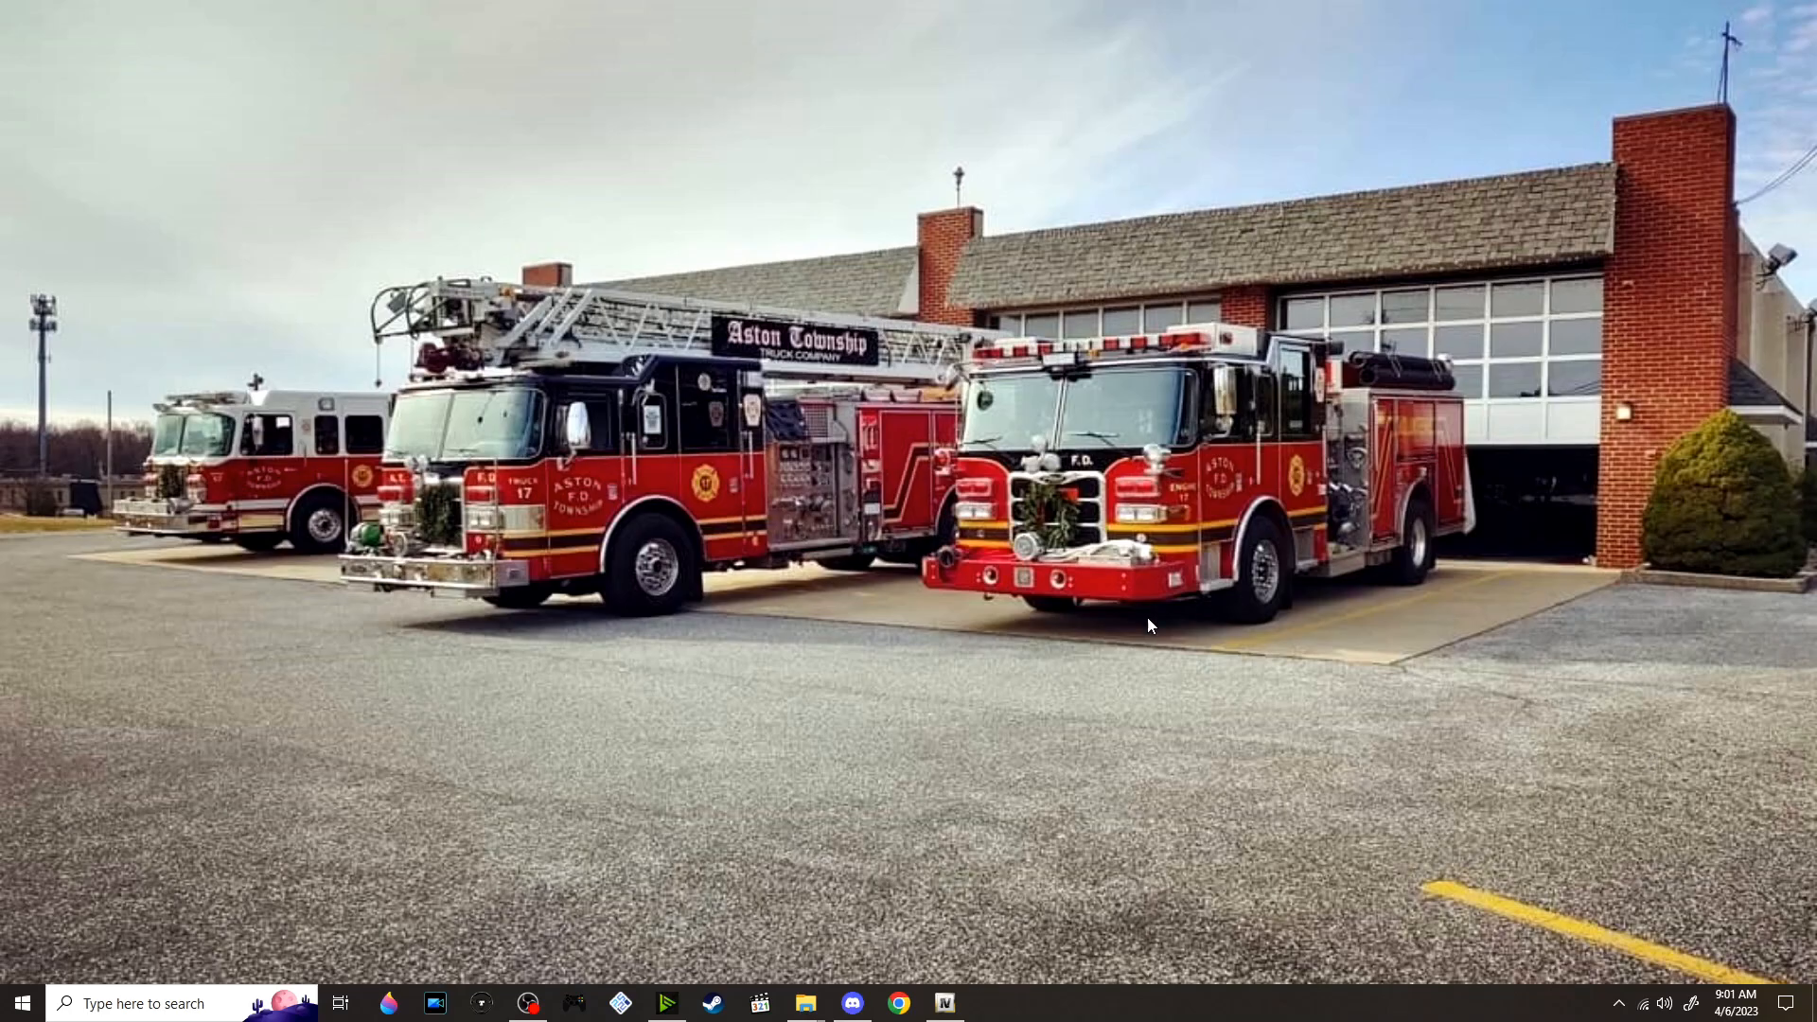
Bring up the GTAIV game folder and open the Scripts folder inside GTA 4 Mods alongside it
{"action": "mouse_move", "coordinate": [800, 1006]}
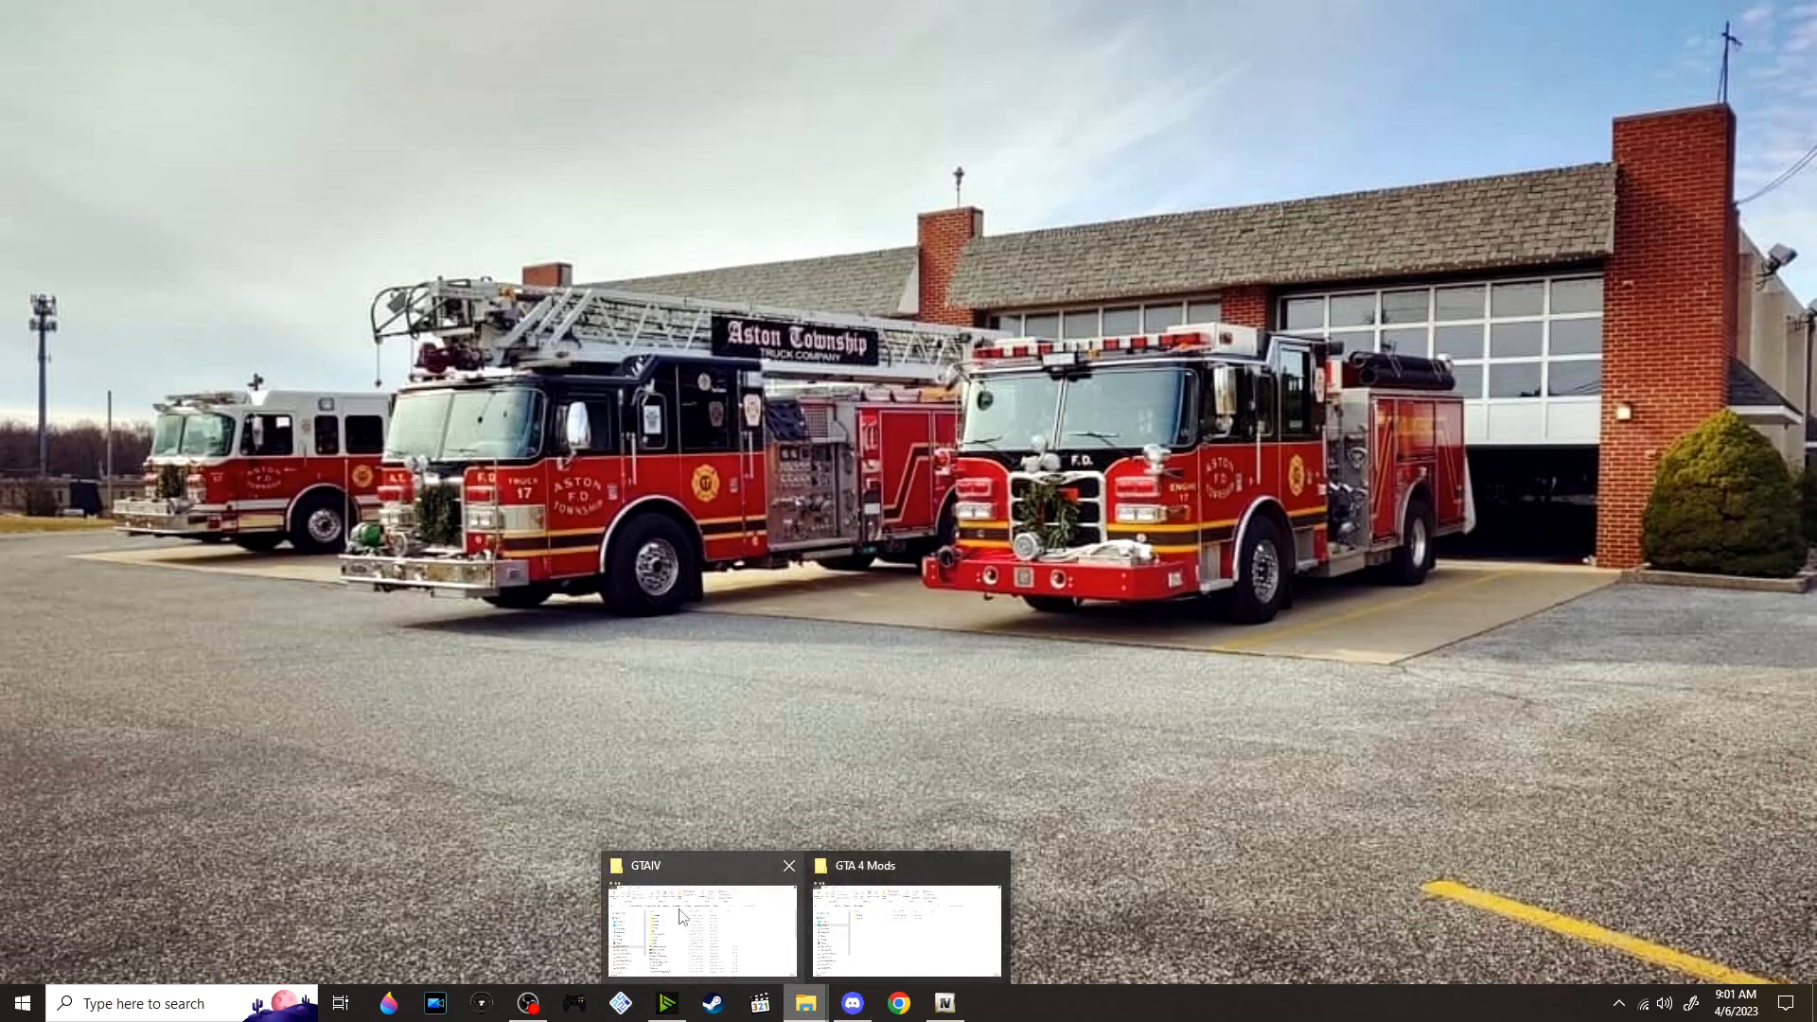
{"action": "left_click", "coordinate": [651, 895]}
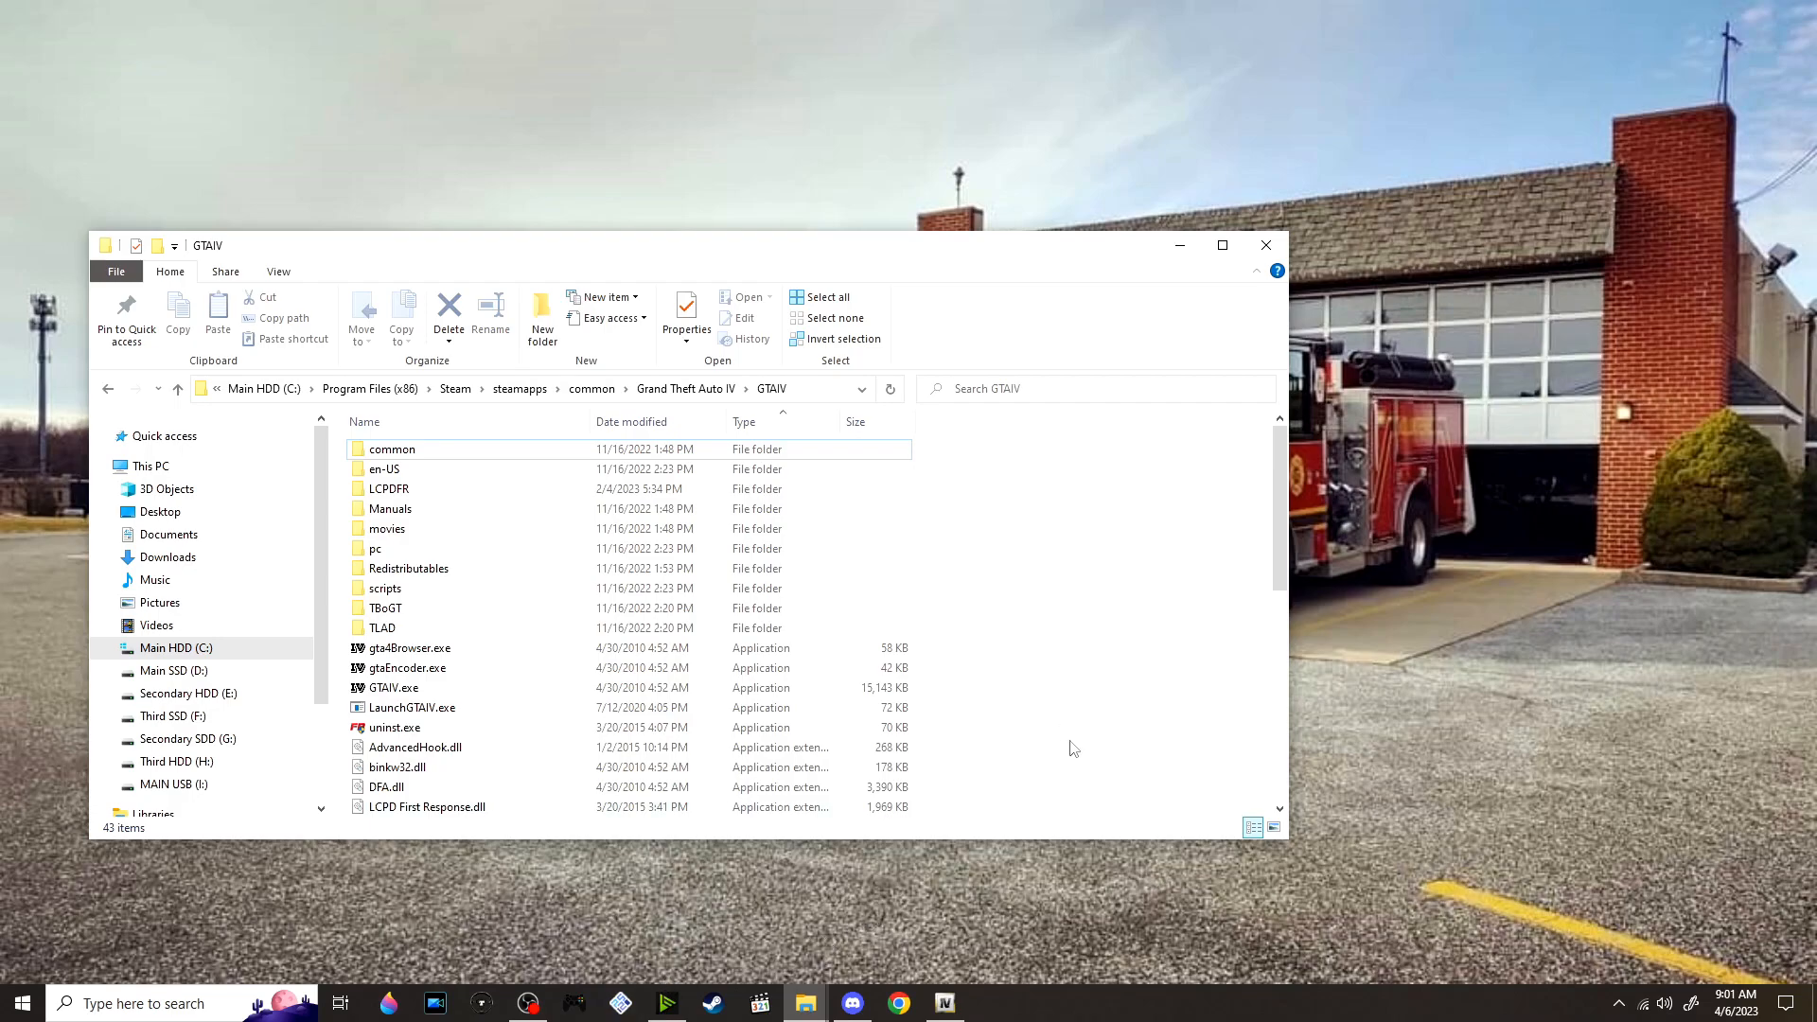
{"action": "mouse_move", "coordinate": [805, 1003]}
{"action": "left_click", "coordinate": [932, 913]}
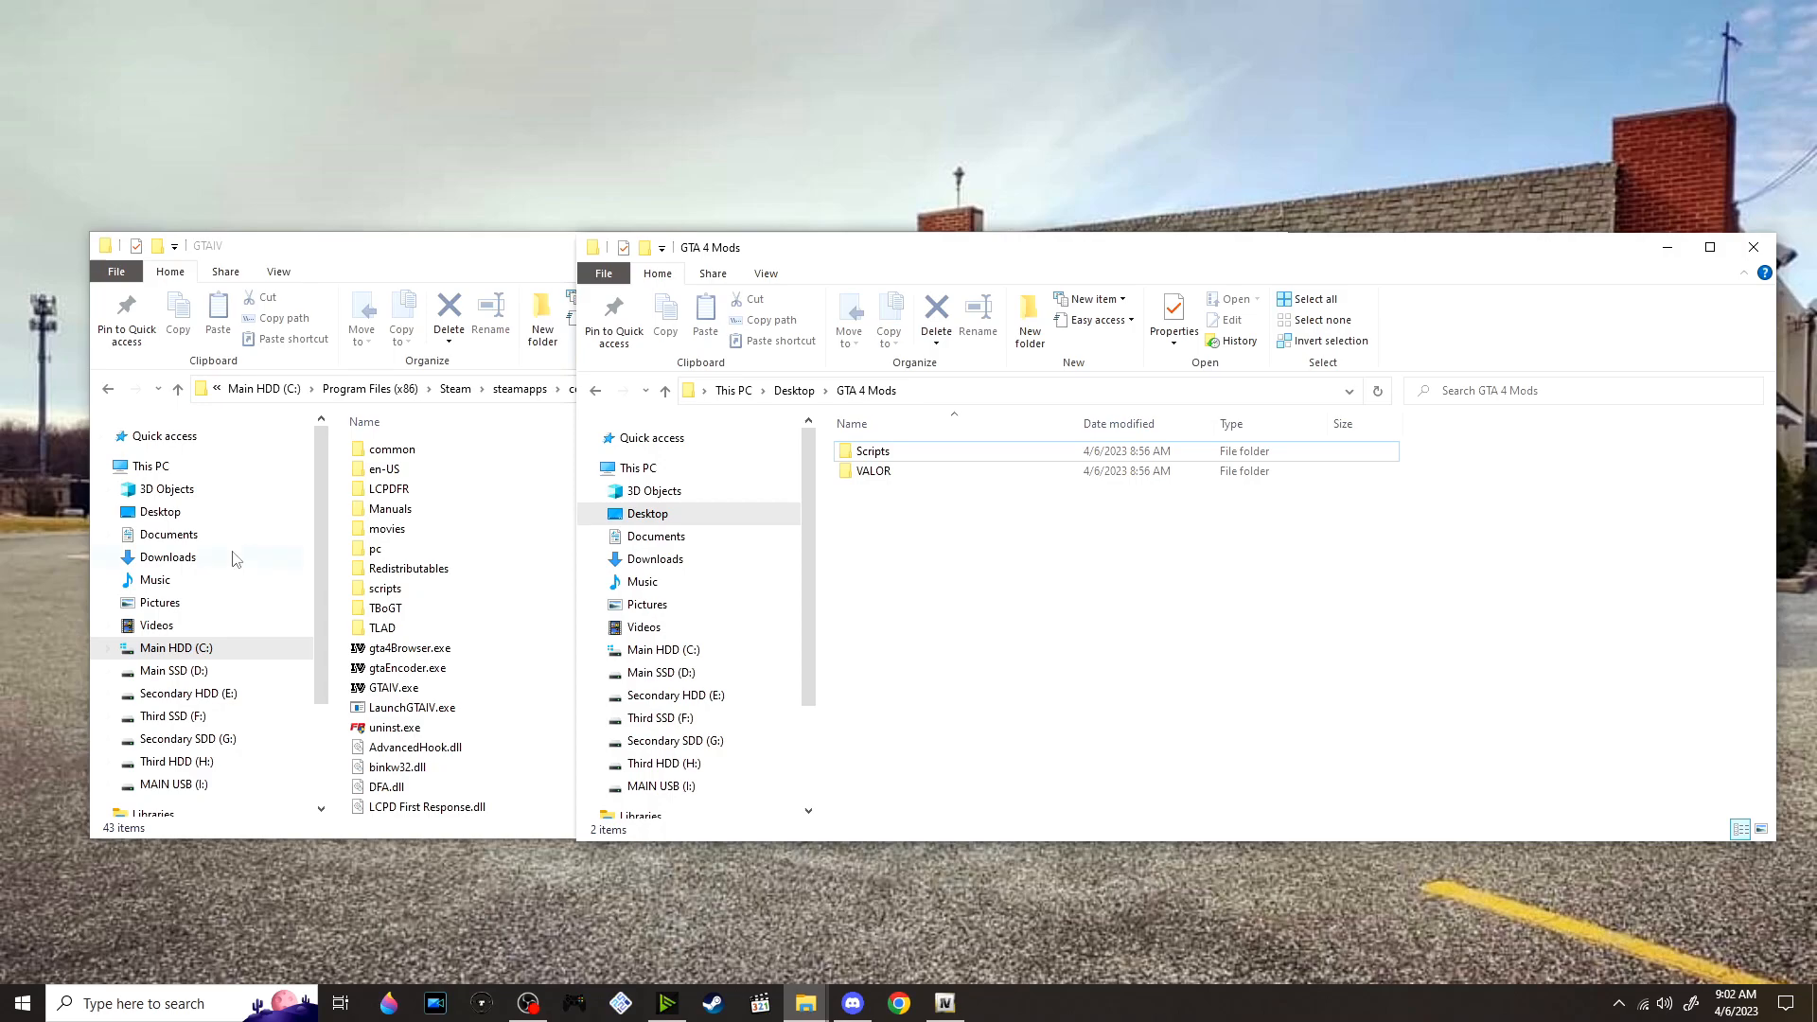
{"action": "double_click", "coordinate": [946, 461]}
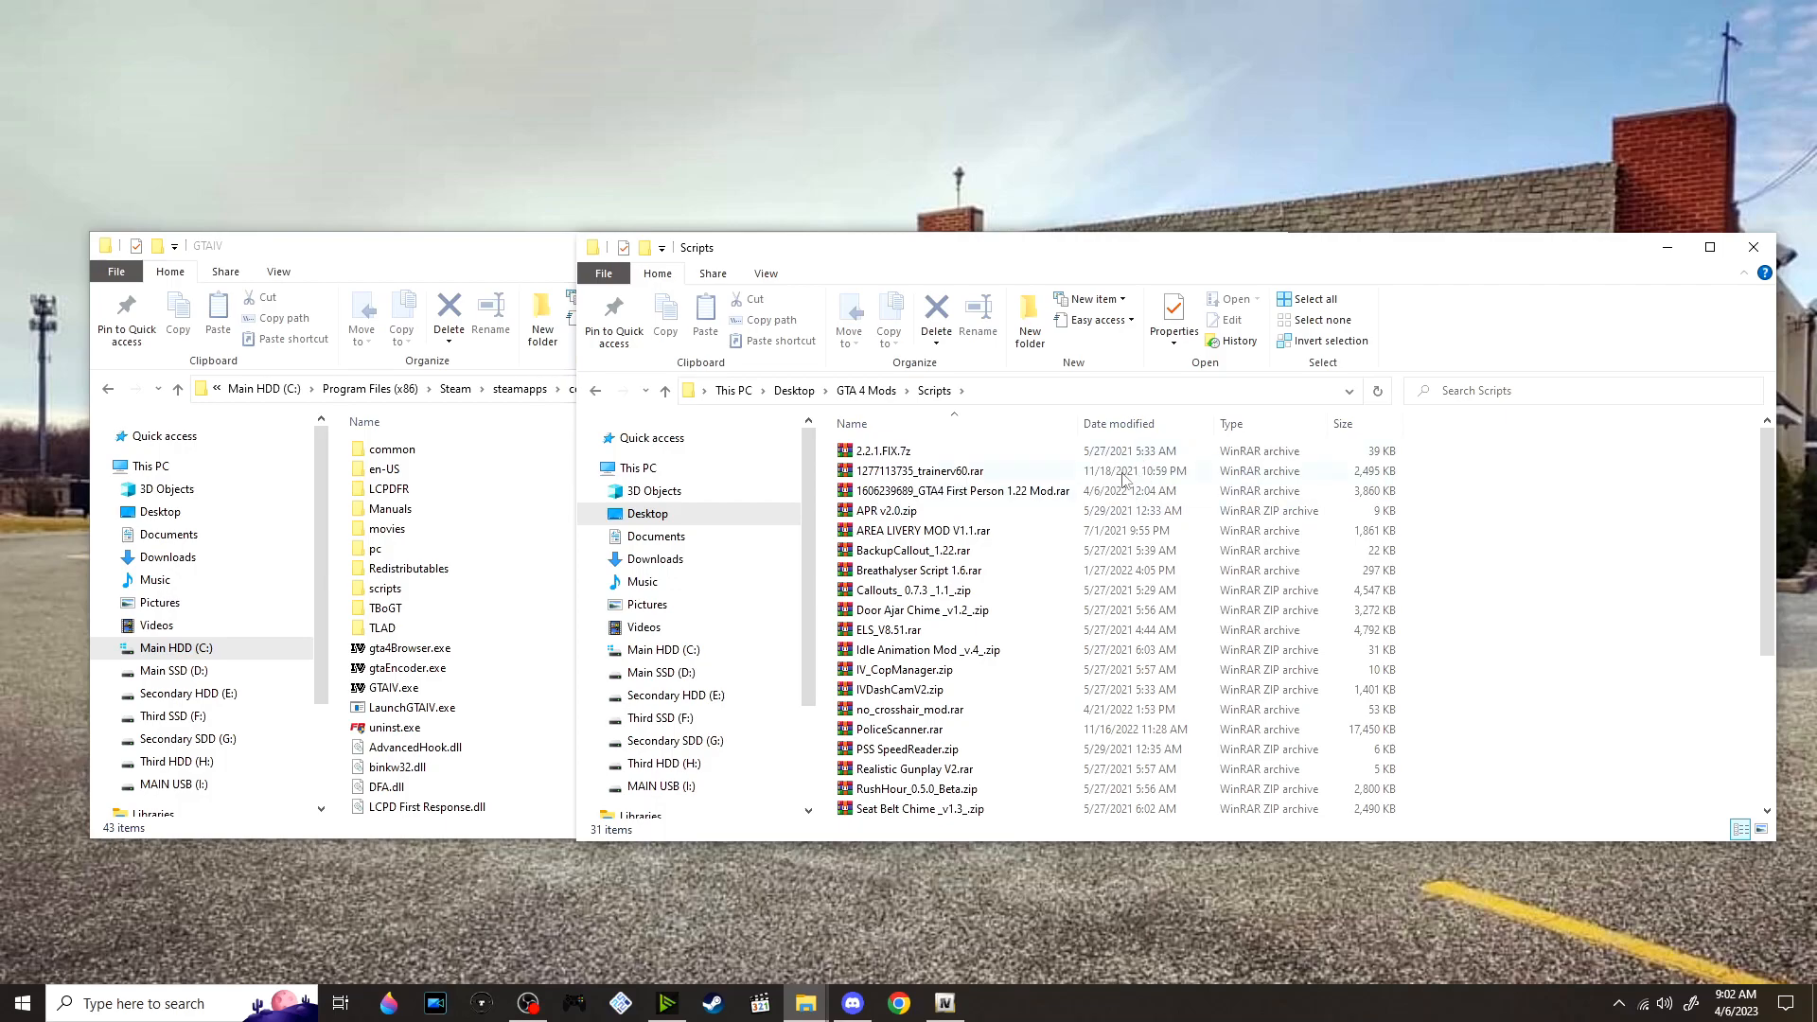
Extract IVDashCamV2.zip and 2.2.1.FIX.7z from the mod archives, each into its own folder
{"action": "scroll", "coordinate": [1011, 506], "scroll_direction": "down", "scroll_amount": 1}
{"action": "scroll", "coordinate": [1011, 506], "scroll_direction": "down", "scroll_amount": 3}
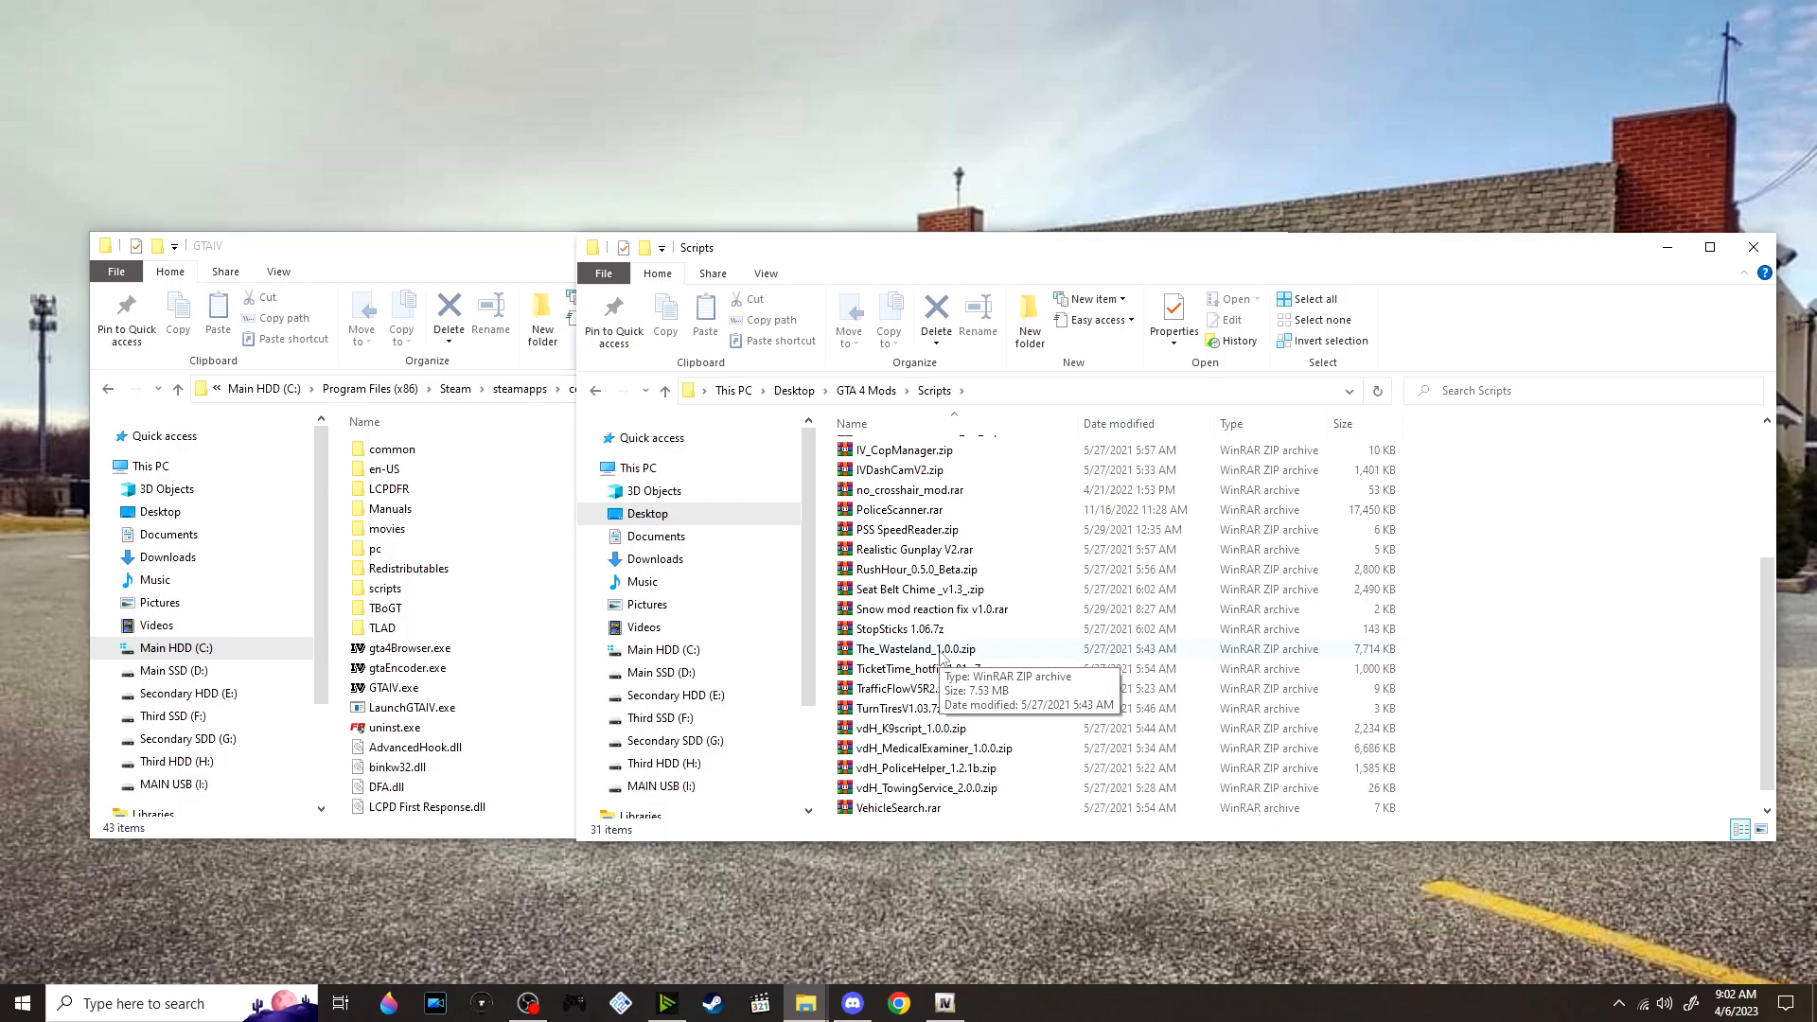
{"action": "scroll", "coordinate": [942, 653], "scroll_direction": "up", "scroll_amount": 4}
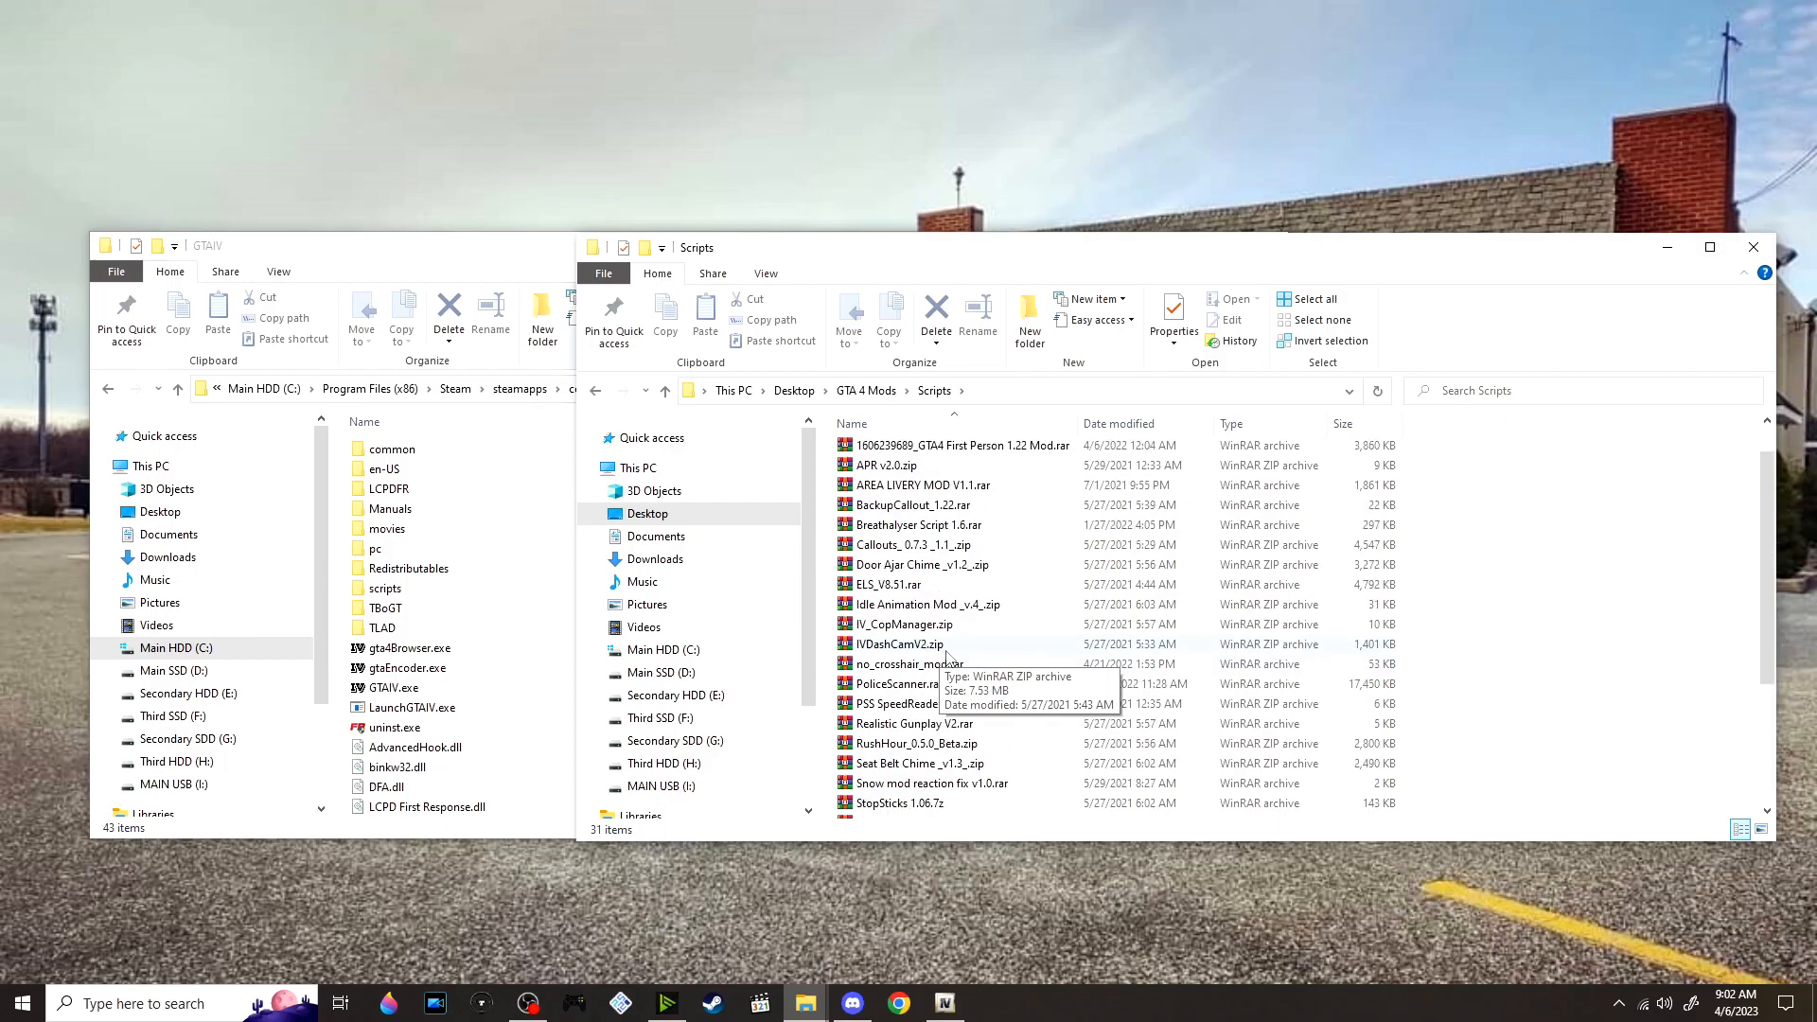
{"action": "left_click", "coordinate": [936, 454]}
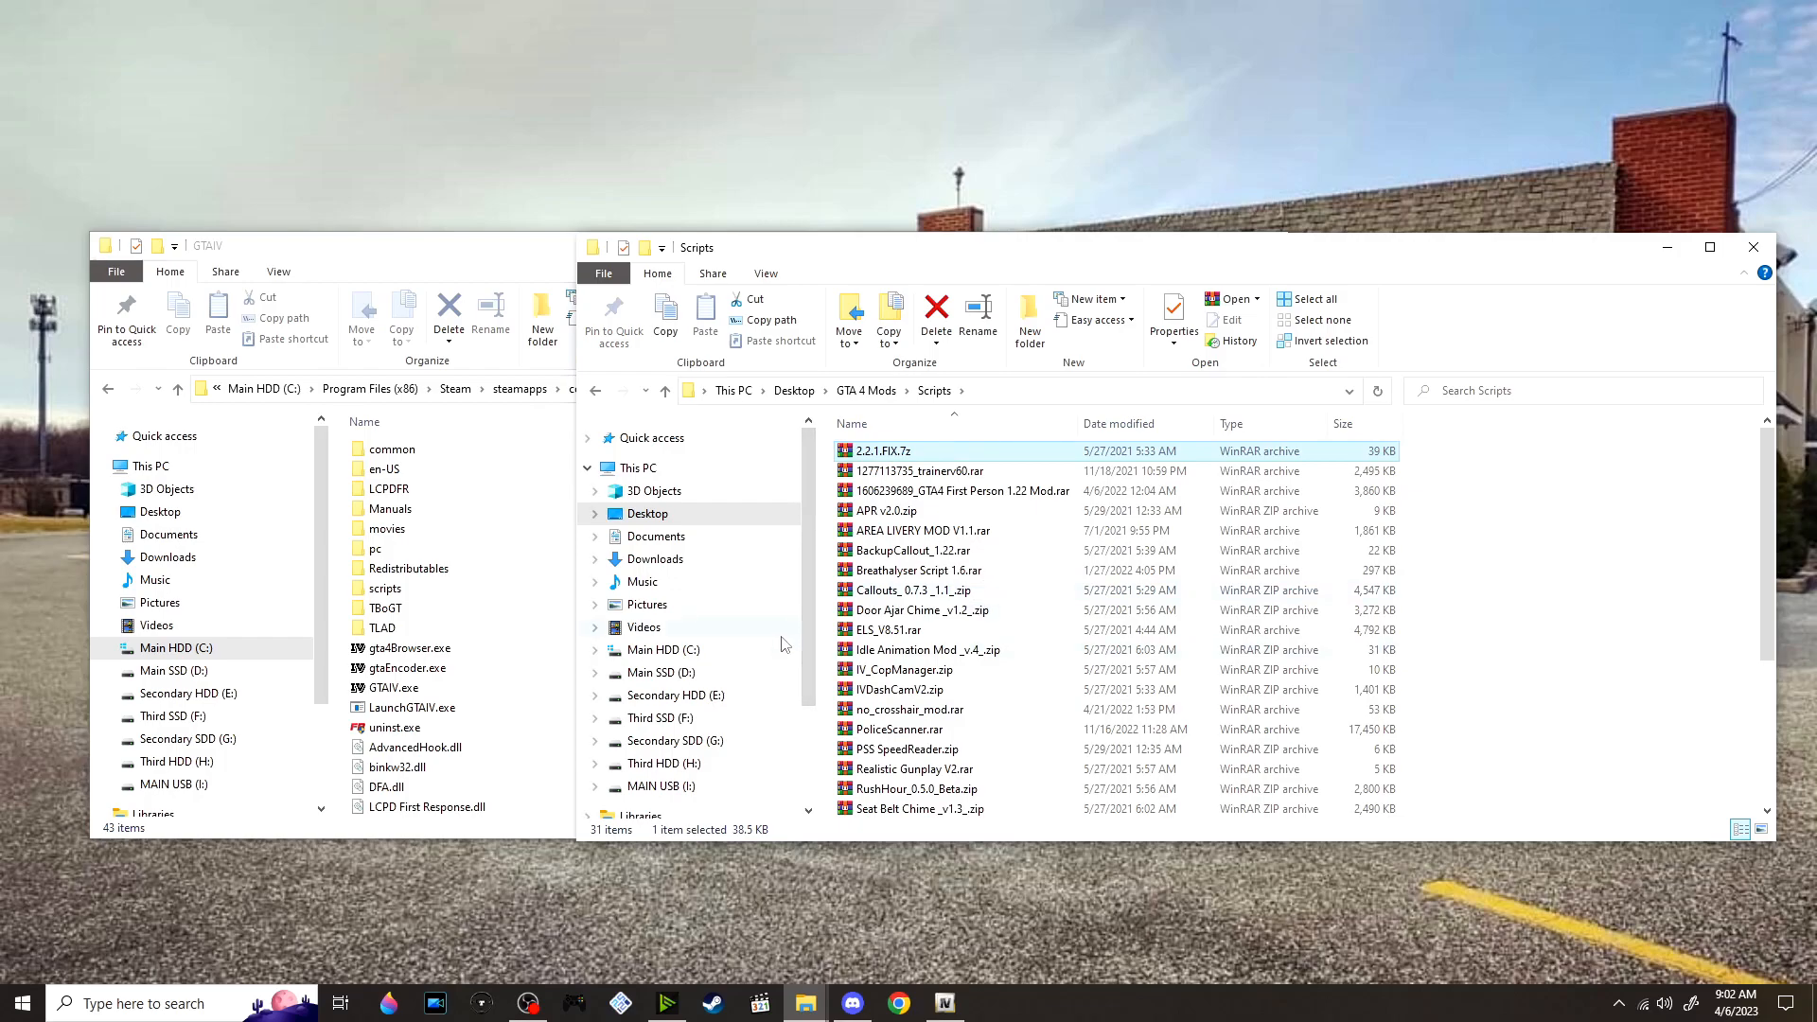
{"action": "left_click", "coordinate": [1011, 698]}
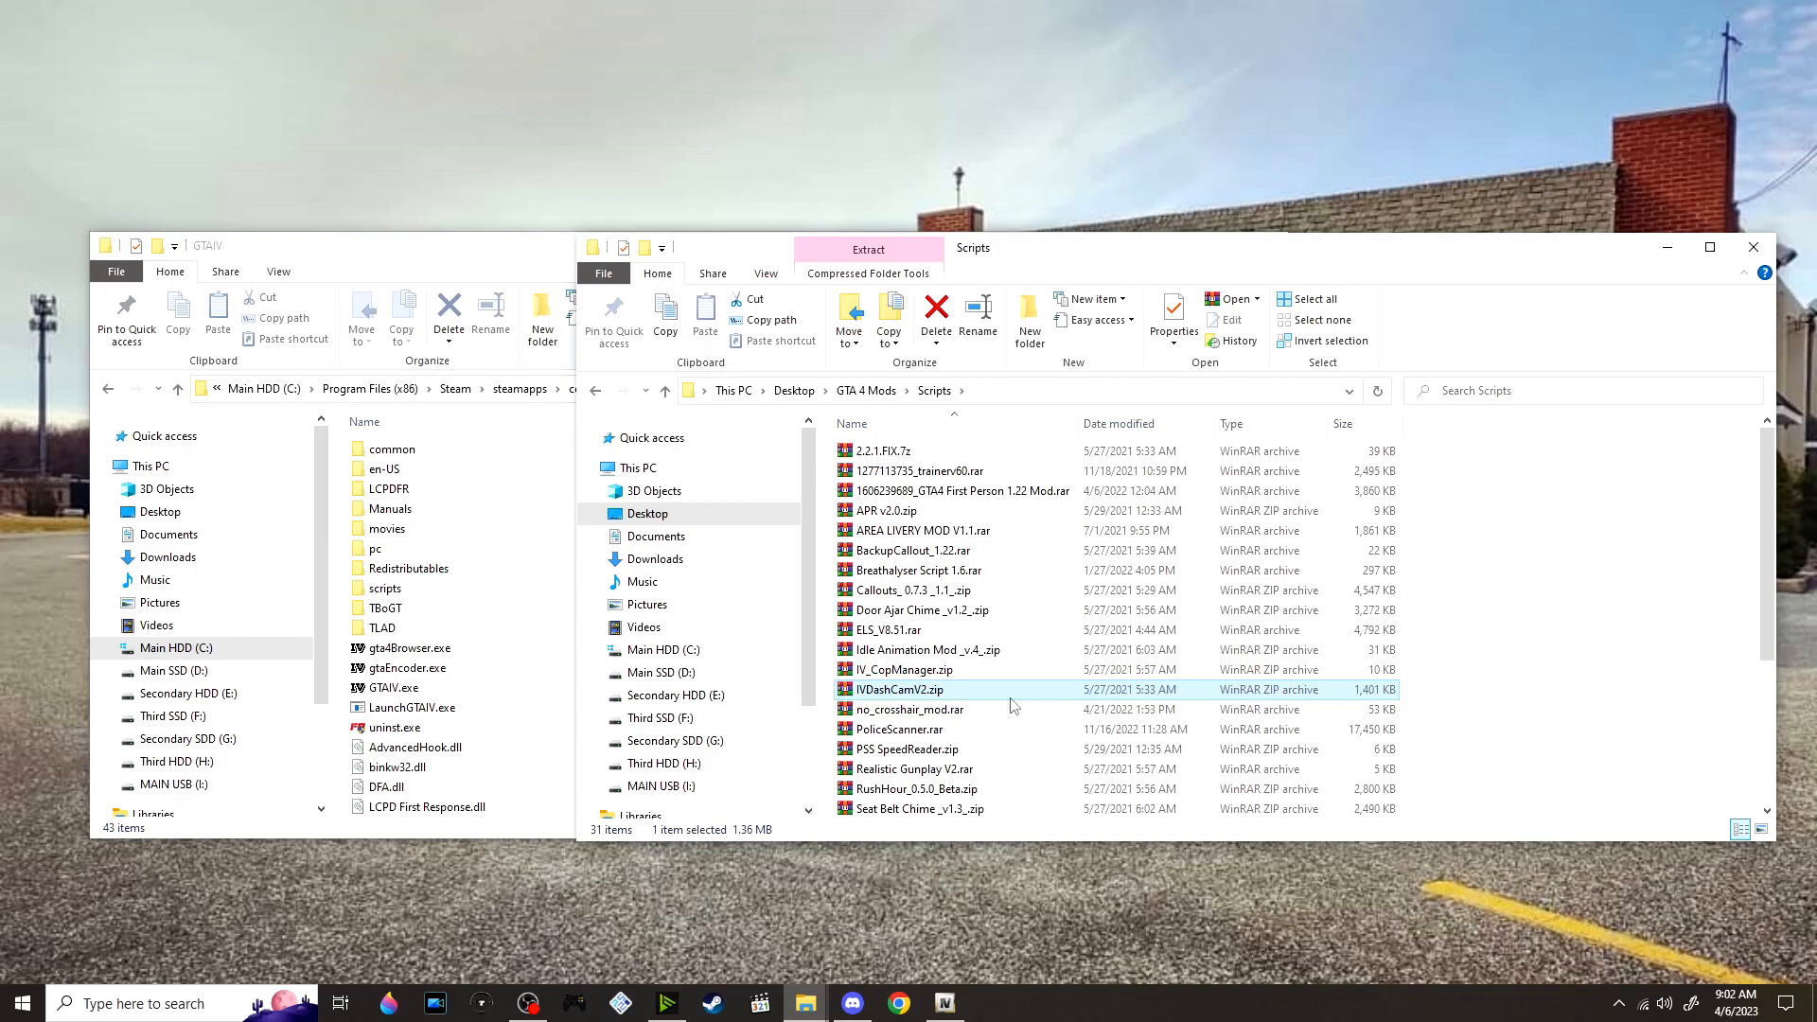
{"action": "right_click", "coordinate": [1011, 699]}
{"action": "left_click", "coordinate": [1138, 380]}
{"action": "left_click", "coordinate": [954, 471]}
{"action": "right_click", "coordinate": [956, 471]}
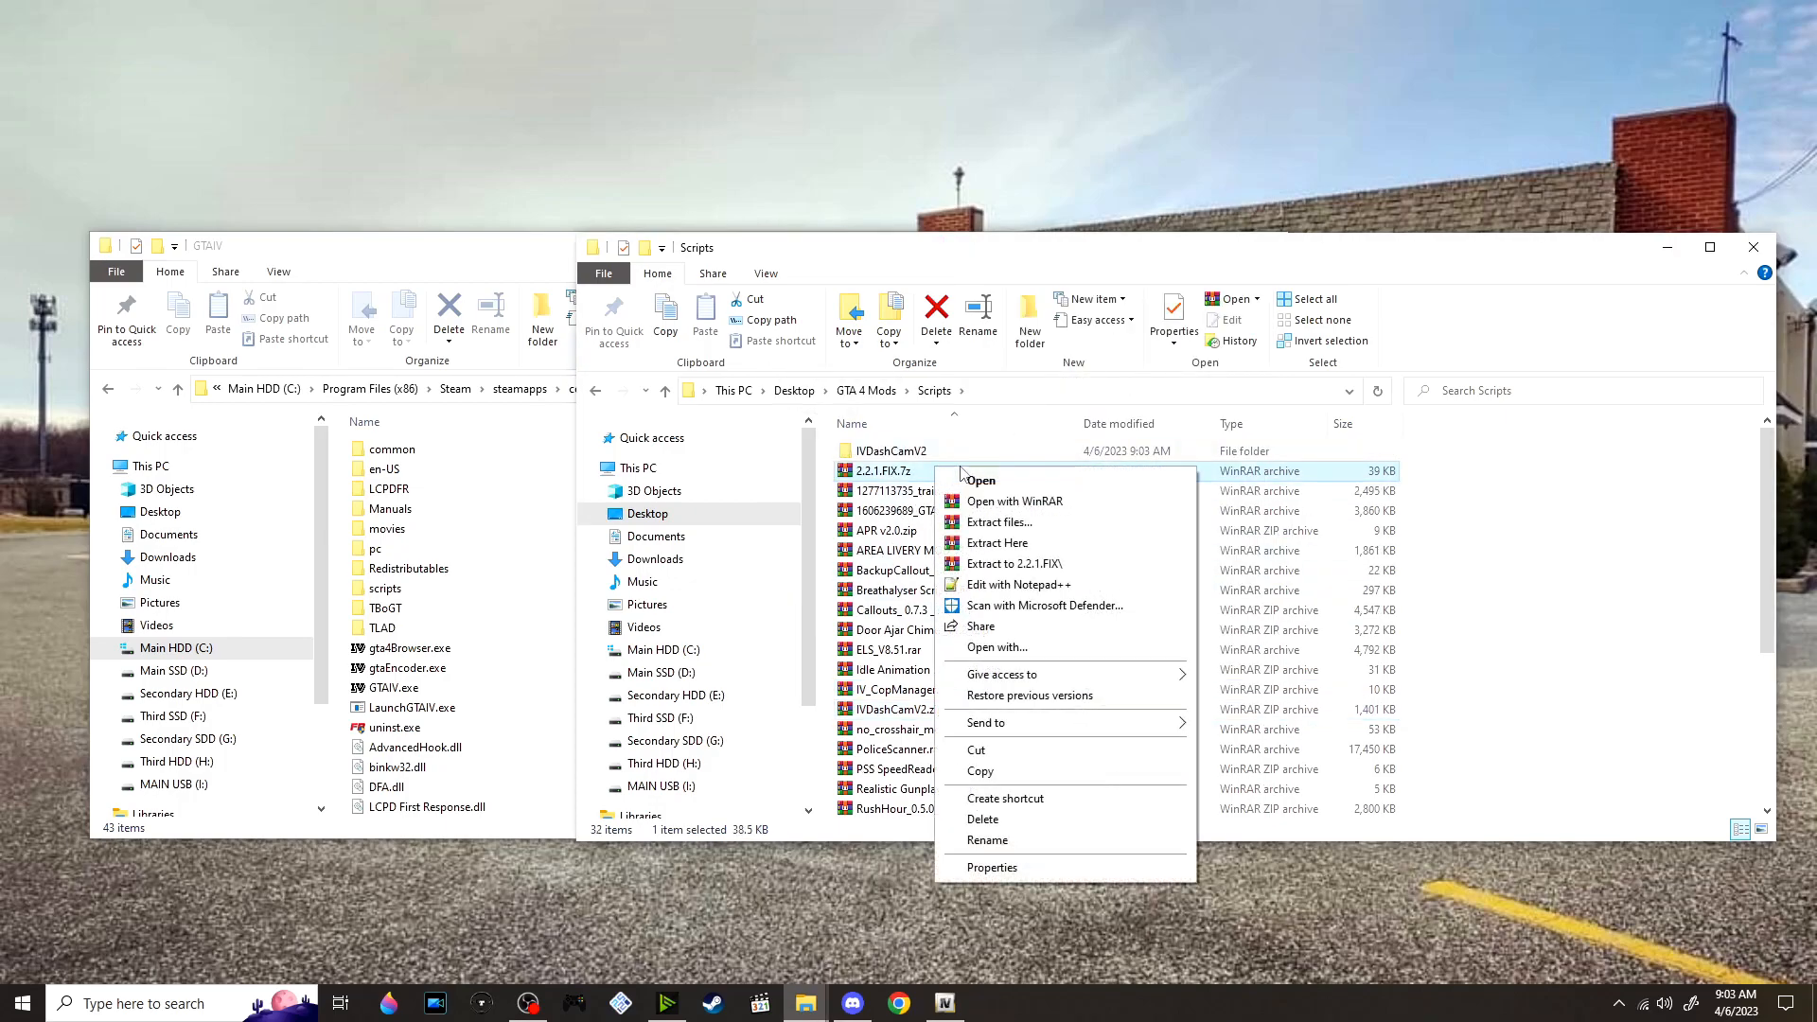
{"action": "left_click", "coordinate": [1053, 567]}
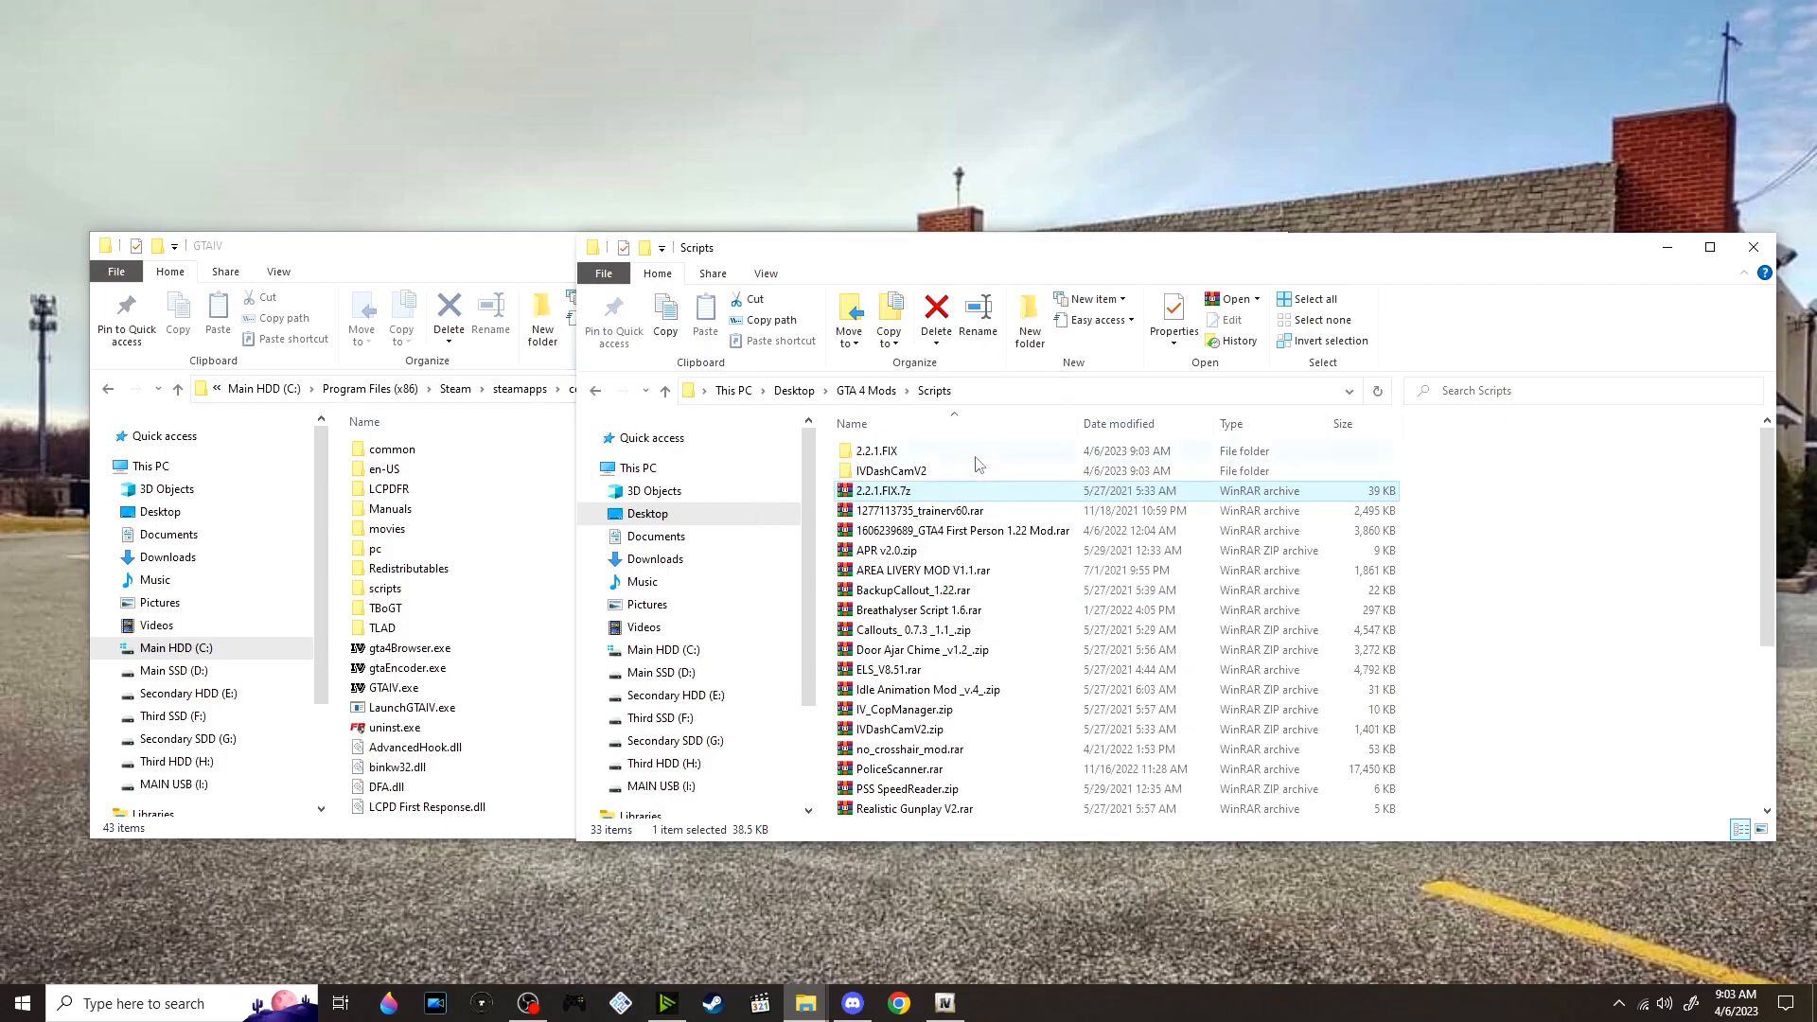
Move the IVDashCam folder, IVdashcamV2.ini and IVDashCamV2.net.dll from the extracted IVDashCamV2 folder into the game's scripts folder
{"action": "double_click", "coordinate": [980, 472]}
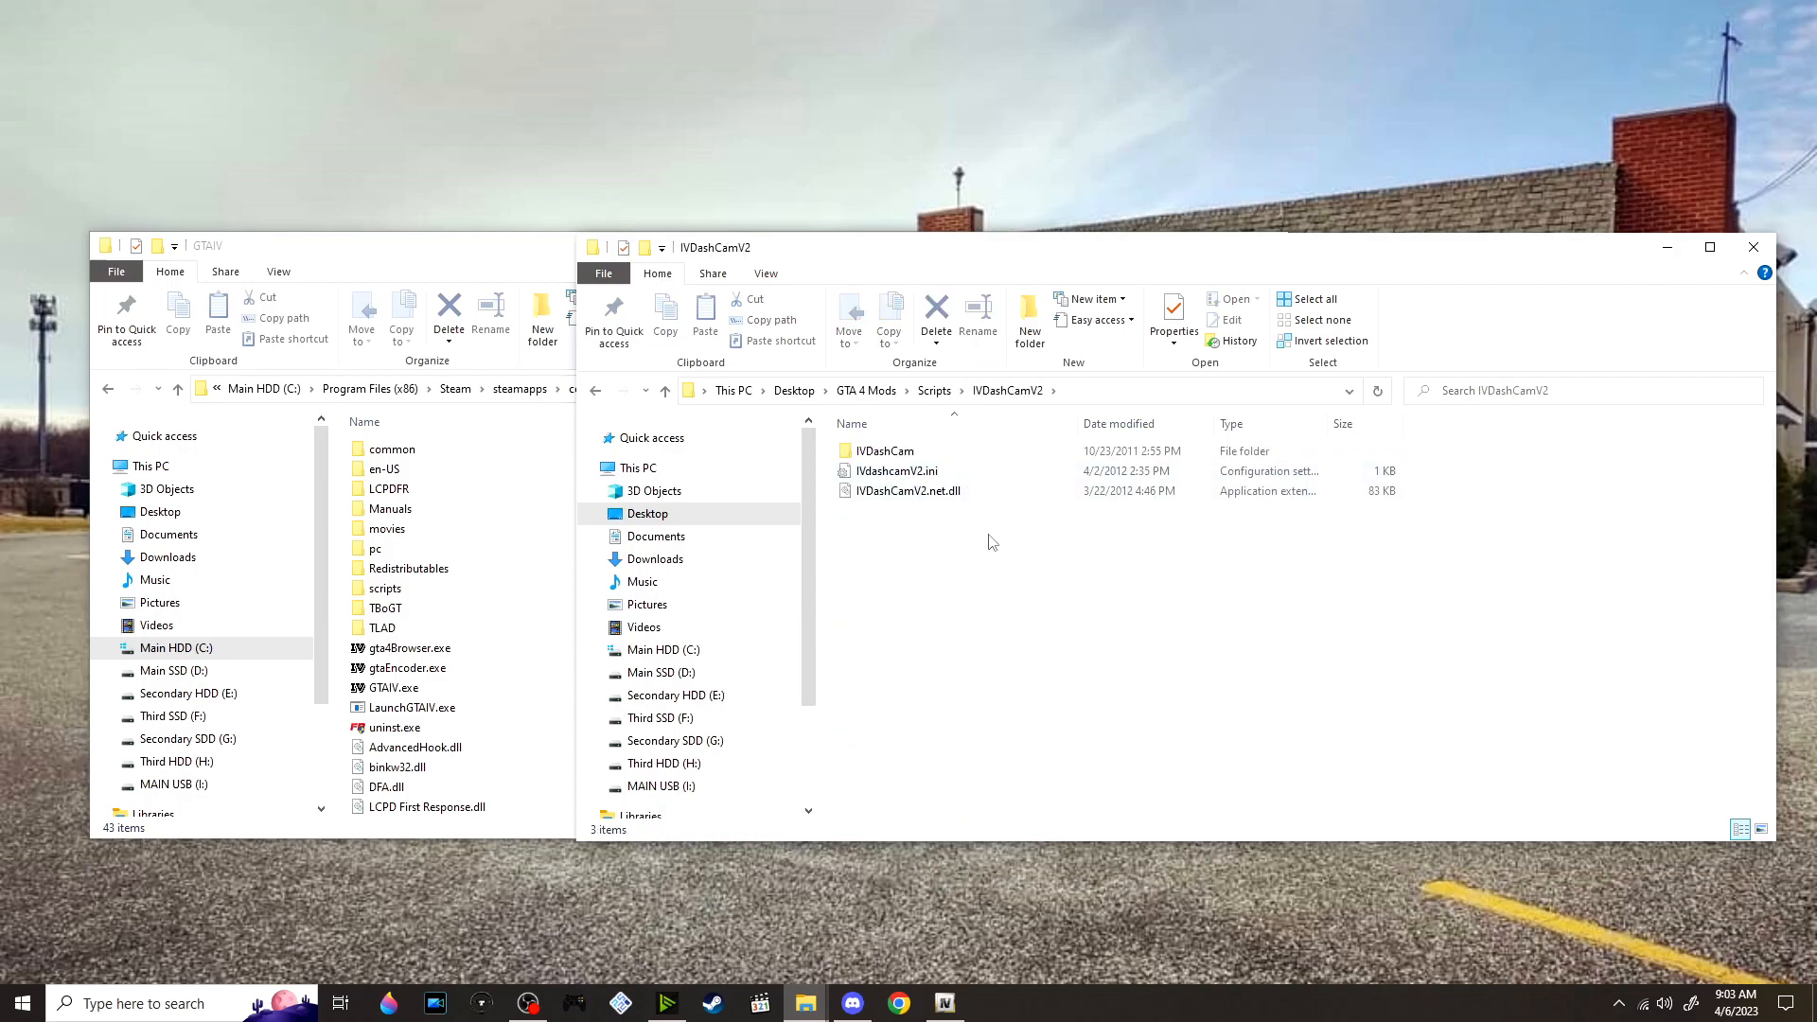
{"action": "left_click_drag", "start_coordinate": [994, 547], "coordinate": [923, 437]}
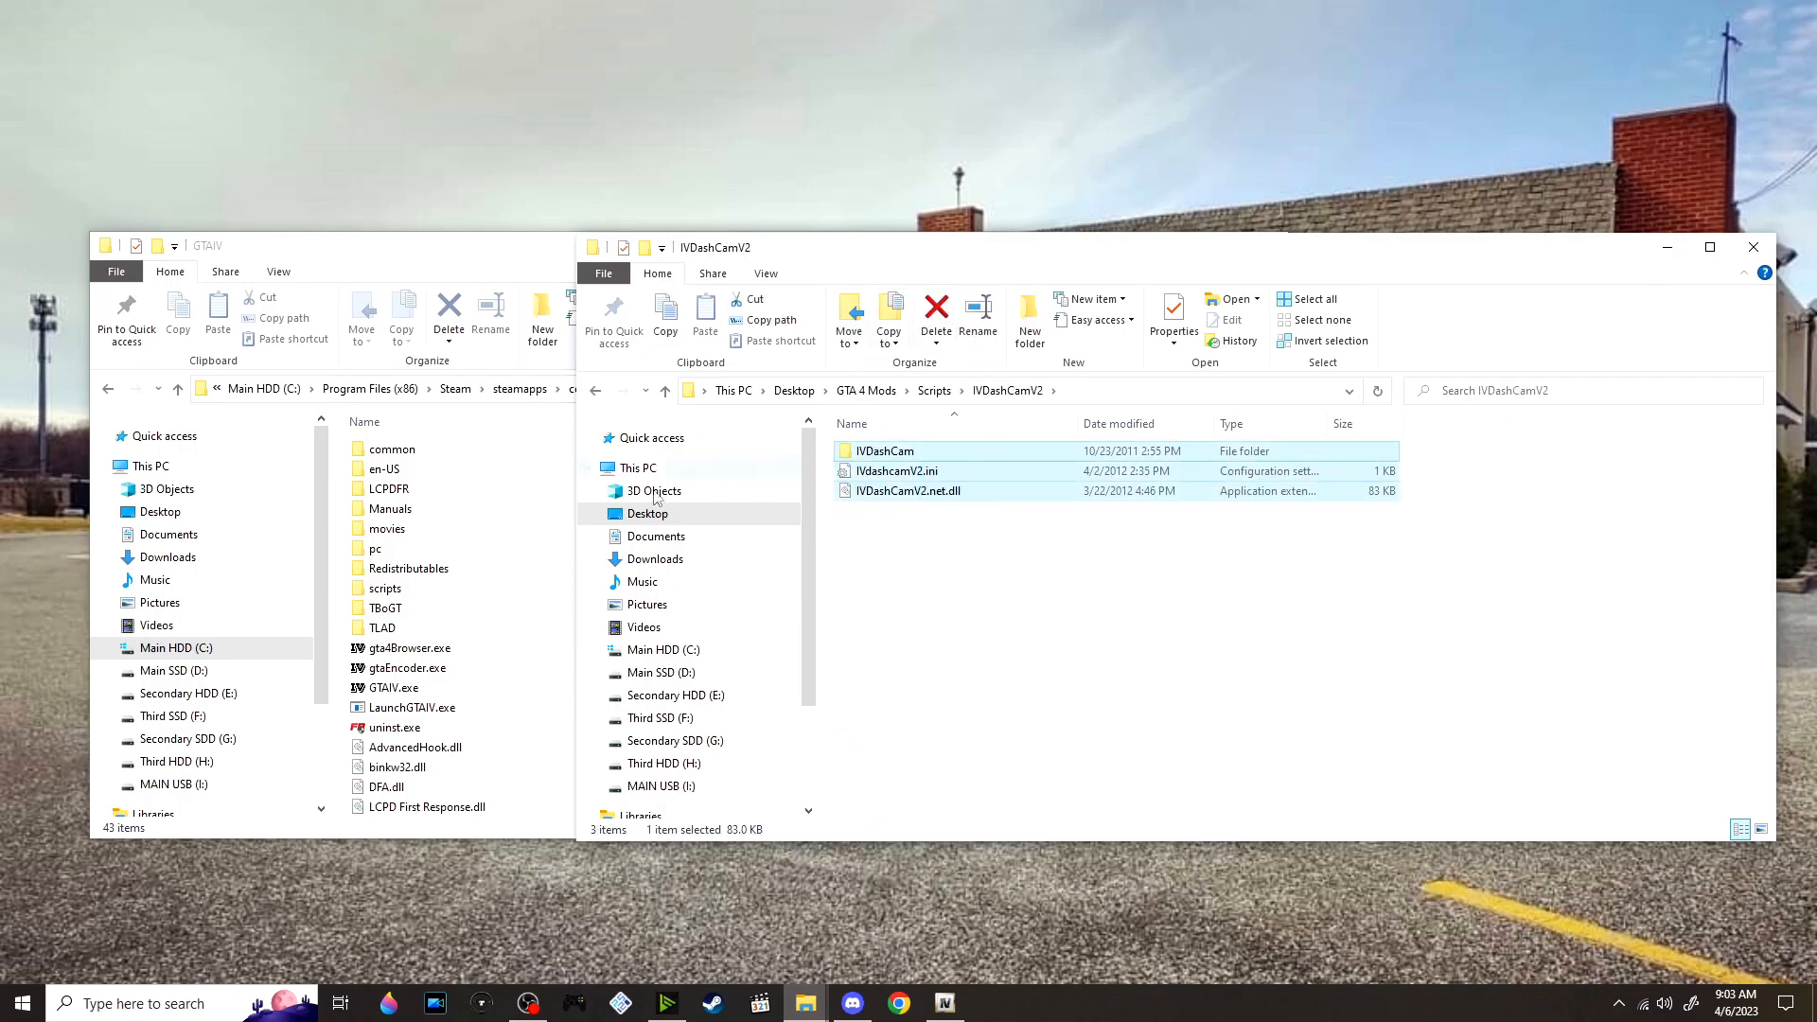
{"action": "double_click", "coordinate": [476, 594]}
{"action": "left_click_drag", "start_coordinate": [1359, 485], "coordinate": [1079, 611]}
{"action": "left_click", "coordinate": [1486, 530]}
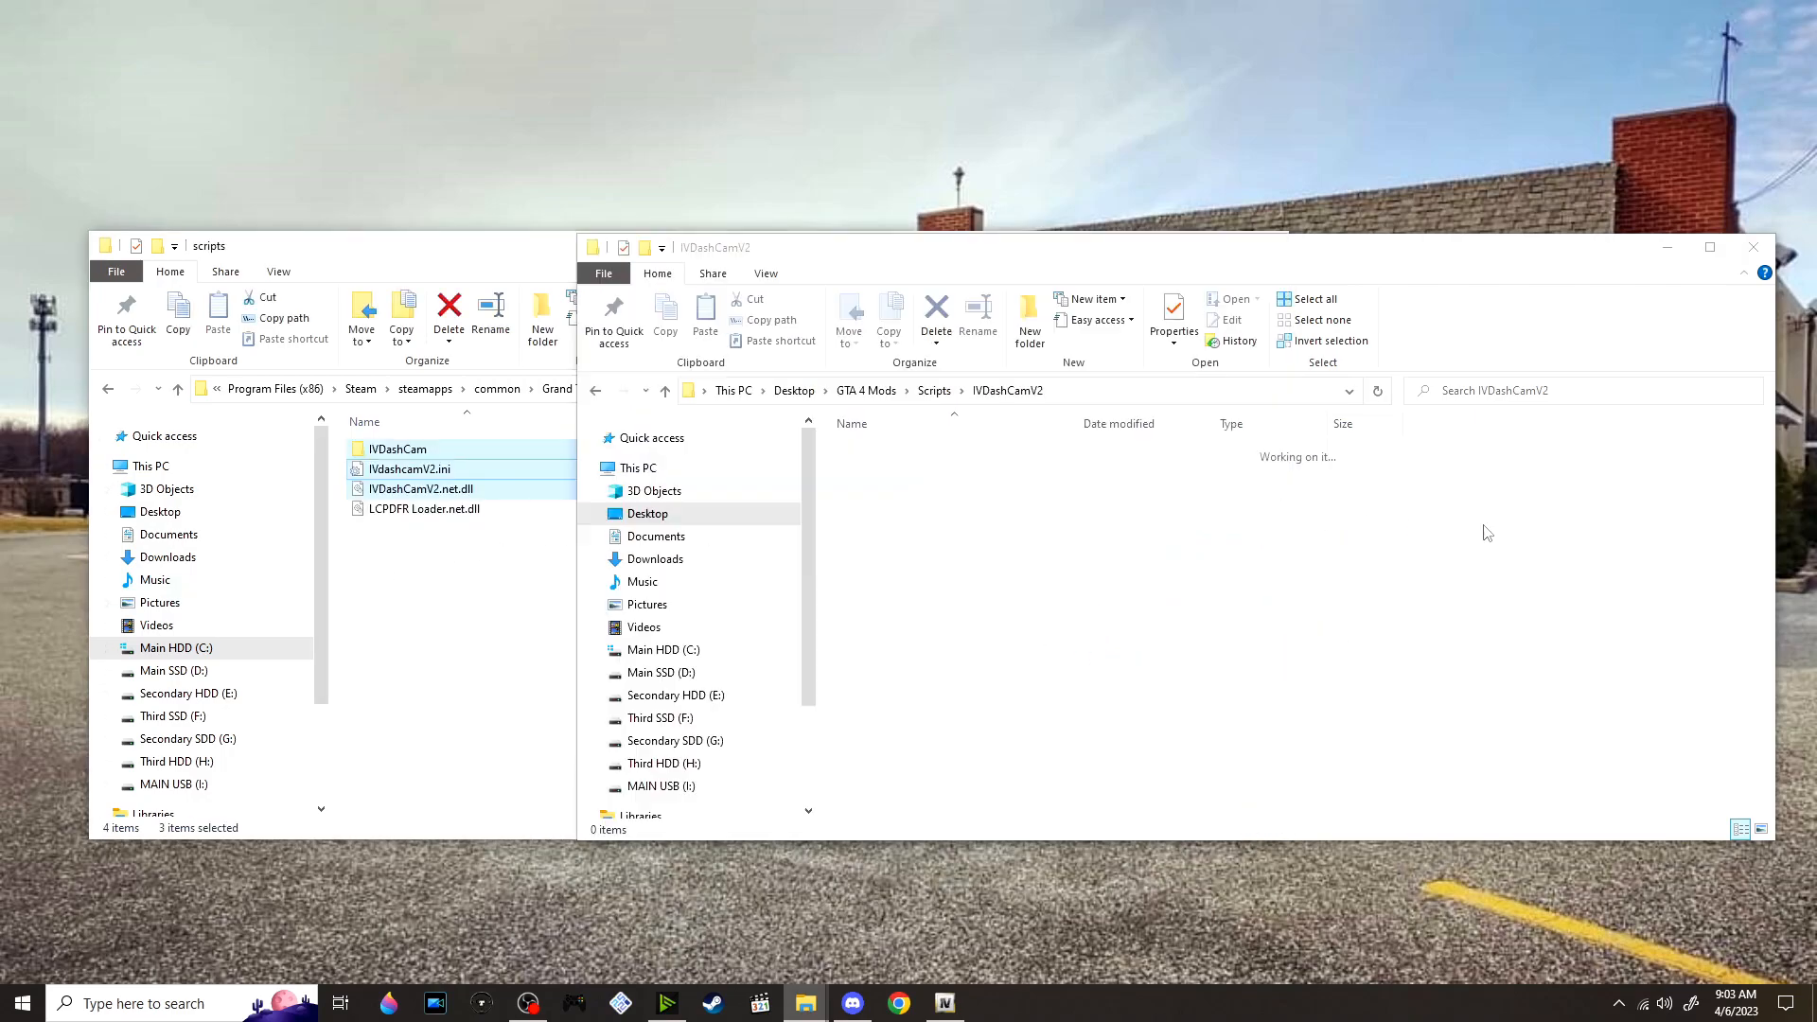
Move IVDashCamV2.net.dll from the 2.2.1.FIX folder into the game's scripts folder, replacing the existing file
{"action": "left_click", "coordinate": [934, 390]}
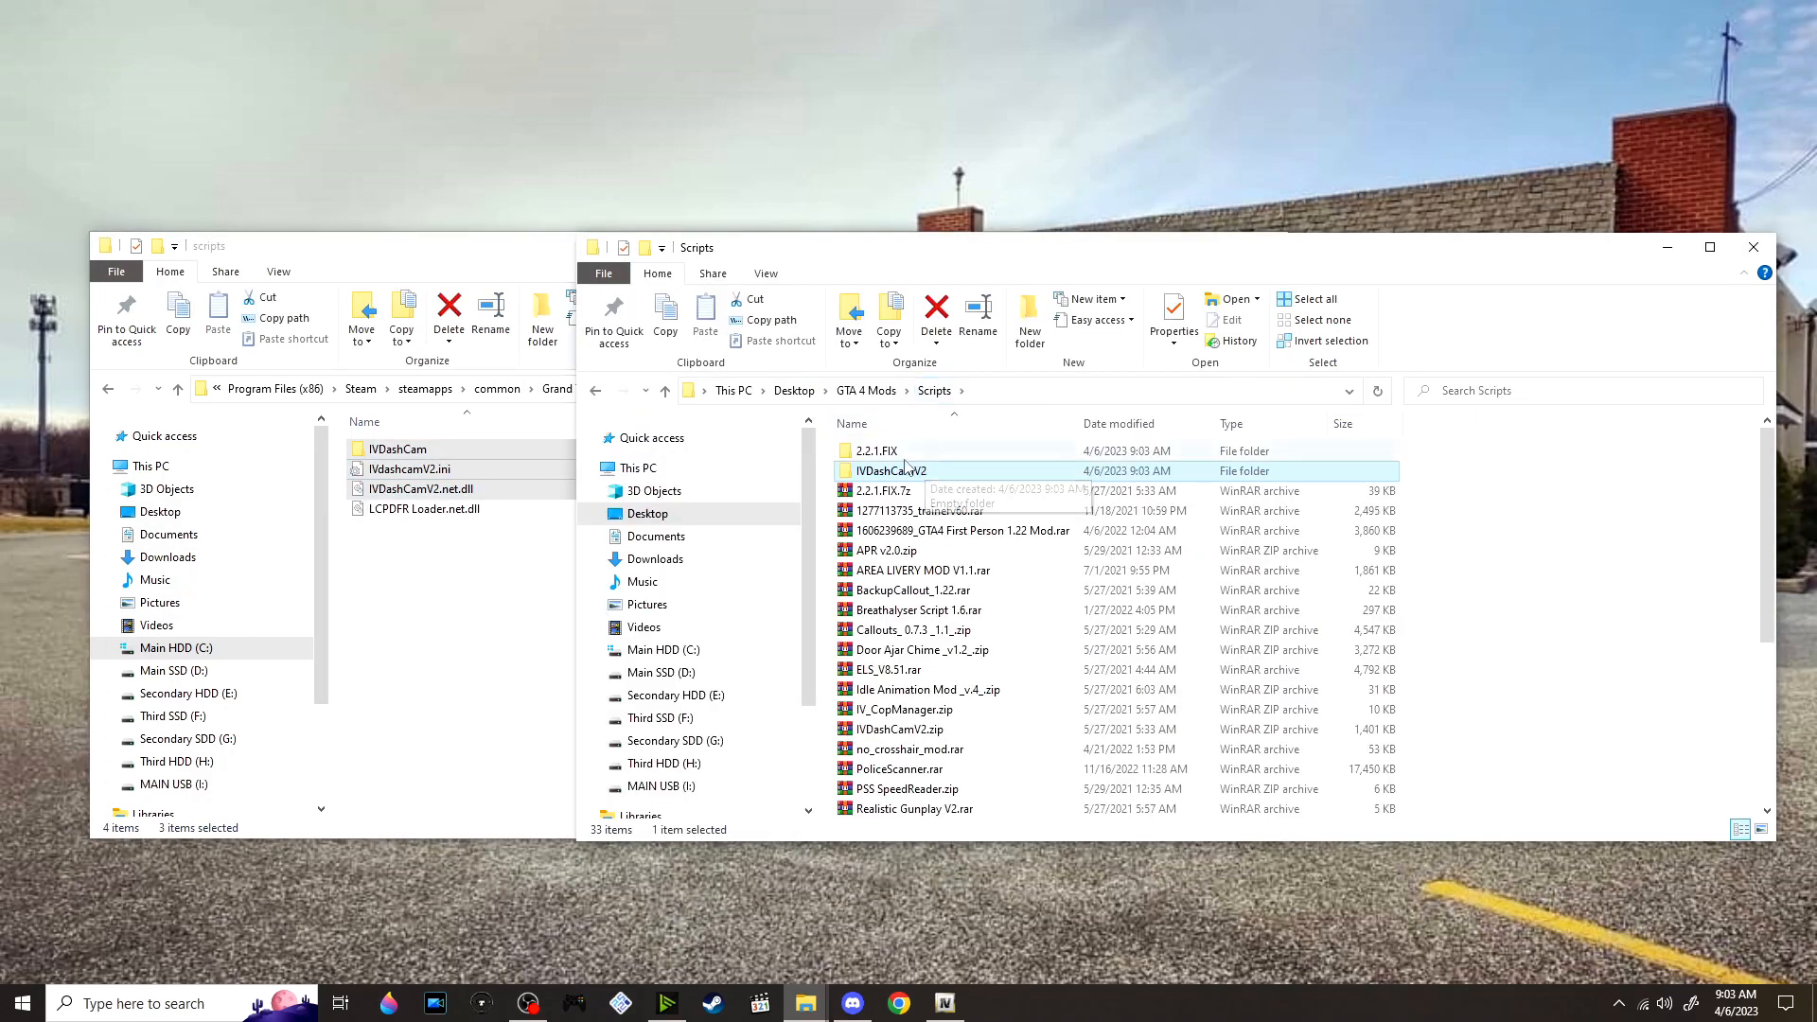
{"action": "double_click", "coordinate": [910, 453]}
{"action": "left_click_drag", "start_coordinate": [907, 464], "coordinate": [490, 633]}
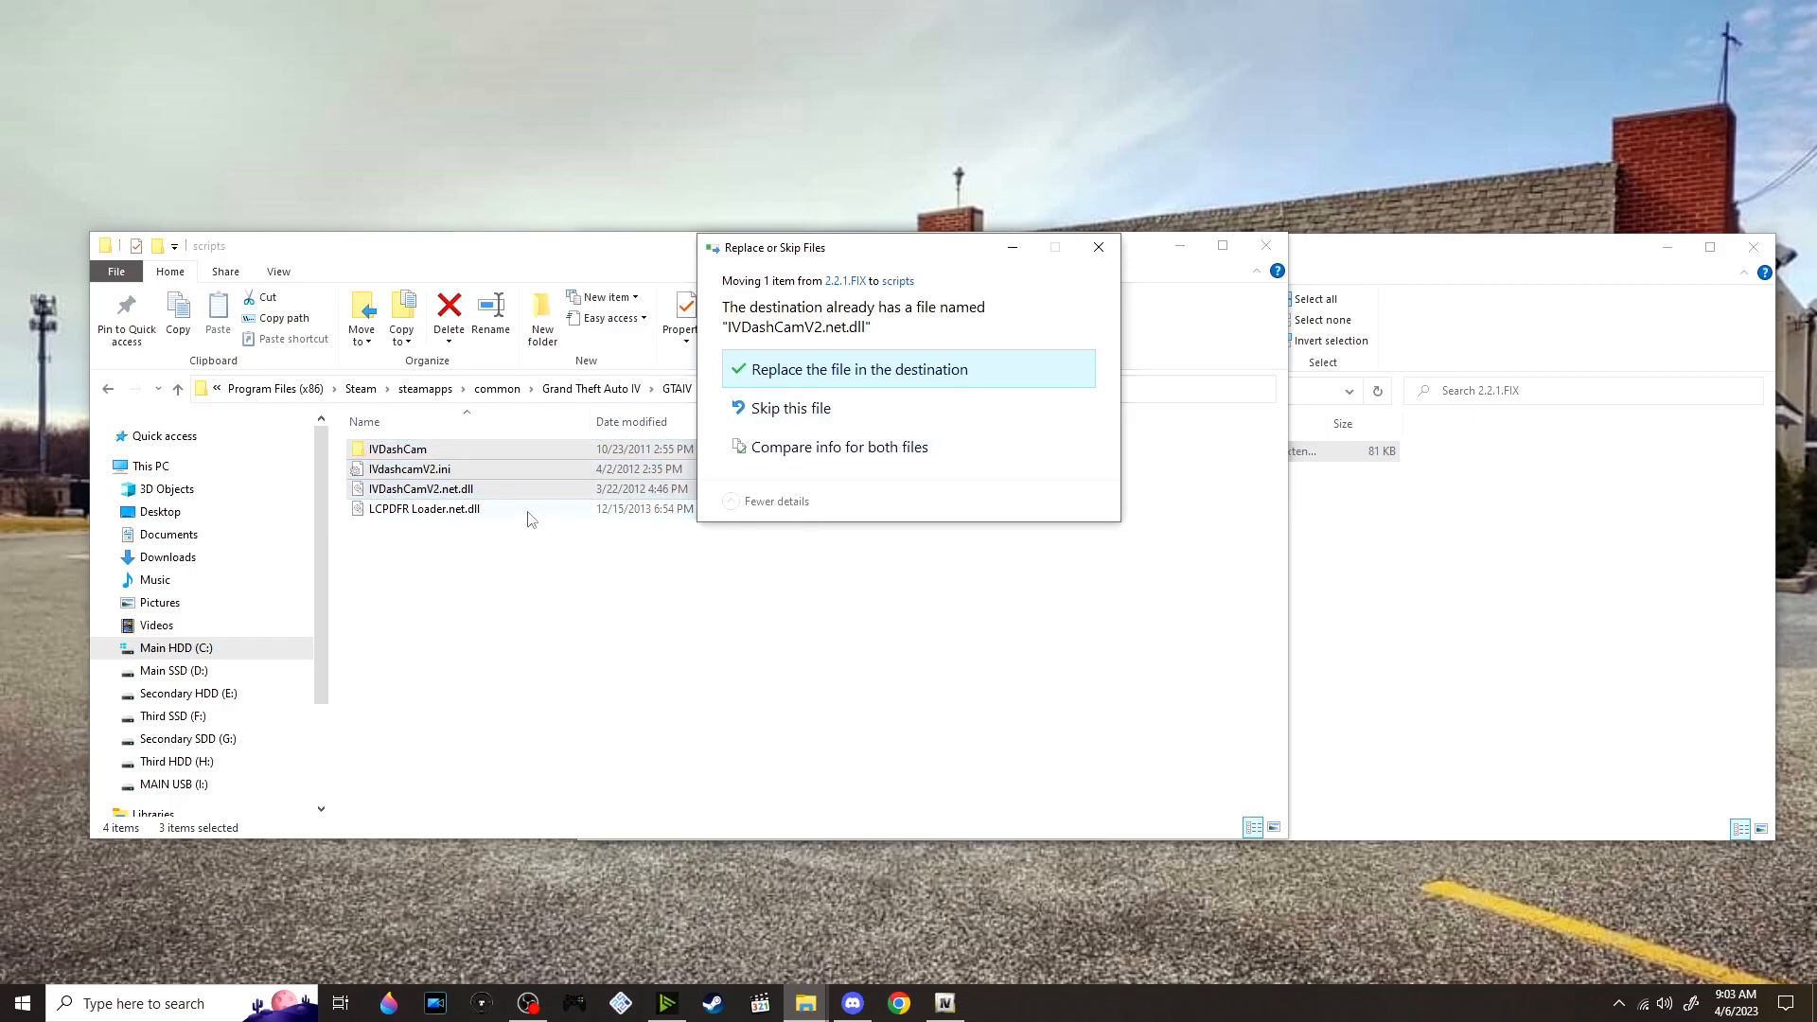
{"action": "left_click", "coordinate": [848, 386]}
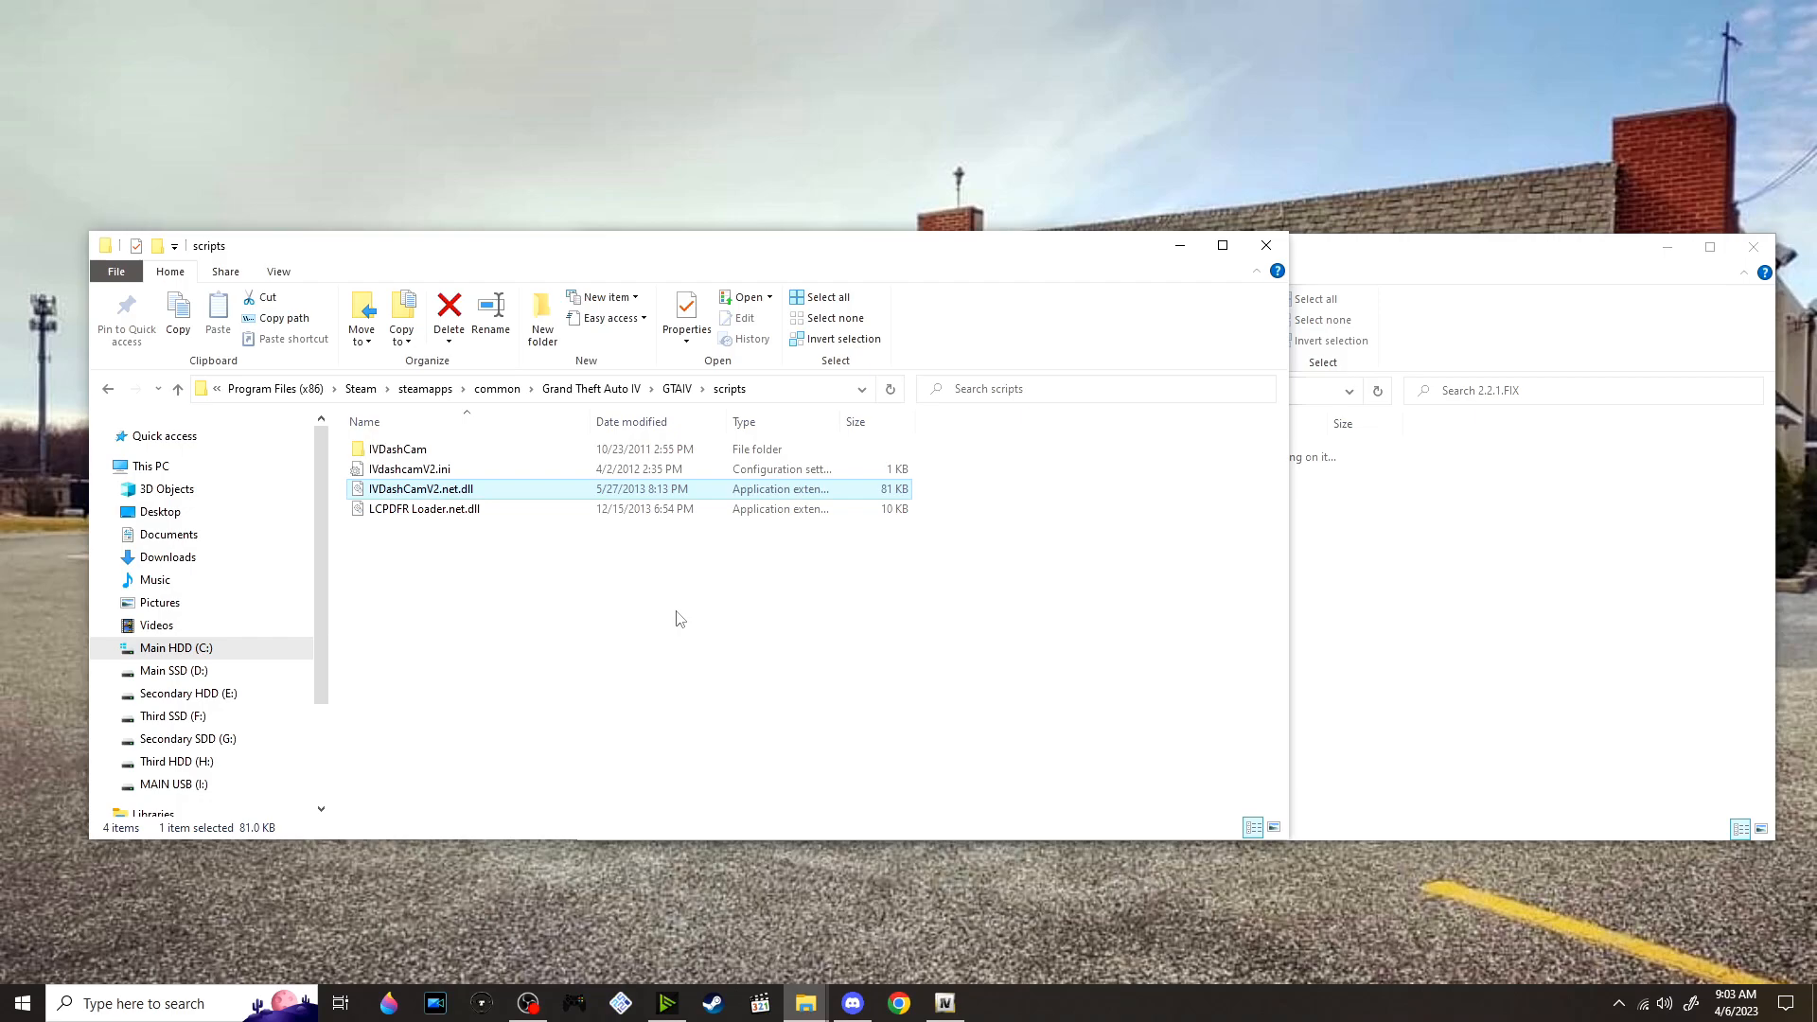
{"action": "left_click", "coordinate": [1372, 553]}
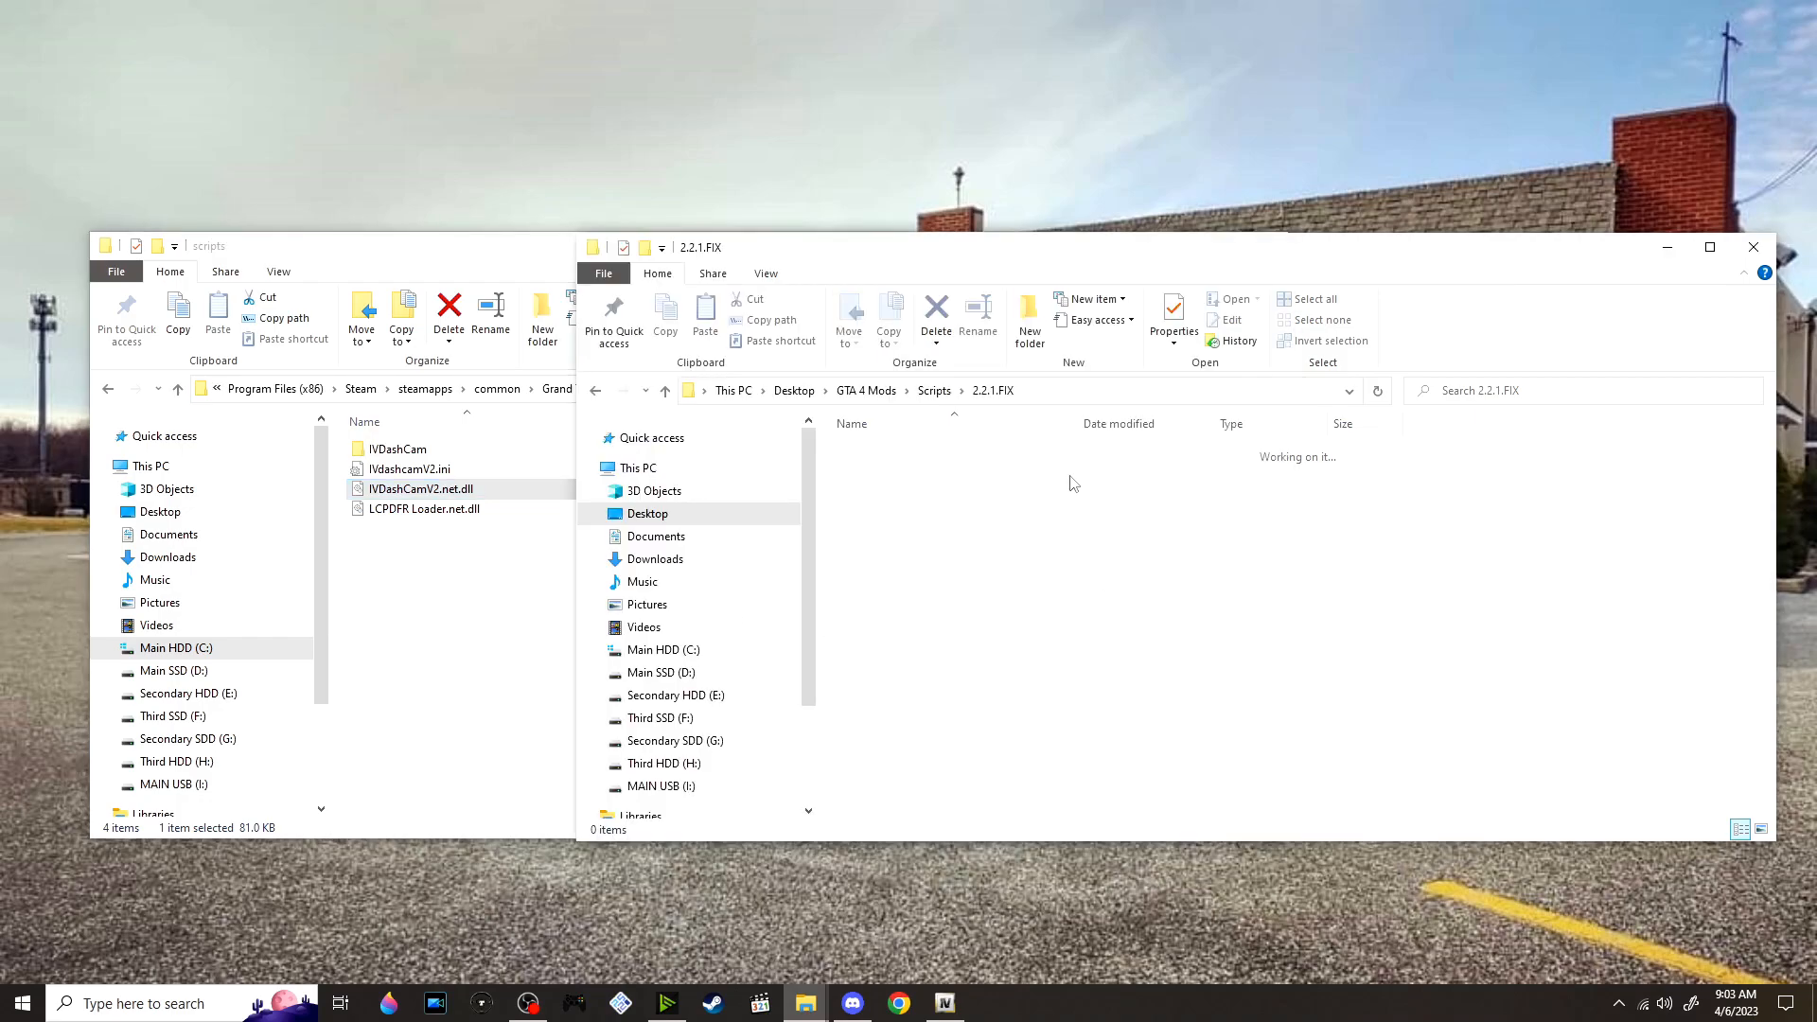
{"action": "left_click", "coordinate": [937, 390]}
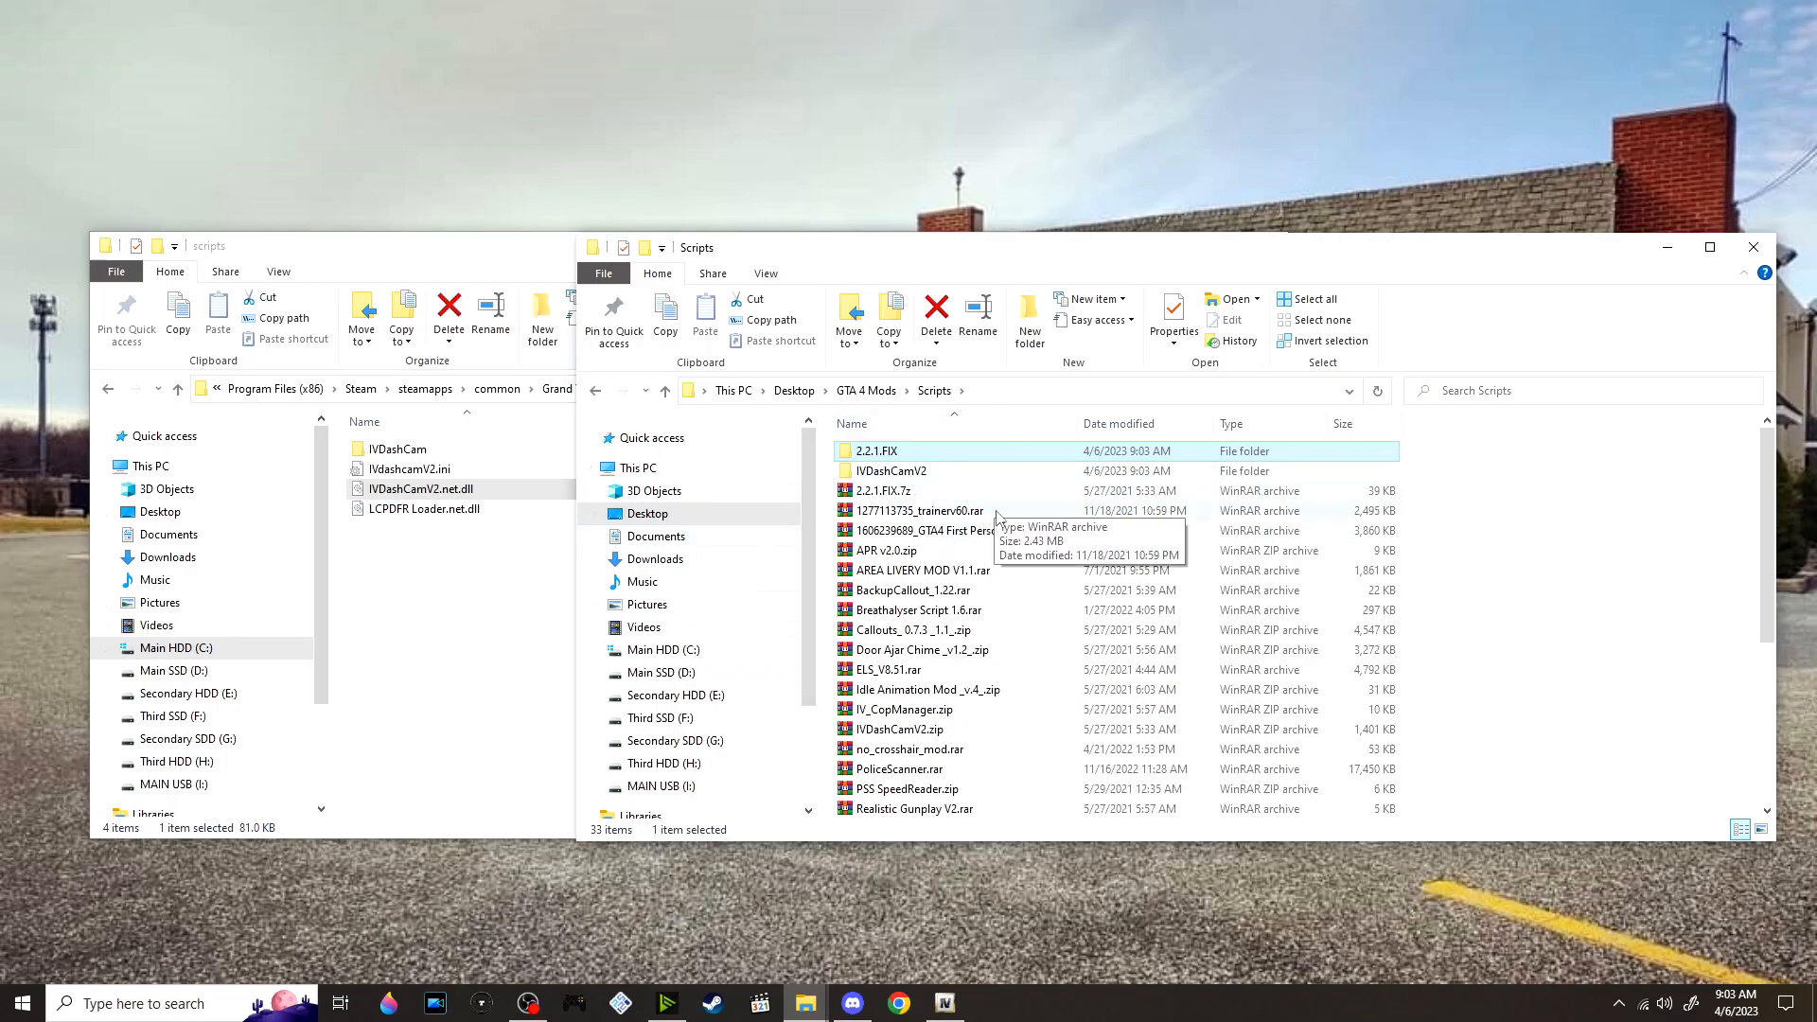
{"action": "left_click", "coordinate": [971, 515]}
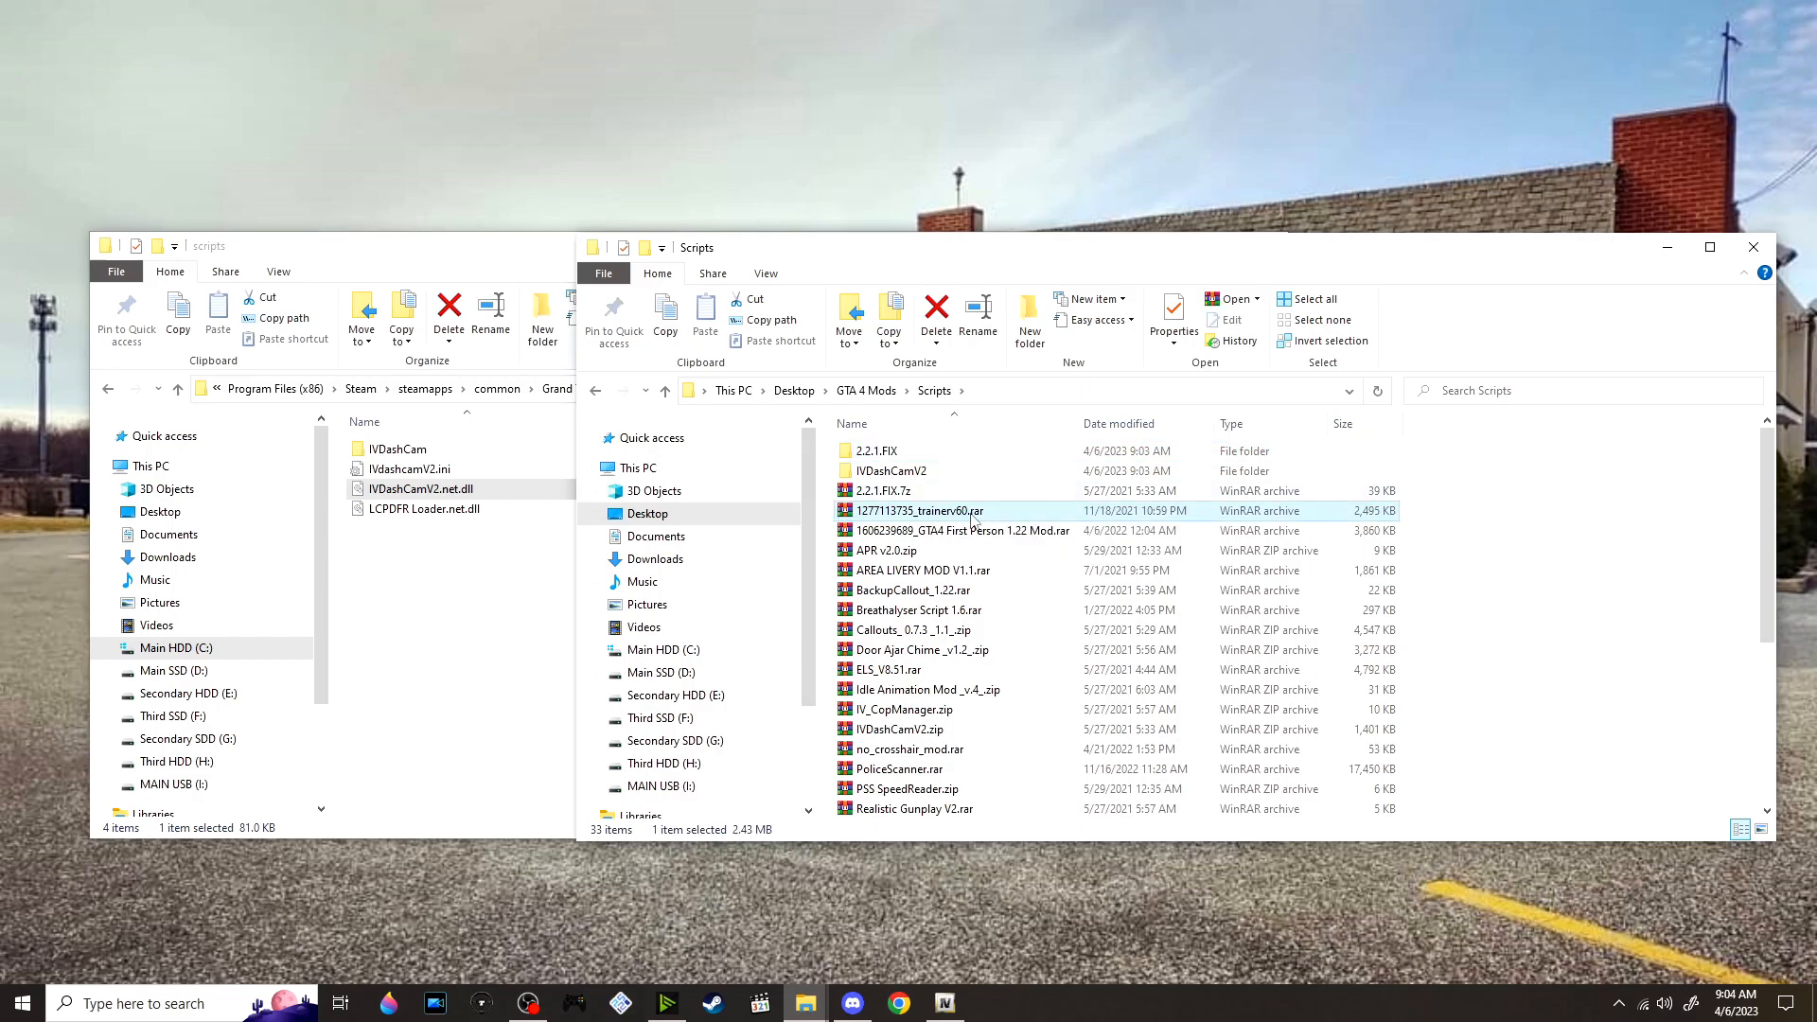
{"action": "right_click", "coordinate": [968, 520]}
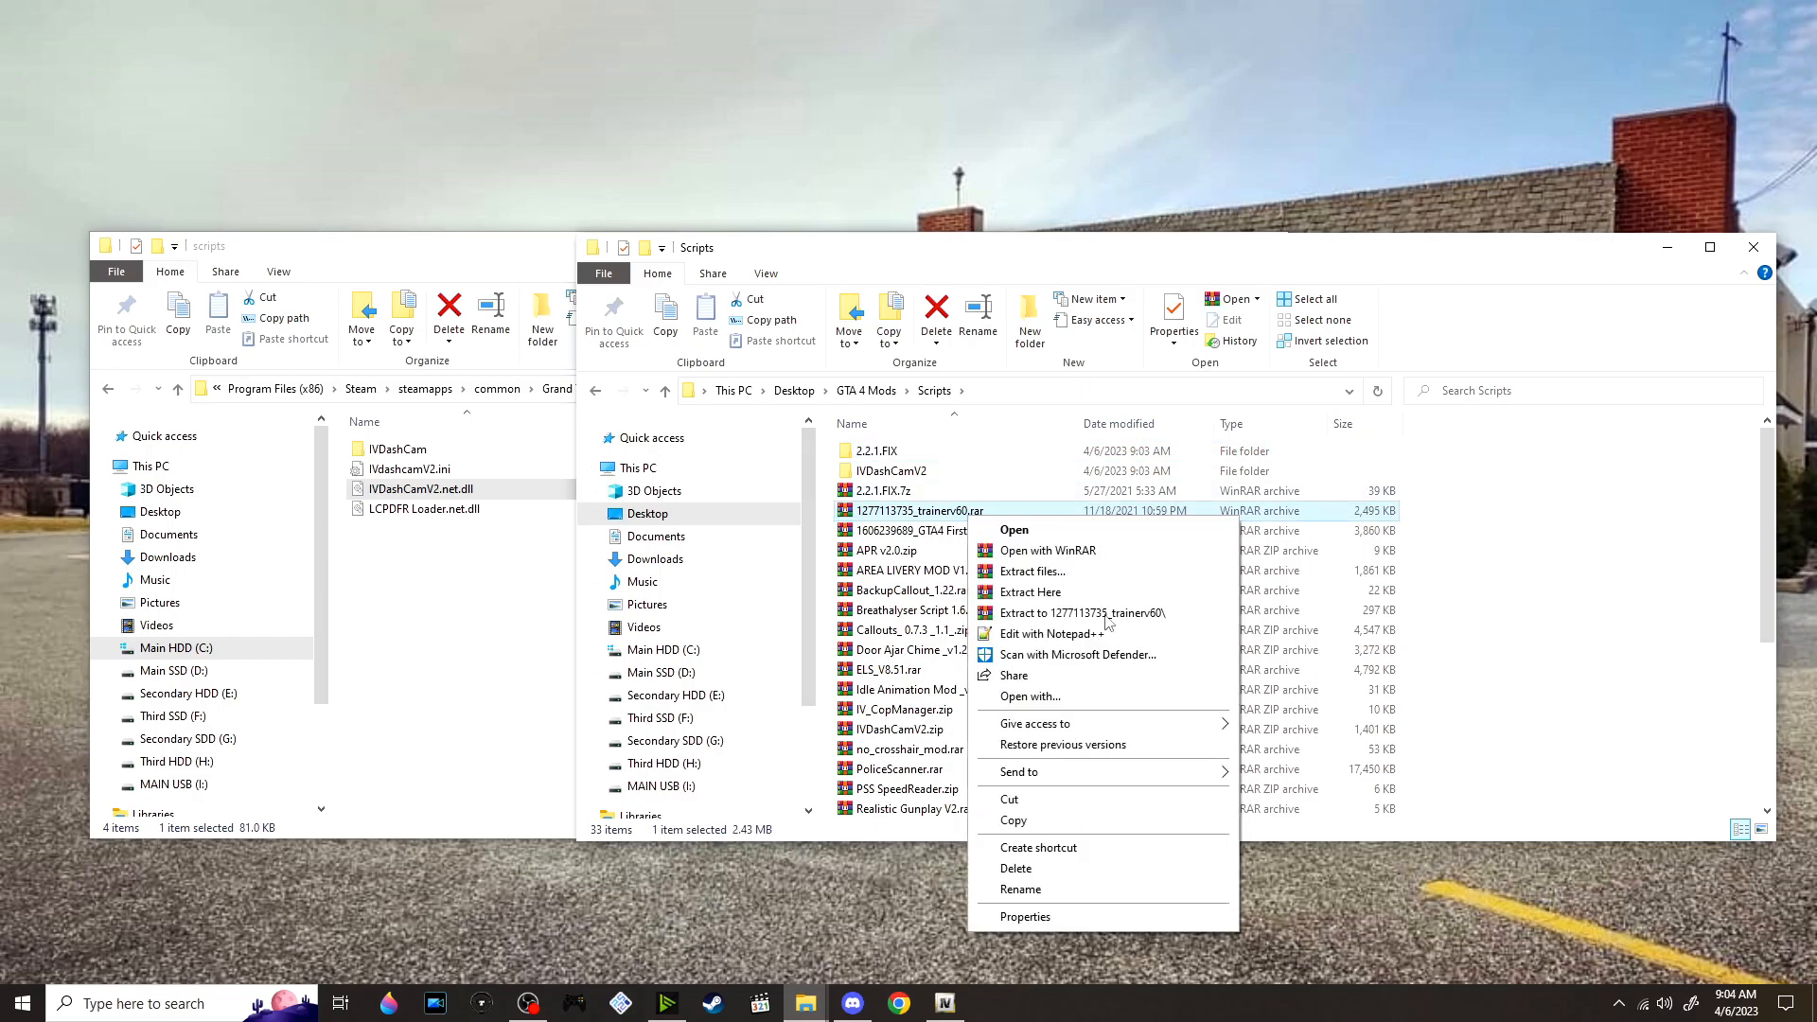
{"action": "key", "text": "Escape"}
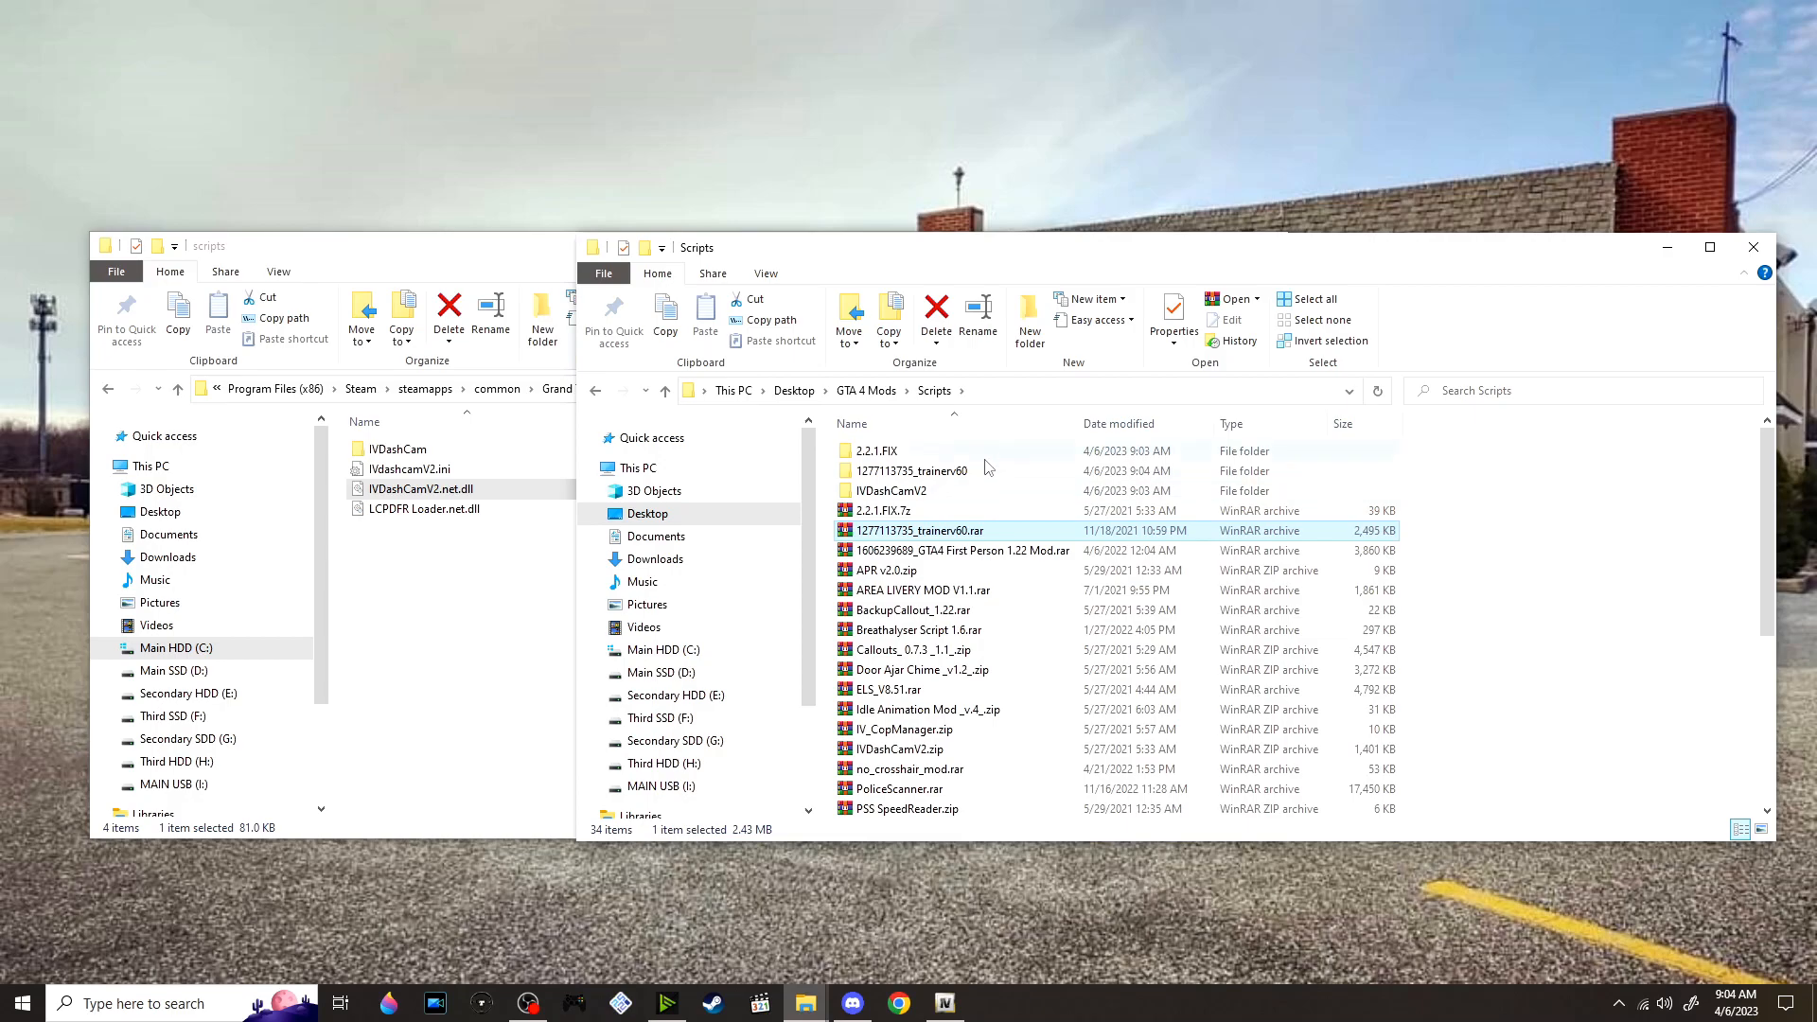
{"action": "double_click", "coordinate": [990, 471]}
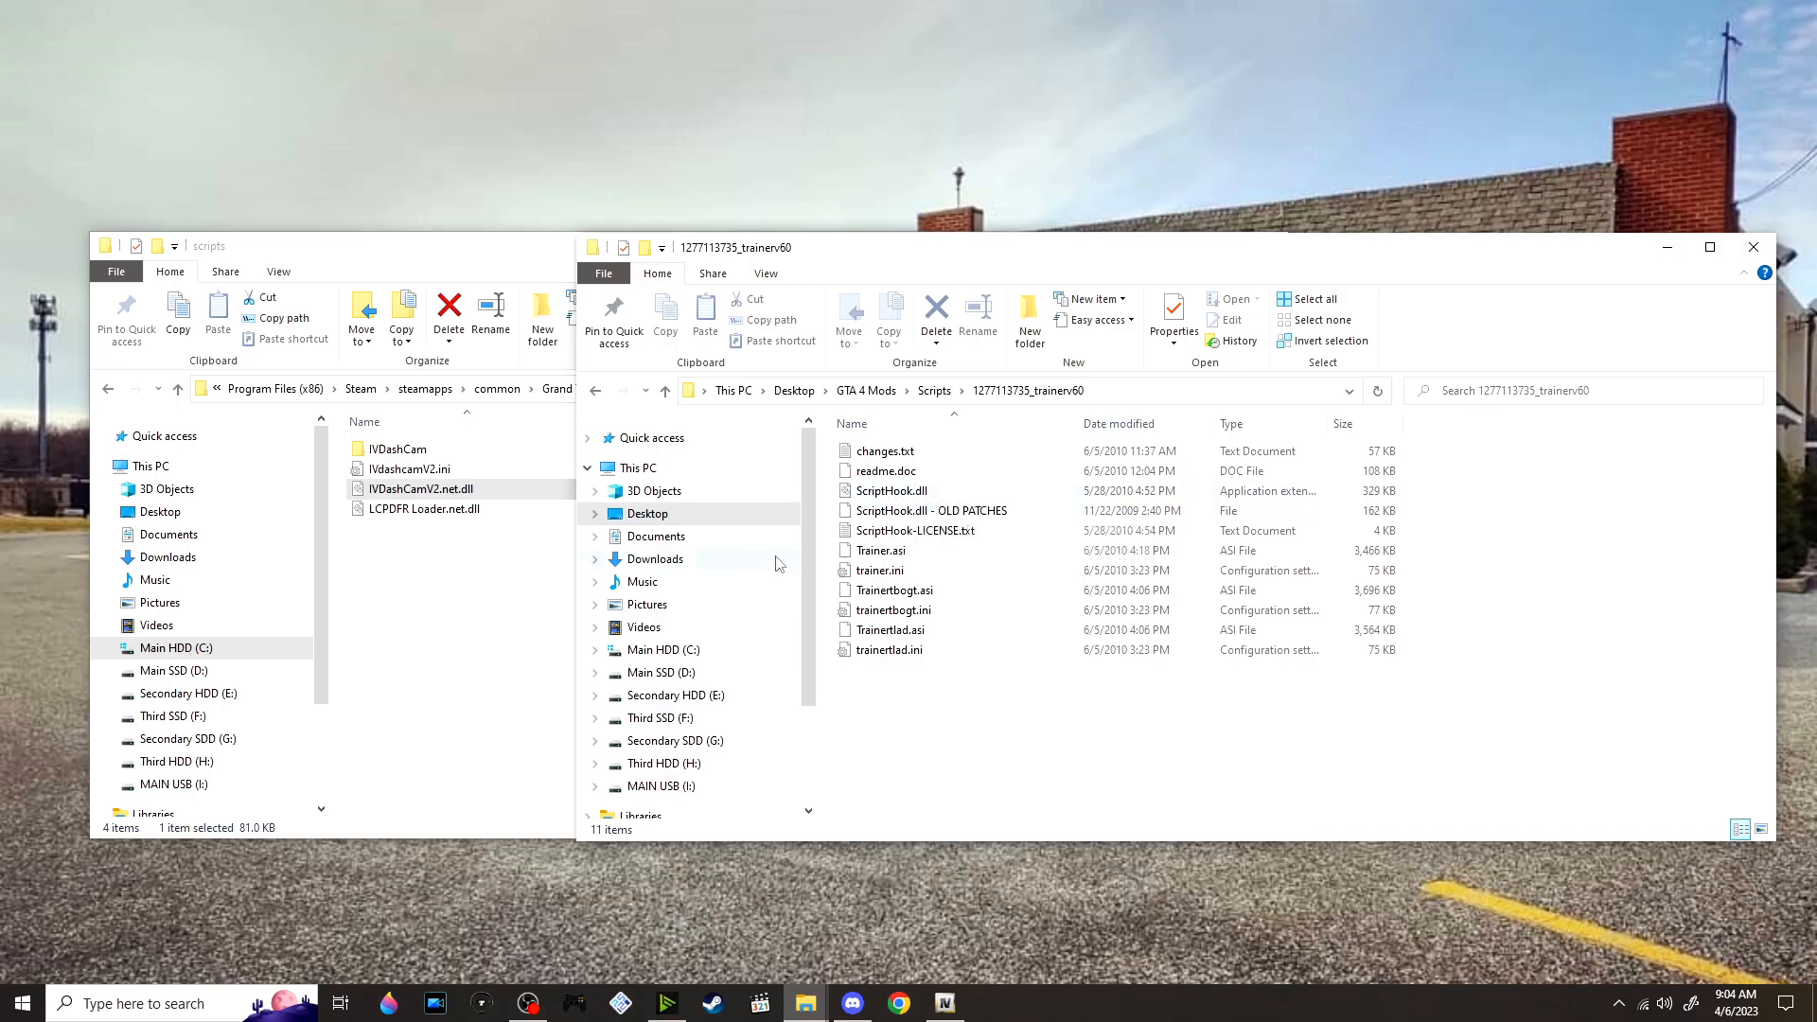
{"action": "left_click", "coordinate": [551, 557]}
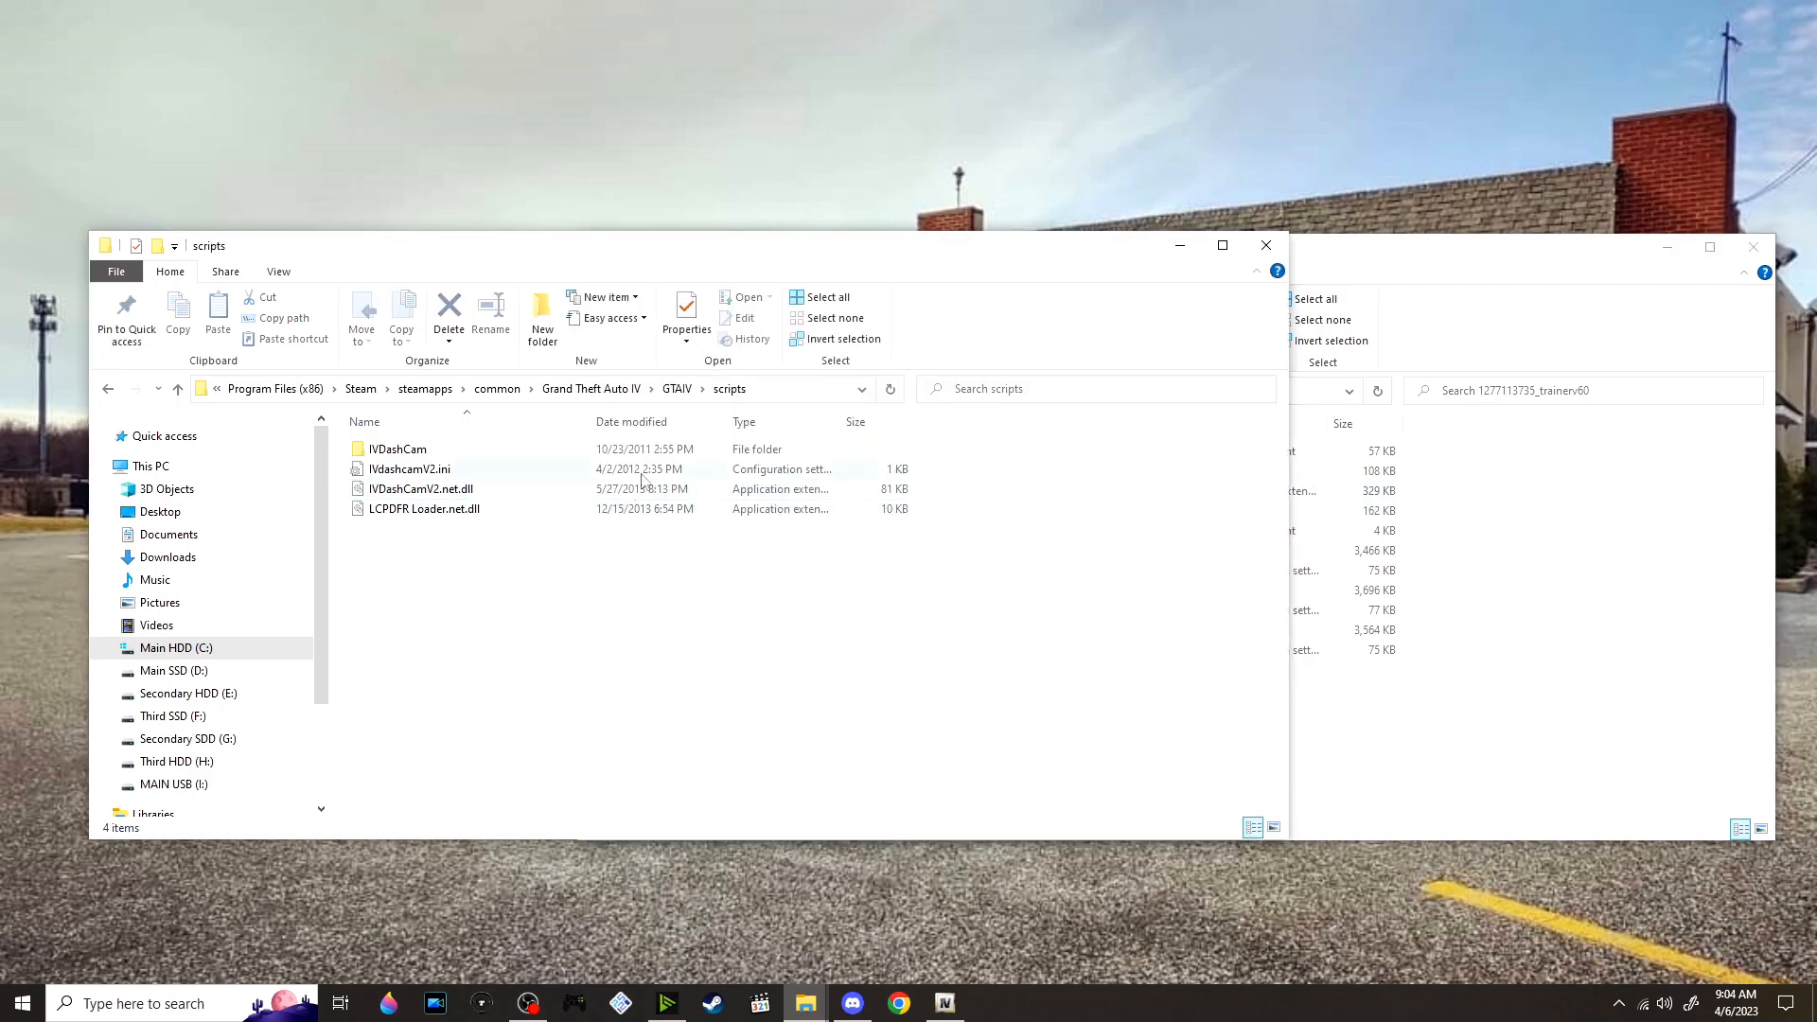
{"action": "left_click", "coordinate": [675, 389]}
{"action": "left_click", "coordinate": [1032, 568]}
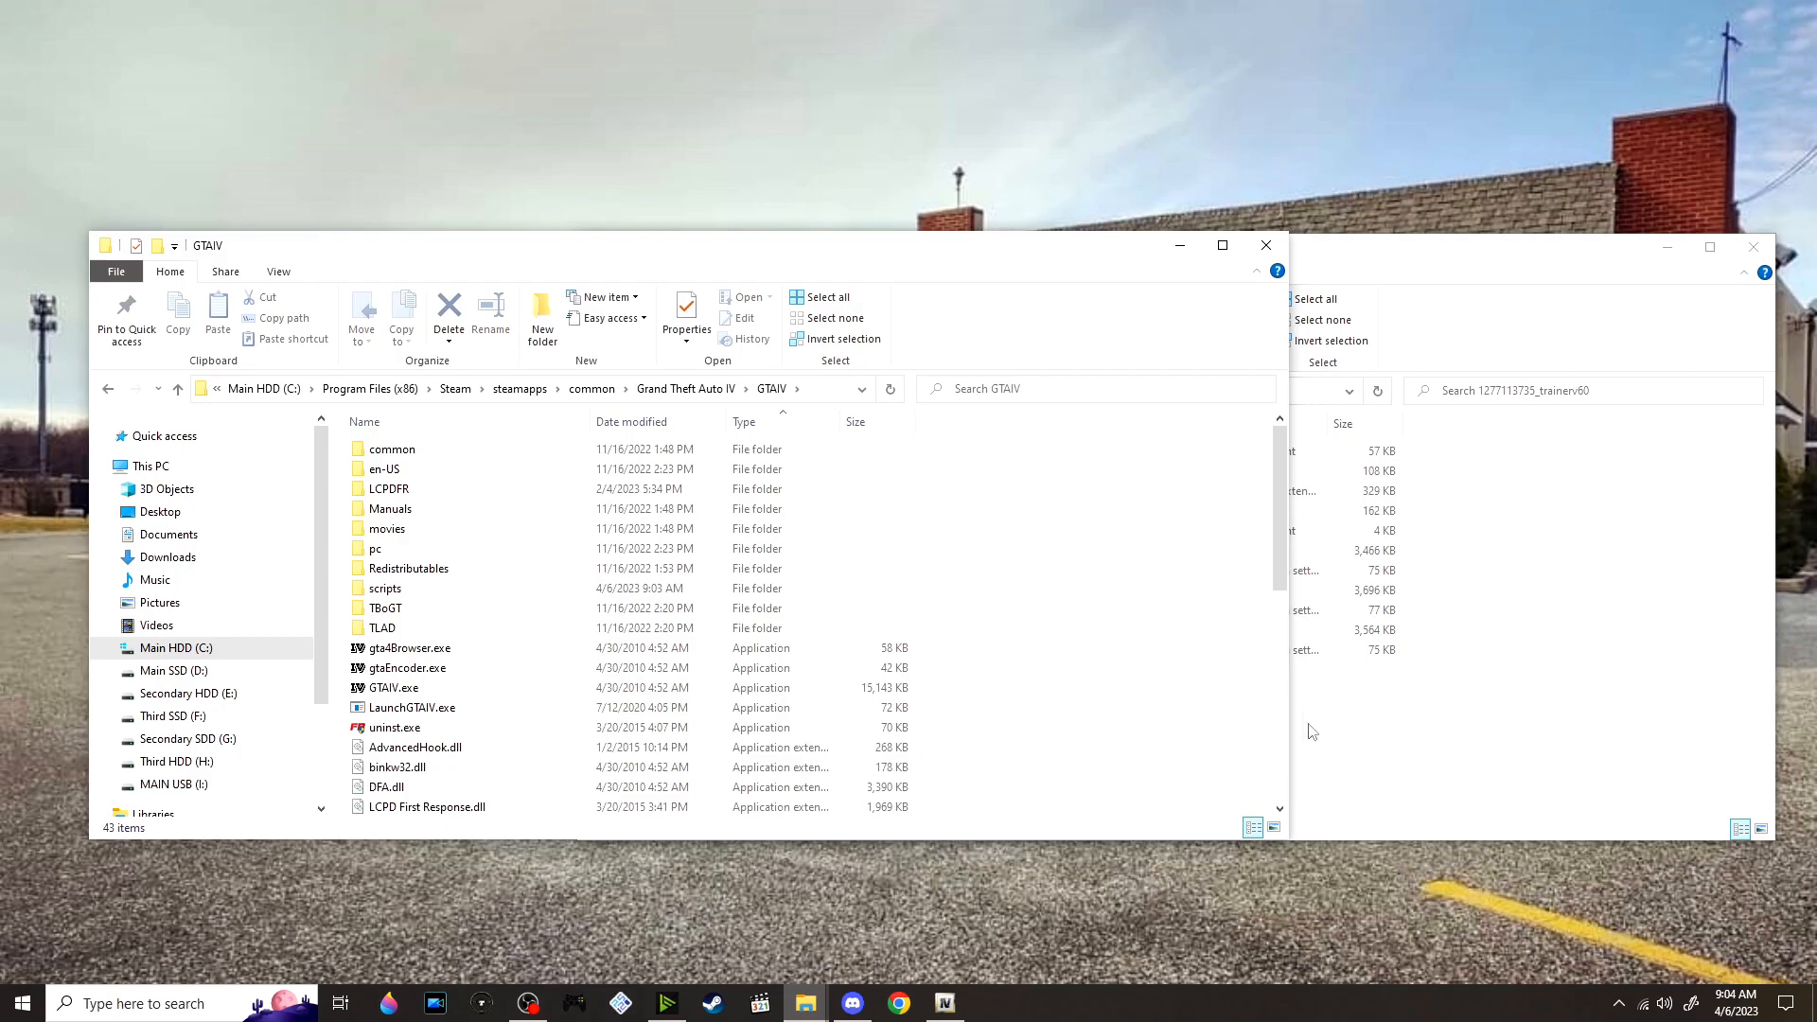
{"action": "left_click", "coordinate": [1295, 731]}
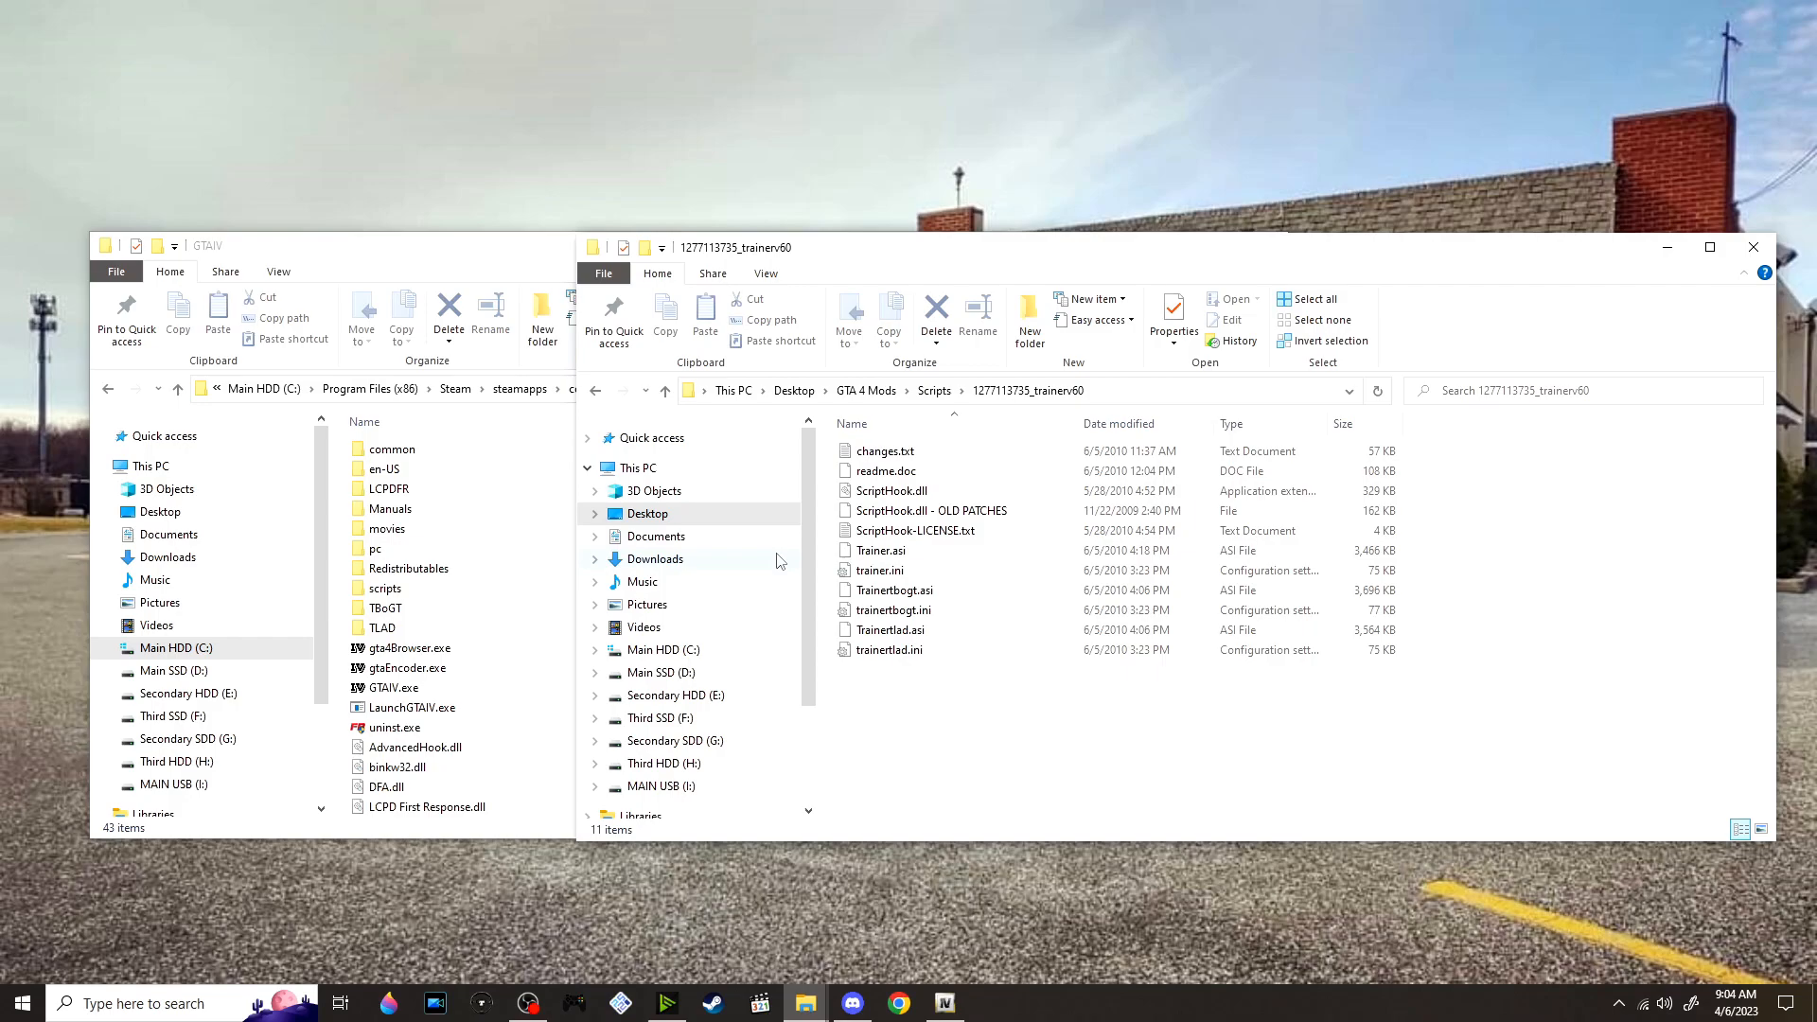
Move the three trainer .asi files and their three .ini files from the trainer folder into the main GTAIV folder
{"action": "left_click_drag", "start_coordinate": [980, 731], "coordinate": [973, 558]}
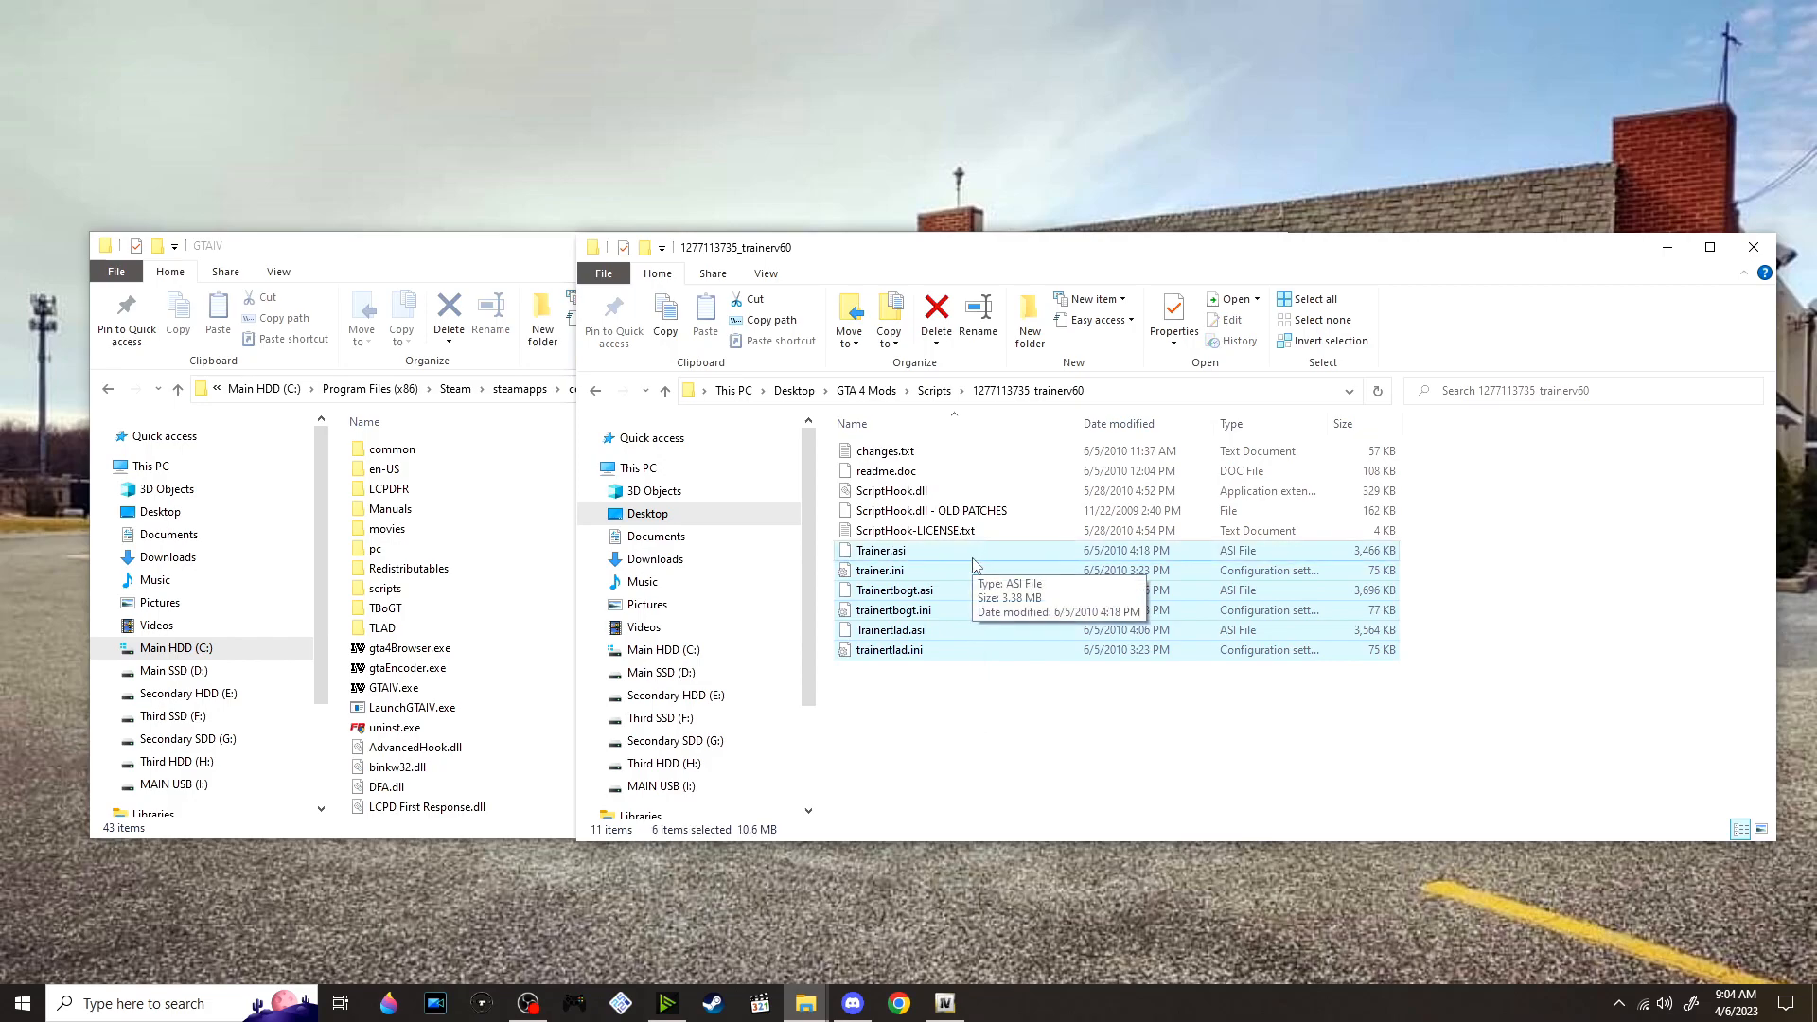
{"action": "left_click", "coordinate": [955, 636]}
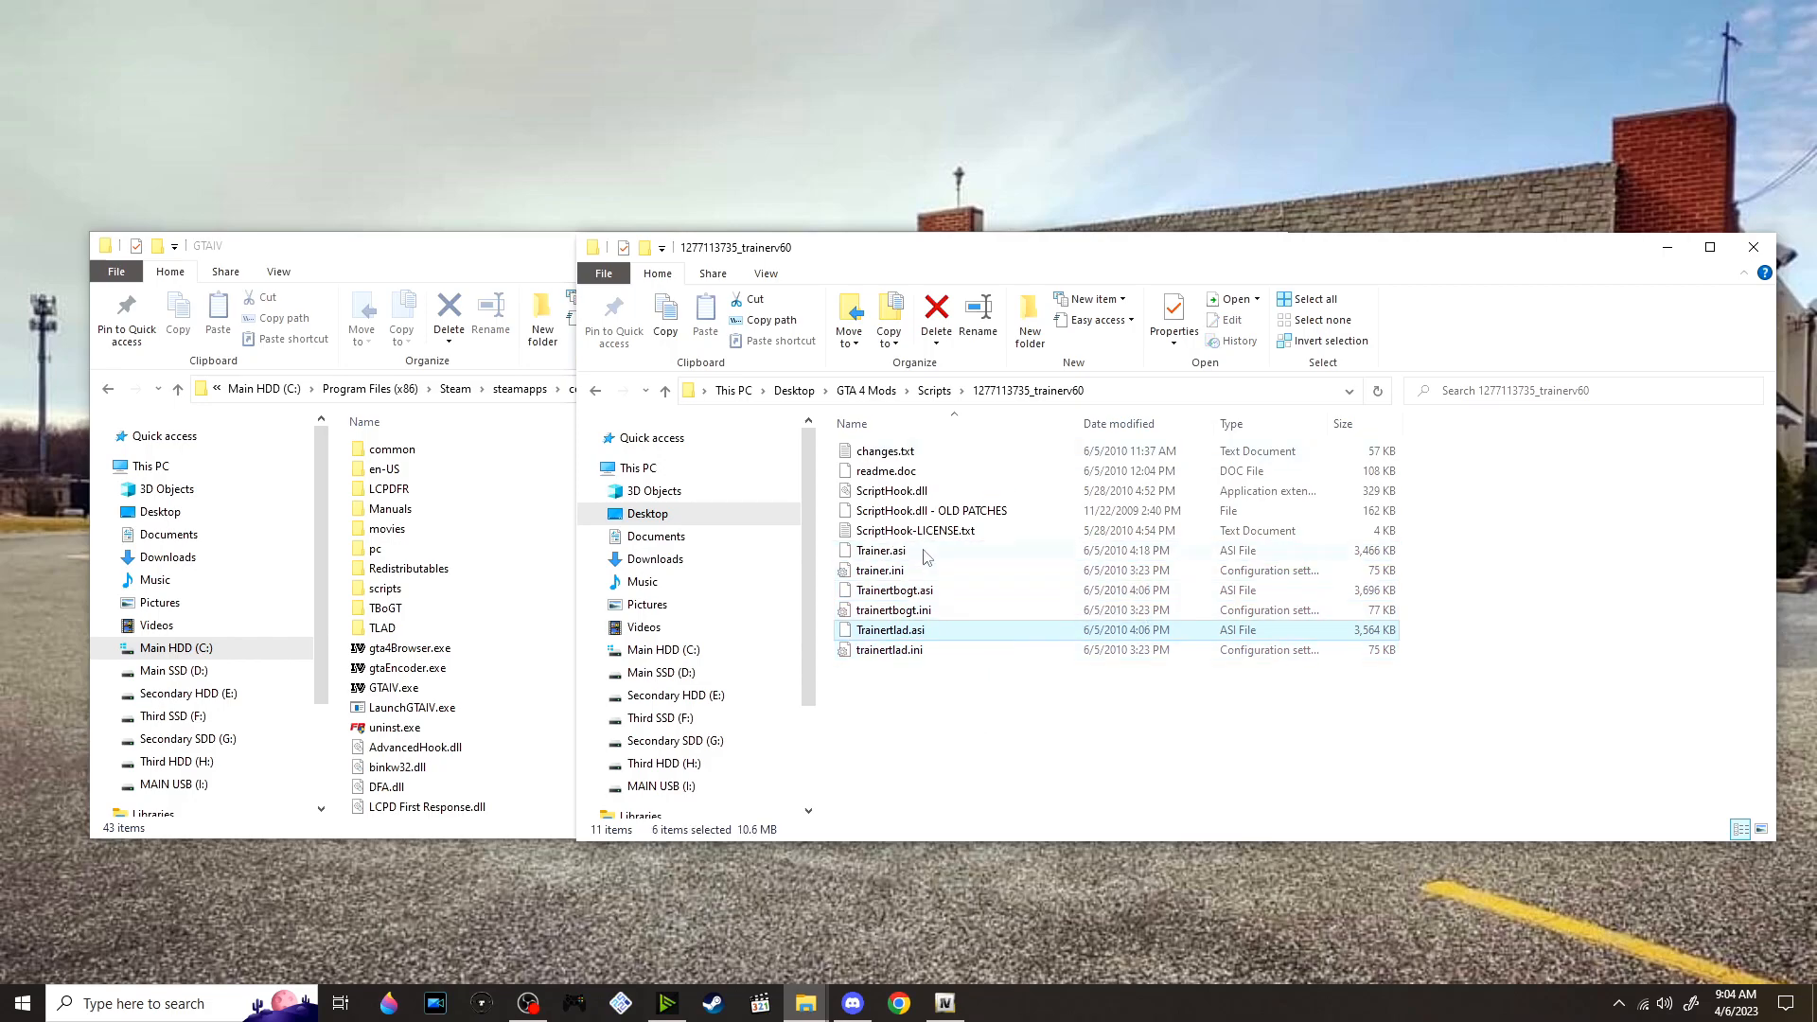
{"action": "left_click_drag", "start_coordinate": [834, 547], "coordinate": [929, 569]}
{"action": "left_click_drag", "start_coordinate": [989, 722], "coordinate": [484, 260]}
{"action": "scroll", "coordinate": [952, 512], "scroll_direction": "down", "scroll_amount": 1}
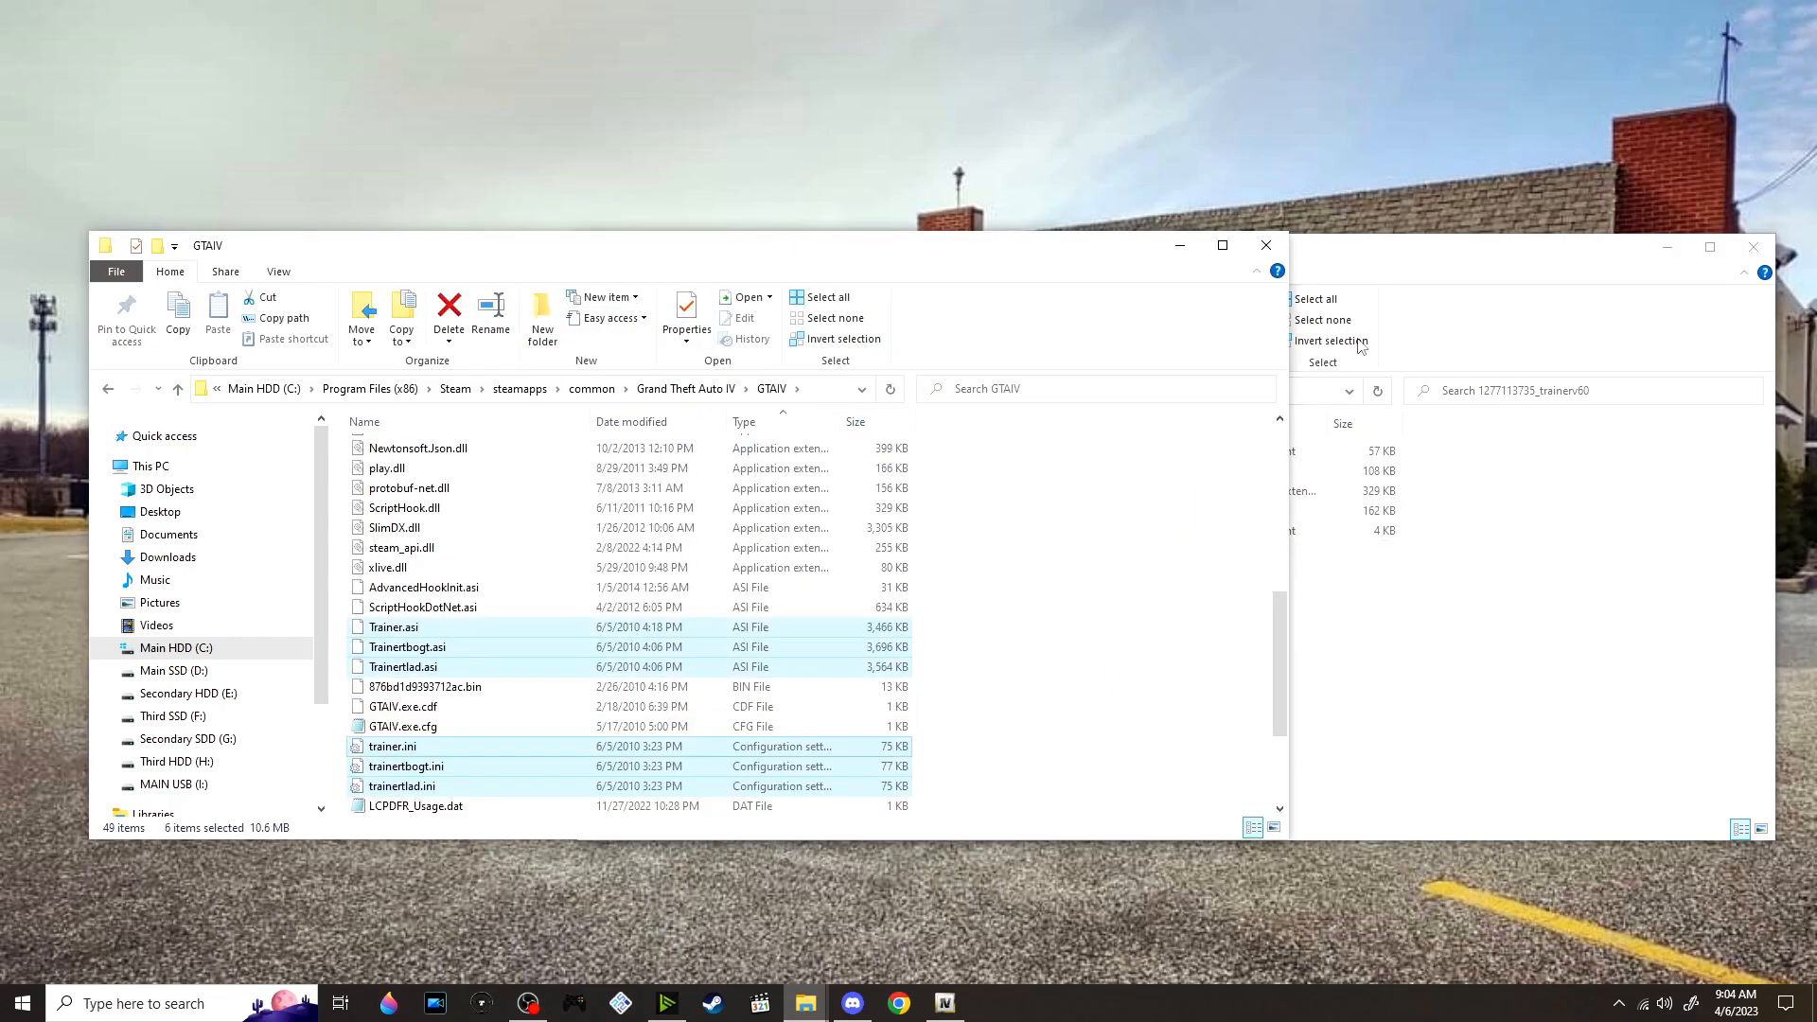
Compare ScriptHook.dll in the GTAIV folder with the copy in the trainer folder, and go back to the mods' Scripts folder
{"action": "left_click", "coordinate": [1361, 276]}
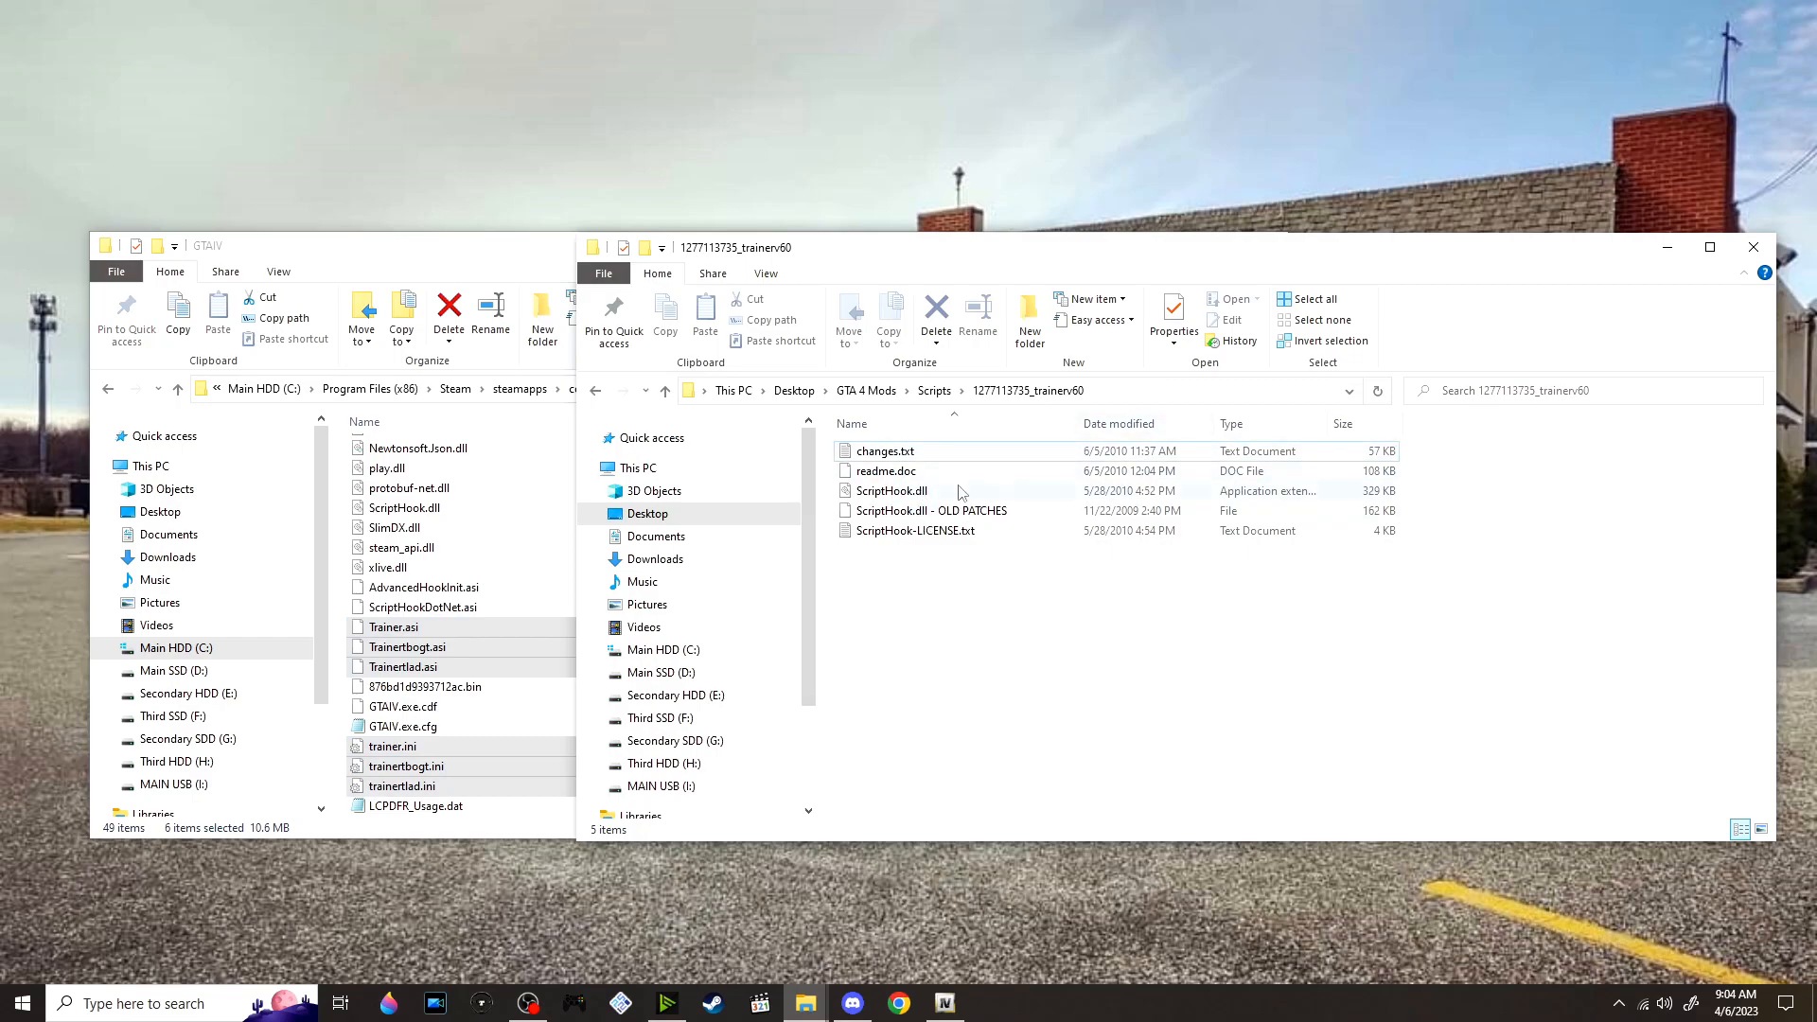
{"action": "left_click", "coordinate": [469, 623]}
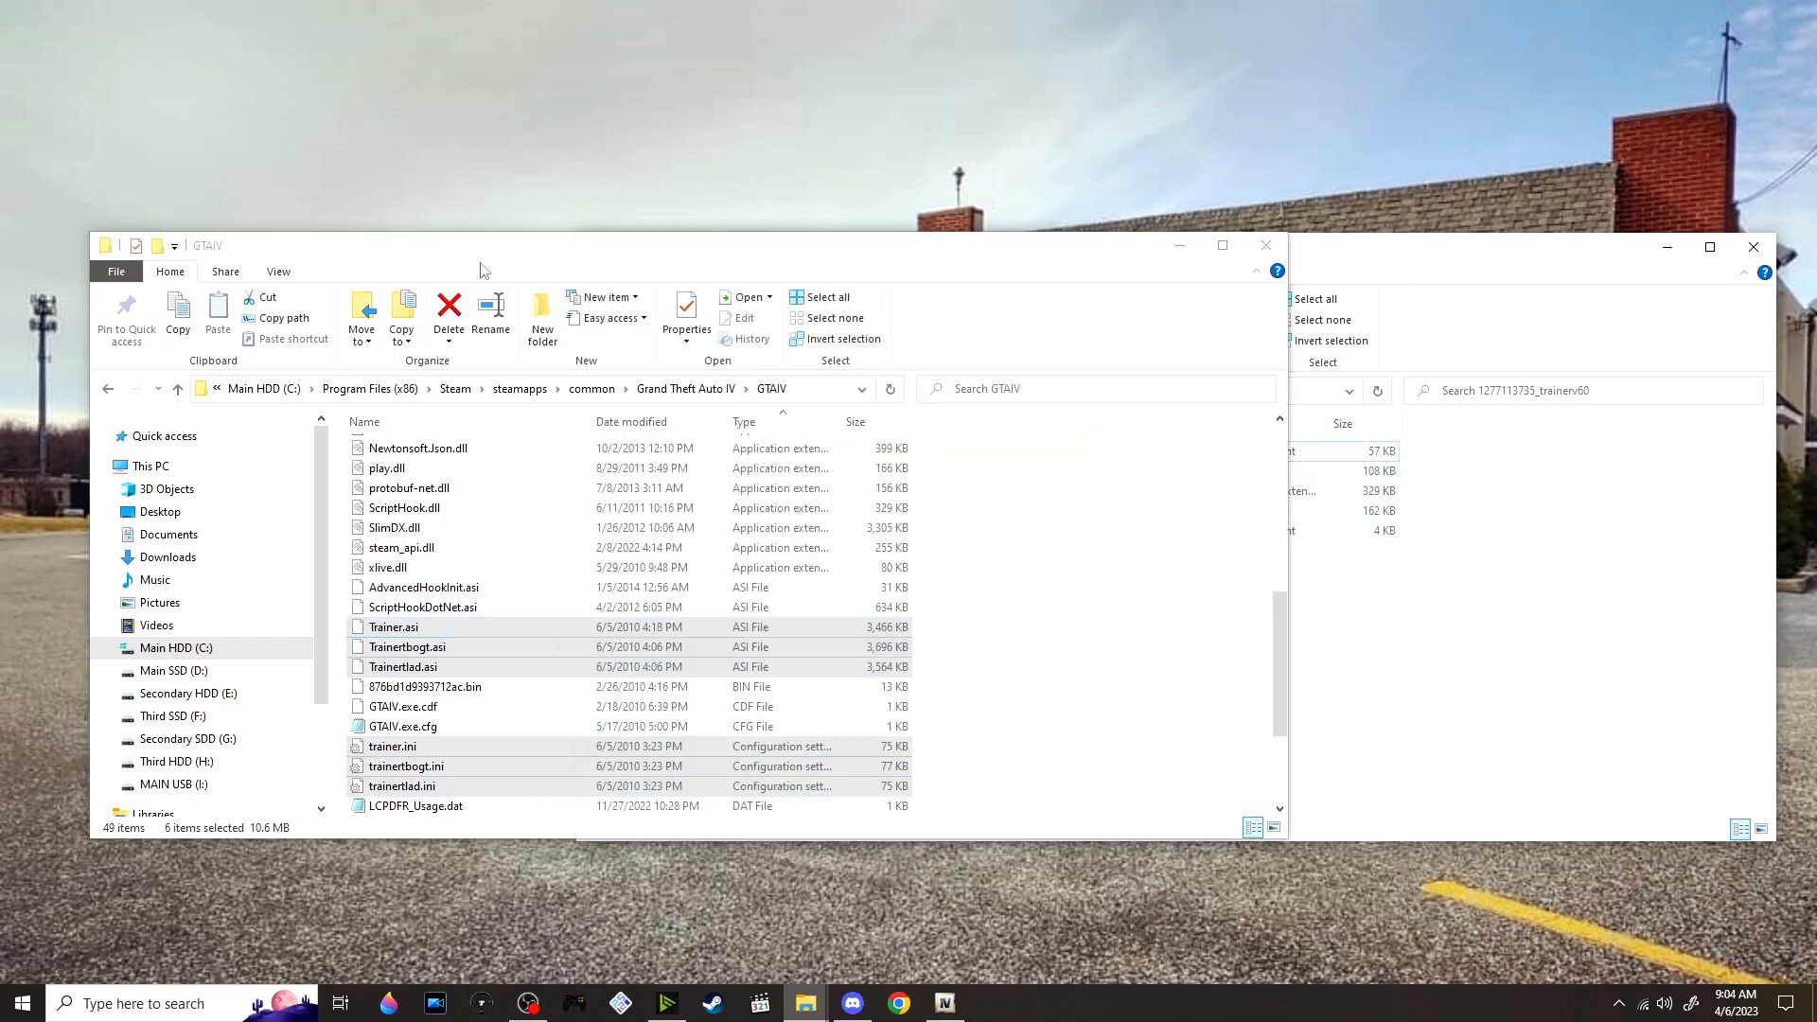
{"action": "left_click", "coordinate": [449, 516]}
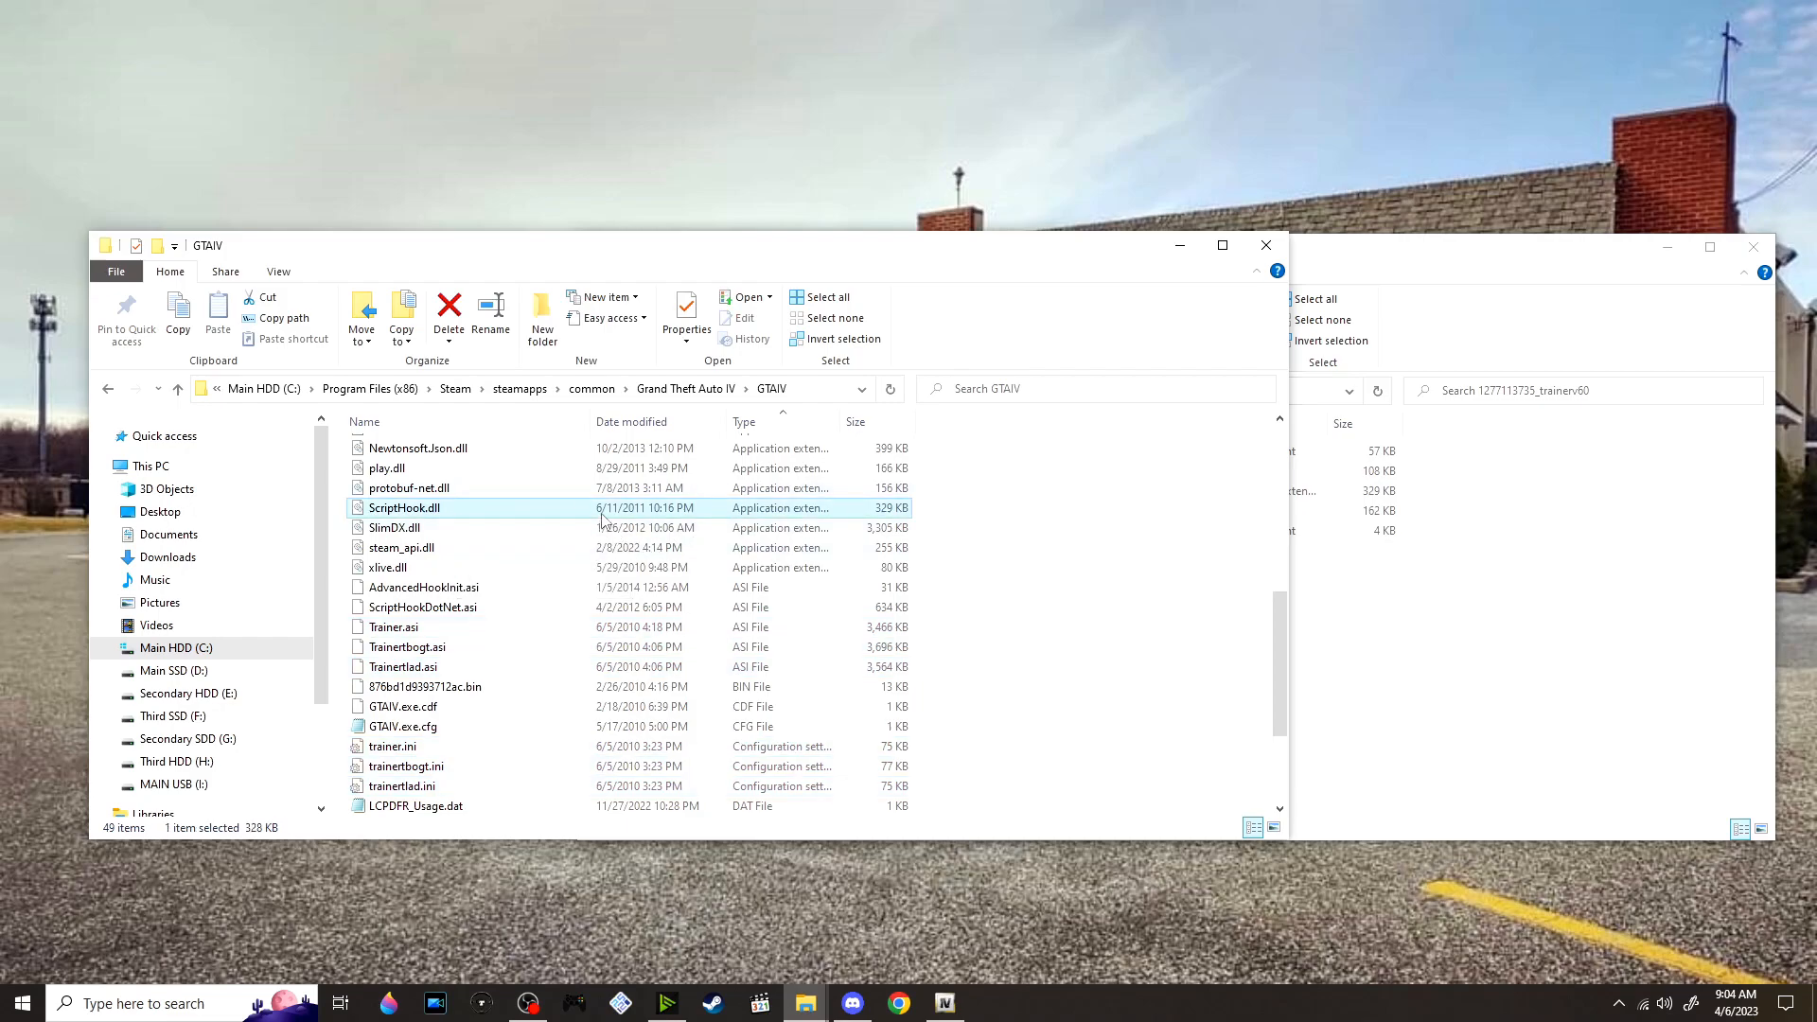
{"action": "left_click", "coordinate": [1353, 591]}
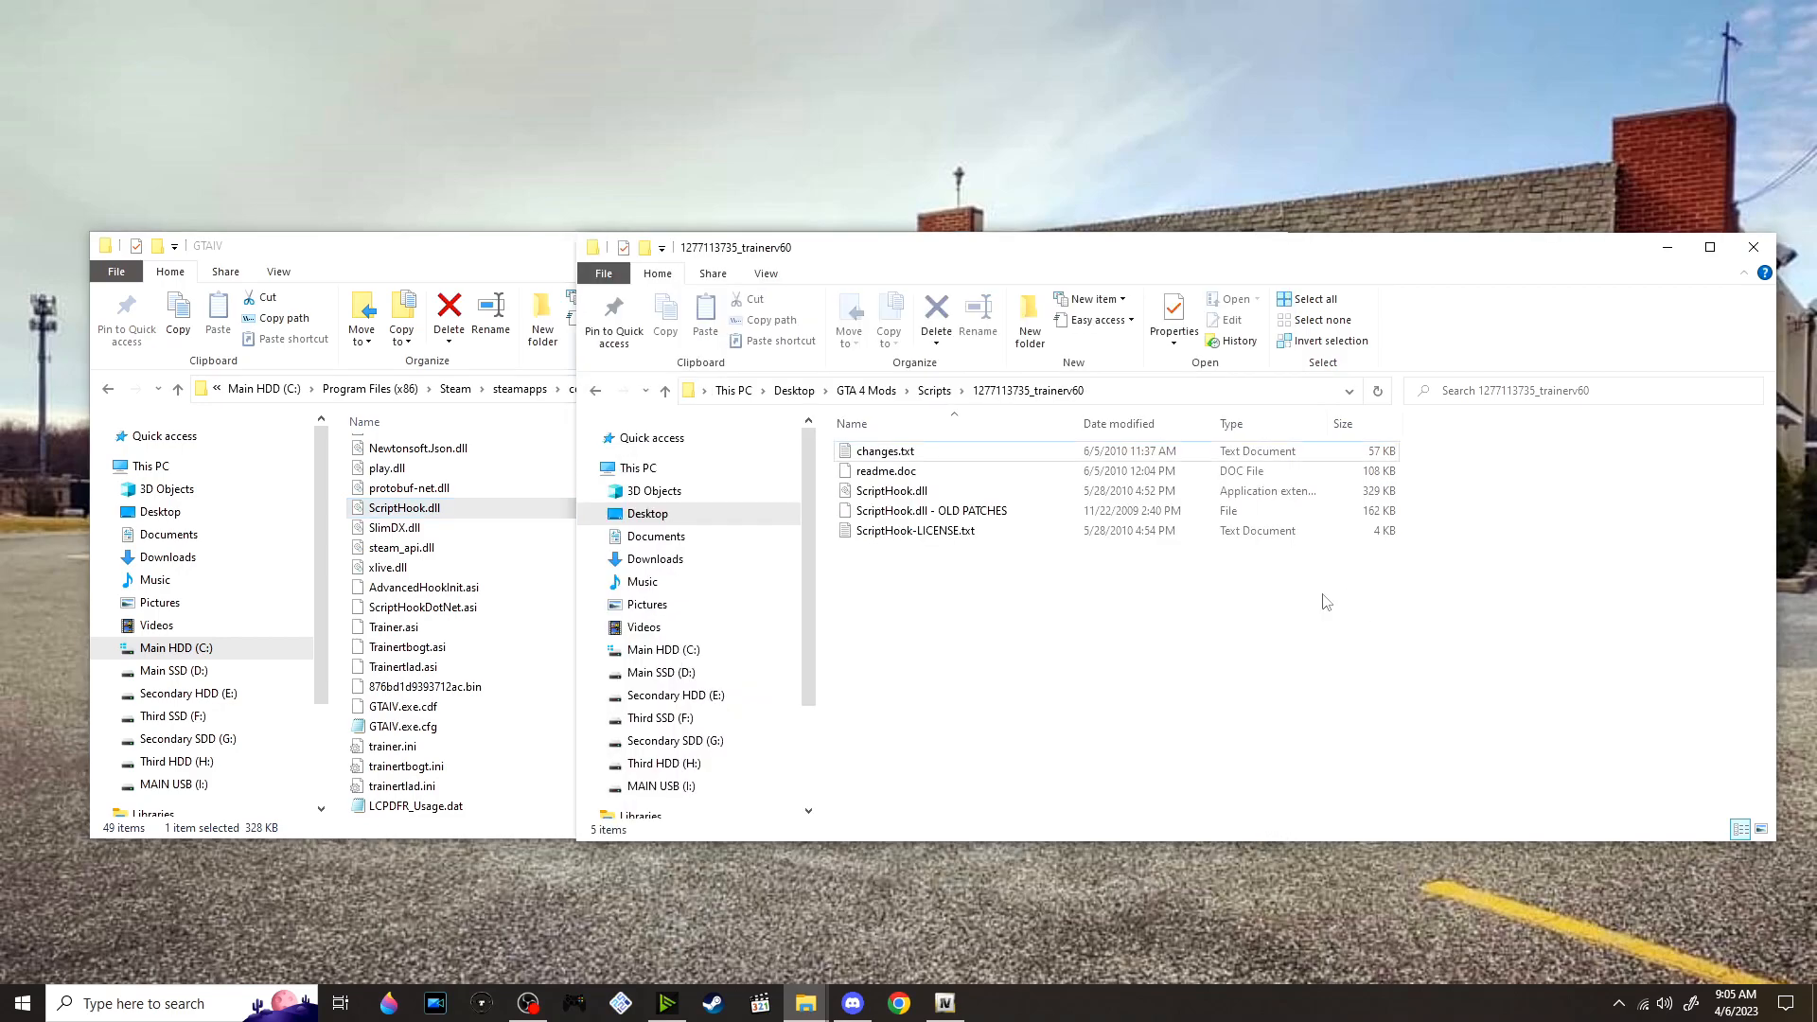
{"action": "left_click", "coordinate": [951, 492]}
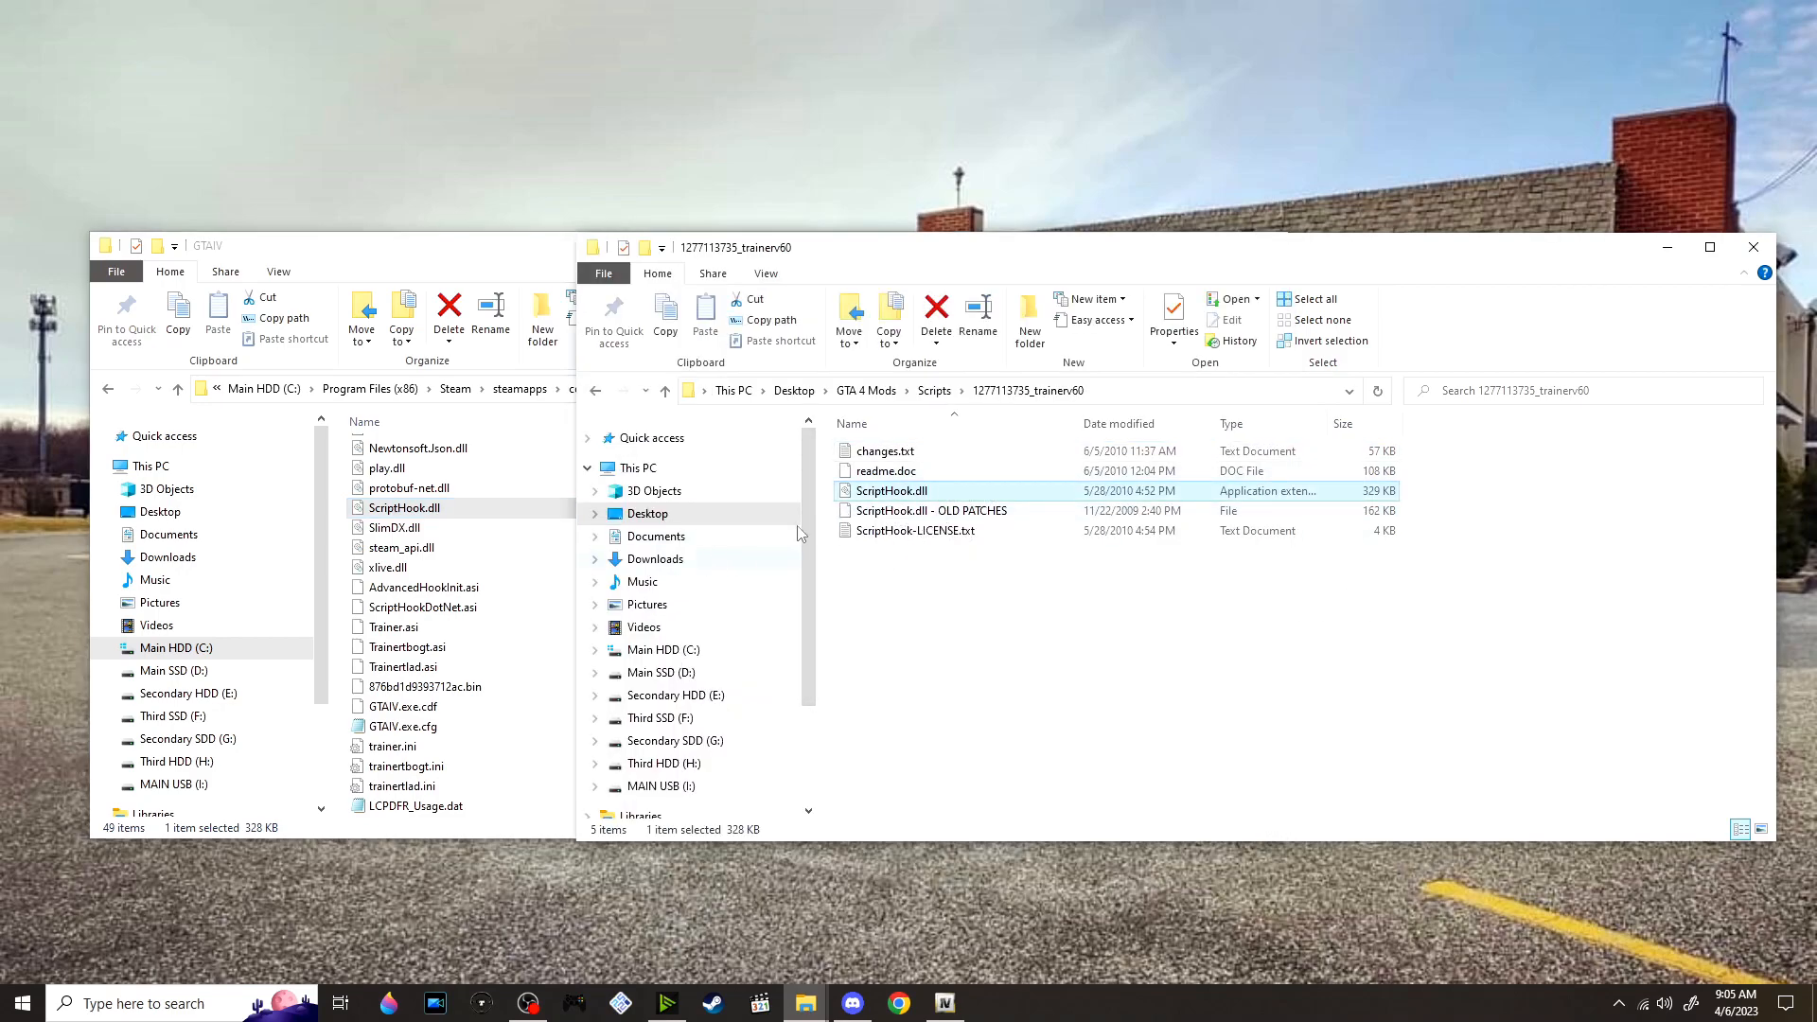
{"action": "left_click", "coordinate": [935, 391]}
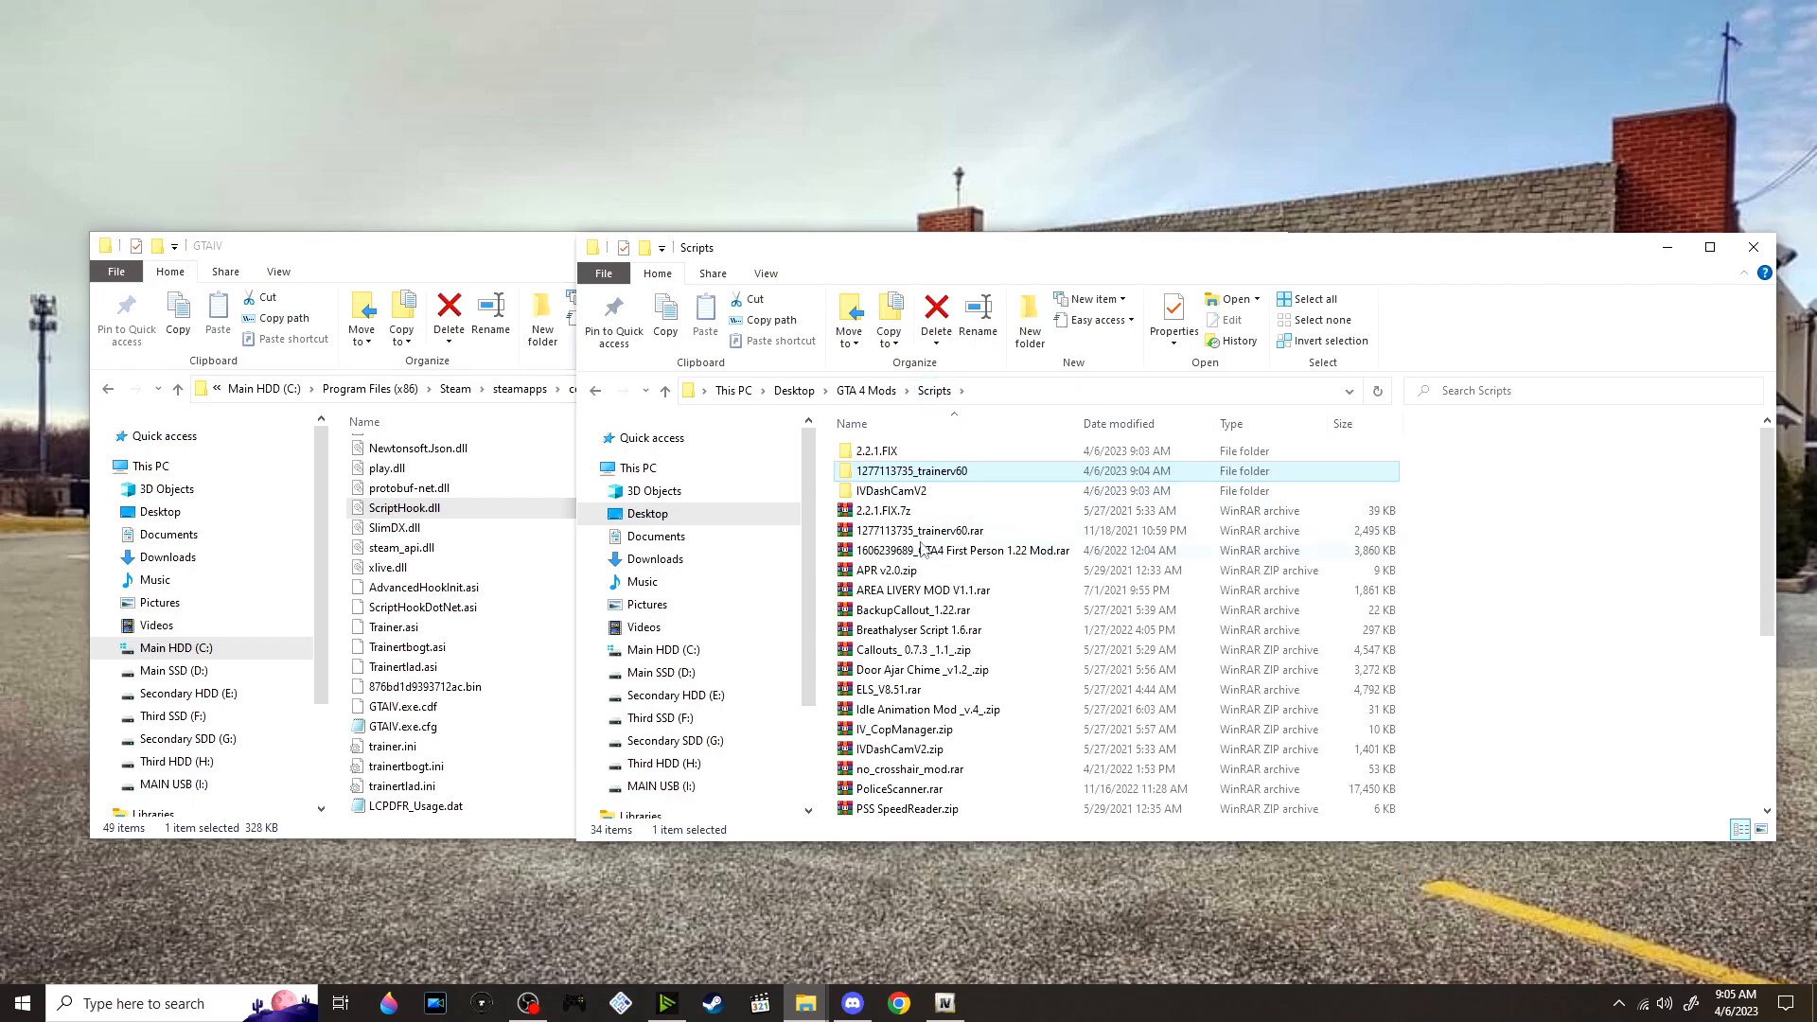
{"action": "key", "text": "ctrl+c"}
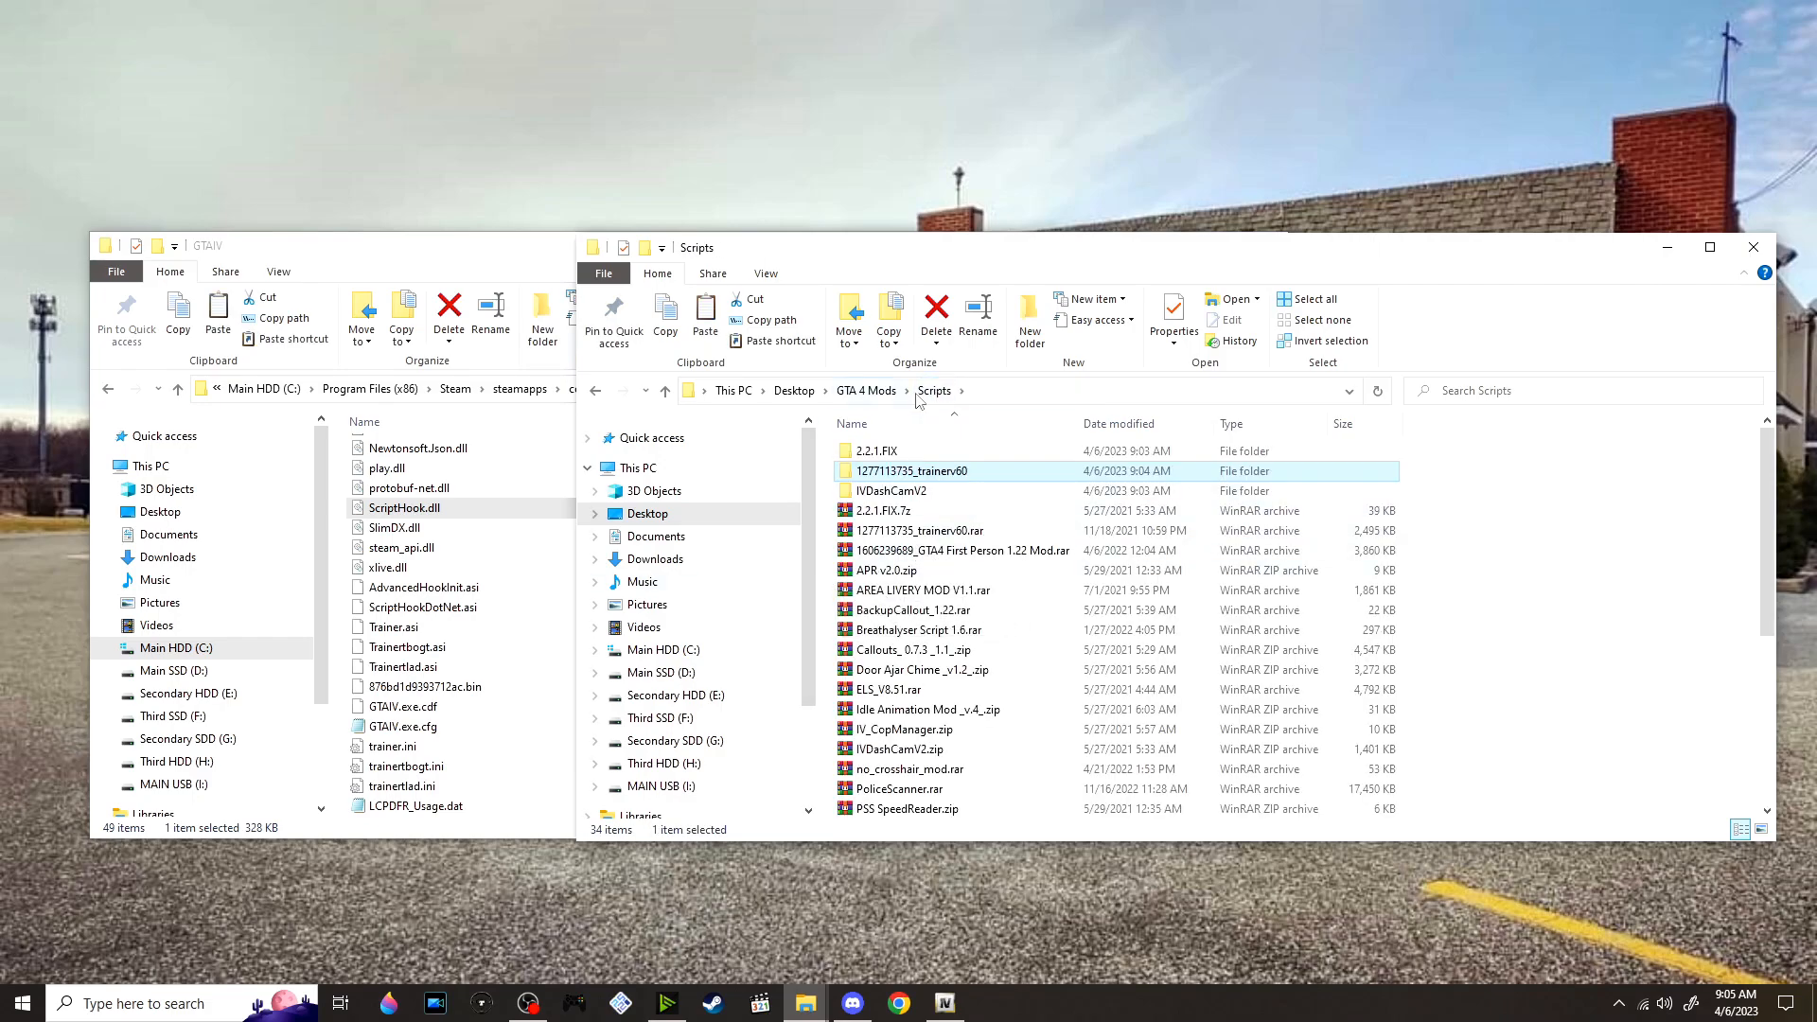
{"action": "left_click", "coordinate": [1031, 554]}
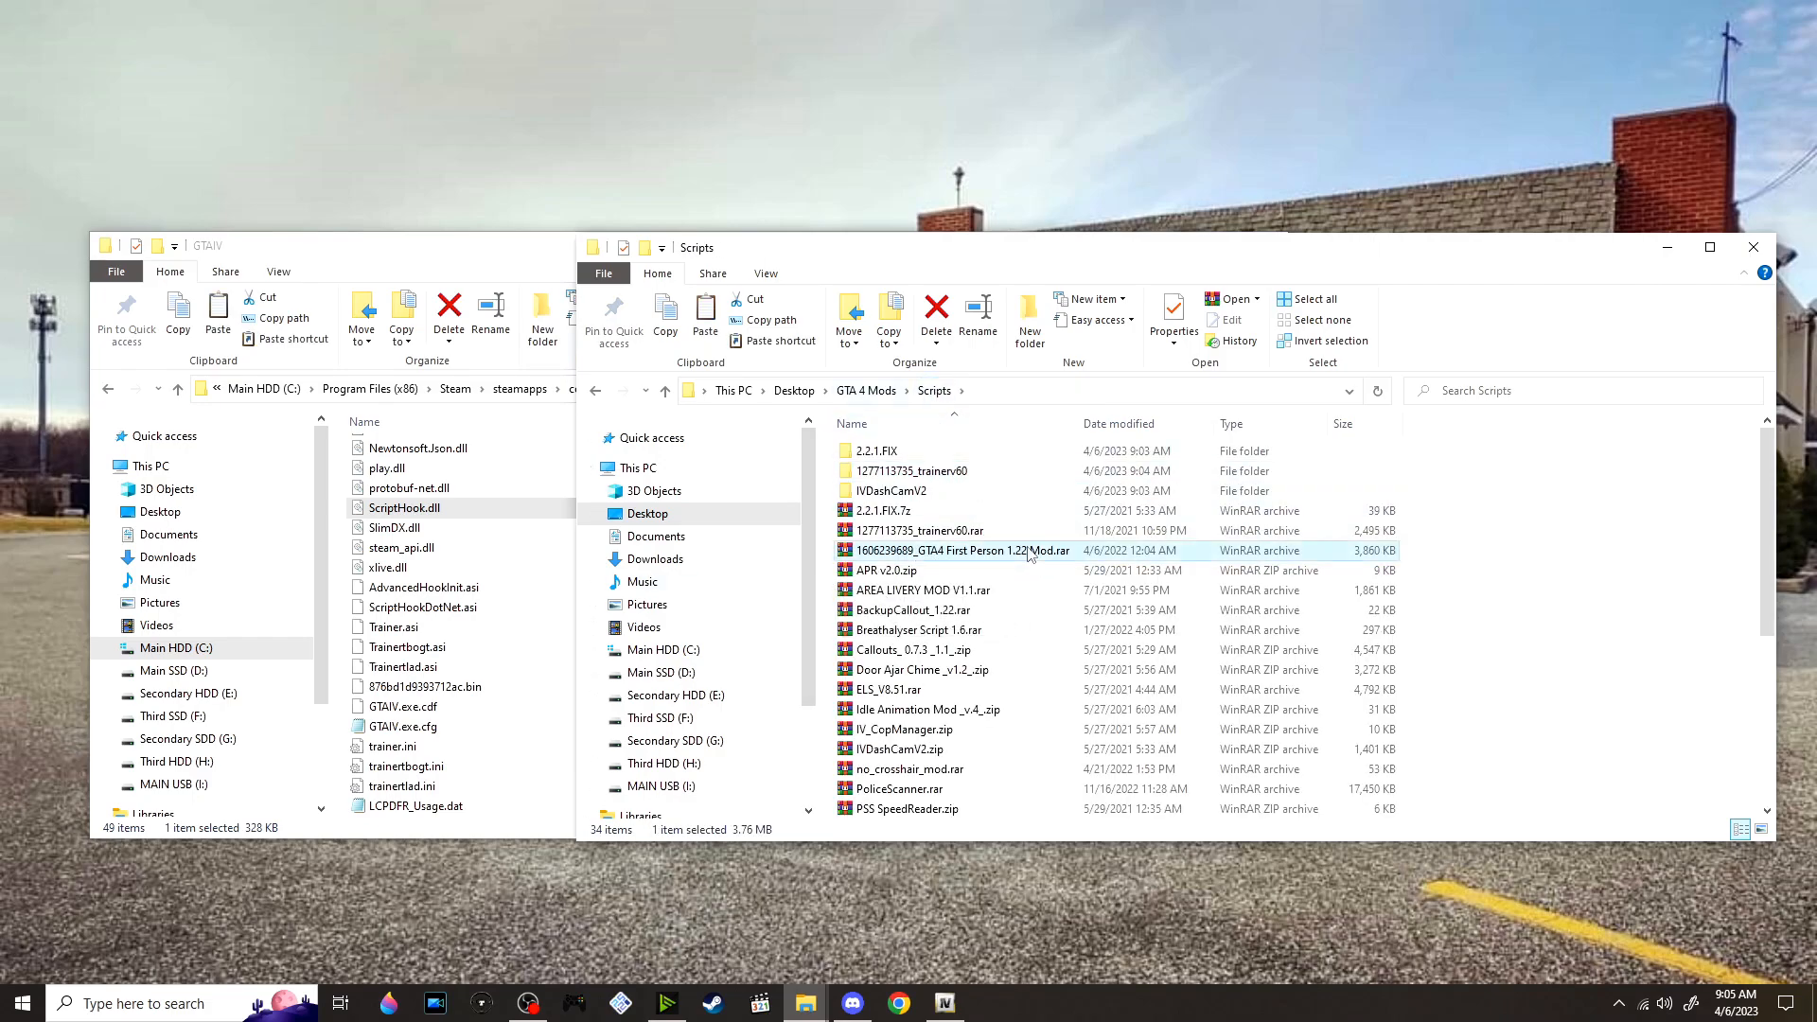
{"action": "right_click", "coordinate": [1079, 555]}
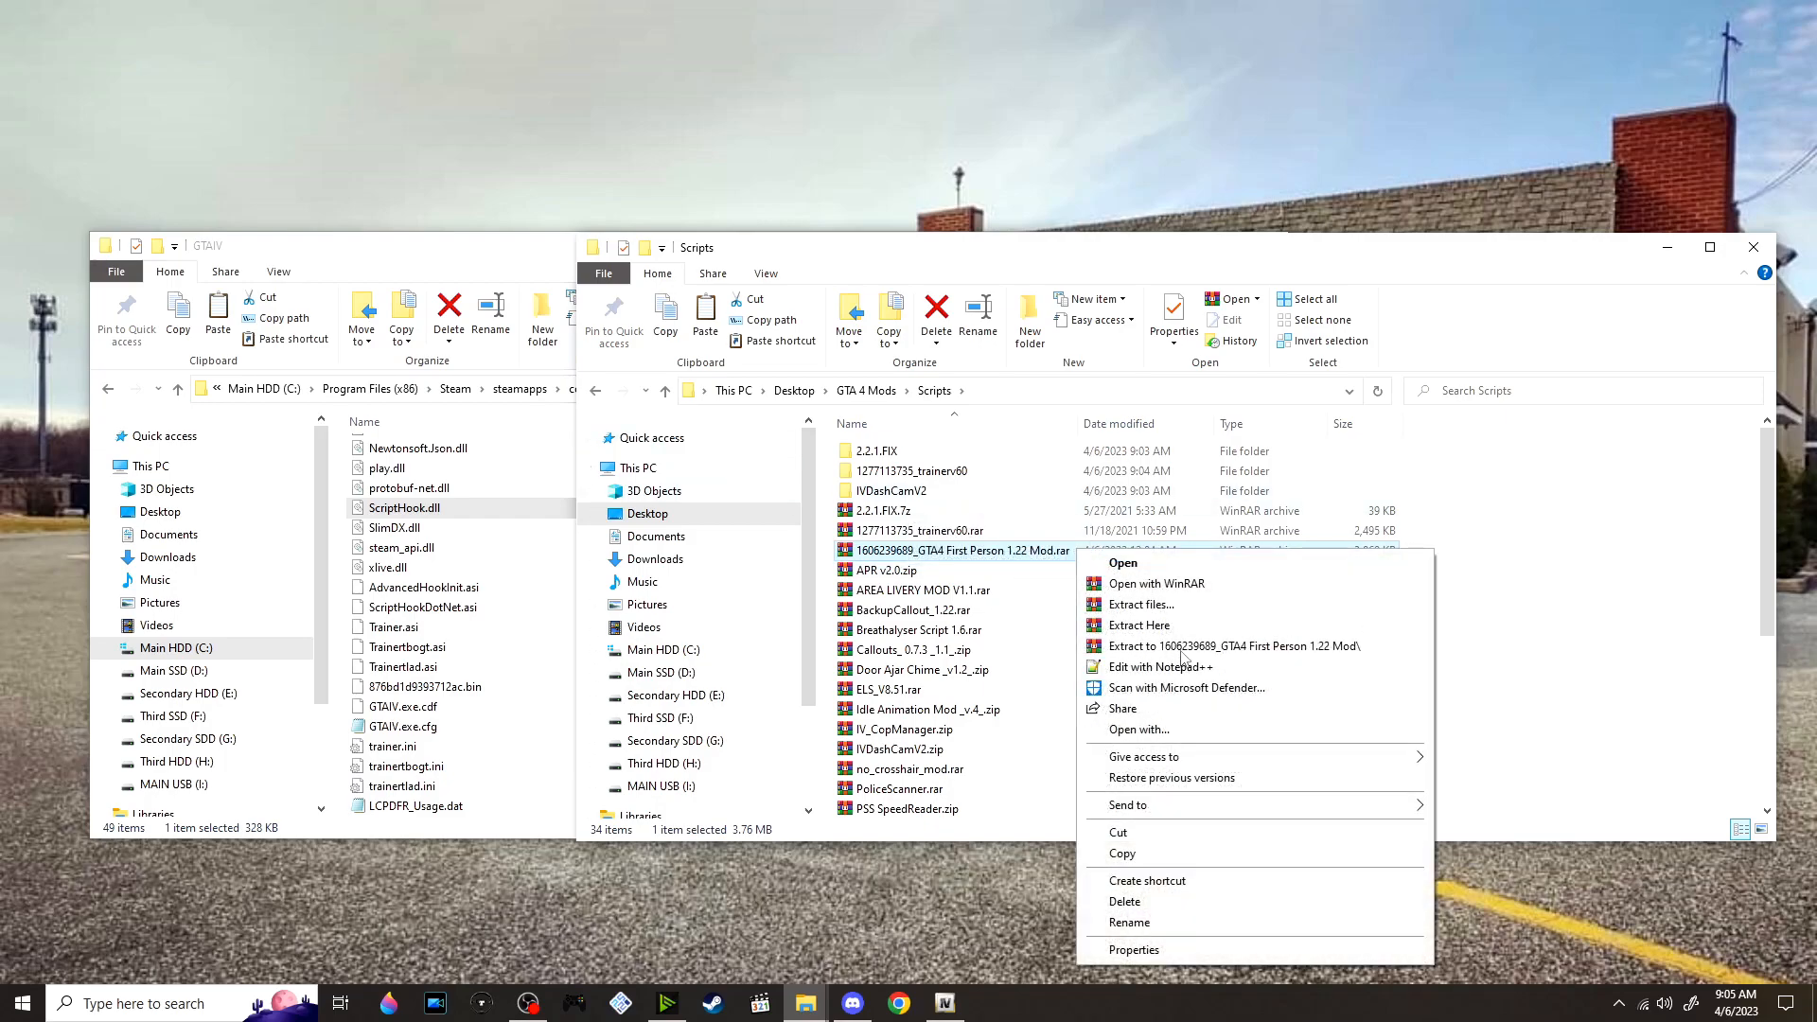
{"action": "left_click", "coordinate": [1182, 652]}
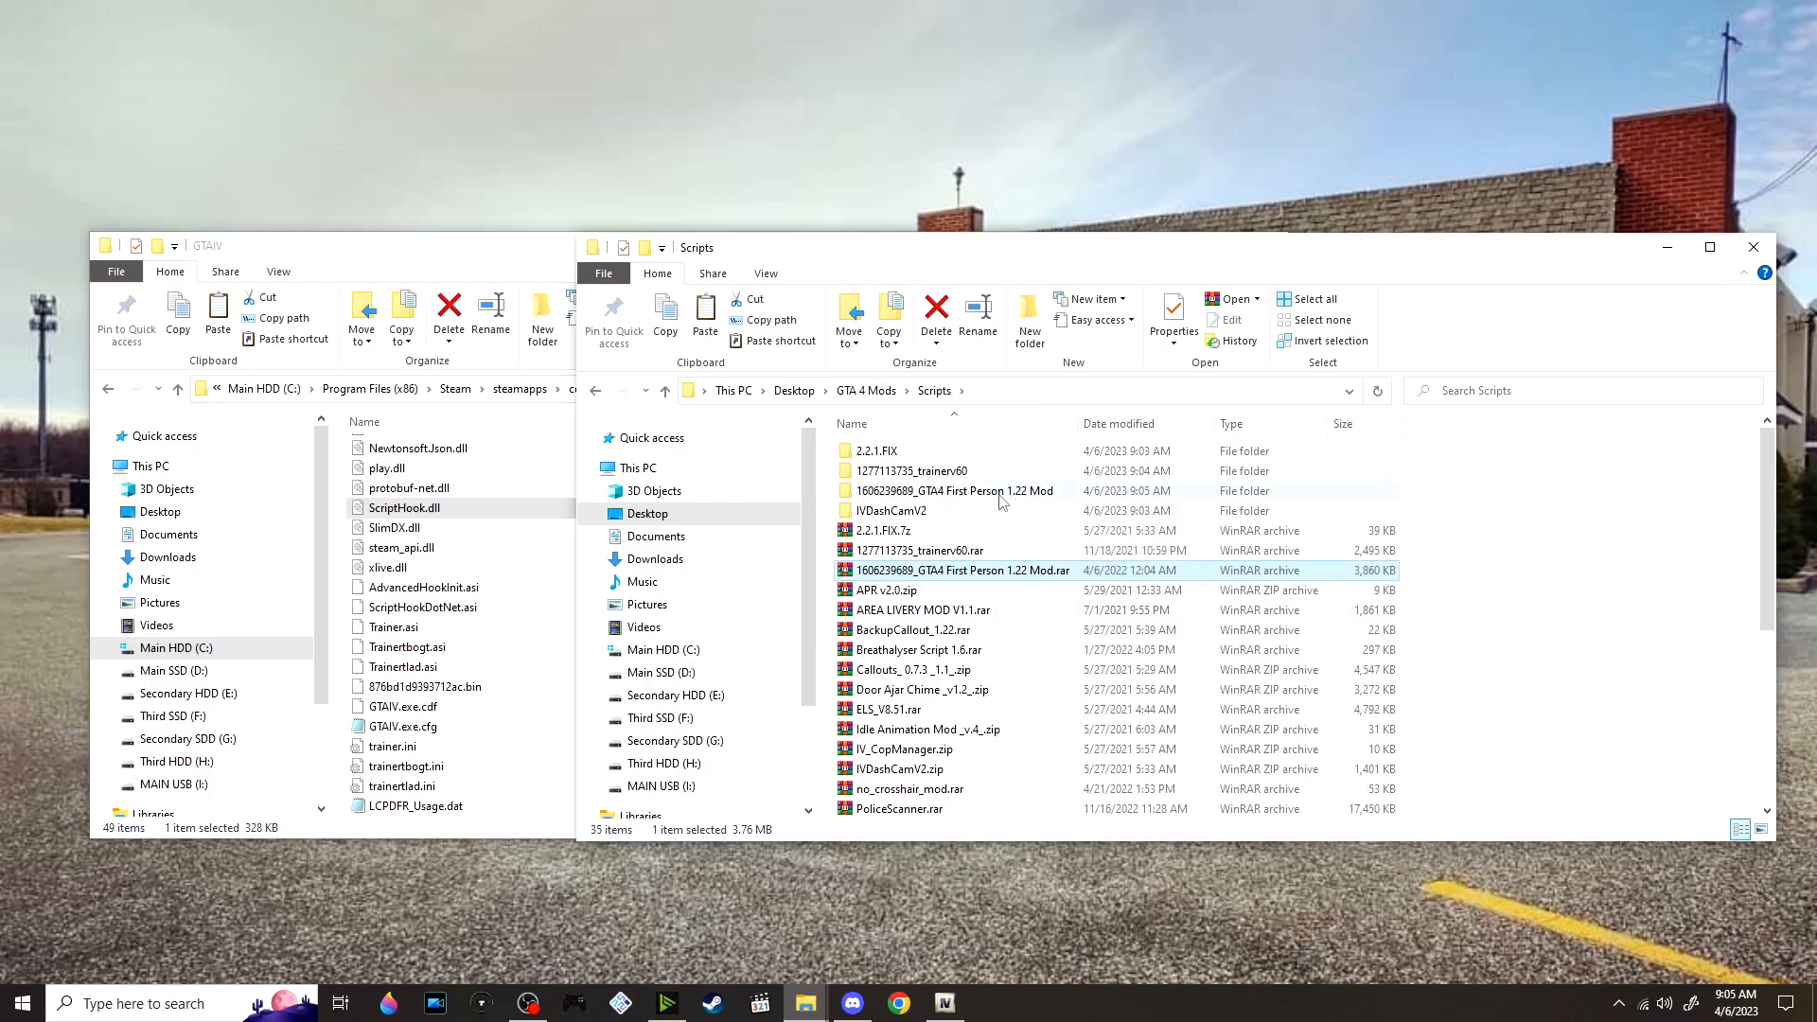
{"action": "double_click", "coordinate": [1001, 492]}
{"action": "double_click", "coordinate": [941, 454]}
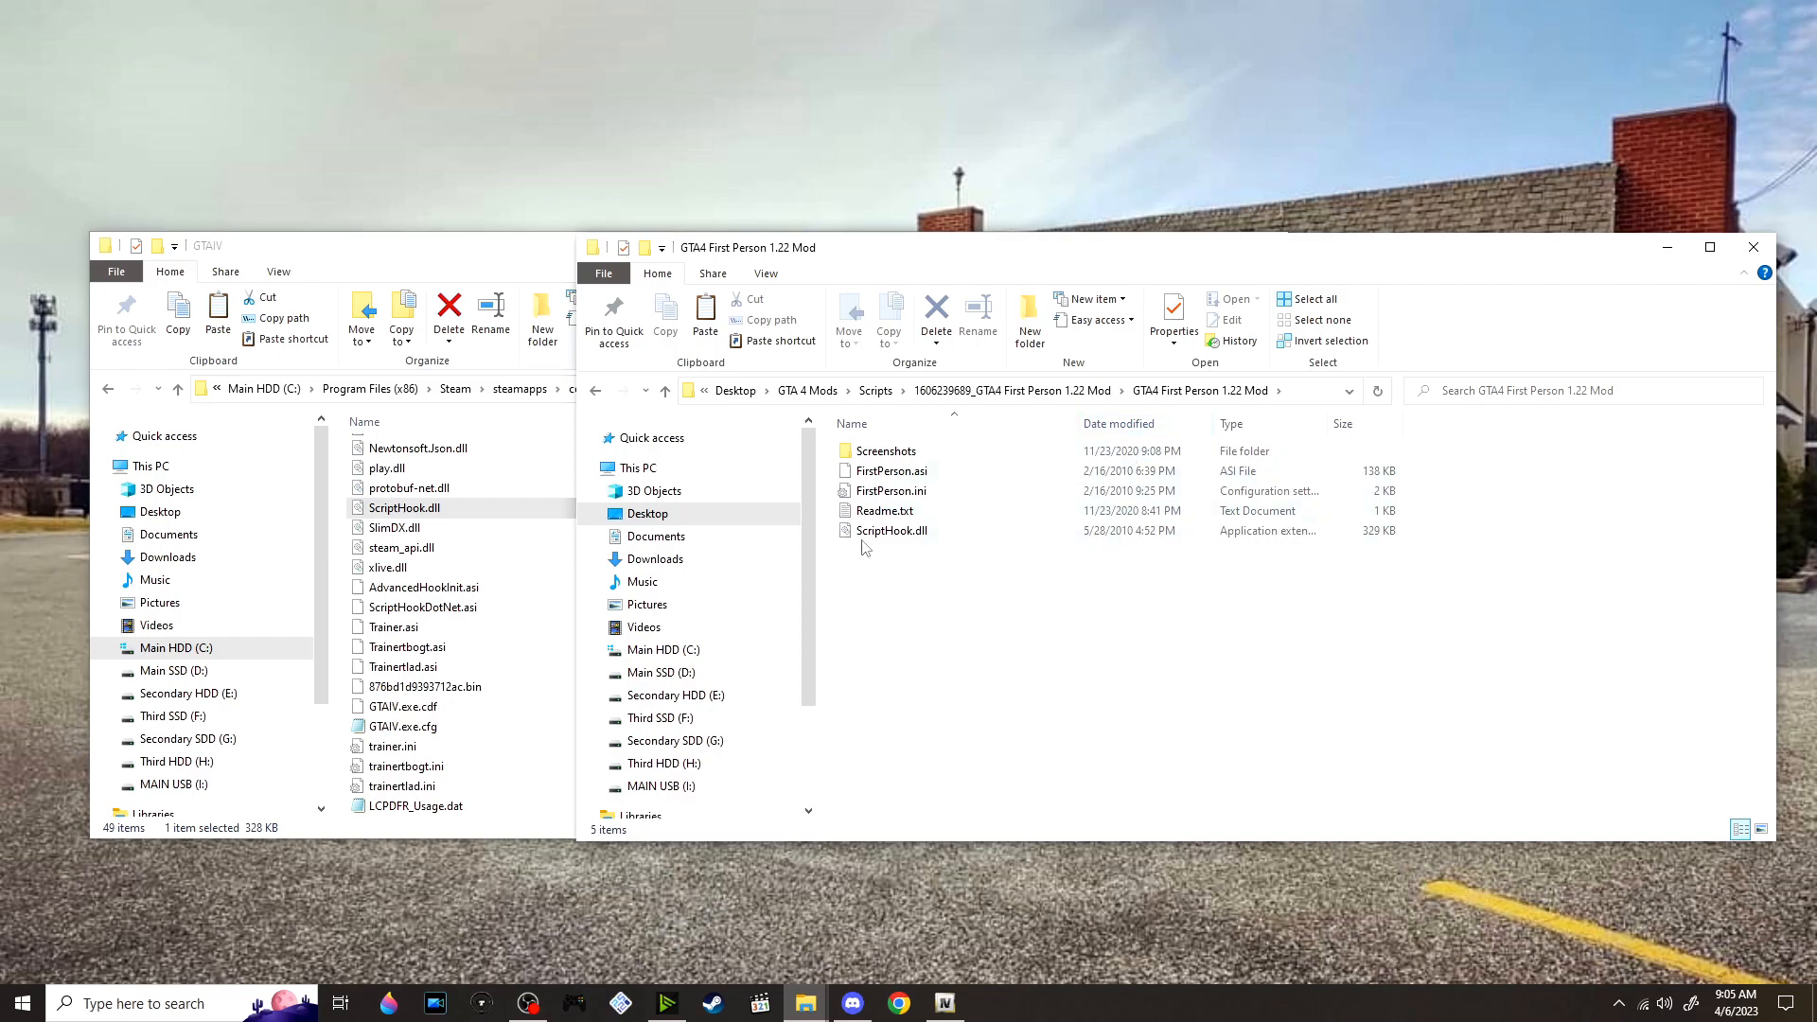
{"action": "left_click_drag", "start_coordinate": [832, 471], "coordinate": [852, 398]}
{"action": "scroll", "coordinate": [860, 547], "scroll_direction": "down", "scroll_amount": 1}
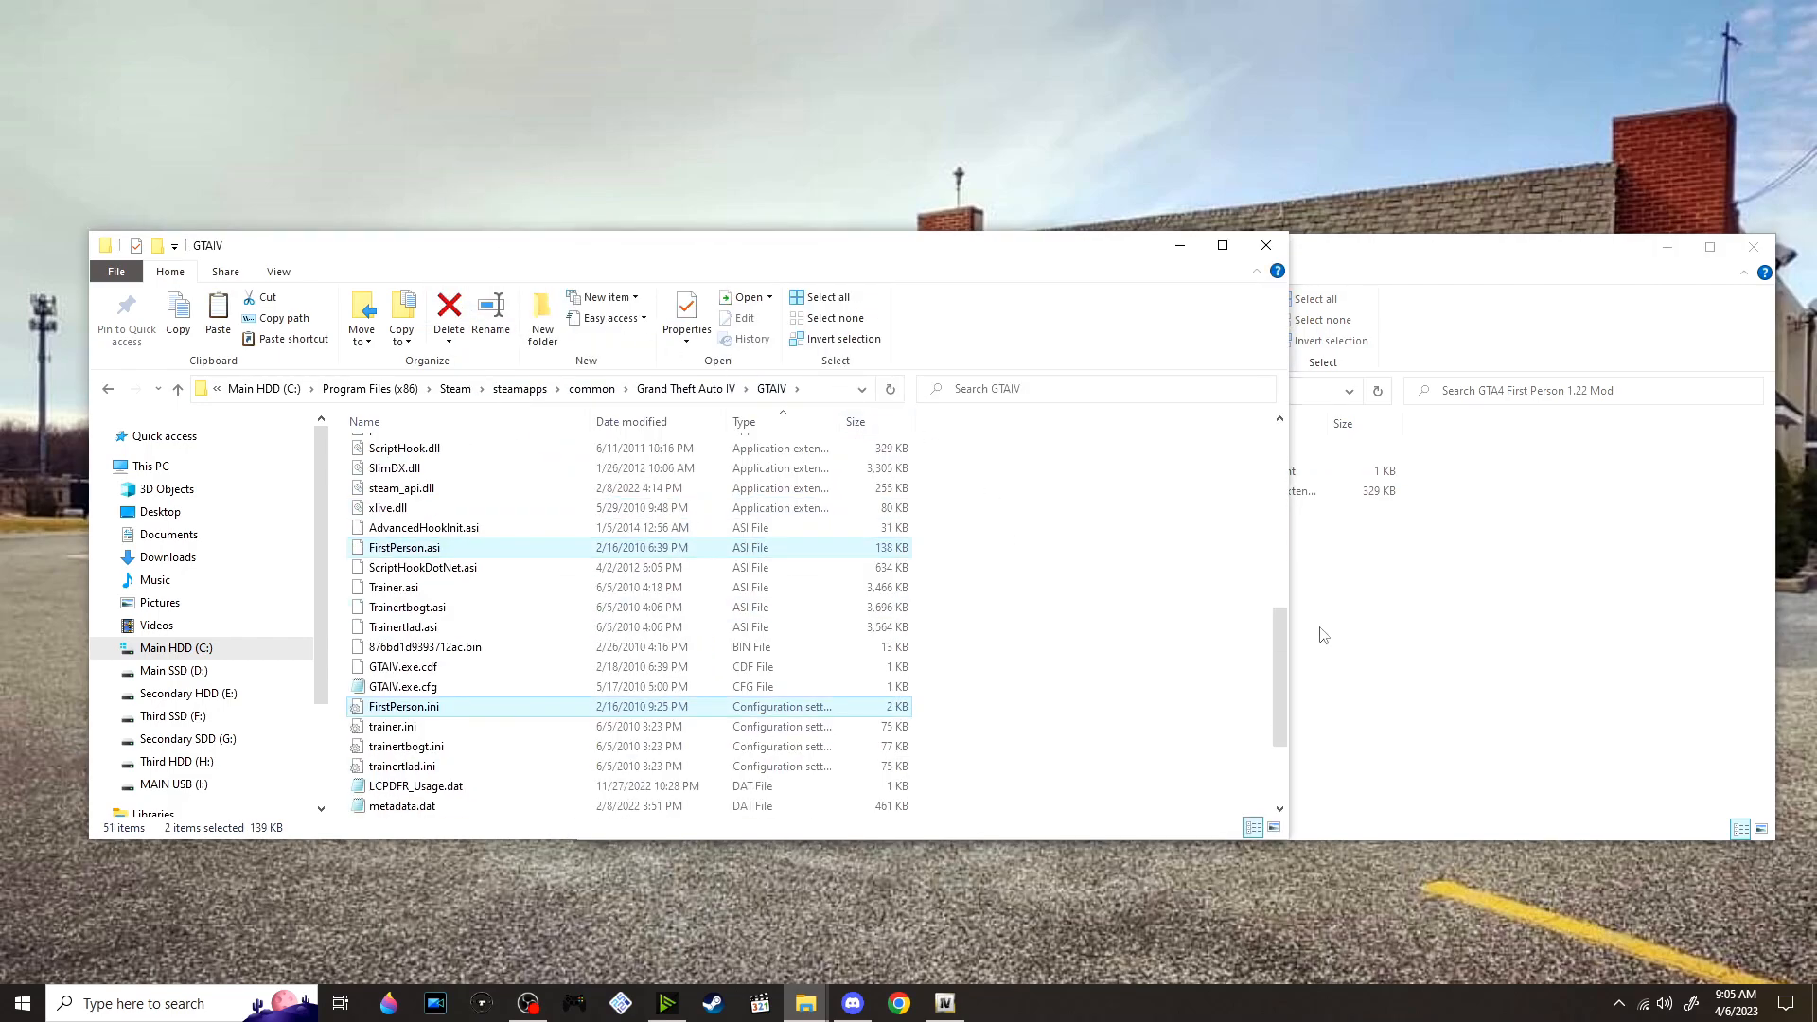
View Screenshot5.png in the First Person mod's Screenshots folder, close it, and go back to the mods' Scripts folder
{"action": "left_click", "coordinate": [1434, 653]}
{"action": "double_click", "coordinate": [1066, 454]}
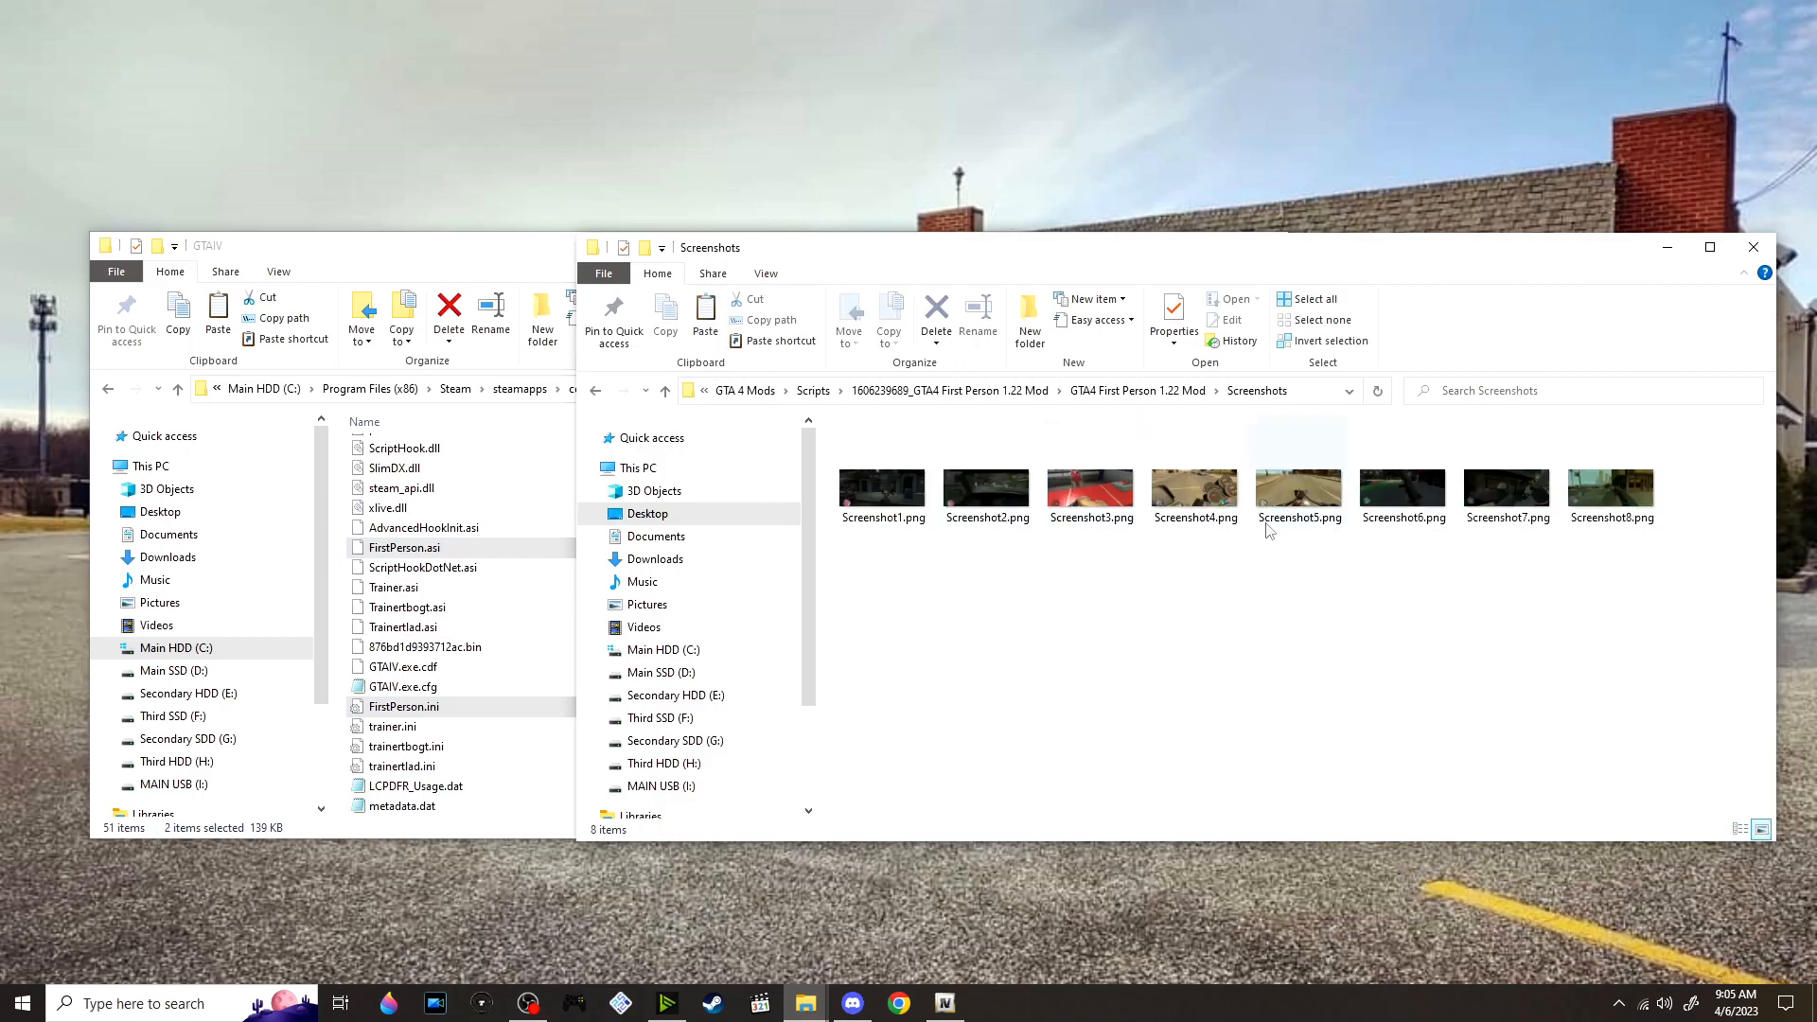
{"action": "double_click", "coordinate": [1287, 492]}
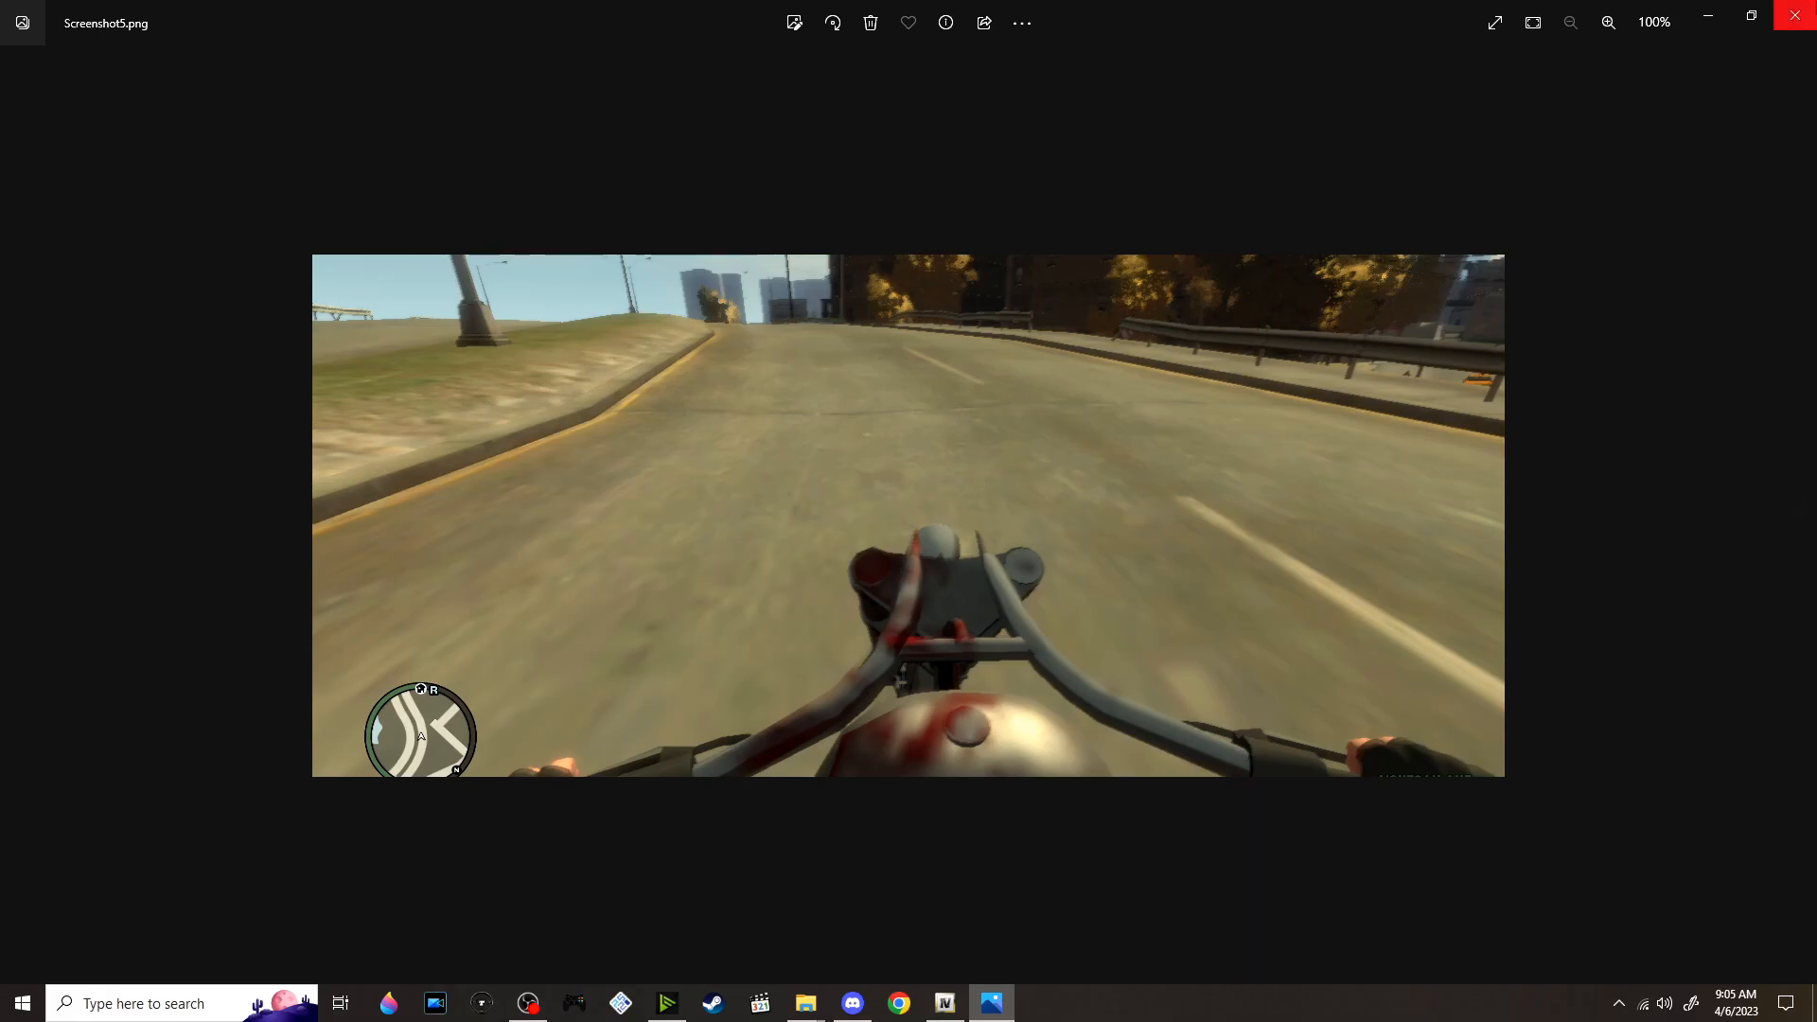
{"action": "left_click", "coordinate": [1796, 15]}
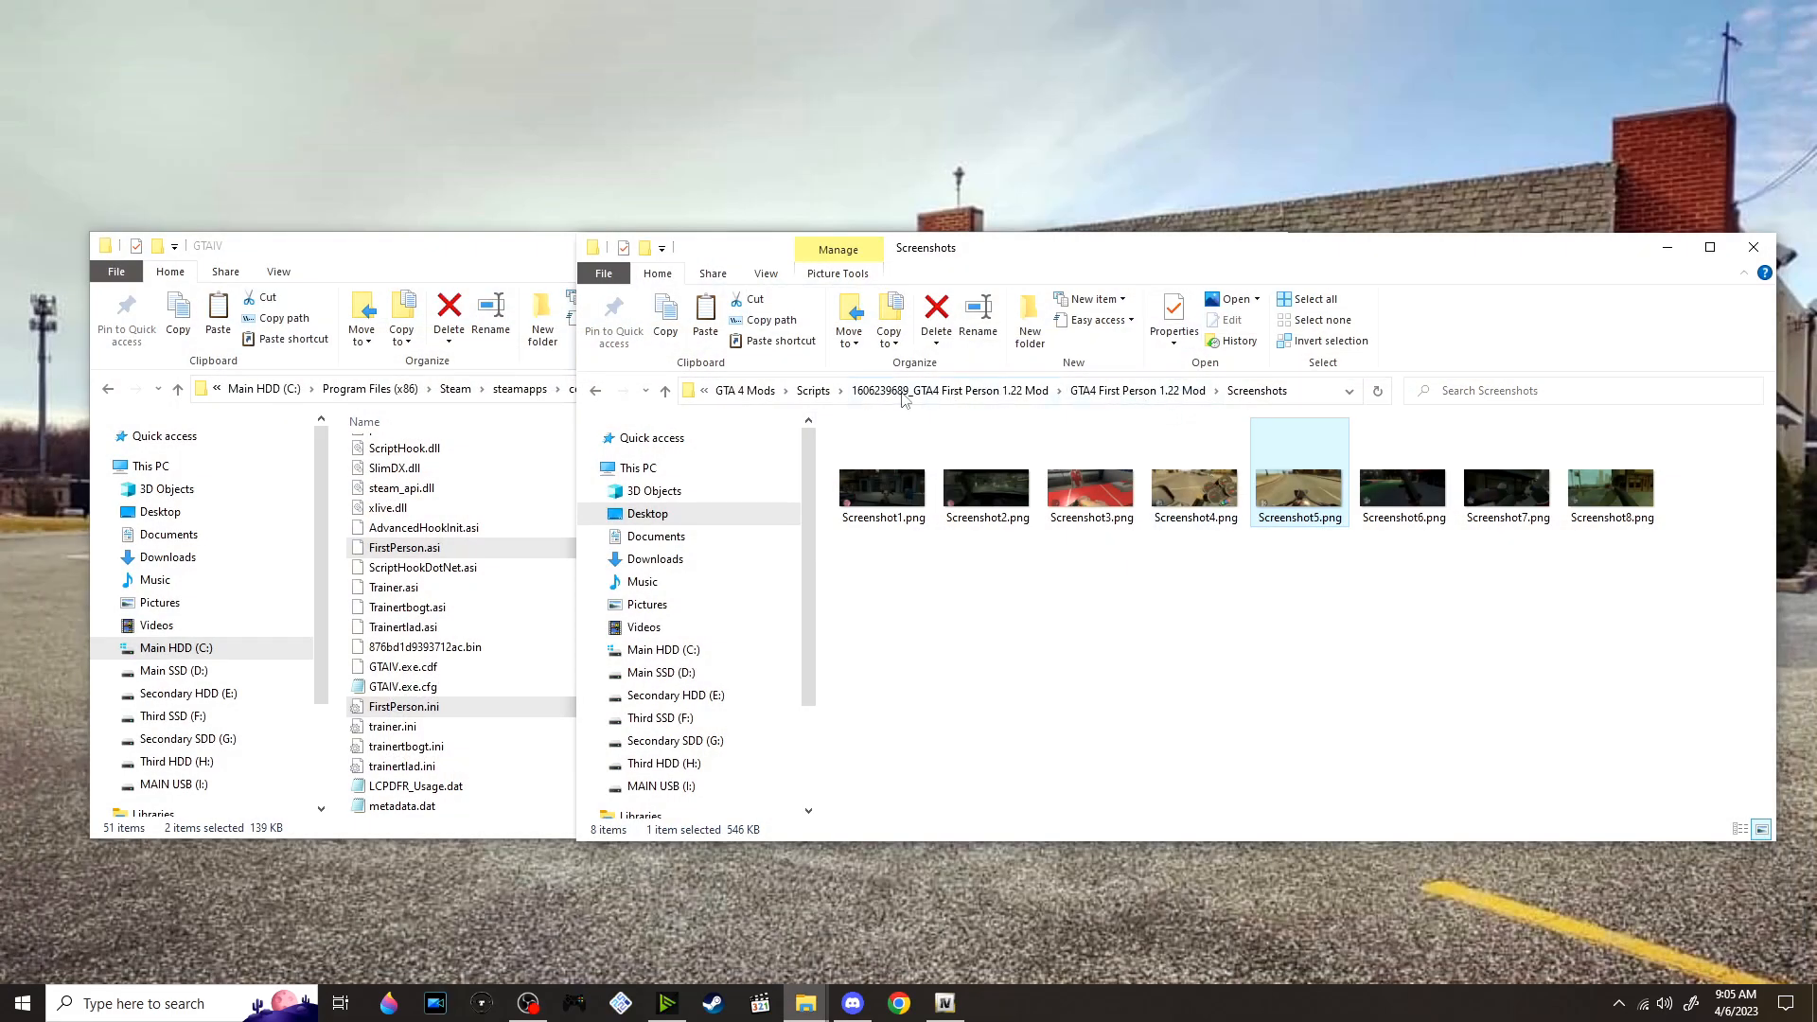
{"action": "left_click", "coordinate": [812, 391]}
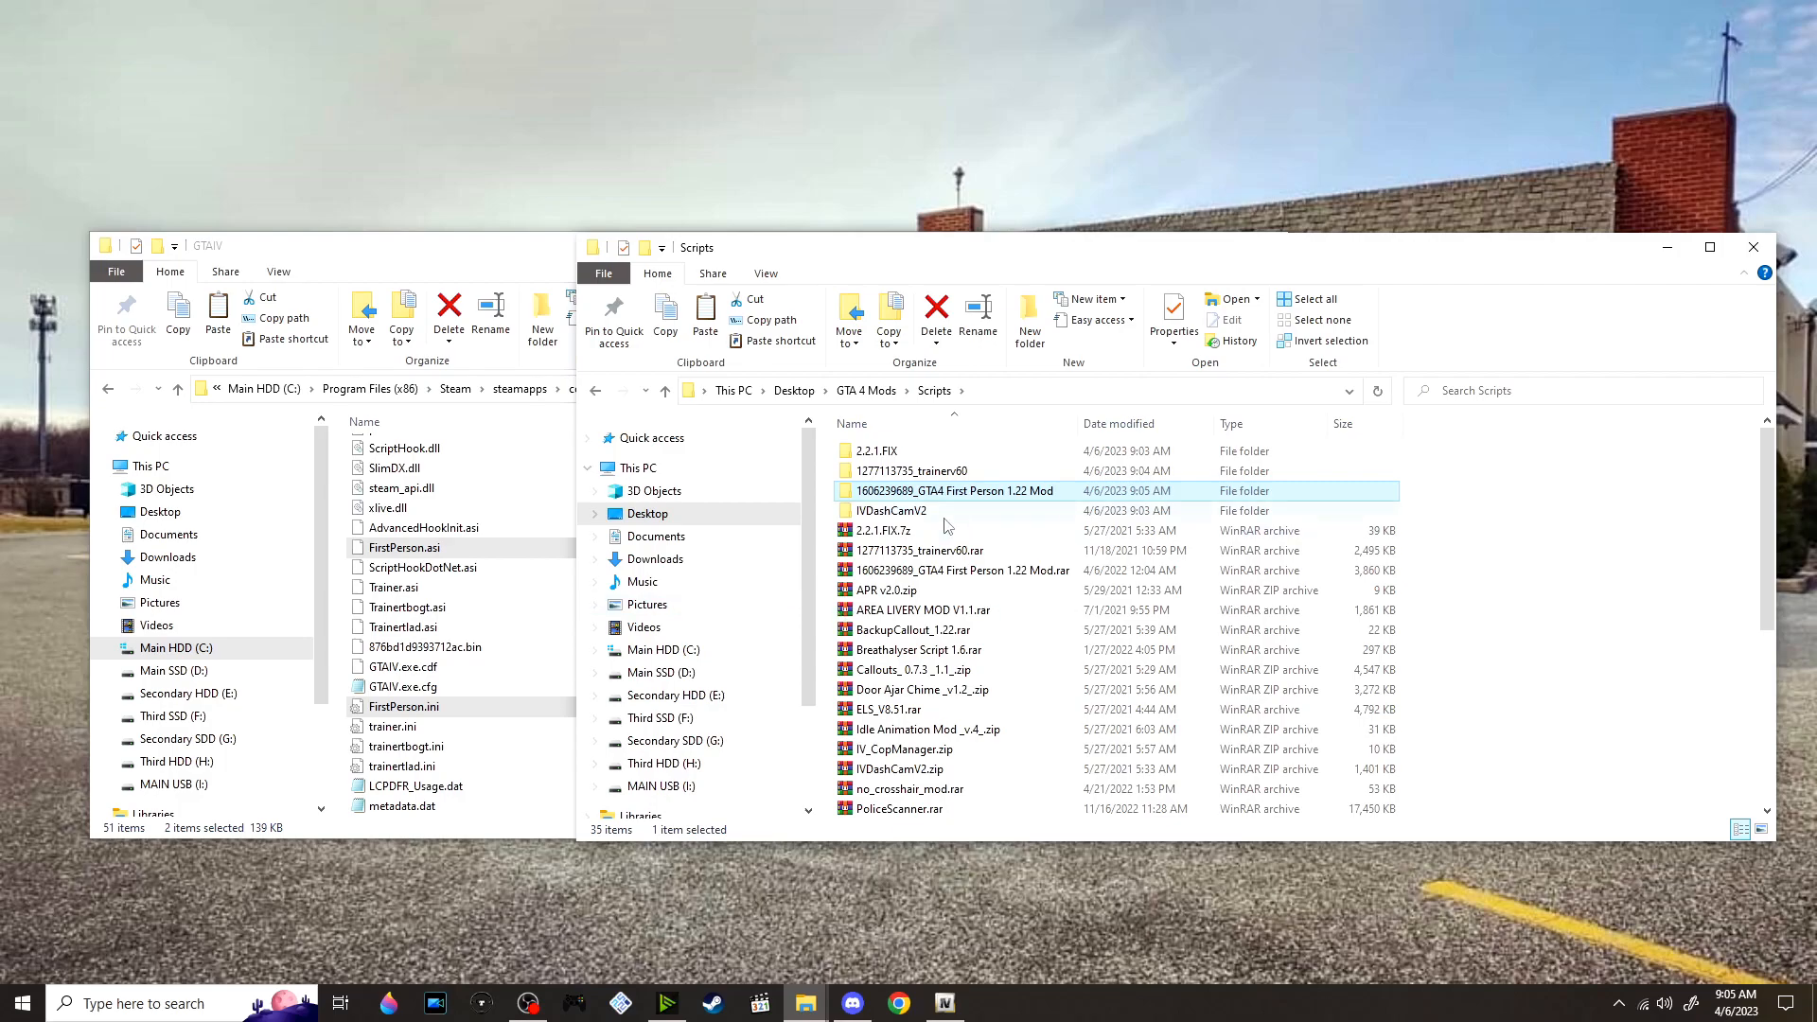
Extract APR v2.0.zip into its own folder and open the inner APR v2.0 folder
{"action": "scroll", "coordinate": [947, 527], "scroll_direction": "down", "scroll_amount": 1}
{"action": "left_click", "coordinate": [997, 549]}
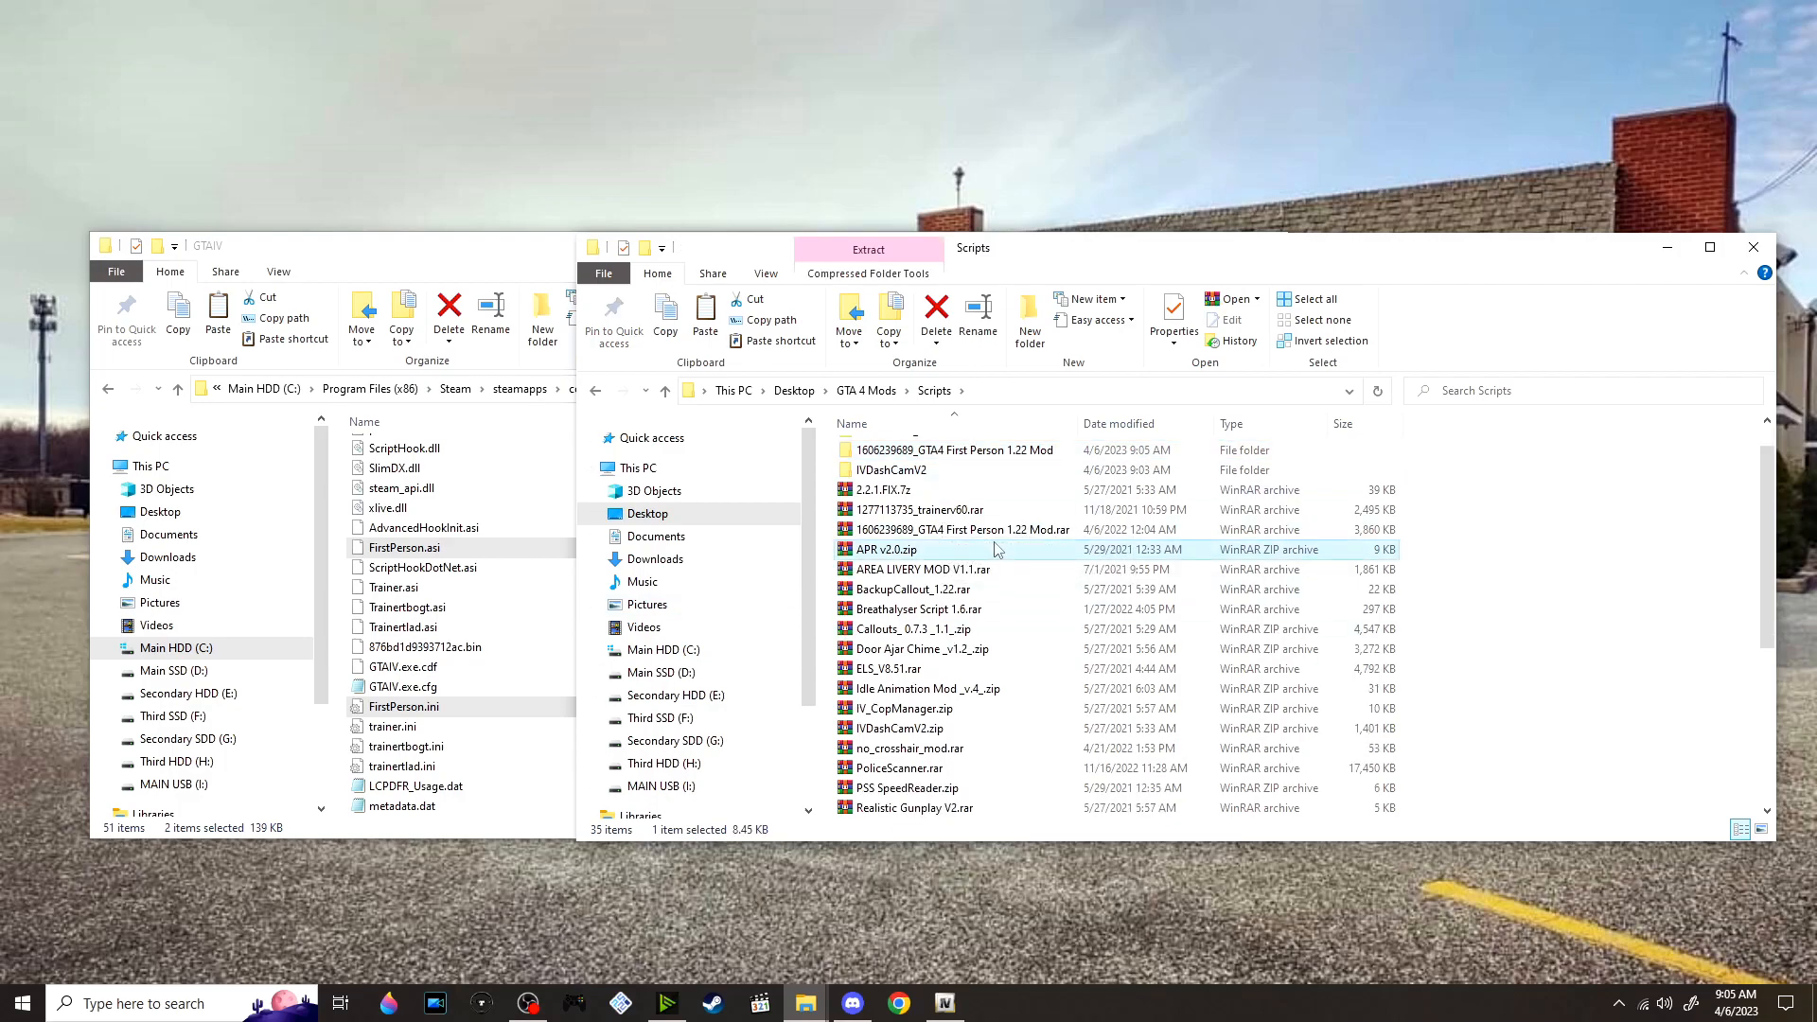
{"action": "right_click", "coordinate": [1004, 549]}
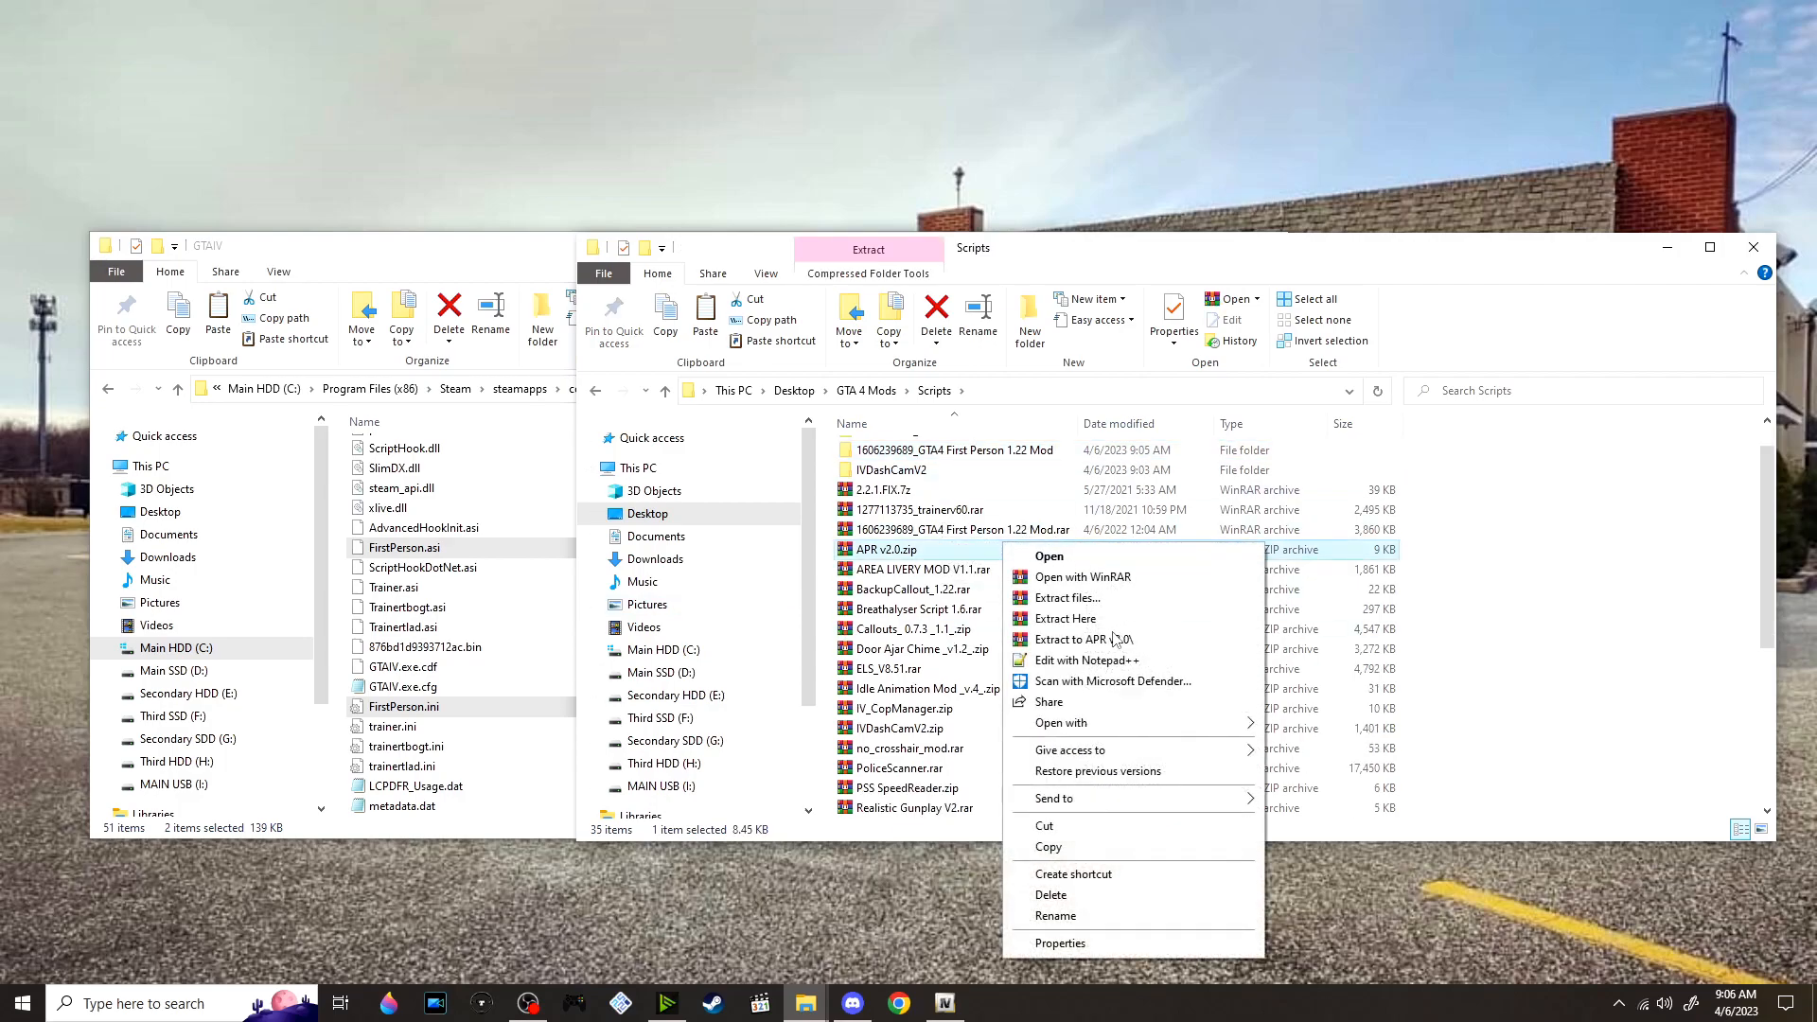
{"action": "left_click", "coordinate": [1125, 632]}
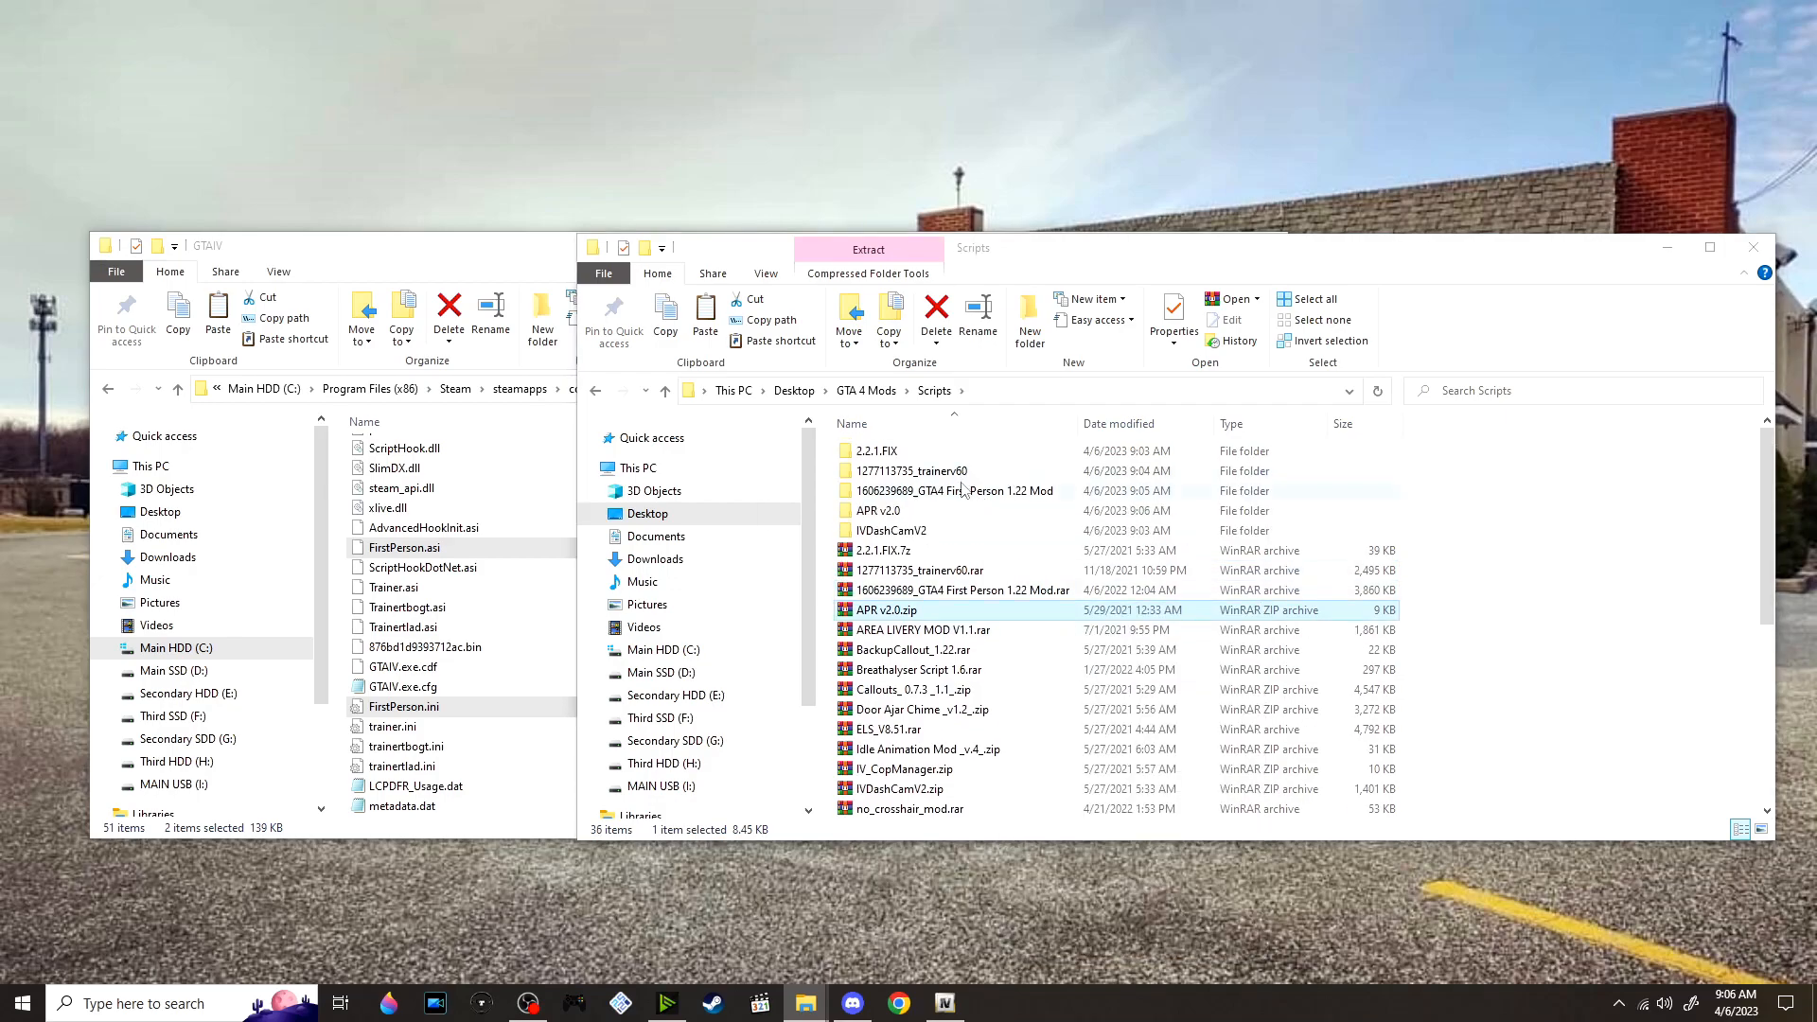
{"action": "double_click", "coordinate": [914, 512]}
{"action": "double_click", "coordinate": [947, 451]}
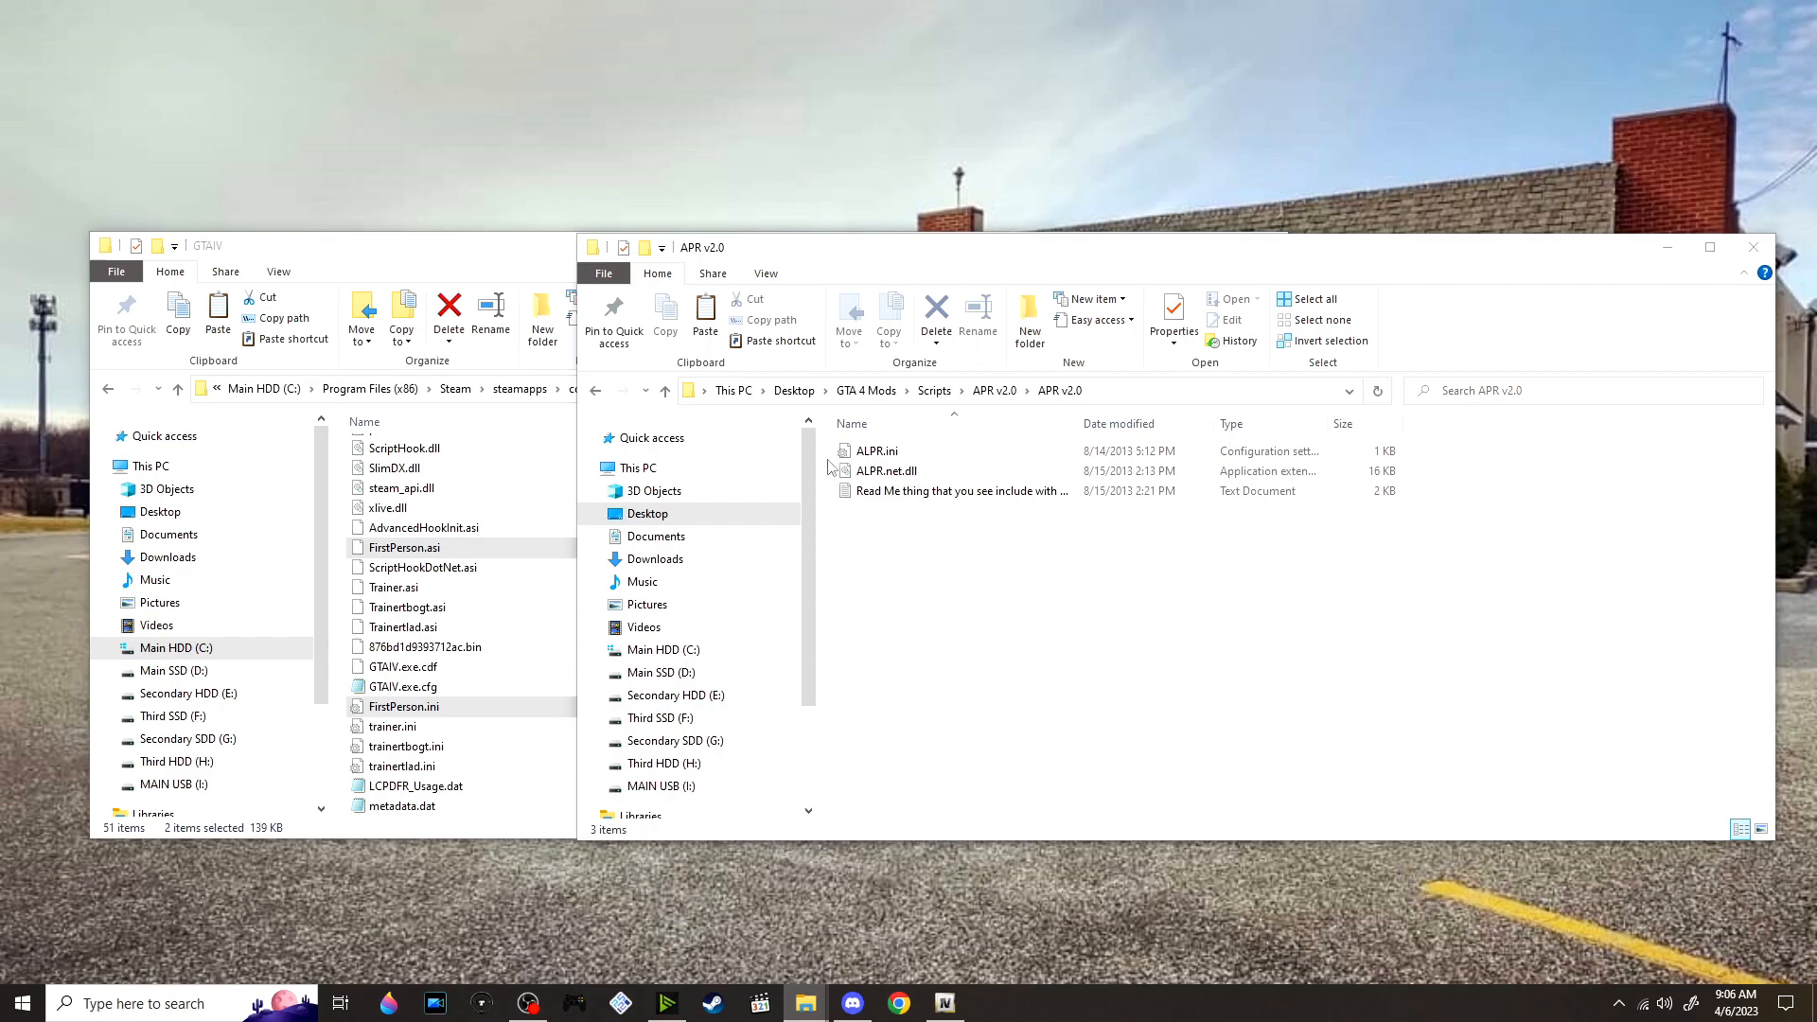
Move ALPR.ini and ALPR.net.dll into the game's scripts folder, and take the game window back to the main GTAIV folder
{"action": "left_click_drag", "start_coordinate": [827, 470], "coordinate": [901, 435]}
{"action": "scroll", "coordinate": [417, 596], "scroll_direction": "up", "scroll_amount": 10}
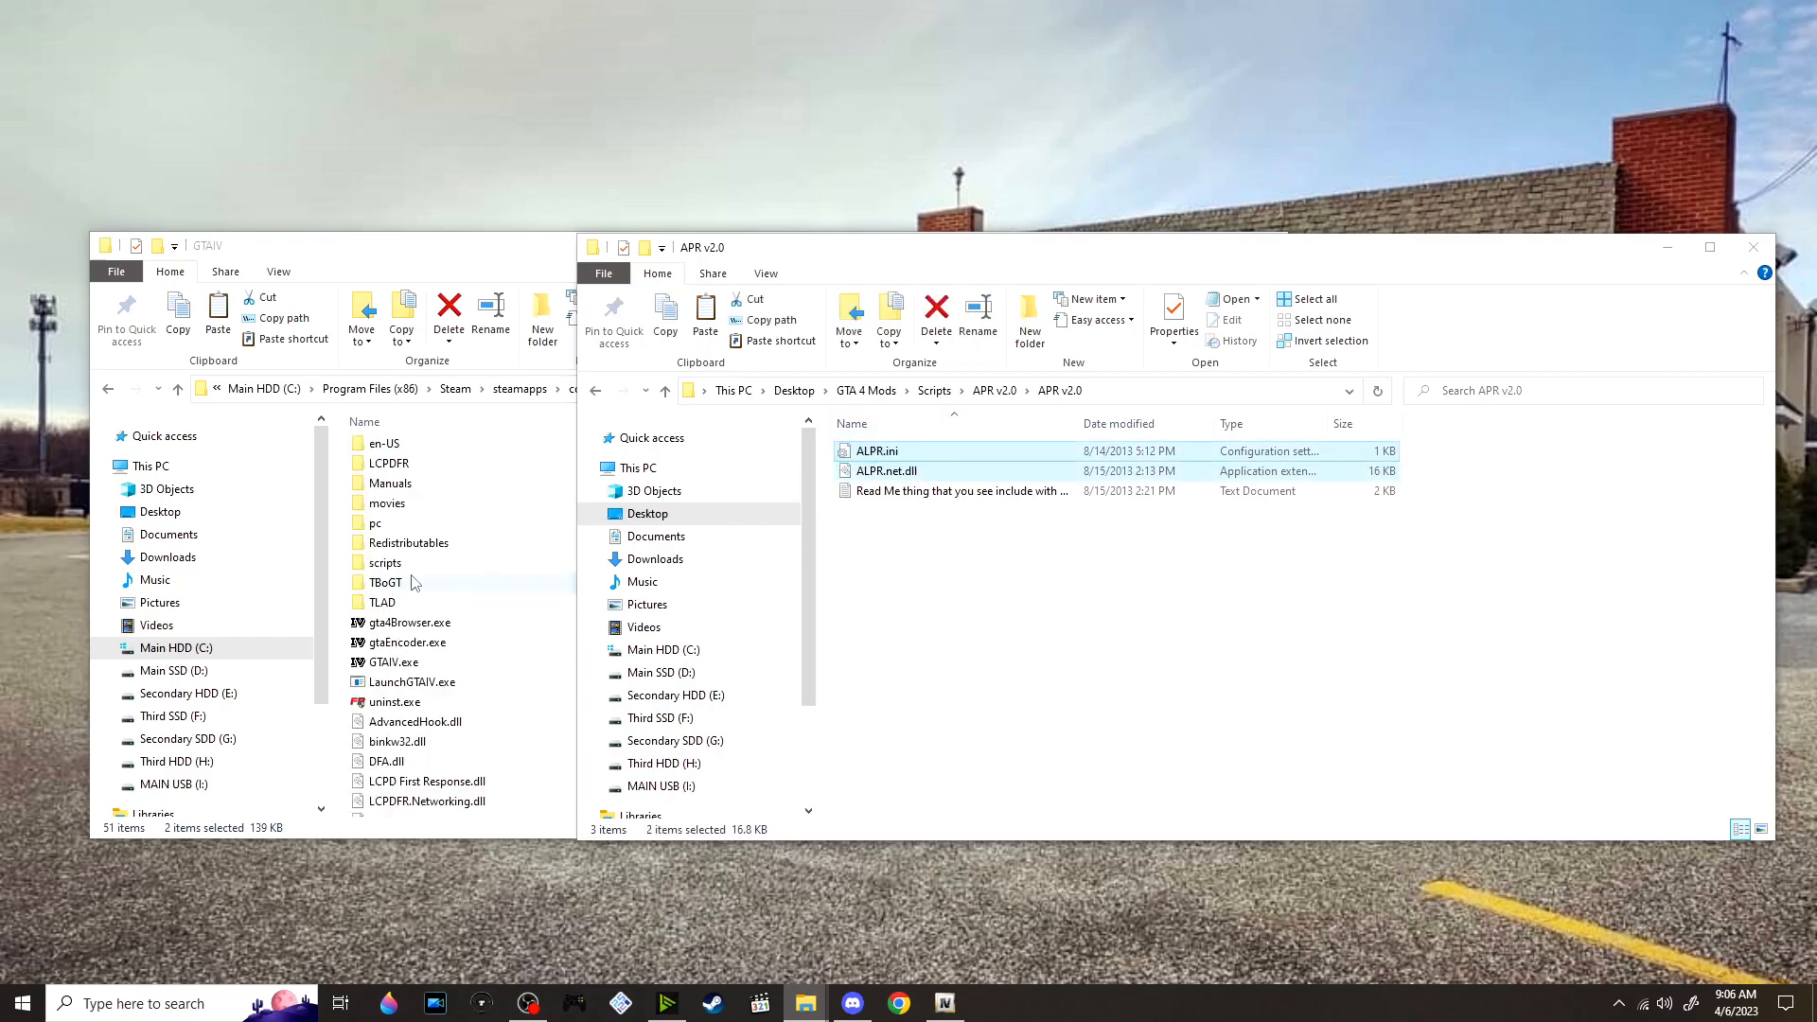
{"action": "double_click", "coordinate": [441, 591]}
{"action": "left_click_drag", "start_coordinate": [1353, 472], "coordinate": [996, 669]}
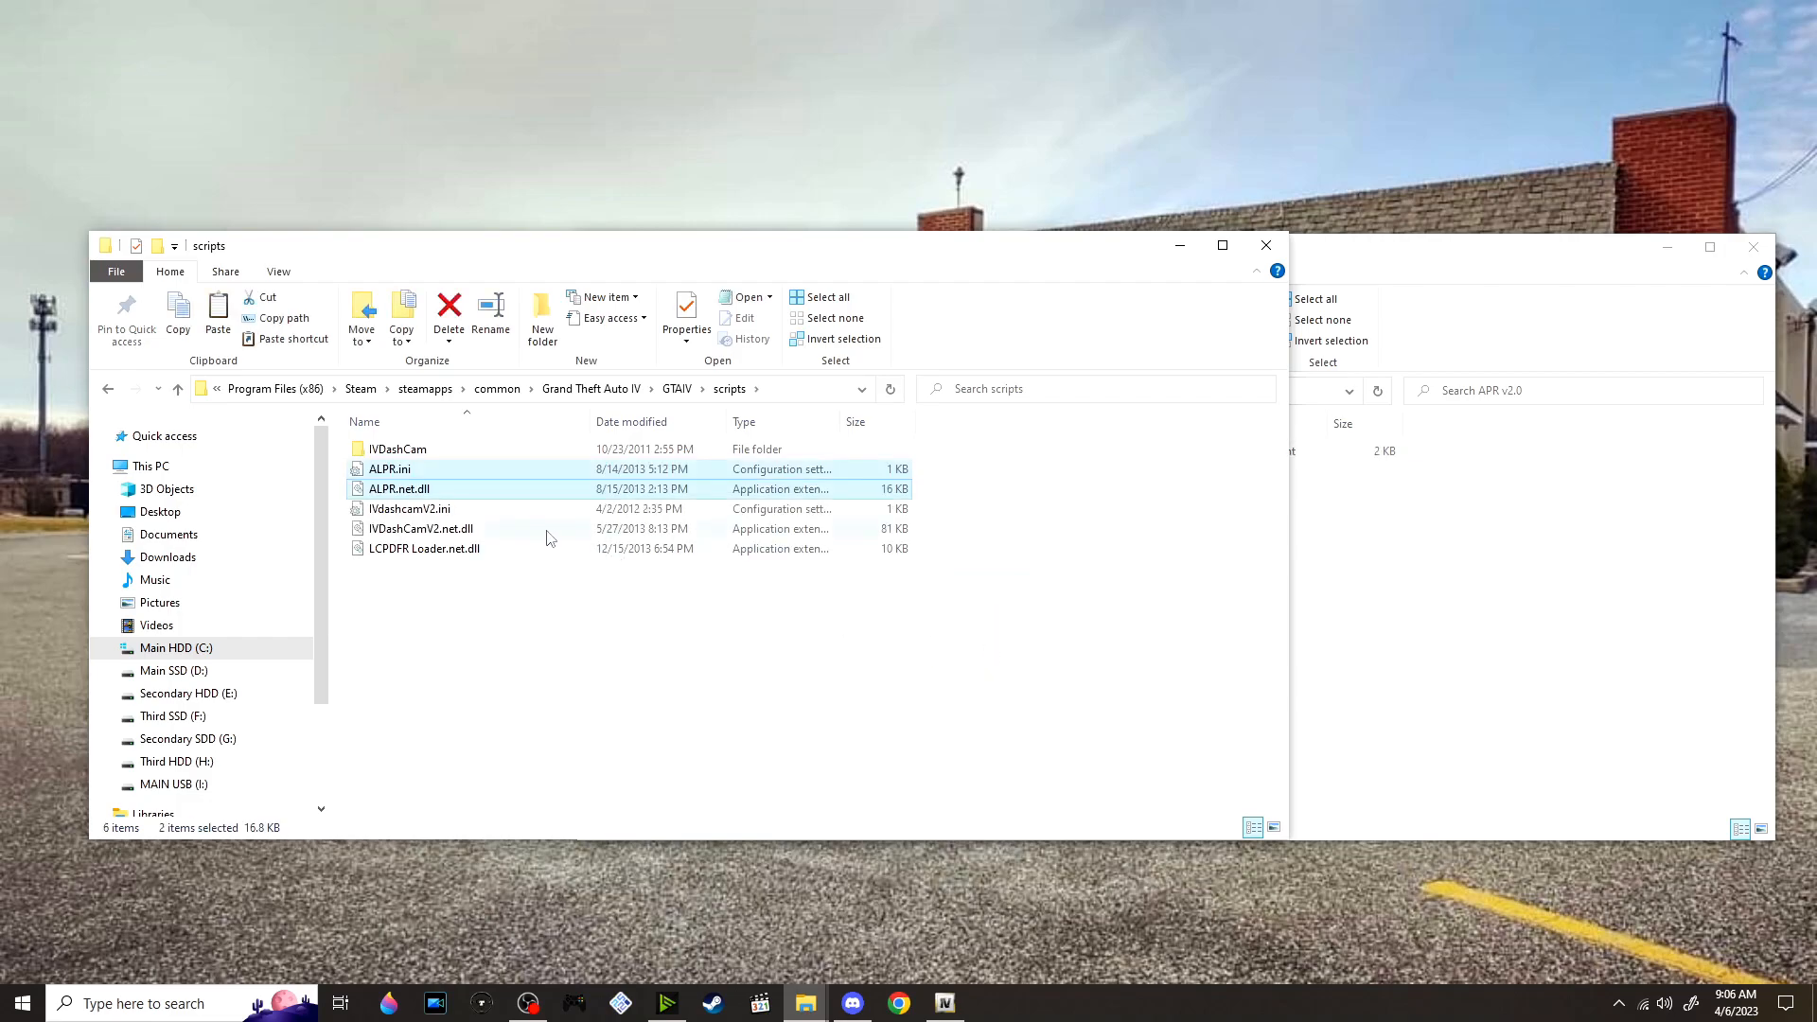
{"action": "left_click", "coordinate": [648, 577]}
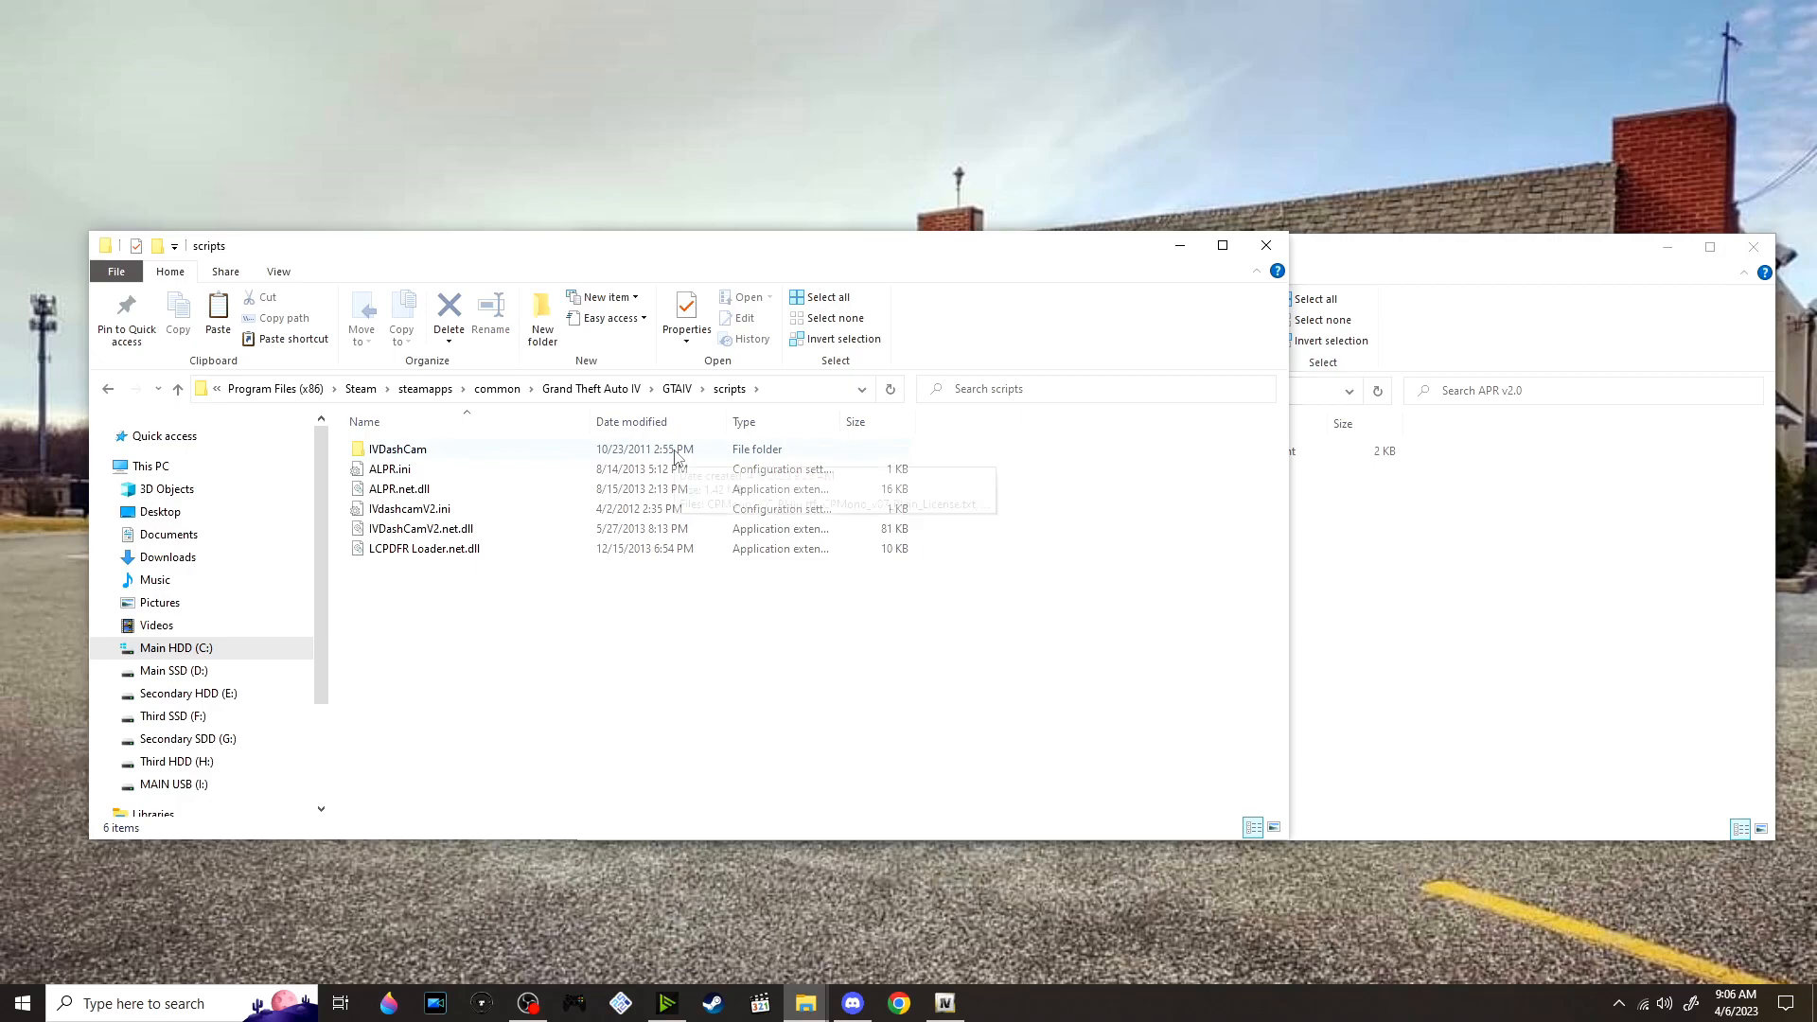
{"action": "left_click", "coordinate": [674, 391]}
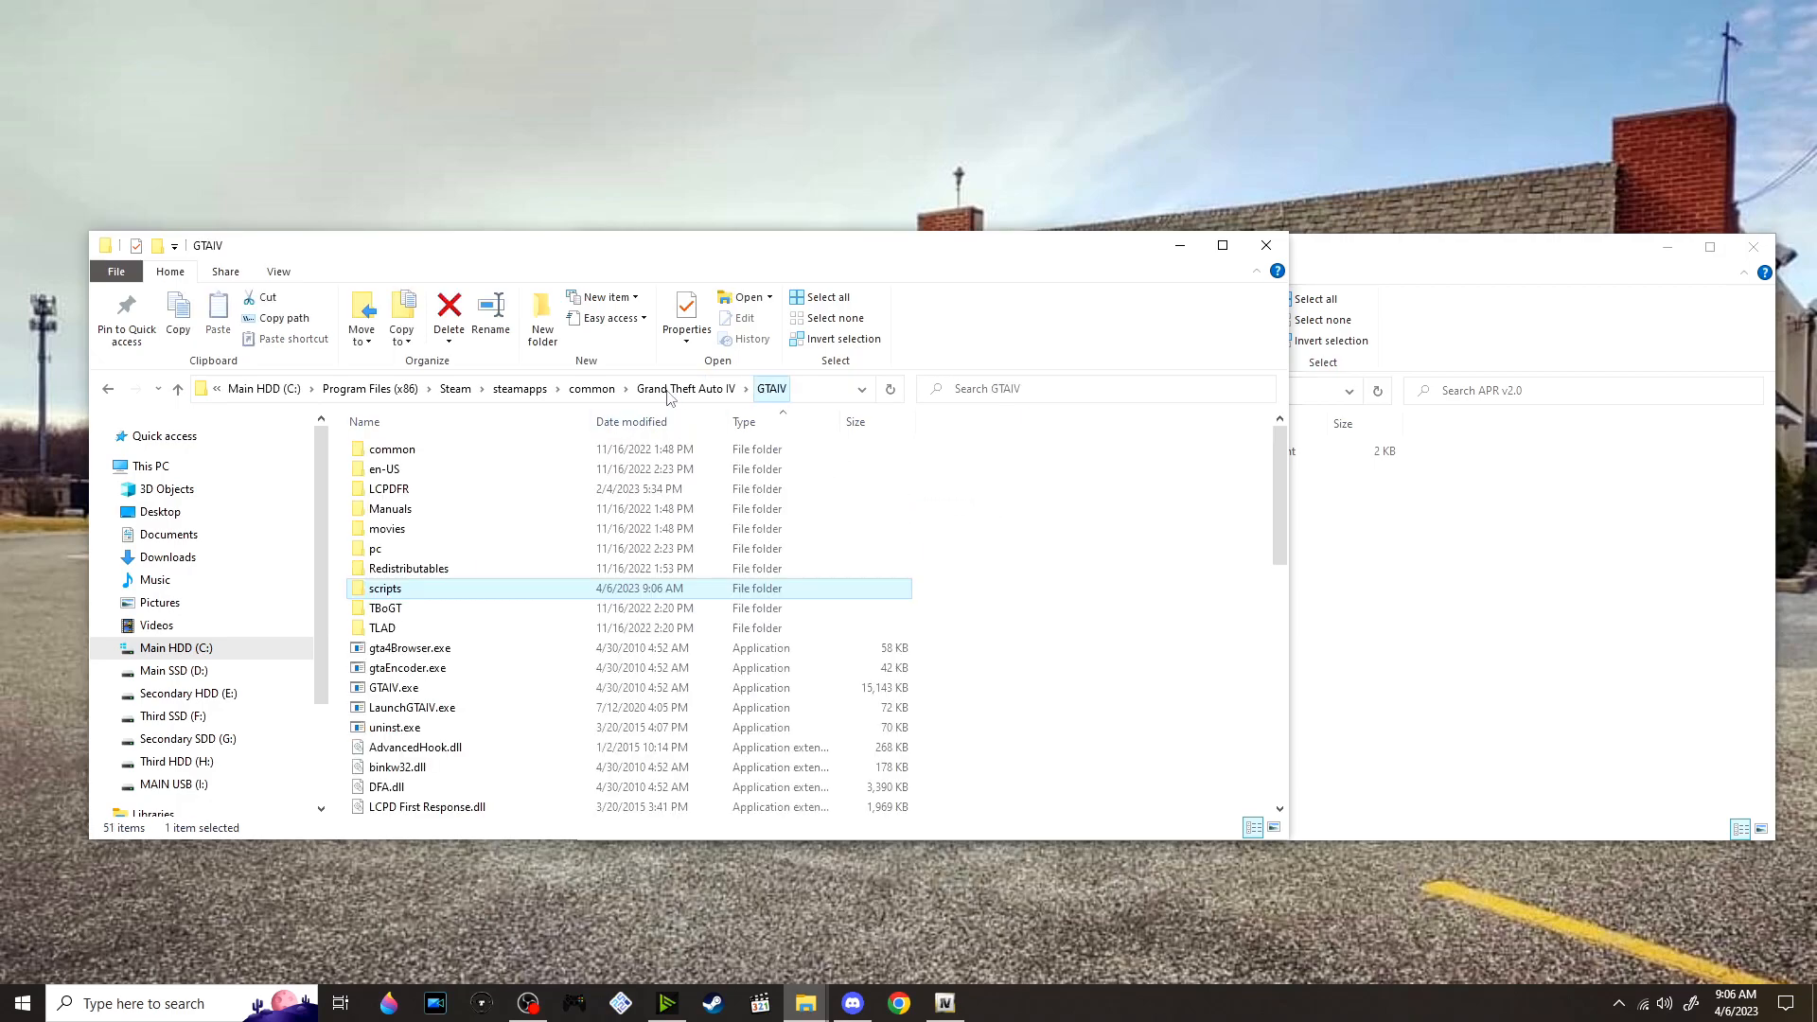
{"action": "scroll", "coordinate": [743, 490], "scroll_direction": "down", "scroll_amount": 1}
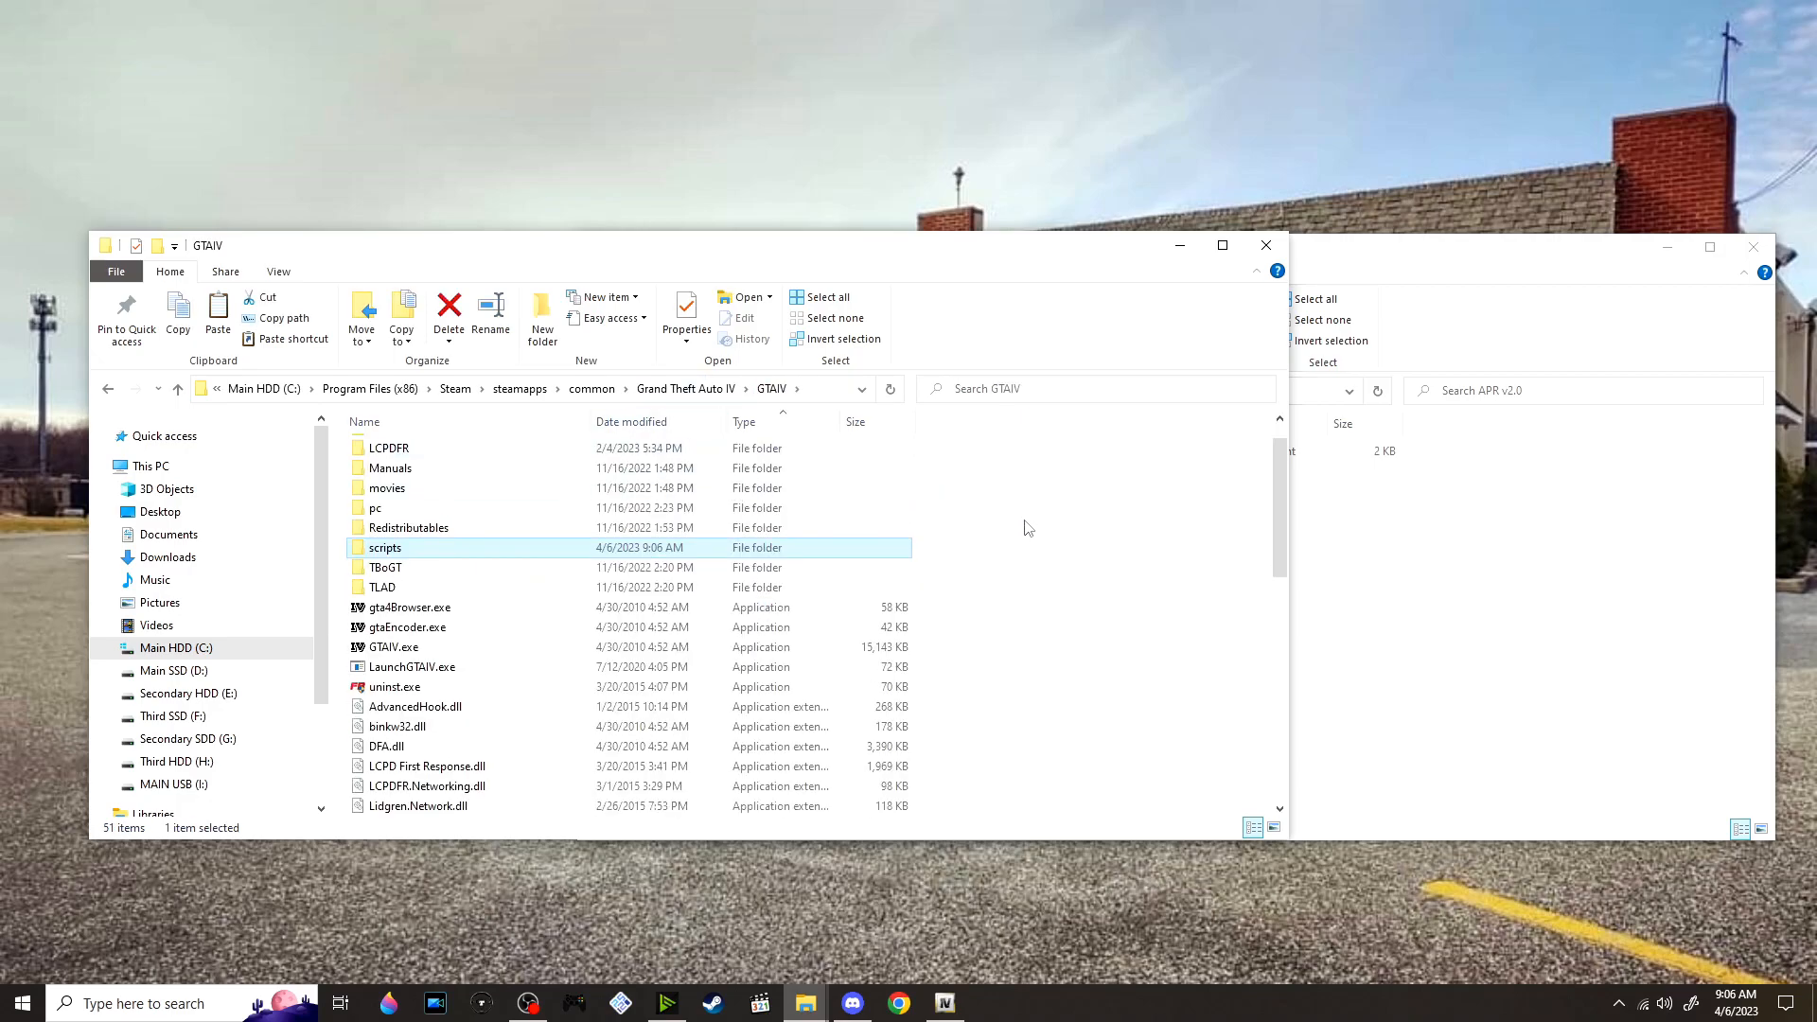
Return to the mods' Scripts folder and extract AREA LIVERY MOD V1.1.rar into its own folder
{"action": "left_click", "coordinate": [1376, 588]}
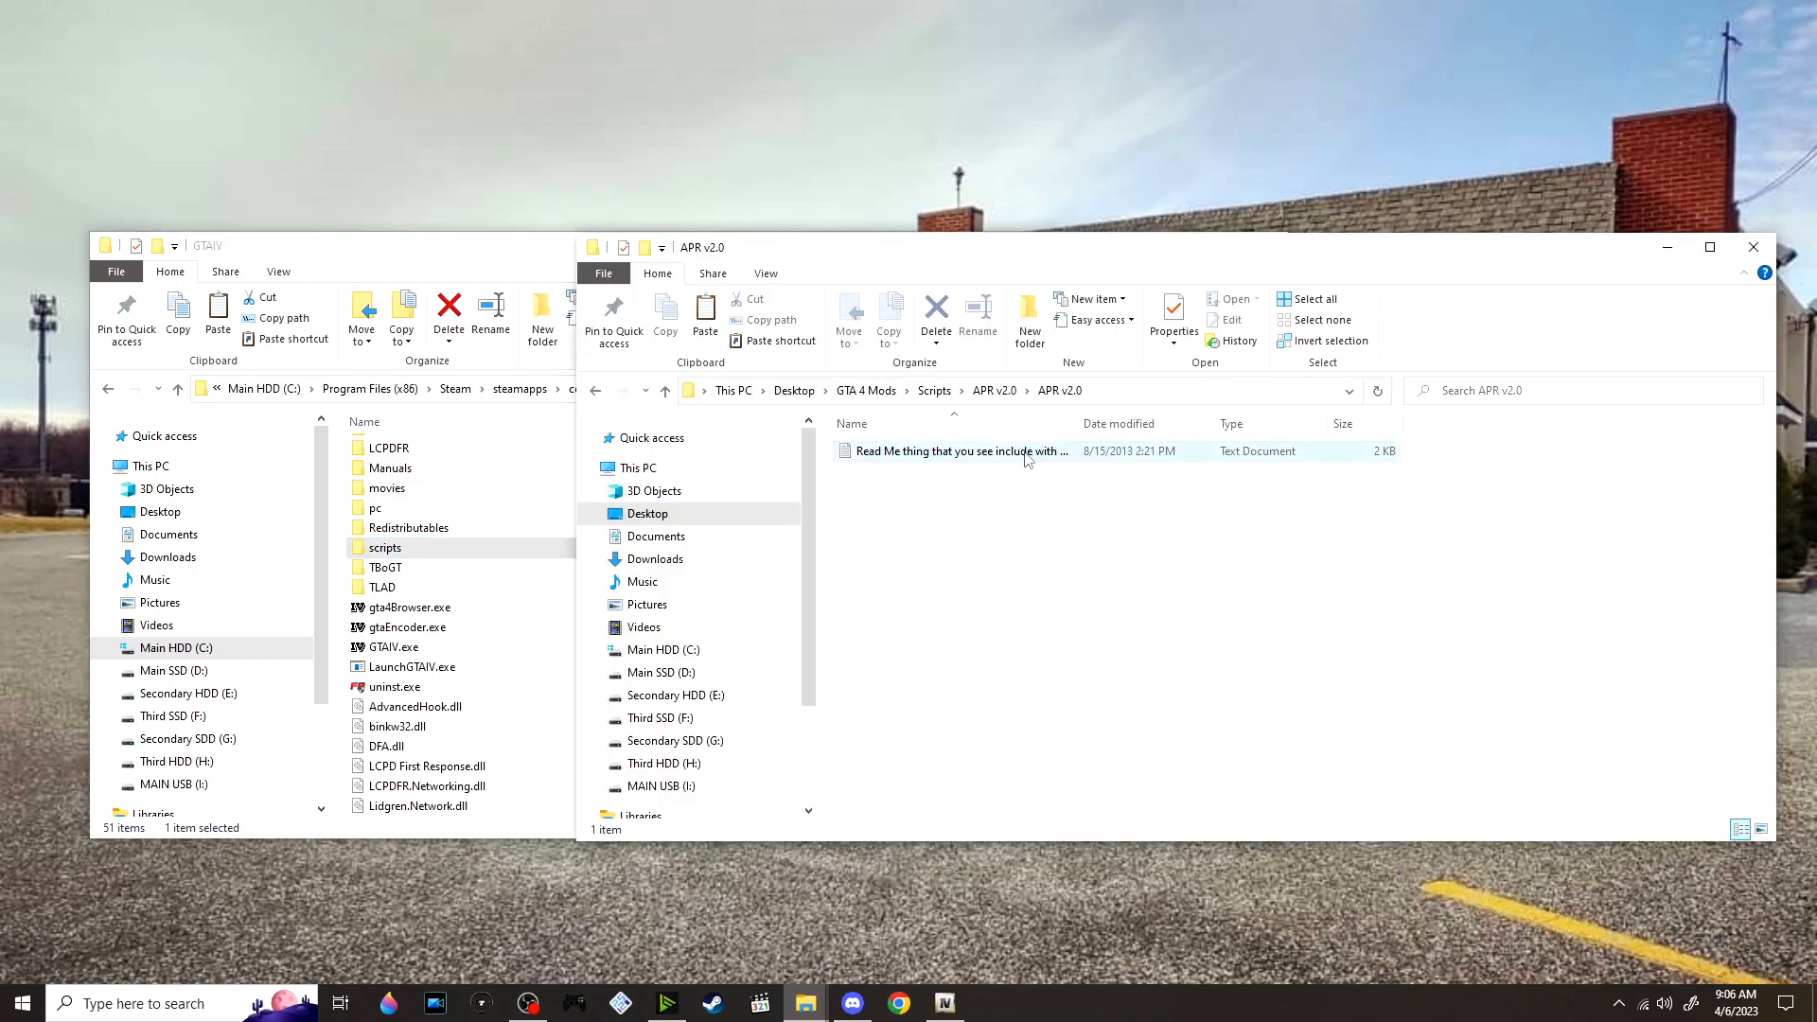
{"action": "left_click", "coordinate": [935, 392]}
{"action": "scroll", "coordinate": [1020, 509], "scroll_direction": "down", "scroll_amount": 1}
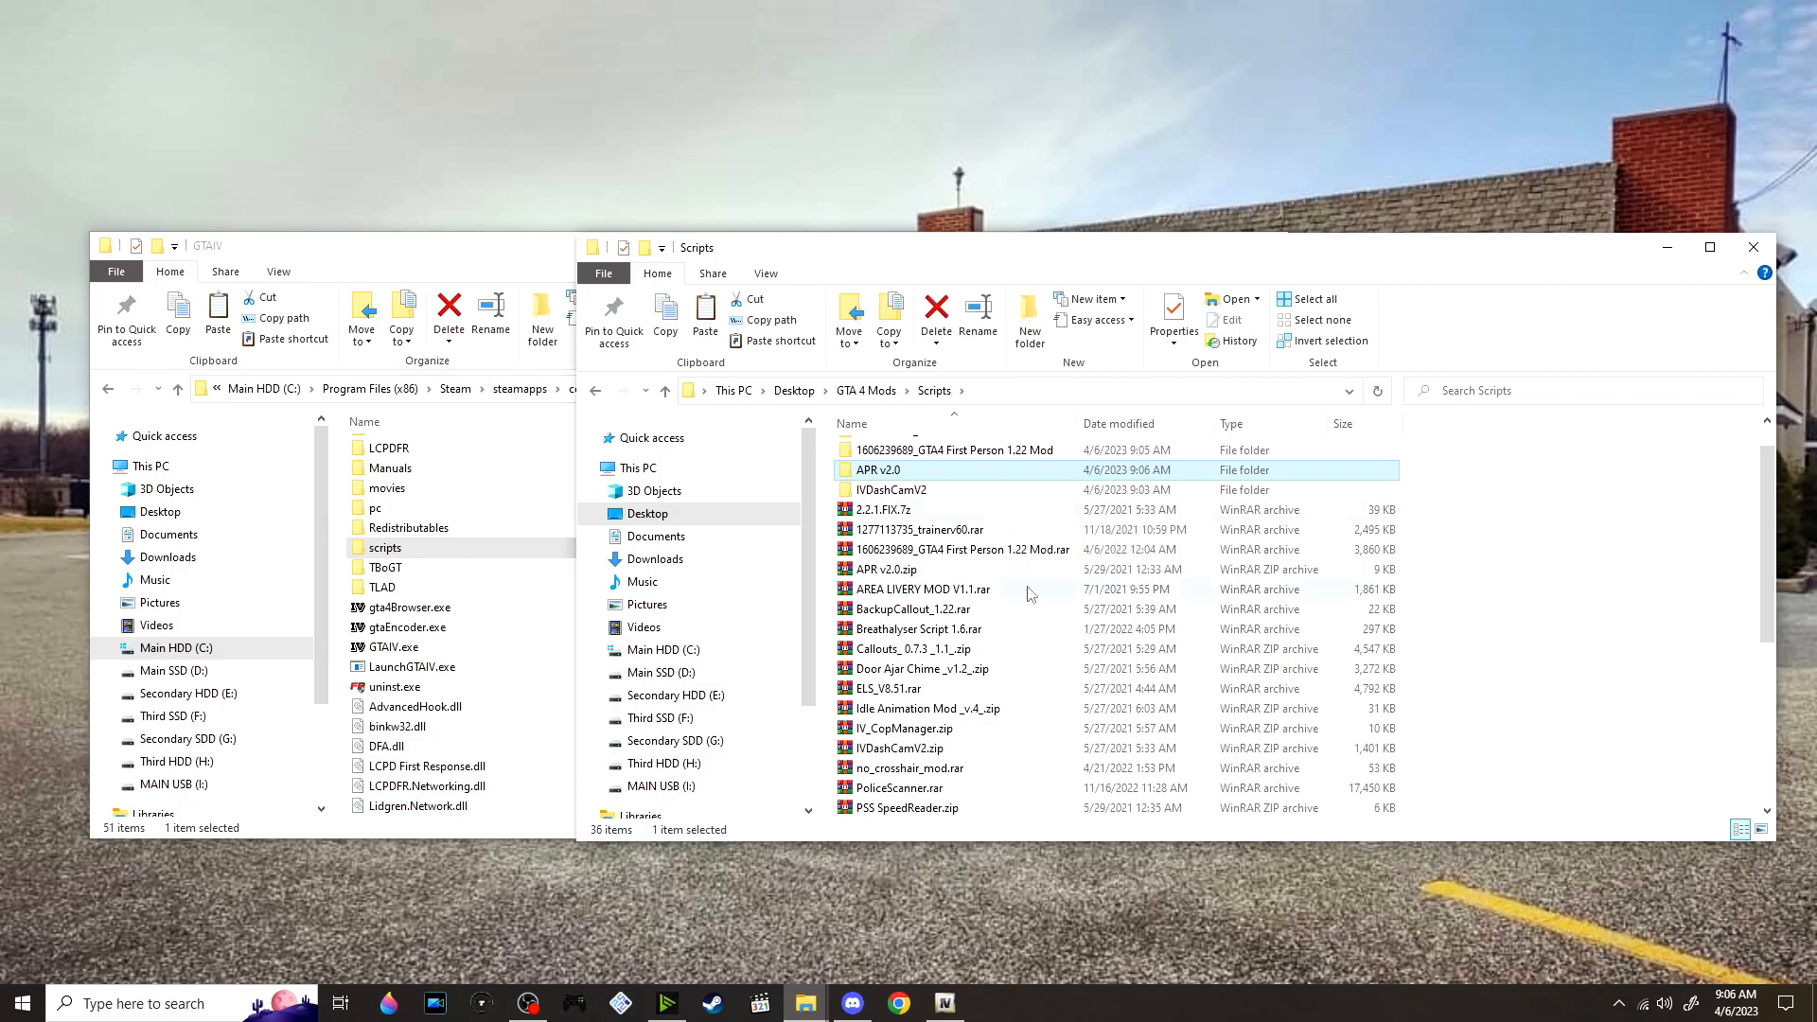
{"action": "scroll", "coordinate": [1064, 586], "scroll_direction": "down", "scroll_amount": 1}
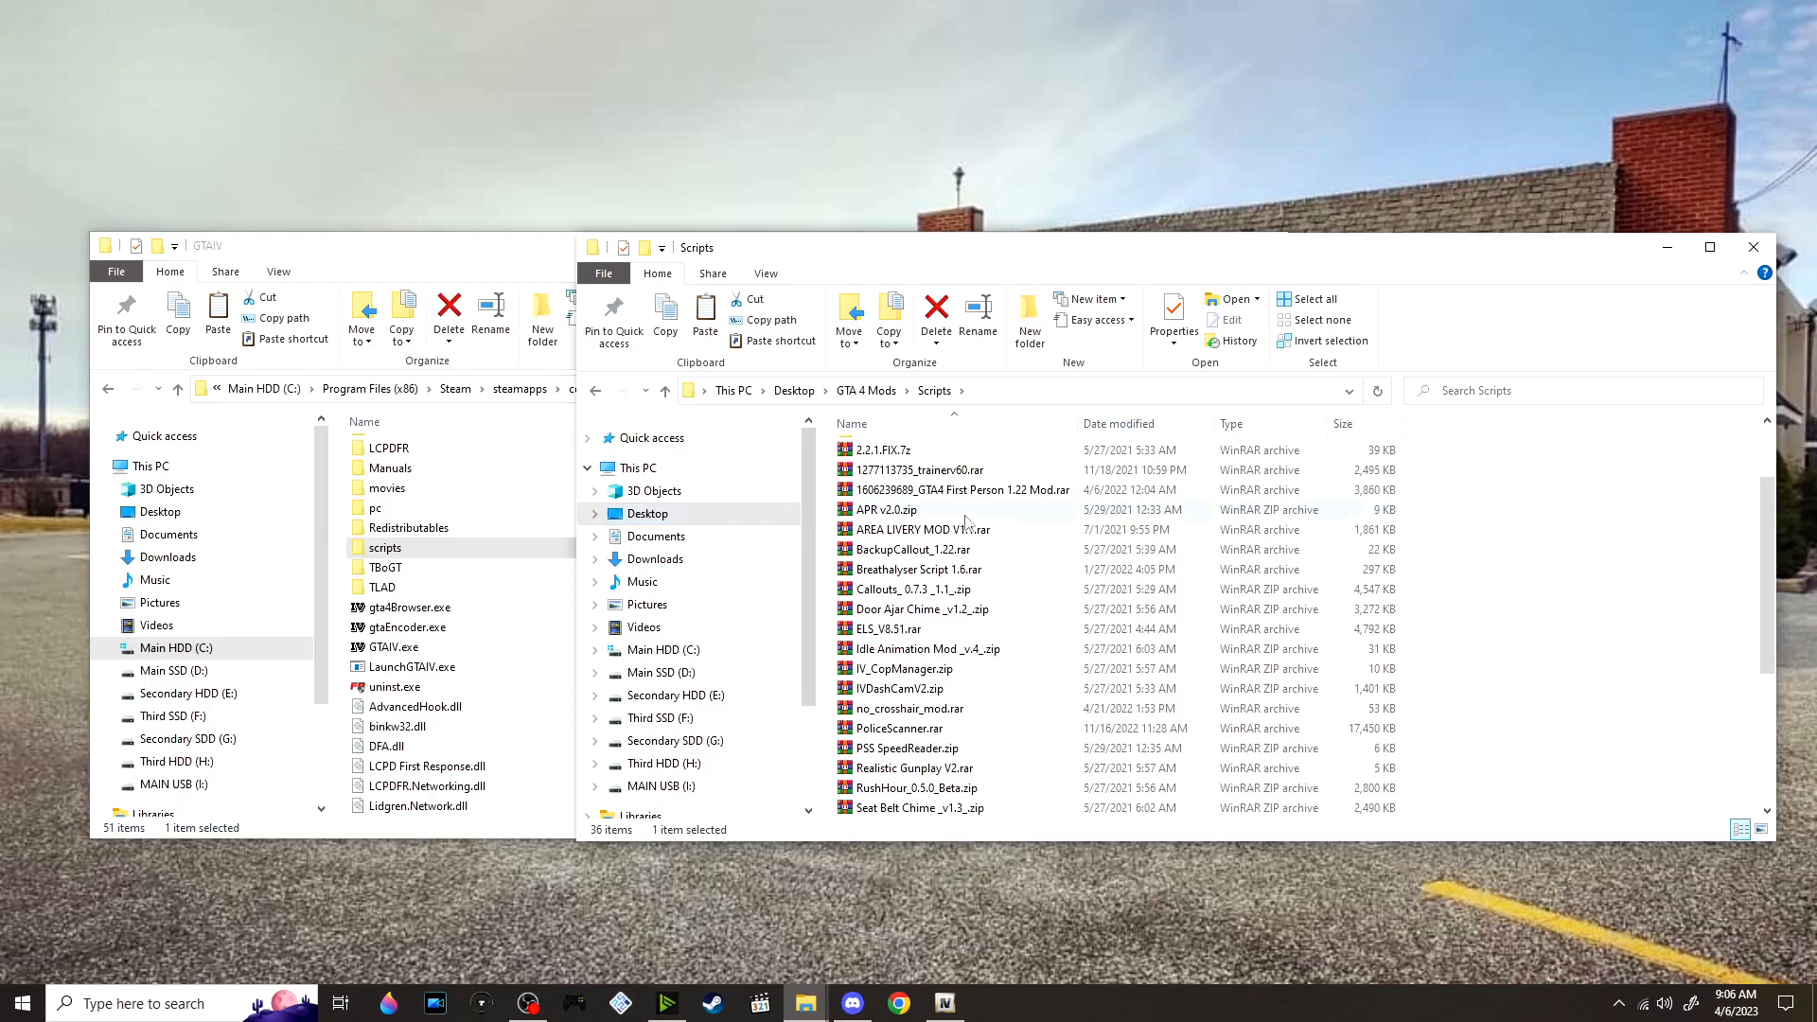
{"action": "right_click", "coordinate": [1007, 531]}
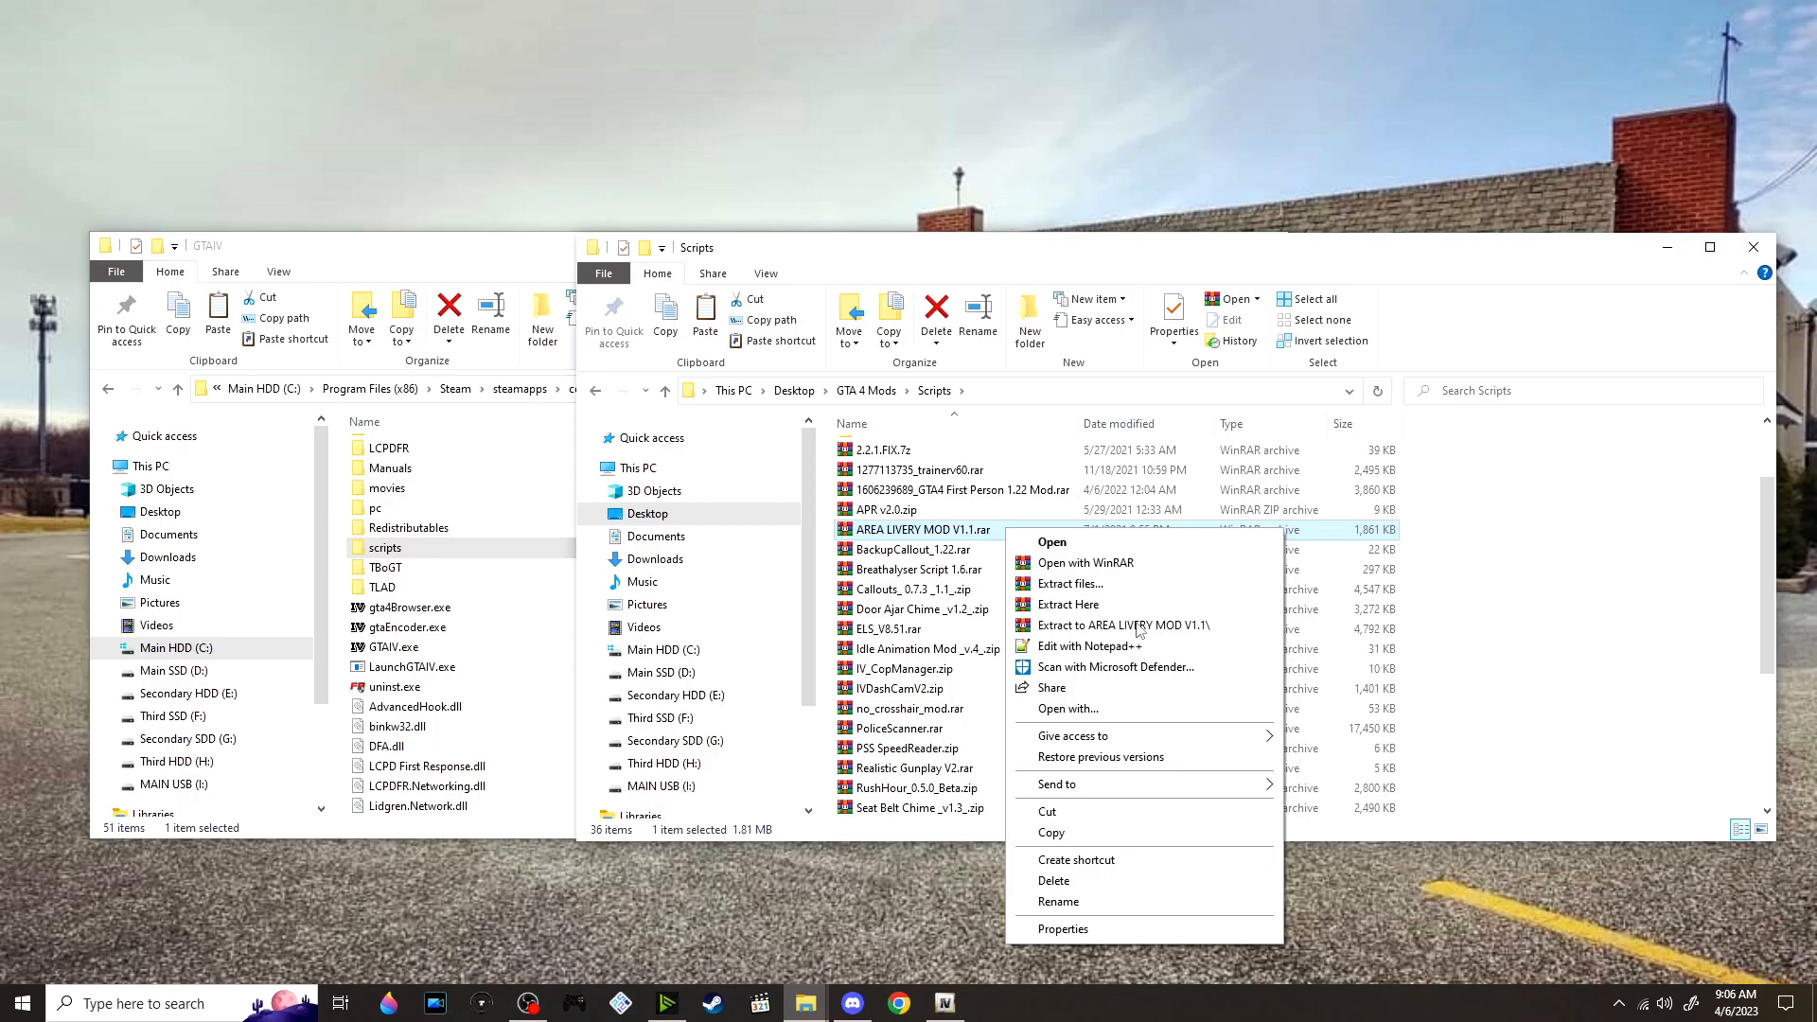
{"action": "left_click", "coordinate": [1139, 627]}
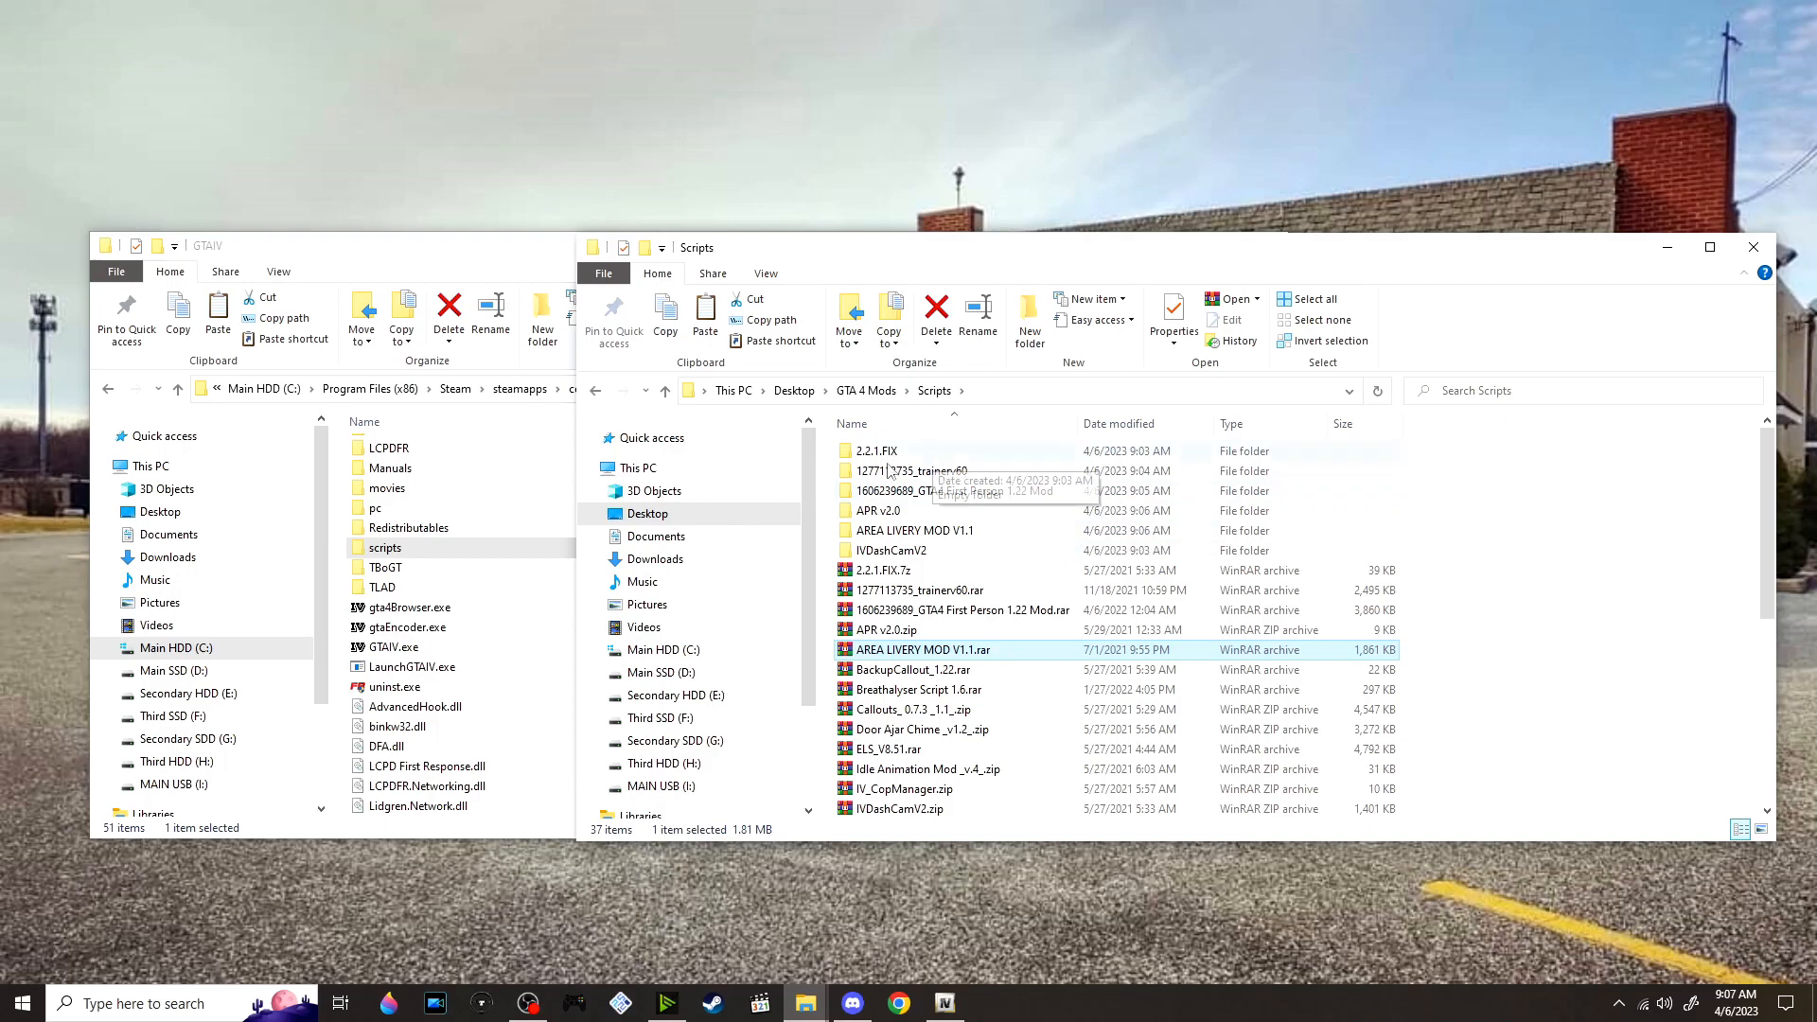
Open the inner AREA LIVERY MOD V1.1 folder and read the installation instructions in its Readme.txt, closing the file when done
{"action": "double_click", "coordinate": [988, 532]}
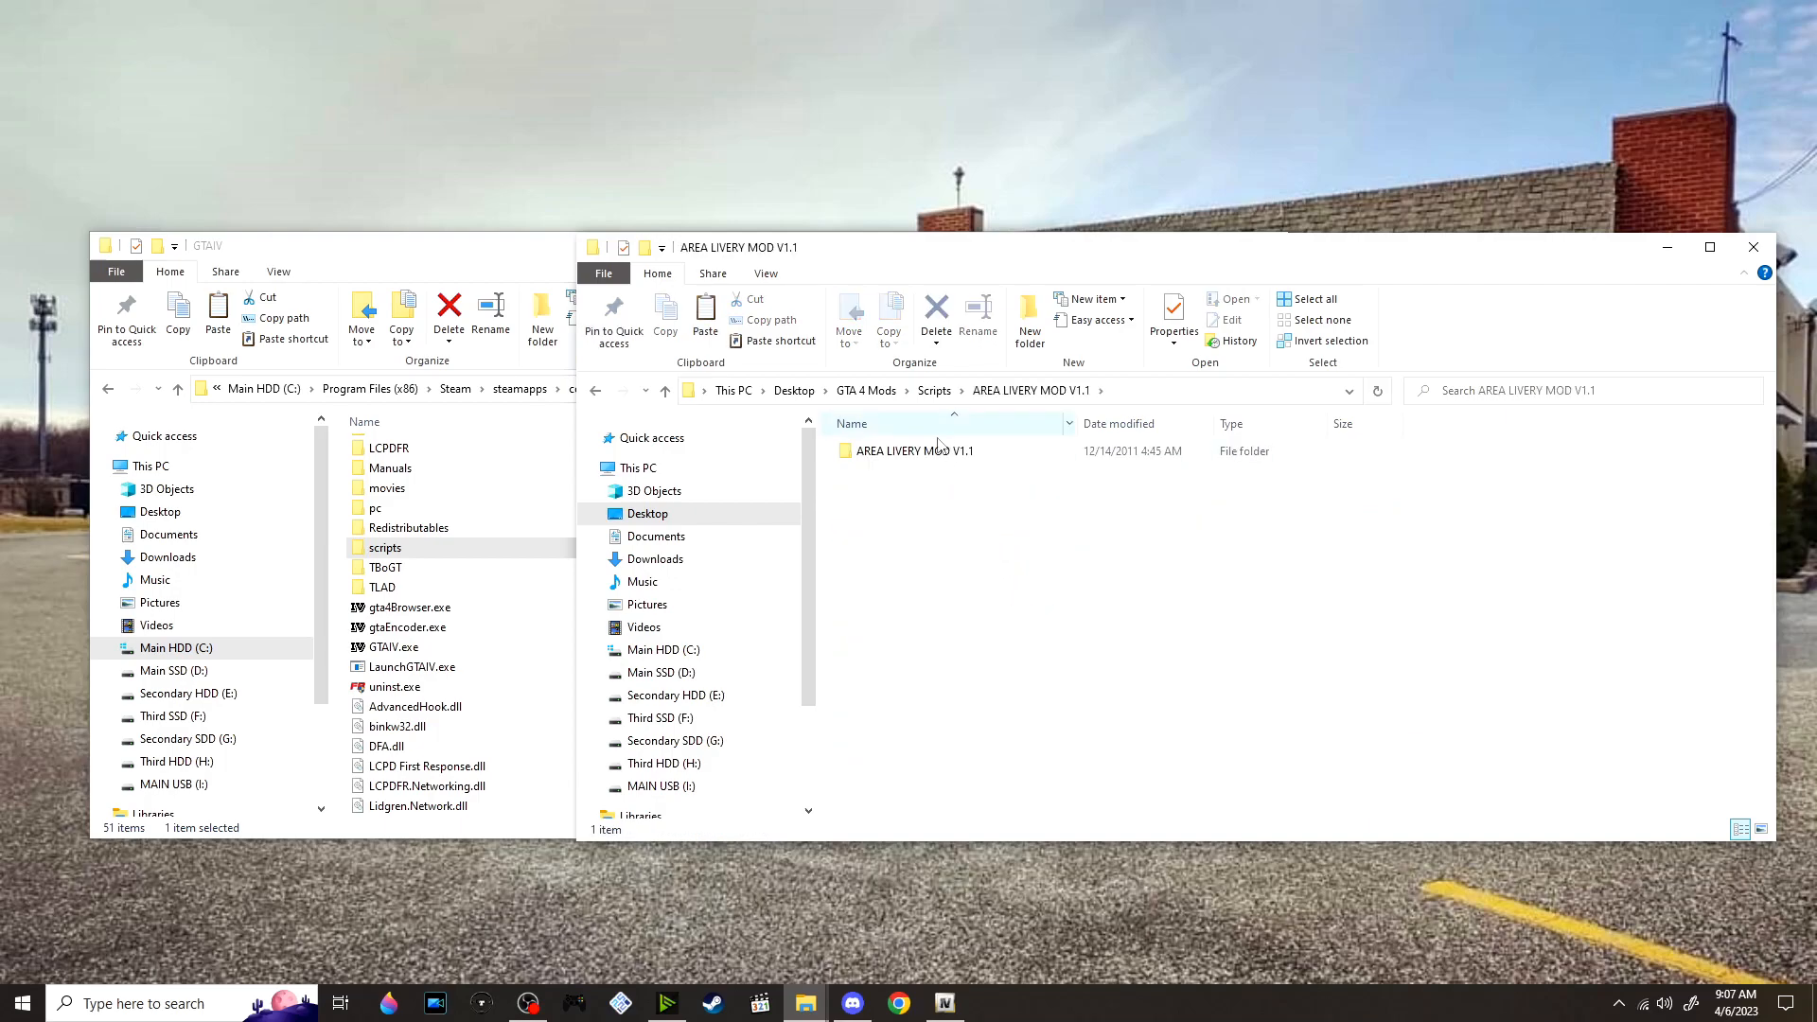
{"action": "double_click", "coordinate": [922, 454]}
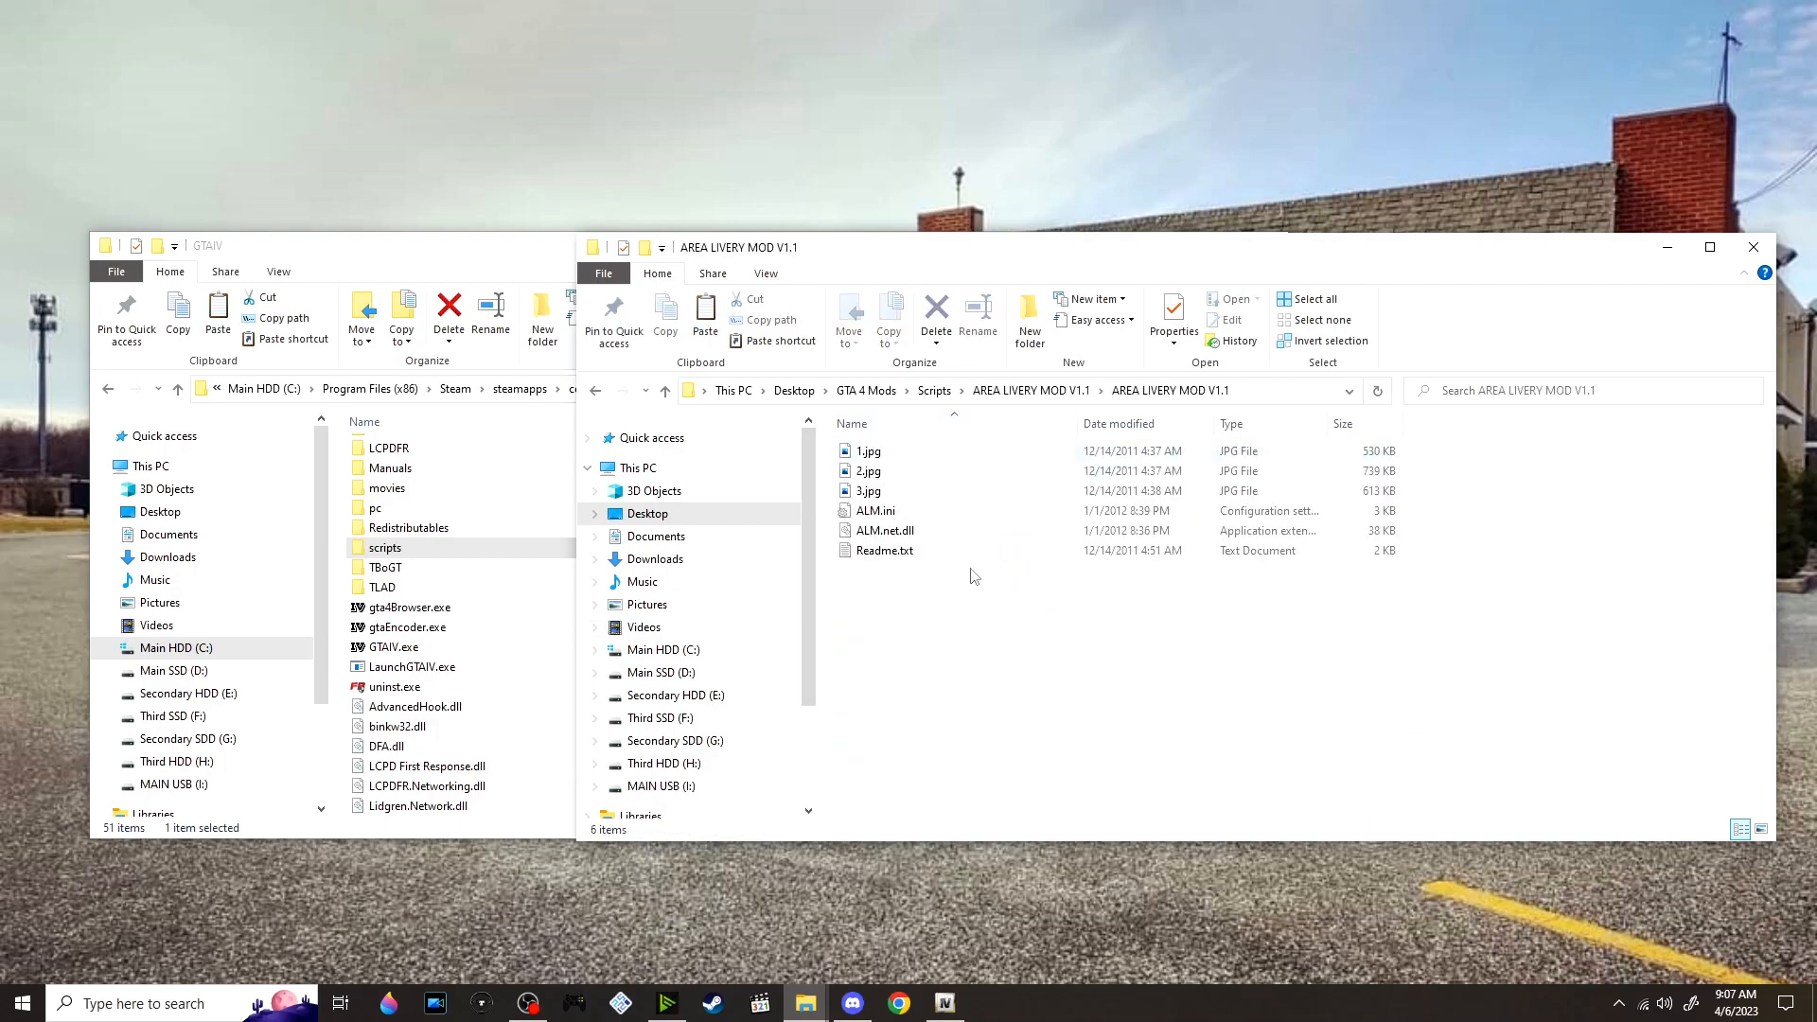
{"action": "double_click", "coordinate": [933, 558]}
{"action": "left_click", "coordinate": [763, 576]}
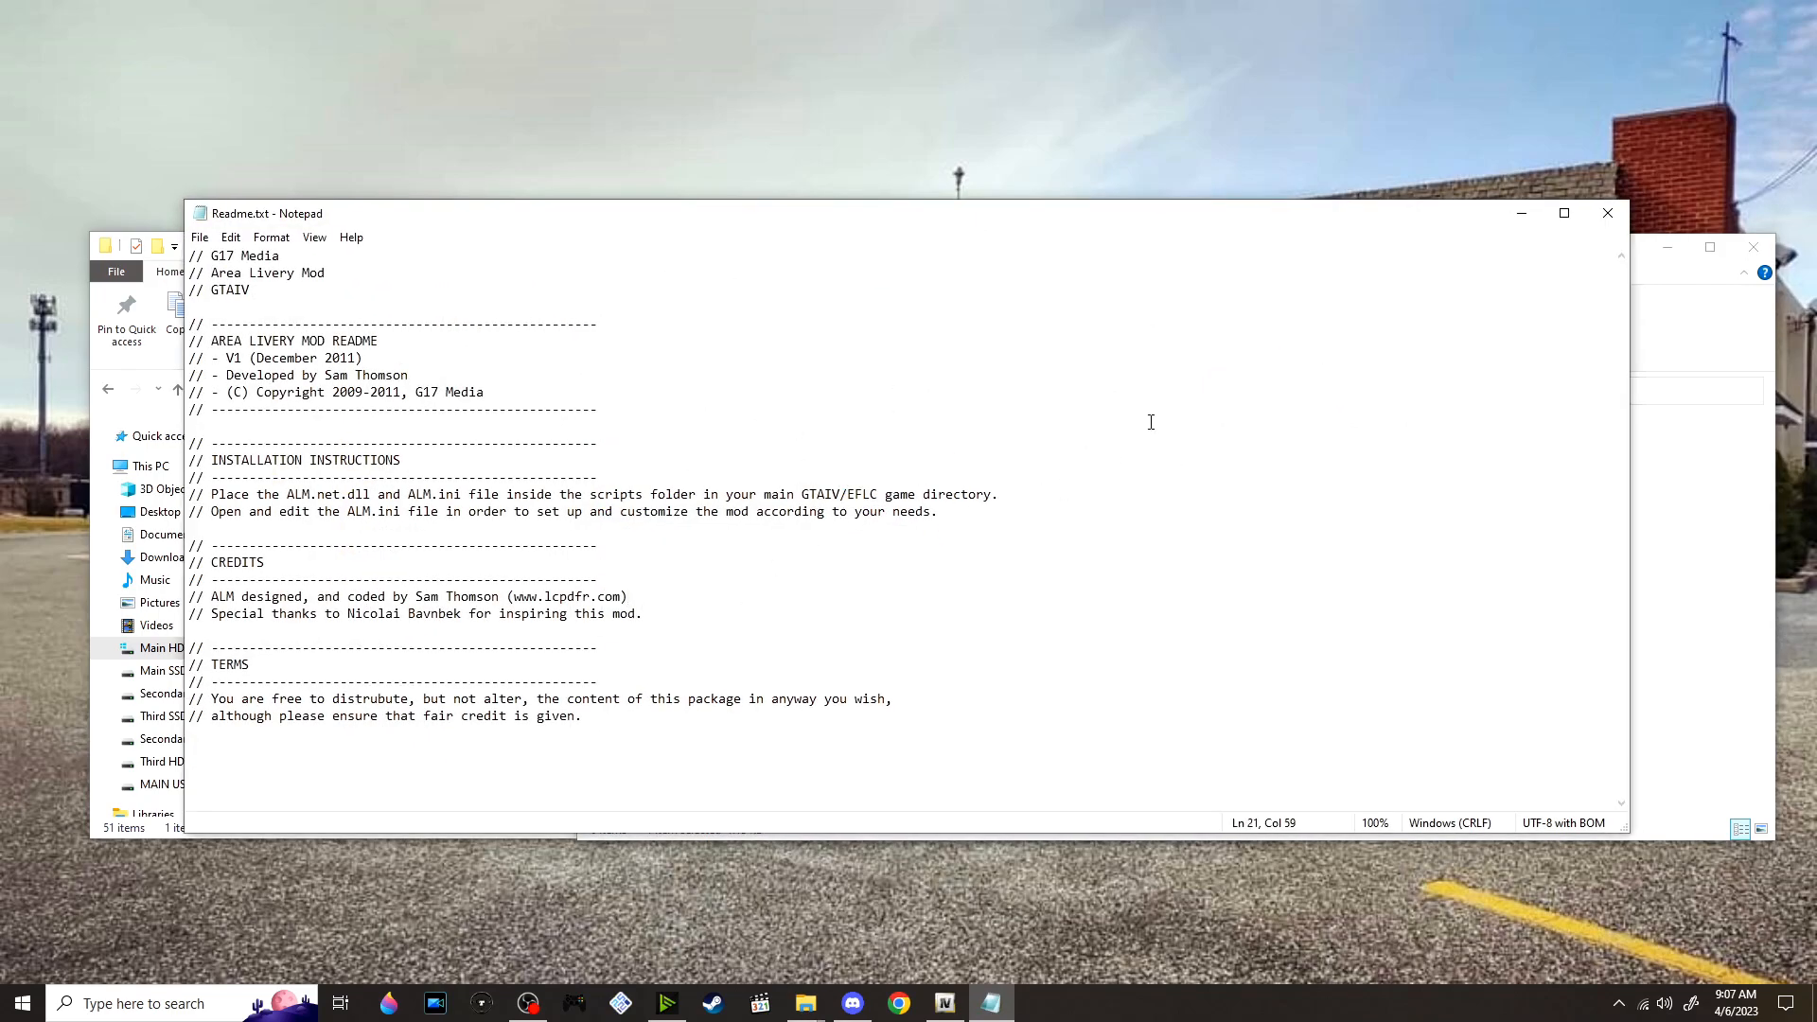
{"action": "left_click", "coordinate": [1609, 213]}
Move ALM.ini and ALM.net.dll into the game's scripts folder, and go back to the mods' Scripts folder
{"action": "double_click", "coordinate": [455, 549]}
{"action": "left_click", "coordinate": [1340, 596]}
{"action": "left_click_drag", "start_coordinate": [829, 525], "coordinate": [435, 689]}
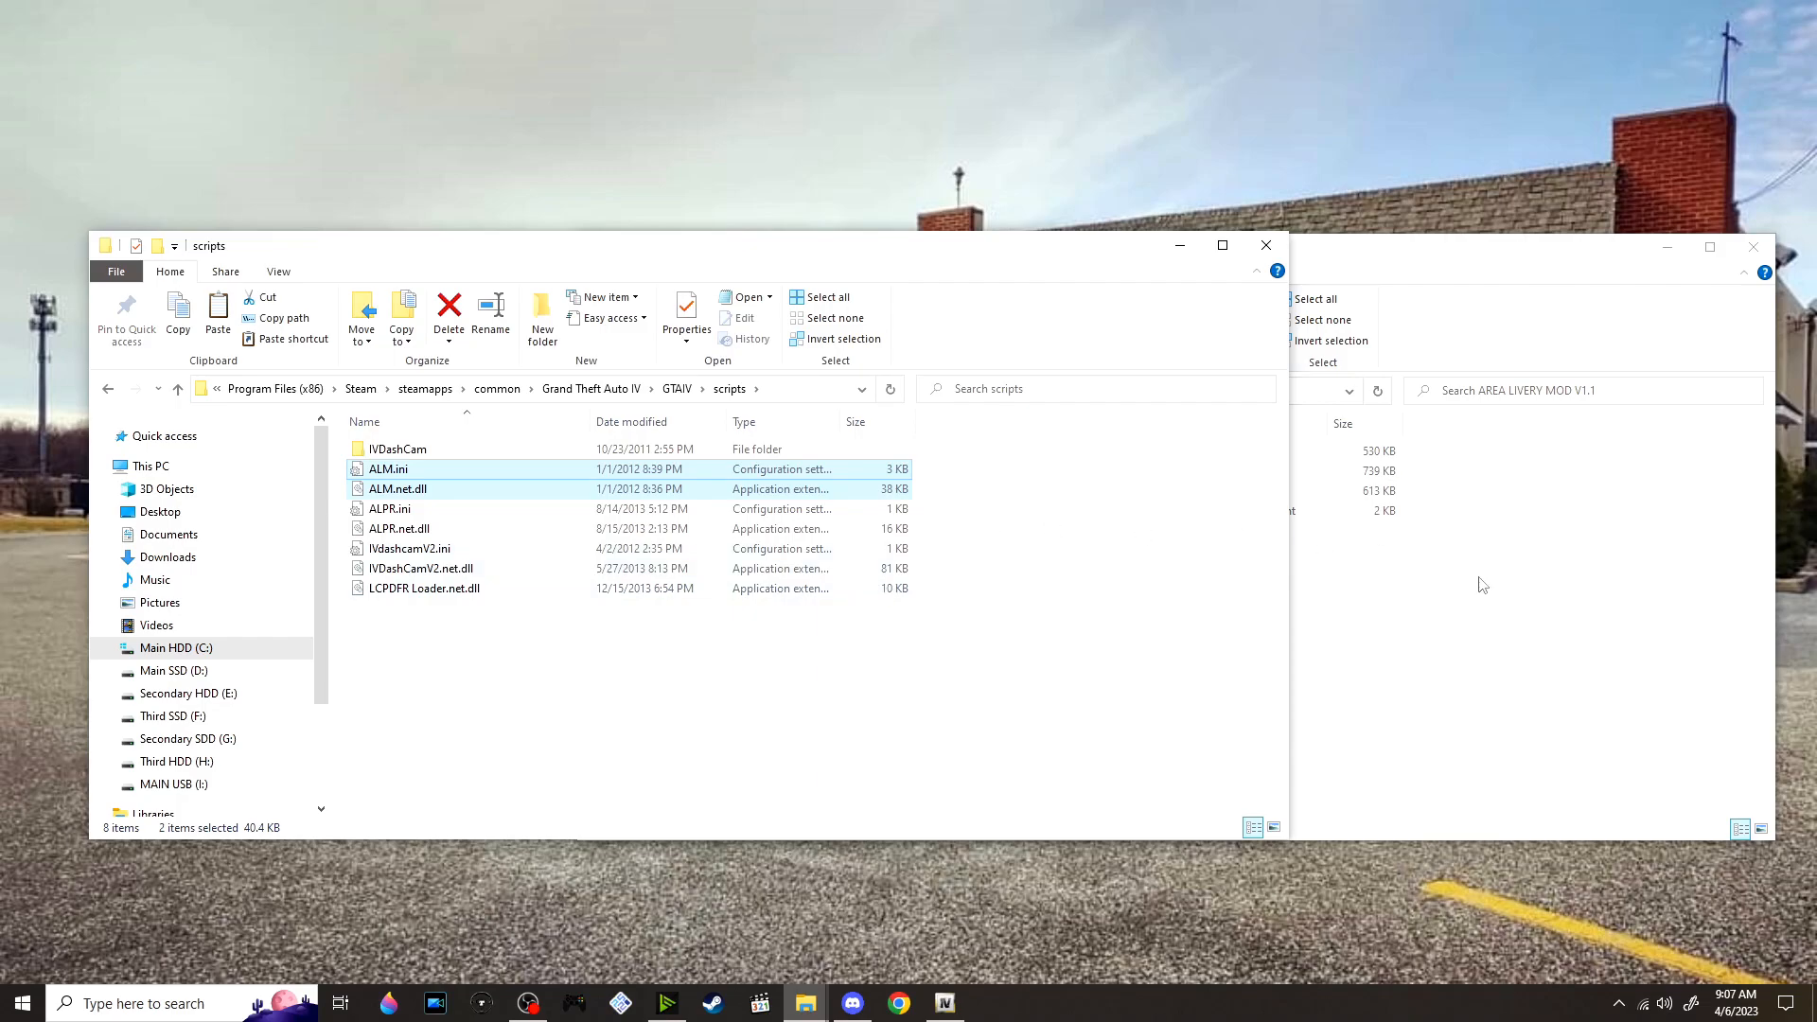
{"action": "left_click", "coordinate": [1493, 625]}
{"action": "left_click", "coordinate": [935, 391]}
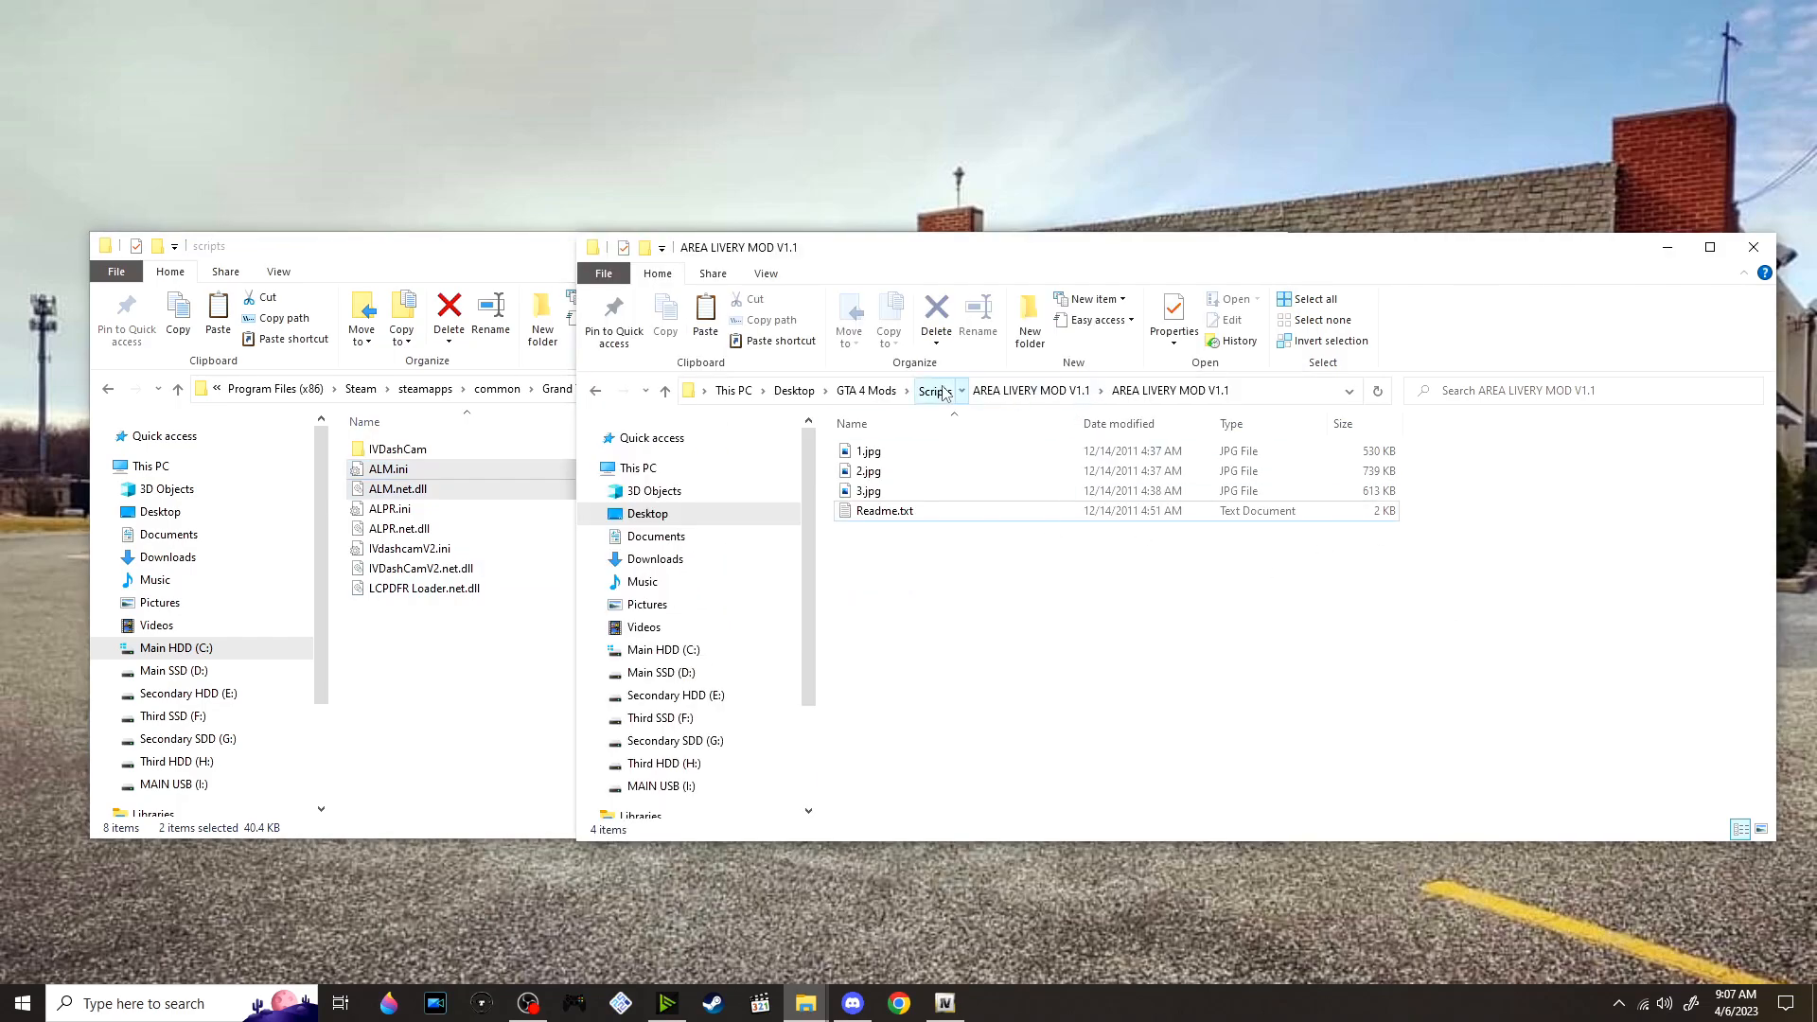
Go up to the GTA 4 Mods folder and open its VALOR folder to show the vehicle archives
{"action": "scroll", "coordinate": [1012, 525], "scroll_direction": "down", "scroll_amount": 1}
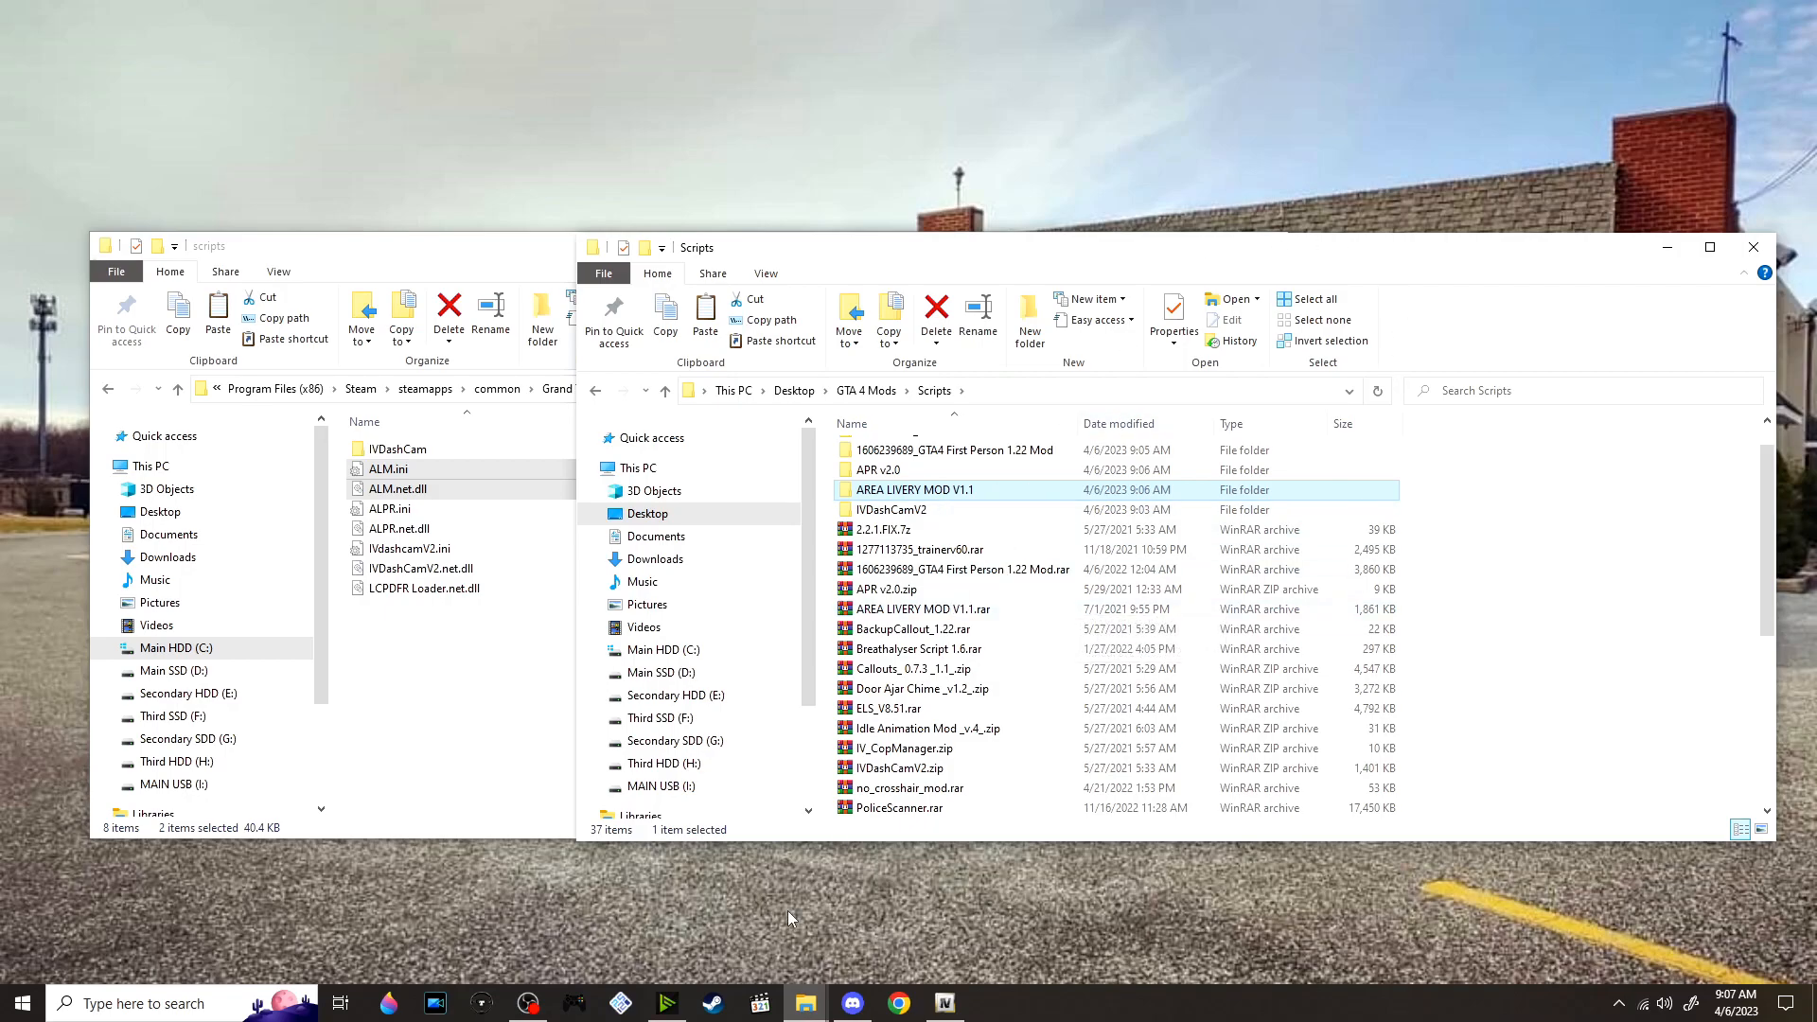
{"action": "mouse_move", "coordinate": [810, 1005]}
{"action": "mouse_move", "coordinate": [795, 937]}
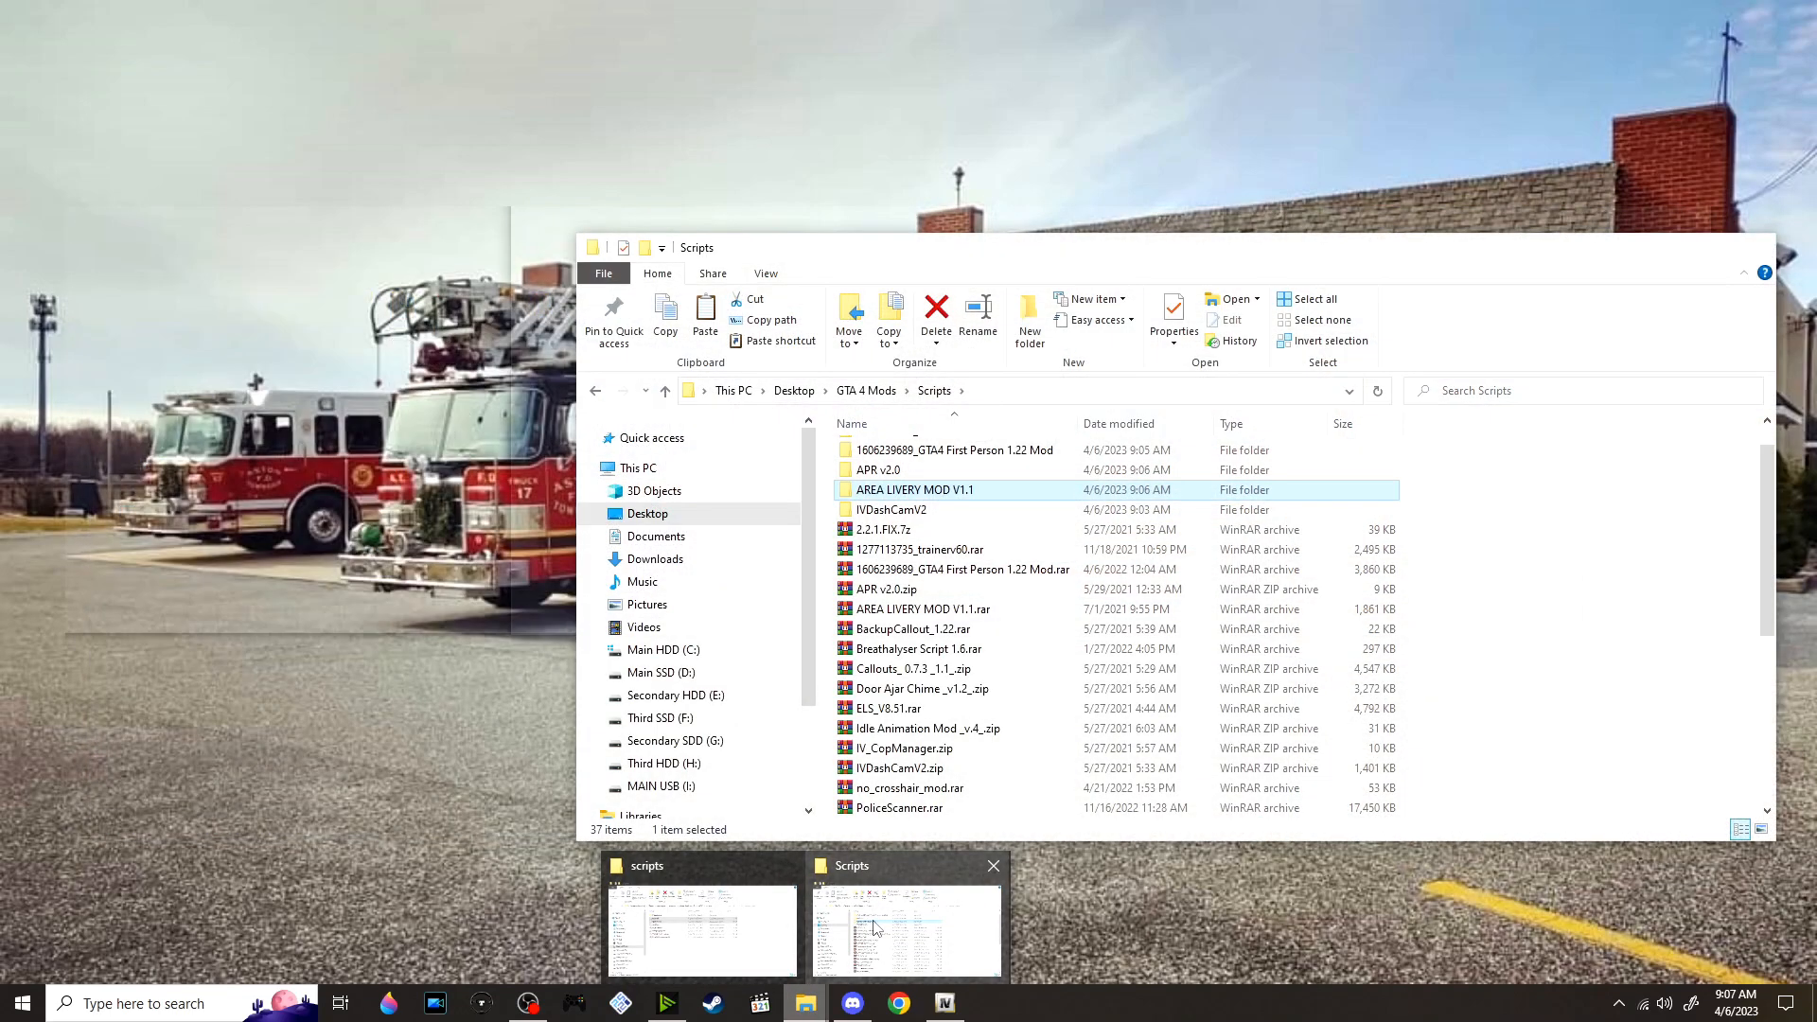
{"action": "left_click", "coordinate": [899, 932]}
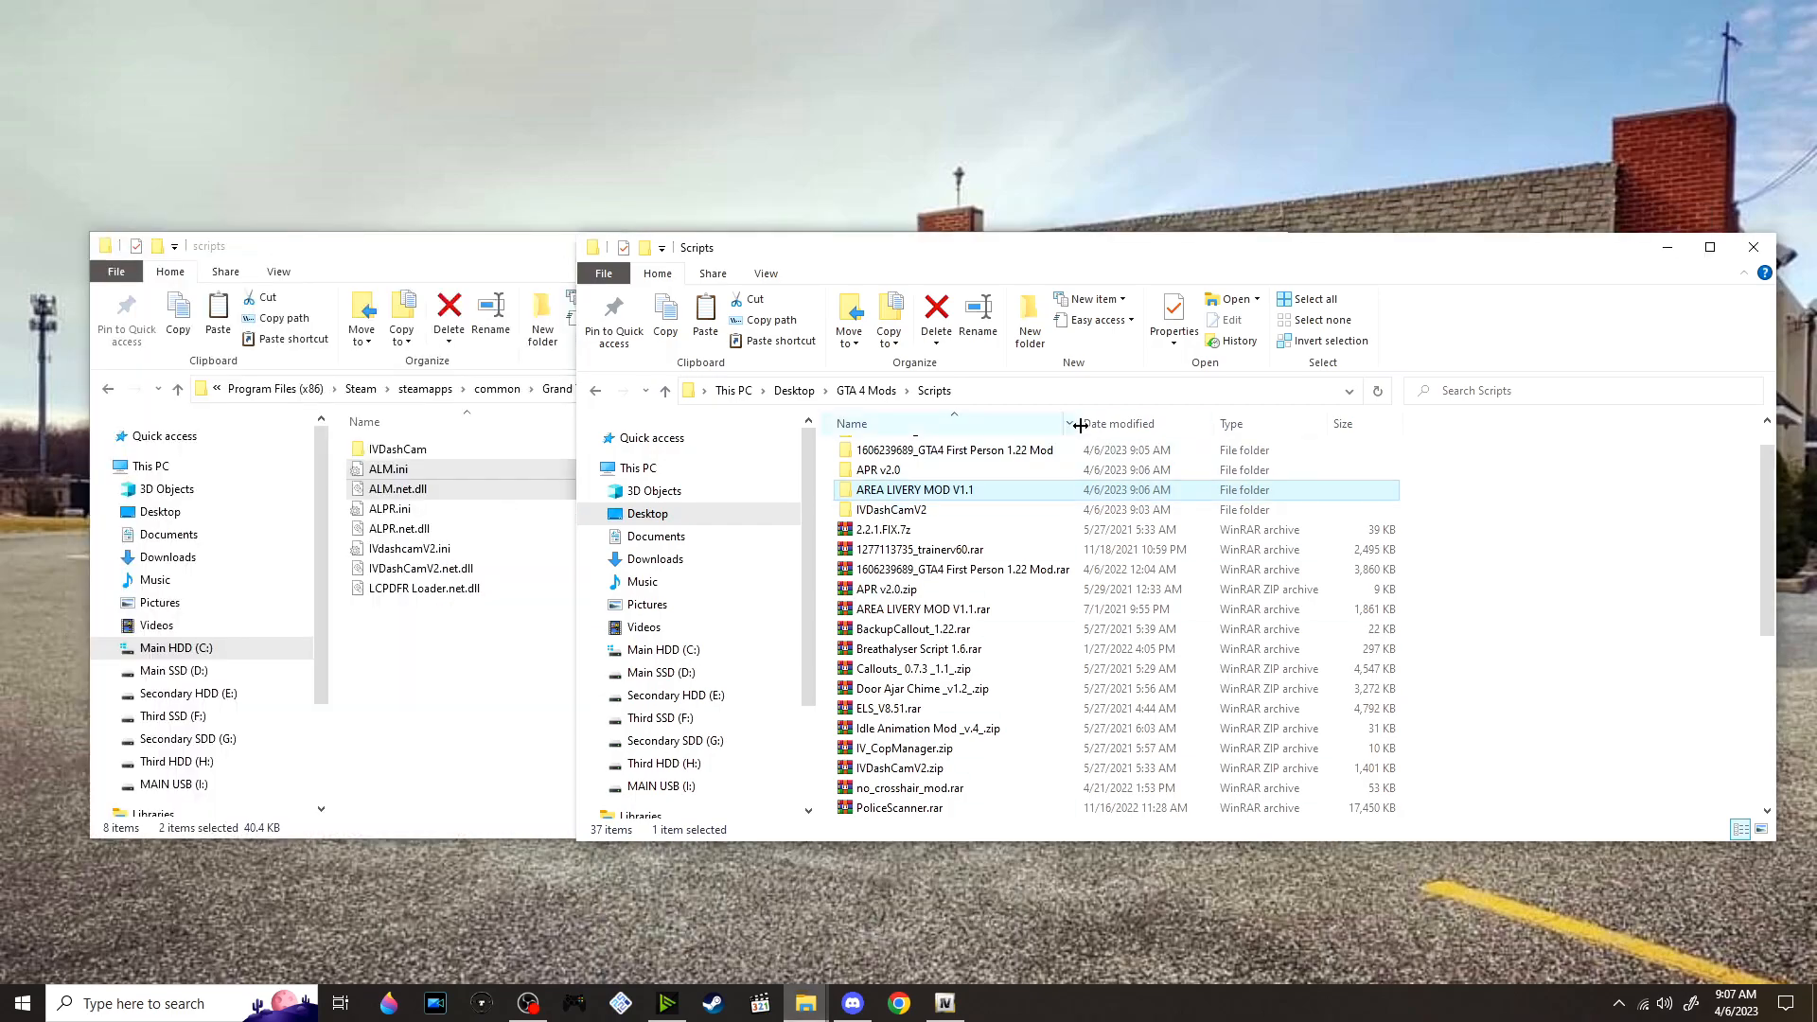
{"action": "left_click", "coordinate": [881, 391]}
{"action": "double_click", "coordinate": [962, 470]}
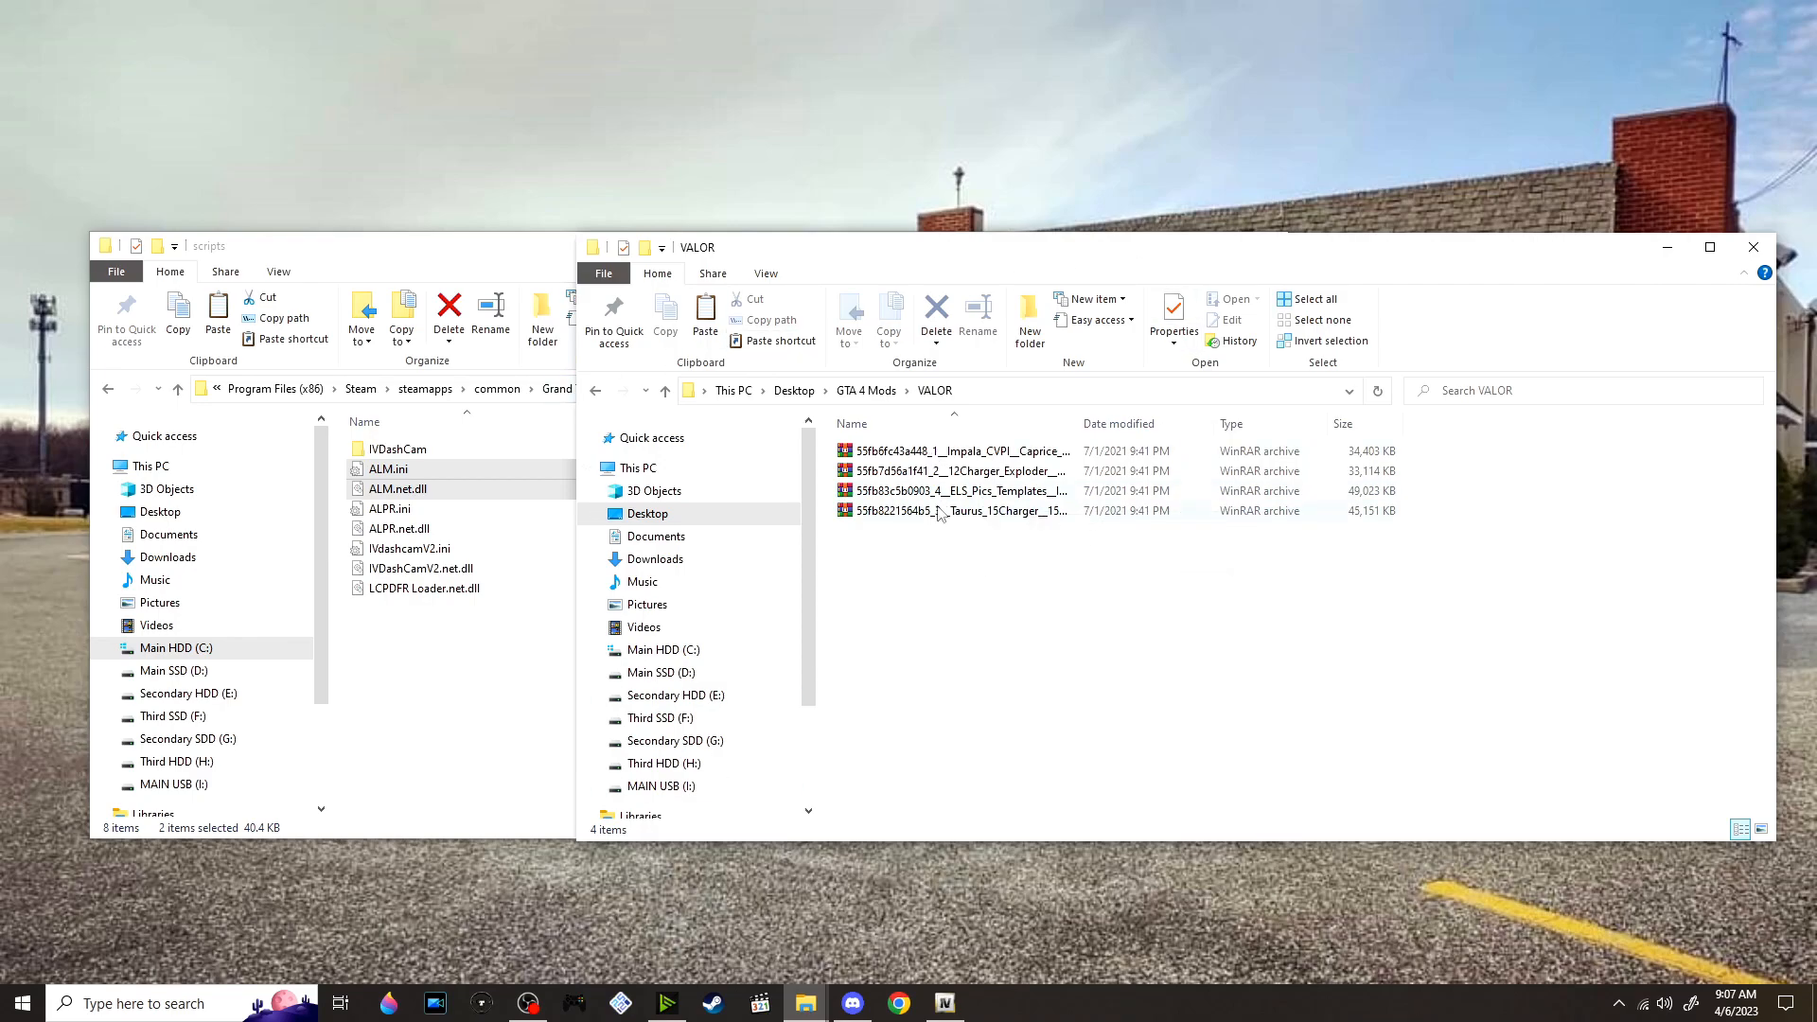
Open ALM.ini from the game's scripts folder and examine its livery instructions, distance settings and per-borough police vehicle sections
{"action": "left_click", "coordinate": [493, 627]}
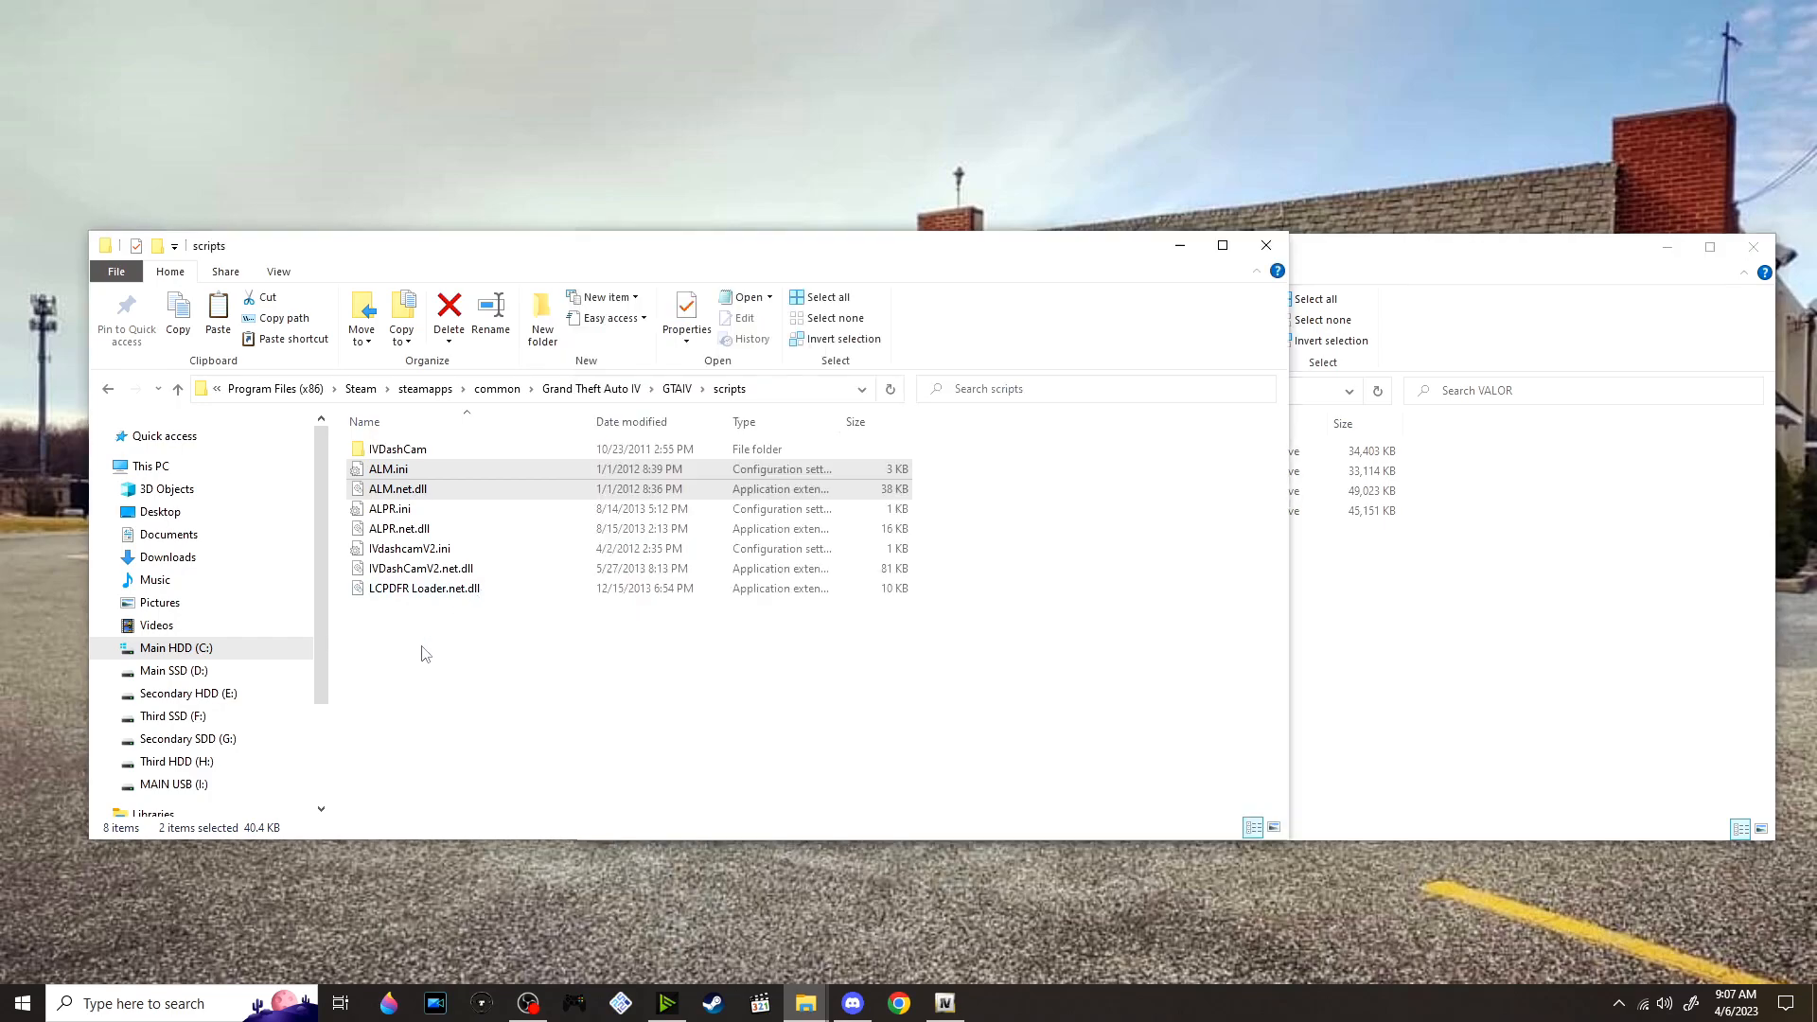
{"action": "double_click", "coordinate": [458, 473]}
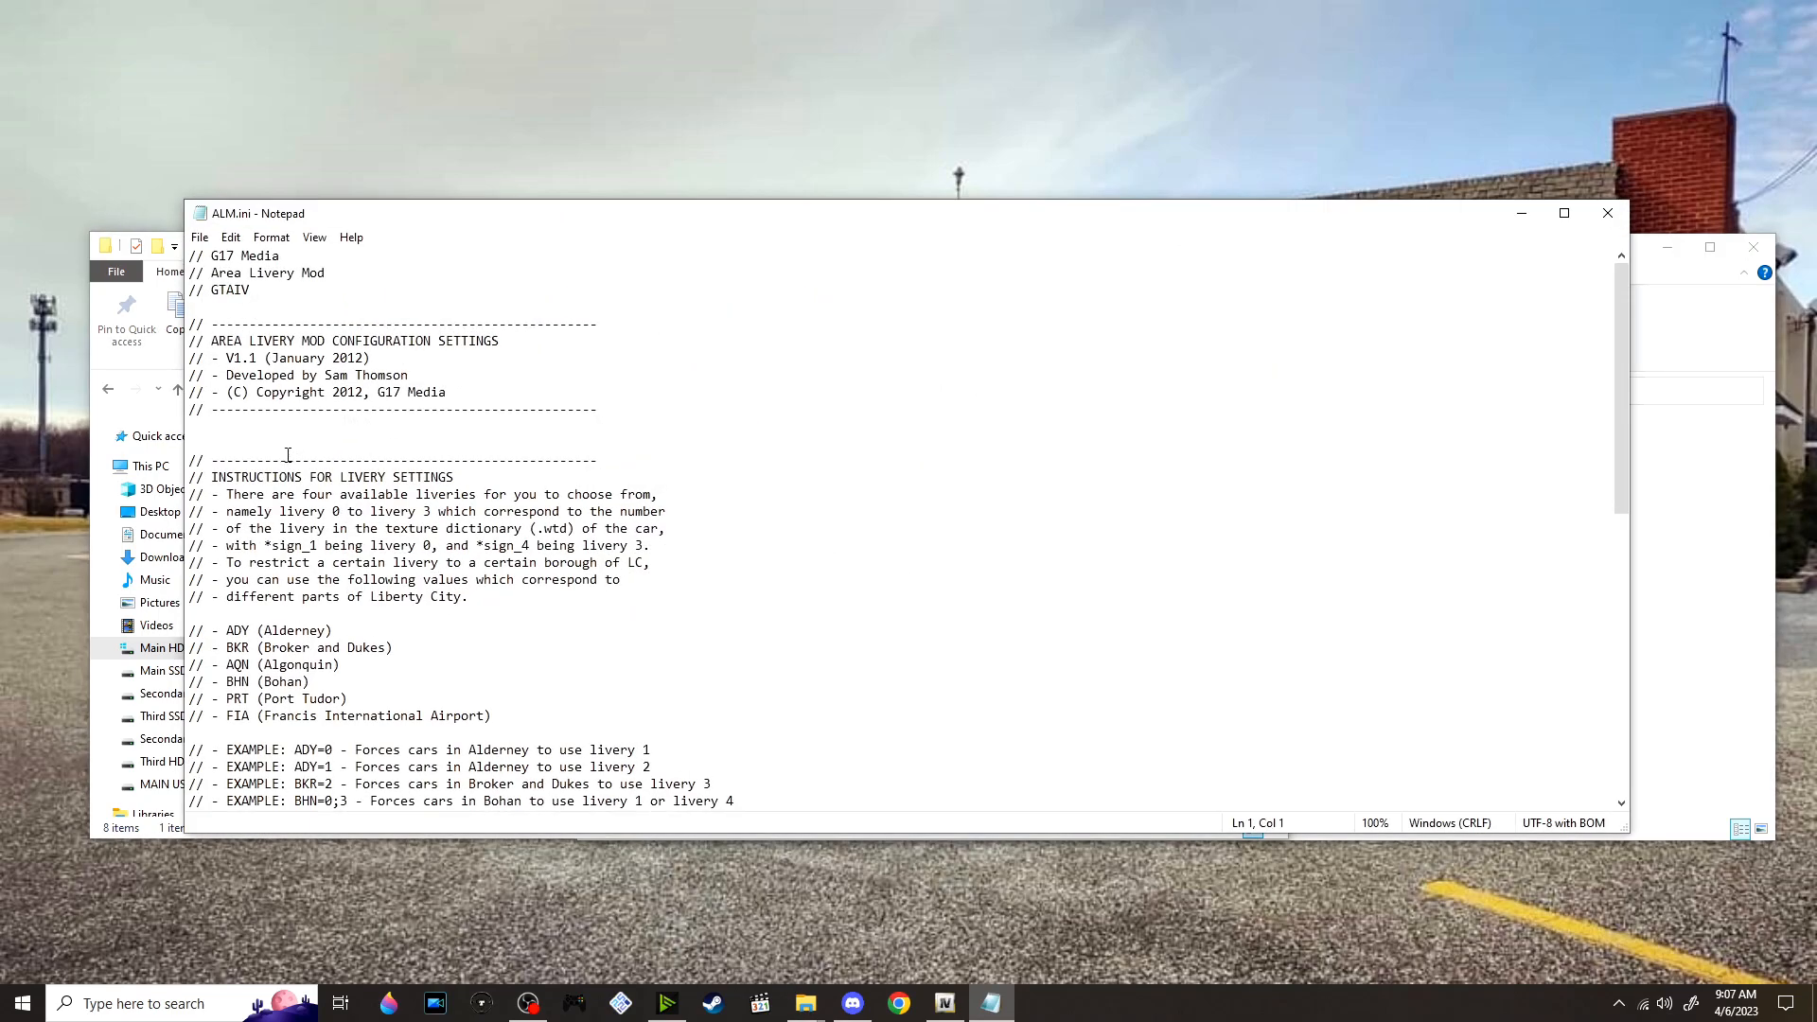
{"action": "scroll", "coordinate": [458, 480], "scroll_direction": "down", "scroll_amount": 1}
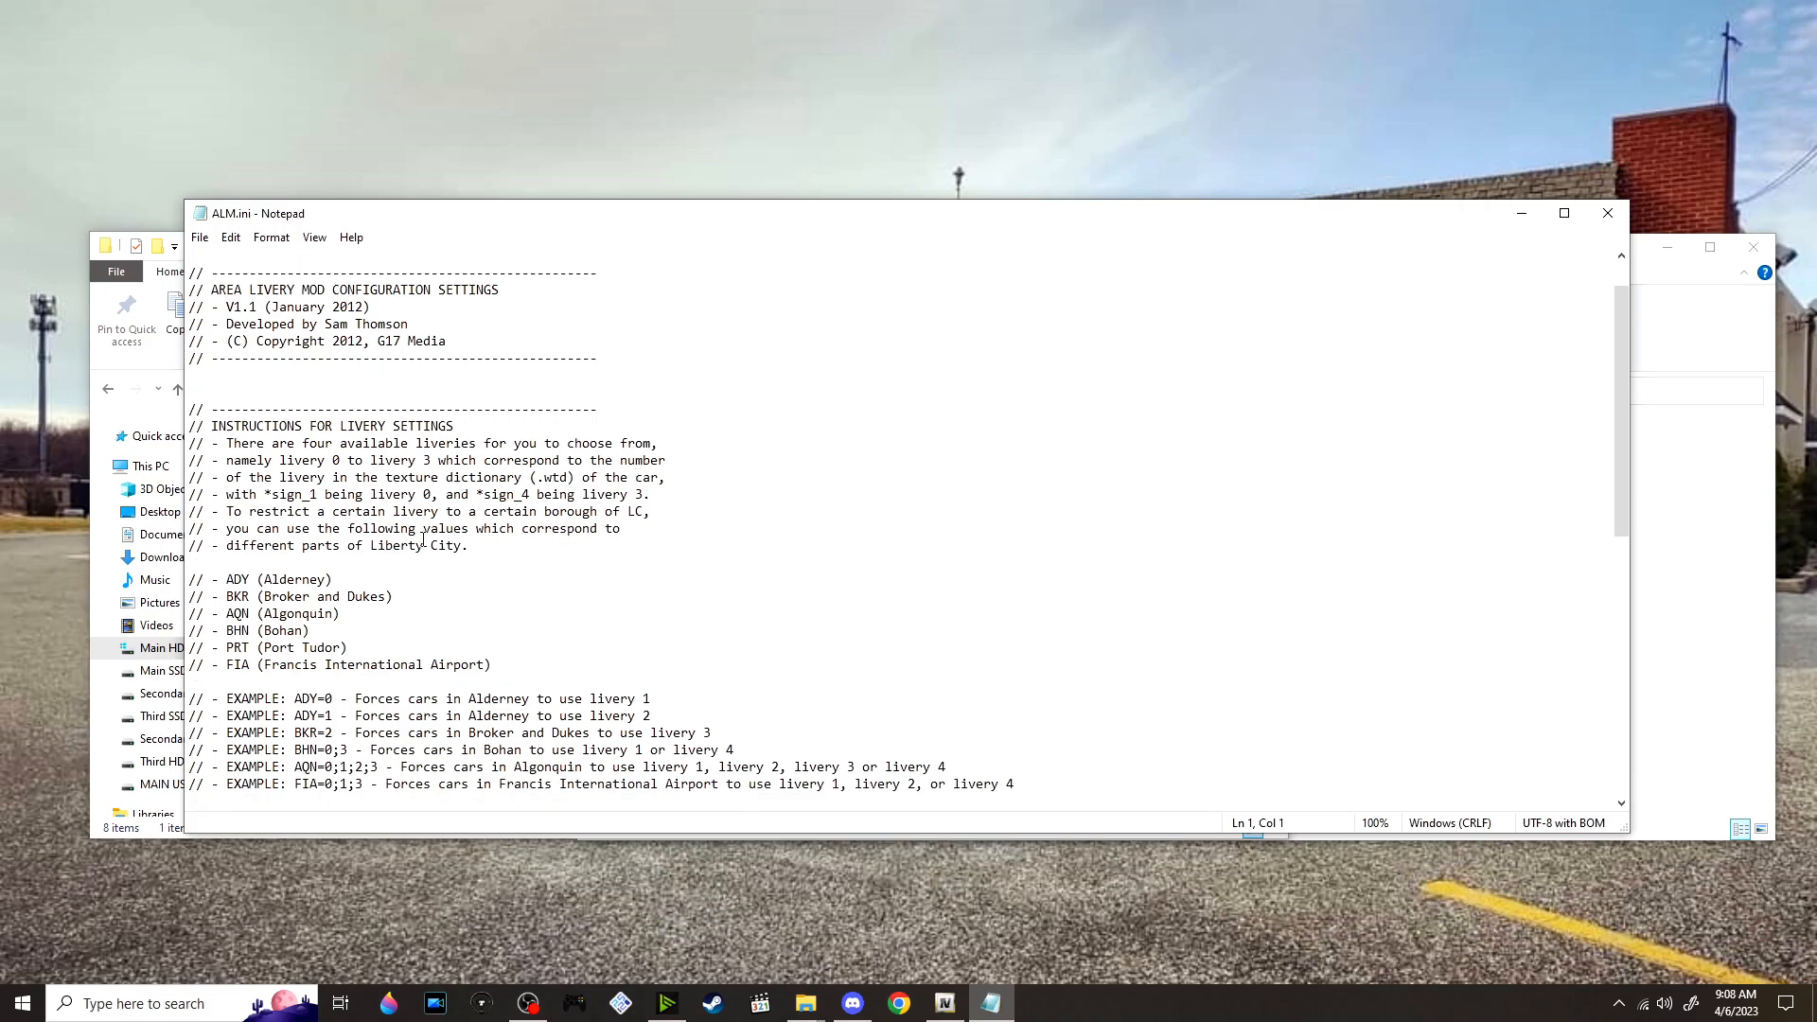
{"action": "scroll", "coordinate": [447, 573], "scroll_direction": "down", "scroll_amount": 1}
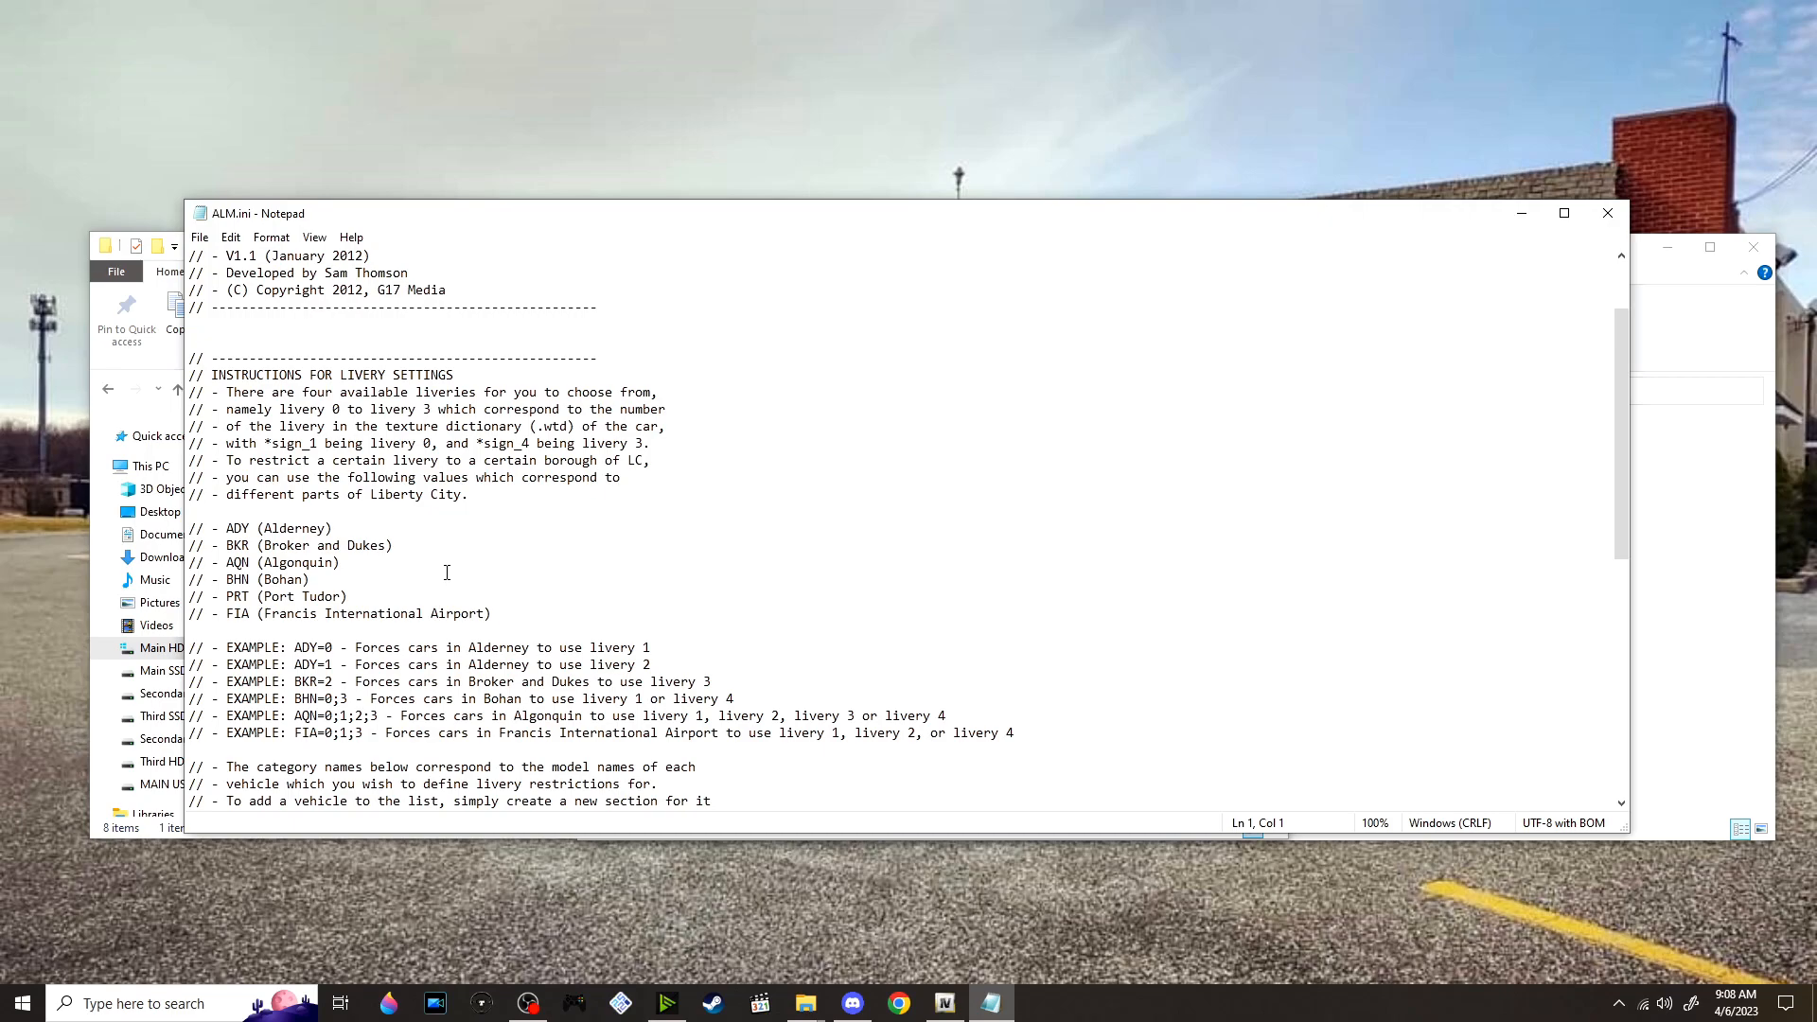
{"action": "scroll", "coordinate": [447, 573], "scroll_direction": "down", "scroll_amount": 1}
{"action": "scroll", "coordinate": [435, 573], "scroll_direction": "down", "scroll_amount": 8}
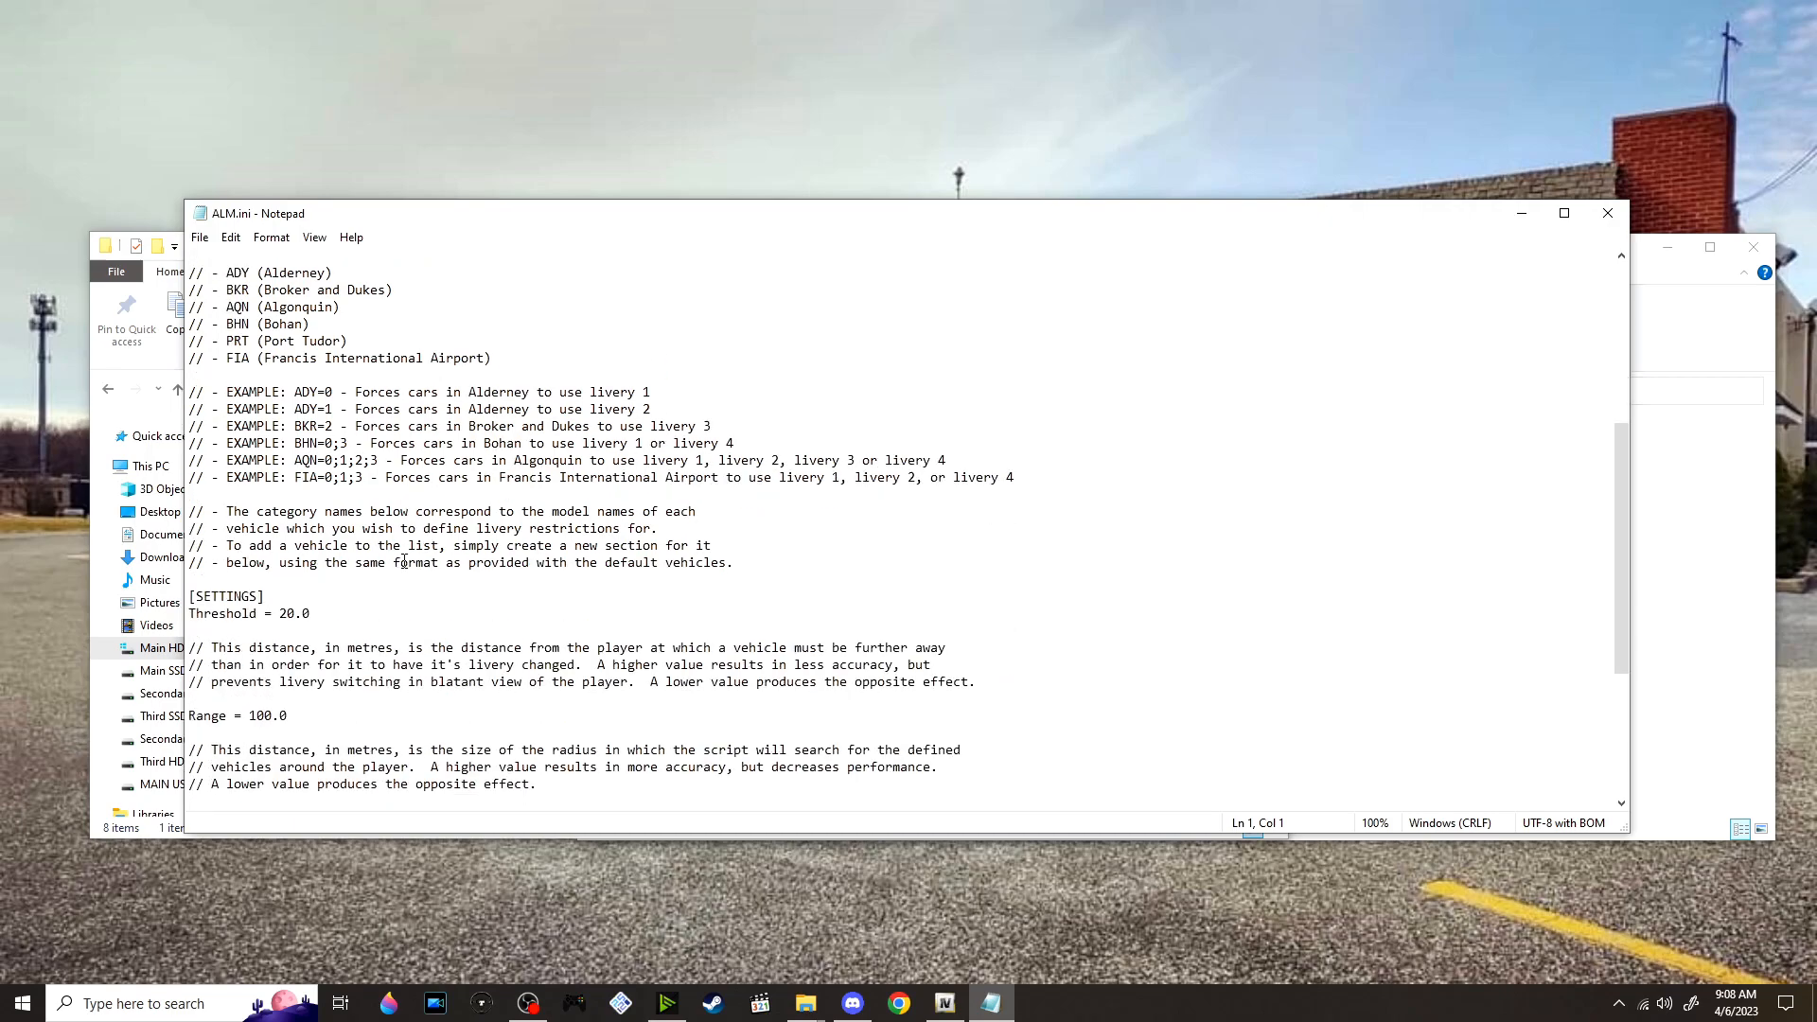
{"action": "scroll", "coordinate": [321, 558], "scroll_direction": "down", "scroll_amount": 1}
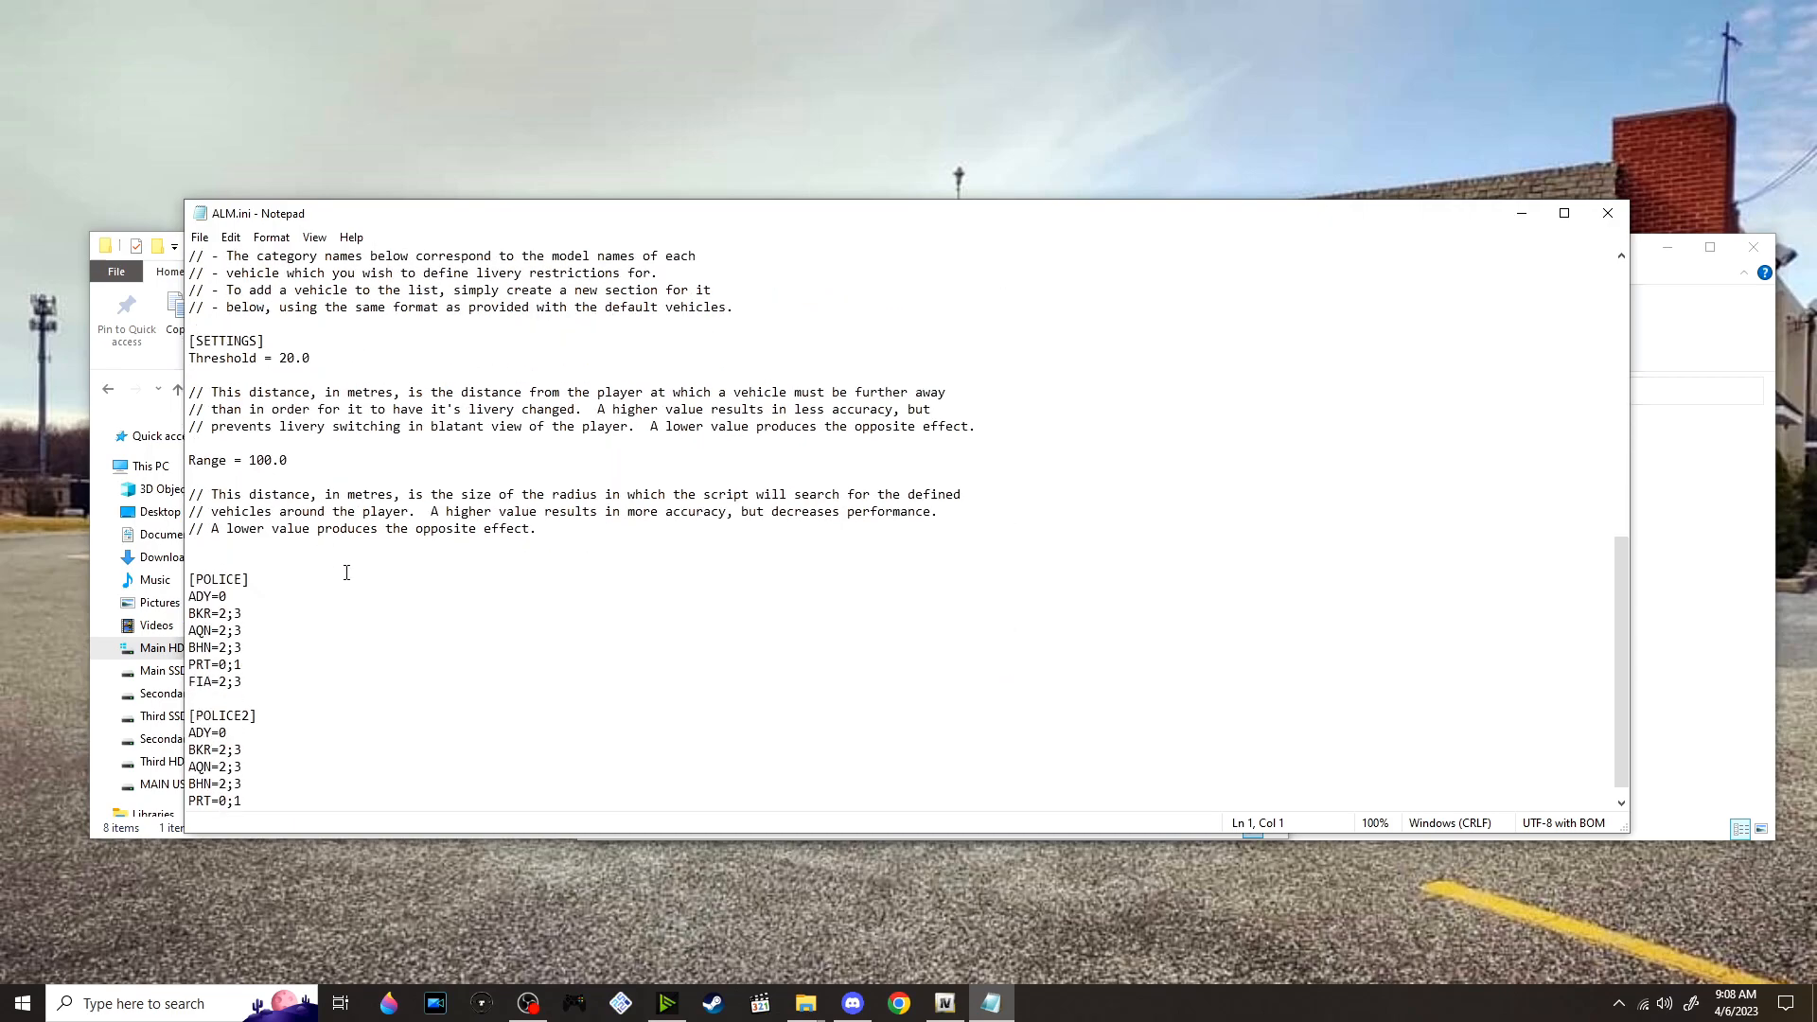
{"action": "scroll", "coordinate": [428, 491], "scroll_direction": "up", "scroll_amount": 3}
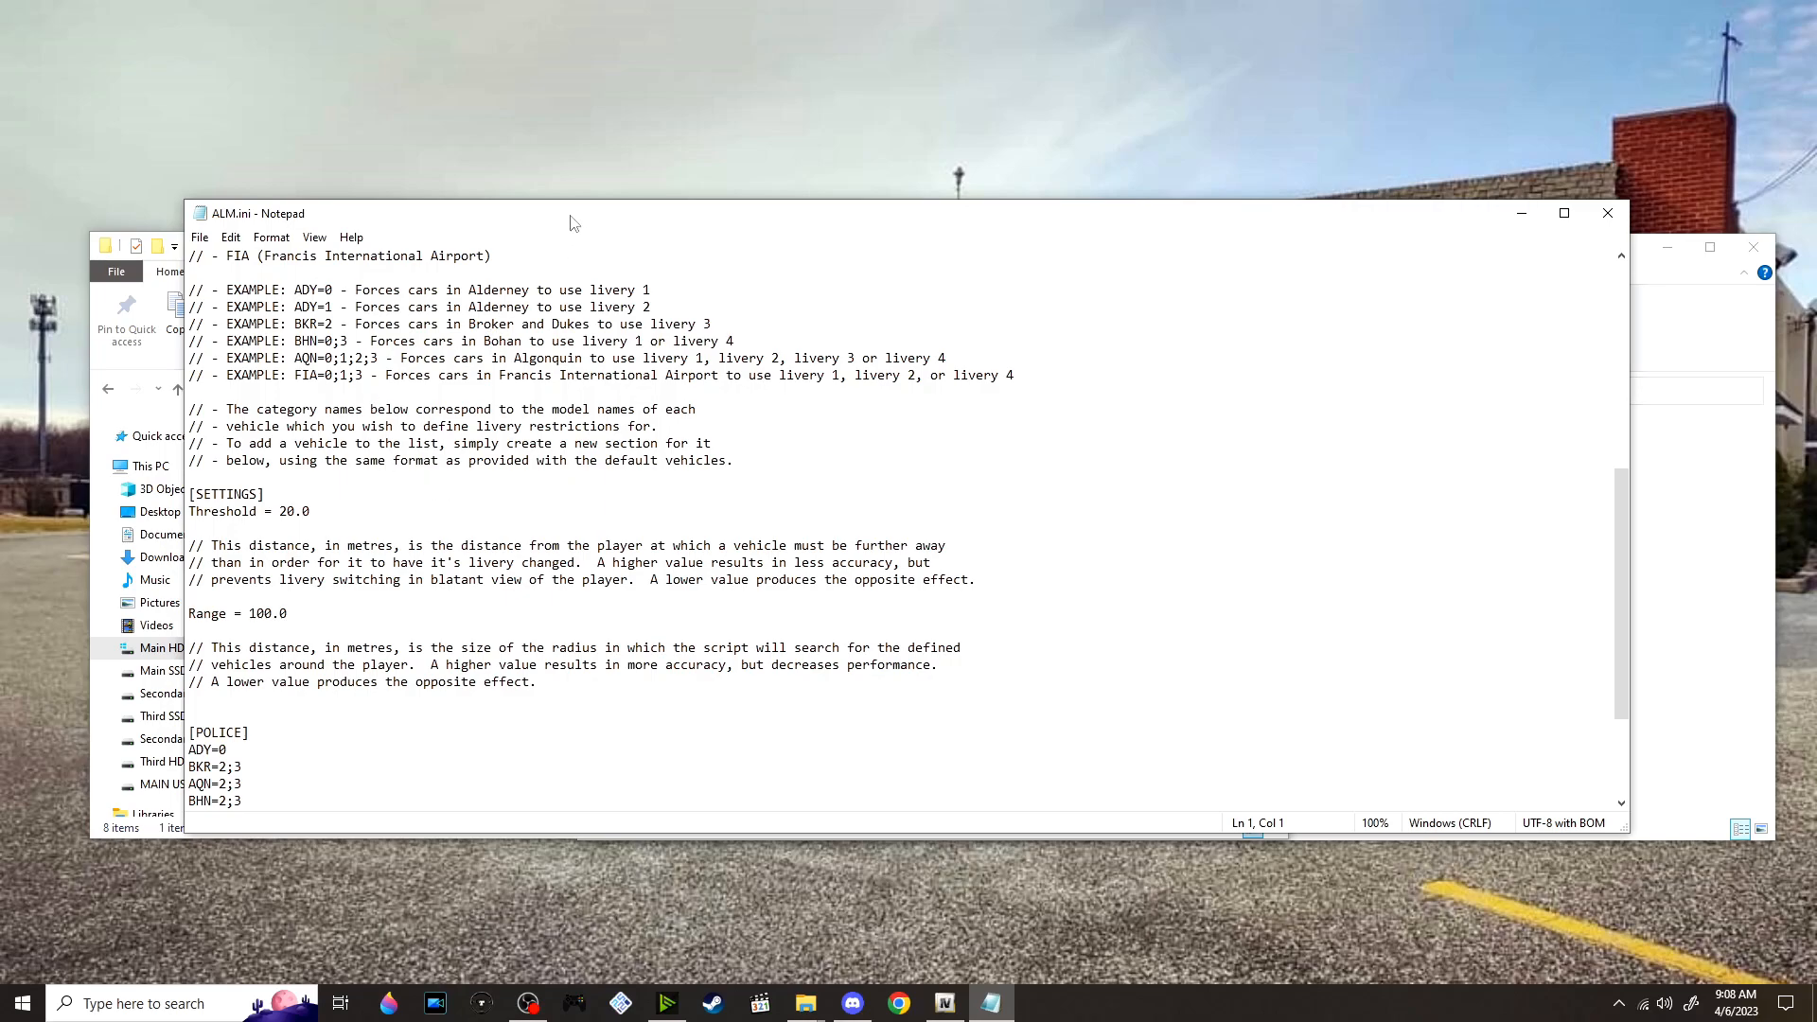
{"action": "left_click_drag", "start_coordinate": [544, 225], "coordinate": [470, 154]}
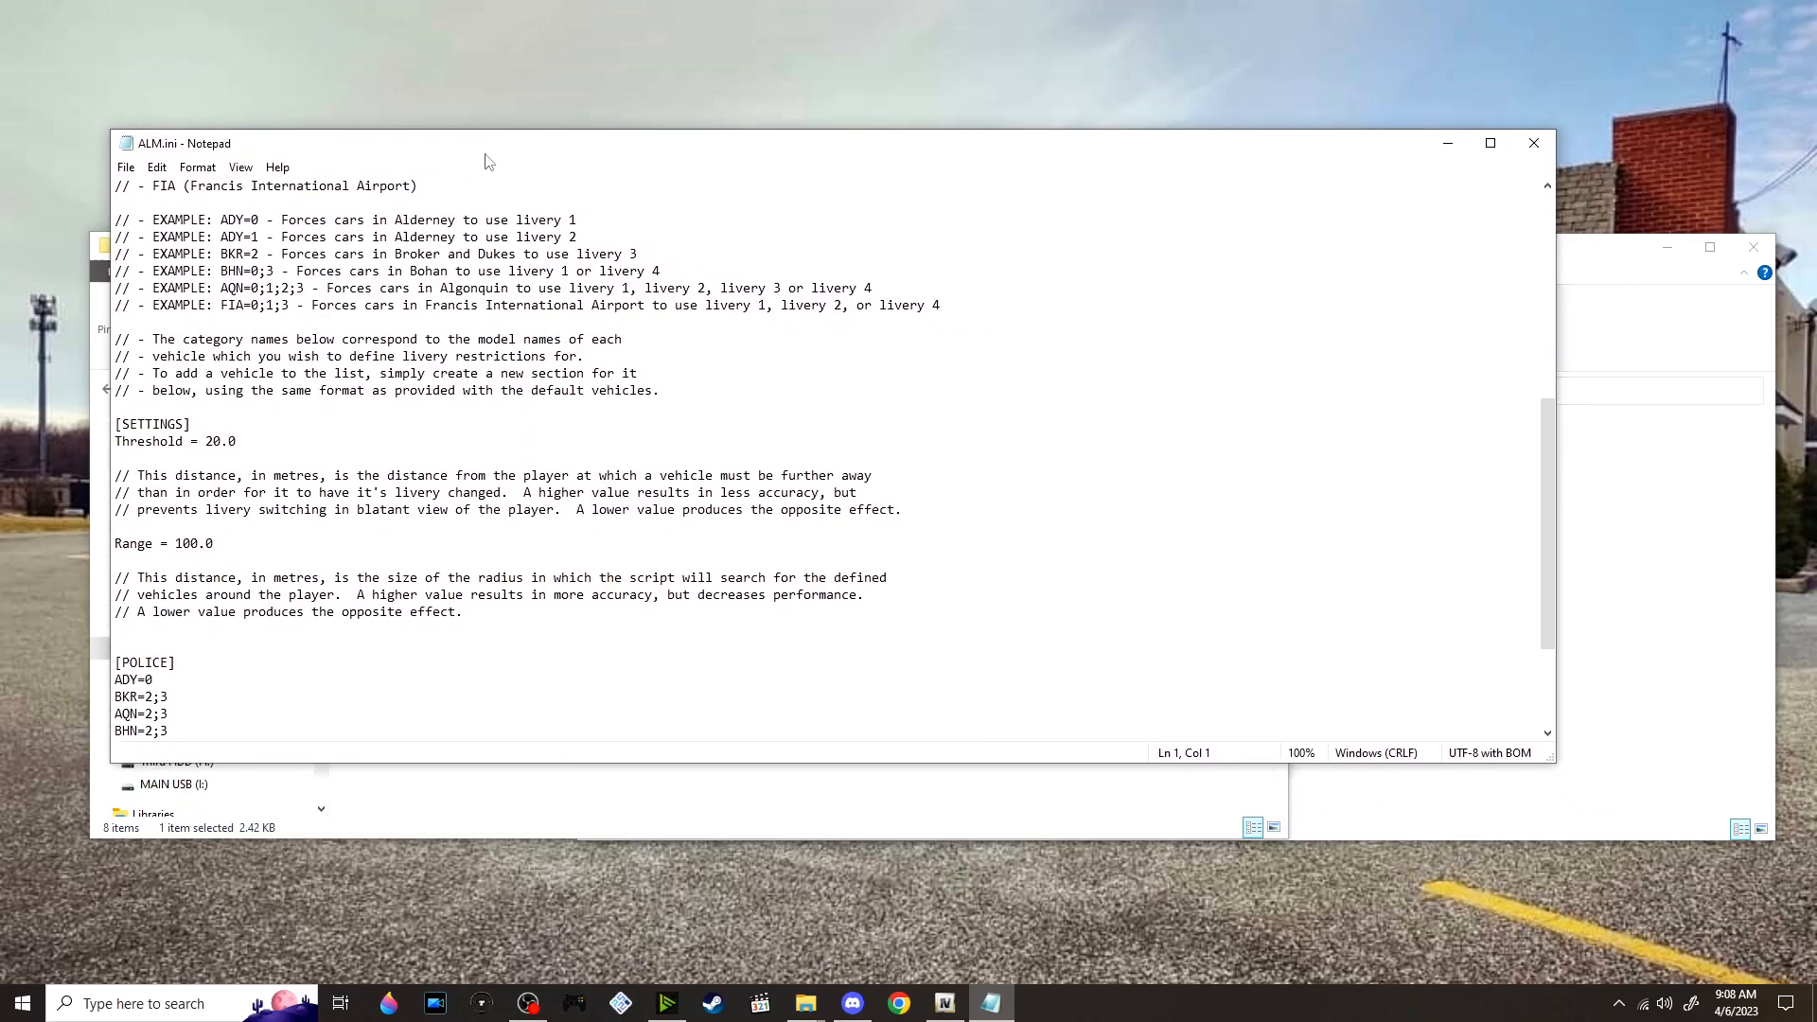
Switch to OpenIV, enable edit mode and open vehicles.img under pc > models > cdimages
{"action": "left_click", "coordinate": [945, 1003]}
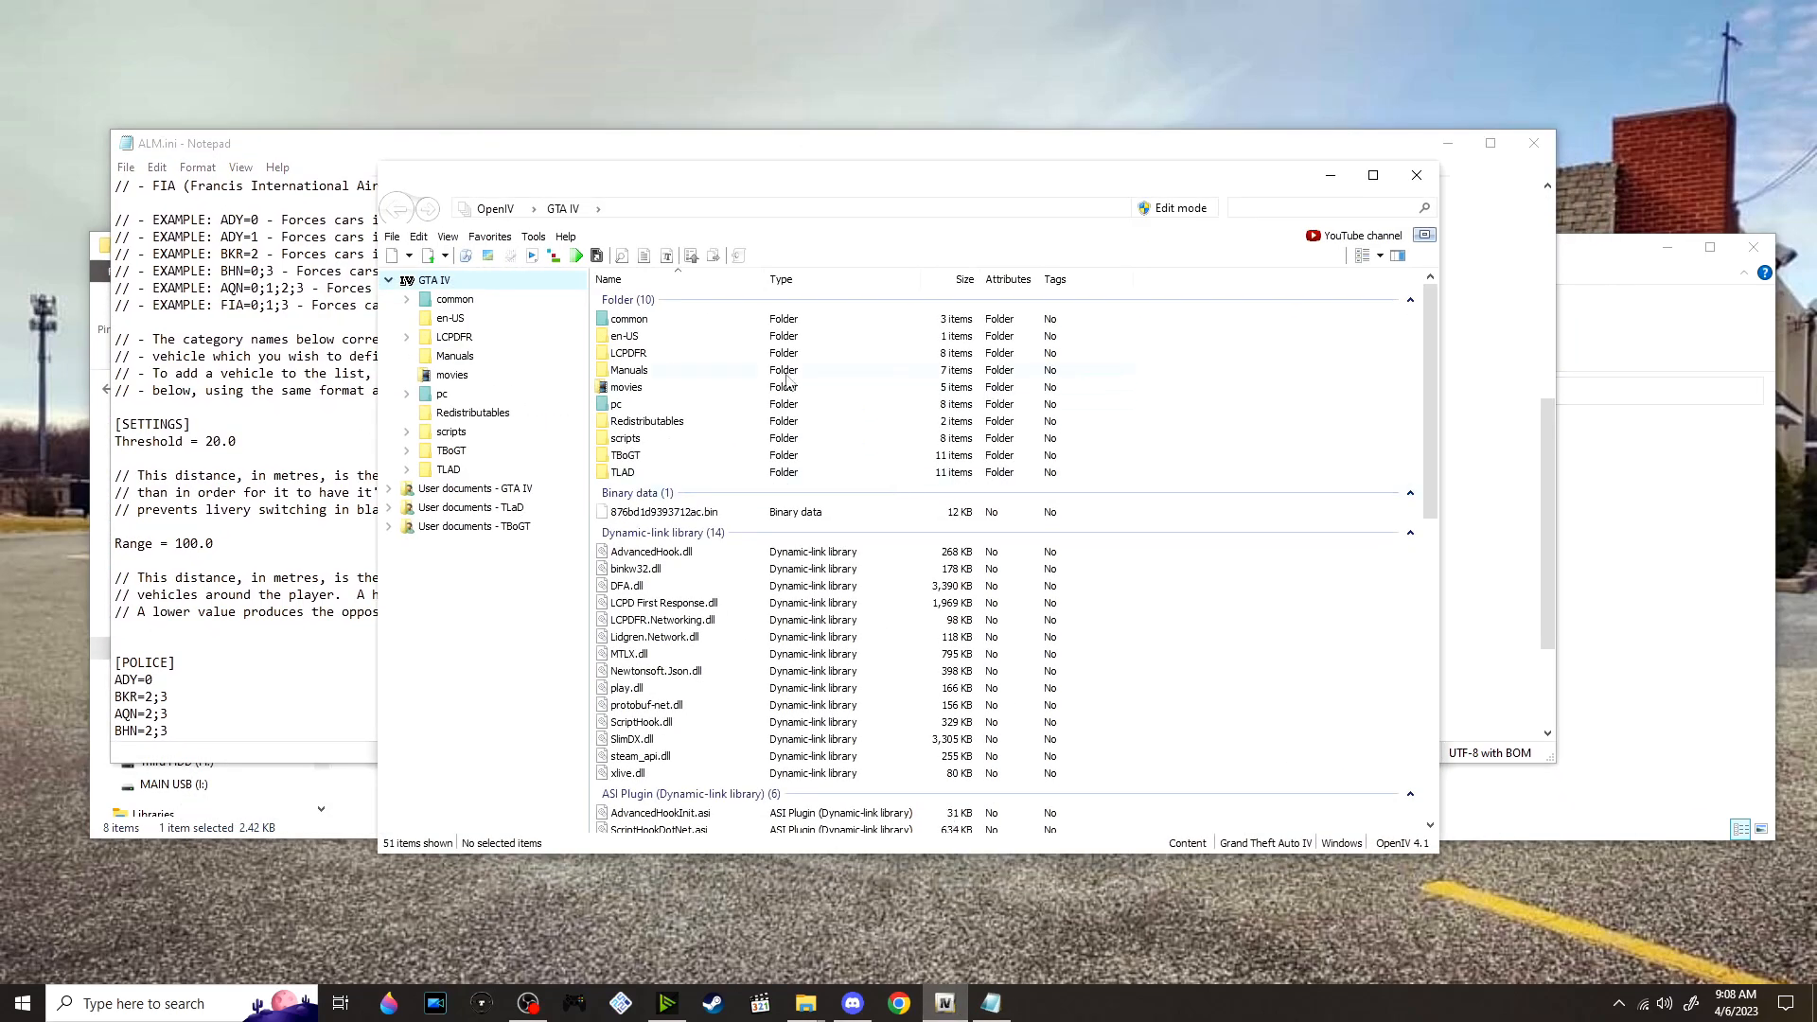
{"action": "left_click_drag", "start_coordinate": [744, 182], "coordinate": [1048, 190]}
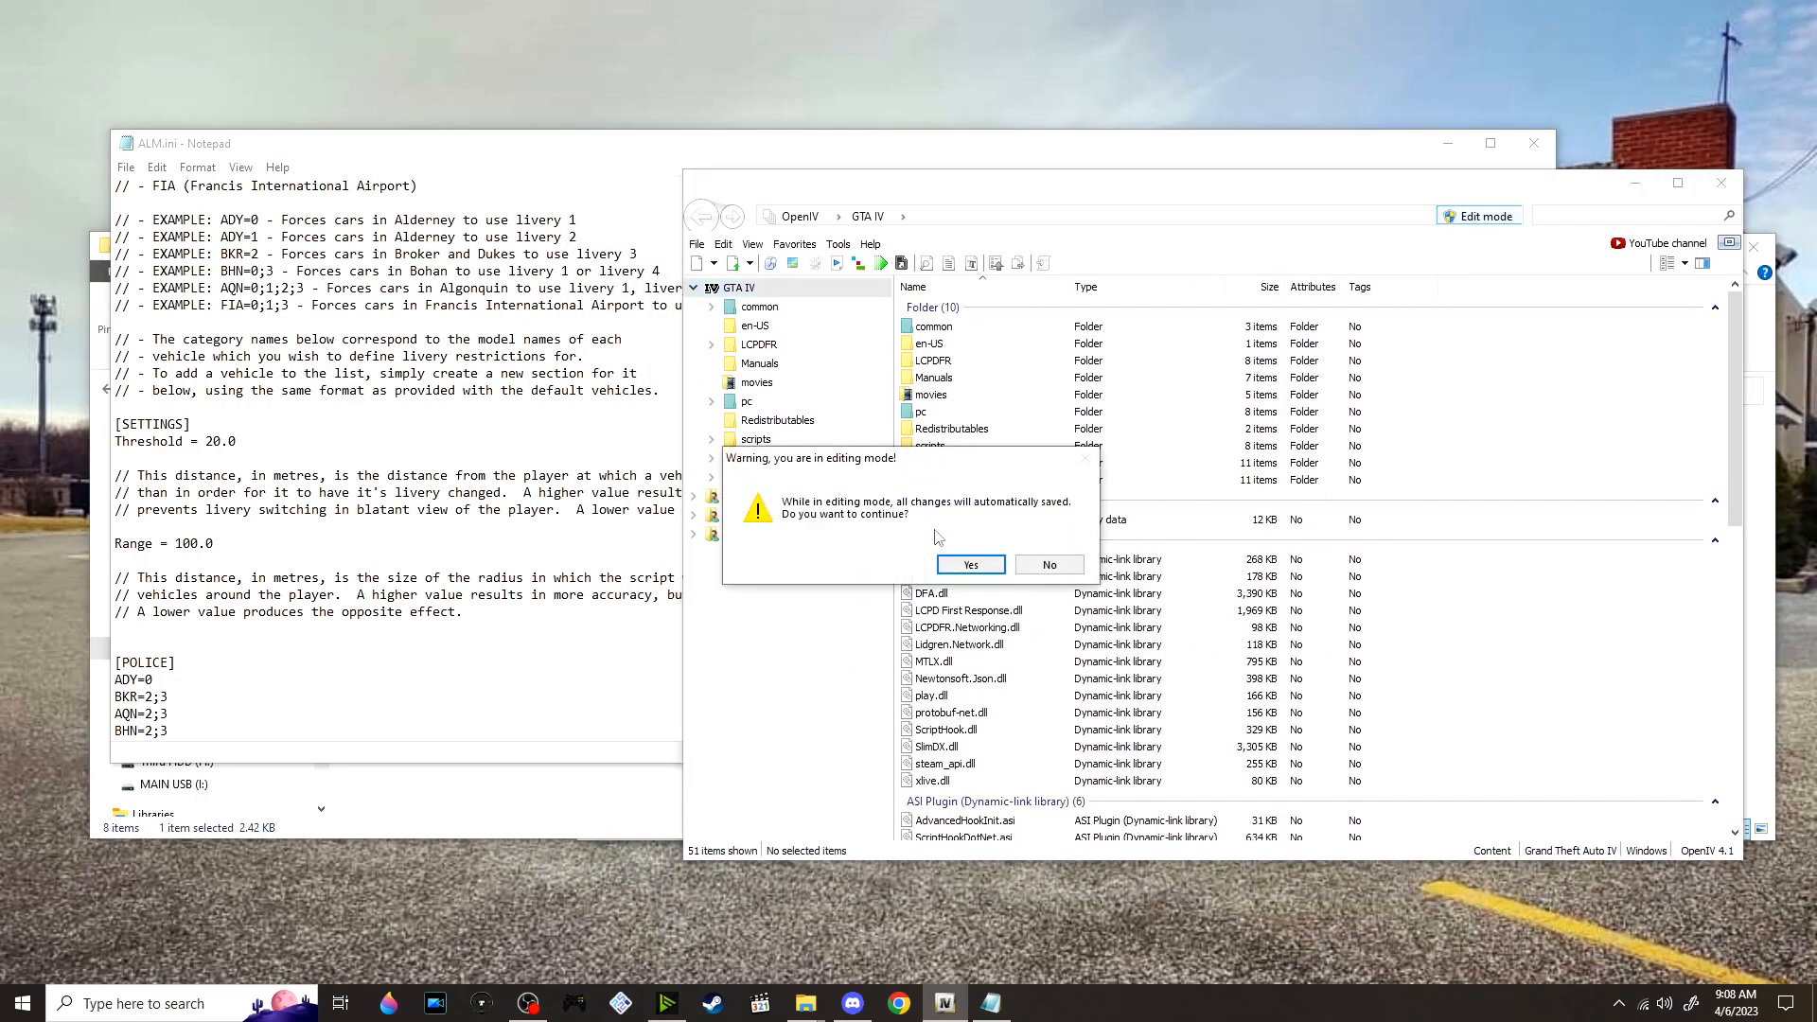
{"action": "left_click", "coordinate": [954, 565]}
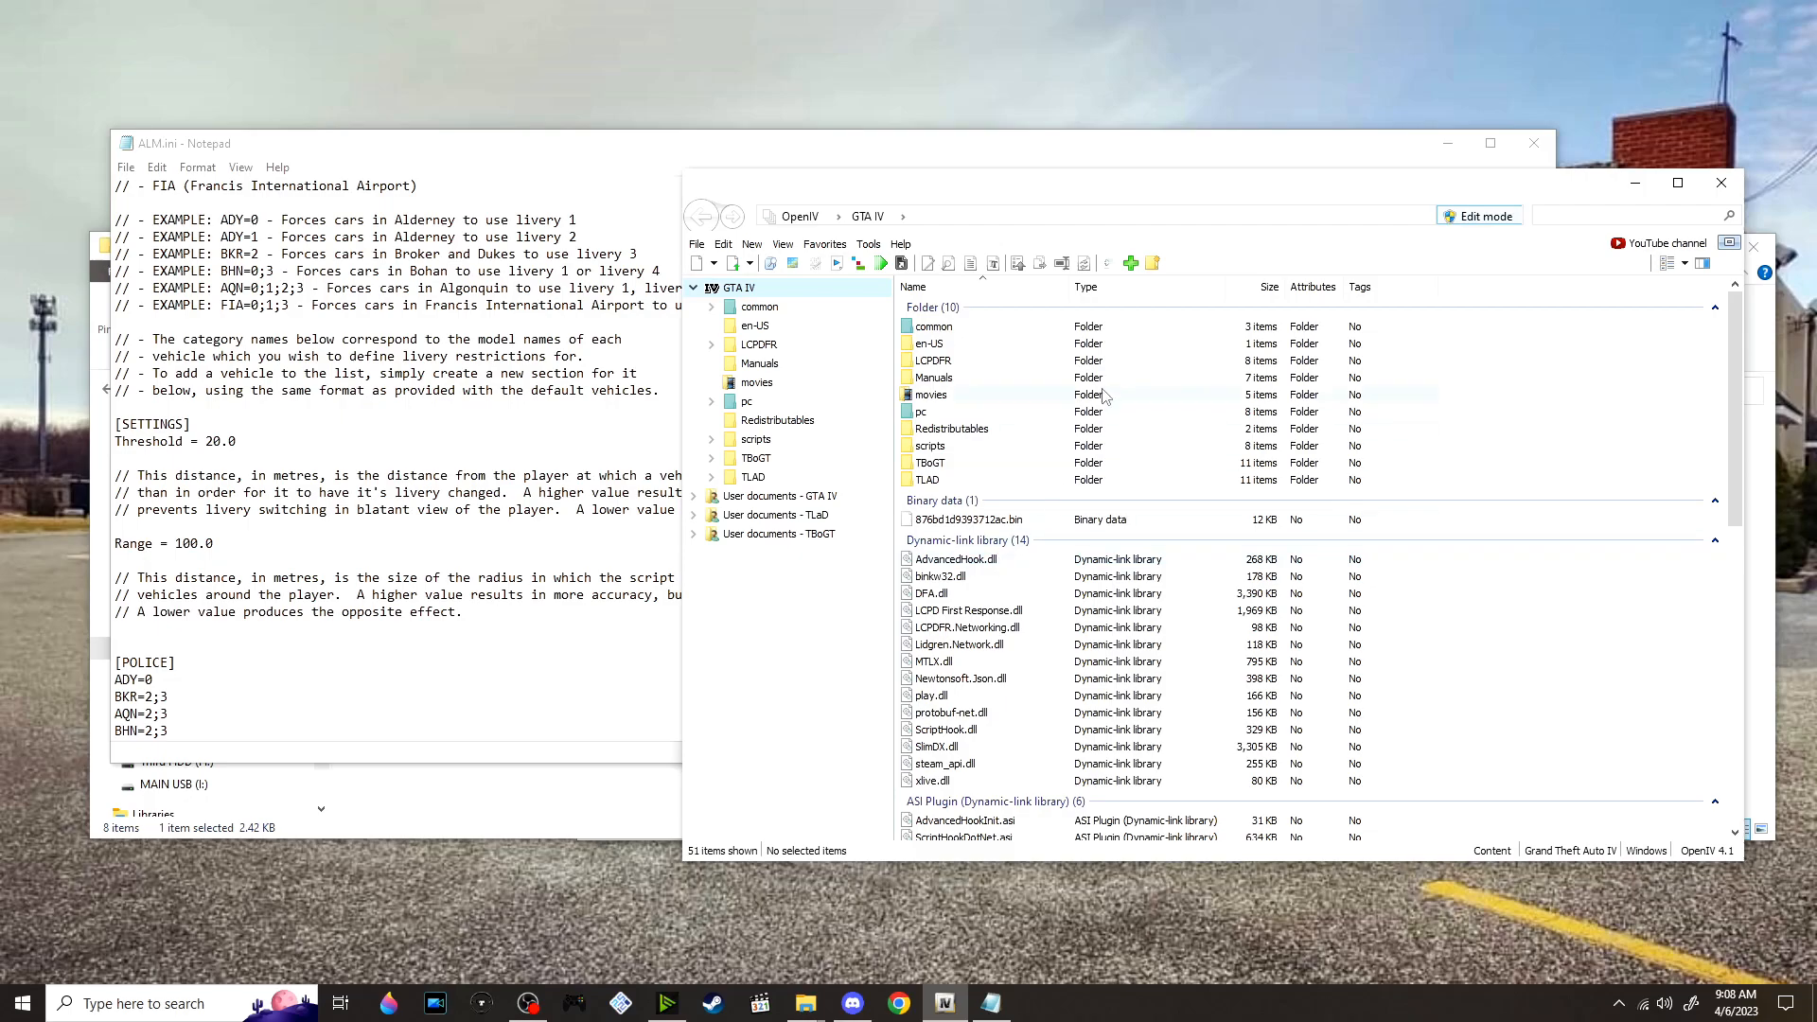
{"action": "double_click", "coordinate": [956, 412]}
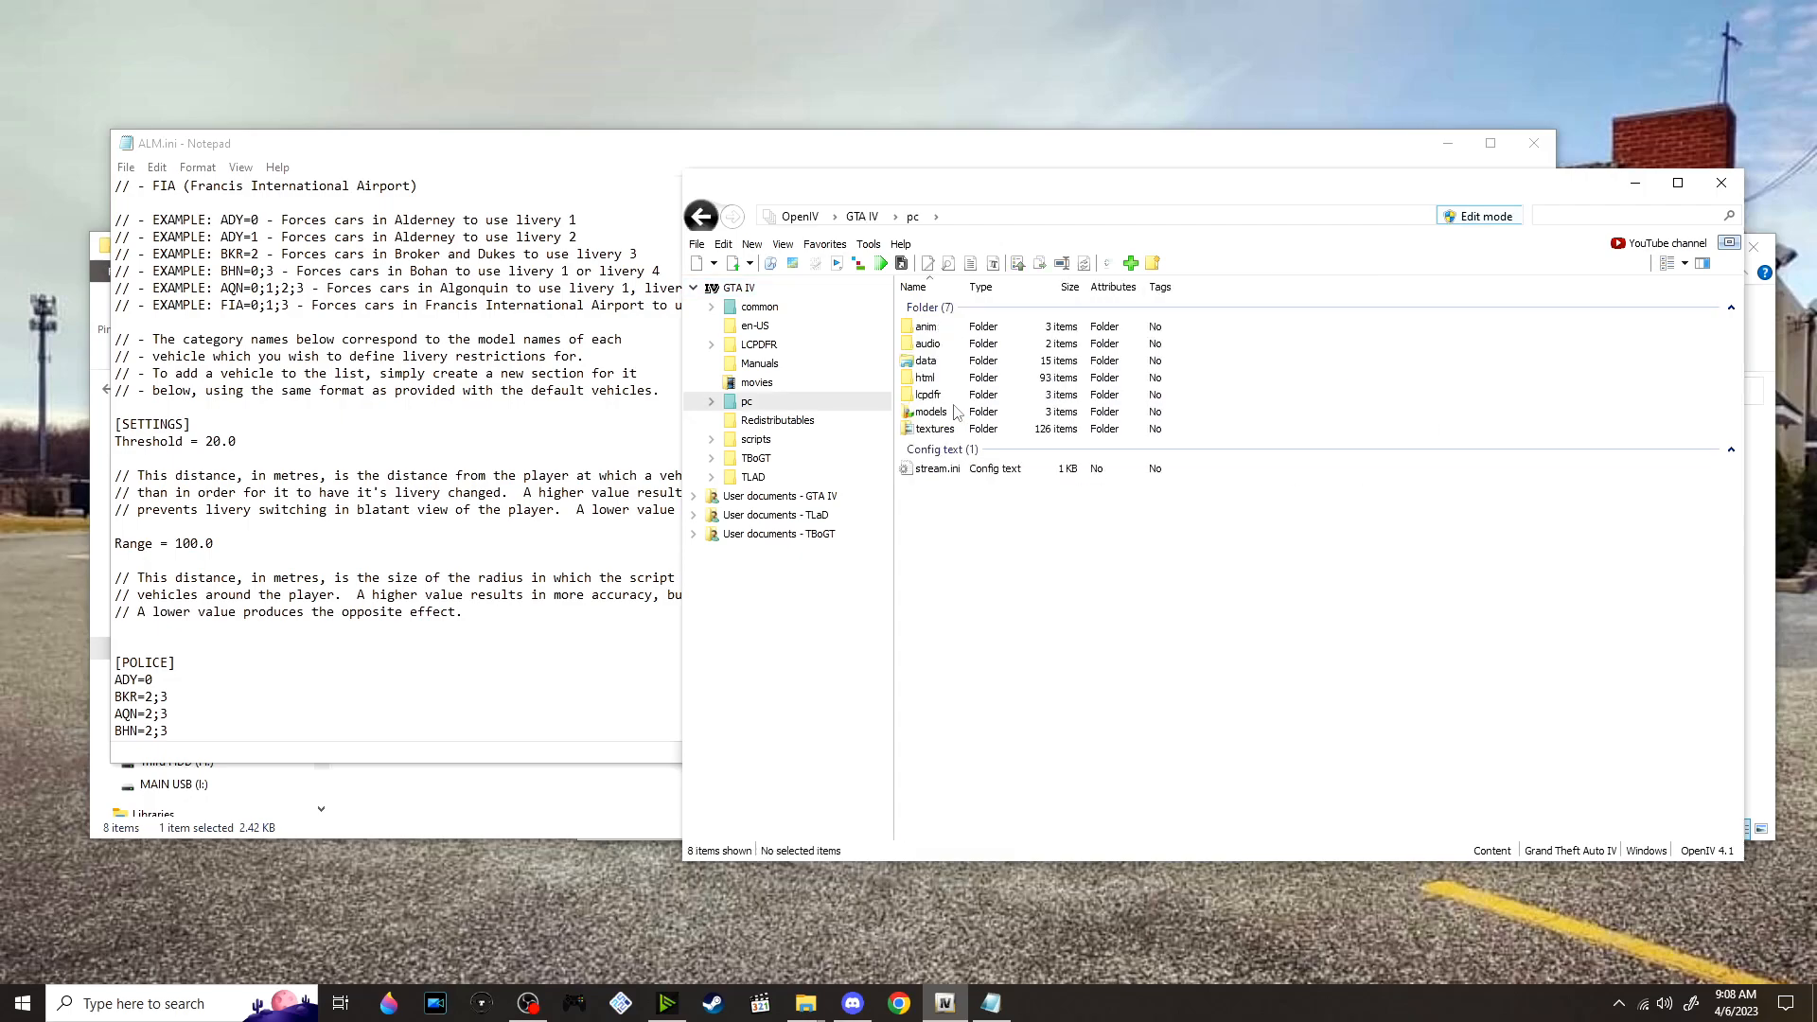
{"action": "double_click", "coordinate": [986, 412]}
{"action": "left_click", "coordinate": [1001, 333]}
{"action": "double_click", "coordinate": [1013, 329]}
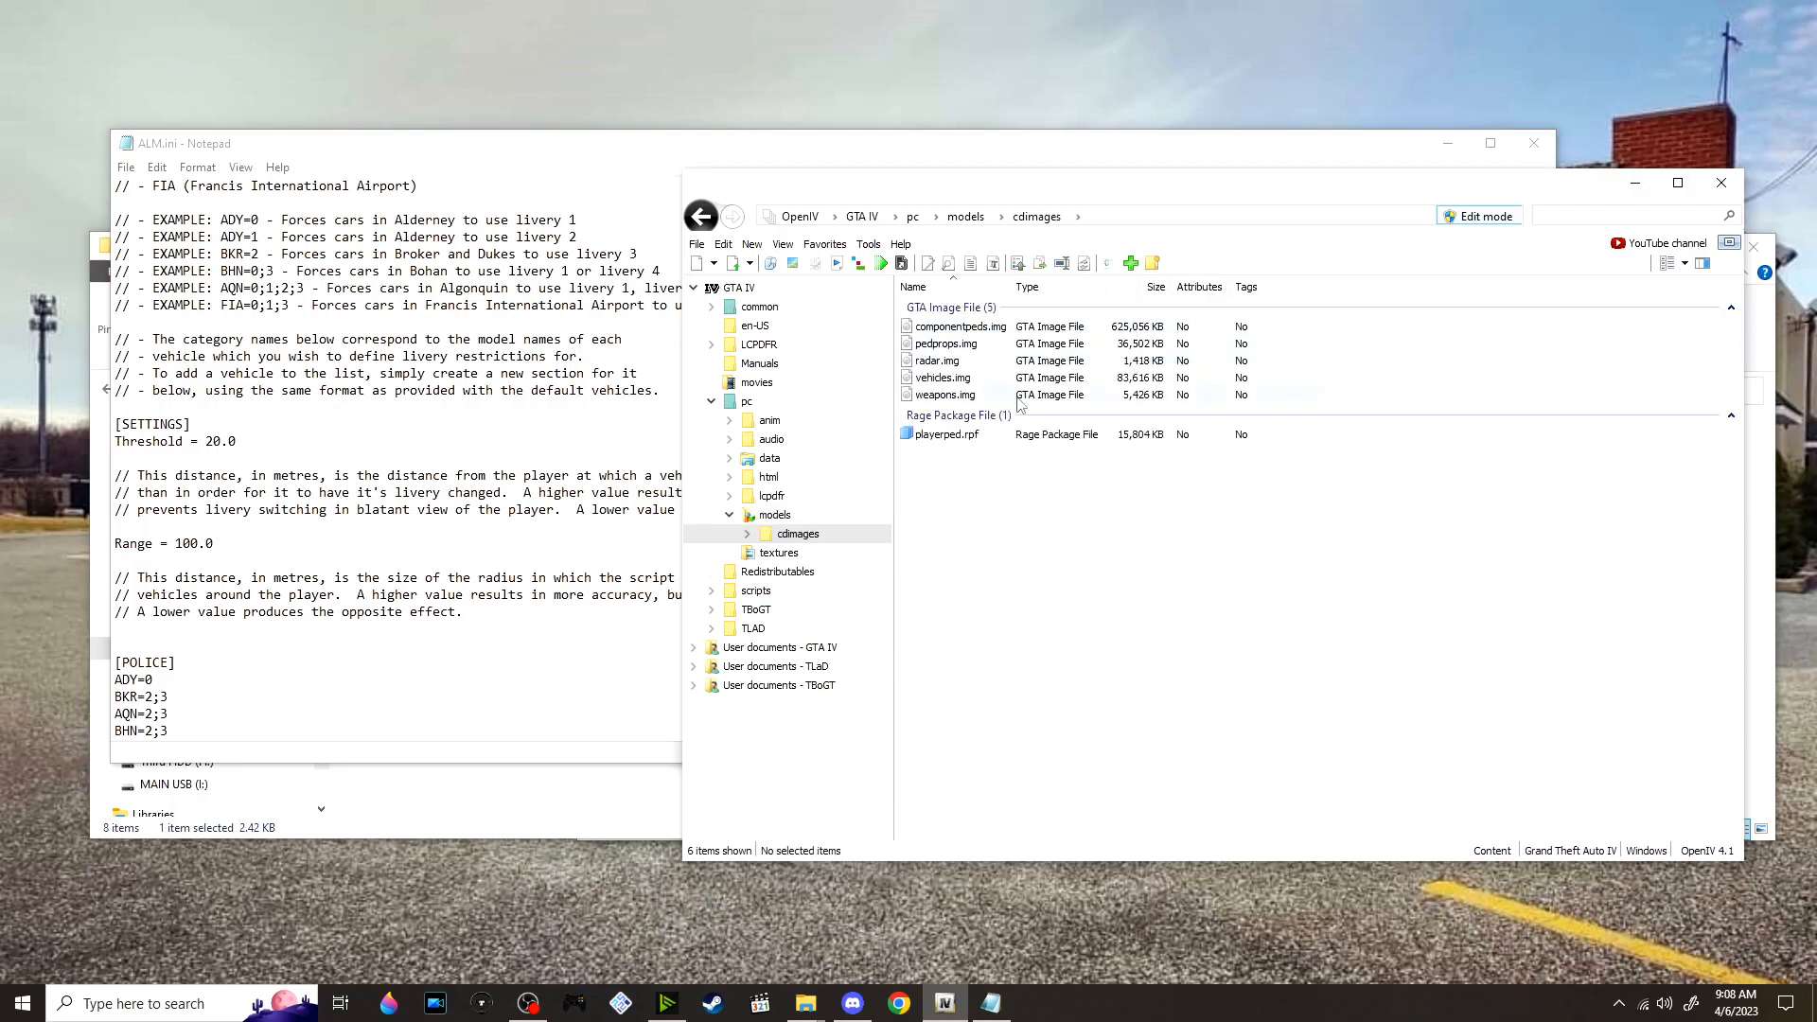
{"action": "double_click", "coordinate": [981, 383]}
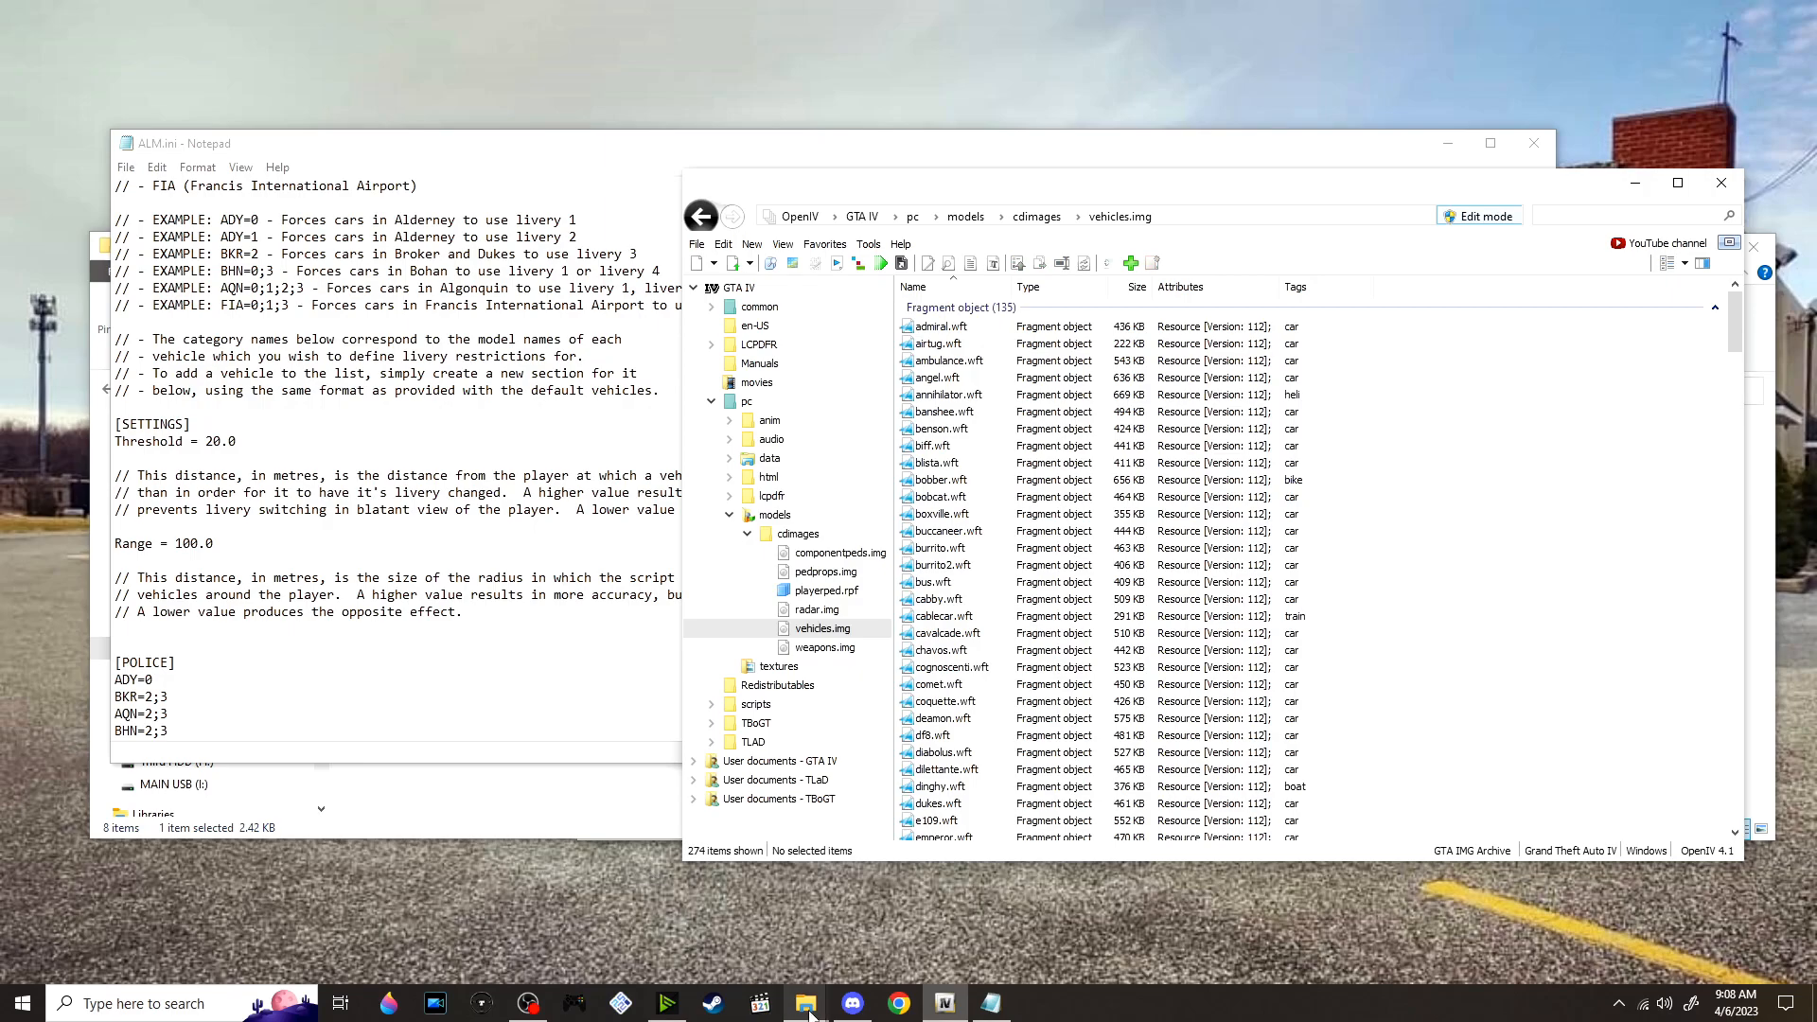
Return to the VALOR folder in File Explorer and extract the Impala, CVPI and Caprice archive into its own folder
{"action": "mouse_move", "coordinate": [809, 1010]}
{"action": "left_click", "coordinate": [889, 916]}
{"action": "left_click_drag", "start_coordinate": [964, 255], "coordinate": [465, 347]}
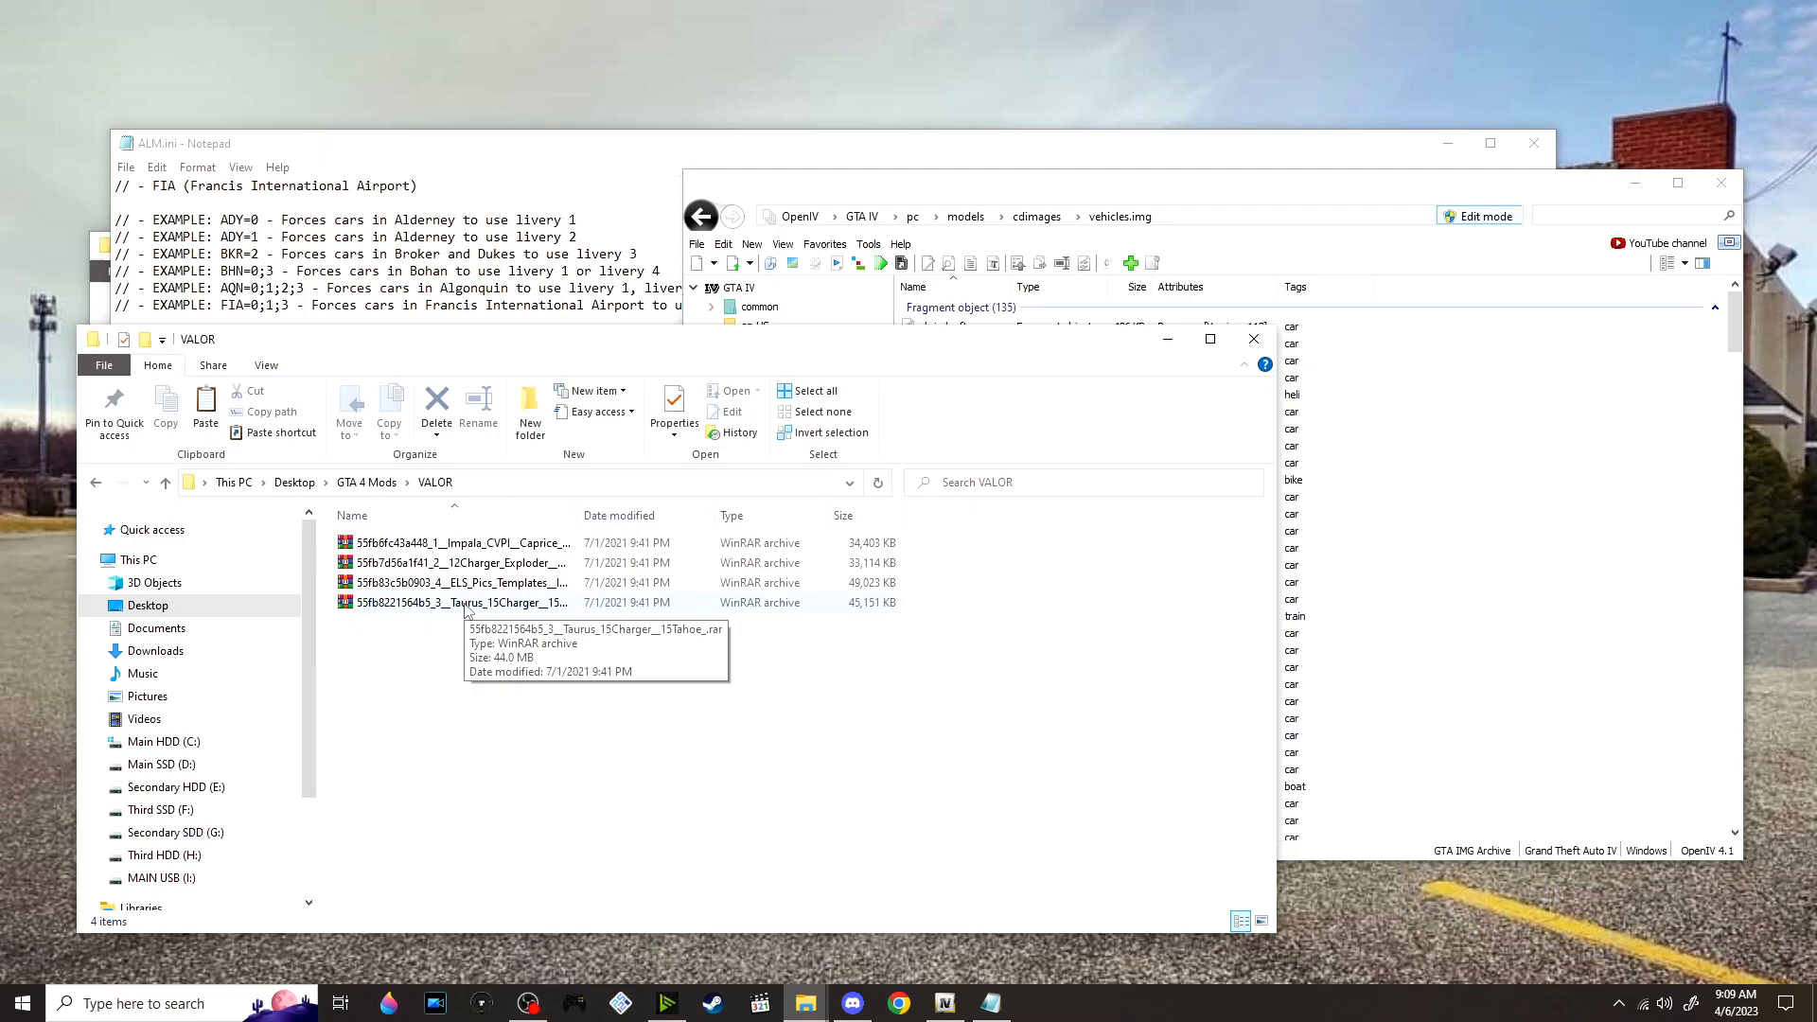
{"action": "right_click", "coordinate": [481, 543]}
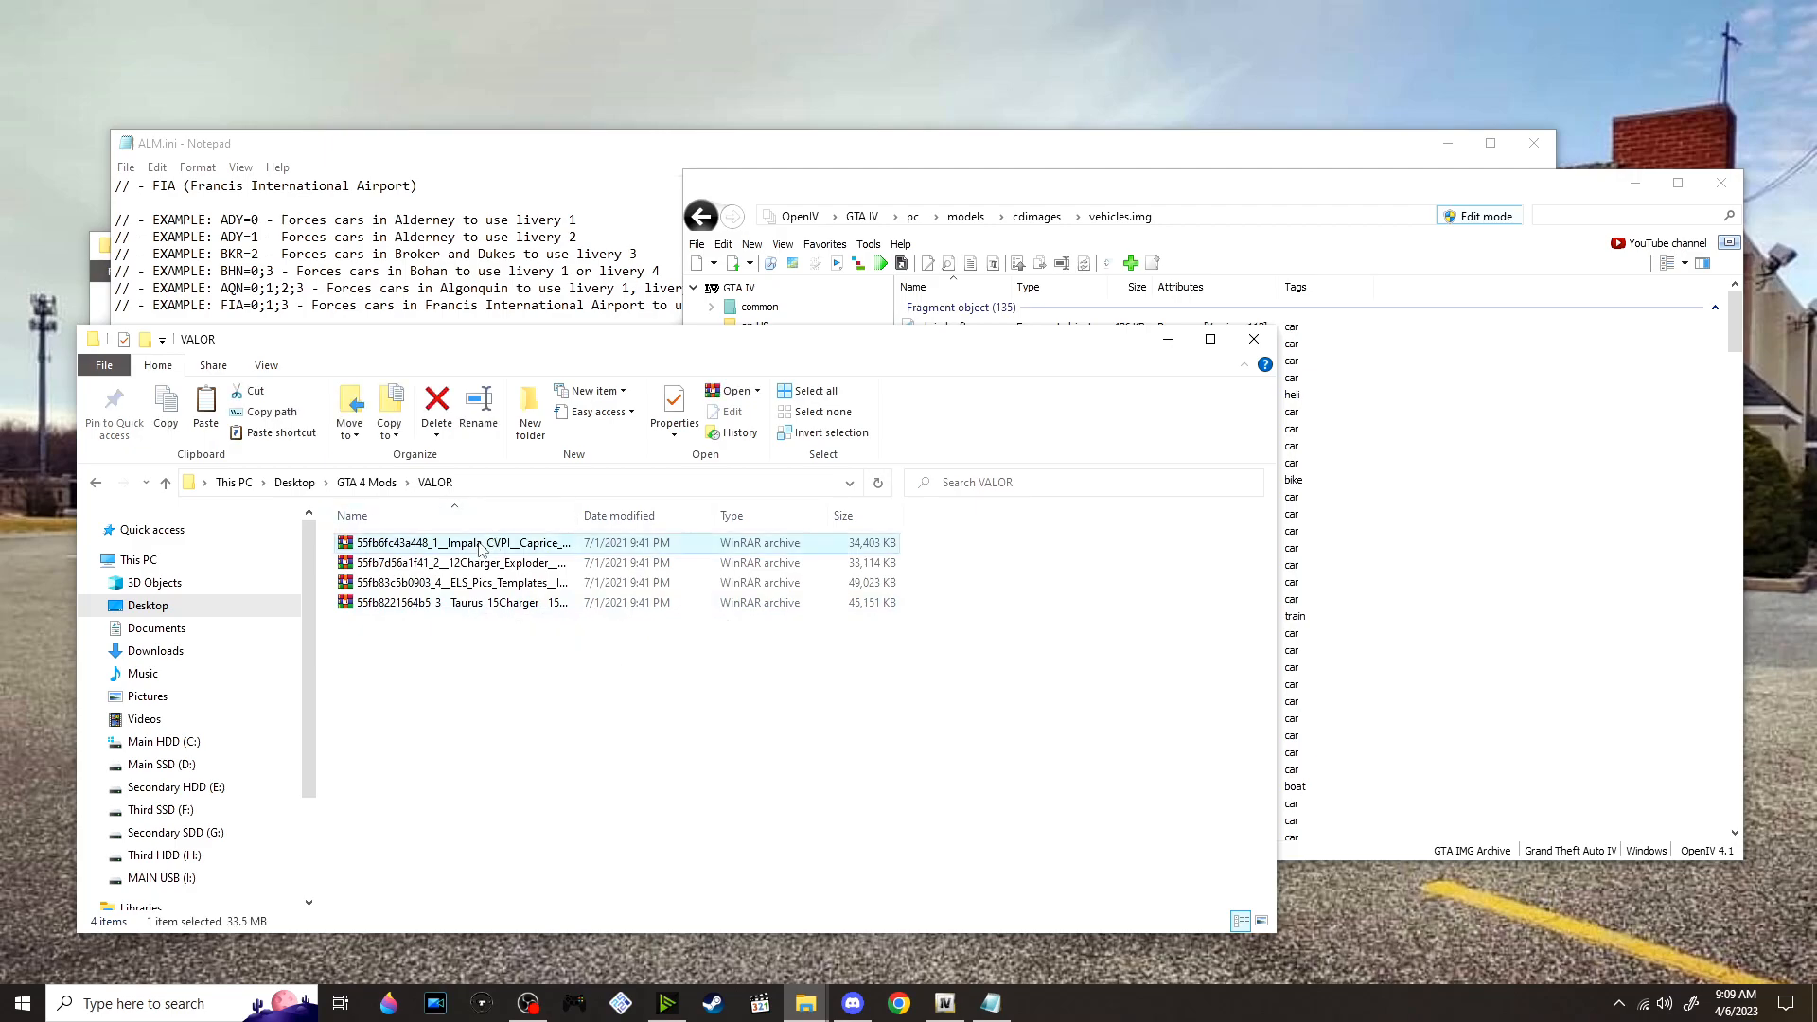
{"action": "left_click", "coordinate": [444, 703]}
{"action": "left_click", "coordinate": [444, 703]}
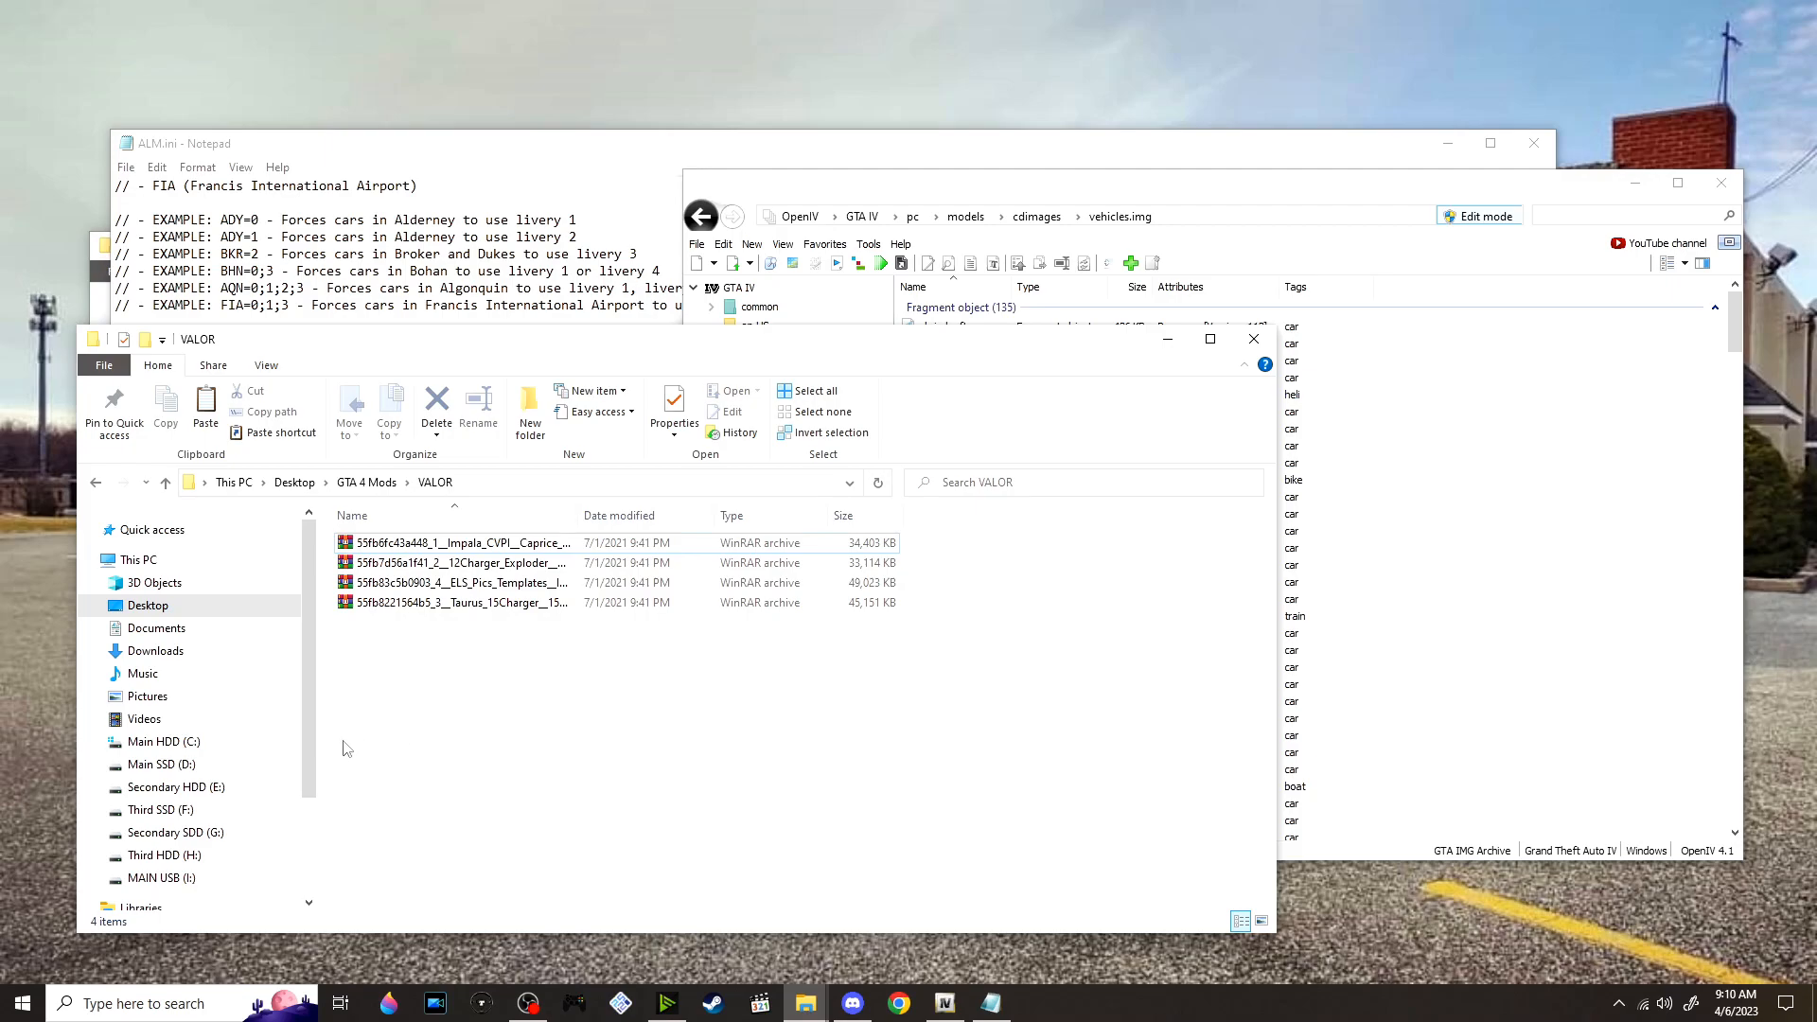
{"action": "right_click", "coordinate": [431, 544]}
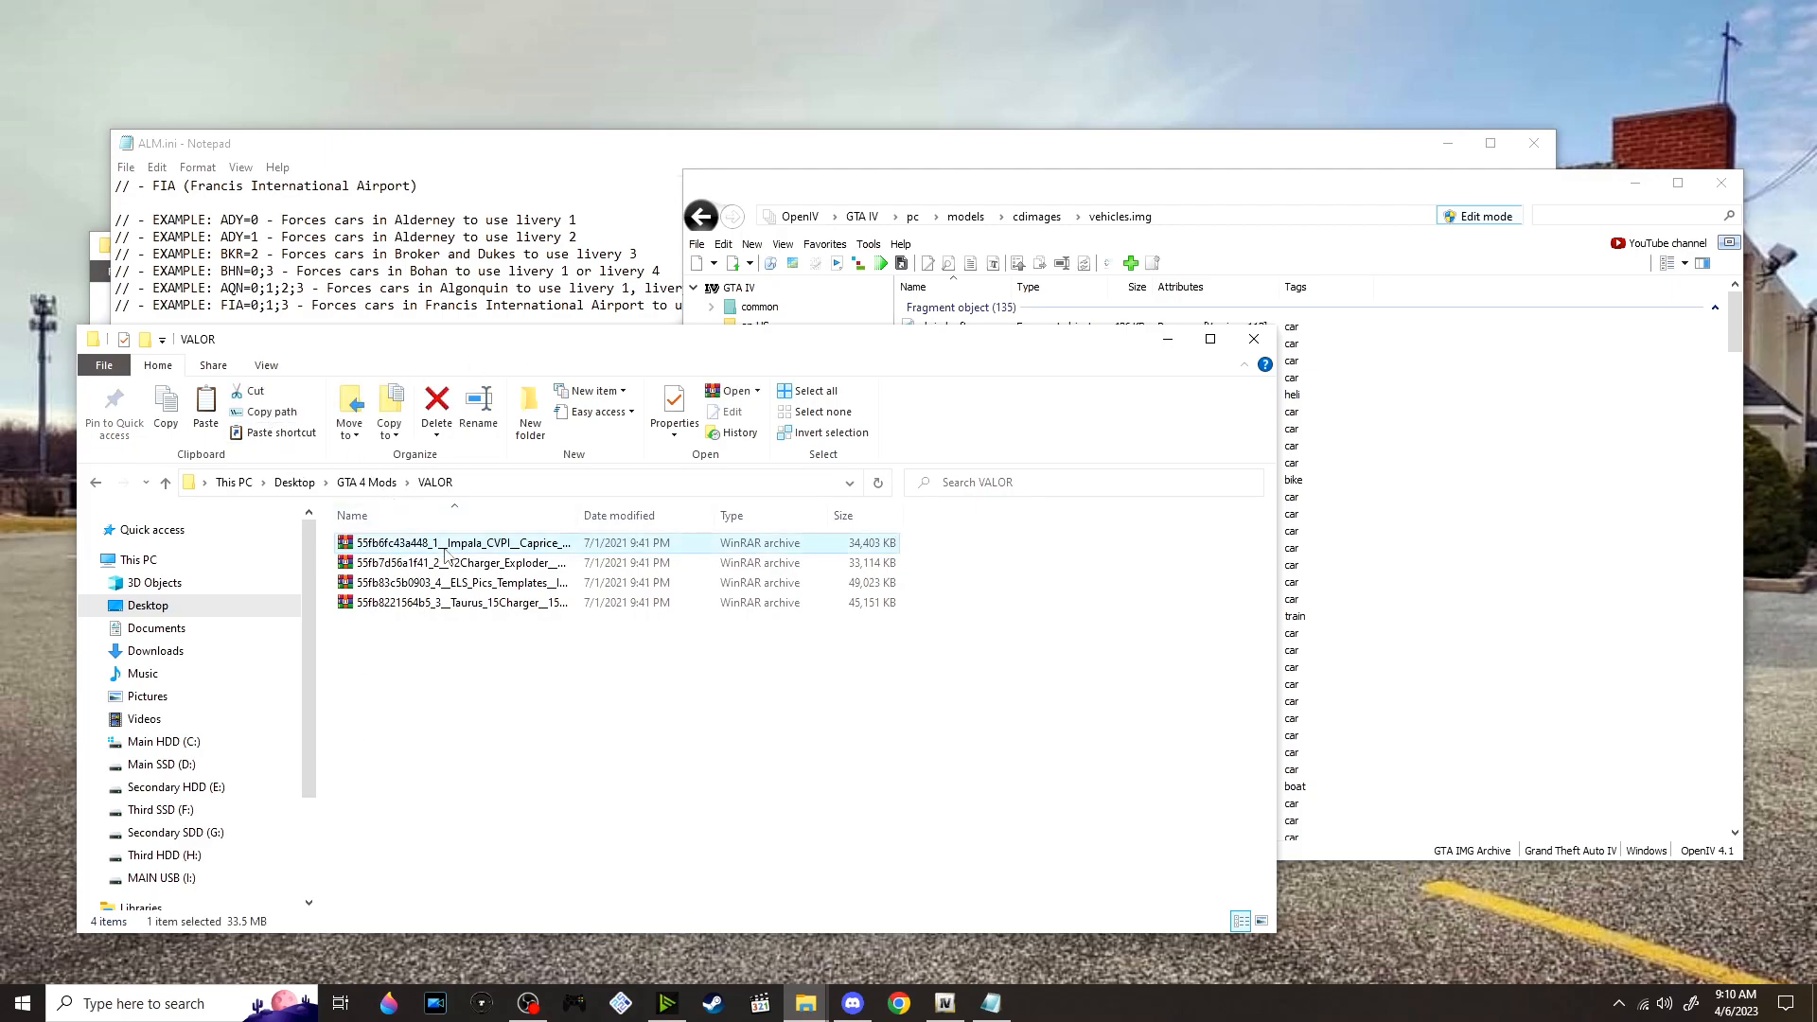
{"action": "left_click", "coordinate": [582, 647]}
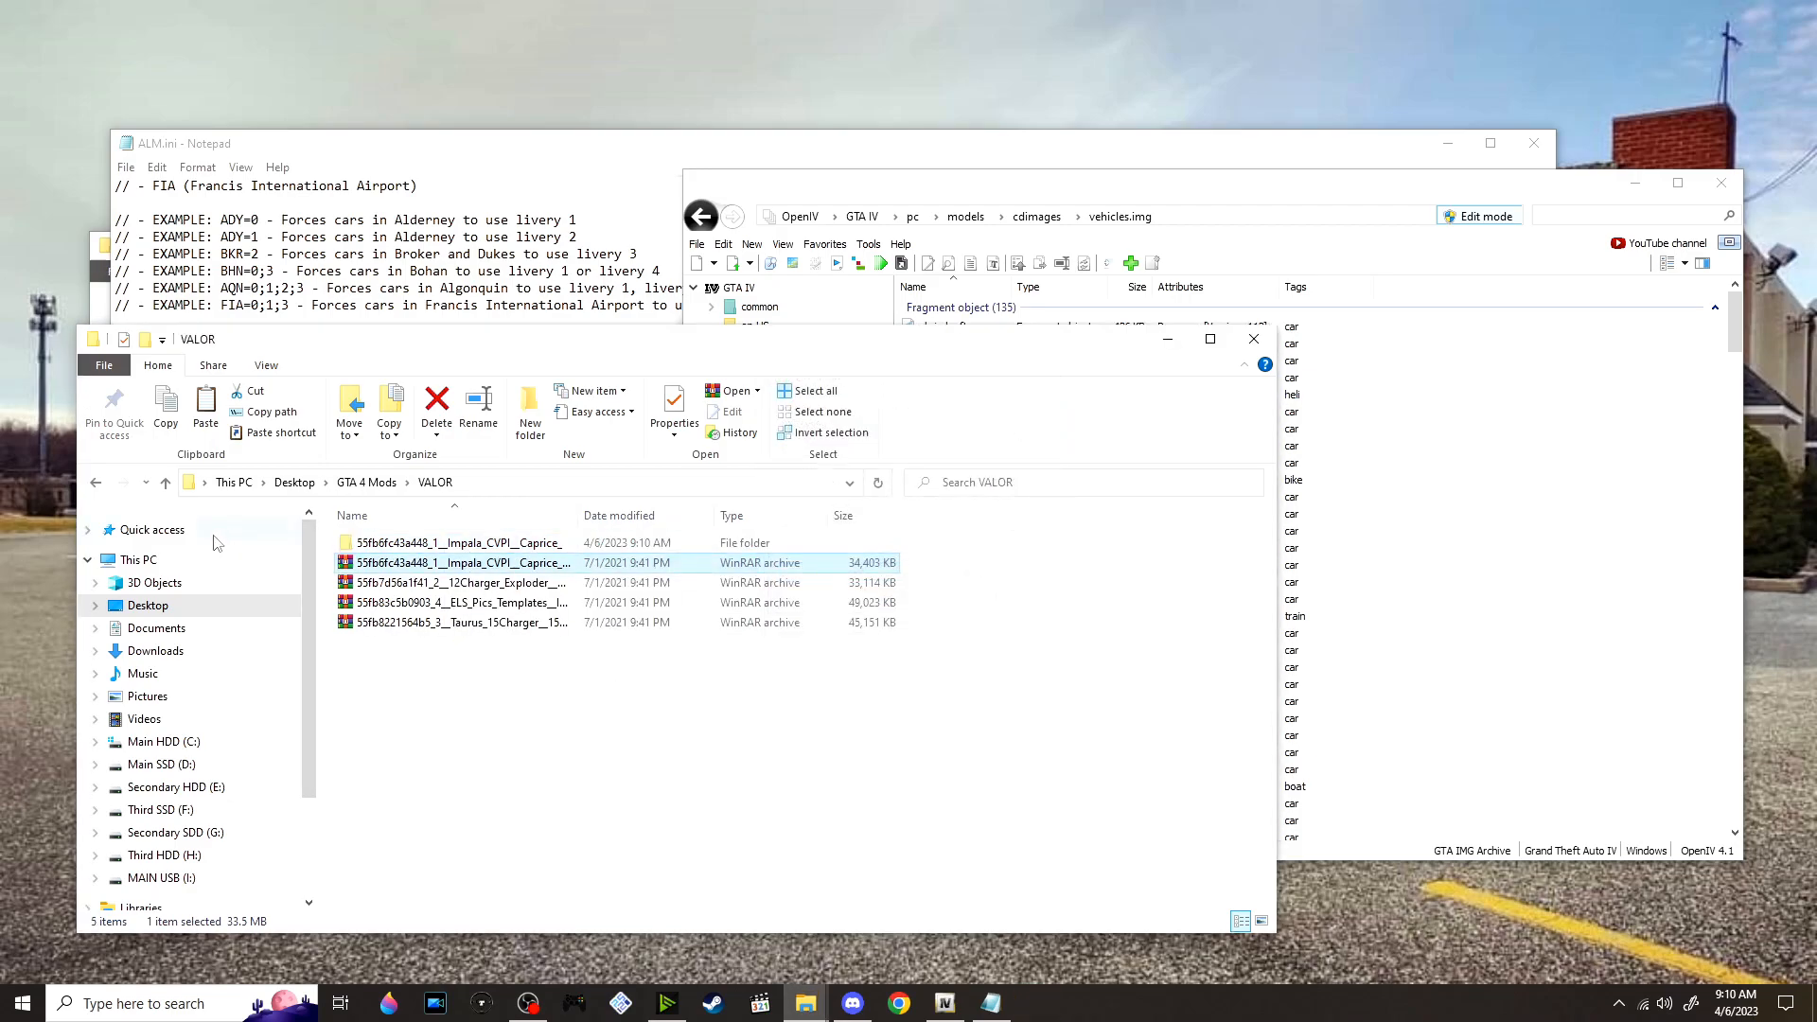
Open the extracted archive's folders down to 1 (Impala, CVPI, & Caprice) > Models > 10 Impala
{"action": "double_click", "coordinate": [476, 546]}
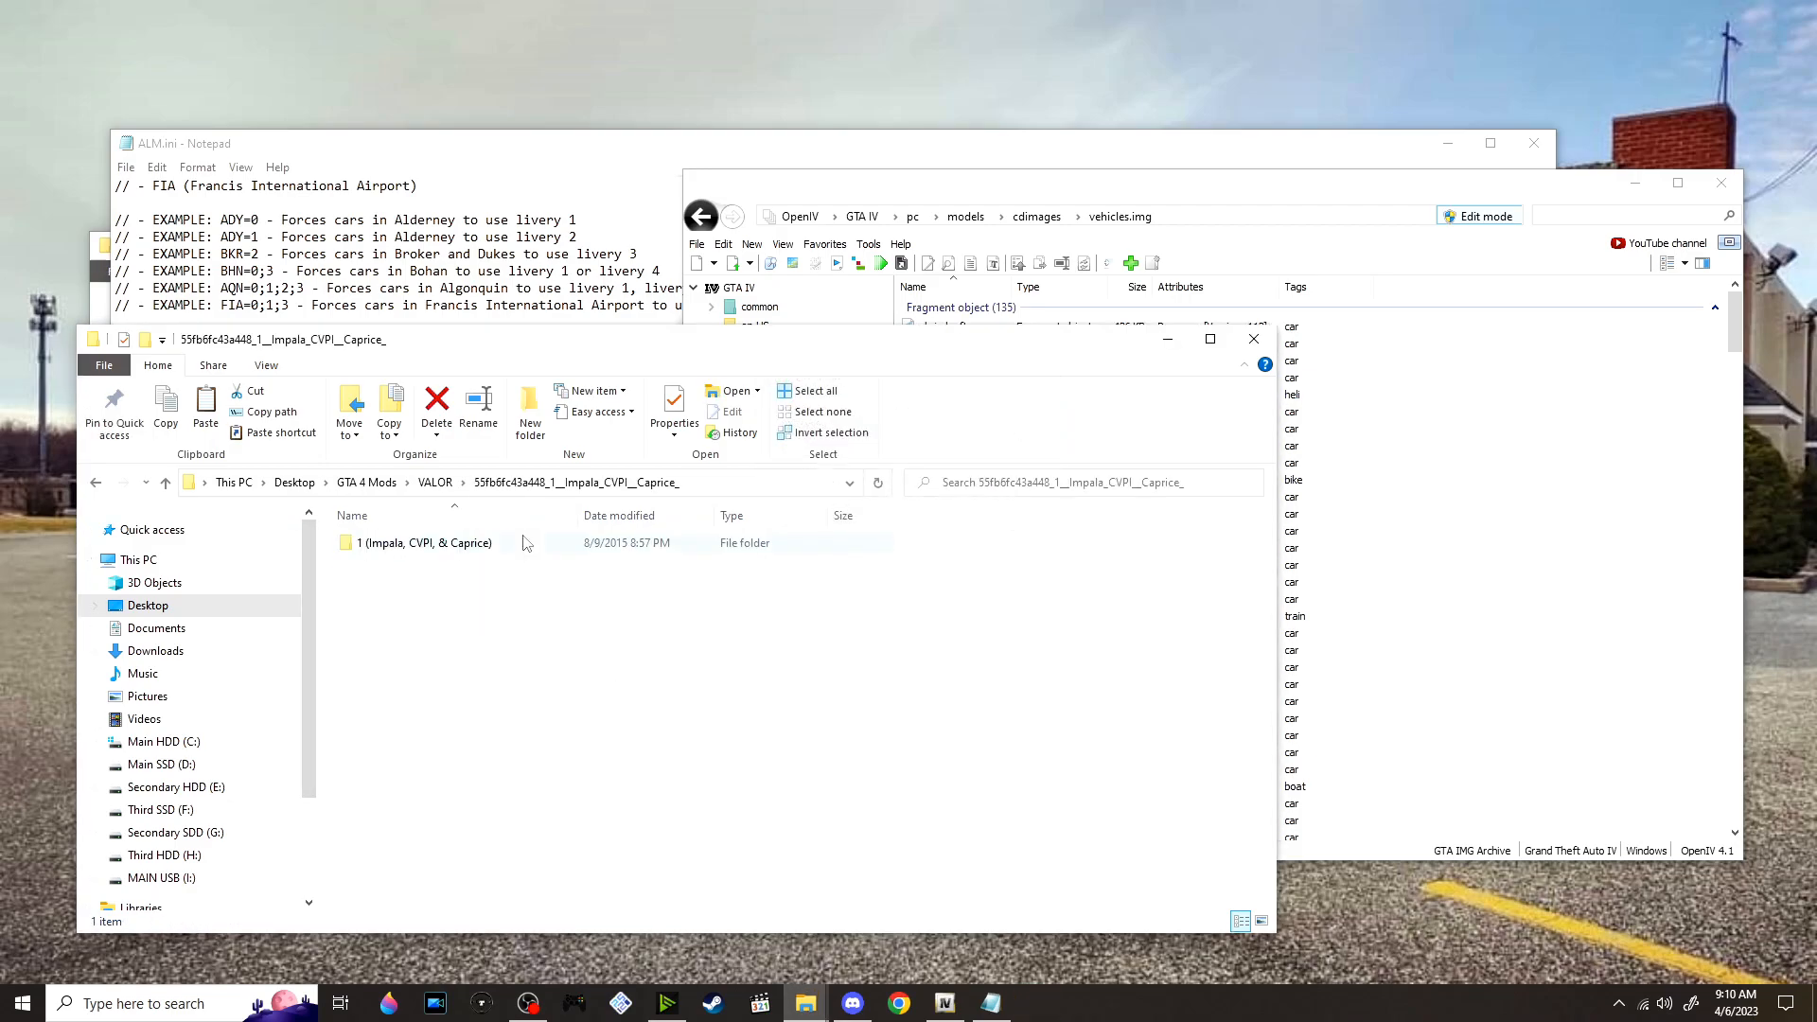
{"action": "double_click", "coordinate": [454, 546]}
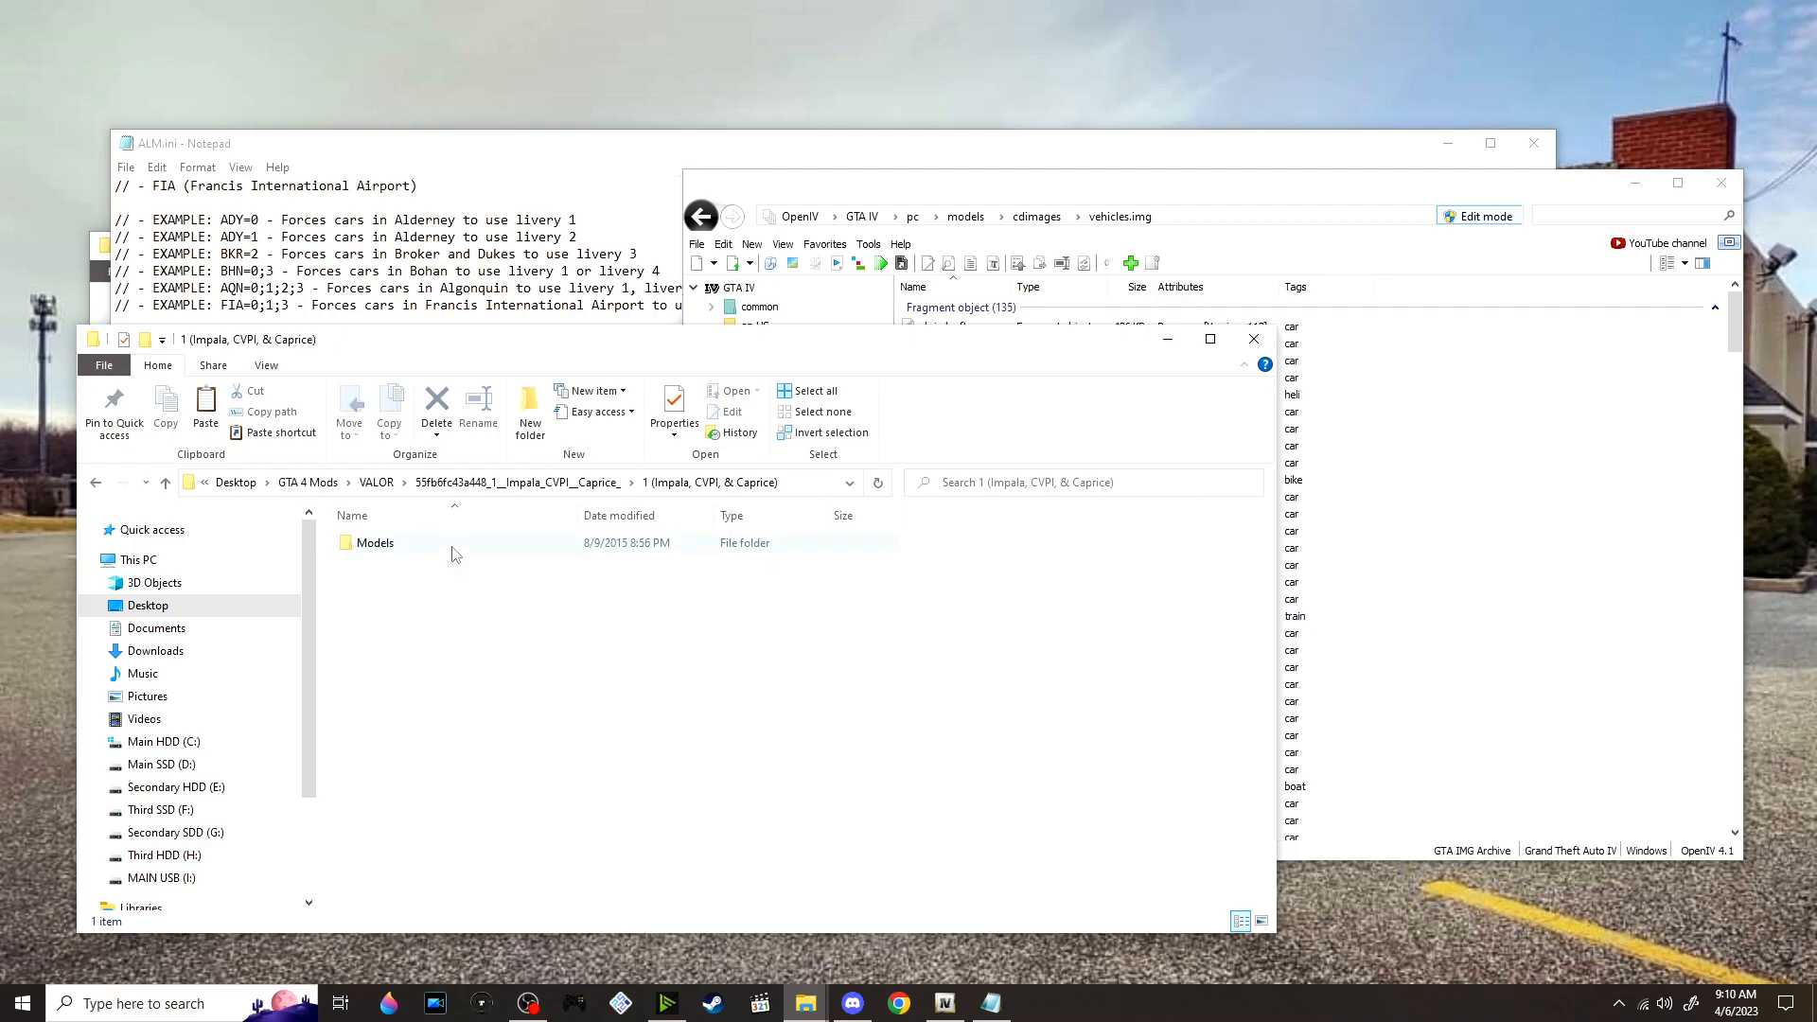
{"action": "double_click", "coordinate": [453, 549]}
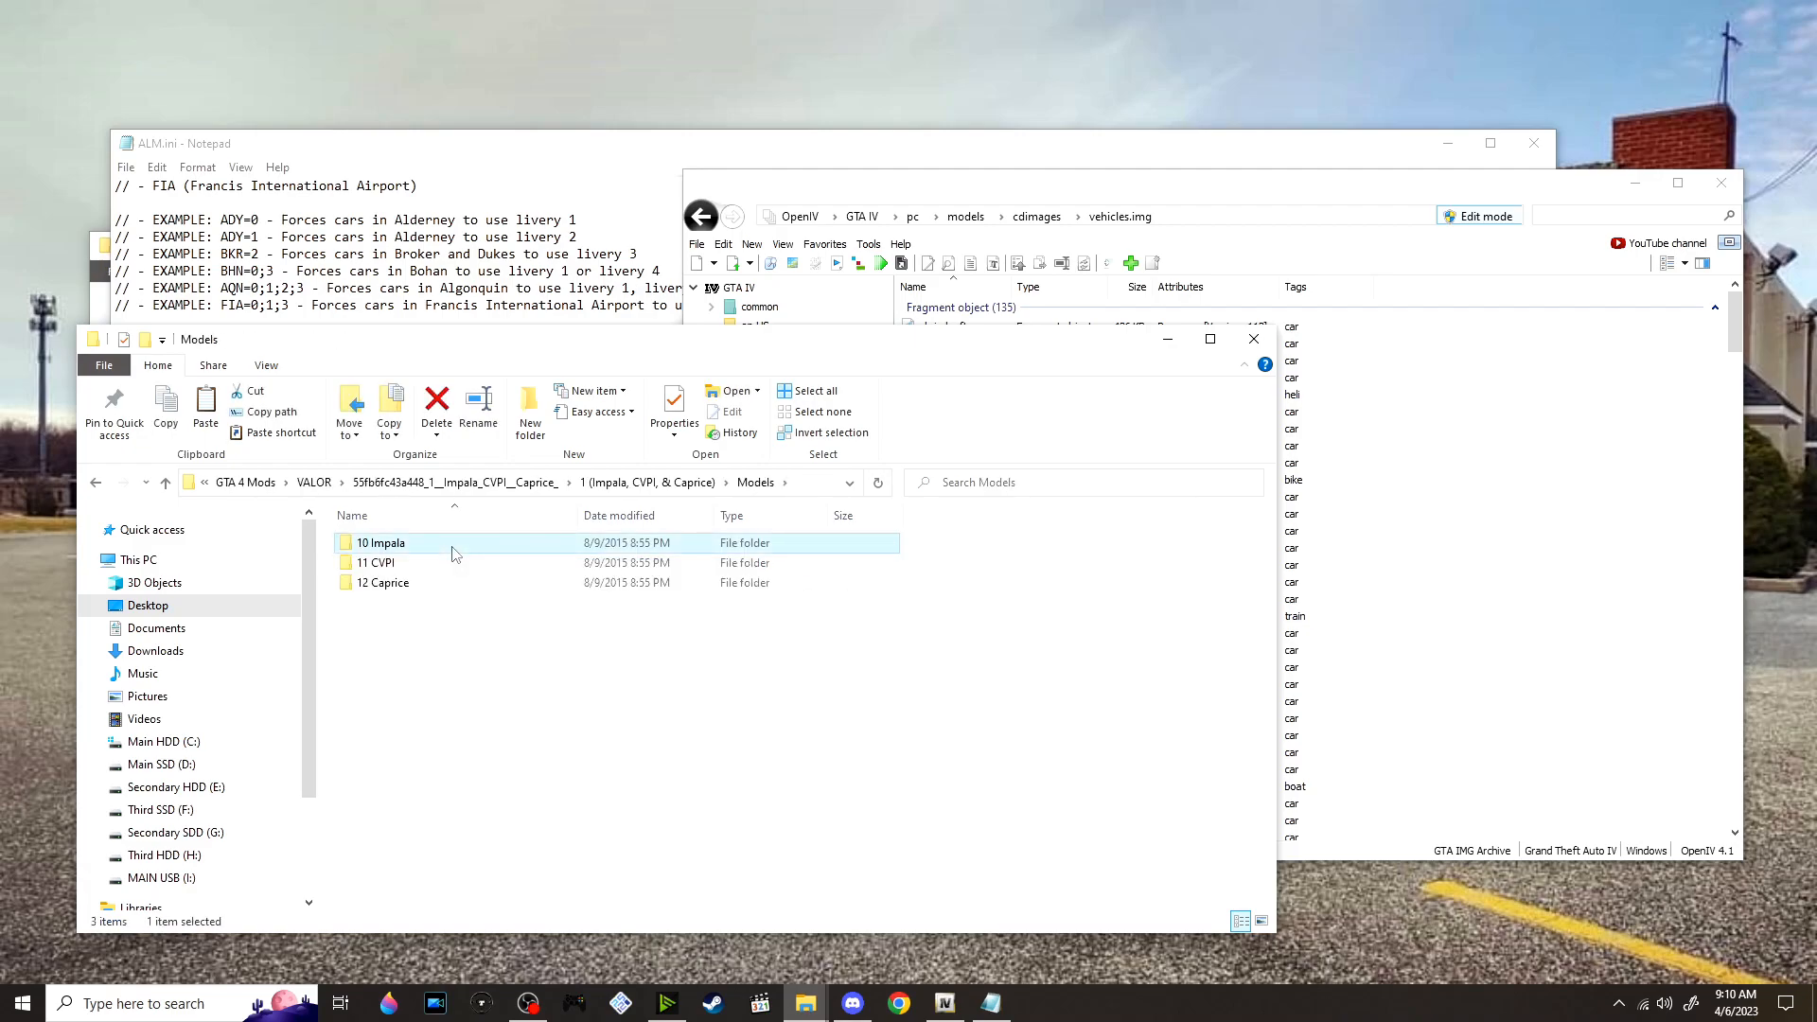
{"action": "double_click", "coordinate": [455, 549]}
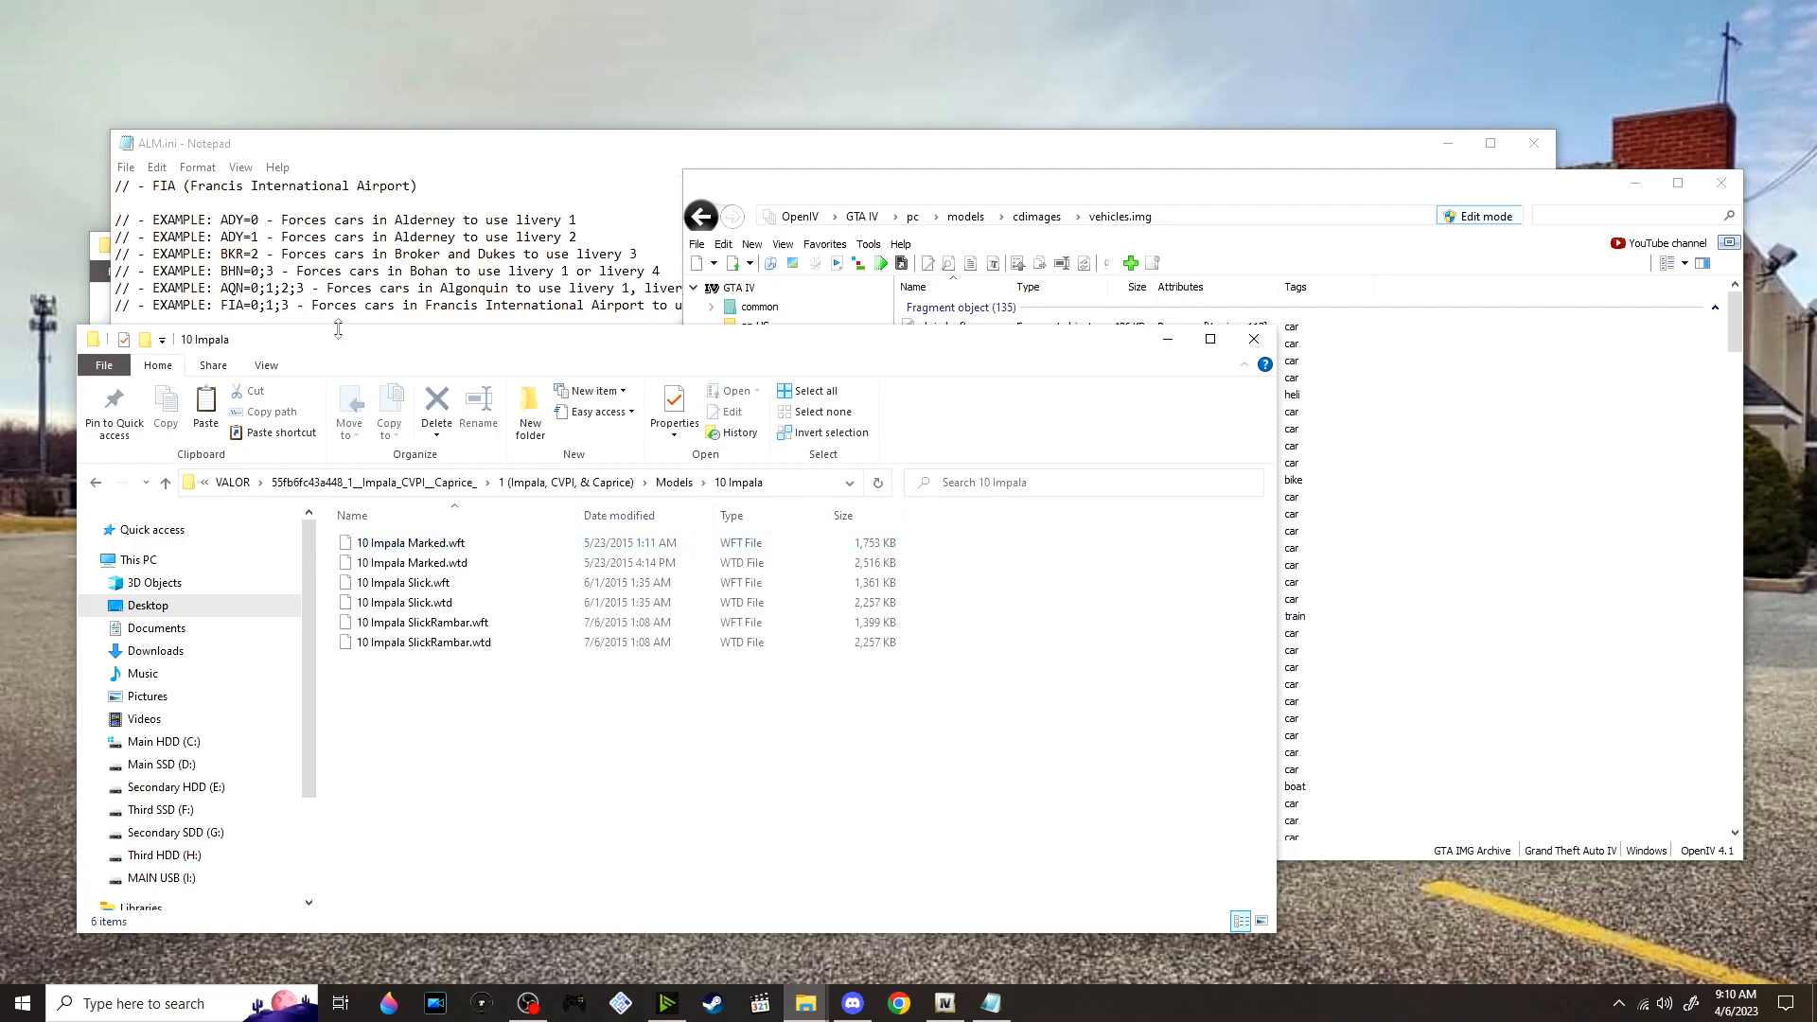
{"action": "left_click_drag", "start_coordinate": [361, 354], "coordinate": [533, 277]}
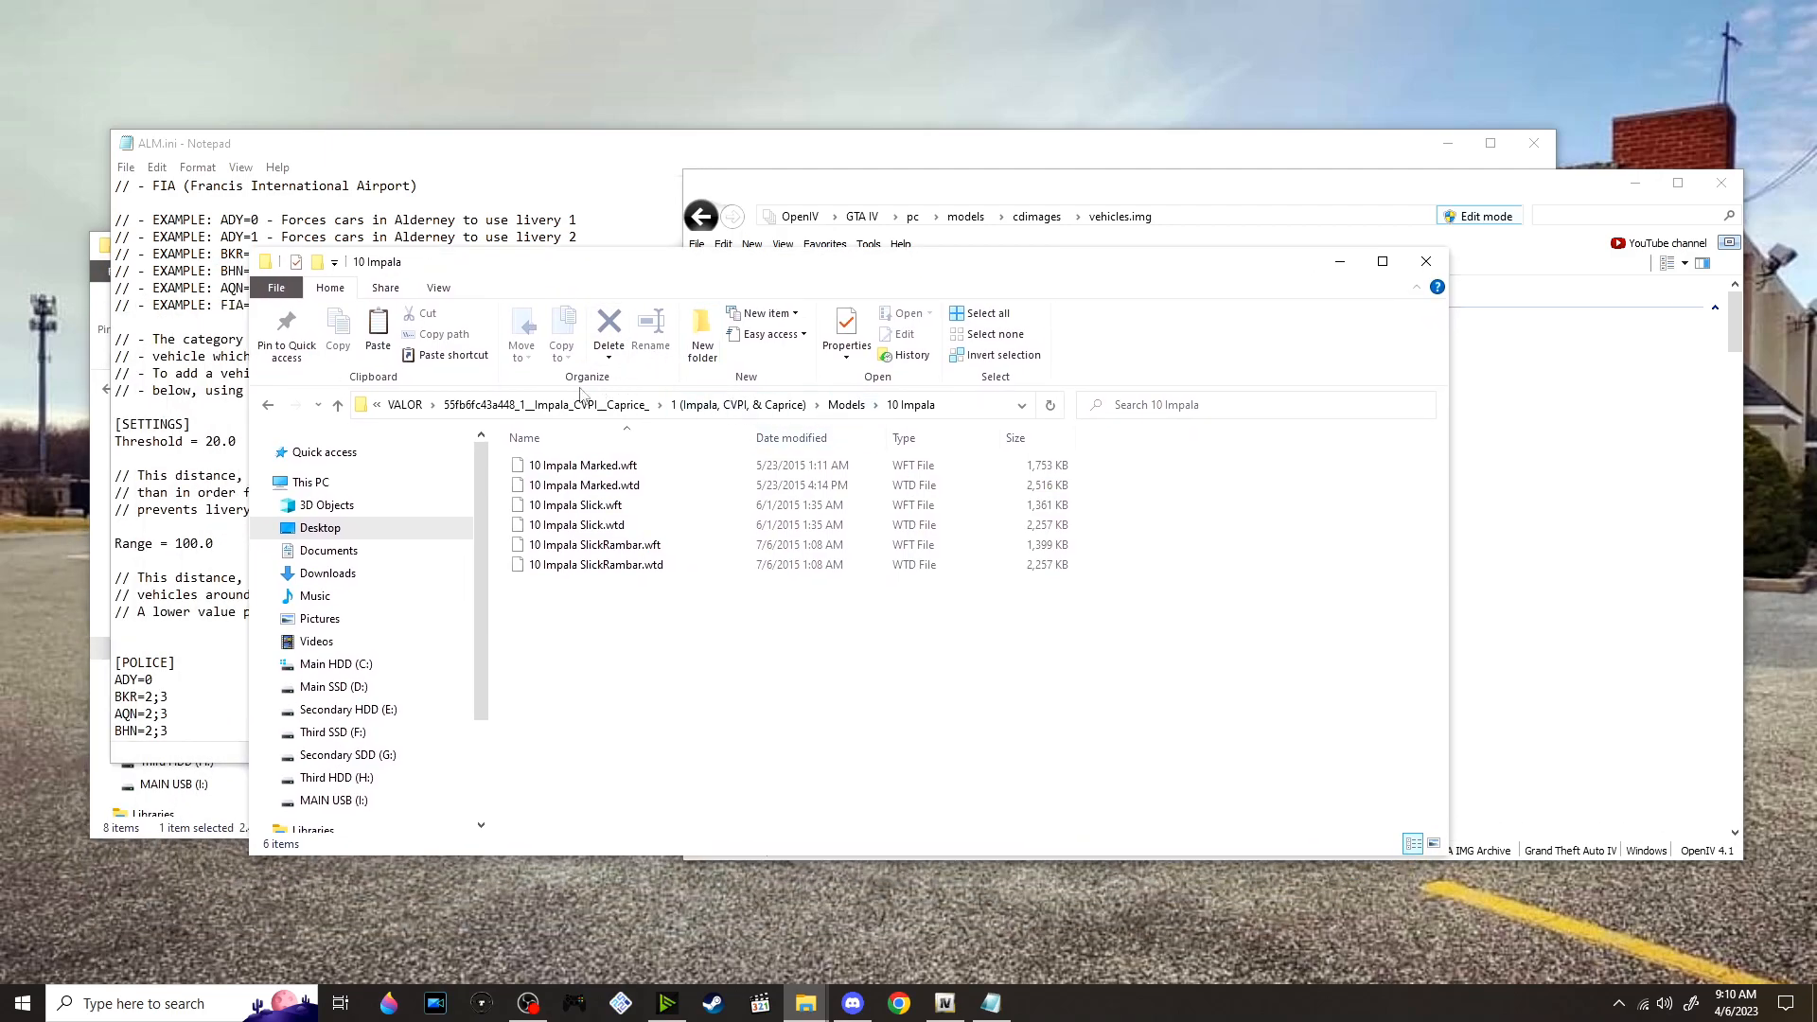
Switch to OpenIV, search vehicles.img for police, and open the name of police.wft for editing
{"action": "key", "text": "alt+Tab"}
{"action": "left_click", "coordinate": [1564, 212]}
{"action": "type", "text": "police"}
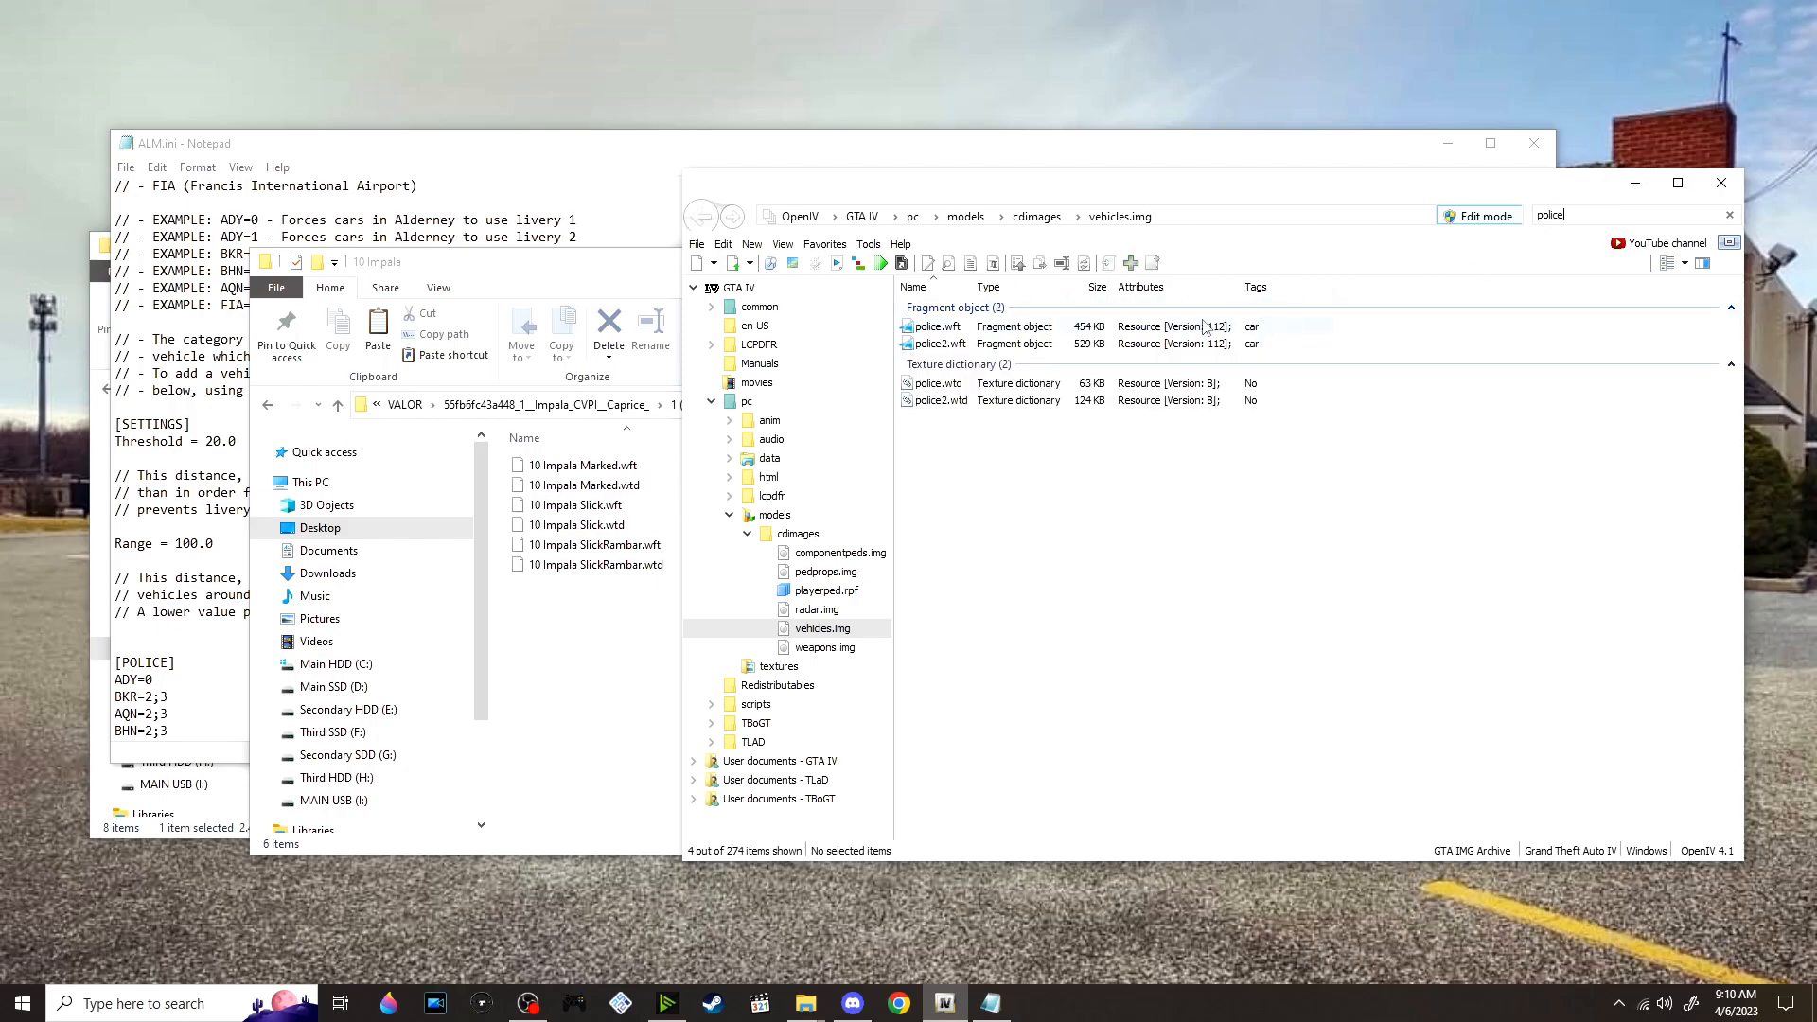
{"action": "right_click", "coordinate": [952, 333]}
{"action": "left_click", "coordinate": [1002, 519]}
{"action": "key", "text": "ctrl+c"}
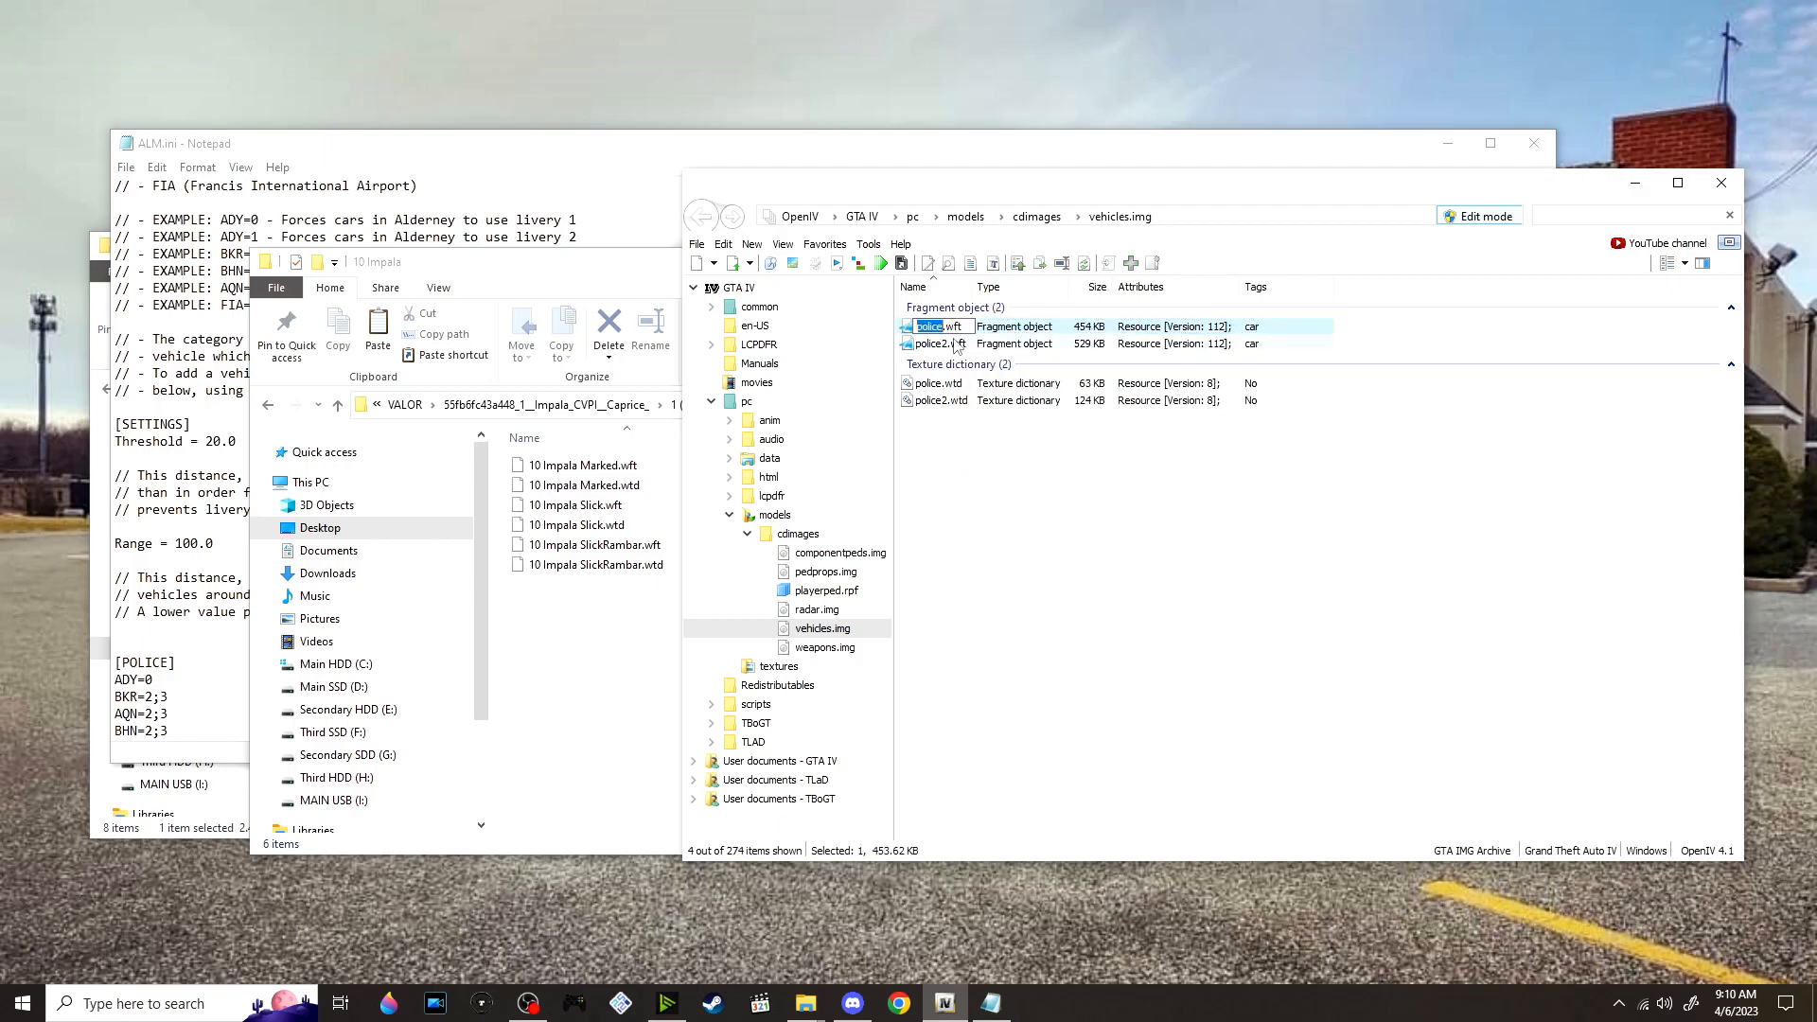
Return to the extracted Models folder in File Explorer and open 11 CVPI to look at its Marked and SlickRambar model files
{"action": "left_click", "coordinate": [608, 600]}
{"action": "key", "text": "alt+Left"}
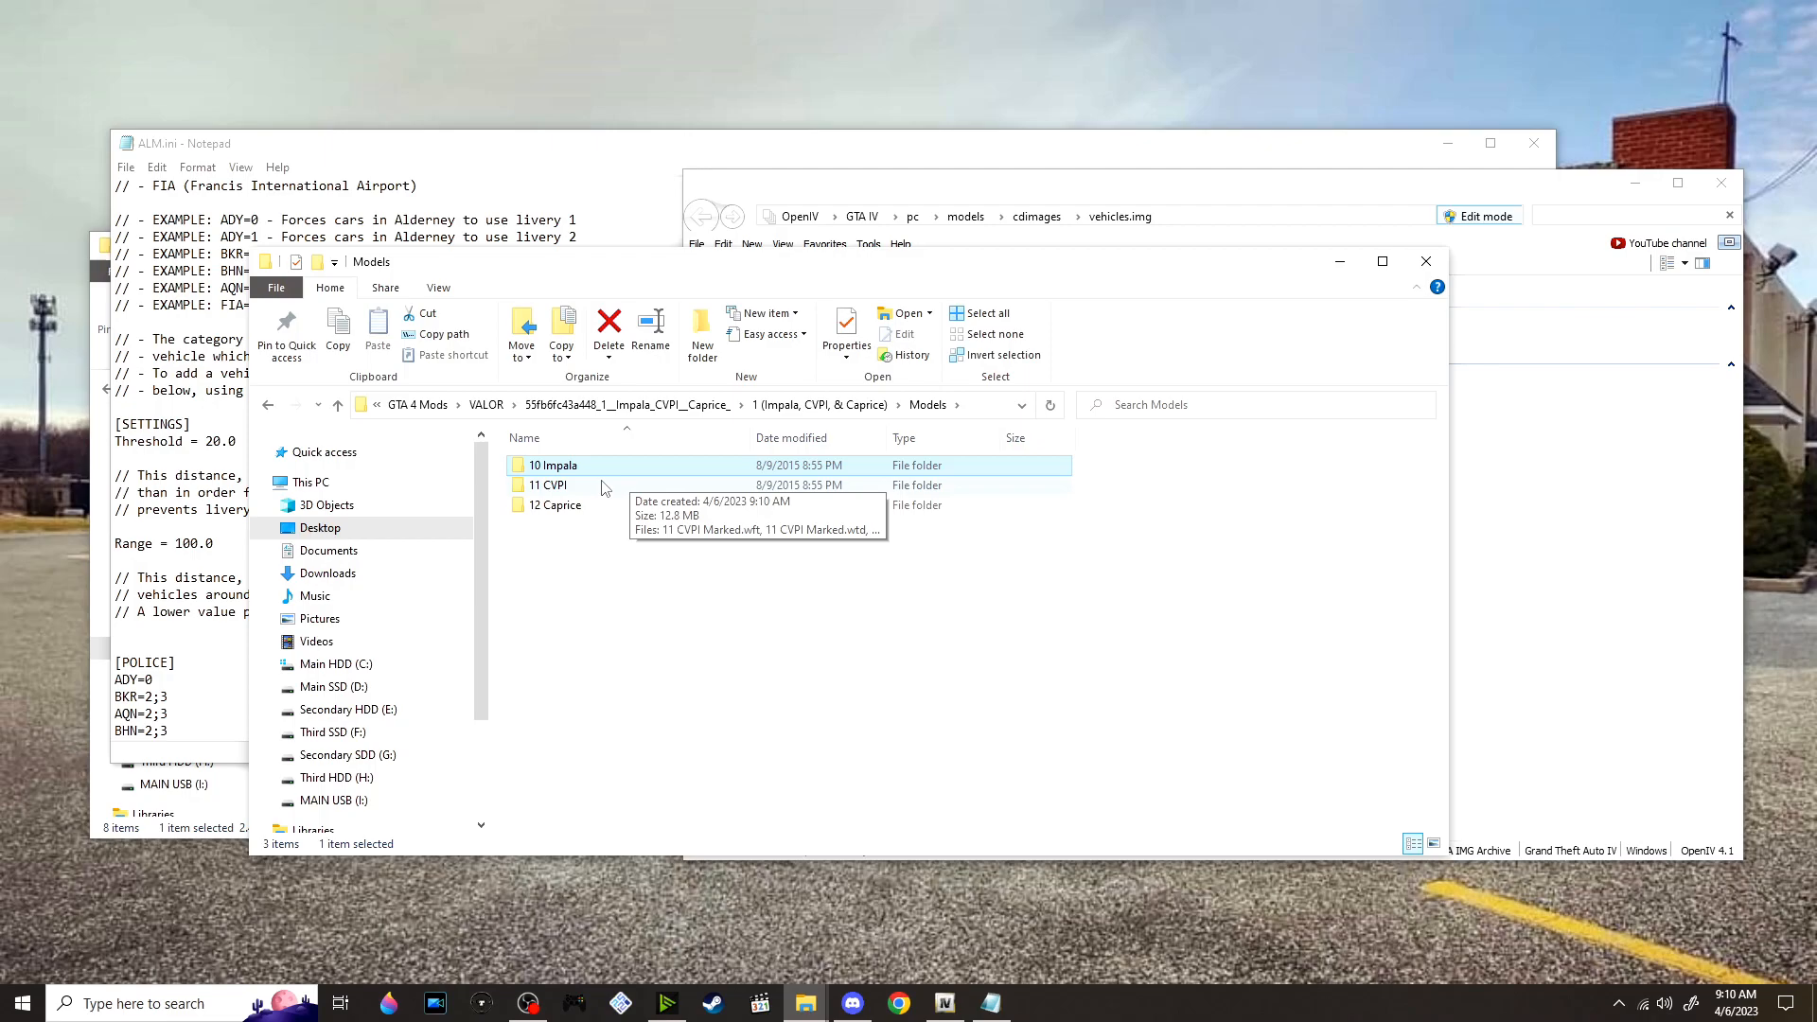
{"action": "double_click", "coordinate": [605, 486]}
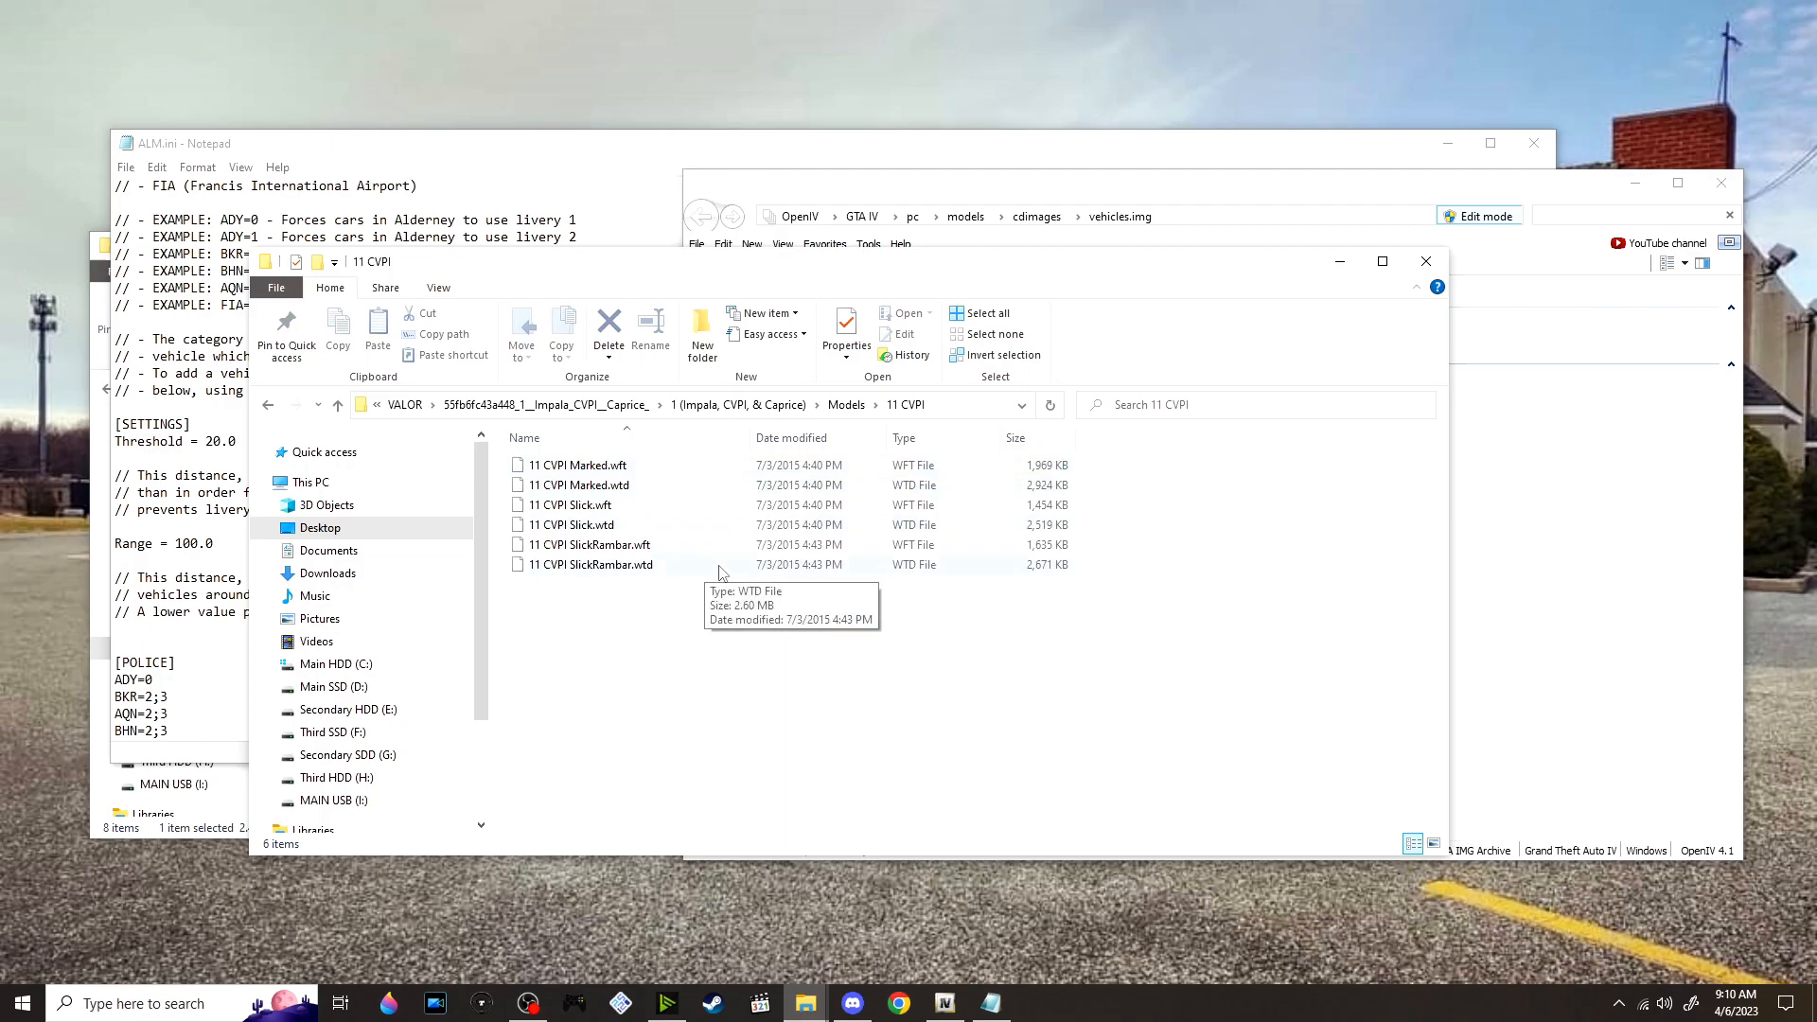
{"action": "left_click", "coordinate": [676, 467]}
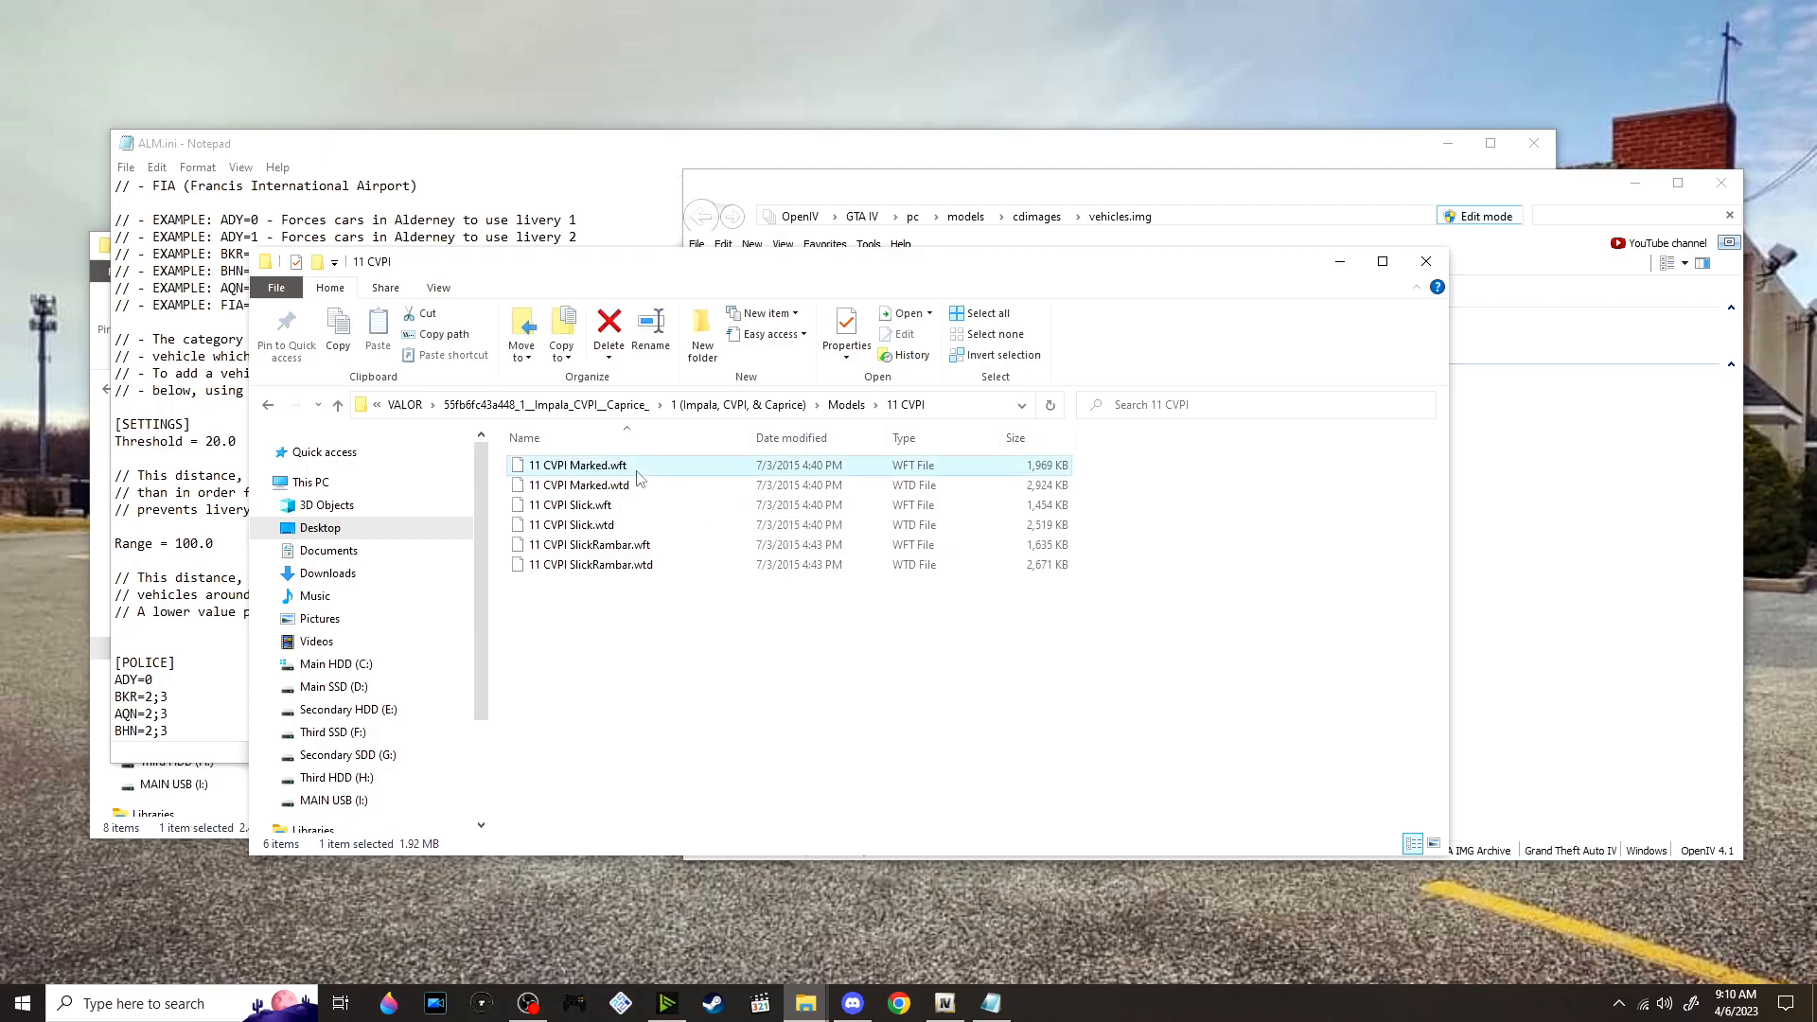
{"action": "left_click", "coordinate": [662, 547]}
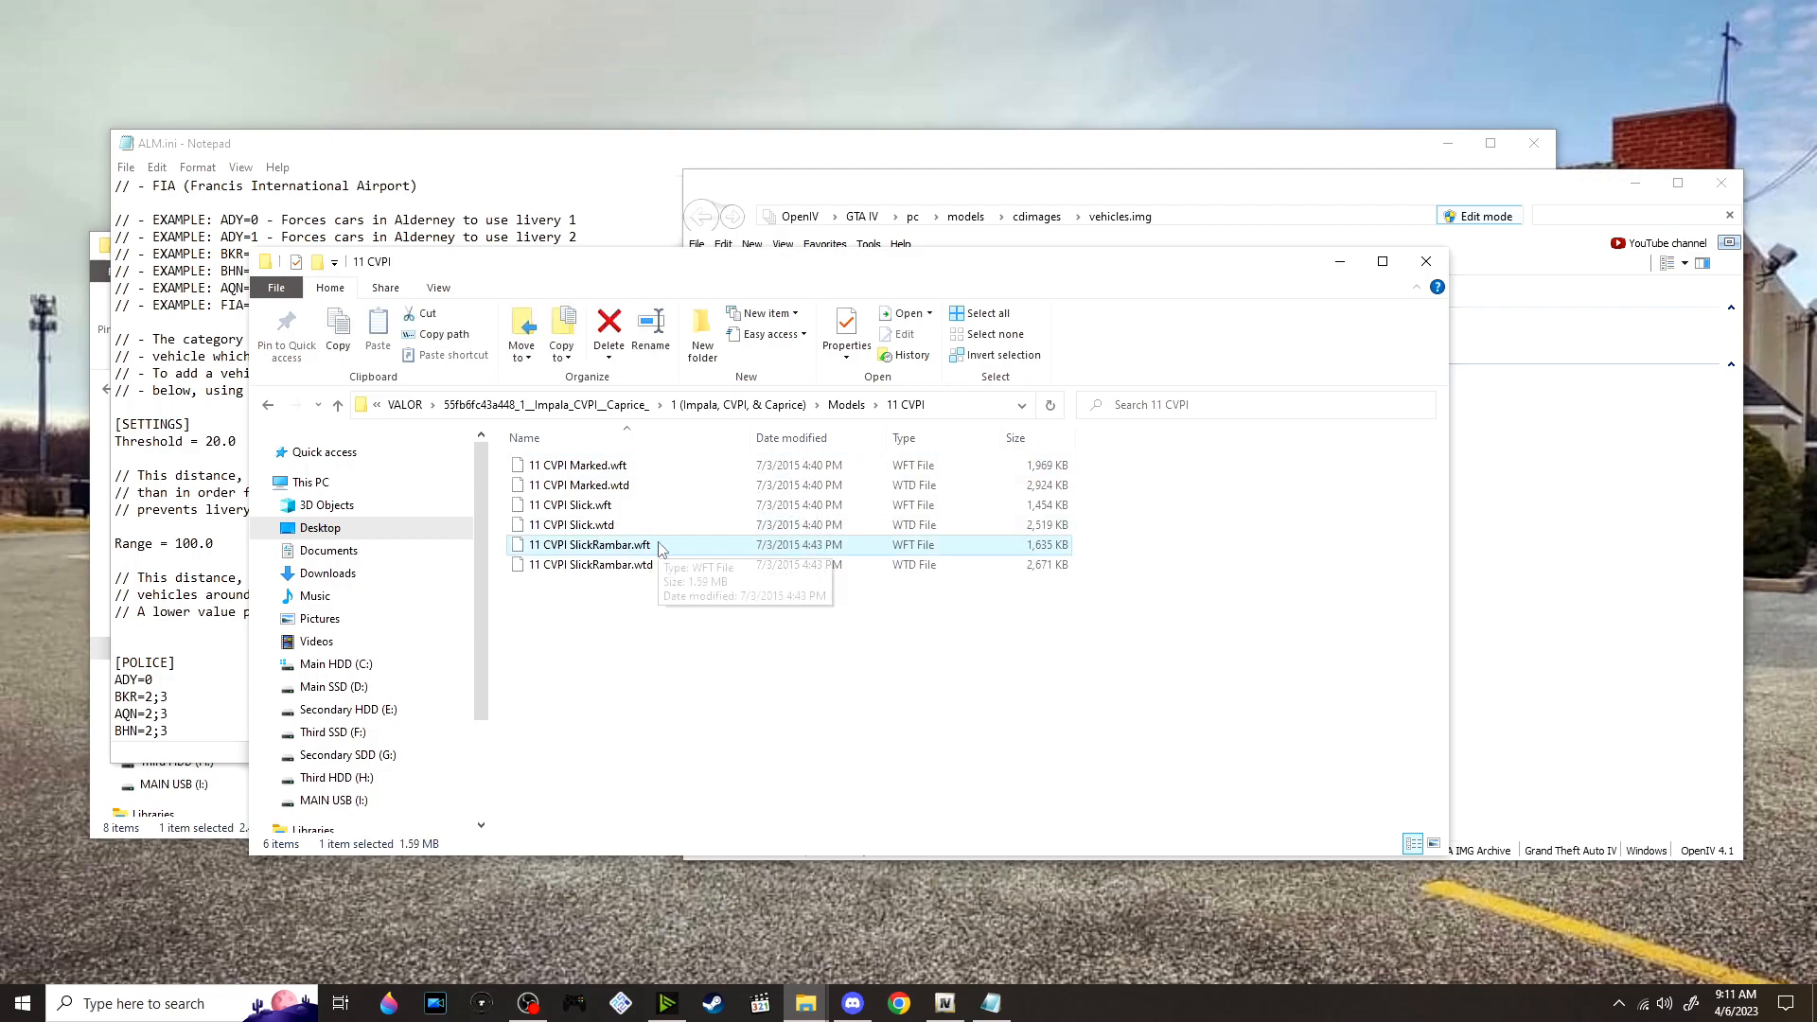
Rename 11 CVPI Marked.wft as police.wft
{"action": "right_click", "coordinate": [636, 467]}
{"action": "left_click", "coordinate": [694, 818]}
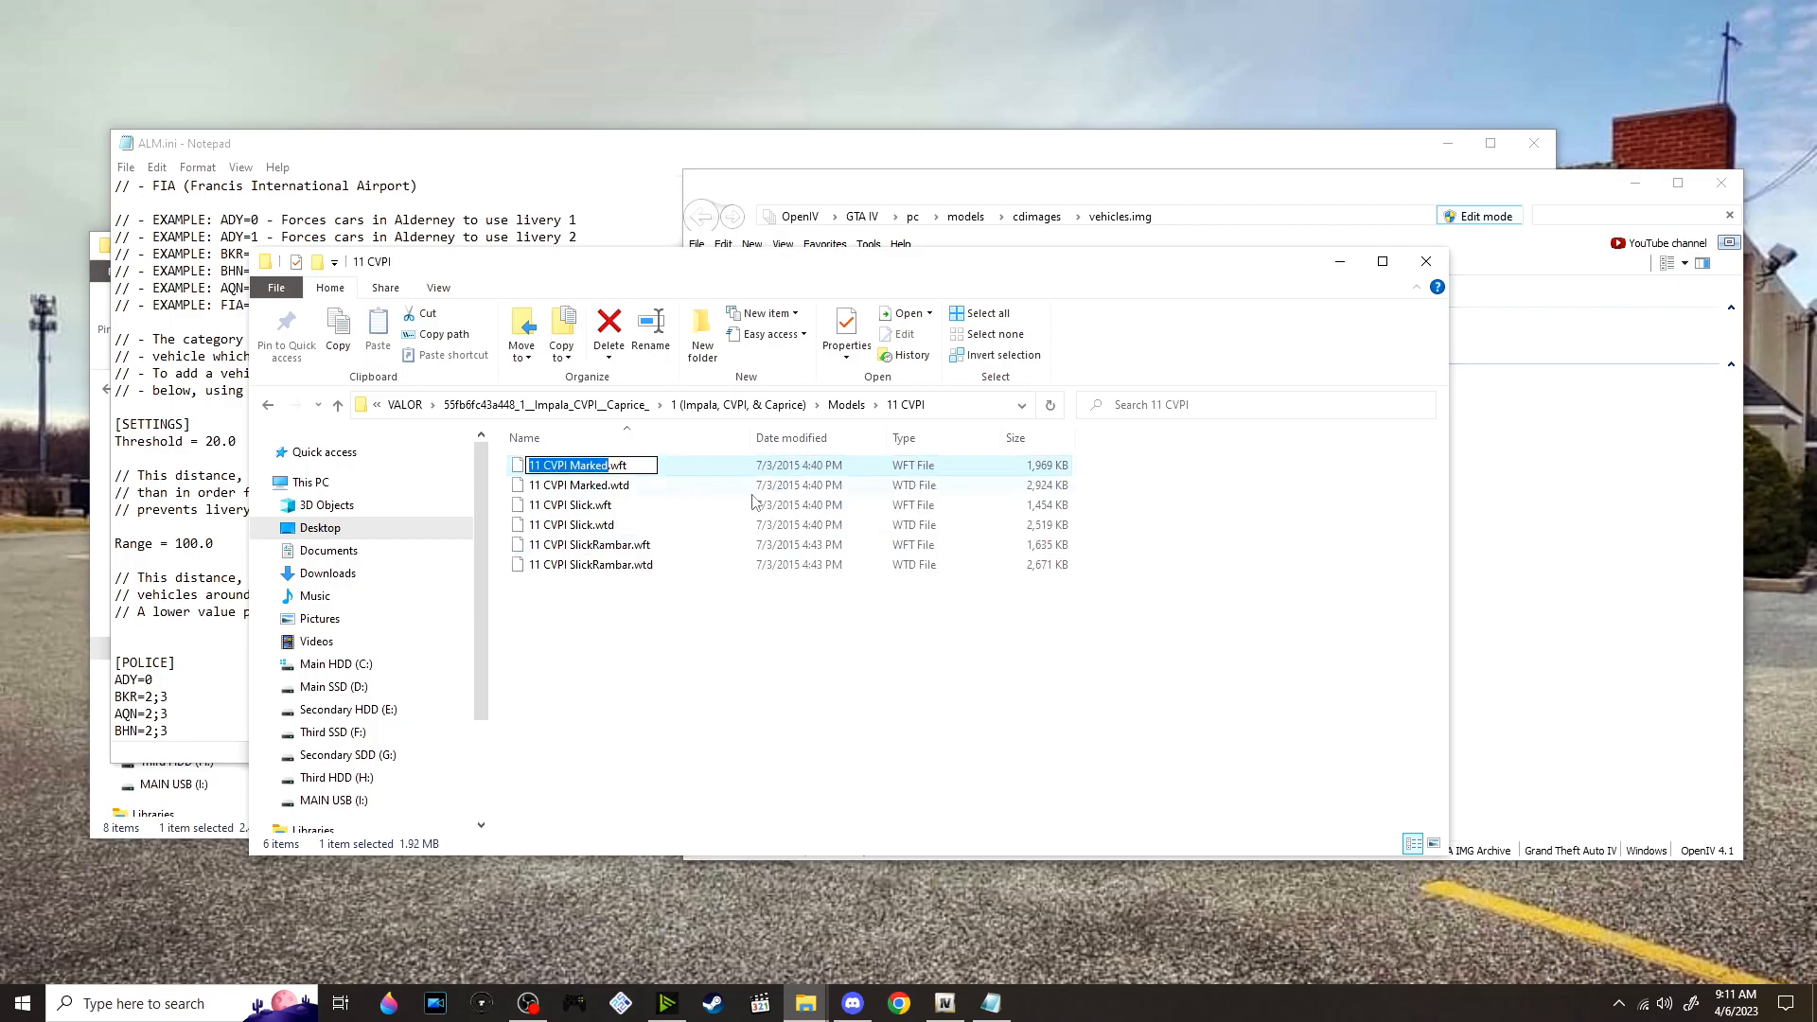
{"action": "type", "text": "police"}
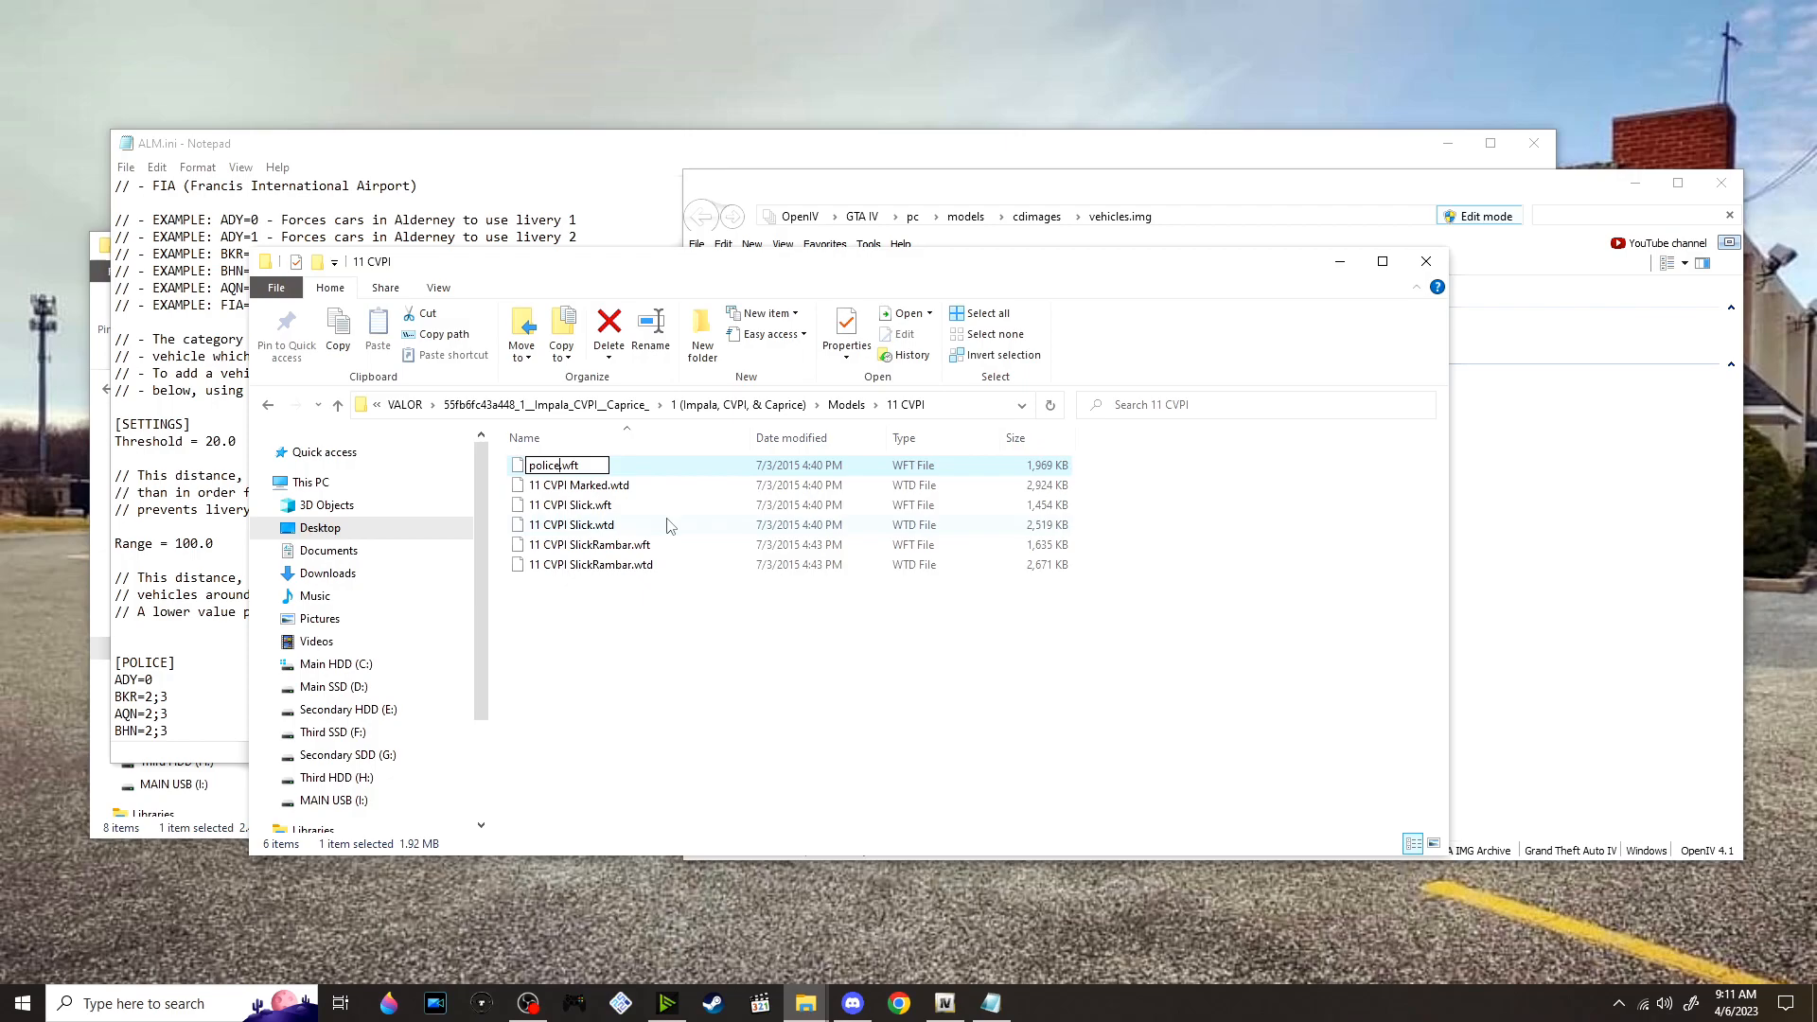
{"action": "key", "text": "Tab"}
Rename 11 CVPI Marked.wtd as police.wtd, and select both police files
{"action": "left_click", "coordinate": [606, 465]}
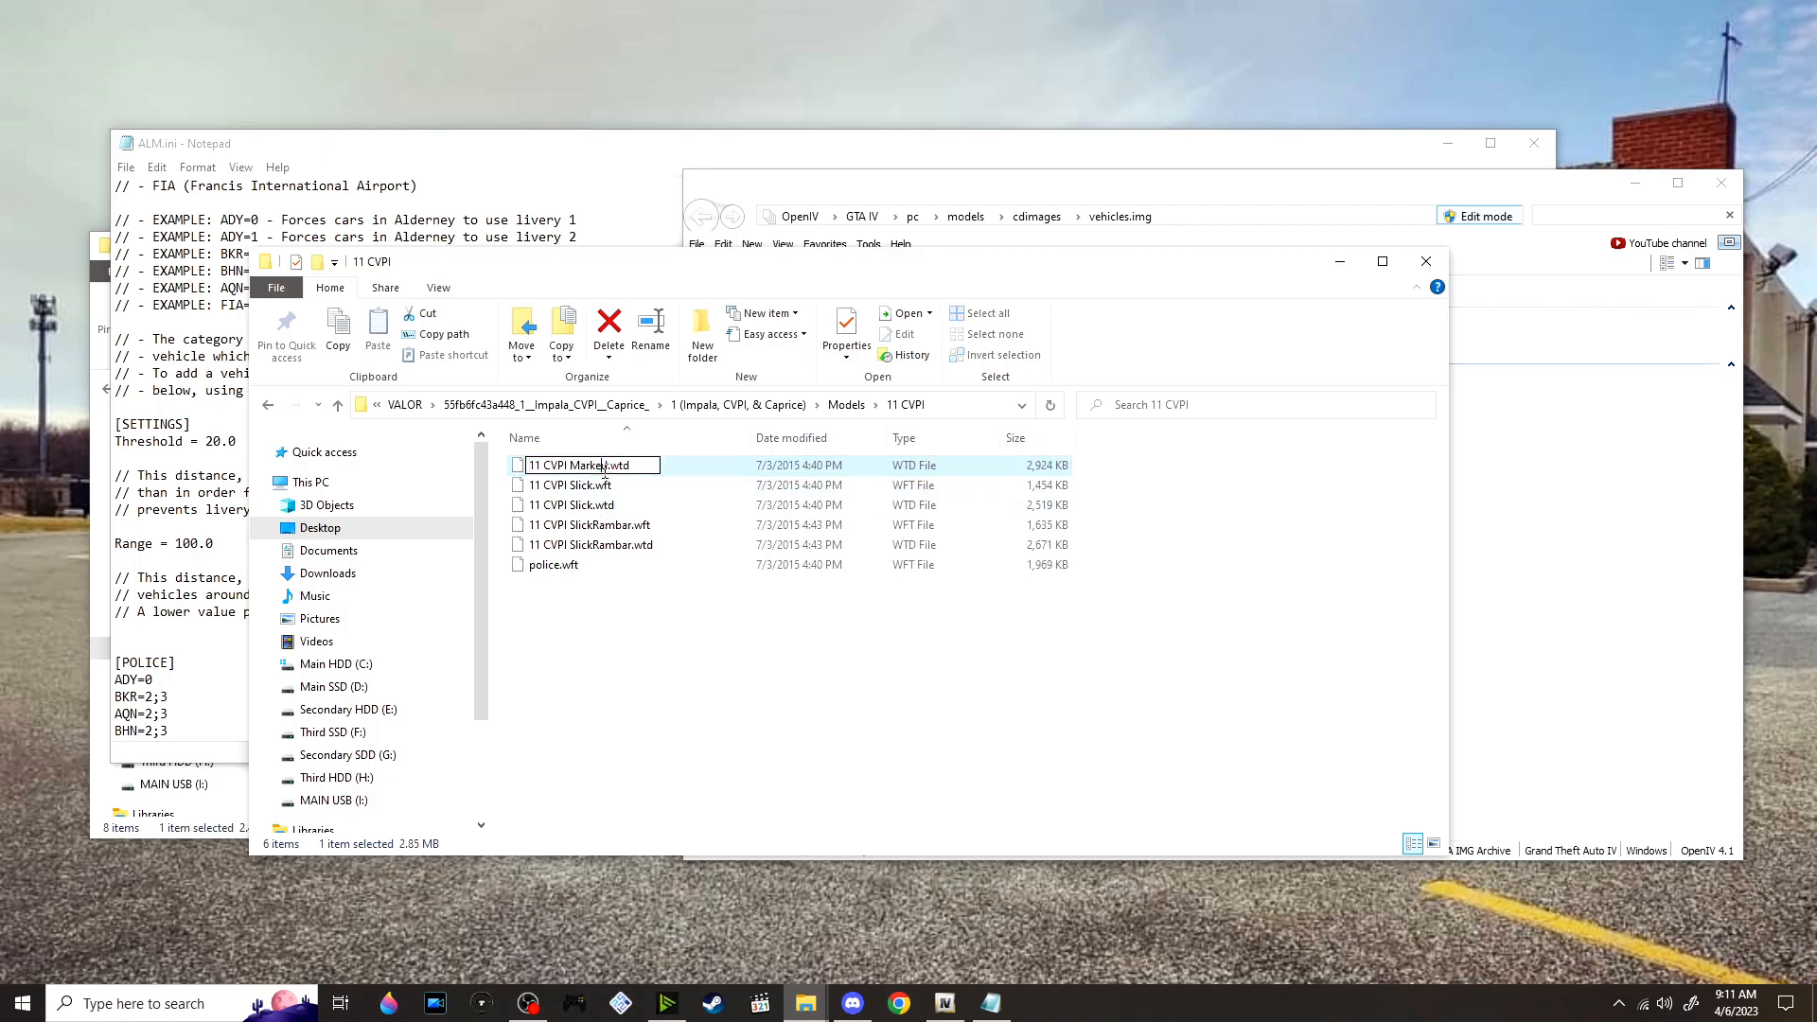
{"action": "left_click_drag", "start_coordinate": [607, 468], "coordinate": [532, 503]}
{"action": "key", "text": "ctrl+v"}
{"action": "left_click", "coordinate": [683, 703]}
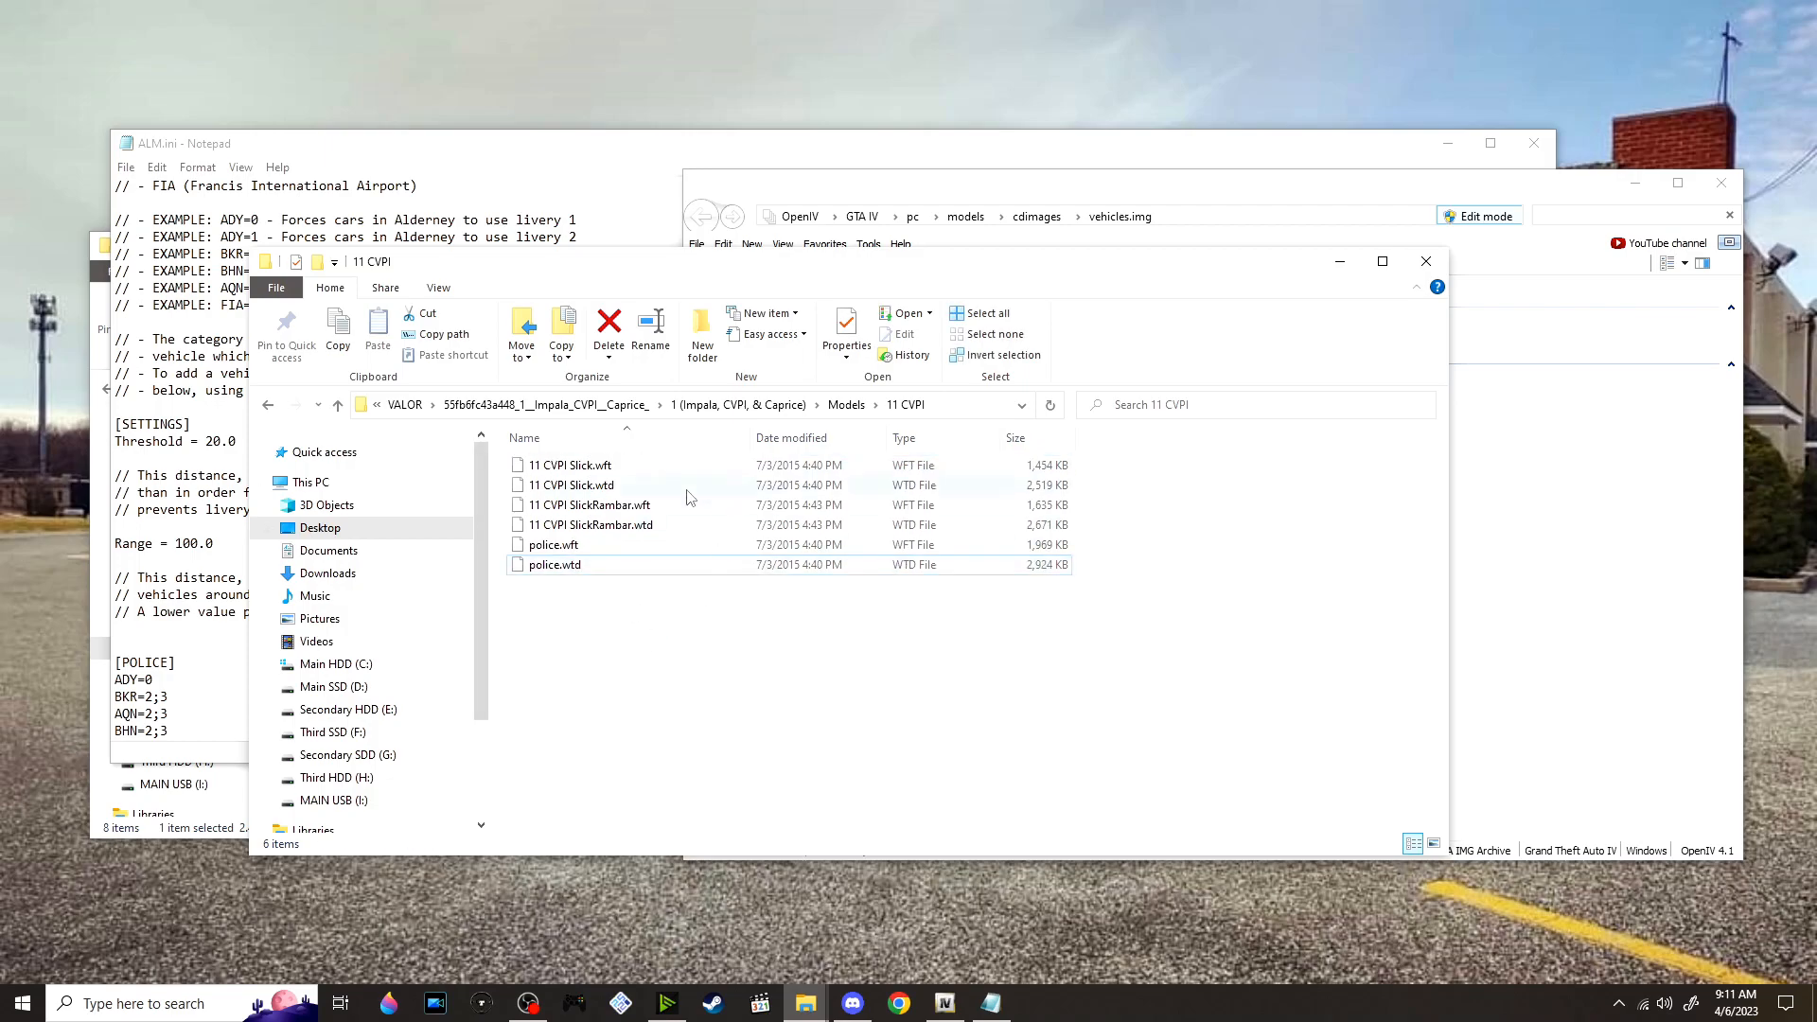
{"action": "left_click_drag", "start_coordinate": [606, 594], "coordinate": [655, 545]}
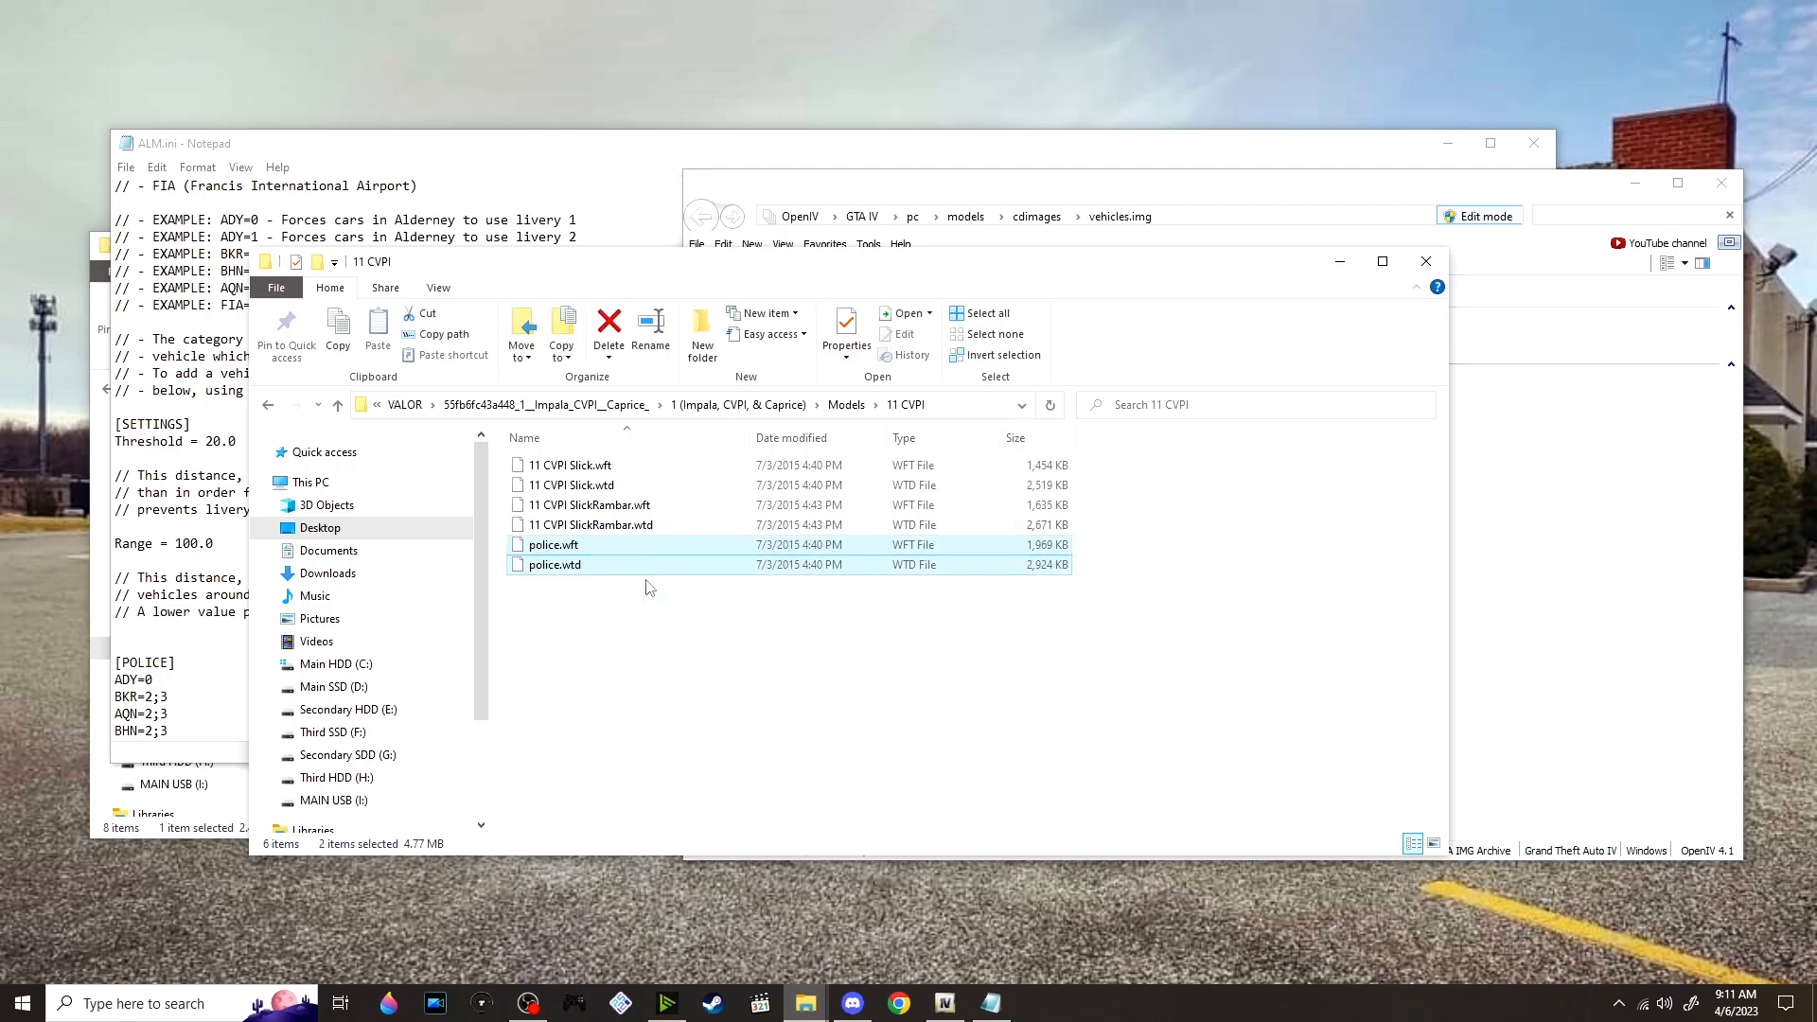
Switch to OpenIV and inspect the original police.wft car model in the model viewer, then close the viewer
{"action": "left_click", "coordinate": [1537, 623]}
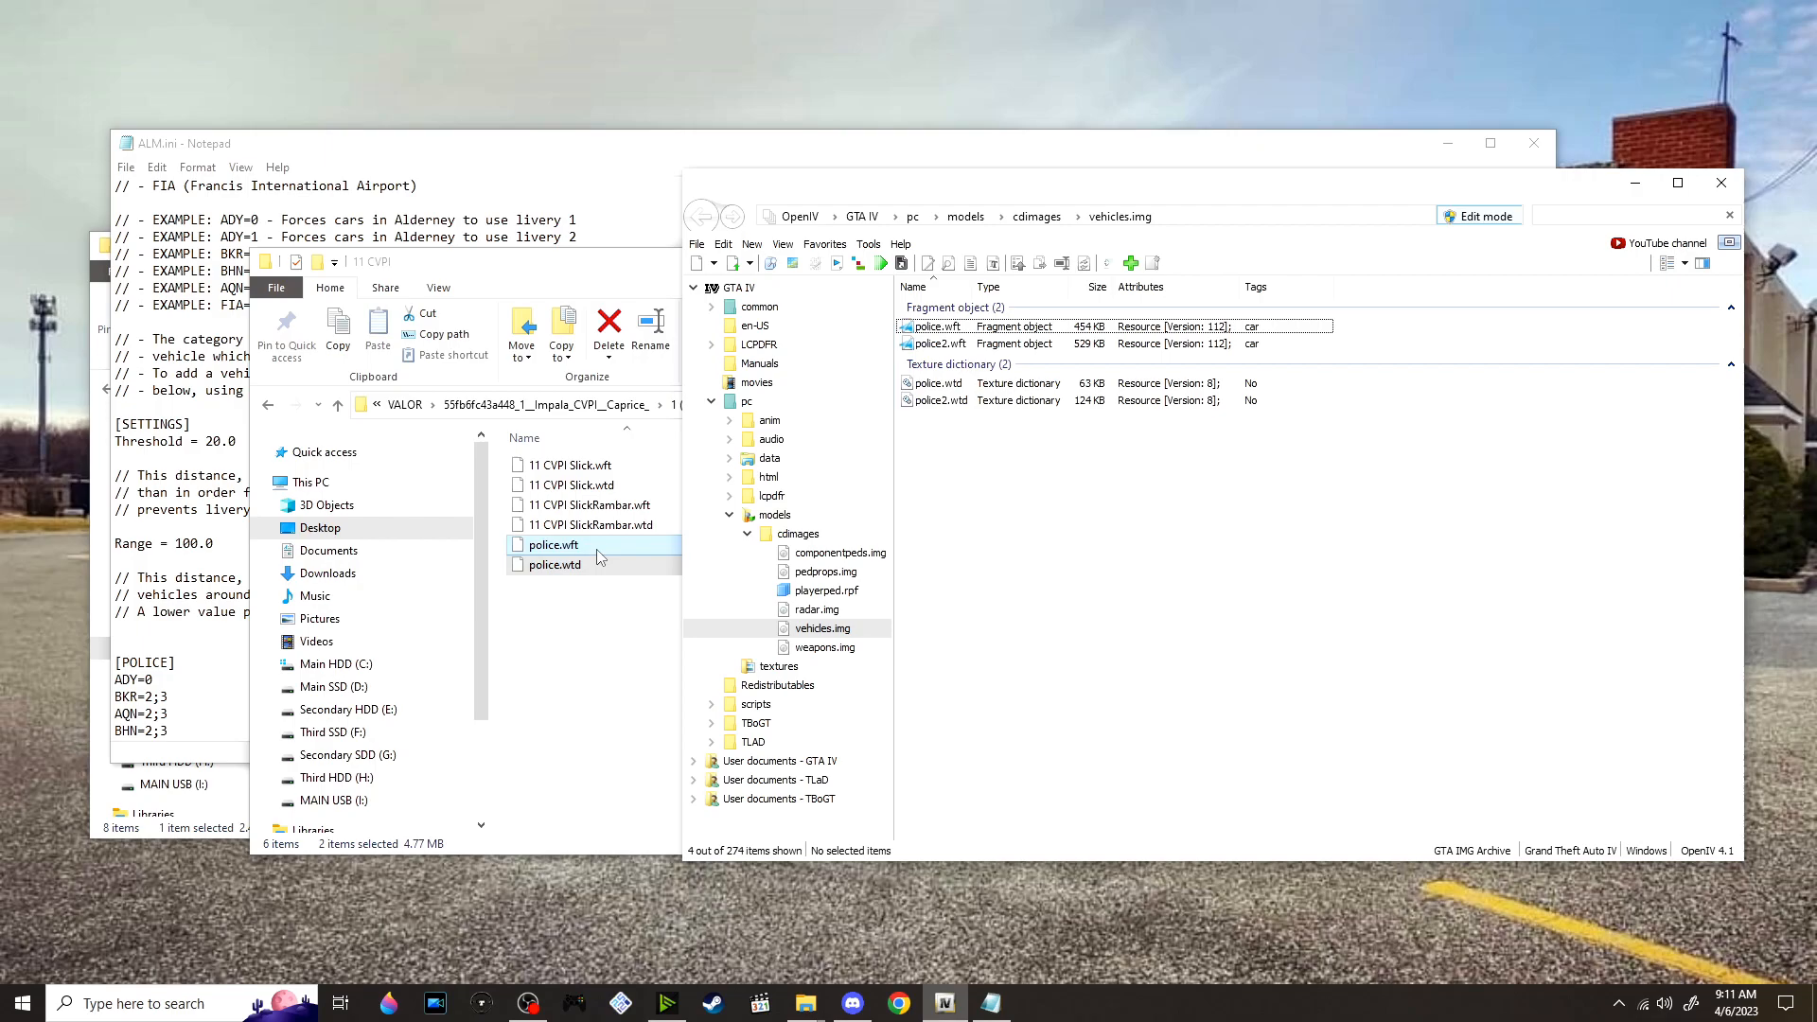
{"action": "left_click_drag", "start_coordinate": [598, 557], "coordinate": [598, 683]}
{"action": "left_click", "coordinate": [1557, 464]}
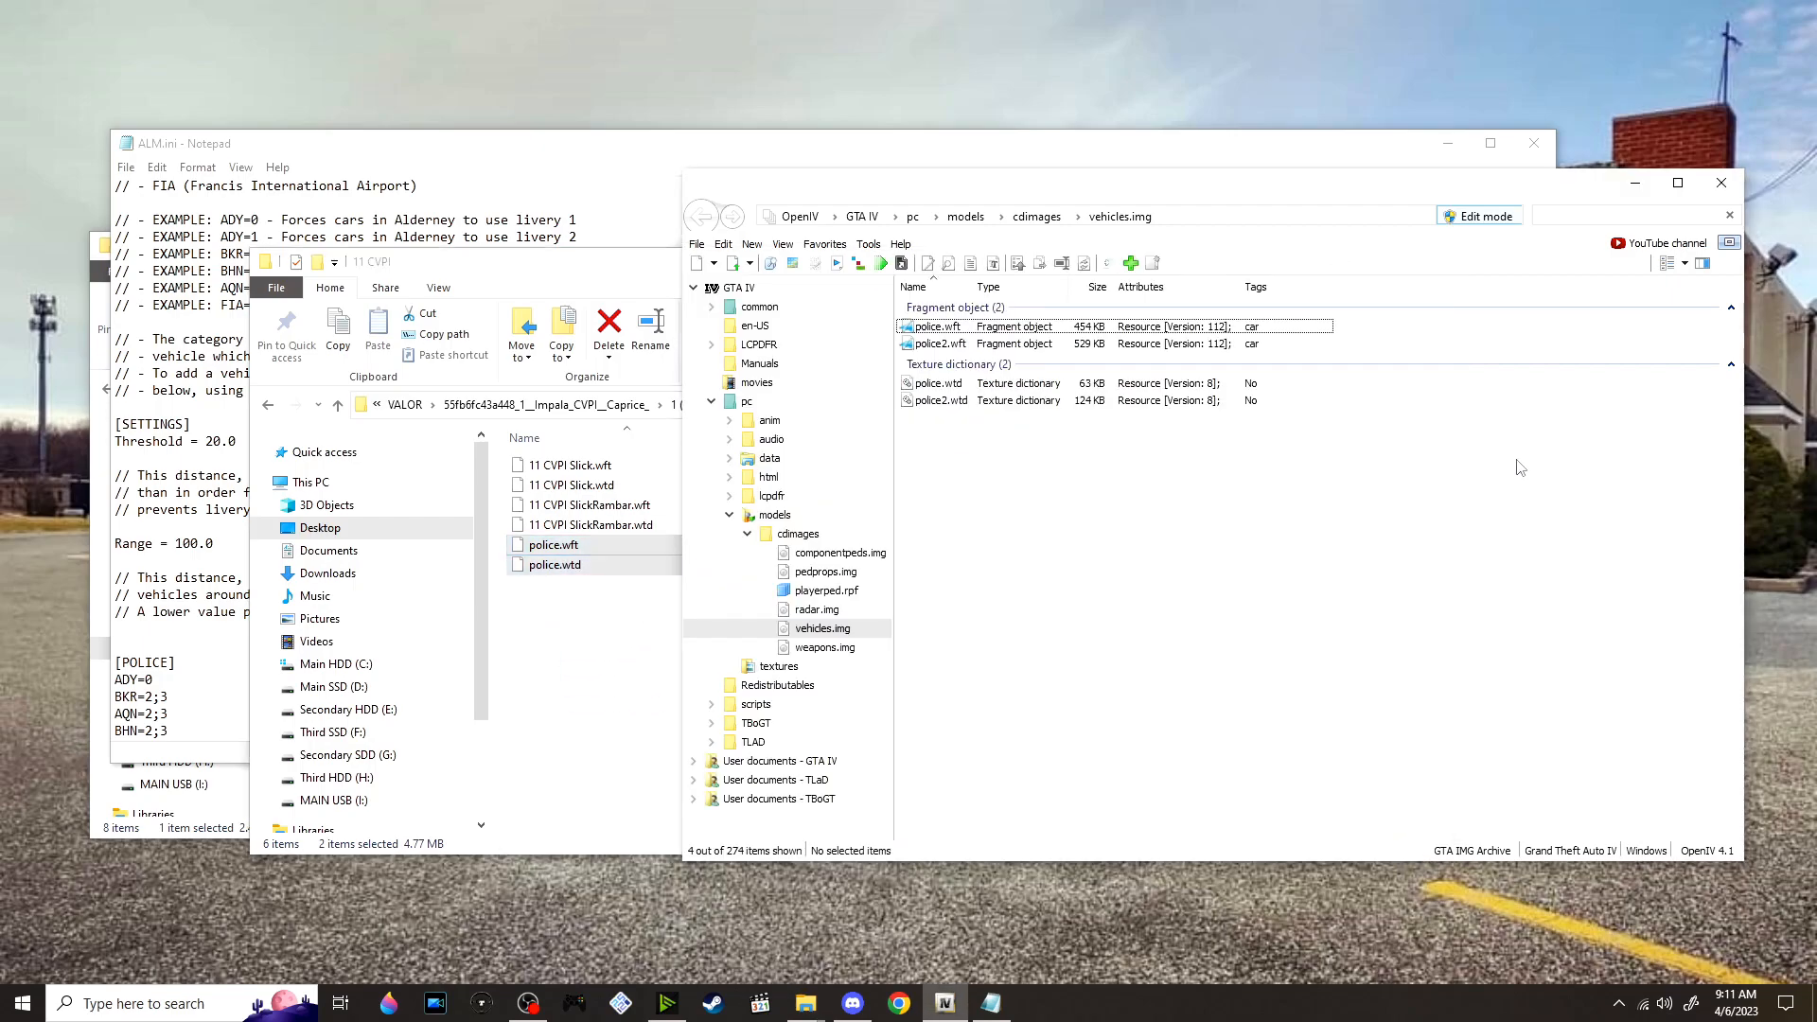
{"action": "left_click", "coordinate": [1077, 331]}
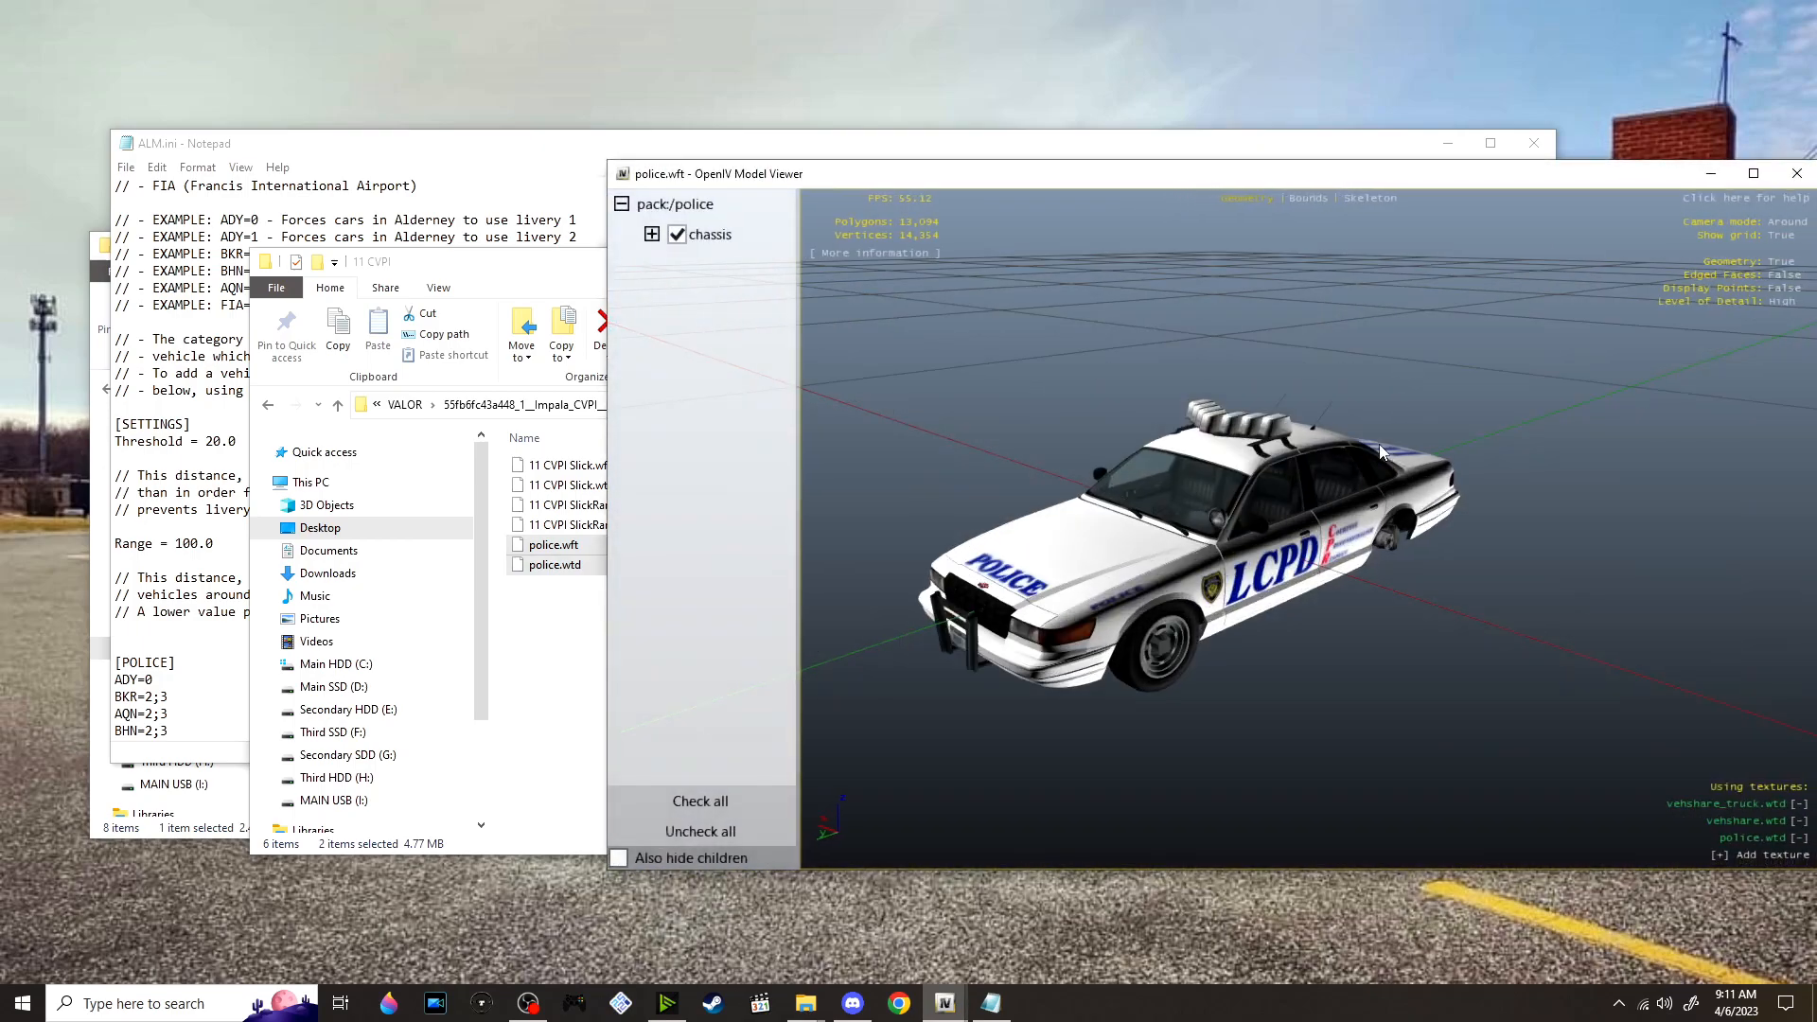
{"action": "left_click_drag", "start_coordinate": [1380, 453], "coordinate": [1294, 417]}
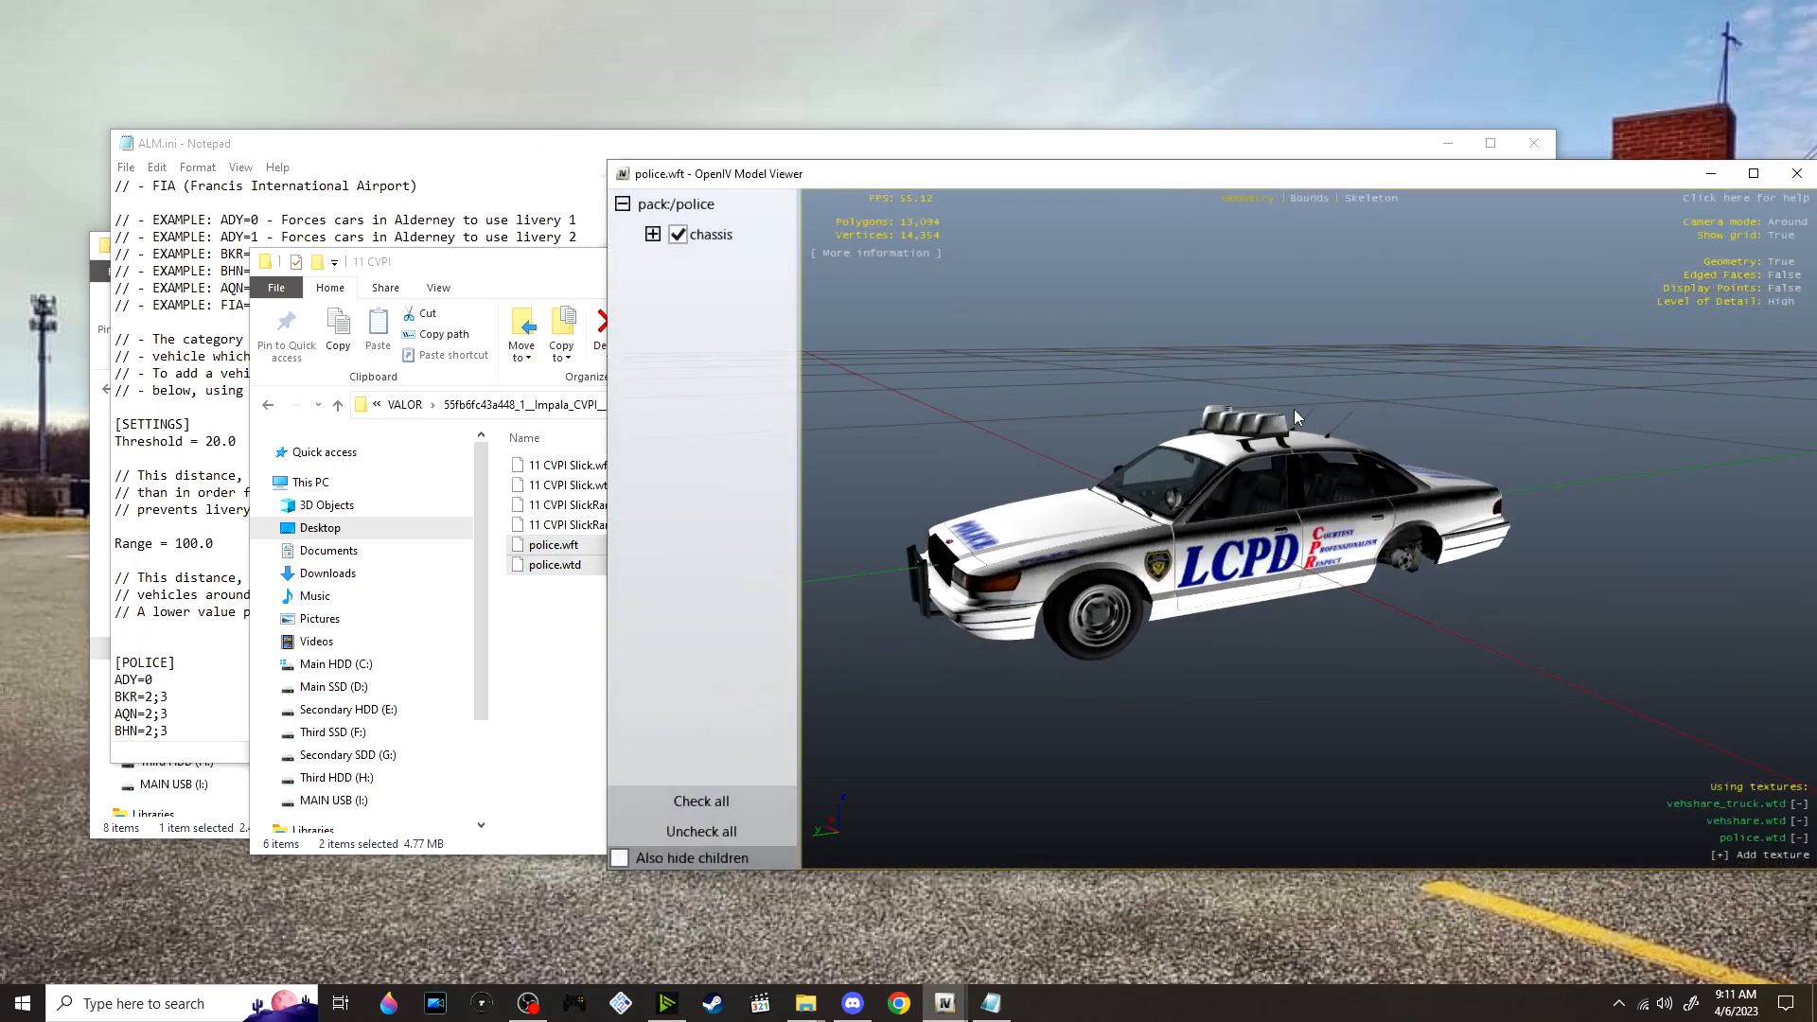
{"action": "left_click", "coordinate": [1798, 173]}
Import the renamed police.wft and police.wtd into vehicles.img, replacing the originals, and preview the replaced police.wft model
{"action": "left_click_drag", "start_coordinate": [602, 565], "coordinate": [958, 508]}
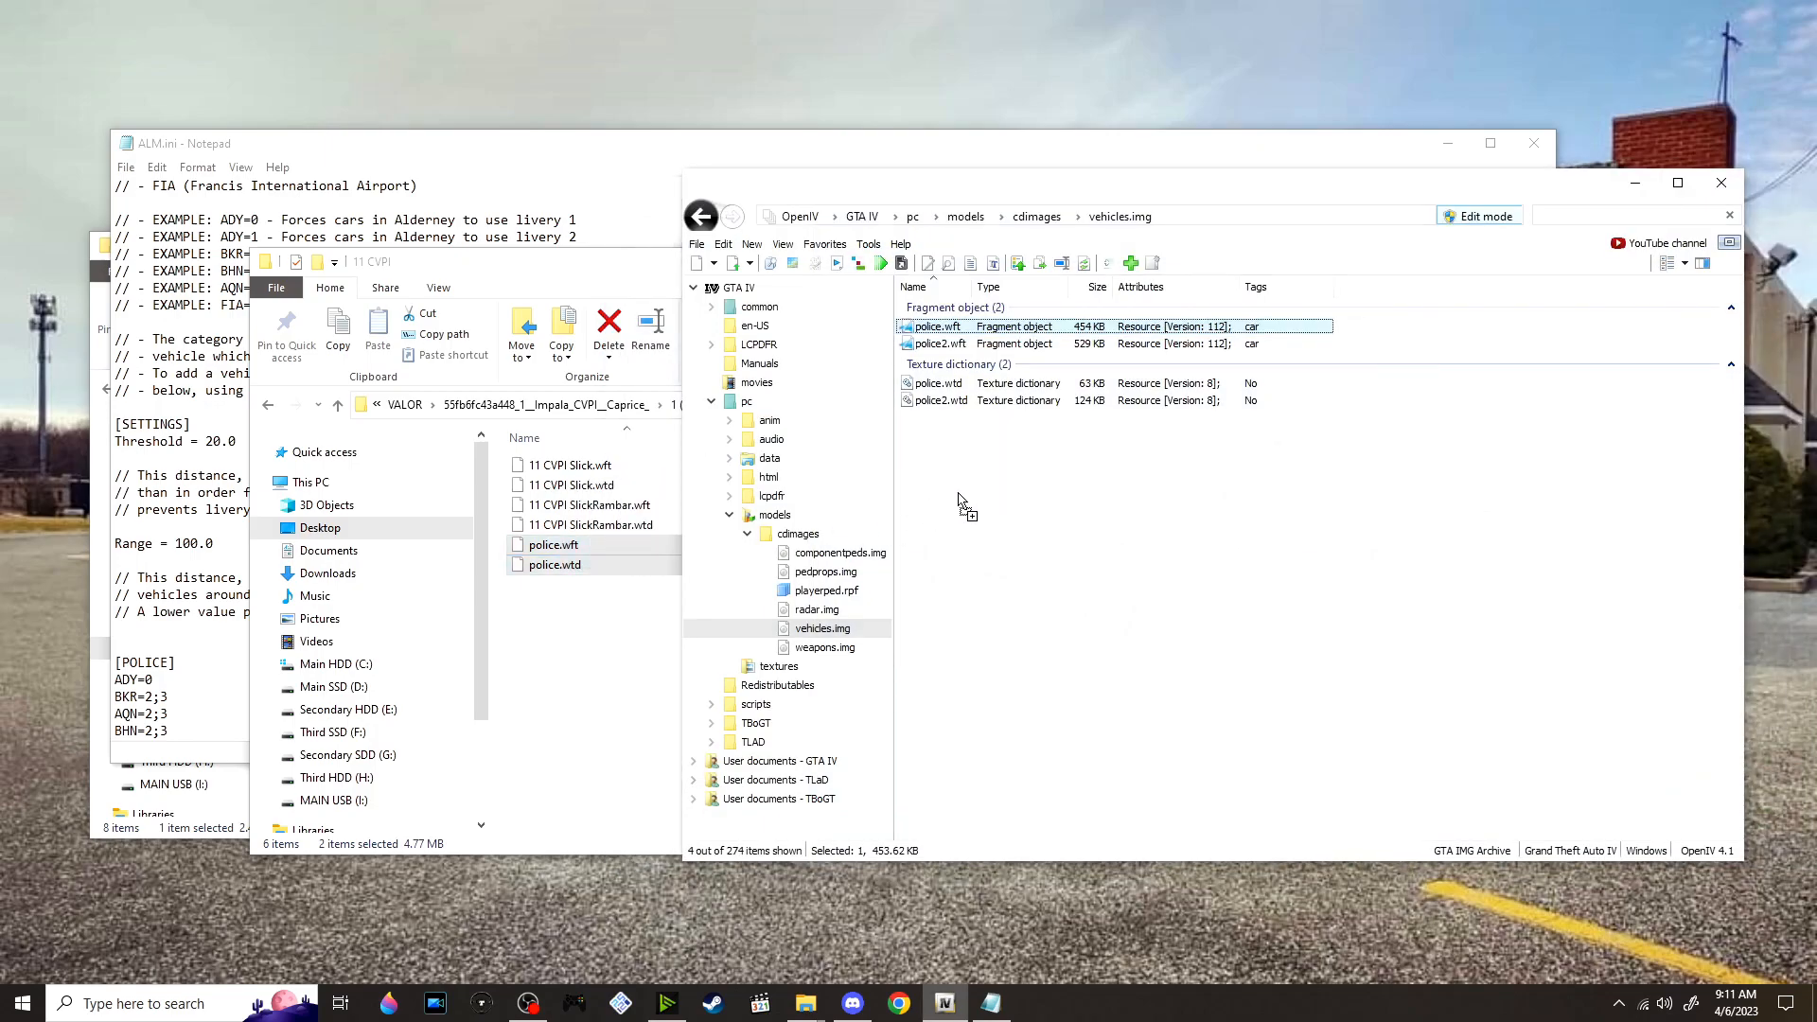
{"action": "double_click", "coordinate": [999, 329]}
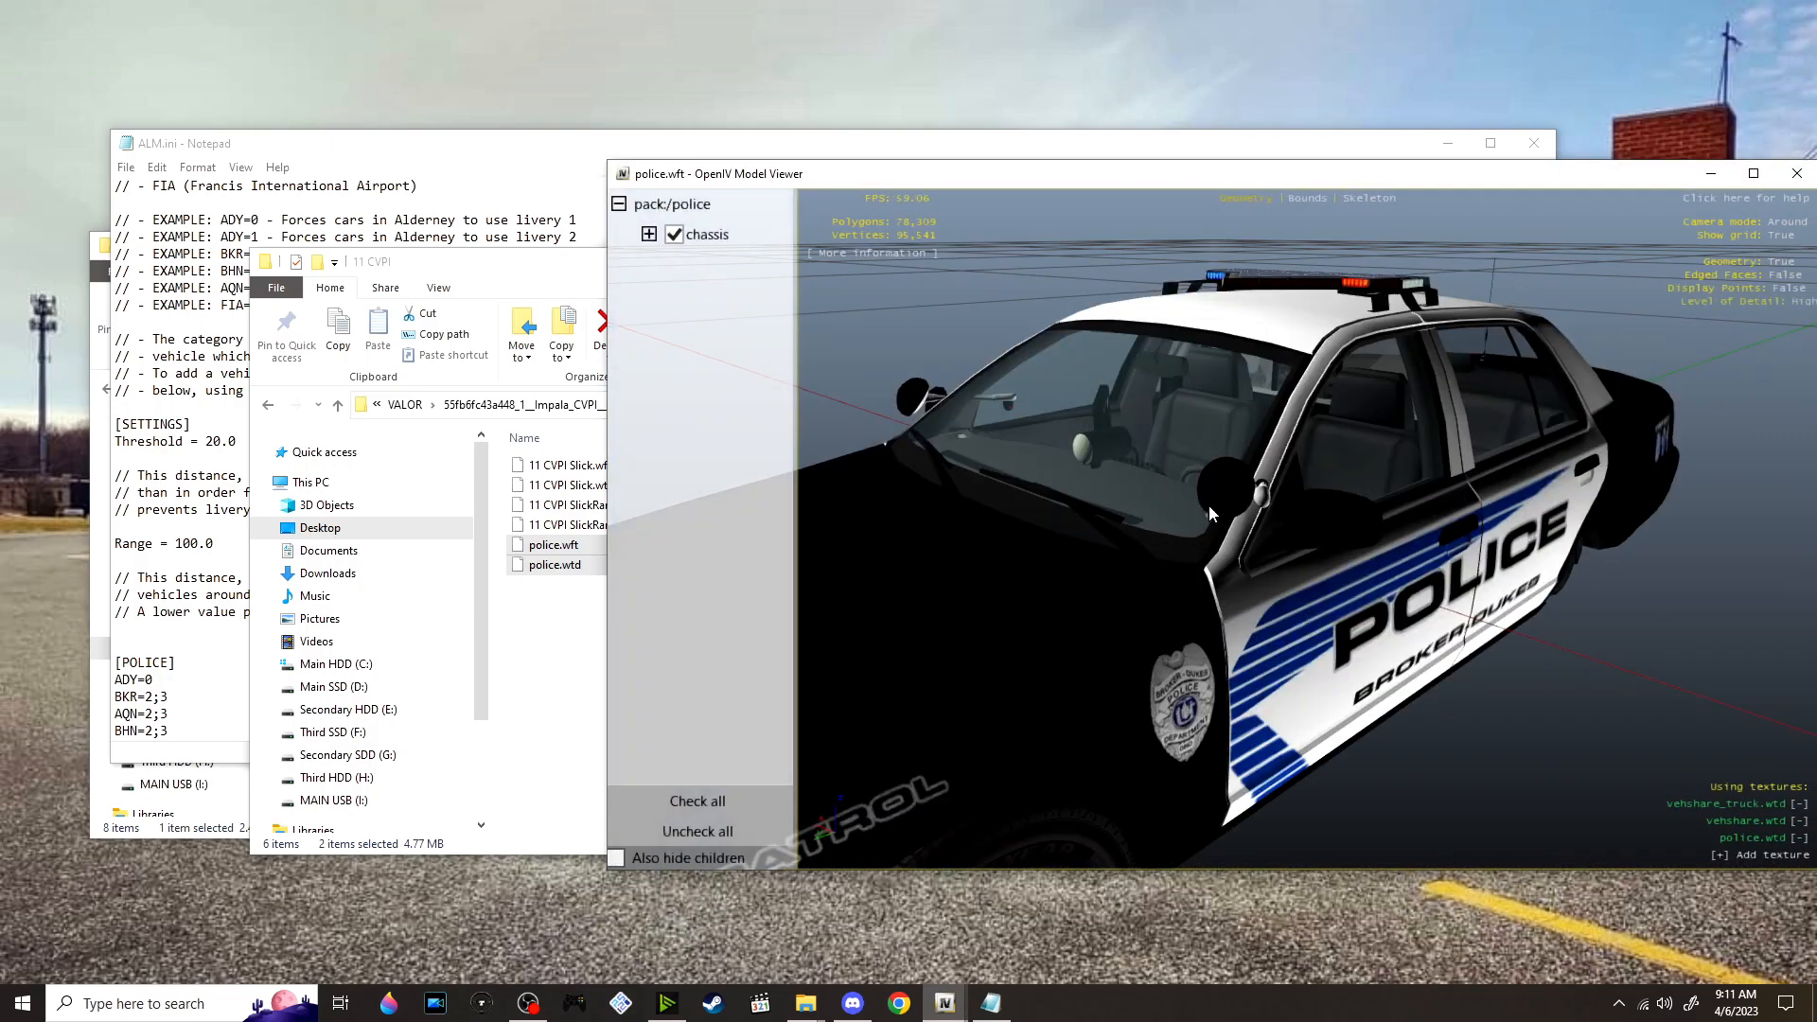
{"action": "left_click_drag", "start_coordinate": [1185, 504], "coordinate": [1145, 414]}
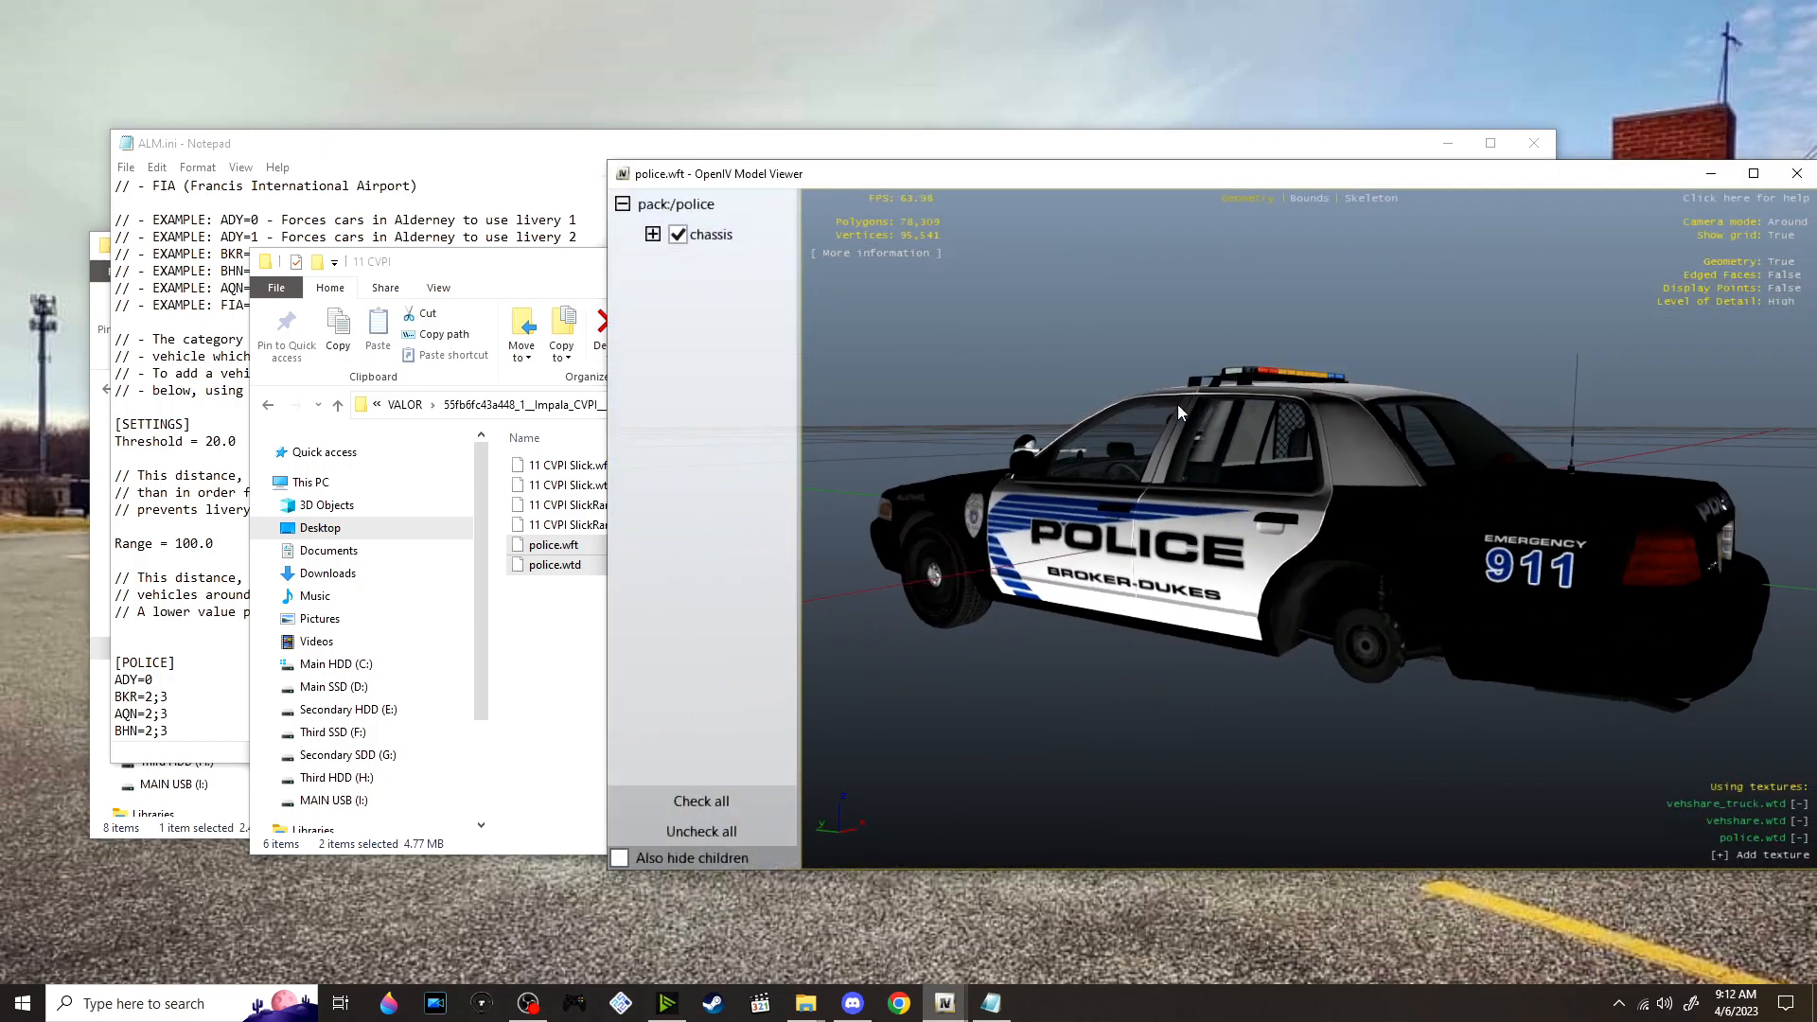
{"action": "left_click_drag", "start_coordinate": [1562, 179], "coordinate": [1384, 150]}
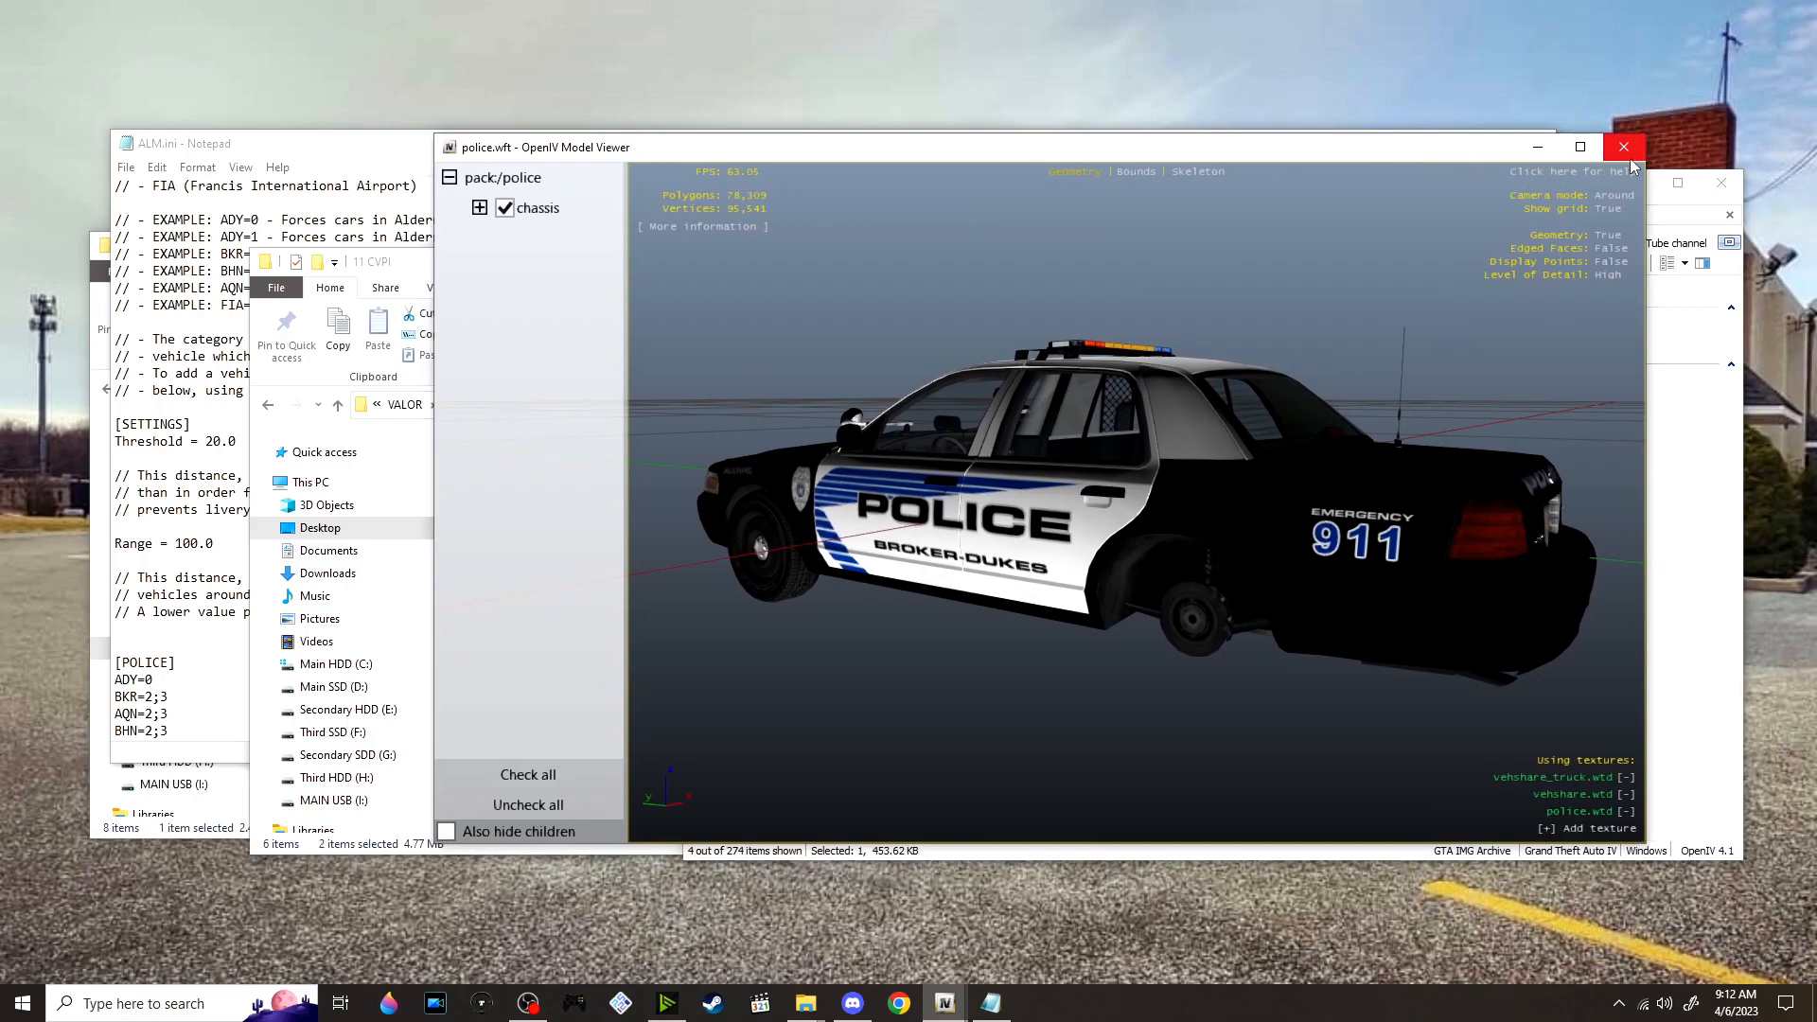
{"action": "left_click", "coordinate": [1624, 150]}
Open police.wtd in the texture editor and view the cvpi_sign_1 livery texture in a maximized window
{"action": "double_click", "coordinate": [1053, 388]}
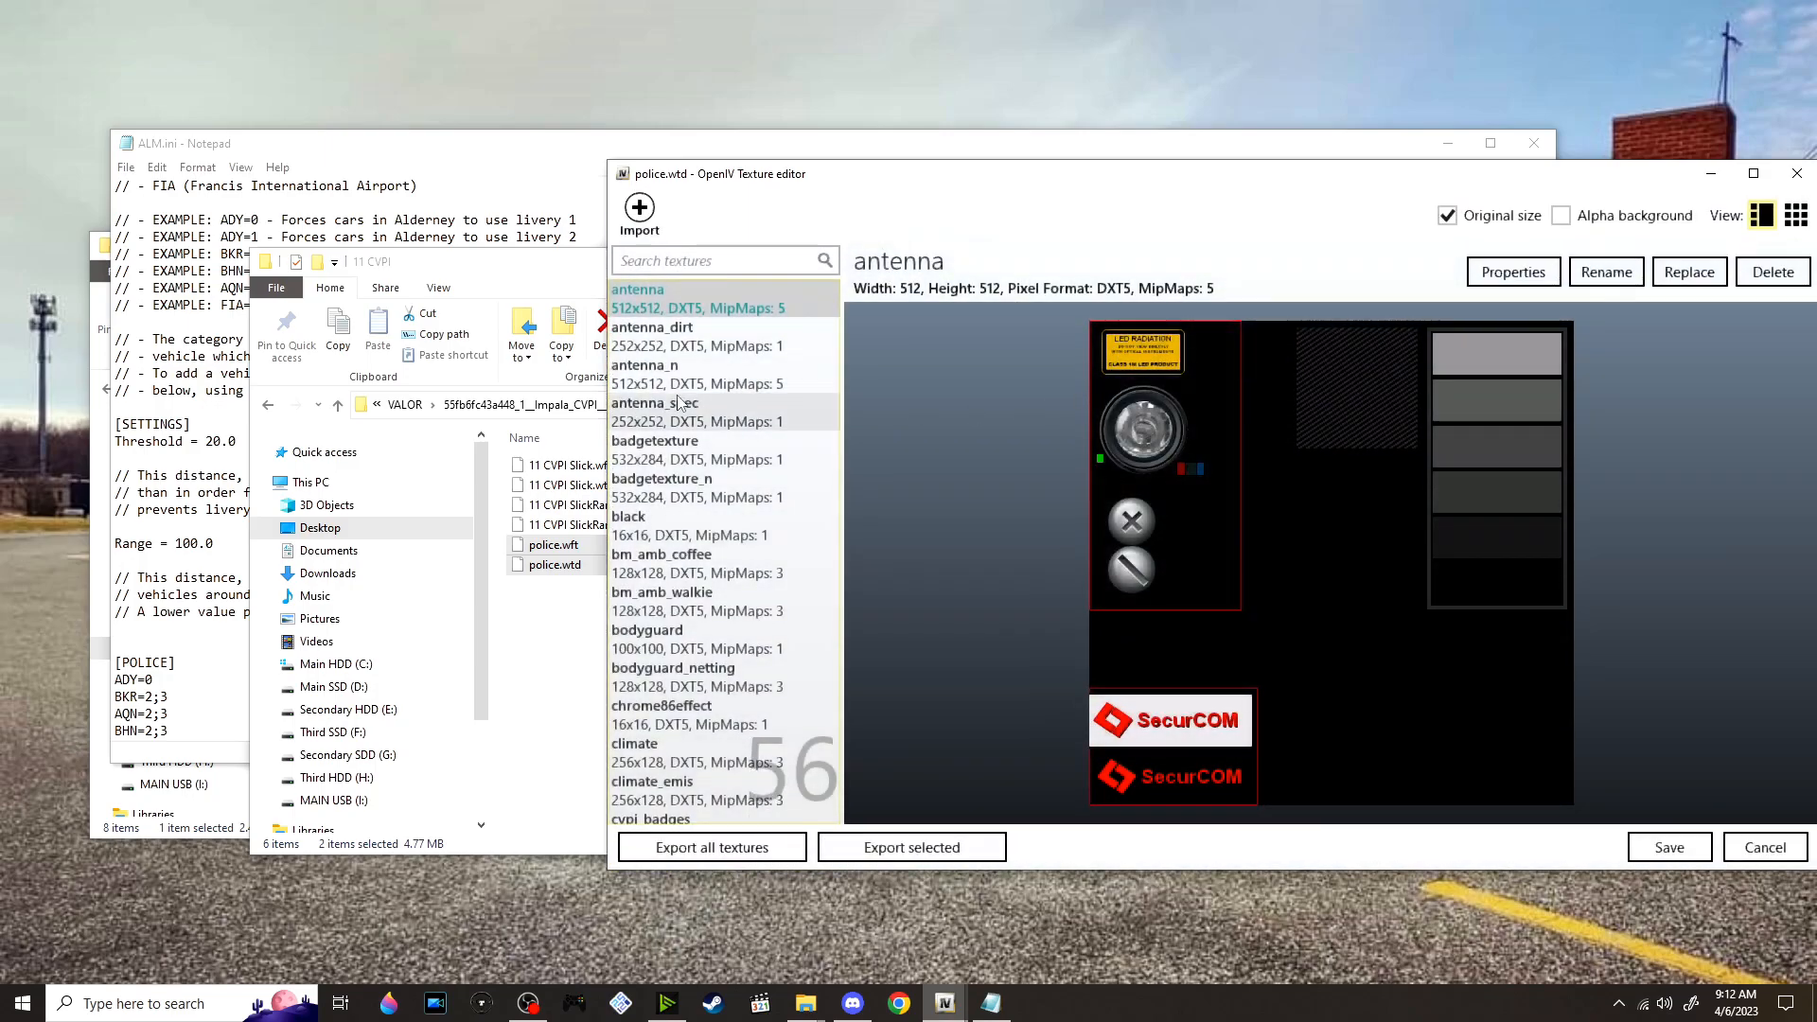
{"action": "scroll", "coordinate": [729, 424], "scroll_direction": "down", "scroll_amount": 5}
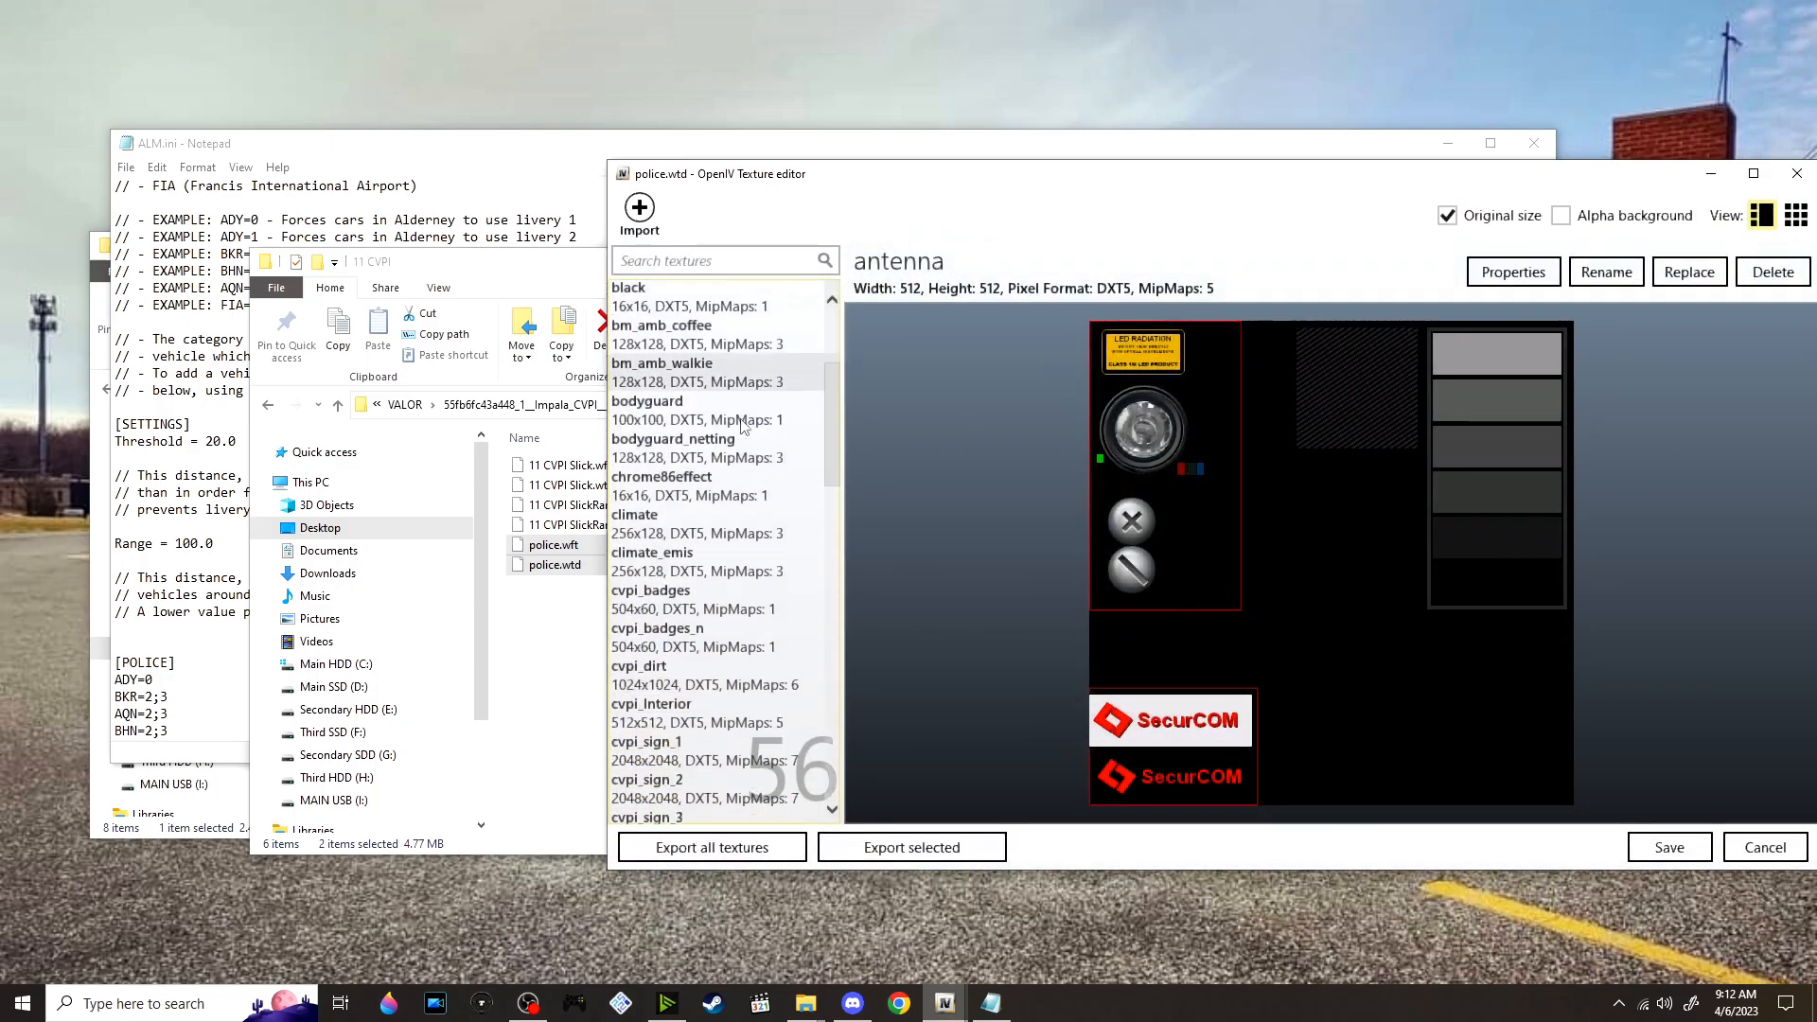
{"action": "left_click", "coordinate": [716, 424]}
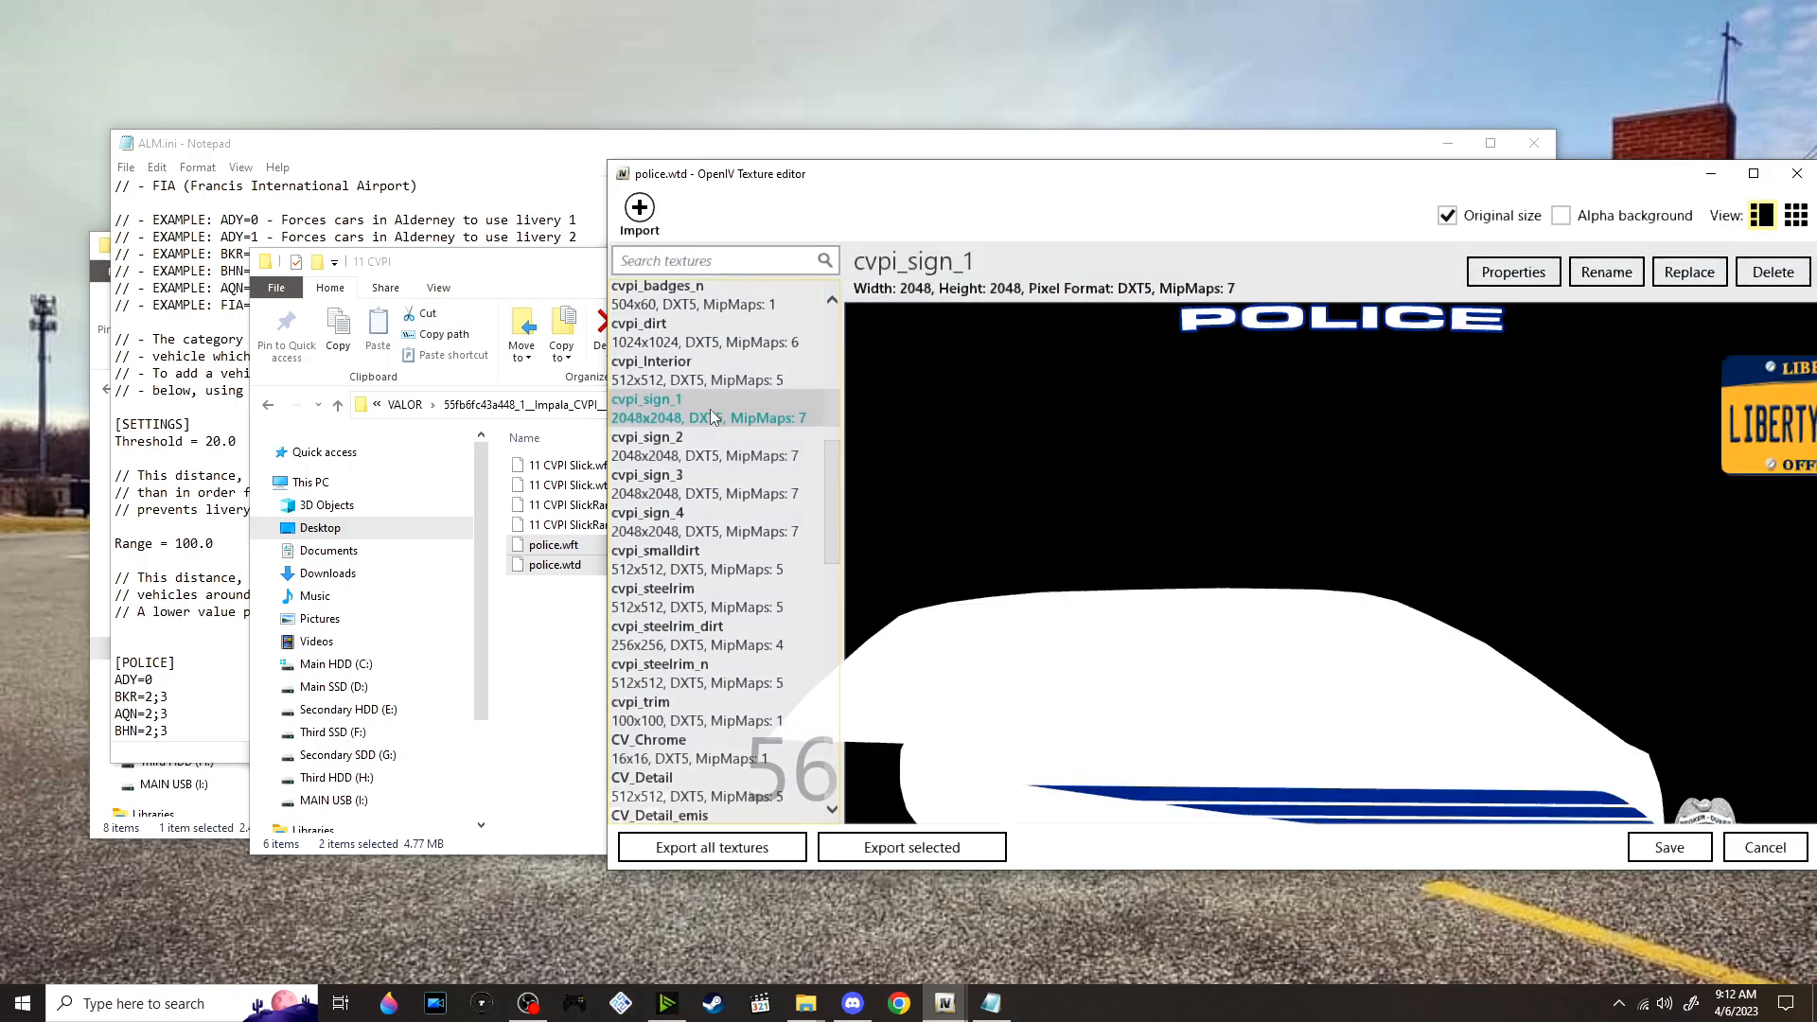
{"action": "left_click", "coordinate": [1753, 173]}
Switch to ALM.ini in Notepad, copy the [POLICE] livery values (ADY=2, BKR=0, AQN=1, BHN=3, PRT=1, FIA=0) over those of [POLICE2], and save
{"action": "key", "text": "alt+Tab"}
{"action": "key", "text": "Tab"}
{"action": "key", "text": "Tab"}
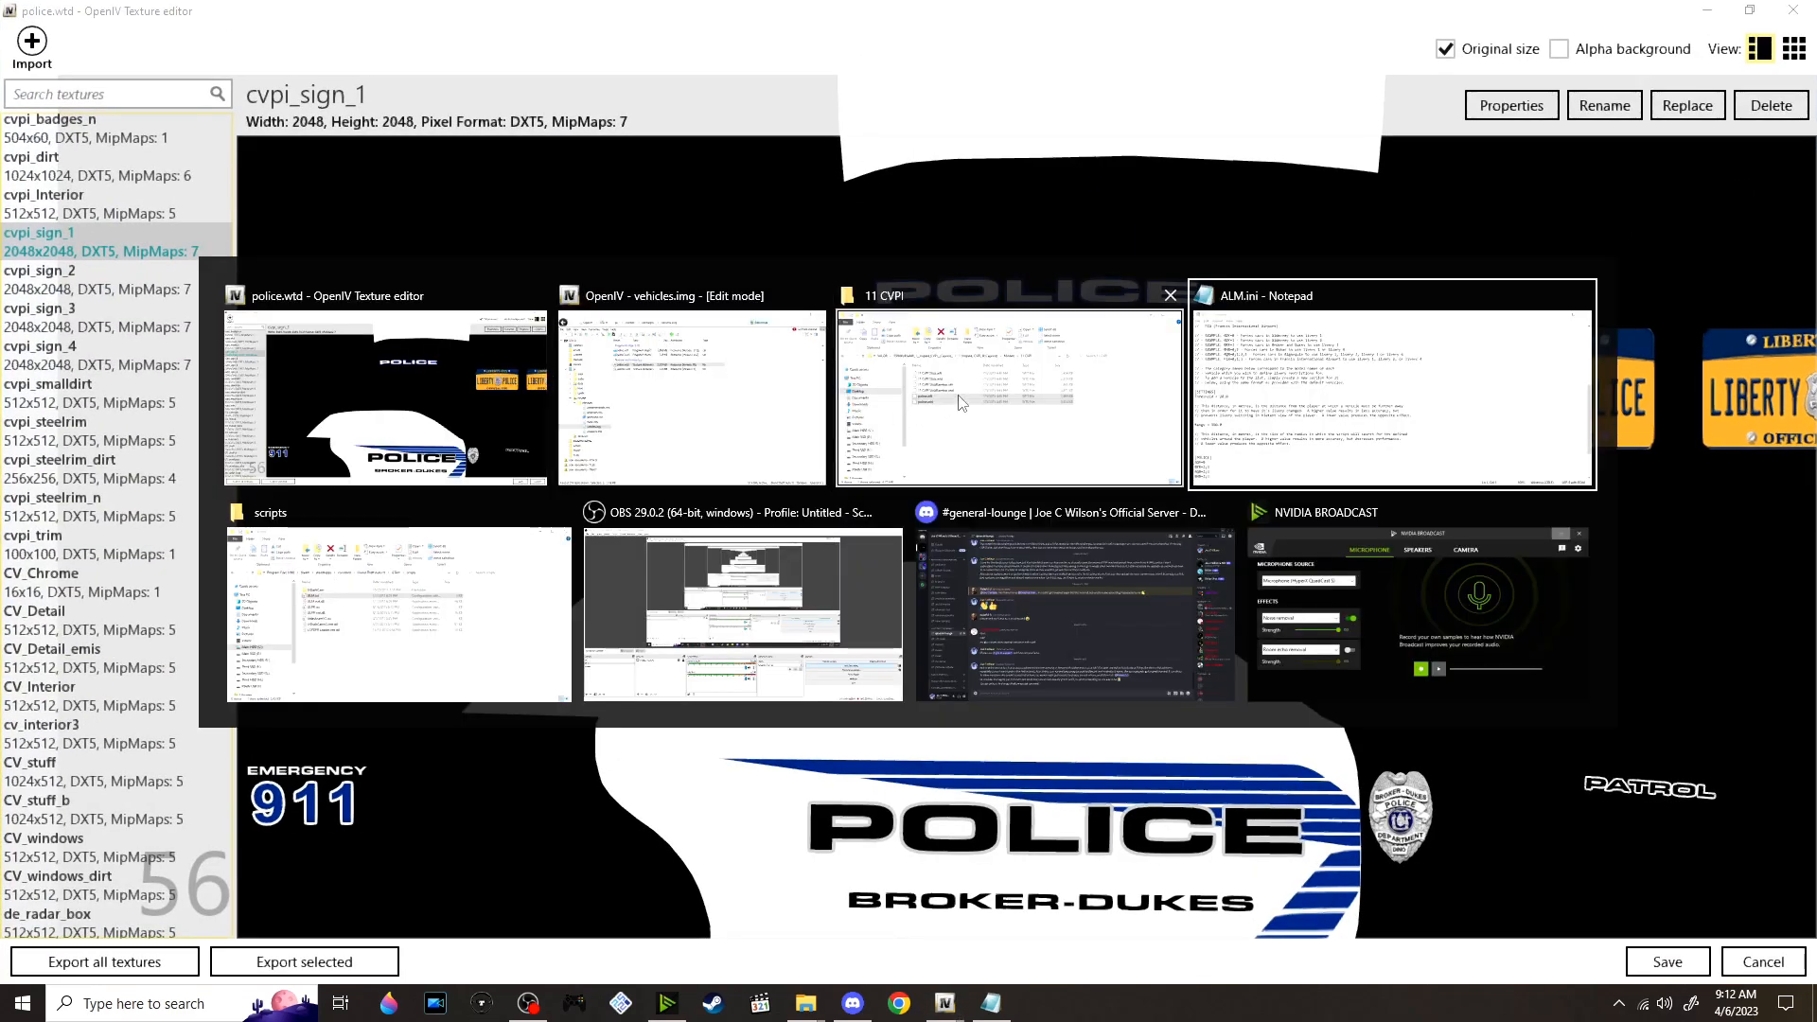
{"action": "left_click_drag", "start_coordinate": [463, 148], "coordinate": [612, 114]}
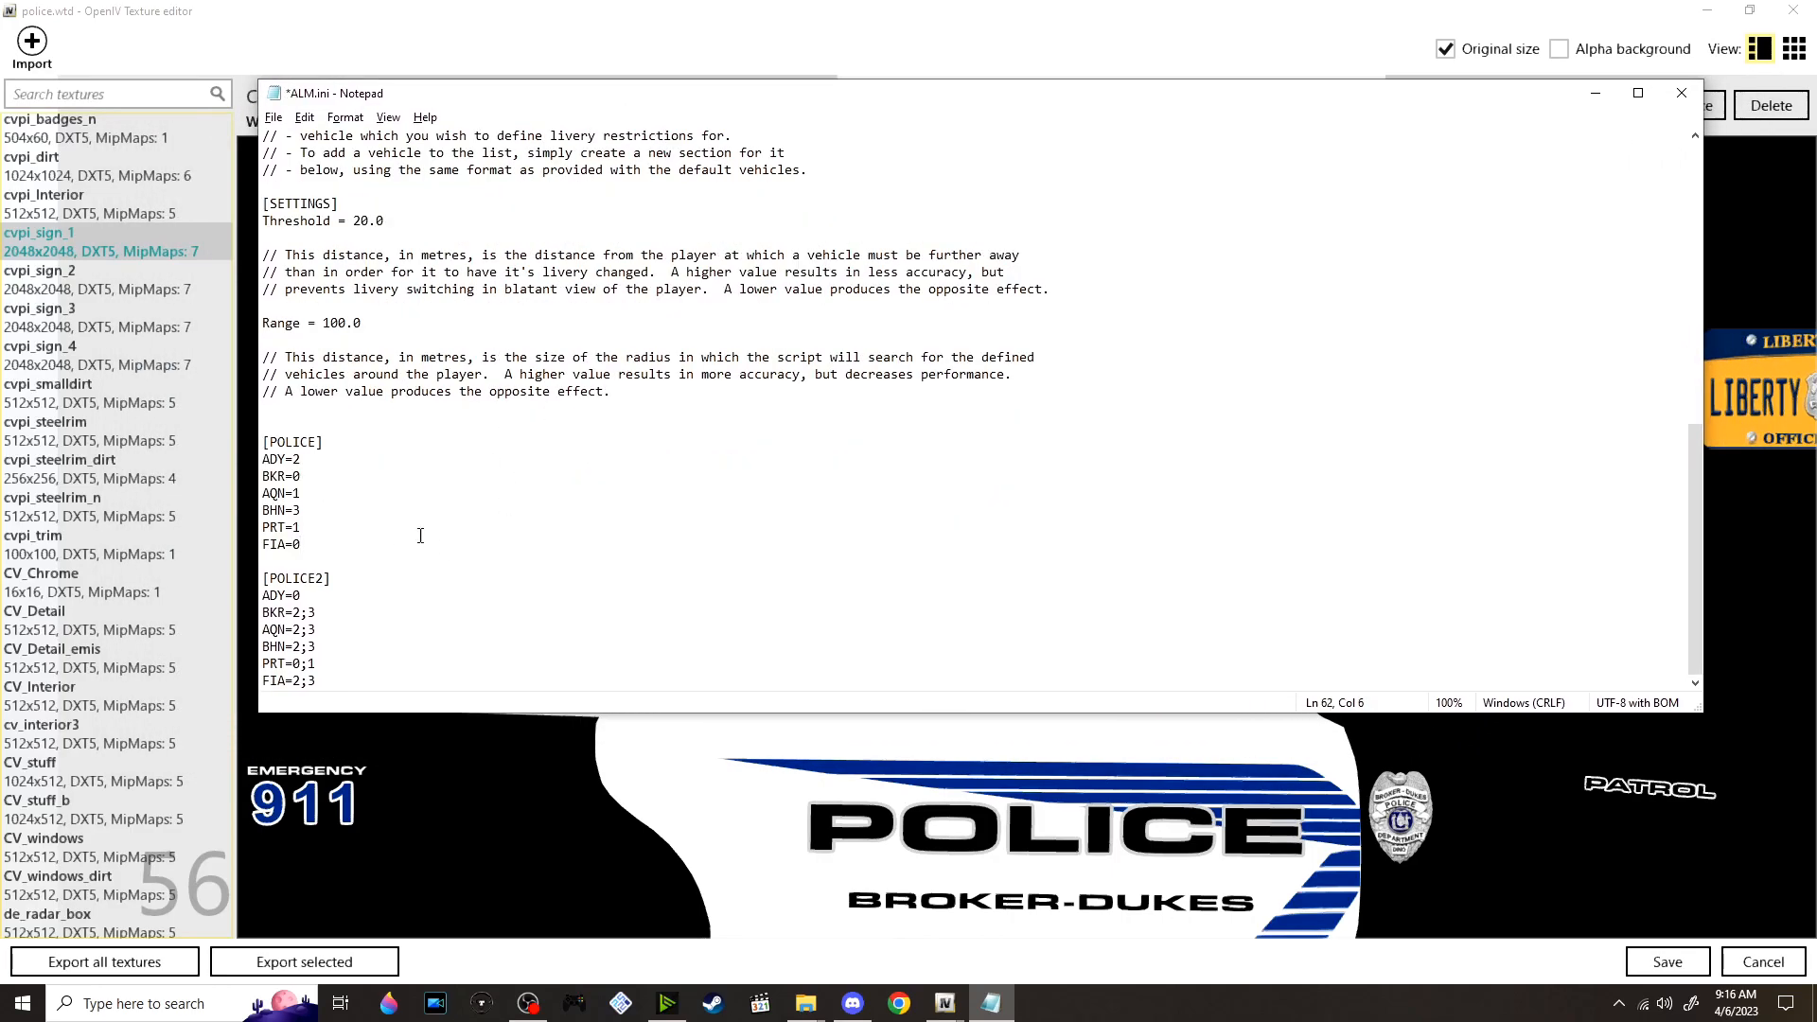
{"action": "left_click_drag", "start_coordinate": [304, 543], "coordinate": [218, 461]}
{"action": "left_click_drag", "start_coordinate": [341, 690], "coordinate": [235, 595]}
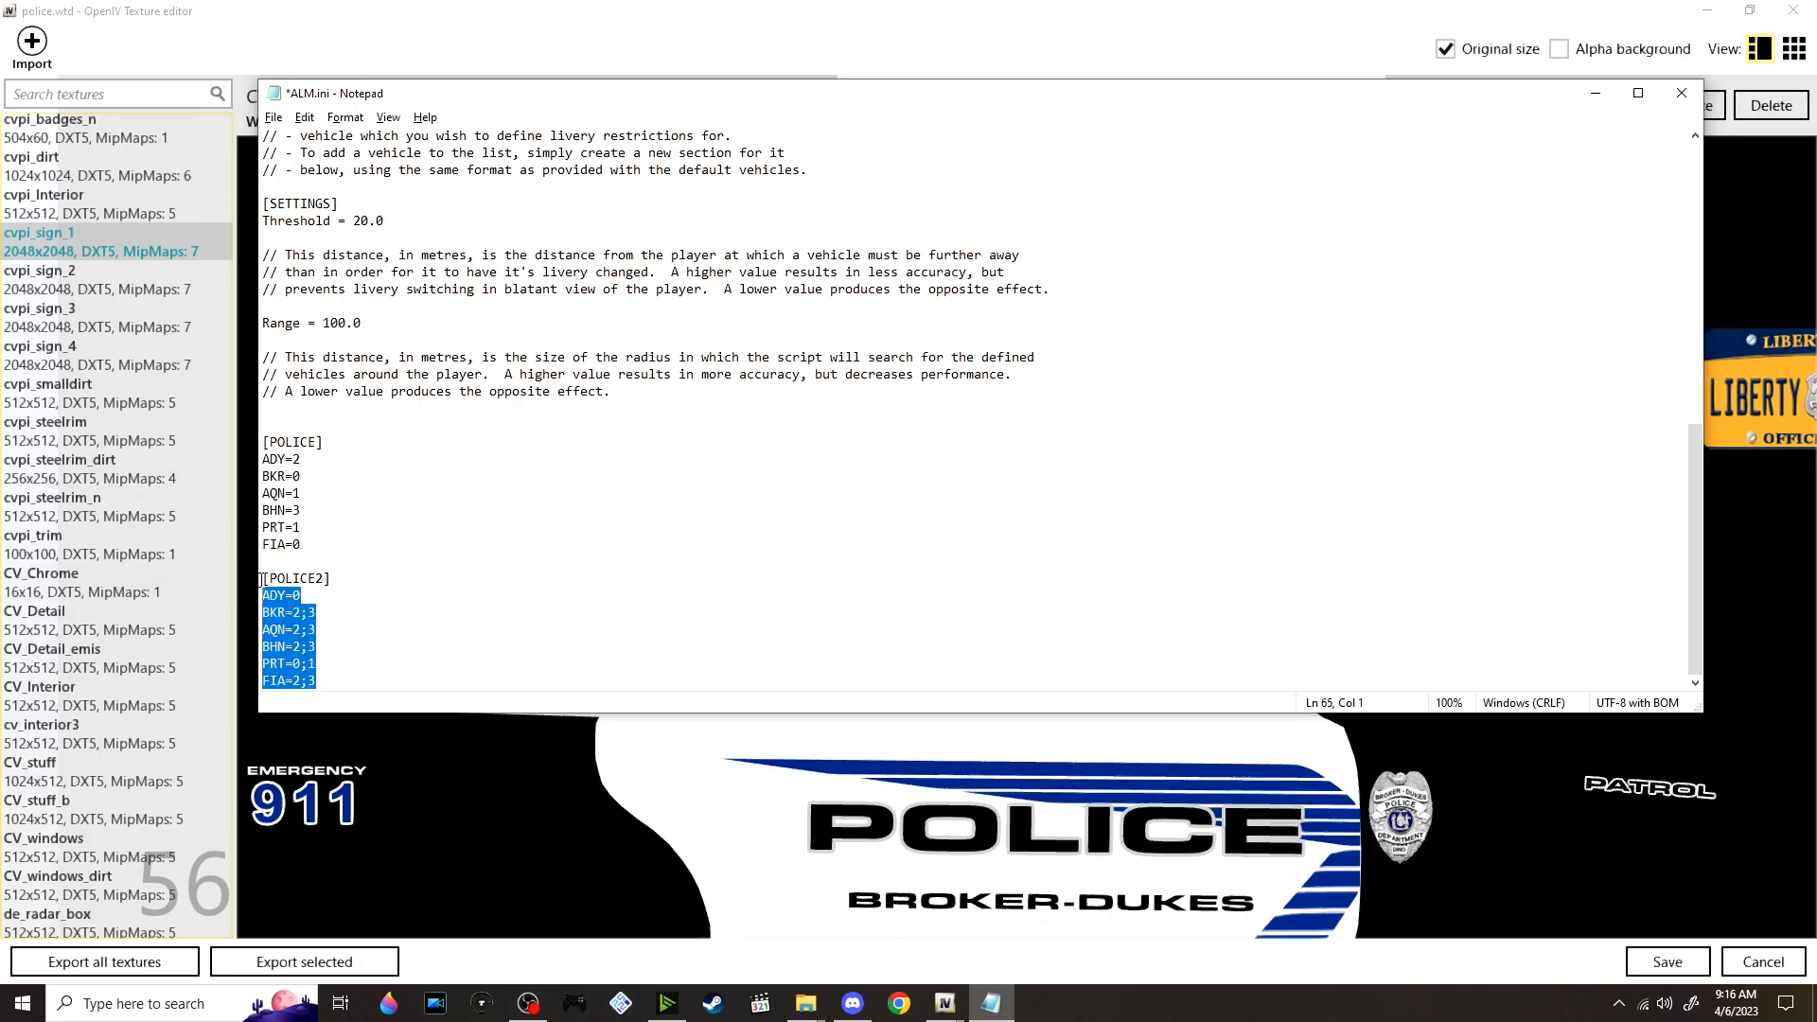
{"action": "type", "text": "ADY=2 BKR=0 AQN=1 BHN=3 PRT=1 FIA=0"}
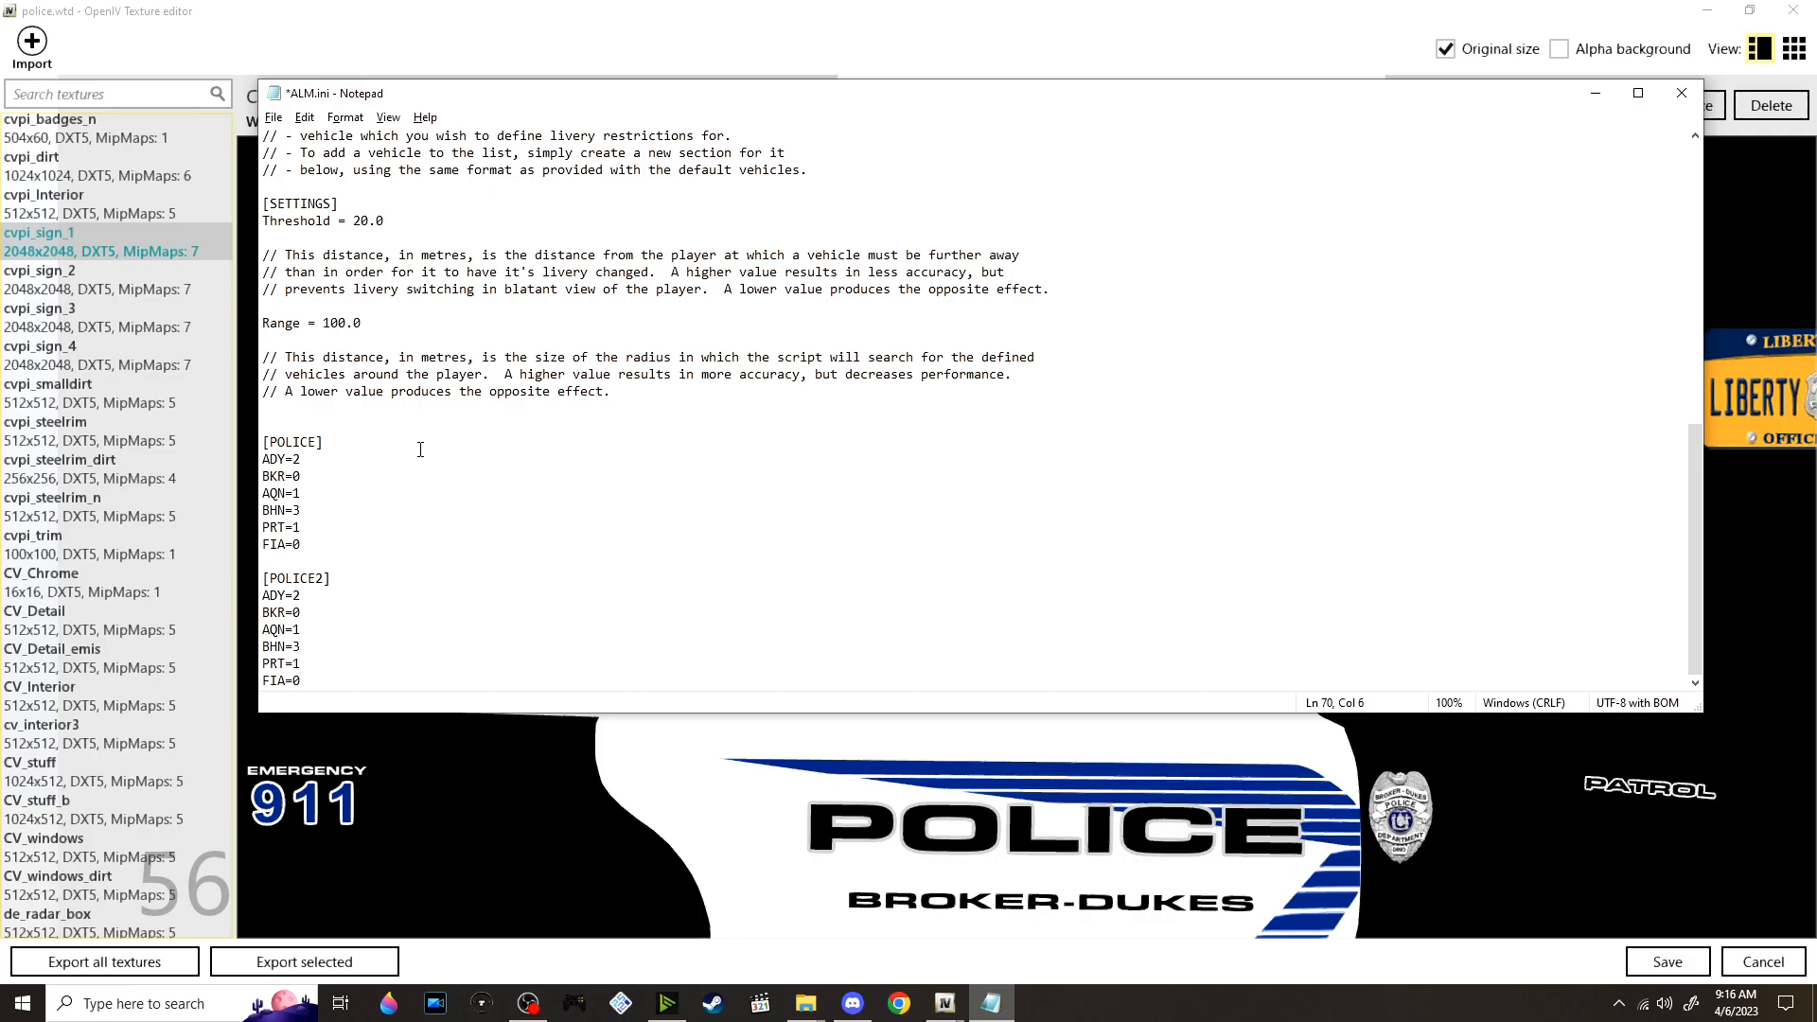
{"action": "key", "text": "ctrl+s"}
Close the texture editor and extract the 12Charger, Exploder and 13Tahoe archive into its own folder inside VALOR
{"action": "key", "text": "alt+Tab"}
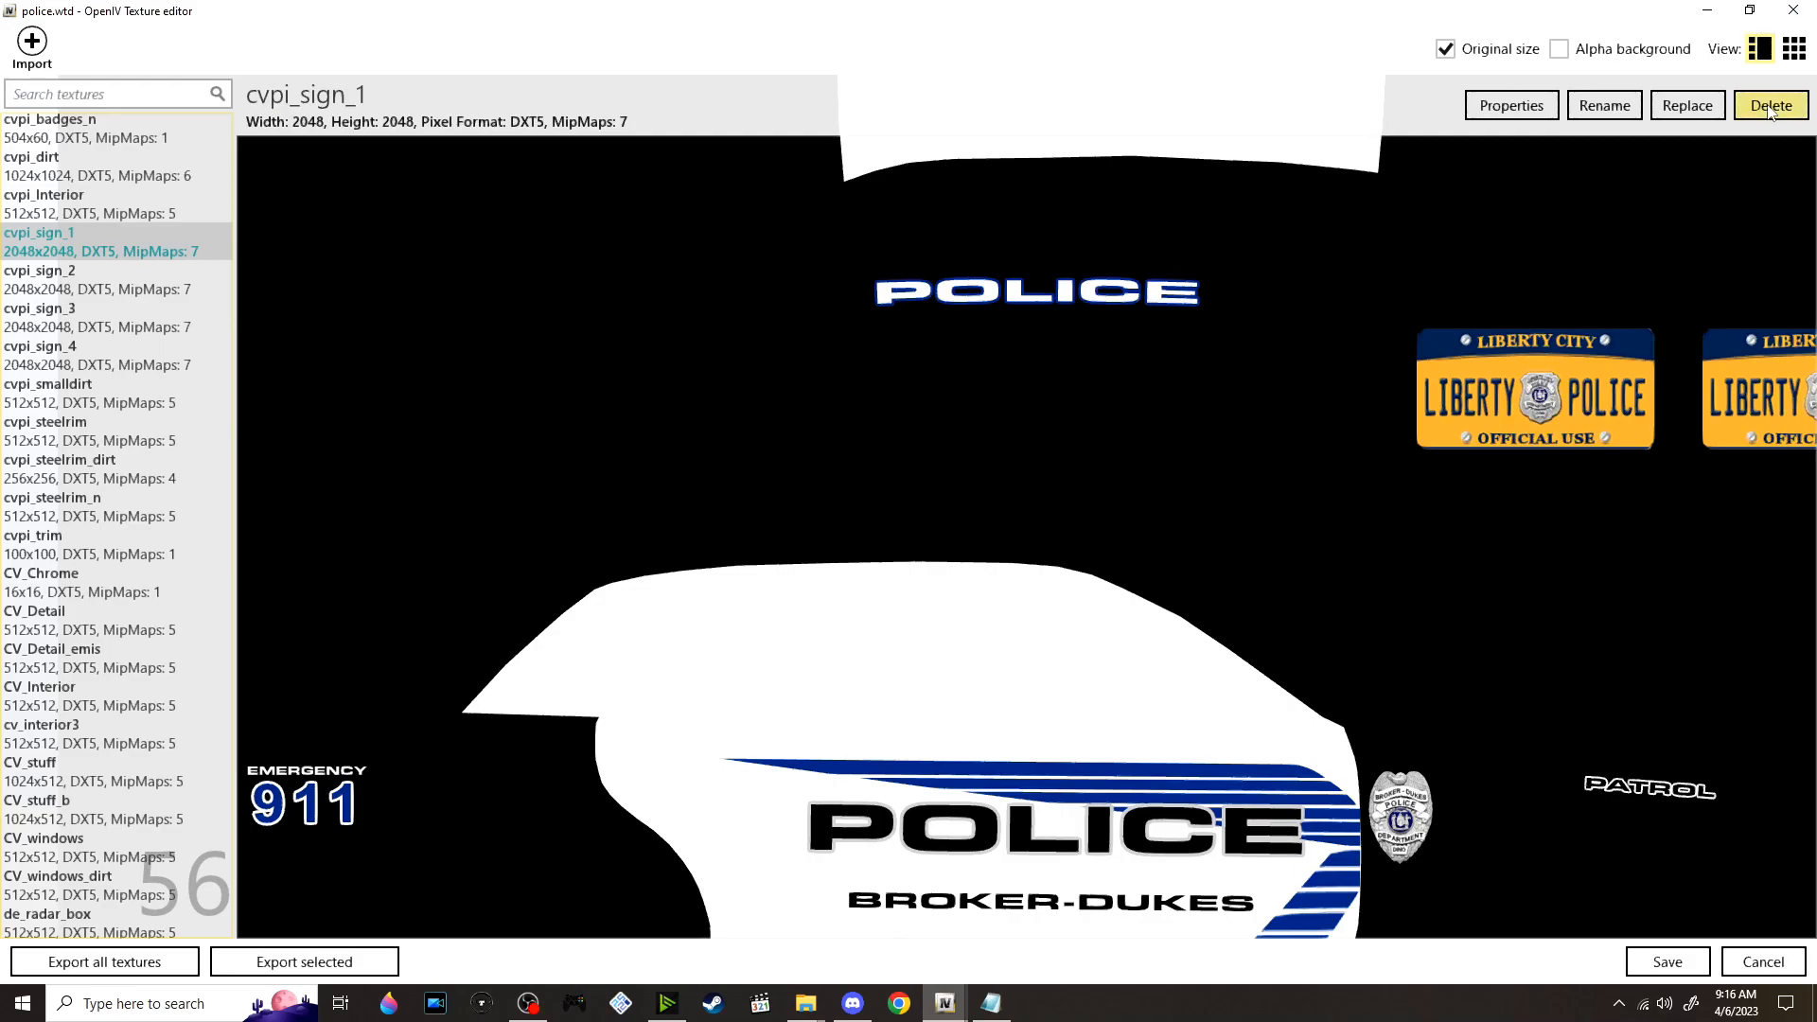
{"action": "left_click", "coordinate": [1794, 11]}
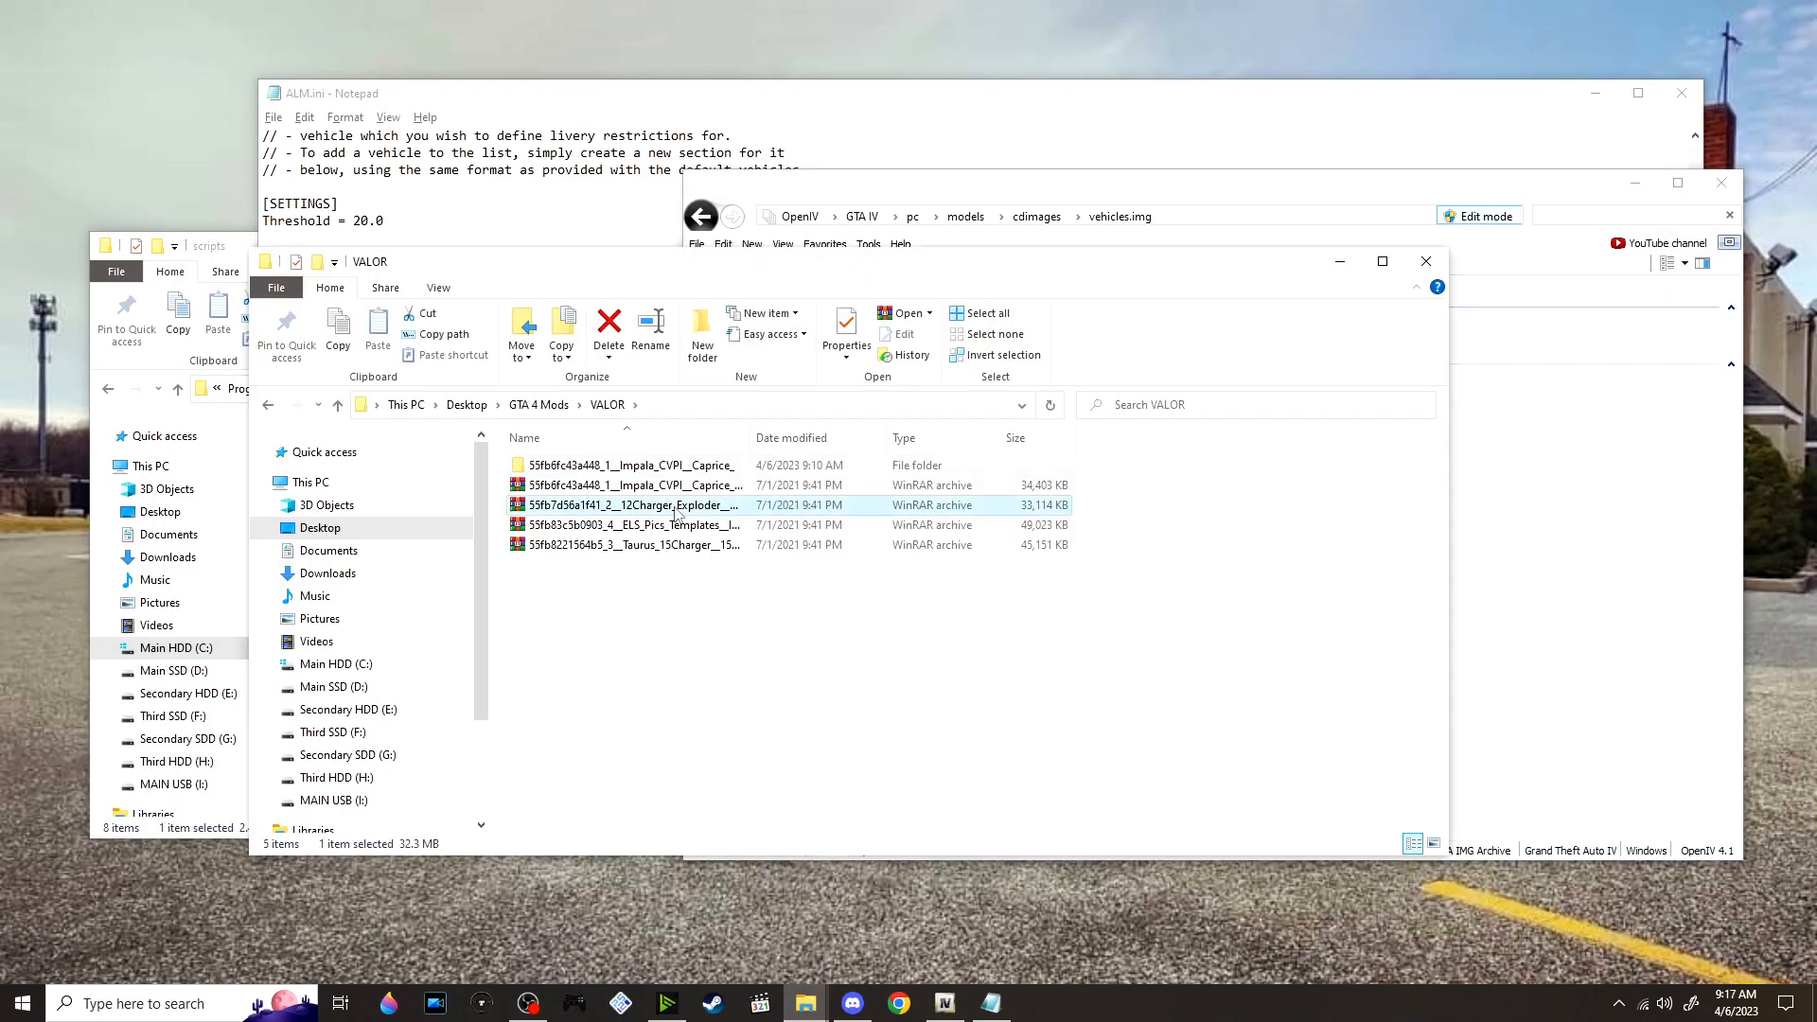
{"action": "right_click", "coordinate": [675, 506]}
{"action": "left_click", "coordinate": [795, 606]}
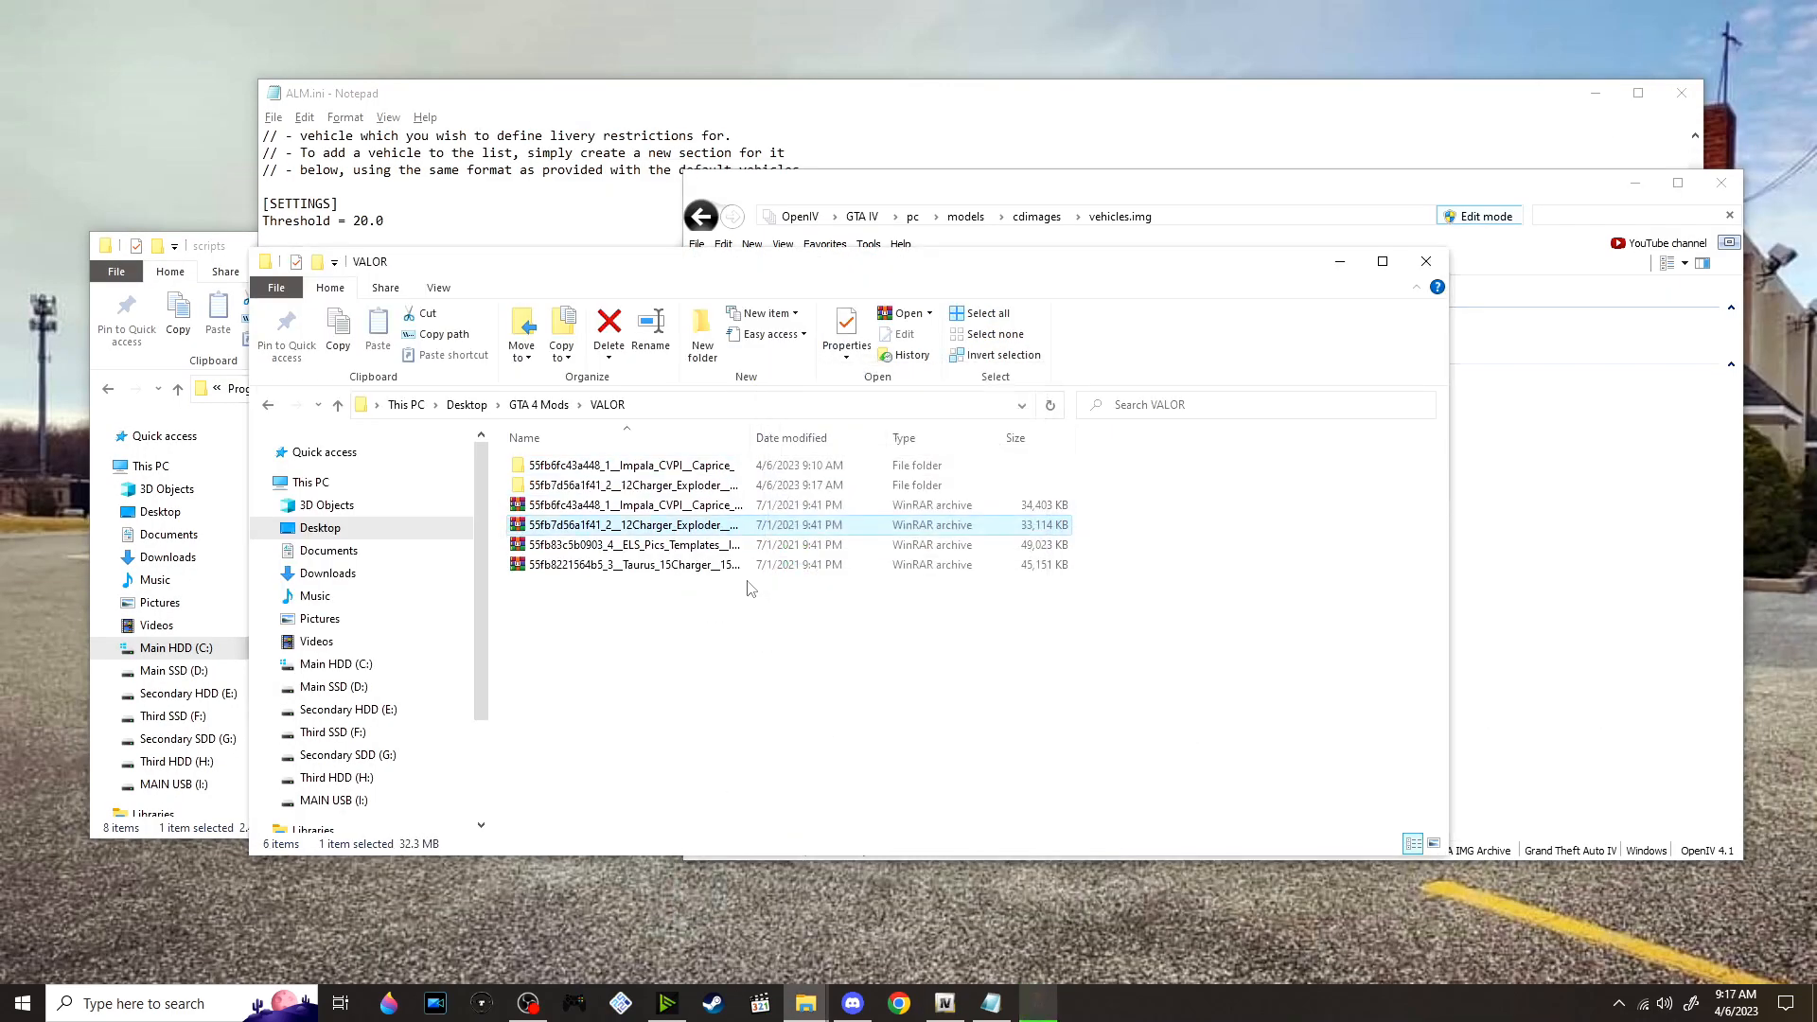
Open the 13 Explorer folder within the extracted archive's Models folder to look at its 13 FPIU model files
{"action": "double_click", "coordinate": [639, 488]}
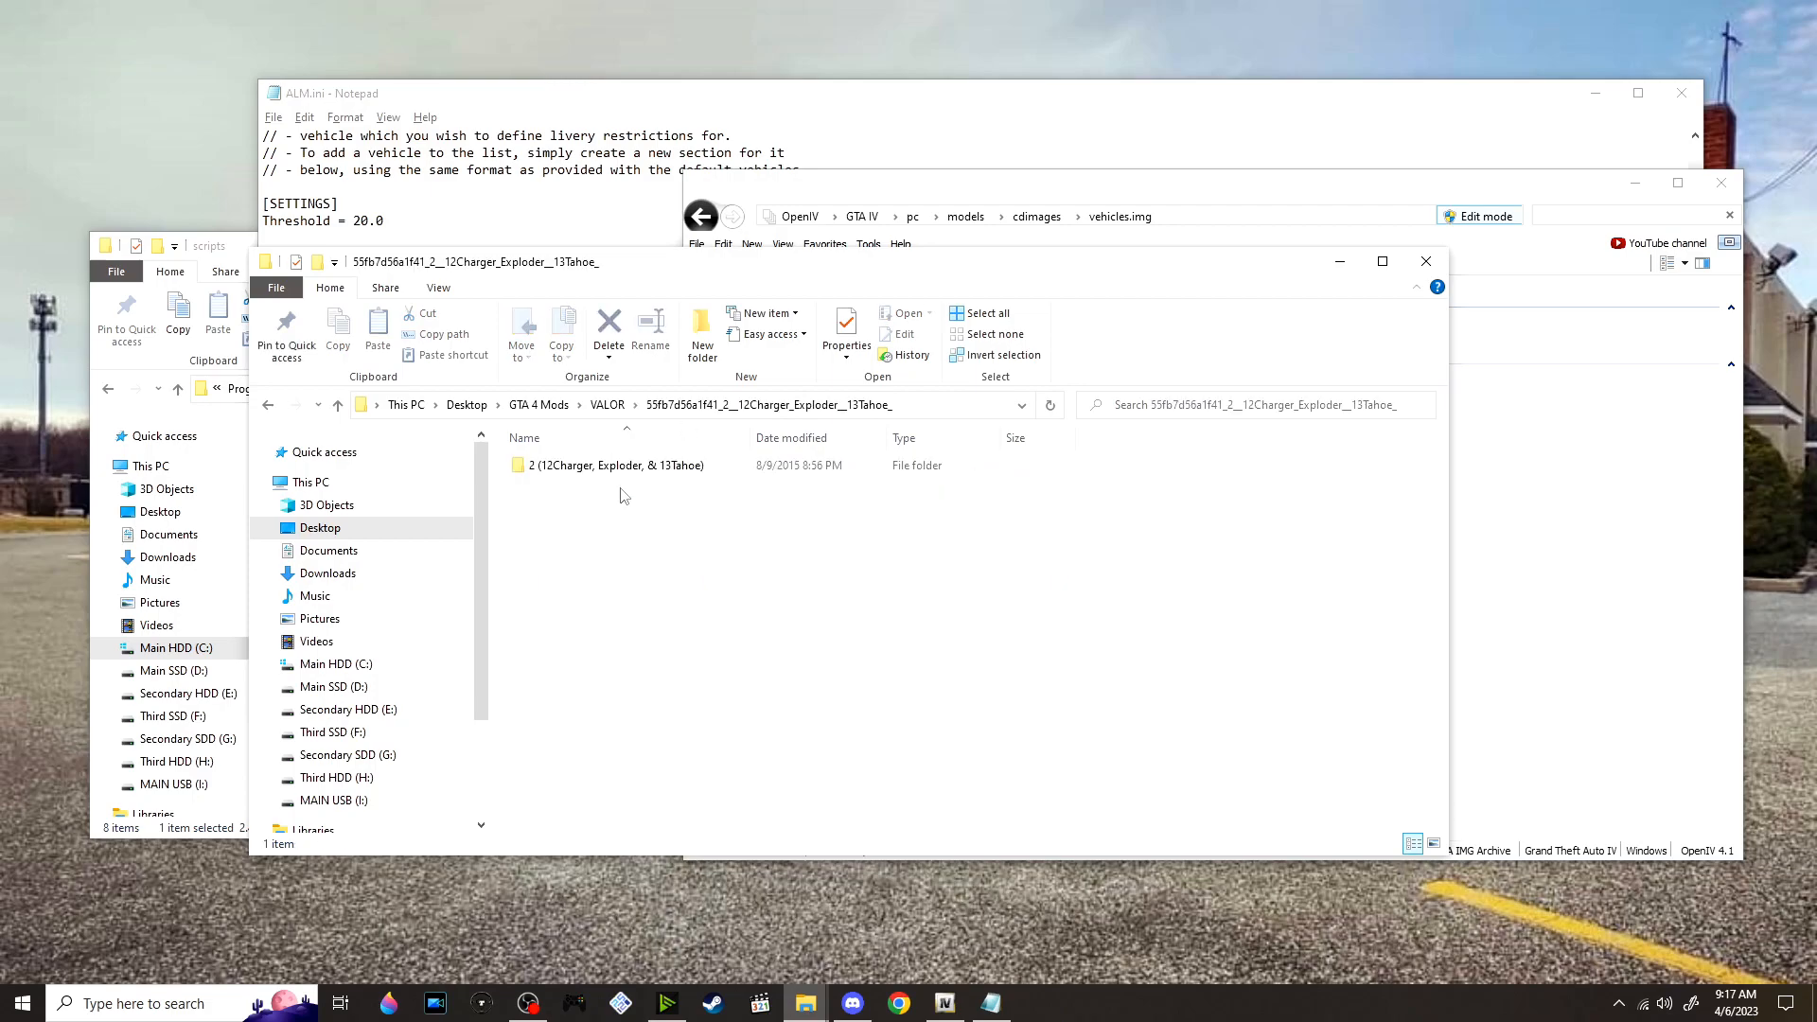
{"action": "left_click", "coordinate": [653, 479]}
{"action": "left_click", "coordinate": [684, 589]}
{"action": "double_click", "coordinate": [643, 475]}
{"action": "double_click", "coordinate": [642, 475]}
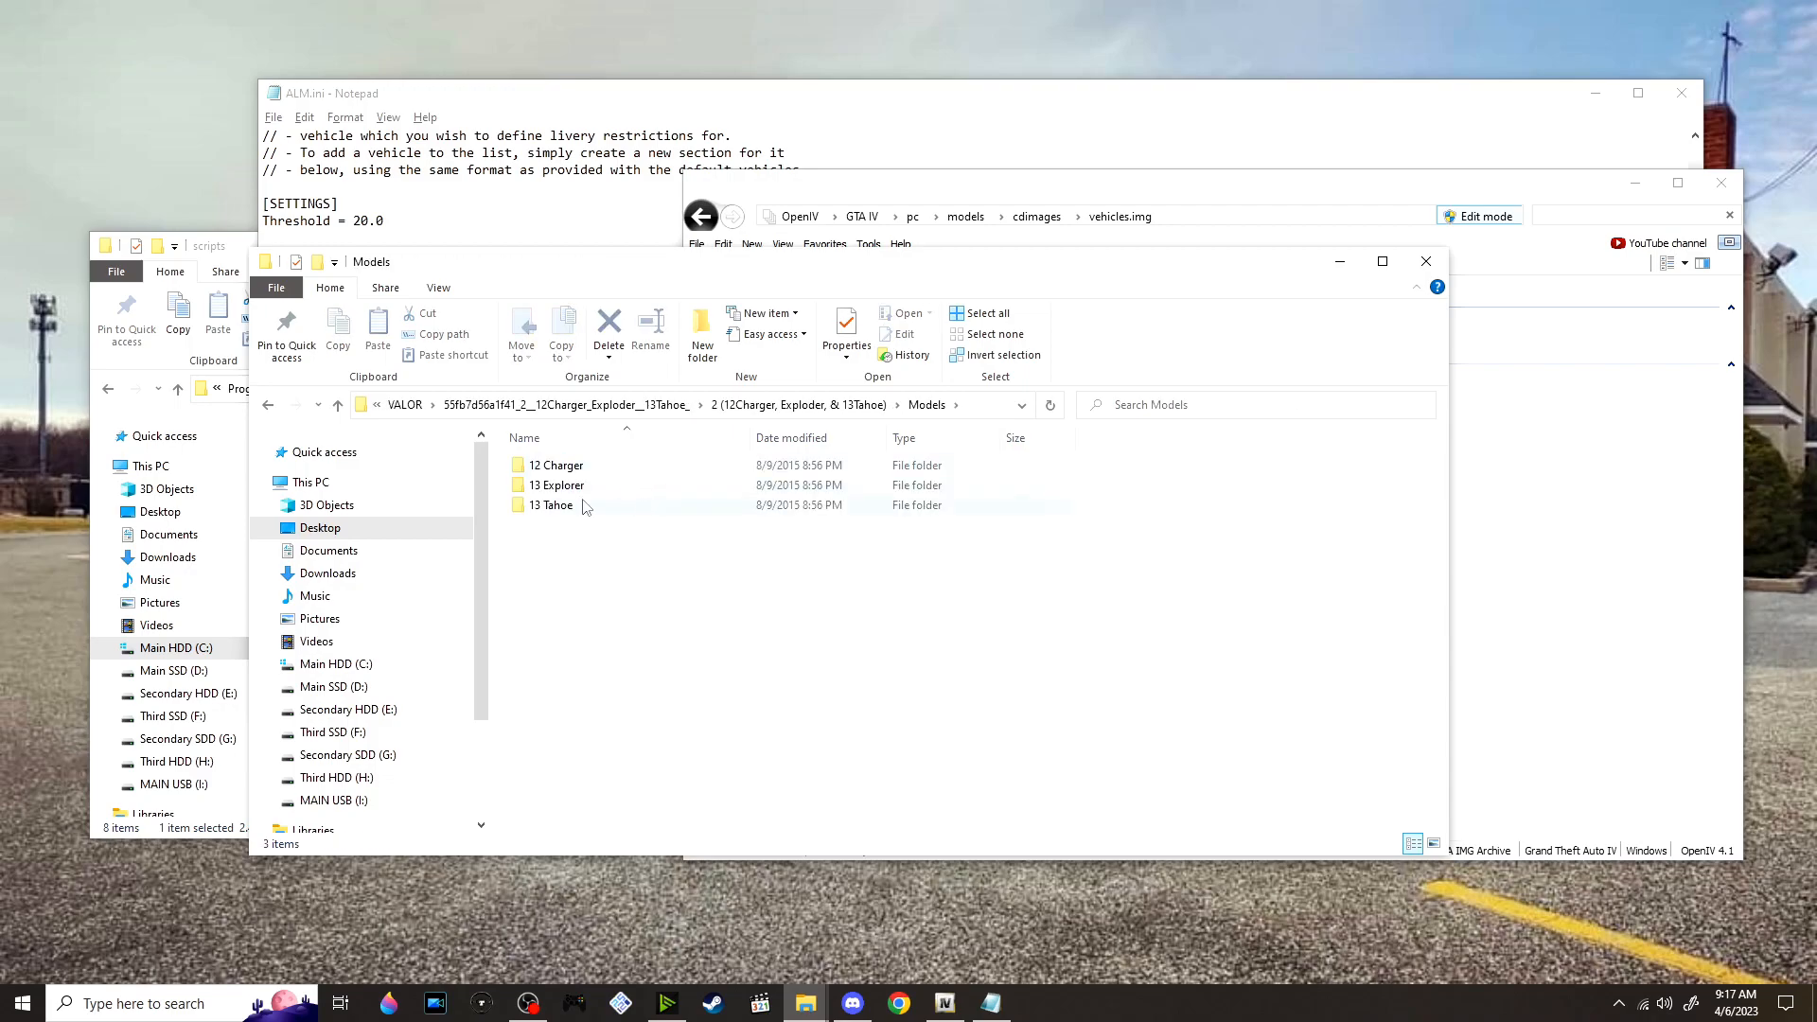
{"action": "double_click", "coordinate": [632, 486]}
{"action": "left_click", "coordinate": [655, 466]}
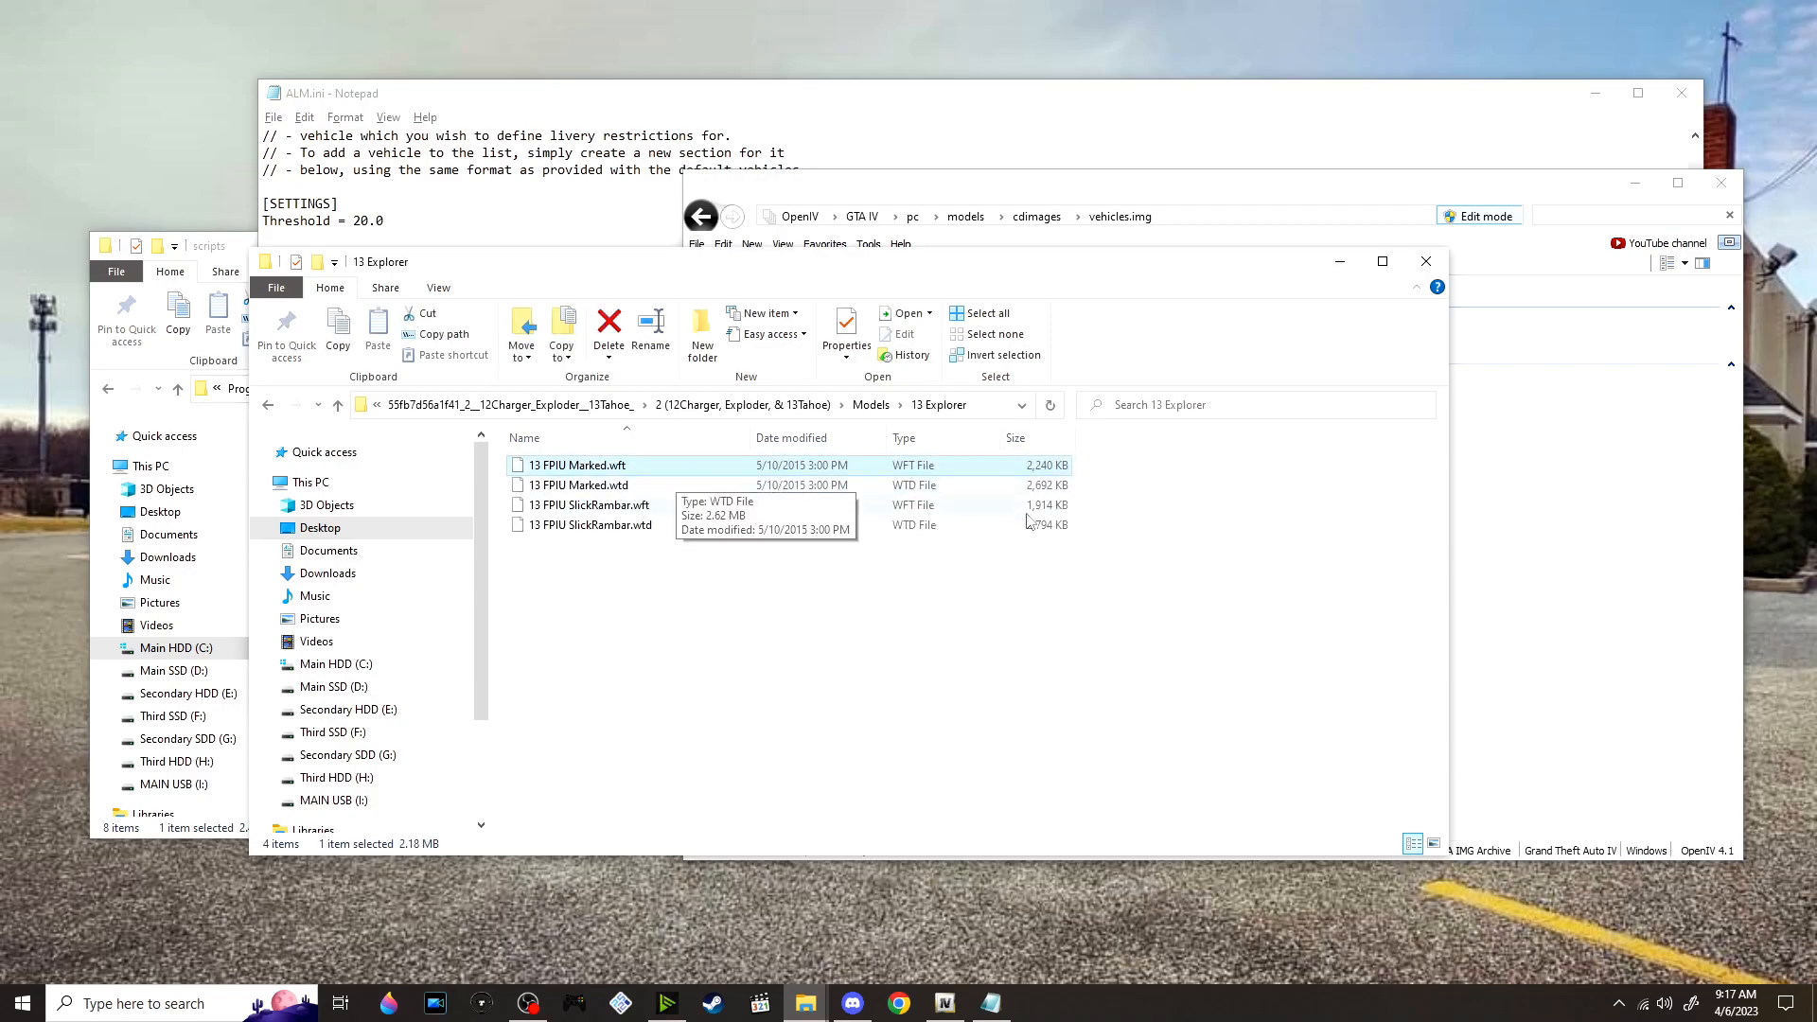
{"action": "left_click", "coordinate": [1466, 564]}
{"action": "left_click", "coordinate": [617, 580]}
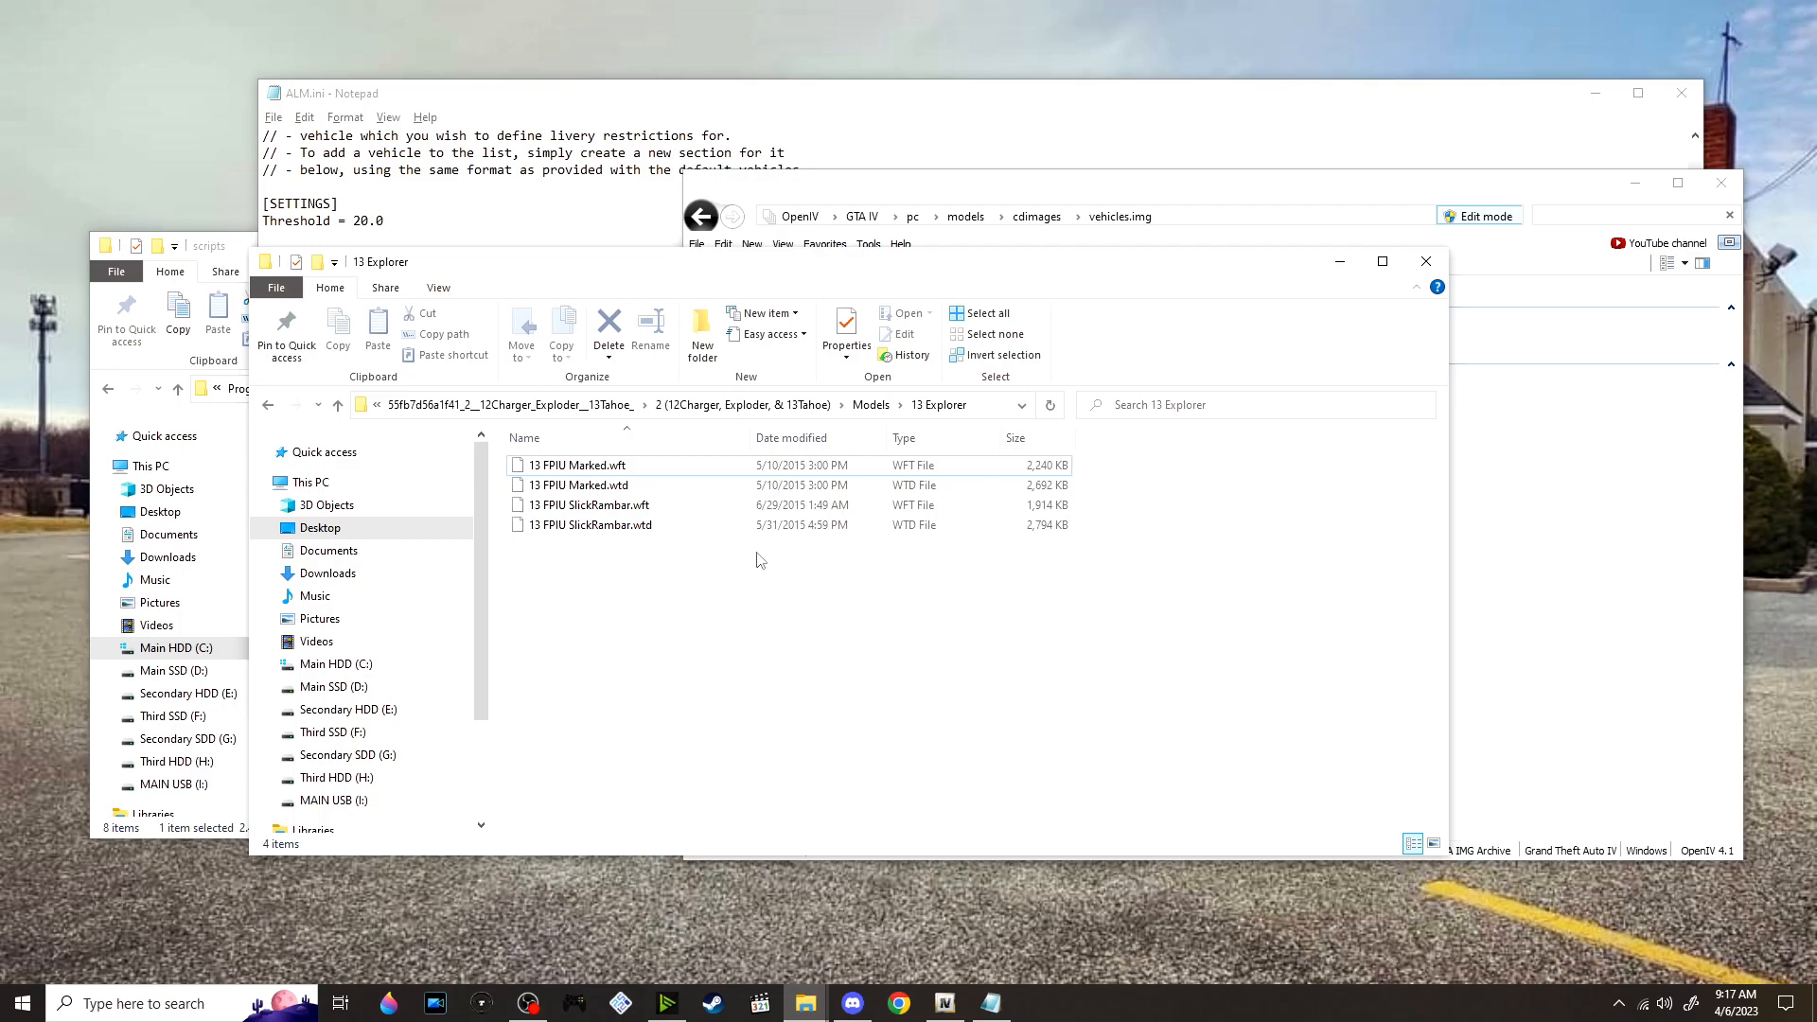
Copy the name police2 from police2.wft in OpenIV and use it to rename 13 FPIU Marked.wft as police2.wft
{"action": "left_click", "coordinate": [1498, 559]}
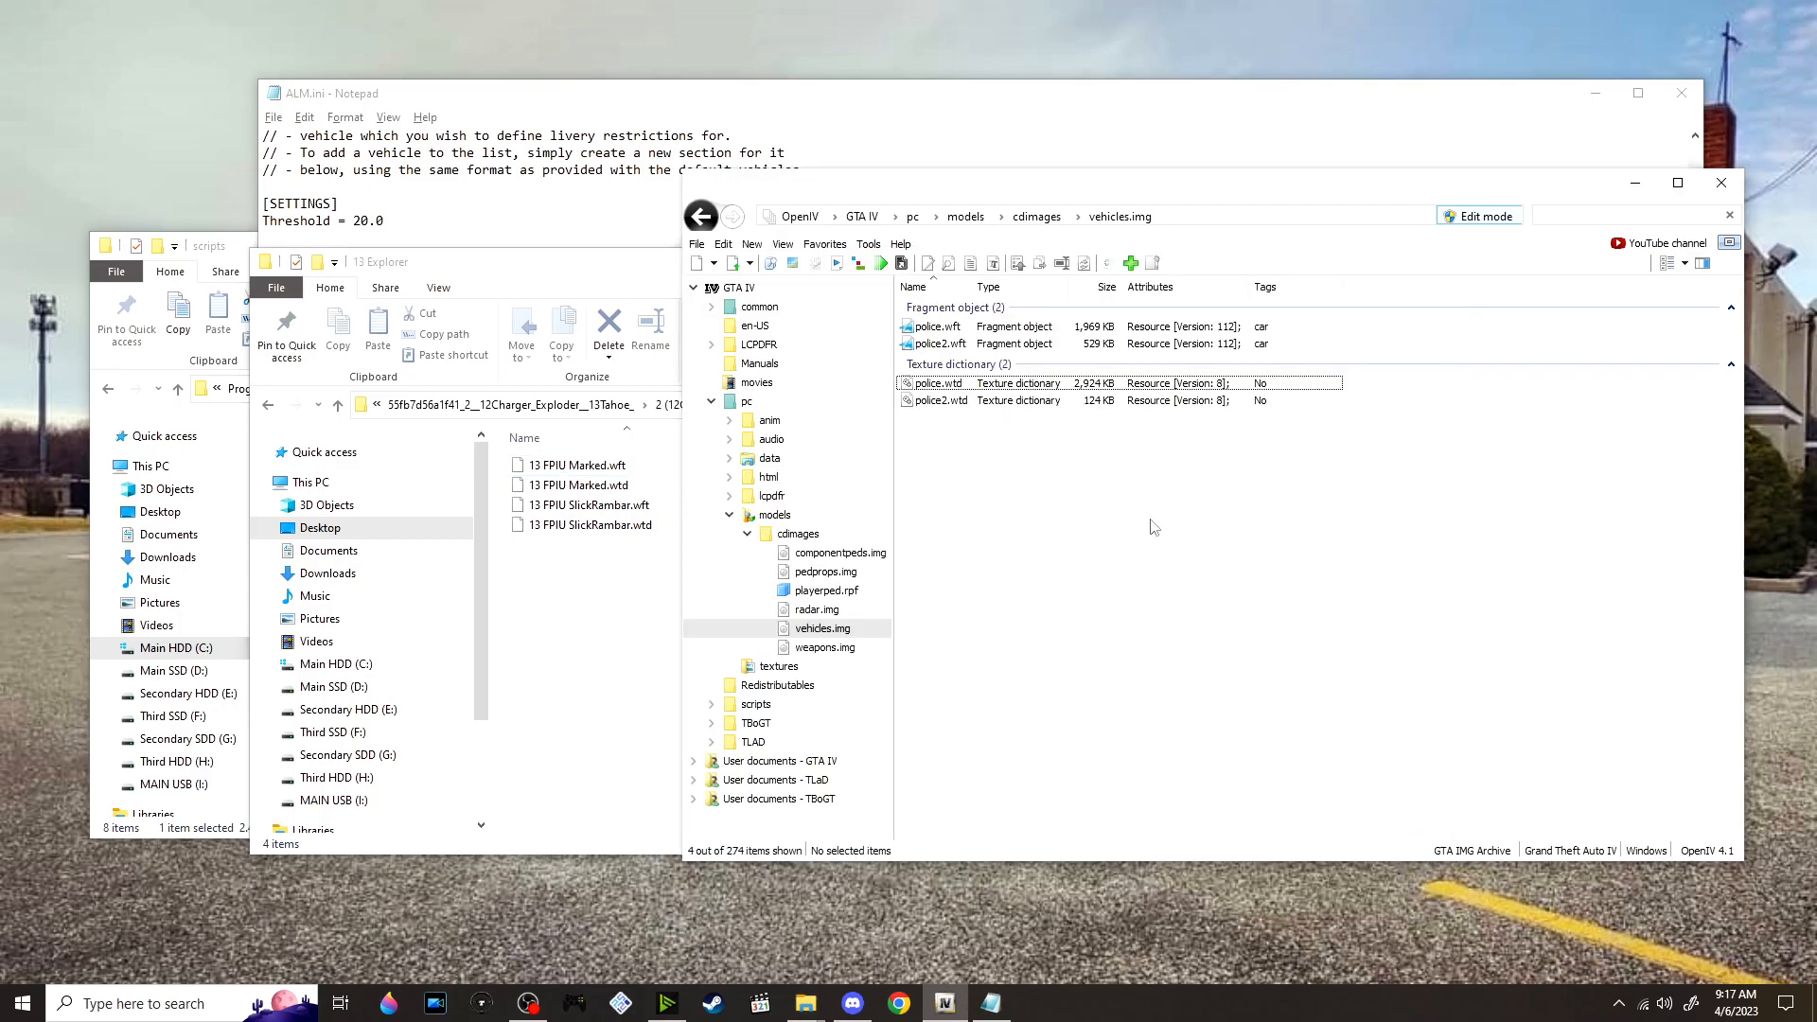
{"action": "right_click", "coordinate": [956, 348]}
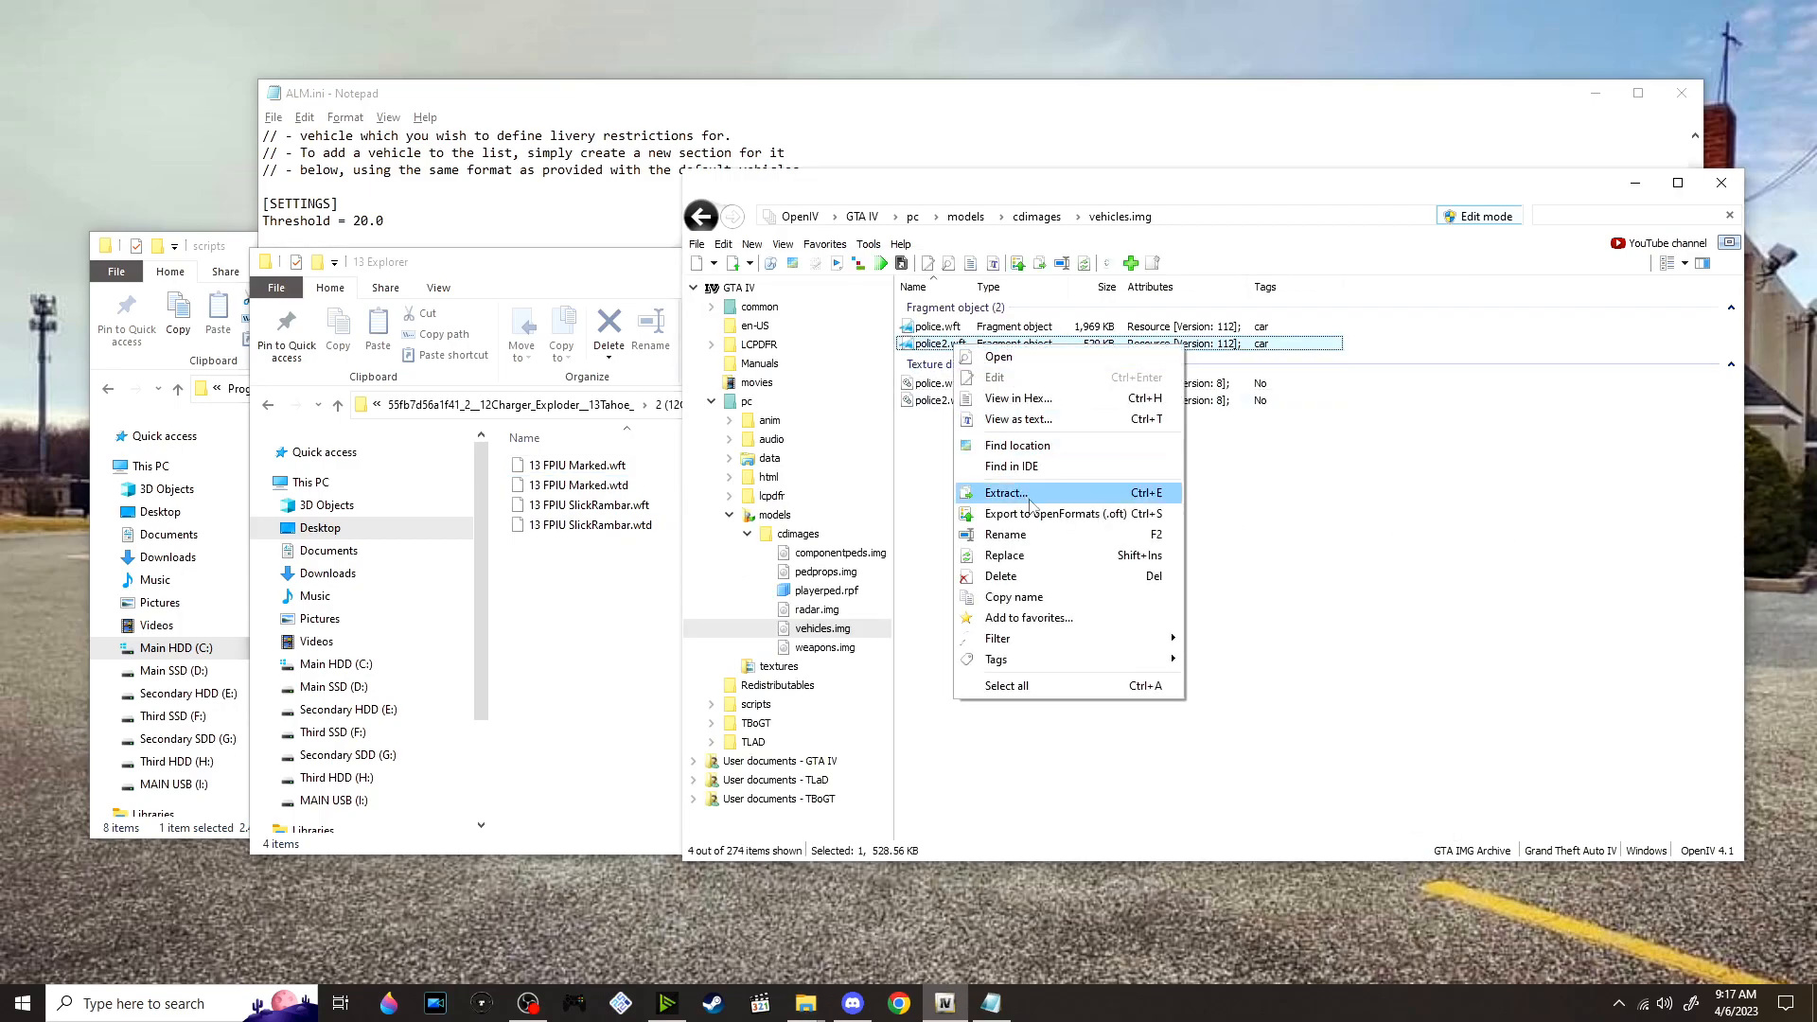
{"action": "left_click", "coordinate": [1006, 535]}
{"action": "key", "text": "ctrl+c"}
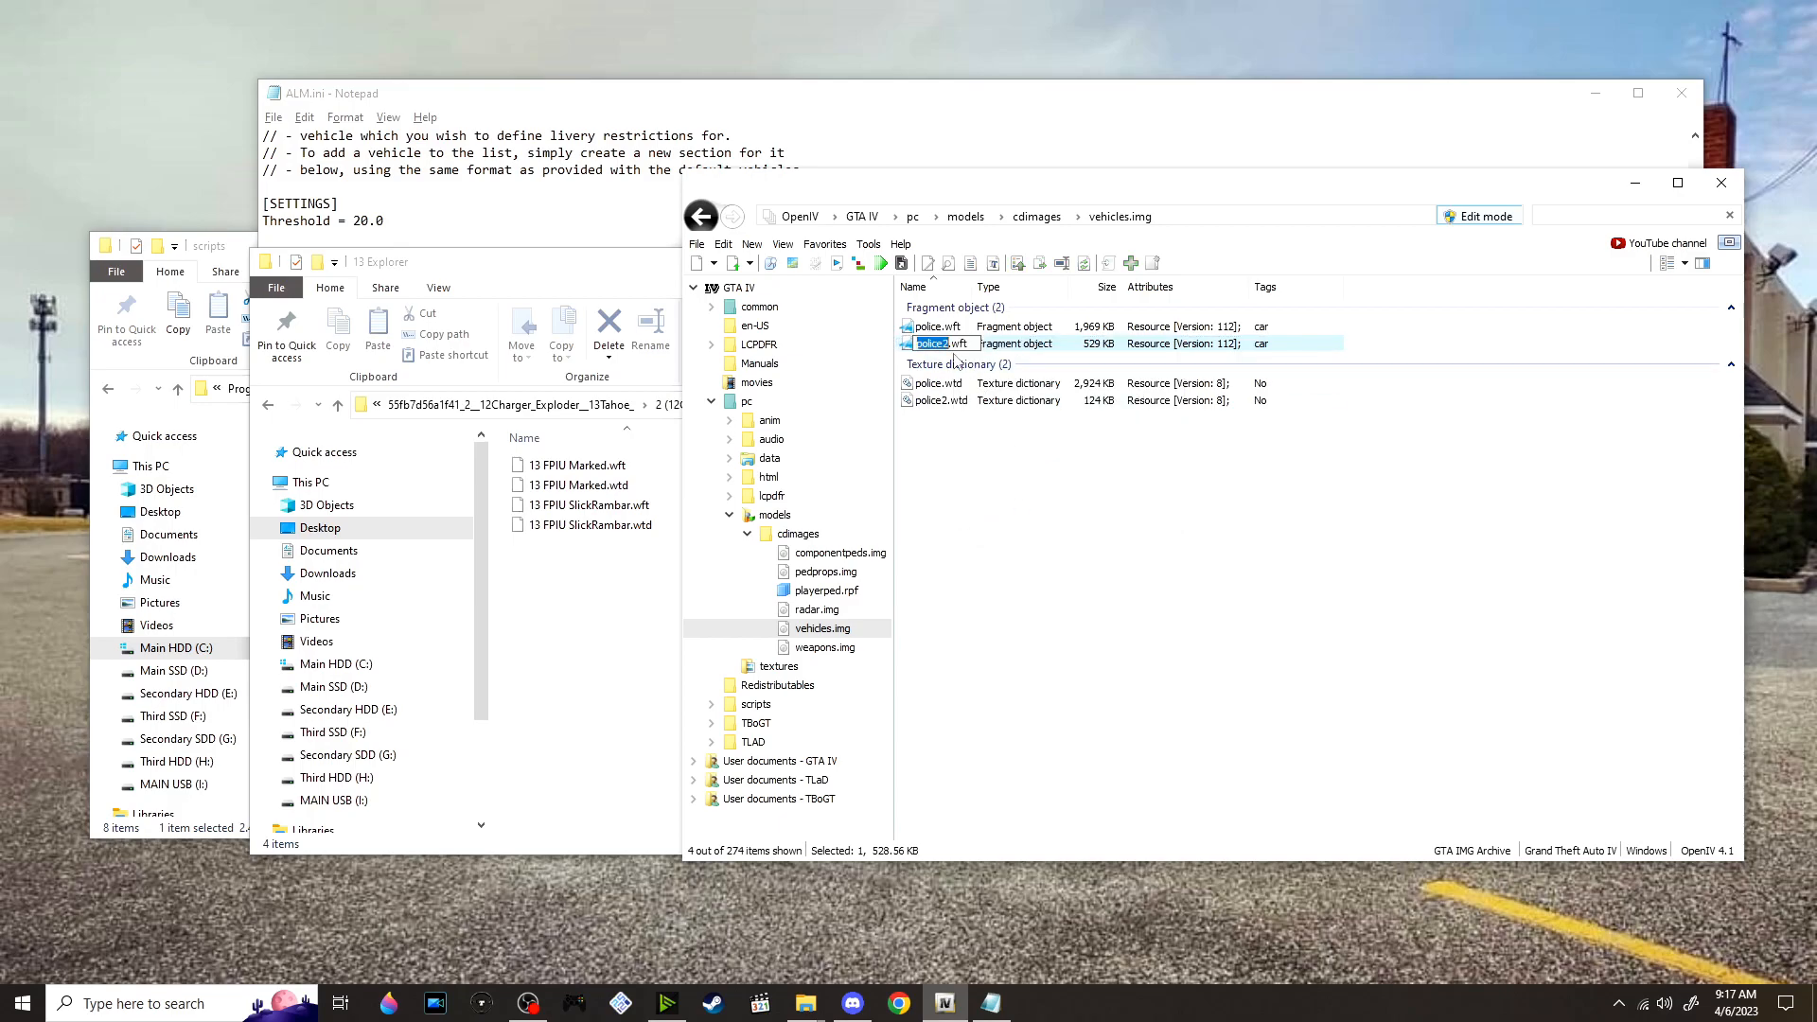
{"action": "right_click", "coordinate": [593, 464]}
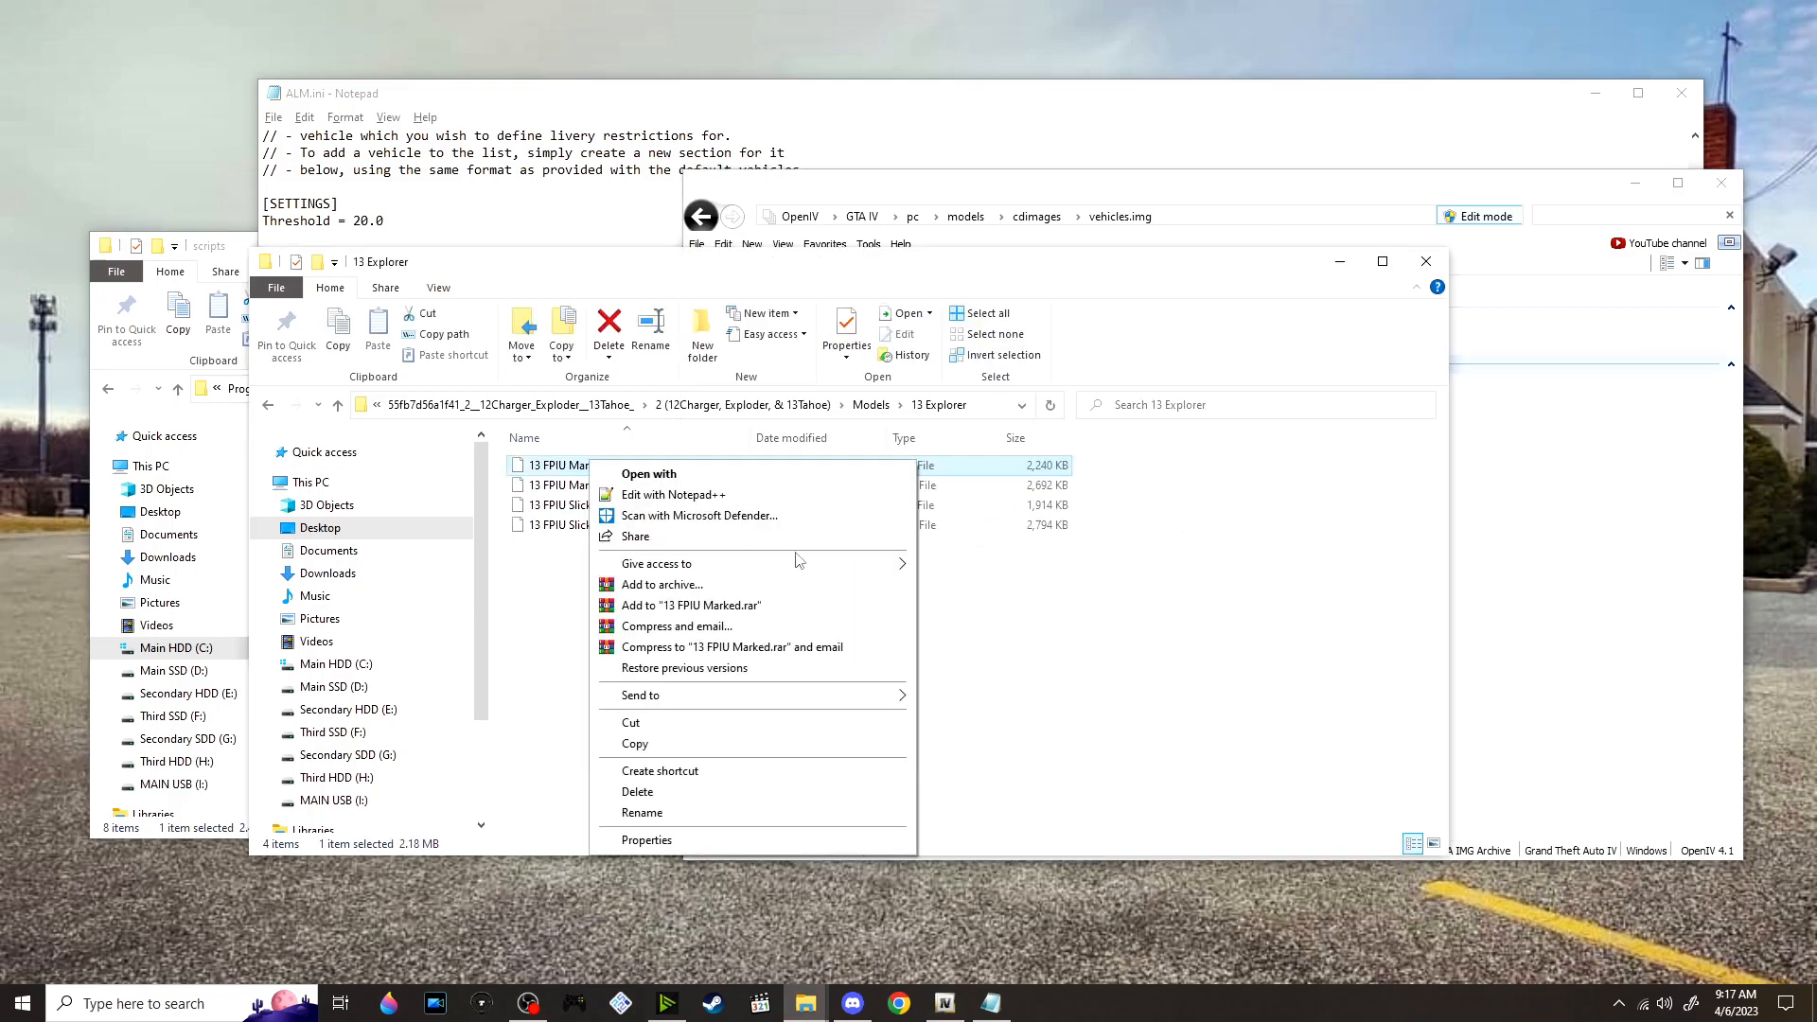
{"action": "left_click", "coordinate": [639, 813]}
{"action": "key", "text": "ctrl+v"}
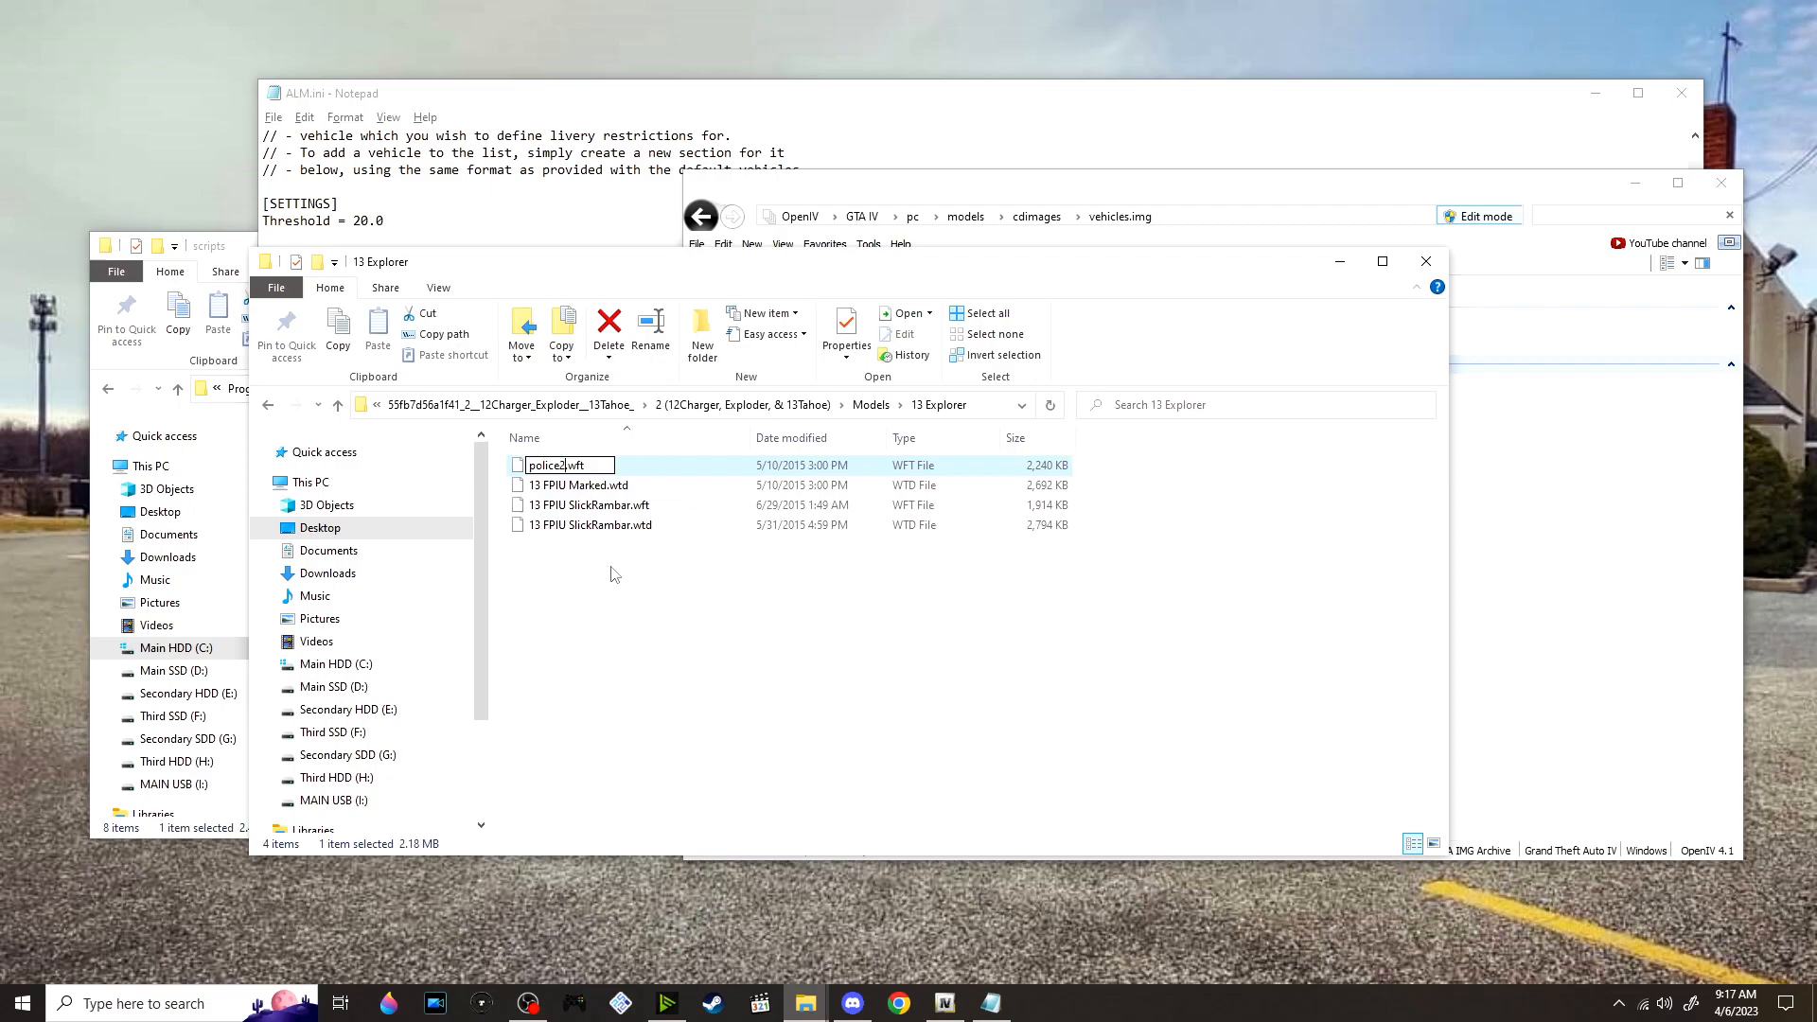
Rename 13 FPIU Marked.wtd as police2.wtd, and select both police2 files
{"action": "key", "text": "Tab"}
{"action": "key", "text": "ctrl+v"}
{"action": "key", "text": "Return"}
{"action": "left_click_drag", "start_coordinate": [656, 611], "coordinate": [587, 500]}
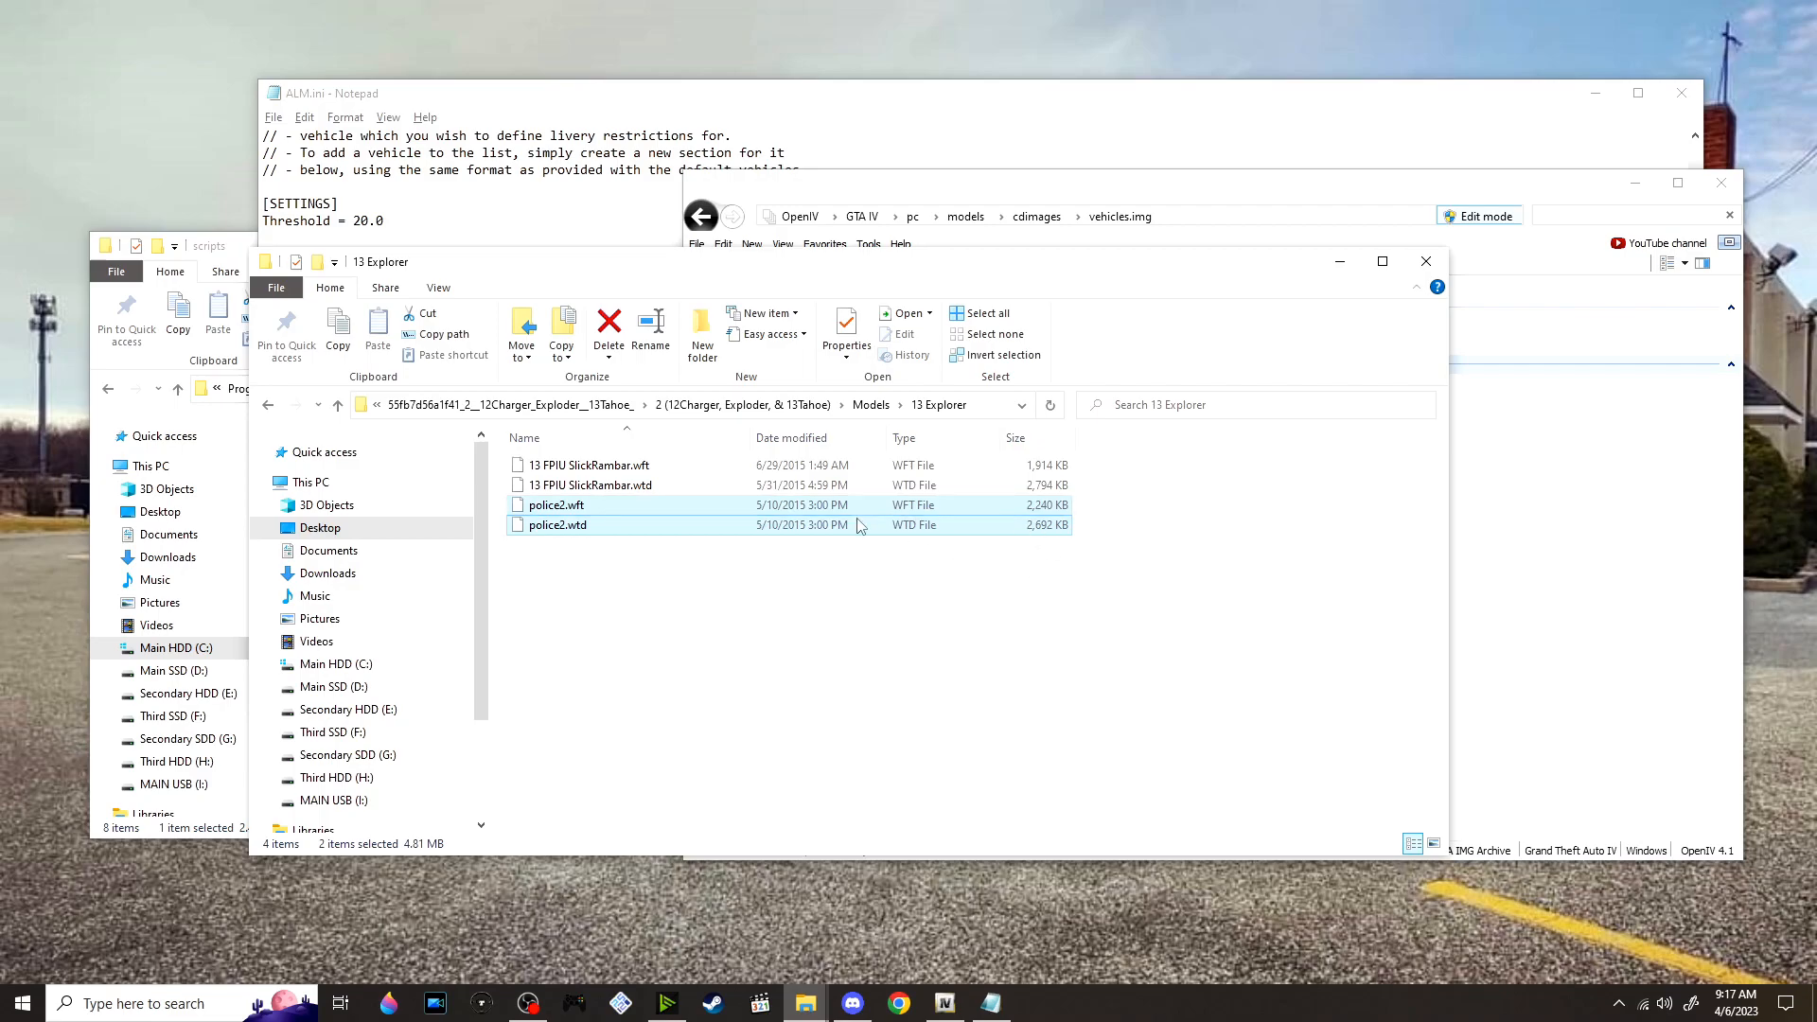
Switch to OpenIV and inspect the original police2.wft car model in the model viewer
{"action": "left_click_drag", "start_coordinate": [719, 506], "coordinate": [1534, 578]}
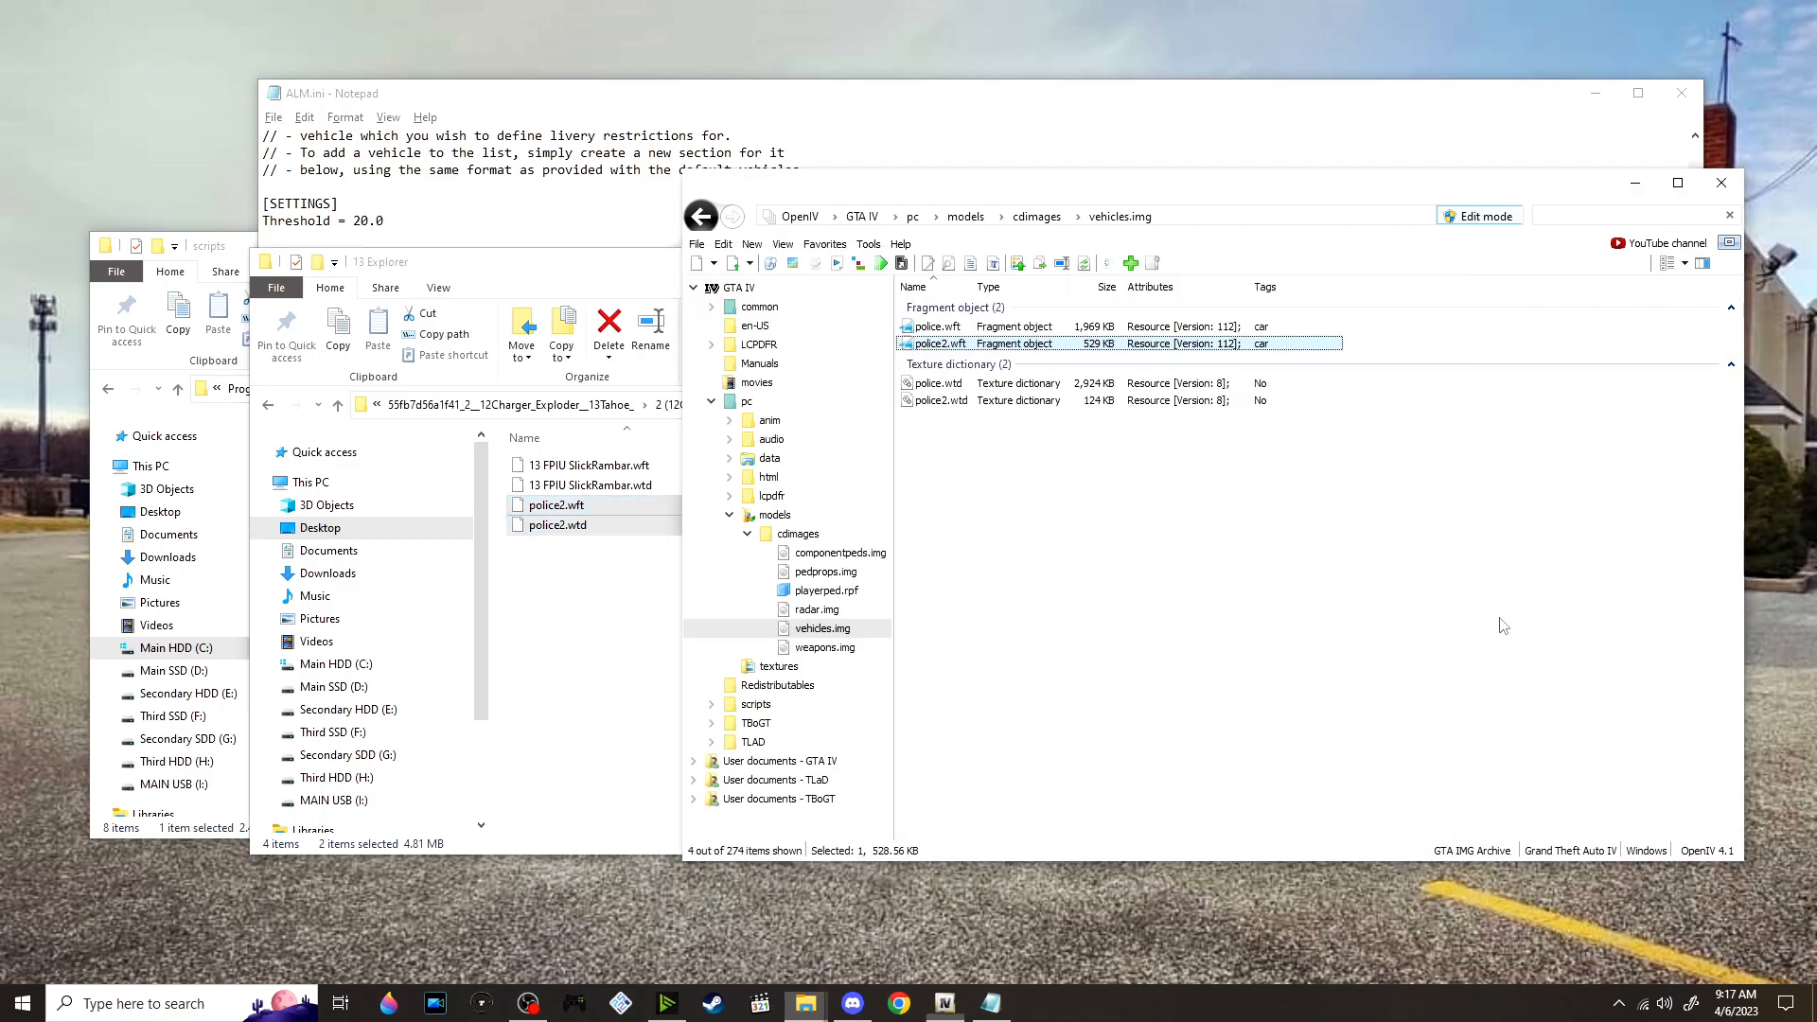
{"action": "double_click", "coordinate": [1009, 347]}
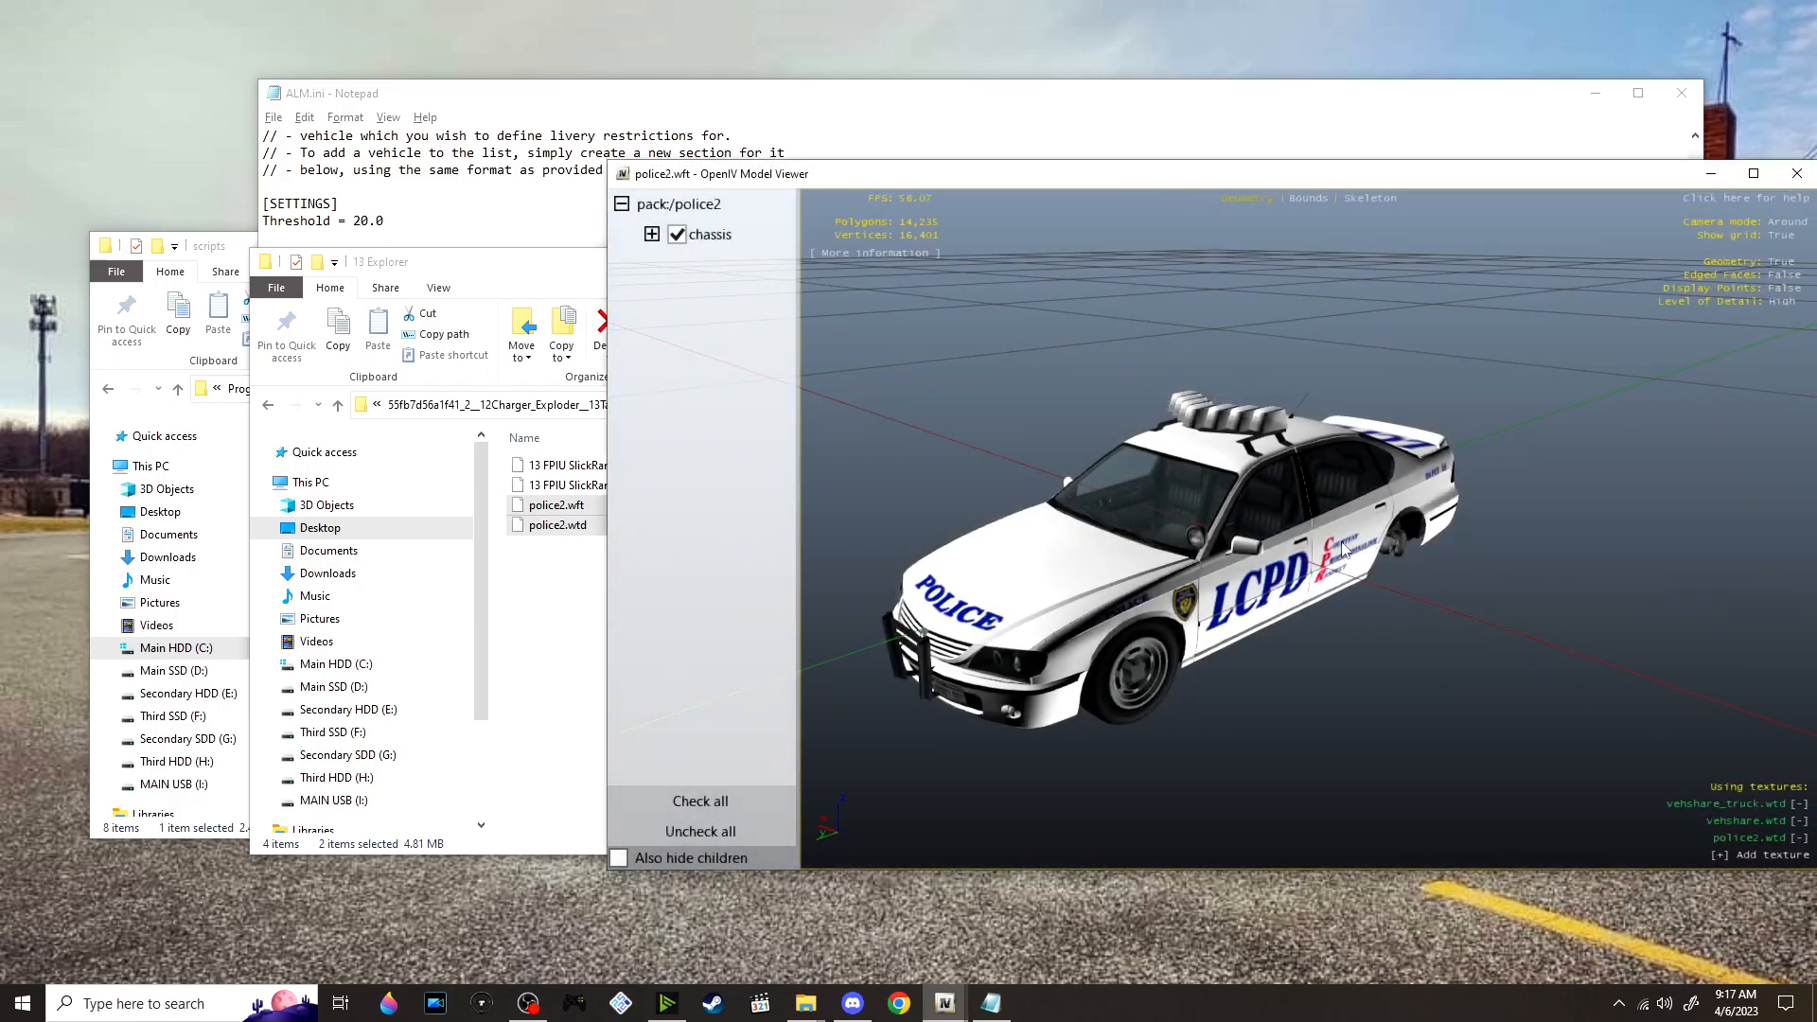
{"action": "left_click_drag", "start_coordinate": [1344, 549], "coordinate": [1400, 341]}
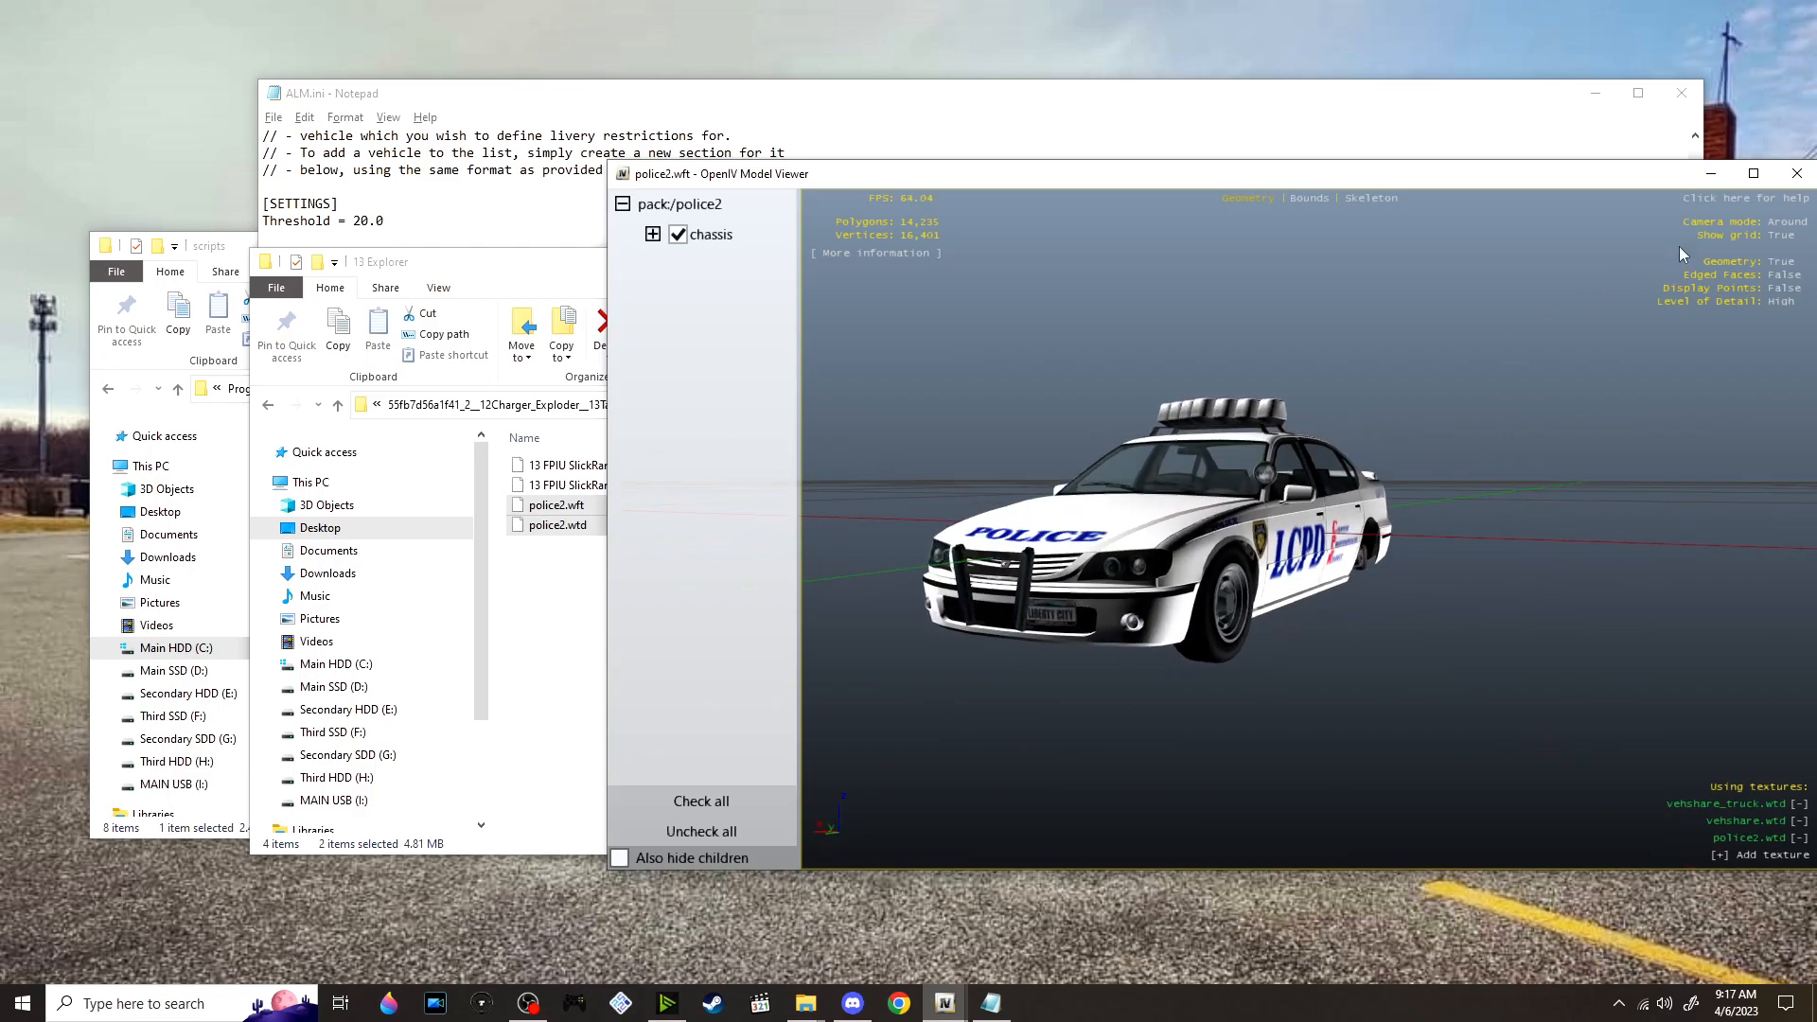
{"action": "left_click", "coordinate": [1798, 173]}
Import the renamed police2.wft and police2.wtd into vehicles.img, replacing the originals, and preview the new Explorer model
{"action": "left_click_drag", "start_coordinate": [558, 518], "coordinate": [1109, 426]}
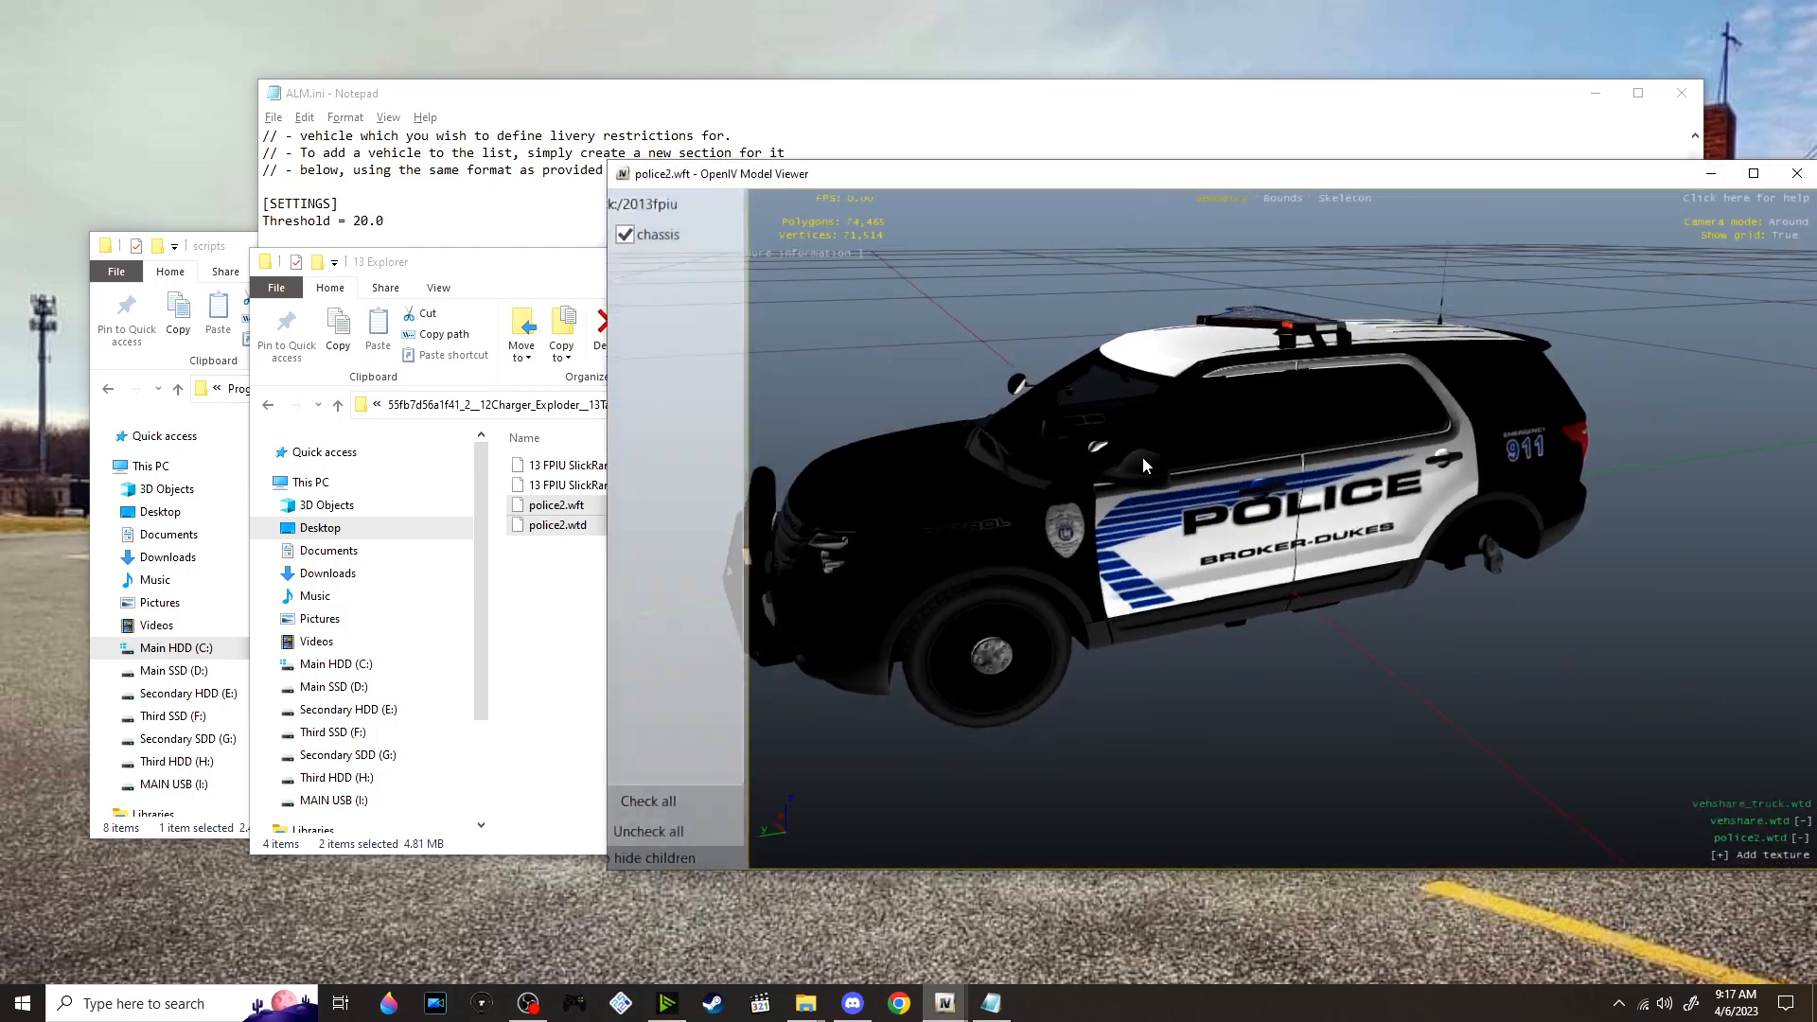
{"action": "left_click_drag", "start_coordinate": [1041, 422], "coordinate": [1310, 449]}
{"action": "left_click_drag", "start_coordinate": [1323, 370], "coordinate": [1439, 303]}
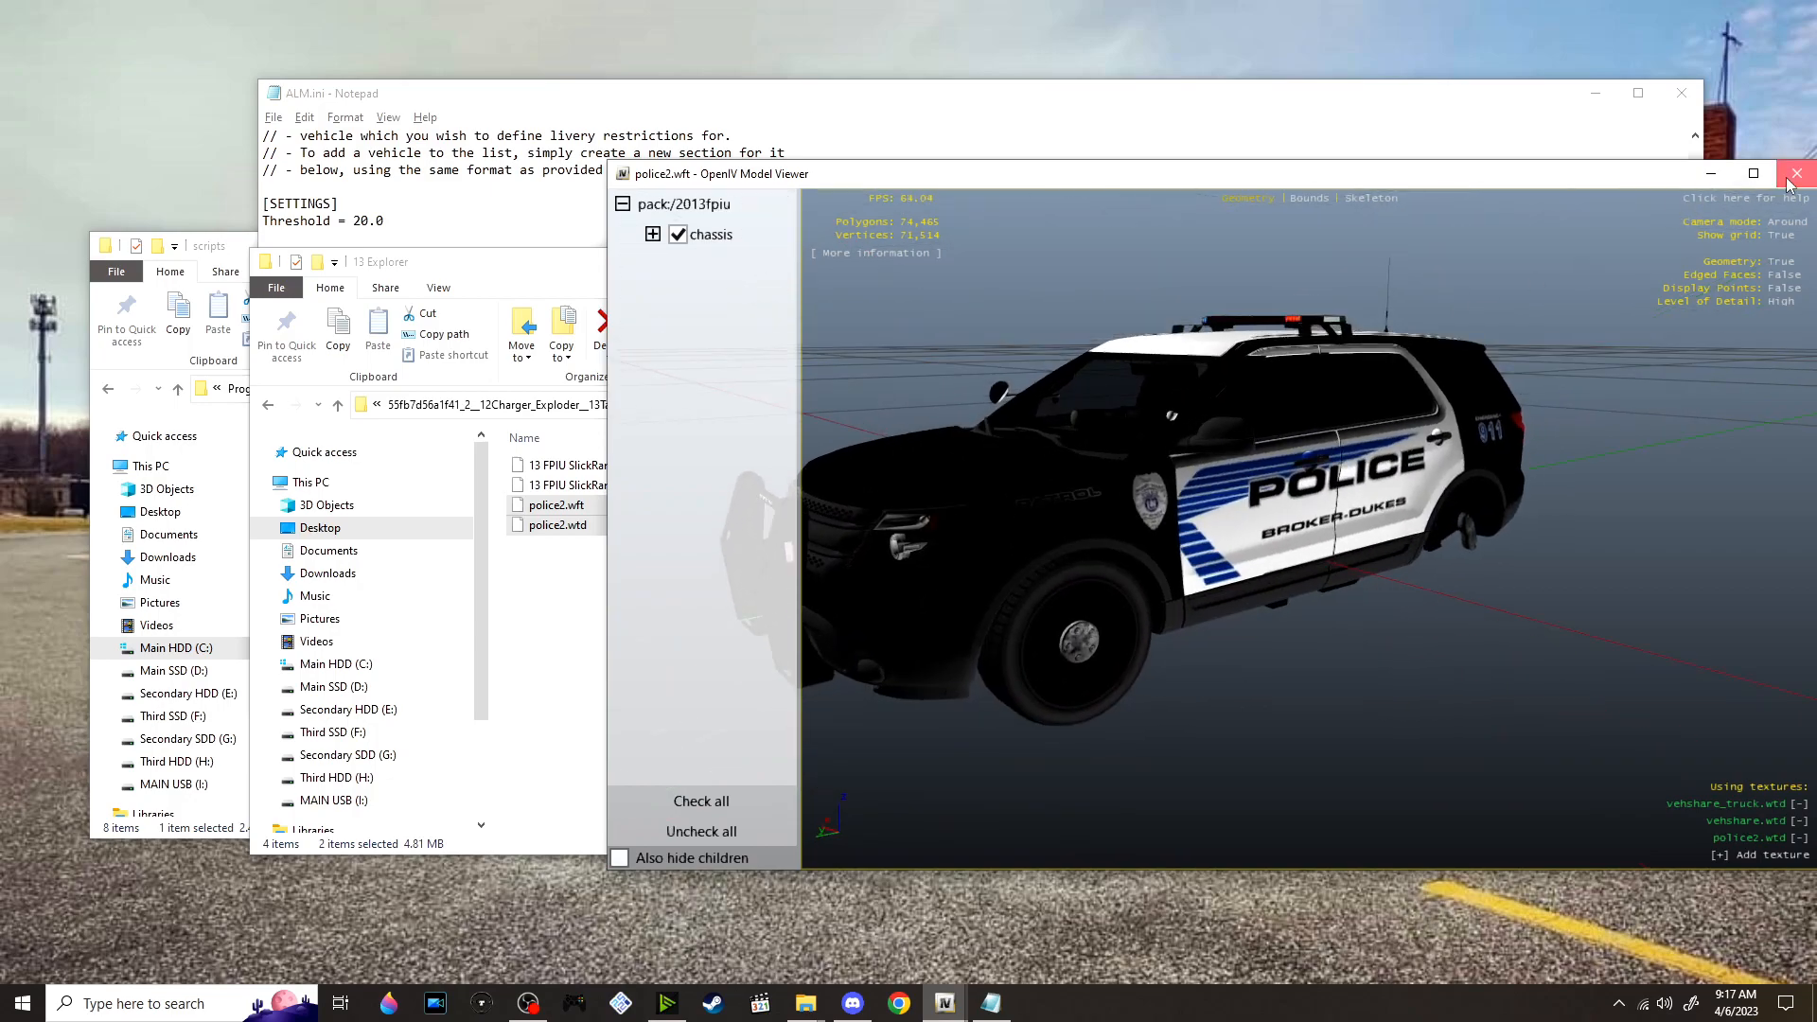
{"action": "left_click", "coordinate": [1790, 180]}
Close the model preview, open police2.wtd in a maximized texture editor, and look through the first textures up to bm_amb_coffee
{"action": "left_click", "coordinate": [1013, 400]}
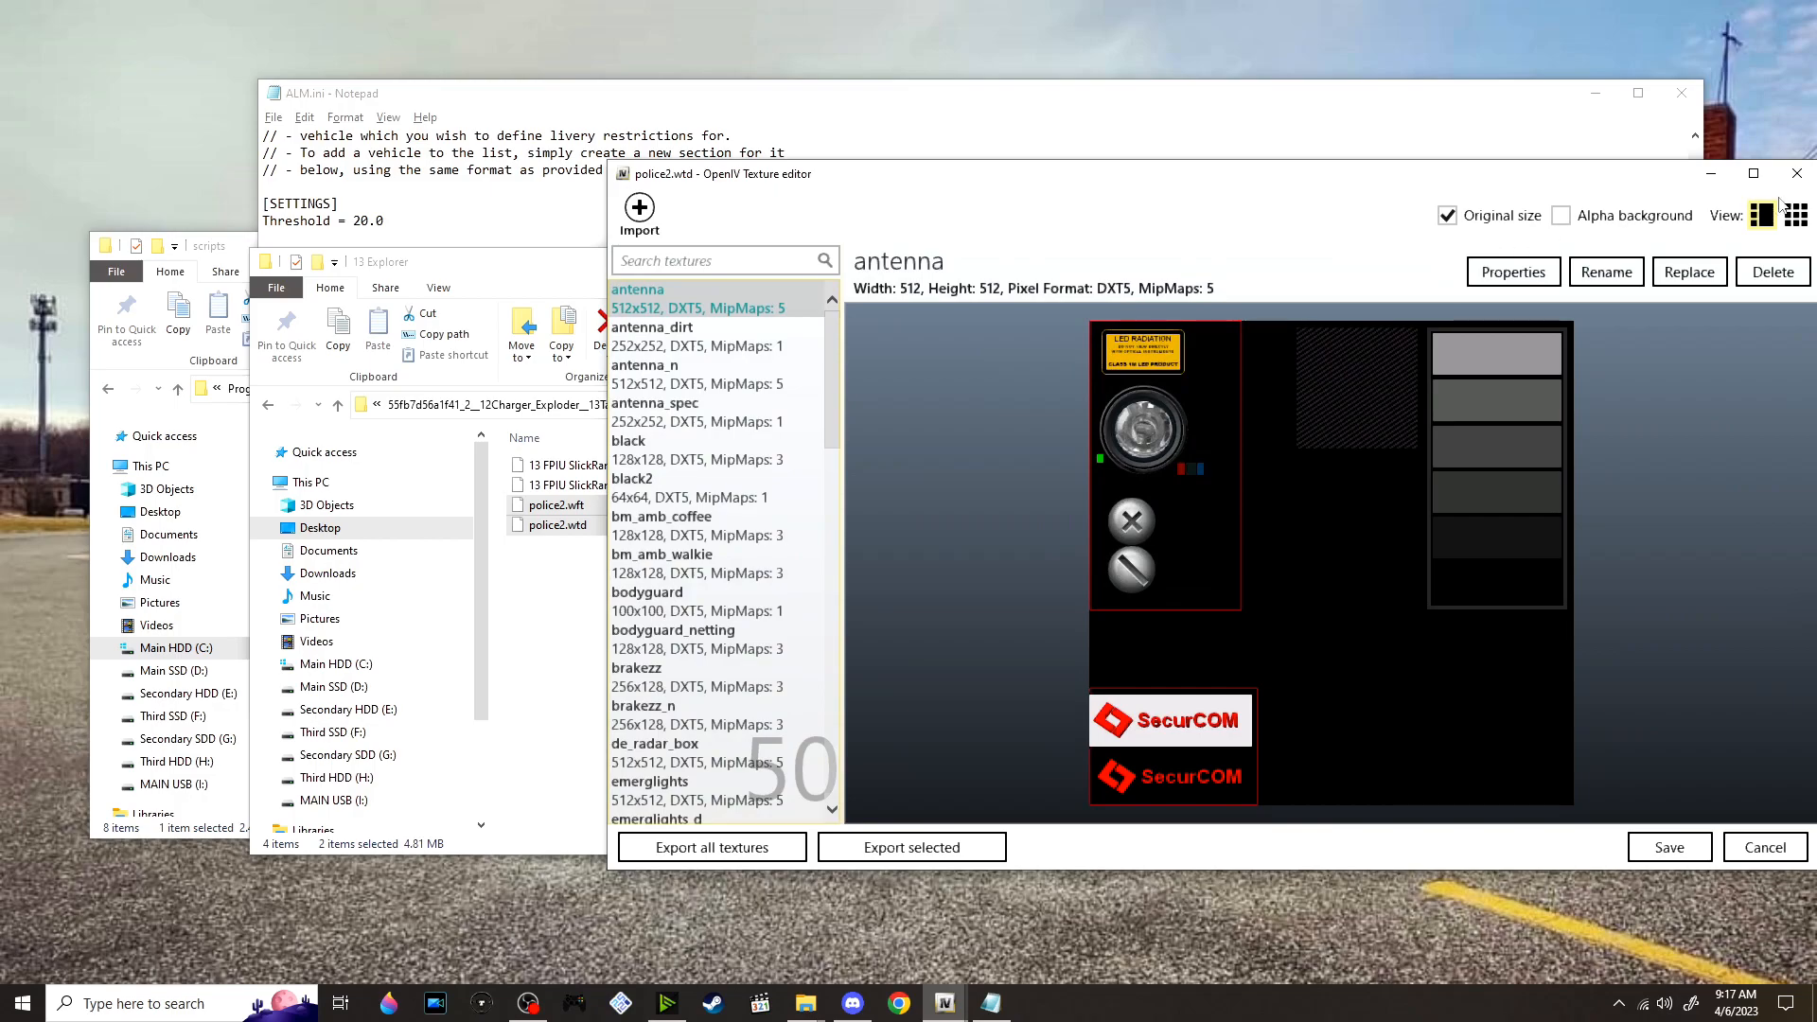
{"action": "left_click", "coordinate": [1758, 175]}
{"action": "key", "text": "Down"}
{"action": "key", "text": "Down"}
{"action": "key", "text": "Down"}
{"action": "key", "text": "Down"}
{"action": "key", "text": "Down"}
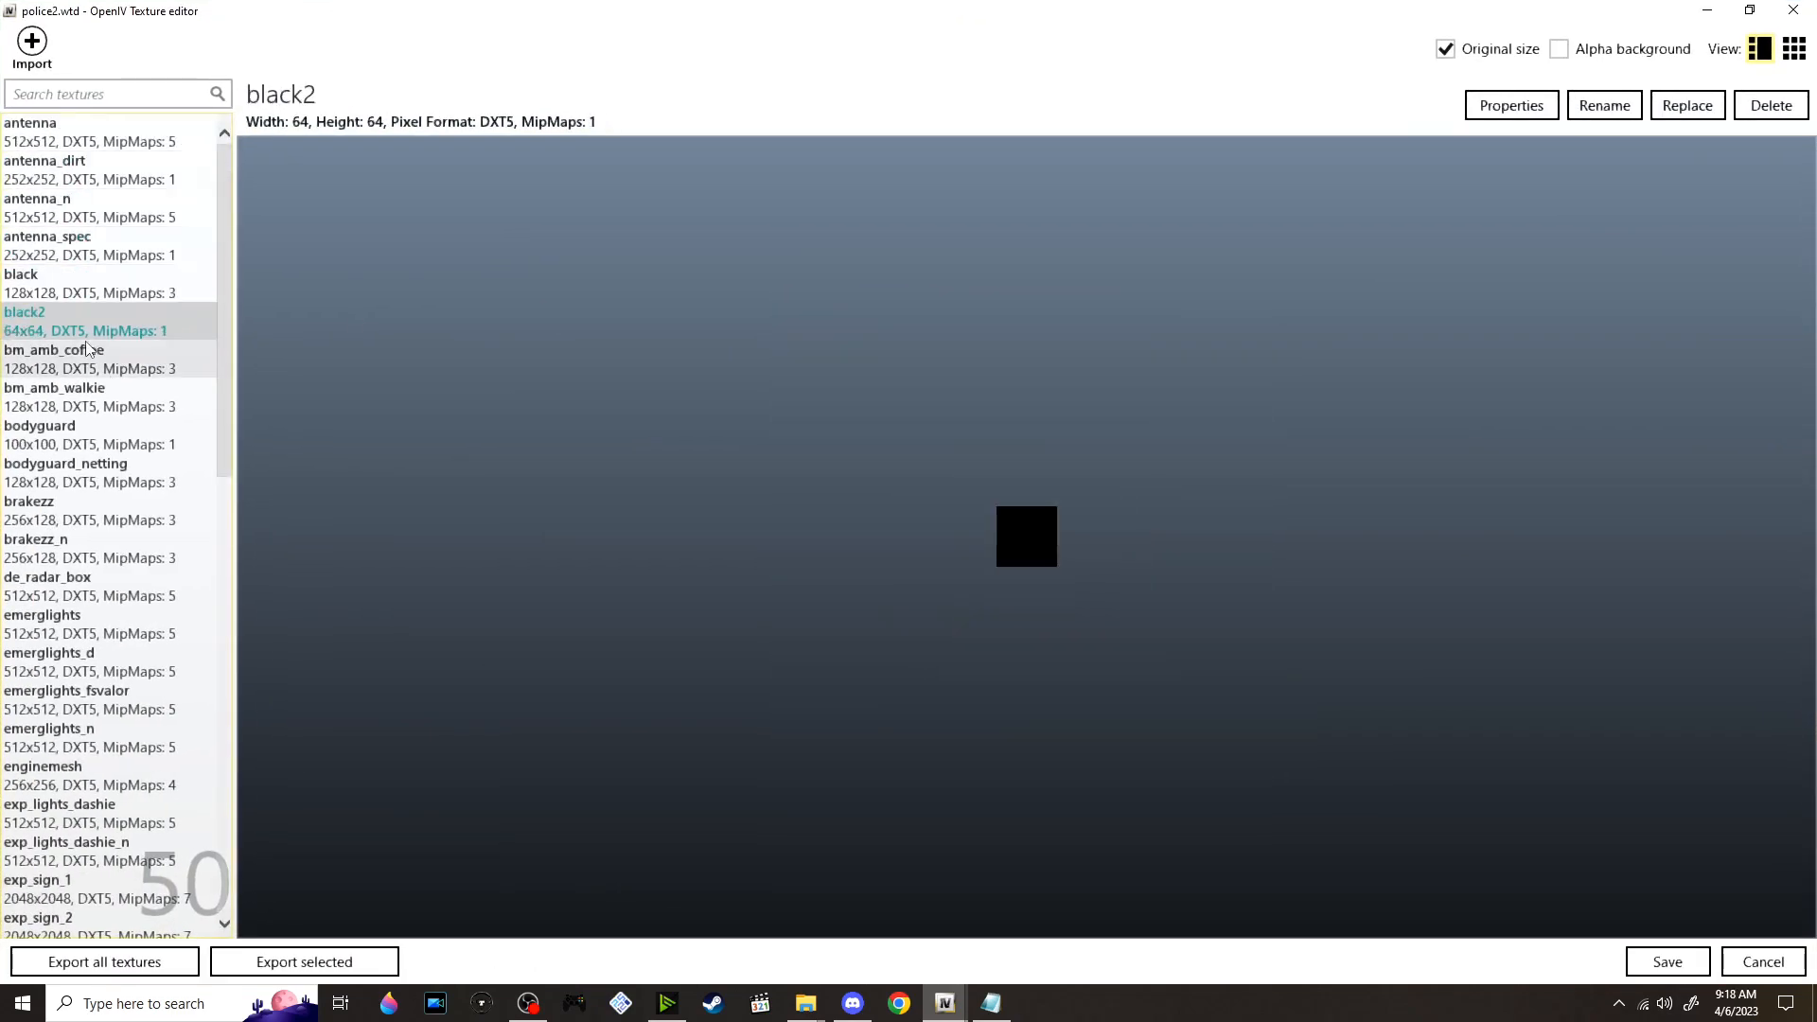
{"action": "key", "text": "Down"}
{"action": "scroll", "coordinate": [71, 426], "scroll_direction": "down", "scroll_amount": 8}
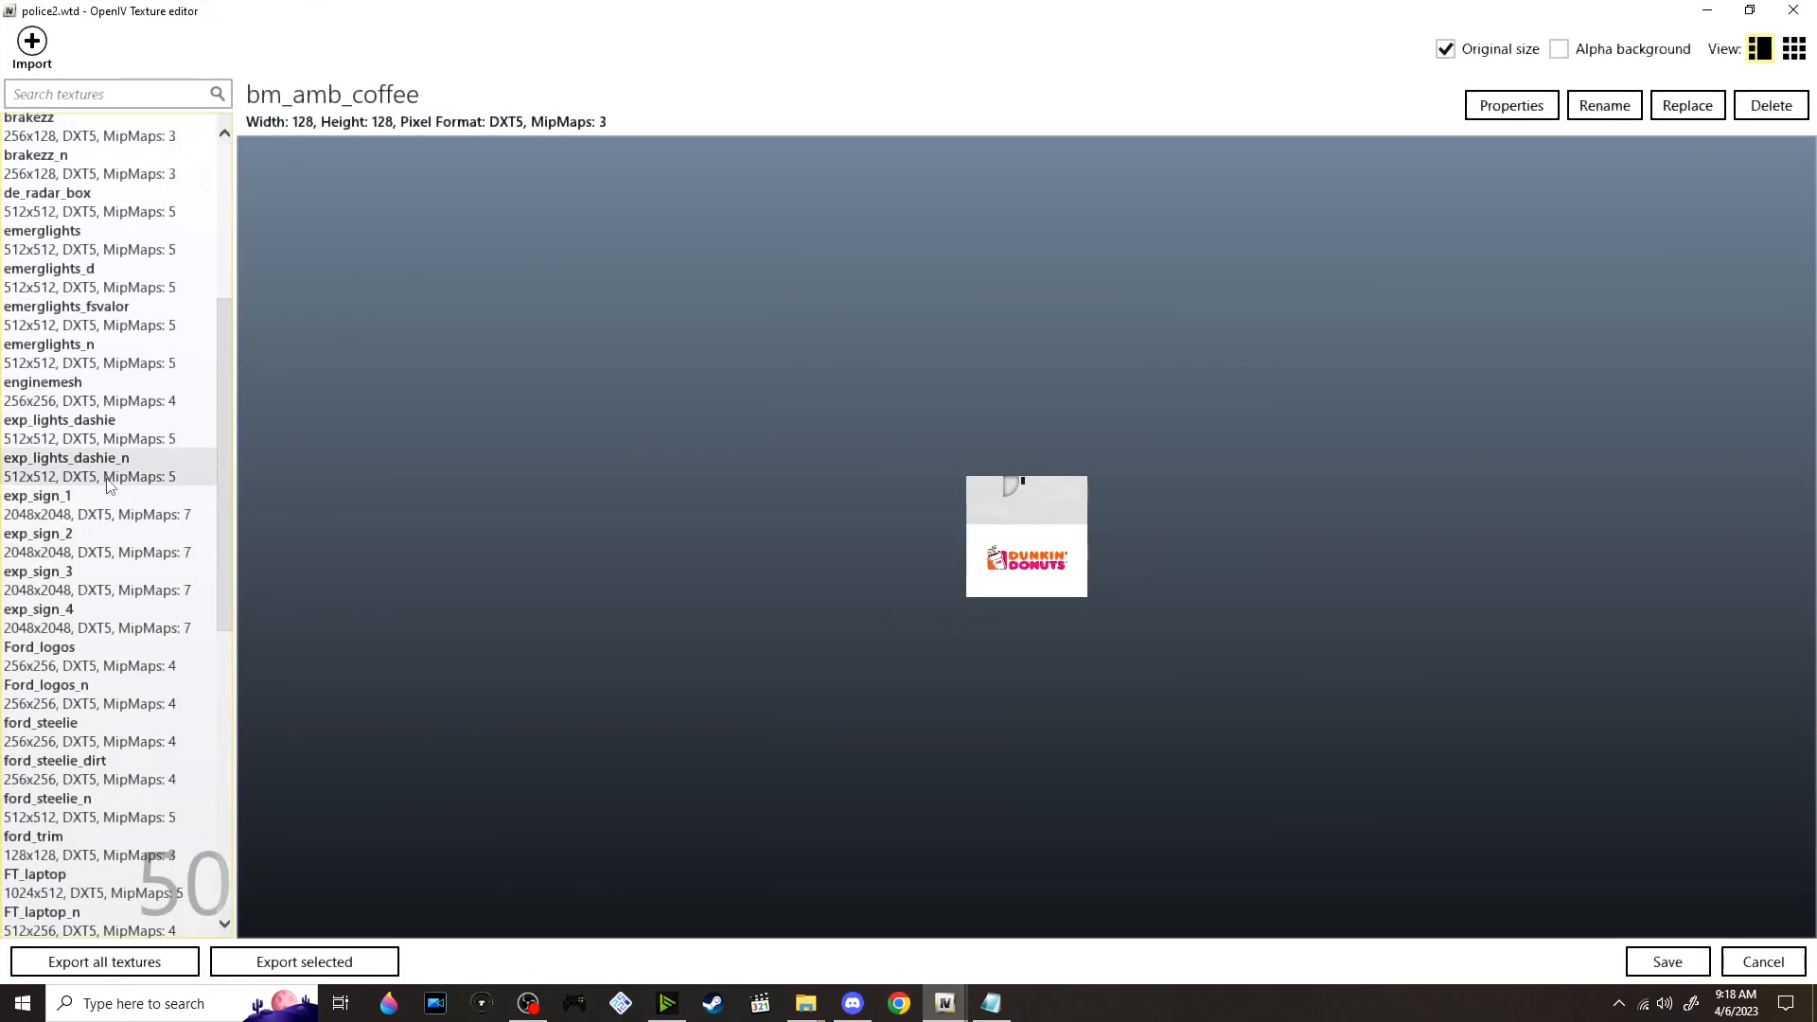
Examine the livery textures exp_sign_1 to exp_sign_4 in police2.wtd, and close the texture editor
{"action": "left_click", "coordinate": [46, 509]}
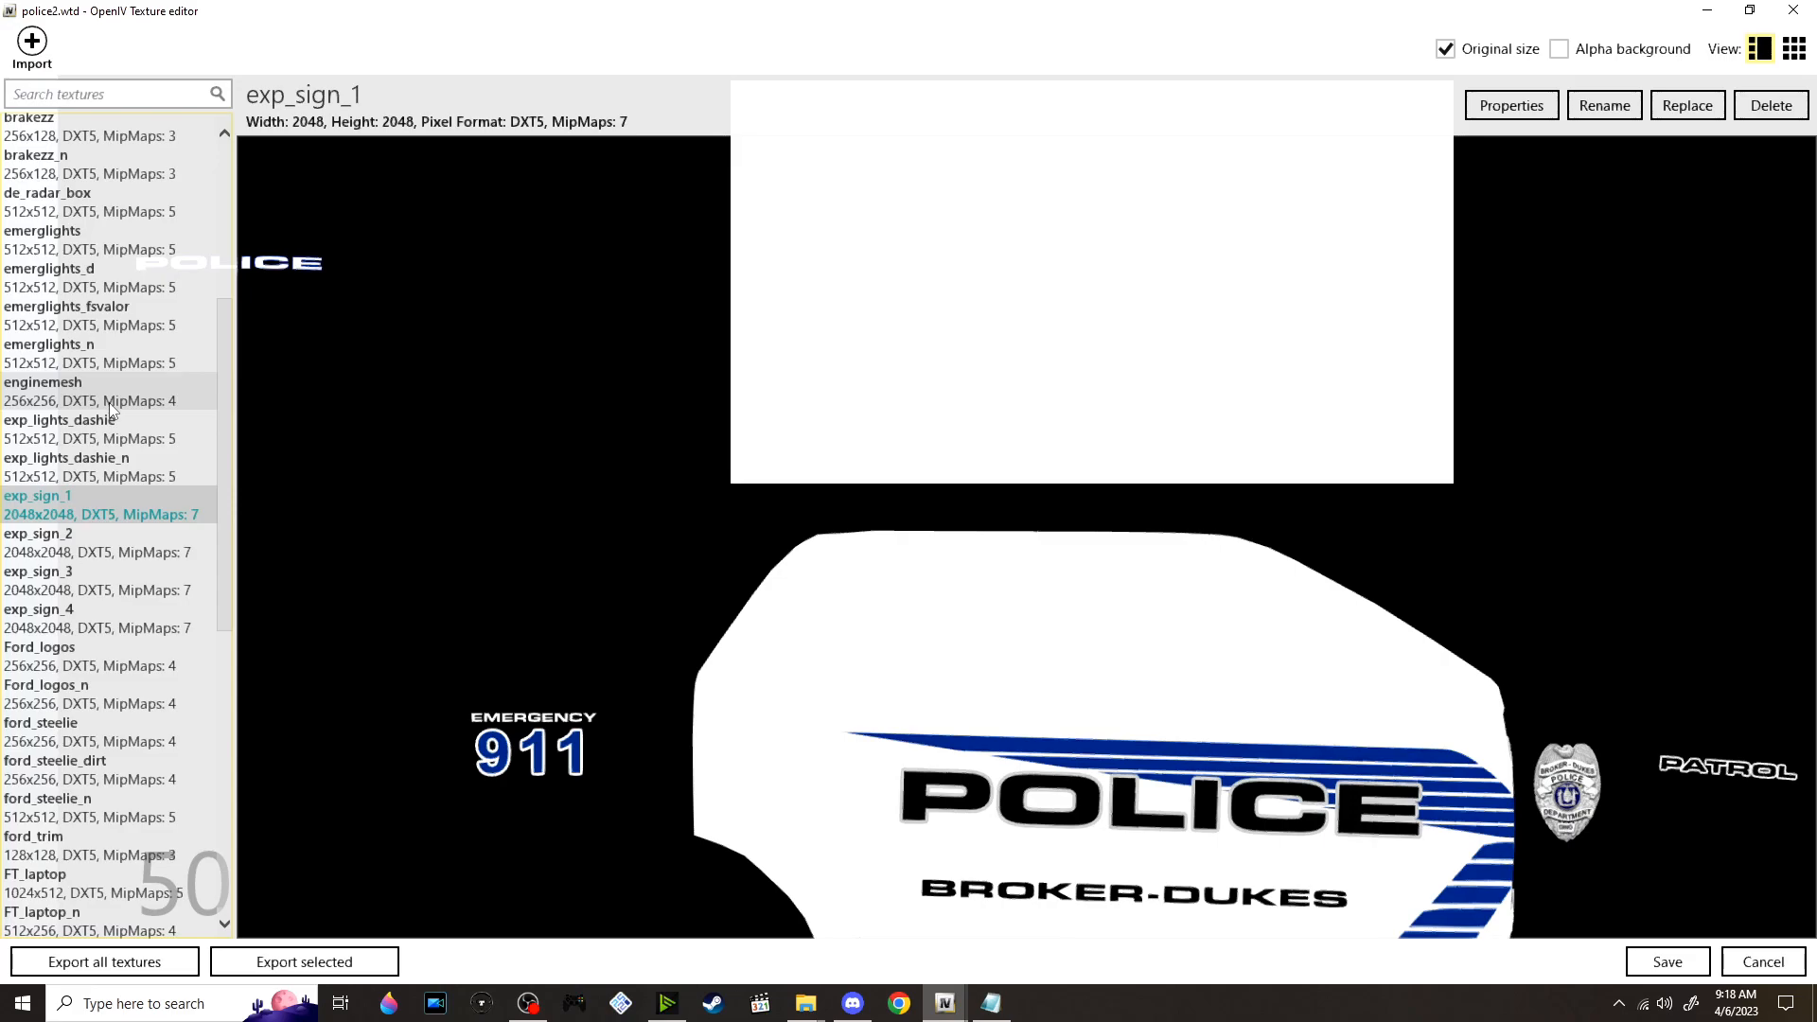
{"action": "key", "text": "Down"}
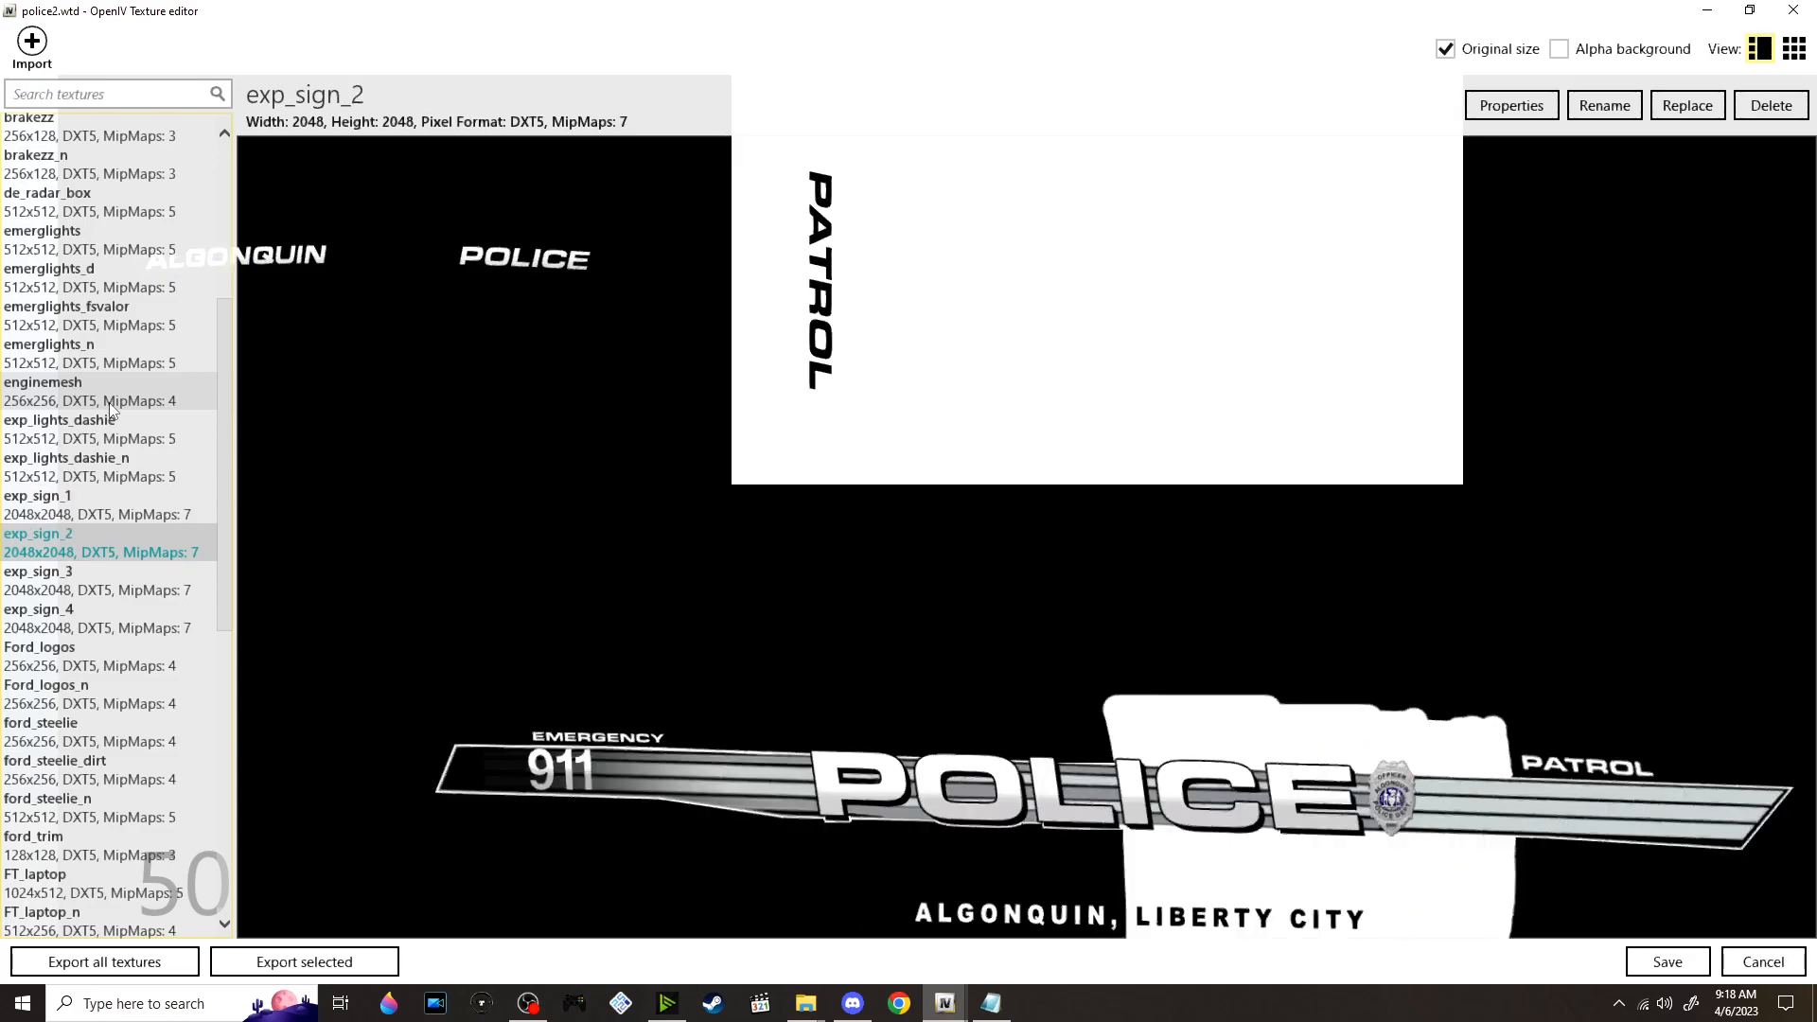
{"action": "key", "text": "Down"}
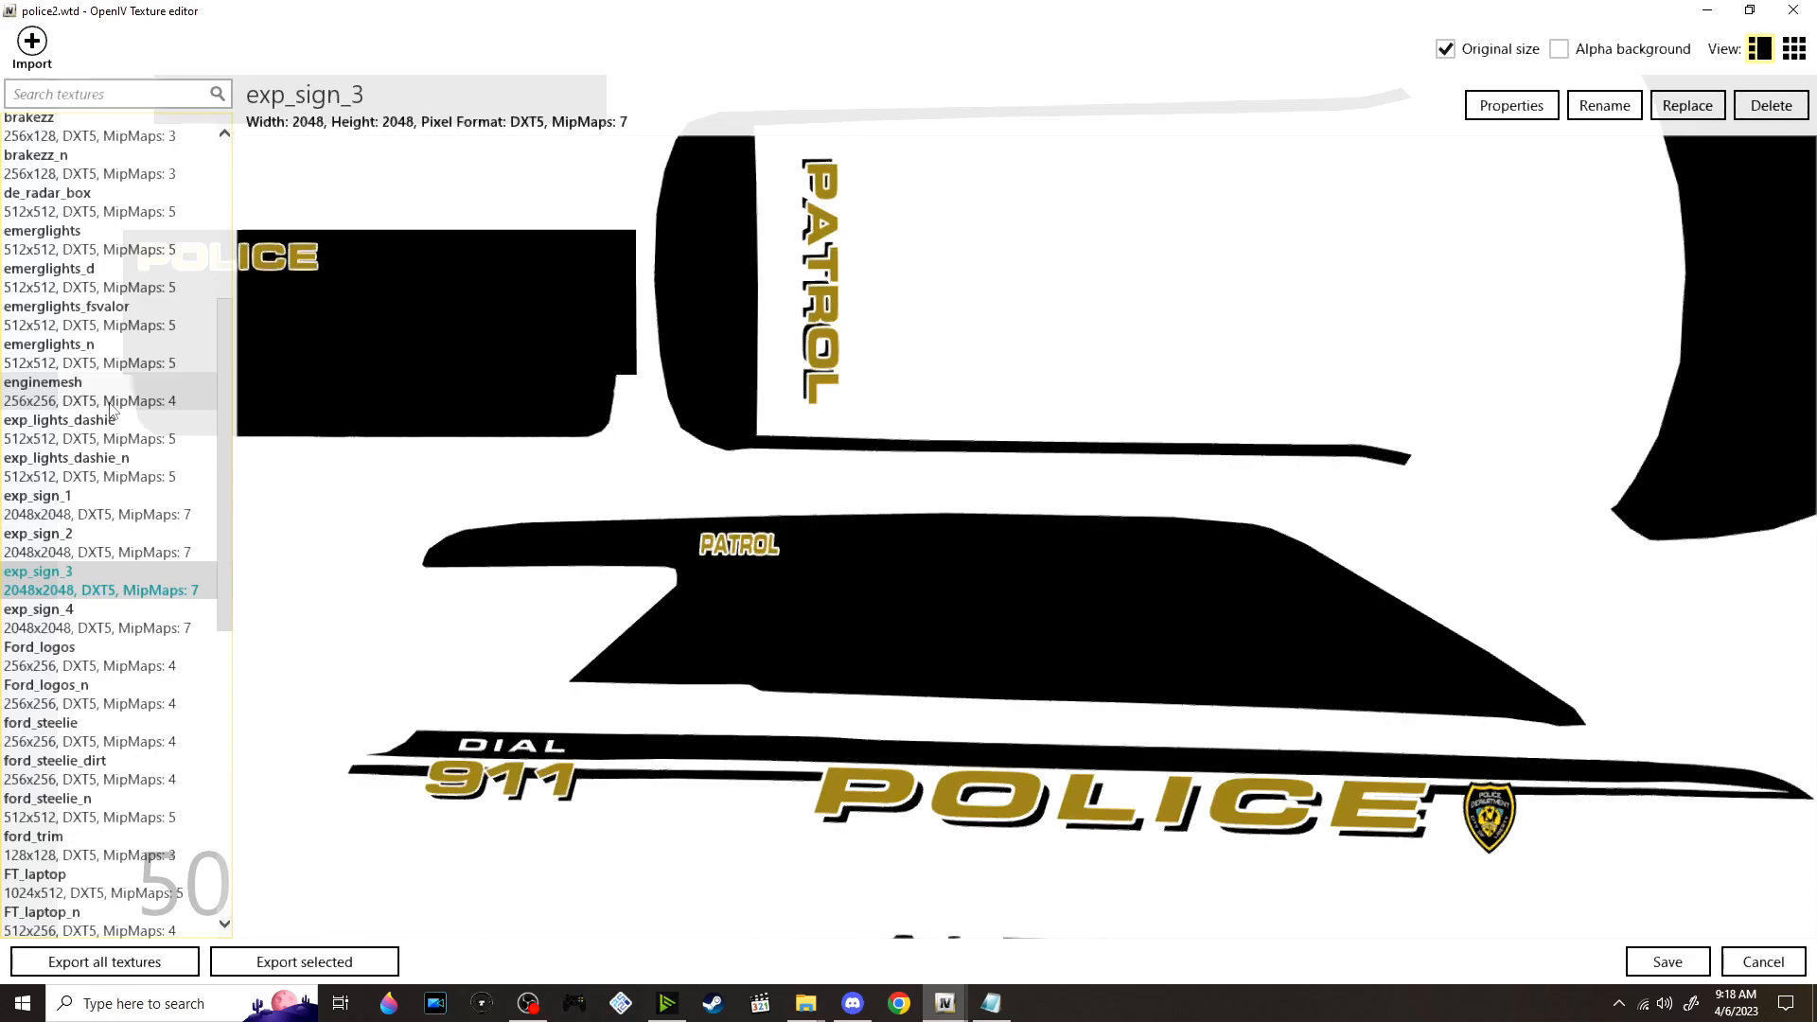
{"action": "key", "text": "Down"}
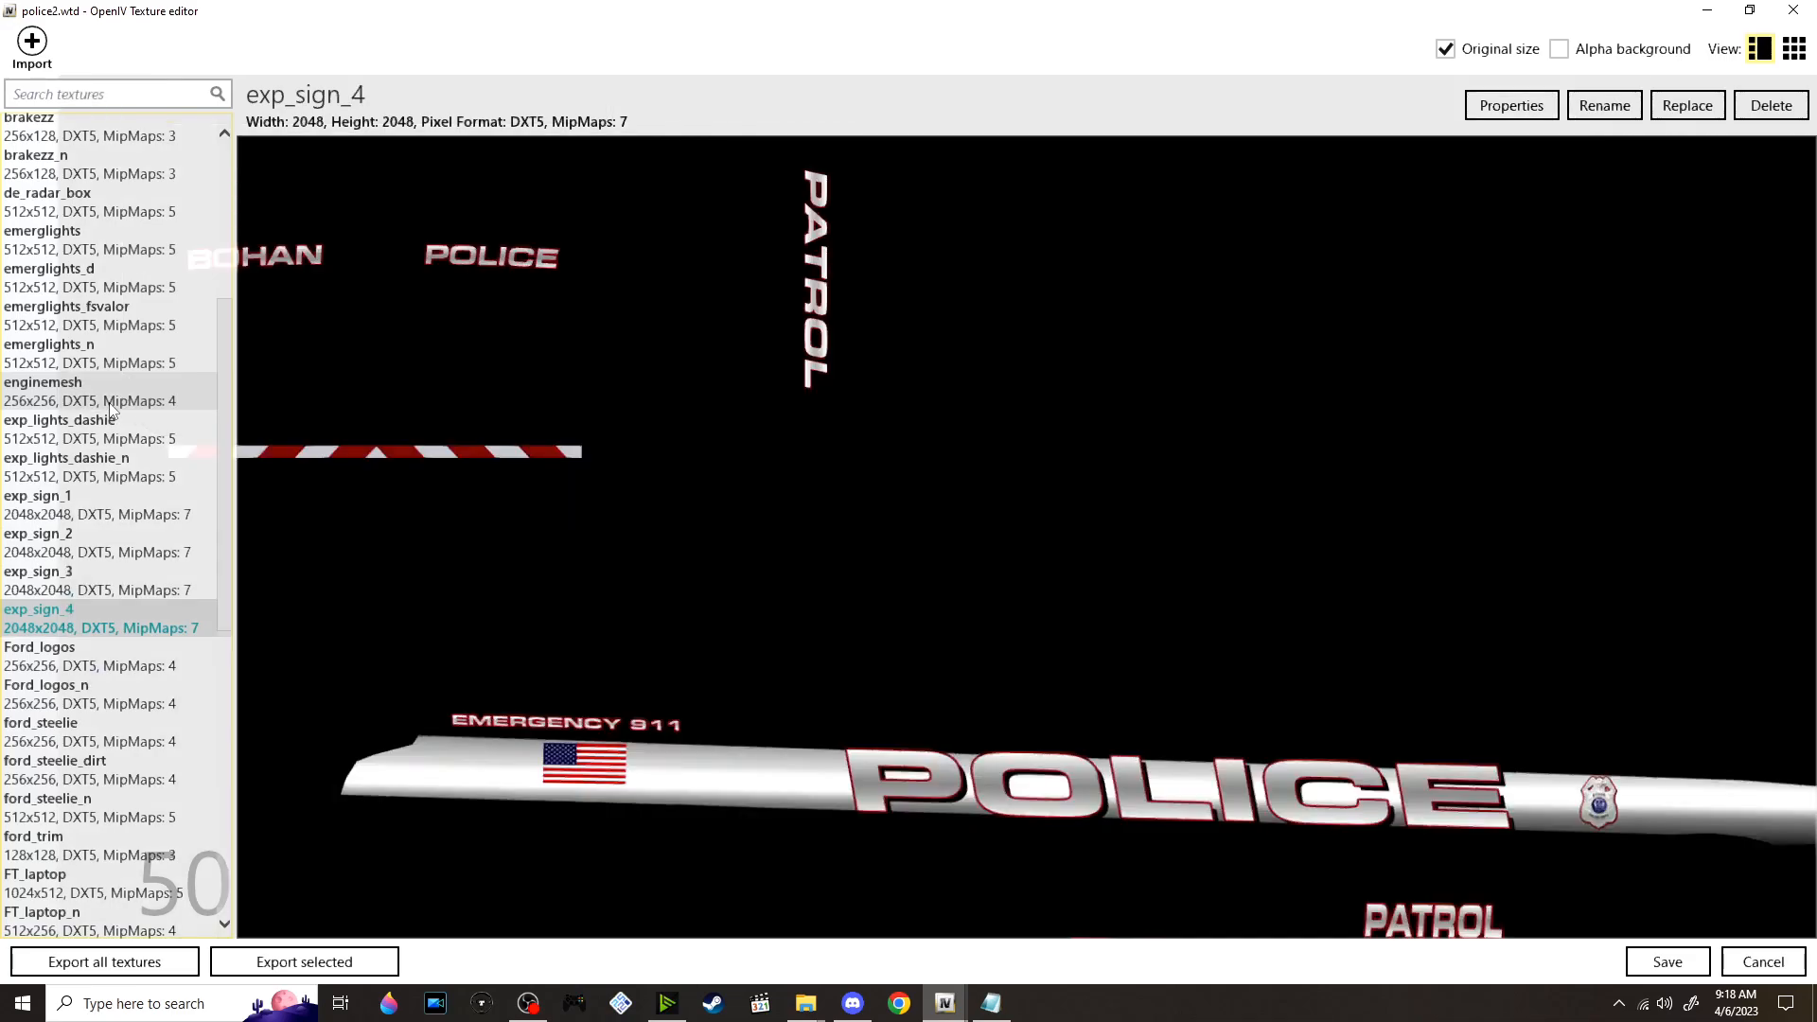
{"action": "key", "text": "Down"}
{"action": "key", "text": "Up"}
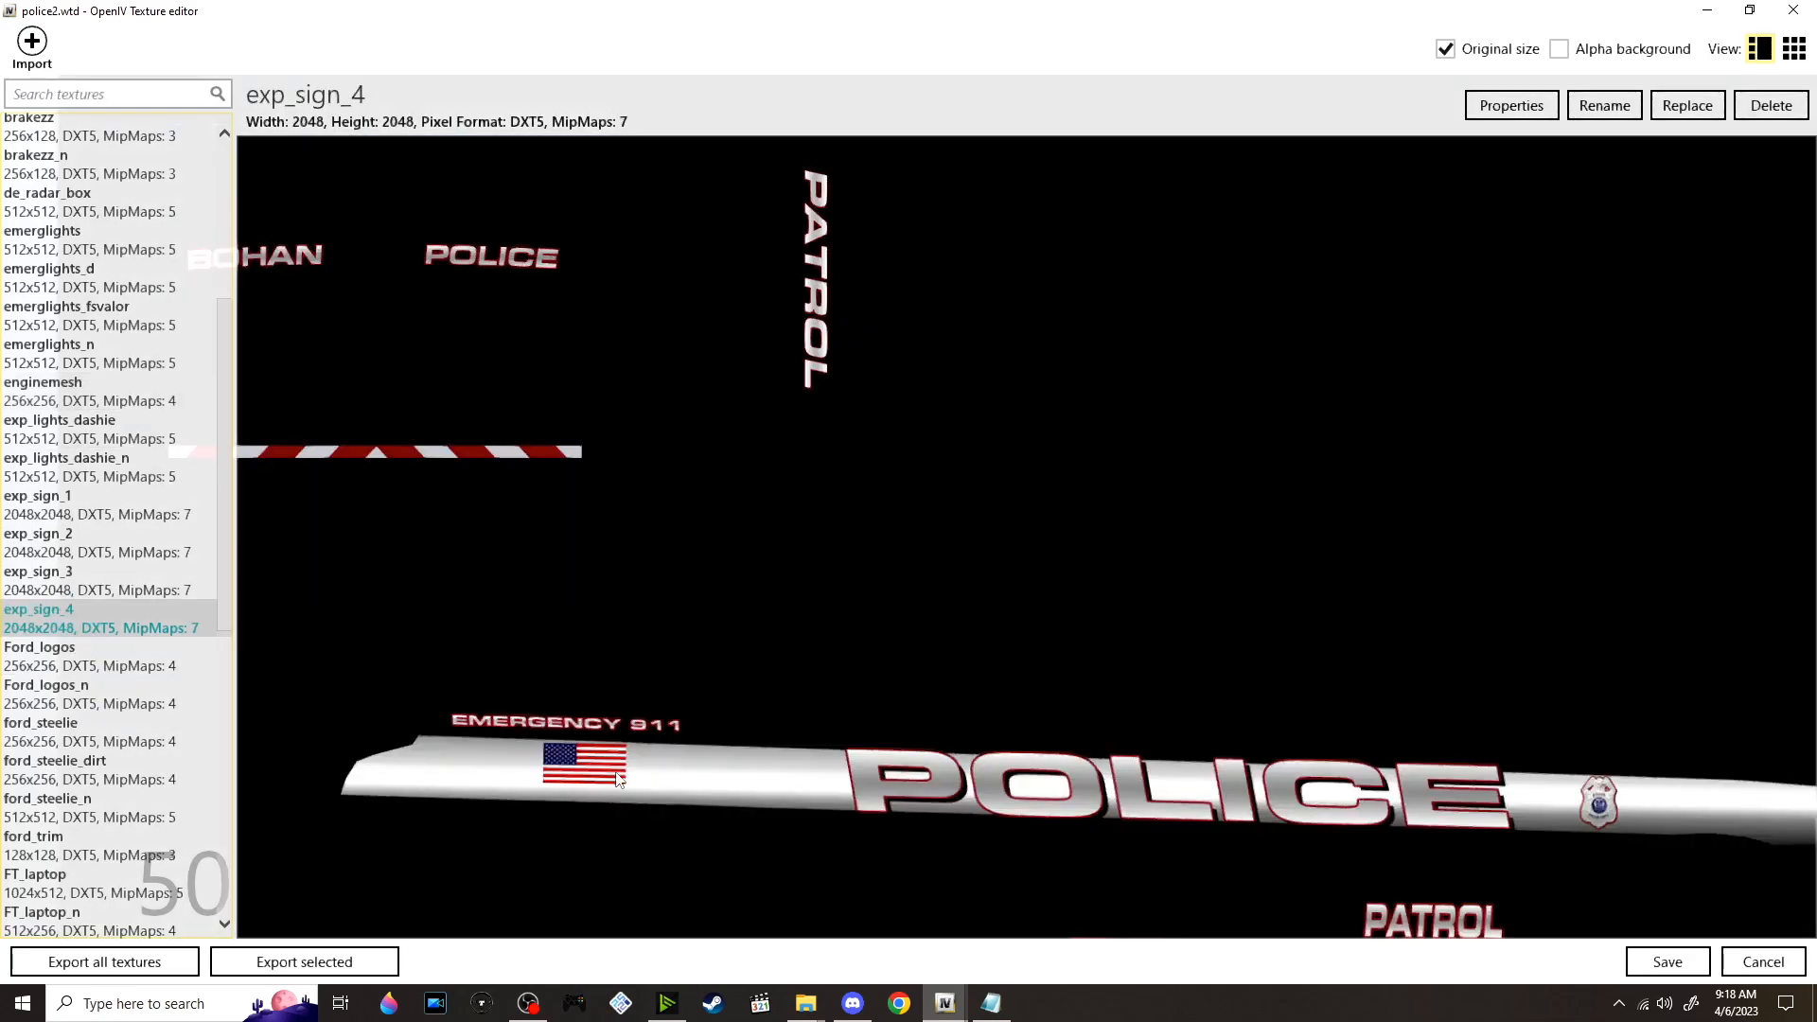
{"action": "left_click", "coordinate": [1794, 9]}
{"action": "left_click", "coordinate": [1042, 511]}
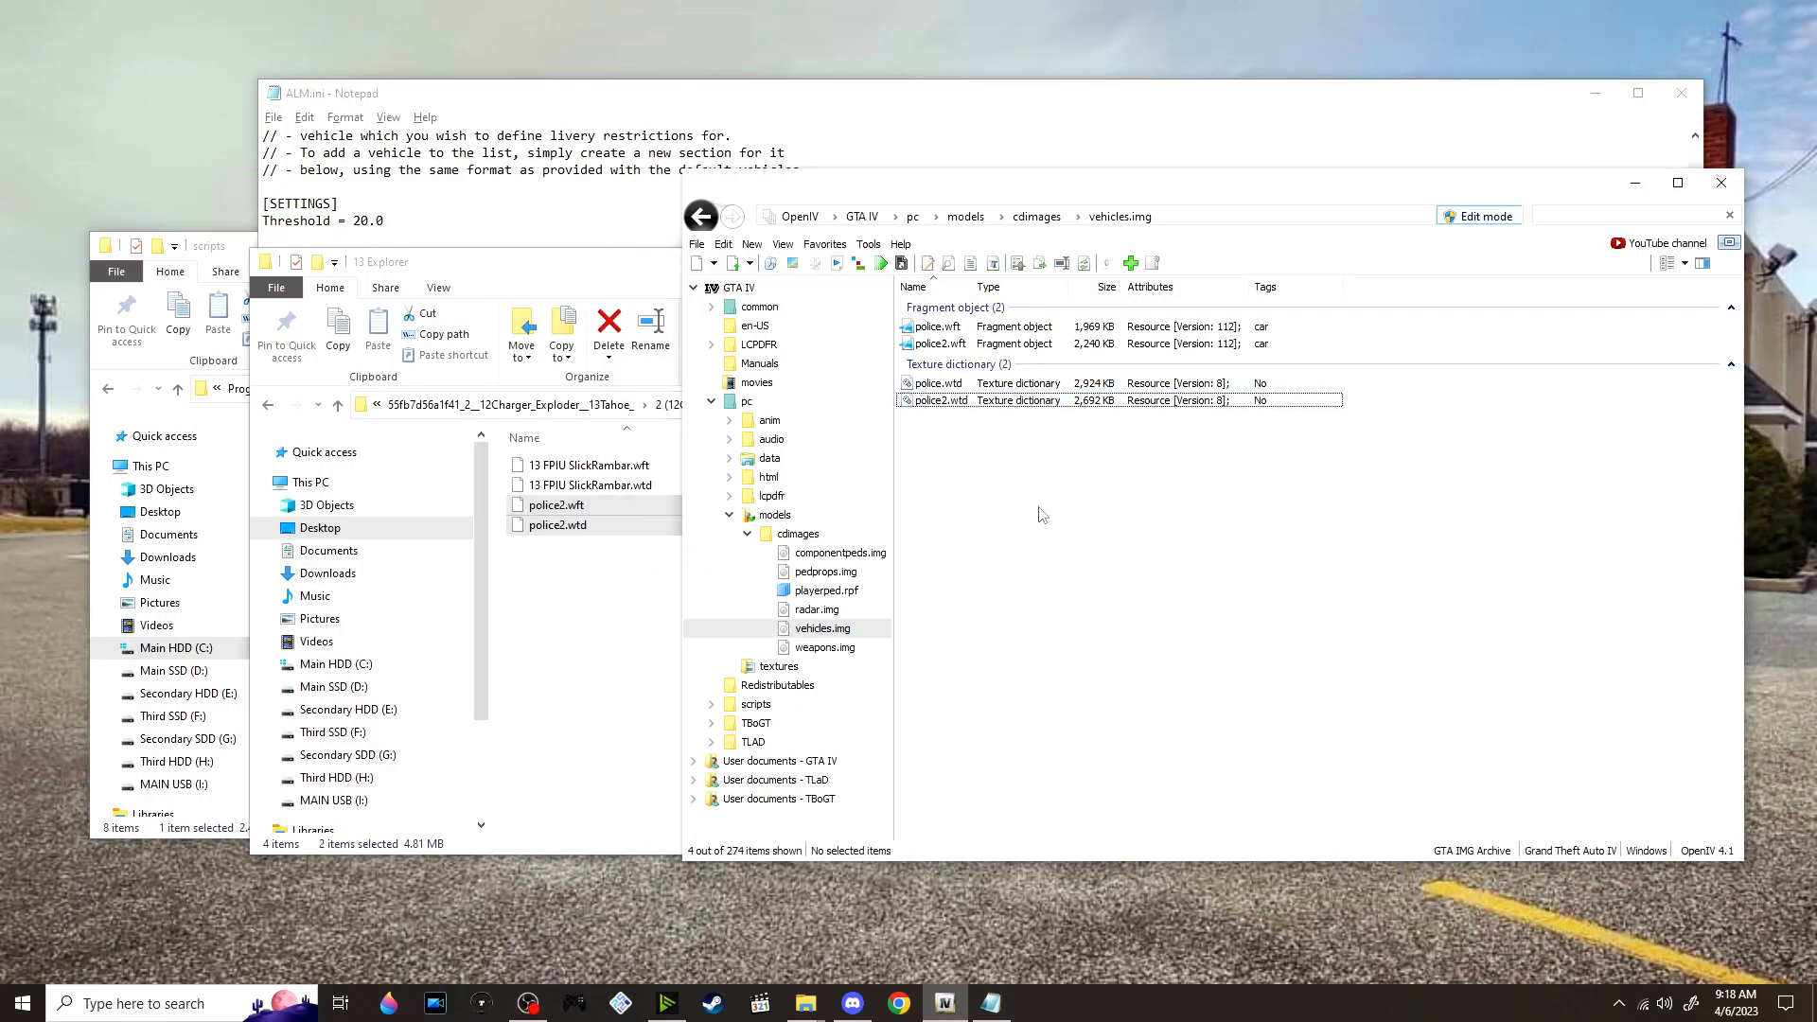
Go back to the VALOR mod folder and extract the 55fb83c5b0903_4__ELS_Pics_Templates__Info_ archive into its own folder
{"action": "left_click", "coordinate": [551, 639]}
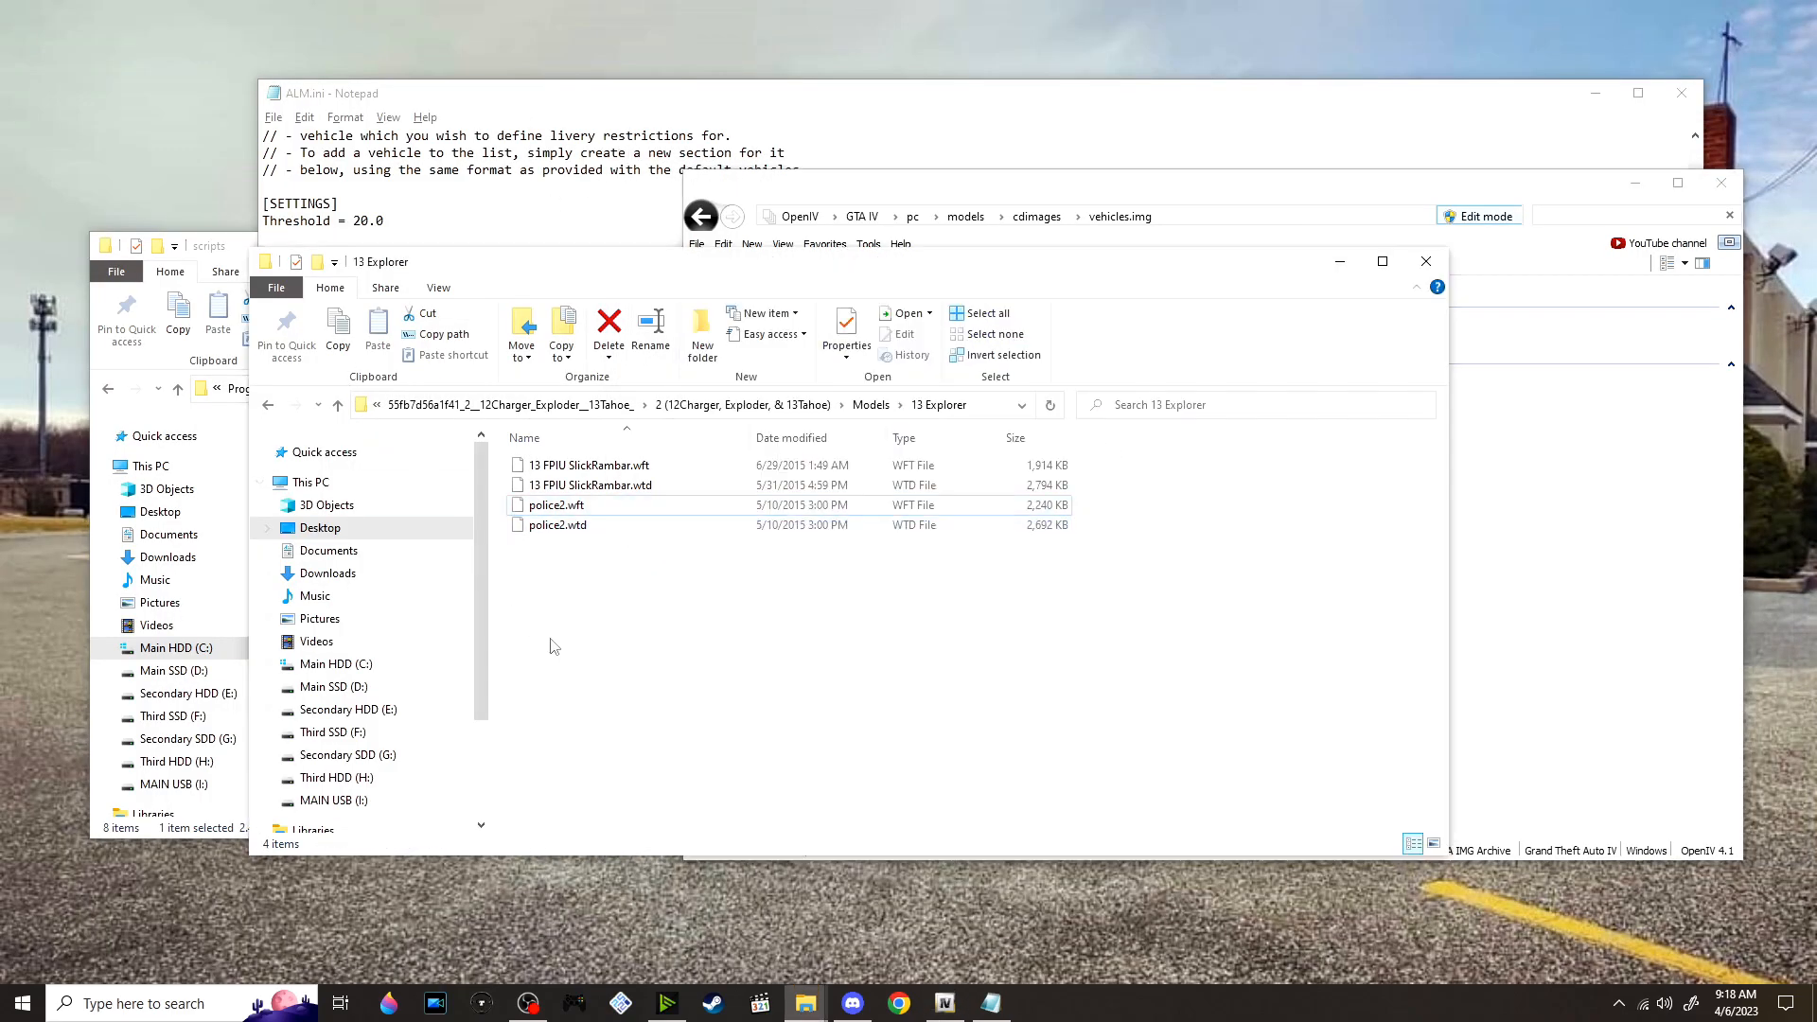
{"action": "left_click", "coordinate": [647, 405]}
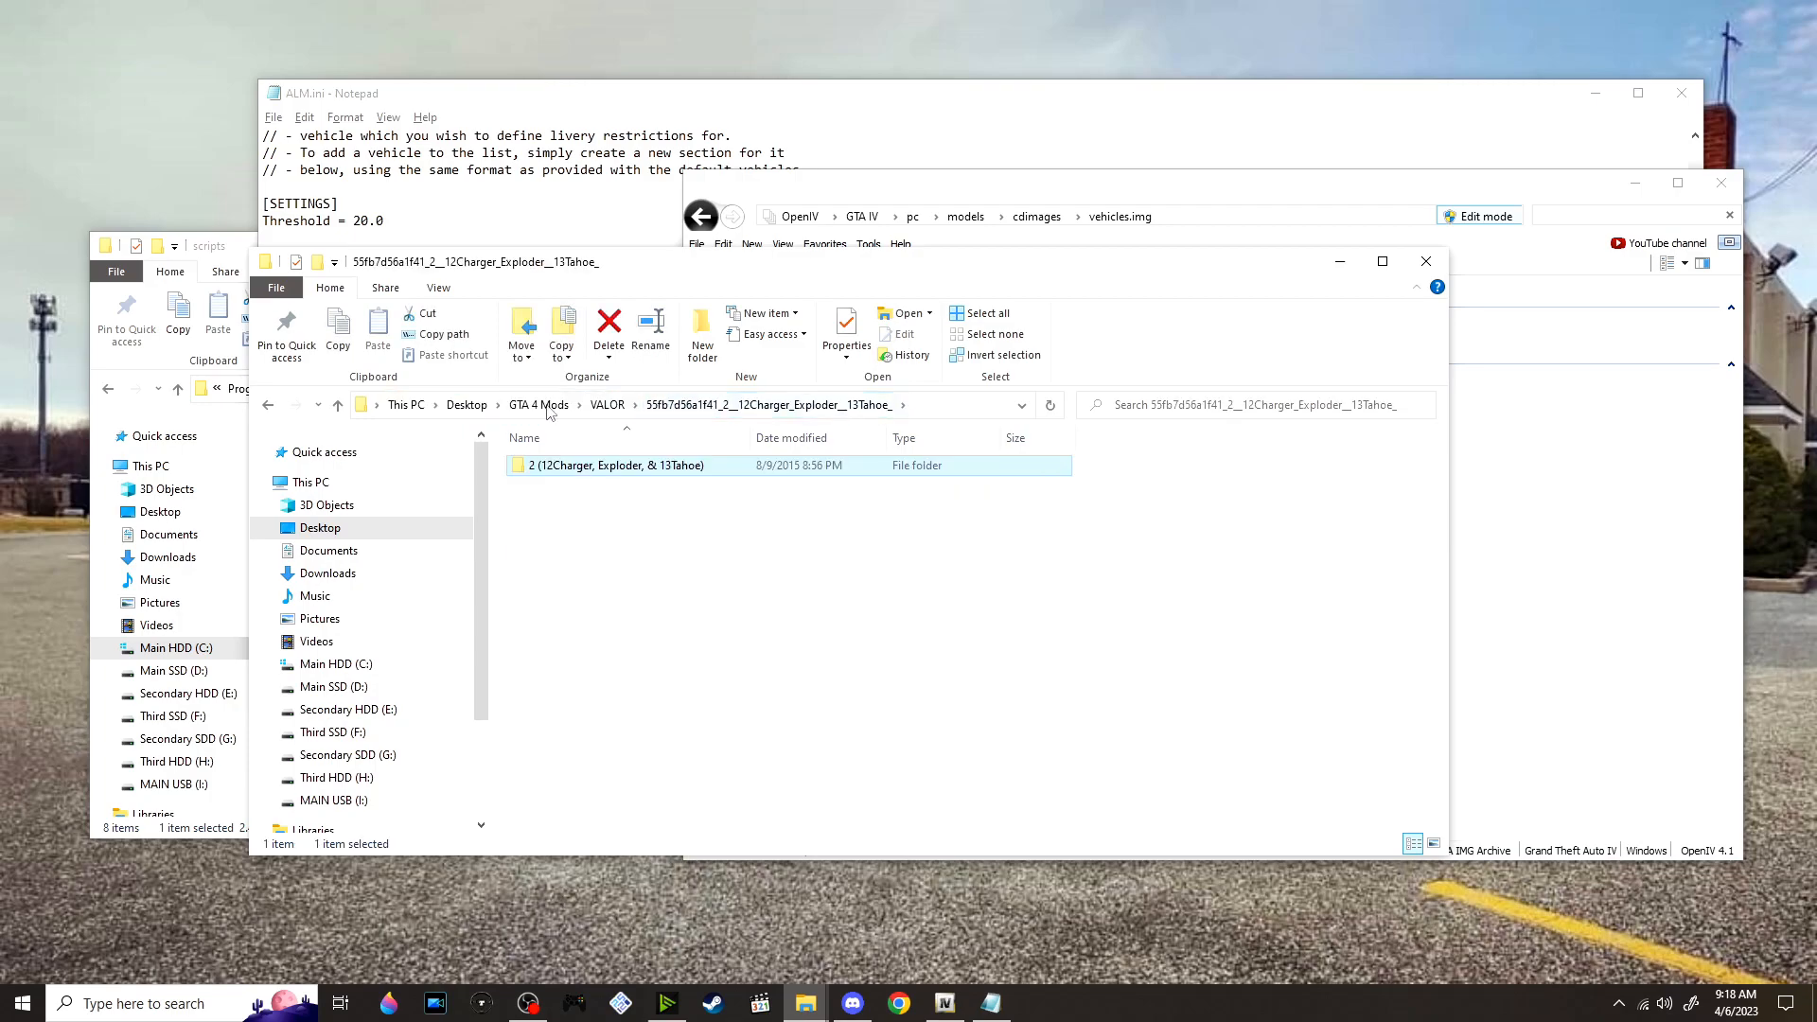
{"action": "left_click", "coordinate": [608, 405]}
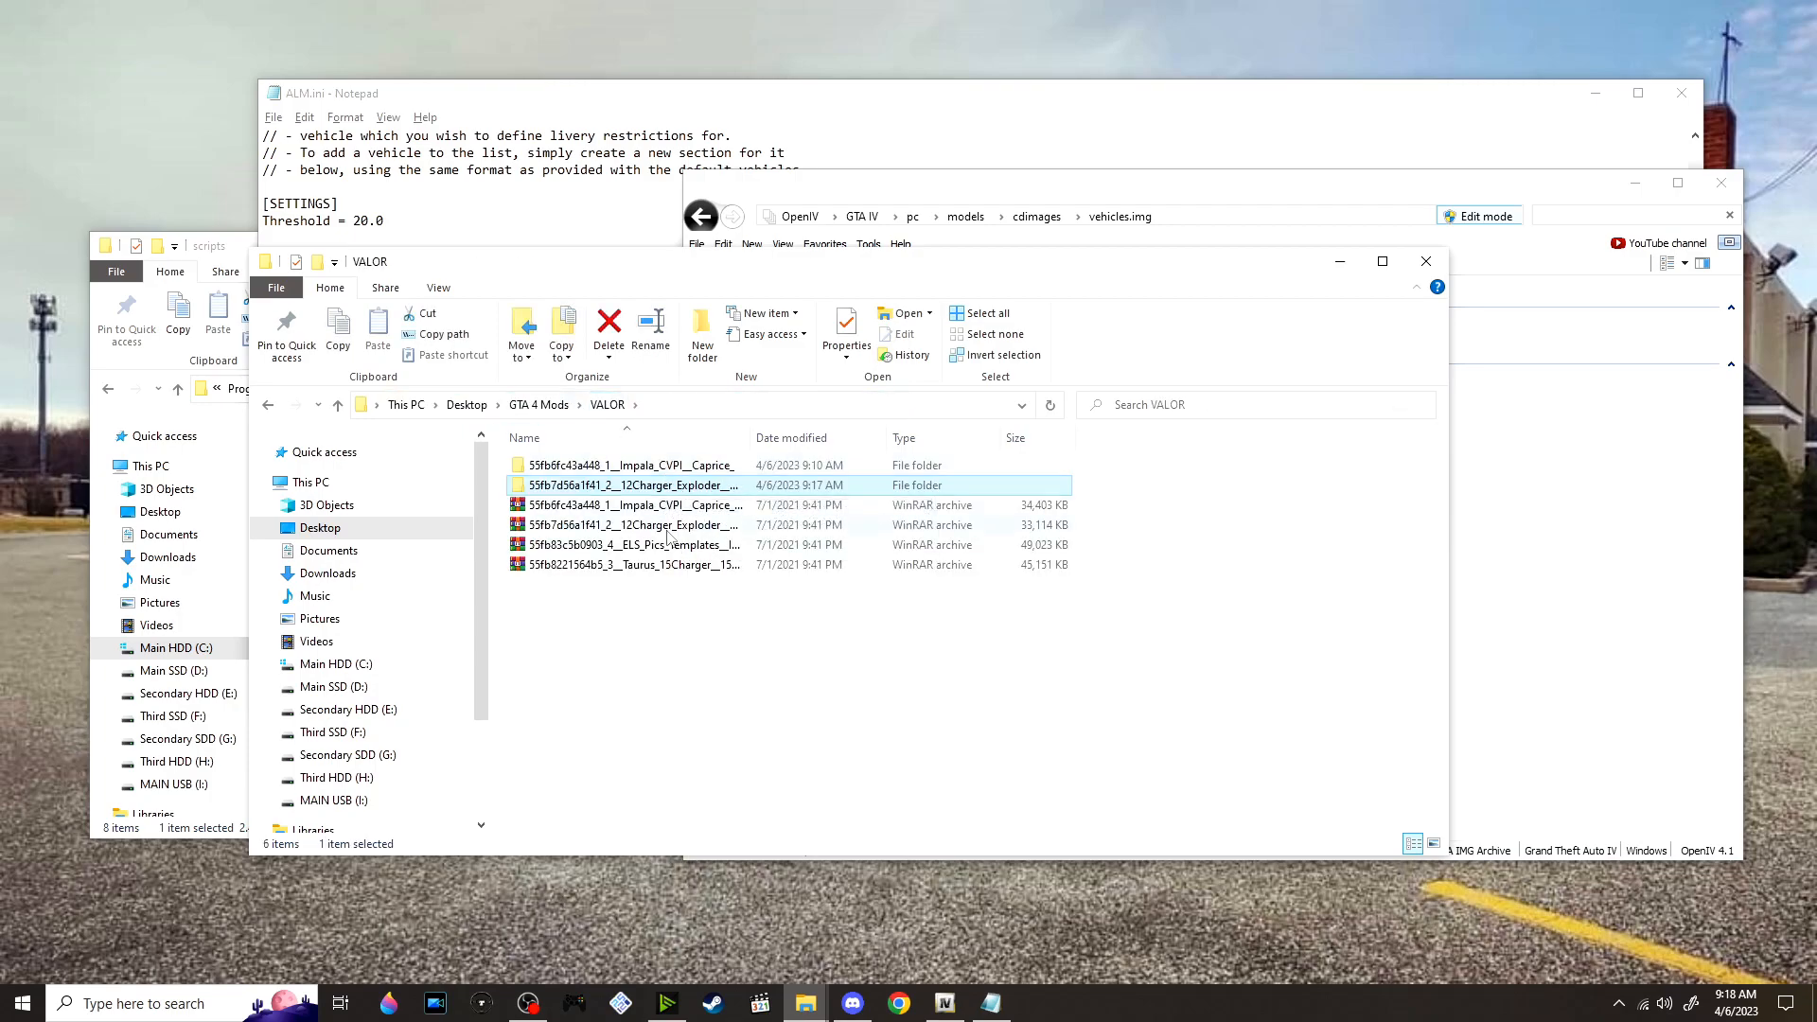
{"action": "left_click", "coordinate": [686, 547]}
{"action": "right_click", "coordinate": [685, 546]}
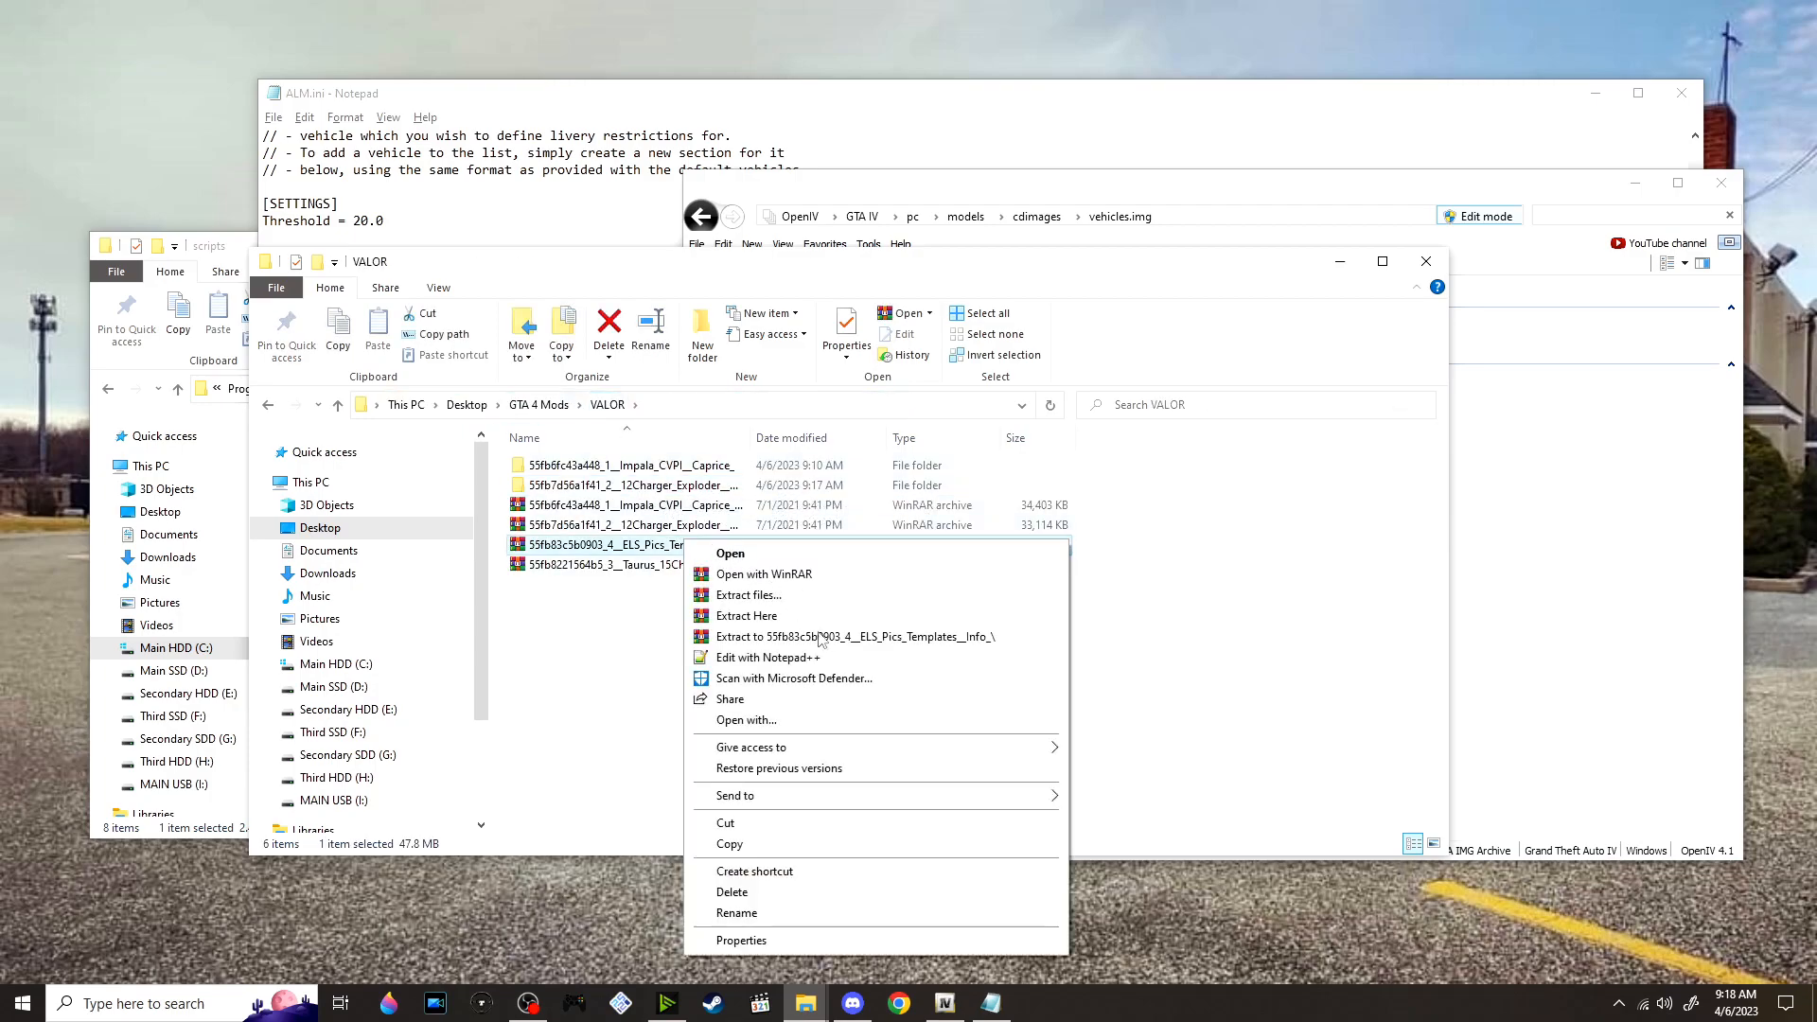
{"action": "left_click", "coordinate": [819, 634]}
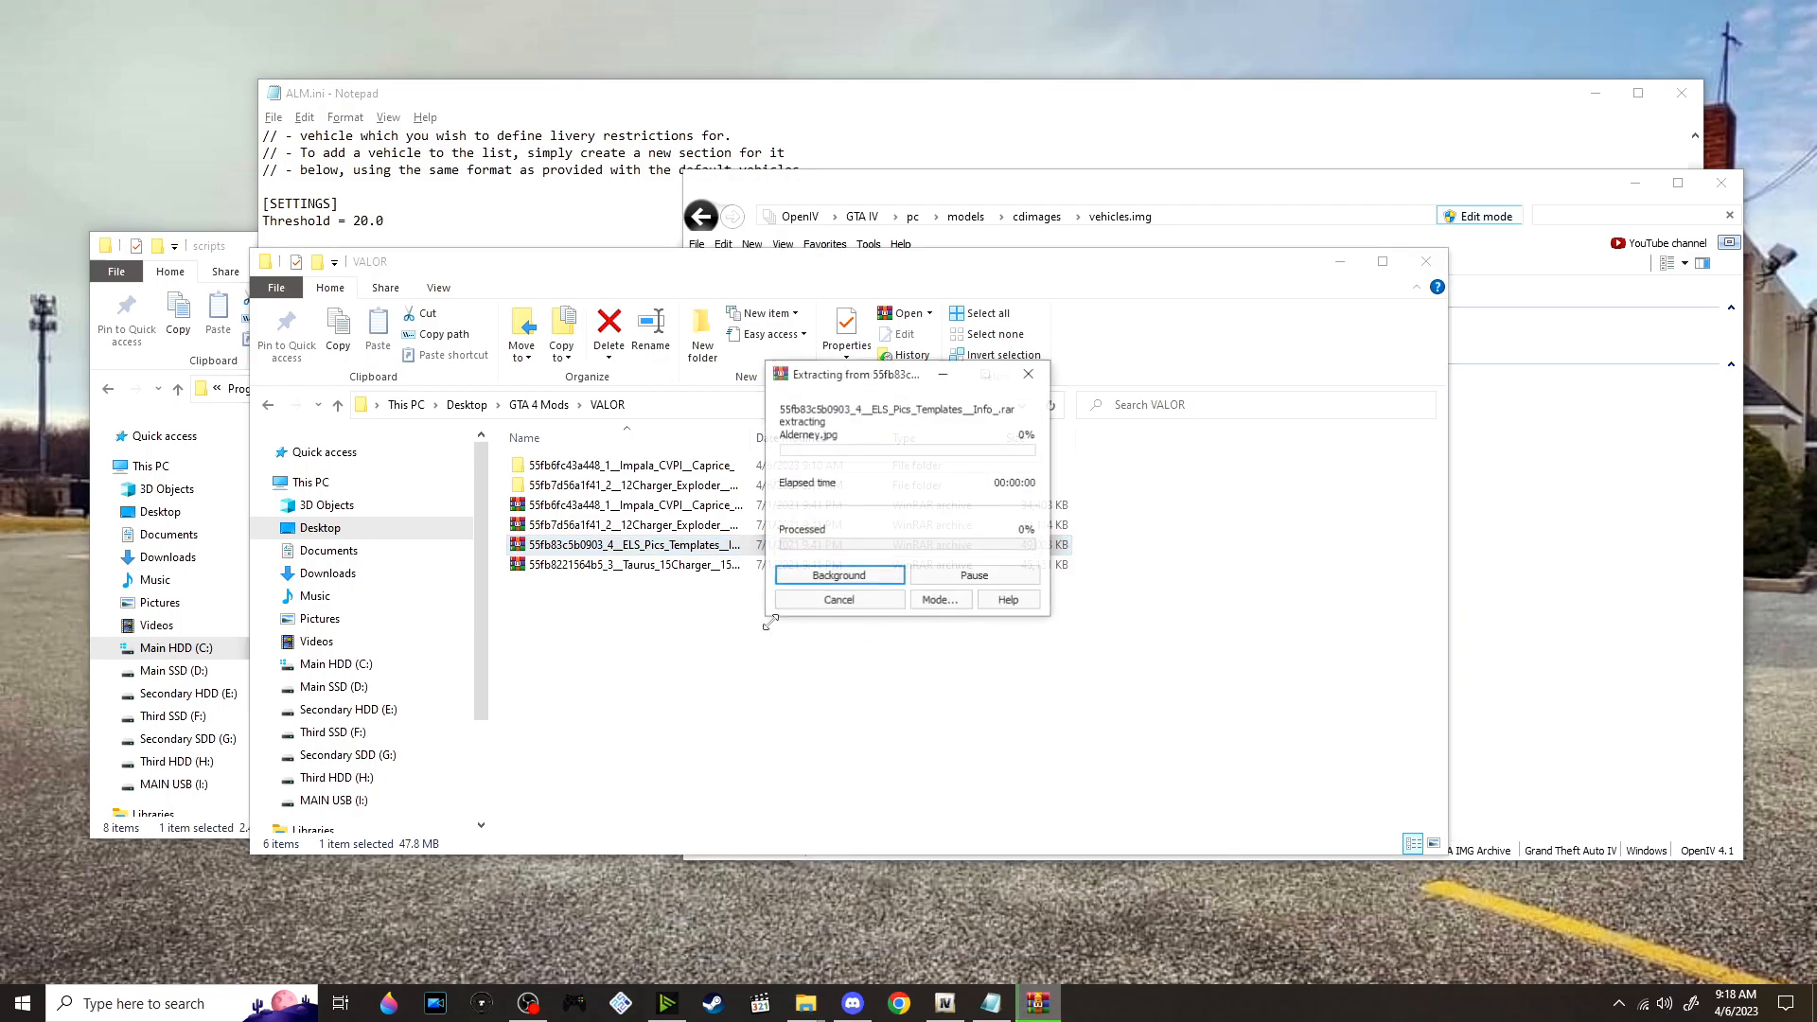
Go to the Screenshots folder inside the extracted ELS, Pics, Templates & Info files and view 1.0Fleet.jpg
{"action": "double_click", "coordinate": [711, 508]}
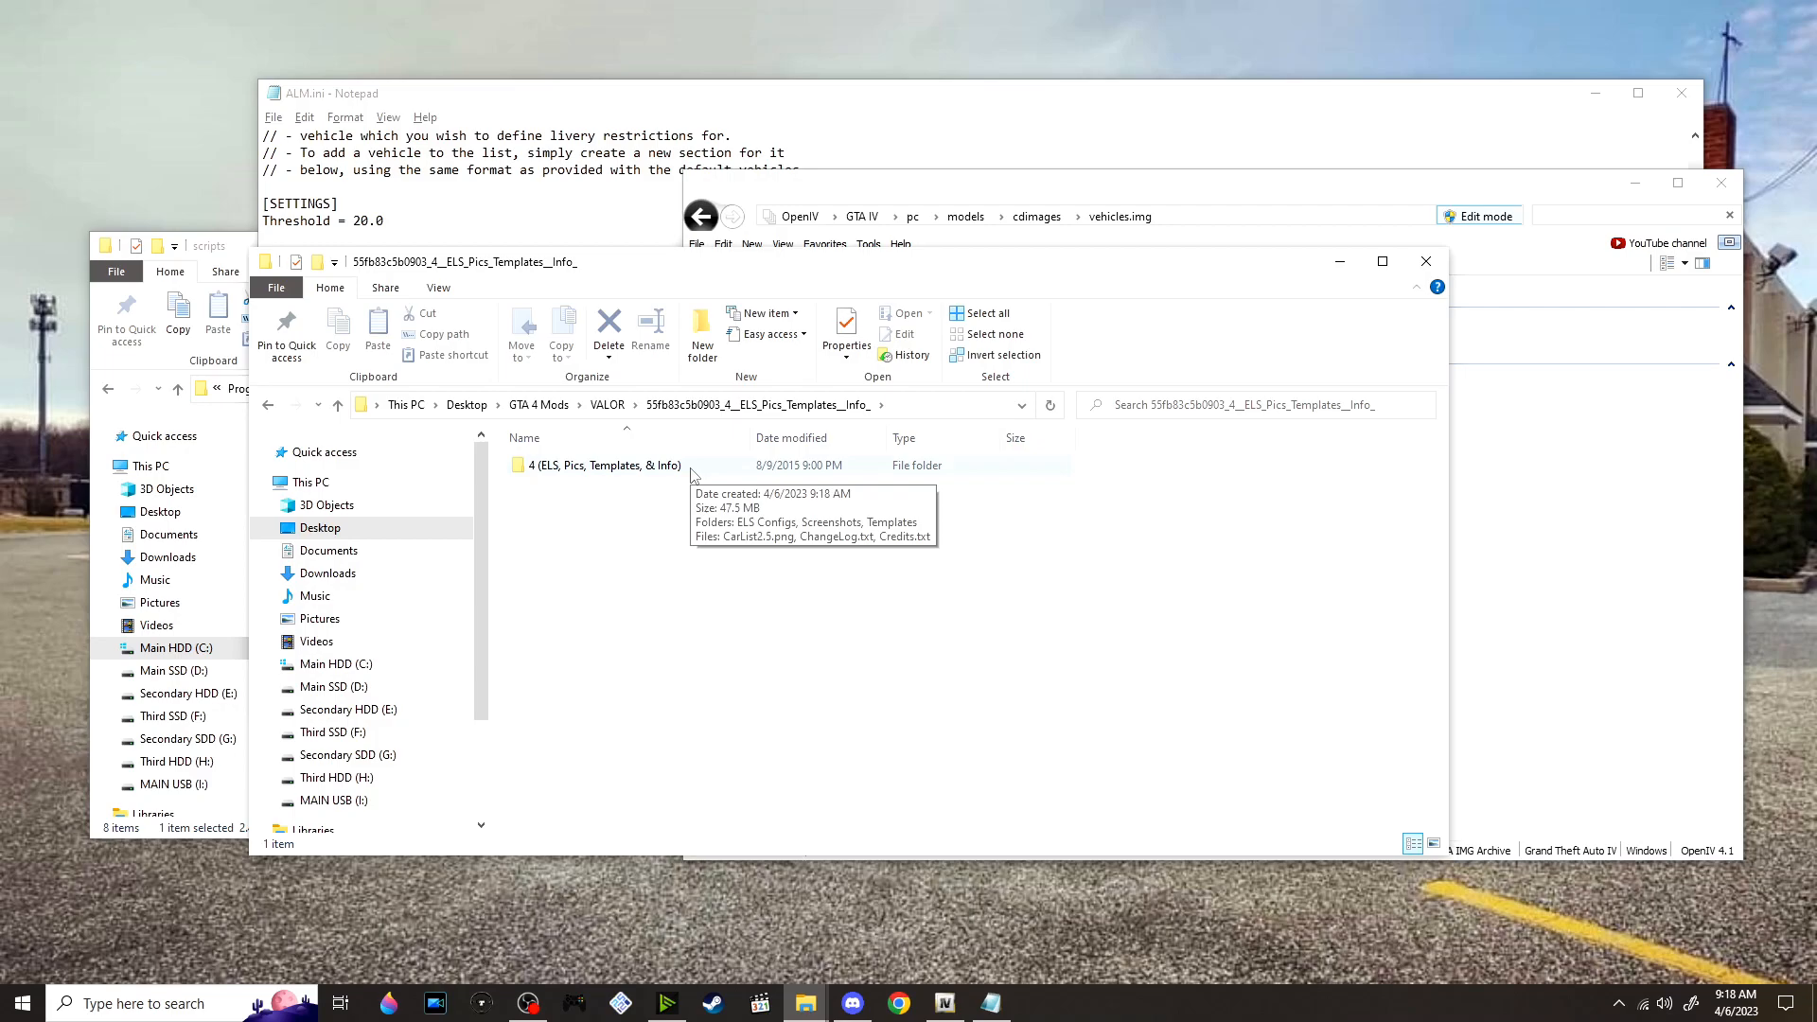
{"action": "double_click", "coordinate": [698, 466]}
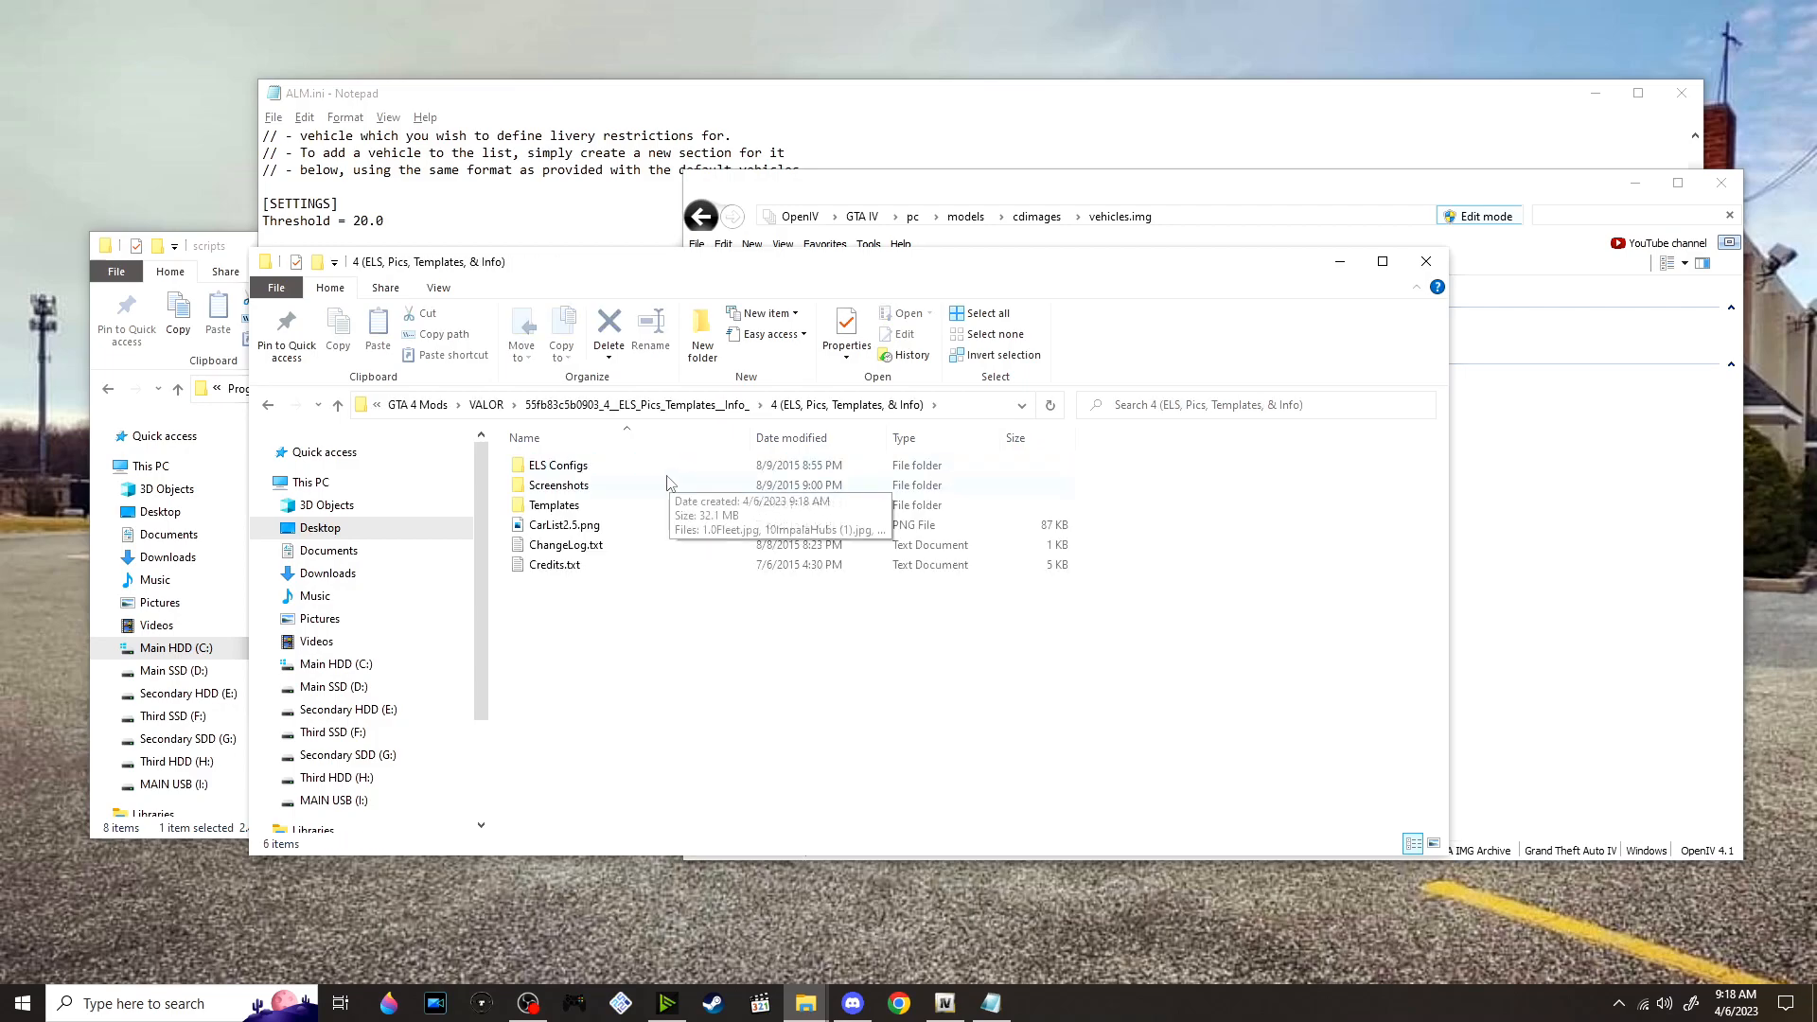
{"action": "double_click", "coordinate": [558, 484]}
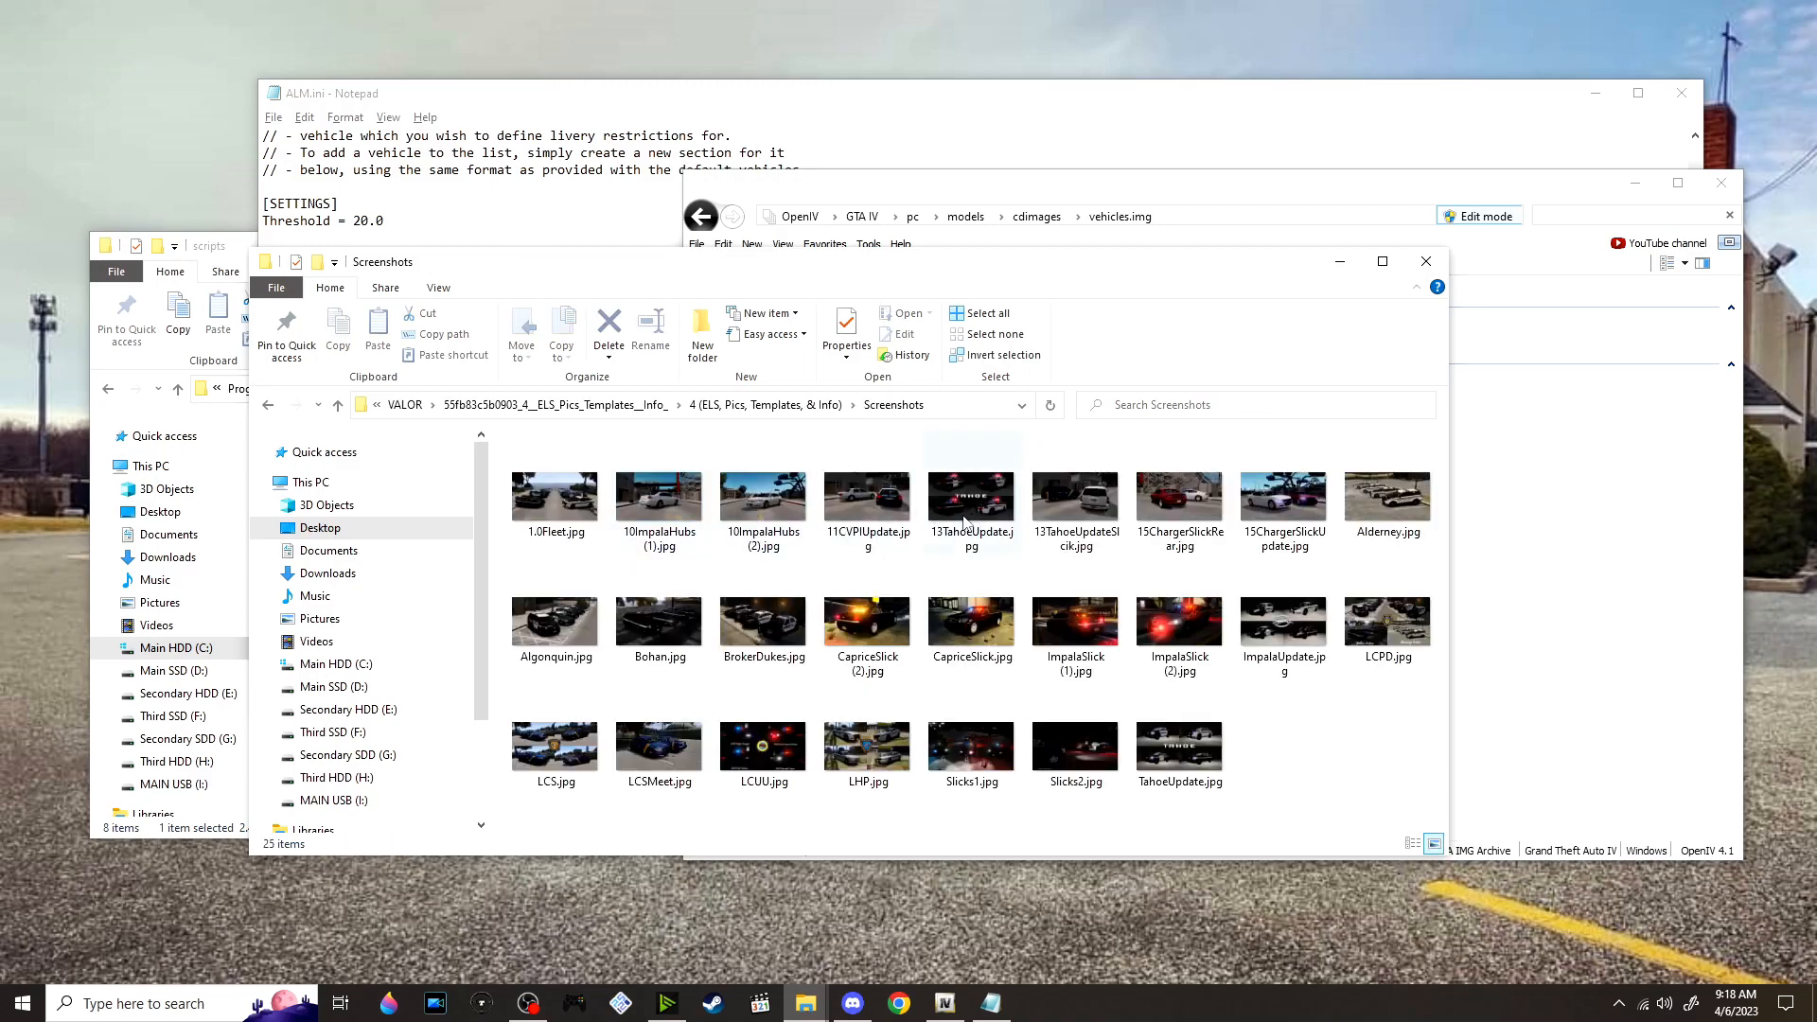
{"action": "double_click", "coordinate": [559, 499]}
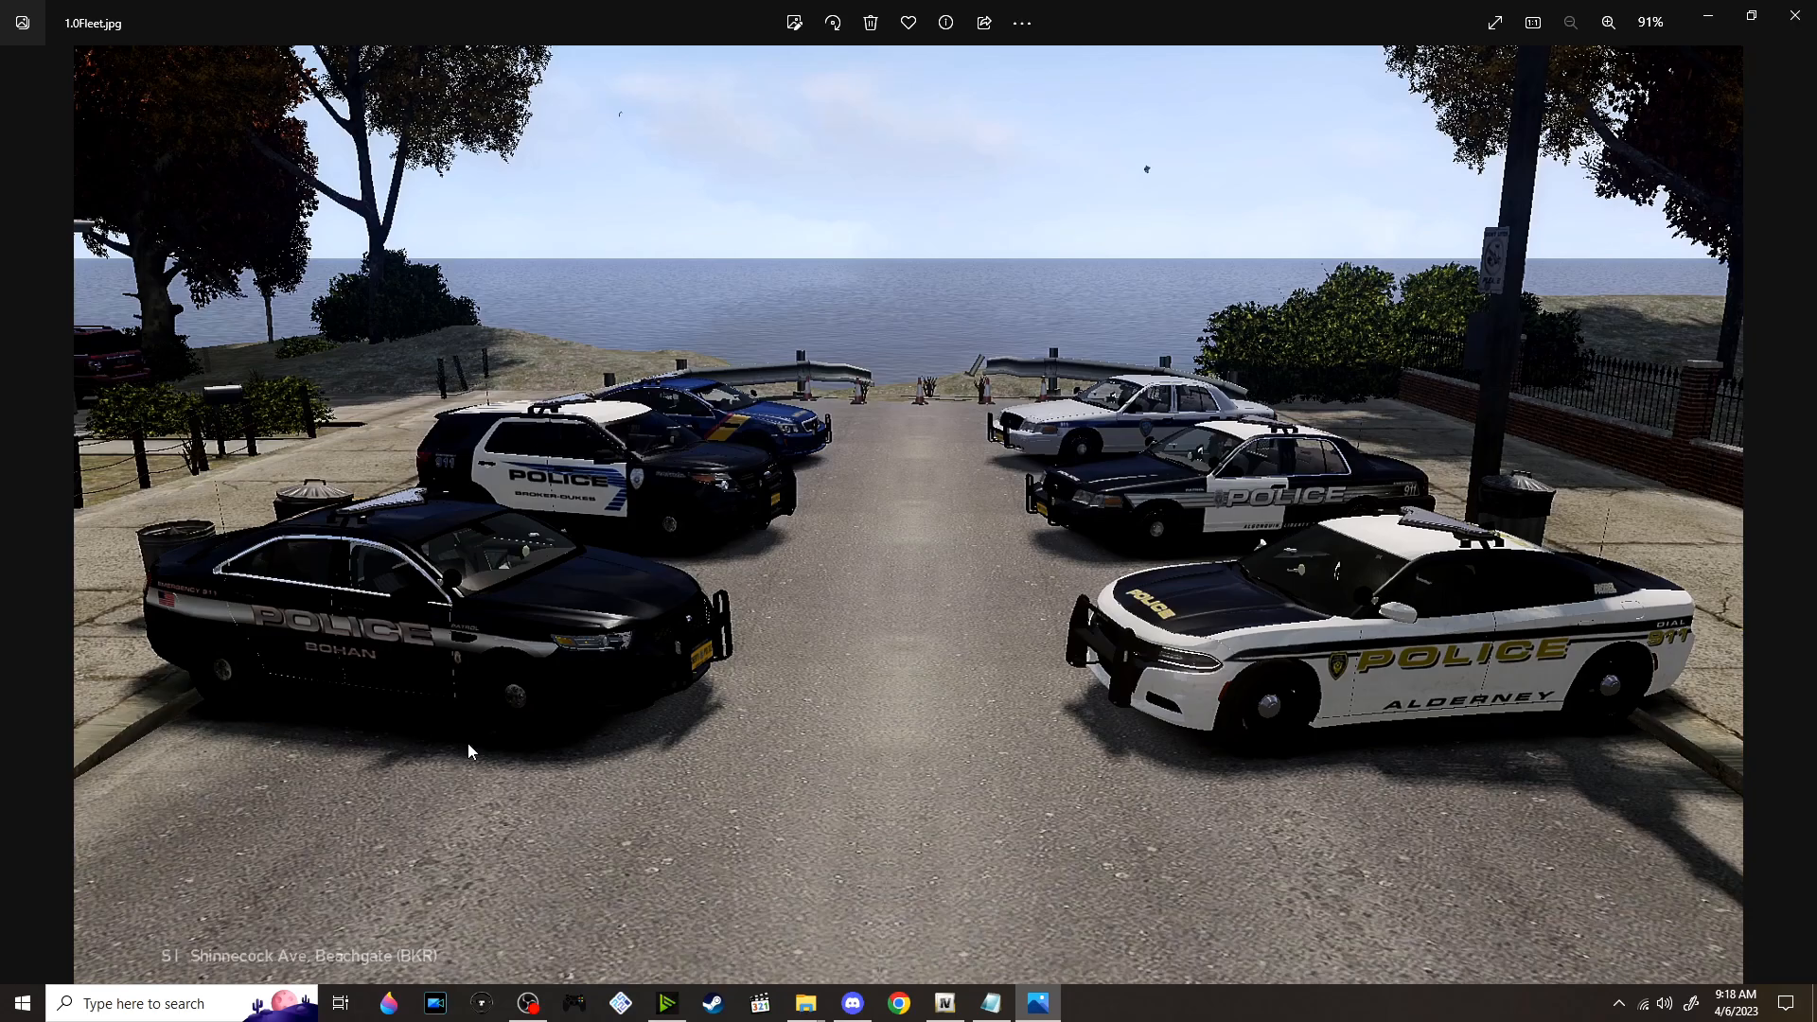
Examine the police cars and their district liveries up close in the 1.0Fleet.jpg screenshot, and close the image
{"action": "scroll", "coordinate": [467, 748], "scroll_direction": "up", "scroll_amount": 5}
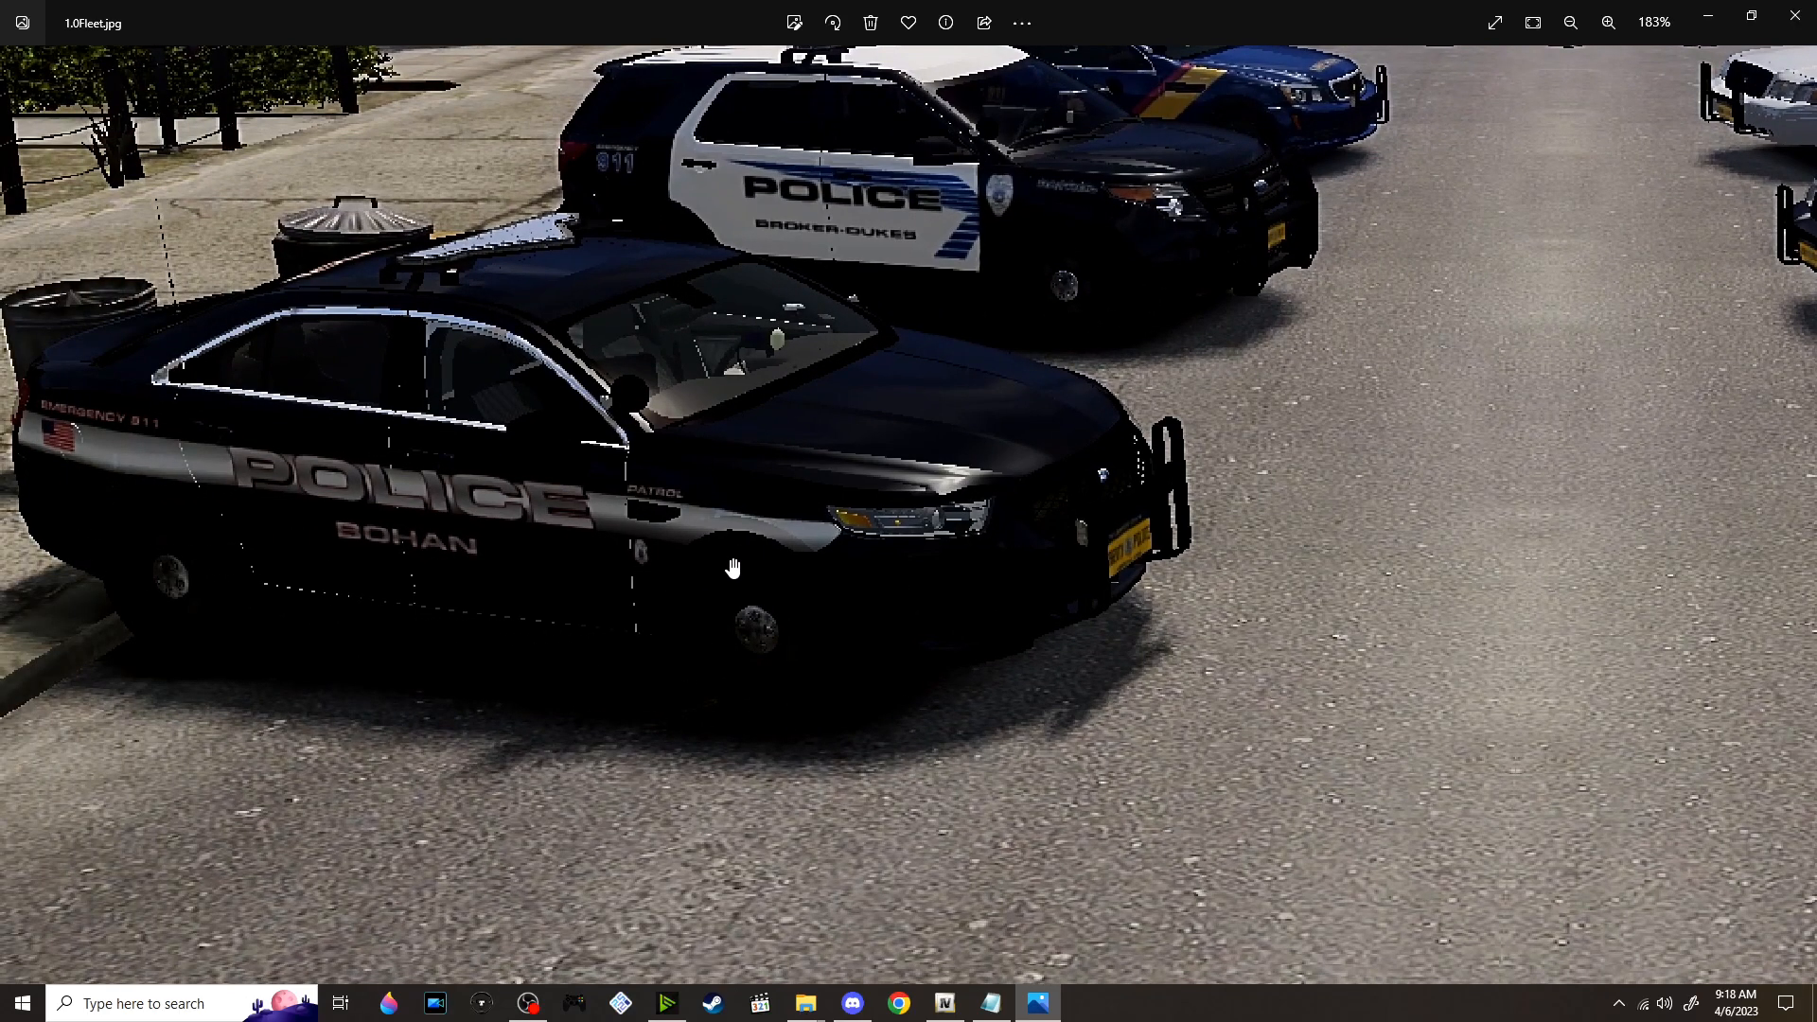
{"action": "scroll", "coordinate": [734, 567], "scroll_direction": "down", "scroll_amount": 5}
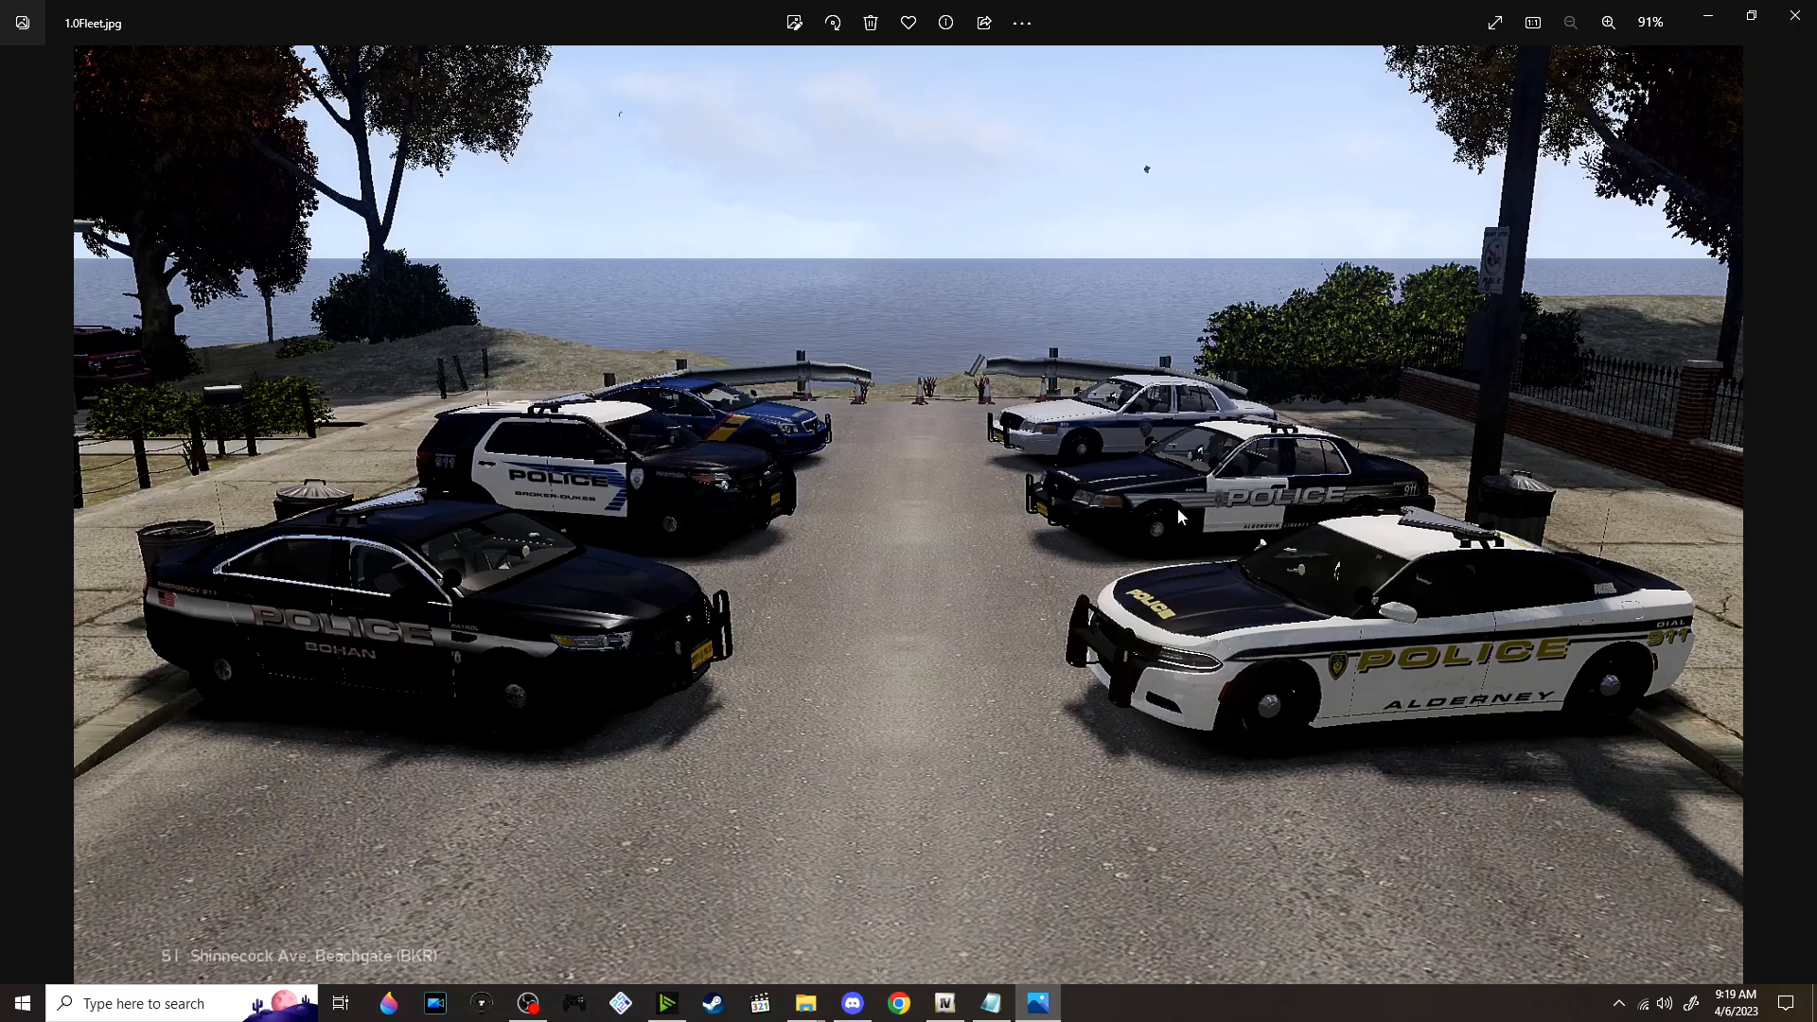
{"action": "scroll", "coordinate": [1109, 447], "scroll_direction": "up", "scroll_amount": 2}
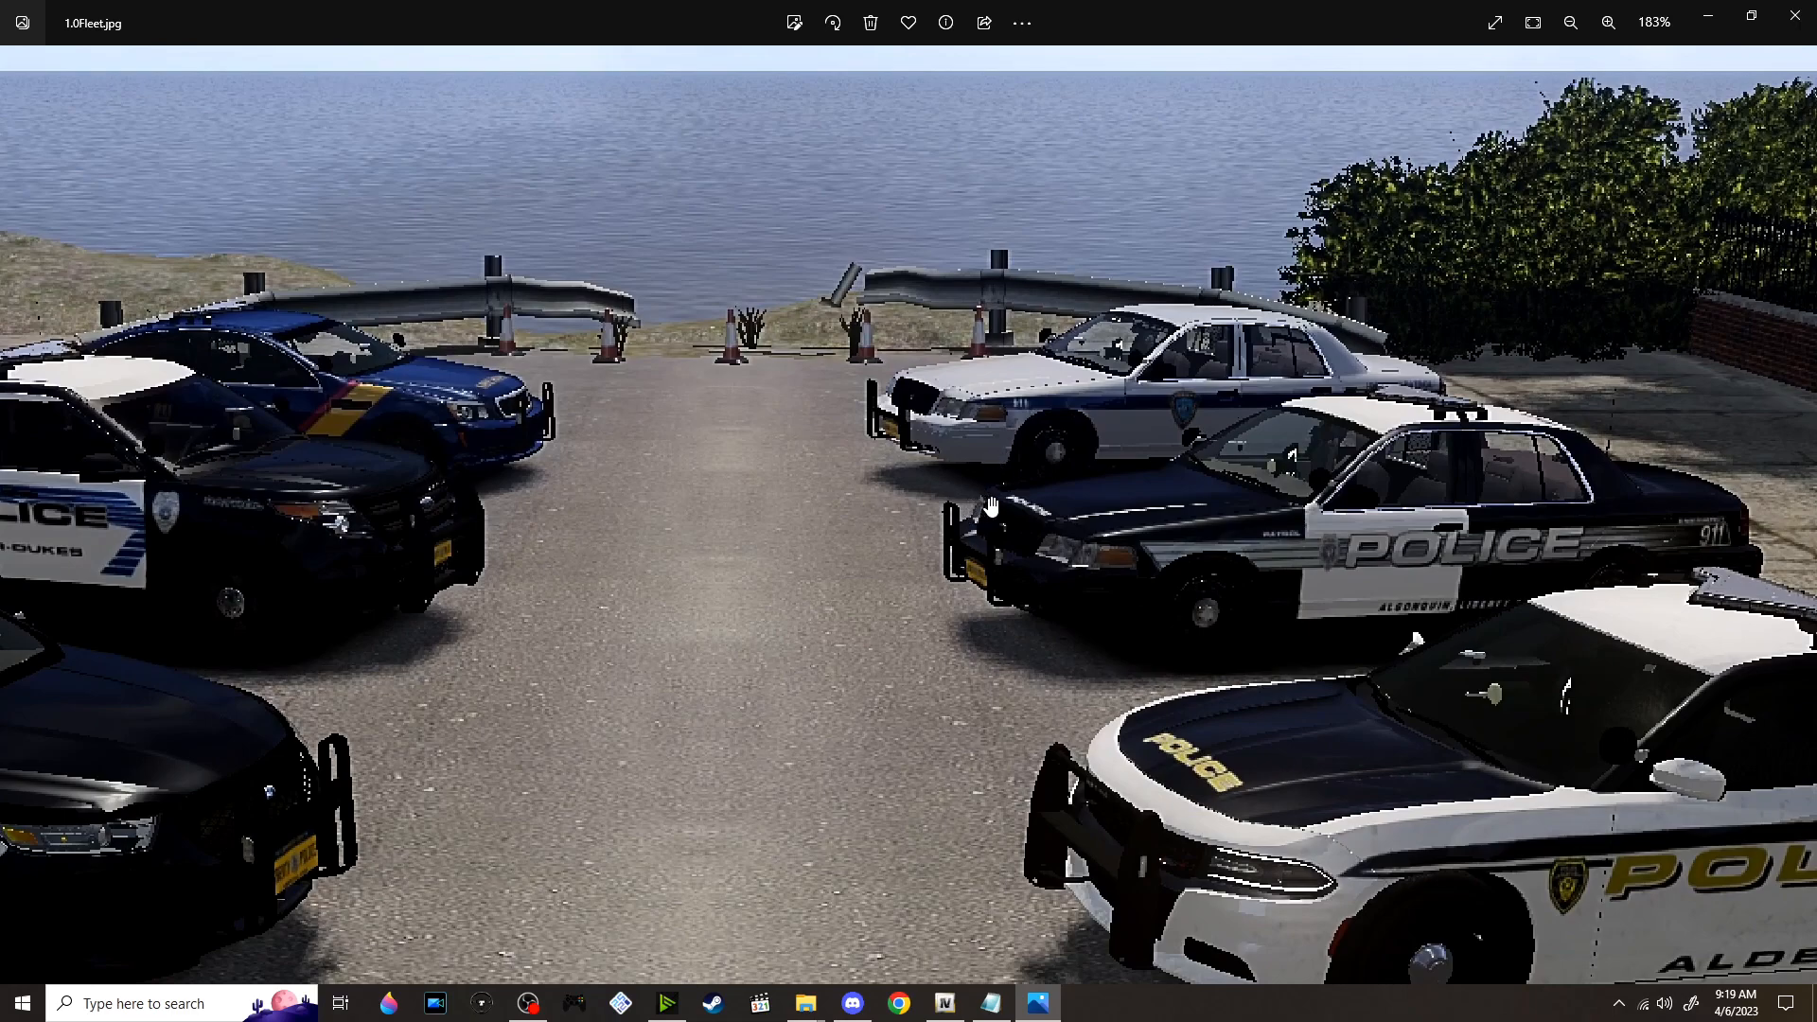
{"action": "left_click_drag", "start_coordinate": [836, 435], "coordinate": [996, 298]}
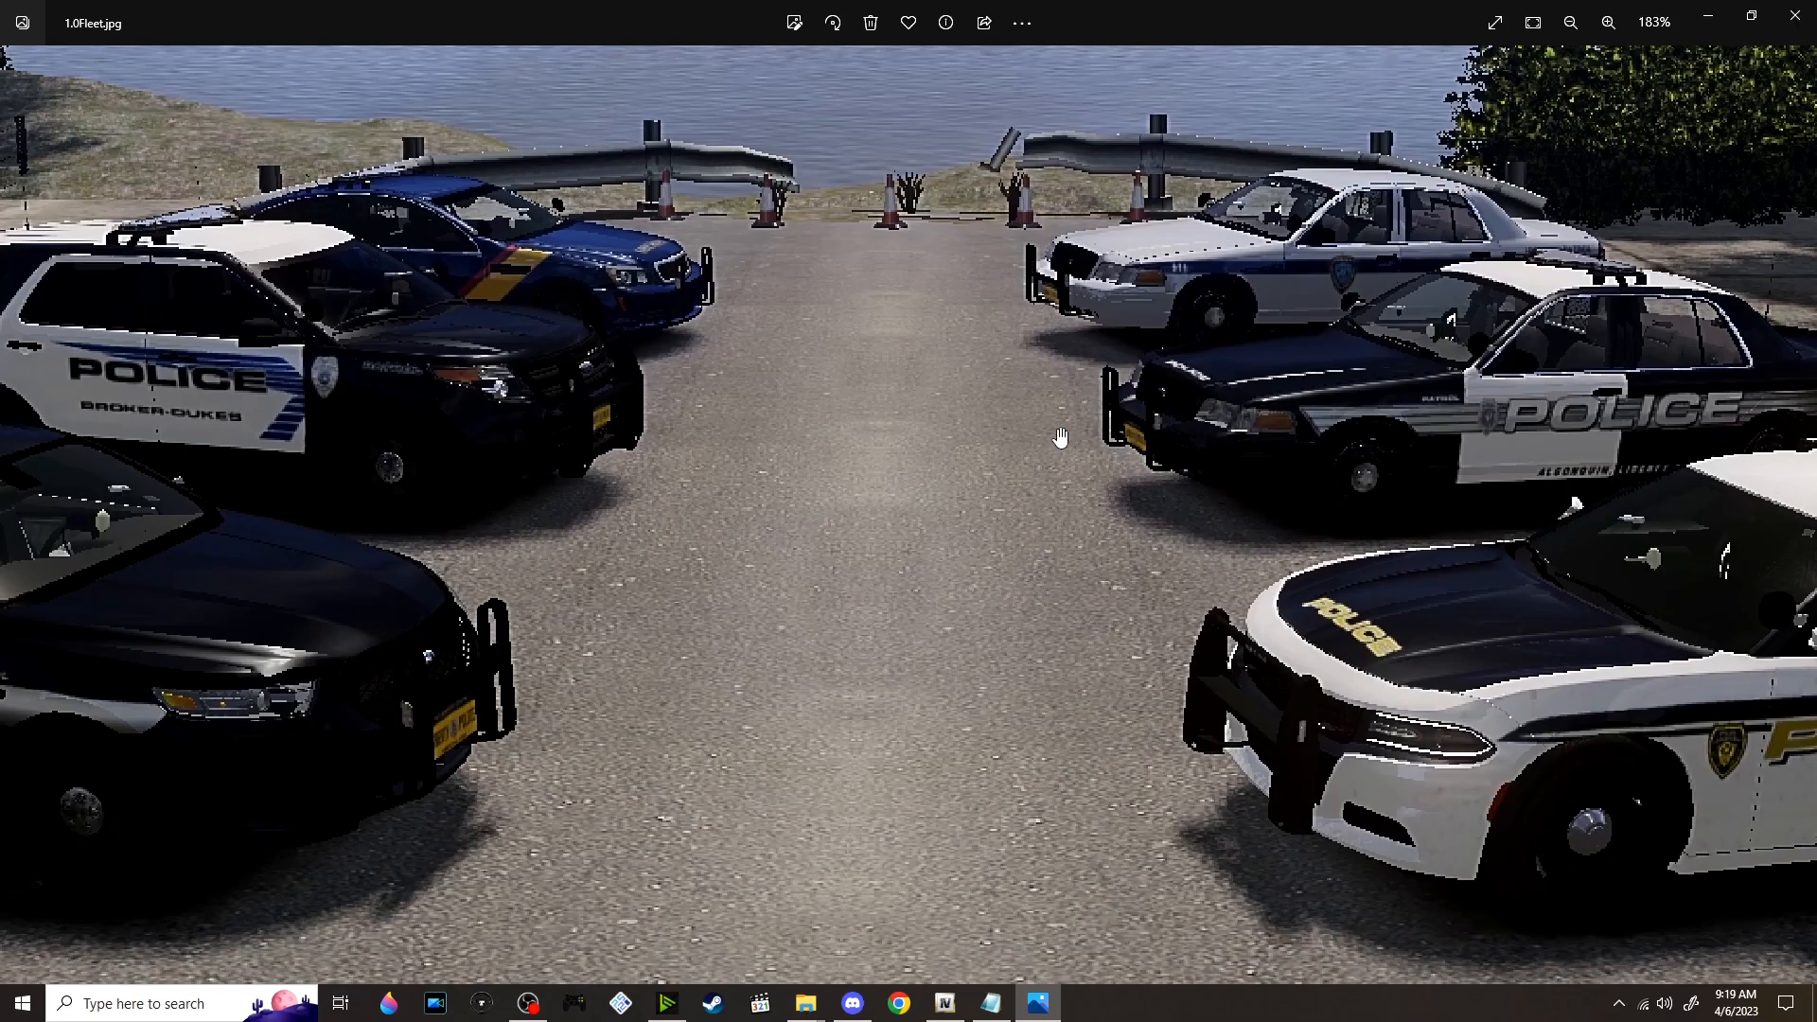
{"action": "scroll", "coordinate": [1060, 437], "scroll_direction": "down", "scroll_amount": 5}
{"action": "scroll", "coordinate": [502, 496], "scroll_direction": "up", "scroll_amount": 5}
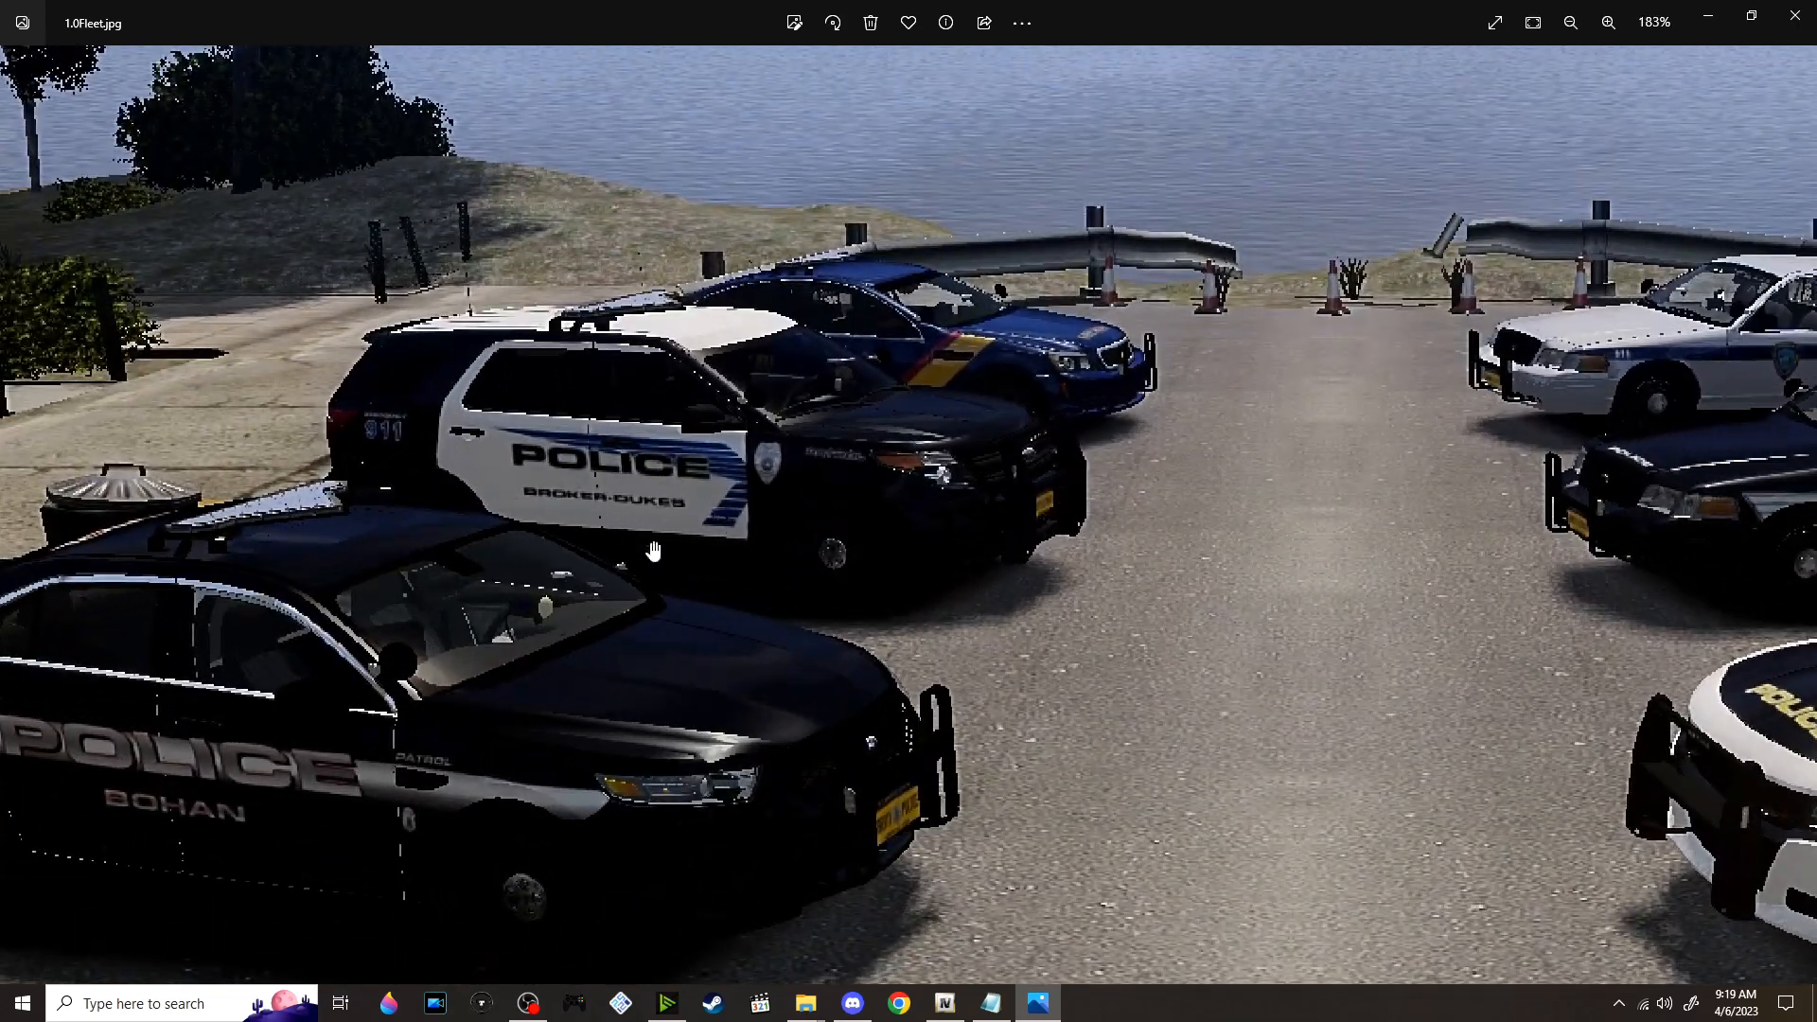
{"action": "left_click_drag", "start_coordinate": [830, 516], "coordinate": [660, 493]}
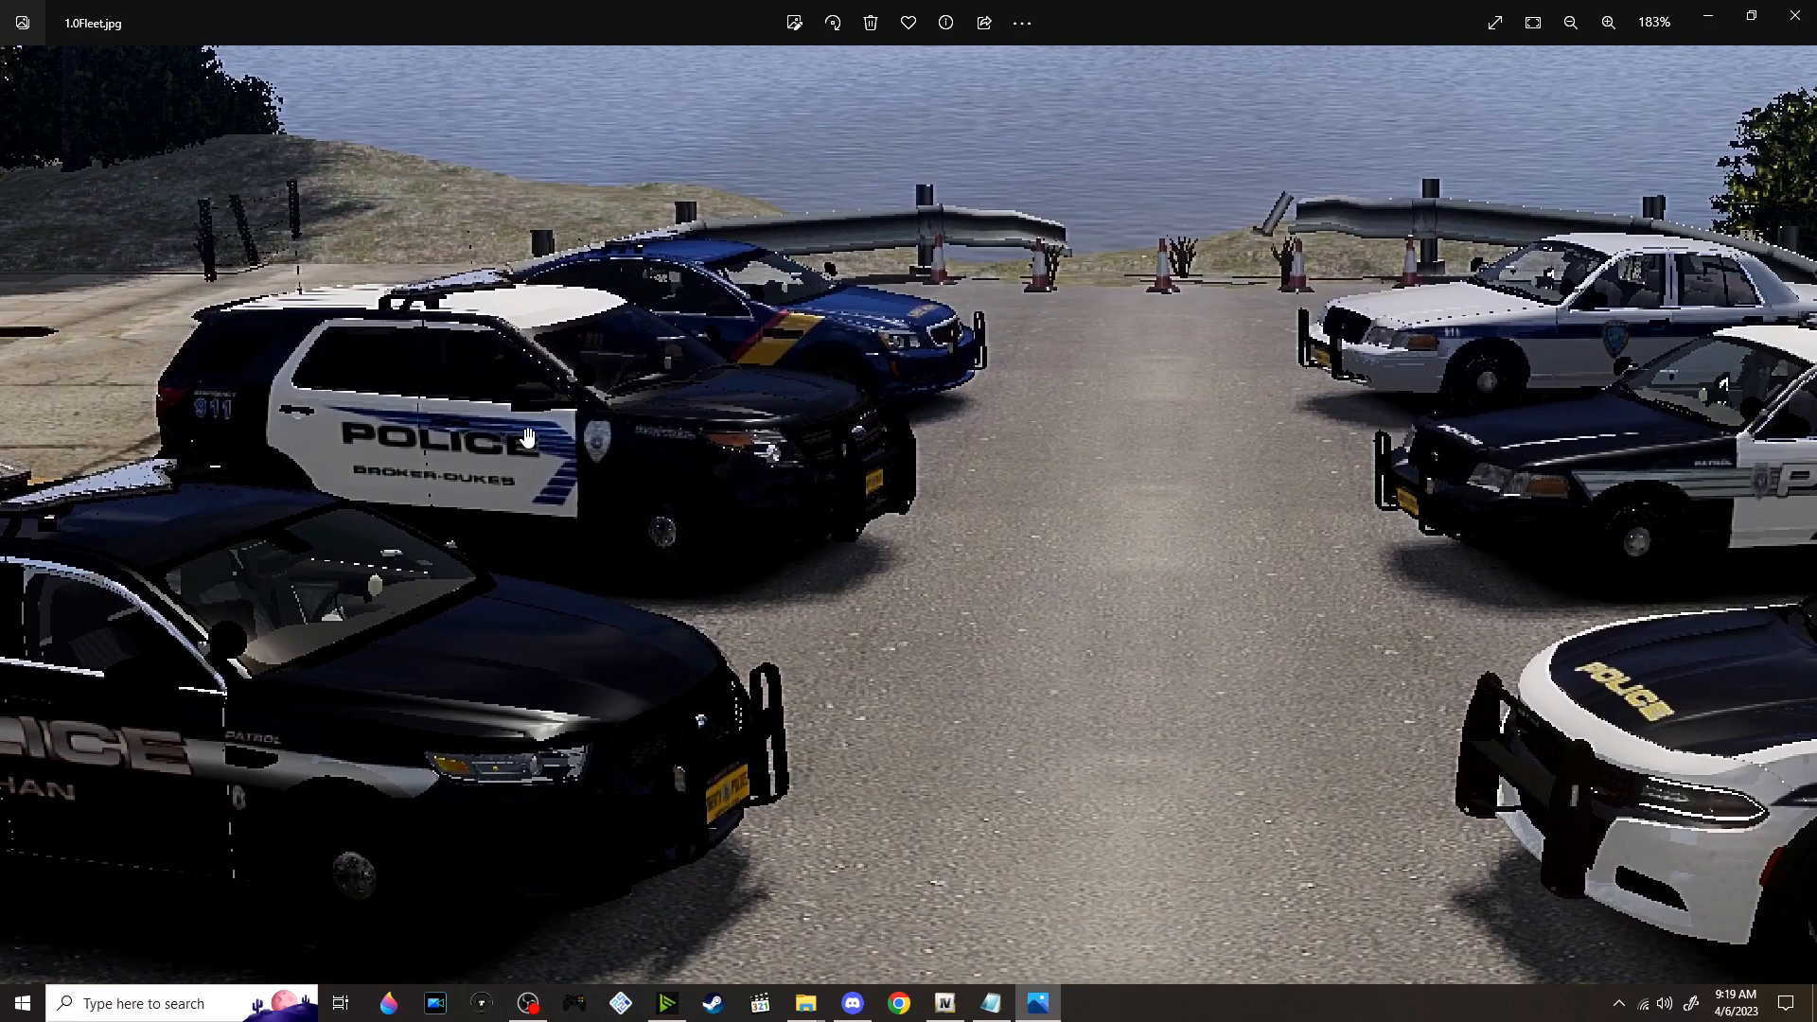
{"action": "left_click_drag", "start_coordinate": [792, 449], "coordinate": [665, 551]}
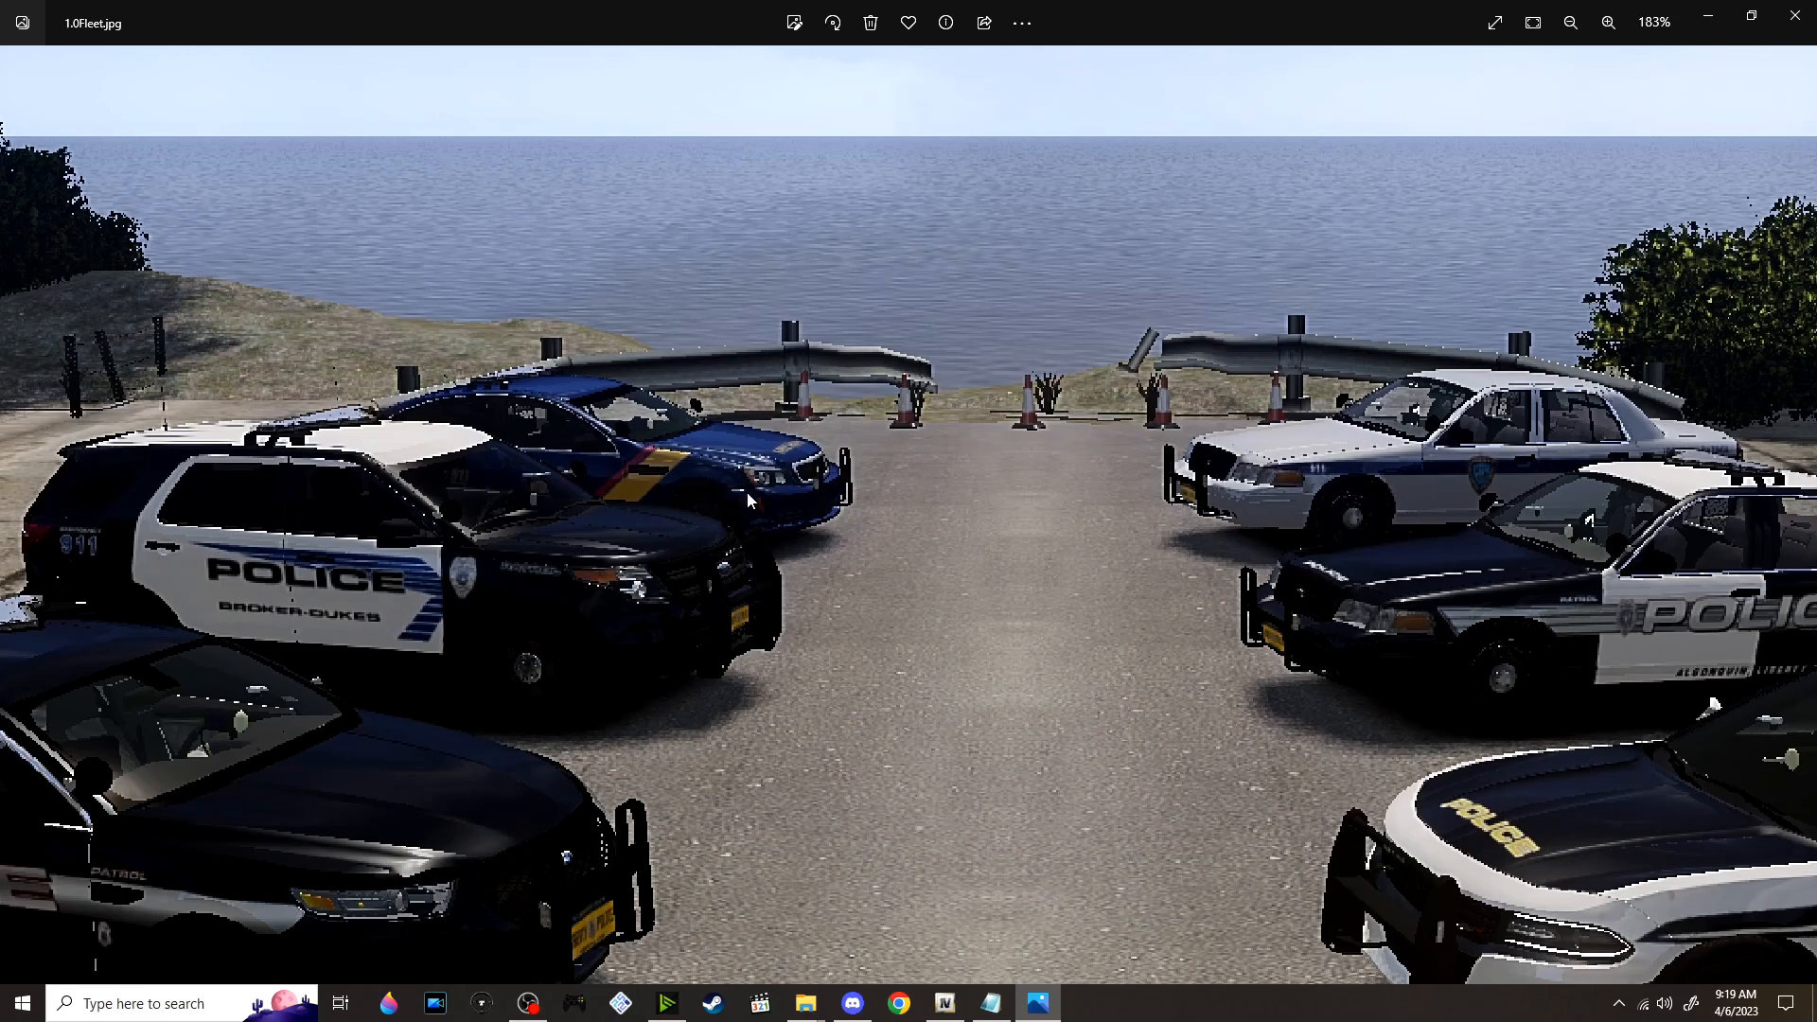
{"action": "scroll", "coordinate": [749, 502], "scroll_direction": "down", "scroll_amount": 3}
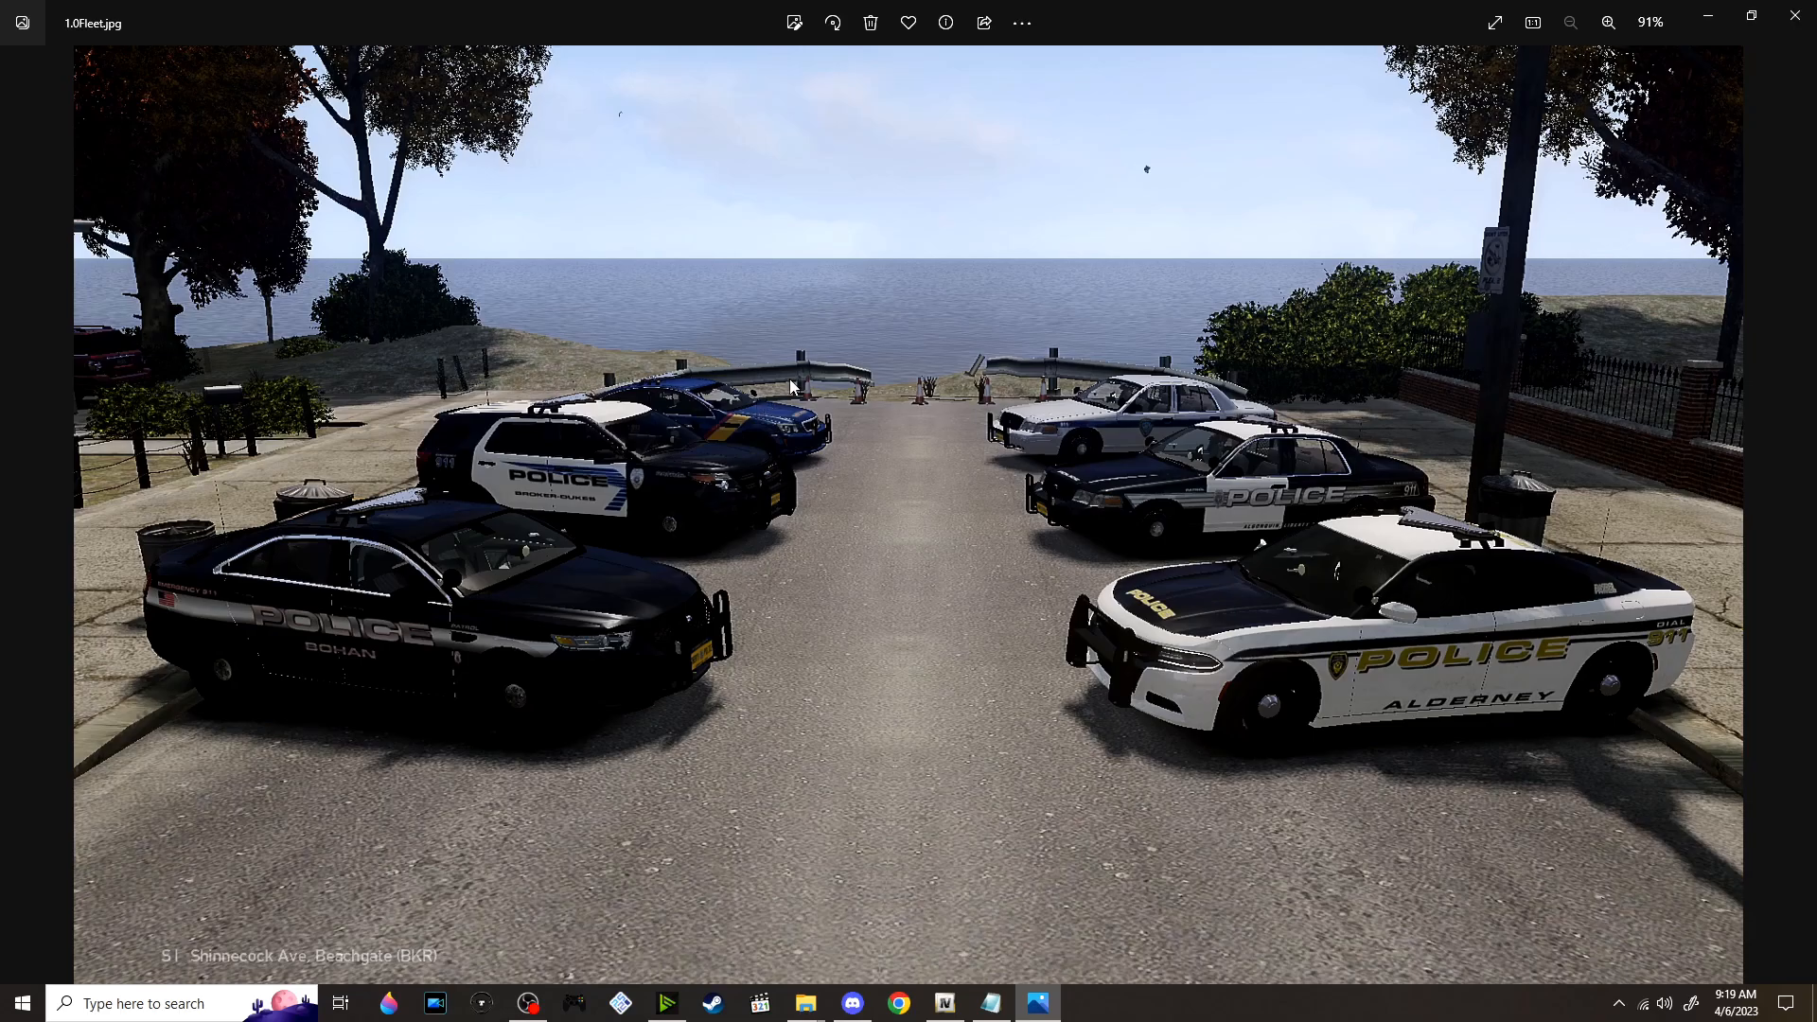
{"action": "left_click", "coordinate": [1795, 14]}
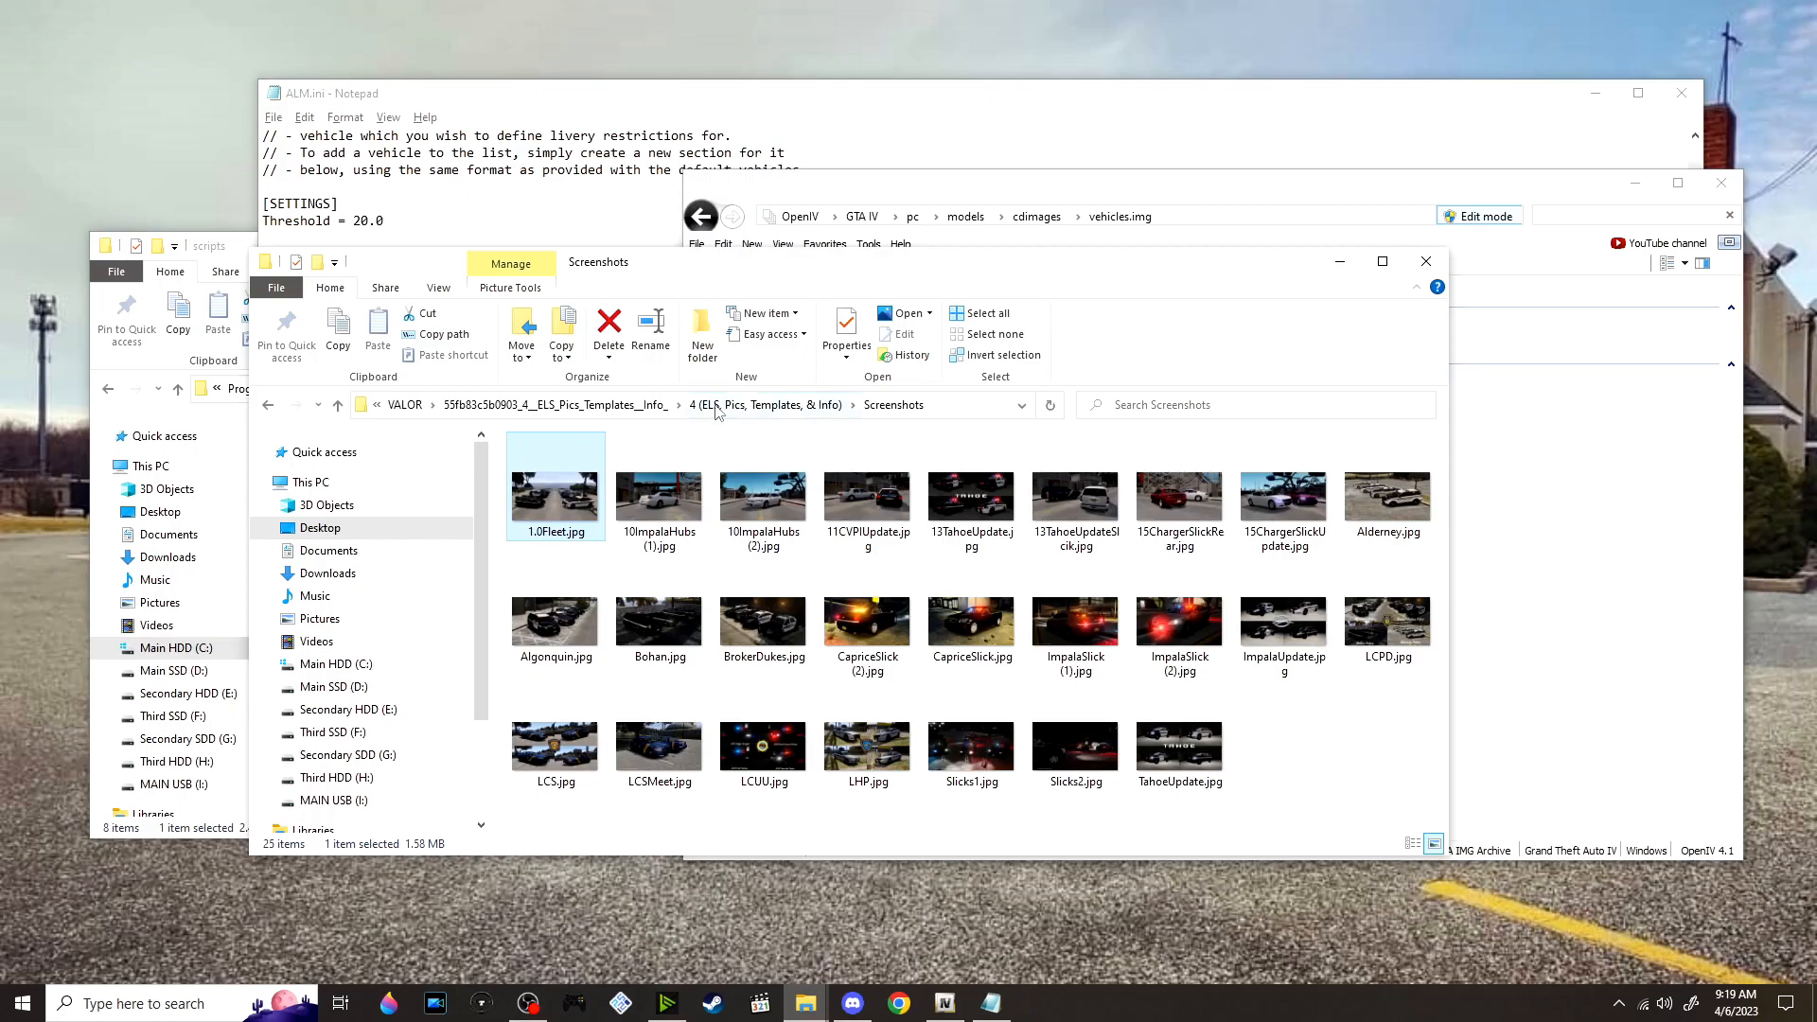
Show the ELS Configs folder, minimize ALM.ini, and select VALORCONFIG.ini and VALORSLICKCONFIG.ini
{"action": "left_click", "coordinate": [716, 405]}
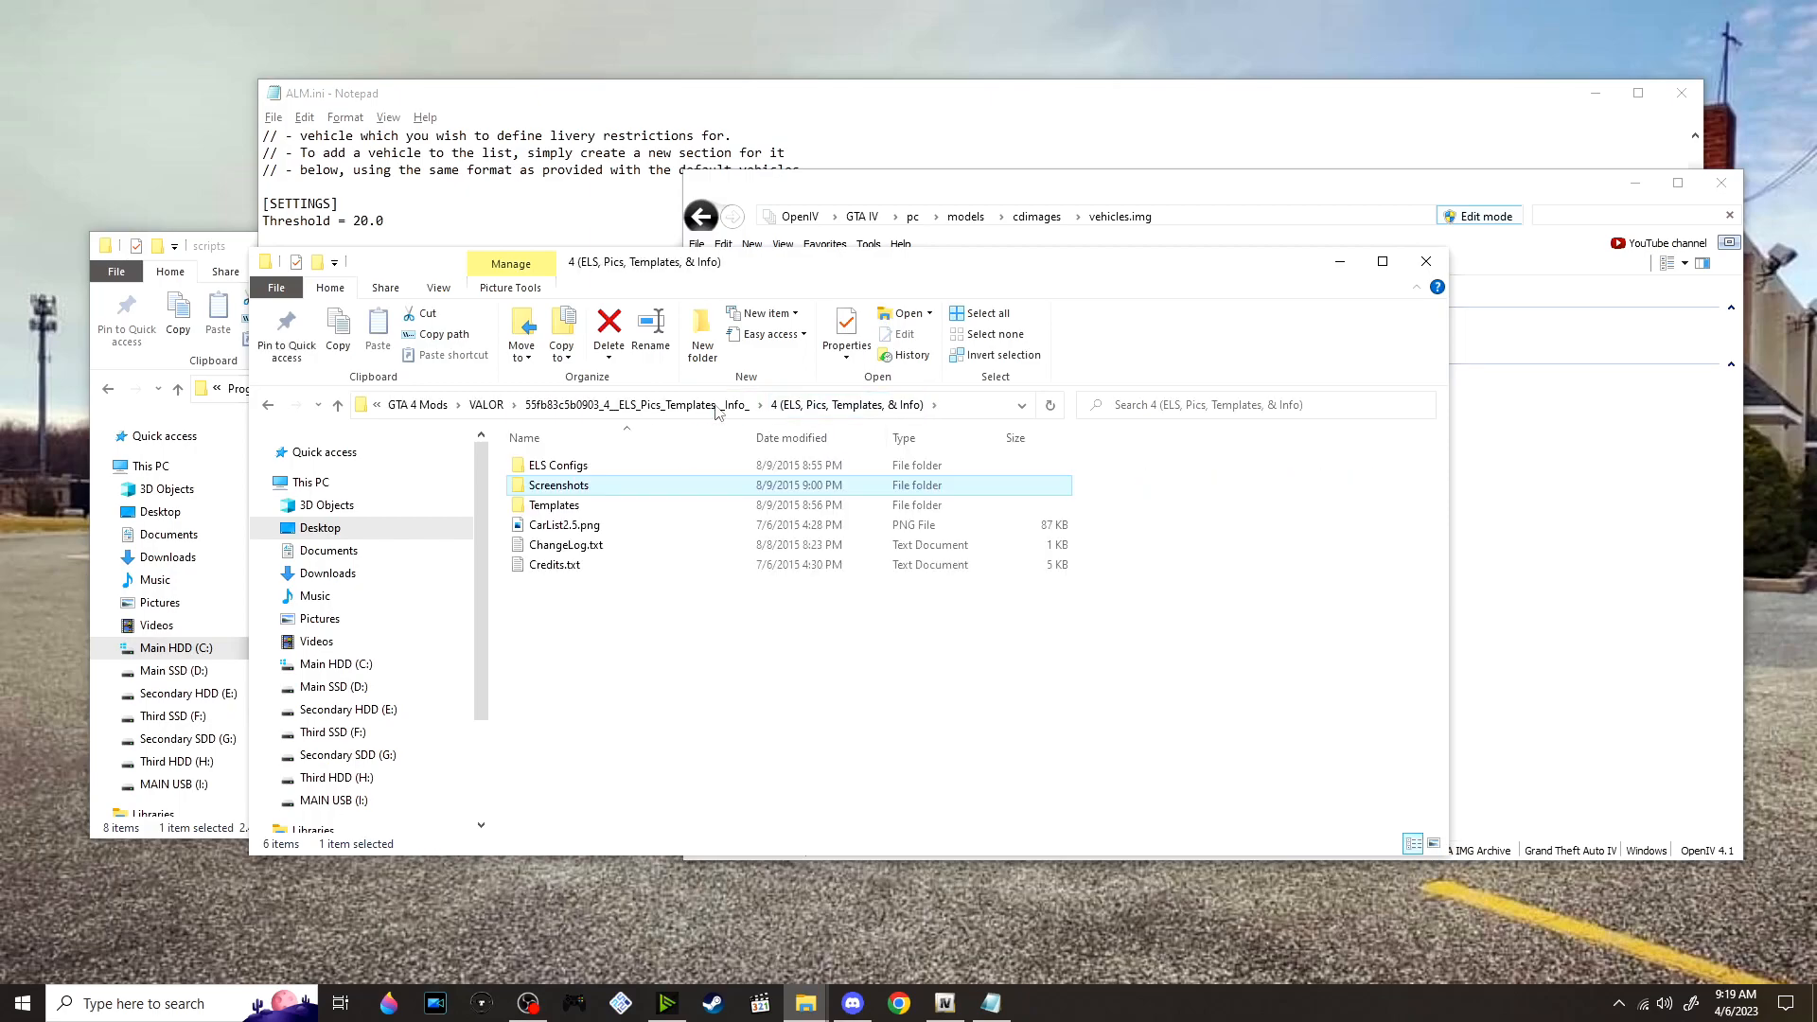
{"action": "double_click", "coordinate": [673, 465]}
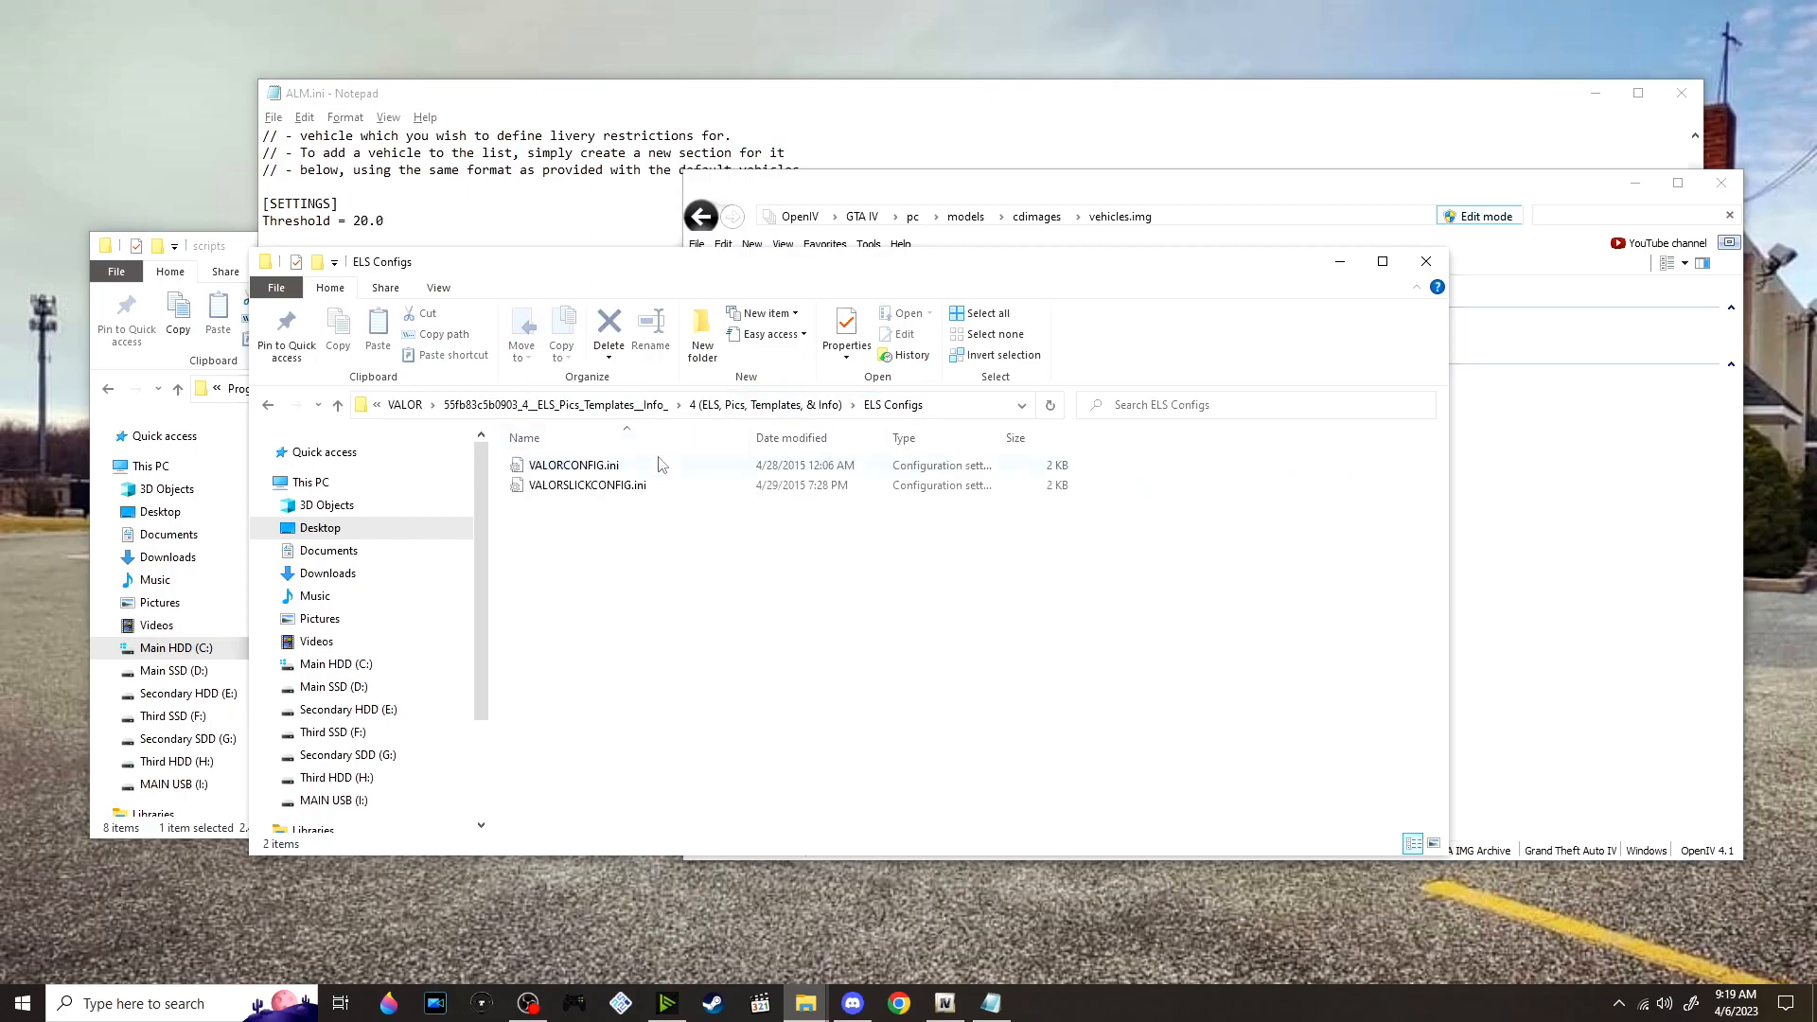
{"action": "left_click_drag", "start_coordinate": [546, 279], "coordinate": [611, 279]}
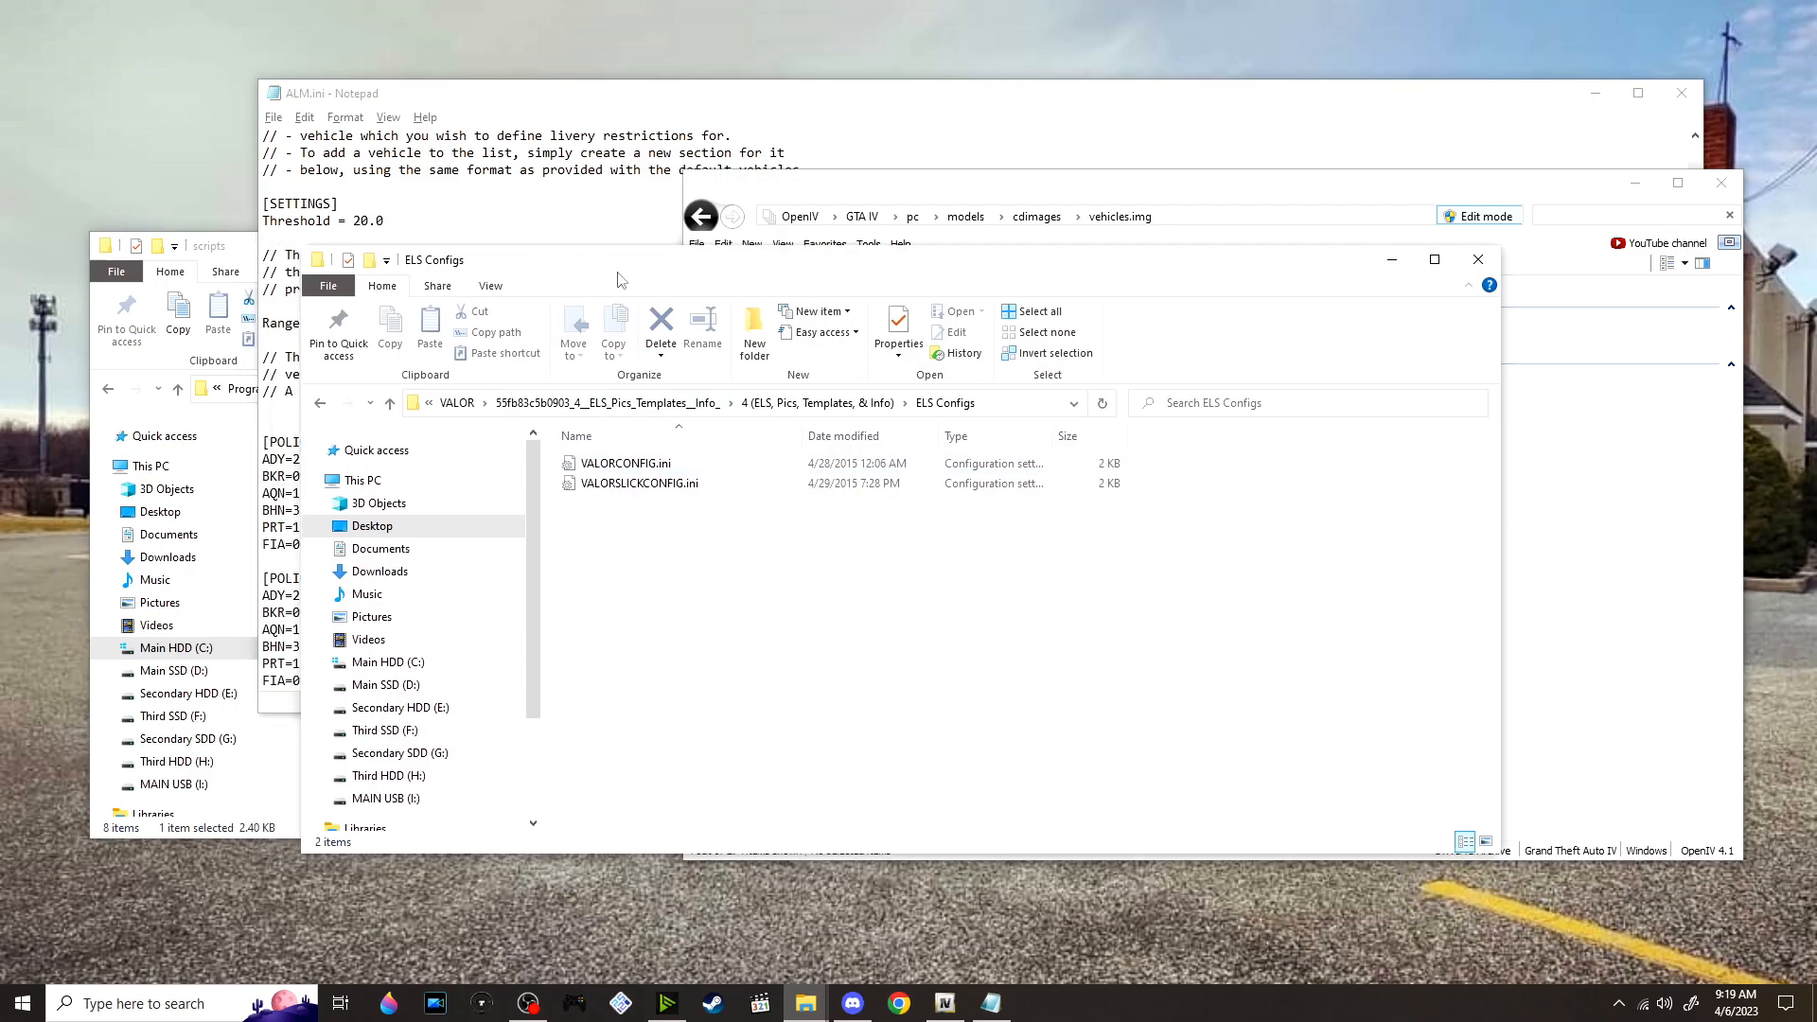
{"action": "left_click", "coordinate": [1597, 98]}
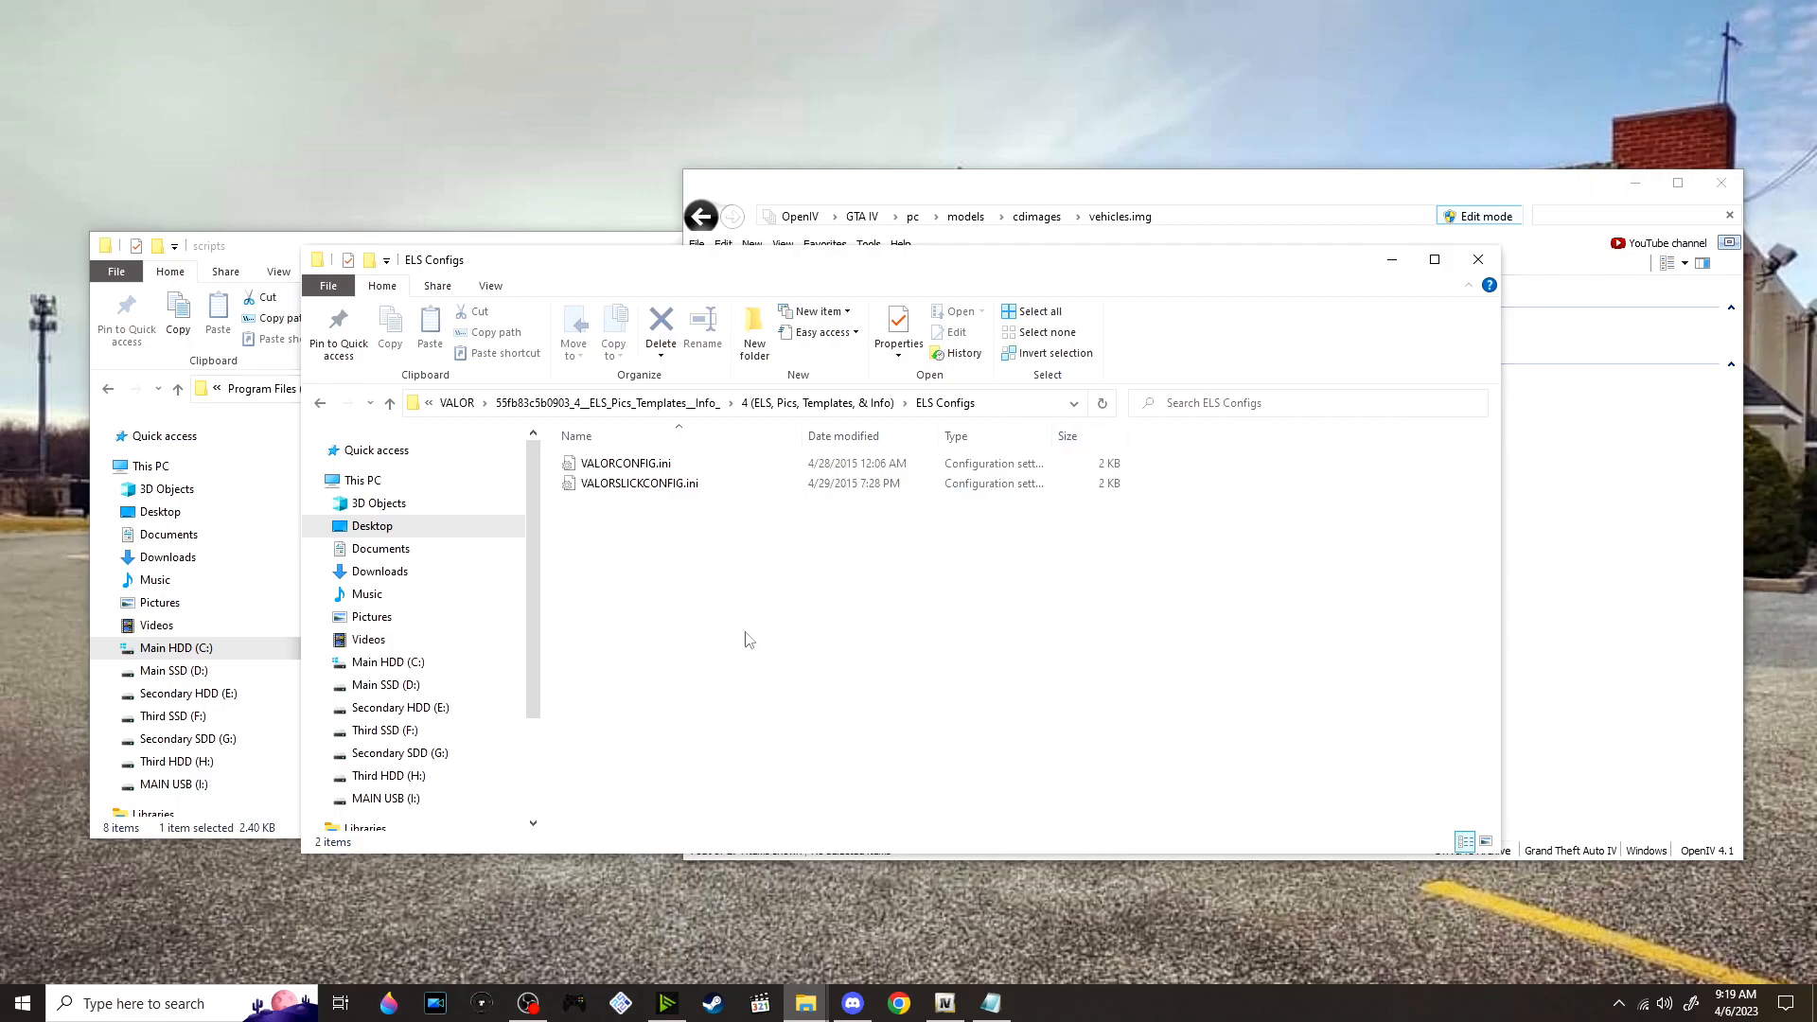
{"action": "left_click_drag", "start_coordinate": [725, 566], "coordinate": [642, 282]}
{"action": "left_click_drag", "start_coordinate": [540, 258], "coordinate": [643, 267]}
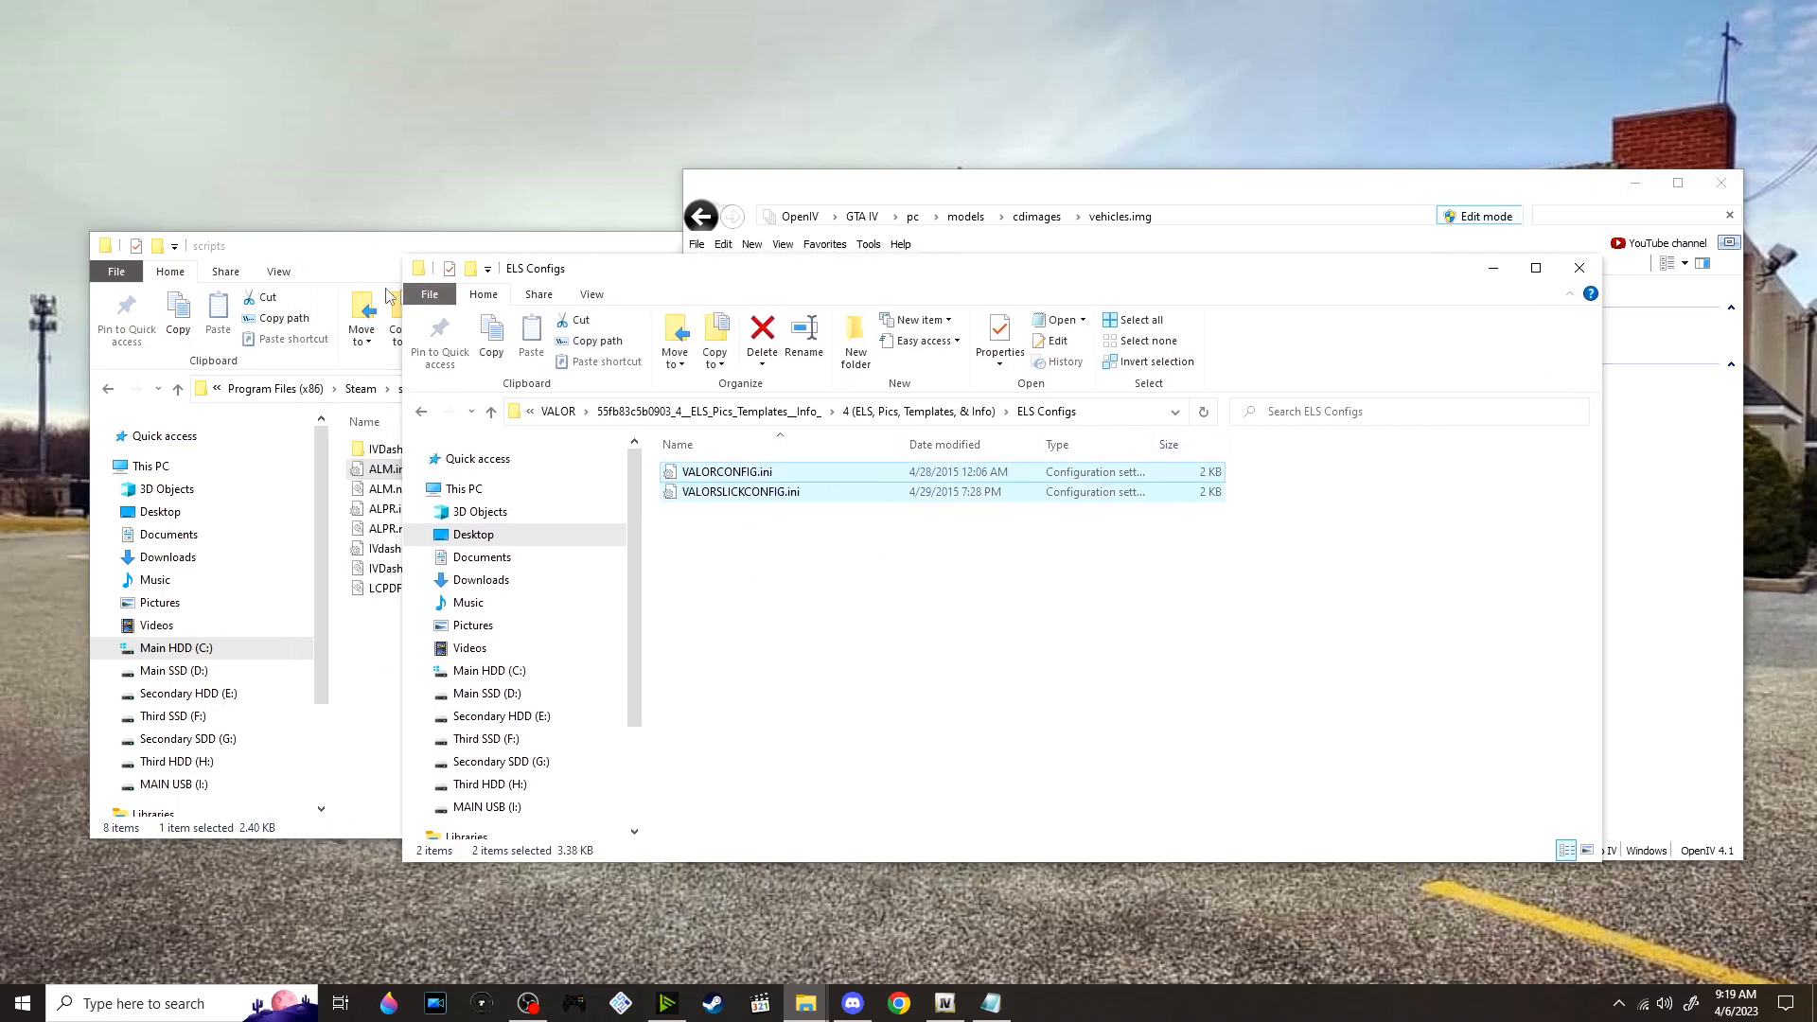
Show the main GTAIV game folder in place of scripts, and return from ELS Configs to the 4 (ELS, Pics, Templates, & Info) folder
{"action": "left_click", "coordinate": [388, 288]}
{"action": "left_click", "coordinate": [674, 390]}
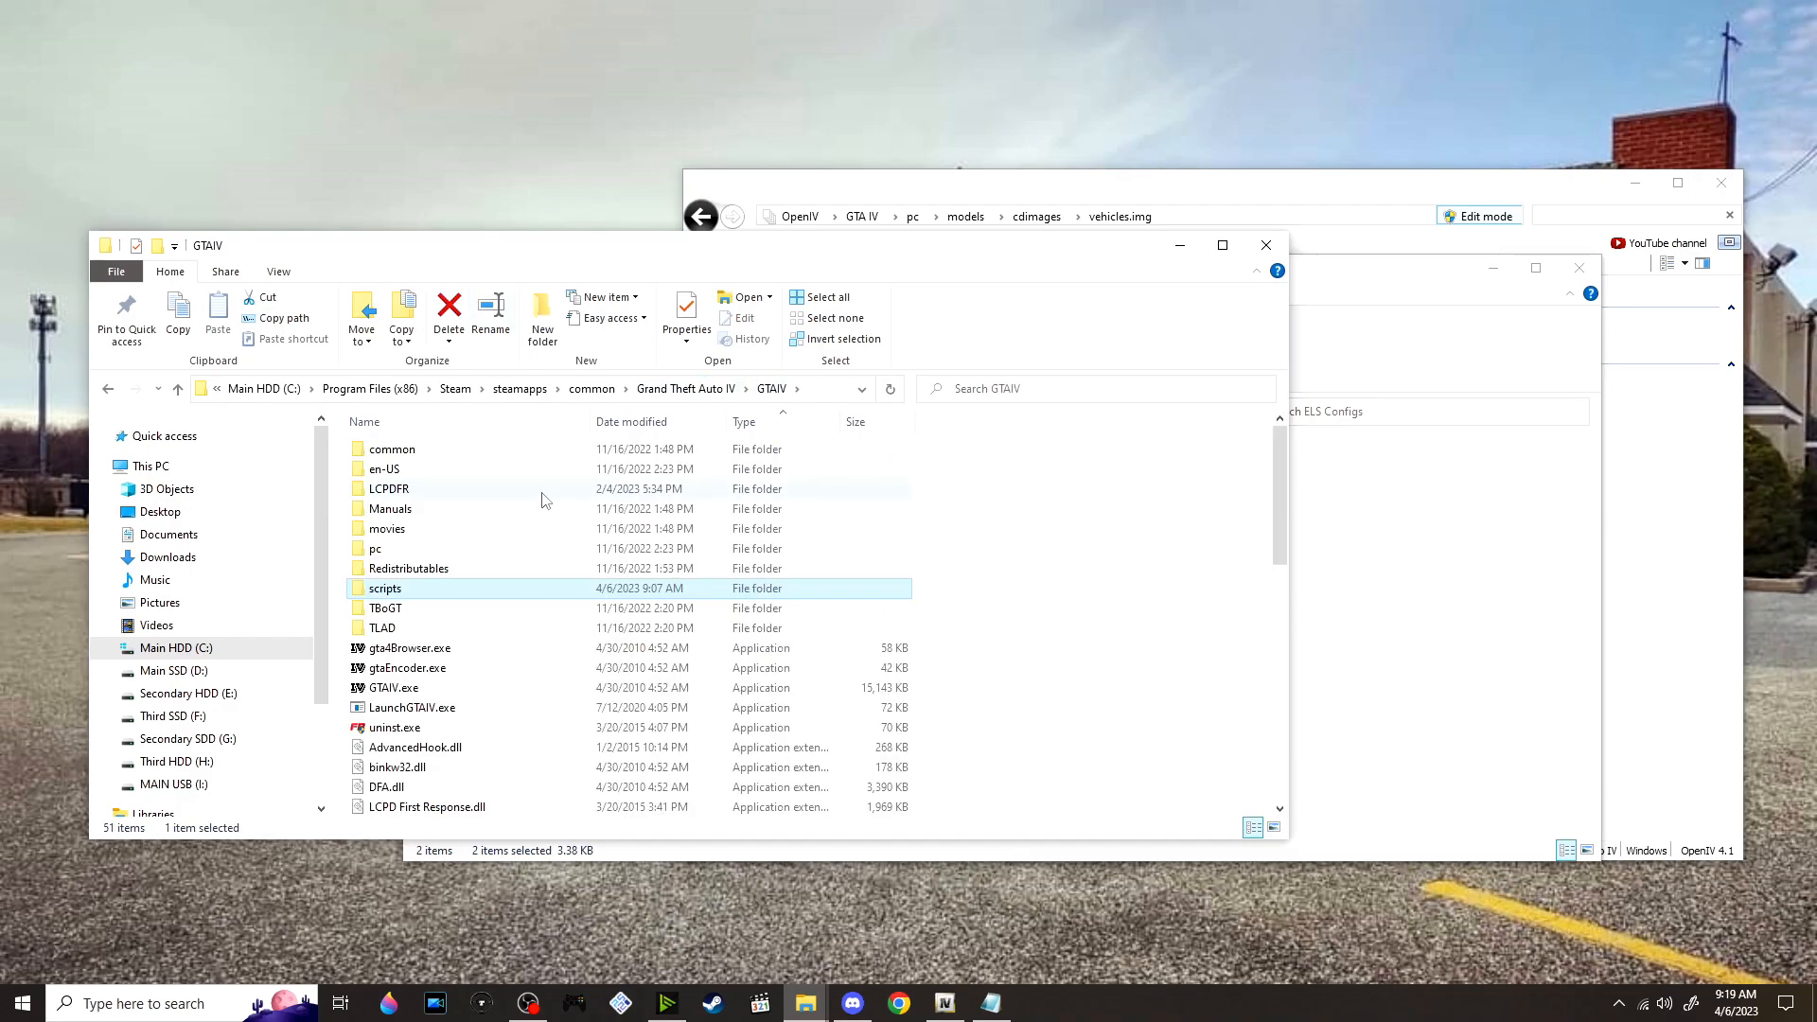
{"action": "left_click", "coordinate": [1139, 523]}
{"action": "left_click", "coordinate": [1355, 585]}
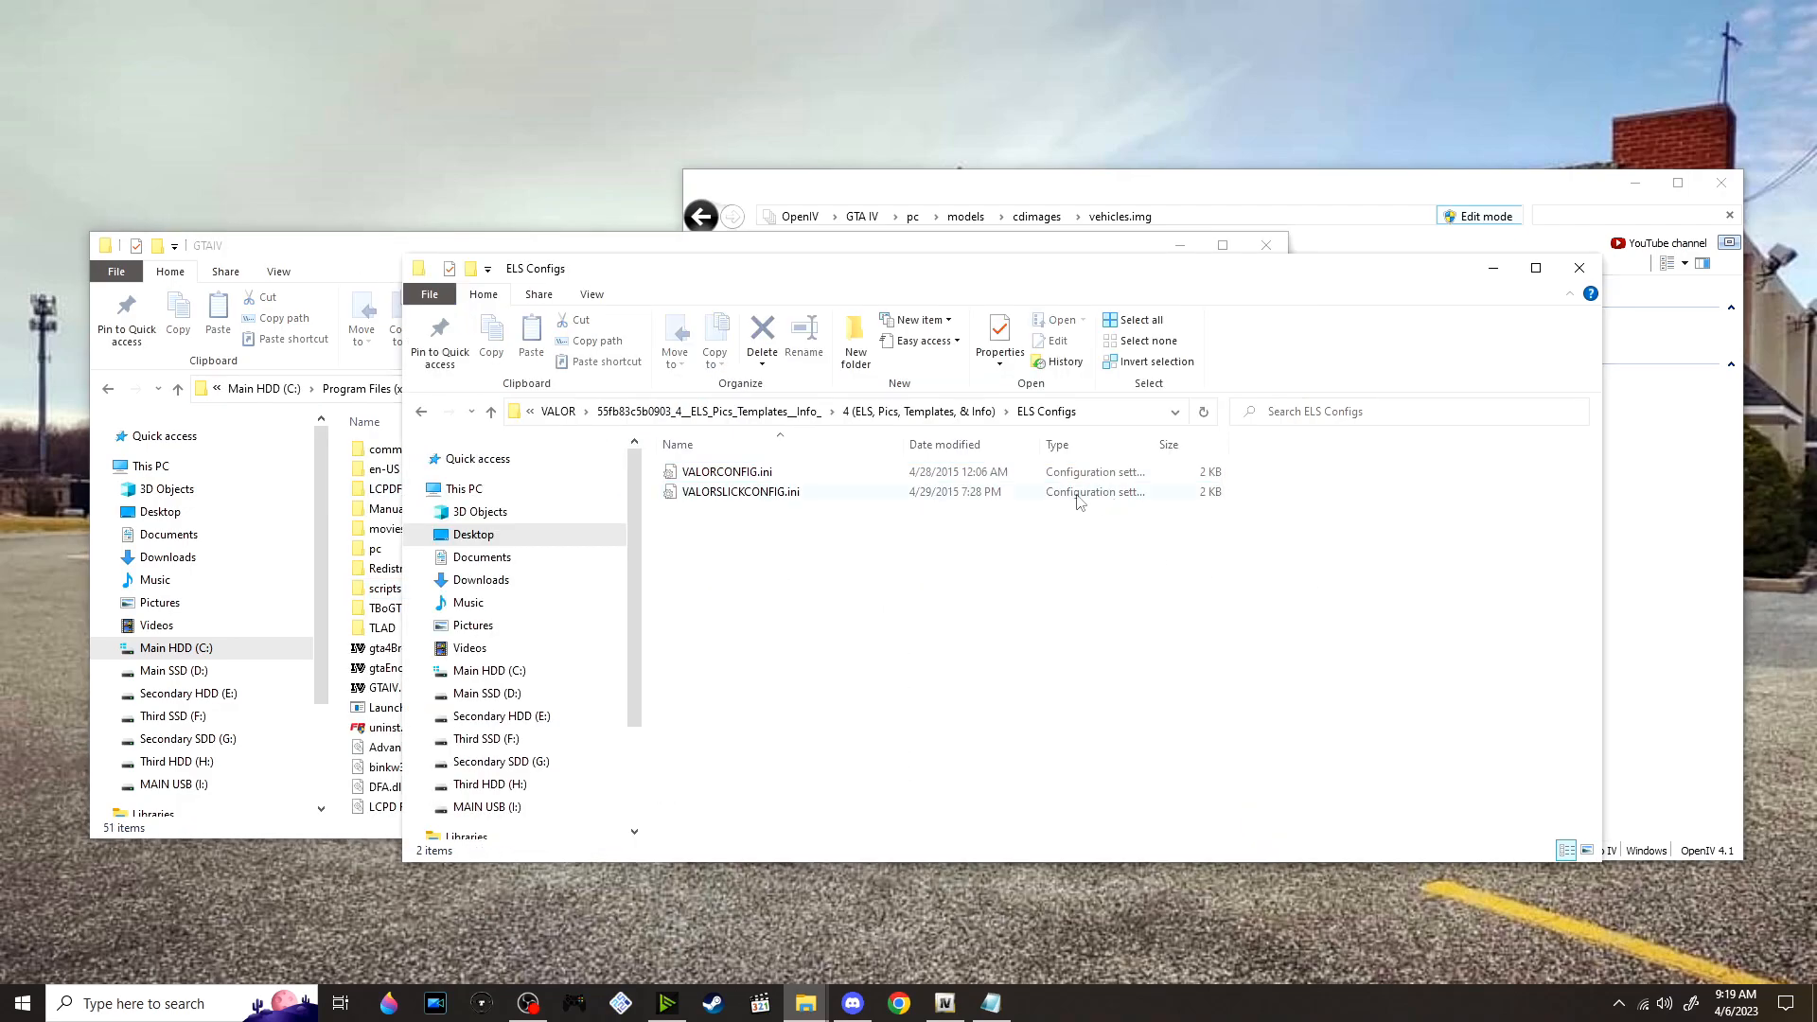
{"action": "left_click", "coordinate": [958, 412]}
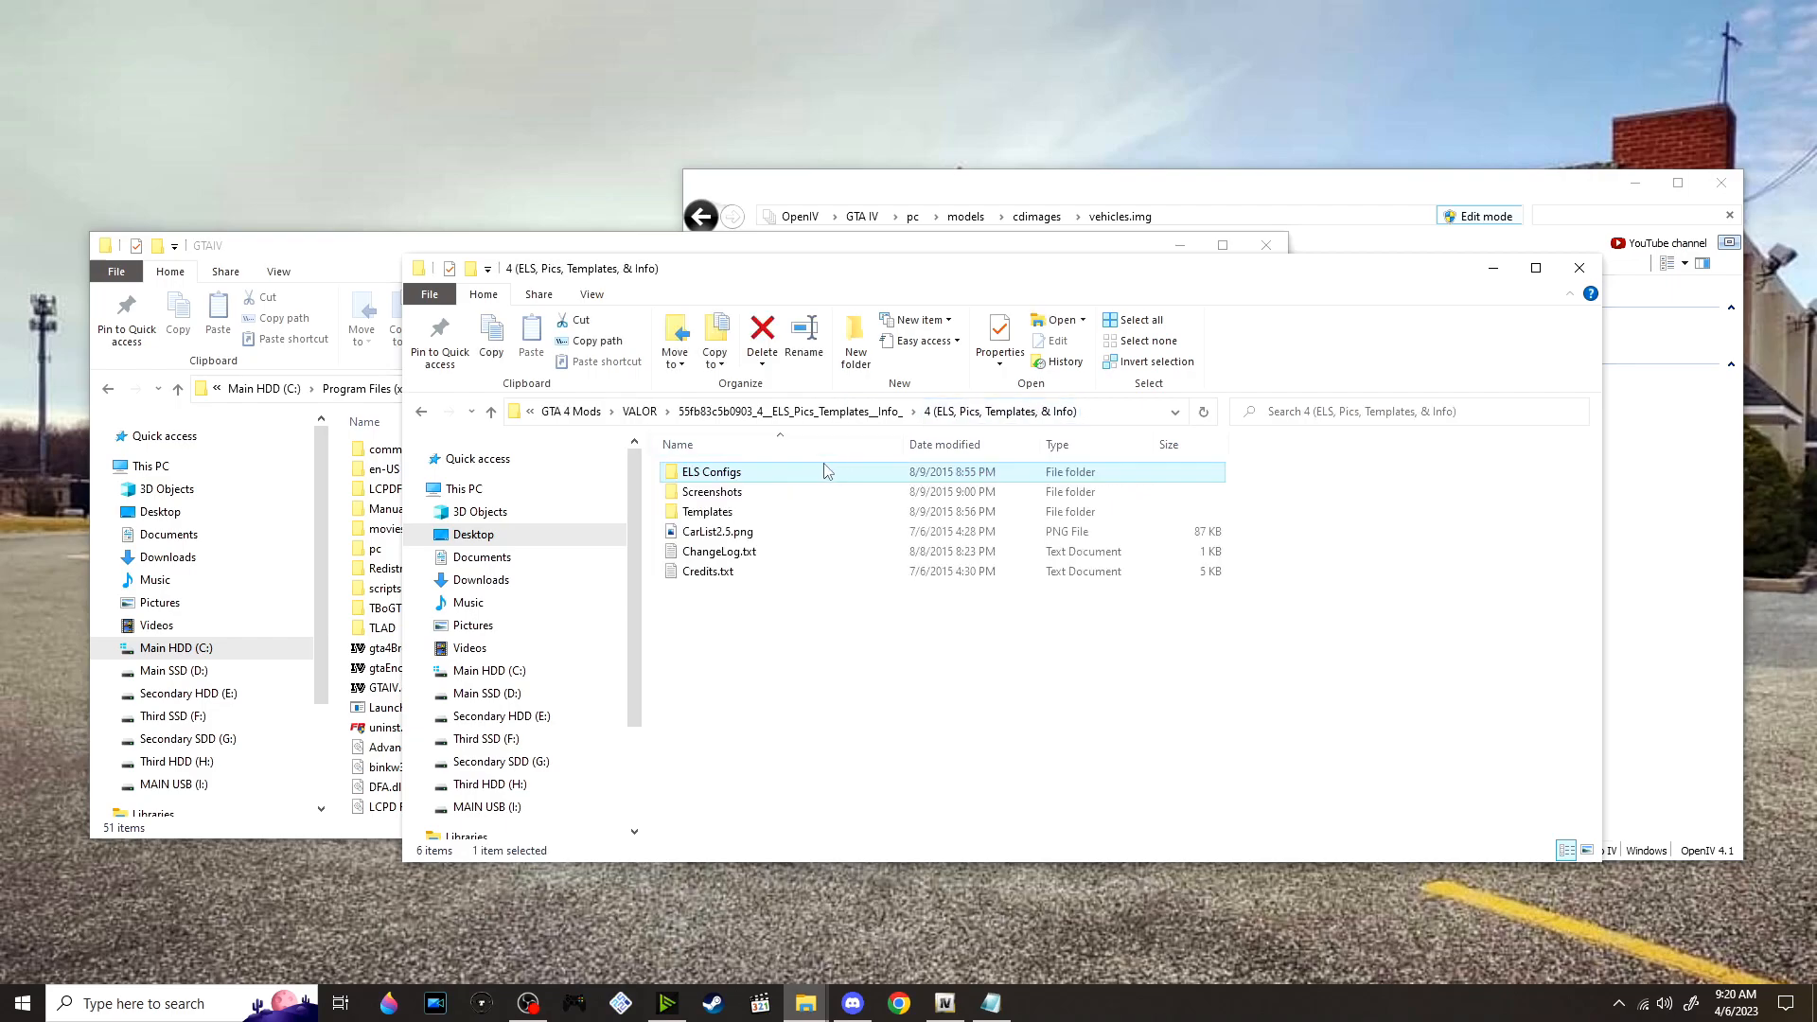
Open the ELS Configs folder in a separate window, move that window aside, and return to the 4 (ELS, Pics, Templates, & Info) folder
{"action": "right_click", "coordinate": [757, 478]}
{"action": "left_click", "coordinate": [856, 510]}
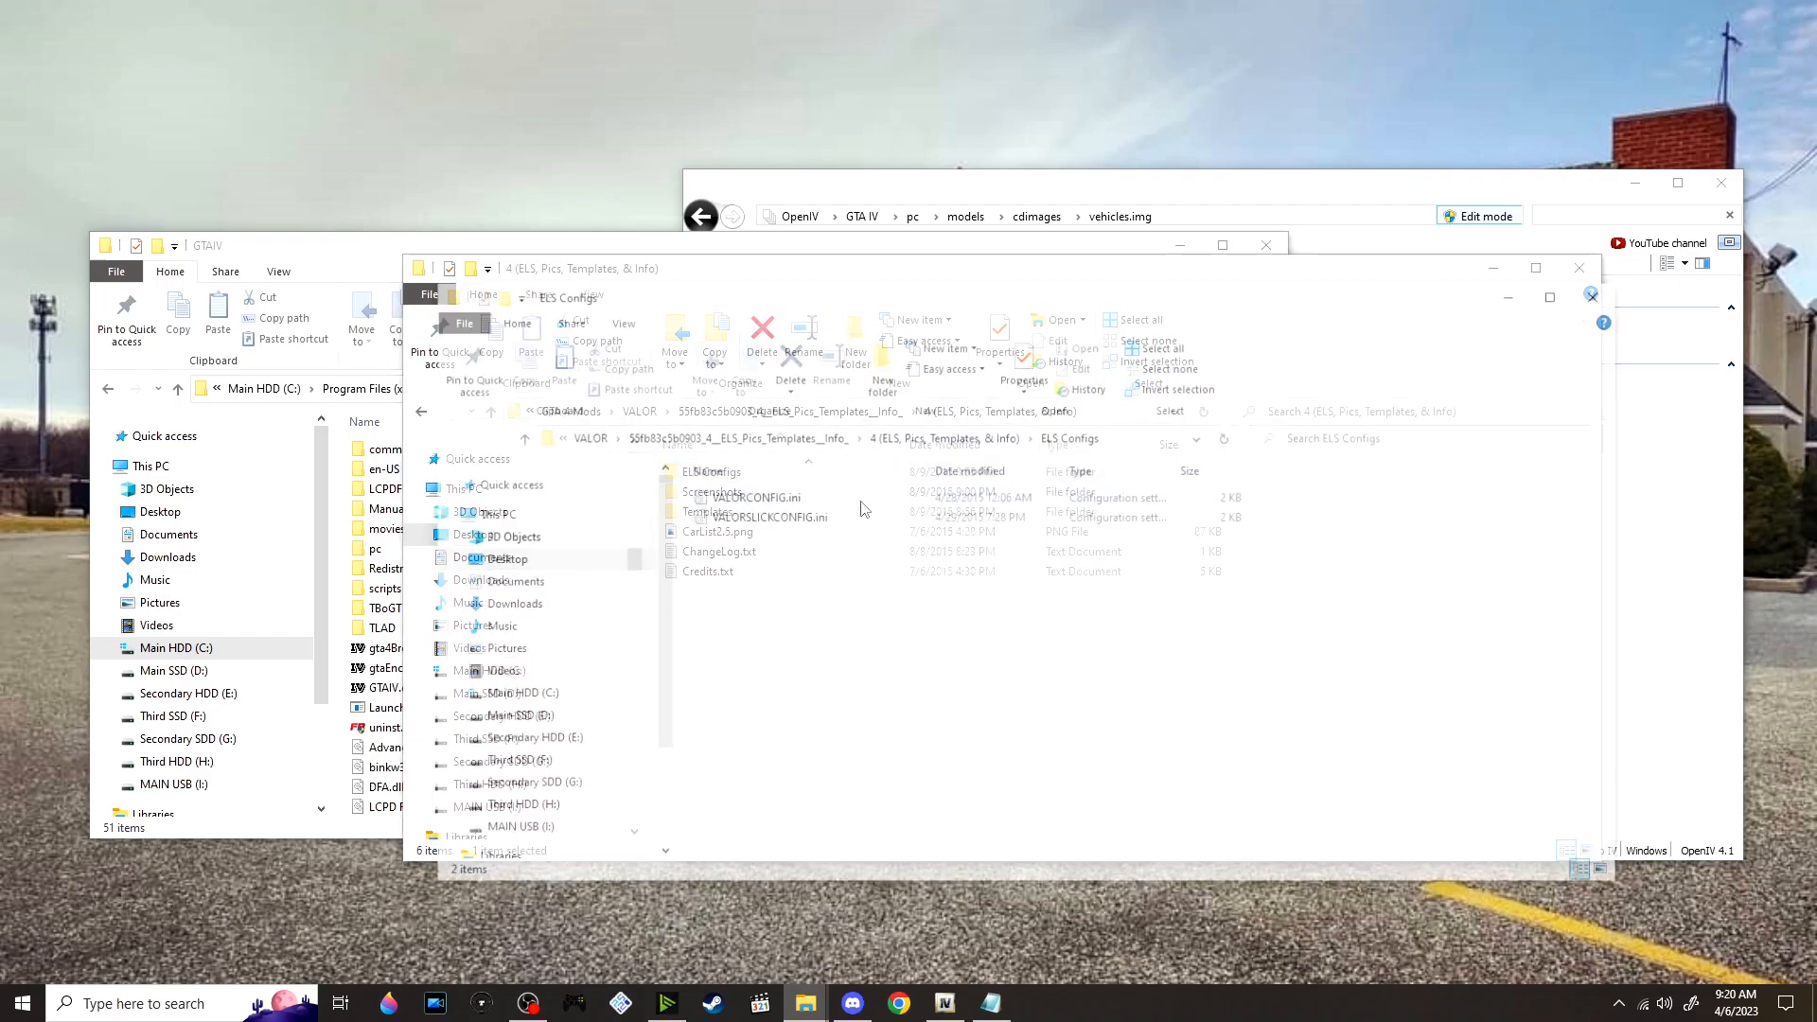
{"action": "left_click_drag", "start_coordinate": [950, 307], "coordinate": [1016, 372]}
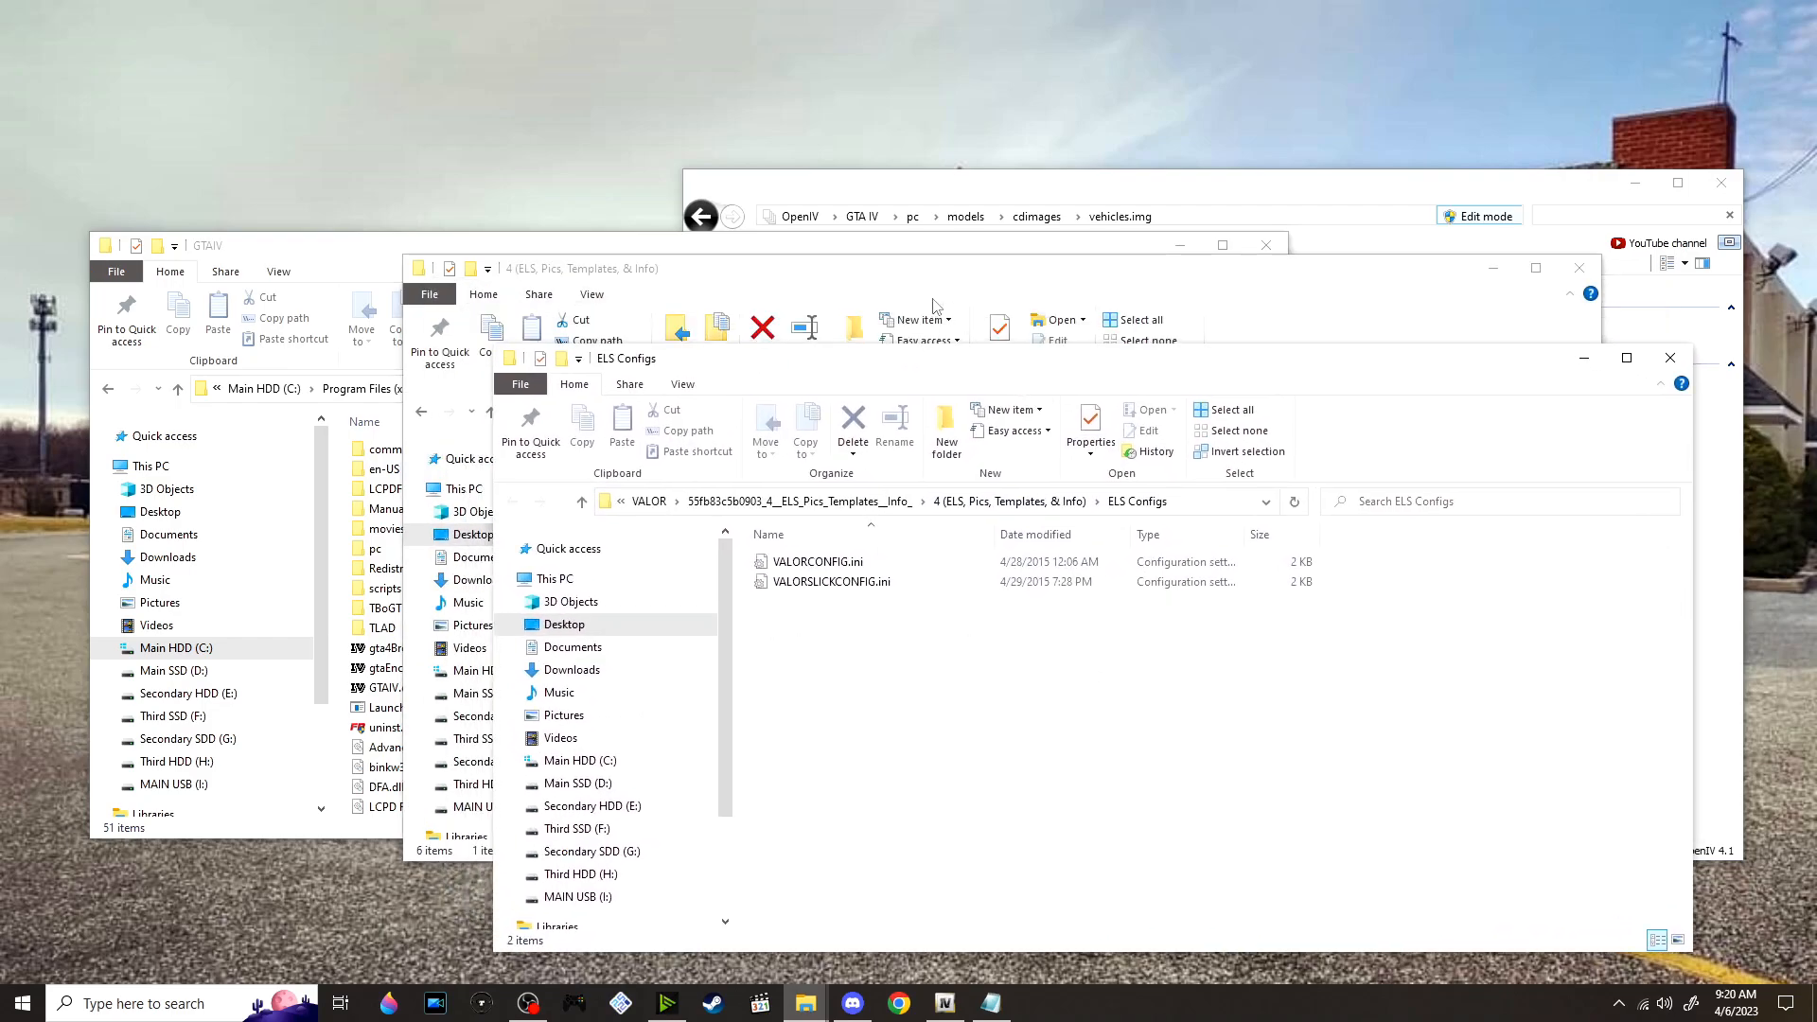
{"action": "left_click", "coordinate": [983, 315]}
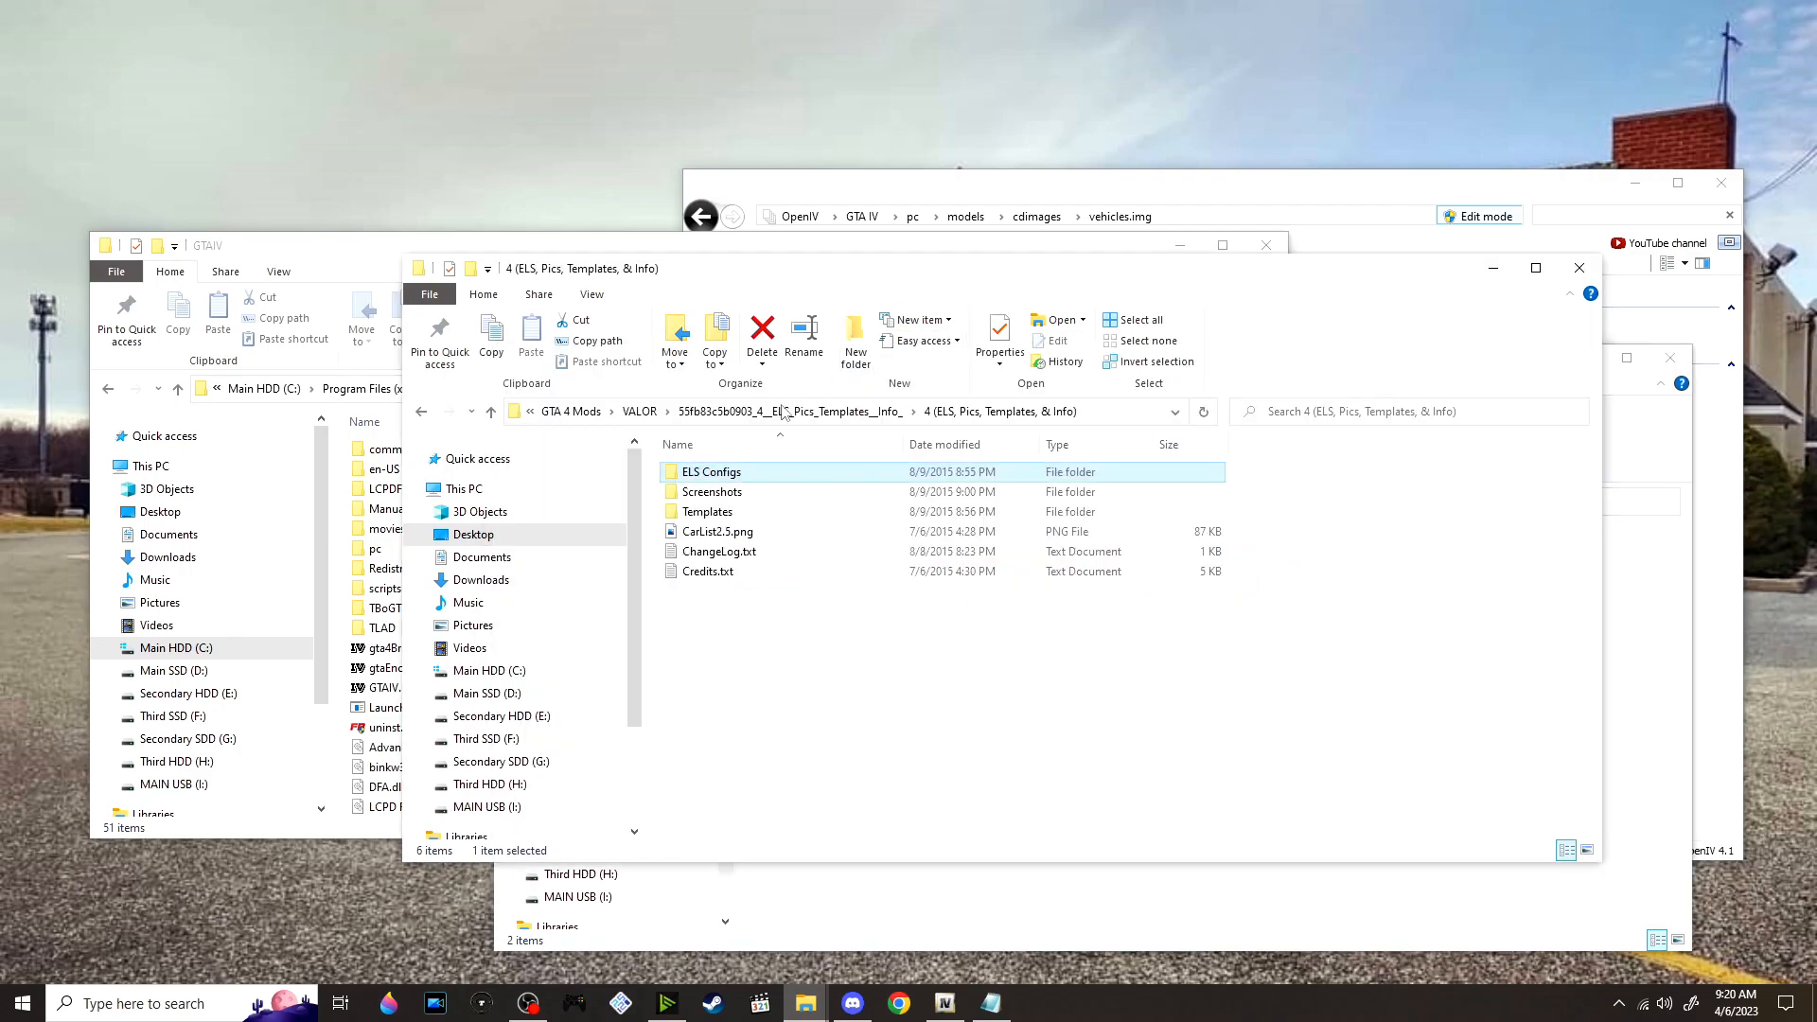
Go to the Scripts folder in GTA 4 Mods and extract ELS_V8.51.rar into its own ELS_V8.51 folder
{"action": "left_click", "coordinate": [575, 413]}
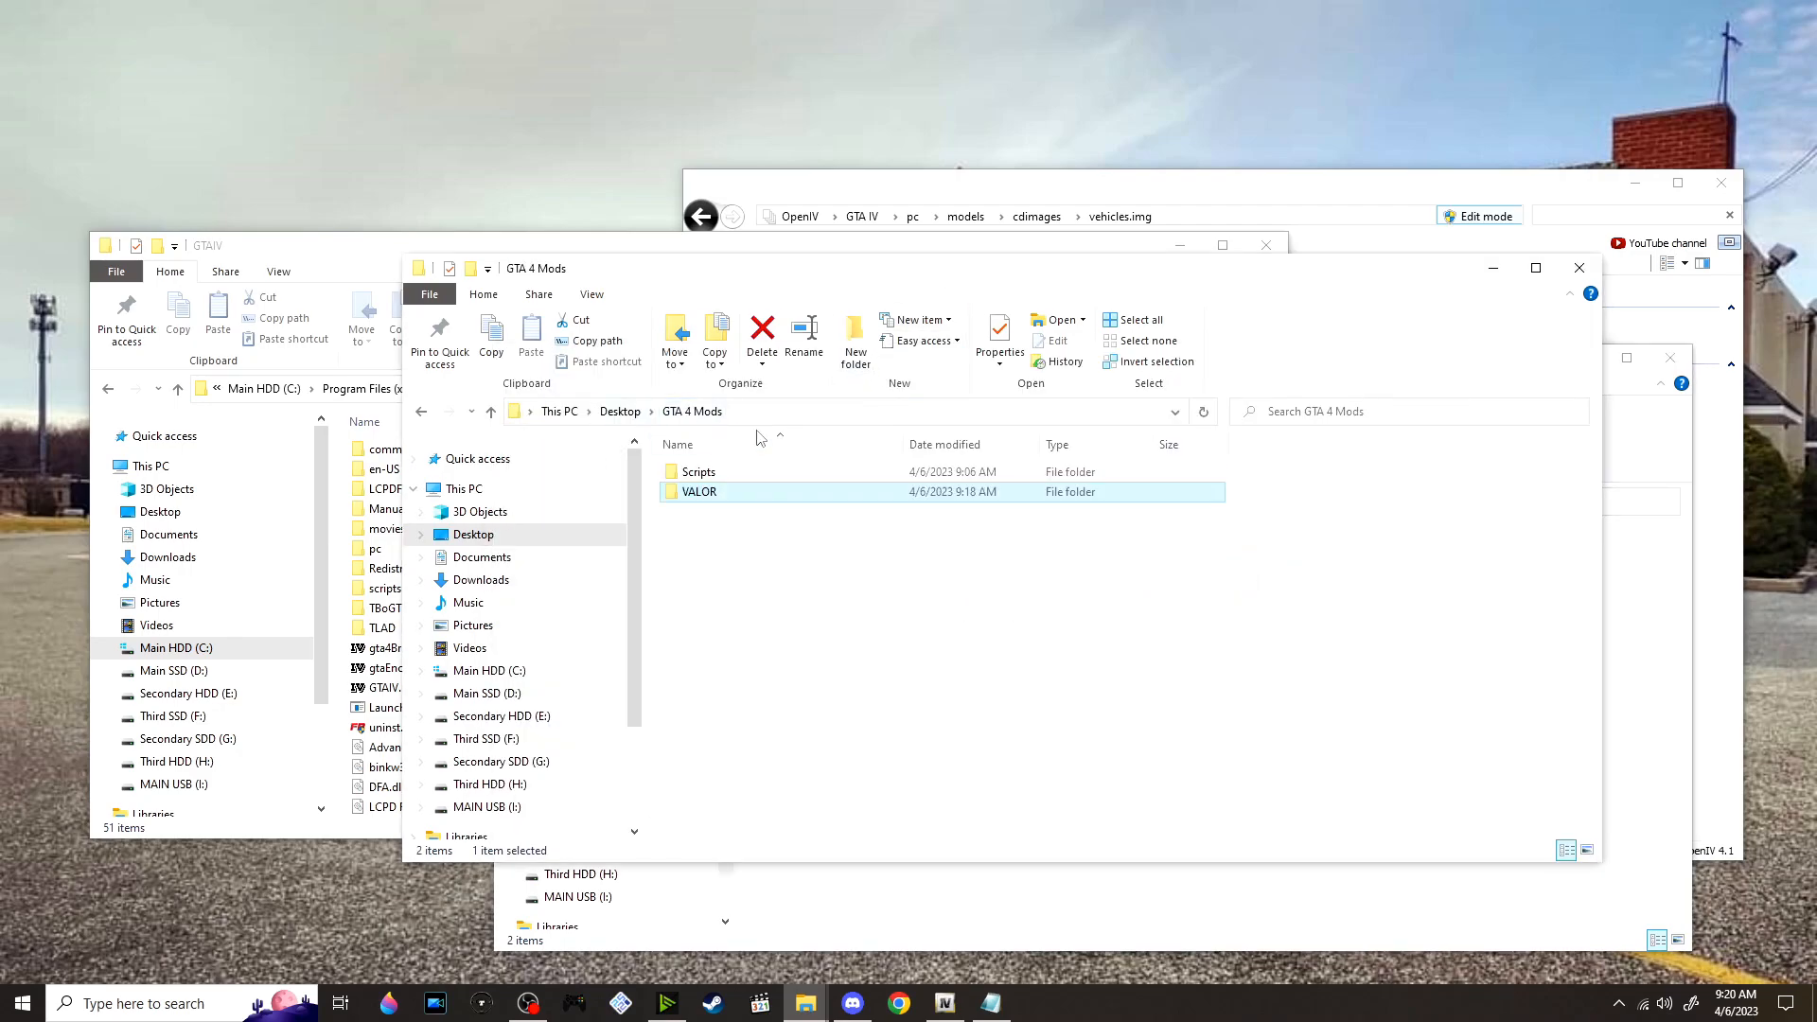
{"action": "double_click", "coordinate": [819, 472]}
{"action": "scroll", "coordinate": [833, 625], "scroll_direction": "down", "scroll_amount": 2}
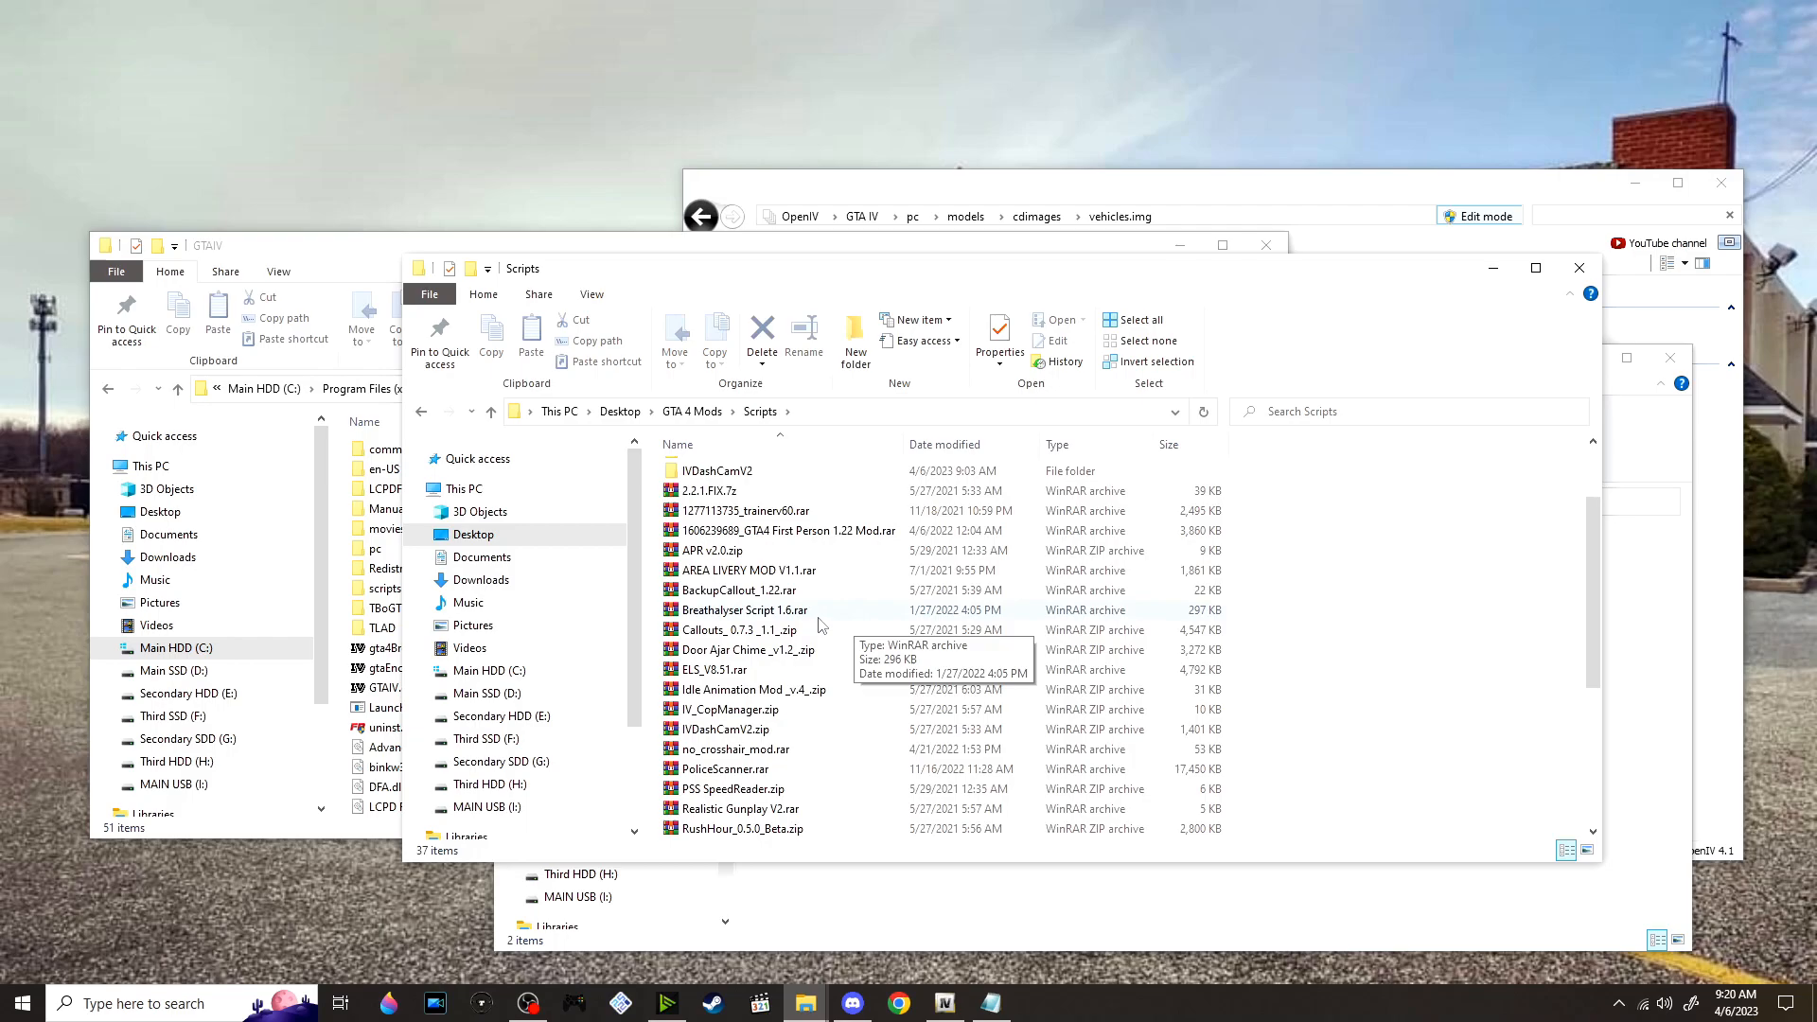
{"action": "left_click", "coordinate": [743, 672]}
{"action": "right_click", "coordinate": [743, 672]}
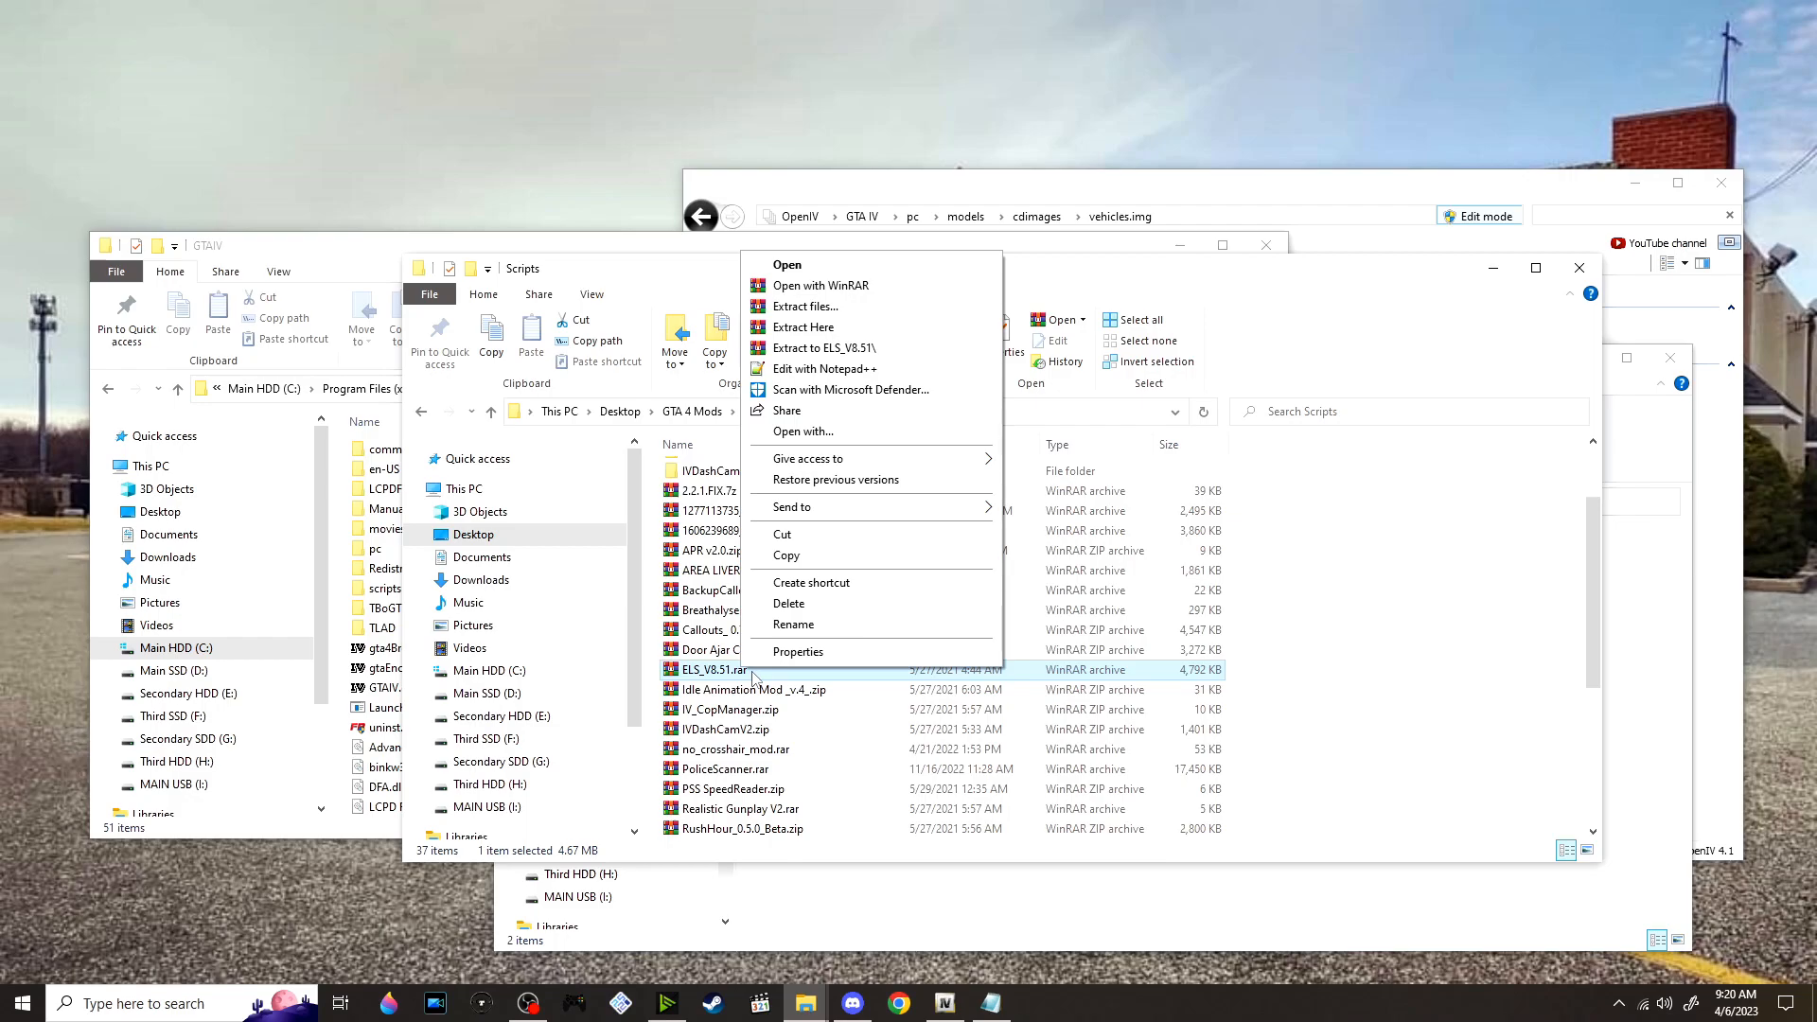
{"action": "left_click", "coordinate": [838, 350]}
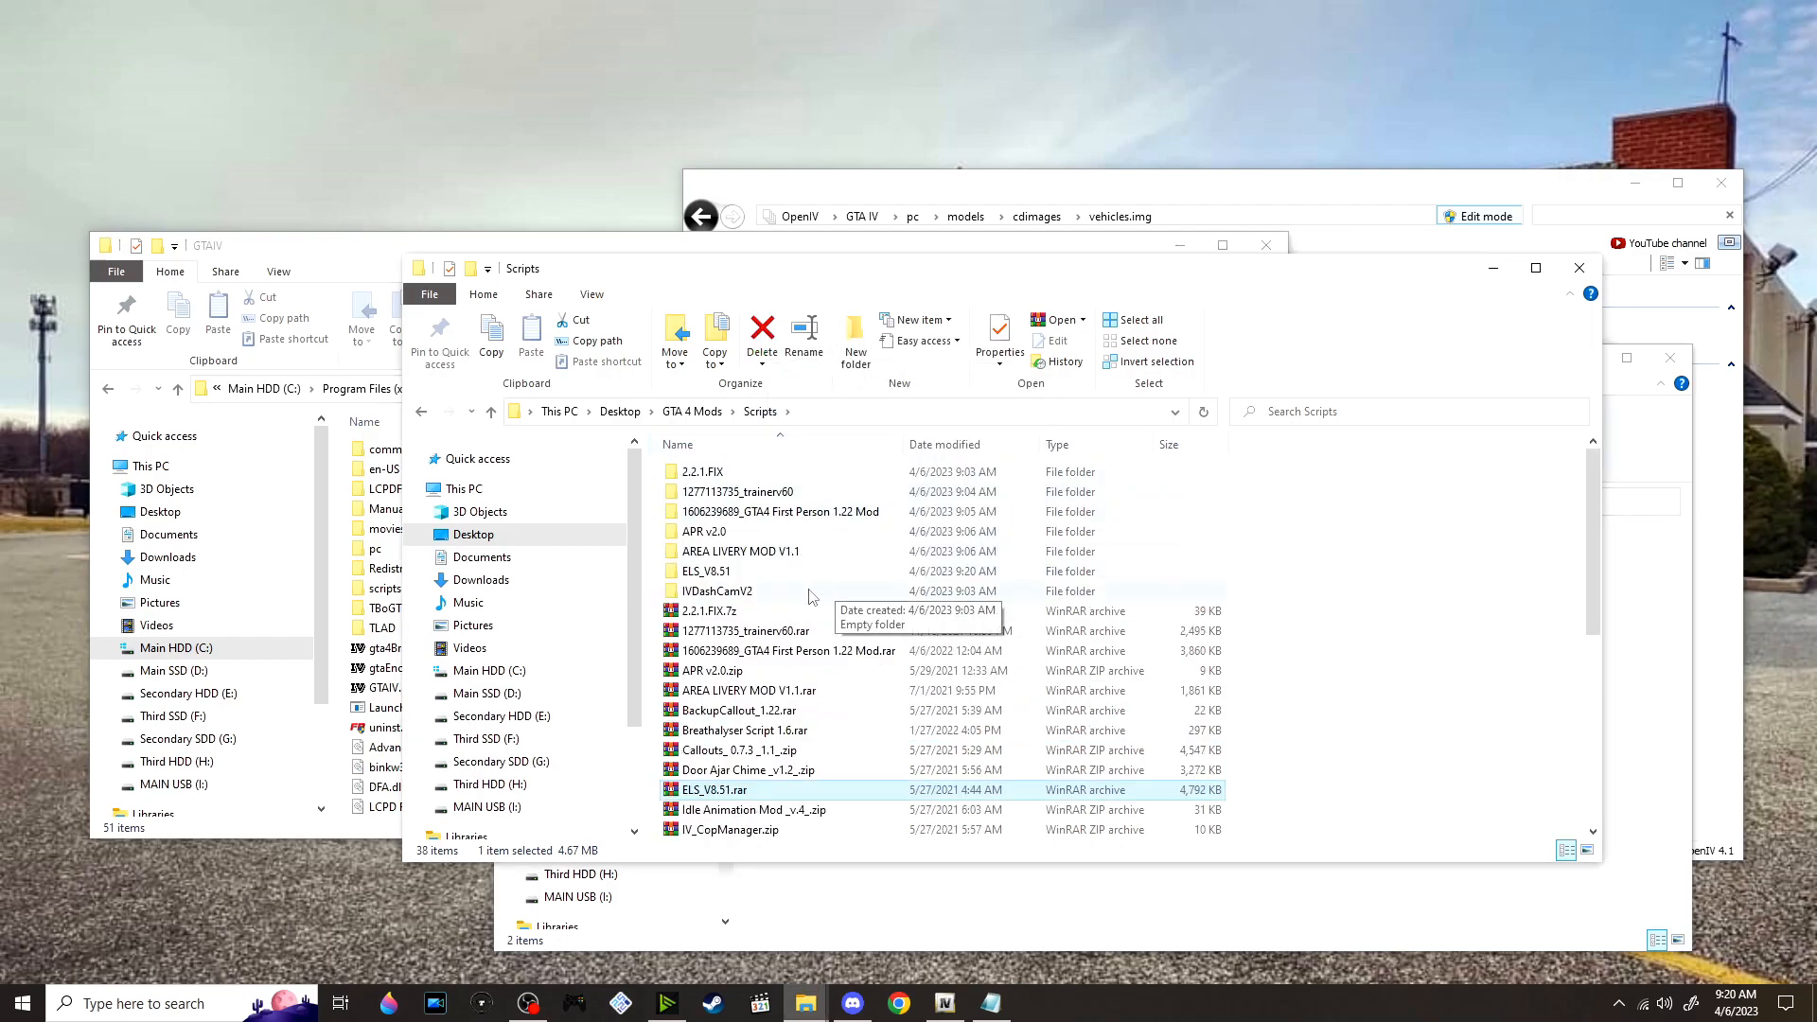
Go to the Grand Theft Auto IV folder within INSTALLATION FILES of the extracted ELS_V8.51 folder
{"action": "double_click", "coordinate": [867, 573]}
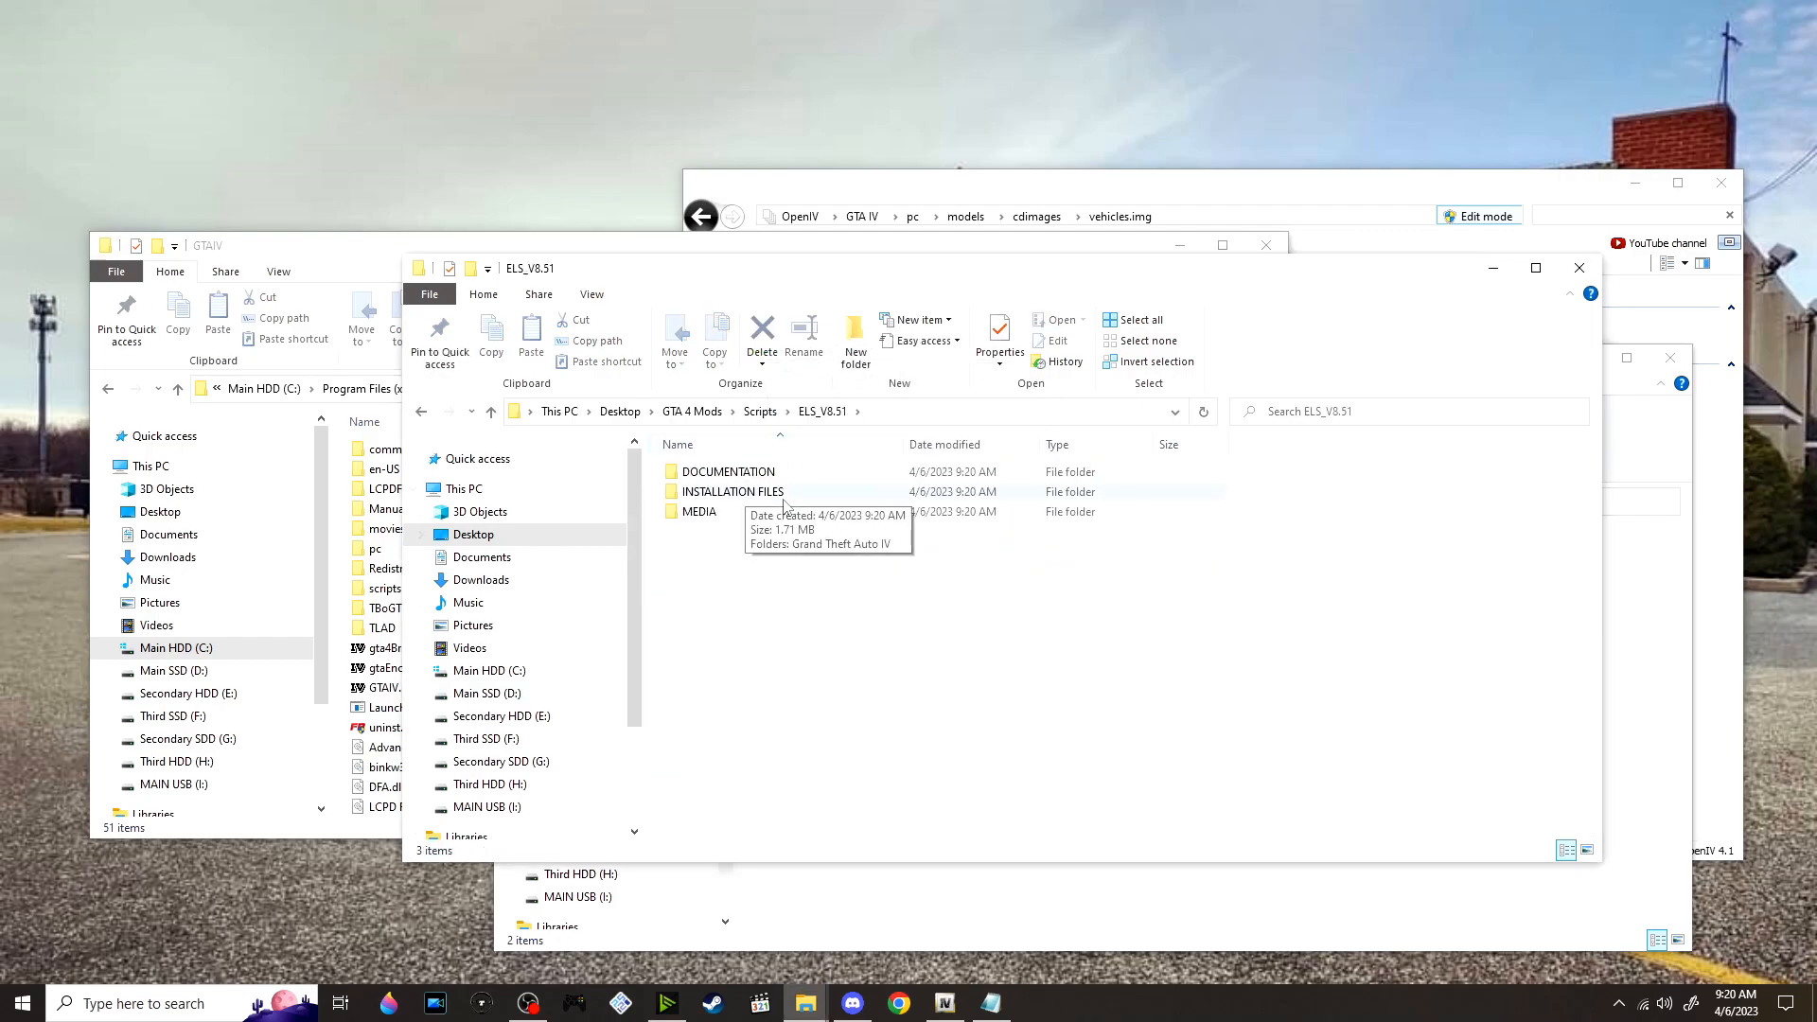
{"action": "double_click", "coordinate": [754, 491]}
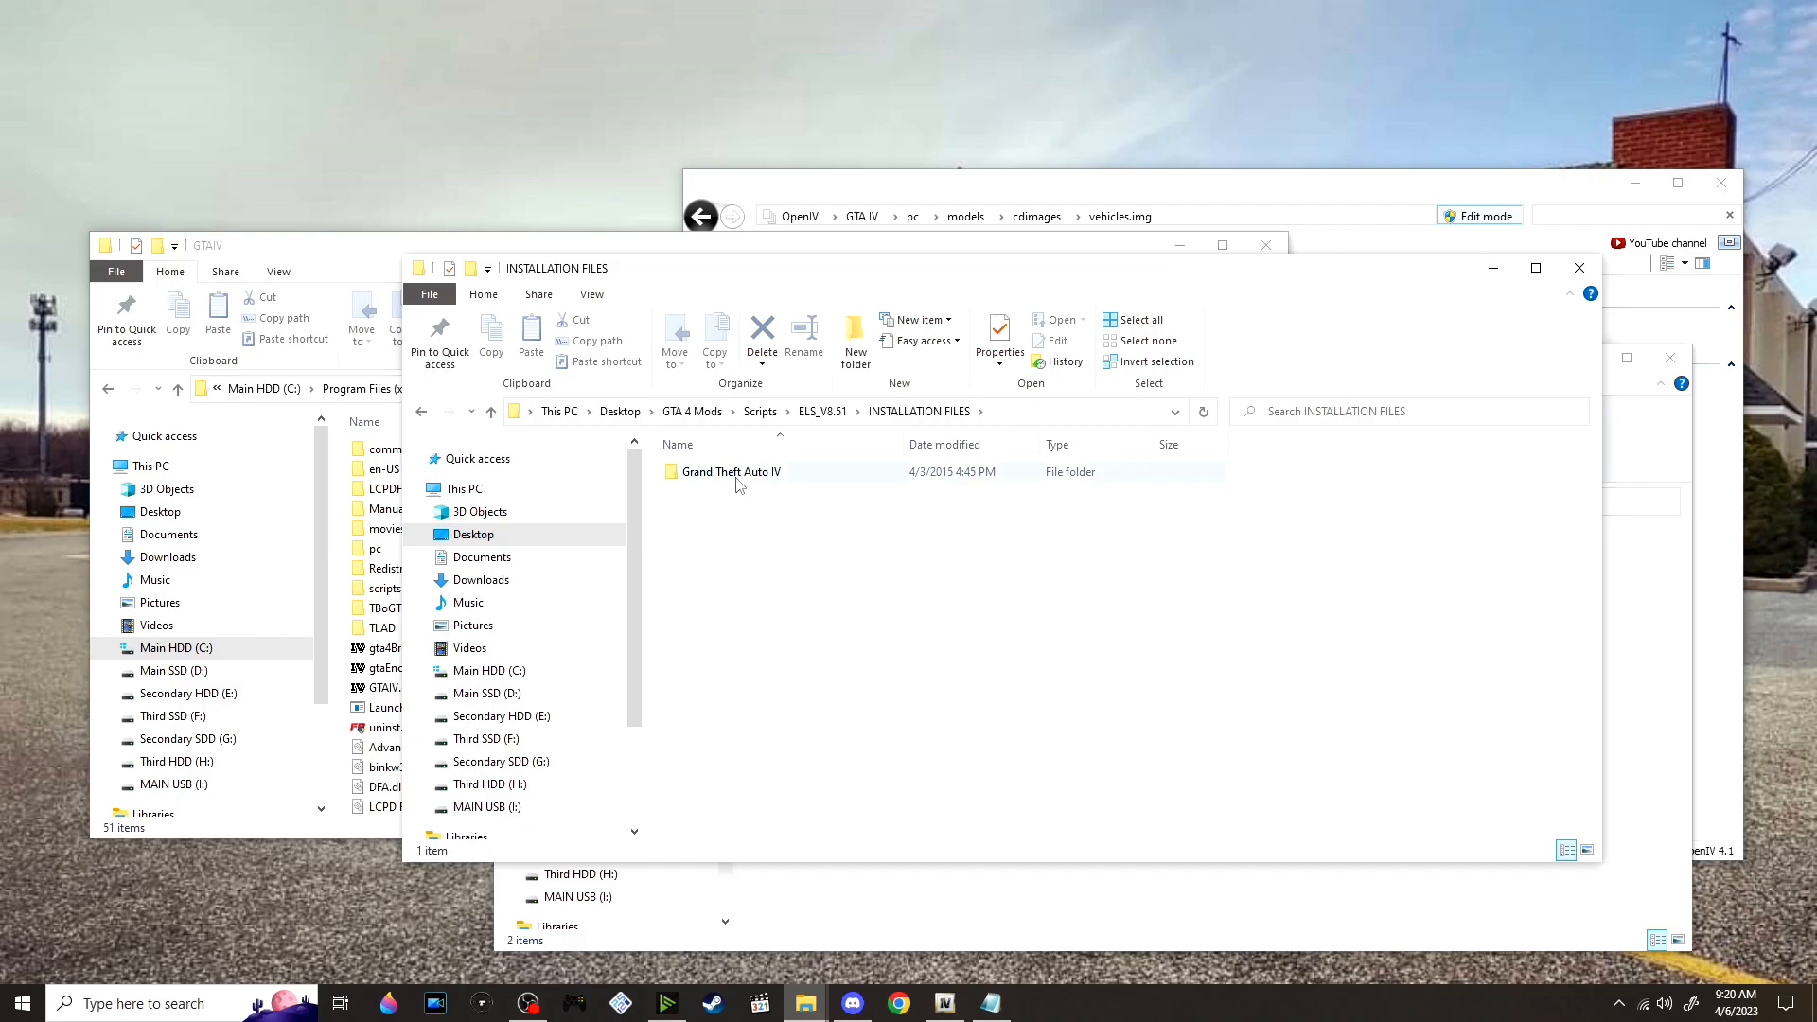
{"action": "double_click", "coordinate": [737, 477]}
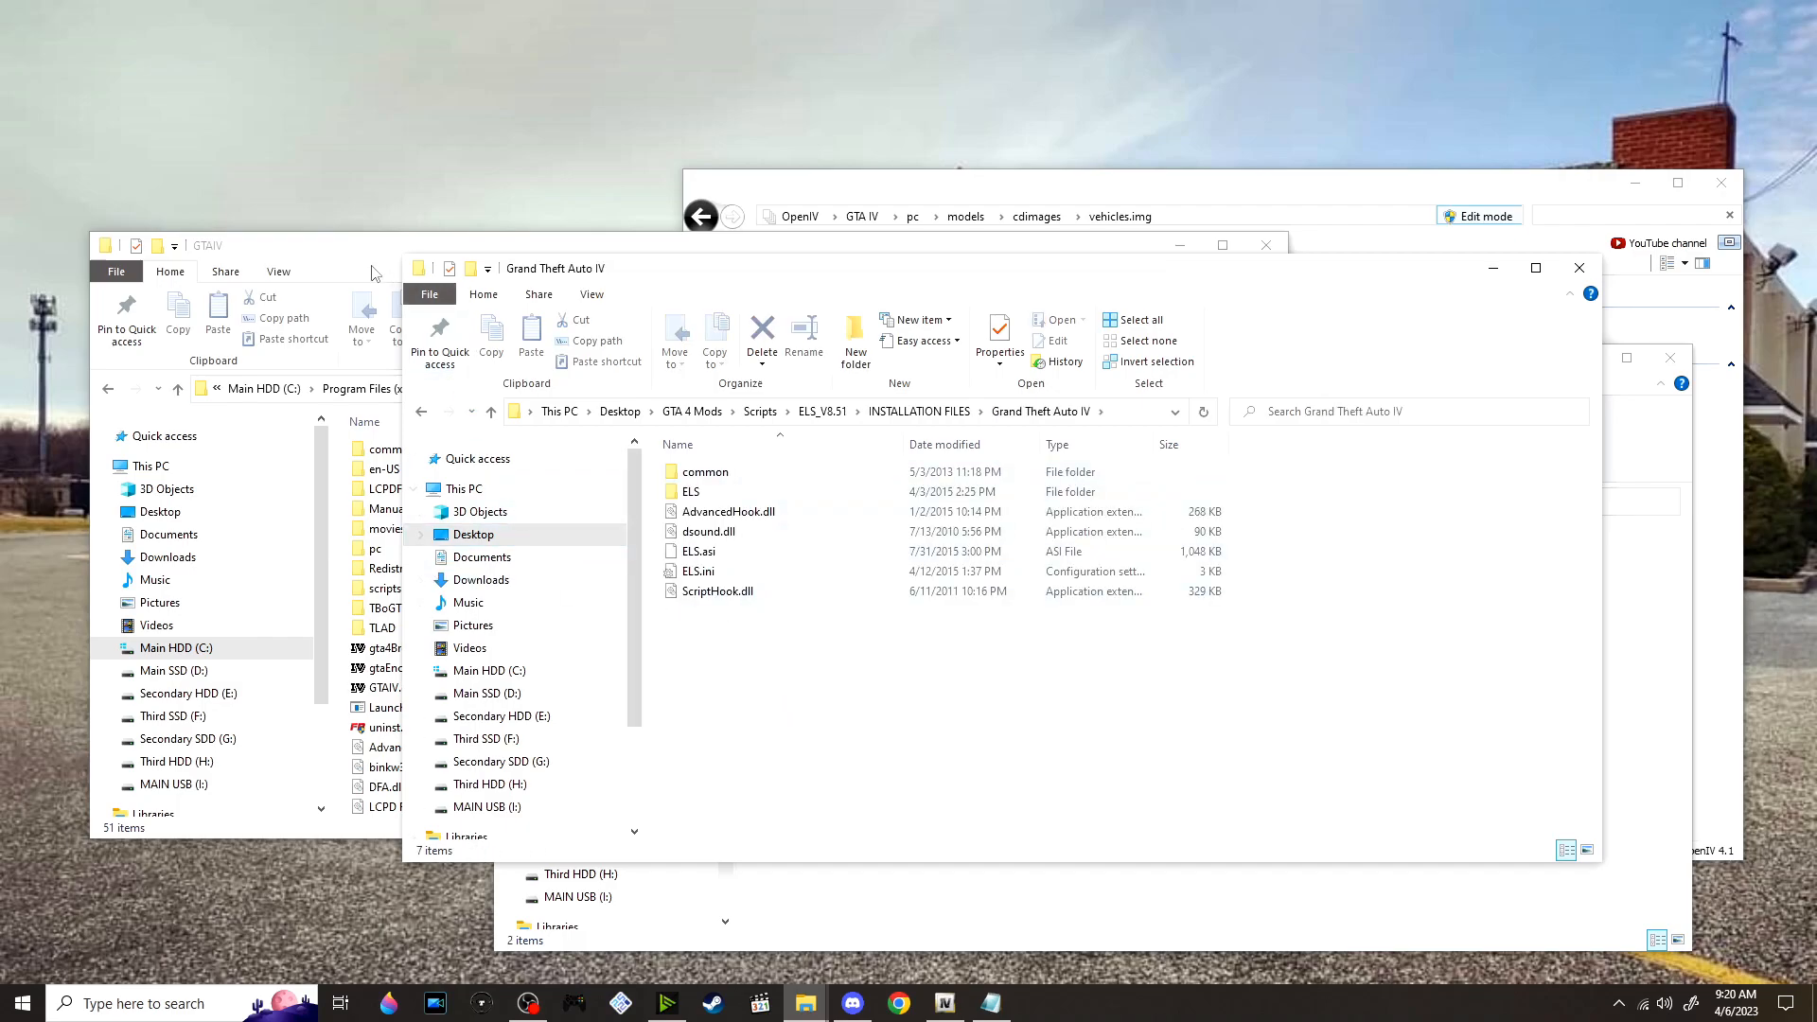
Sort the main GTAIV game folder by name and locate ScriptHook.dll in it
{"action": "left_click", "coordinate": [377, 274]}
{"action": "scroll", "coordinate": [521, 511], "scroll_direction": "down", "scroll_amount": 10}
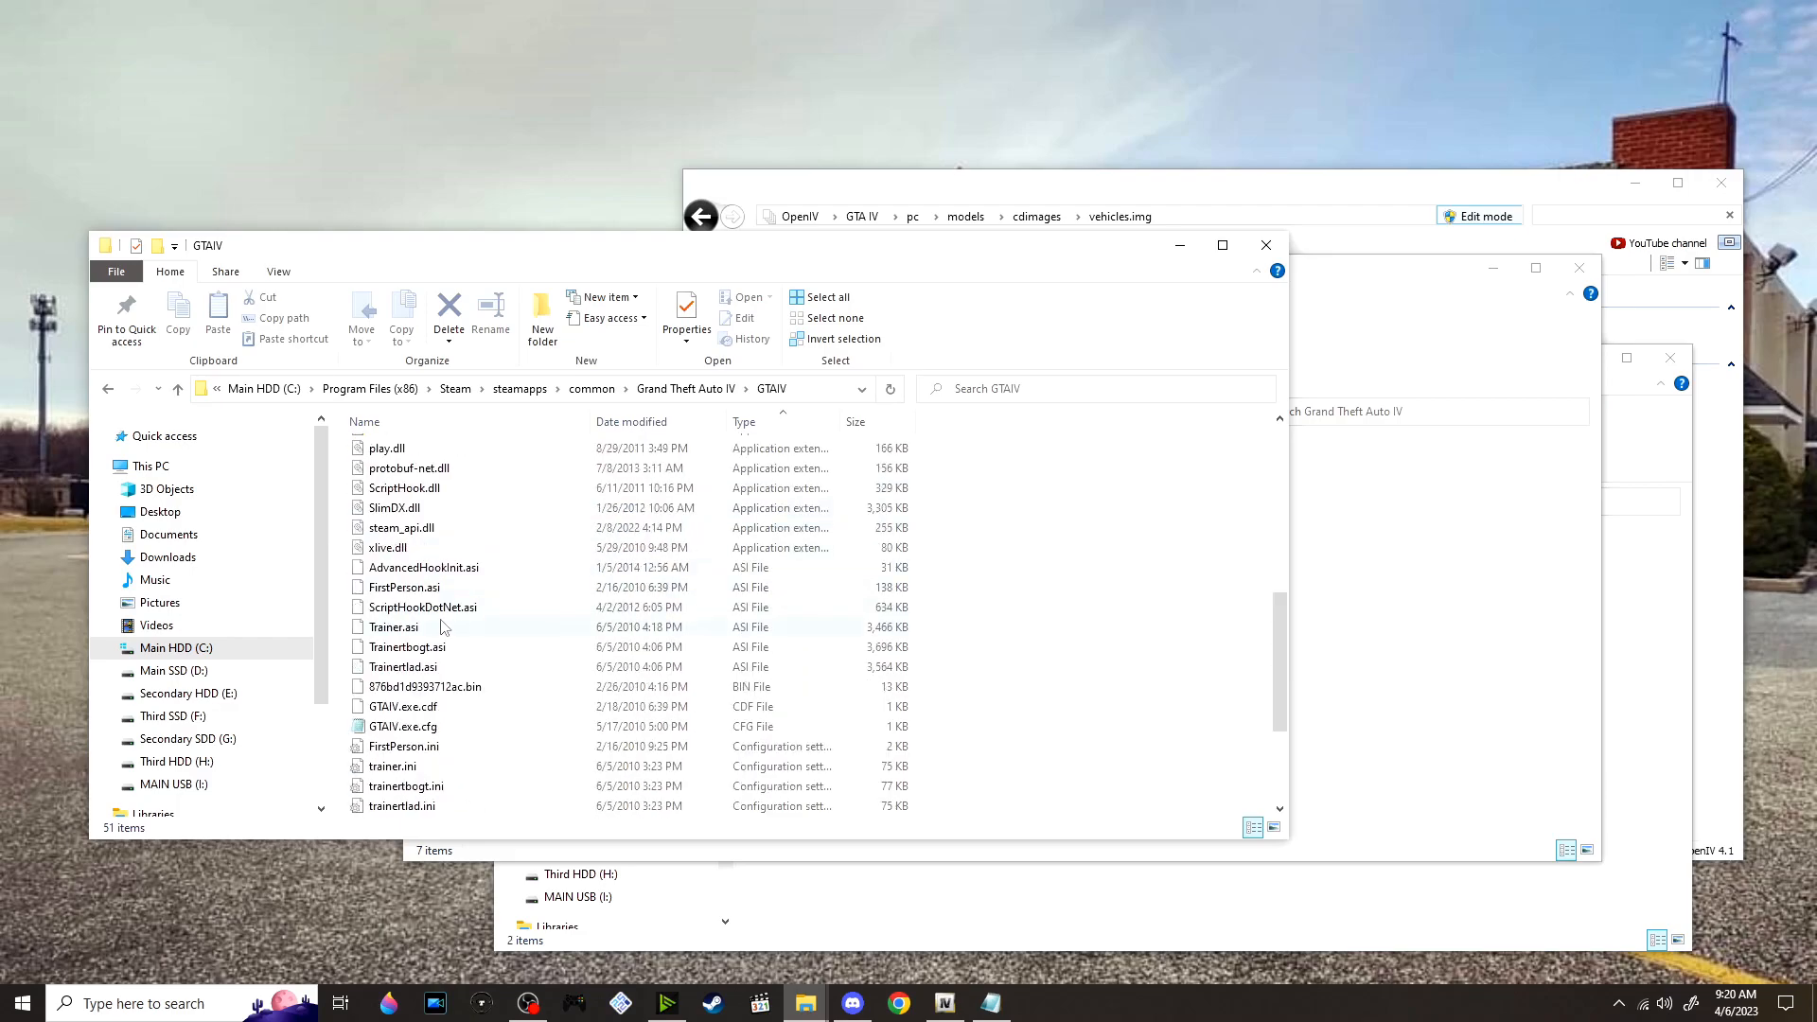
{"action": "scroll", "coordinate": [452, 627], "scroll_direction": "up", "scroll_amount": 3}
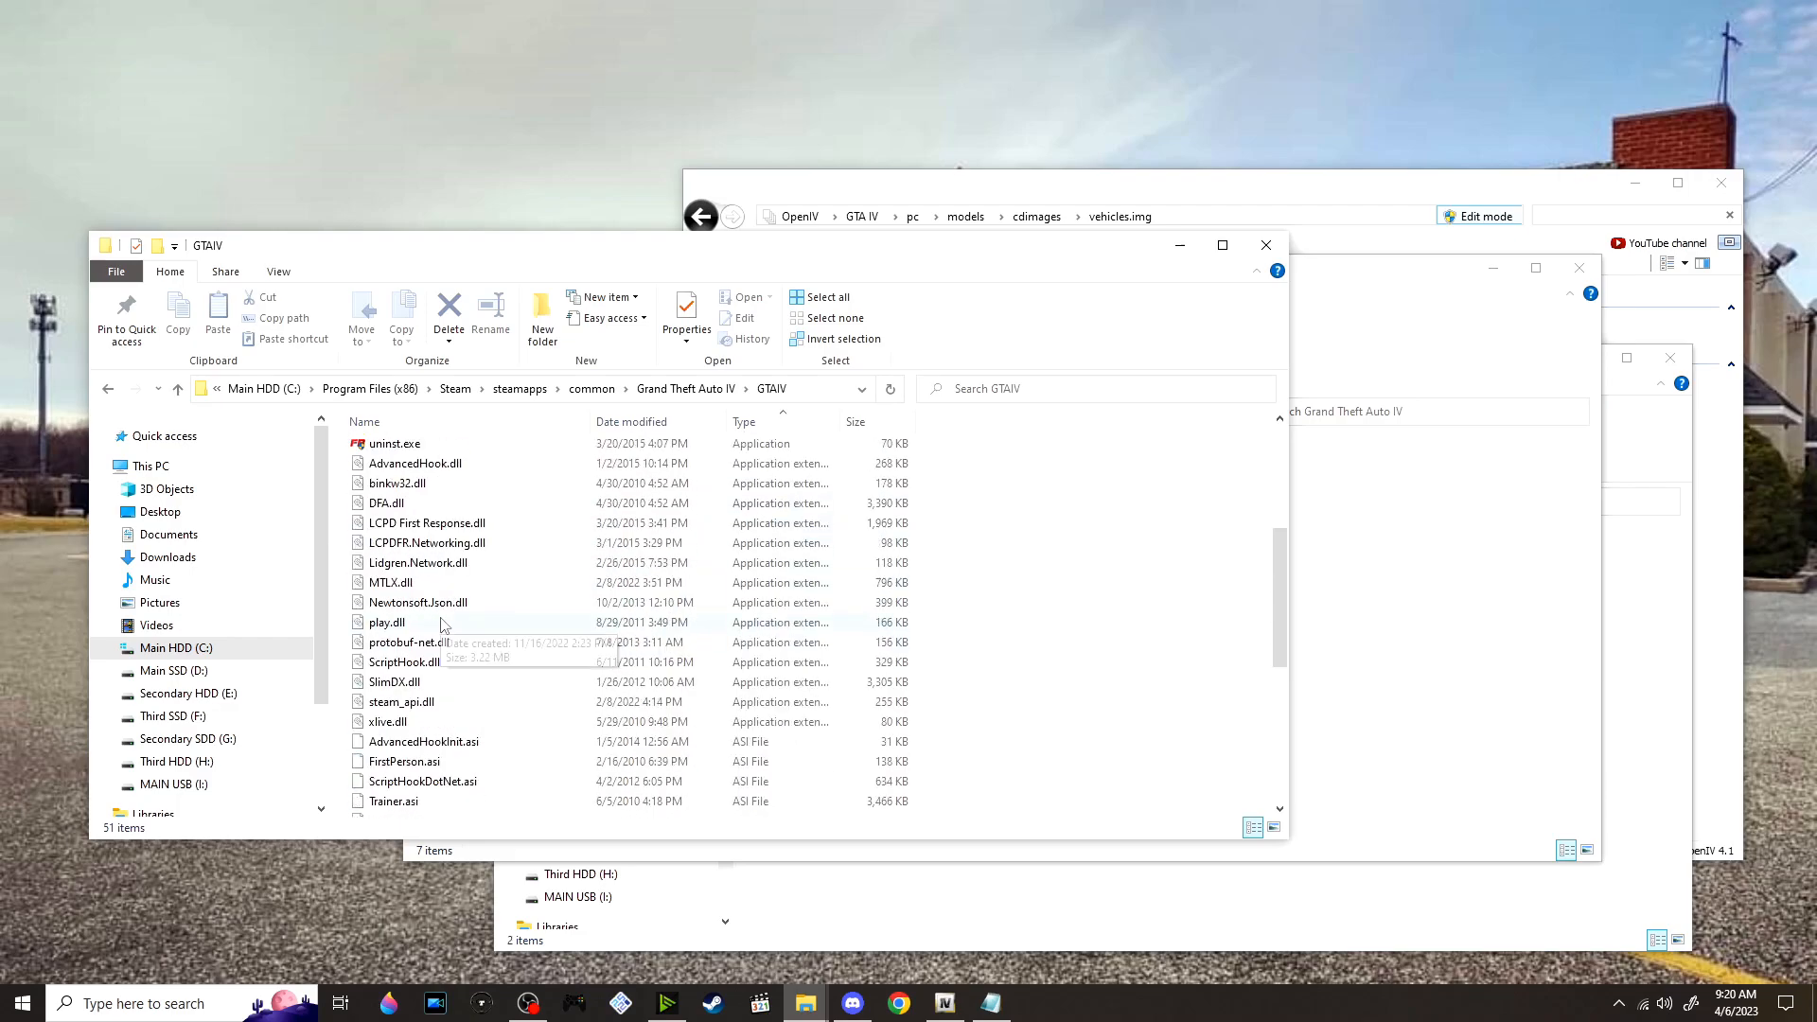
{"action": "left_click", "coordinate": [428, 419]}
{"action": "scroll", "coordinate": [483, 577], "scroll_direction": "down", "scroll_amount": 8}
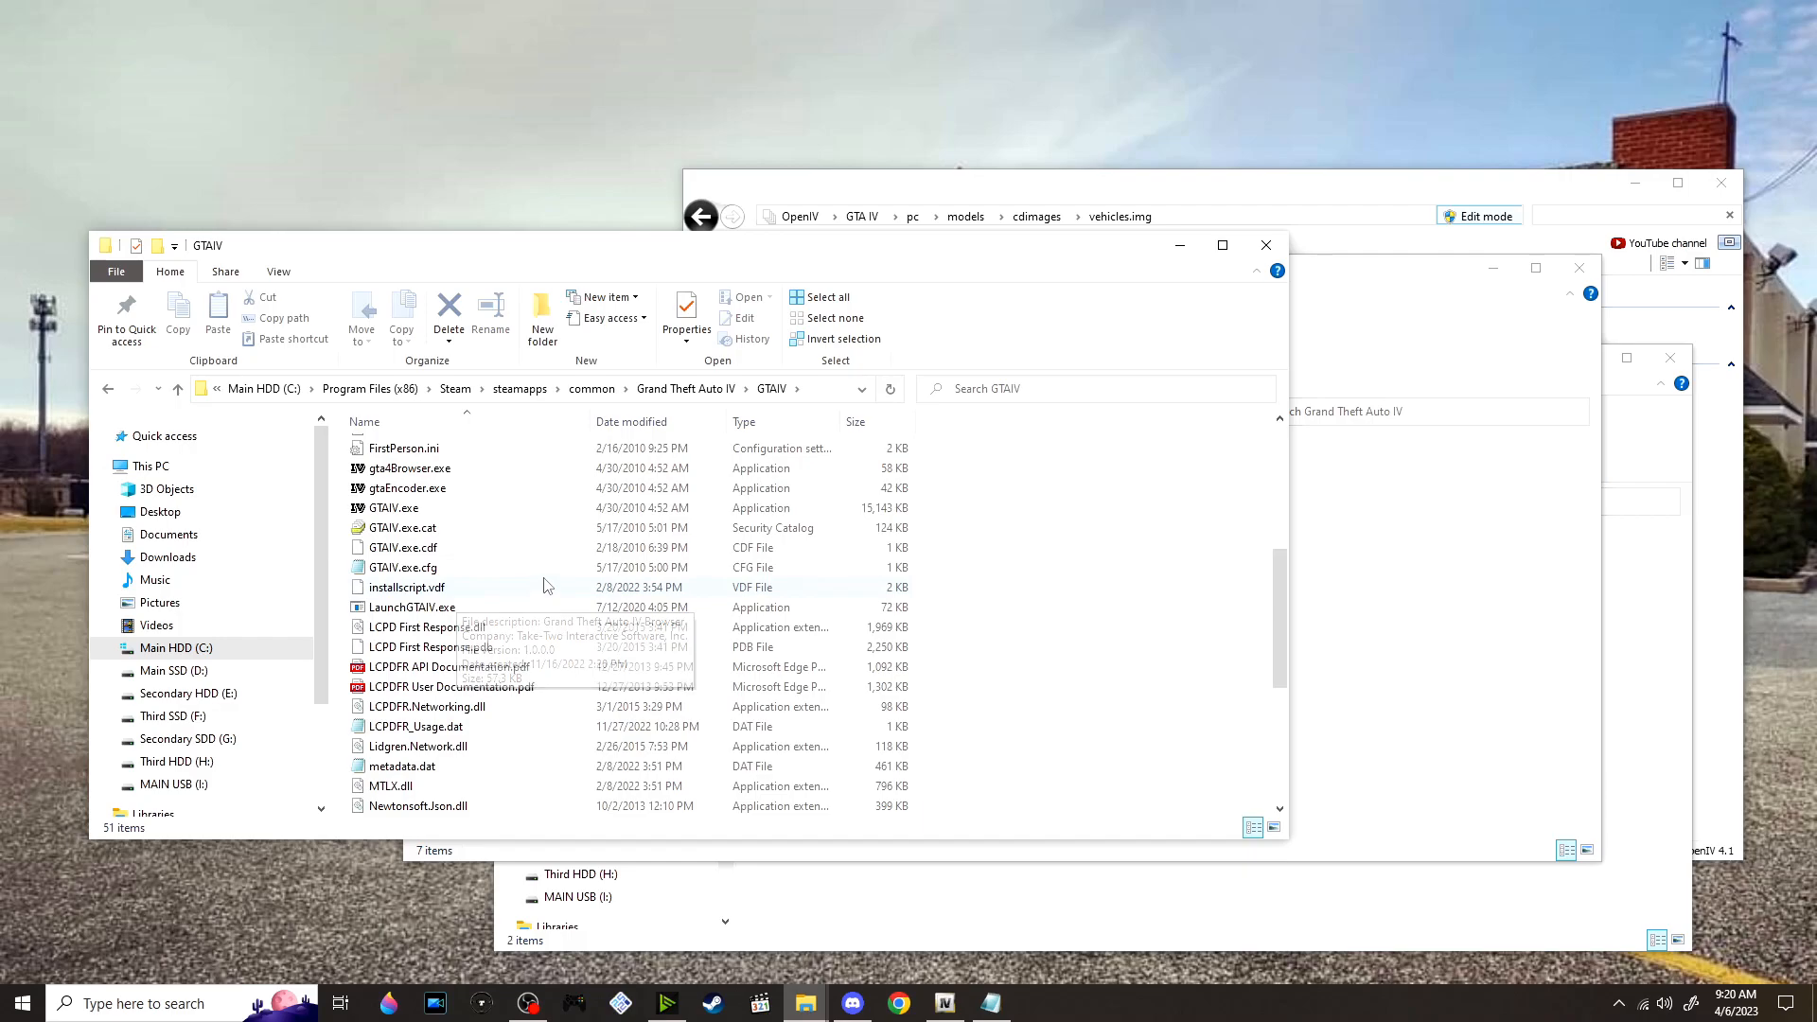
{"action": "scroll", "coordinate": [464, 615], "scroll_direction": "down", "scroll_amount": 3}
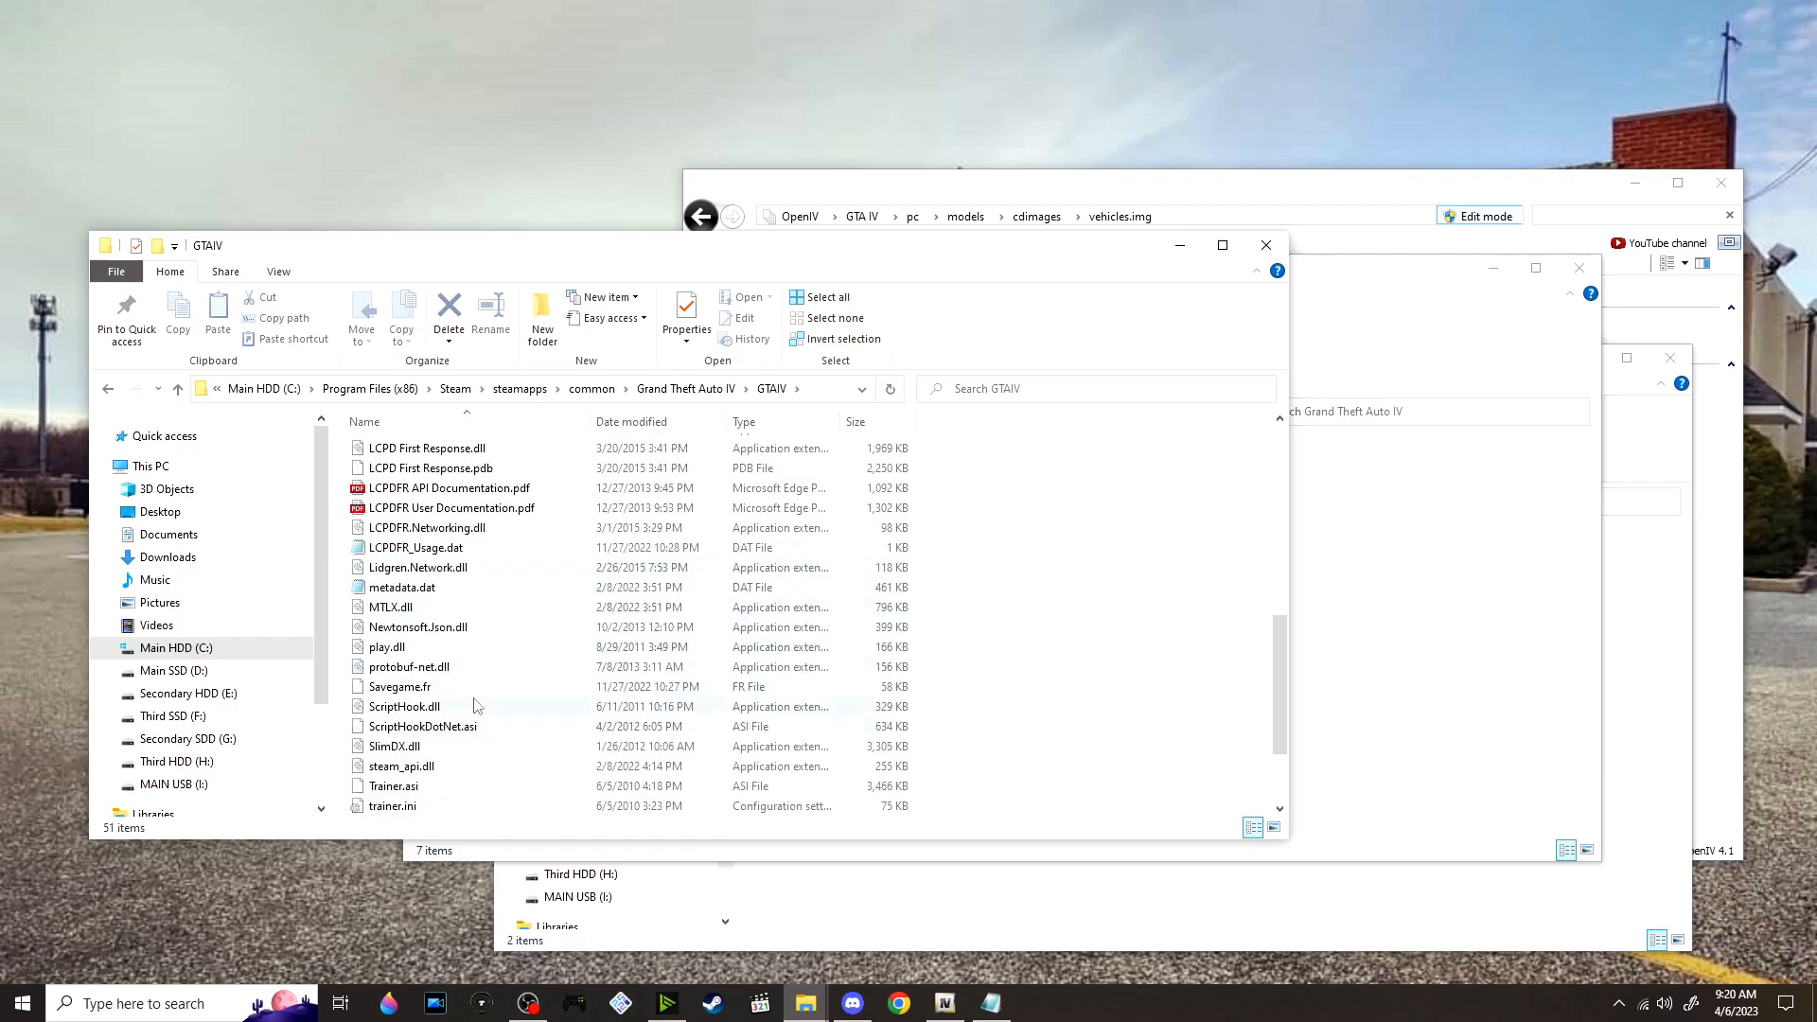
{"action": "left_click", "coordinate": [457, 709]}
Compare ScriptHook.dll in the ELS installation files with the copy in the GTAIV game folder
{"action": "left_click", "coordinate": [1399, 639]}
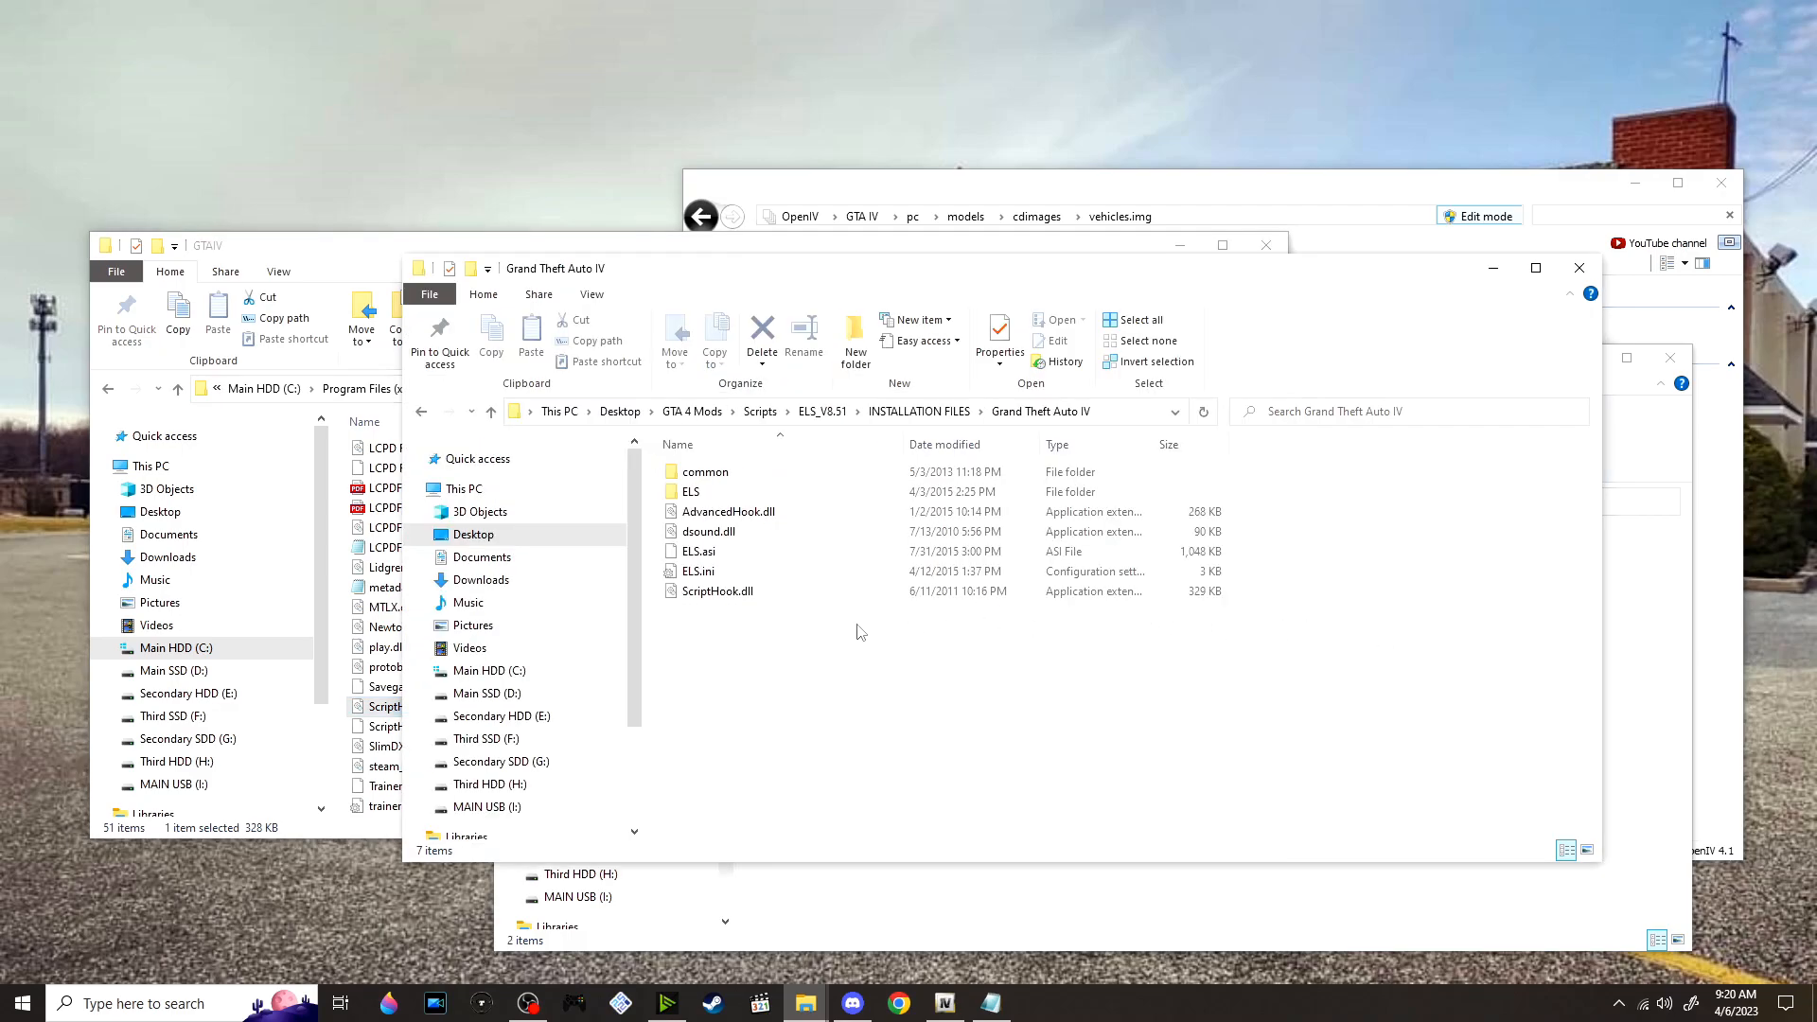
{"action": "left_click", "coordinate": [793, 593]}
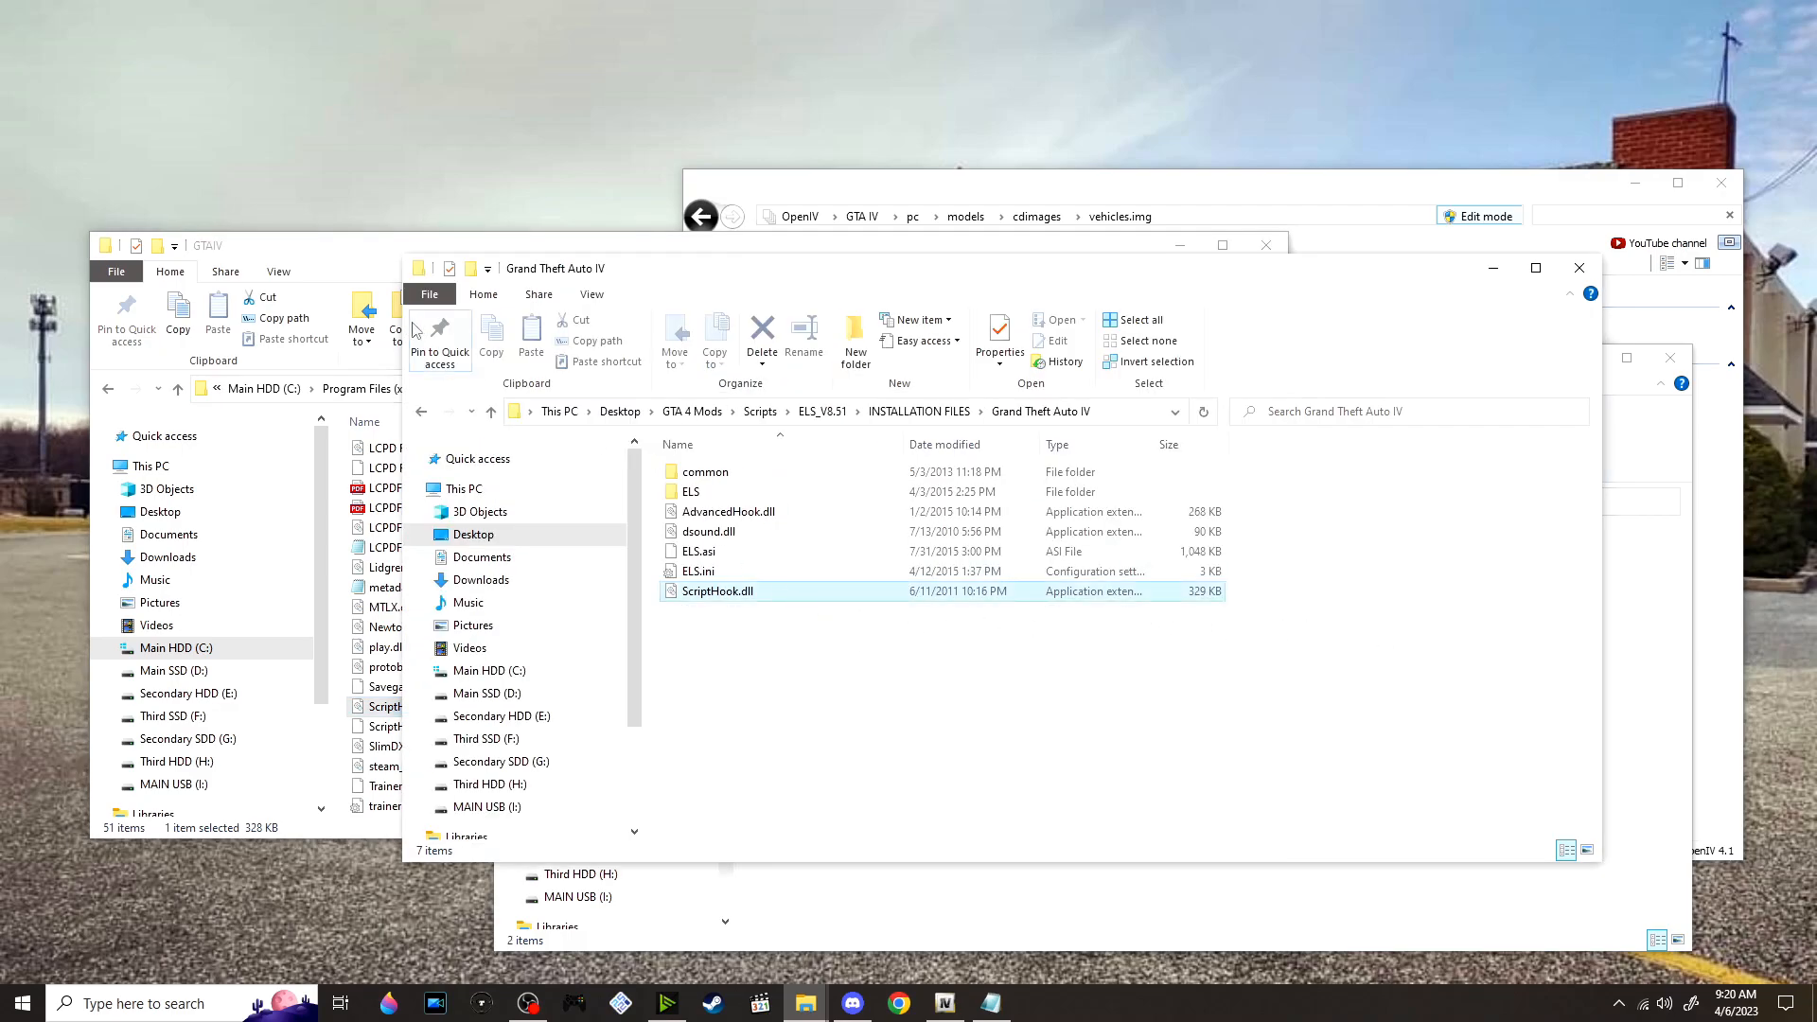
{"action": "key", "text": "alt+Tab"}
{"action": "left_click", "coordinate": [1302, 628]}
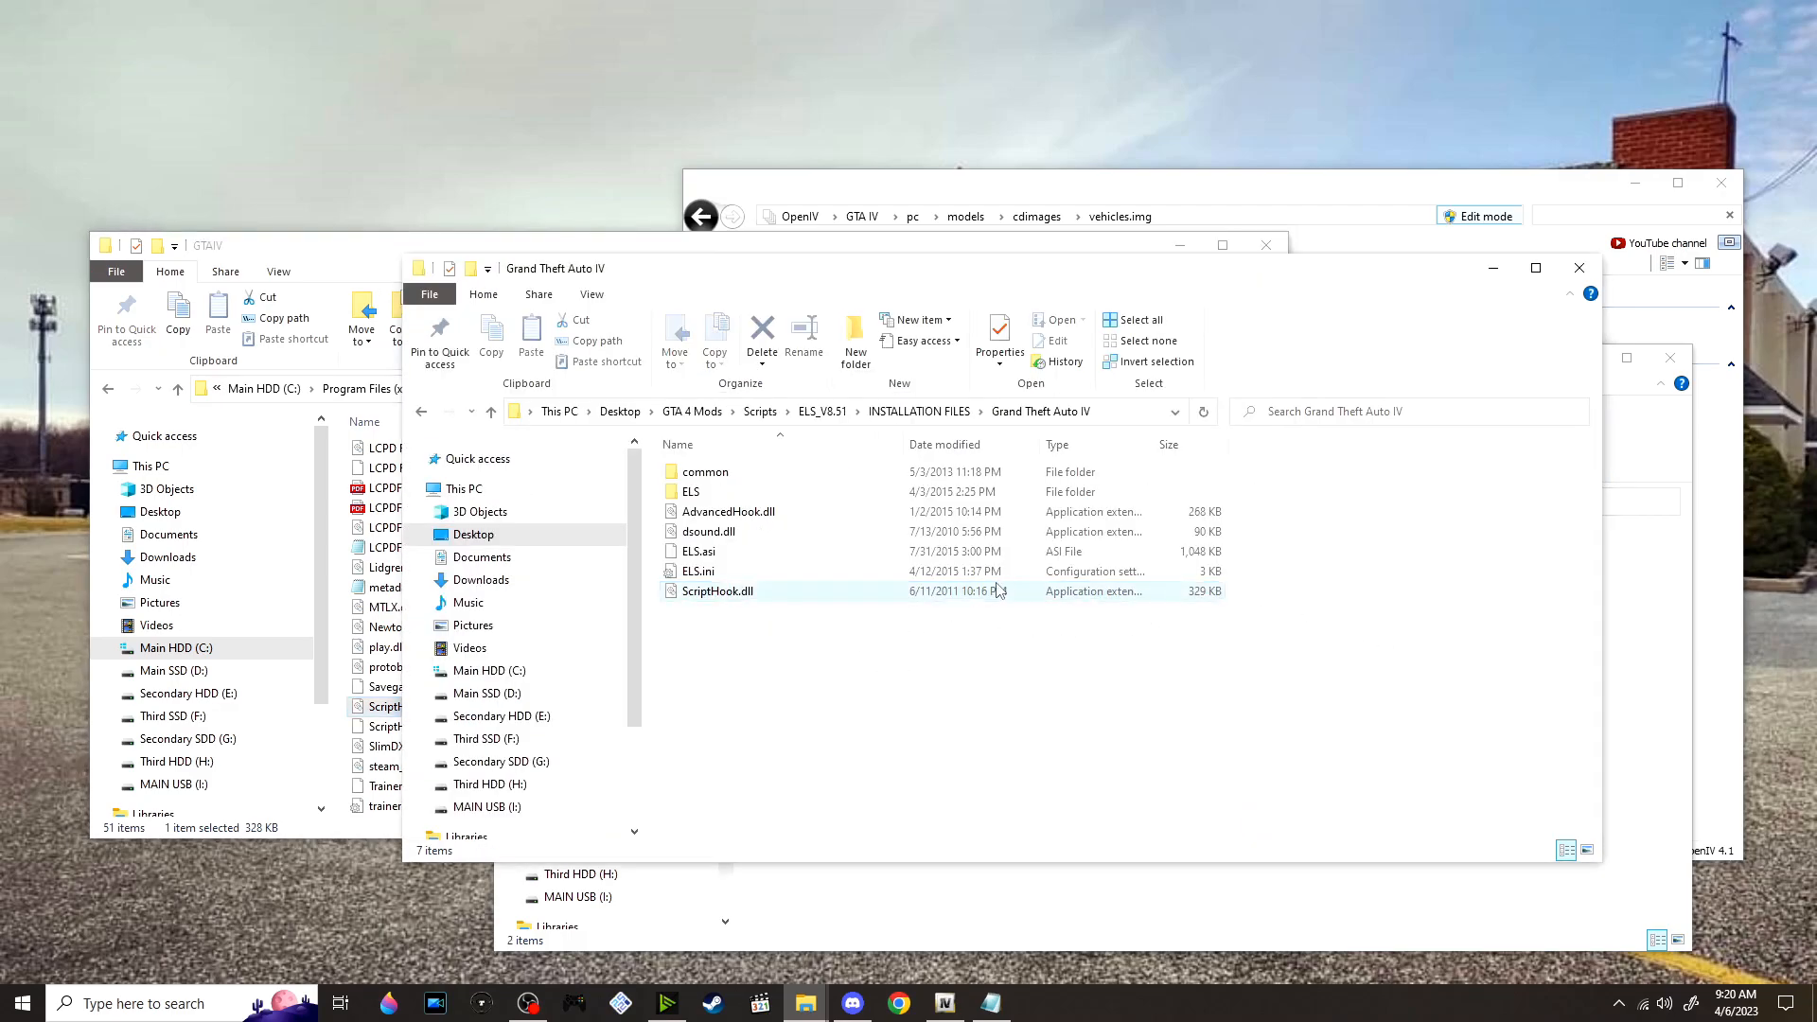
{"action": "left_click", "coordinate": [795, 594]}
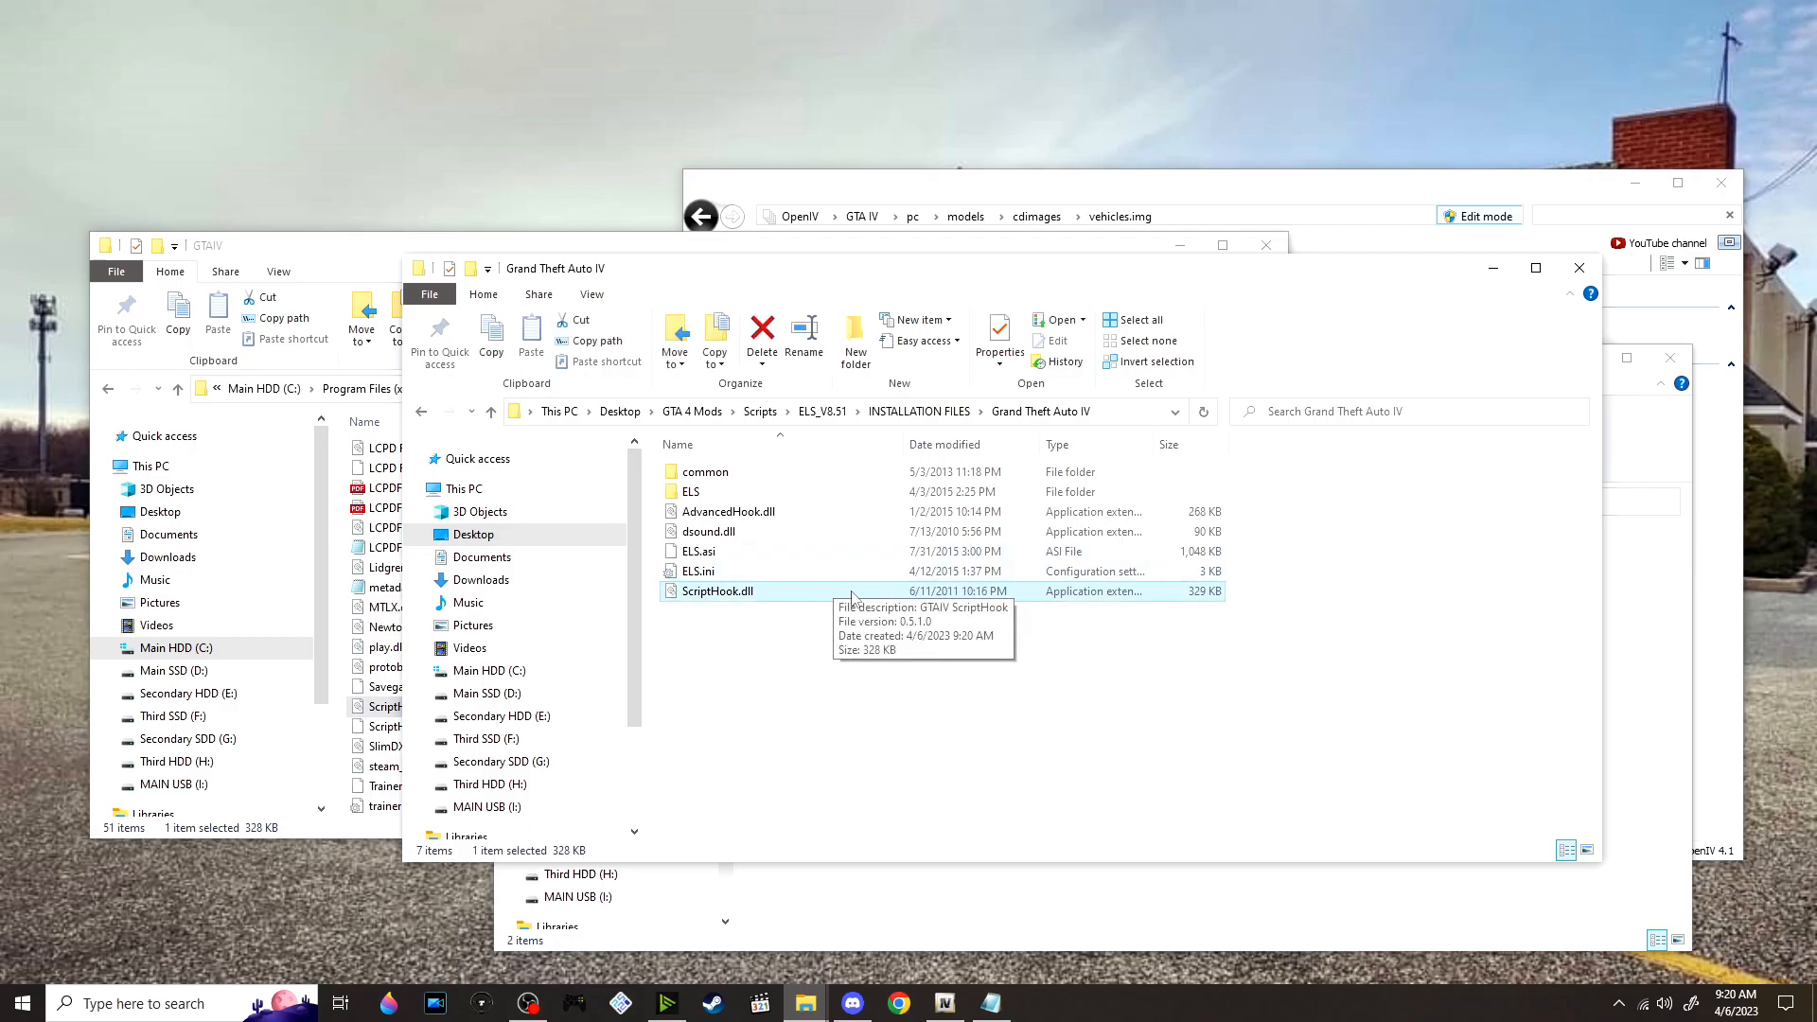
{"action": "left_click", "coordinate": [362, 271]}
{"action": "scroll", "coordinate": [529, 583], "scroll_direction": "down", "scroll_amount": 2}
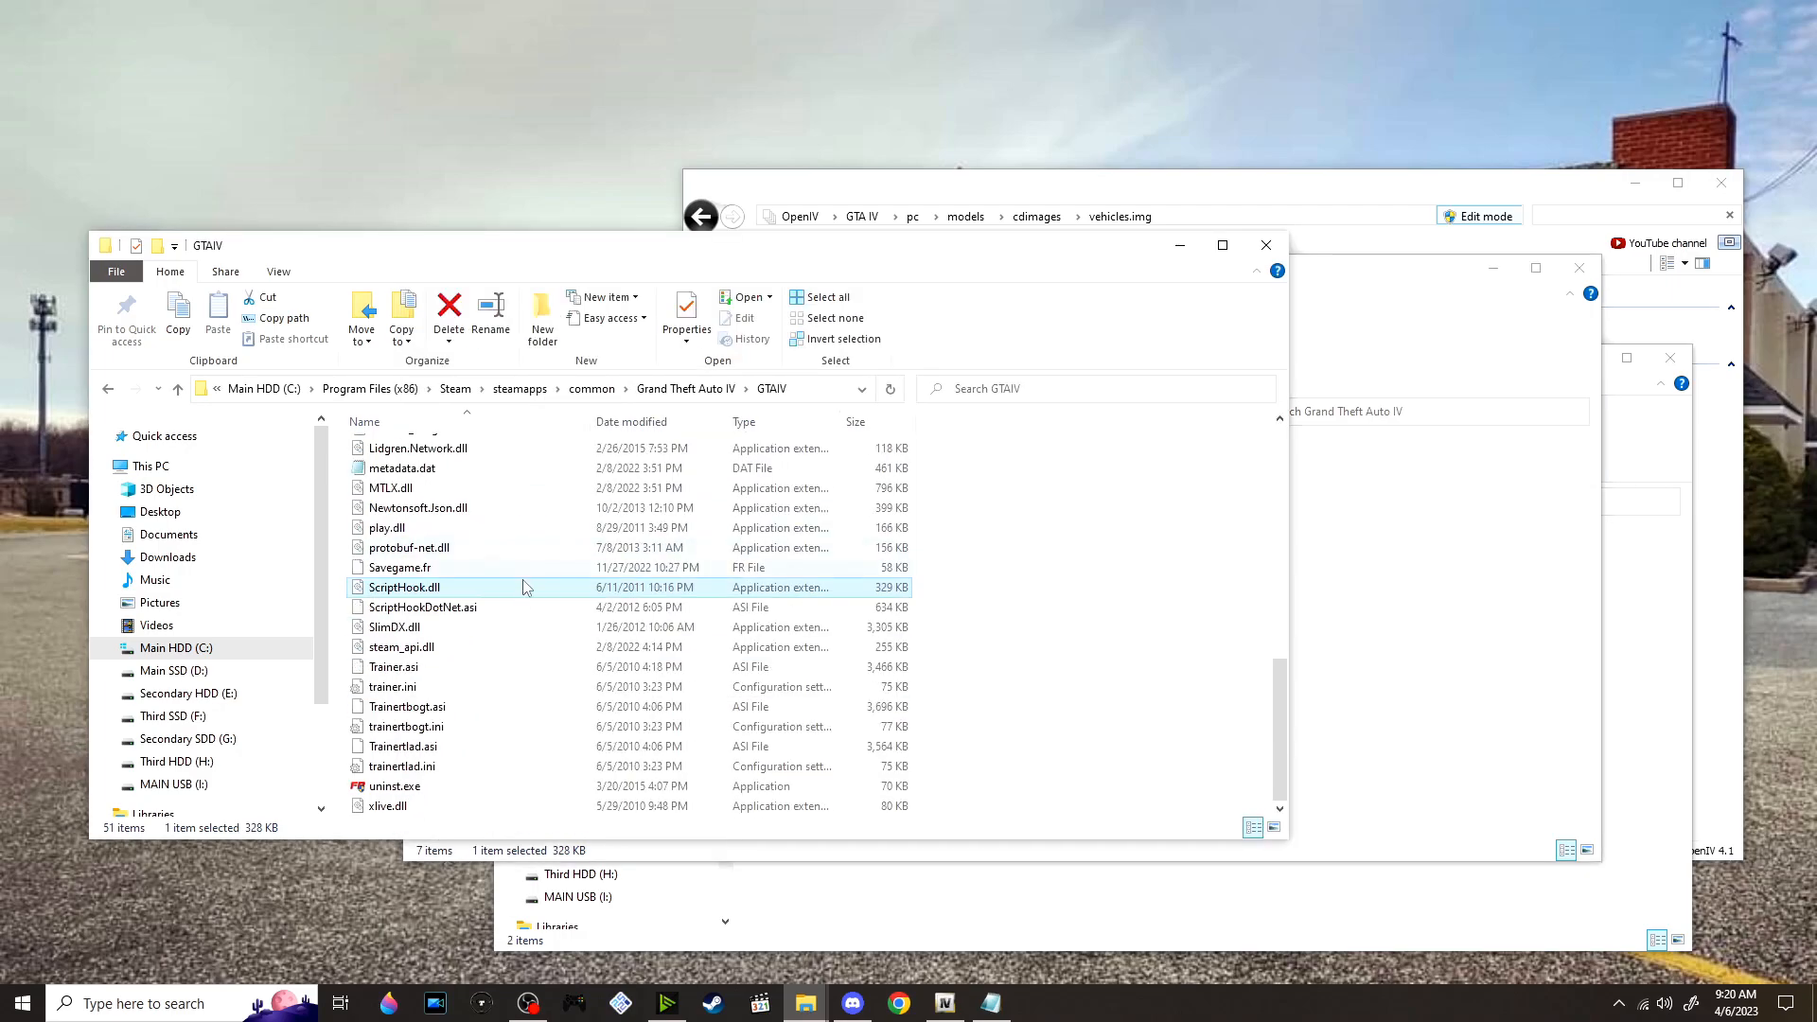
{"action": "left_click", "coordinate": [1365, 651]}
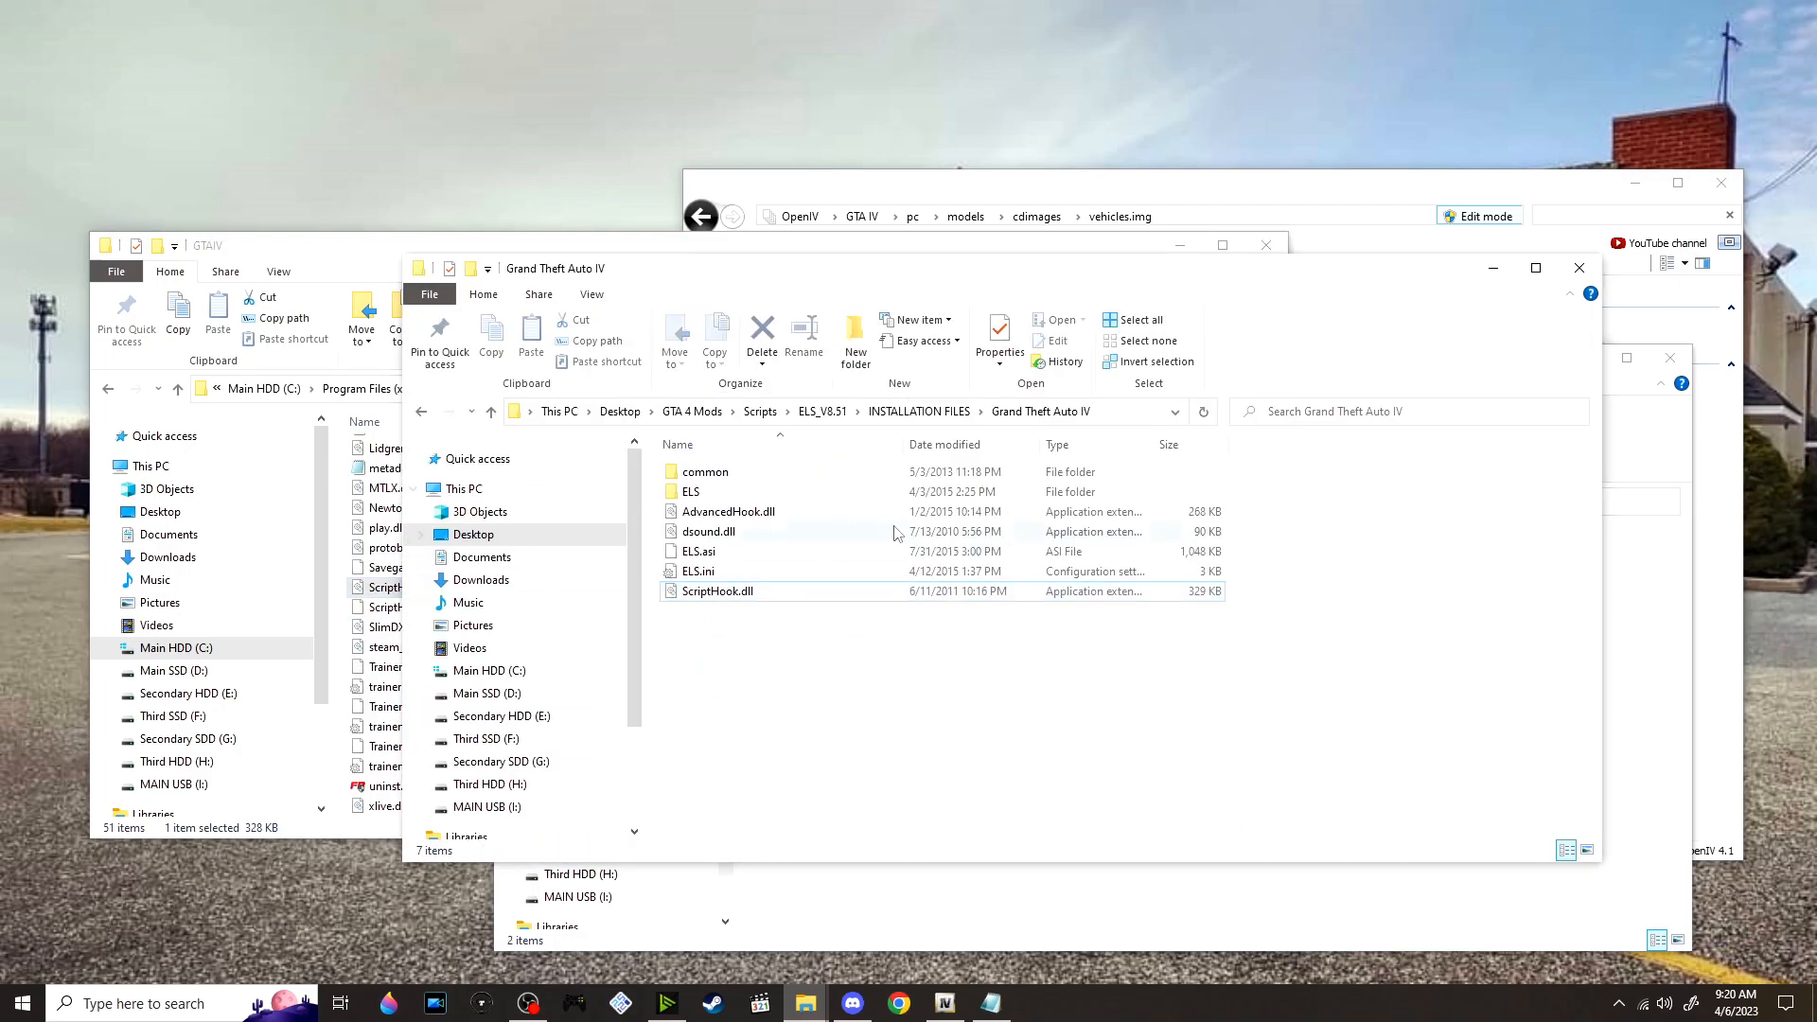
Check the GTAIV game folder for the dsound.dll included in the ELS installation files
{"action": "left_click", "coordinate": [778, 550]}
{"action": "left_click", "coordinate": [795, 529]}
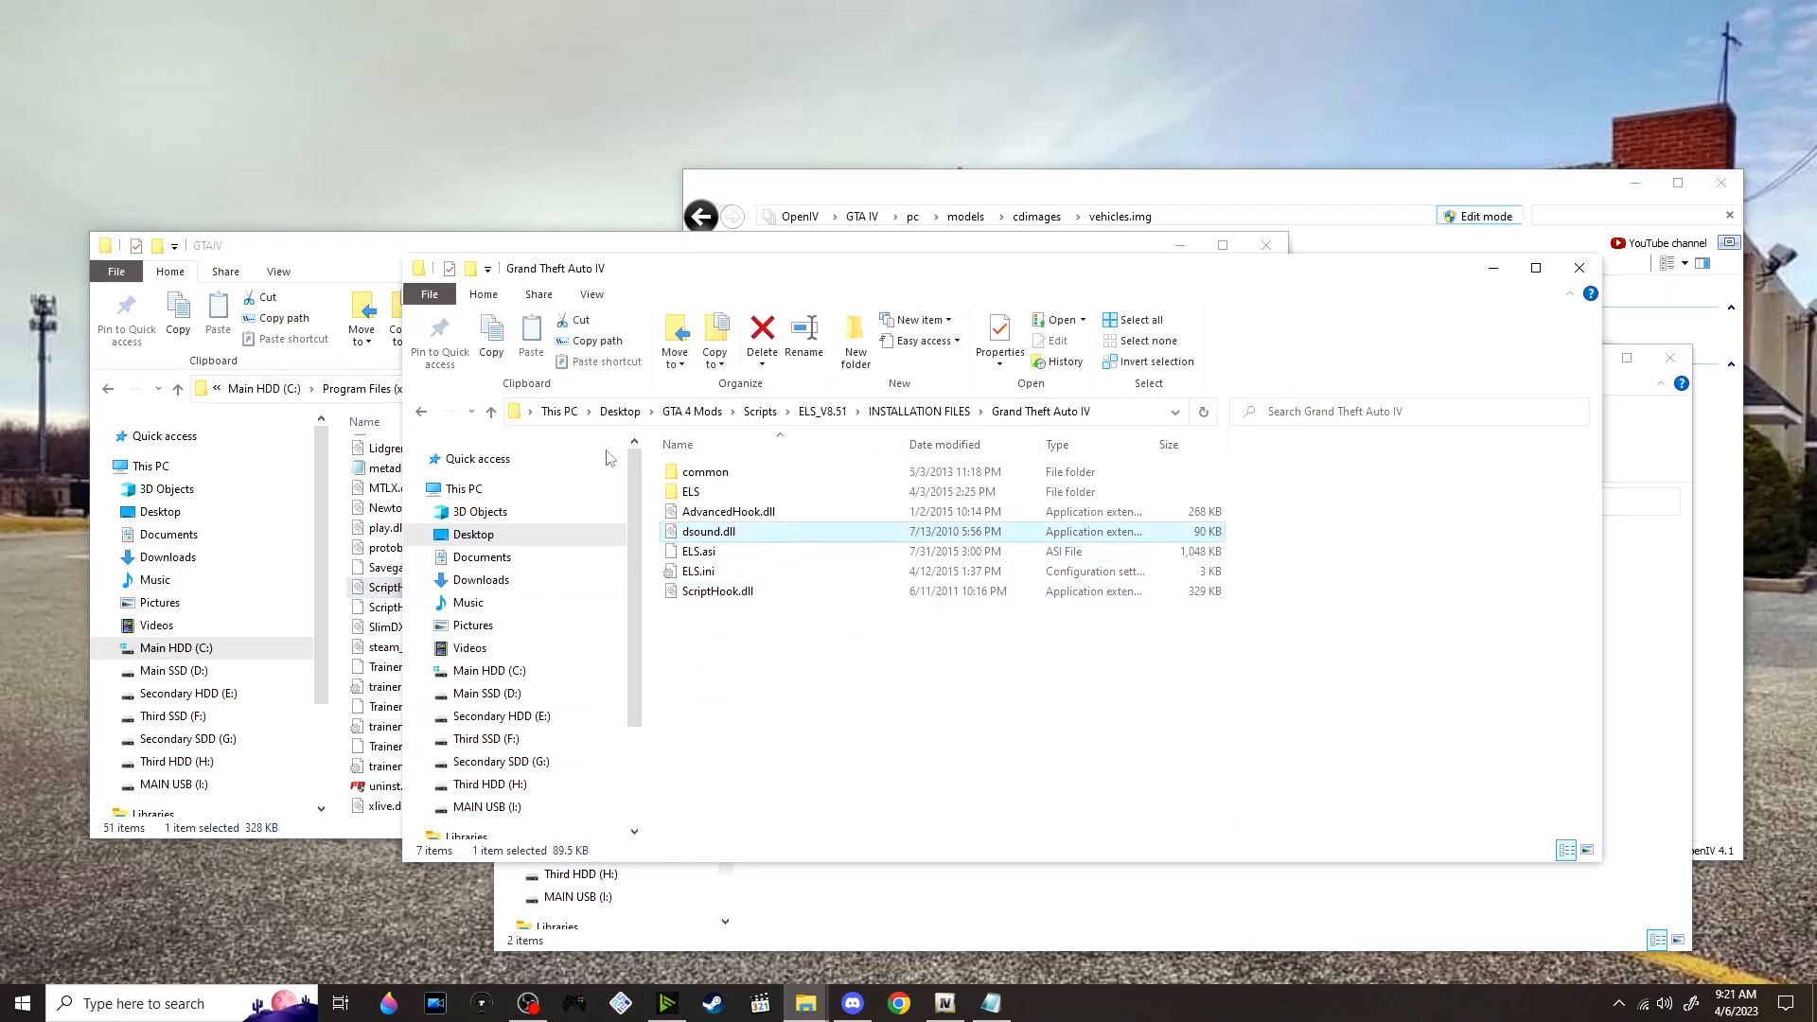
{"action": "left_click", "coordinate": [408, 248]}
{"action": "scroll", "coordinate": [524, 511], "scroll_direction": "up", "scroll_amount": 10}
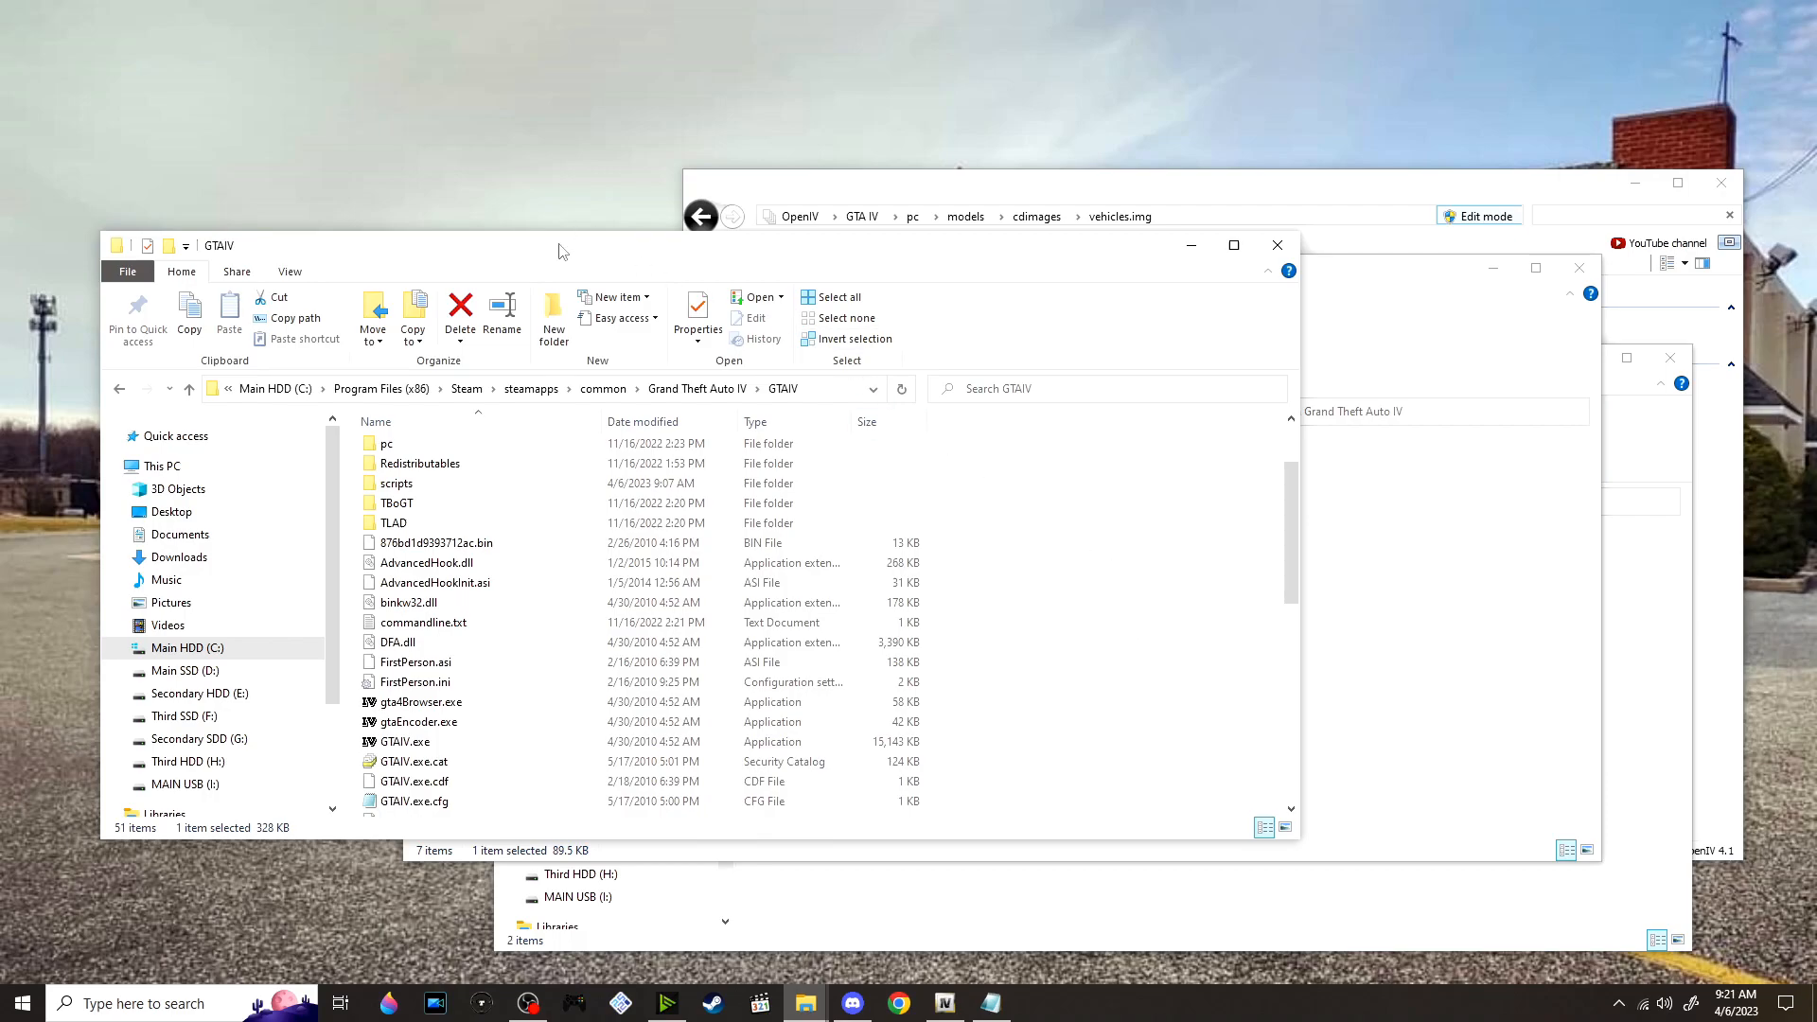
{"action": "left_click_drag", "start_coordinate": [544, 253], "coordinate": [495, 262]}
{"action": "scroll", "coordinate": [720, 509], "scroll_direction": "down", "scroll_amount": 10}
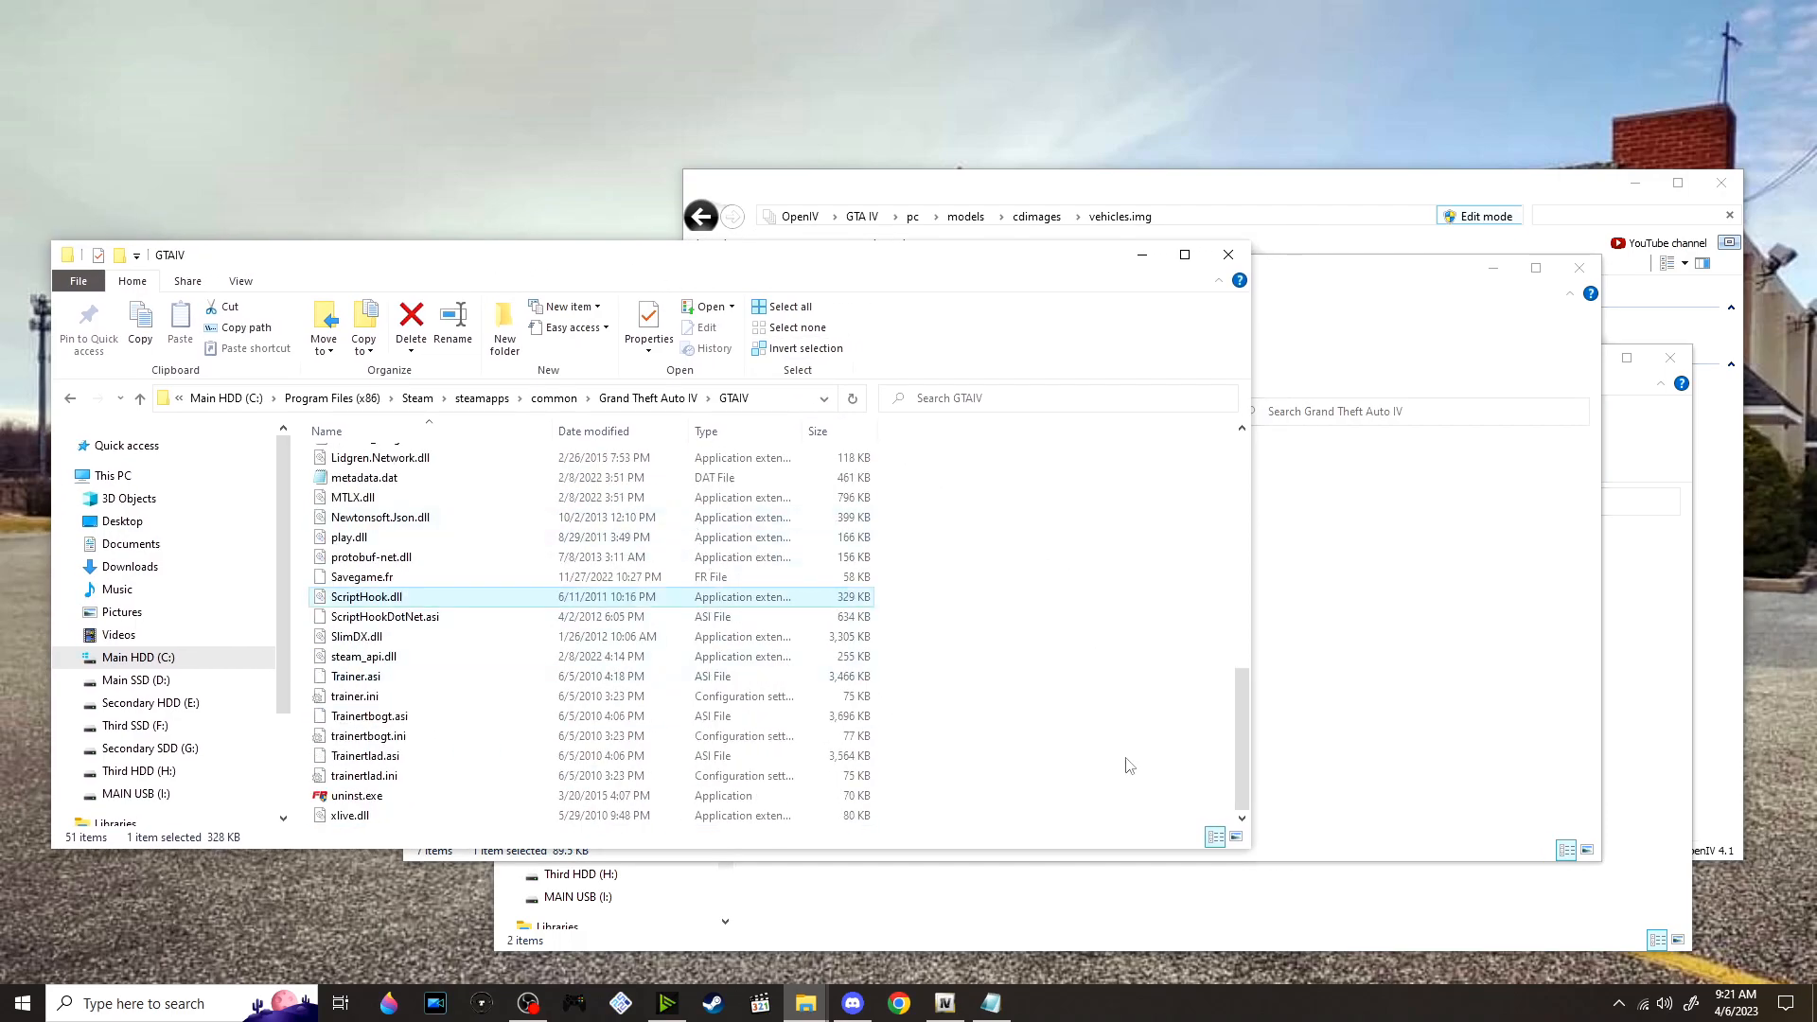
{"action": "left_click", "coordinate": [1341, 735]}
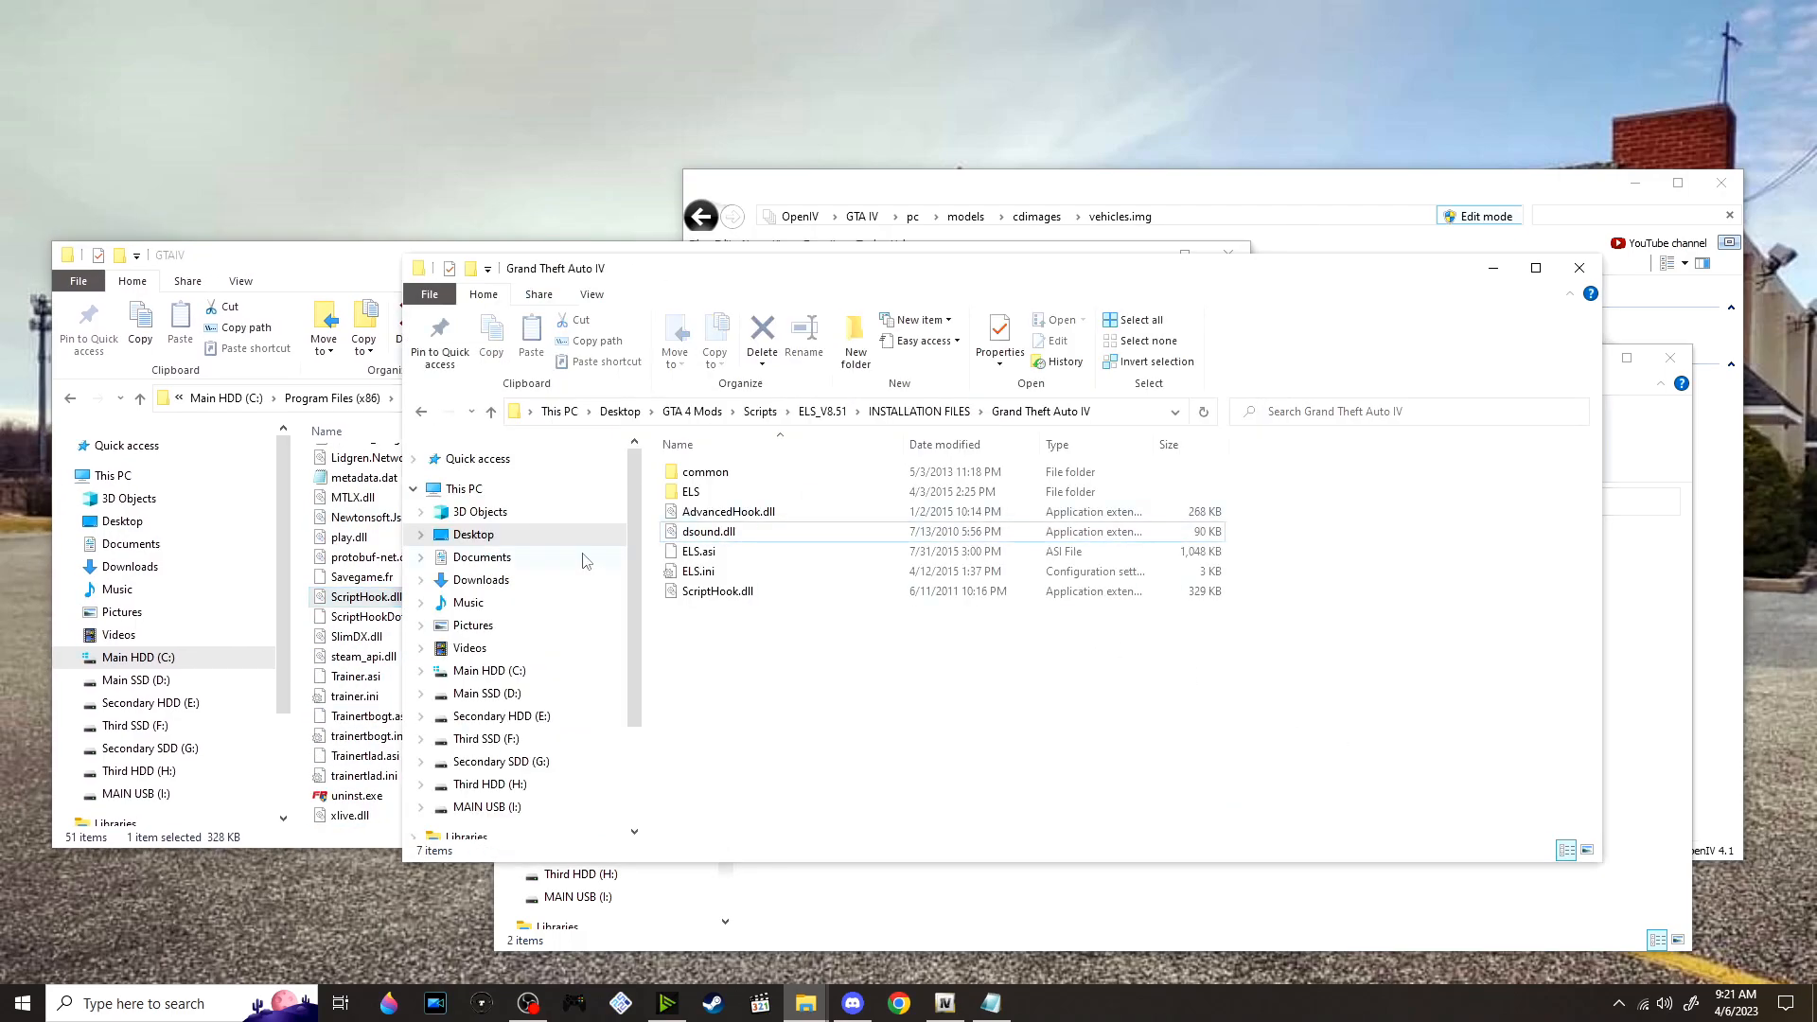
Move ELS.asi and ELS.ini into the main GTAIV folder and check for AdvancedHook.dll there
{"action": "left_click_drag", "start_coordinate": [657, 556], "coordinate": [355, 492]}
{"action": "scroll", "coordinate": [640, 541], "scroll_direction": "up", "scroll_amount": 5}
{"action": "left_click", "coordinate": [465, 634]}
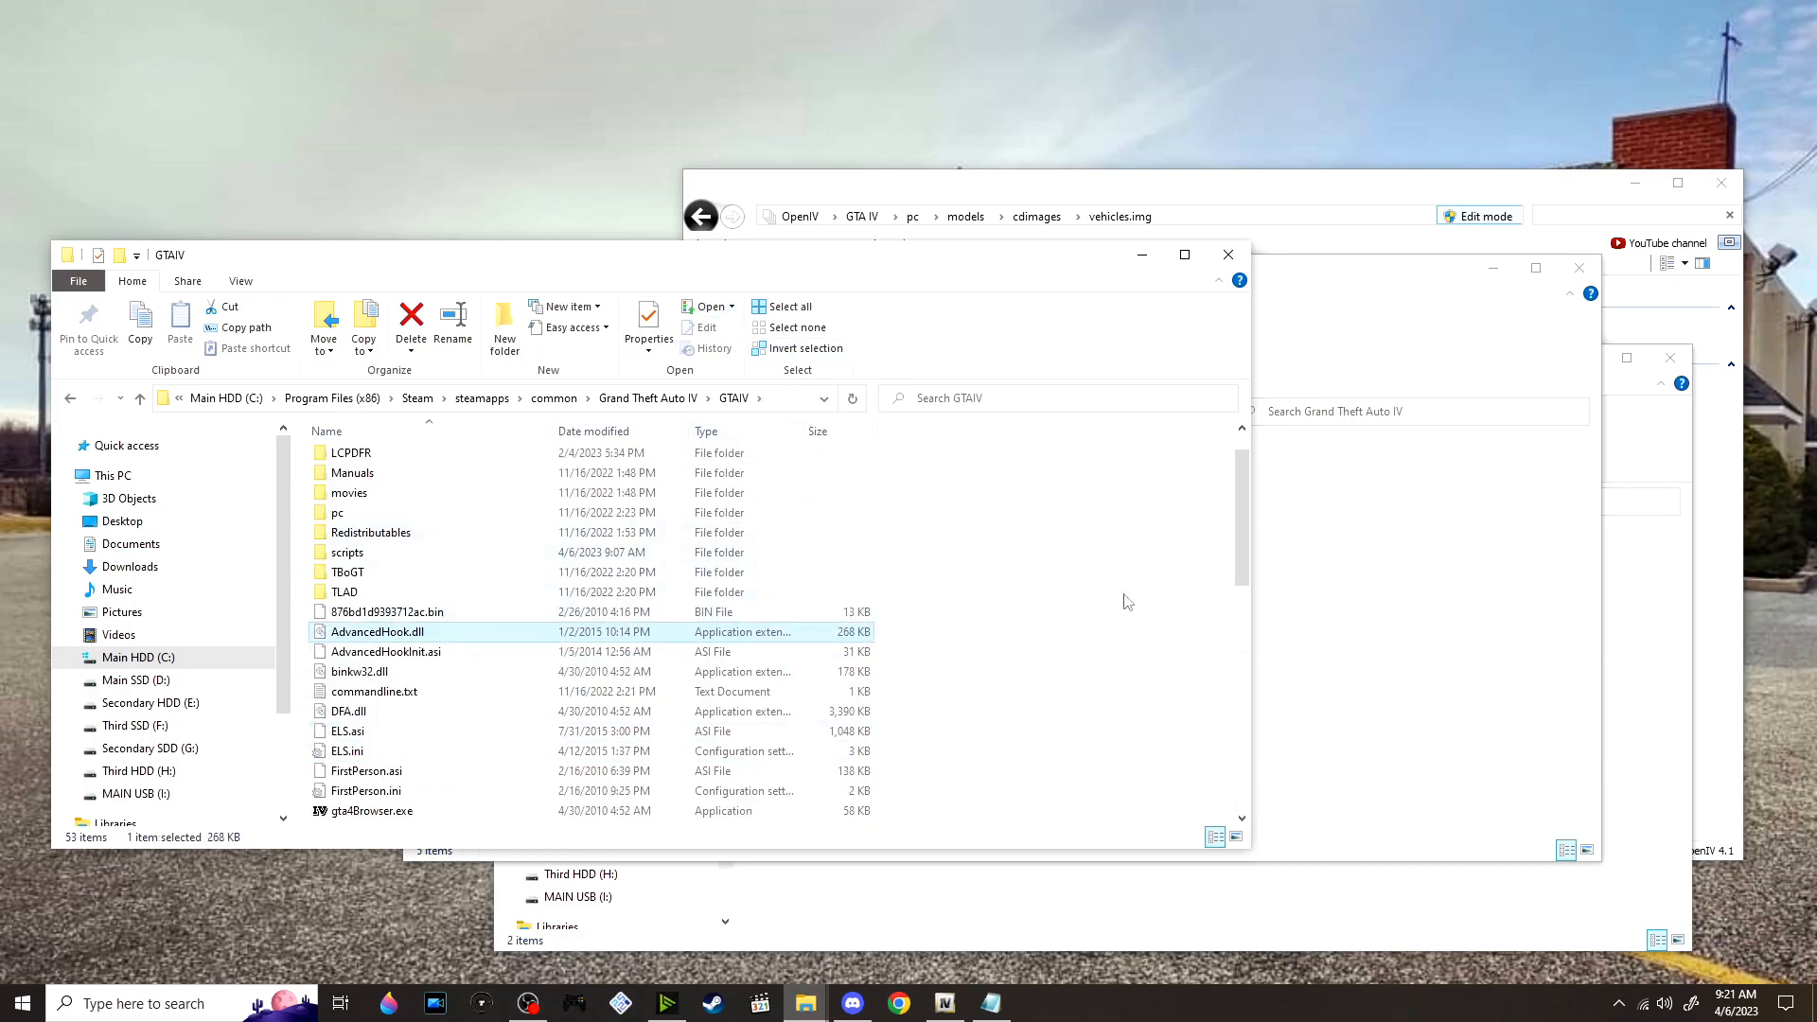
{"action": "left_click", "coordinate": [1305, 603]}
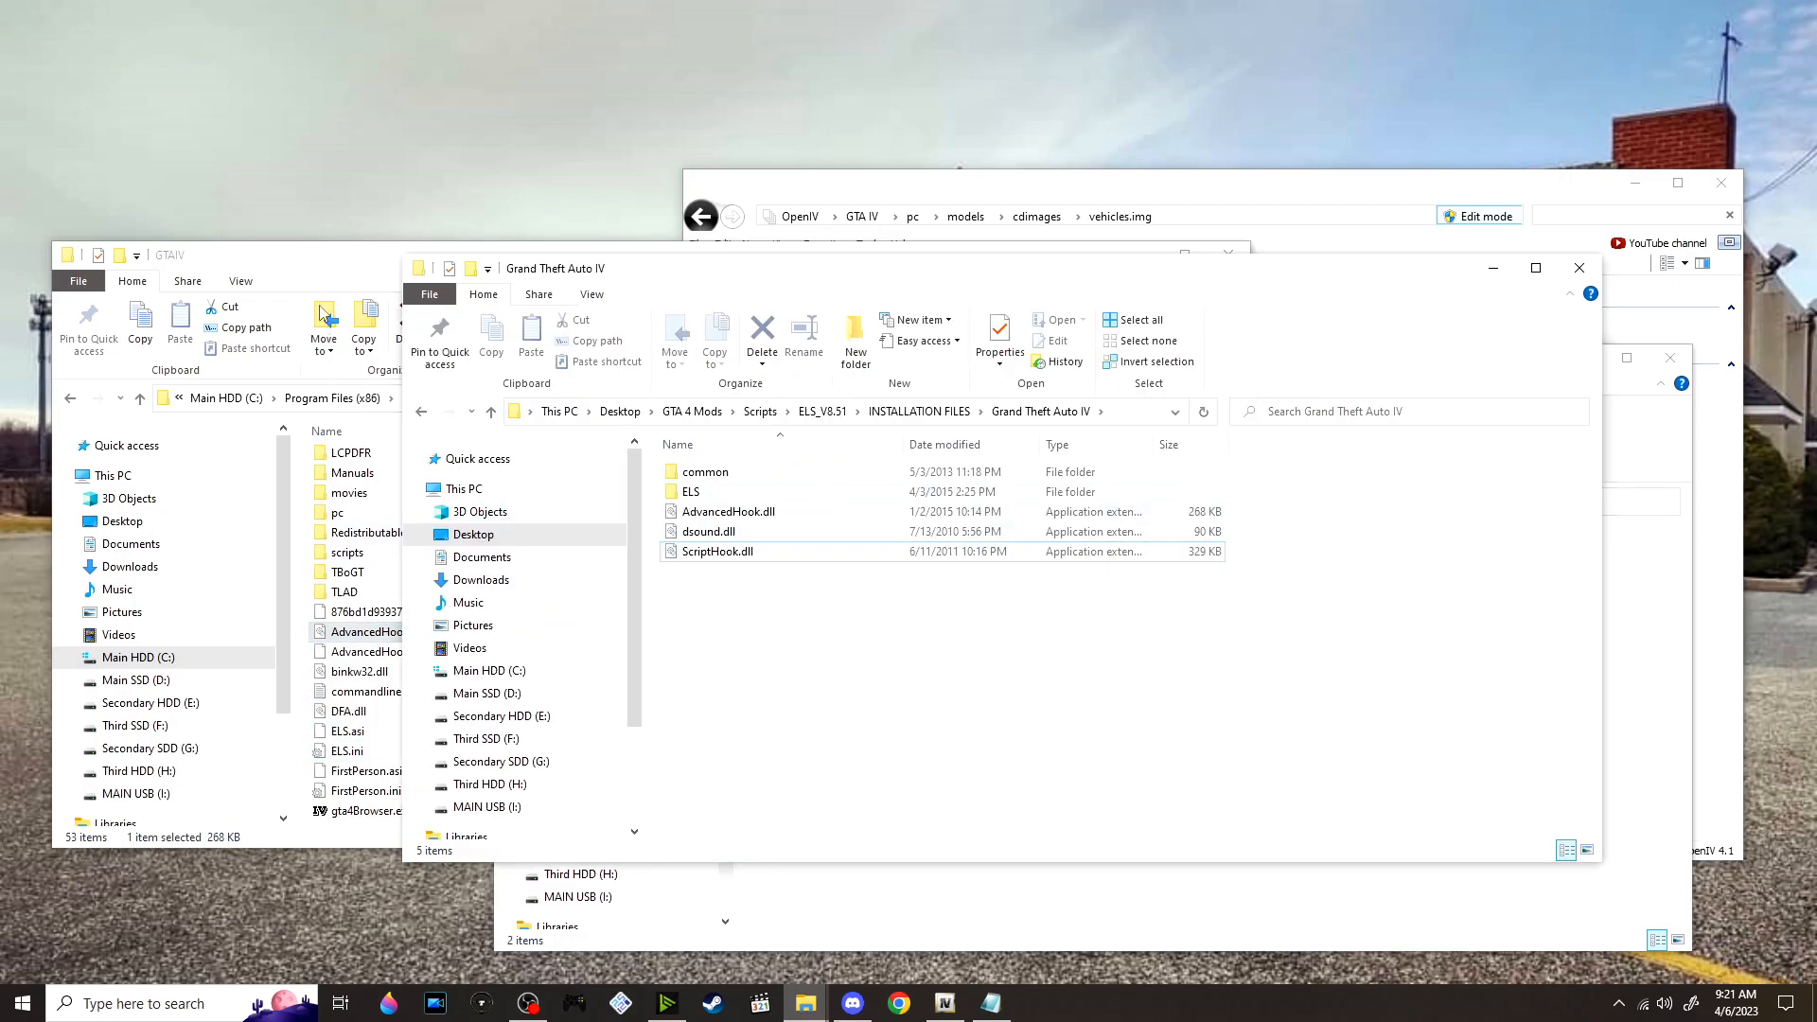
Move the common and ELS folders from the ELS installation files into the main GTAIV folder
{"action": "left_click", "coordinate": [315, 256]}
{"action": "left_click", "coordinate": [1285, 649]}
{"action": "left_click_drag", "start_coordinate": [678, 268], "coordinate": [730, 269]}
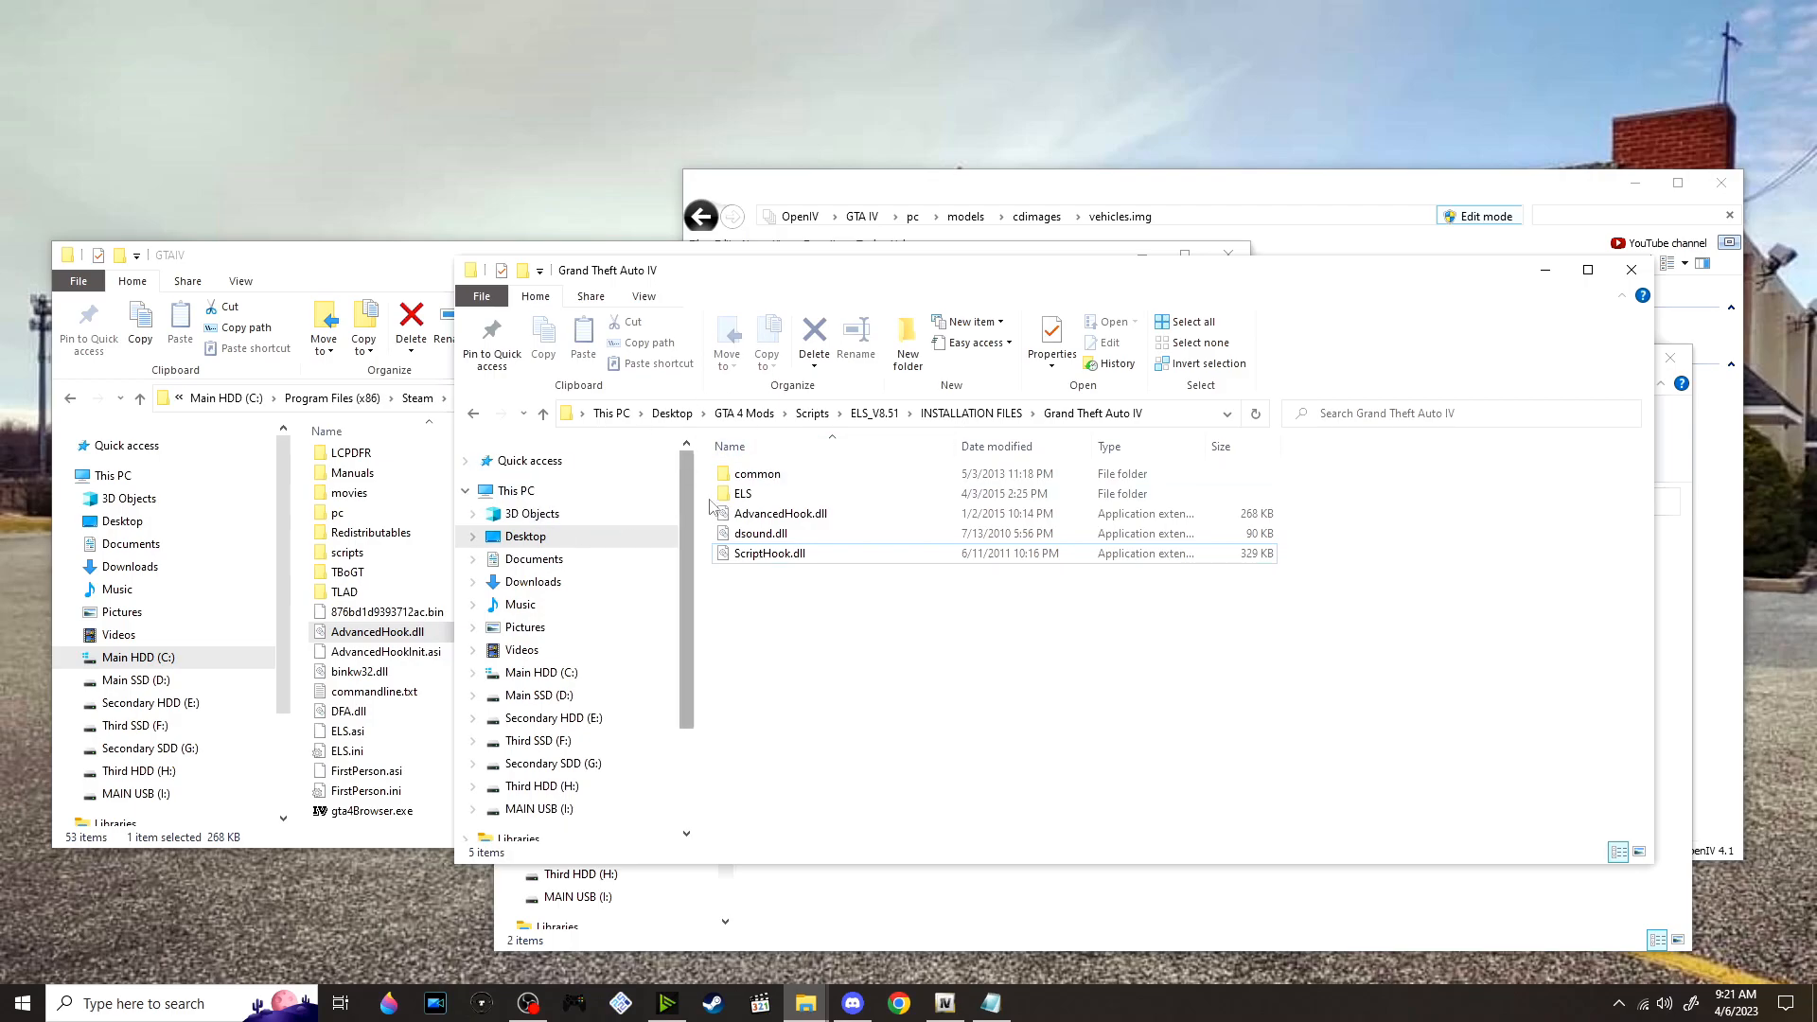
{"action": "left_click", "coordinate": [761, 474]}
{"action": "left_click", "coordinate": [822, 499], "text": "ctrl"}
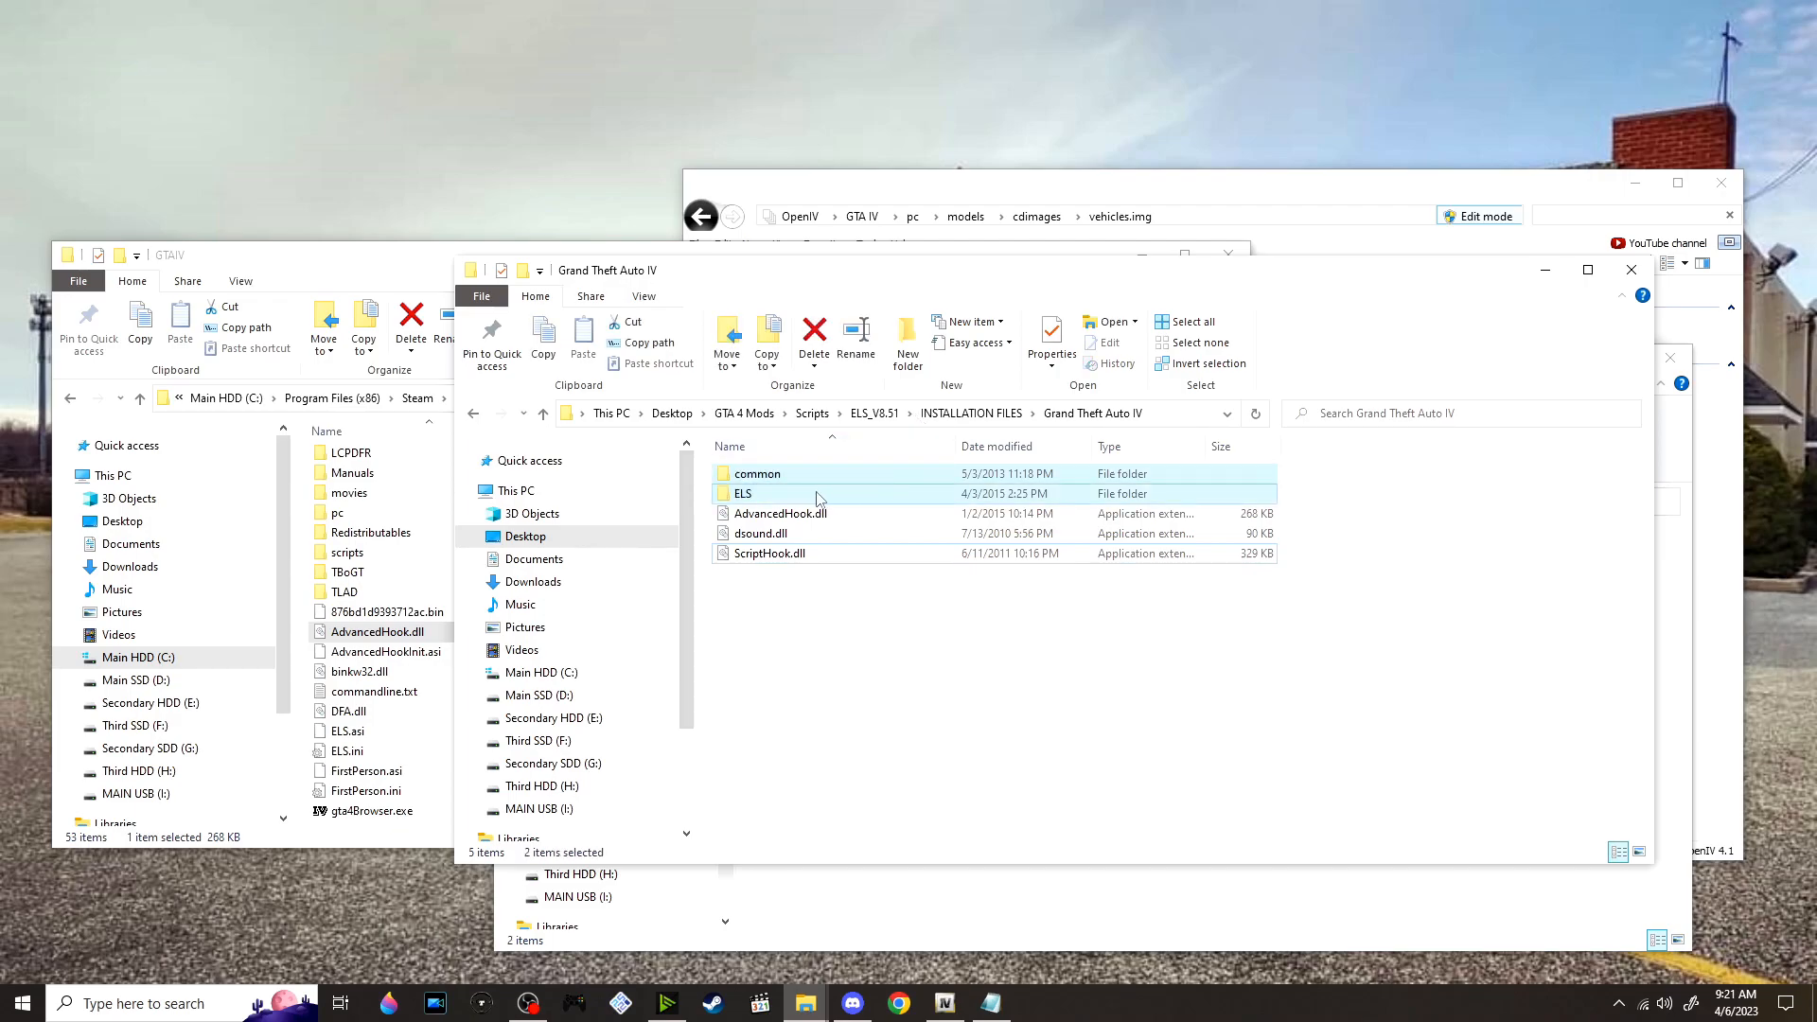
{"action": "left_click_drag", "start_coordinate": [820, 499], "coordinate": [391, 267]}
{"action": "left_click", "coordinate": [909, 366]}
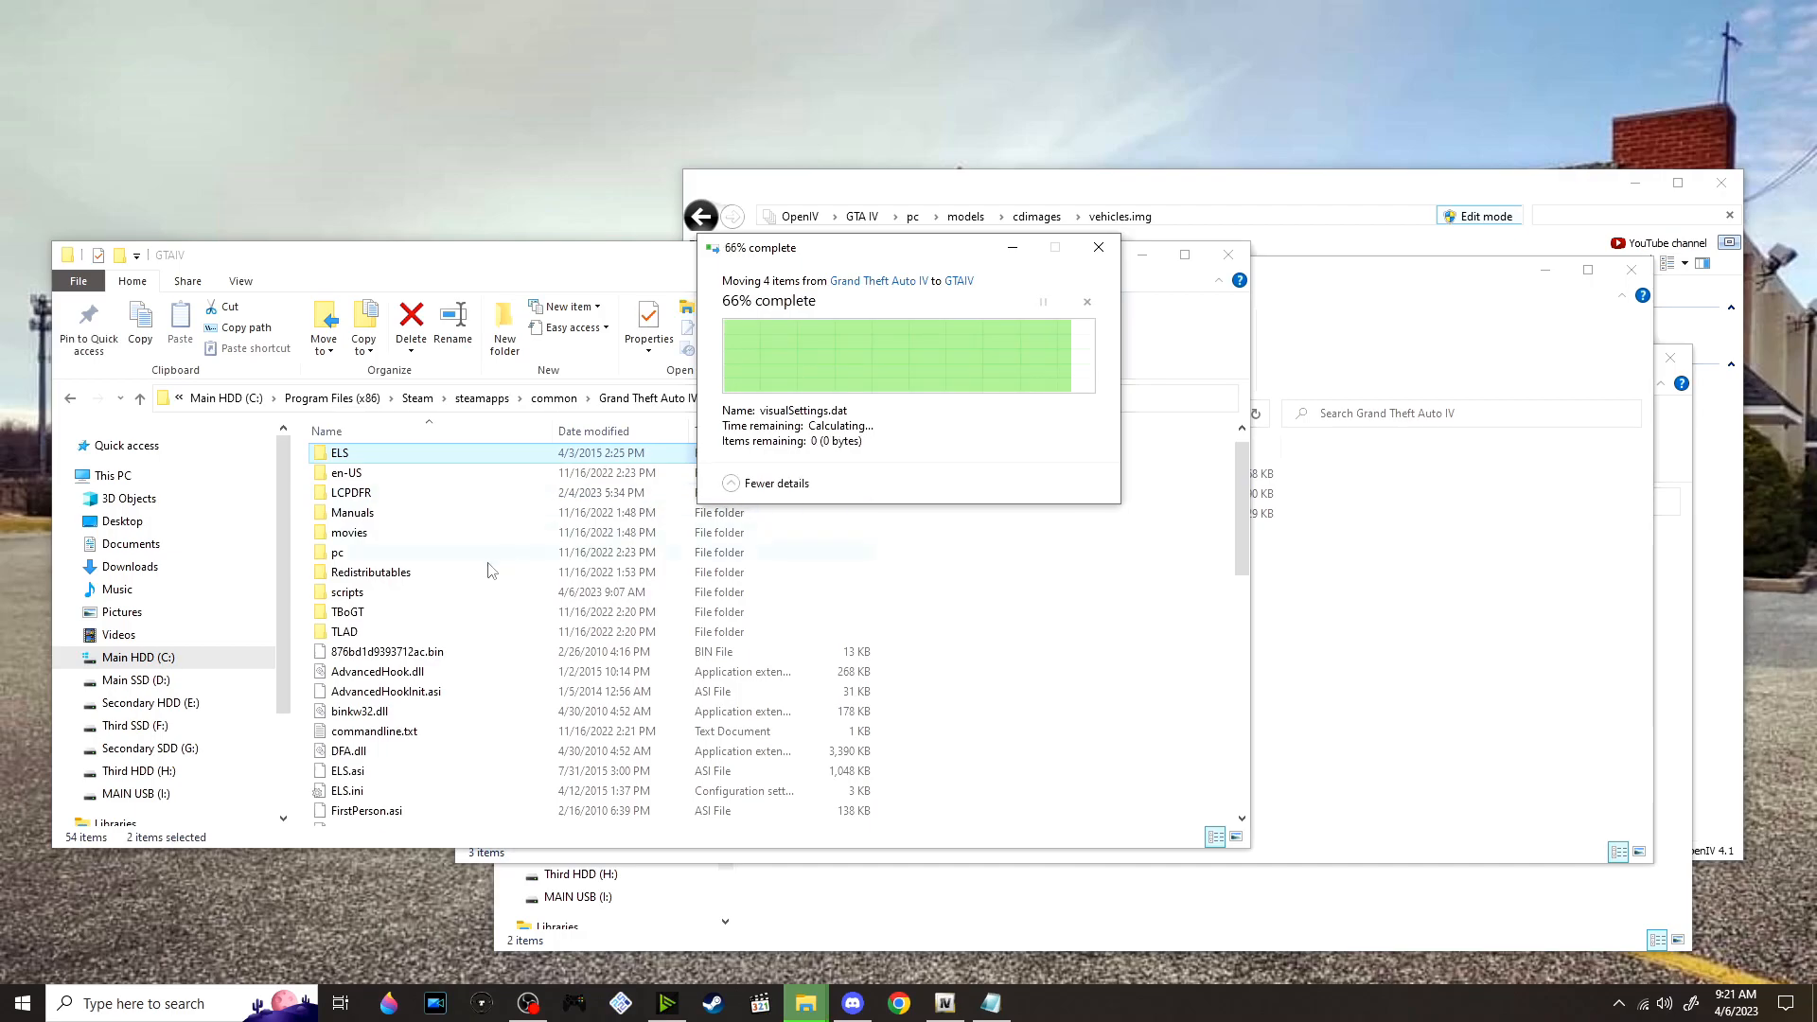
Open the game's ELS folder and move VALORCONFIG.ini and VALORSLICKCONFIG.ini into it from the VALOR pack's ELS Configs folder
{"action": "left_click", "coordinate": [1361, 700]}
{"action": "double_click", "coordinate": [396, 454]}
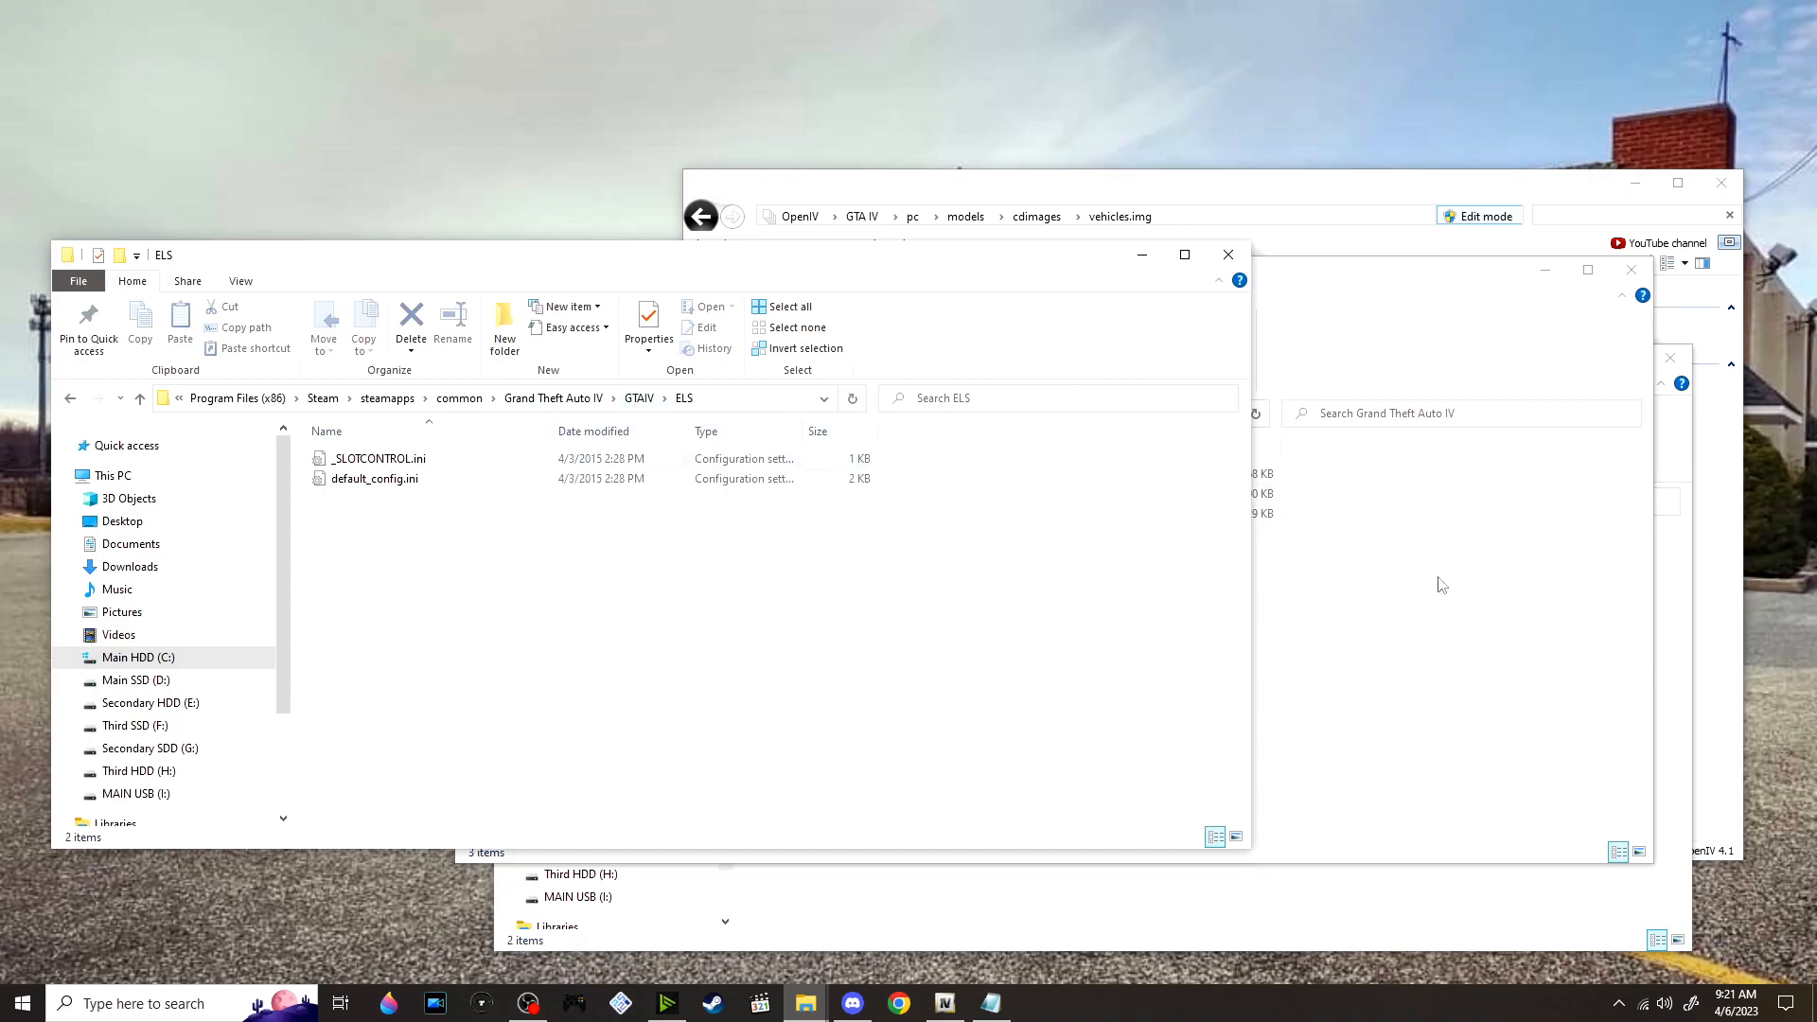
{"action": "left_click", "coordinate": [1545, 272]}
{"action": "left_click", "coordinate": [1442, 689]}
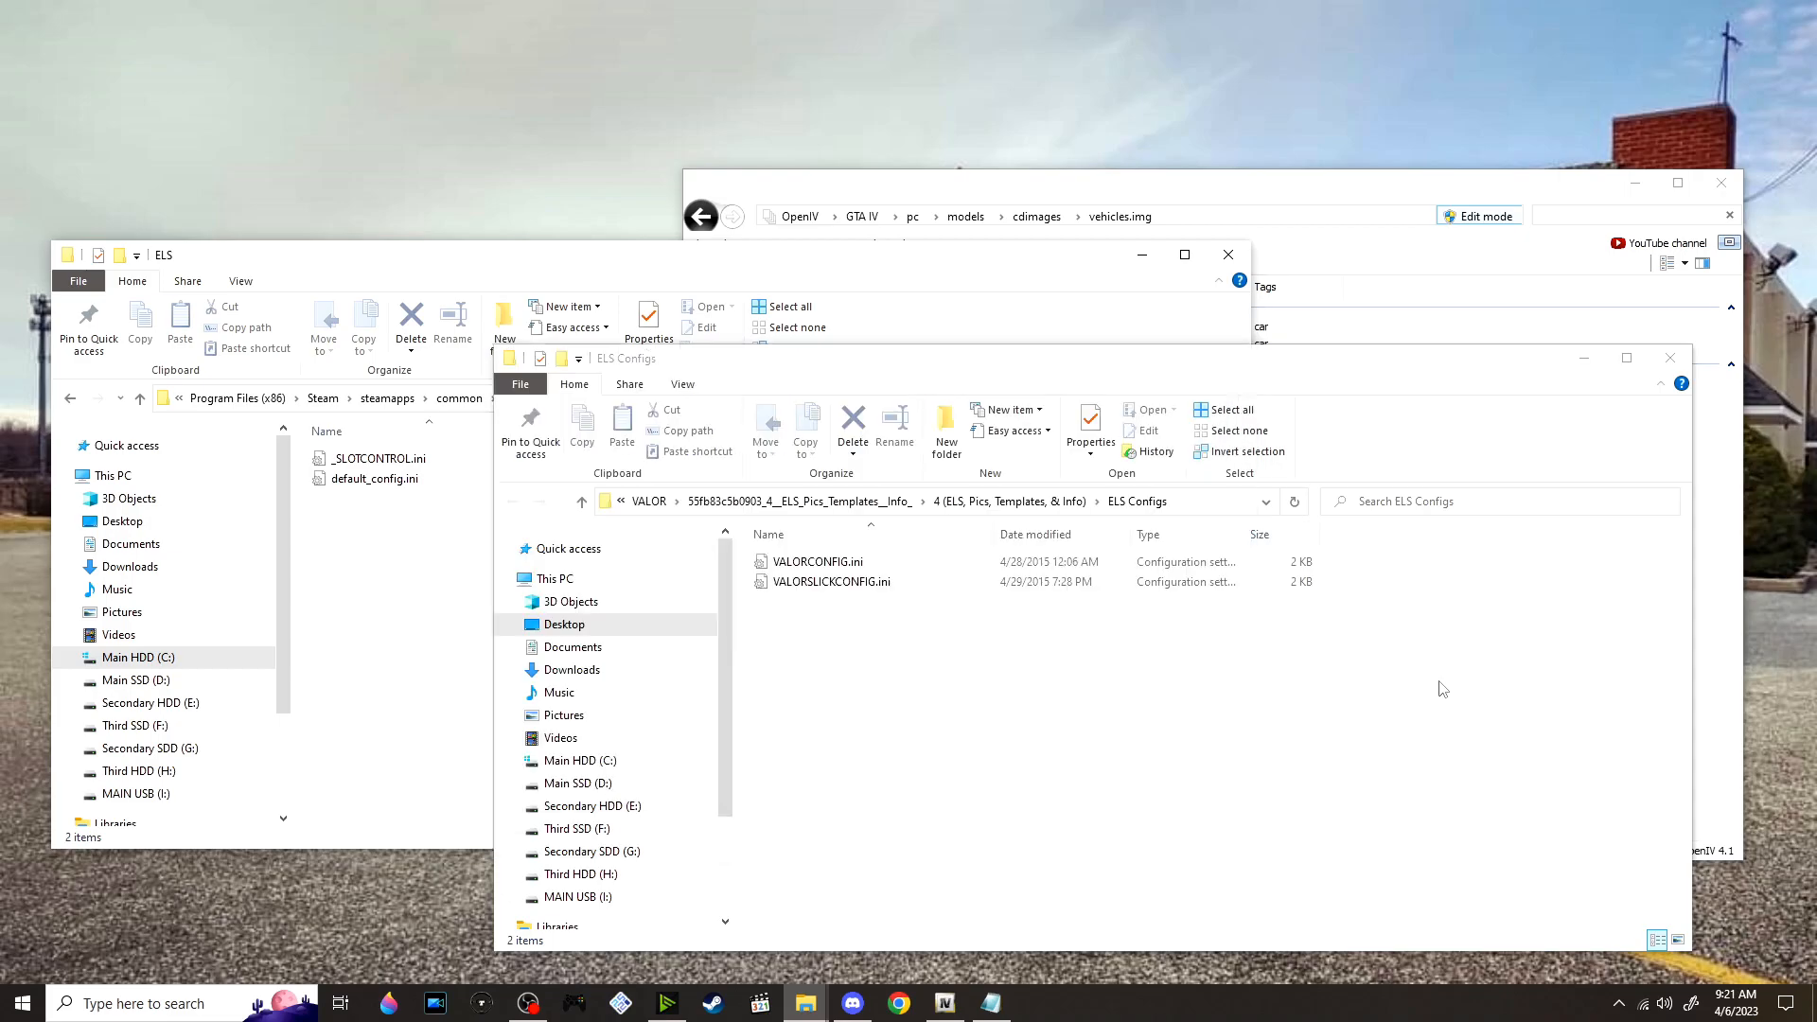
{"action": "left_click_drag", "start_coordinate": [910, 685], "coordinate": [861, 549]}
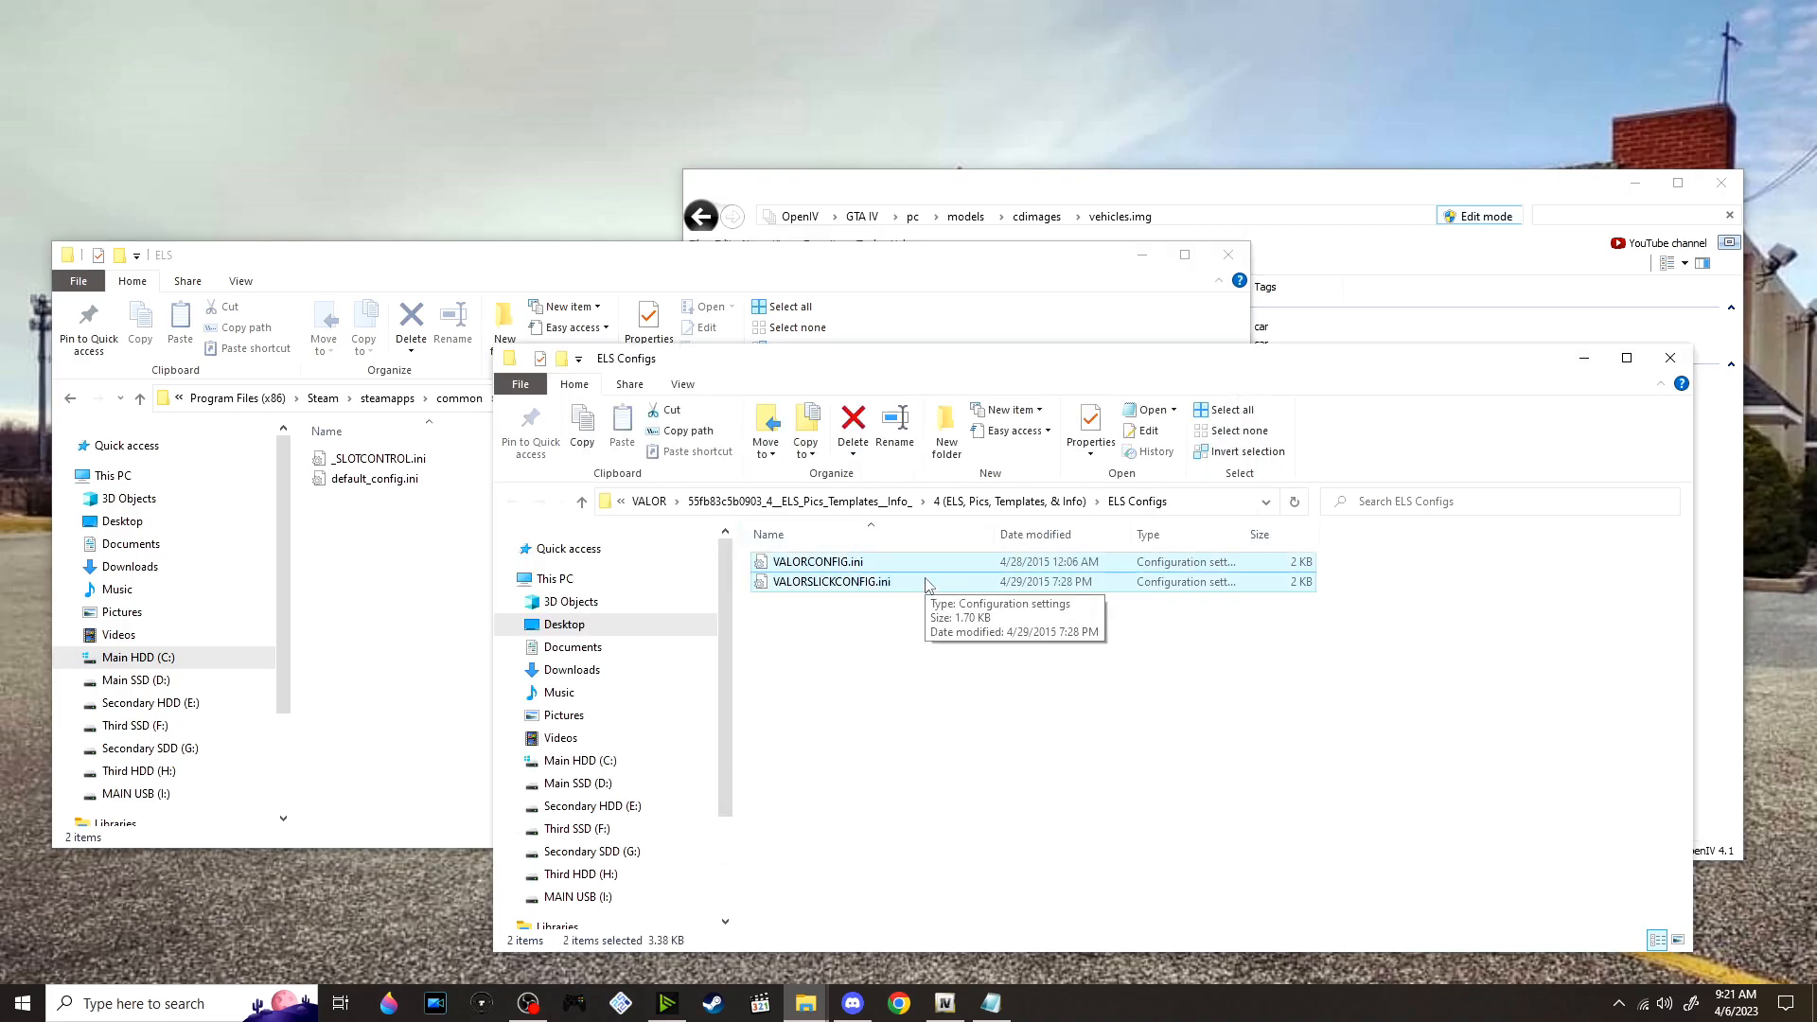
{"action": "left_click_drag", "start_coordinate": [921, 575], "coordinate": [411, 568]}
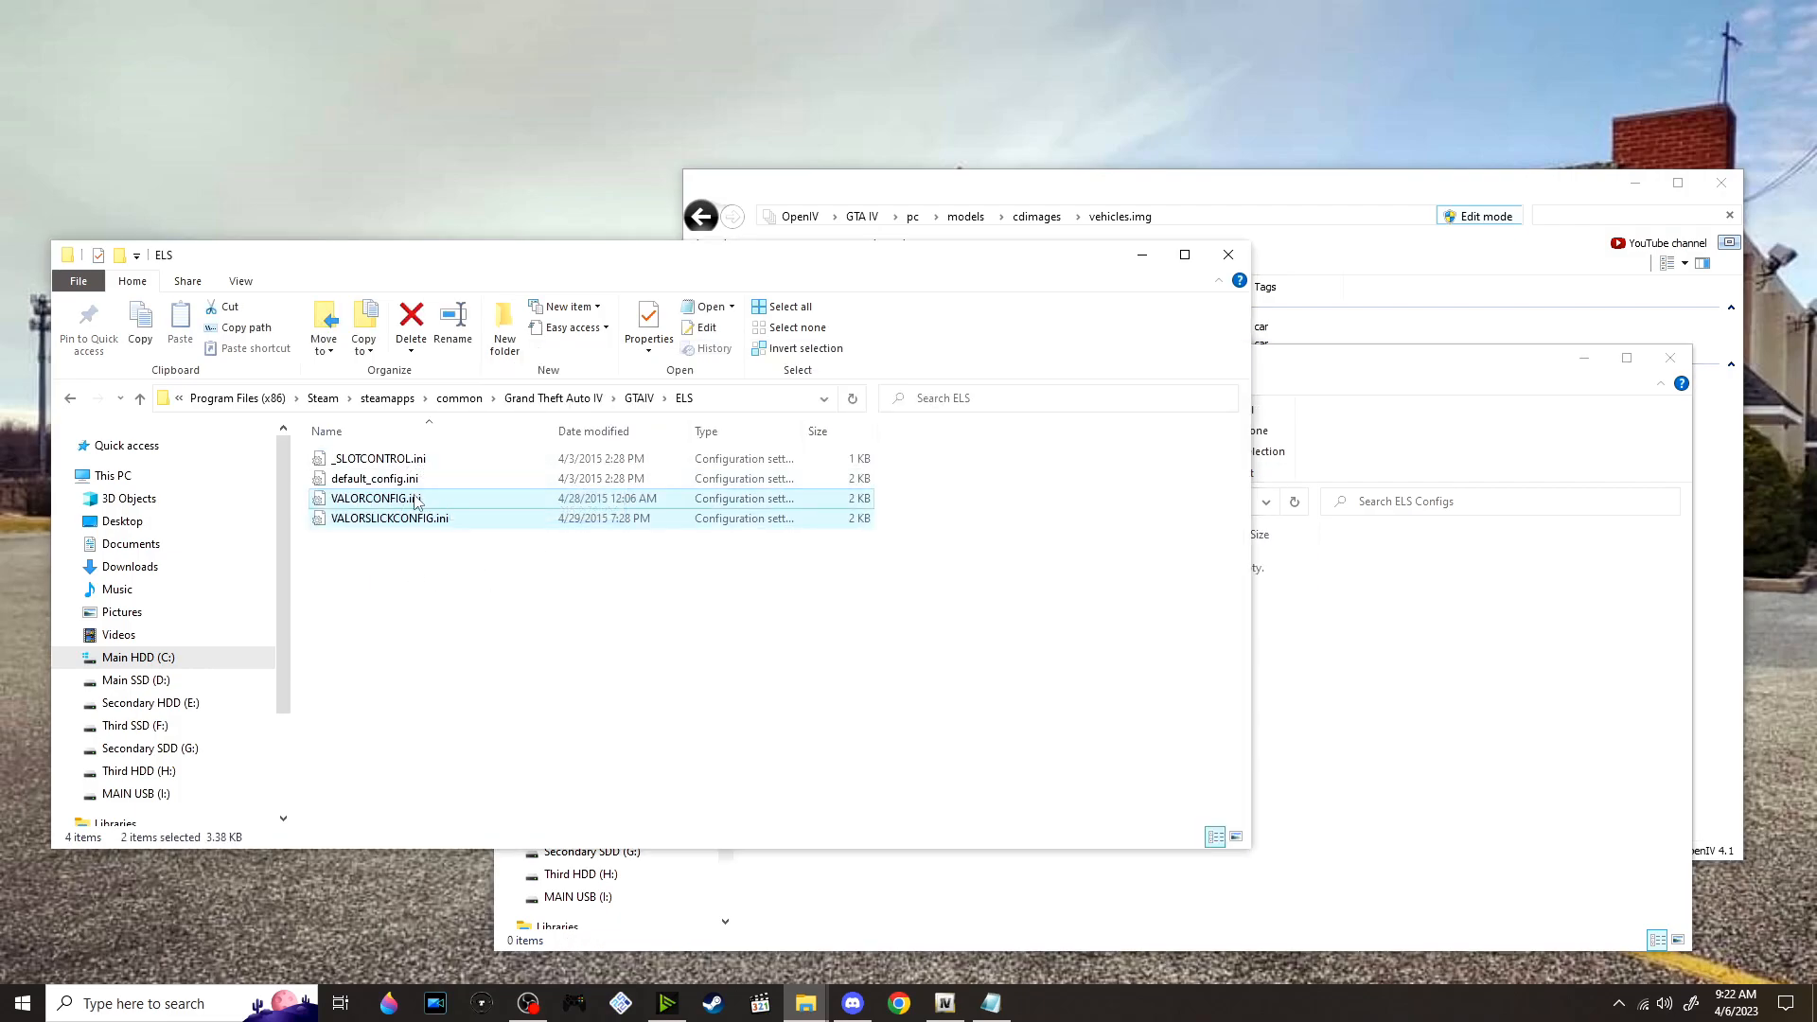
Switch to OpenIV, preview the police.wft model from vehicles.img, and close the model viewer
{"action": "left_click", "coordinate": [931, 216]}
{"action": "left_click", "coordinate": [947, 325]}
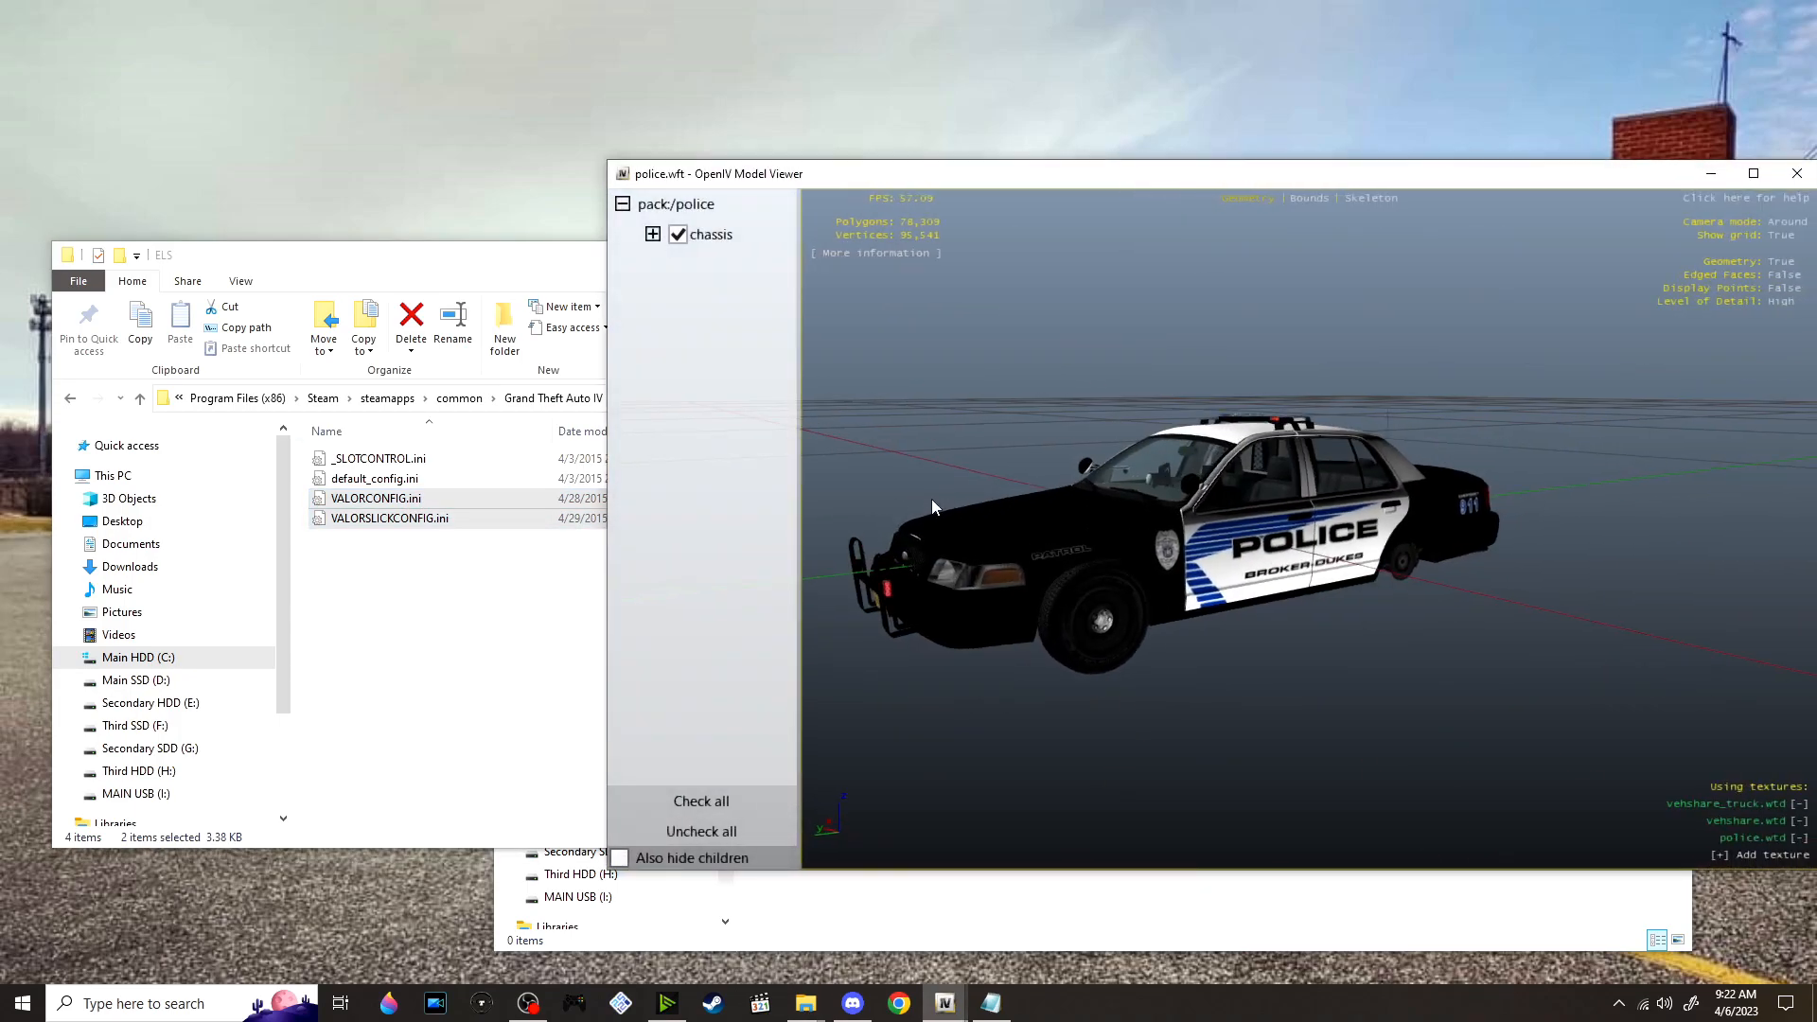
{"action": "left_click", "coordinate": [1797, 173]}
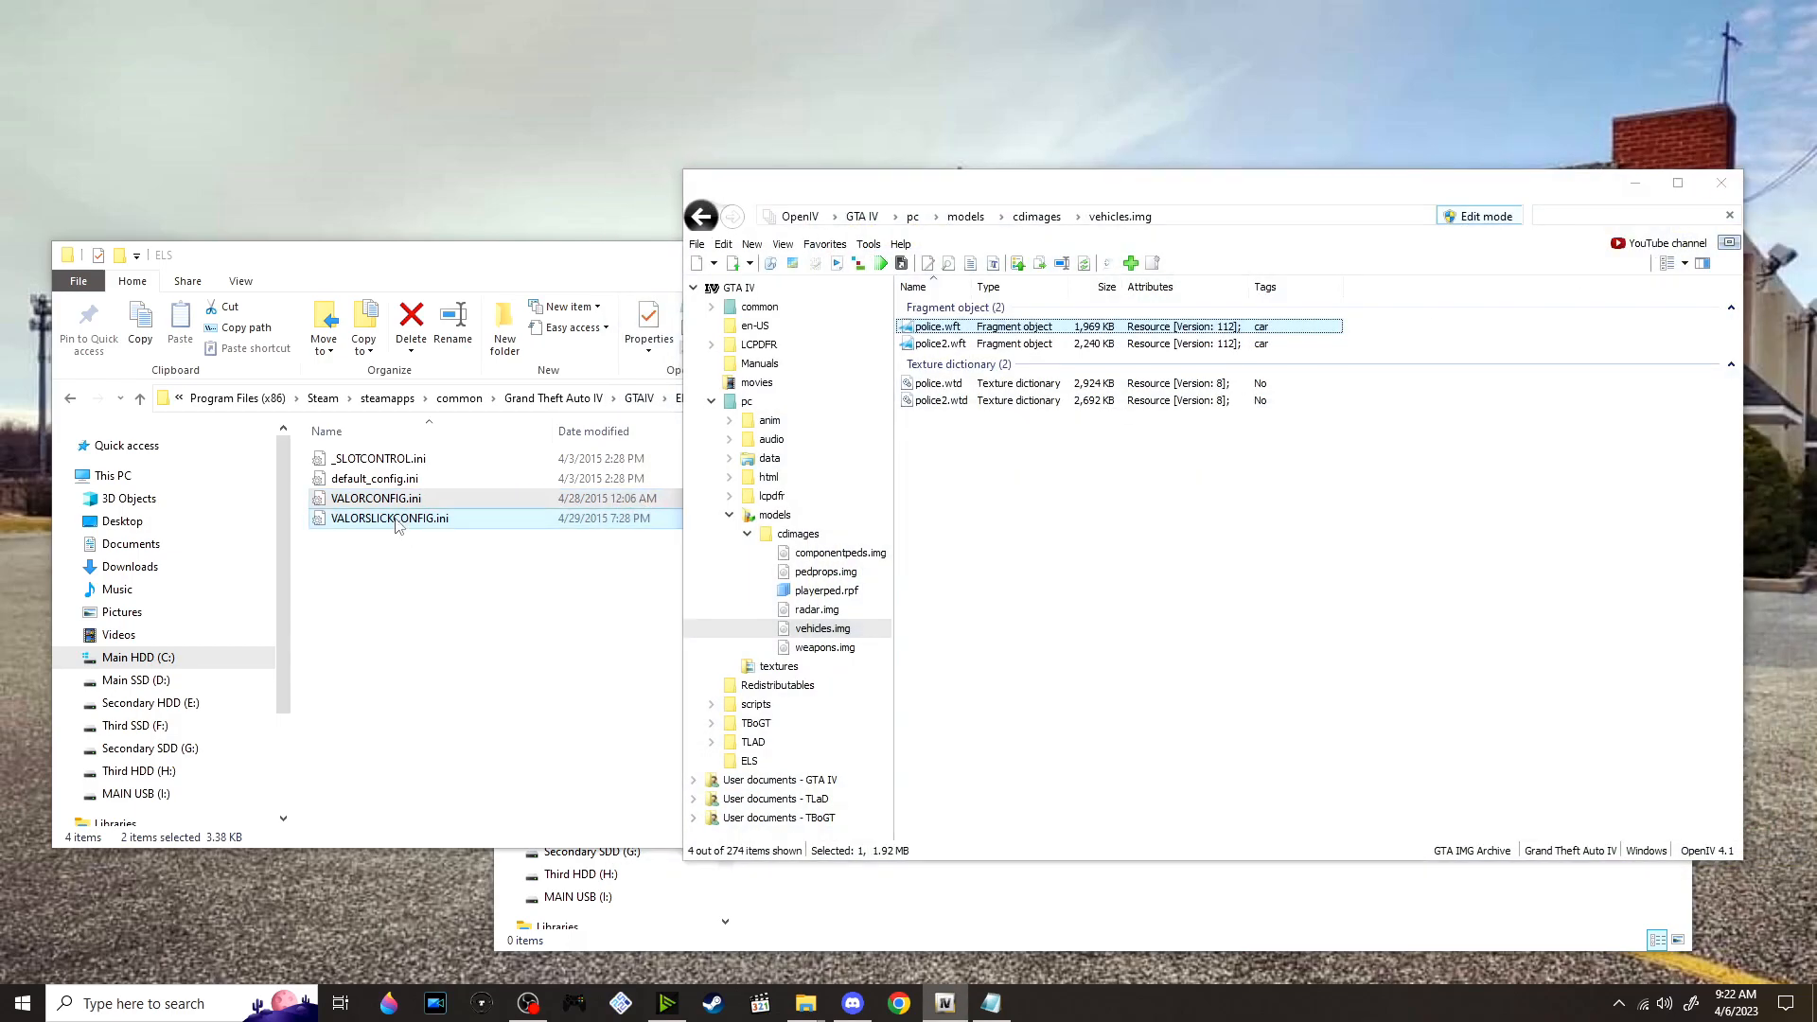
Copy the base name VALORCONFIG from VALORCONFIG.ini in the game's ELS folder, leaving the file's name unchanged
{"action": "left_click", "coordinate": [521, 513]}
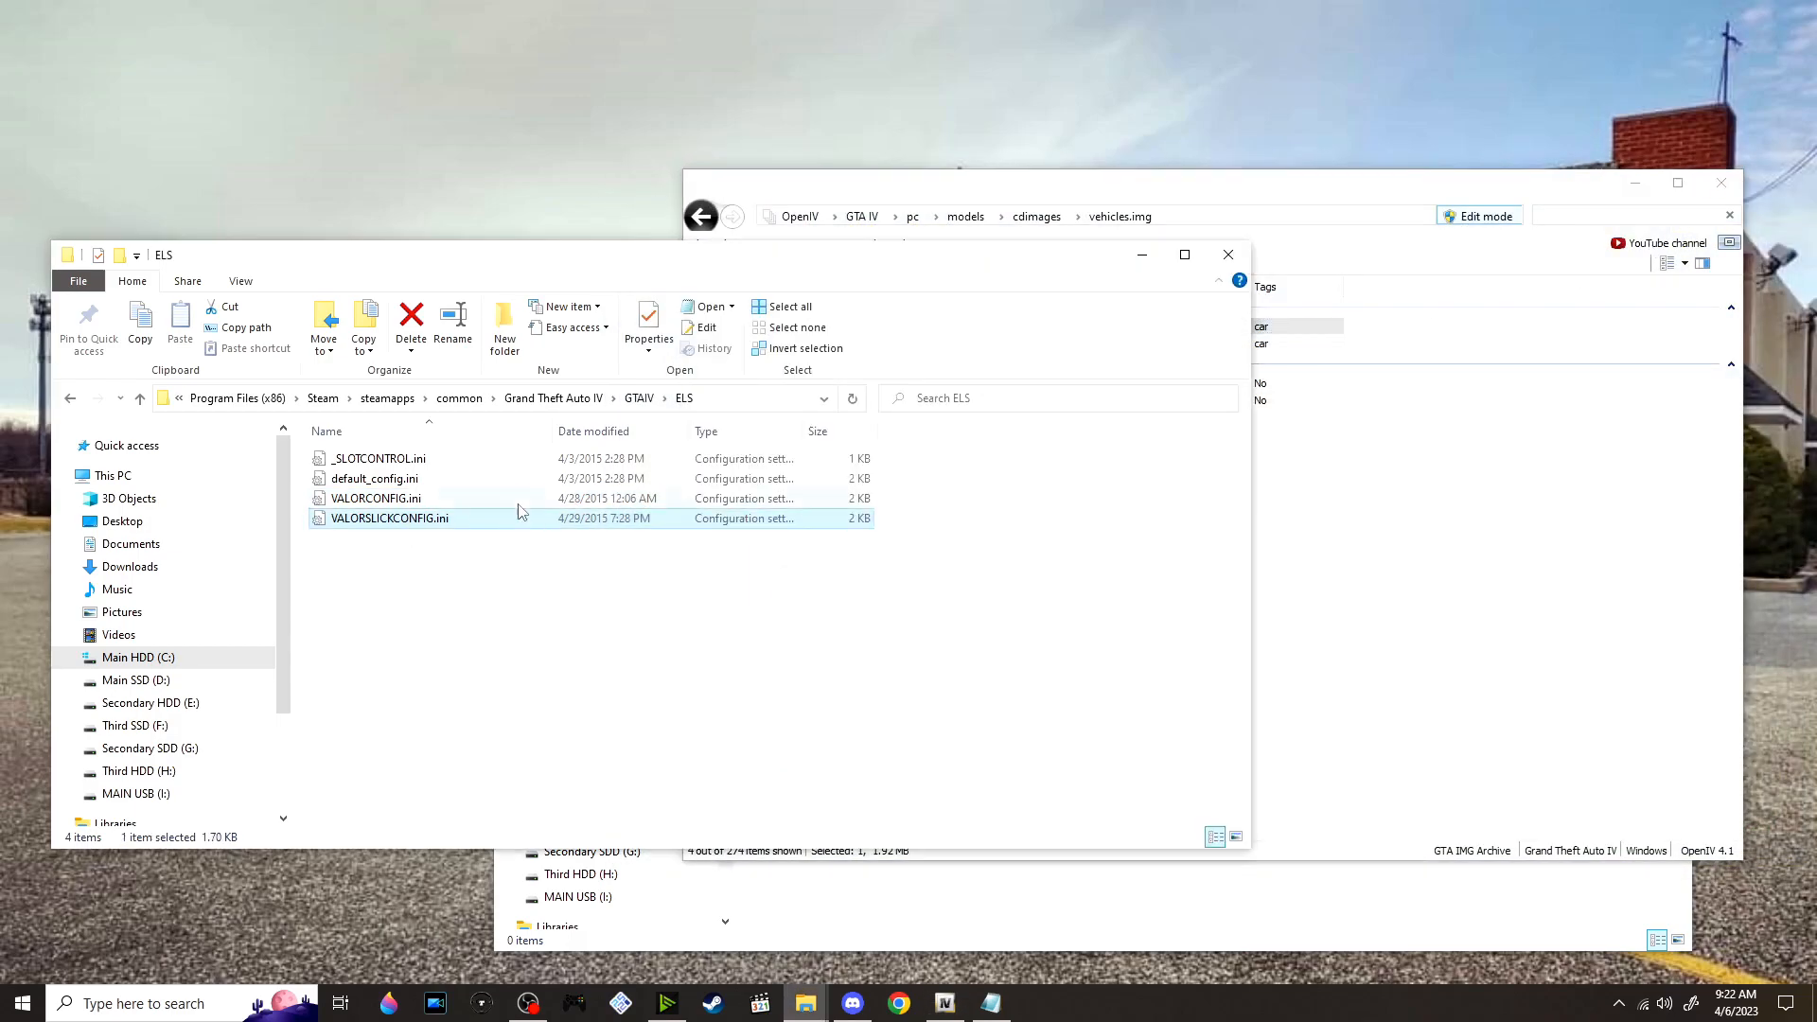
{"action": "left_click", "coordinate": [1431, 509]}
{"action": "right_click", "coordinate": [402, 502]}
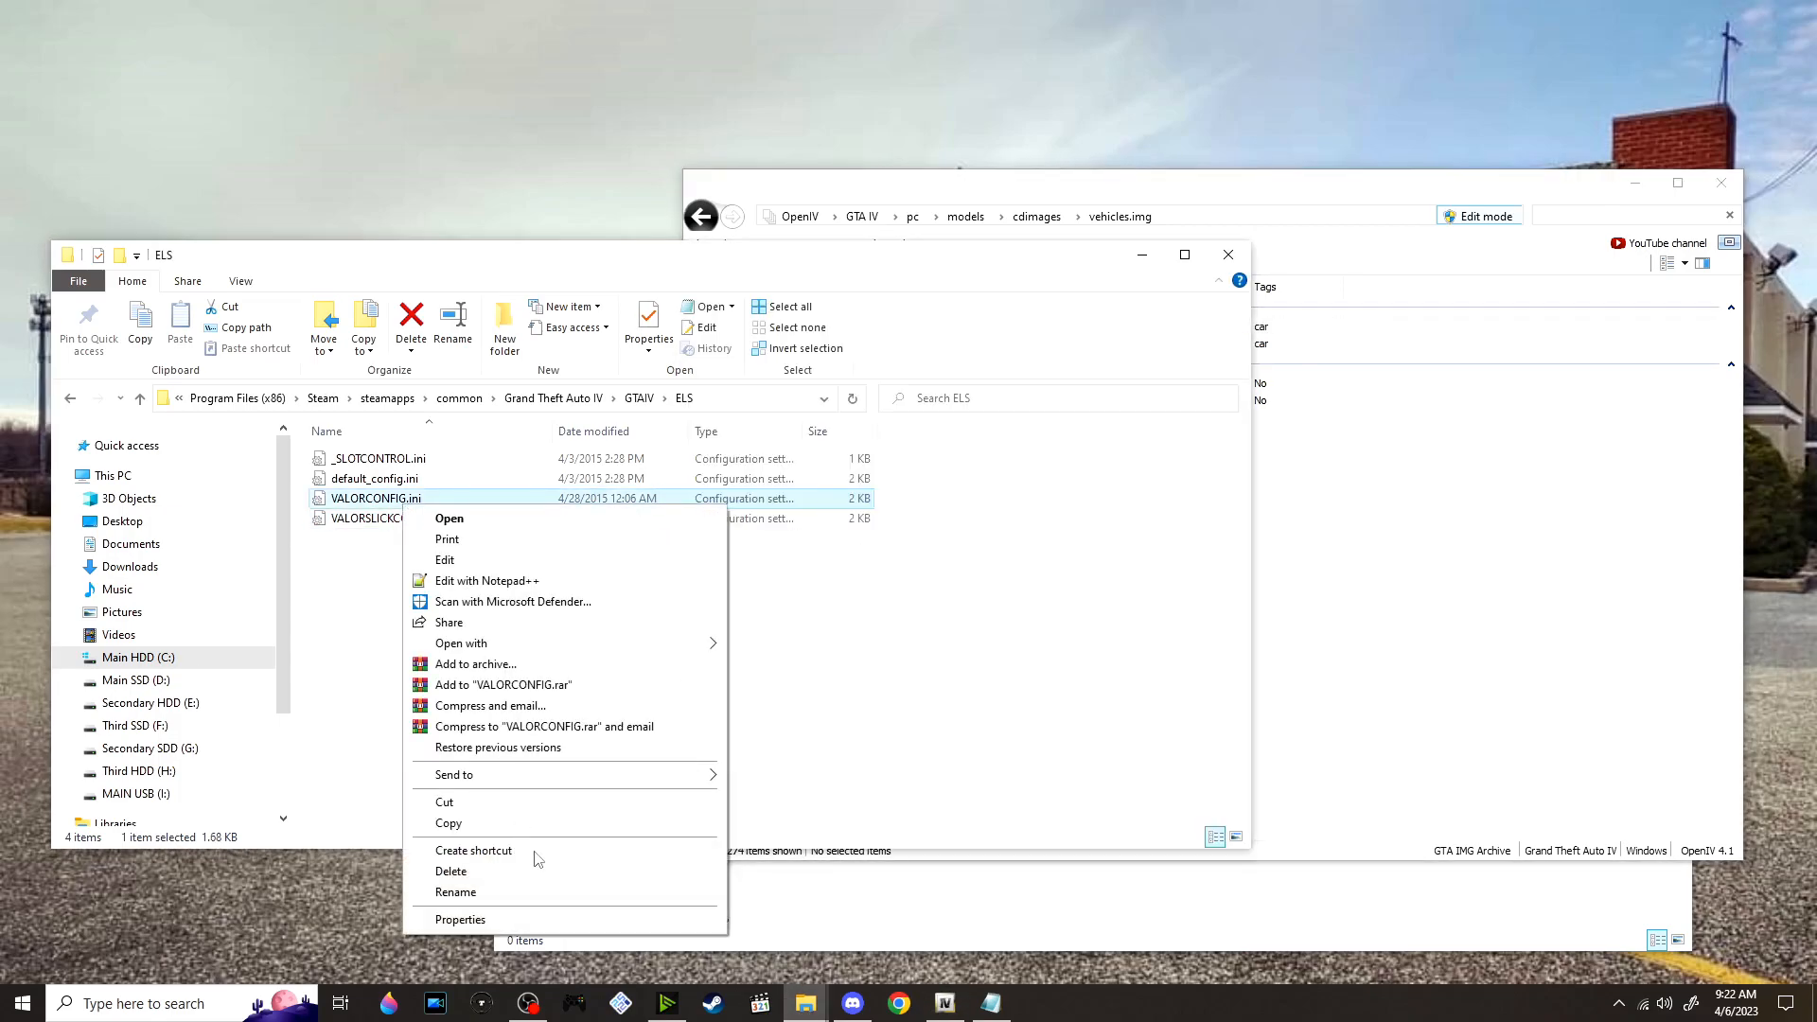
{"action": "left_click", "coordinate": [547, 895]}
{"action": "left_click", "coordinate": [507, 600]}
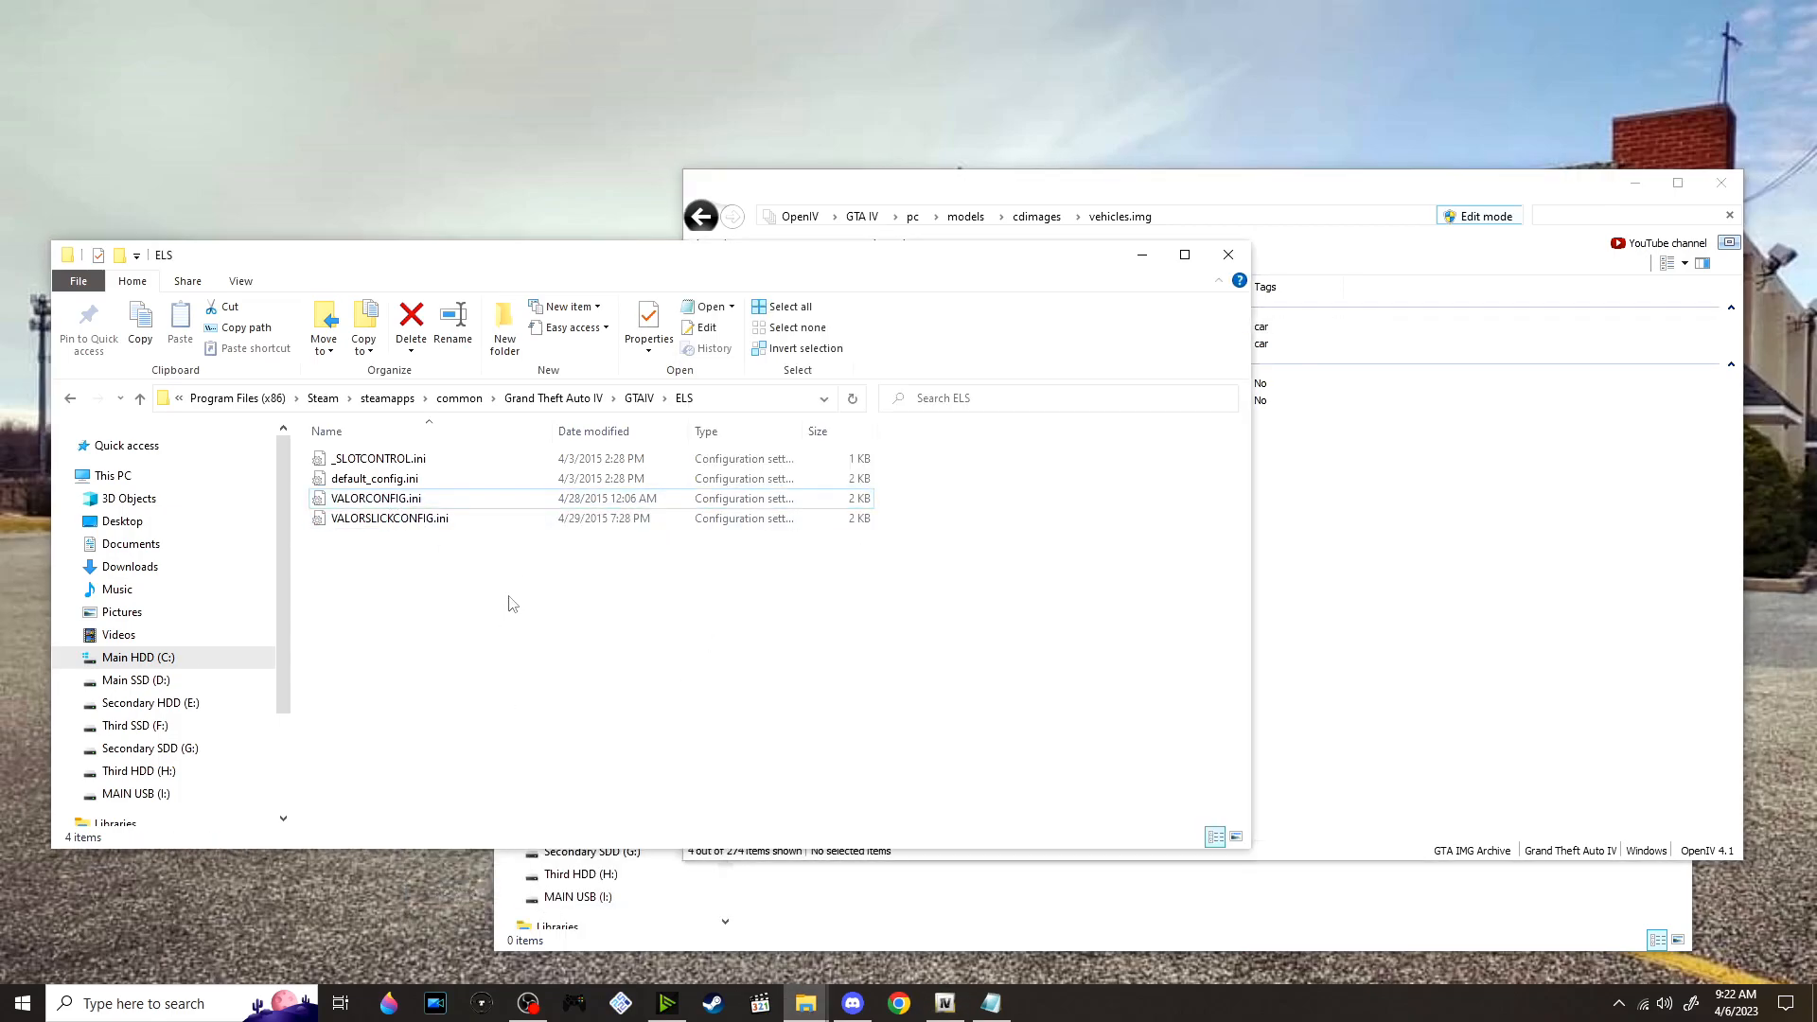
{"action": "right_click", "coordinate": [416, 504]}
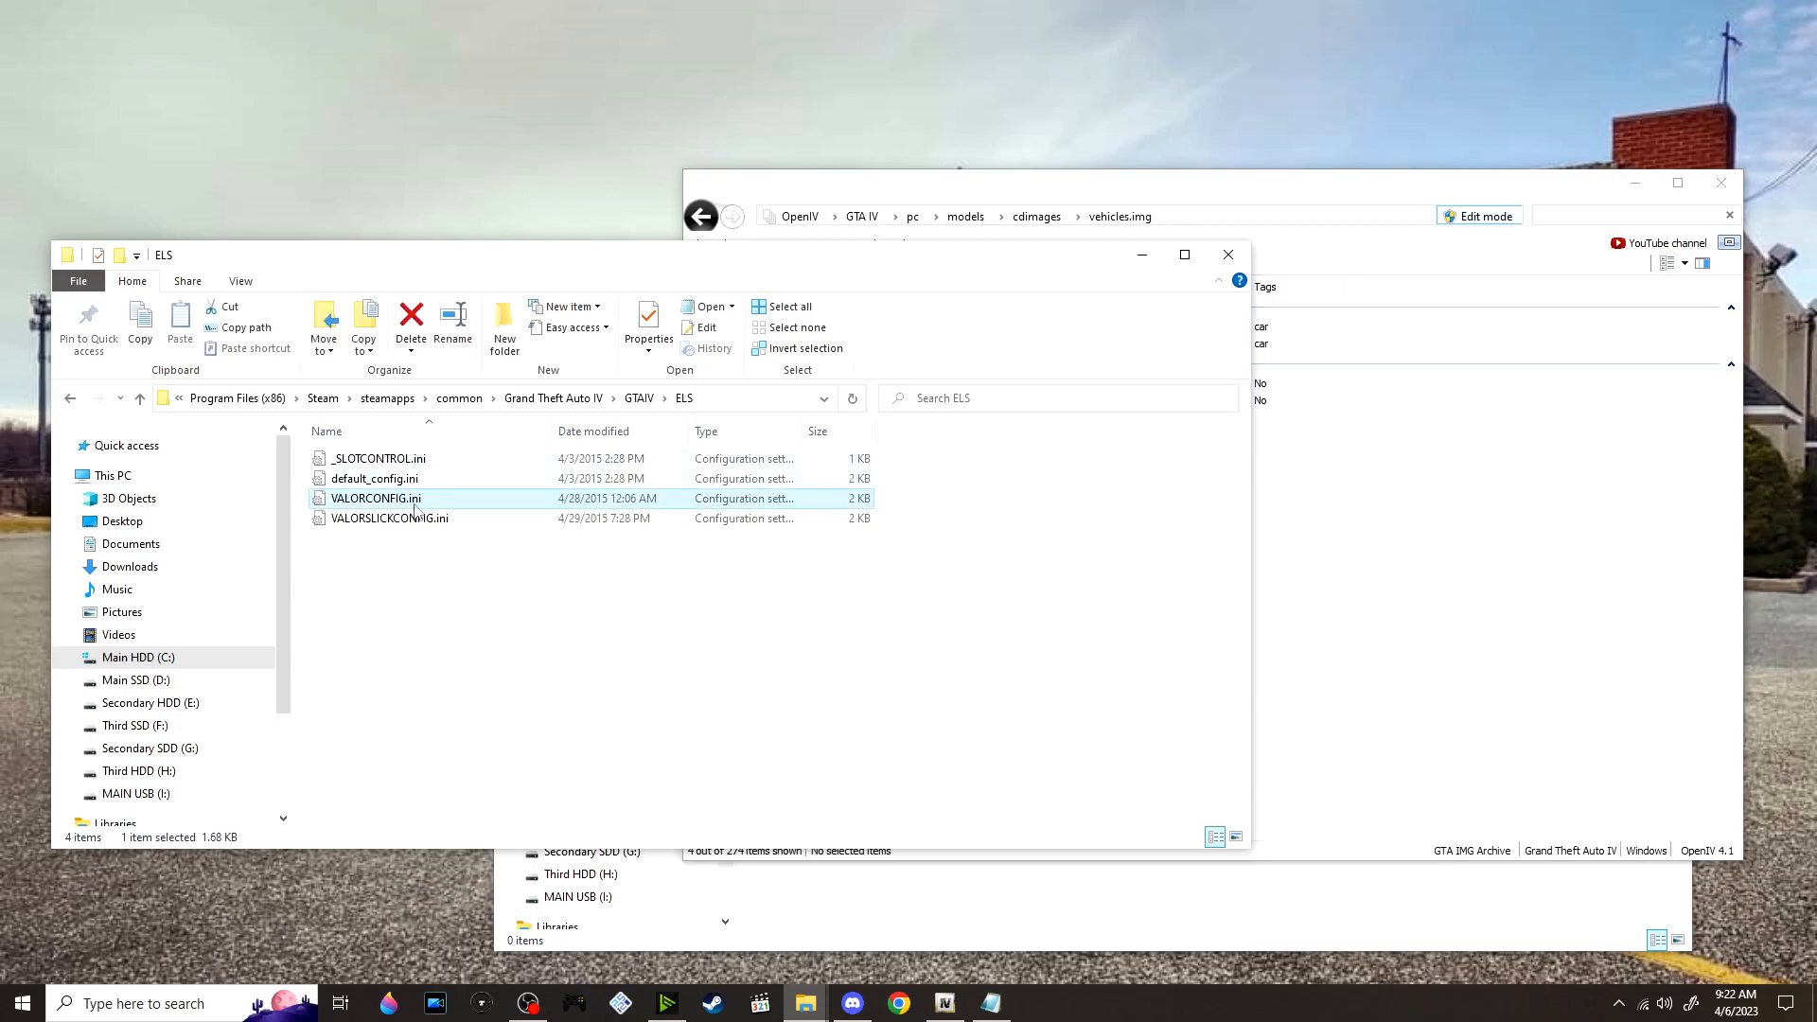
{"action": "left_click", "coordinate": [535, 893]}
{"action": "key", "text": "ctrl+c"}
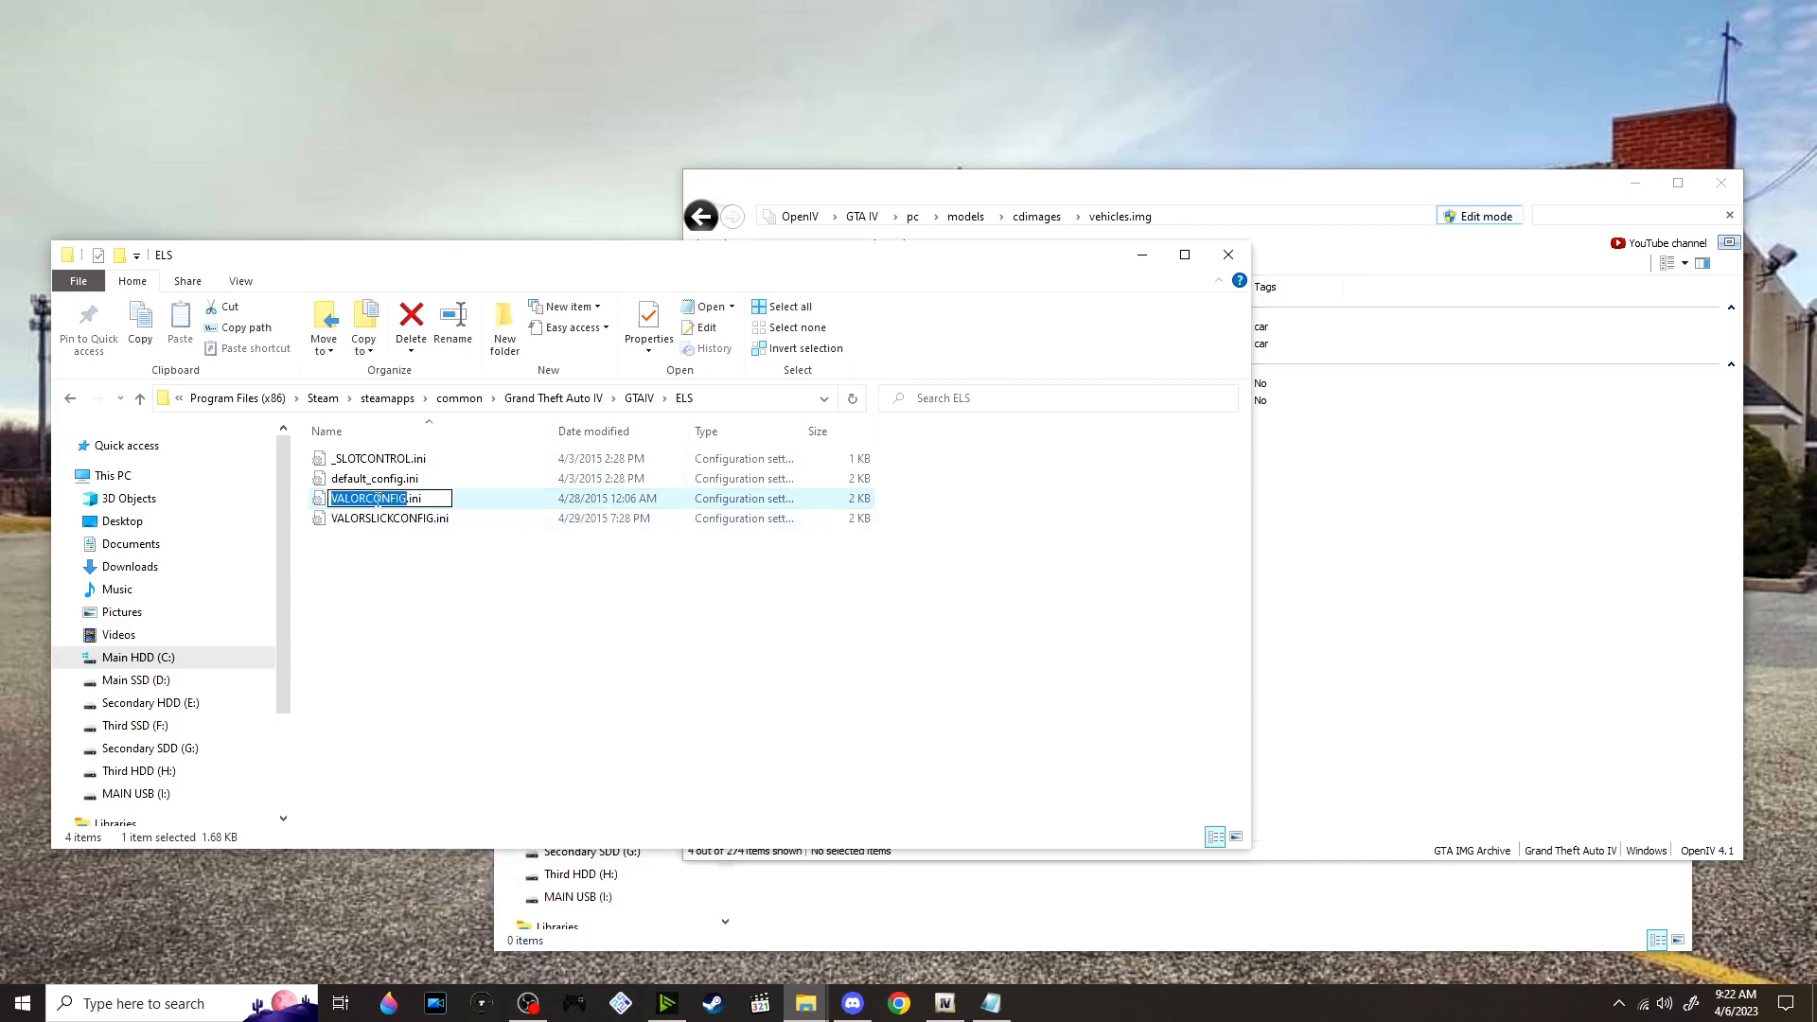
{"action": "left_click", "coordinate": [414, 587]}
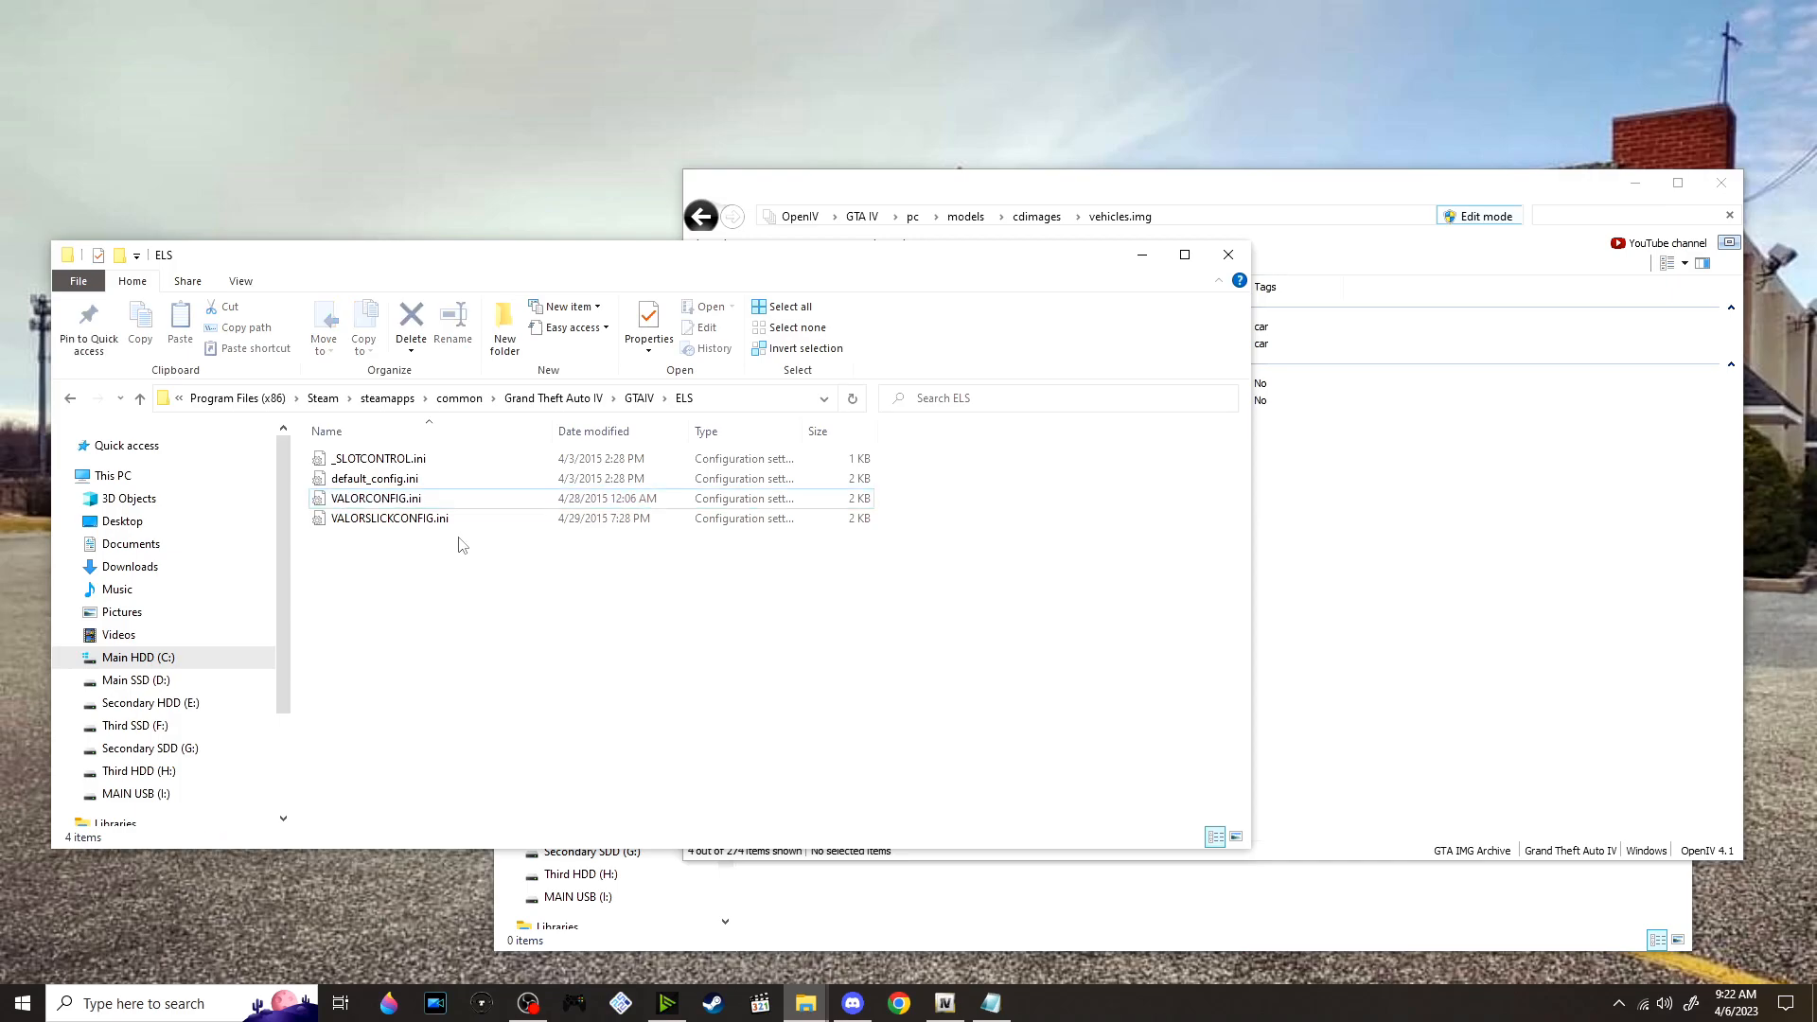
{"action": "left_click", "coordinate": [430, 497]}
Open _SLOTCONTROL.ini from the ELS folder and set Status to off for the FIRETRUCK and AMBULANCE slots
{"action": "double_click", "coordinate": [427, 460]}
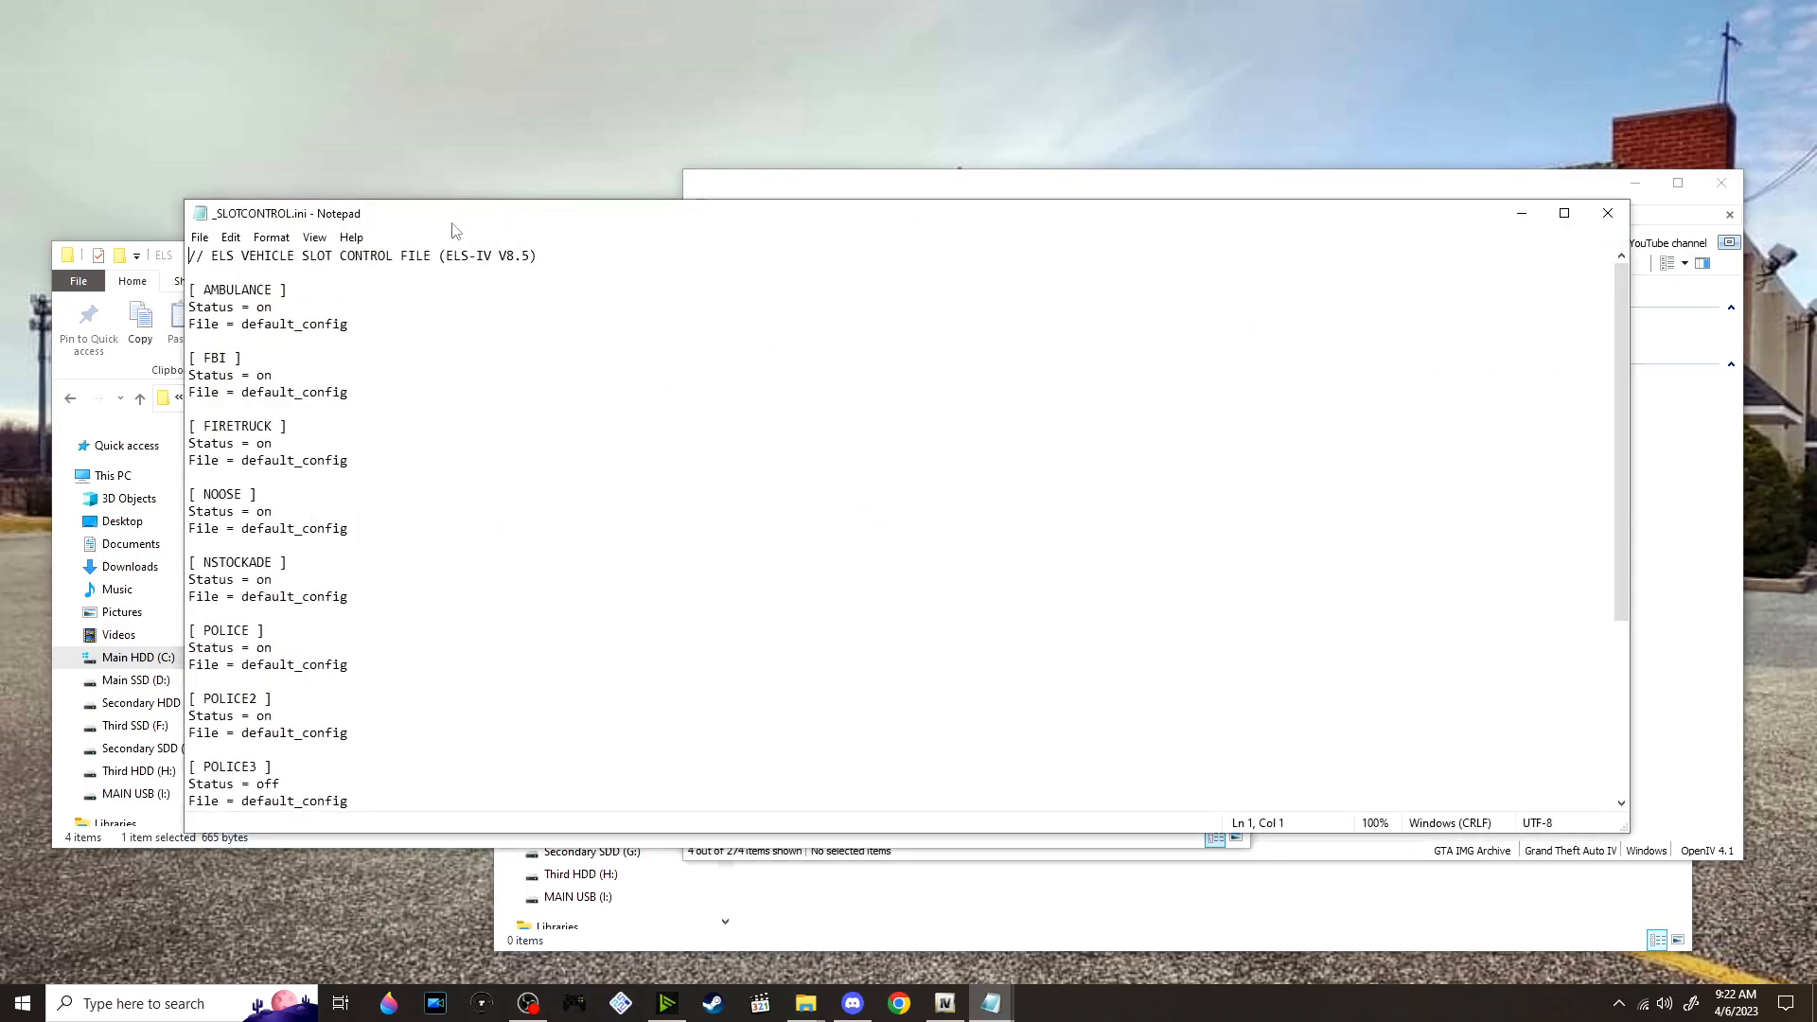
{"action": "left_click_drag", "start_coordinate": [480, 225], "coordinate": [643, 221]}
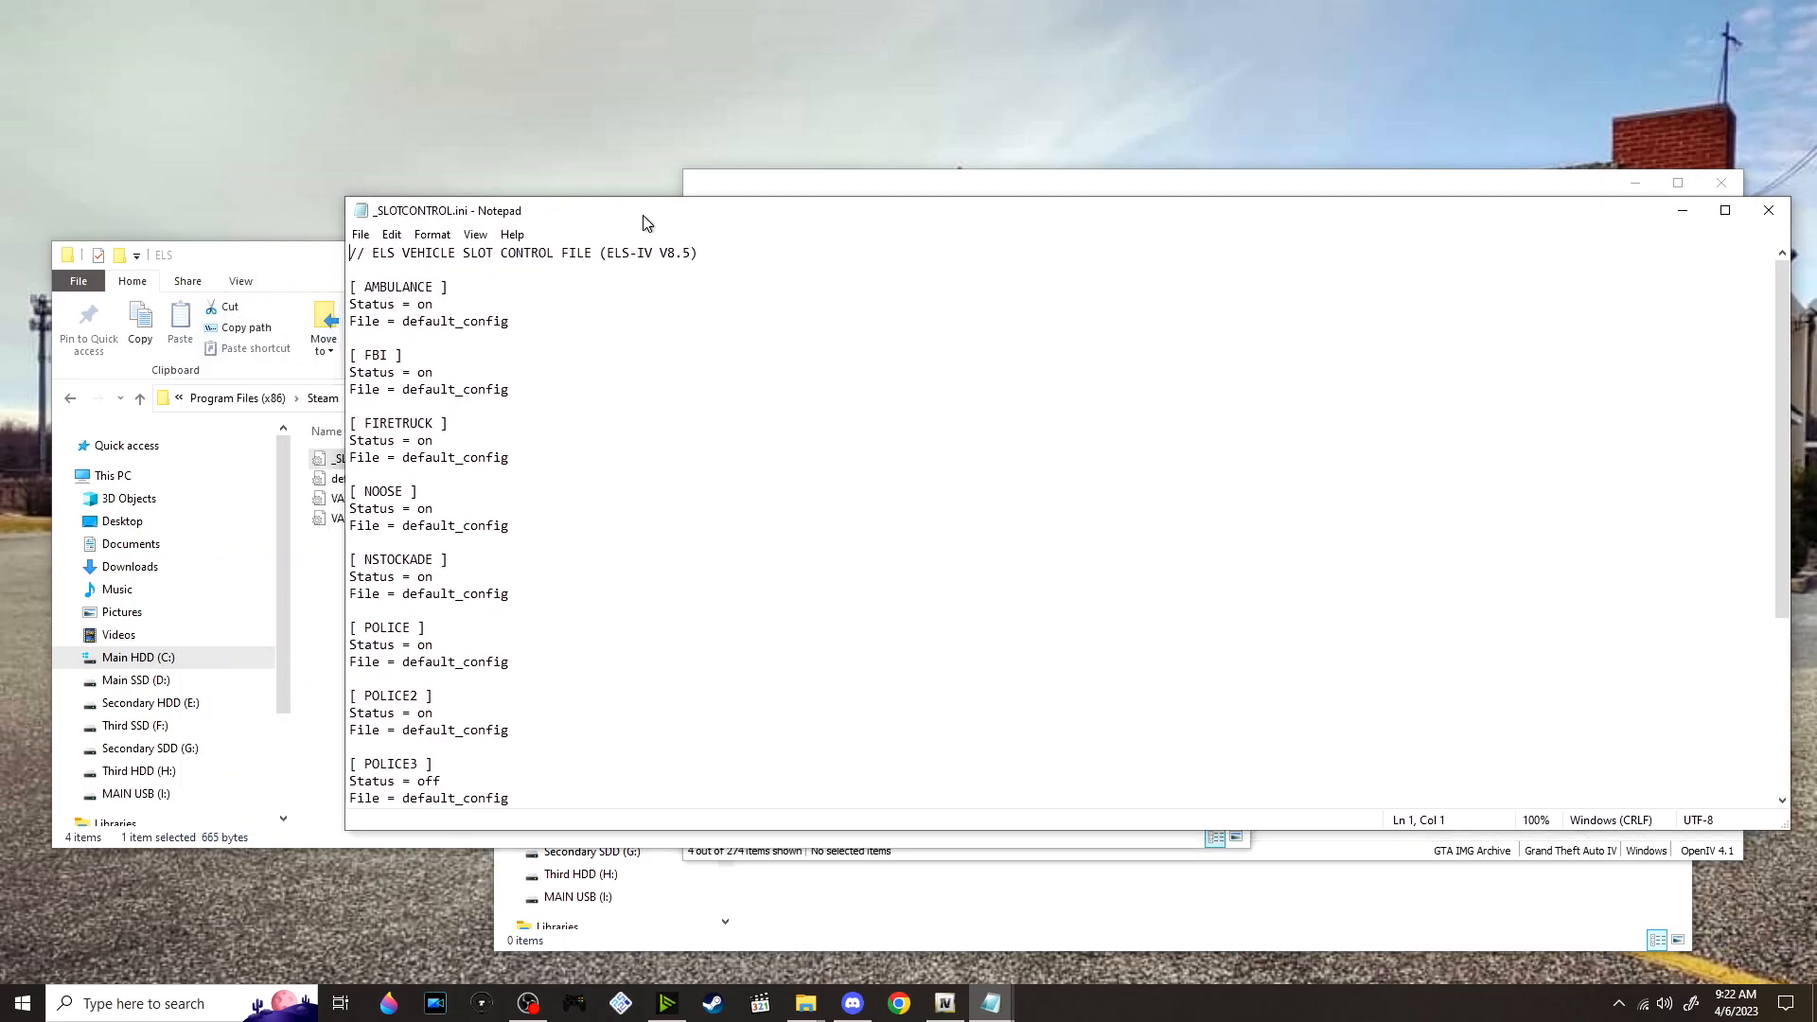
{"action": "left_click", "coordinate": [428, 441]}
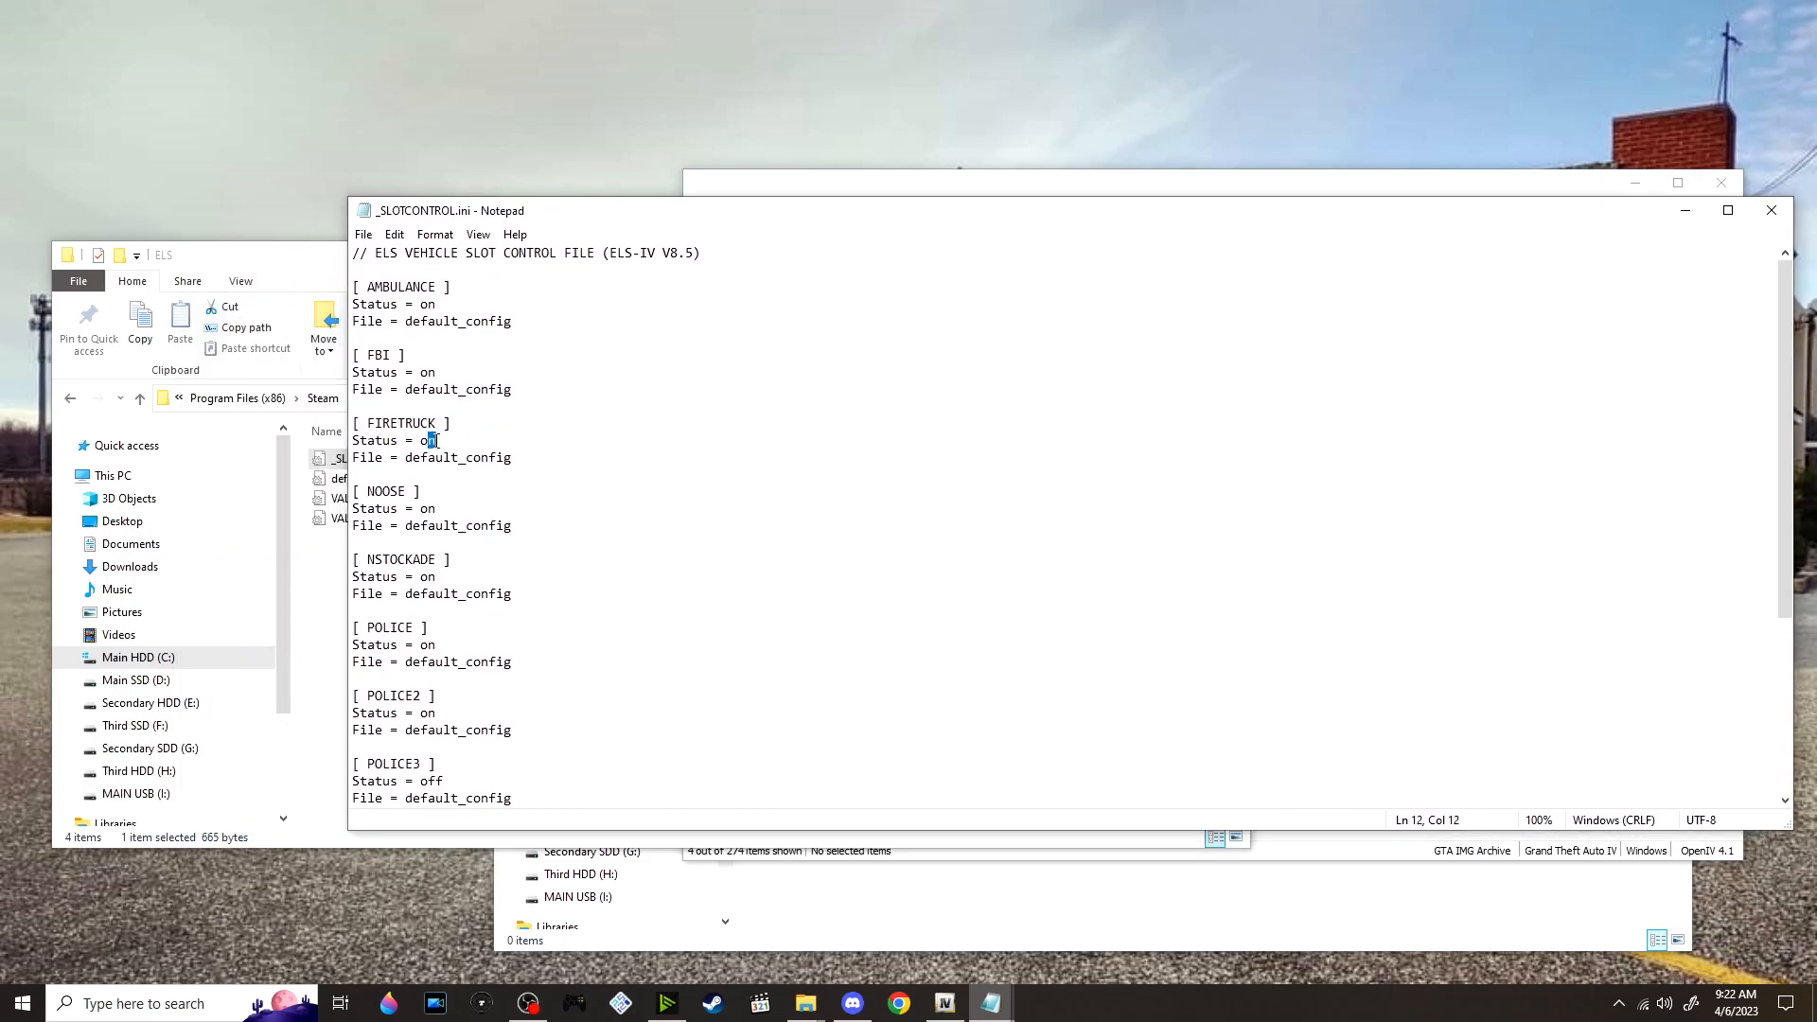
{"action": "type", "text": "ff"}
{"action": "left_click_drag", "start_coordinate": [428, 299], "coordinate": [441, 296]}
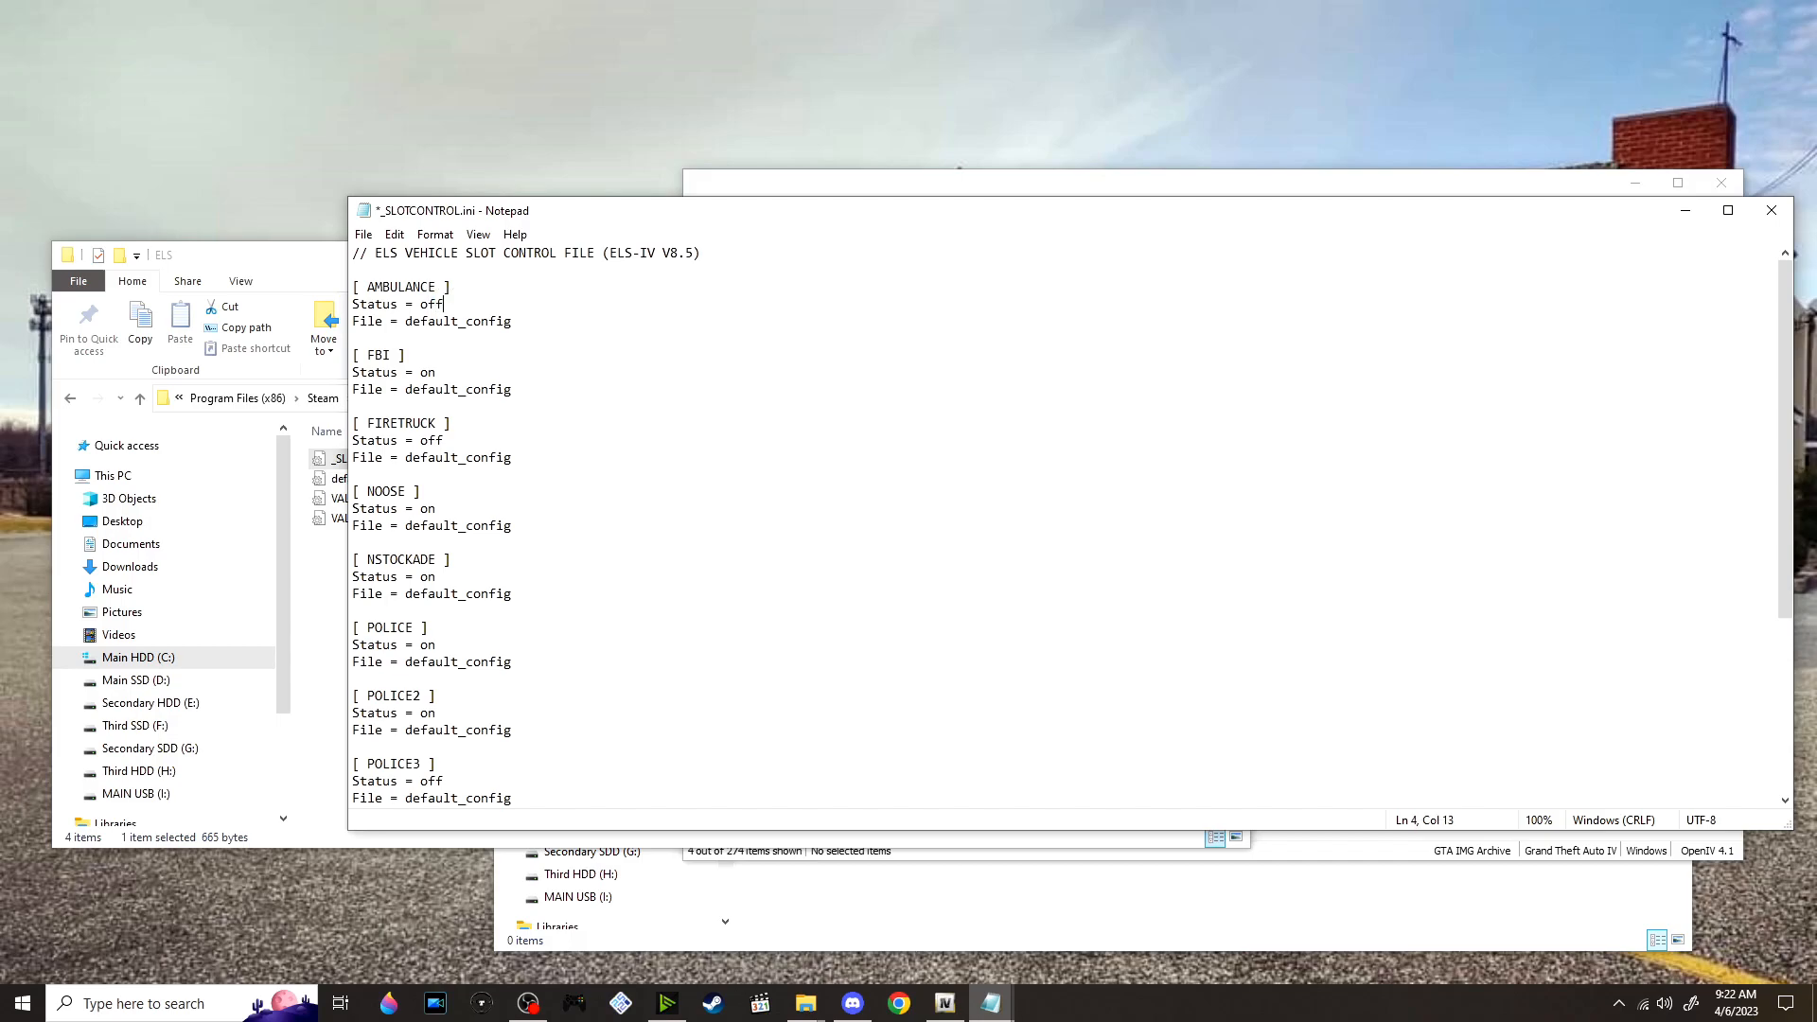
Set Status to off for the PSTOCKADE and POLPATRIOT slots in _SLOTCONTROL.ini
{"action": "scroll", "coordinate": [531, 403], "scroll_direction": "down", "scroll_amount": 1}
{"action": "scroll", "coordinate": [435, 512], "scroll_direction": "down", "scroll_amount": 4}
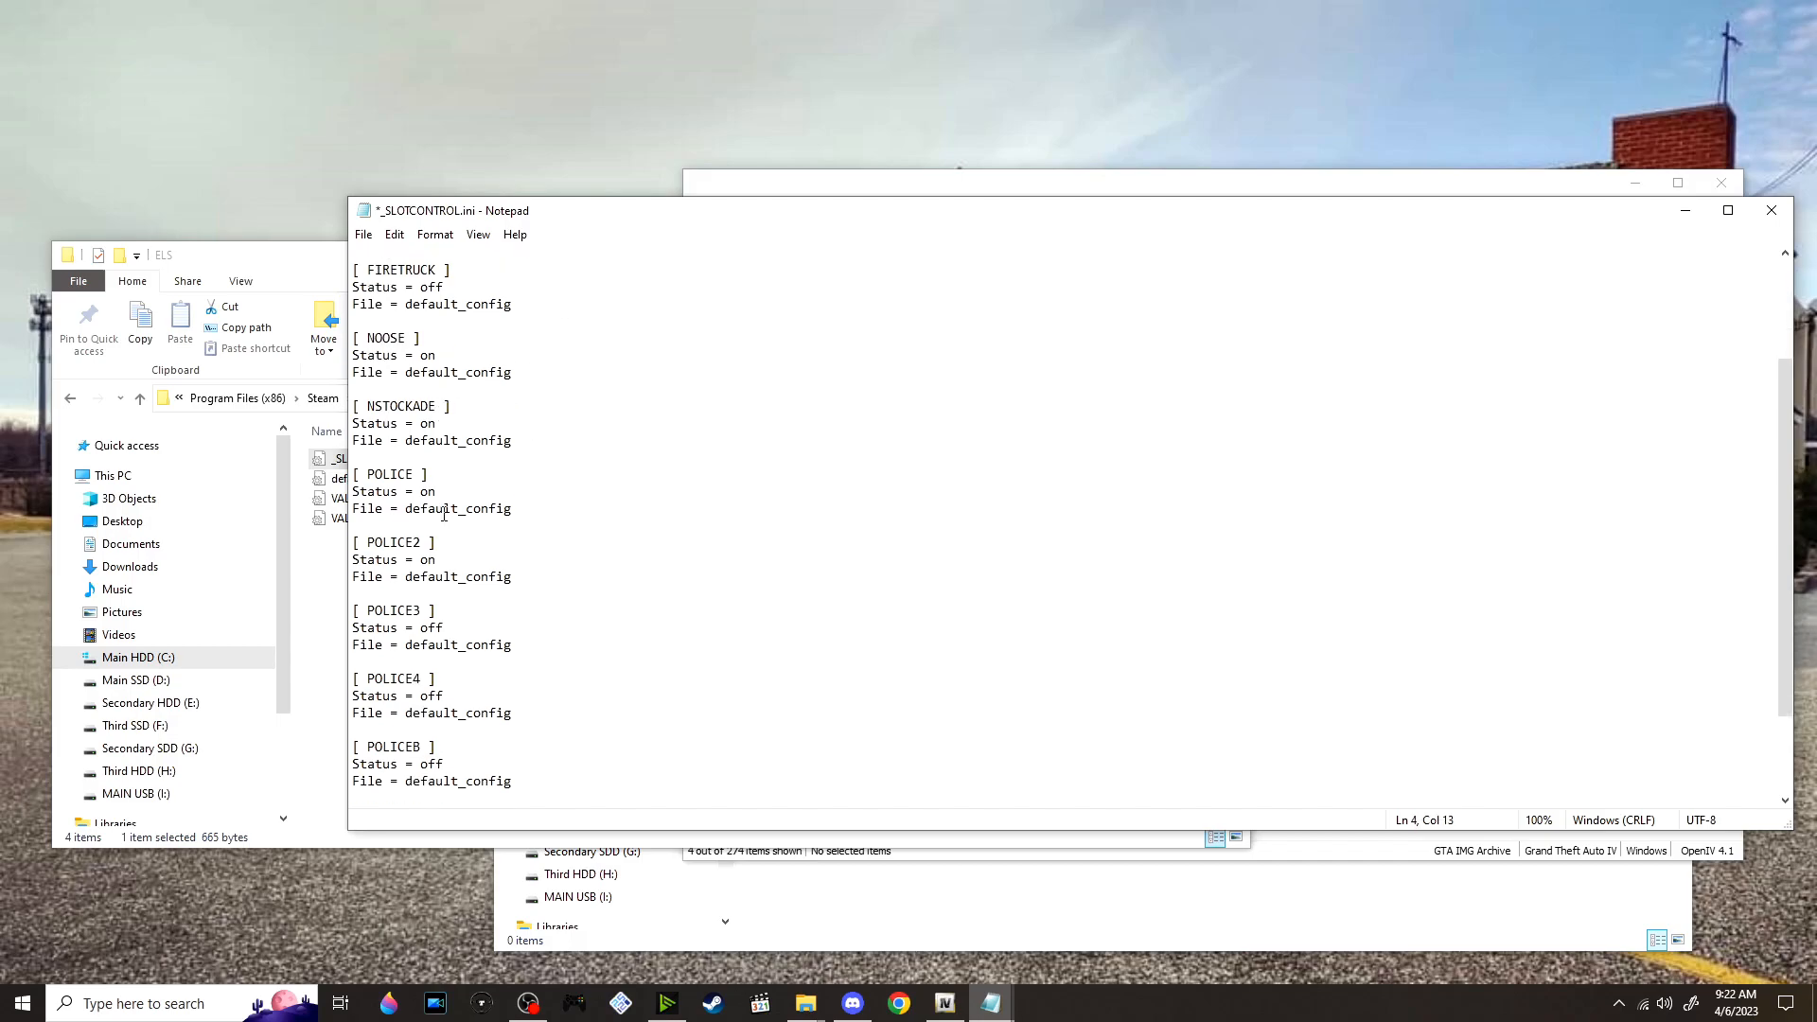
{"action": "double_click", "coordinate": [431, 780]}
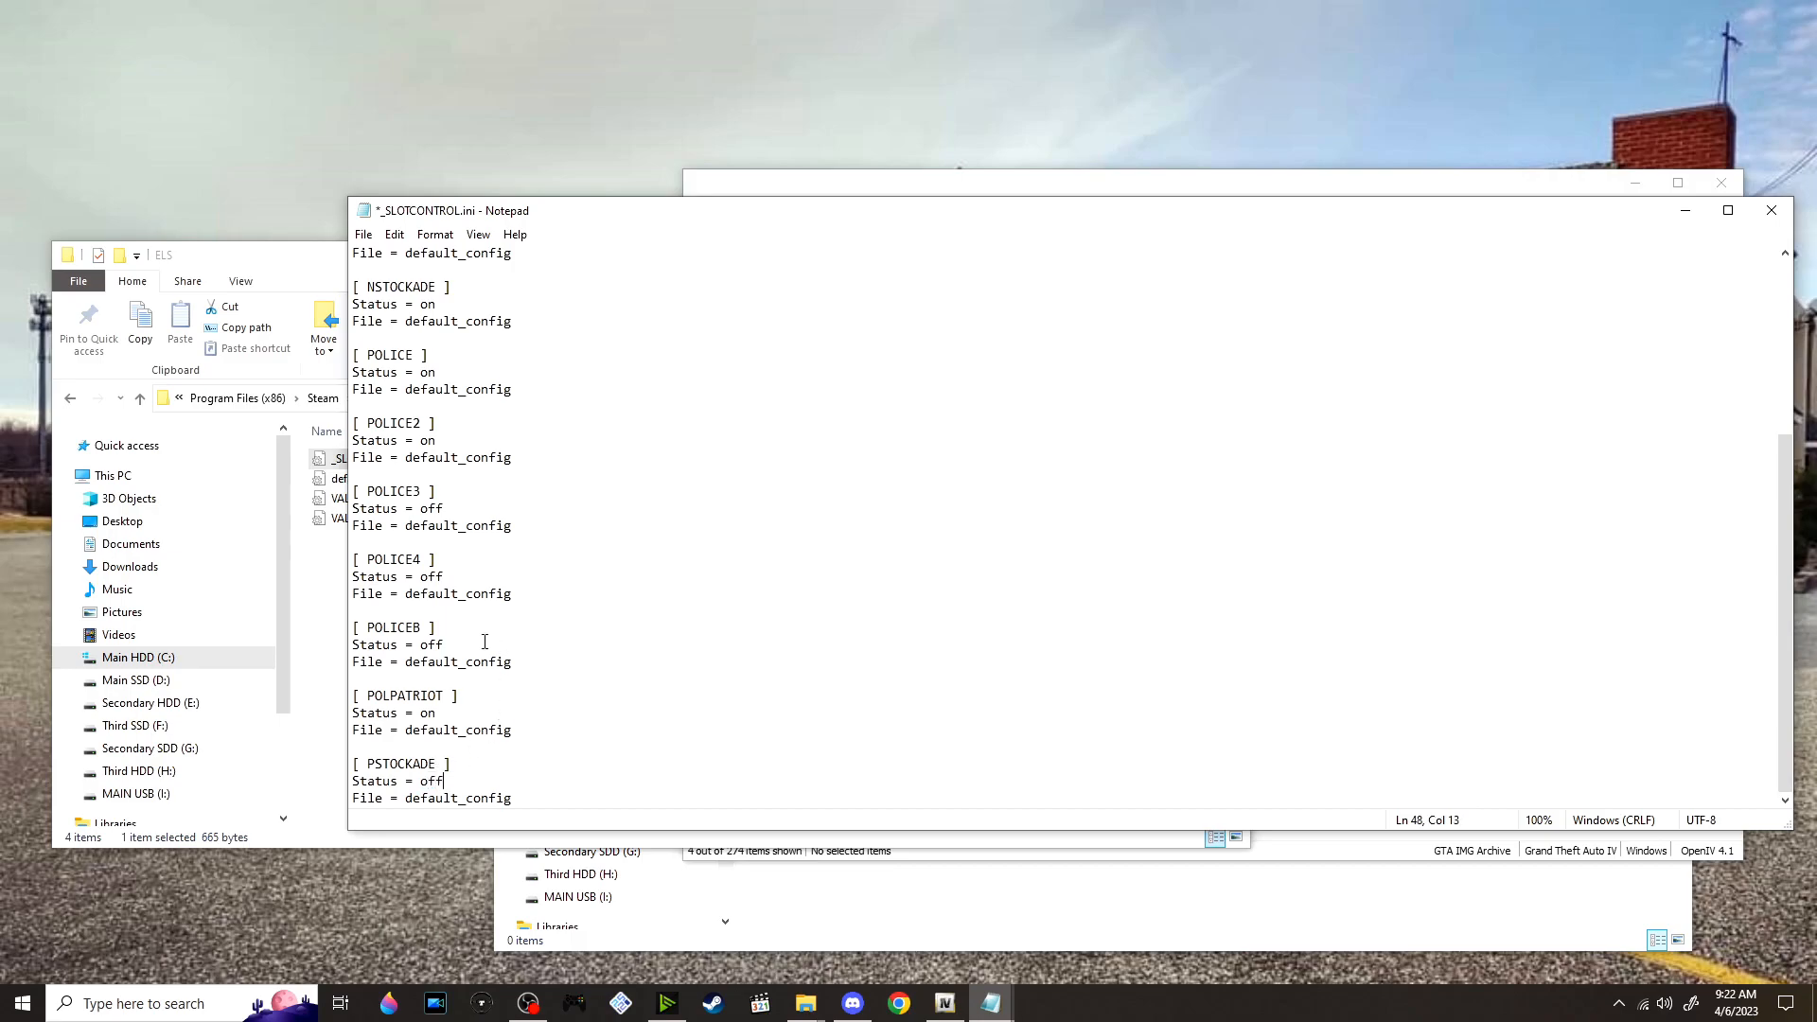
{"action": "double_click", "coordinate": [426, 712]}
Set Status to off for the NSTOCKADE, NOOSE and FBI slots in _SLOTCONTROL.ini
{"action": "scroll", "coordinate": [456, 624], "scroll_direction": "up", "scroll_amount": 1}
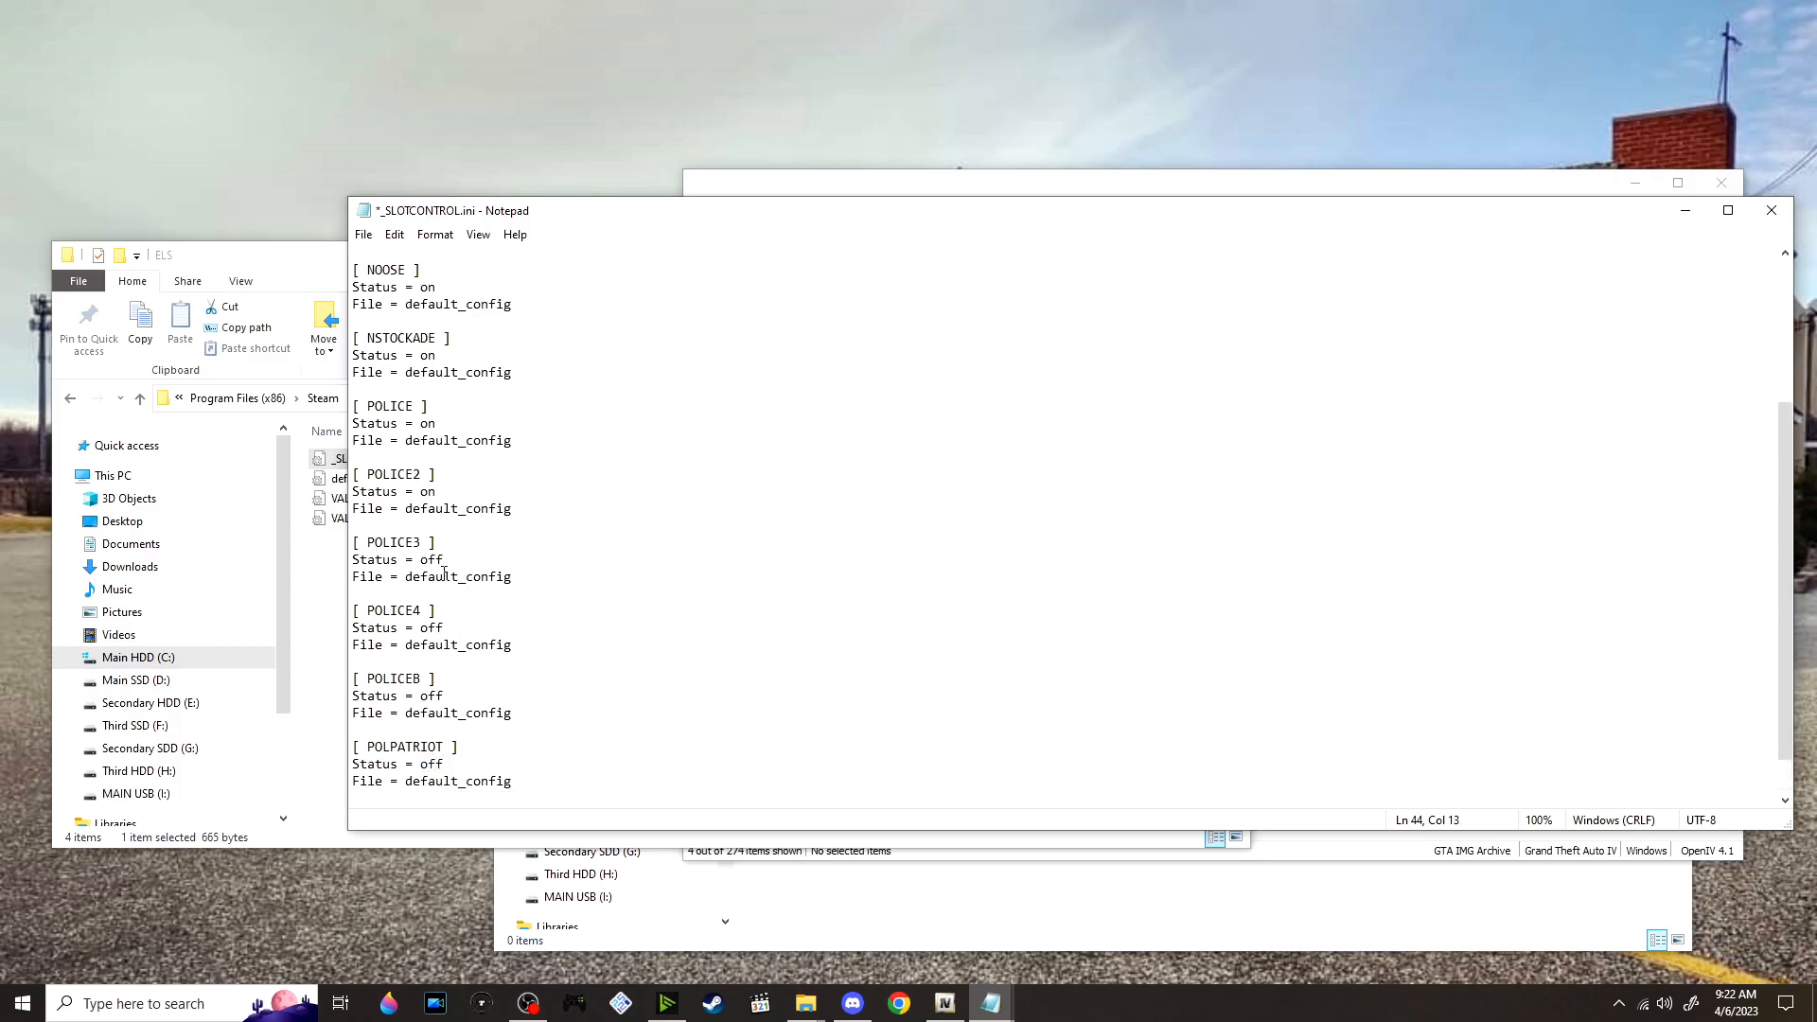
{"action": "scroll", "coordinate": [449, 556], "scroll_direction": "up", "scroll_amount": 2}
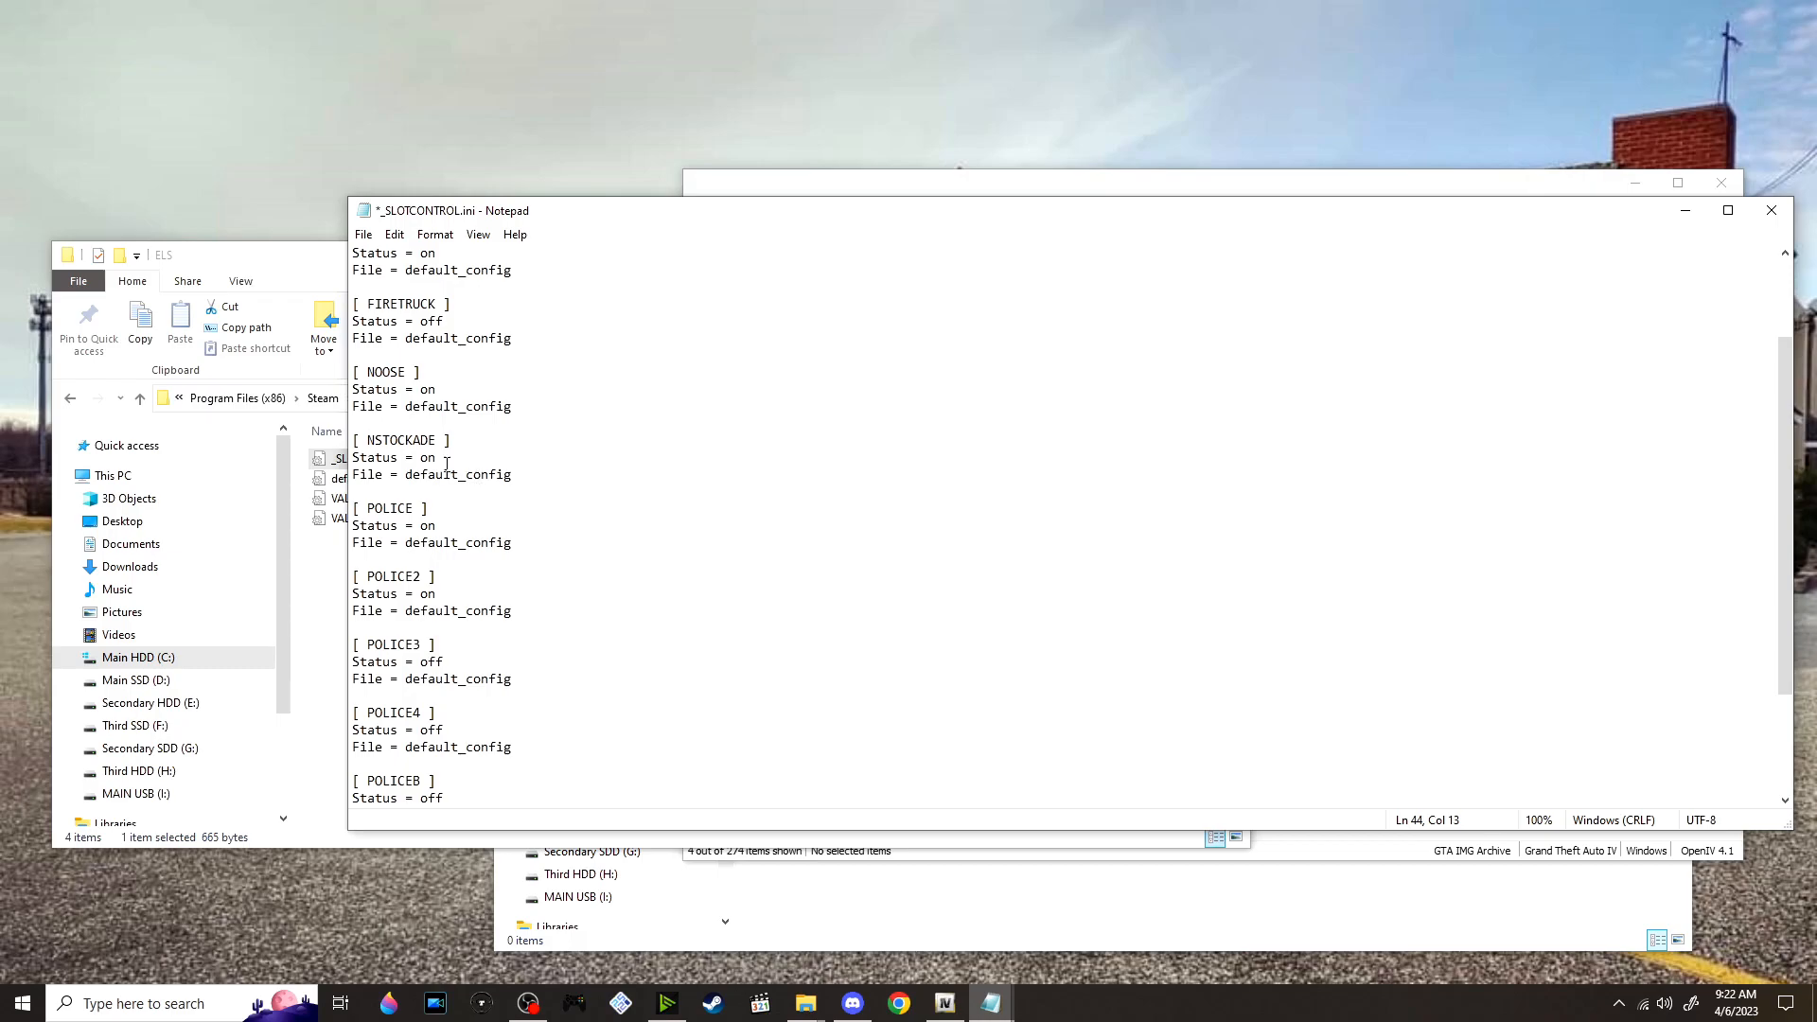
{"action": "type", "text": "off"}
{"action": "double_click", "coordinate": [434, 390]}
{"action": "type", "text": "off"}
{"action": "scroll", "coordinate": [501, 443], "scroll_direction": "up", "scroll_amount": 1}
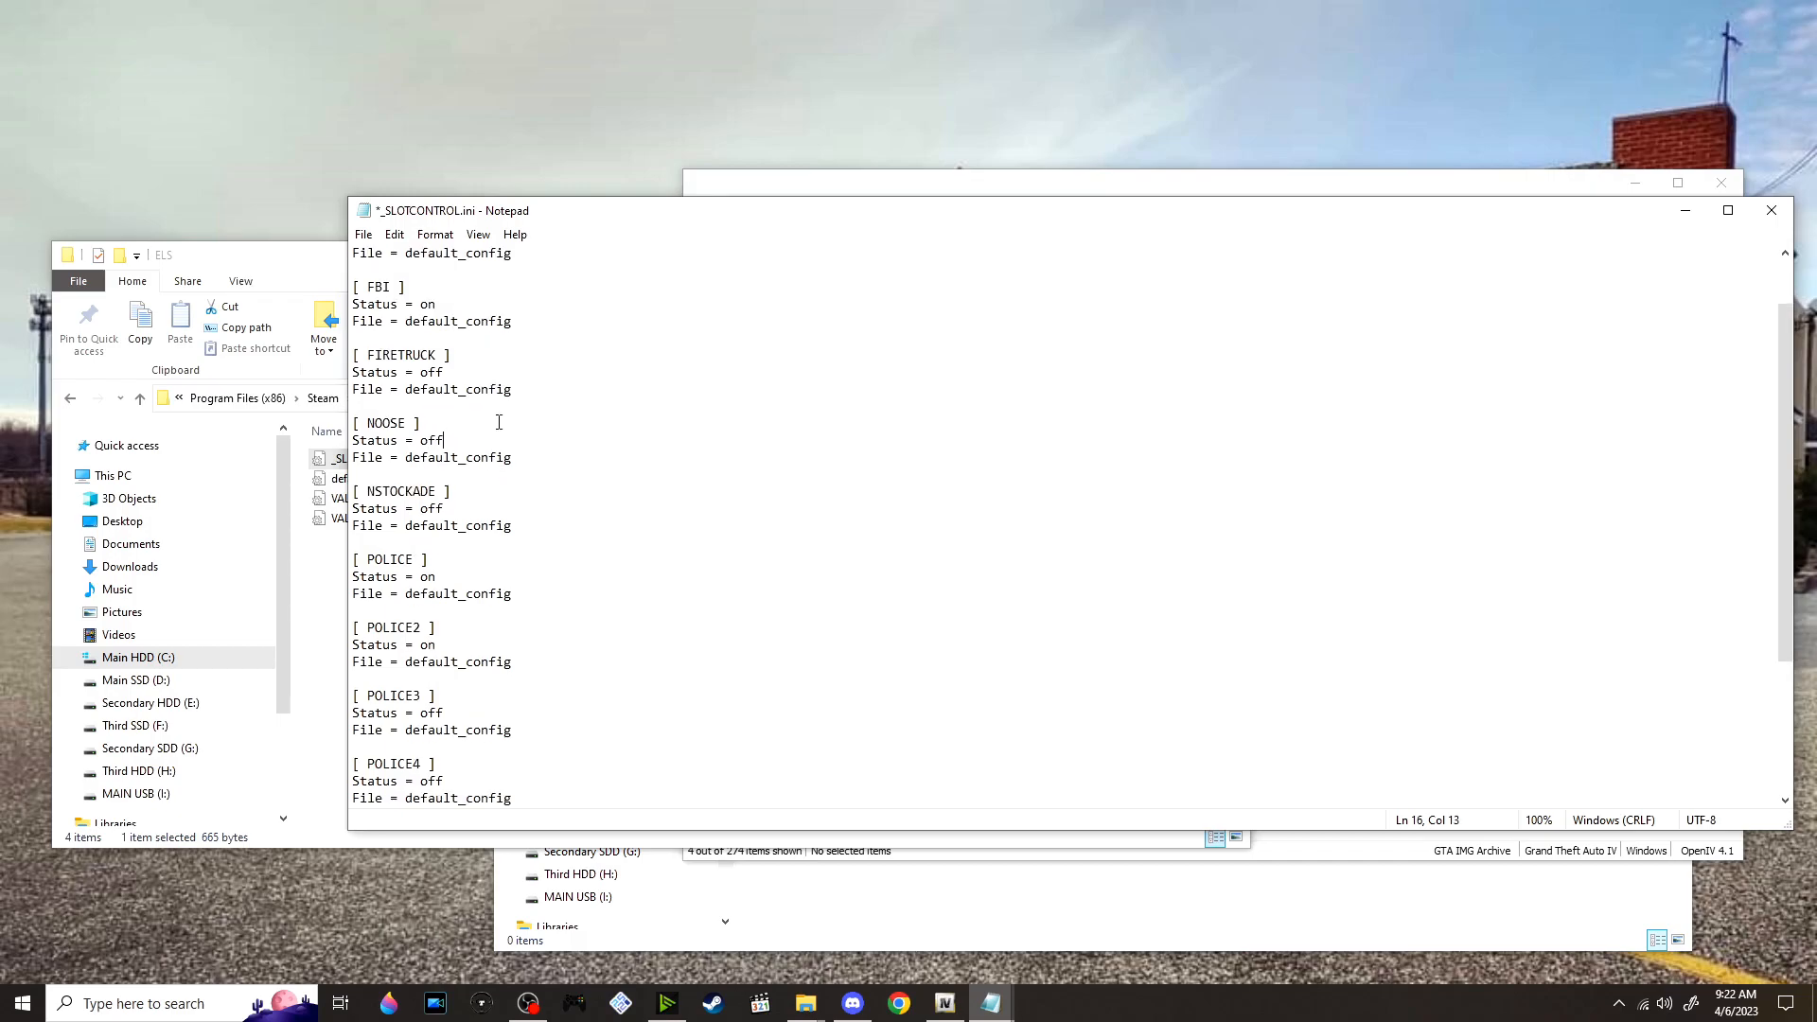
{"action": "double_click", "coordinate": [430, 305]}
{"action": "type", "text": "off"}
Replace default_config with the copied name VALORCONFIG as the File value of the POLICE slot
{"action": "scroll", "coordinate": [577, 343], "scroll_direction": "up", "scroll_amount": 2}
{"action": "scroll", "coordinate": [554, 350], "scroll_direction": "down", "scroll_amount": 3}
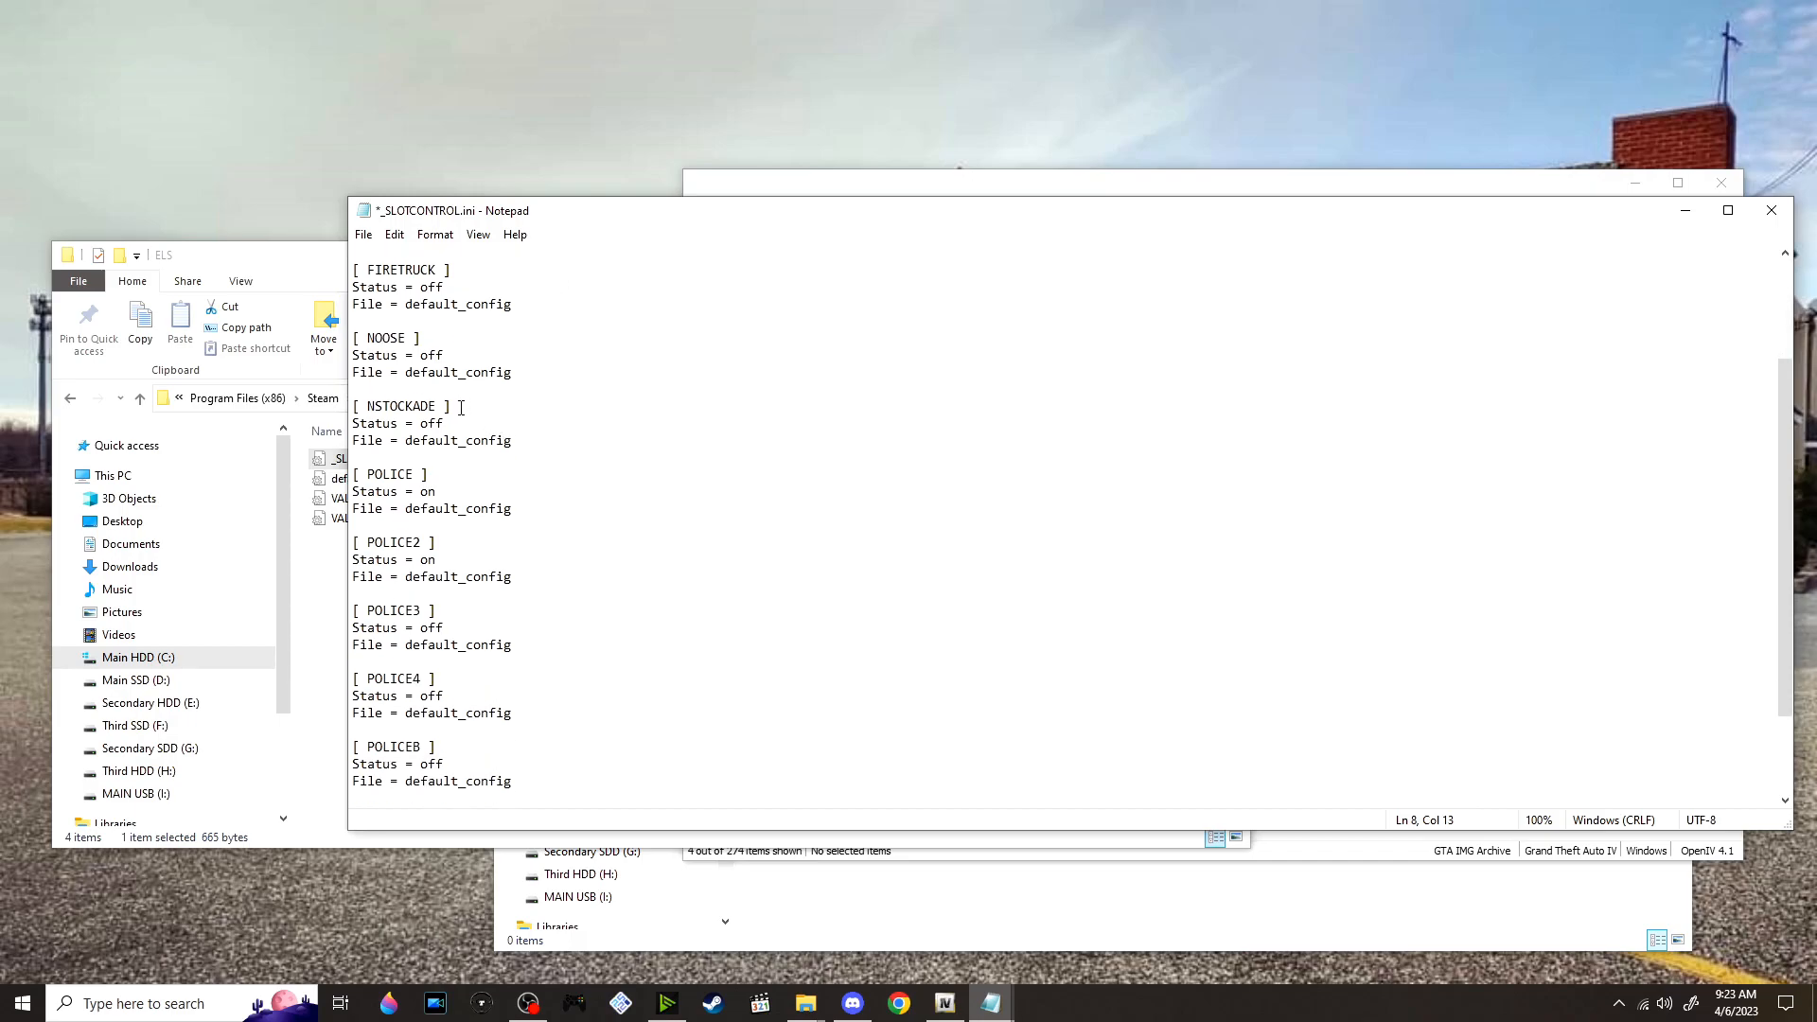
{"action": "left_click_drag", "start_coordinate": [453, 480], "coordinate": [350, 479]}
{"action": "left_click_drag", "start_coordinate": [404, 512], "coordinate": [512, 510]}
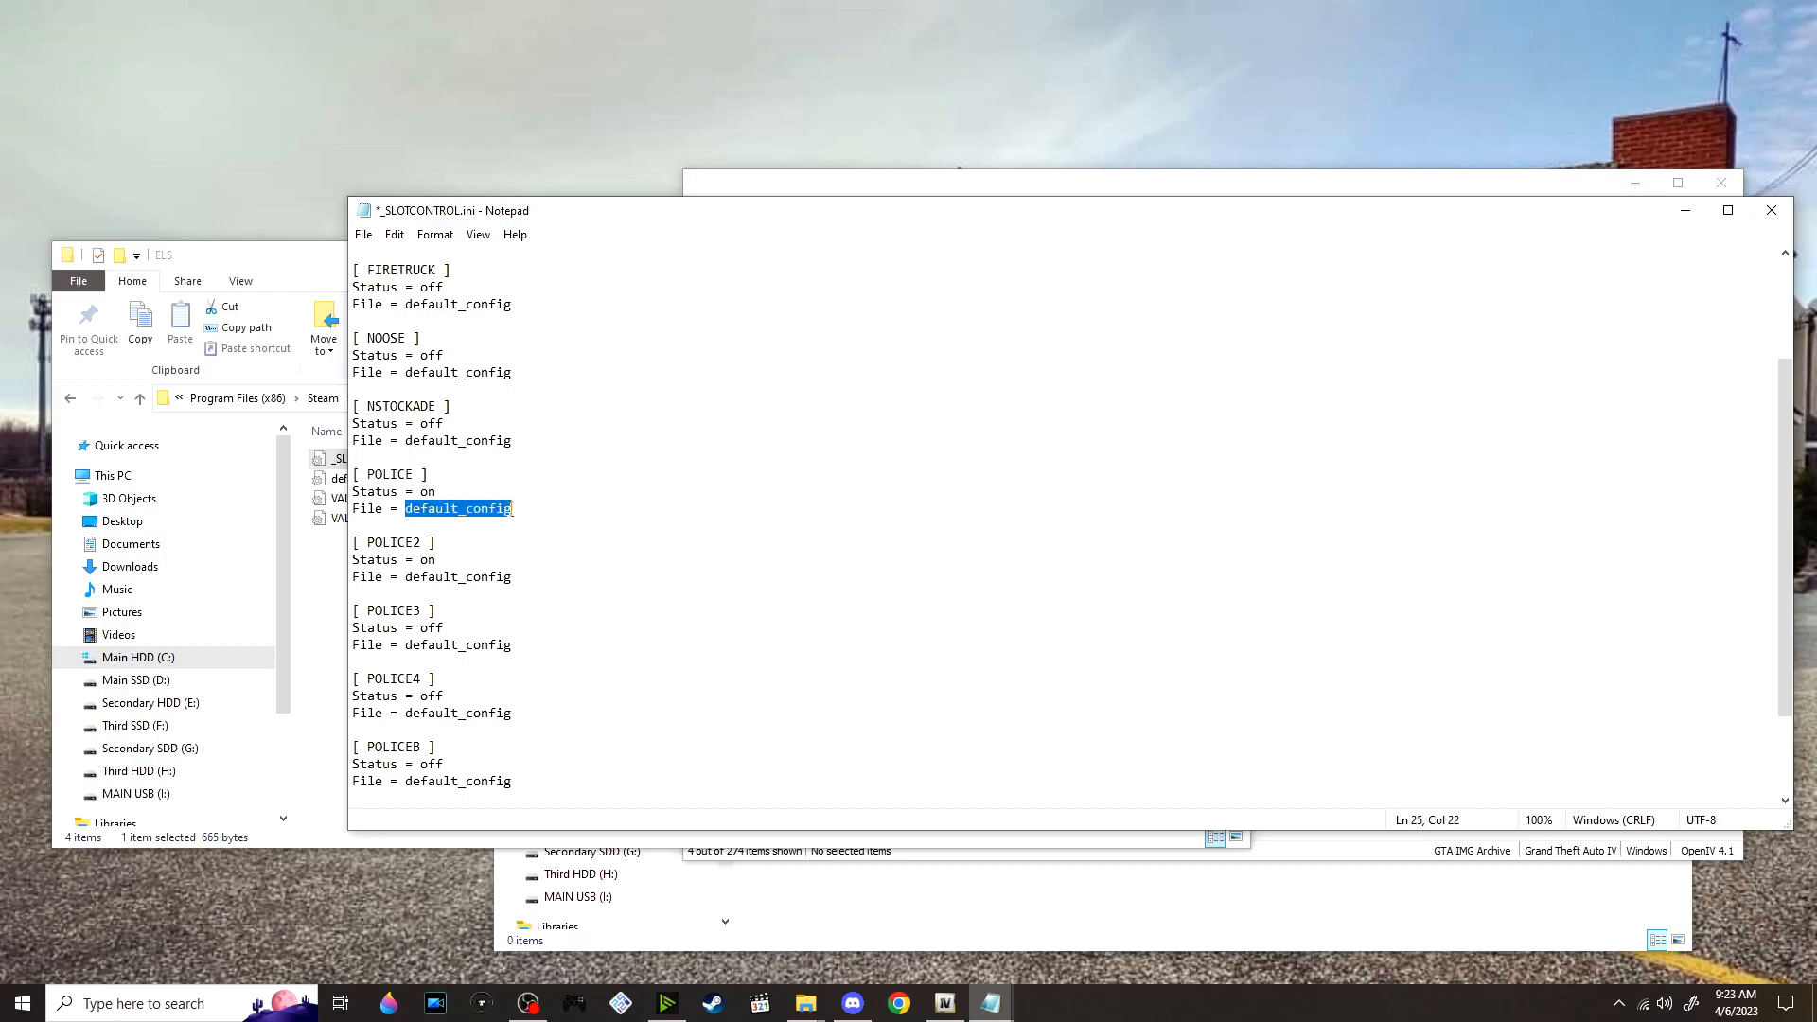
{"action": "key", "text": "ctrl+v"}
Set the File value of the POLICE2 slot to VALORCONFIG and save _SLOTCONTROL.ini
{"action": "scroll", "coordinate": [525, 453], "scroll_direction": "down", "scroll_amount": 1}
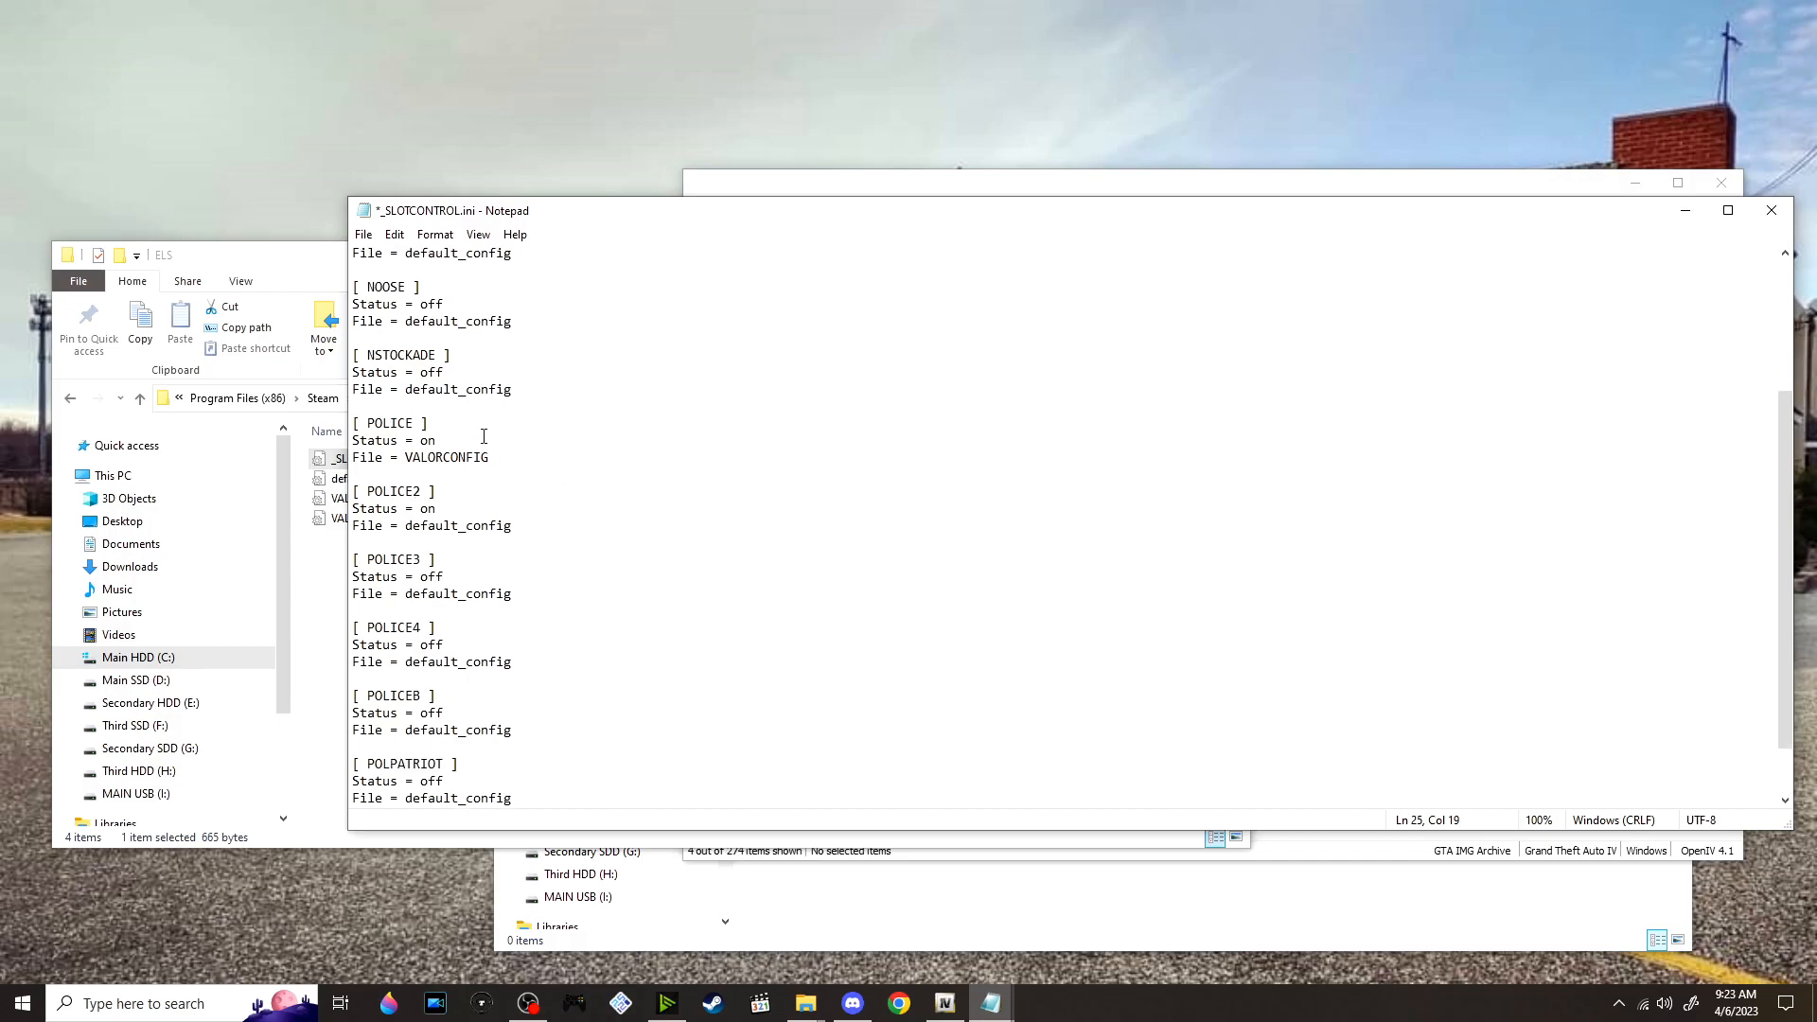
{"action": "left_click_drag", "start_coordinate": [409, 532], "coordinate": [517, 524]}
{"action": "type", "text": "d"}
{"action": "key", "text": "BackSpace"}
{"action": "key", "text": "ctrl+v"}
{"action": "key", "text": "ctrl+s"}
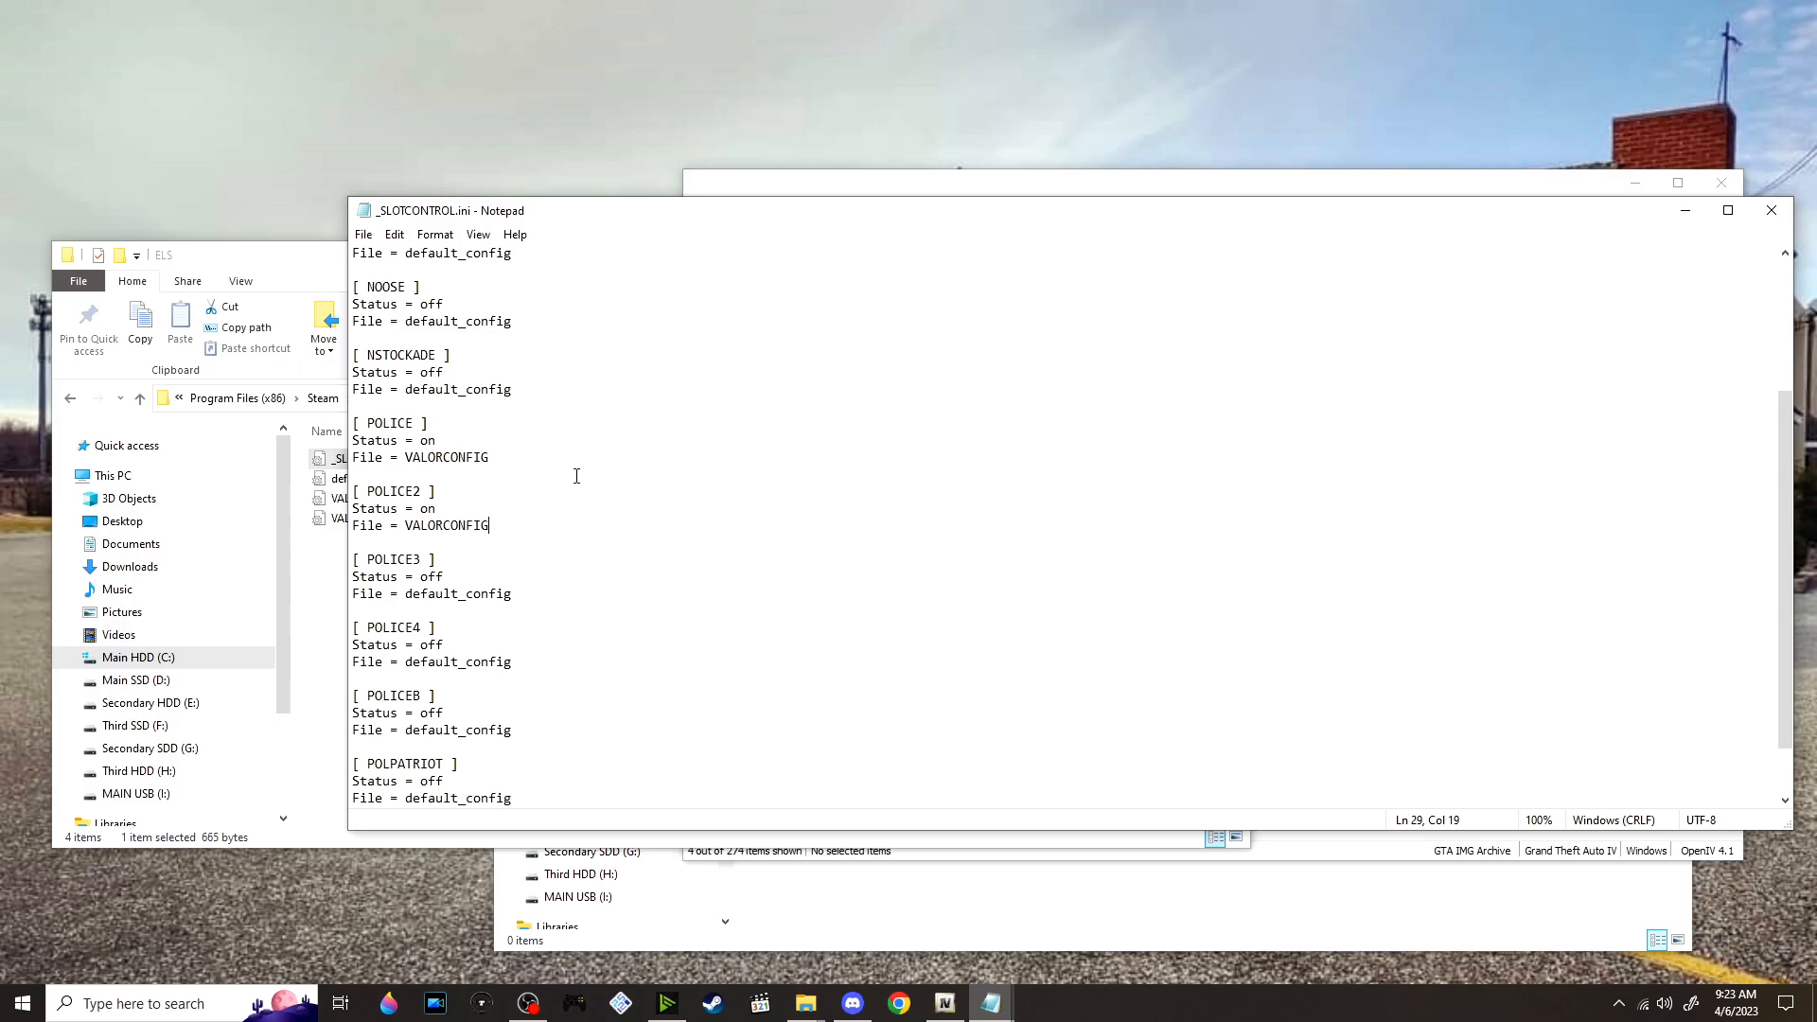
Minimize the _SLOTCONTROL.ini window and open the Scripts folder inside GTA 4 Mods on the desktop
{"action": "left_click_drag", "start_coordinate": [643, 218], "coordinate": [504, 246]}
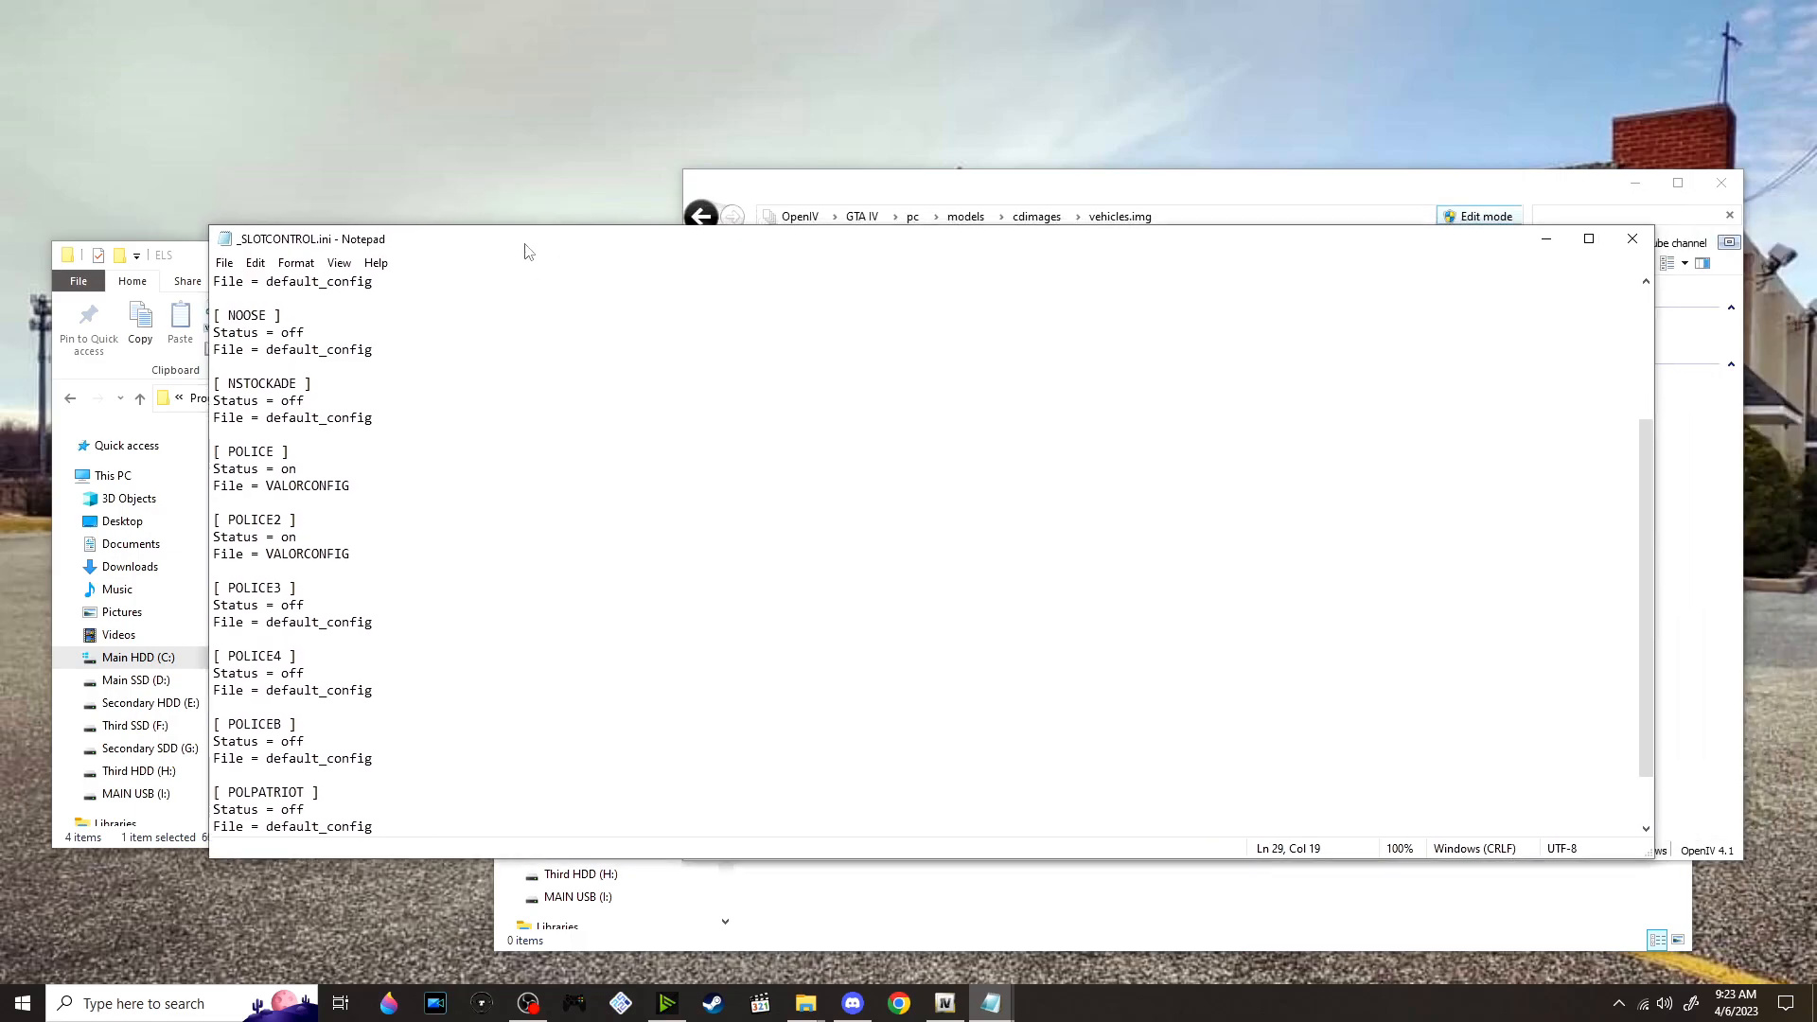
{"action": "left_click", "coordinate": [1545, 238]}
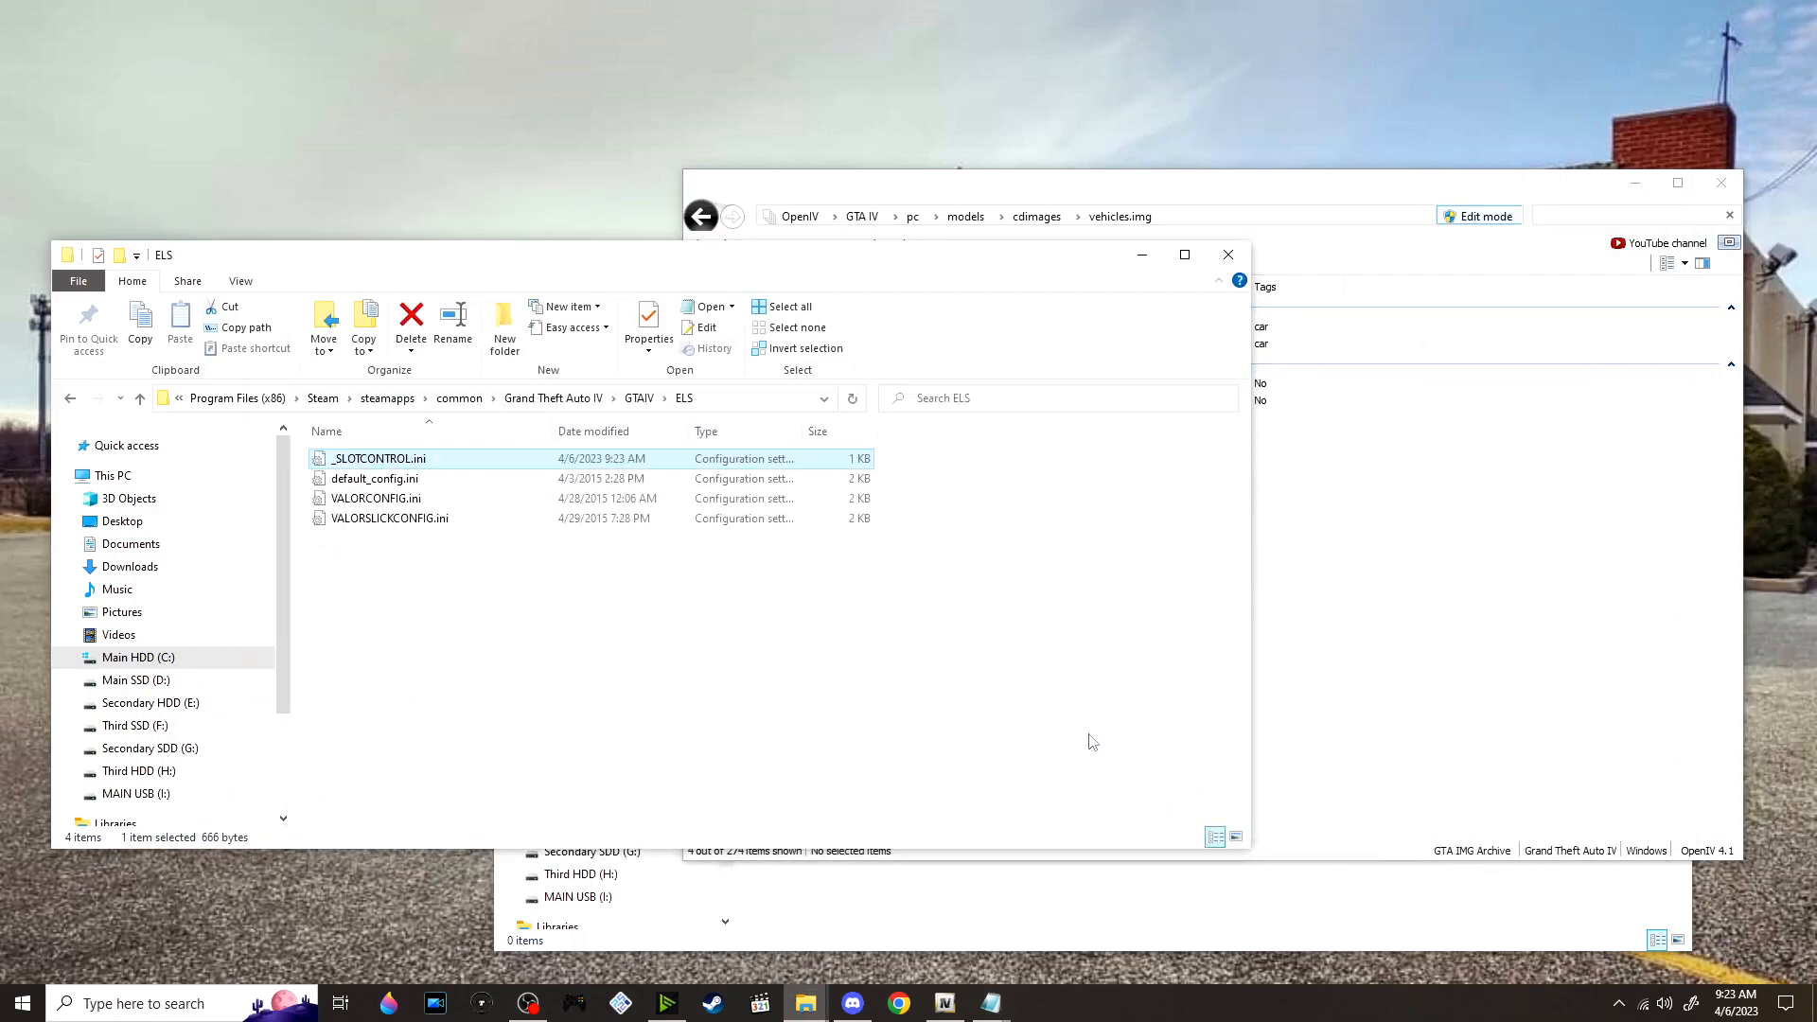
{"action": "left_click", "coordinate": [1186, 939]}
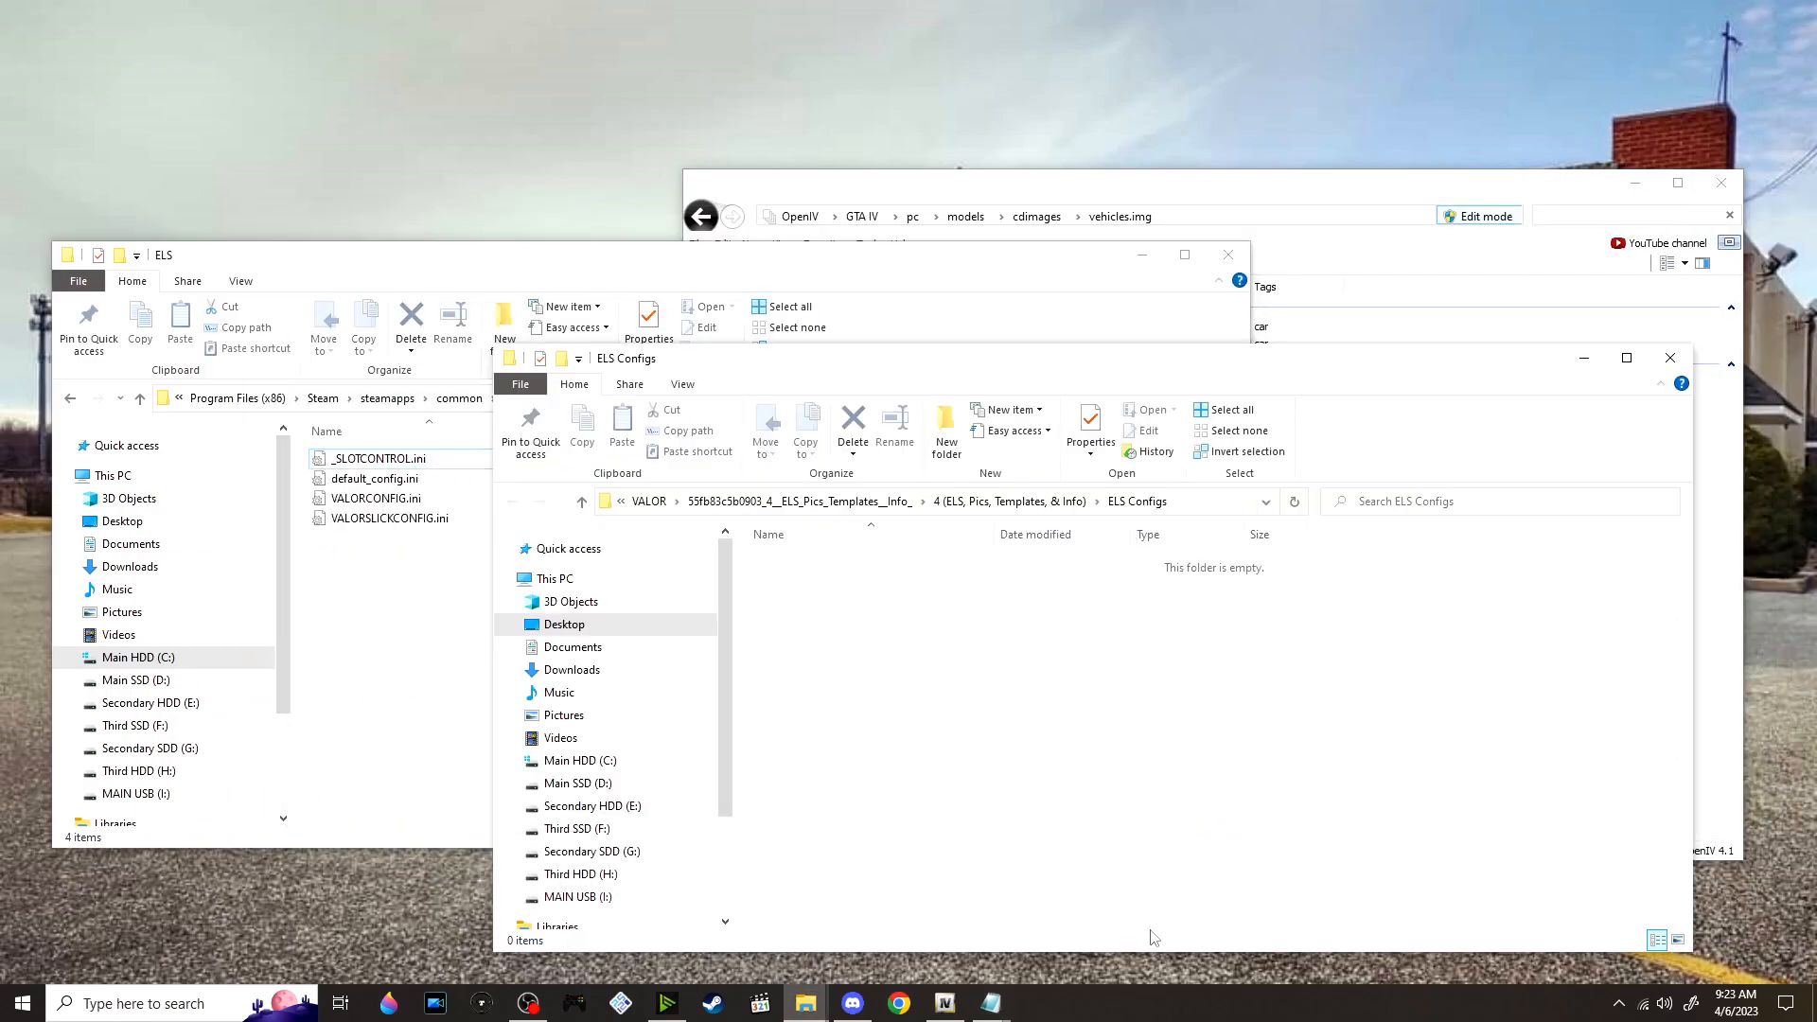
{"action": "left_click", "coordinate": [887, 512]}
{"action": "left_click", "coordinate": [788, 503]}
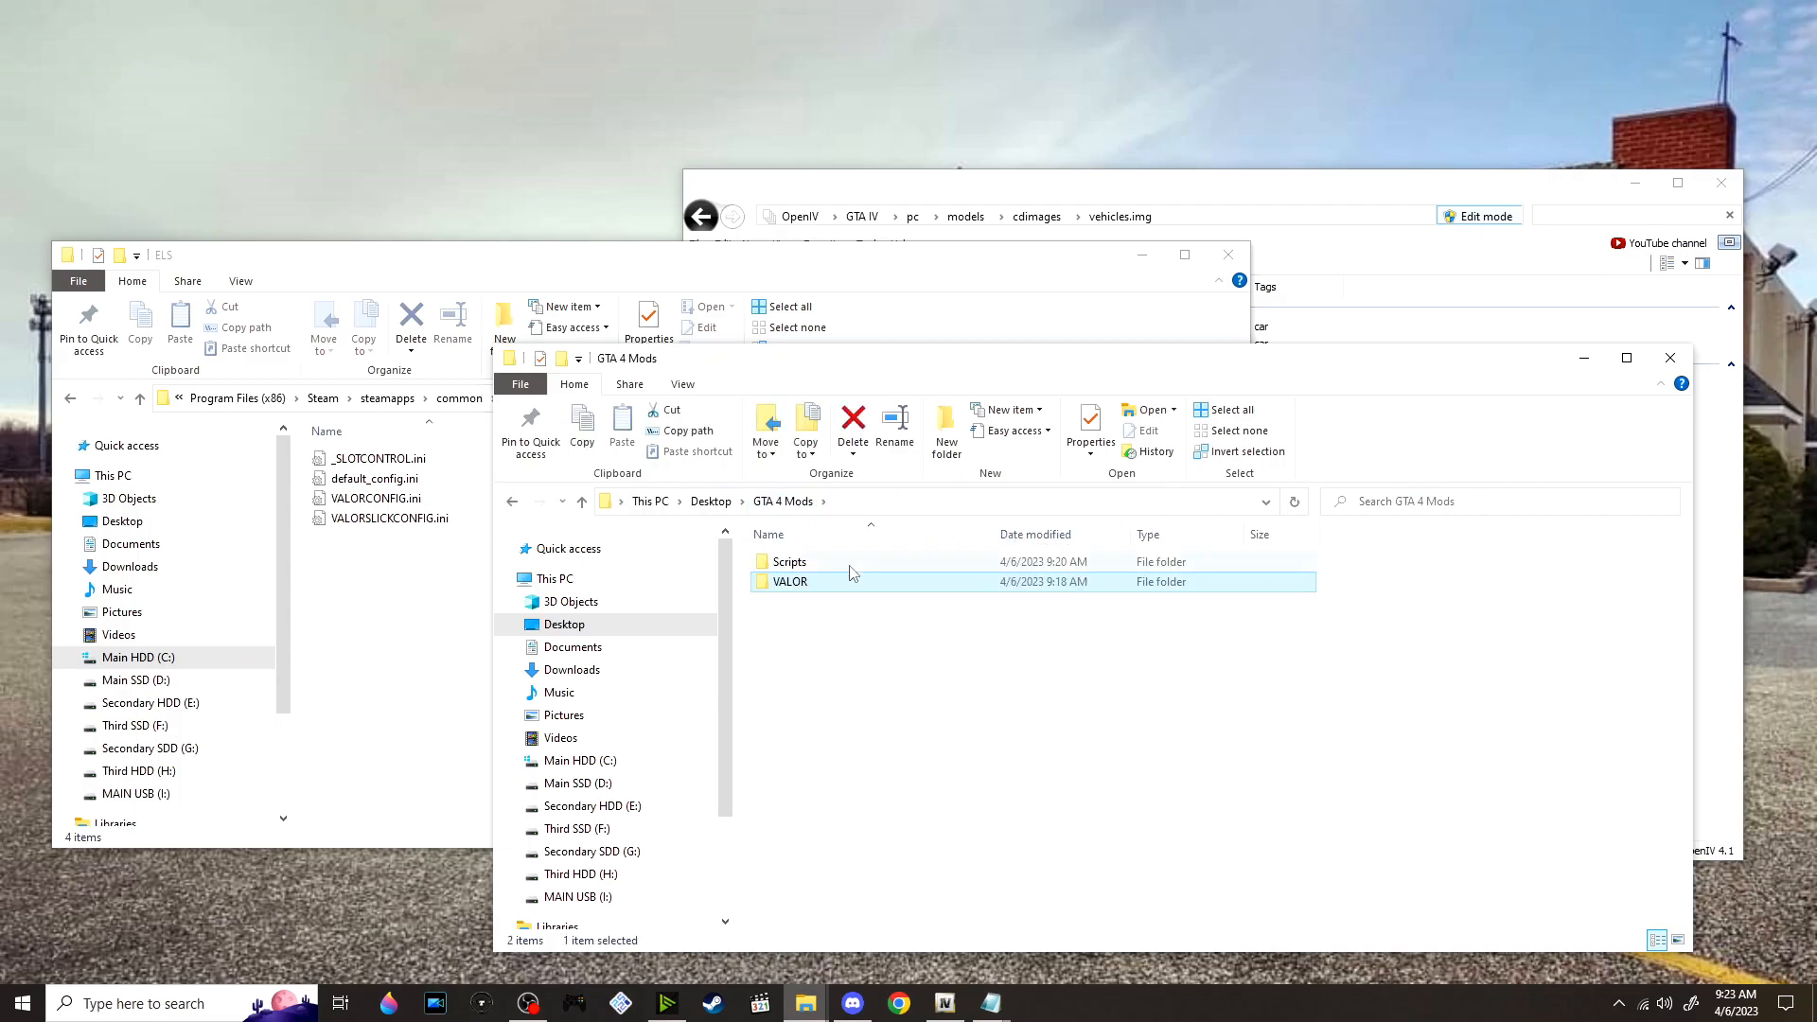
{"action": "double_click", "coordinate": [850, 563]}
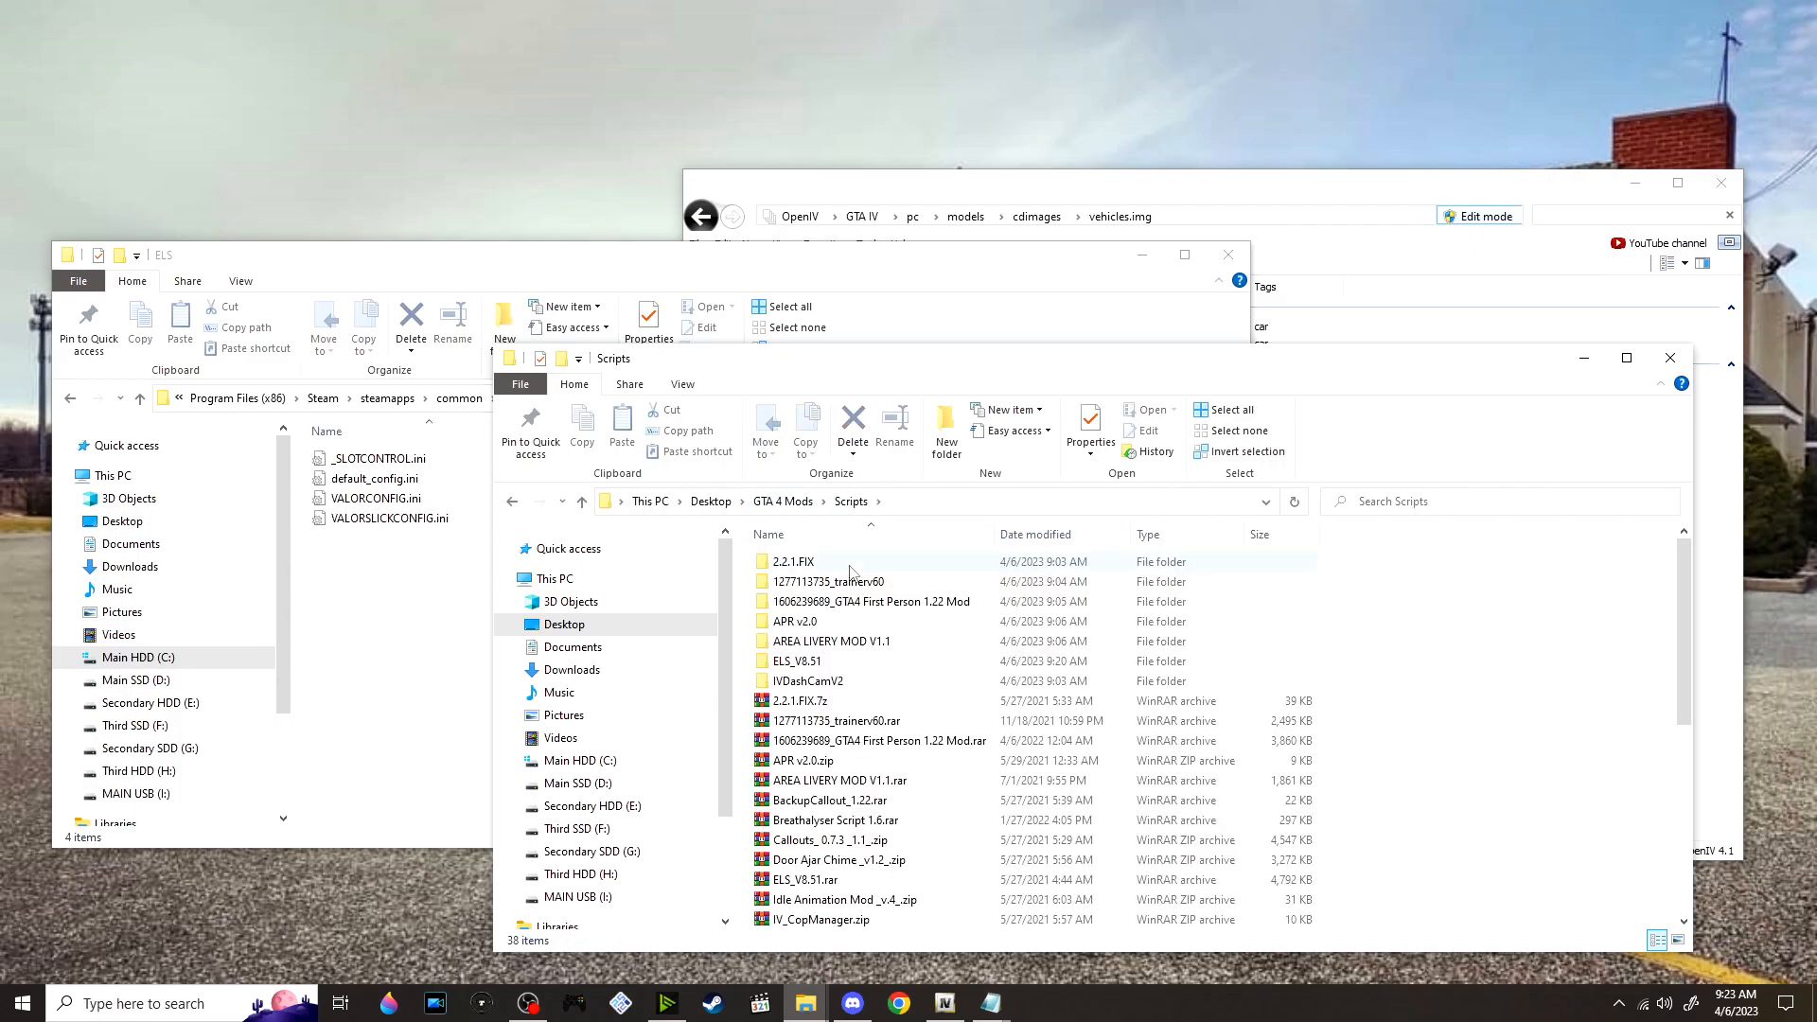
{"action": "scroll", "coordinate": [937, 701], "scroll_direction": "down", "scroll_amount": 1}
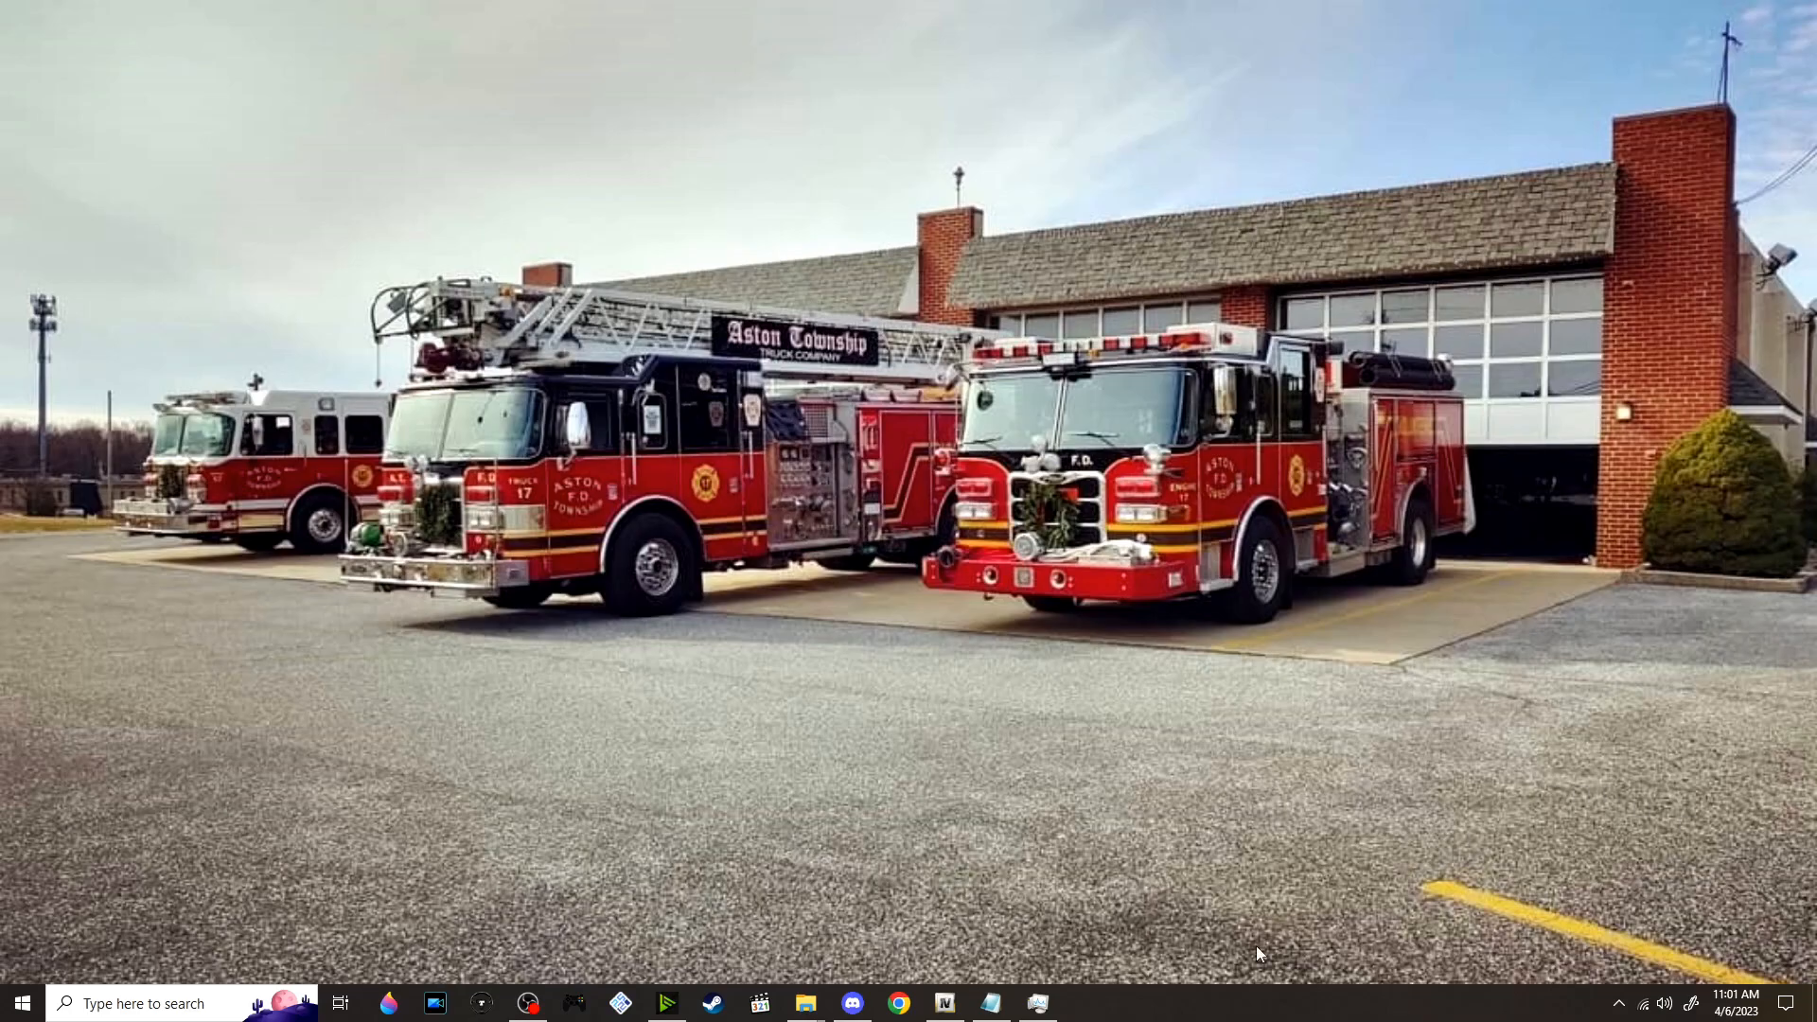
Bring up vehicles.ide in Notepad and highlight the +livery flag at the end of the police line
{"action": "left_click", "coordinate": [956, 1011]}
{"action": "mouse_move", "coordinate": [991, 1003]}
{"action": "left_click", "coordinate": [1009, 958]}
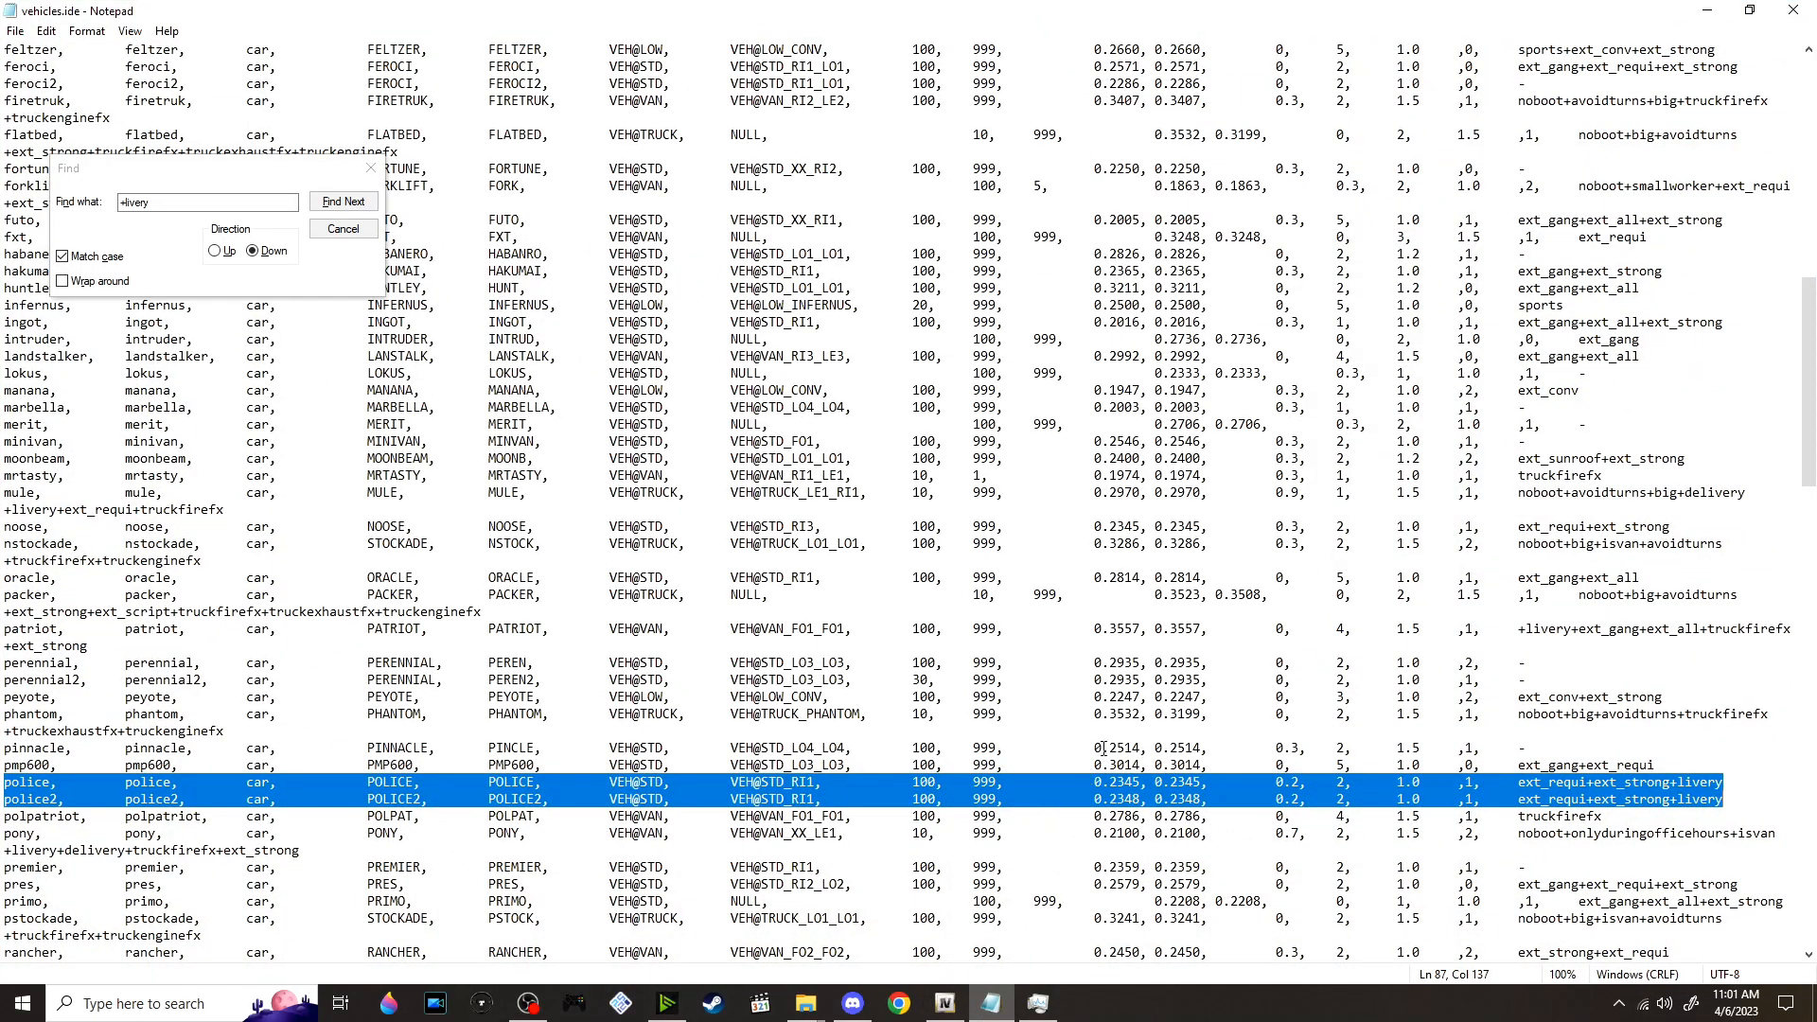
{"action": "scroll", "coordinate": [1088, 776], "scroll_direction": "down", "scroll_amount": 1}
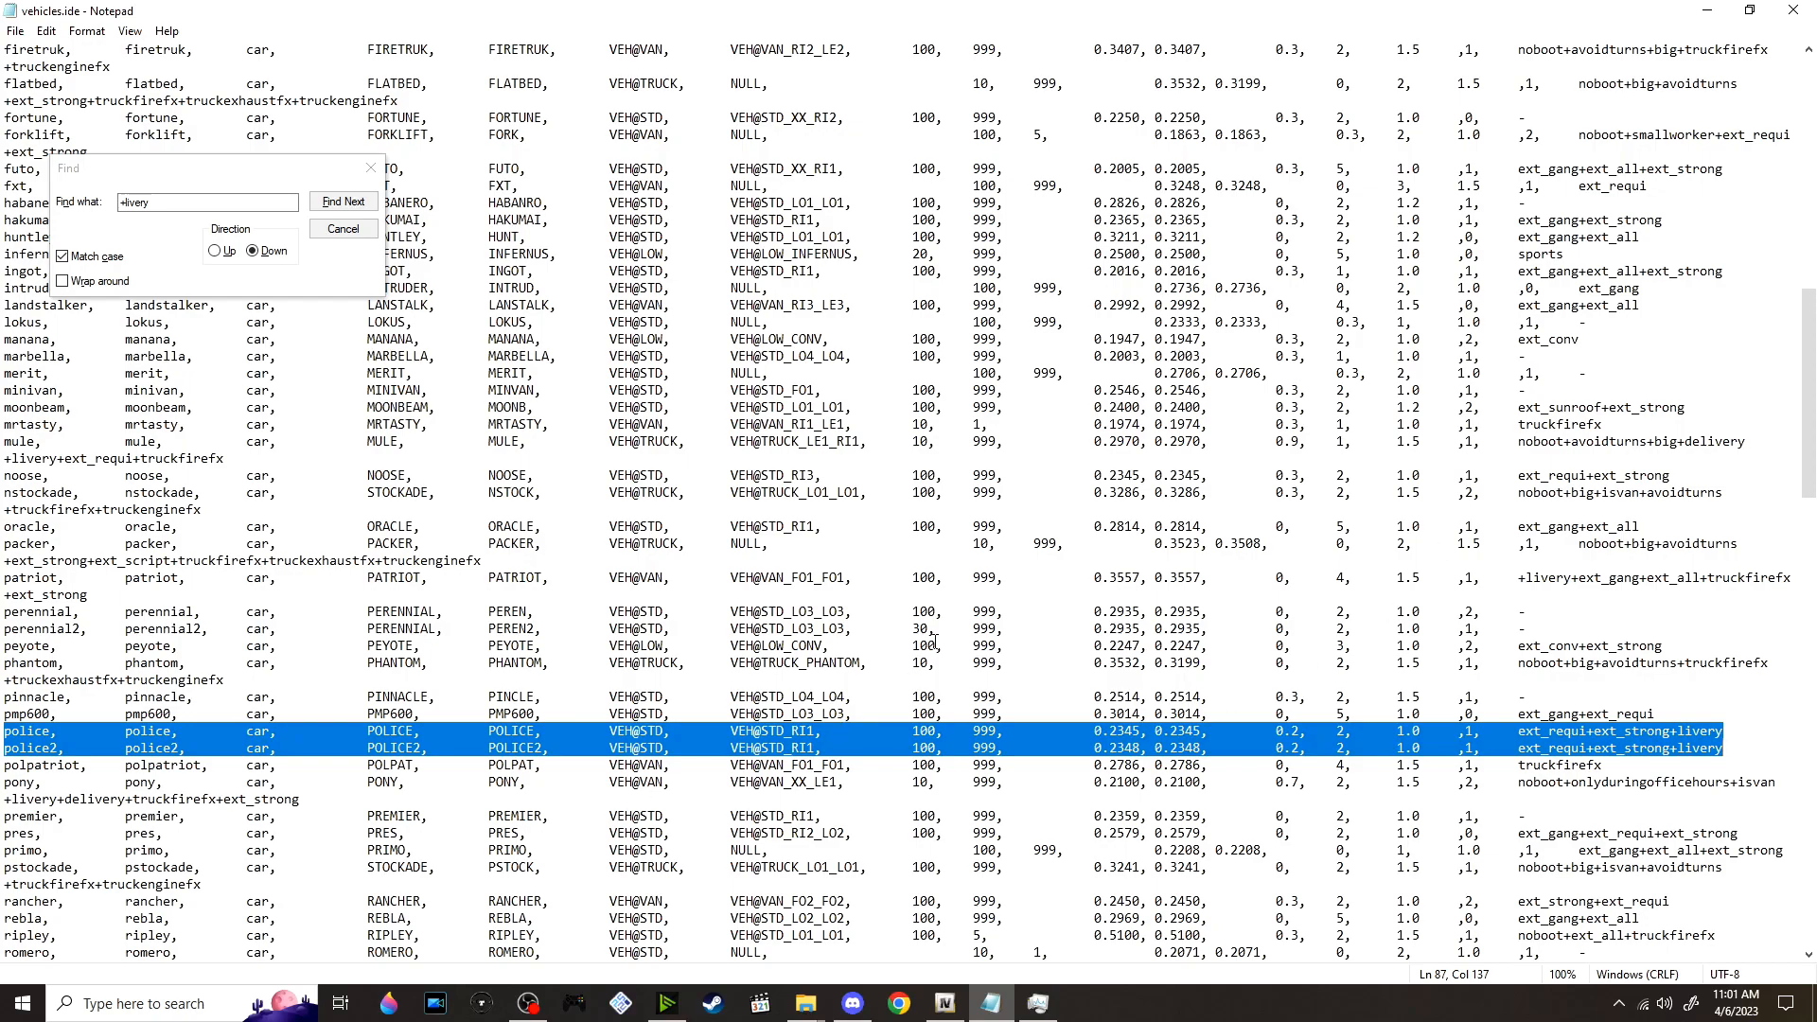
{"action": "scroll", "coordinate": [934, 641], "scroll_direction": "down", "scroll_amount": 1}
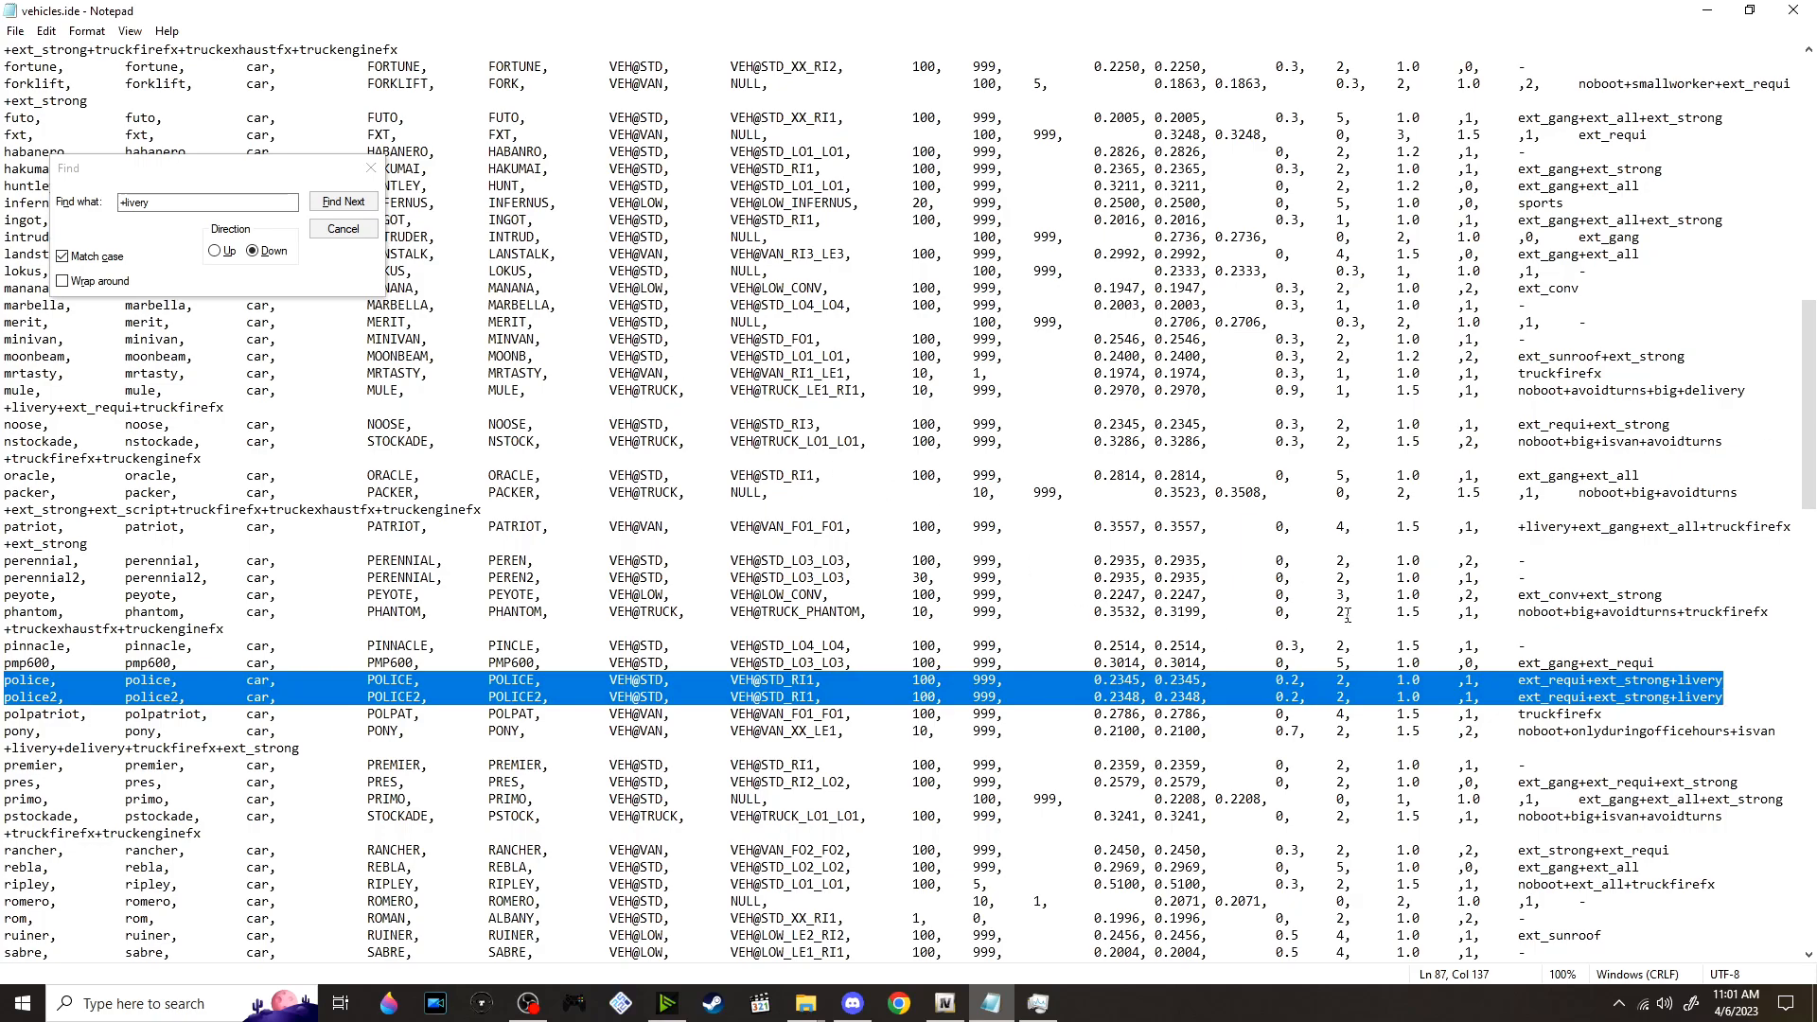
{"action": "scroll", "coordinate": [1433, 573], "scroll_direction": "down", "scroll_amount": 1}
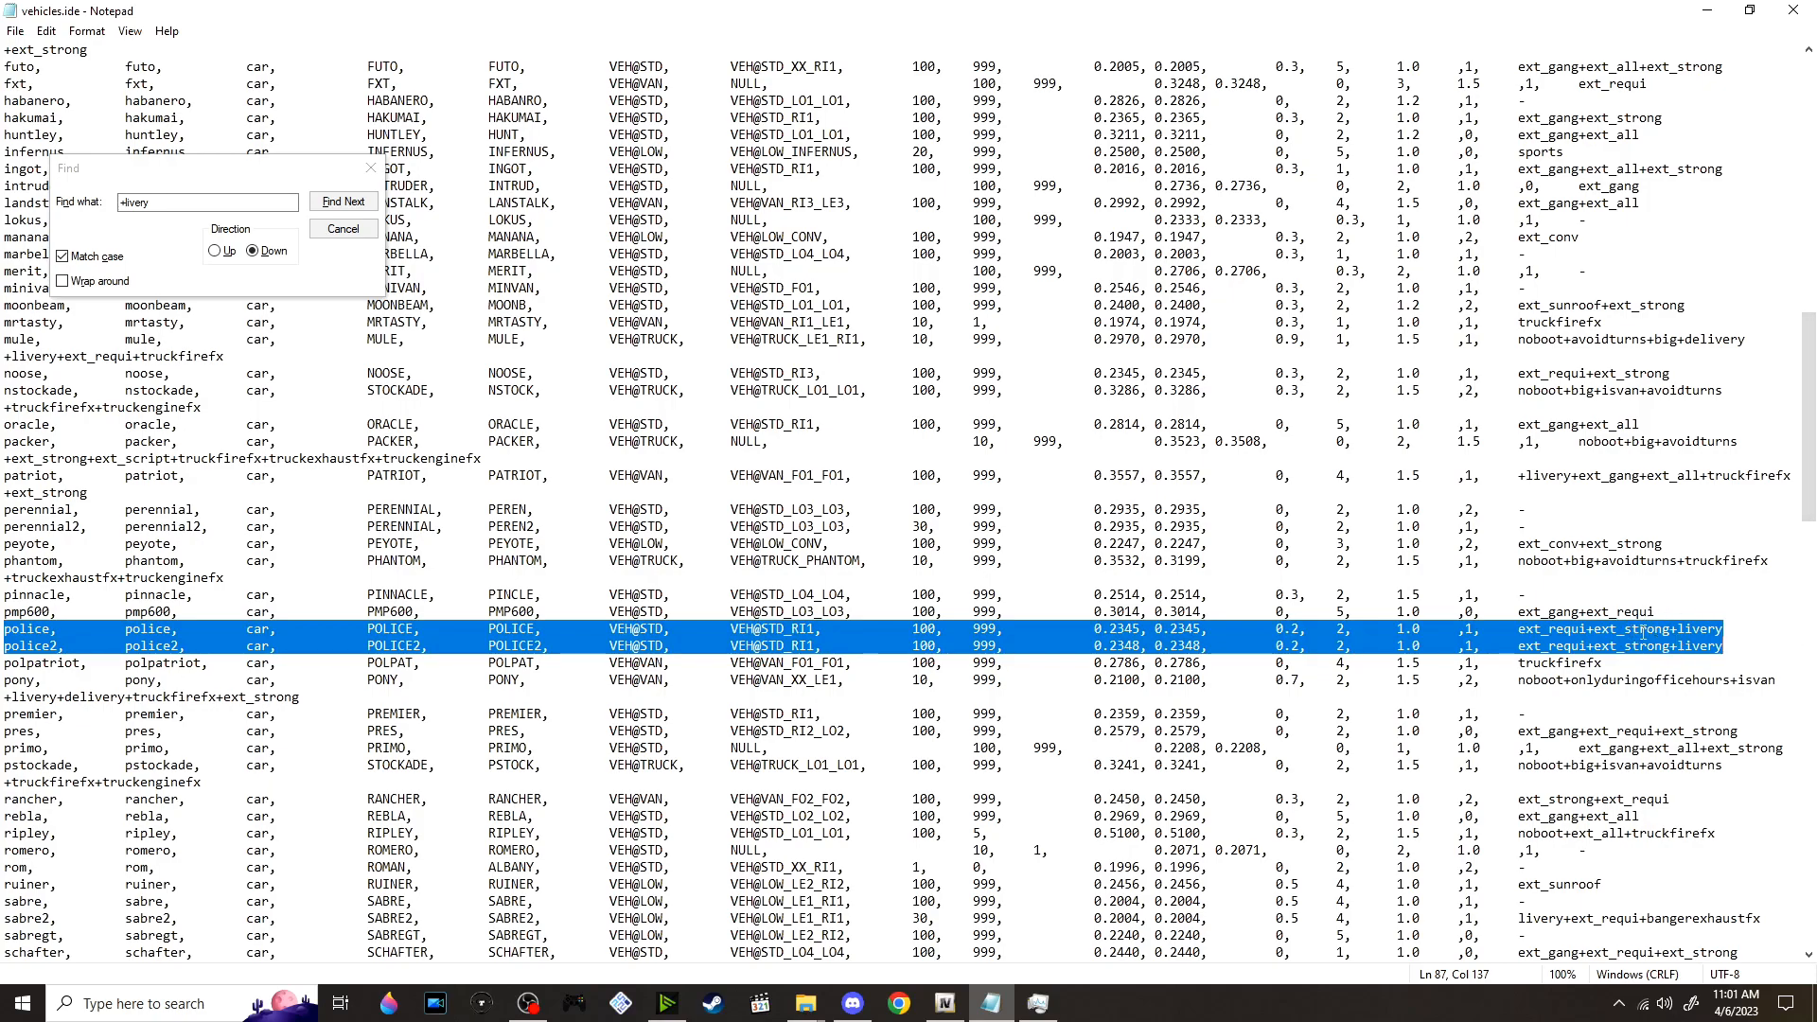
{"action": "scroll", "coordinate": [1645, 604], "scroll_direction": "down", "scroll_amount": 2}
{"action": "left_click", "coordinate": [1673, 522]}
{"action": "mouse_move", "coordinate": [1673, 522]}
{"action": "left_mouse_down"}
{"action": "mouse_move", "coordinate": [1732, 530]}
{"action": "mouse_move", "coordinate": [1672, 531]}
{"action": "left_mouse_up"}
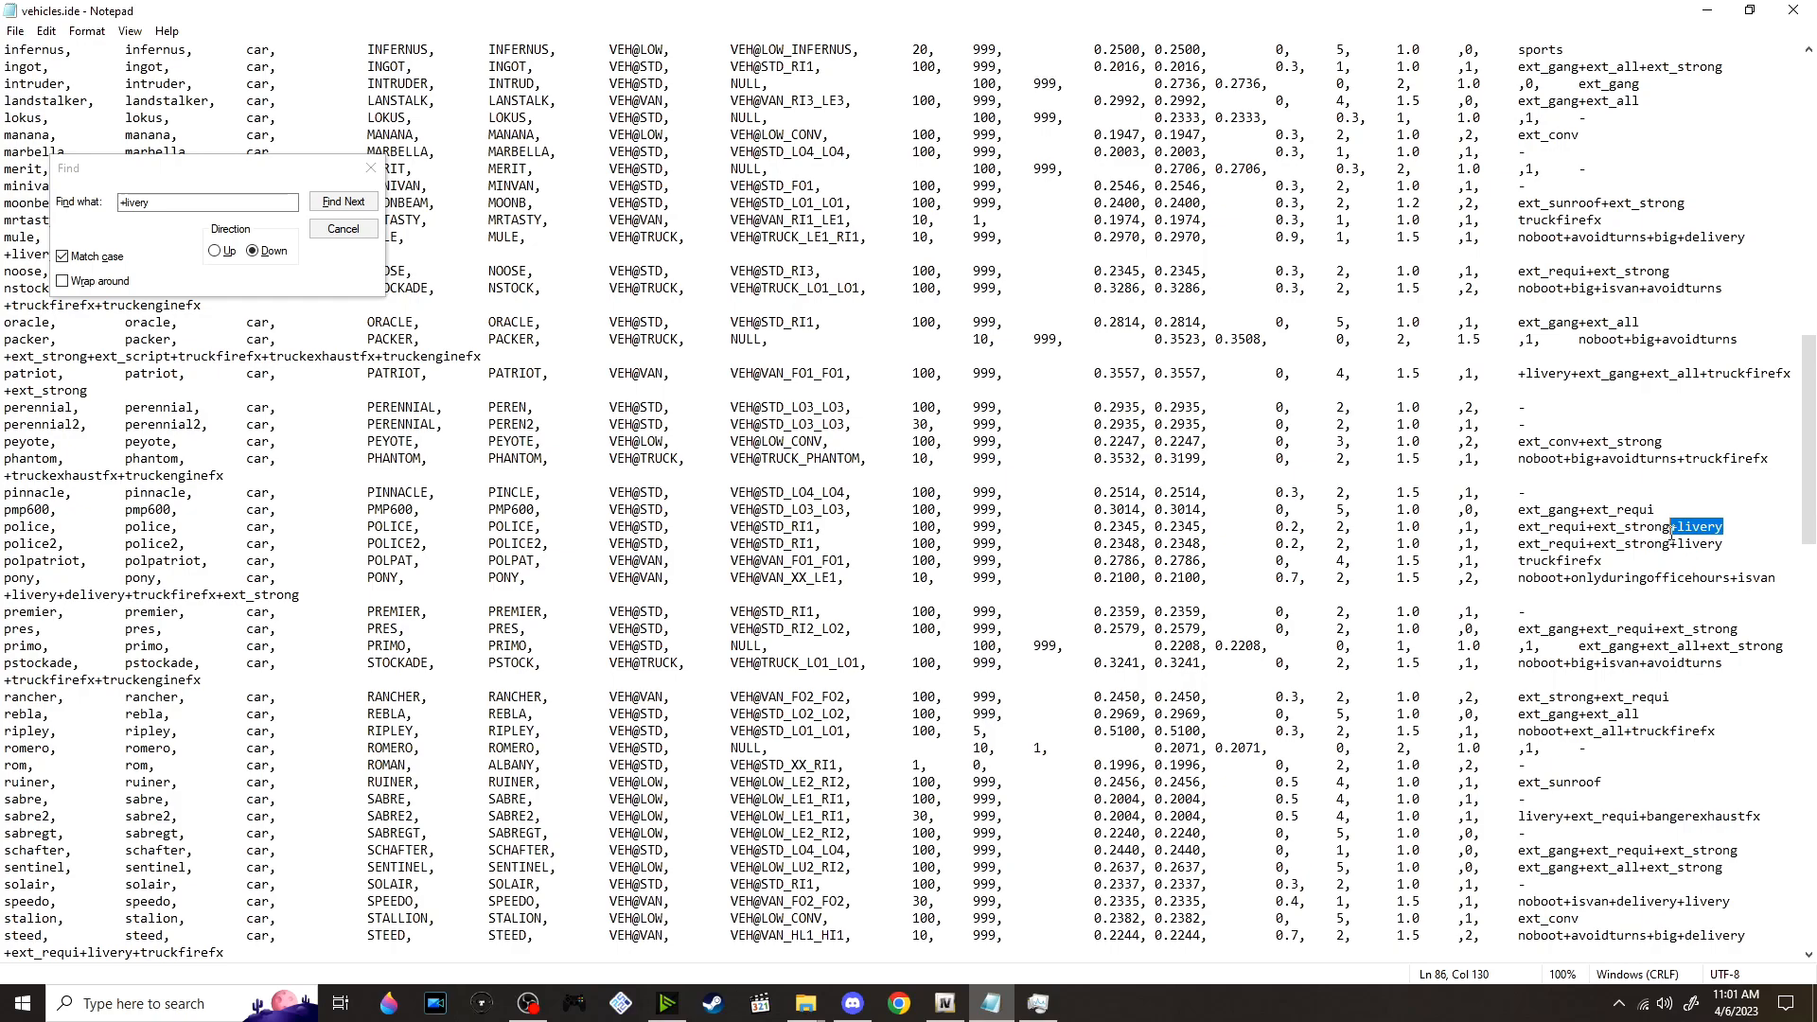
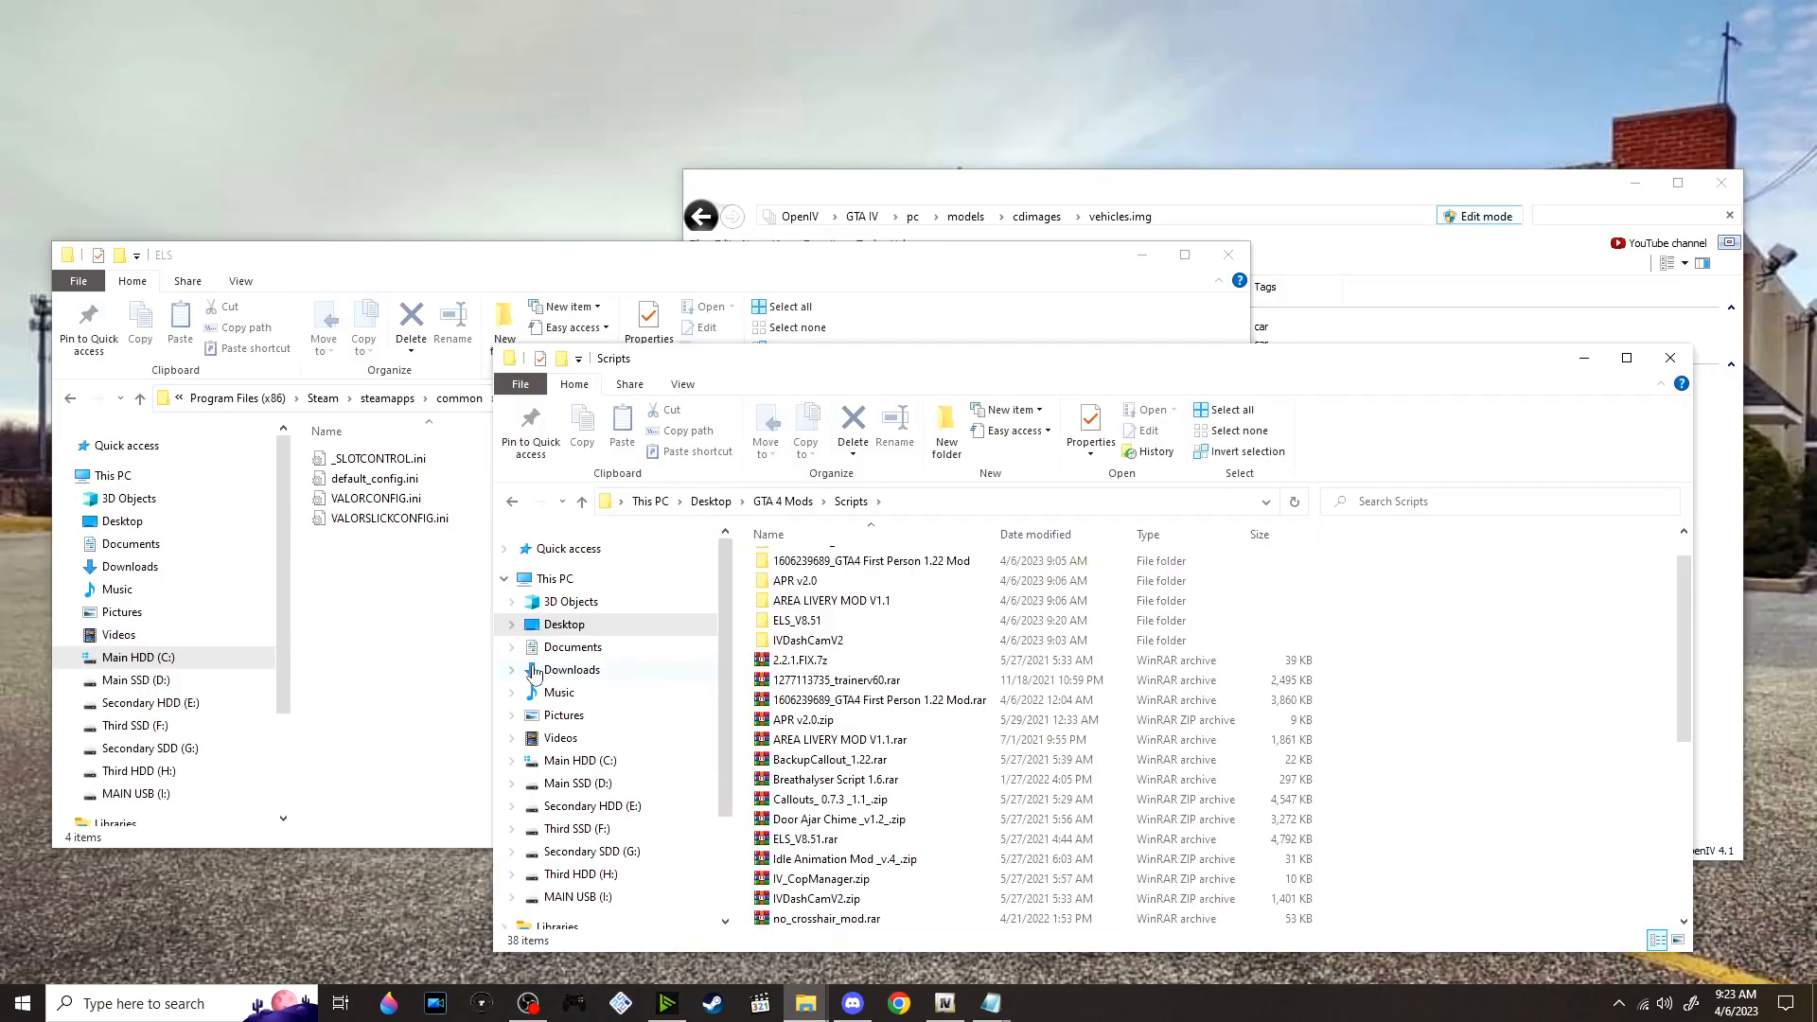
Extract BackupCallout_1.22.rar into its own folder, open that folder, and bring up the GTAIV game directory
{"action": "left_click", "coordinate": [908, 762]}
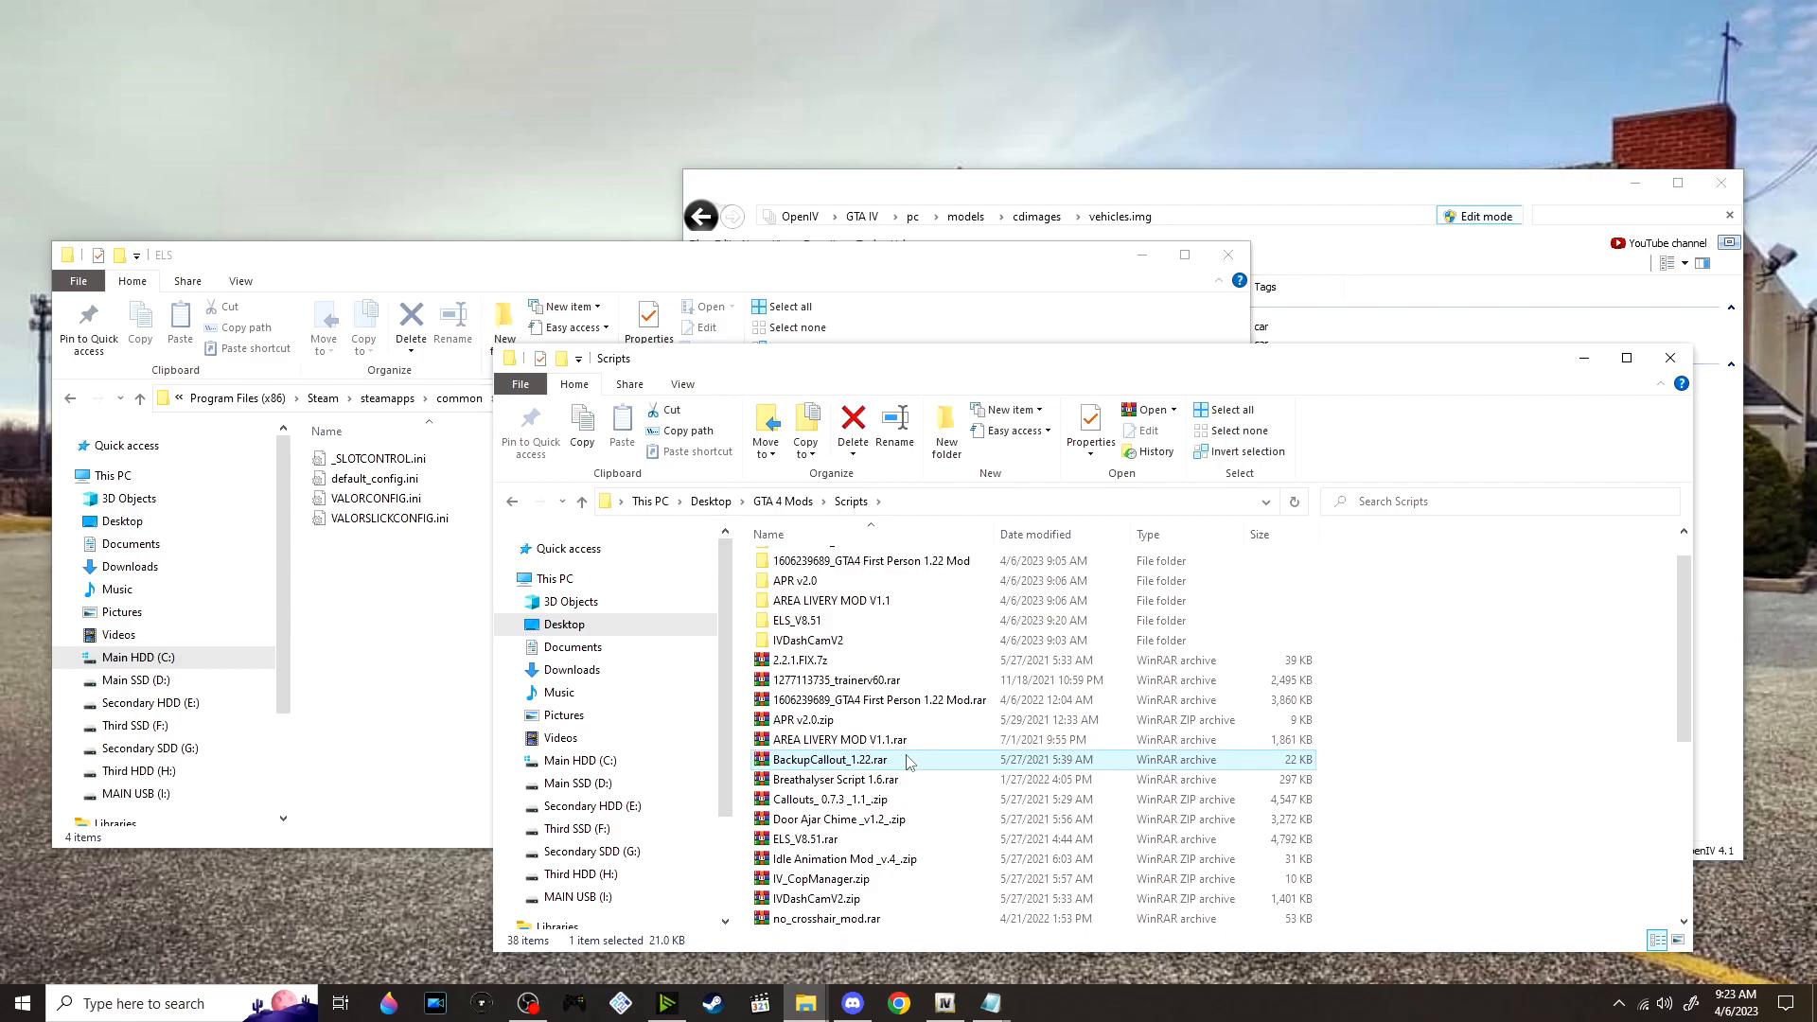
{"action": "right_click", "coordinate": [909, 762]}
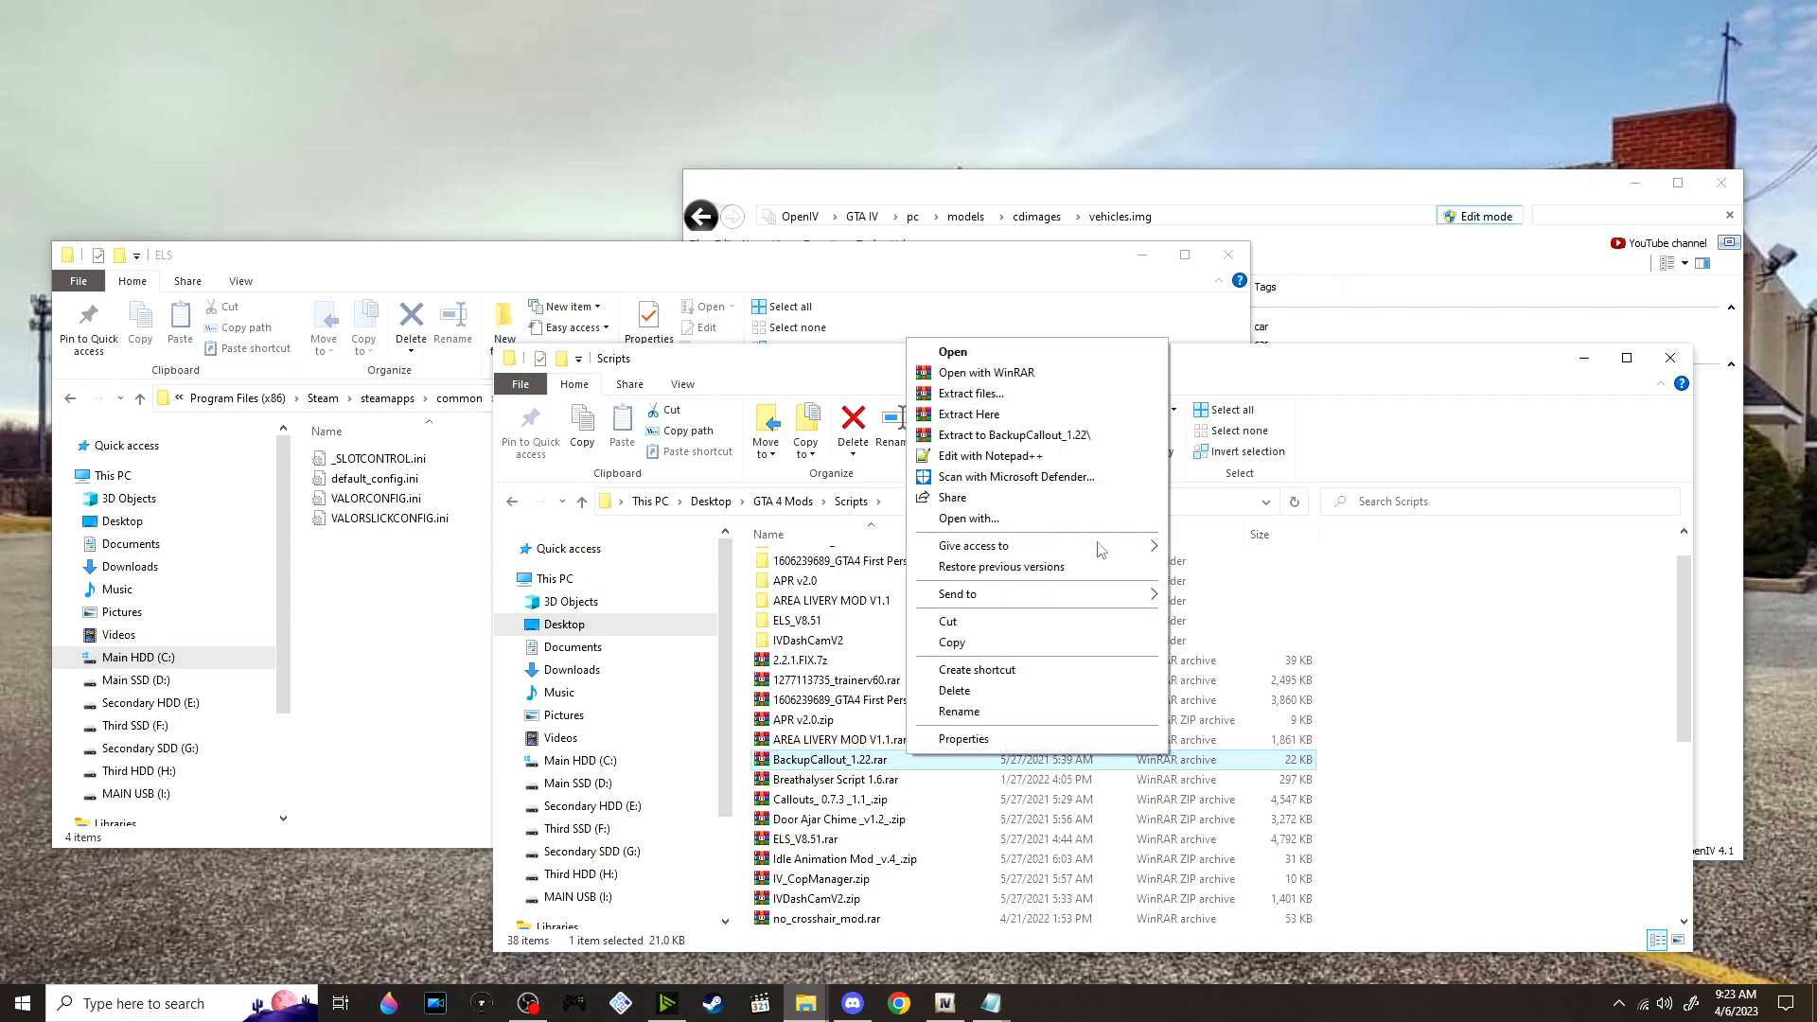
{"action": "left_click", "coordinate": [1059, 439]}
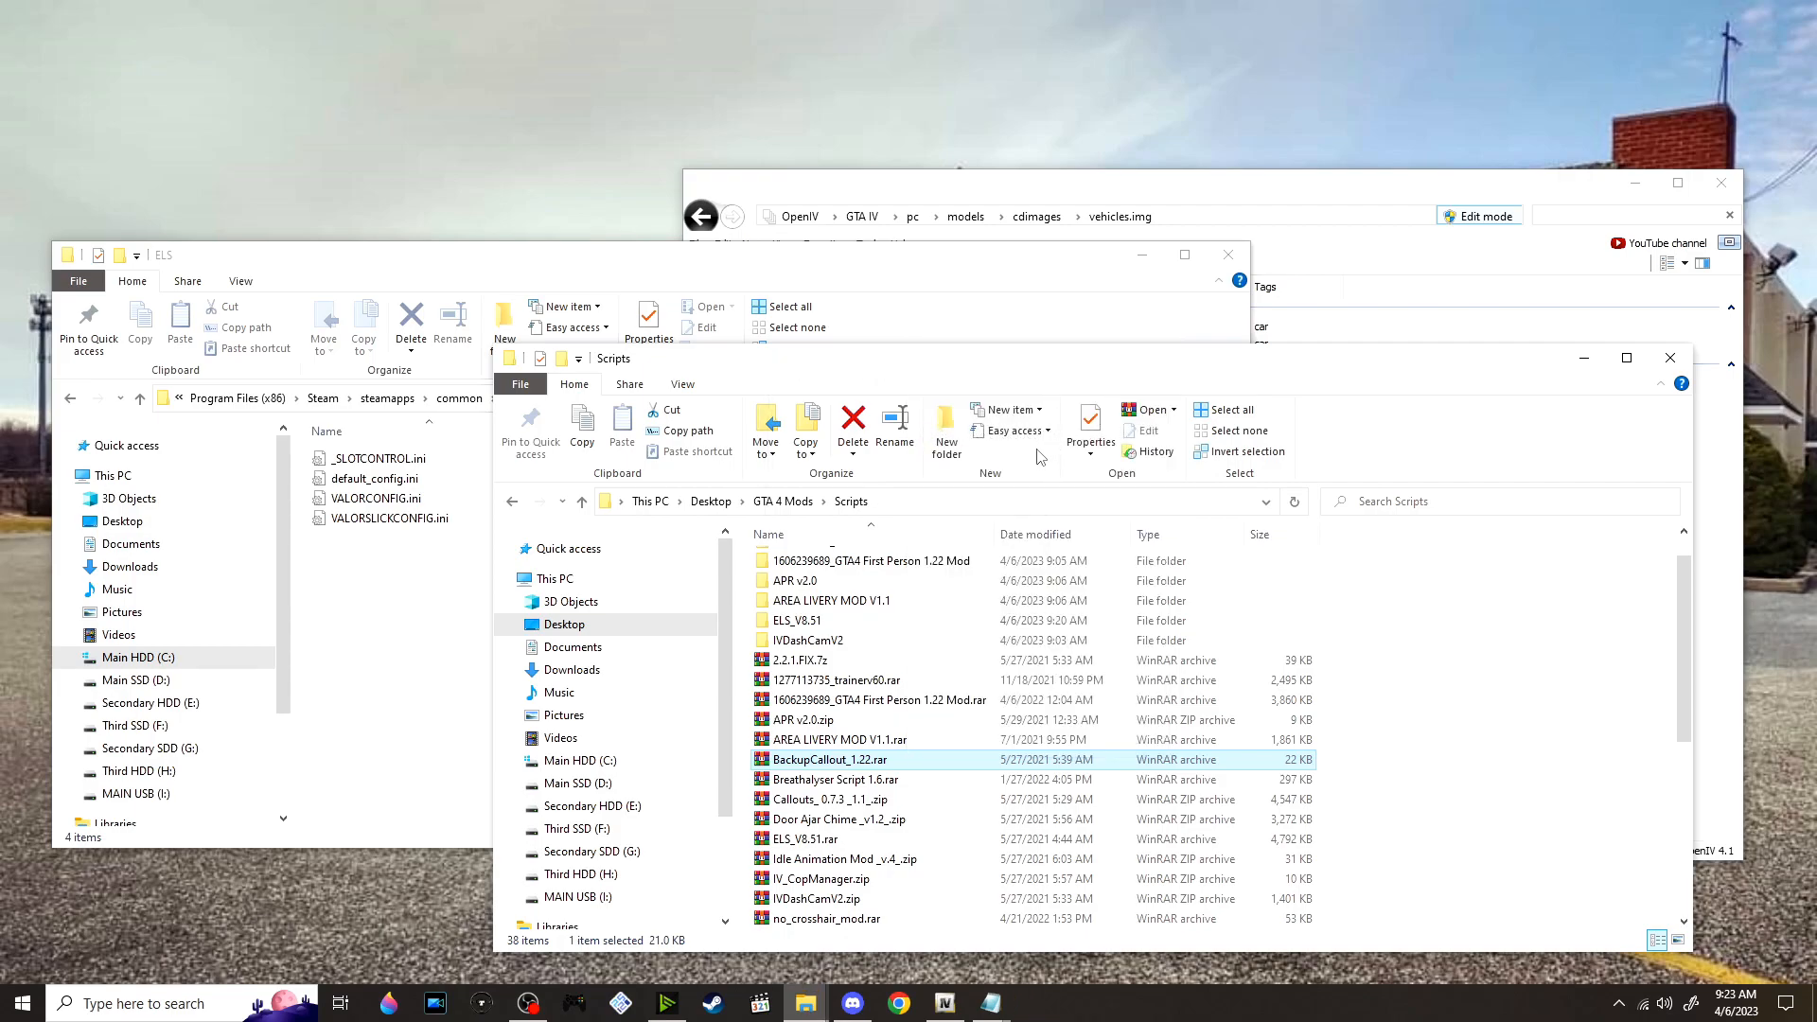
{"action": "double_click", "coordinate": [865, 623]}
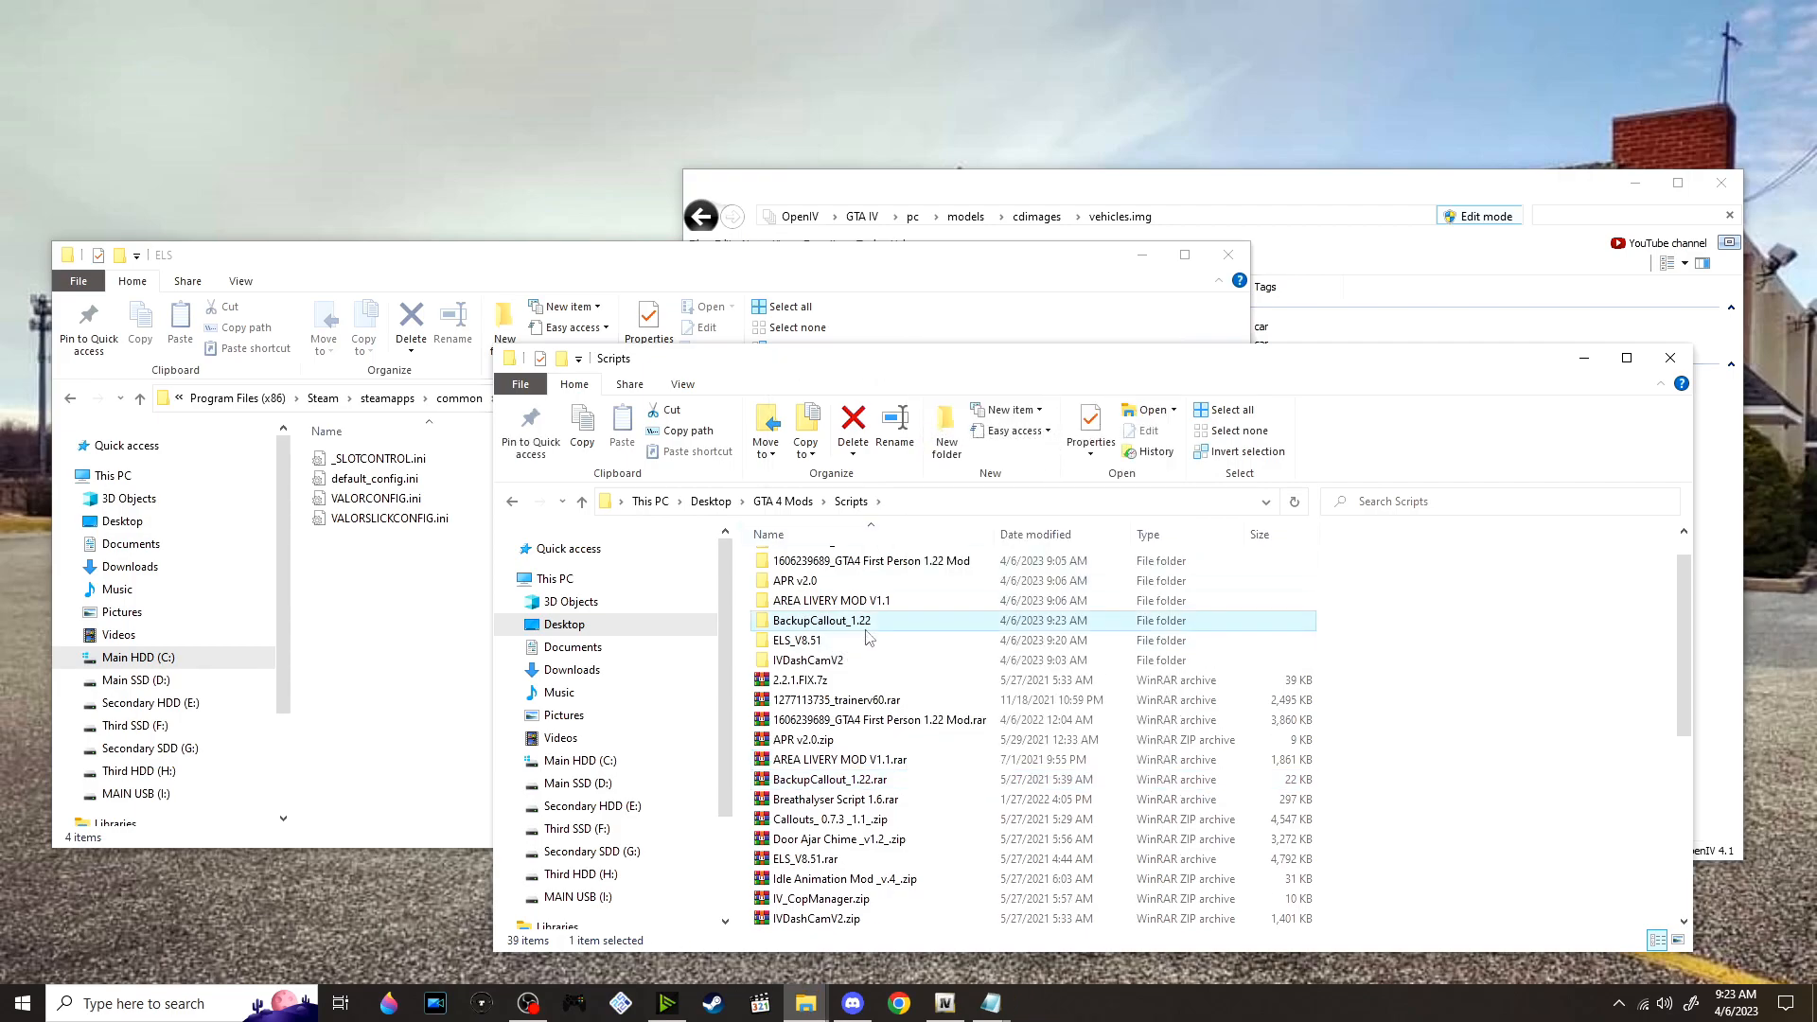
{"action": "left_click", "coordinate": [473, 592]}
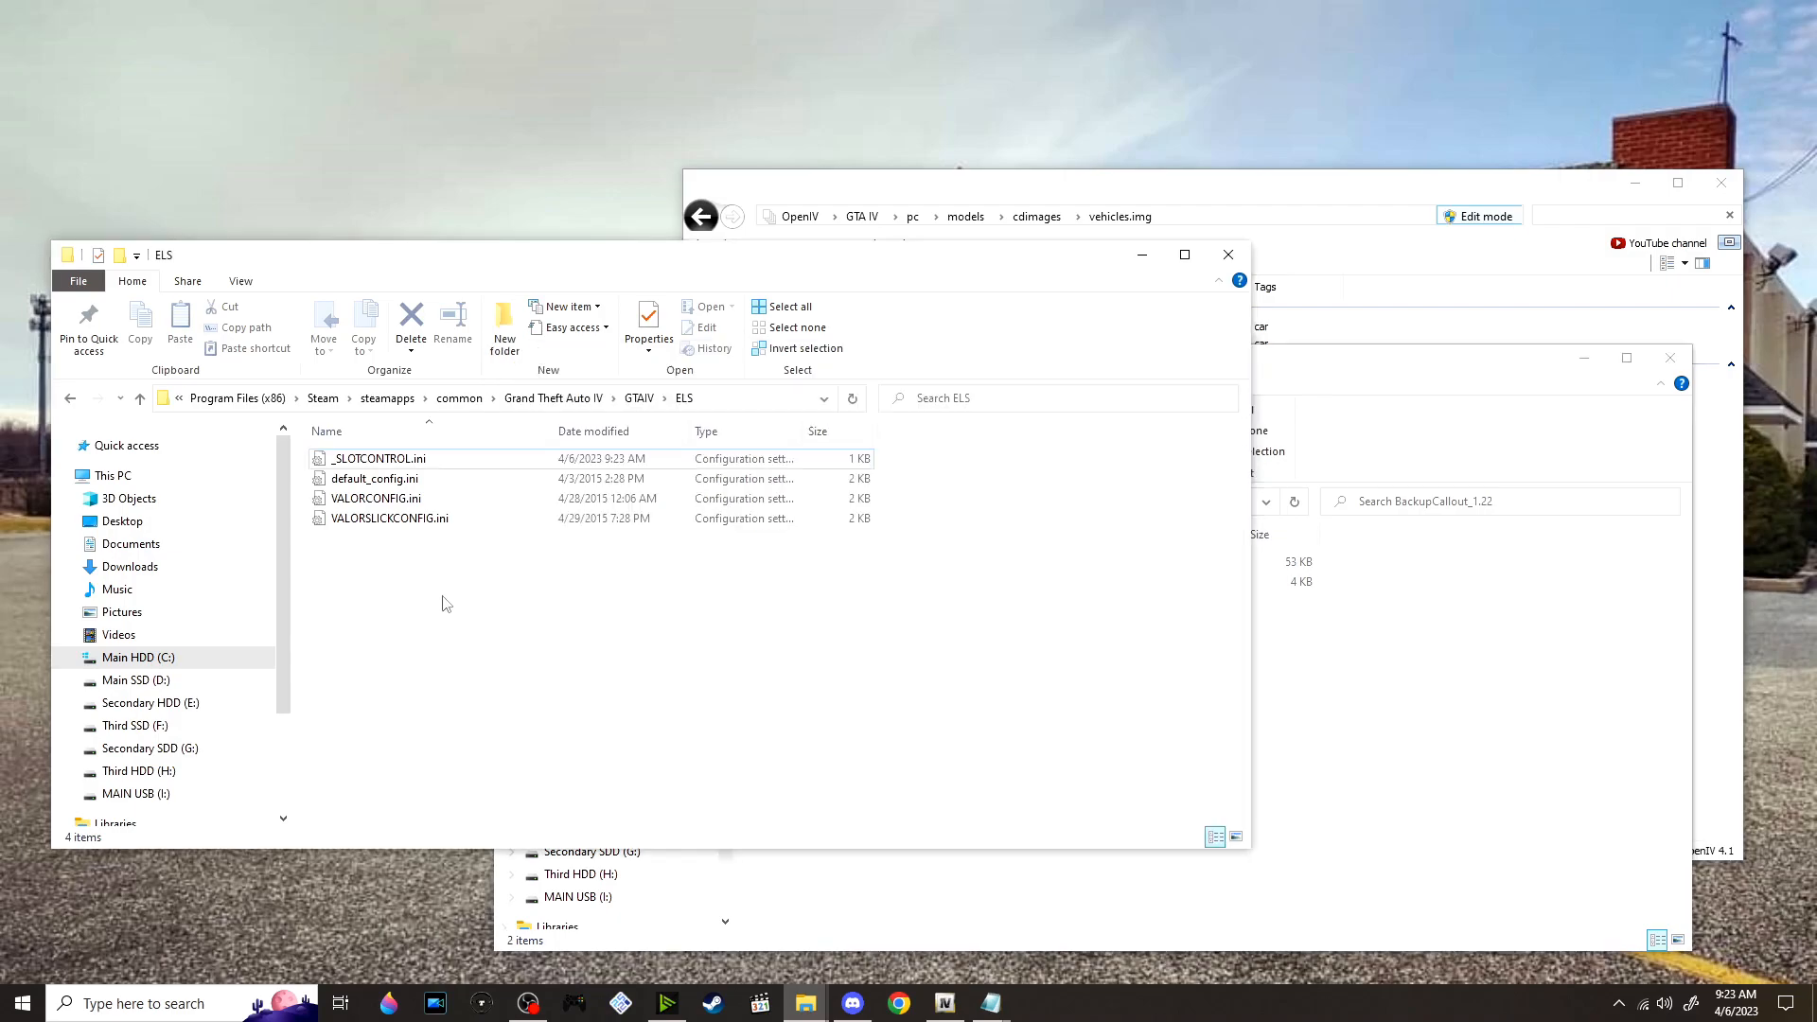
{"action": "left_click", "coordinate": [638, 398]}
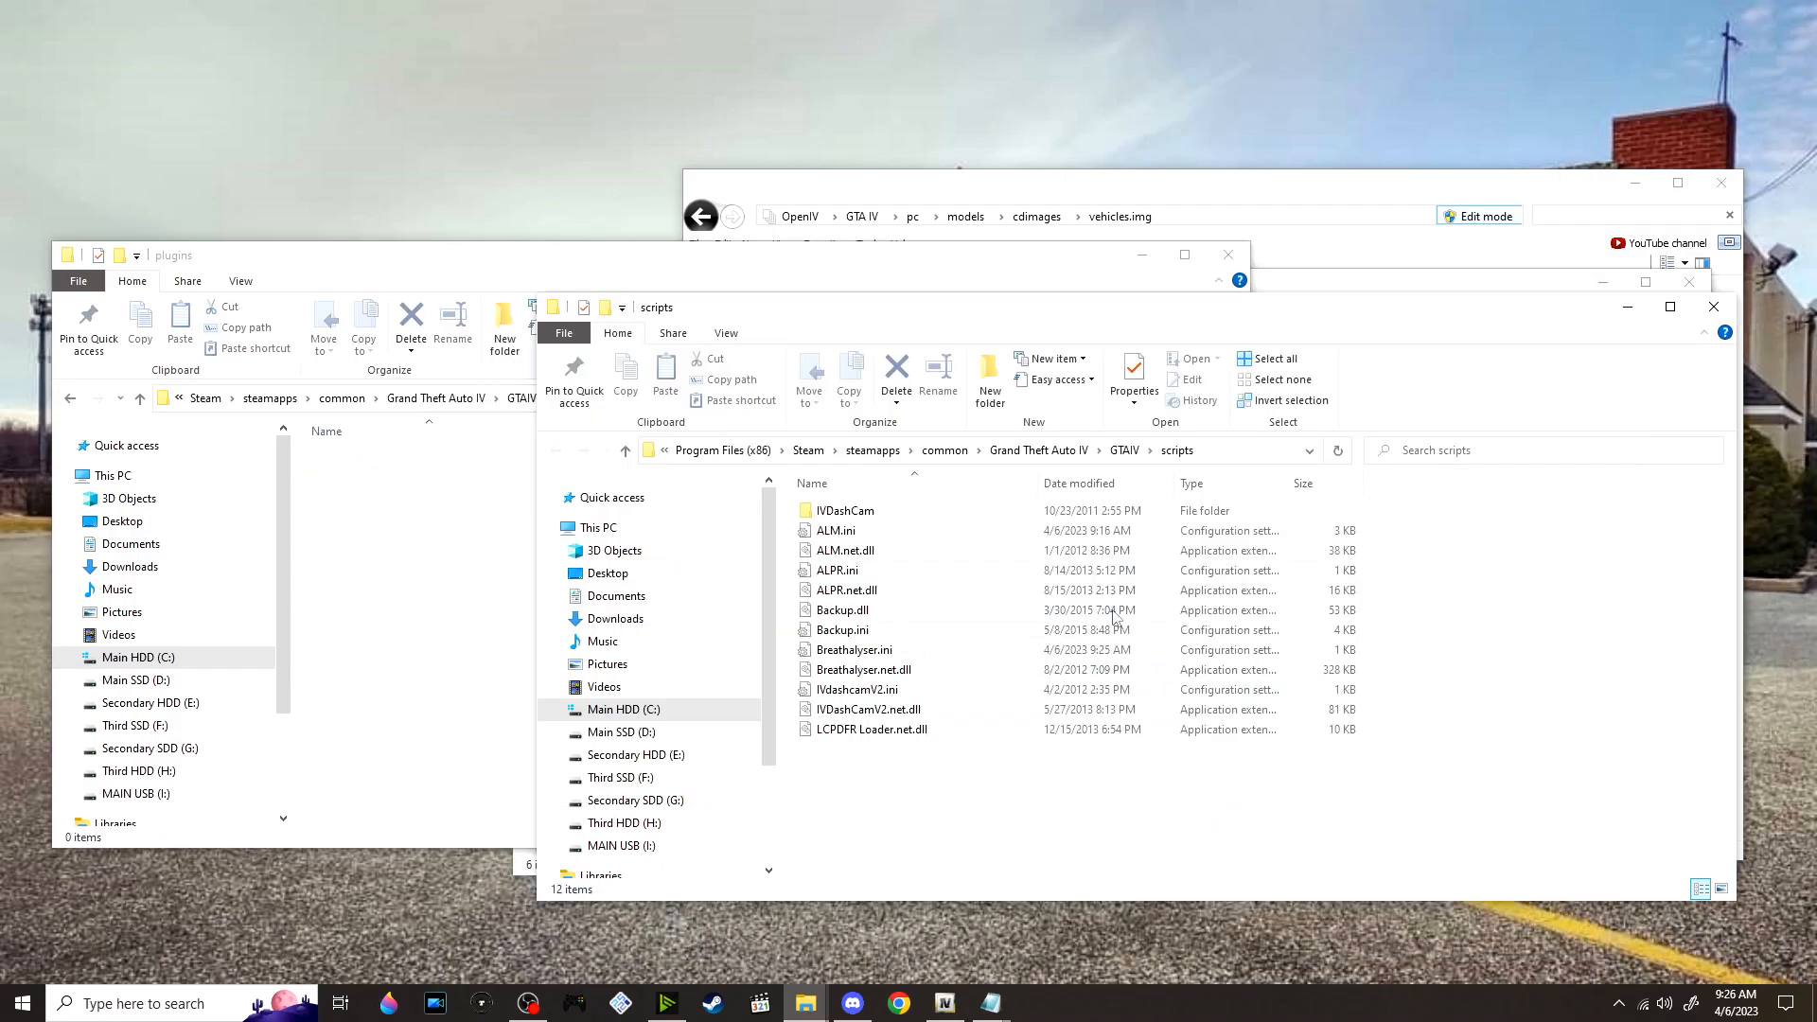
Move Backup.dll and Backup.ini from the GTAIV scripts folder into the LCPDFR plugins folder and close the scripts window
{"action": "left_click_drag", "start_coordinate": [862, 611], "coordinate": [458, 612]}
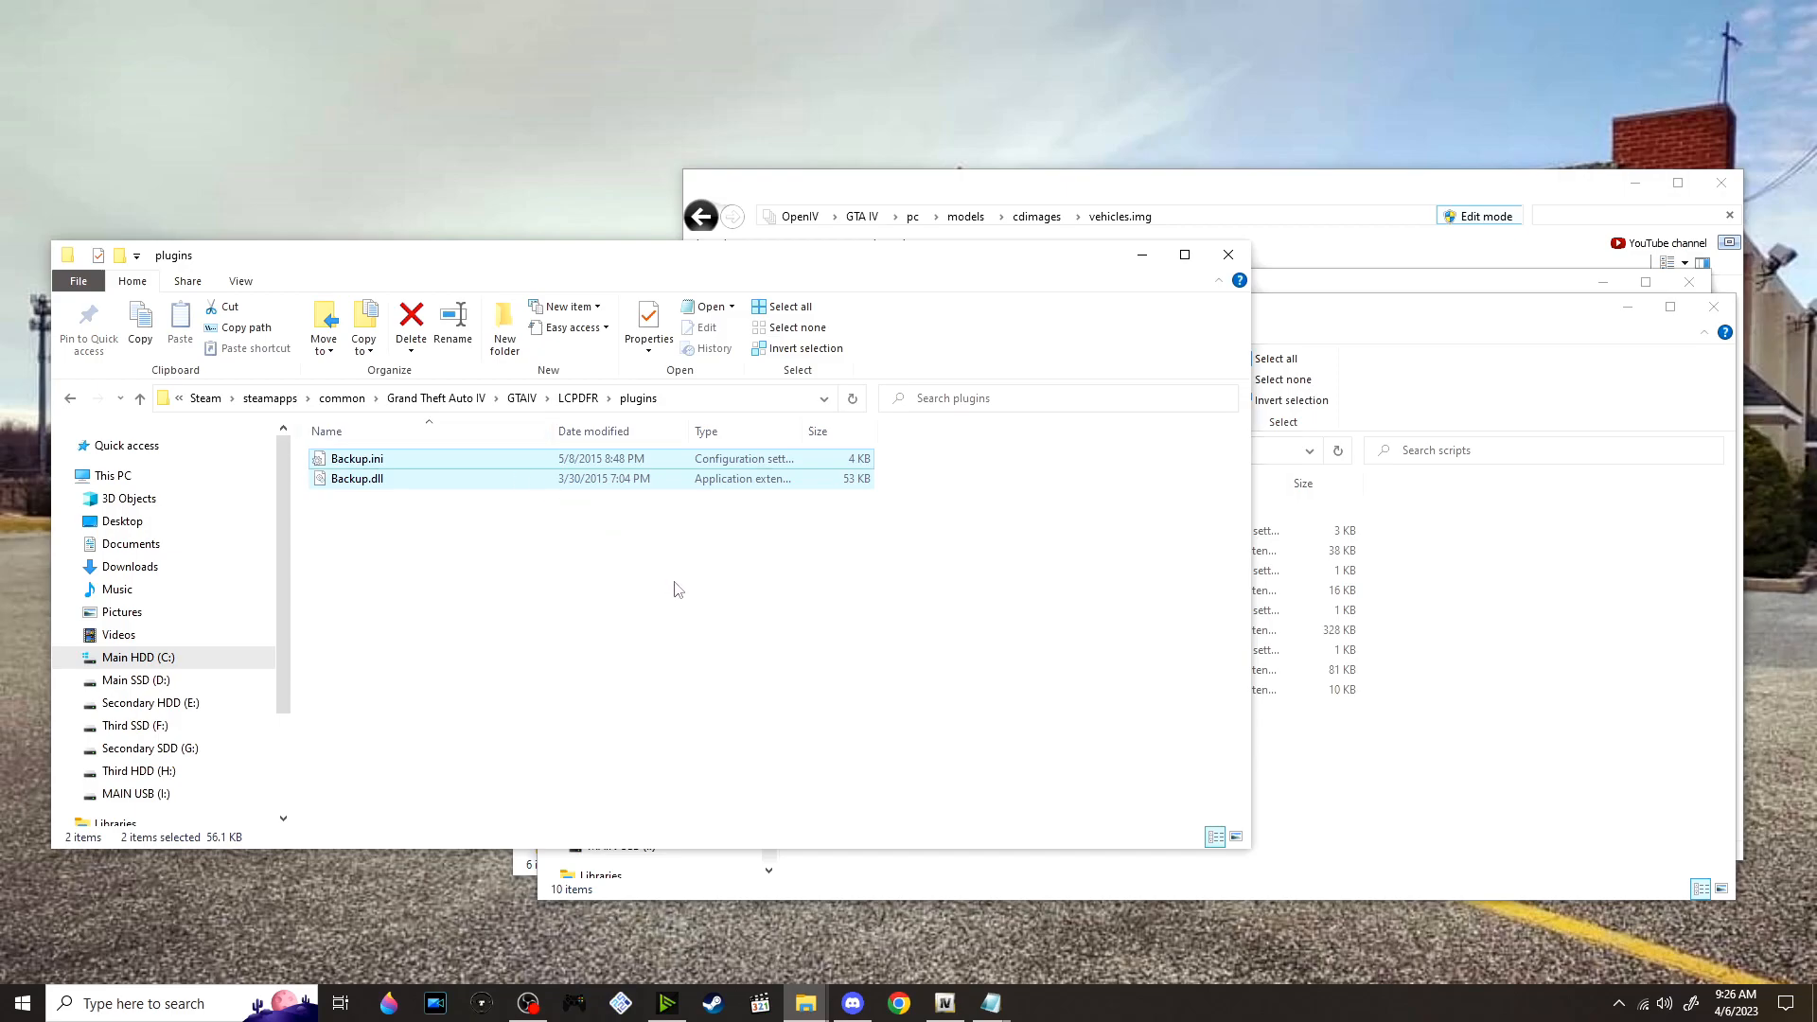
{"action": "left_click", "coordinate": [1358, 706]}
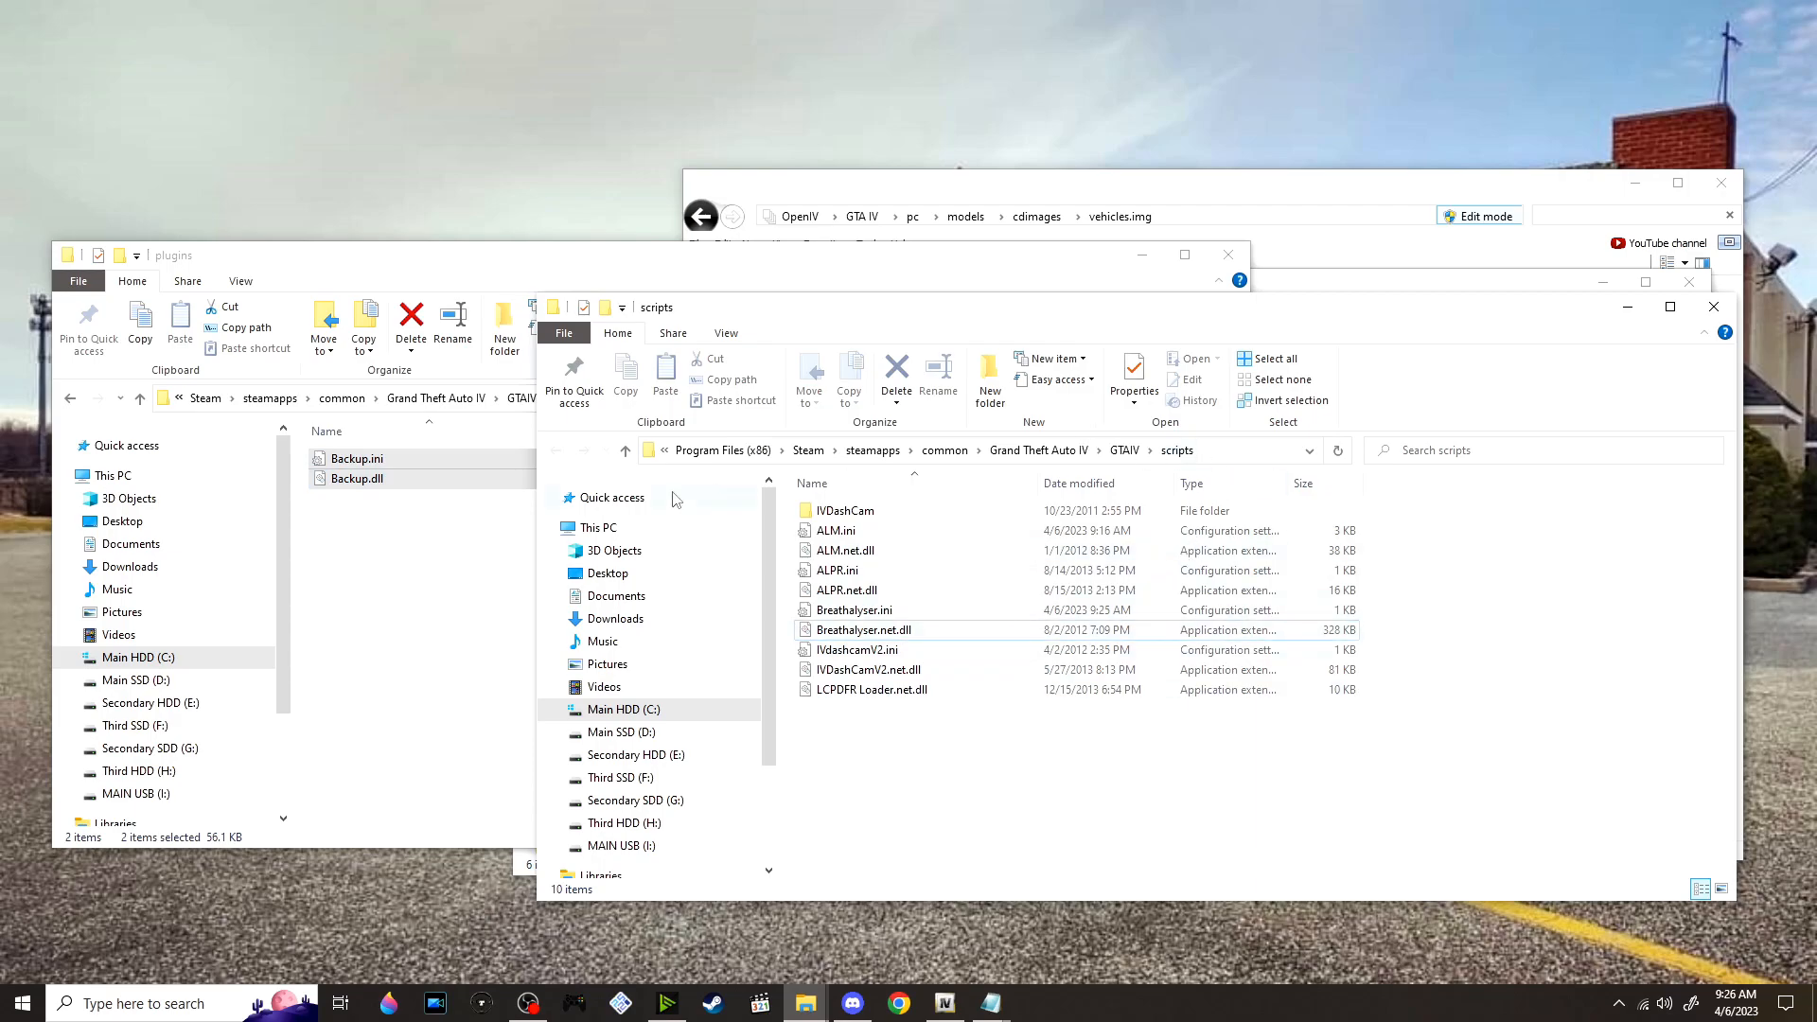
{"action": "left_click", "coordinate": [468, 610]}
{"action": "left_click", "coordinate": [1600, 617]}
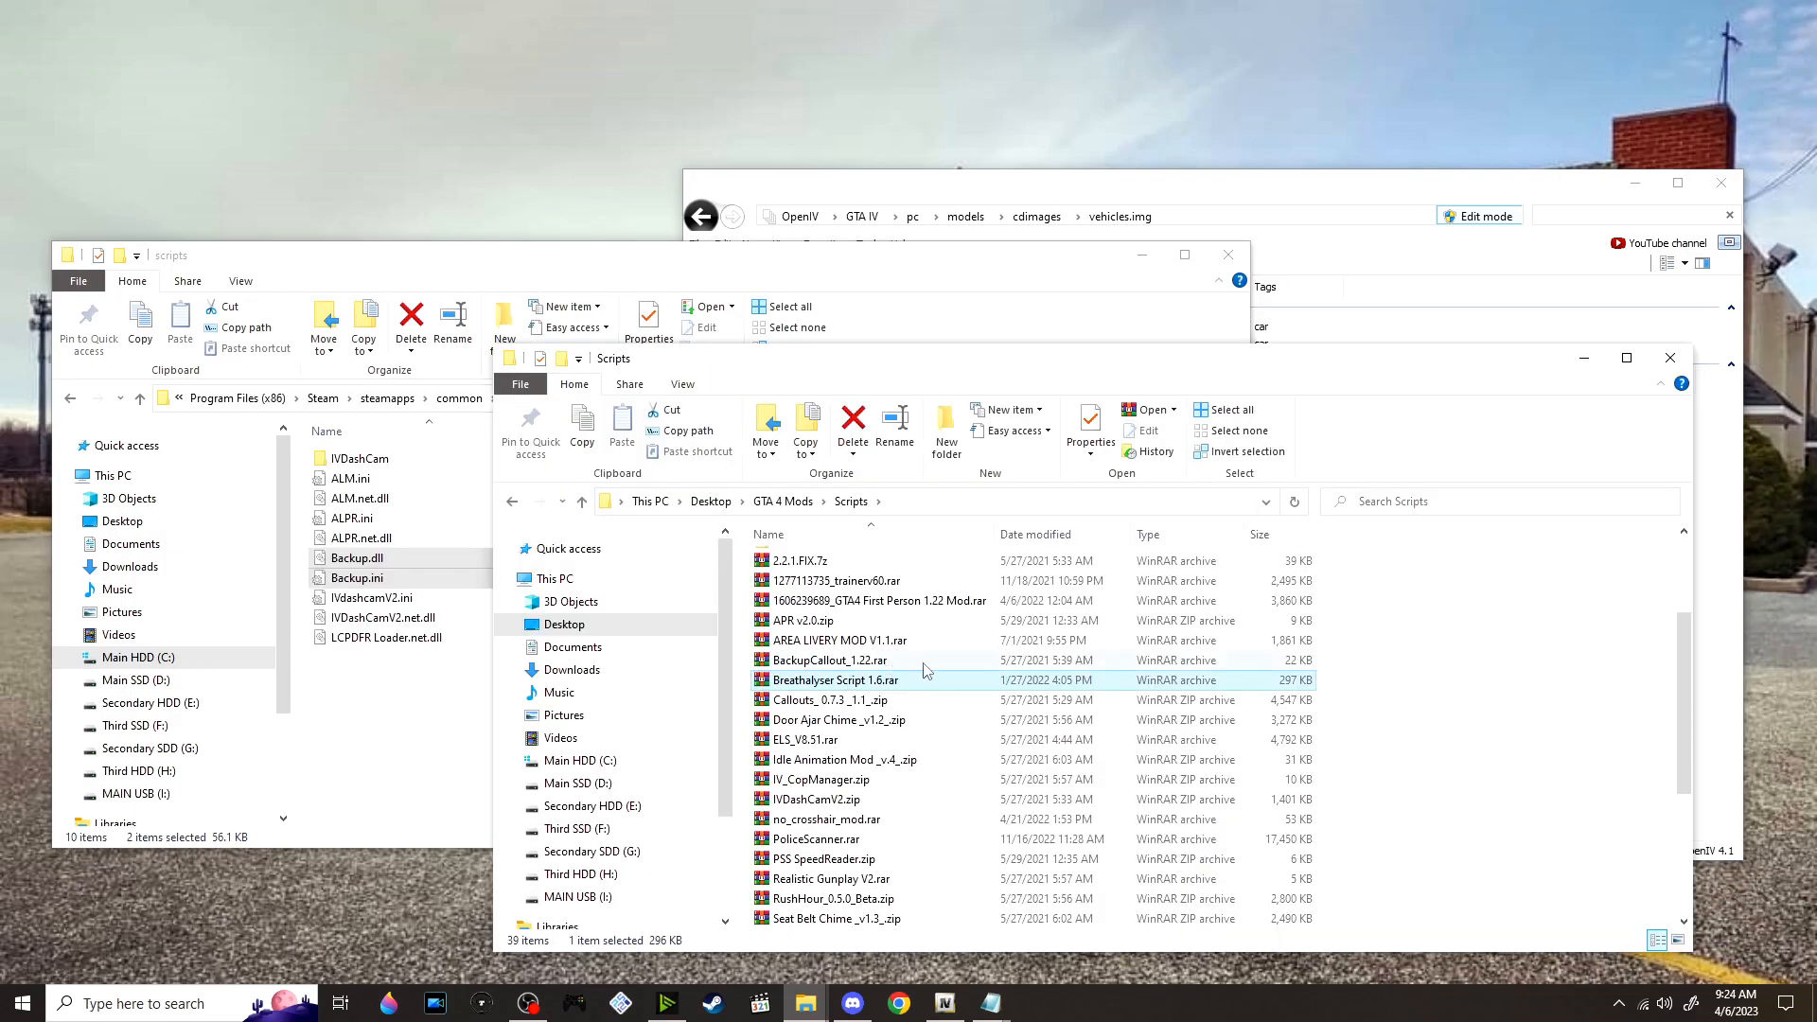
Extract Breathalyser Script 1.6.rar into its own folder and open that folder
{"action": "right_click", "coordinate": [877, 680]}
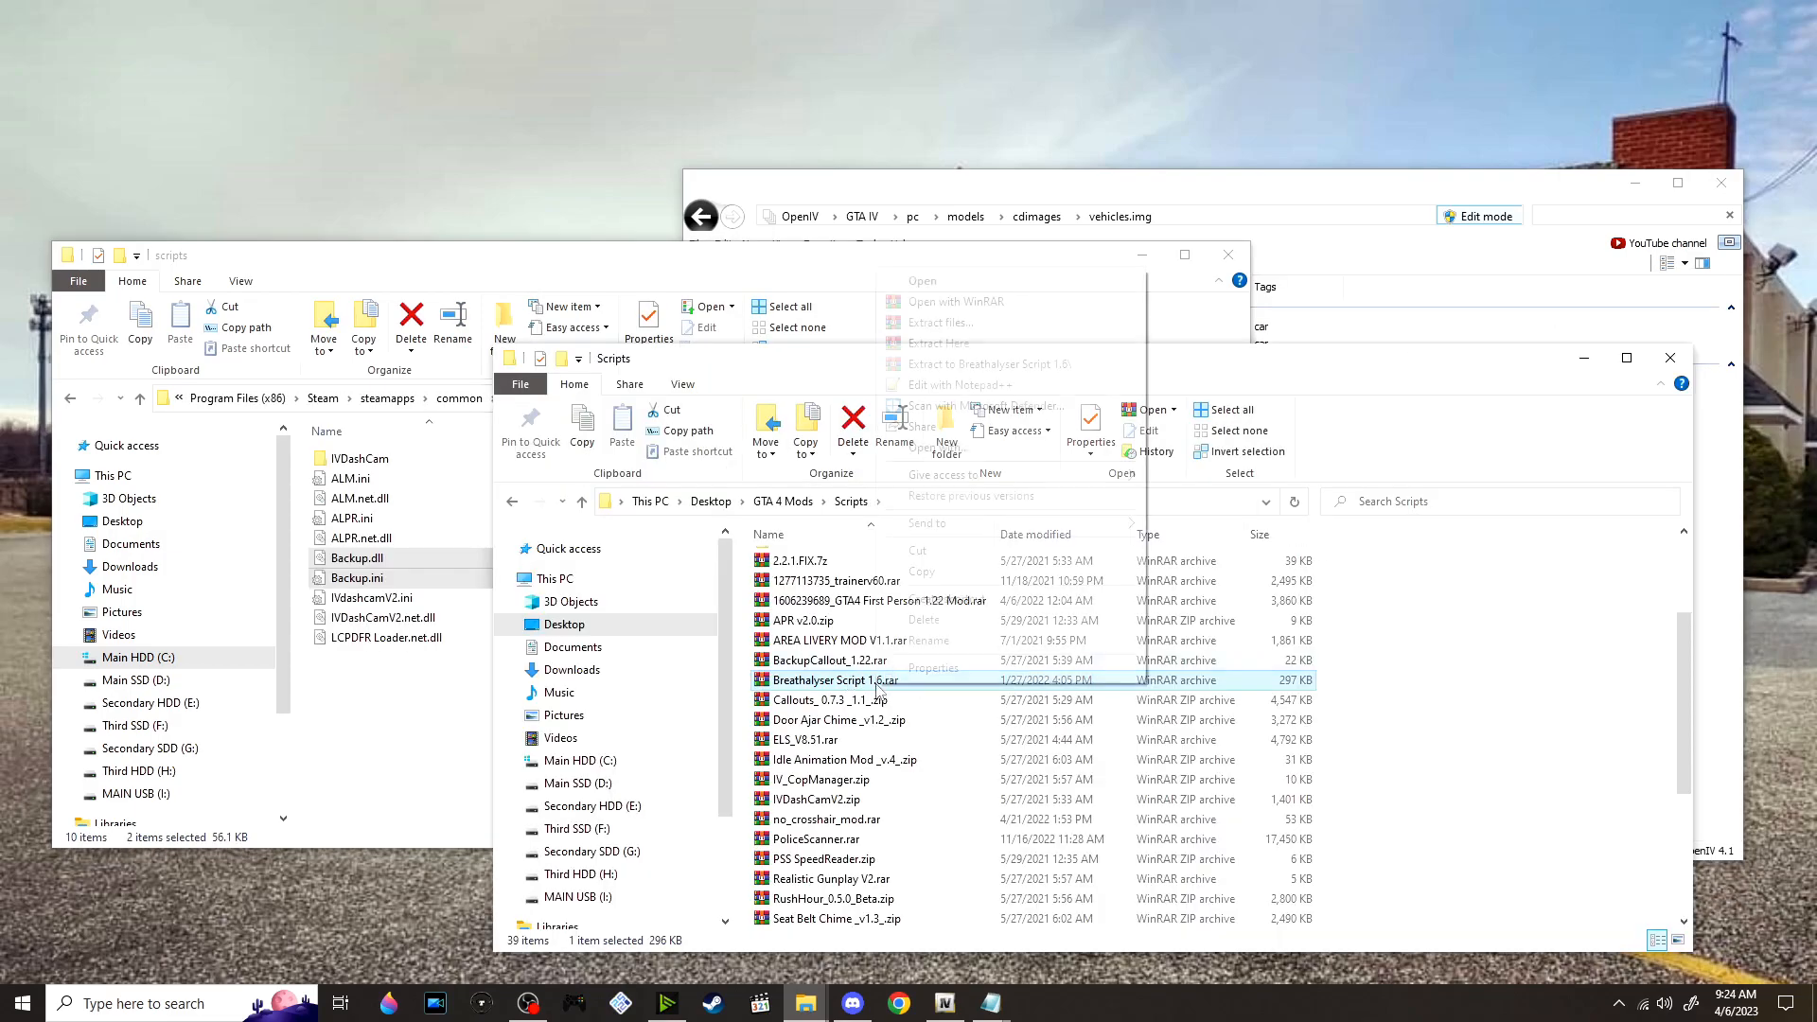
{"action": "left_click", "coordinate": [1016, 369]}
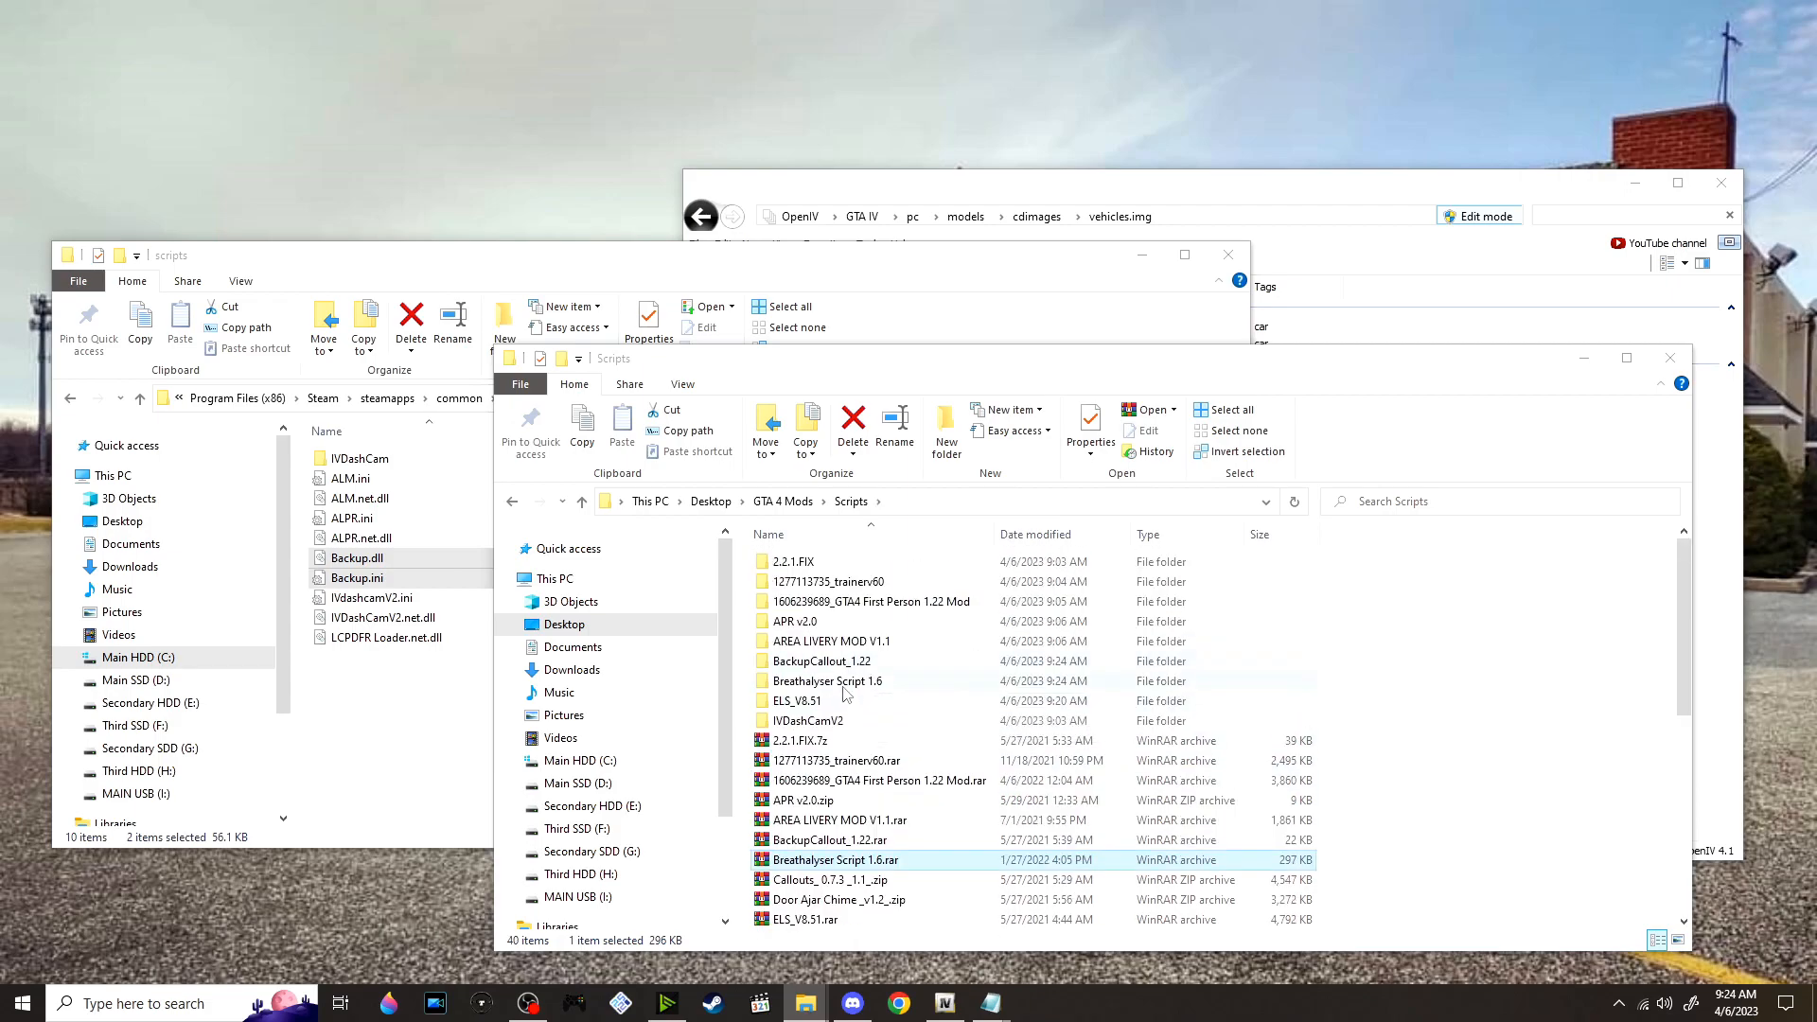
{"action": "double_click", "coordinate": [857, 682]}
Review the script's Read.txt and move Breathalyser.ini and Breathalyser.net.dll into the GTAIV scripts folder
{"action": "double_click", "coordinate": [863, 603]}
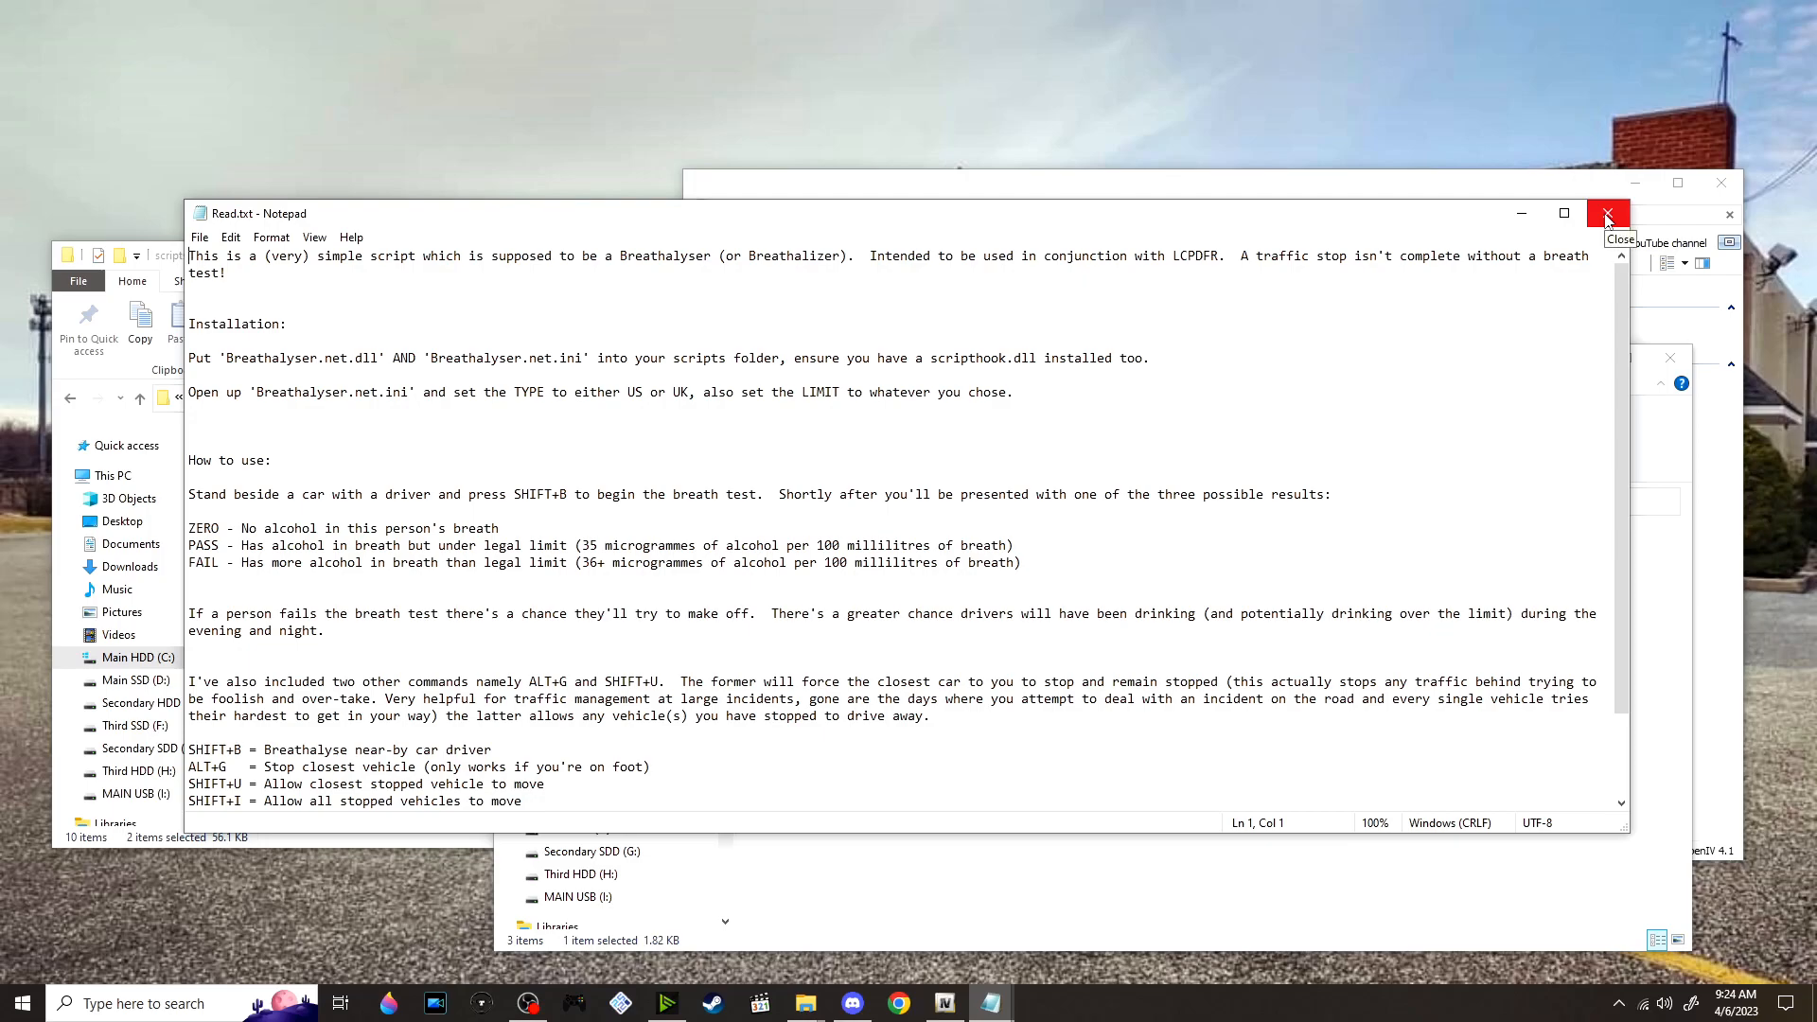
{"action": "scroll", "coordinate": [307, 791], "scroll_direction": "down", "scroll_amount": 2}
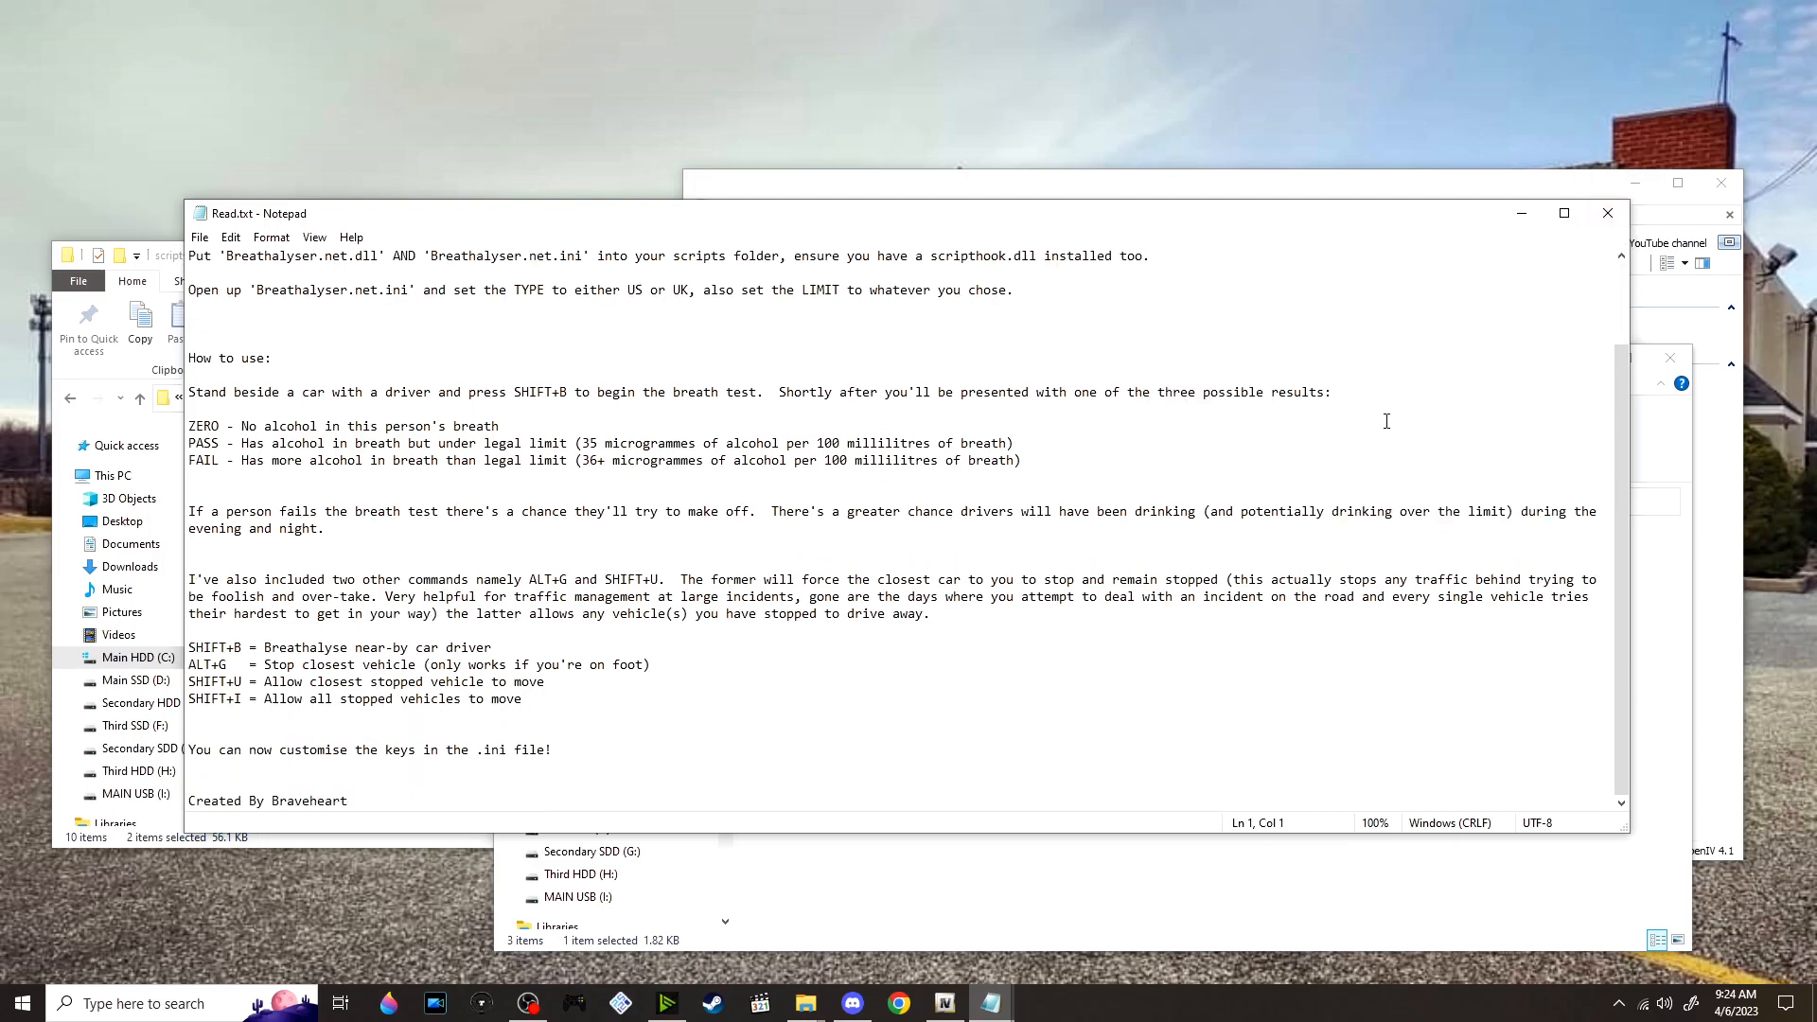
{"action": "double_click", "coordinate": [301, 802]}
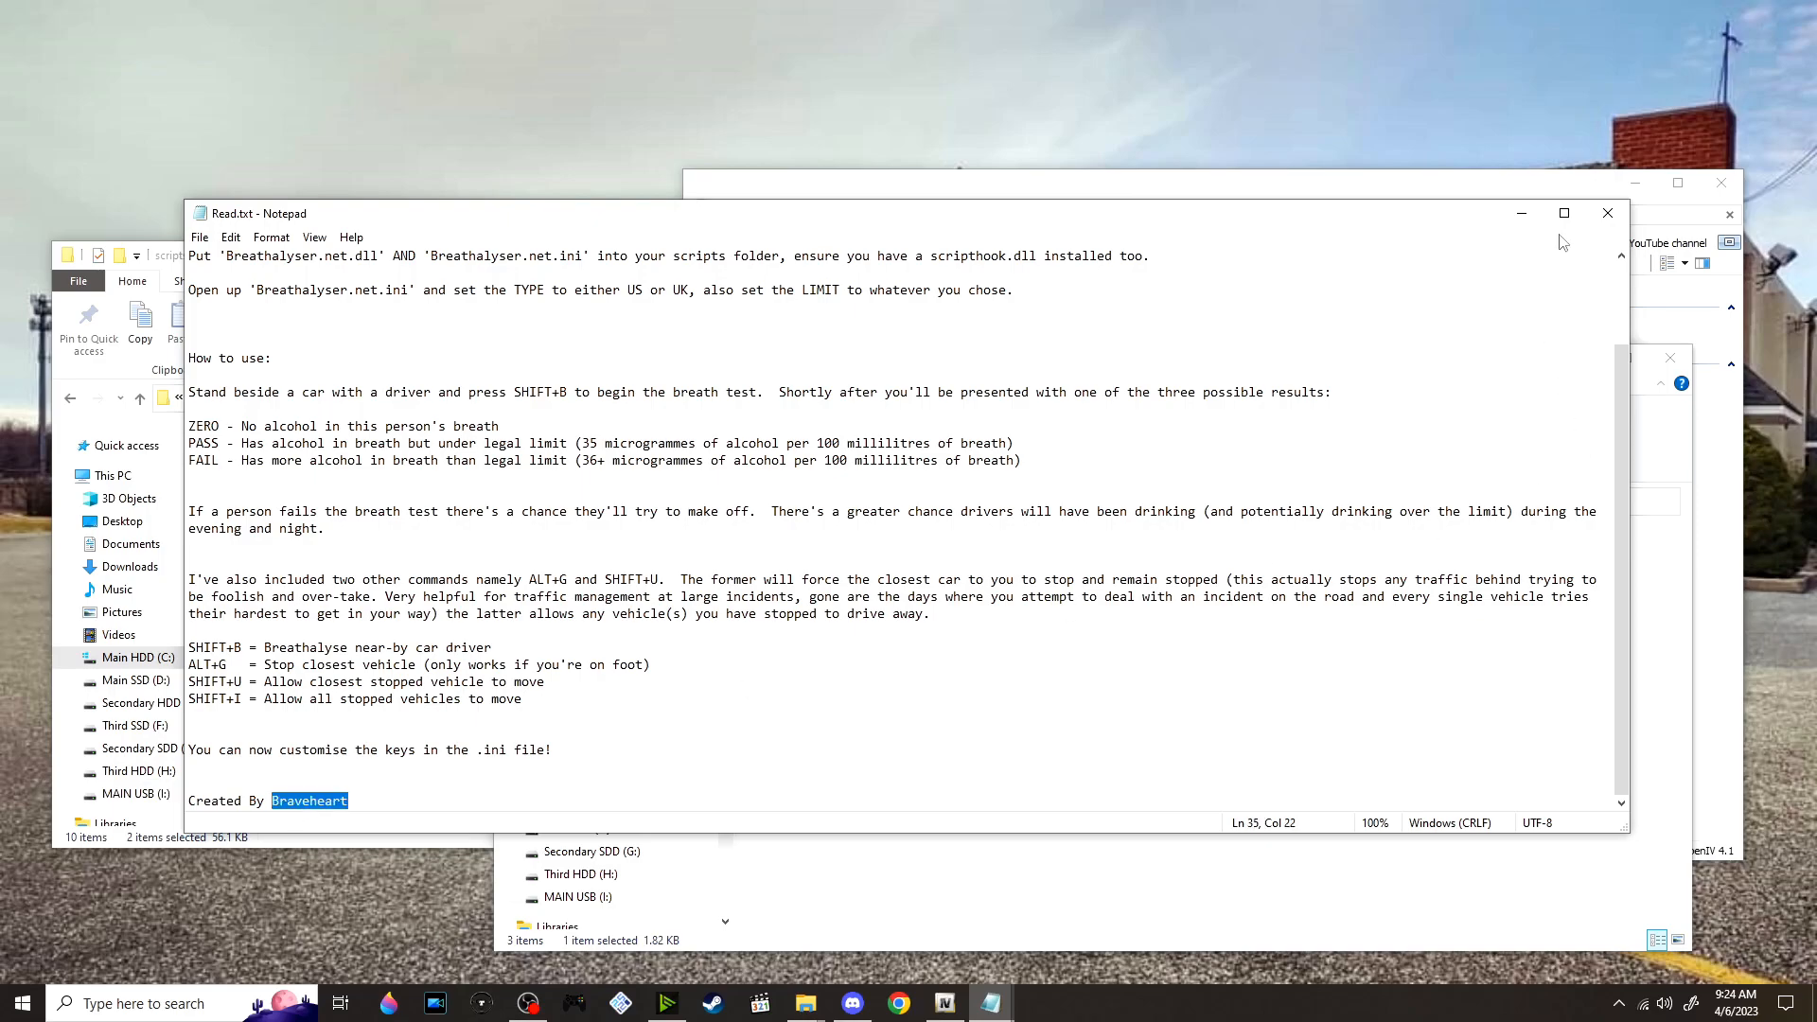
{"action": "left_click", "coordinate": [1608, 213]}
{"action": "left_click_drag", "start_coordinate": [757, 583], "coordinate": [426, 710]}
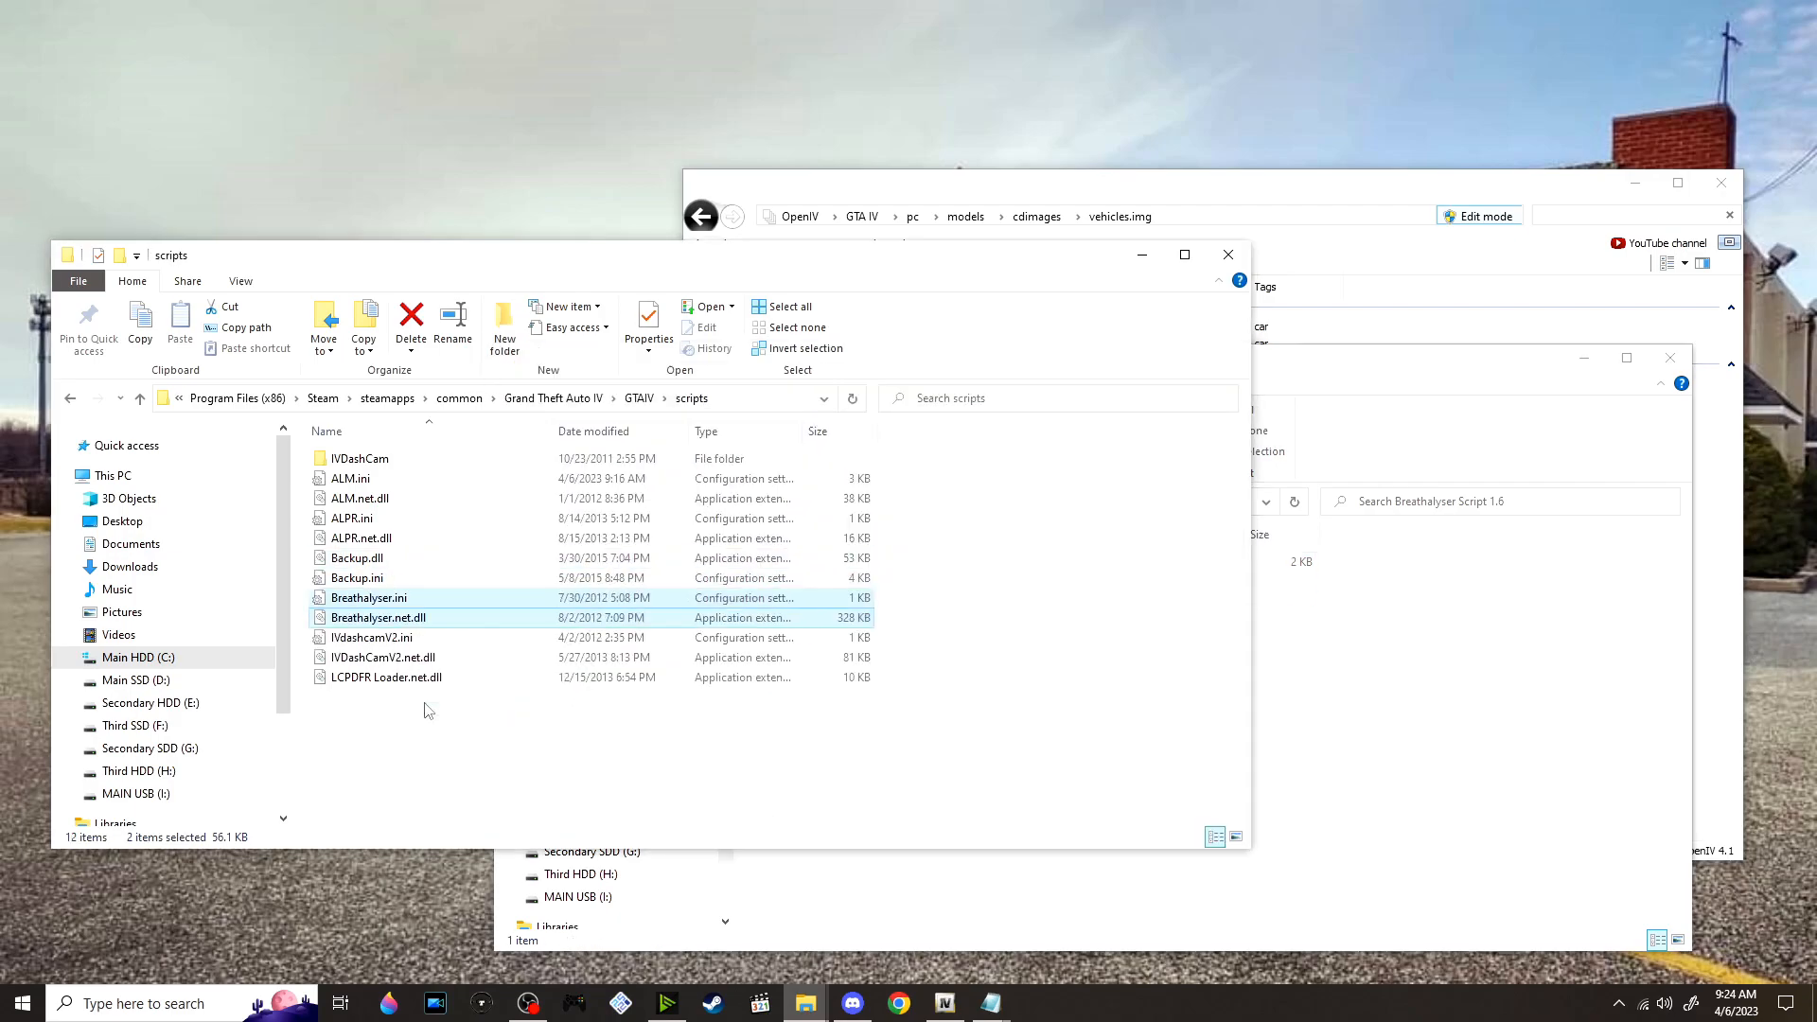
Open Breathalyser.ini from the GTAIV scripts folder and set TYPE to US
{"action": "double_click", "coordinate": [507, 599]}
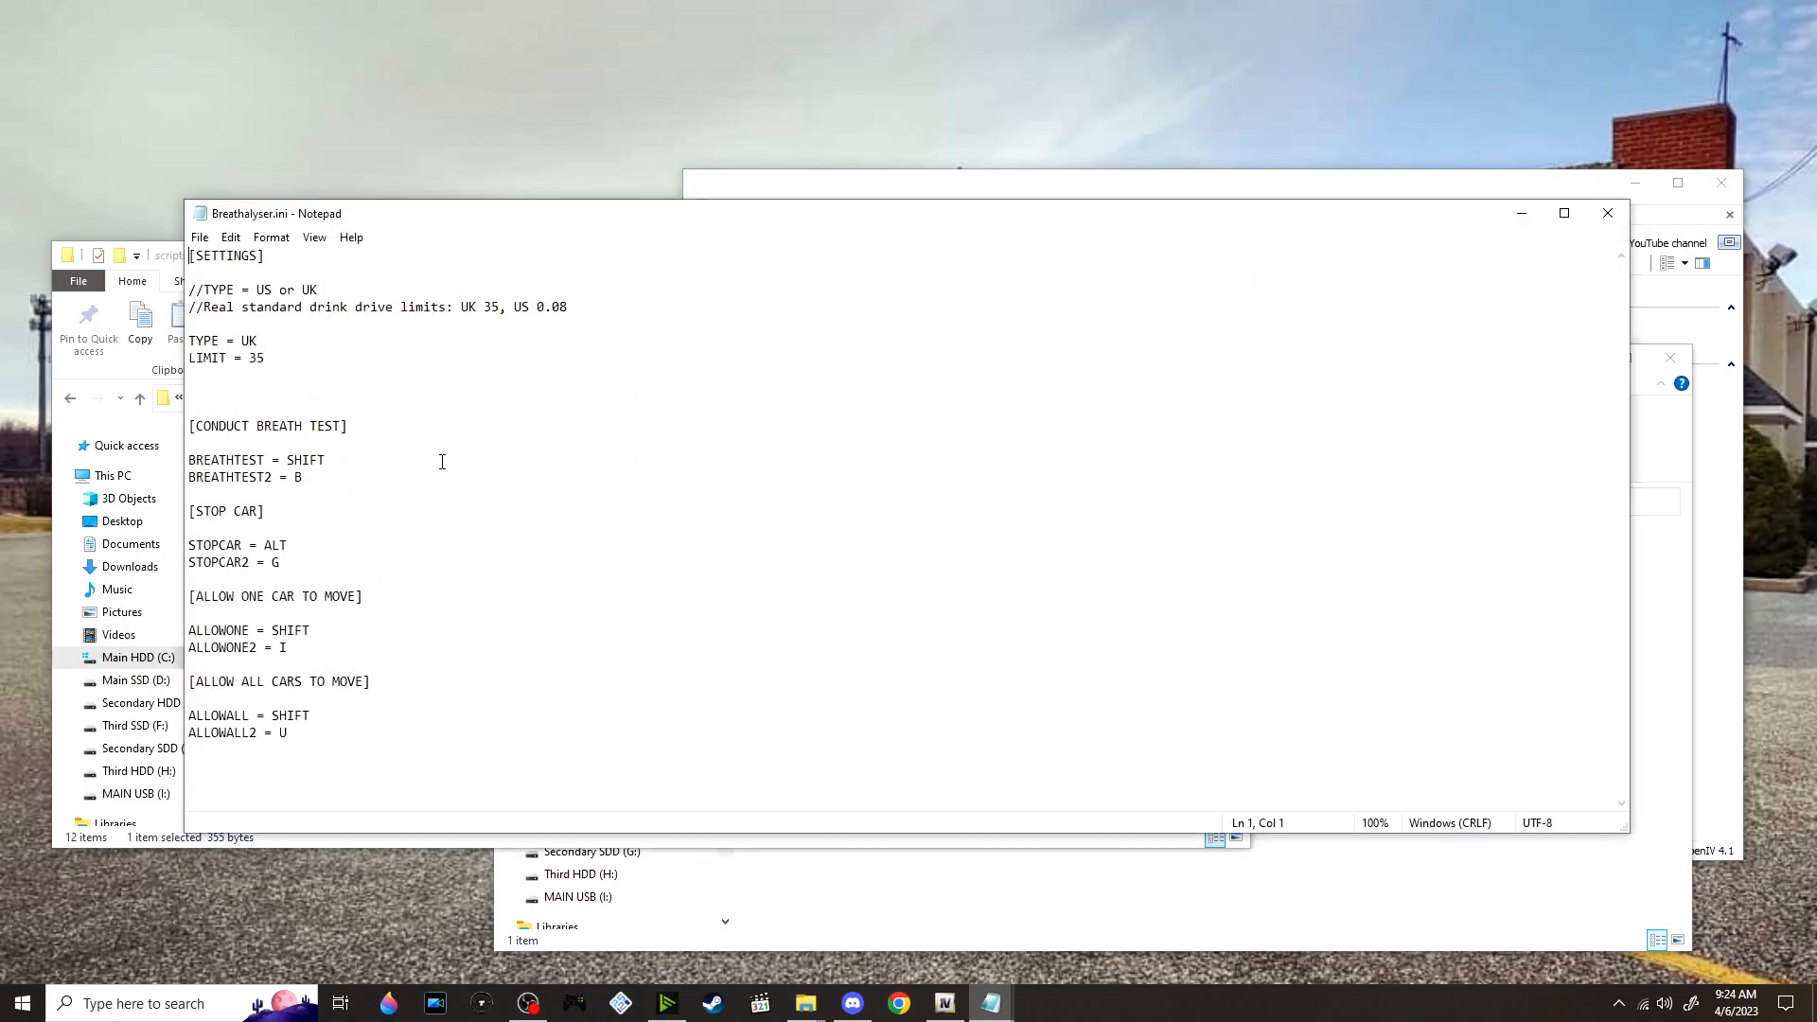
{"action": "left_click", "coordinate": [272, 341]}
{"action": "left_click", "coordinate": [253, 338]}
{"action": "key", "text": "Right"}
{"action": "key", "text": "BackSpace"}
{"action": "type", "text": "S"}
Set LIMIT to 0.08 in Breathalyser.ini, save the file and close it
{"action": "left_click_drag", "start_coordinate": [249, 358], "coordinate": [267, 356]}
{"action": "type", "text": "0.08"}
{"action": "key", "text": "ctrl+s"}
{"action": "left_click", "coordinate": [335, 484]}
{"action": "left_click", "coordinate": [293, 563]}
{"action": "left_click", "coordinate": [1608, 213]}
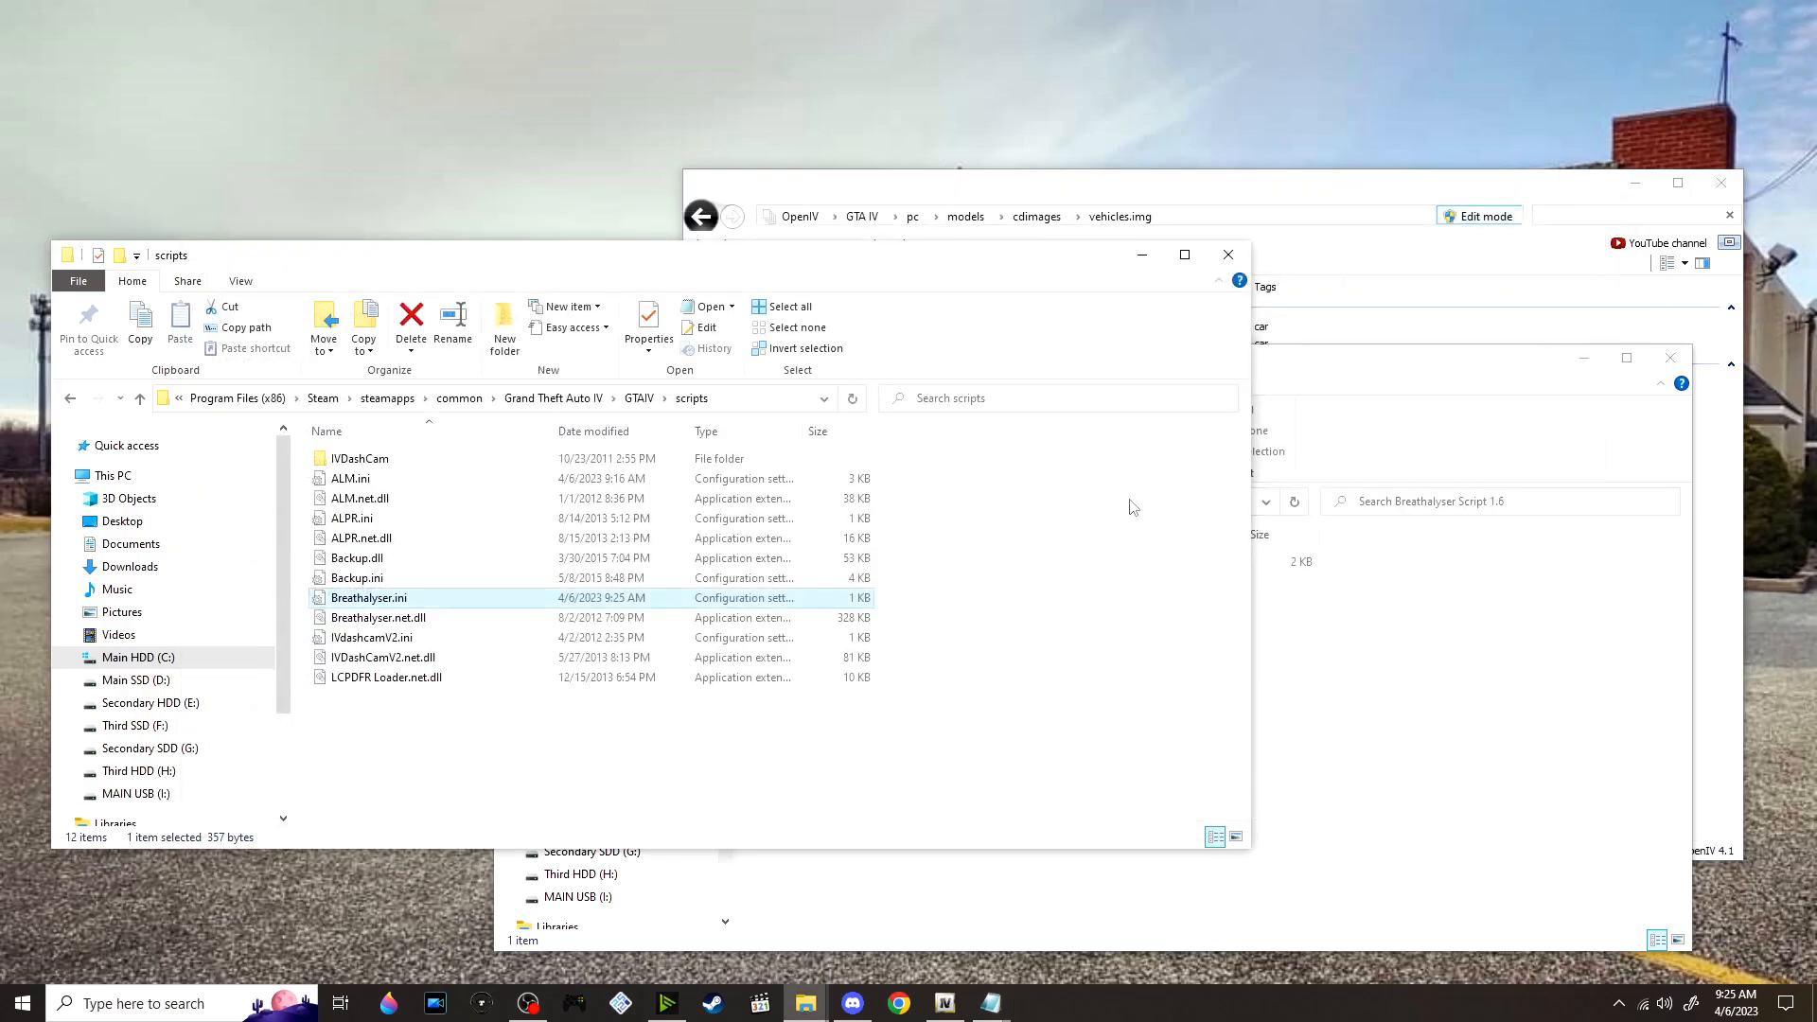
Extract Callouts_ 0.7.3 _1.1_.zip from the mod Scripts folder into its own folder and open the Callouts+ Release folder inside
{"action": "left_click", "coordinate": [1378, 735]}
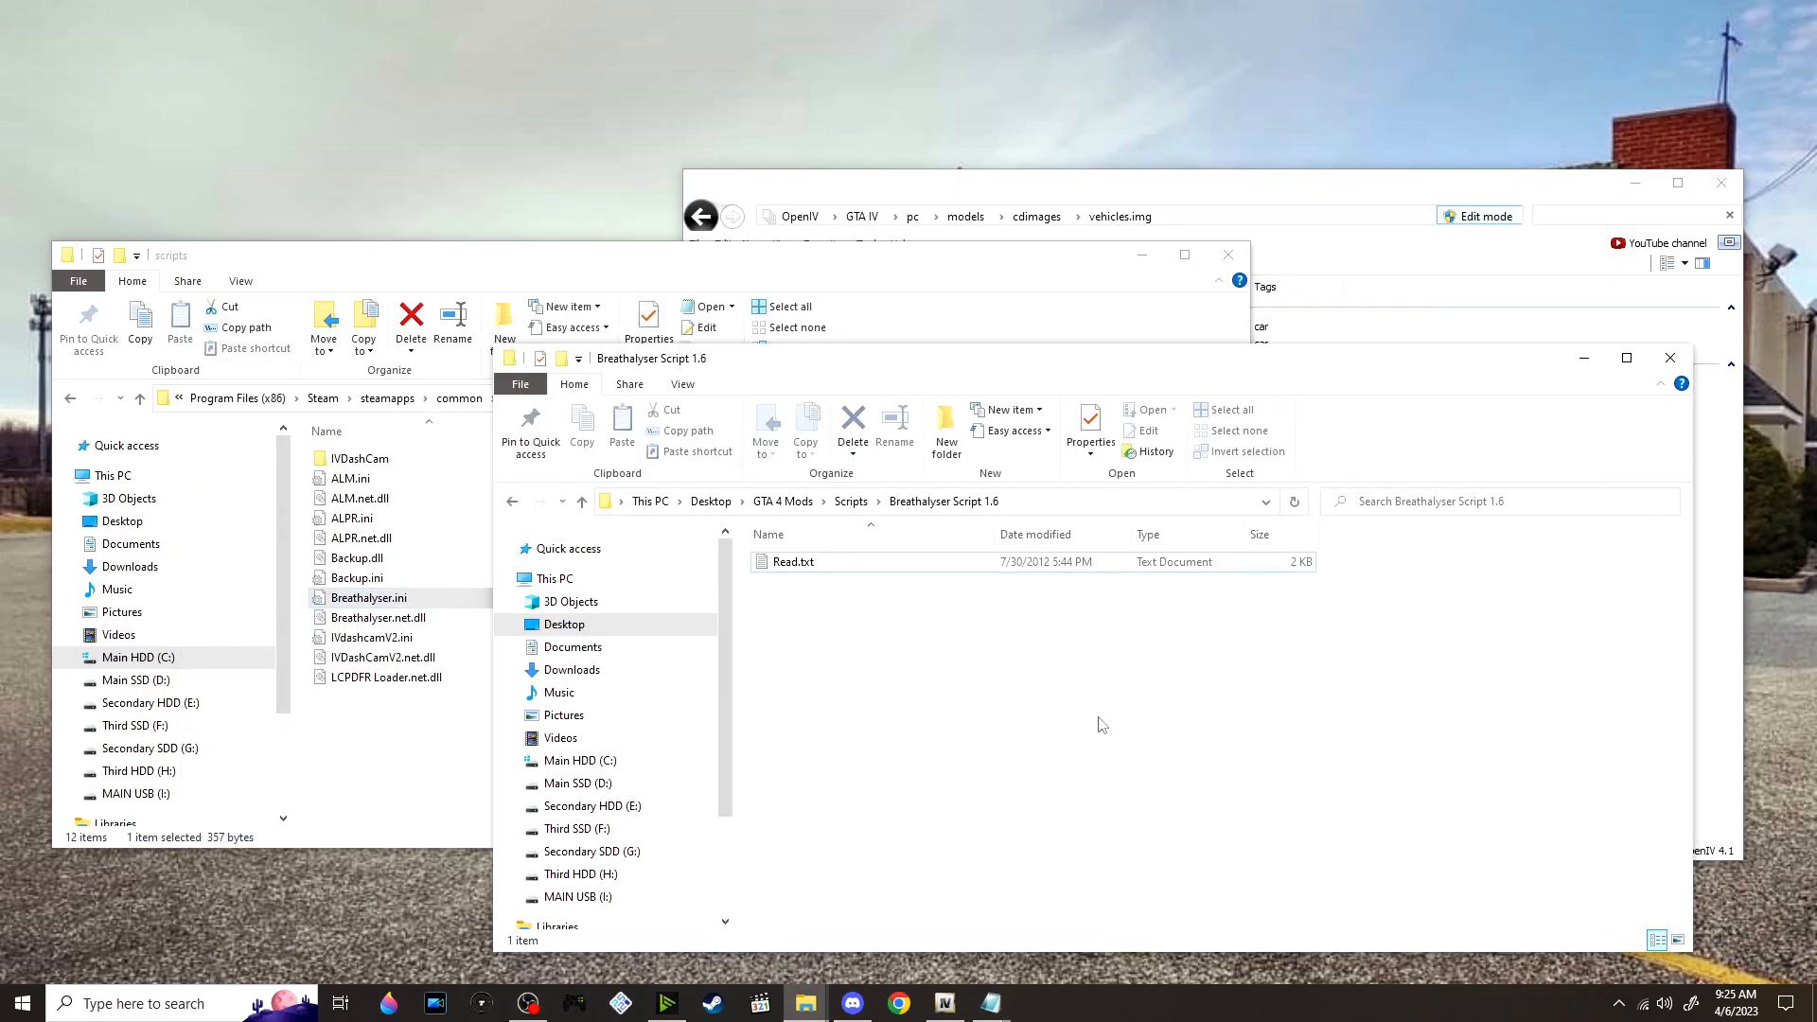
{"action": "left_click", "coordinate": [851, 501]}
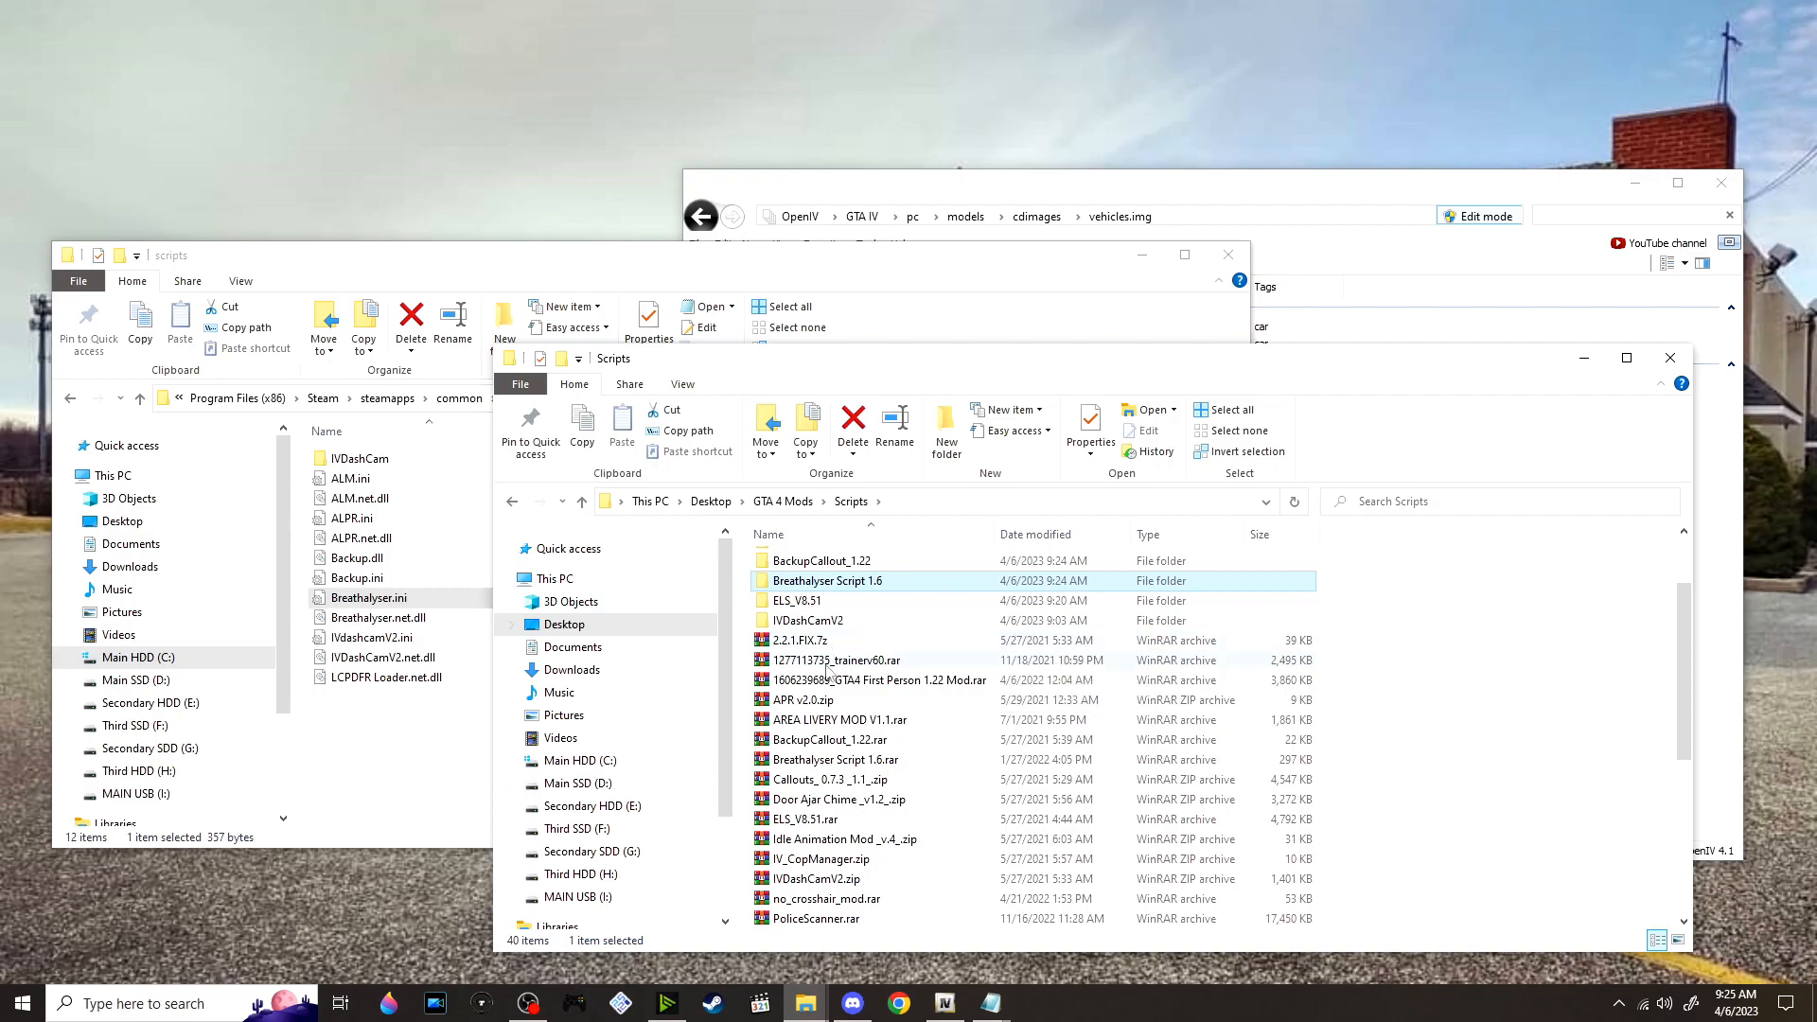
{"action": "scroll", "coordinate": [819, 667], "scroll_direction": "down", "scroll_amount": 1}
{"action": "right_click", "coordinate": [871, 721]}
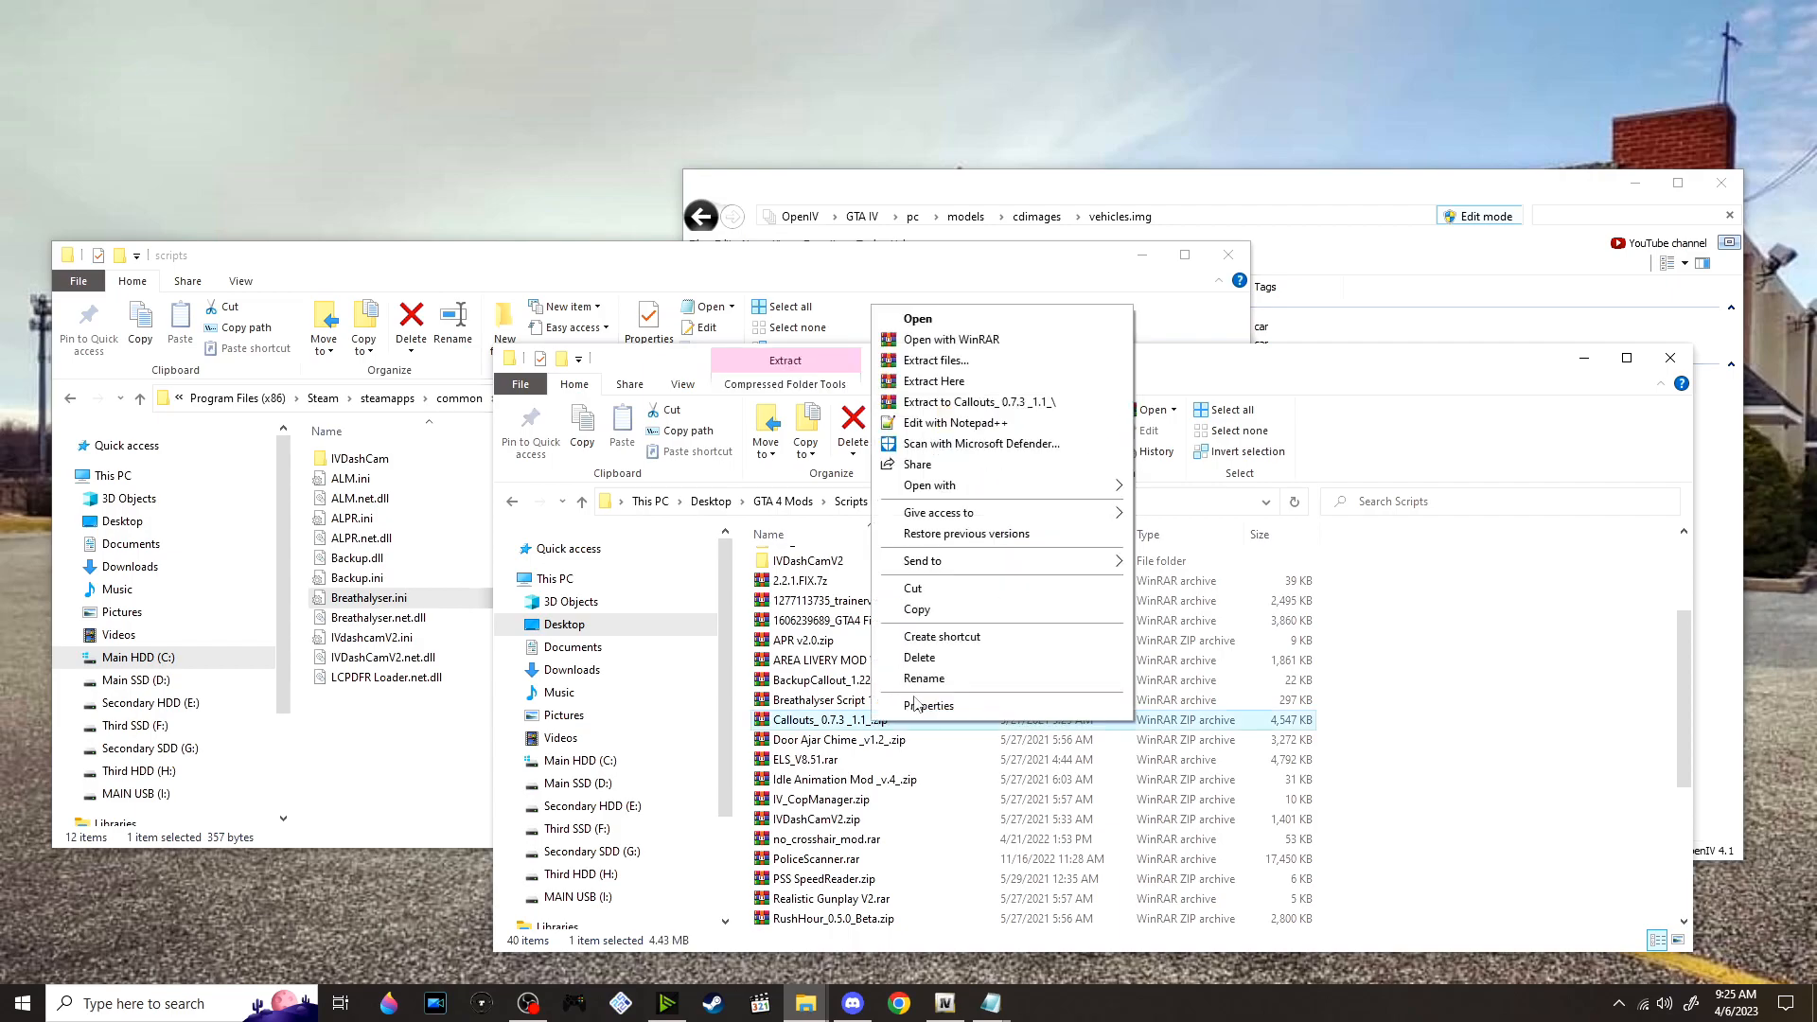
{"action": "key", "text": "Escape"}
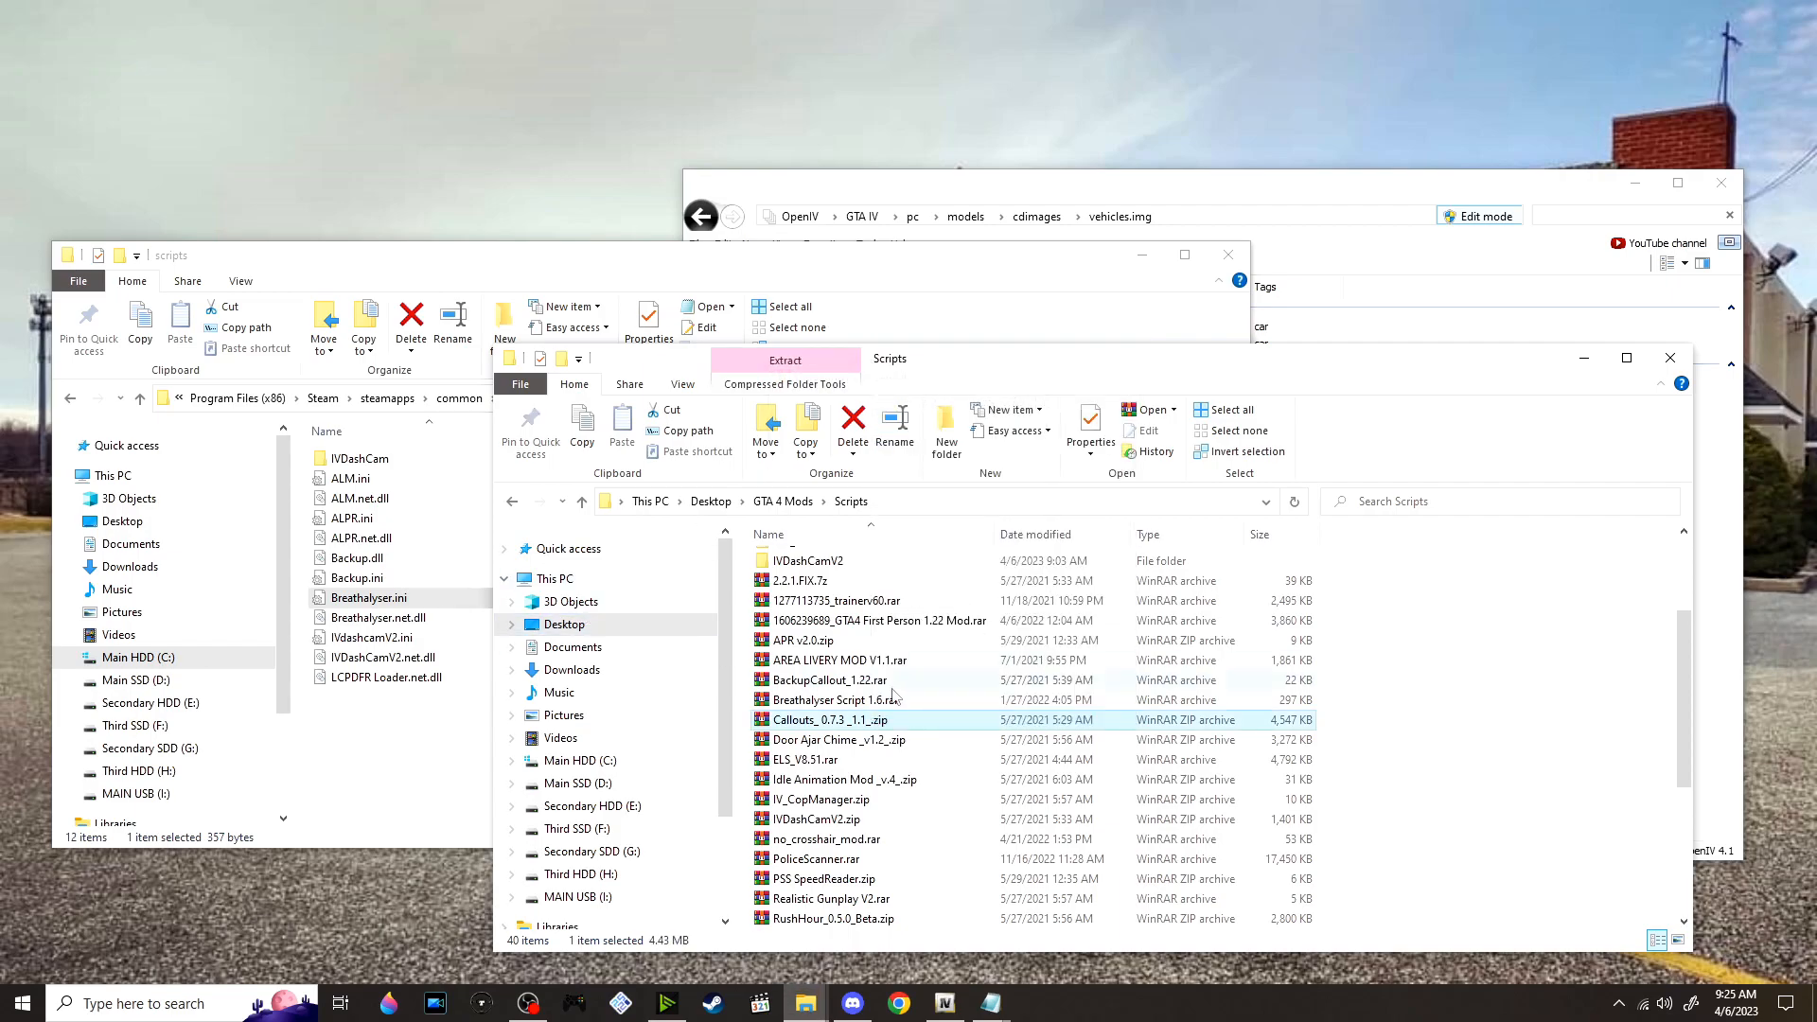
{"action": "scroll", "coordinate": [852, 691], "scroll_direction": "up", "scroll_amount": 3}
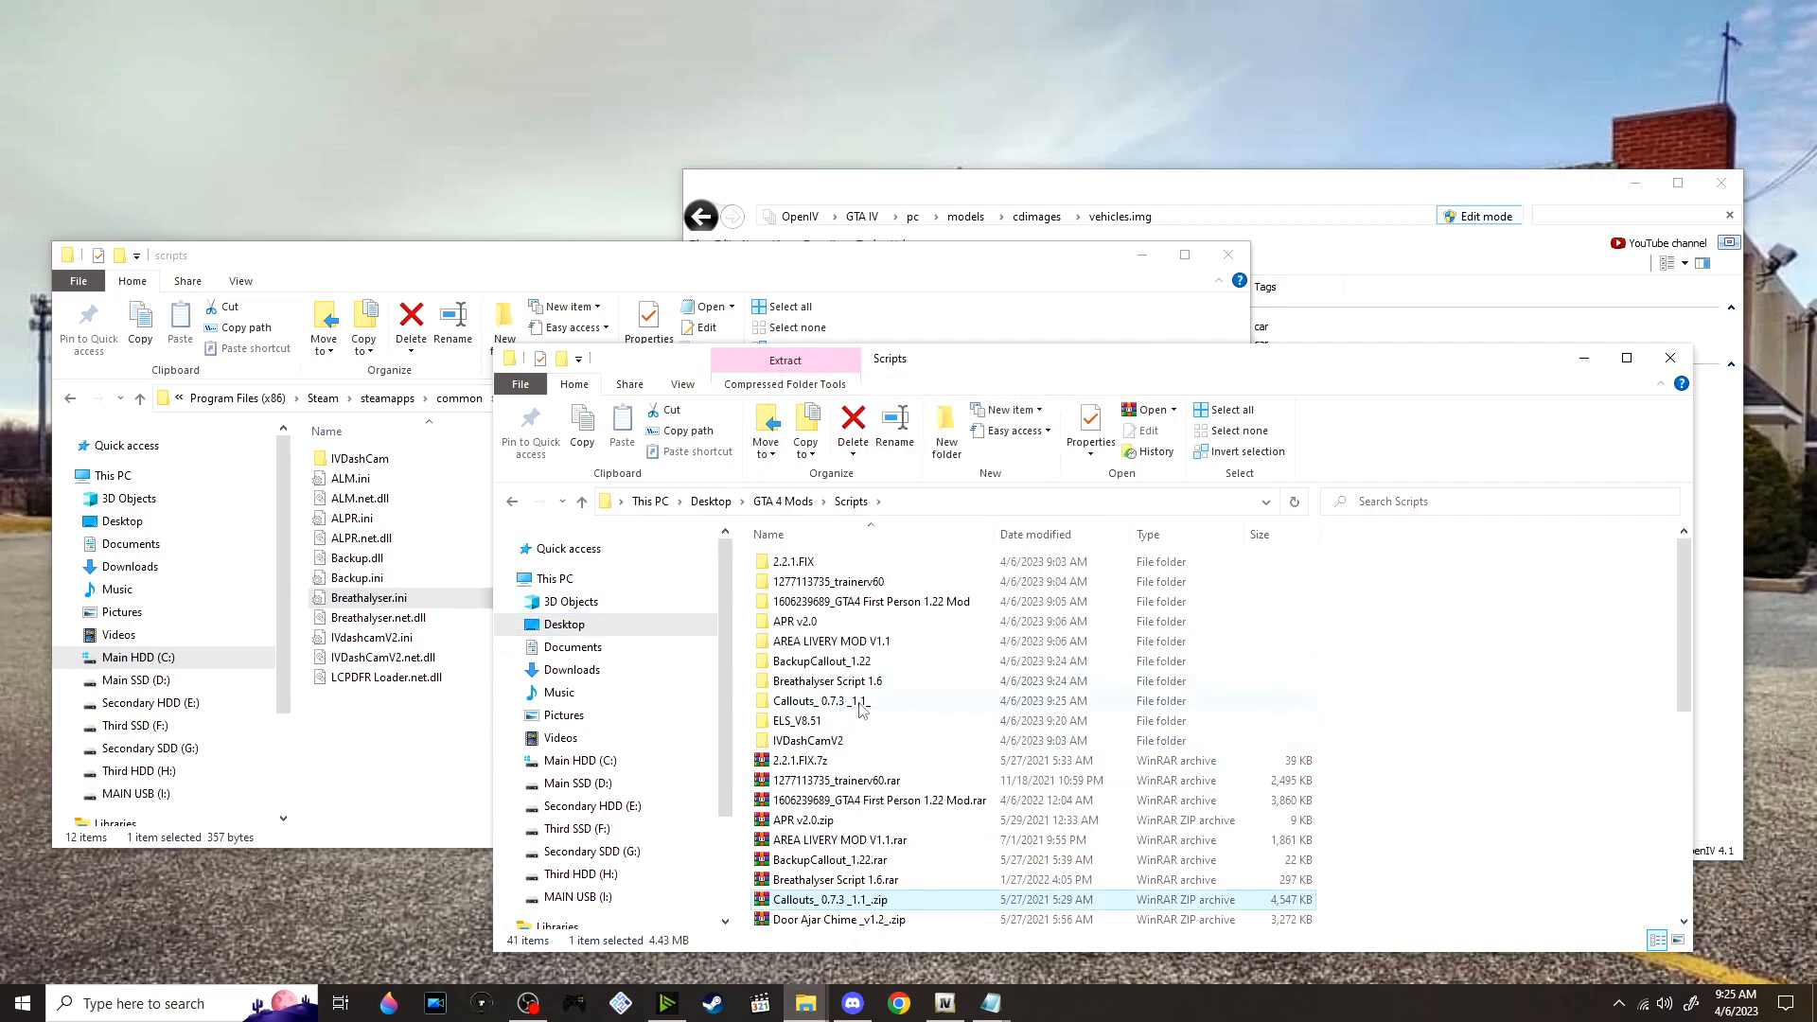
{"action": "double_click", "coordinate": [877, 702]}
{"action": "double_click", "coordinate": [856, 568]}
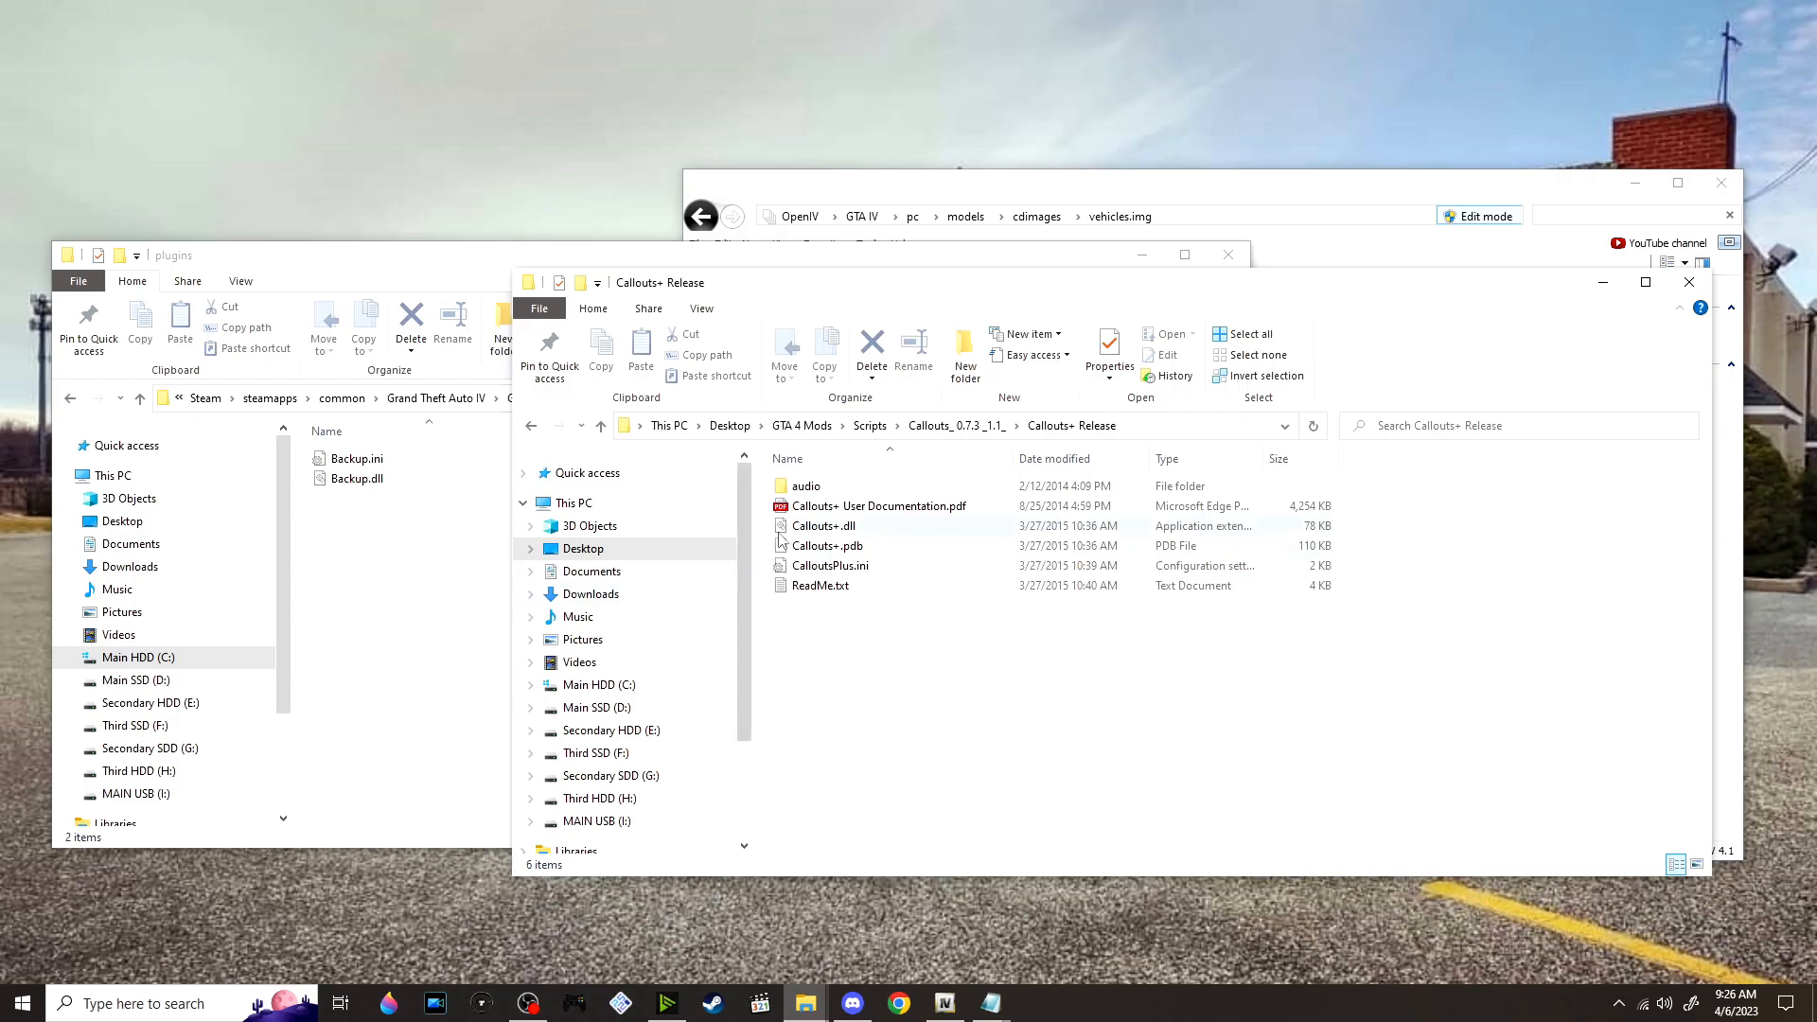
Move Callouts+.dll, Callouts+.pdb and CalloutsPlus.ini into the LCPDFR plugins folder
{"action": "left_click_drag", "start_coordinate": [769, 534], "coordinate": [814, 575]}
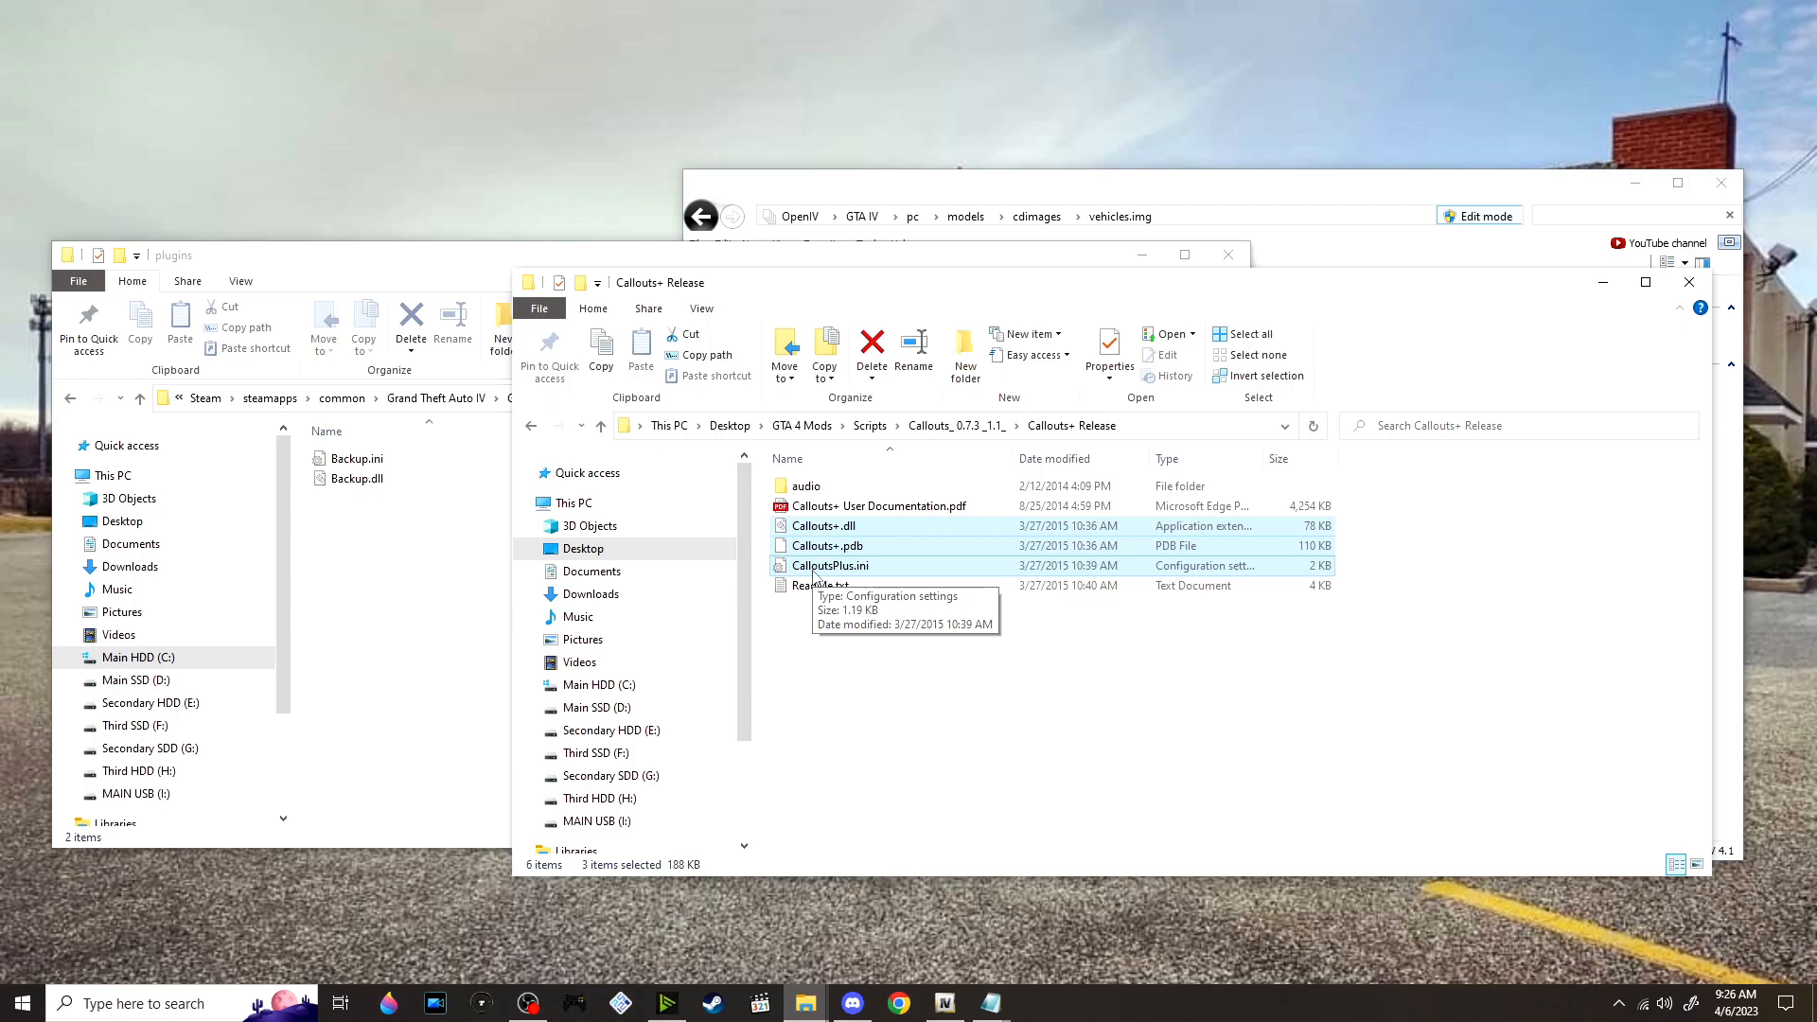
{"action": "left_click_drag", "start_coordinate": [1004, 561], "coordinate": [466, 576]}
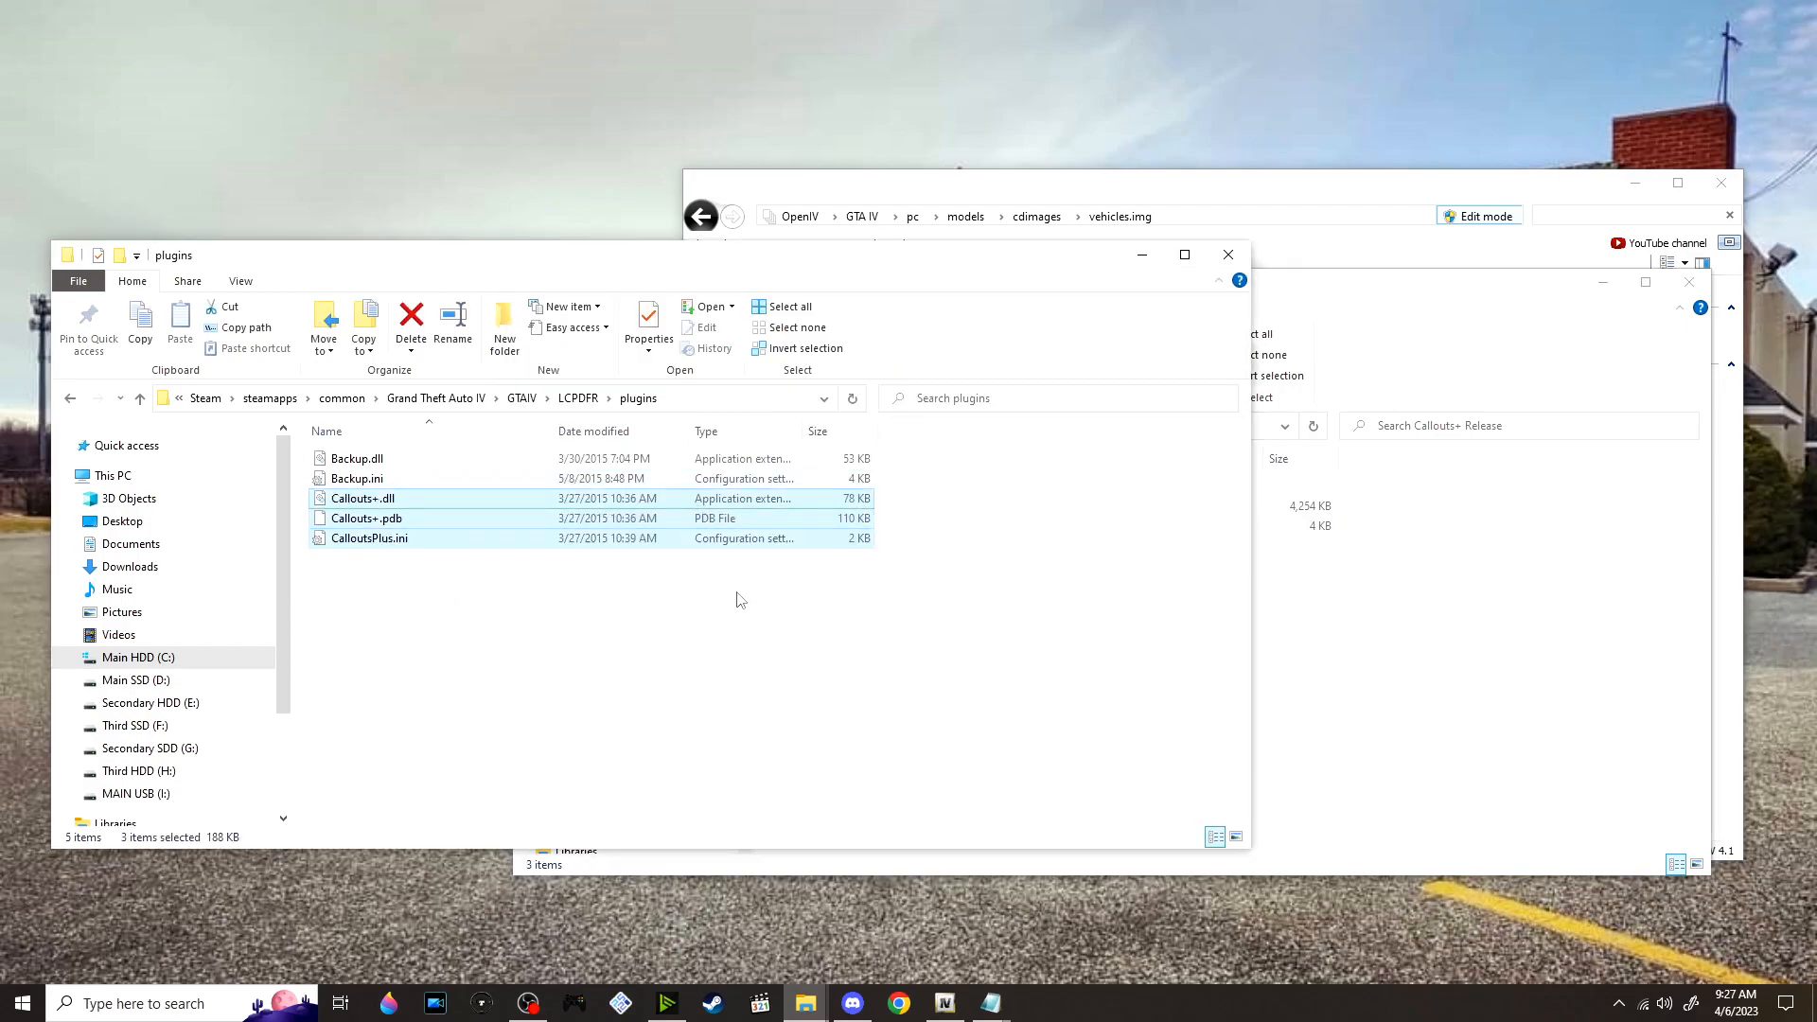
{"action": "left_click", "coordinate": [1533, 636]}
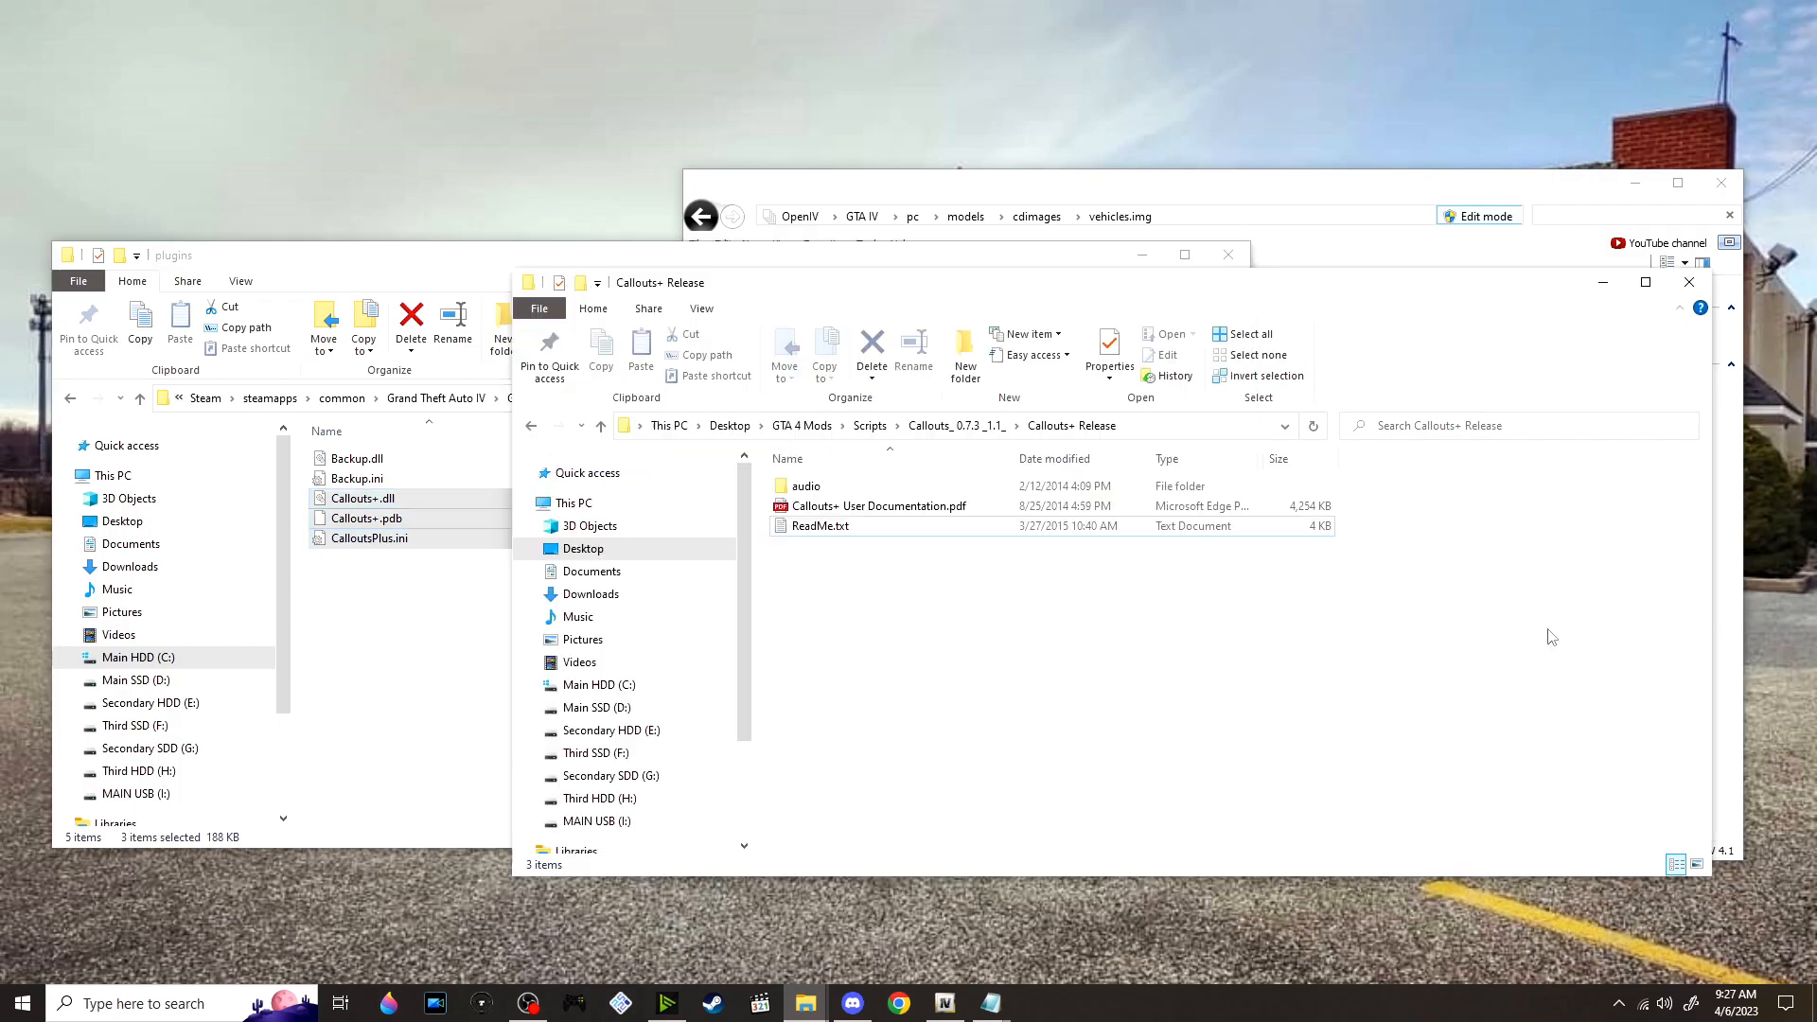
Open the PoliceScanner folder inside LCPDFR's Audio folder and check the installation instructions in the Callouts+ ReadMe.txt
{"action": "left_click", "coordinate": [478, 596]}
{"action": "left_click", "coordinate": [578, 398]}
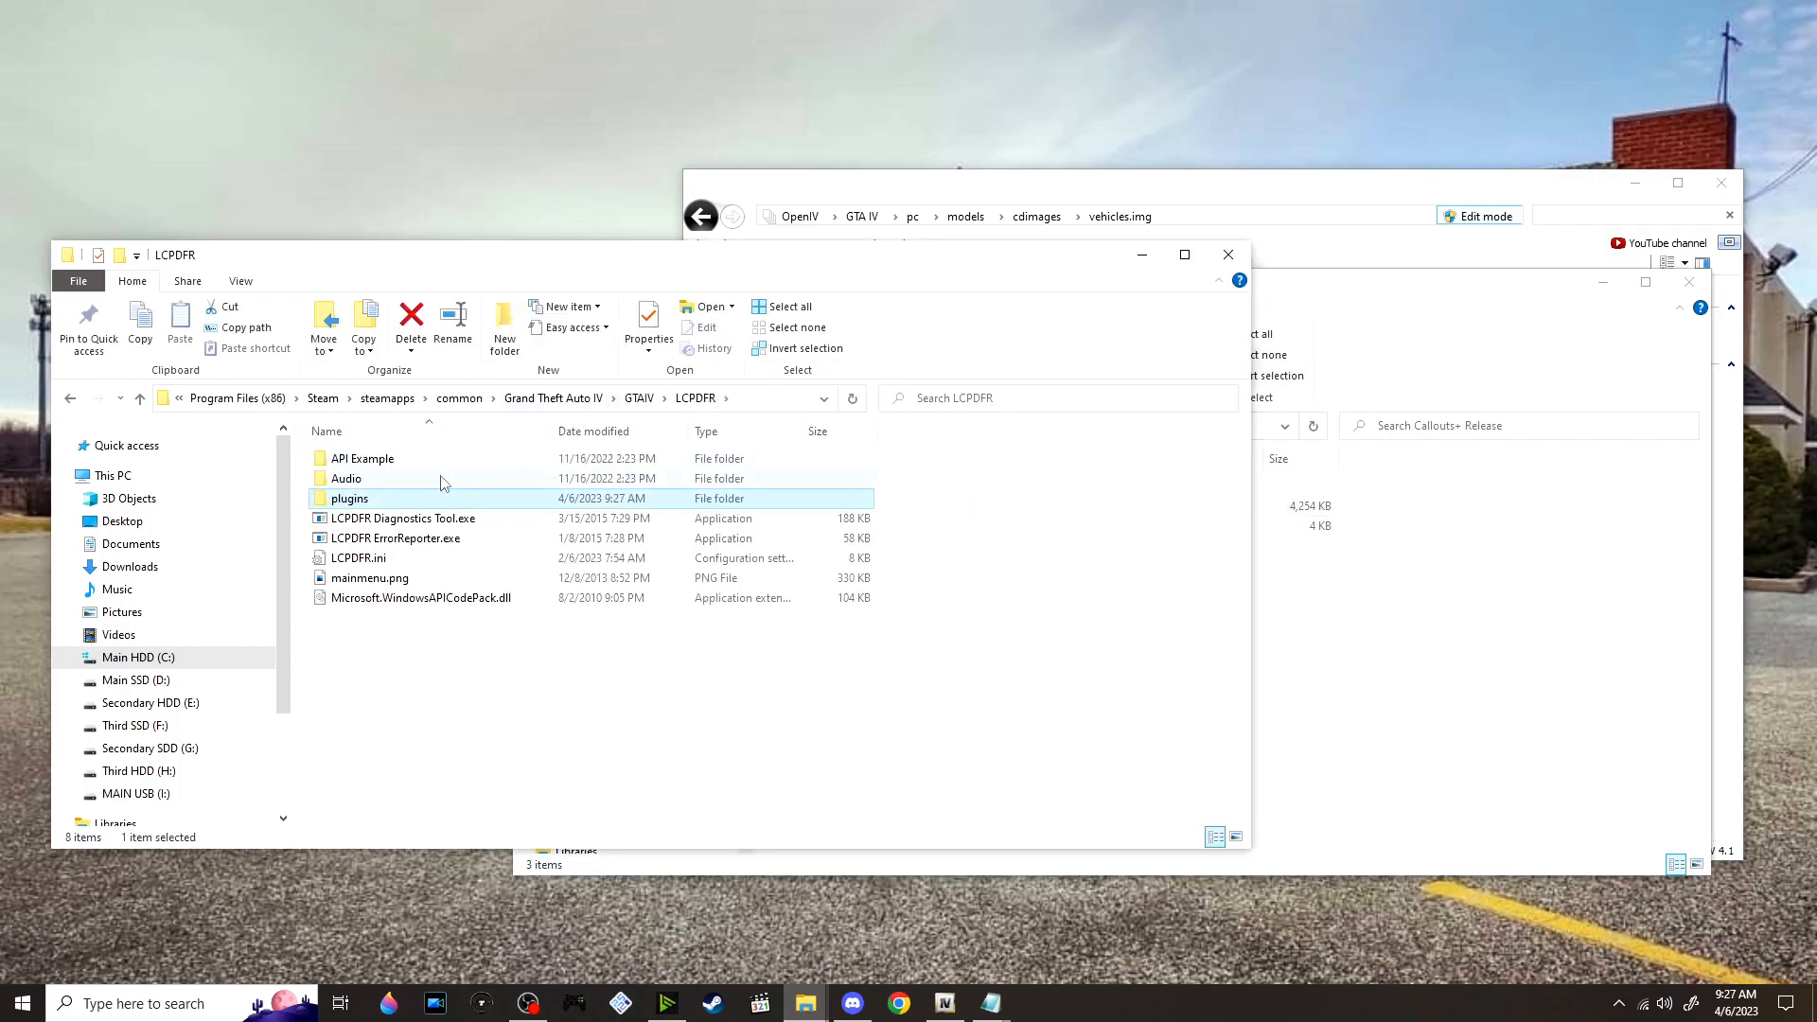
{"action": "double_click", "coordinate": [442, 480]}
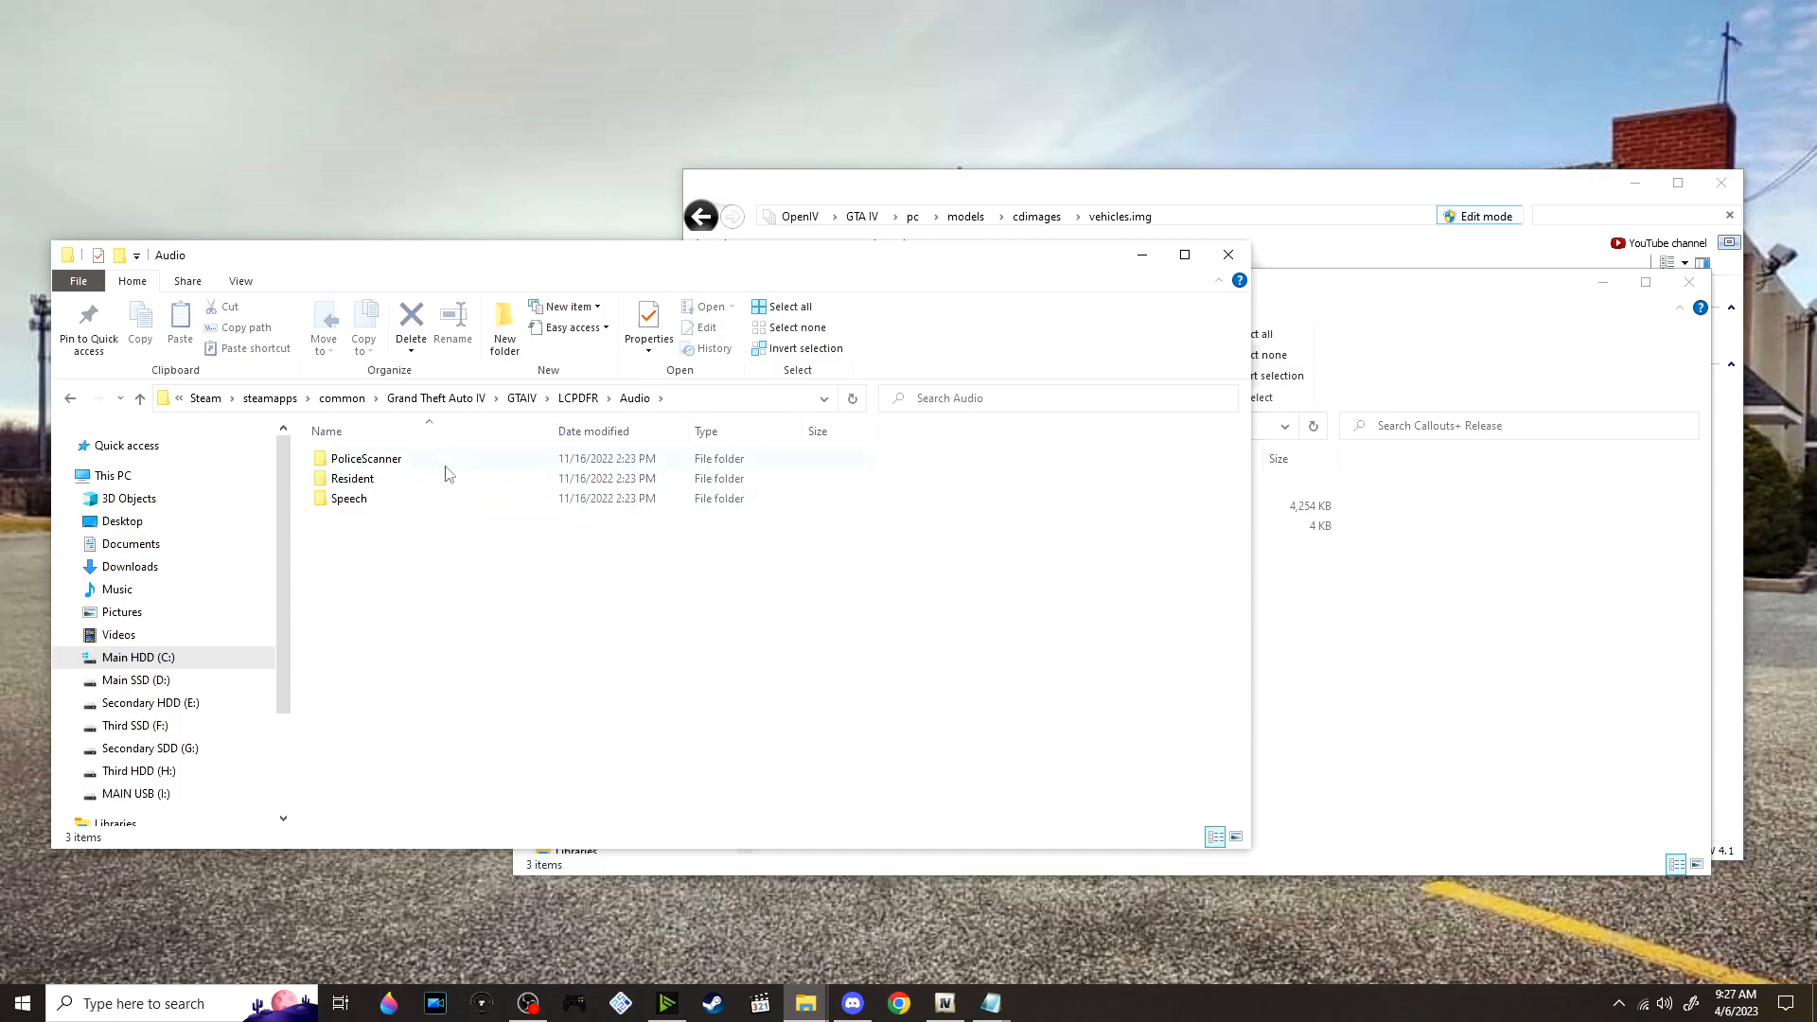
{"action": "double_click", "coordinate": [447, 466]}
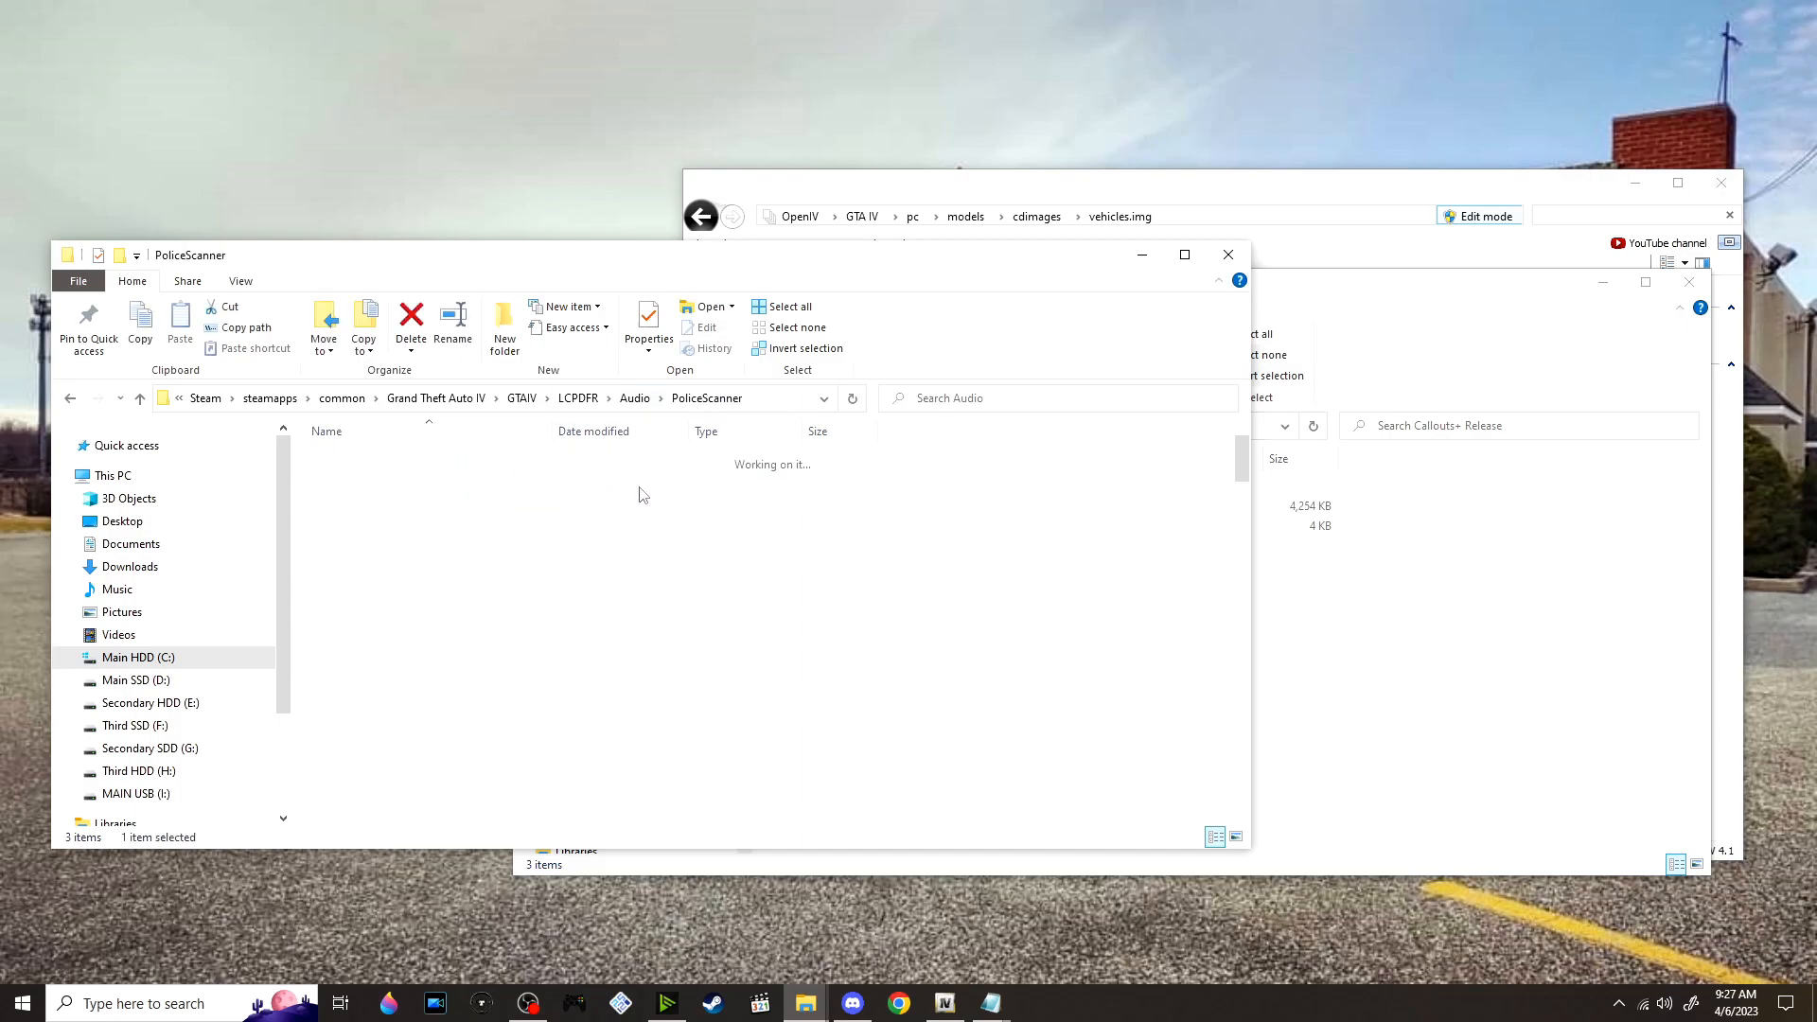
{"action": "left_click", "coordinate": [1337, 622]}
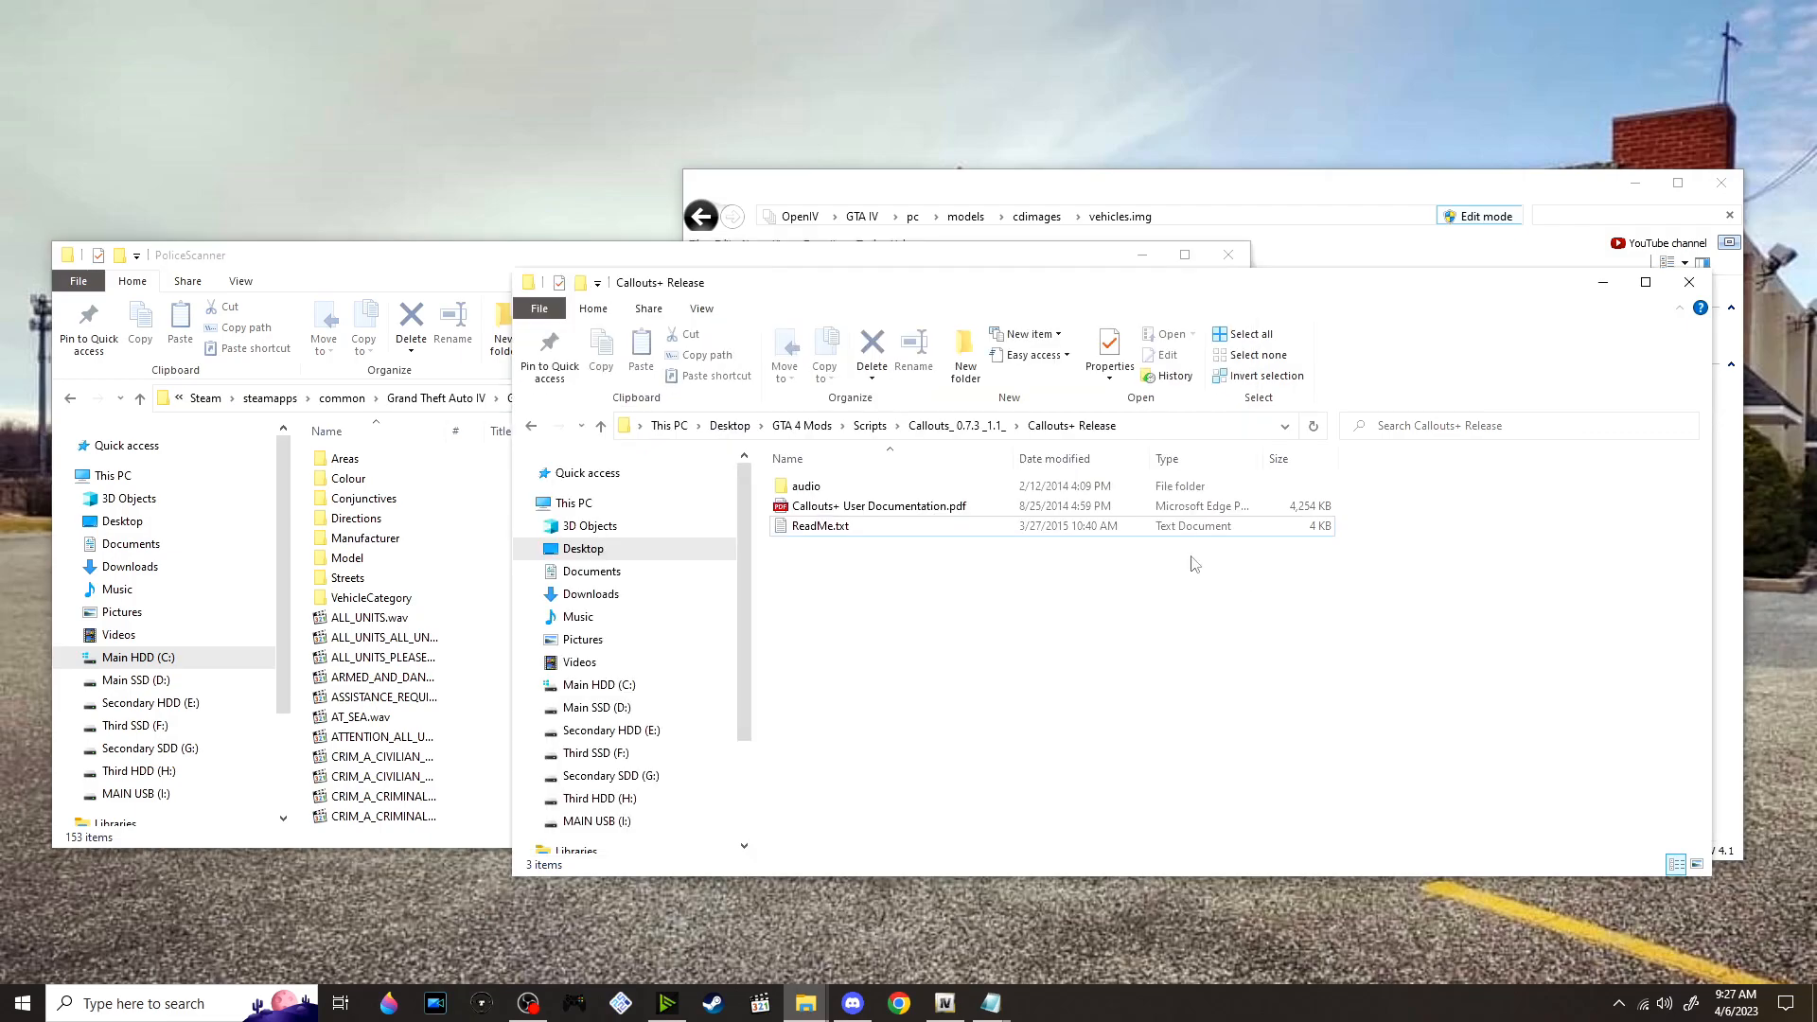
{"action": "left_click", "coordinate": [840, 532]}
{"action": "double_click", "coordinate": [840, 532]}
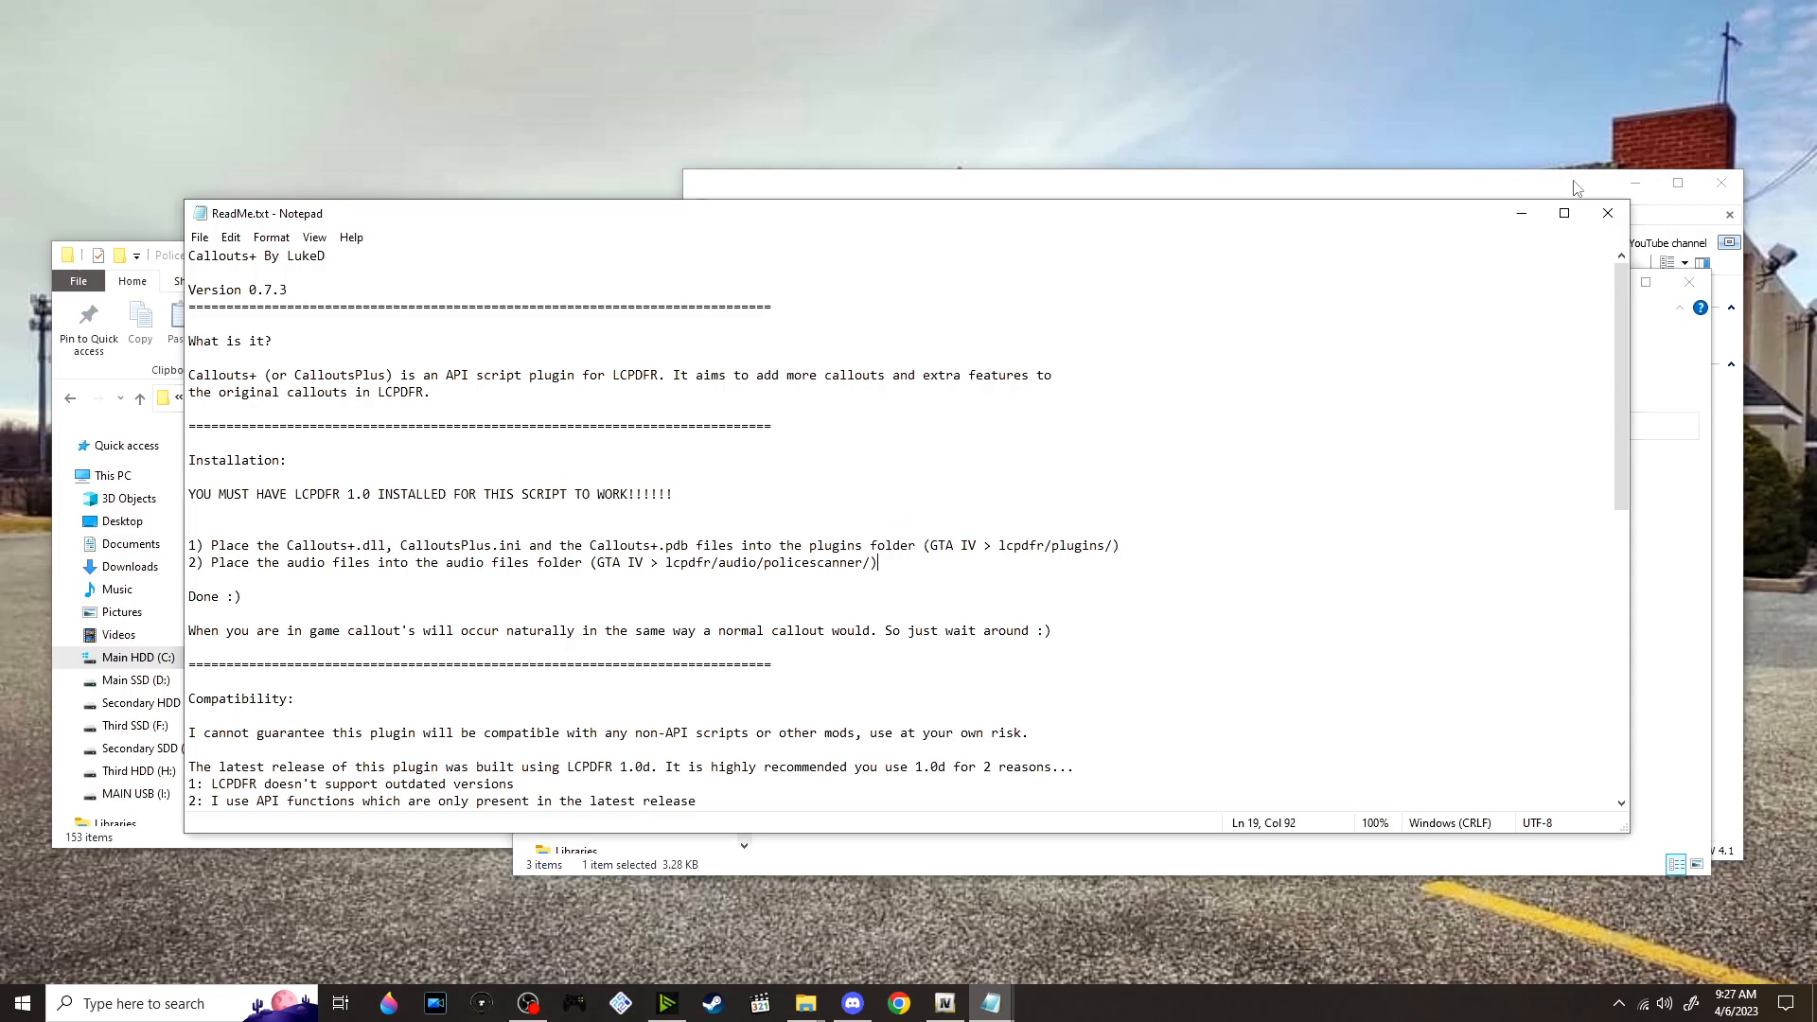
{"action": "left_click", "coordinate": [1607, 213]}
Move all sound files from the Callouts+ audio PoliceScanner folder into LCPDFR's PoliceScanner folder, replacing files with the same names
{"action": "double_click", "coordinate": [881, 490]}
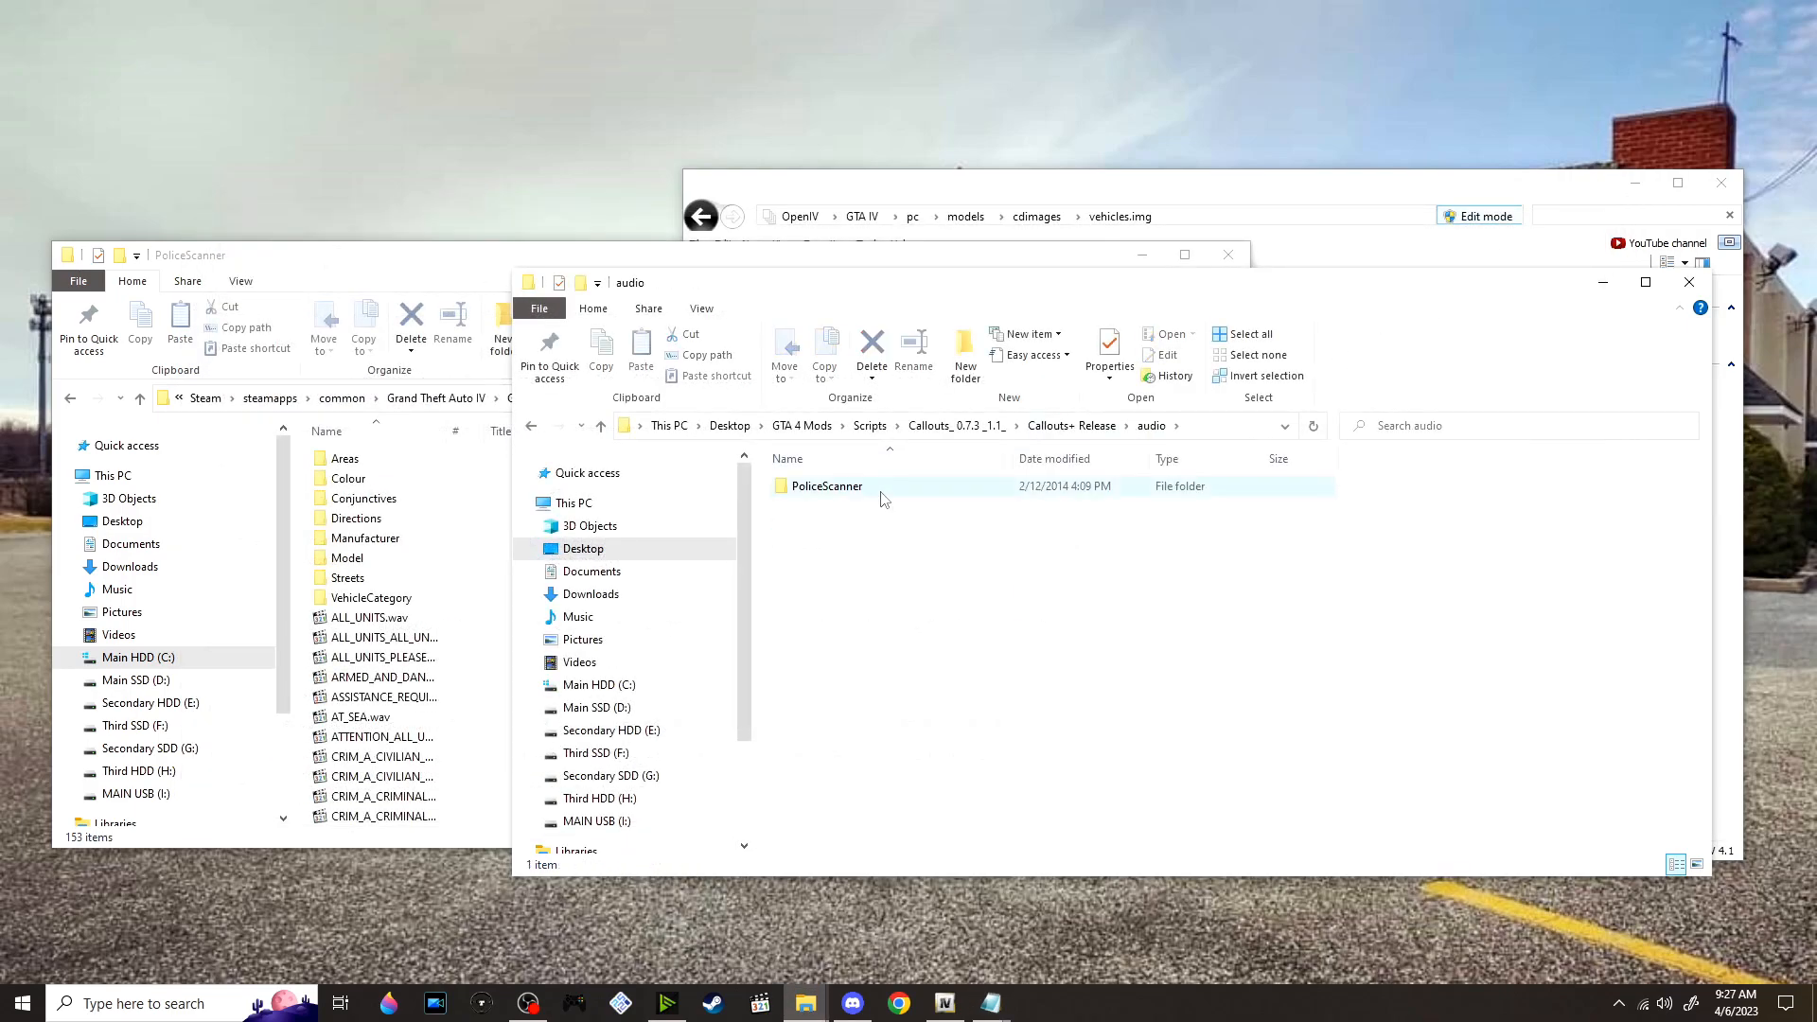
{"action": "double_click", "coordinate": [880, 488]}
{"action": "left_click_drag", "start_coordinate": [855, 680], "coordinate": [847, 404]}
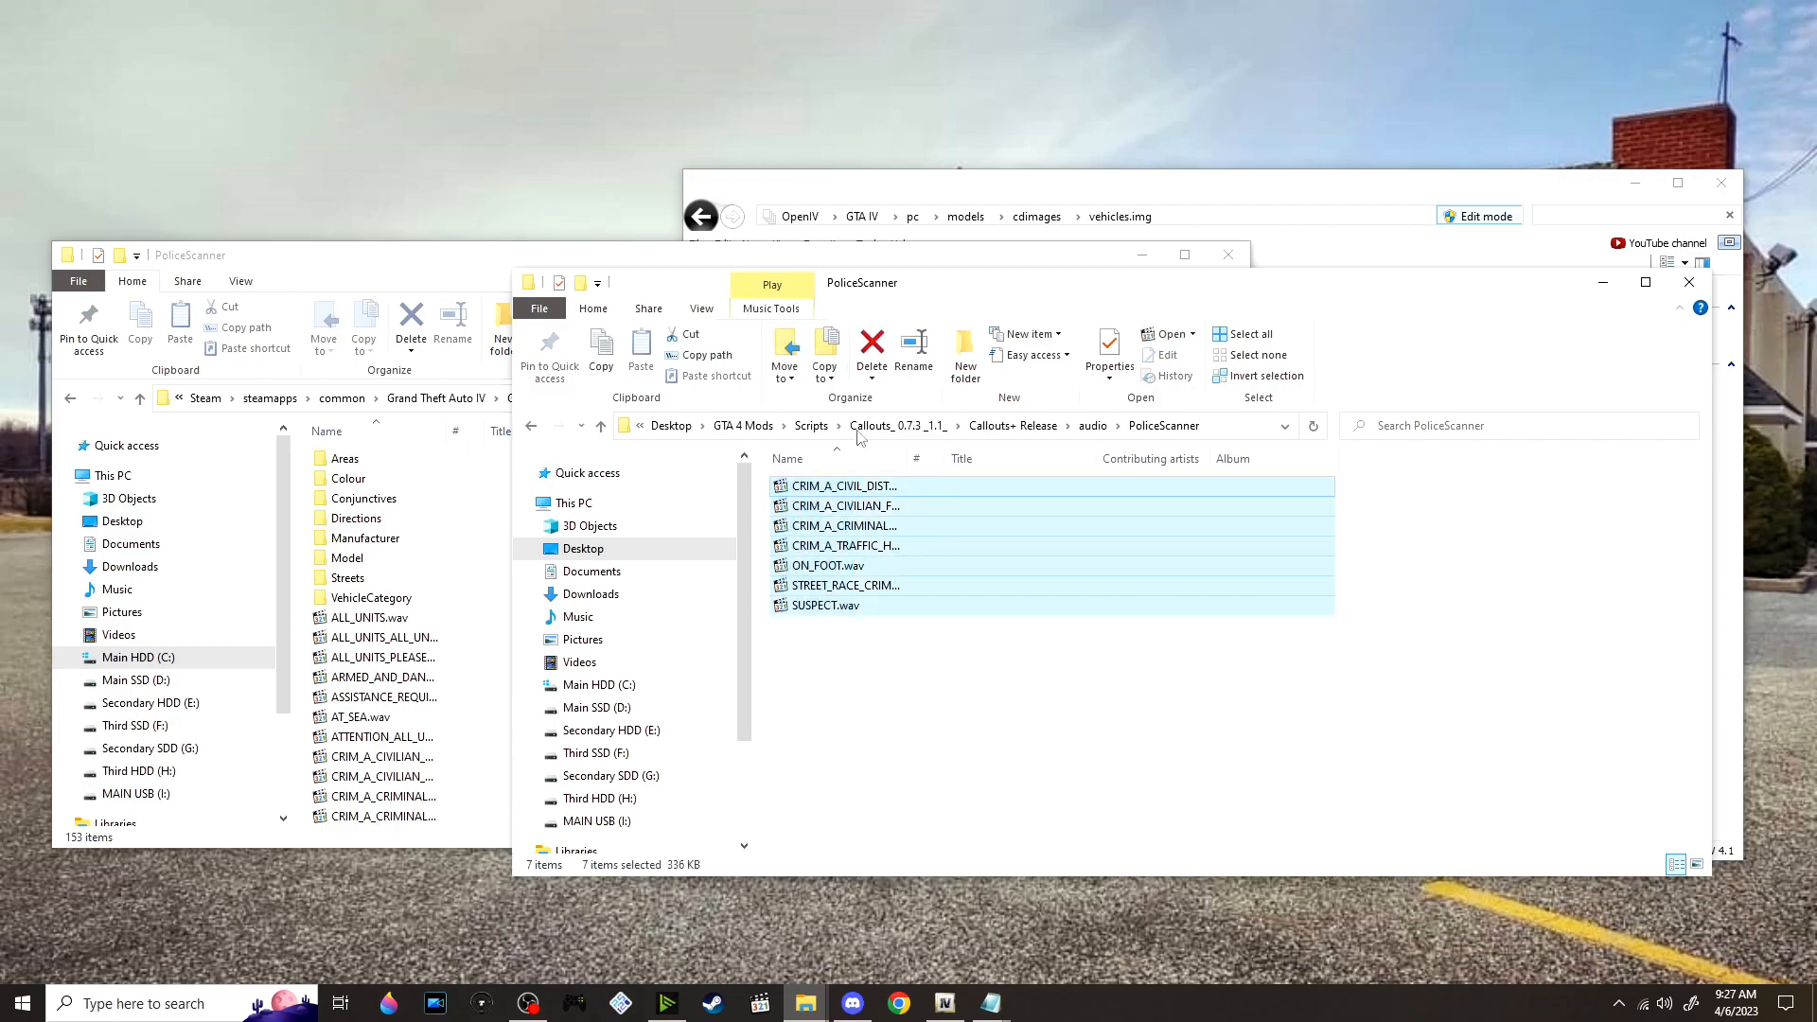
{"action": "left_click", "coordinate": [456, 296]}
{"action": "left_click_drag", "start_coordinate": [1324, 553], "coordinate": [1075, 534]}
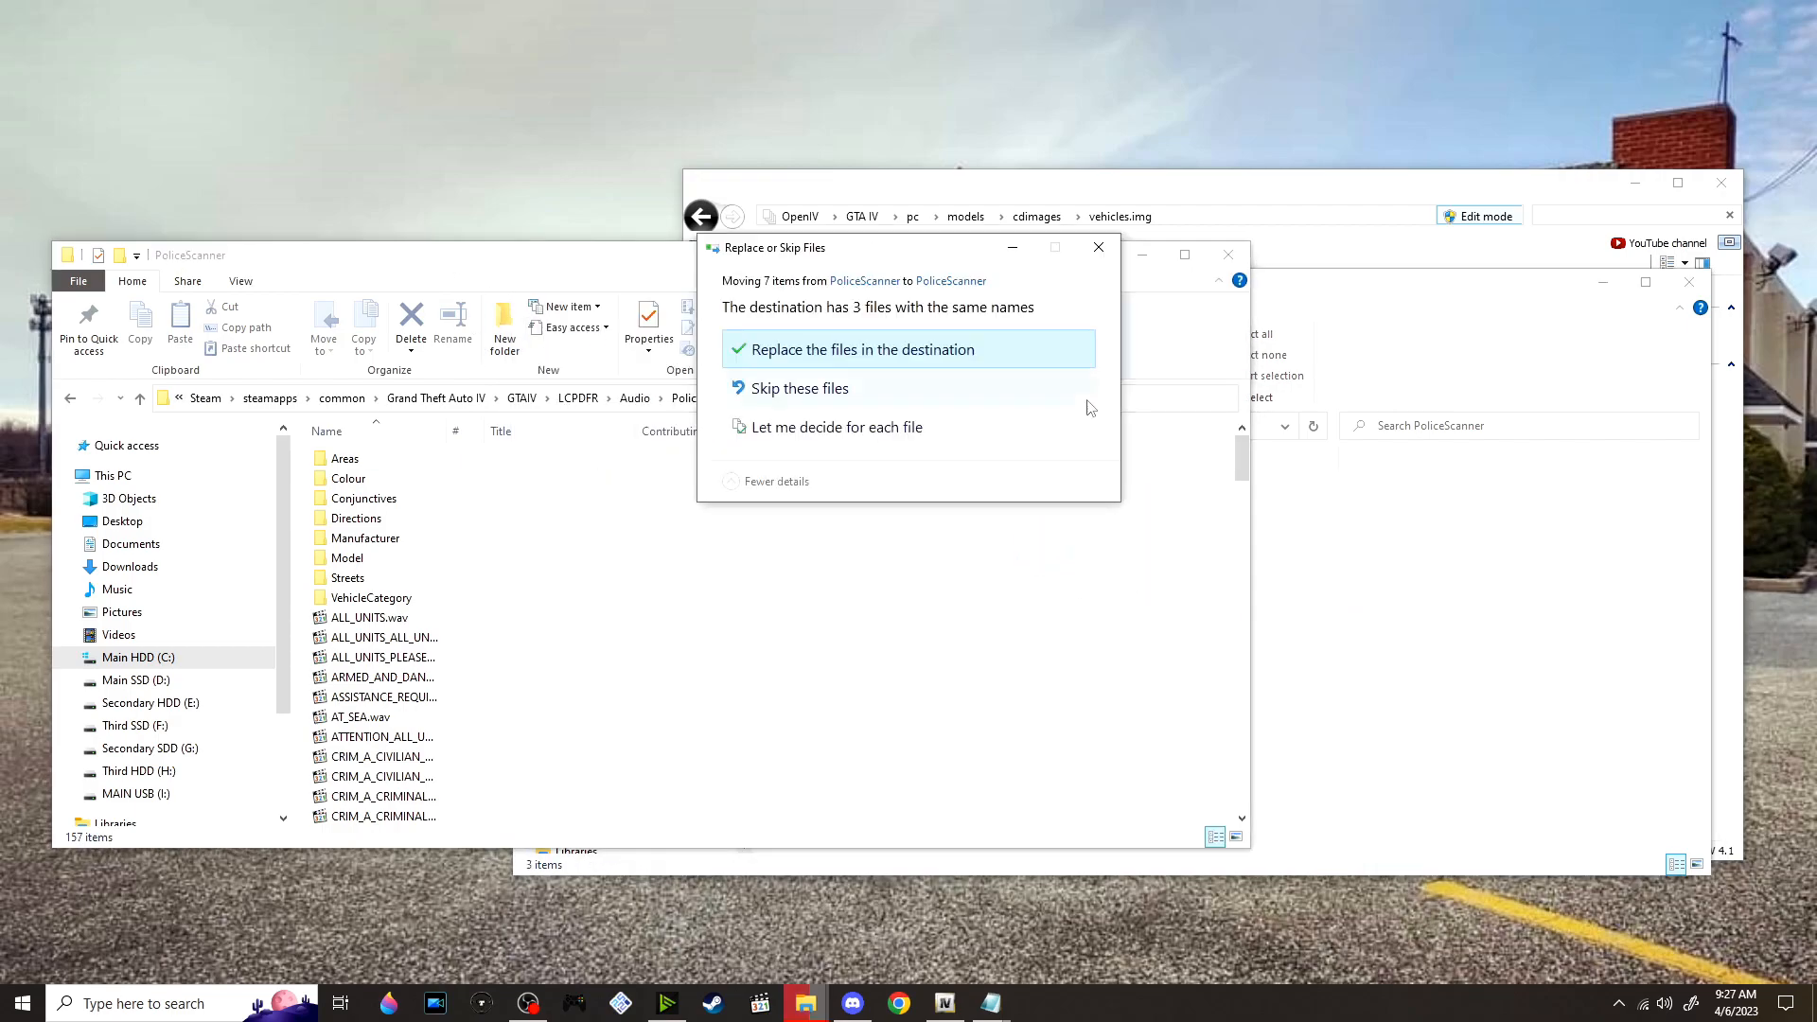
{"action": "left_click", "coordinate": [1047, 350]}
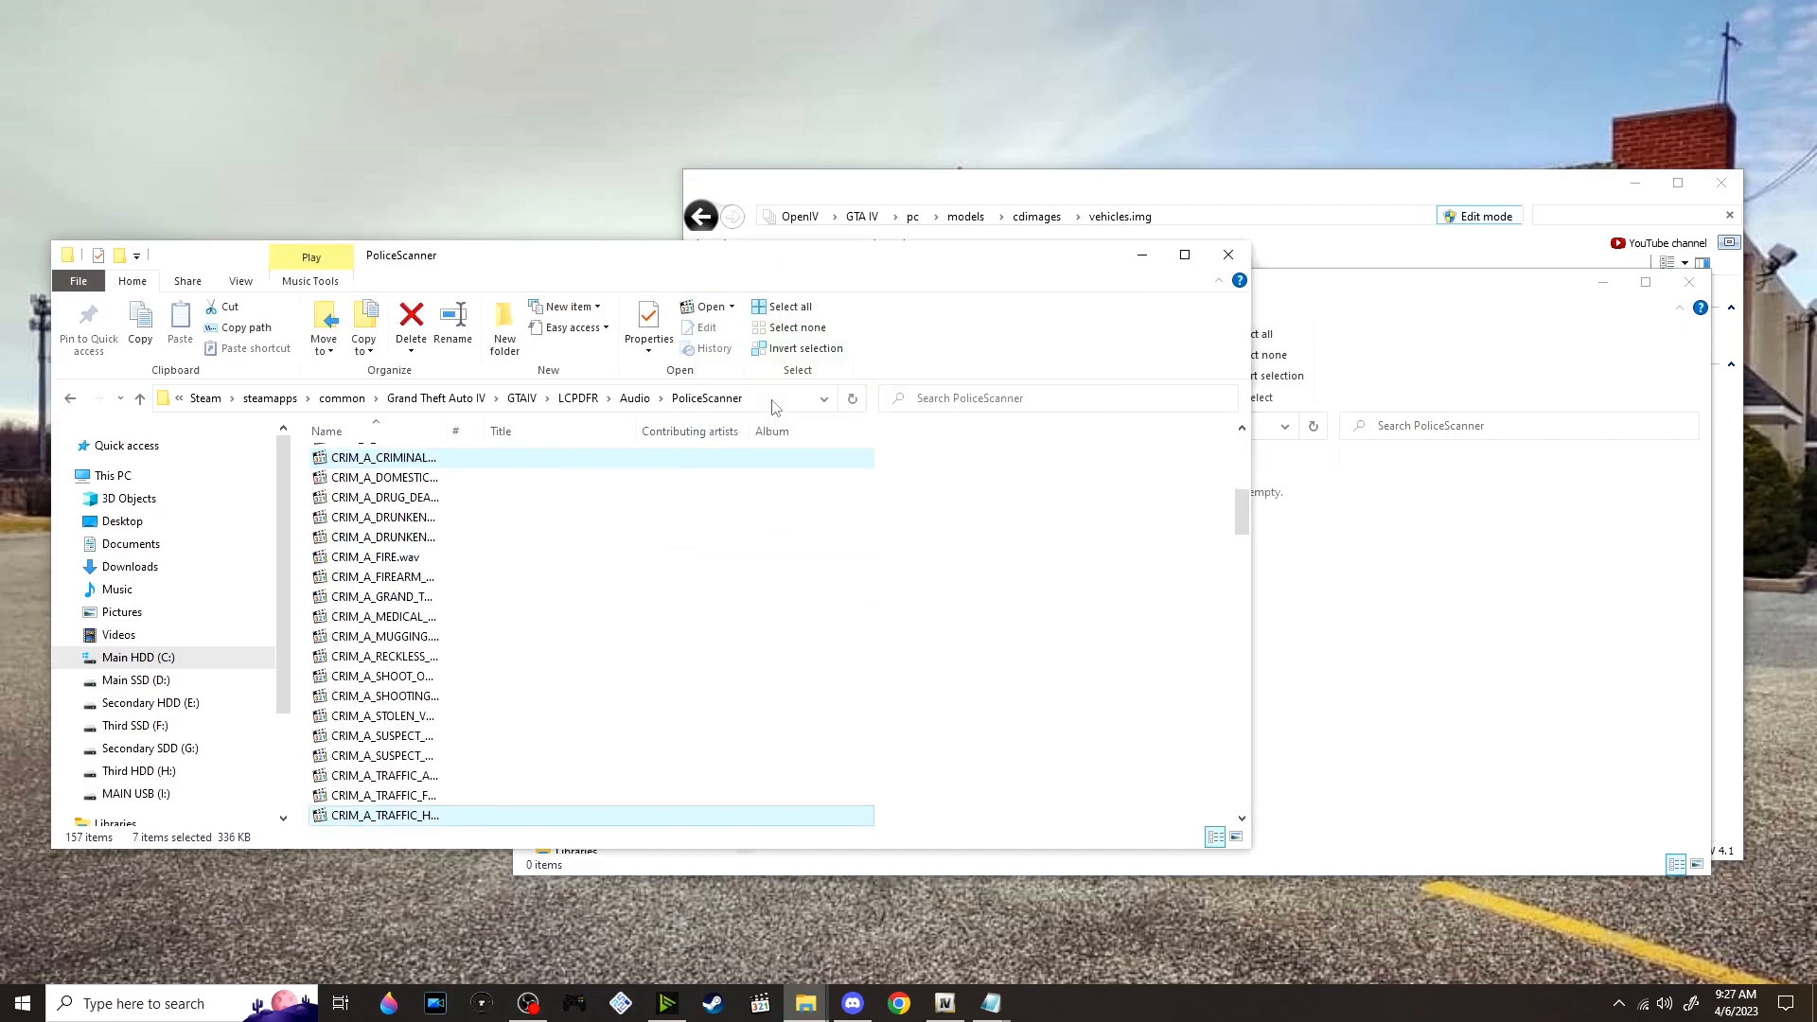
Extract Door Ajar Chime _v1.2_.zip from the mod Scripts folder into its own folder and open the extracted folder
{"action": "left_click", "coordinate": [634, 399]}
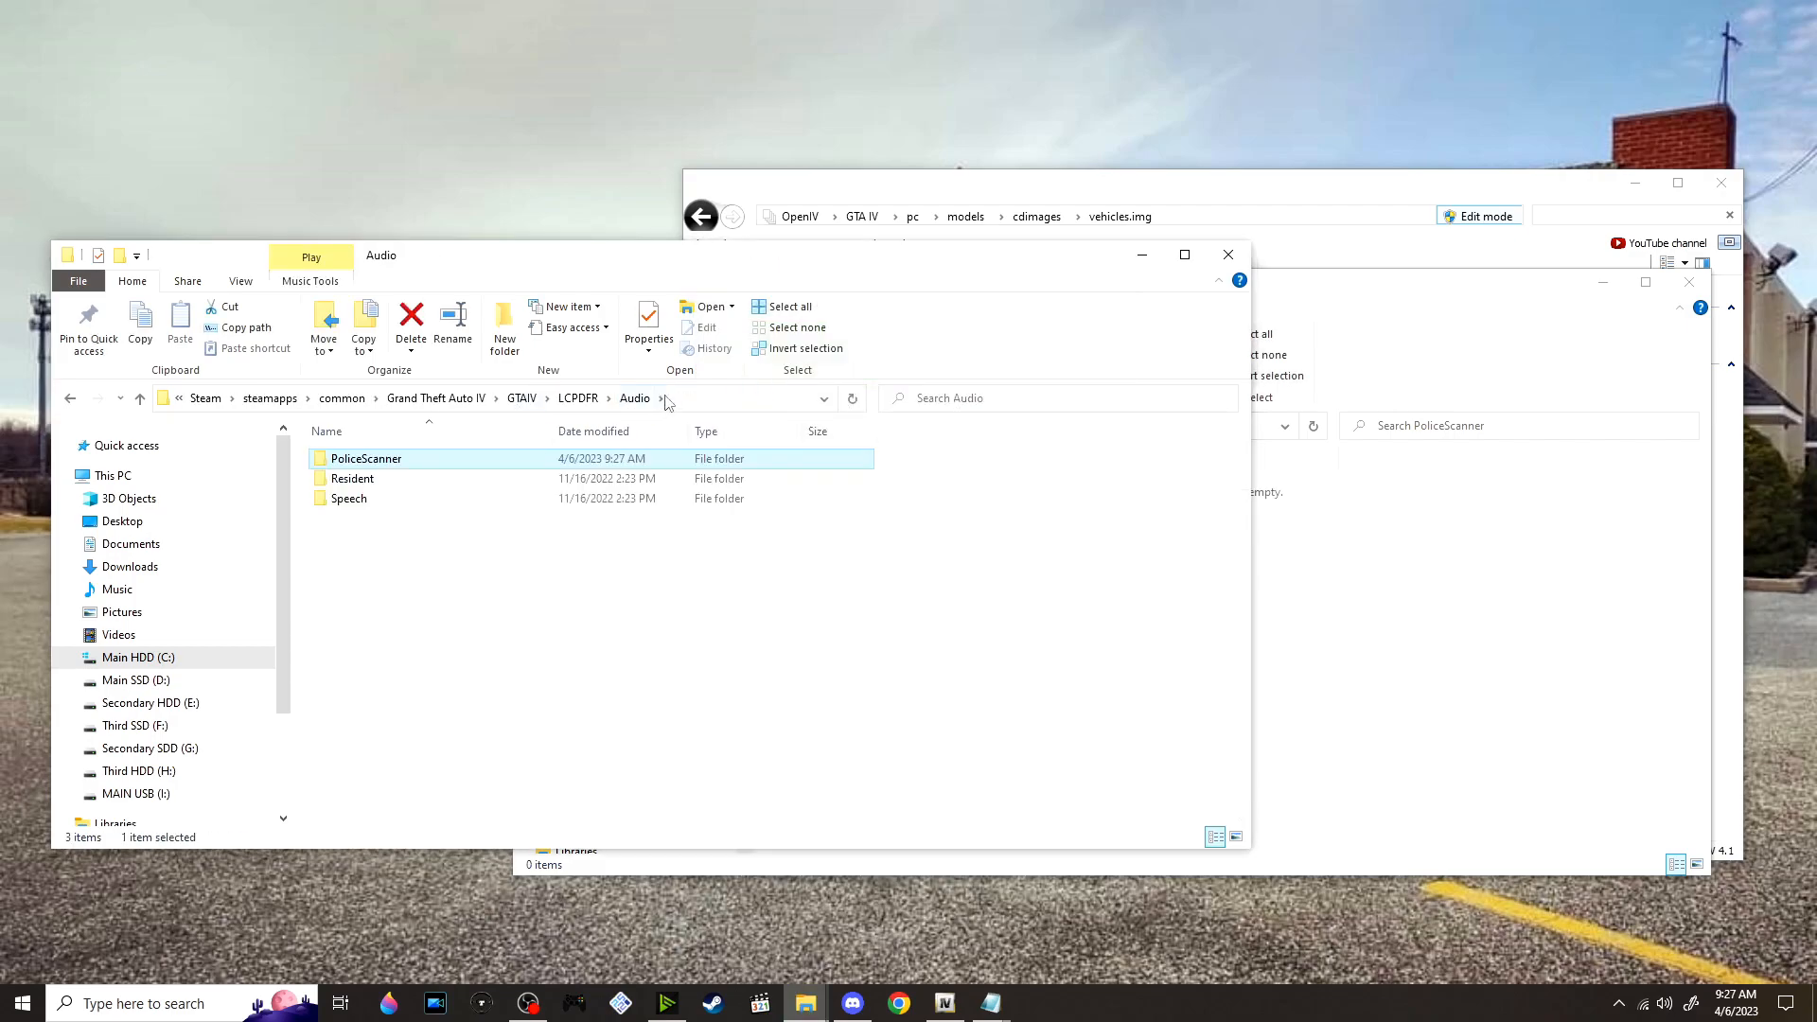
{"action": "left_click", "coordinate": [592, 399]}
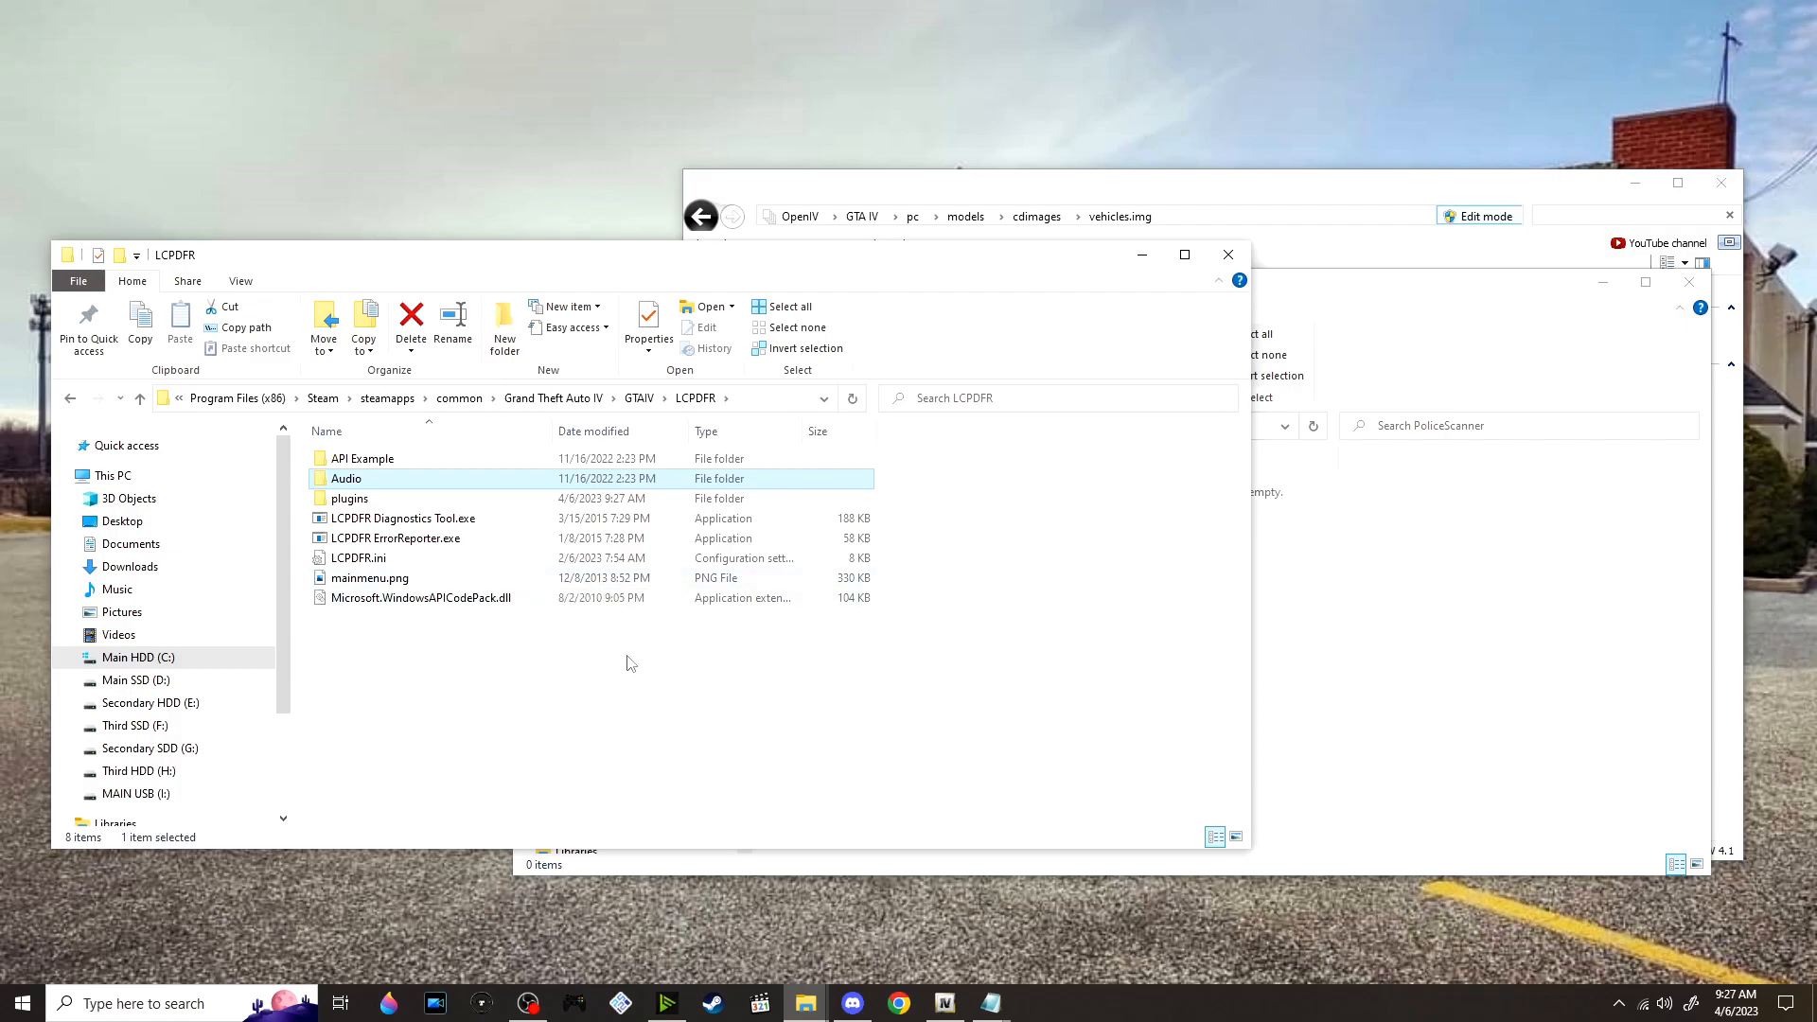
{"action": "left_click", "coordinate": [1552, 679]}
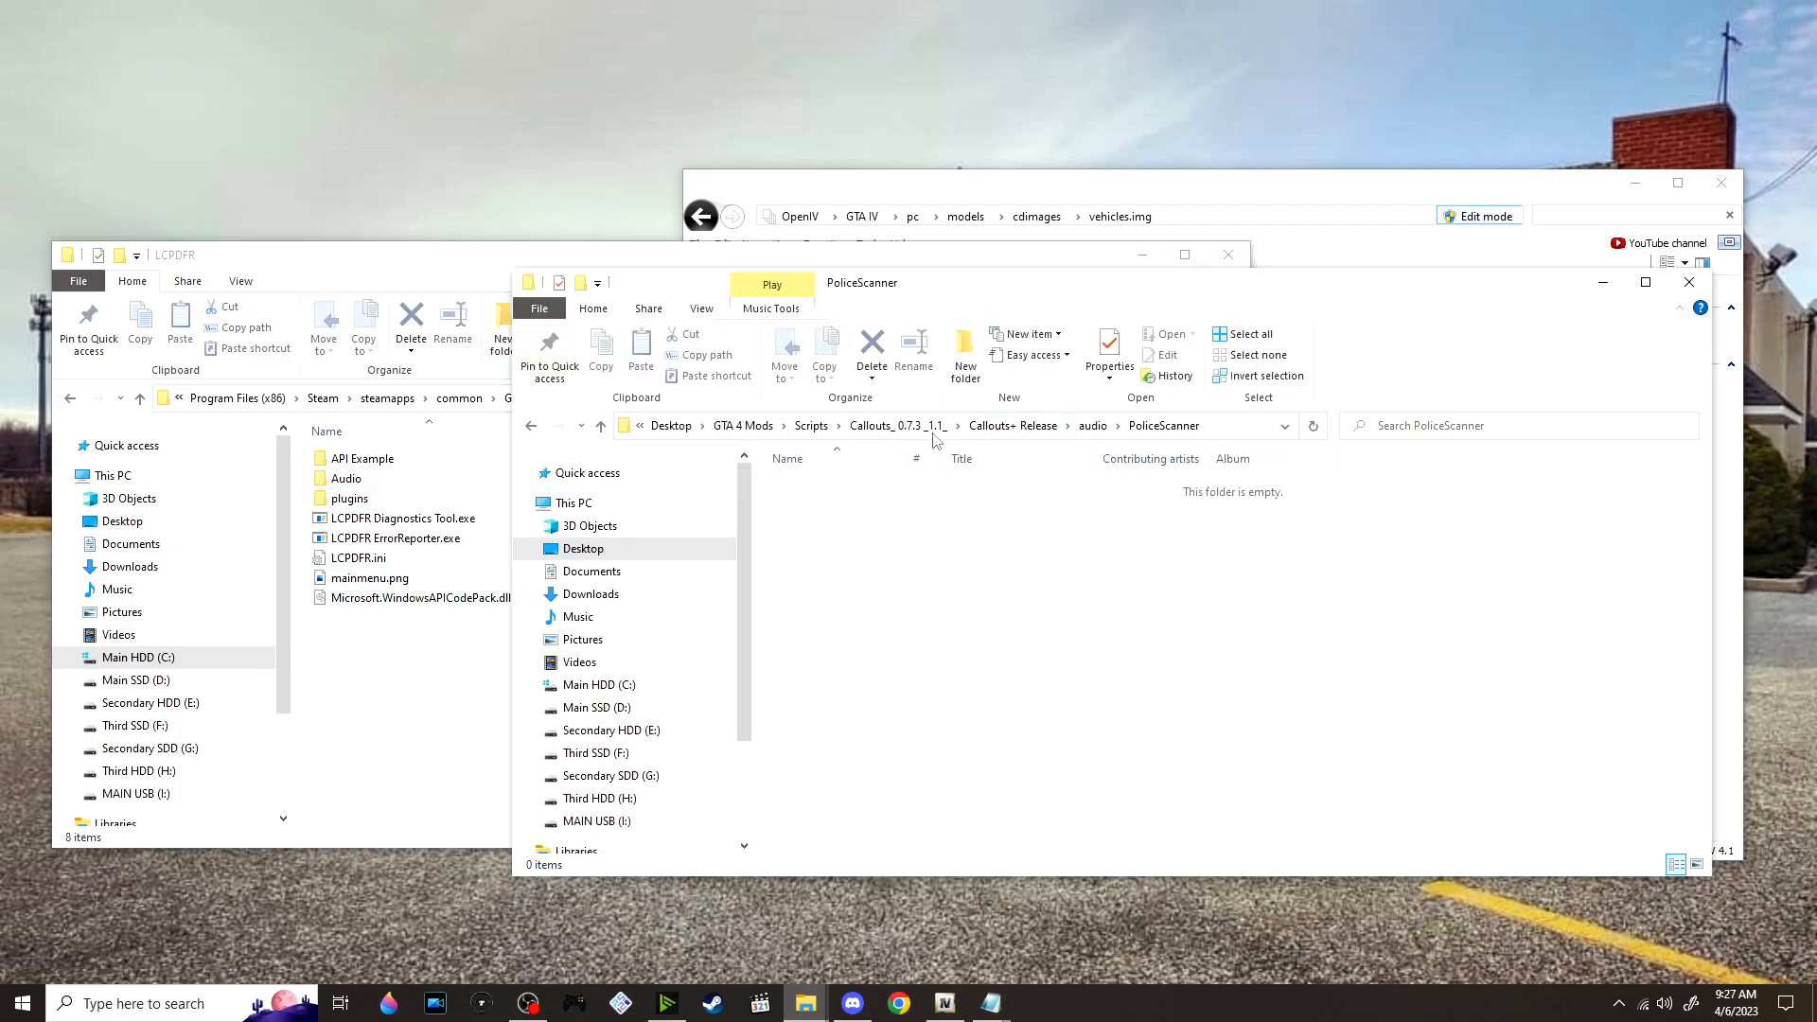
{"action": "left_click", "coordinate": [812, 427]}
{"action": "scroll", "coordinate": [978, 596], "scroll_direction": "down", "scroll_amount": 3}
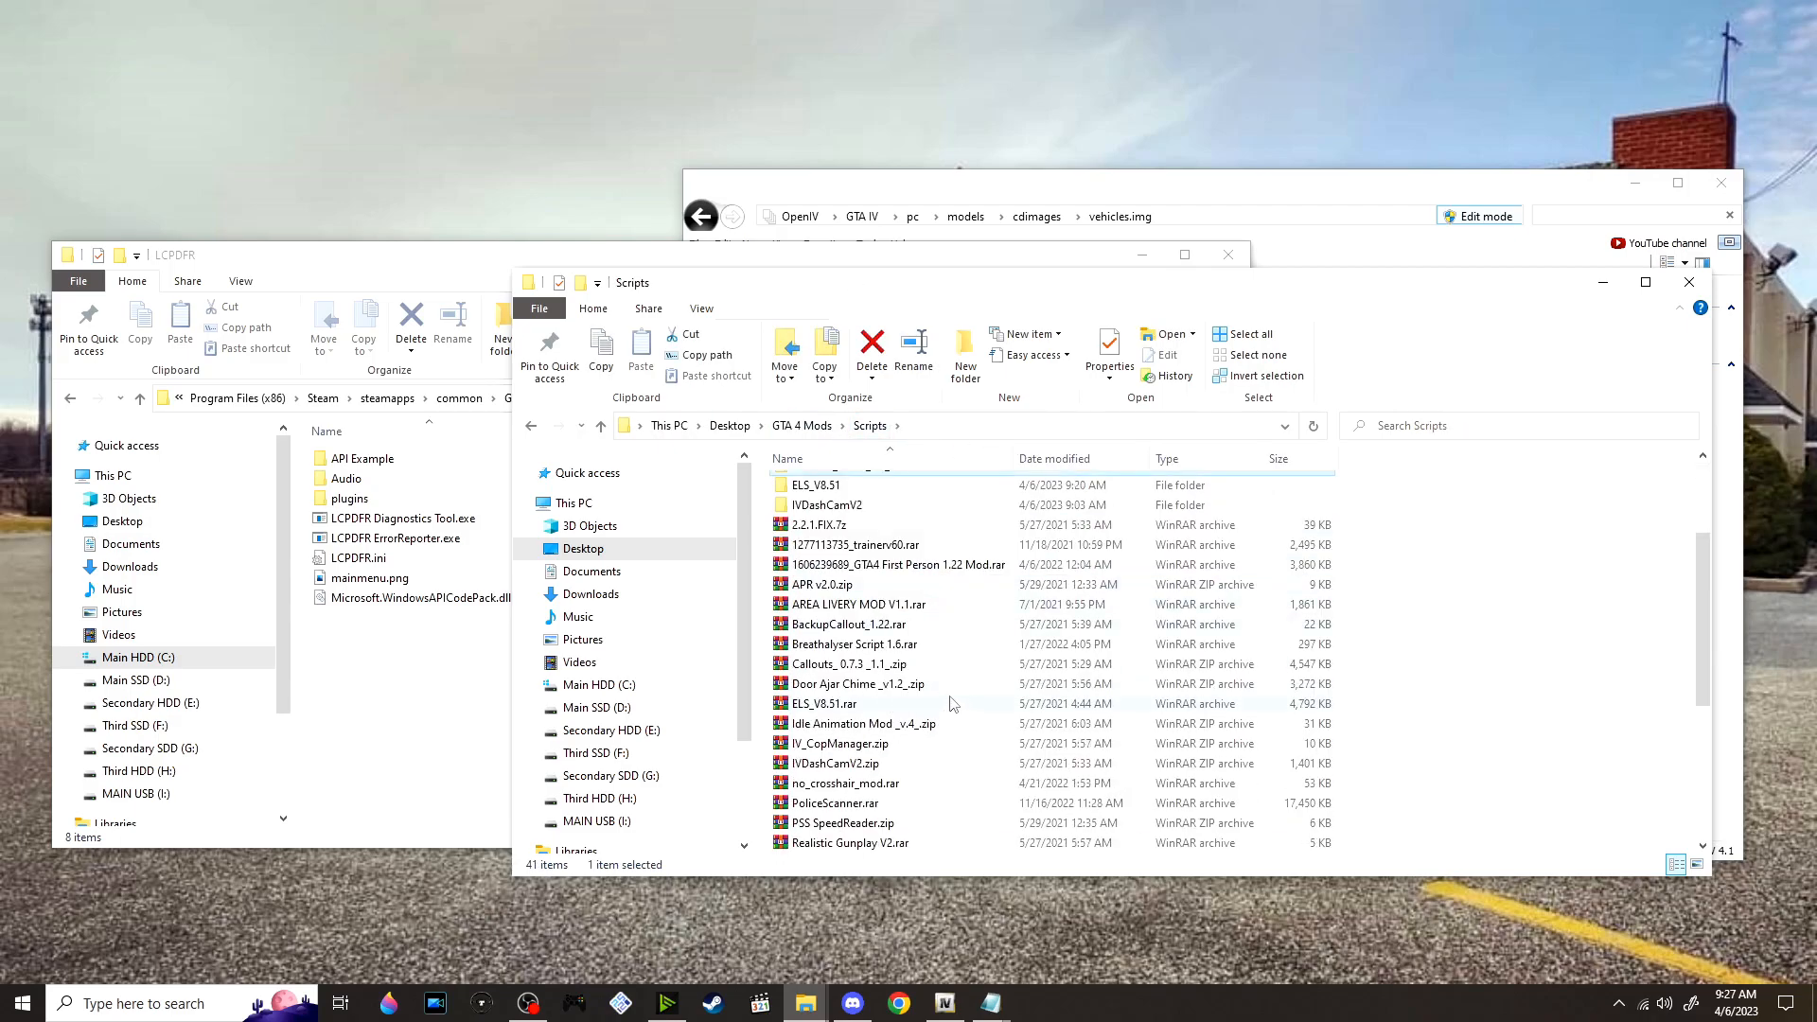
{"action": "right_click", "coordinate": [916, 684]}
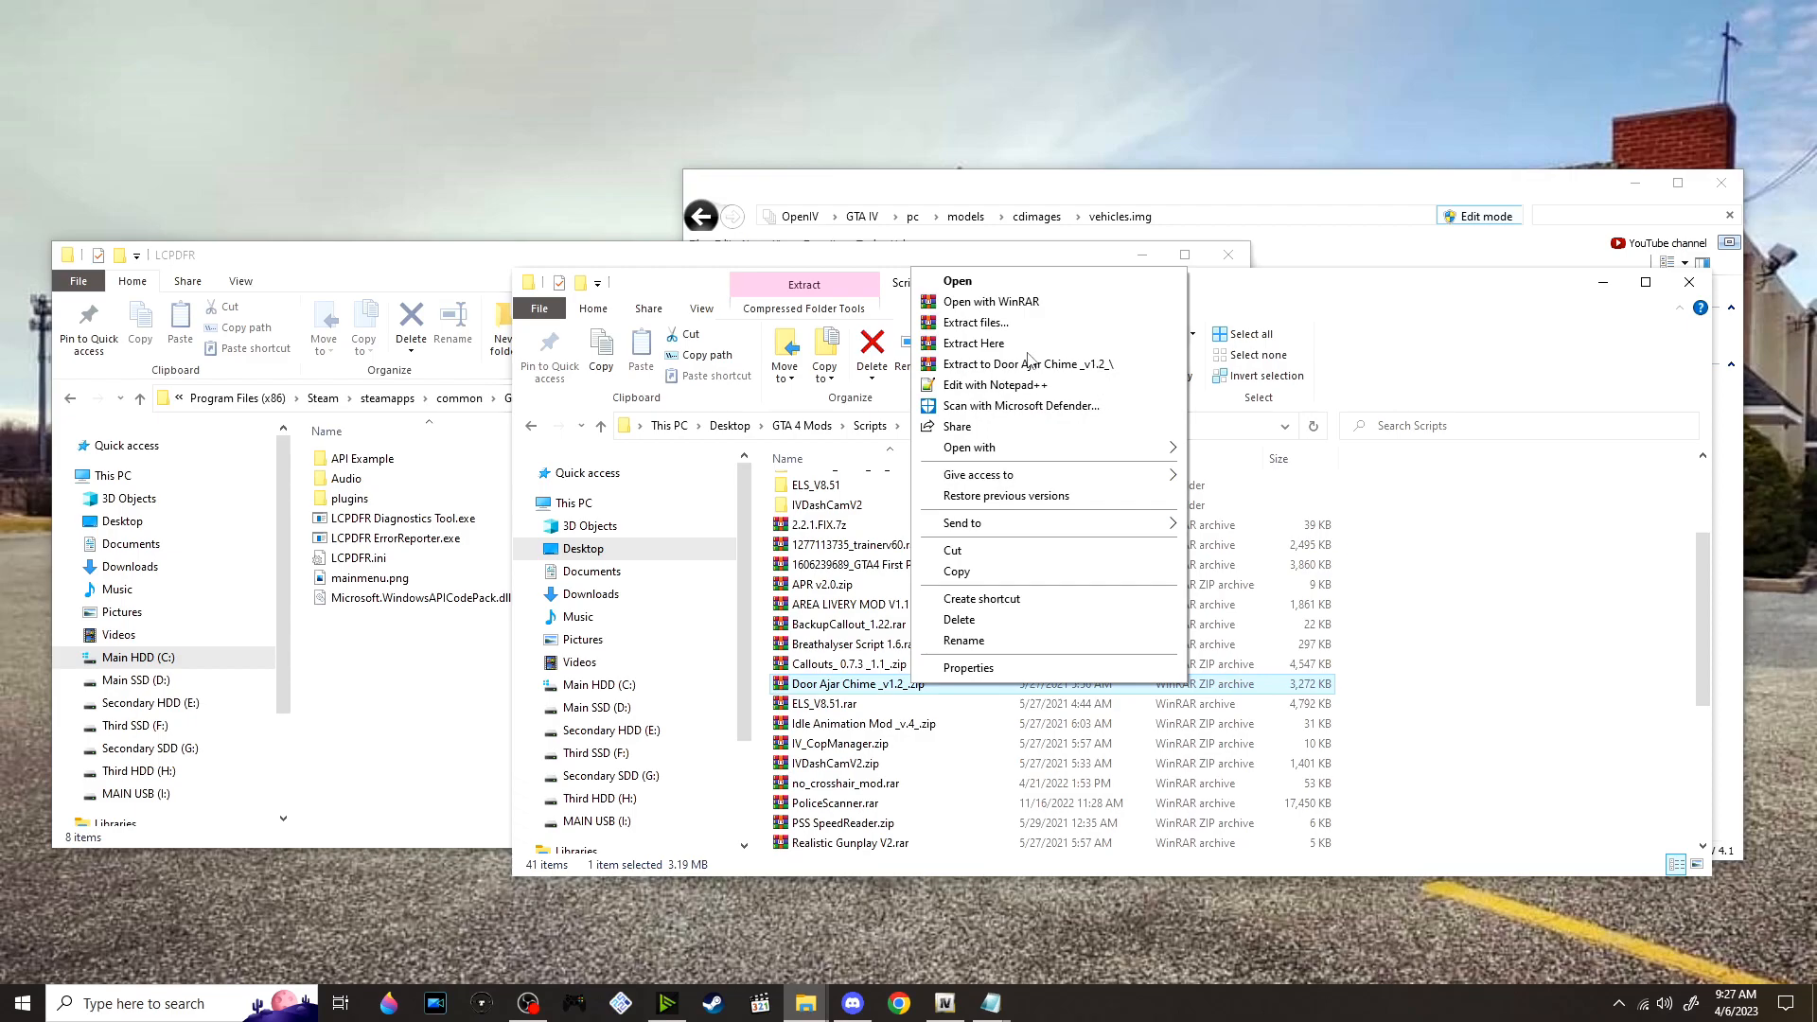
{"action": "left_click", "coordinate": [1029, 363]}
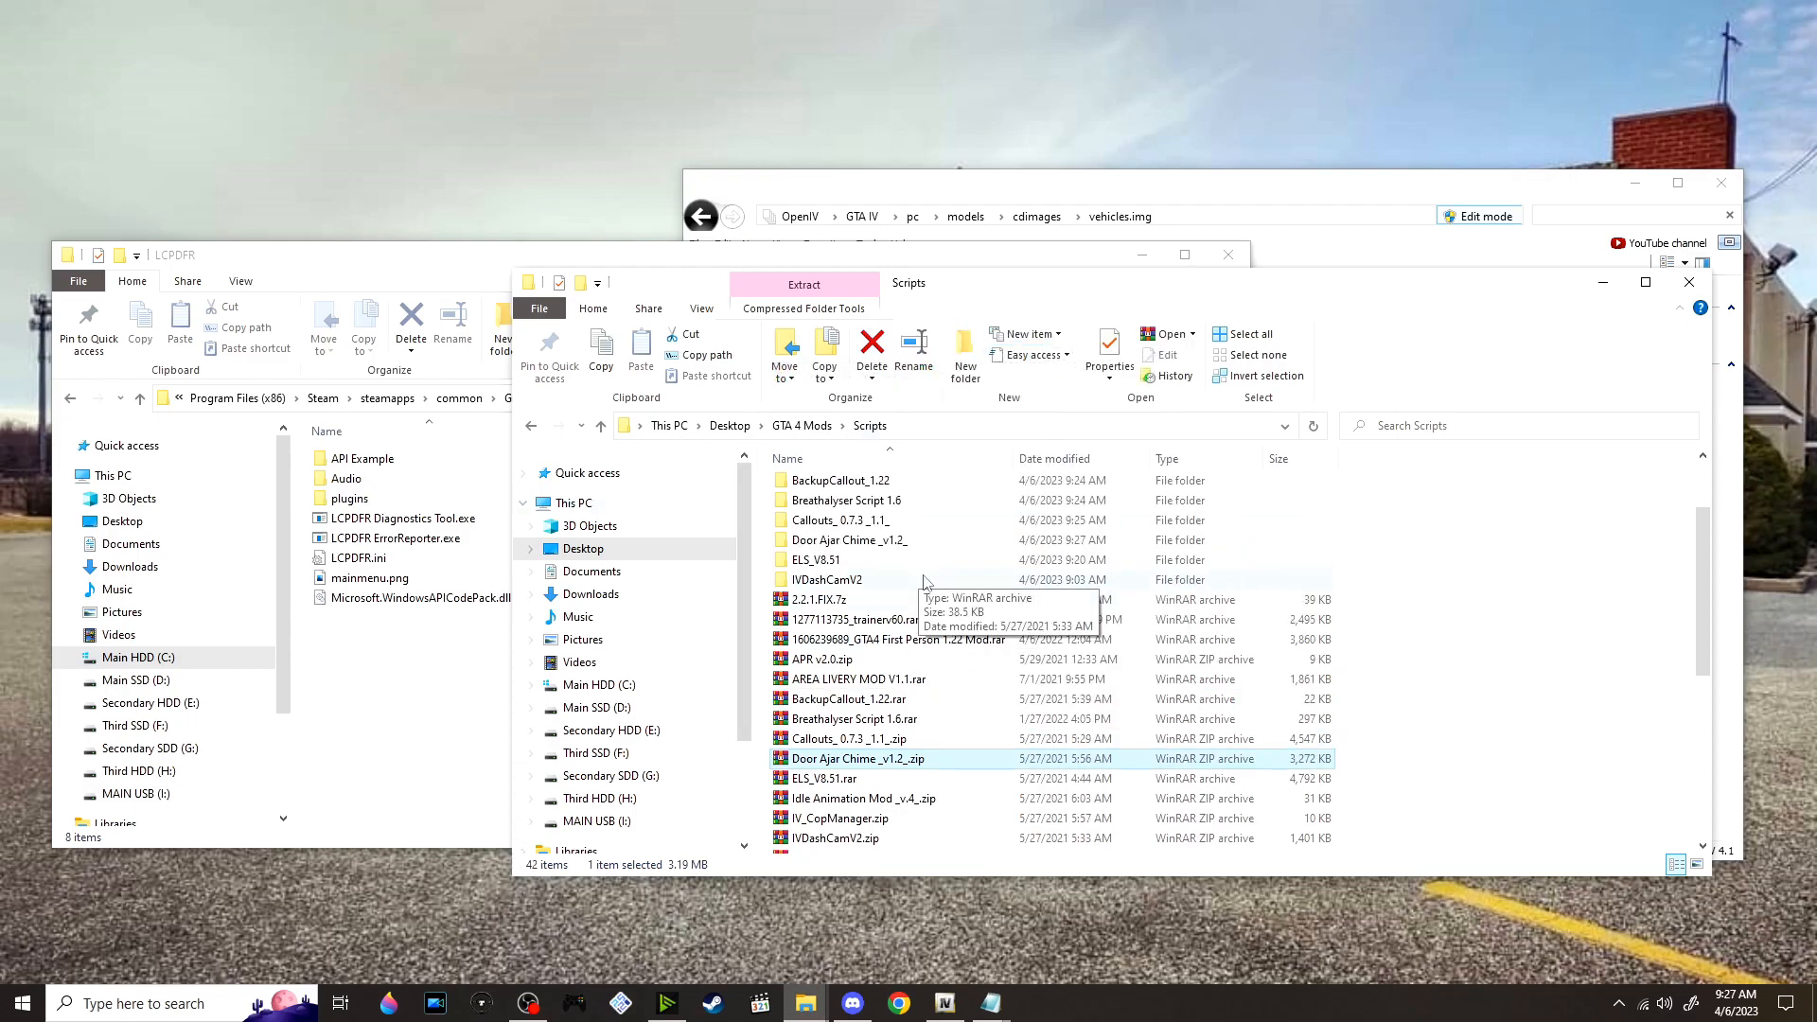
{"action": "double_click", "coordinate": [862, 540]}
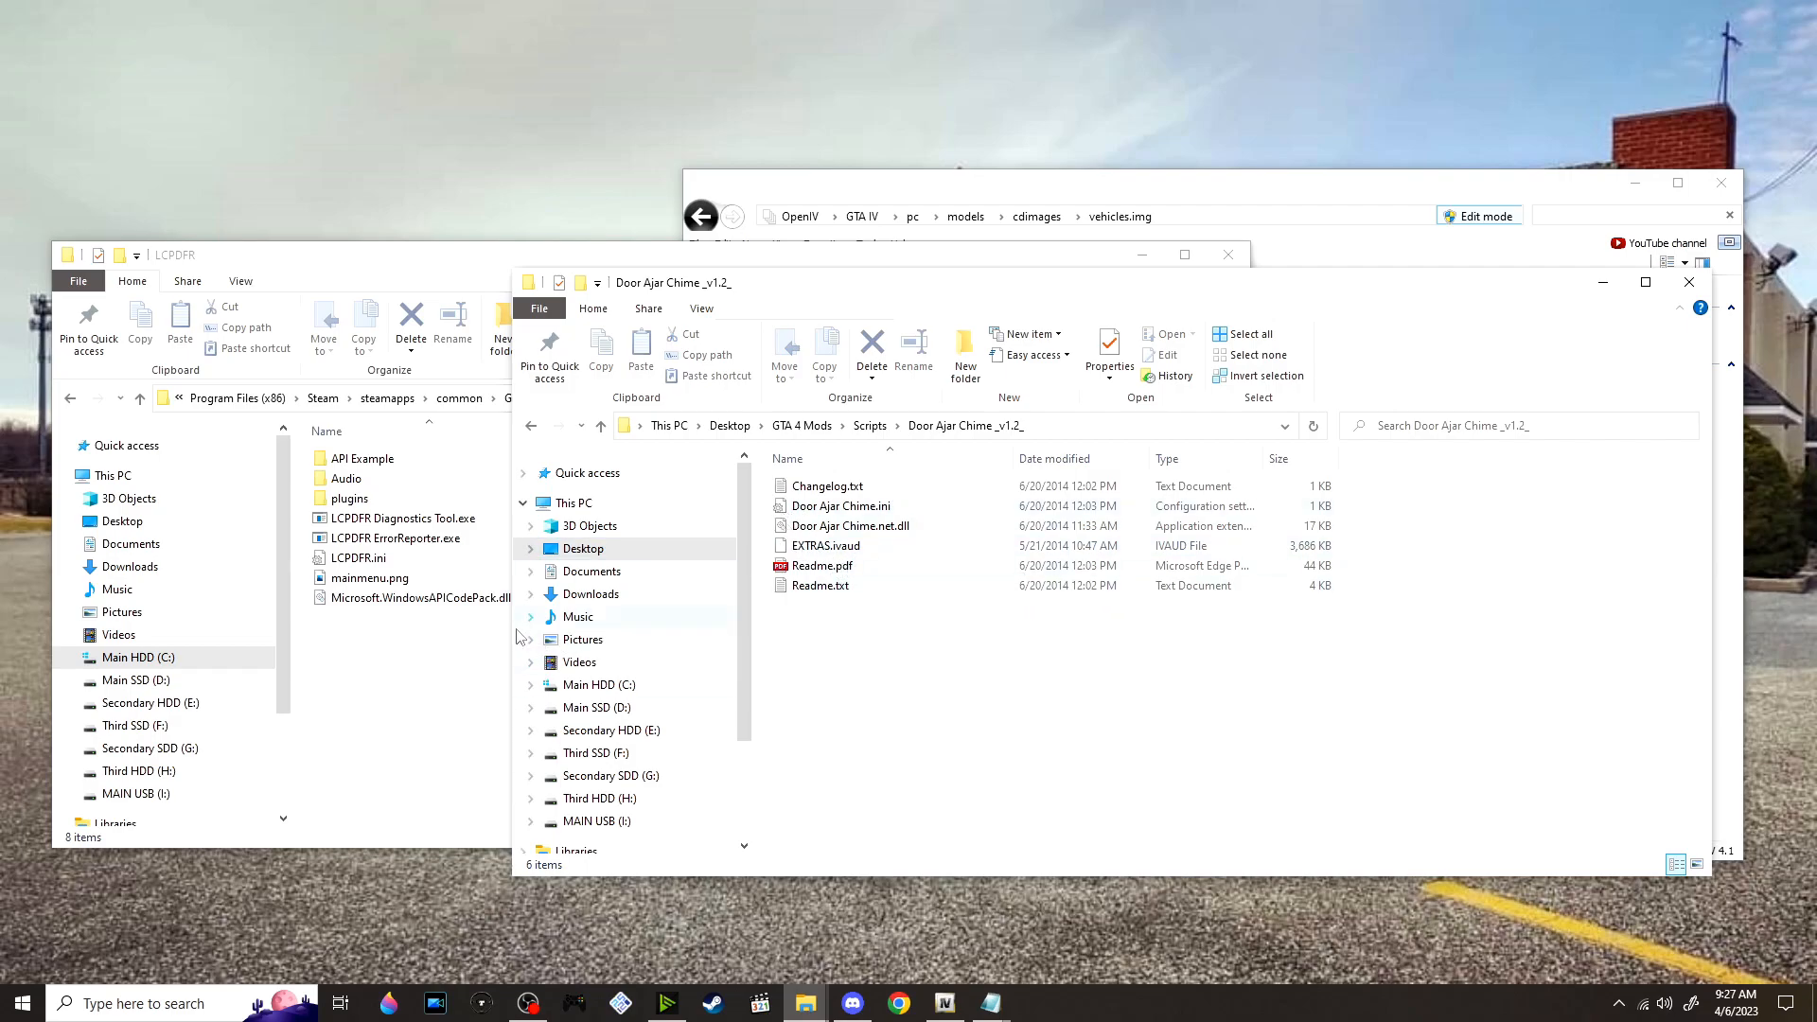
Move Door Ajar Chime.ini and Door Ajar Chime.net.dll into the scripts folder of the GTAIV directory
{"action": "left_click", "coordinate": [488, 657]}
{"action": "left_click", "coordinate": [639, 399]}
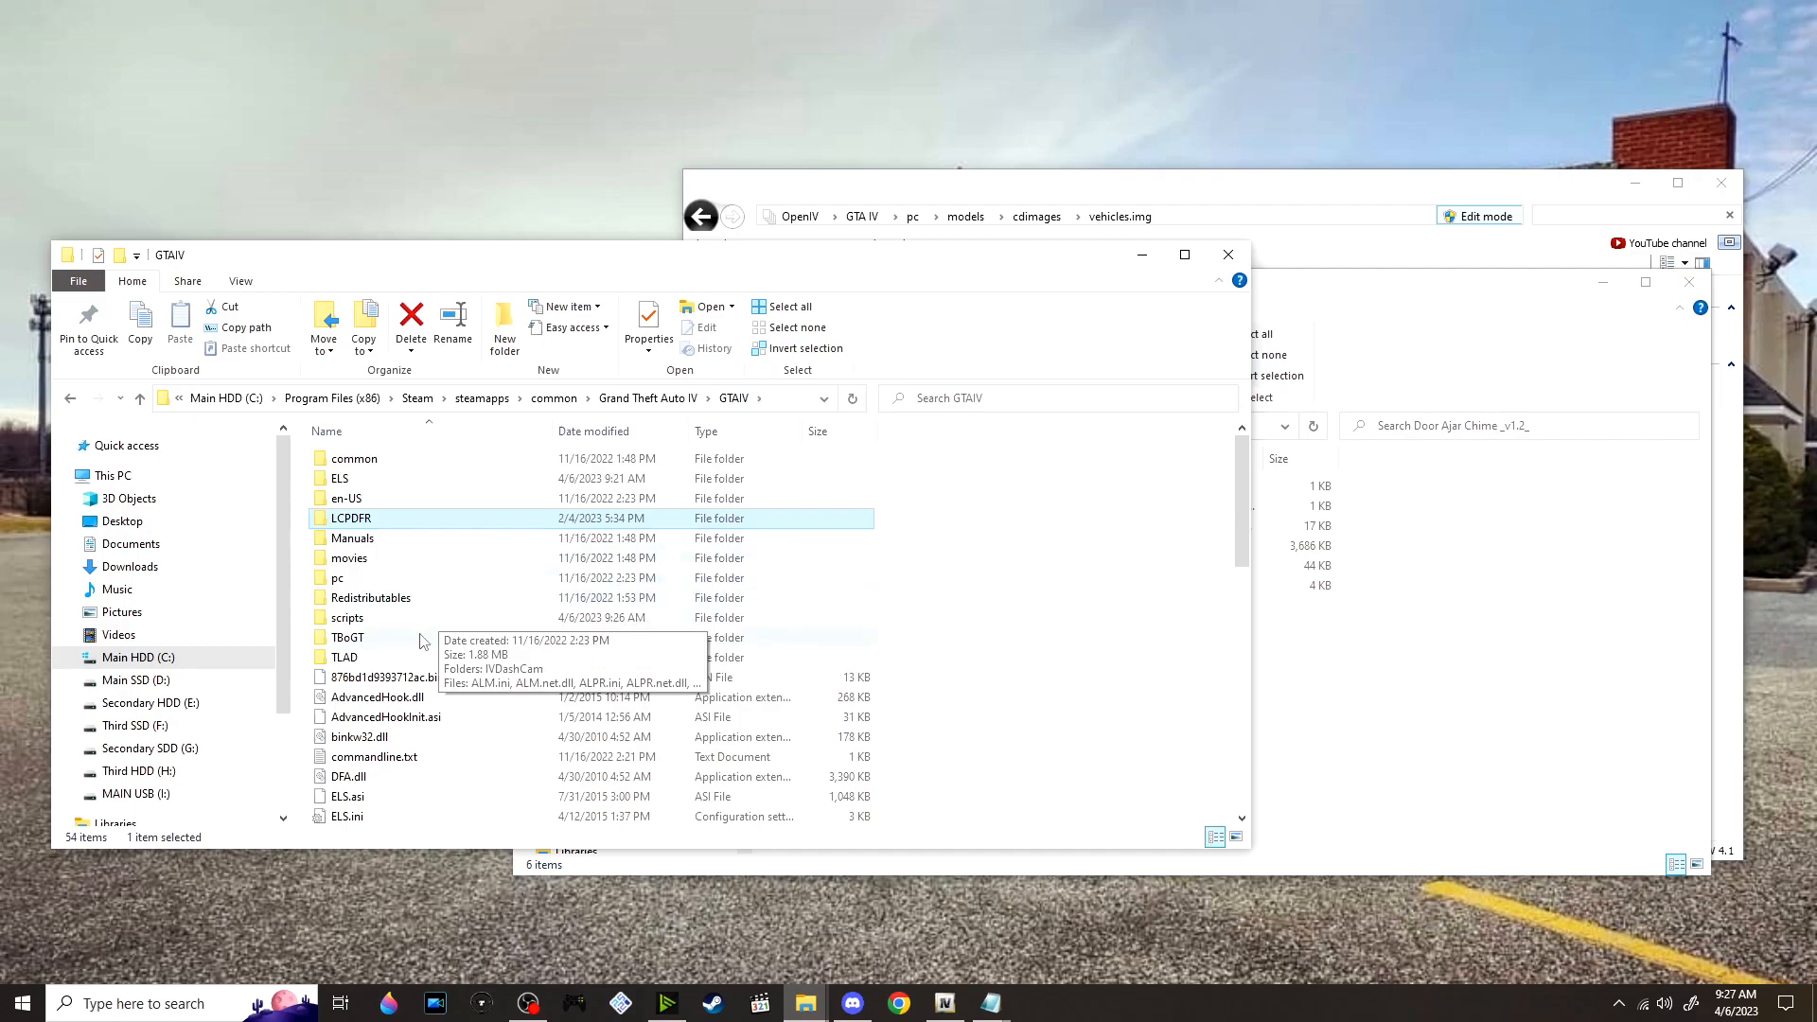
{"action": "double_click", "coordinate": [397, 580]}
{"action": "left_click", "coordinate": [1301, 677]}
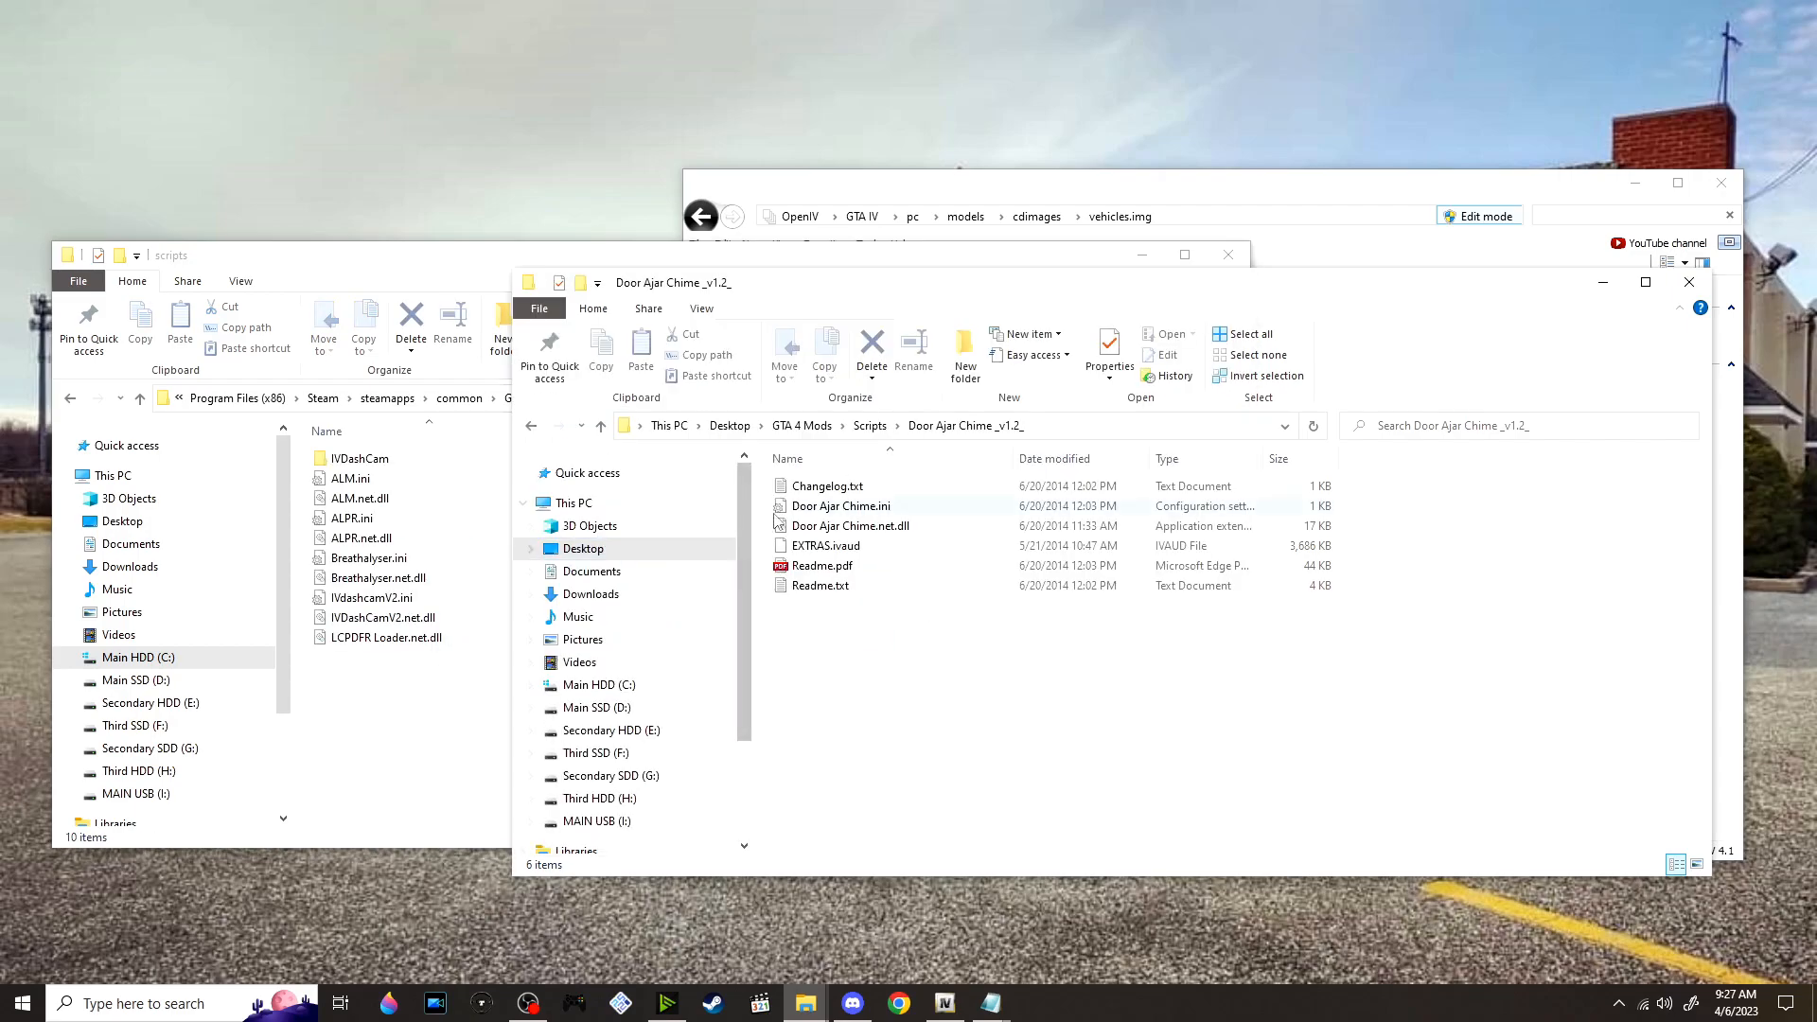
{"action": "left_click_drag", "start_coordinate": [837, 507], "coordinate": [341, 728]}
{"action": "left_click", "coordinate": [1391, 722]}
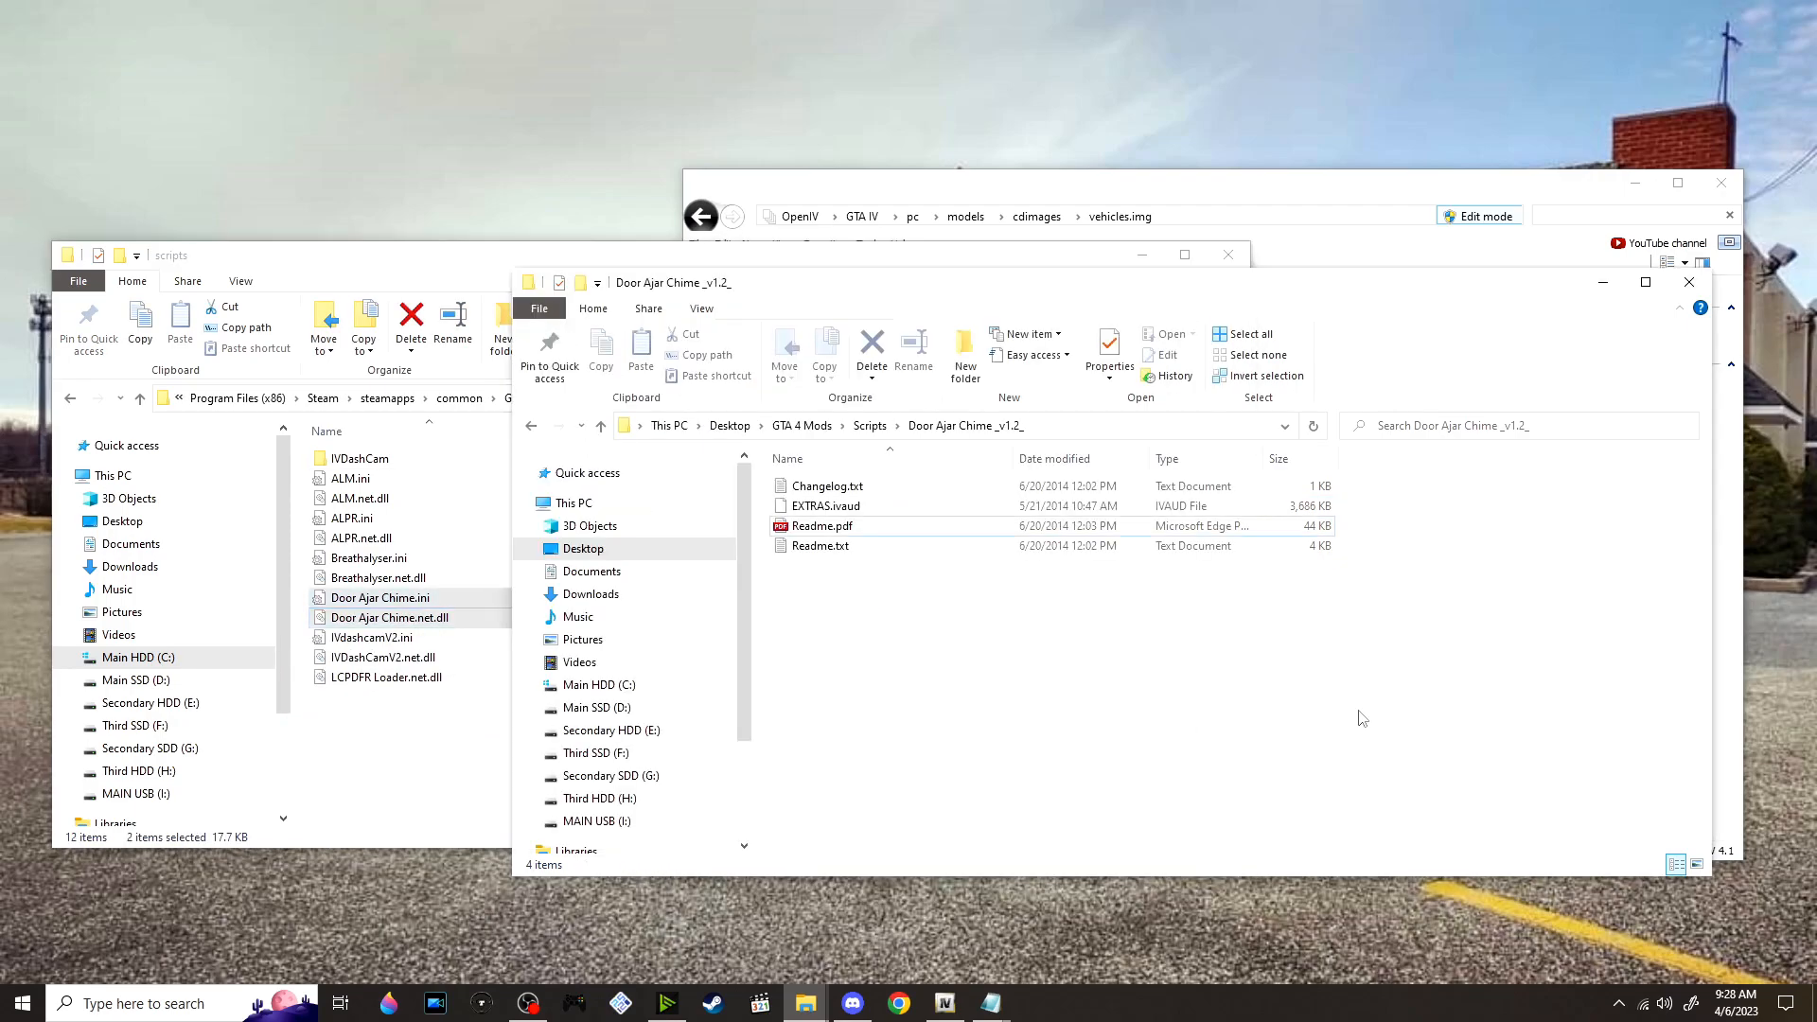
Switch to OpenIV, clear the search filter and open the RESIDENT folder of resident.rpf under pc, audio, sfx
{"action": "left_click", "coordinate": [945, 1002]}
{"action": "left_click", "coordinate": [622, 300]}
{"action": "left_click_drag", "start_coordinate": [813, 288], "coordinate": [370, 320]}
{"action": "left_click", "coordinate": [455, 542]}
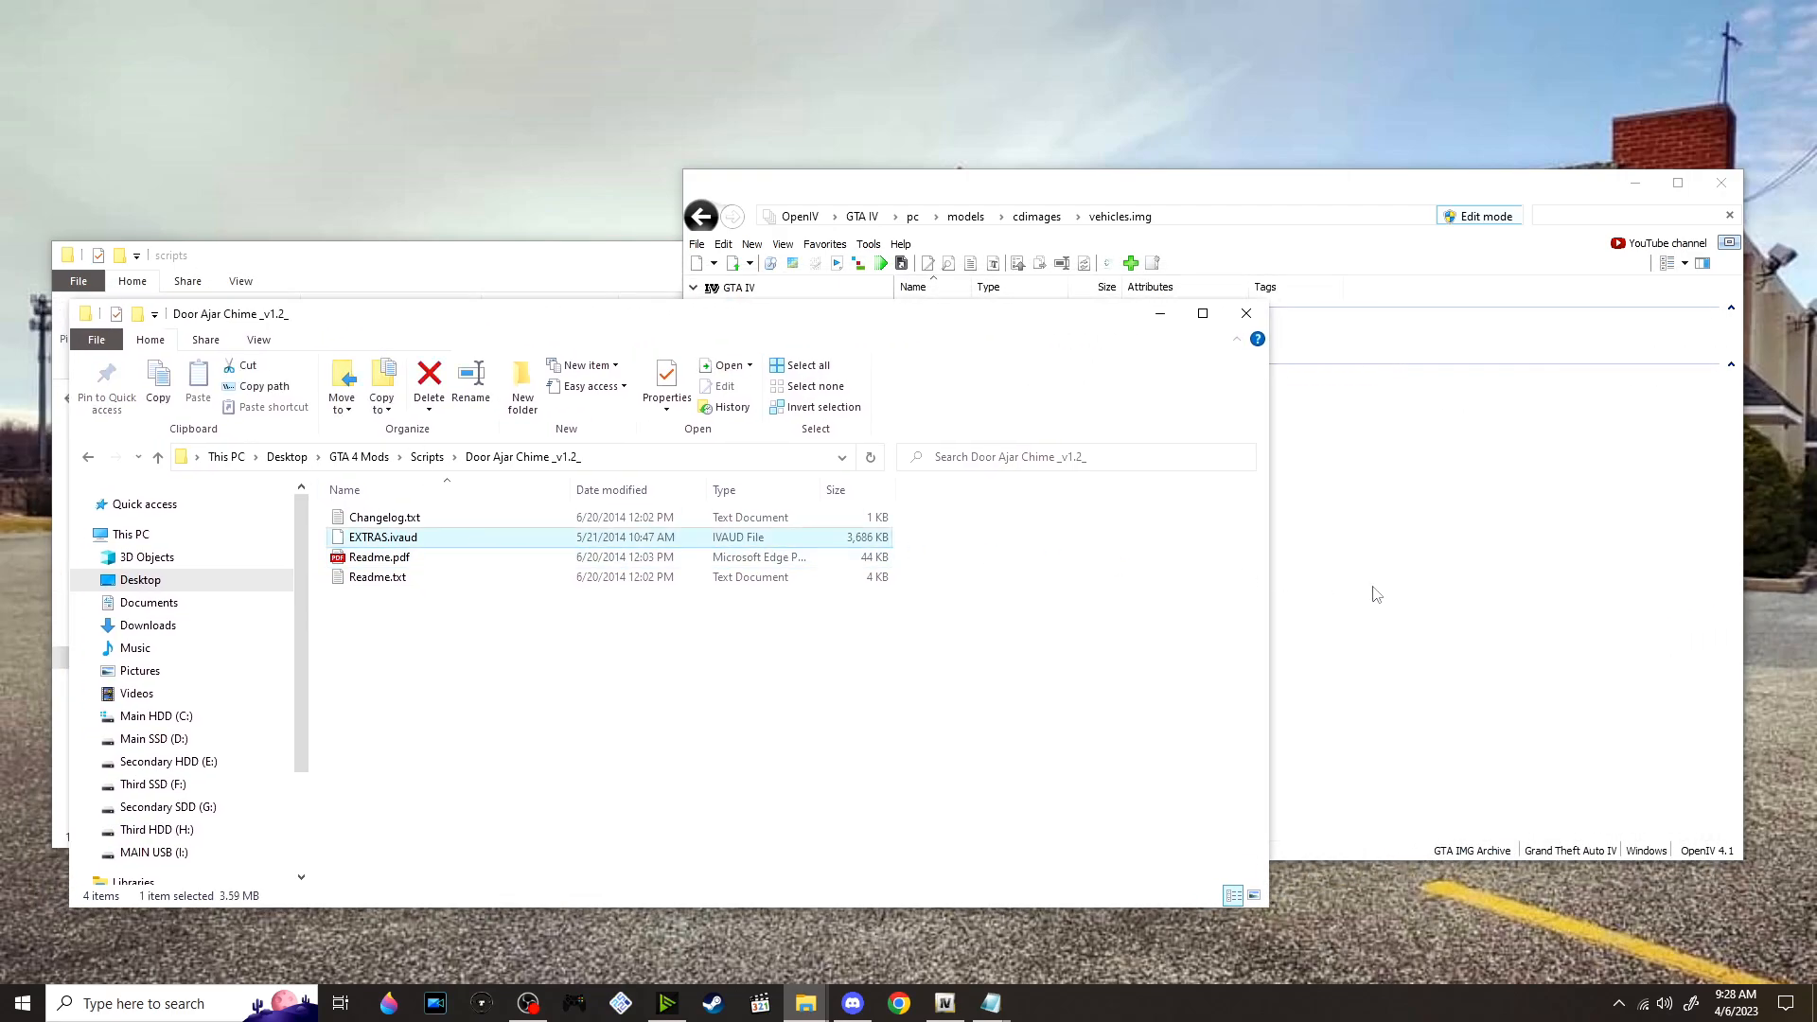
{"action": "left_click", "coordinate": [1421, 594]}
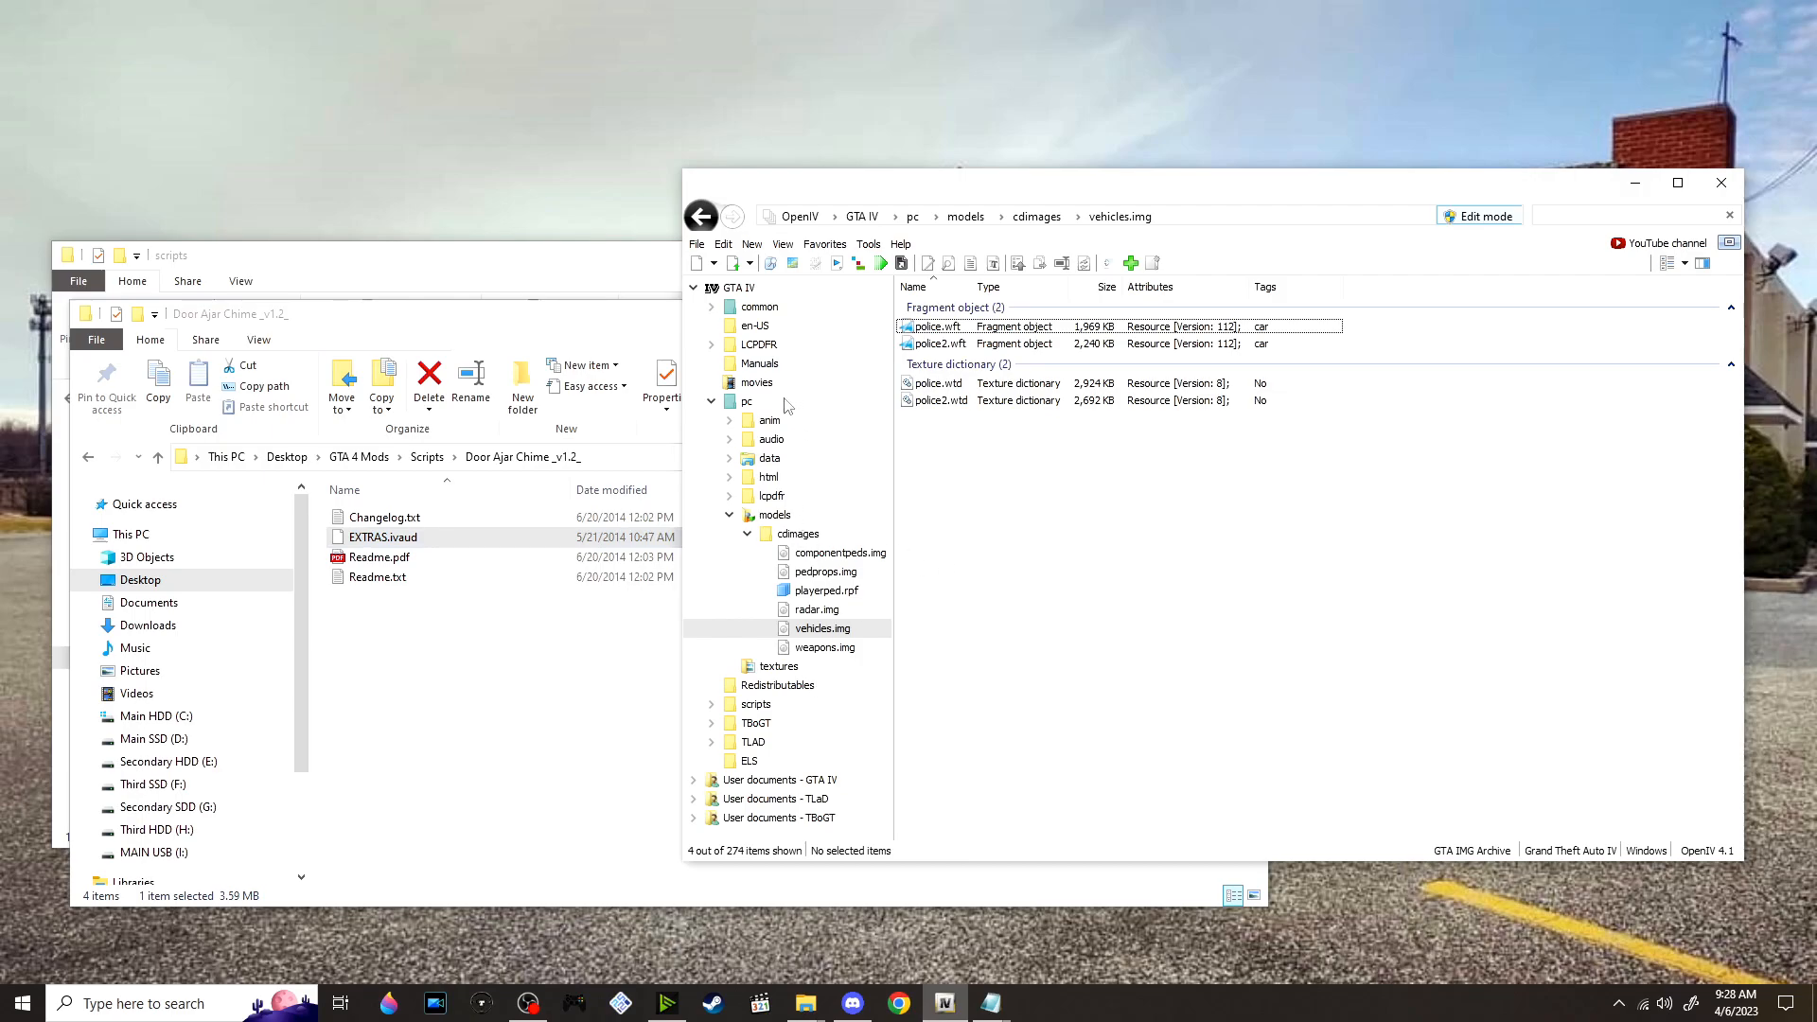
{"action": "left_click", "coordinate": [786, 443]}
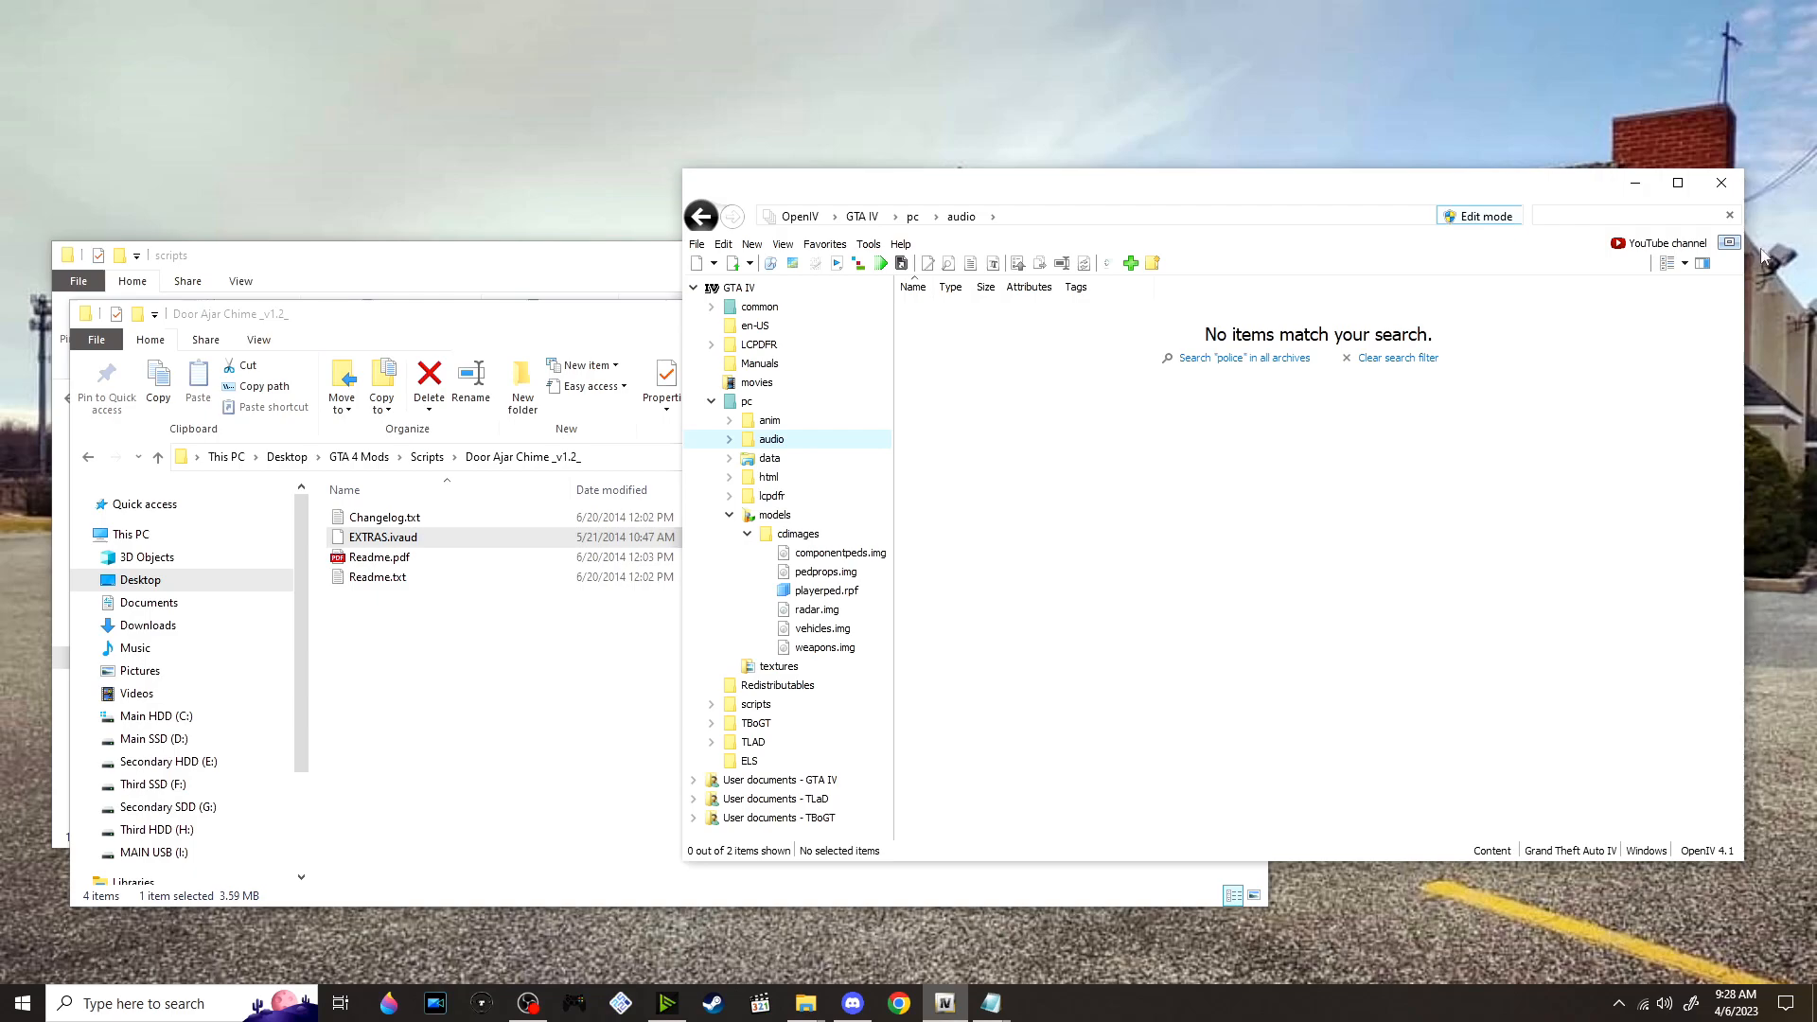
{"action": "left_click", "coordinate": [1730, 214]}
{"action": "double_click", "coordinate": [994, 345]}
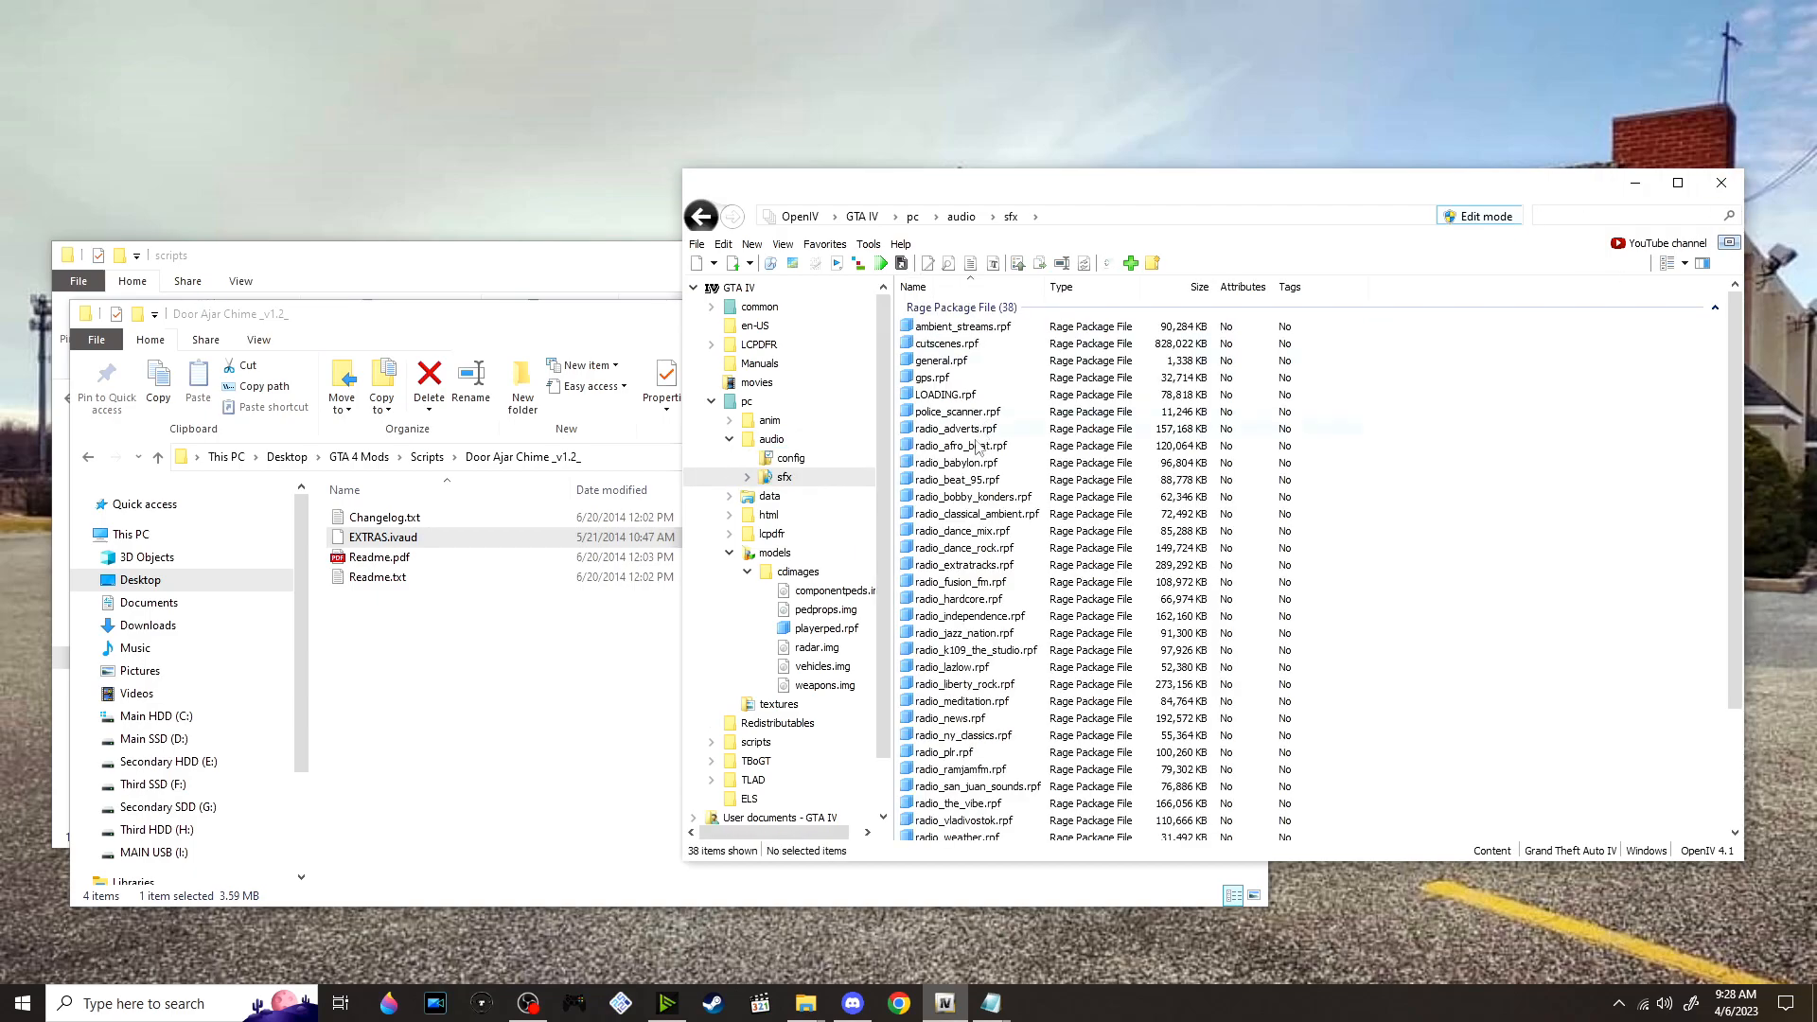
{"action": "scroll", "coordinate": [762, 603], "scroll_direction": "down", "scroll_amount": 1}
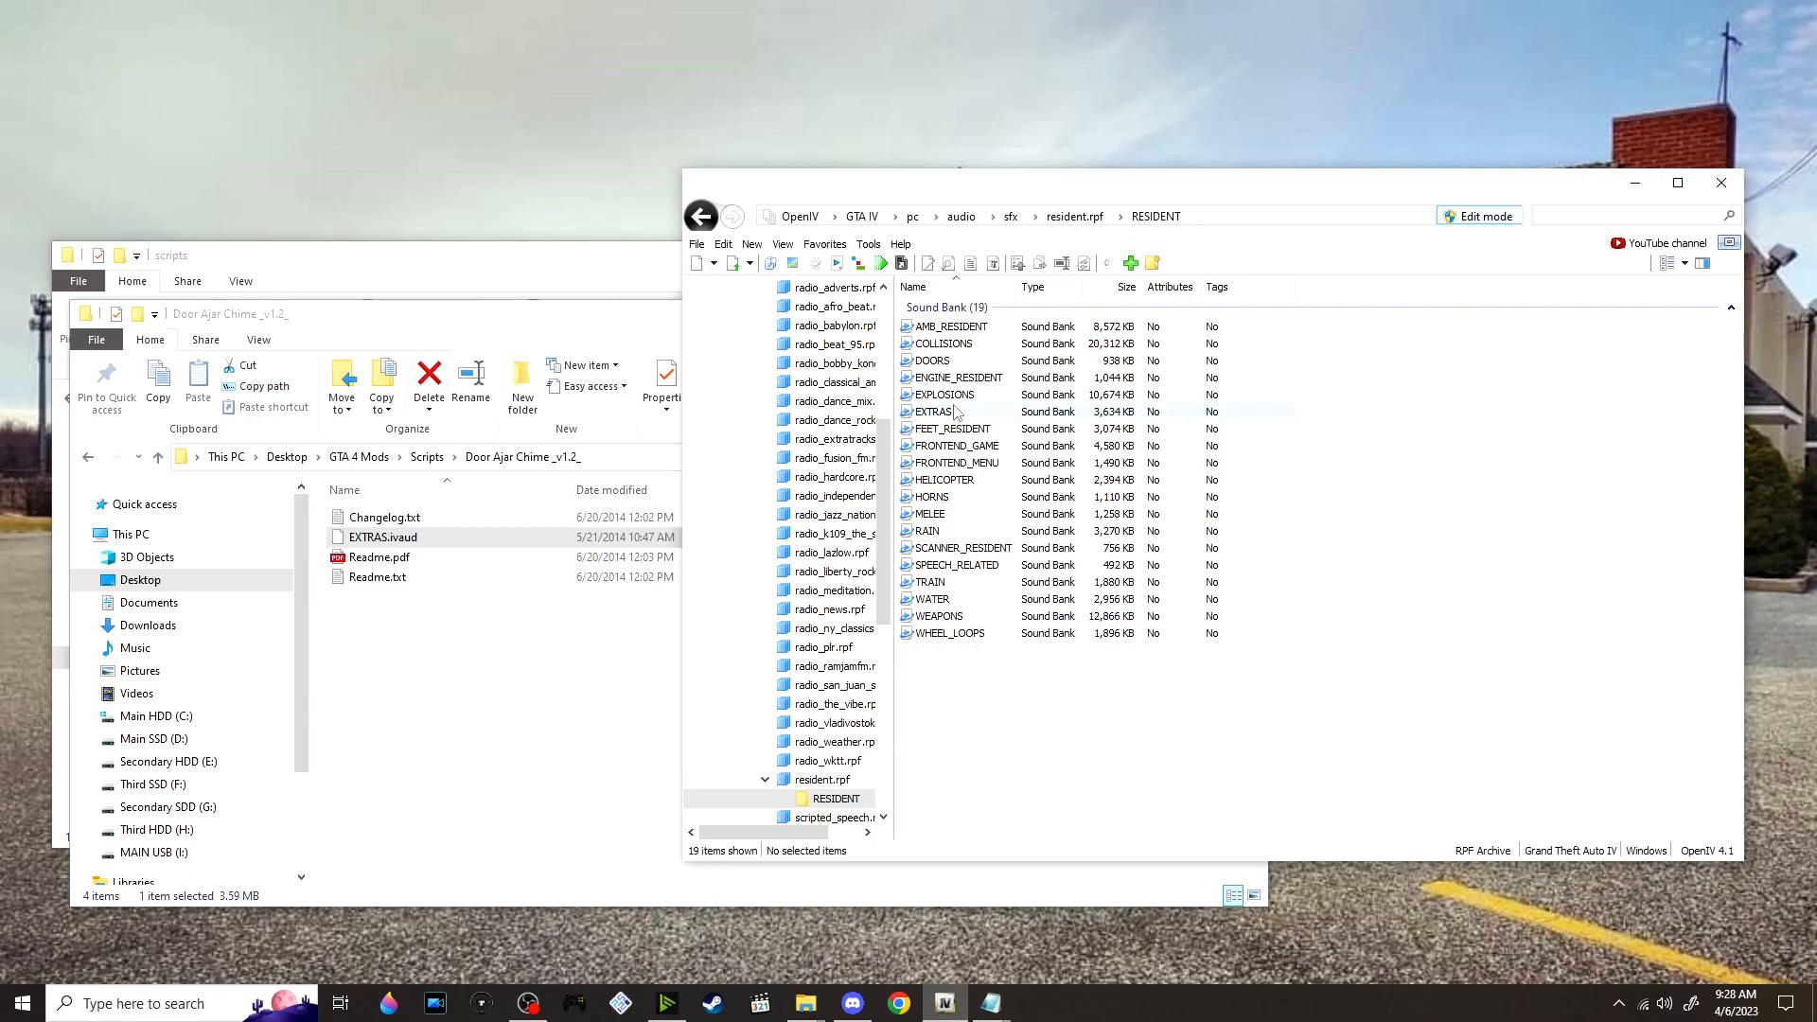
Replace the EXTRAS sound bank in RESIDENT with EXTRAS.ivaud from the Door Ajar Chime folder
{"action": "left_click", "coordinate": [1000, 414]}
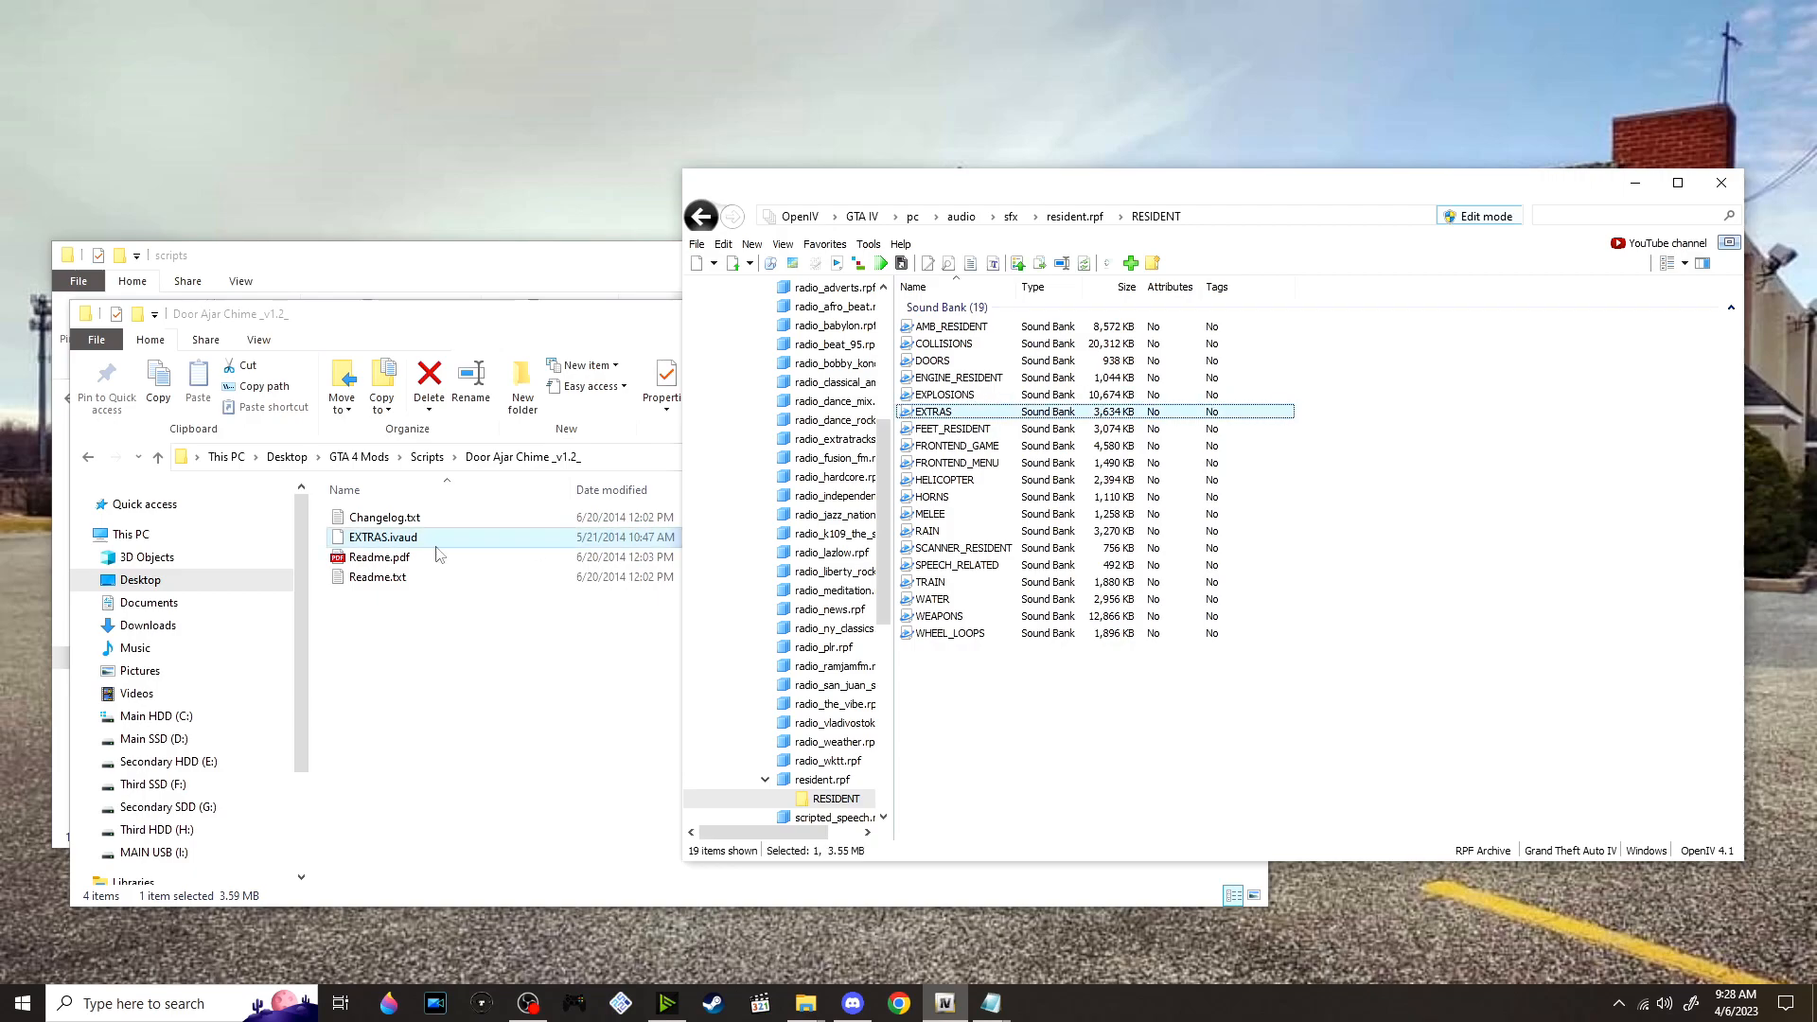
{"action": "right_click", "coordinate": [988, 418]}
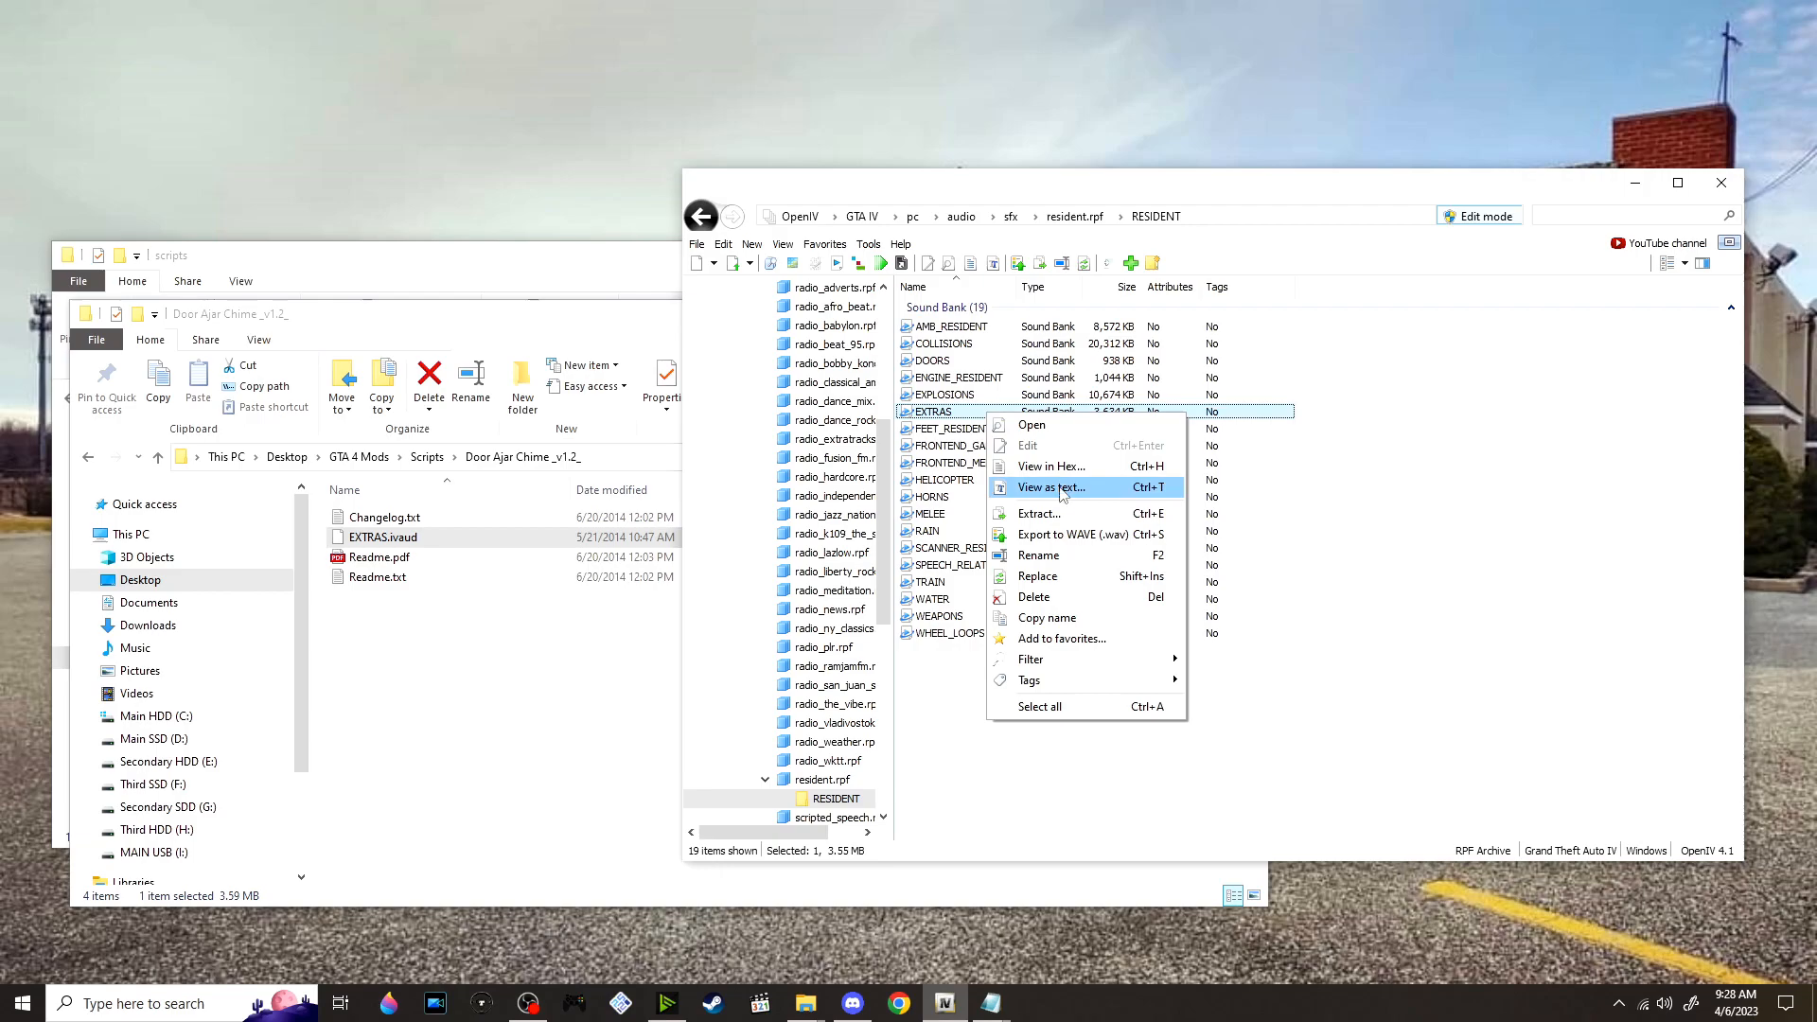
{"action": "left_click", "coordinate": [1058, 581]}
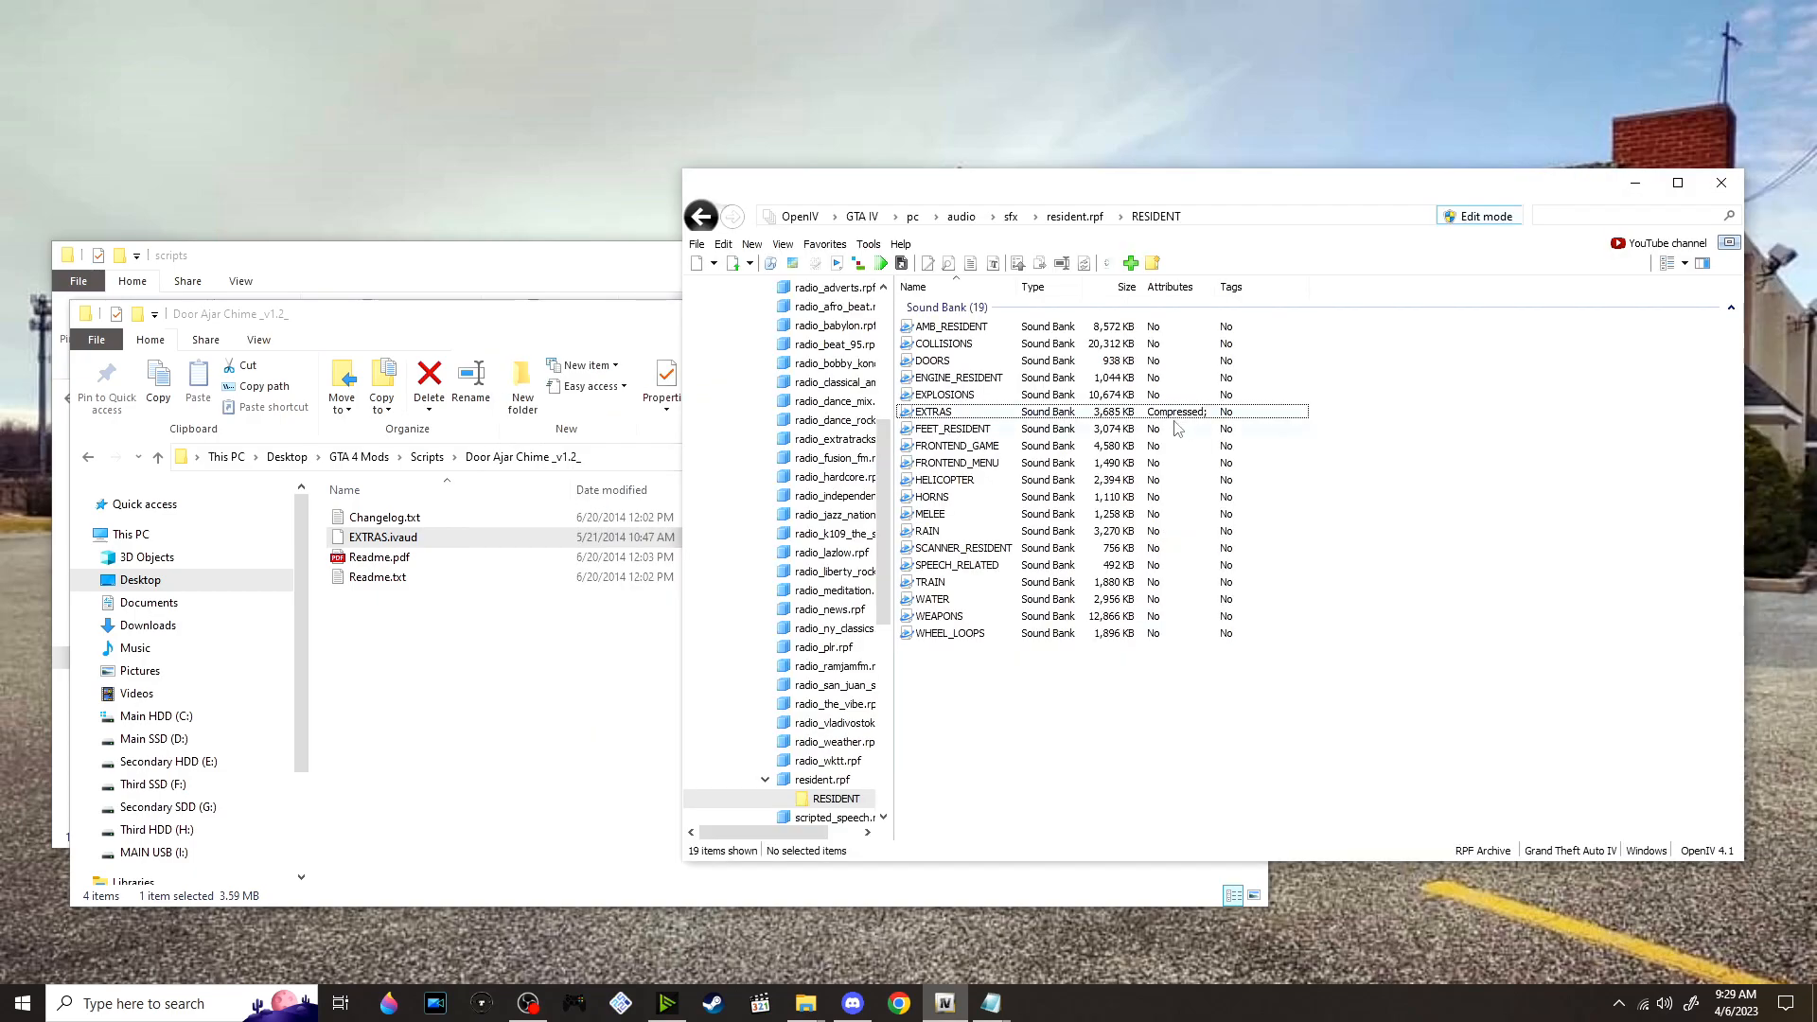
{"action": "left_click", "coordinate": [1143, 416]}
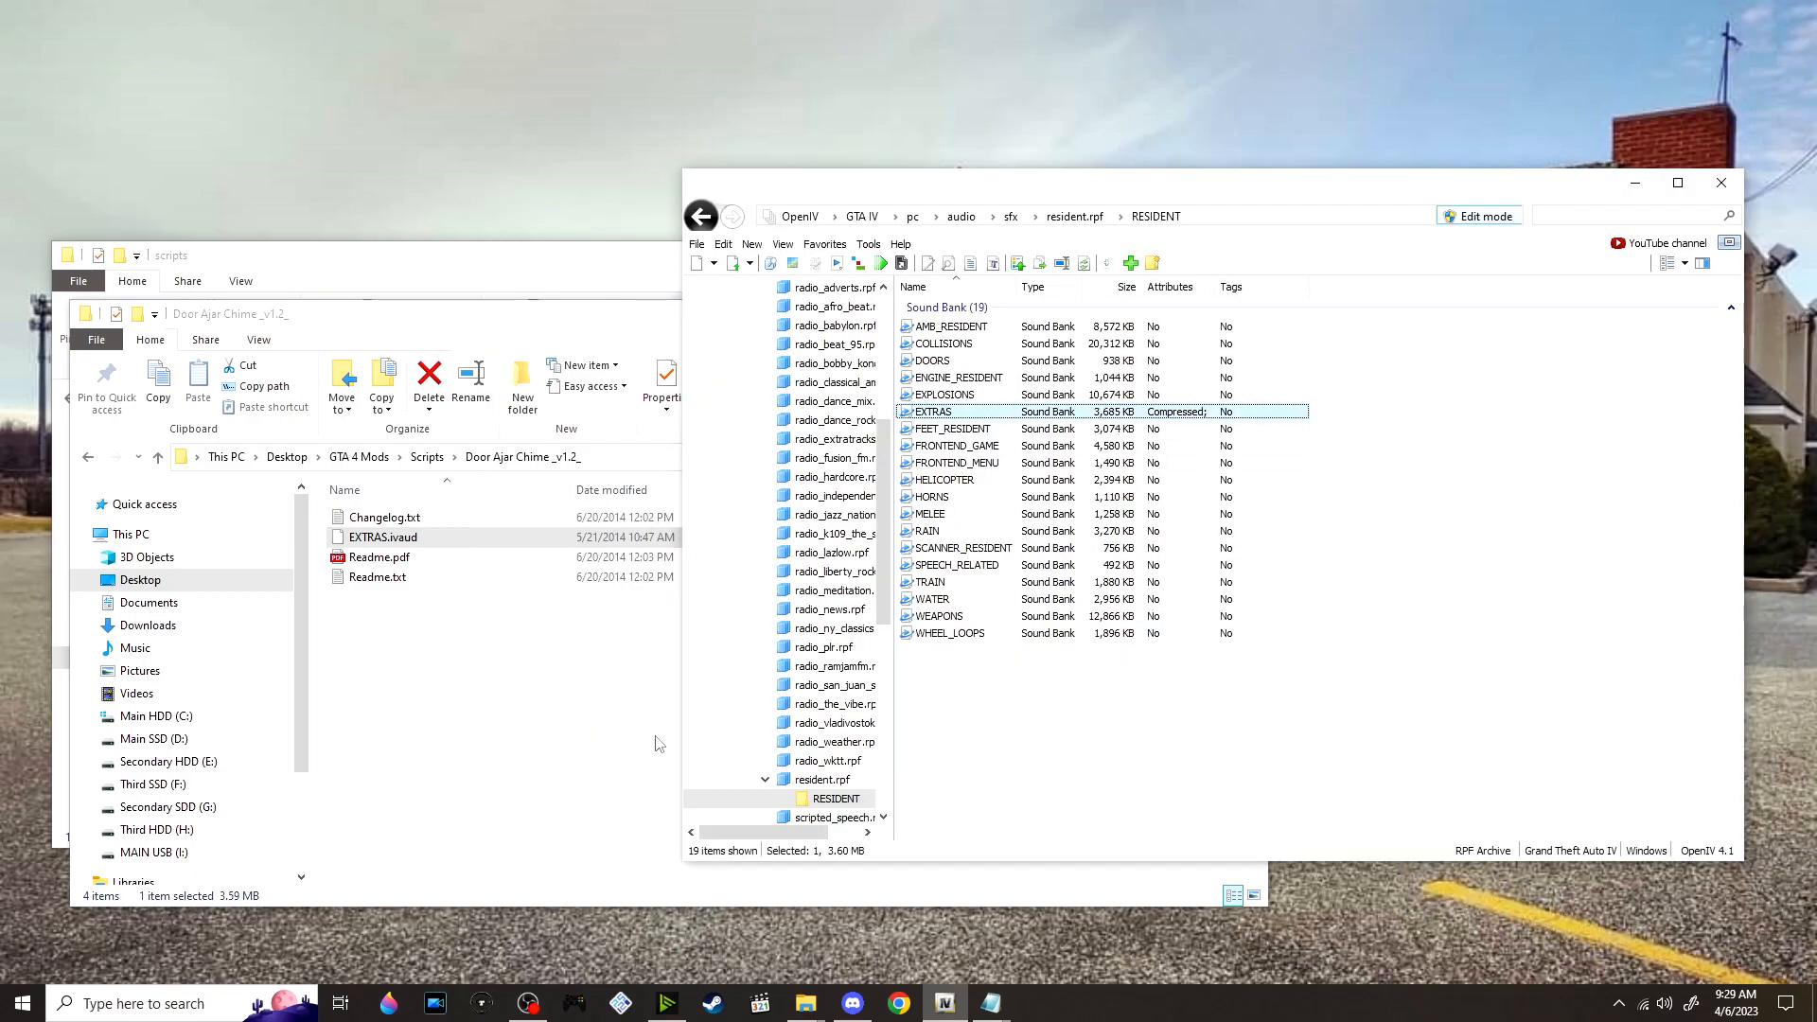
Return from the Door Ajar Chime folder to the mod Scripts folder and go to its remaining archives
{"action": "left_click", "coordinate": [450, 660]}
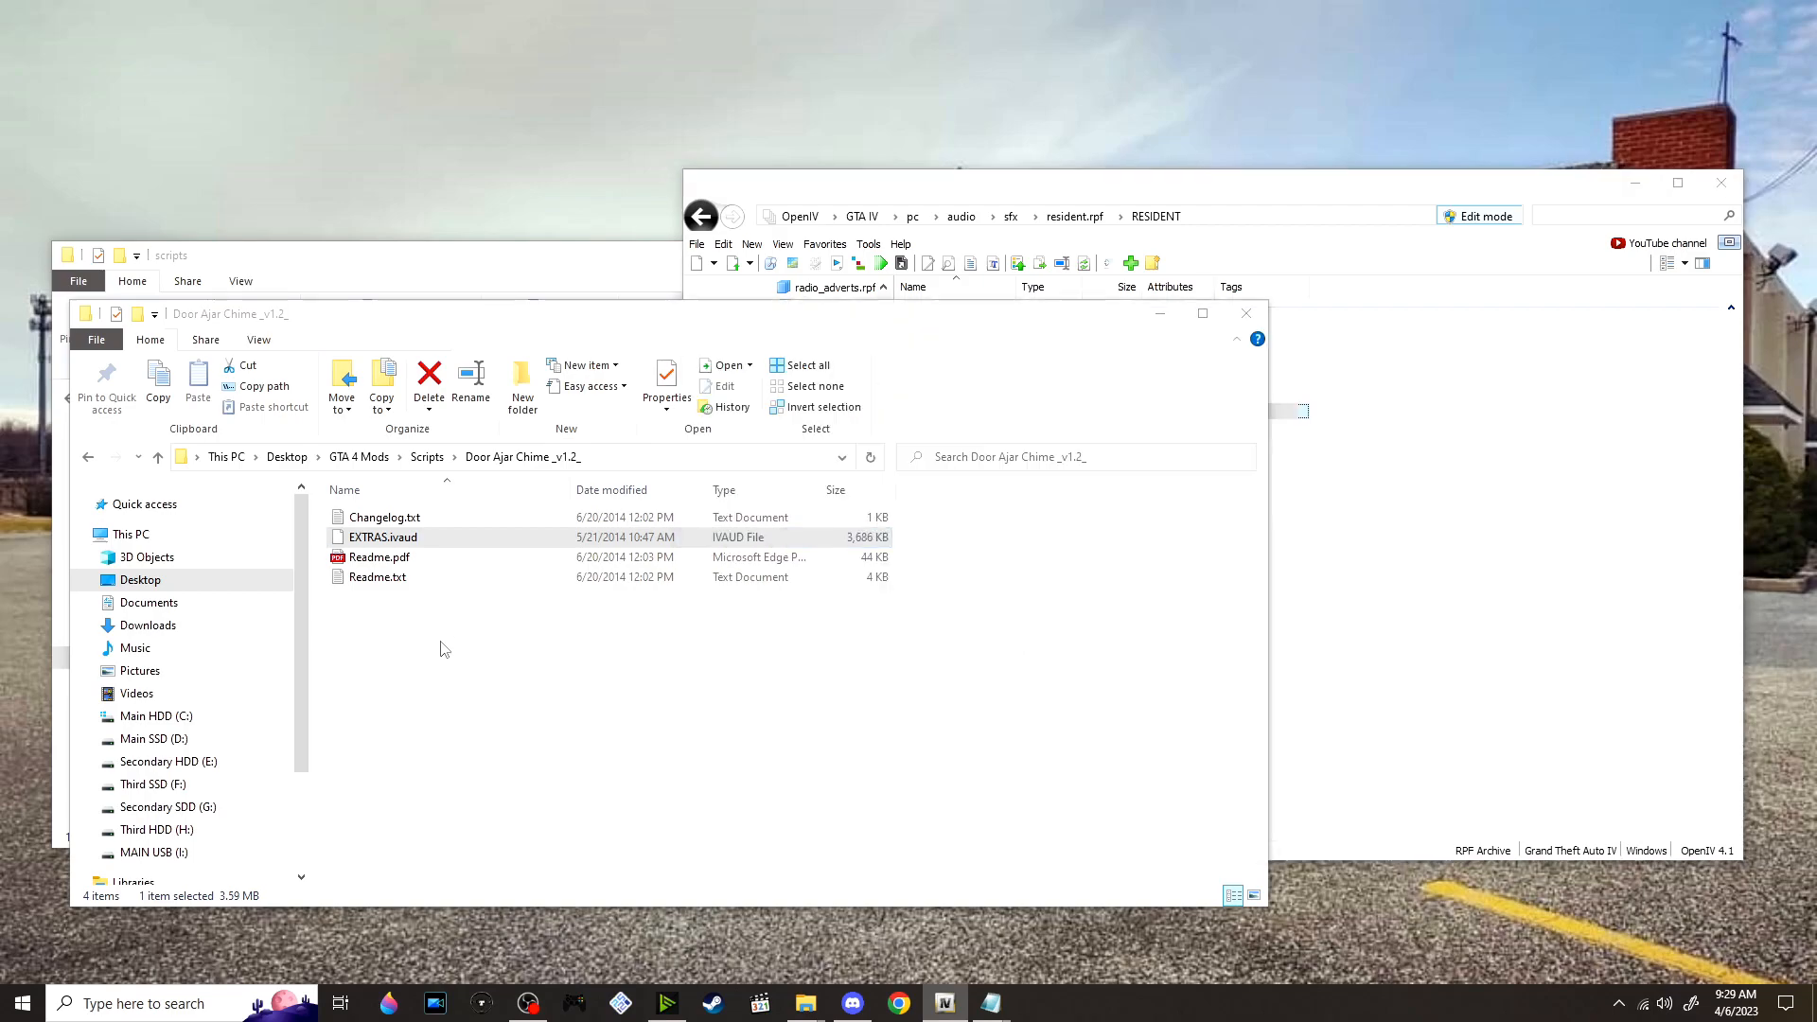
{"action": "left_click", "coordinate": [427, 457]}
{"action": "scroll", "coordinate": [606, 663], "scroll_direction": "down", "scroll_amount": 3}
{"action": "scroll", "coordinate": [180, 662], "scroll_direction": "down", "scroll_amount": 1}
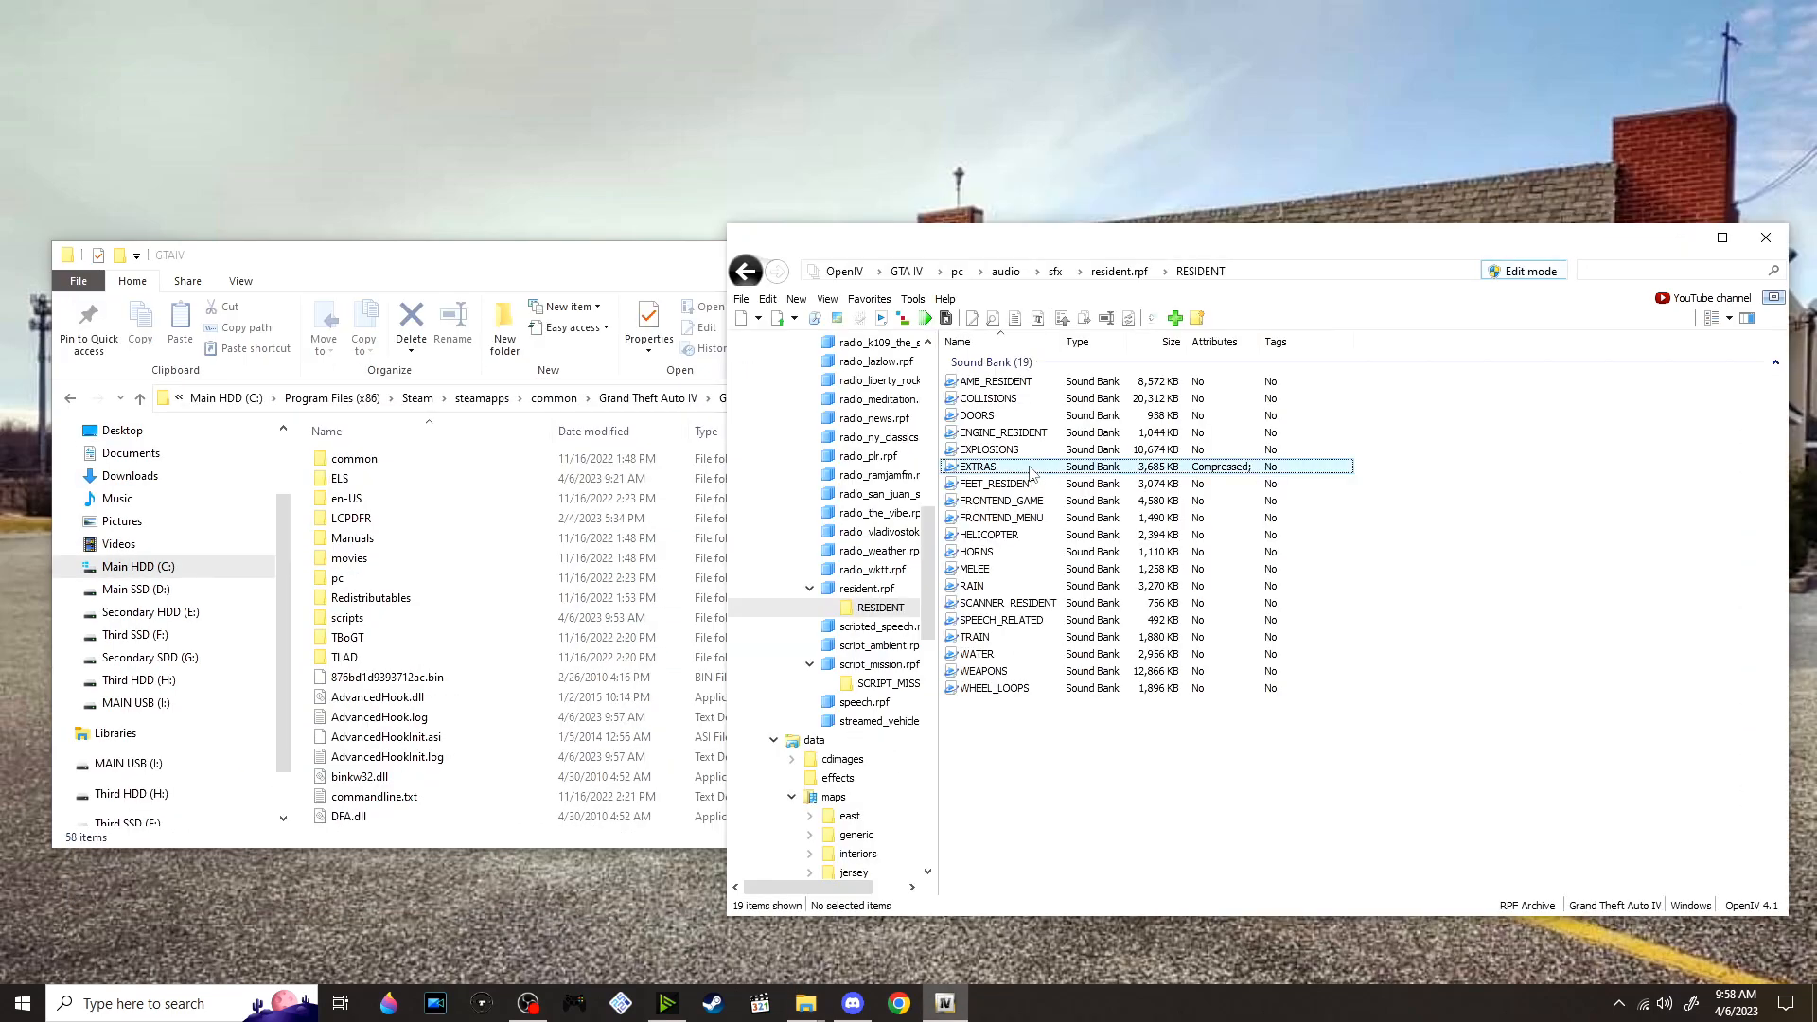
Defragment resident.rpf in OpenIV, then open the rebuilt archive and its RESIDENT folder
{"action": "left_click", "coordinate": [1032, 470]}
{"action": "right_click", "coordinate": [1033, 472]}
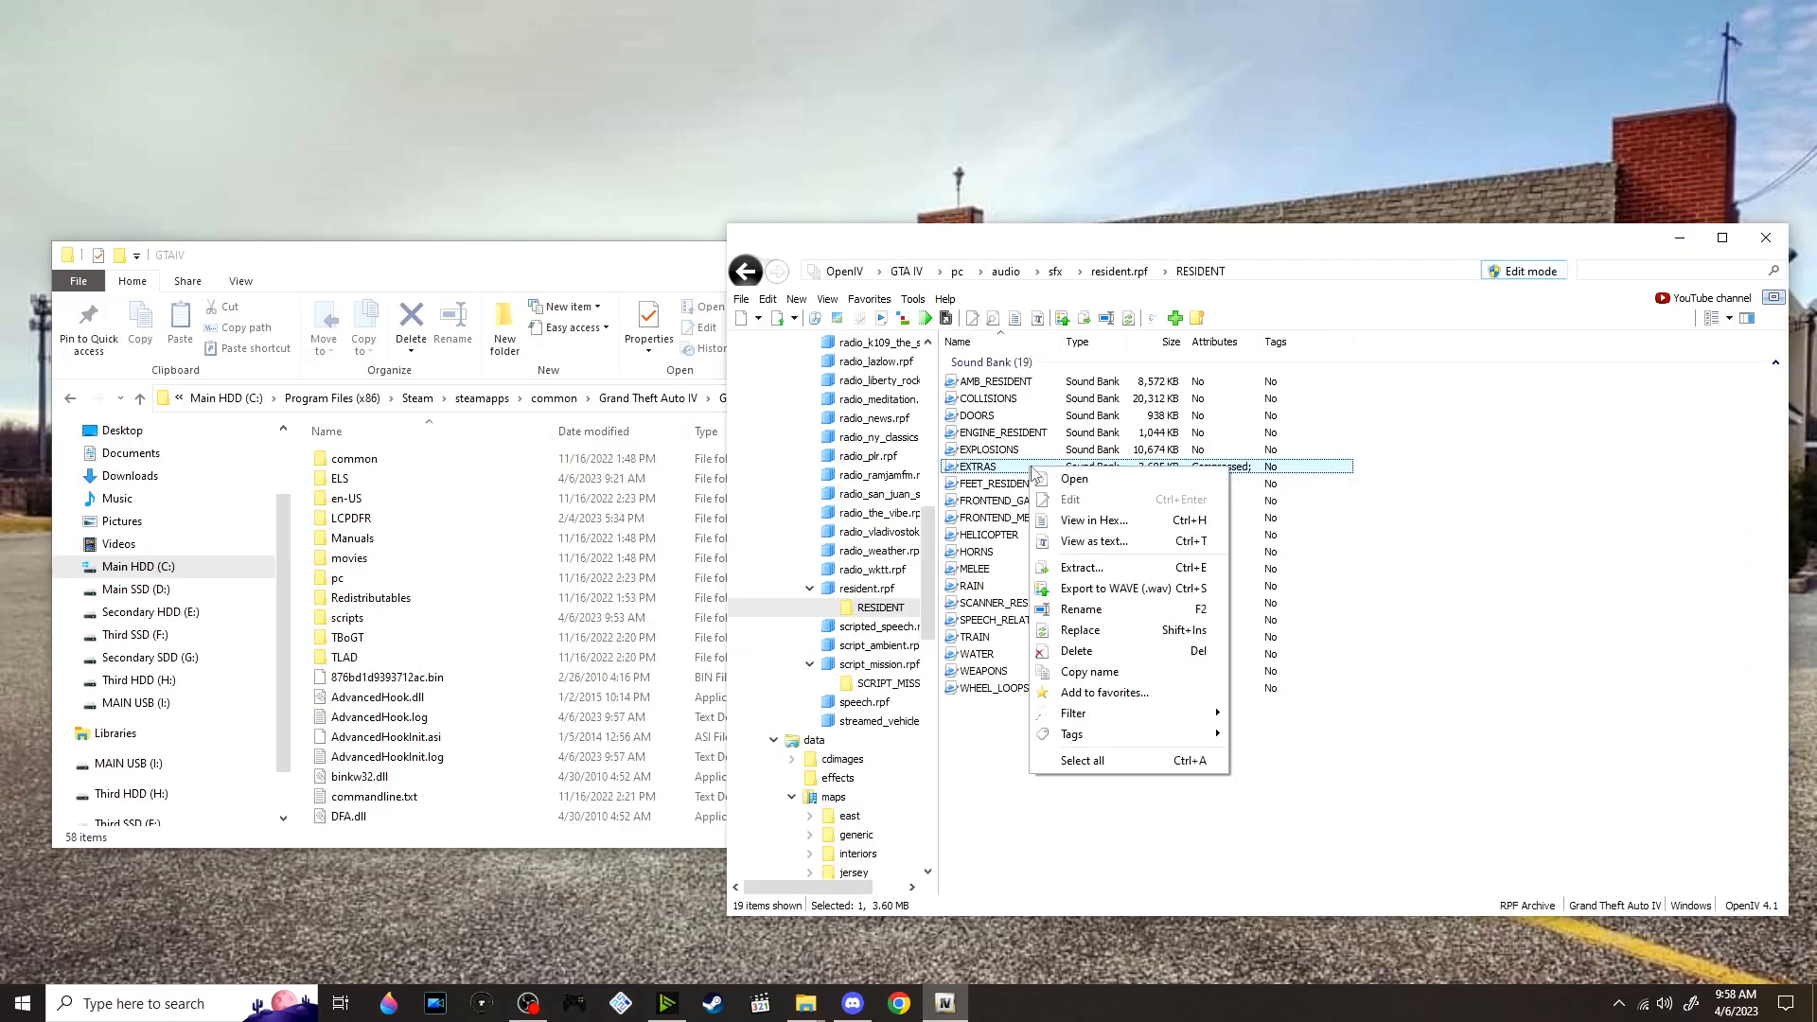
{"action": "left_click", "coordinate": [743, 299]}
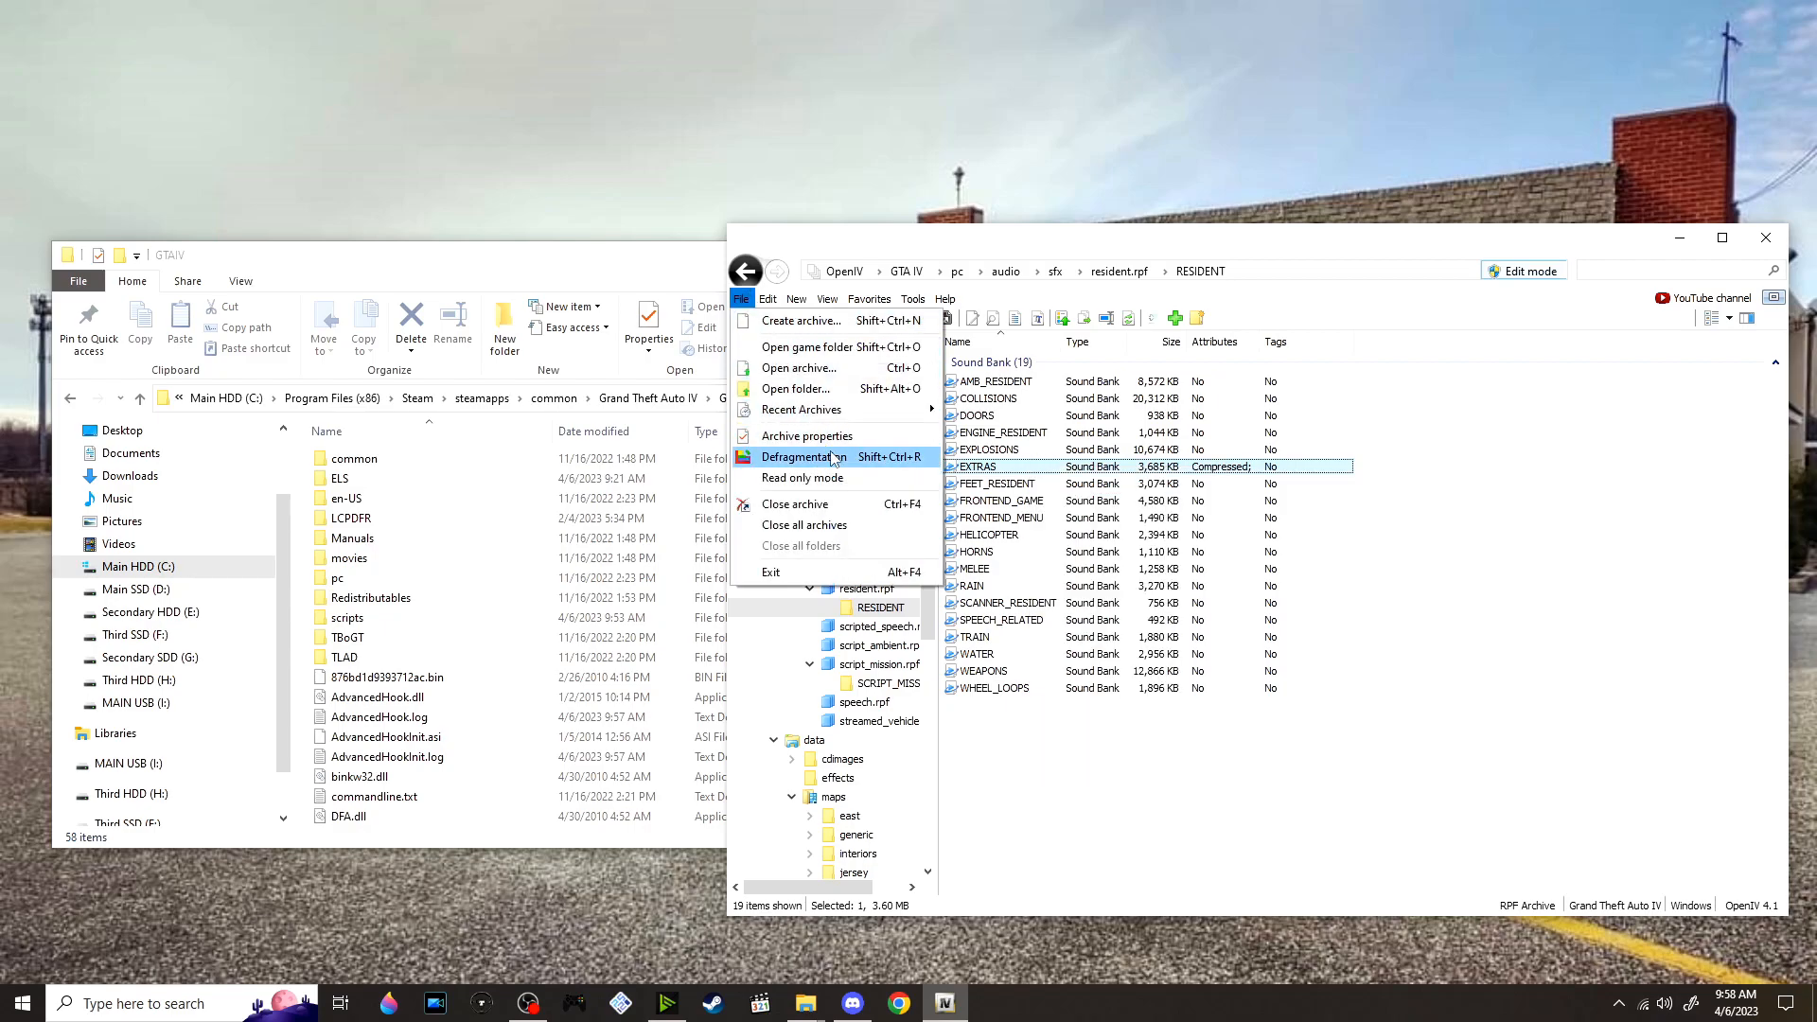
{"action": "left_click", "coordinate": [851, 457]}
{"action": "left_click", "coordinate": [1492, 738]}
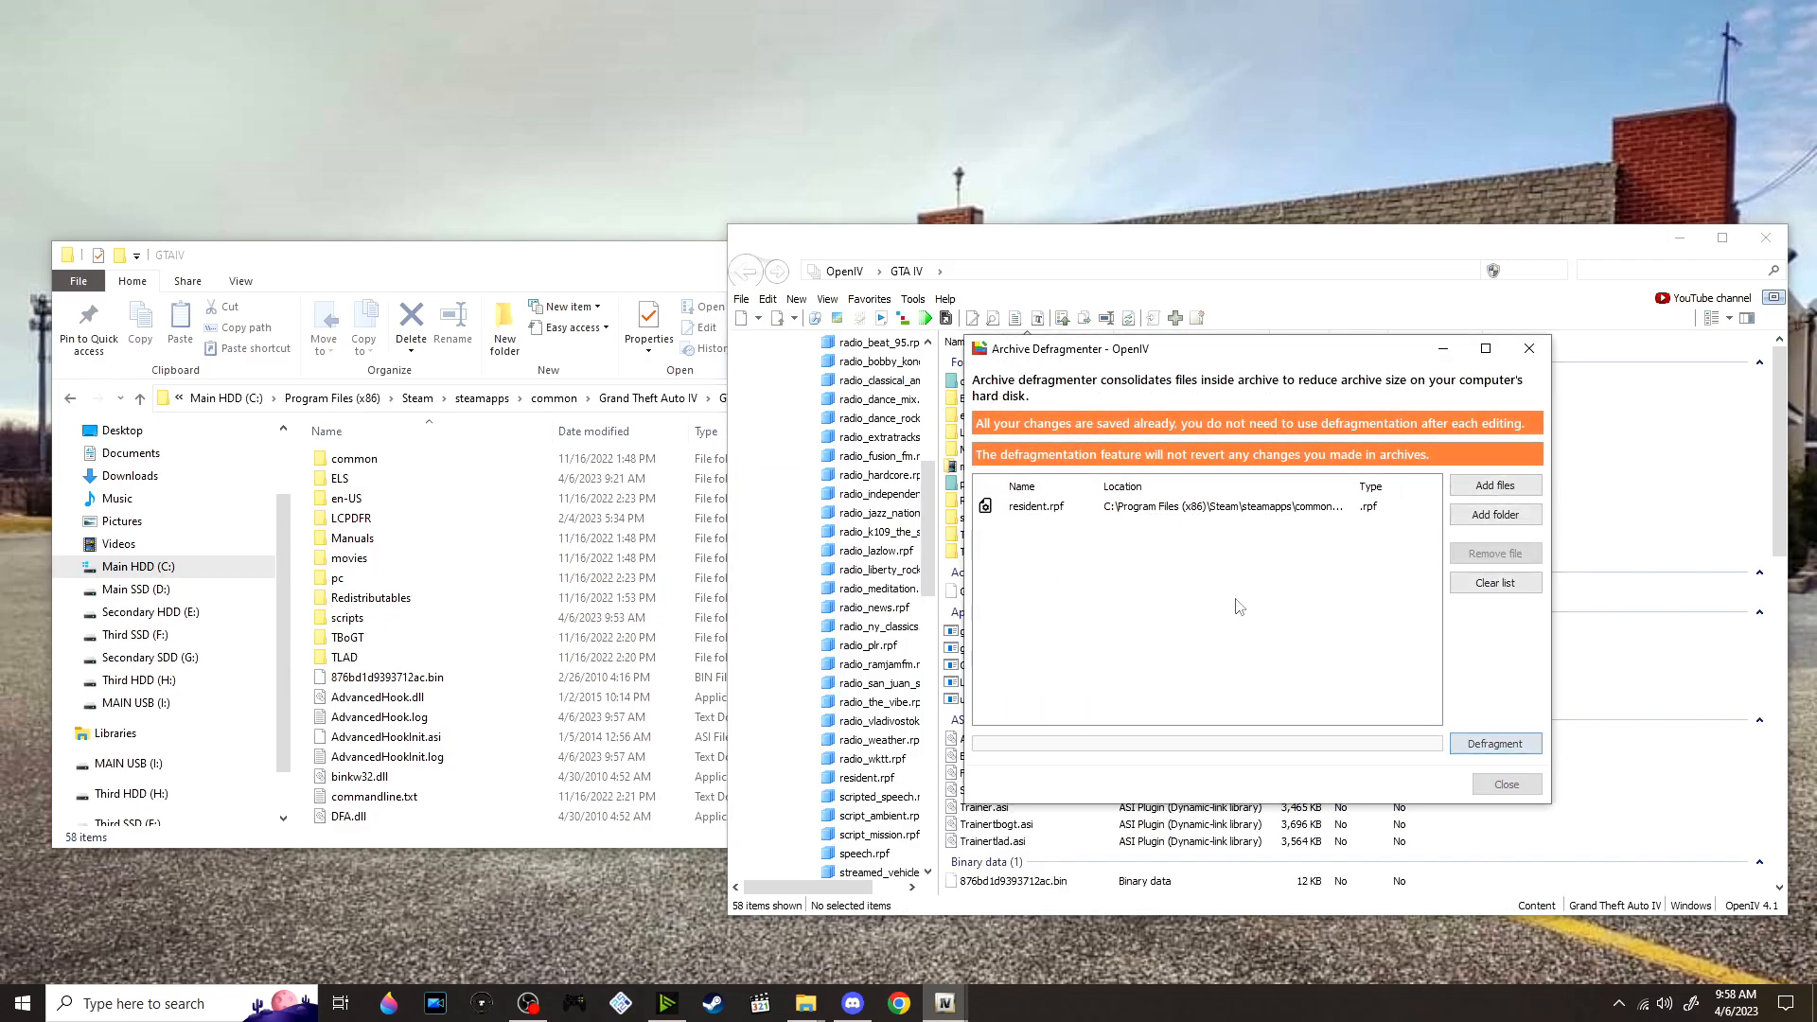
{"action": "left_click", "coordinate": [961, 564]}
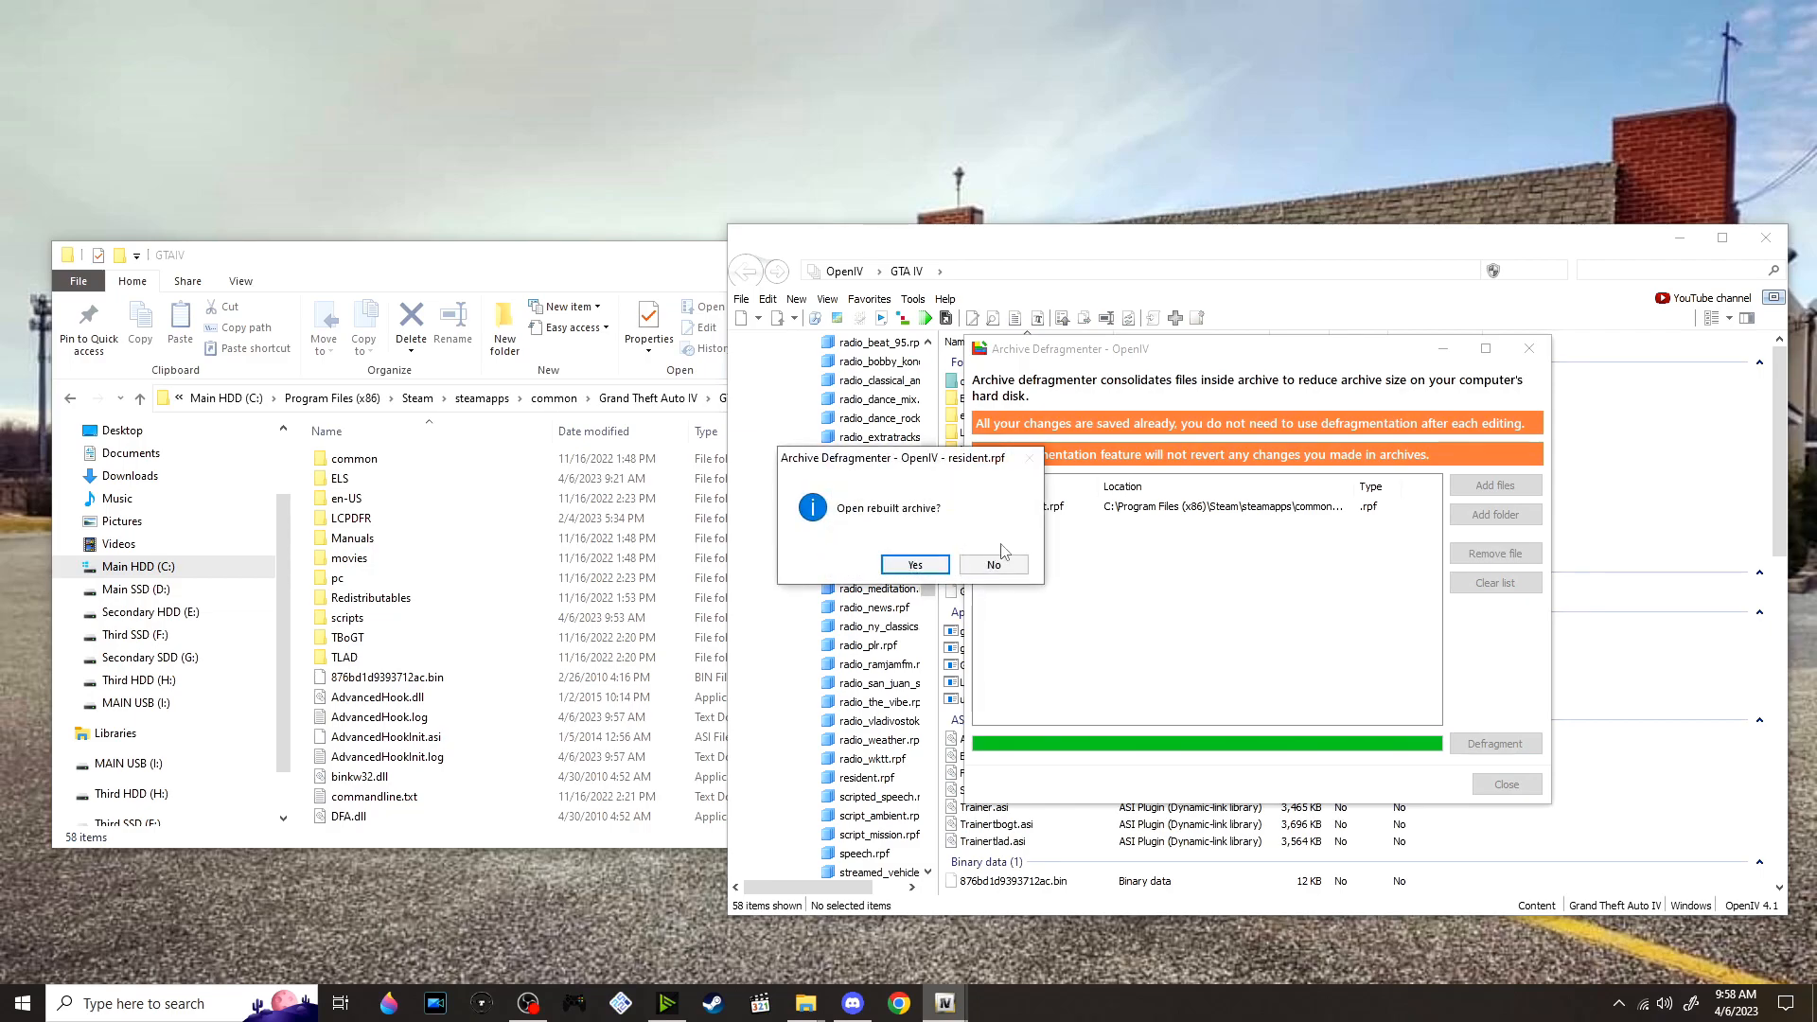
{"action": "left_click", "coordinate": [916, 568]}
{"action": "scroll", "coordinate": [869, 481], "scroll_direction": "down", "scroll_amount": 3}
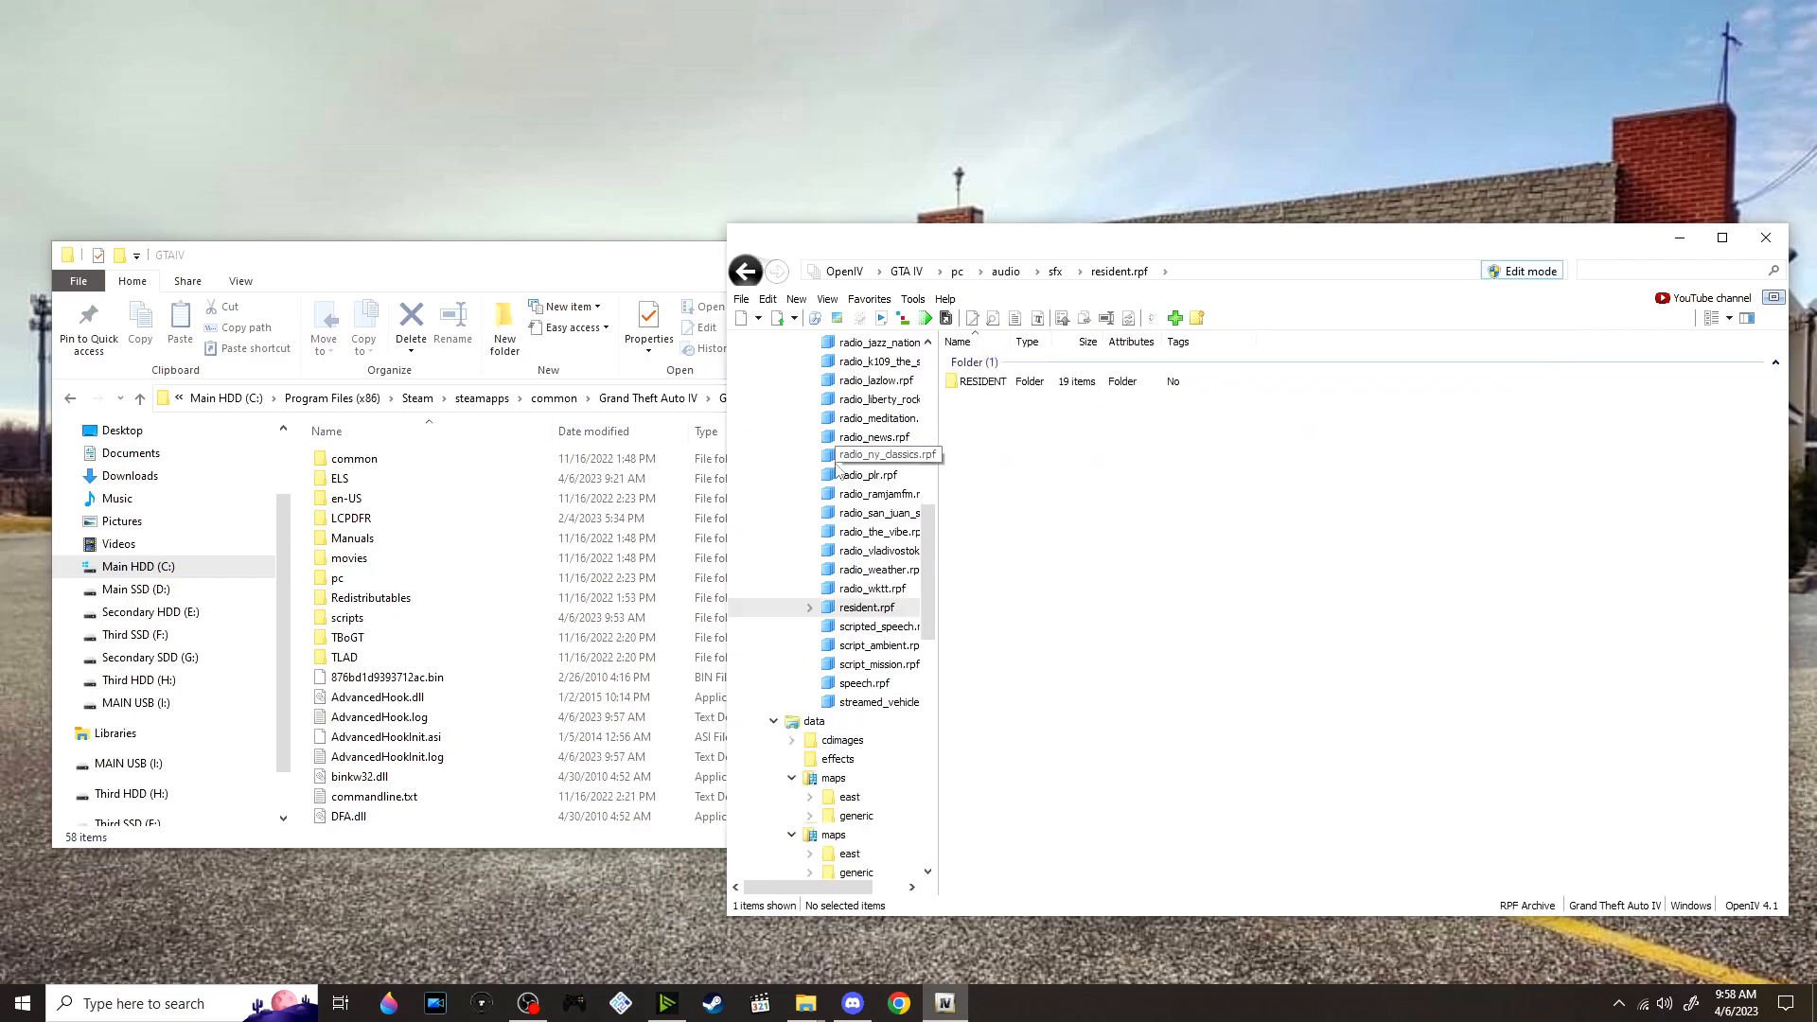
{"action": "double_click", "coordinate": [1026, 381]}
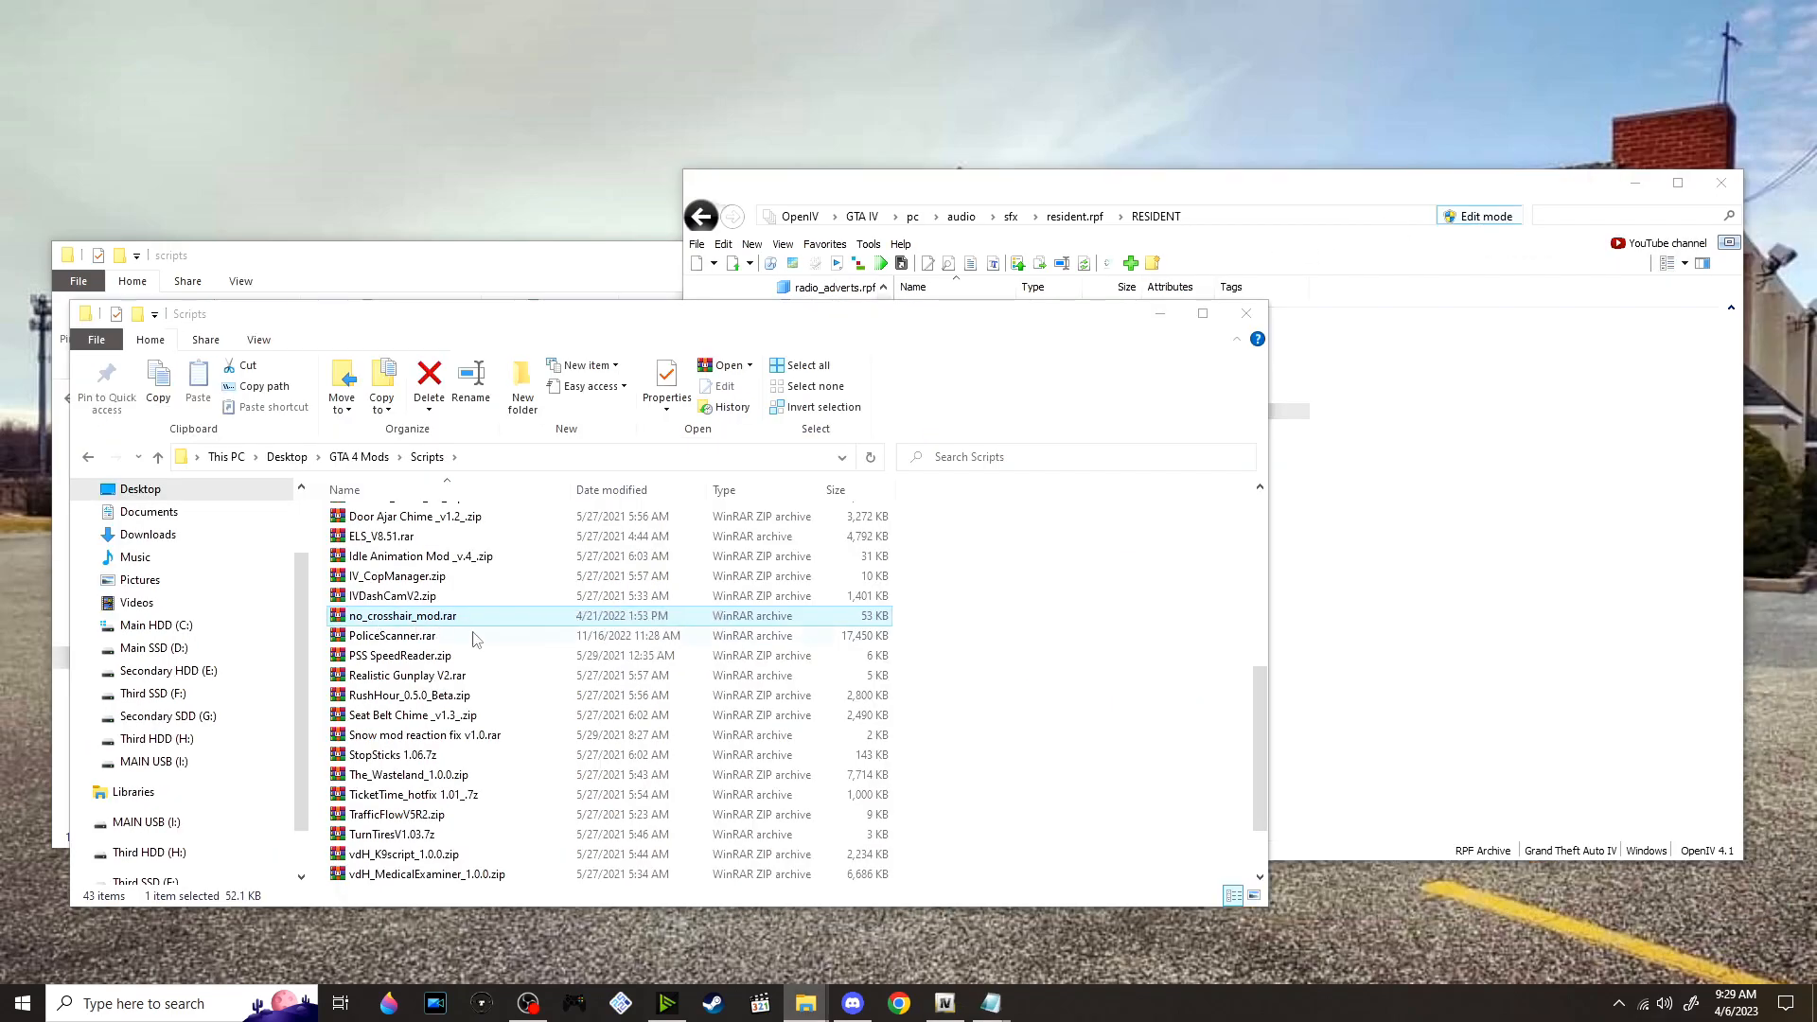
Open the extracted no_crosshair_mod folder, extract nocrosshair.rar into its own folder and open that folder
{"action": "scroll", "coordinate": [476, 640], "scroll_direction": "up", "scroll_amount": 5}
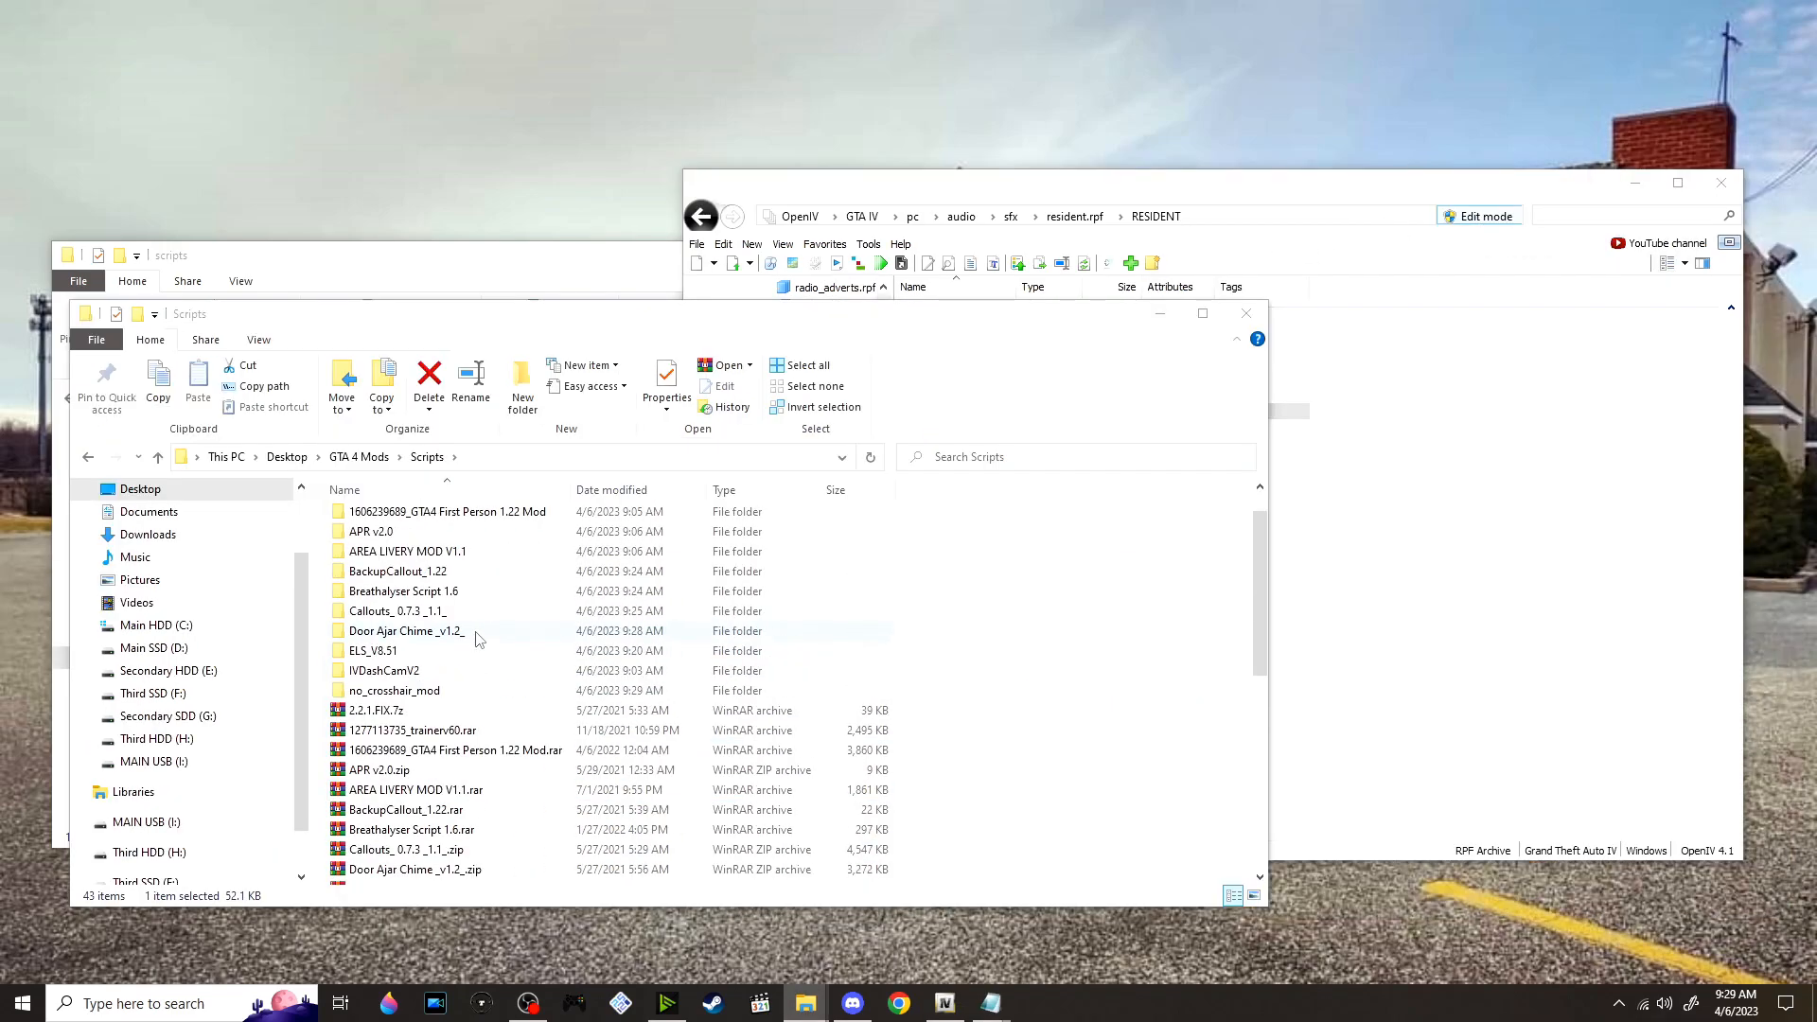
{"action": "double_click", "coordinate": [442, 691]}
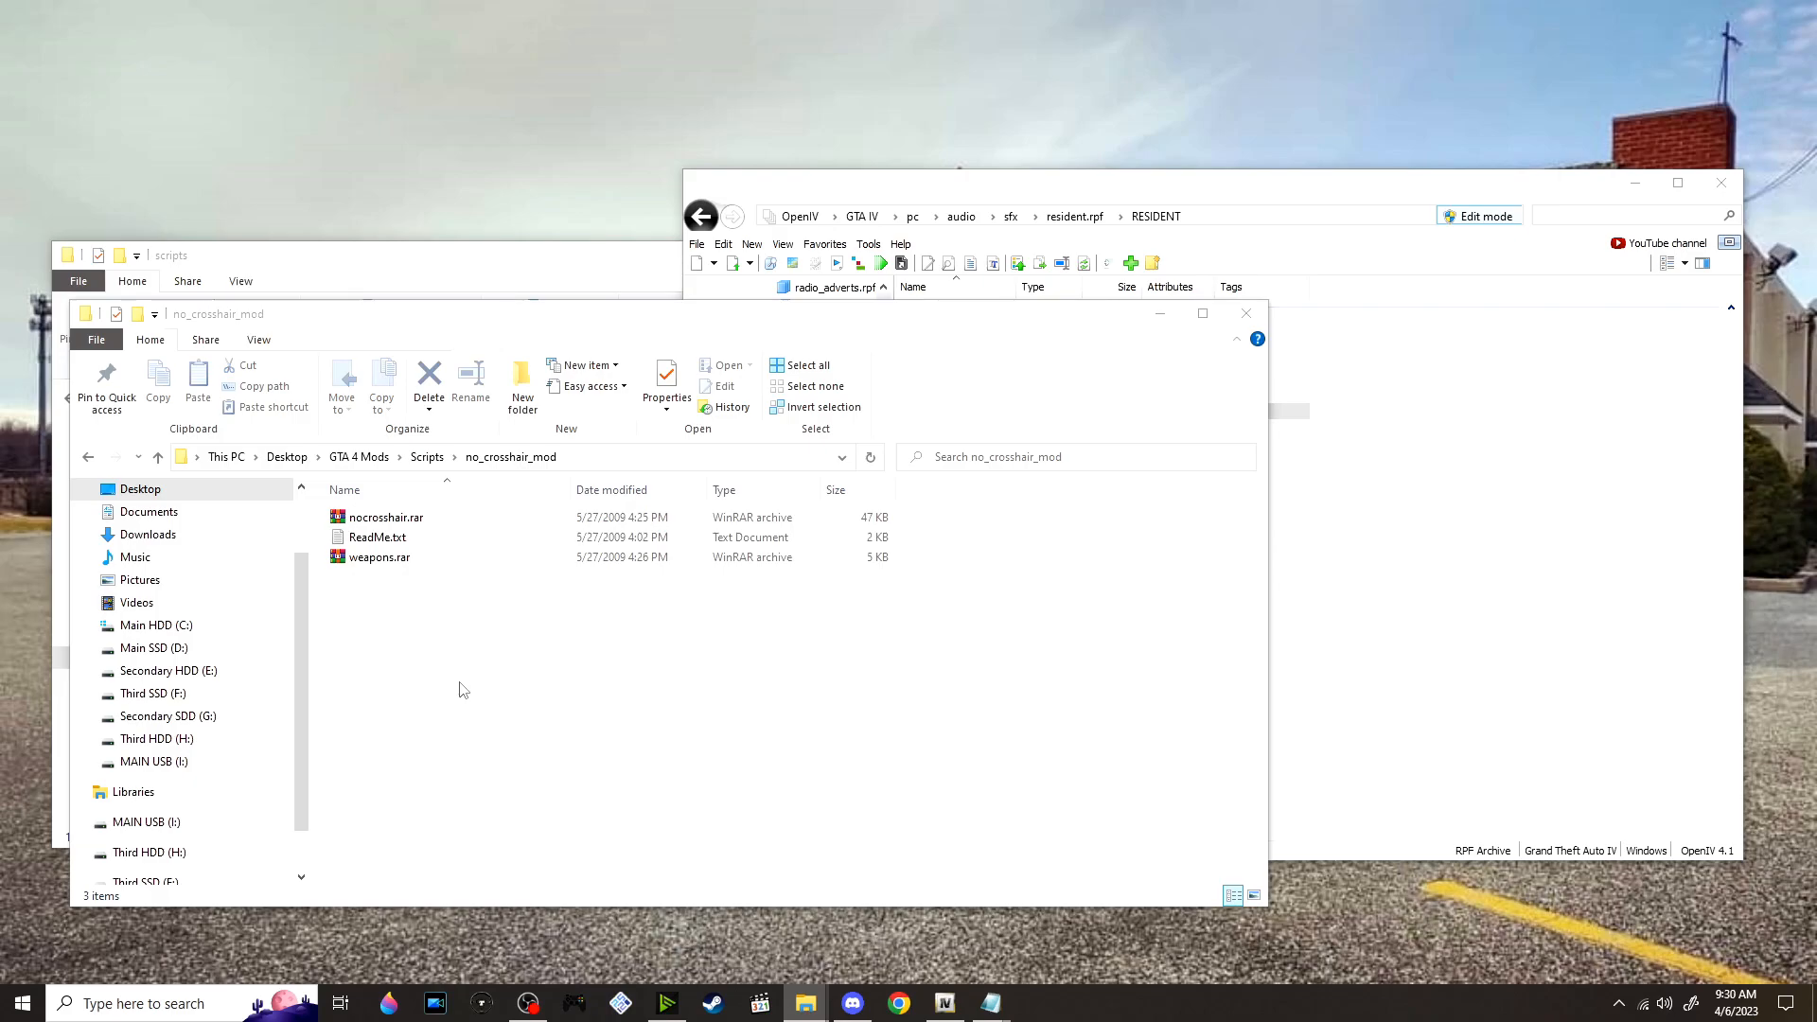
{"action": "right_click", "coordinate": [441, 522]}
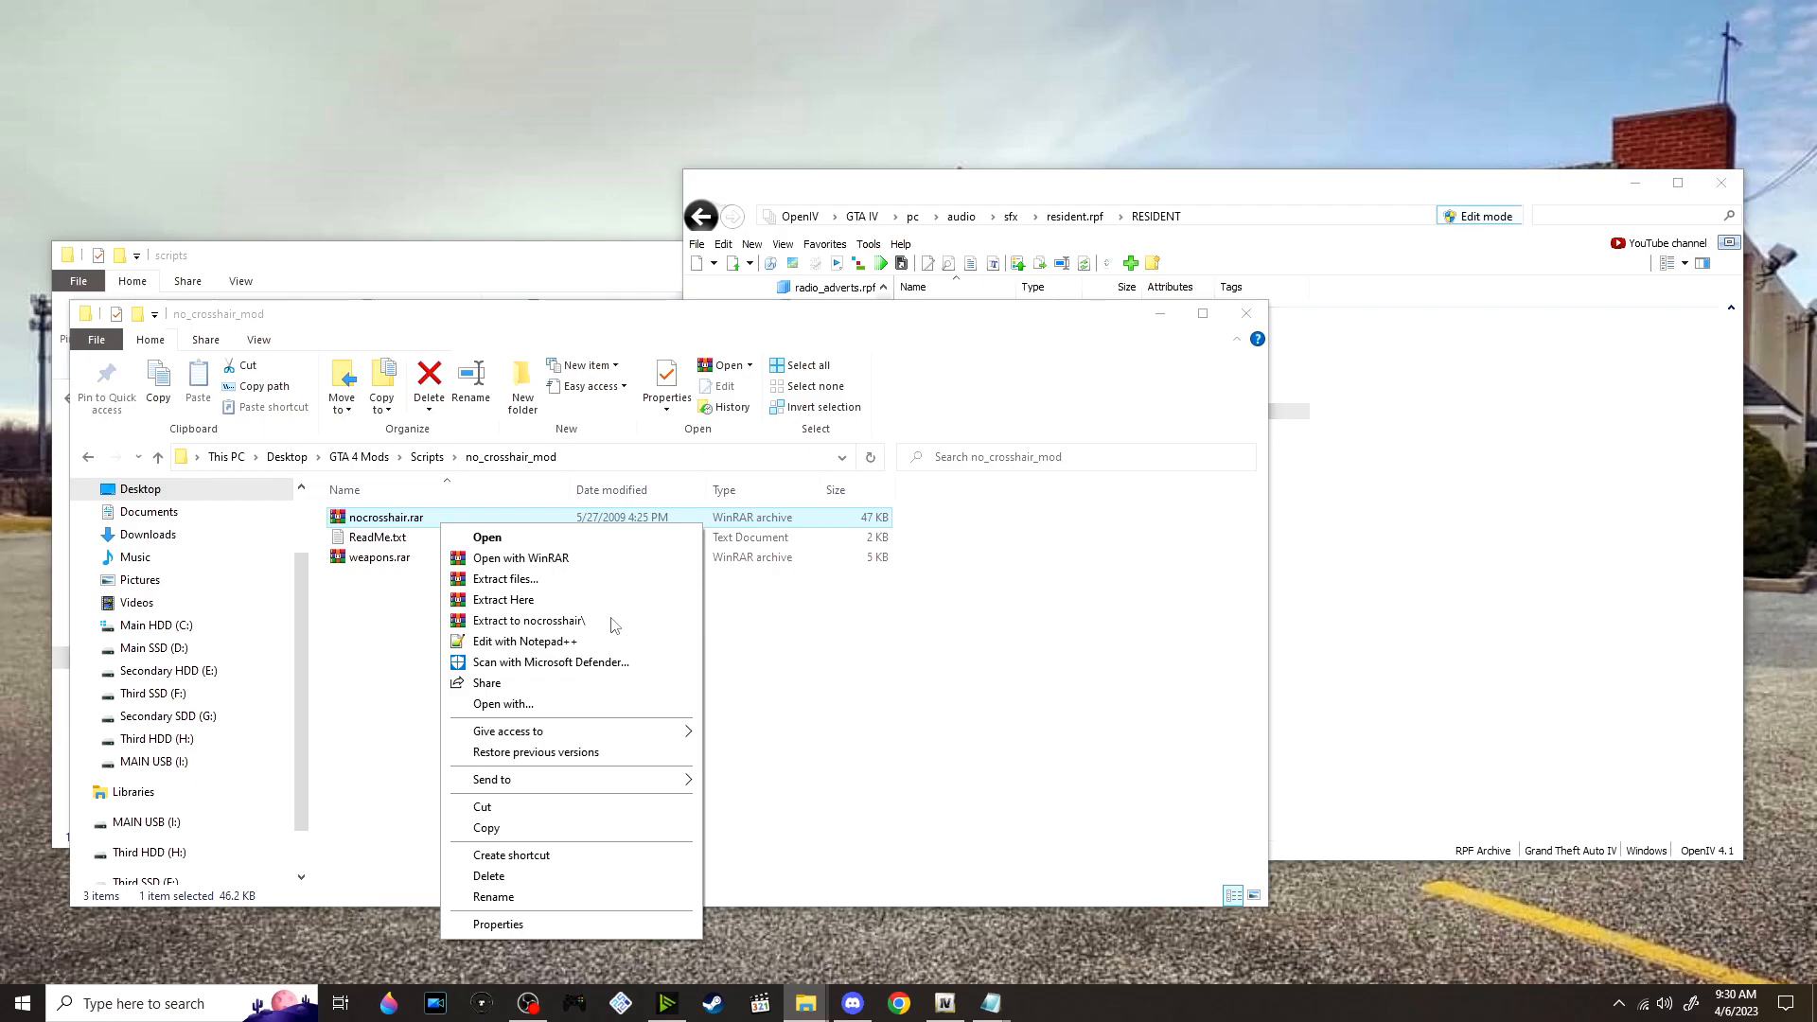
{"action": "left_click", "coordinate": [612, 622]}
{"action": "left_click", "coordinate": [438, 520]}
{"action": "double_click", "coordinate": [438, 519]}
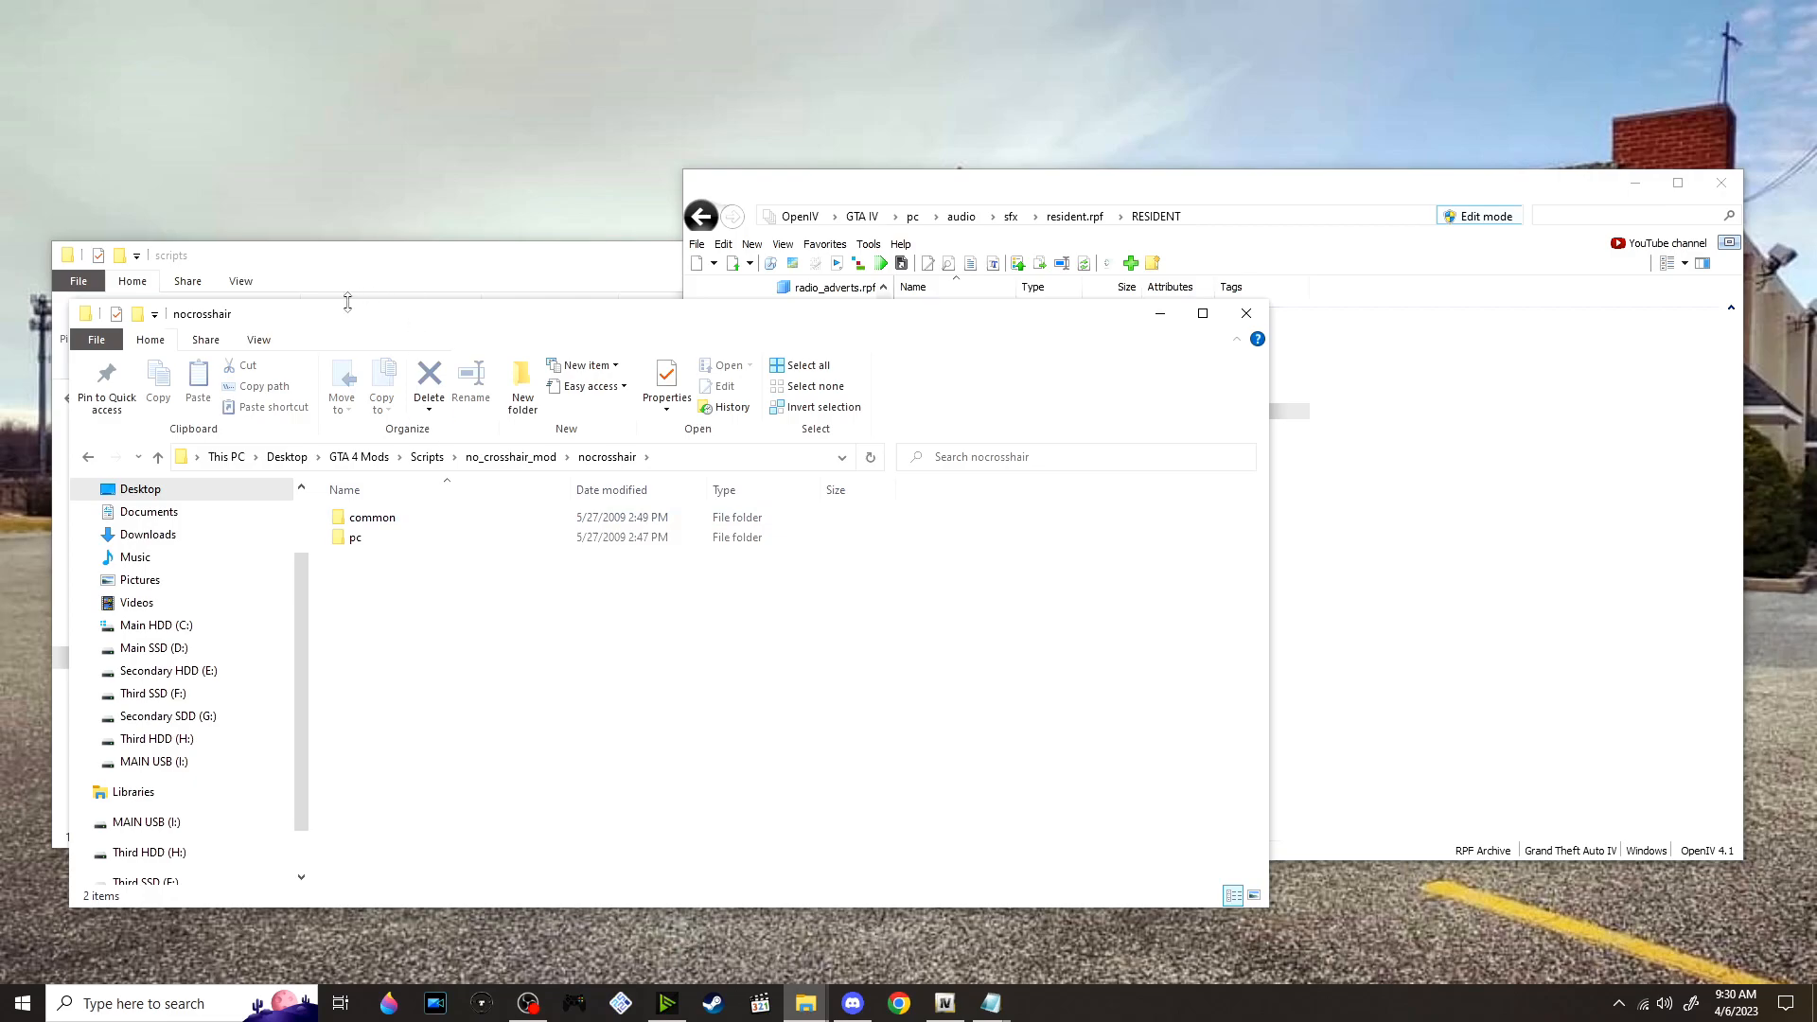
Move the common and pc folders from nocrosshair into the GTAIV game folder, replacing the existing files
{"action": "left_click_drag", "start_coordinate": [330, 323], "coordinate": [669, 346]}
{"action": "left_click", "coordinate": [543, 271]}
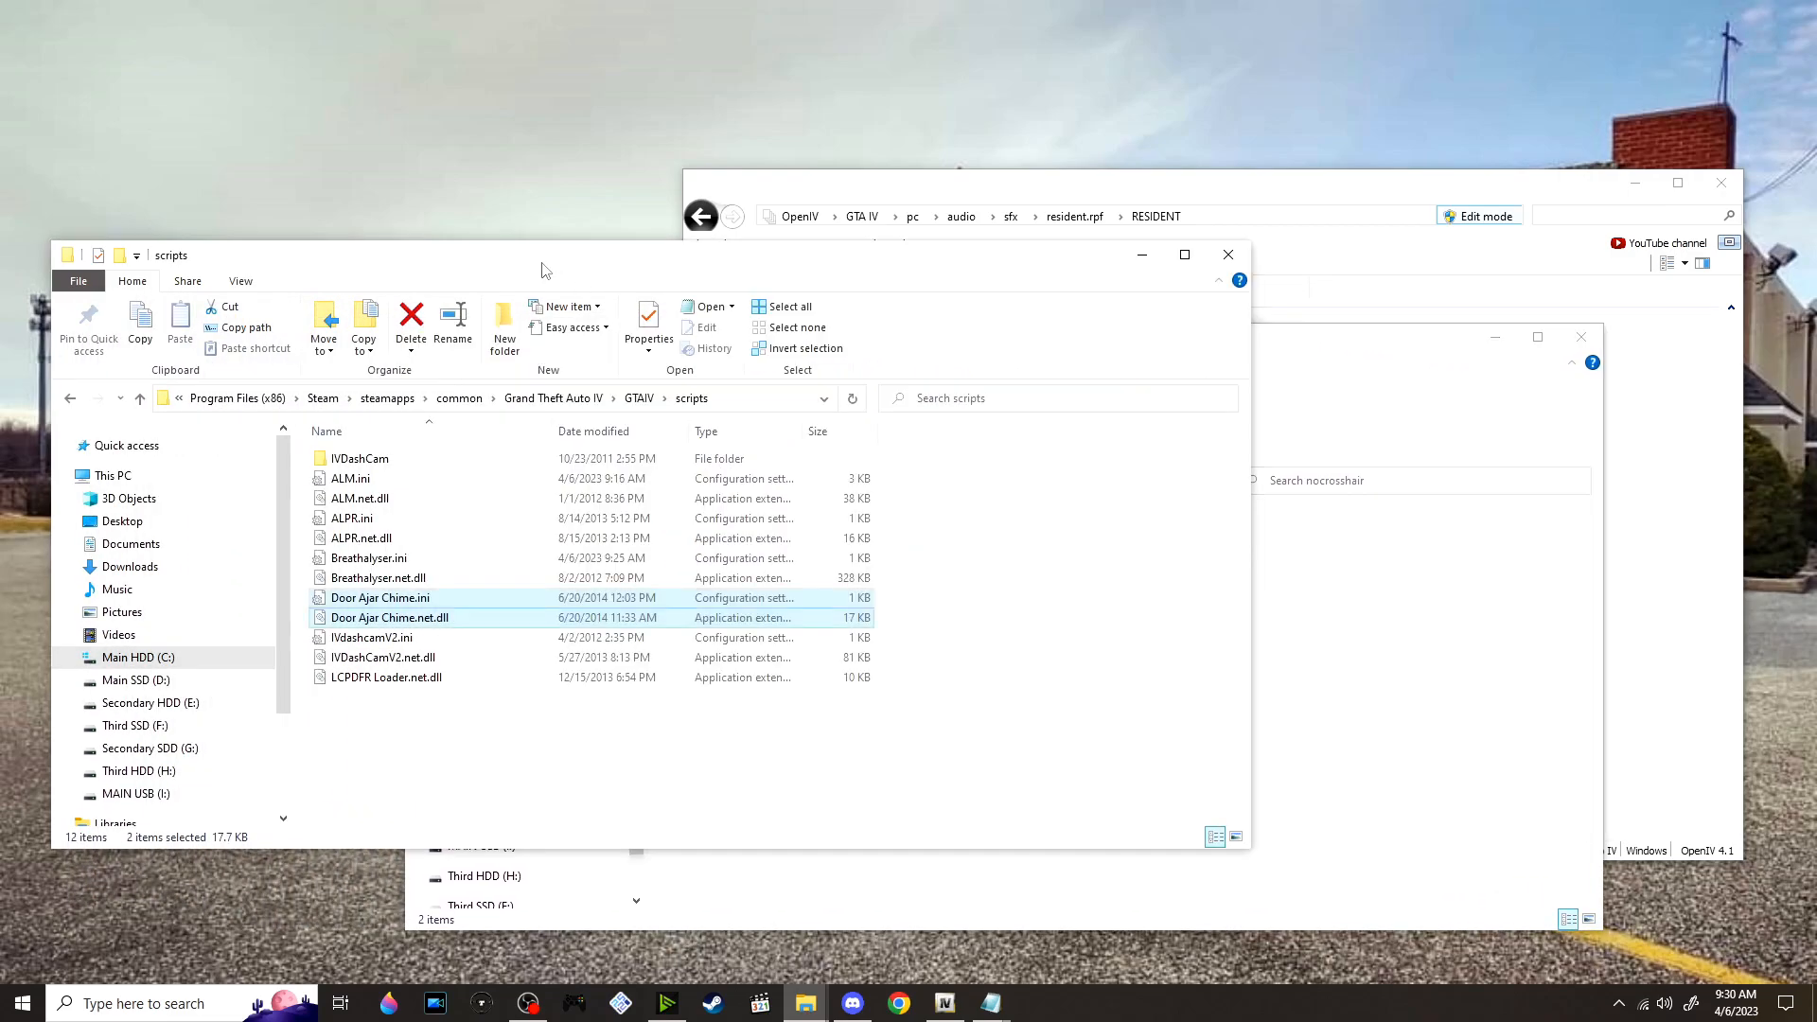
{"action": "left_click", "coordinate": [641, 398]}
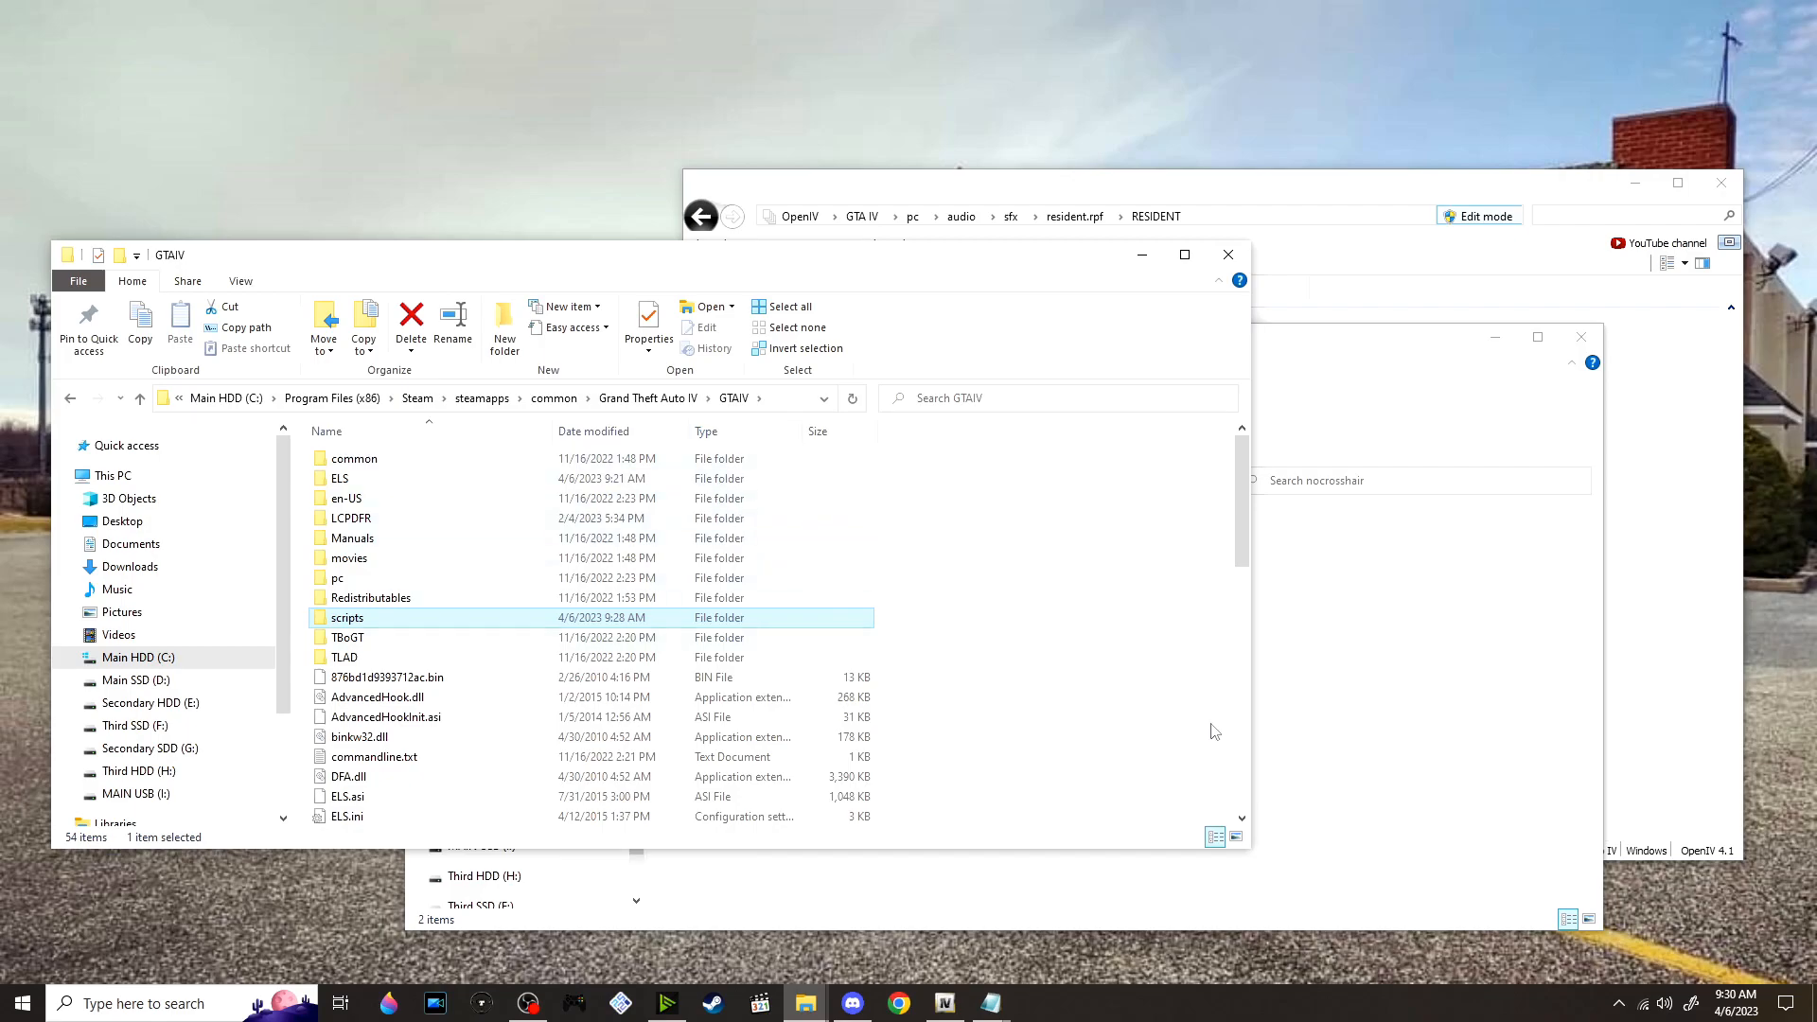
{"action": "left_click_drag", "start_coordinate": [1403, 763], "coordinate": [977, 526]}
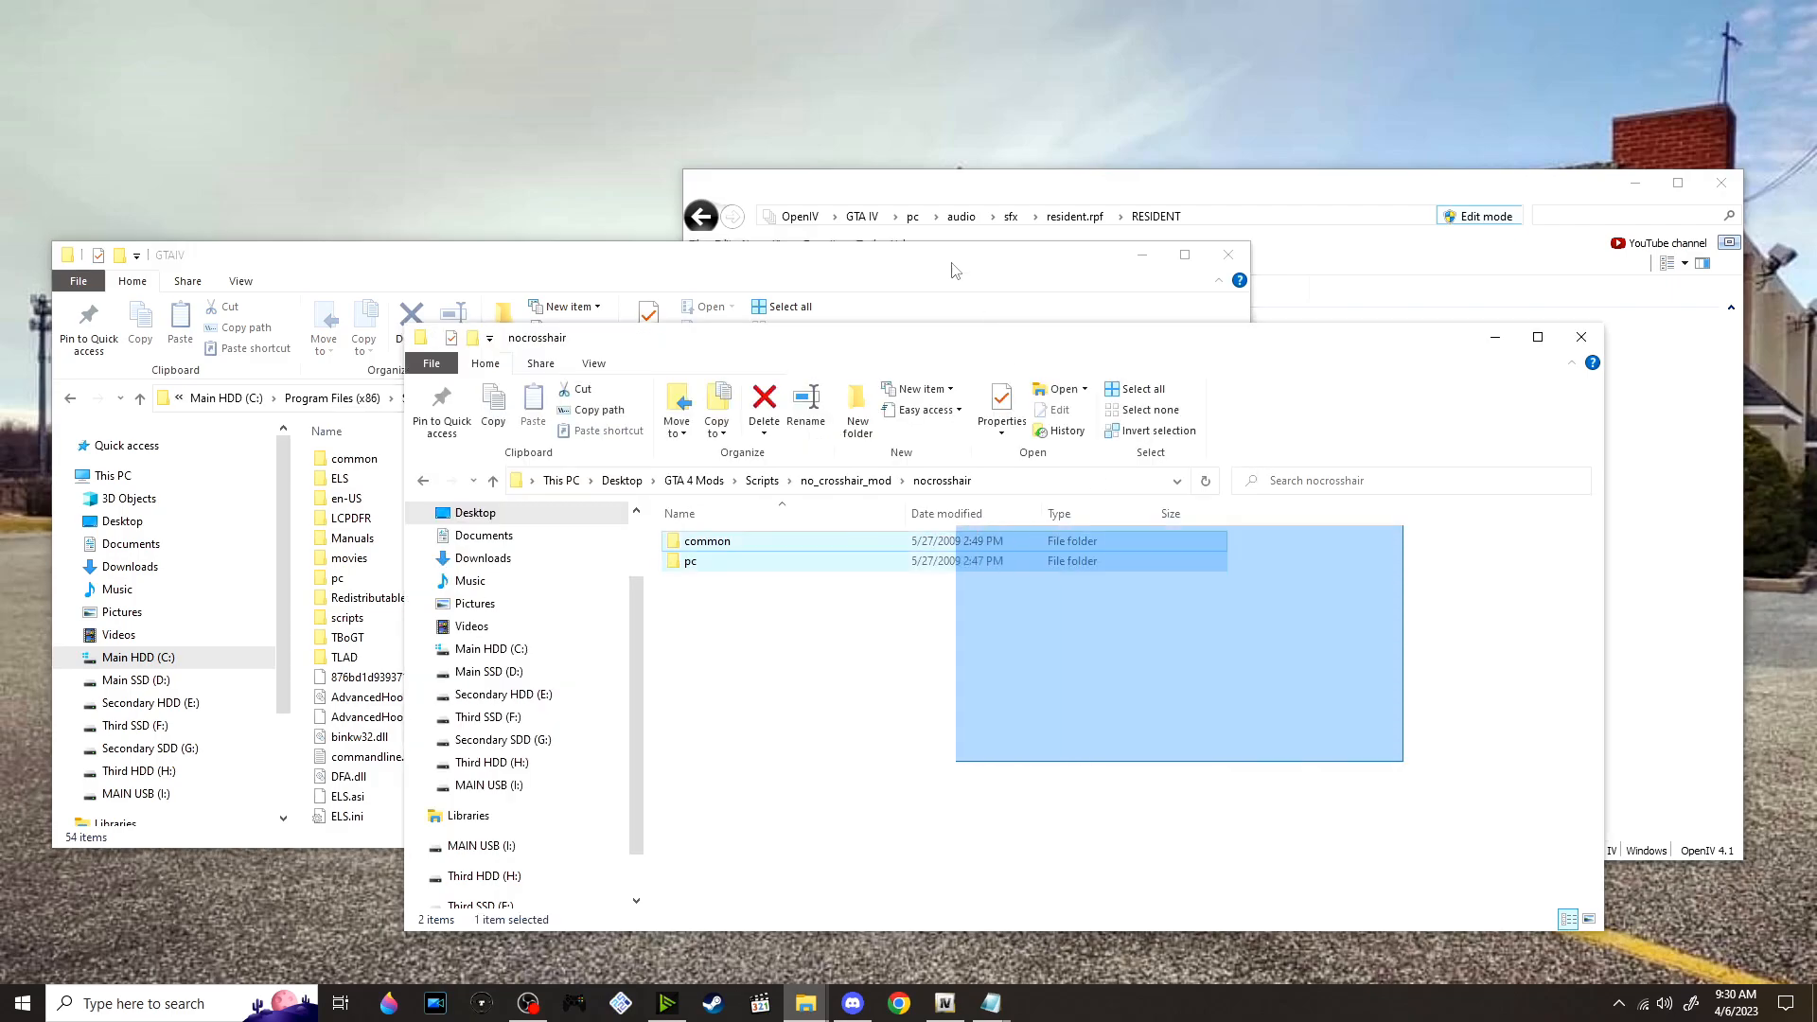
{"action": "left_click_drag", "start_coordinate": [724, 553], "coordinate": [891, 270]}
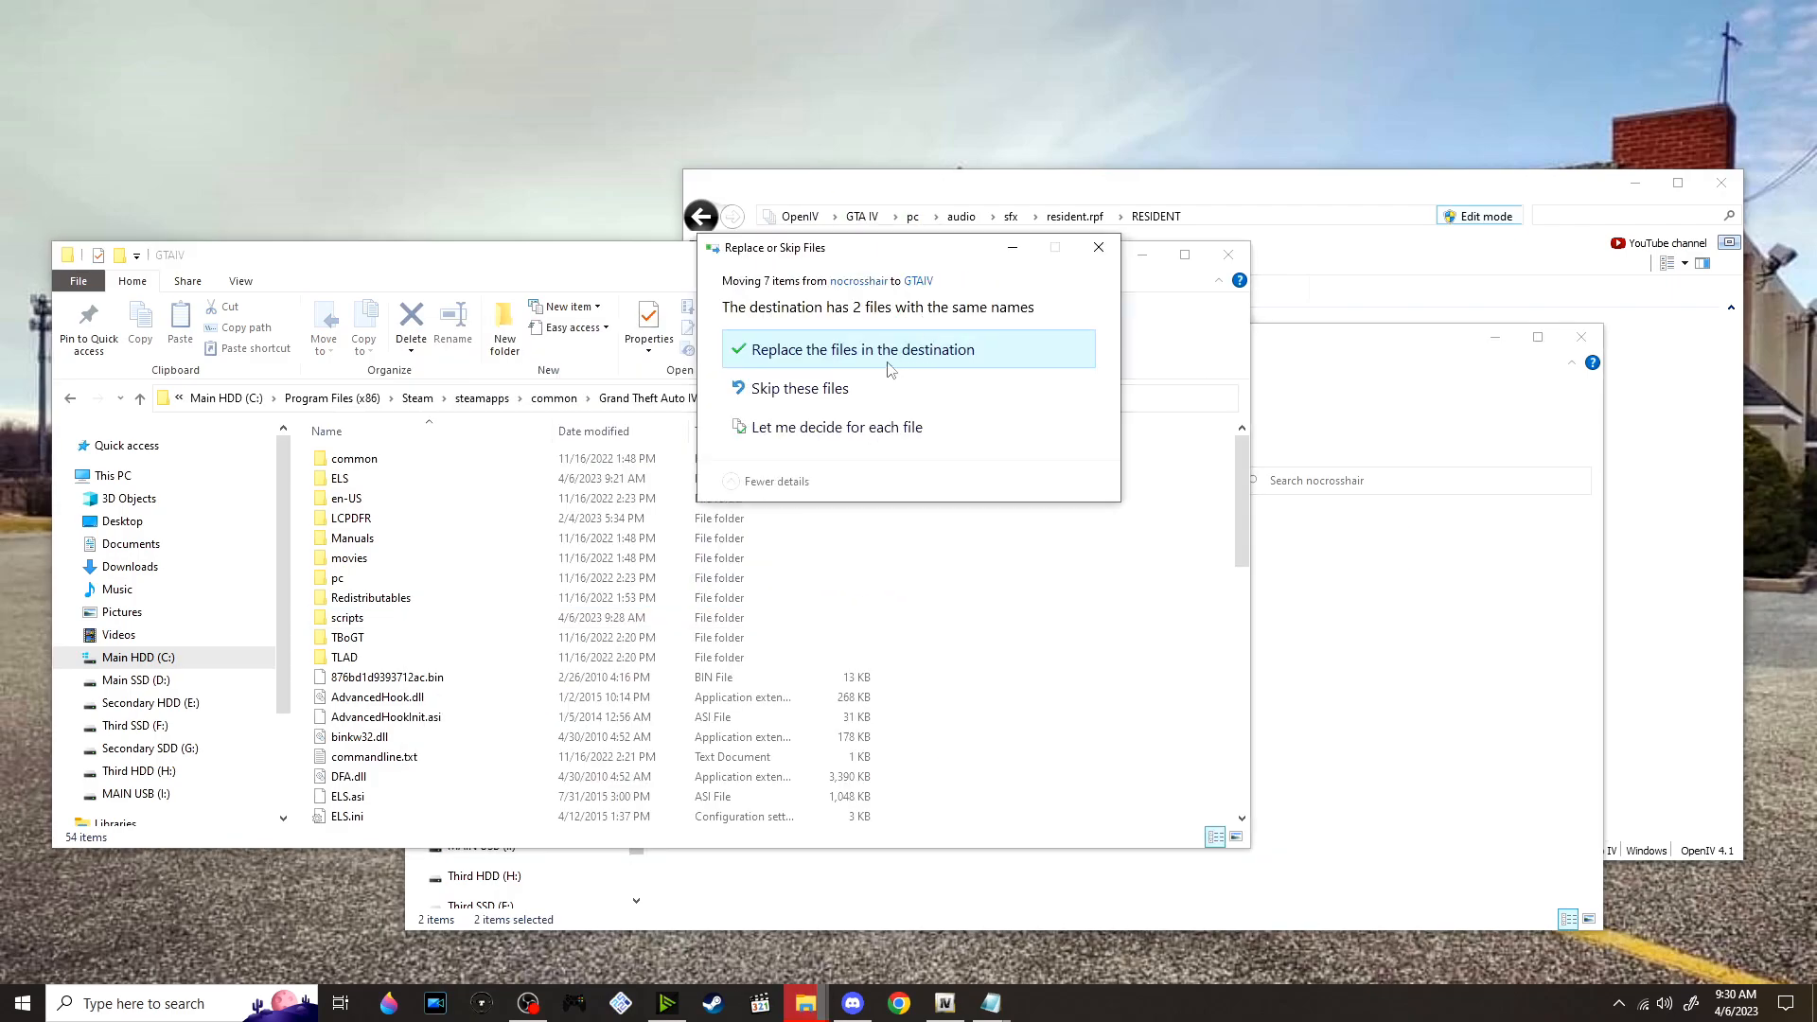
{"action": "left_click", "coordinate": [861, 352]}
Return to no_crosshair_mod, extract weapons.rar into its own folder and open the common\data folder inside it
{"action": "left_click", "coordinate": [1437, 754]}
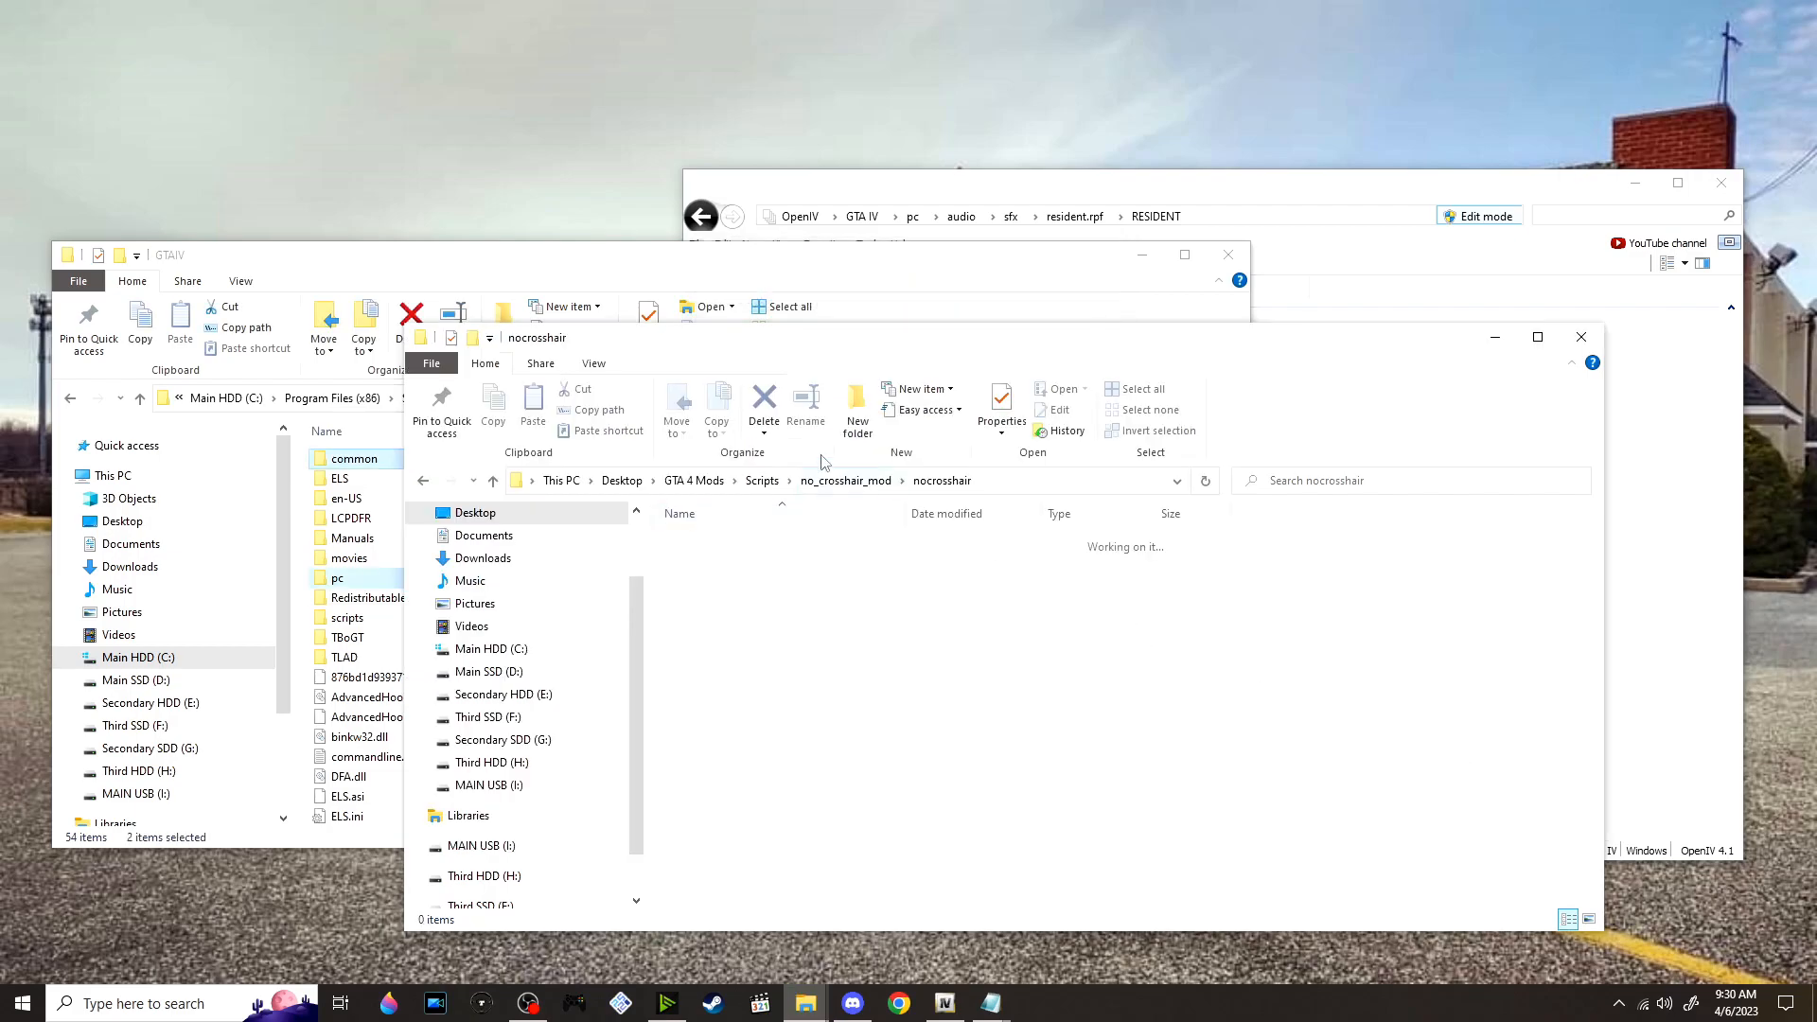
{"action": "left_click", "coordinate": [845, 482]}
{"action": "left_click", "coordinate": [750, 605]}
{"action": "right_click", "coordinate": [749, 607]}
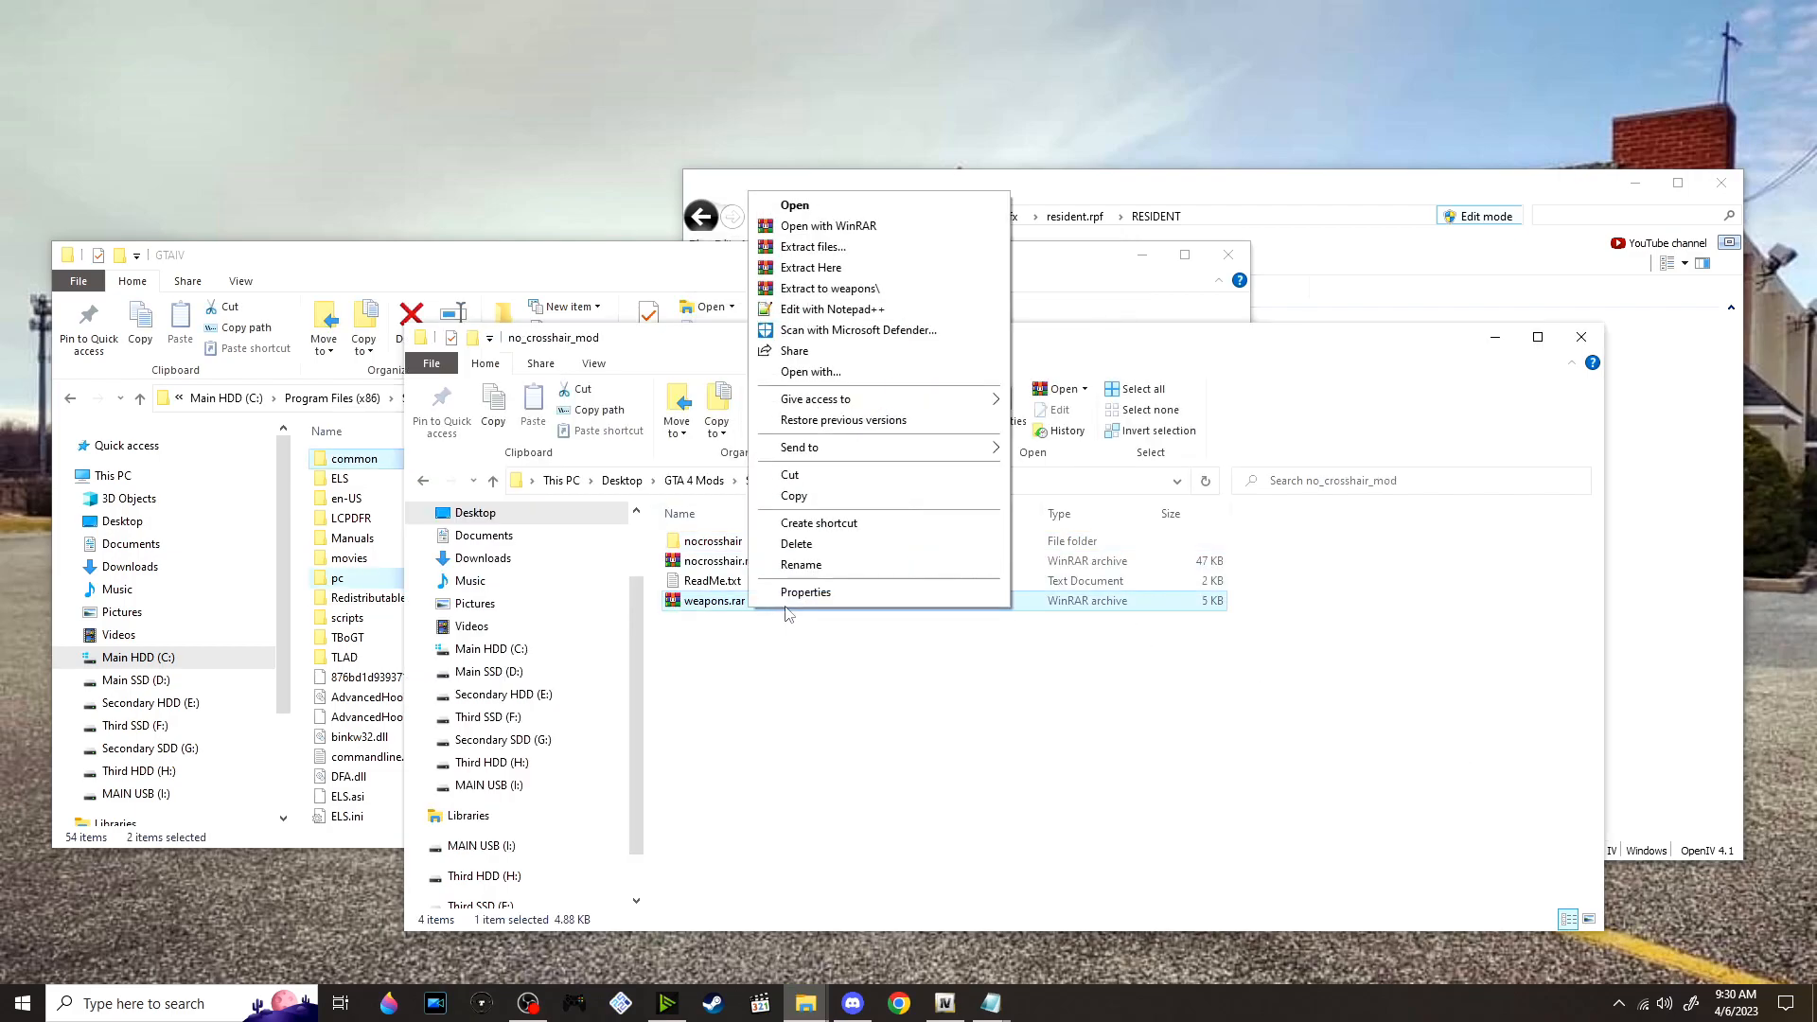
{"action": "left_click", "coordinate": [830, 290]}
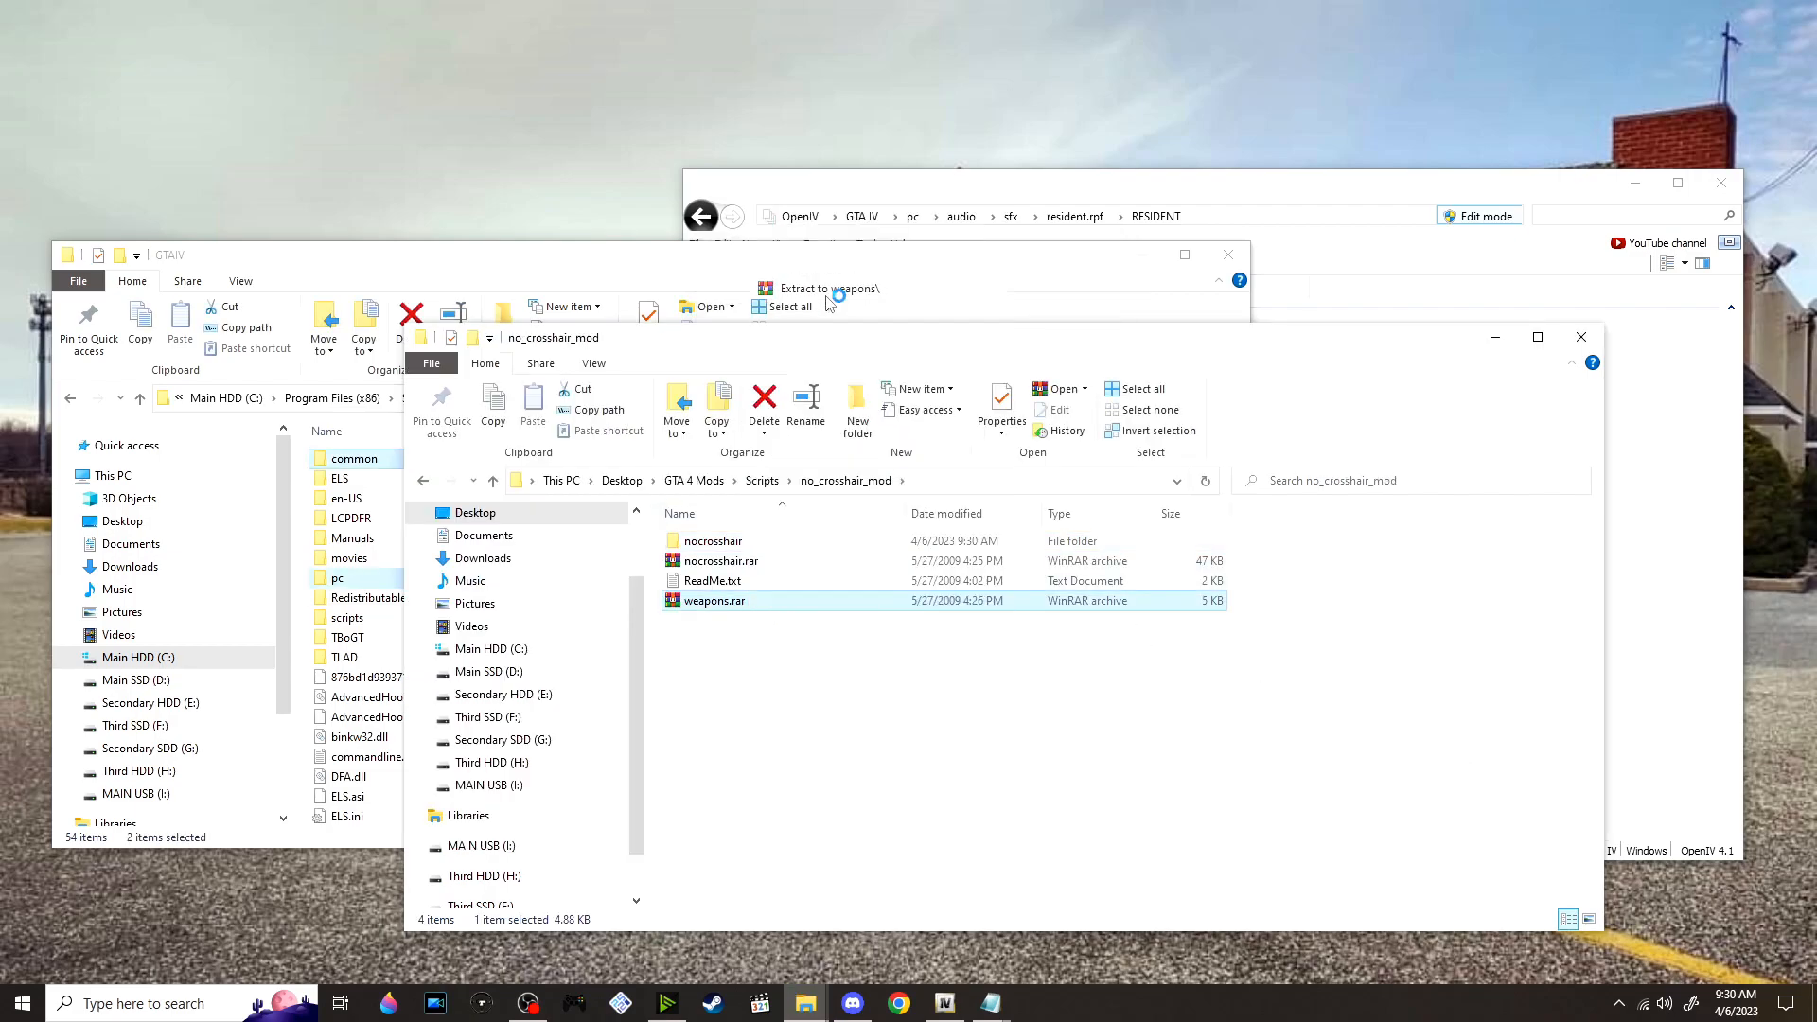
{"action": "double_click", "coordinate": [804, 561]}
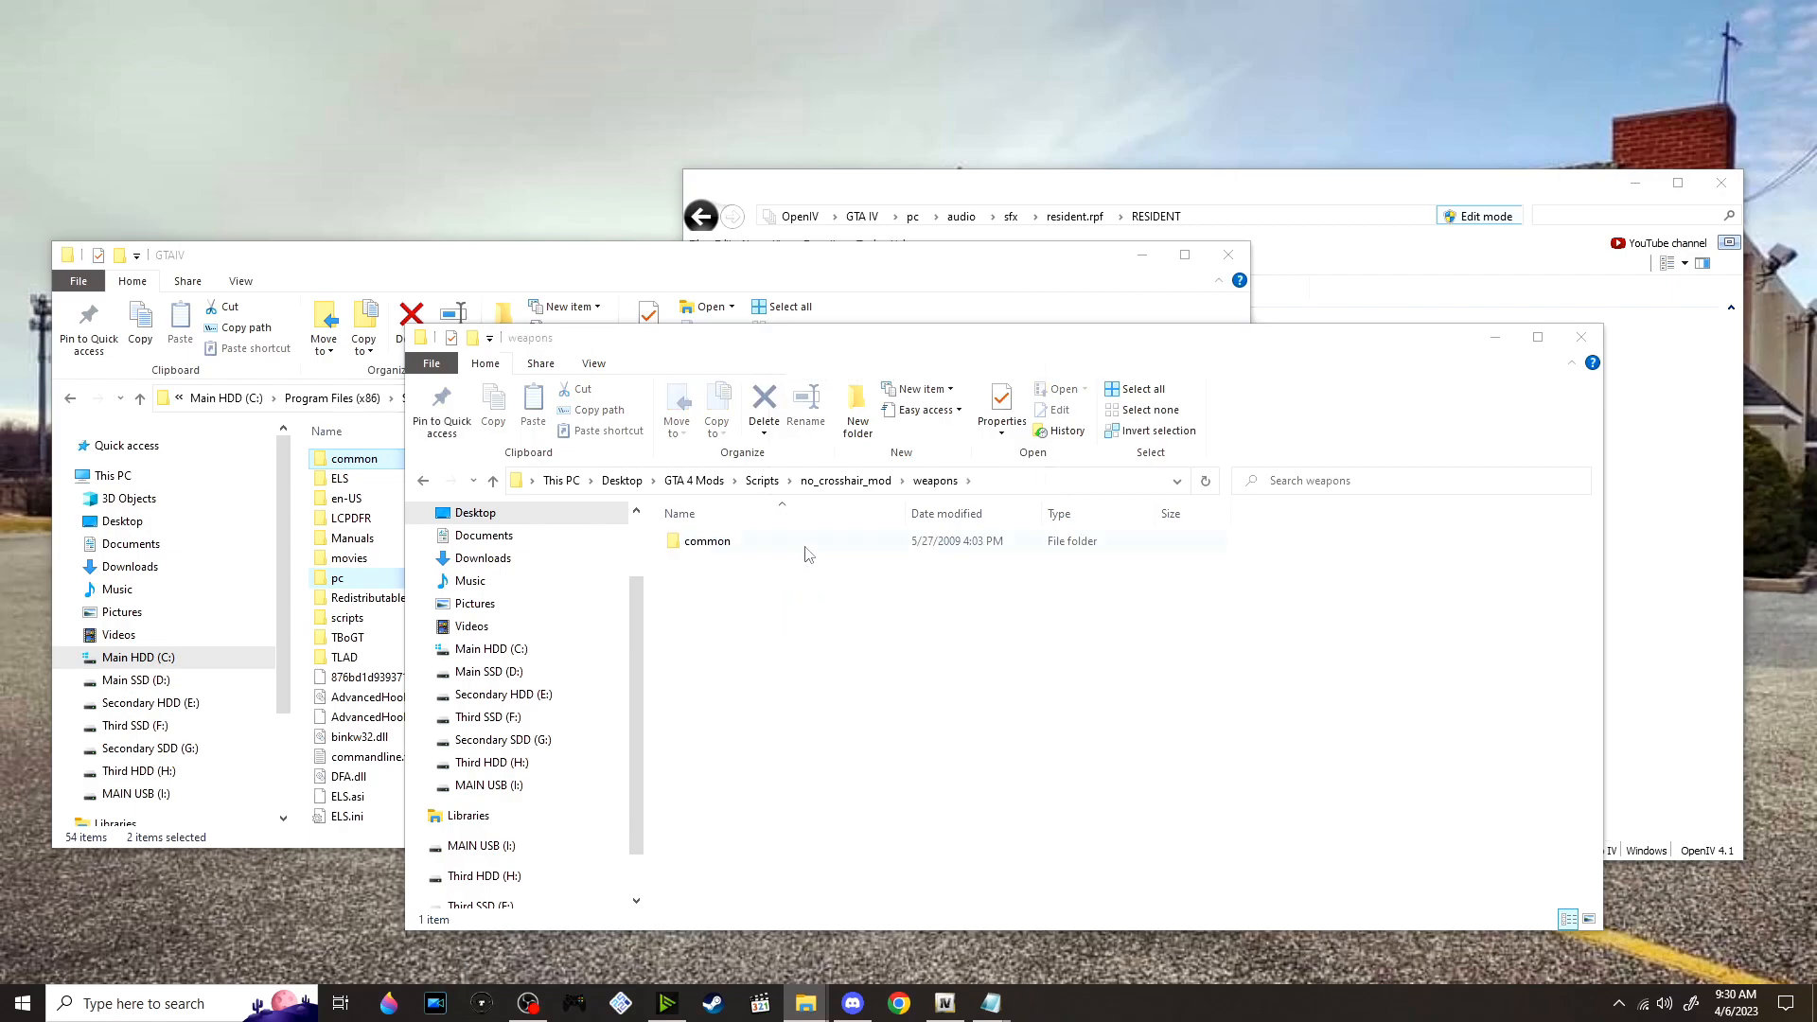
{"action": "double_click", "coordinate": [801, 544]}
{"action": "double_click", "coordinate": [798, 546]}
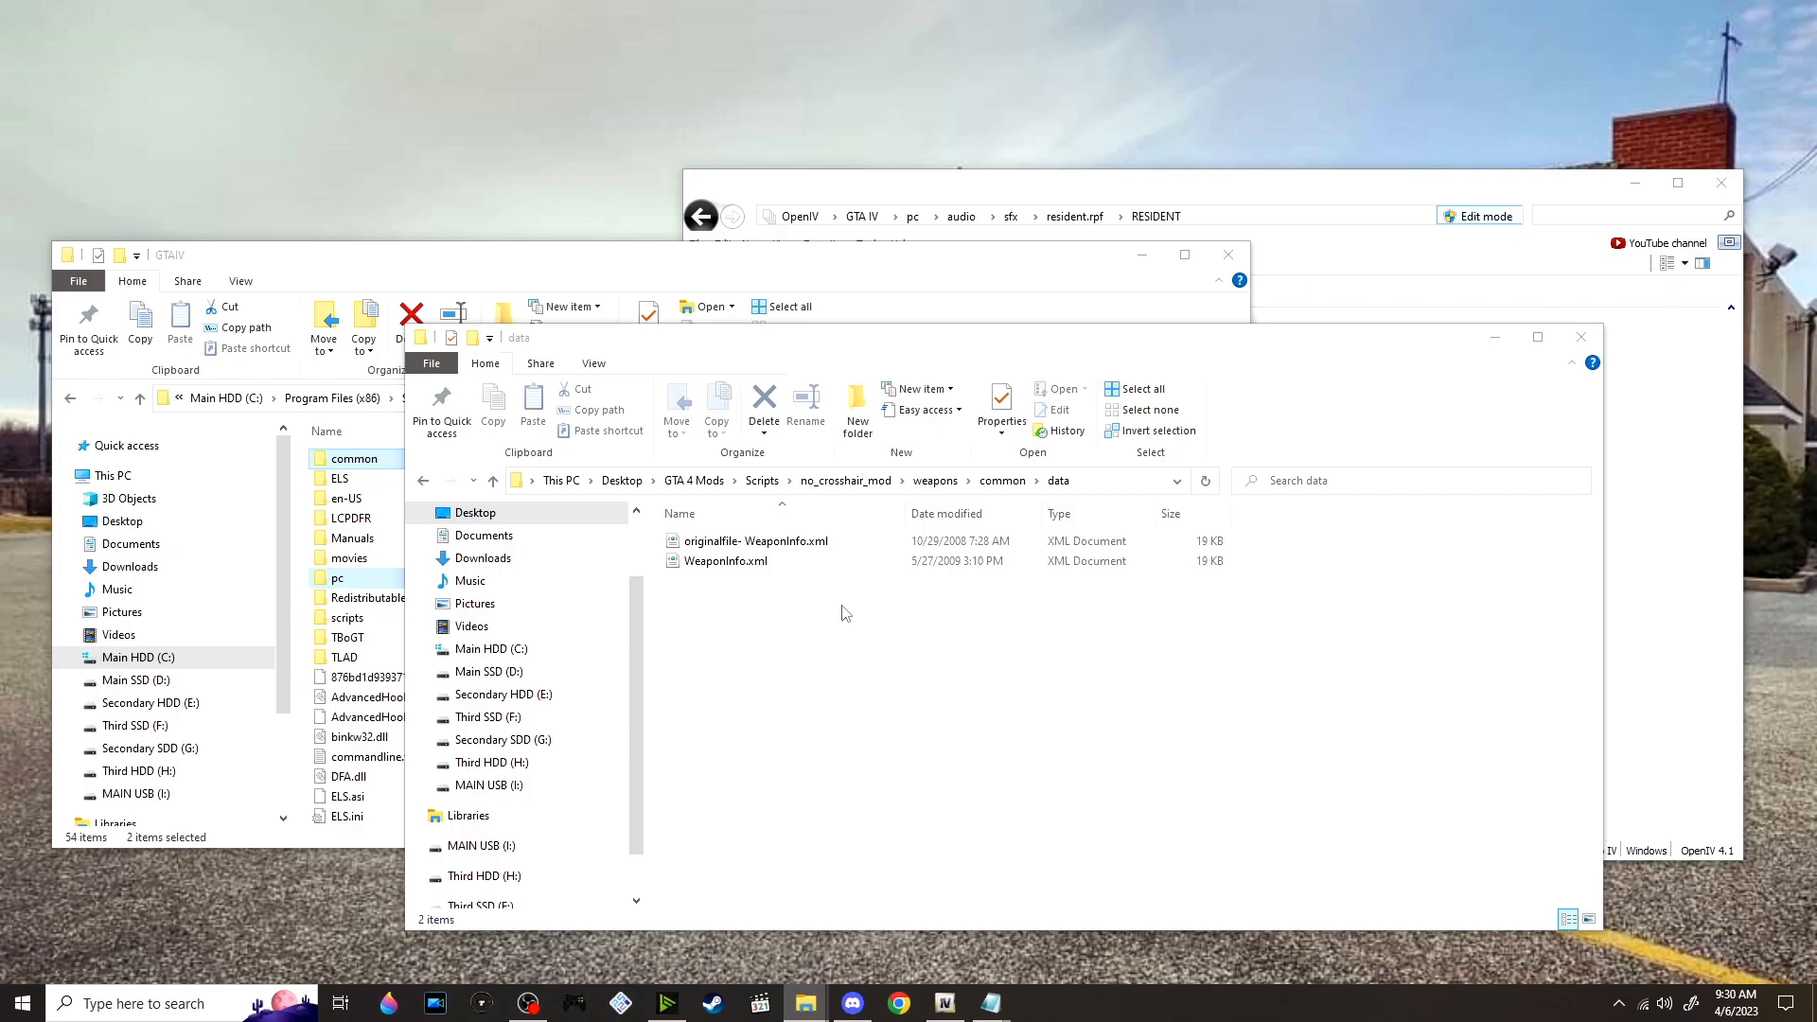
{"action": "left_click", "coordinate": [771, 546]}
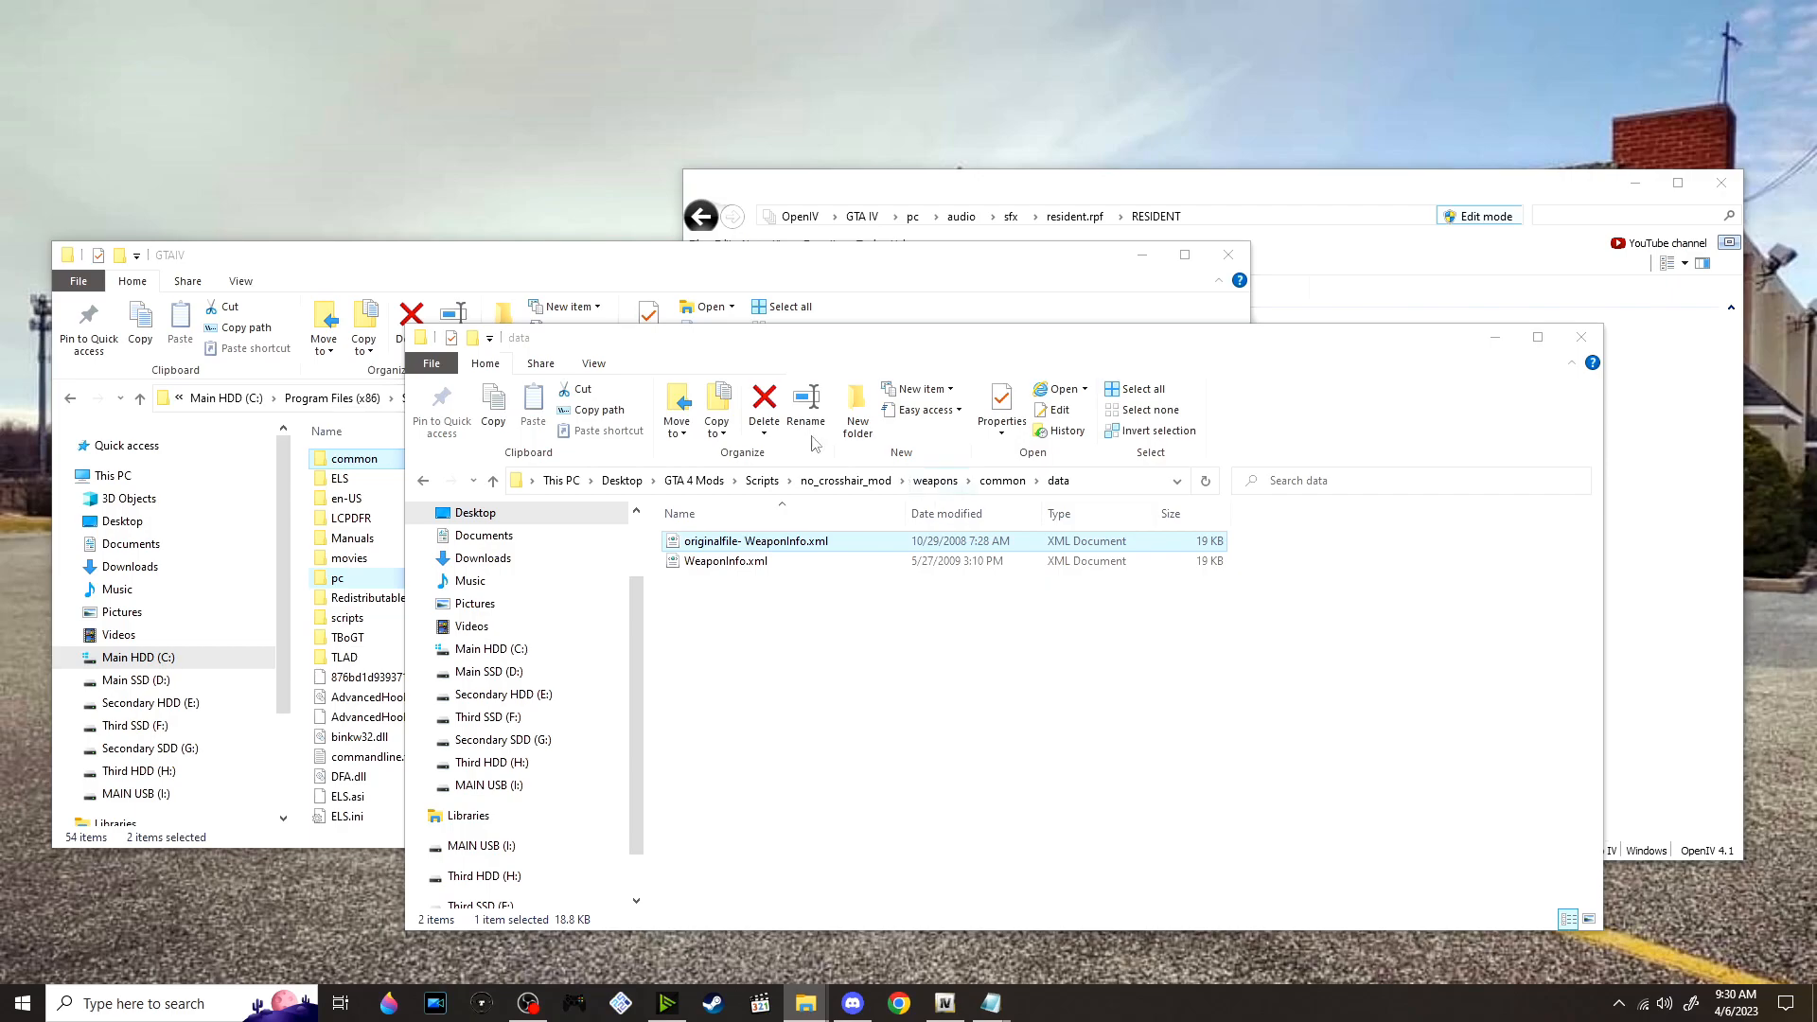
Replace WeaponInfo.xml in the game's GTAIV\common\data folder with the WeaponInfo.xml from the extracted weapons folder
{"action": "double_click", "coordinate": [369, 461]}
{"action": "double_click", "coordinate": [367, 462]}
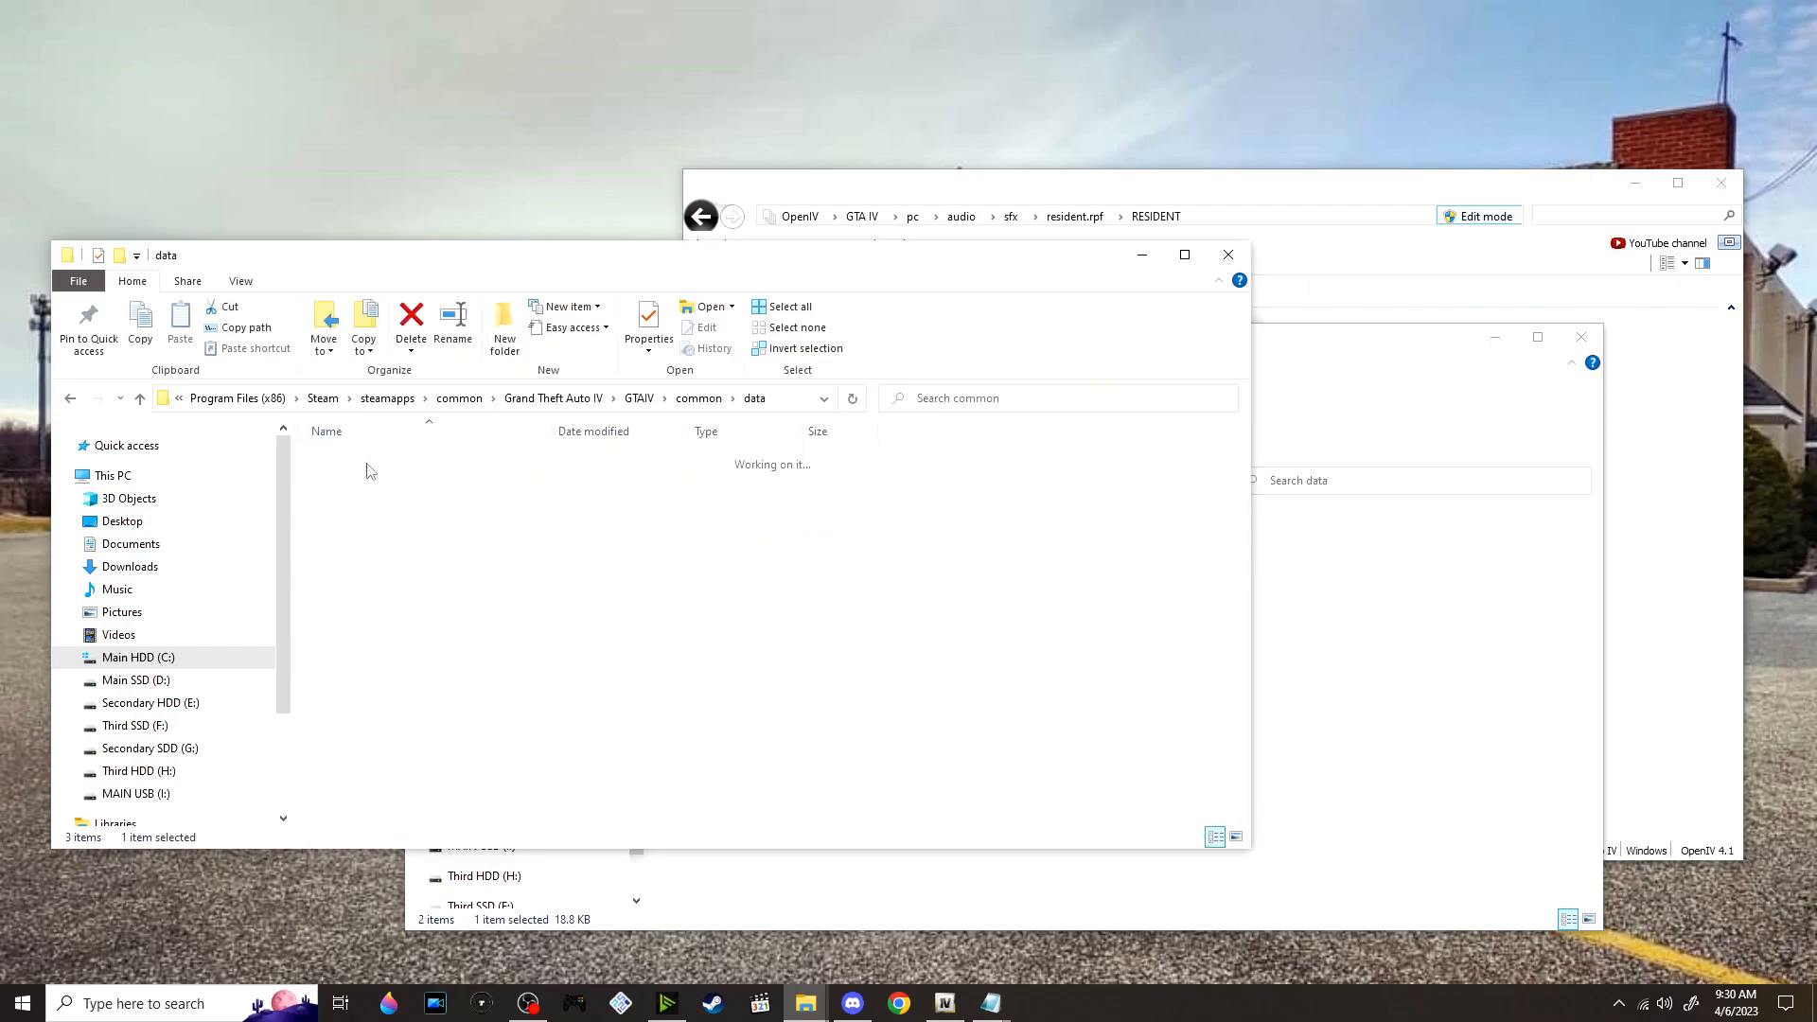
{"action": "left_click", "coordinate": [1405, 700]}
{"action": "left_click", "coordinate": [424, 274]}
{"action": "scroll", "coordinate": [473, 649], "scroll_direction": "down", "scroll_amount": 10}
{"action": "scroll", "coordinate": [475, 650], "scroll_direction": "down", "scroll_amount": 13}
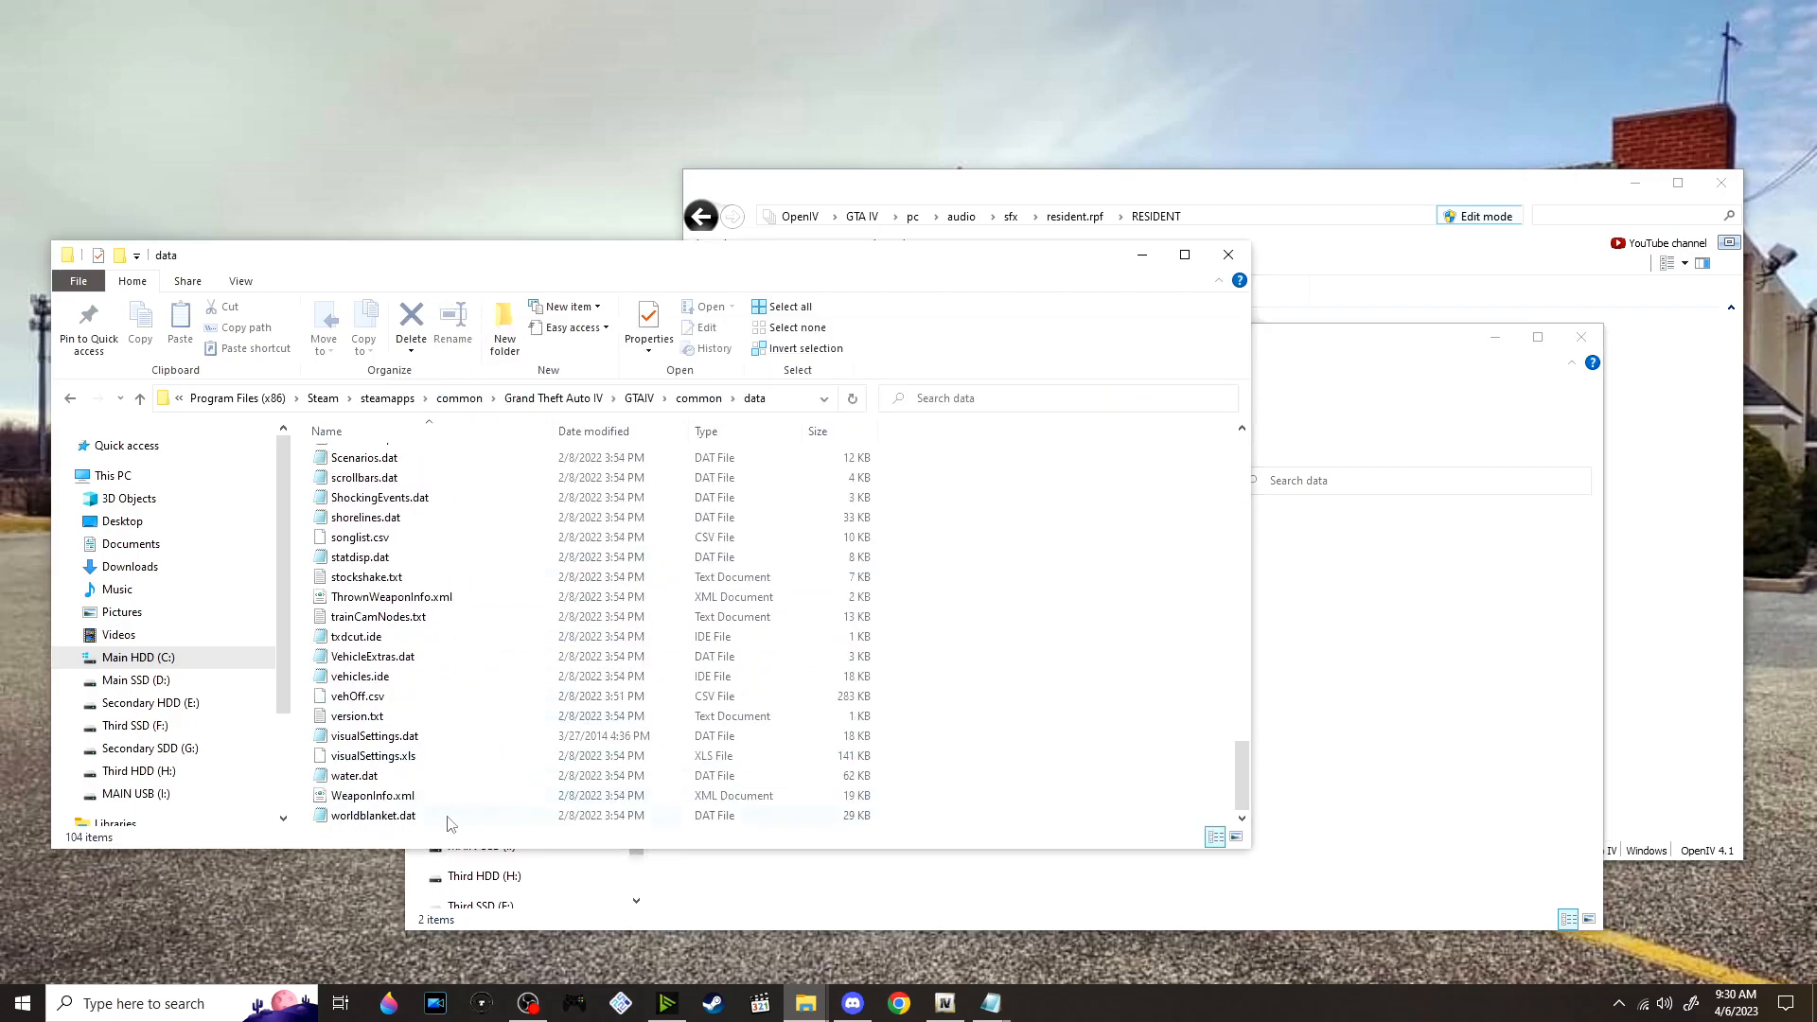
{"action": "left_click", "coordinate": [421, 795]}
{"action": "left_click", "coordinate": [1319, 713]}
{"action": "left_click_drag", "start_coordinate": [721, 563], "coordinate": [765, 305]}
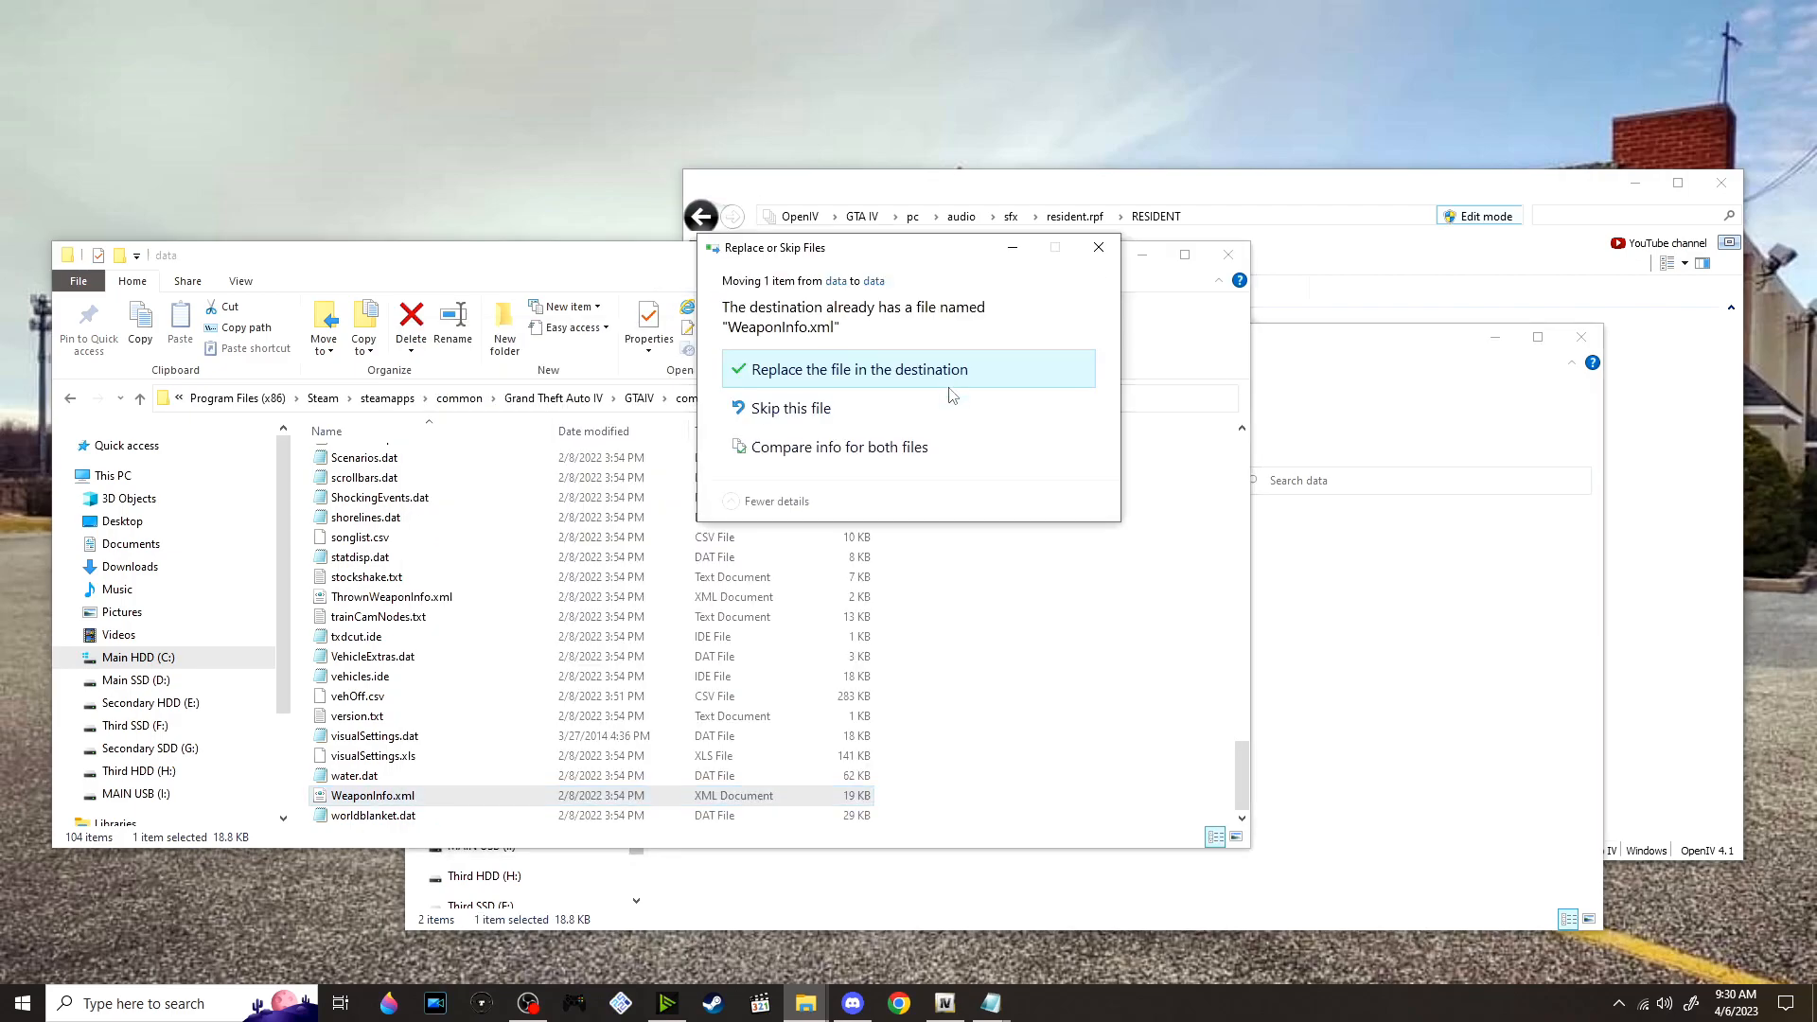
{"action": "left_click", "coordinate": [883, 366]}
{"action": "left_click", "coordinate": [1297, 621]}
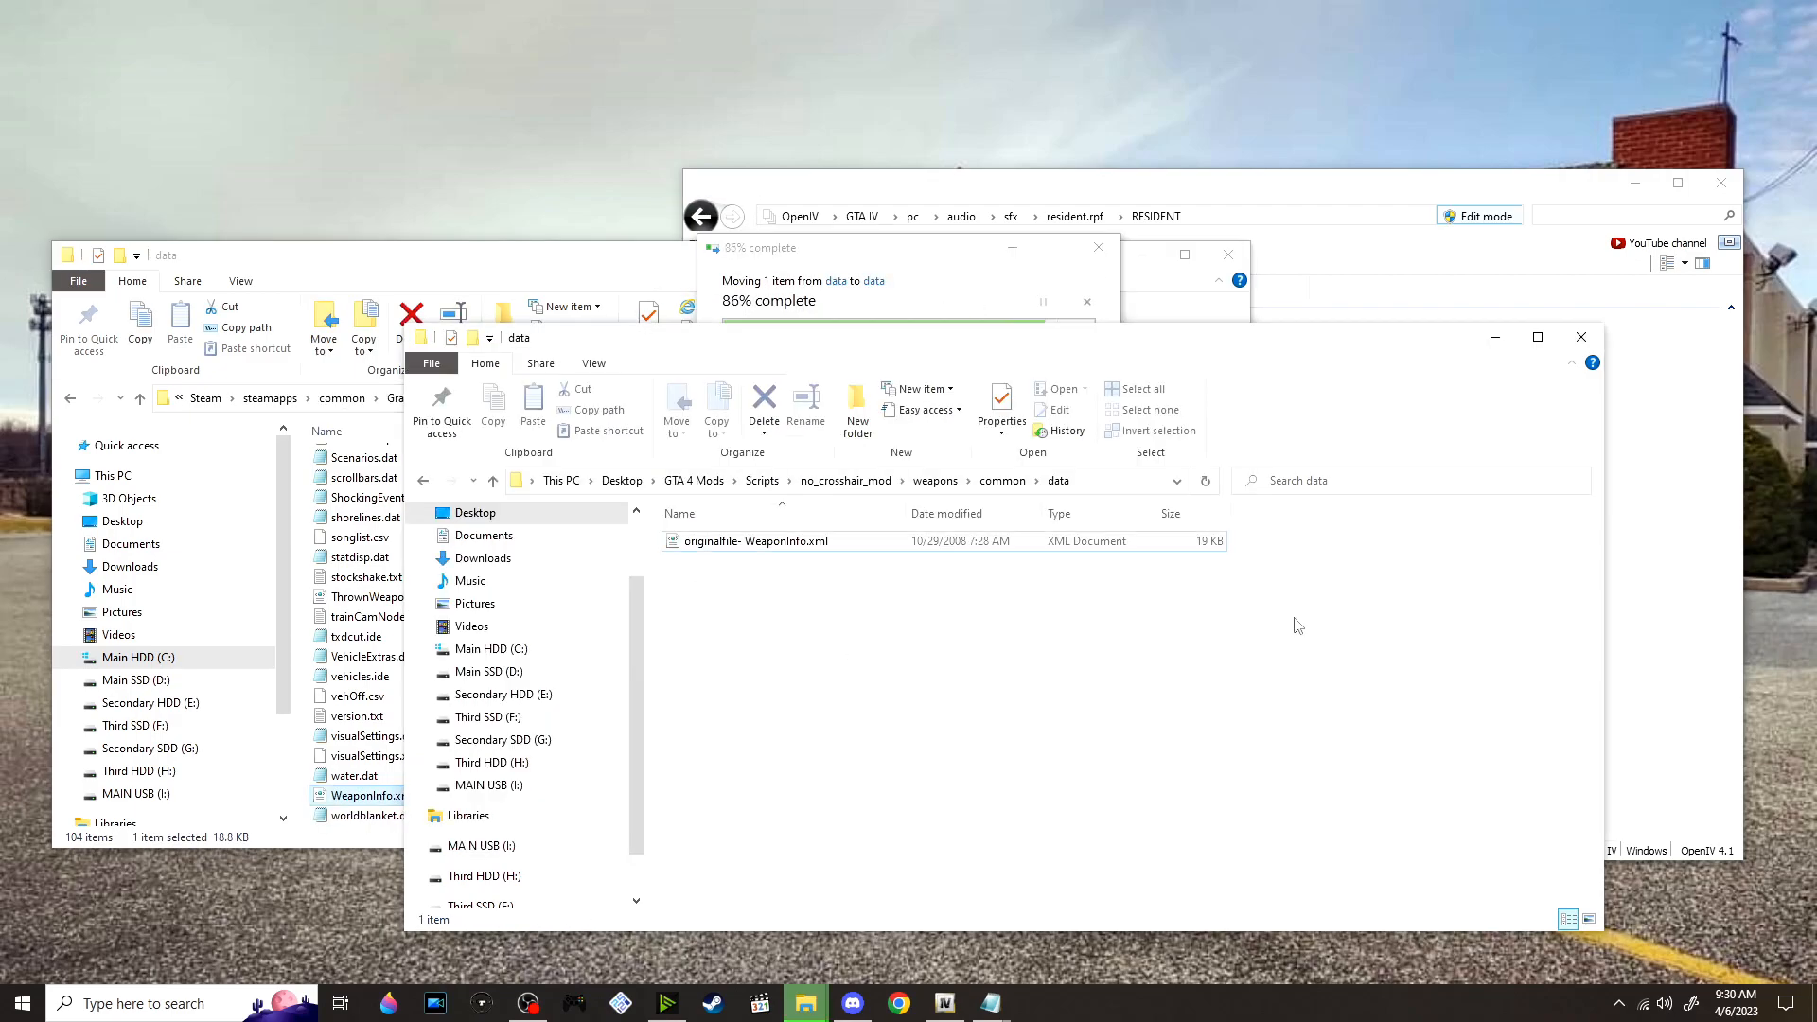
Rename the remaining "originalfile- WeaponInfo.xml" in the mod's data folder to WeaponInfo.xml
{"action": "left_click", "coordinate": [749, 552]}
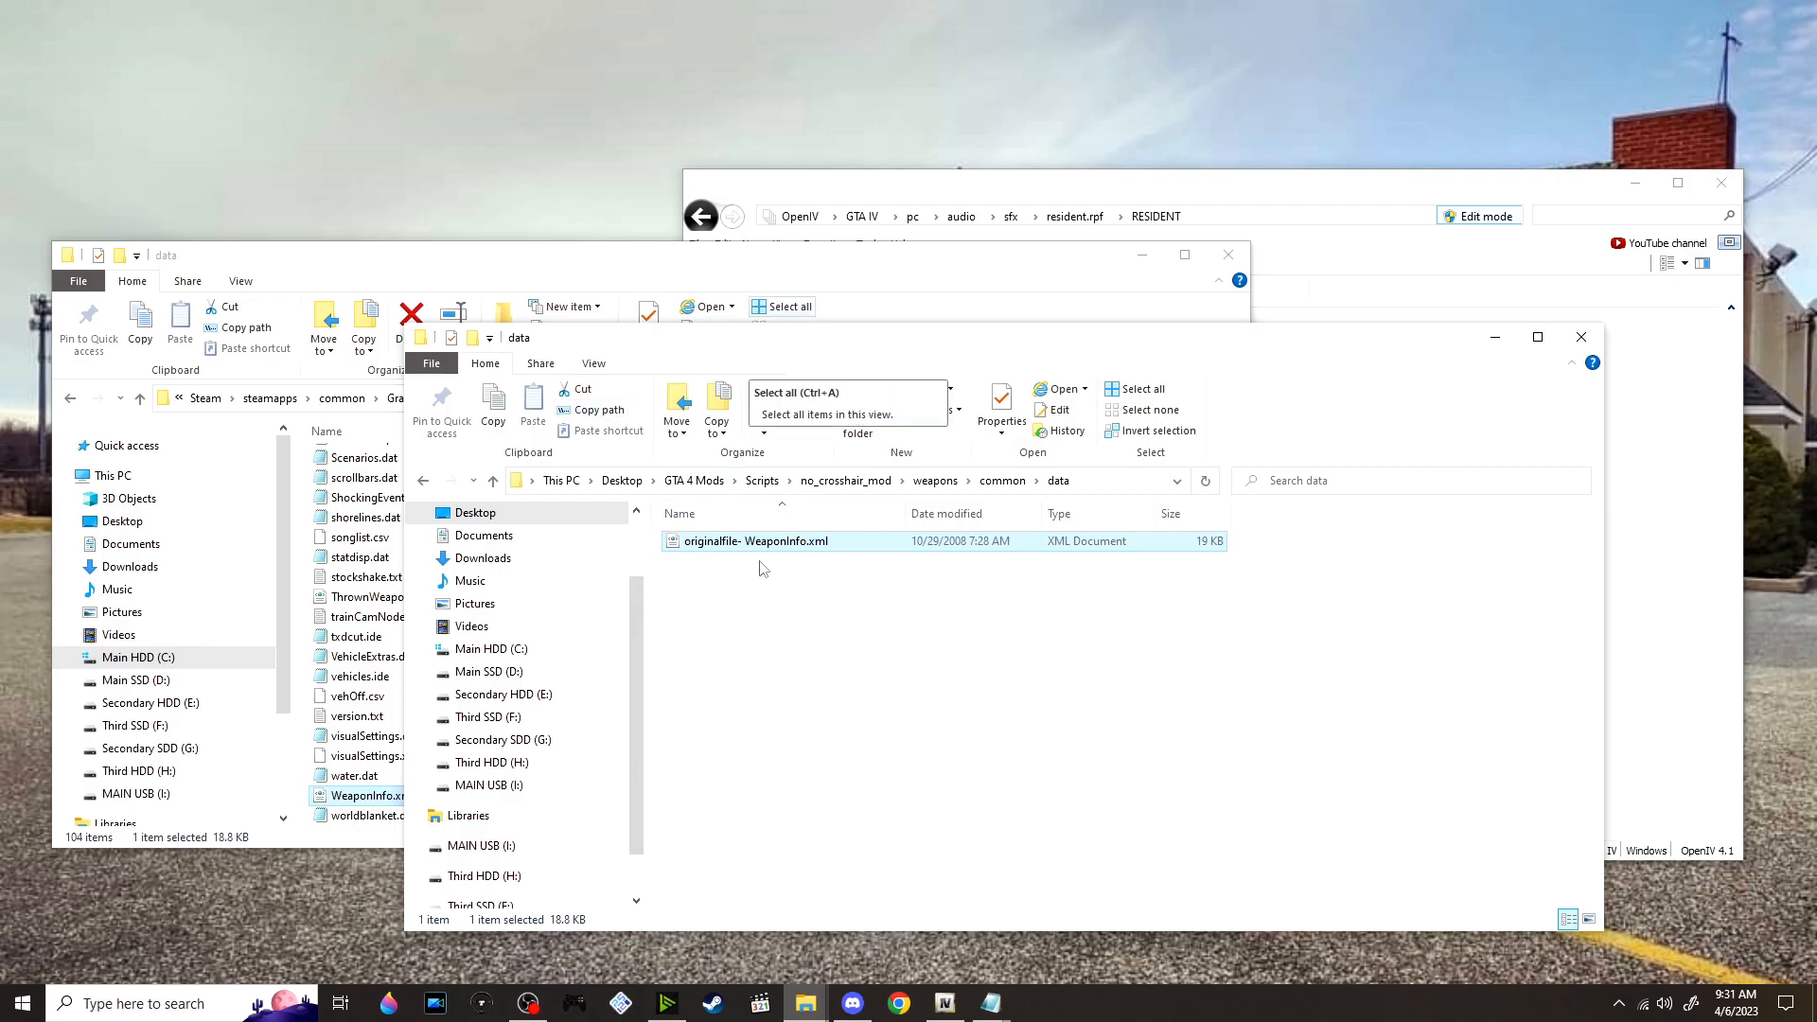
{"action": "right_click", "coordinate": [717, 539]}
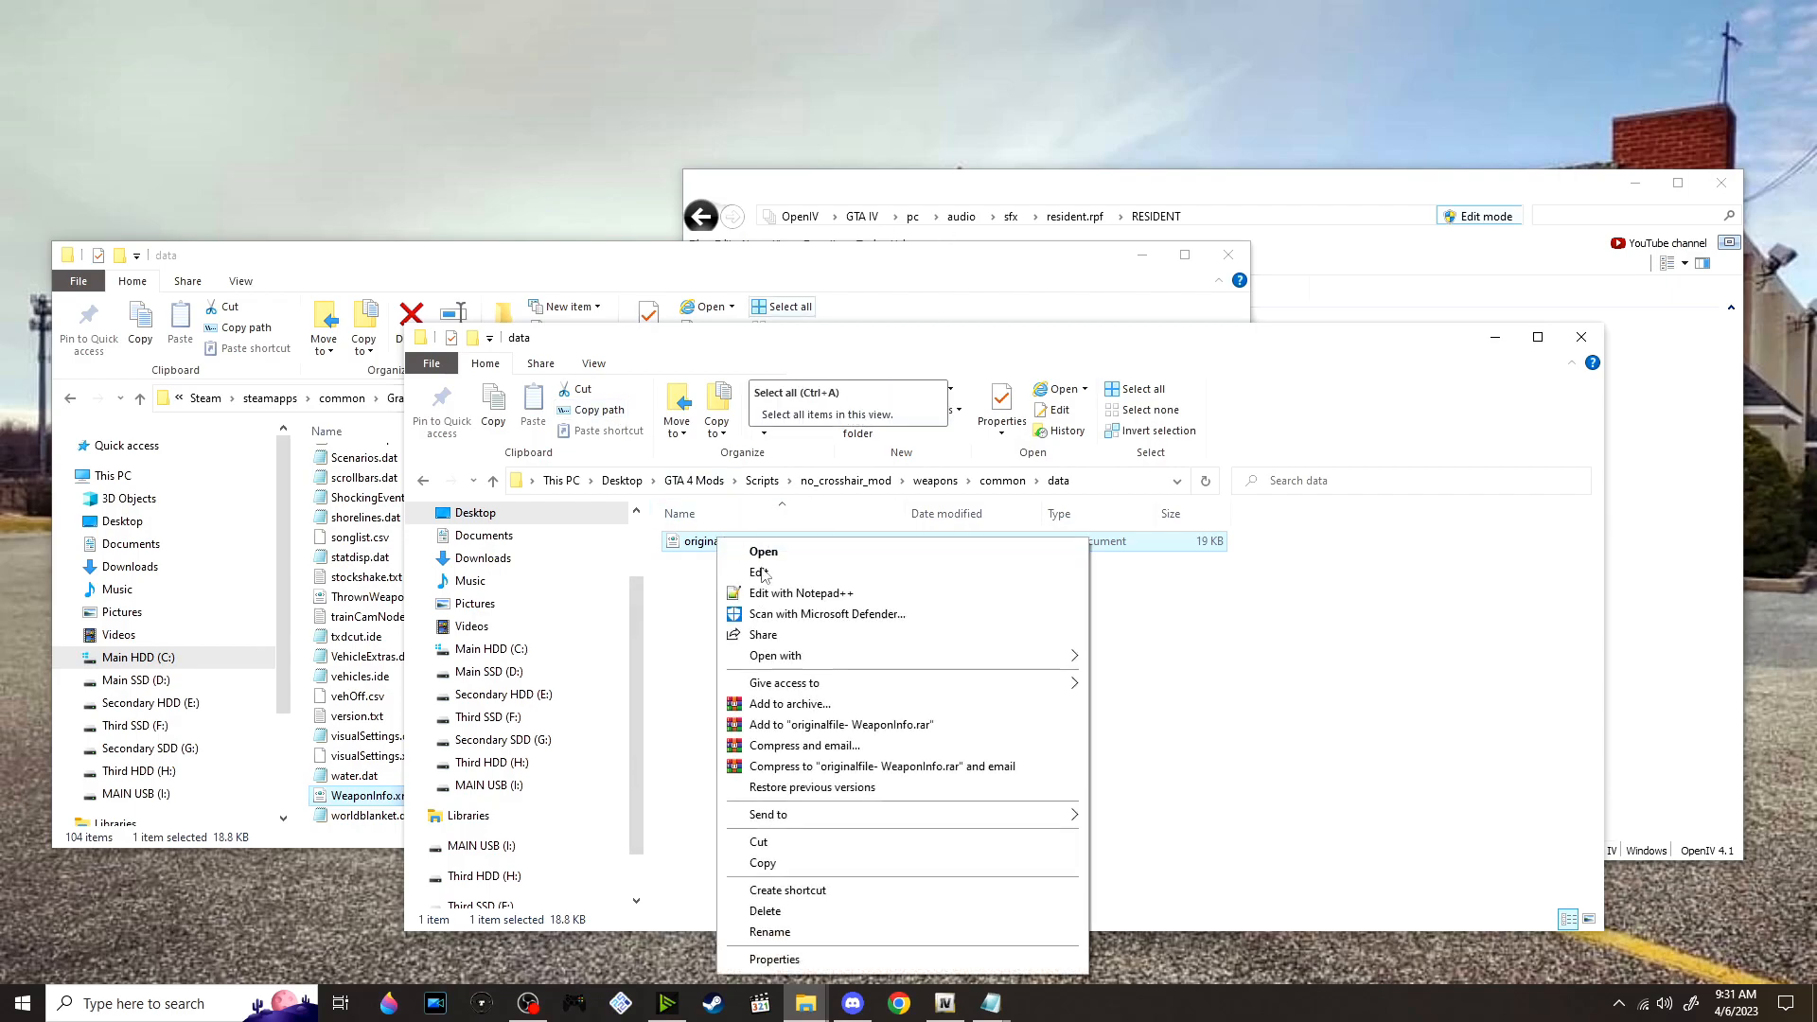
{"action": "left_click", "coordinate": [890, 932]}
{"action": "key", "text": "Home"}
{"action": "key", "text": "ctrl+shift+Right"}
{"action": "key", "text": "Delete"}
{"action": "left_click", "coordinate": [765, 642]}
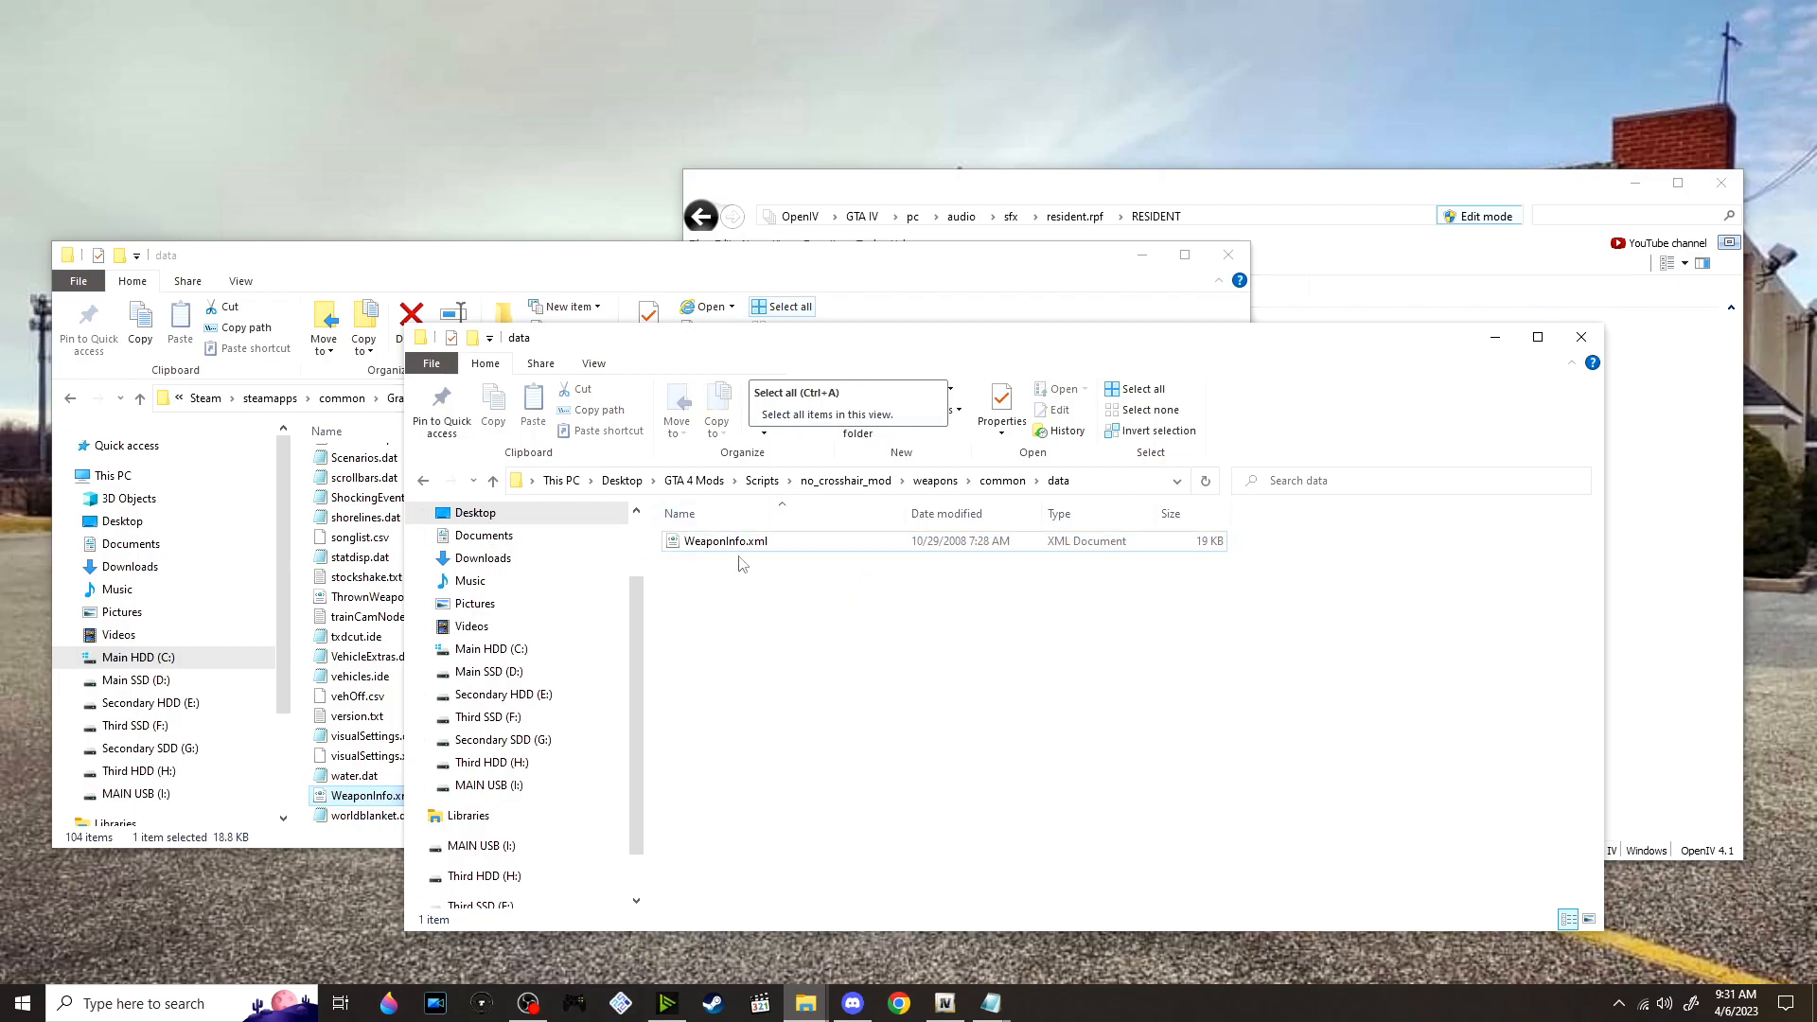
{"action": "left_click_drag", "start_coordinate": [744, 543], "coordinate": [956, 658]}
{"action": "left_click", "coordinate": [954, 655]}
Return to the mod Scripts folder, extract PoliceScanner.rar into its own folder and open its Audio folder
{"action": "left_click", "coordinate": [762, 481]}
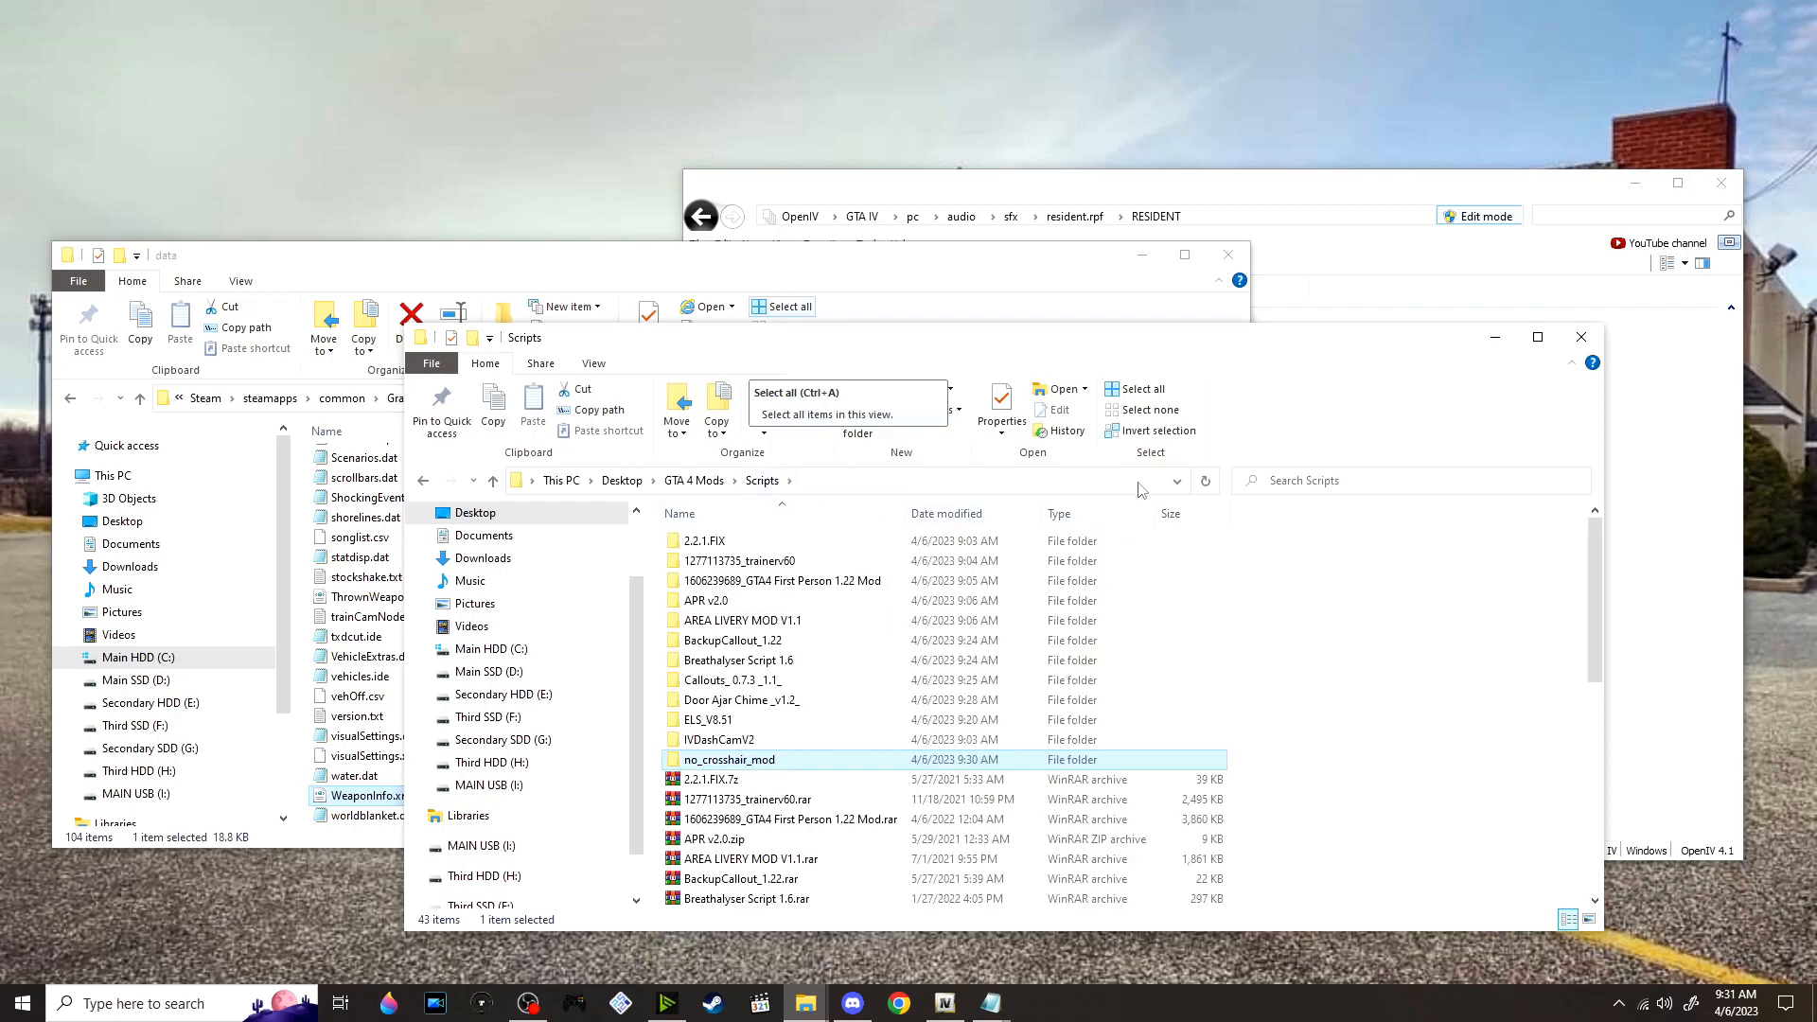
{"action": "scroll", "coordinate": [901, 616], "scroll_direction": "down", "scroll_amount": 5}
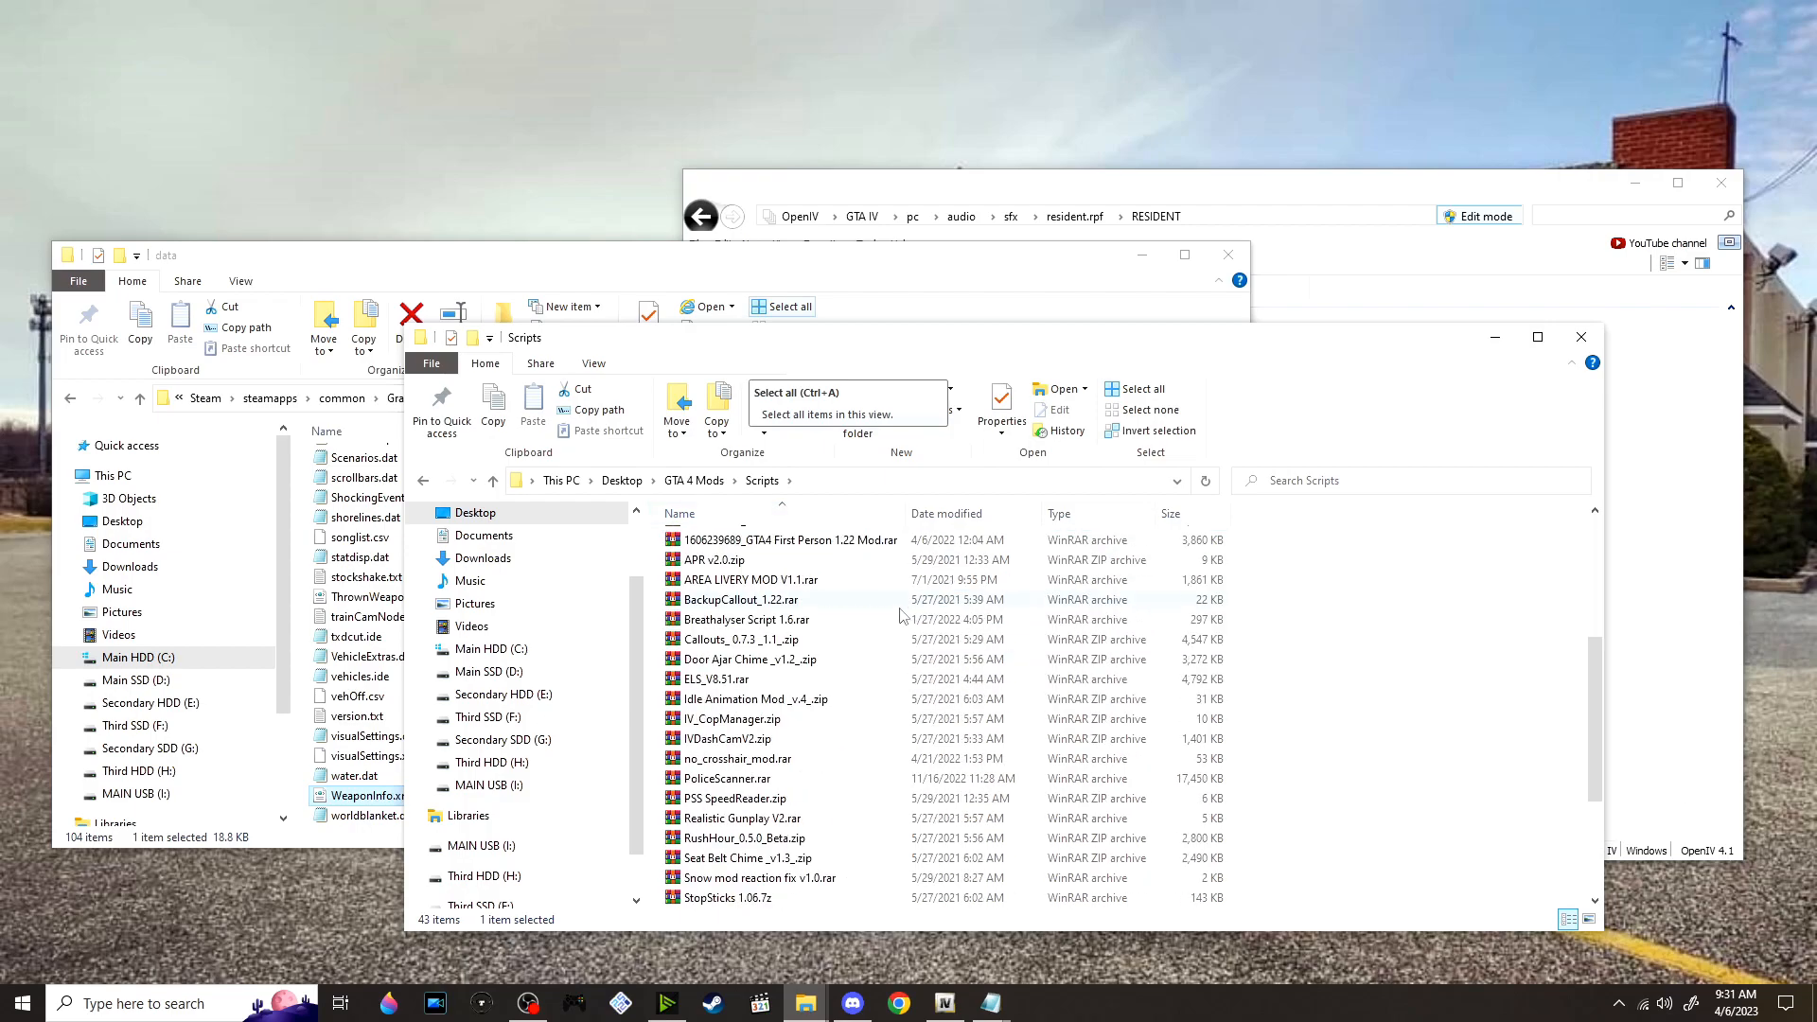
{"action": "scroll", "coordinate": [558, 630], "scroll_direction": "down", "scroll_amount": 1}
{"action": "scroll", "coordinate": [784, 622], "scroll_direction": "down", "scroll_amount": 1}
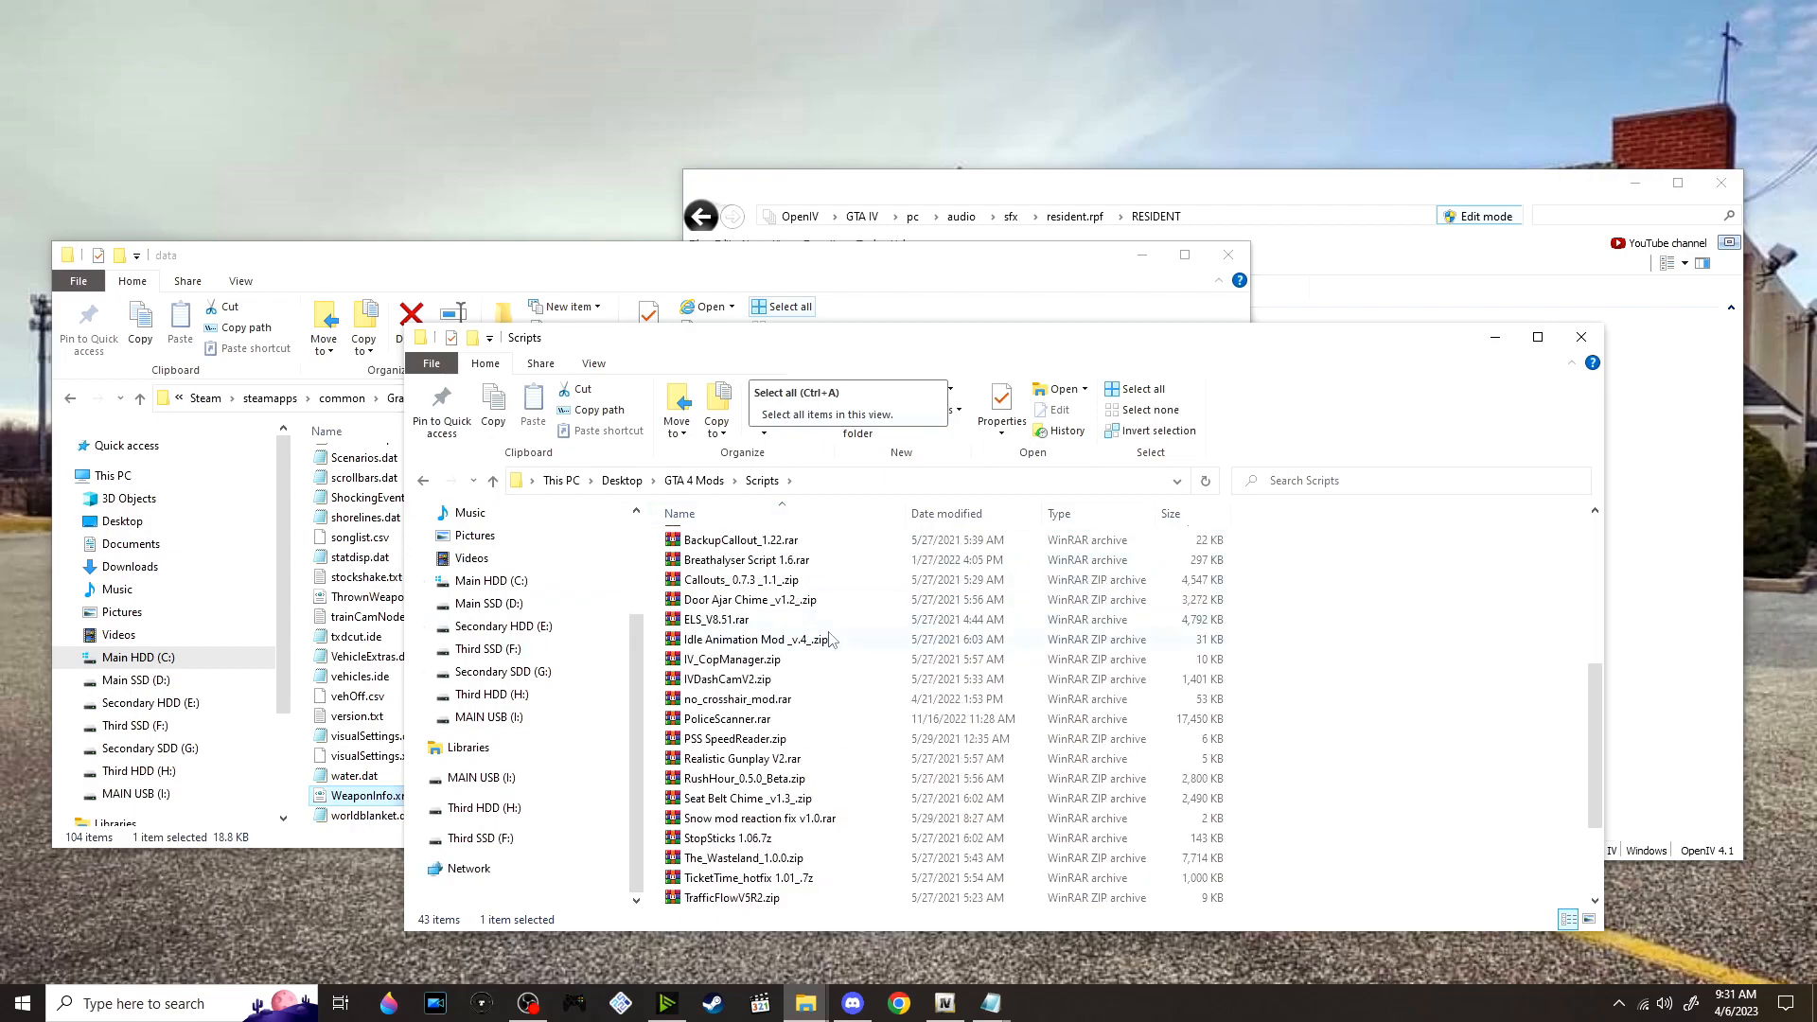
{"action": "right_click", "coordinate": [836, 724]}
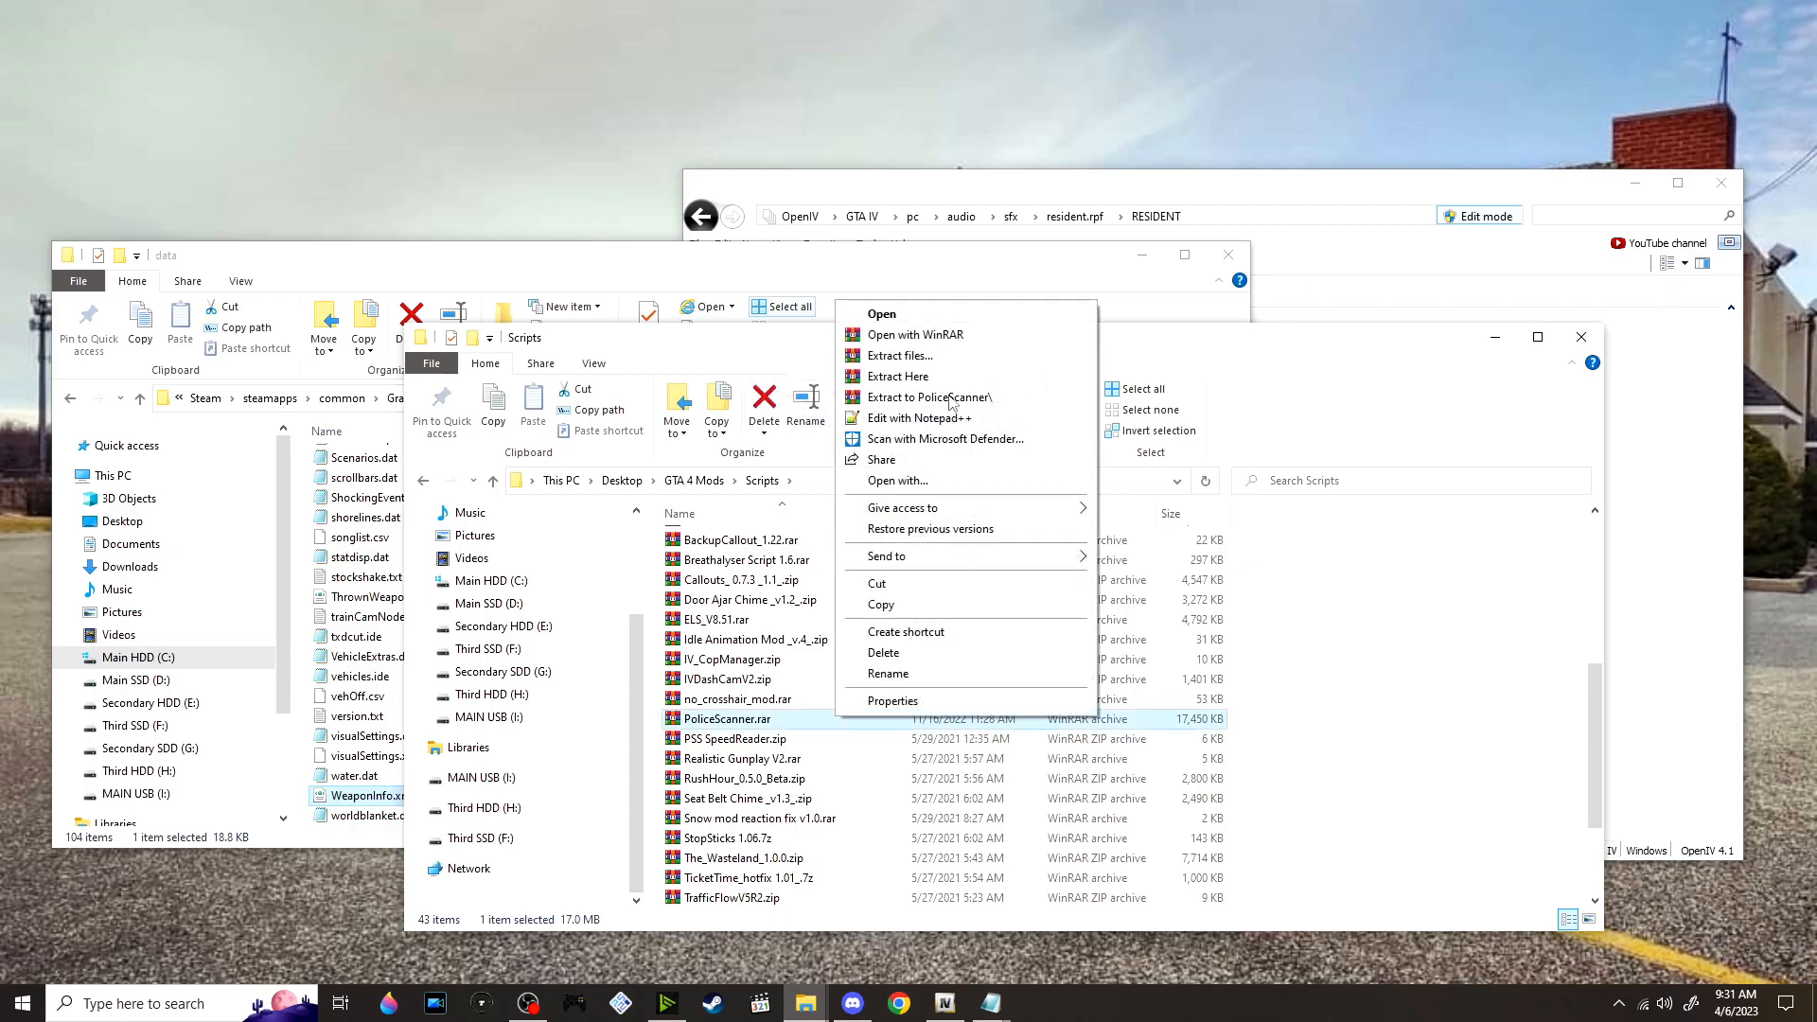
{"action": "left_click", "coordinate": [952, 402]}
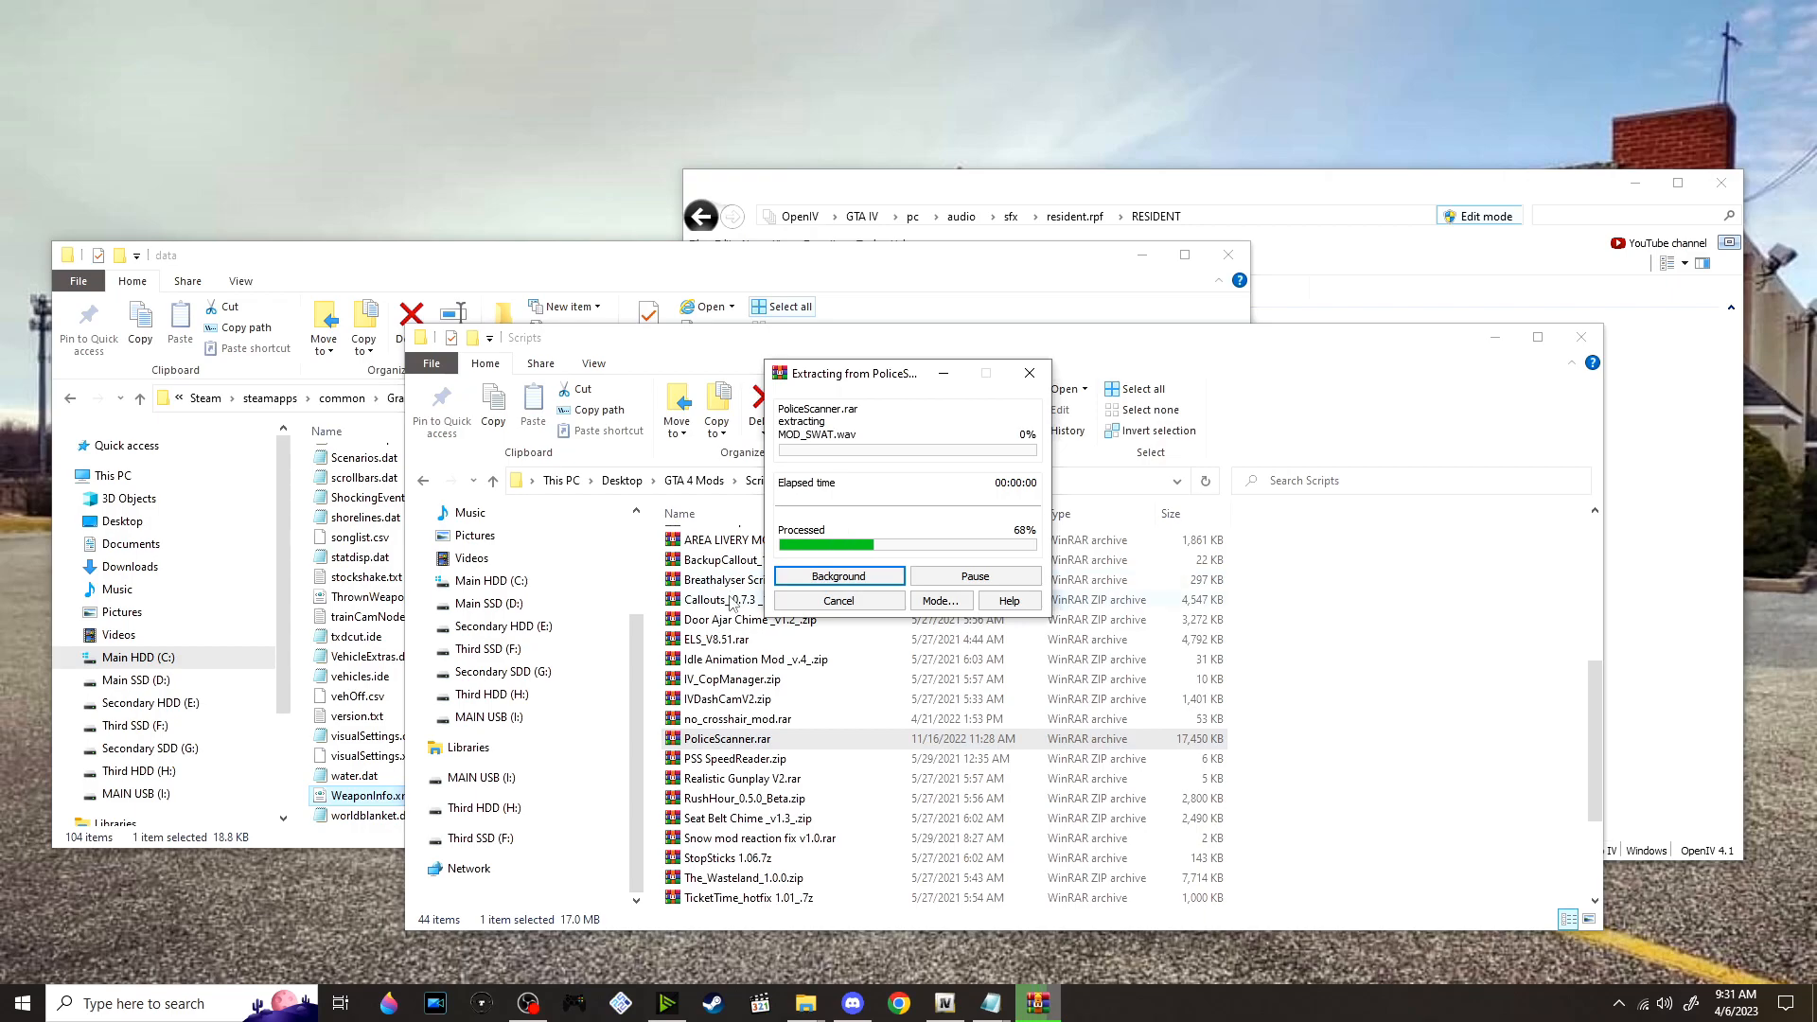
{"action": "scroll", "coordinate": [737, 626], "scroll_direction": "up", "scroll_amount": 6}
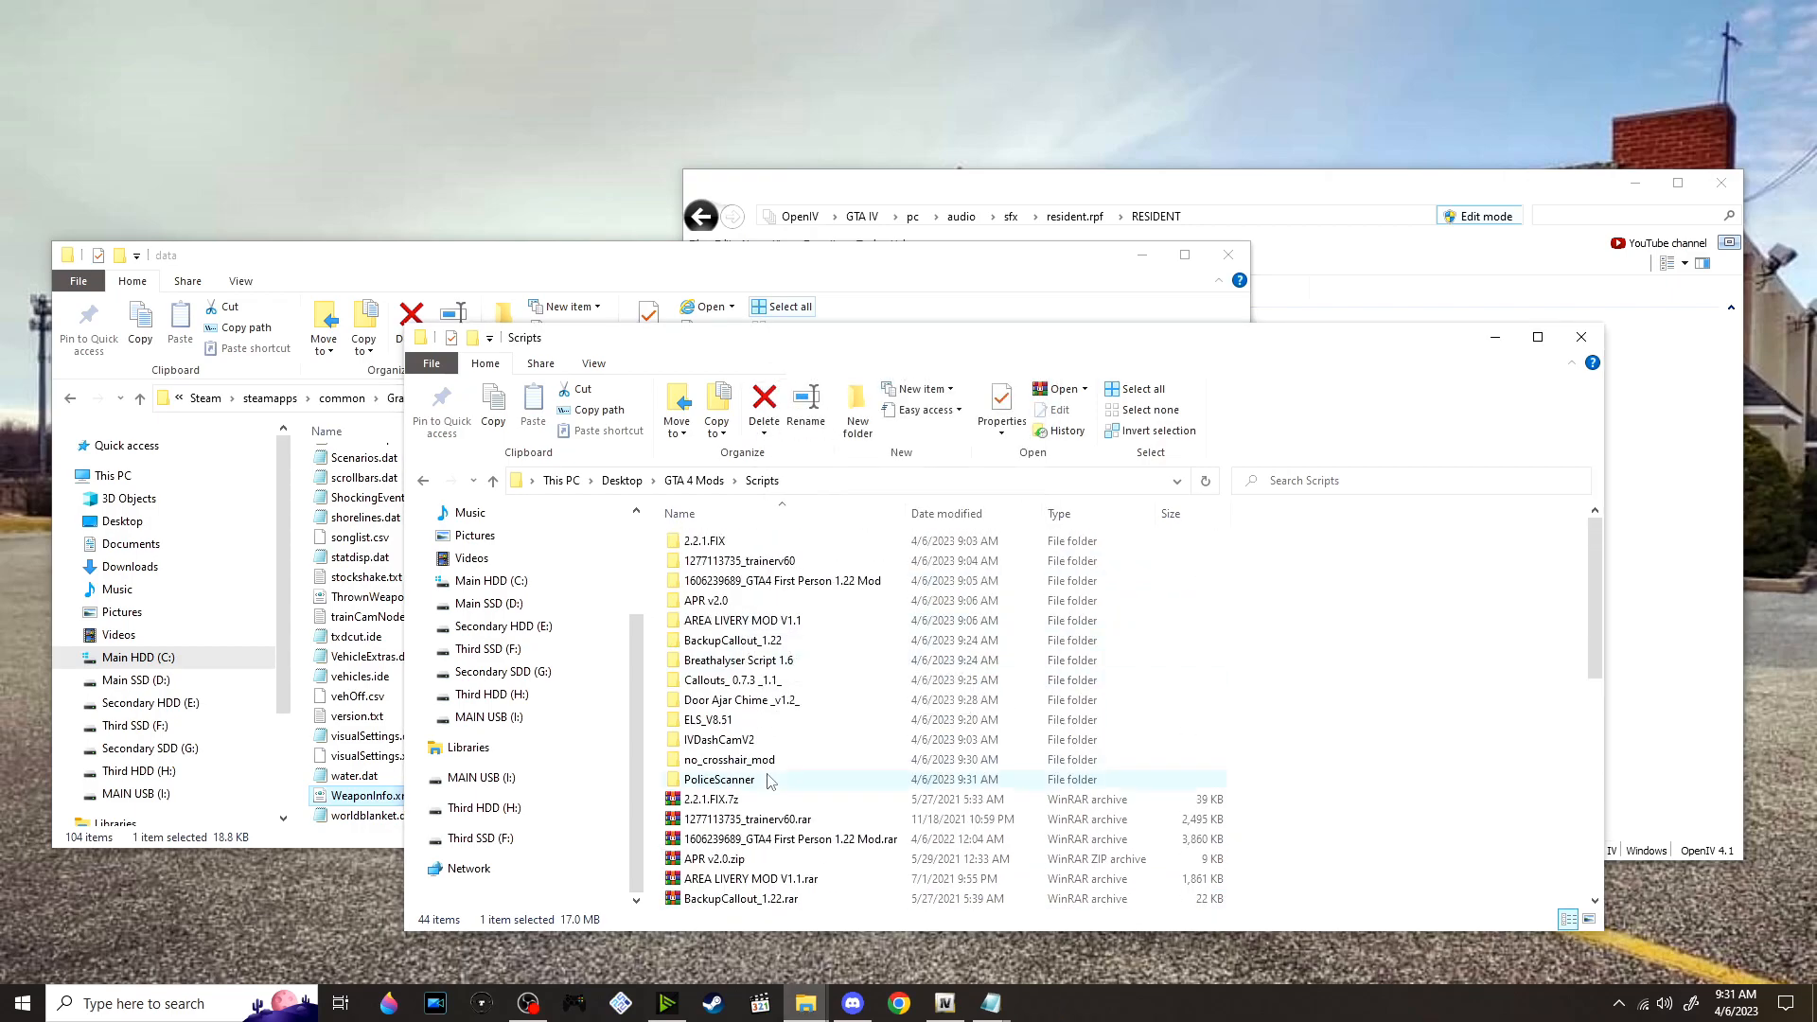
{"action": "double_click", "coordinate": [770, 780]}
{"action": "double_click", "coordinate": [780, 551]}
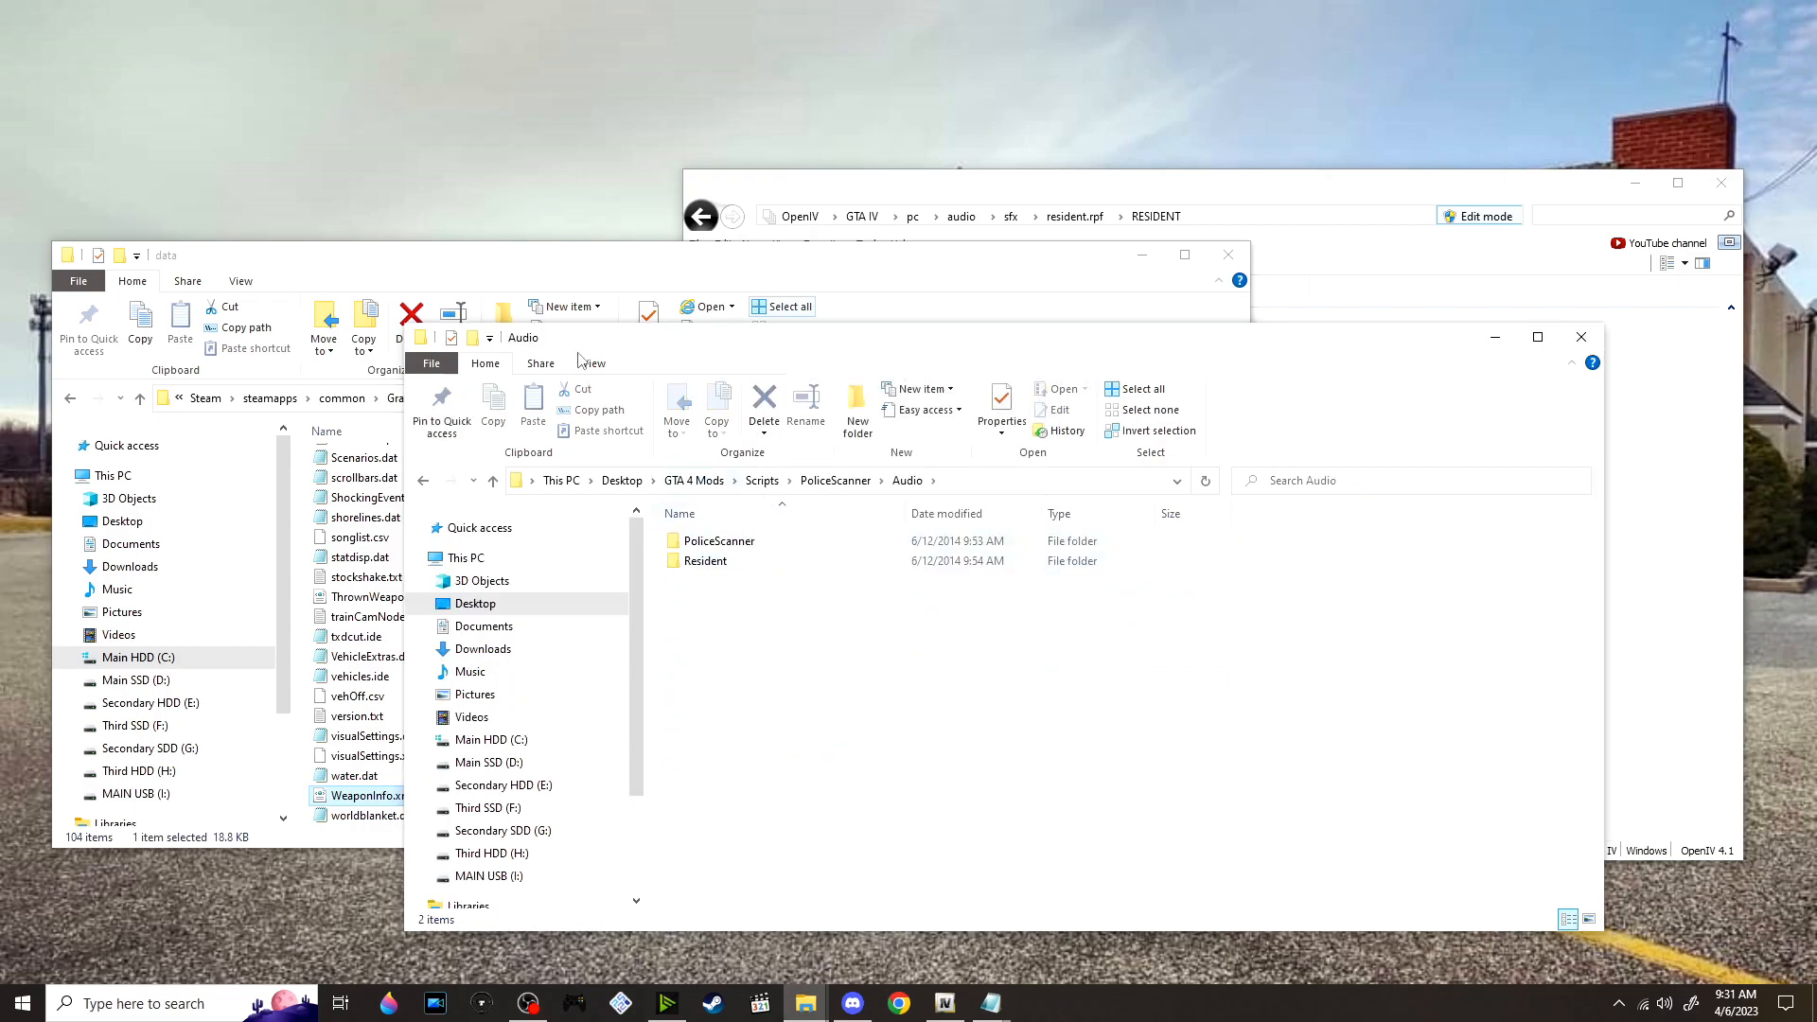
Open the game's GTAIV\LCPDFR\Audio folder and select both folders in the mod's Audio folder
{"action": "left_click", "coordinate": [602, 277]}
{"action": "scroll", "coordinate": [667, 488], "scroll_direction": "up", "scroll_amount": 6}
{"action": "left_click", "coordinate": [660, 398]}
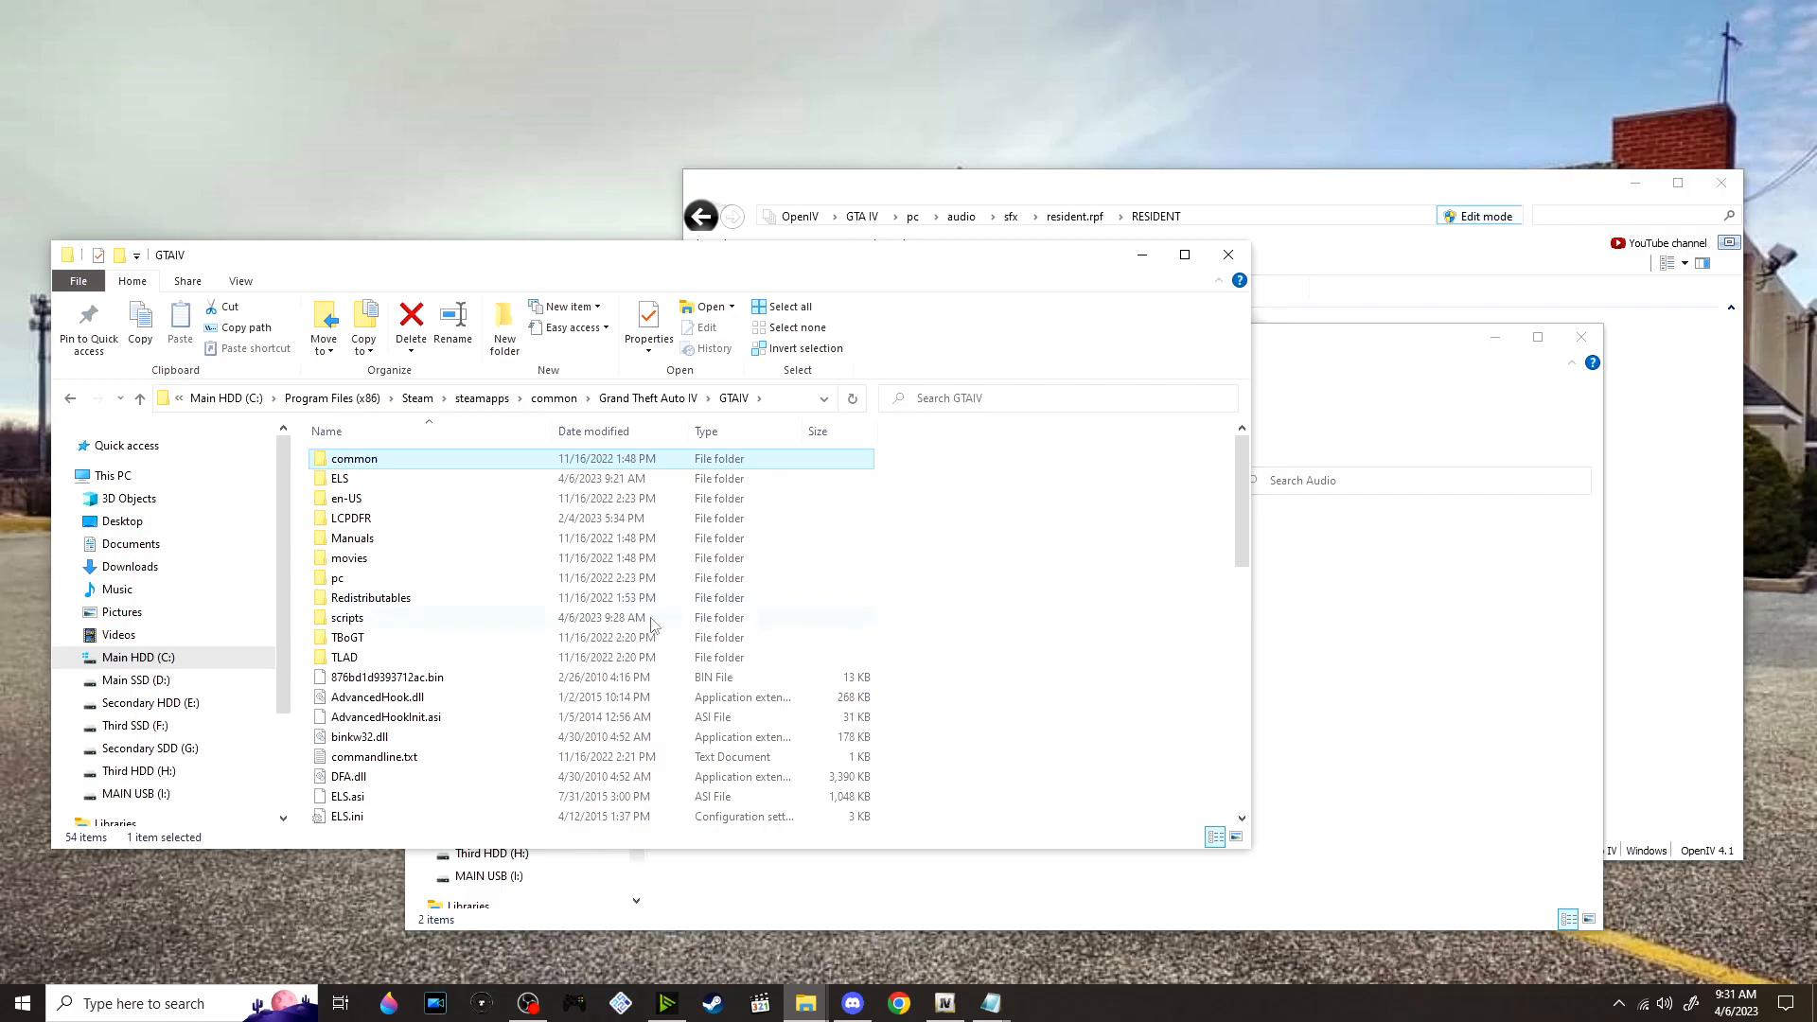
{"action": "double_click", "coordinate": [396, 520]}
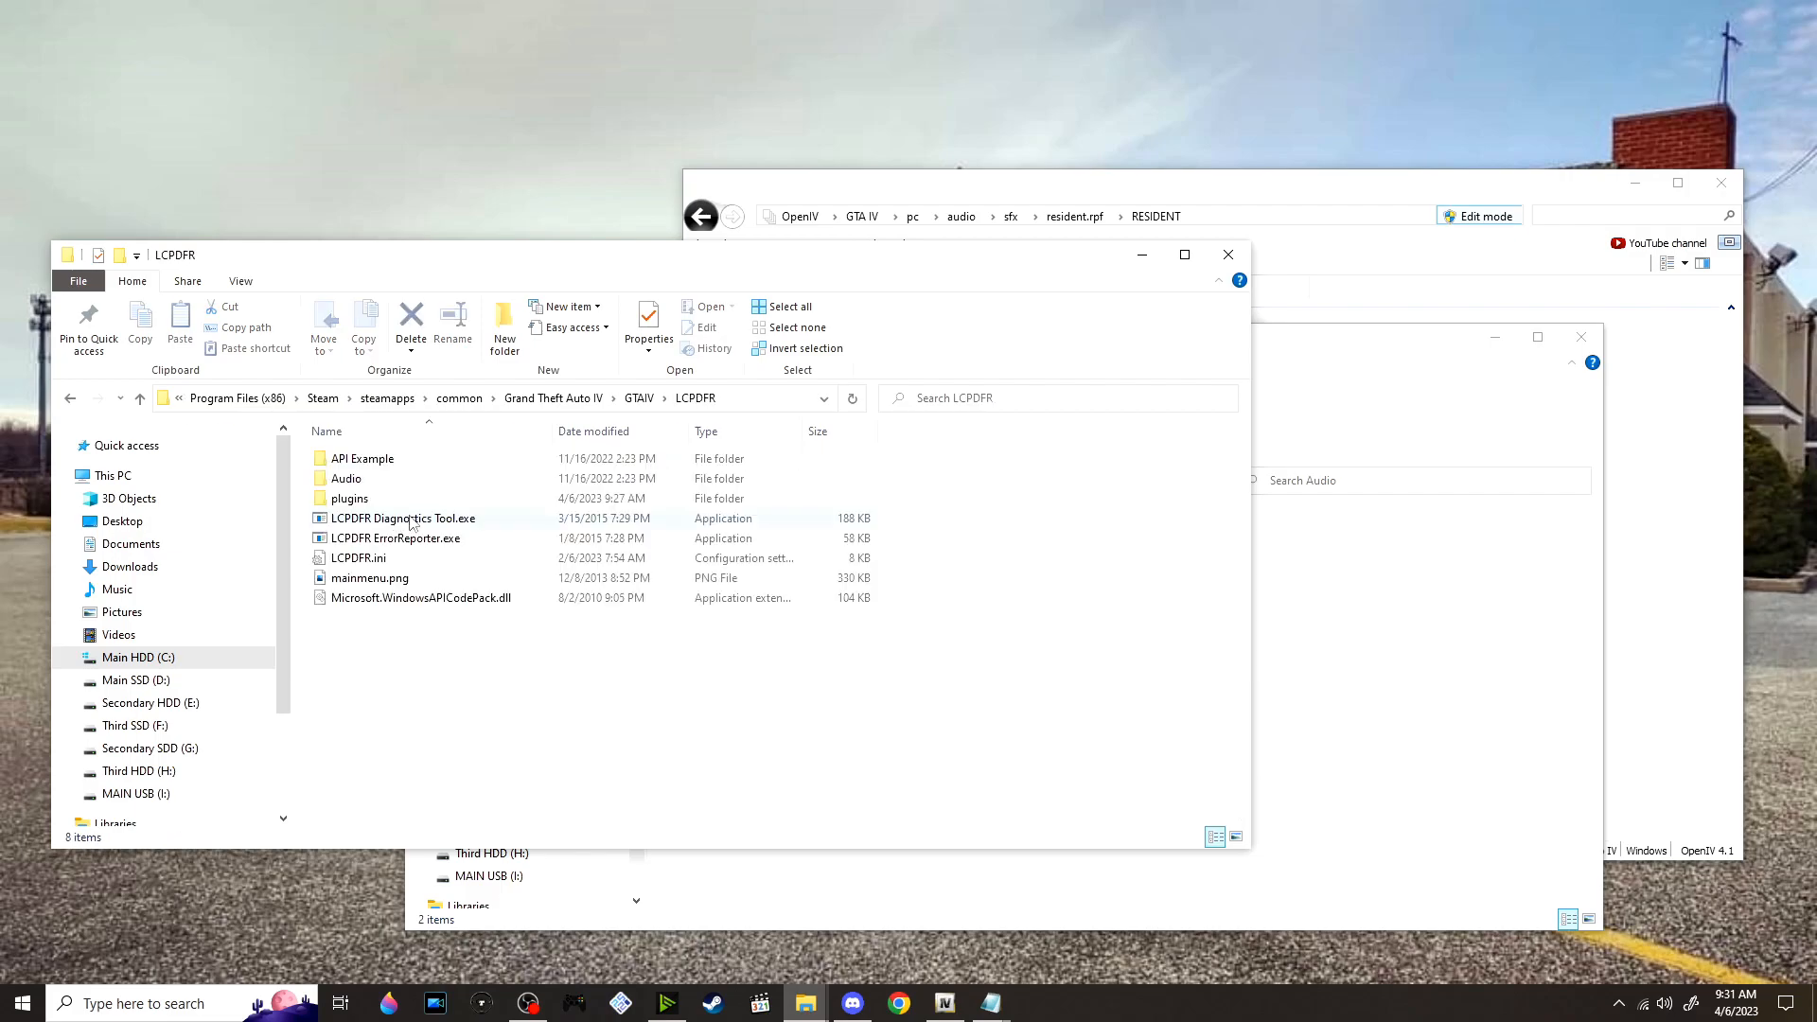
{"action": "left_click", "coordinate": [1269, 730]}
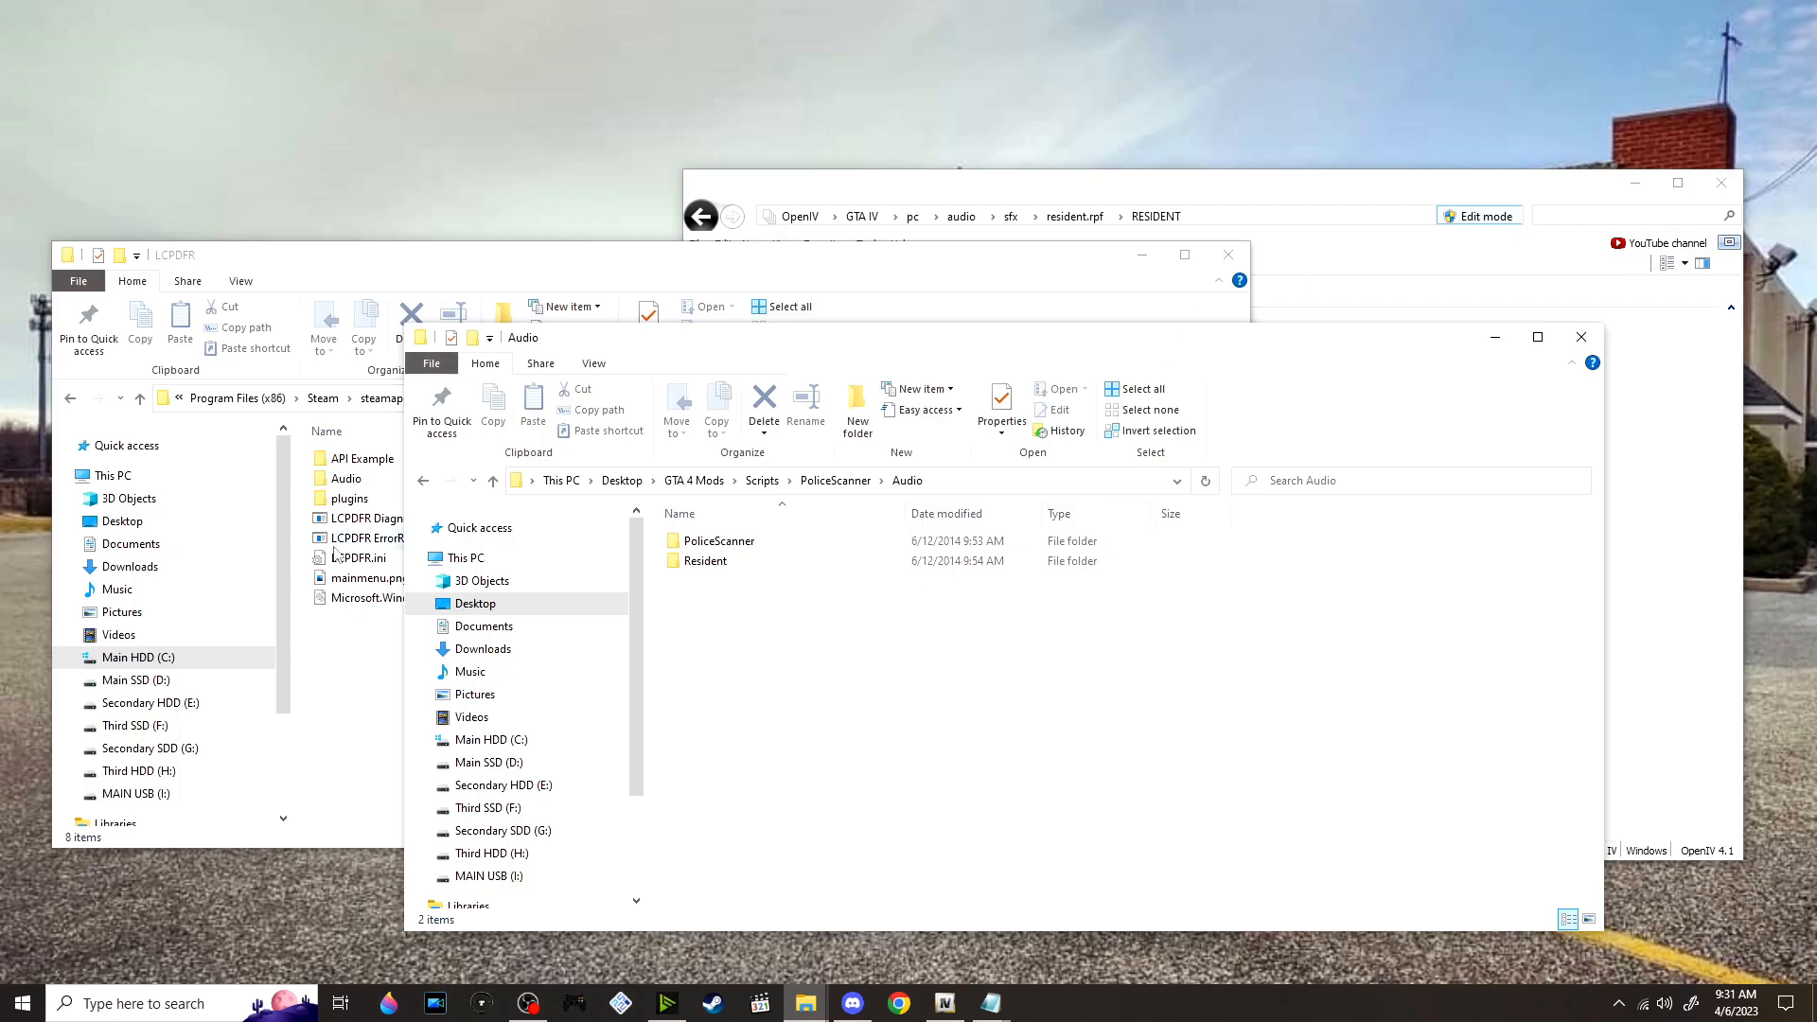
{"action": "left_click_drag", "start_coordinate": [768, 625], "coordinate": [867, 676]}
{"action": "left_click", "coordinate": [355, 678]}
{"action": "double_click", "coordinate": [446, 478]}
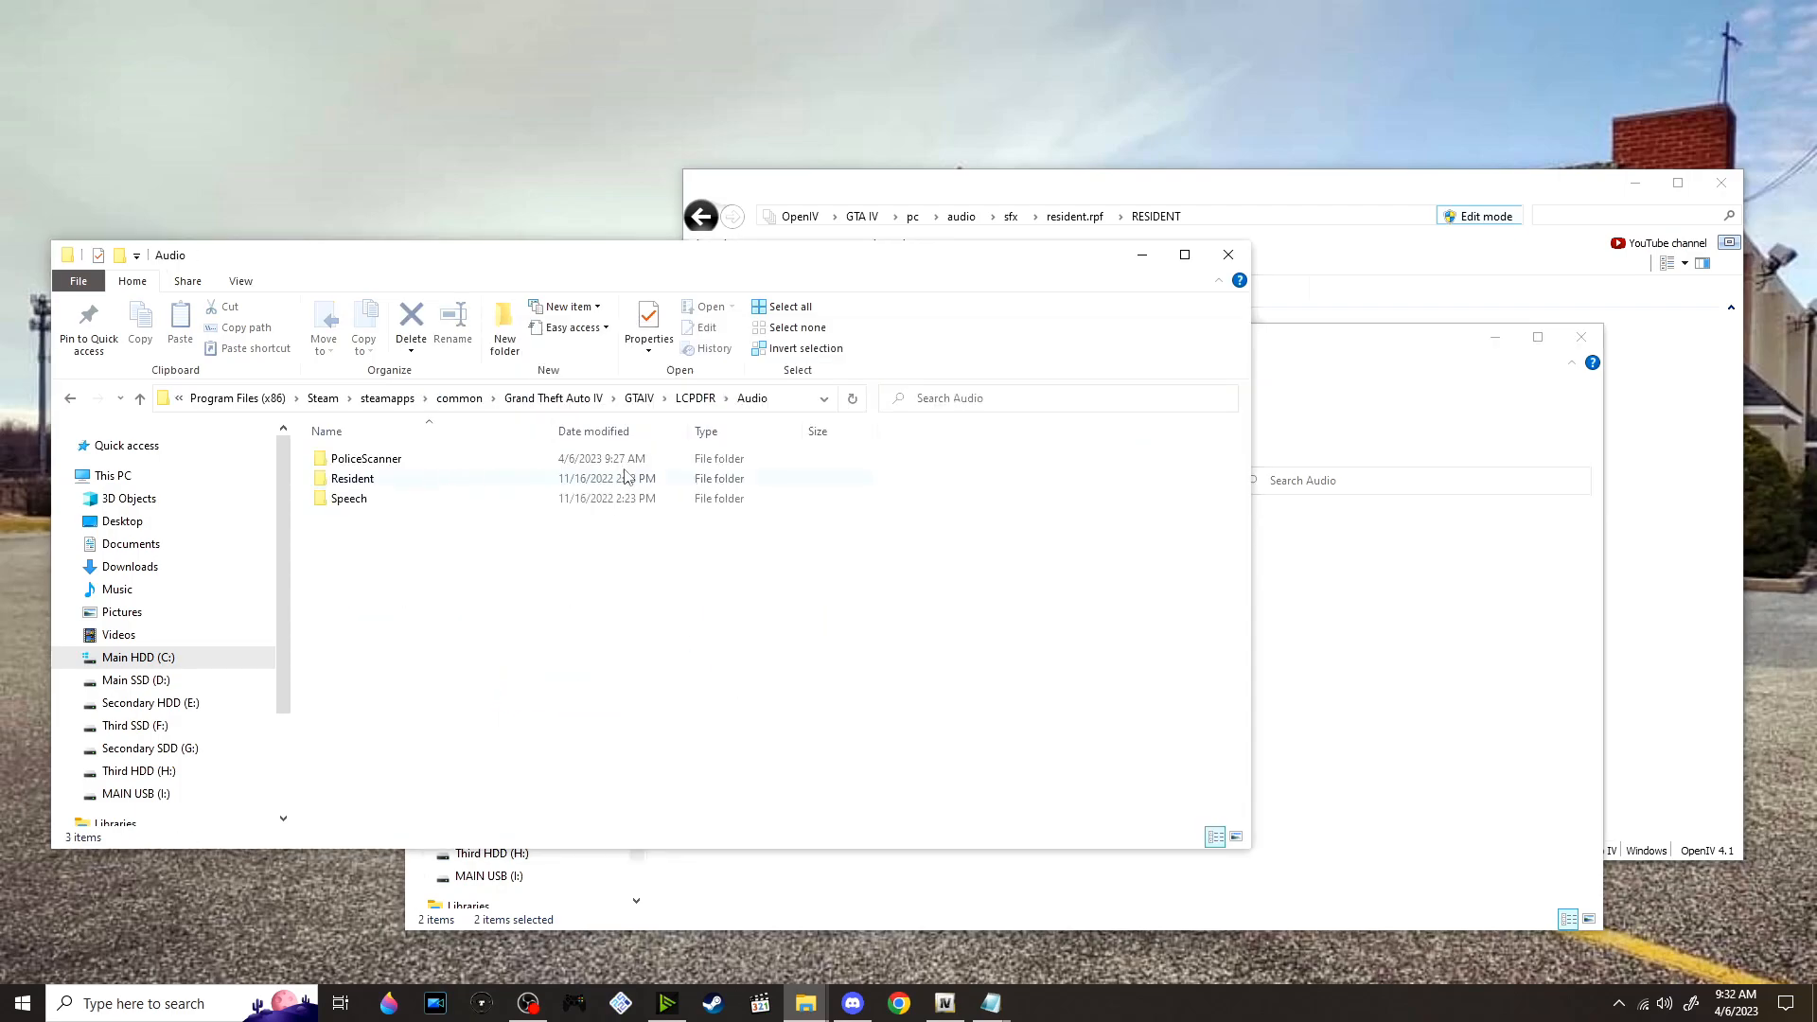
Move the mod's PoliceScanner and Resident folders into LCPDFR\Audio, replacing the existing files
{"action": "left_click", "coordinate": [1296, 365]}
{"action": "left_click_drag", "start_coordinate": [857, 549], "coordinate": [371, 642]}
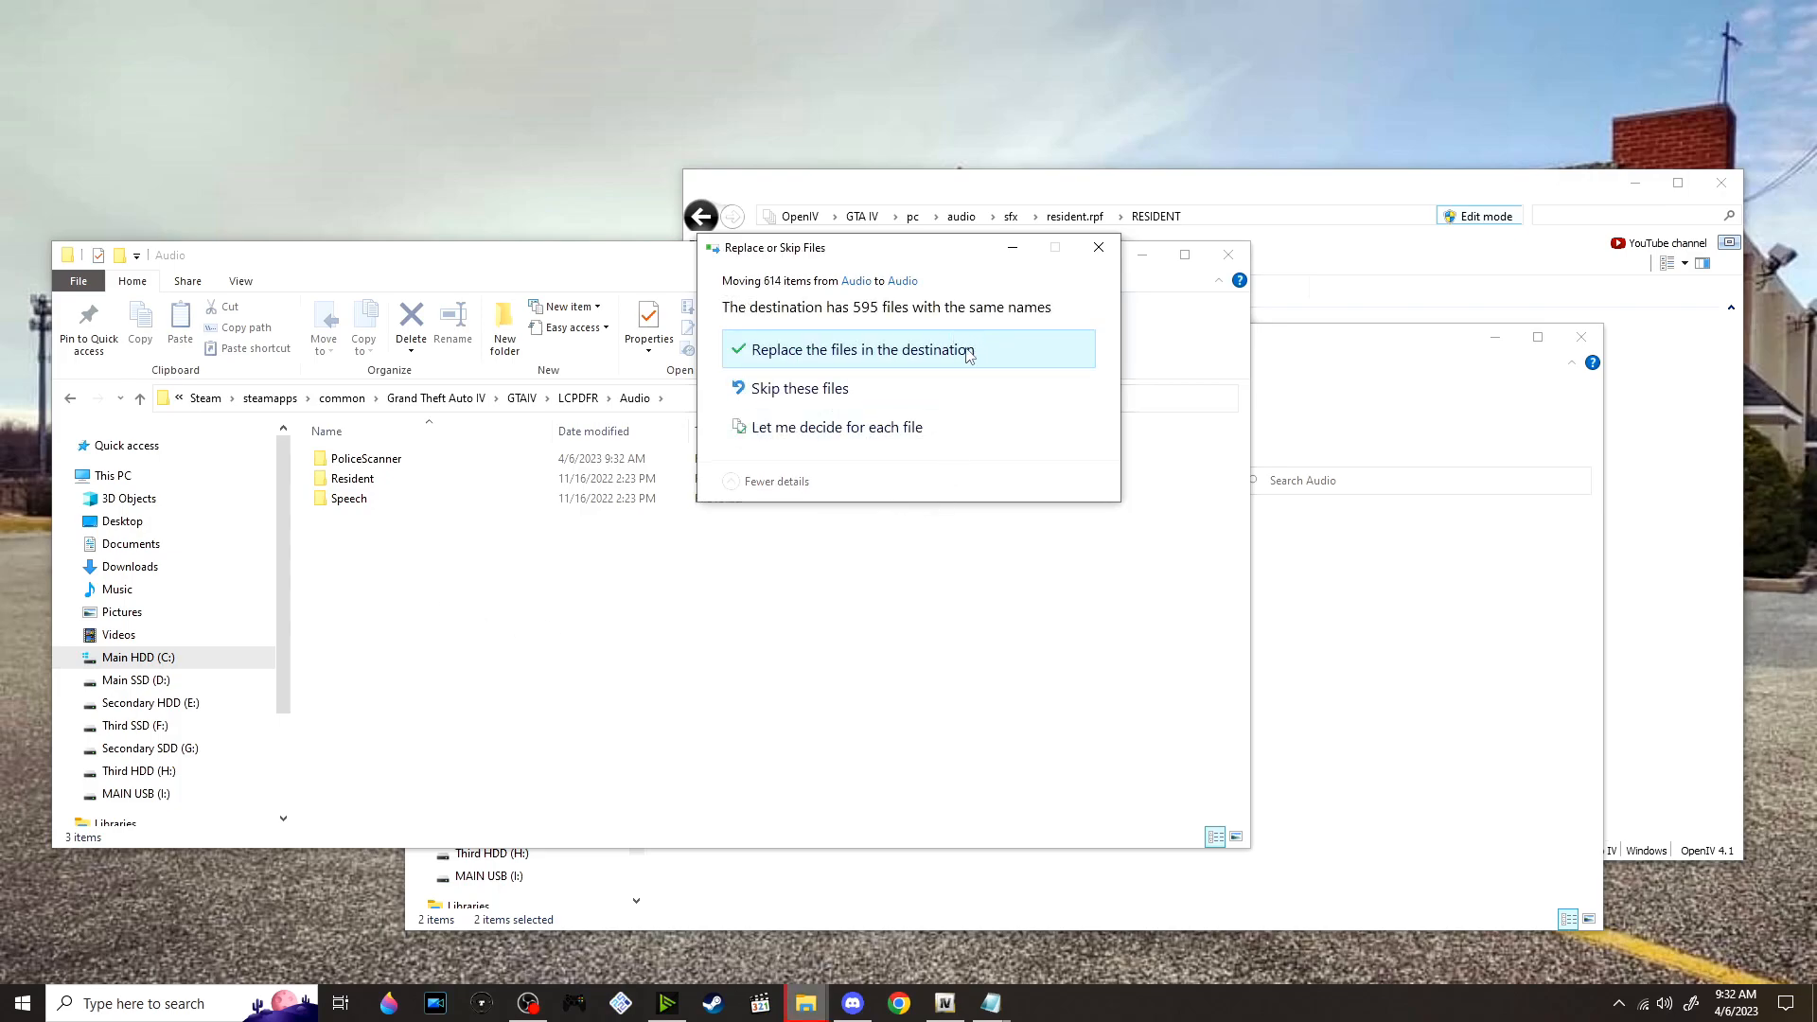
{"action": "left_click", "coordinate": [970, 354]}
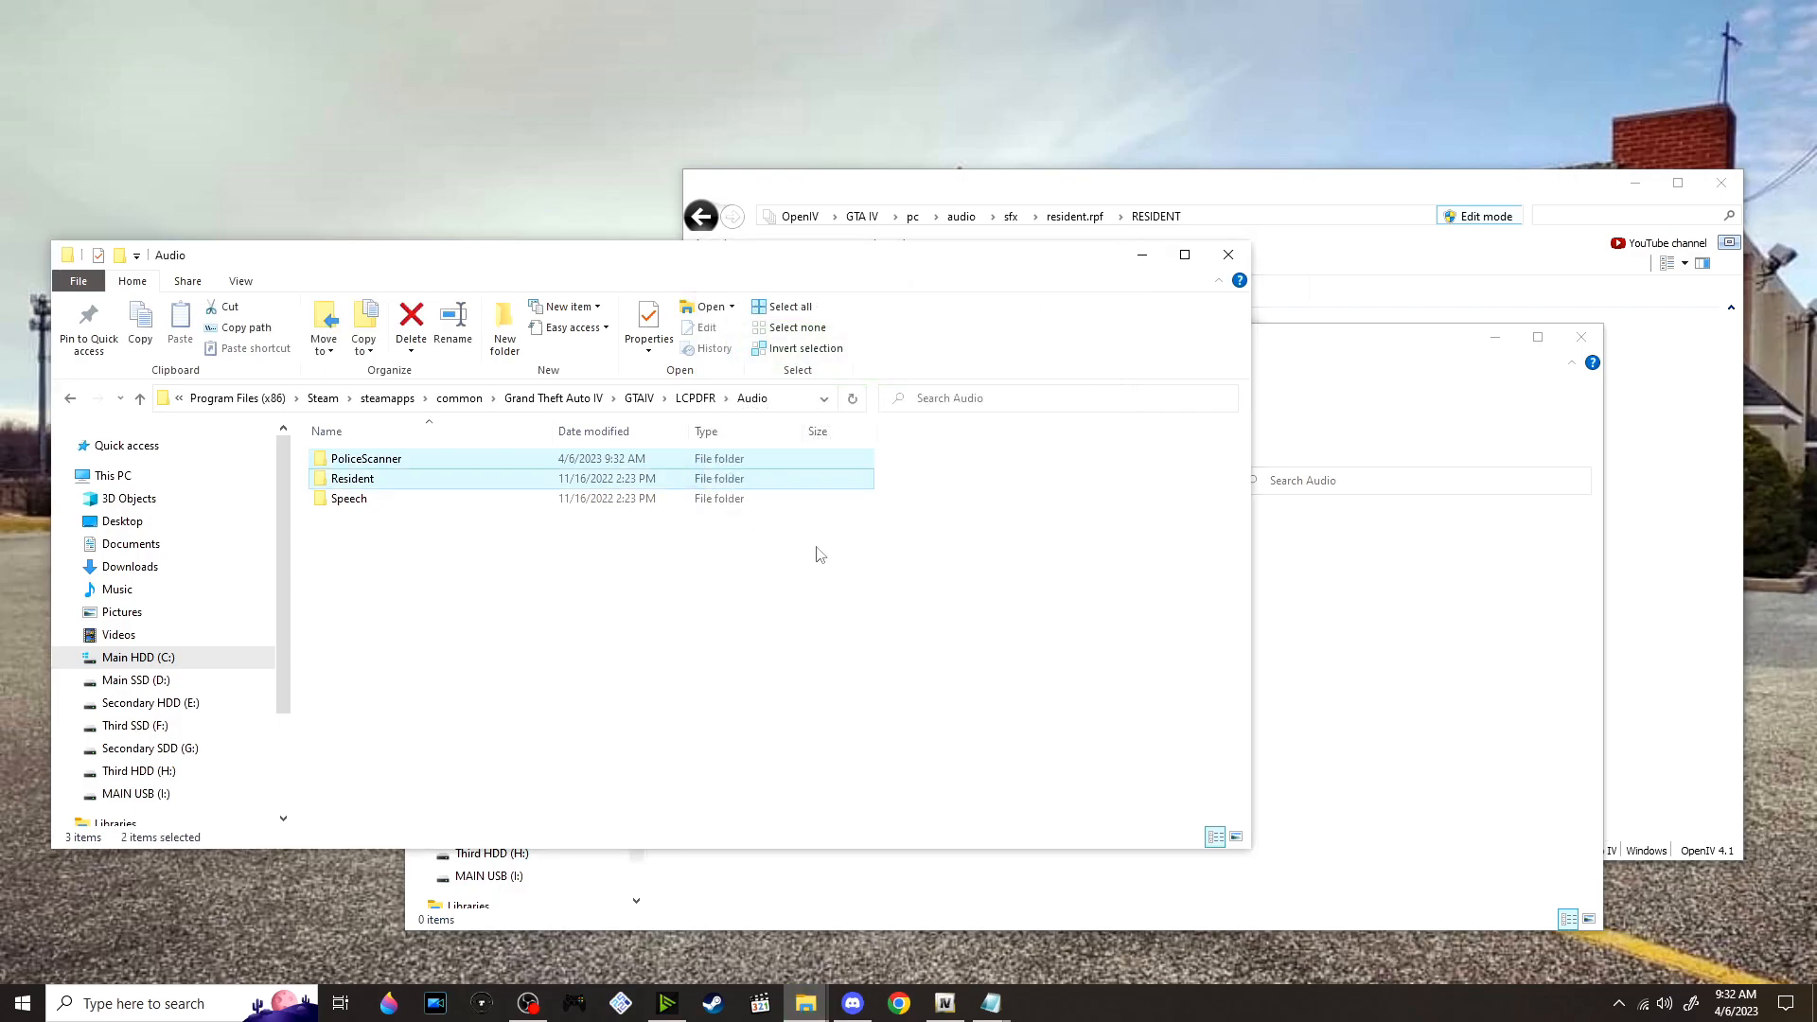
{"action": "left_click", "coordinate": [1279, 653]}
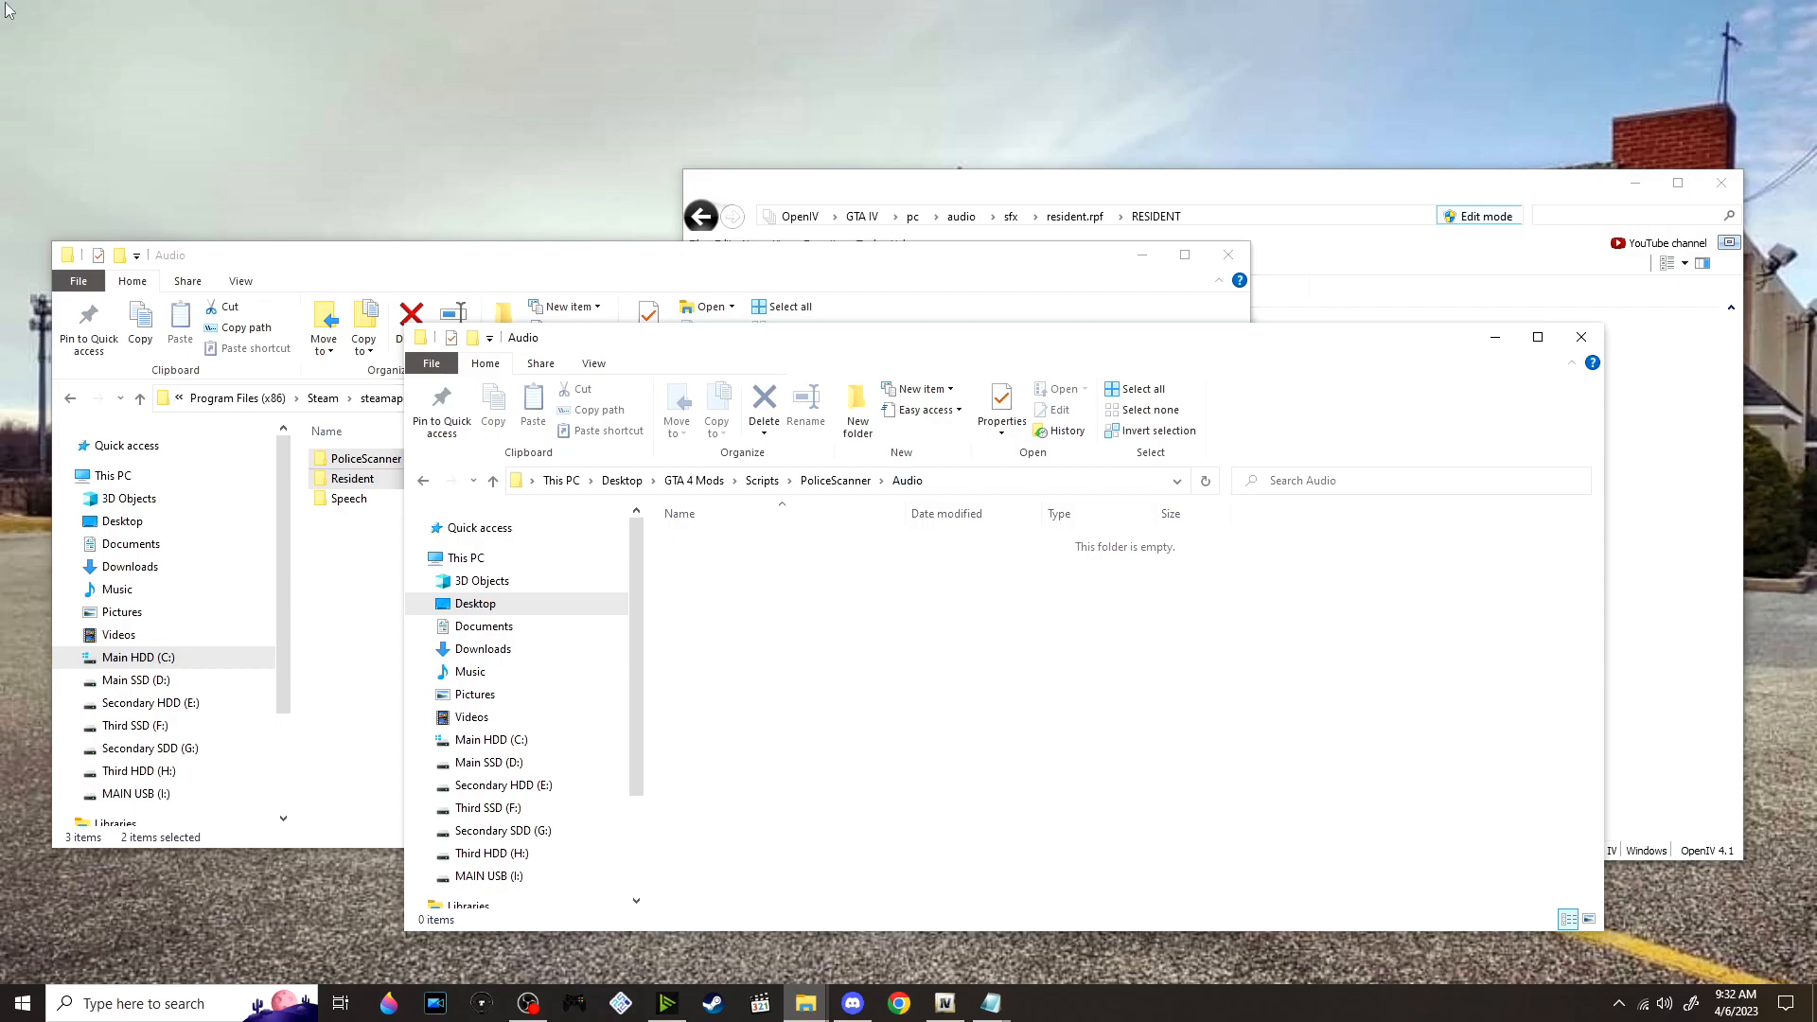
Return from the PoliceScanner Audio folder to the mod Scripts folder and go to its remaining archives
{"action": "left_click", "coordinate": [379, 482]}
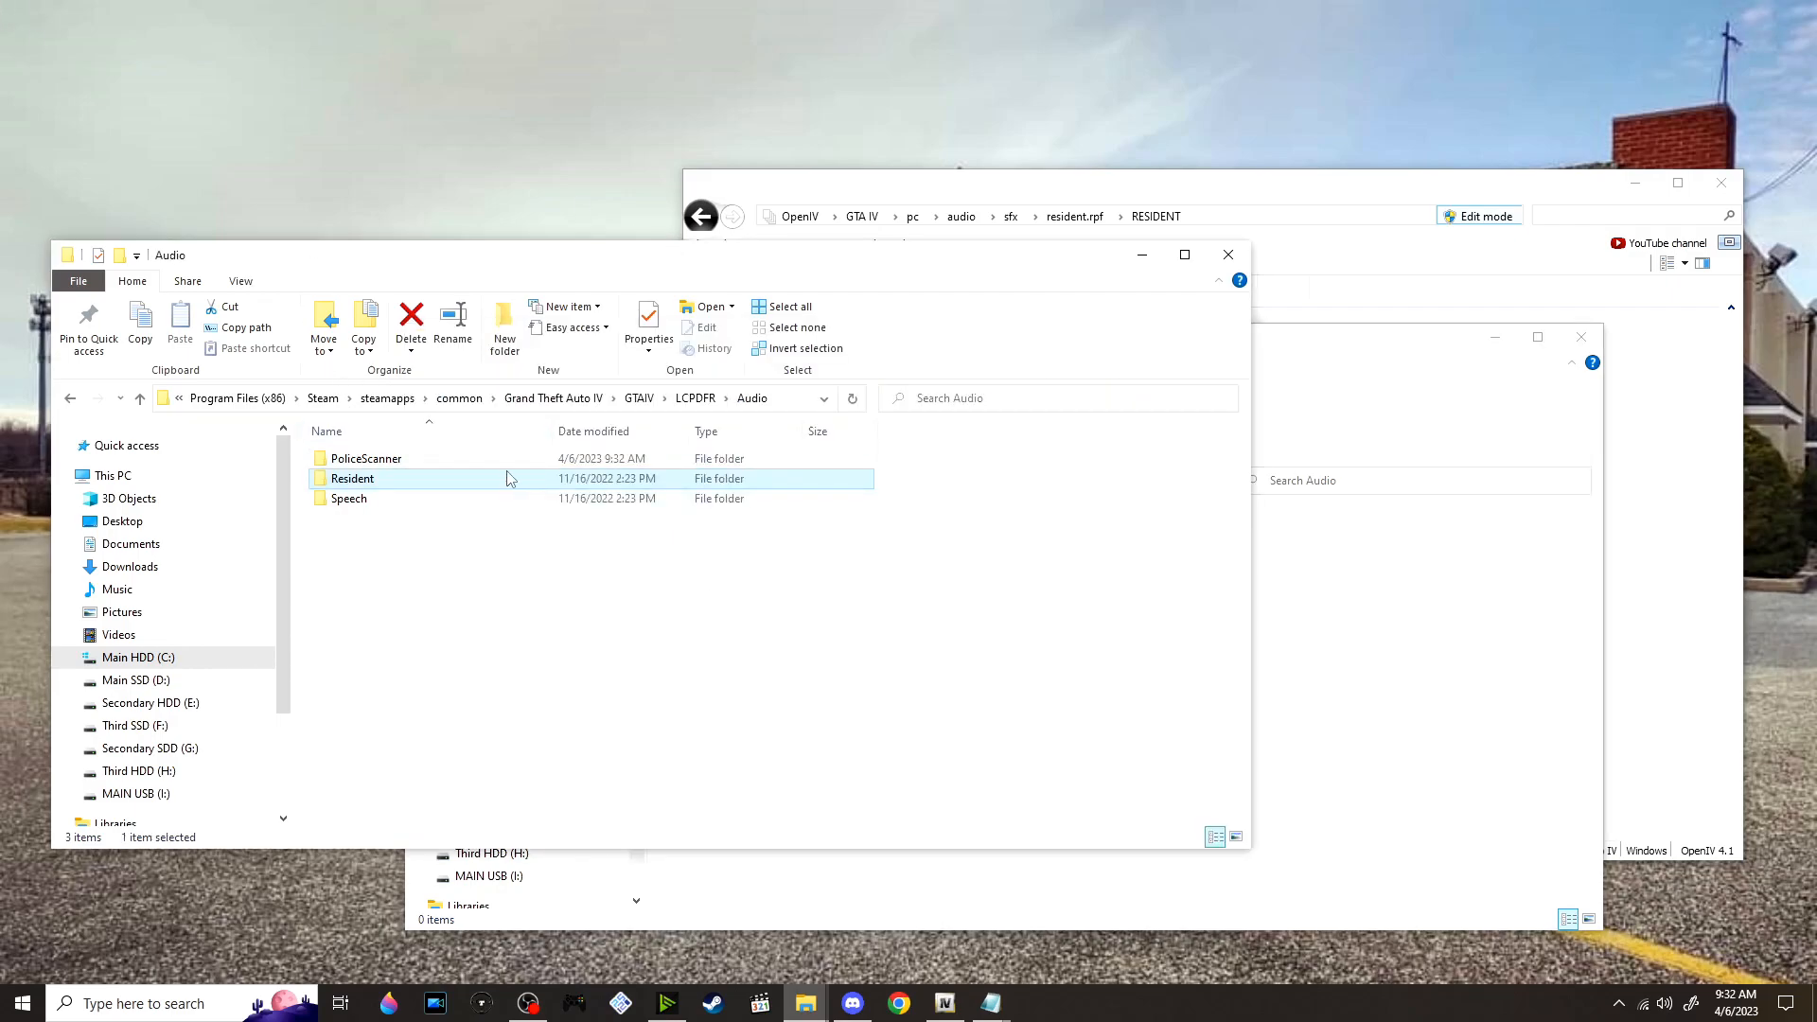
{"action": "left_click", "coordinate": [1535, 580]}
{"action": "left_click", "coordinate": [776, 481]}
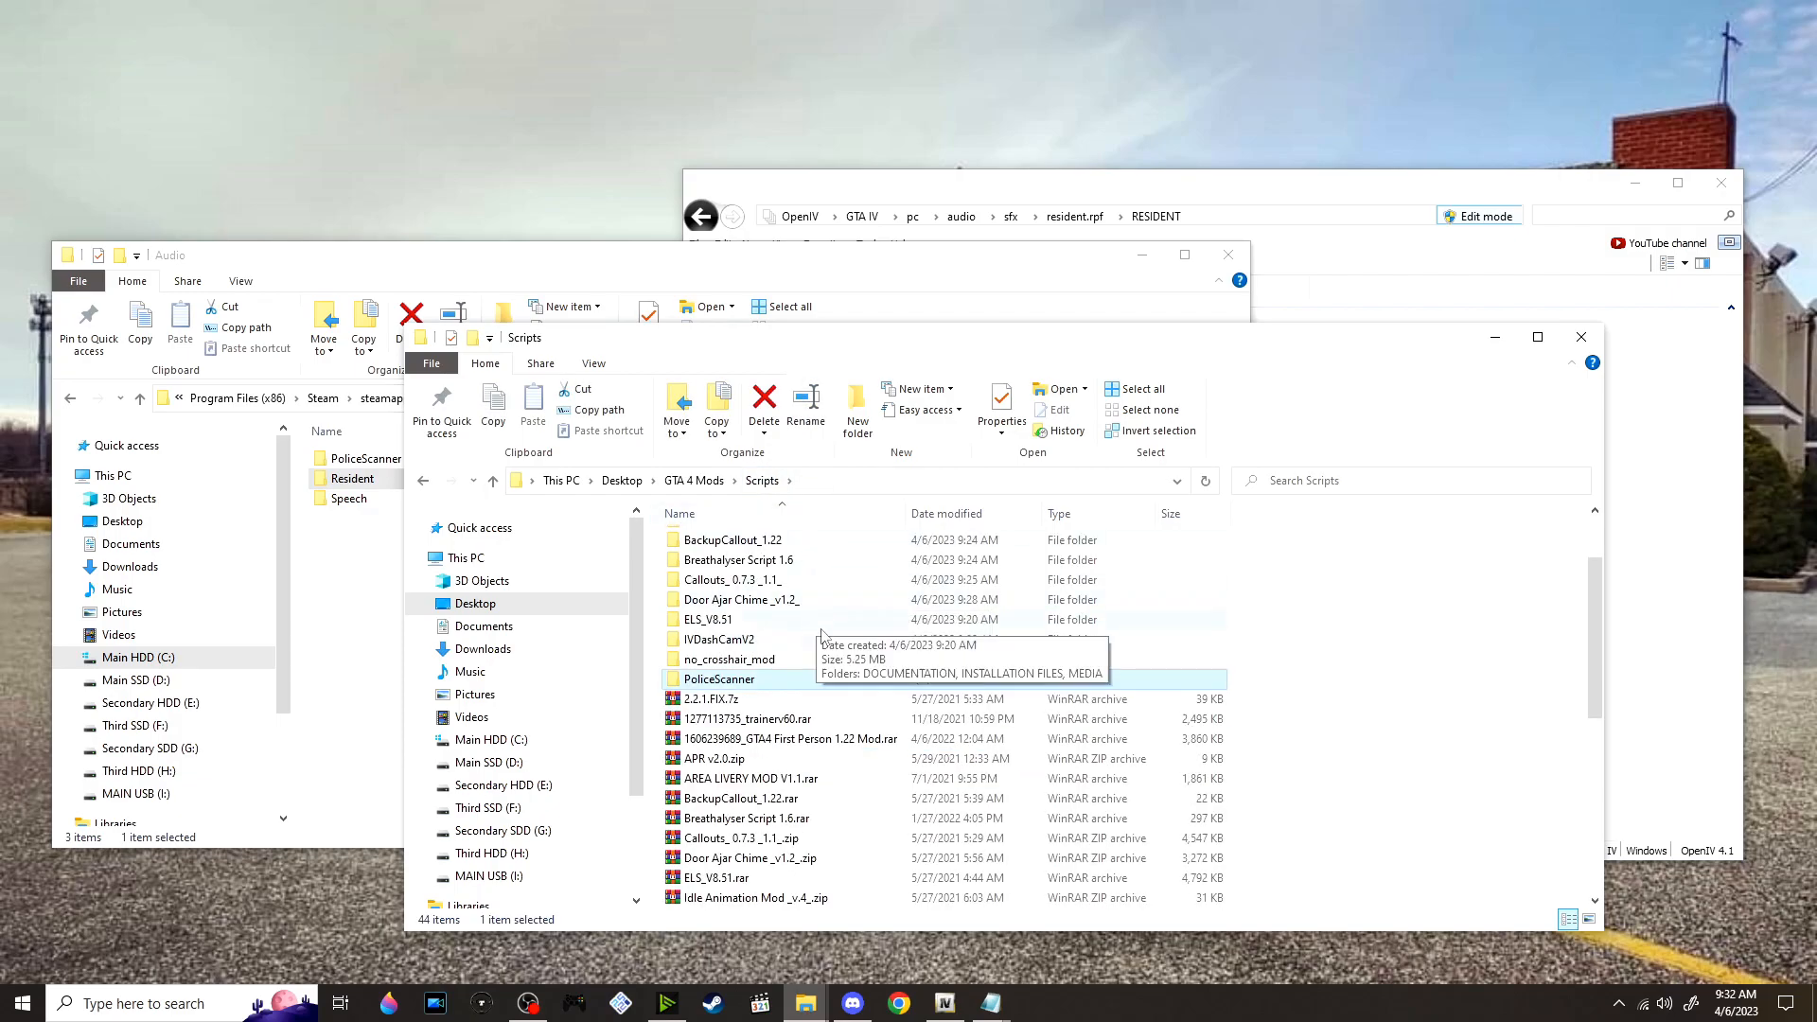
{"action": "scroll", "coordinate": [822, 640], "scroll_direction": "down", "scroll_amount": 1}
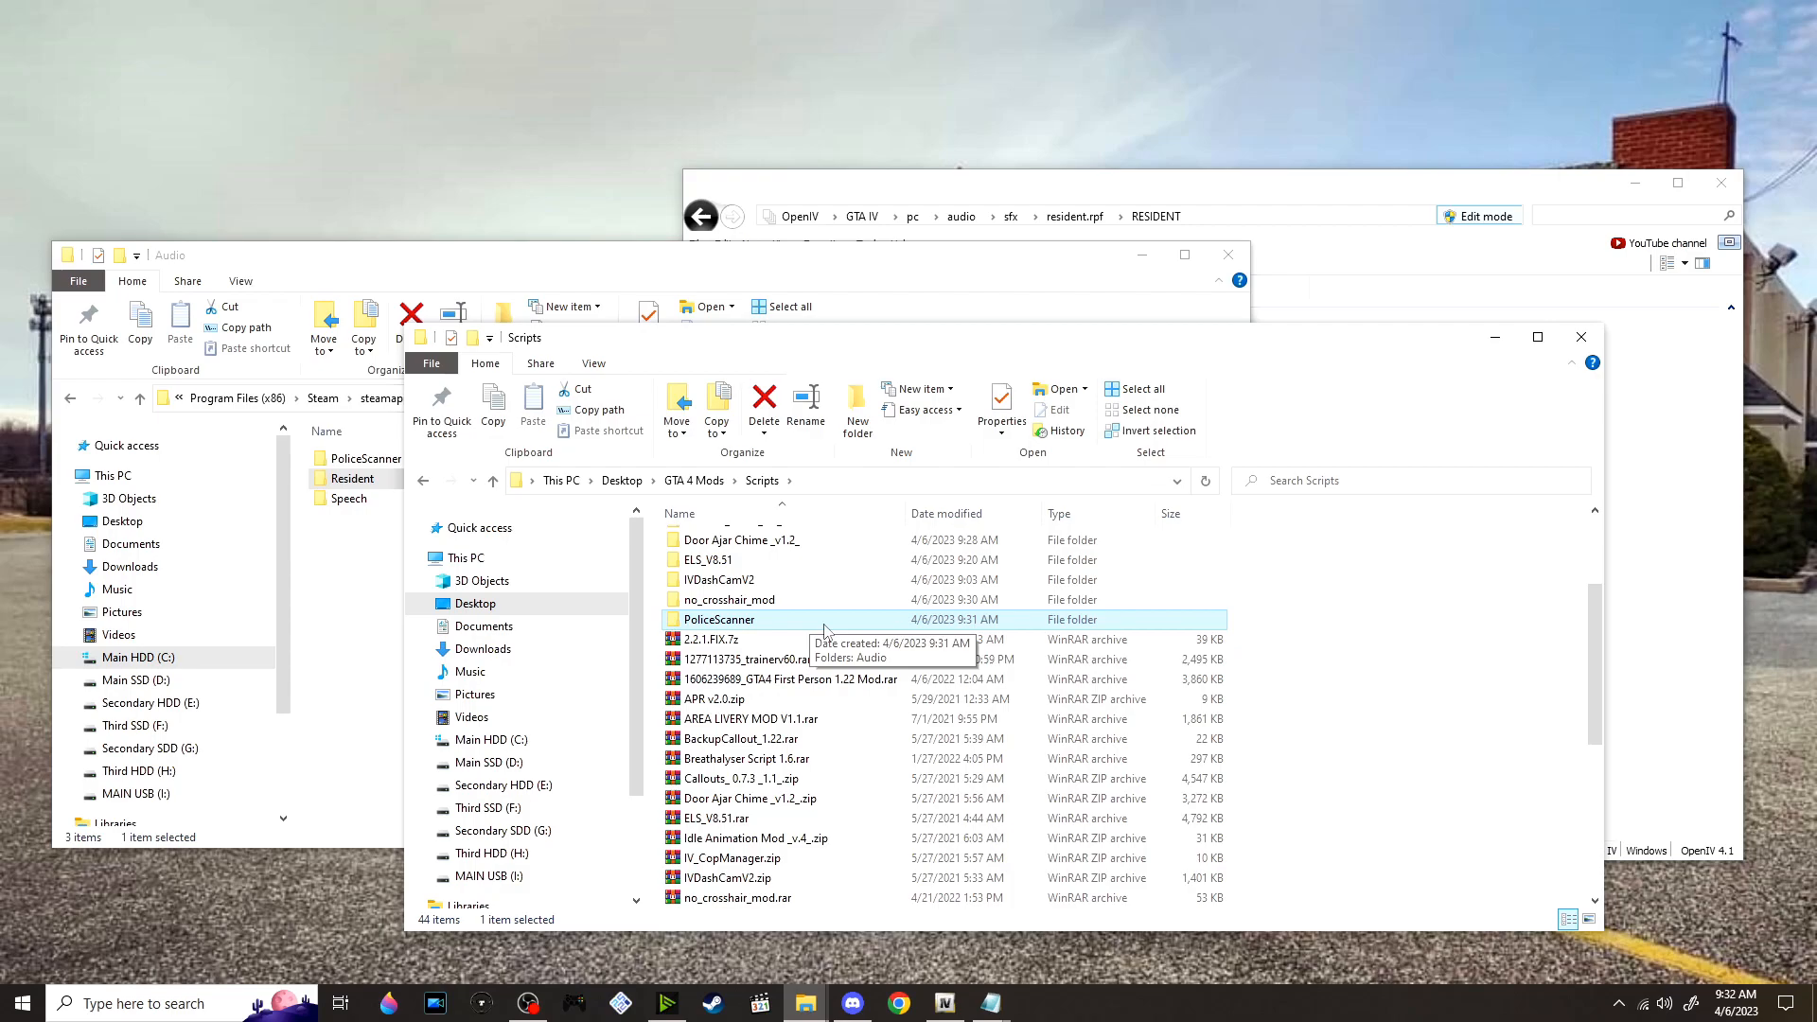
{"action": "scroll", "coordinate": [866, 558], "scroll_direction": "down", "scroll_amount": 2}
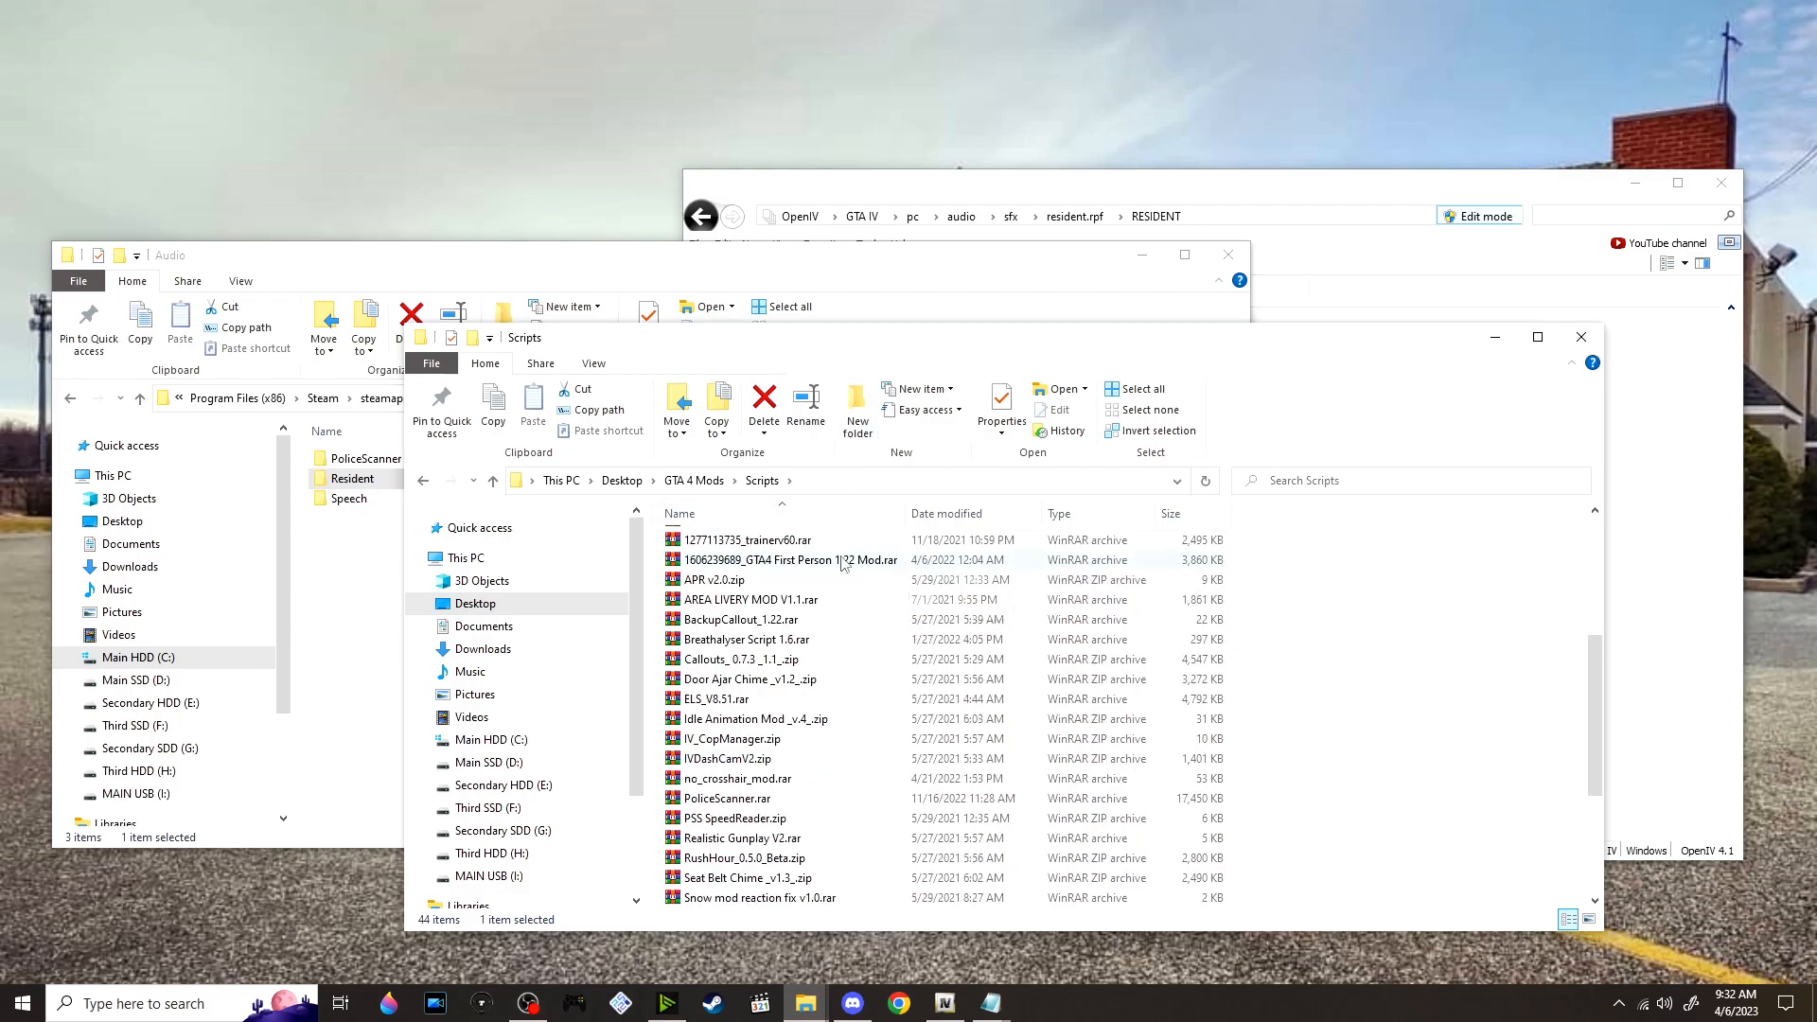
Extract PSS SpeedReader.zip in the mod Scripts folder into its own folder
{"action": "scroll", "coordinate": [846, 565], "scroll_direction": "down", "scroll_amount": 2}
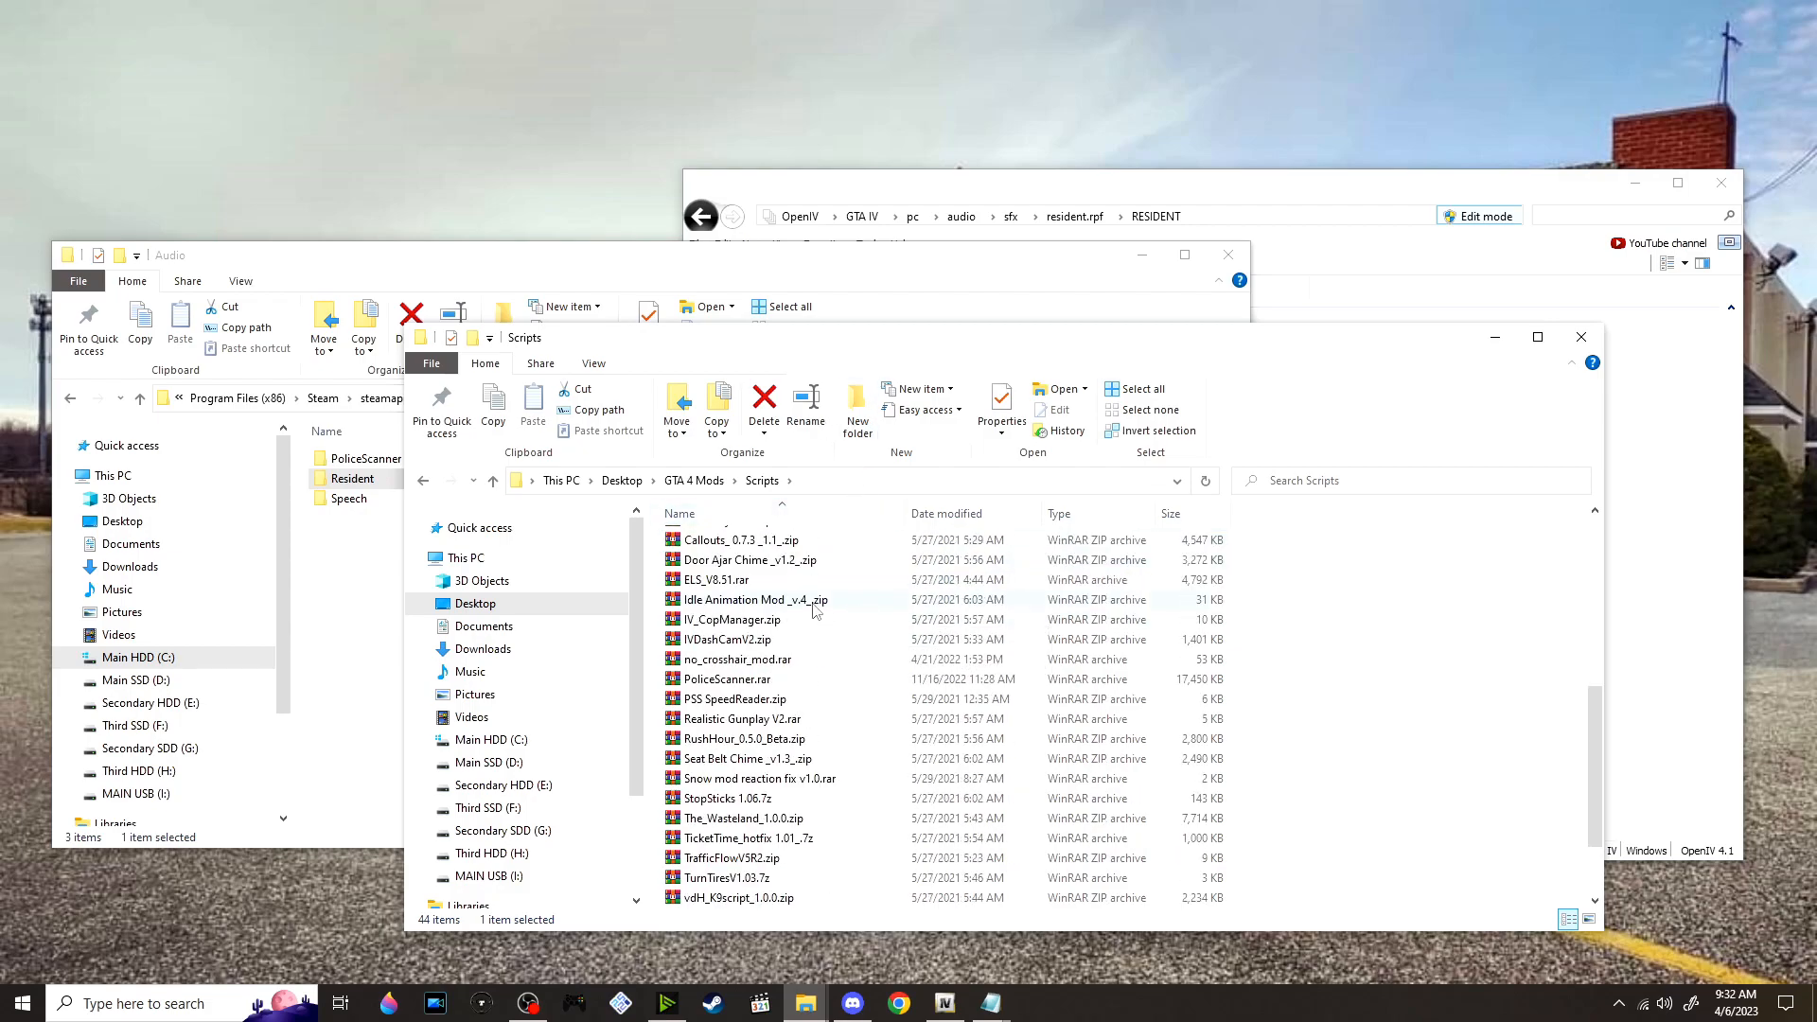
{"action": "scroll", "coordinate": [610, 599], "scroll_direction": "down", "scroll_amount": 1}
{"action": "scroll", "coordinate": [611, 599], "scroll_direction": "down", "scroll_amount": 2}
{"action": "scroll", "coordinate": [814, 601], "scroll_direction": "up", "scroll_amount": 1}
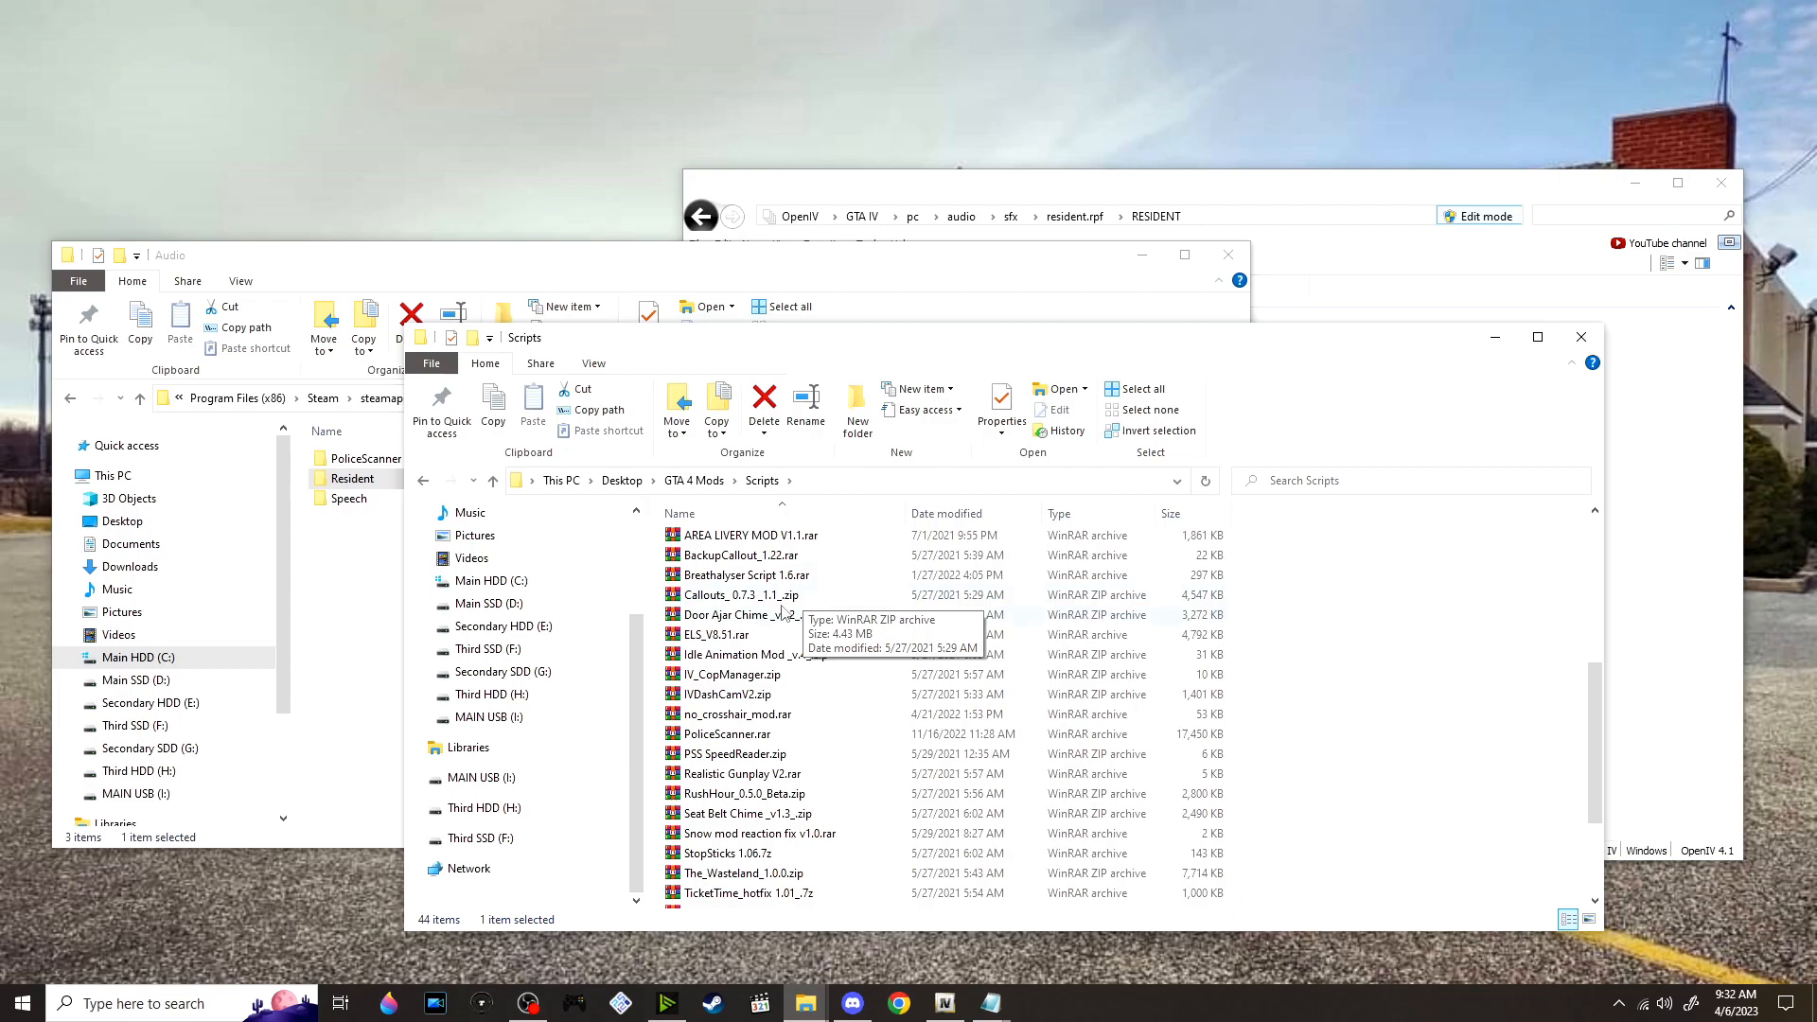
{"action": "scroll", "coordinate": [795, 610], "scroll_direction": "down", "scroll_amount": 1}
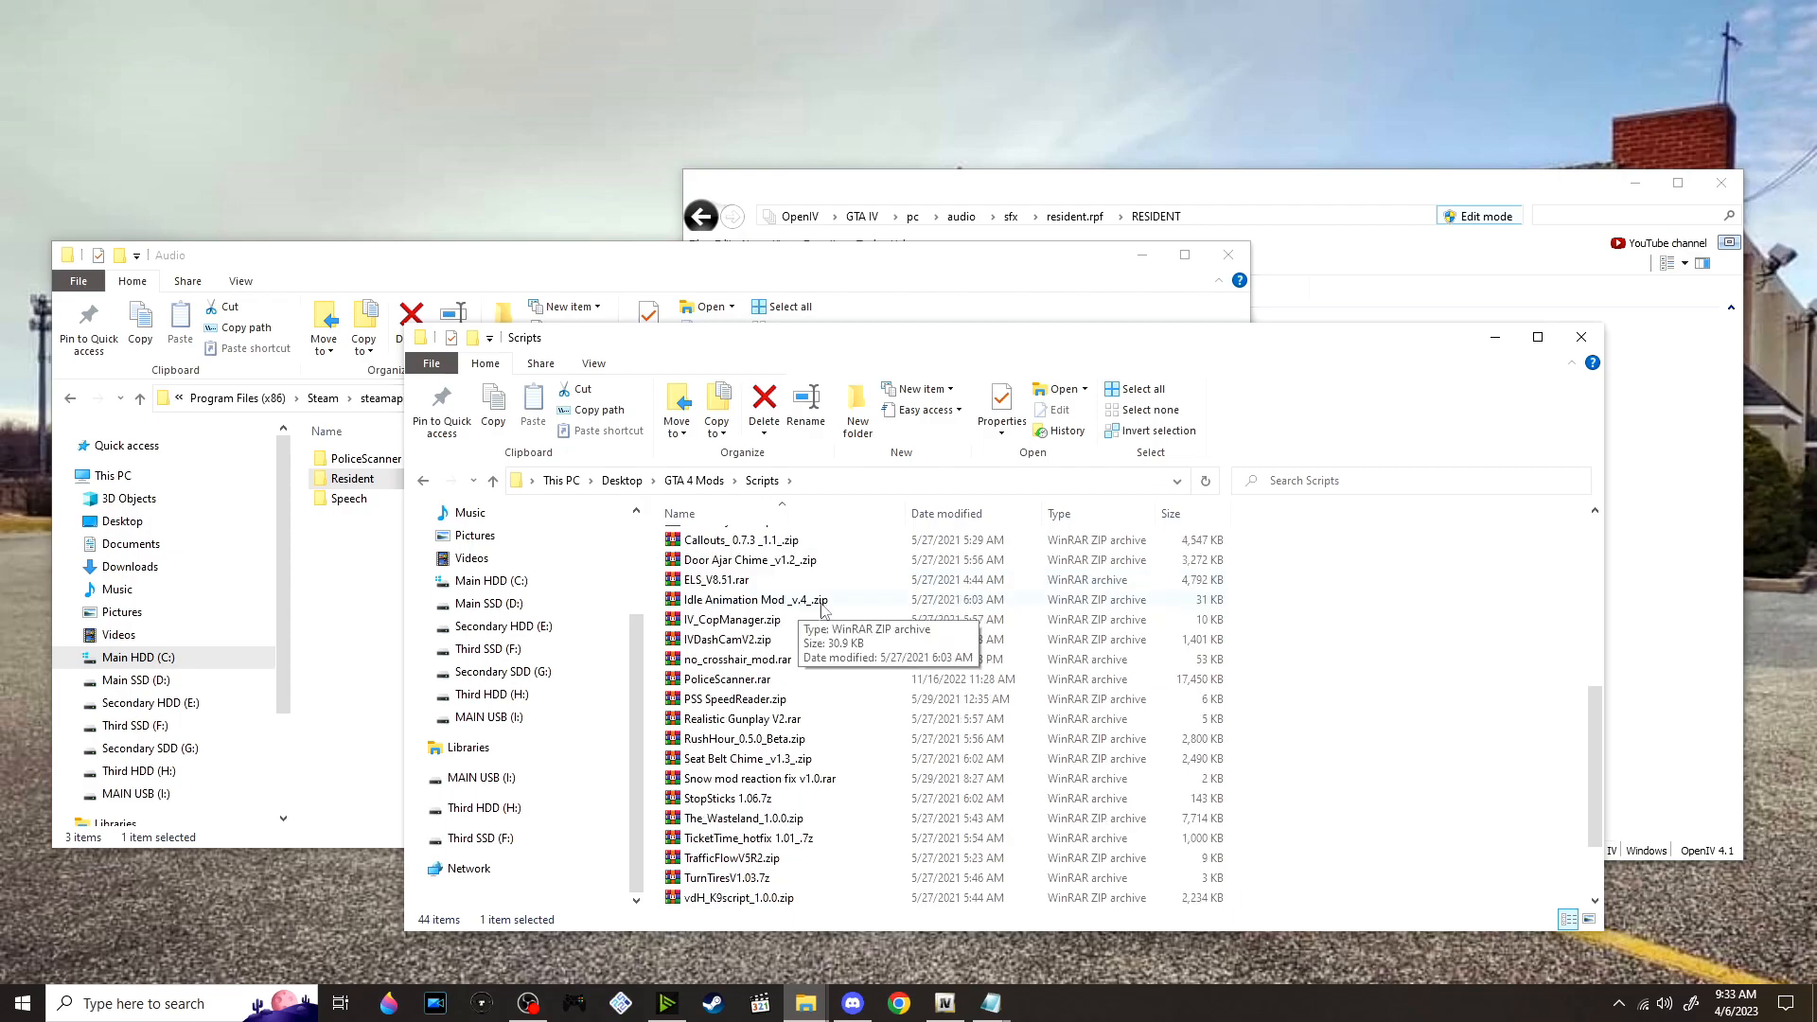
{"action": "scroll", "coordinate": [568, 585], "scroll_direction": "up", "scroll_amount": 1}
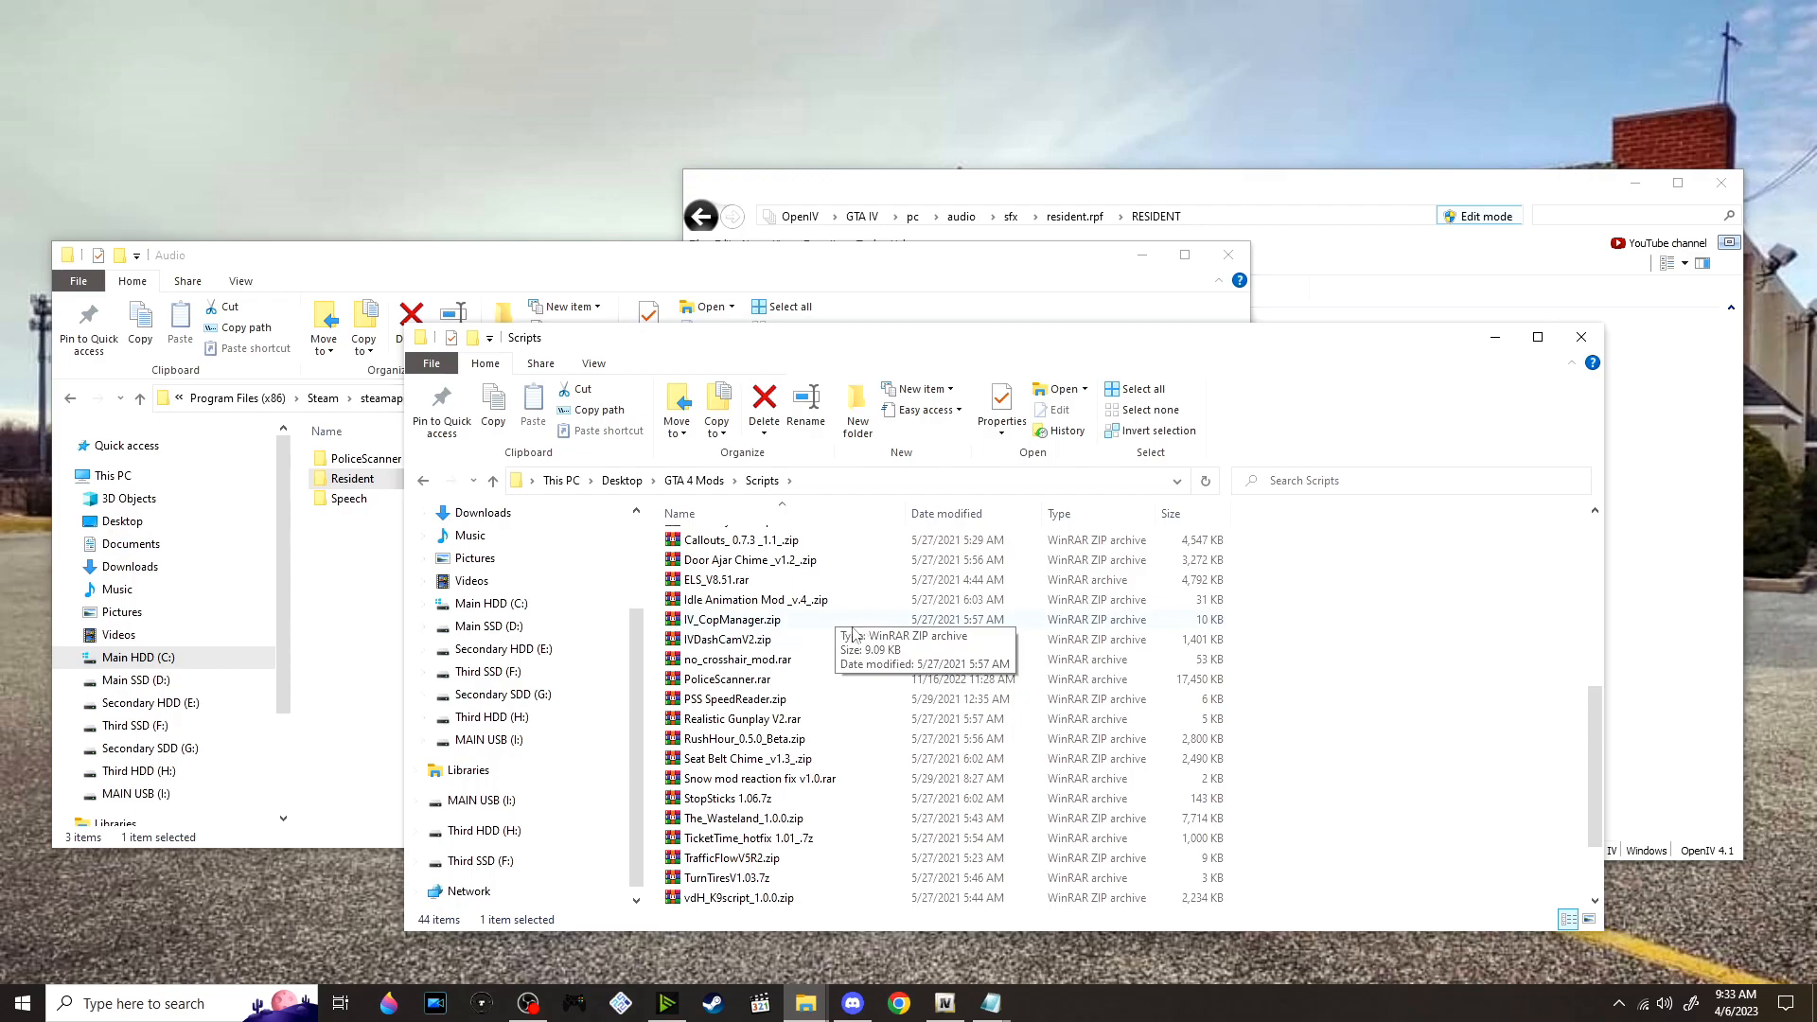
{"action": "right_click", "coordinate": [790, 698]}
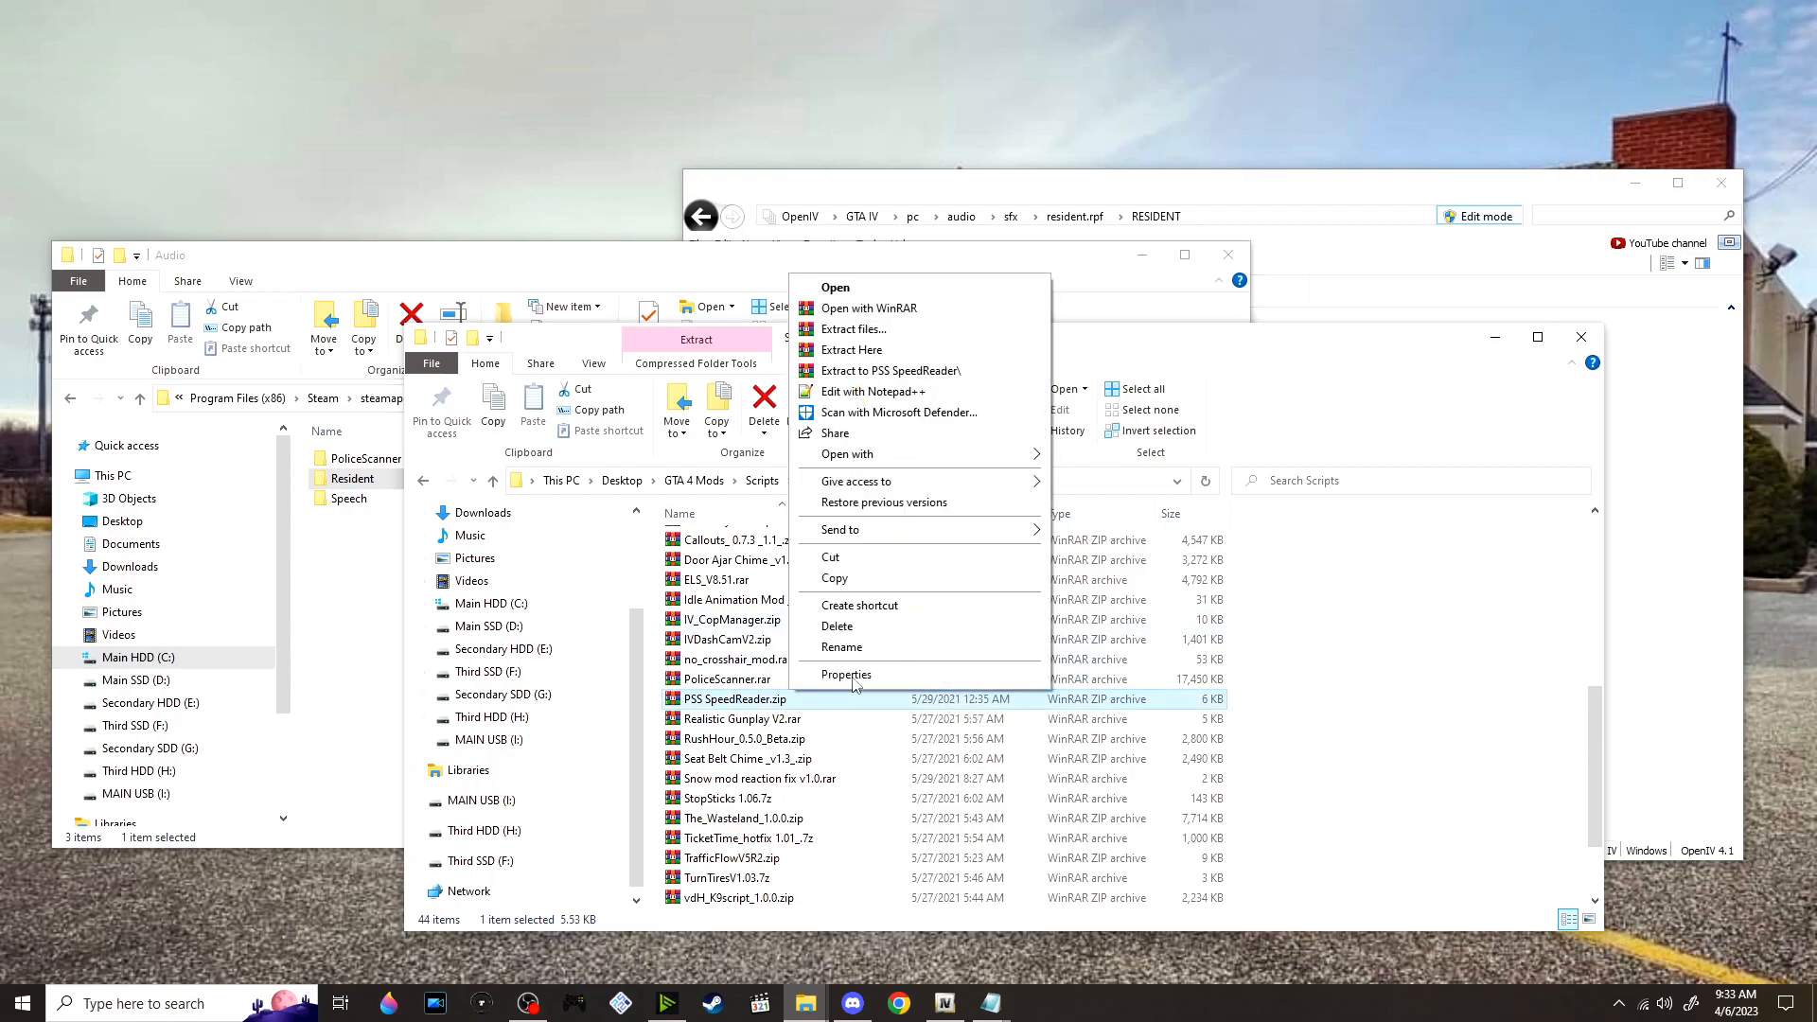
{"action": "left_click", "coordinate": [924, 373]}
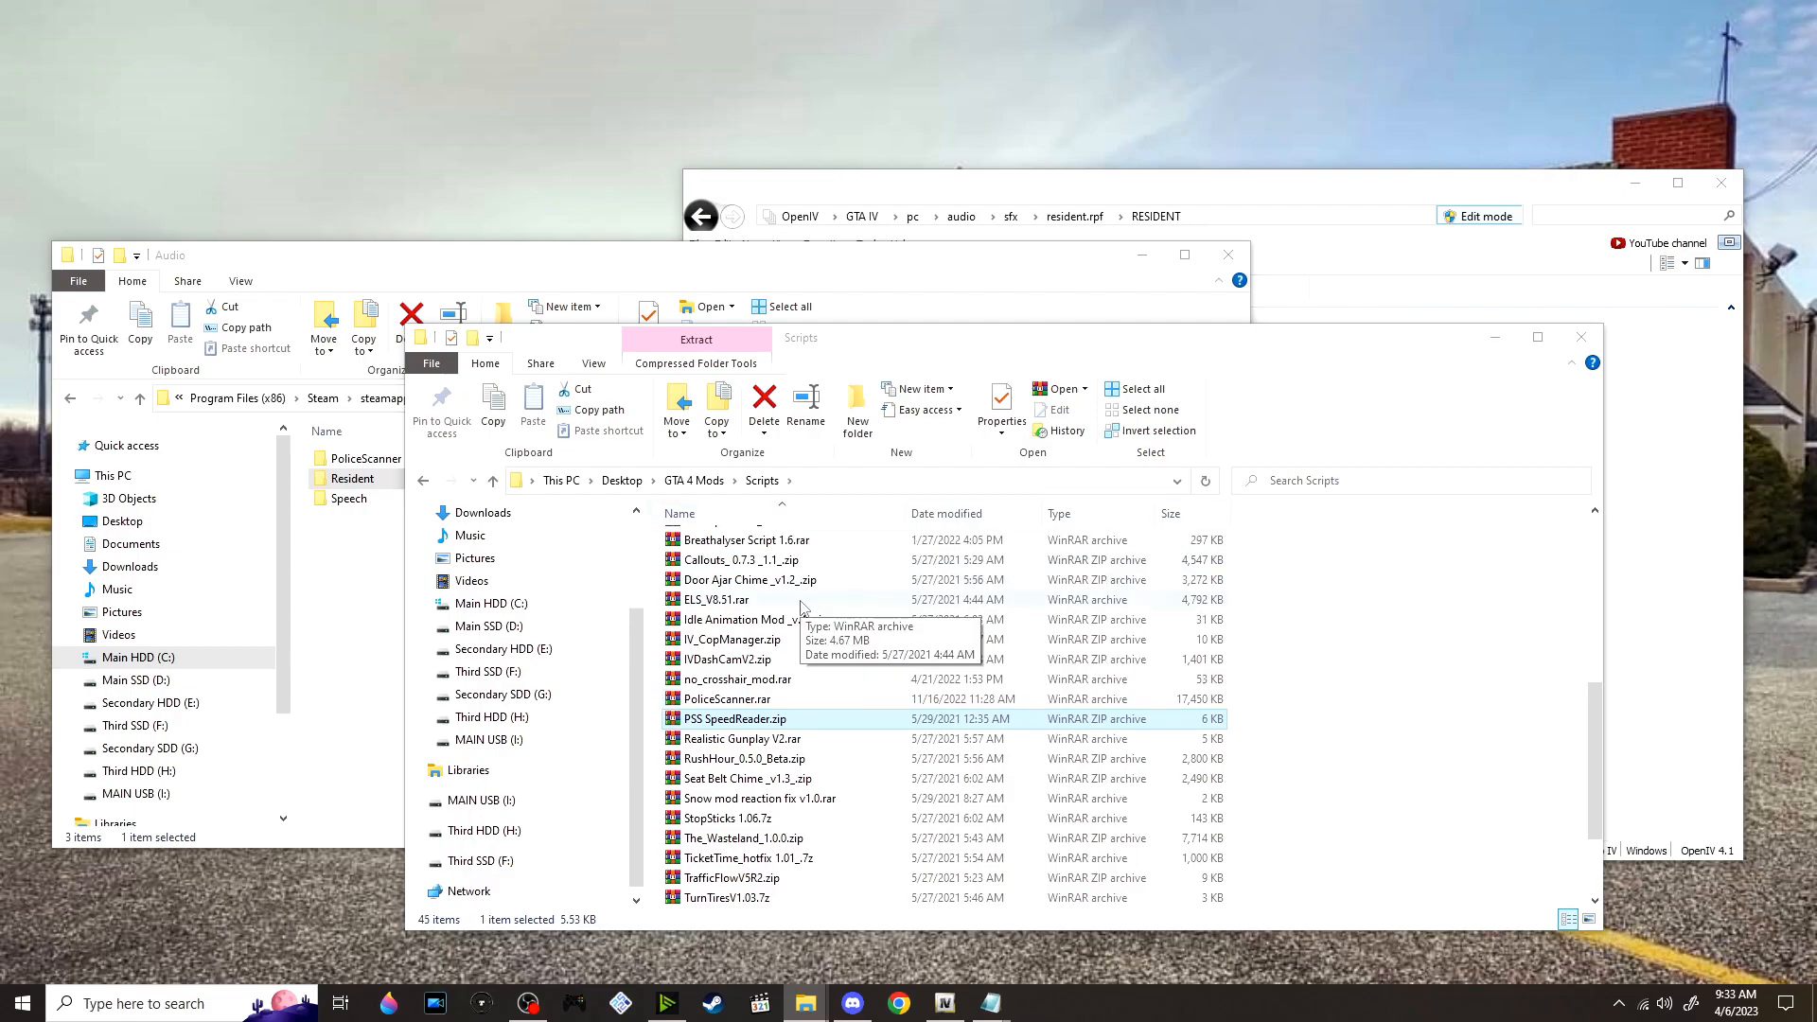
Open the extracted PSS SpeedReader folder down to its inner scripts folder
{"action": "scroll", "coordinate": [800, 605], "scroll_direction": "up", "scroll_amount": 6}
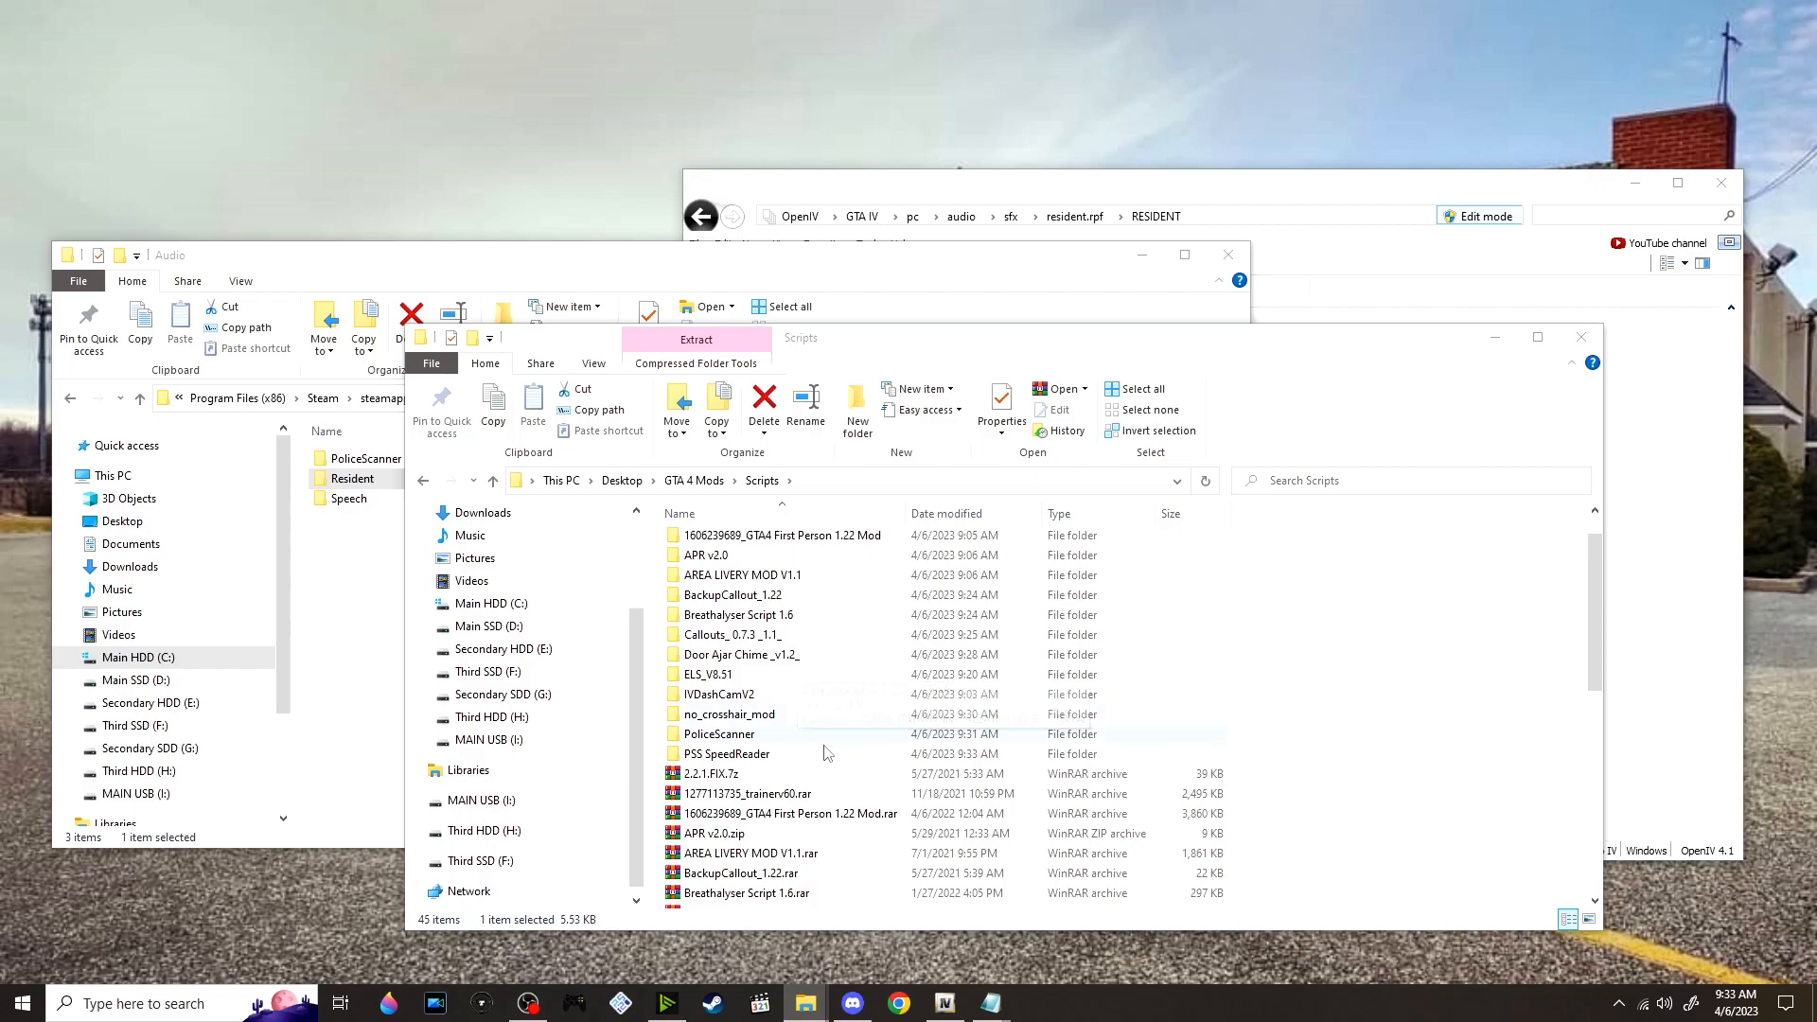
{"action": "double_click", "coordinate": [728, 753]}
{"action": "left_click", "coordinate": [731, 541]}
{"action": "double_click", "coordinate": [731, 542]}
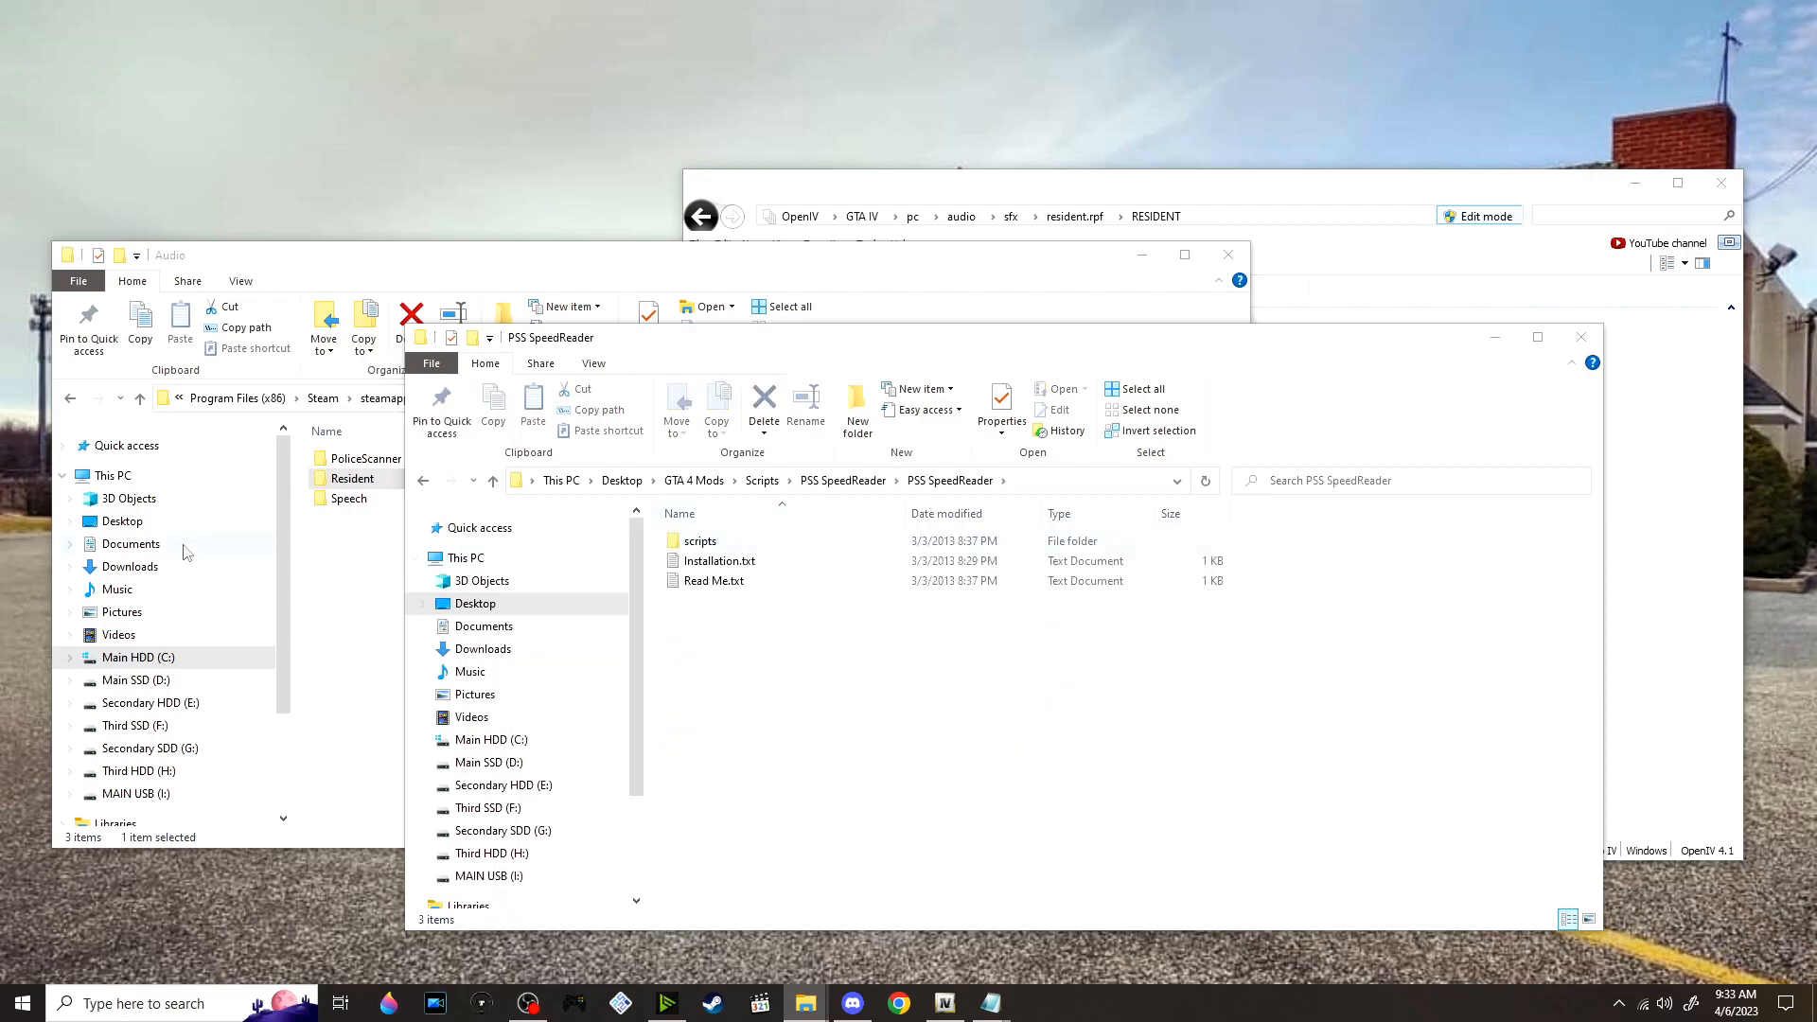
{"action": "scroll", "coordinate": [185, 549], "scroll_direction": "down", "scroll_amount": 3}
{"action": "double_click", "coordinate": [747, 541]}
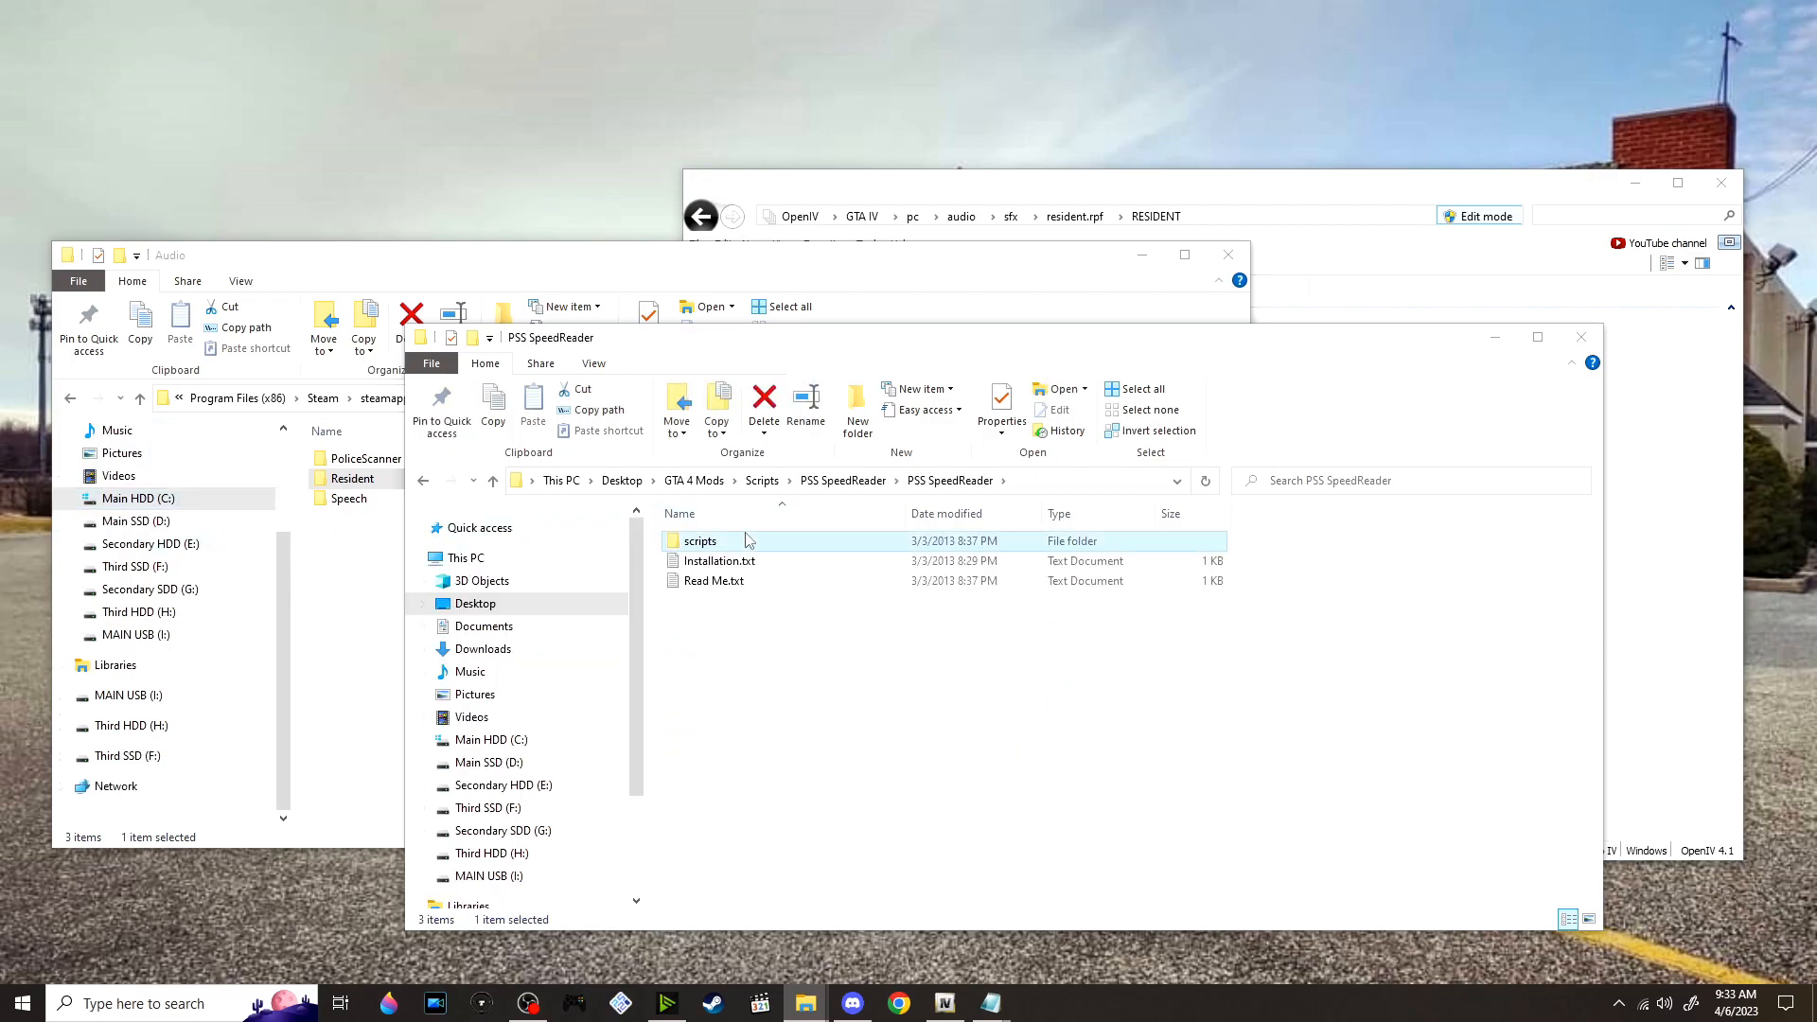
Move the PSS folder and PSS.net.dll from the mod into the game's GTAIV\scripts folder
{"action": "left_click", "coordinate": [360, 603]}
{"action": "left_click", "coordinate": [640, 398]}
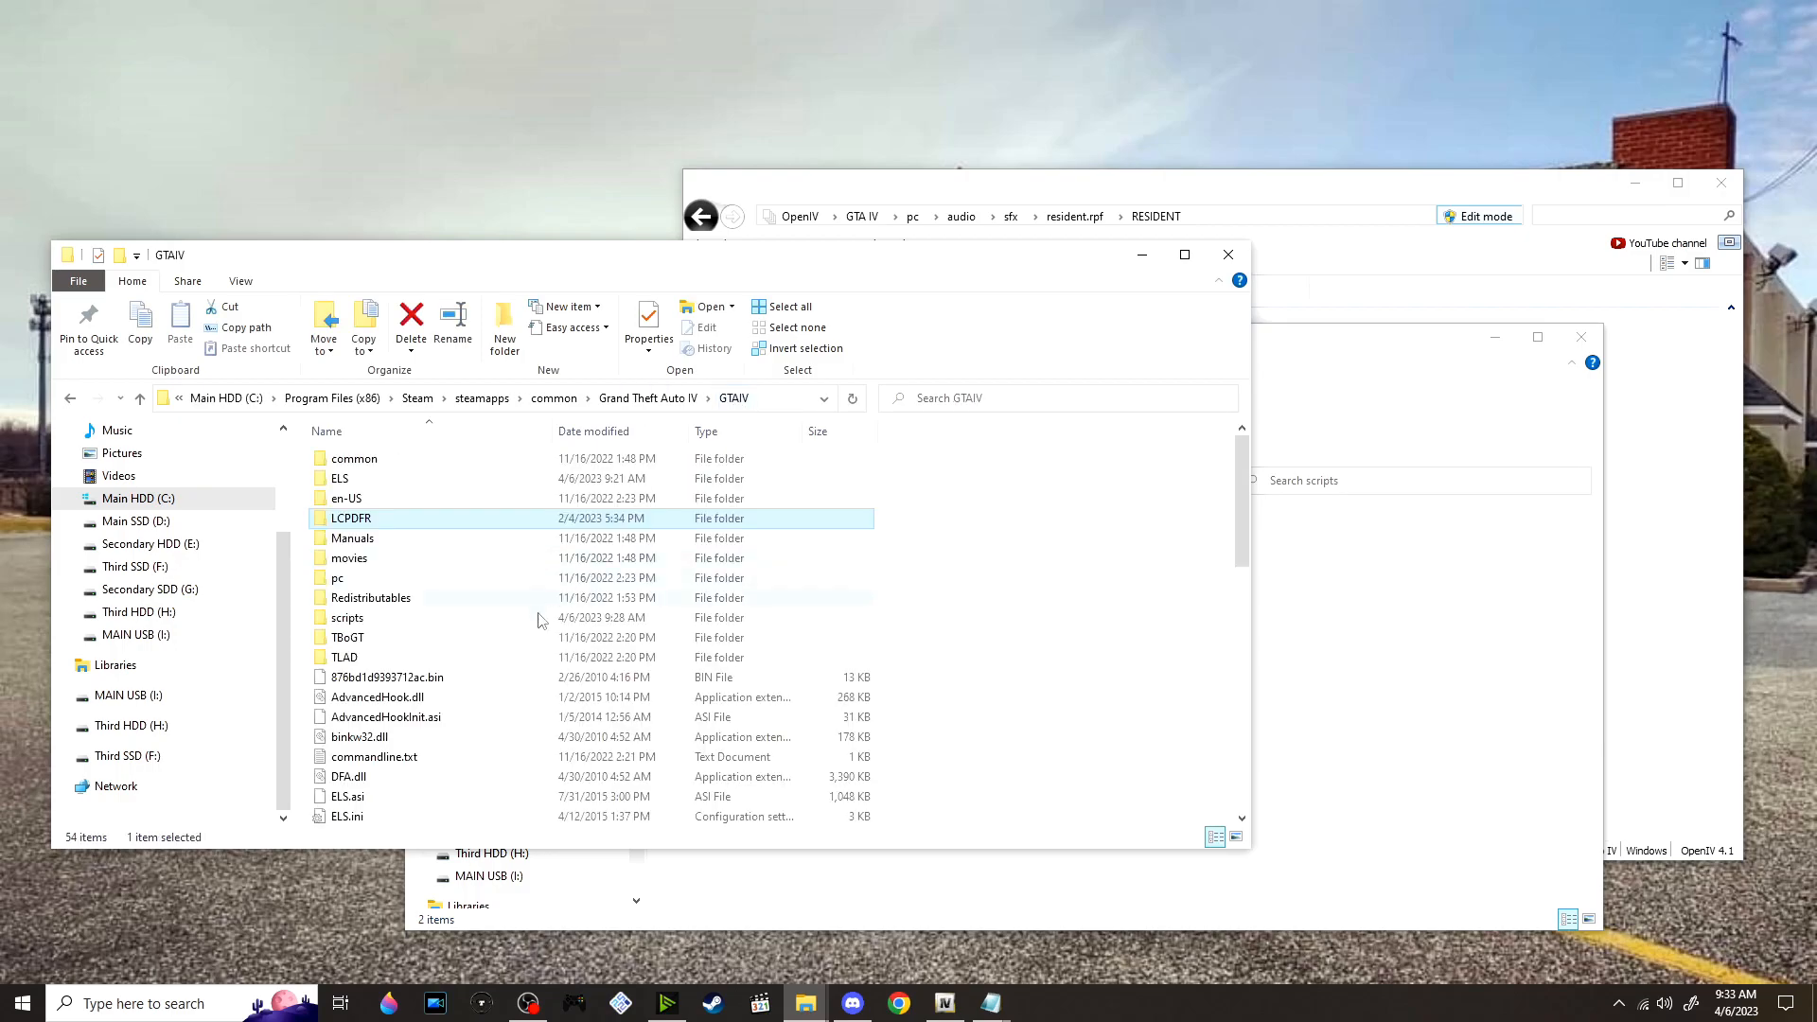
{"action": "double_click", "coordinate": [347, 617]}
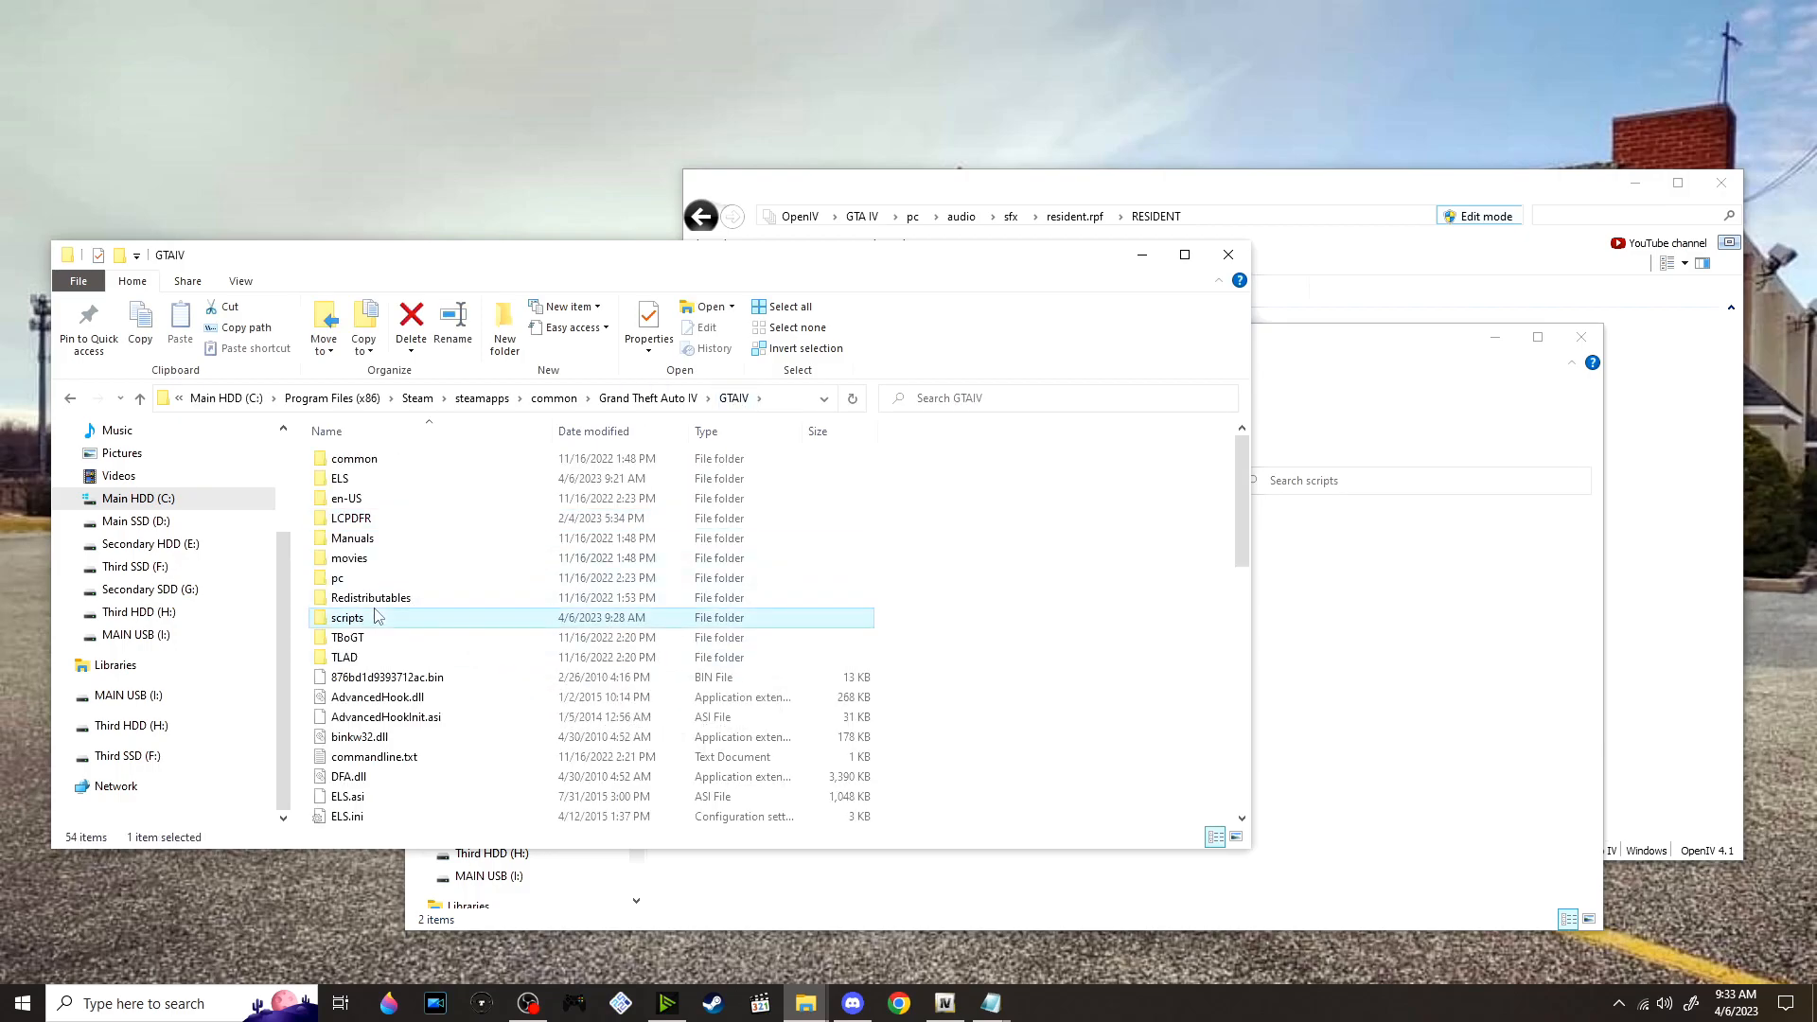
{"action": "mouse_move", "coordinate": [1388, 678]}
{"action": "left_mouse_down"}
{"action": "mouse_move", "coordinate": [1349, 650]}
{"action": "mouse_move", "coordinate": [663, 526]}
{"action": "mouse_move", "coordinate": [744, 530]}
{"action": "mouse_move", "coordinate": [815, 564]}
{"action": "mouse_move", "coordinate": [833, 647]}
{"action": "mouse_move", "coordinate": [492, 758]}
{"action": "mouse_move", "coordinate": [367, 775]}
{"action": "mouse_move", "coordinate": [360, 757]}
{"action": "left_mouse_up"}
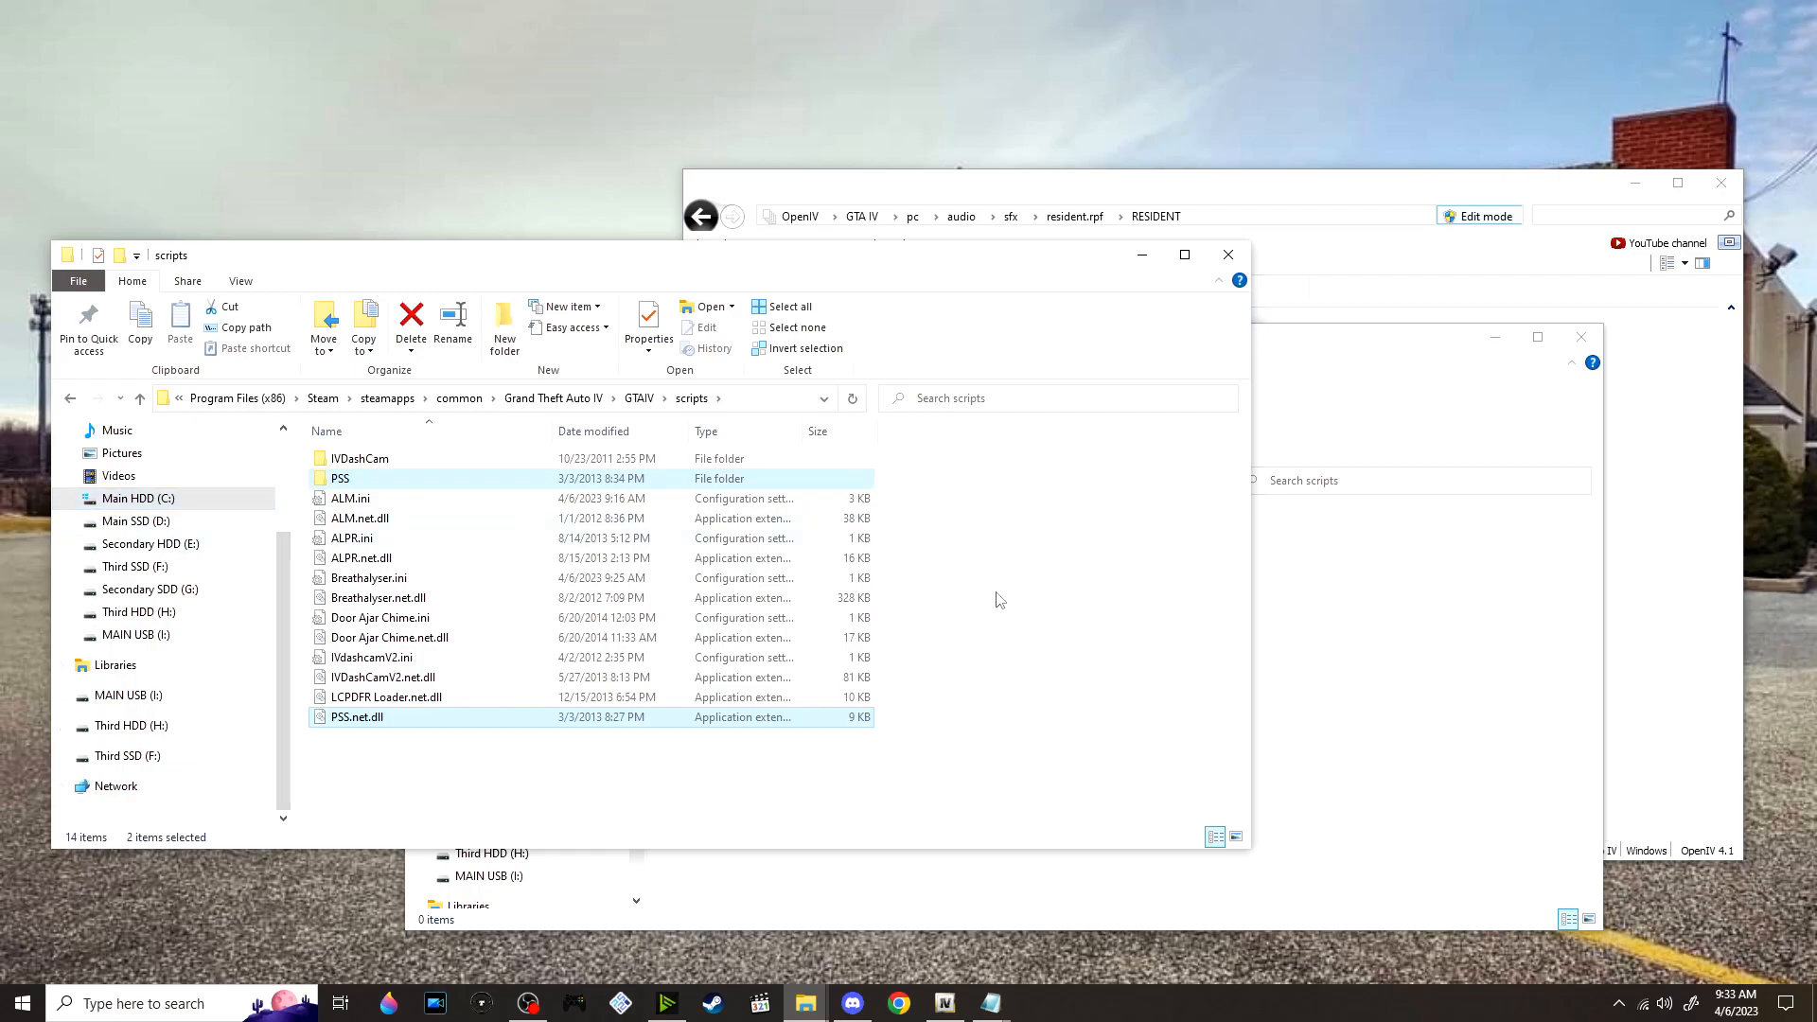
Return from the PSS SpeedReader scripts folder to the mod Scripts folder and go to its remaining archives
{"action": "left_click", "coordinate": [1330, 734]}
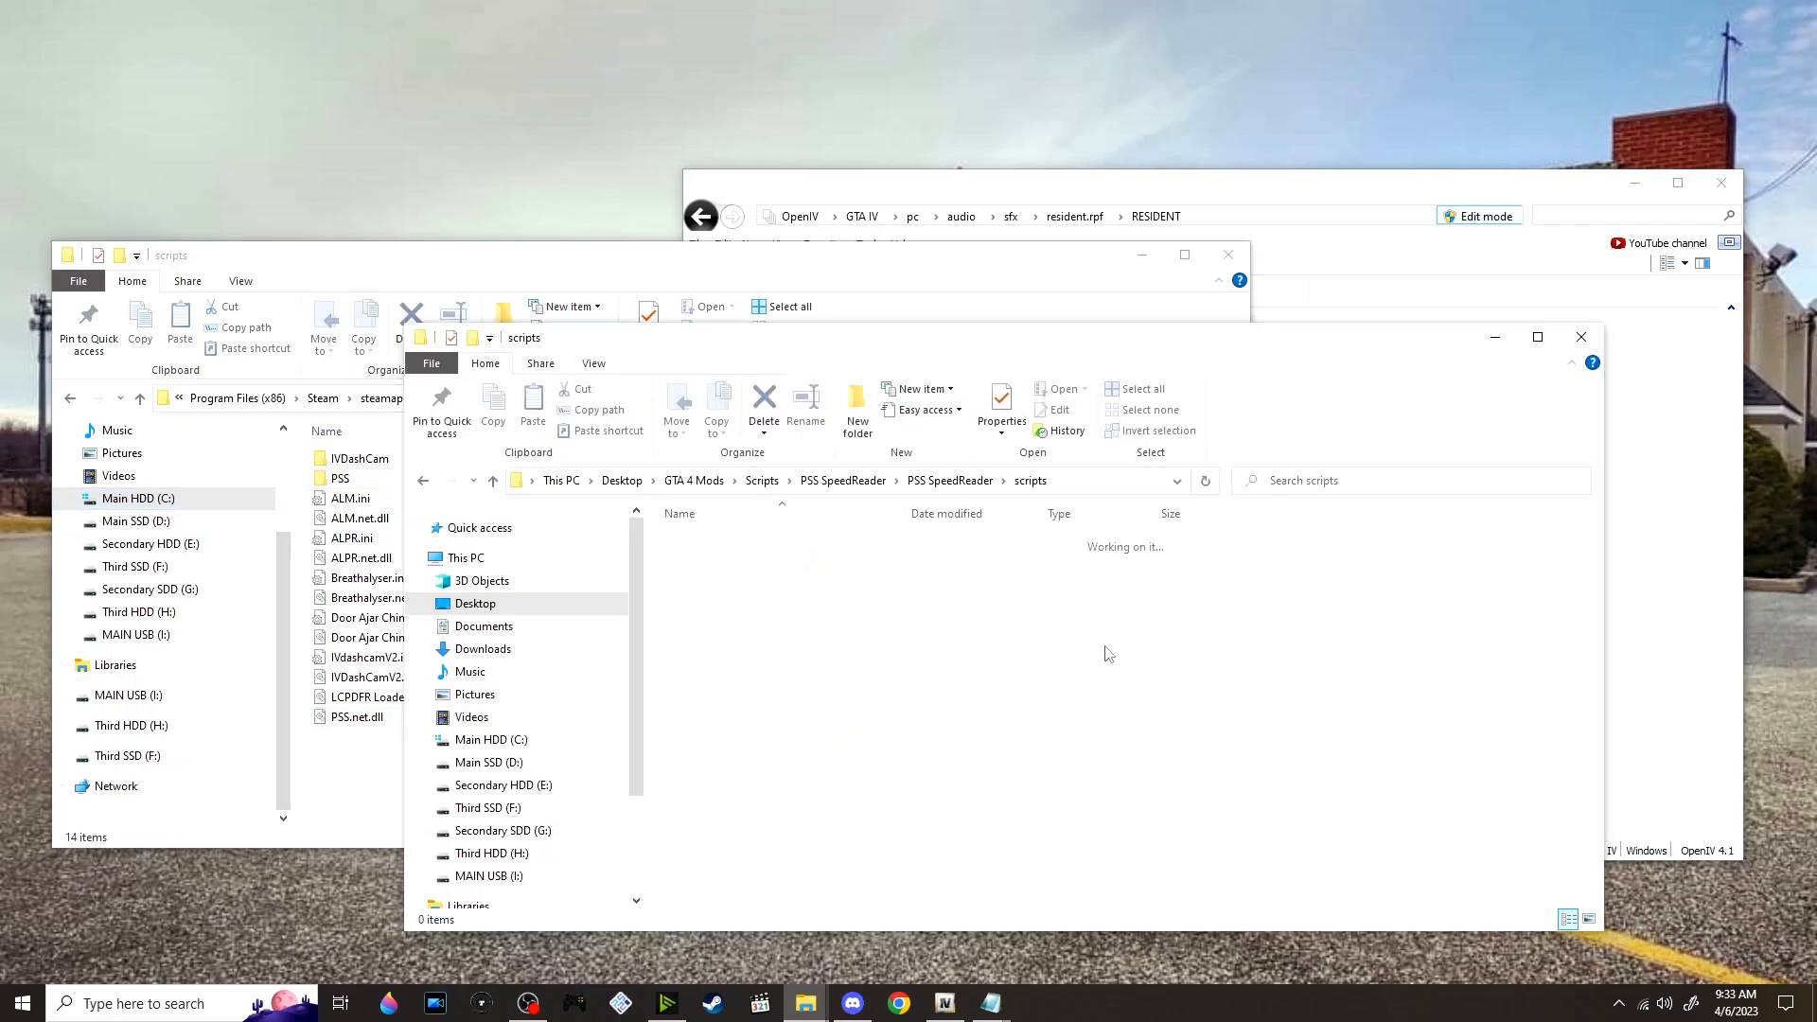
{"action": "left_click", "coordinate": [761, 482]}
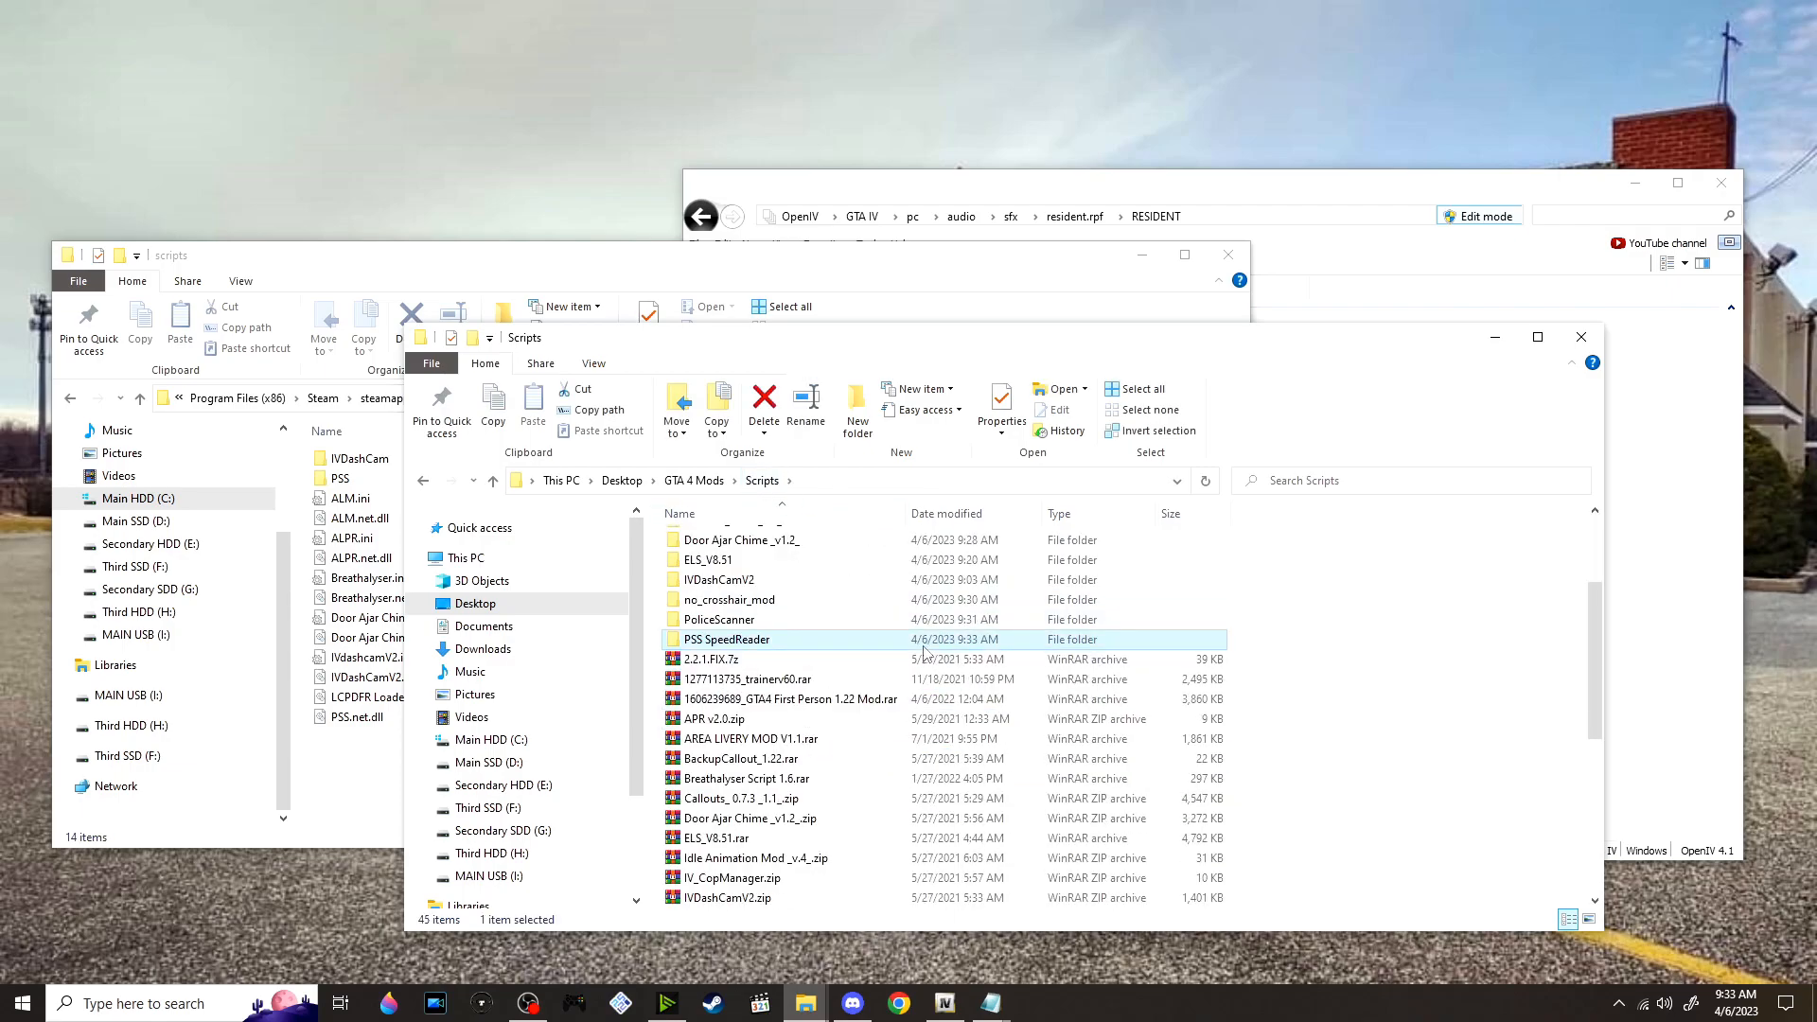
{"action": "scroll", "coordinate": [924, 653], "scroll_direction": "down", "scroll_amount": 6}
{"action": "scroll", "coordinate": [920, 653], "scroll_direction": "up", "scroll_amount": 1}
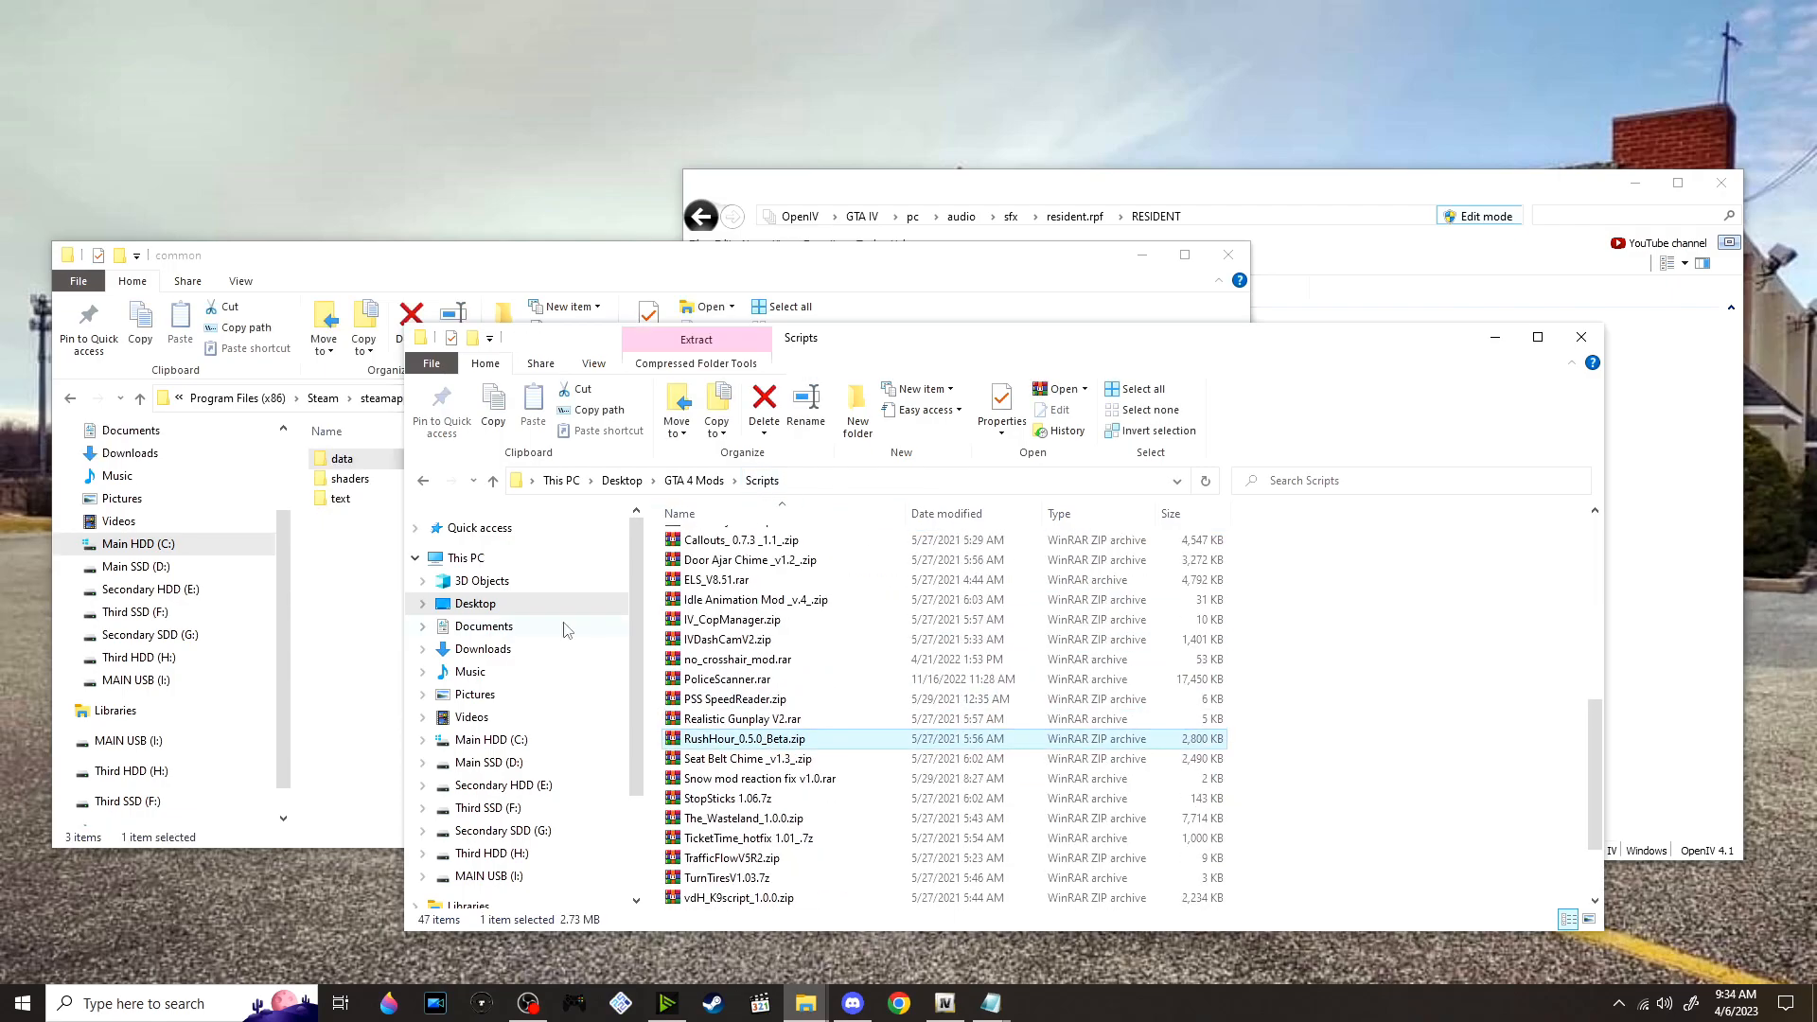
{"action": "scroll", "coordinate": [561, 617], "scroll_direction": "down", "scroll_amount": 1}
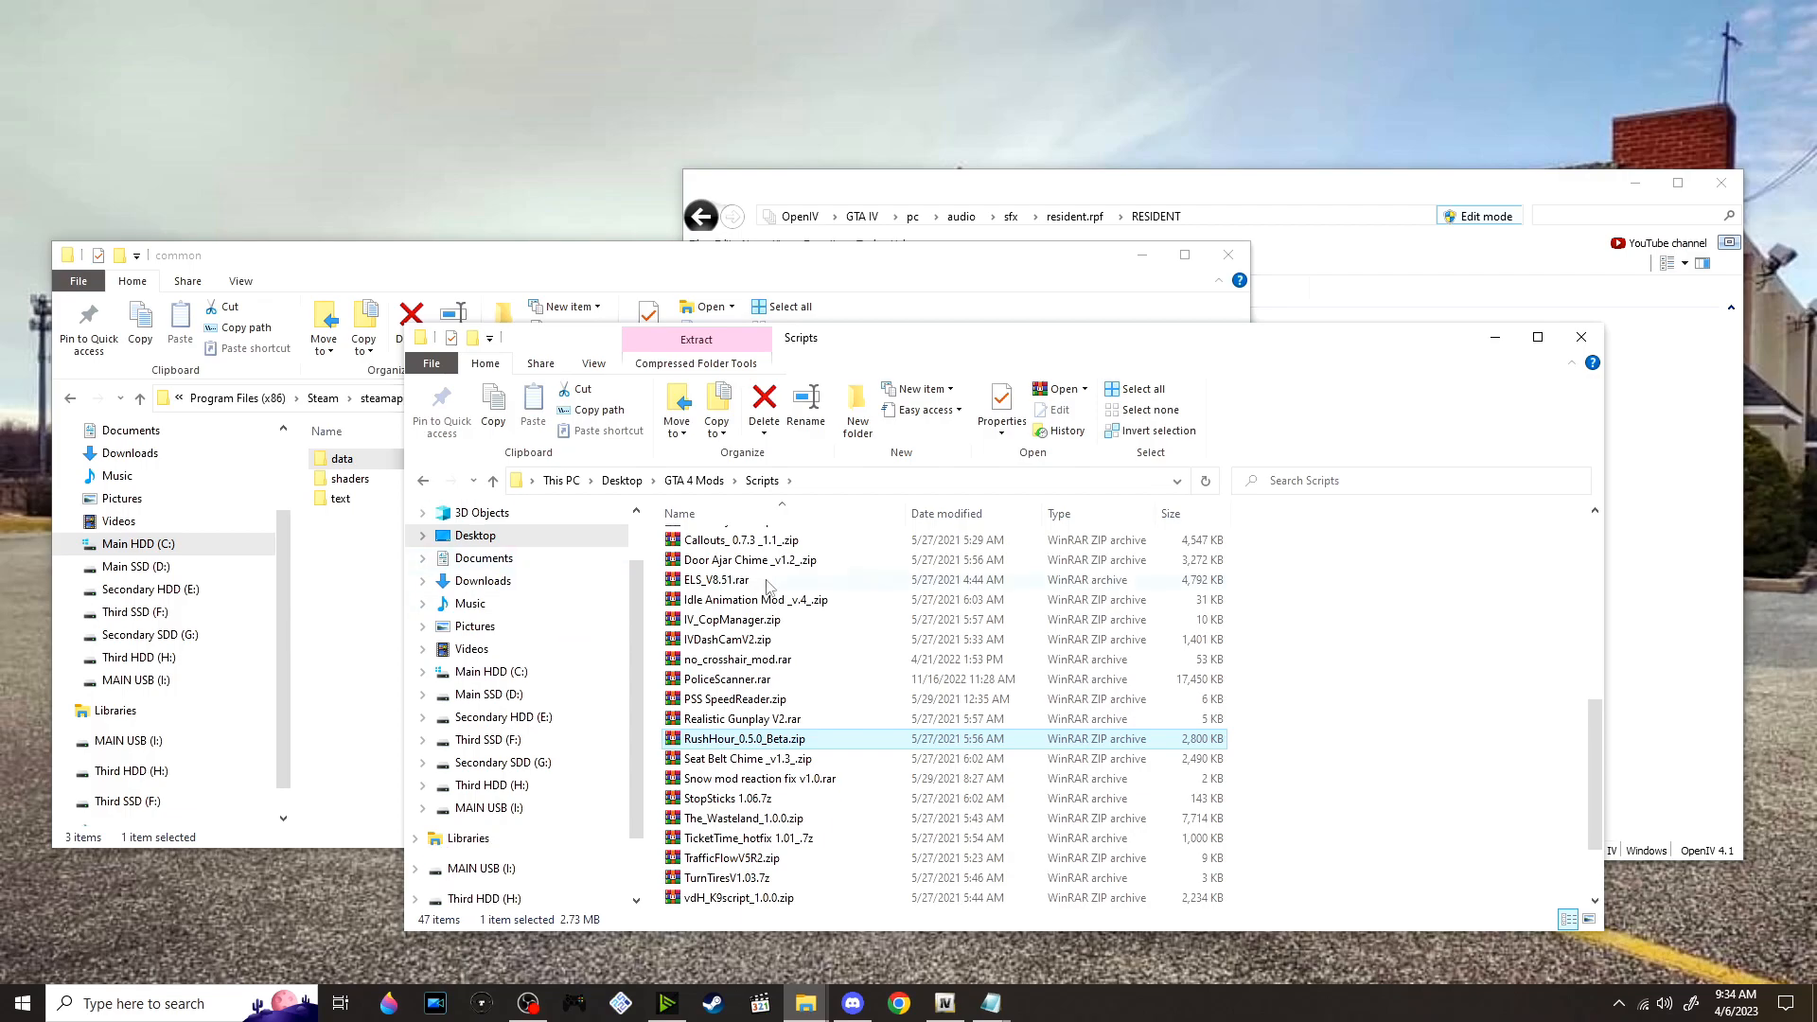
Open the extracted RushHour_0.5.0_Beta folder down to Installation\lcpdfr
{"action": "scroll", "coordinate": [794, 592], "scroll_direction": "up", "scroll_amount": 7}
{"action": "scroll", "coordinate": [798, 594], "scroll_direction": "up", "scroll_amount": 1}
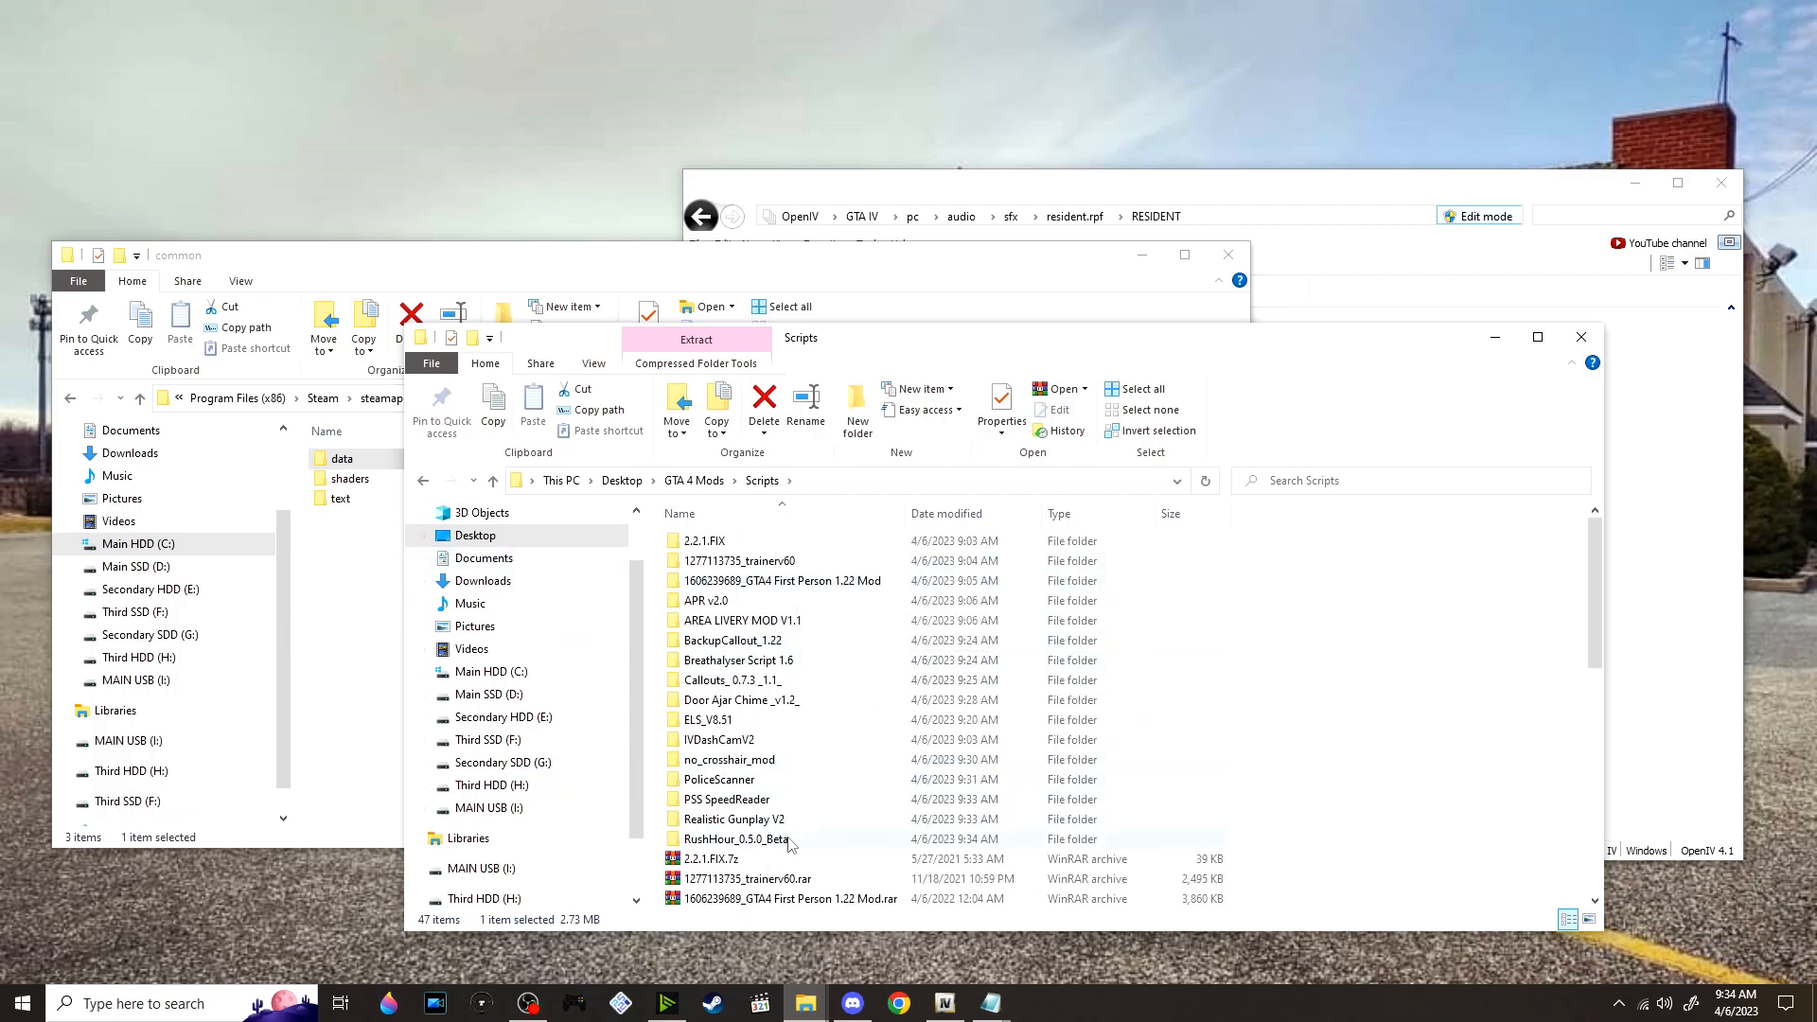
{"action": "double_click", "coordinate": [748, 839]}
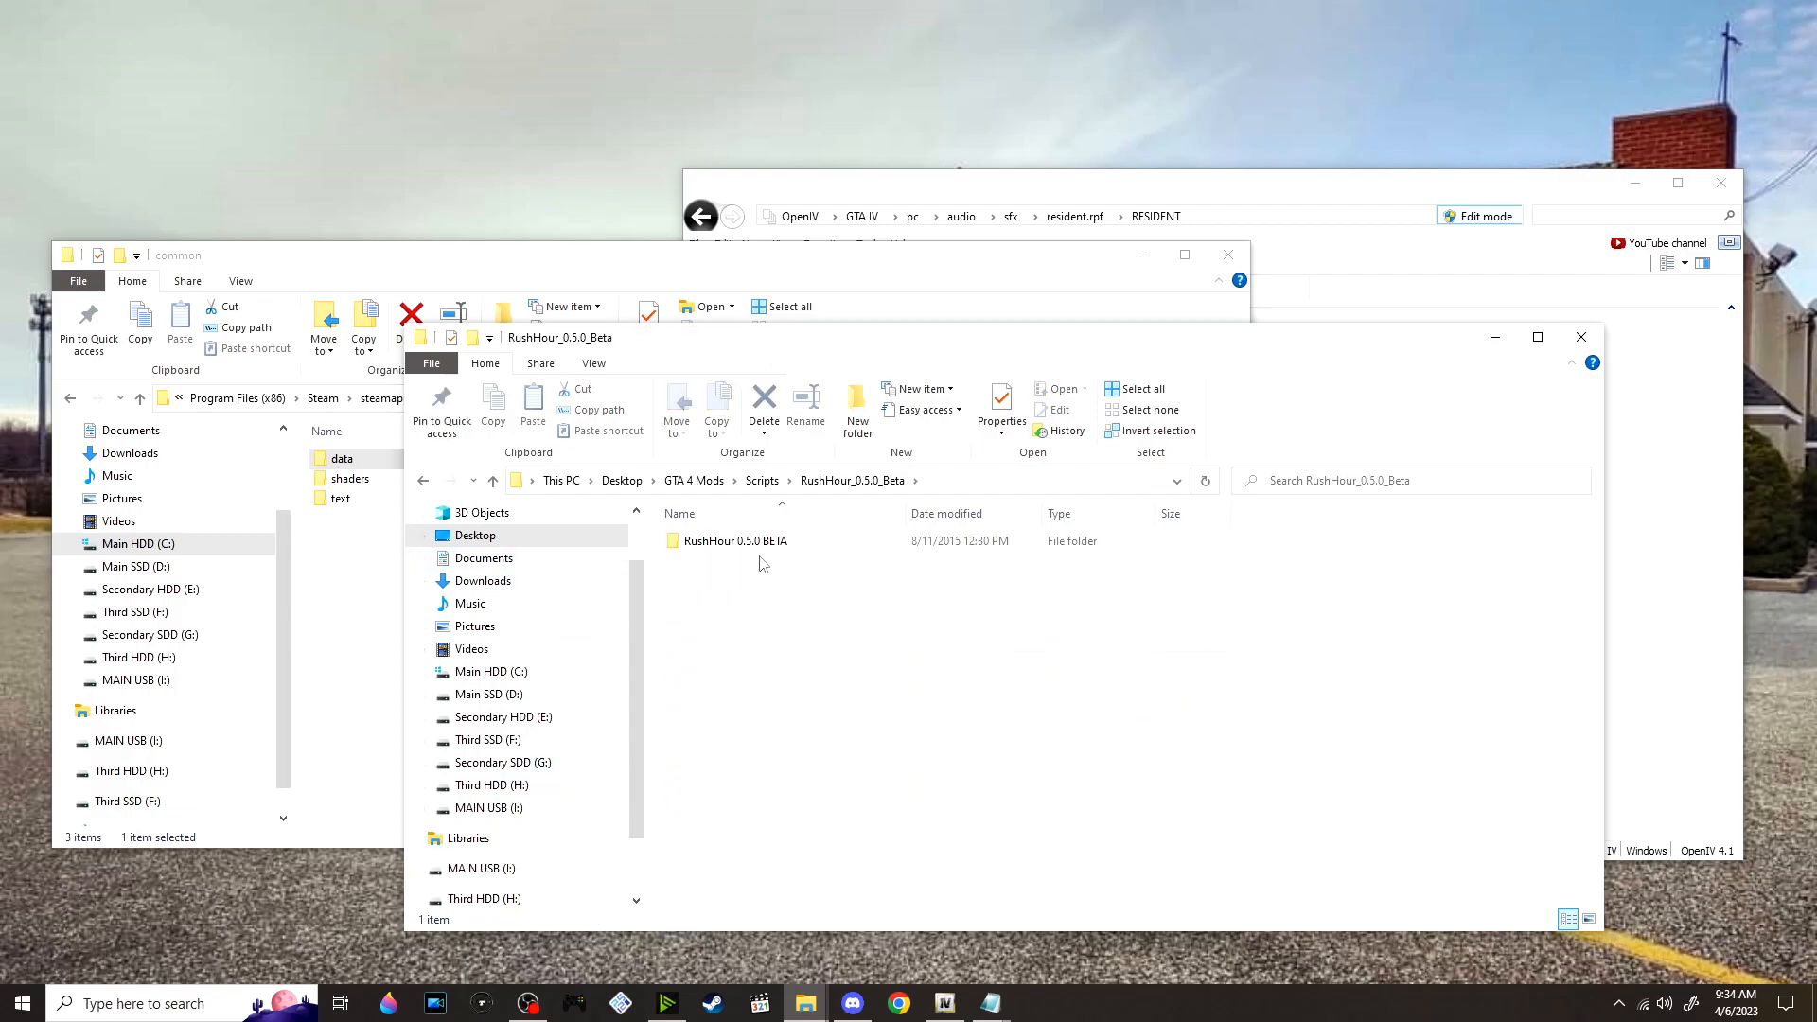
{"action": "left_click", "coordinate": [755, 546]}
{"action": "double_click", "coordinate": [754, 546]}
{"action": "double_click", "coordinate": [738, 542]}
{"action": "double_click", "coordinate": [737, 542]}
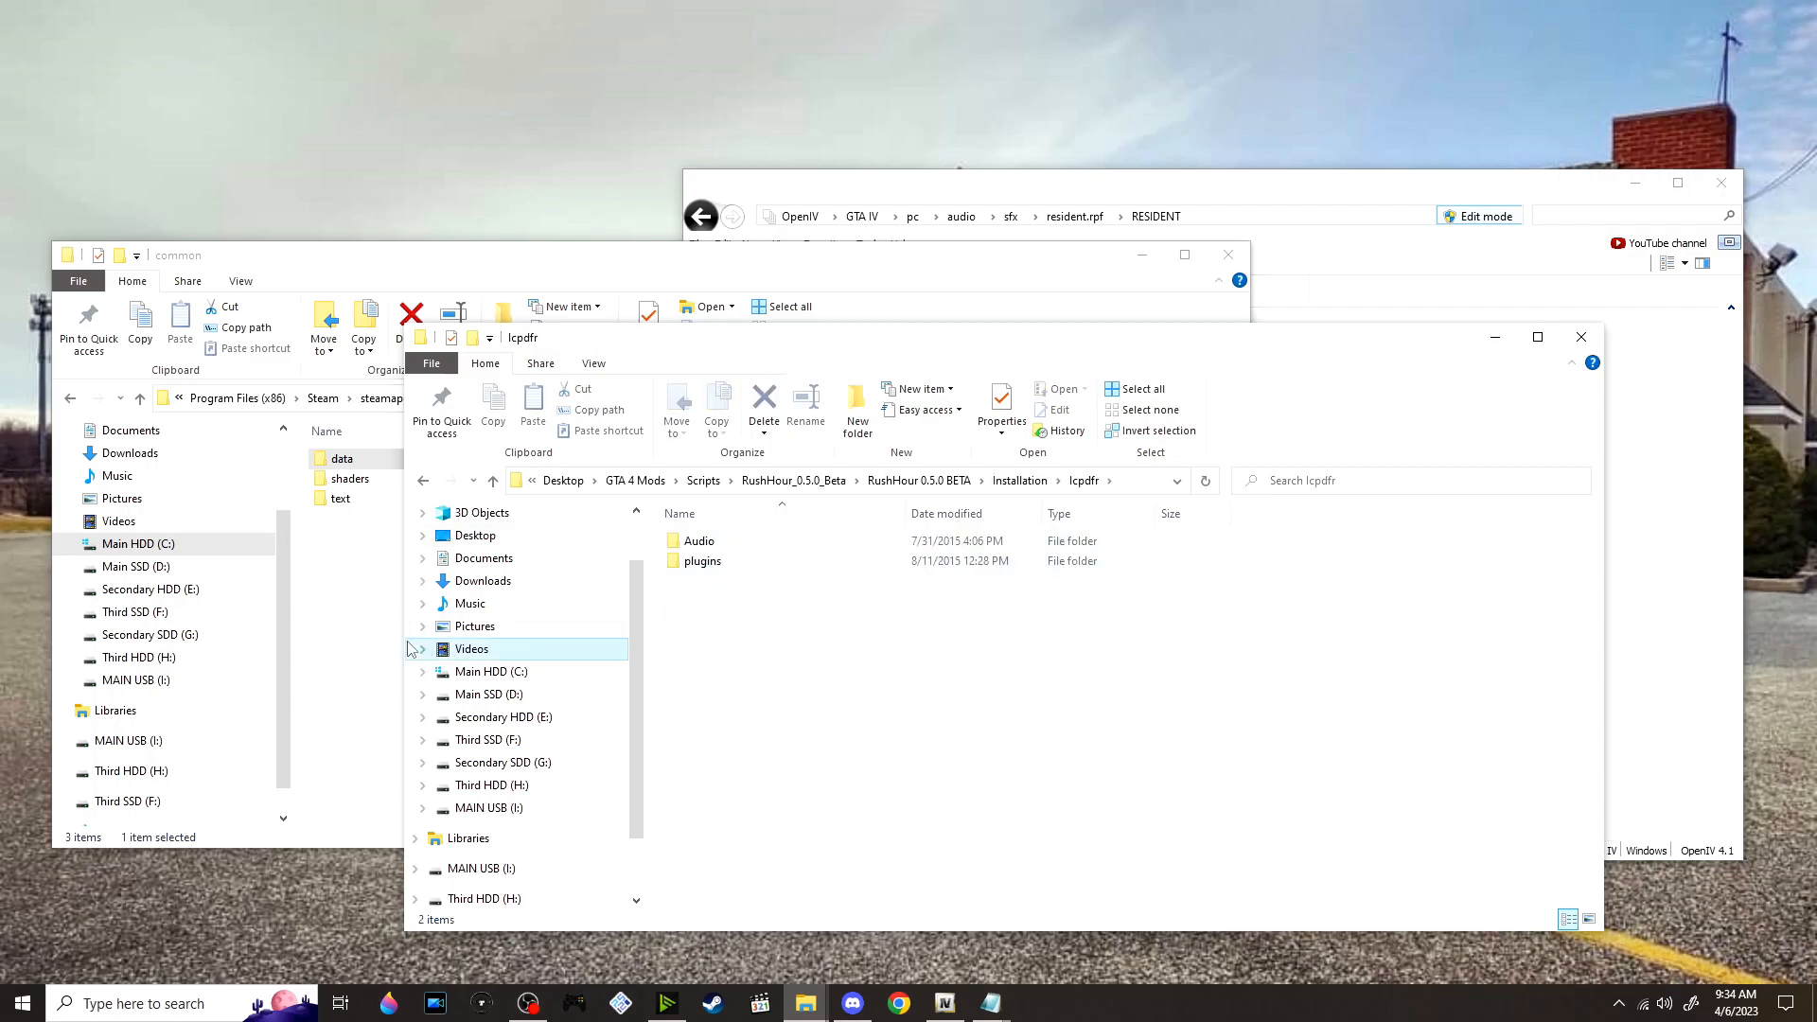
Move the contents of RushHour's plugins folder into the game's GTAIV\LCPDFR\plugins folder
{"action": "left_click", "coordinate": [336, 575]}
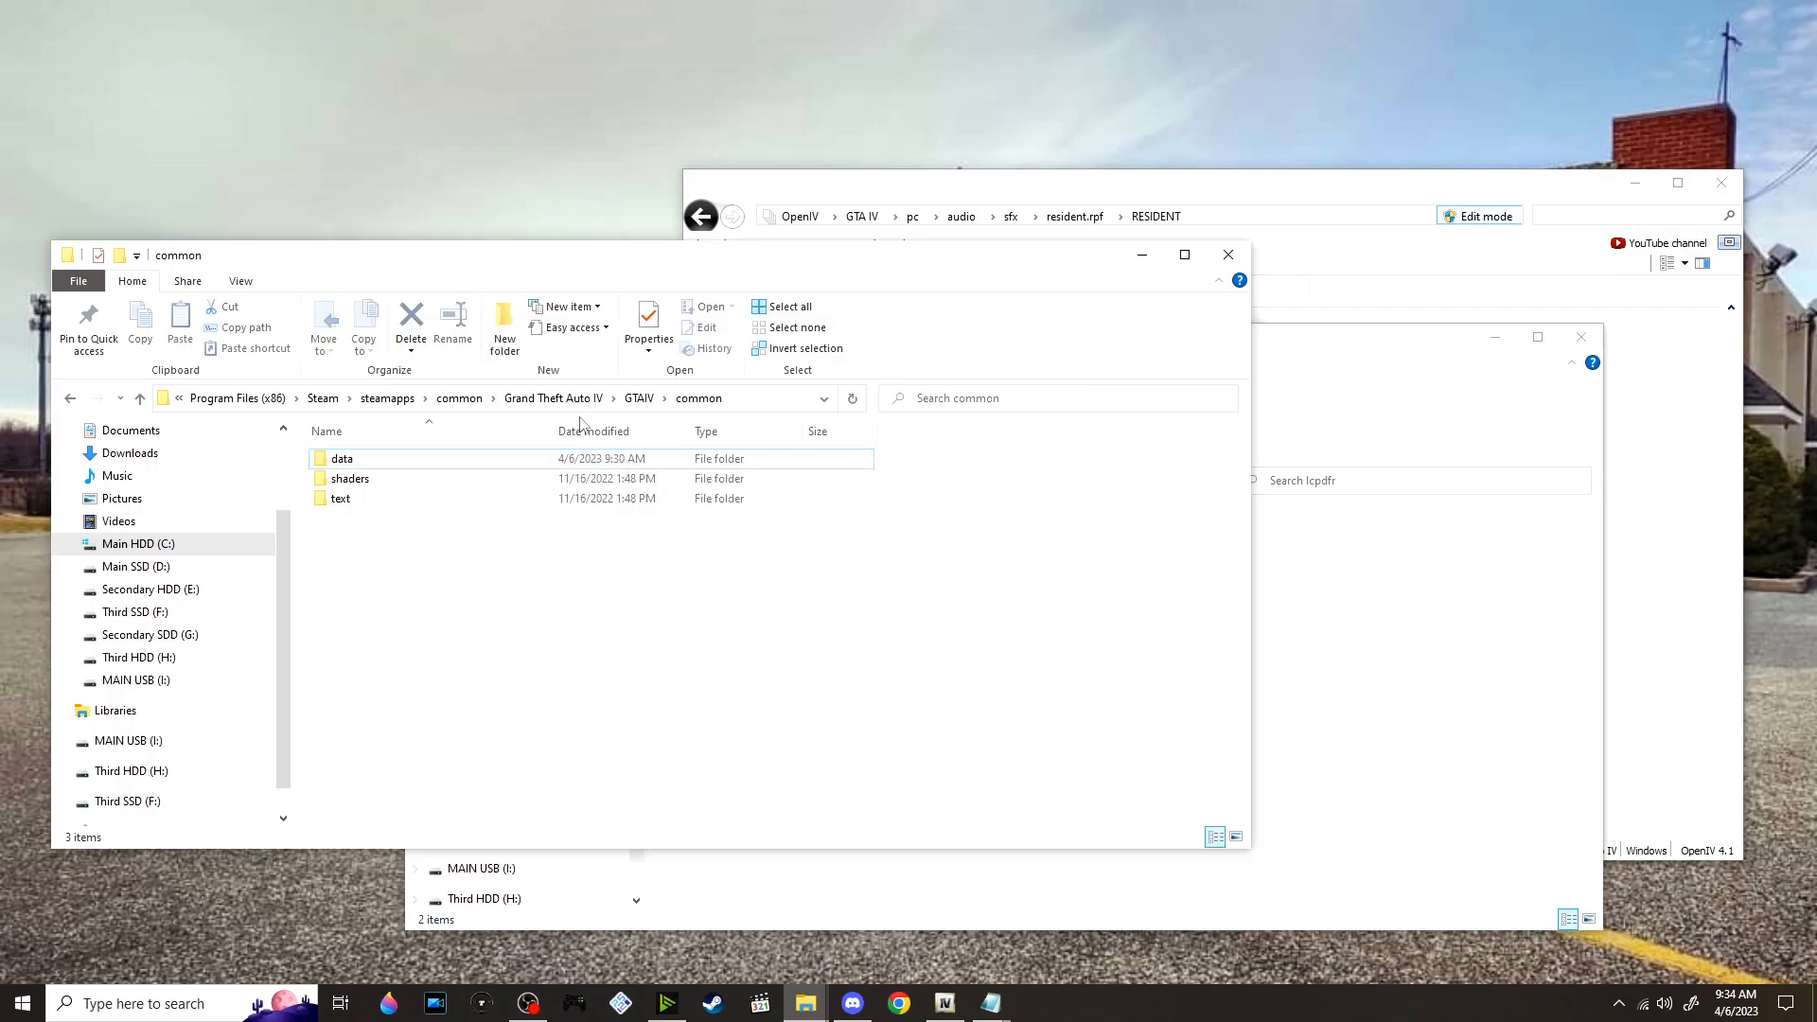
{"action": "left_click", "coordinate": [641, 399]}
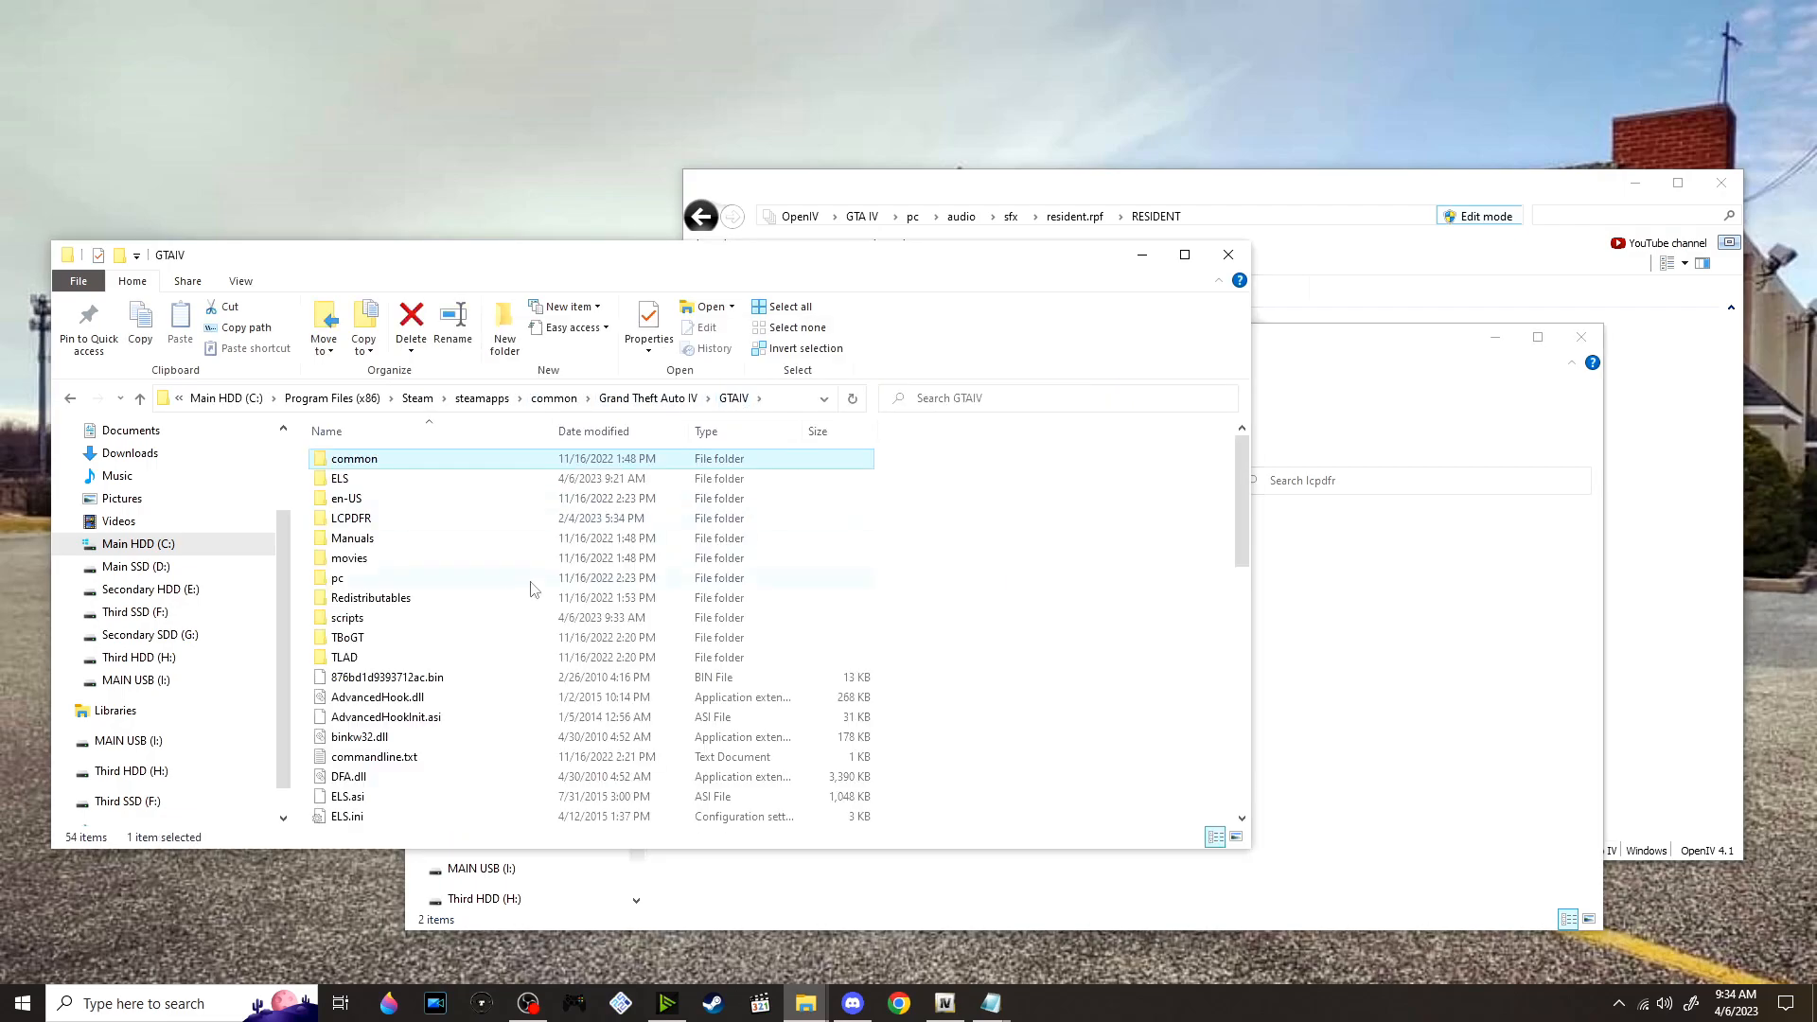
{"action": "double_click", "coordinate": [408, 522]}
{"action": "left_click", "coordinate": [1298, 597]}
{"action": "double_click", "coordinate": [698, 562]}
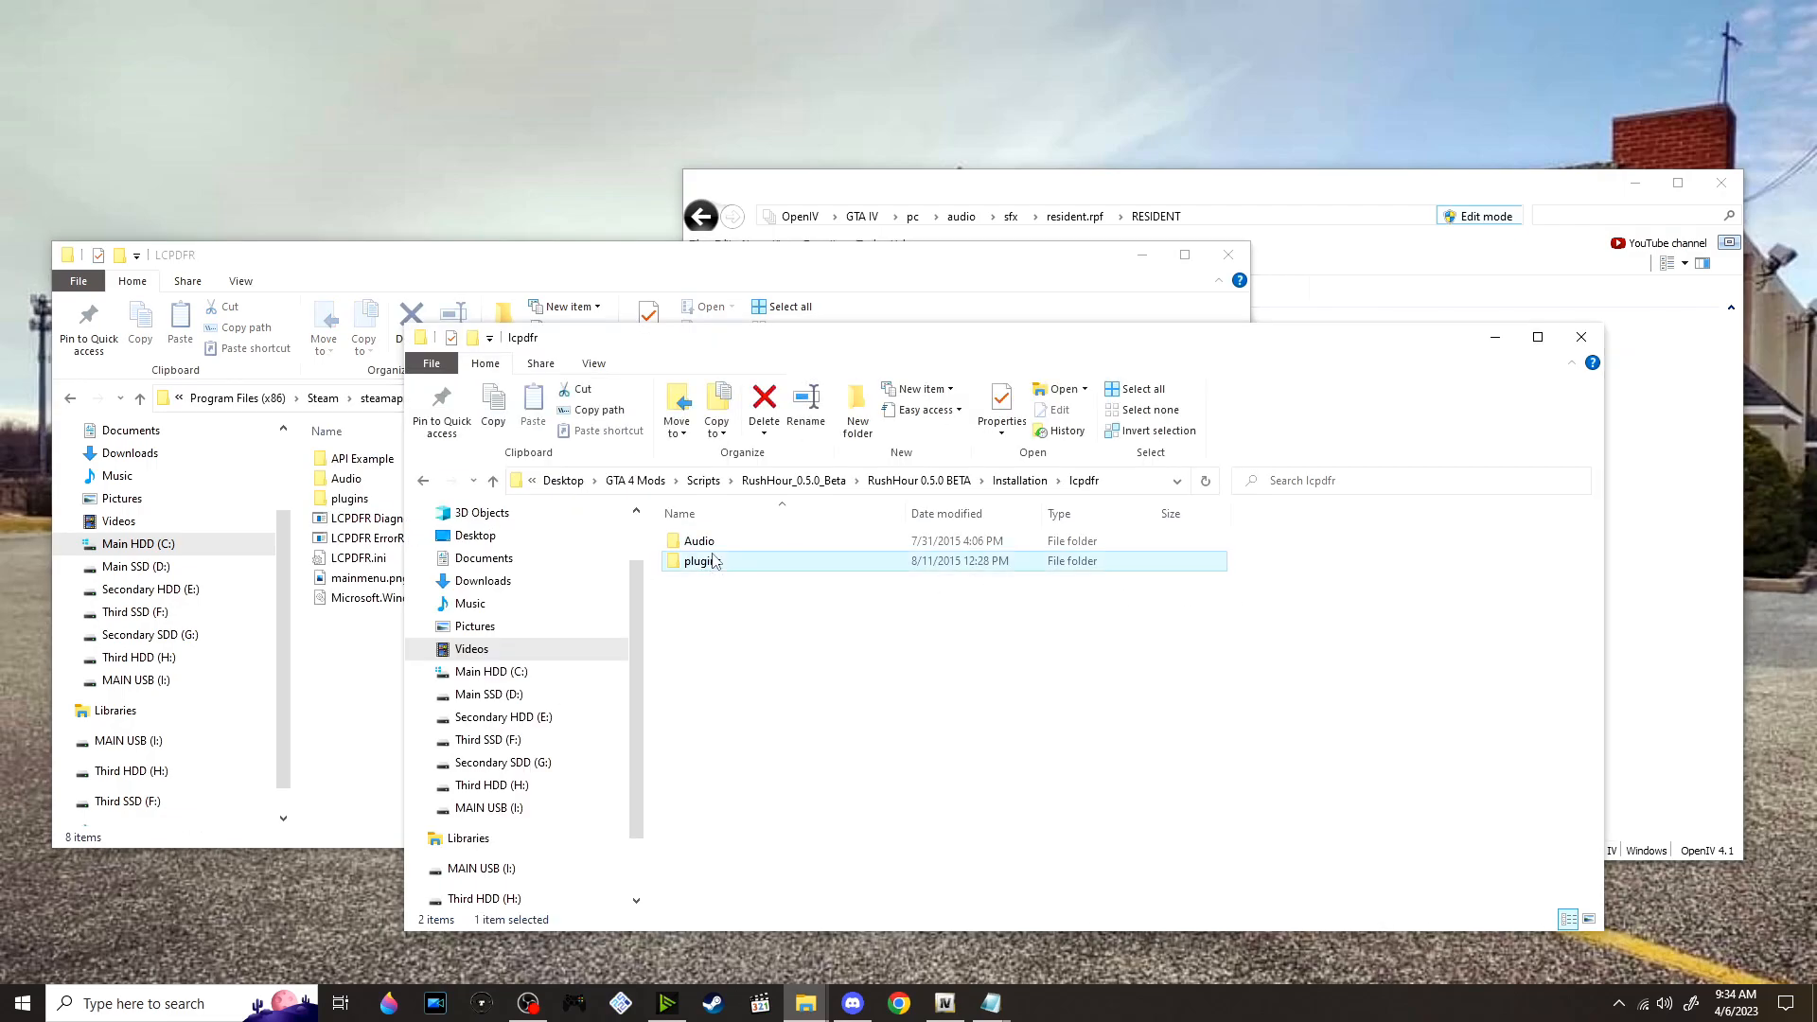
{"action": "left_click", "coordinate": [327, 496]}
{"action": "double_click", "coordinate": [327, 498]}
{"action": "left_click_drag", "start_coordinate": [1299, 832], "coordinate": [325, 616]}
Move the PoliceScanner folder from RushHour's Audio folder into the game's LCPDFR\Audio folder
{"action": "left_click", "coordinate": [578, 399]}
{"action": "double_click", "coordinate": [428, 480]}
{"action": "left_click", "coordinate": [1300, 693]}
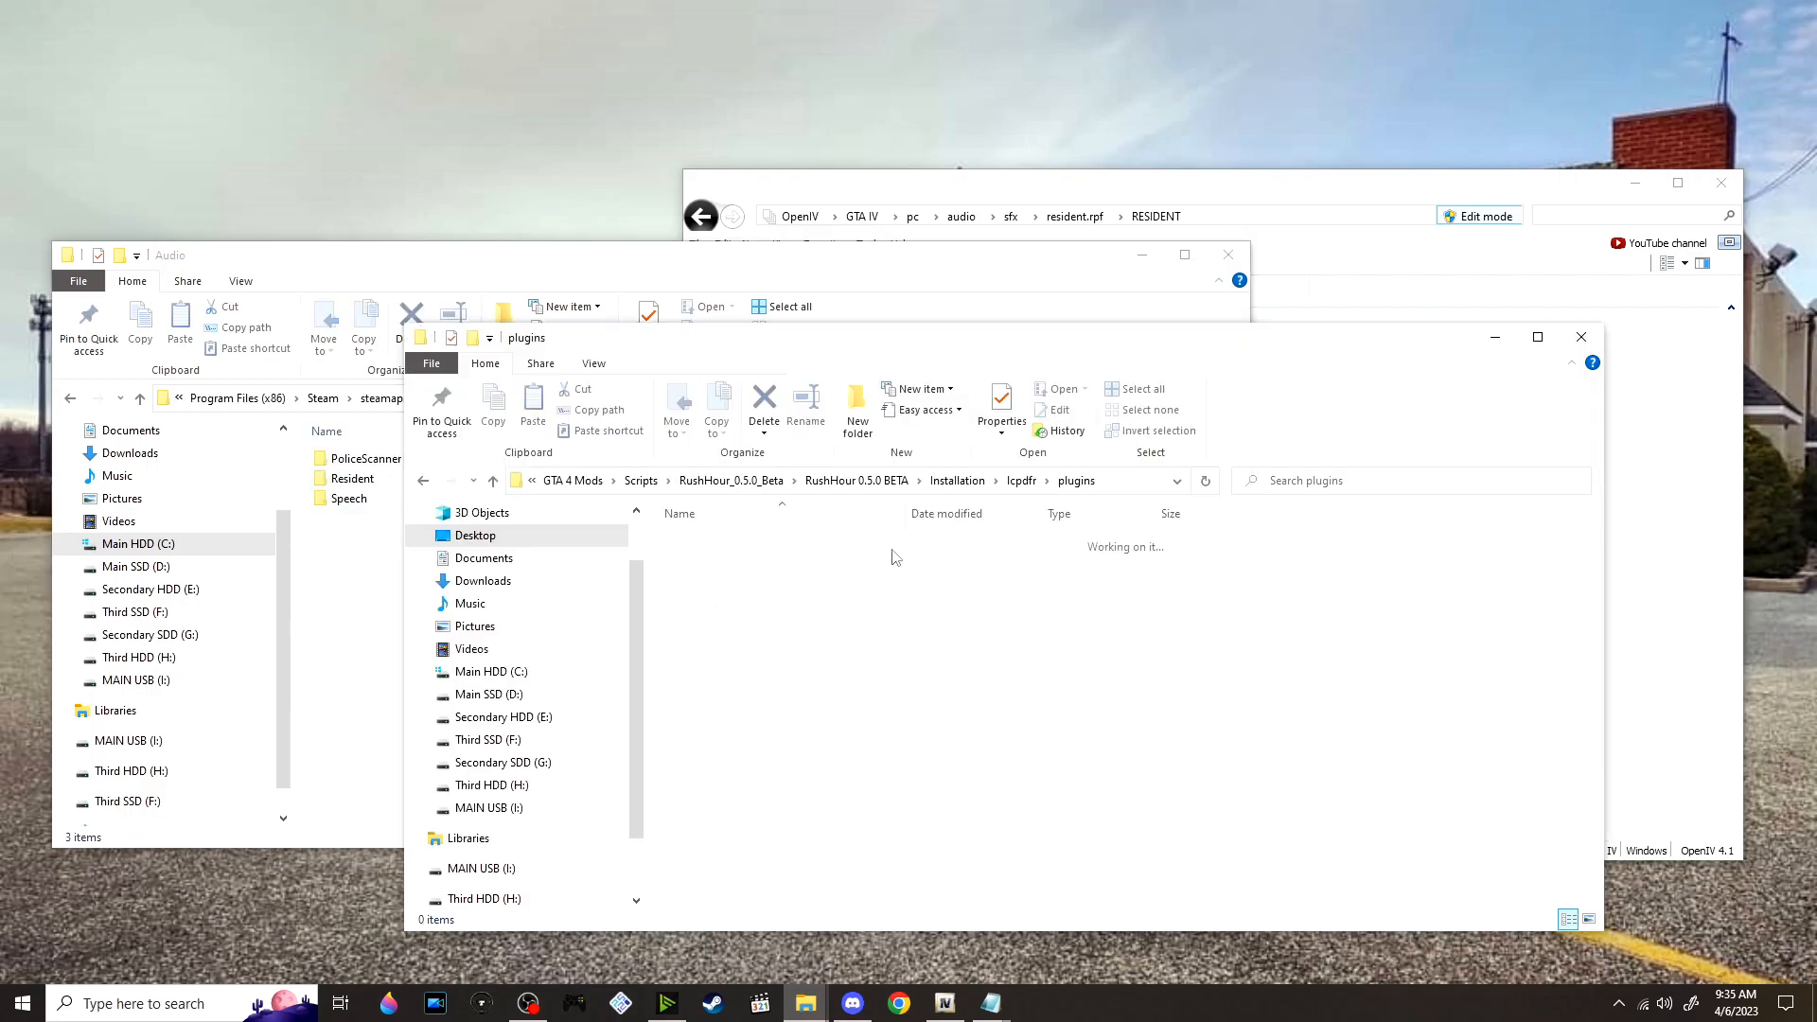
{"action": "left_click", "coordinate": [1019, 481]}
{"action": "left_click", "coordinate": [1020, 481]}
{"action": "double_click", "coordinate": [705, 540]}
{"action": "left_click_drag", "start_coordinate": [747, 543], "coordinate": [371, 591]}
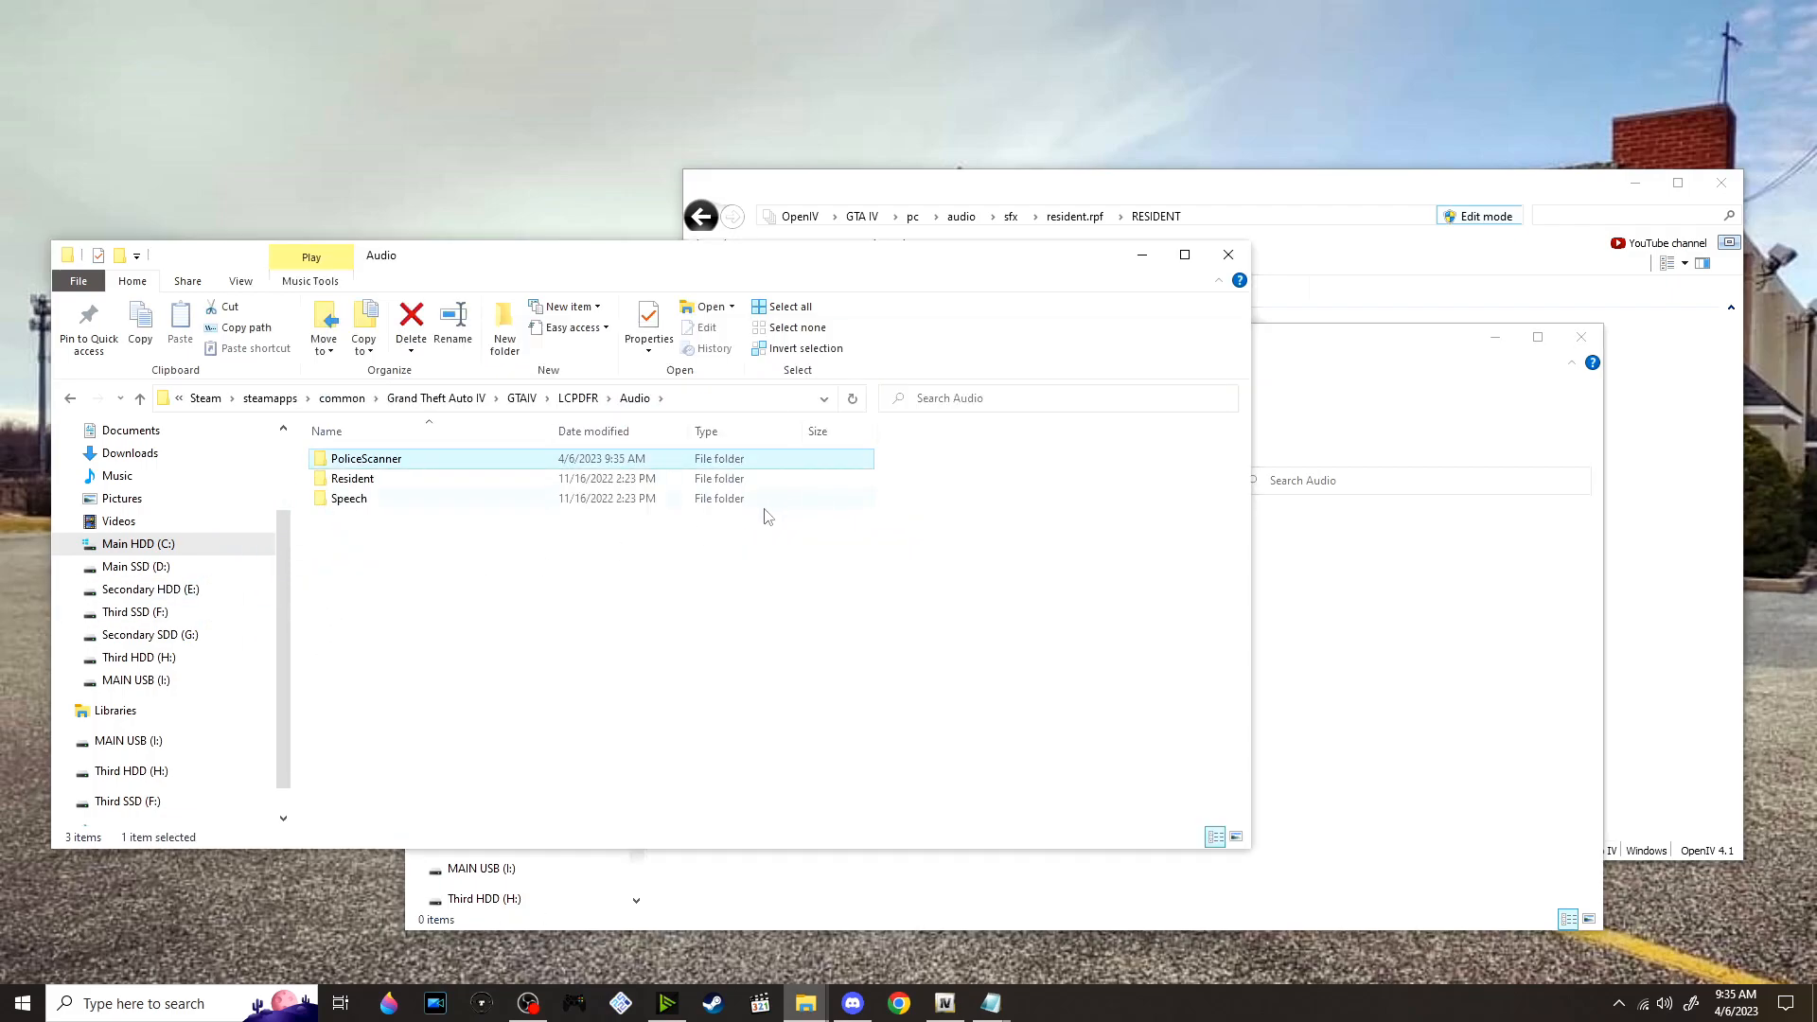
Return to the GTAIV folder in the game window and to the mod Scripts folder in the other
{"action": "left_click", "coordinate": [522, 397]}
{"action": "left_click", "coordinate": [1391, 602]}
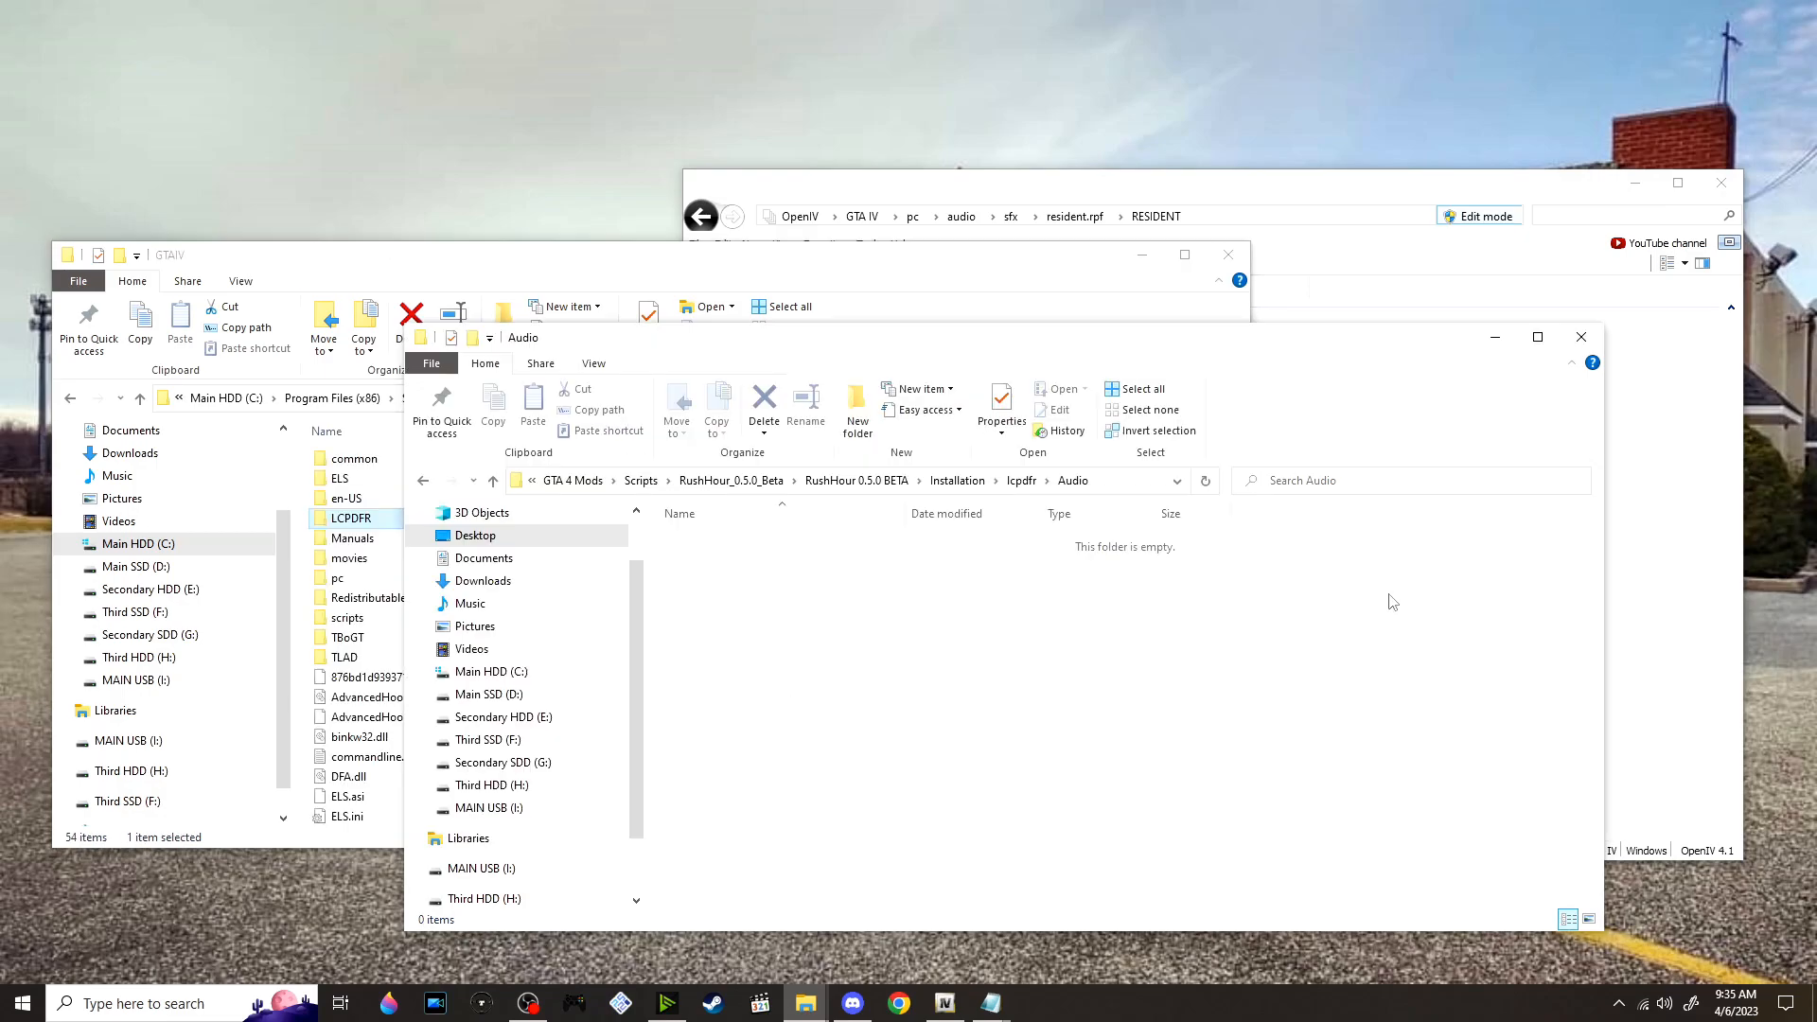
{"action": "left_click", "coordinate": [639, 480]}
Extract Seat Belt Chime _v1.3_.zip into its own folder and open the extracted folder
{"action": "scroll", "coordinate": [896, 602], "scroll_direction": "down", "scroll_amount": 3}
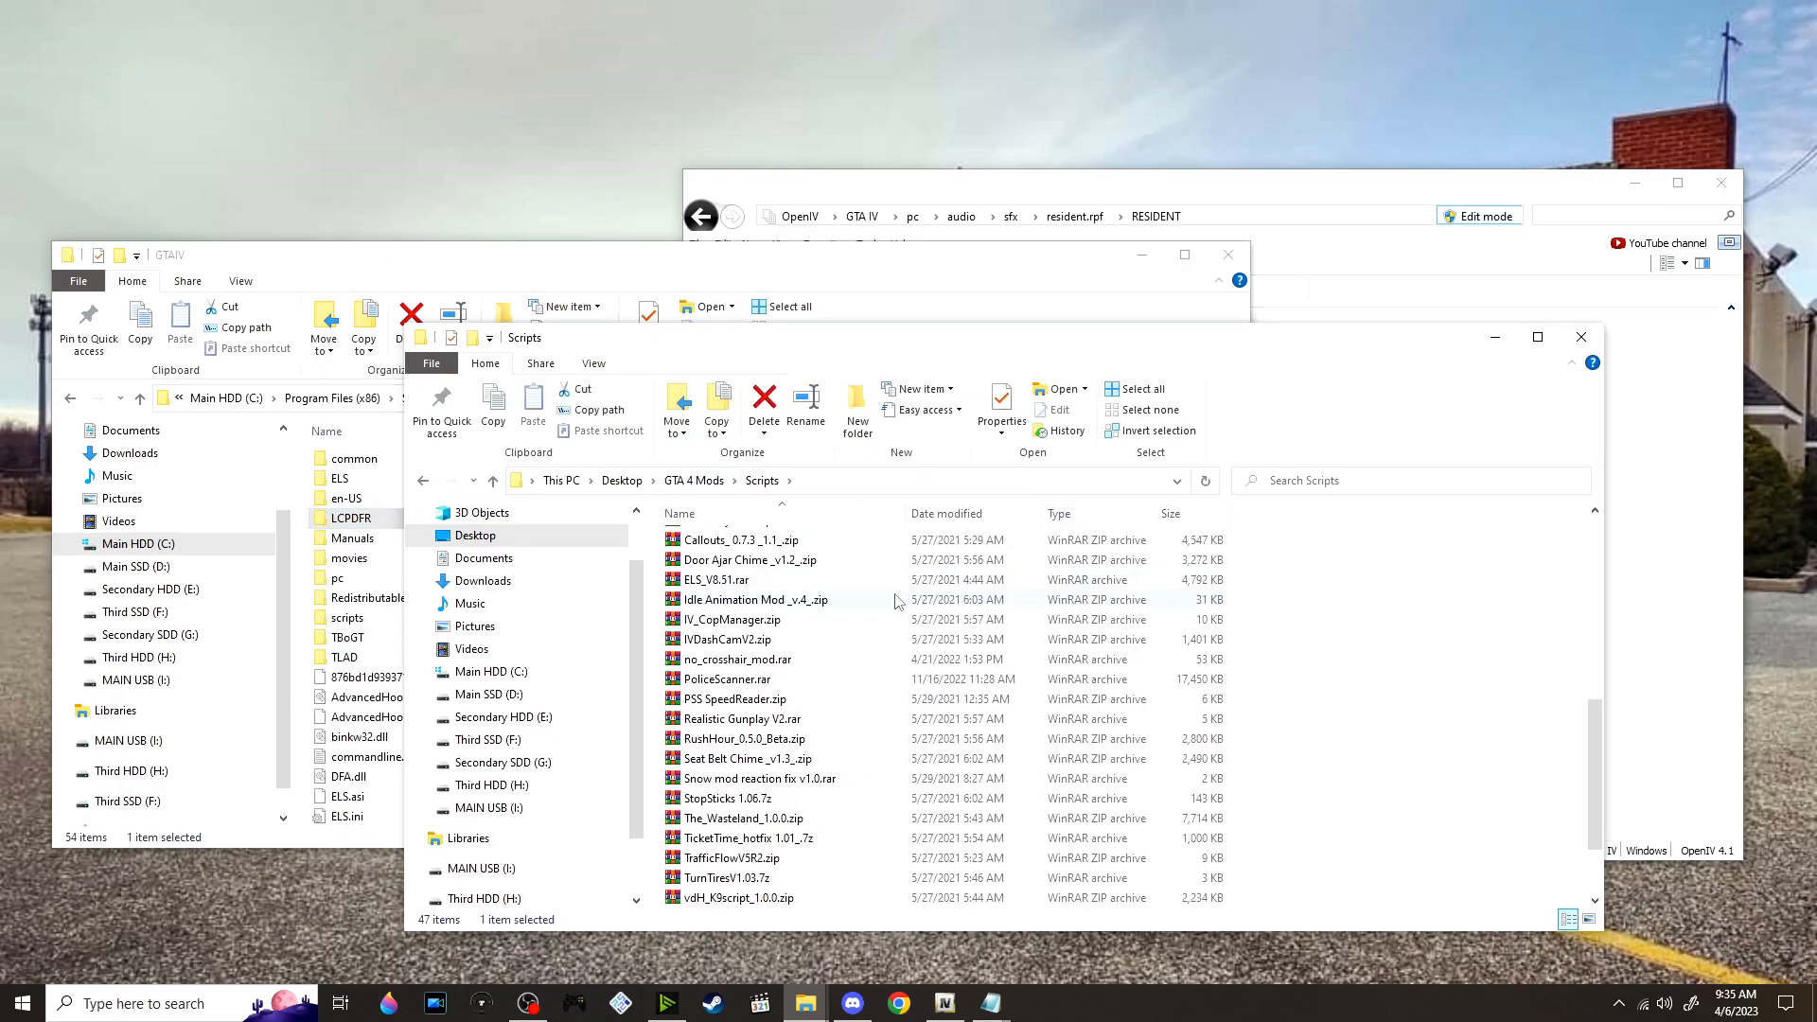
{"action": "scroll", "coordinate": [814, 701], "scroll_direction": "down", "scroll_amount": 2}
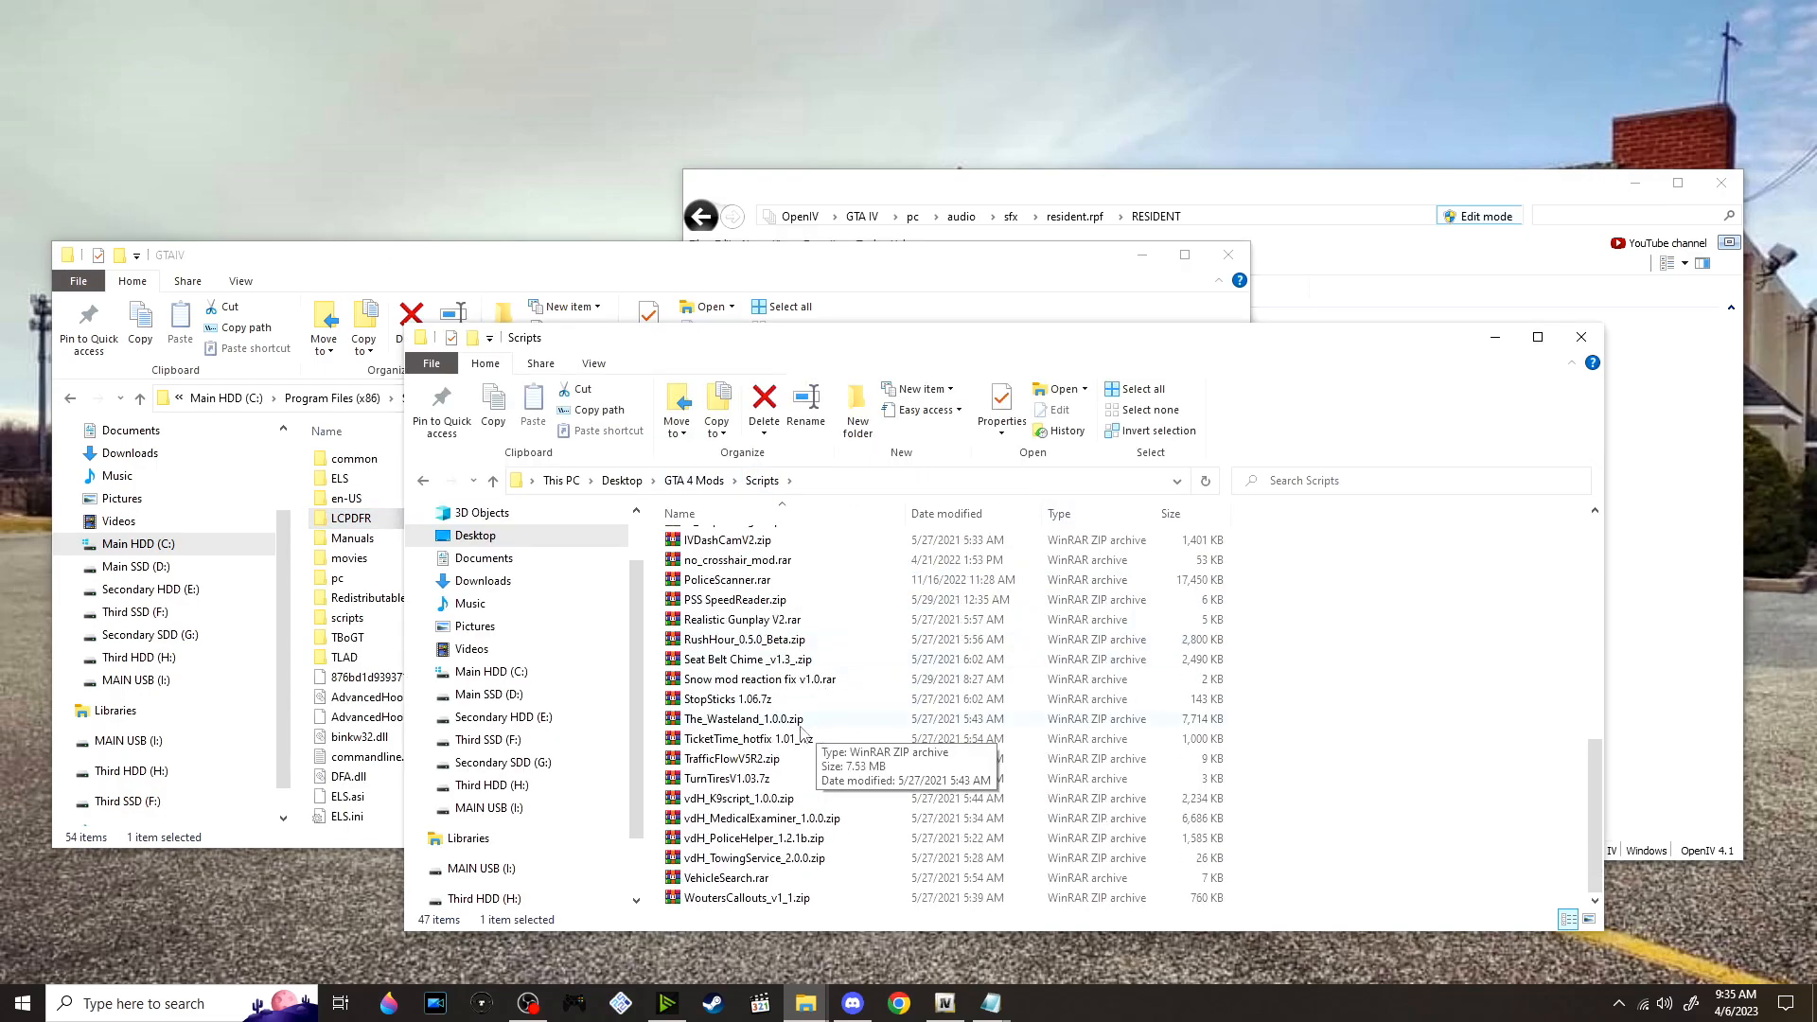
{"action": "left_click", "coordinate": [807, 662]}
{"action": "right_click", "coordinate": [805, 663]}
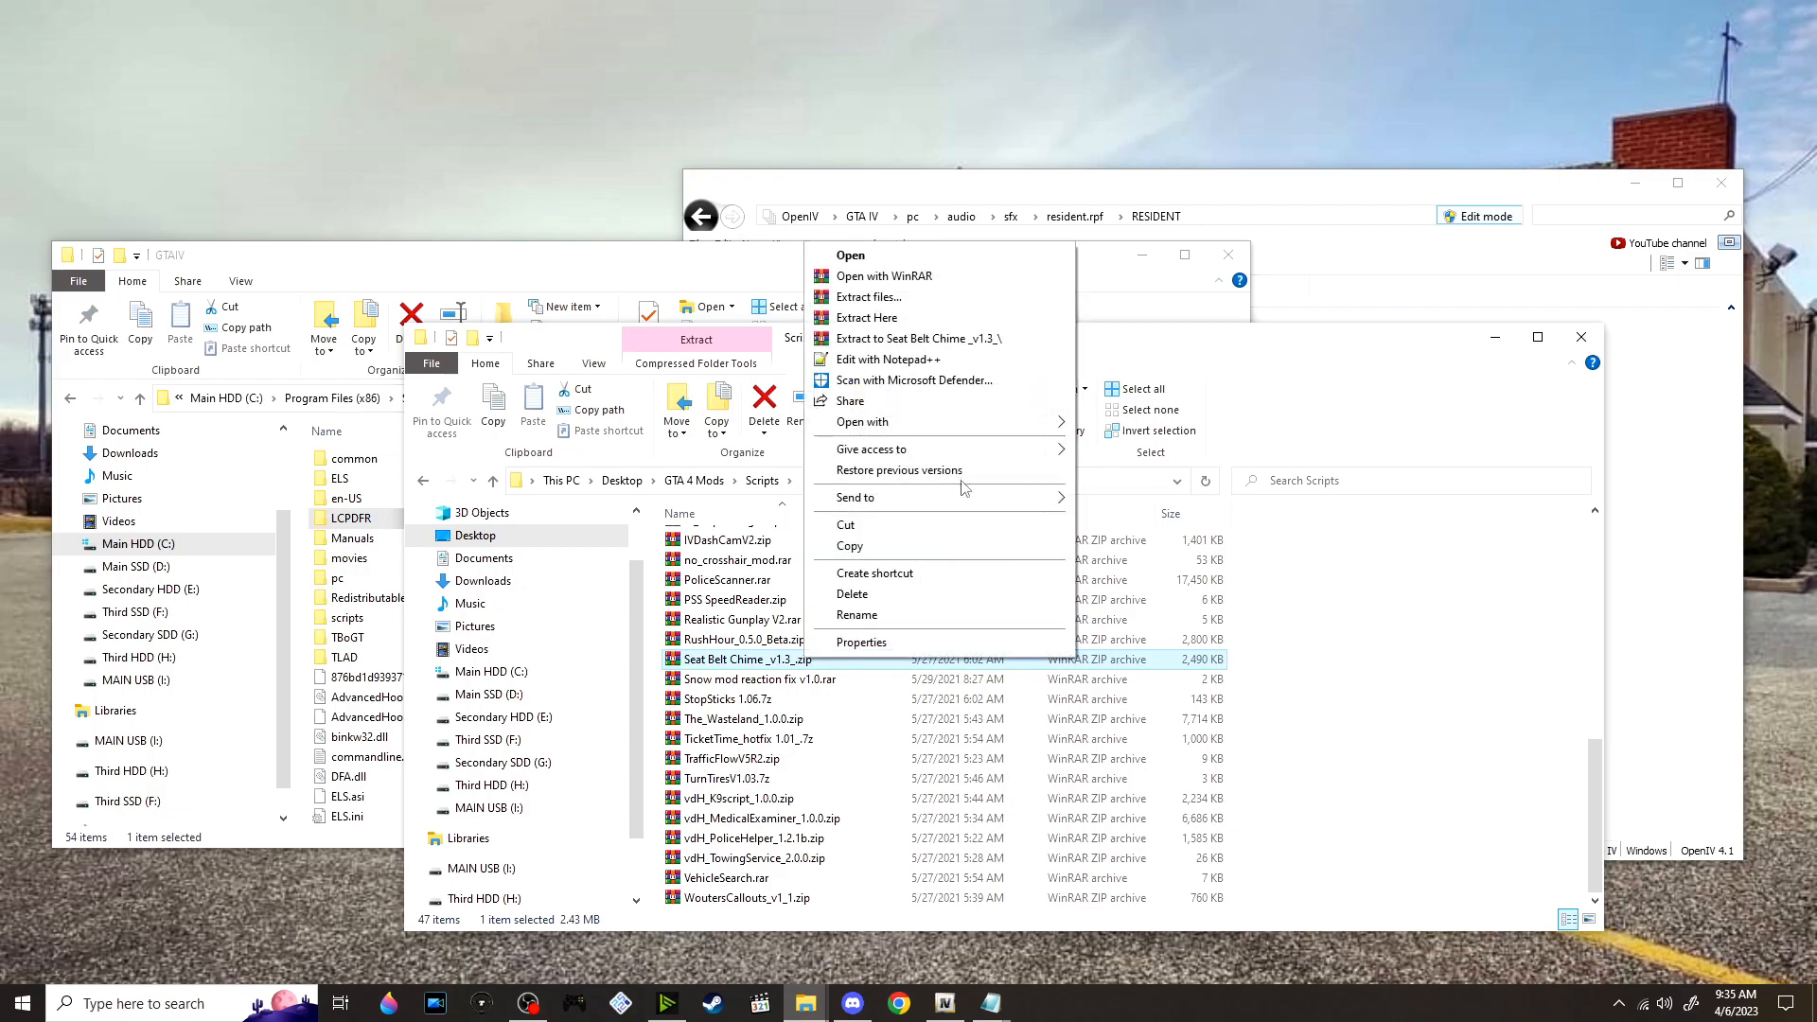
{"action": "left_click", "coordinate": [963, 339]}
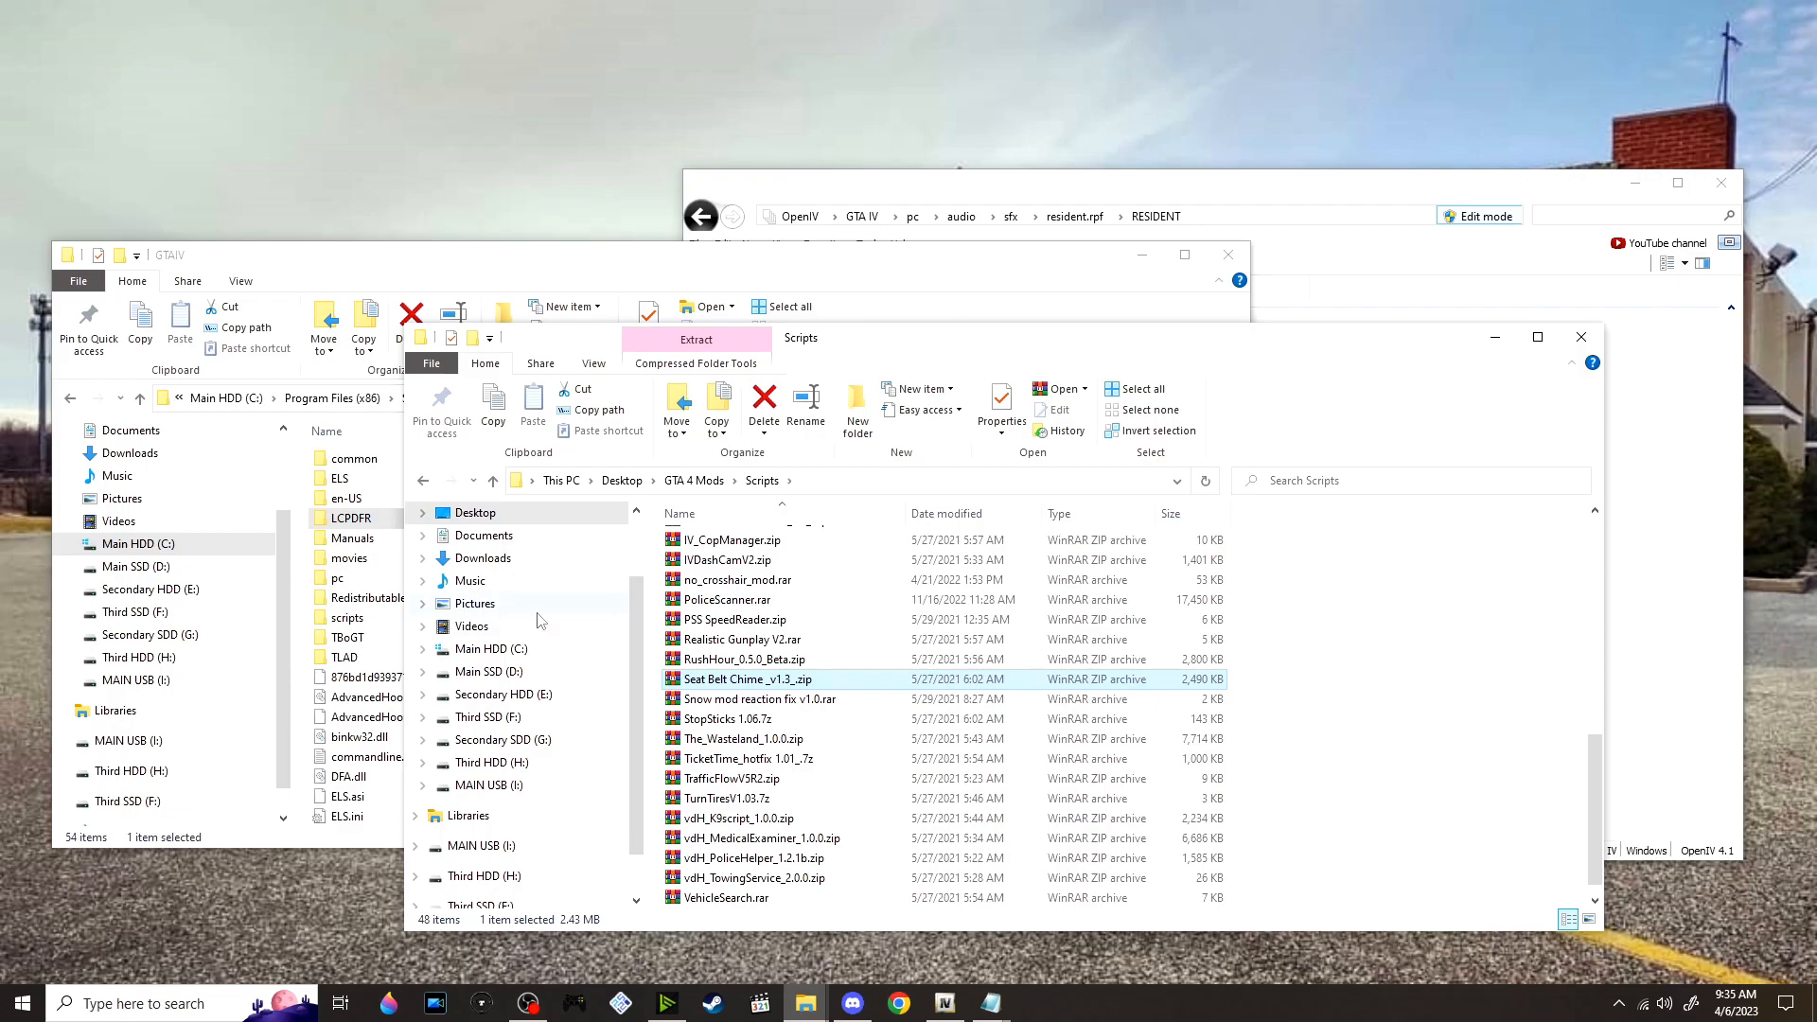
{"action": "scroll", "coordinate": [825, 660], "scroll_direction": "up", "scroll_amount": 6}
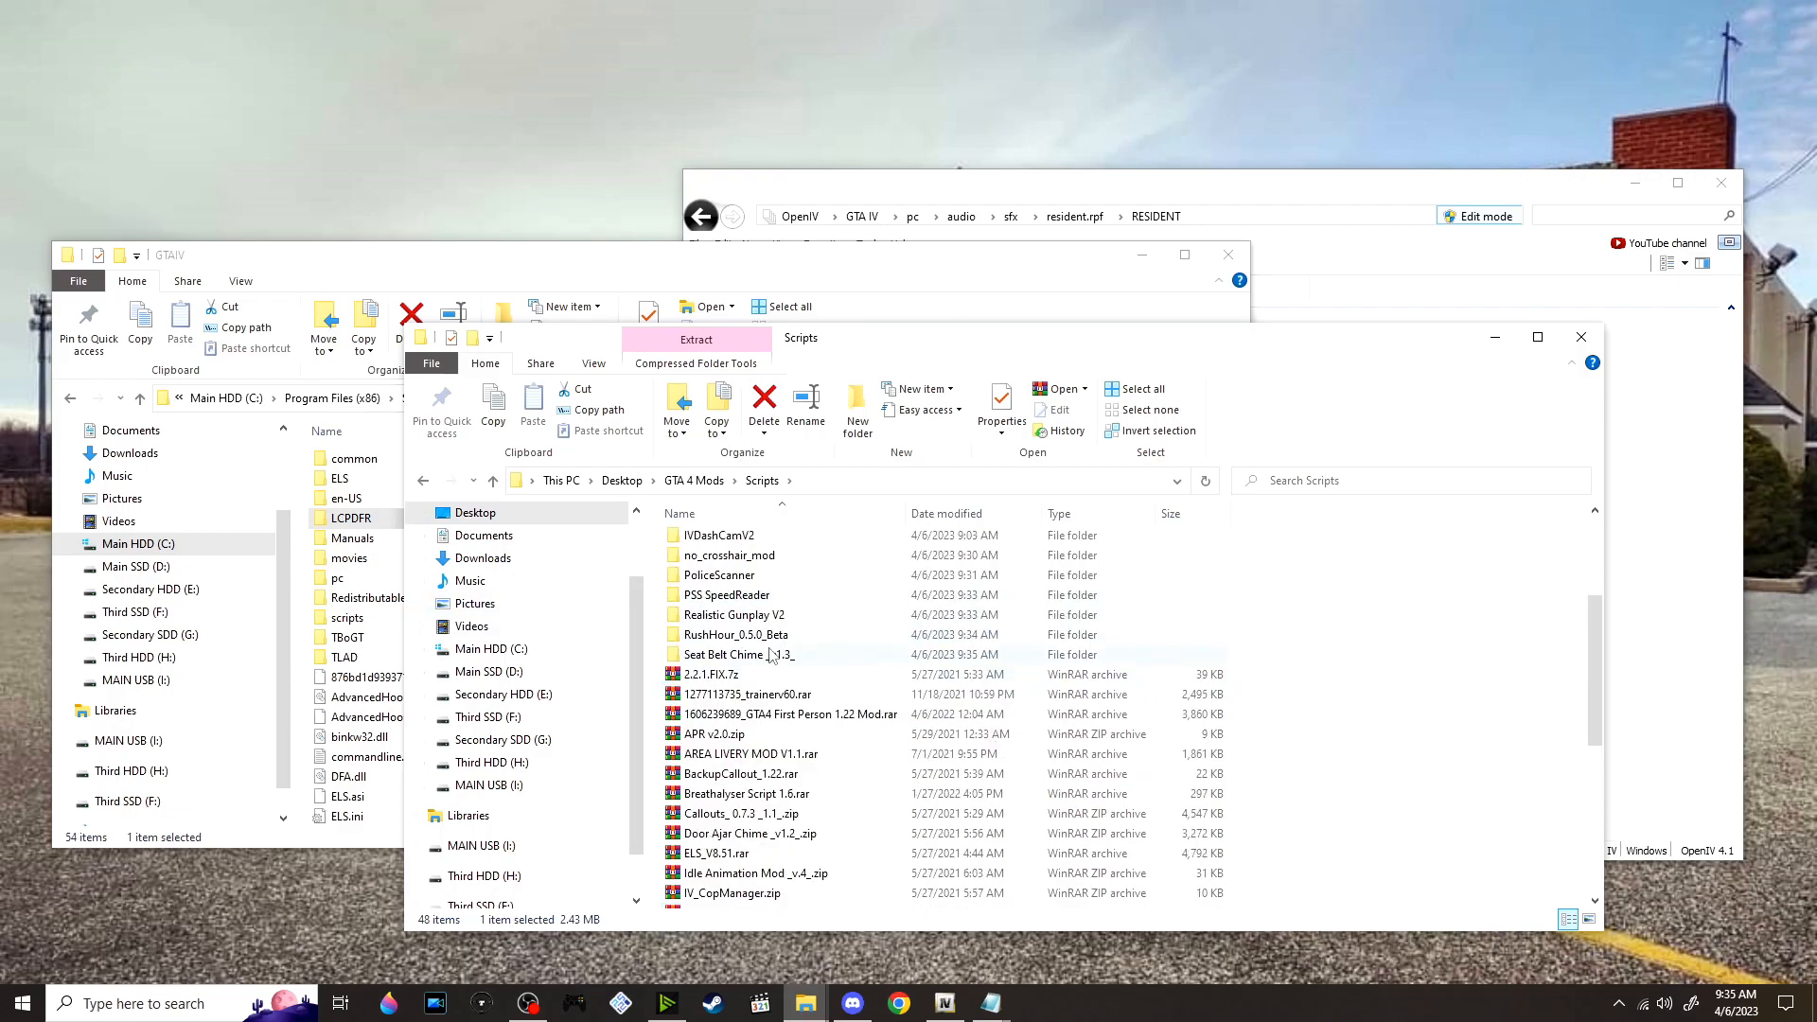
{"action": "double_click", "coordinate": [771, 655]}
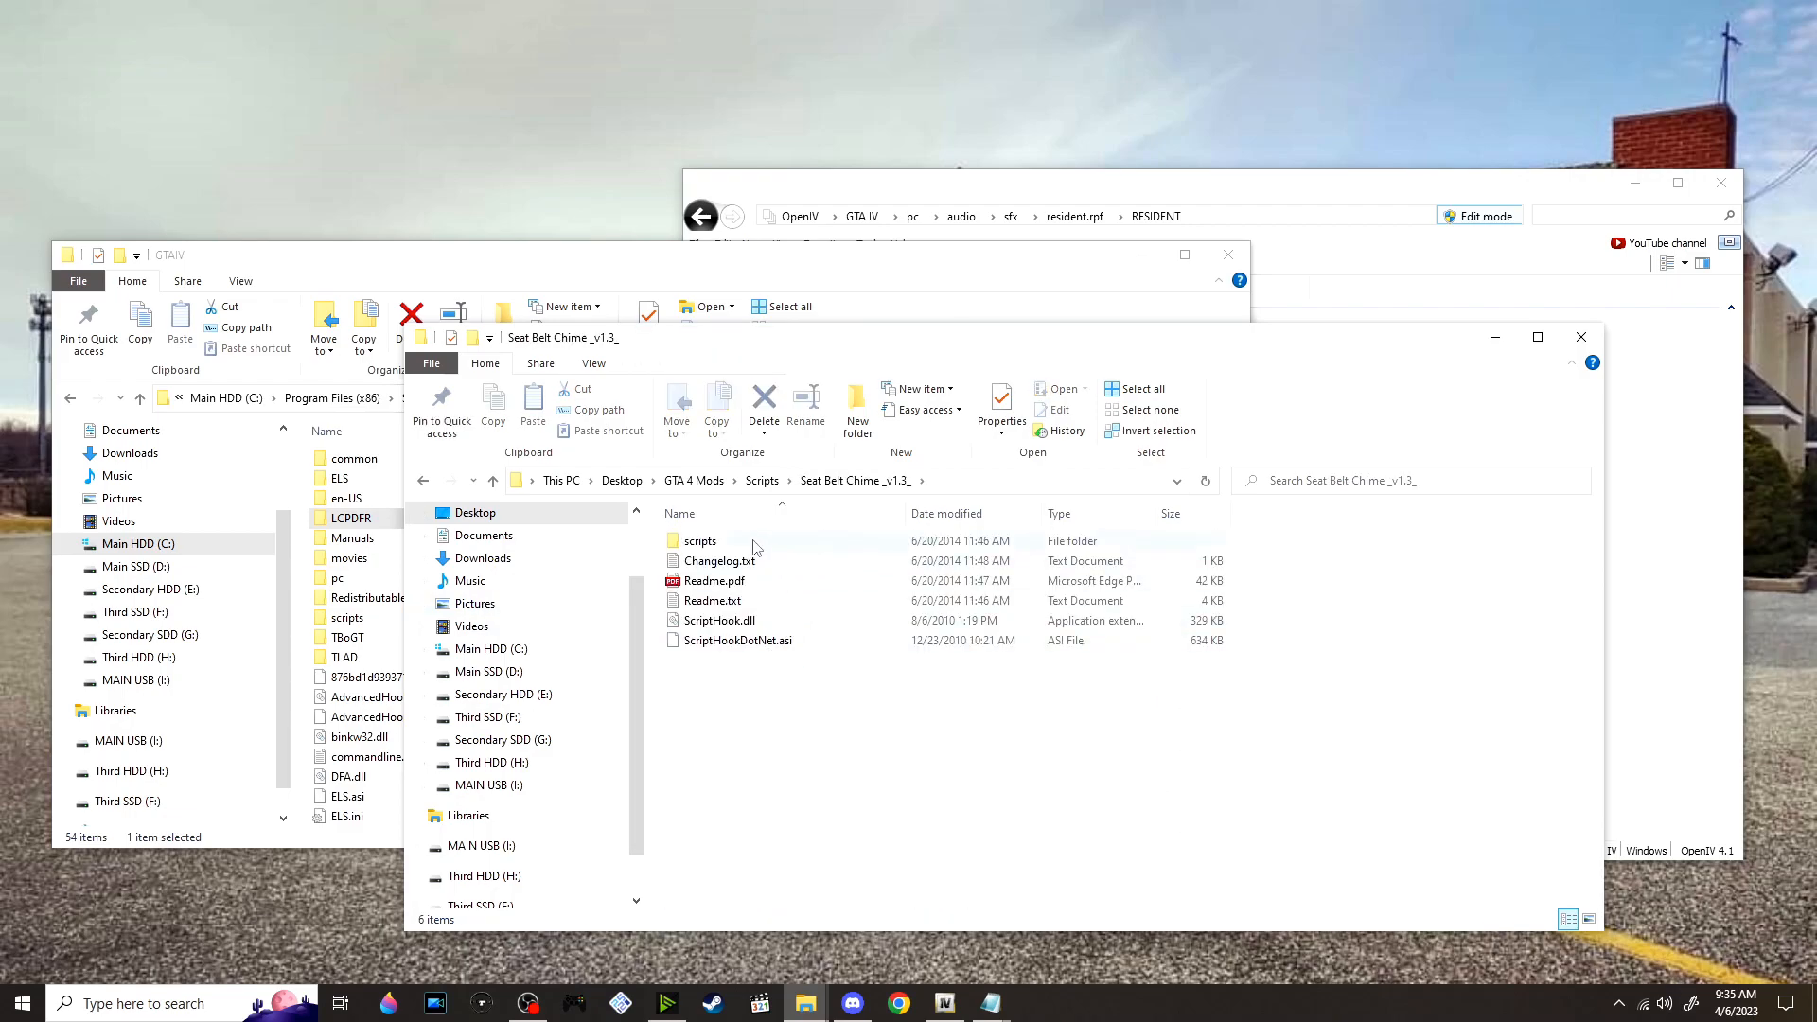
{"action": "scroll", "coordinate": [639, 554], "scroll_direction": "down", "scroll_amount": 1}
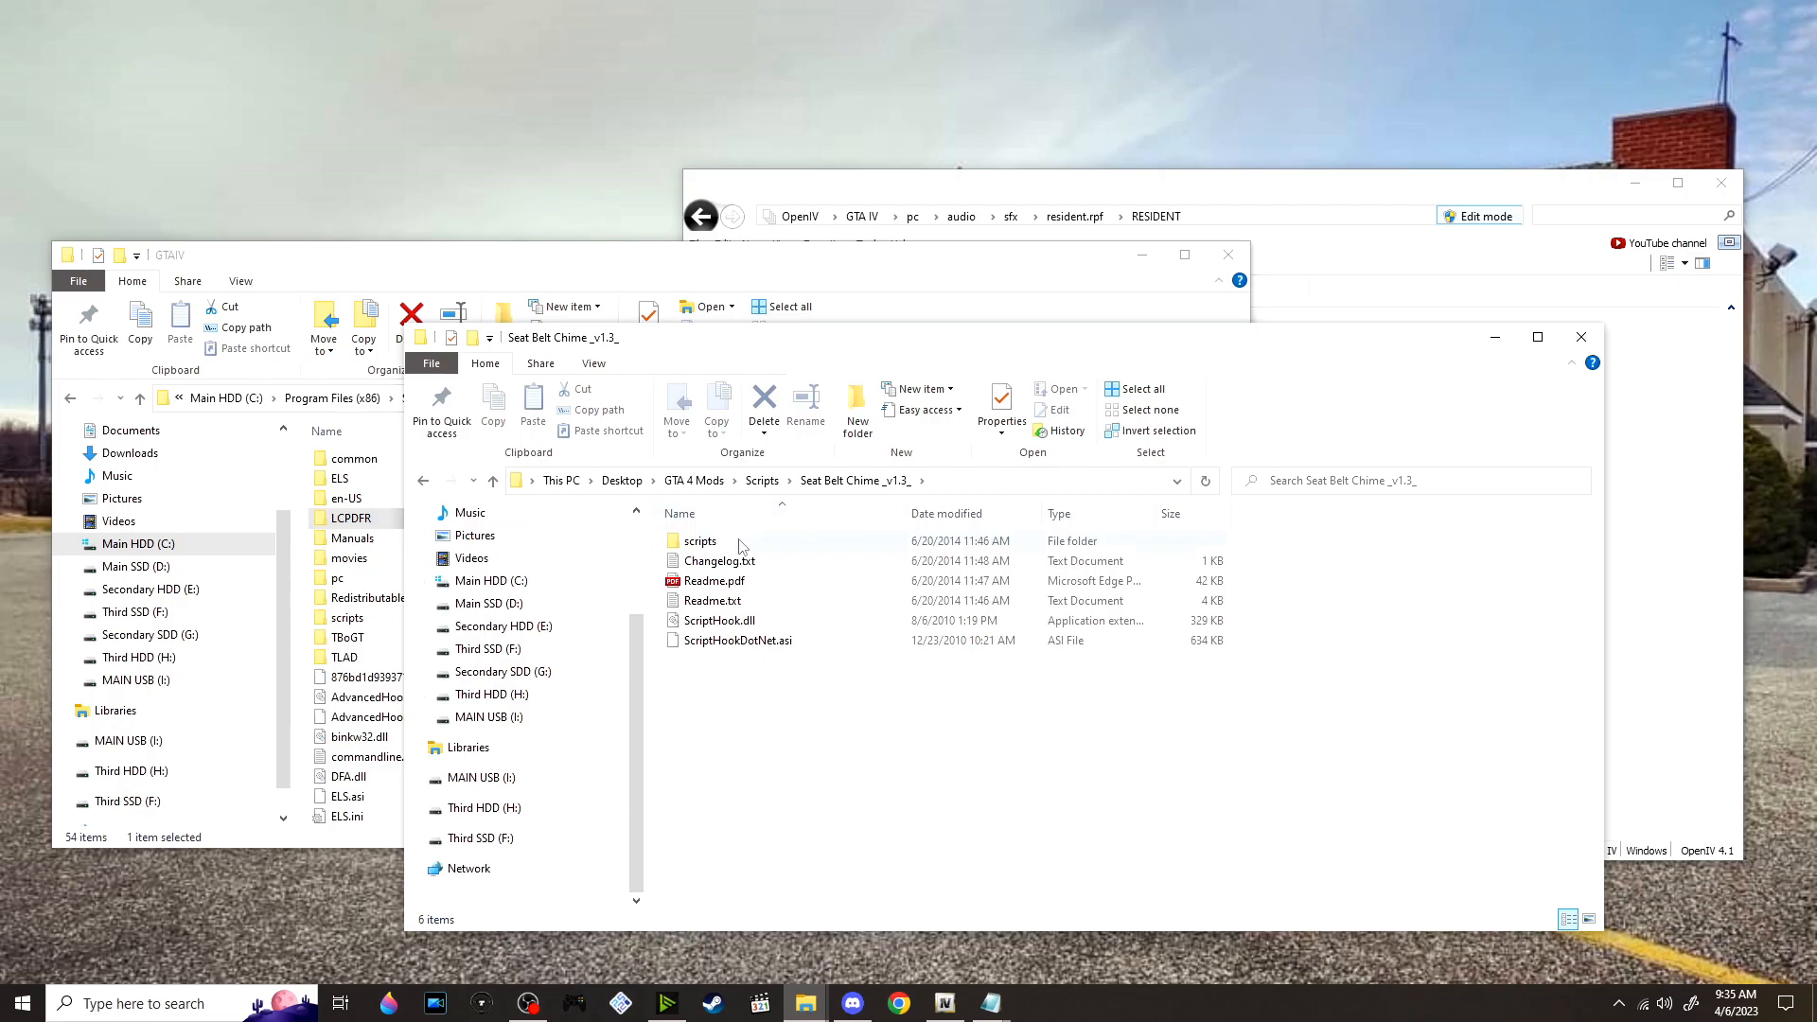
Move the five Seat Belt Chime files from the mod's scripts folder into GTAIV\scripts and return to the Seat Belt Chime _v1.3_ folder
{"action": "double_click", "coordinate": [341, 617]}
{"action": "left_click", "coordinate": [1473, 642]}
{"action": "double_click", "coordinate": [809, 545]}
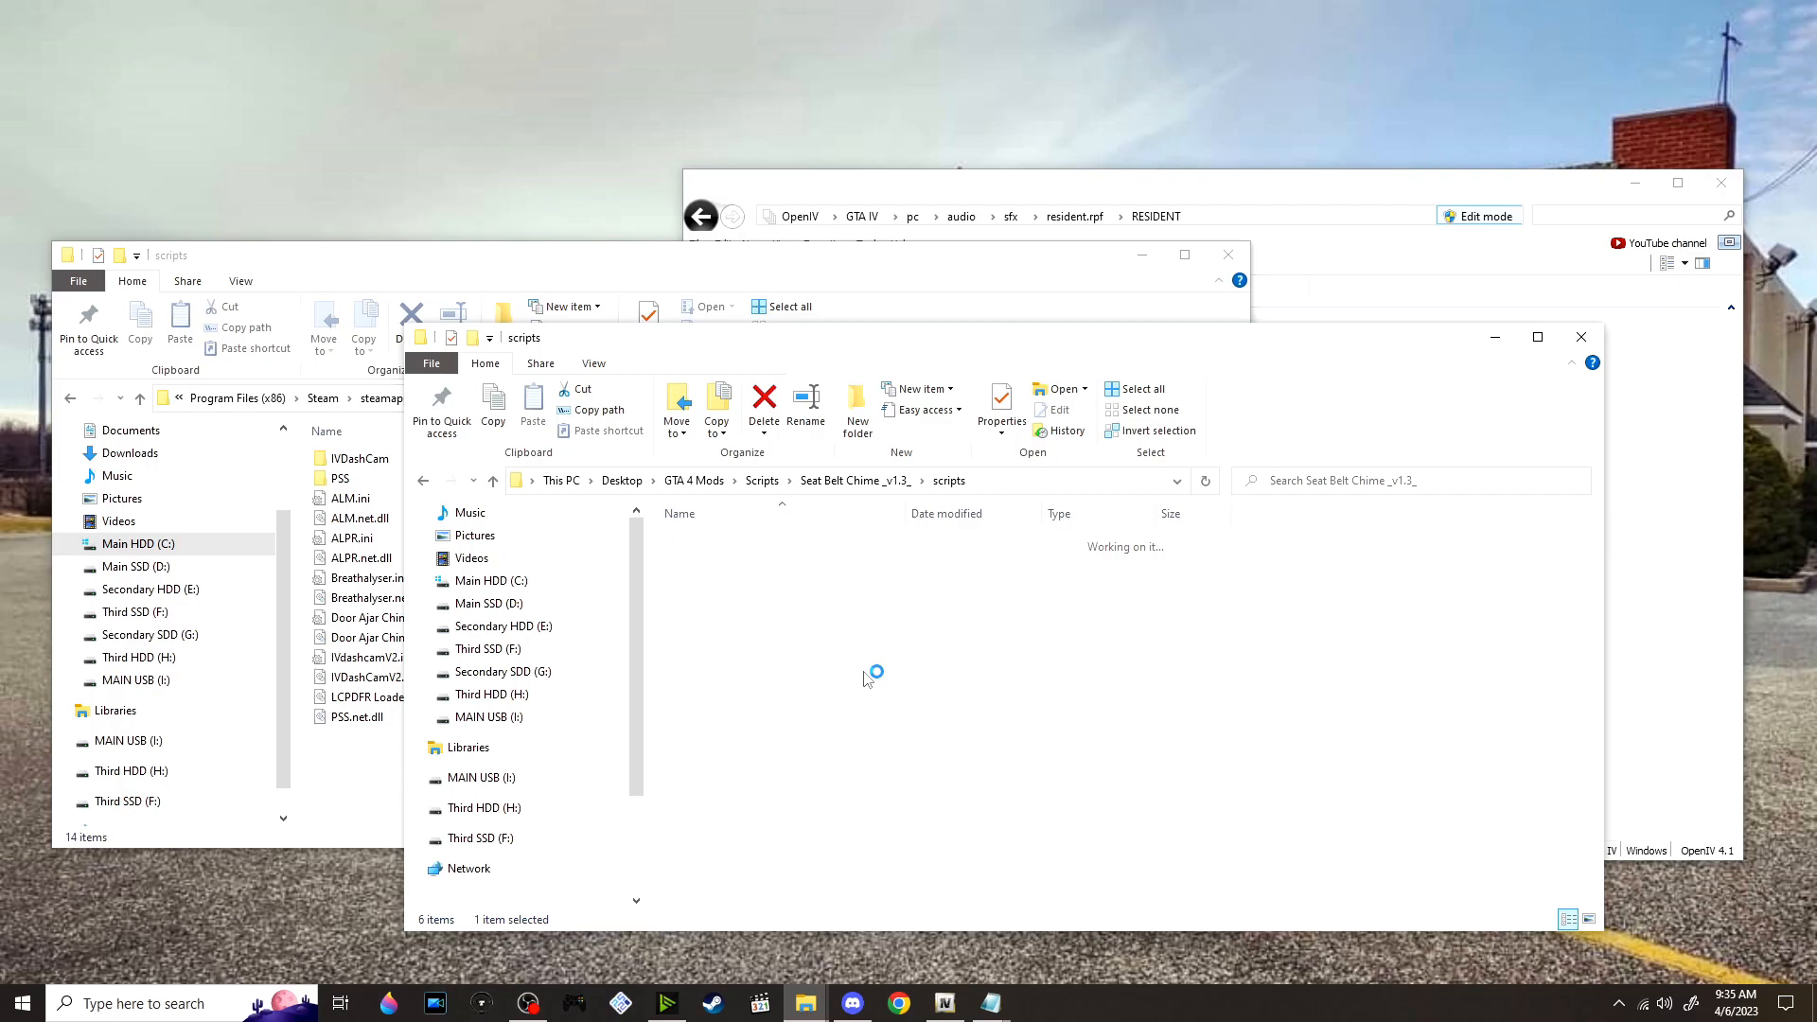
{"action": "left_click_drag", "start_coordinate": [827, 679], "coordinate": [346, 812]}
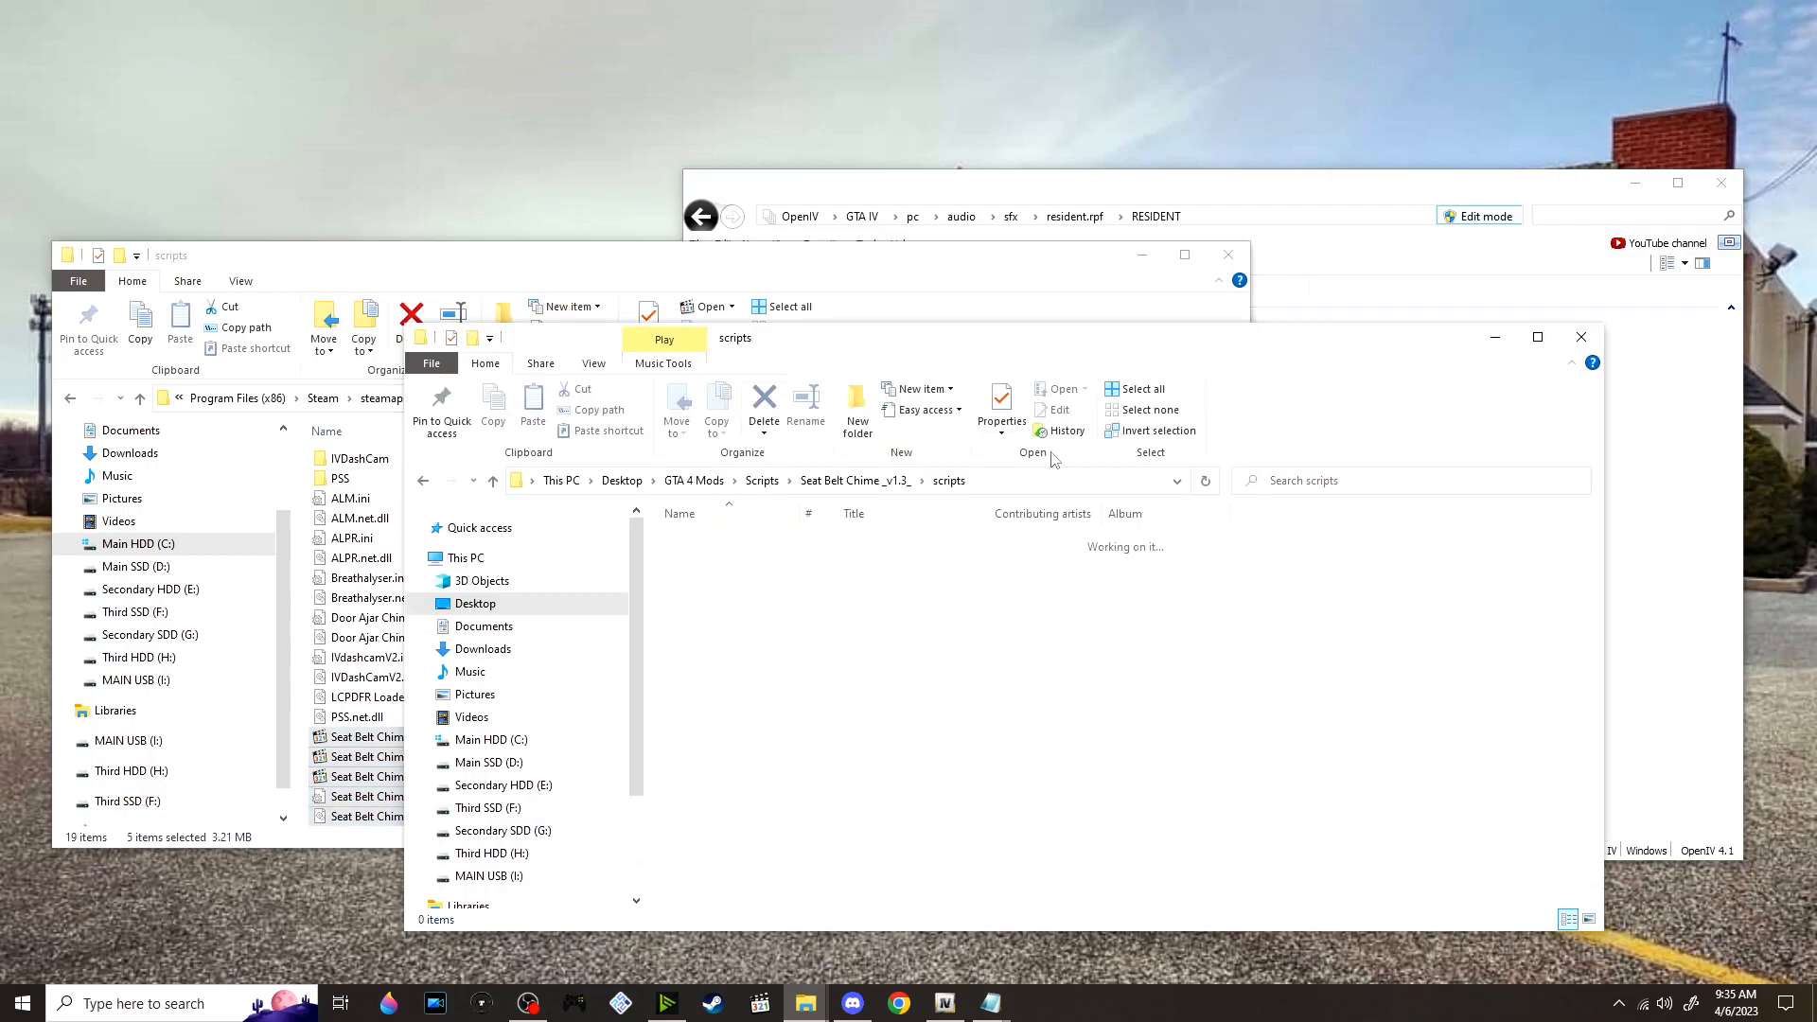
{"action": "left_click", "coordinate": [854, 482]}
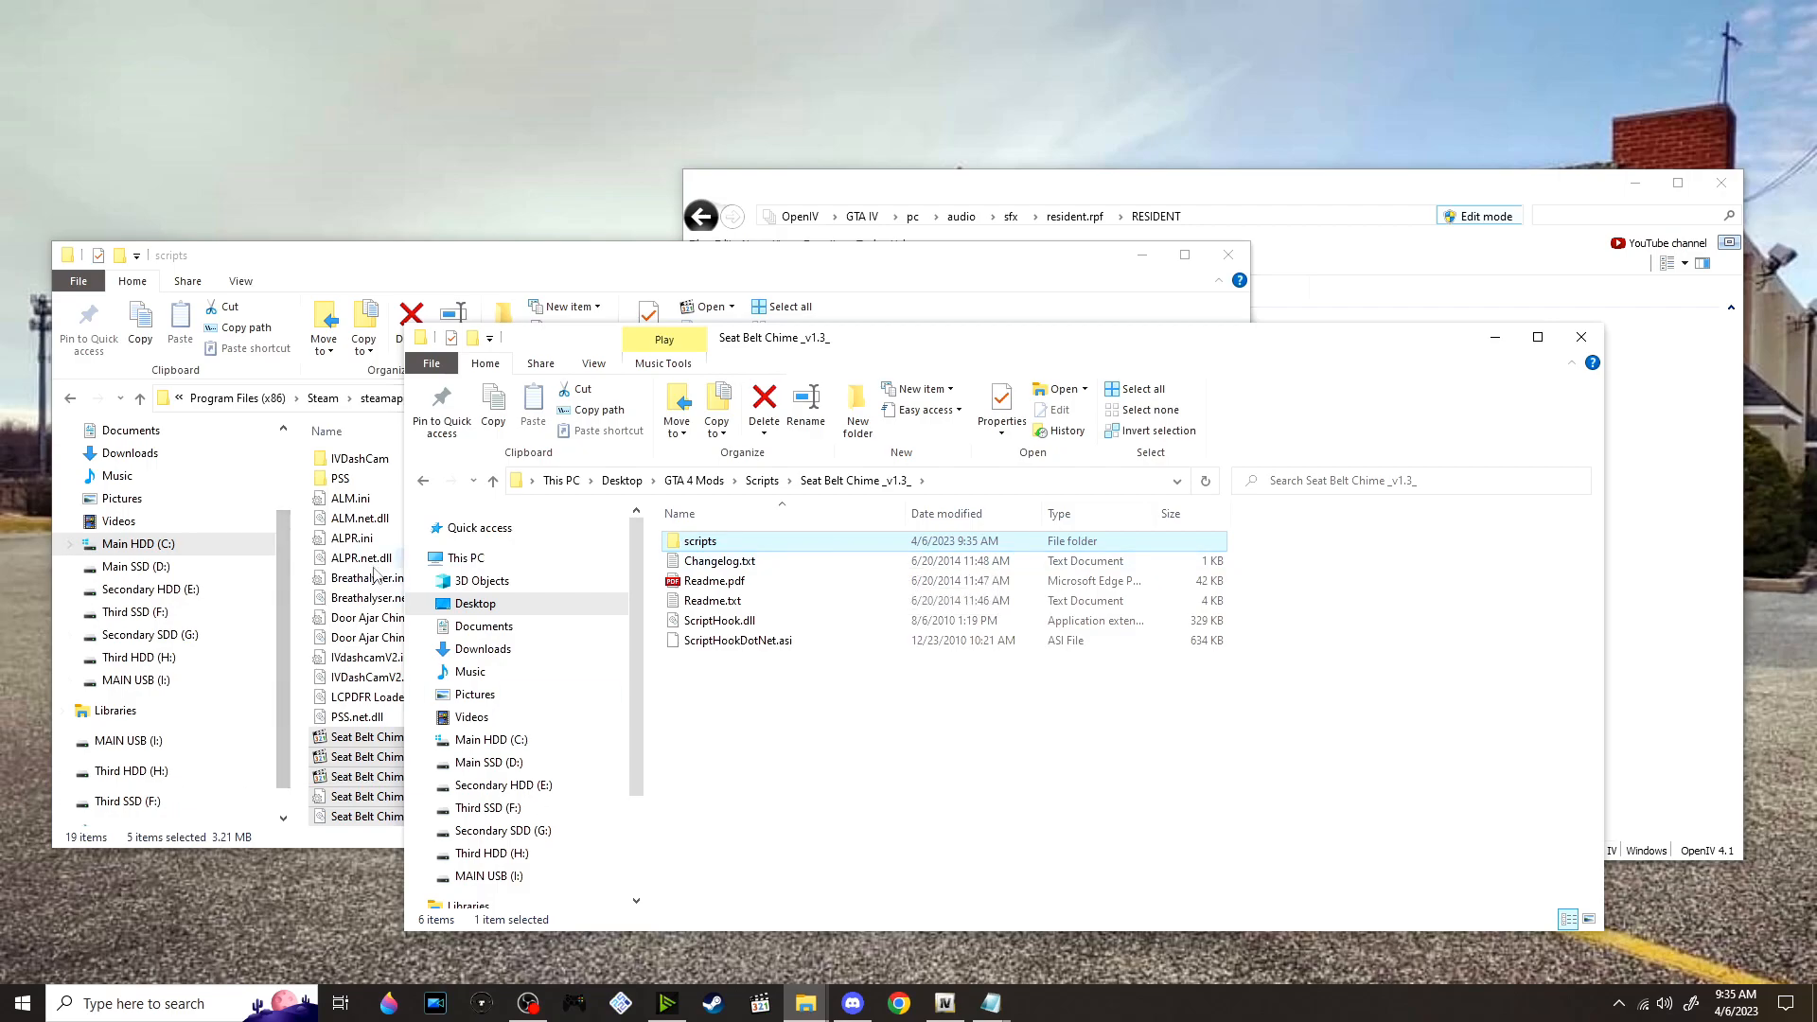
Compare the ScriptHookDotNet.asi file in the GTAIV folder with the copy in the Seat Belt Chime _v1.3_ folder
{"action": "scroll", "coordinate": [255, 568], "scroll_direction": "down", "scroll_amount": 1}
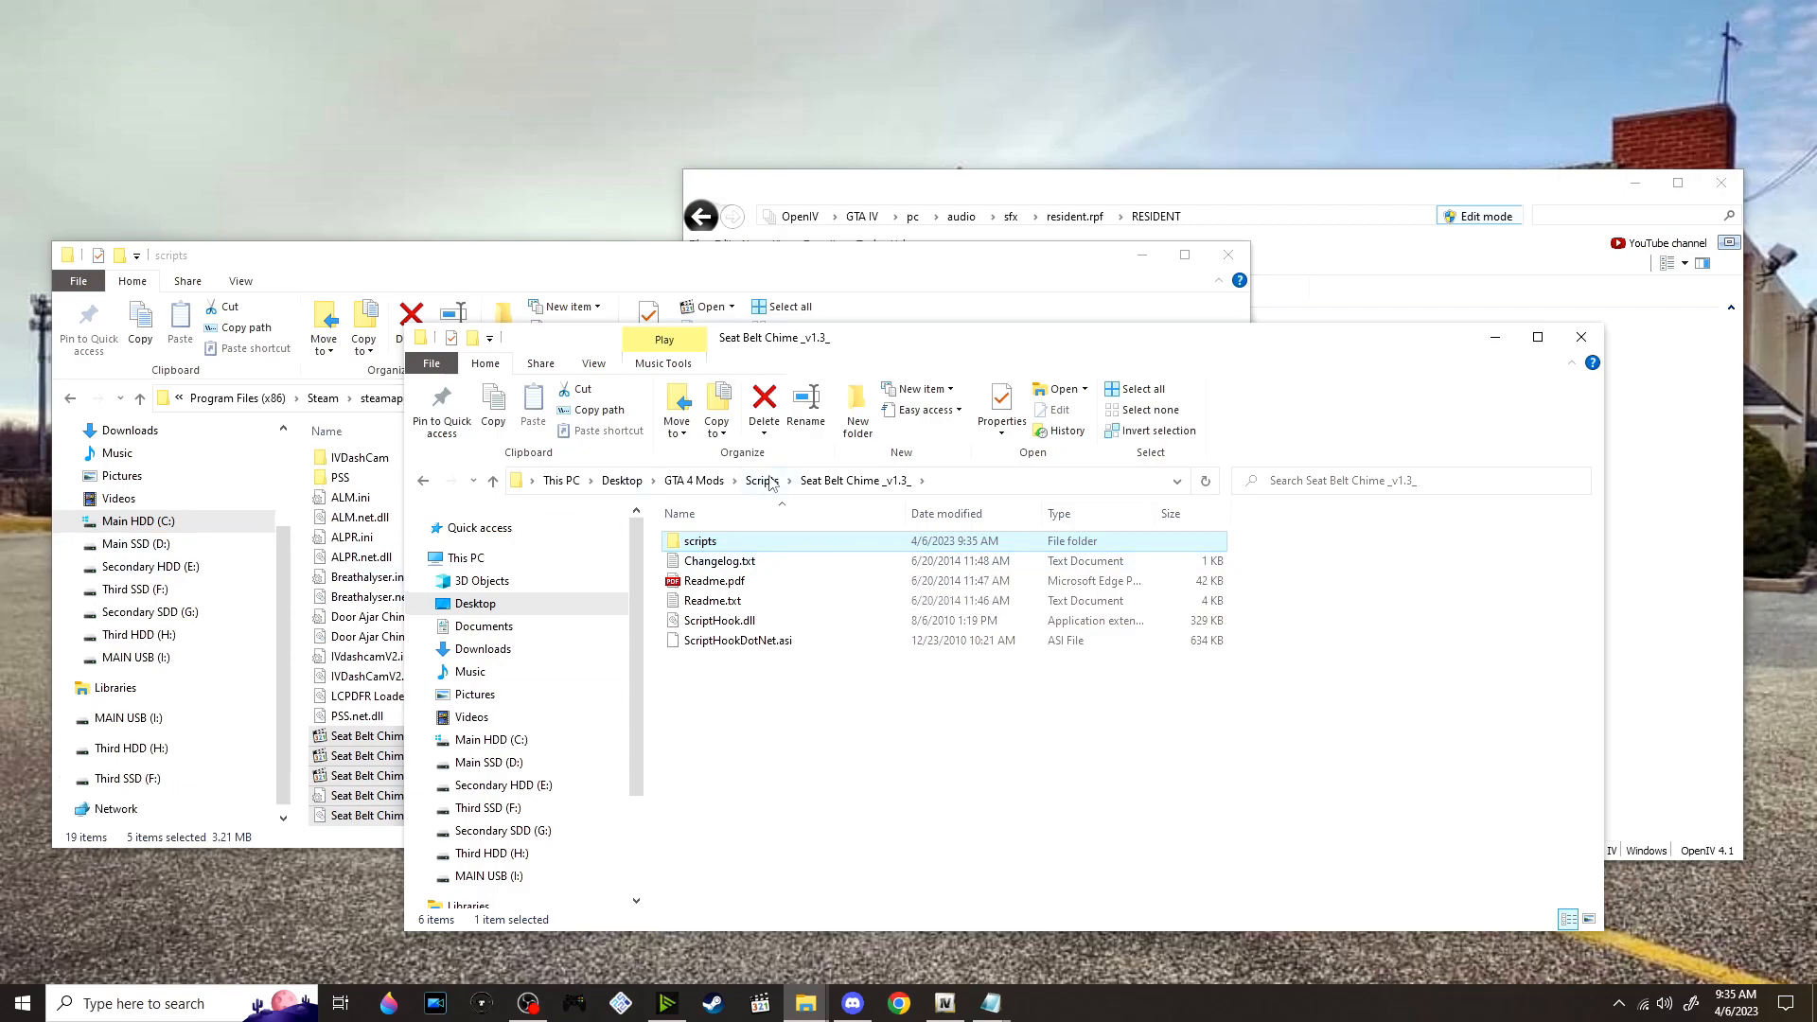
{"action": "left_click", "coordinate": [540, 282]}
{"action": "left_click", "coordinate": [651, 398]}
{"action": "scroll", "coordinate": [636, 666], "scroll_direction": "down", "scroll_amount": 10}
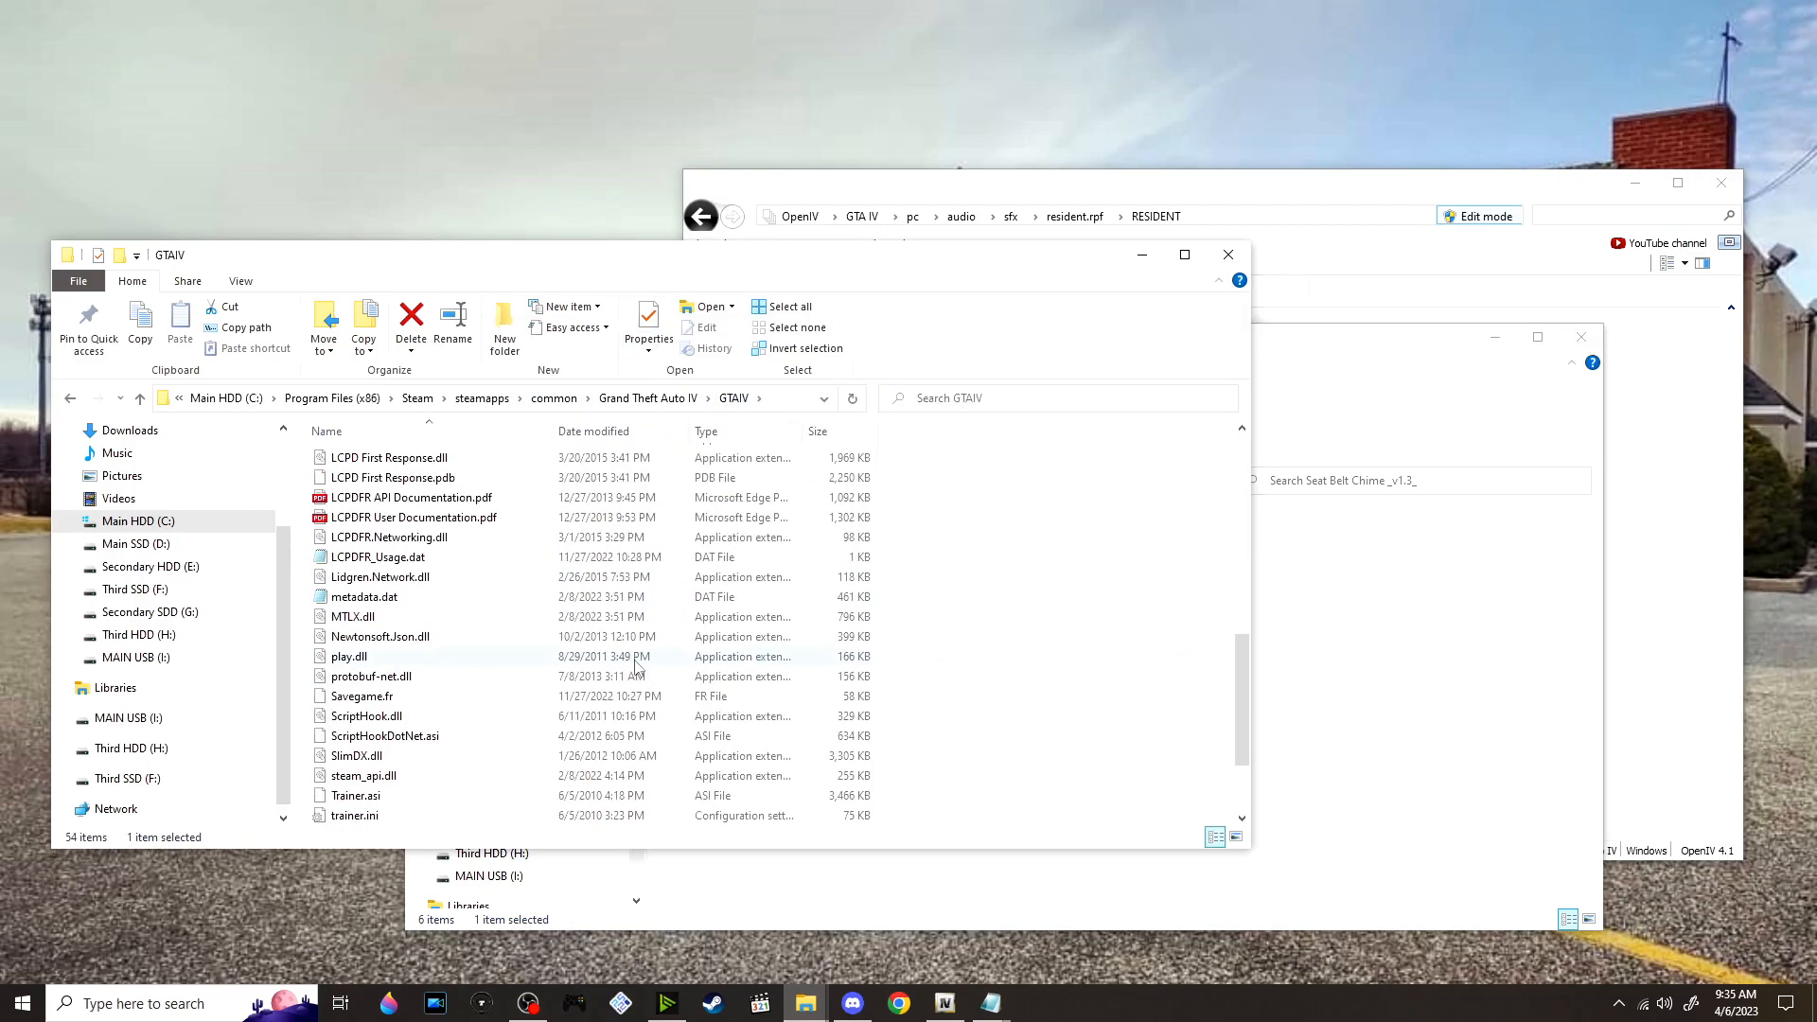
{"action": "left_click", "coordinate": [573, 737]}
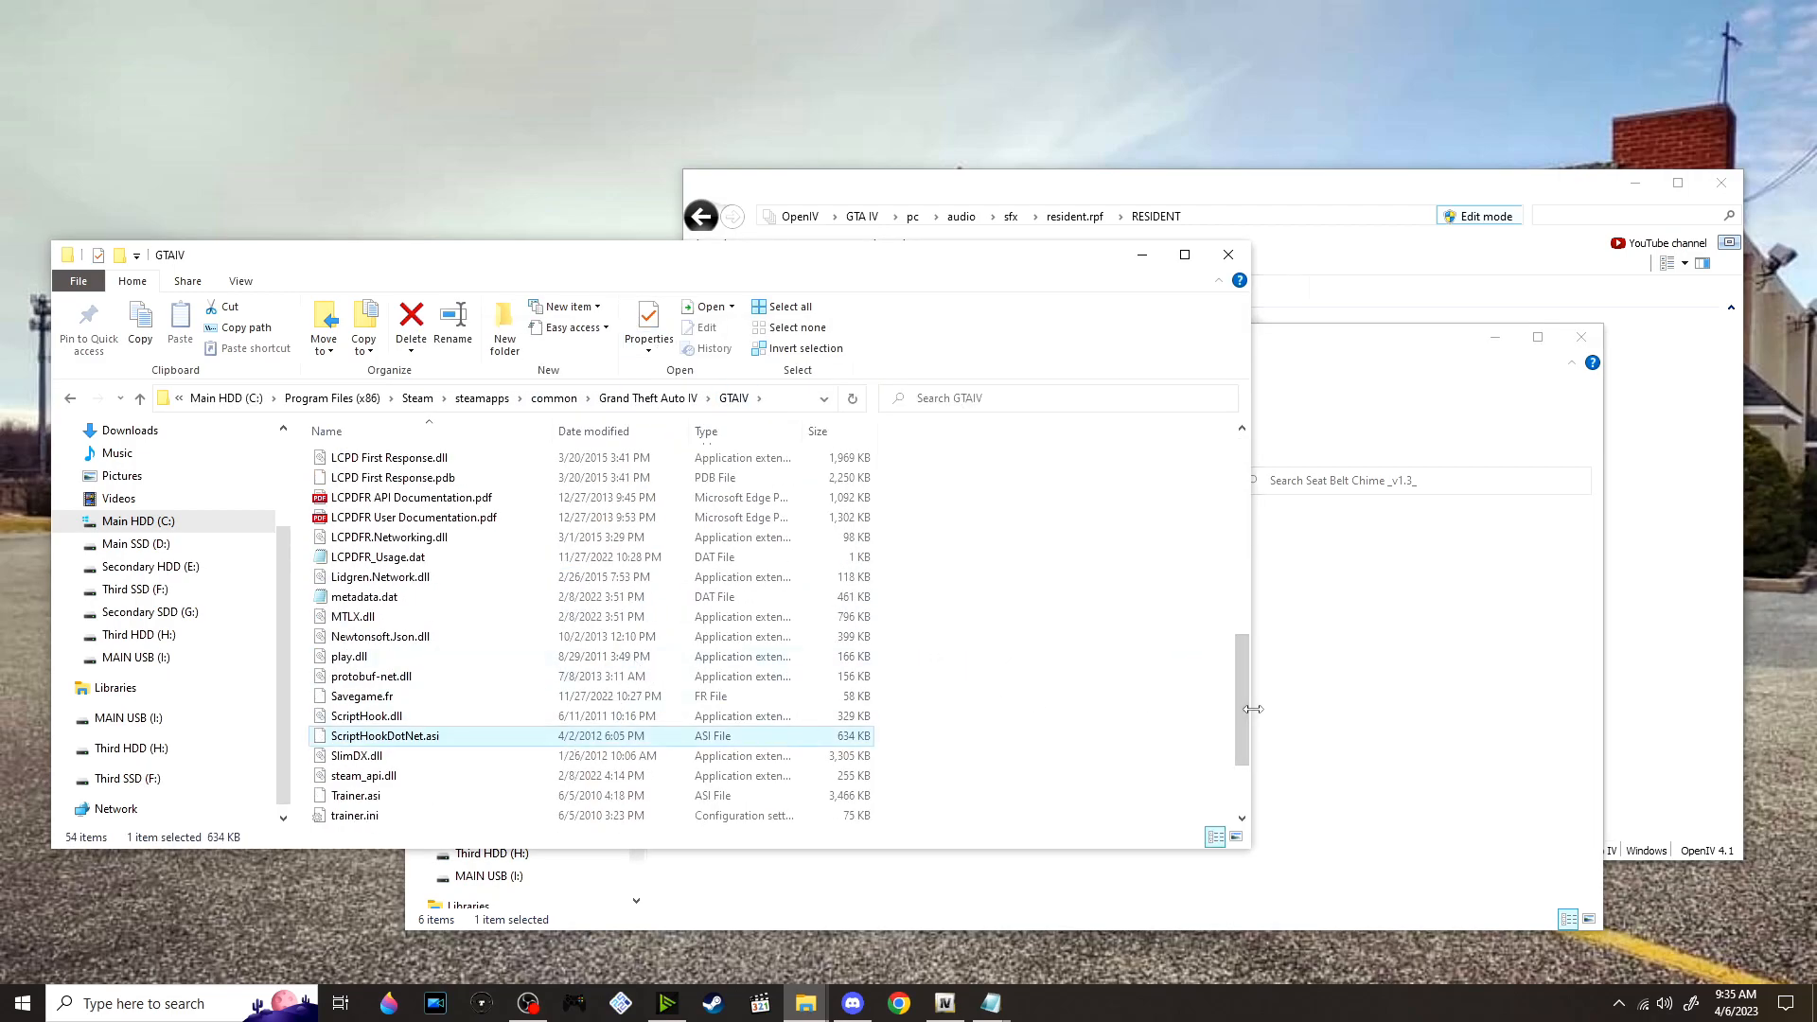
{"action": "left_click", "coordinate": [1294, 722]}
{"action": "left_click", "coordinate": [836, 641]}
{"action": "left_click", "coordinate": [378, 736]}
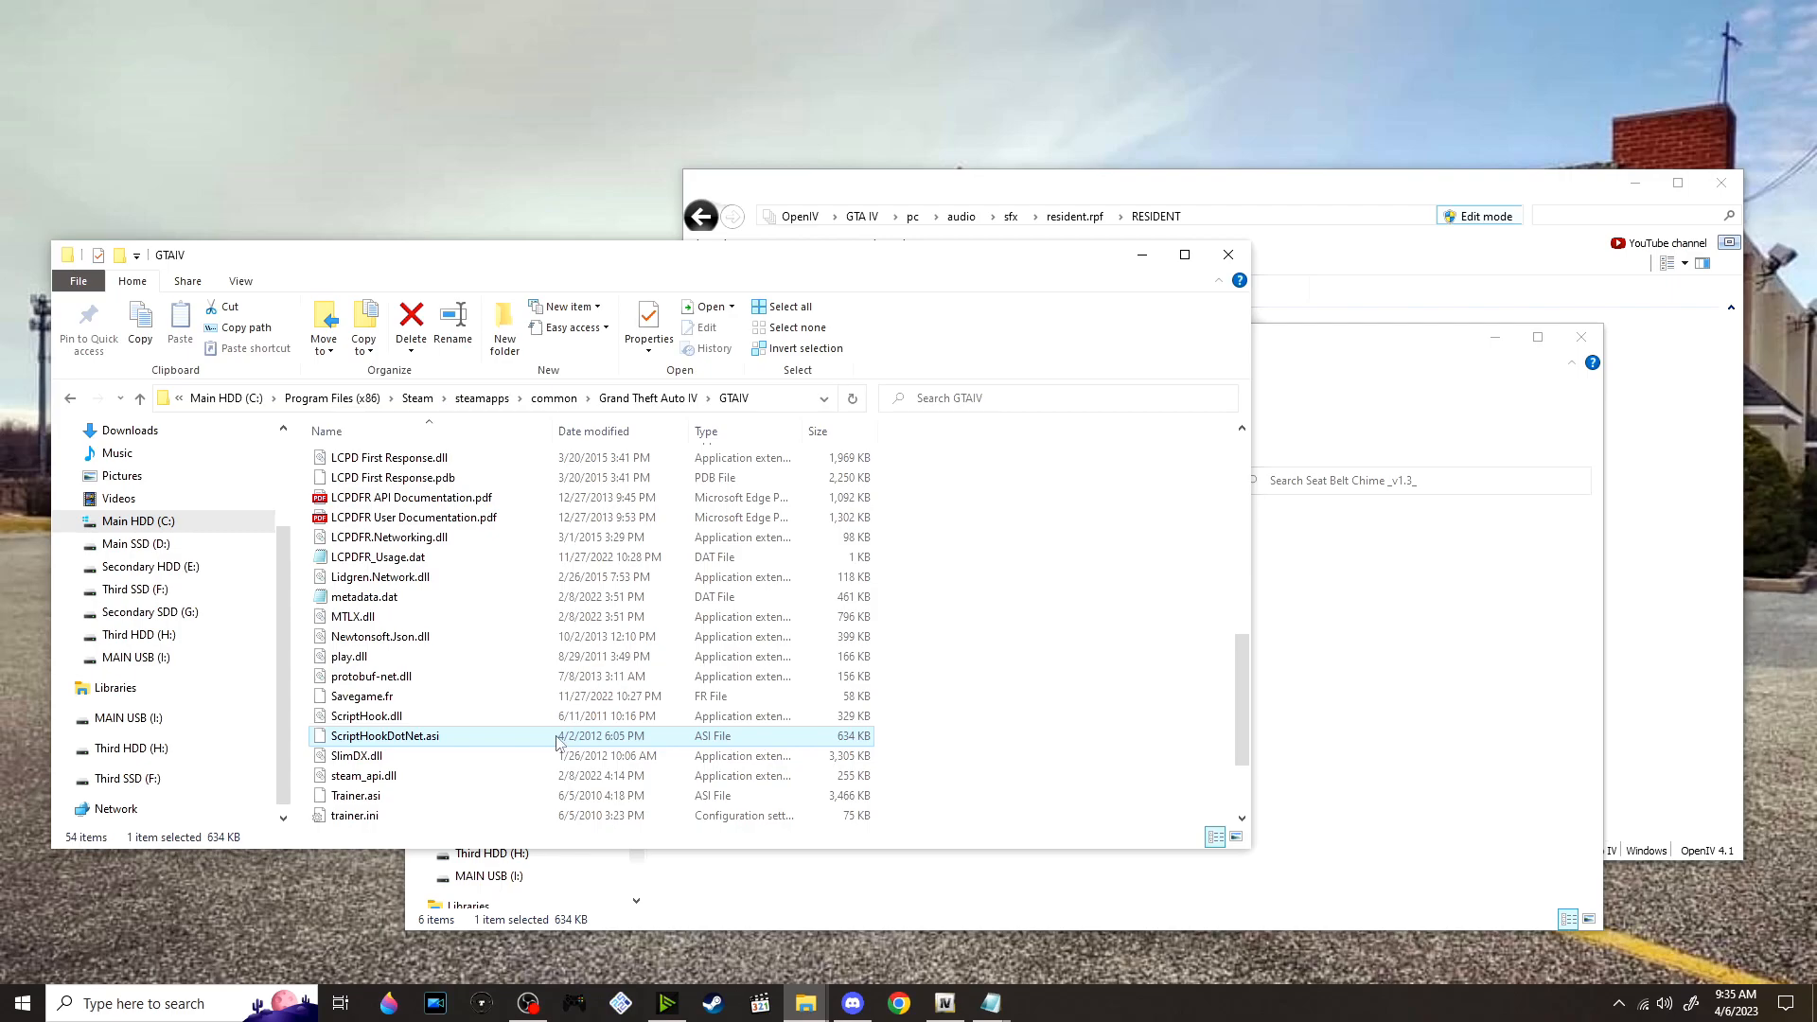
{"action": "left_click", "coordinate": [1439, 709]}
{"action": "left_click", "coordinate": [843, 641]}
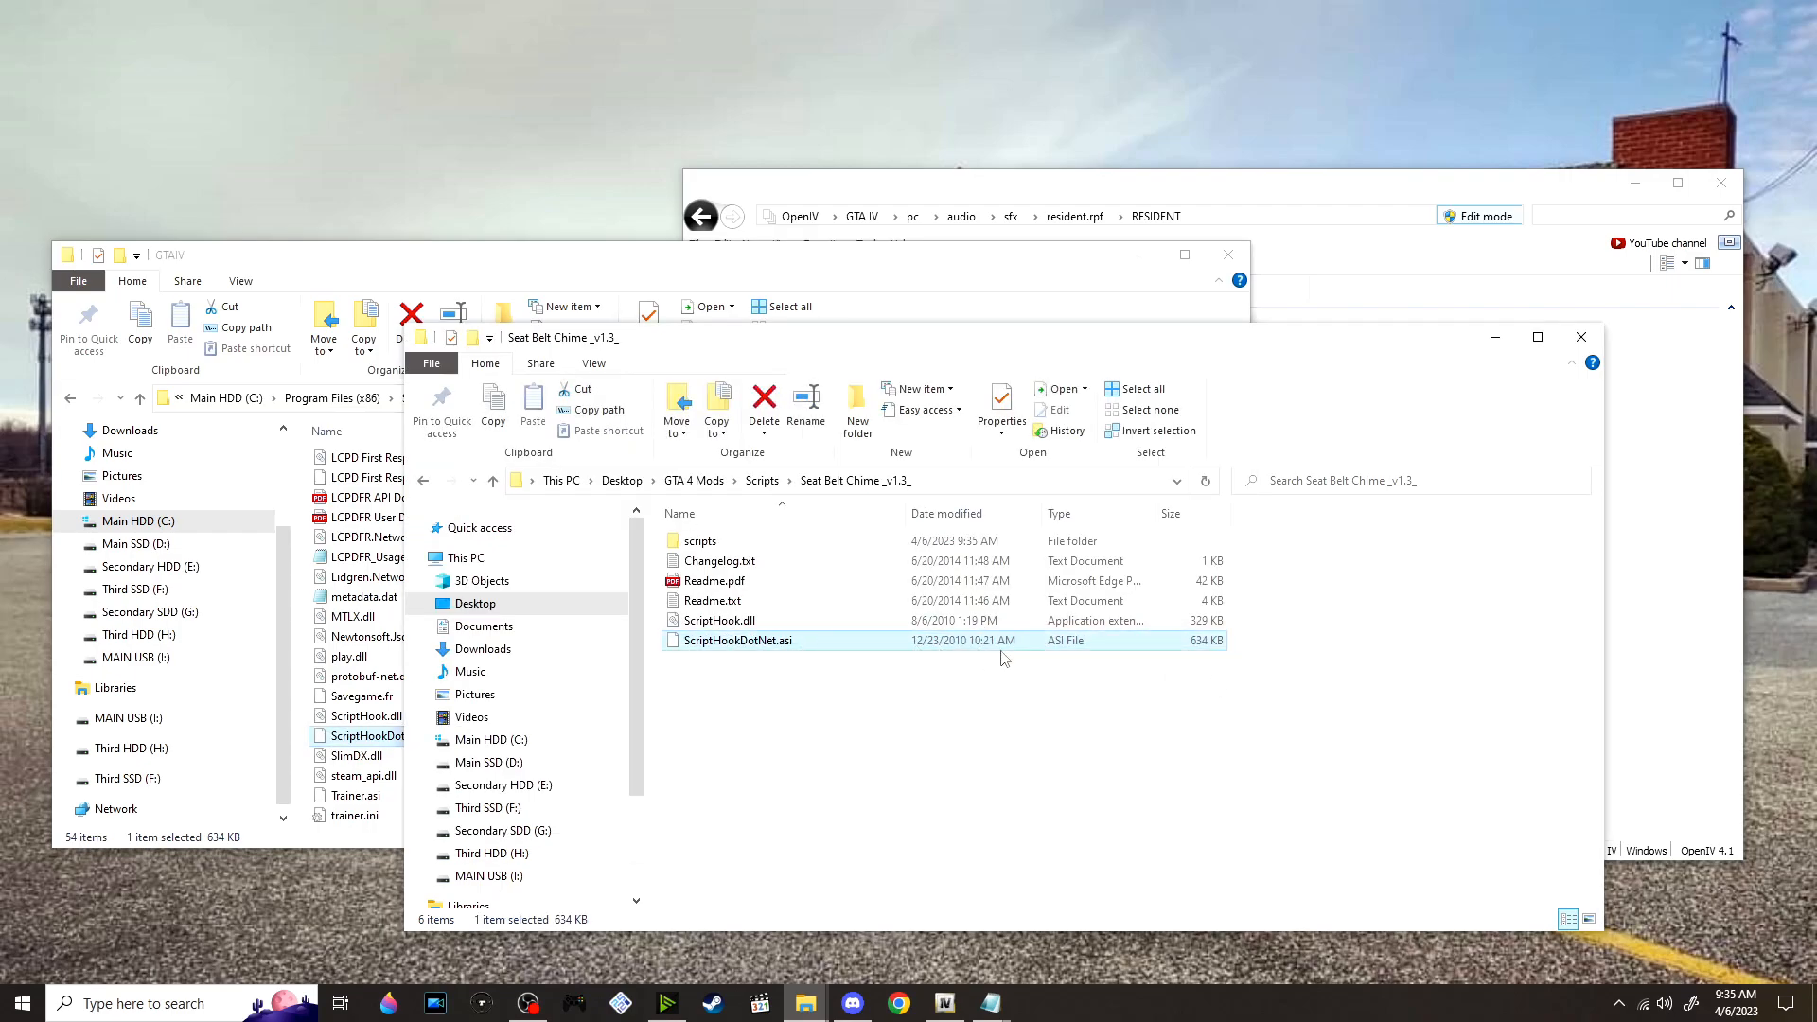
Return to the mod Scripts folder and select Snow mod reaction fix v1.0.rar in its archive list
{"action": "left_click", "coordinate": [762, 481]}
{"action": "scroll", "coordinate": [836, 743], "scroll_direction": "down", "scroll_amount": 7}
{"action": "scroll", "coordinate": [836, 743], "scroll_direction": "up", "scroll_amount": 2}
{"action": "scroll", "coordinate": [836, 743], "scroll_direction": "down", "scroll_amount": 5}
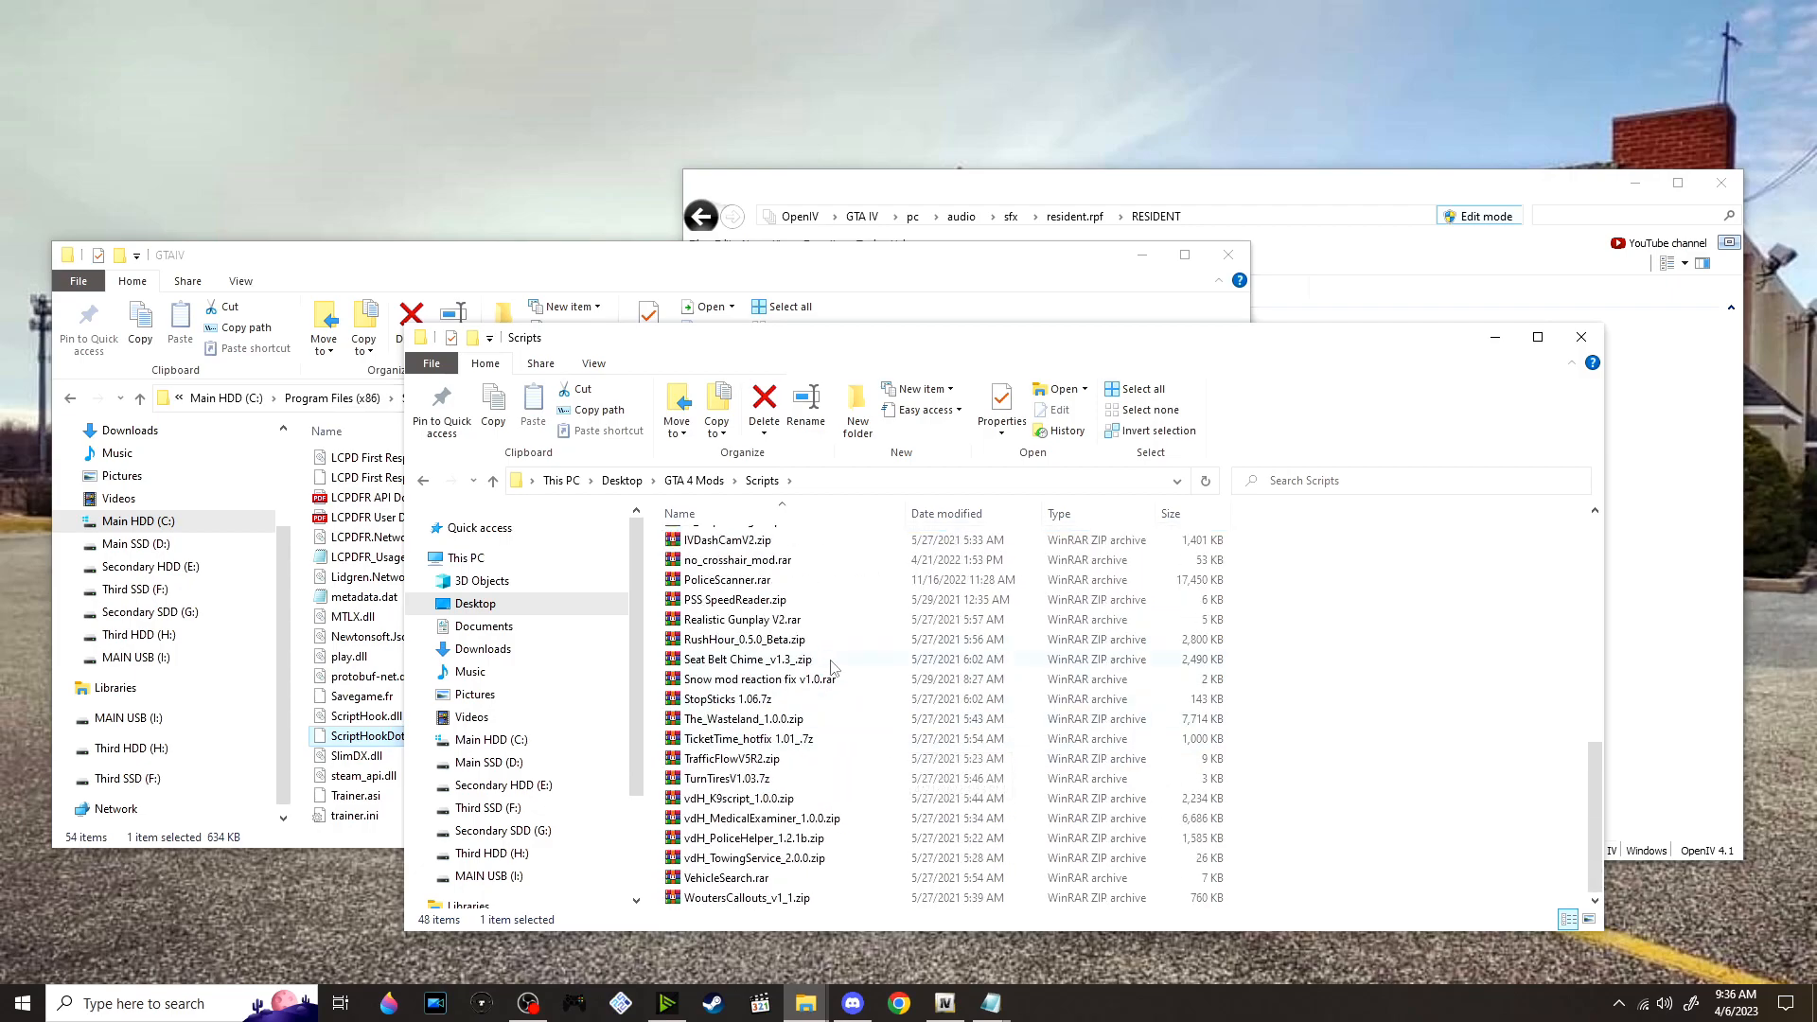
{"action": "left_click", "coordinate": [836, 681]}
{"action": "scroll", "coordinate": [562, 625], "scroll_direction": "down", "scroll_amount": 3}
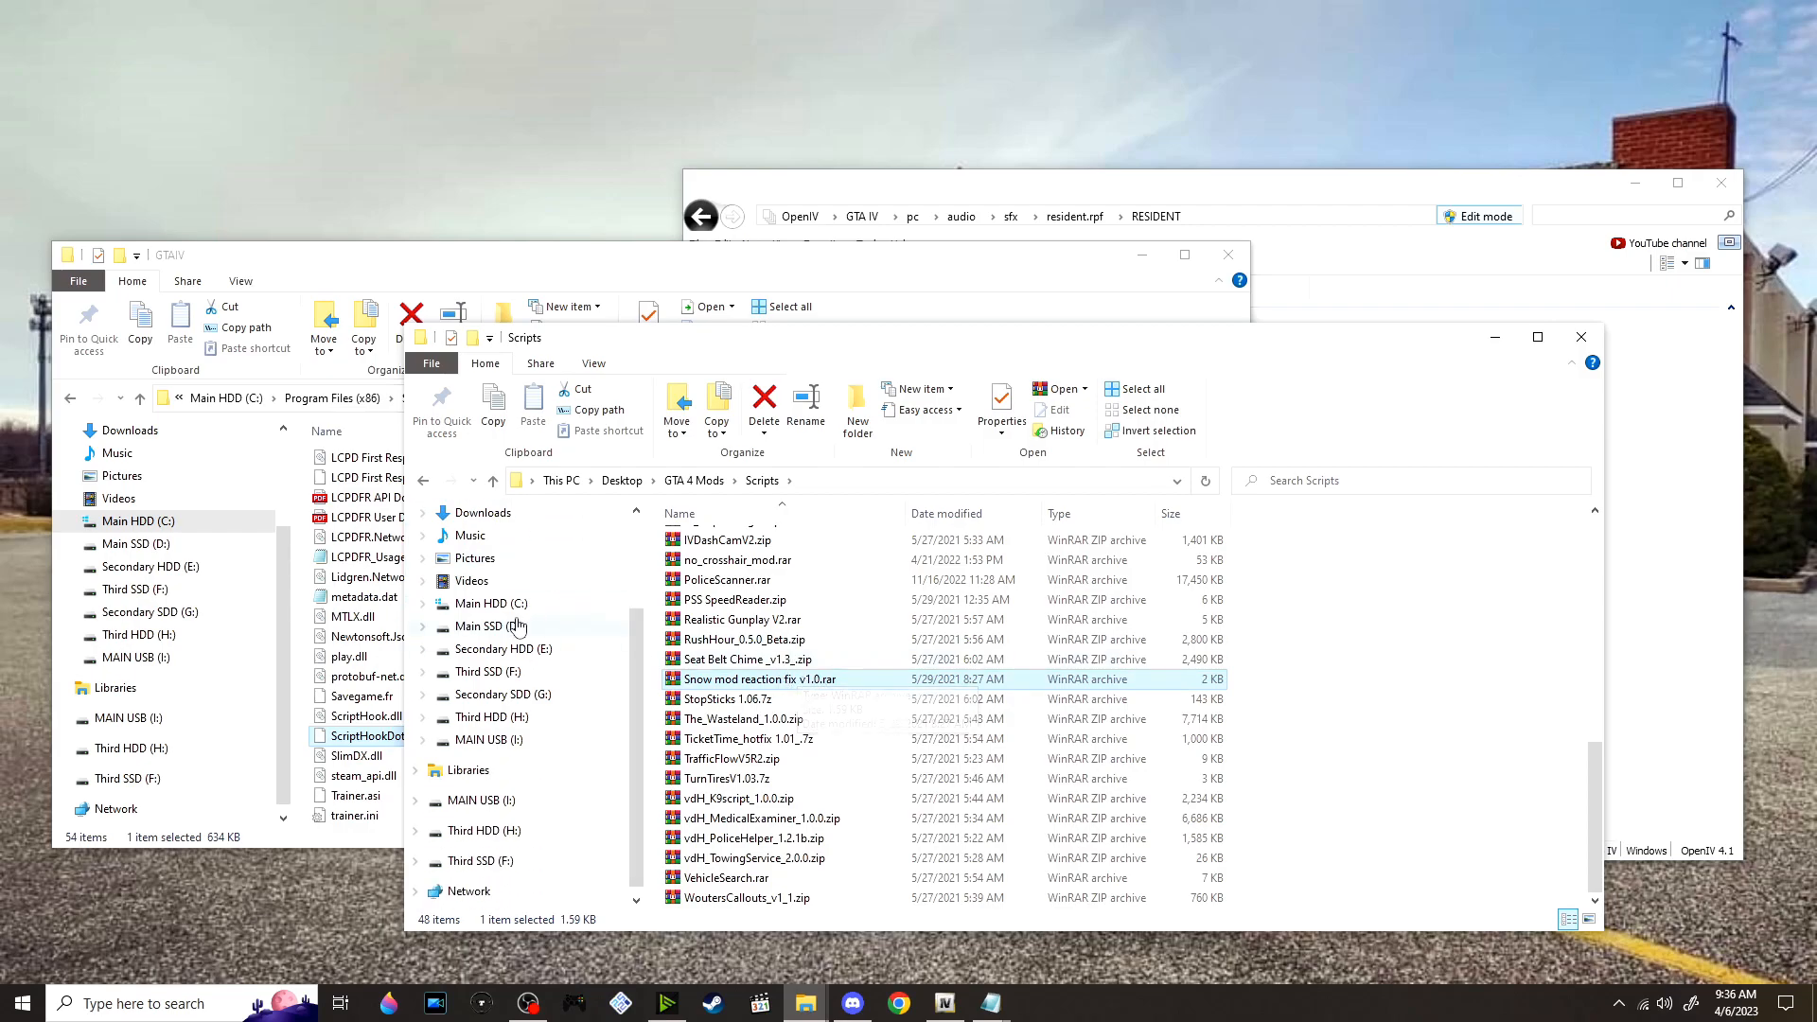
{"action": "scroll", "coordinate": [599, 609], "scroll_direction": "down", "scroll_amount": 1}
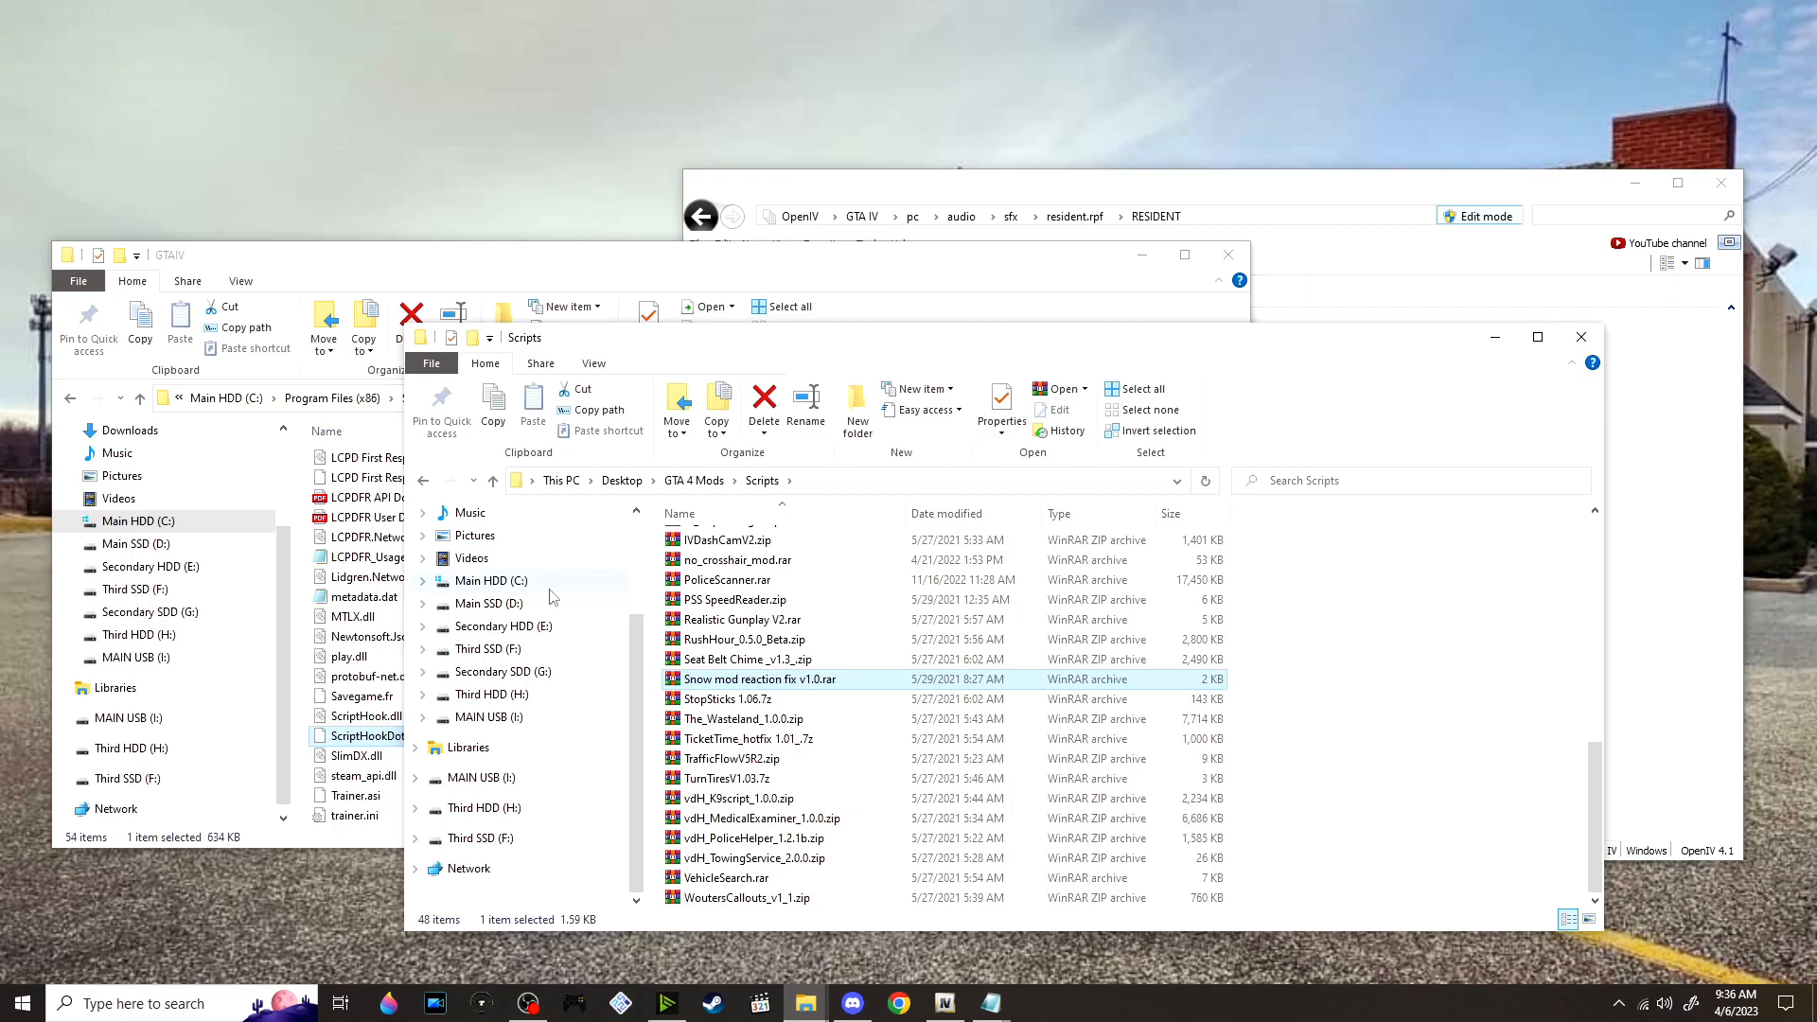
Extract StopSticks 1.06.7z into its own folder and open the extracted folder
{"action": "right_click", "coordinate": [806, 698]}
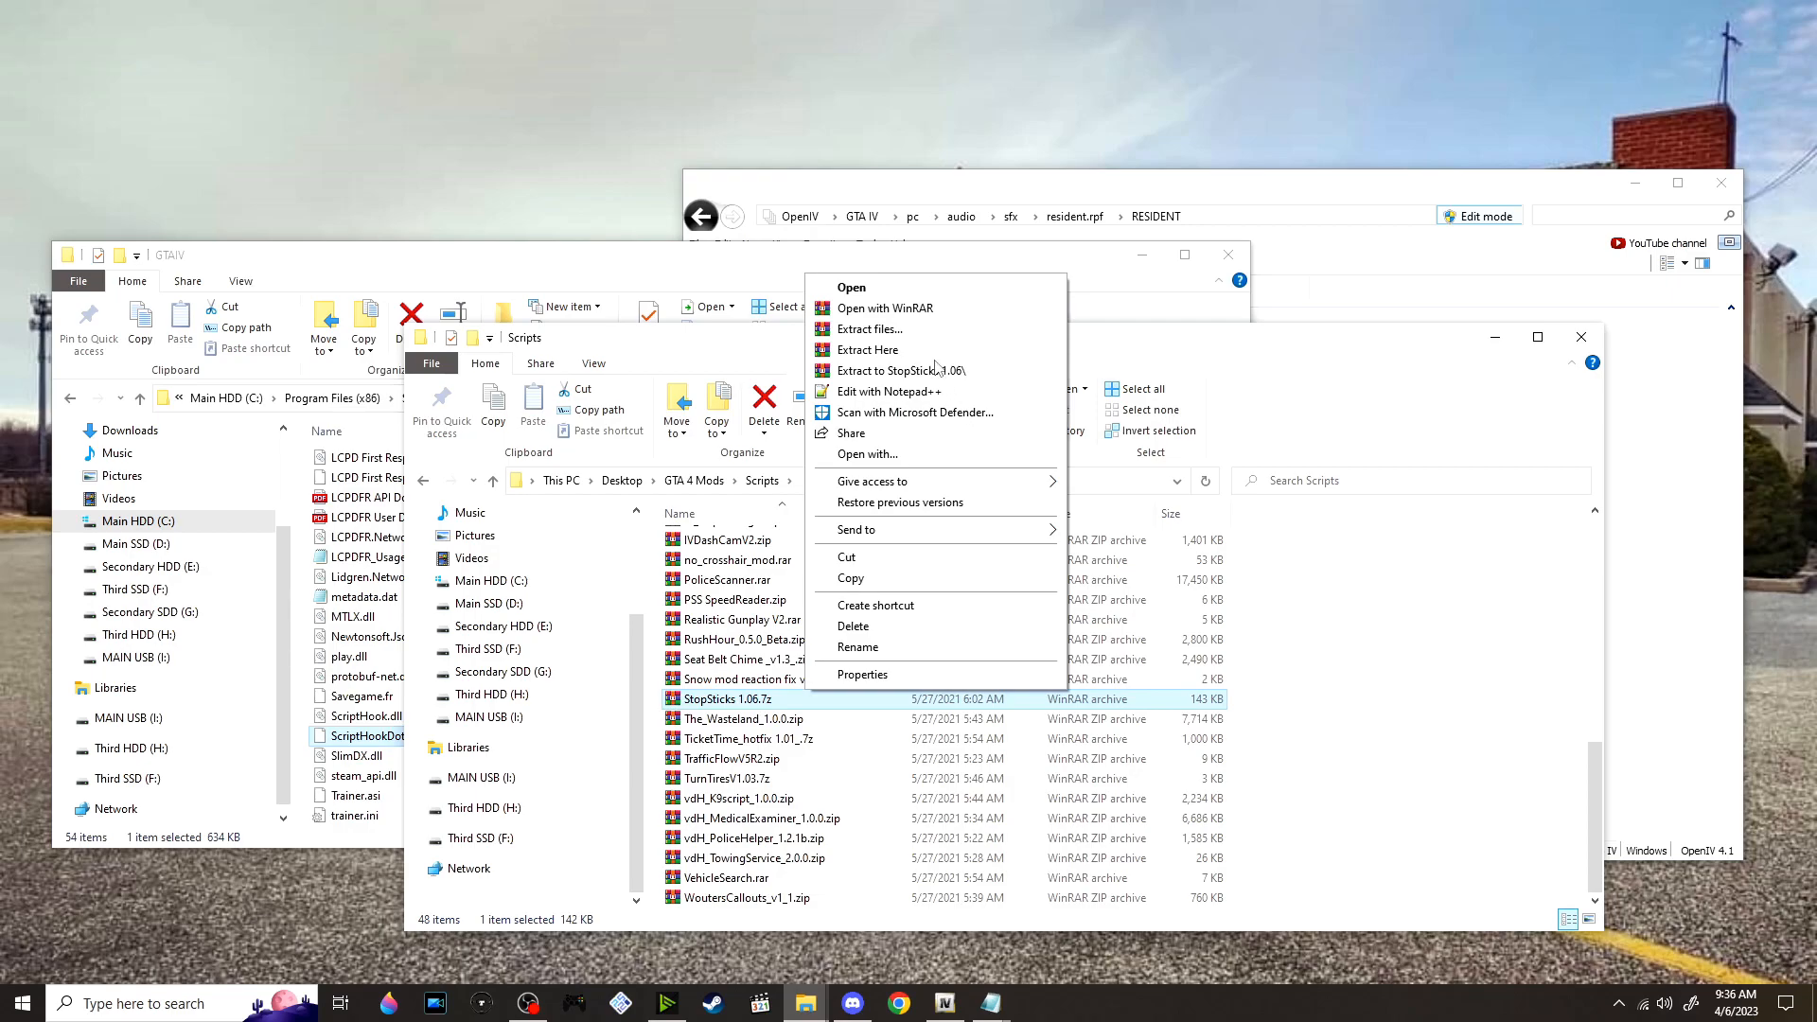
{"action": "left_click", "coordinate": [937, 370]}
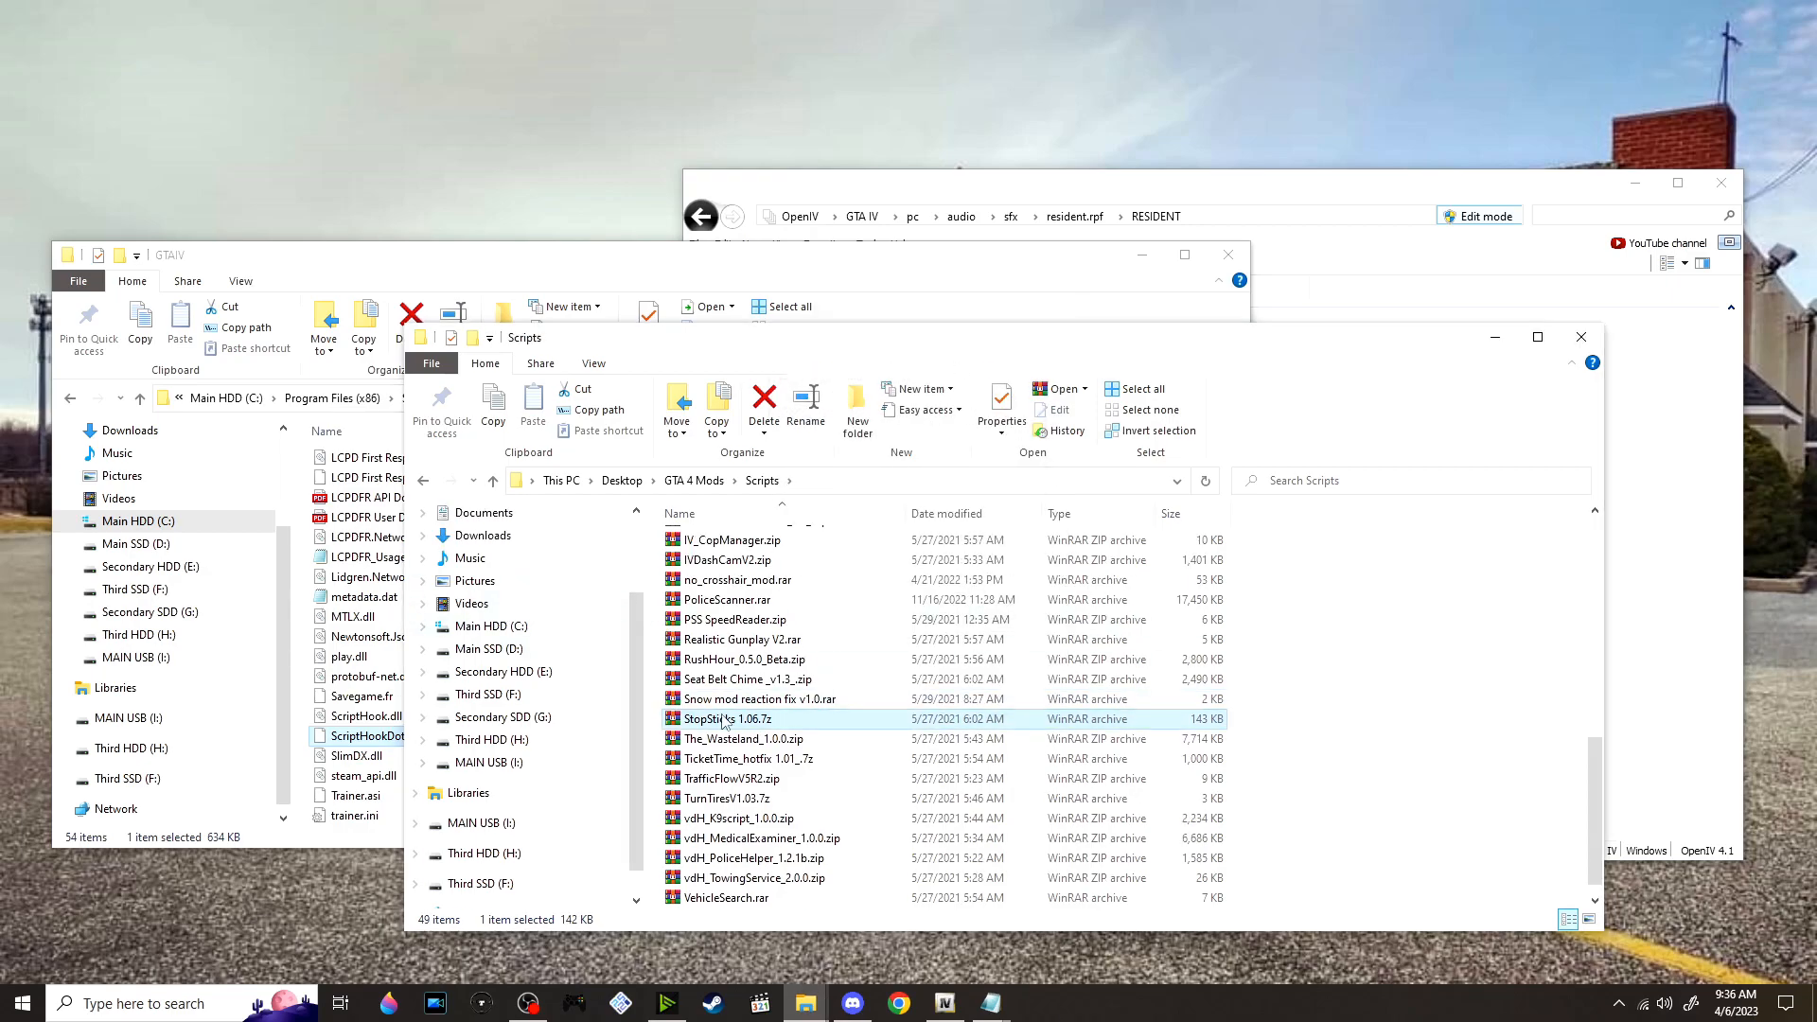
{"action": "scroll", "coordinate": [785, 721], "scroll_direction": "up", "scroll_amount": 10}
{"action": "double_click", "coordinate": [793, 837]}
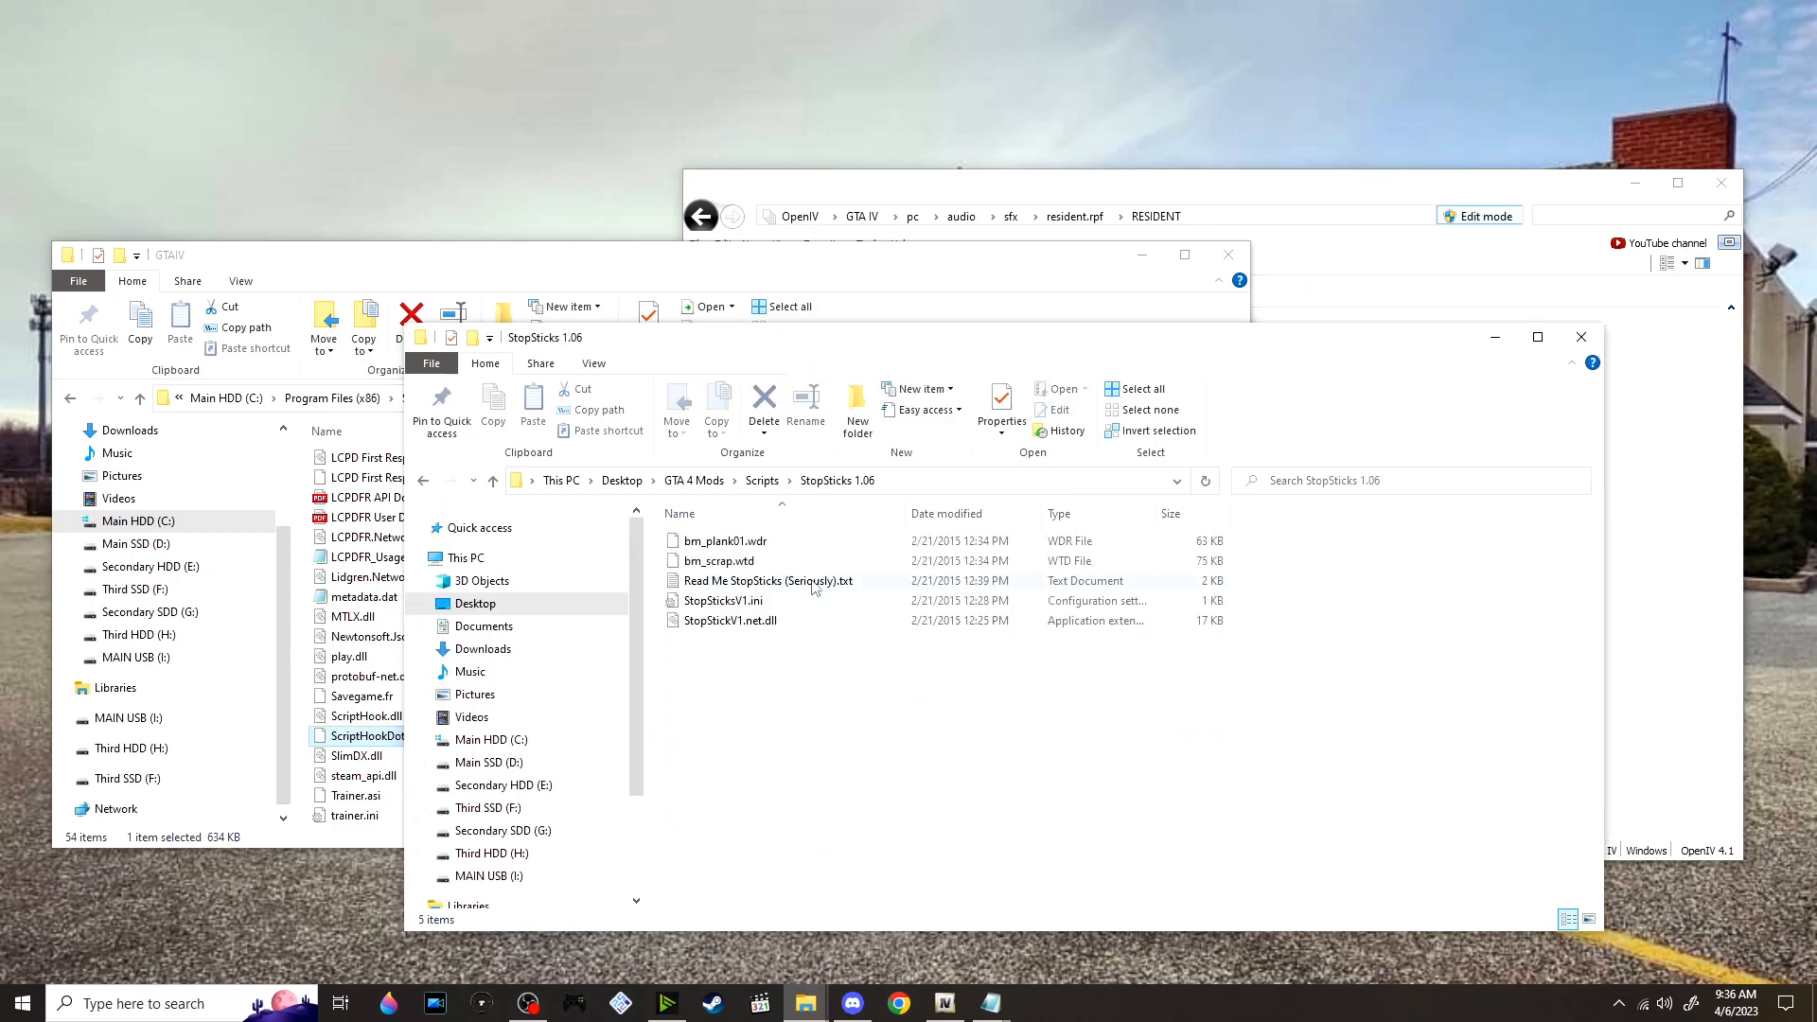
Read the install instructions in Read Me StopSticks (Seriously).txt and switch to OpenIV
{"action": "double_click", "coordinate": [876, 580]}
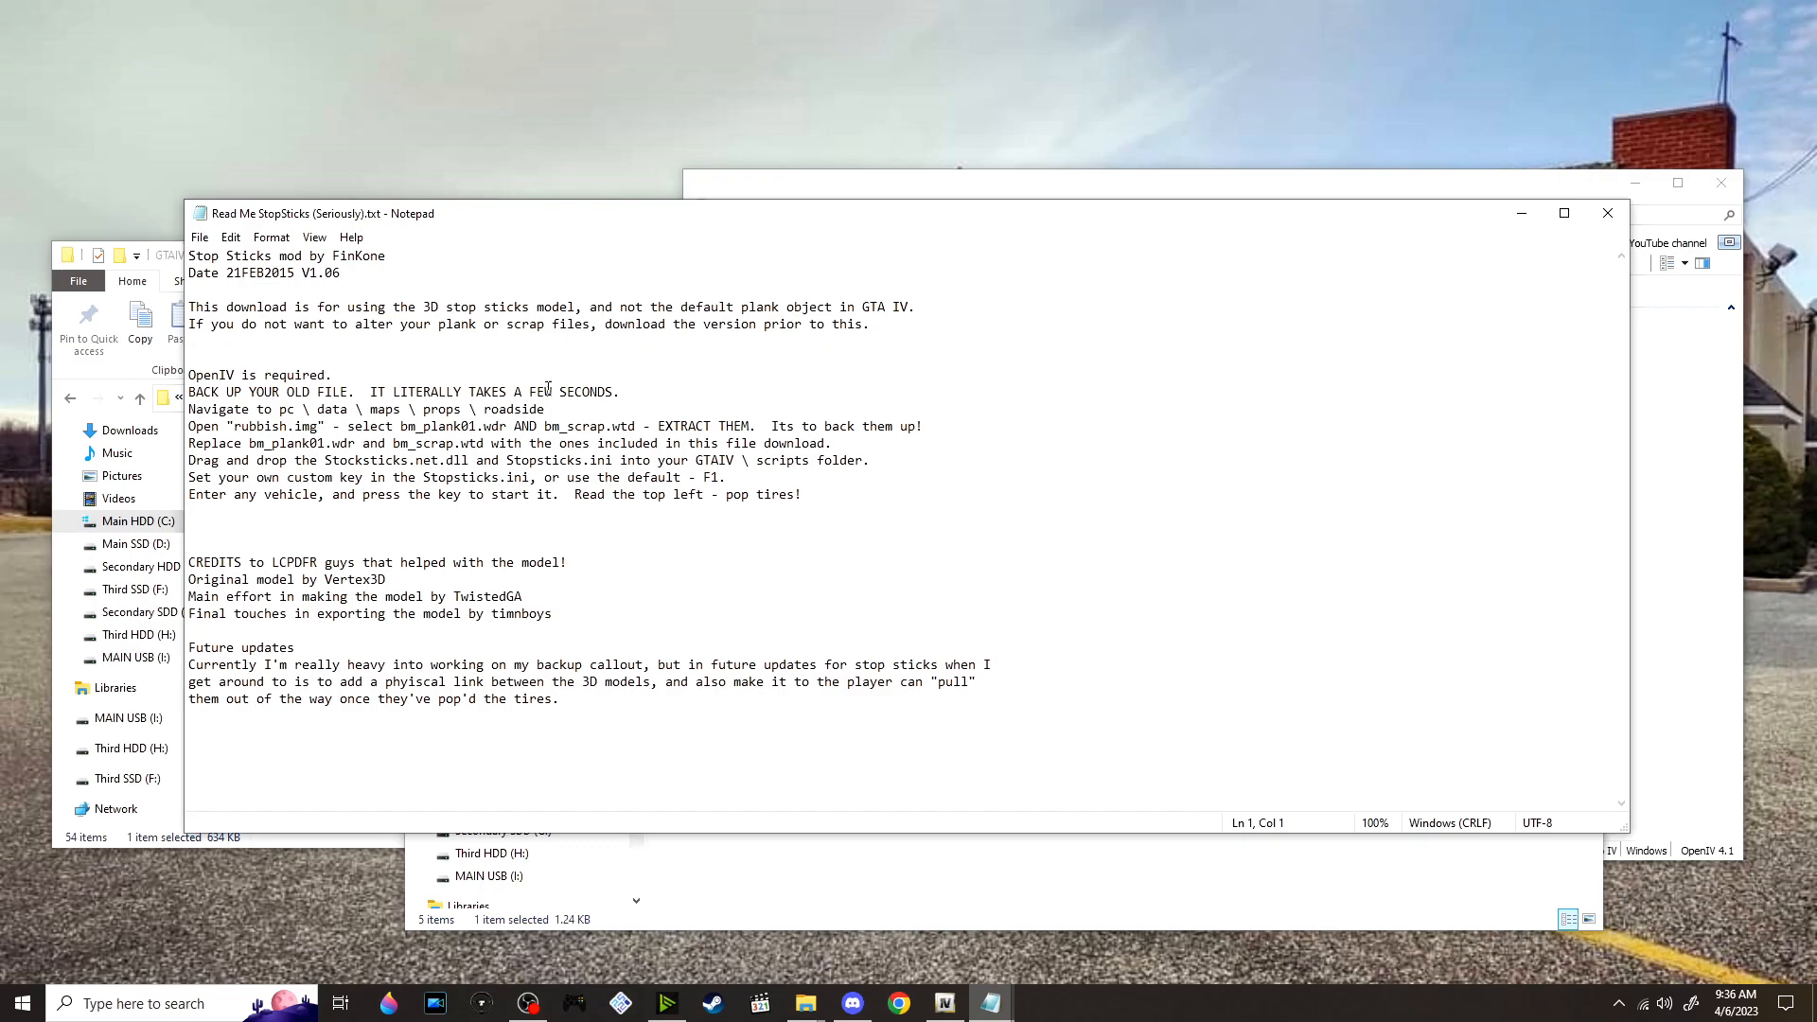
{"action": "left_click", "coordinate": [607, 414]}
{"action": "left_click", "coordinate": [944, 1004]}
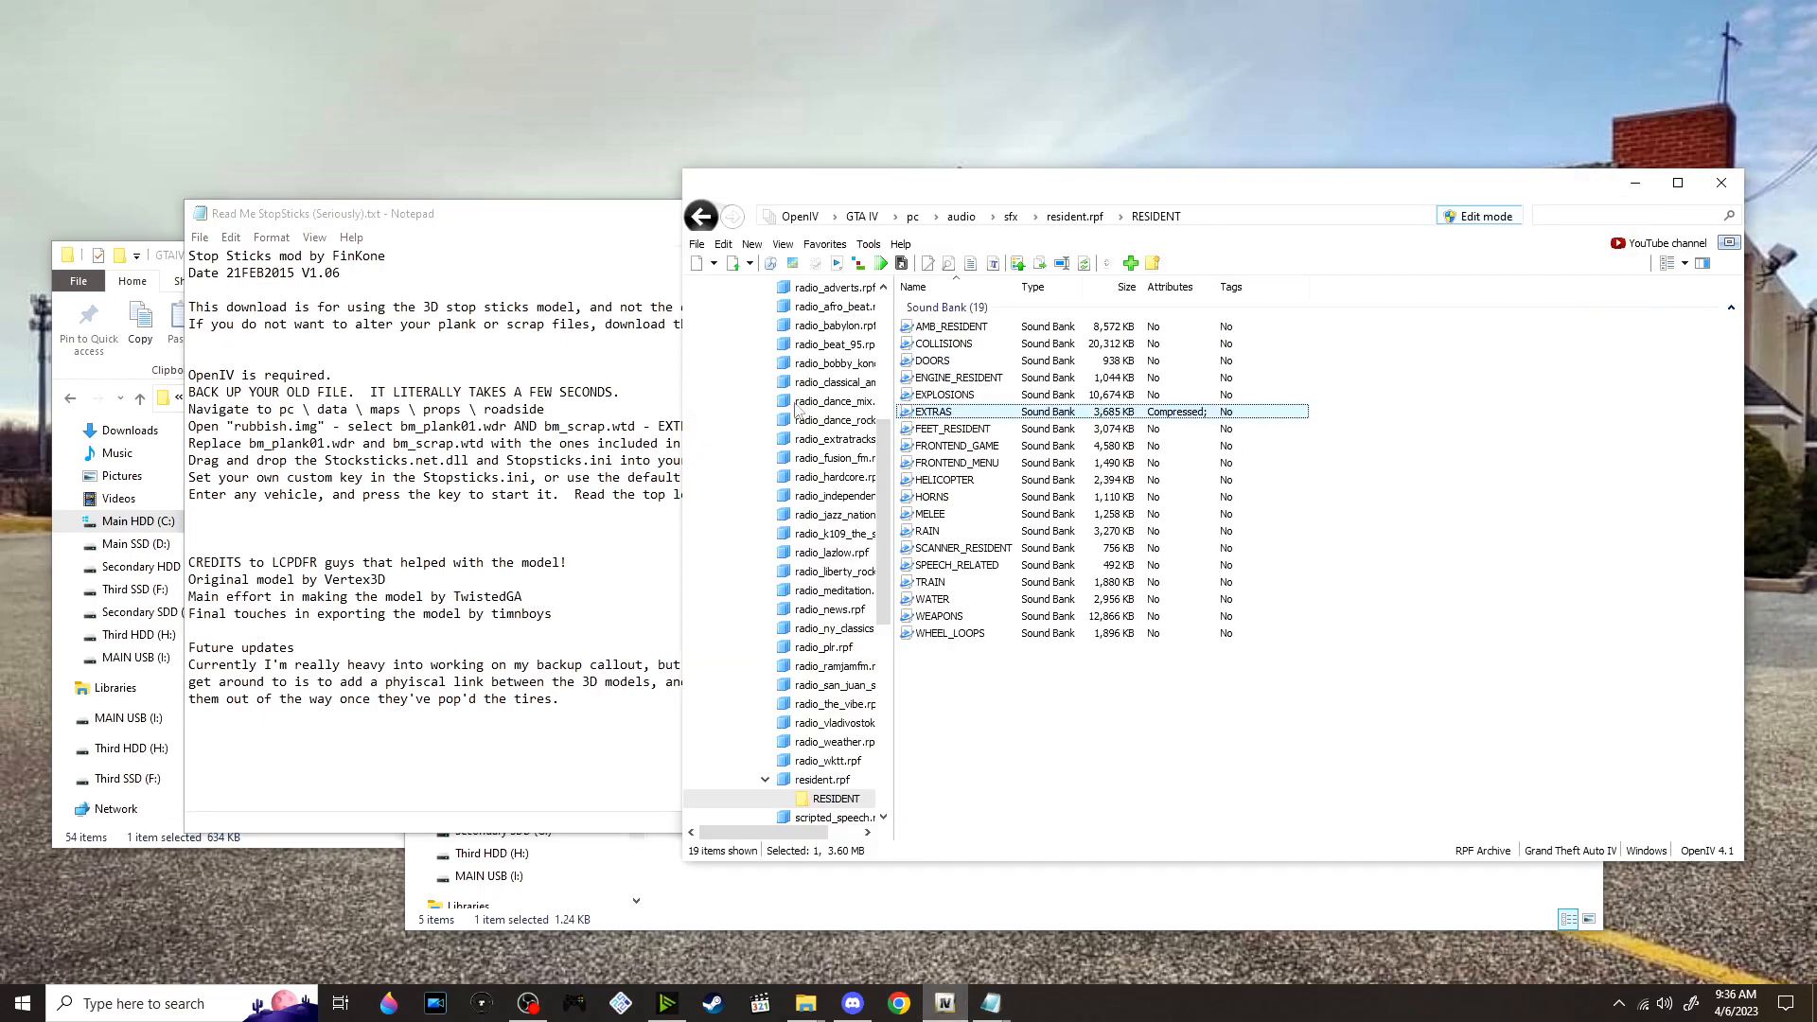
Open the archive pc\data\maps\props\roadside\rubbish.img in OpenIV and close the StopSticks readme
{"action": "left_click", "coordinate": [913, 216]}
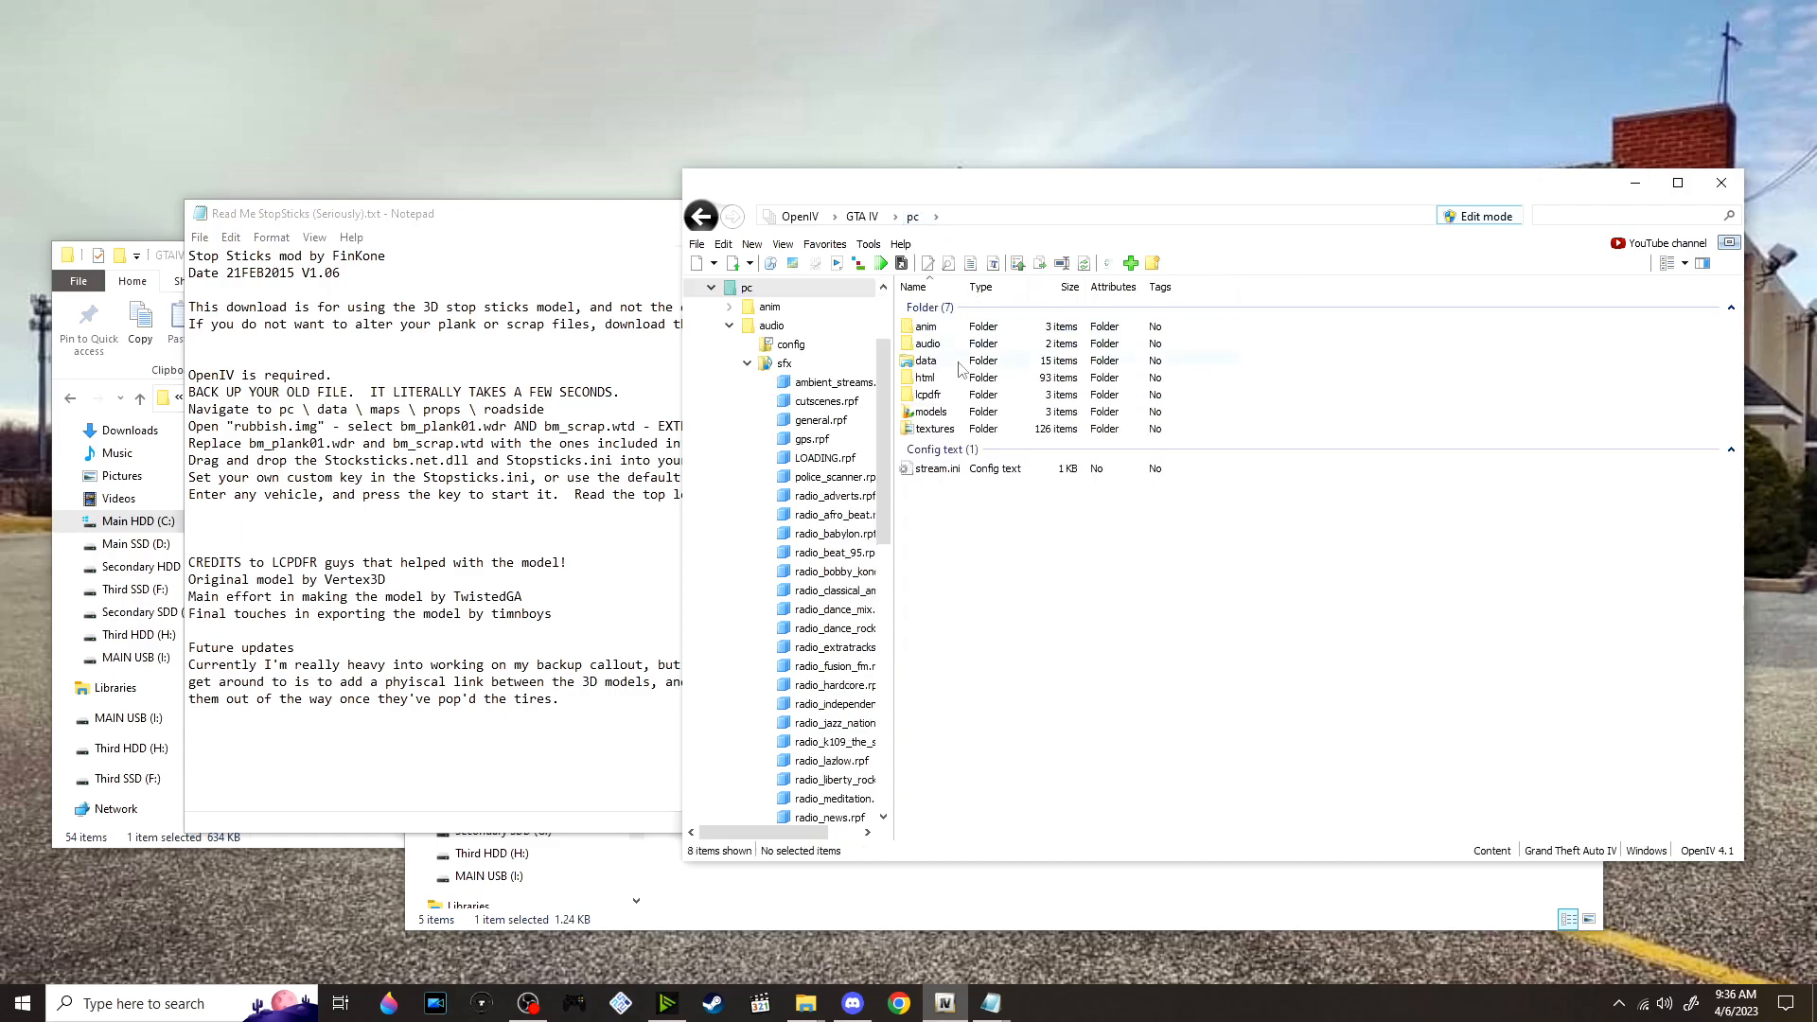
{"action": "double_click", "coordinate": [1011, 364]}
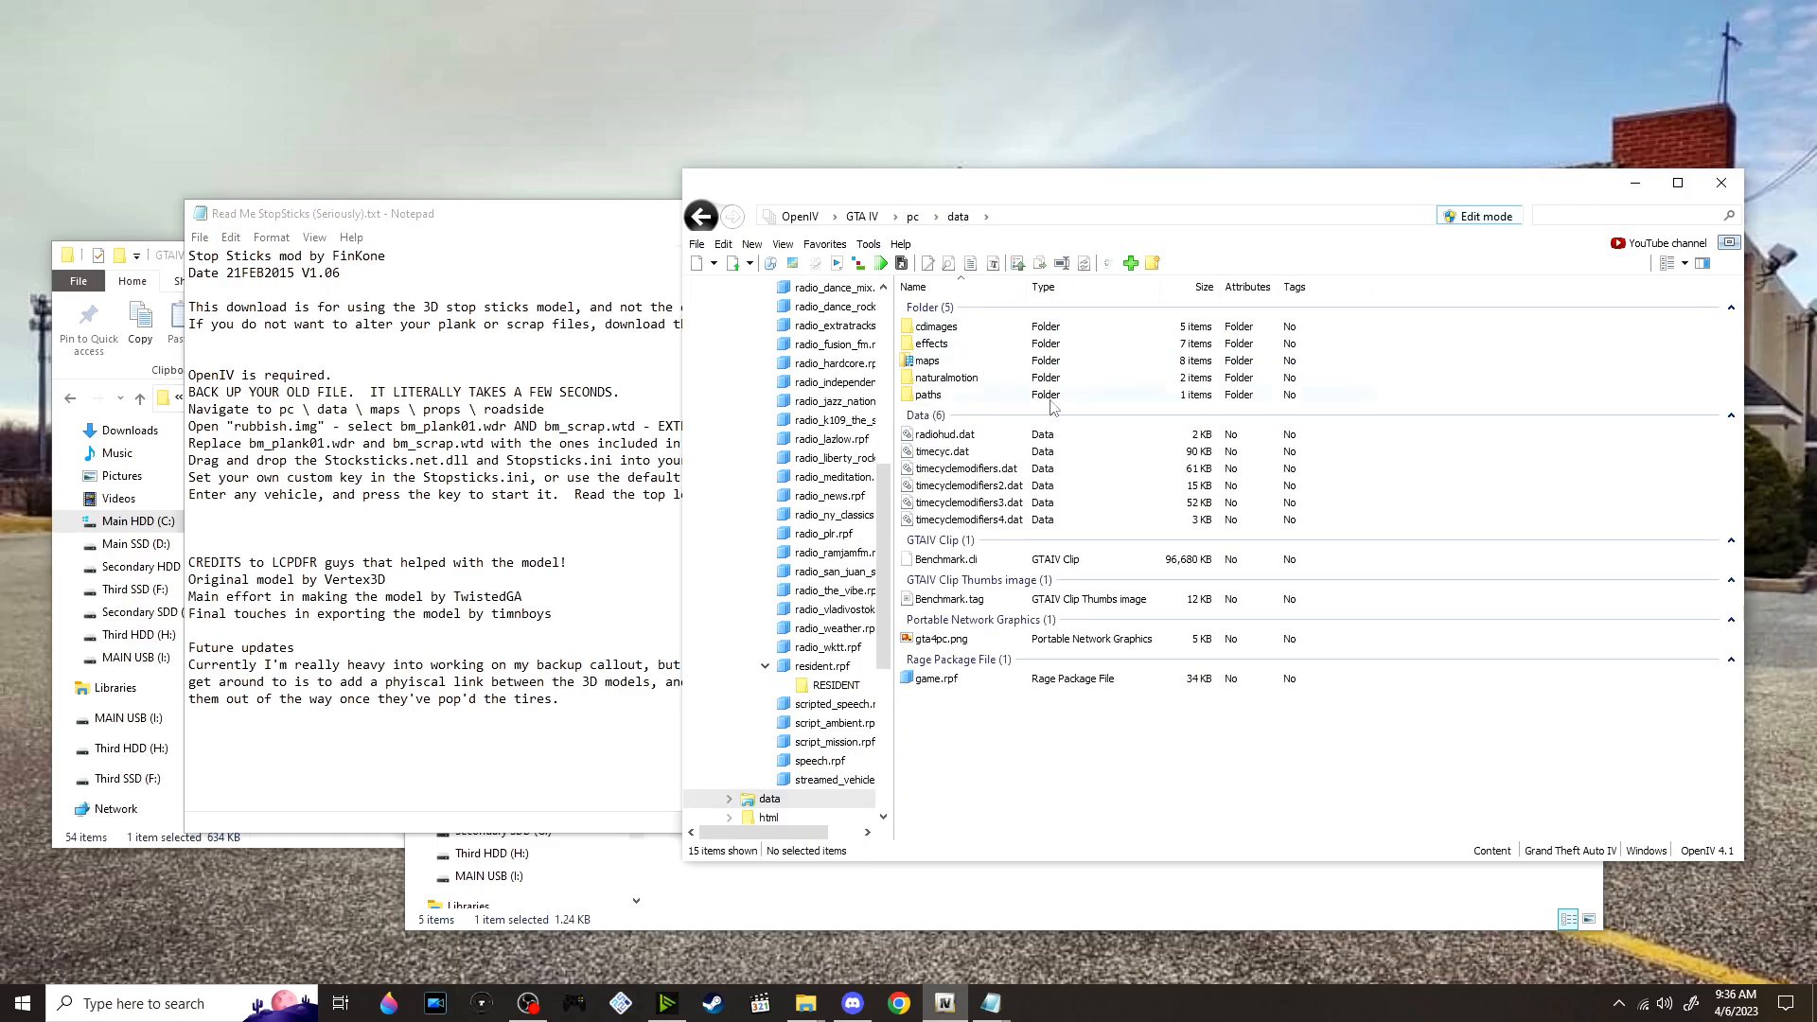
{"action": "double_click", "coordinate": [980, 369]}
{"action": "double_click", "coordinate": [956, 428]}
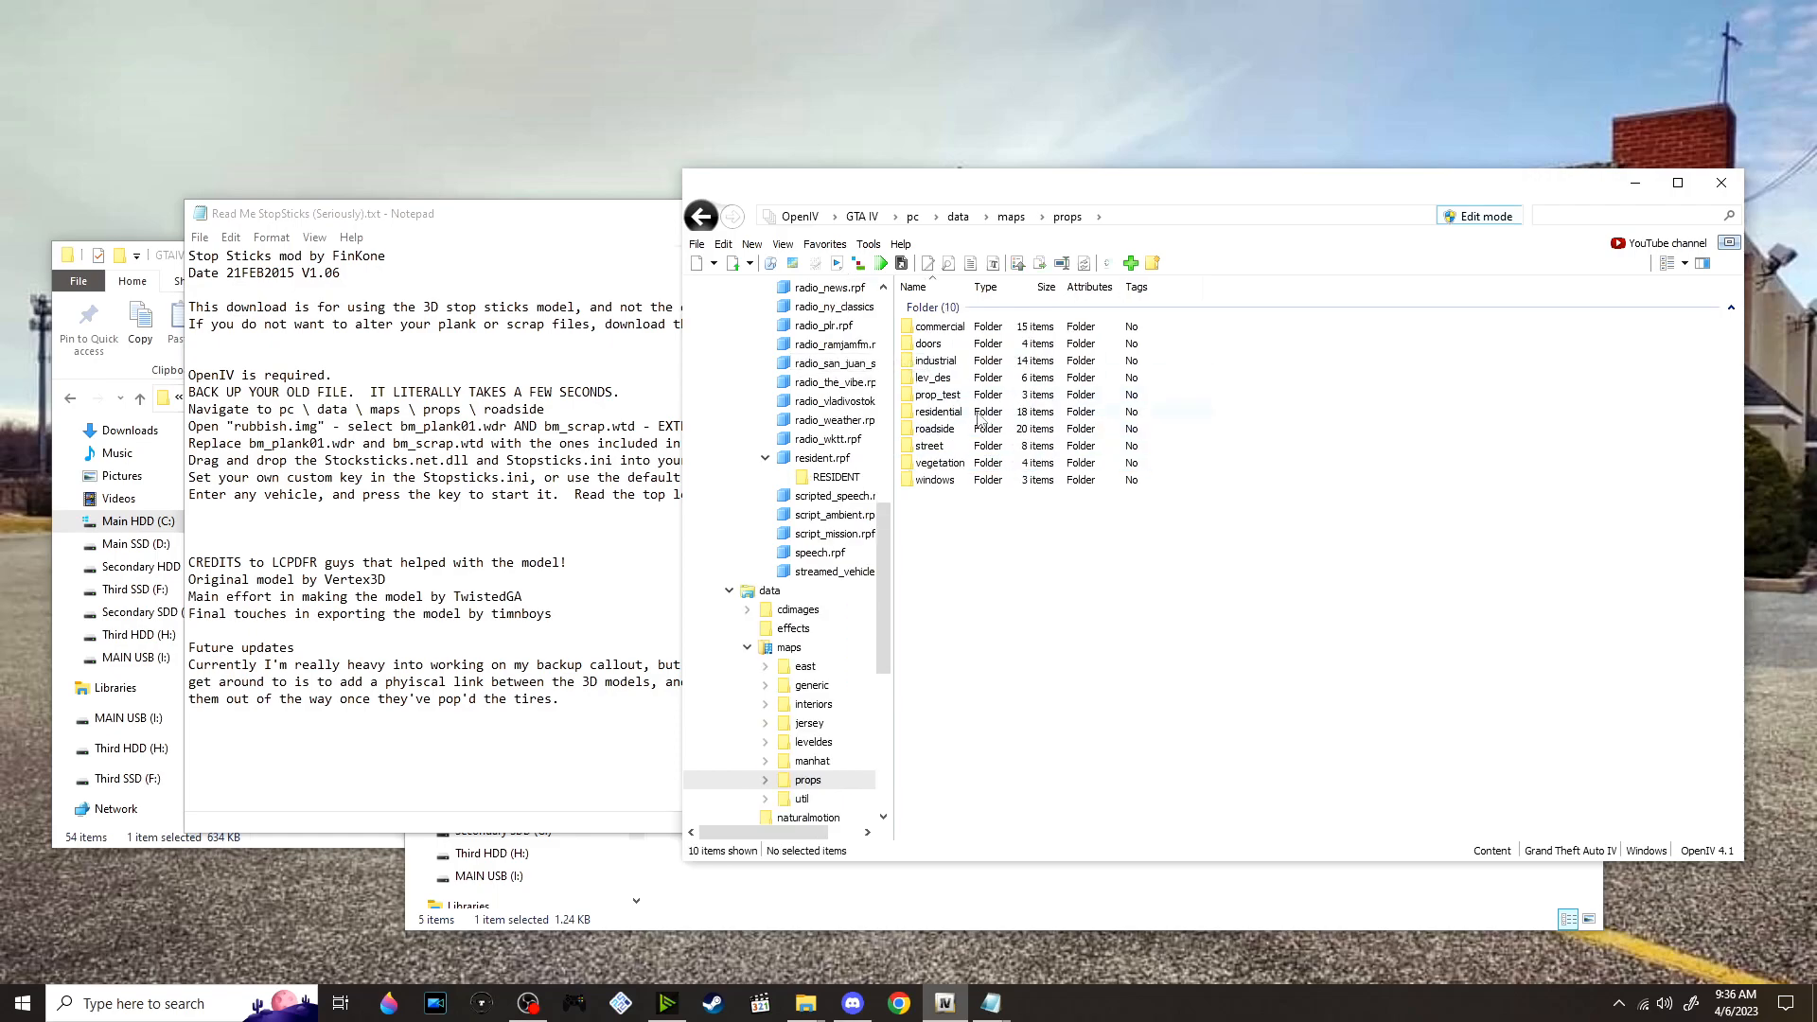
{"action": "double_click", "coordinate": [956, 429]}
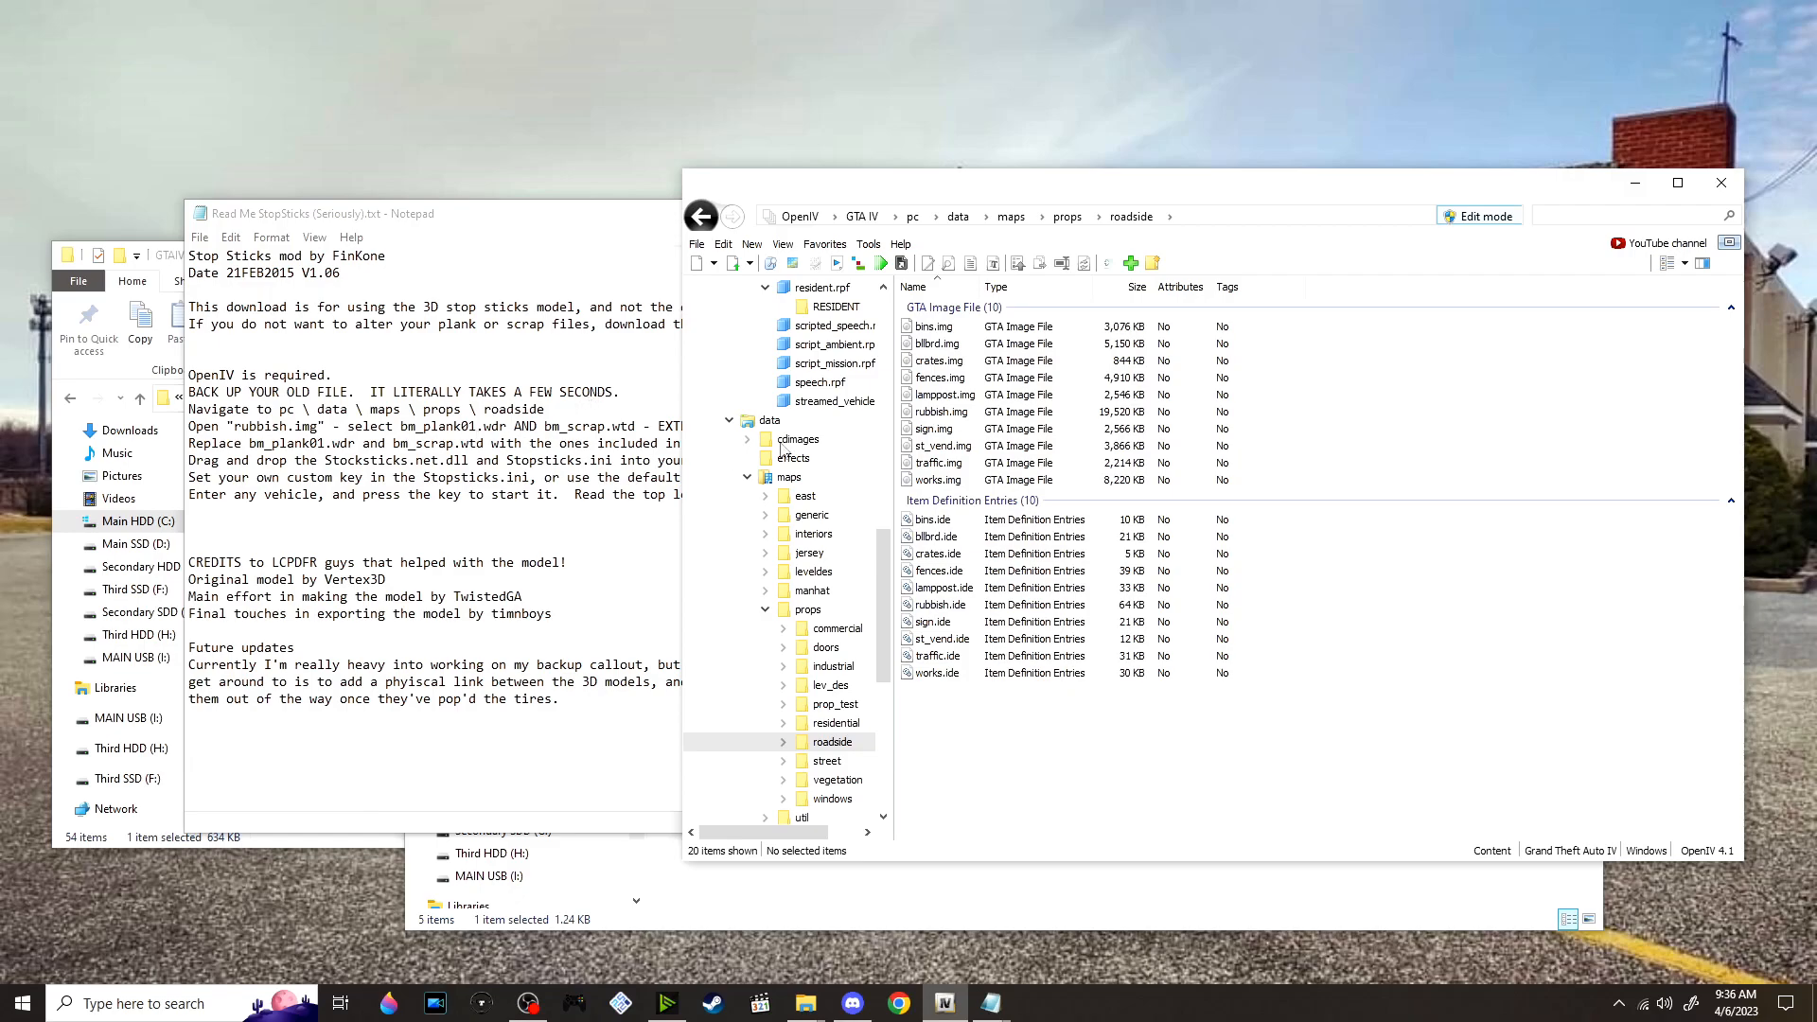
{"action": "double_click", "coordinate": [1001, 414]}
{"action": "left_click", "coordinate": [577, 546]}
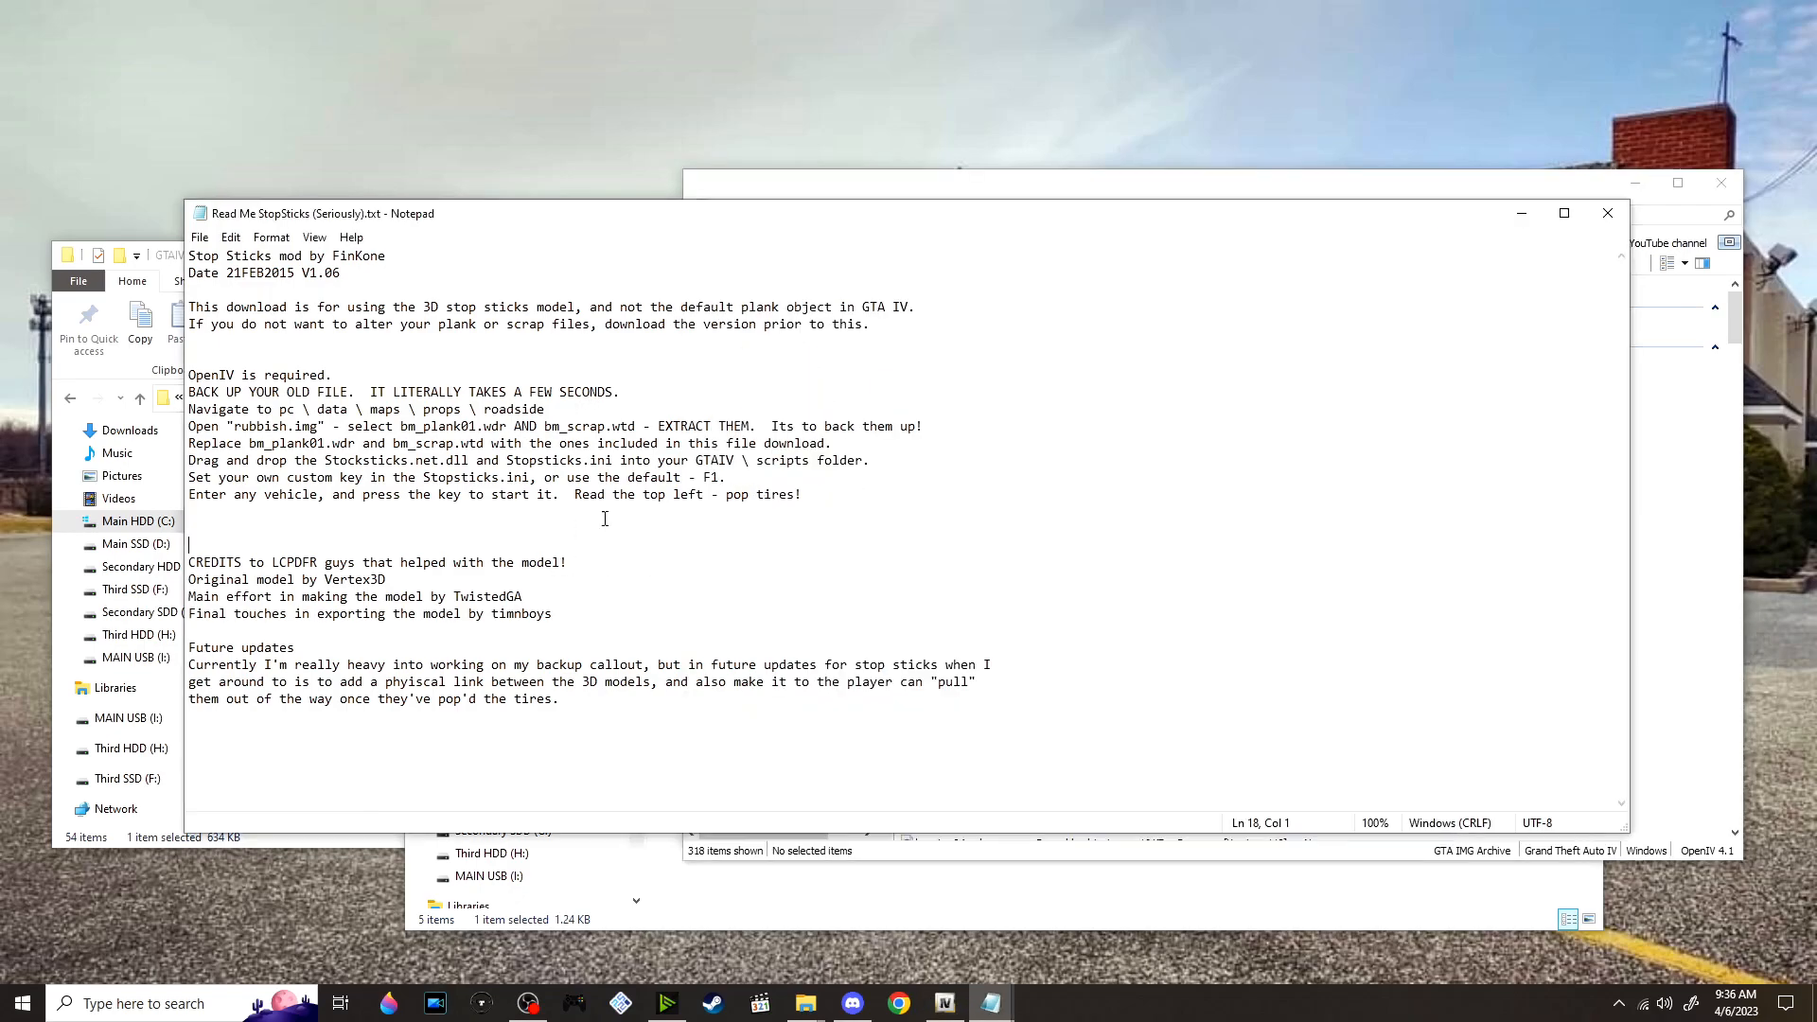
{"action": "left_click", "coordinate": [1607, 213]}
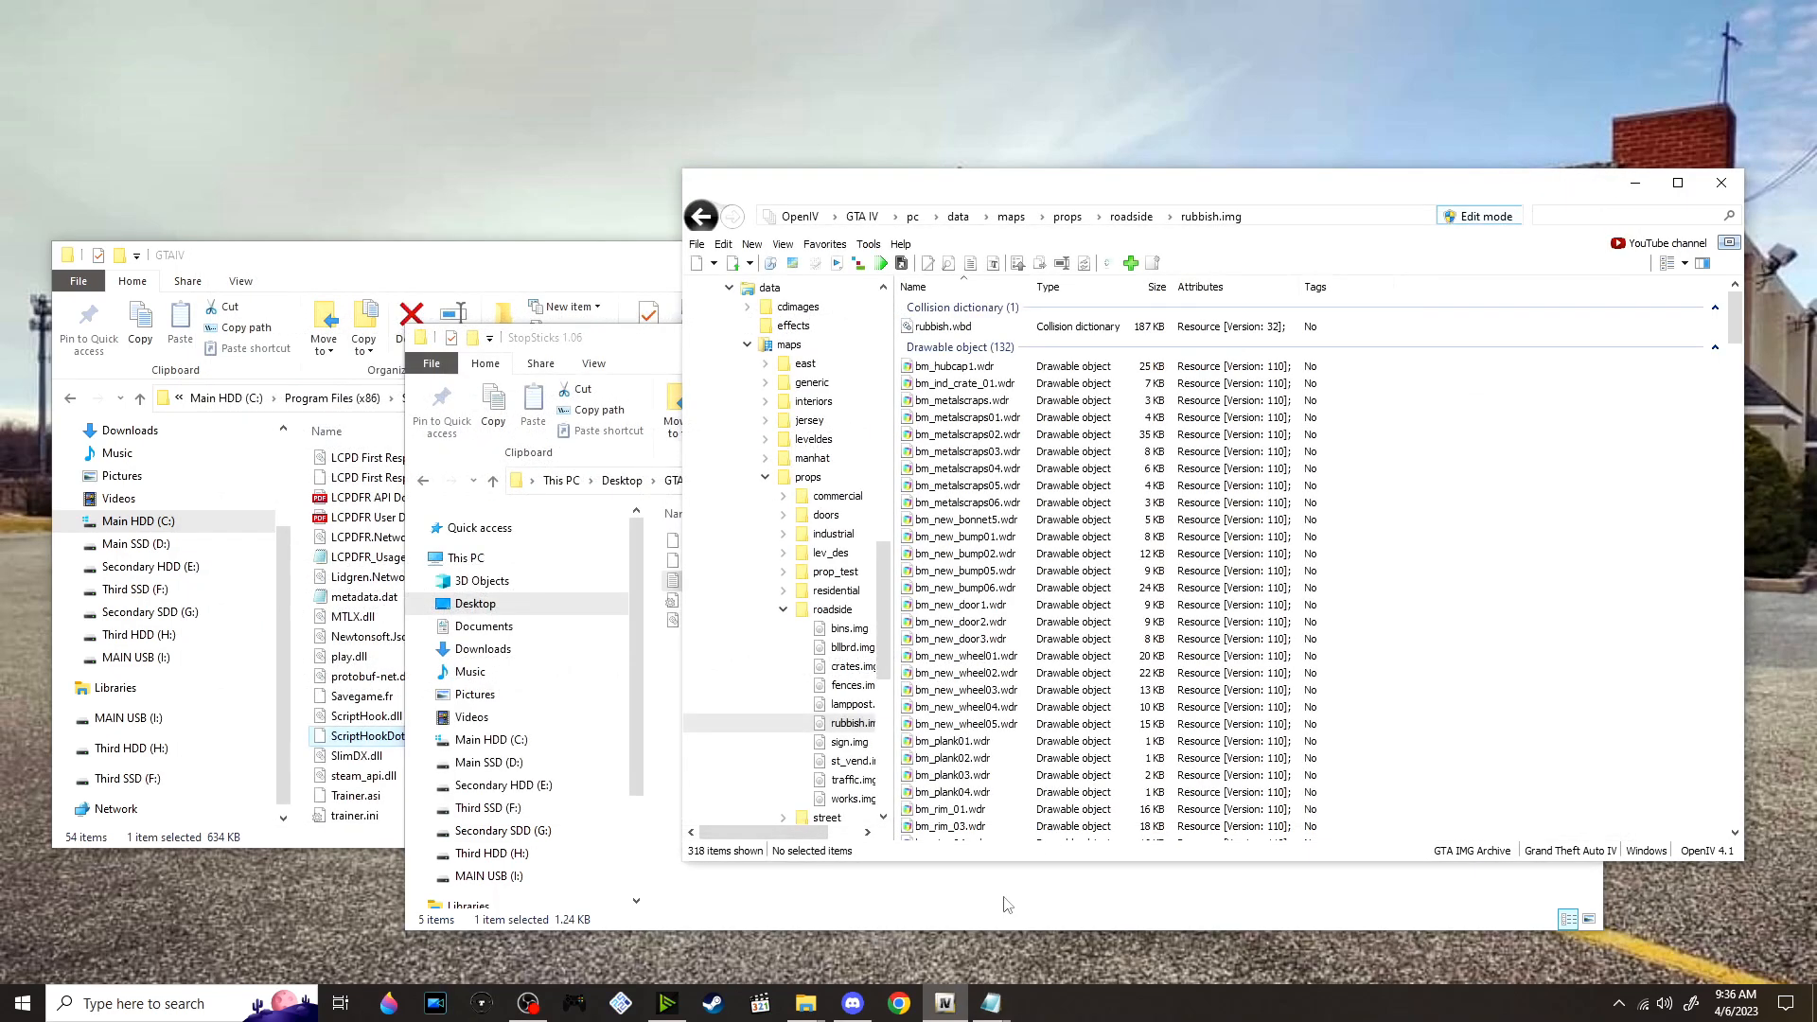
Copy the file name bm_scrap.wtd from the StopSticks 1.06 folder and search for it in rubbish.img
{"action": "left_click", "coordinate": [954, 928]}
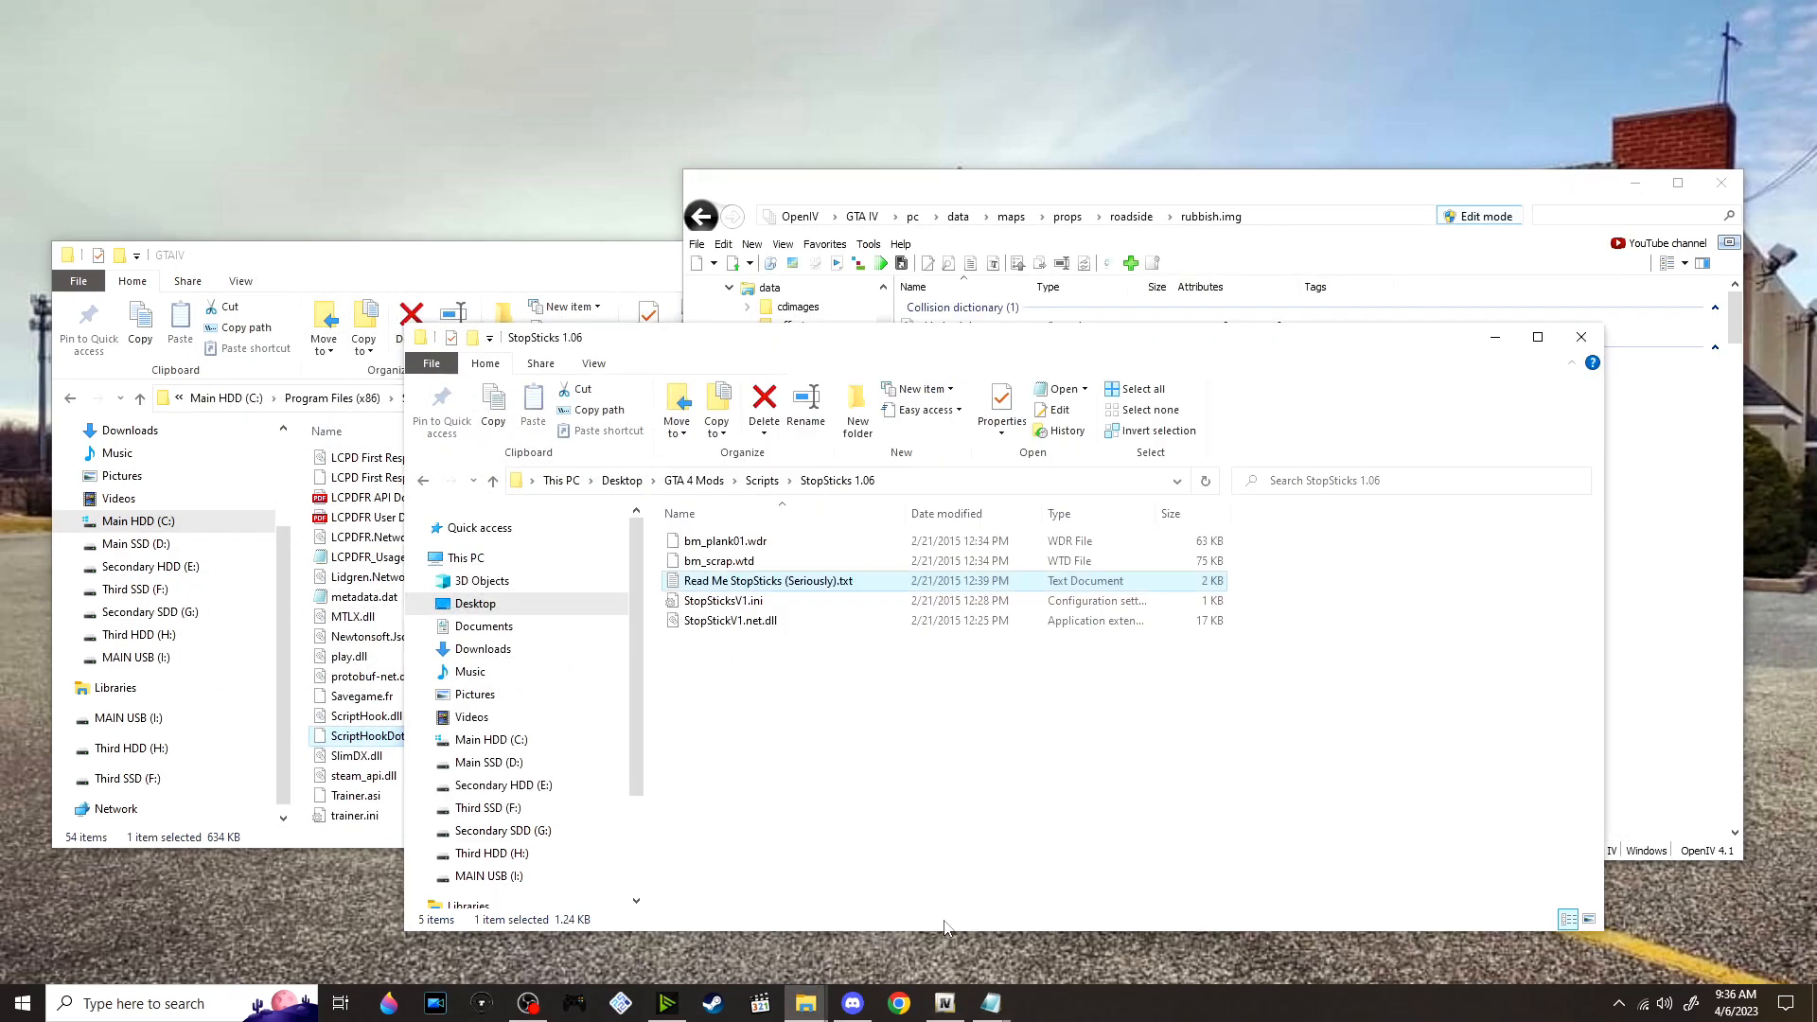
{"action": "left_click", "coordinate": [668, 562]}
{"action": "right_click", "coordinate": [675, 560]}
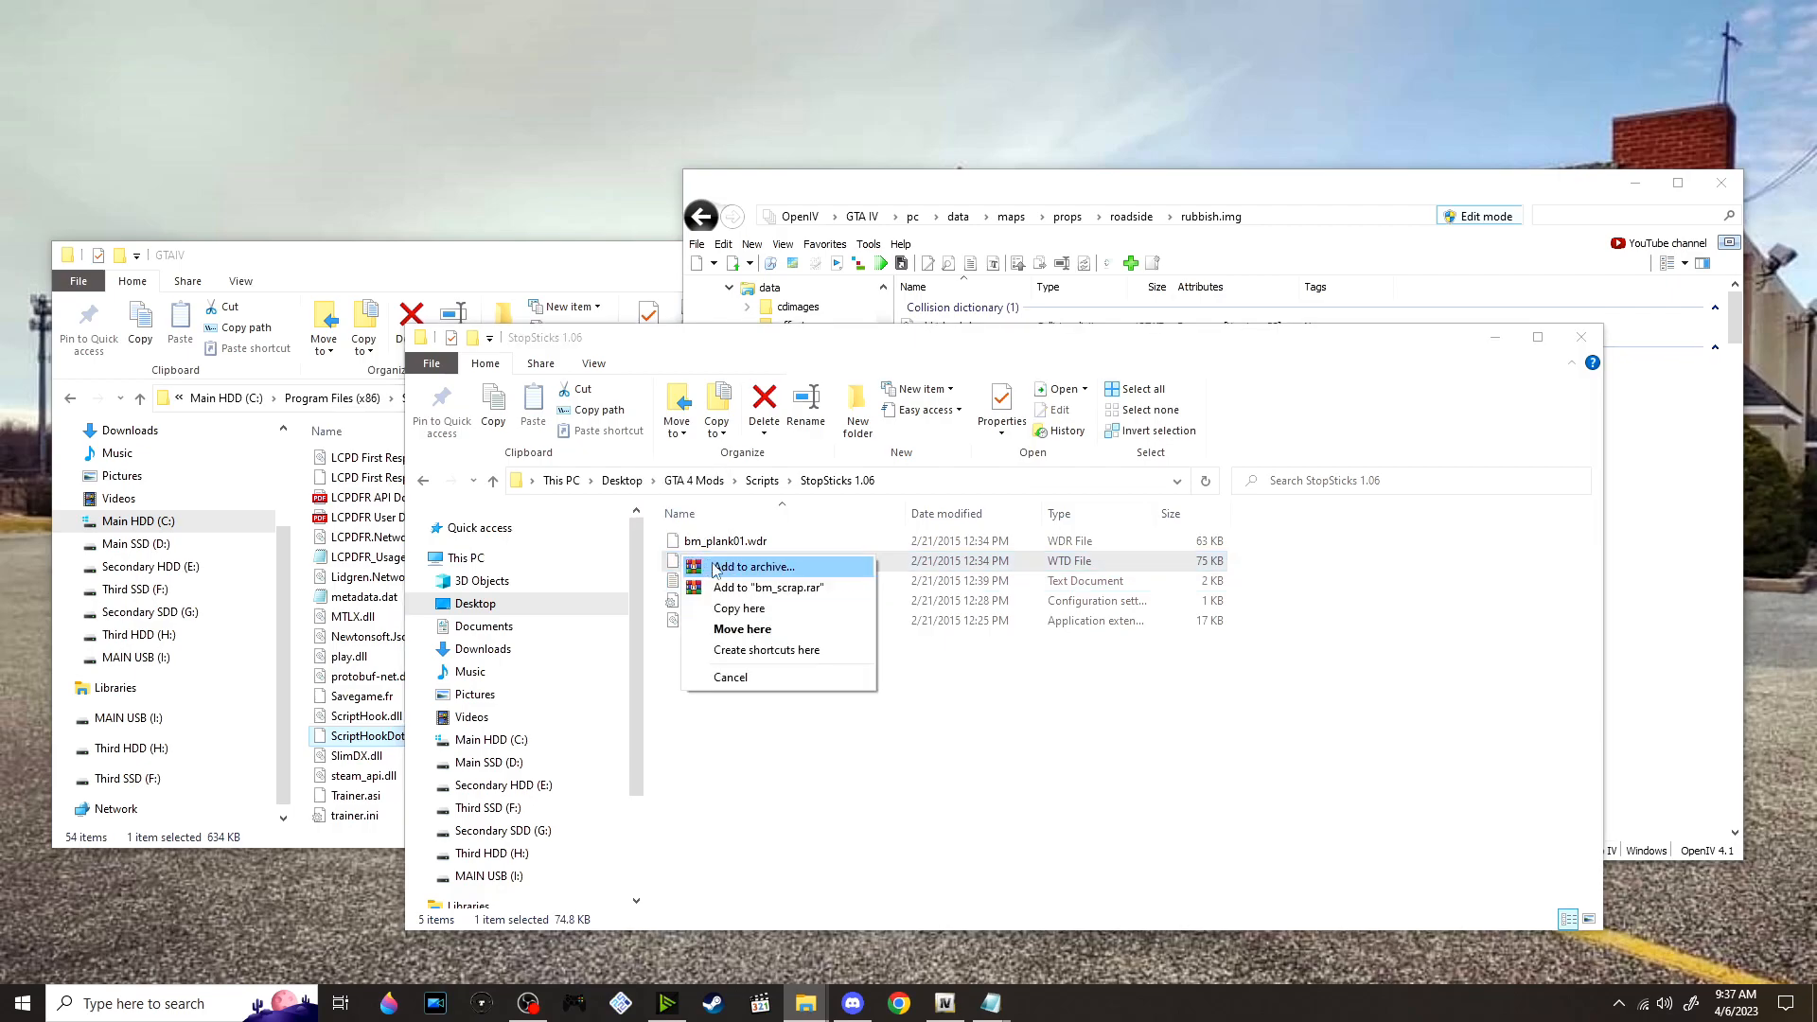
{"action": "key", "text": "Escape"}
{"action": "right_click", "coordinate": [674, 563]}
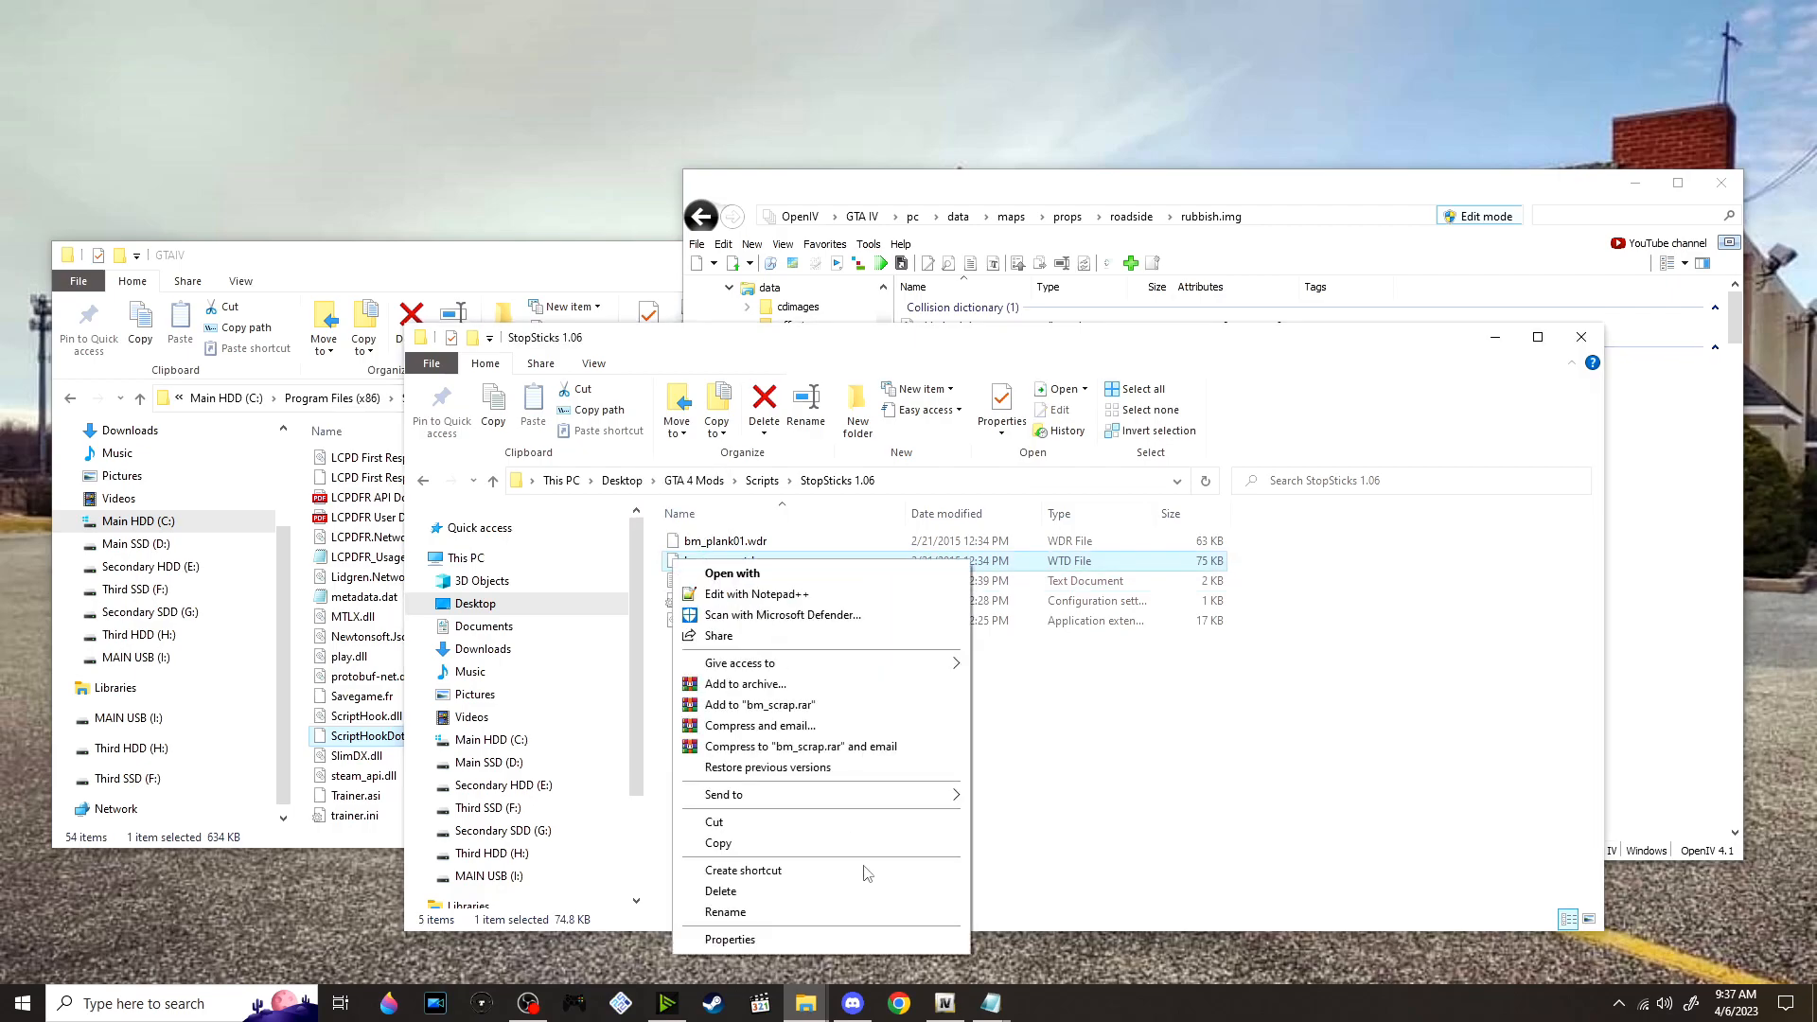
{"action": "left_click", "coordinate": [840, 911]}
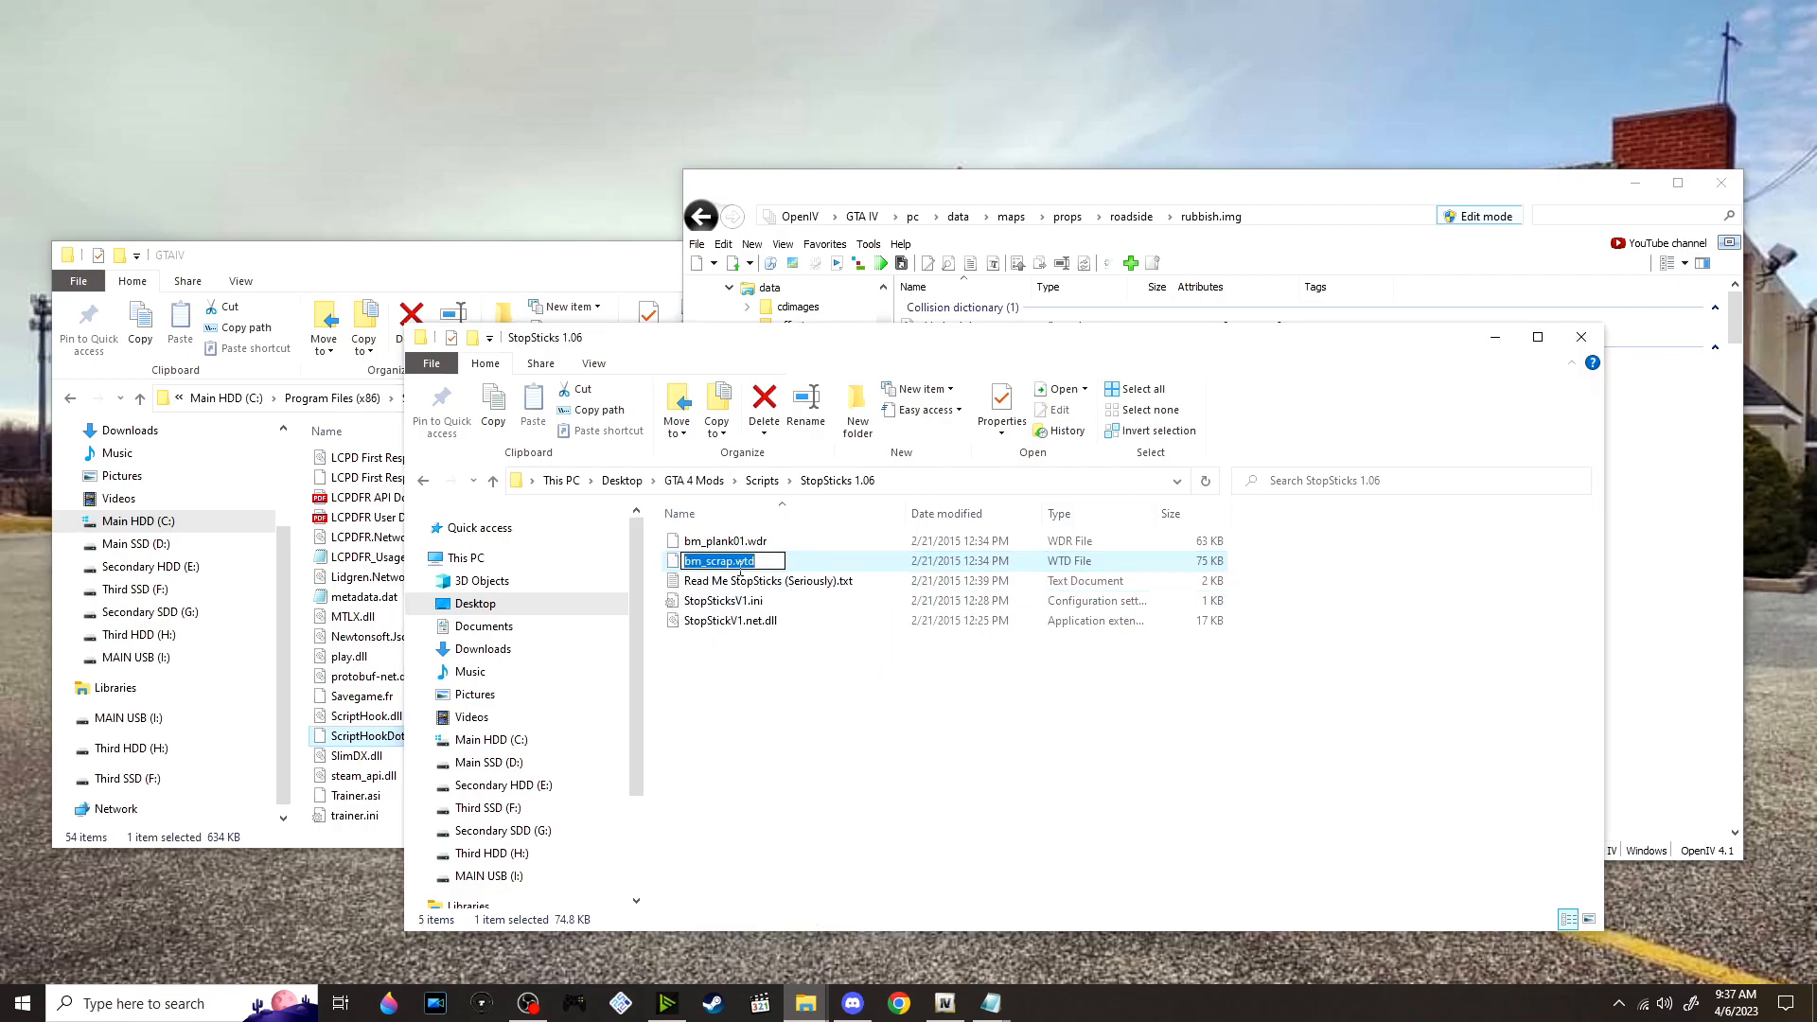
{"action": "left_click", "coordinate": [1581, 217]}
{"action": "type", "text": "bm_scrap.wtd"}
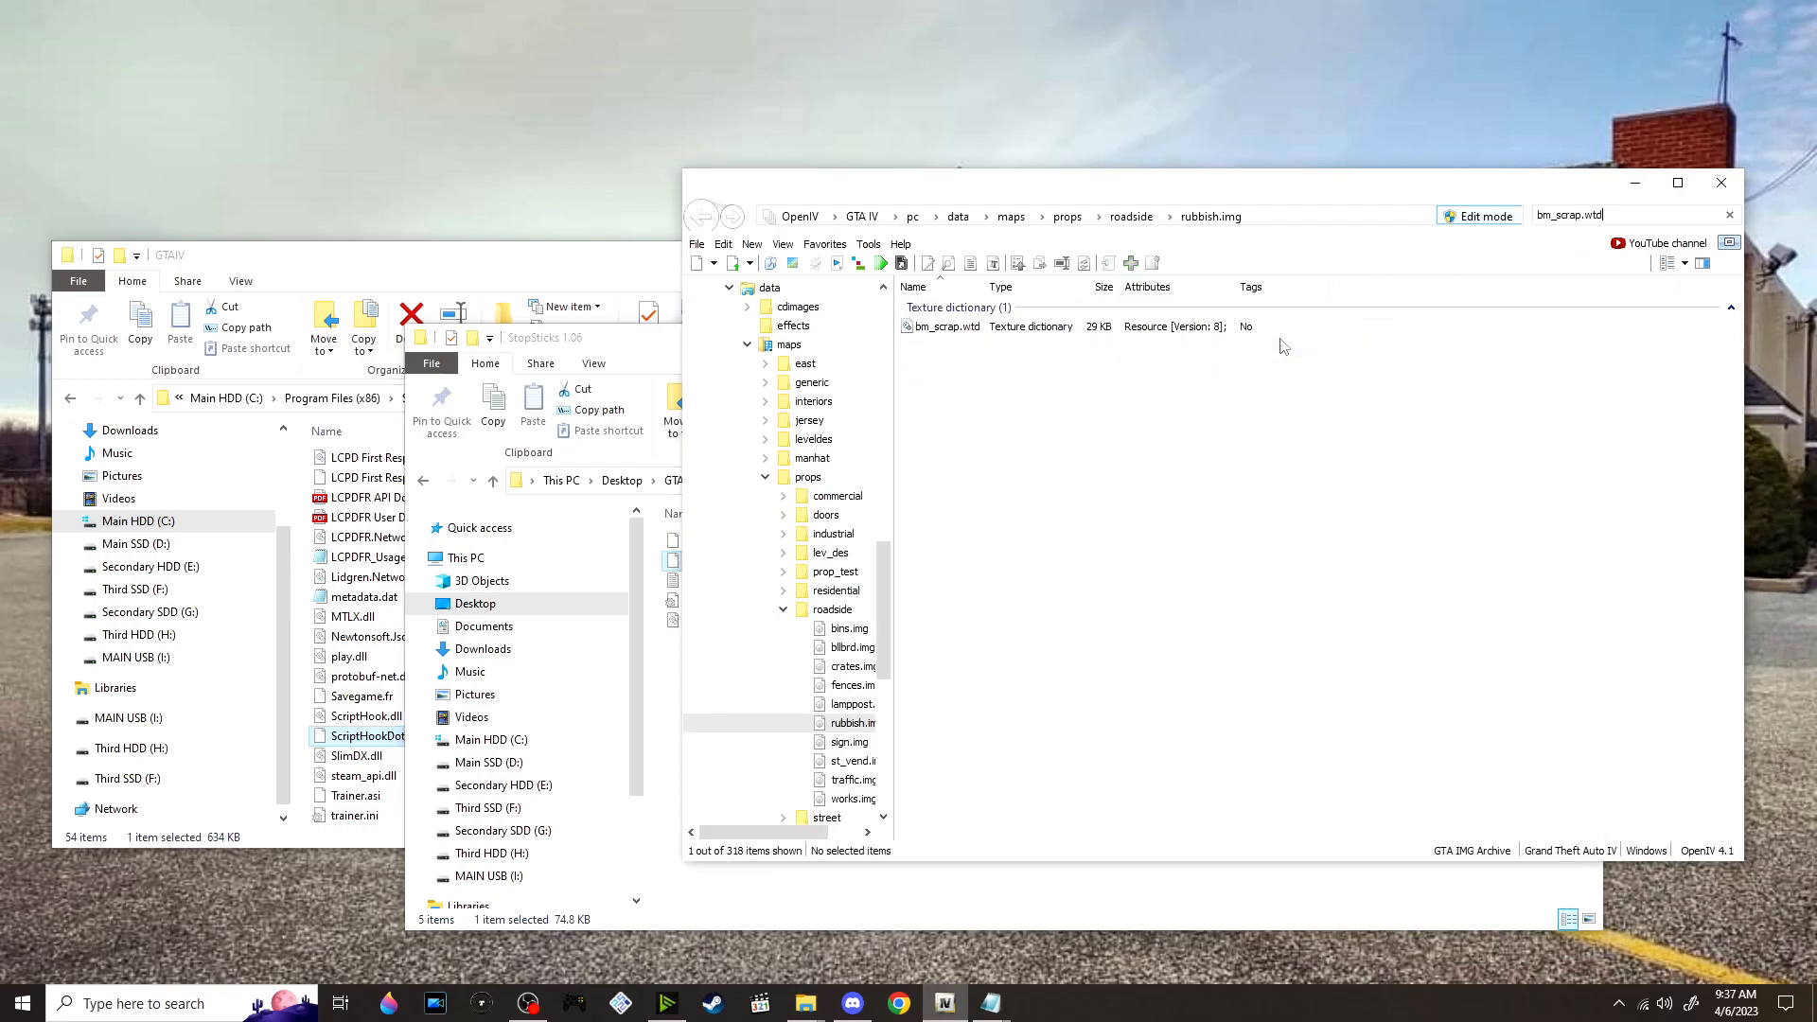
View the original textures inside bm_scrap.wtd in the texture editor and close it without saving
{"action": "double_click", "coordinate": [1055, 331]}
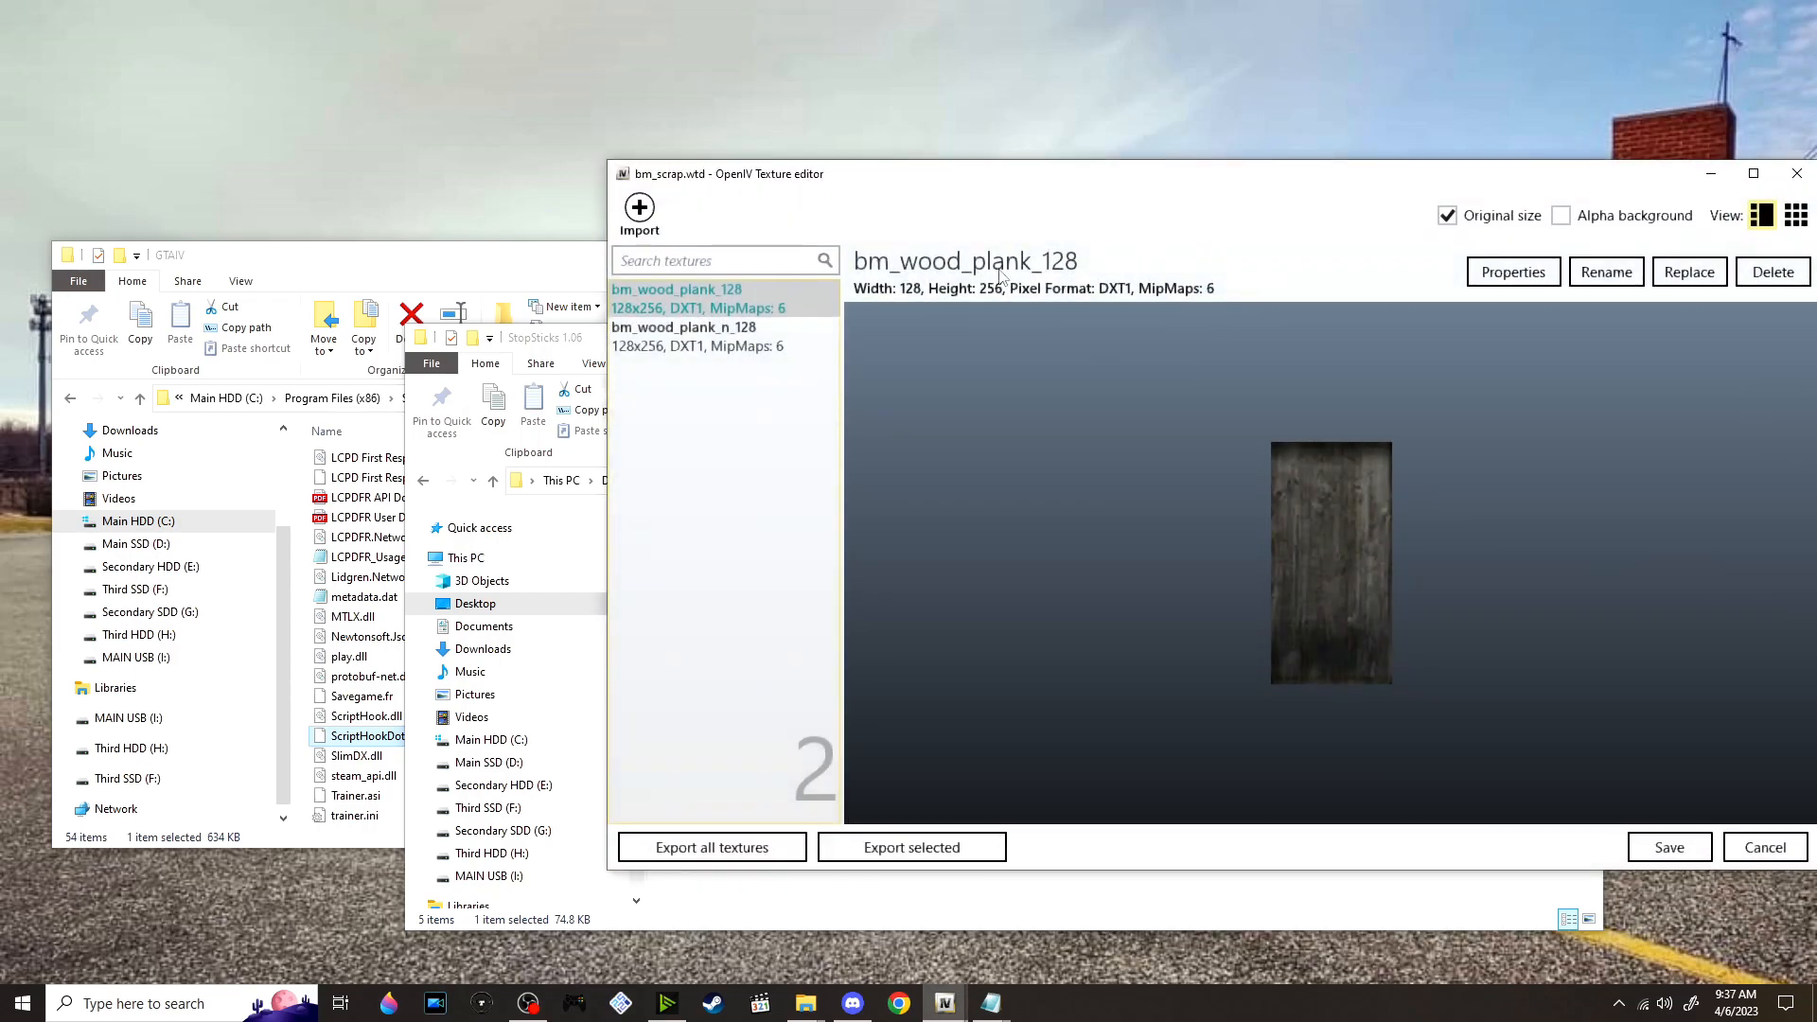
{"action": "left_click", "coordinate": [1754, 173]}
{"action": "key", "text": "Down"}
{"action": "key", "text": "Up"}
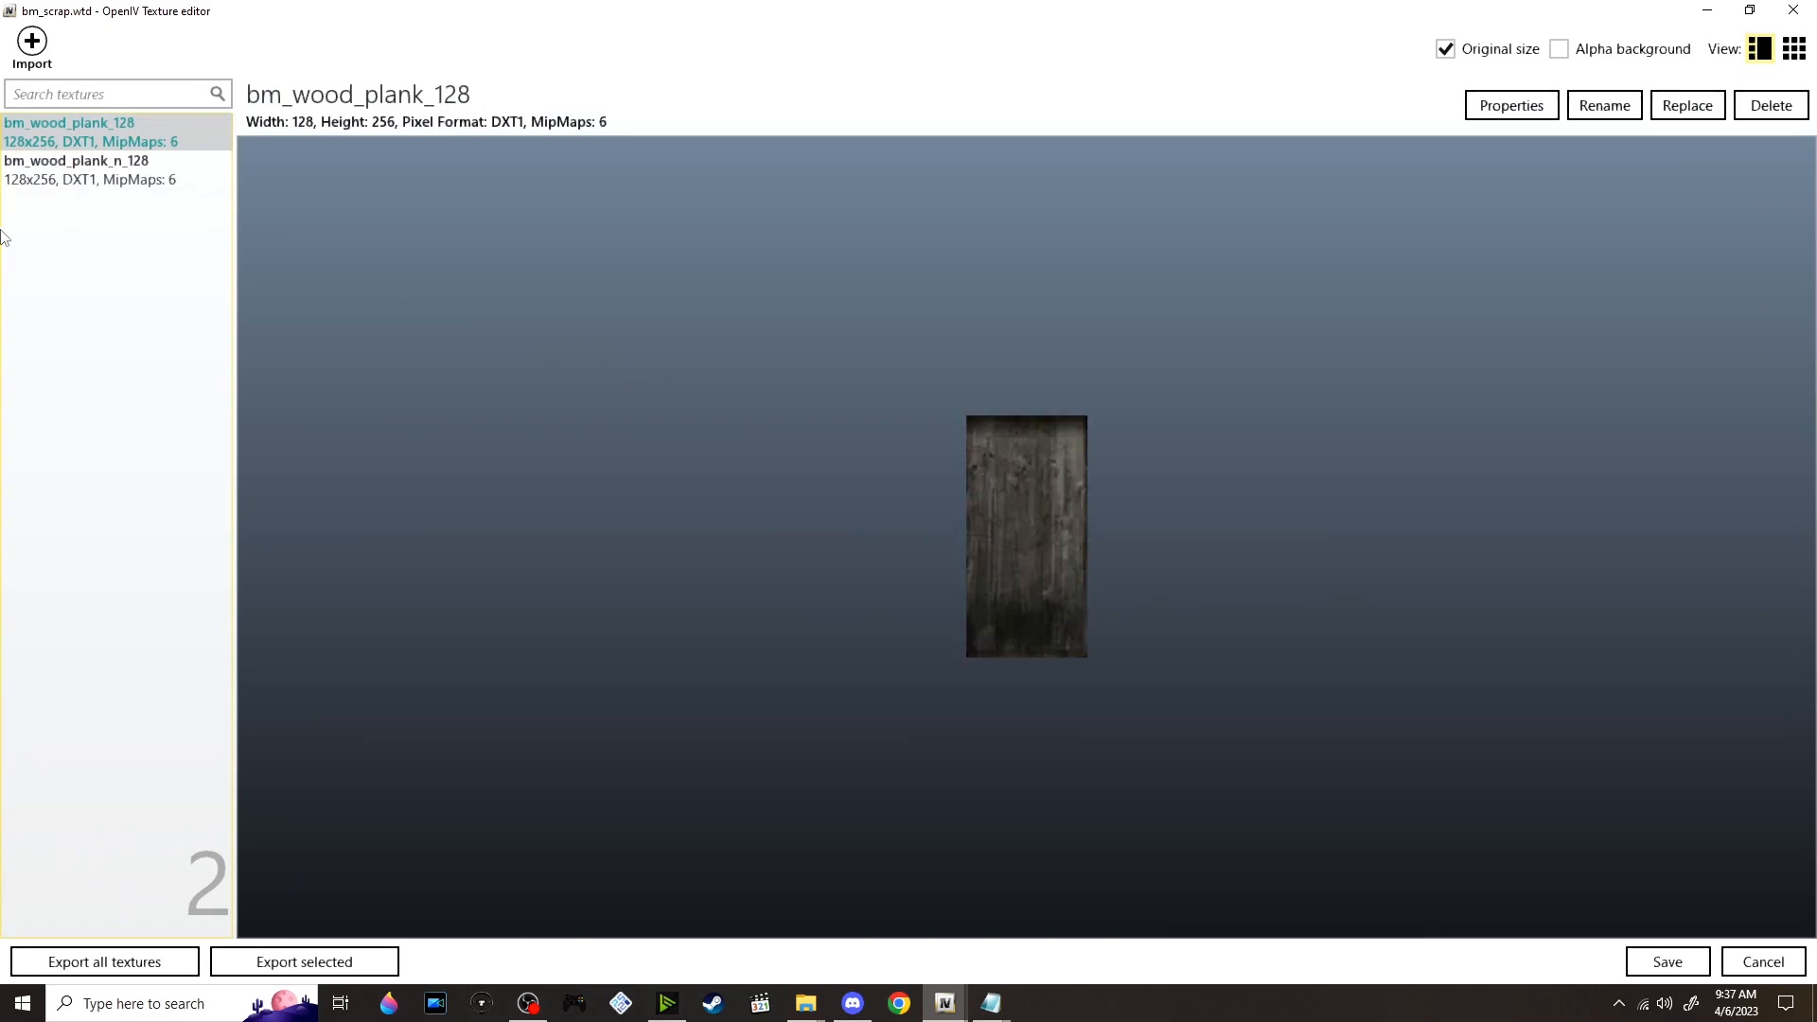
{"action": "left_click", "coordinate": [1794, 11]}
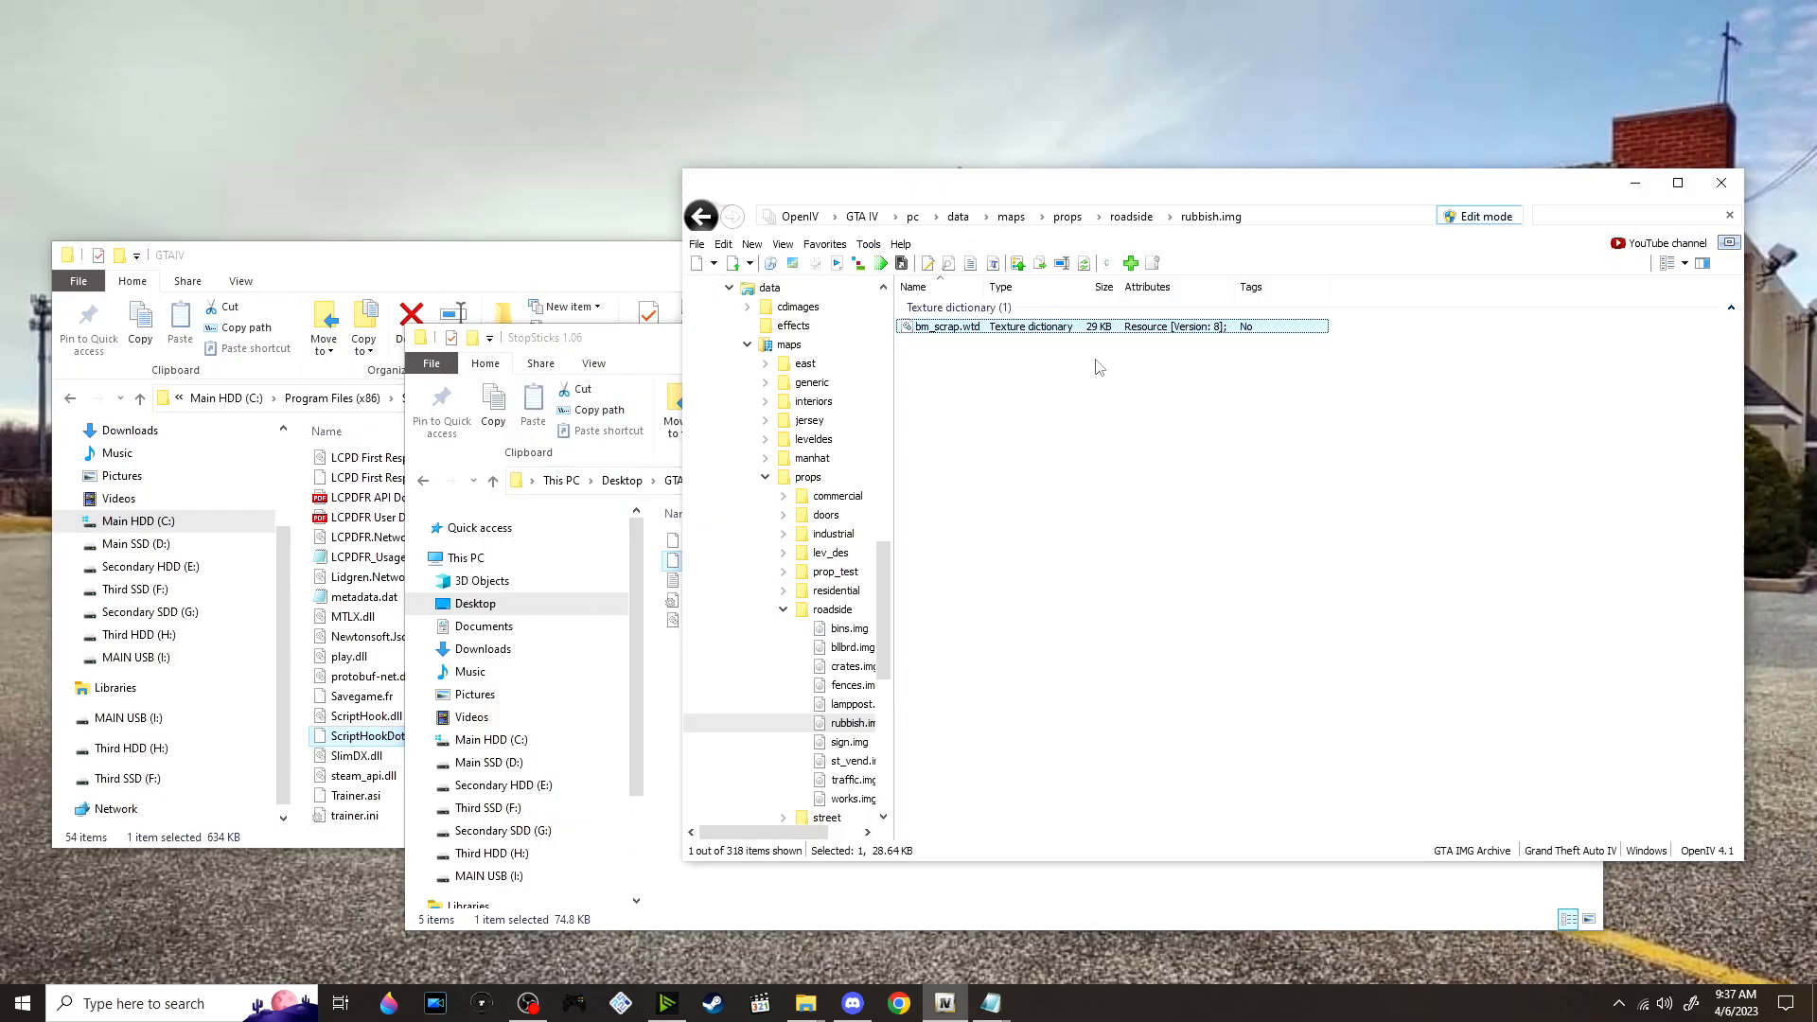
Copy the file name bm_plank01.wdr from the StopSticks 1.06 folder and search for it in rubbish.img
{"action": "left_click", "coordinate": [637, 636]}
{"action": "left_click", "coordinate": [759, 545]}
{"action": "right_click", "coordinate": [759, 549]}
{"action": "left_click", "coordinate": [872, 885]}
{"action": "key", "text": "ctrl+c"}
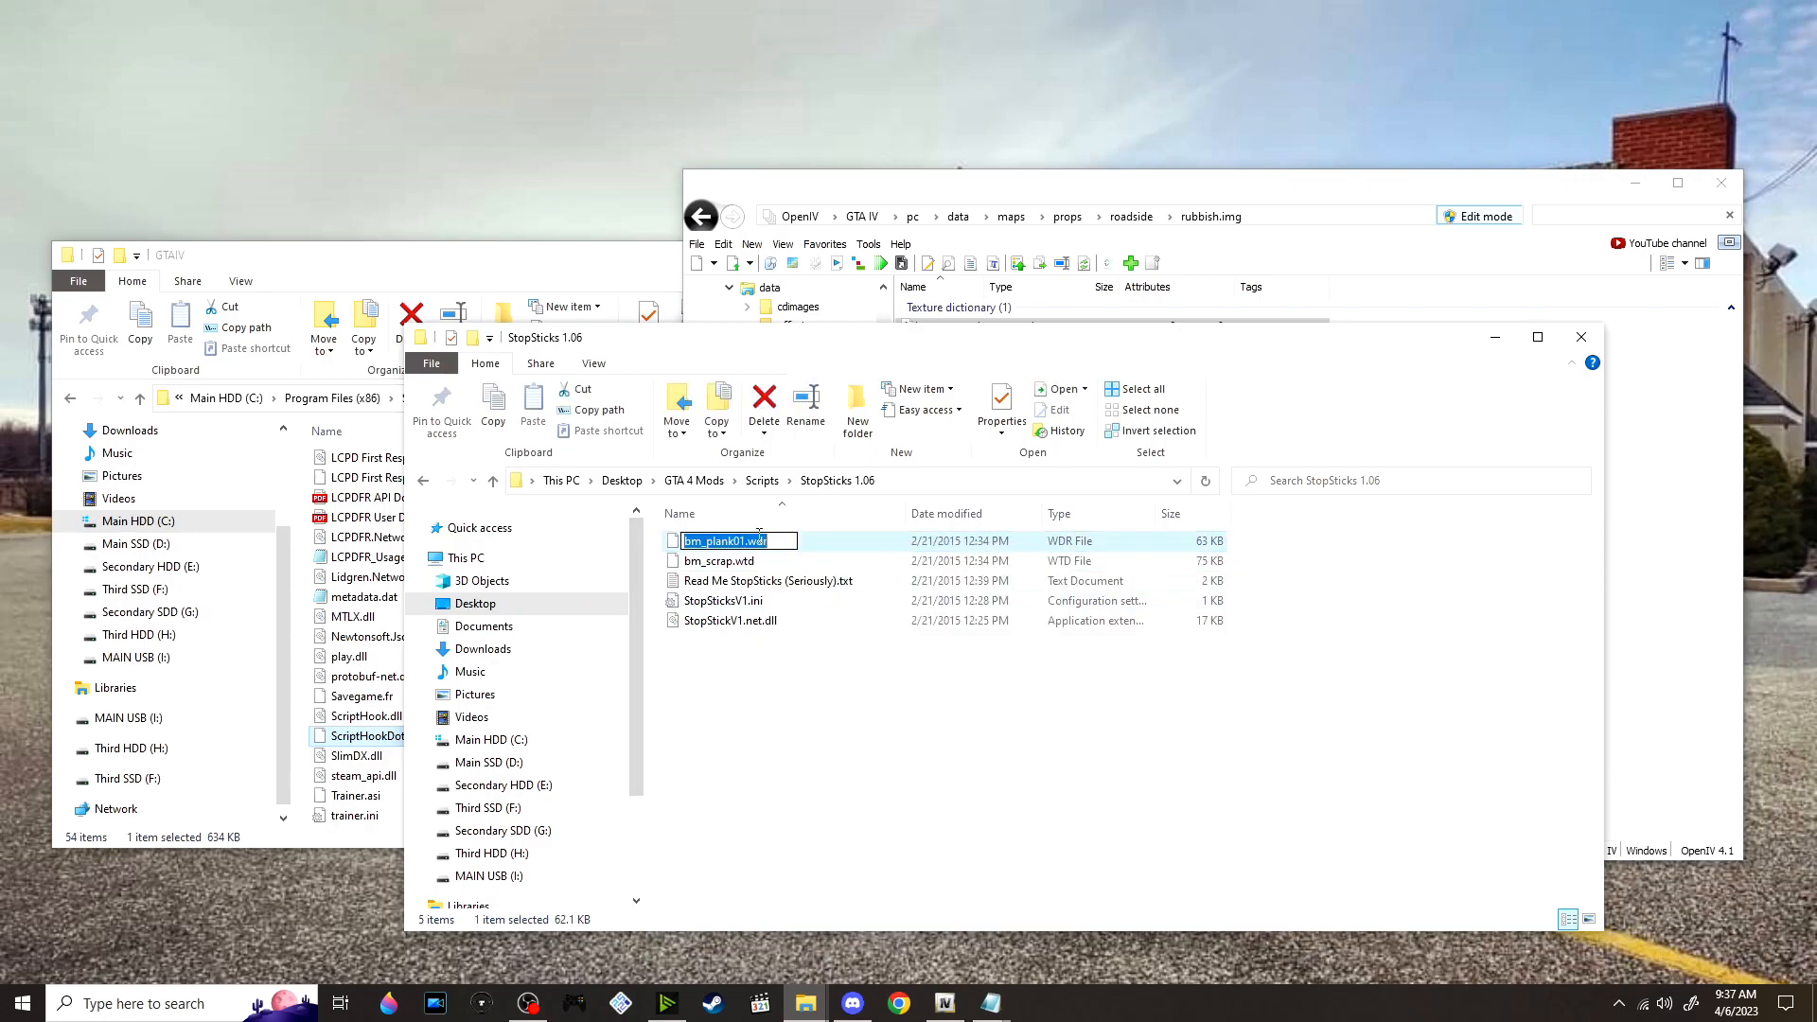
{"action": "left_click", "coordinate": [1590, 215]}
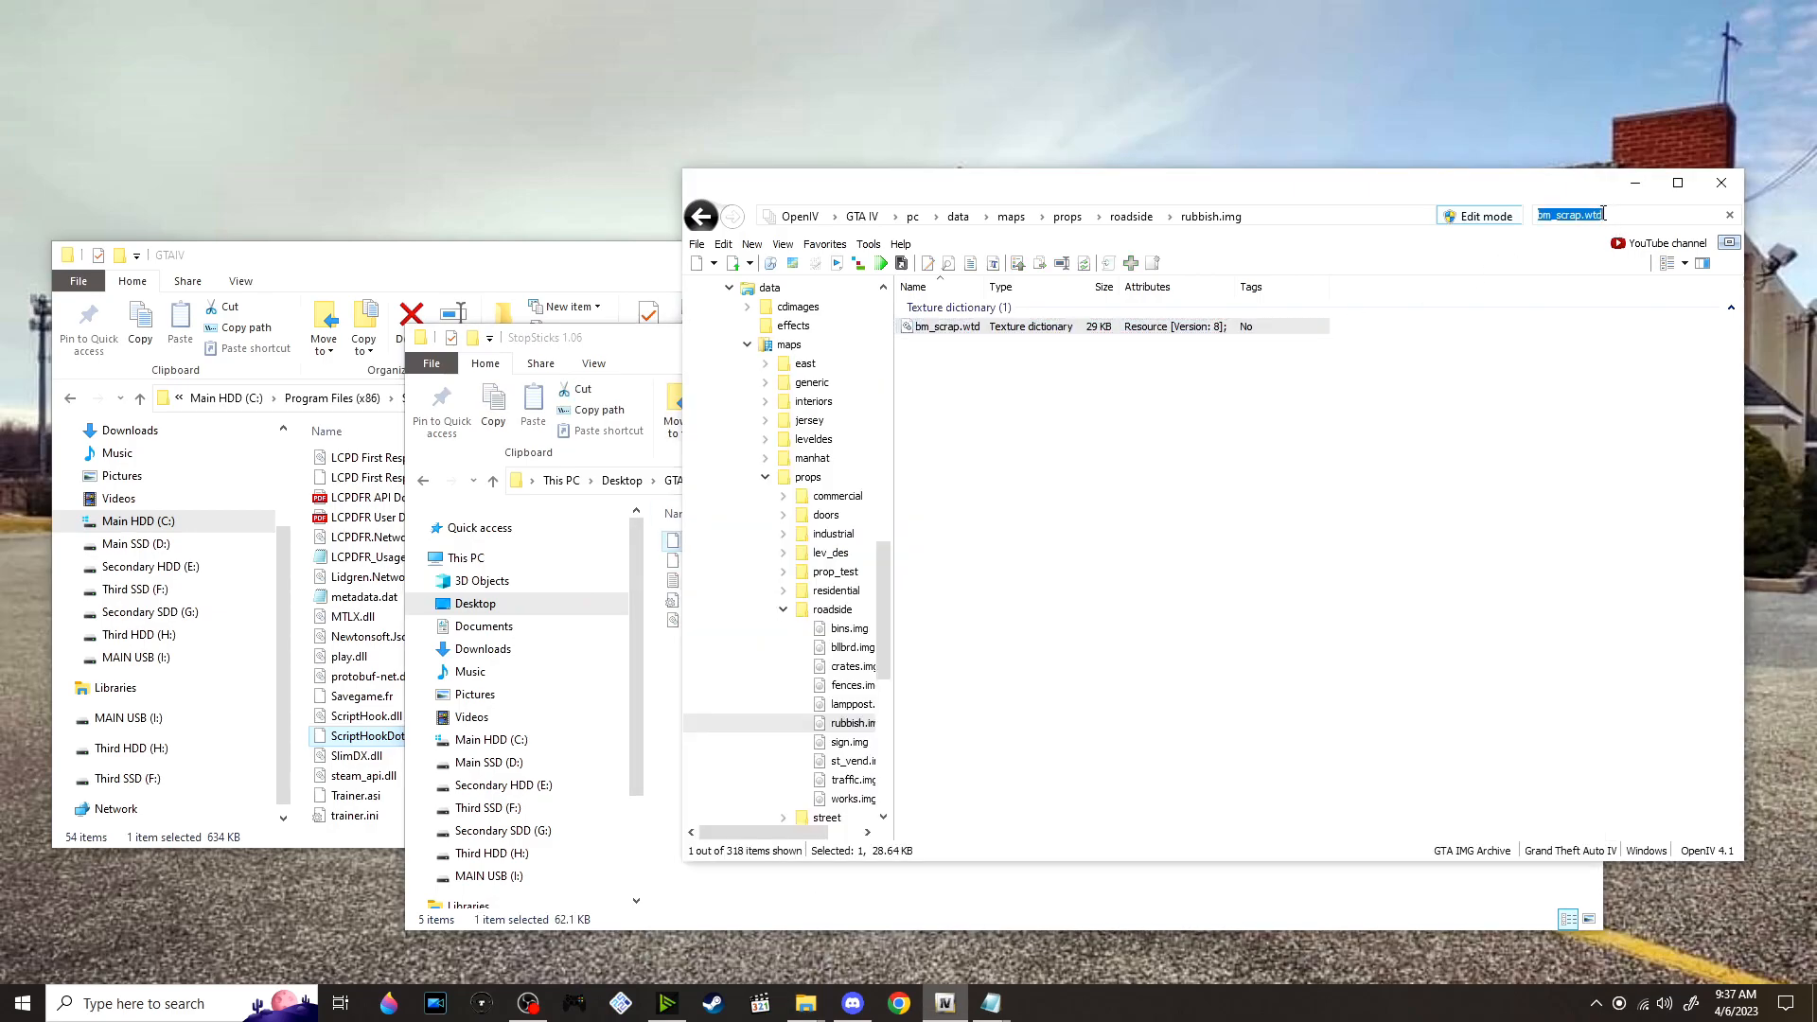
{"action": "key", "text": "ctrl+v"}
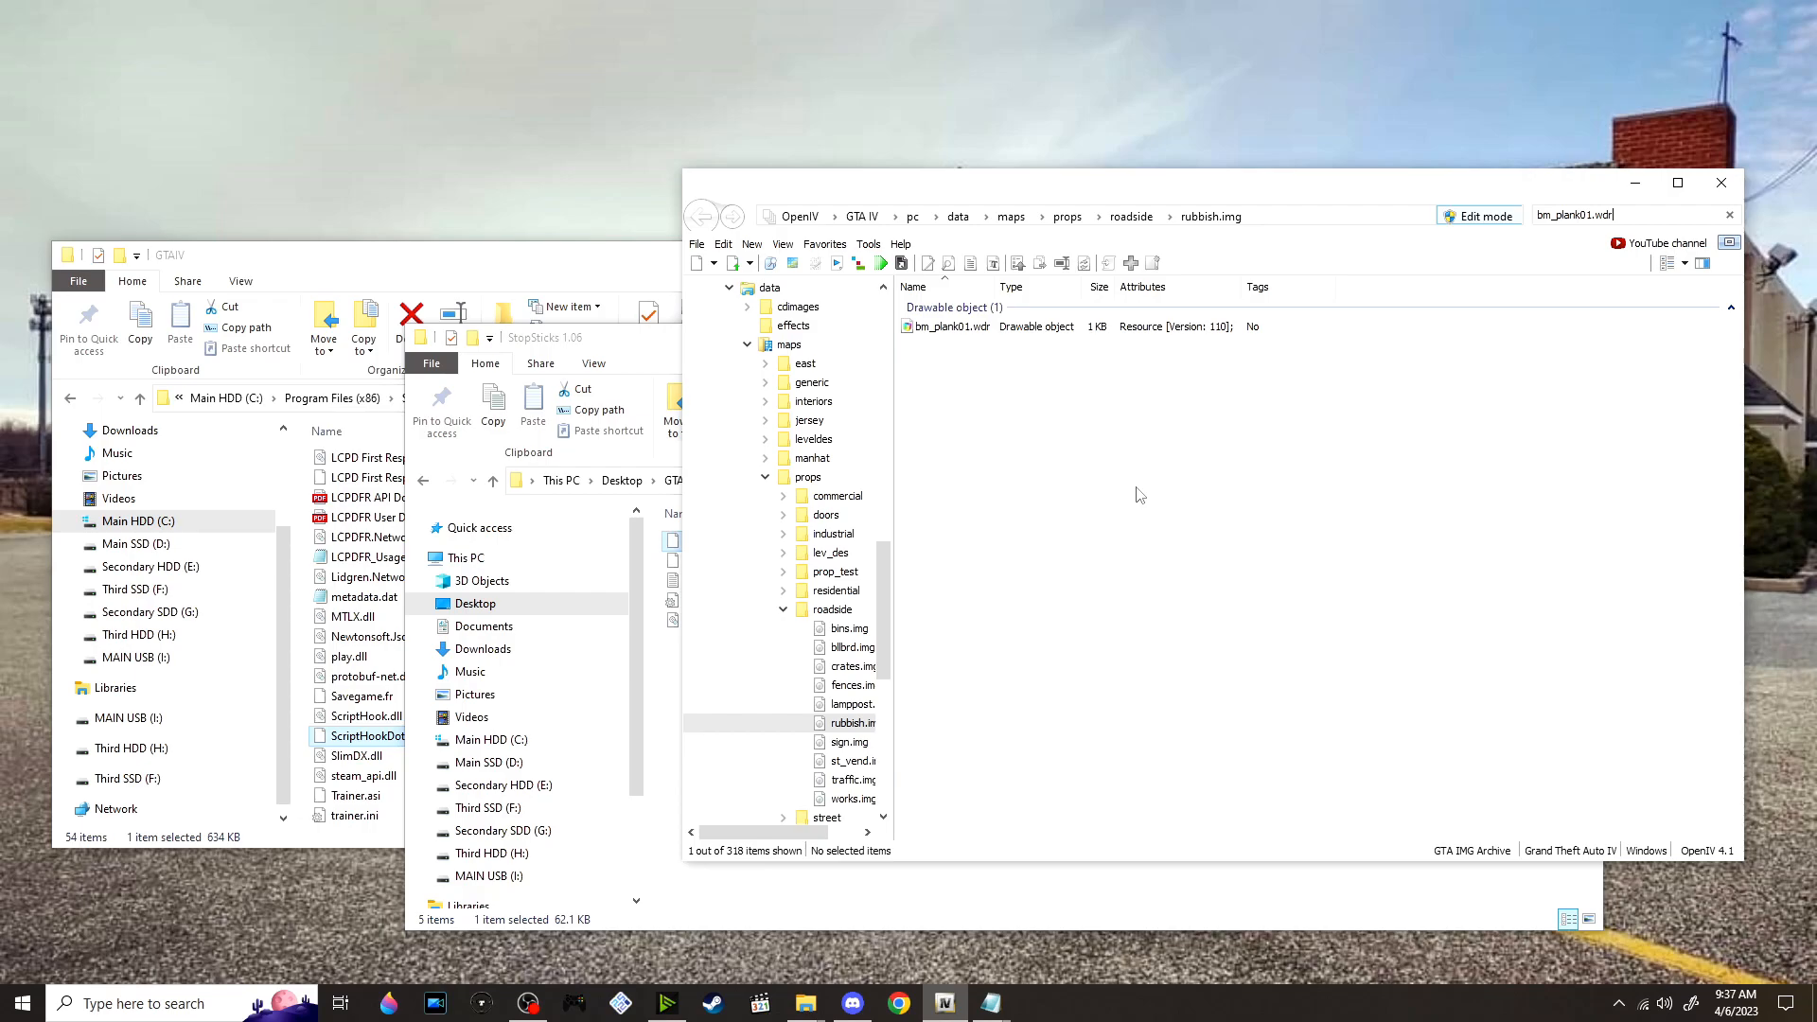
Inspect the original bm_plank01.wdr in the model viewer from another angle and close the viewer
{"action": "double_click", "coordinate": [1053, 327]}
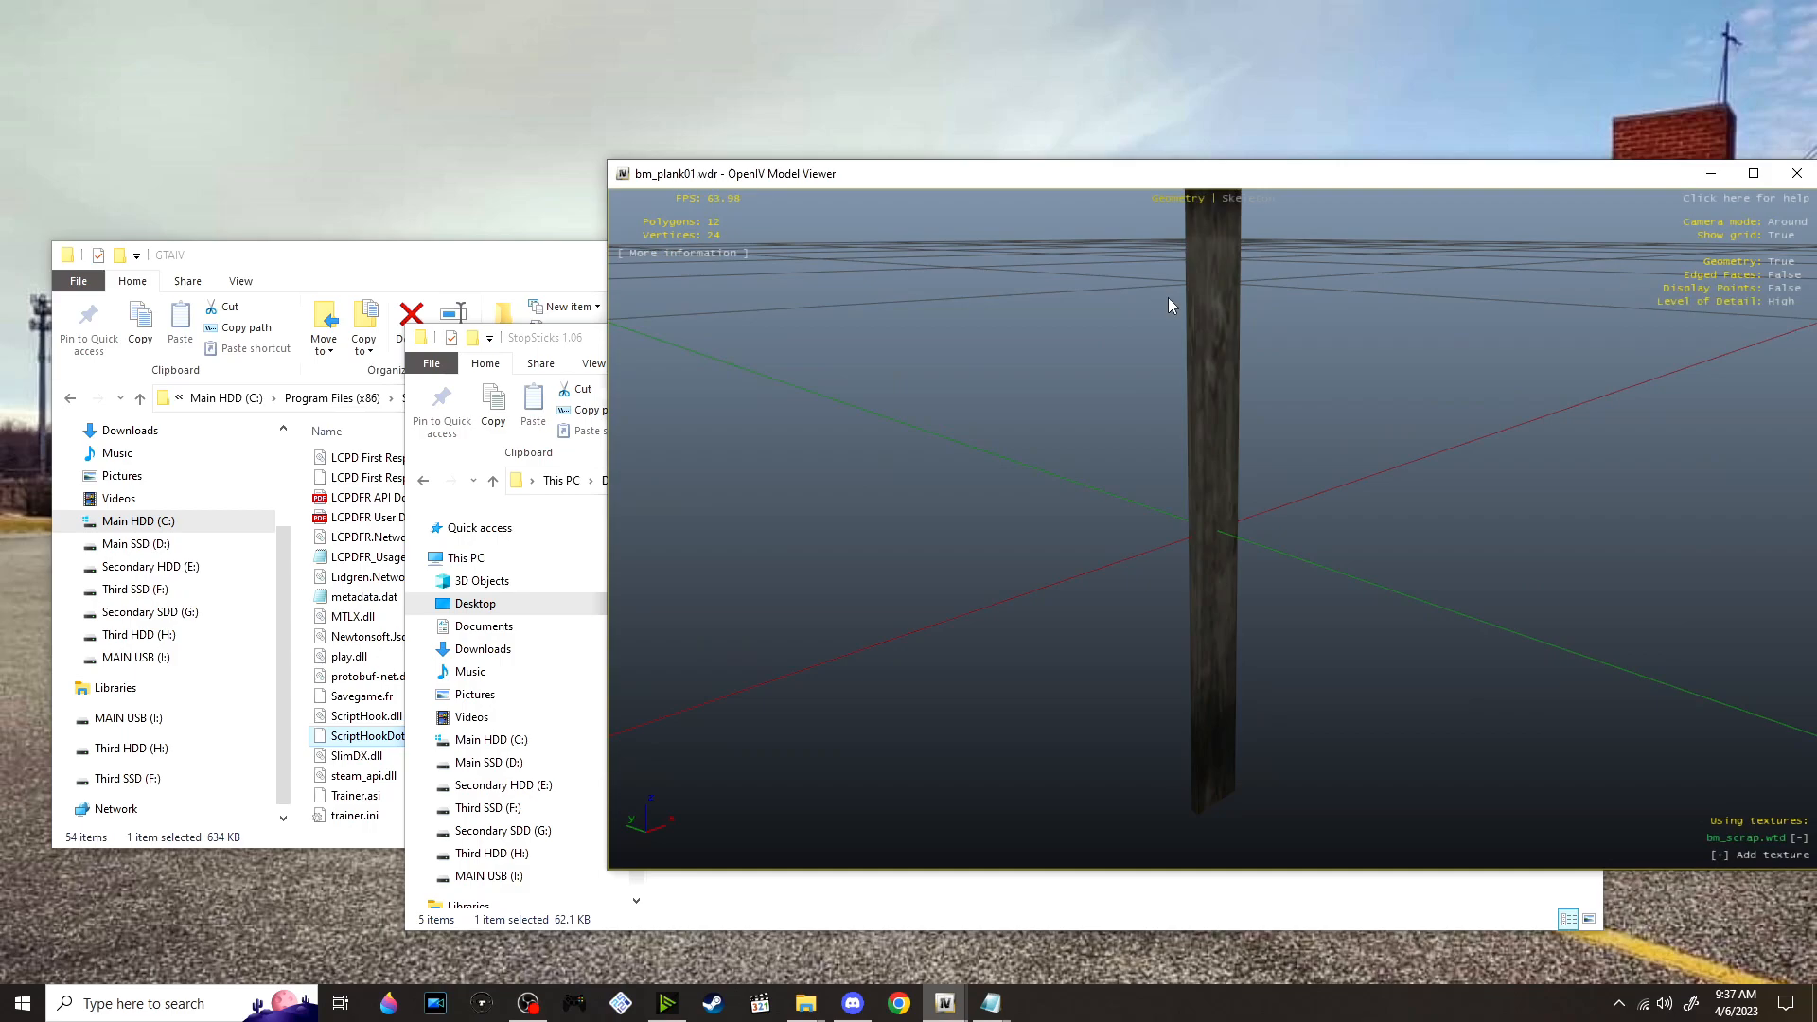
{"action": "left_click_drag", "start_coordinate": [1189, 394], "coordinate": [1480, 264]}
{"action": "left_click", "coordinate": [1799, 177]}
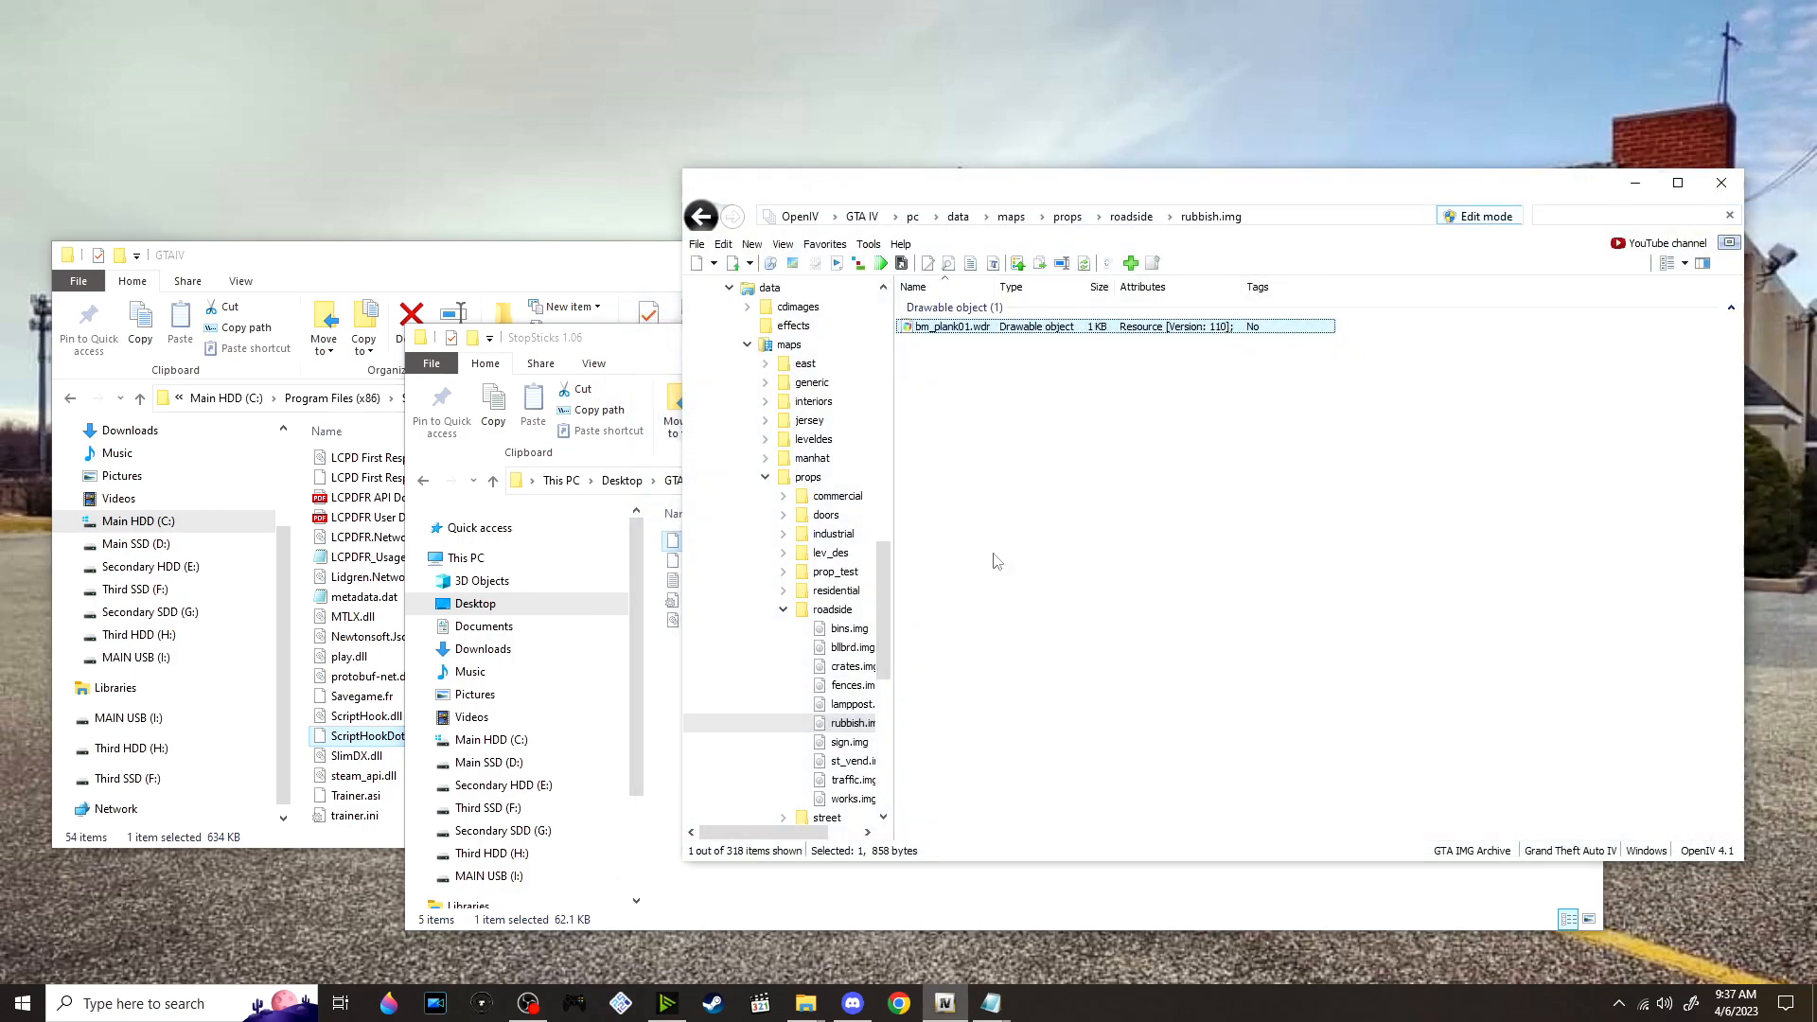
Replace bm_plank01.wdr in rubbish.img with the StopSticks version and inspect the new model in the viewer
{"action": "left_click", "coordinate": [673, 362]}
{"action": "left_click_drag", "start_coordinate": [724, 547], "coordinate": [1664, 511]}
{"action": "double_click", "coordinate": [1119, 327]}
{"action": "left_click_drag", "start_coordinate": [1200, 483], "coordinate": [1741, 367]}
{"action": "left_click_drag", "start_coordinate": [1244, 485], "coordinate": [1377, 432]}
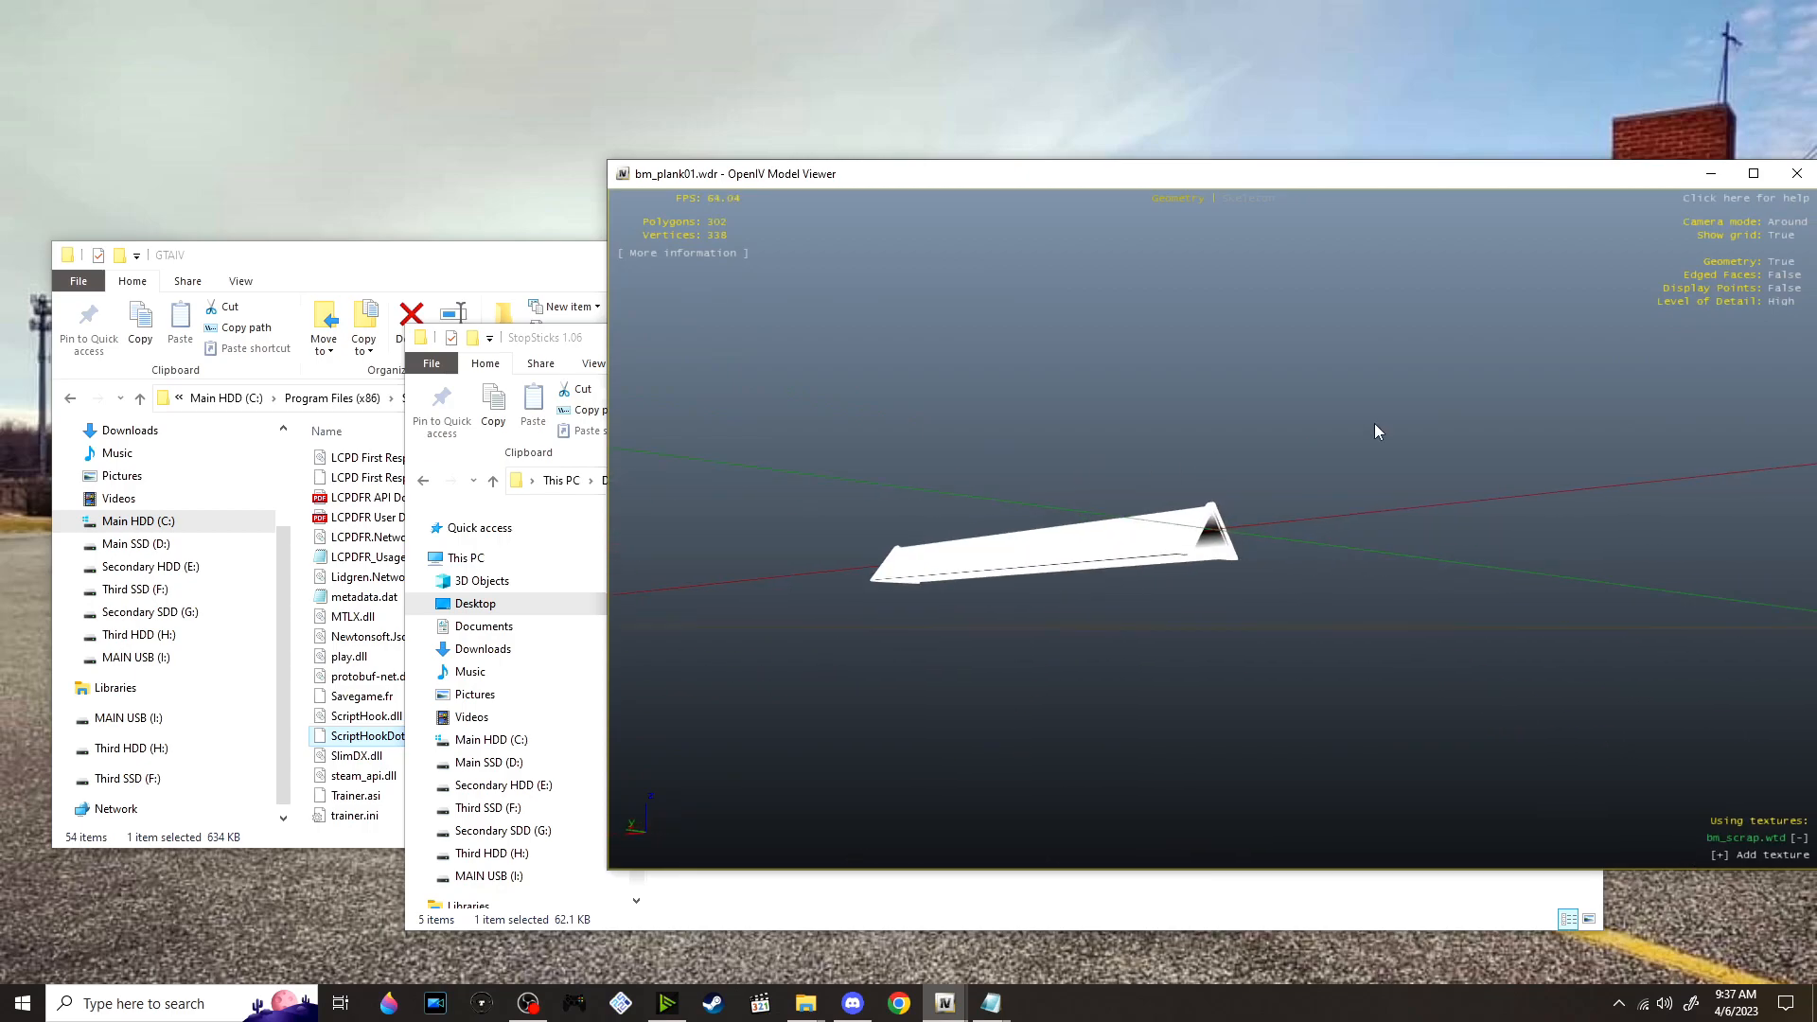
{"action": "left_click", "coordinate": [1798, 174]}
Close the model viewer, copy the file name bm_scrap.wtd from the StopSticks 1.06 folder and search for it in rubbish.img
{"action": "left_click", "coordinate": [651, 730]}
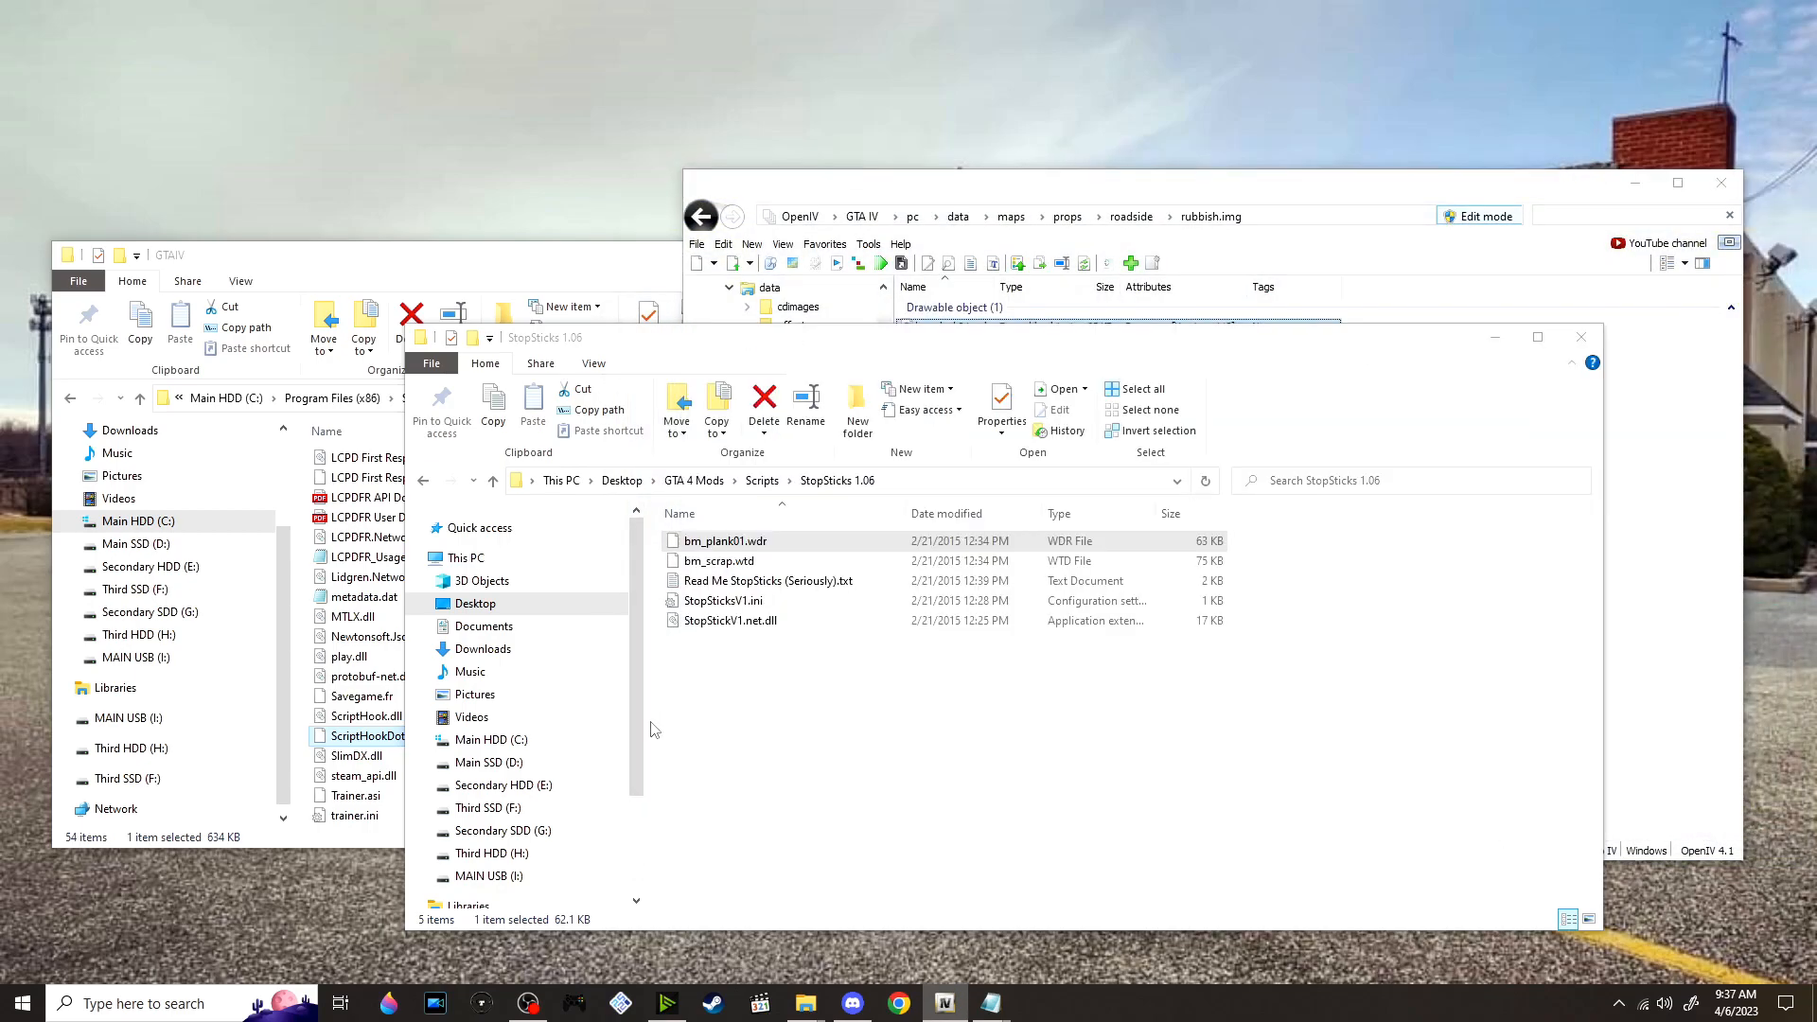
{"action": "right_click", "coordinate": [778, 559]}
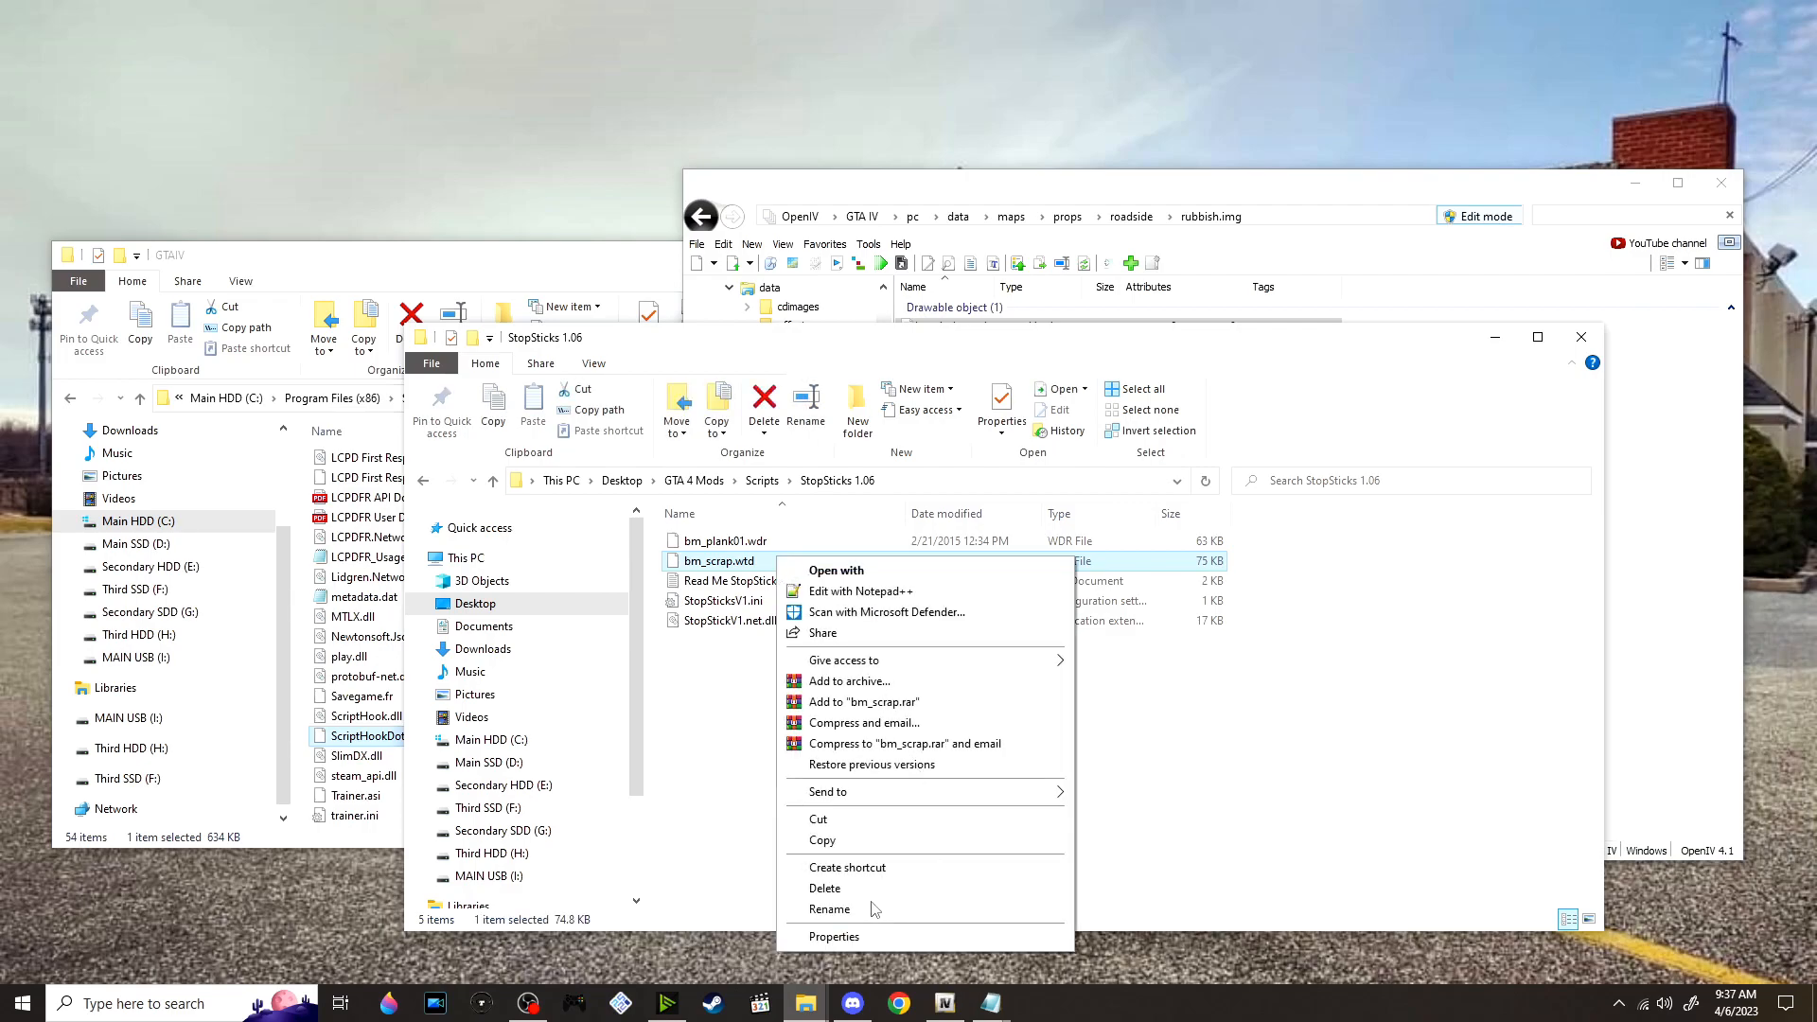
{"action": "left_click", "coordinate": [830, 909]}
{"action": "key", "text": "ctrl+c"}
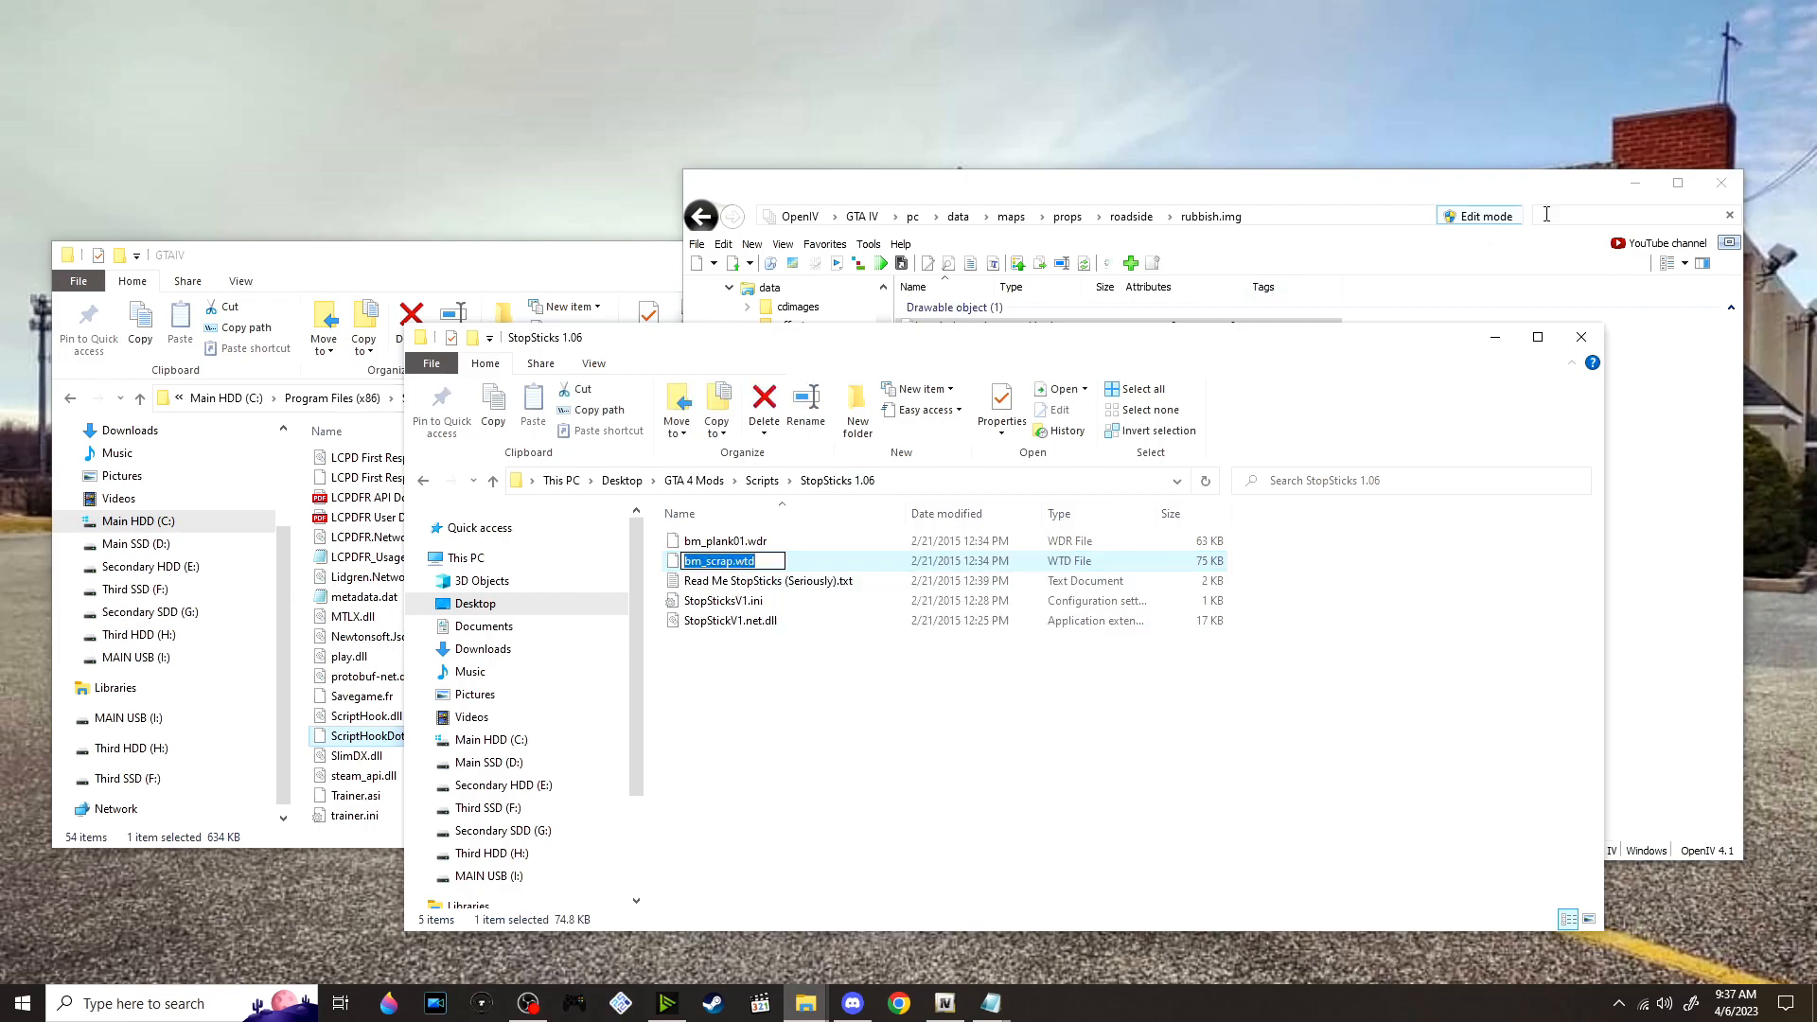
{"action": "left_click", "coordinate": [1539, 214]}
{"action": "key", "text": "ctrl+v"}
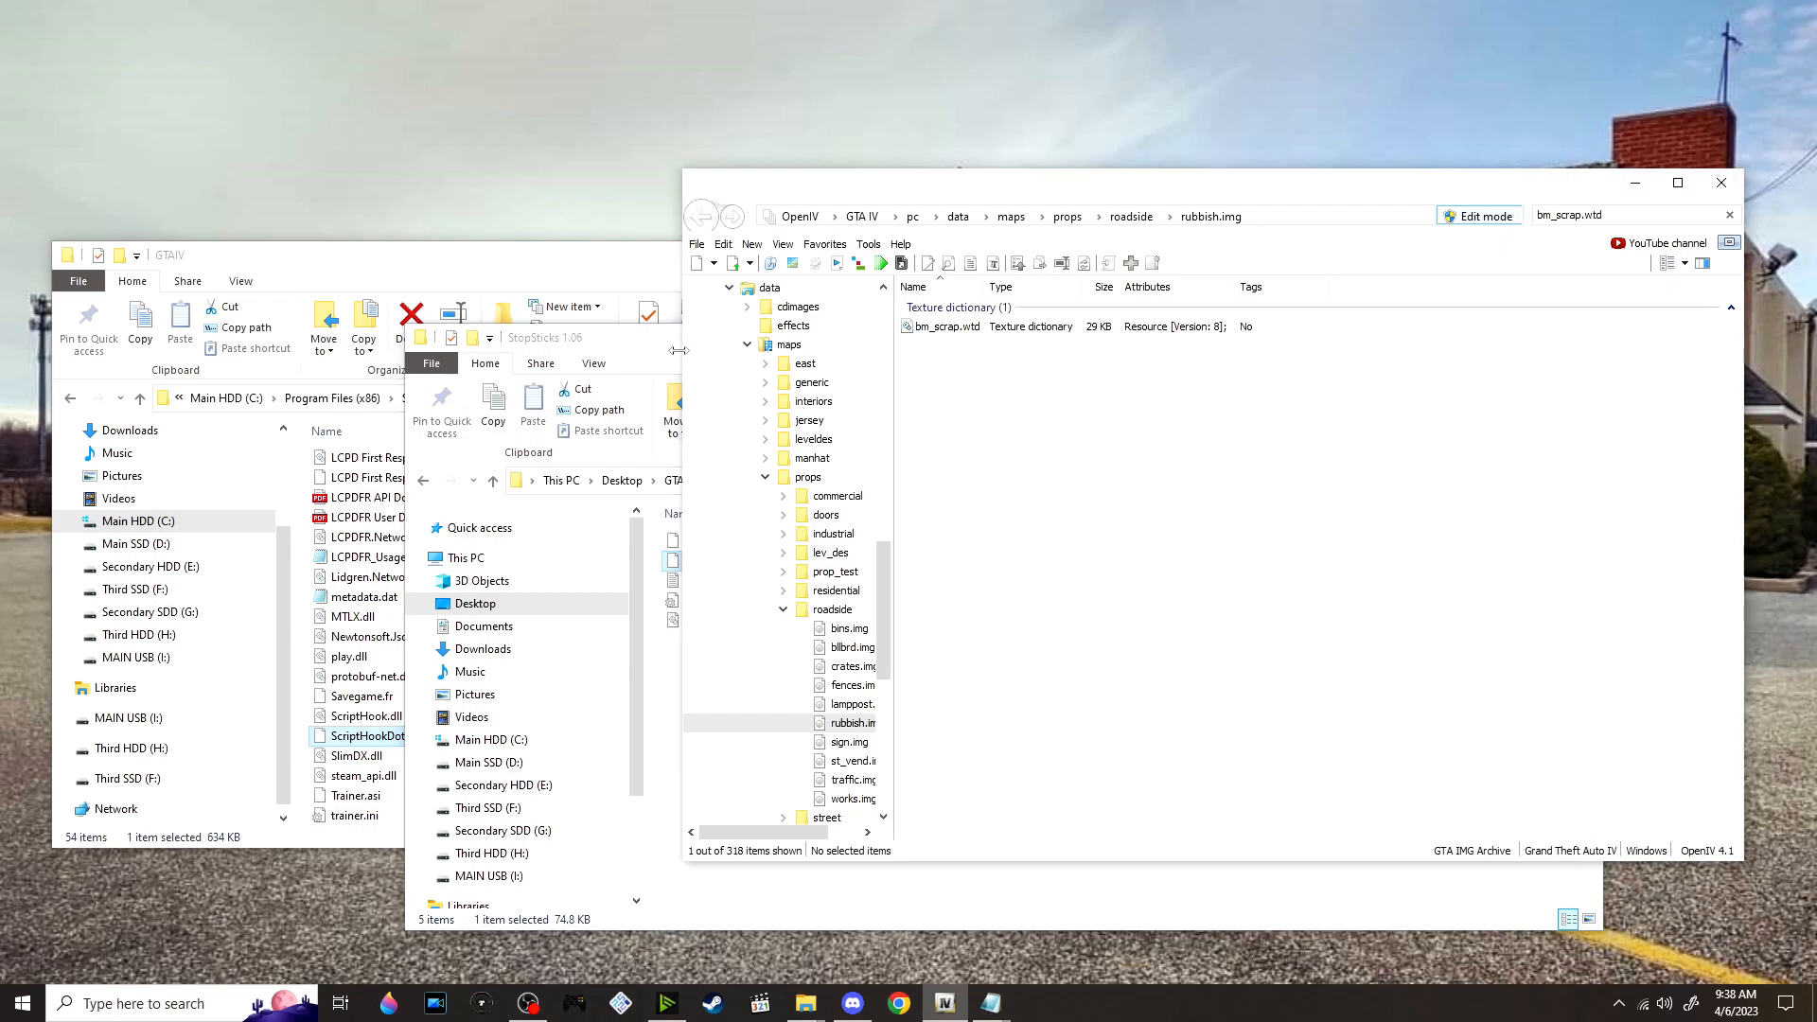
Replace bm_scrap.wtd in rubbish.img with the StopSticks version, check its equipment texture in the texture editor and close the editor
{"action": "left_click", "coordinate": [654, 347]}
{"action": "key", "text": "alt+Tab"}
{"action": "left_click_drag", "start_coordinate": [787, 565], "coordinate": [1329, 521]}
{"action": "double_click", "coordinate": [1013, 328]}
{"action": "key", "text": "Down"}
{"action": "key", "text": "Down"}
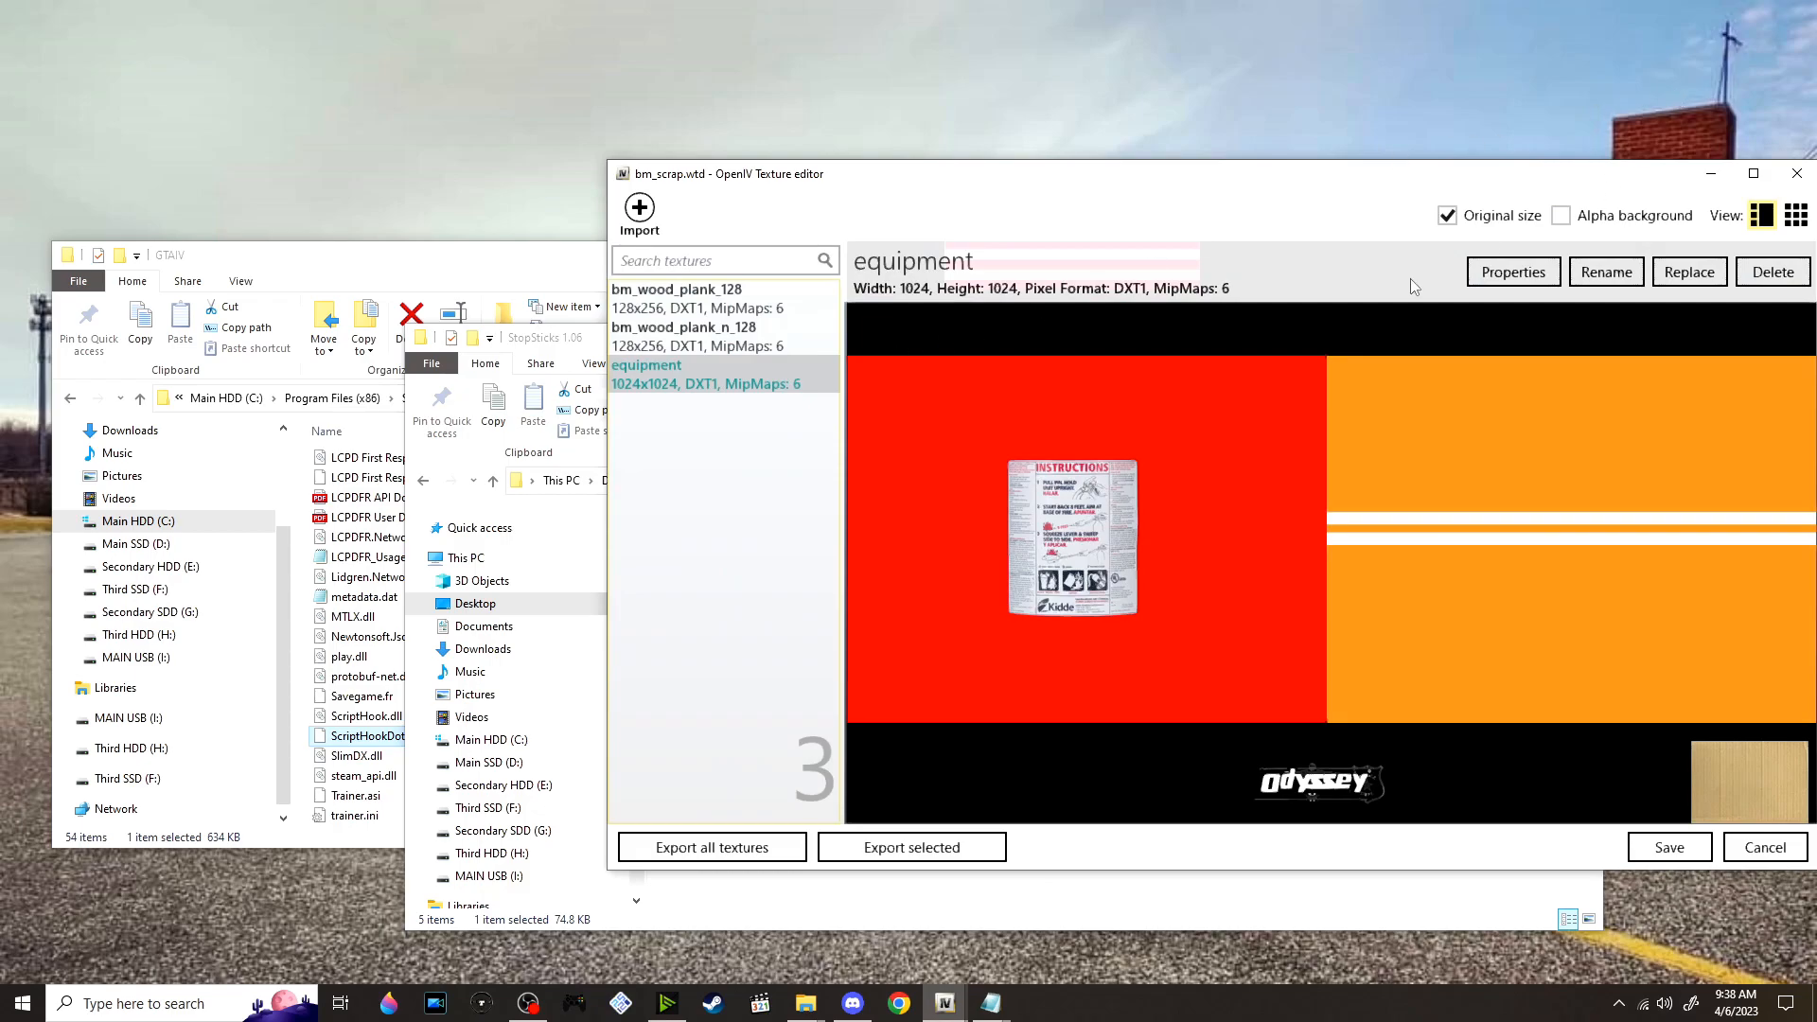
{"action": "left_click", "coordinate": [1798, 174]}
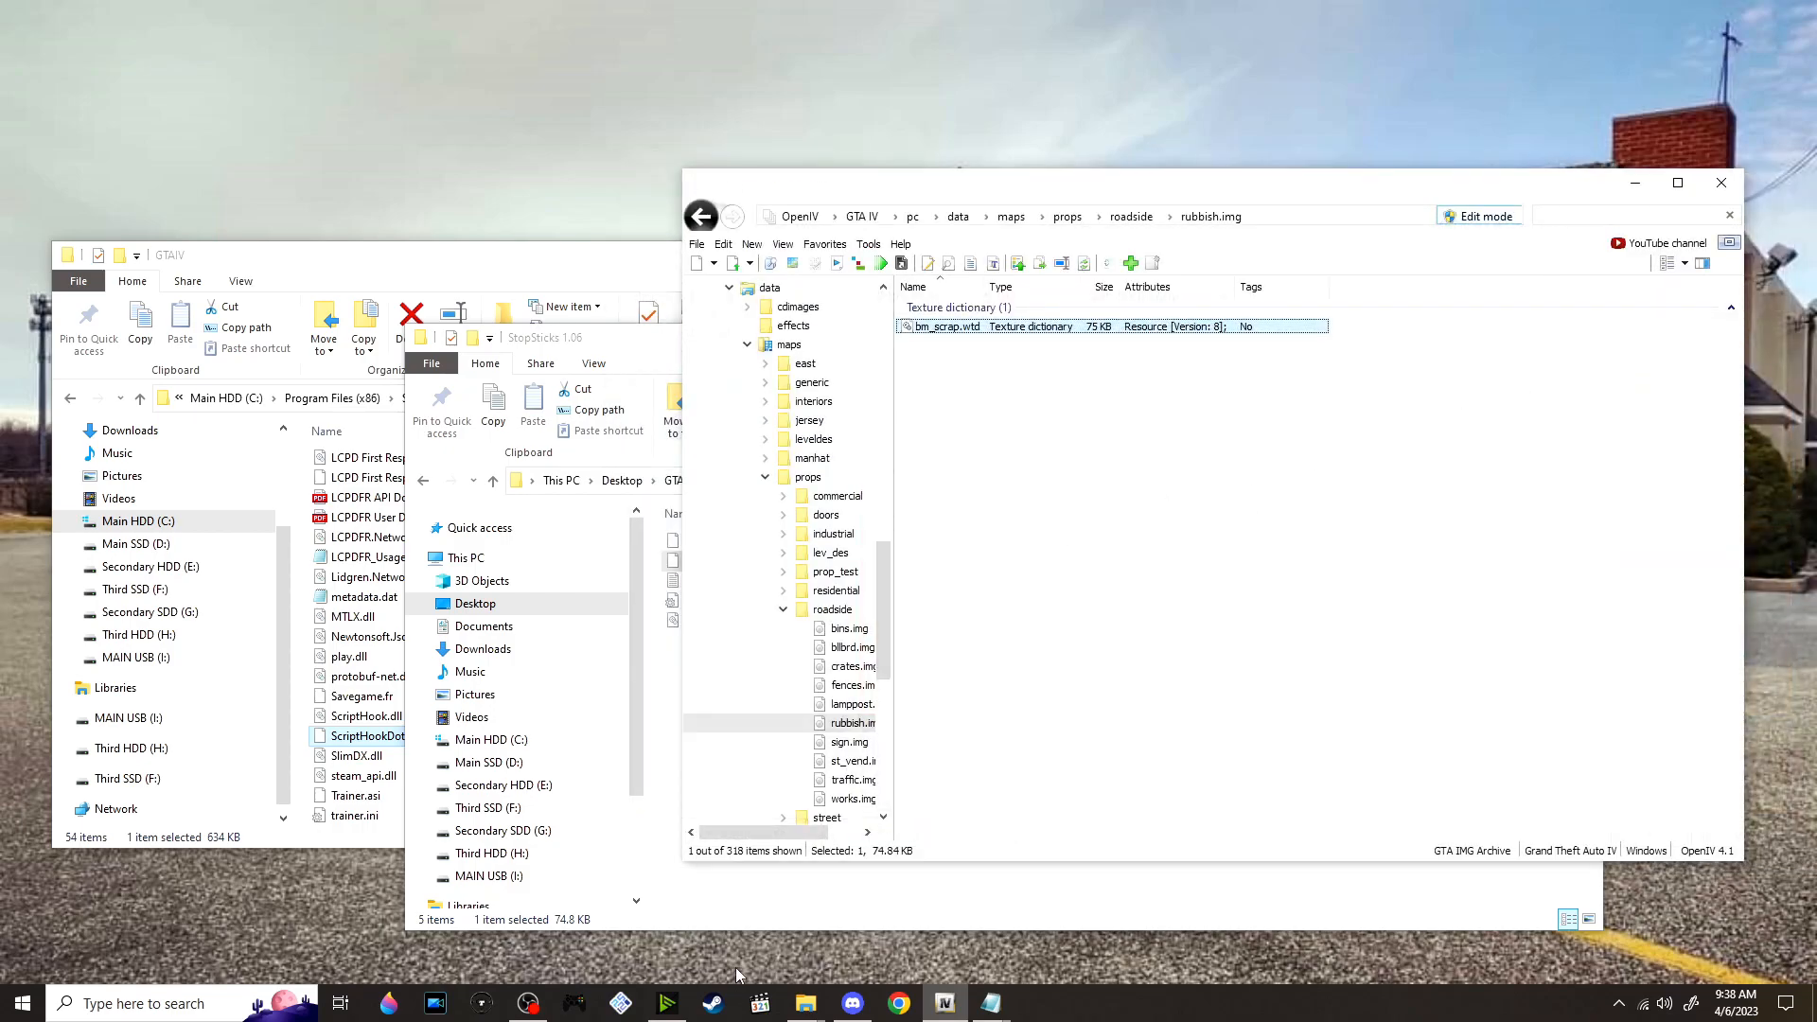
{"action": "left_click", "coordinate": [818, 892]}
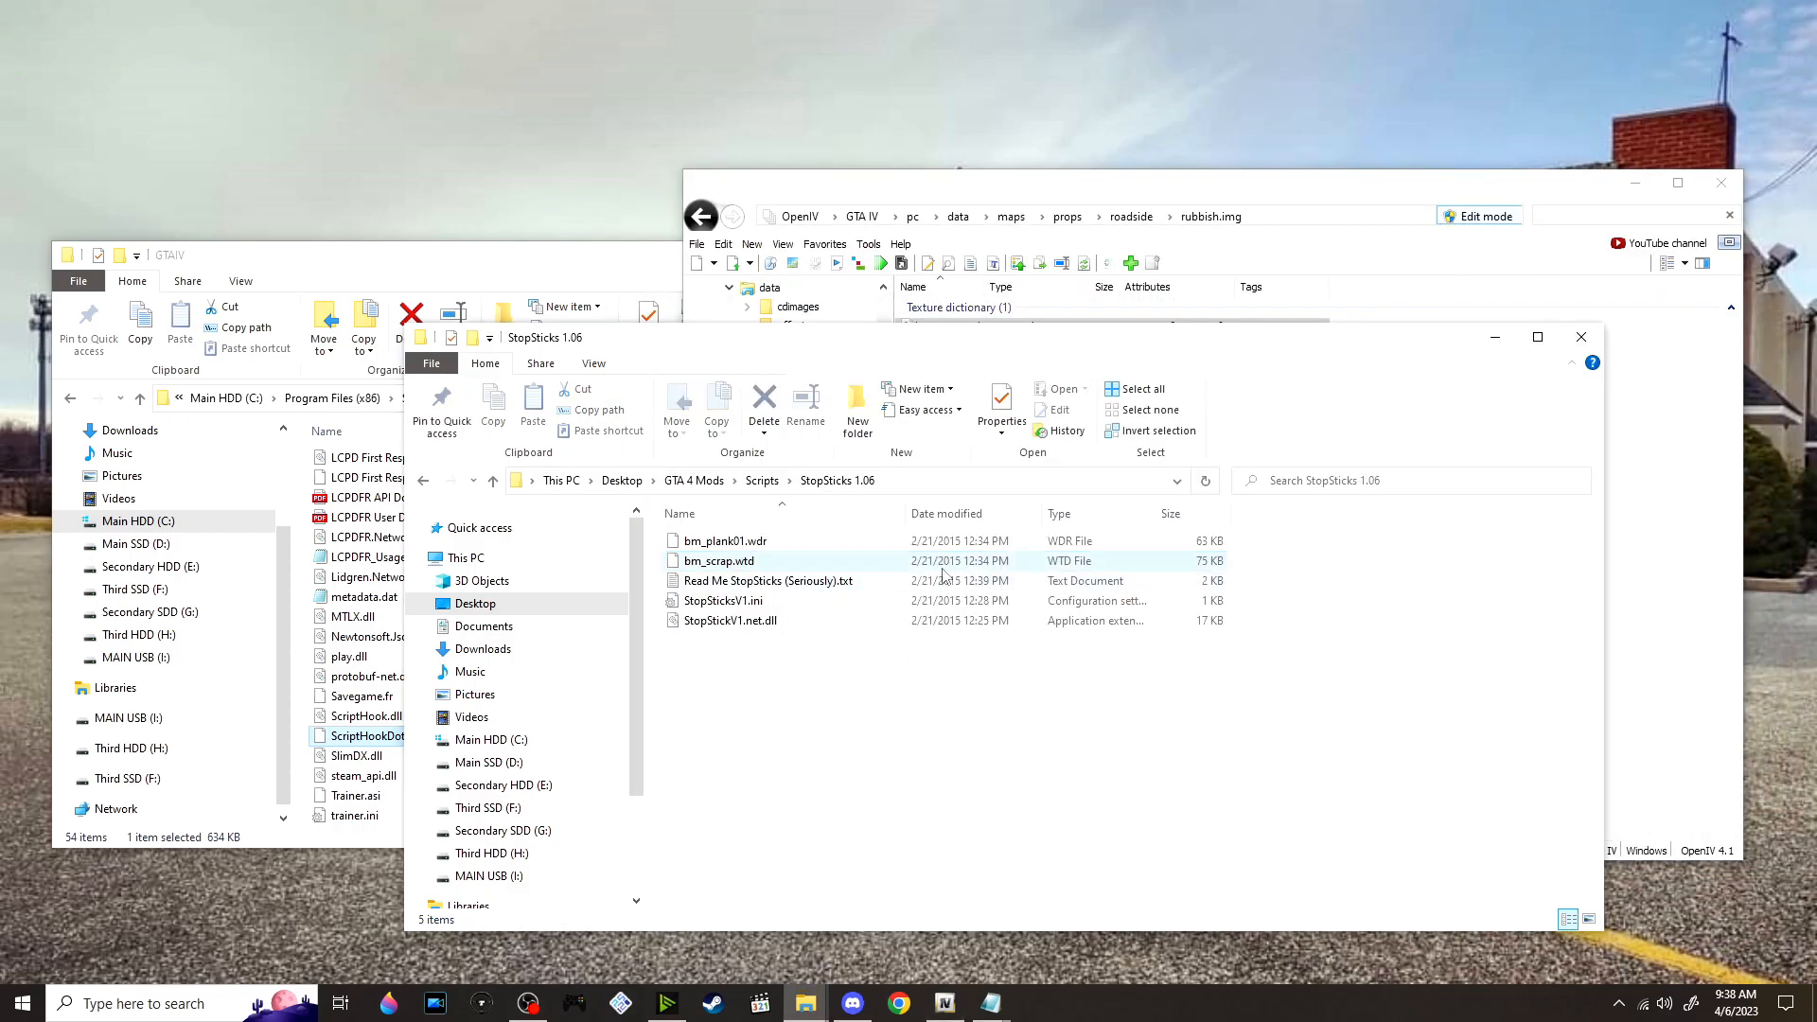
Extract The_Wasteland_1.0.0.zip in the Scripts mods folder and open the lcpdfr folder inside TheWasteland-Installation
{"action": "left_click", "coordinate": [762, 481]}
{"action": "scroll", "coordinate": [935, 676], "scroll_direction": "down", "scroll_amount": 3}
{"action": "scroll", "coordinate": [904, 676], "scroll_direction": "down", "scroll_amount": 7}
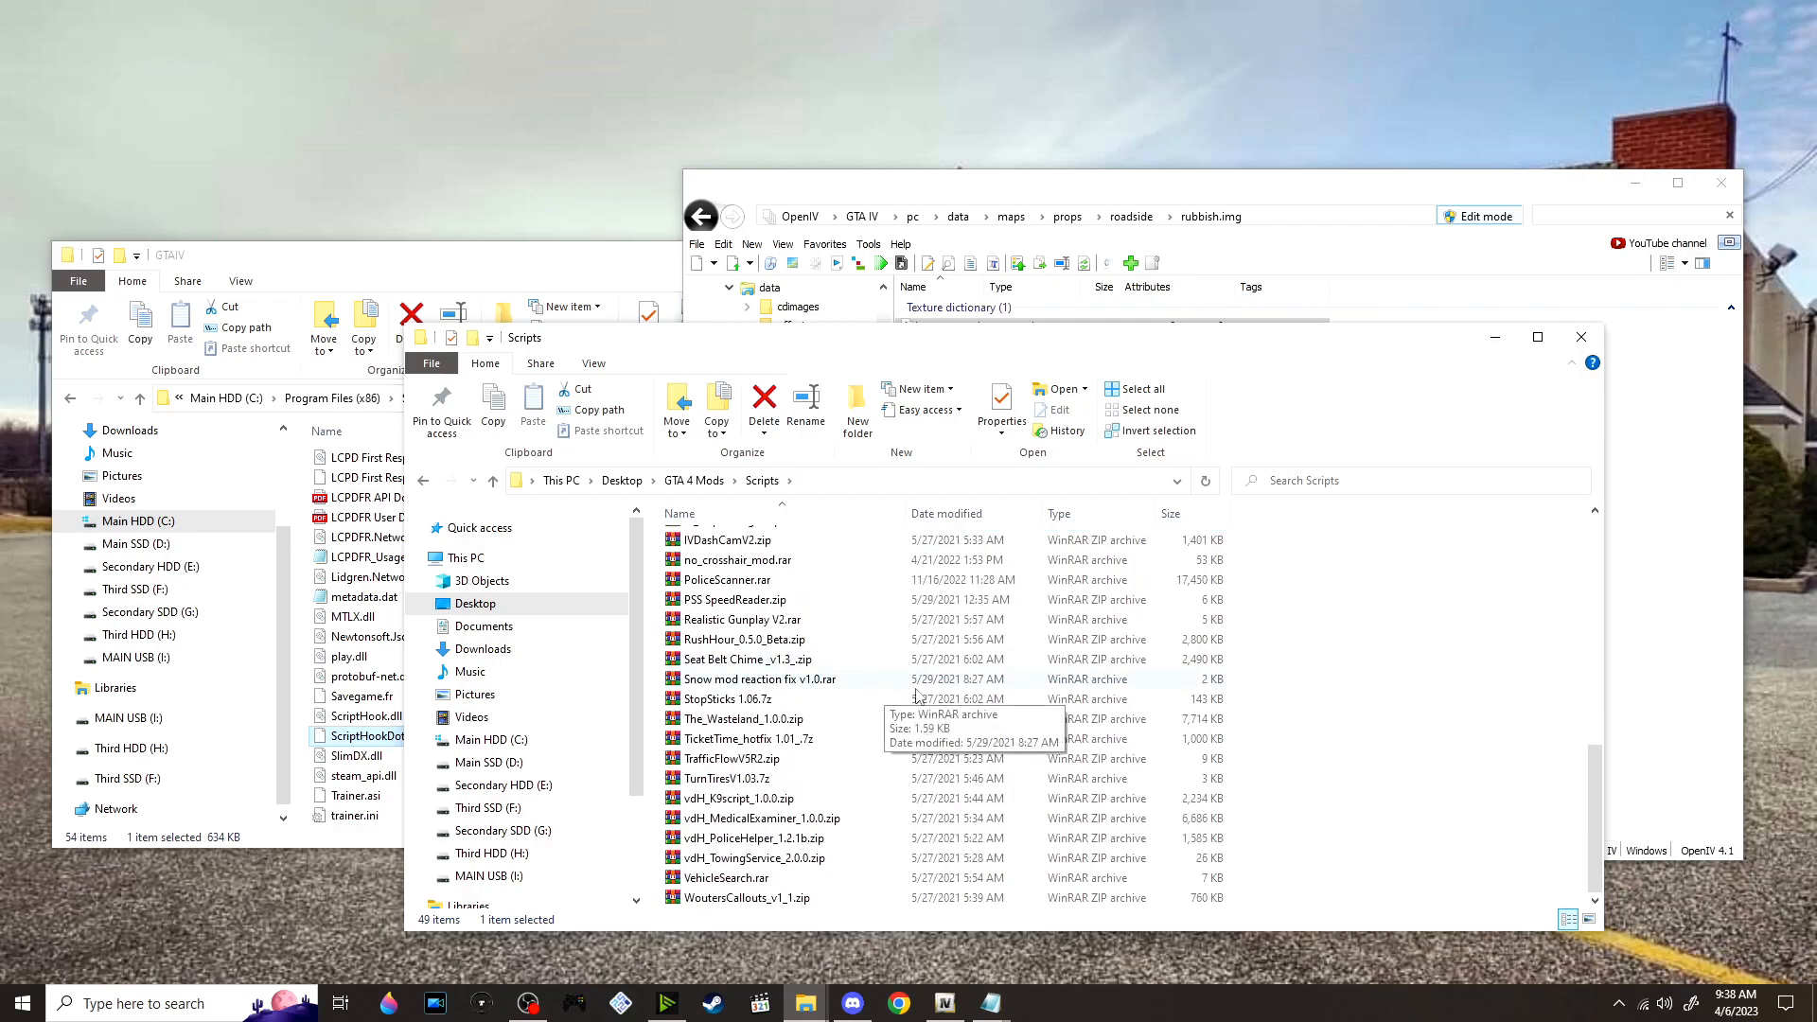
{"action": "left_click", "coordinate": [817, 723]}
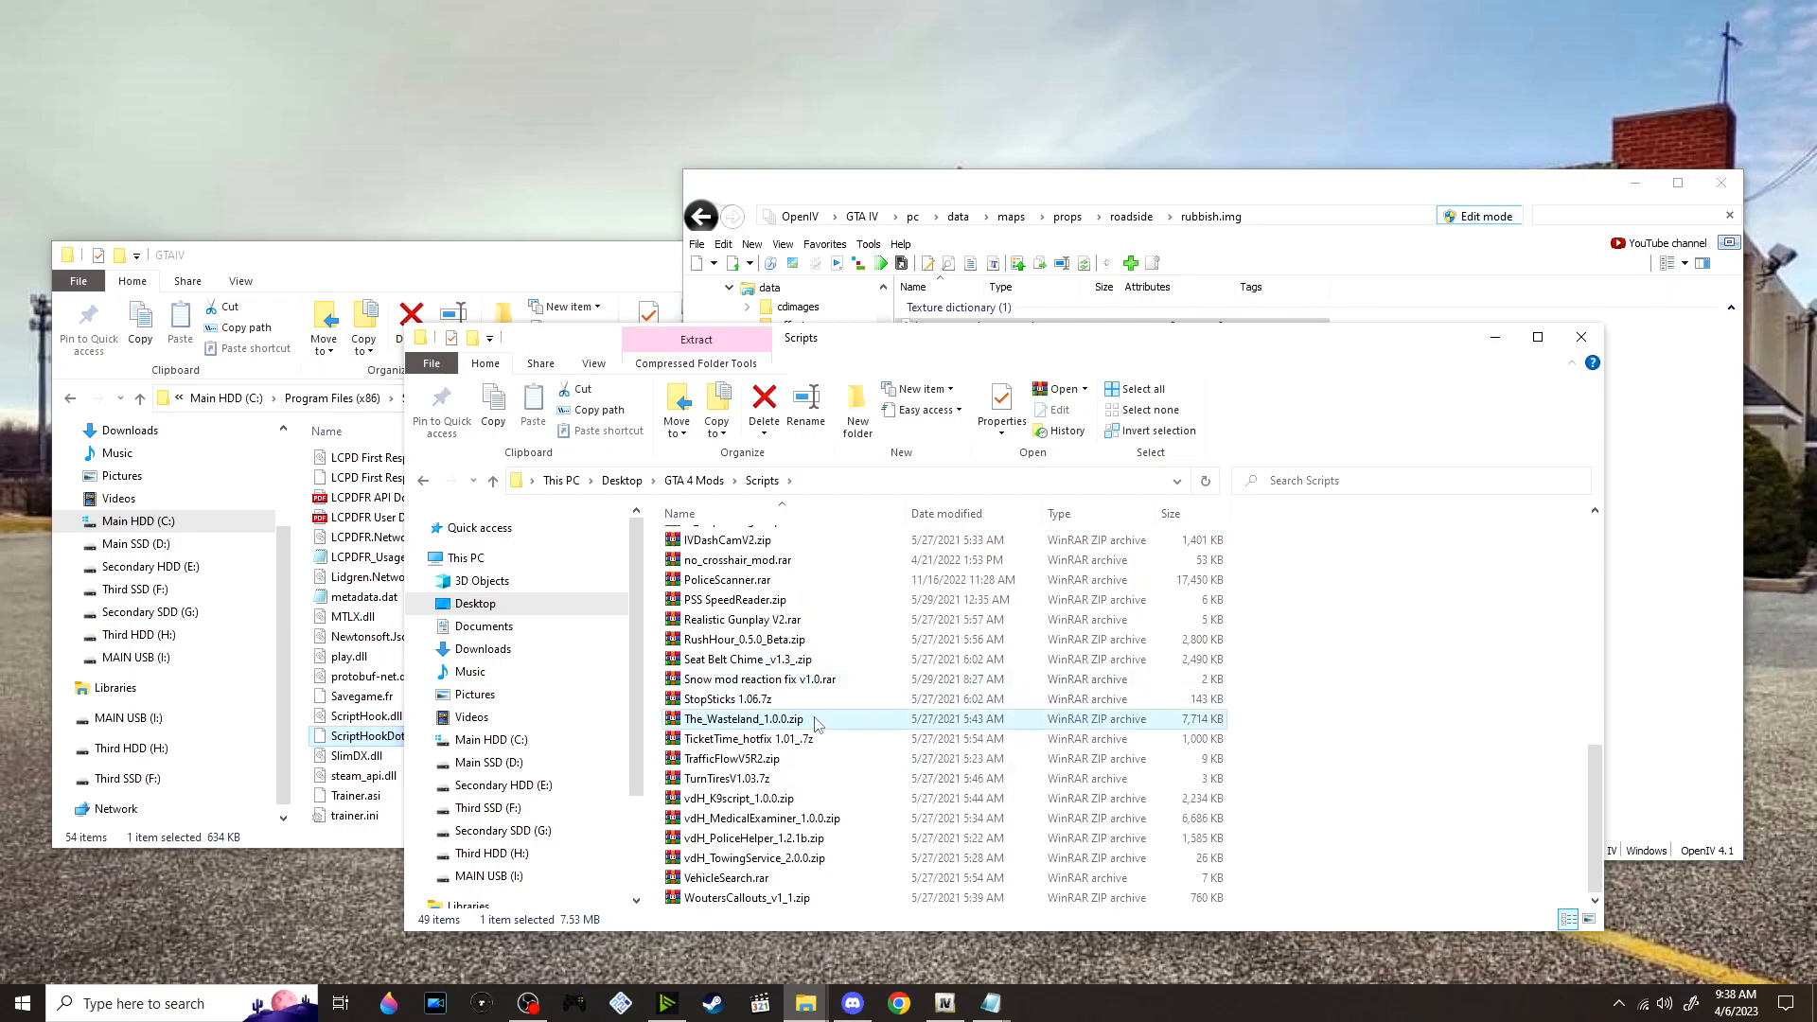
{"action": "right_click", "coordinate": [814, 734]}
{"action": "left_click", "coordinate": [987, 397]}
{"action": "scroll", "coordinate": [852, 710], "scroll_direction": "up", "scroll_amount": 10}
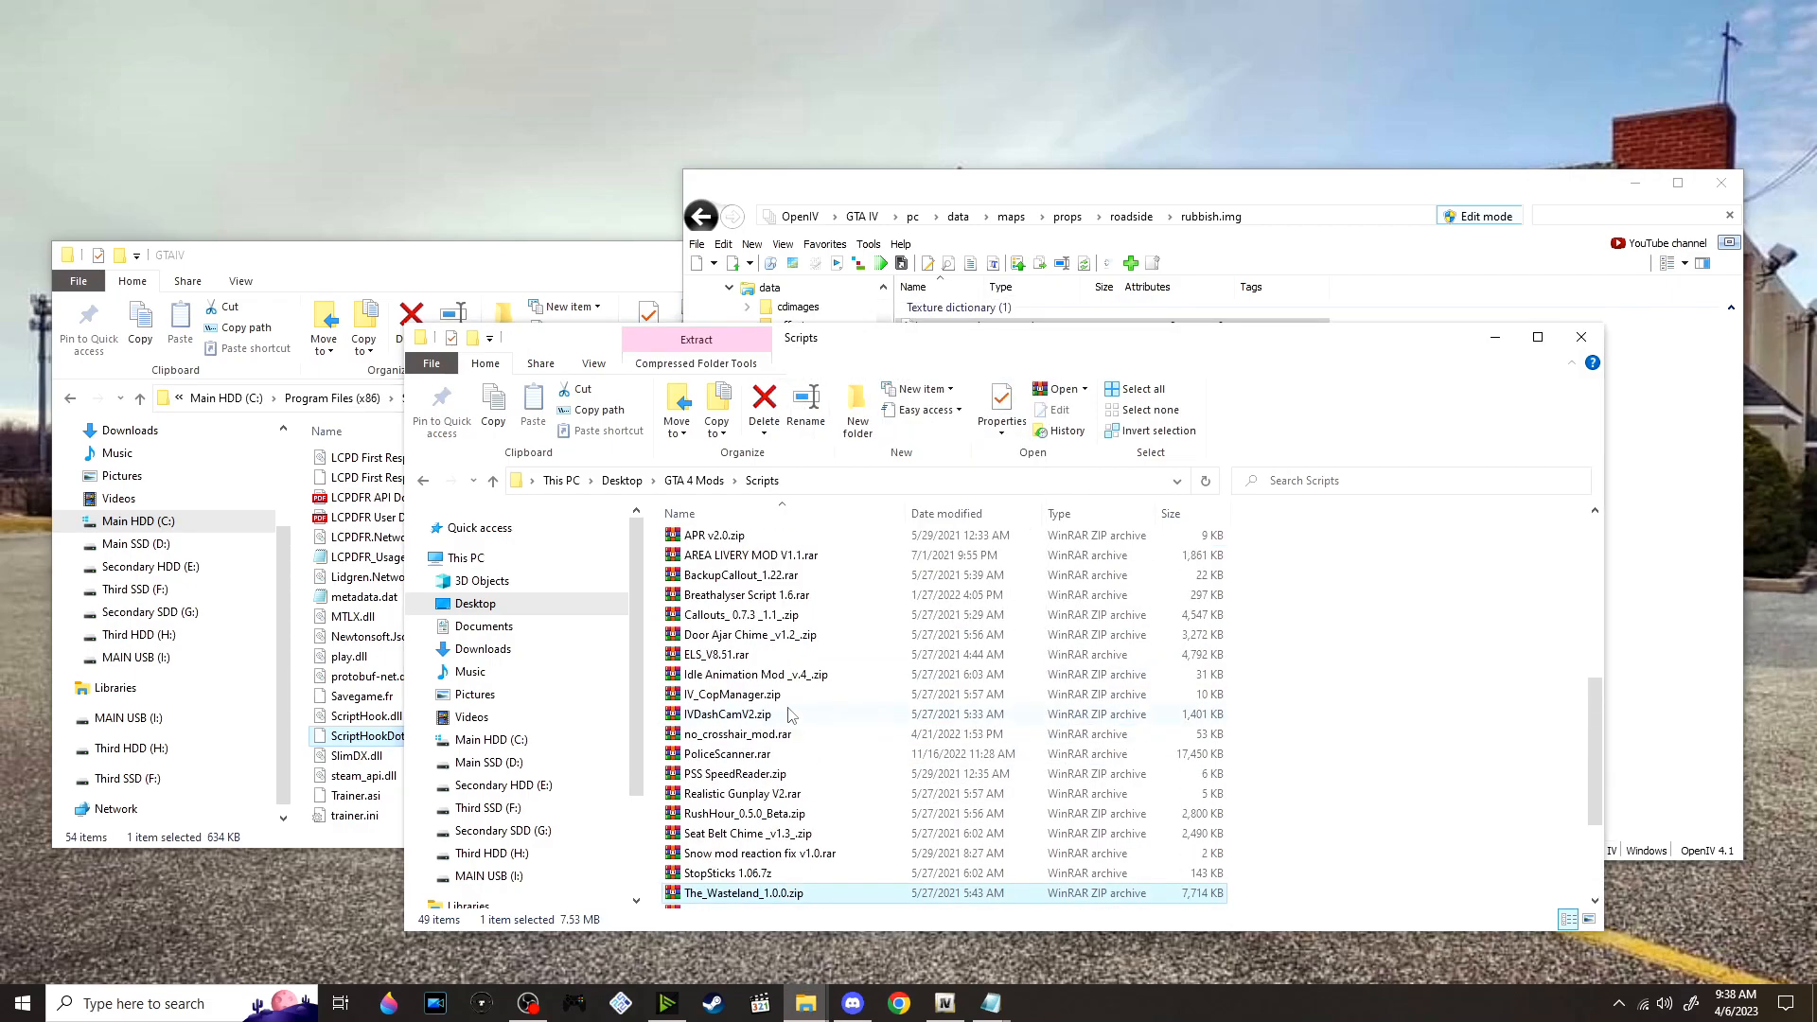
{"action": "double_click", "coordinate": [788, 833]}
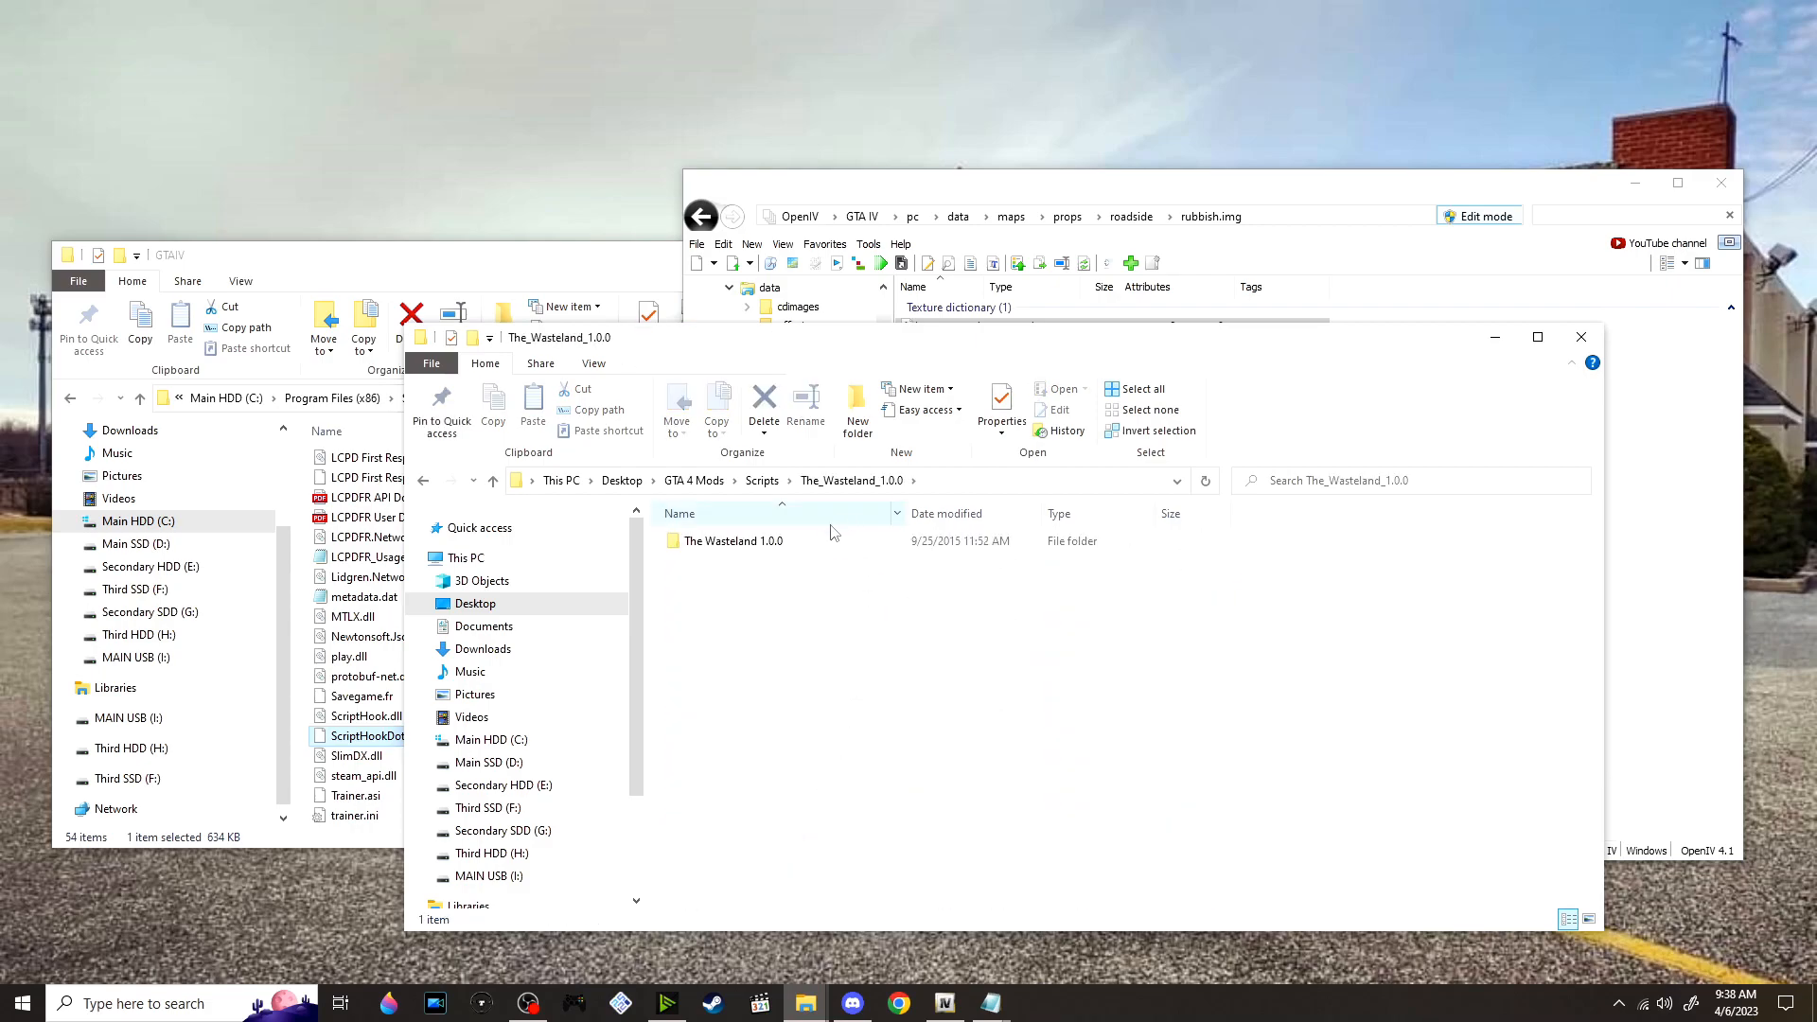
{"action": "double_click", "coordinate": [795, 540]}
{"action": "double_click", "coordinate": [793, 535]}
{"action": "double_click", "coordinate": [793, 538]}
Move the two TheWasteland plugin files from the mod's plugins folder into the plugins folder of the game's LCPDFR directory
{"action": "left_click", "coordinate": [456, 275]}
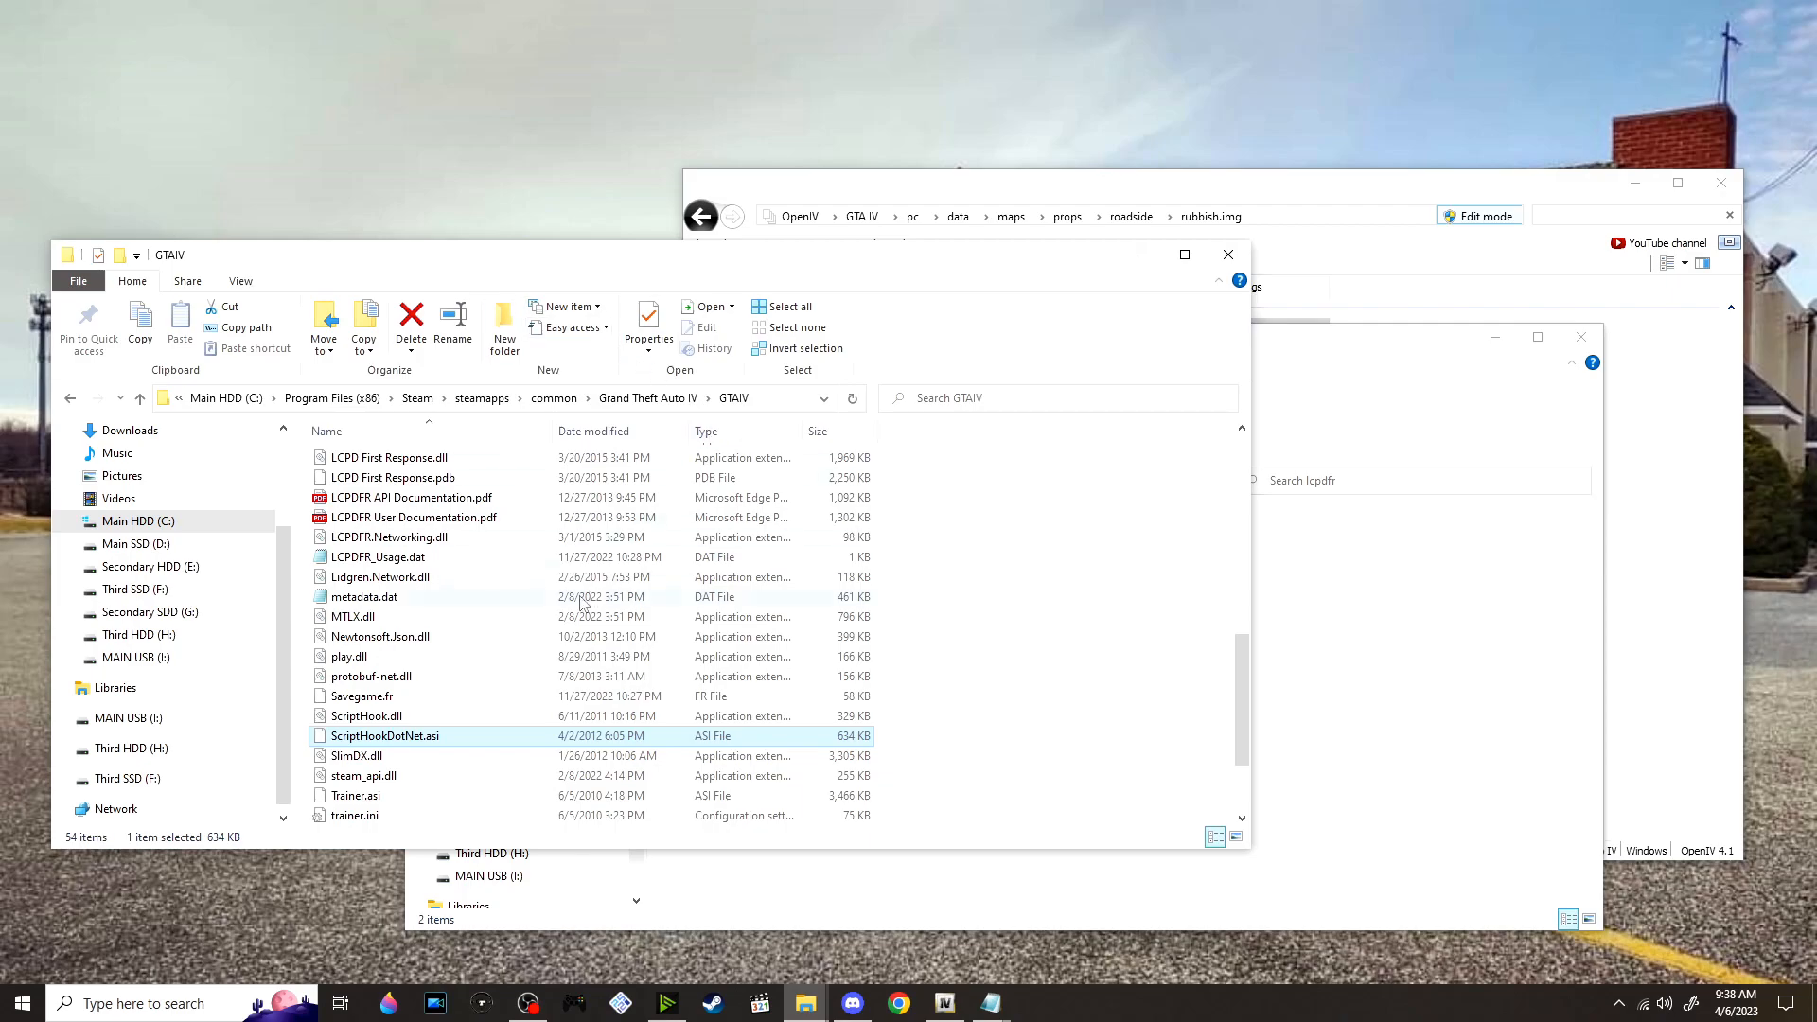
{"action": "scroll", "coordinate": [402, 579], "scroll_direction": "up", "scroll_amount": 10}
{"action": "scroll", "coordinate": [368, 523], "scroll_direction": "up", "scroll_amount": 2}
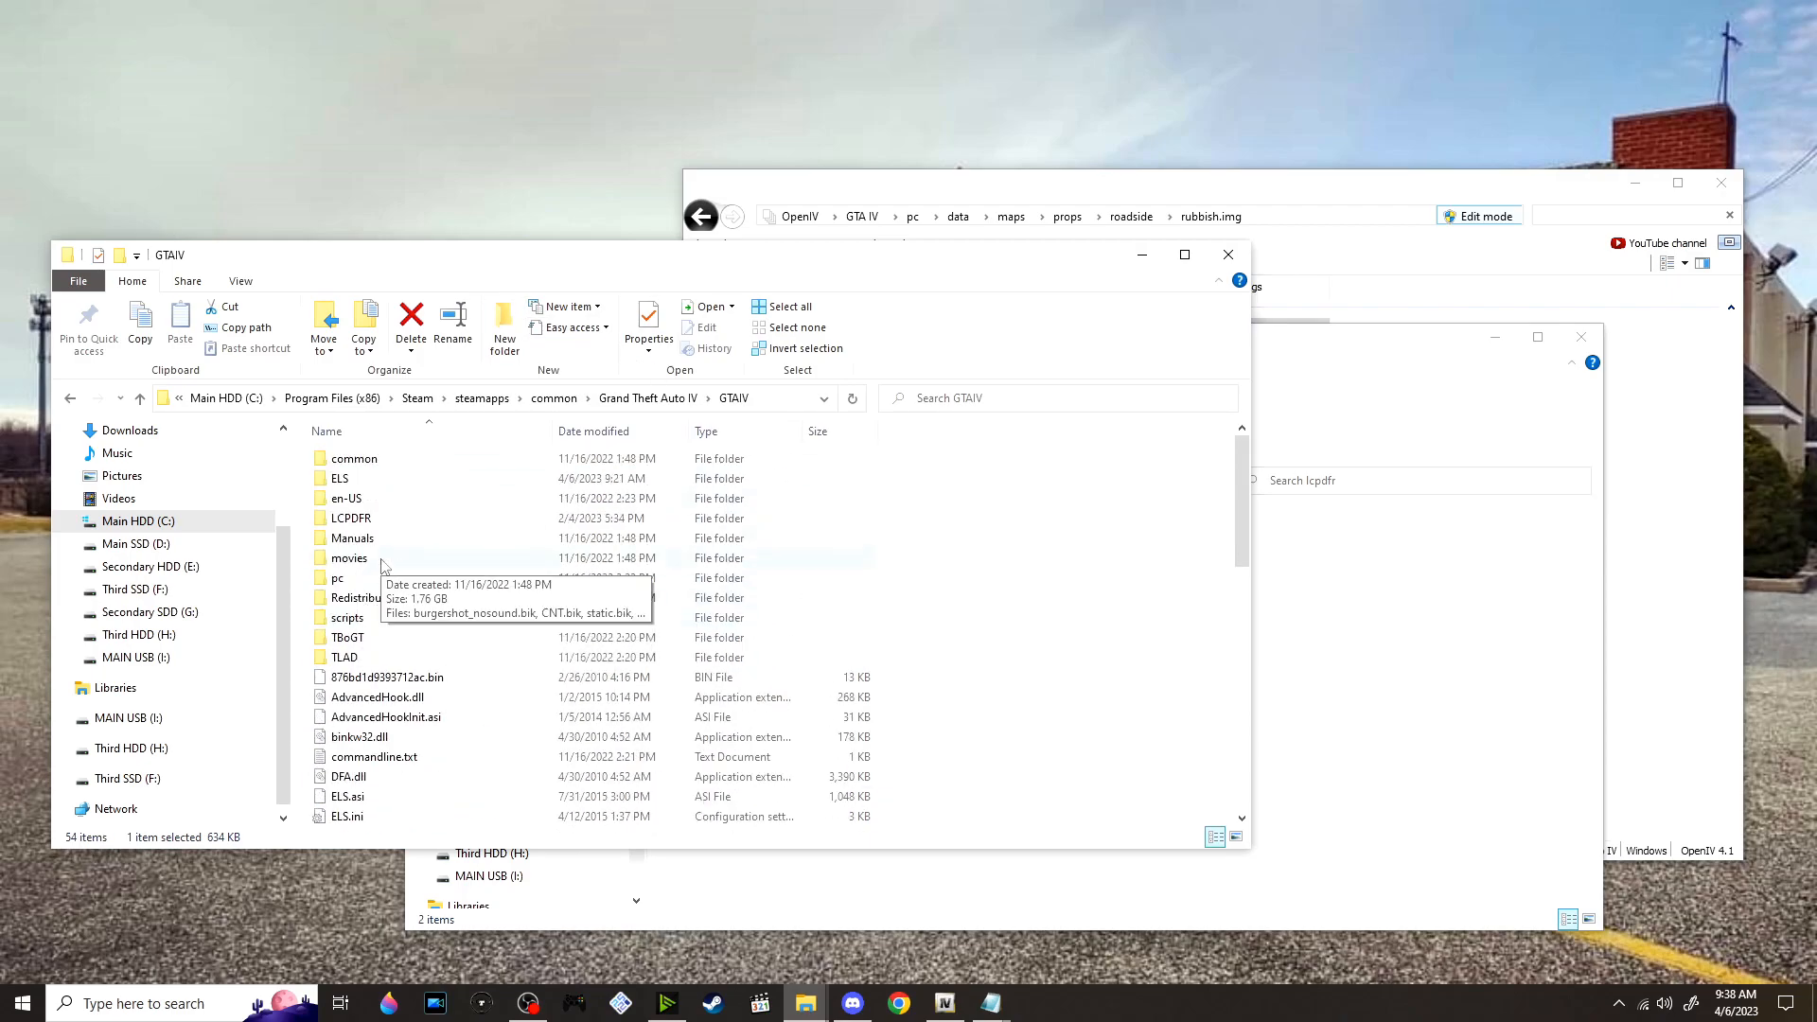
{"action": "left_click", "coordinate": [385, 524]}
{"action": "double_click", "coordinate": [386, 523]}
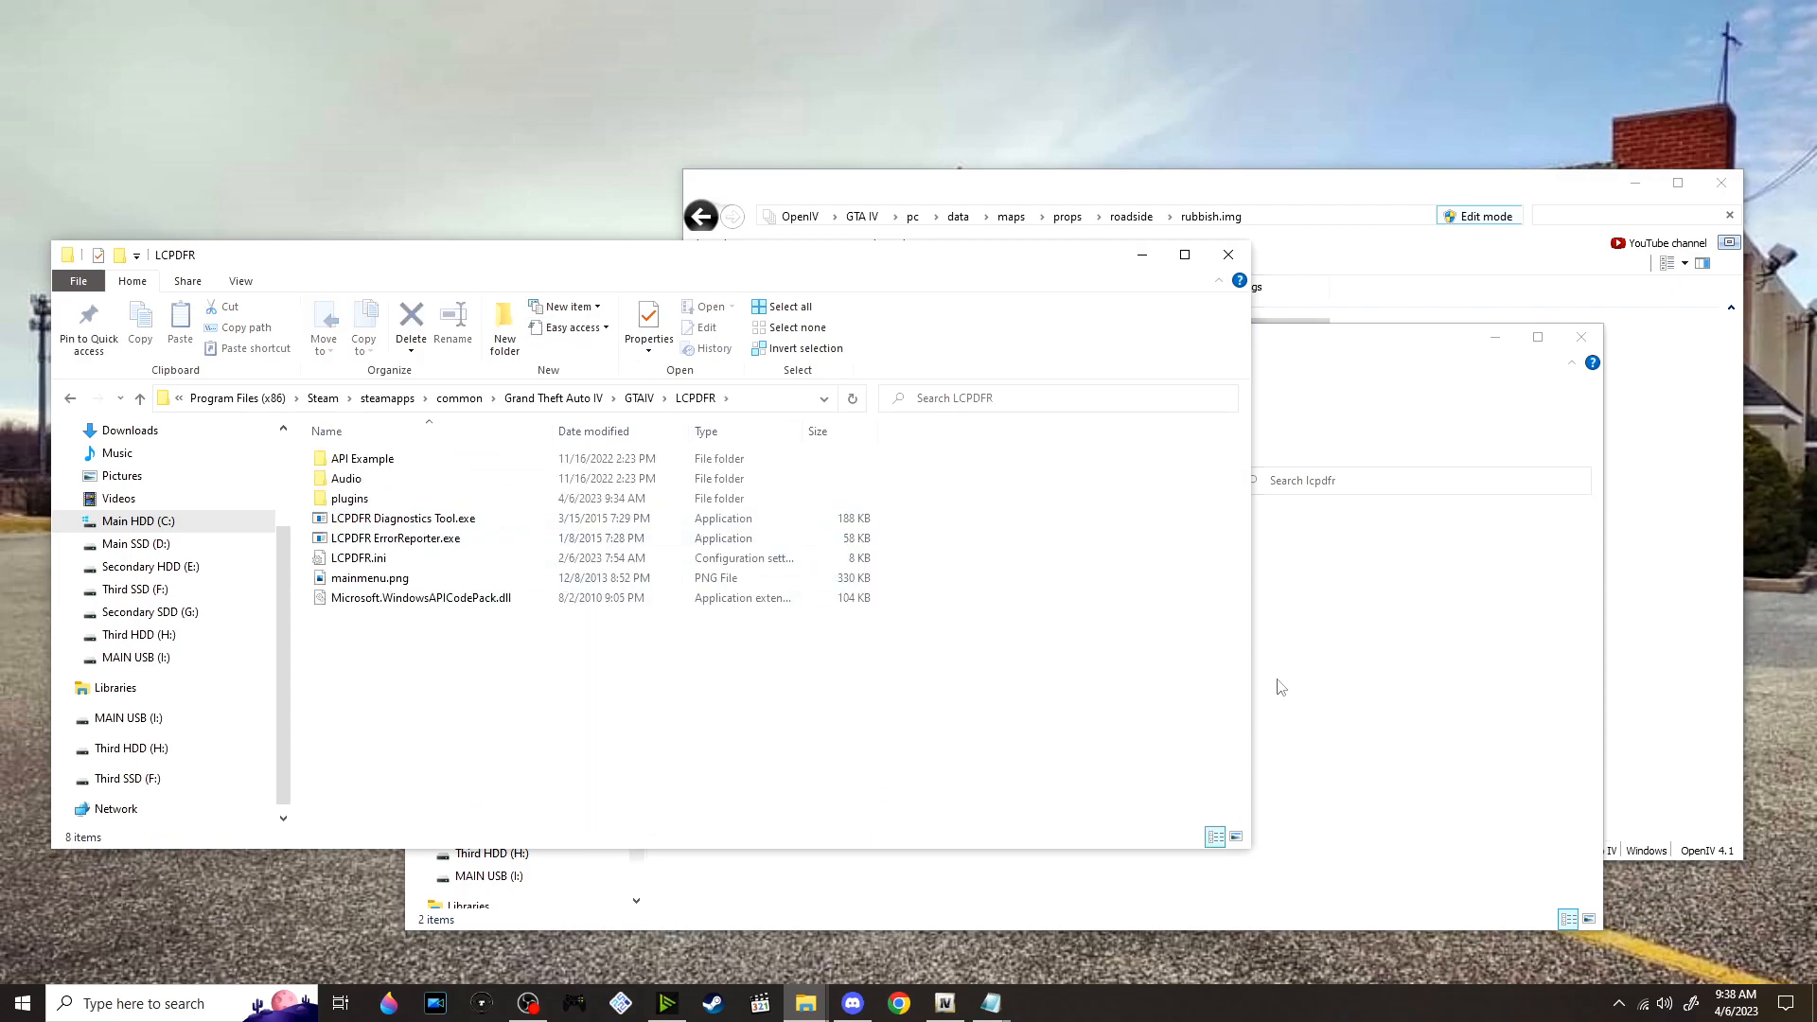
{"action": "left_click", "coordinate": [1275, 685]}
{"action": "double_click", "coordinate": [352, 499]}
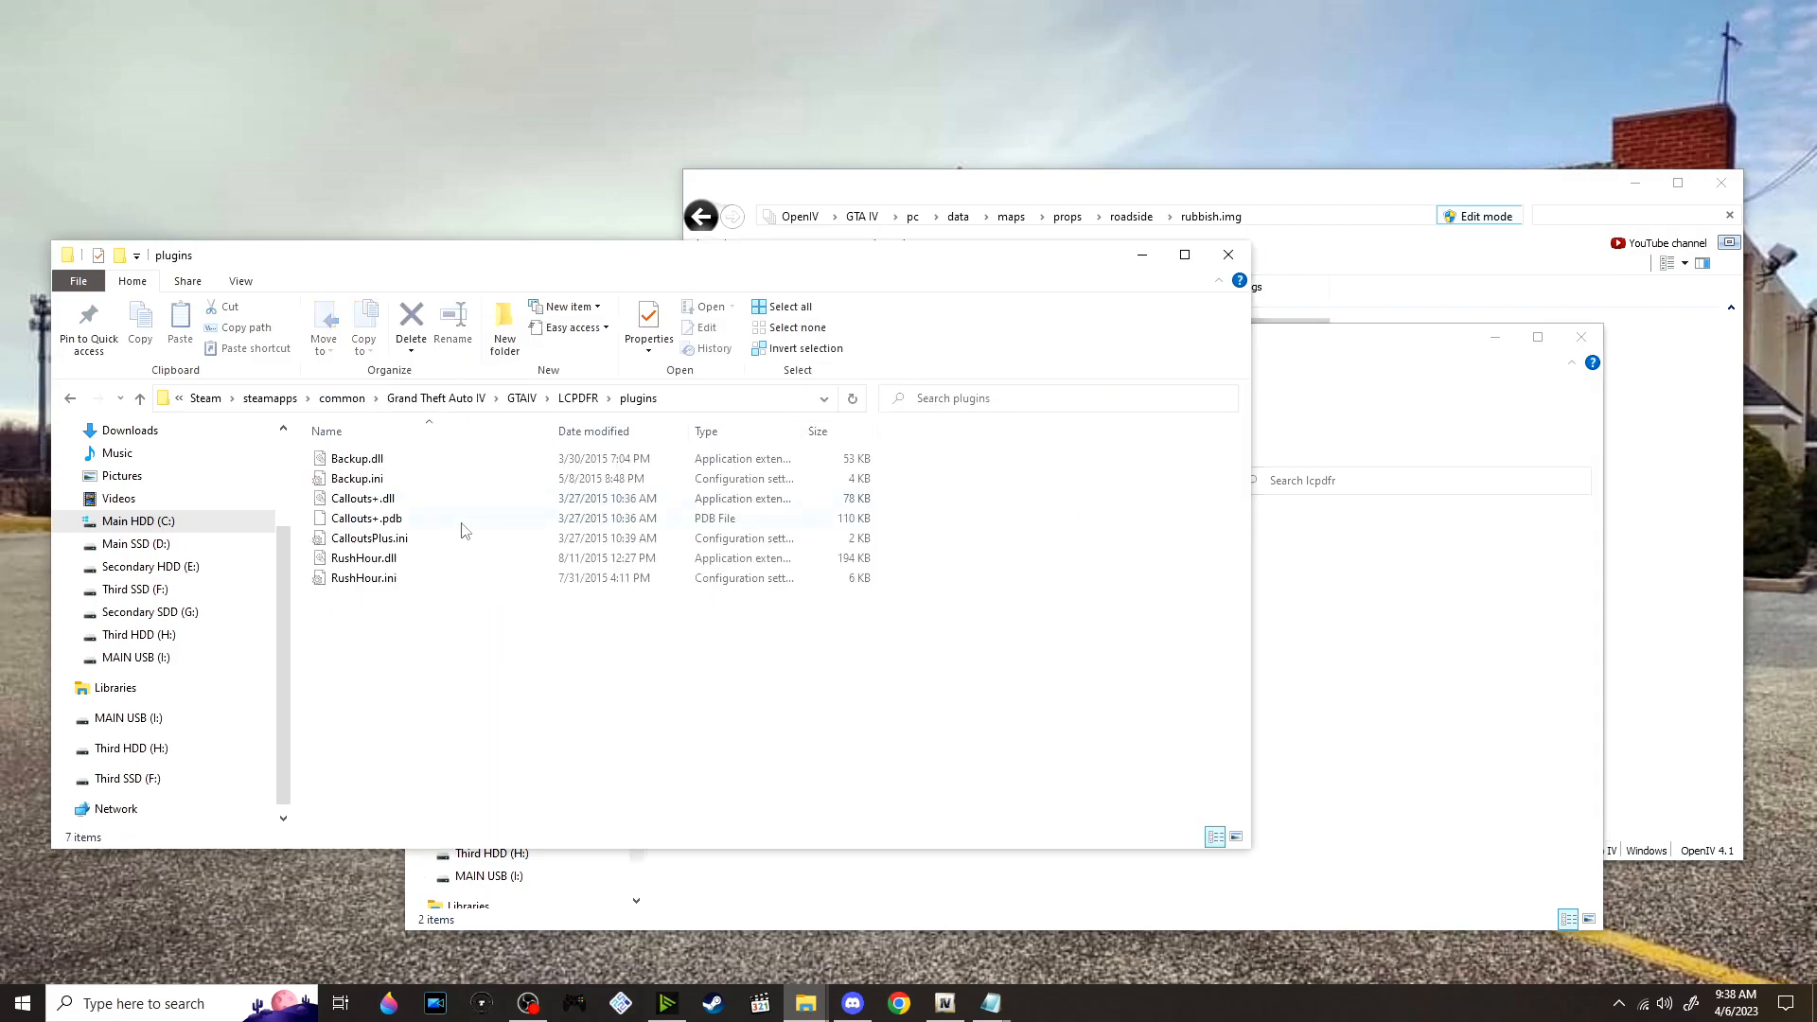
{"action": "left_click", "coordinate": [1334, 723]}
{"action": "double_click", "coordinate": [703, 560]}
{"action": "left_click_drag", "start_coordinate": [871, 682], "coordinate": [350, 666]}
{"action": "left_click", "coordinate": [1325, 666]}
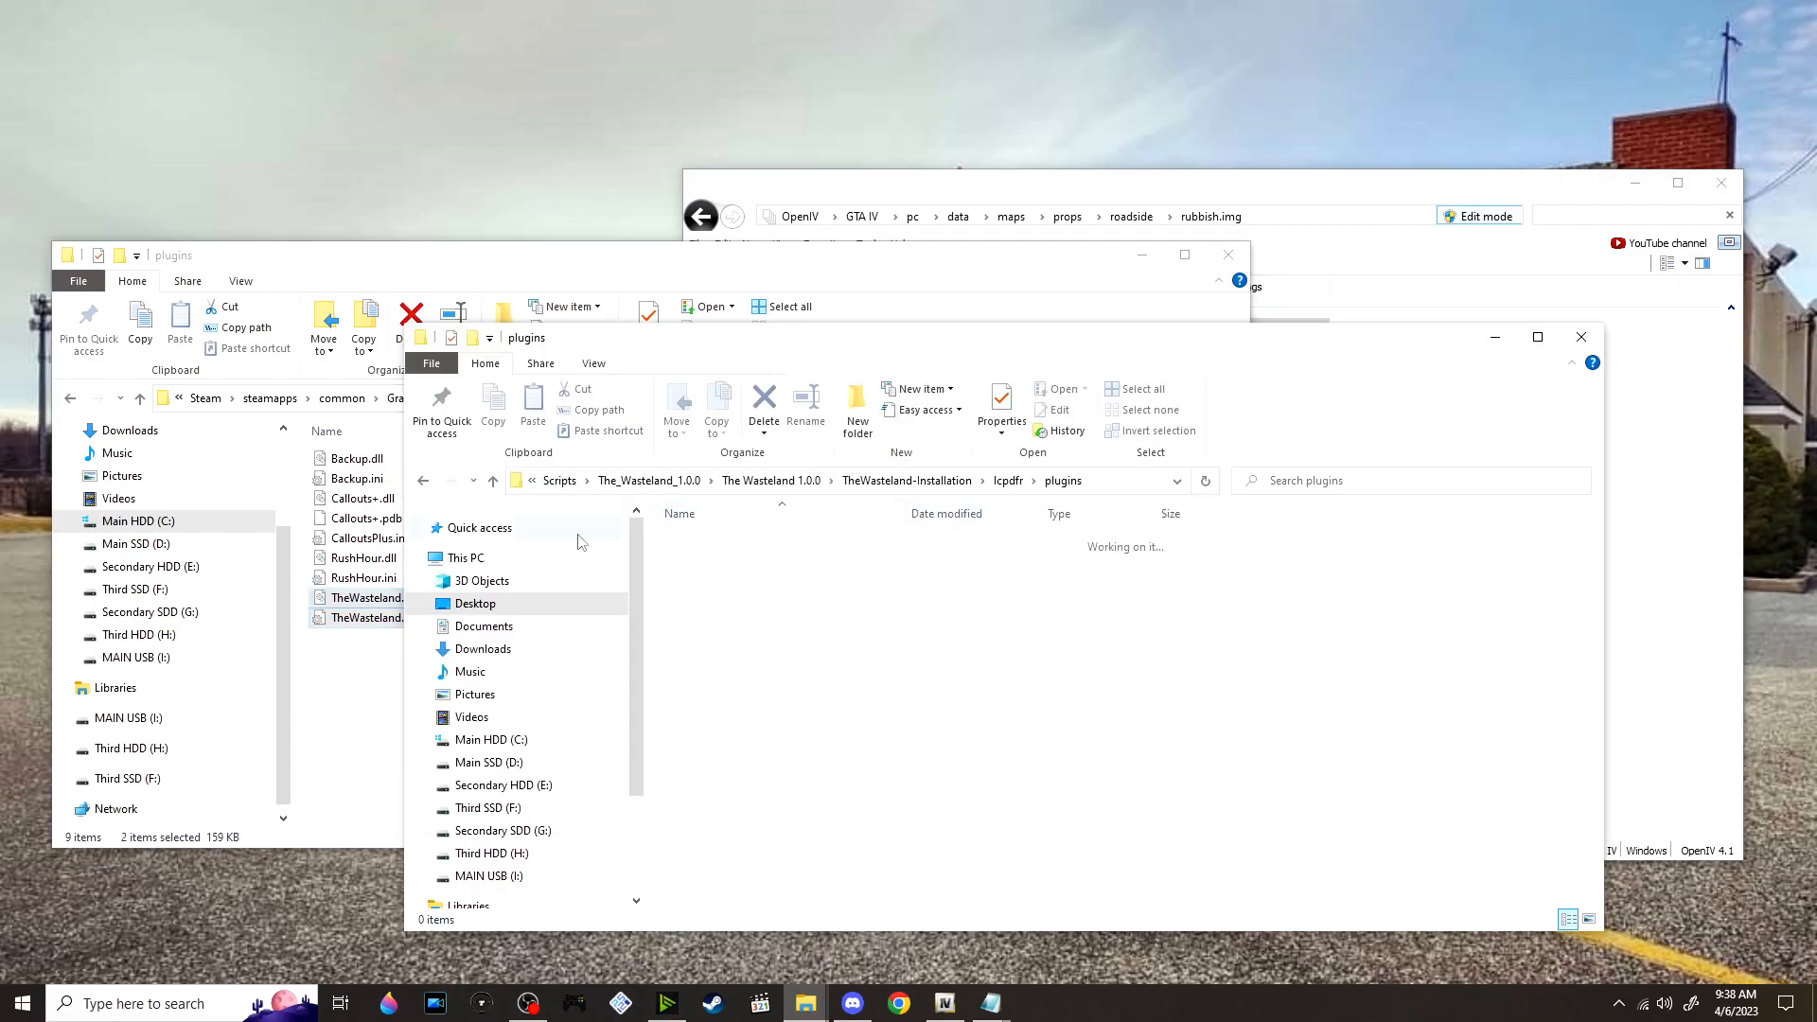
Move The Wasteland's PoliceScanner audio folder into the Audio folder of the game's LCPDFR directory
{"action": "left_click", "coordinate": [371, 631]}
{"action": "left_click", "coordinate": [579, 402]}
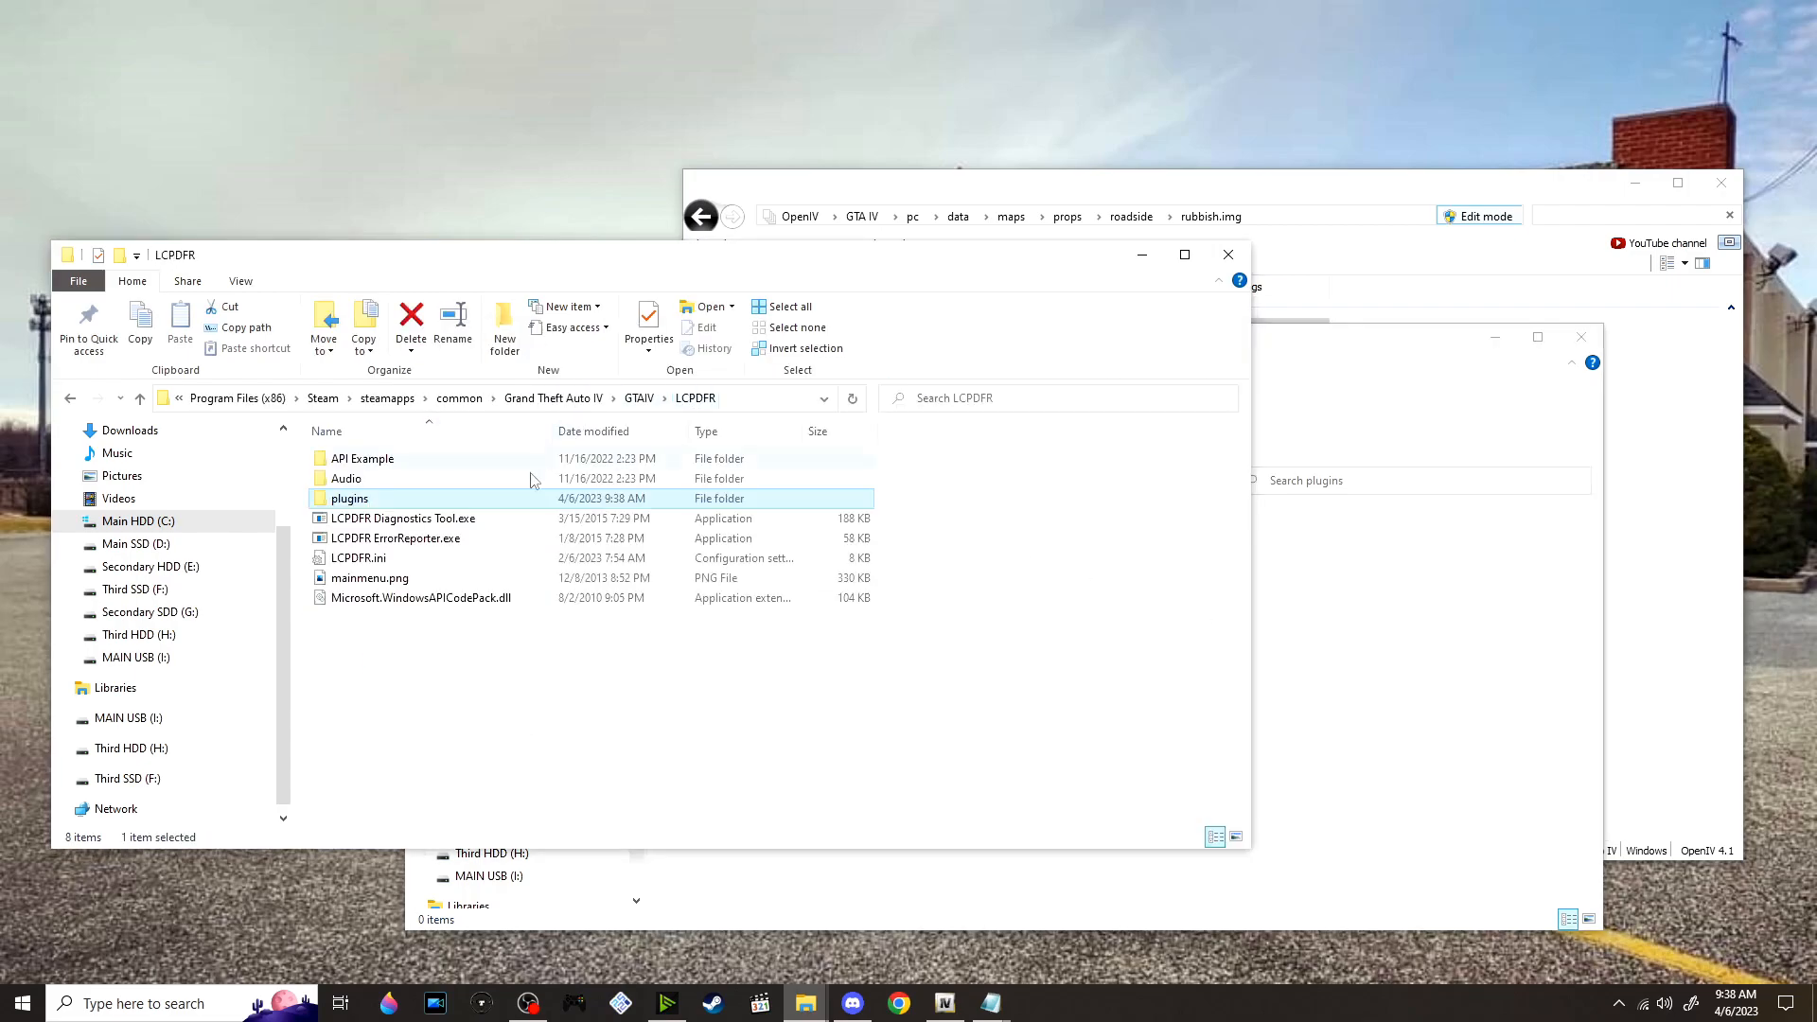
{"action": "double_click", "coordinate": [399, 484]}
{"action": "left_click", "coordinate": [1380, 665]}
{"action": "left_click", "coordinate": [1009, 482]}
{"action": "double_click", "coordinate": [809, 542]}
{"action": "left_click_drag", "start_coordinate": [809, 543], "coordinate": [332, 597]}
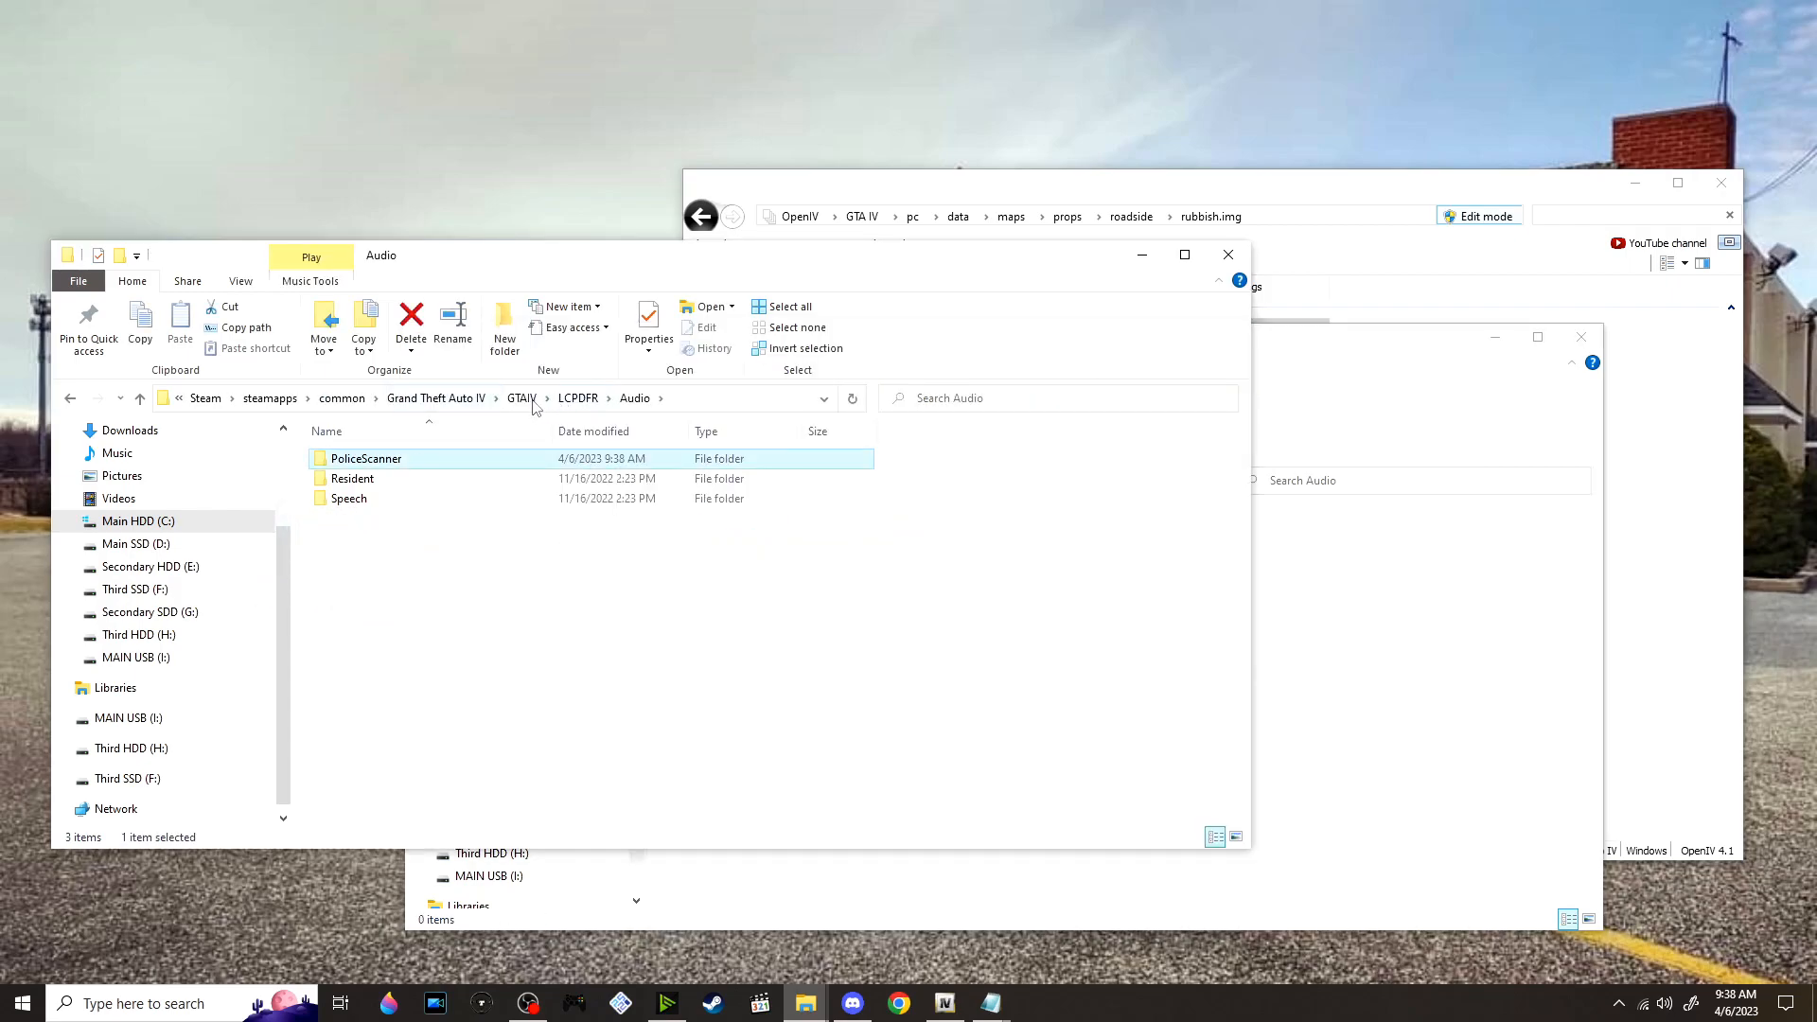
Return to the main GTAIV folder and the Scripts mods folder, extract TicketTime_hotfix 1.01_.7z into its own folder and open it
{"action": "left_click", "coordinate": [531, 402]}
{"action": "left_click", "coordinate": [1448, 560]}
{"action": "left_click", "coordinate": [563, 483]}
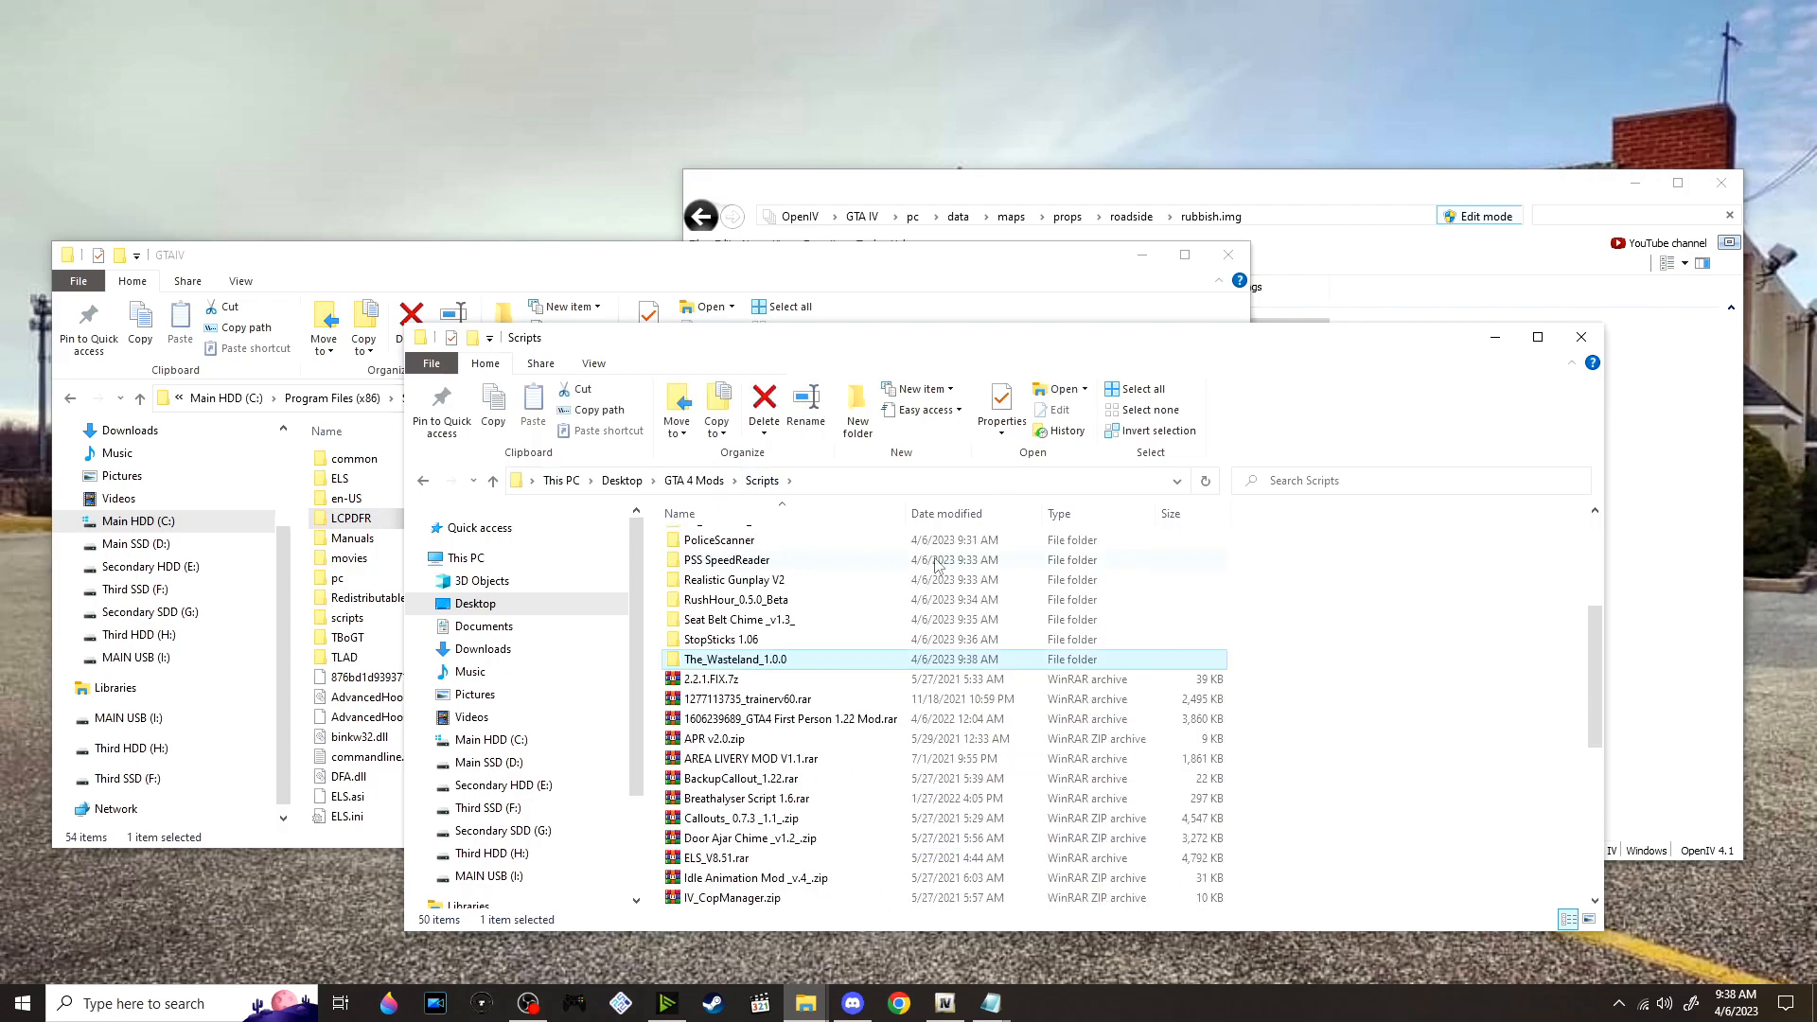
{"action": "scroll", "coordinate": [937, 565], "scroll_direction": "down", "scroll_amount": 6}
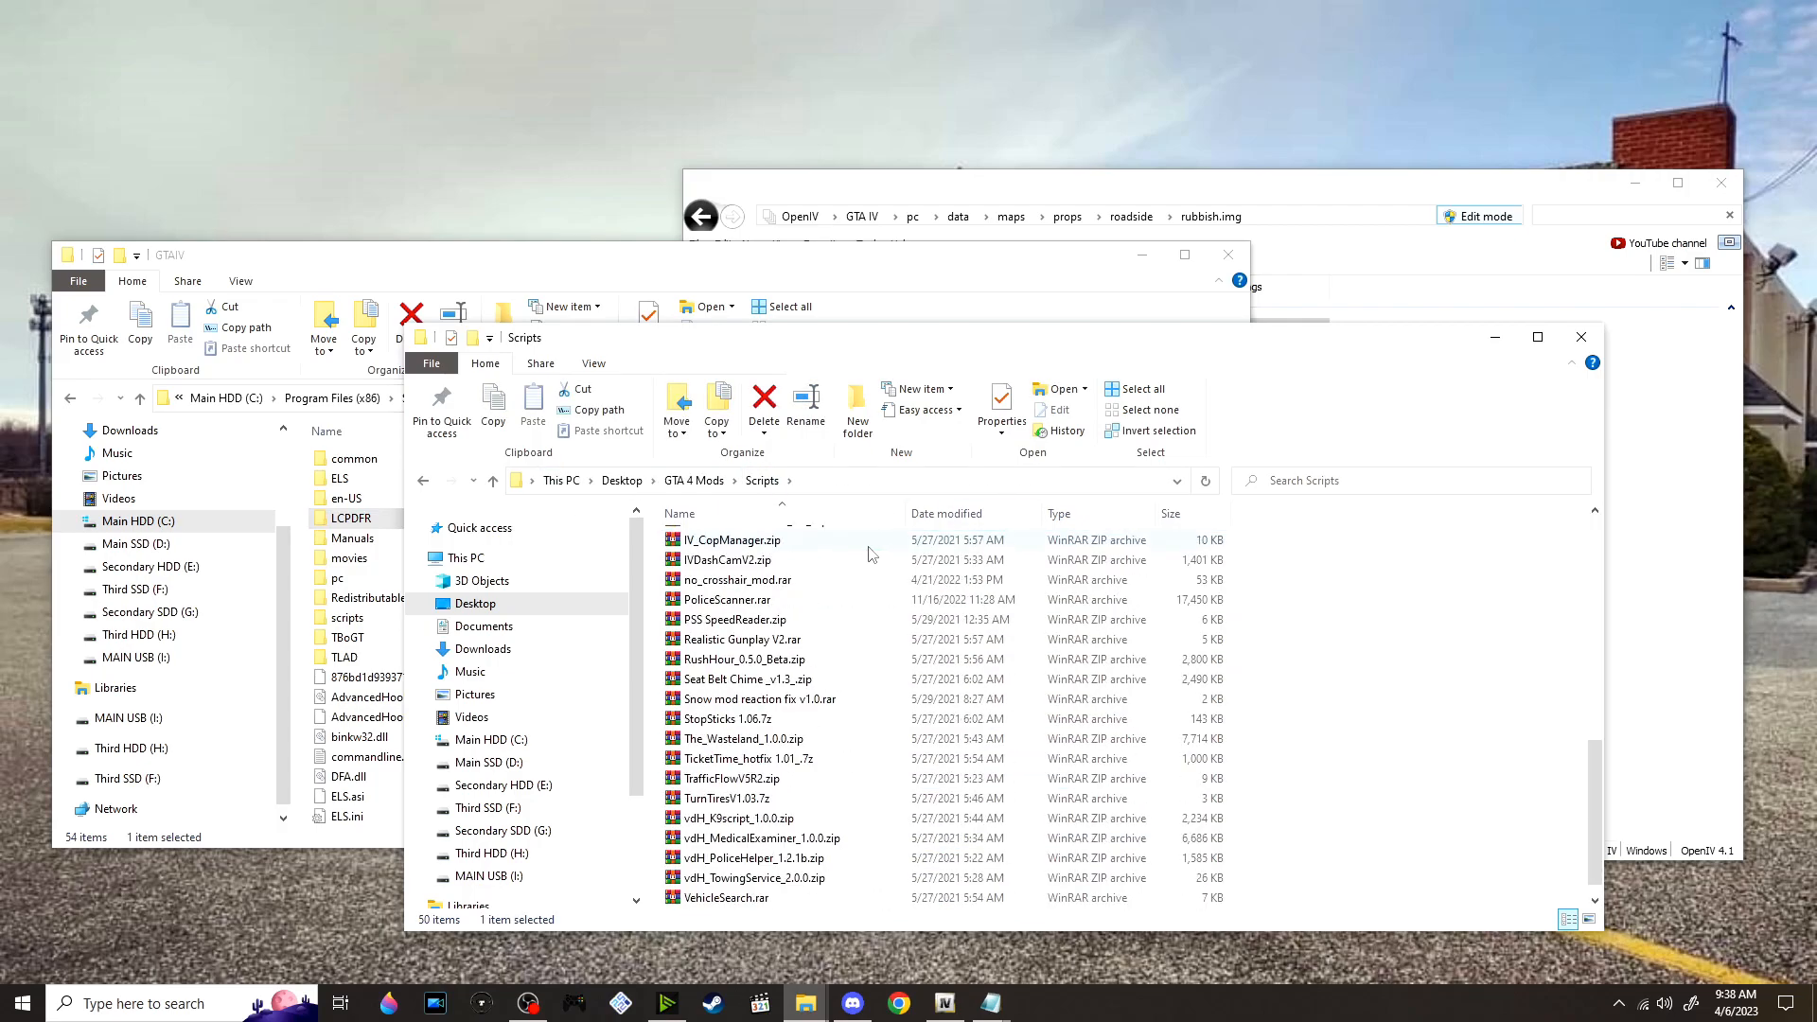
{"action": "scroll", "coordinate": [606, 651], "scroll_direction": "down", "scroll_amount": 2}
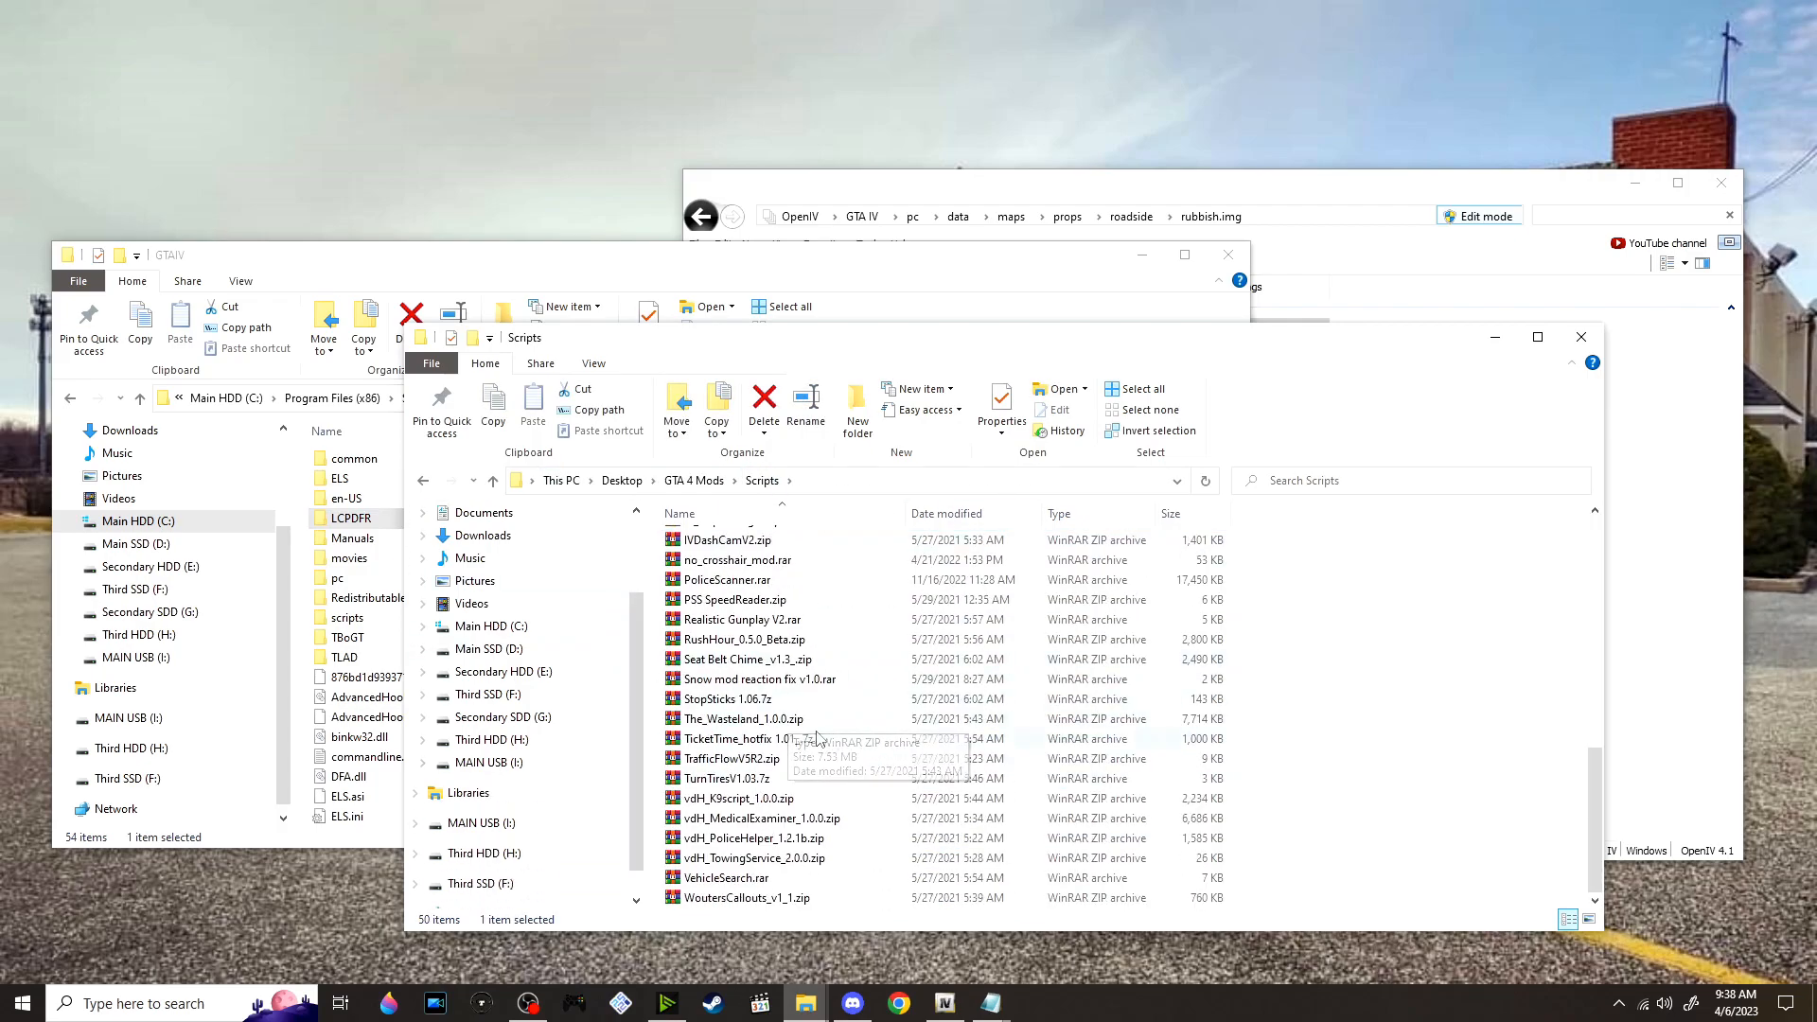
{"action": "left_click", "coordinate": [793, 740]}
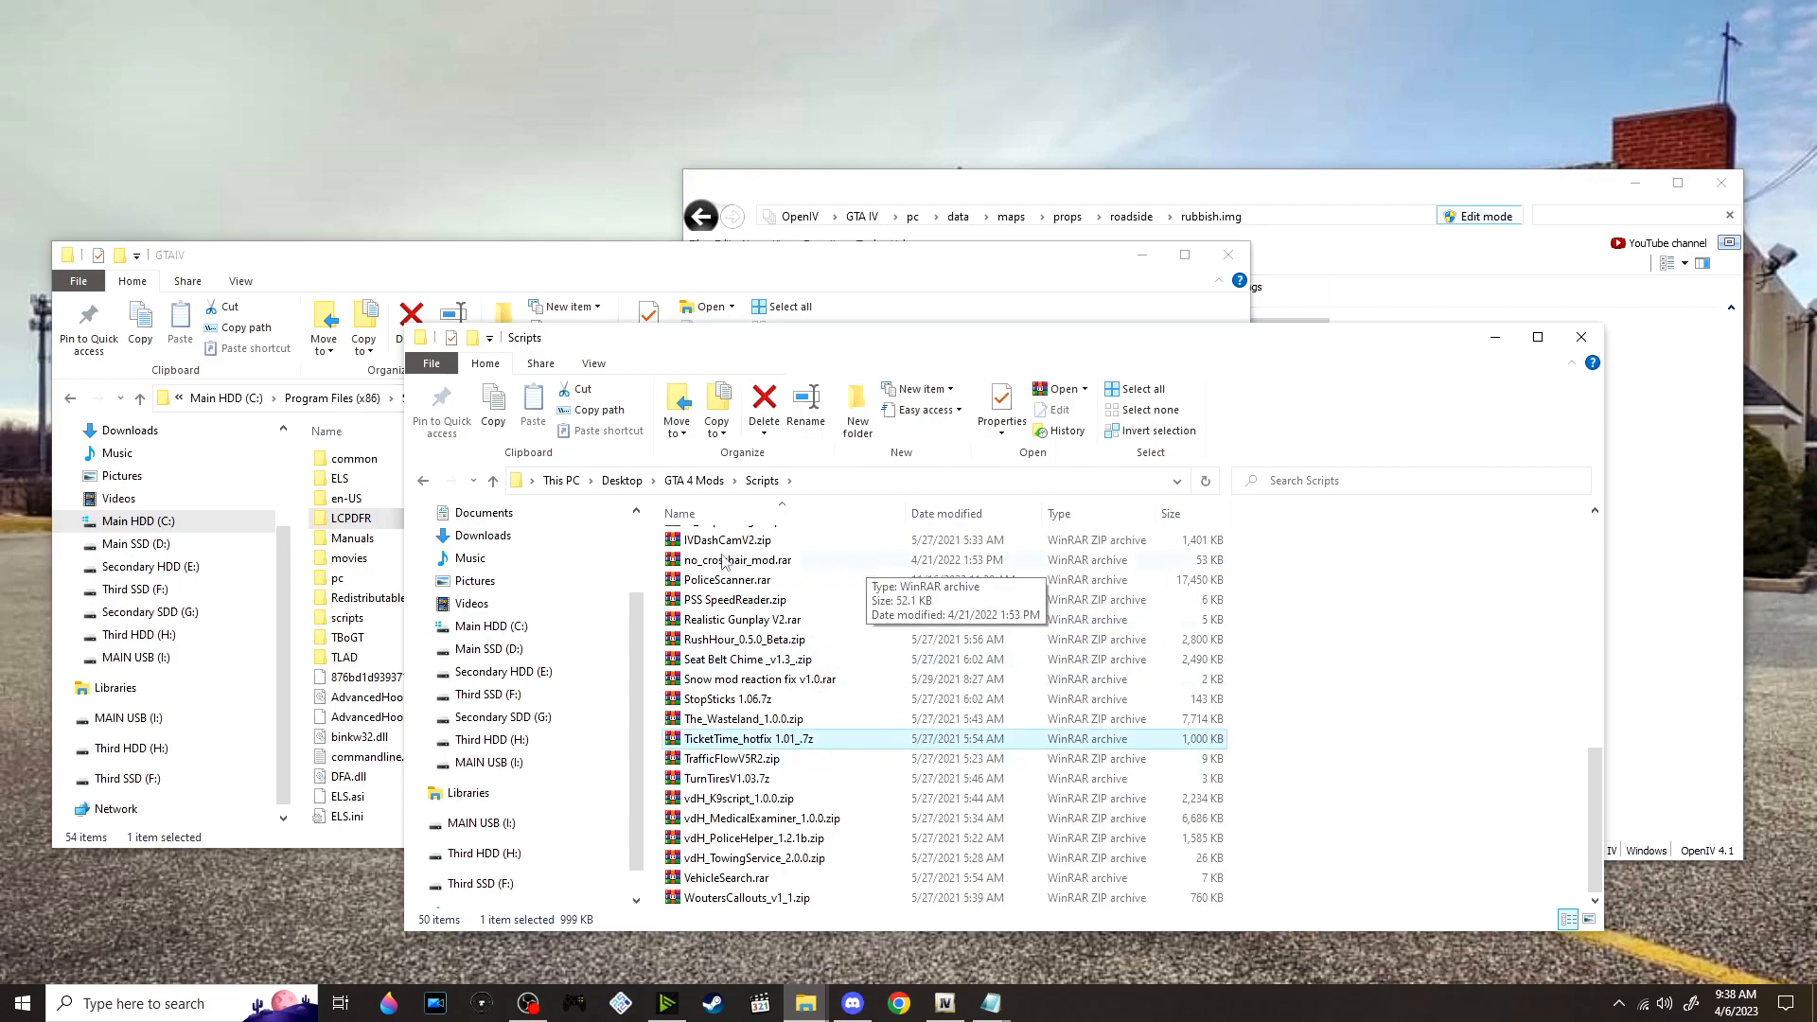
{"action": "scroll", "coordinate": [519, 579], "scroll_direction": "up", "scroll_amount": 1}
{"action": "scroll", "coordinate": [519, 579], "scroll_direction": "down", "scroll_amount": 1}
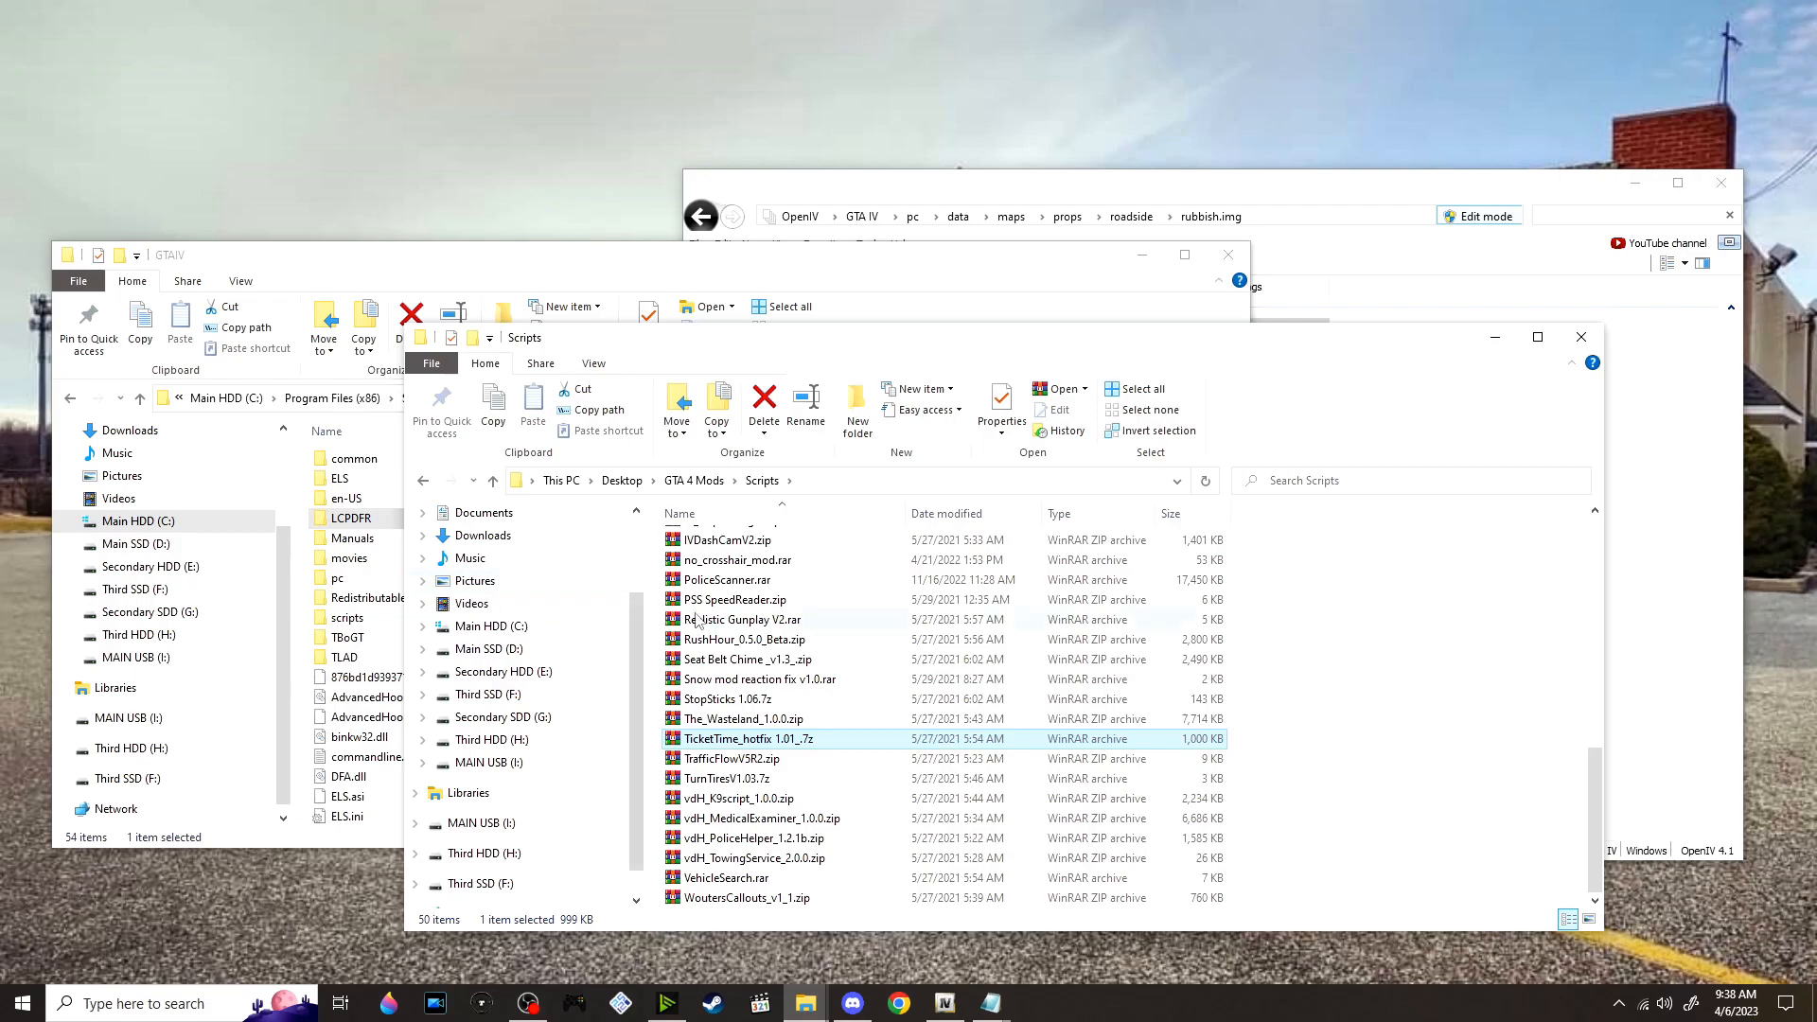
{"action": "right_click", "coordinate": [849, 744]}
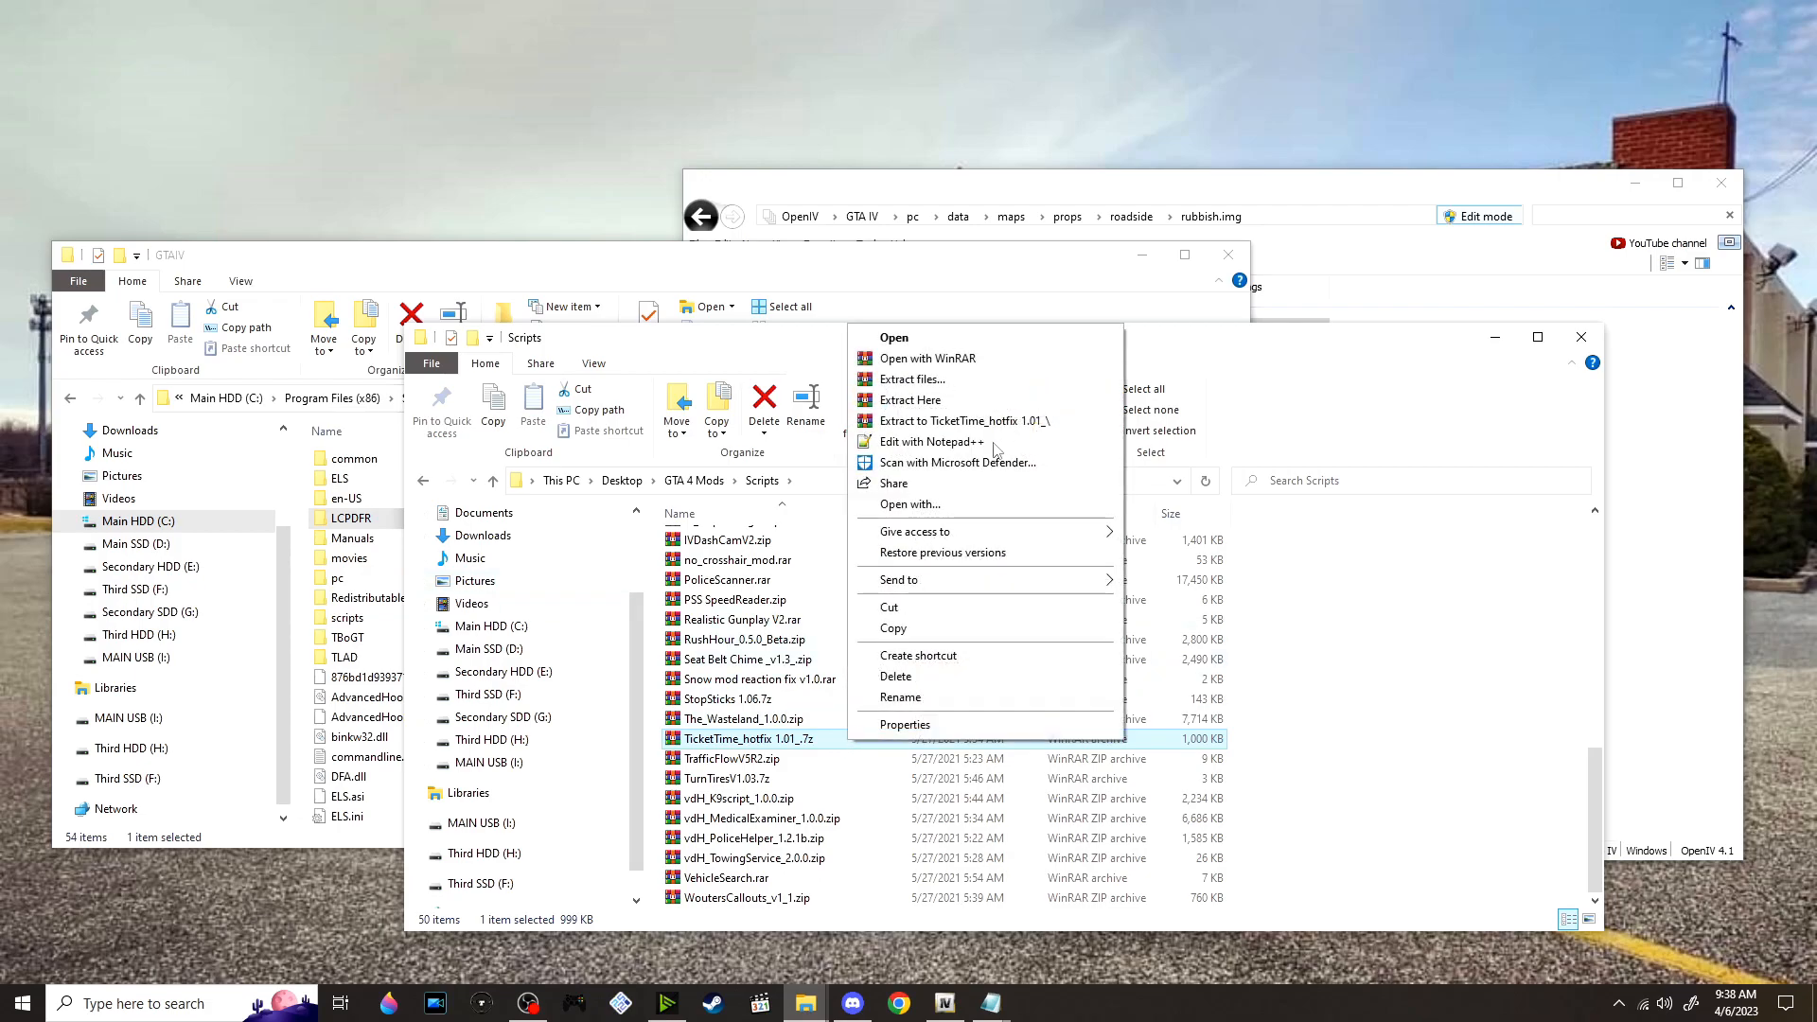
{"action": "left_click", "coordinate": [966, 420]}
{"action": "scroll", "coordinate": [833, 776], "scroll_direction": "up", "scroll_amount": 5}
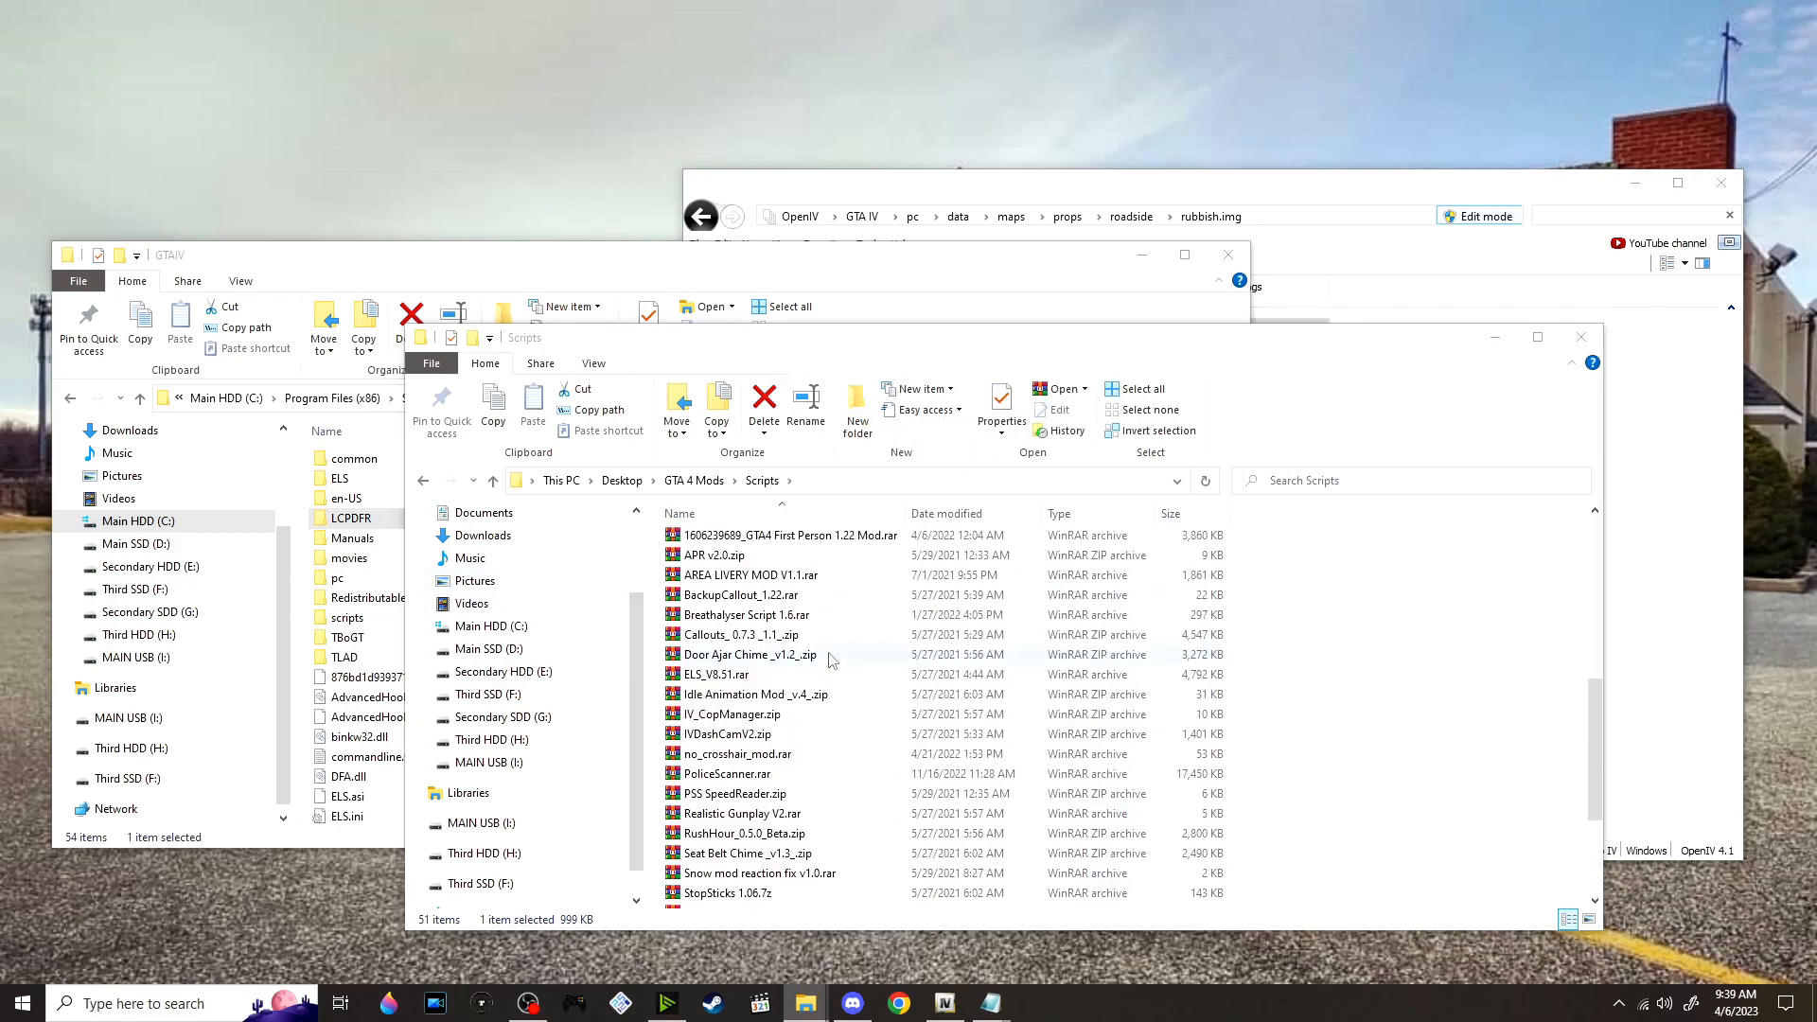
{"action": "double_click", "coordinate": [816, 774]}
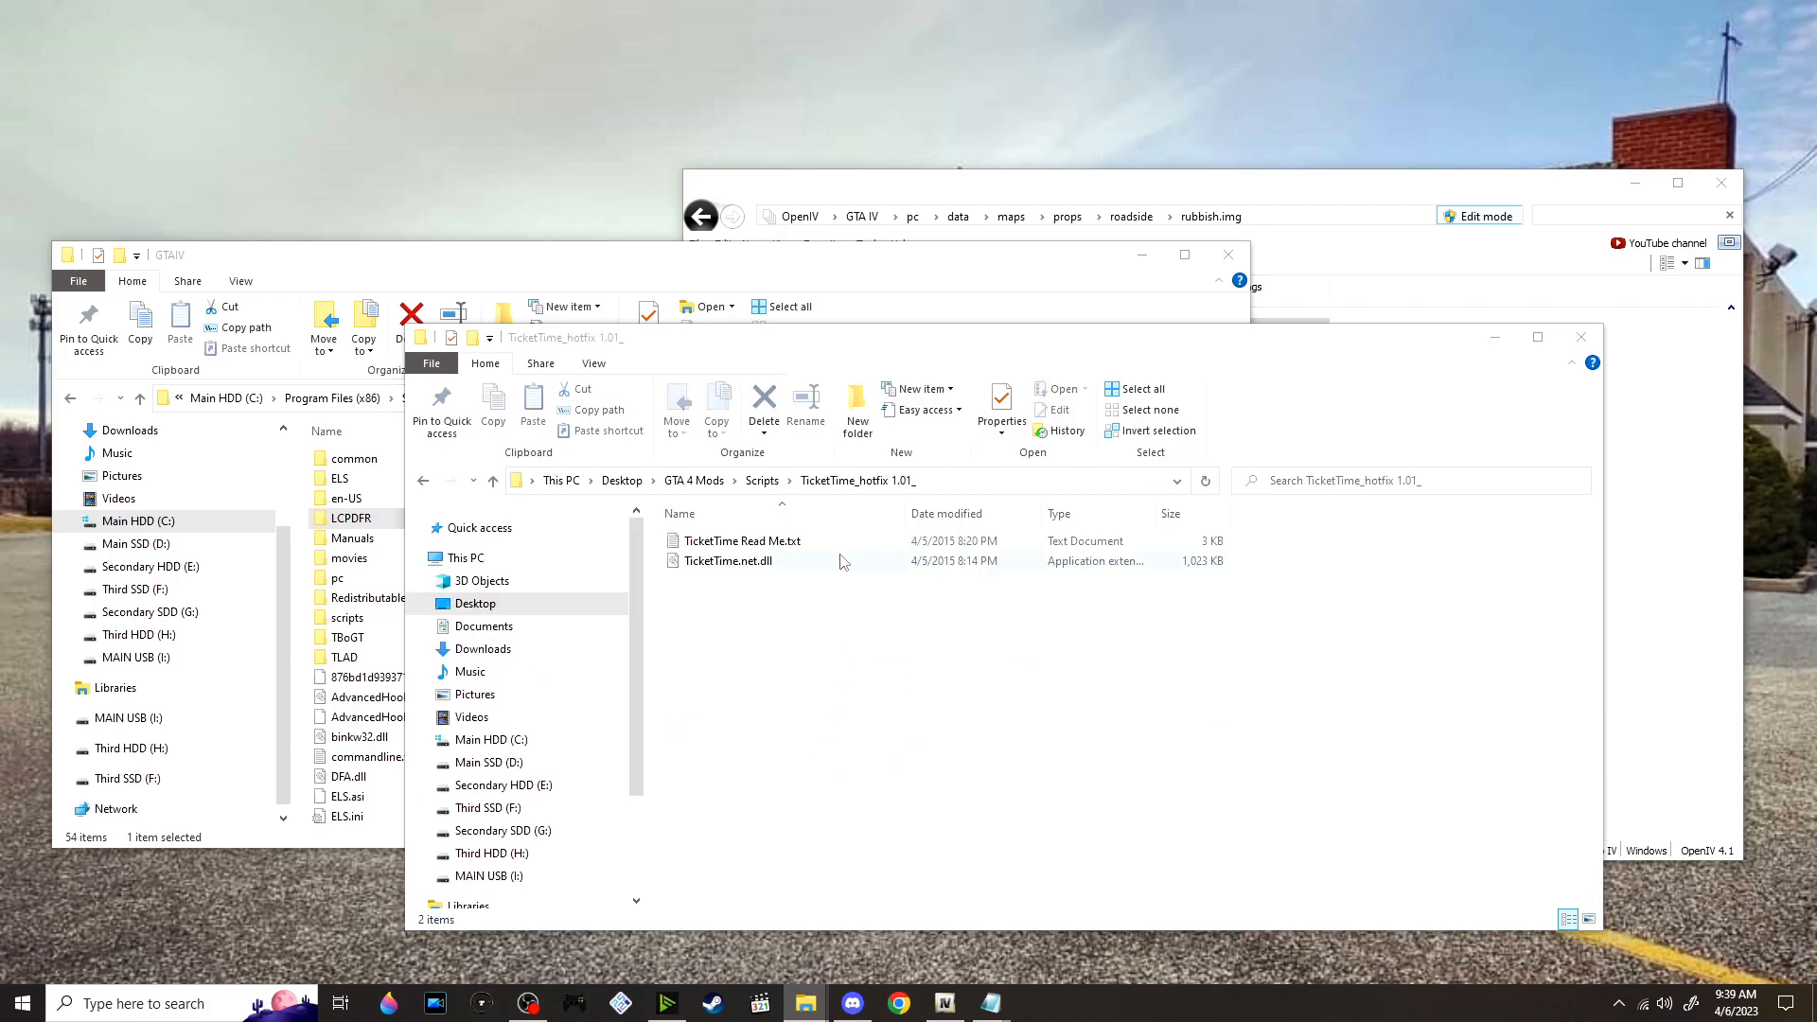
Read the installation and usage instructions in TicketTime Read Me.txt and close the file
{"action": "double_click", "coordinate": [749, 547]}
{"action": "scroll", "coordinate": [593, 514], "scroll_direction": "down", "scroll_amount": 5}
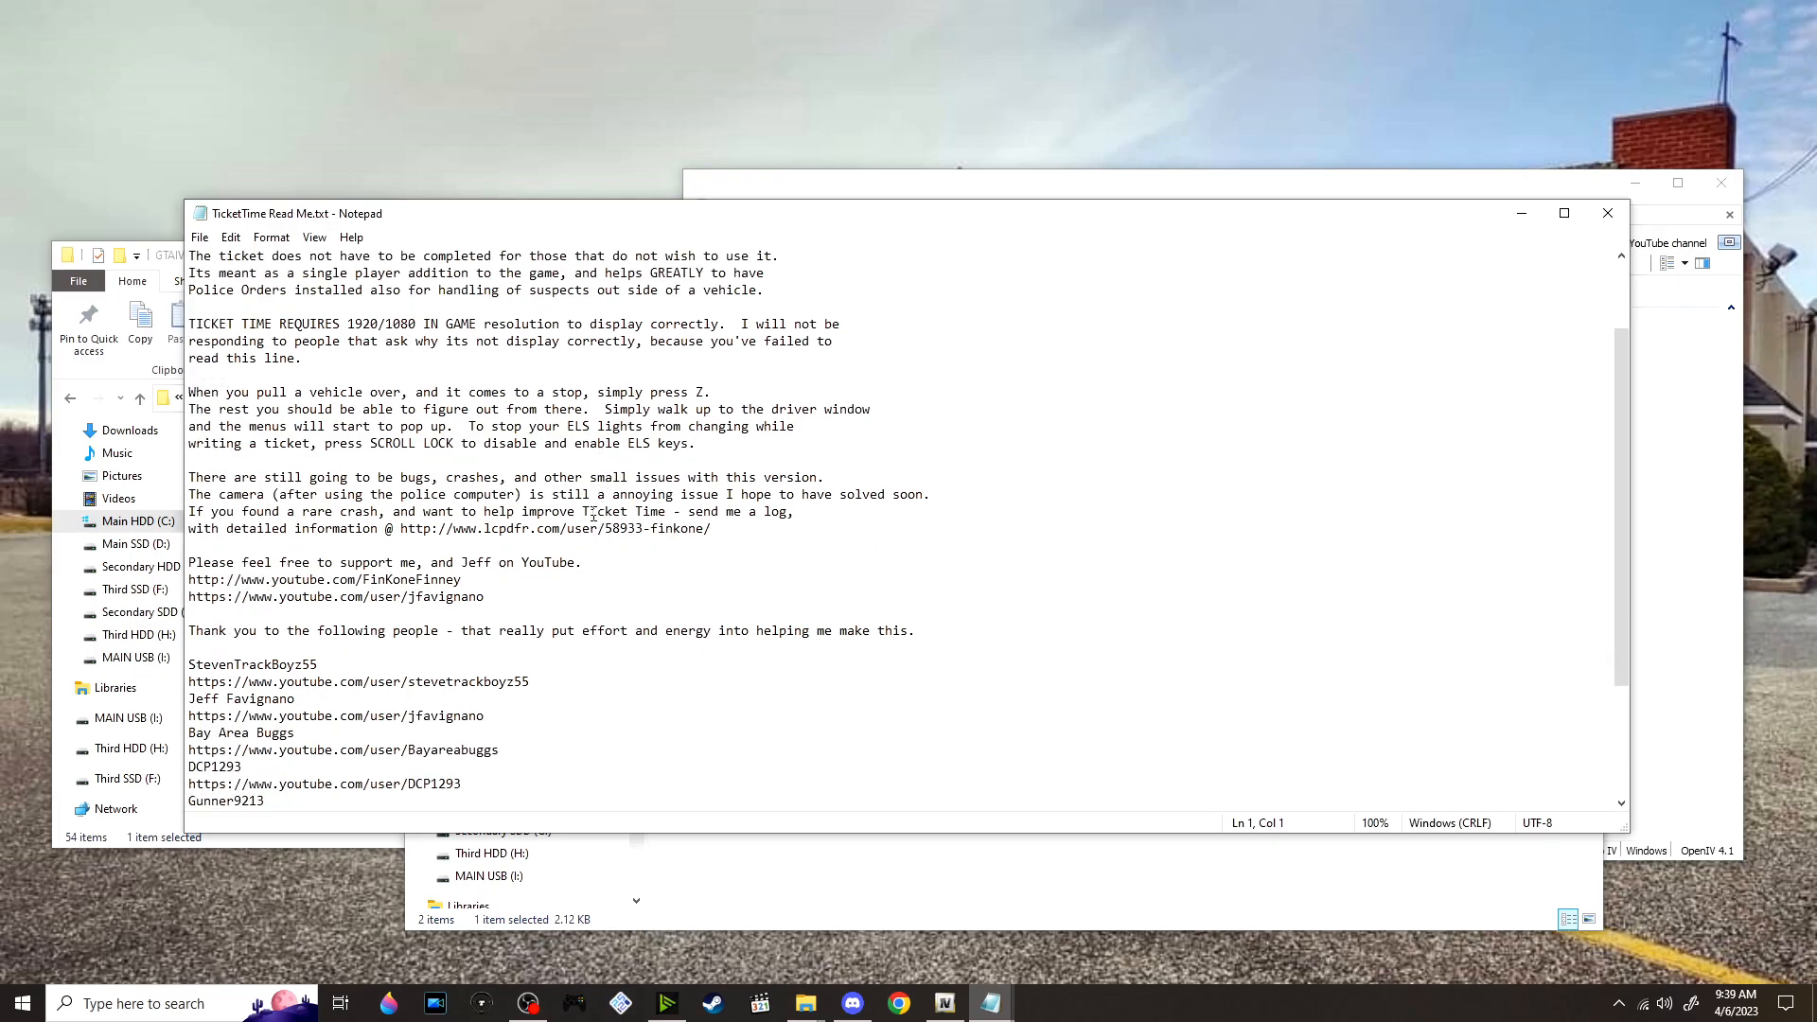
{"action": "scroll", "coordinate": [594, 514], "scroll_direction": "down", "scroll_amount": 2}
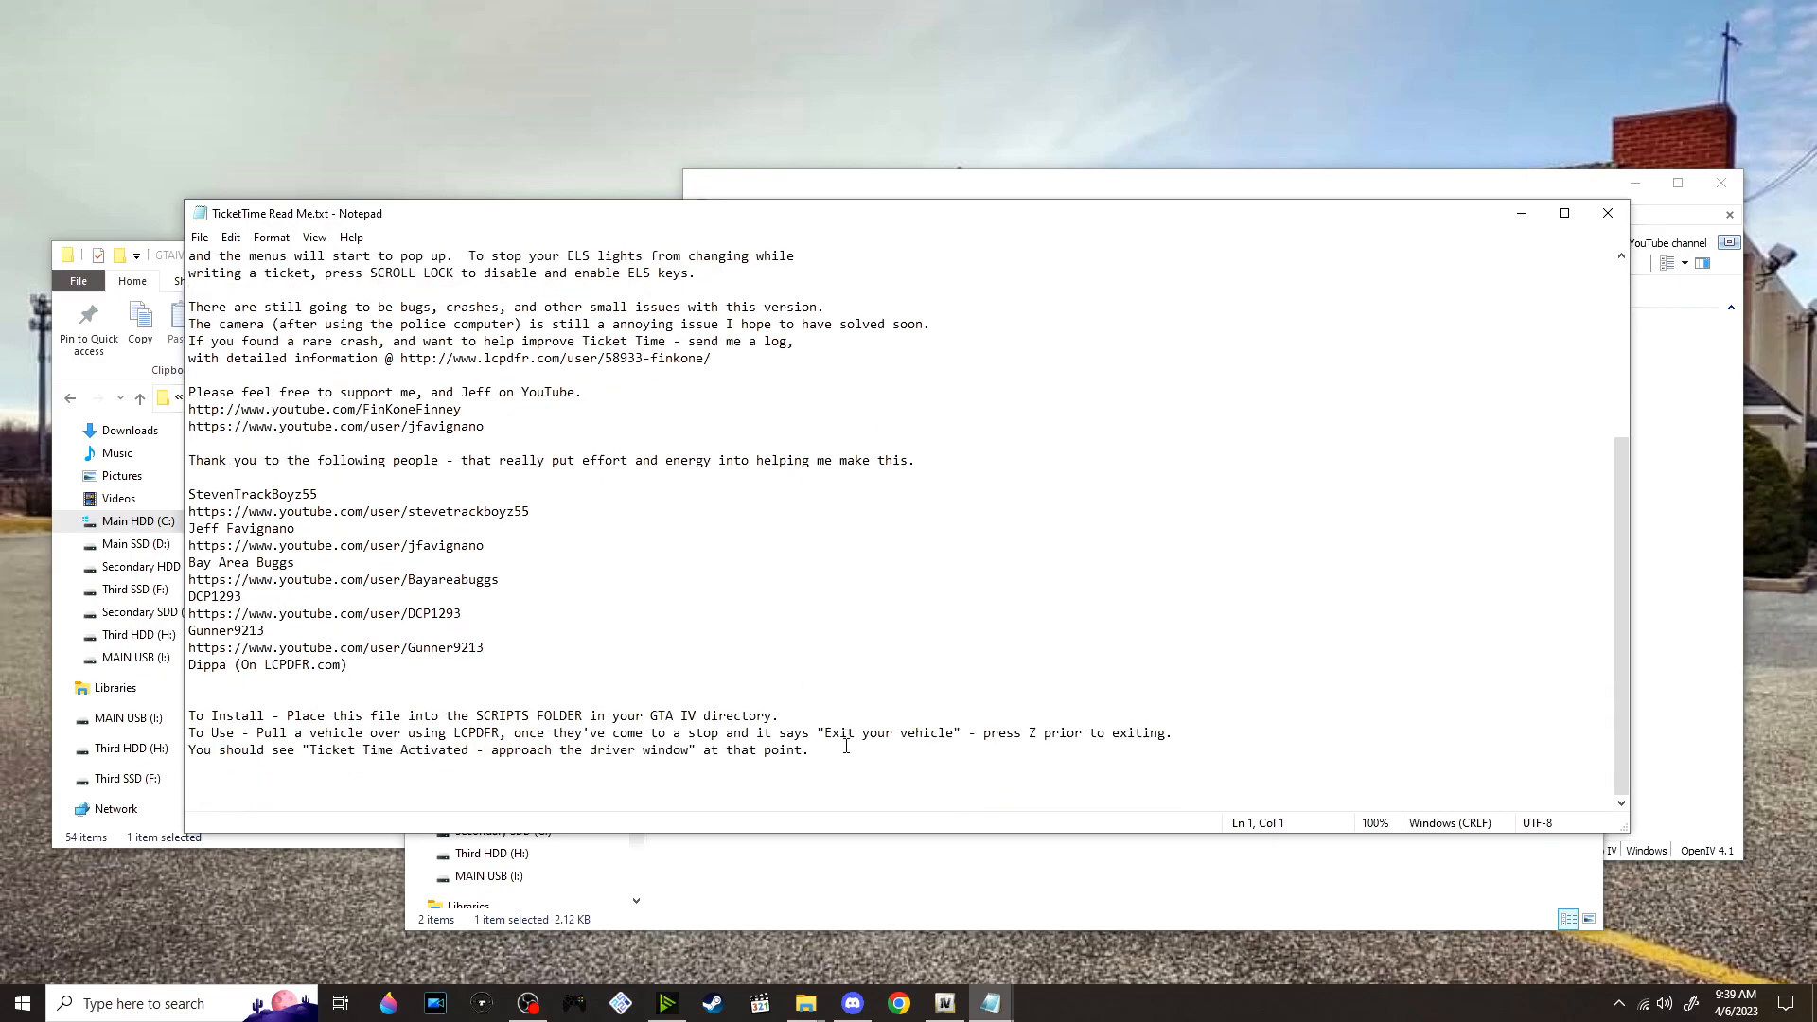
{"action": "left_click", "coordinate": [887, 769]}
{"action": "left_click_drag", "start_coordinate": [212, 789], "coordinate": [128, 721]}
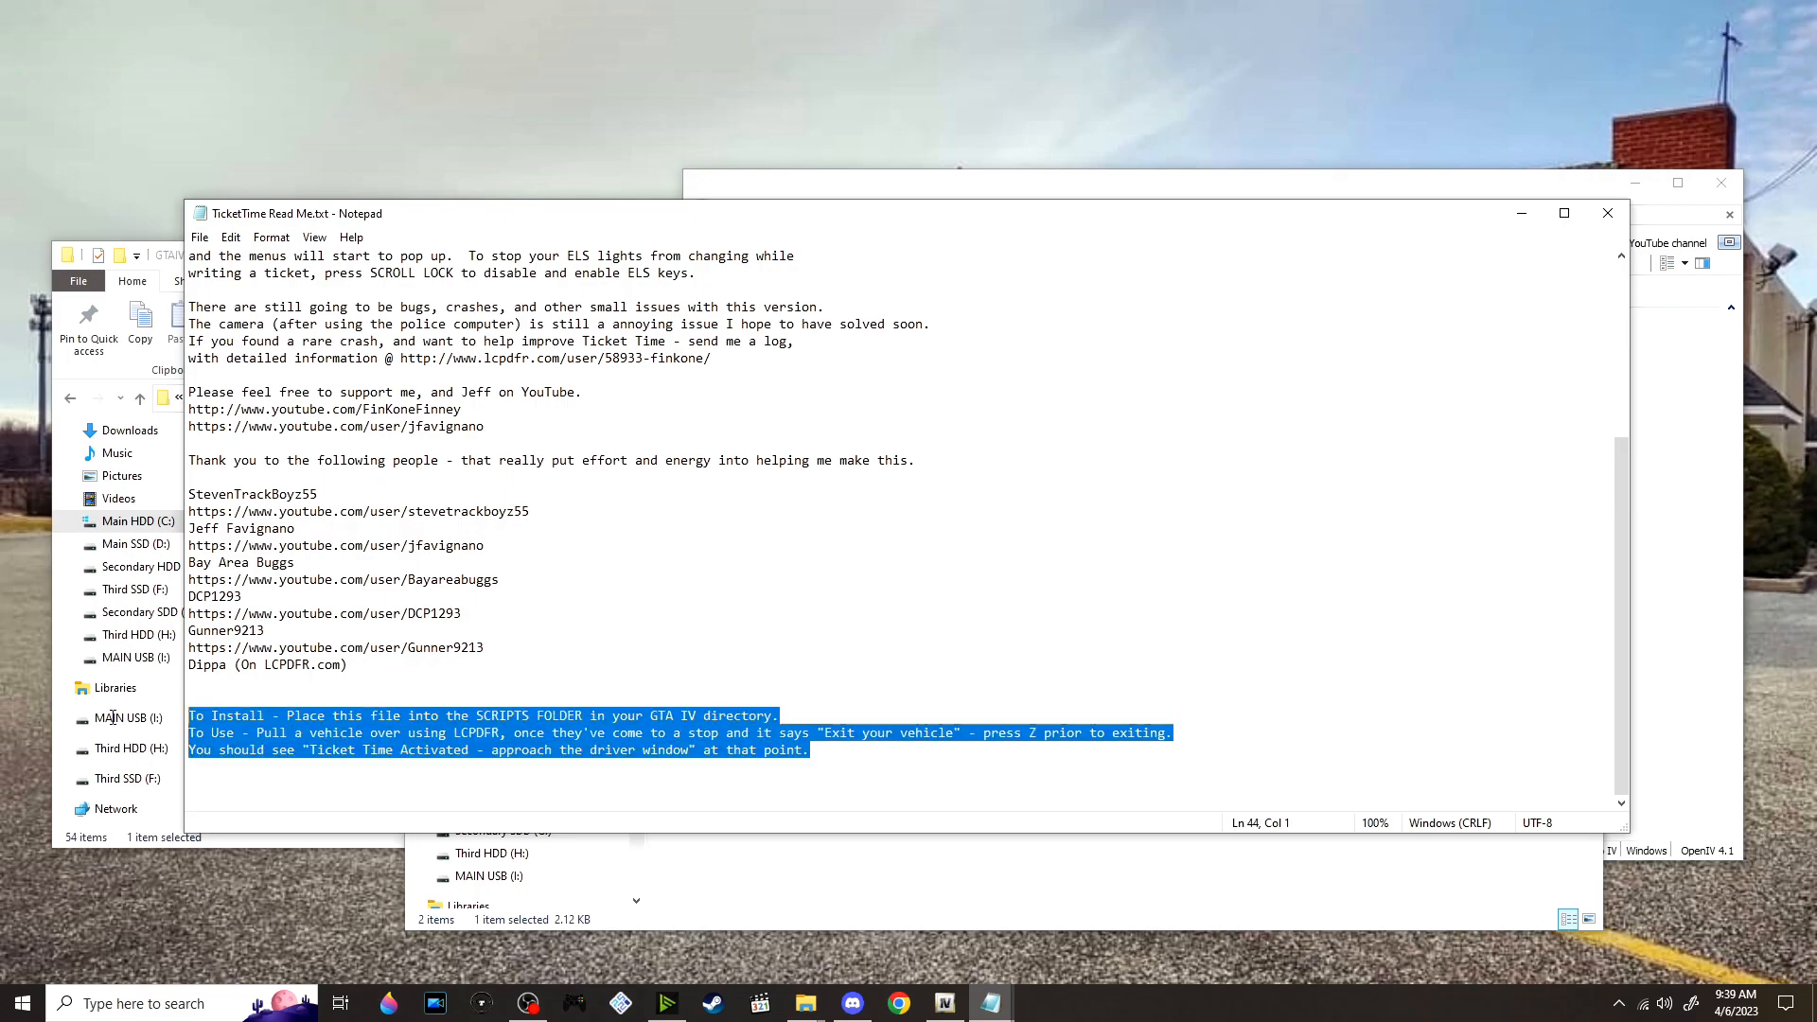
{"action": "left_click", "coordinate": [844, 716]}
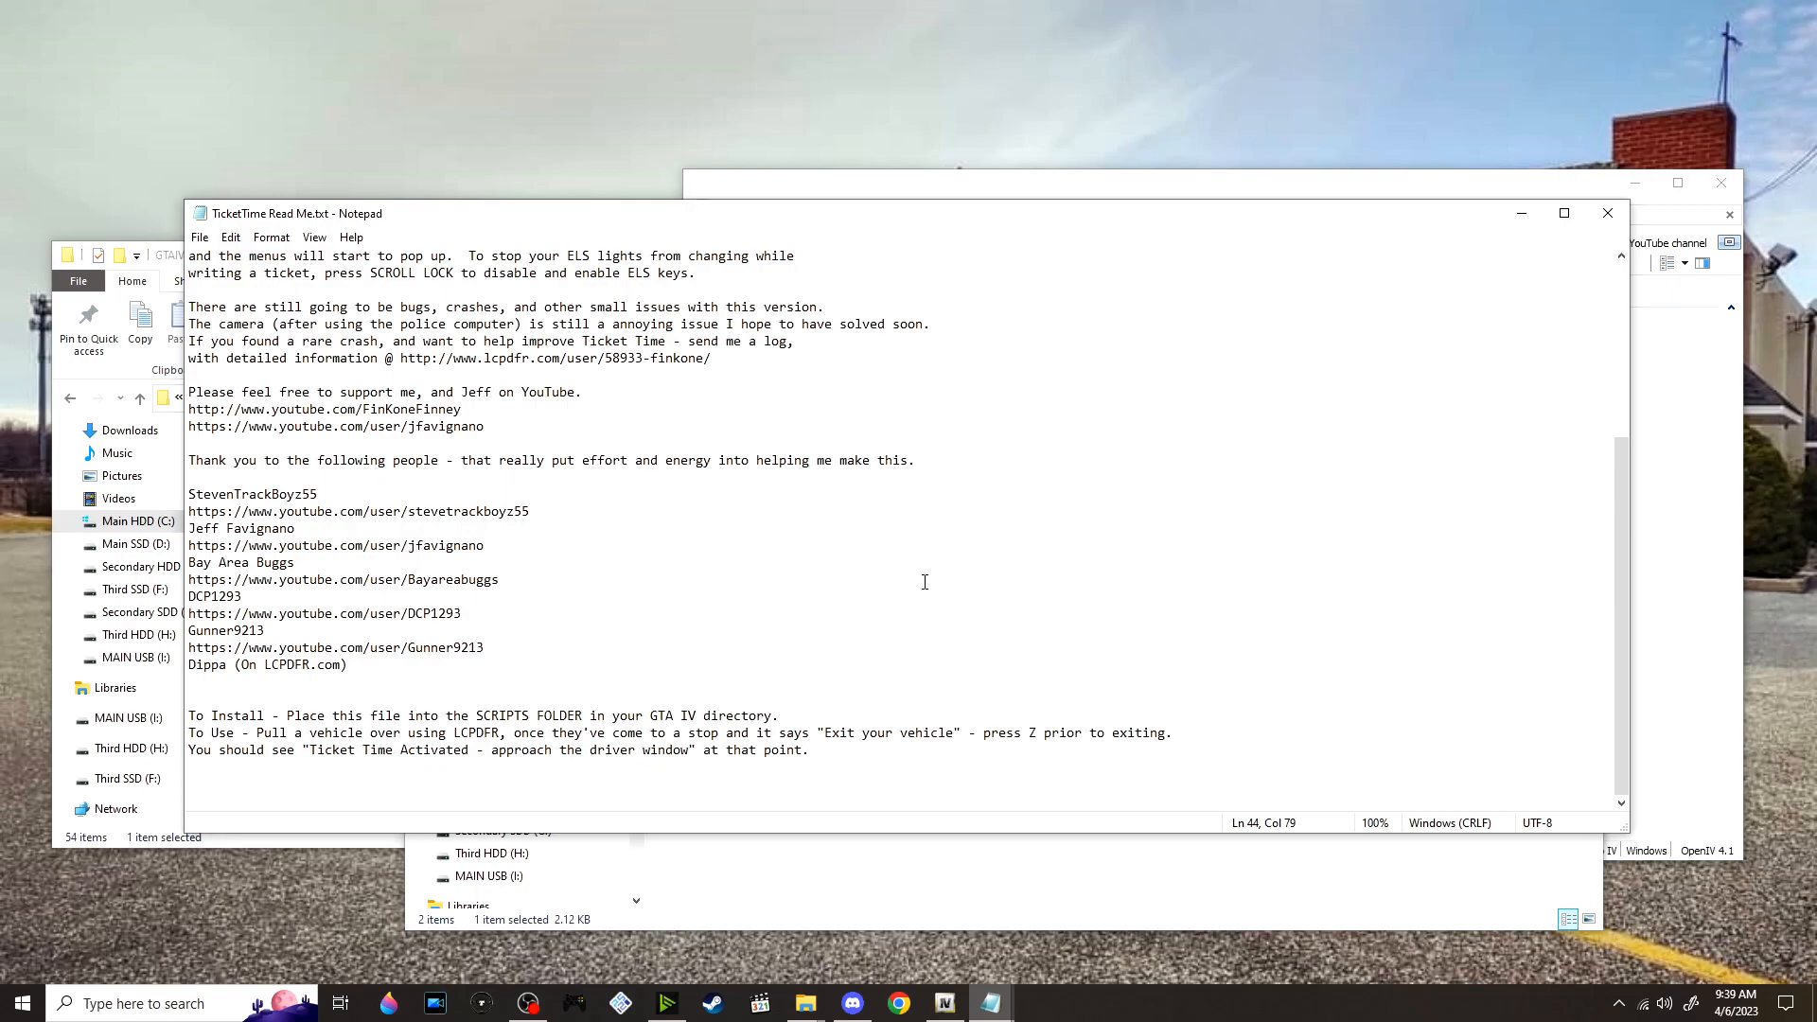
{"action": "left_click", "coordinate": [1608, 213]}
Move TicketTime.net.dll from the TicketTime_hotfix 1.01_ folder into the GTAIV scripts folder
{"action": "left_click", "coordinate": [769, 566]}
{"action": "left_click_drag", "start_coordinate": [735, 566], "coordinate": [1001, 694]}
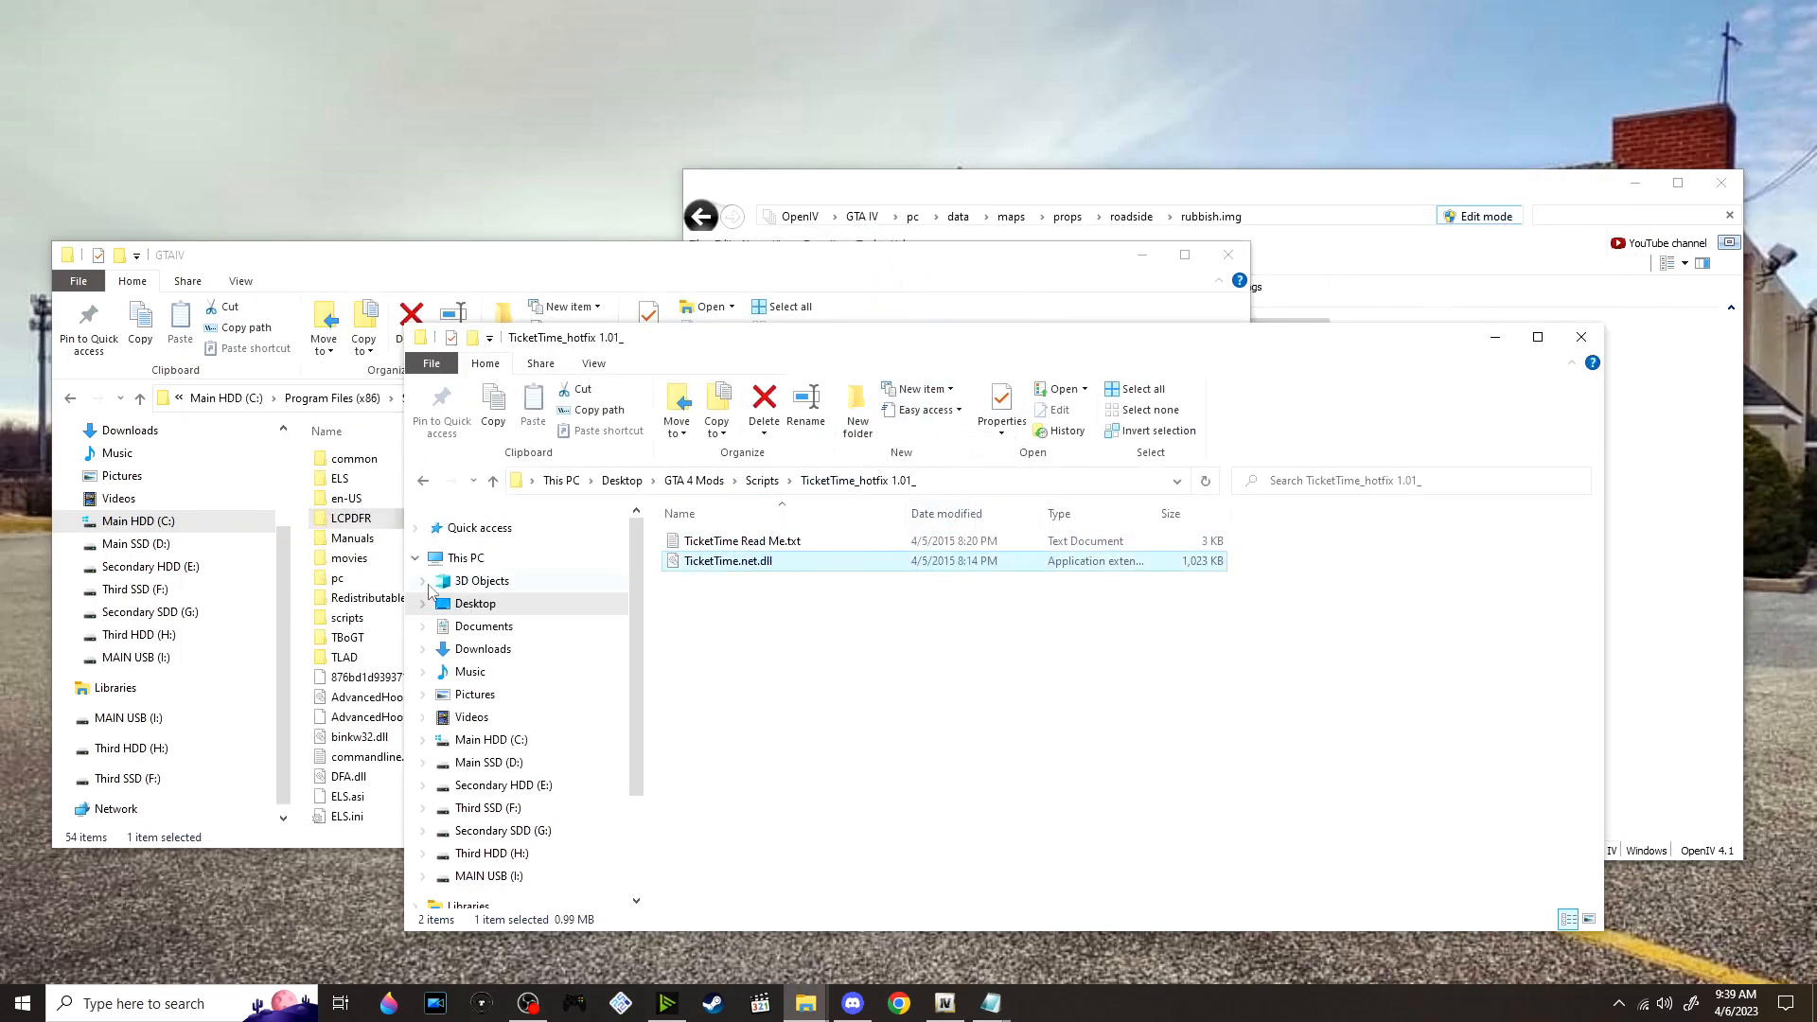
{"action": "double_click", "coordinate": [358, 617]}
{"action": "left_click", "coordinate": [1262, 584]}
{"action": "left_click_drag", "start_coordinate": [868, 572], "coordinate": [795, 293]}
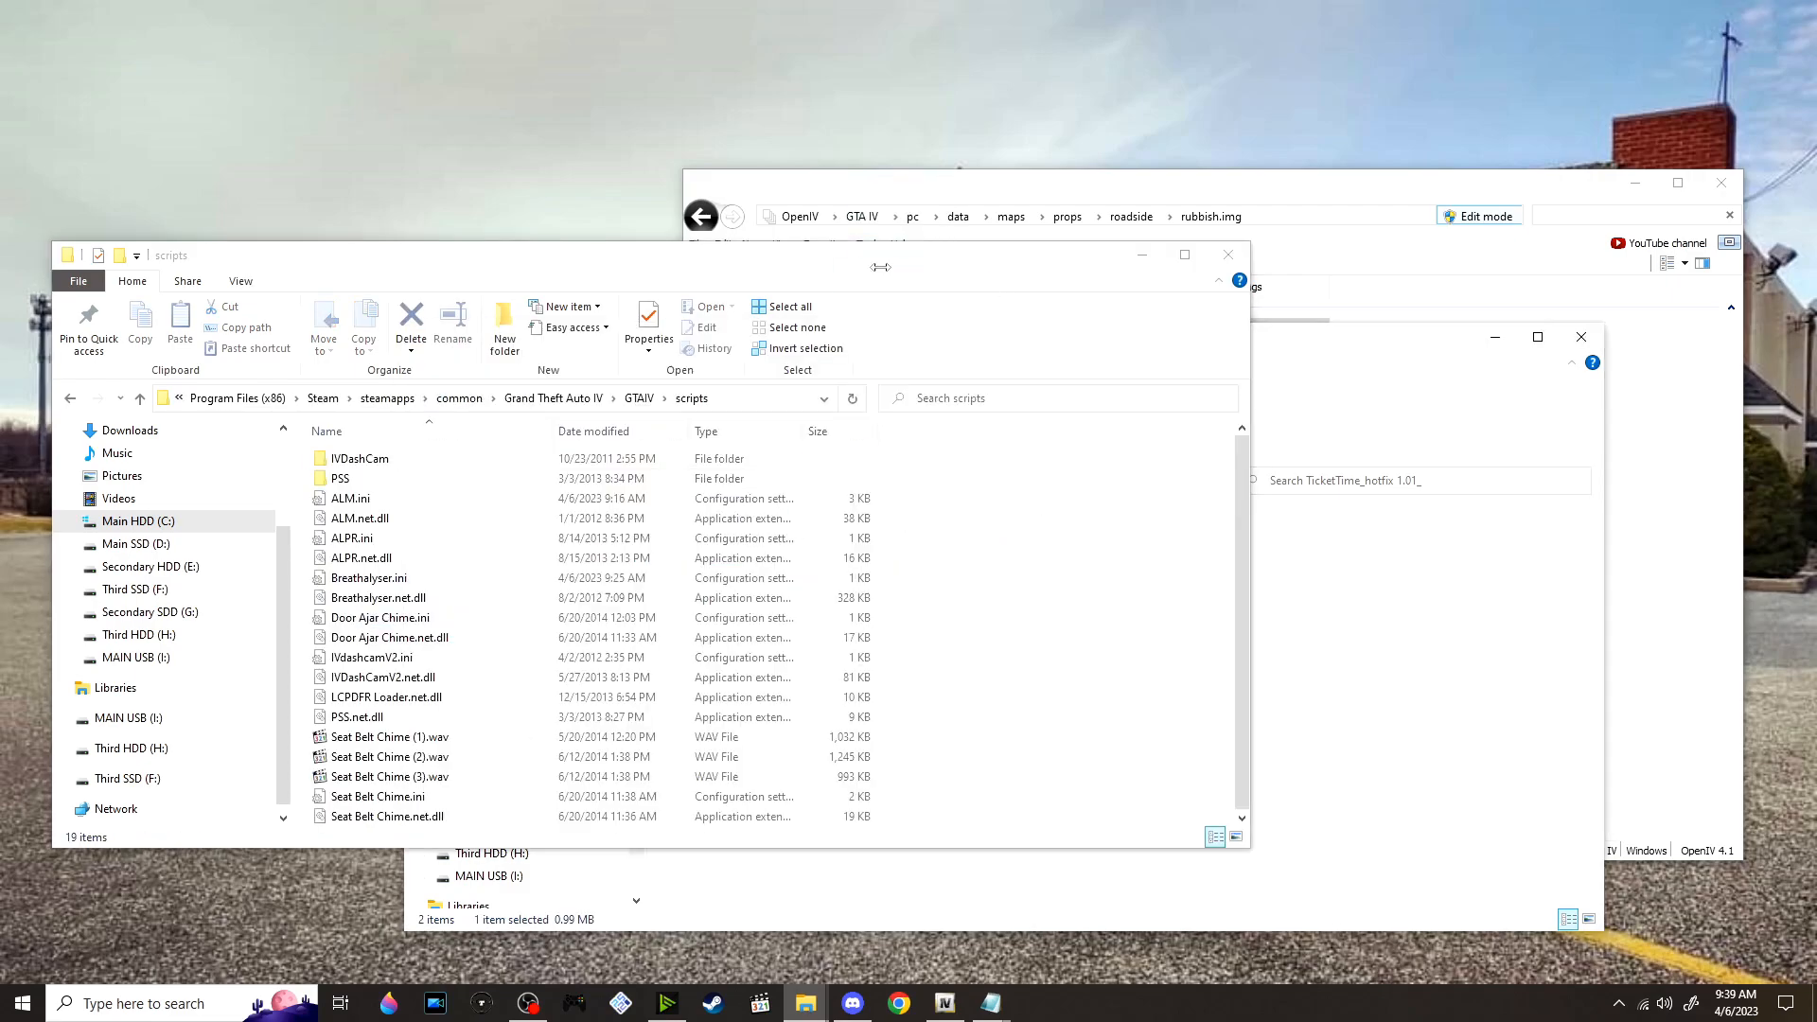
Return to the Scripts mods folder and extract TrafficFlowV5R2.zip into its own folder
{"action": "left_click", "coordinate": [1367, 549]}
{"action": "left_click", "coordinate": [762, 480]}
{"action": "scroll", "coordinate": [833, 809], "scroll_direction": "down", "scroll_amount": 5}
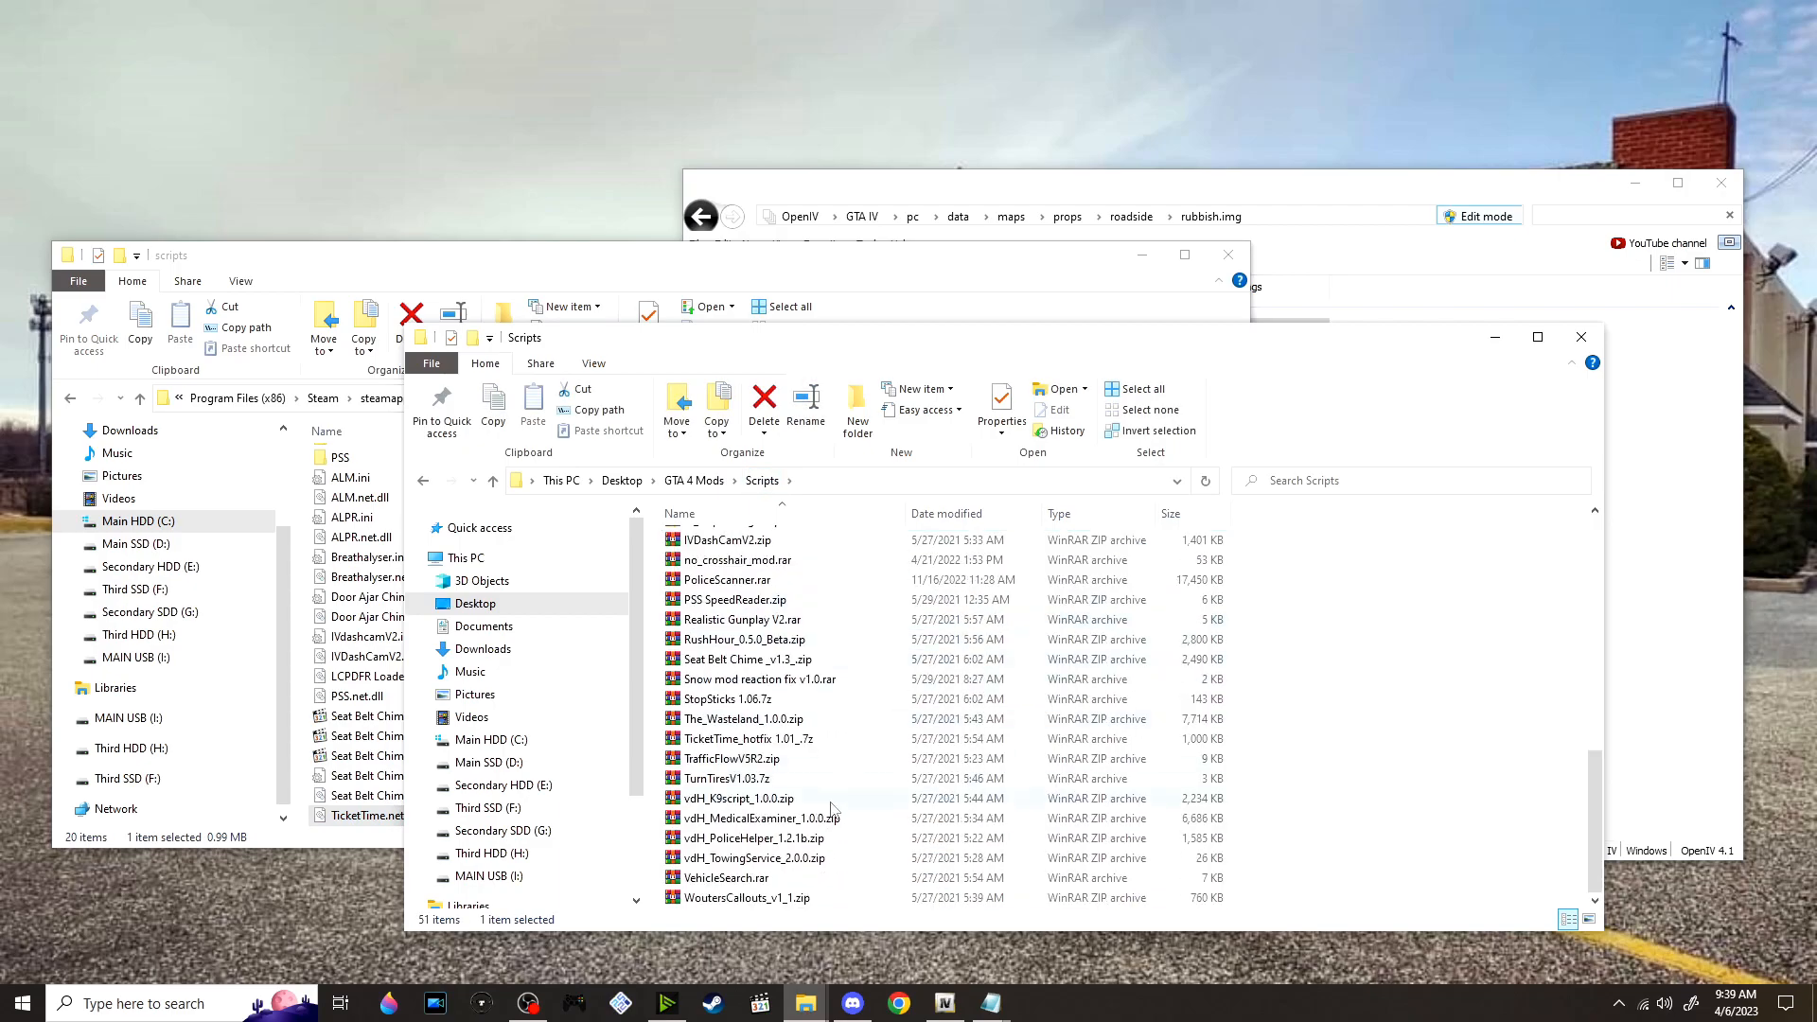
{"action": "right_click", "coordinate": [810, 763]}
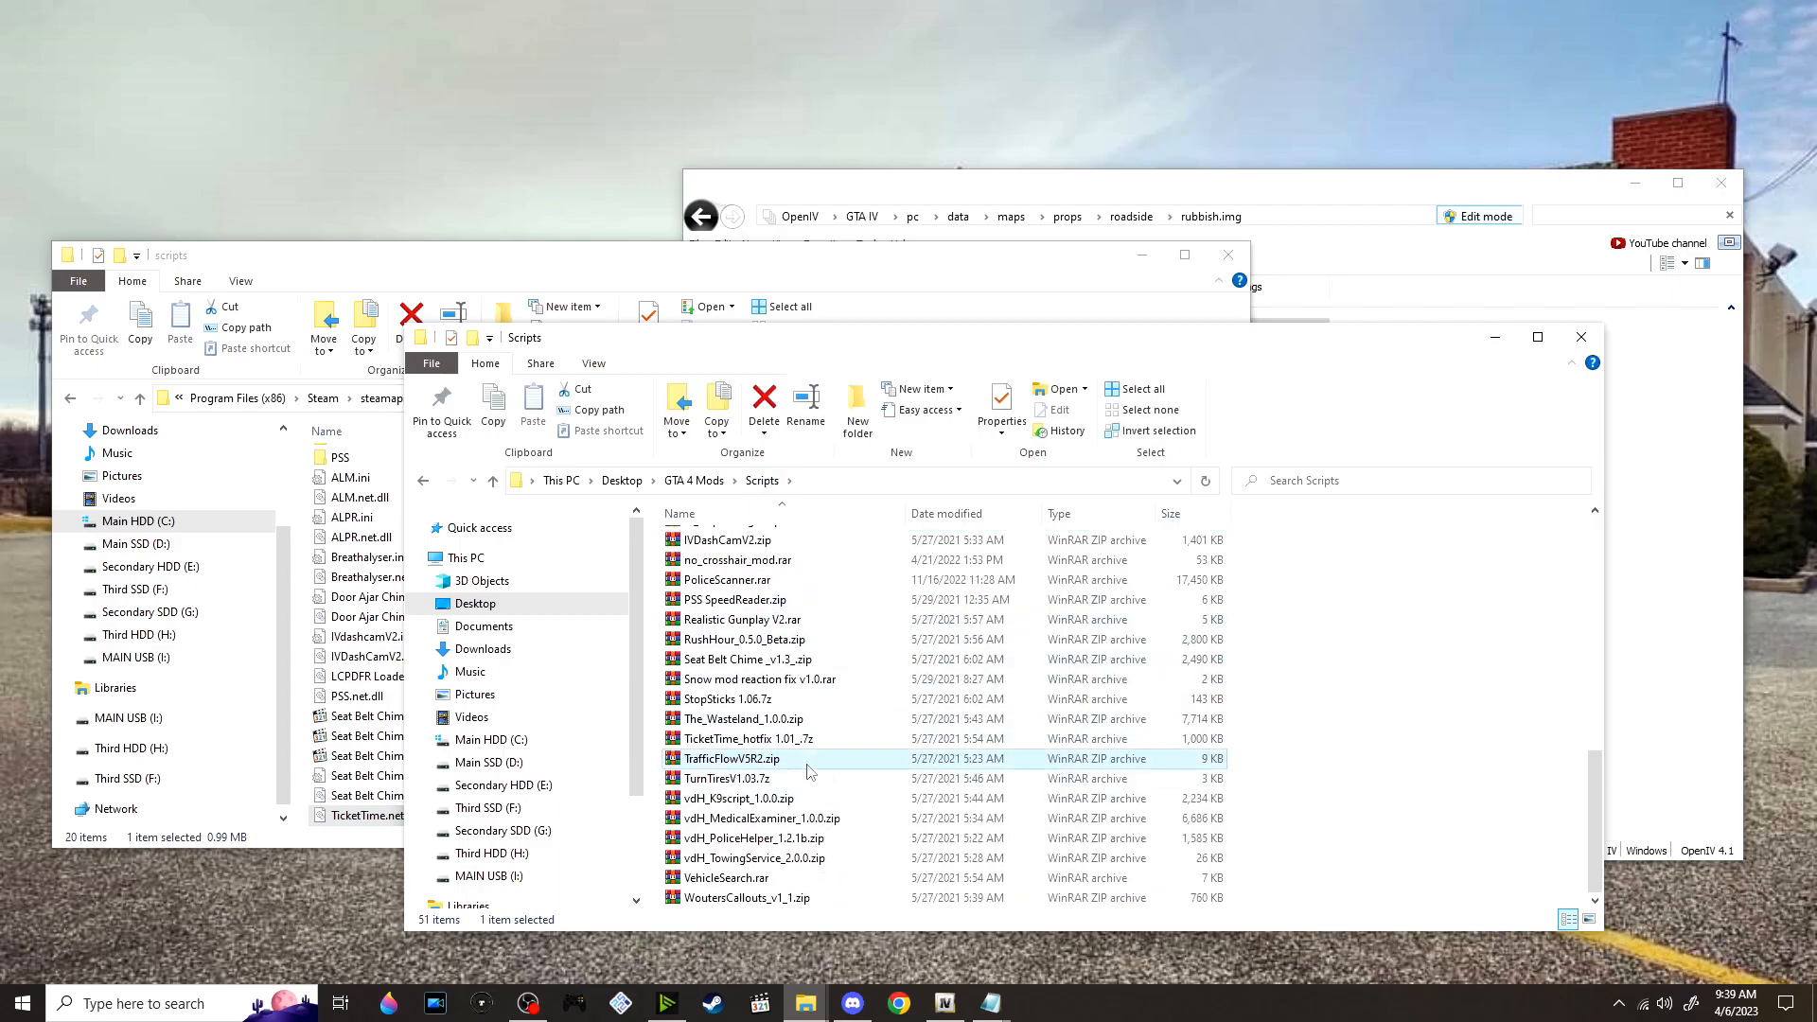
{"action": "left_click", "coordinate": [1001, 445]}
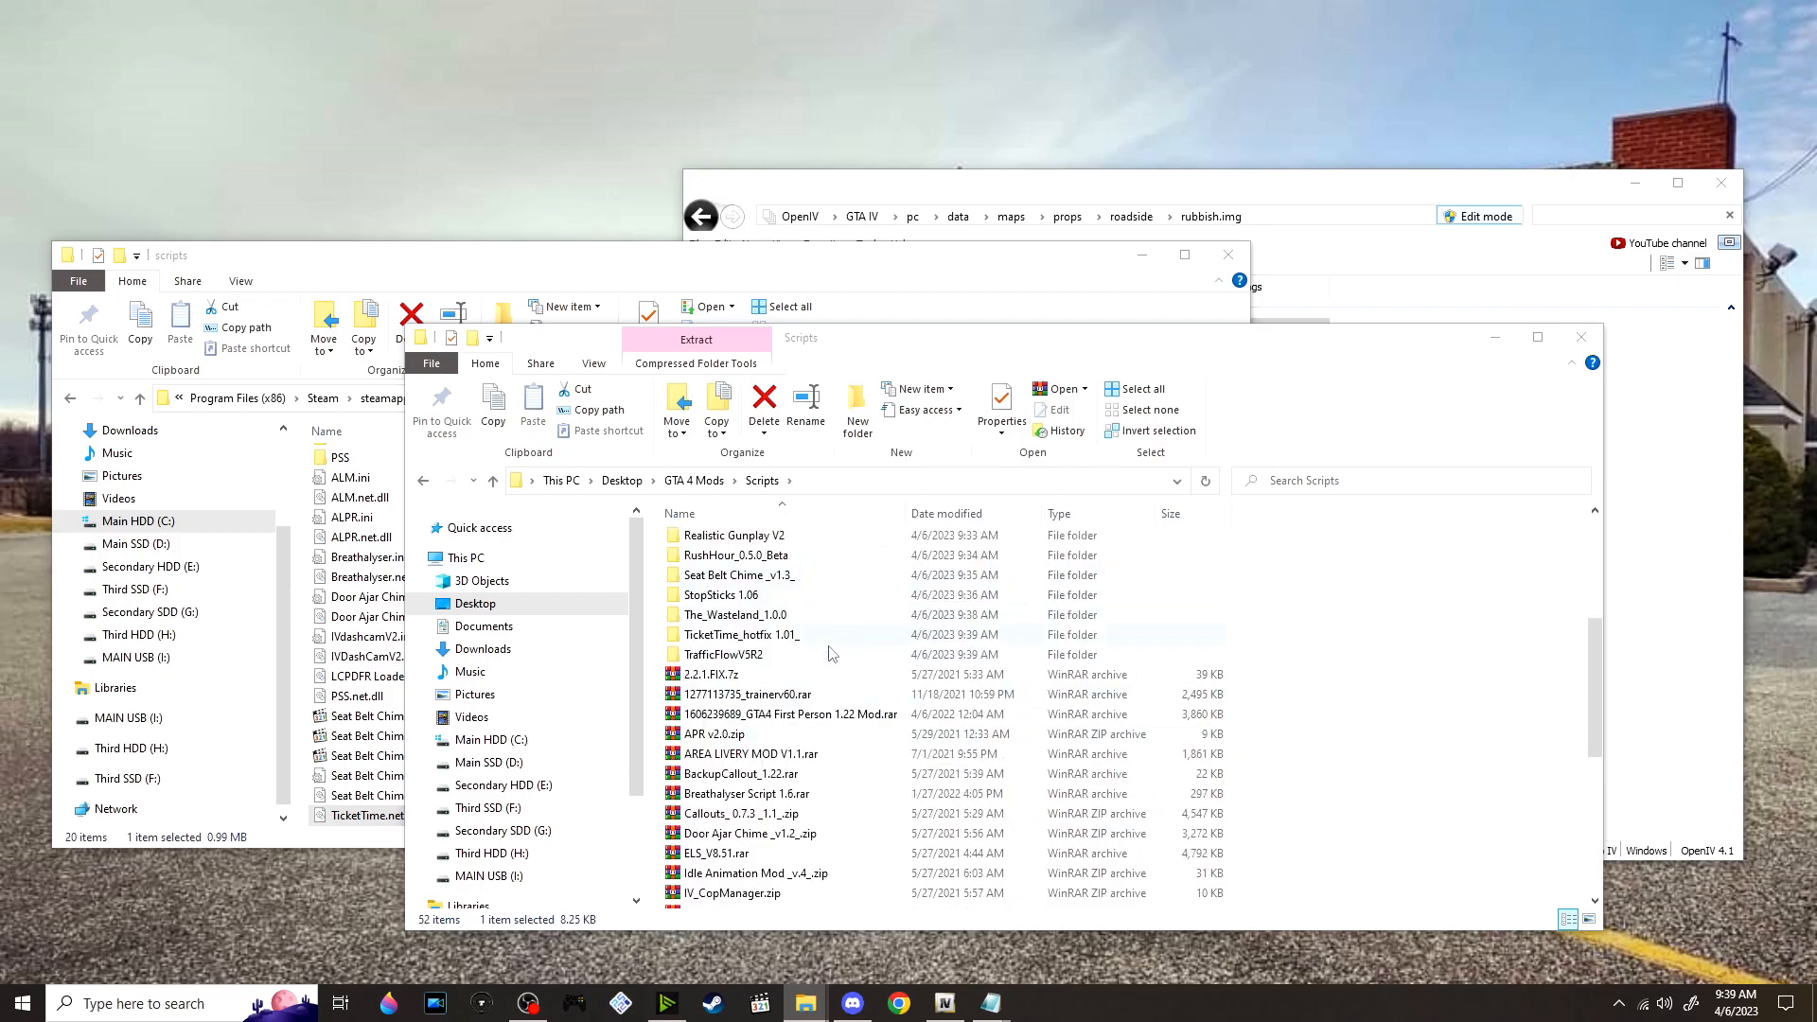
Open the TrafficFlowV5R2 folder, read Readme.txt, and move TrafficFlow.ini and TrafficFlow.net.dll into the GTAIV scripts folder
{"action": "double_click", "coordinate": [810, 655]}
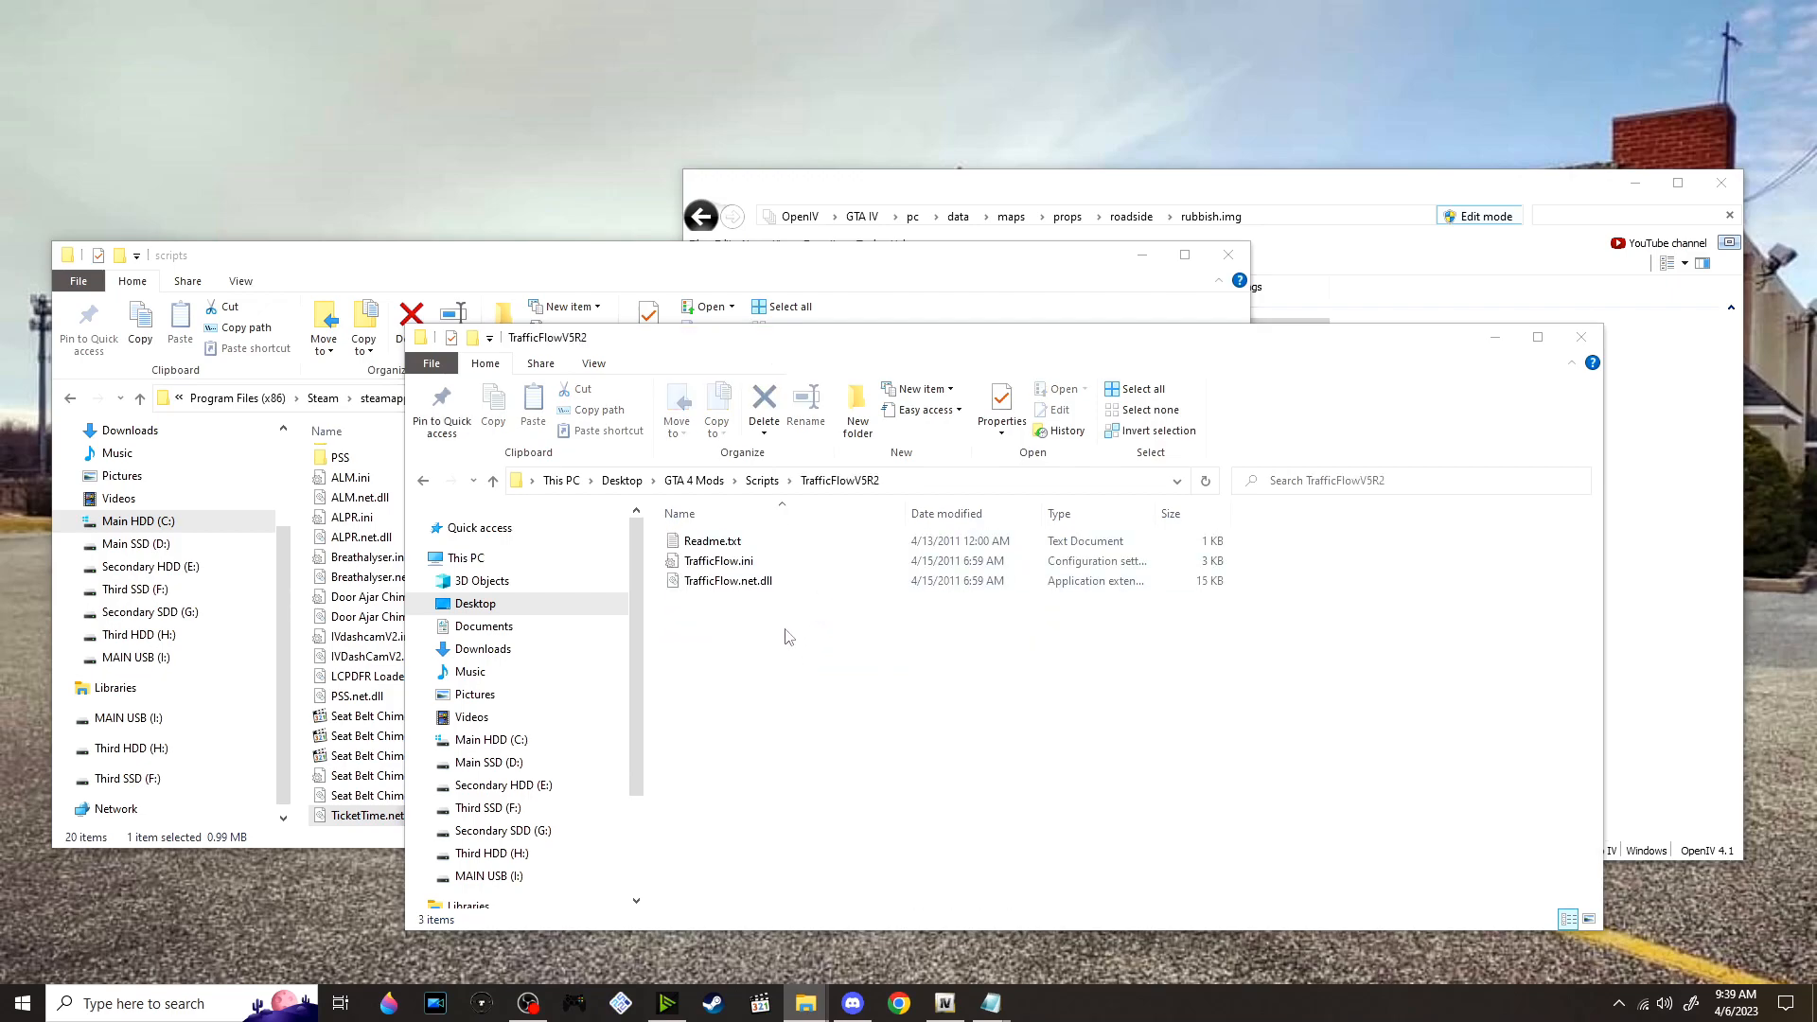
{"action": "double_click", "coordinate": [783, 542]}
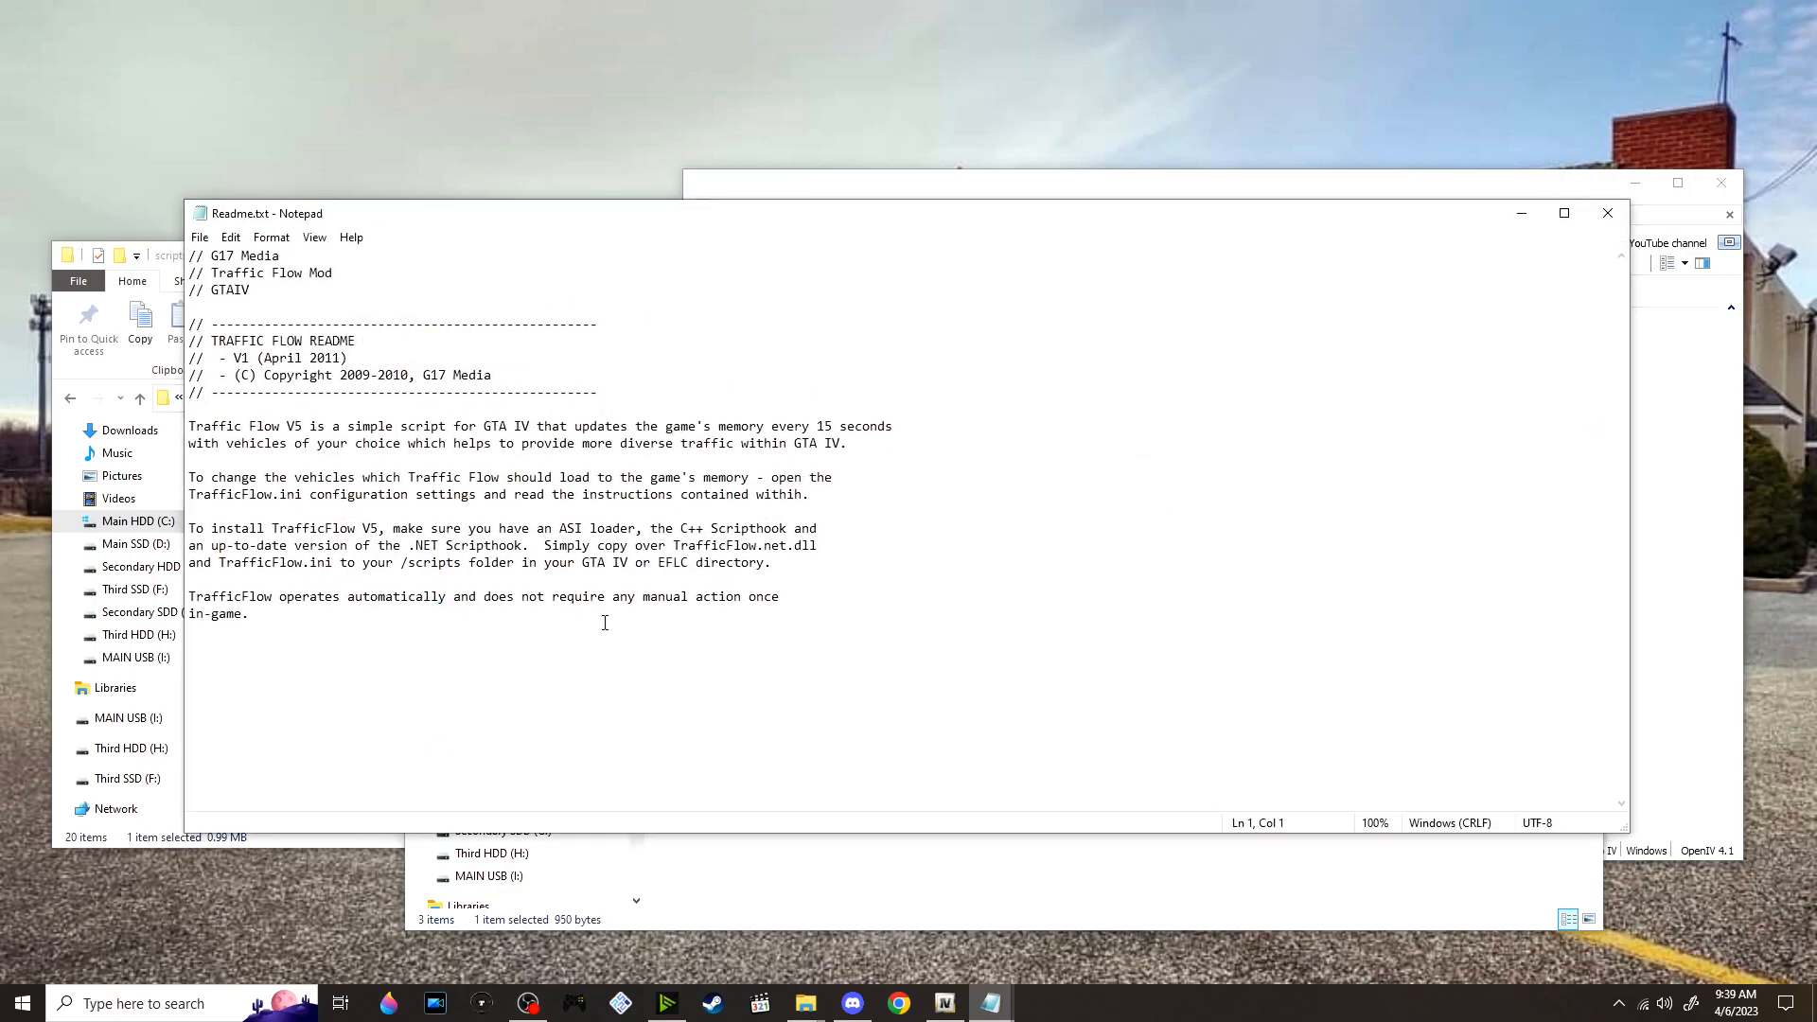
{"action": "left_click", "coordinate": [1608, 213]}
{"action": "left_click_drag", "start_coordinate": [833, 699], "coordinate": [805, 274]}
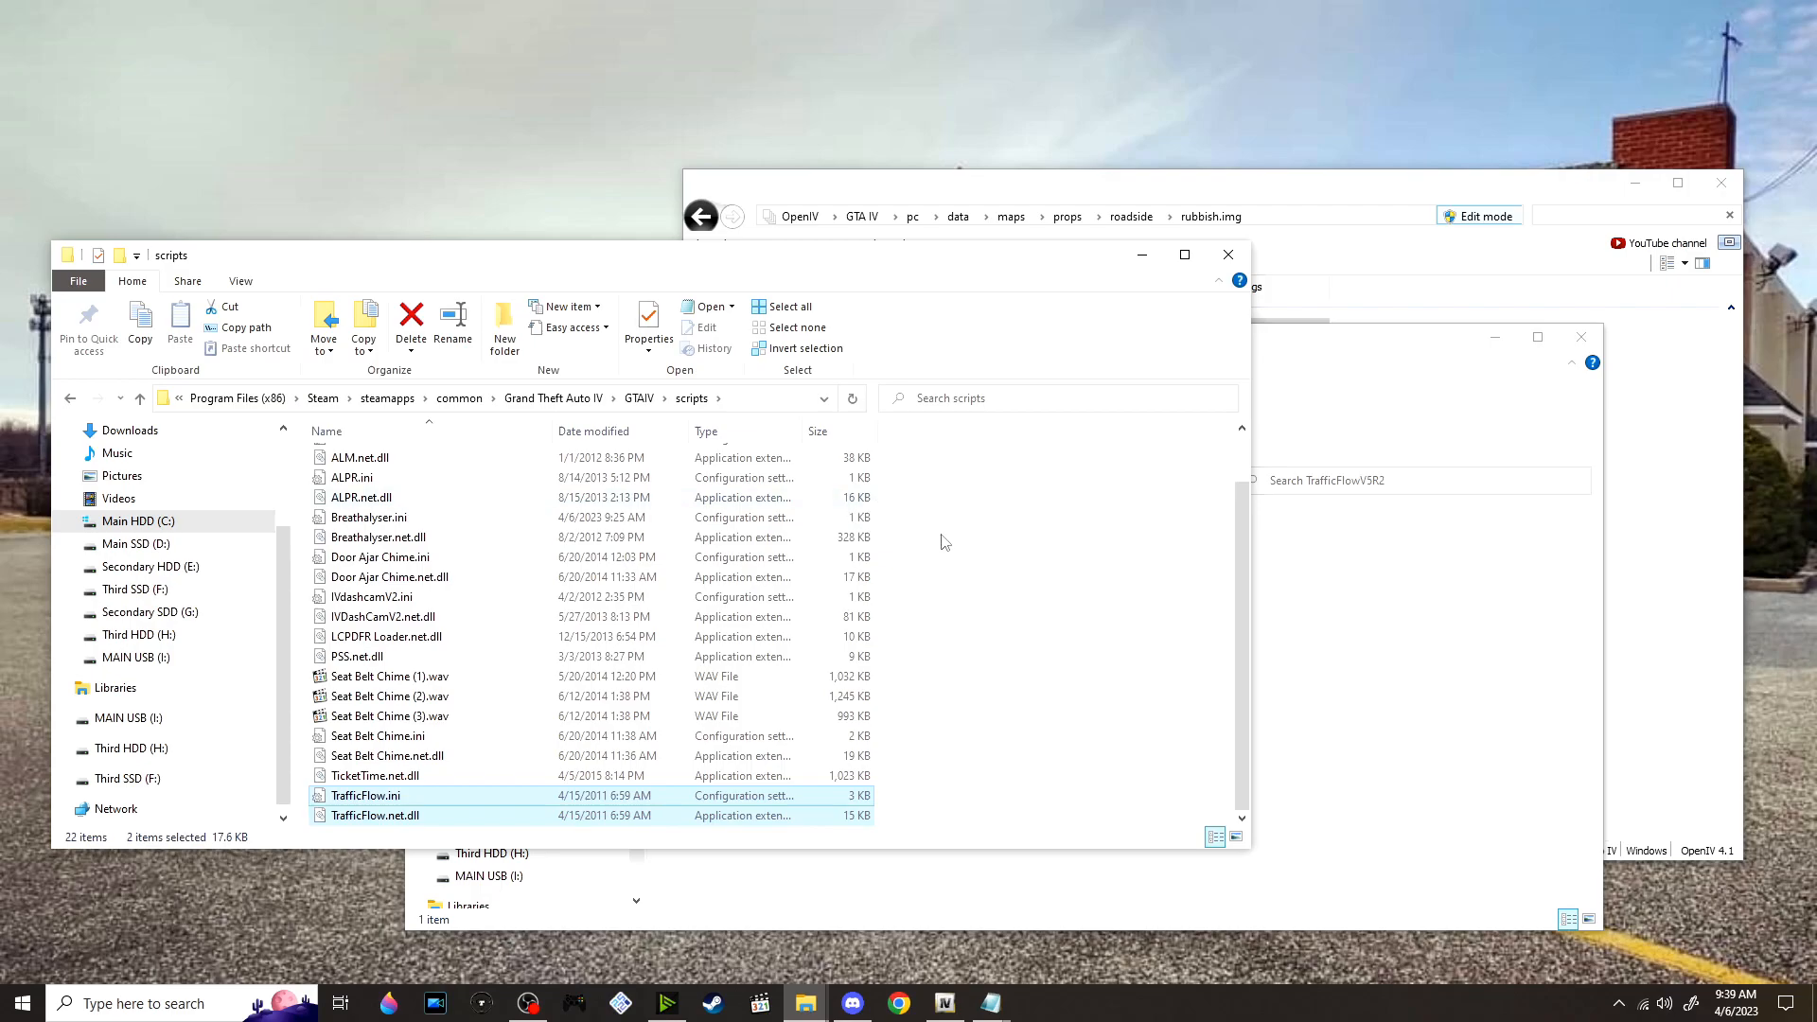
Open TrafficFlow.ini from the GTAIV scripts folder, review the vehicle model list, ChanceOfRandomDispatch and TimerInterval settings, and close the file
{"action": "left_click", "coordinate": [1306, 655]}
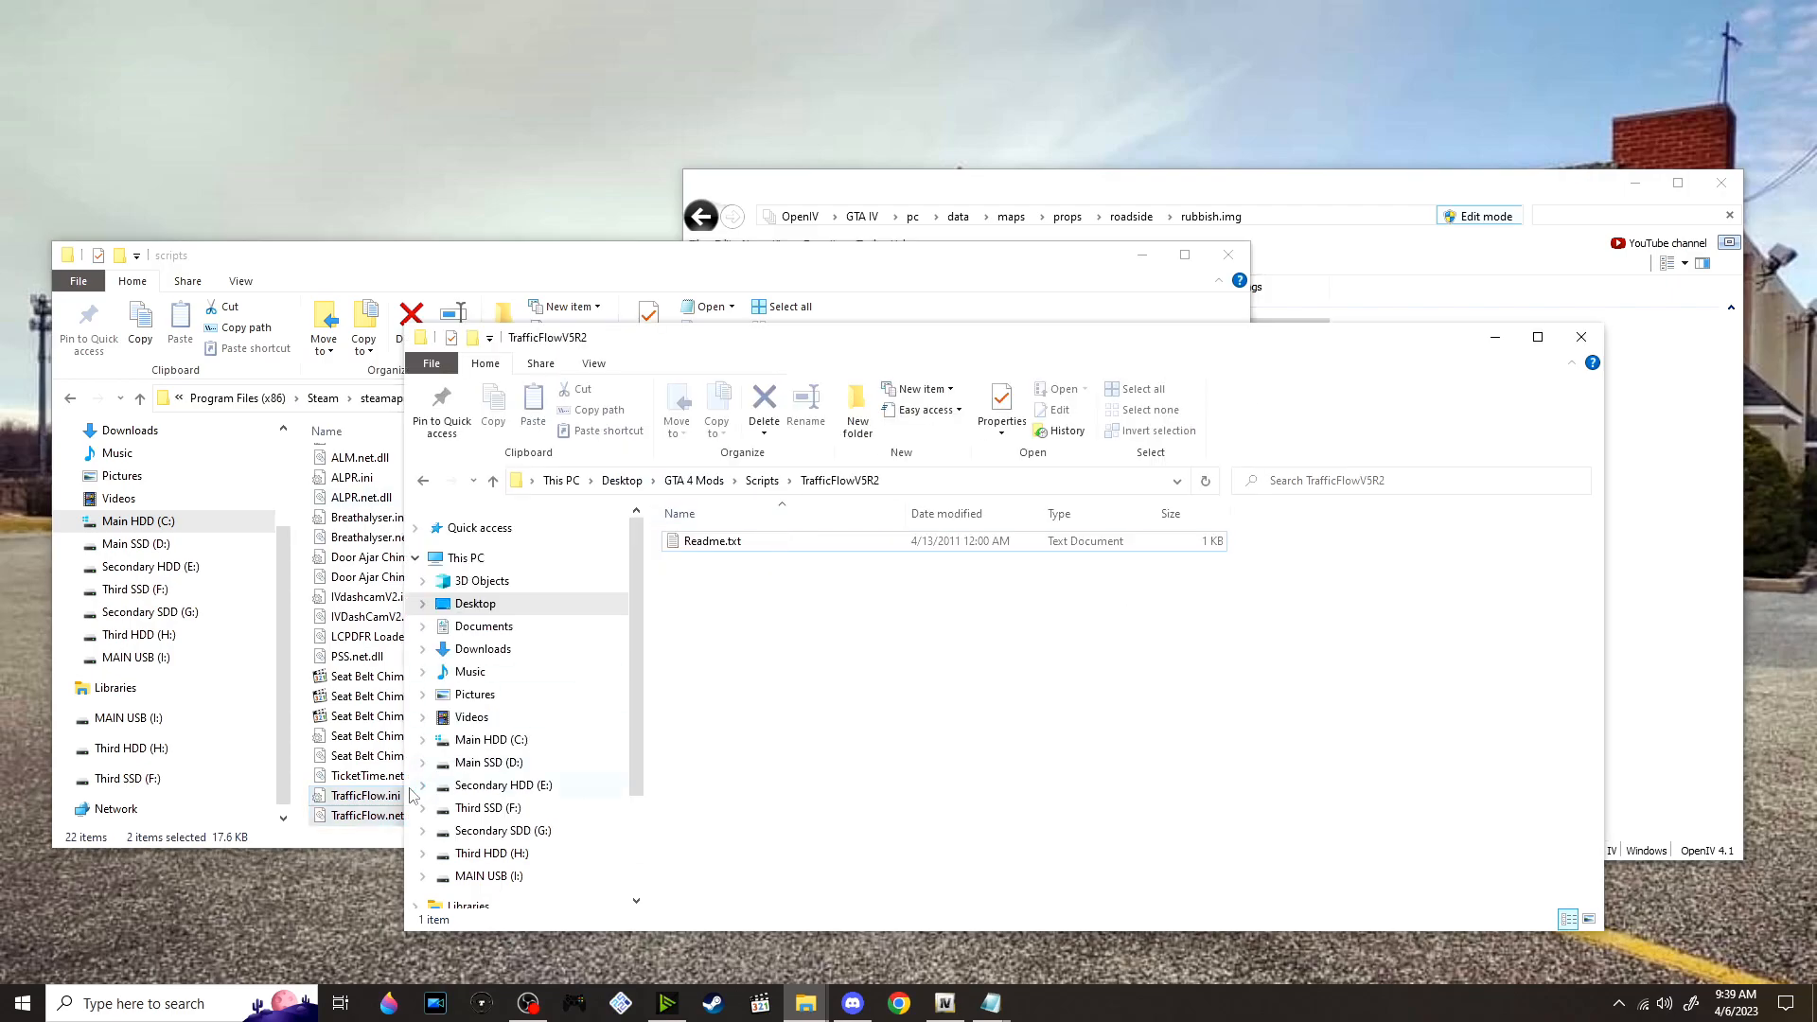
{"action": "double_click", "coordinate": [378, 797]}
{"action": "scroll", "coordinate": [629, 566], "scroll_direction": "down", "scroll_amount": 5}
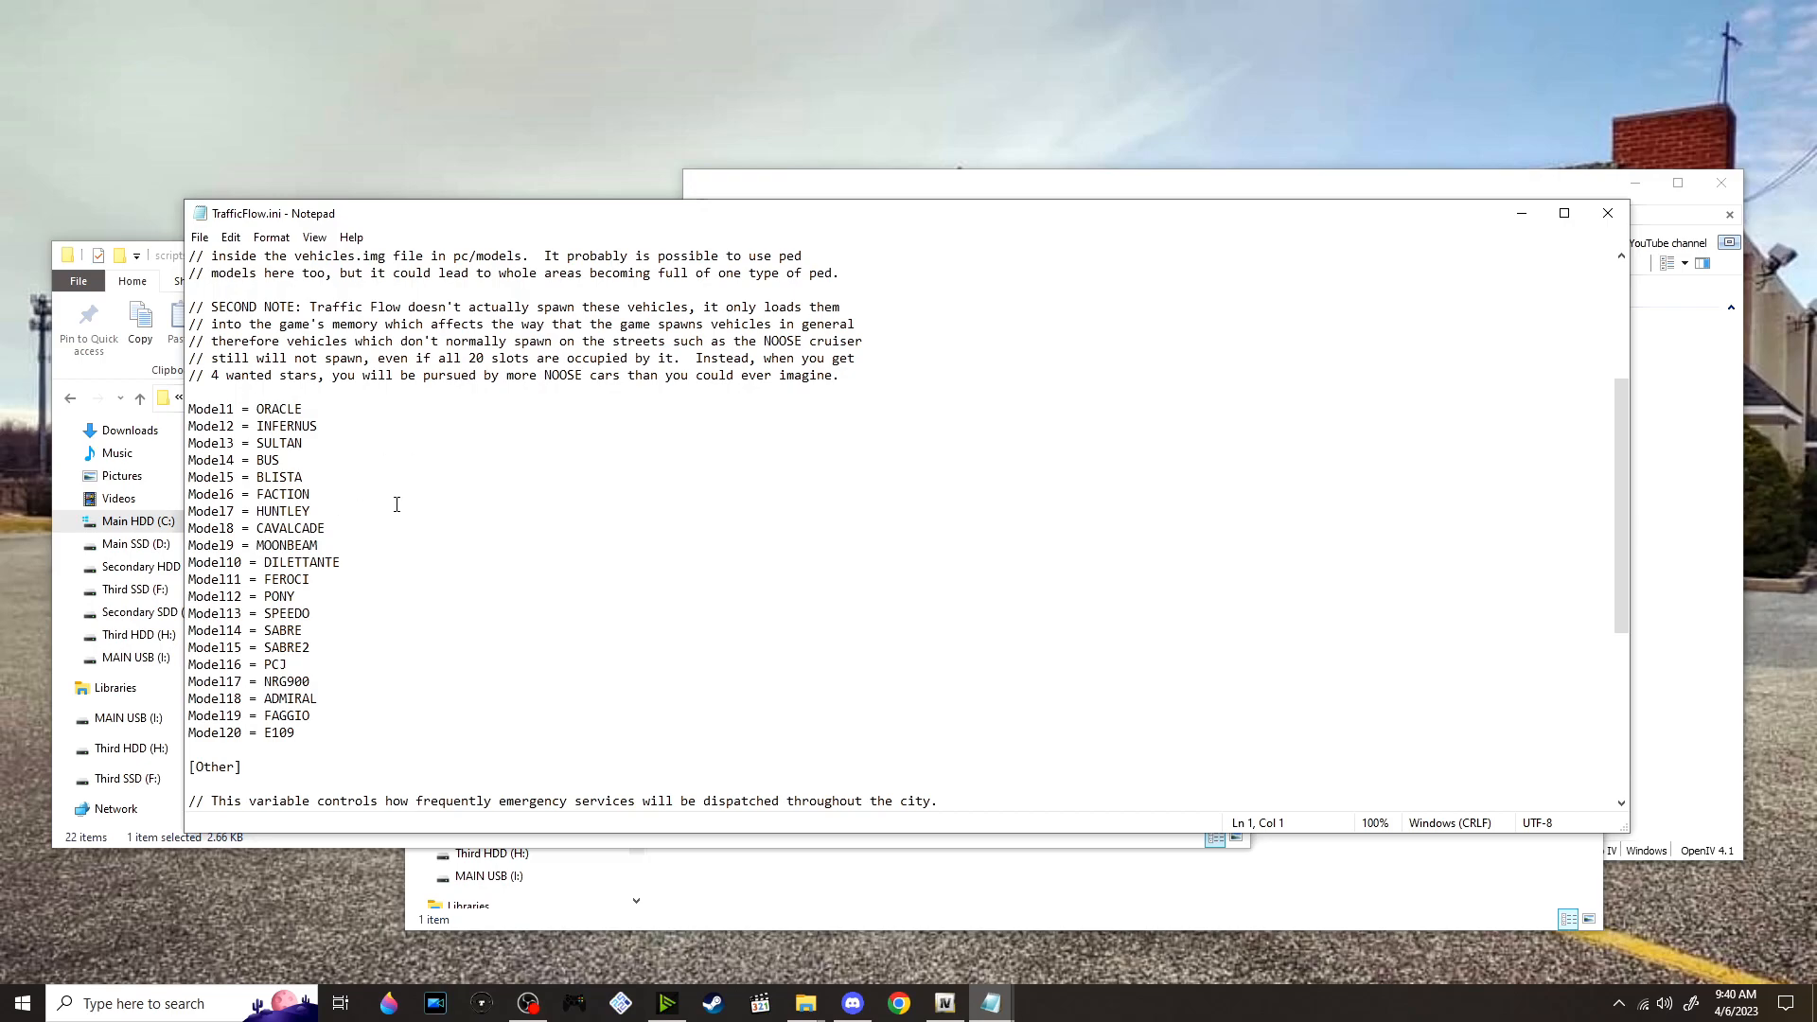
{"action": "left_click", "coordinate": [406, 535]}
{"action": "scroll", "coordinate": [441, 626], "scroll_direction": "down", "scroll_amount": 1}
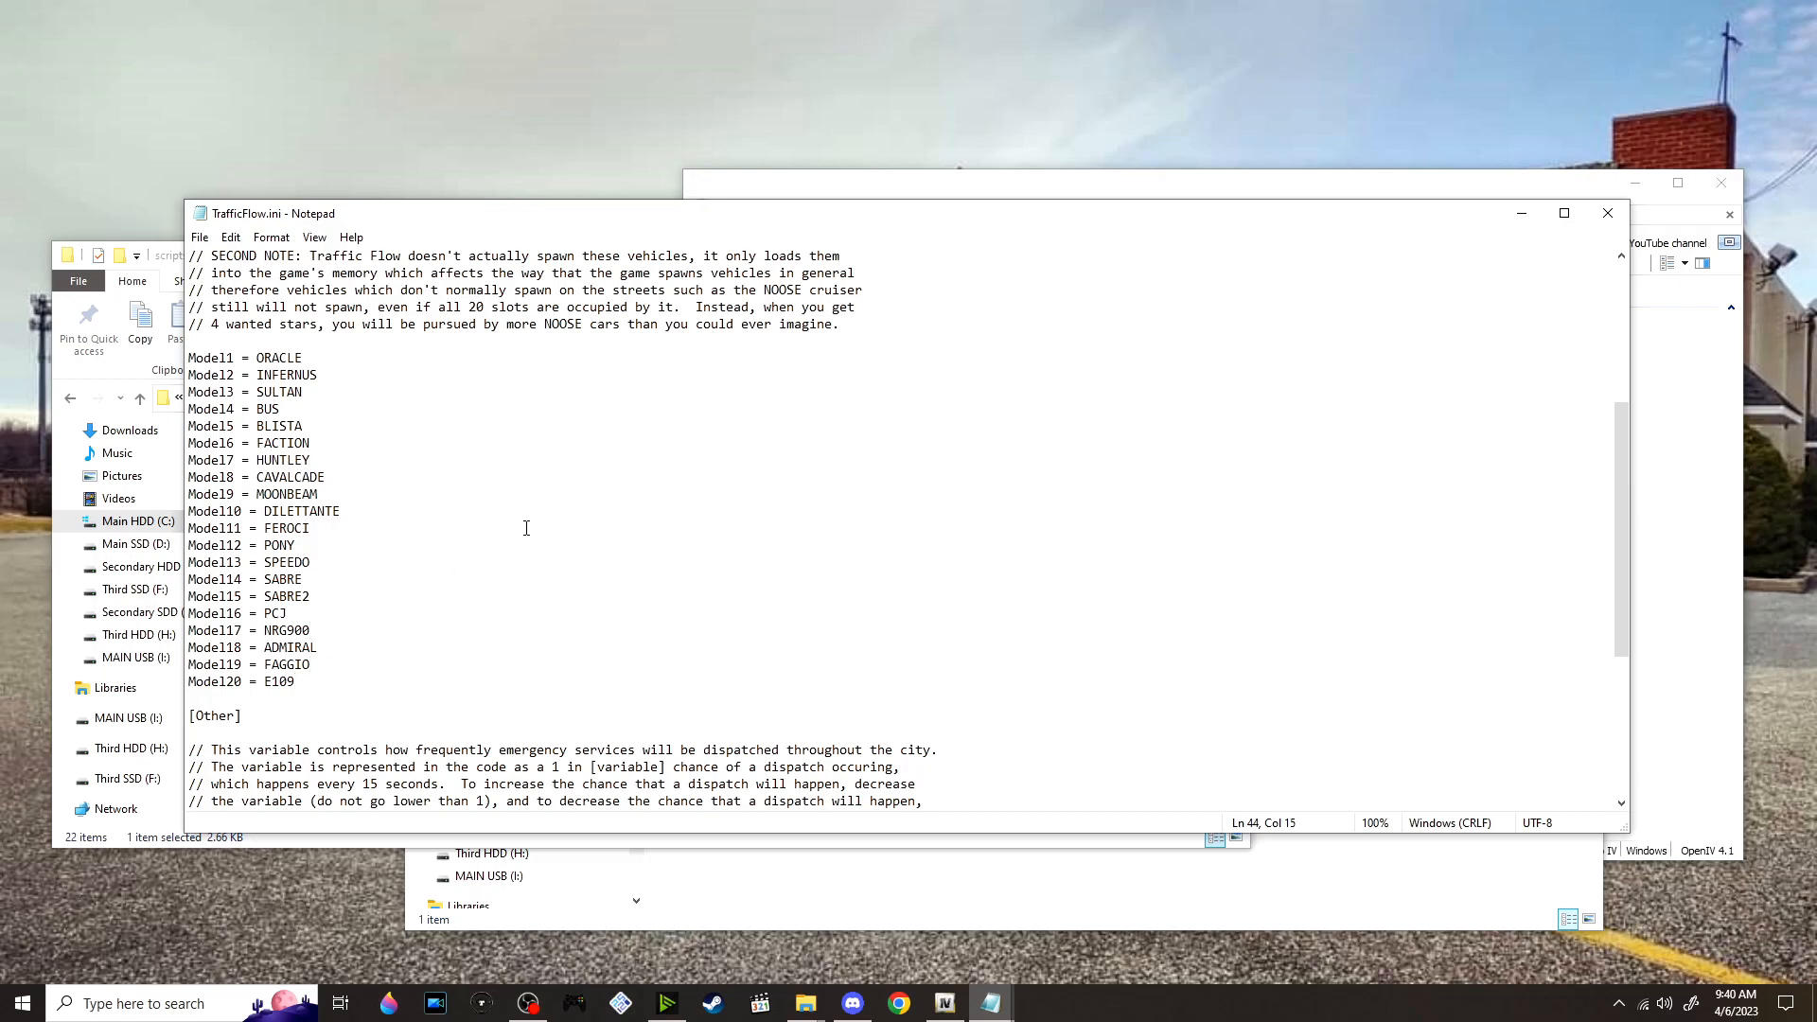
{"action": "scroll", "coordinate": [519, 531], "scroll_direction": "down", "scroll_amount": 2}
{"action": "scroll", "coordinate": [544, 482], "scroll_direction": "down", "scroll_amount": 1}
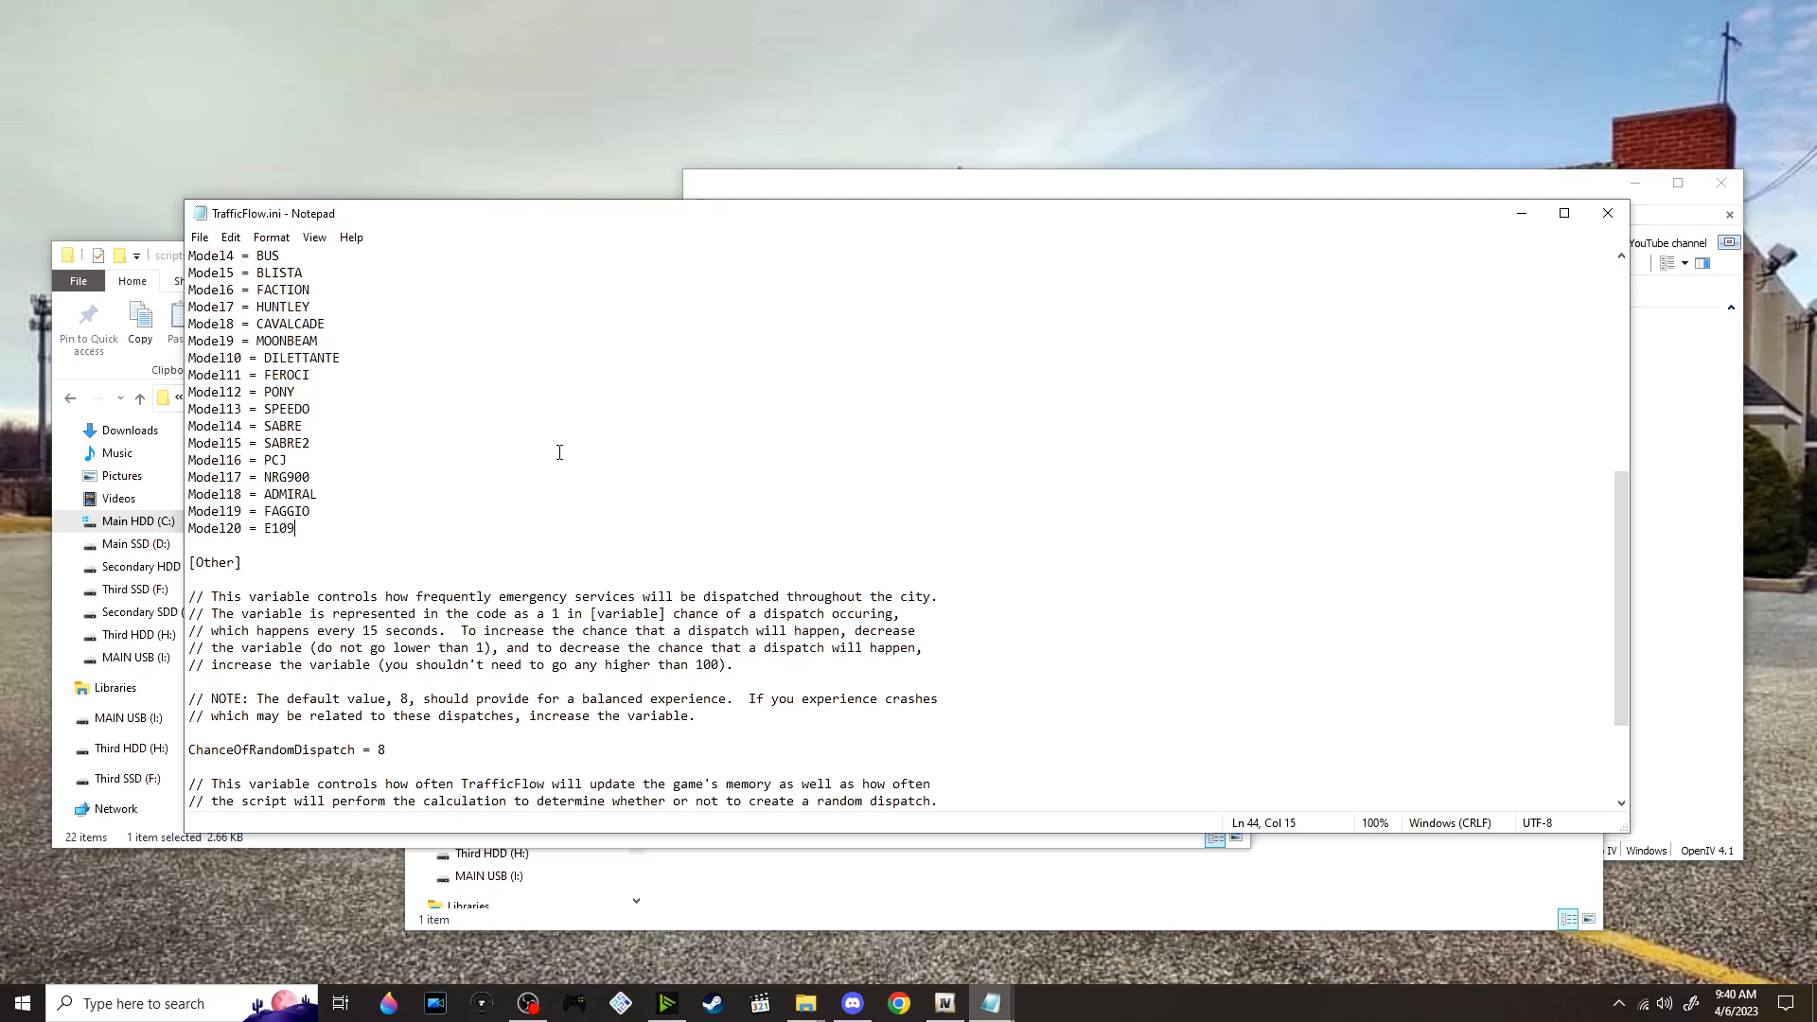
{"action": "scroll", "coordinate": [312, 704], "scroll_direction": "down", "scroll_amount": 3}
{"action": "left_click", "coordinate": [652, 600]}
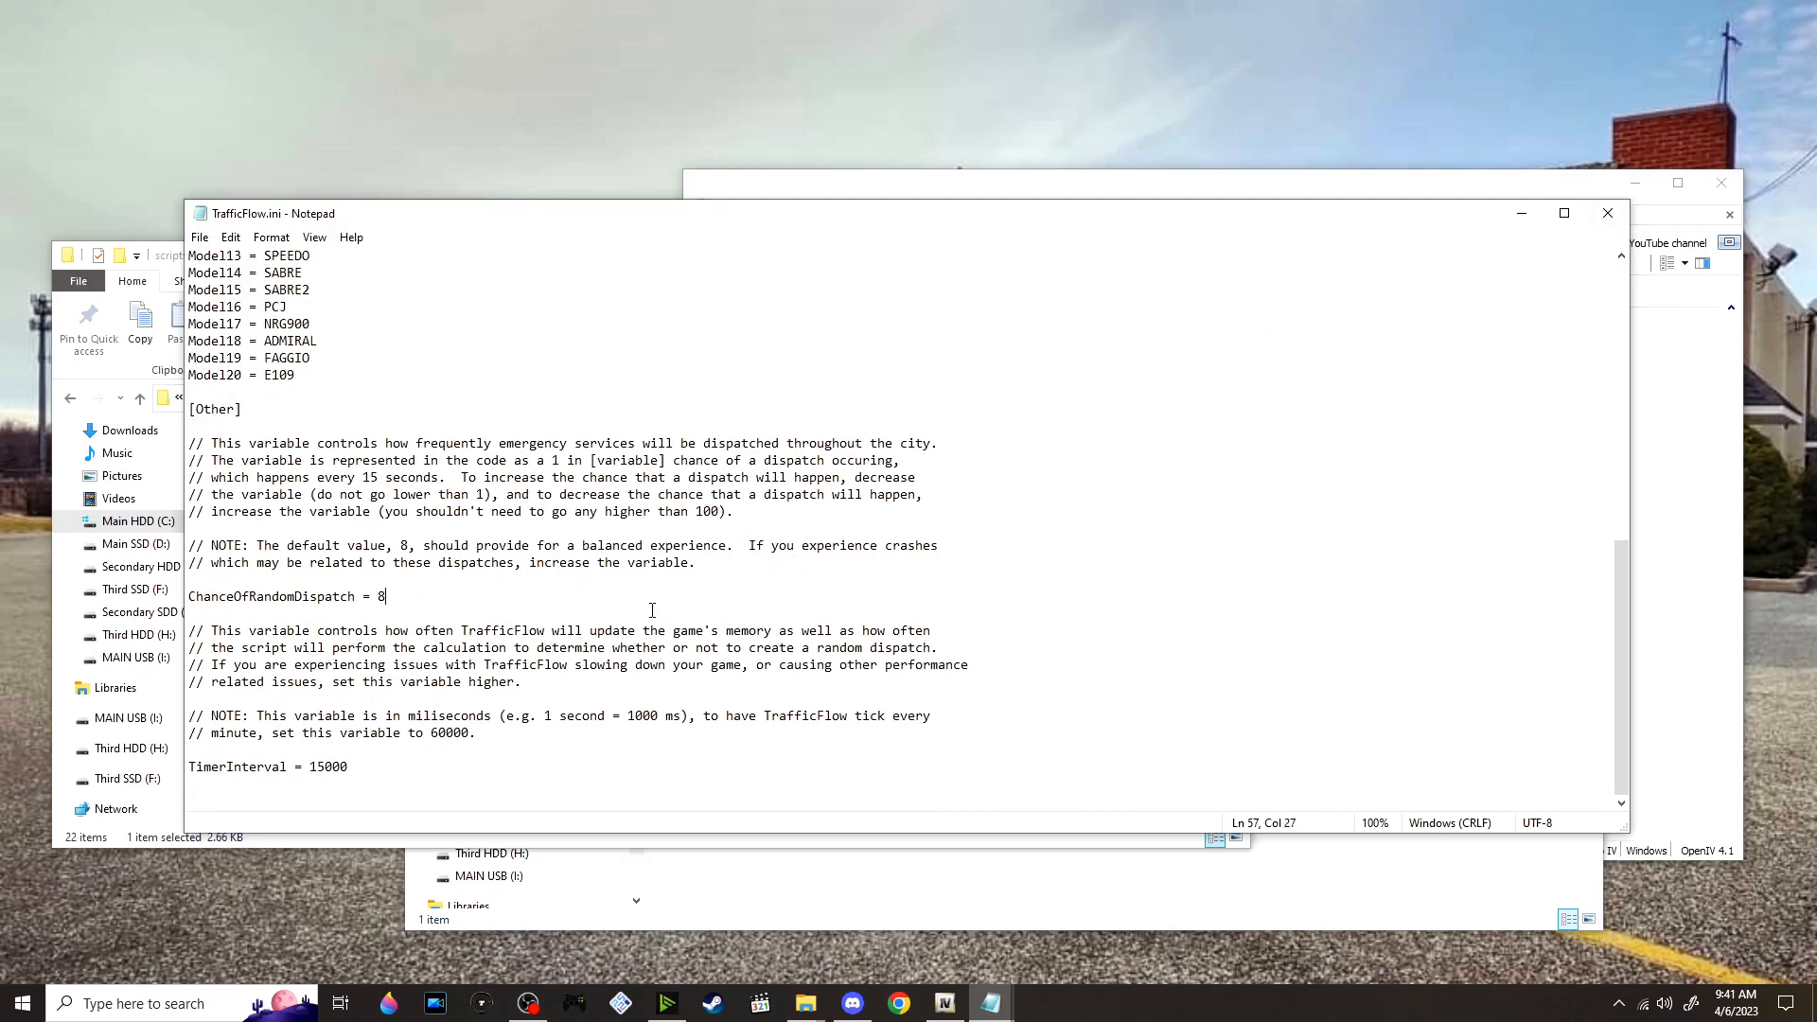
{"action": "left_click_drag", "start_coordinate": [712, 565], "coordinate": [191, 546]}
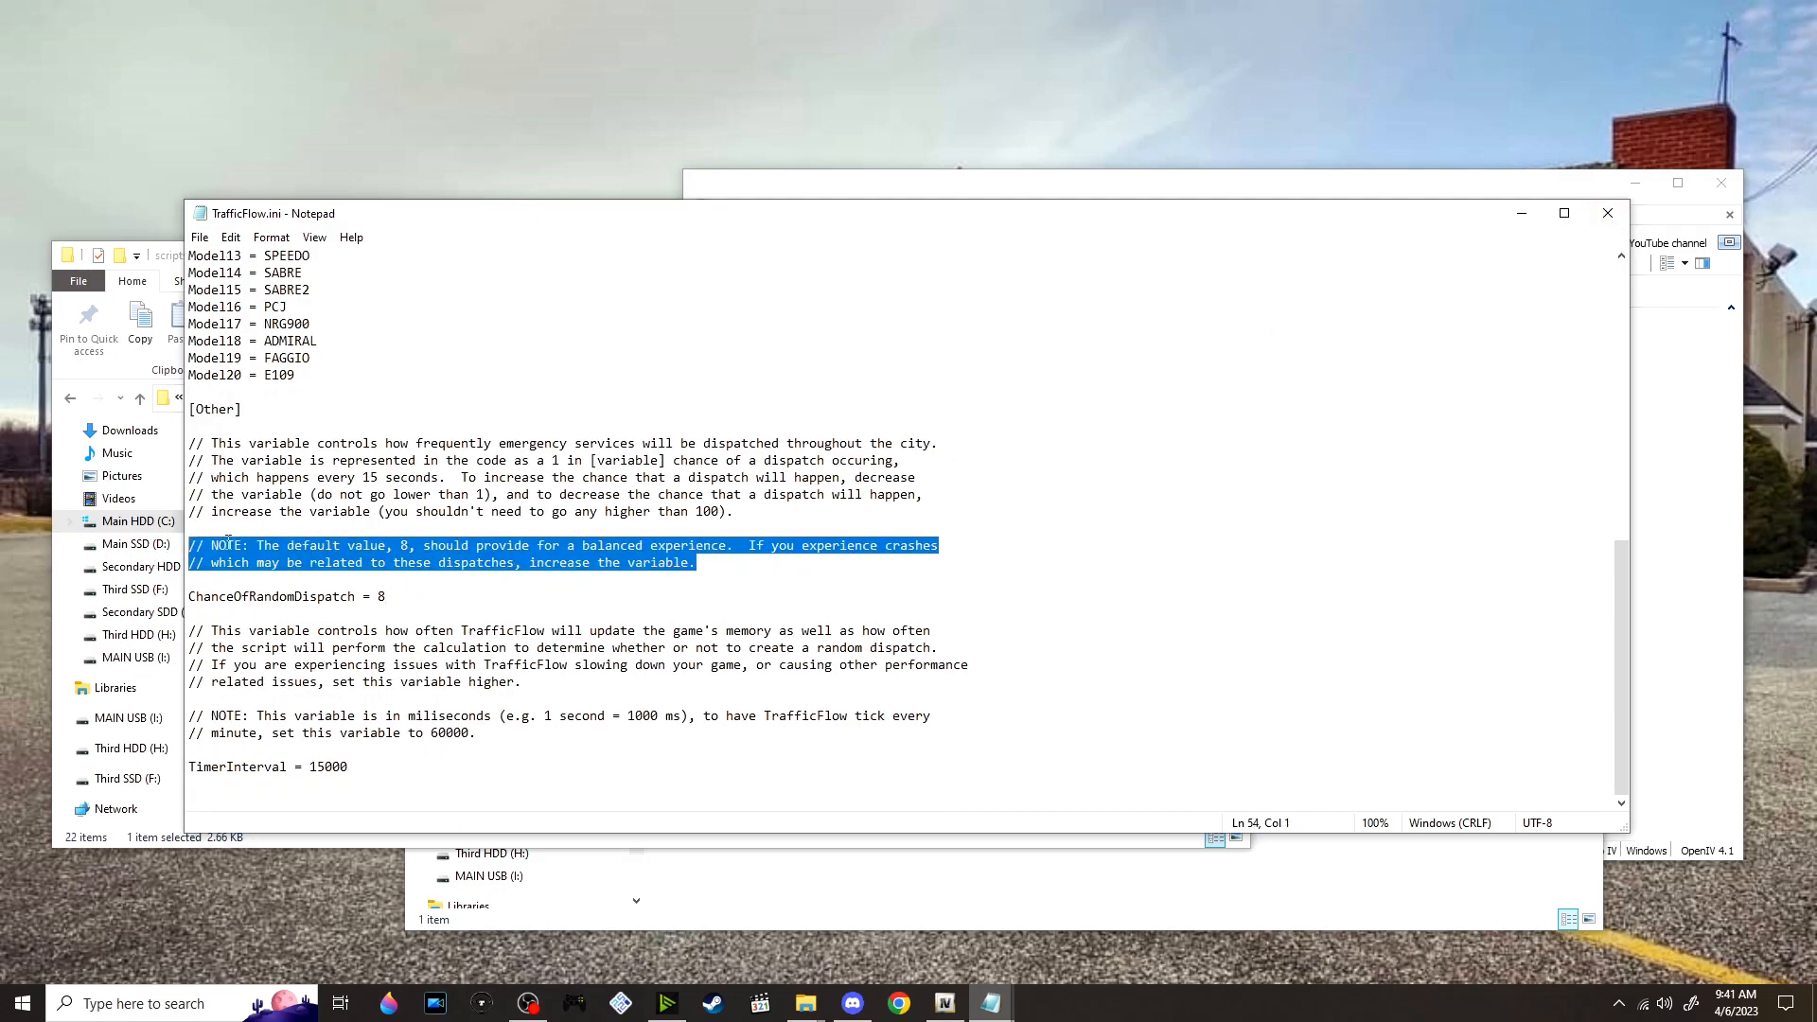
{"action": "left_click", "coordinate": [407, 603]}
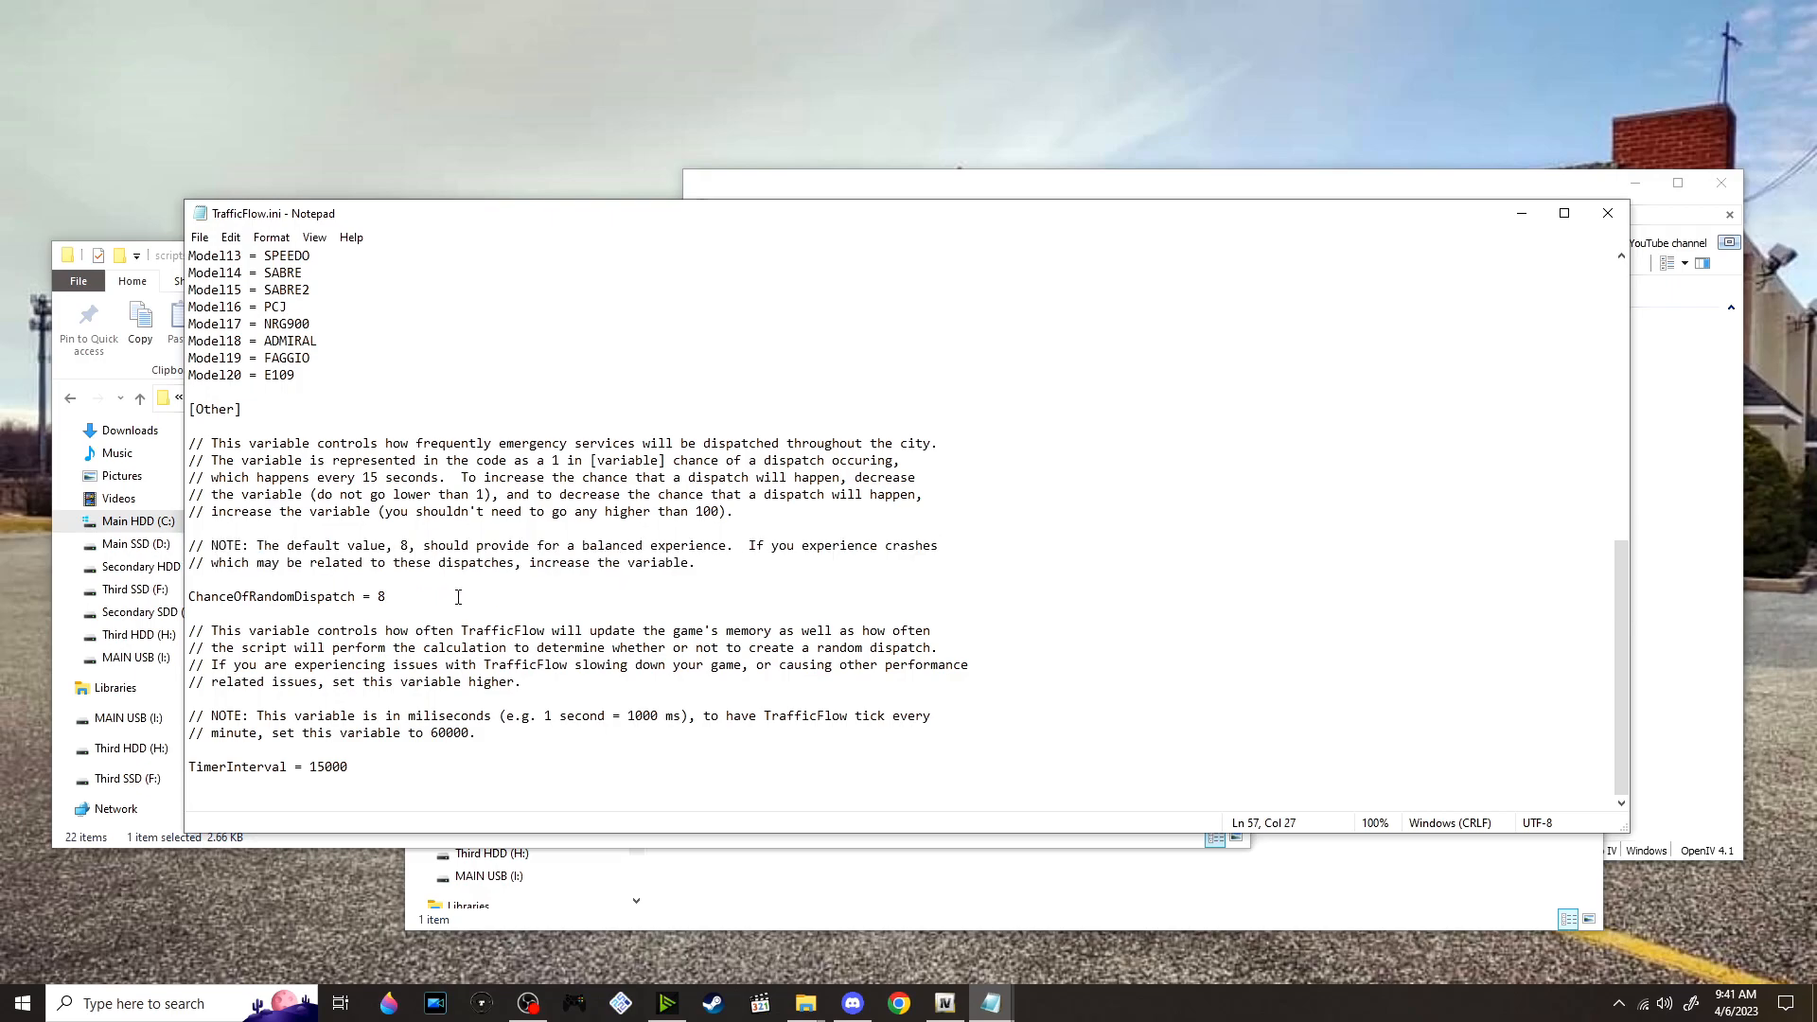
{"action": "left_click", "coordinate": [1608, 213]}
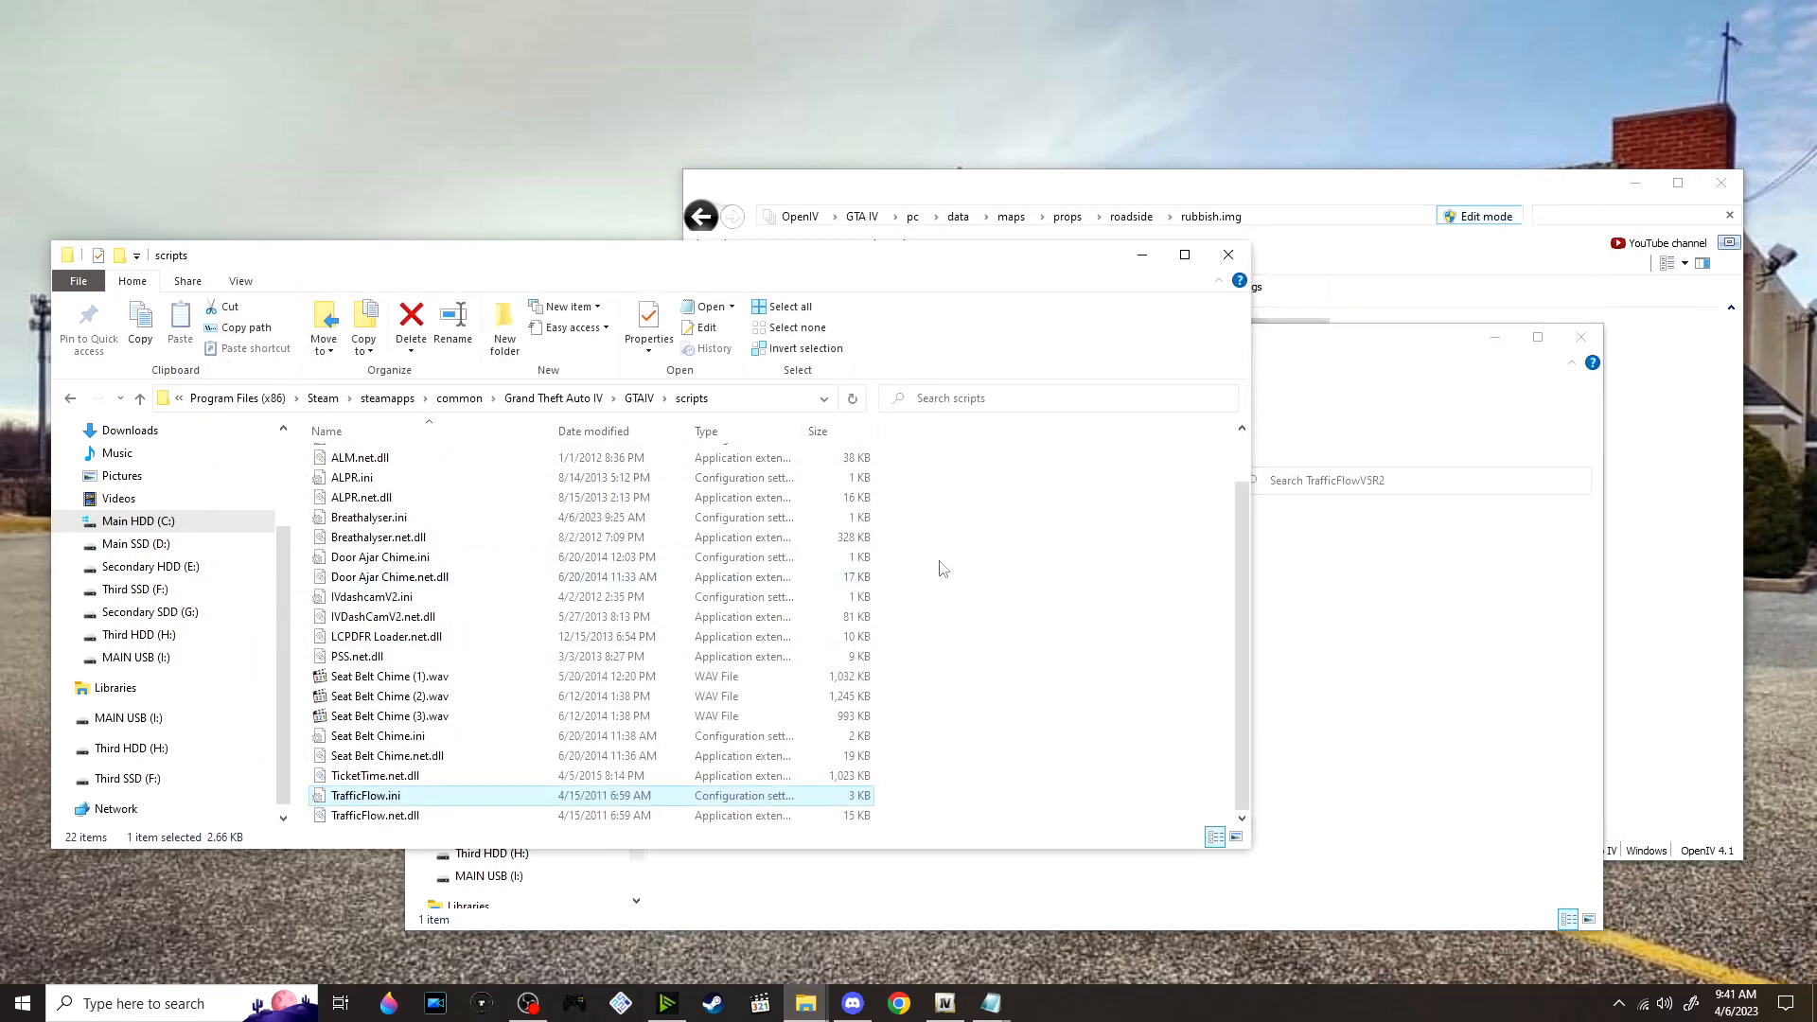
Return to the Scripts mods folder and extract TurnTiresV1.03.7z into its own folder
{"action": "left_click", "coordinate": [1335, 614]}
{"action": "left_click", "coordinate": [761, 481]}
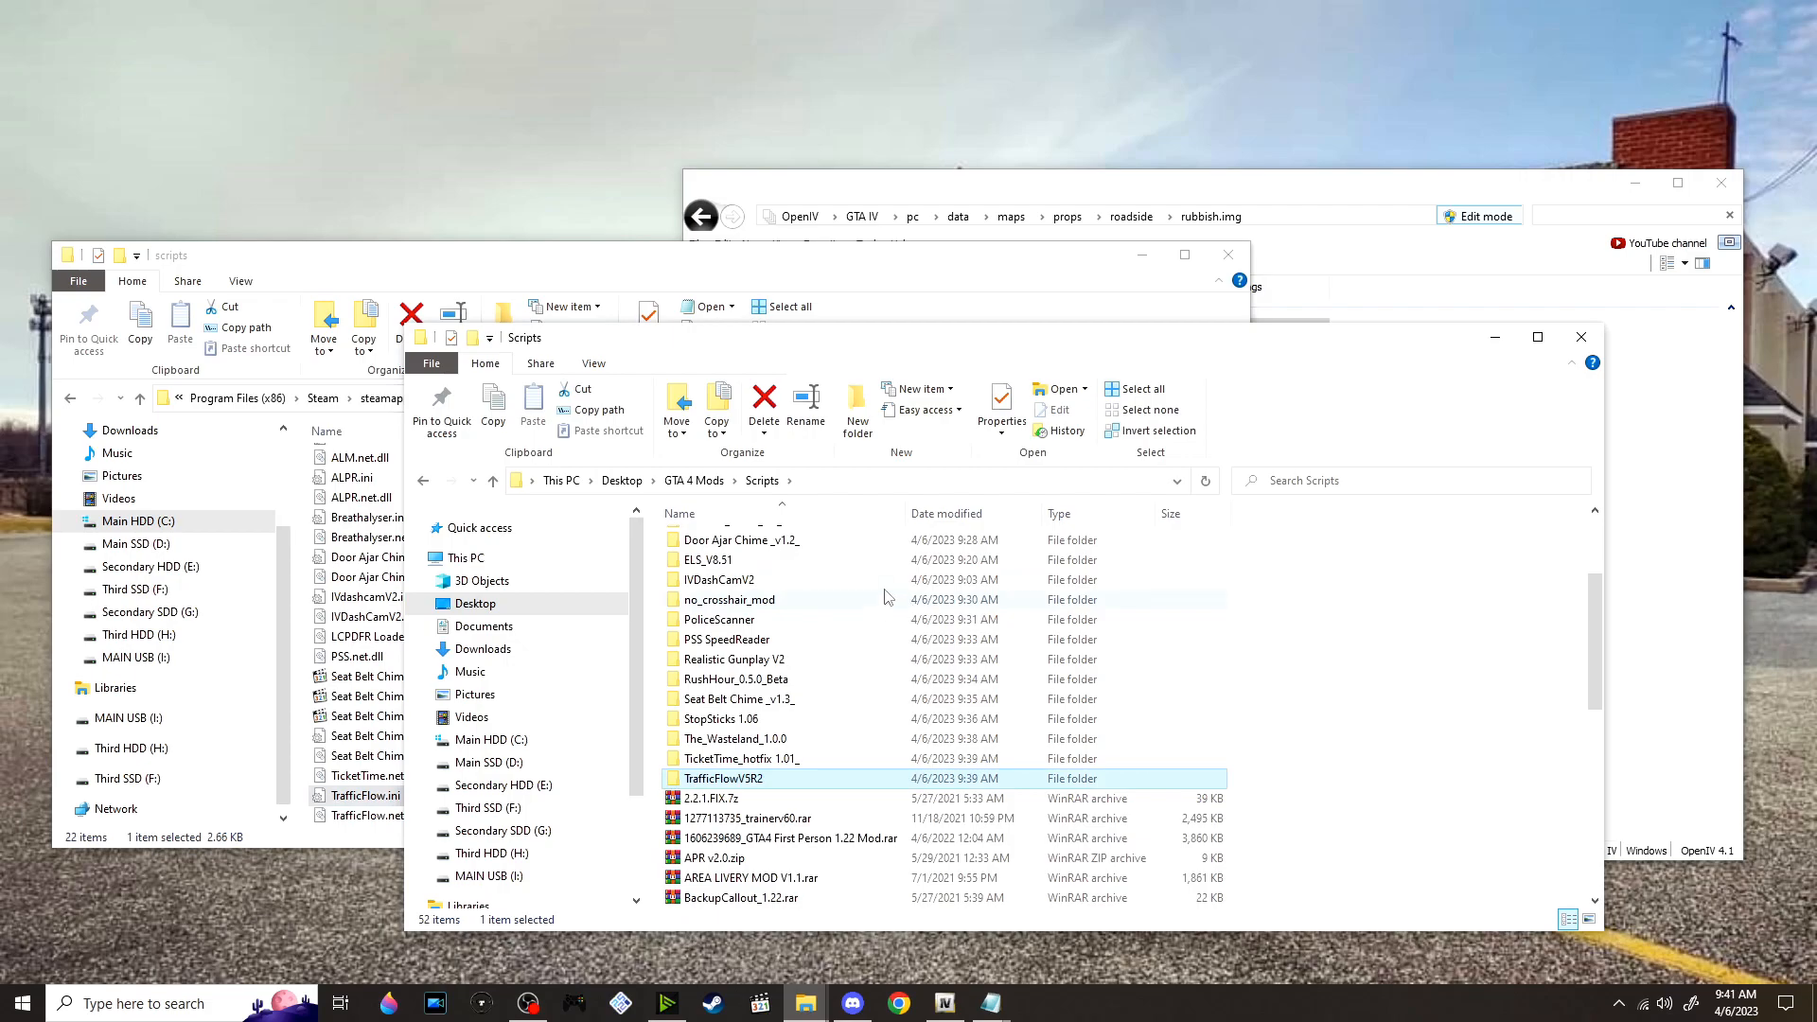
{"action": "scroll", "coordinate": [885, 599], "scroll_direction": "down", "scroll_amount": 3}
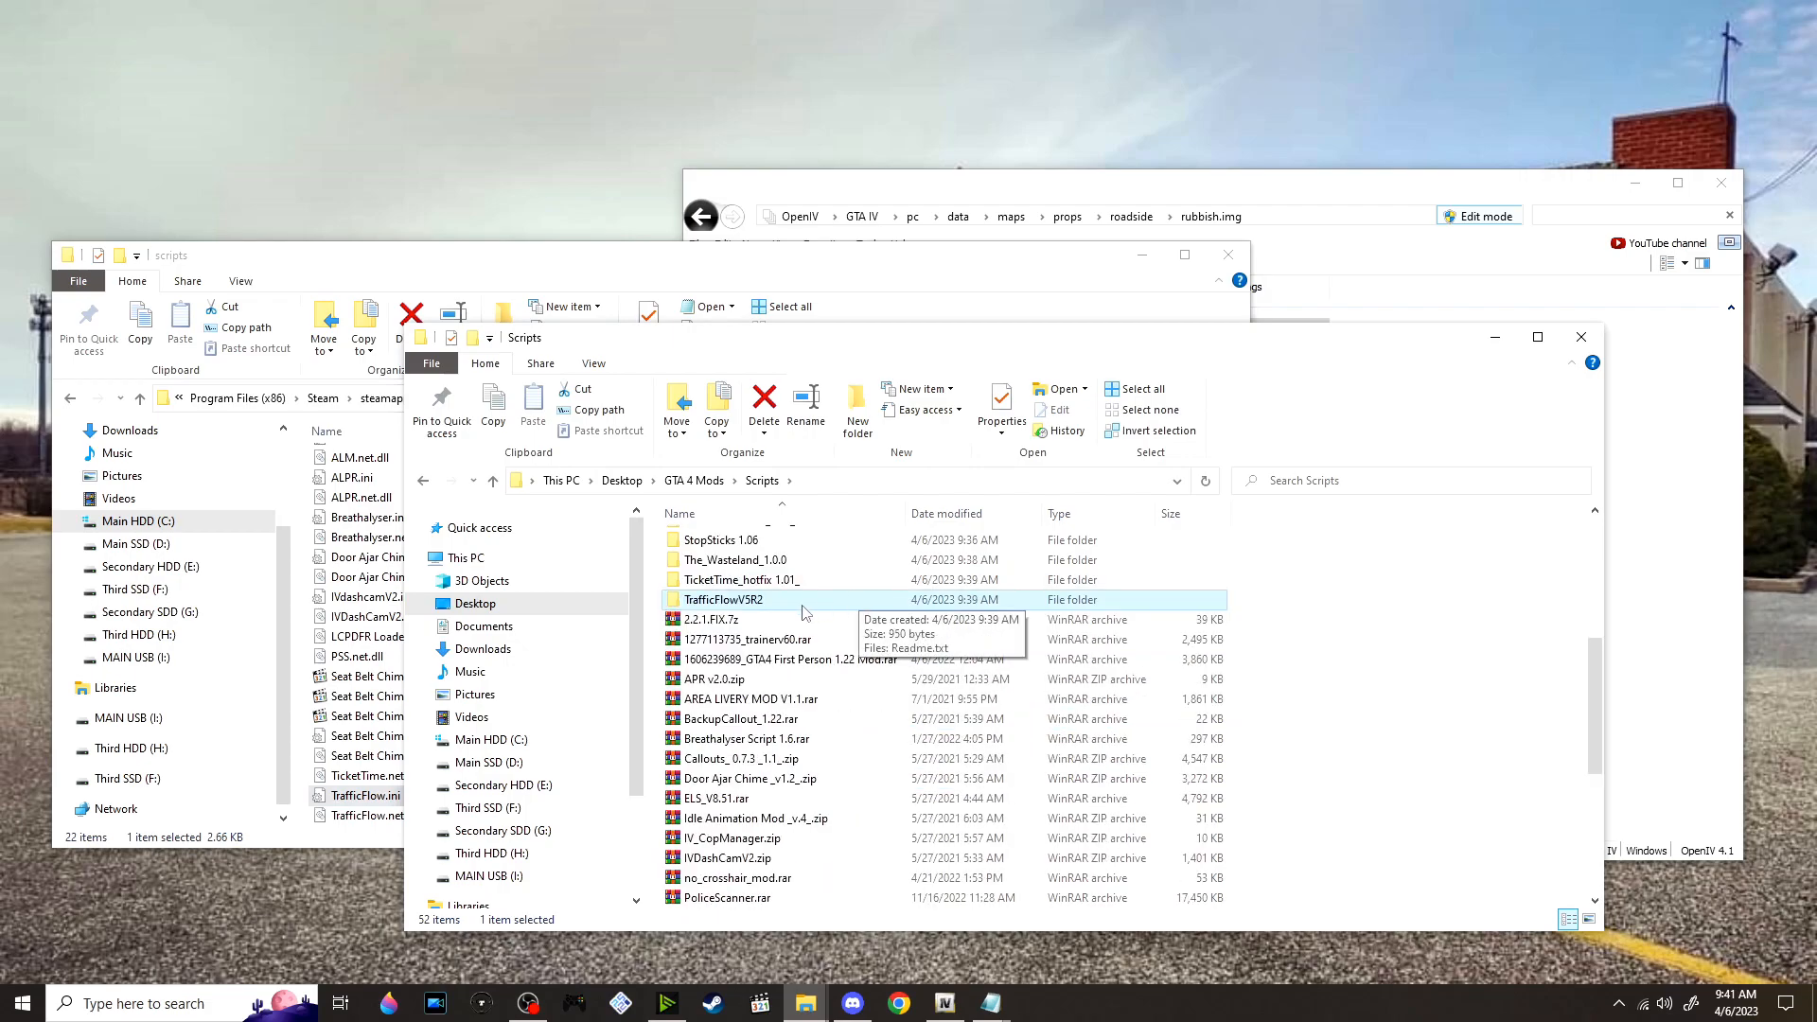
{"action": "scroll", "coordinate": [859, 602], "scroll_direction": "down", "scroll_amount": 2}
{"action": "scroll", "coordinate": [533, 642], "scroll_direction": "down", "scroll_amount": 1}
{"action": "scroll", "coordinate": [757, 587], "scroll_direction": "down", "scroll_amount": 2}
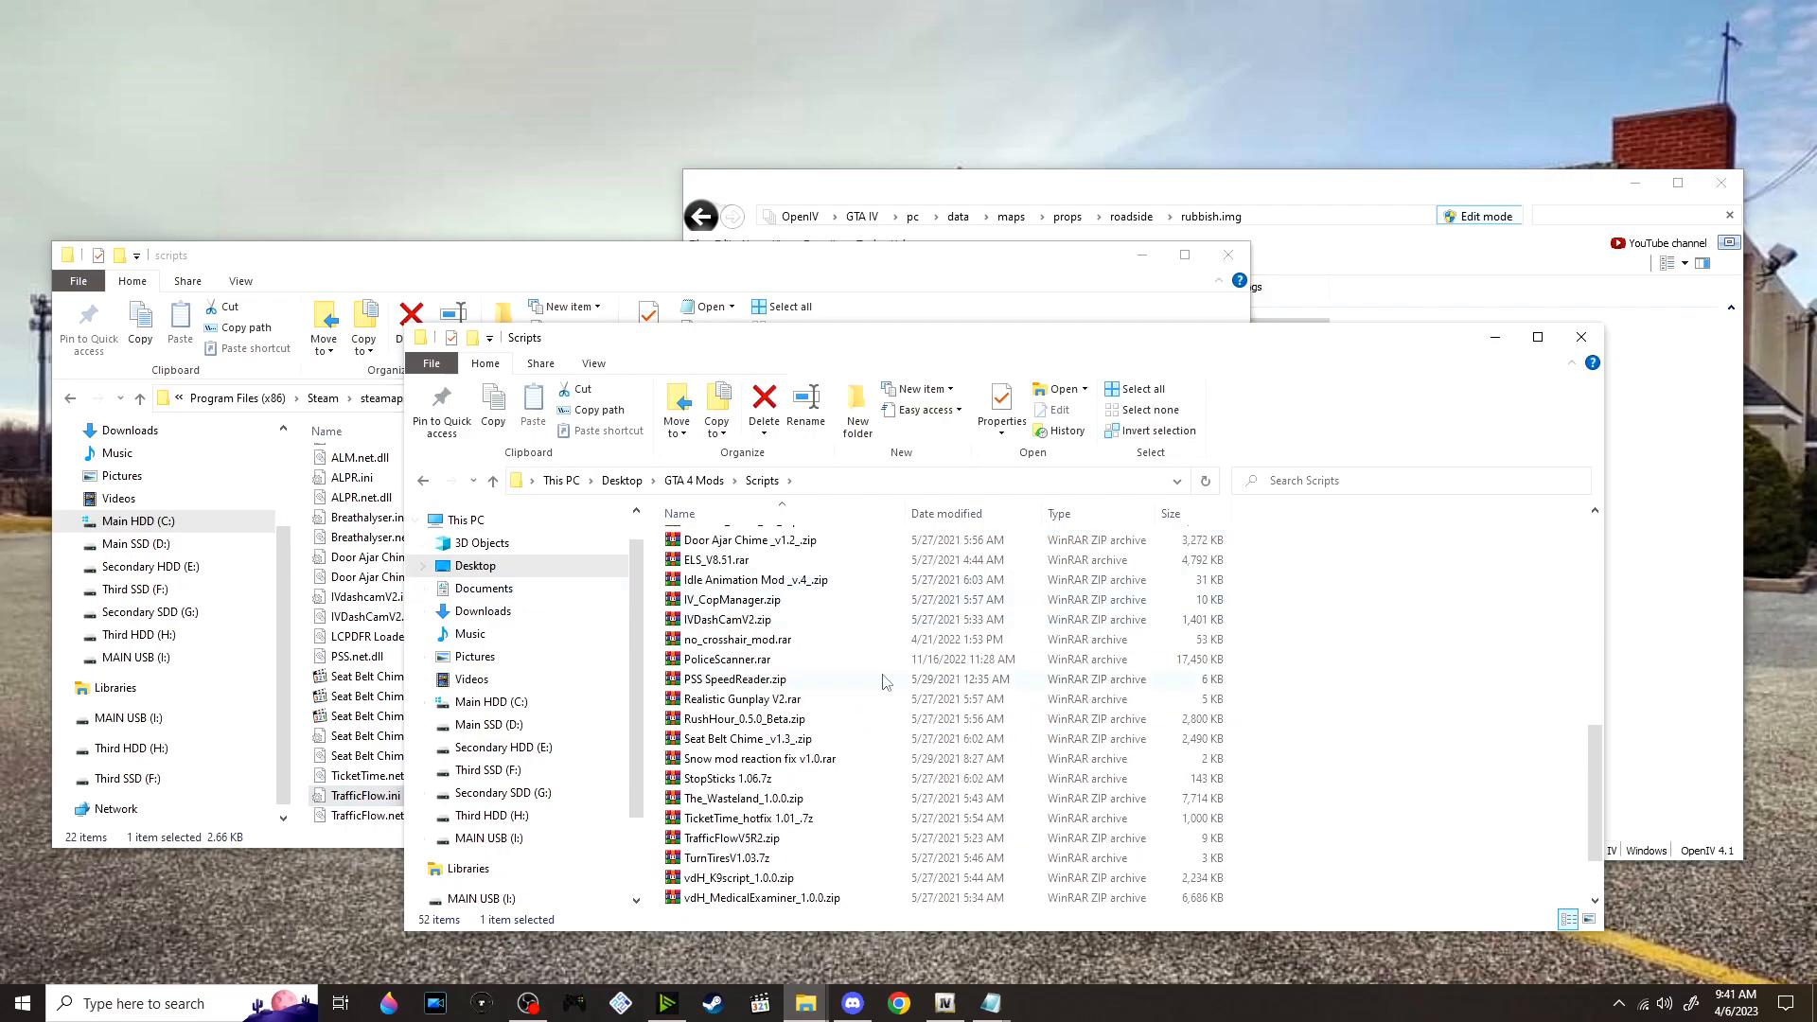
{"action": "scroll", "coordinate": [881, 677], "scroll_direction": "down", "scroll_amount": 2}
{"action": "right_click", "coordinate": [800, 778]}
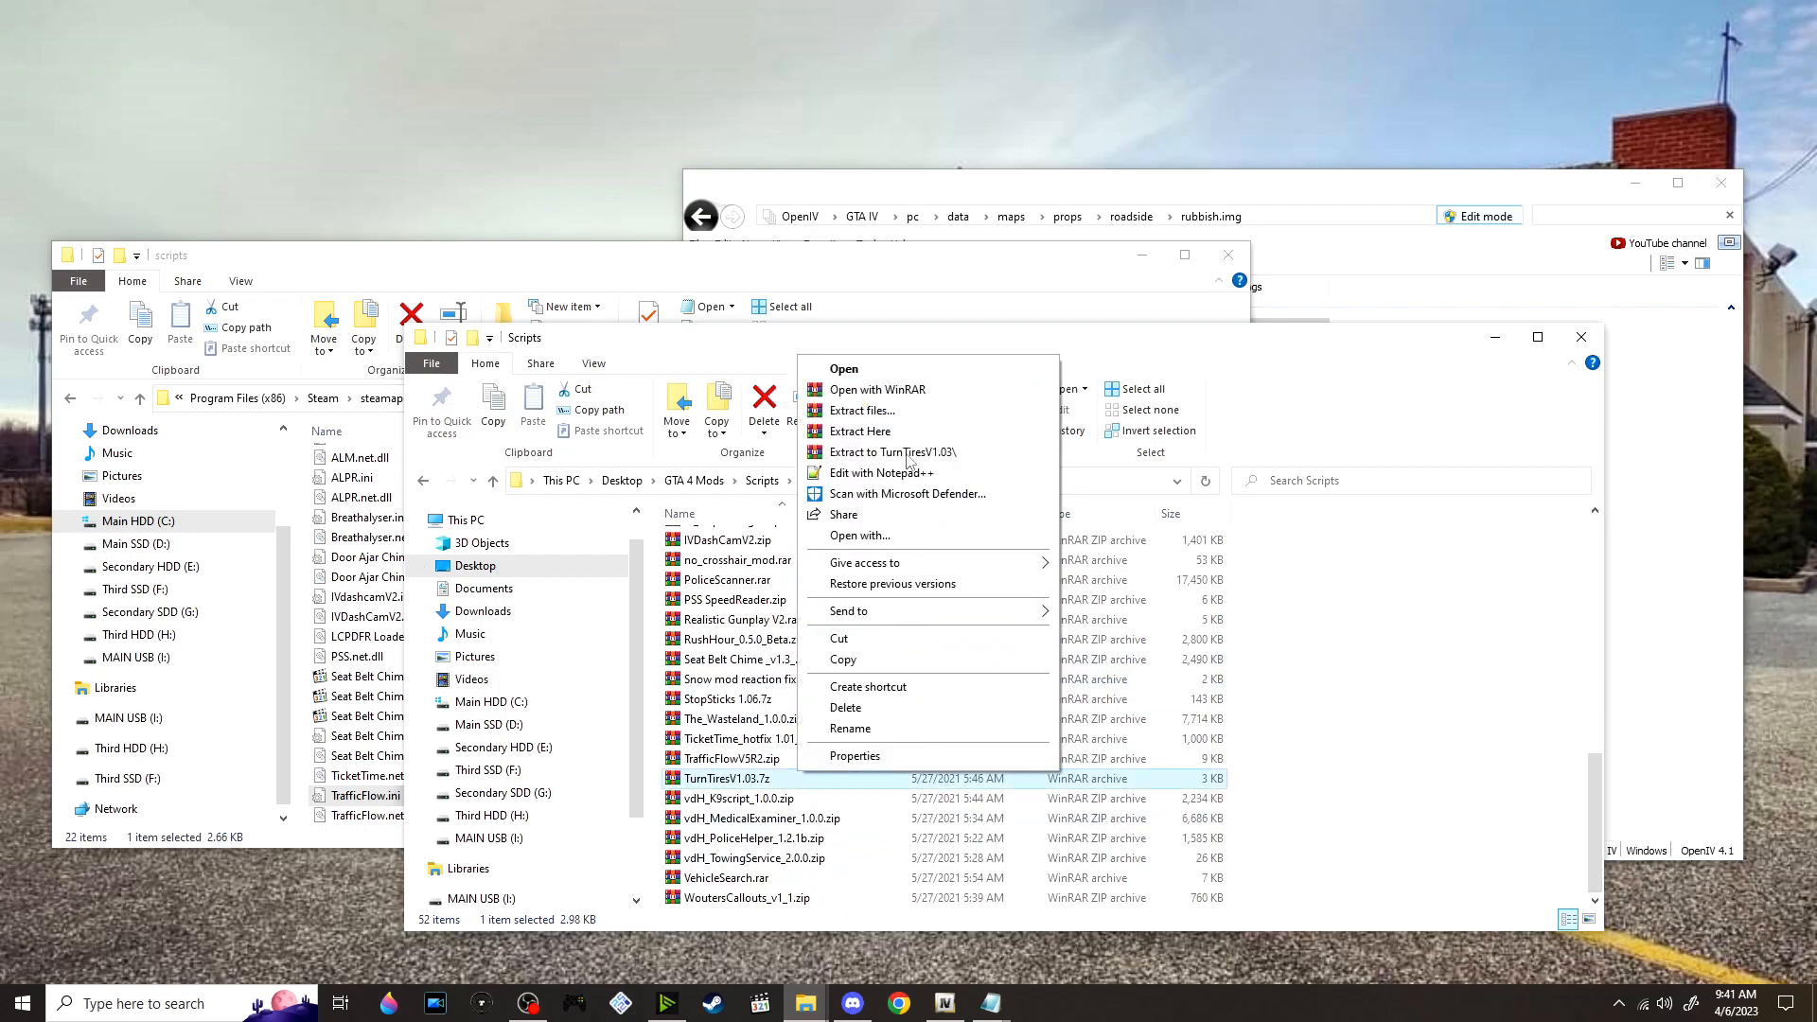
{"action": "left_click", "coordinate": [906, 461]}
Open the TurnTiresV1.03 folder and move TurnTires.net.dll into the GTAIV scripts folder
{"action": "scroll", "coordinate": [814, 616], "scroll_direction": "up", "scroll_amount": 5}
{"action": "scroll", "coordinate": [824, 715], "scroll_direction": "down", "scroll_amount": 3}
{"action": "double_click", "coordinate": [757, 739]}
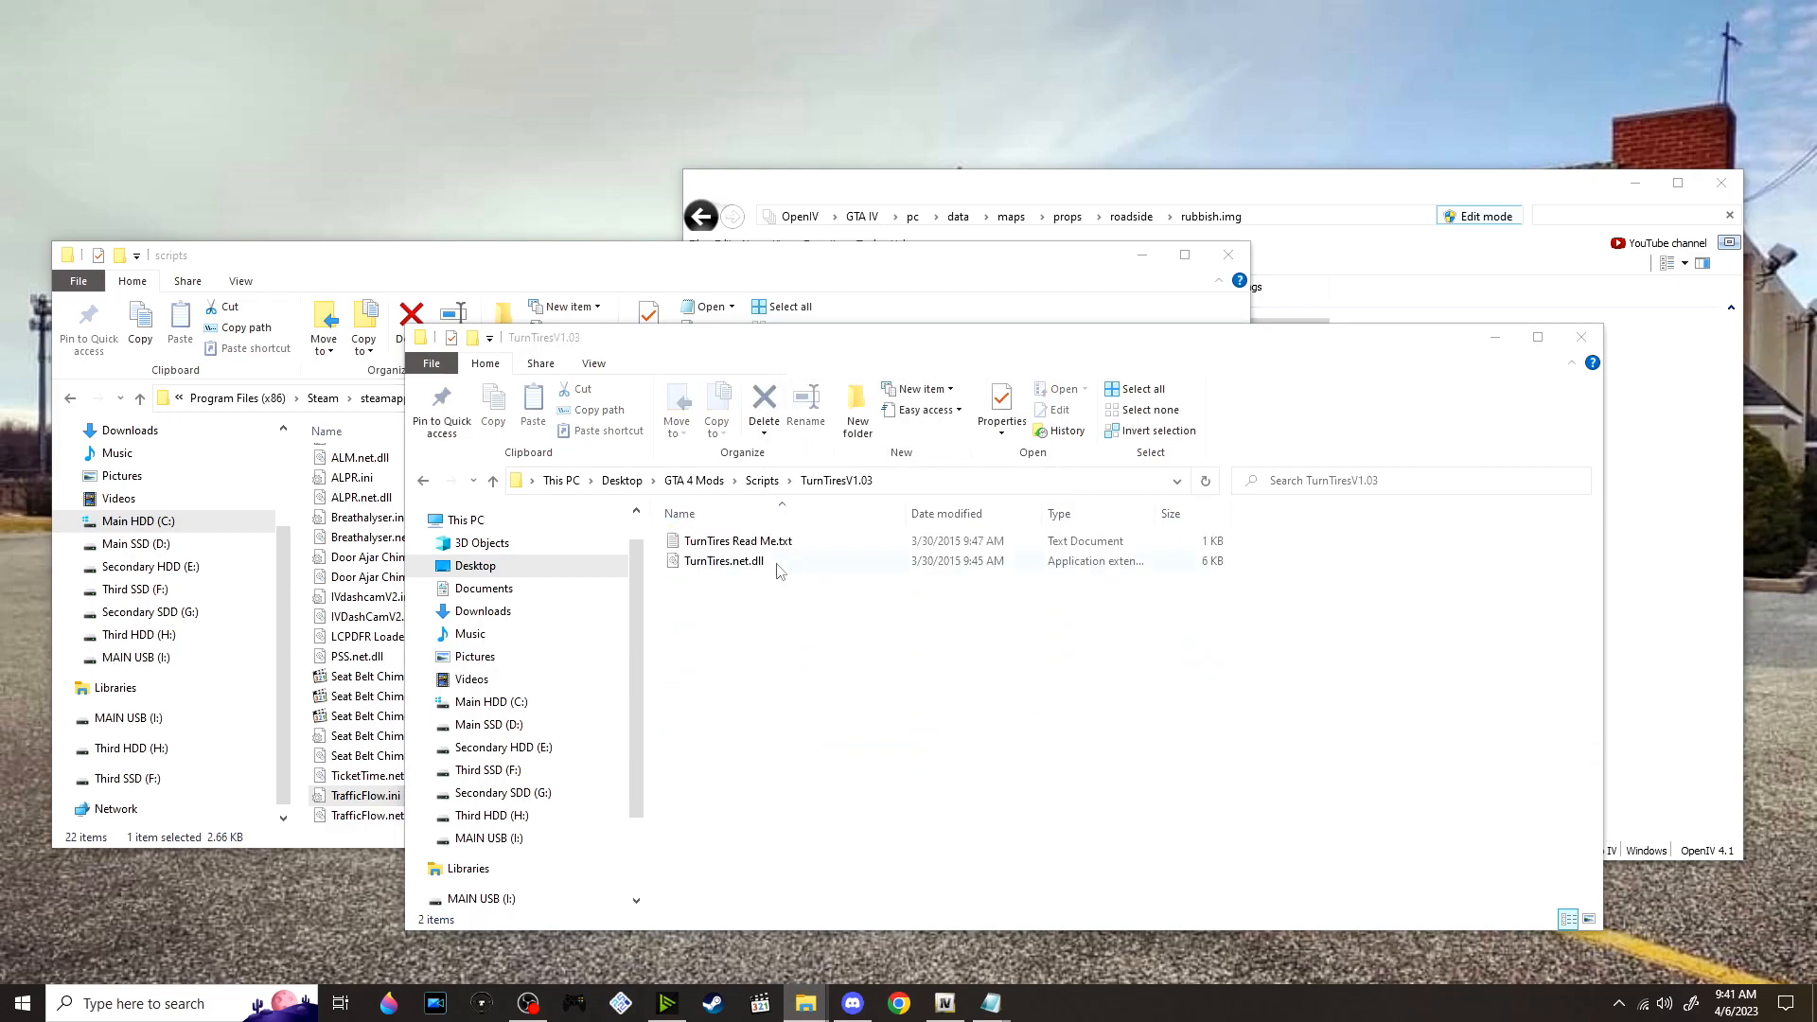
{"action": "left_click_drag", "start_coordinate": [757, 560], "coordinate": [795, 270]}
Return to the Scripts mods folder, extract vdH_K9script_1.0.0.zip into its own folder and open it
{"action": "left_click", "coordinate": [1323, 717]}
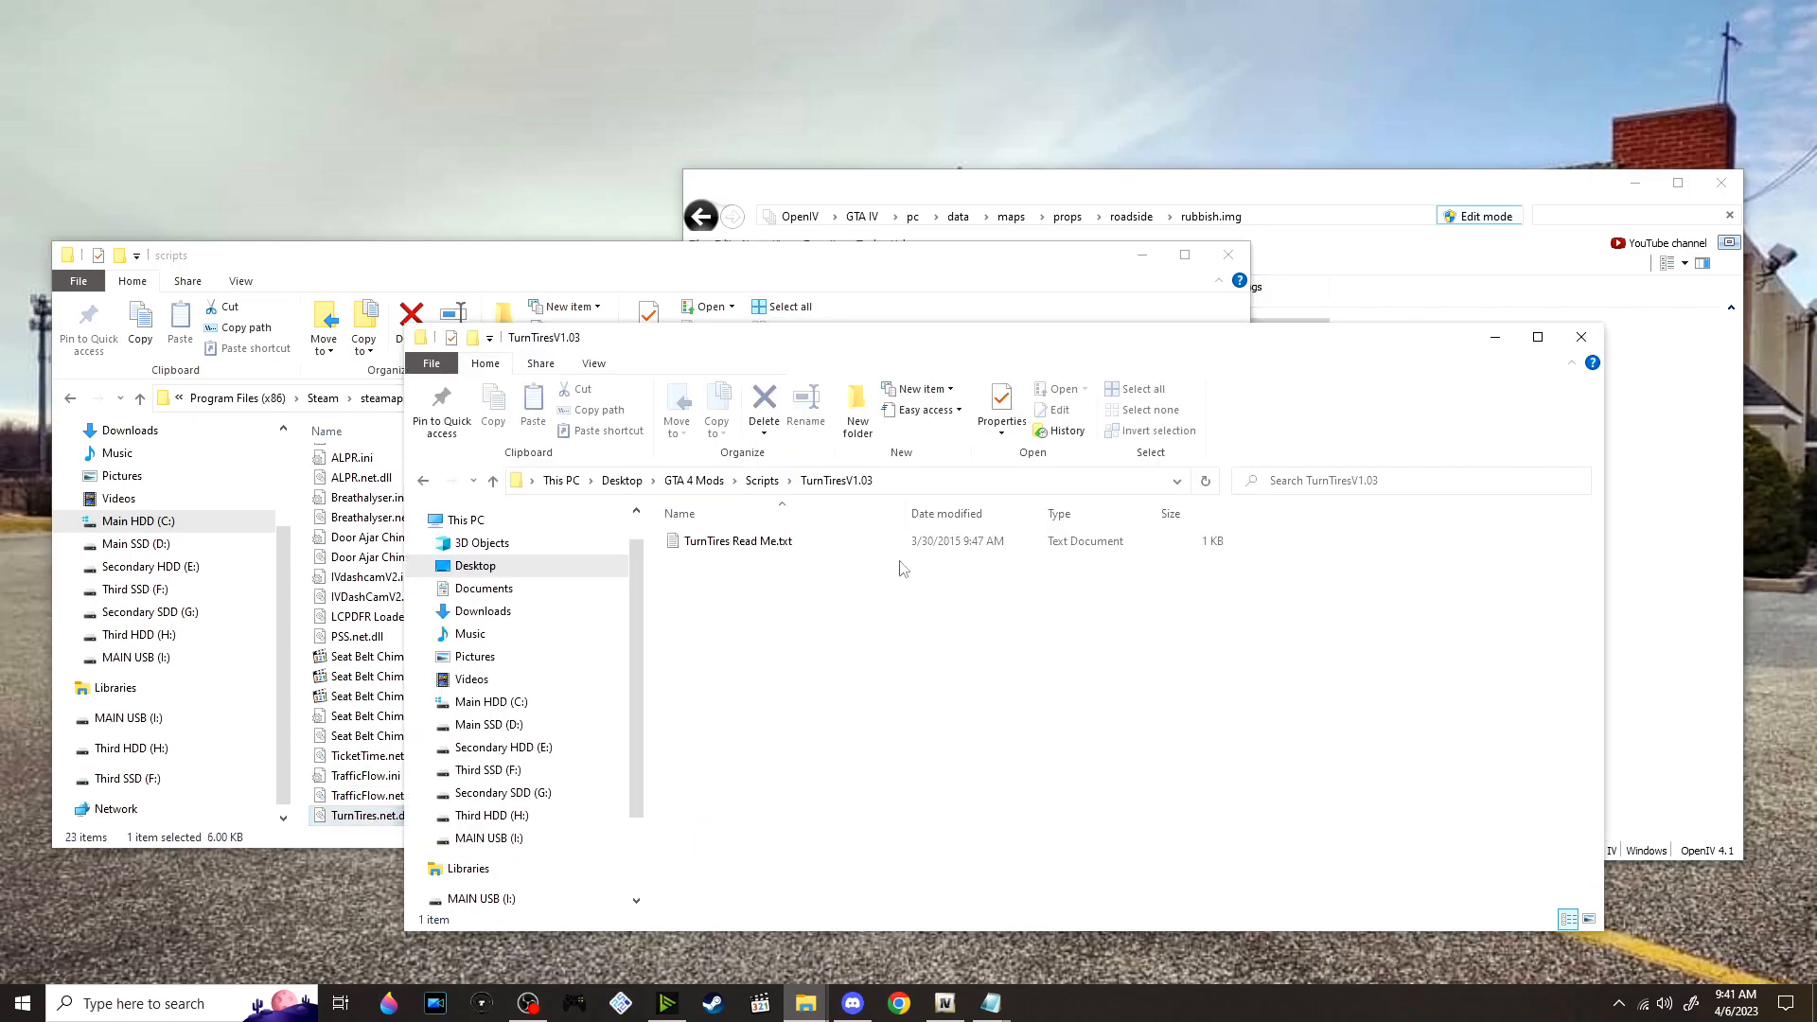
{"action": "left_click", "coordinate": [762, 481]}
{"action": "scroll", "coordinate": [826, 819], "scroll_direction": "down", "scroll_amount": 10}
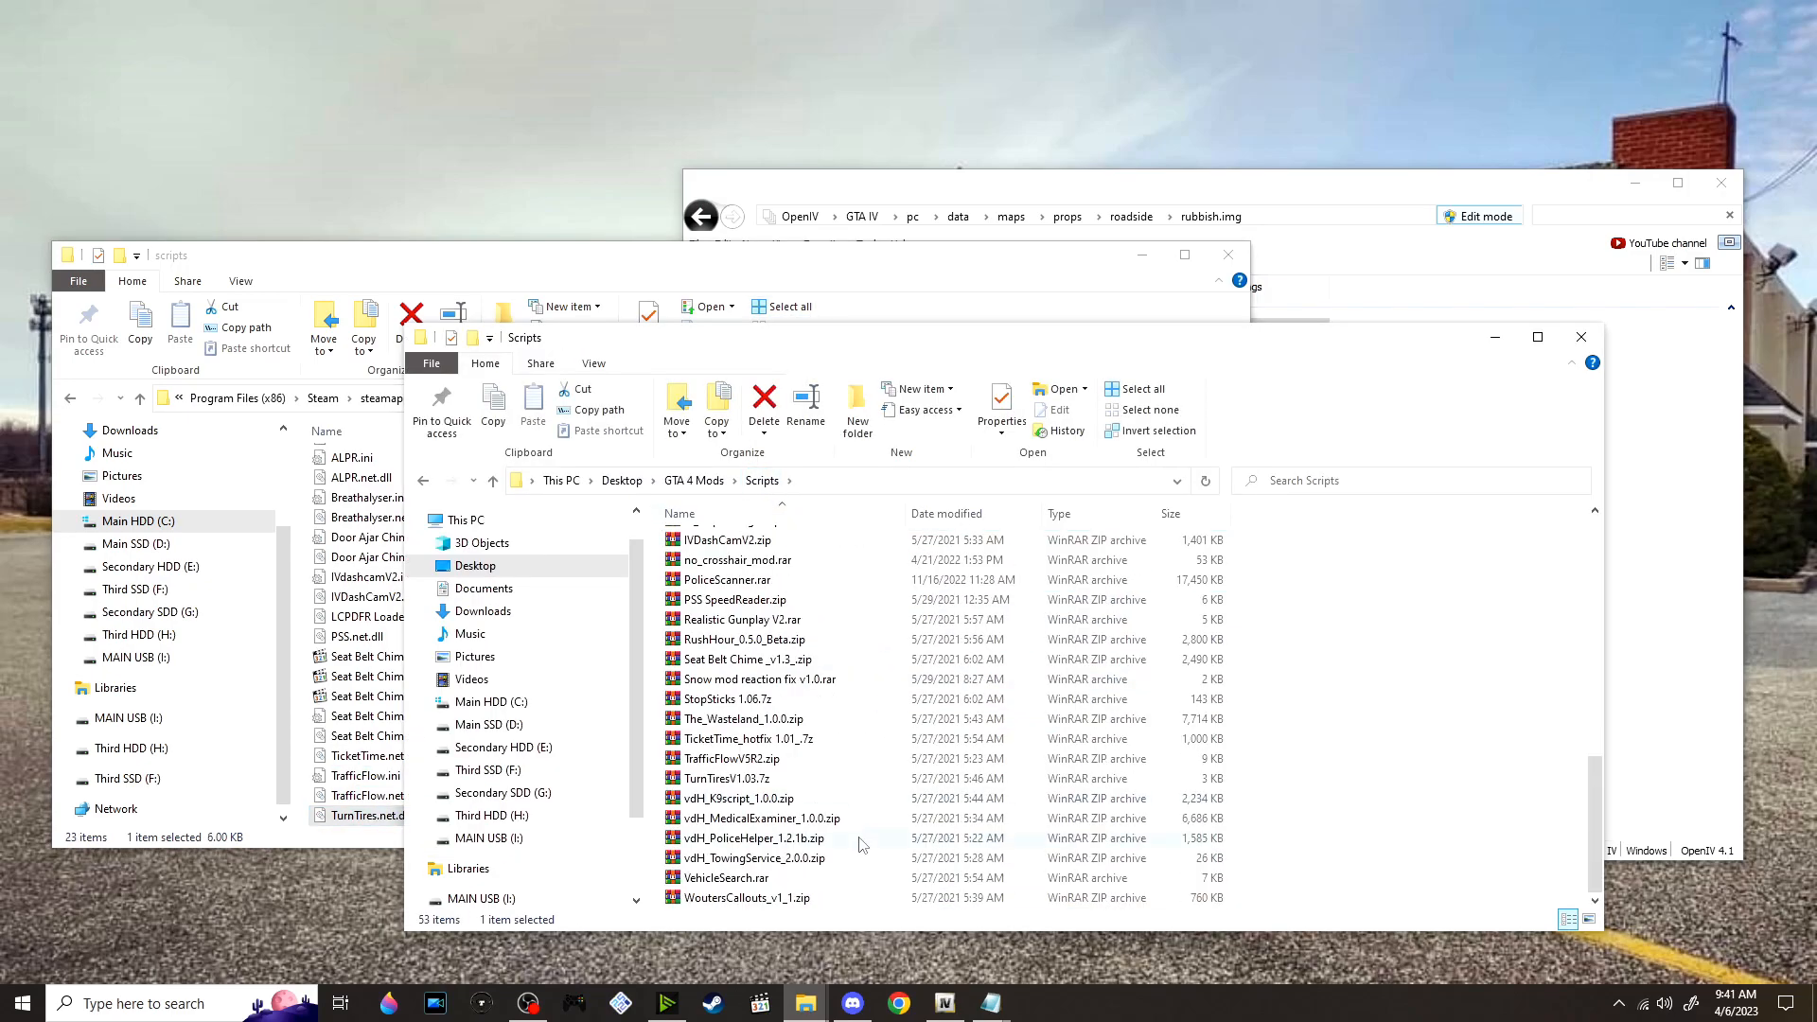
{"action": "right_click", "coordinate": [794, 800]}
{"action": "left_click", "coordinate": [897, 666]}
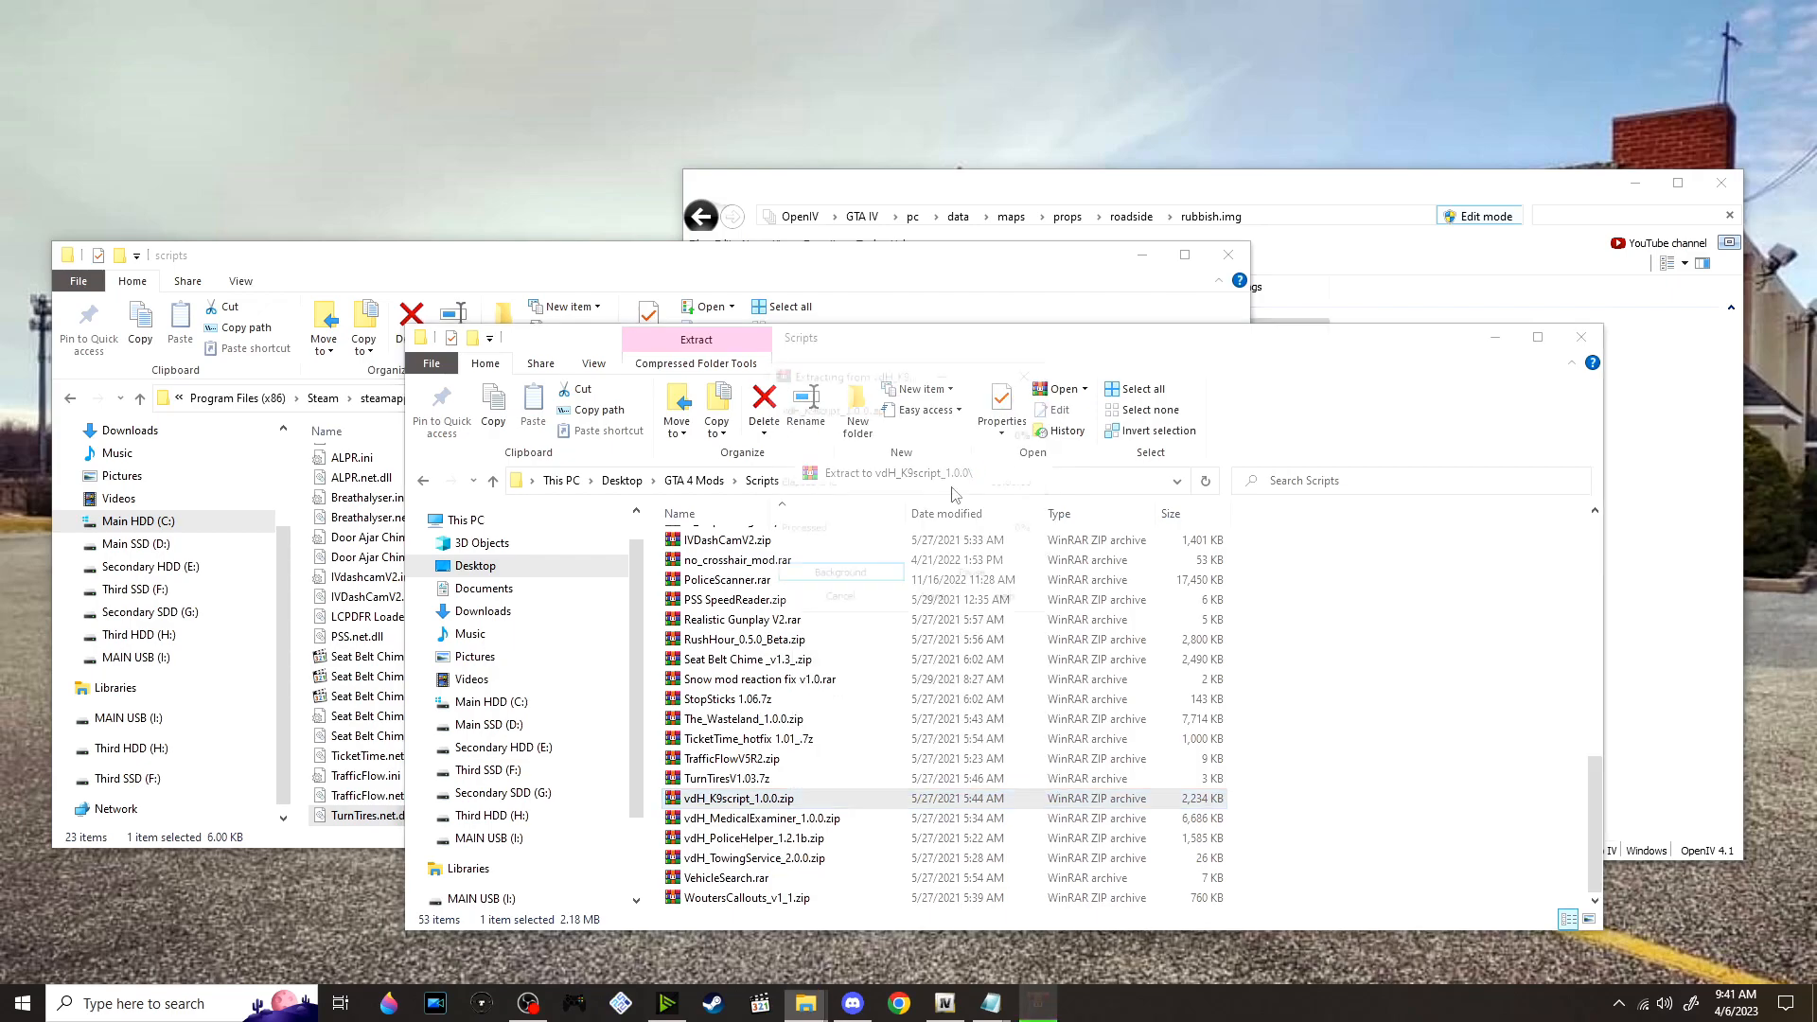
{"action": "scroll", "coordinate": [814, 758], "scroll_direction": "up", "scroll_amount": 12}
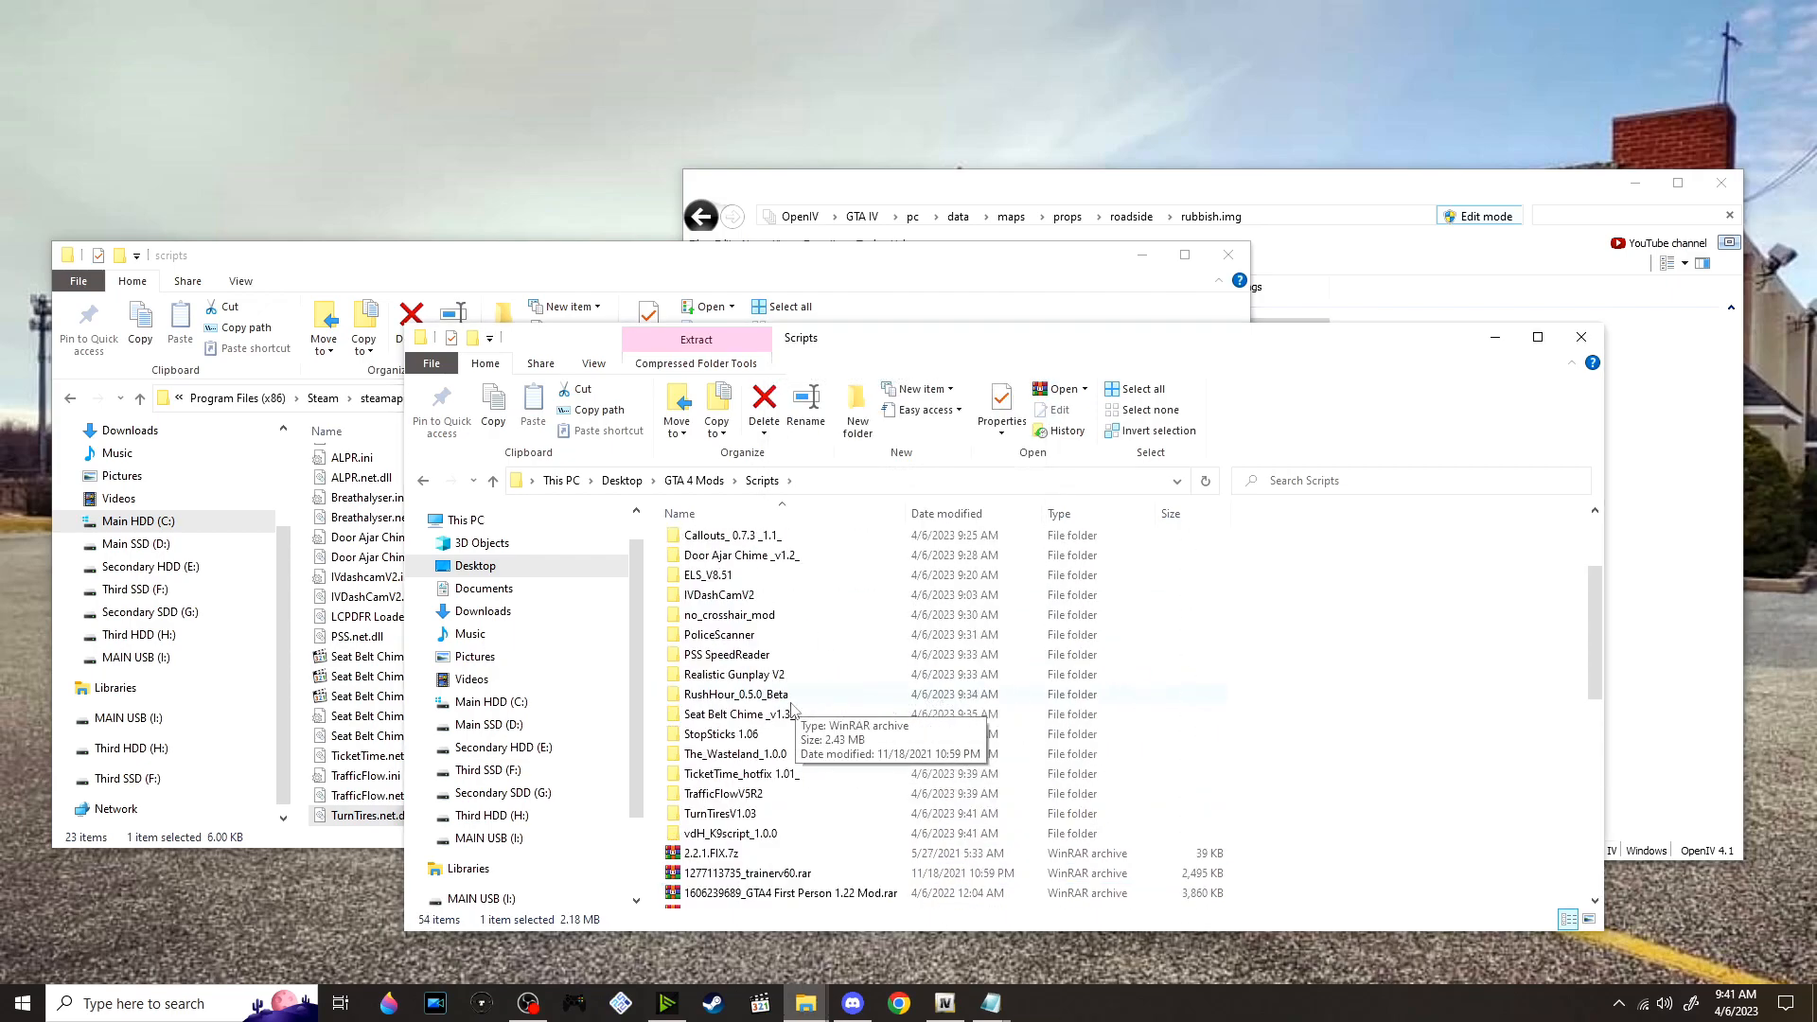
{"action": "double_click", "coordinate": [795, 833]}
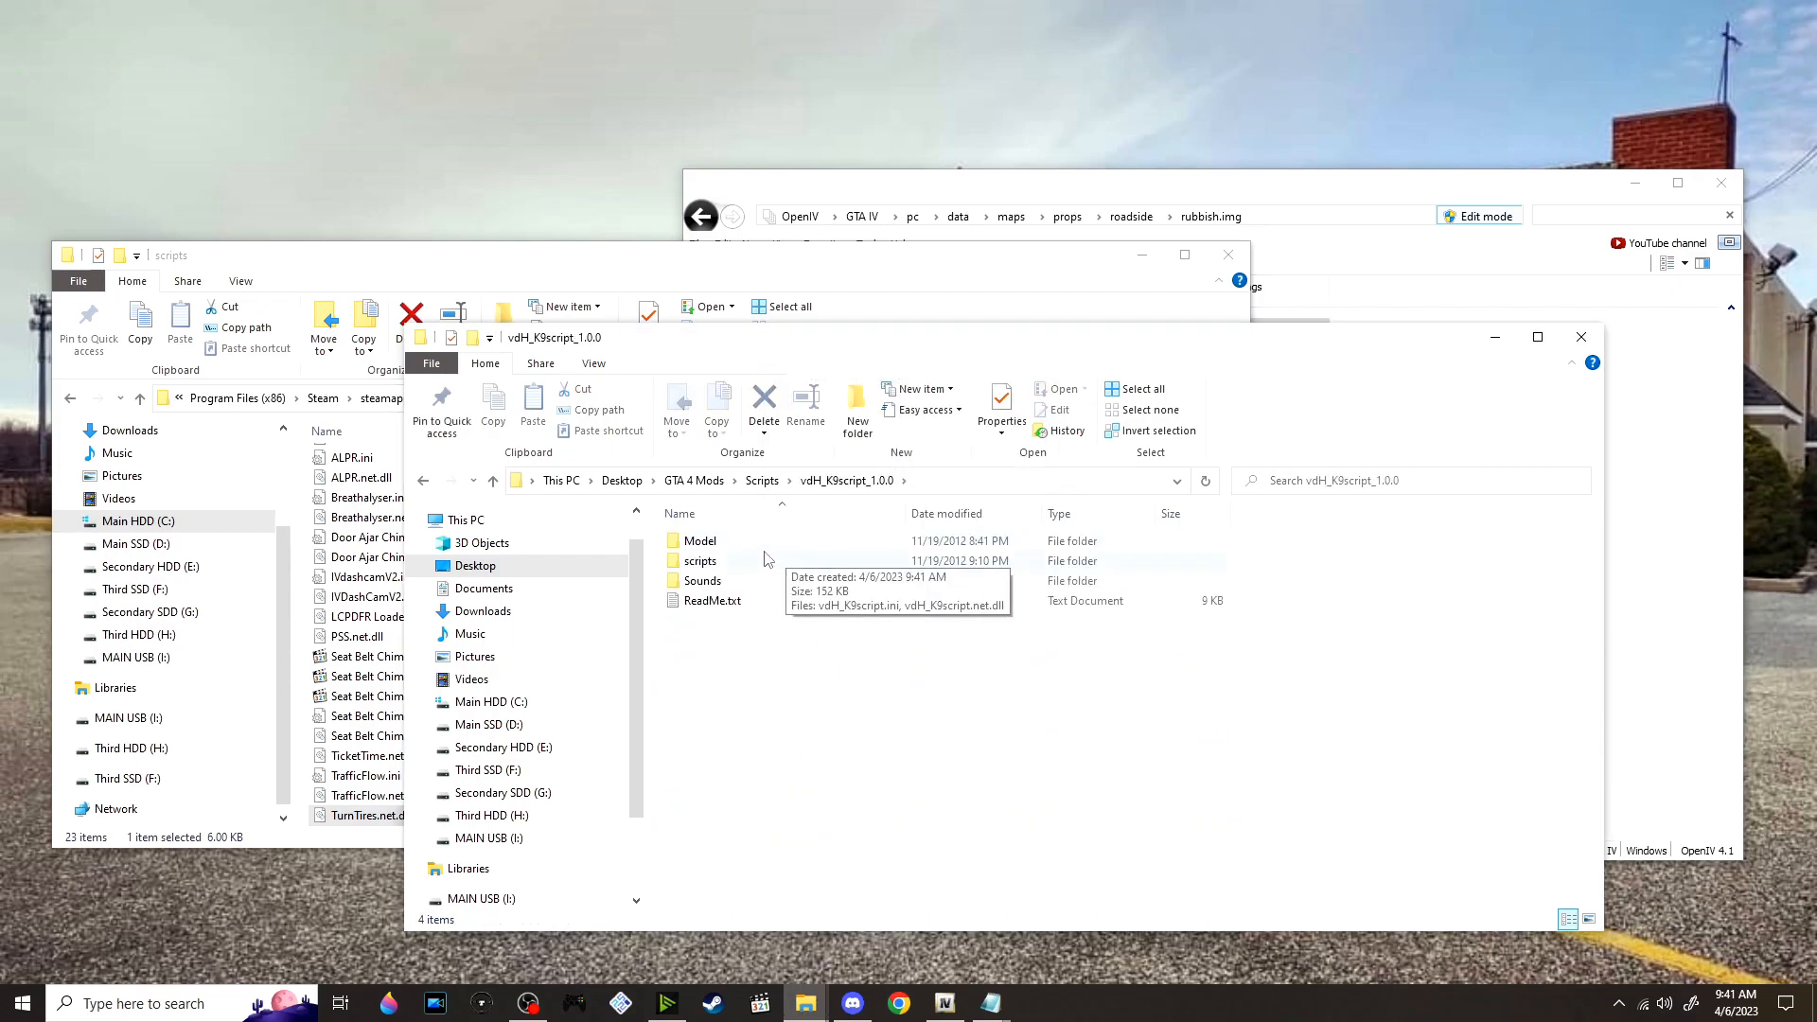
Read the features, controls and installation instructions in the K-9 script's ReadMe.txt
{"action": "double_click", "coordinate": [757, 601]}
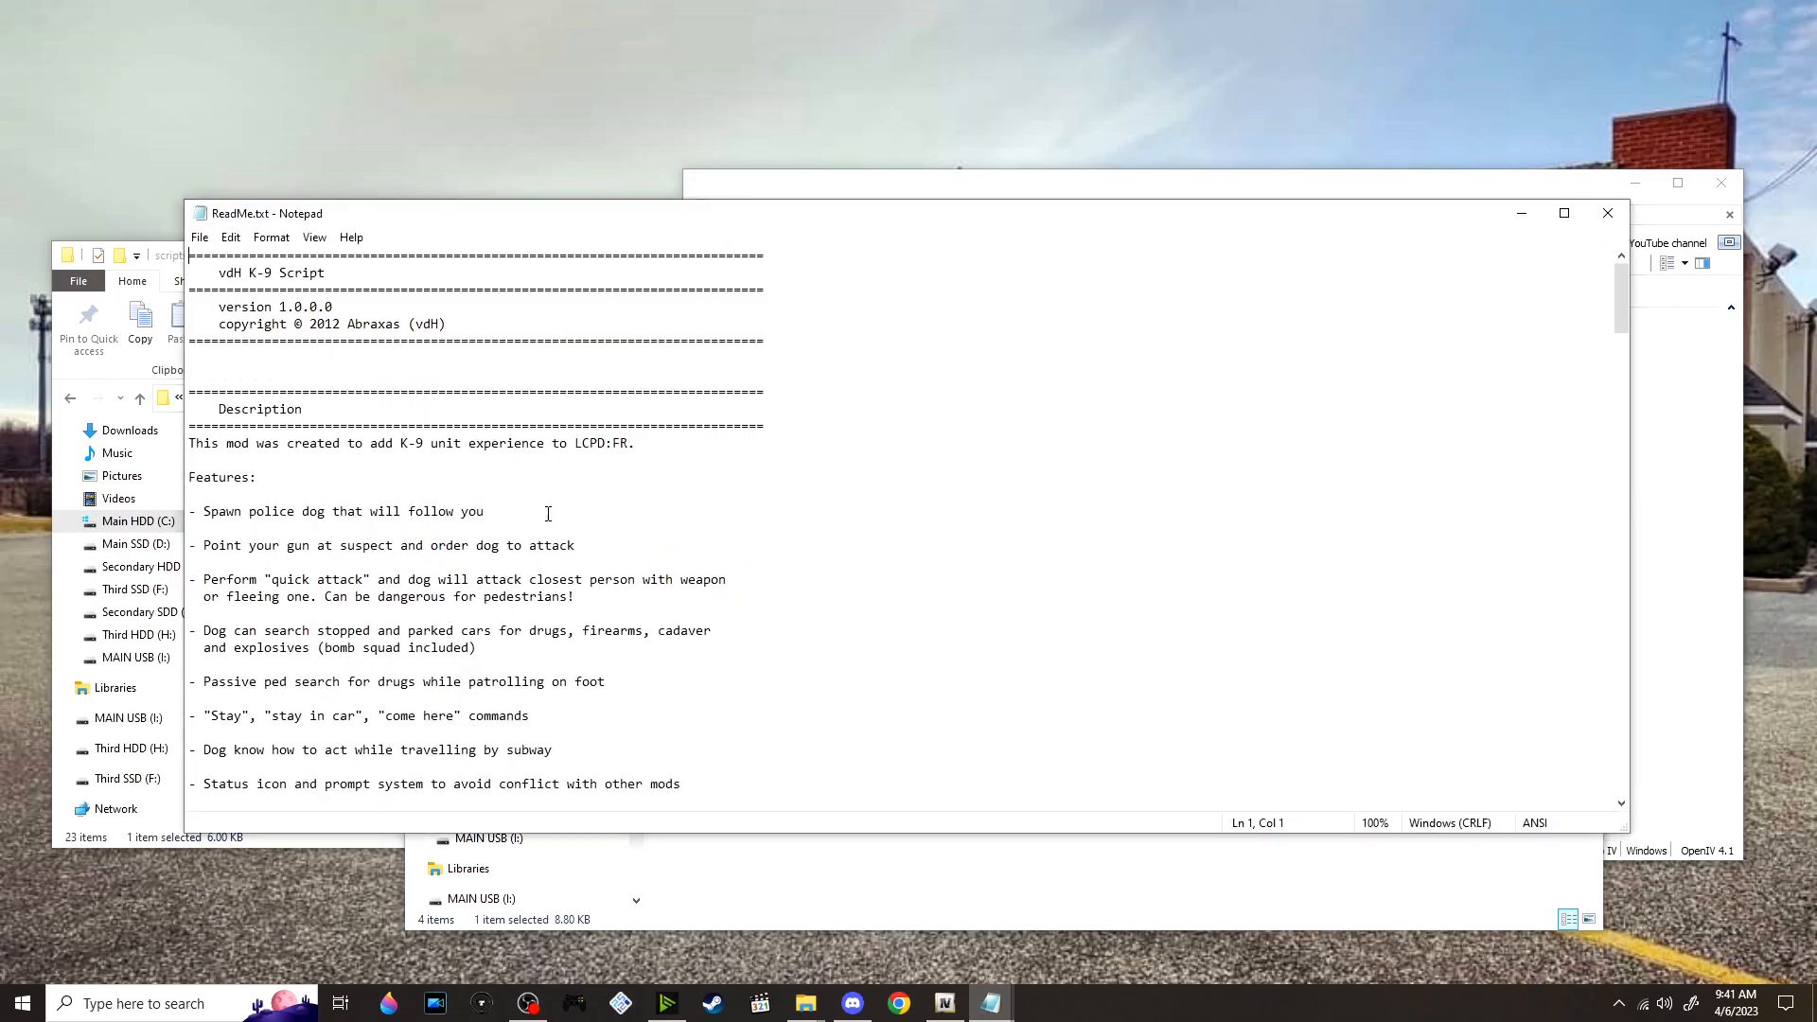
{"action": "scroll", "coordinate": [533, 579], "scroll_direction": "down", "scroll_amount": 17}
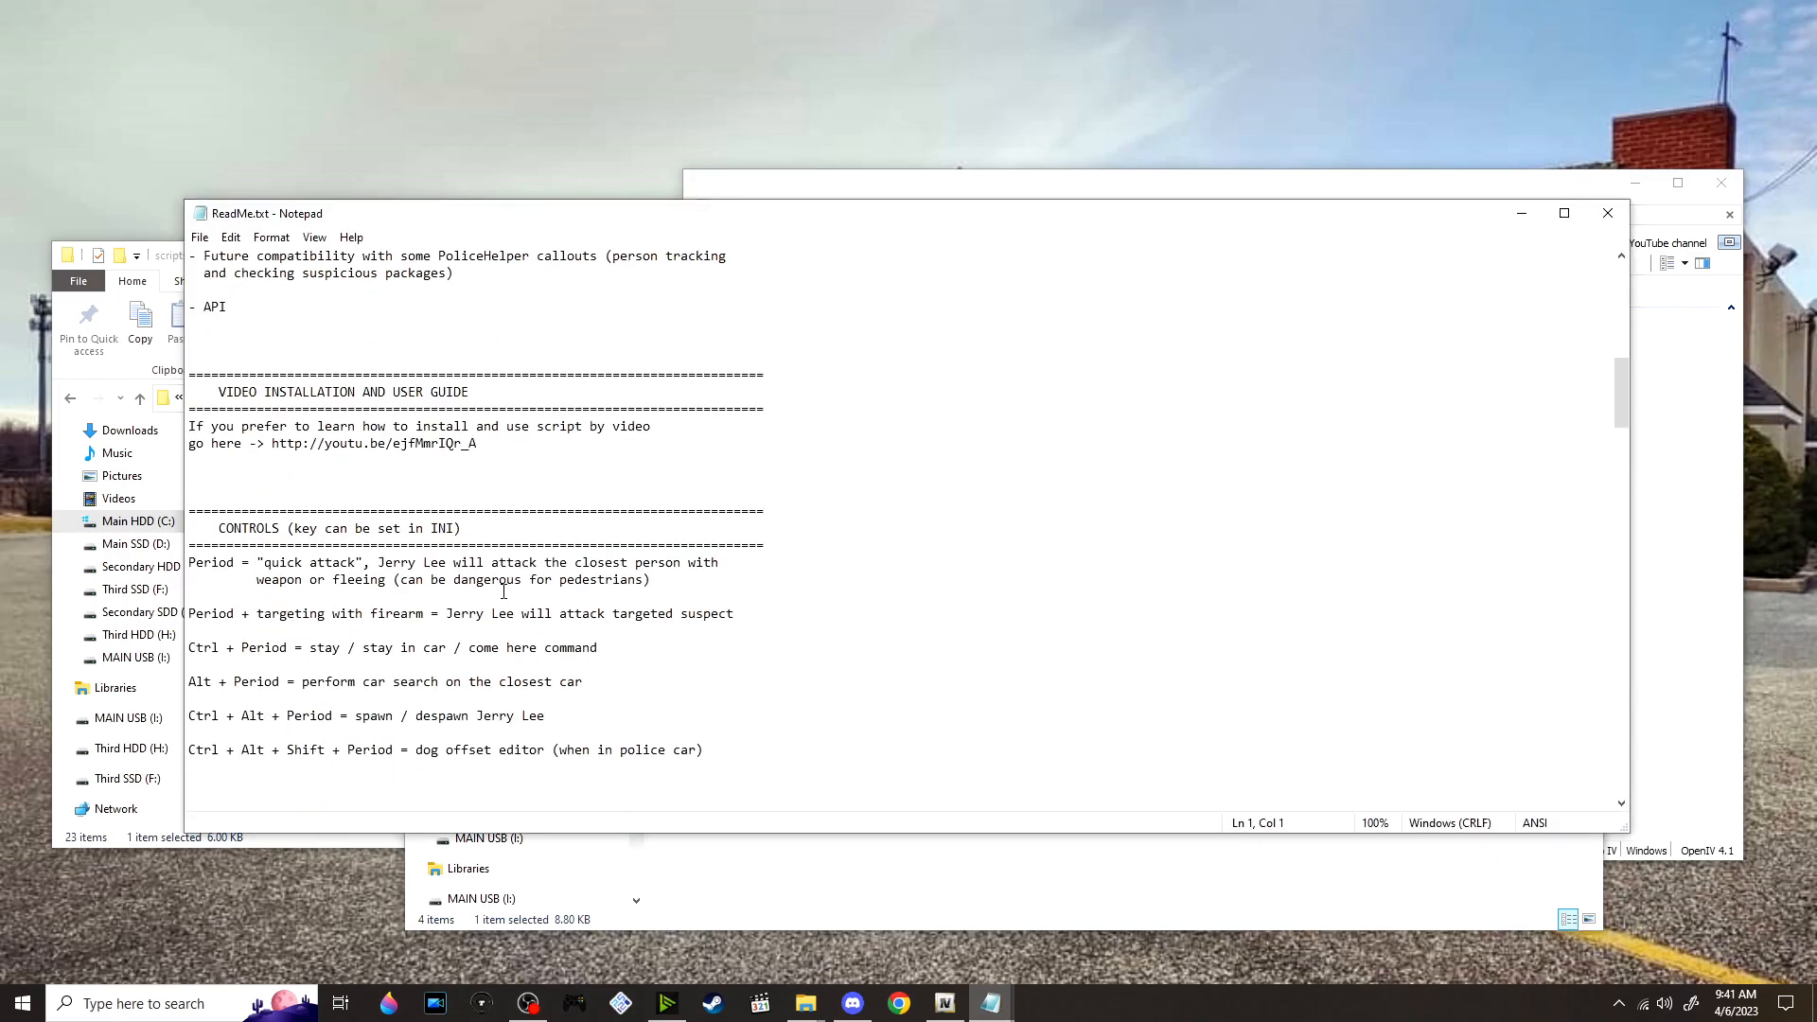
{"action": "scroll", "coordinate": [504, 584], "scroll_direction": "down", "scroll_amount": 15}
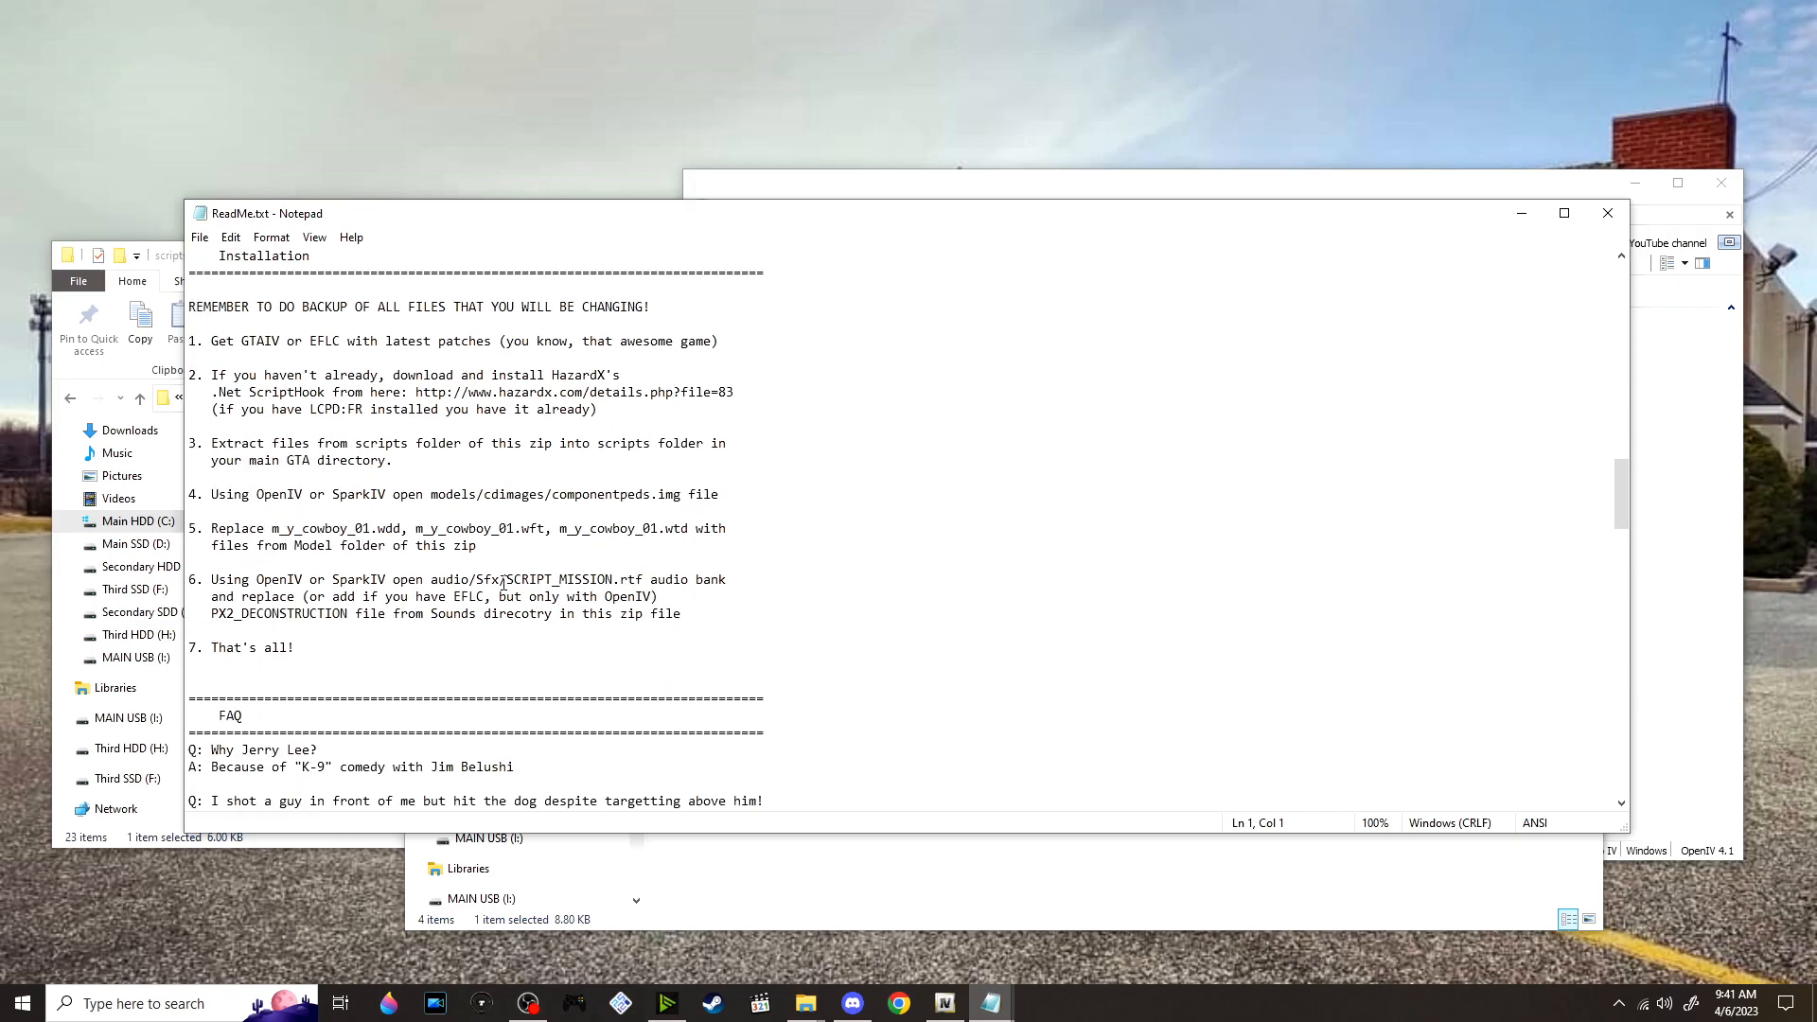
{"action": "scroll", "coordinate": [545, 552], "scroll_direction": "up", "scroll_amount": 1}
{"action": "left_click", "coordinate": [1678, 574]}
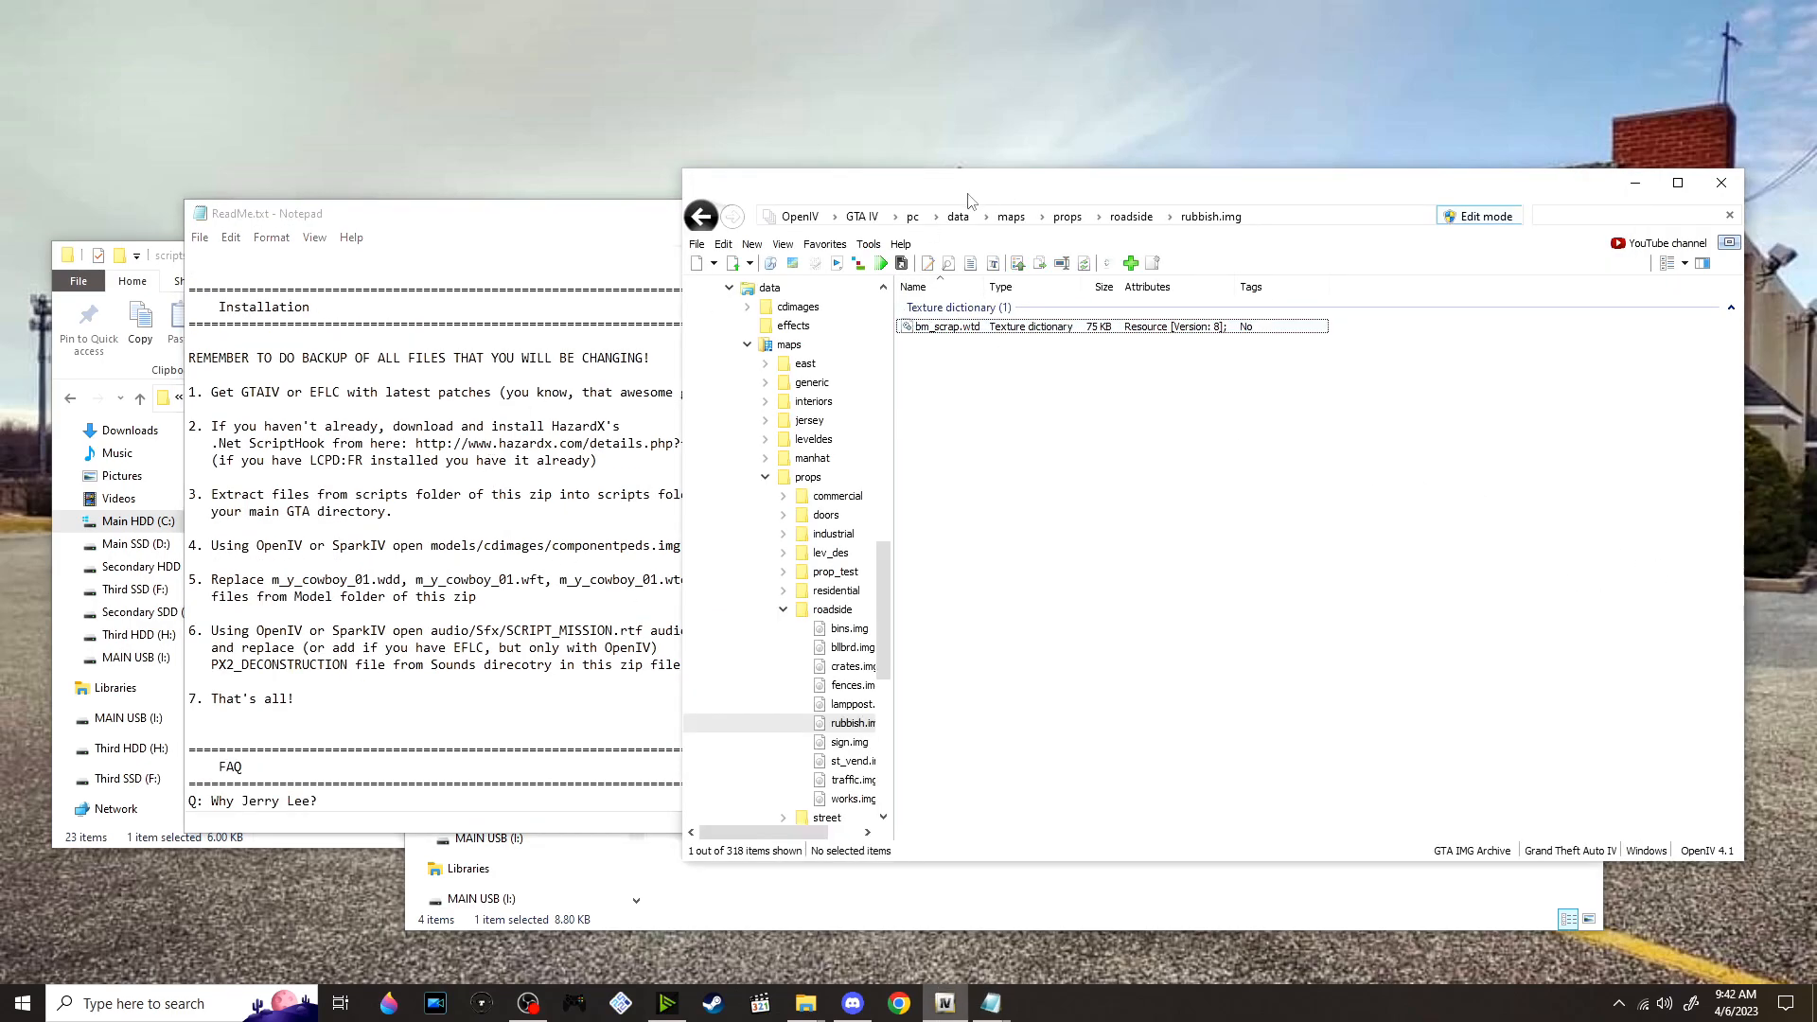
{"action": "left_click", "coordinate": [507, 442]}
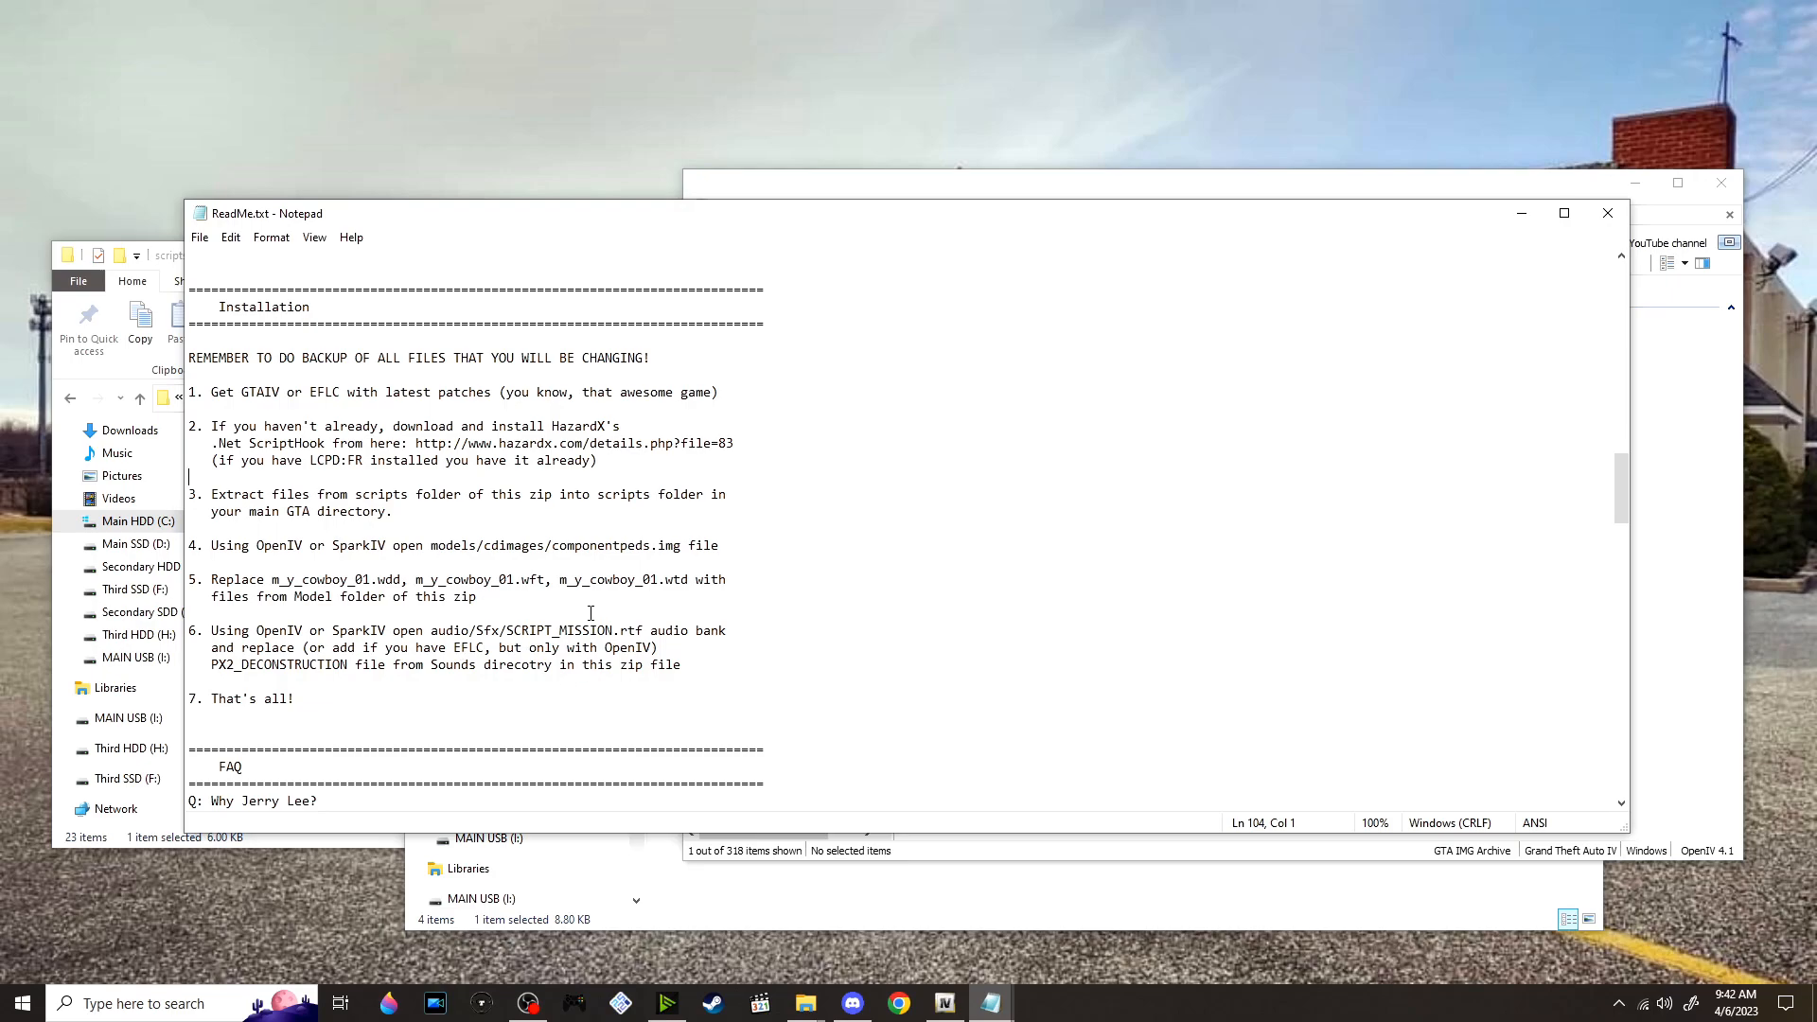
{"action": "scroll", "coordinate": [403, 528], "scroll_direction": "down", "scroll_amount": 1}
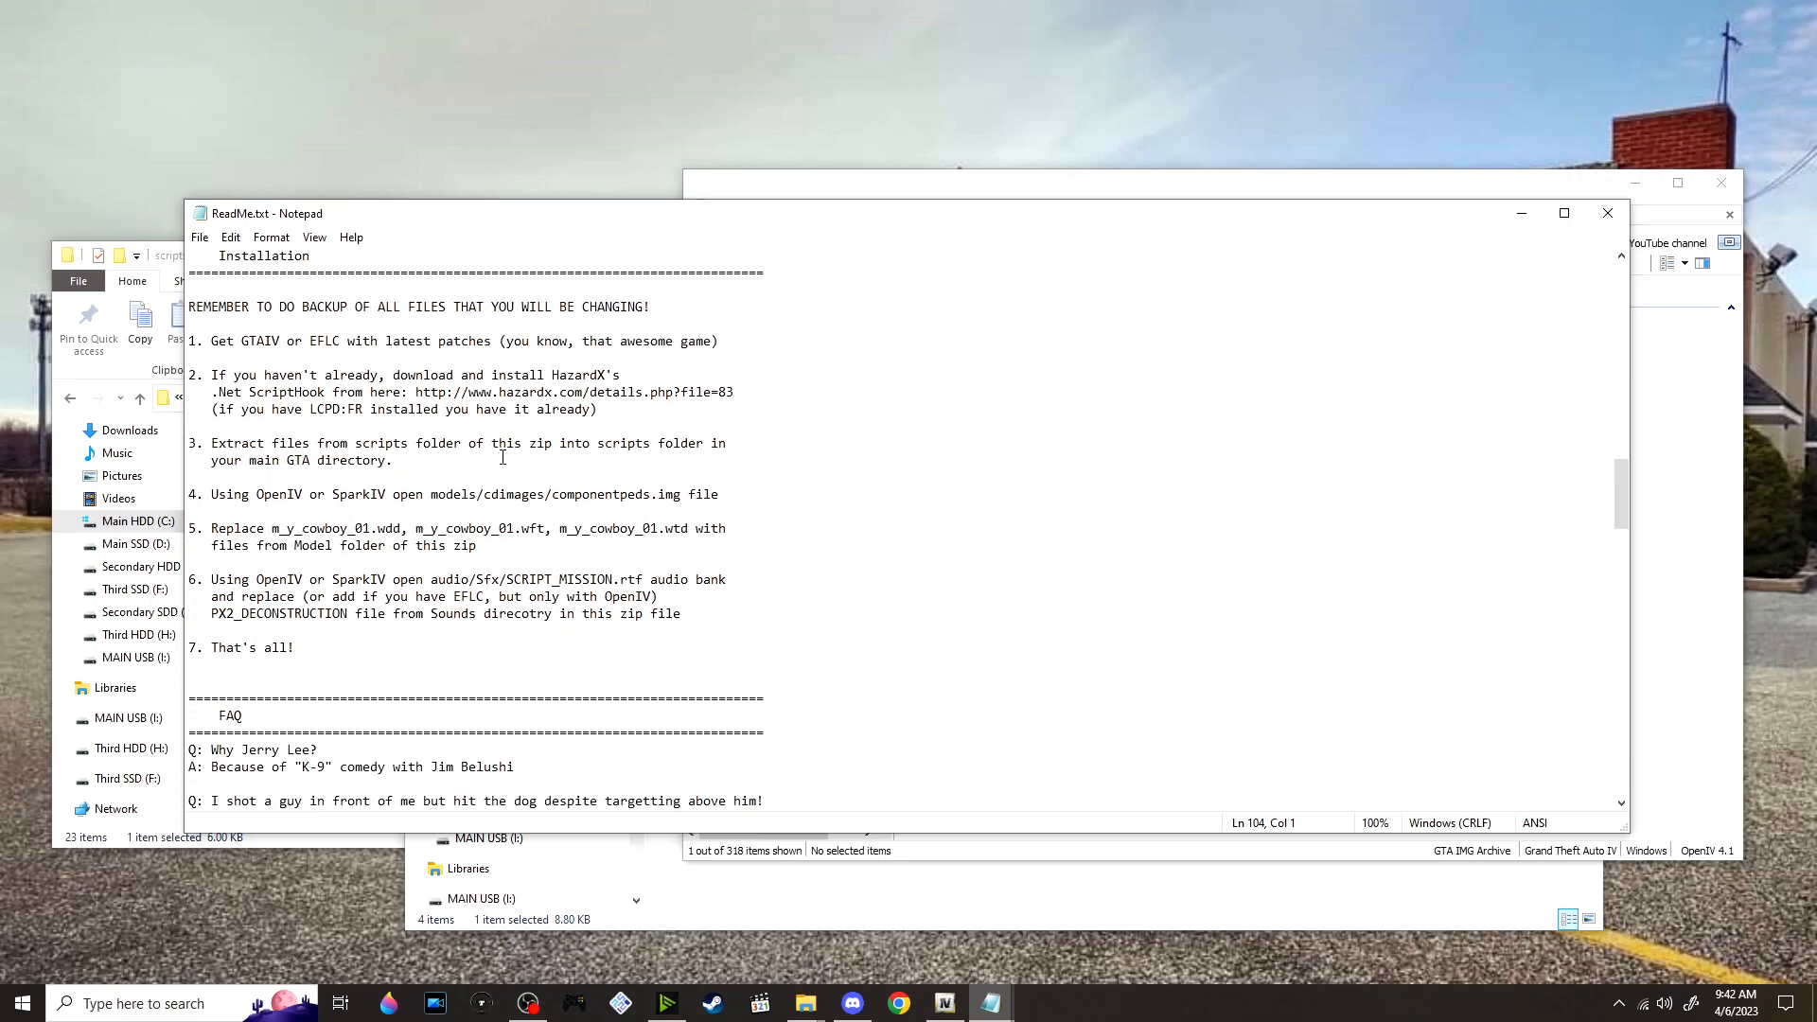
Move vdH_K9script.ini and vdH_K9script.net.dll from the K-9 mod's scripts folder into the GTAIV scripts folder
{"action": "left_click", "coordinate": [958, 926]}
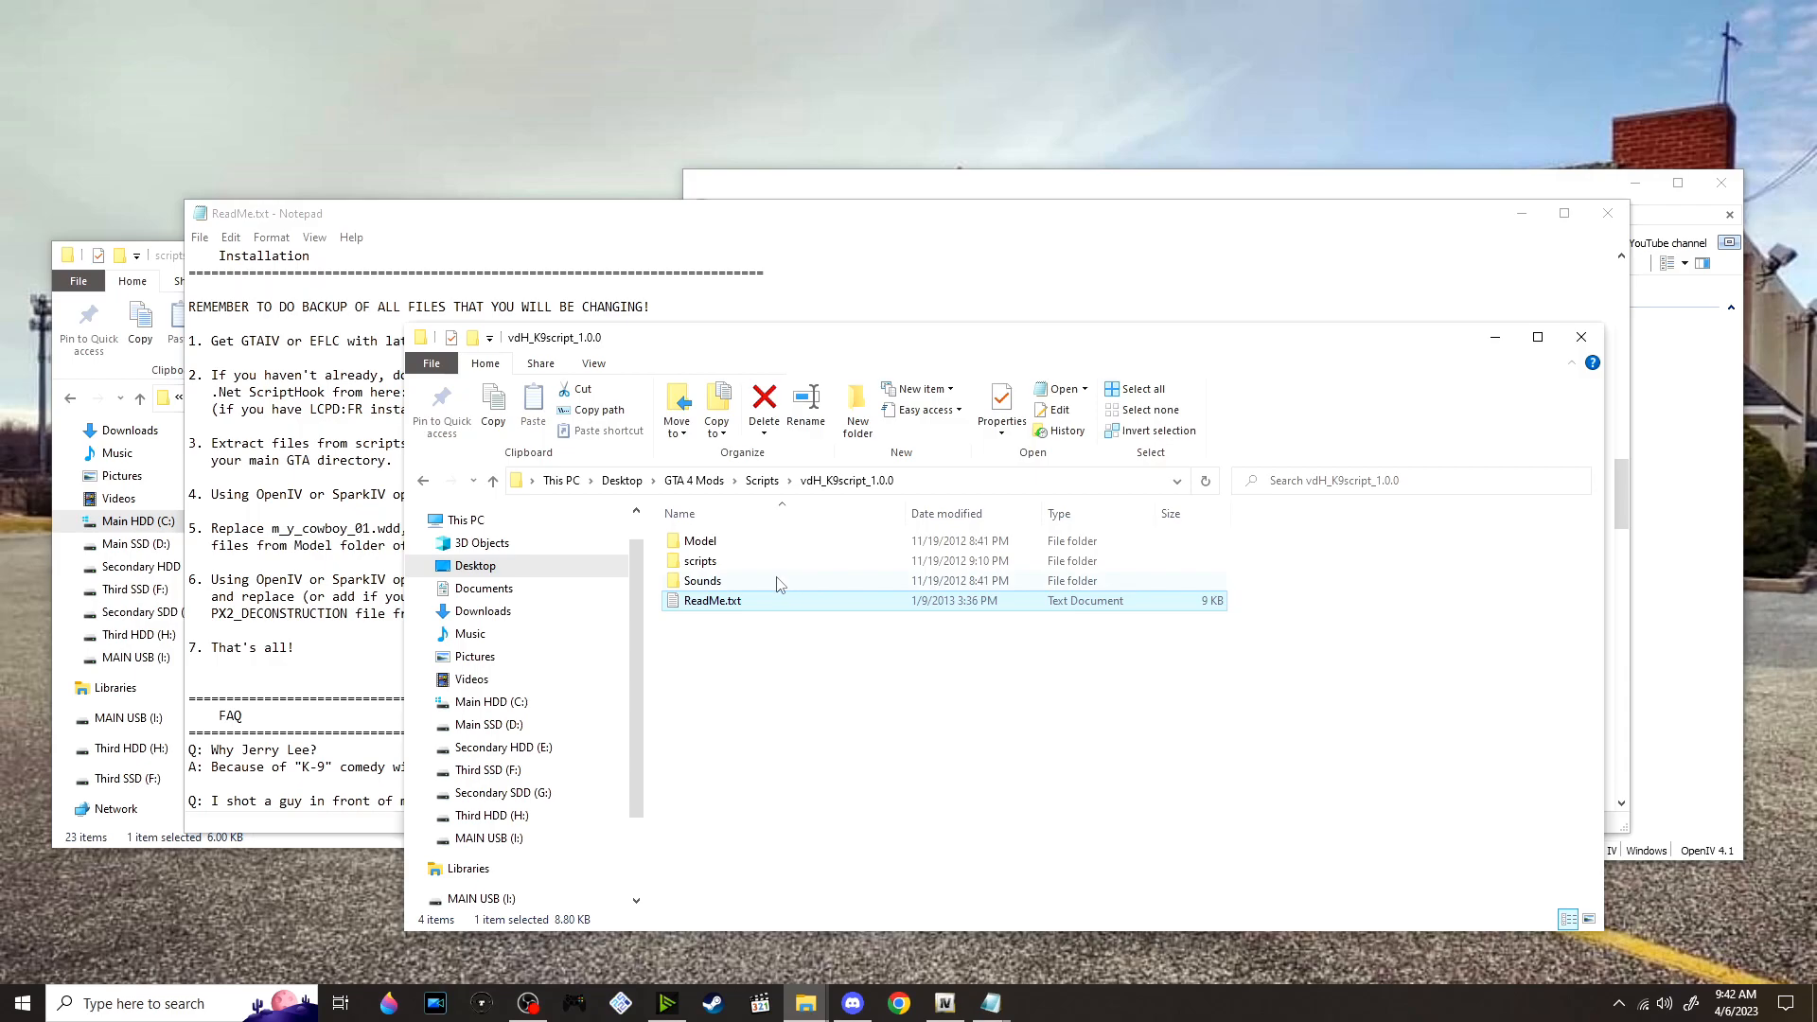
{"action": "double_click", "coordinate": [721, 562]}
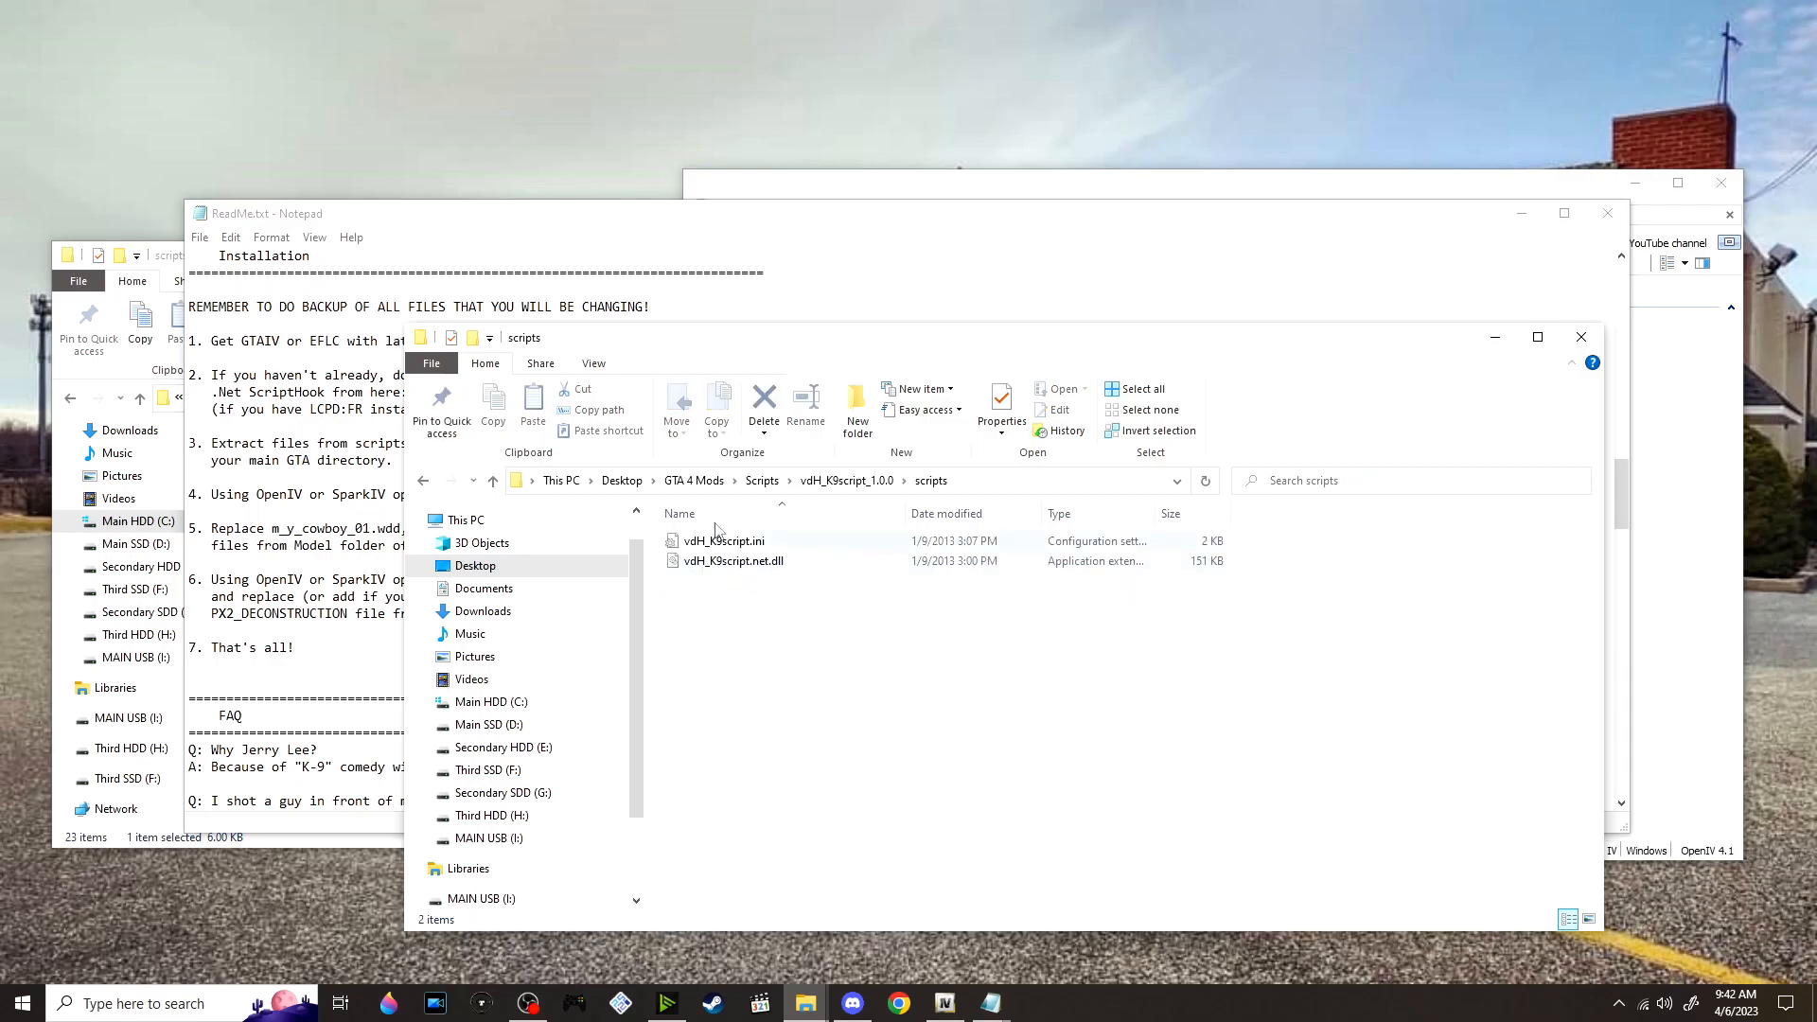
{"action": "left_click", "coordinate": [155, 284]}
{"action": "left_click", "coordinate": [1416, 758]}
{"action": "left_click_drag", "start_coordinate": [1416, 758], "coordinate": [1206, 549]}
{"action": "left_click_drag", "start_coordinate": [768, 578], "coordinate": [806, 286]}
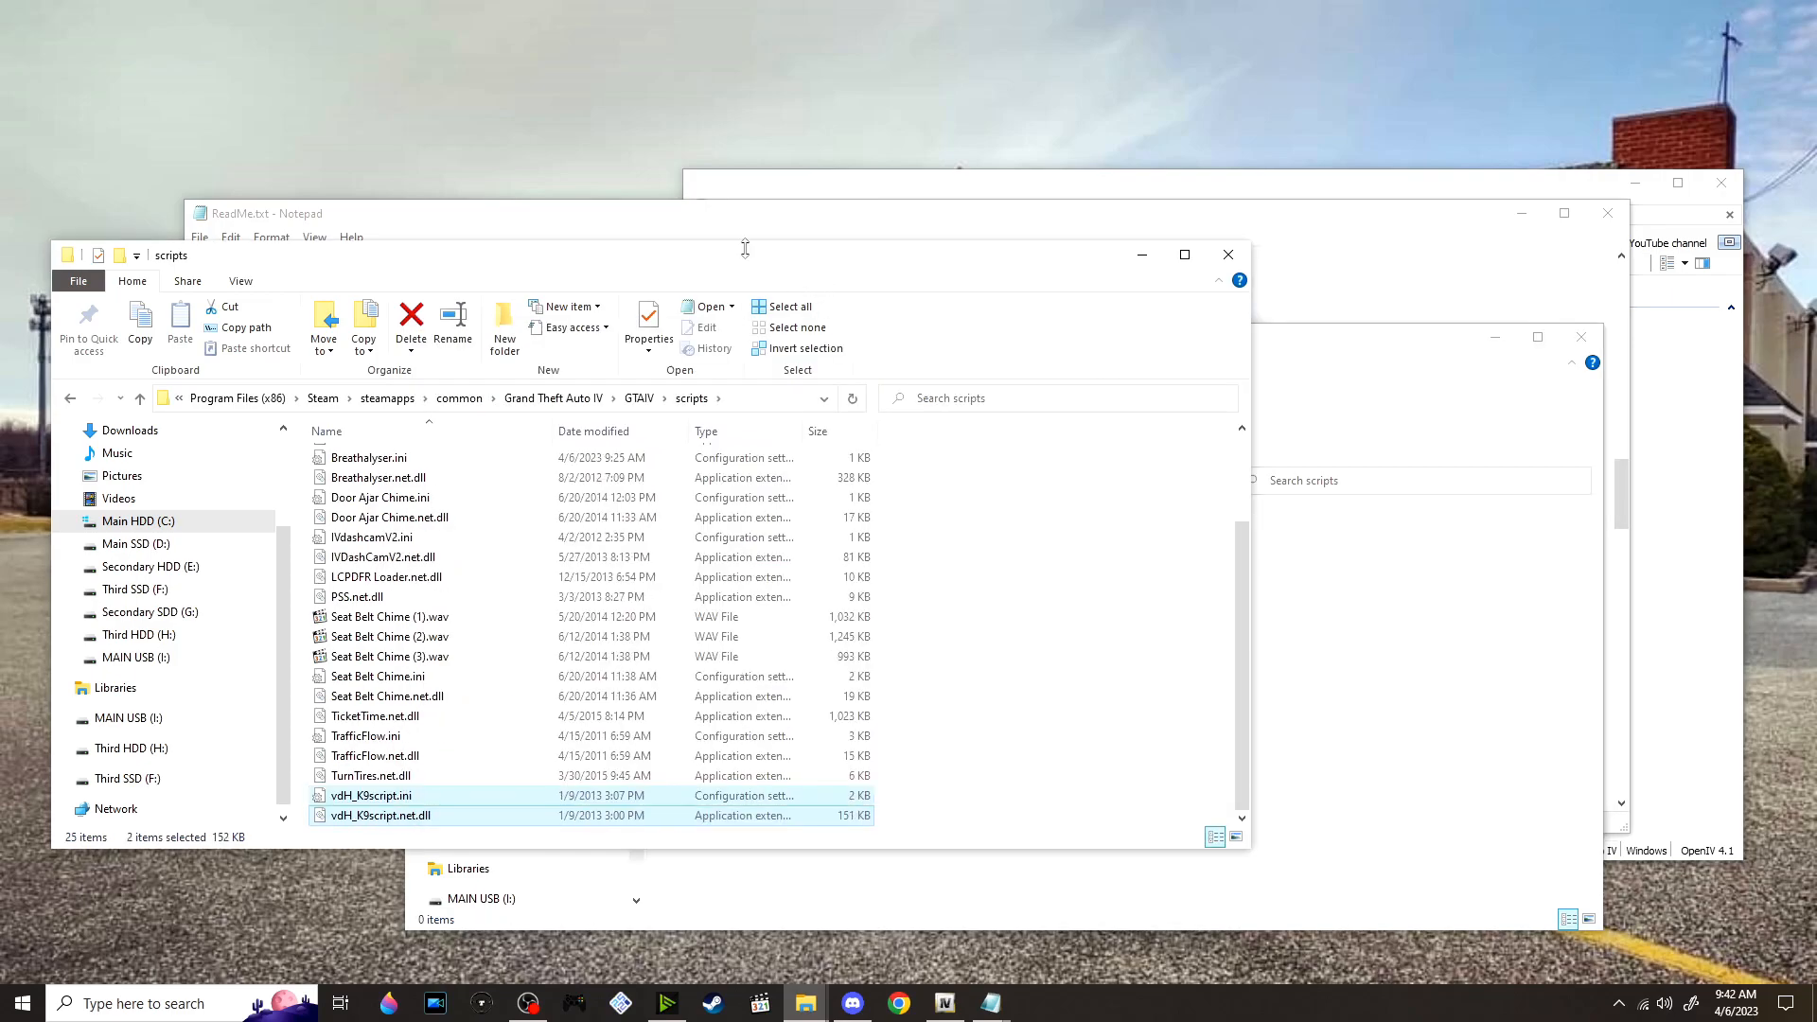
Switch to OpenIV, clear the file filter and open the archive pc/models/cdimages/componentpeds.img
{"action": "left_click", "coordinate": [697, 227]}
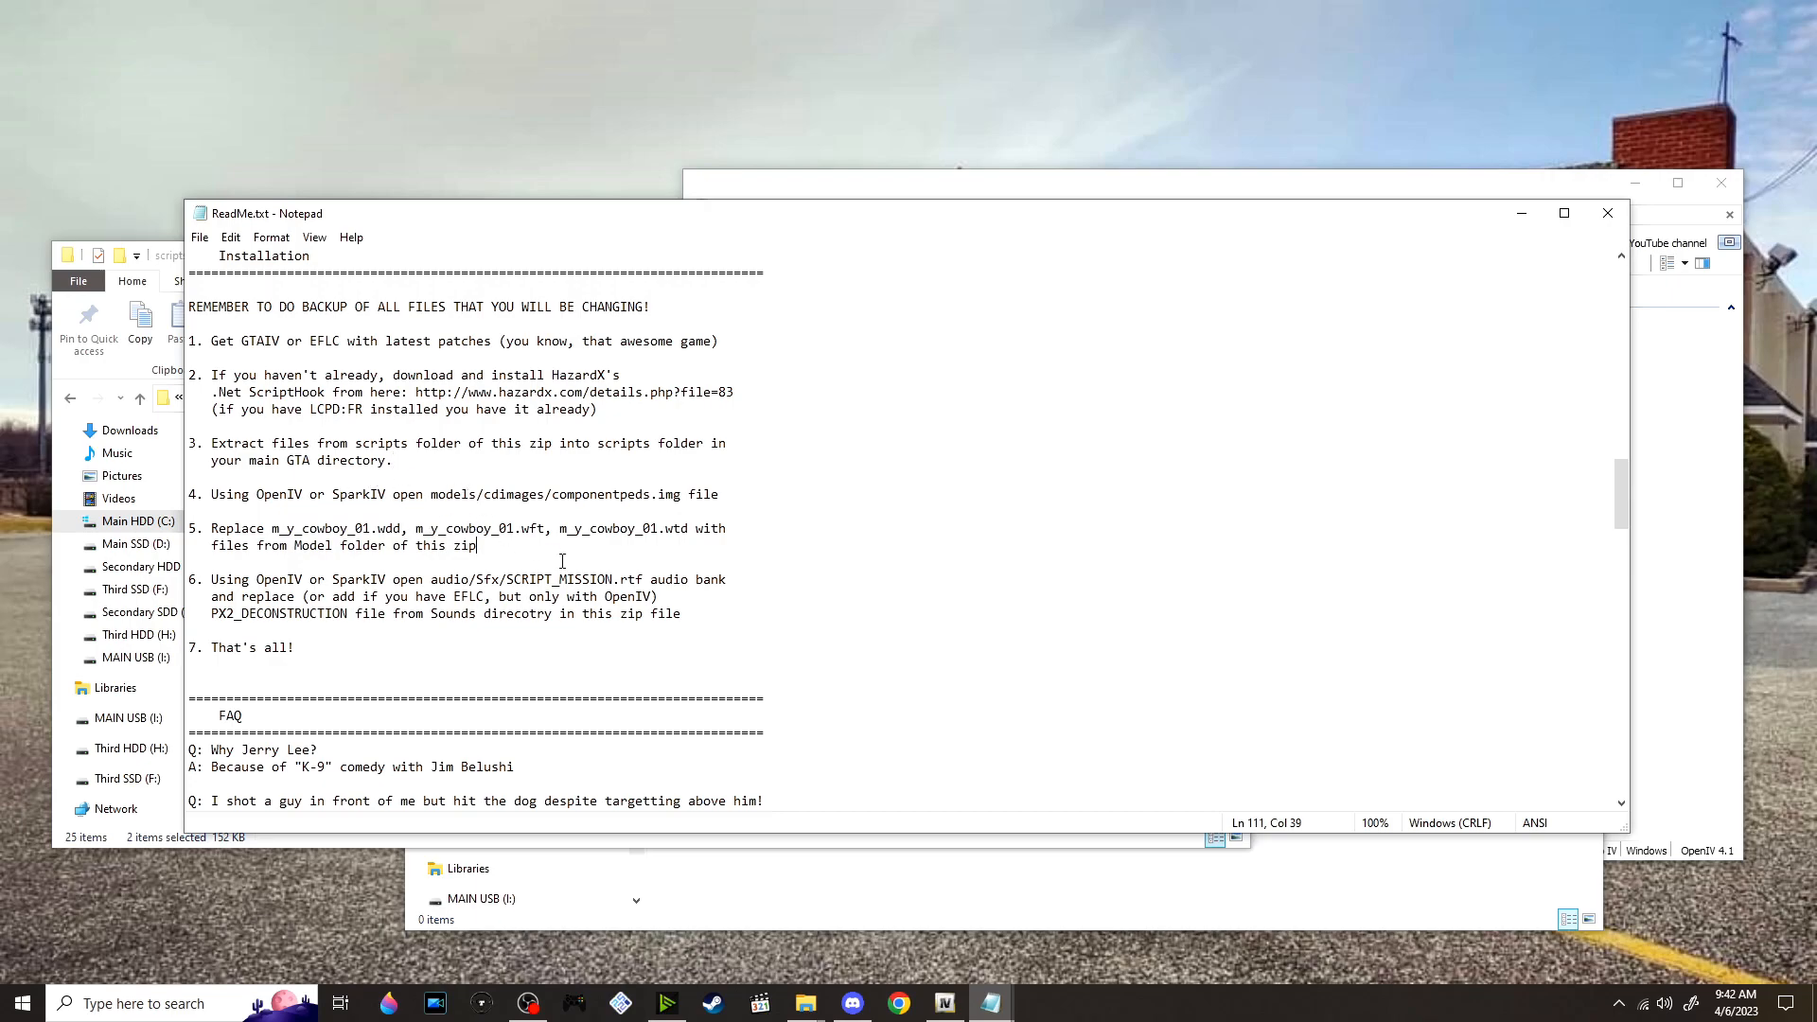
{"action": "mouse_move", "coordinate": [944, 1004]}
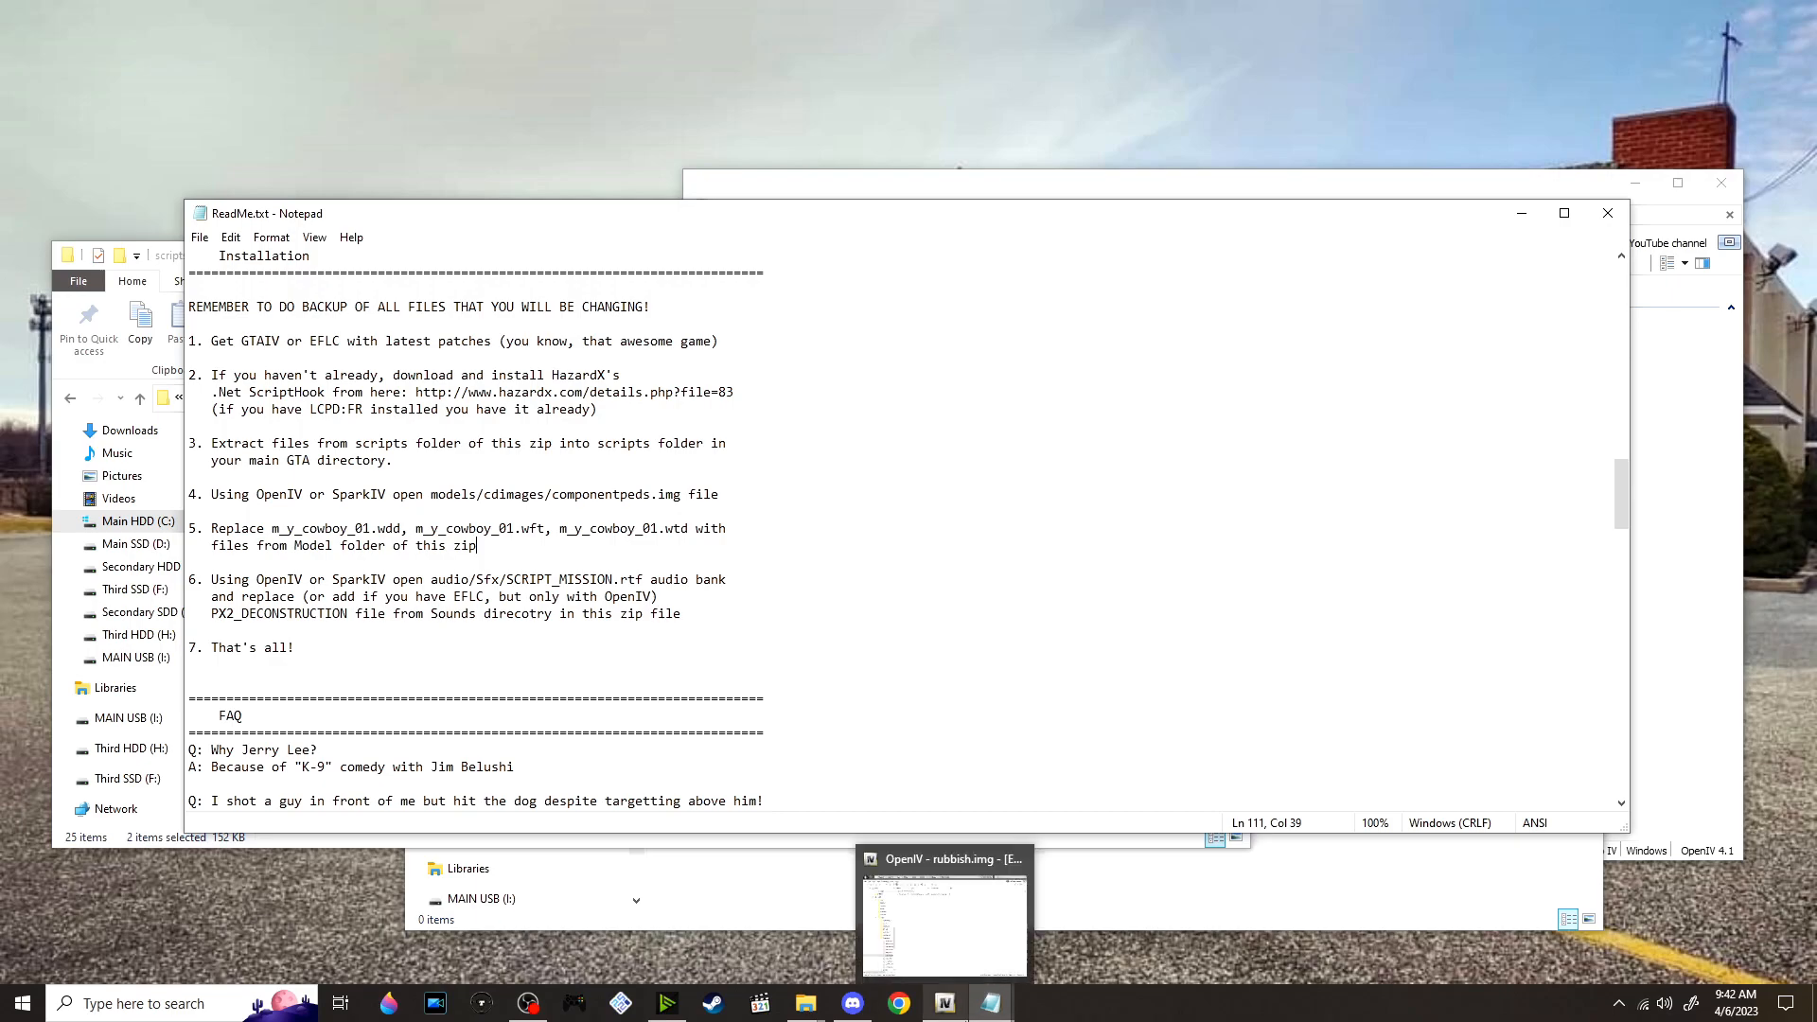
{"action": "left_click", "coordinate": [945, 923]}
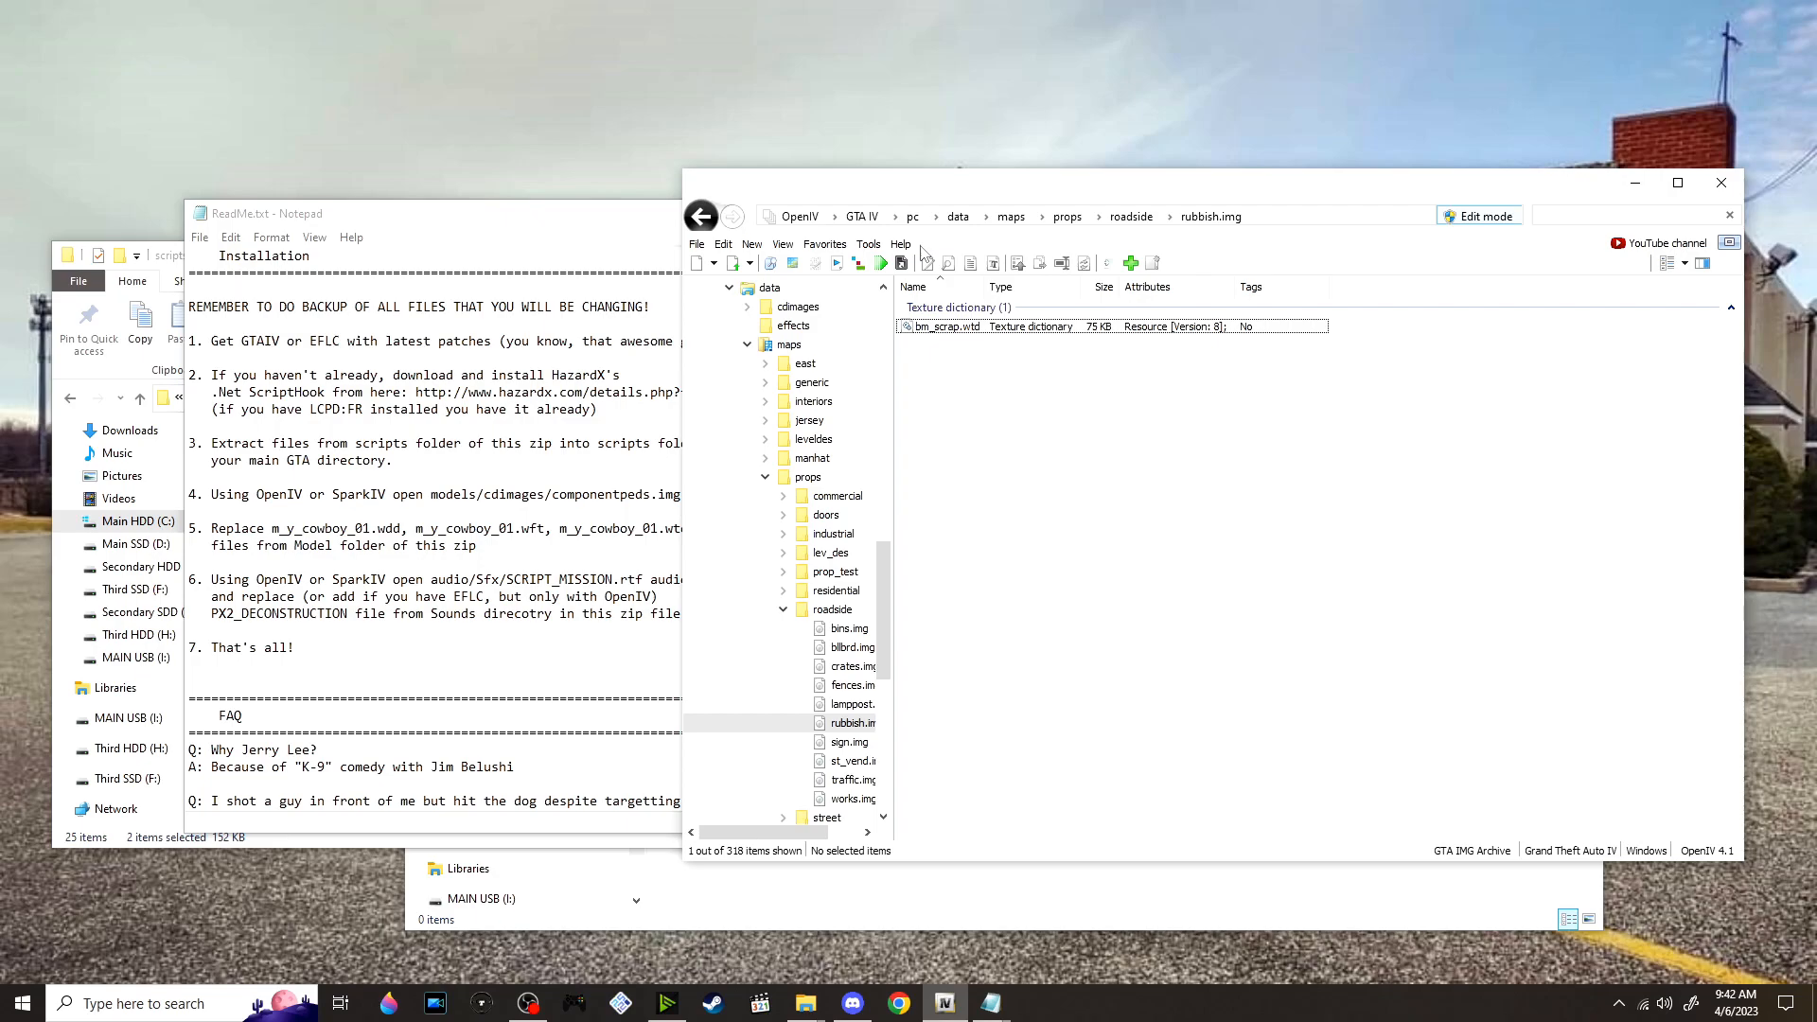
{"action": "left_click", "coordinate": [913, 217]}
{"action": "left_click", "coordinate": [1730, 214]}
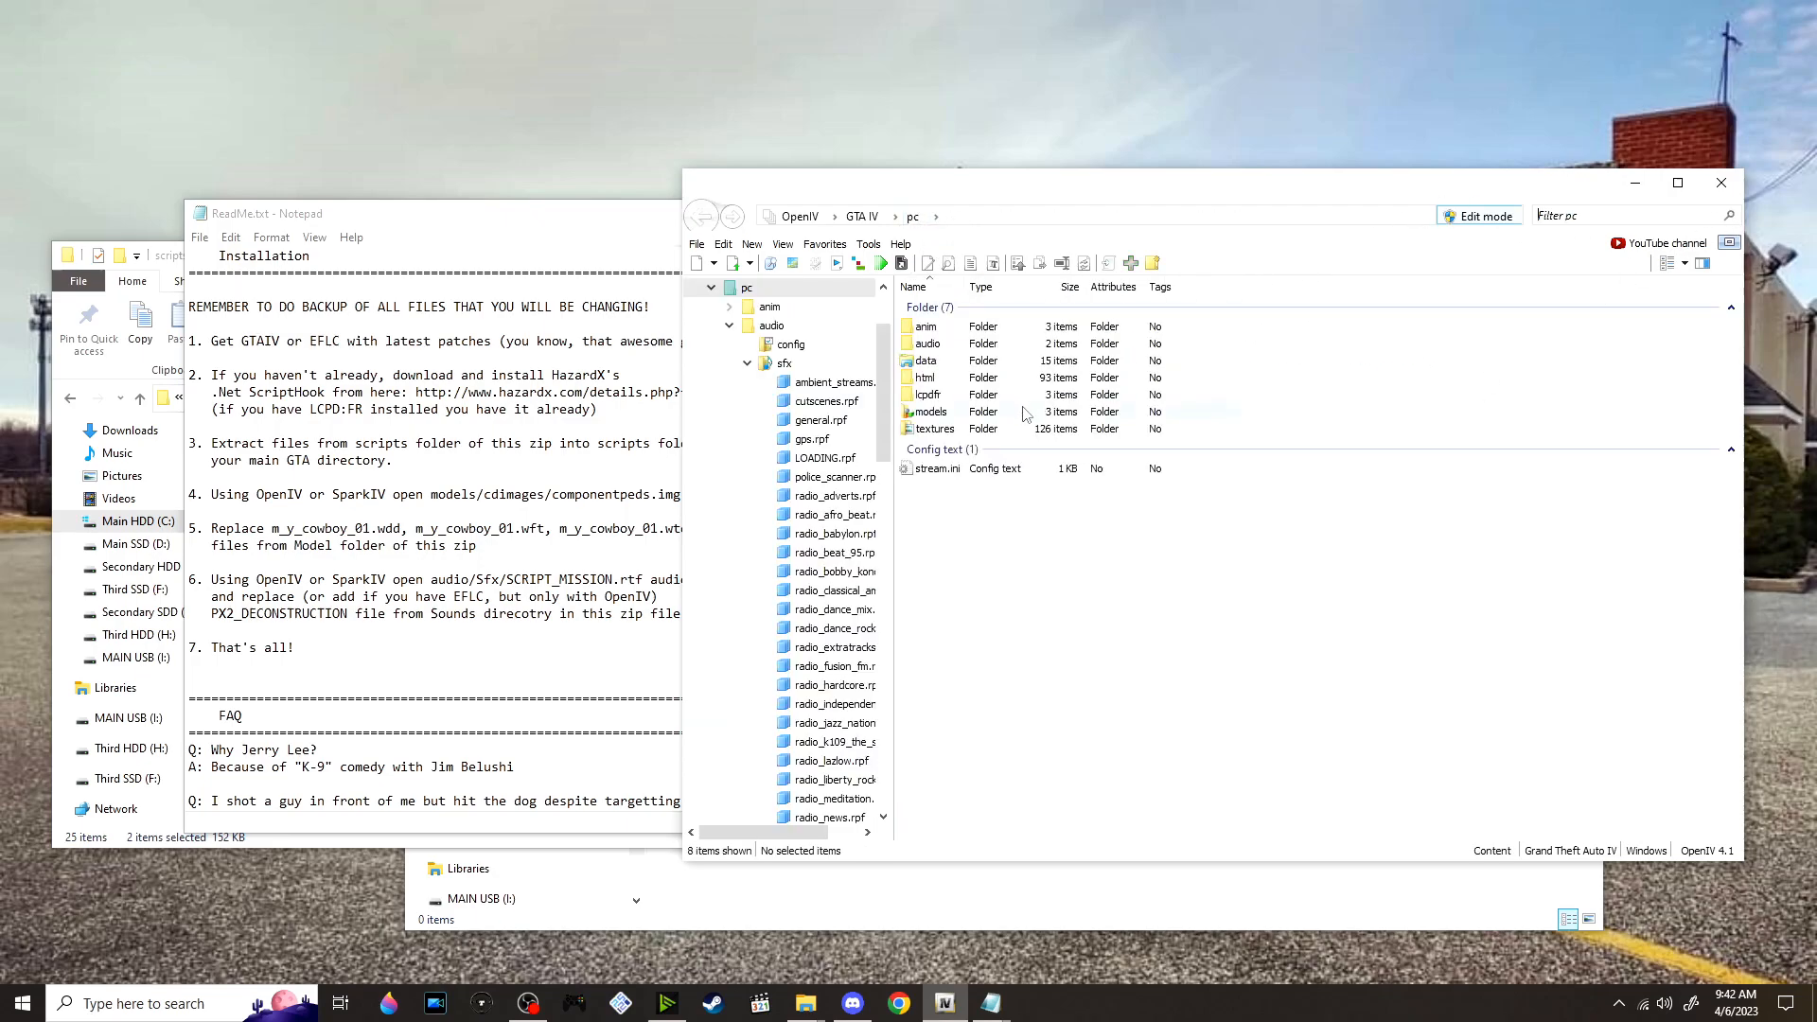
{"action": "double_click", "coordinate": [1024, 412]}
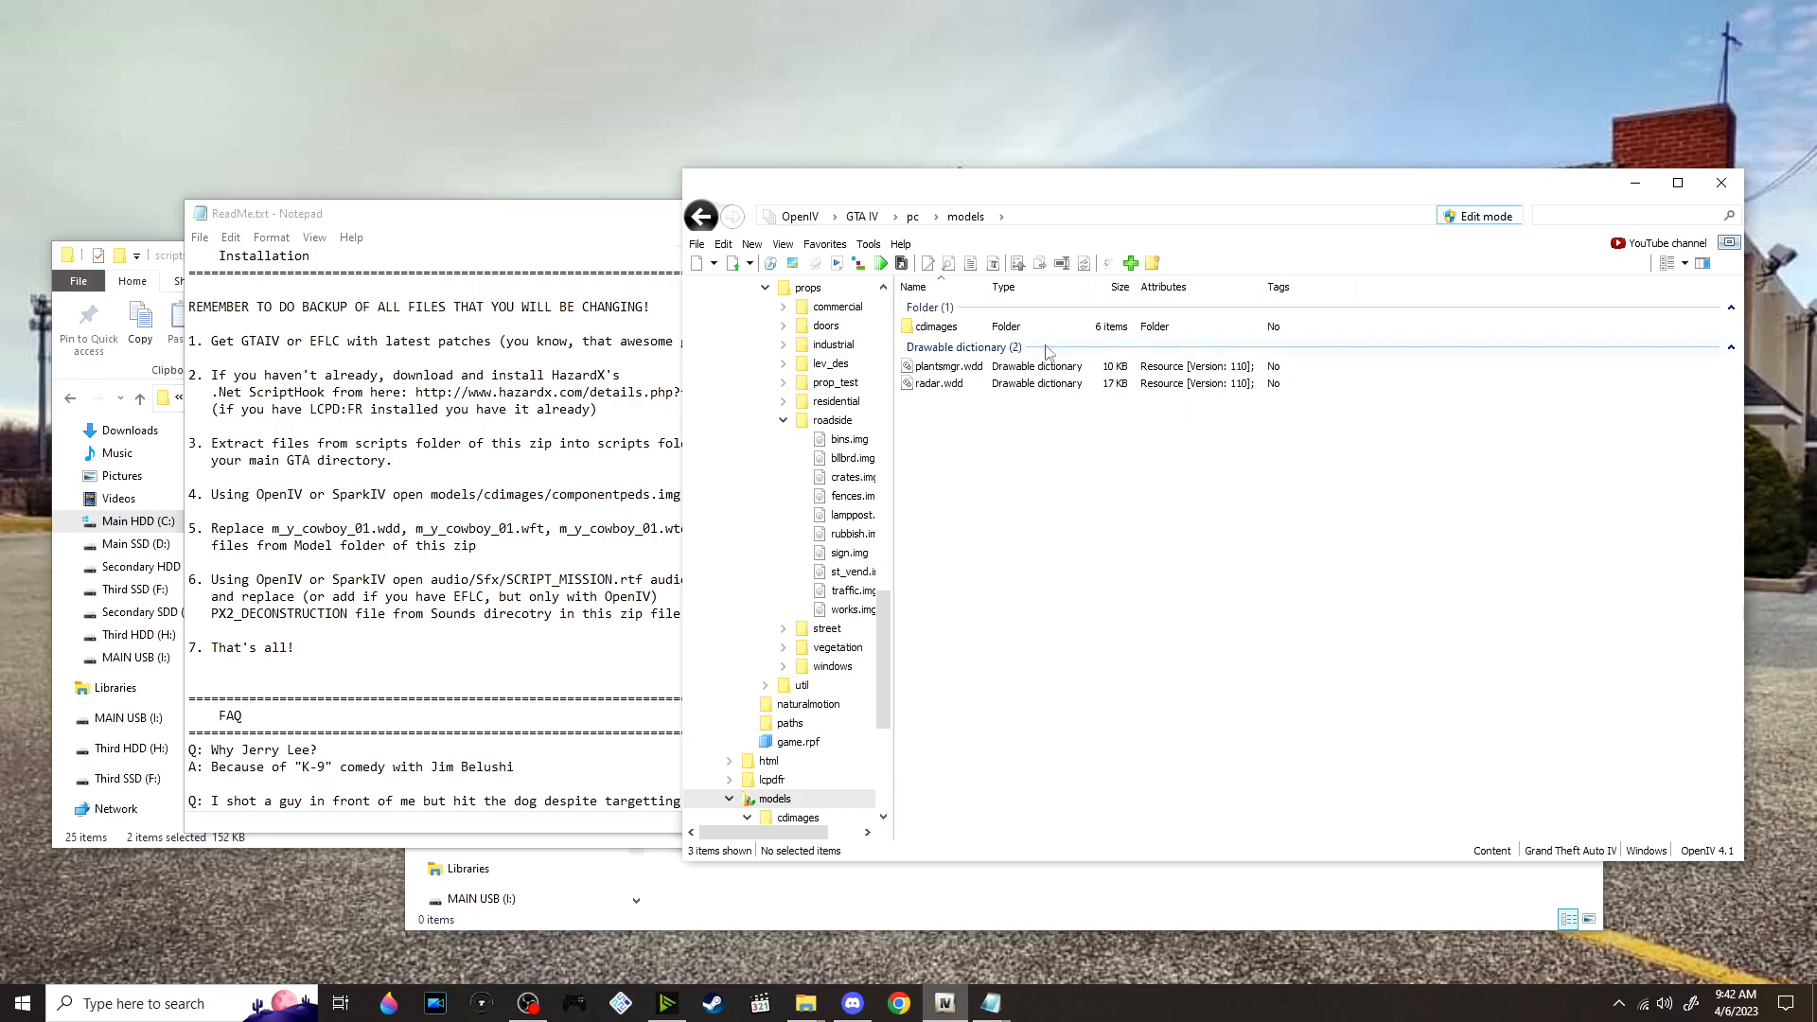
{"action": "double_click", "coordinate": [996, 329]}
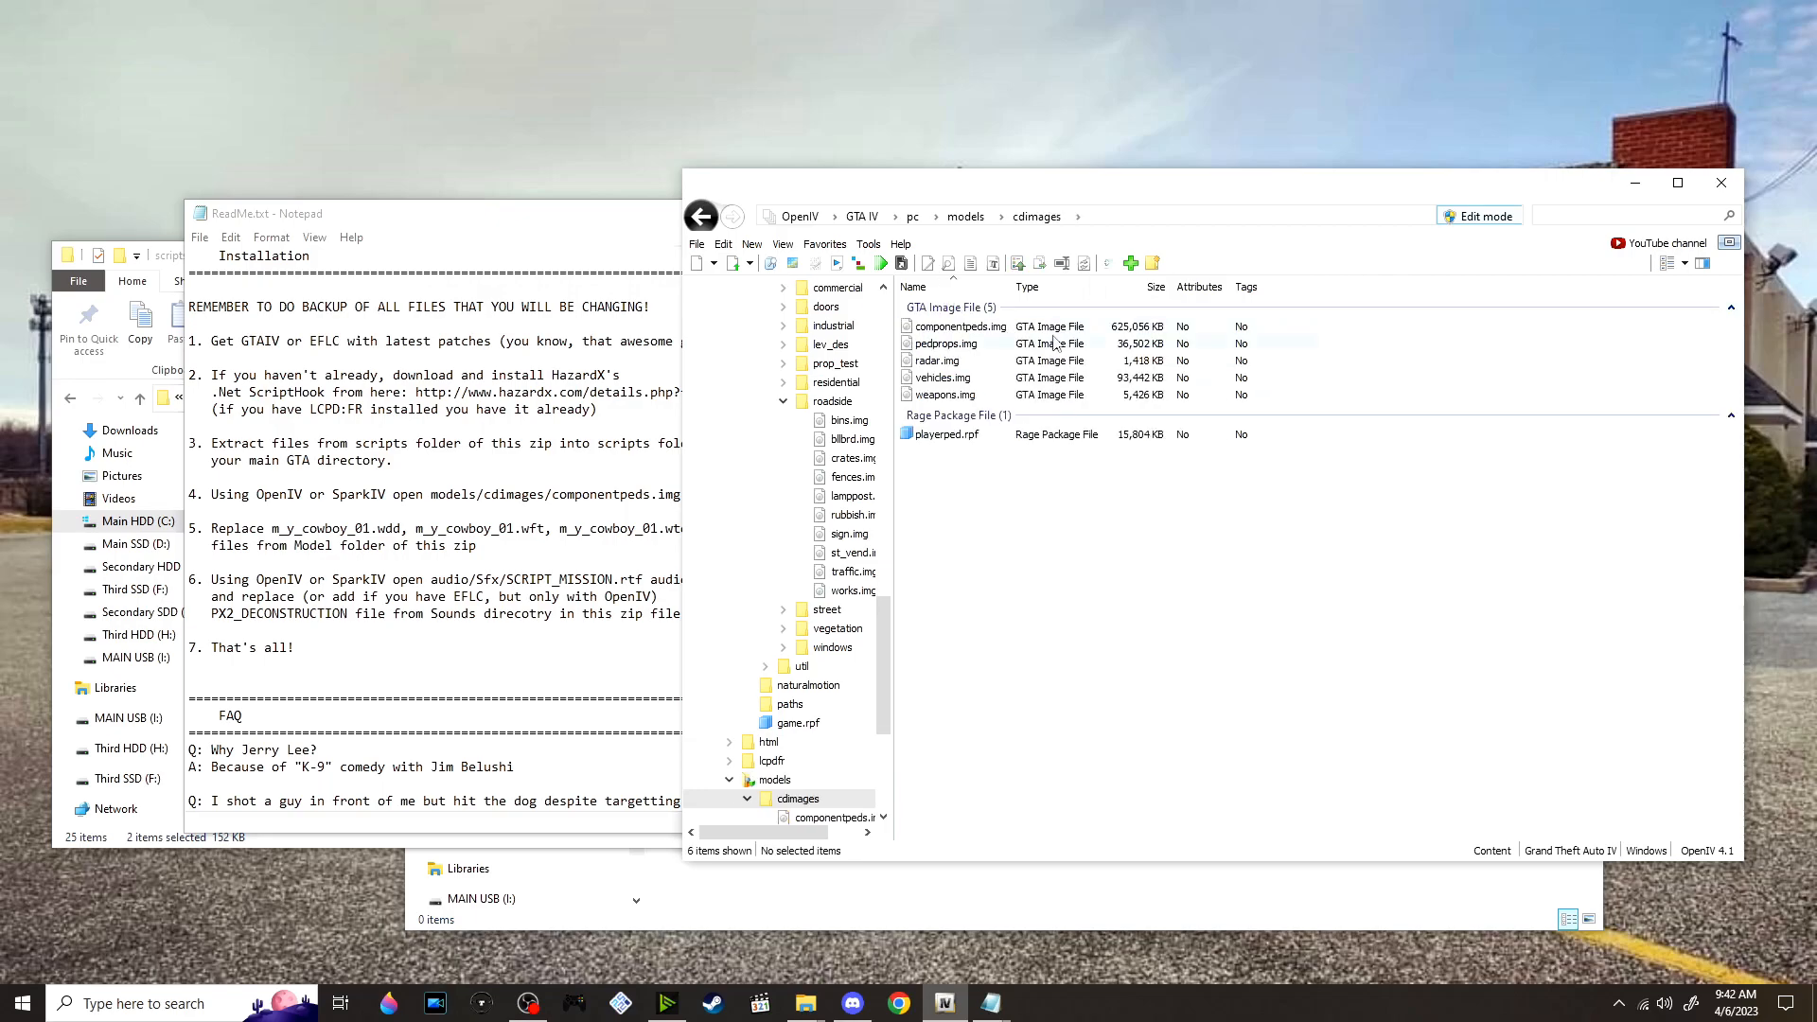
{"action": "double_click", "coordinate": [1048, 332]}
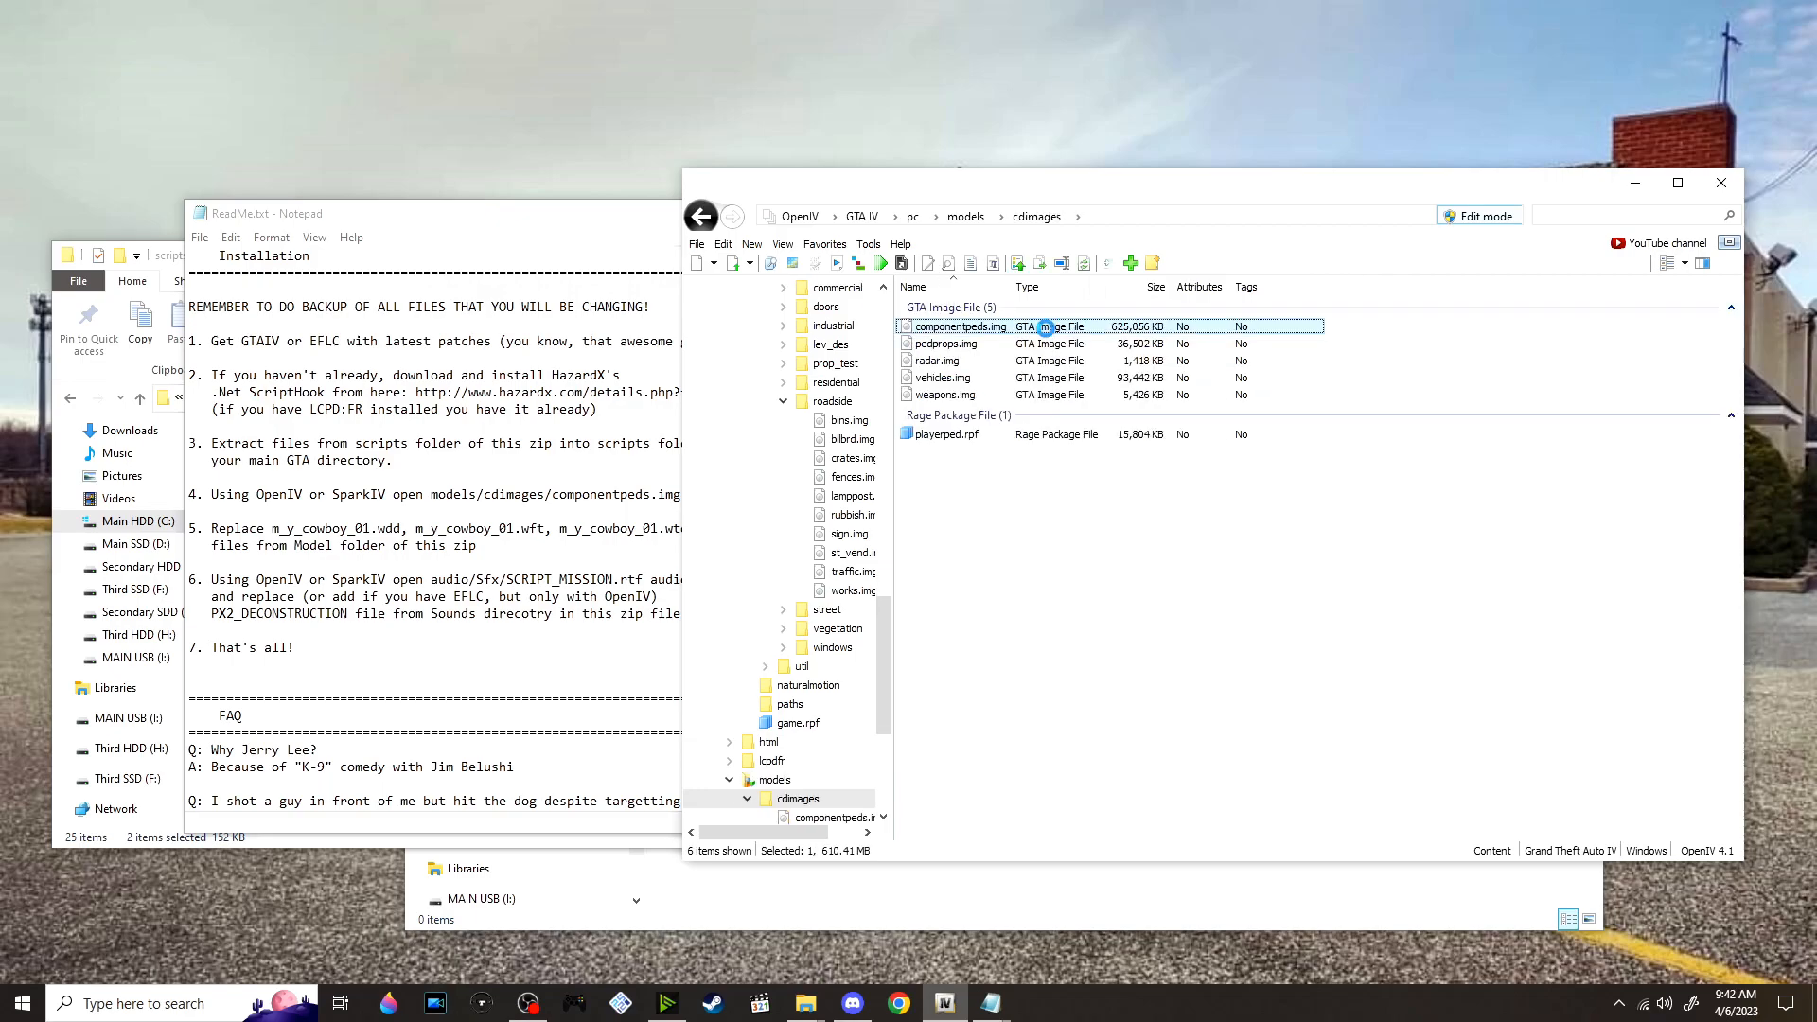
Copy the name m_y_cowboy_01.wdd from the ReadMe and filter componentpeds.img by it in OpenIV
{"action": "left_click", "coordinate": [529, 526]}
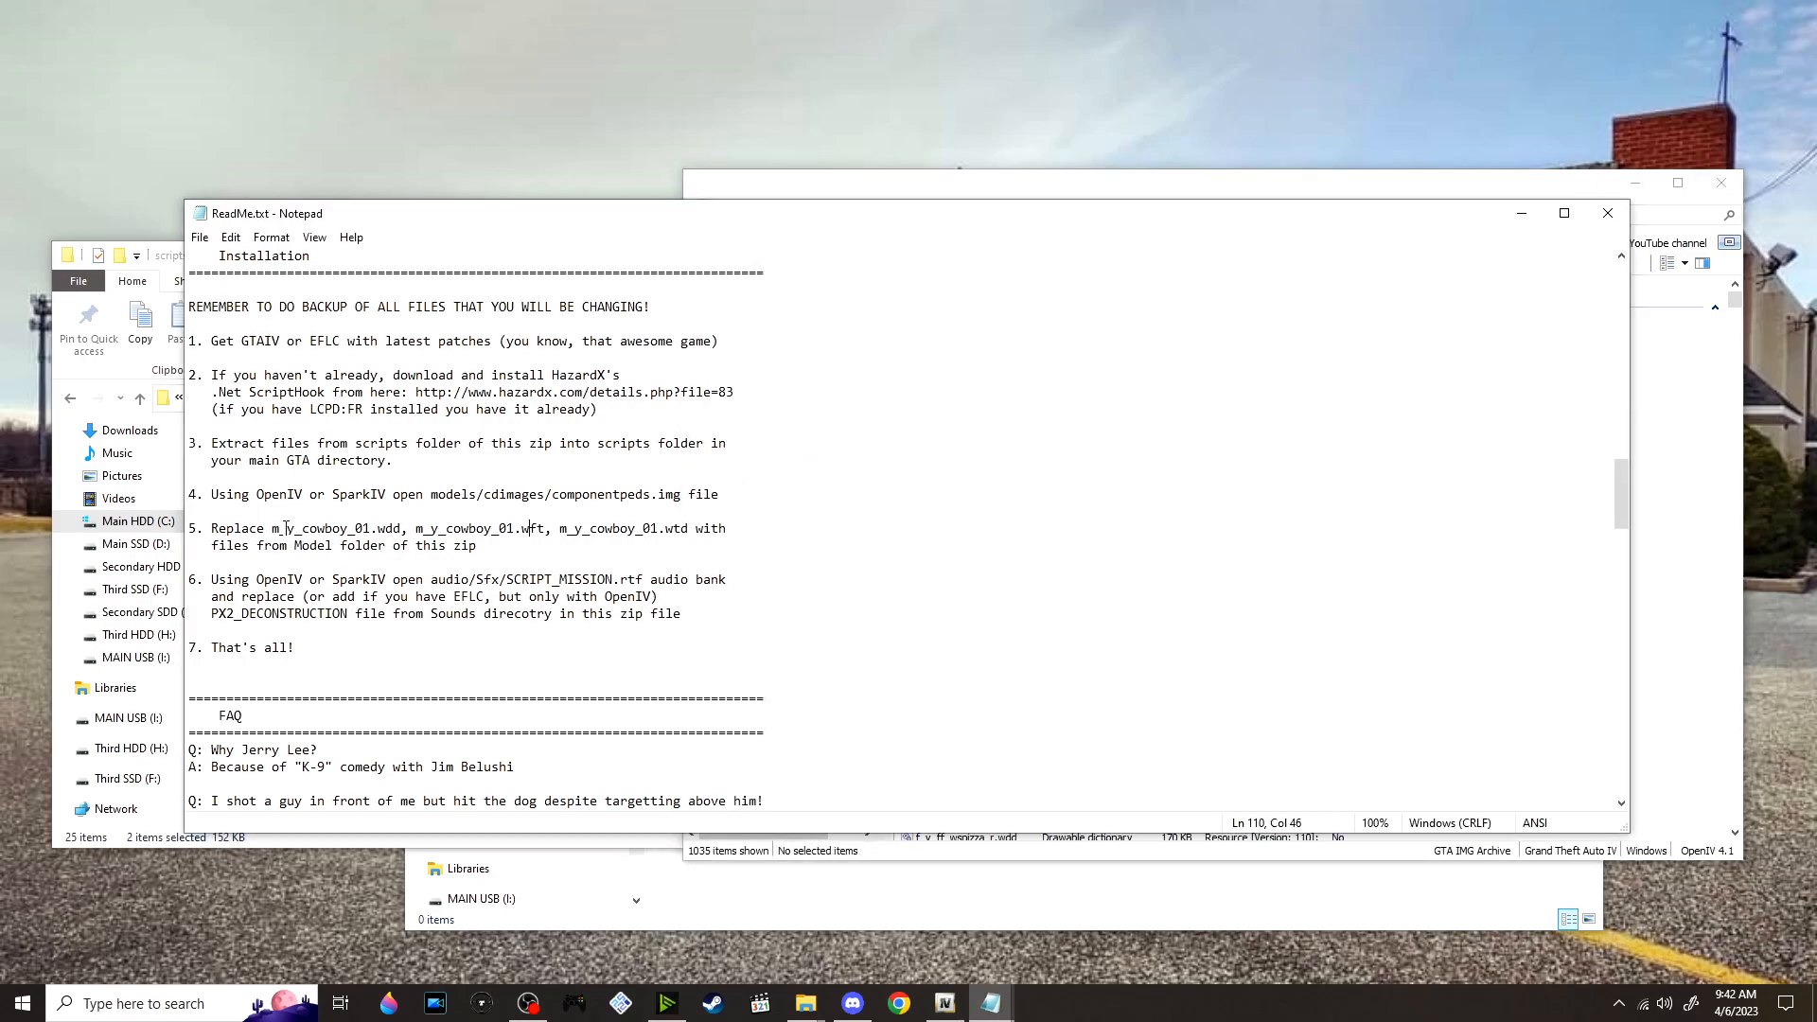
{"action": "left_click_drag", "start_coordinate": [403, 526], "coordinate": [279, 524]}
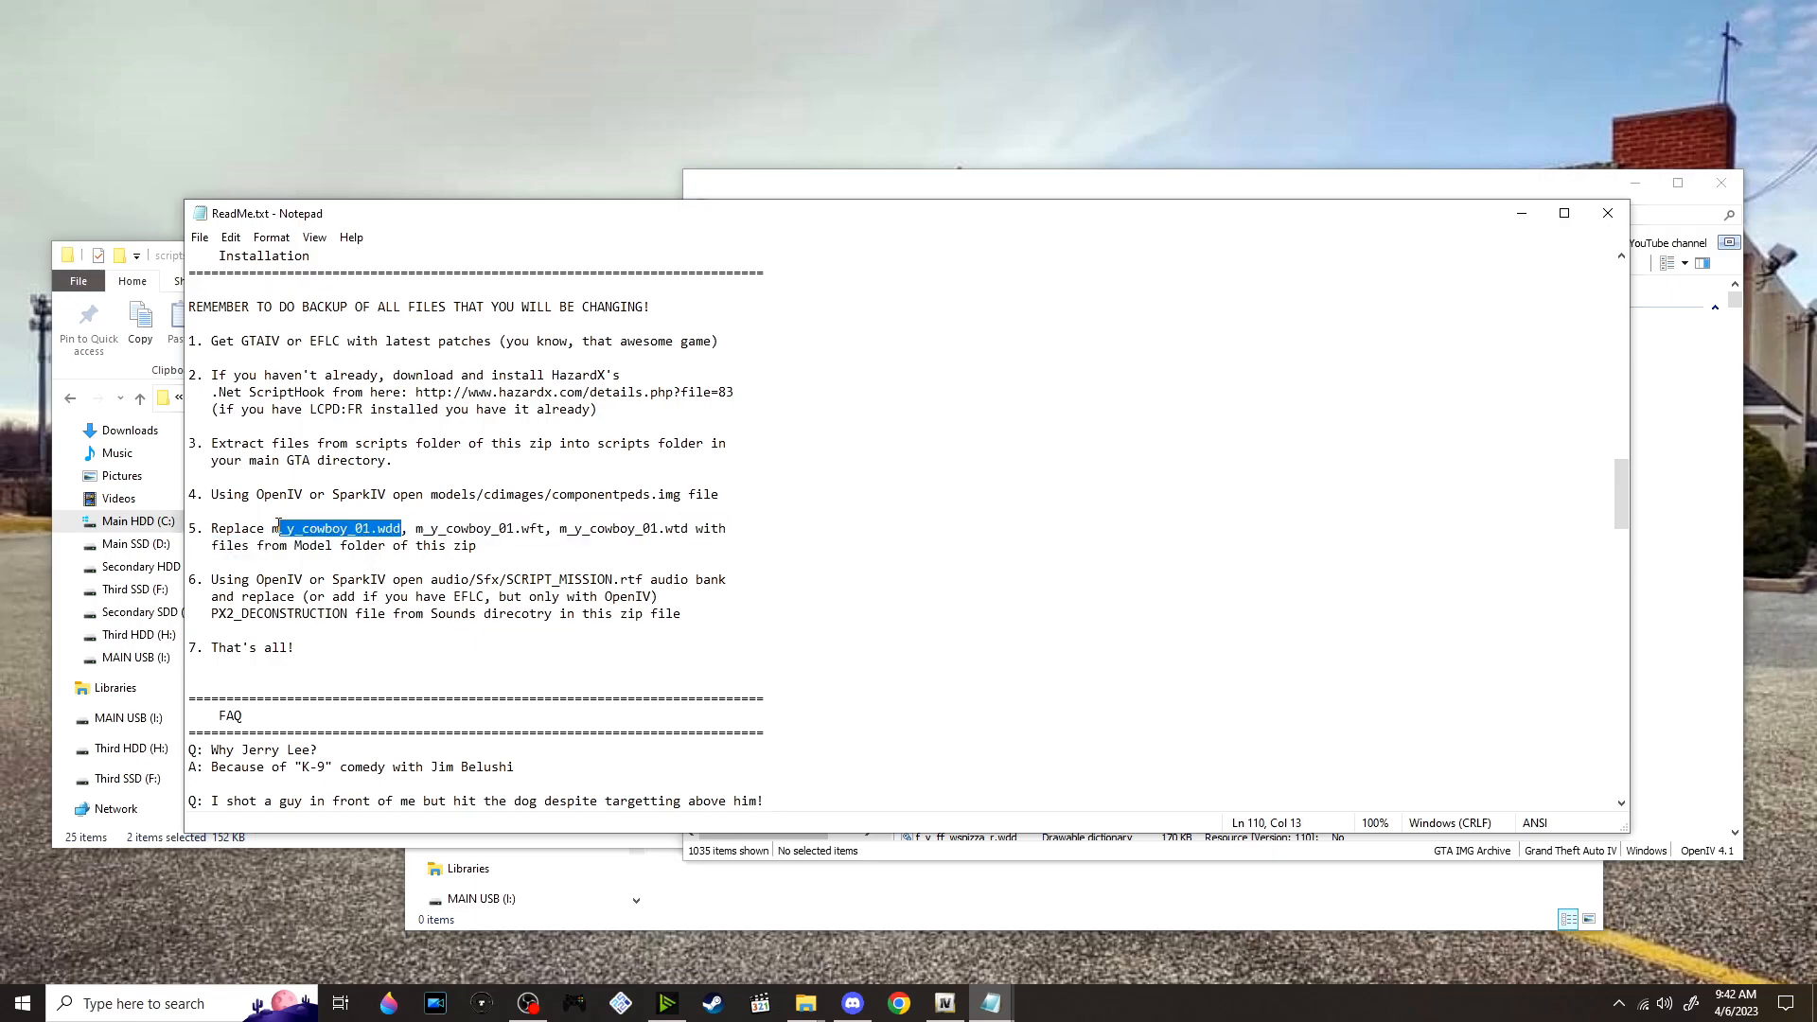
{"action": "right_click", "coordinate": [304, 524]}
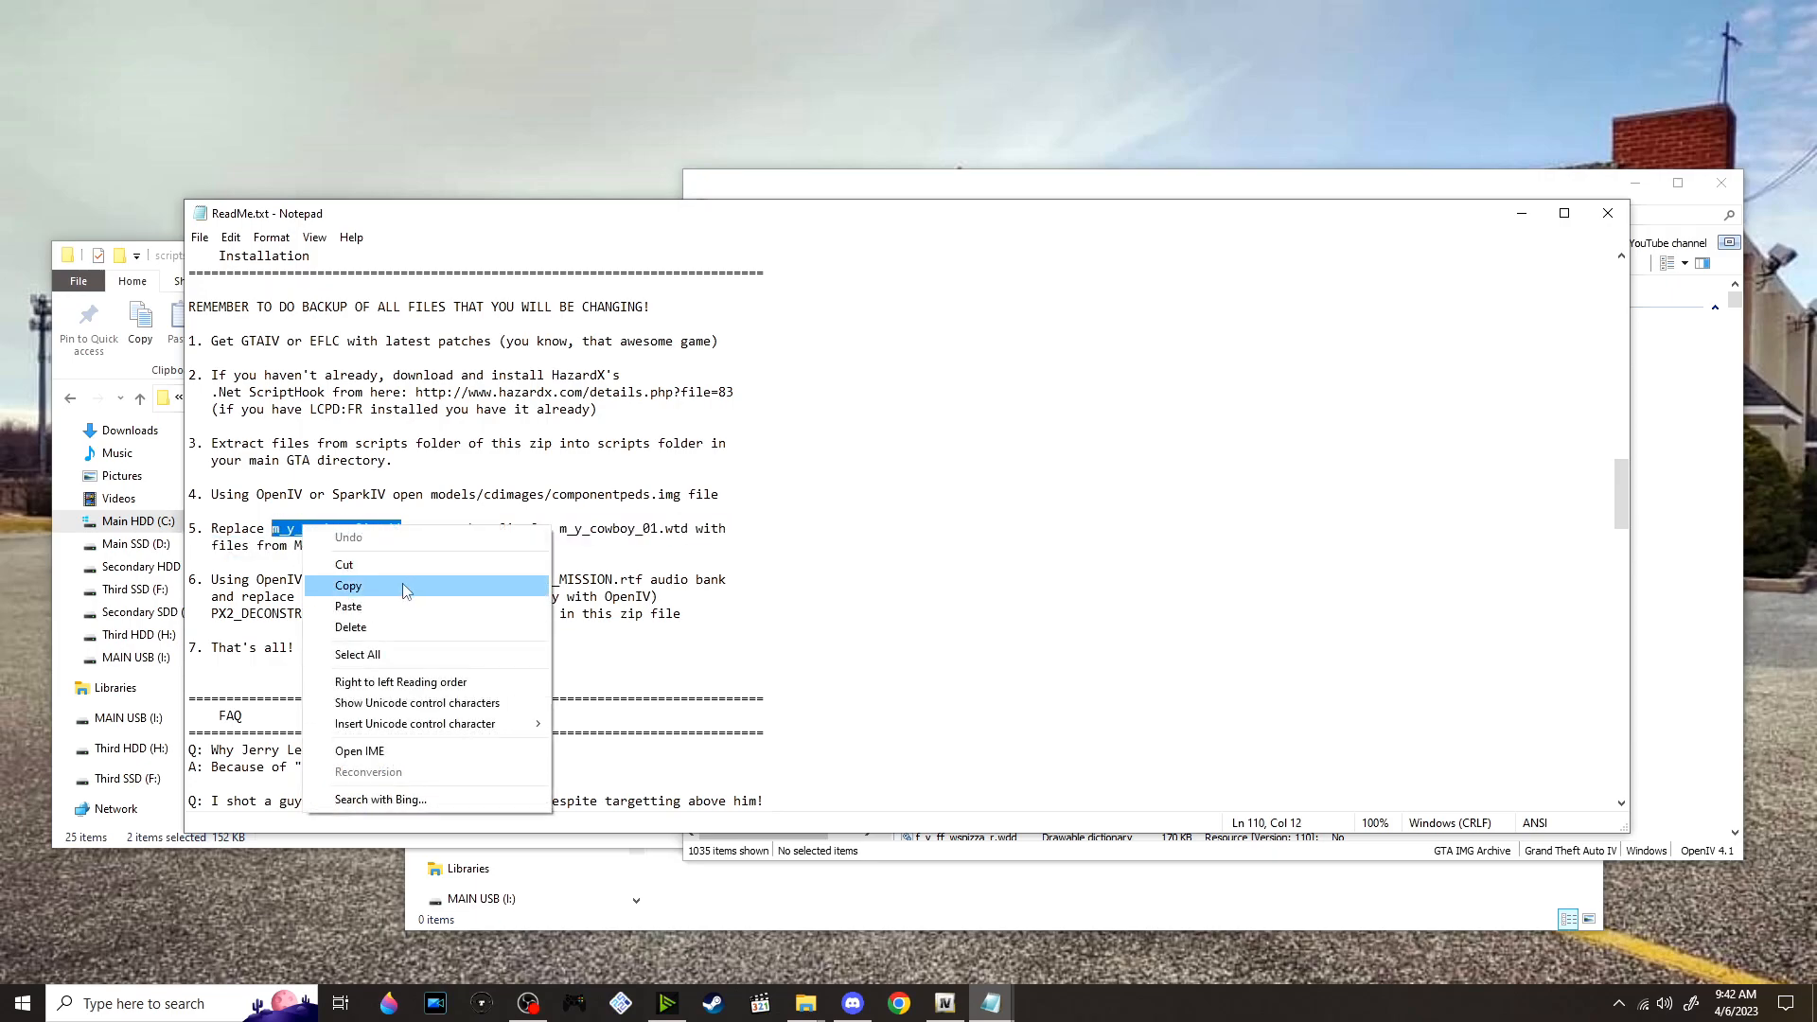
{"action": "left_click", "coordinate": [401, 583]}
{"action": "left_click", "coordinate": [1653, 214]}
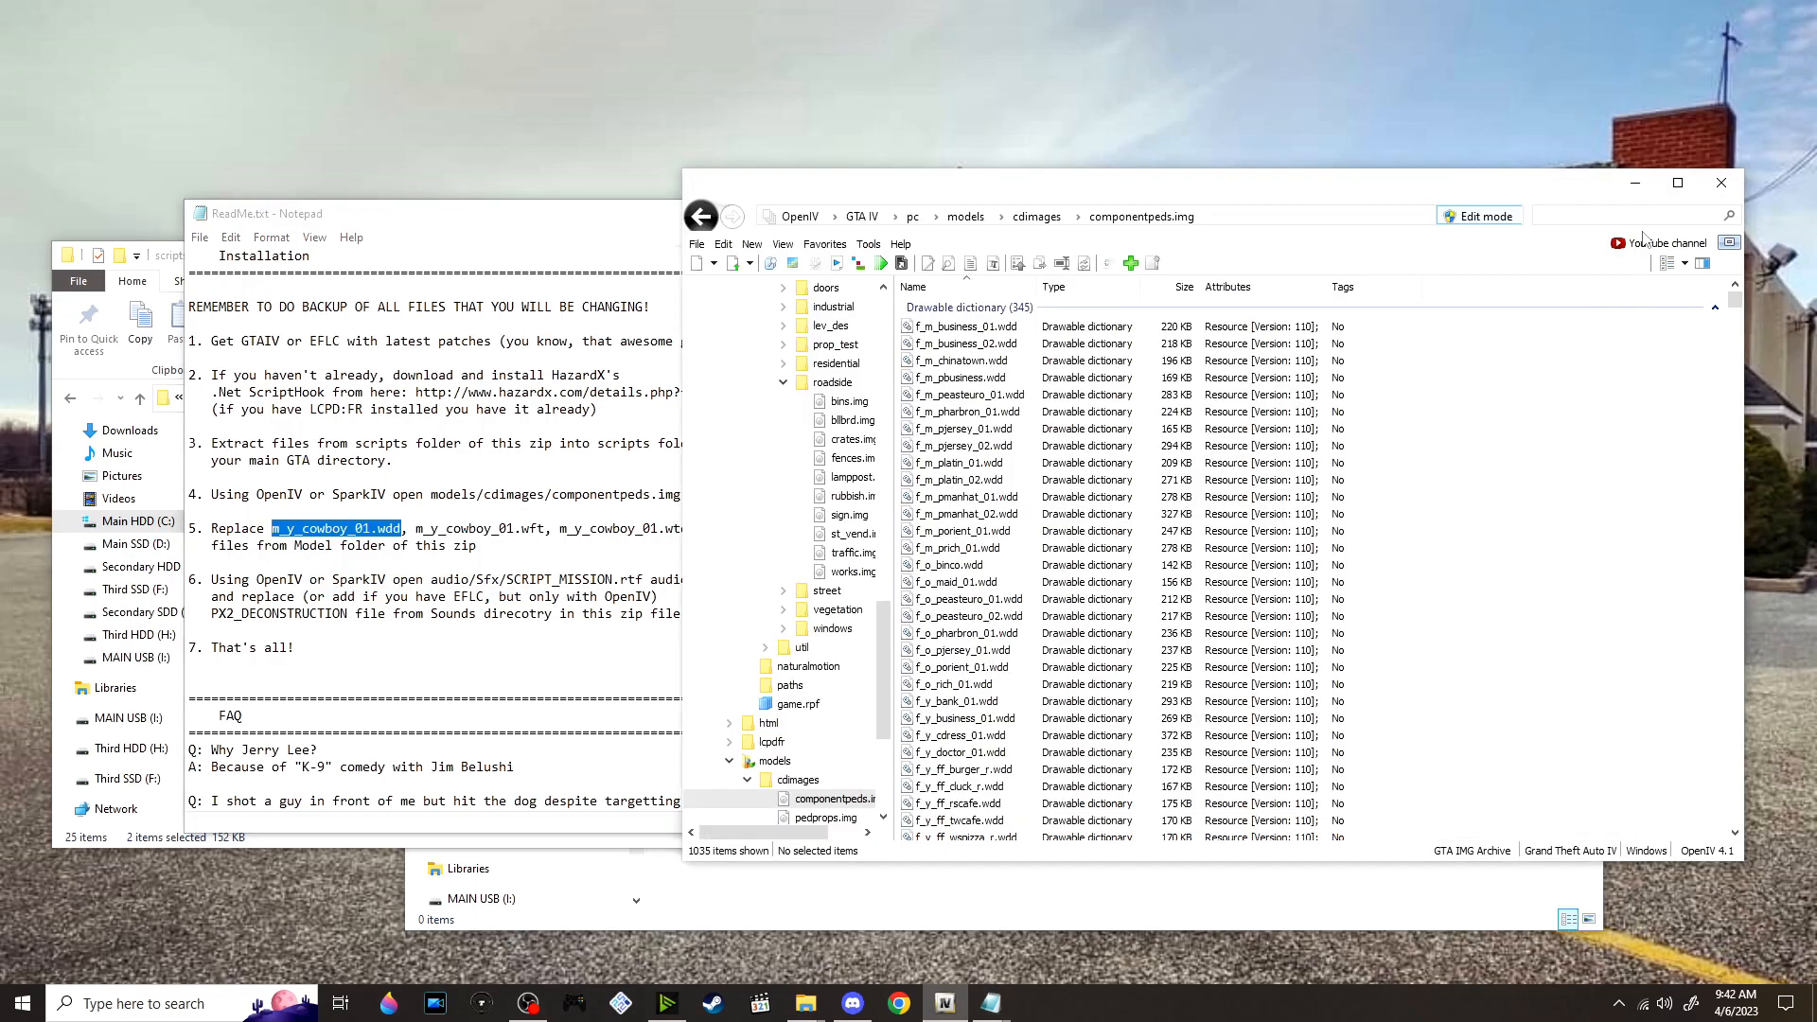
{"action": "key", "text": "ctrl+v"}
View the uppr_000_u and lowr_000_u parts of m_y_cowboy_01.wdd in the Model Viewer and close it
{"action": "double_click", "coordinate": [1098, 326]}
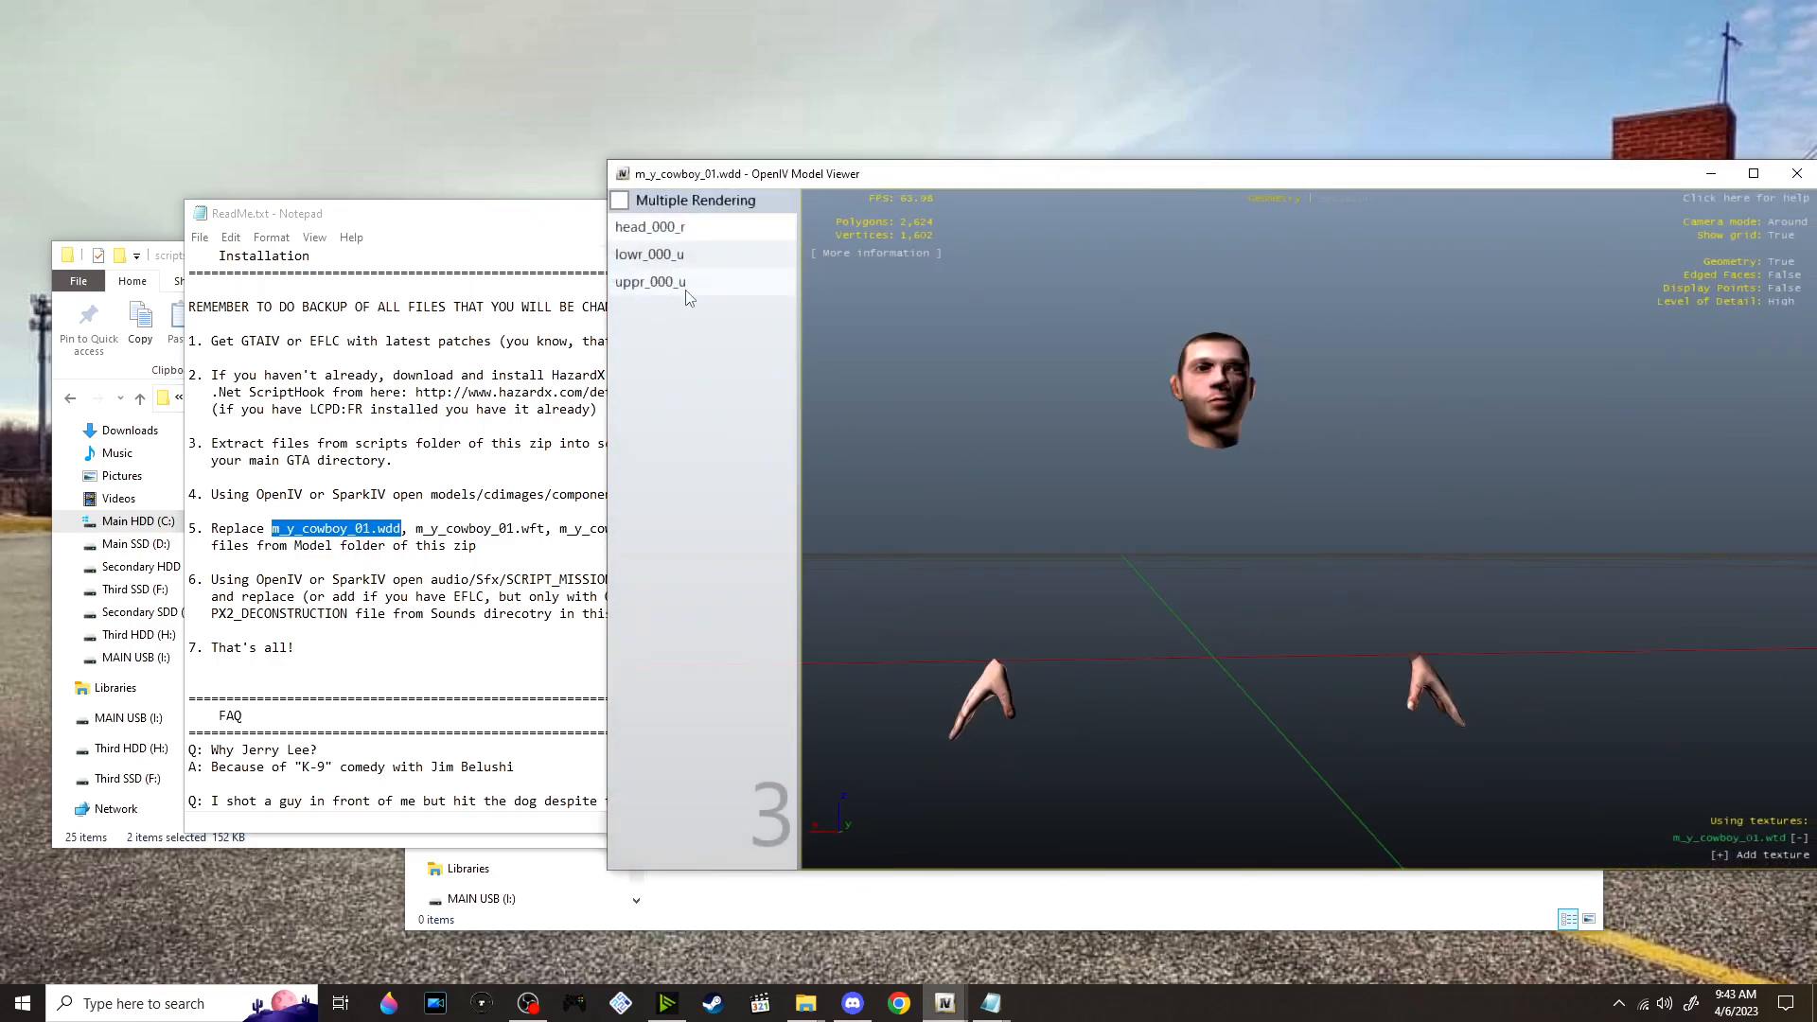
{"action": "left_click", "coordinate": [671, 286]}
{"action": "left_click_drag", "start_coordinate": [1183, 426], "coordinate": [1640, 413]}
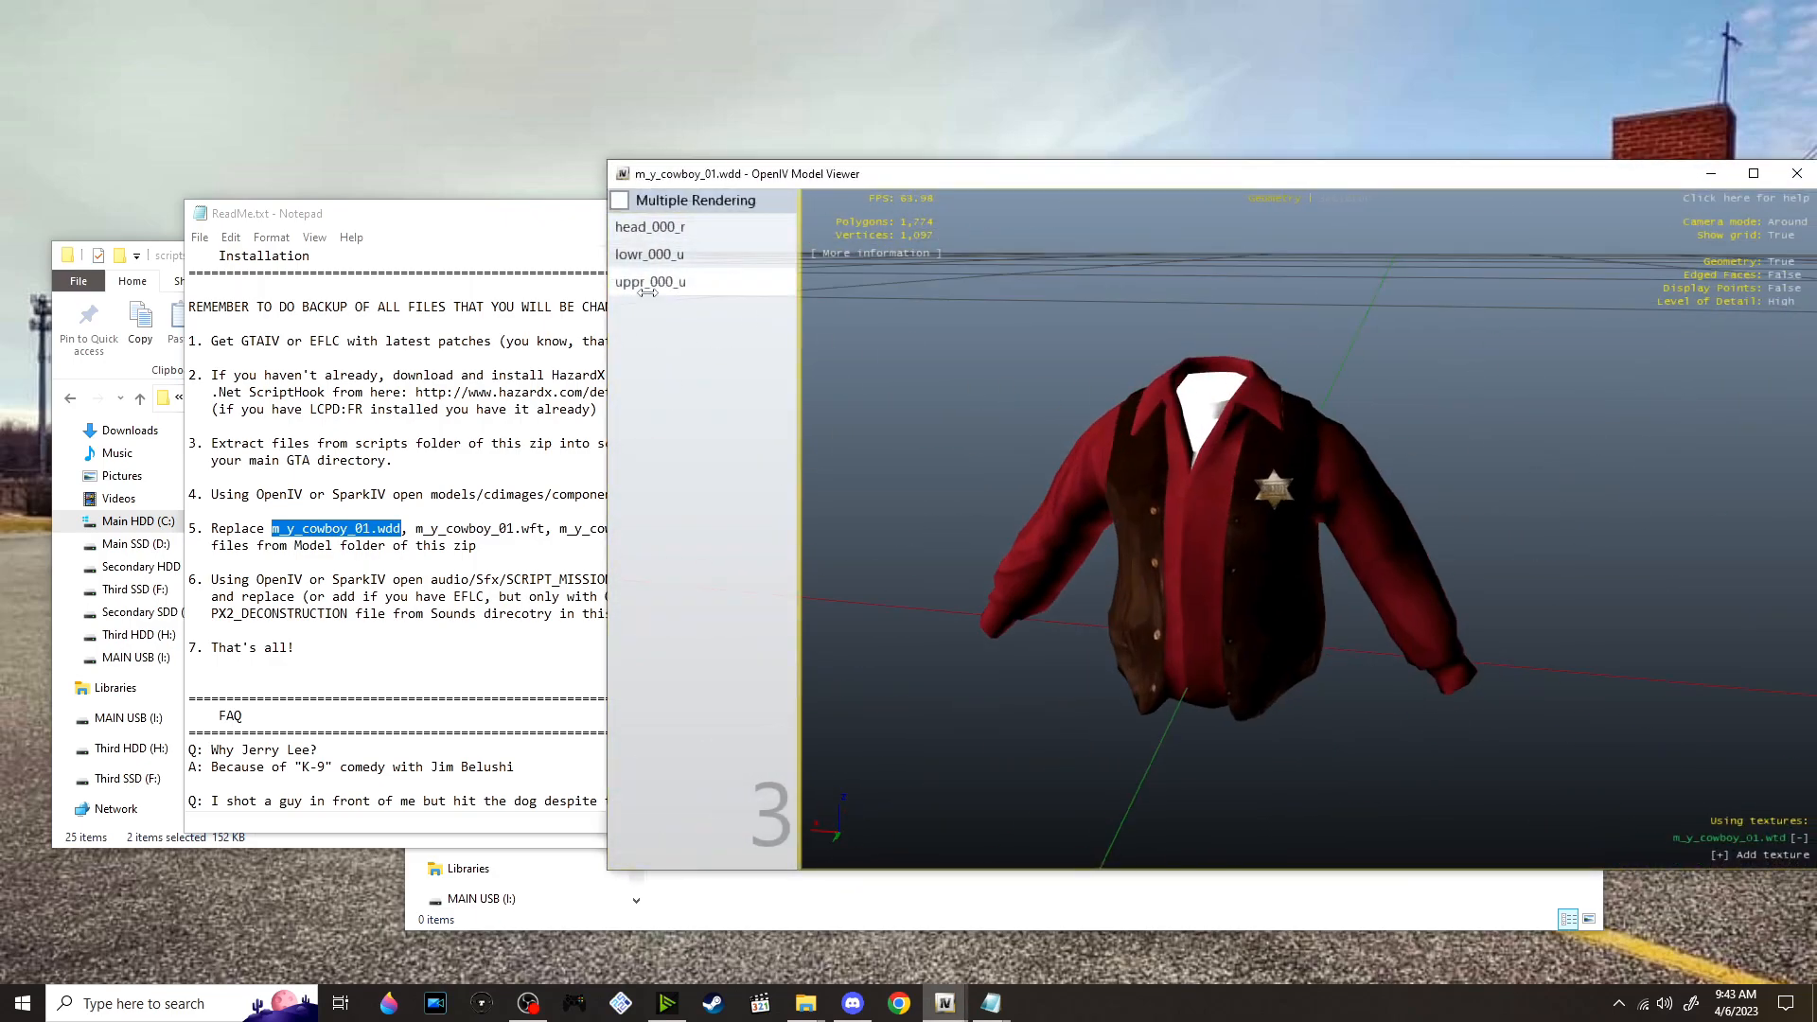
{"action": "left_click", "coordinate": [649, 254]}
{"action": "left_click_drag", "start_coordinate": [919, 471], "coordinate": [1748, 445]}
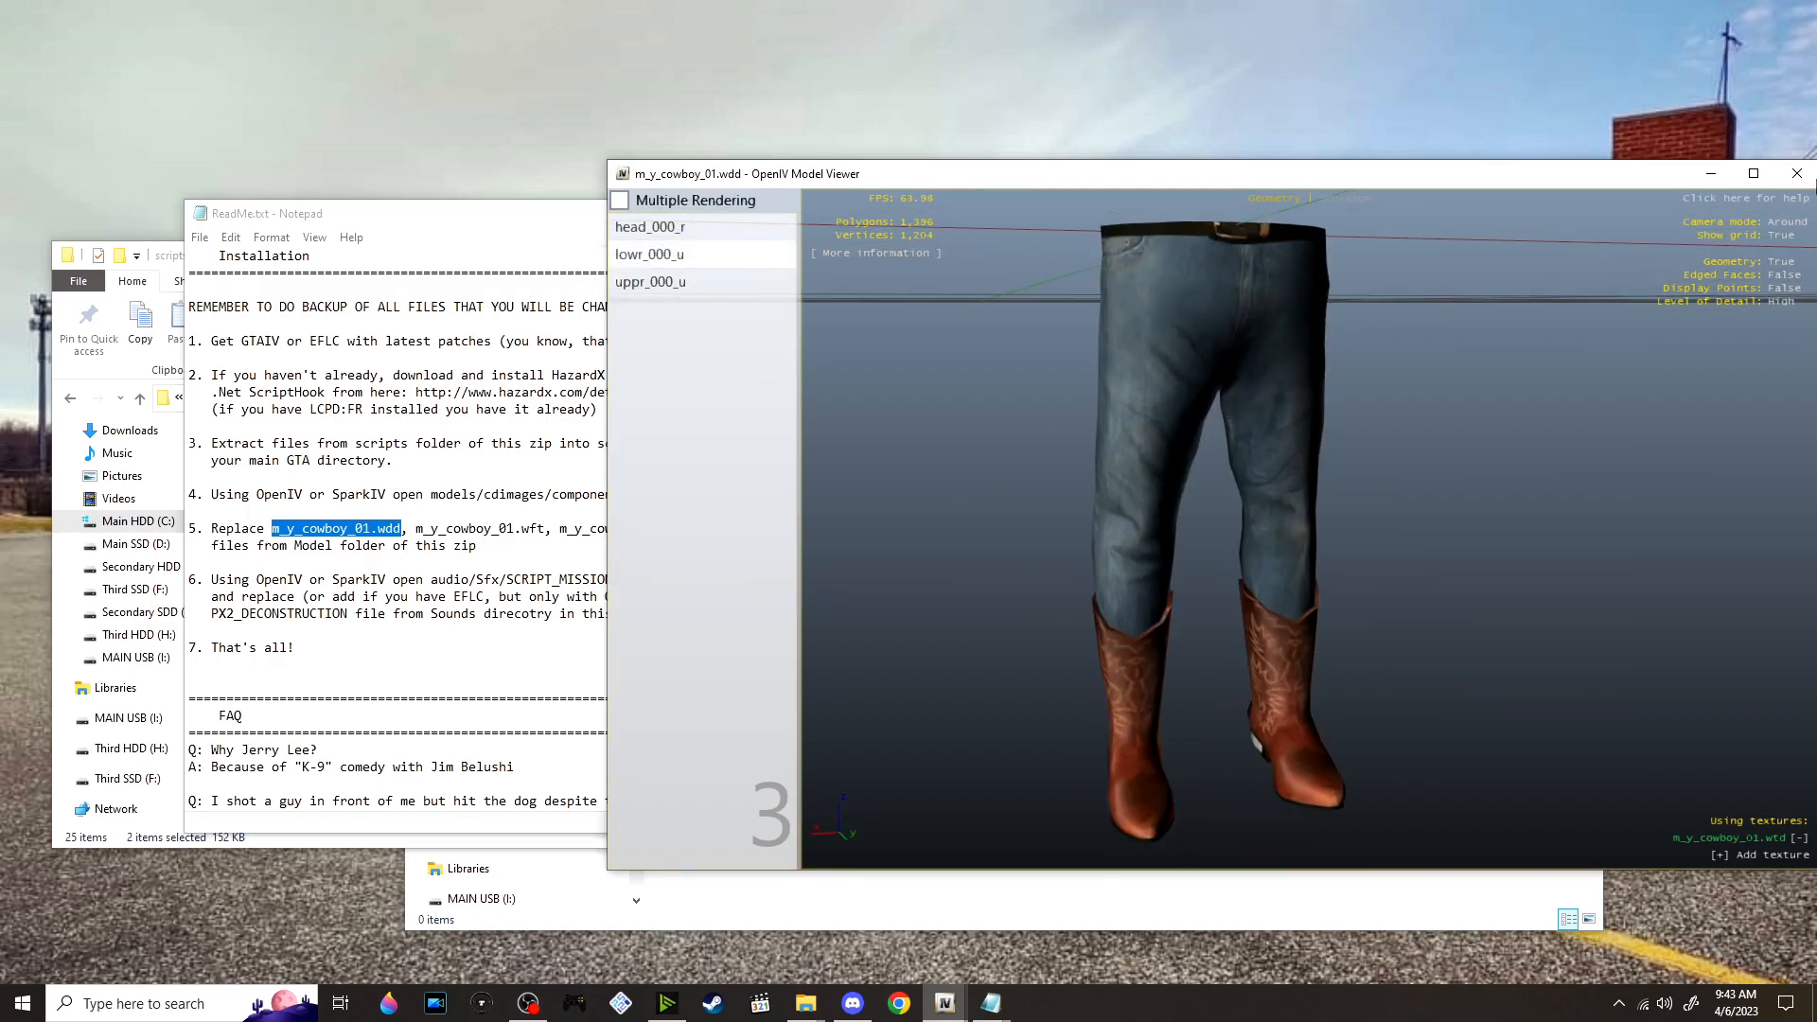
{"action": "left_click", "coordinate": [1795, 173]}
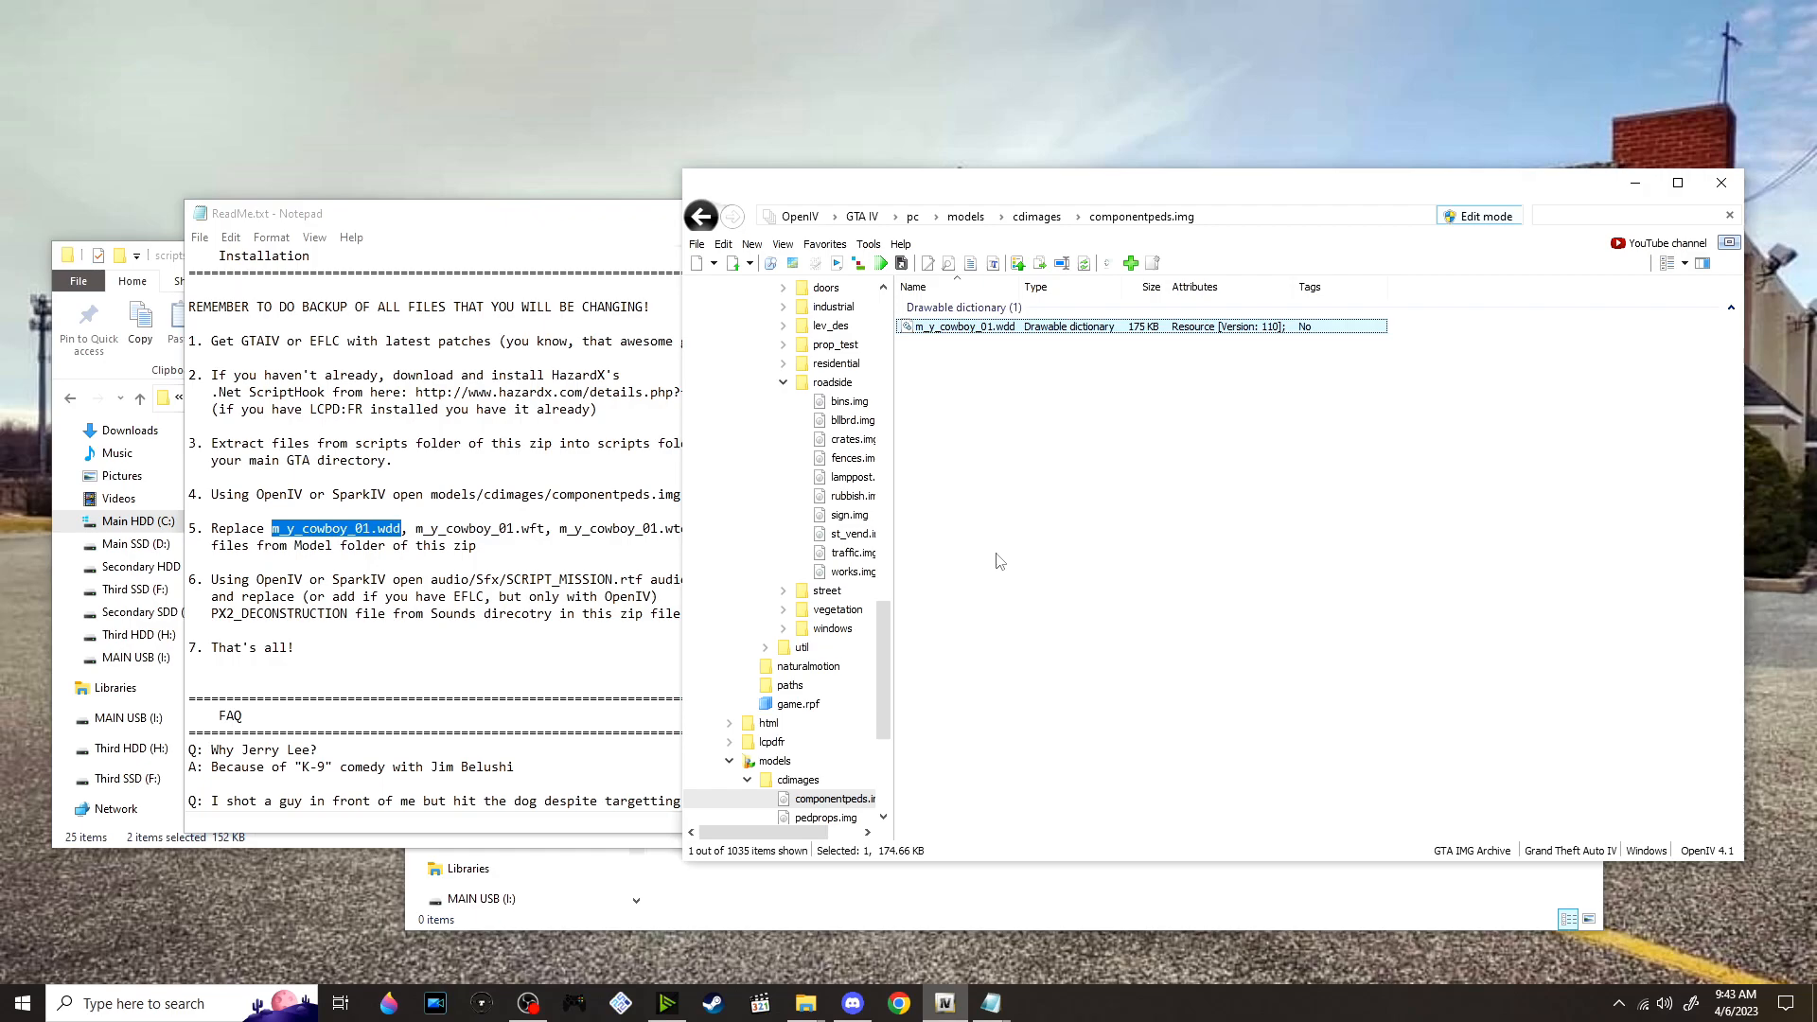
Clear the filter and replace m_y_cowboy_01.wdd, .wft and .wtd in componentpeds.img with the files from the K-9 mod's Model folder
{"action": "left_click", "coordinate": [590, 563]}
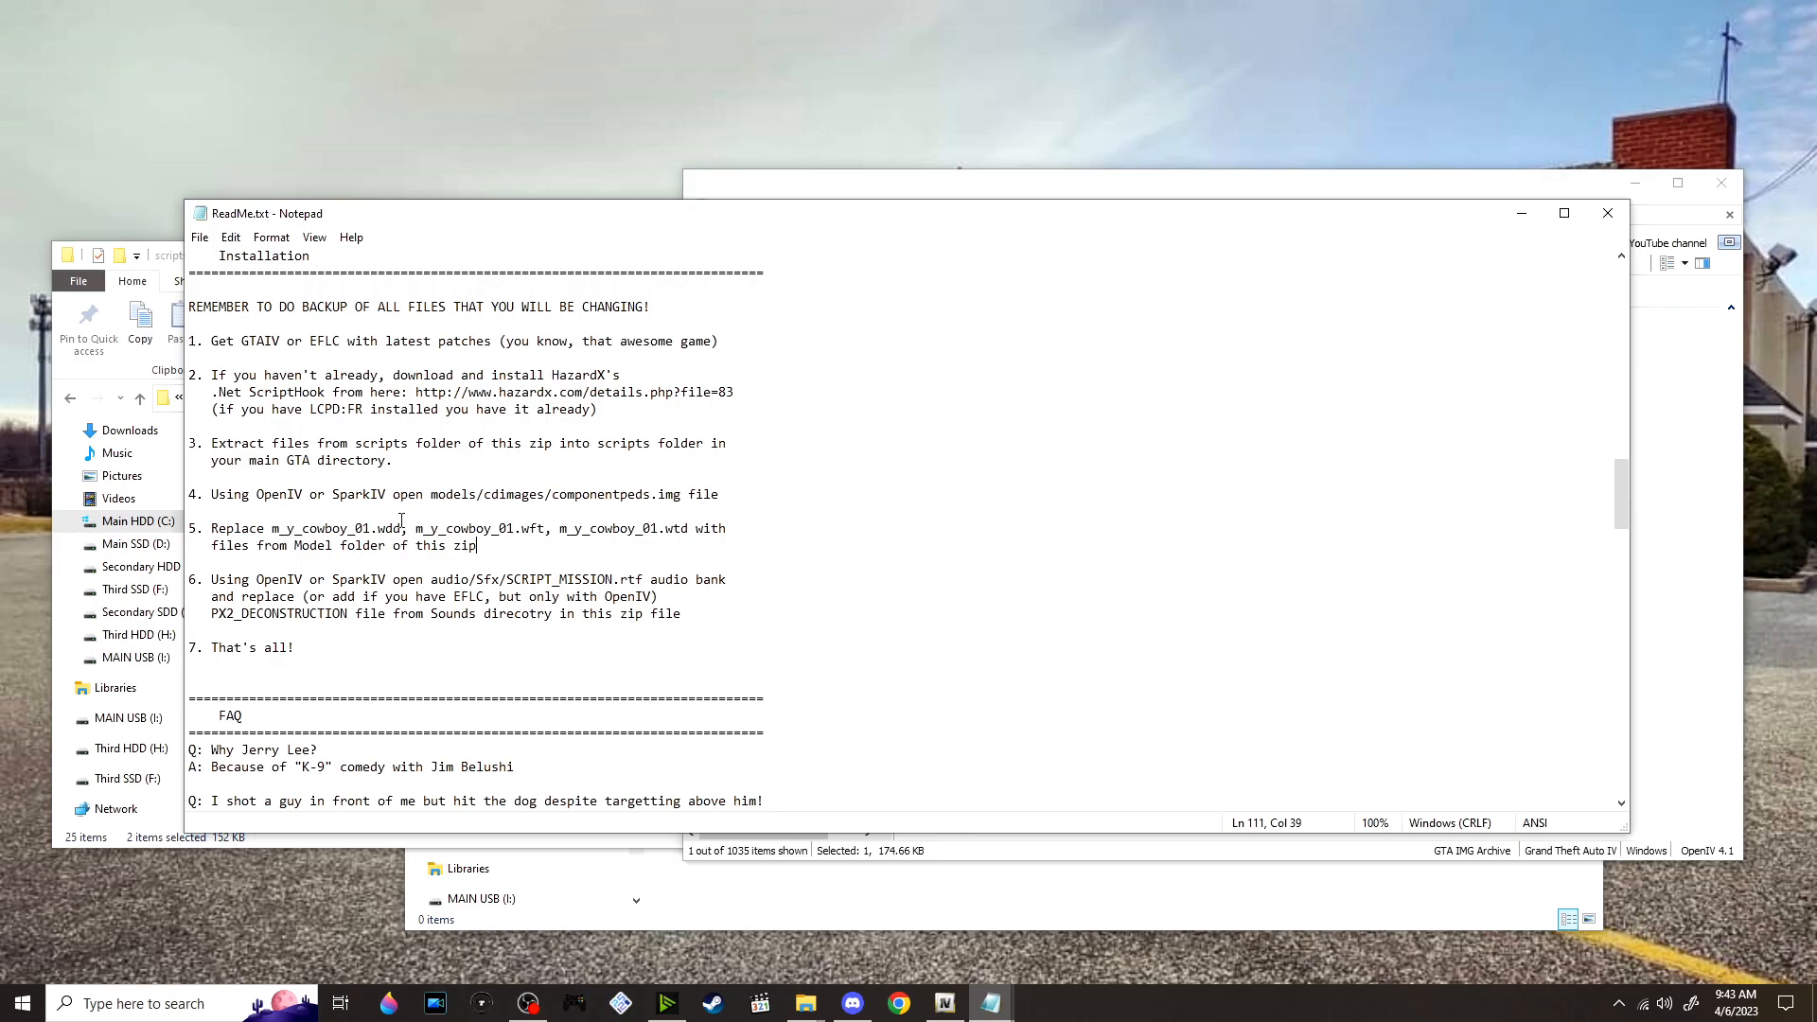
{"action": "scroll", "coordinate": [429, 521], "scroll_direction": "down", "scroll_amount": 1}
{"action": "left_click", "coordinate": [890, 899]}
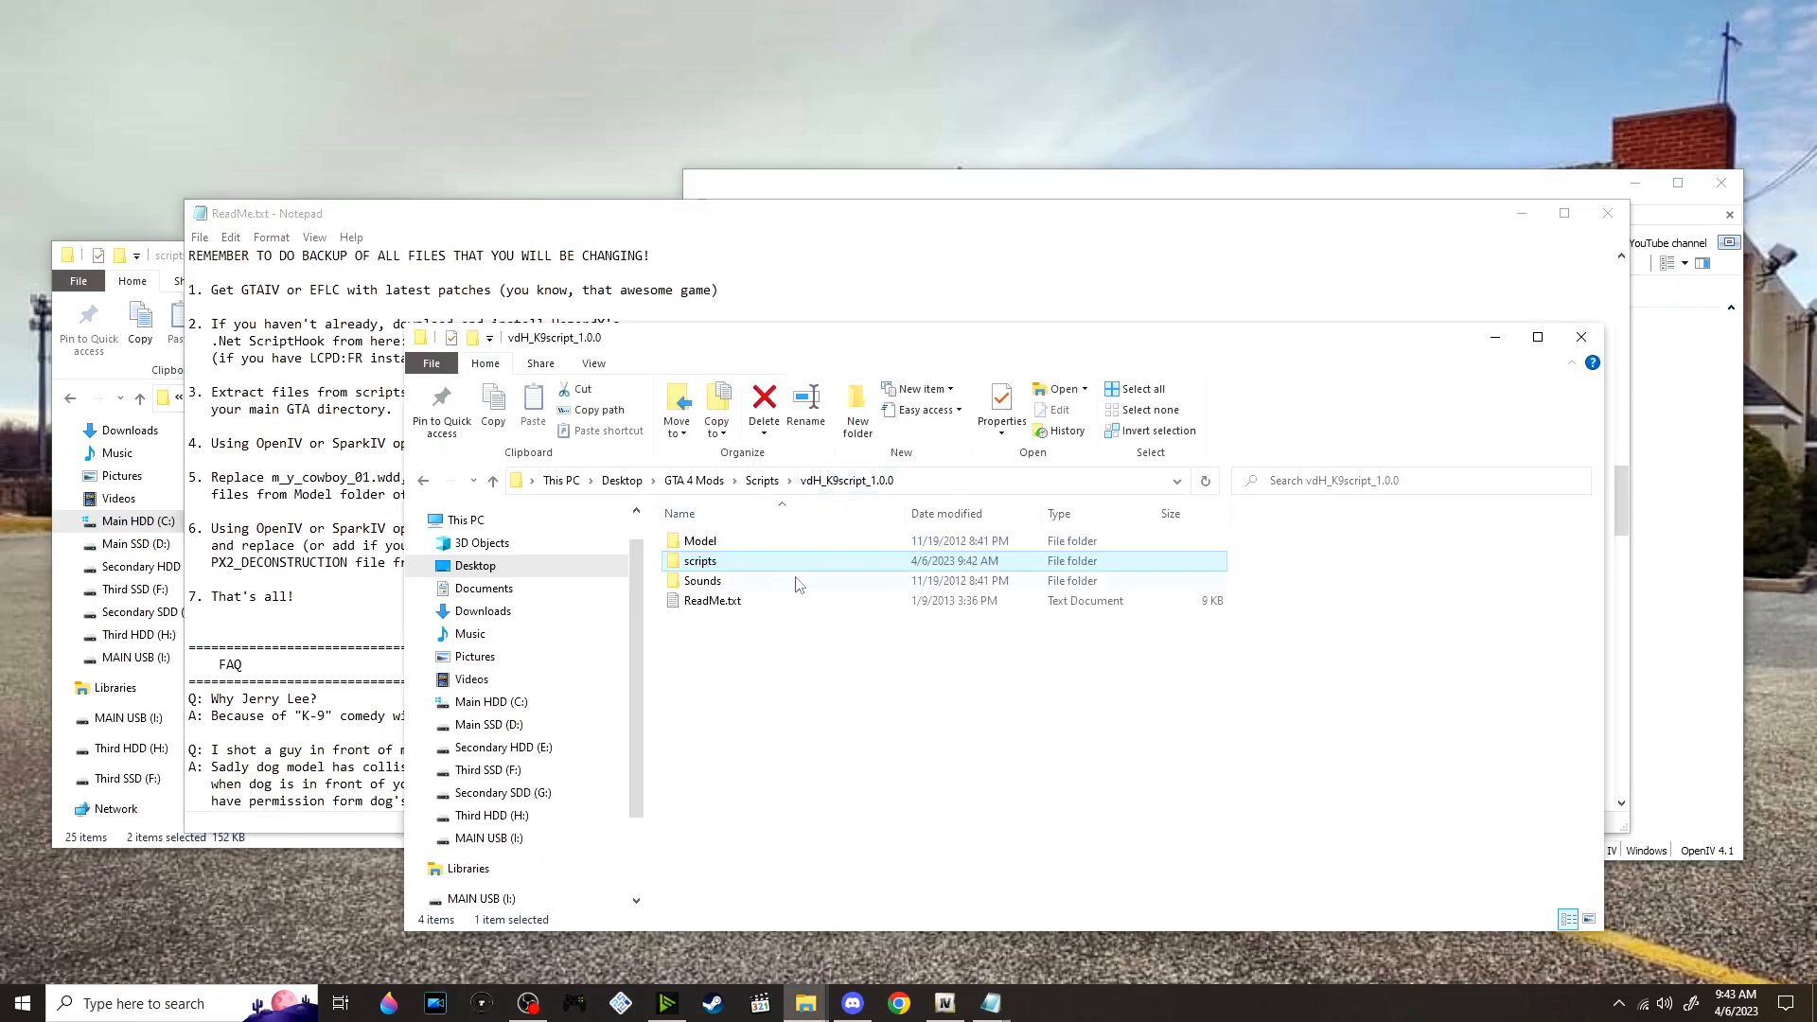
{"action": "double_click", "coordinate": [725, 542]}
{"action": "left_click_drag", "start_coordinate": [772, 637], "coordinate": [826, 526]}
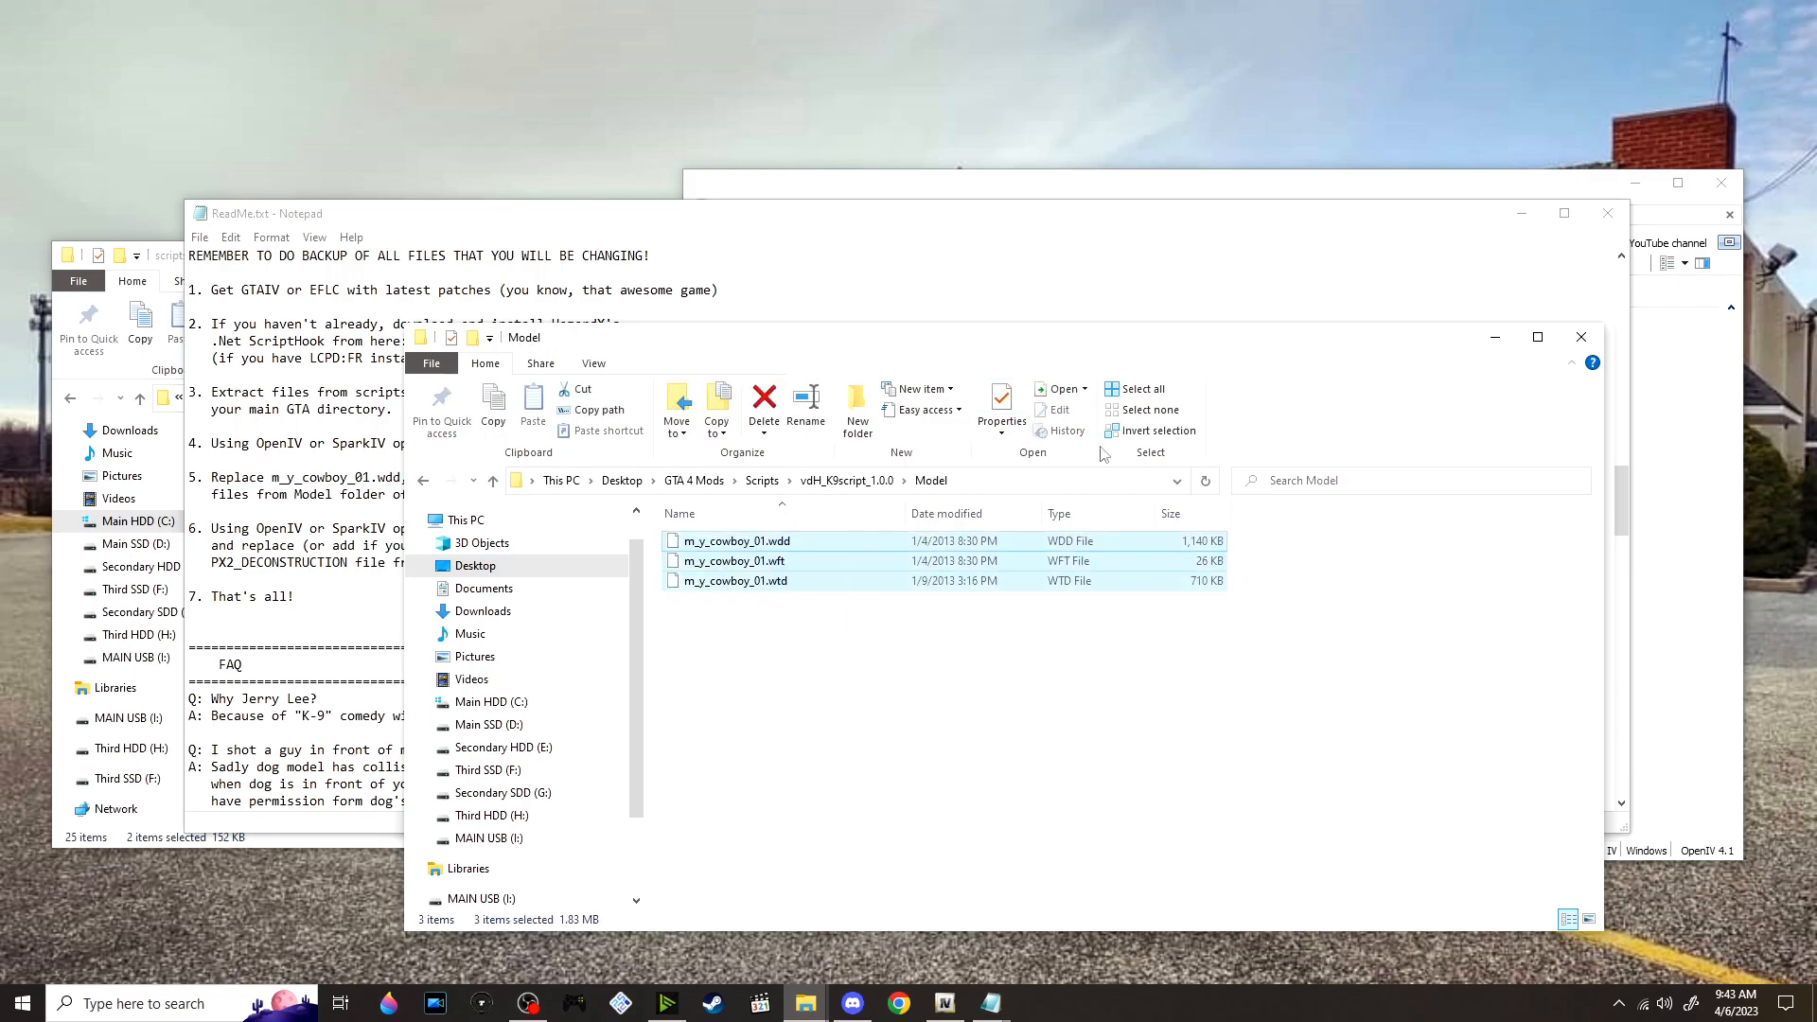
{"action": "left_click", "coordinate": [1706, 503]}
{"action": "left_click", "coordinate": [1731, 214]}
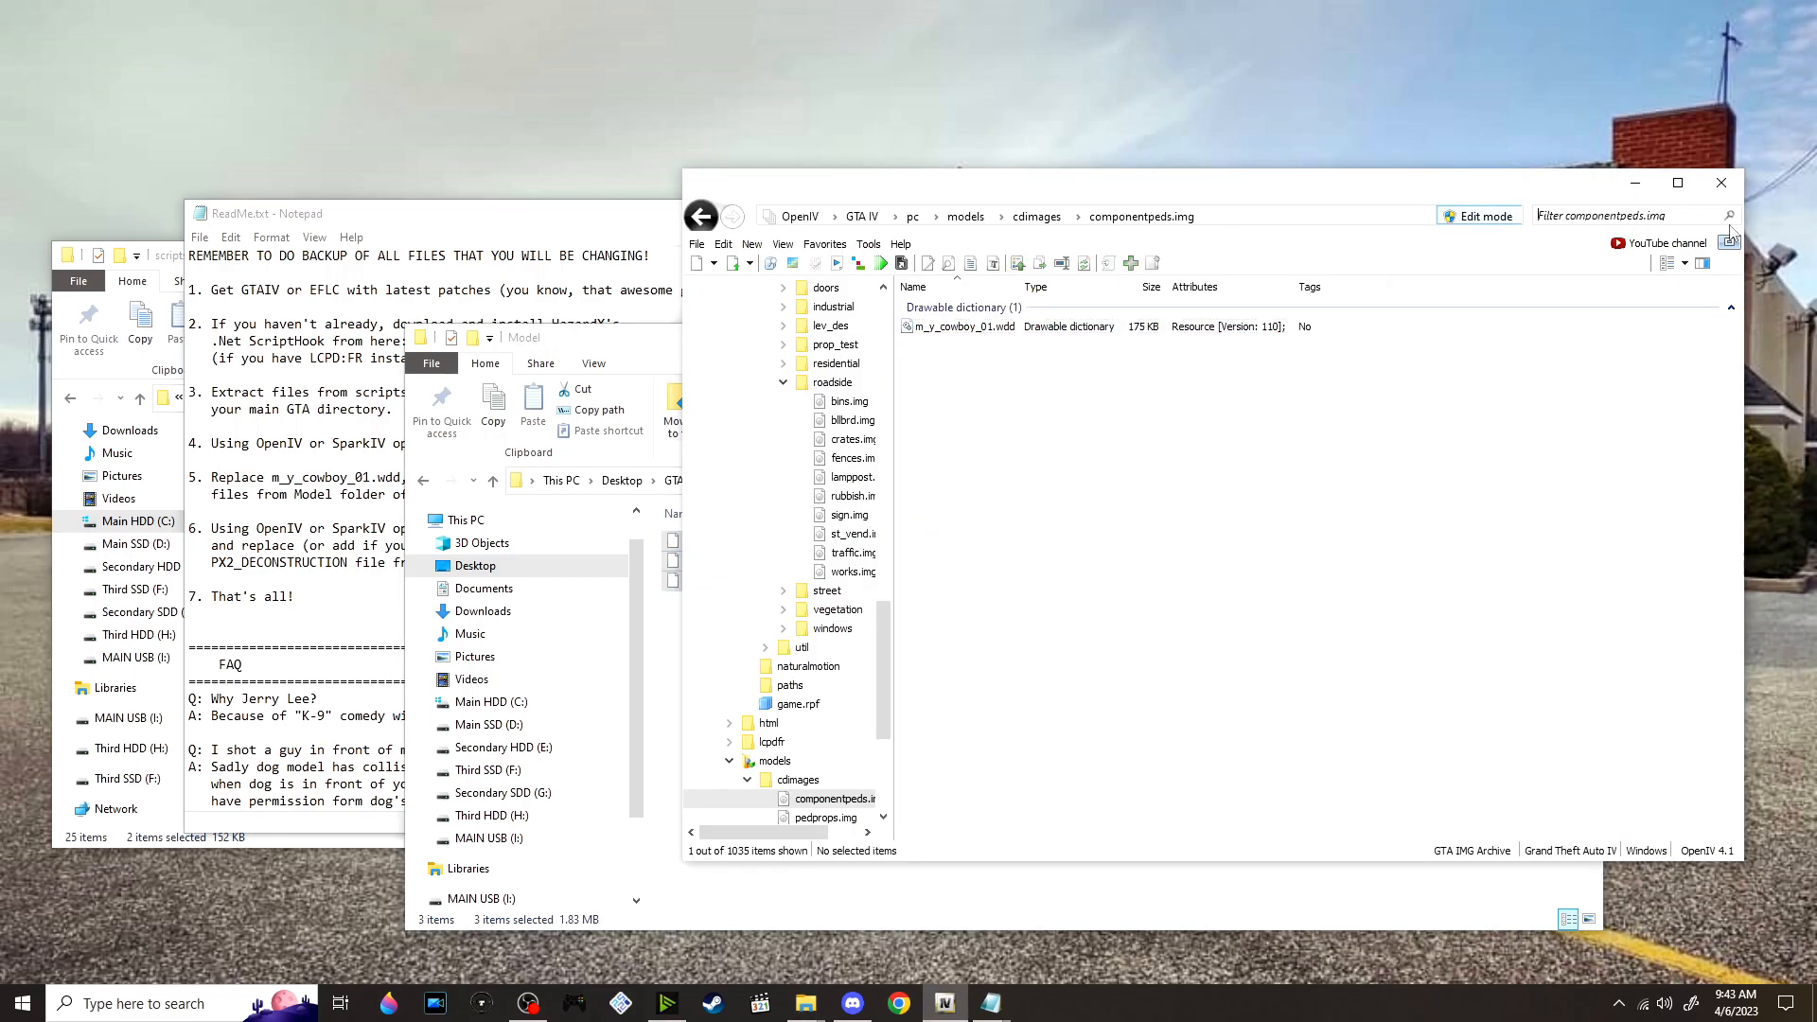
{"action": "scroll", "coordinate": [1225, 511], "scroll_direction": "down", "scroll_amount": 1}
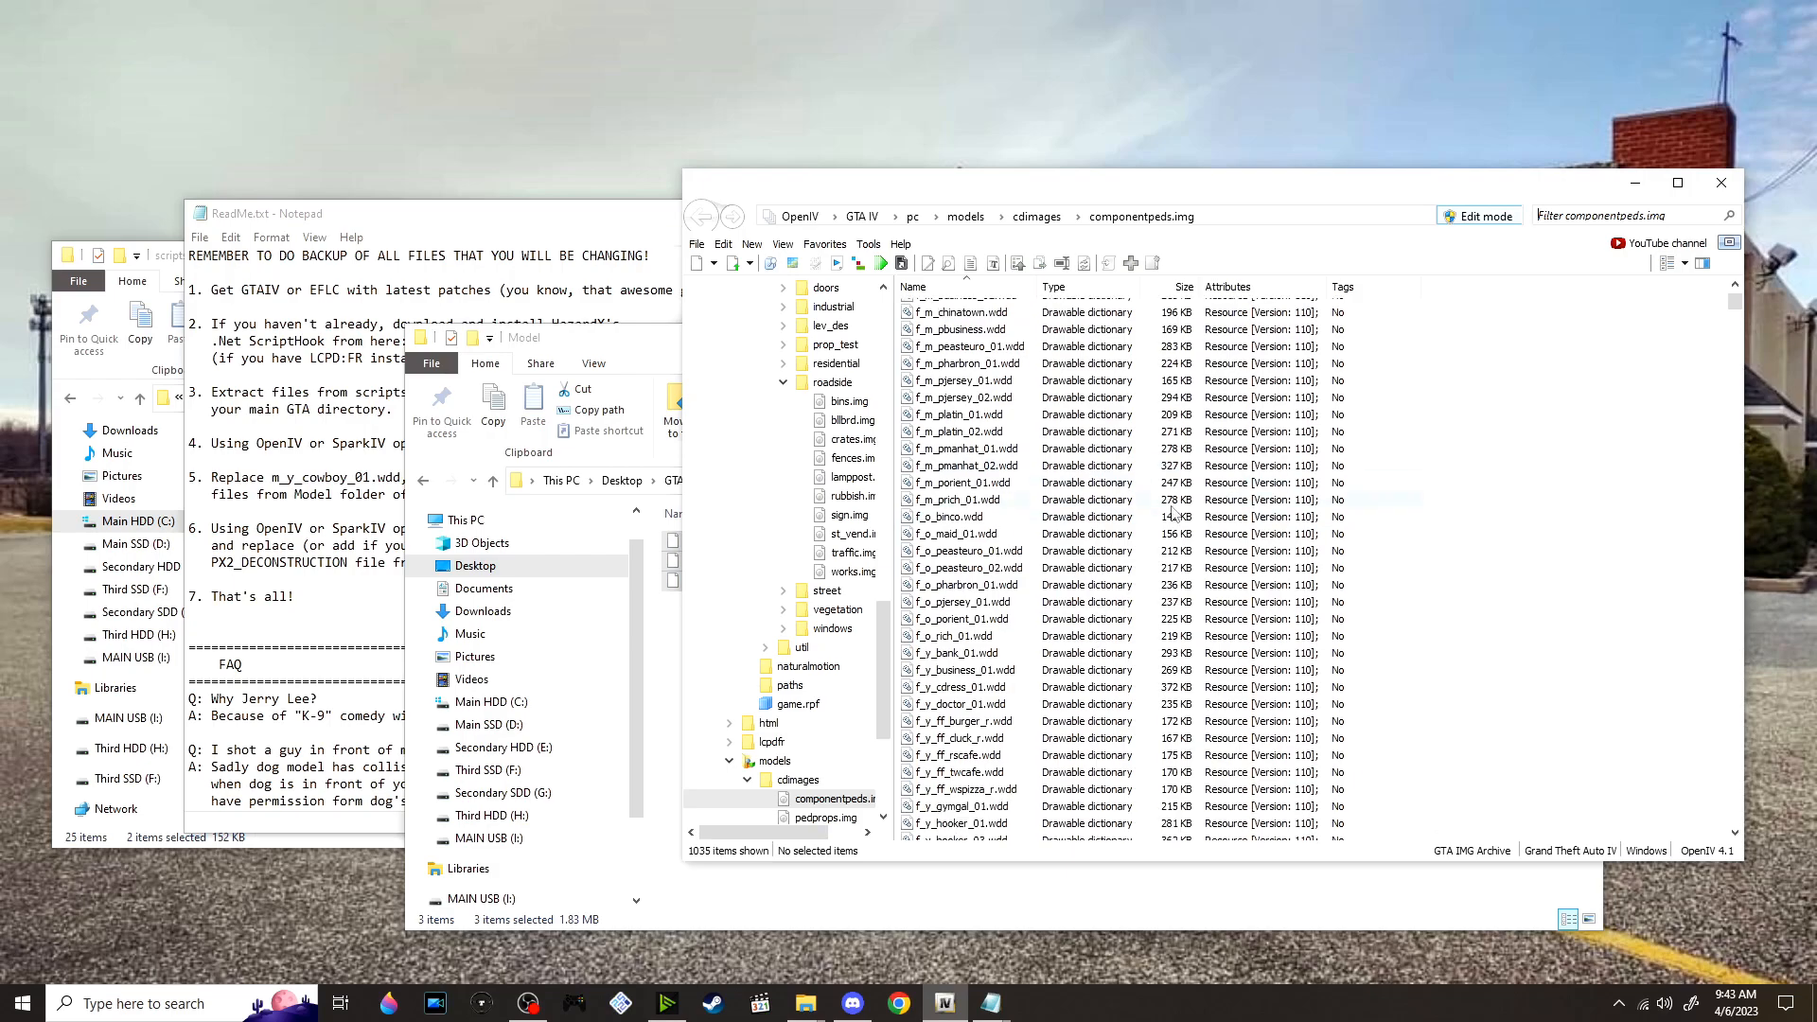
{"action": "key", "text": "alt+Tab"}
{"action": "left_click_drag", "start_coordinate": [851, 581], "coordinate": [1510, 472]}
{"action": "key", "text": "alt+Tab"}
{"action": "left_click_drag", "start_coordinate": [668, 565], "coordinate": [1479, 516]}
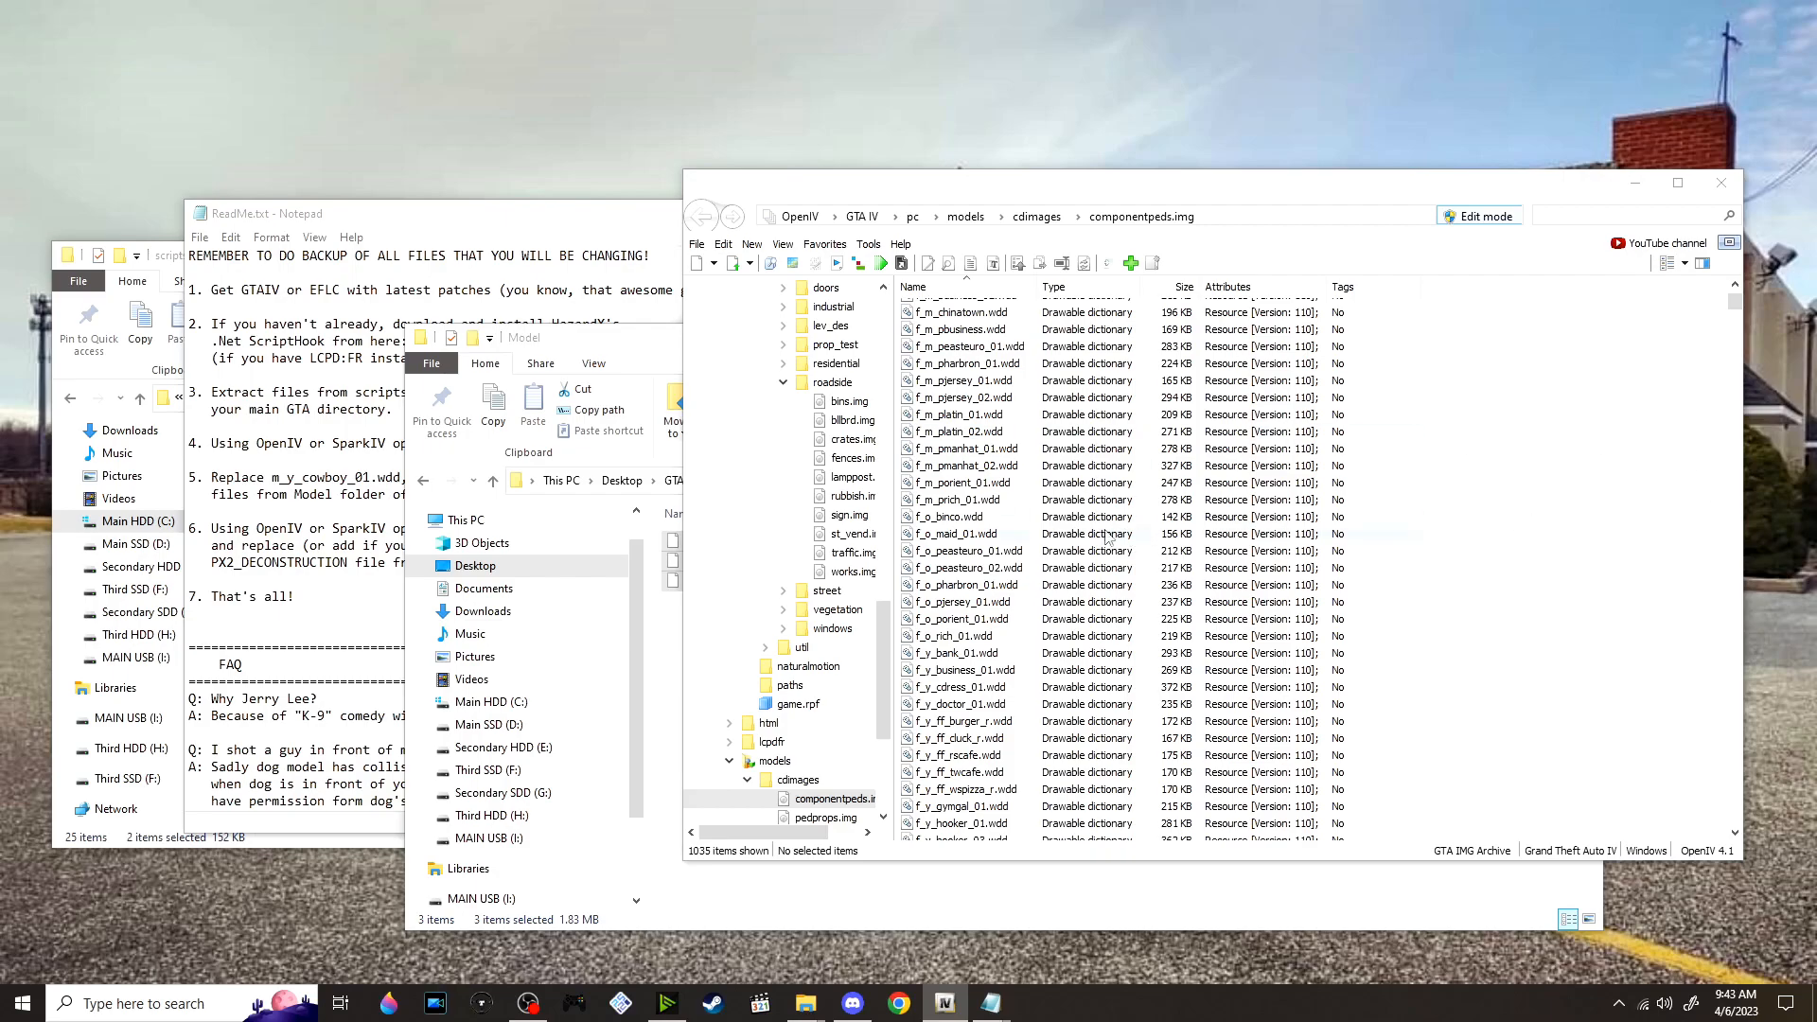
Read the audio bank instructions in the ReadMe and open the Sounds folder in vdH_K9script_1.0.0
{"action": "left_click", "coordinate": [345, 503]}
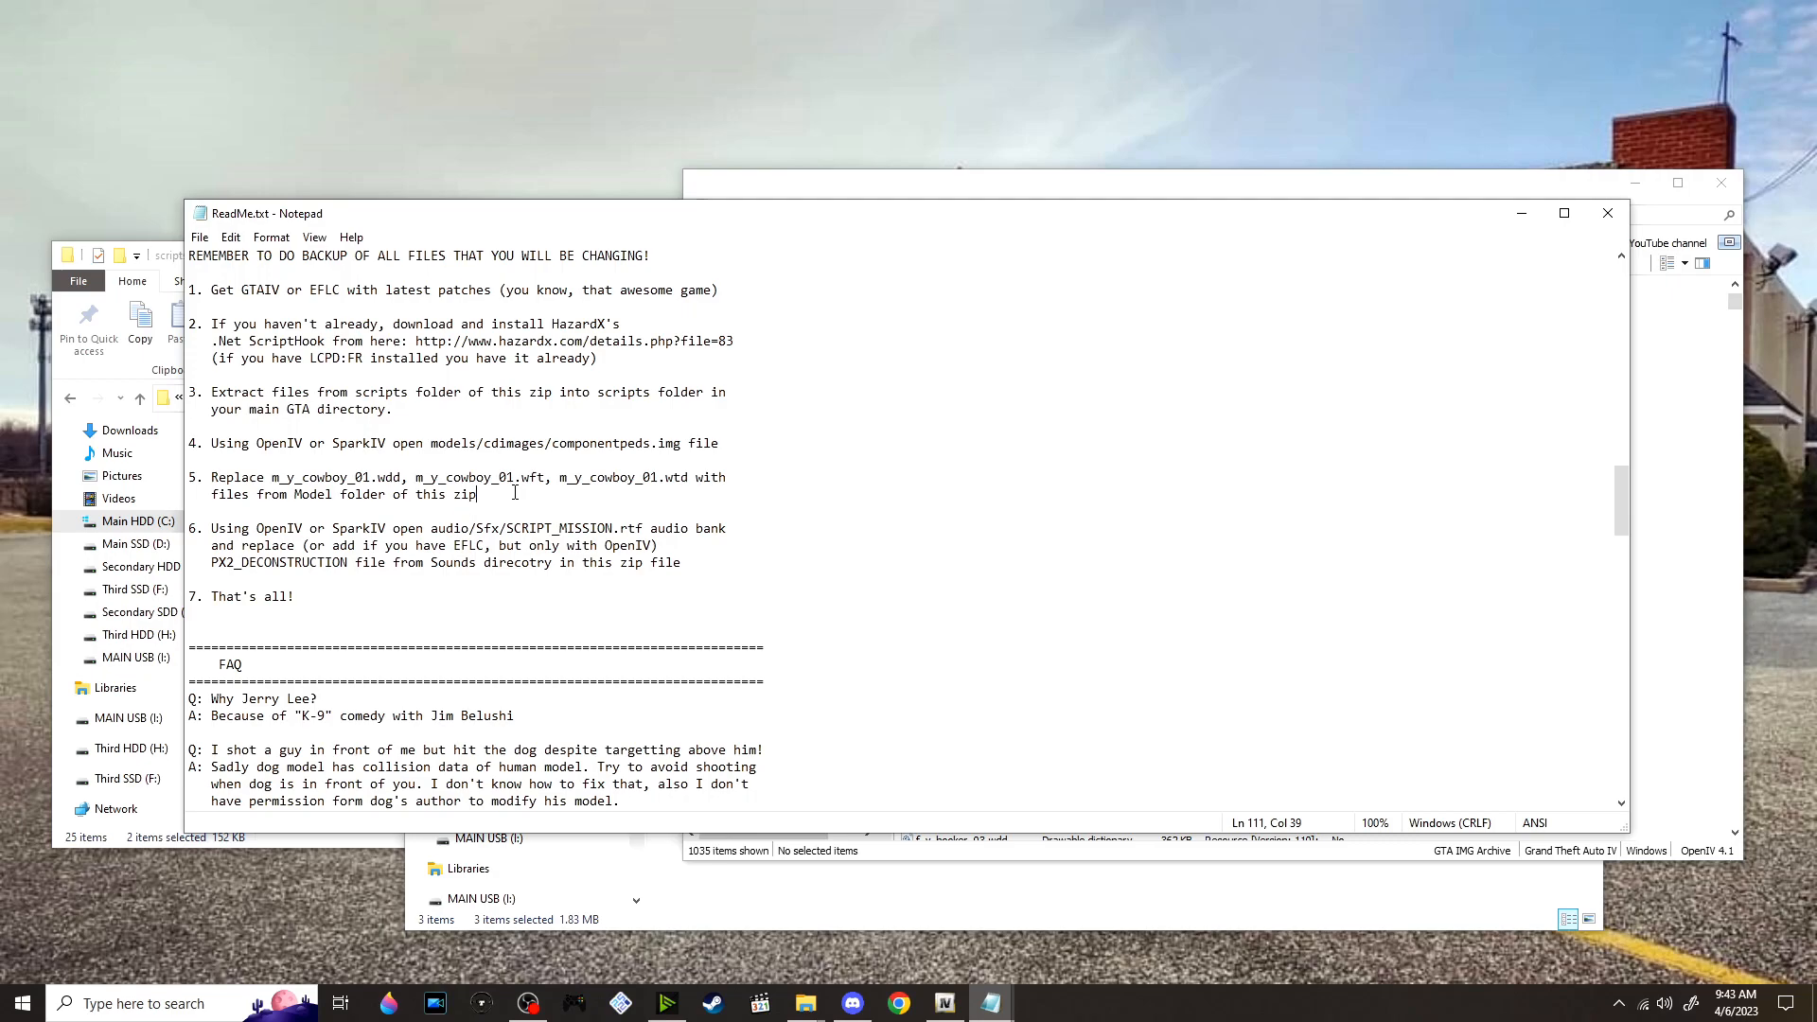
{"action": "scroll", "coordinate": [411, 381], "scroll_direction": "down", "scroll_amount": 1}
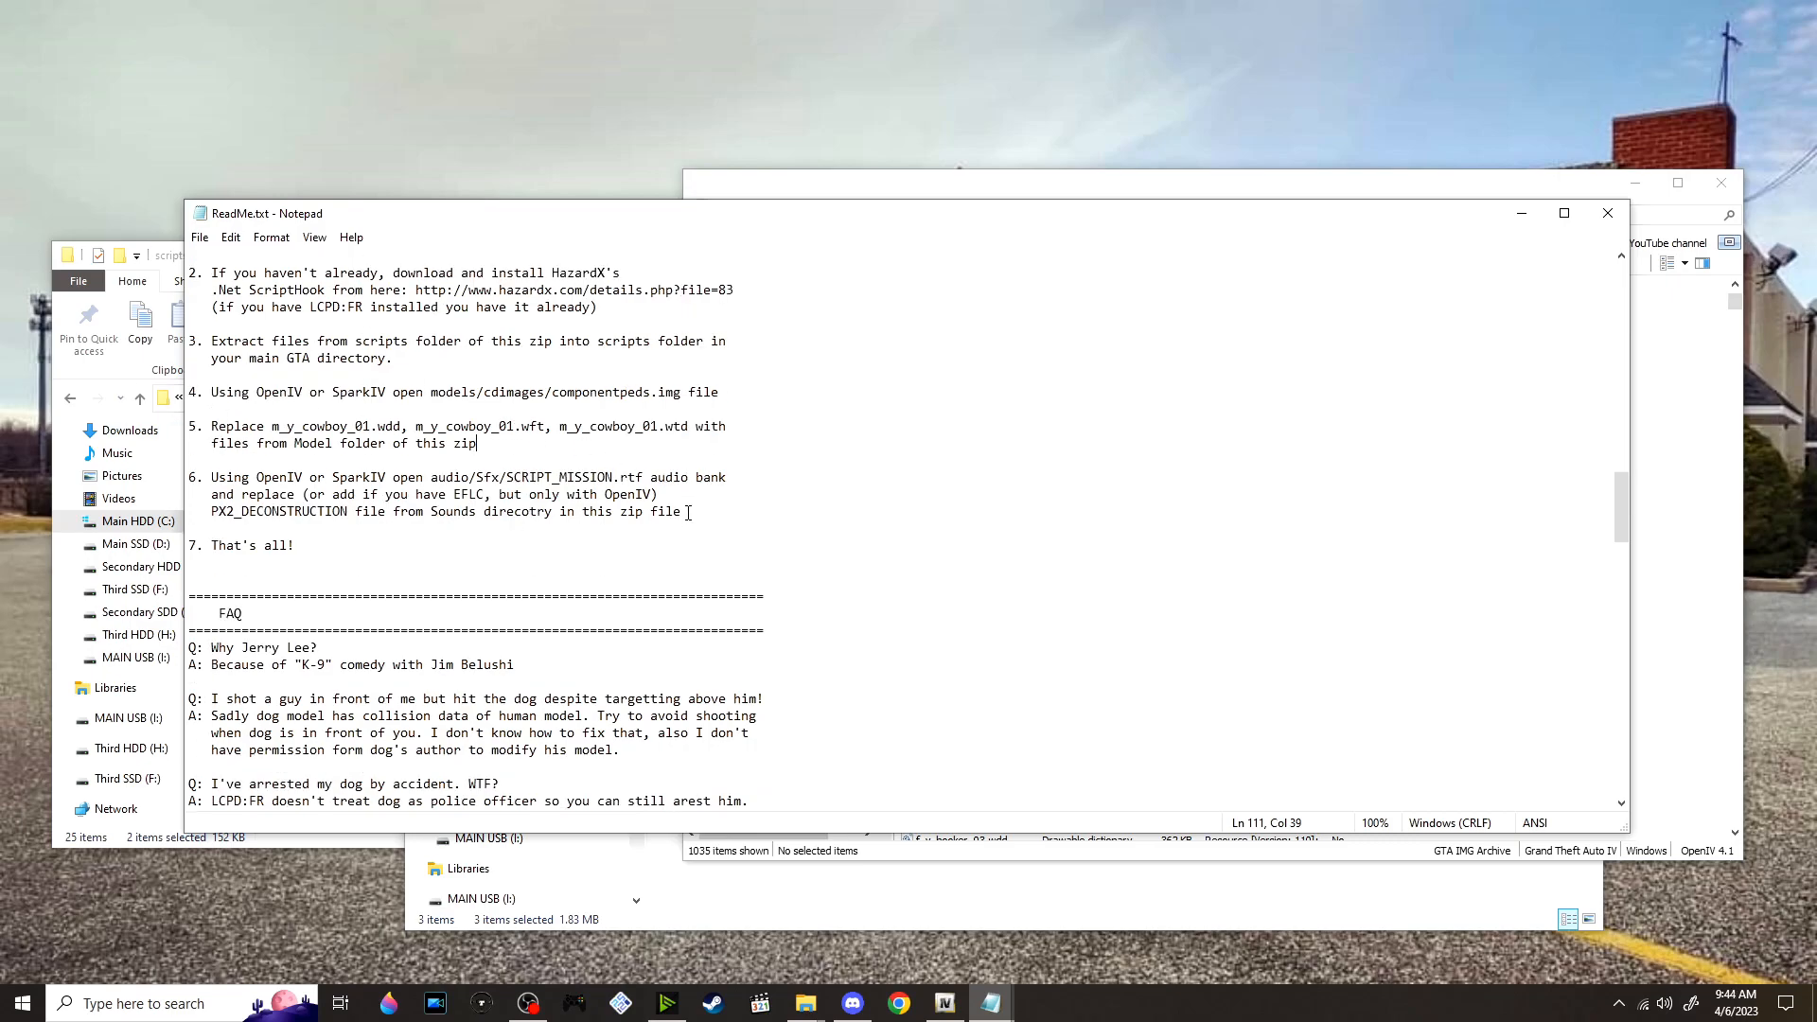
{"action": "left_click", "coordinate": [1098, 901]}
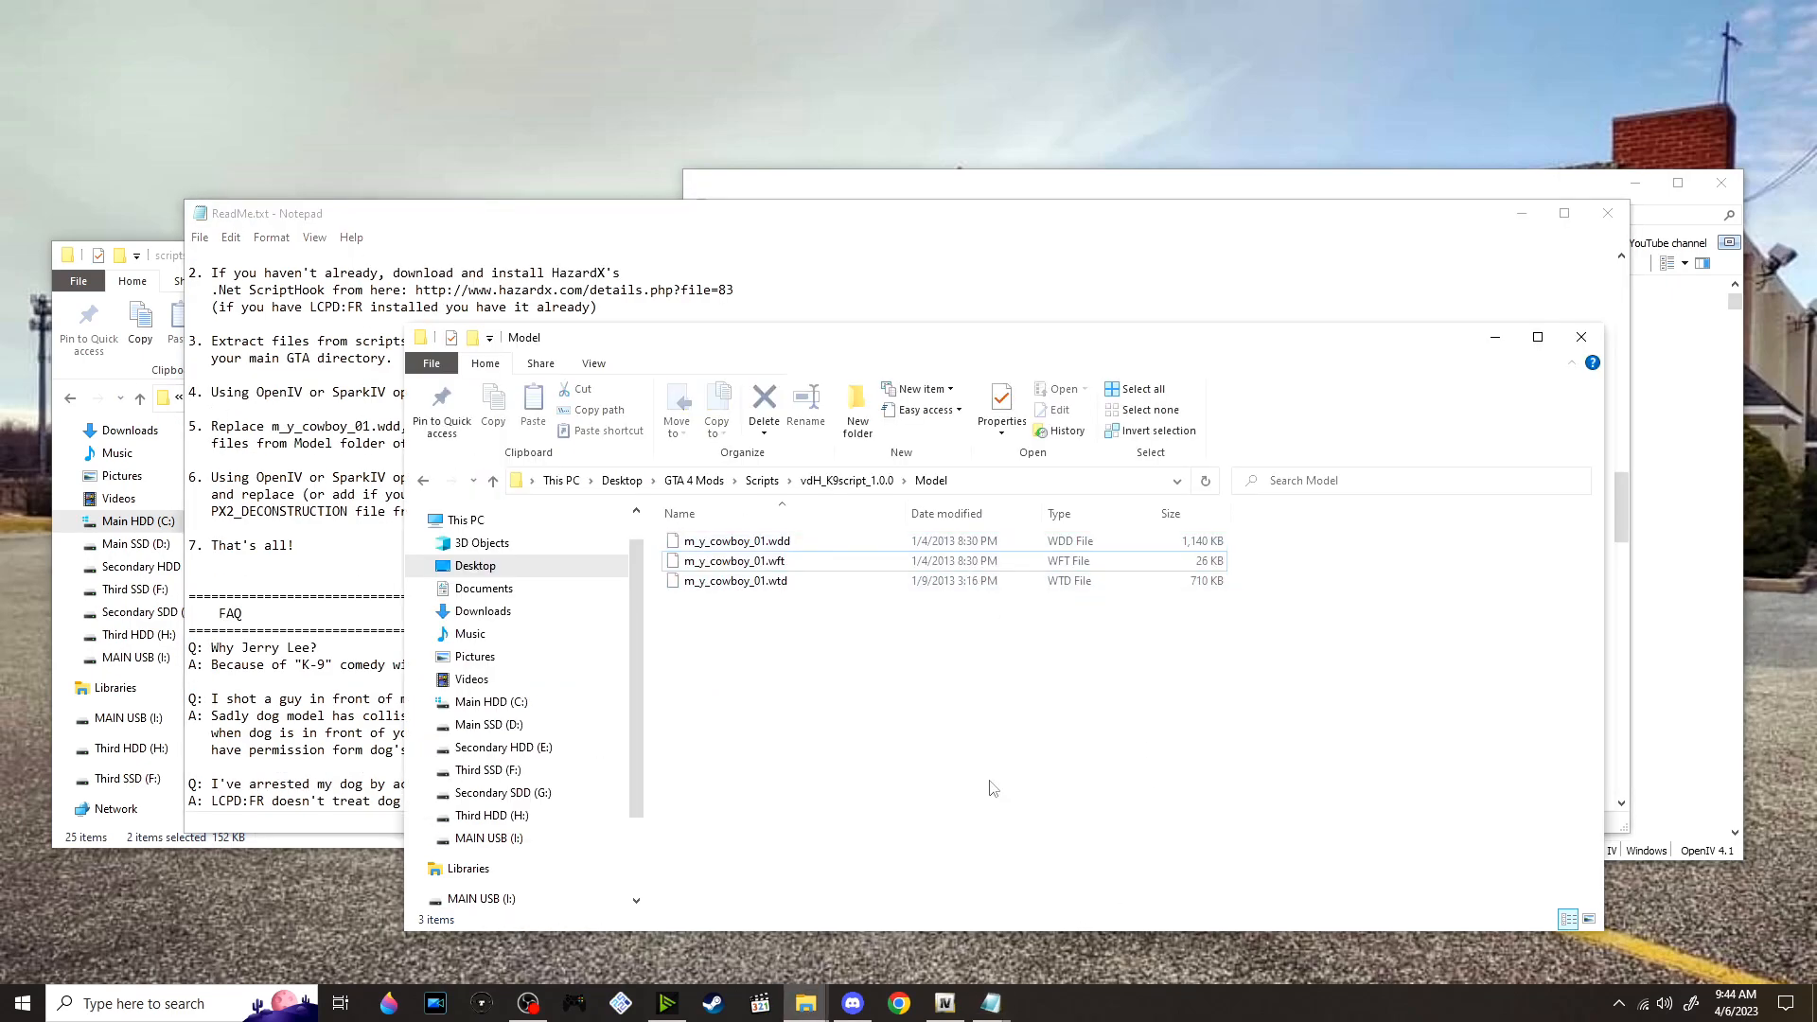
{"action": "left_click_drag", "start_coordinate": [771, 350], "coordinate": [951, 344]}
{"action": "left_click", "coordinate": [946, 562]}
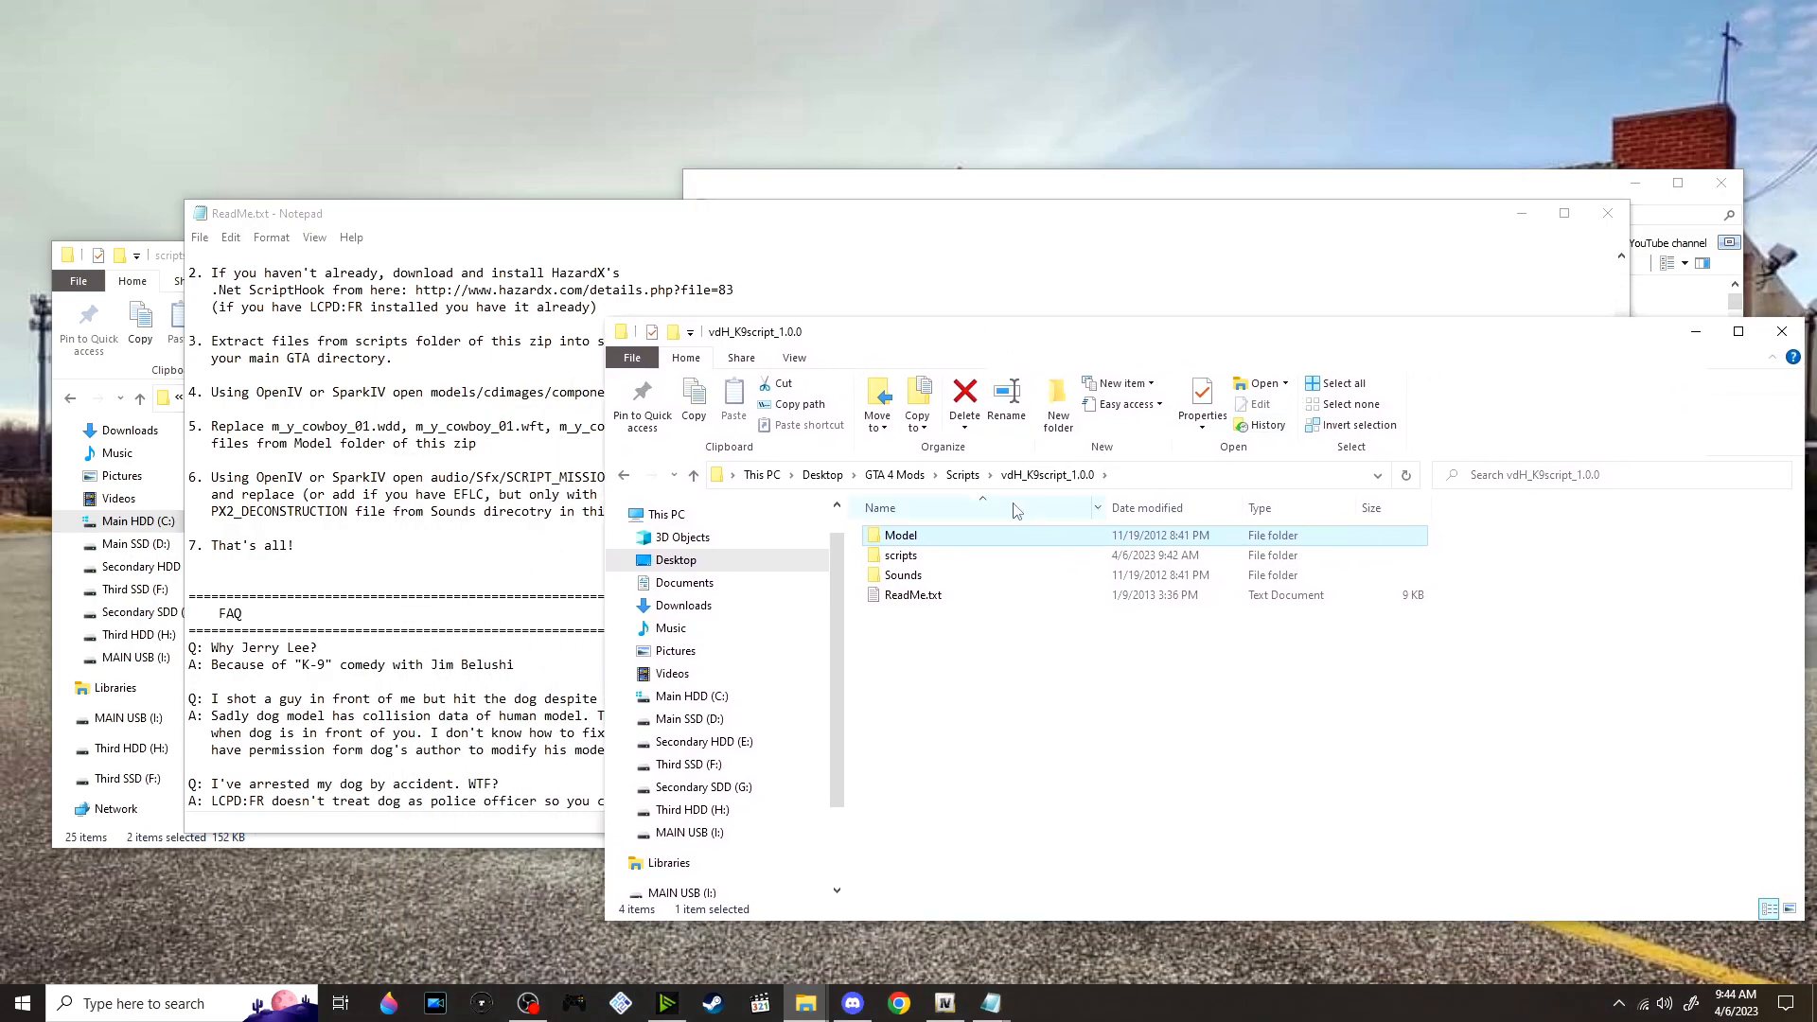
{"action": "double_click", "coordinate": [995, 580]}
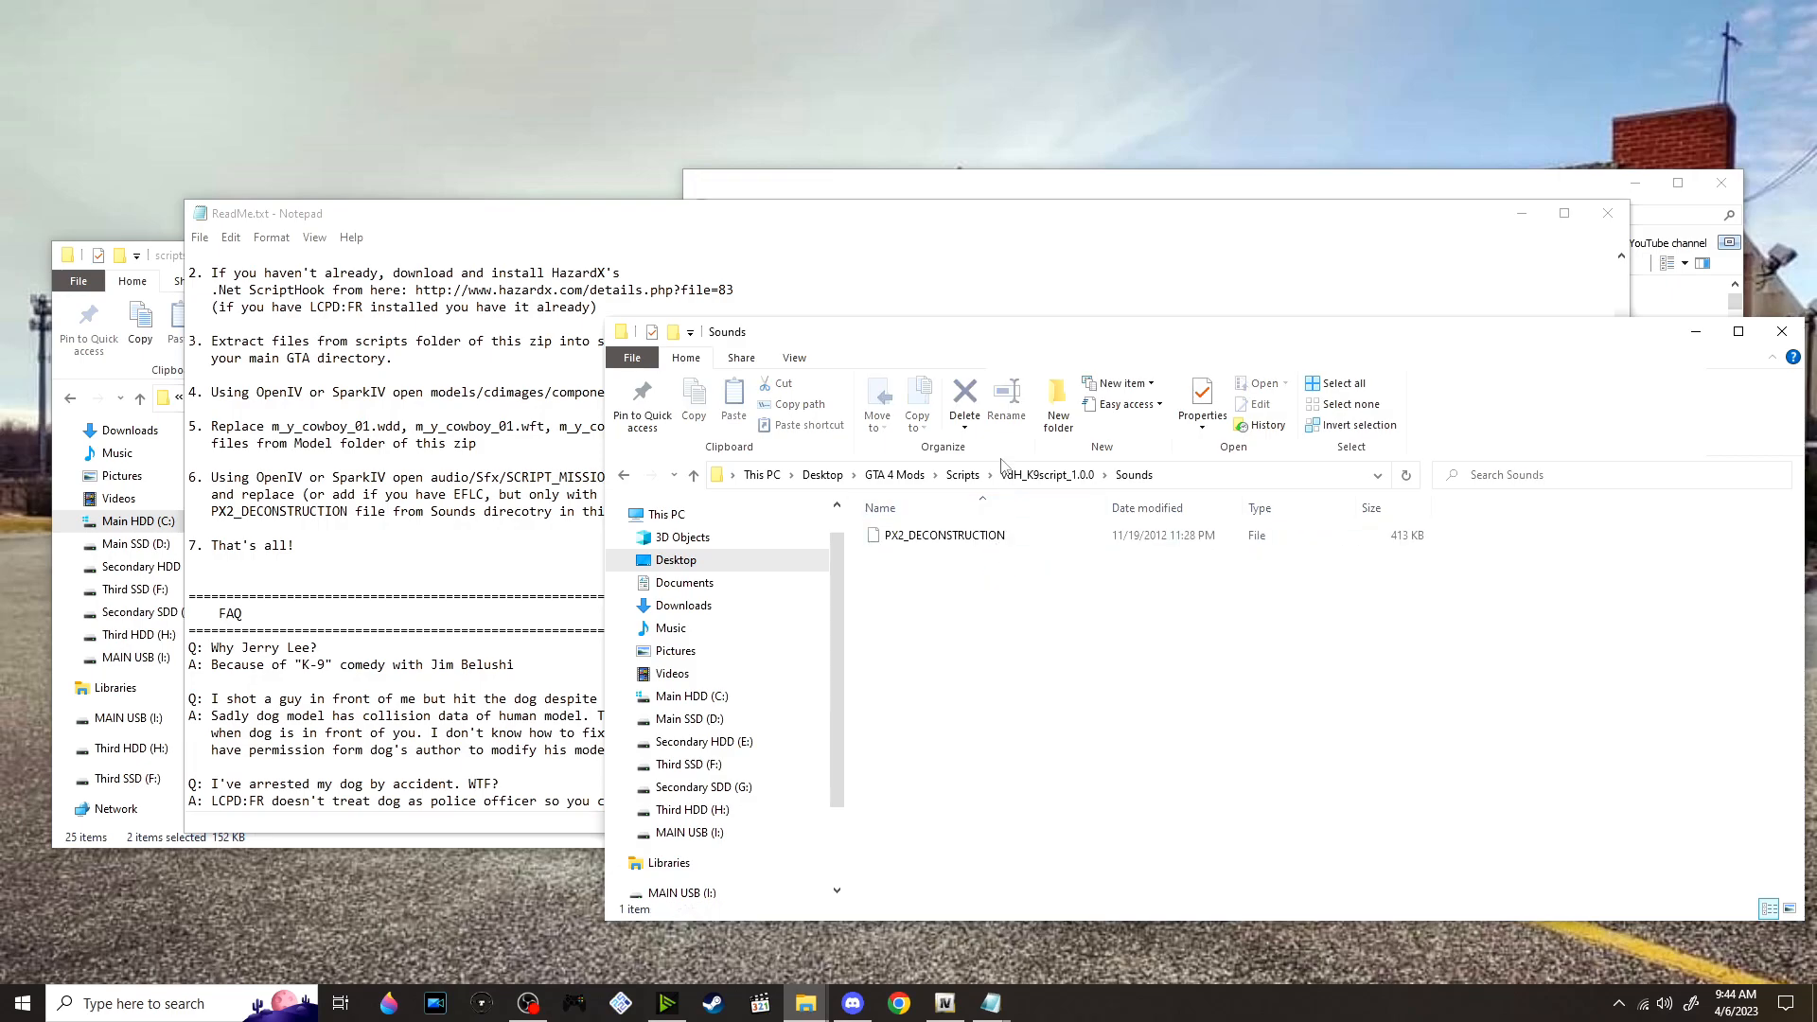
Switch to OpenIV and open the SCRIPT_MISSION folder inside pc/audio/sfx/script_mission.rpf
{"action": "key", "text": "alt+Tab"}
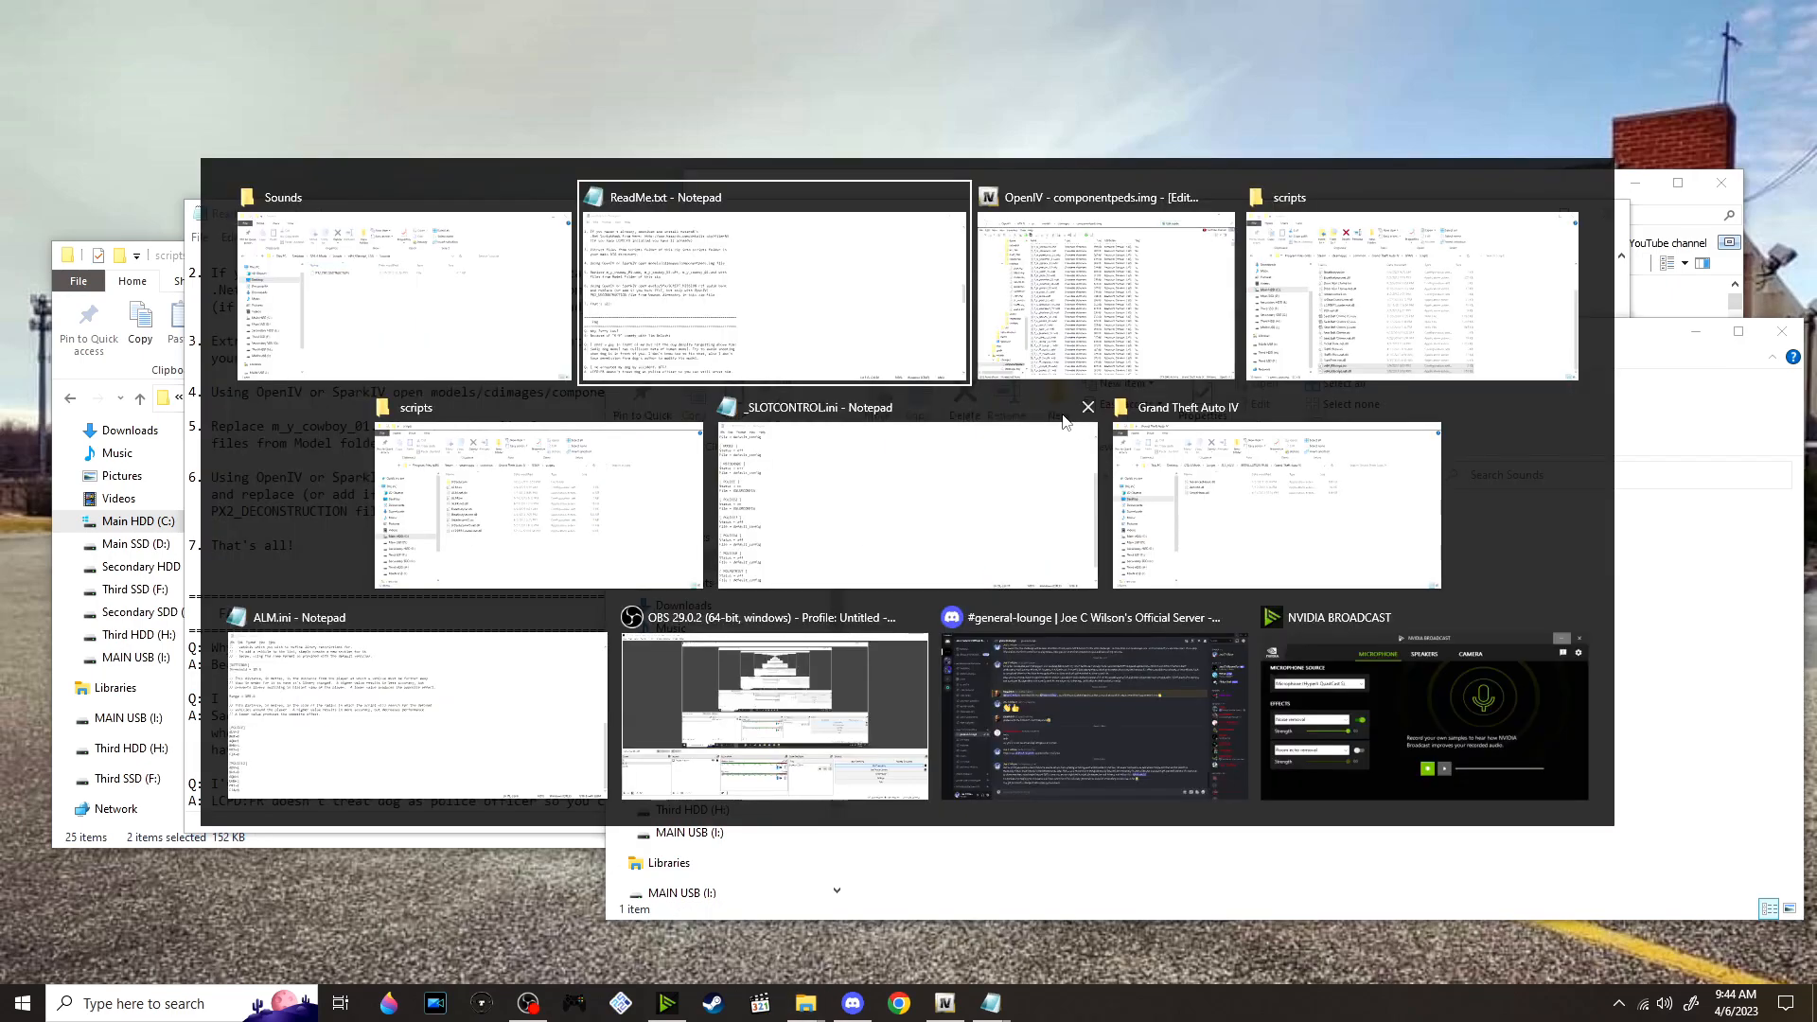
{"action": "left_click", "coordinate": [1170, 265]}
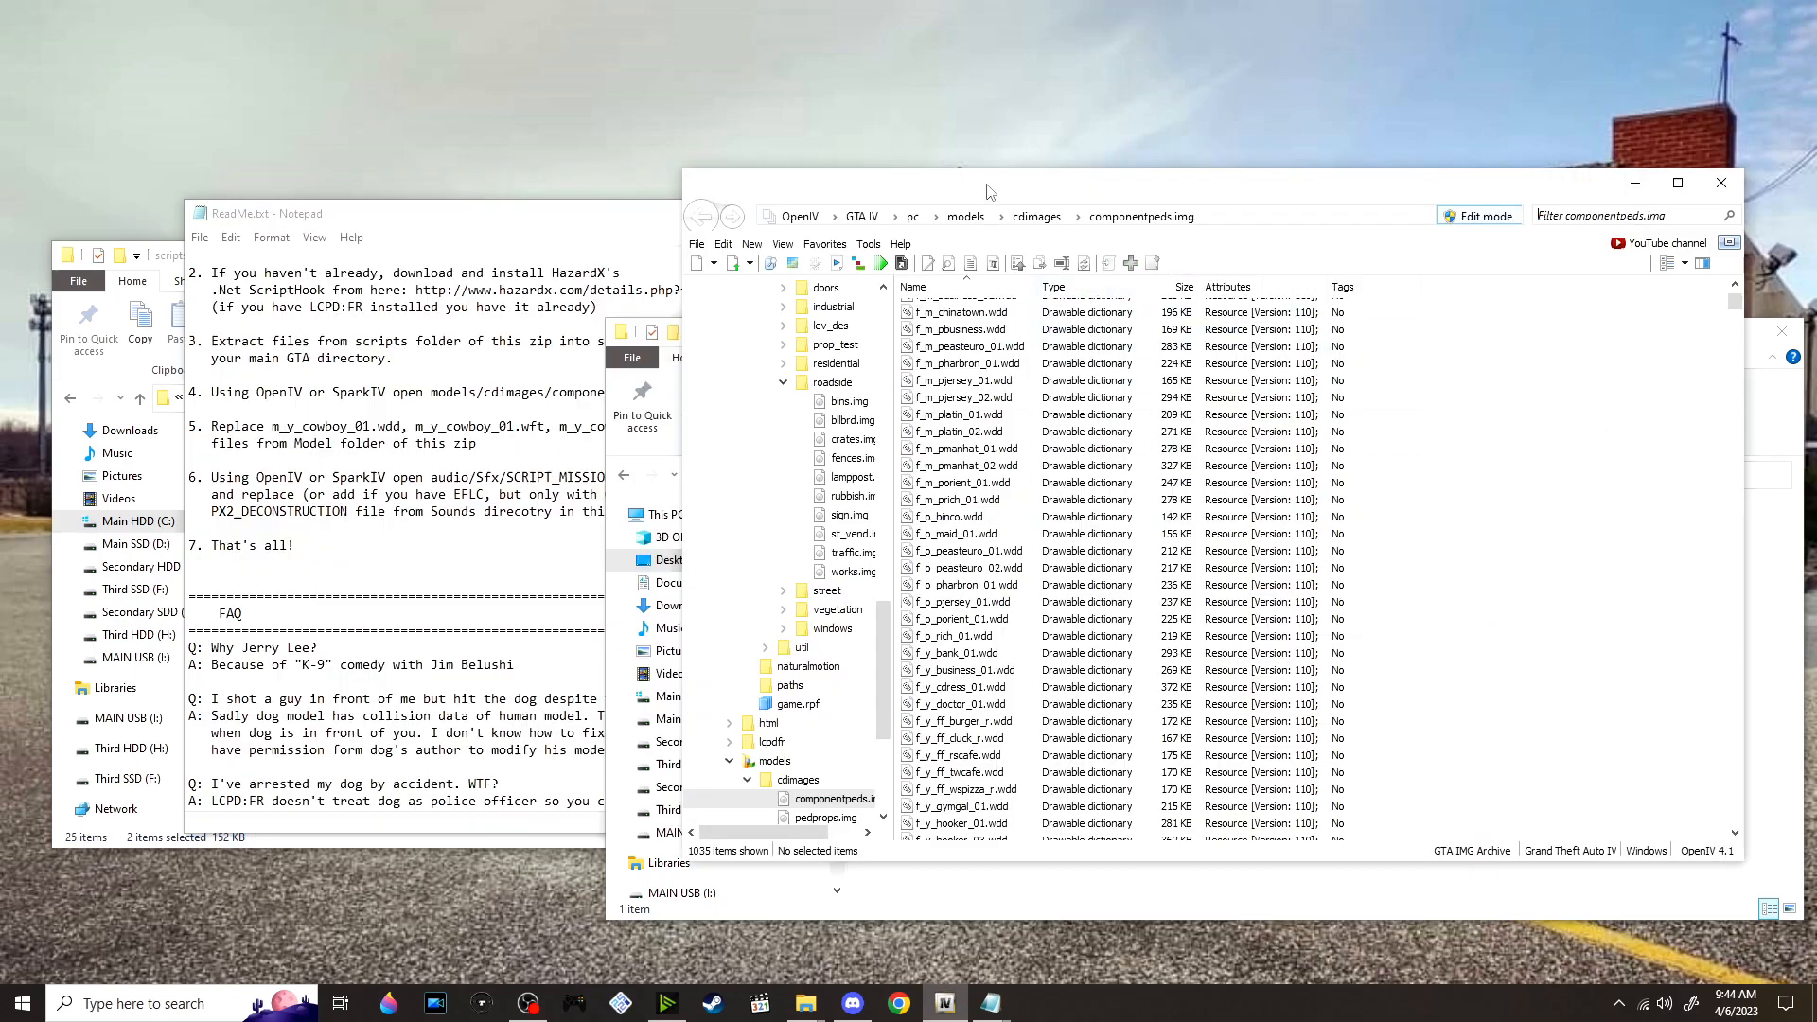
{"action": "left_click", "coordinate": [914, 217]}
{"action": "double_click", "coordinate": [983, 343]}
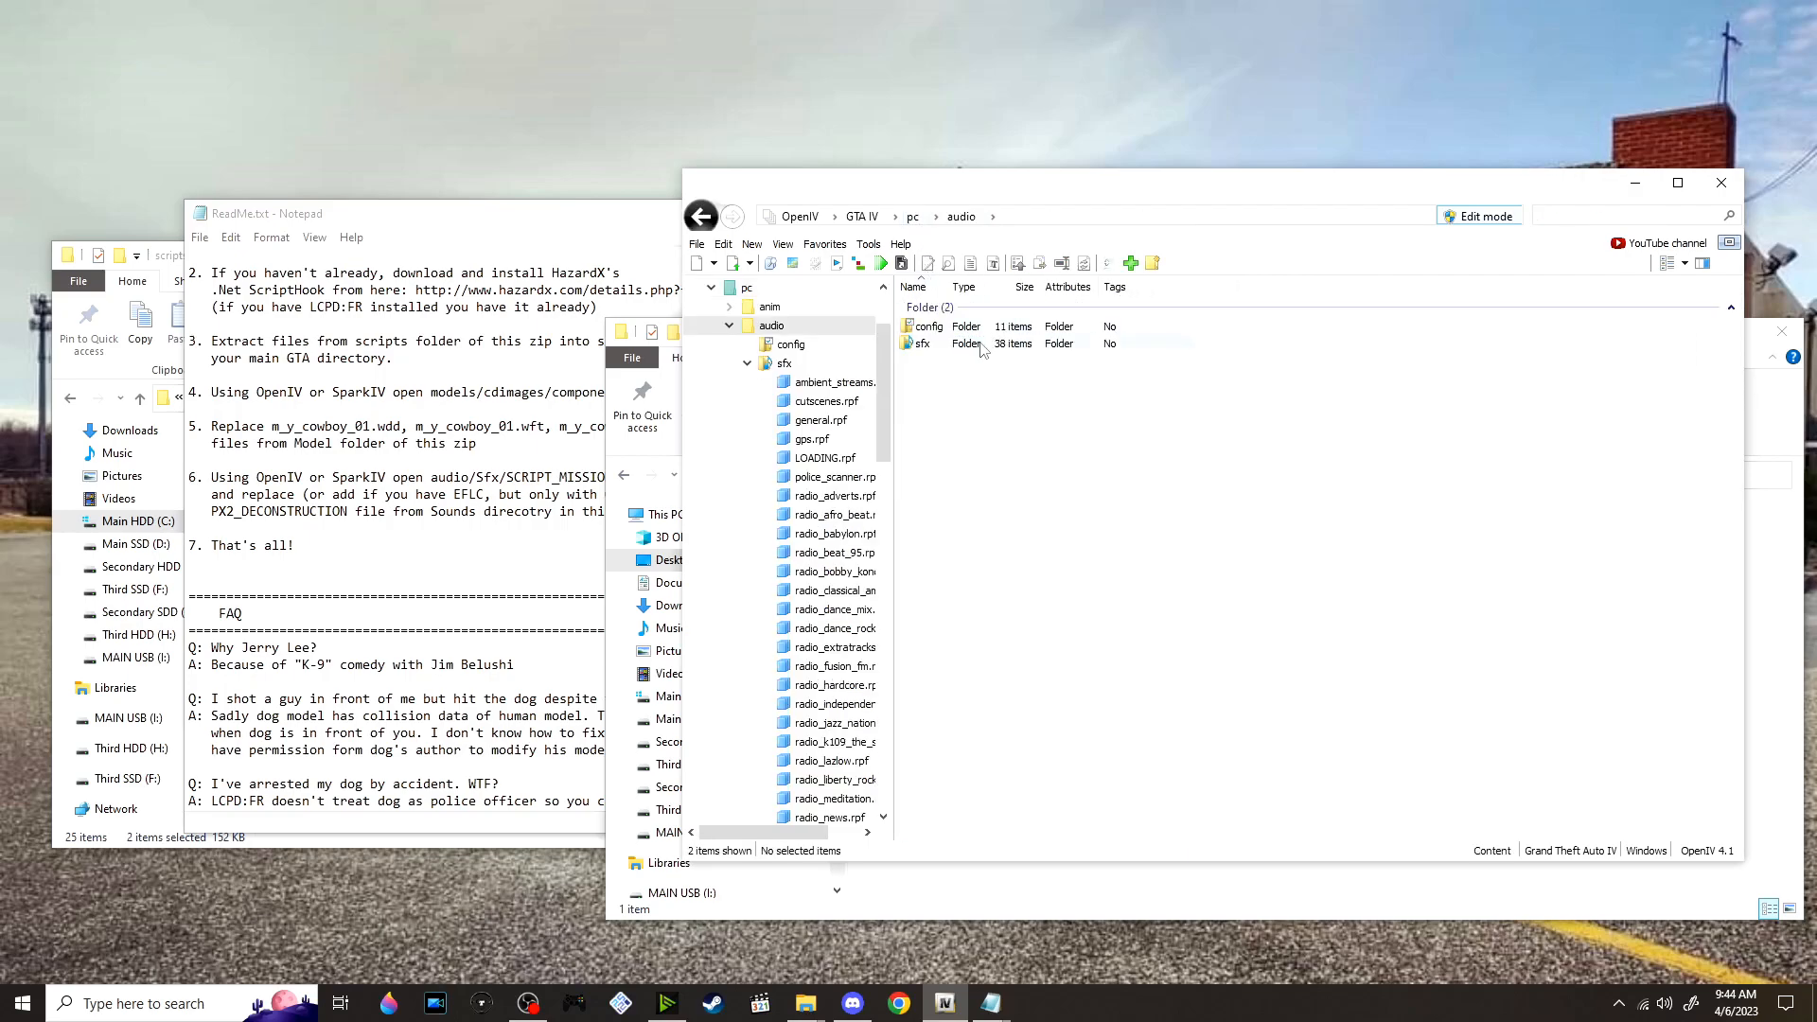
{"action": "double_click", "coordinate": [982, 345]}
{"action": "scroll", "coordinate": [1061, 473], "scroll_direction": "down", "scroll_amount": 3}
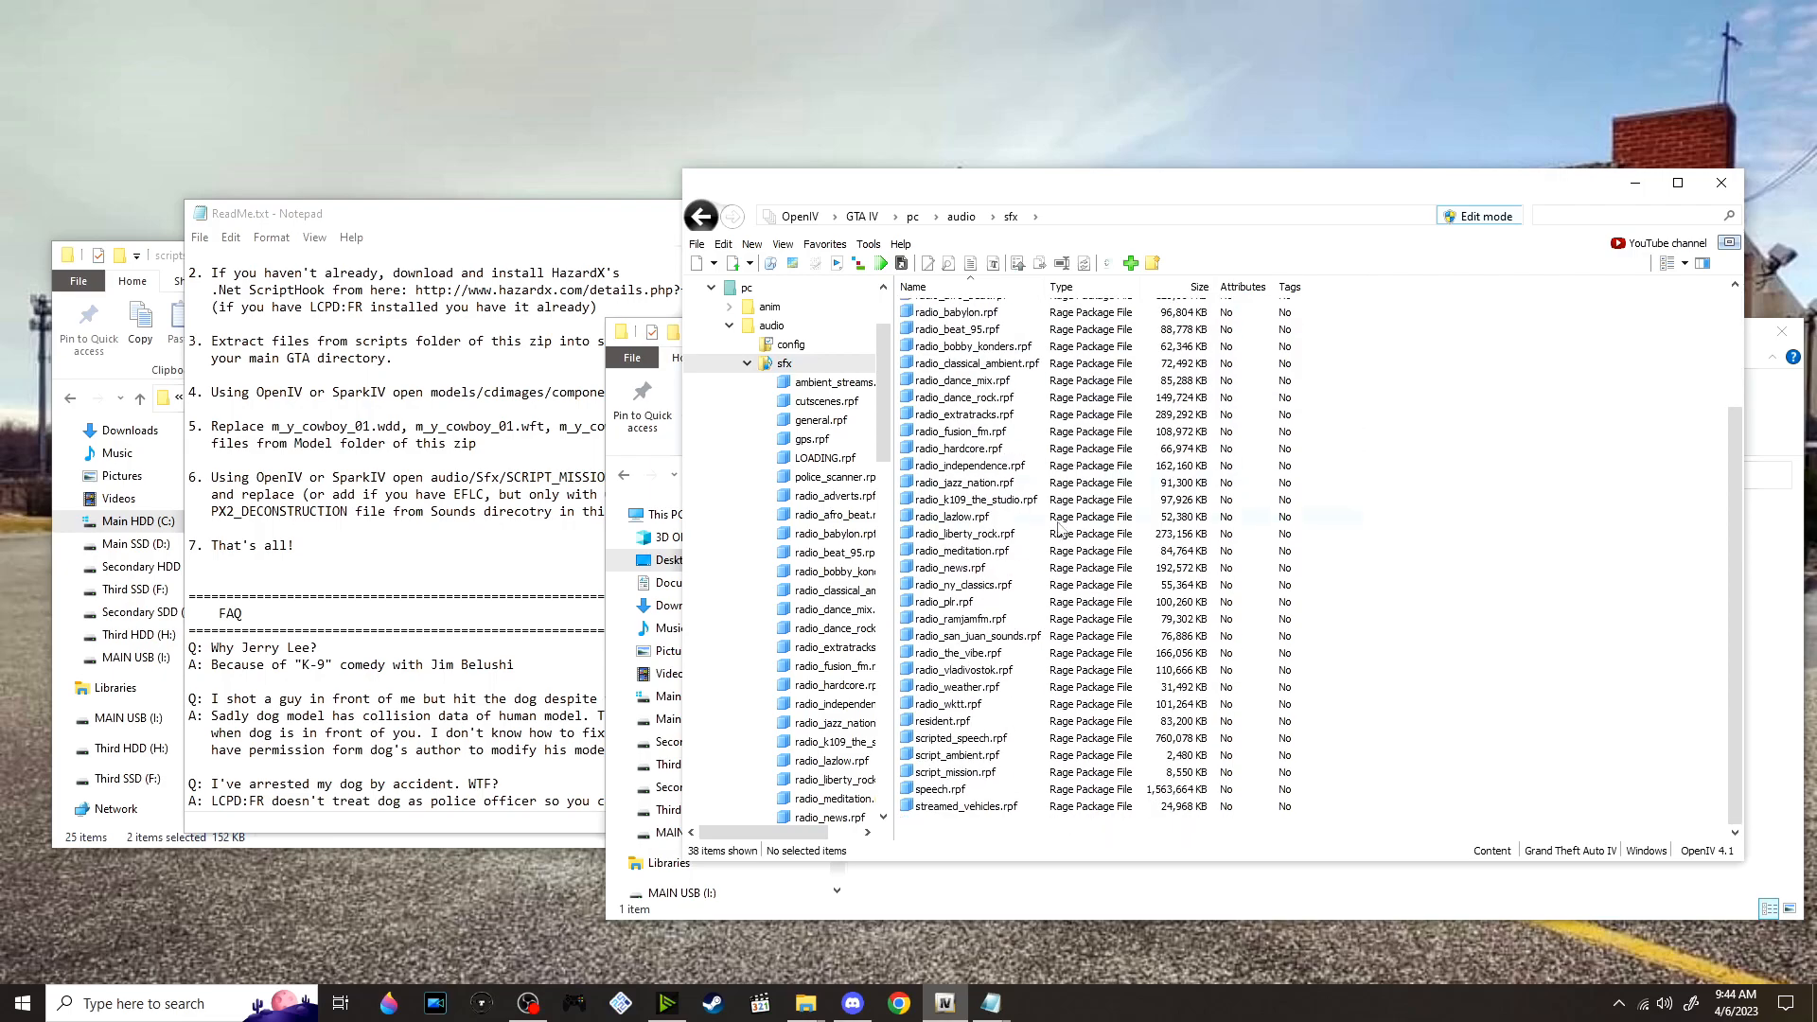
{"action": "double_click", "coordinate": [956, 771]}
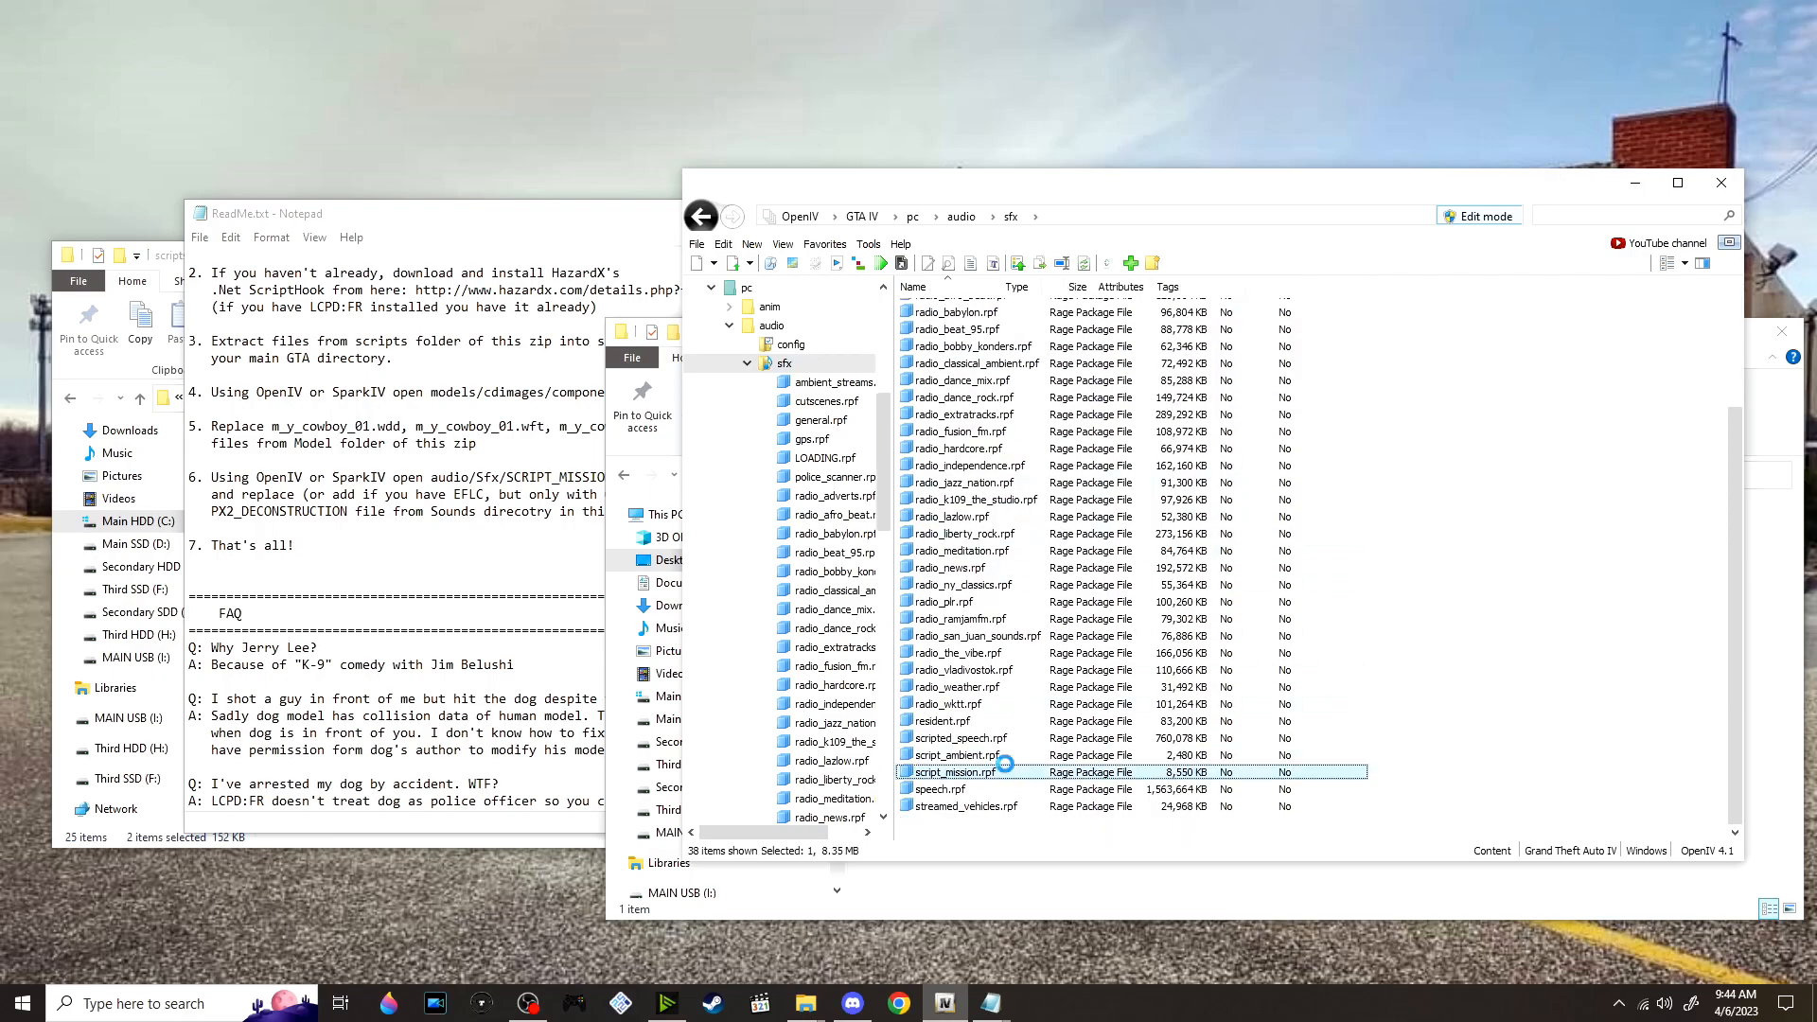
{"action": "double_click", "coordinate": [995, 333]}
Copy the name PX2_DECONSTRUCTION from the ReadMe and filter the SCRIPT_MISSION sound banks by it
{"action": "left_click", "coordinate": [663, 452]}
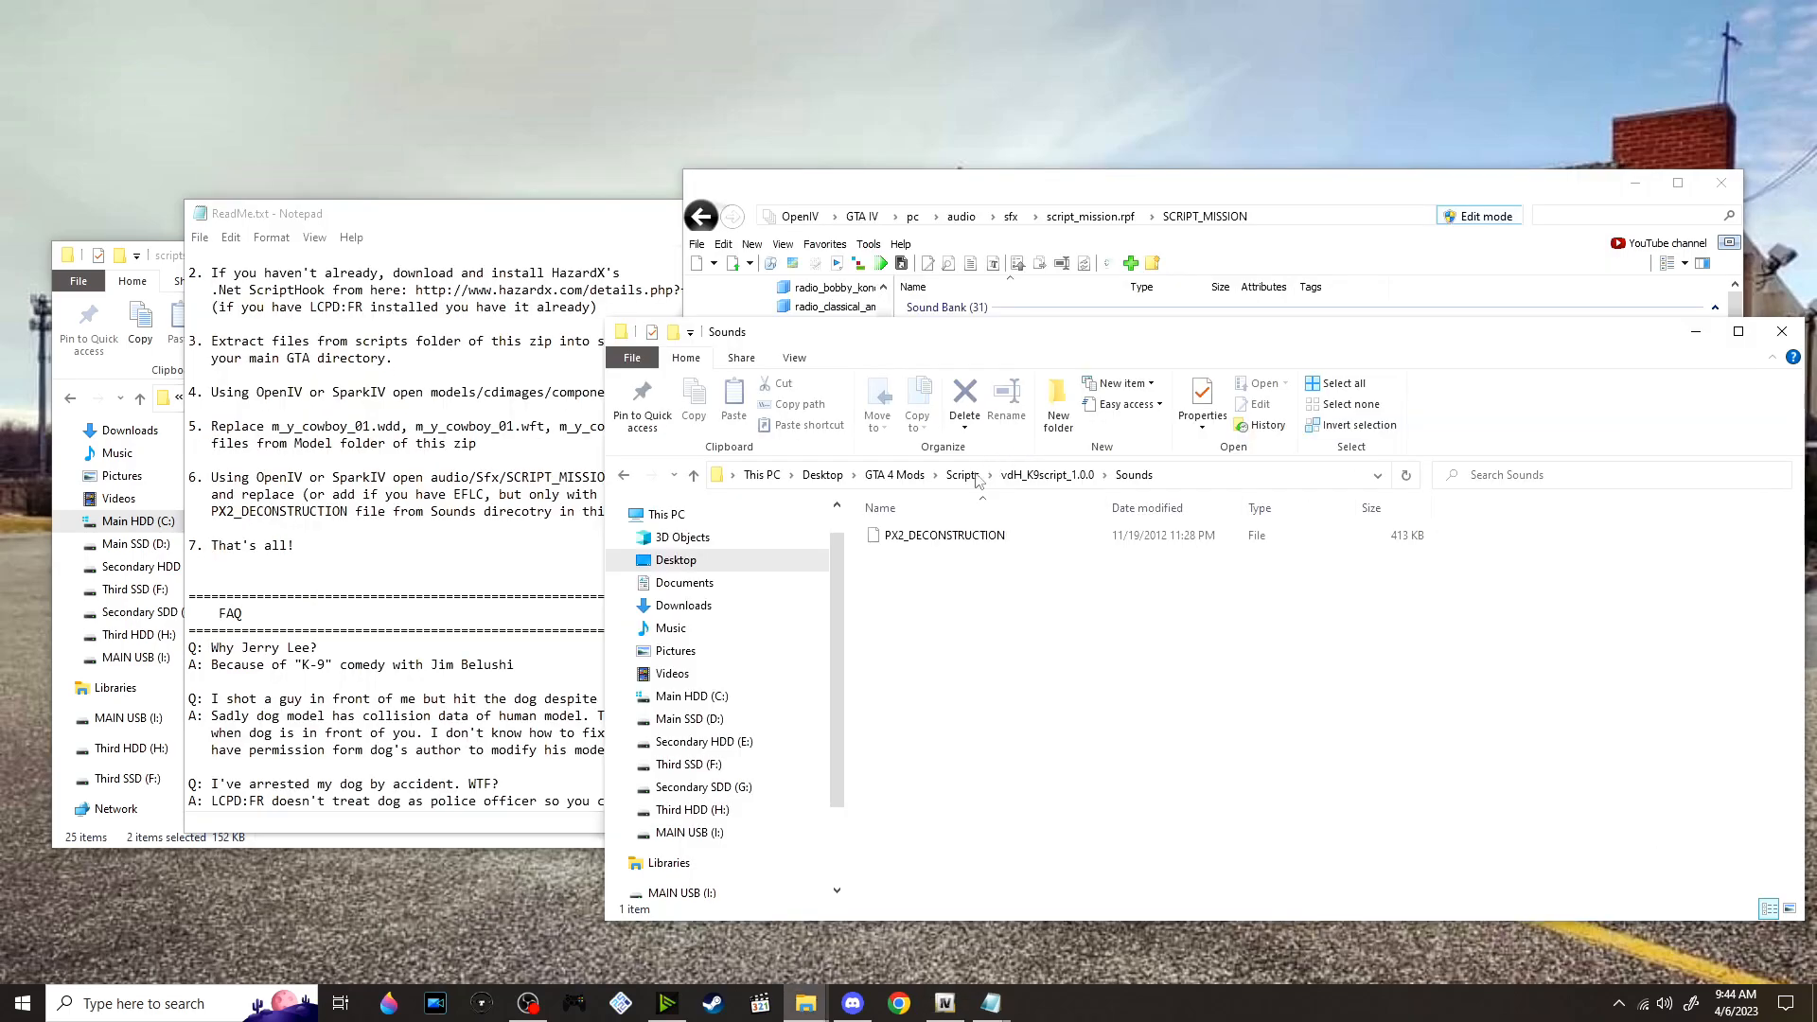
{"action": "left_click", "coordinate": [447, 448]}
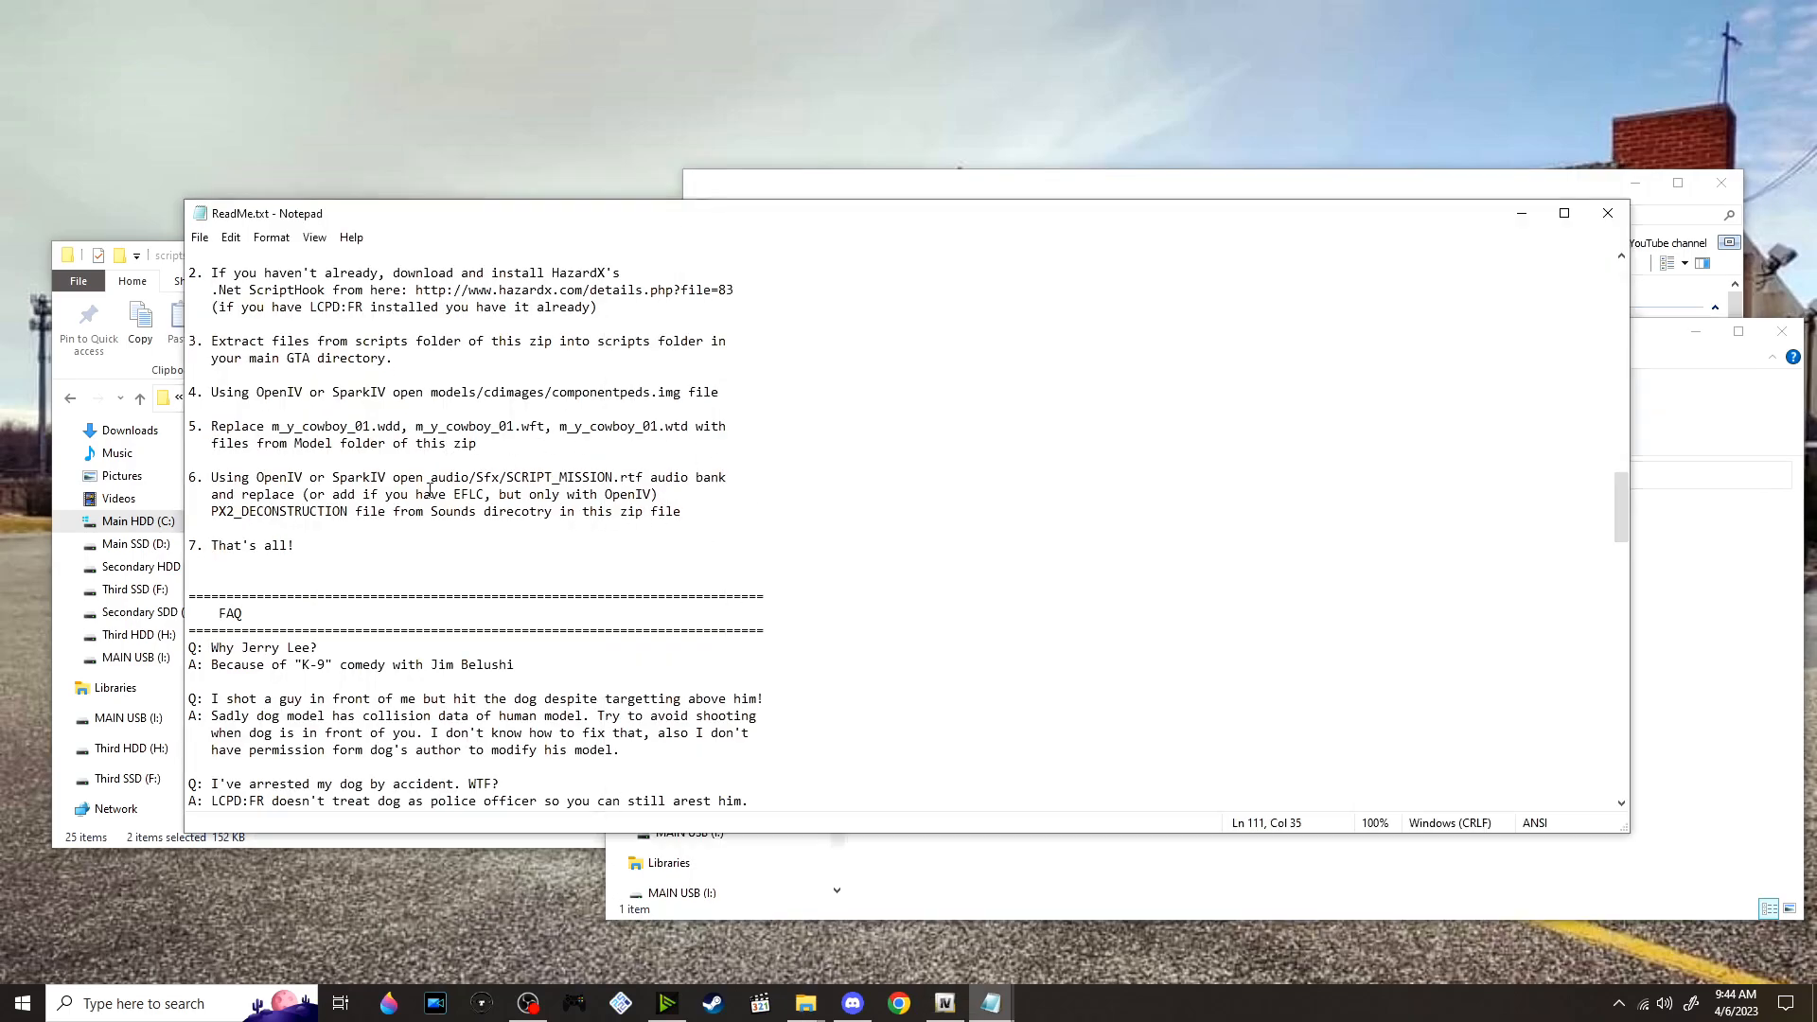
{"action": "left_click_drag", "start_coordinate": [348, 511], "coordinate": [212, 508]}
{"action": "key", "text": "ctrl+c"}
{"action": "left_click", "coordinate": [1776, 572]}
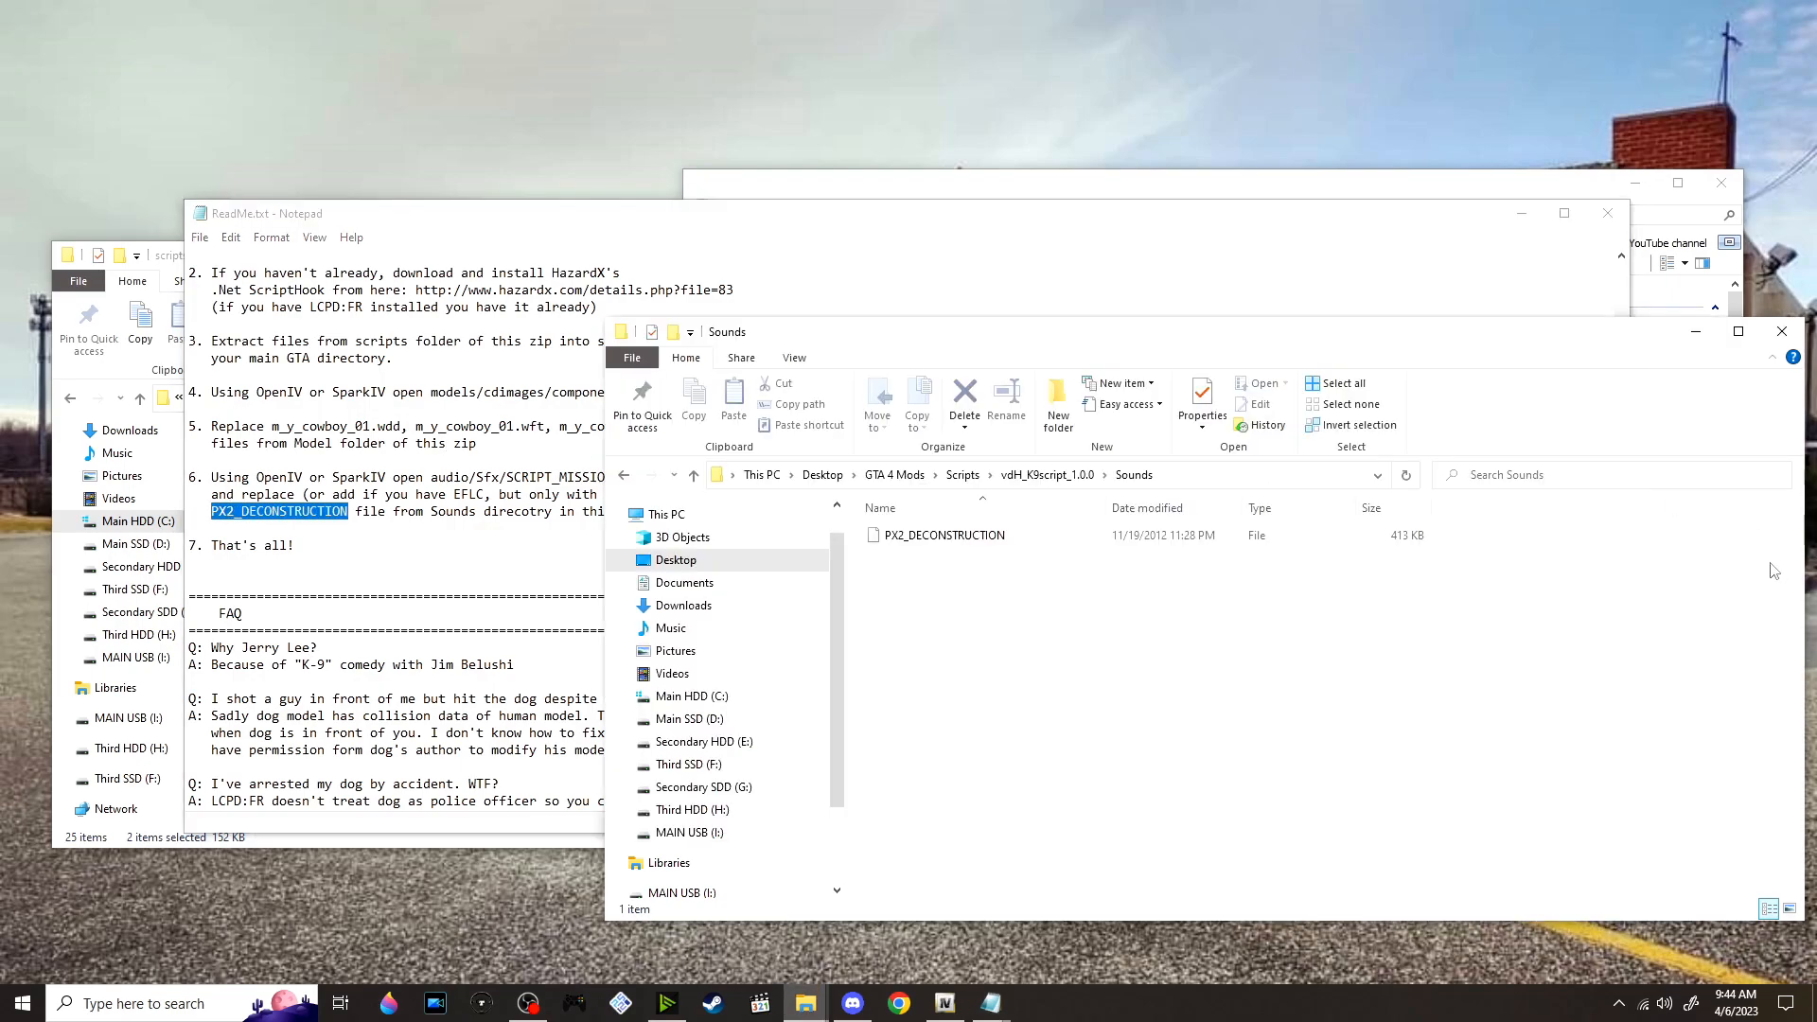
{"action": "left_click", "coordinate": [947, 1004]}
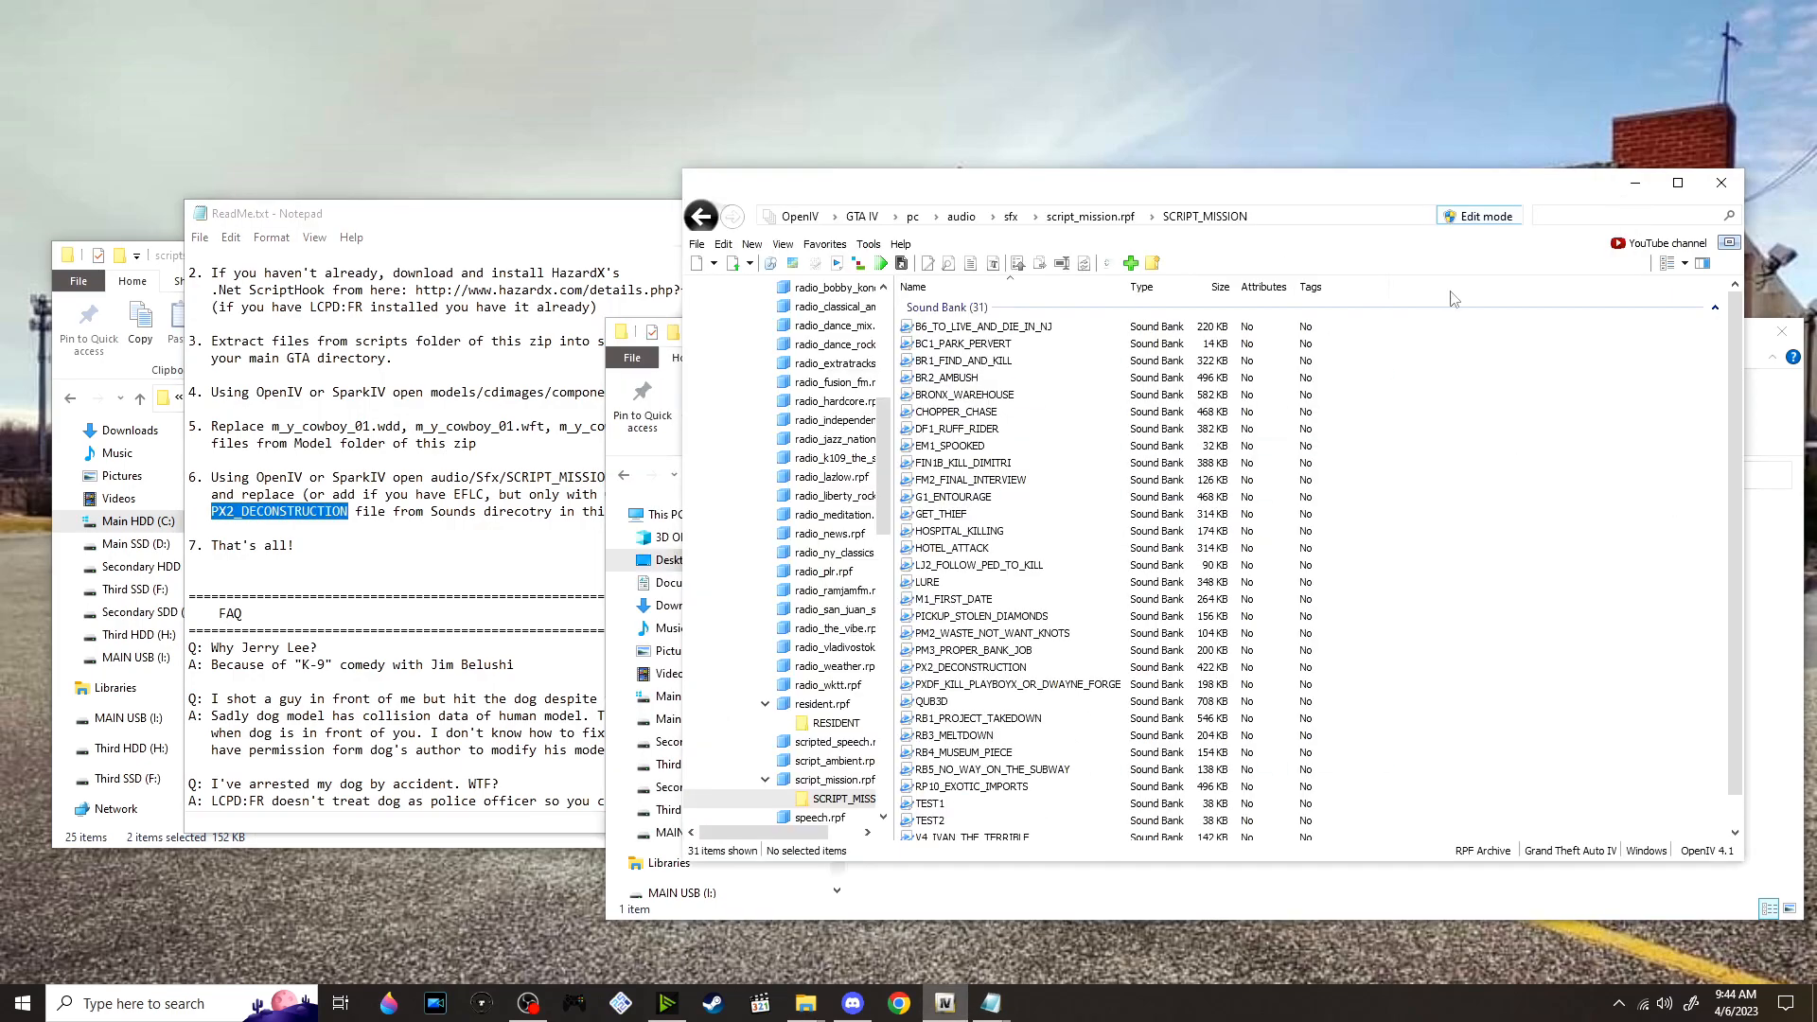
{"action": "left_click", "coordinate": [1553, 215]}
{"action": "key", "text": "ctrl+v"}
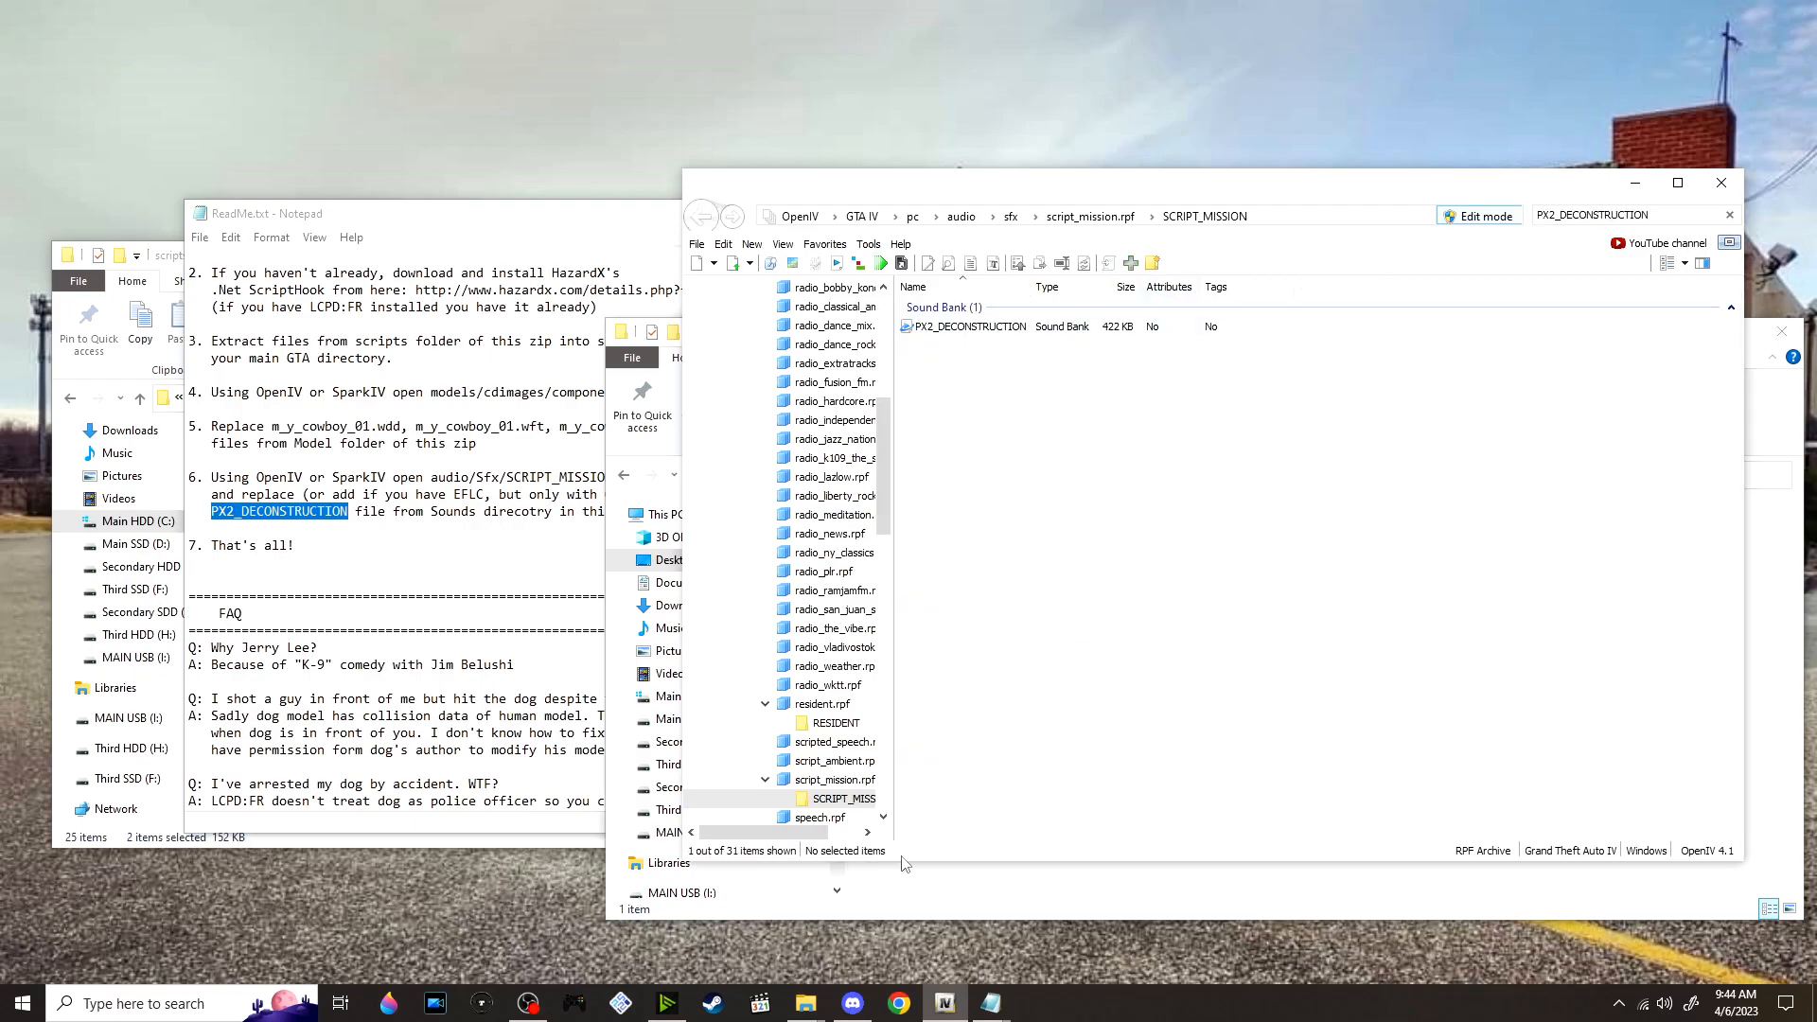
Replace the PX2_DECONSTRUCTION sound bank in SCRIPT_MISSION with the file from the K-9 mod's Sounds folder
{"action": "left_click", "coordinate": [972, 878]}
{"action": "left_click_drag", "start_coordinate": [1058, 350], "coordinate": [831, 433]}
{"action": "left_click_drag", "start_coordinate": [725, 626], "coordinate": [1200, 364]}
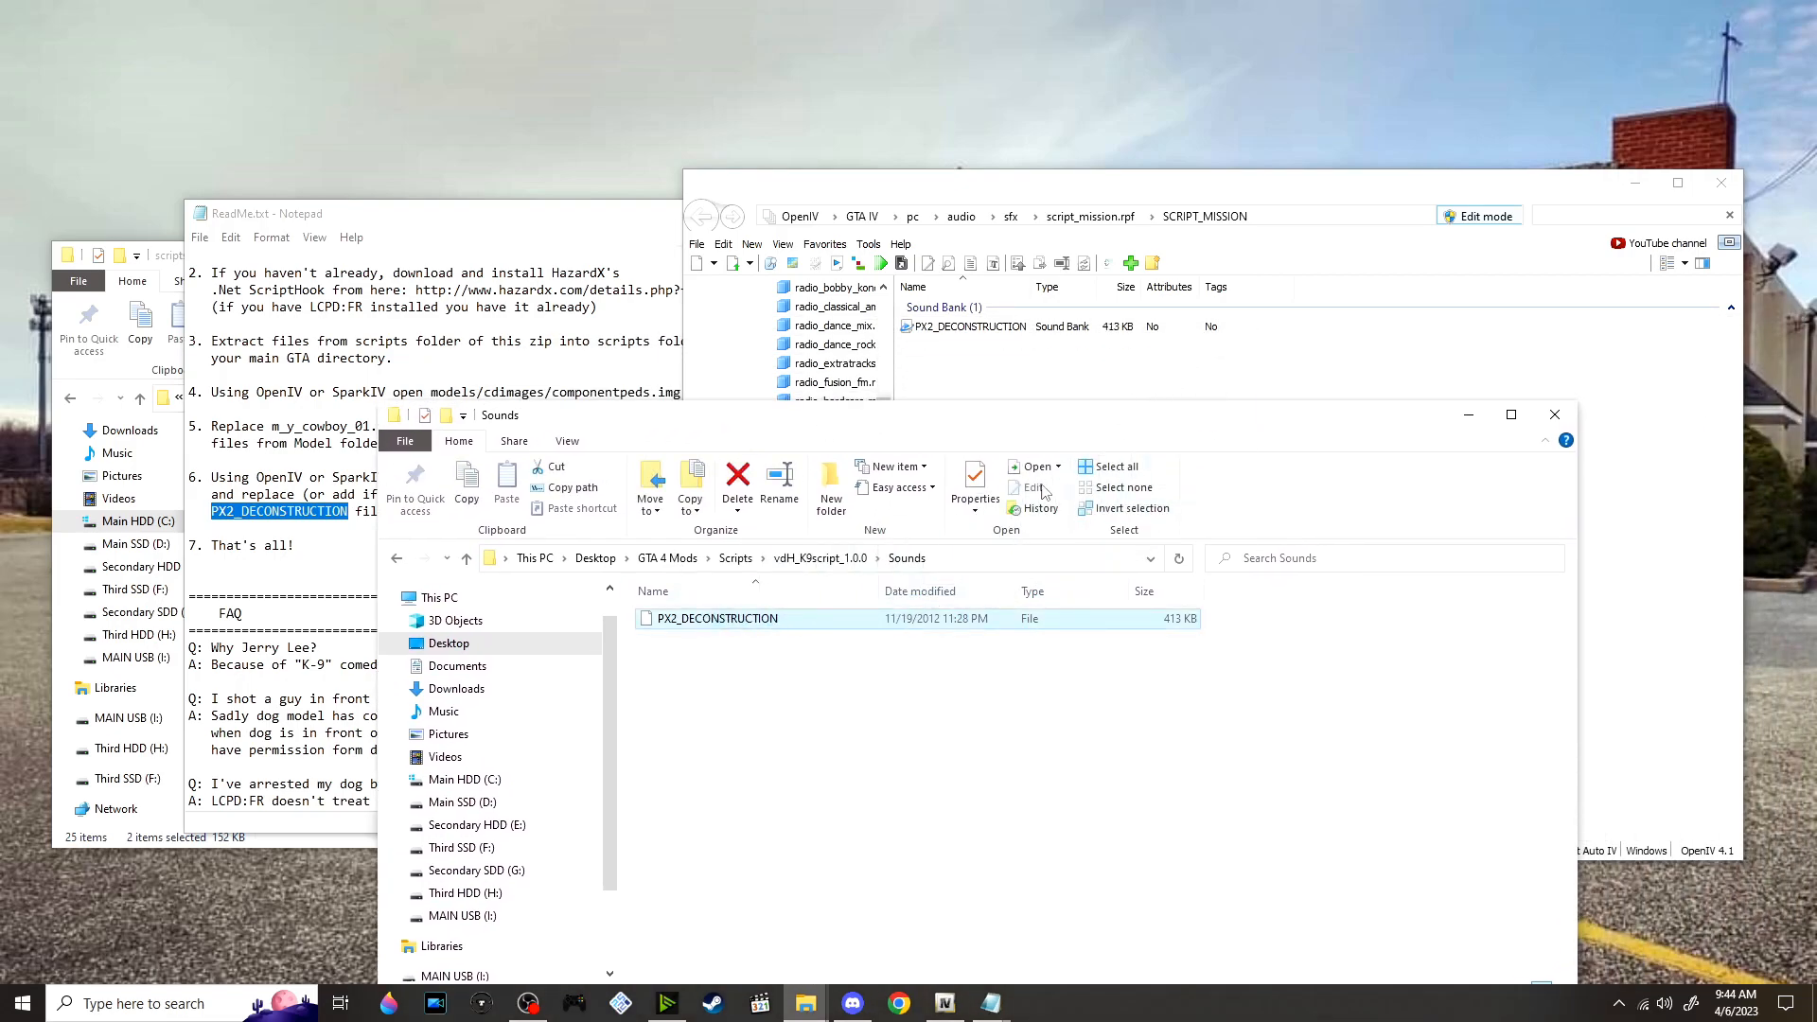
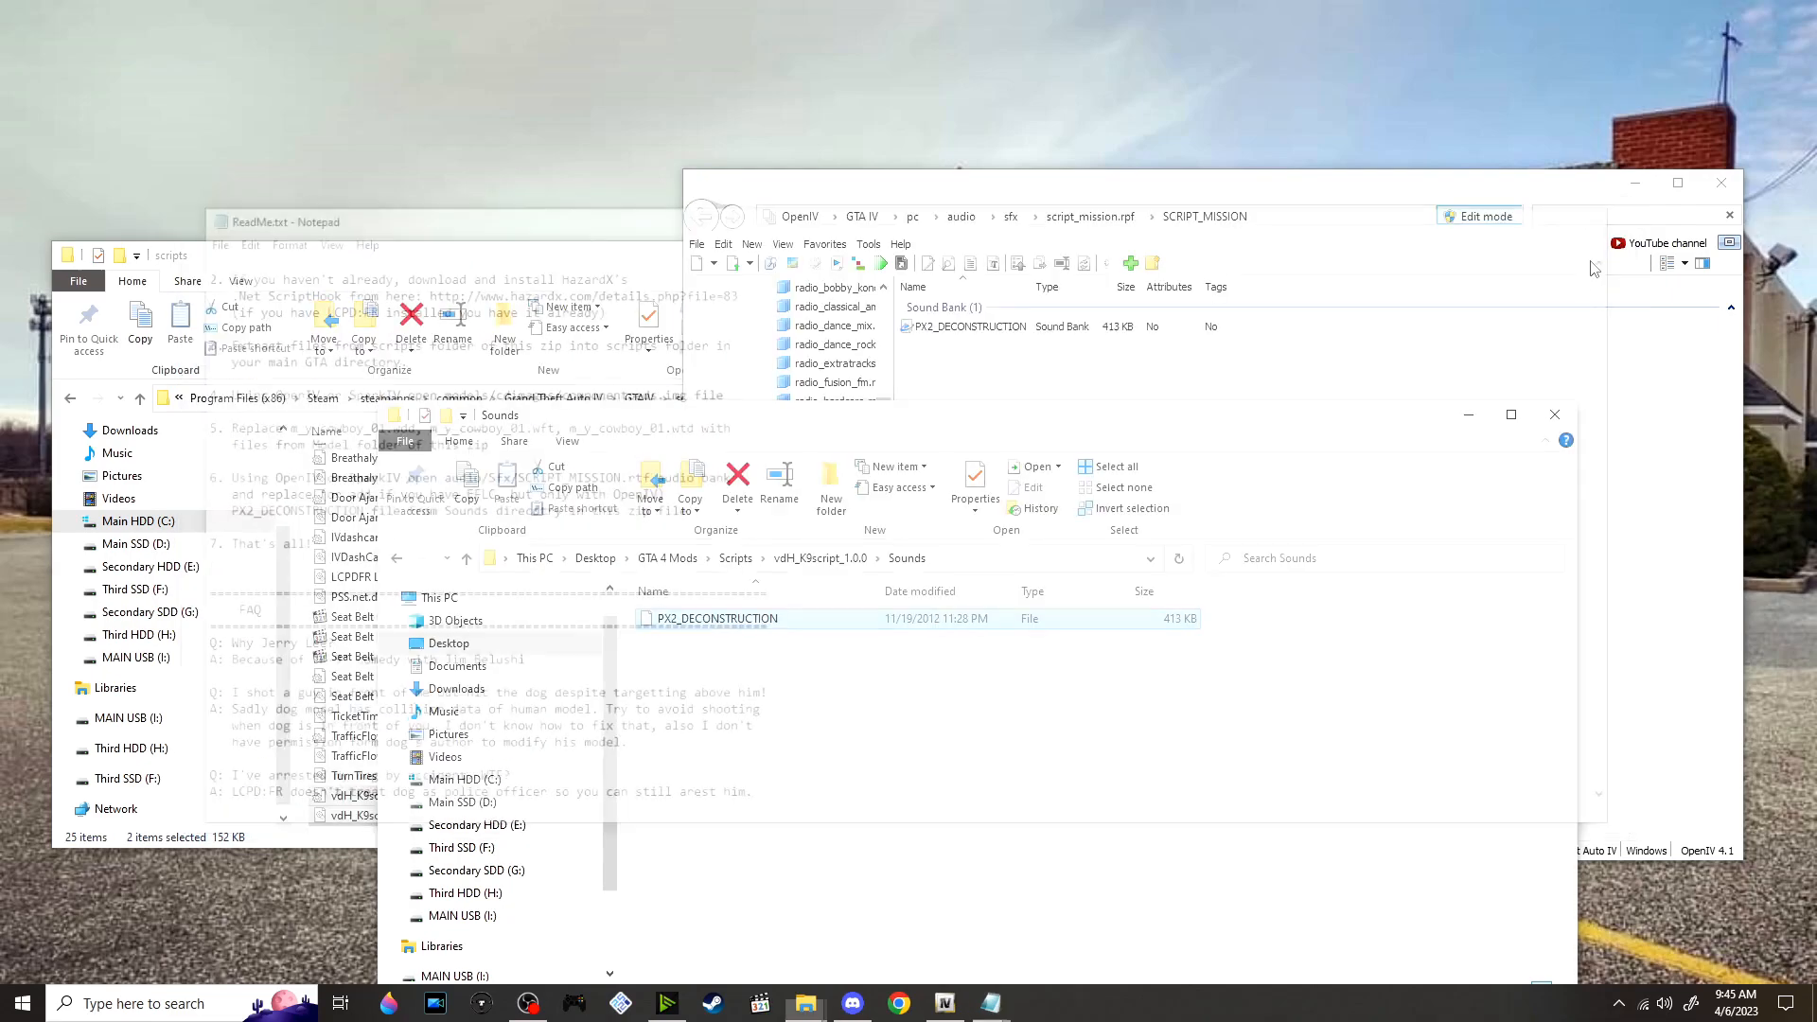
Extract vdH_MedicalExaminer_1.0.0.zip into its own folder in the GTA 4 Mods Scripts folder and open the extracted folder
{"action": "left_click", "coordinate": [735, 558]}
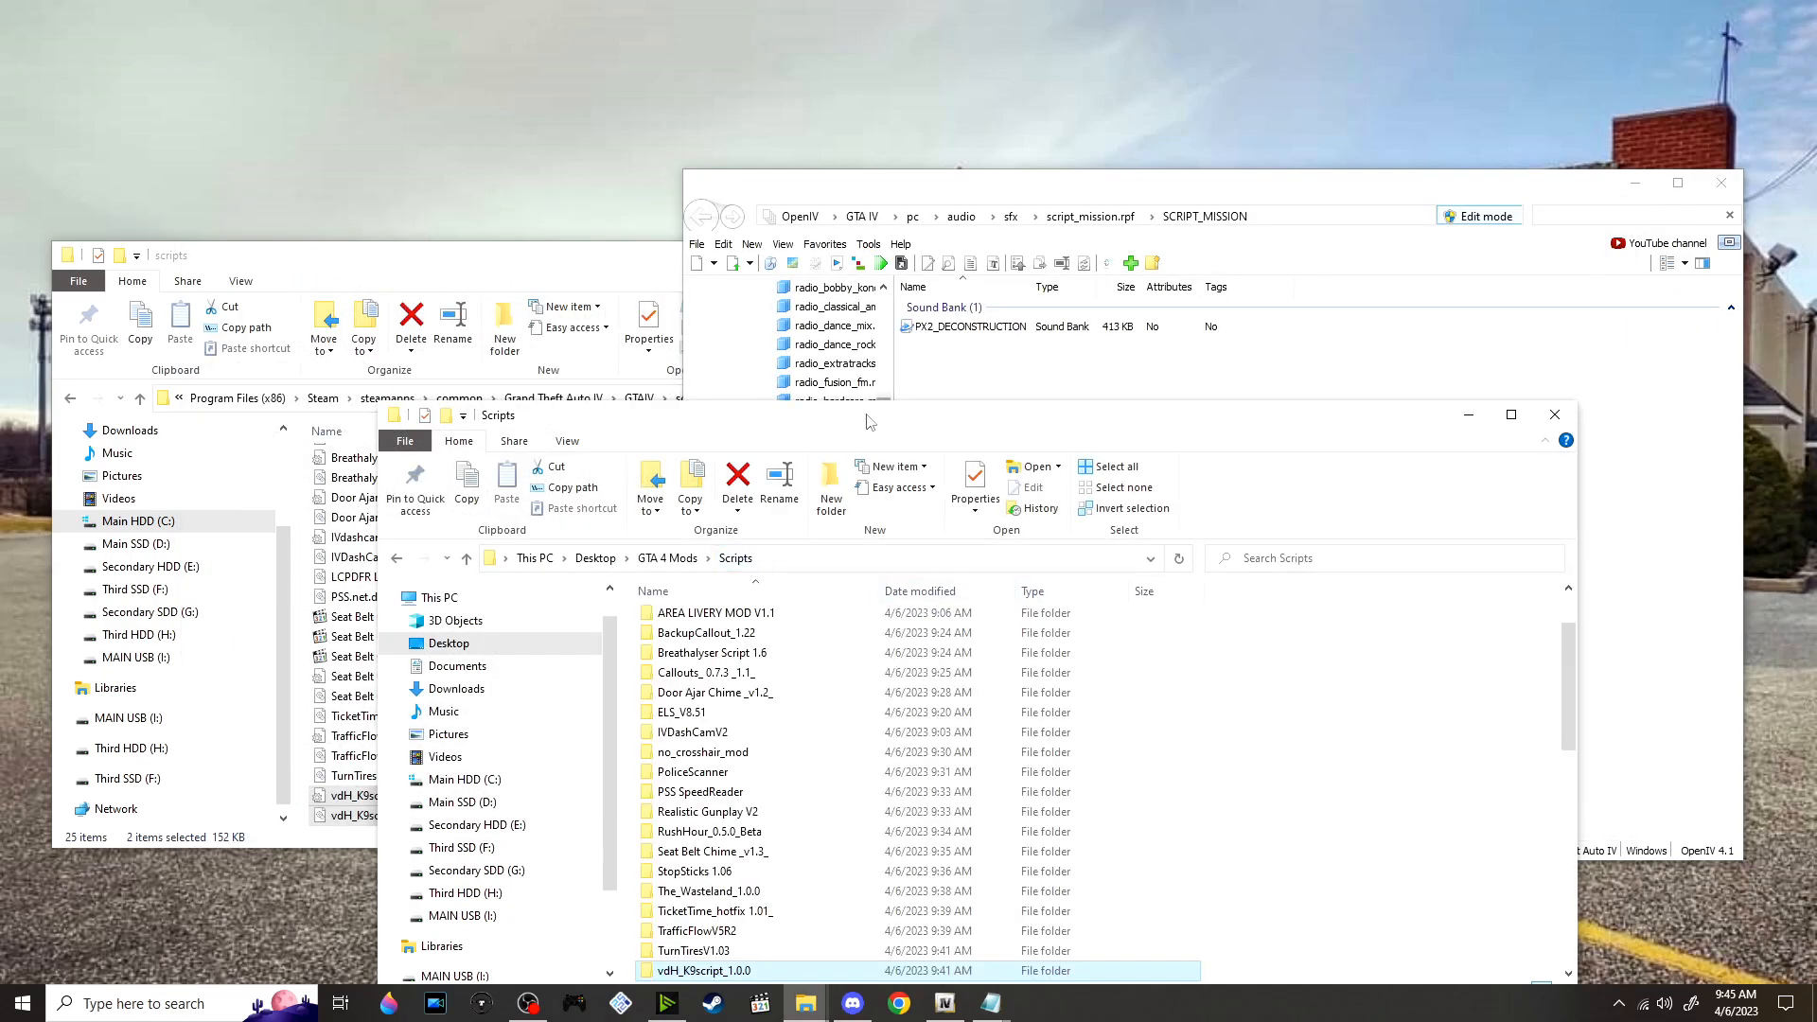
{"action": "left_click_drag", "start_coordinate": [869, 421], "coordinate": [901, 213]}
{"action": "scroll", "coordinate": [897, 663], "scroll_direction": "down", "scroll_amount": 12}
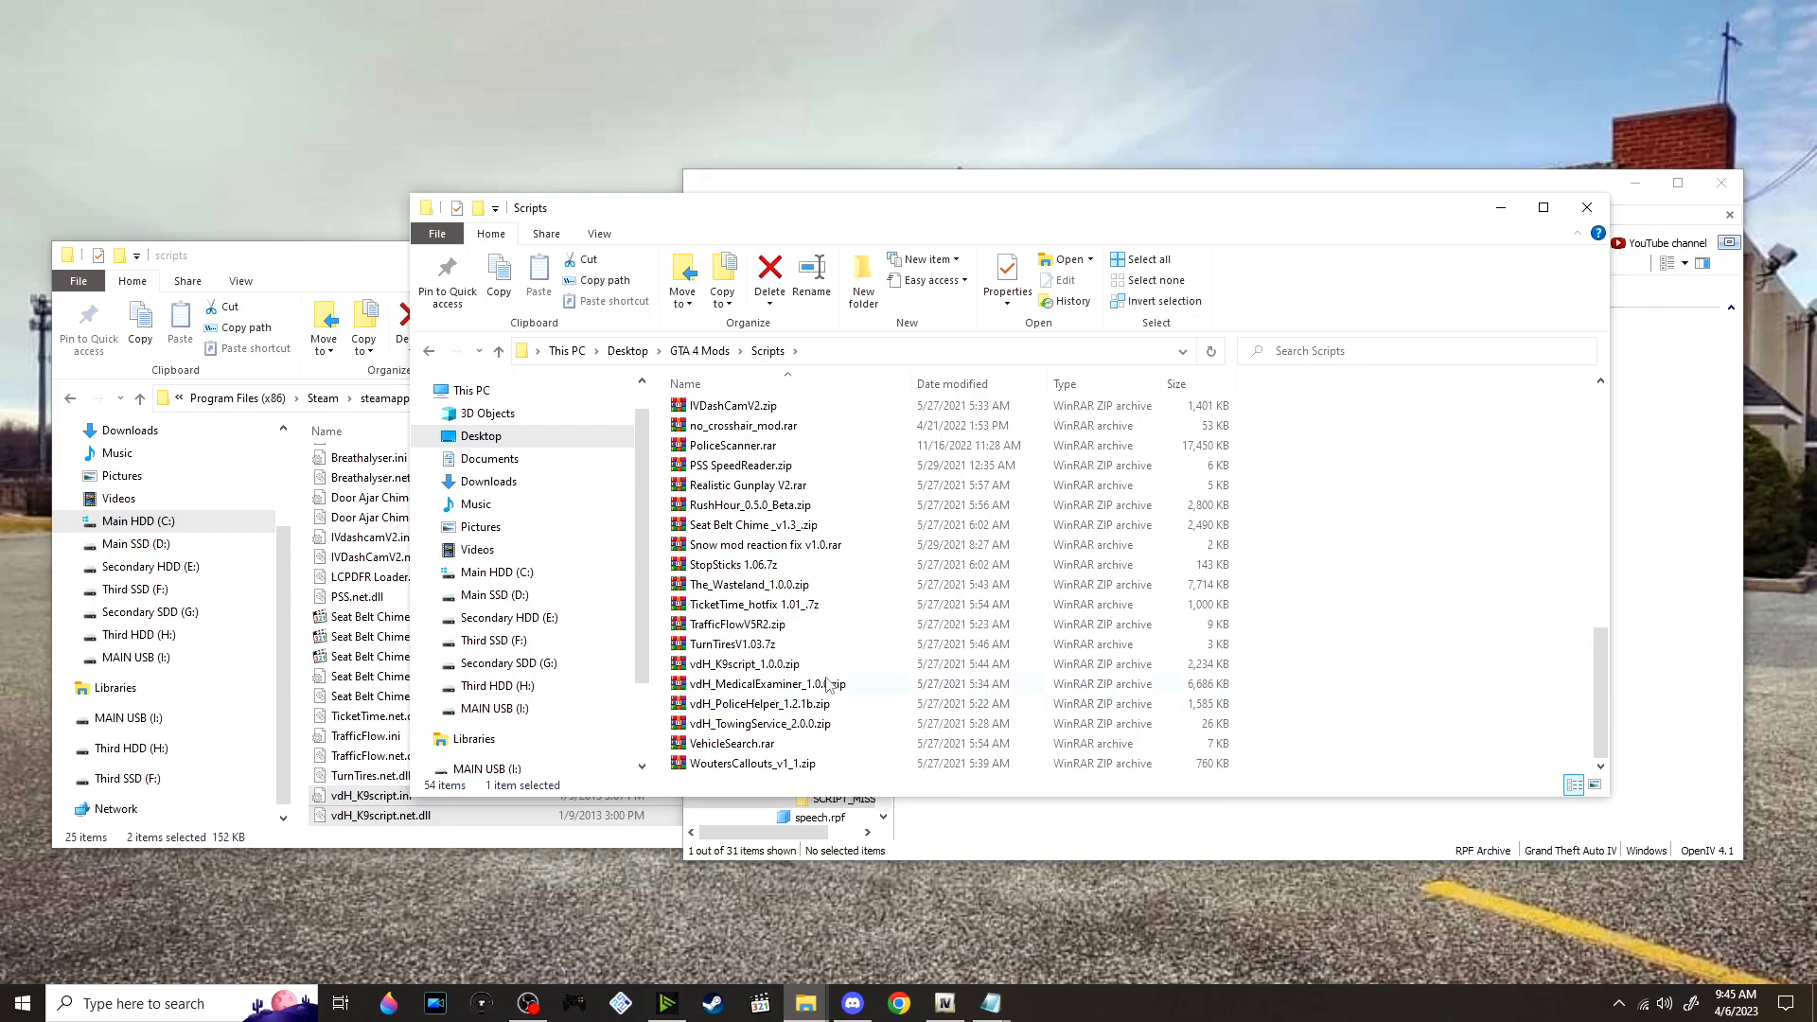
{"action": "right_click", "coordinate": [827, 682]}
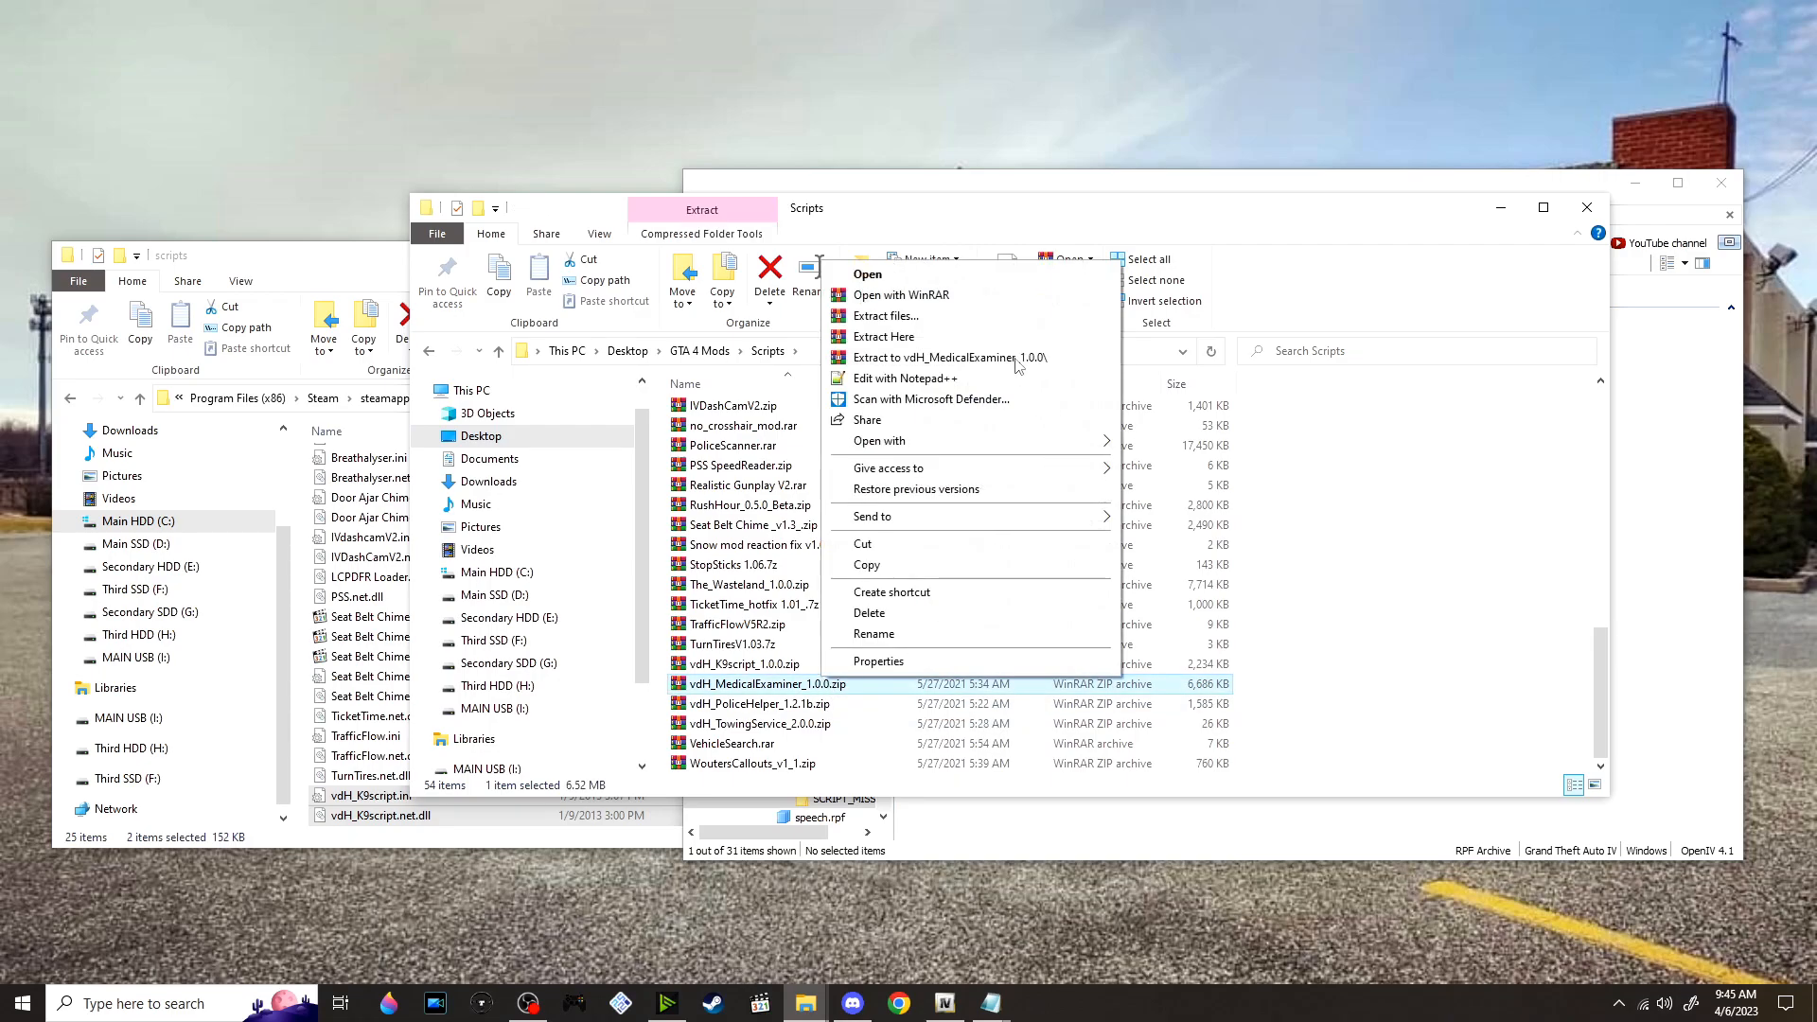
{"action": "left_click", "coordinate": [1018, 359]}
{"action": "scroll", "coordinate": [860, 563], "scroll_direction": "up", "scroll_amount": 5}
{"action": "left_click", "coordinate": [823, 645]}
{"action": "double_click", "coordinate": [823, 644]}
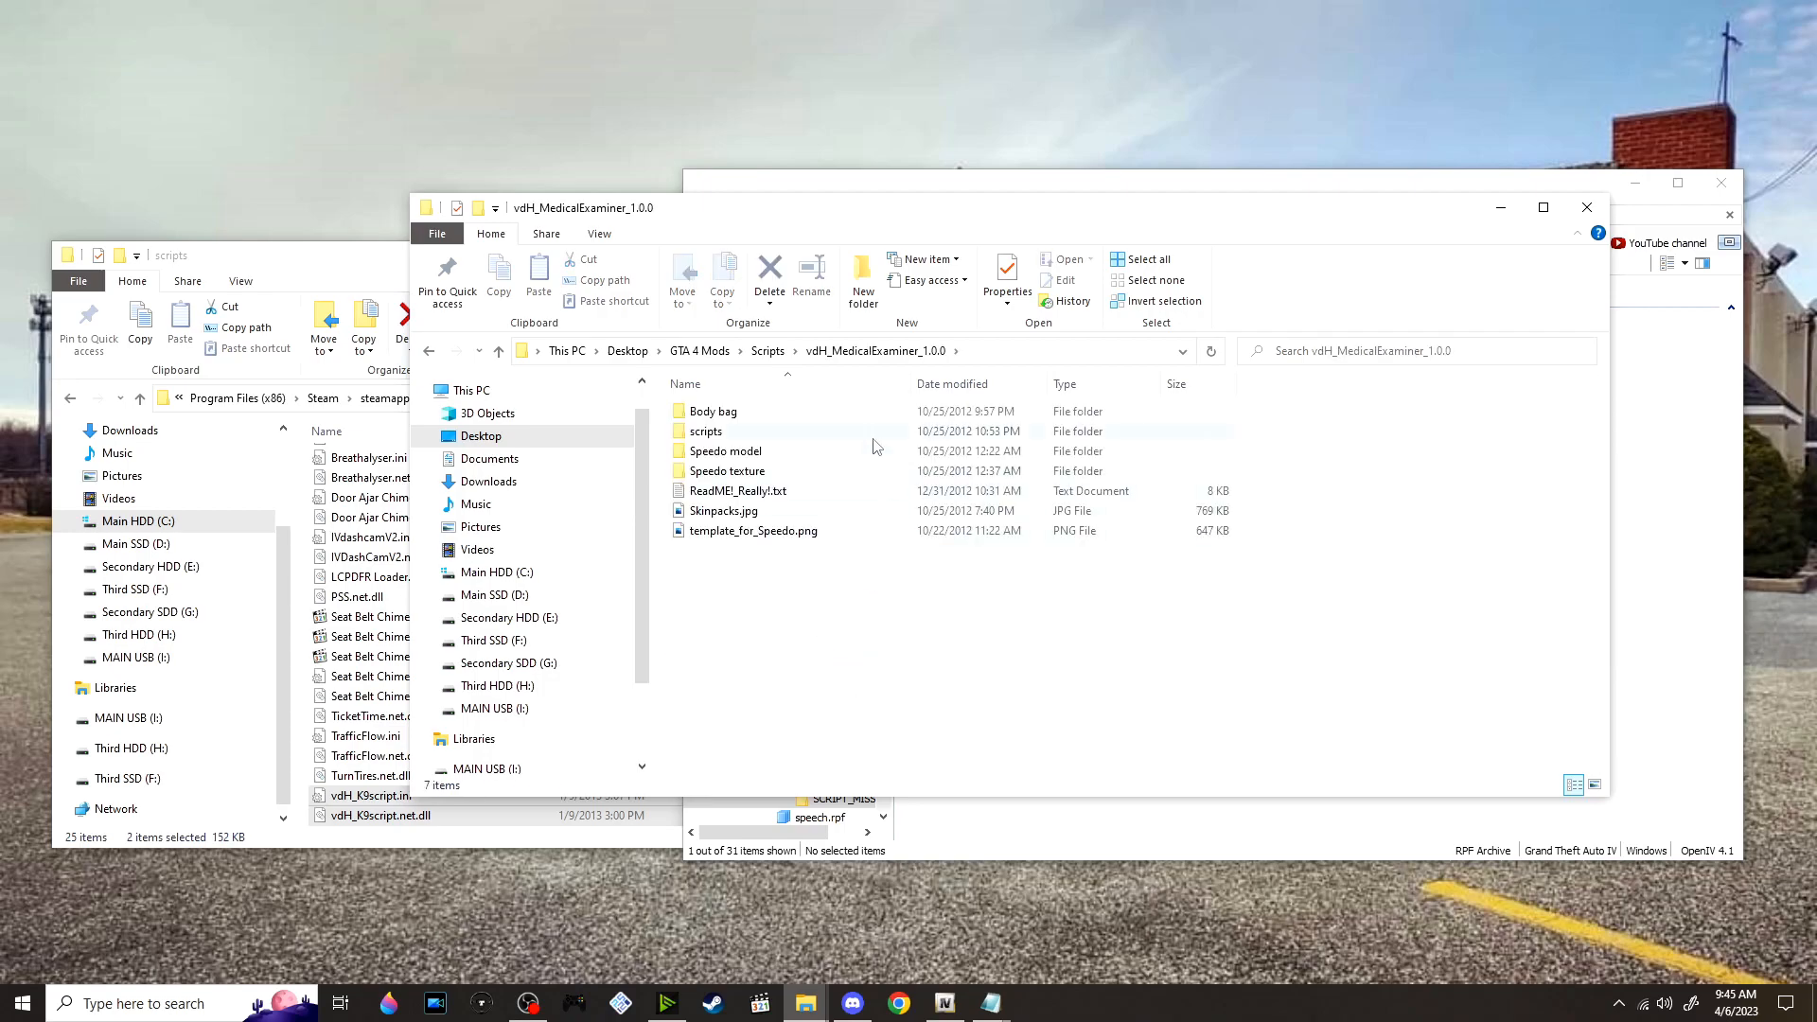
Open ReadME!_Really!.txt and read the medical examiner mod's requirements and installation instructions
{"action": "double_click", "coordinate": [867, 498]}
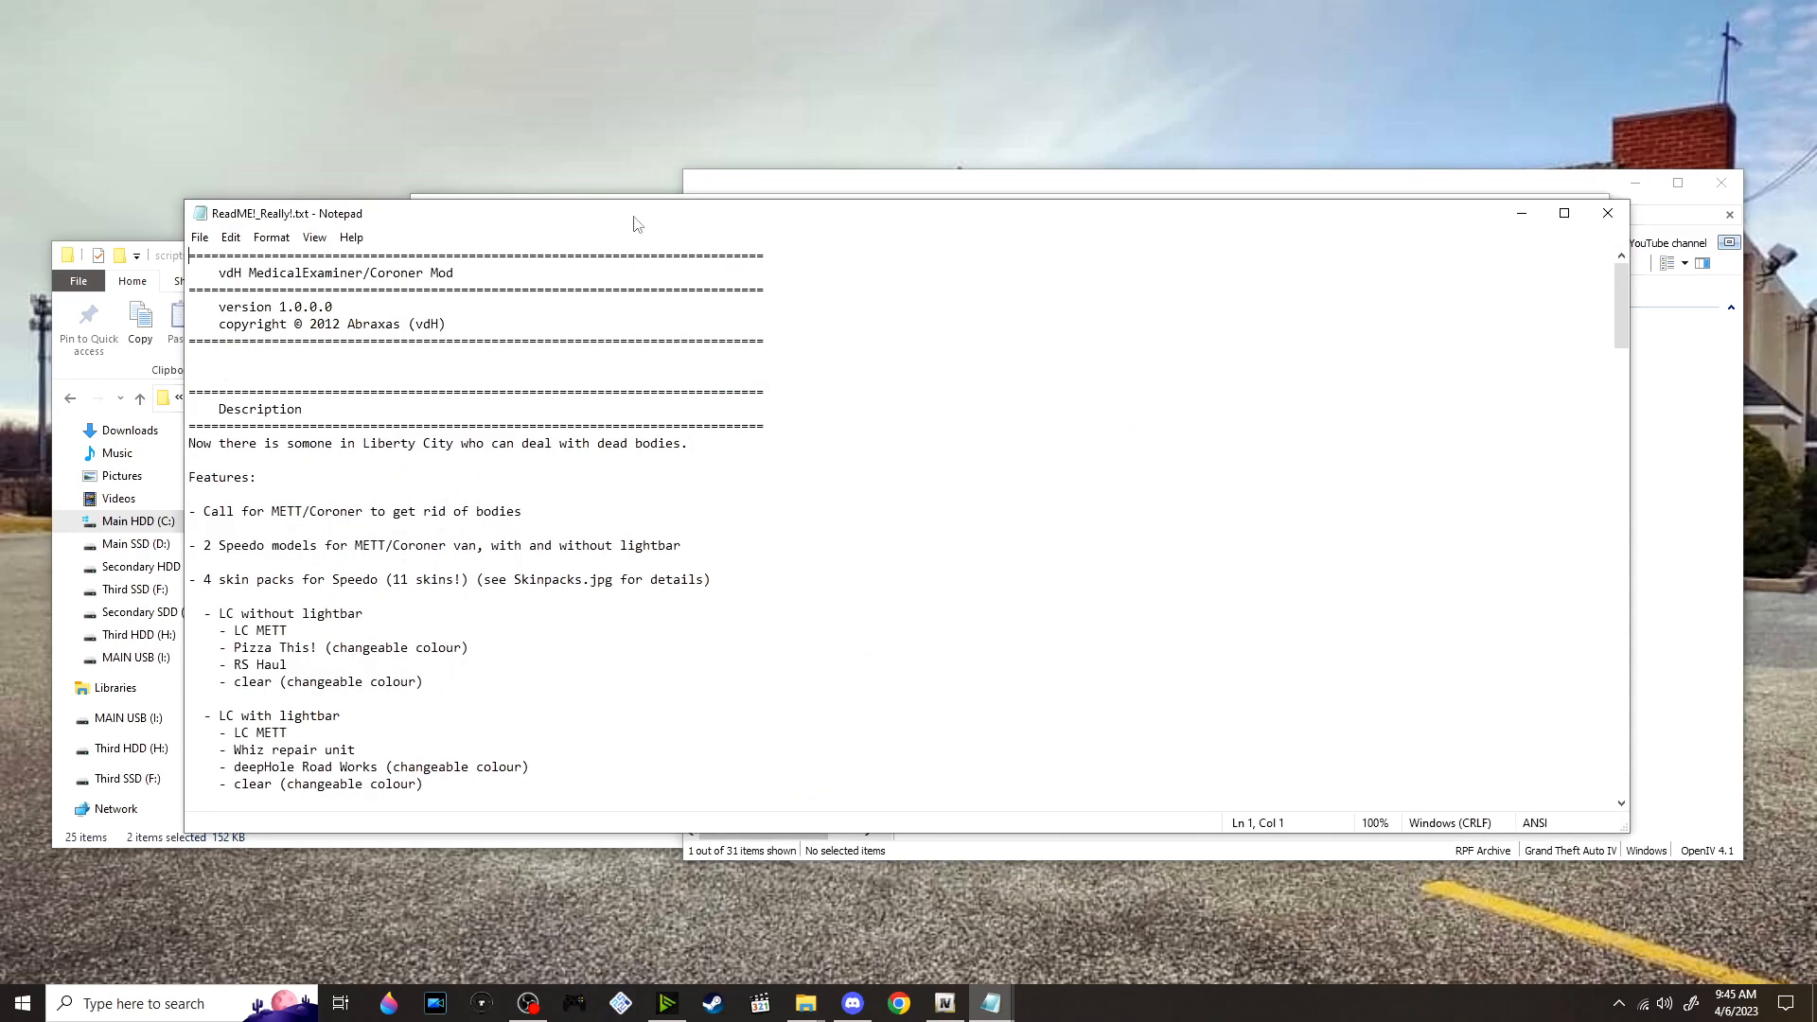
{"action": "scroll", "coordinate": [763, 360], "scroll_direction": "down", "scroll_amount": 18}
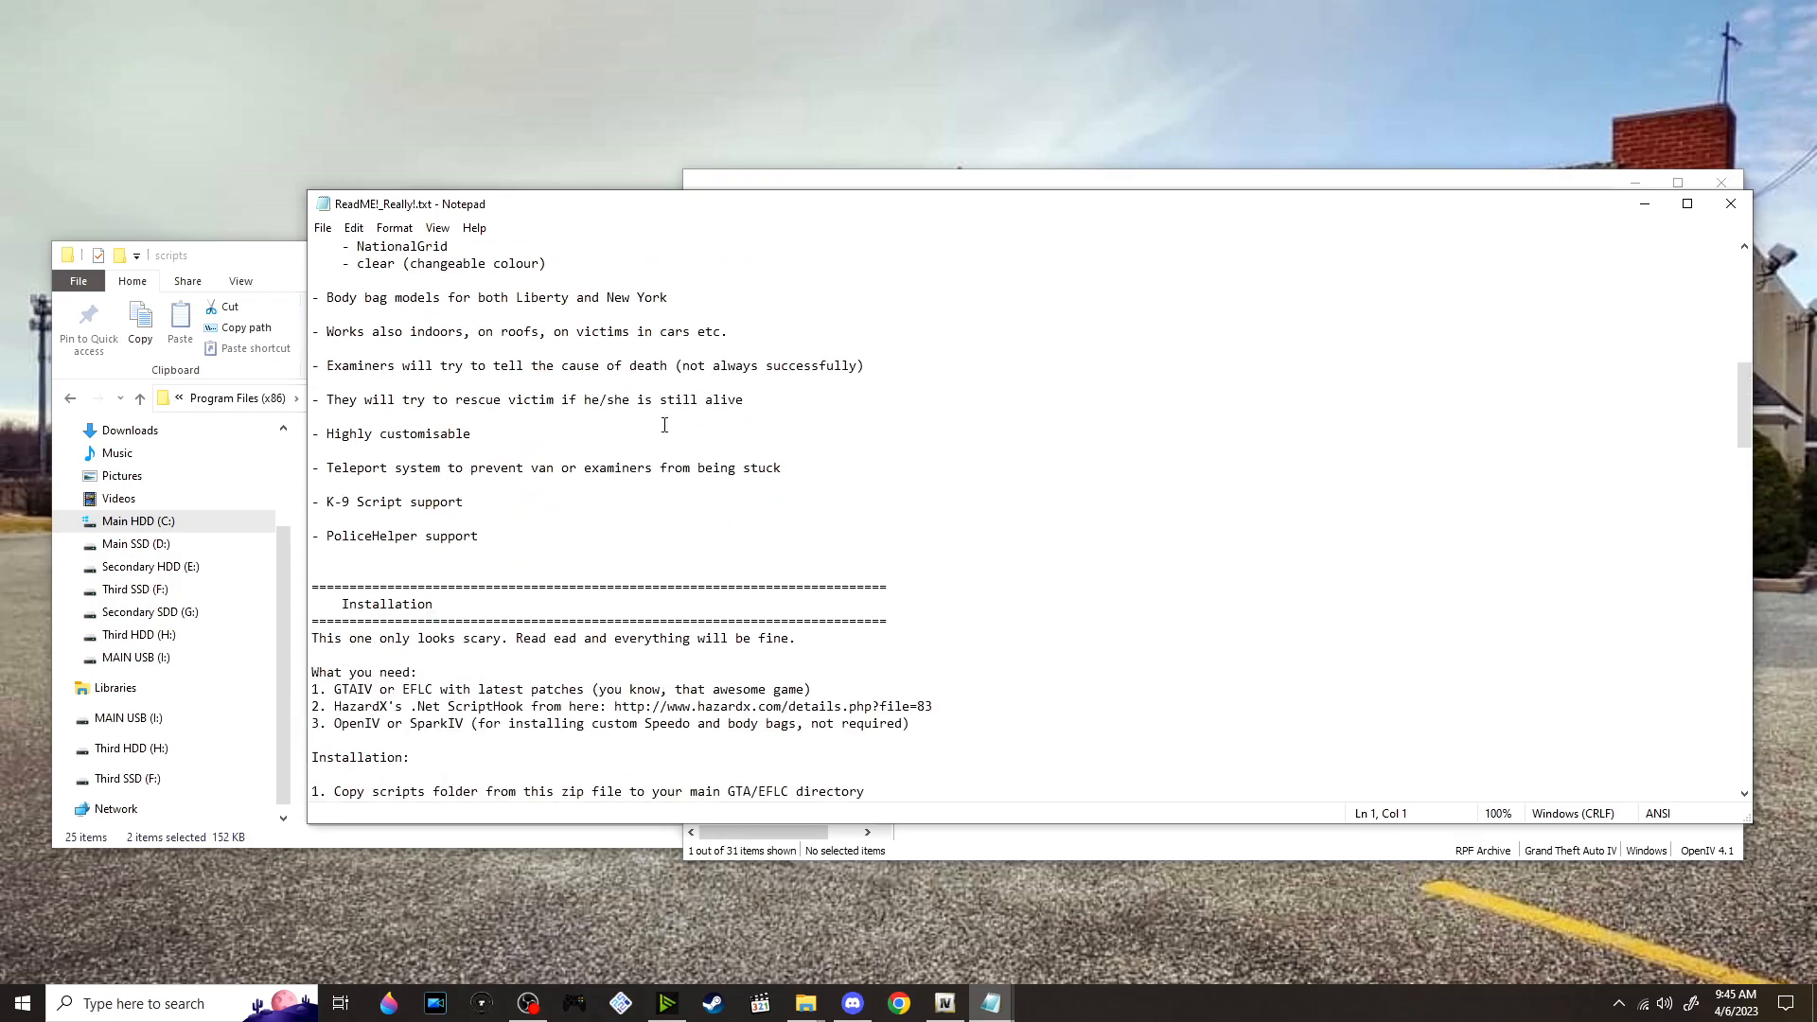
{"action": "scroll", "coordinate": [664, 427], "scroll_direction": "down", "scroll_amount": 2}
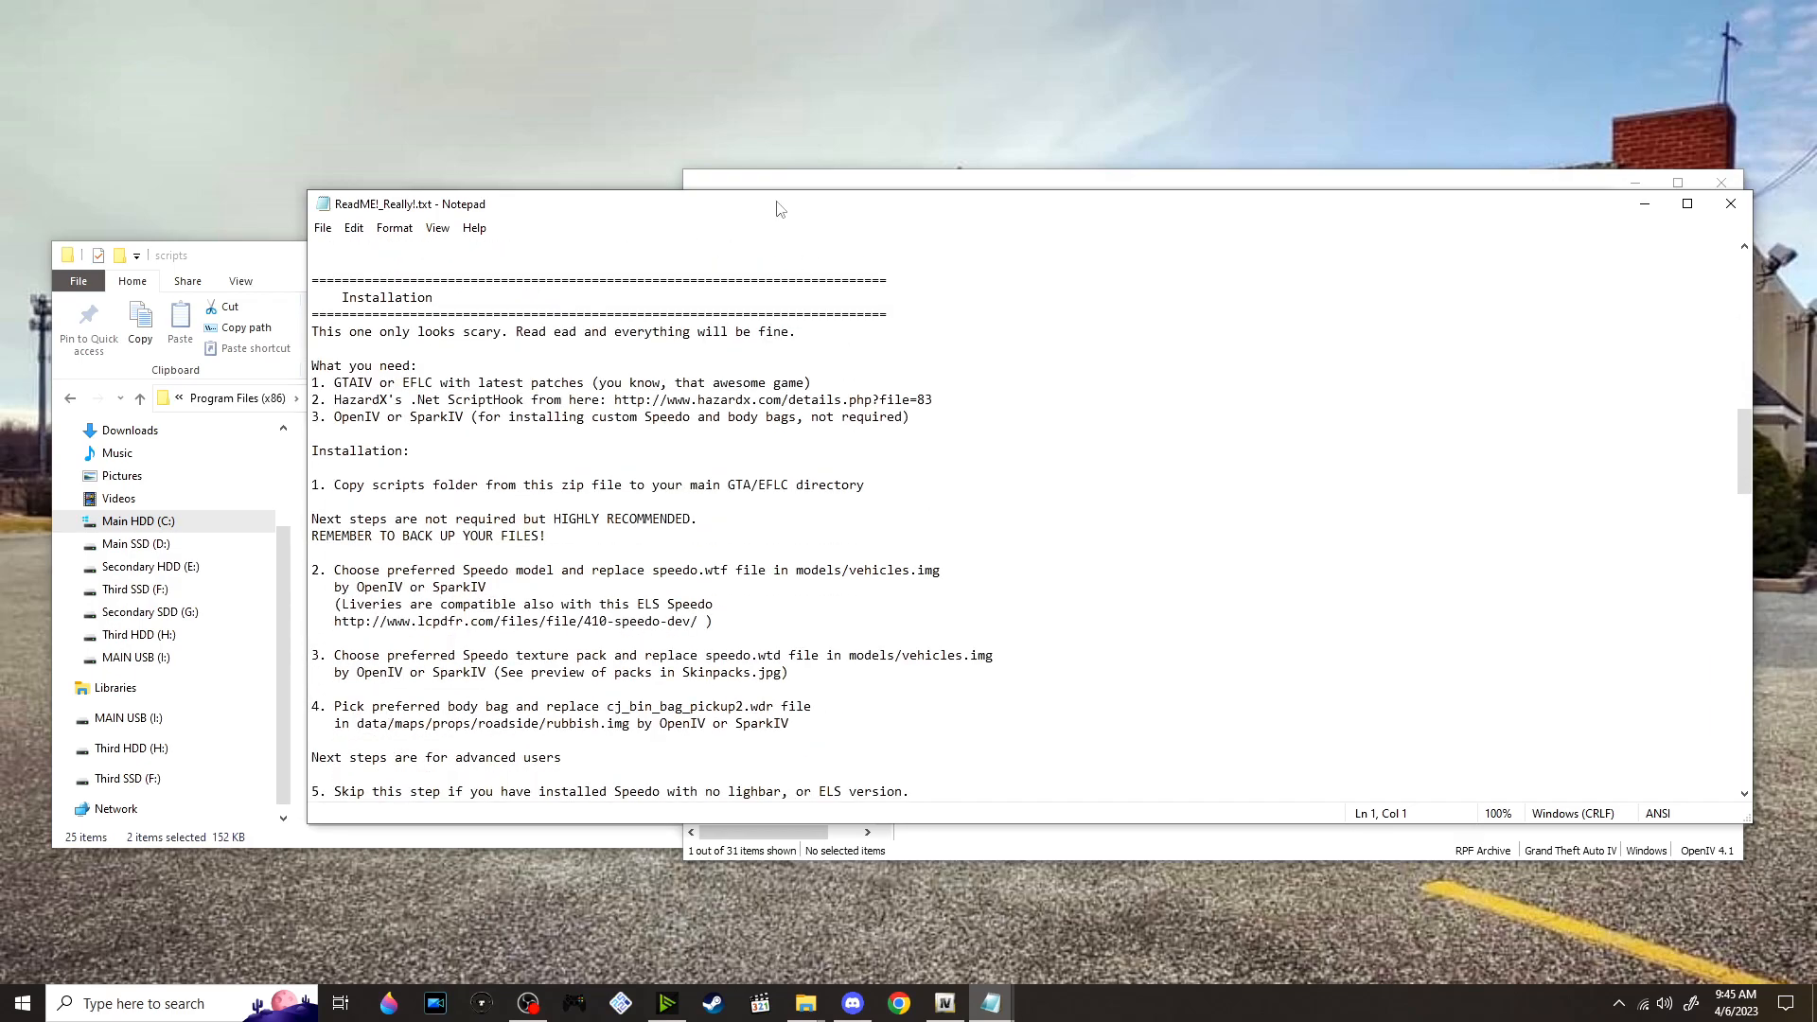
{"action": "left_click_drag", "start_coordinate": [771, 208], "coordinate": [690, 207]}
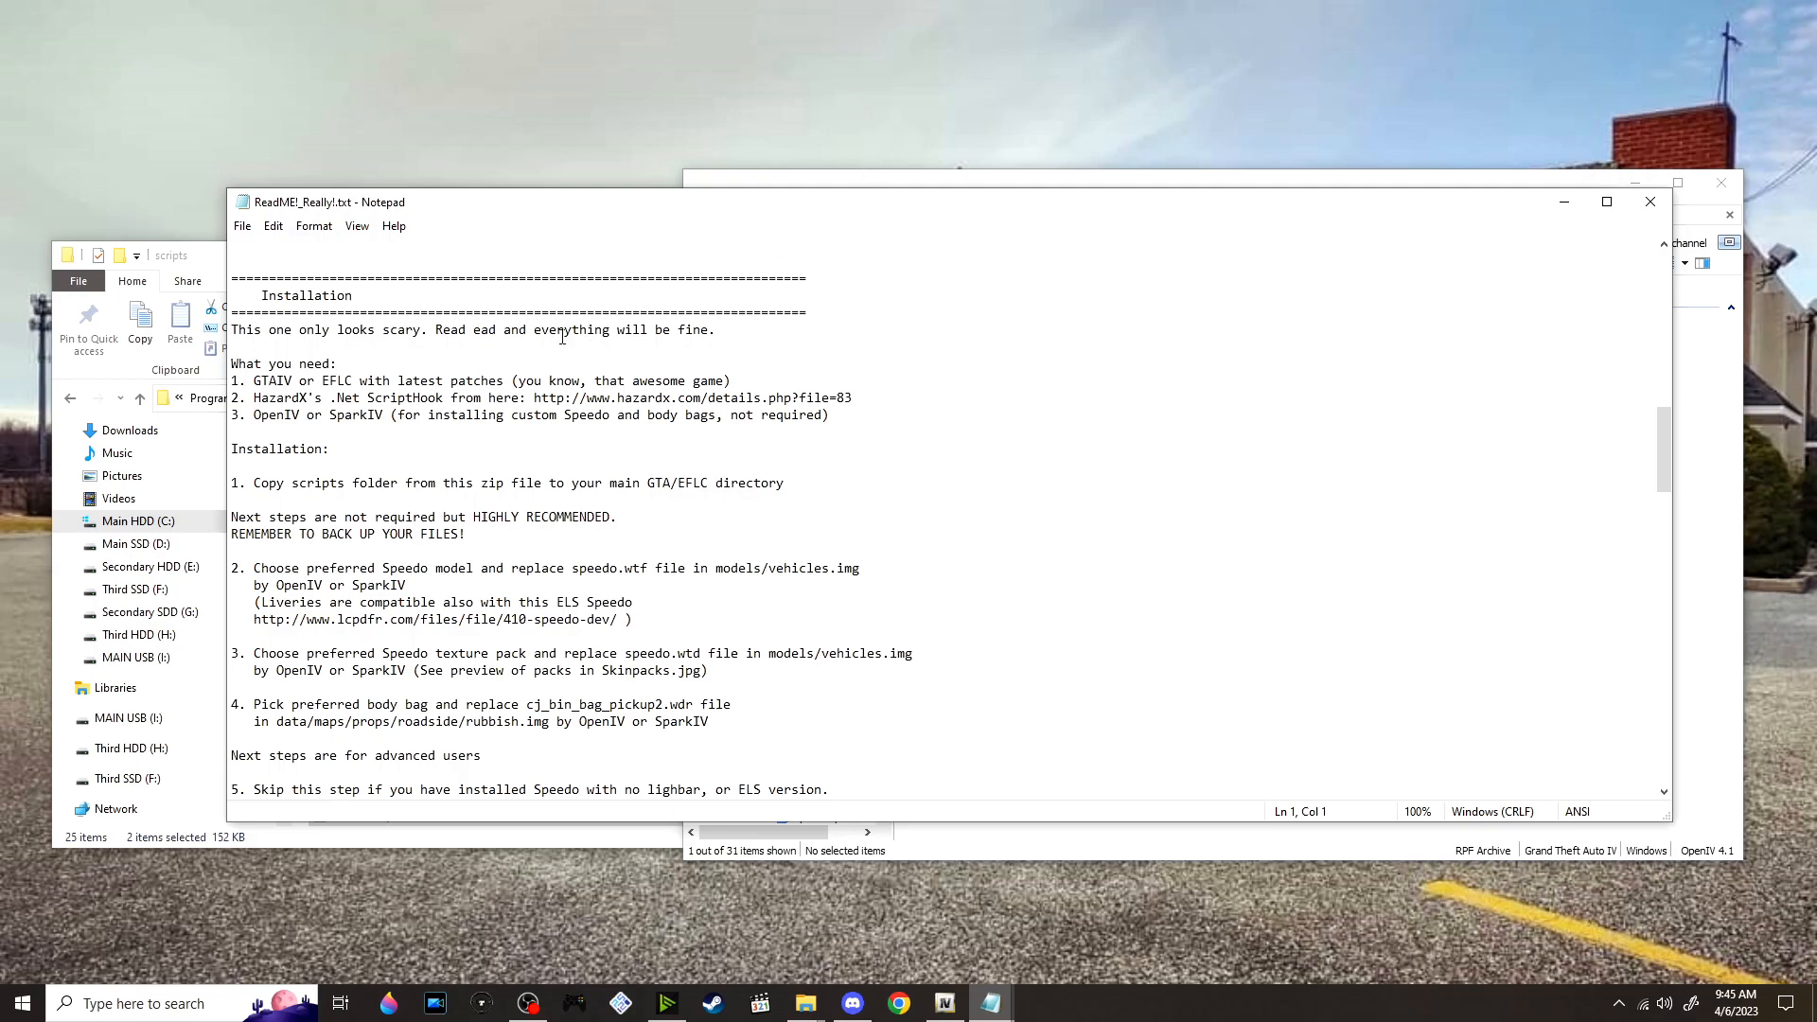
{"action": "scroll", "coordinate": [652, 299], "scroll_direction": "down", "scroll_amount": 1}
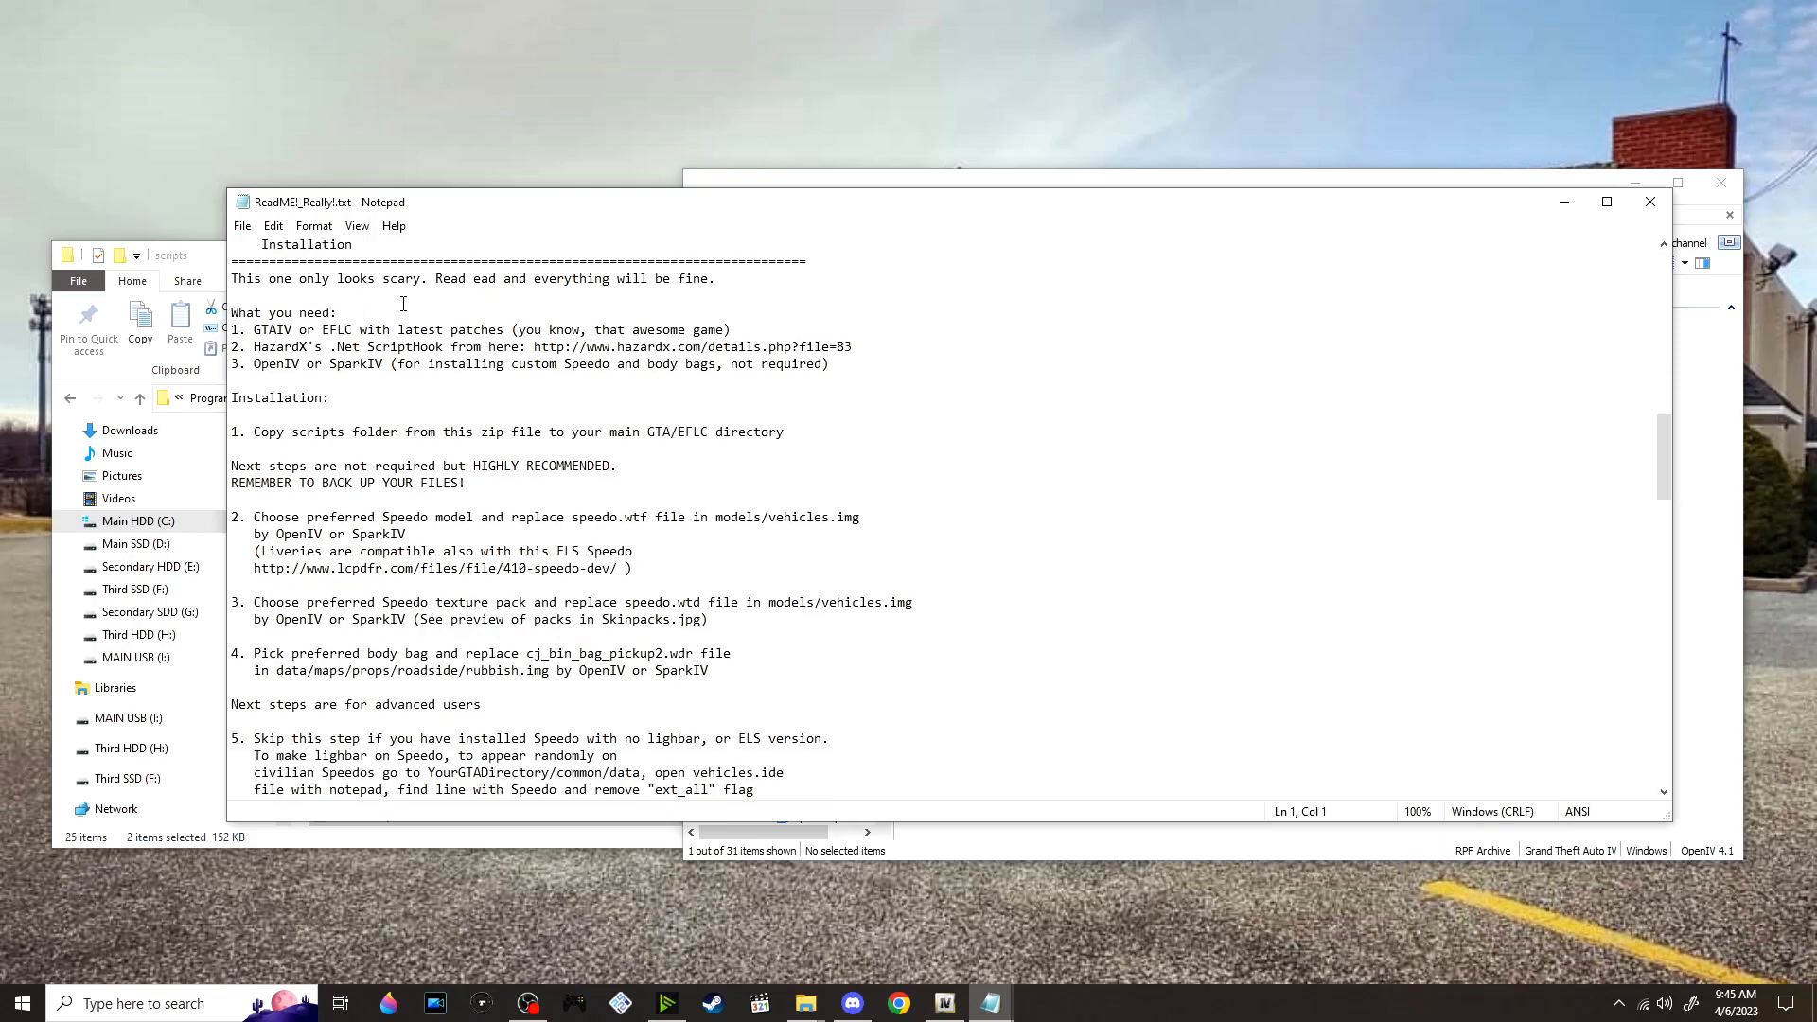
{"action": "left_click_drag", "start_coordinate": [893, 360], "coordinate": [231, 329]}
{"action": "left_click_drag", "start_coordinate": [525, 346], "coordinate": [520, 347]}
{"action": "scroll", "coordinate": [408, 357], "scroll_direction": "down", "scroll_amount": 2}
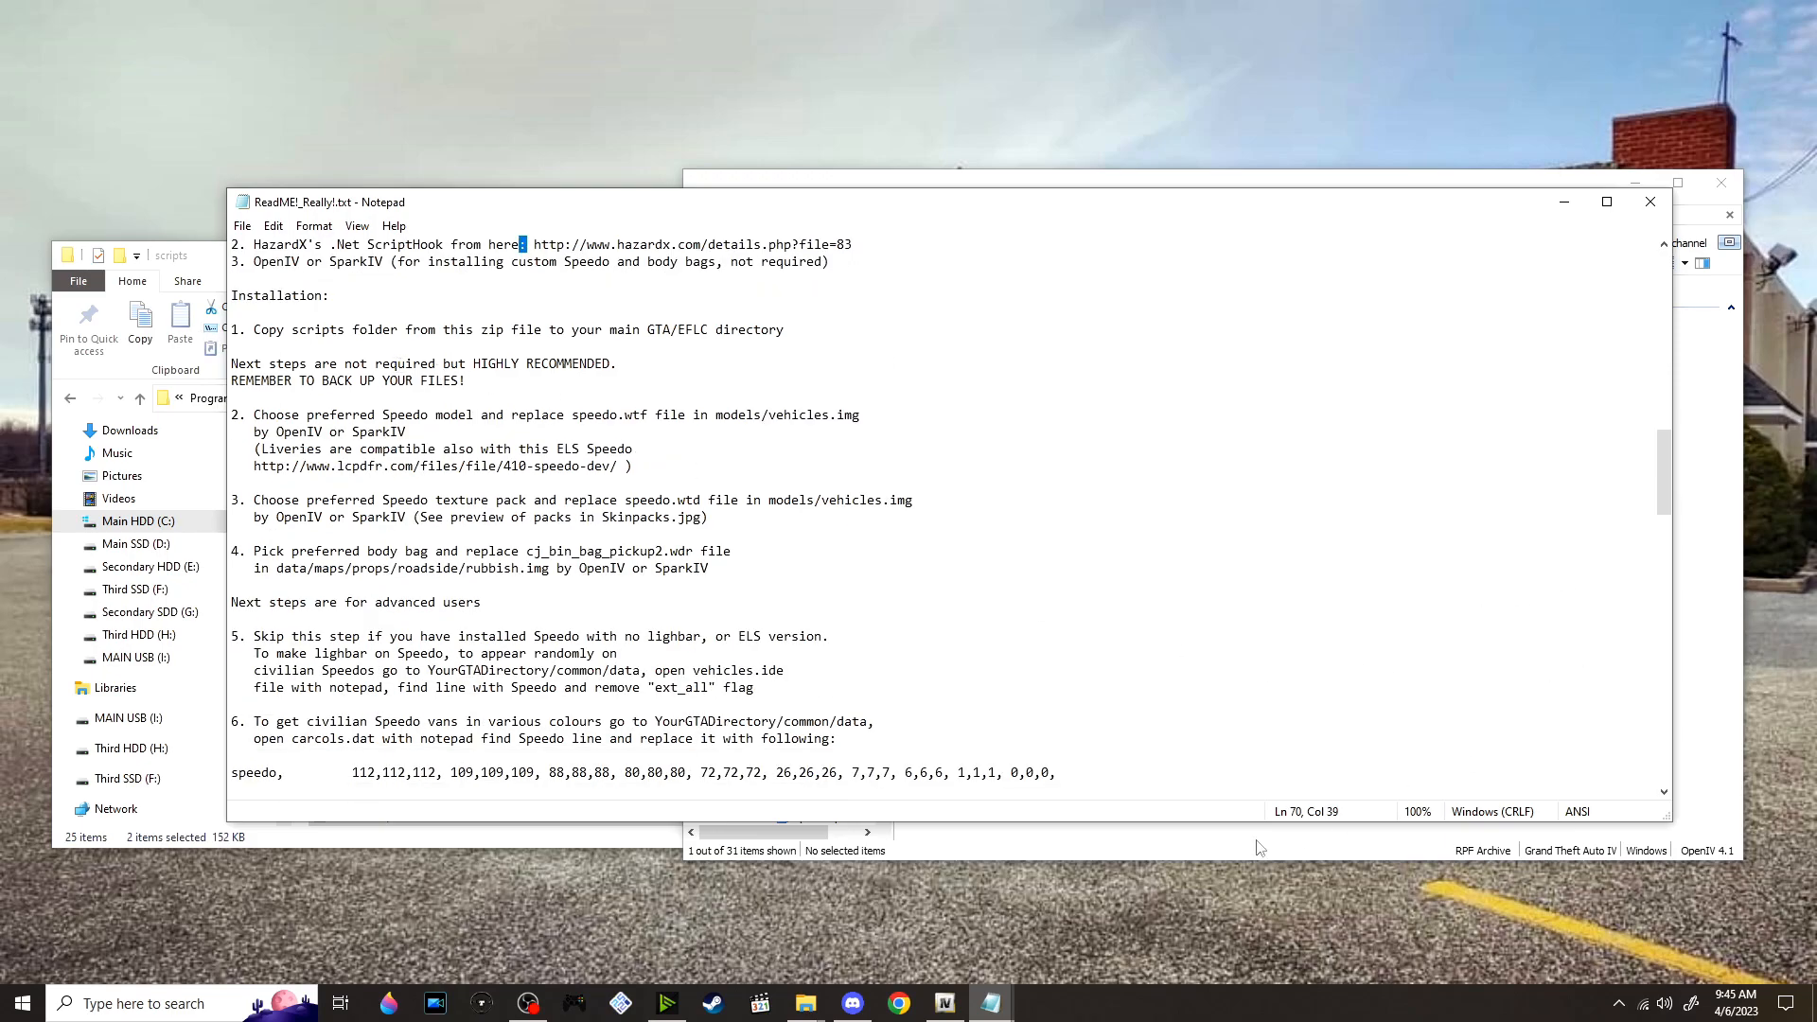
Move vdH_MedicalExaminer.ini and vdH_MedicalExaminer.net.dll from the mod's scripts folder into the GTAIV scripts folder
{"action": "left_click", "coordinate": [805, 1003]}
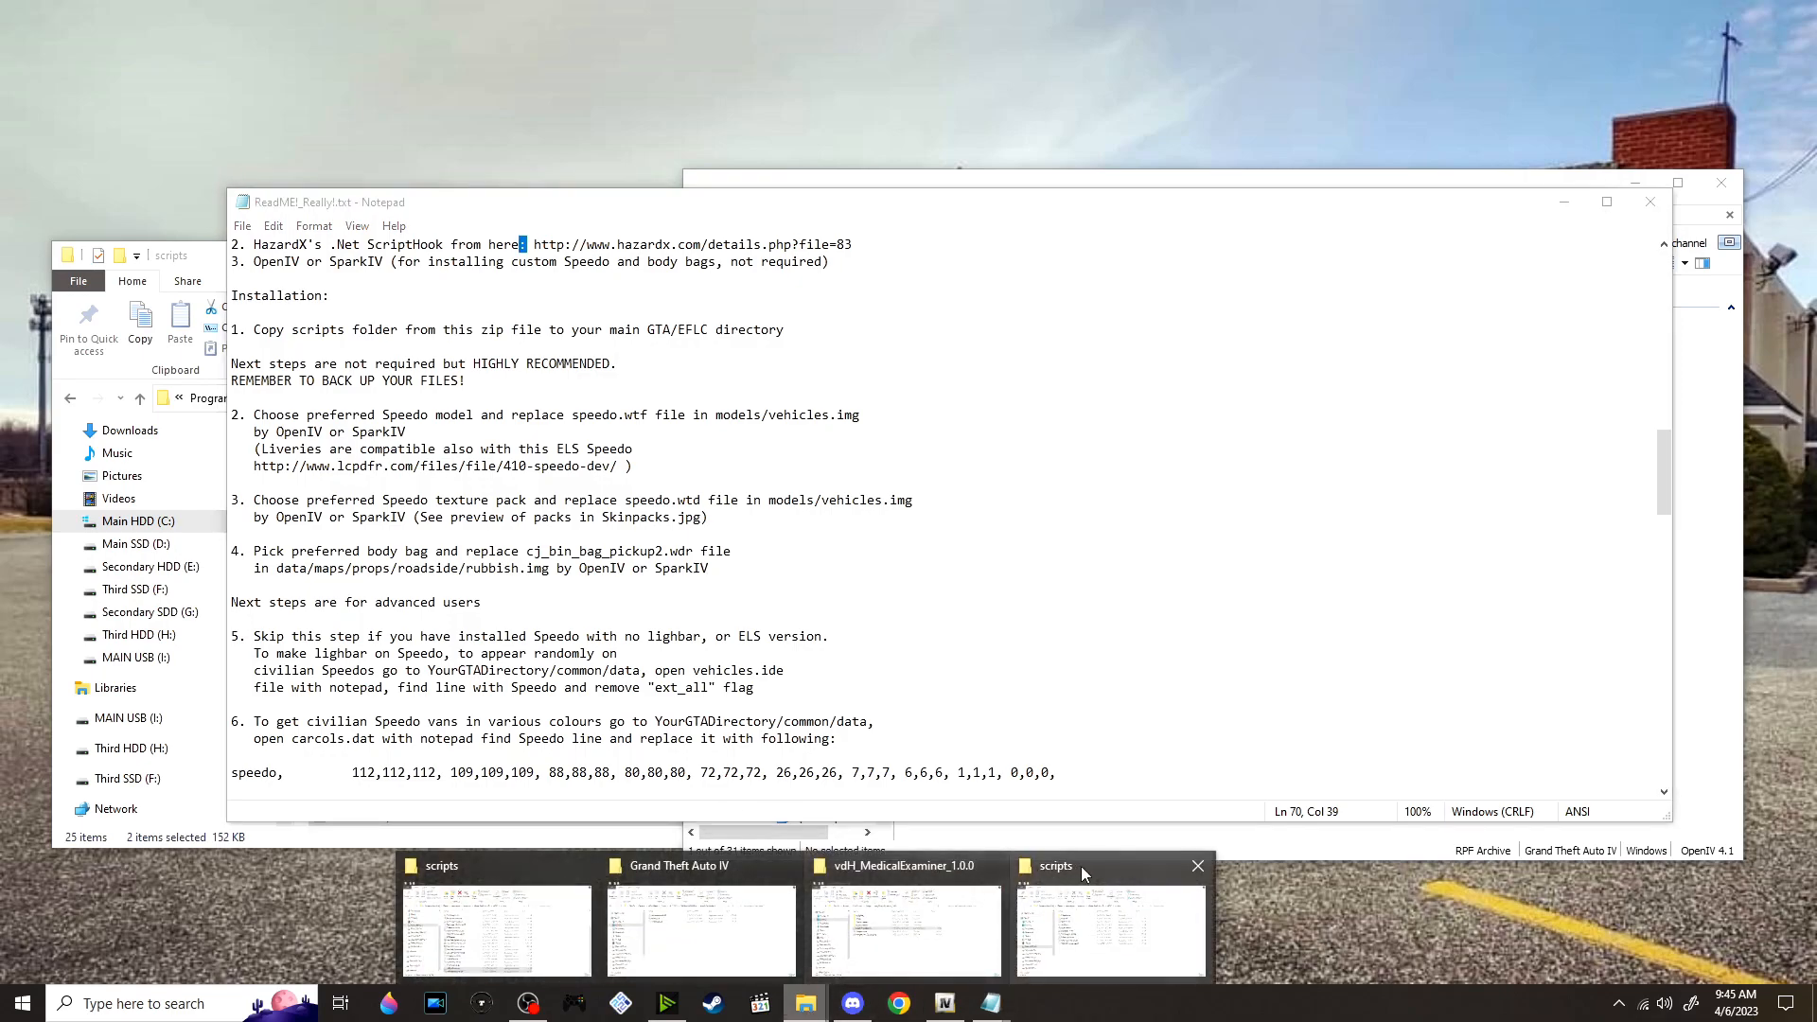
{"action": "left_click", "coordinate": [1077, 866]}
{"action": "left_click", "coordinate": [1627, 306]}
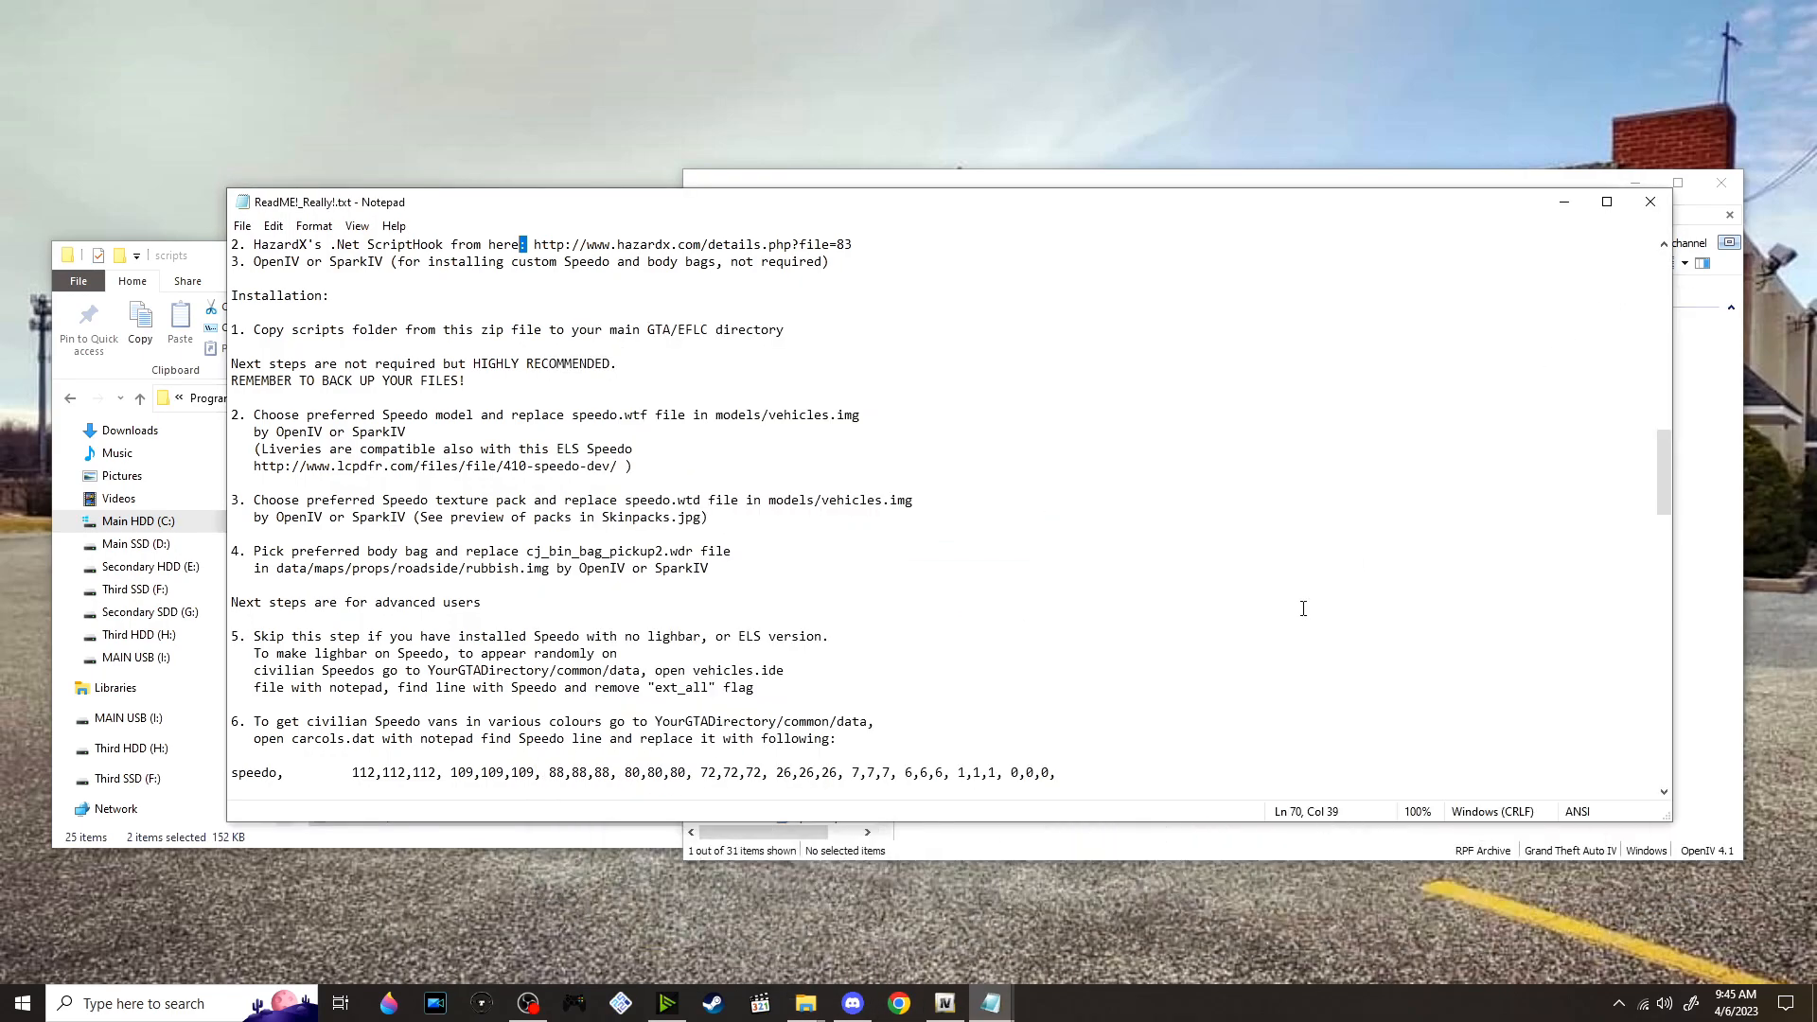
{"action": "mouse_move", "coordinate": [805, 1003]}
{"action": "left_click", "coordinate": [911, 952]}
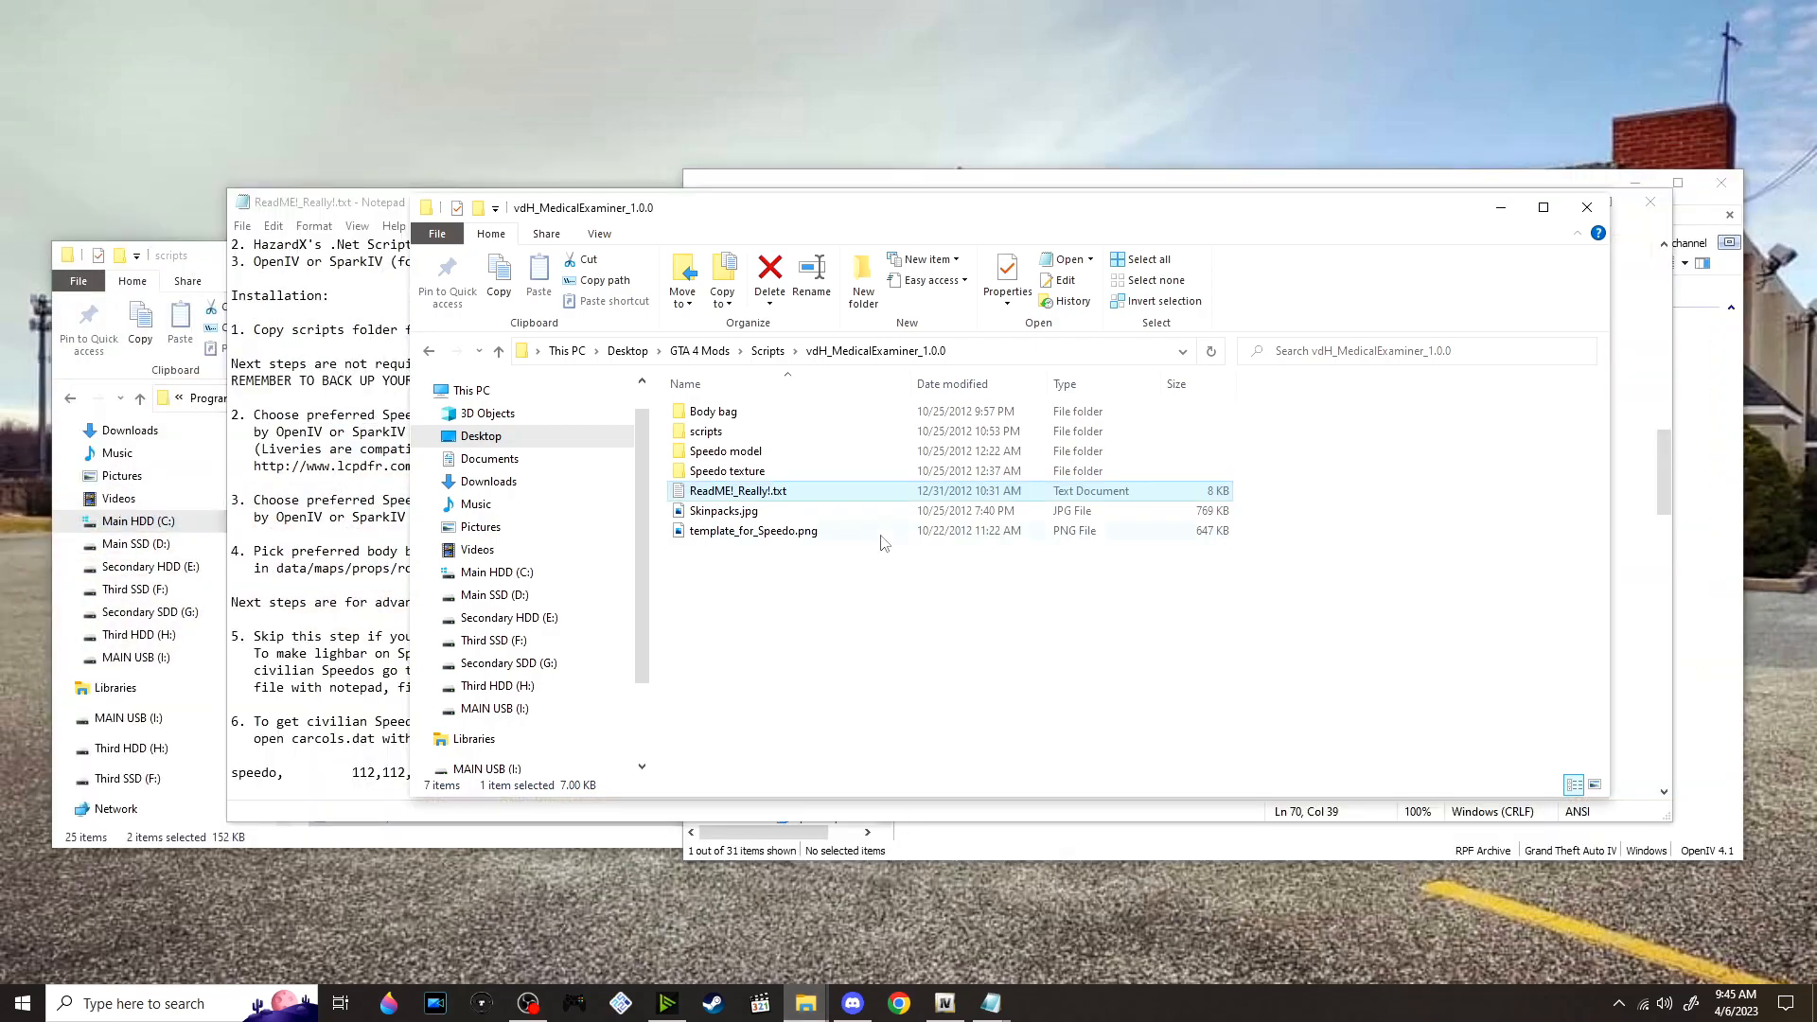
{"action": "double_click", "coordinate": [759, 438]}
{"action": "key", "text": "ctrl+a"}
{"action": "left_click_drag", "start_coordinate": [802, 435], "coordinate": [193, 265]}
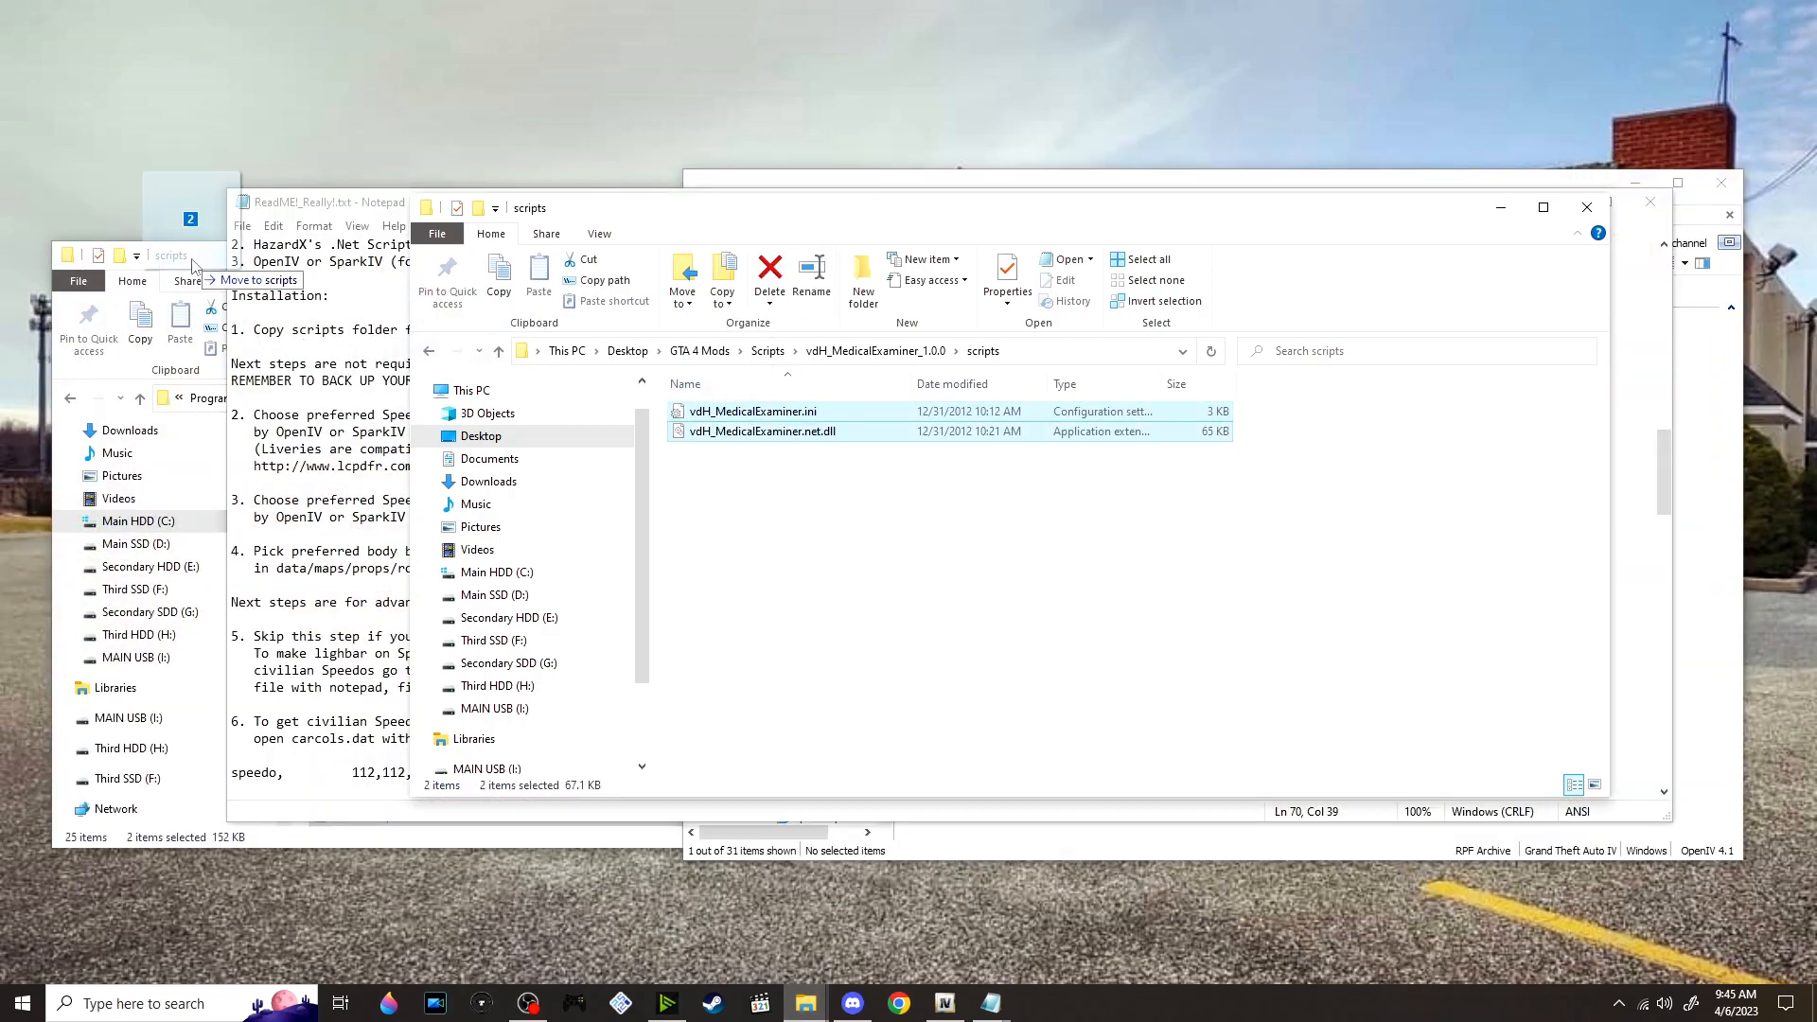
{"action": "left_click_drag", "start_coordinate": [194, 265], "coordinate": [194, 266]}
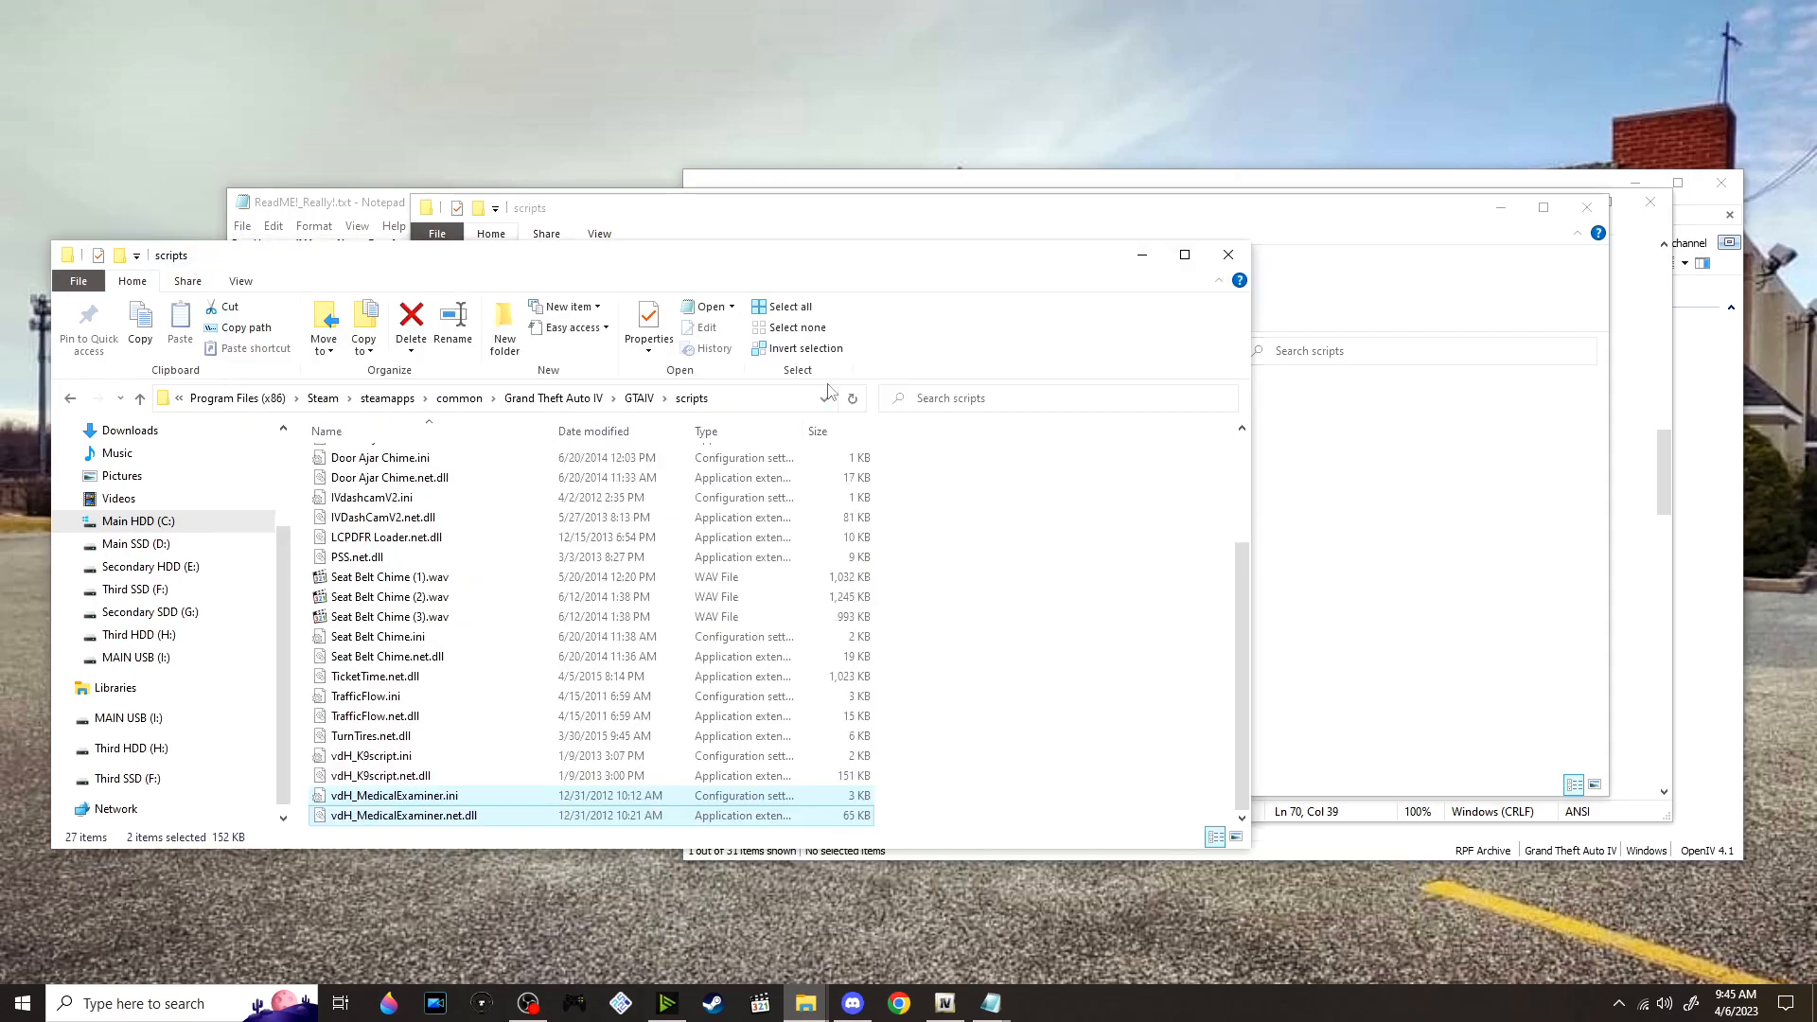
Return the mod window to the vdH_MedicalExaminer_1.0.0 folder and check the Speedo model instruction in the ReadMe
{"action": "left_click", "coordinate": [1445, 348]}
{"action": "left_click", "coordinate": [909, 355]}
{"action": "left_click", "coordinate": [364, 203]}
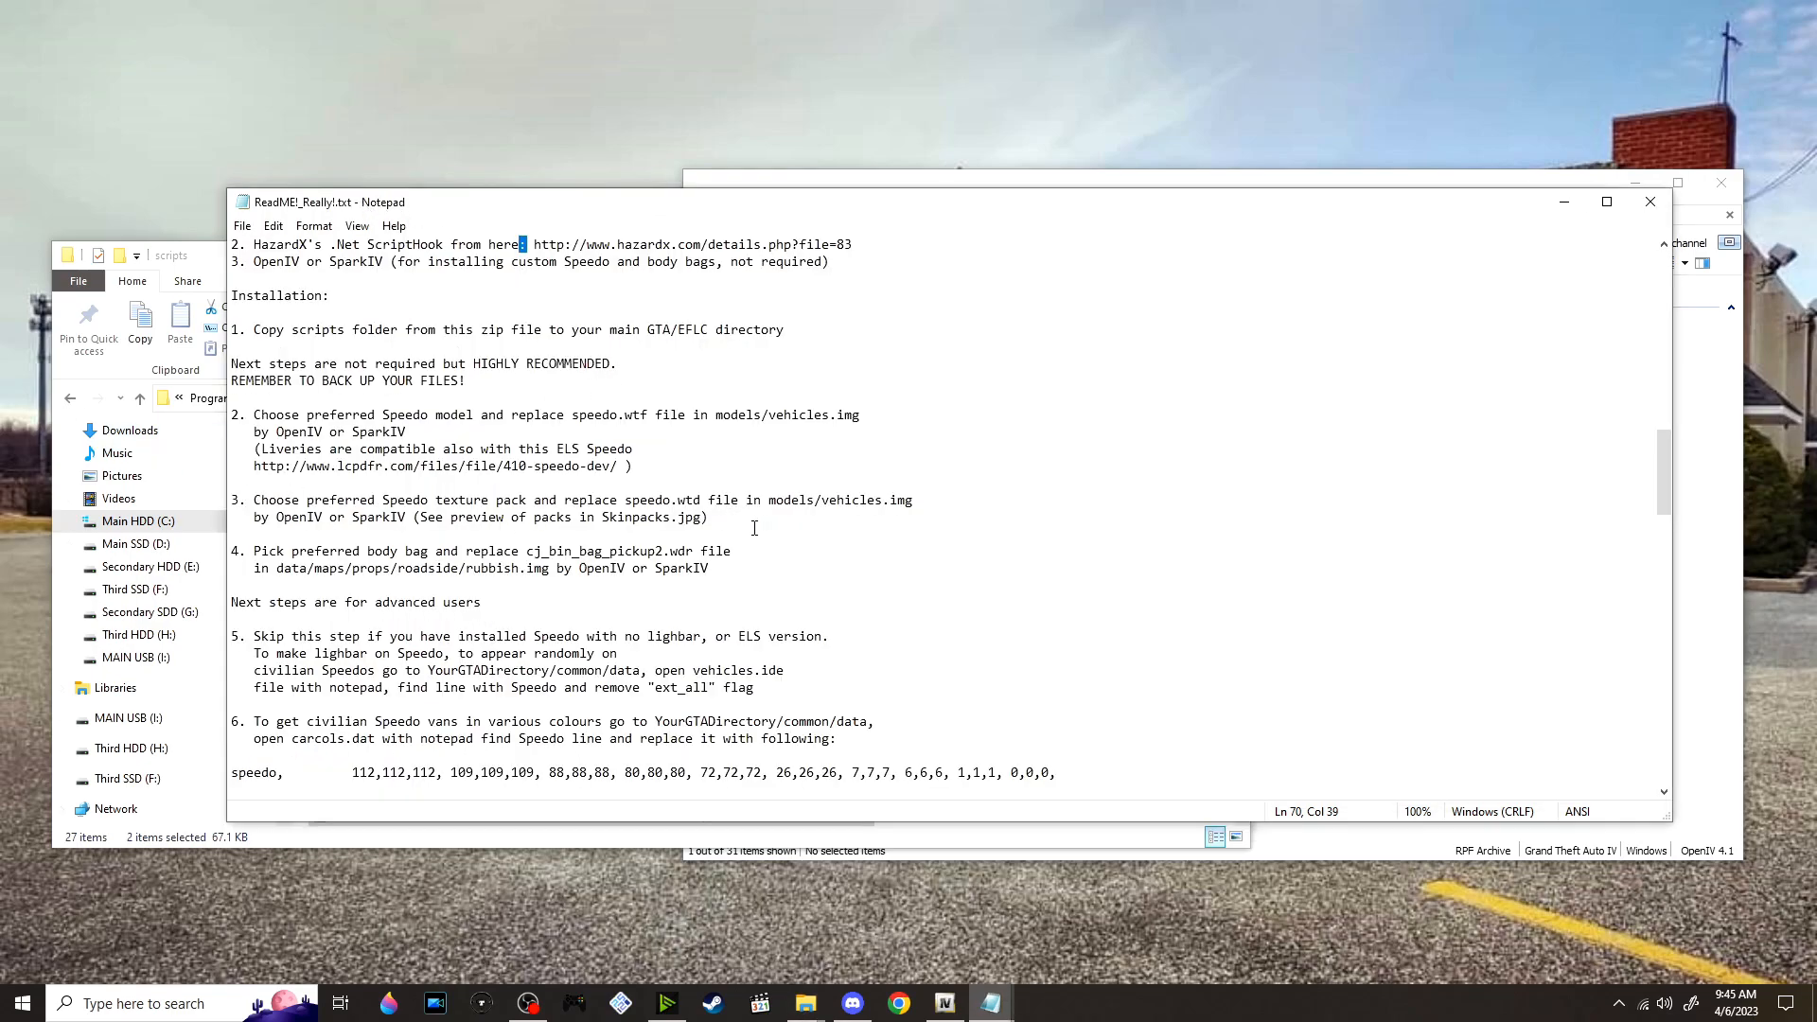
{"action": "left_click", "coordinate": [897, 413]}
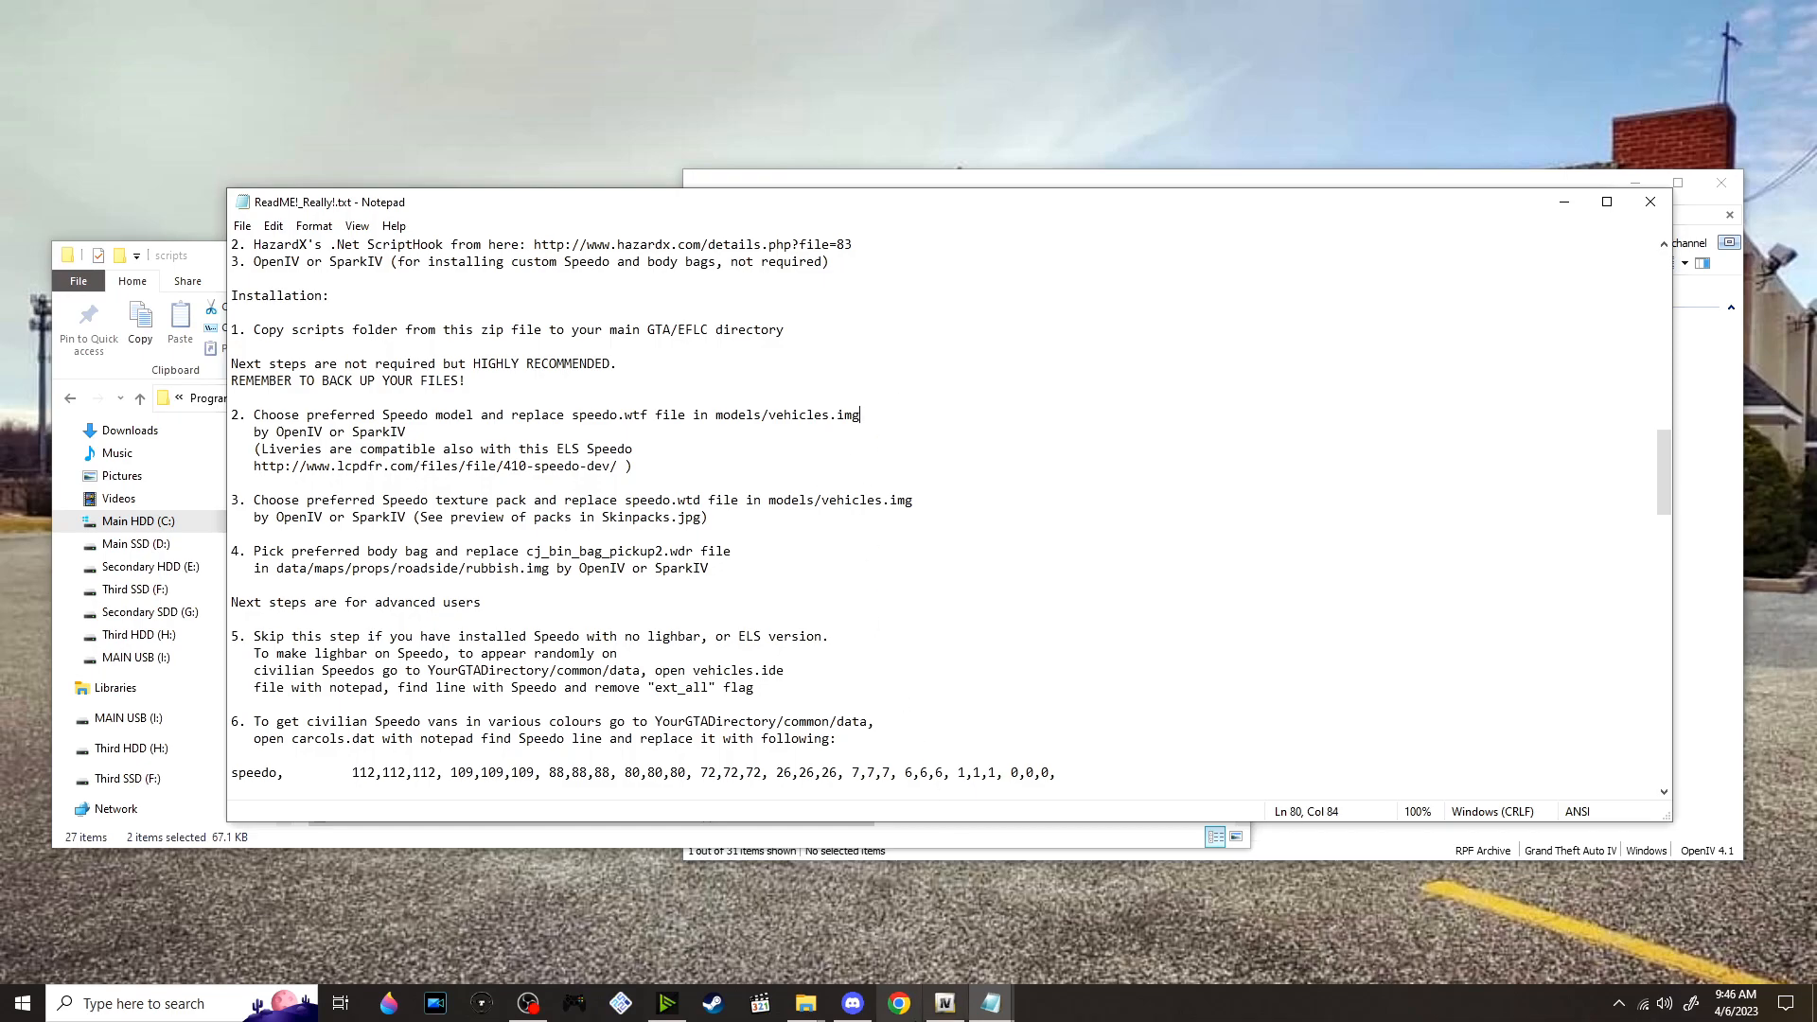
Switch to OpenIV, clear the PX2_DECONSTRUCTION filter and open pc/models/cdimages/vehicles.img
{"action": "left_click", "coordinate": [947, 1009]}
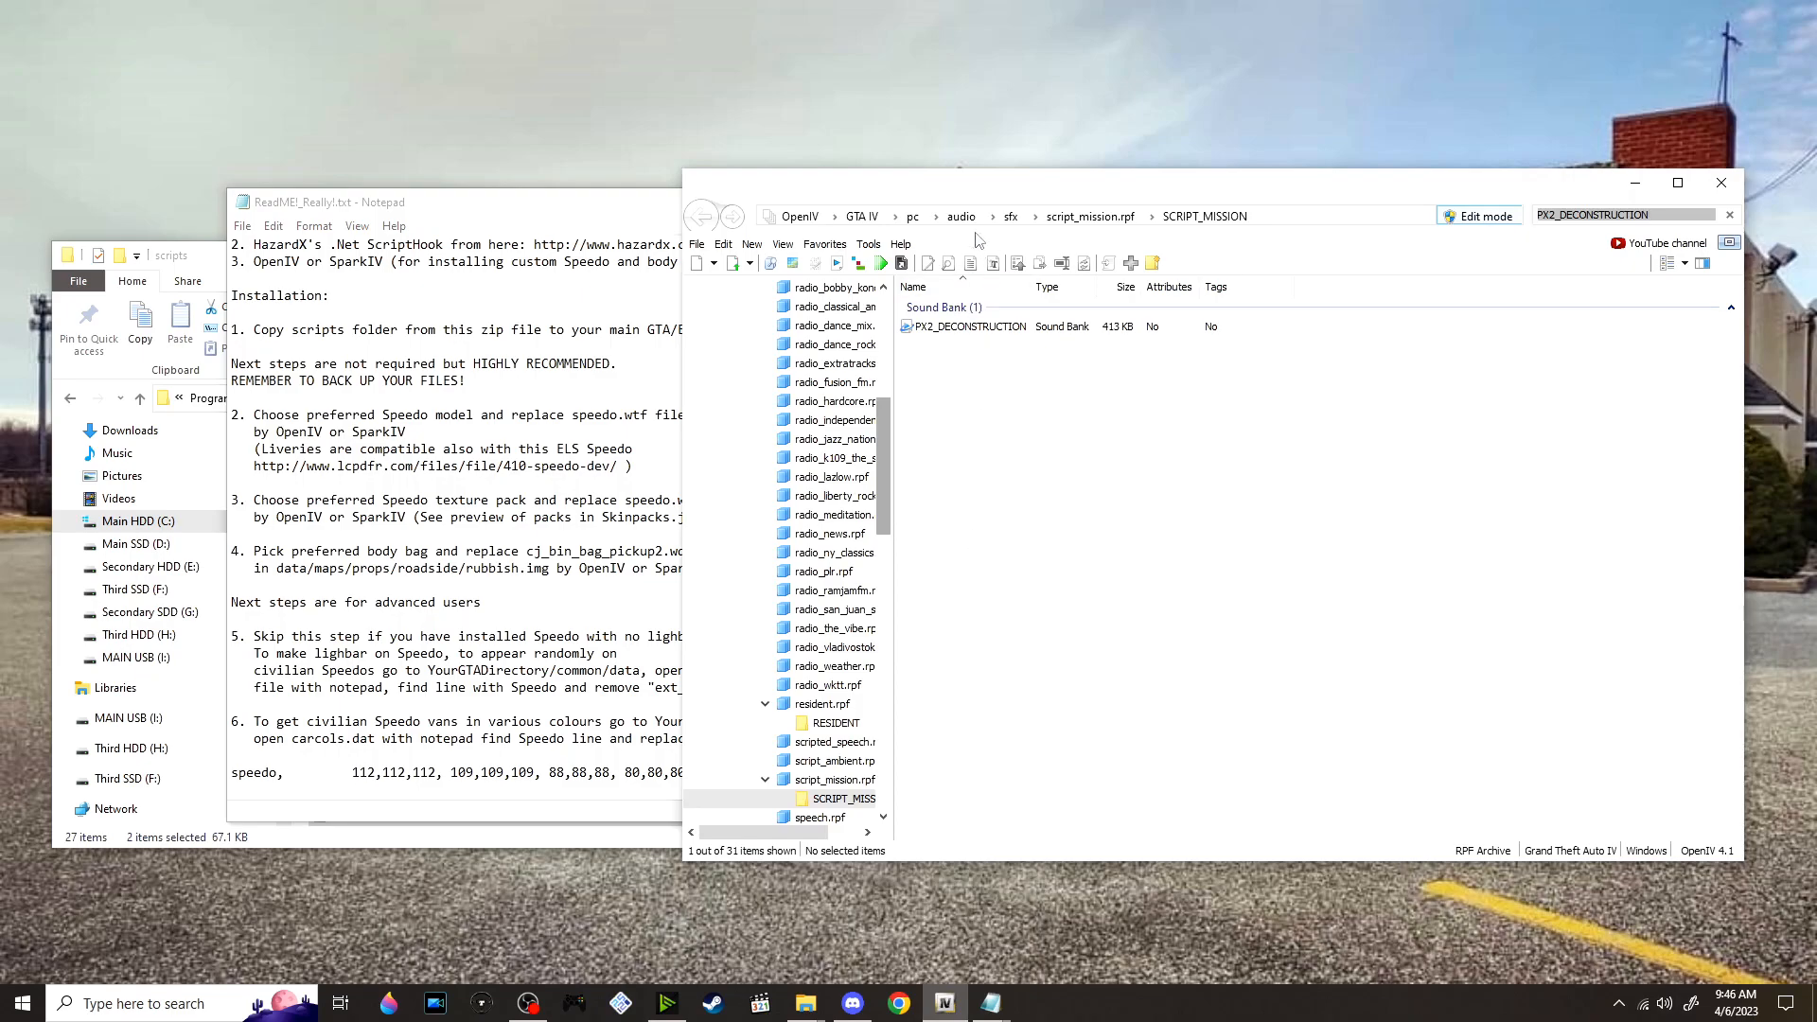
{"action": "left_click", "coordinate": [912, 216]}
{"action": "left_click", "coordinate": [1730, 215]}
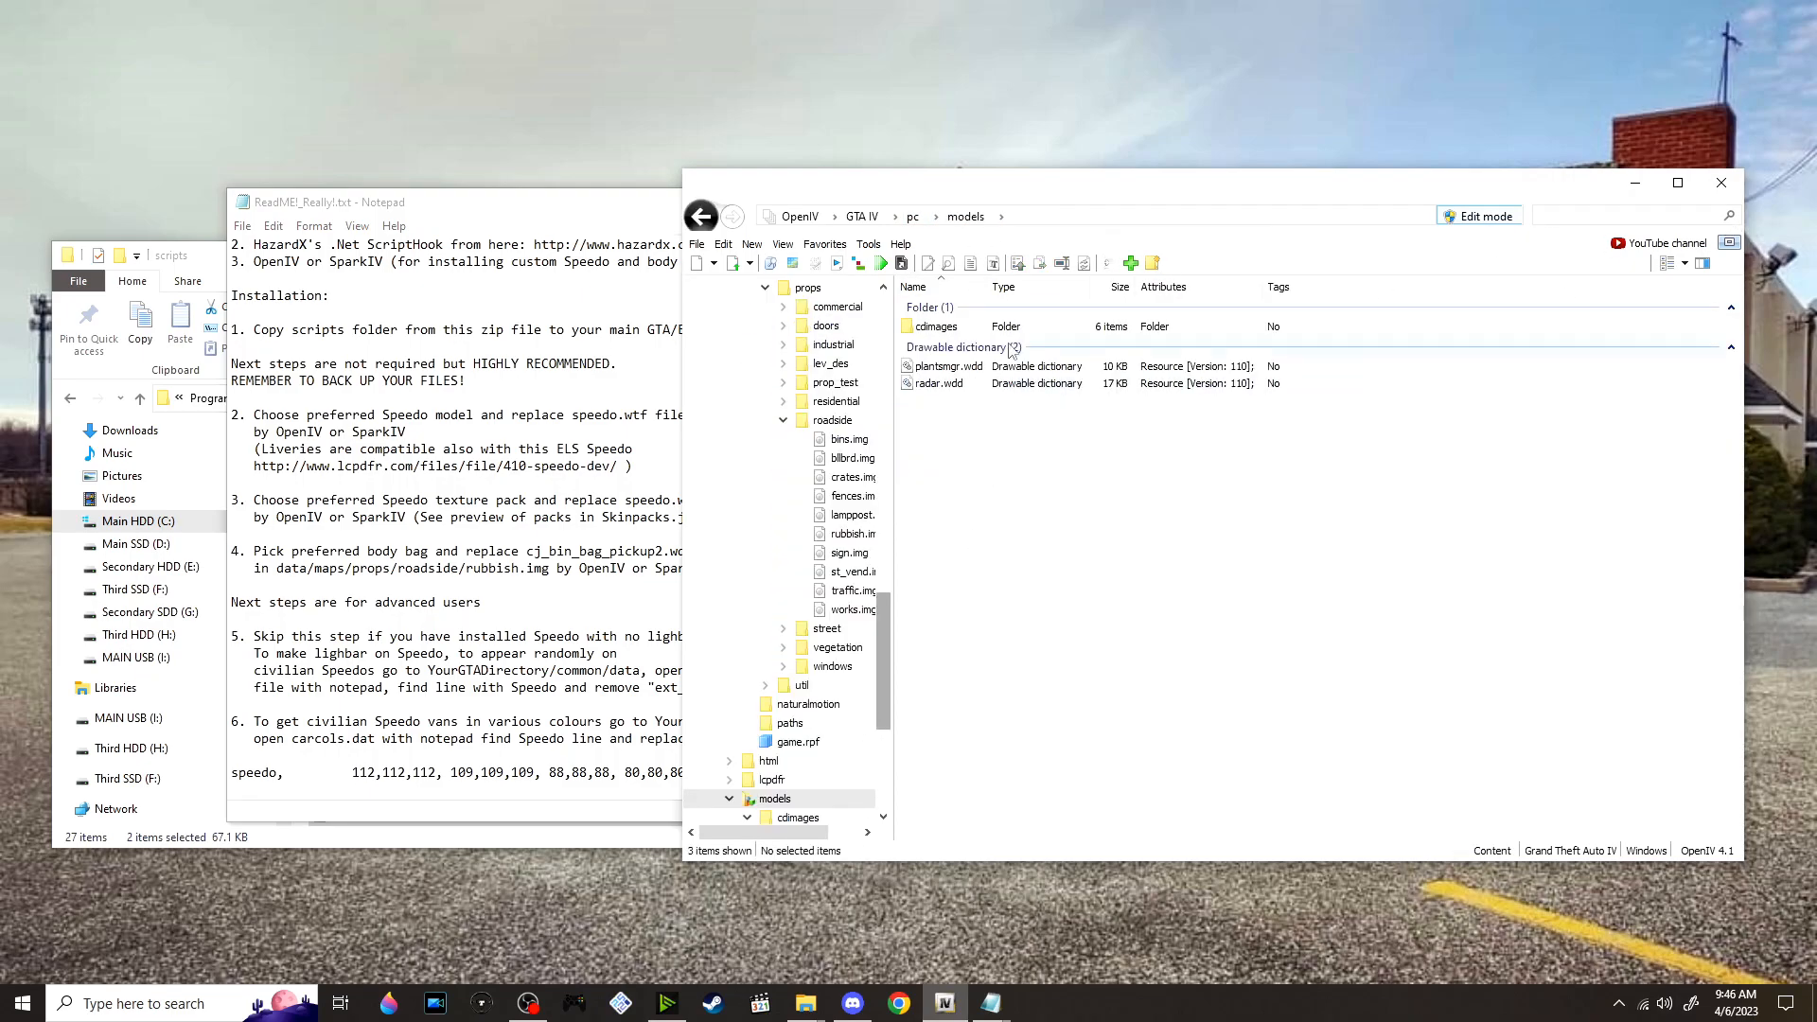
{"action": "double_click", "coordinate": [975, 328]}
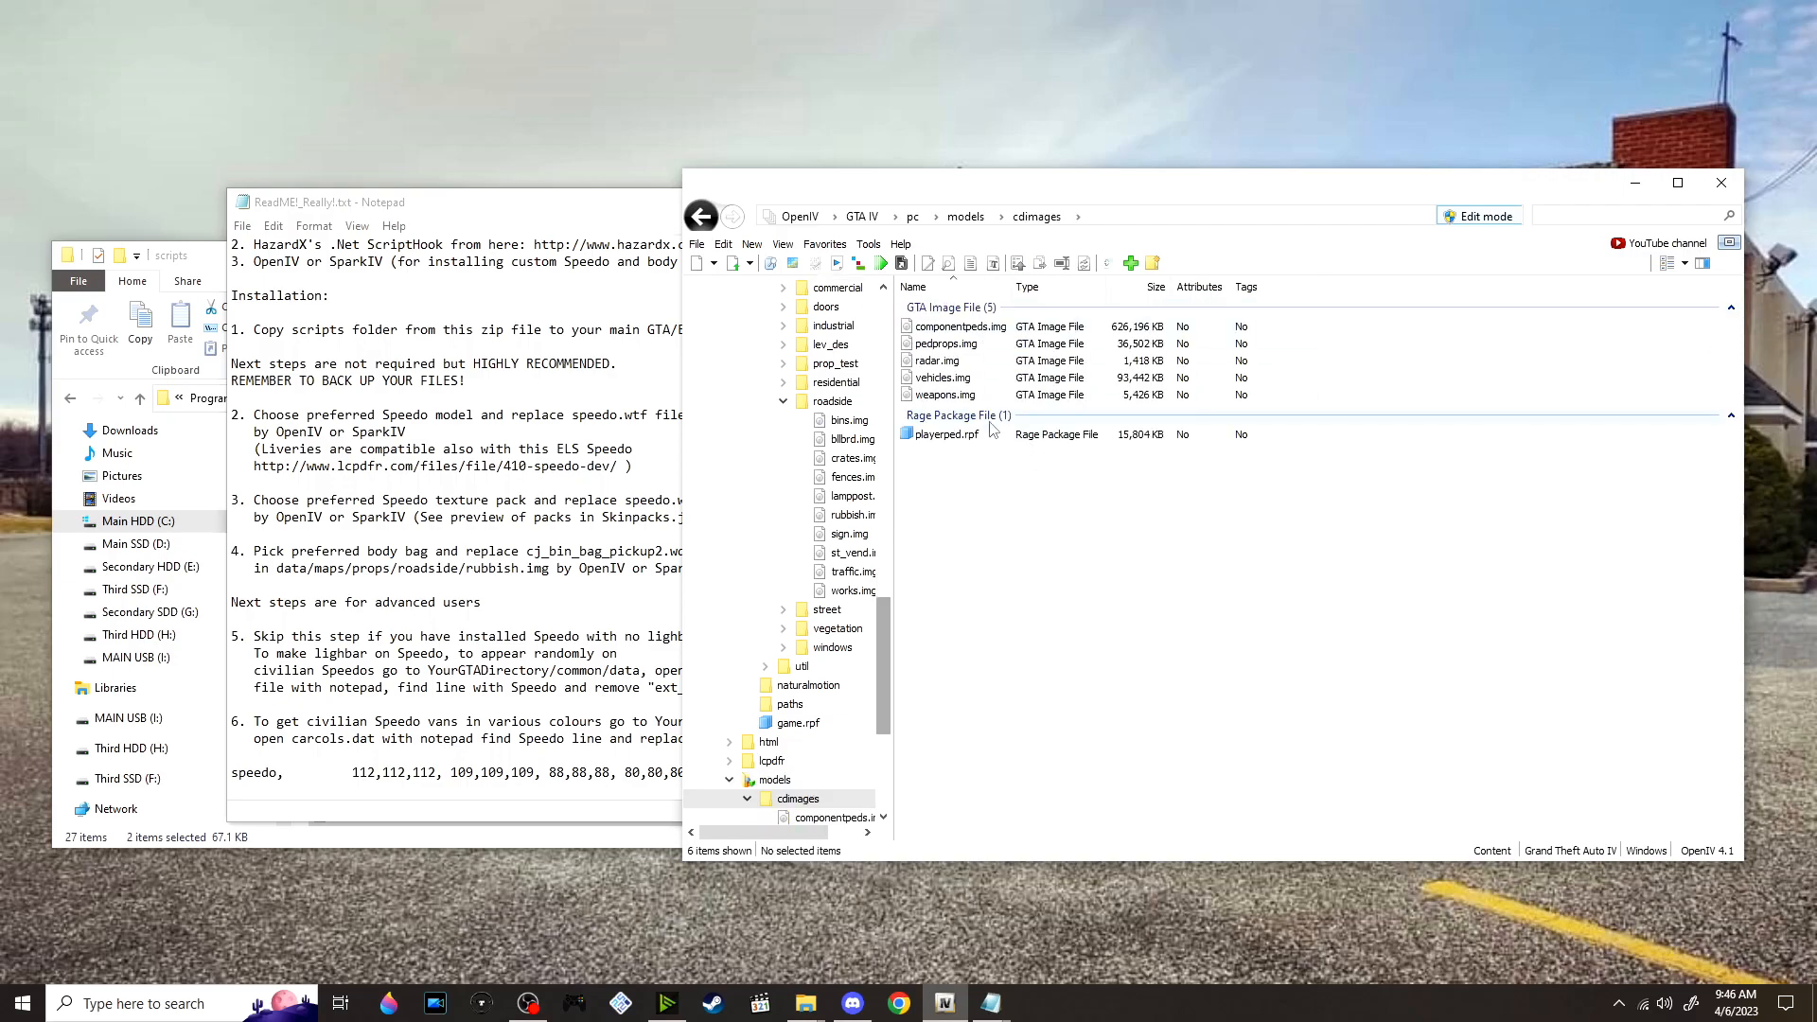
{"action": "double_click", "coordinate": [962, 381]}
Review the Speedo replacement instructions in the ReadMe and filter the vehicles.img contents by SPEED
{"action": "key", "text": "alt+Tab"}
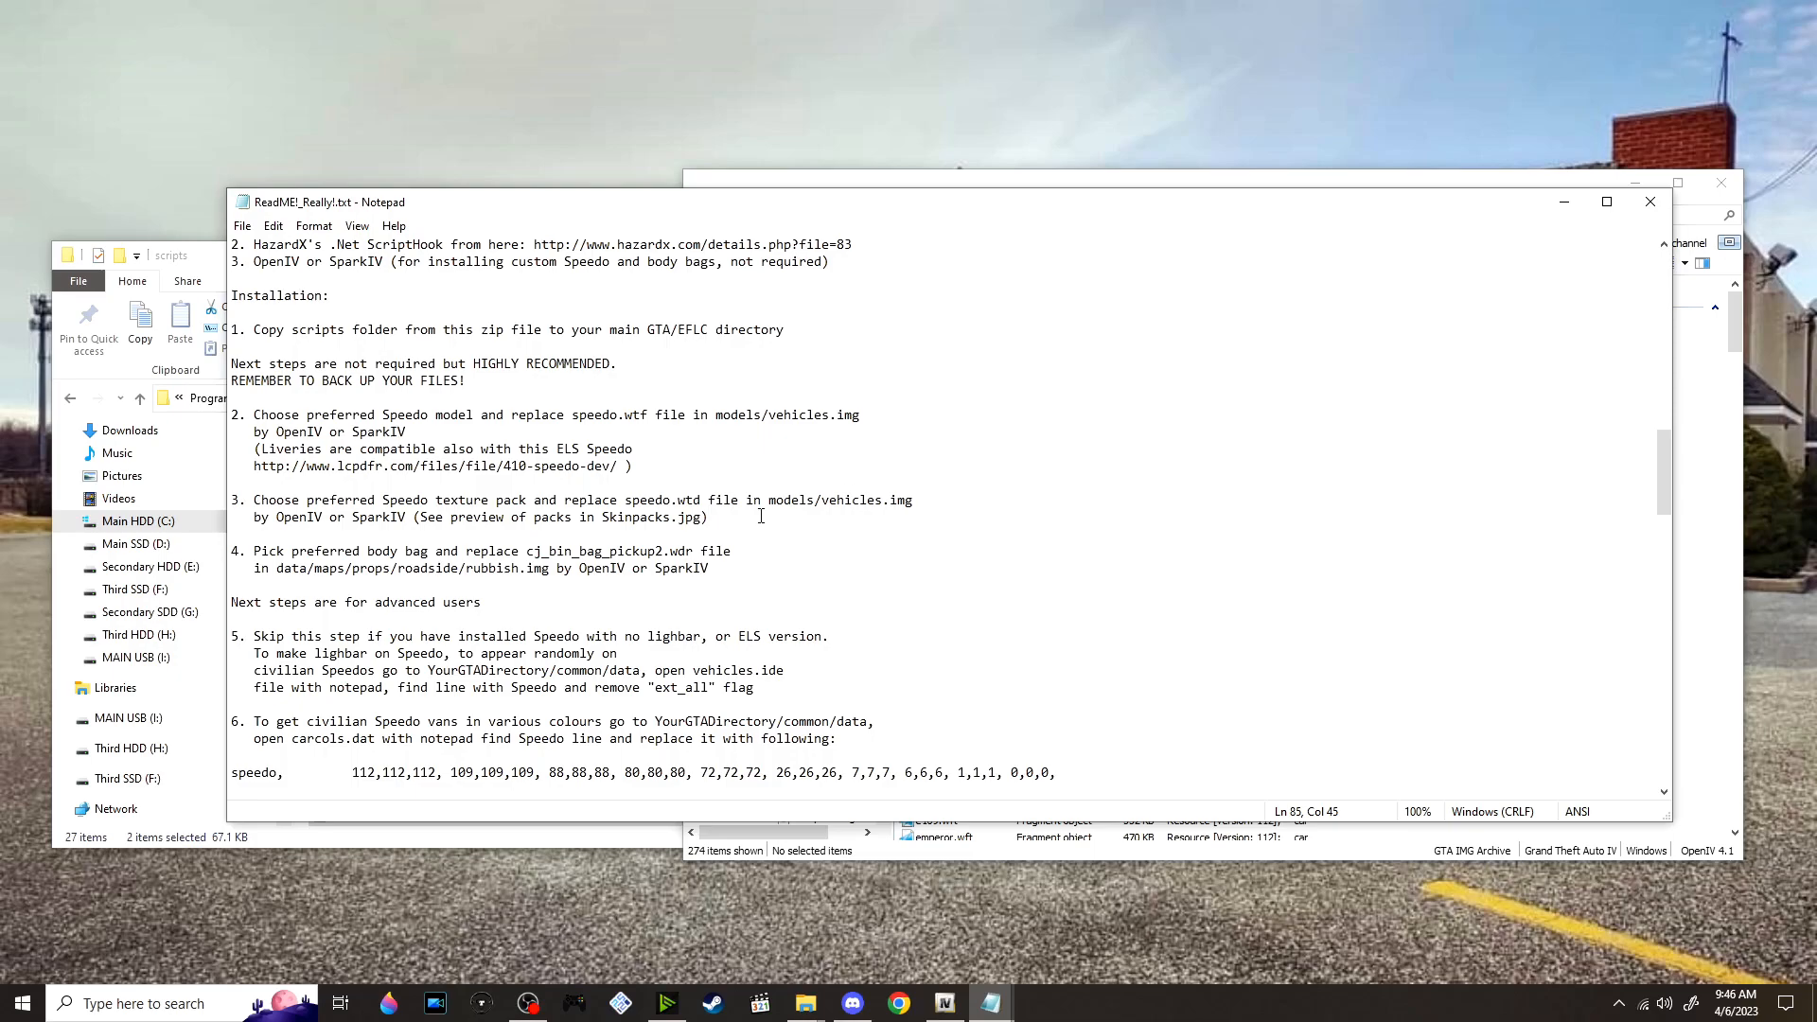
{"action": "scroll", "coordinate": [517, 527], "scroll_direction": "down", "scroll_amount": 1}
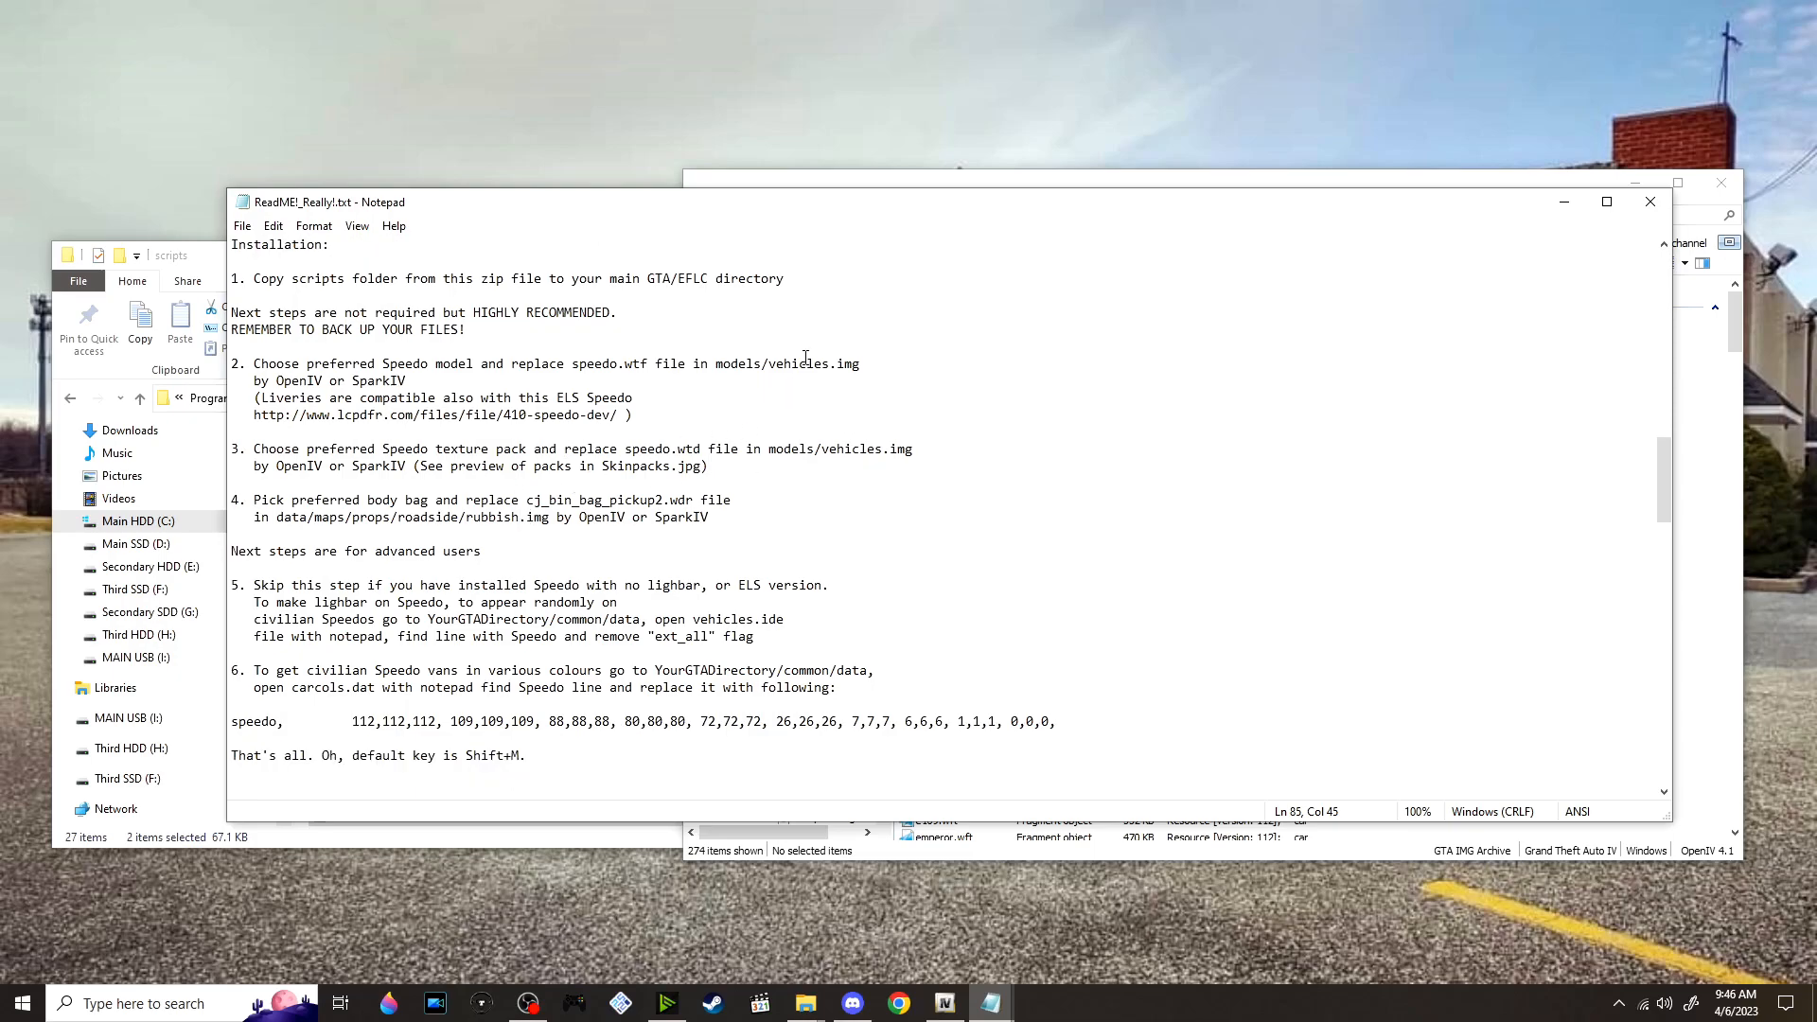
{"action": "left_click", "coordinate": [1735, 403]}
{"action": "left_click", "coordinate": [1592, 218]}
{"action": "type", "text": "SPEEDO"}
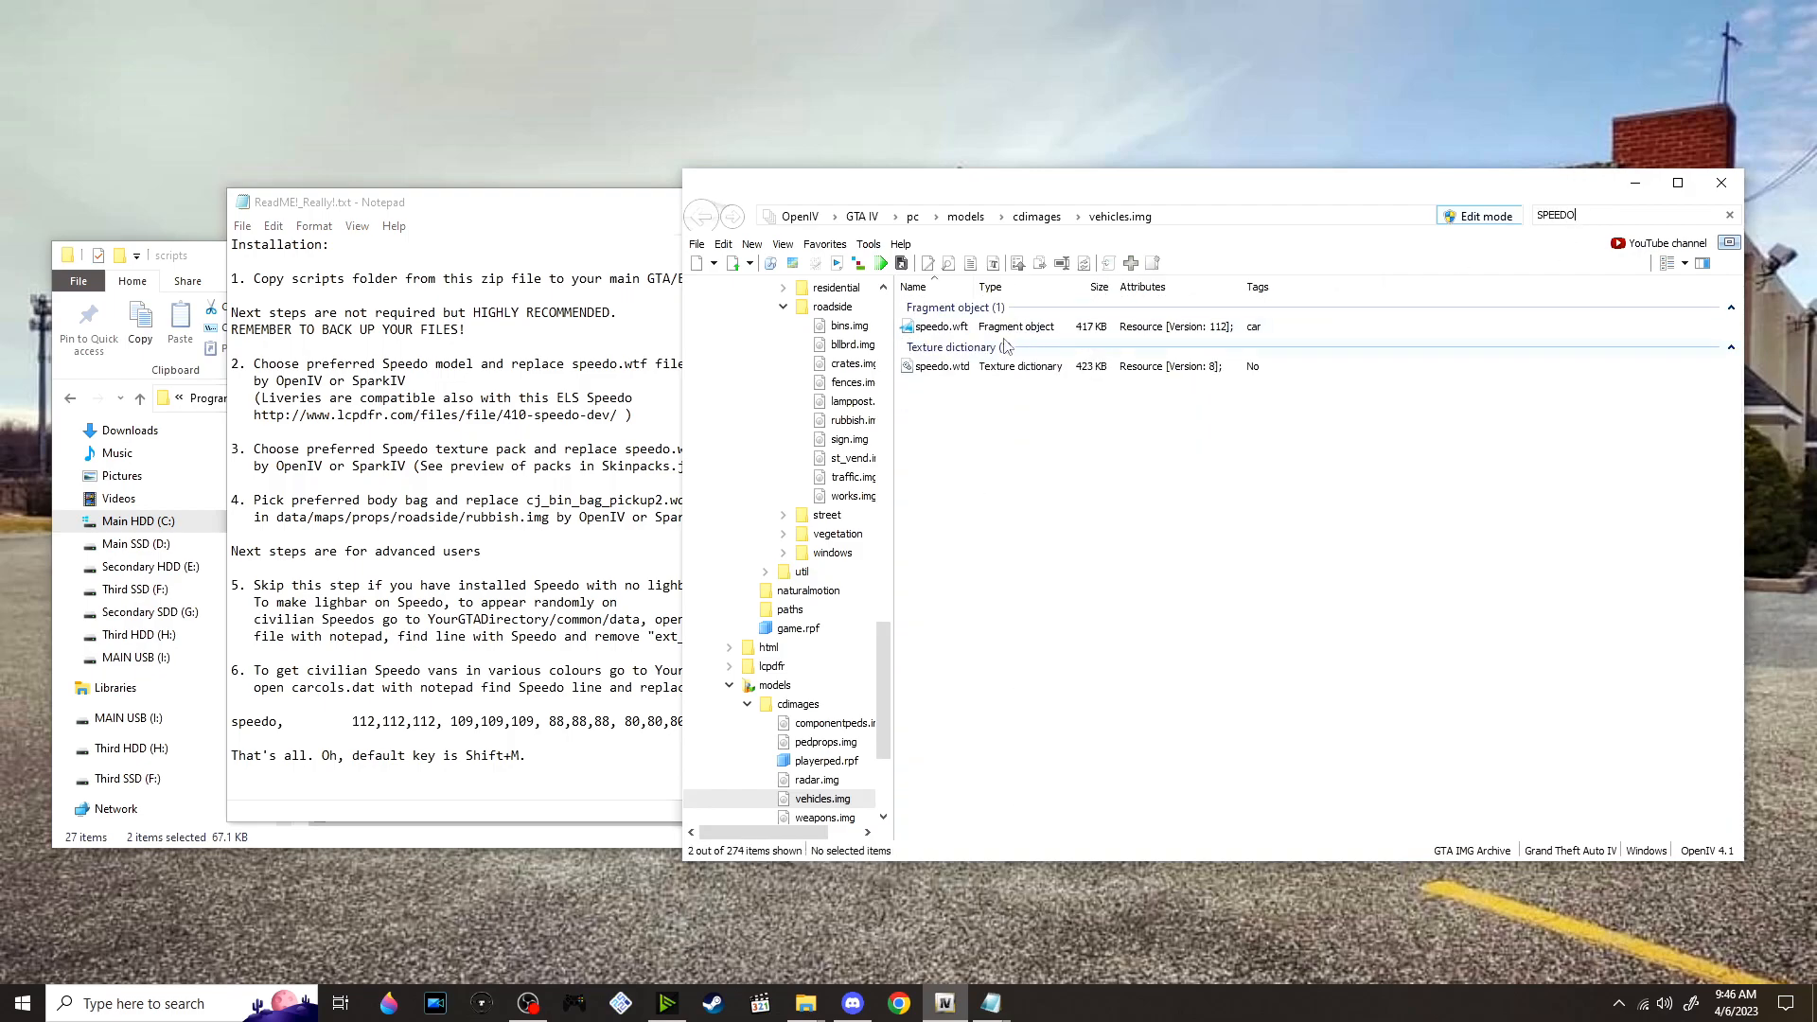
Preview the existing speedo.wft model in the OpenIV Model Viewer, inspect the van's side and close the preview
{"action": "left_click", "coordinate": [972, 329]}
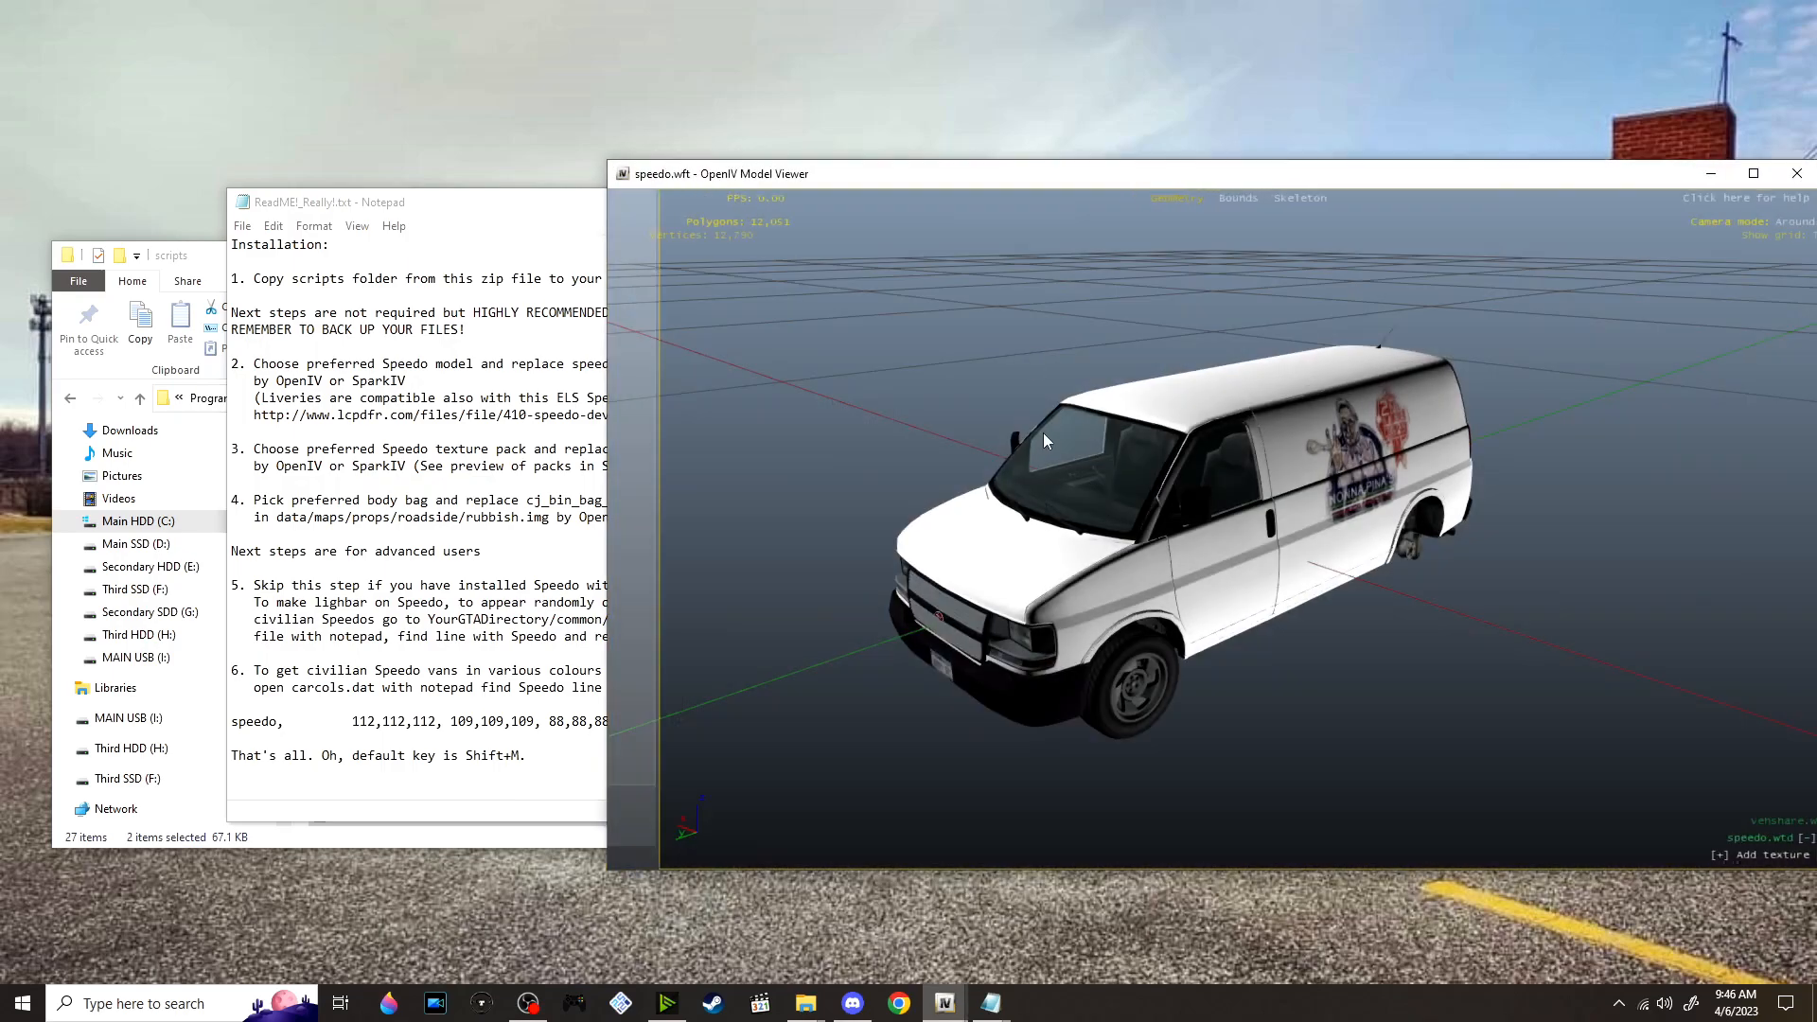
{"action": "left_click_drag", "start_coordinate": [1290, 383], "coordinate": [1088, 530]}
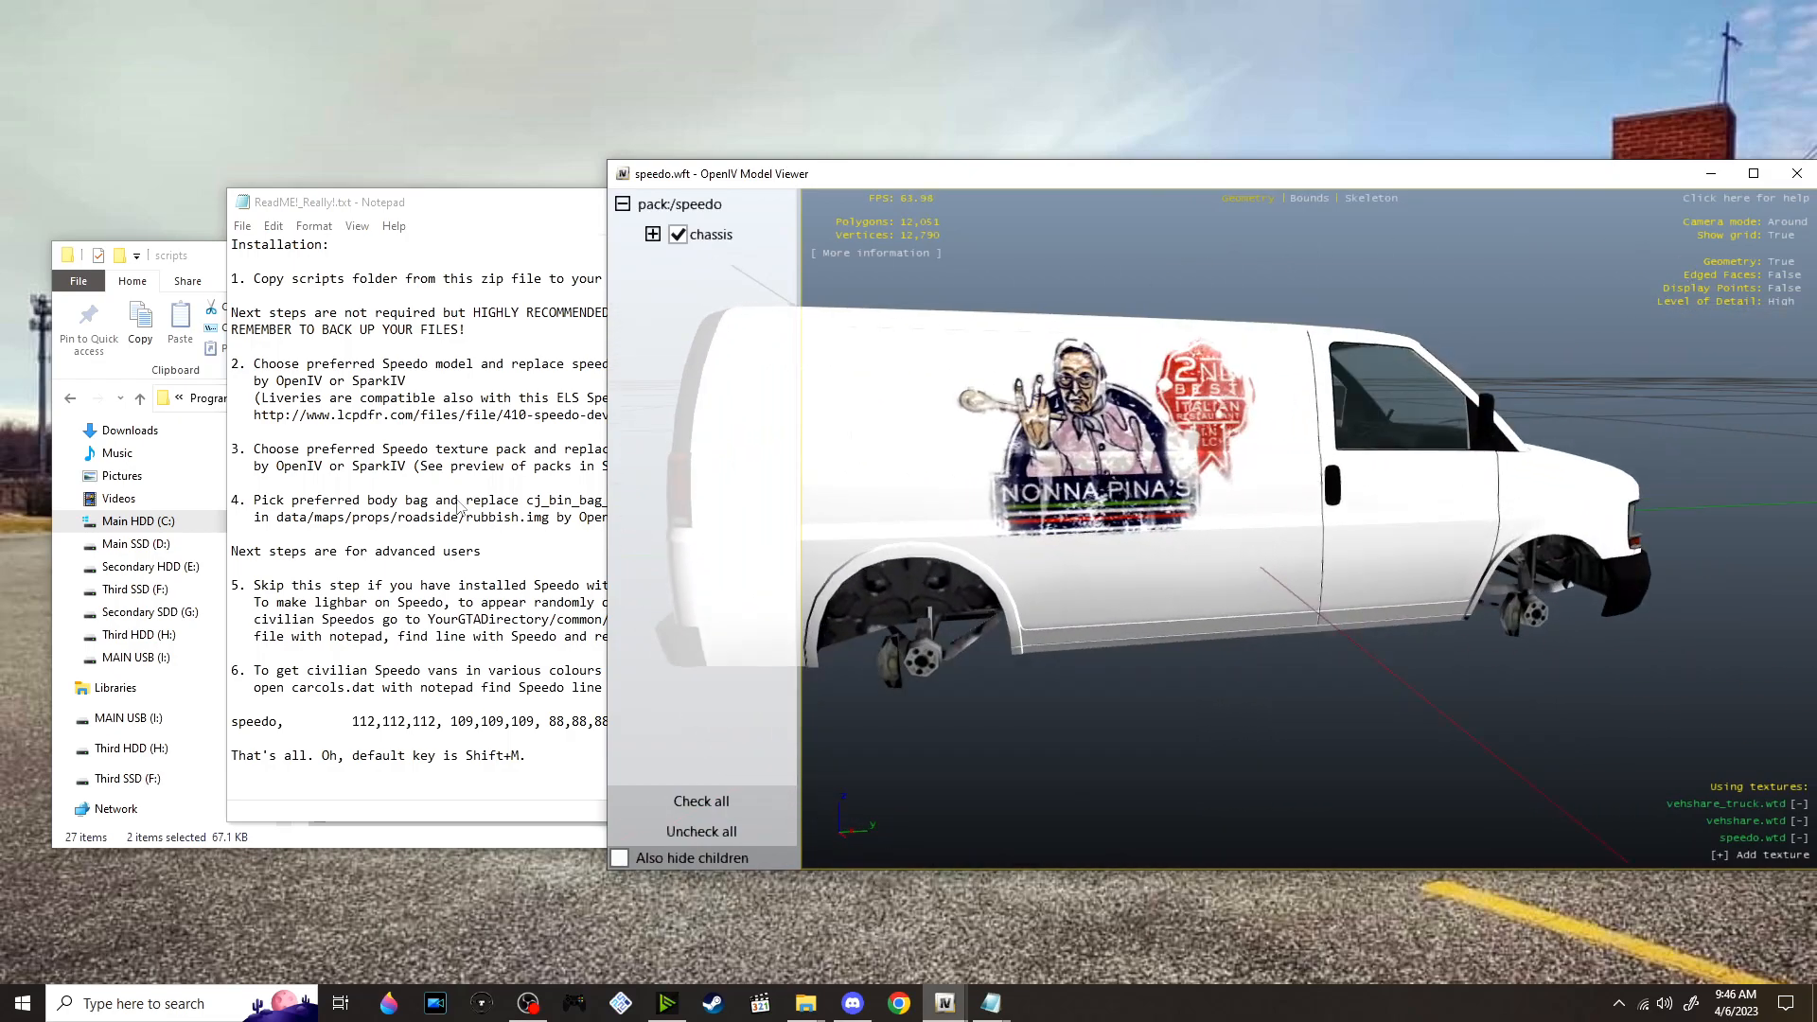
{"action": "left_click", "coordinate": [1796, 173]}
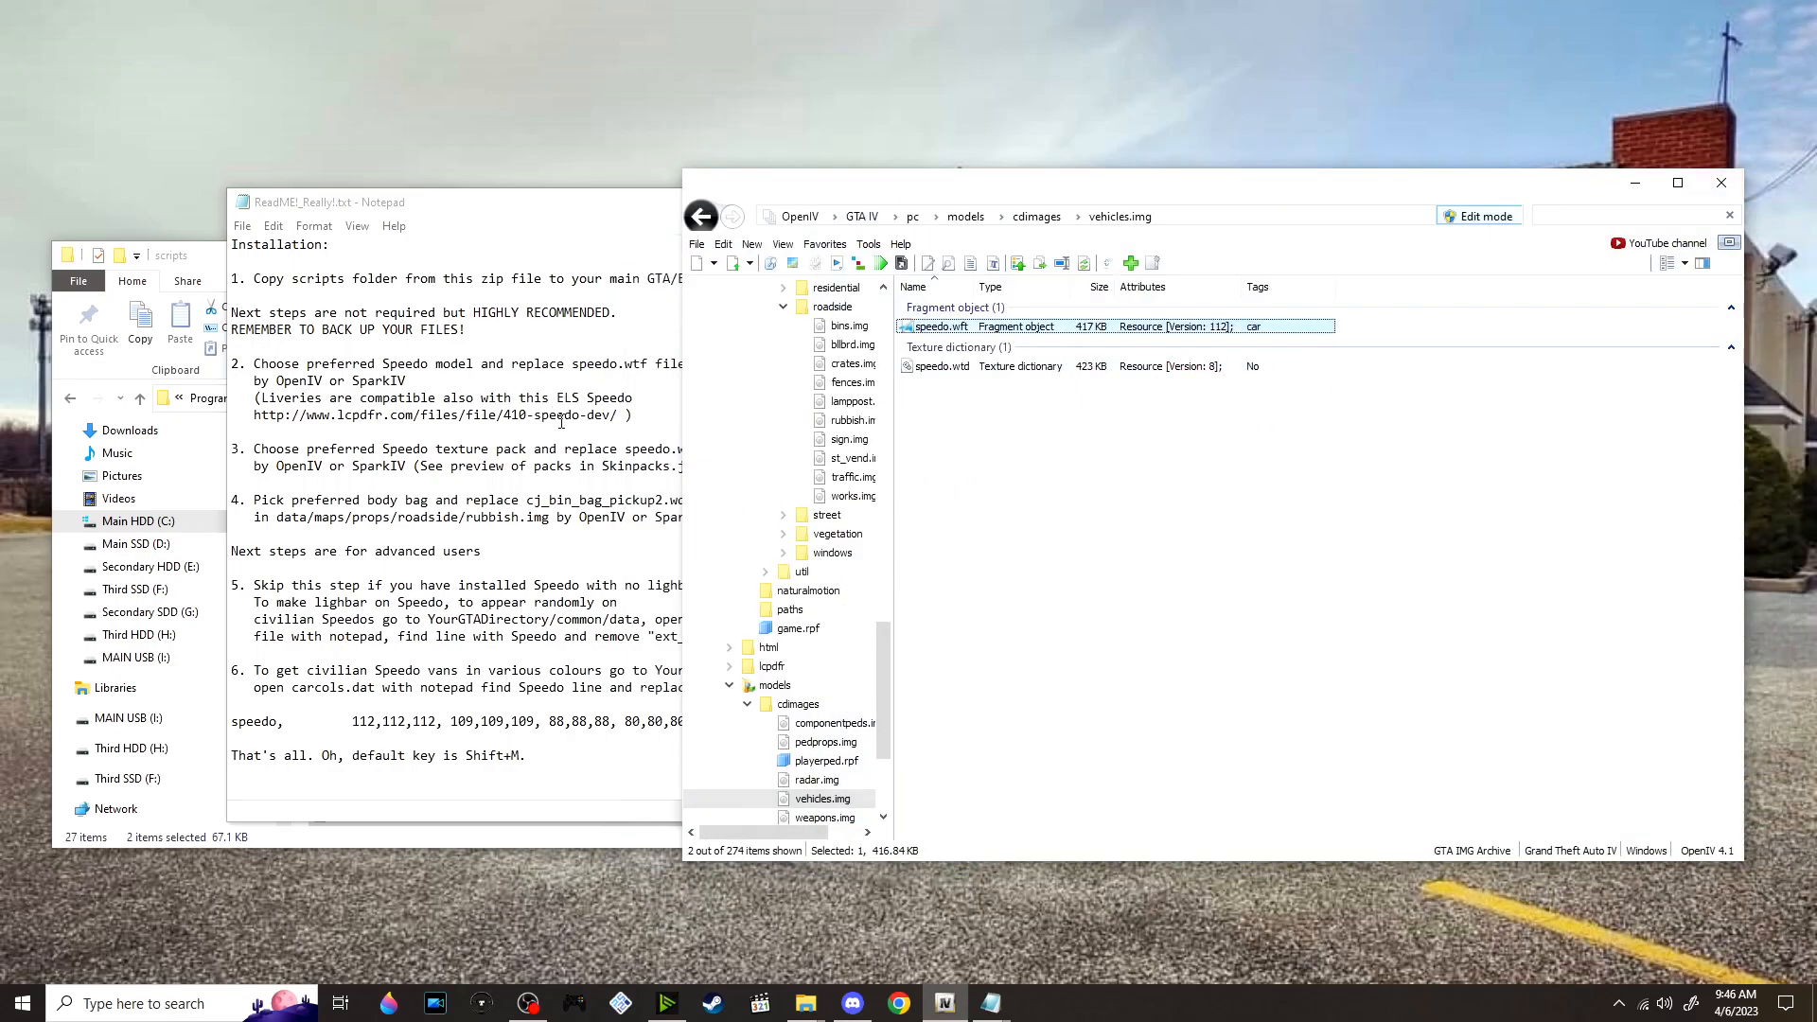
Switch to the medical examiner mod folder and select speedo.wft in Speedo model/With Lightbar
{"action": "key", "text": "alt+Tab"}
{"action": "left_click", "coordinate": [996, 339]}
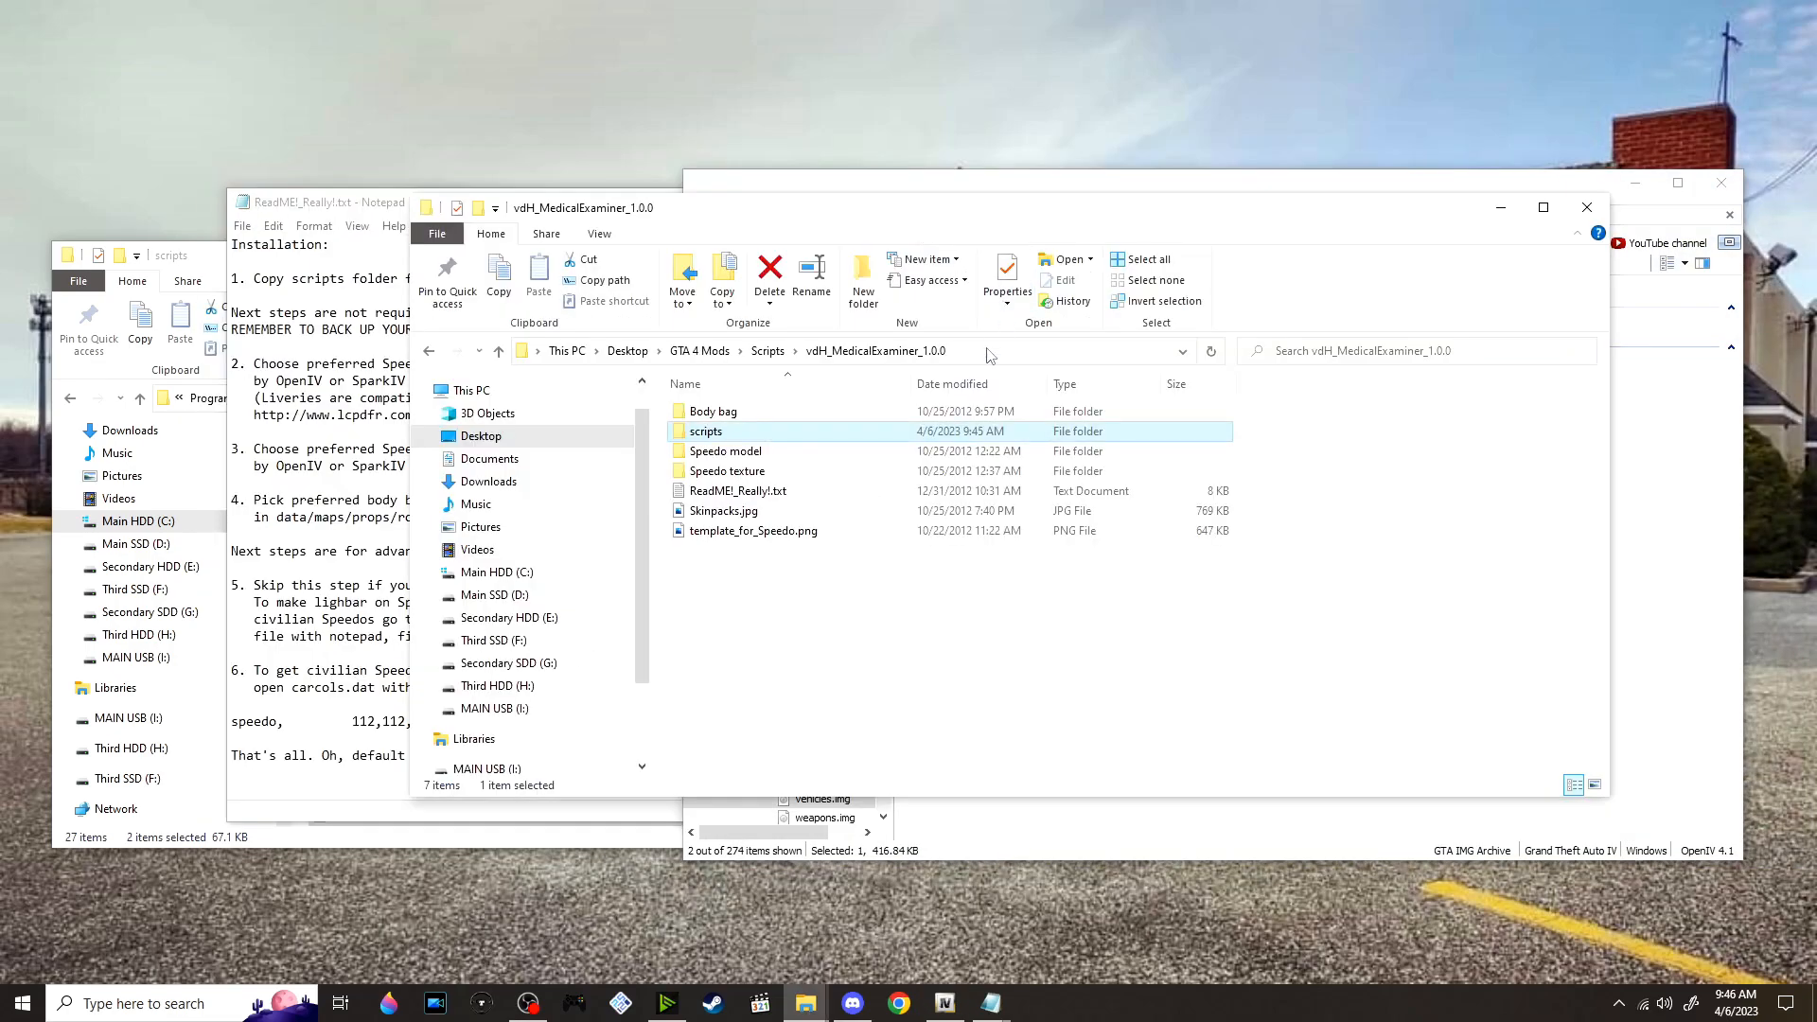
{"action": "left_click", "coordinate": [791, 455]}
{"action": "double_click", "coordinate": [791, 456]}
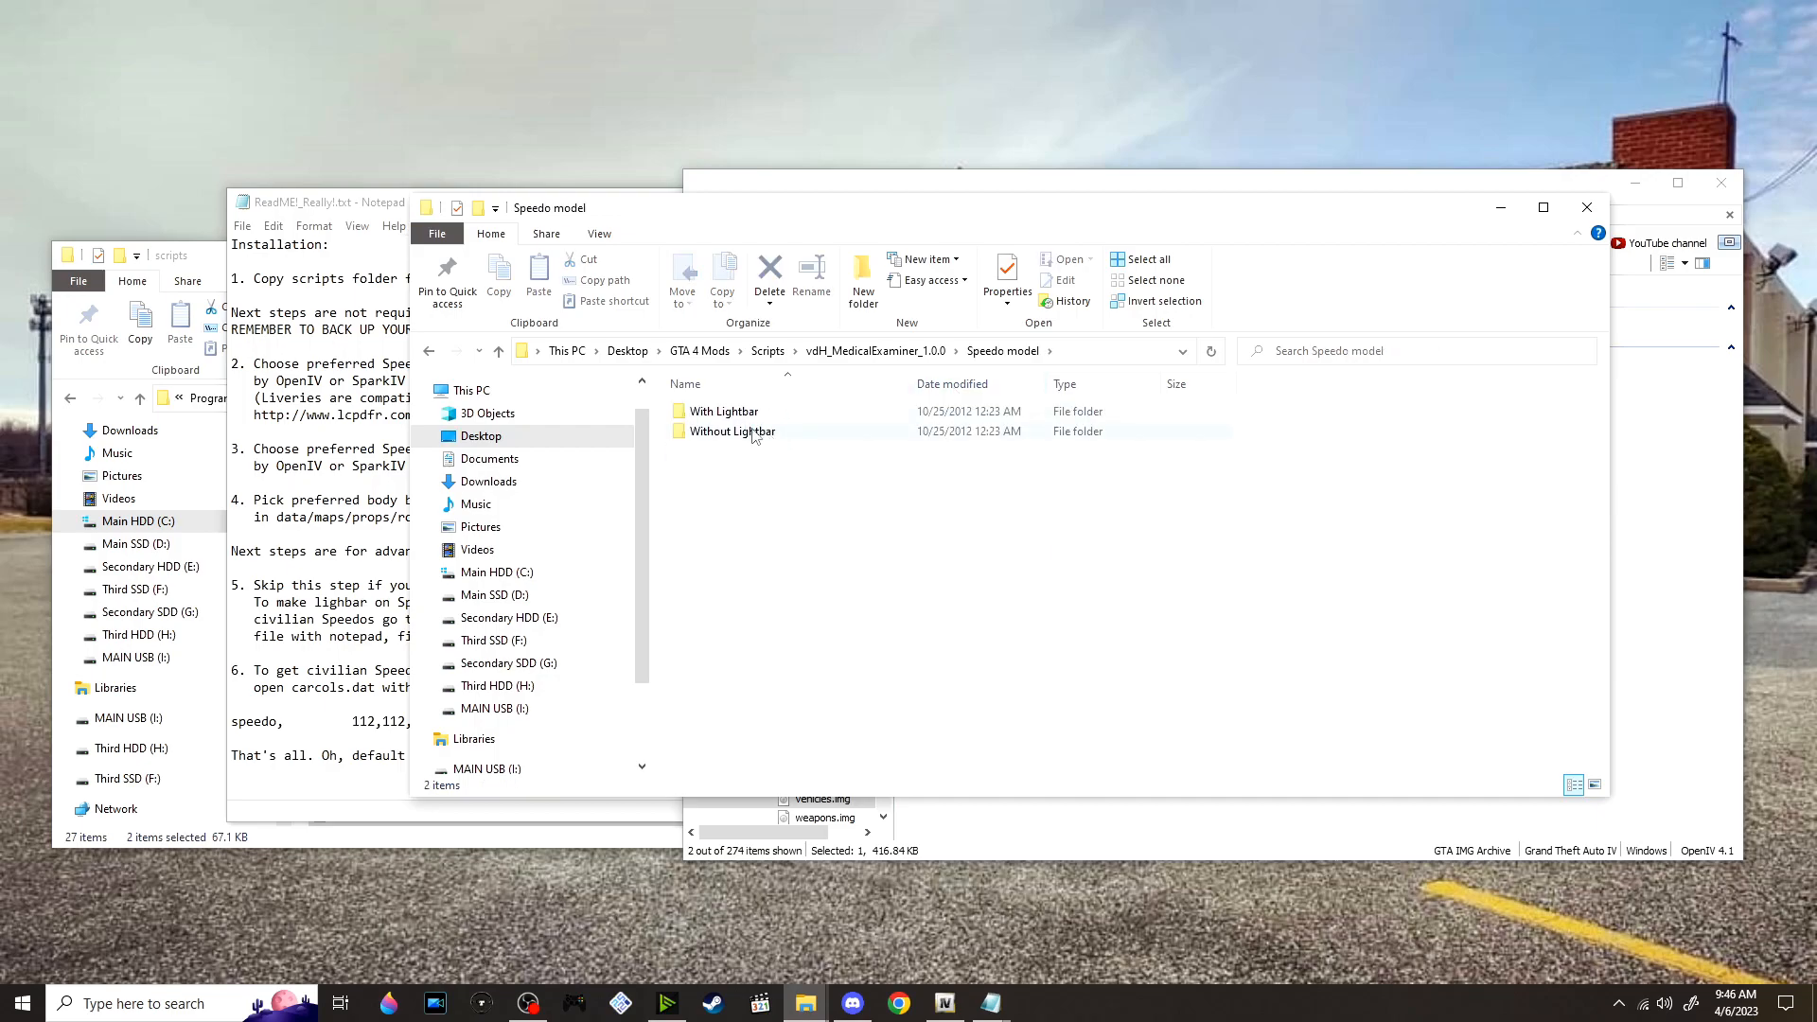
{"action": "left_click_drag", "start_coordinate": [702, 217], "coordinate": [598, 209]}
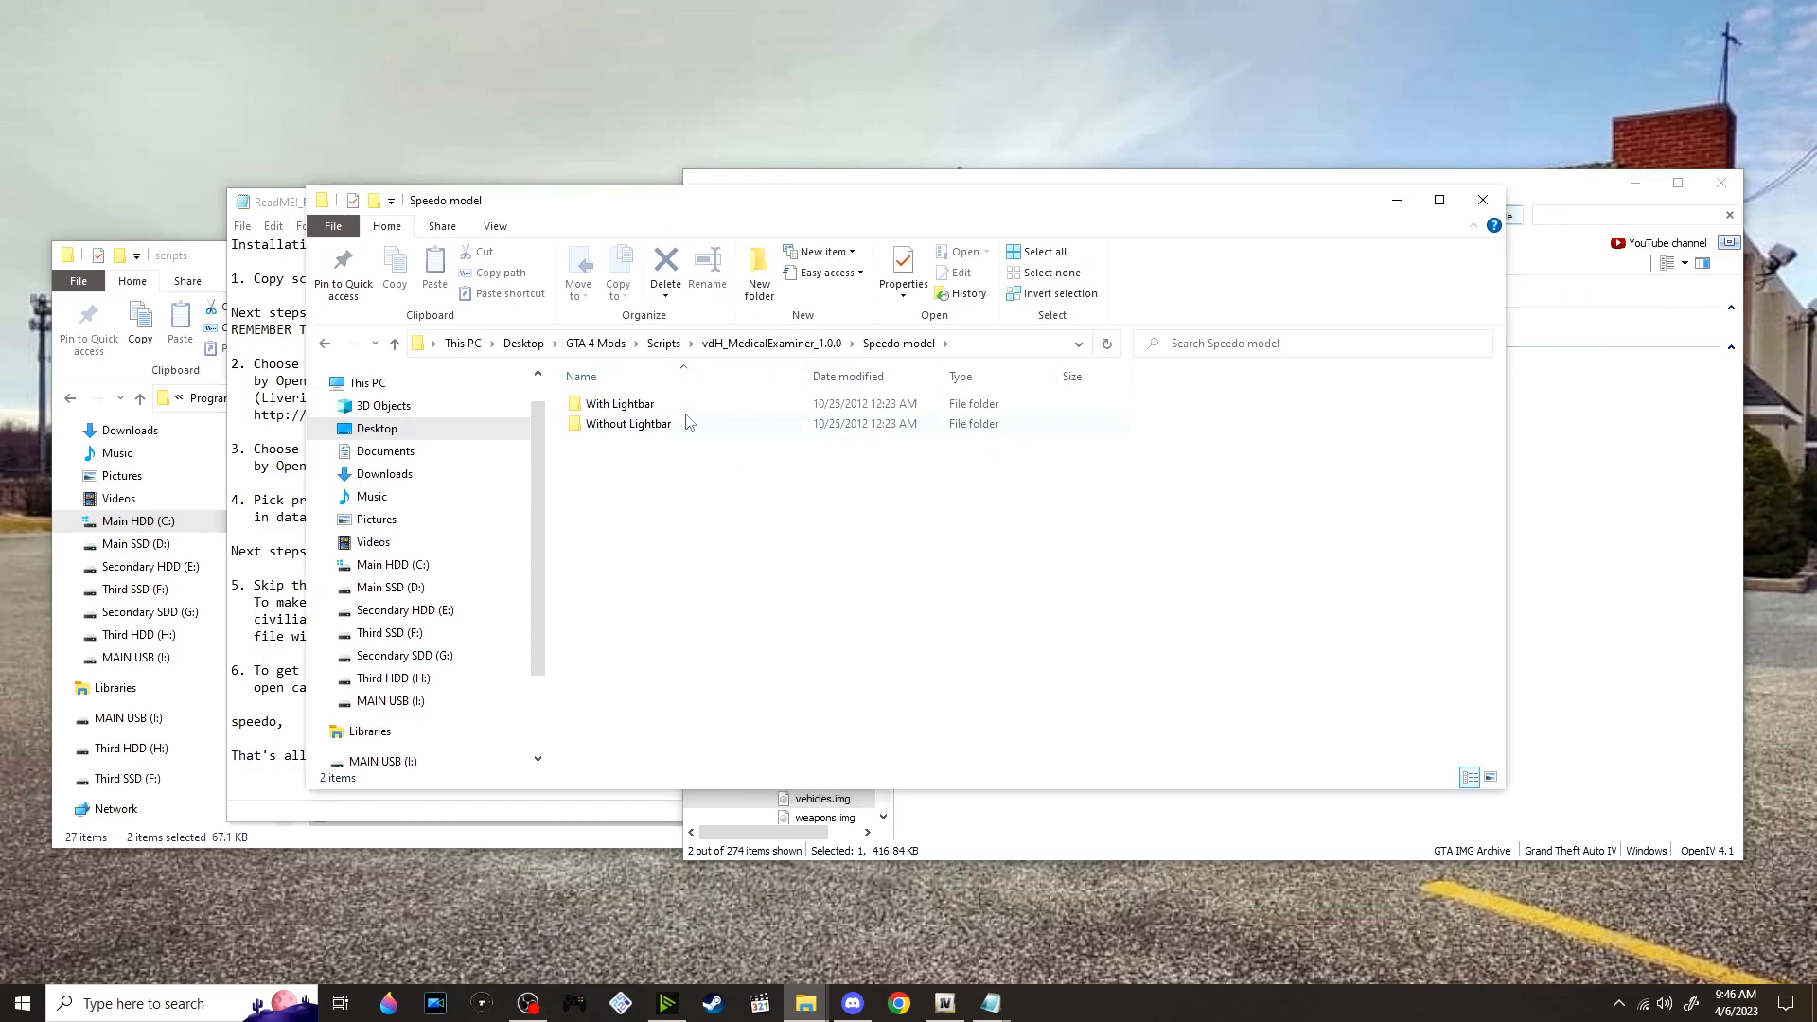
{"action": "scroll", "coordinate": [489, 444], "scroll_direction": "down", "scroll_amount": 1}
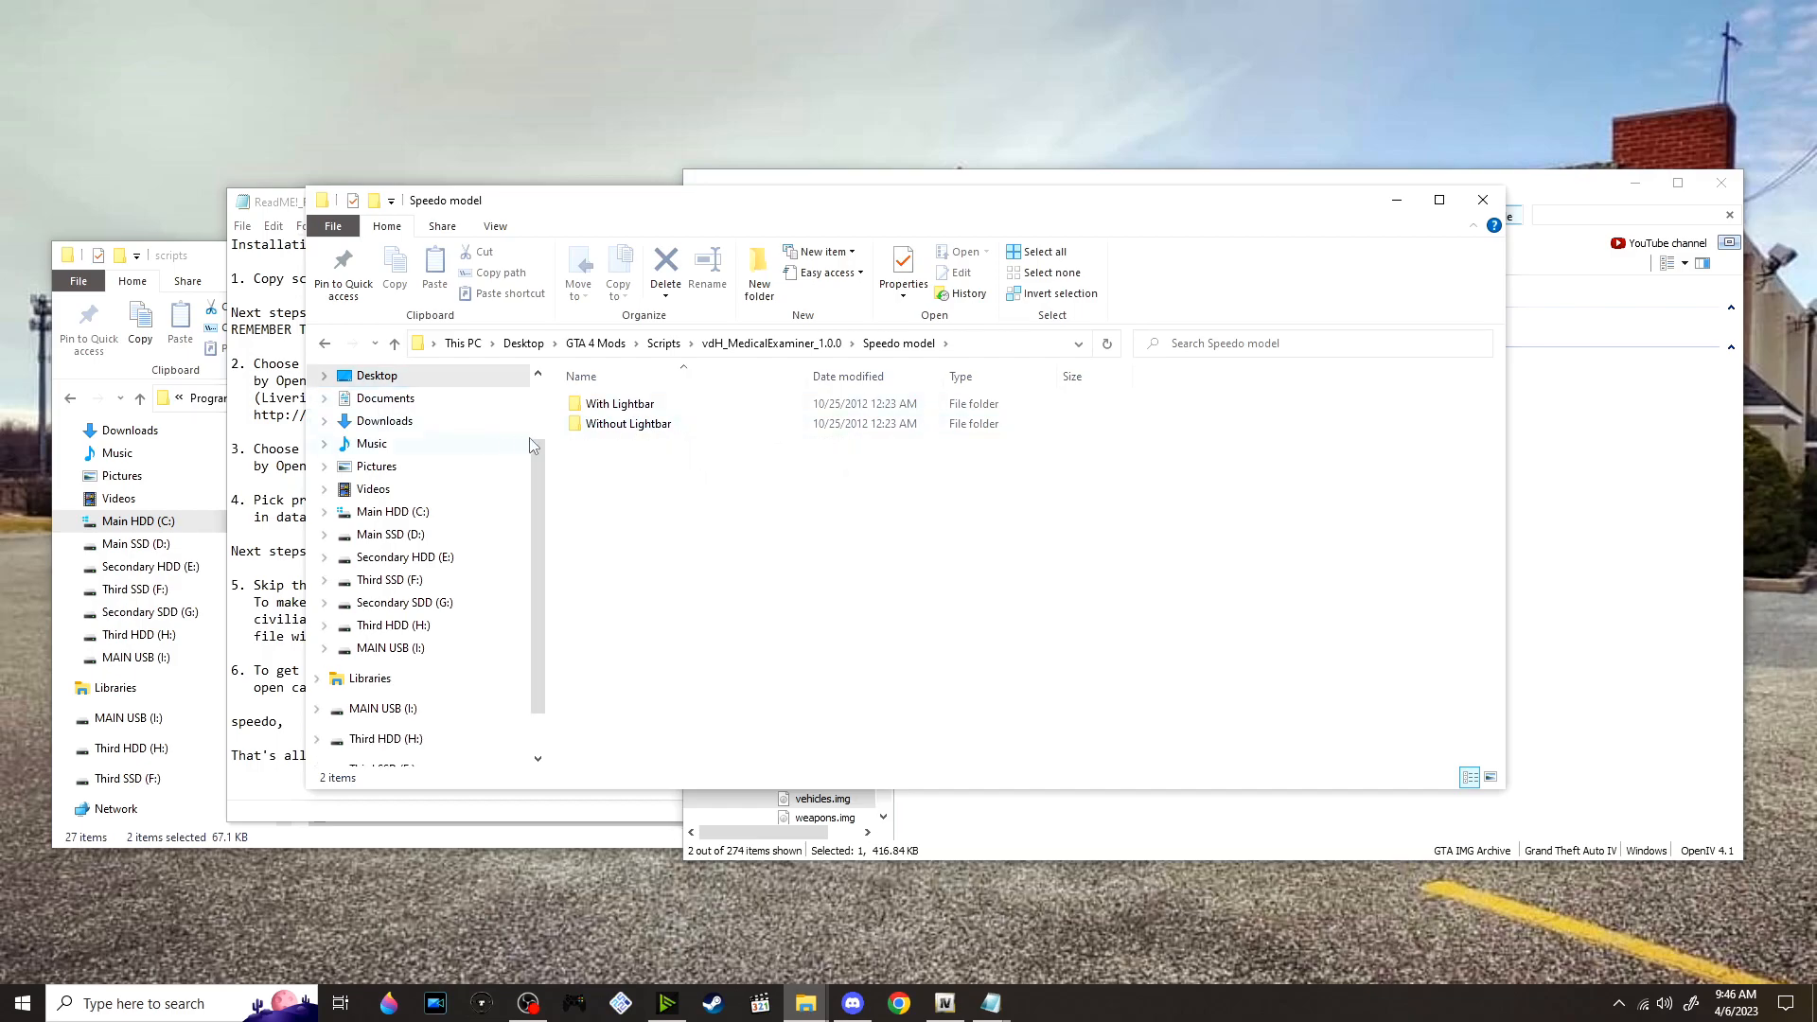
{"action": "scroll", "coordinate": [495, 417], "scroll_direction": "up", "scroll_amount": 1}
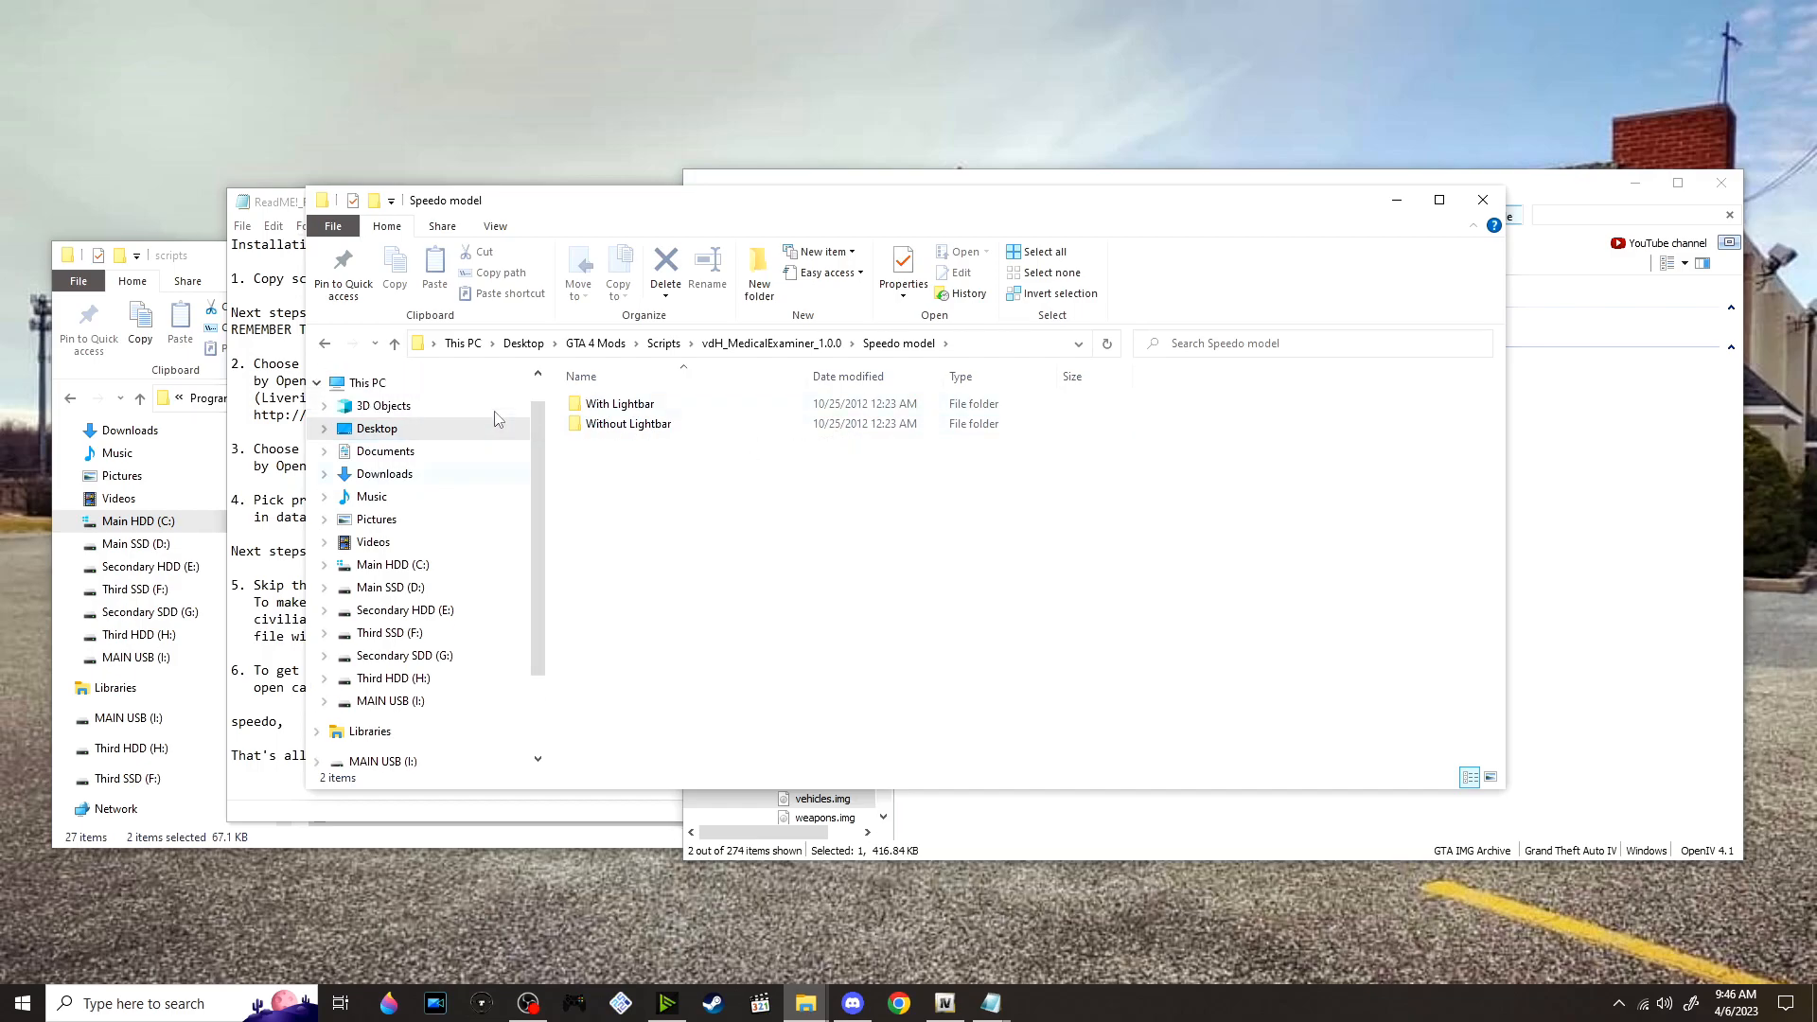
{"action": "scroll", "coordinate": [511, 416], "scroll_direction": "down", "scroll_amount": 1}
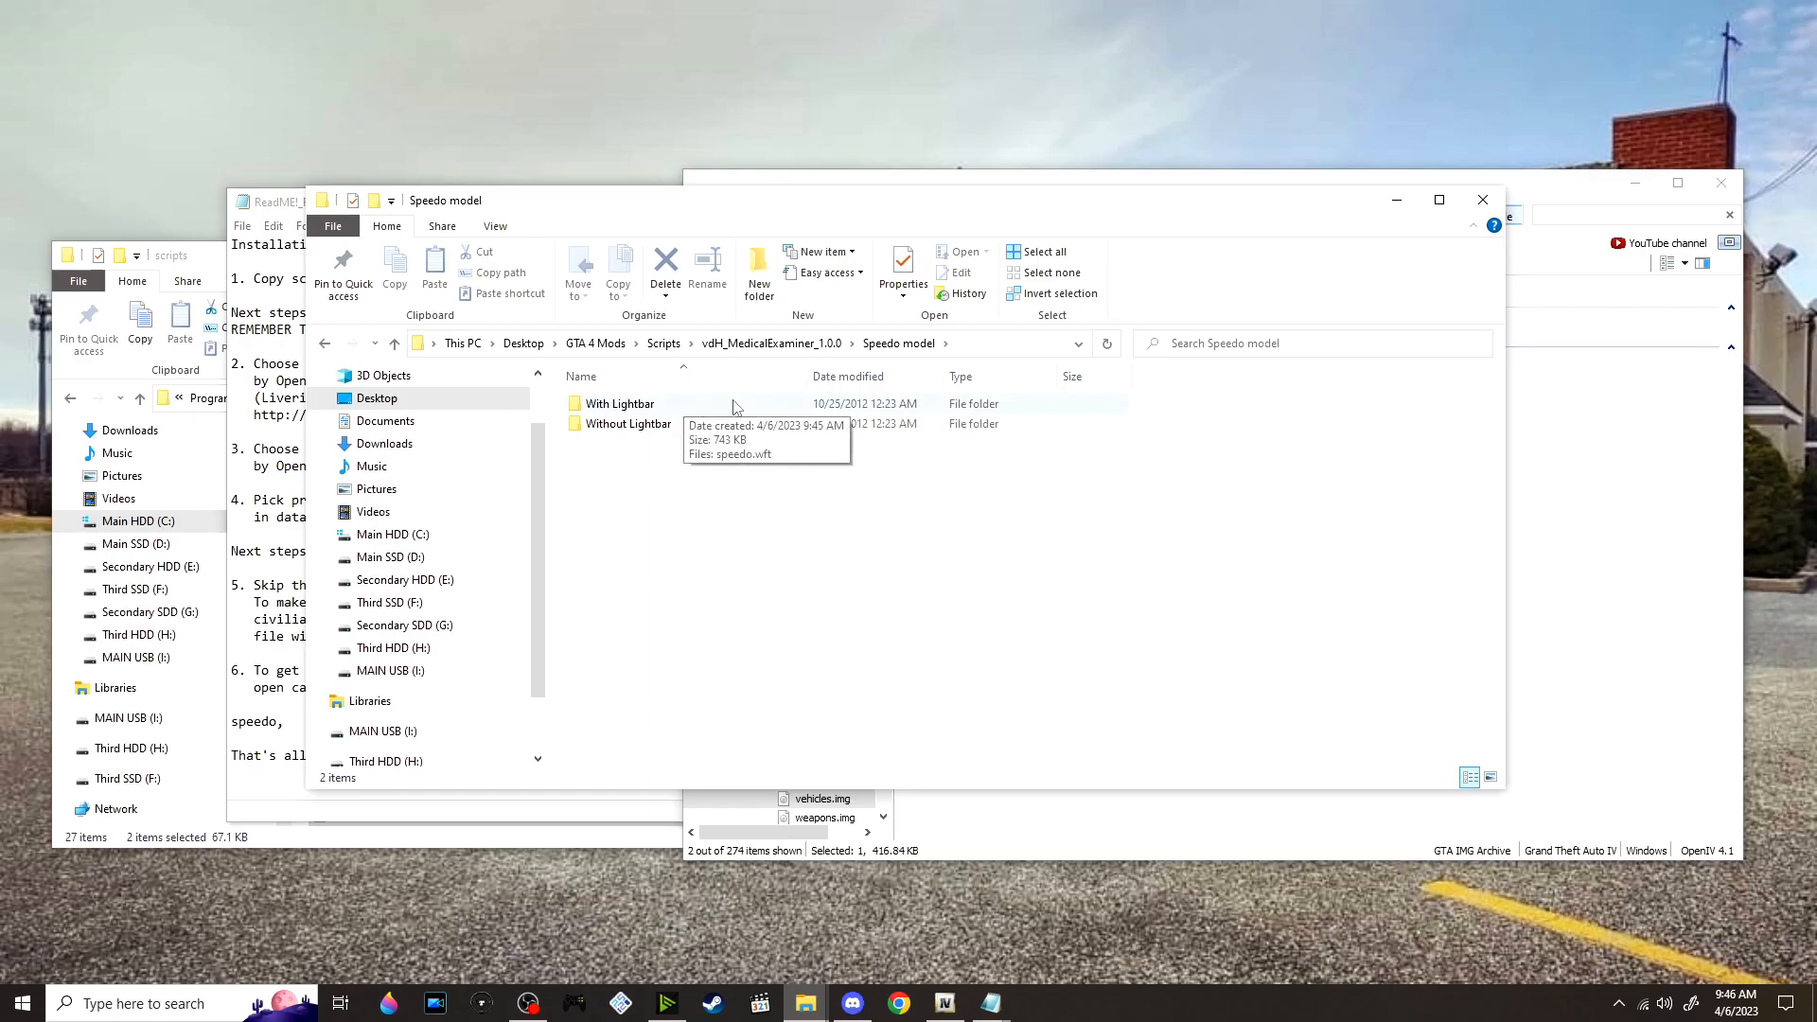
{"action": "double_click", "coordinate": [732, 407]}
{"action": "left_click", "coordinate": [631, 422]}
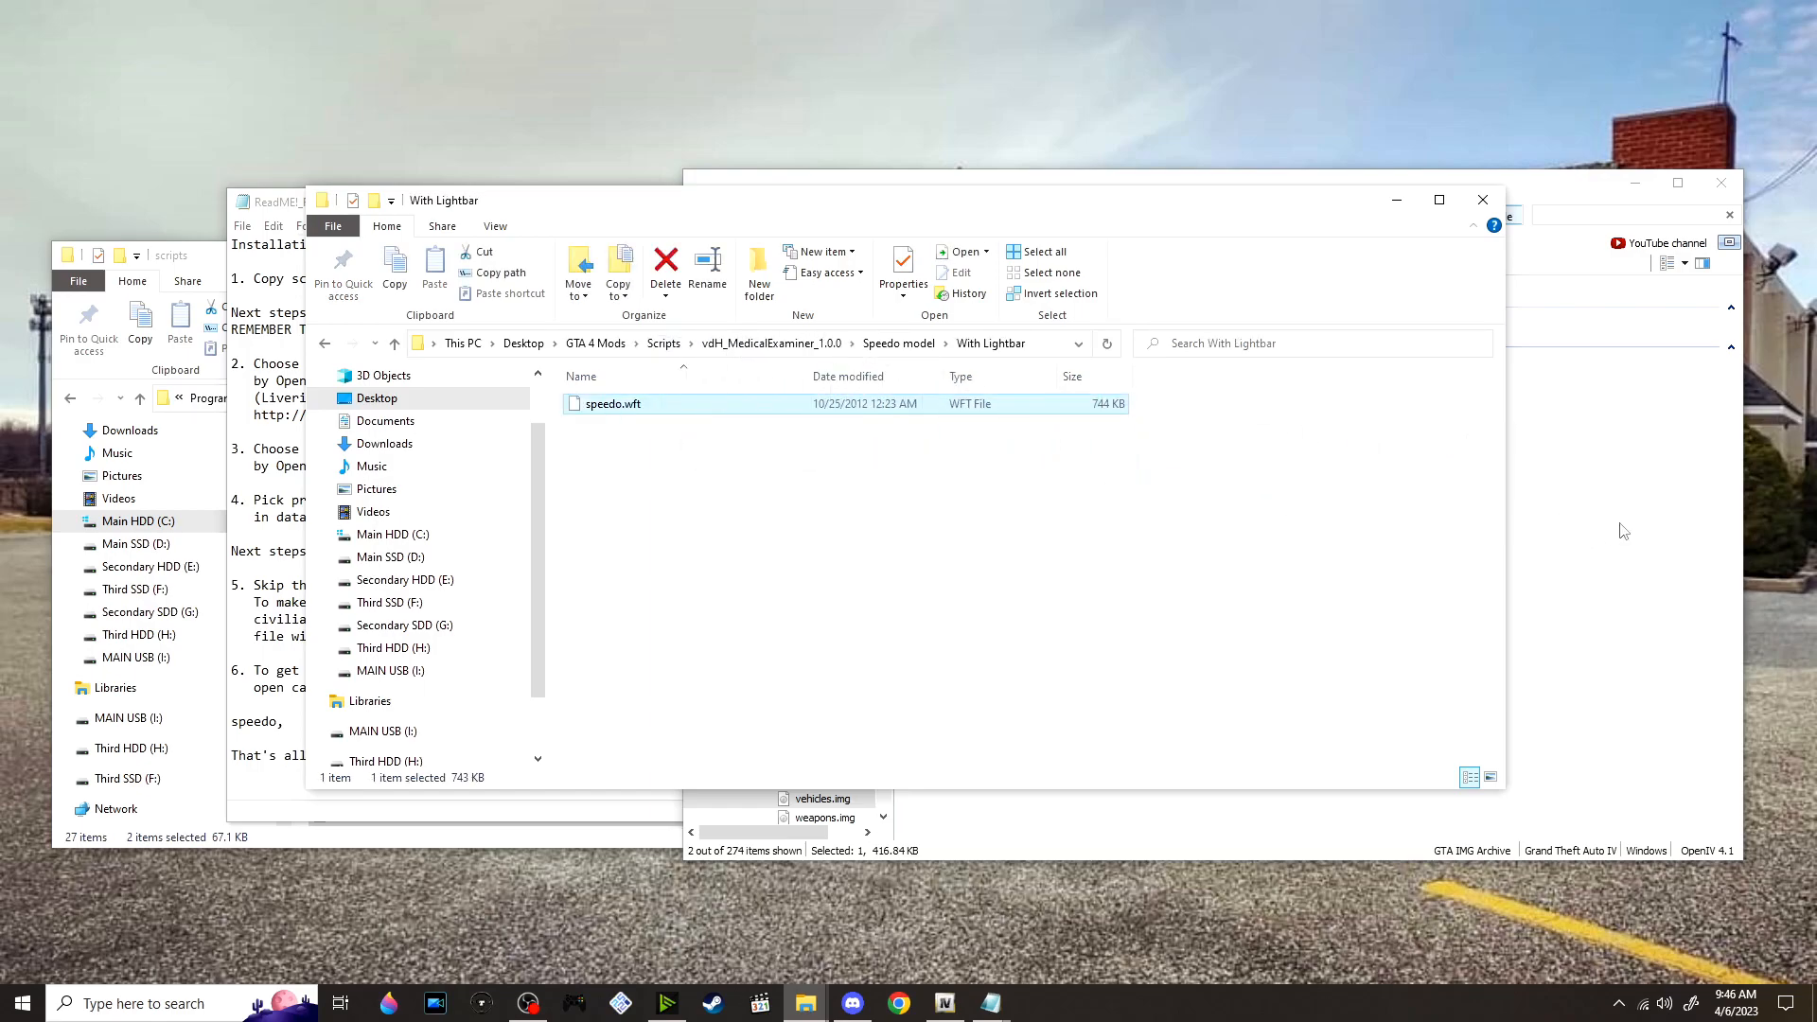
Go to Speedo texture/Liberty City/With Lightbar in the mod folder and select speedo.wtd
{"action": "left_click", "coordinate": [831, 347]}
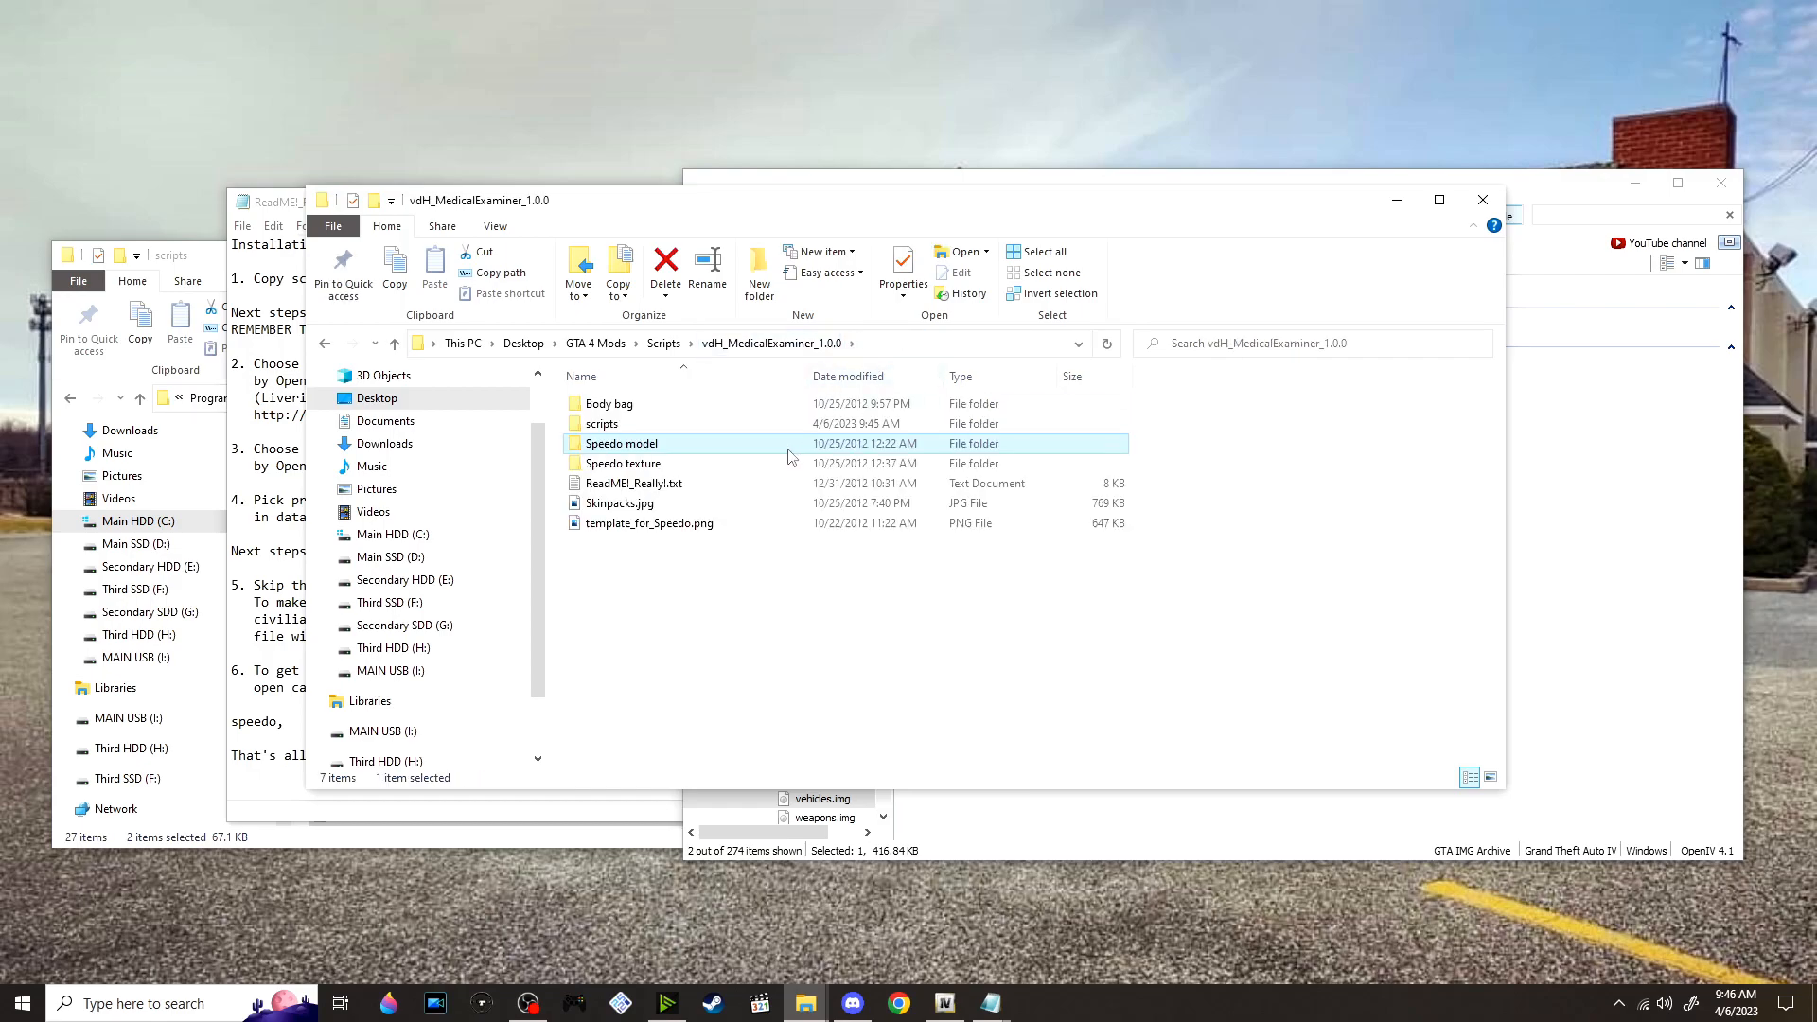
{"action": "double_click", "coordinate": [659, 468]}
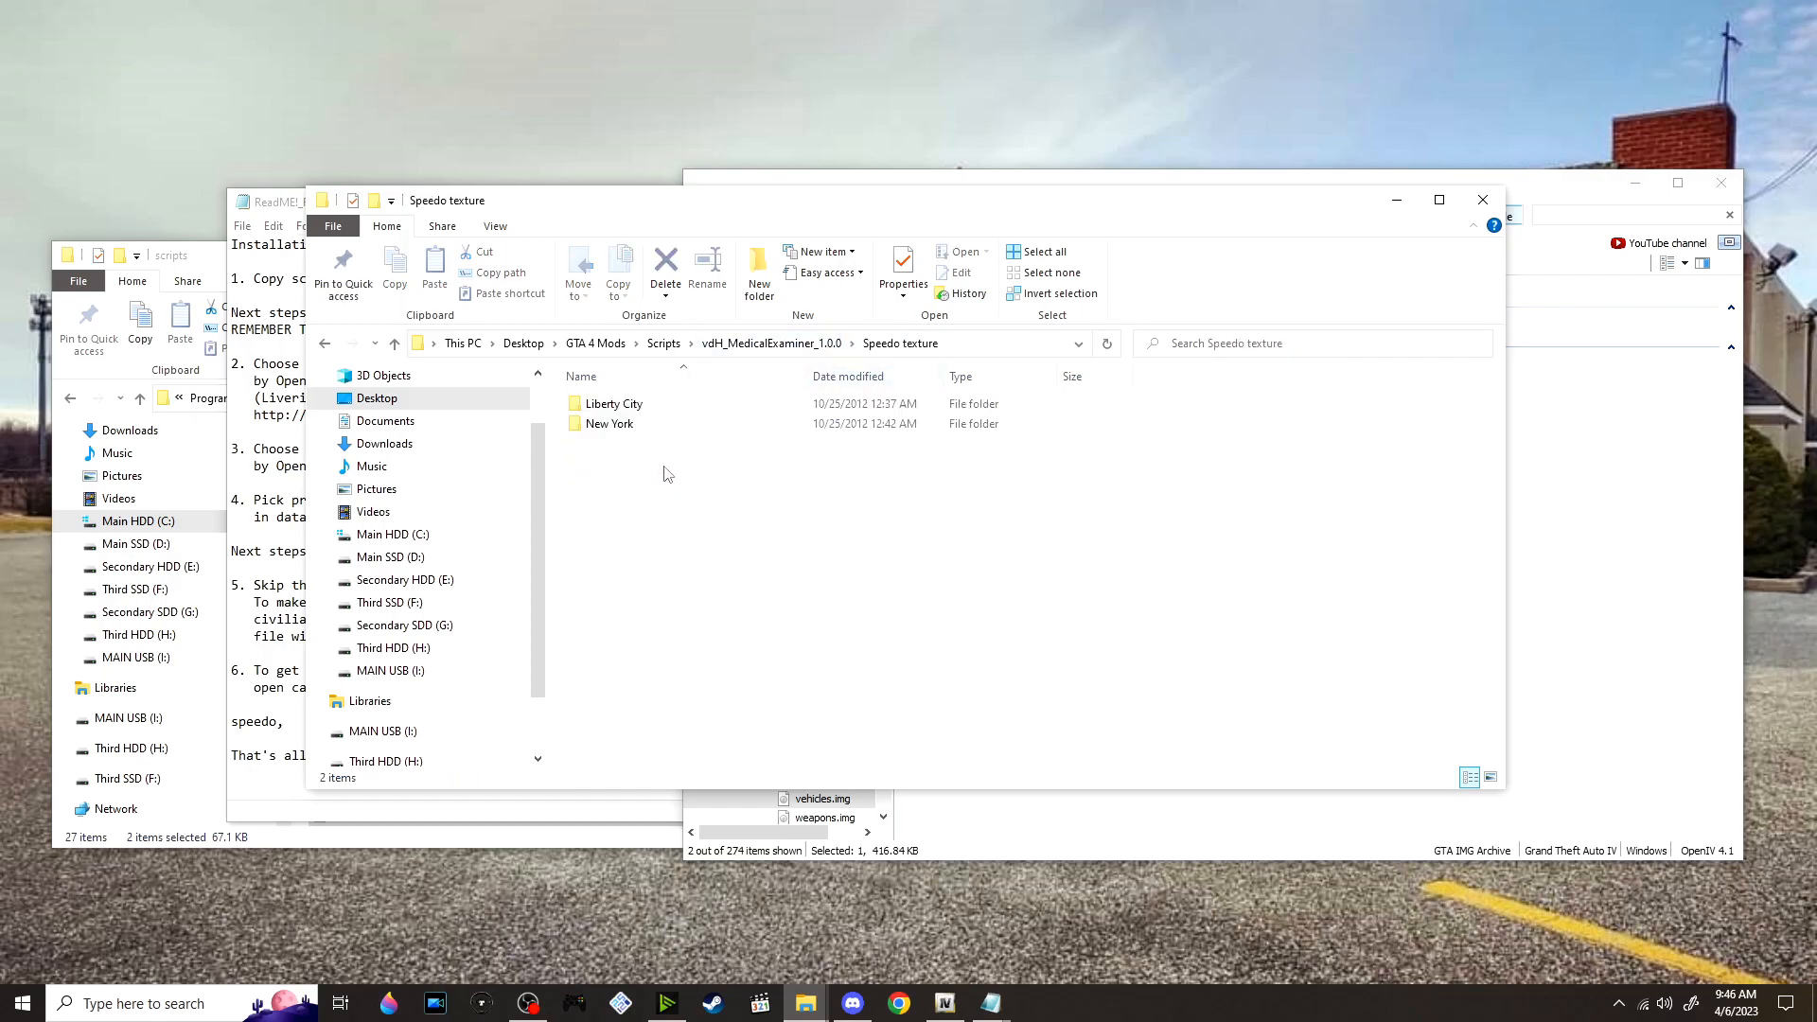
{"action": "double_click", "coordinate": [691, 414]}
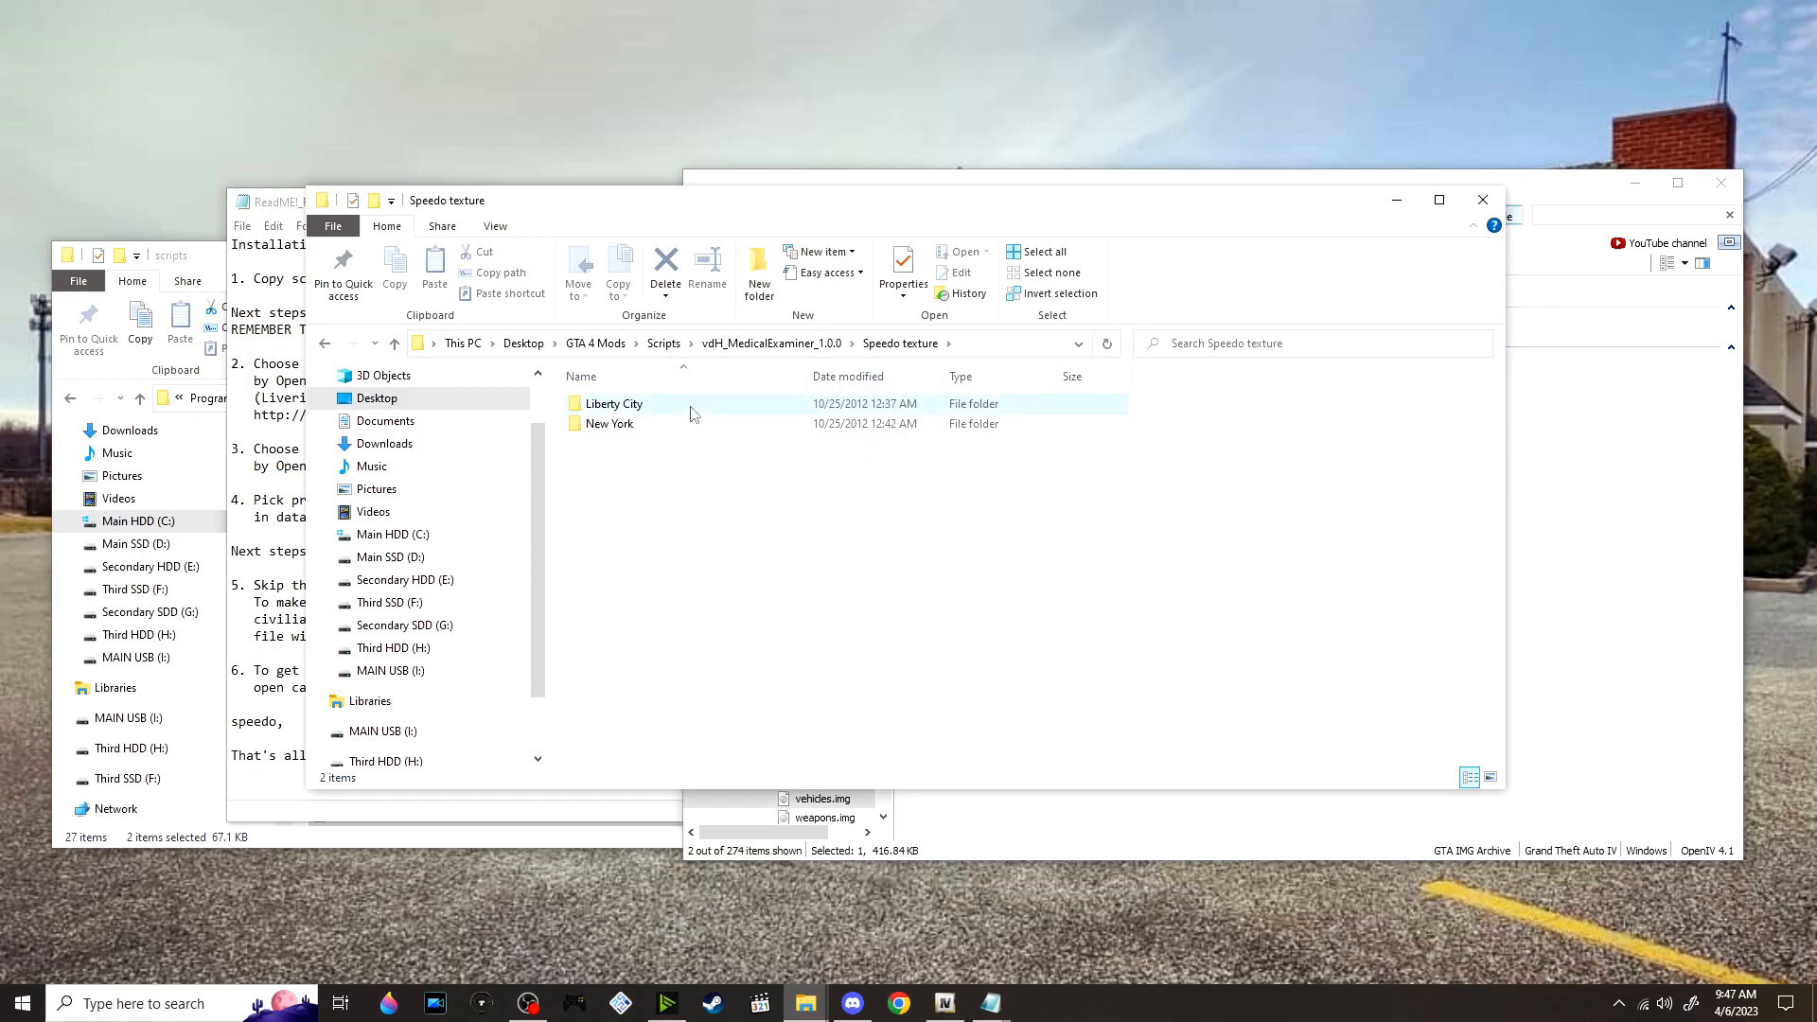
{"action": "double_click", "coordinate": [690, 411]}
{"action": "left_click", "coordinate": [632, 405]}
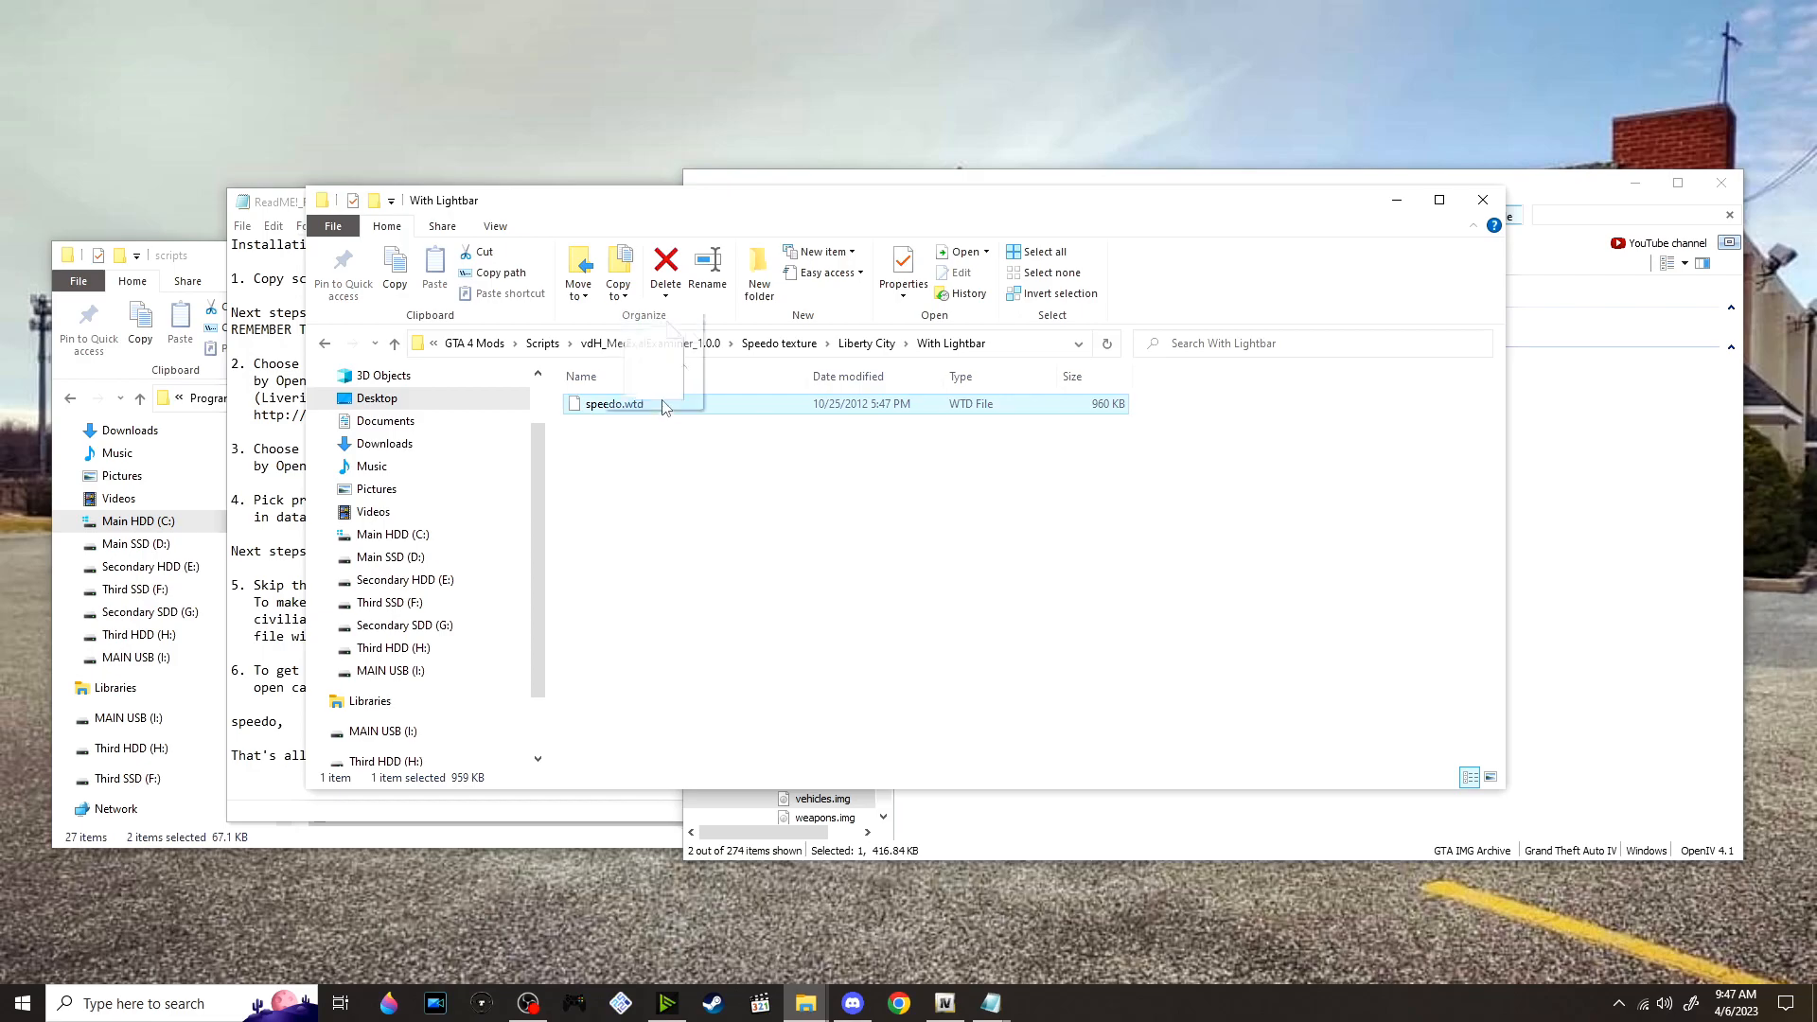
Add speedo.wtd to vehicles.img in OpenIV, preview speedo.wft with the new texture from the side and close the preview
{"action": "left_click", "coordinate": [1602, 499]}
{"action": "left_click", "coordinate": [1041, 327]}
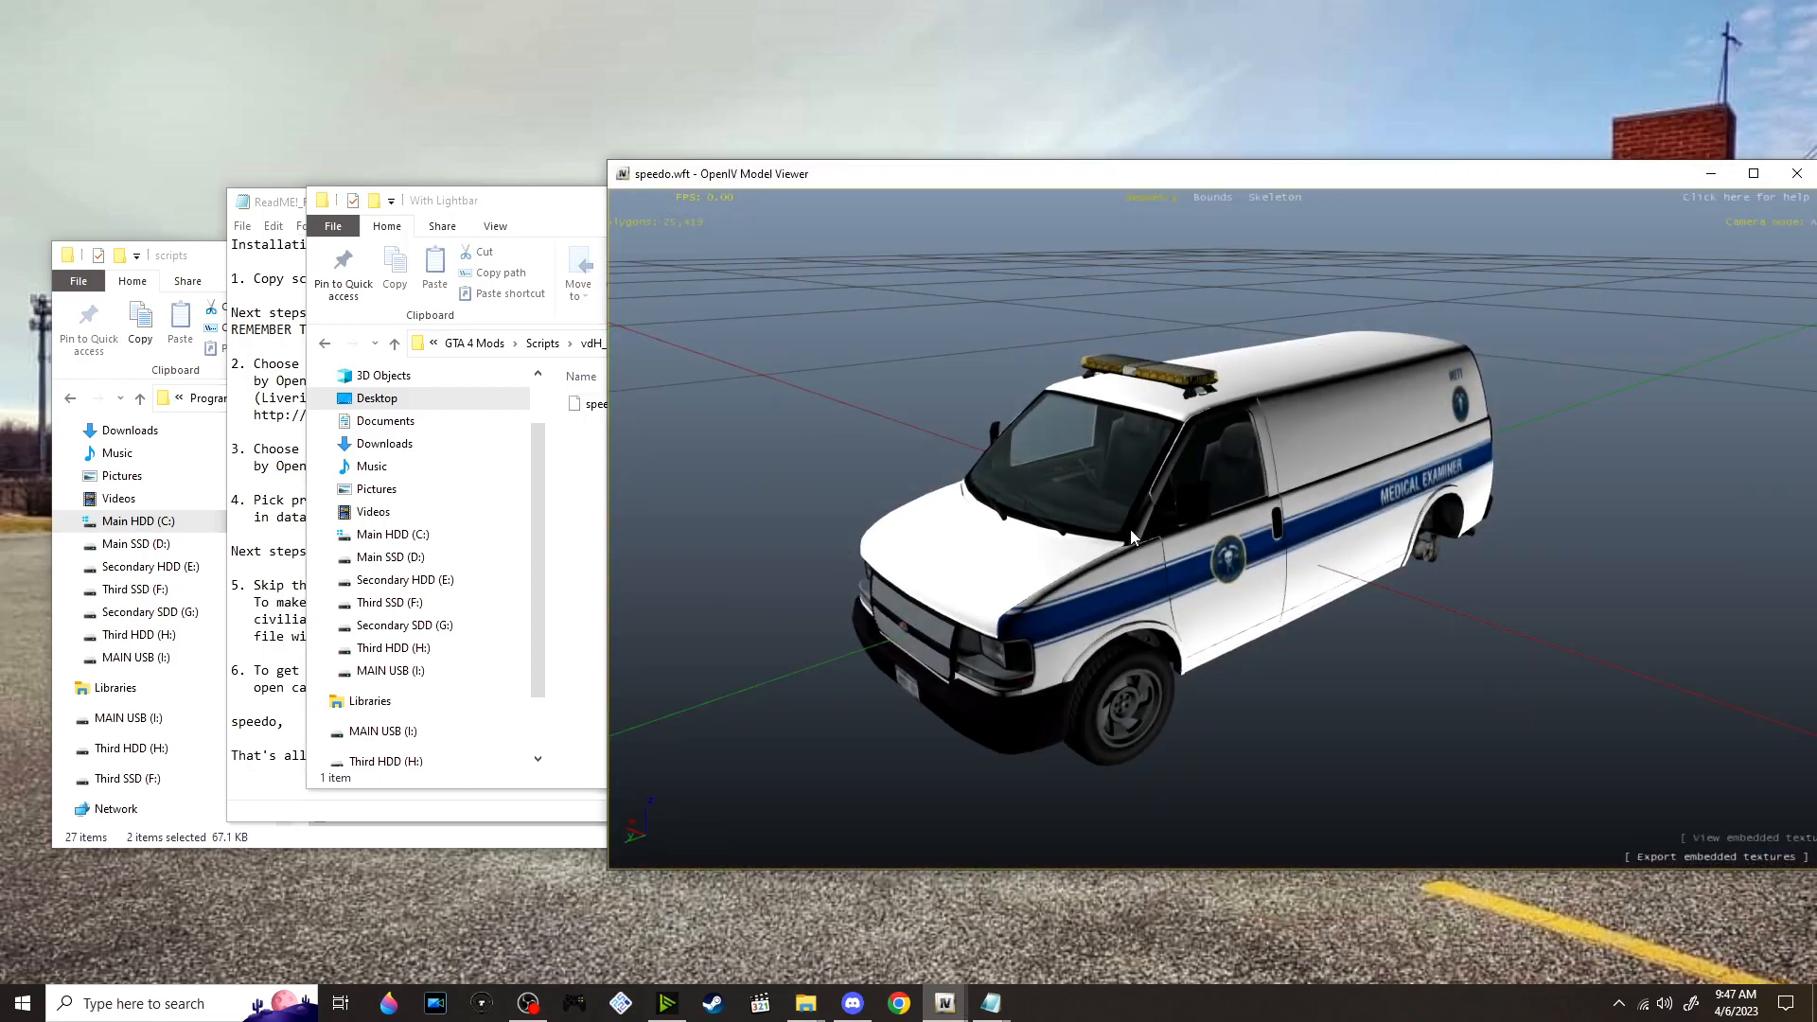
{"action": "left_click_drag", "start_coordinate": [1198, 559], "coordinate": [1737, 473]}
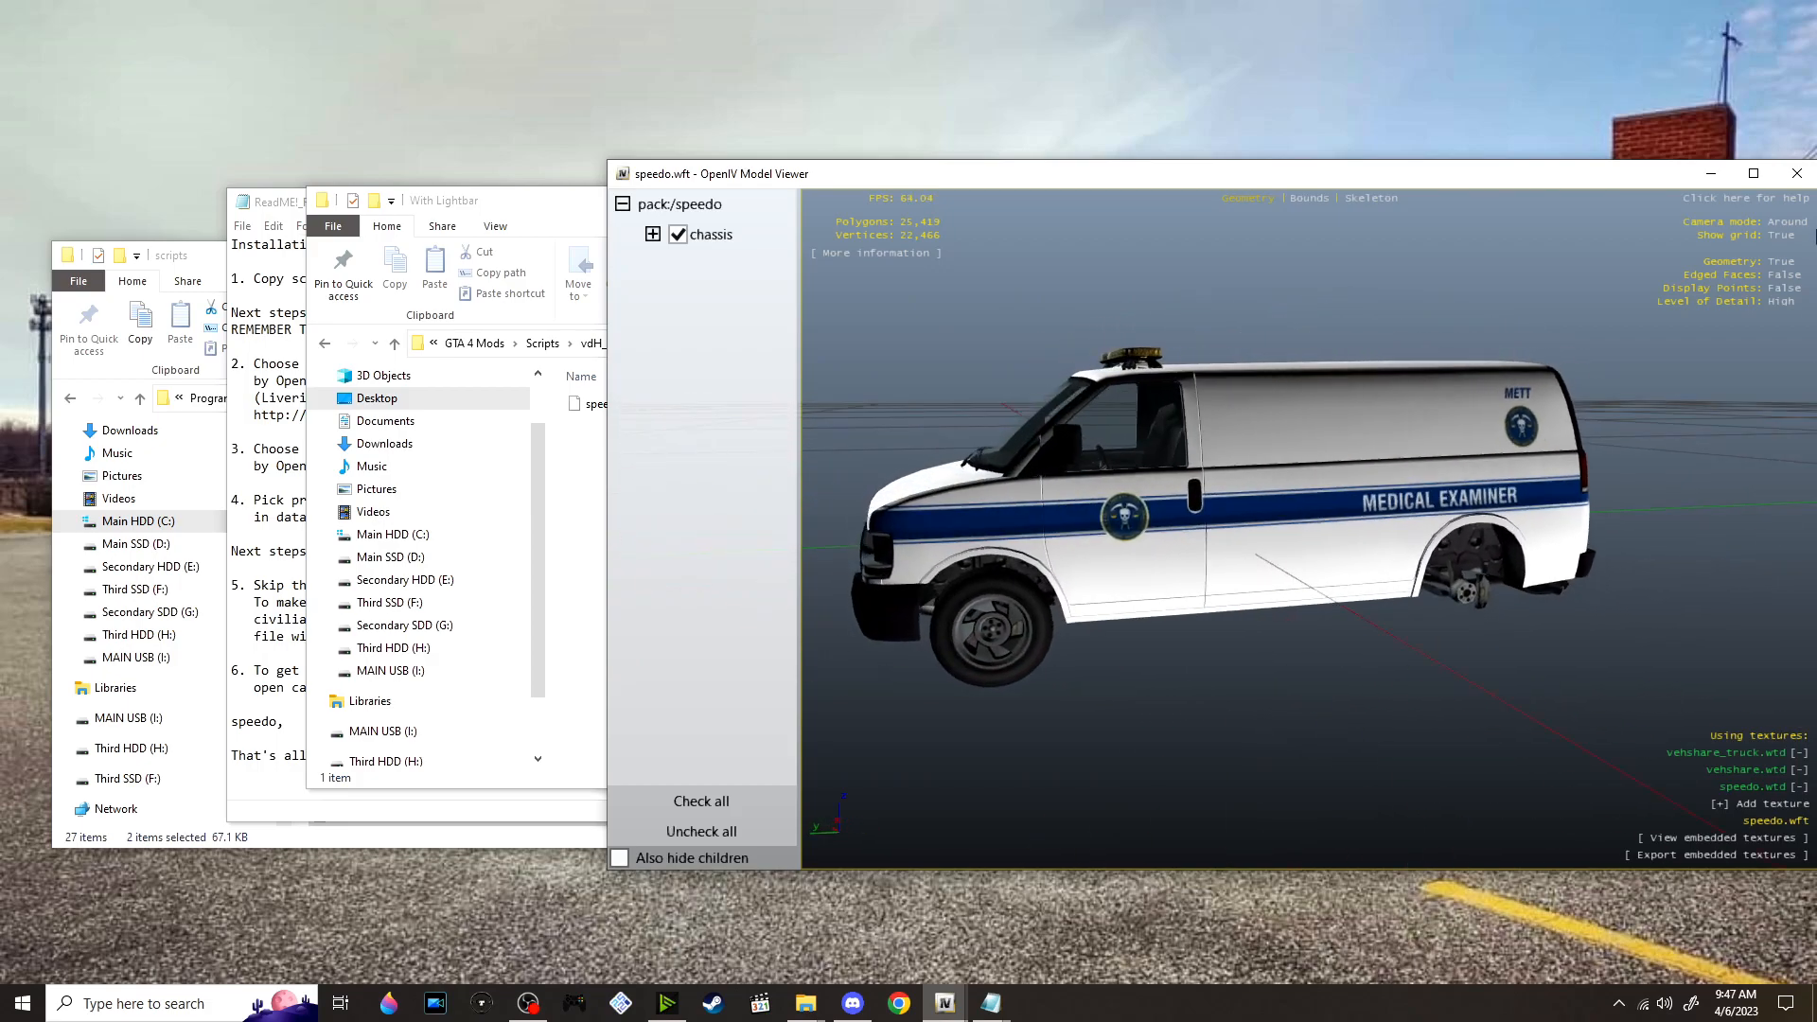
{"action": "left_click", "coordinate": [1797, 173]}
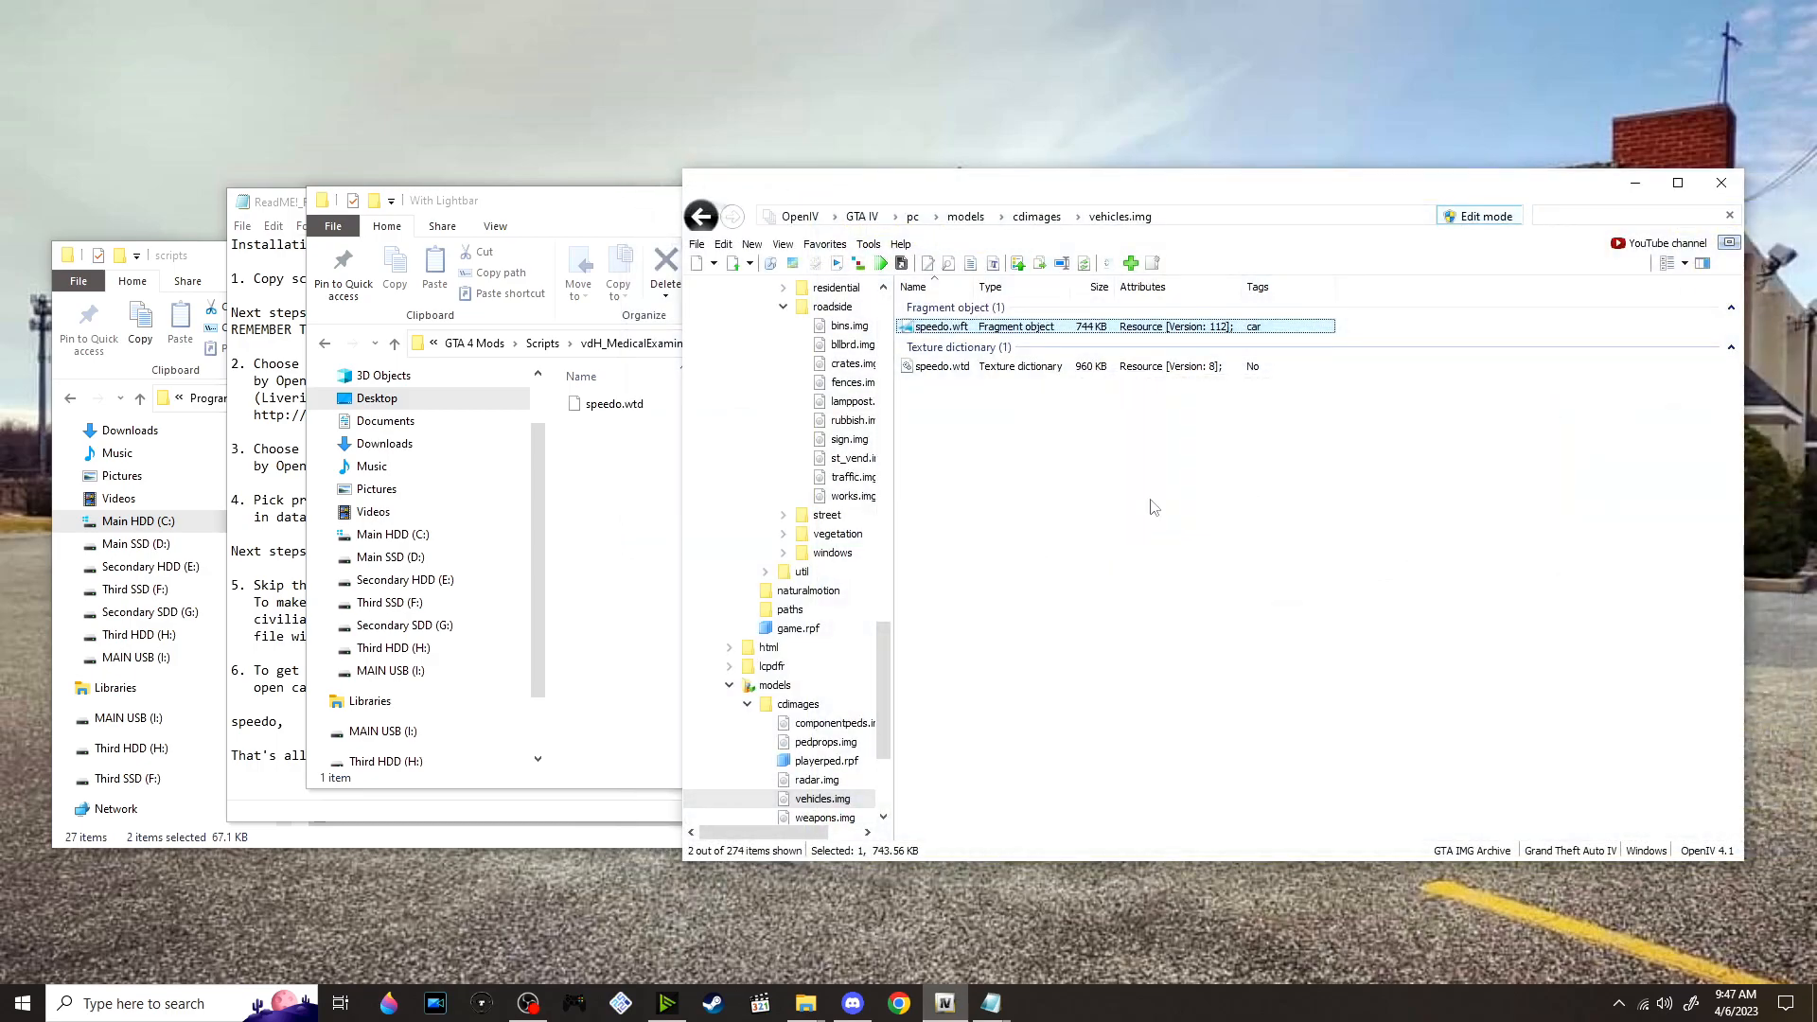
Return to the vdH_MedicalExaminer_1.0.0 folder and read the ReadMe instructions for replacing the body bag model
{"action": "left_click", "coordinate": [598, 507]}
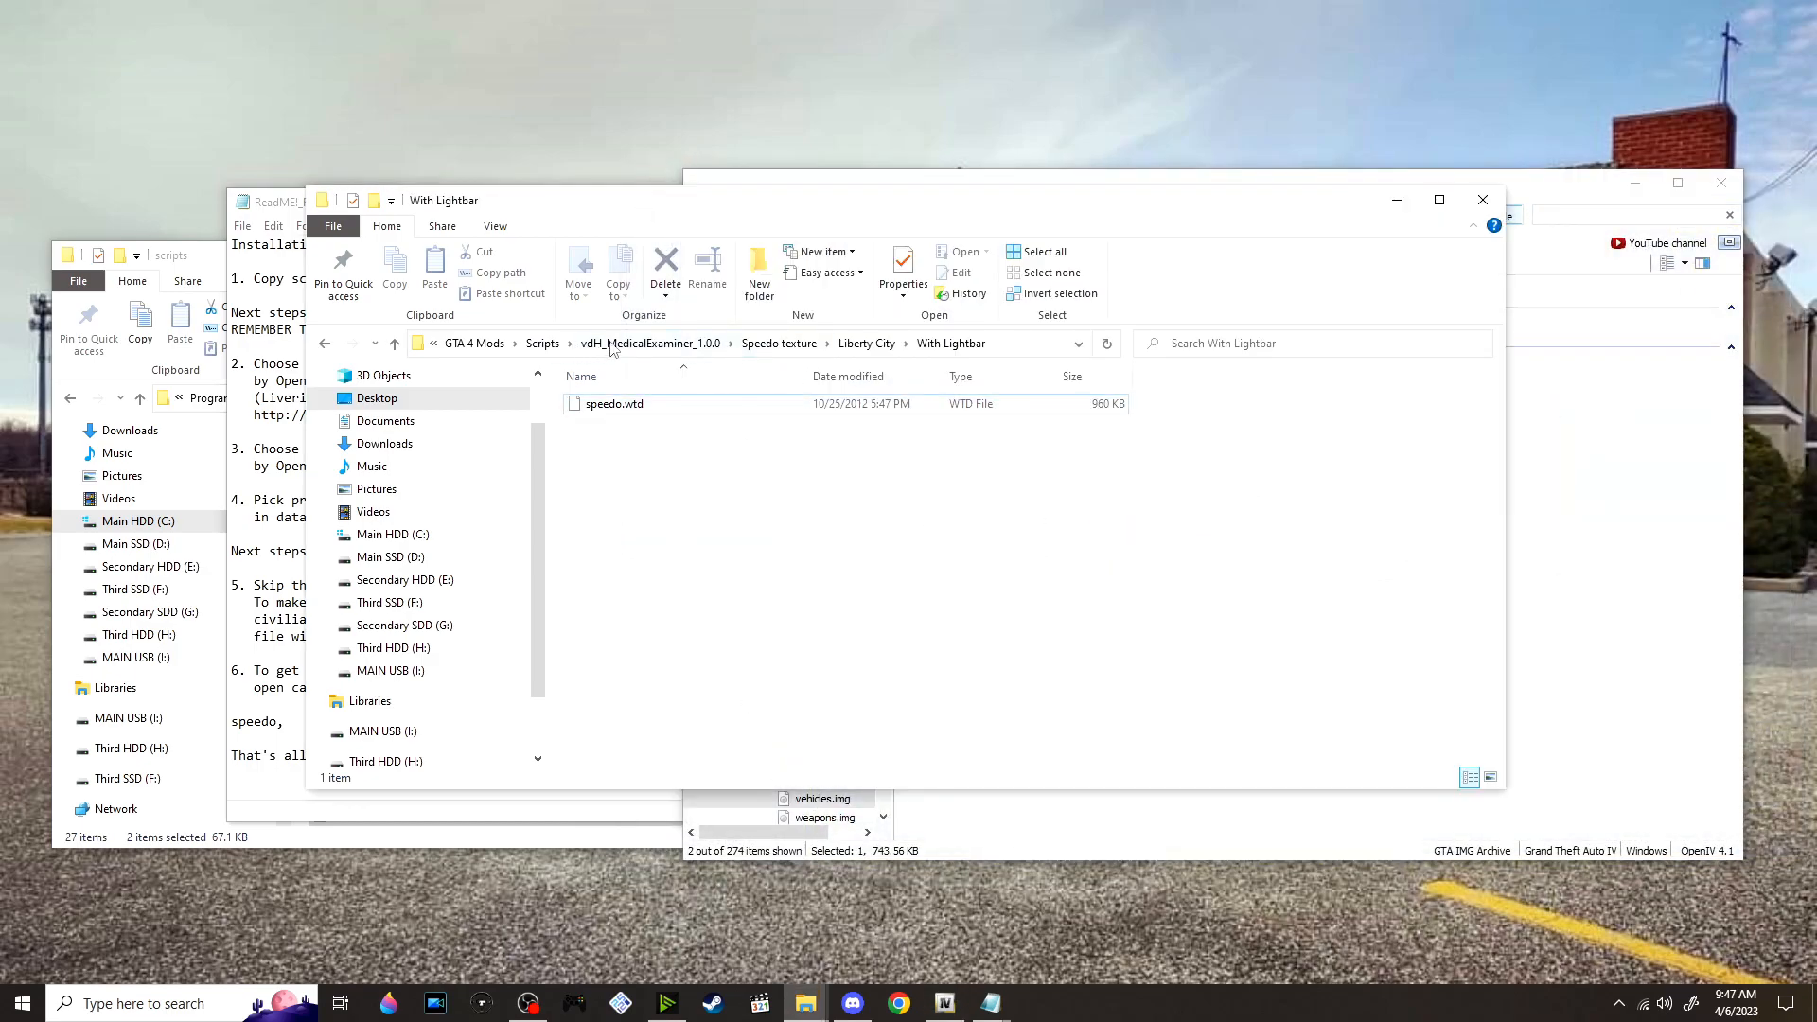
{"action": "left_click", "coordinate": [692, 350]}
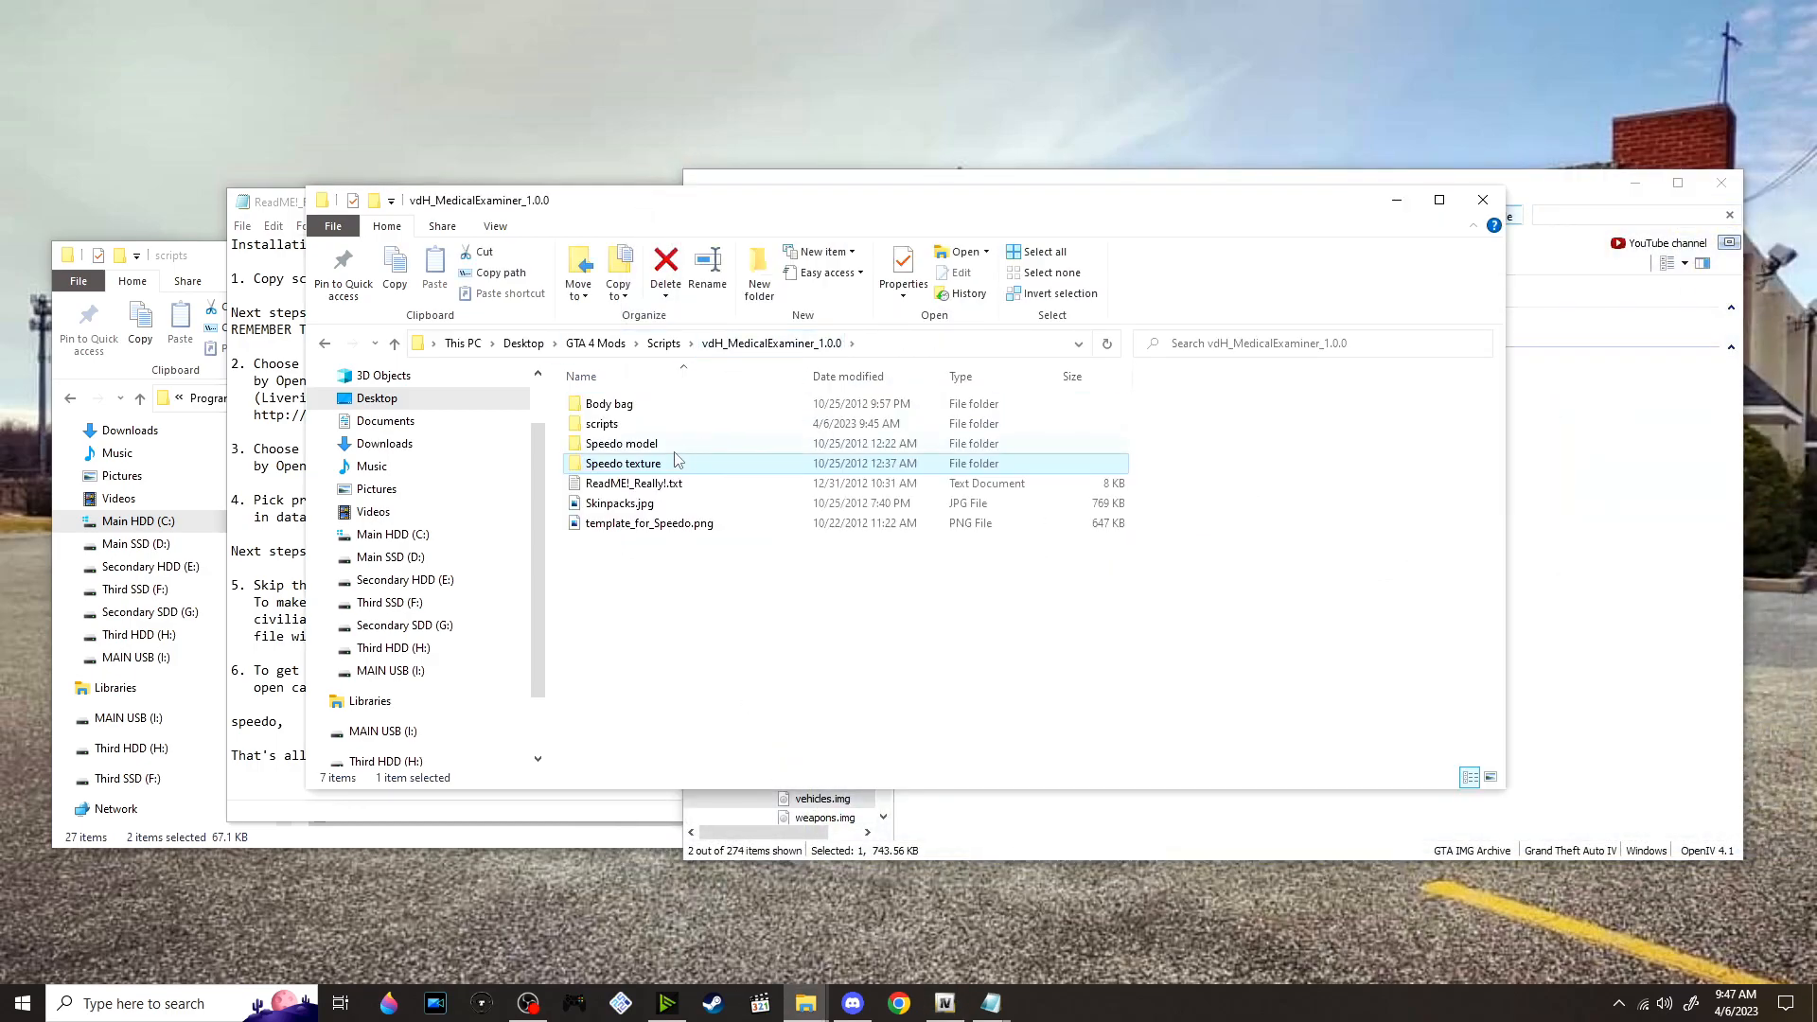
{"action": "key", "text": "alt+Tab"}
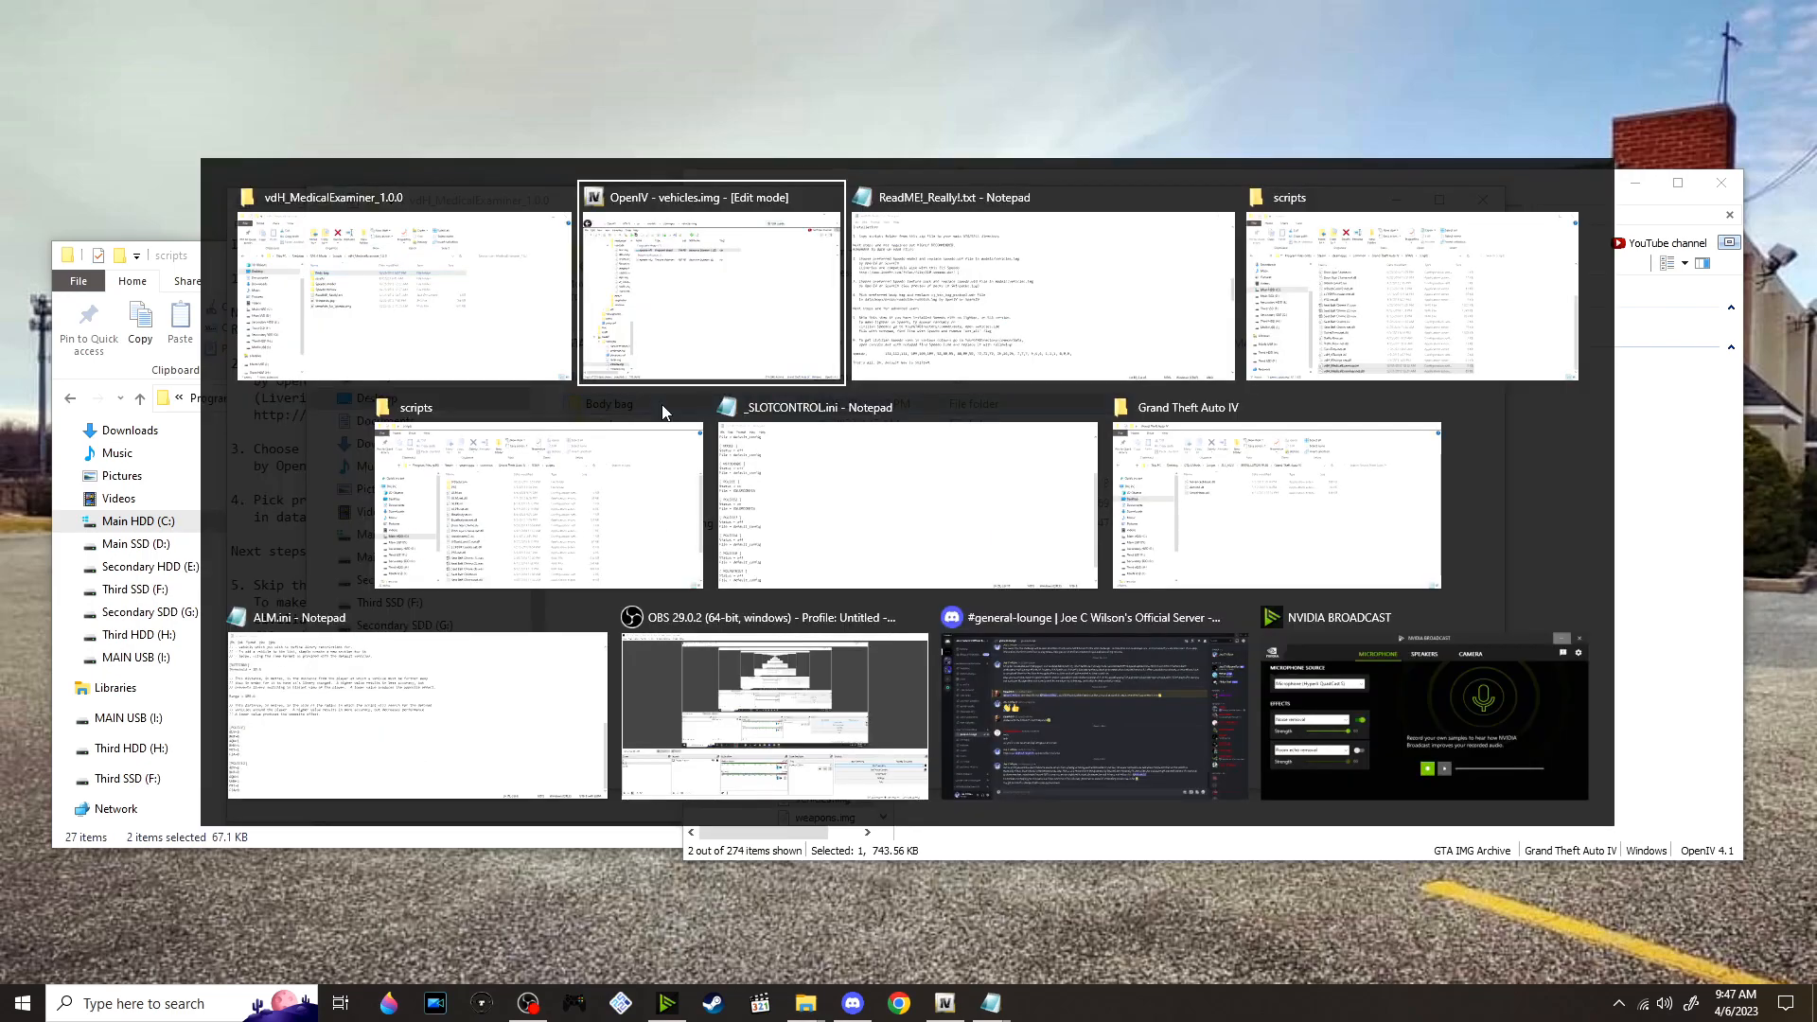
{"action": "key", "text": "alt+Tab"}
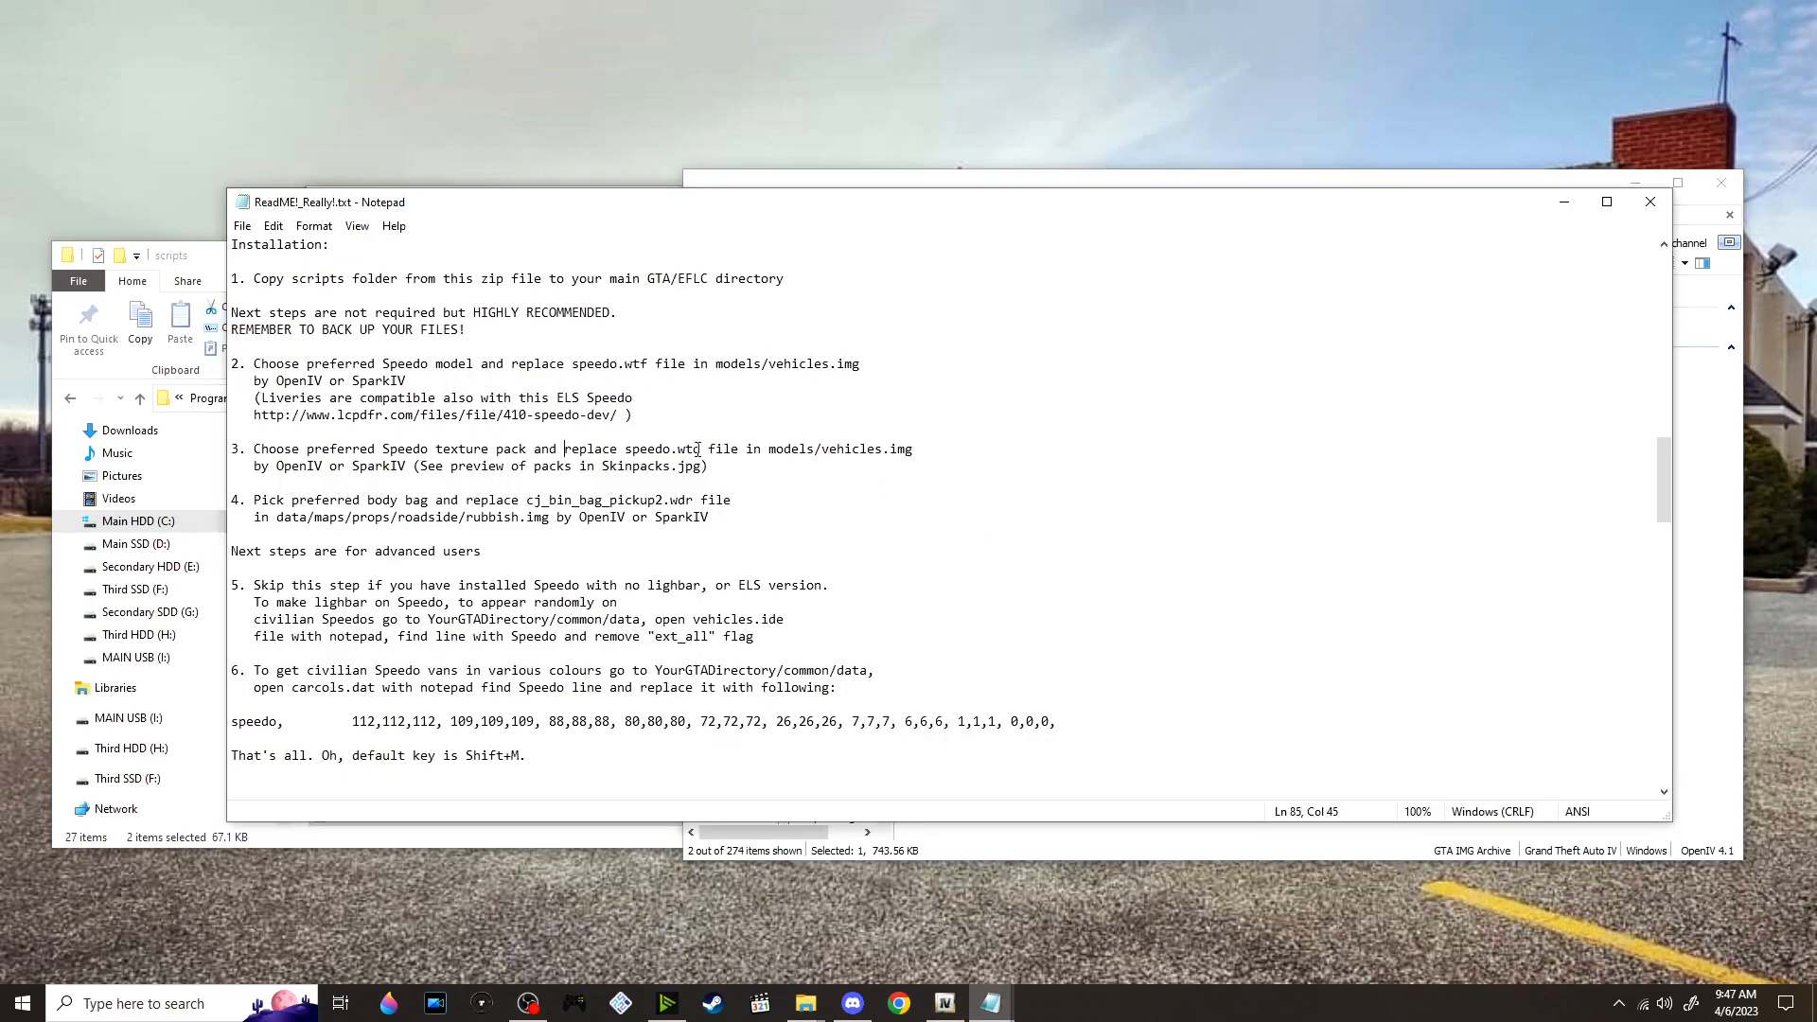
{"action": "scroll", "coordinate": [538, 432], "scroll_direction": "down", "scroll_amount": 1}
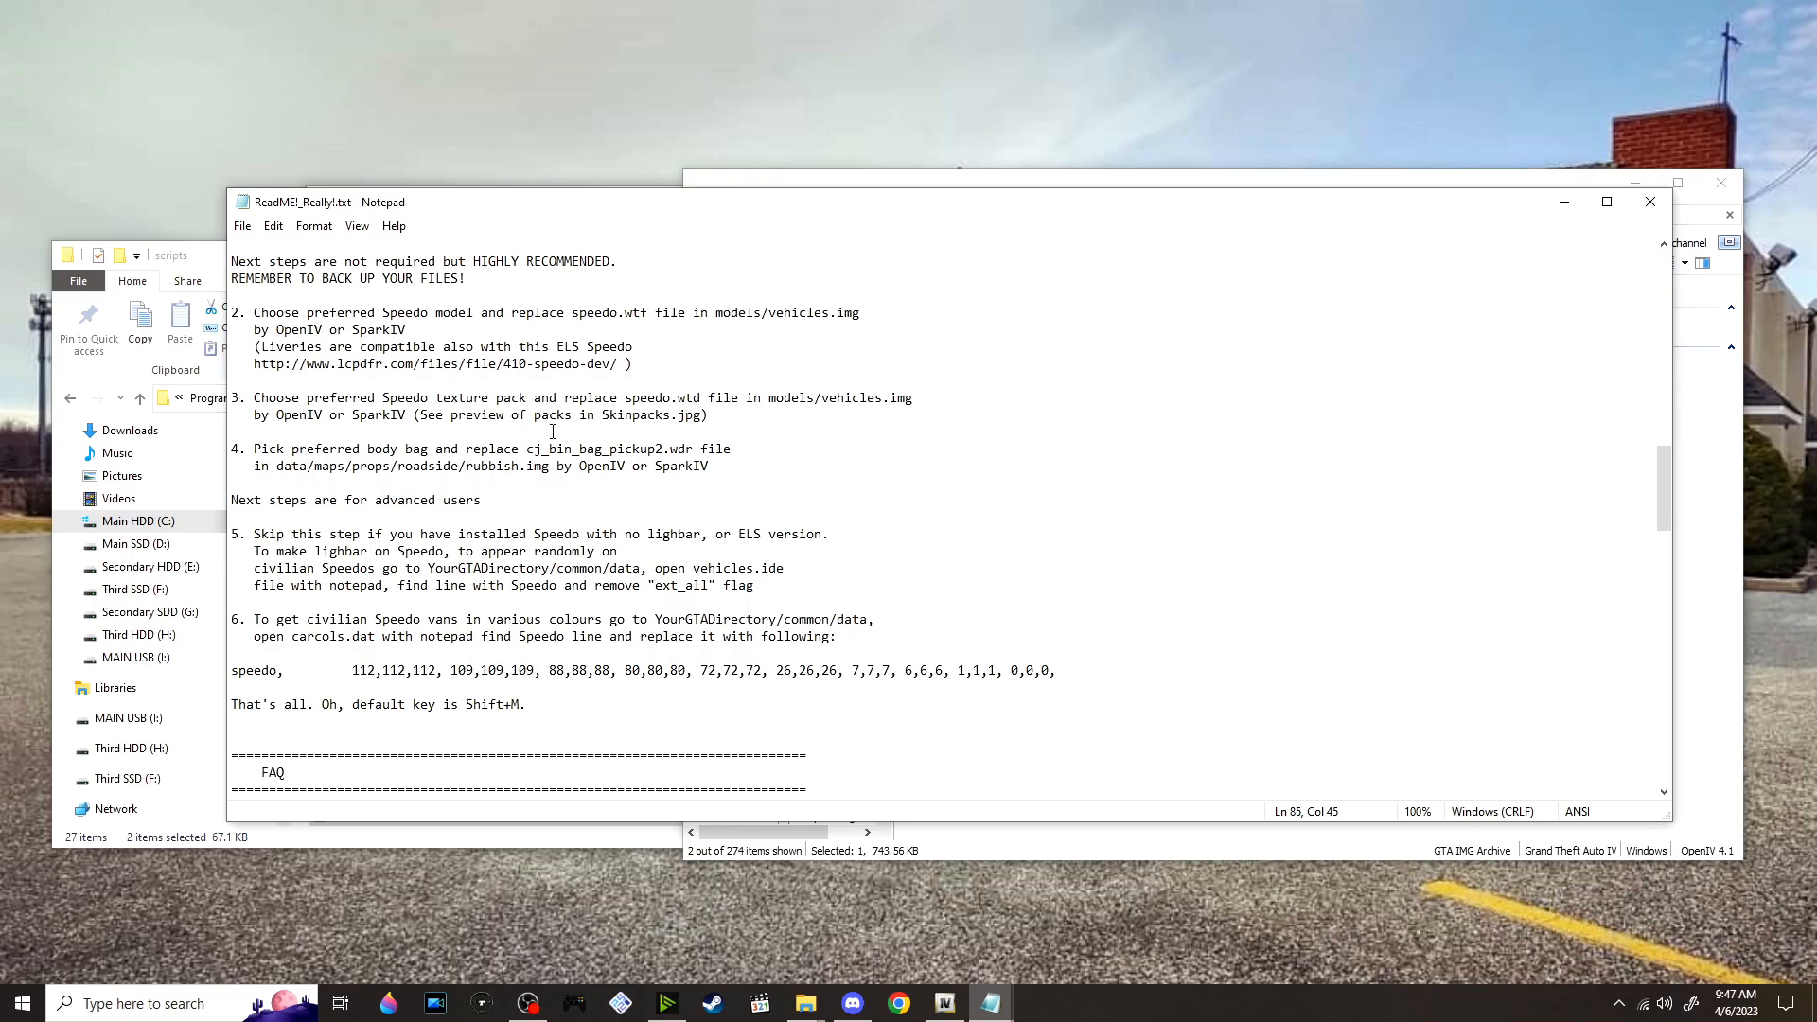
{"action": "scroll", "coordinate": [524, 416], "scroll_direction": "down", "scroll_amount": 1}
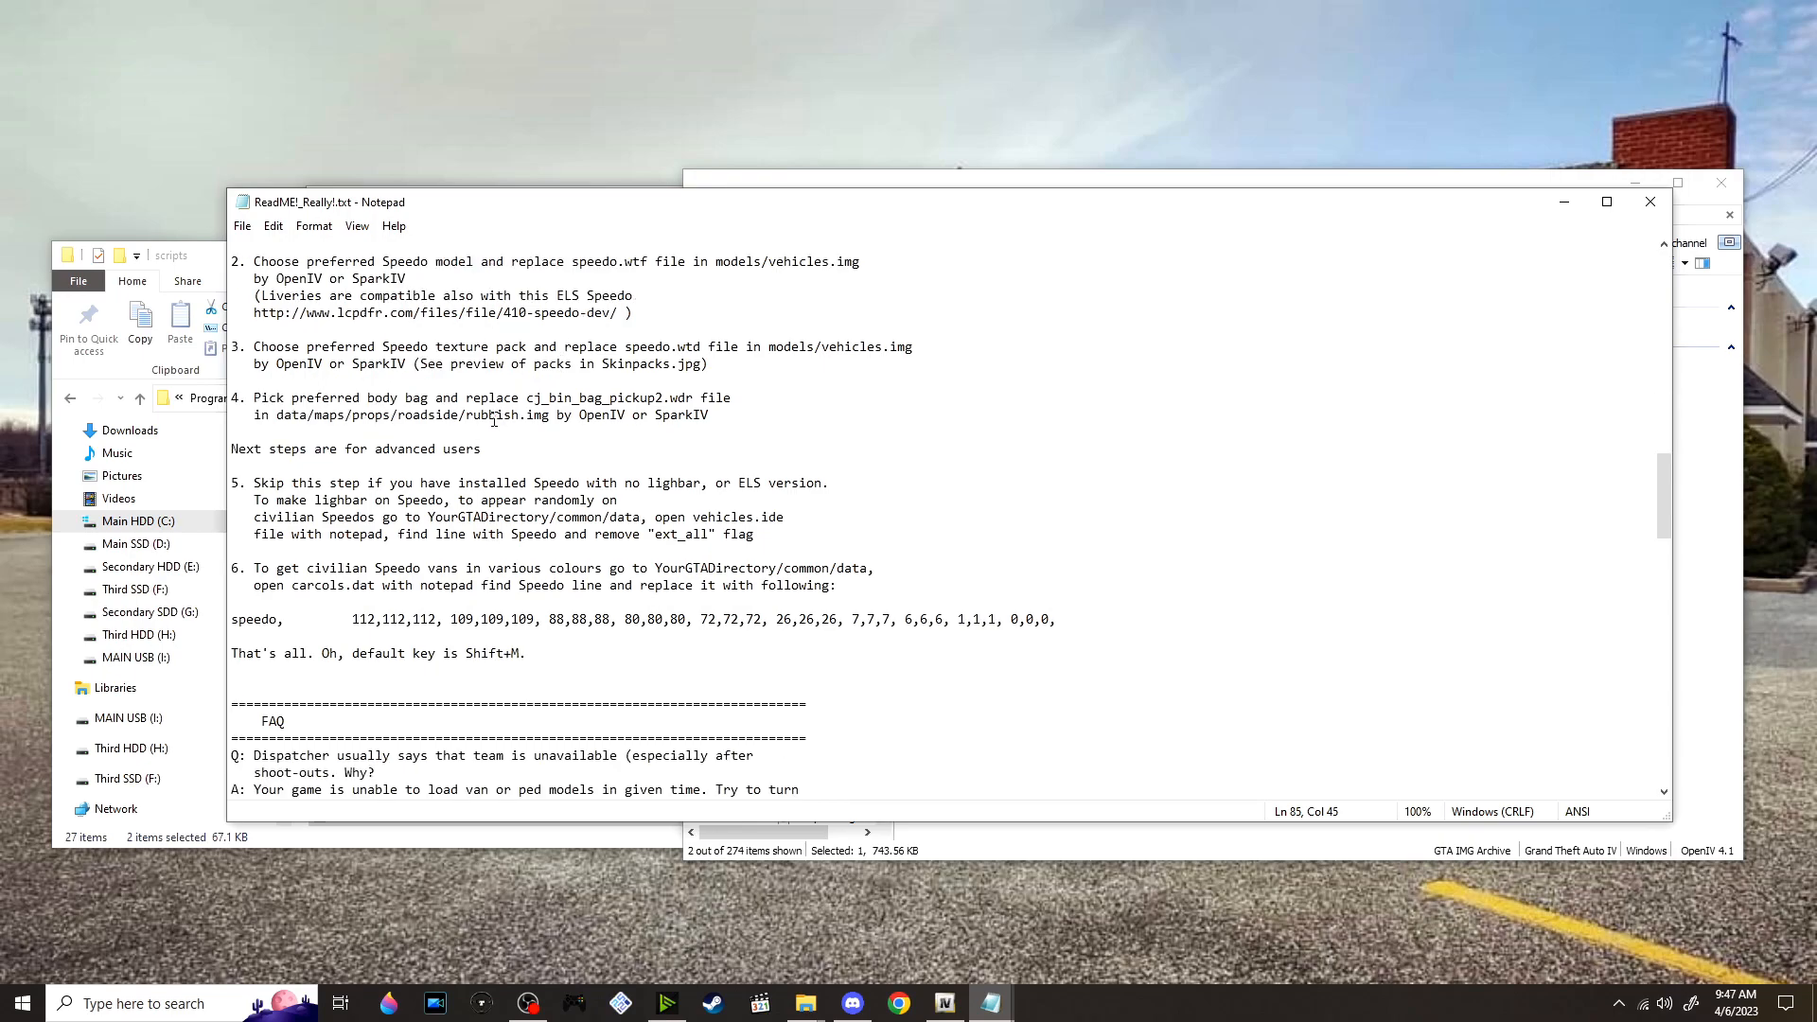
{"action": "scroll", "coordinate": [493, 420], "scroll_direction": "down", "scroll_amount": 1}
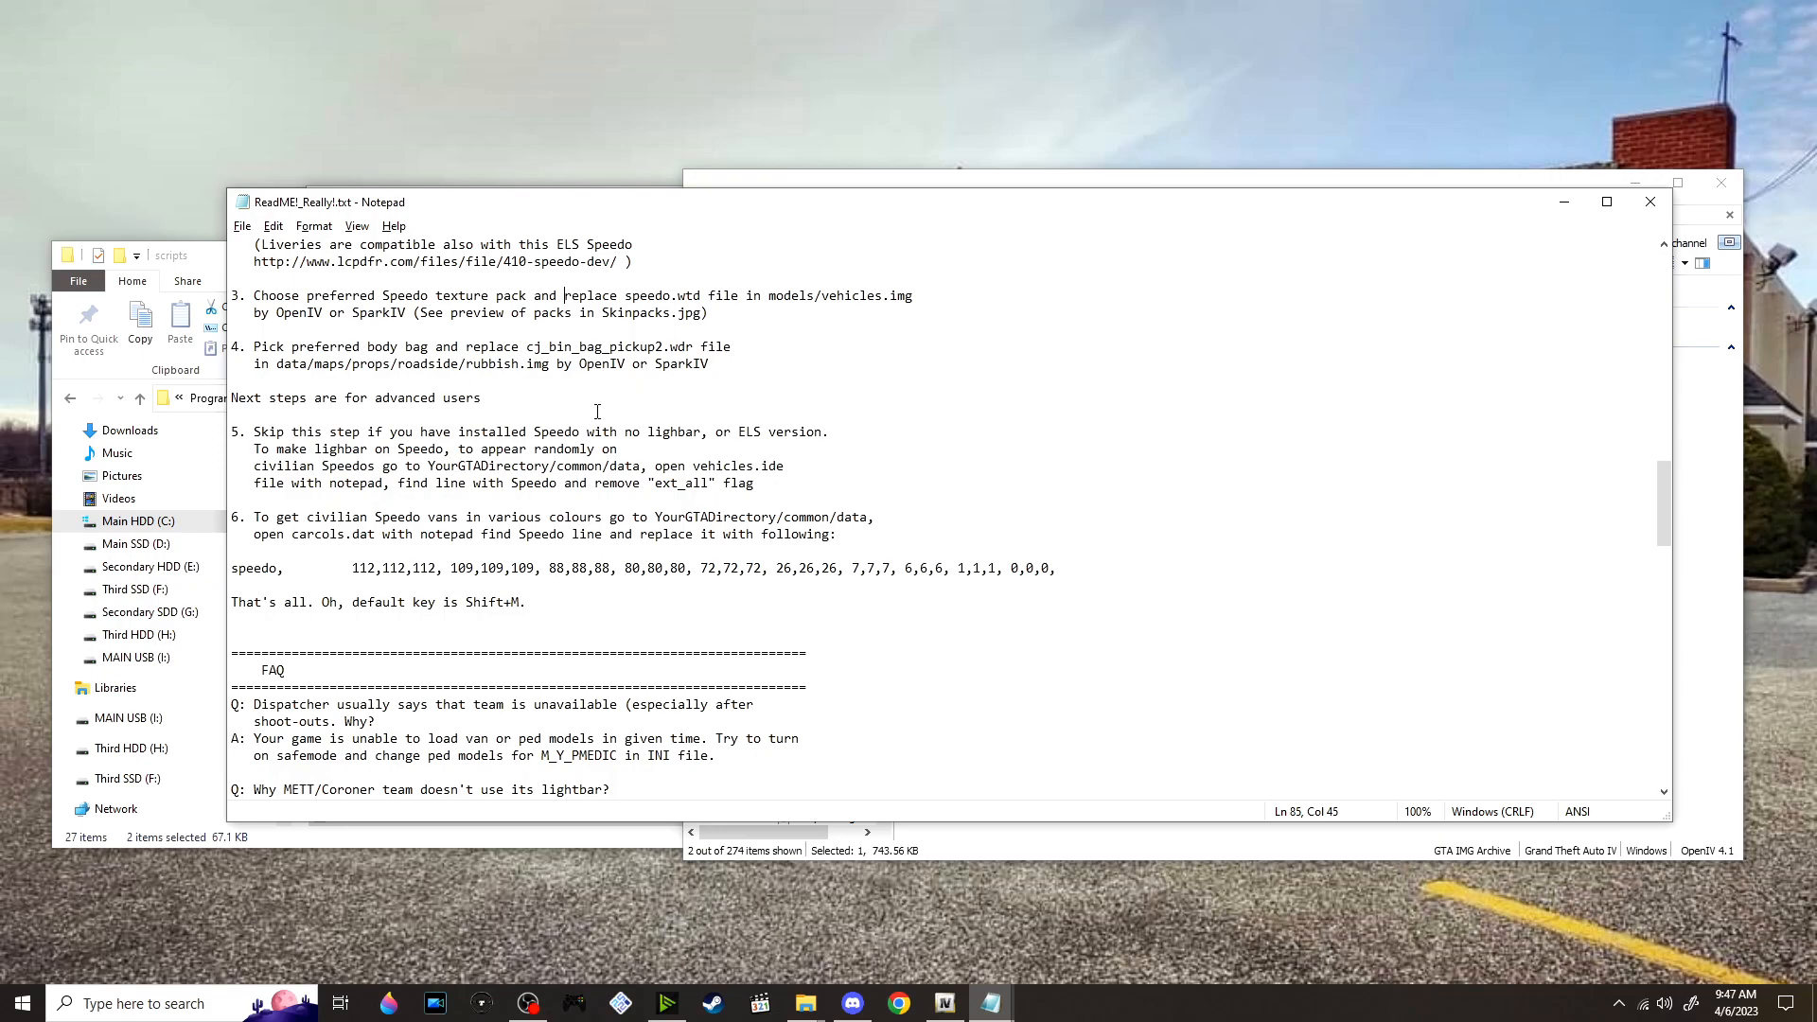
Switch to OpenIV and open pc/data/maps/props/roadside/rubbish.img
{"action": "key", "text": "alt+Tab"}
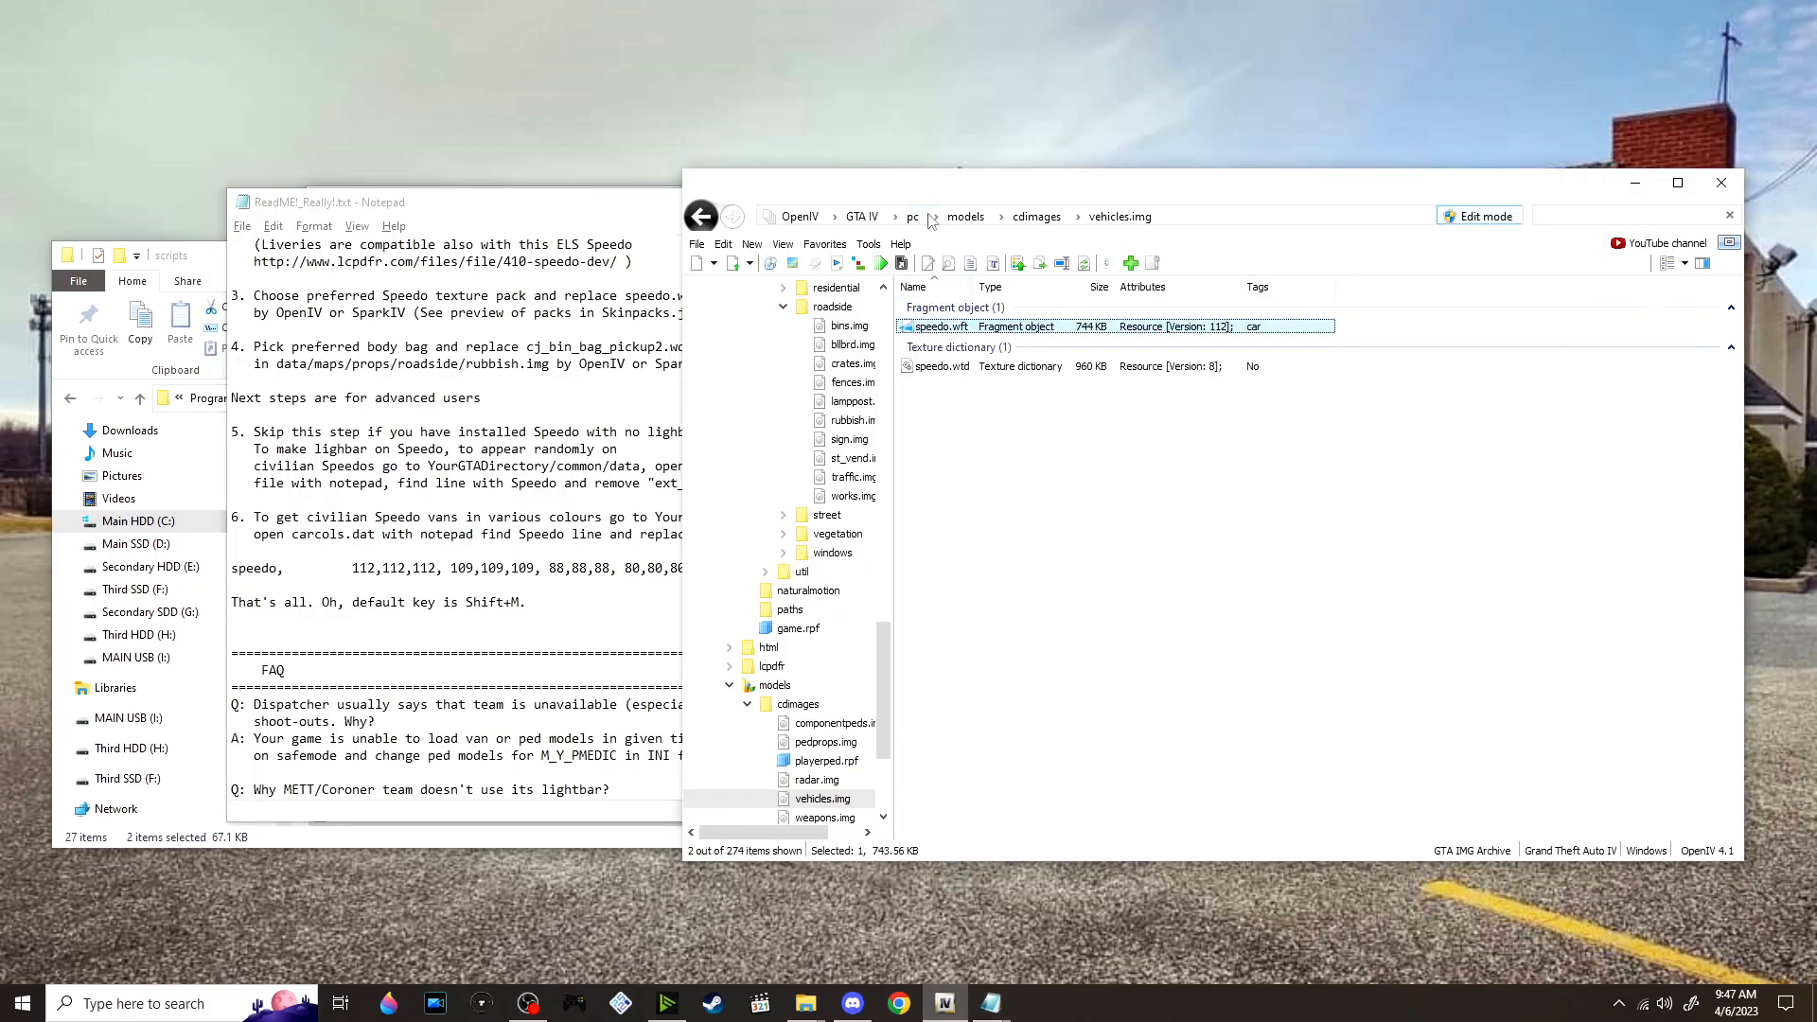
{"action": "left_click", "coordinate": [932, 220]}
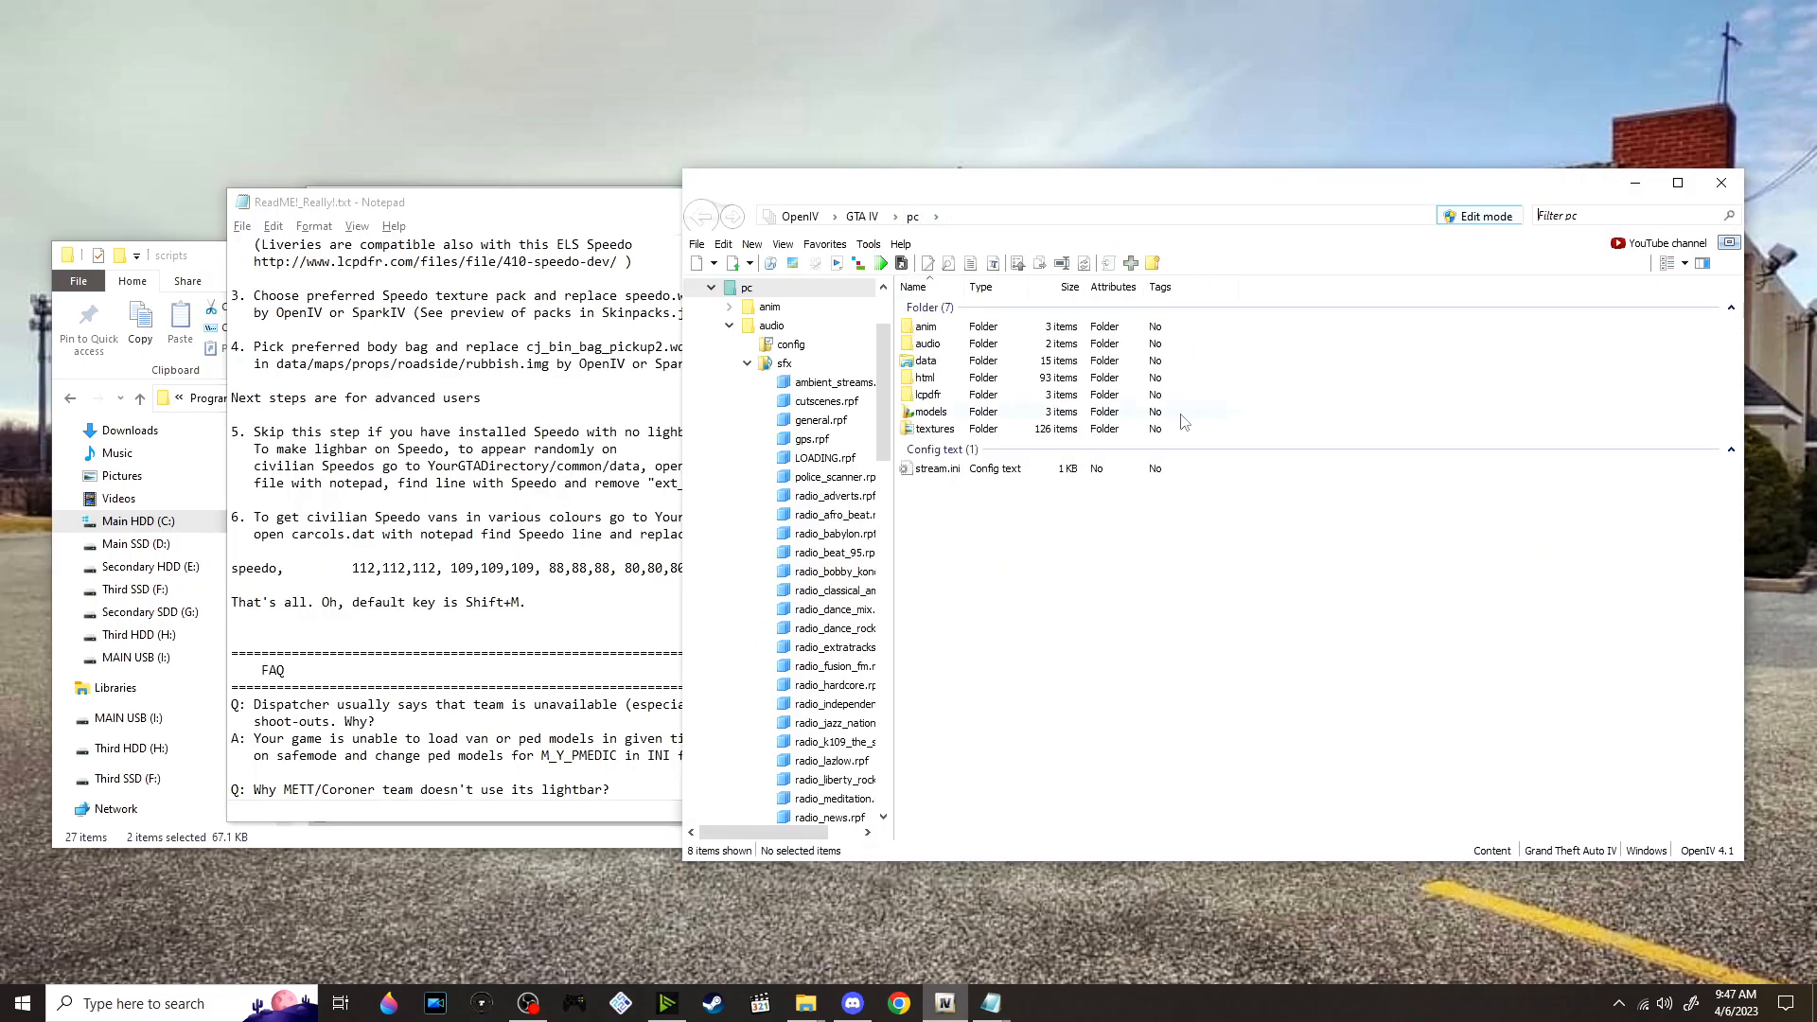
{"action": "double_click", "coordinate": [977, 364]}
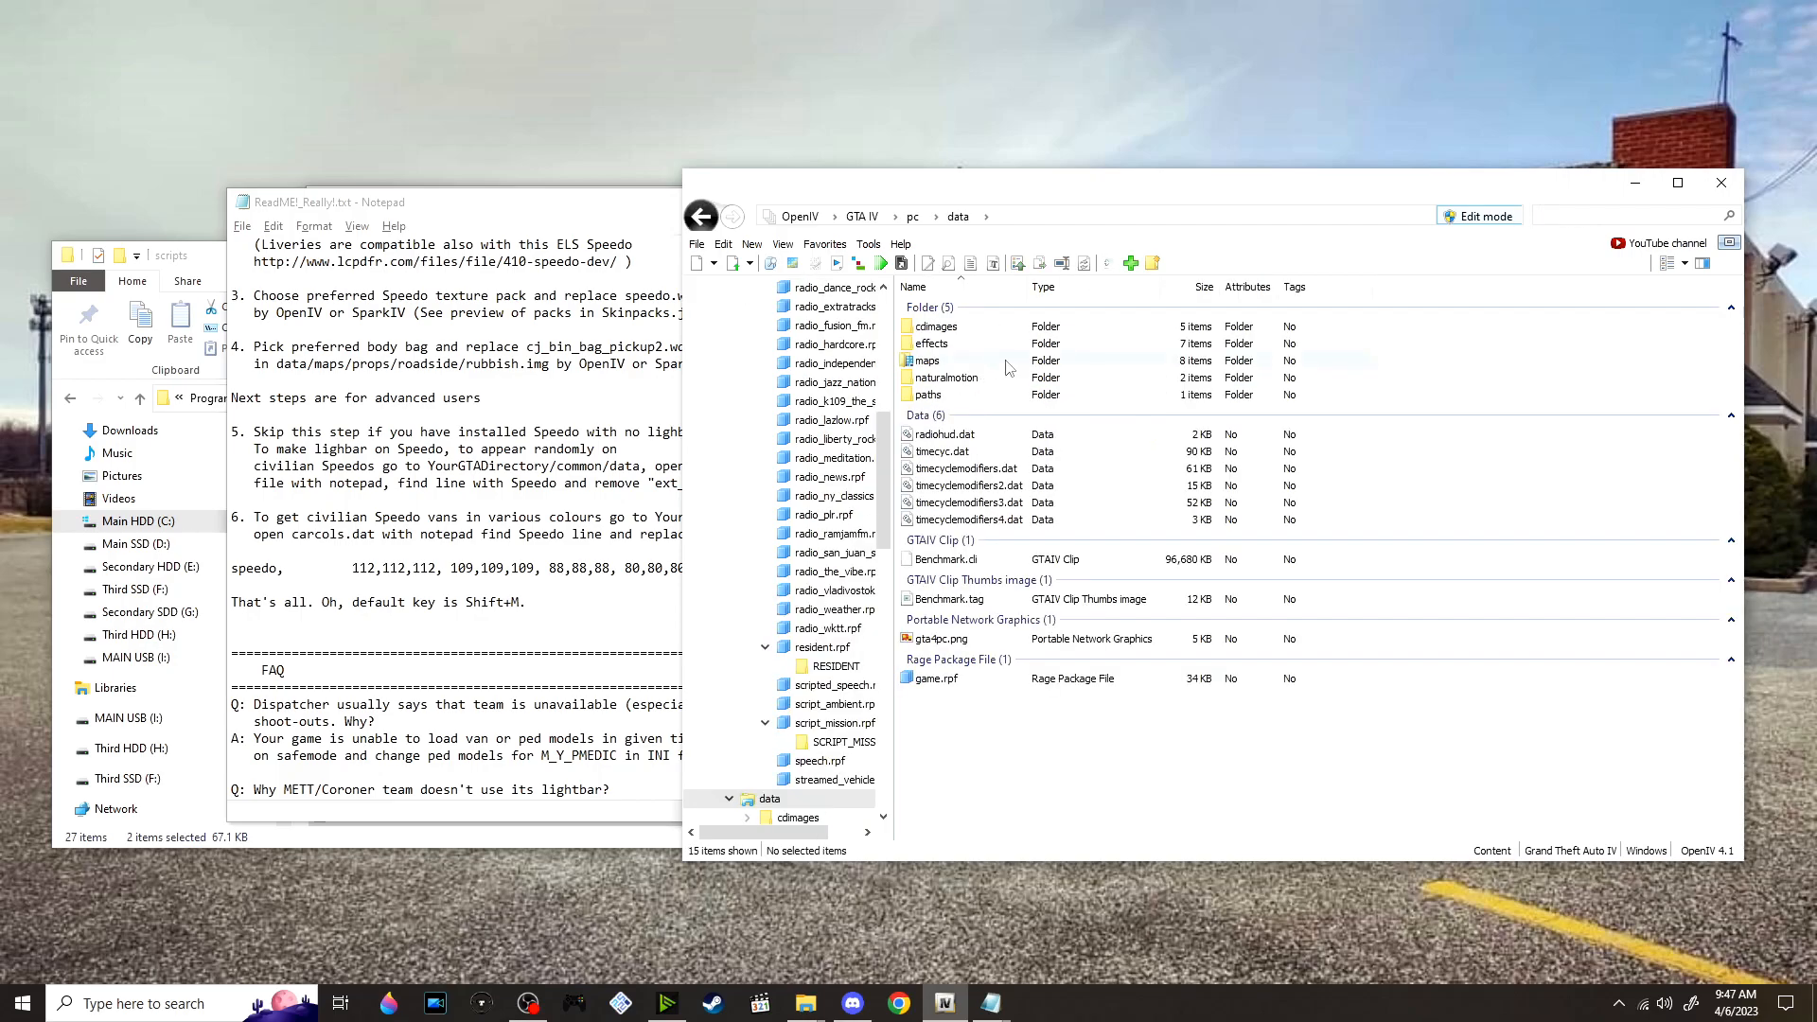
{"action": "double_click", "coordinate": [1006, 362]}
{"action": "left_click", "coordinate": [967, 431]}
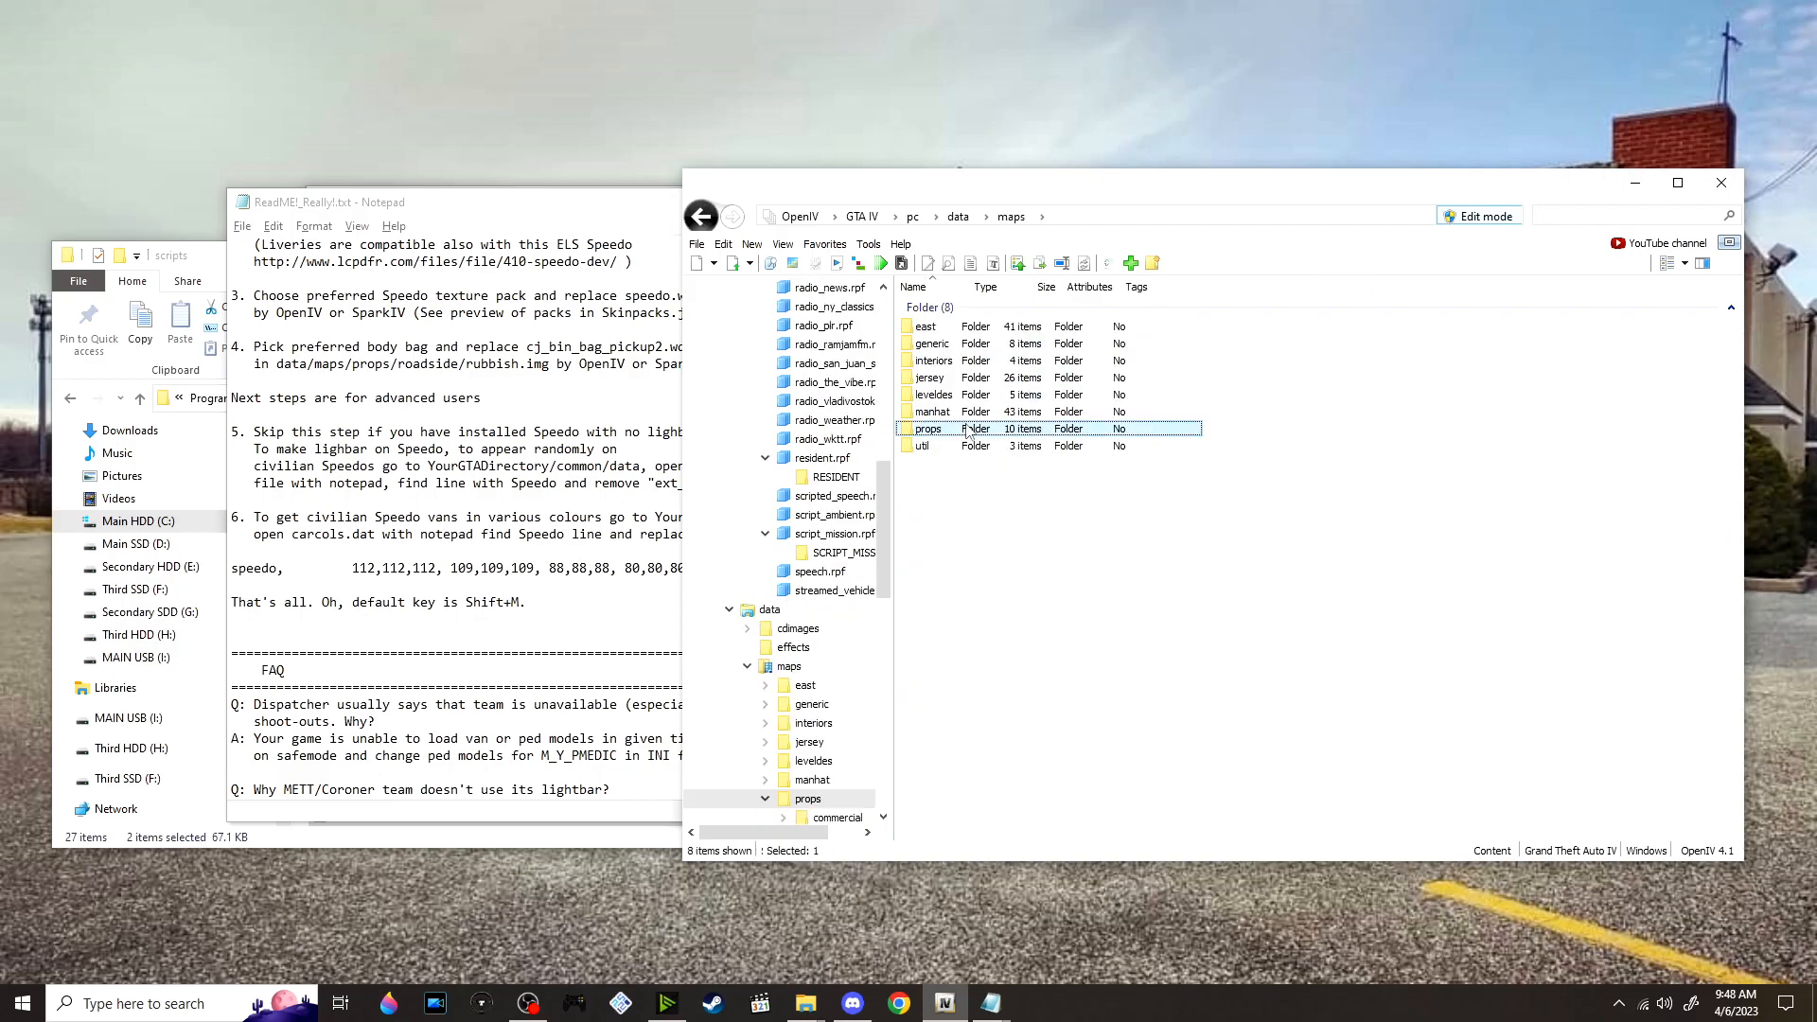
{"action": "double_click", "coordinate": [967, 431]}
{"action": "double_click", "coordinate": [1000, 430]}
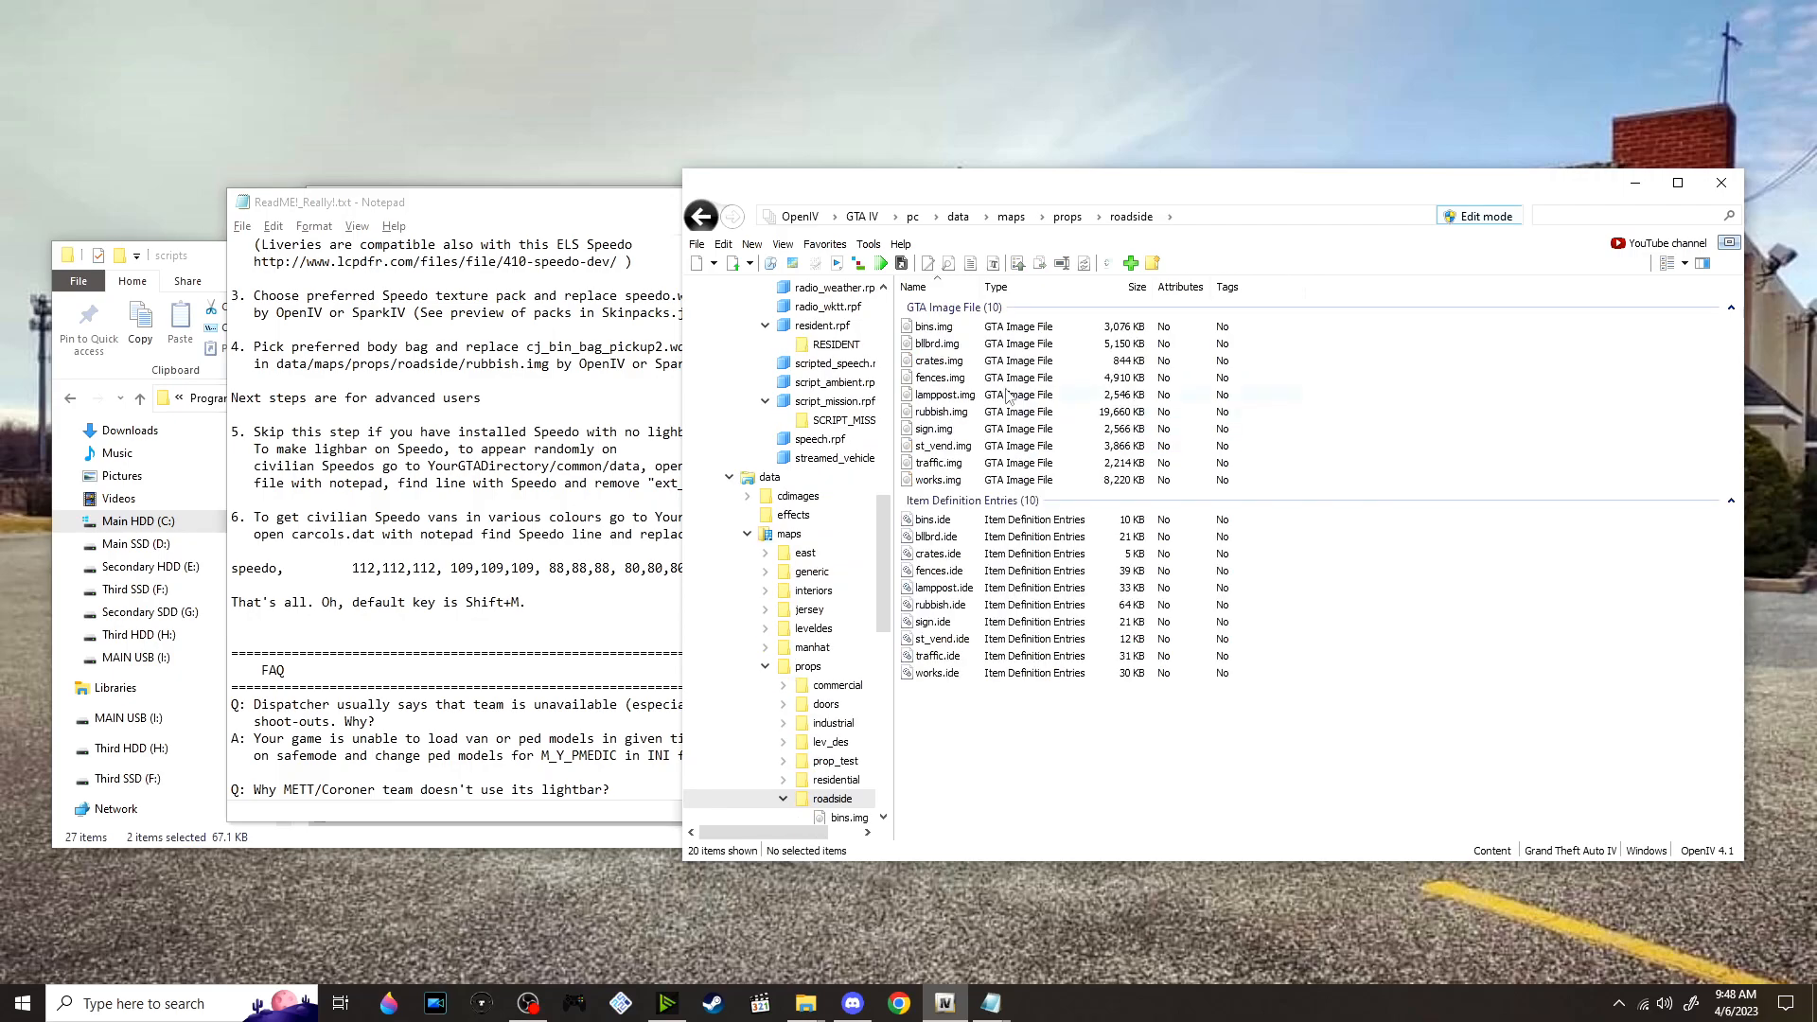
{"action": "double_click", "coordinate": [975, 416]}
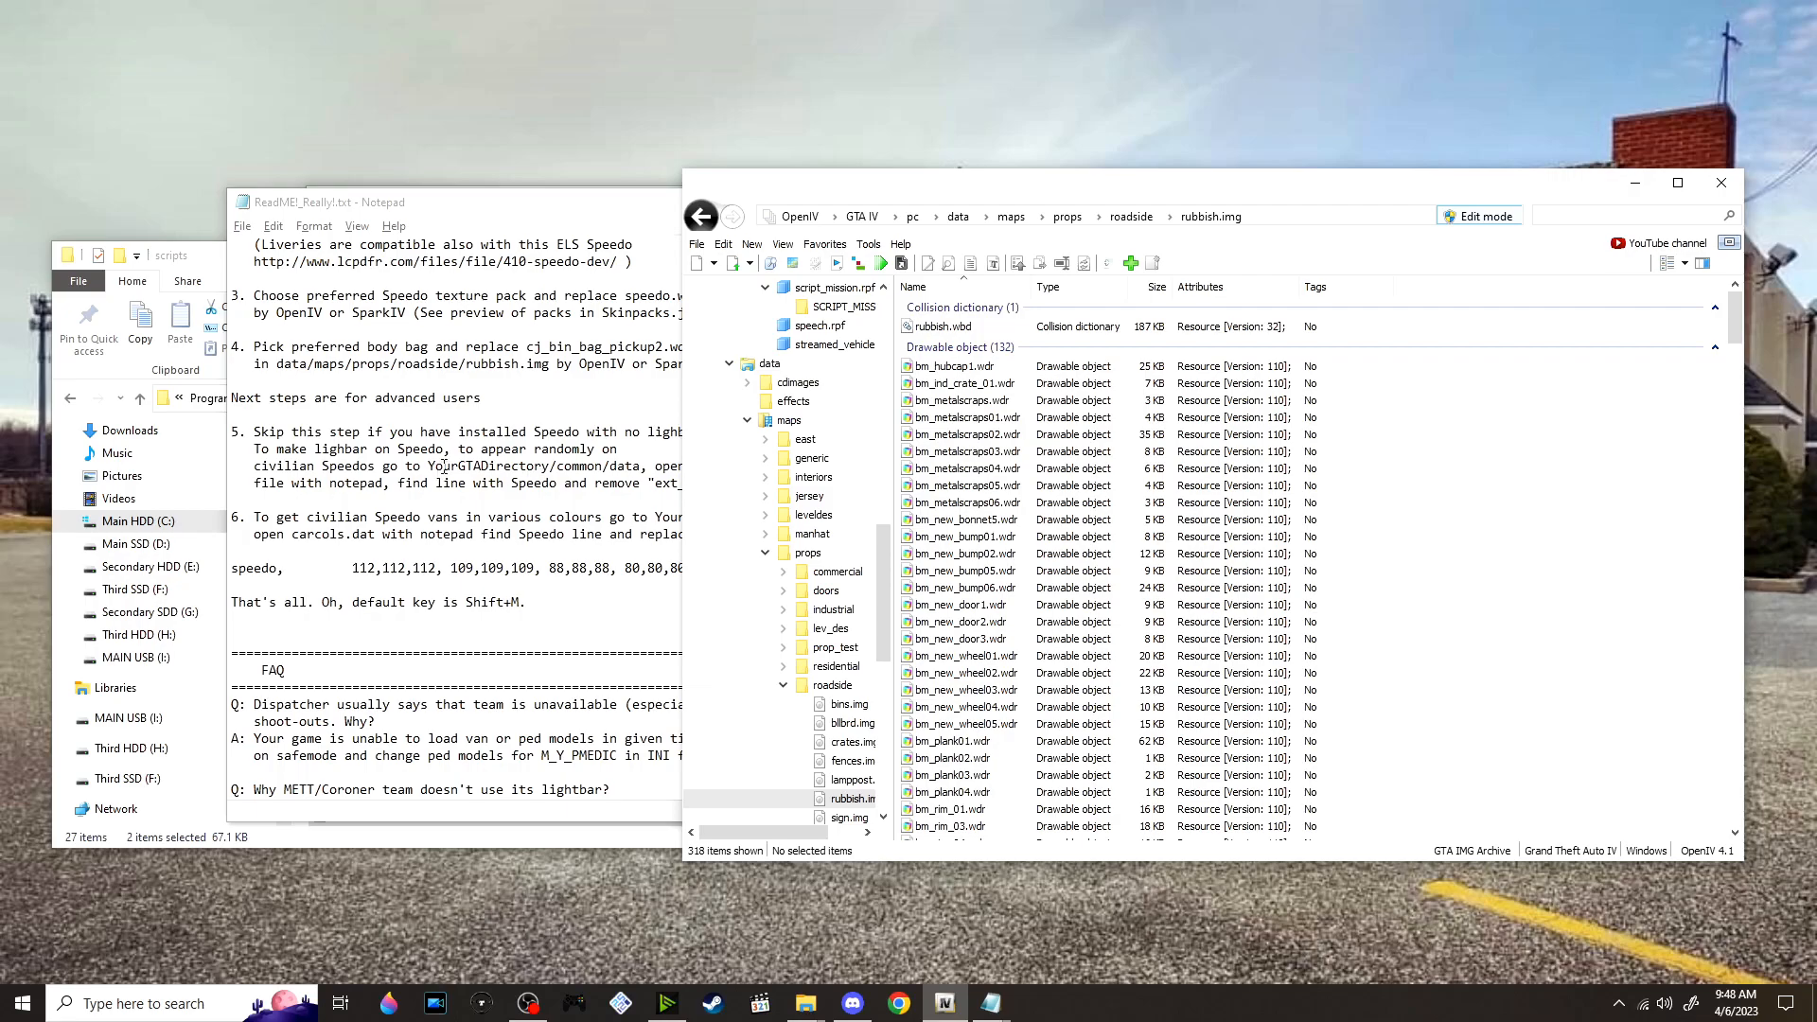
Review the ReadMe's advanced installation steps and the line about the script's default key
{"action": "left_click", "coordinate": [444, 471]}
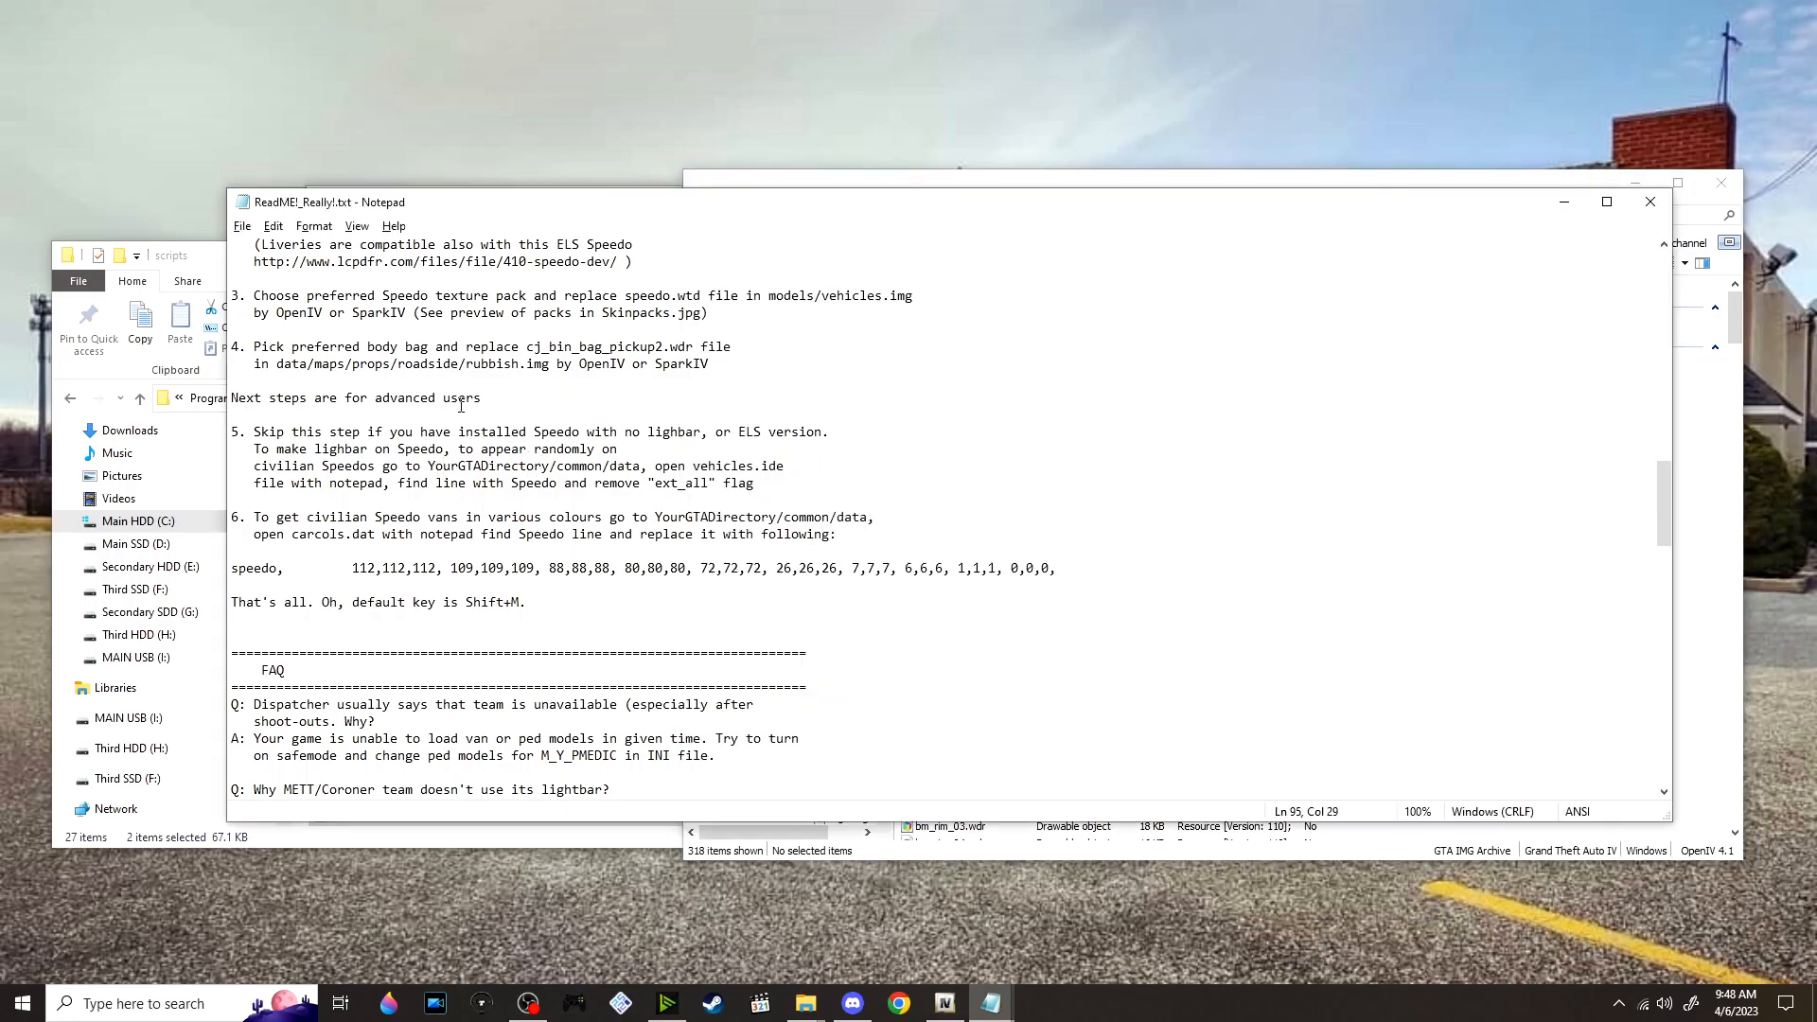
{"action": "scroll", "coordinate": [456, 407], "scroll_direction": "down", "scroll_amount": 1}
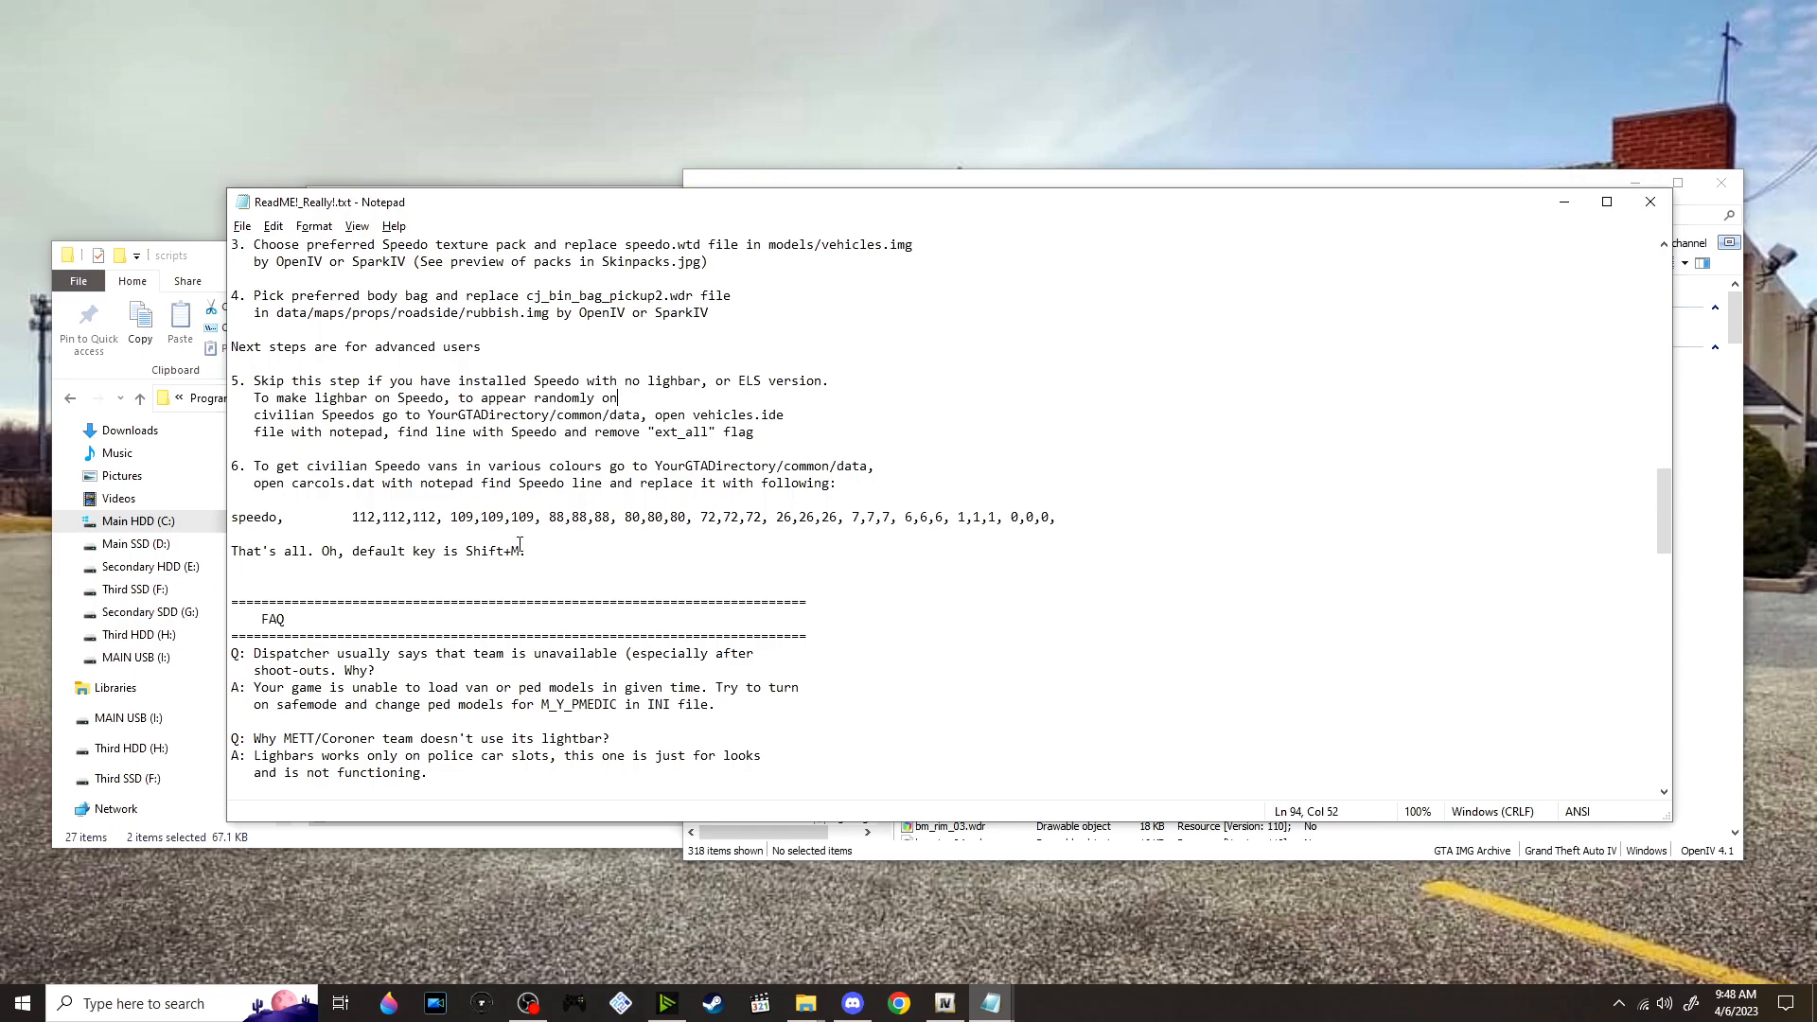
{"action": "left_click_drag", "start_coordinate": [546, 551], "coordinate": [377, 549]}
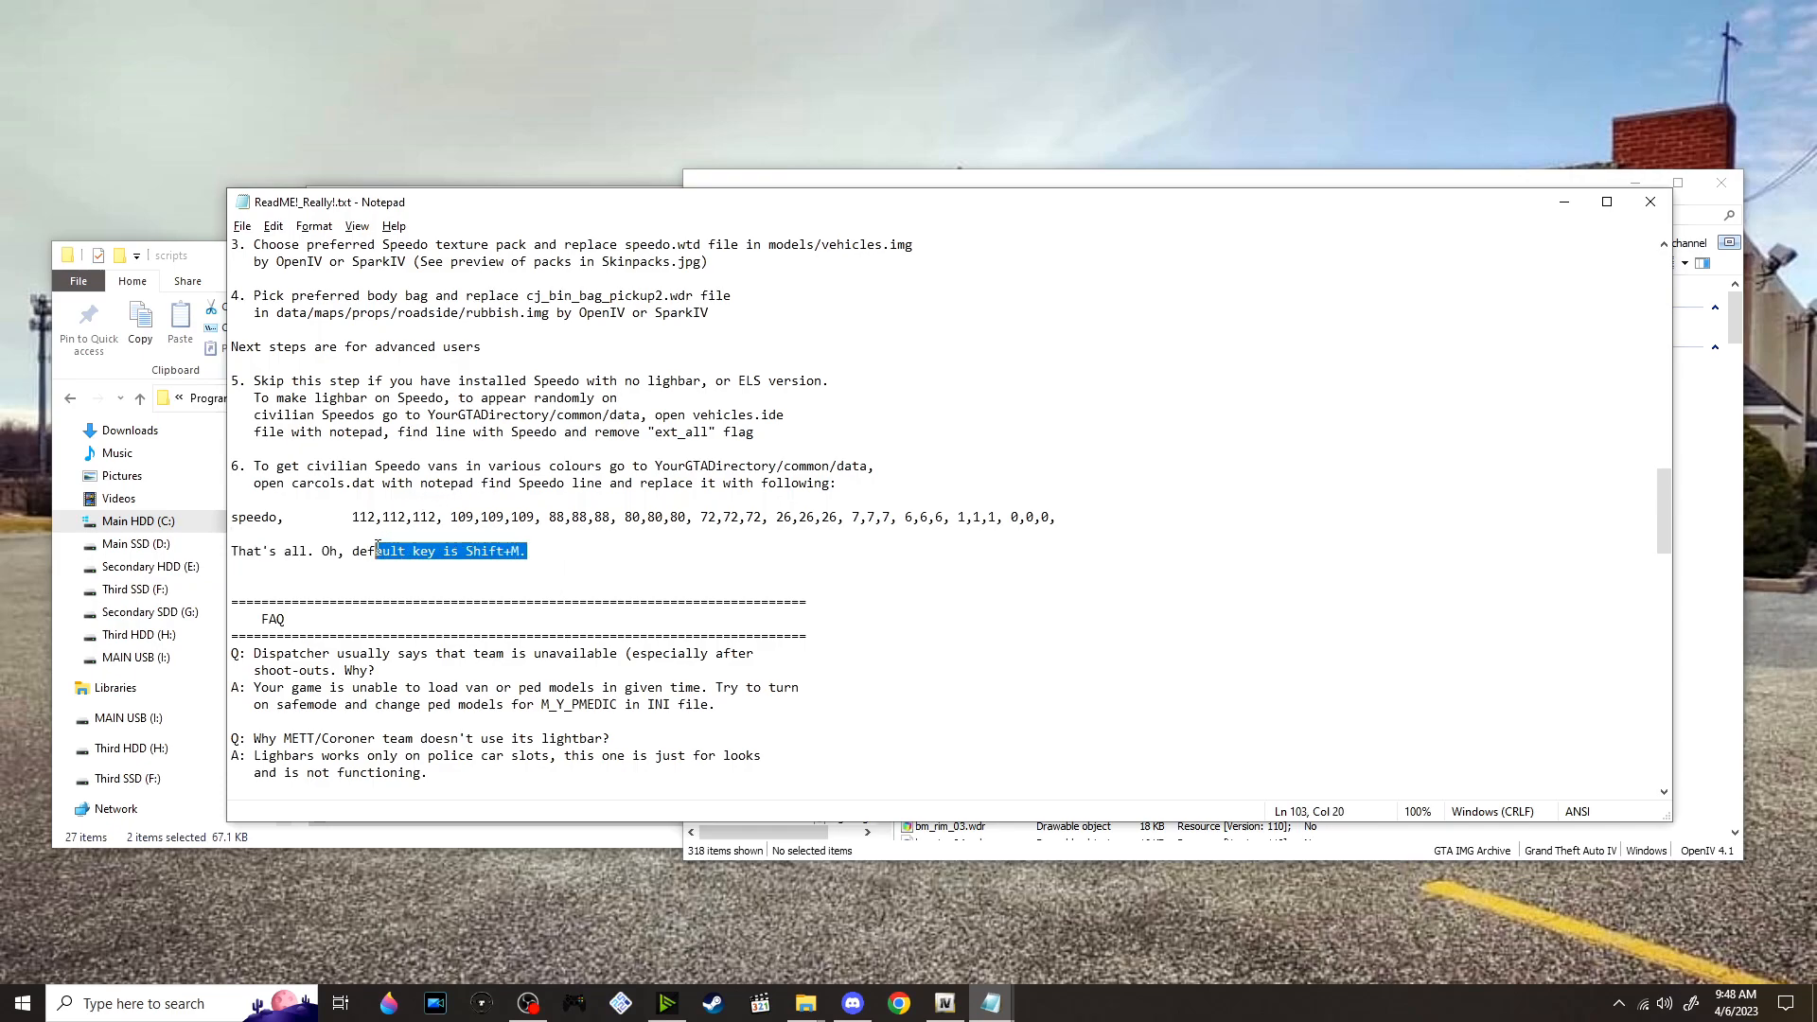
{"action": "left_click", "coordinate": [531, 538]}
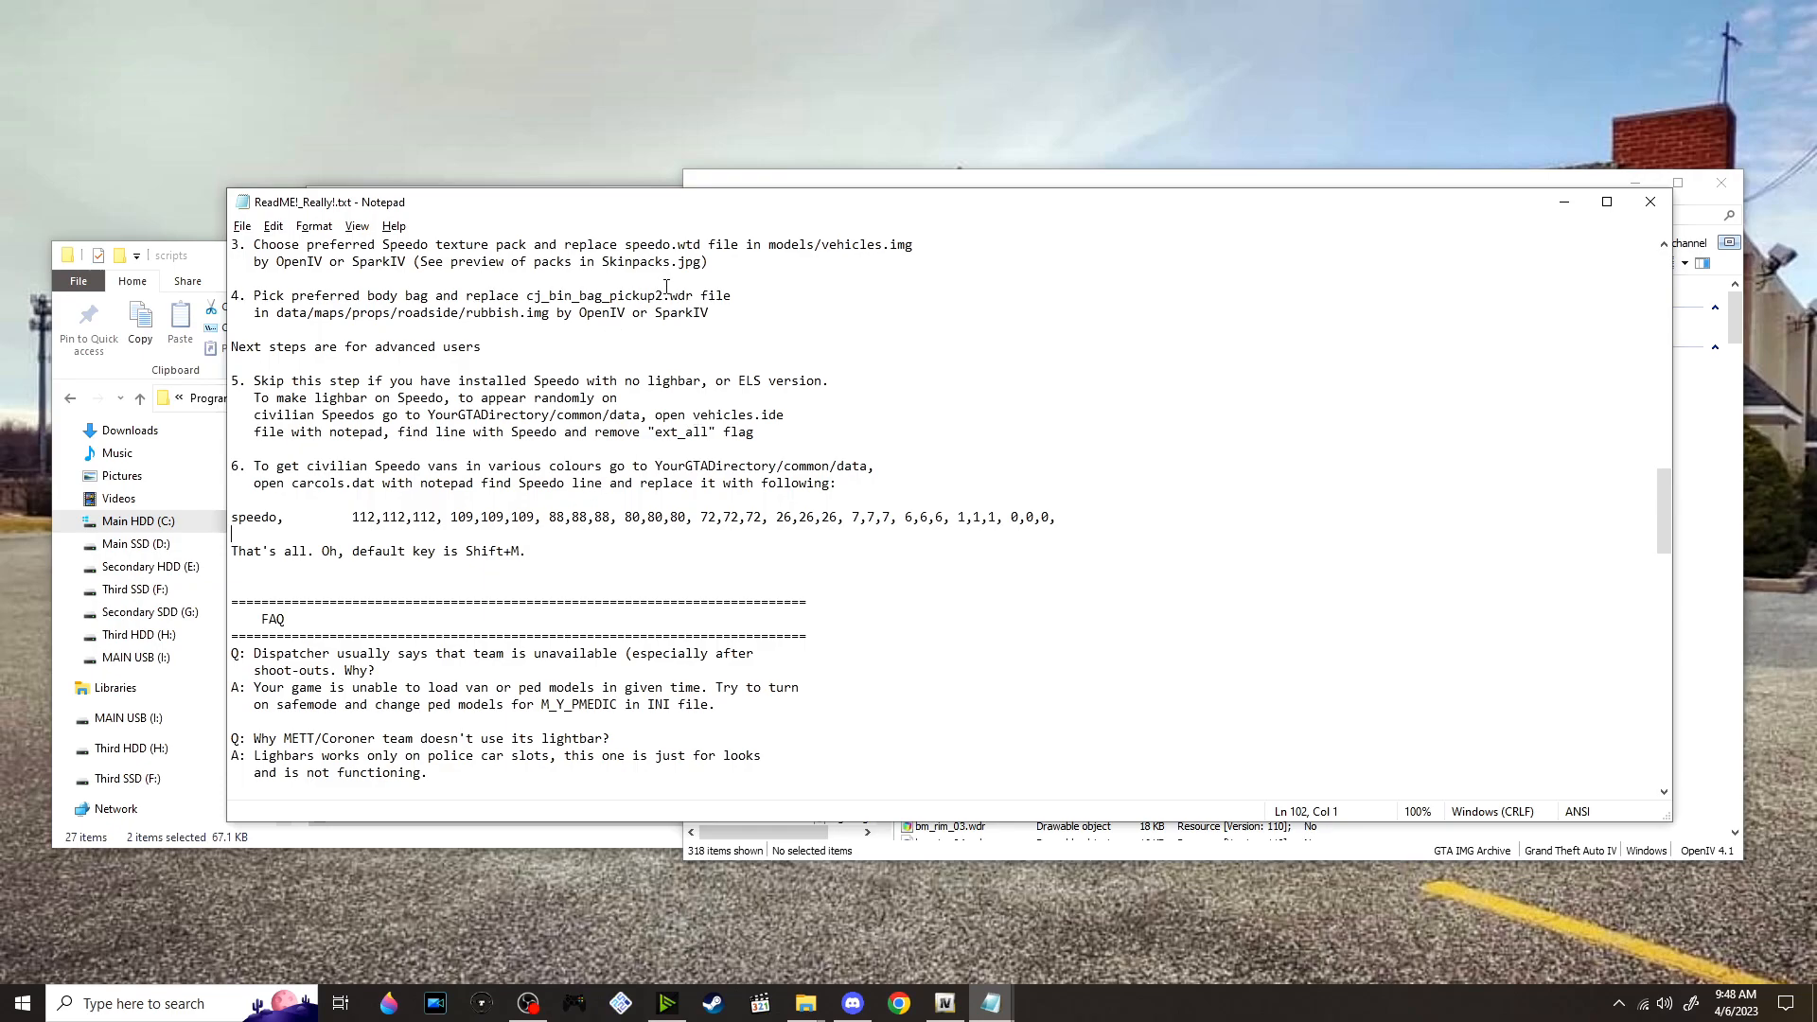
Copy the file name cj_bin_bag_pickup2.wdr from the ReadMe and filter the rubbish.img contents by it
{"action": "left_click_drag", "start_coordinate": [692, 300], "coordinate": [530, 303]}
{"action": "key", "text": "ctrl+c"}
{"action": "key", "text": "alt+Tab"}
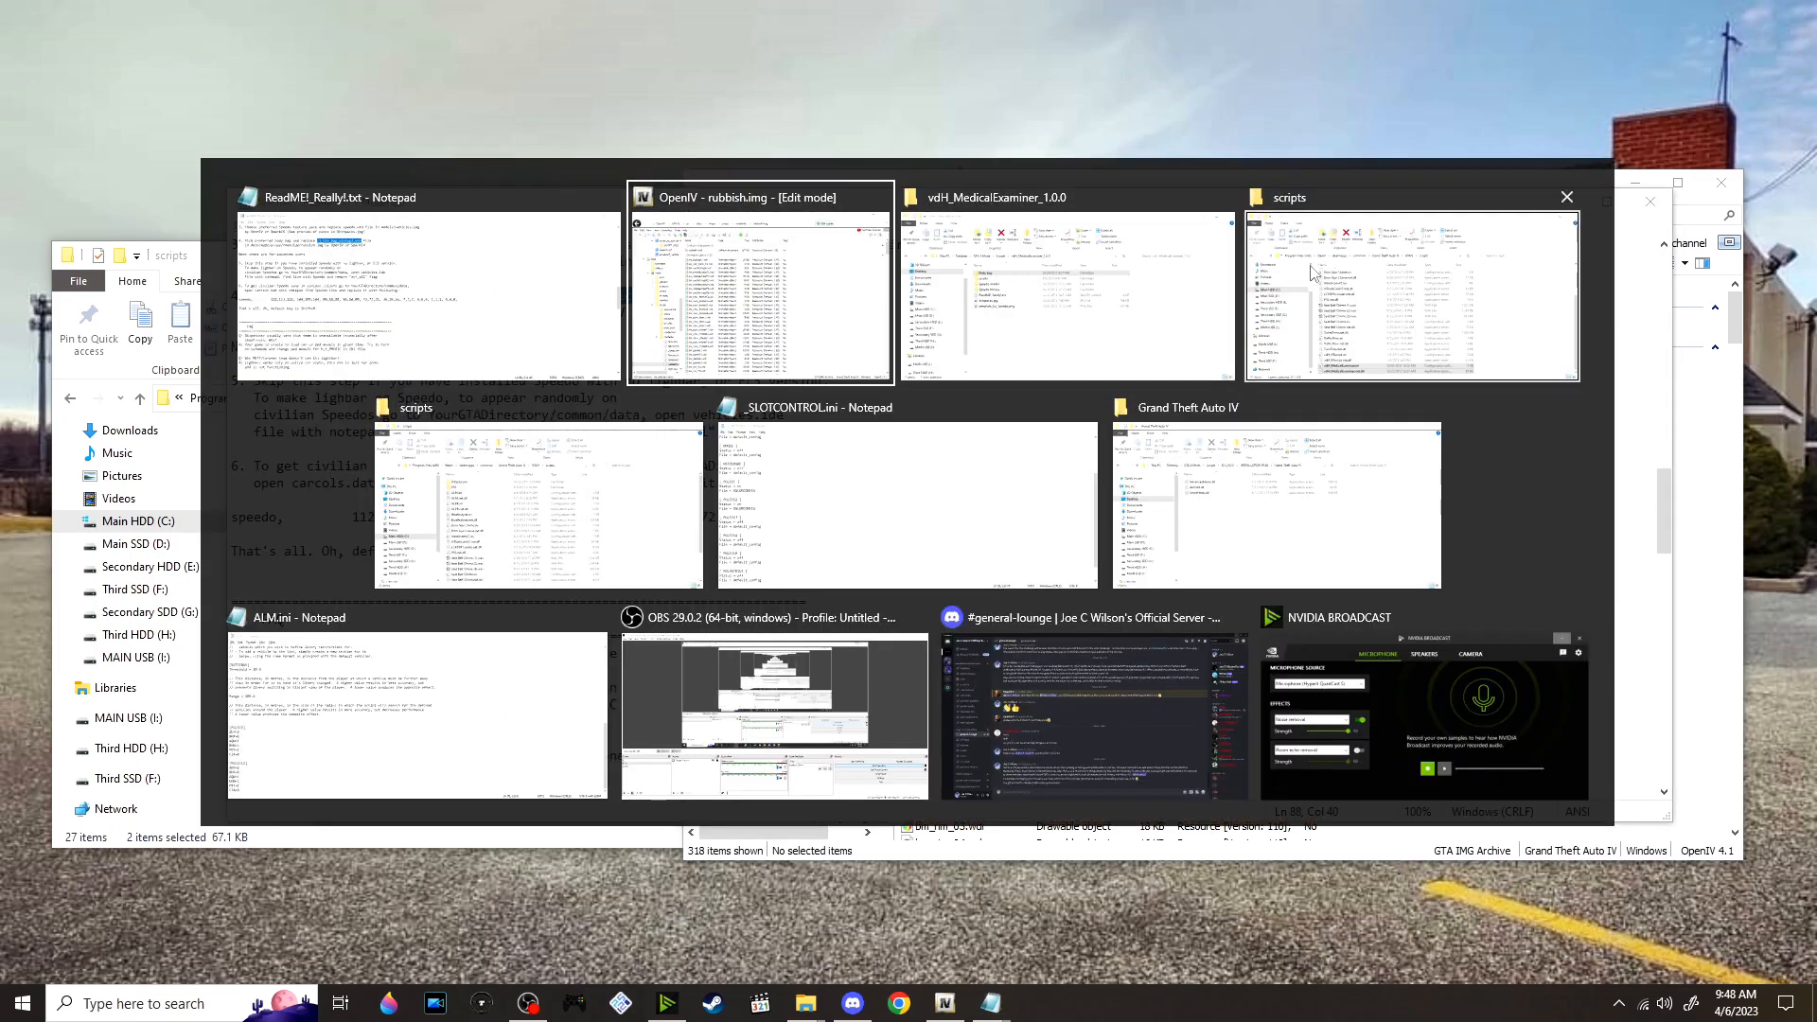
{"action": "left_click", "coordinate": [1594, 216]}
{"action": "key", "text": "ctrl+v"}
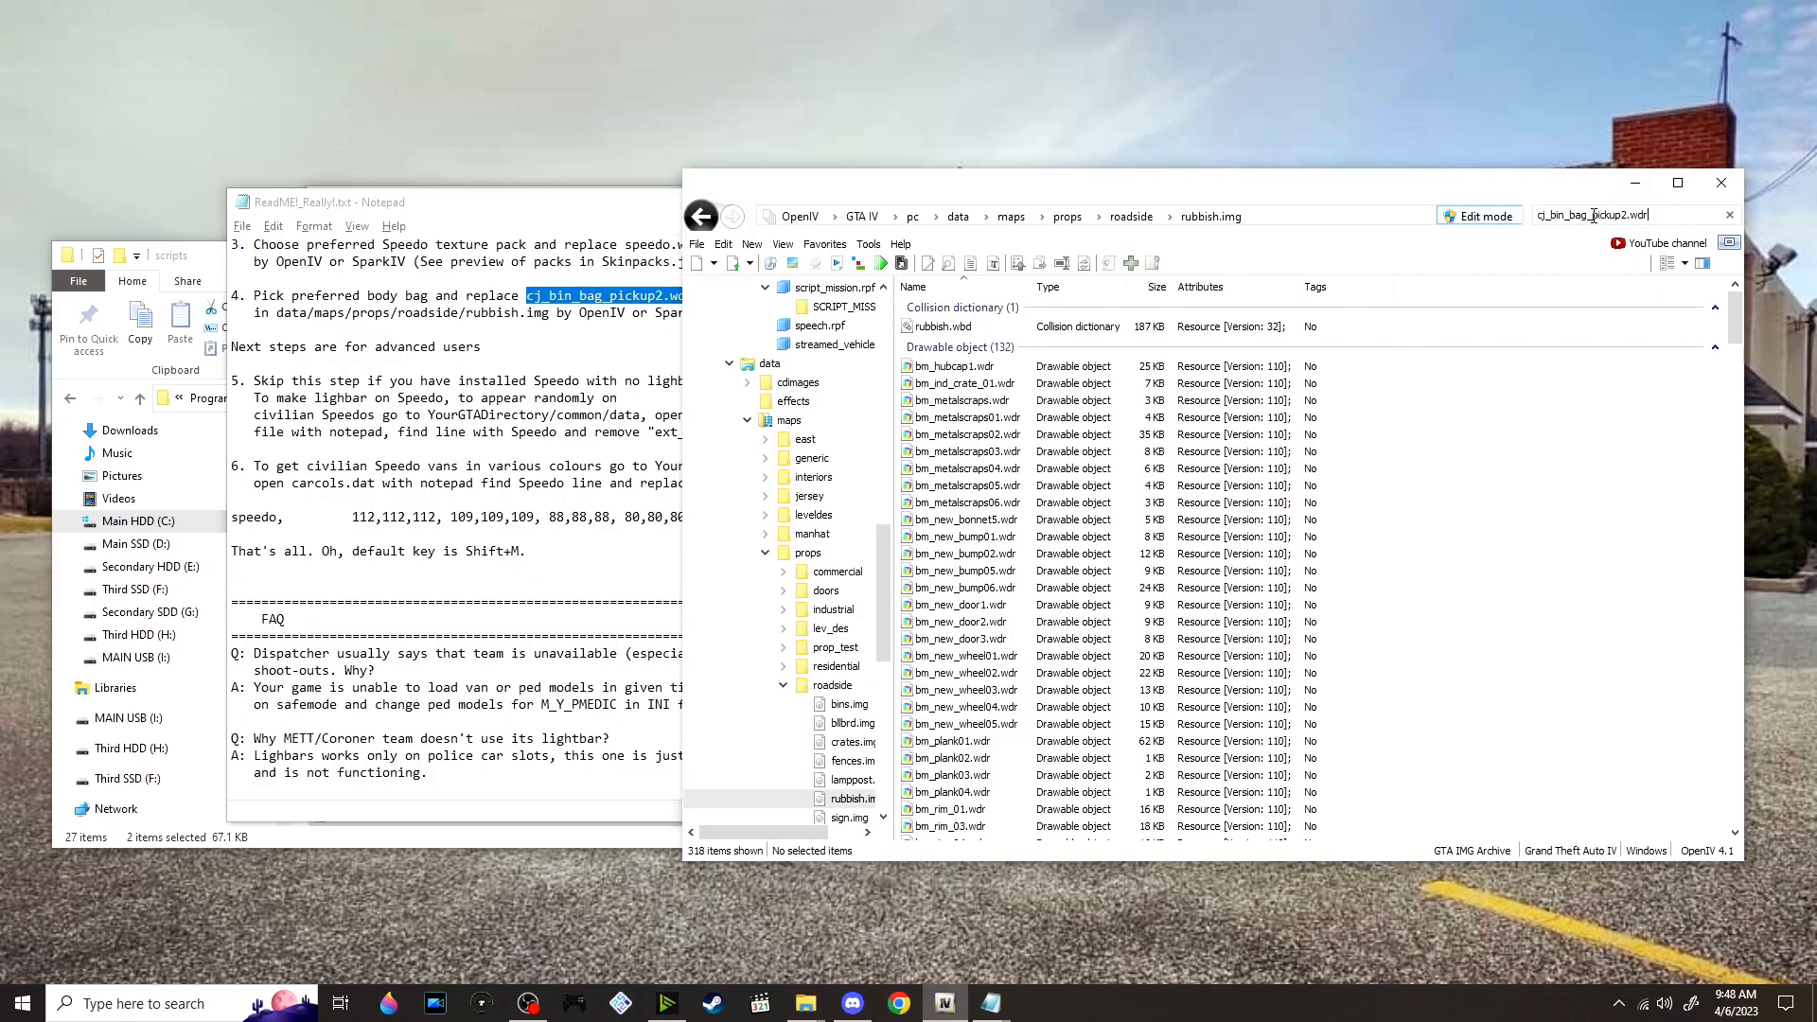
Preview the existing cj_bin_bag_pickup2.wdr model in the OpenIV Model Viewer and close the preview
{"action": "double_click", "coordinate": [1093, 327]}
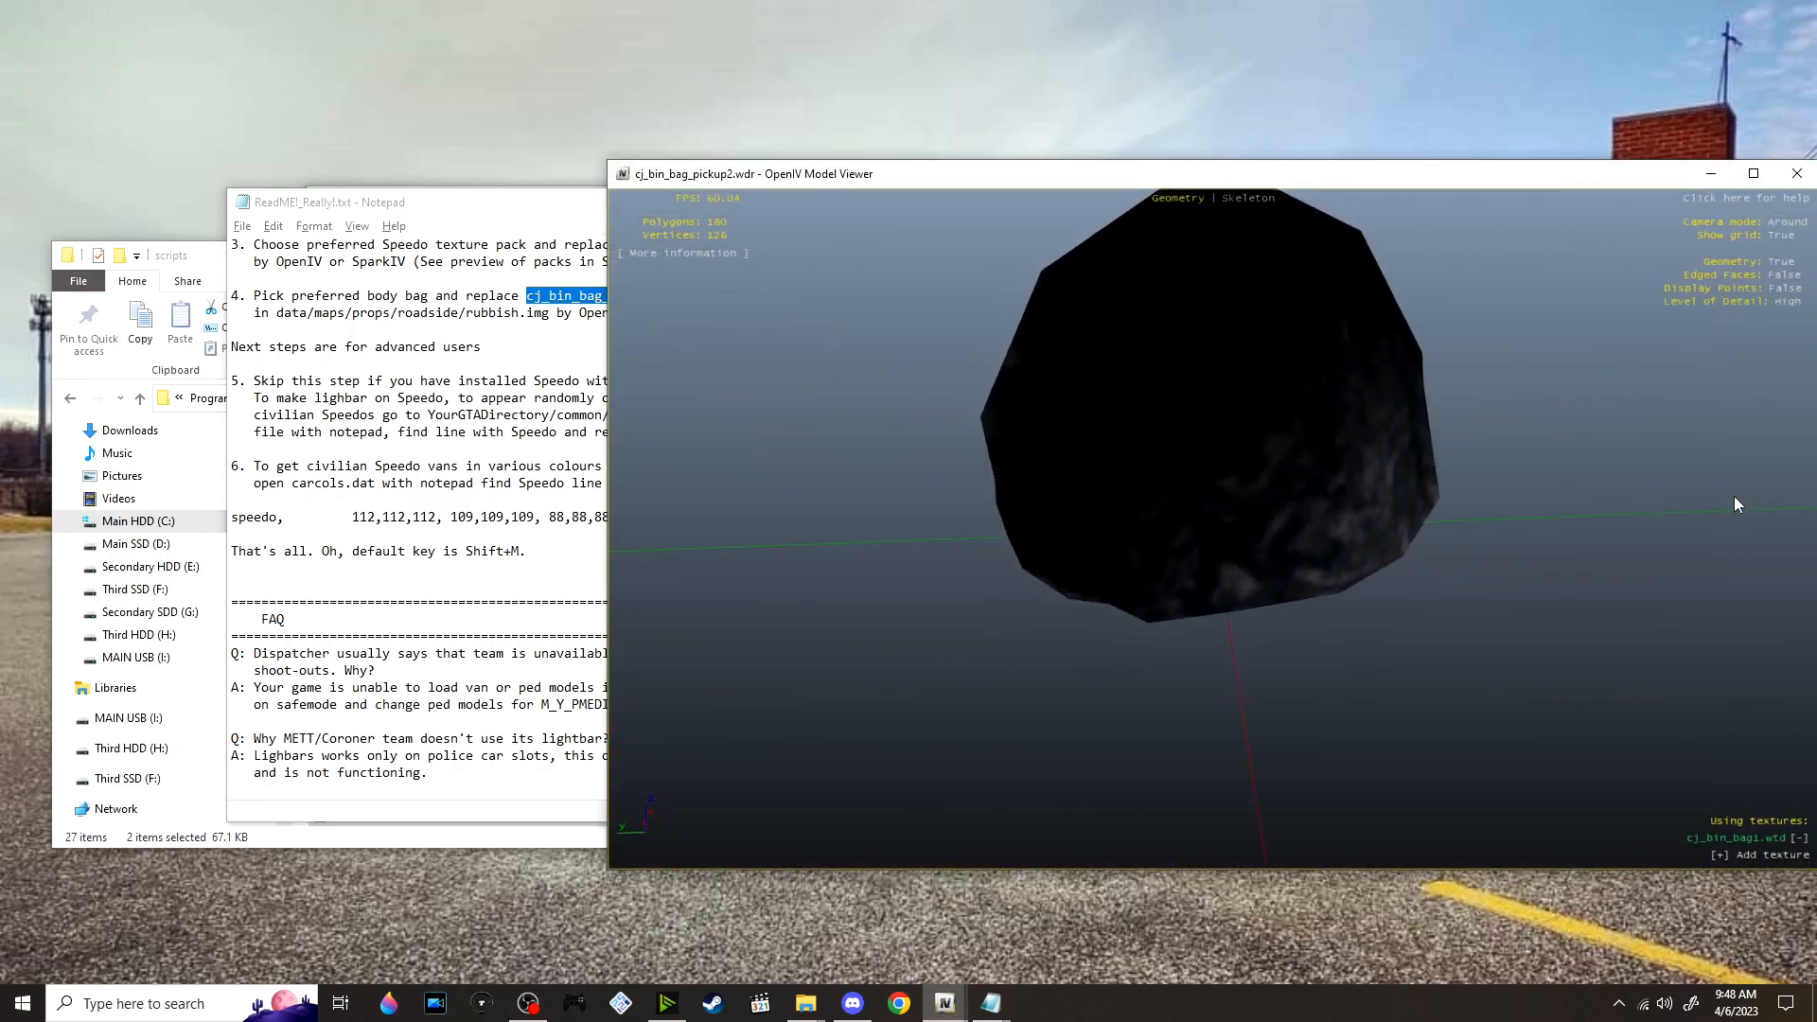
{"action": "left_click_drag", "start_coordinate": [1734, 496], "coordinate": [1665, 360]}
{"action": "left_click", "coordinate": [1808, 183]}
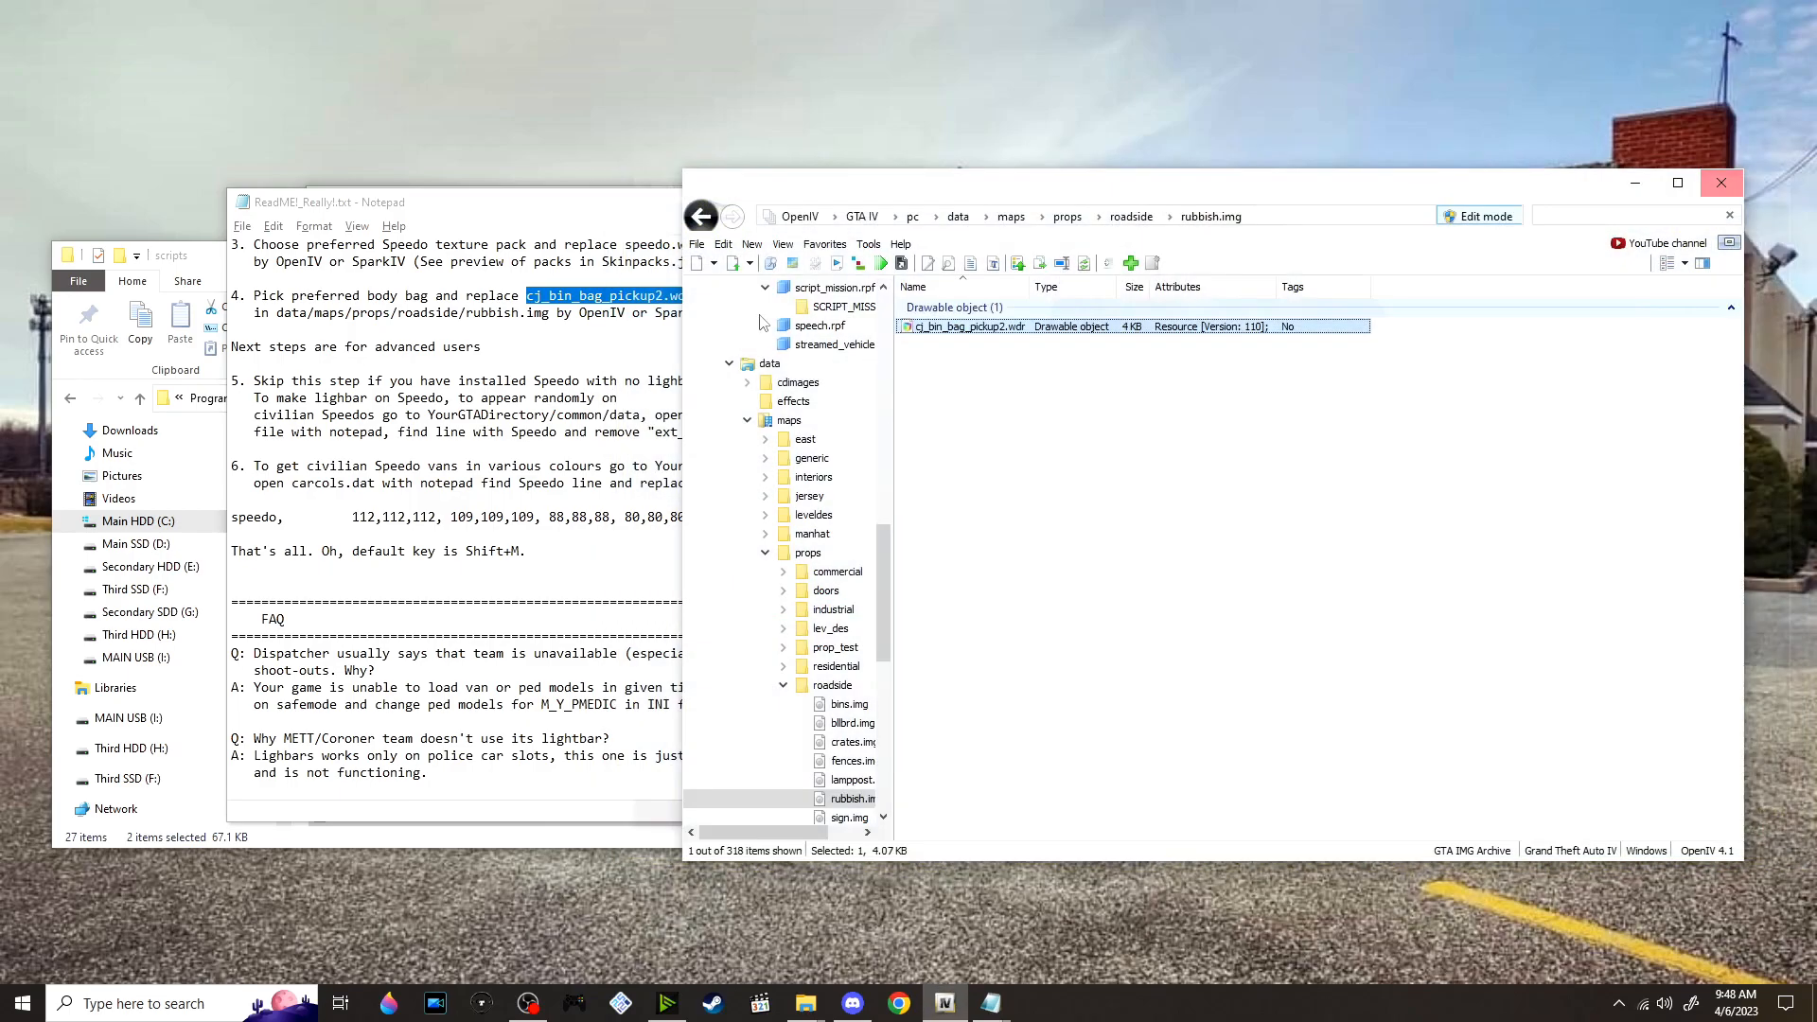
Replace cj_bin_bag_pickup2.wdr in rubbish.img with the file from the mod's Body bag/Liberty City folder
{"action": "key", "text": "alt+Tab"}
{"action": "key", "text": "alt+Tab"}
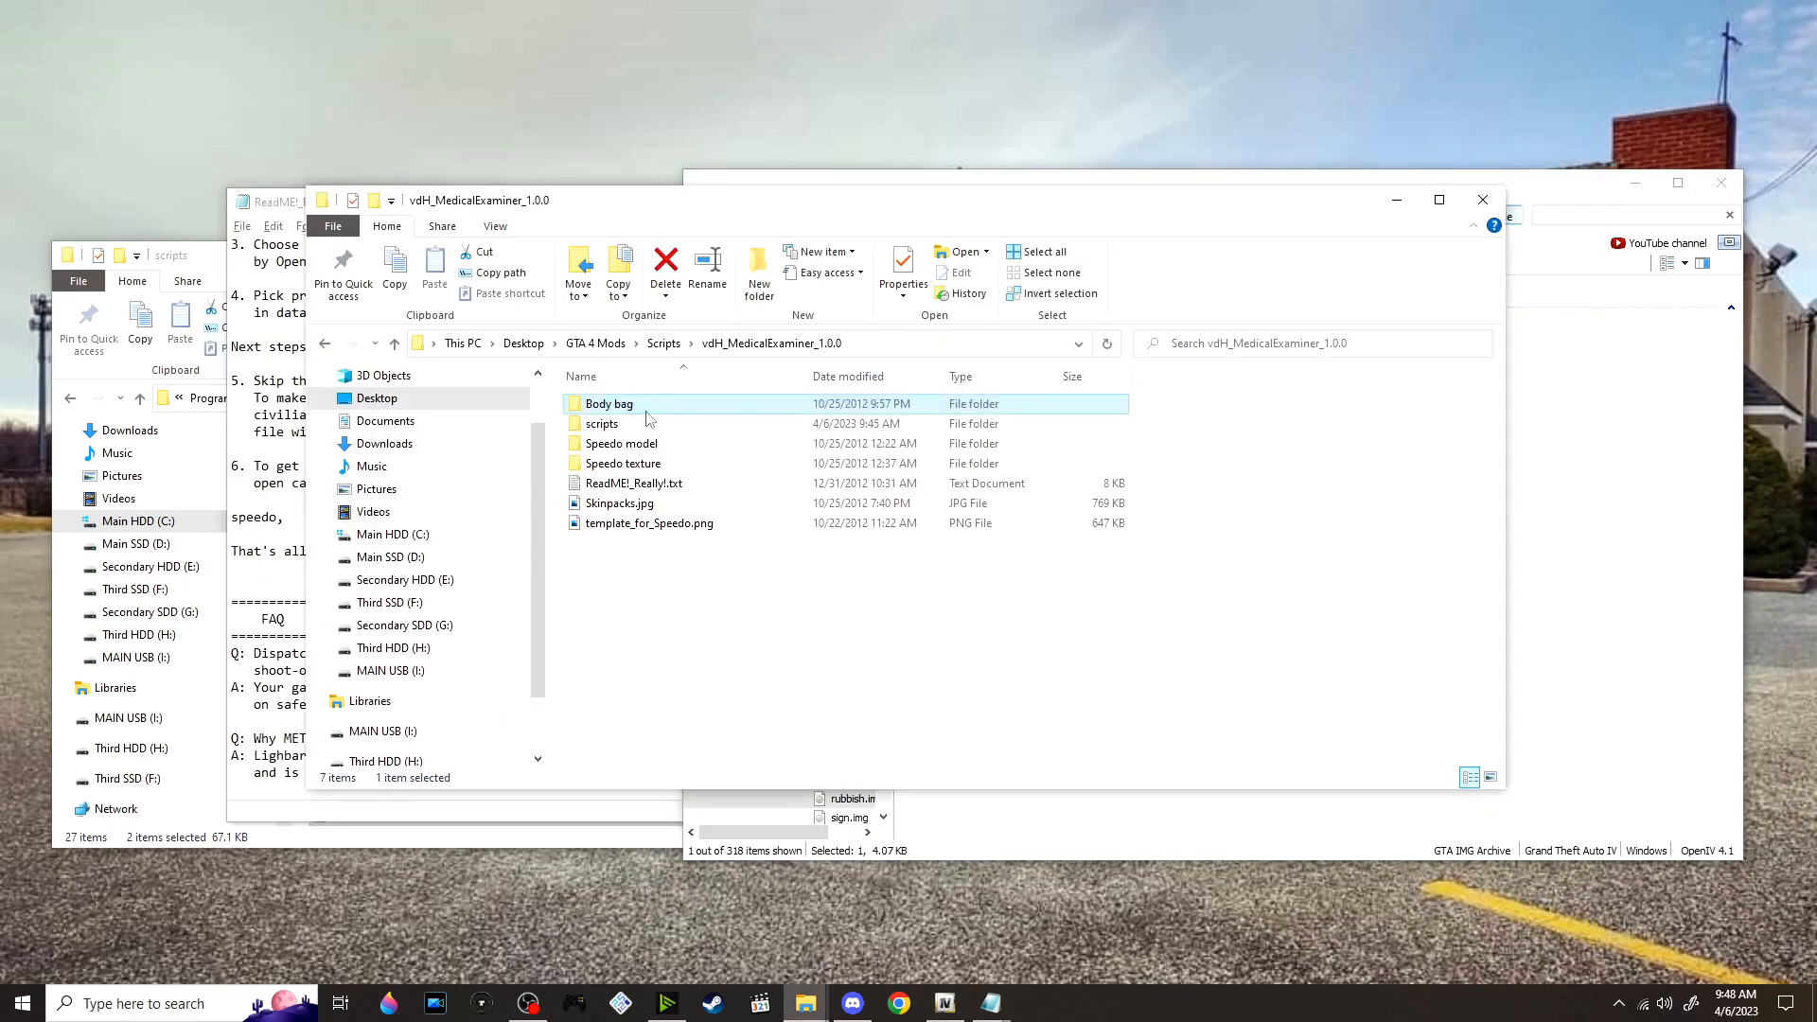
{"action": "double_click", "coordinate": [653, 423]}
{"action": "key", "text": "alt+Left"}
{"action": "double_click", "coordinate": [692, 404]}
{"action": "left_click", "coordinate": [654, 413]}
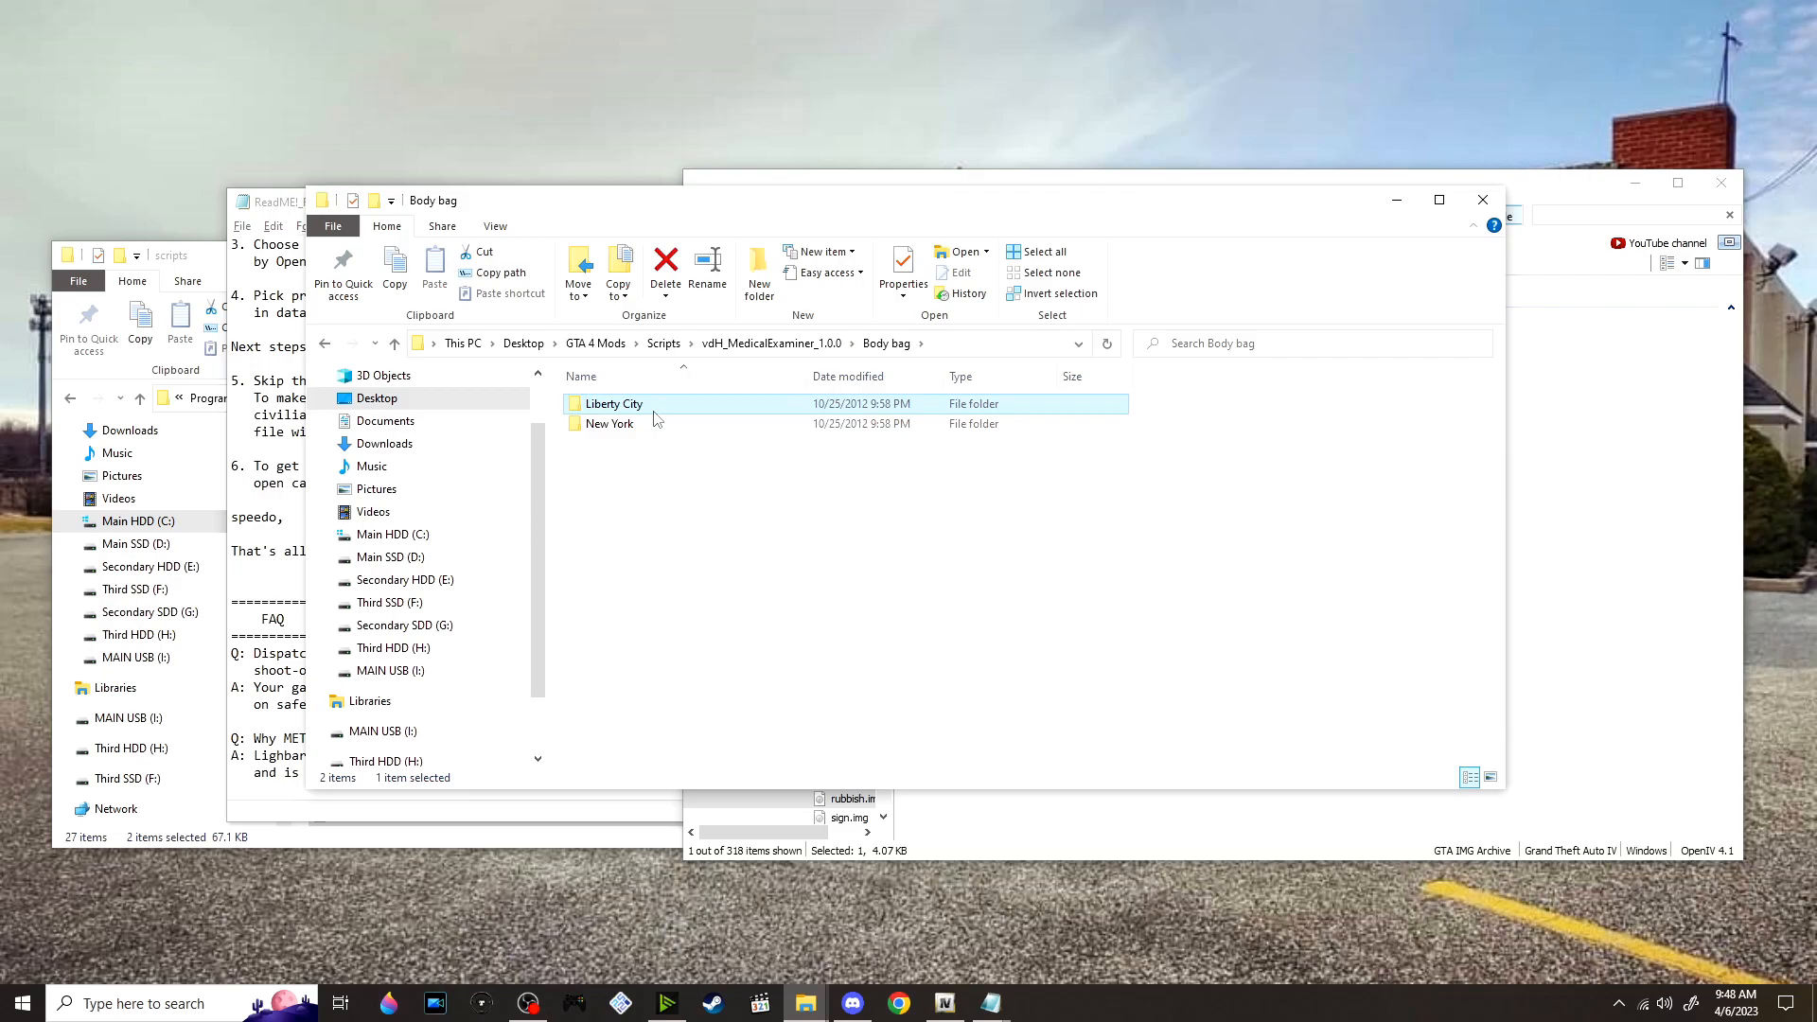
{"action": "double_click", "coordinate": [654, 407]}
{"action": "left_click", "coordinate": [654, 405]}
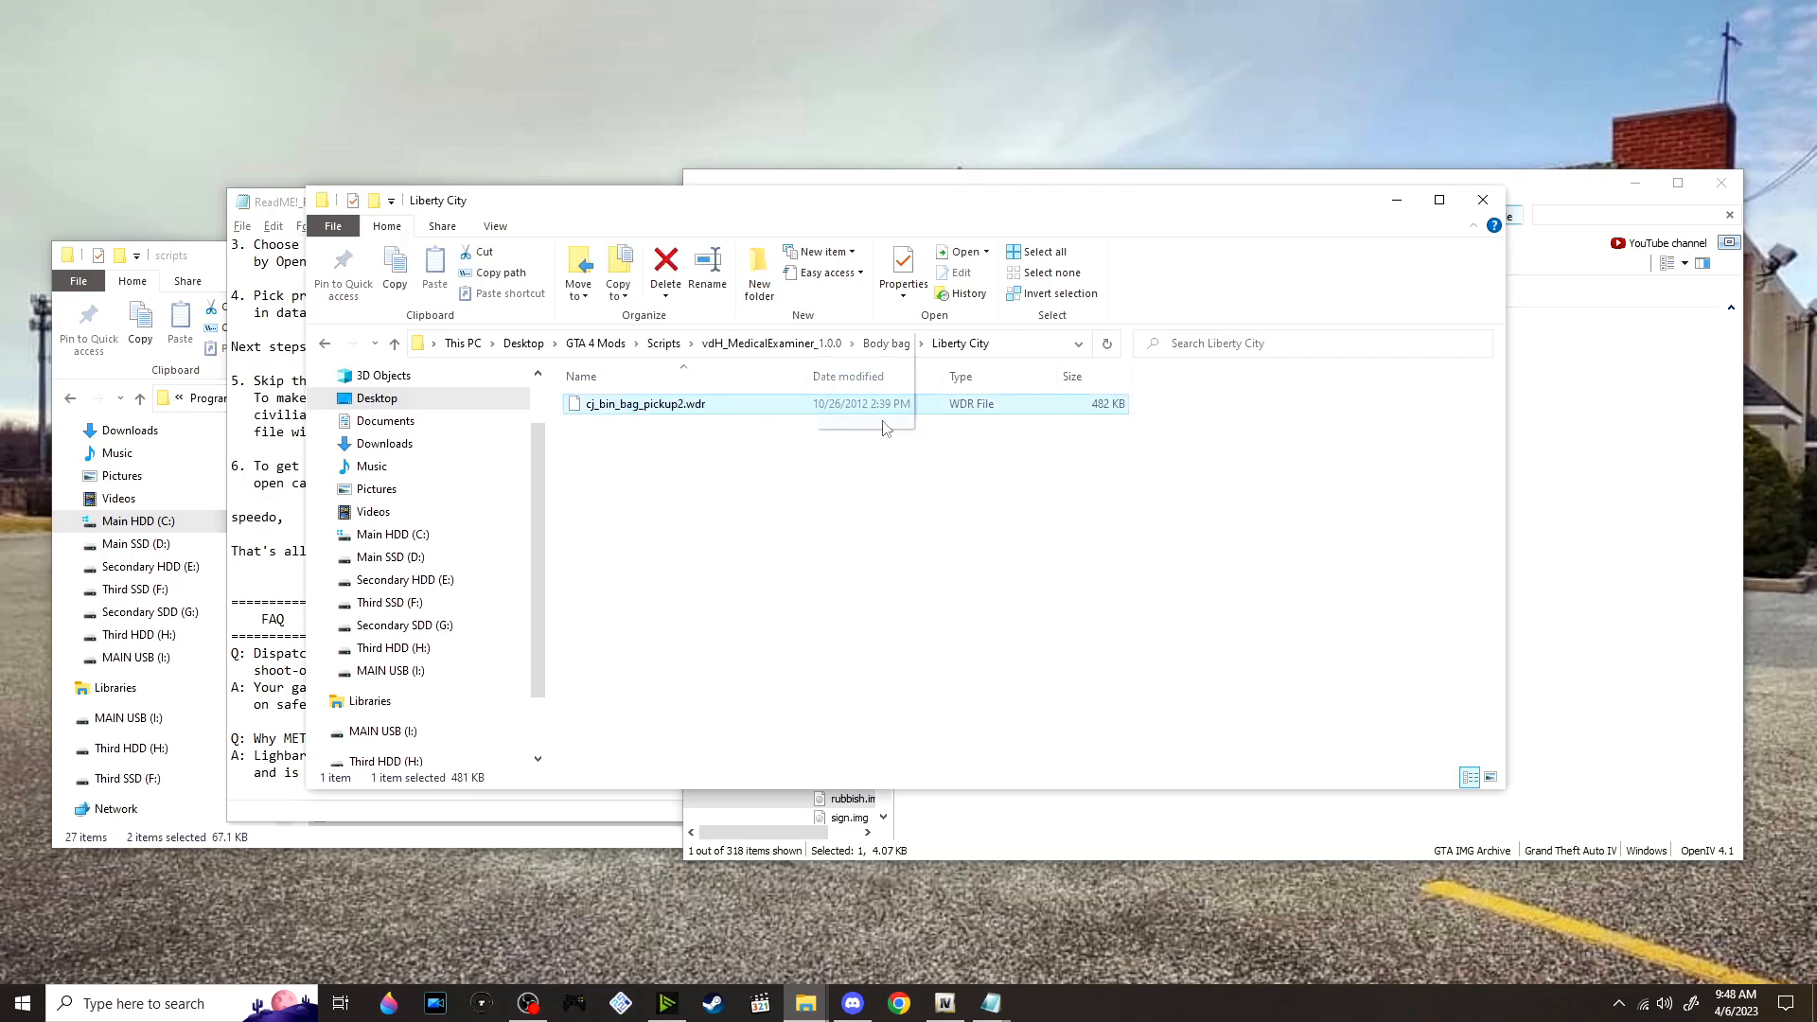
{"action": "left_click", "coordinate": [1622, 479]}
Preview the replaced body bag model in rubbish.img, rotate it for inspection and close the preview
{"action": "double_click", "coordinate": [1027, 327]}
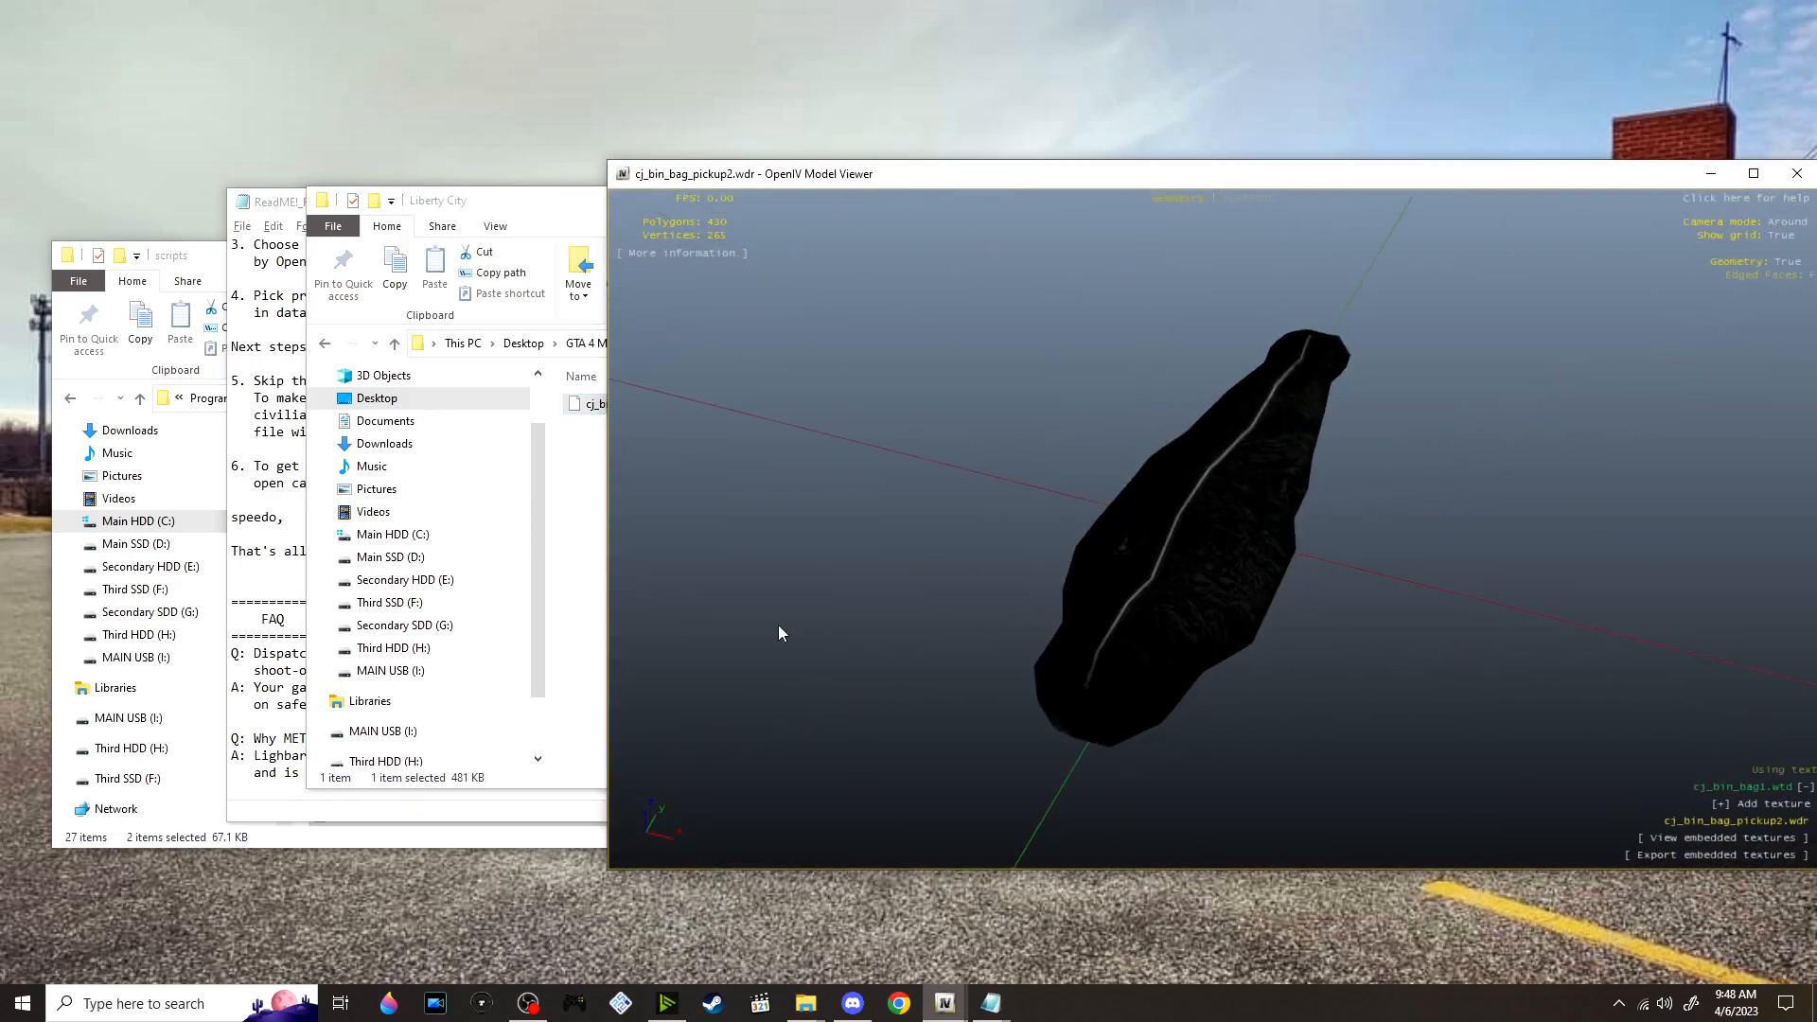
{"action": "left_click_drag", "start_coordinate": [780, 632], "coordinate": [1458, 468]}
{"action": "left_click", "coordinate": [1797, 173]}
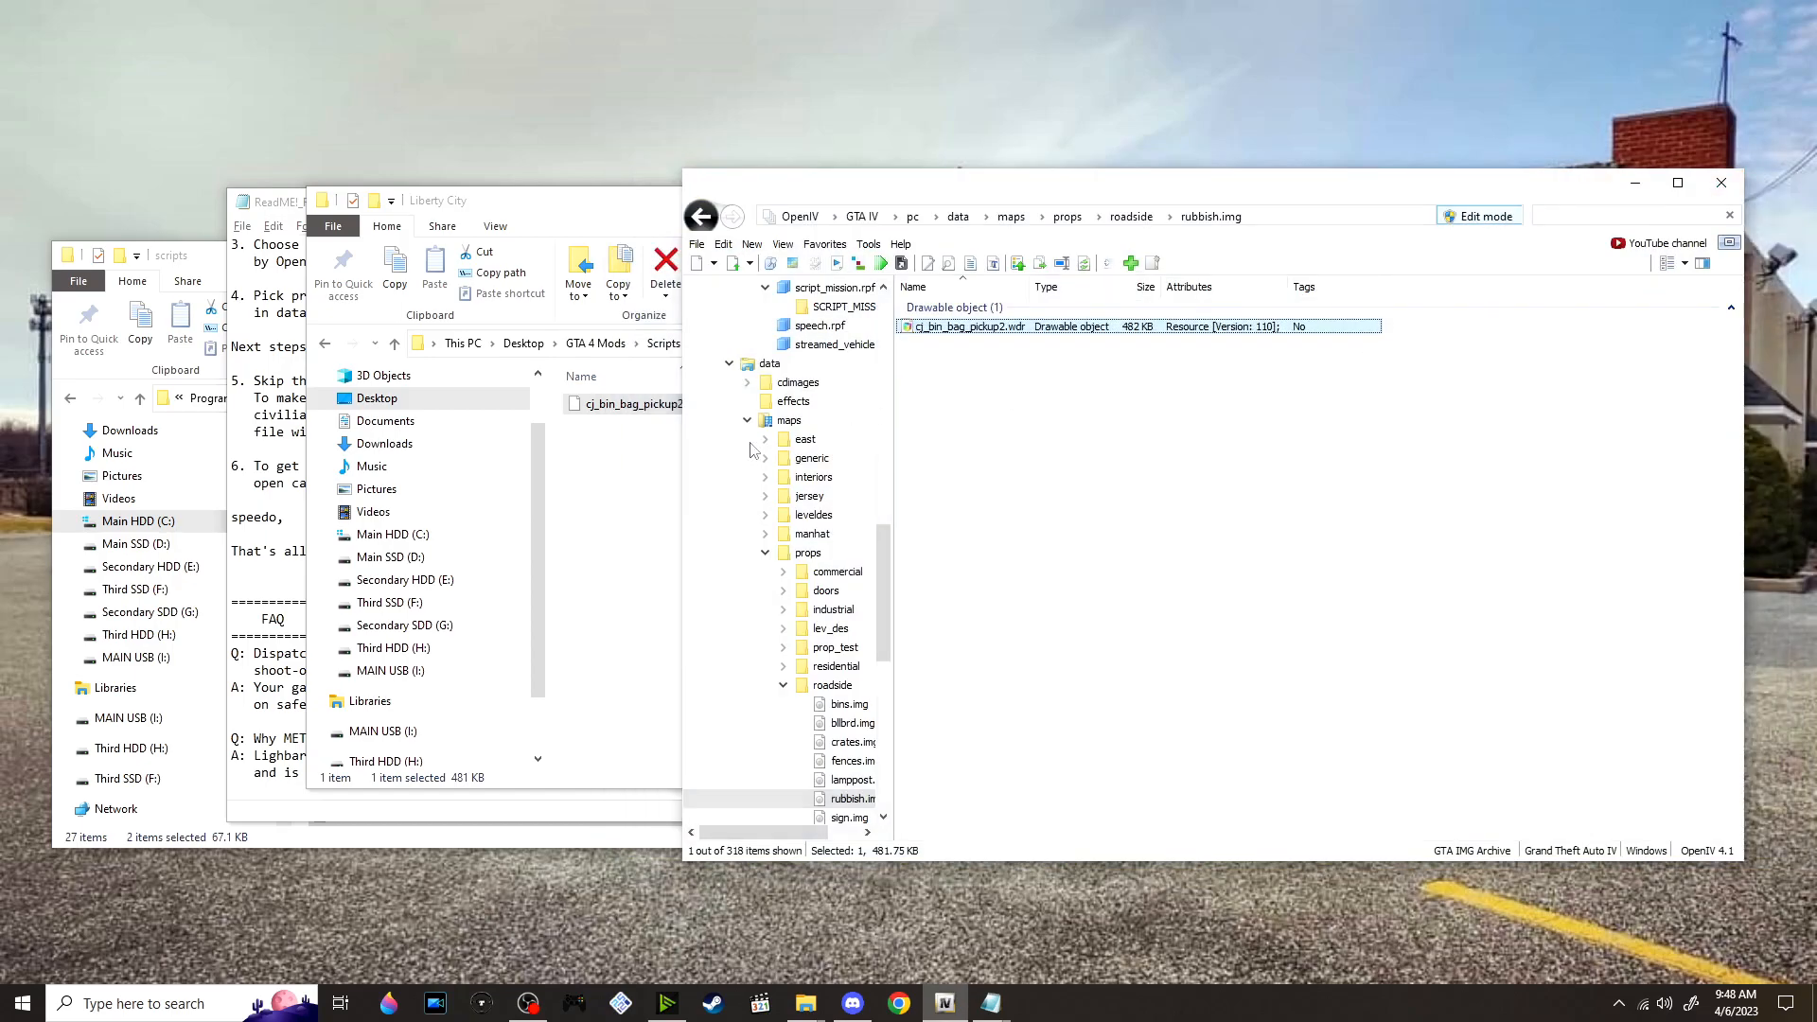
Return to the vdH_MedicalExaminer_1.0.0 folder and read the ReadMe step about editing vehicles.ide in common/data
{"action": "left_click", "coordinate": [647, 474]}
{"action": "left_click", "coordinate": [851, 344]}
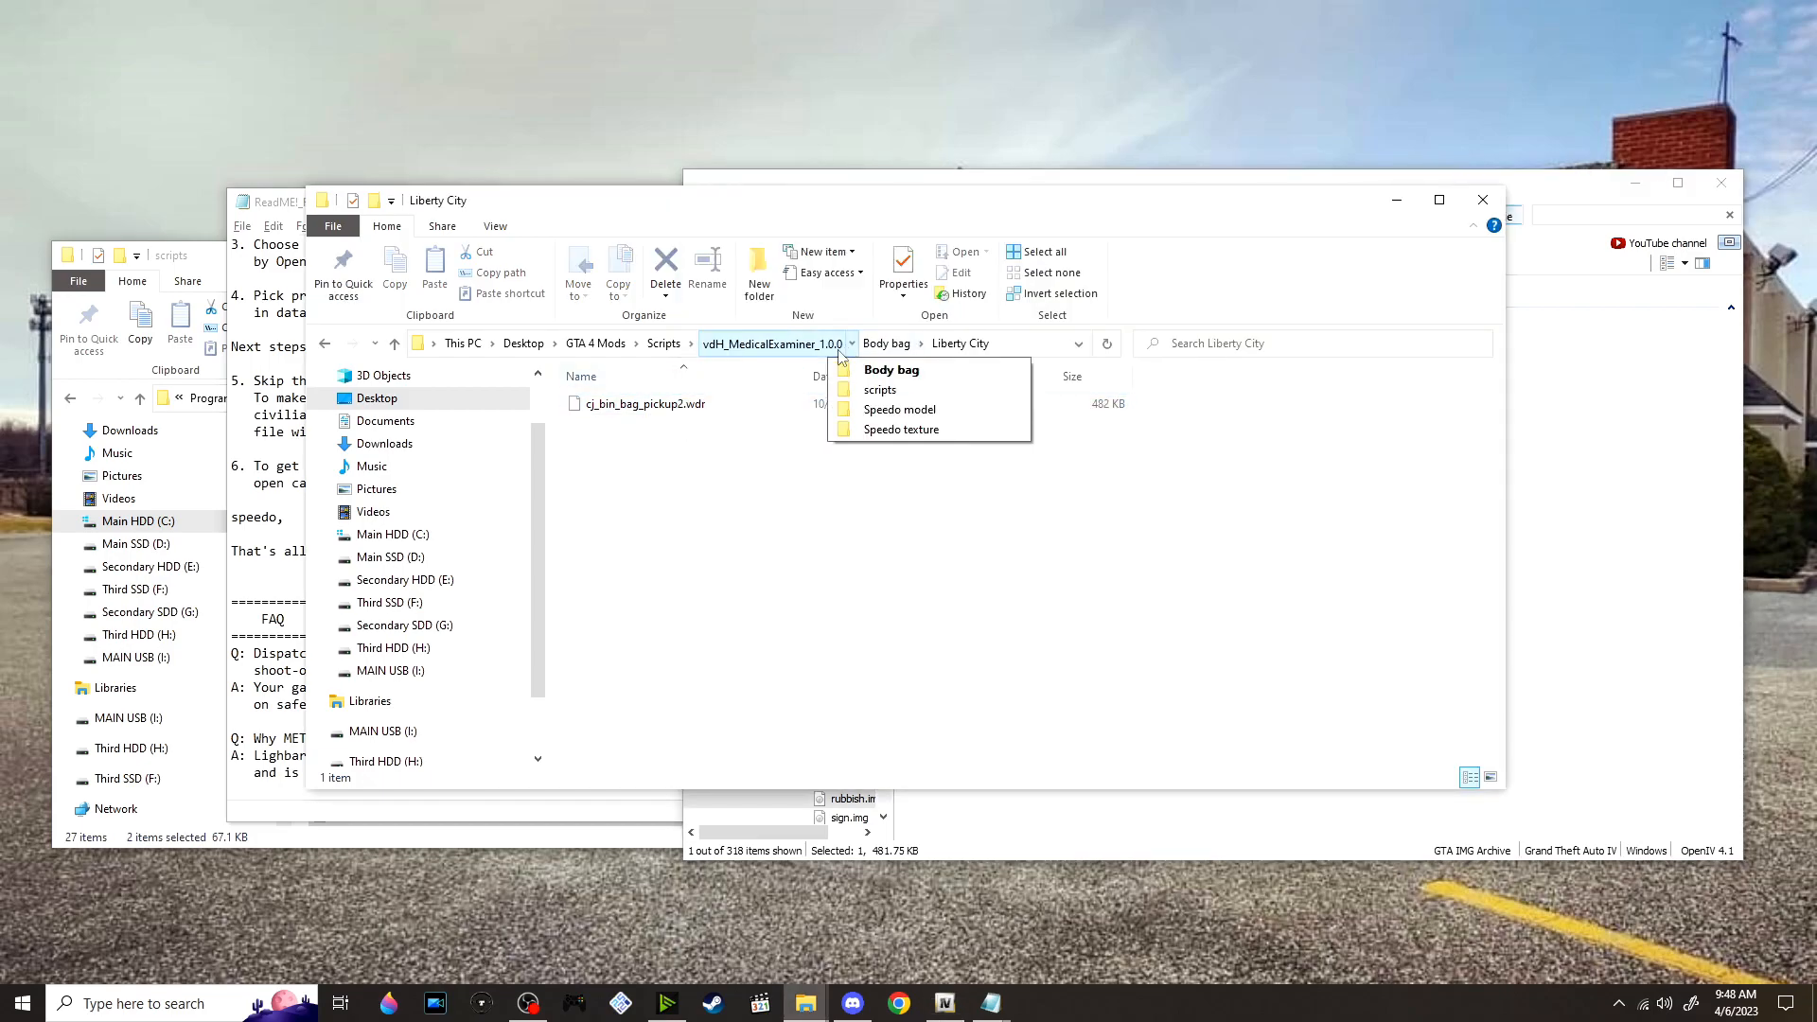
{"action": "left_click", "coordinate": [798, 345]}
{"action": "left_click", "coordinate": [257, 264]}
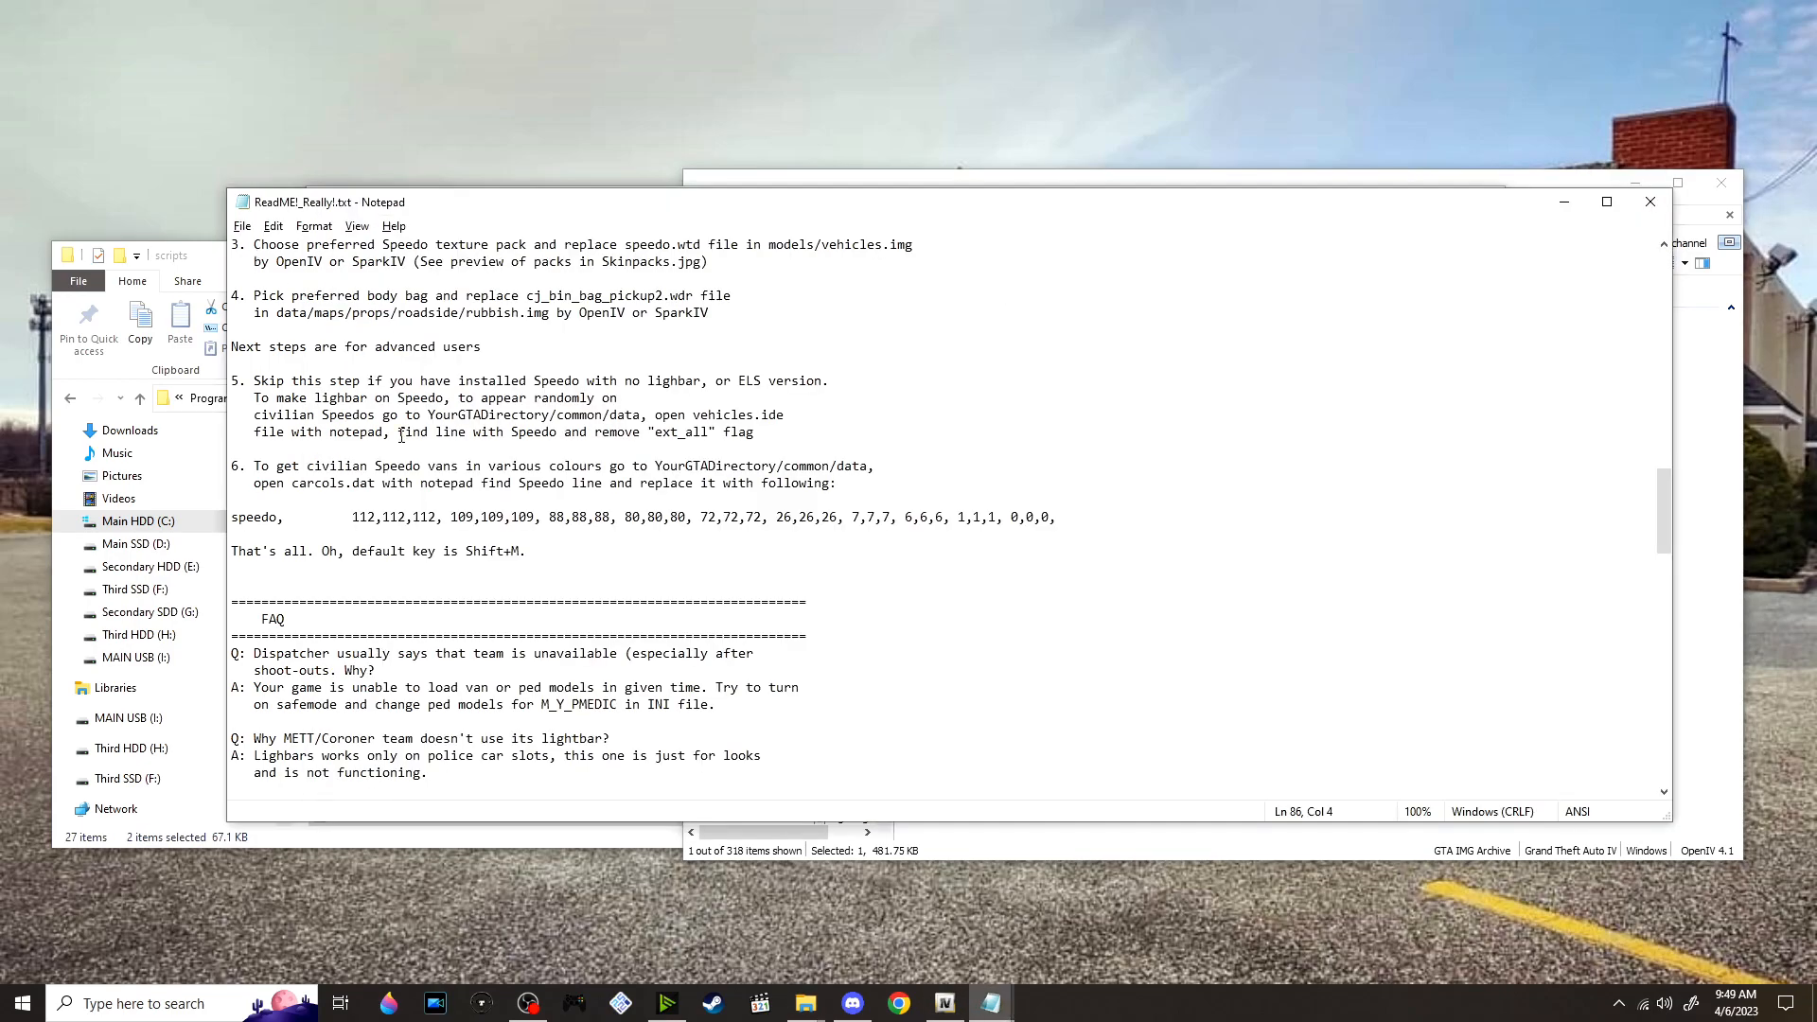
{"action": "left_click", "coordinate": [700, 404]}
Switch to OpenIV, go up to the GTA IV root folder and clear the file filter
{"action": "left_click", "coordinate": [944, 1004]}
{"action": "left_click_drag", "start_coordinate": [902, 199], "coordinate": [942, 254]}
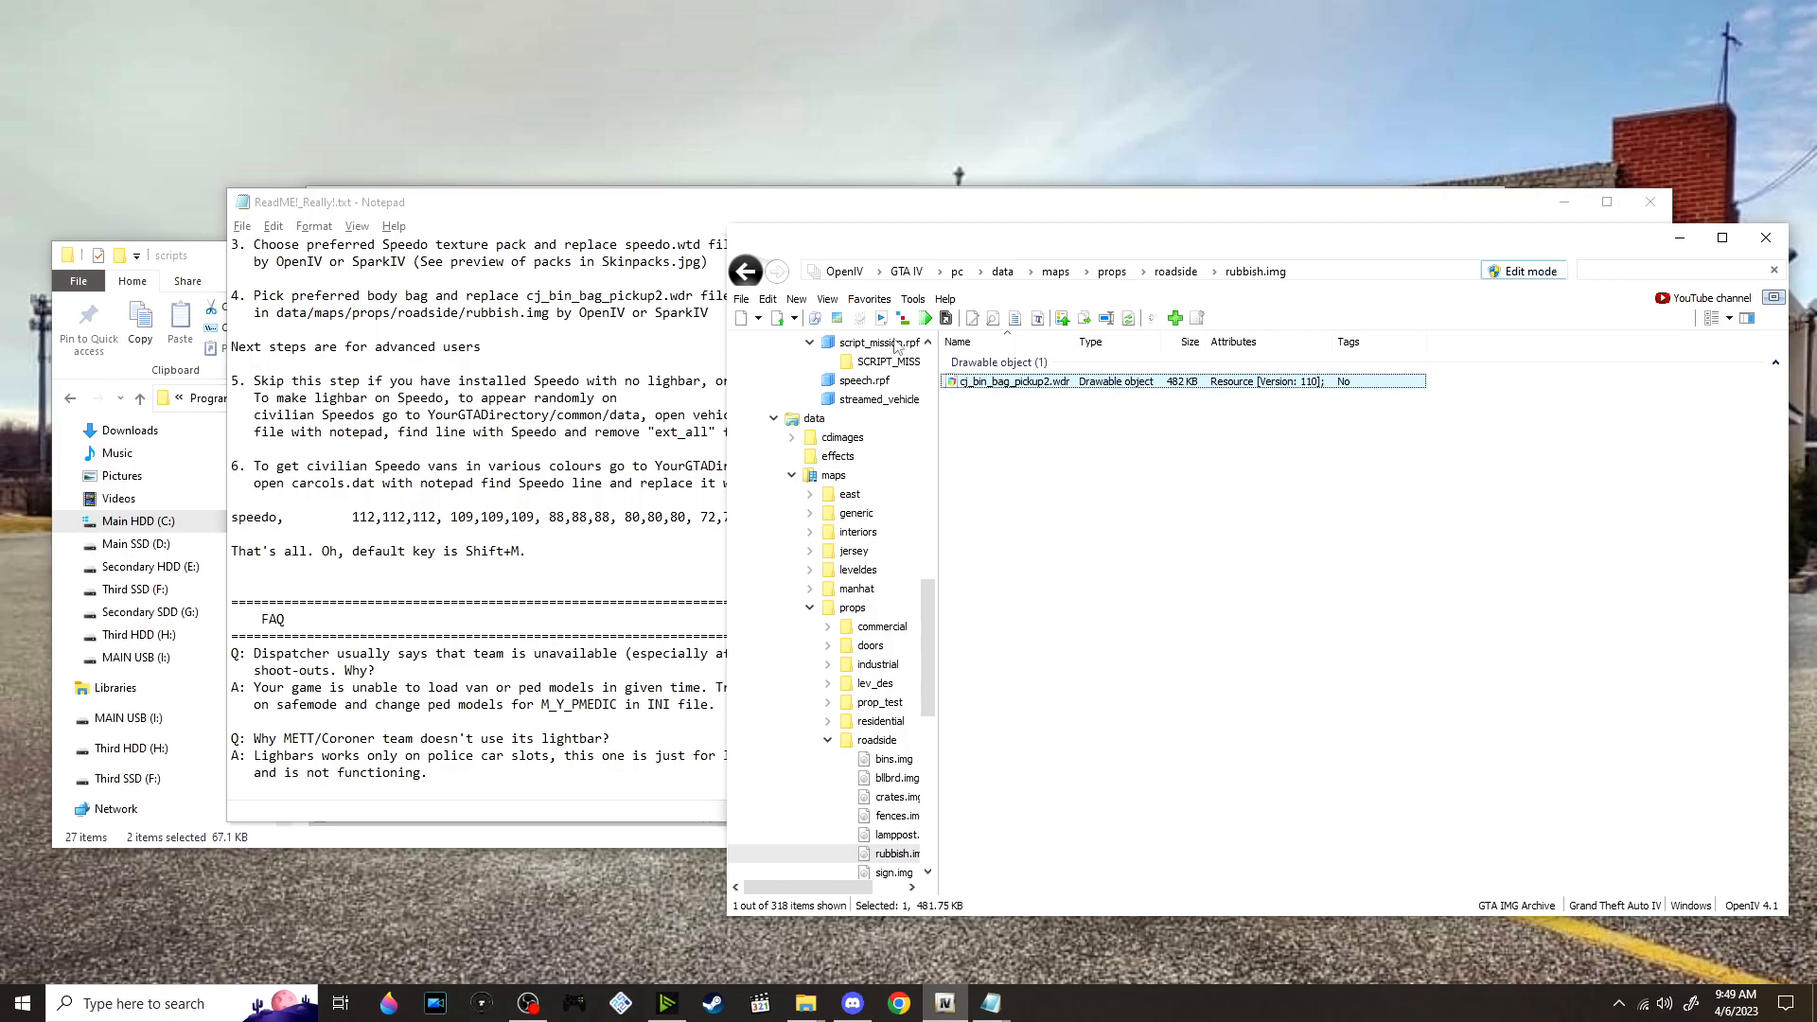
{"action": "scroll", "coordinate": [907, 351], "scroll_direction": "up", "scroll_amount": 1}
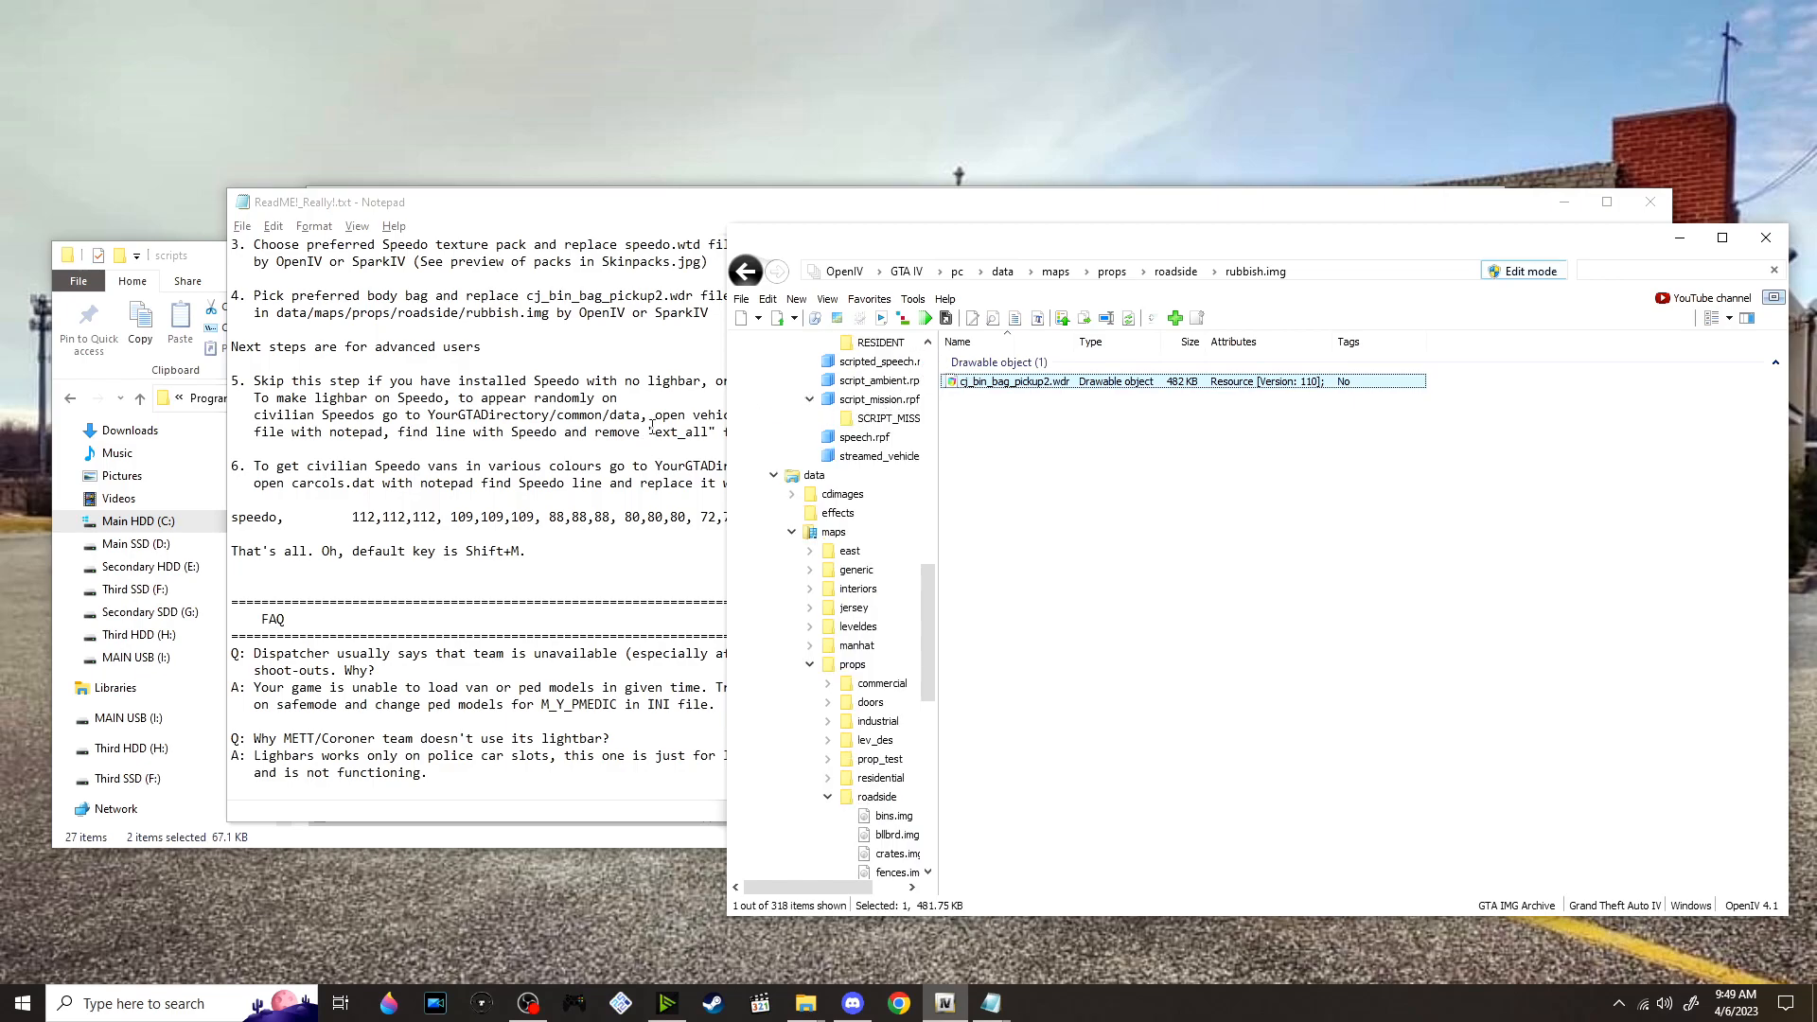
{"action": "left_click", "coordinate": [914, 273]}
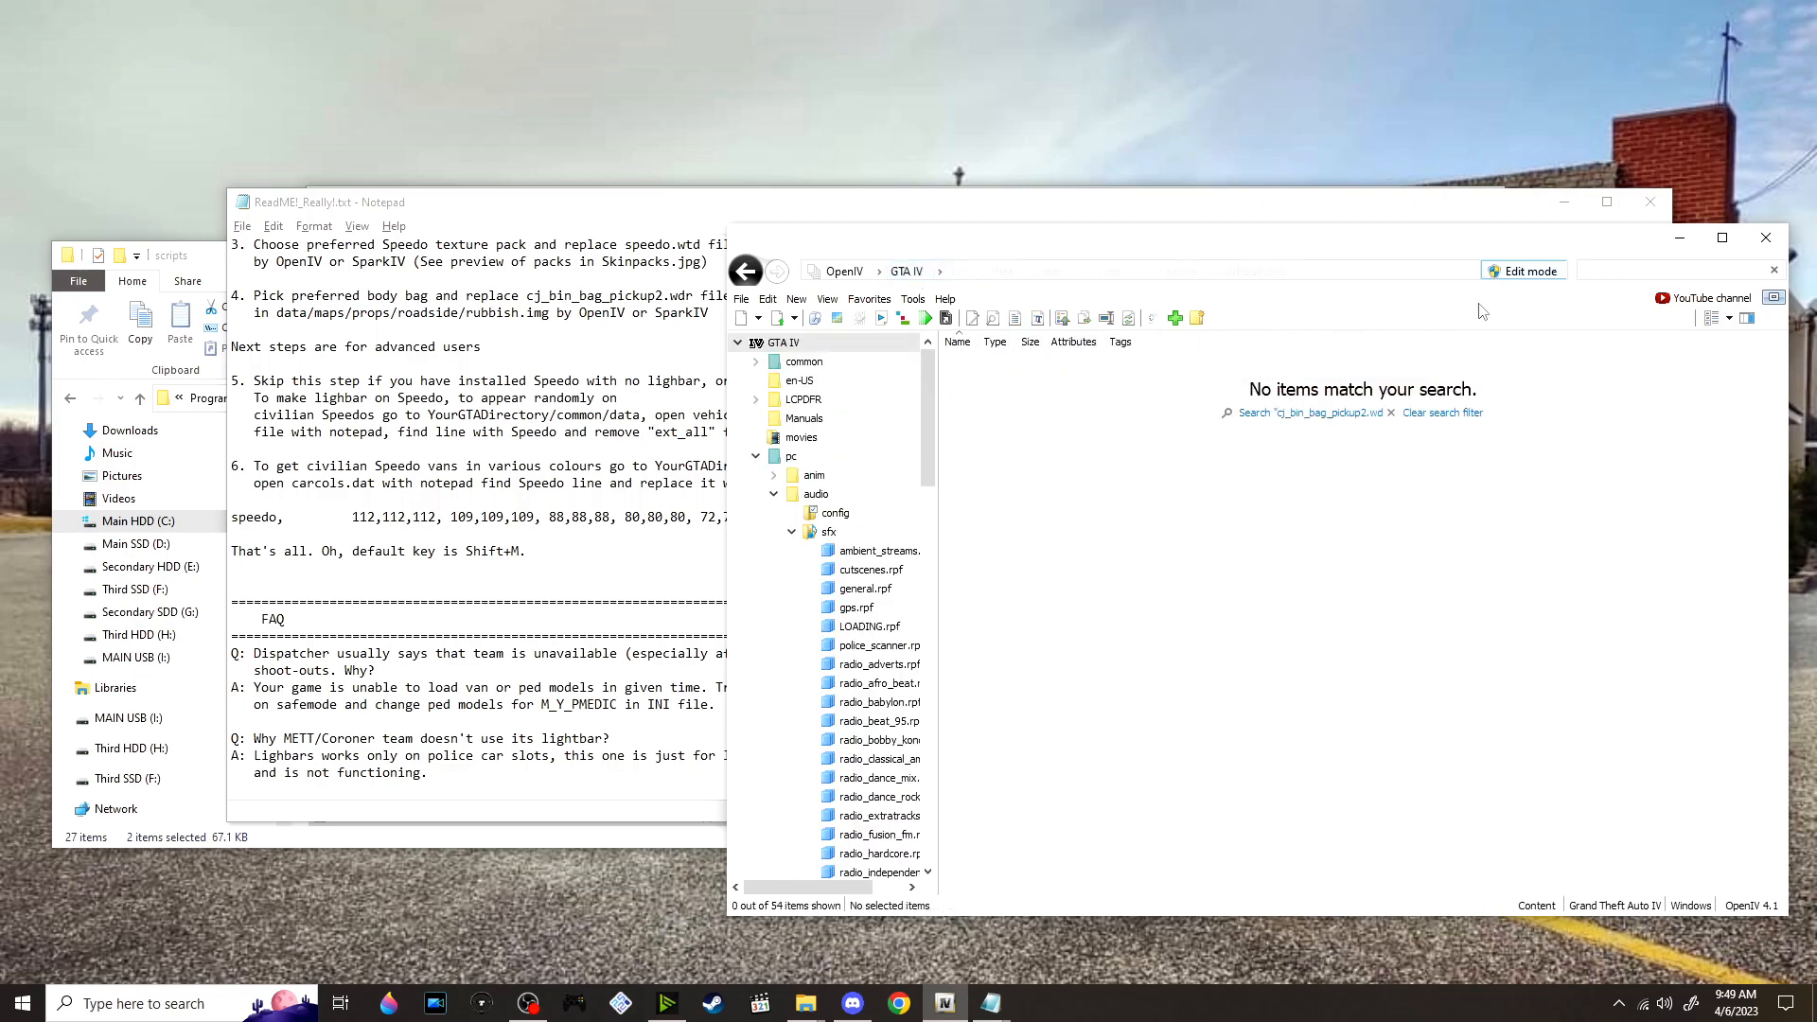
{"action": "left_click", "coordinate": [1770, 267]}
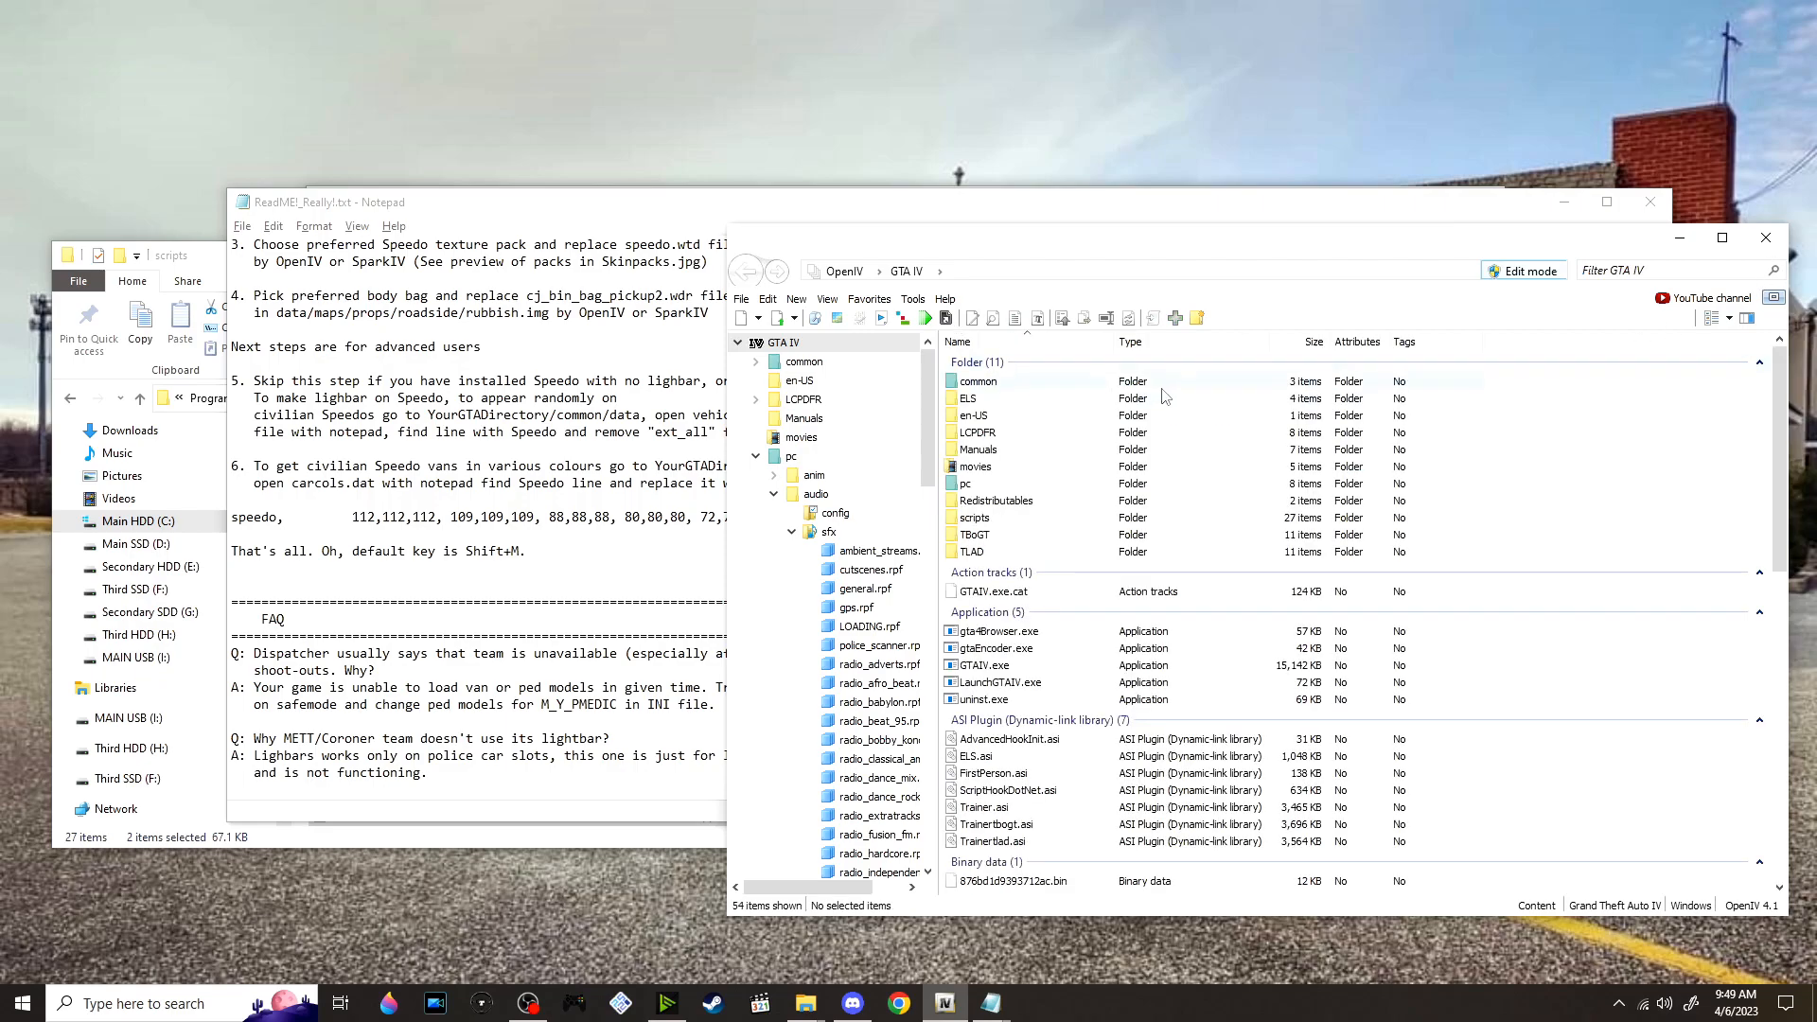
Open common/data in OpenIV and filter its files by VEHIC to locate vehicles.ide, checking the file name against the ReadMe
{"action": "left_click", "coordinate": [1149, 386]}
{"action": "double_click", "coordinate": [1149, 386]}
{"action": "double_click", "coordinate": [1110, 384]}
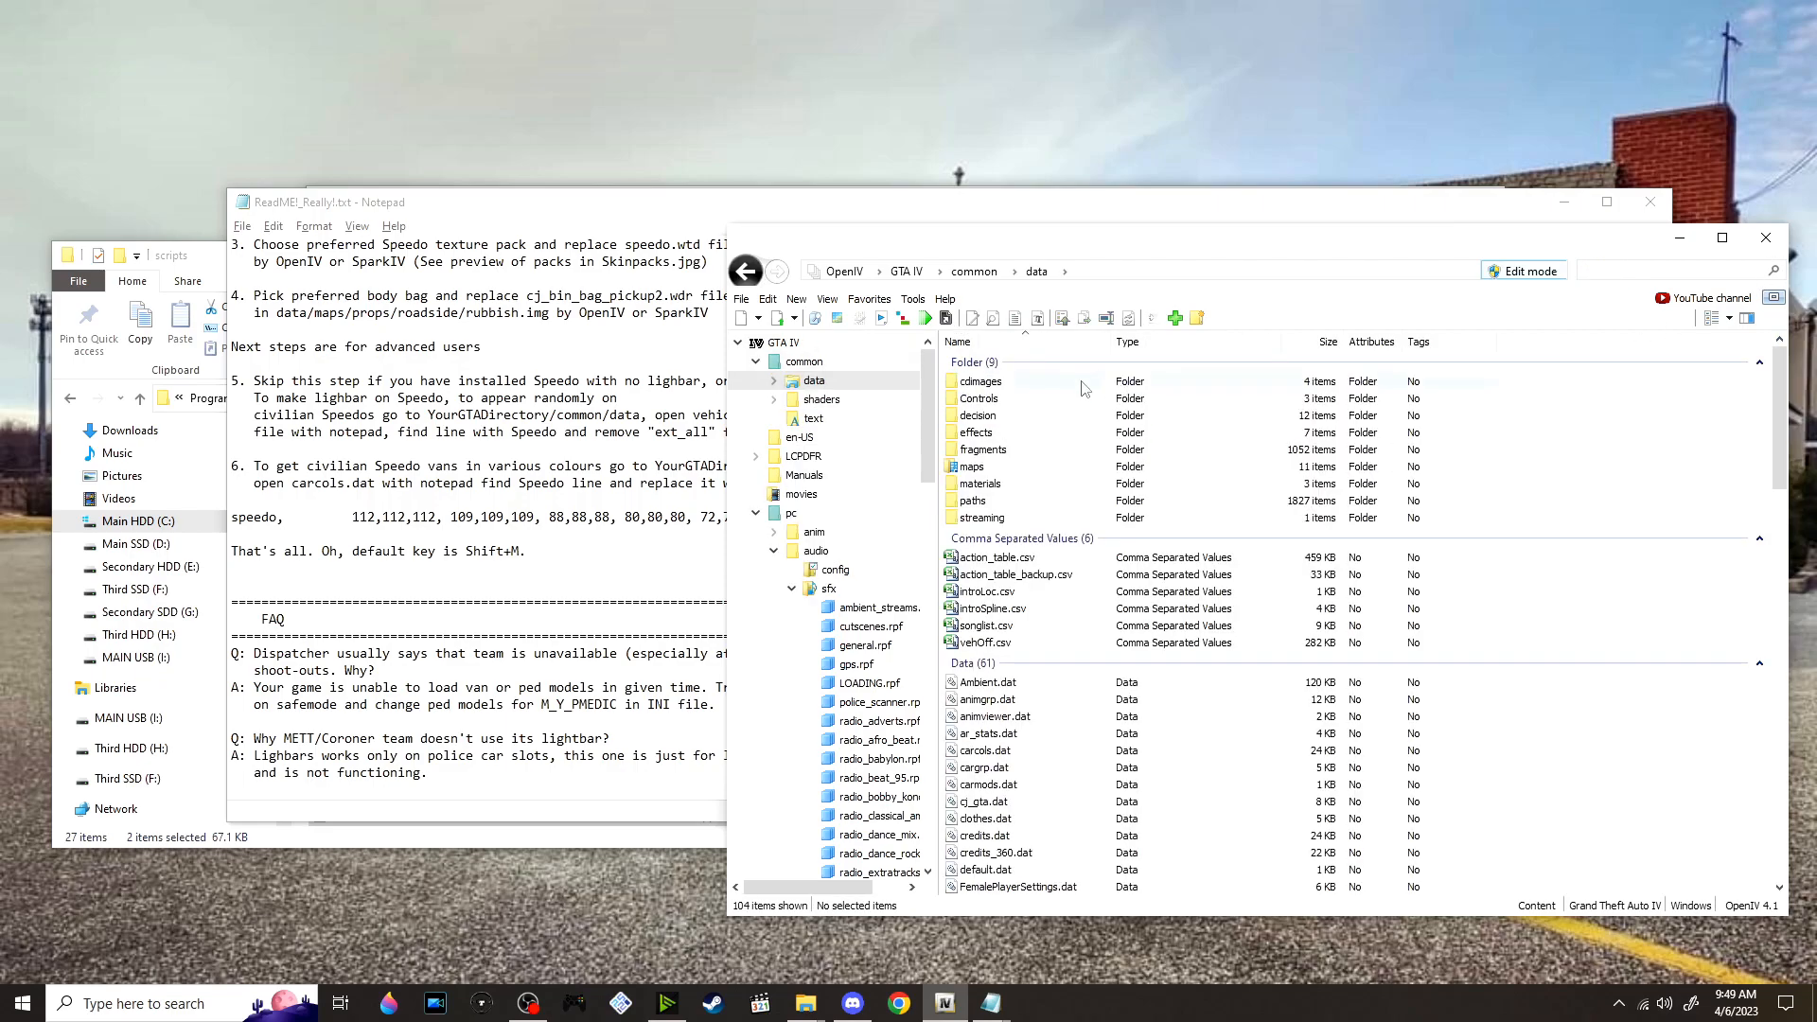
{"action": "left_click", "coordinate": [703, 445]}
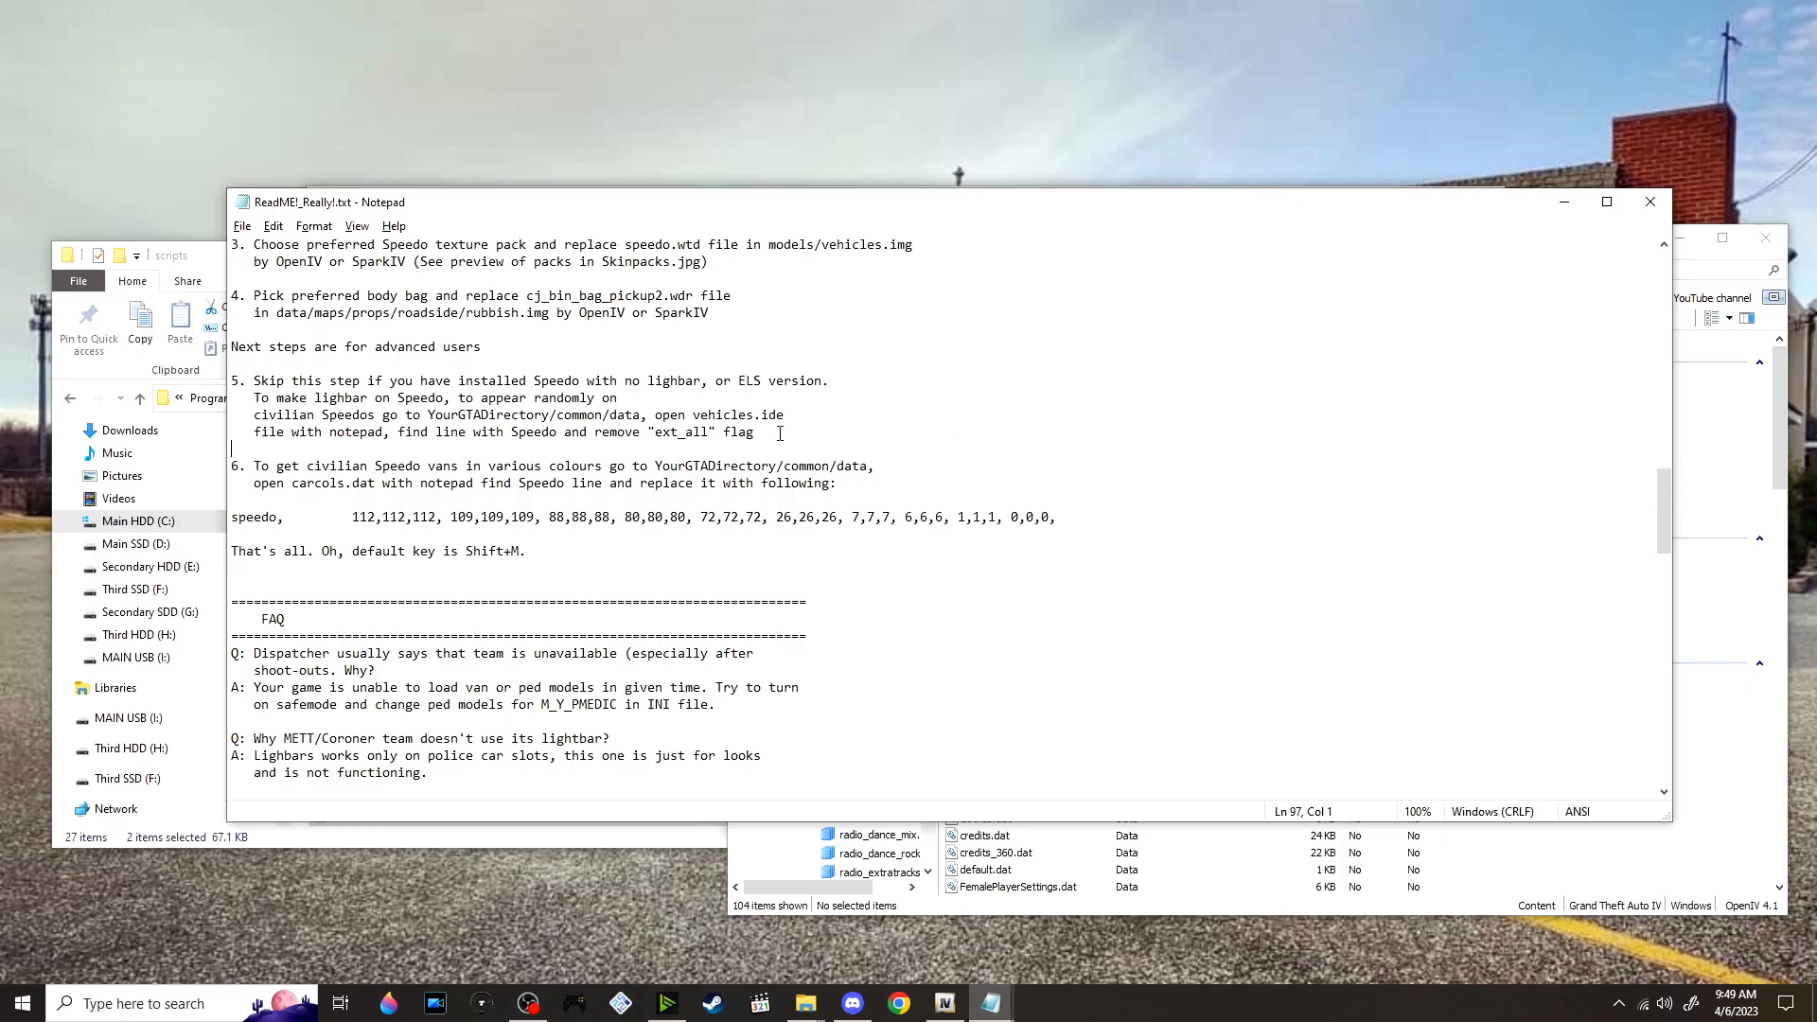
{"action": "left_click", "coordinate": [1703, 464]}
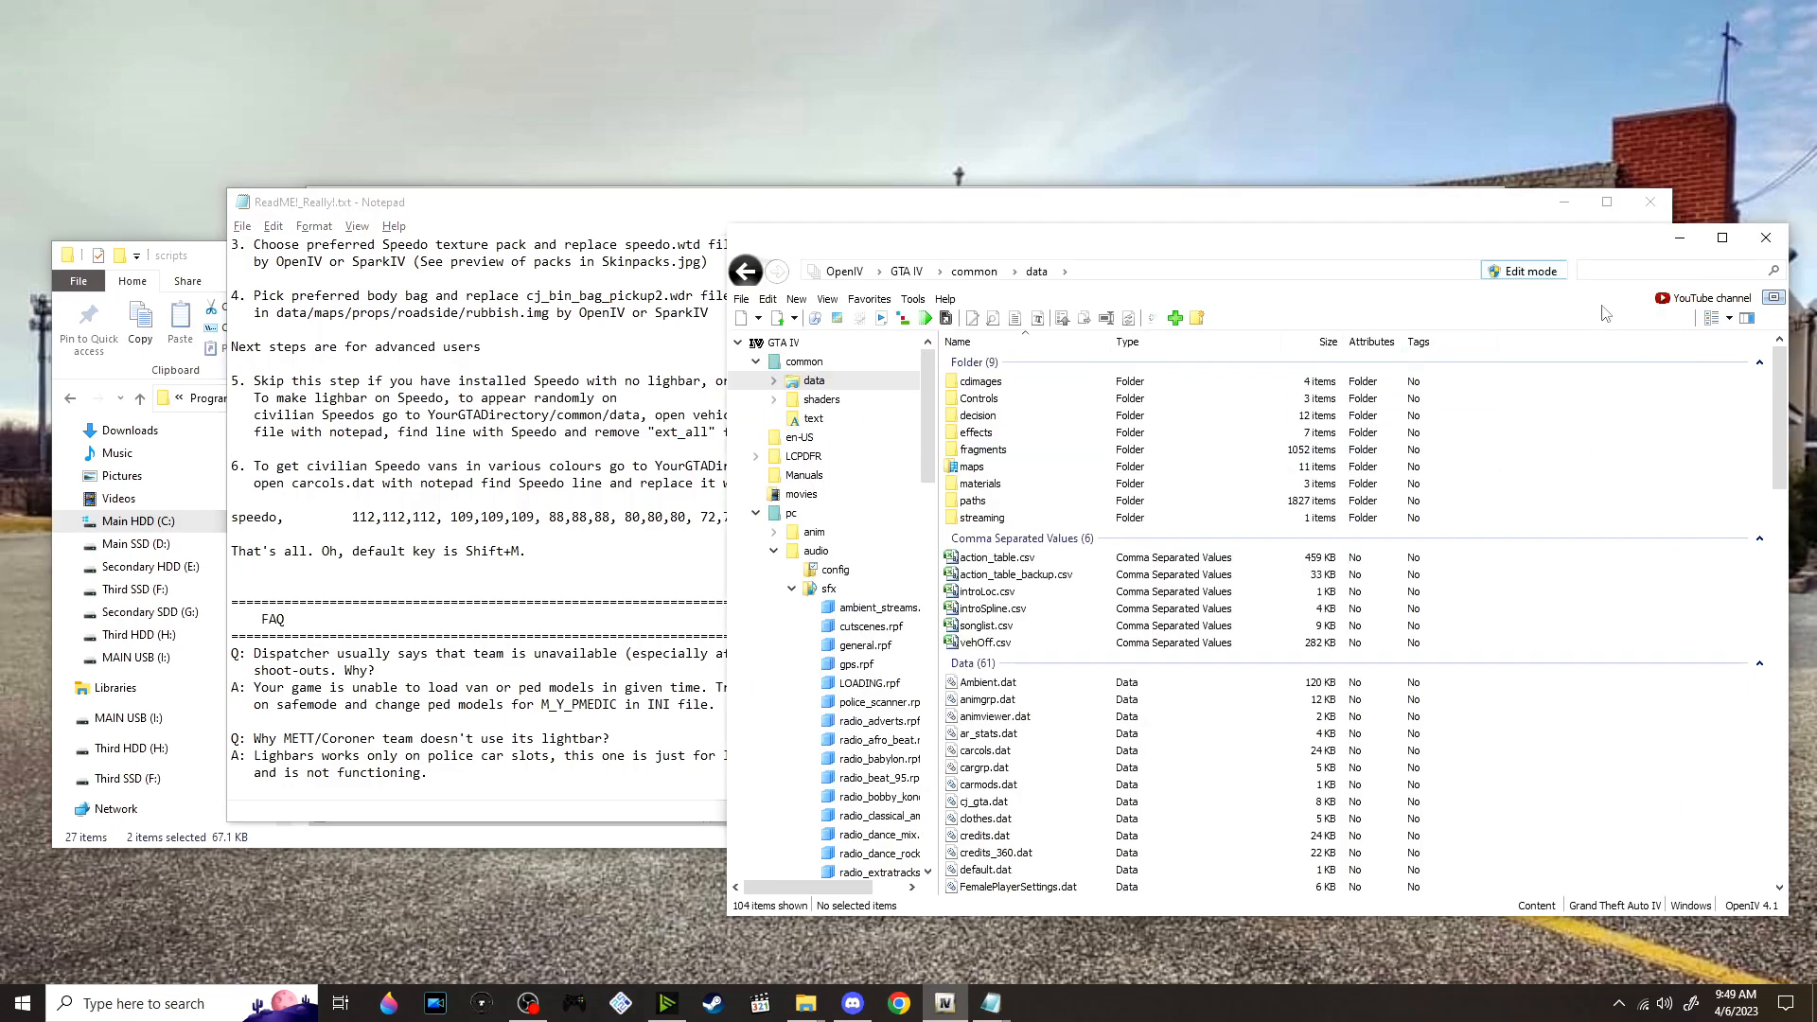
{"action": "left_click", "coordinate": [1627, 270]}
{"action": "type", "text": "VE"}
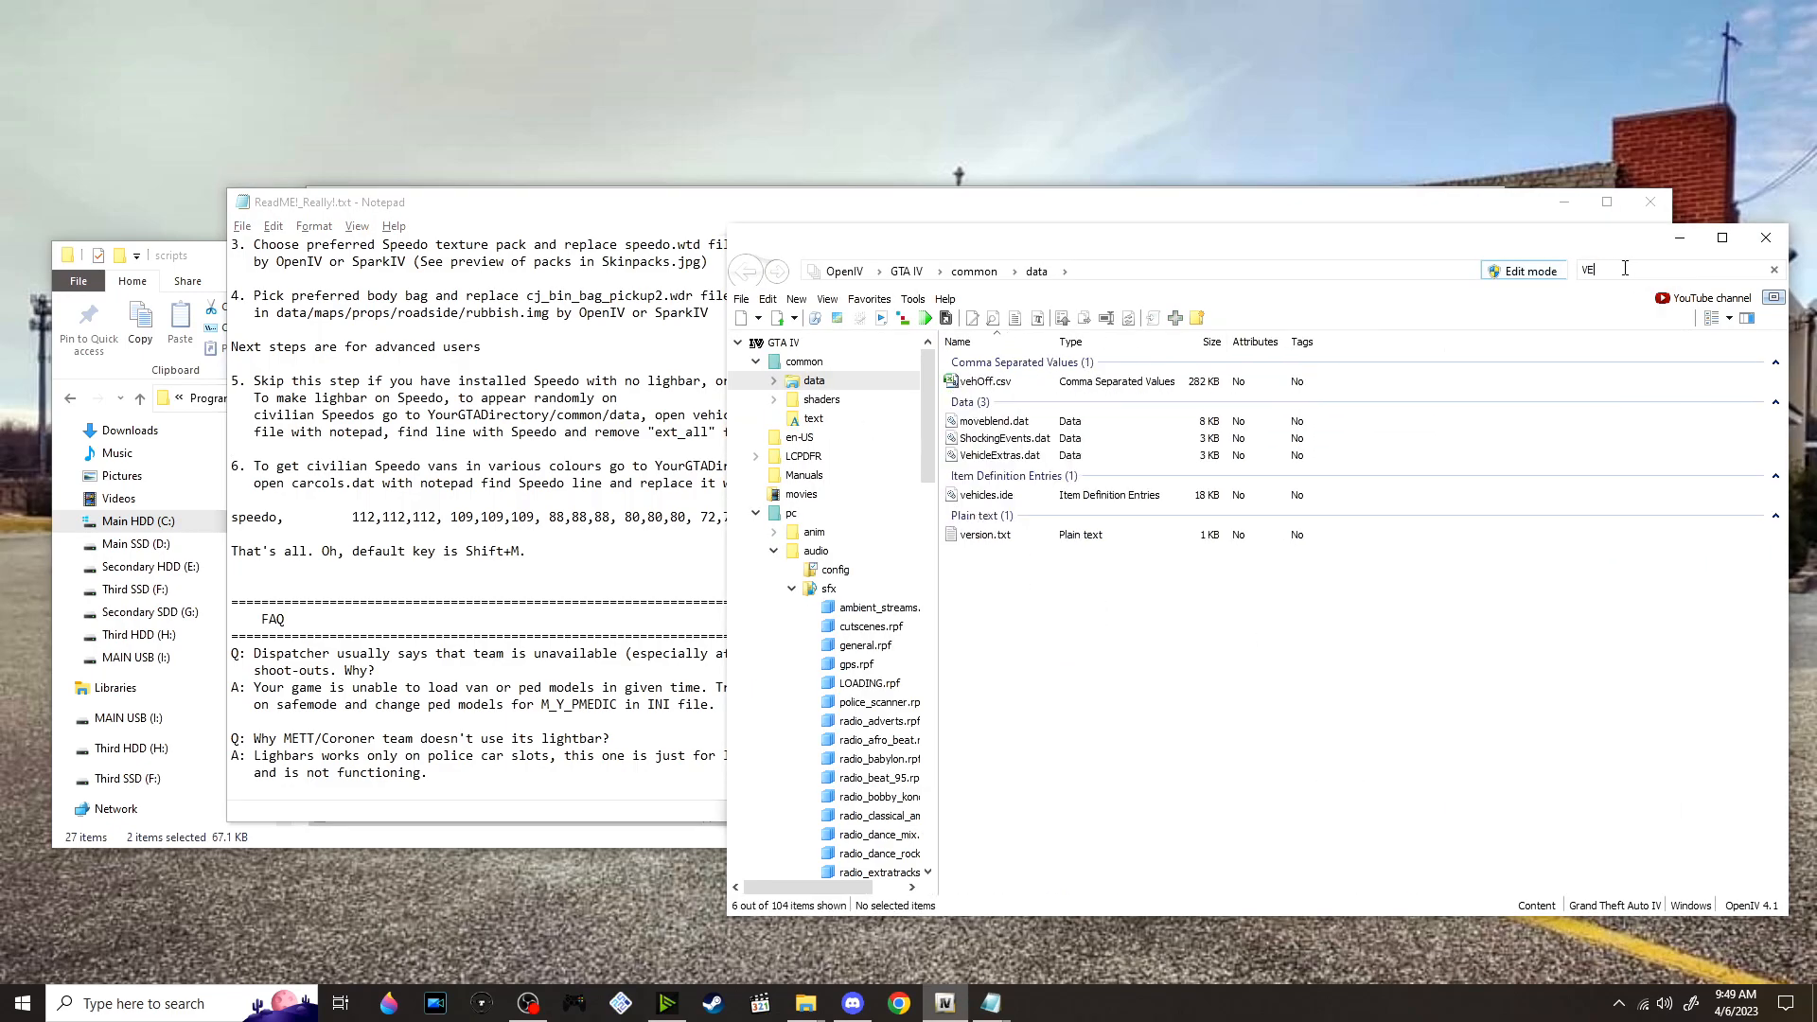
{"action": "type", "text": "HIC"}
View vehicles.ide in OpenIV's text viewer, check the ReadMe for the Speedo line to look for, and close the viewer
{"action": "double_click", "coordinate": [1071, 423]}
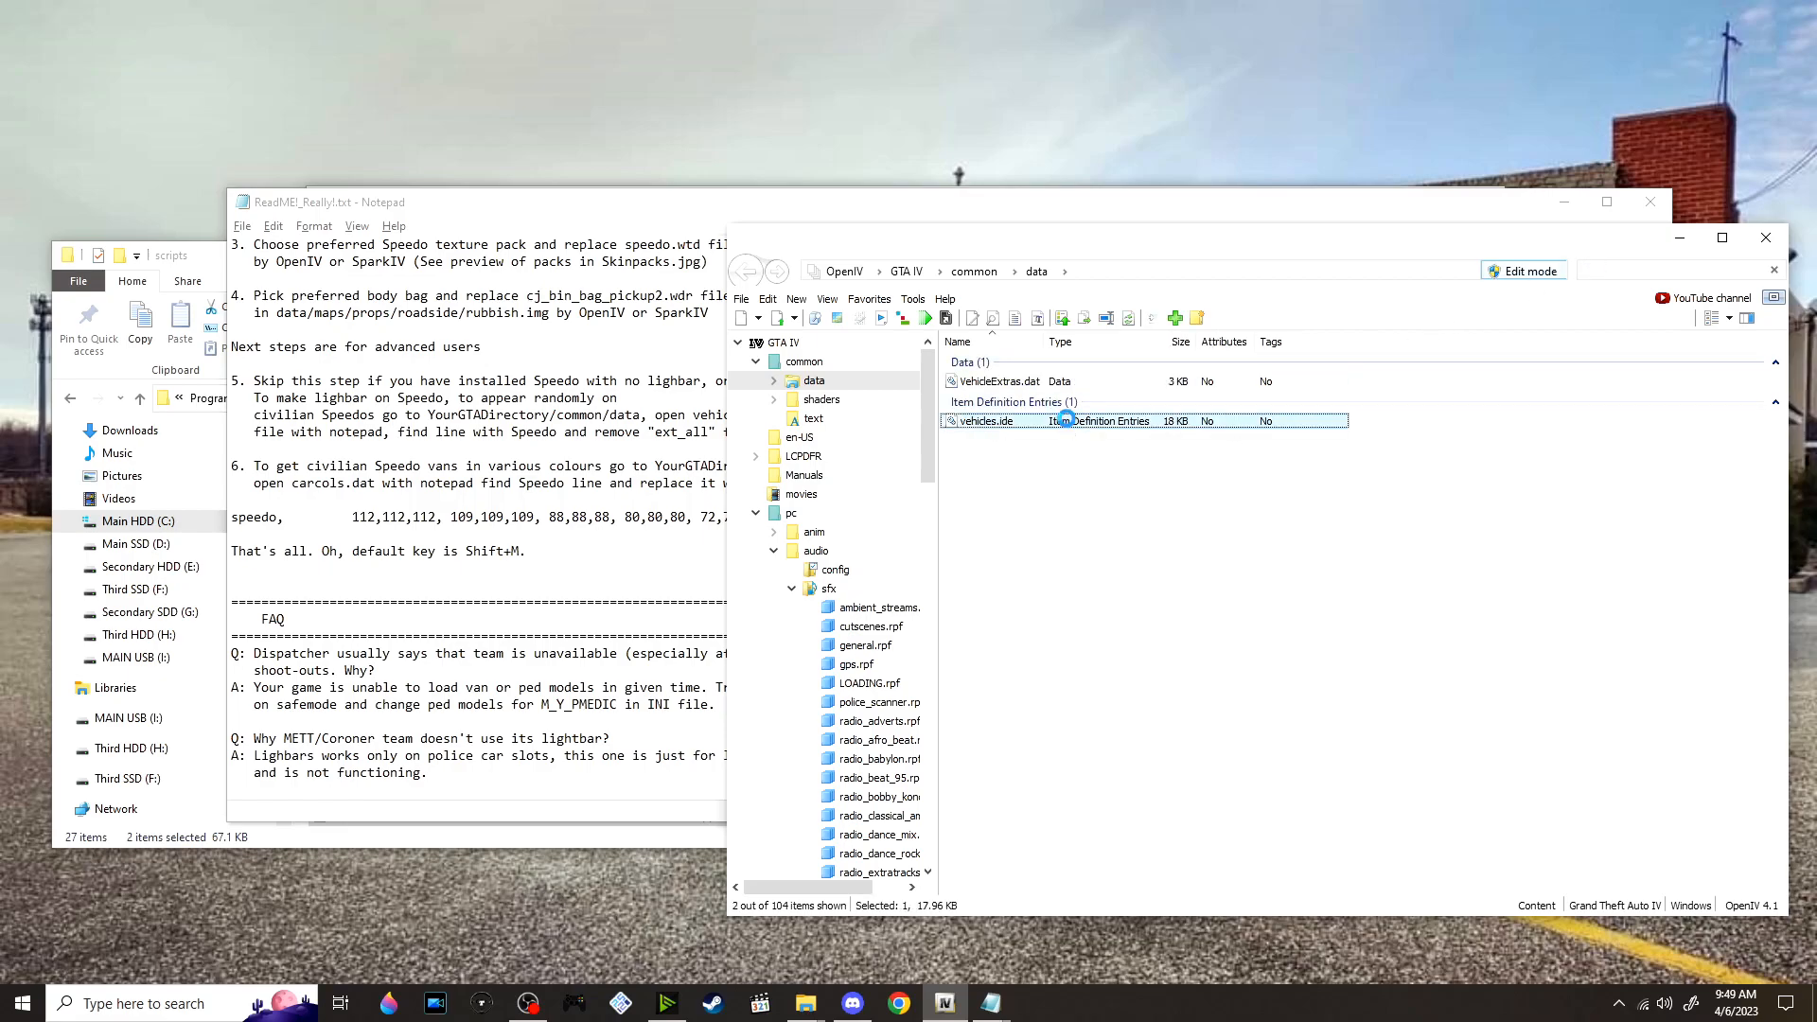
{"action": "left_click", "coordinate": [604, 481]}
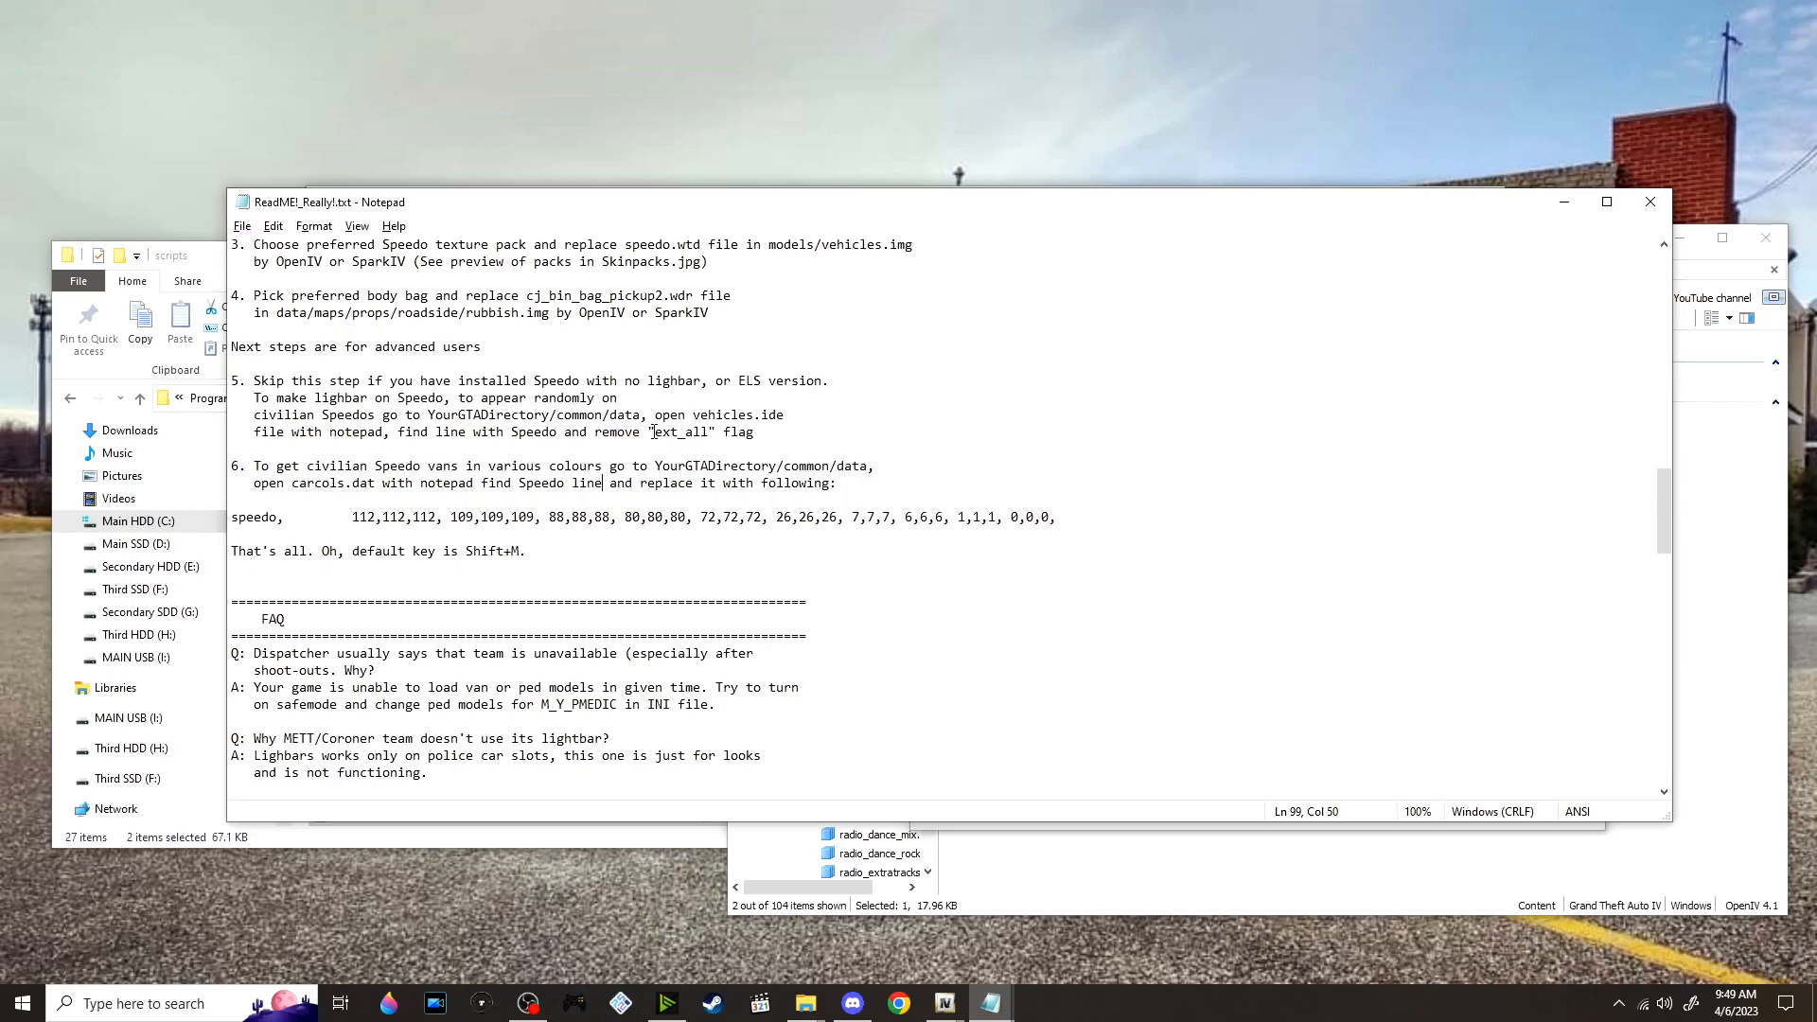
{"action": "left_click_drag", "start_coordinate": [514, 432], "coordinate": [563, 431]}
{"action": "key", "text": "alt+Tab"}
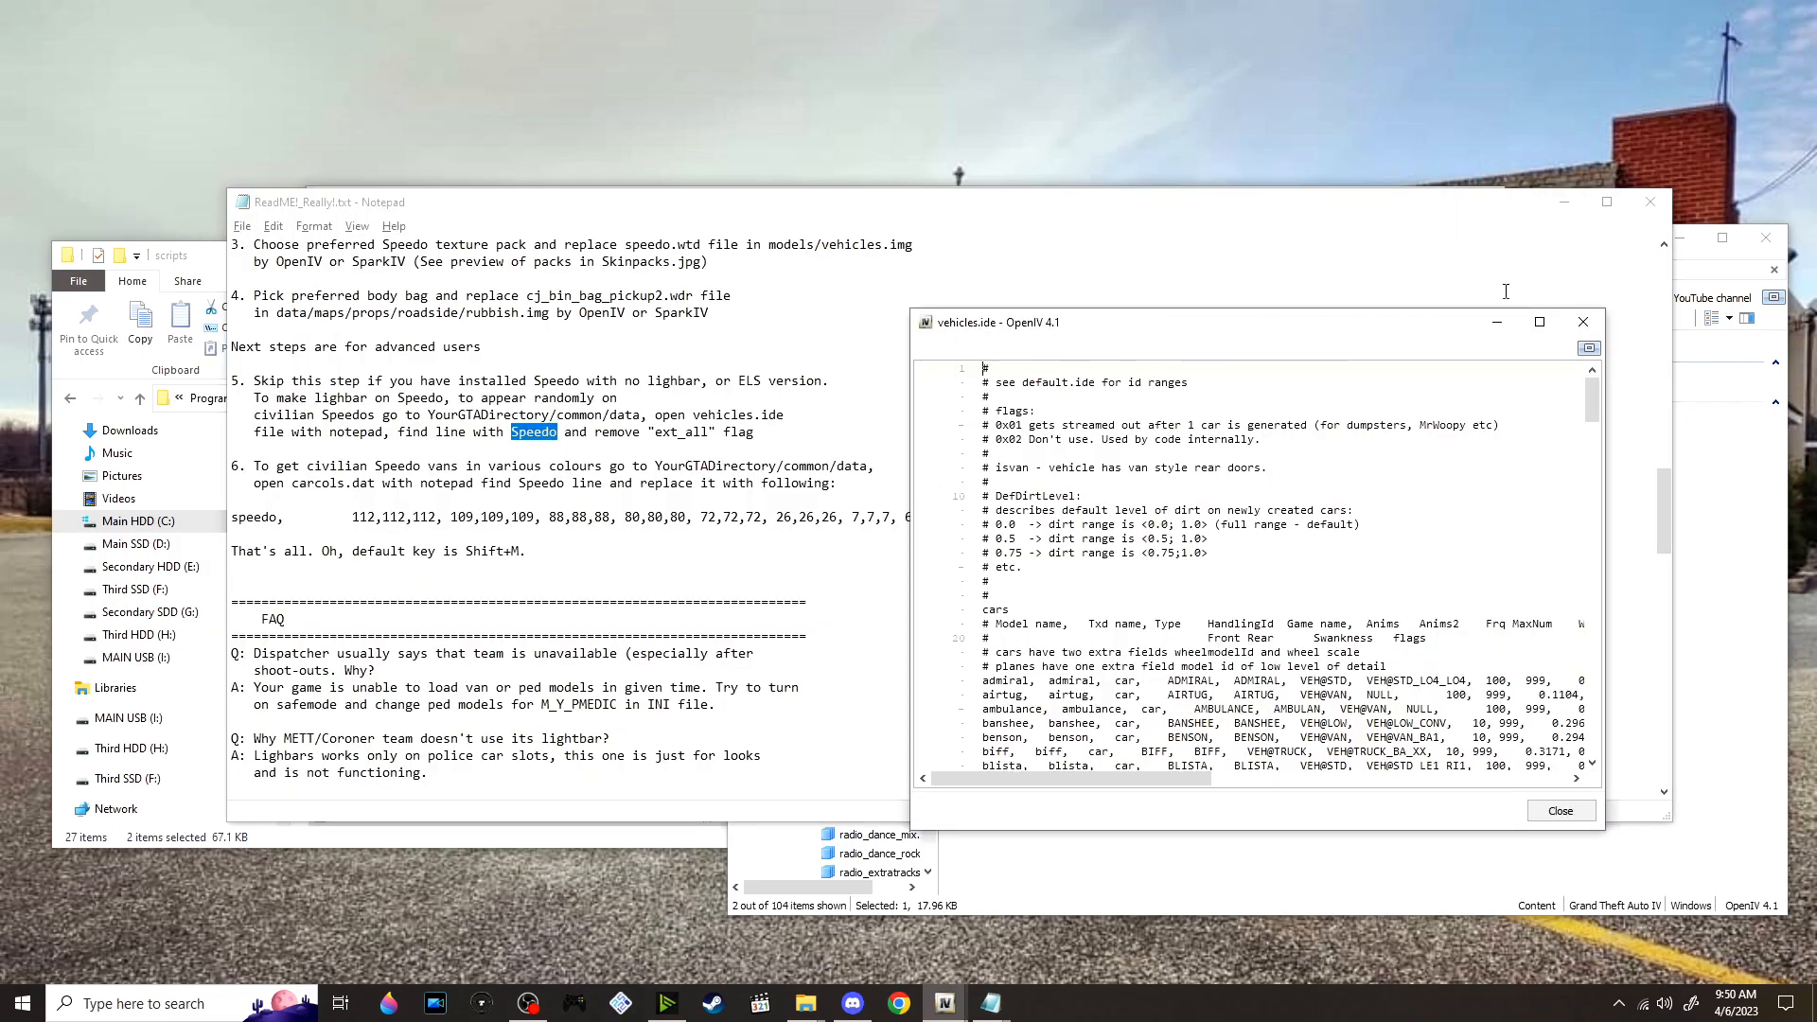
{"action": "left_click", "coordinate": [1539, 321]}
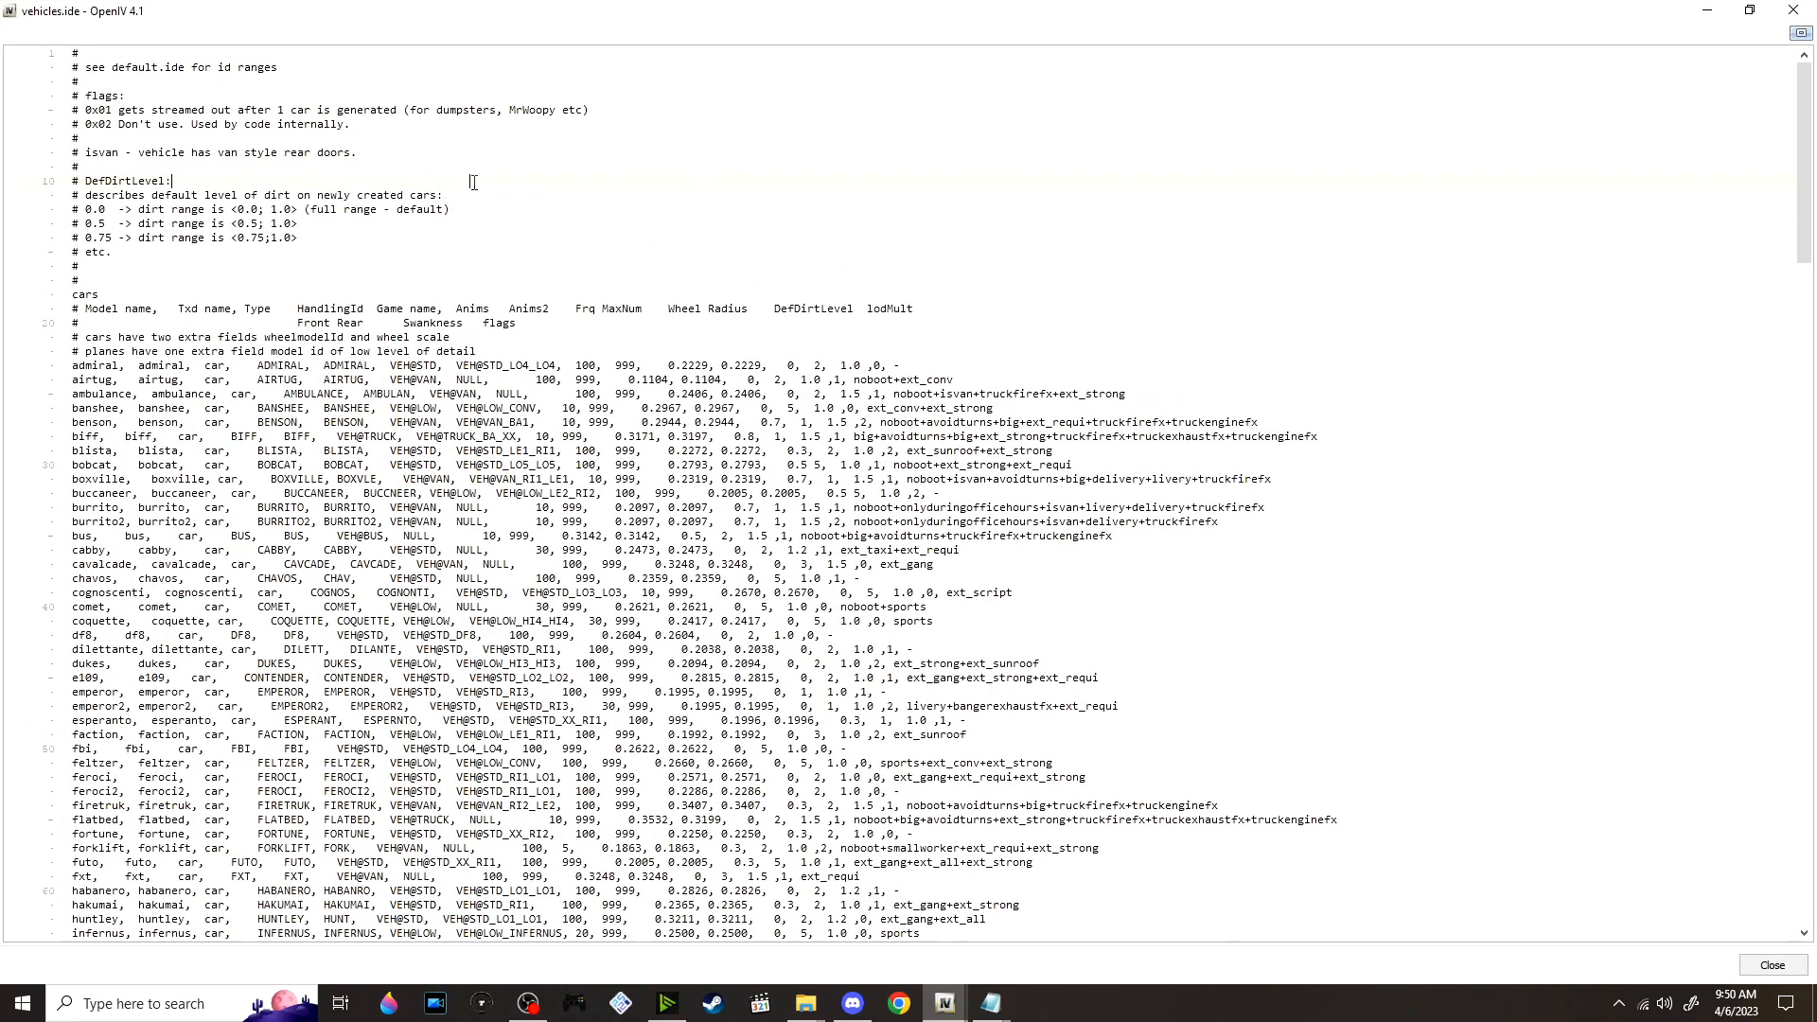
{"action": "scroll", "coordinate": [629, 149], "scroll_direction": "down", "scroll_amount": 8}
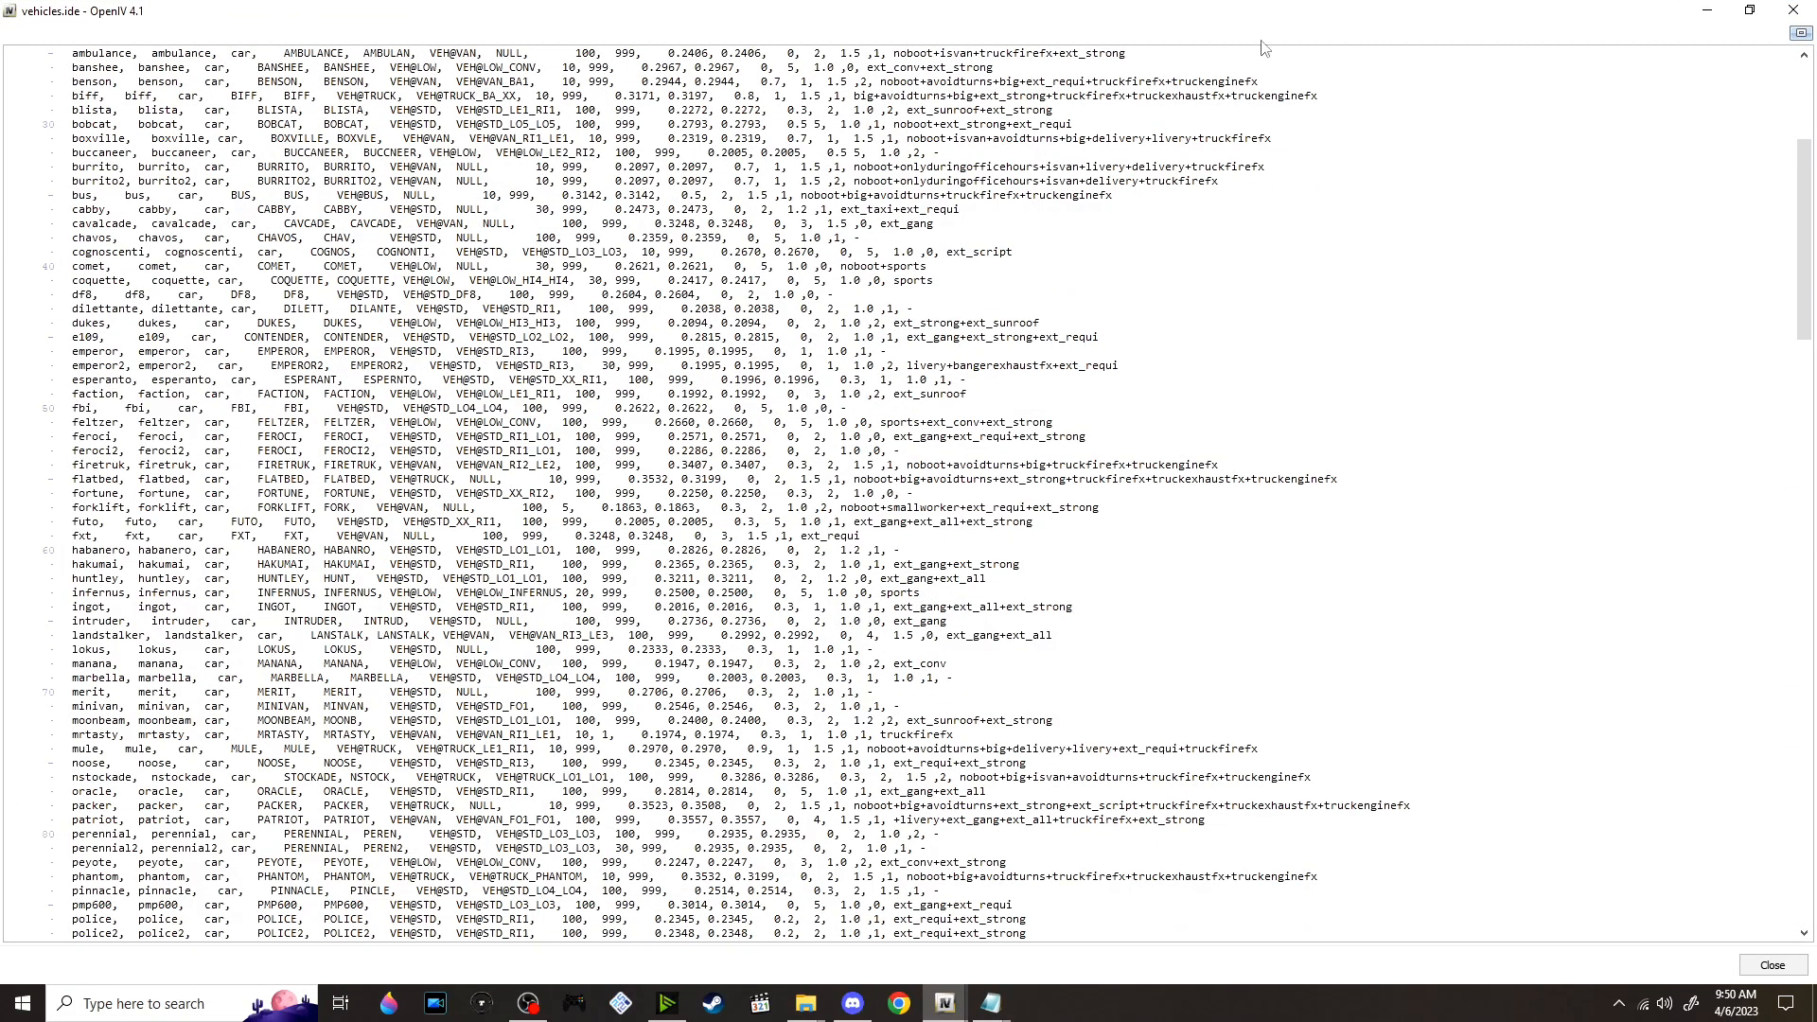
{"action": "left_click", "coordinate": [1796, 10]}
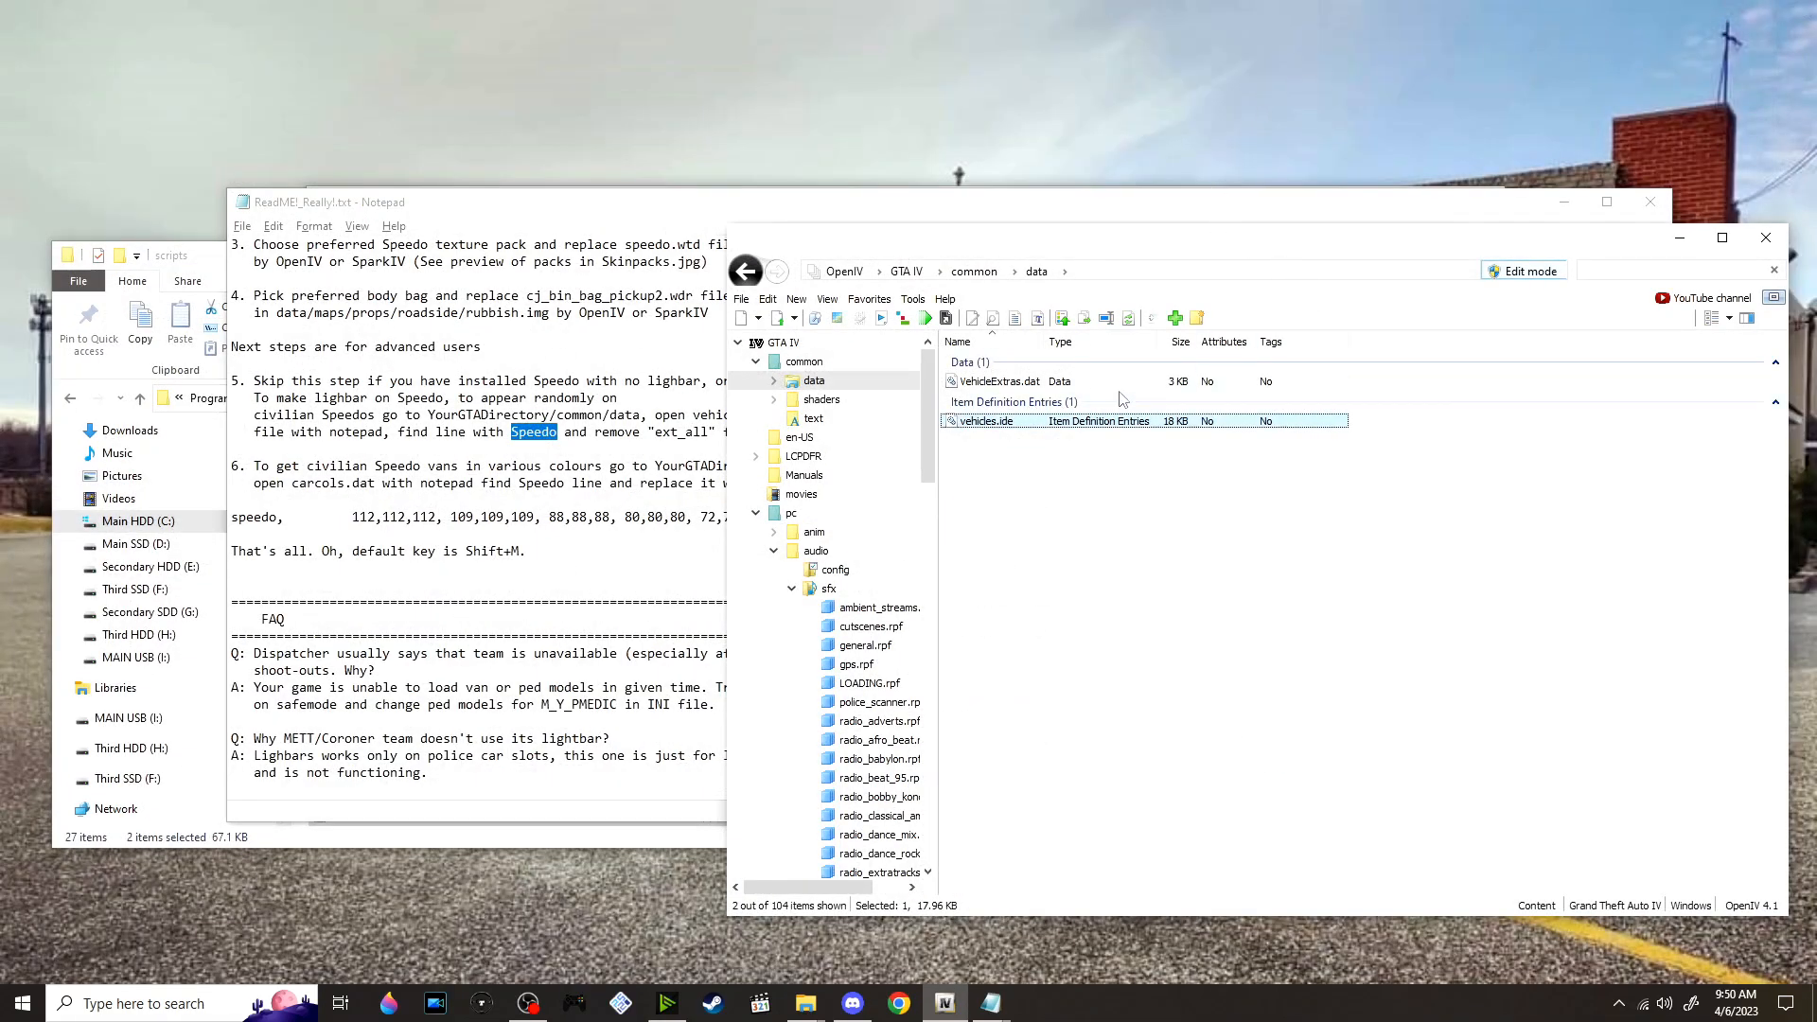
Extract vehicles.ide from OpenIV into the vdH_MedicalExaminer_1.0.0 folder and open the copy in Notepad for editing
{"action": "key", "text": "alt+Tab"}
{"action": "key", "text": "alt+Tab"}
{"action": "key", "text": "alt+Tab"}
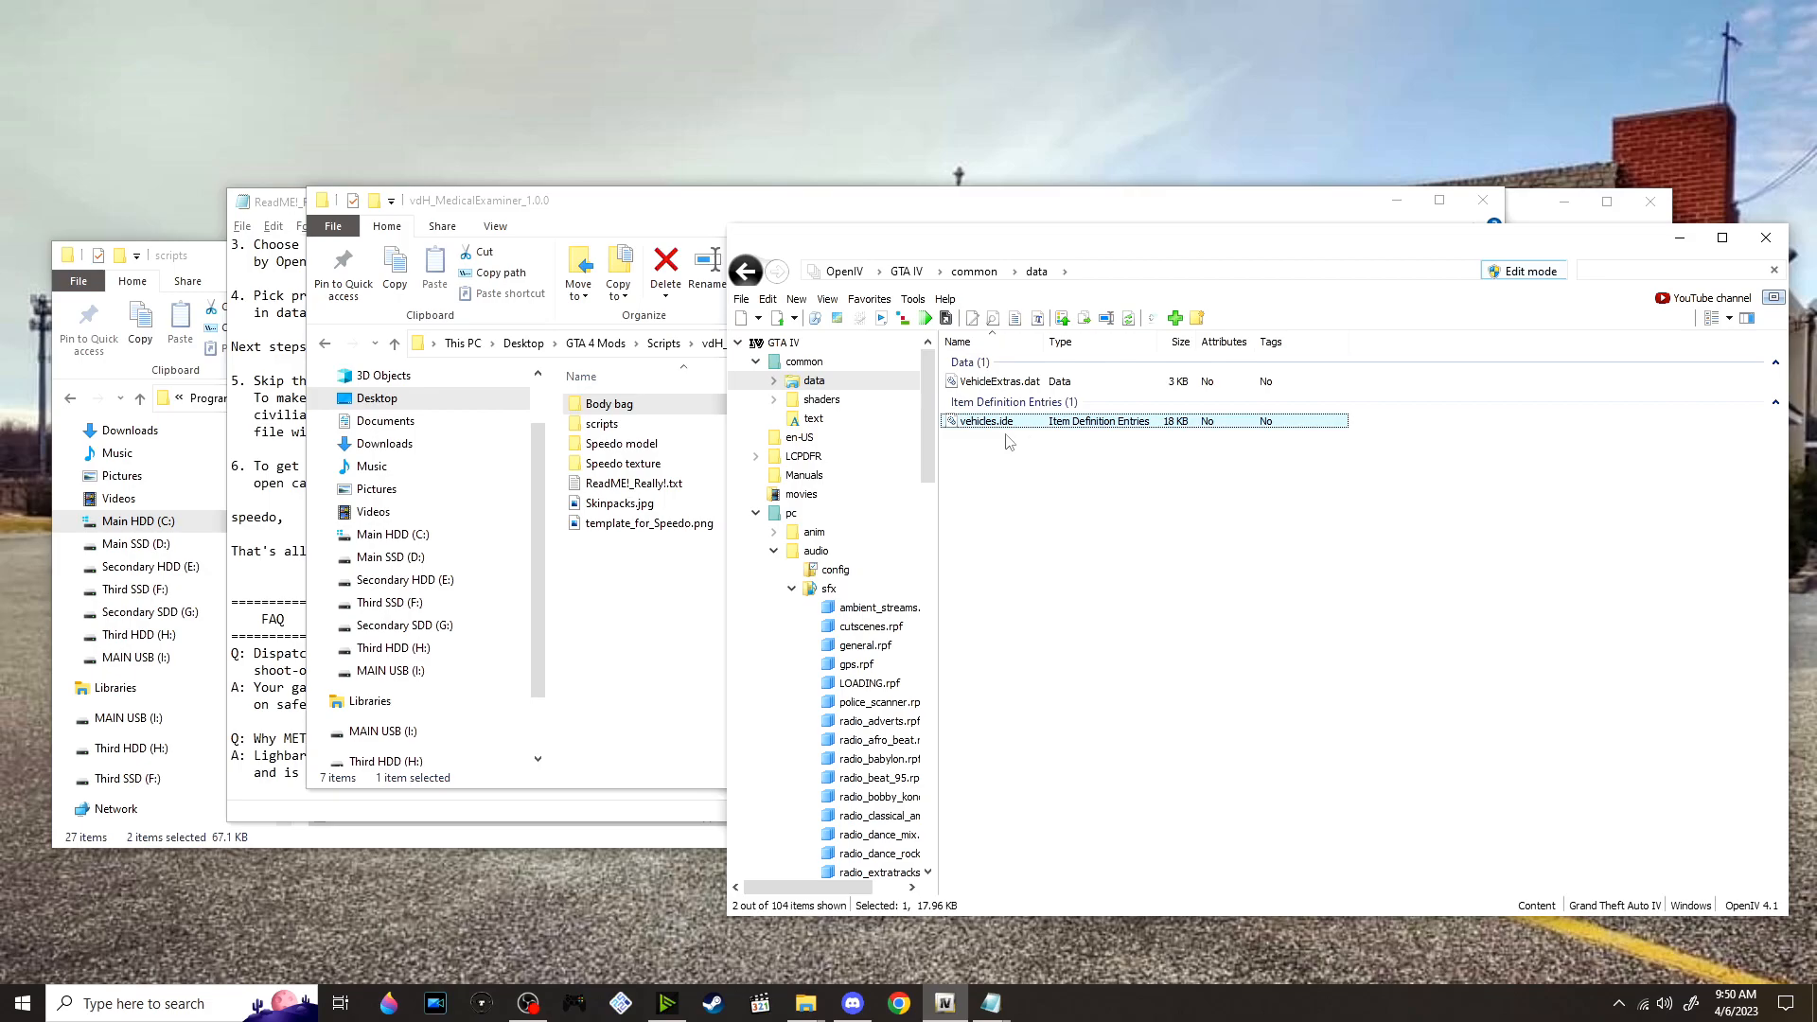
{"action": "left_click_drag", "start_coordinate": [1009, 433], "coordinate": [686, 653]}
{"action": "right_click", "coordinate": [651, 553]}
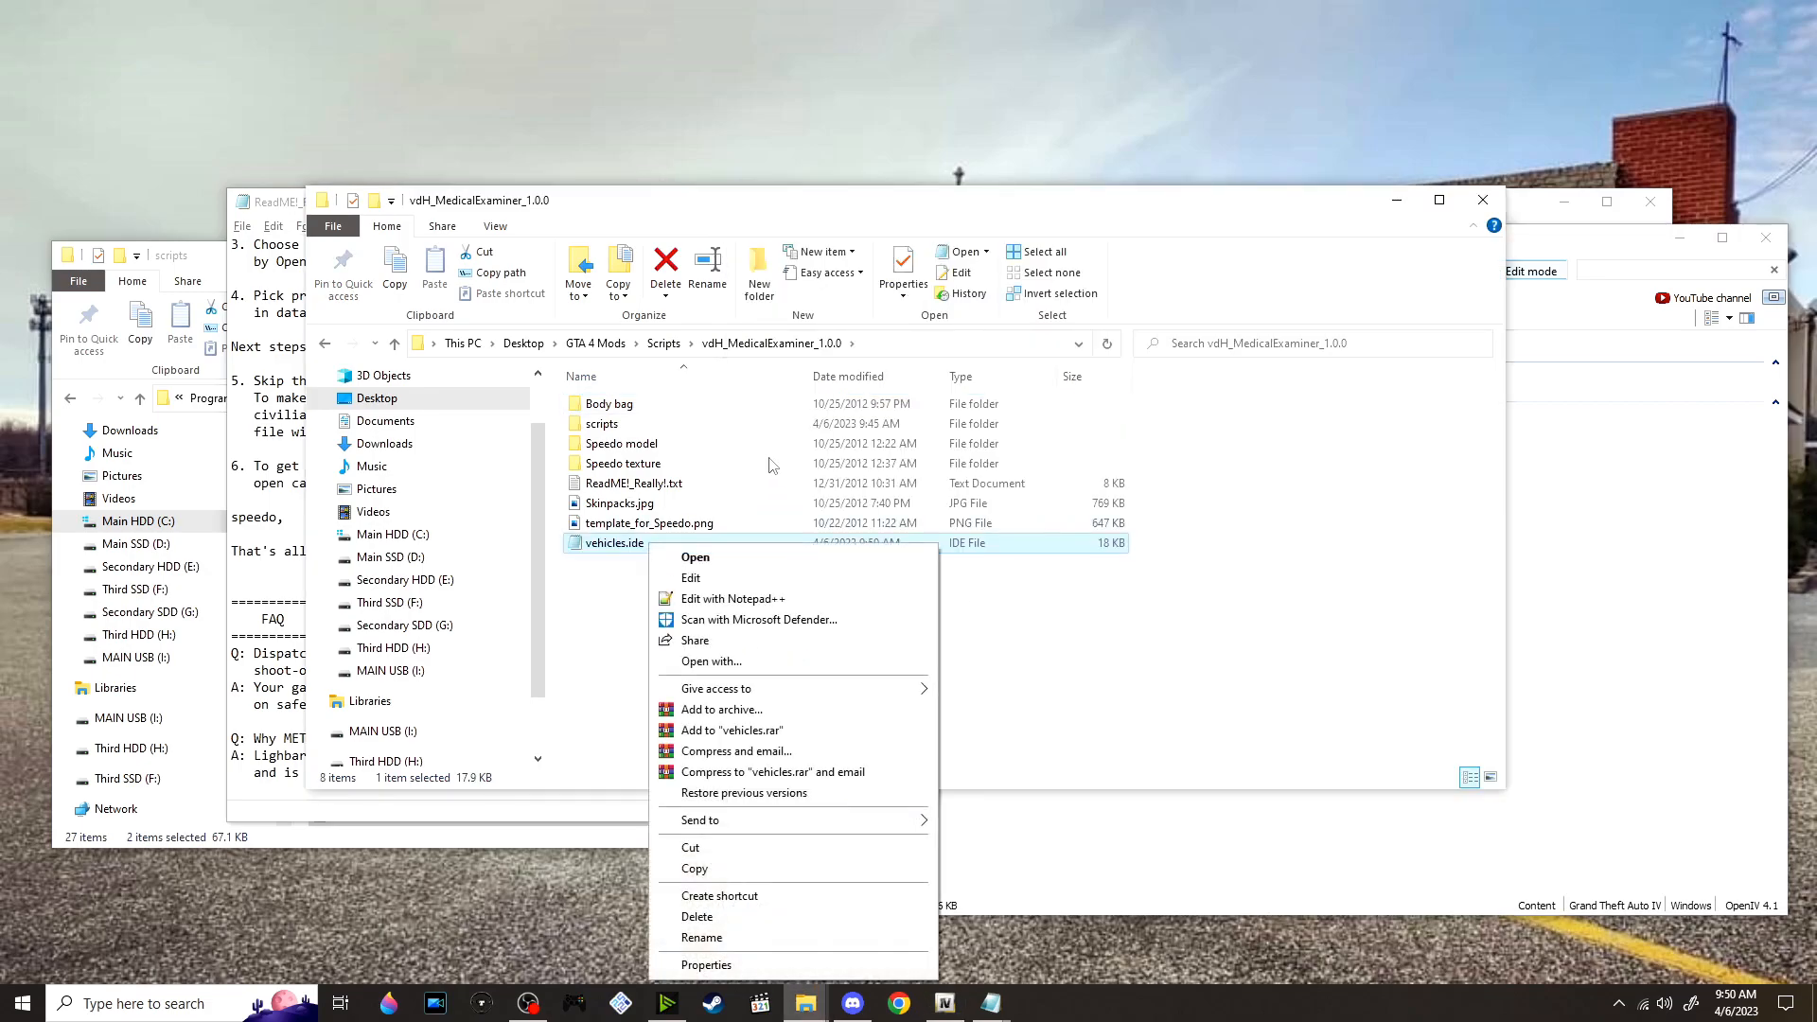
{"action": "left_click", "coordinate": [759, 578]}
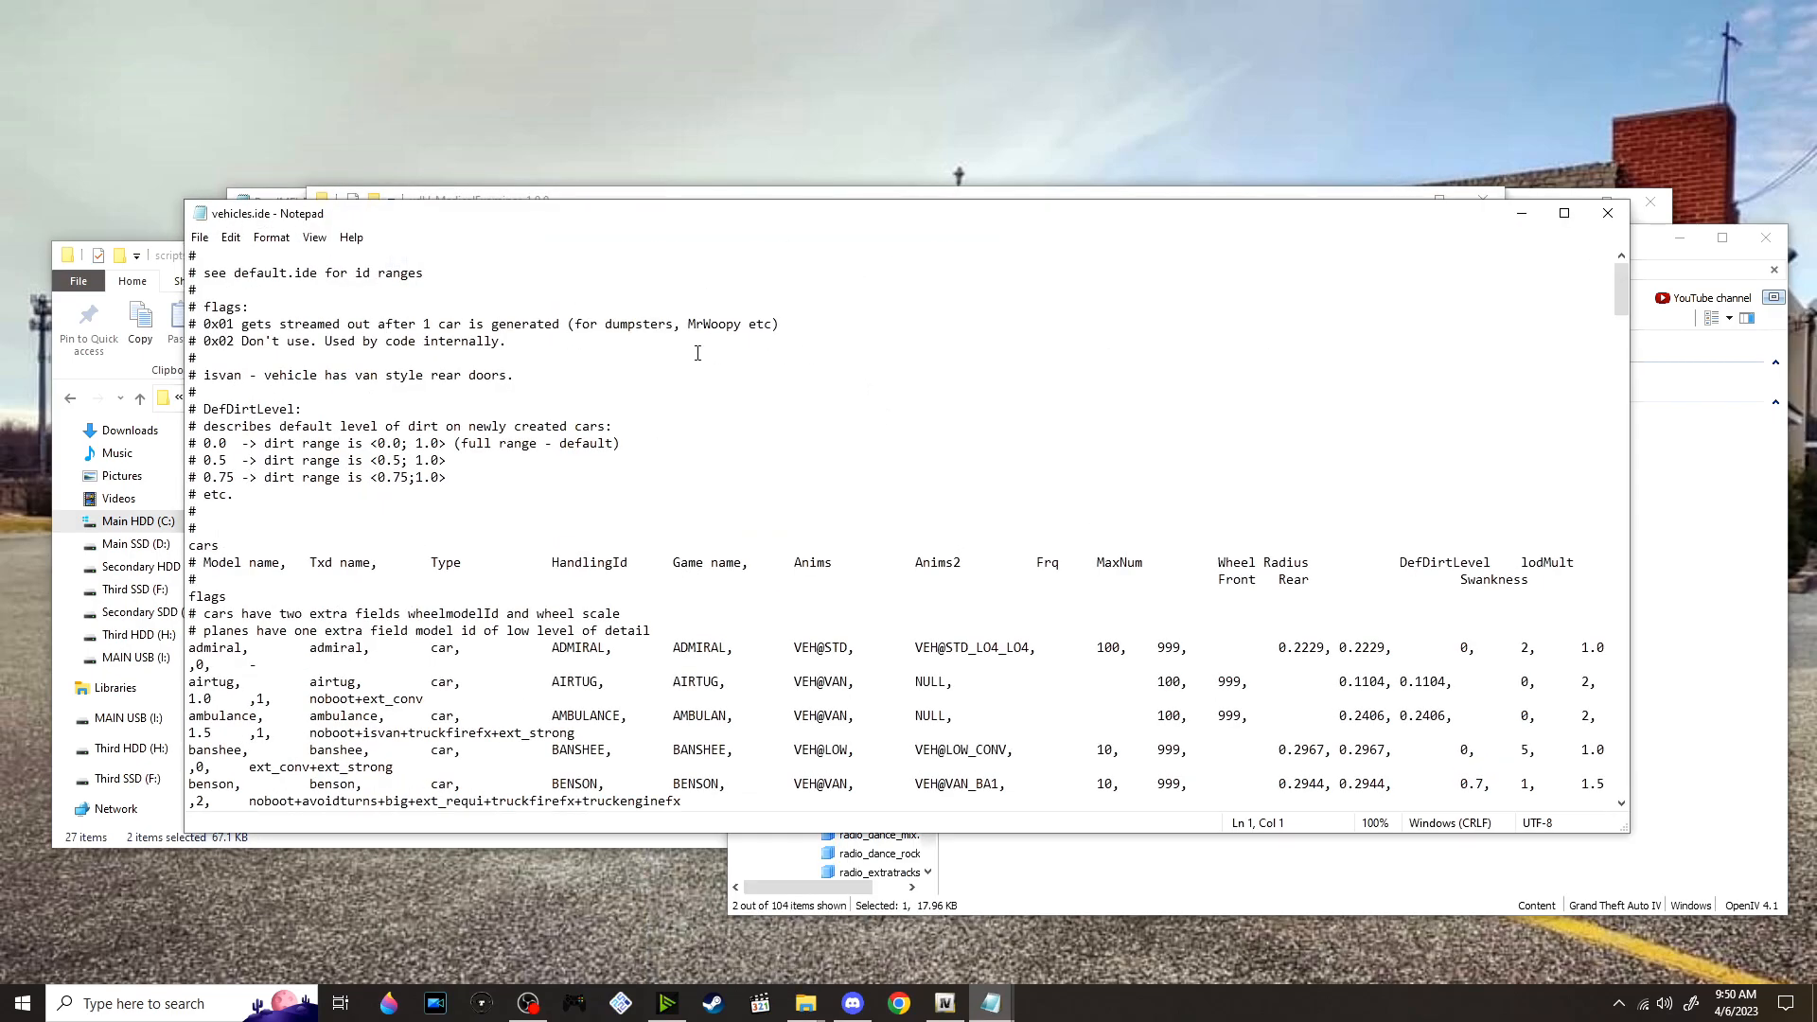
Search vehicles.ide for the Speedo entry with case matching on, using the lowercase spelling speedo
{"action": "key", "text": "ctrl+f"}
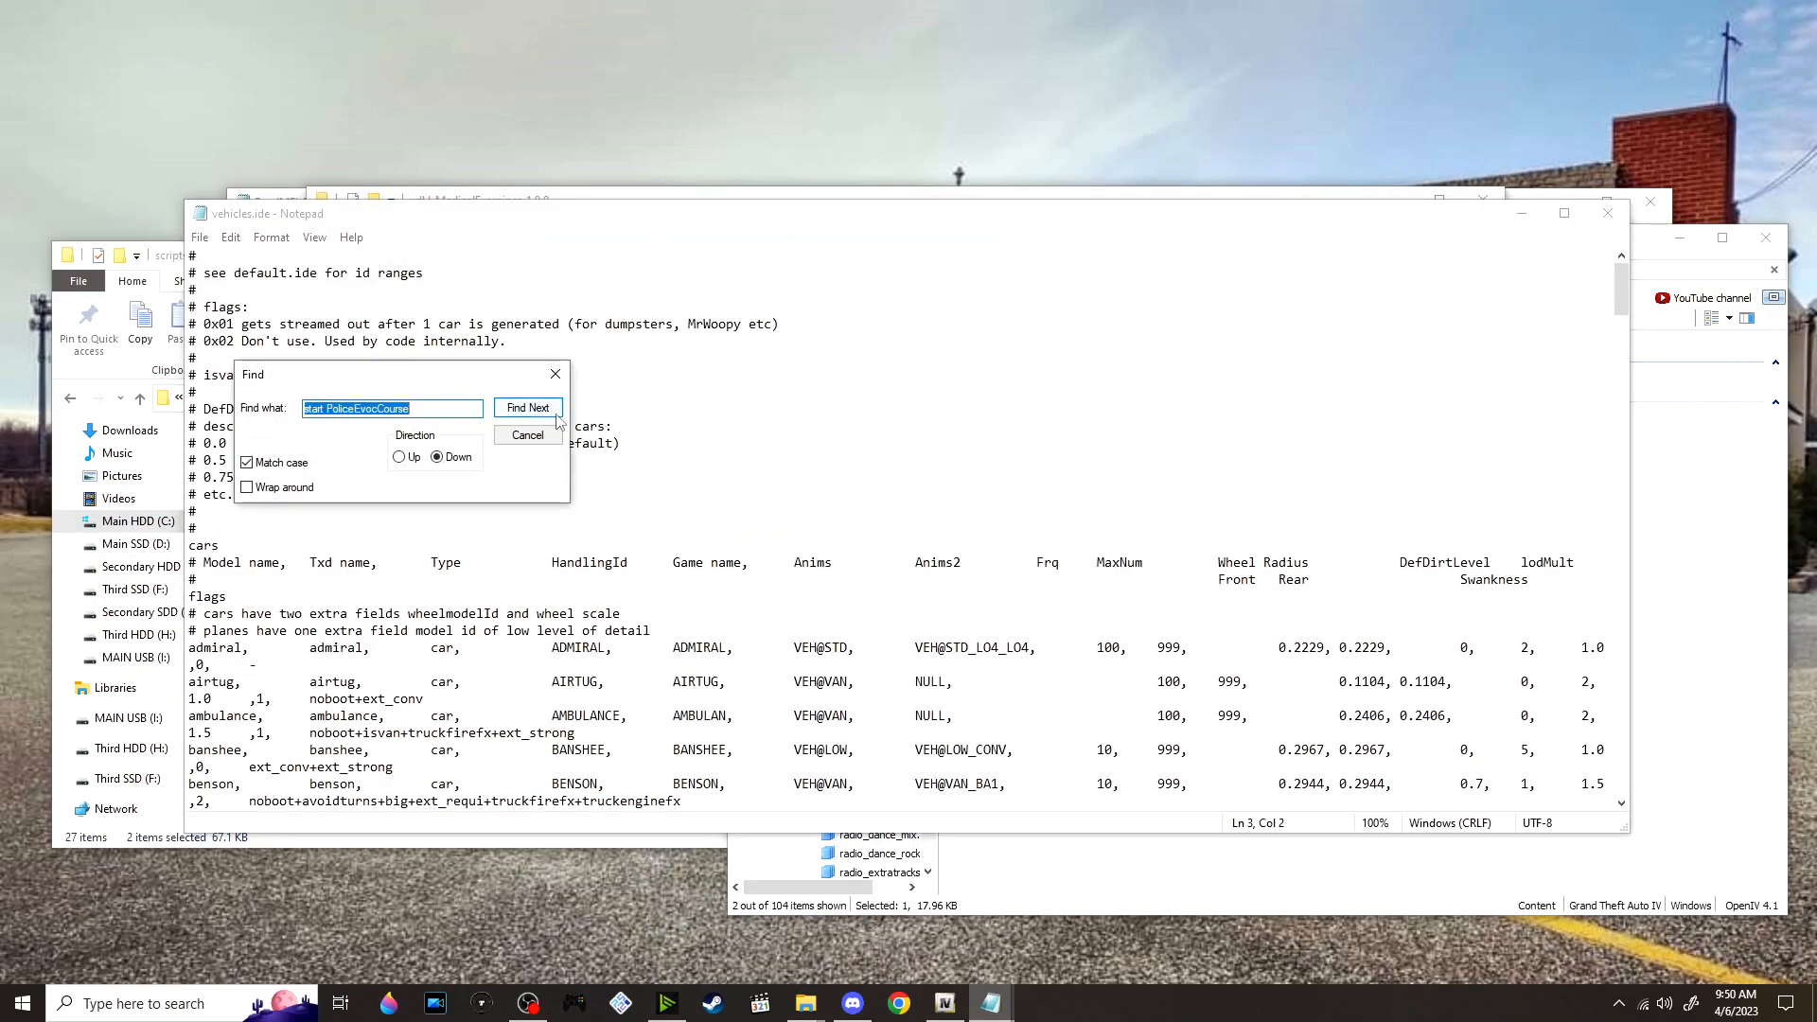
{"action": "type", "text": "Speedo"}
{"action": "left_click", "coordinate": [527, 409]}
{"action": "left_click", "coordinate": [965, 571]}
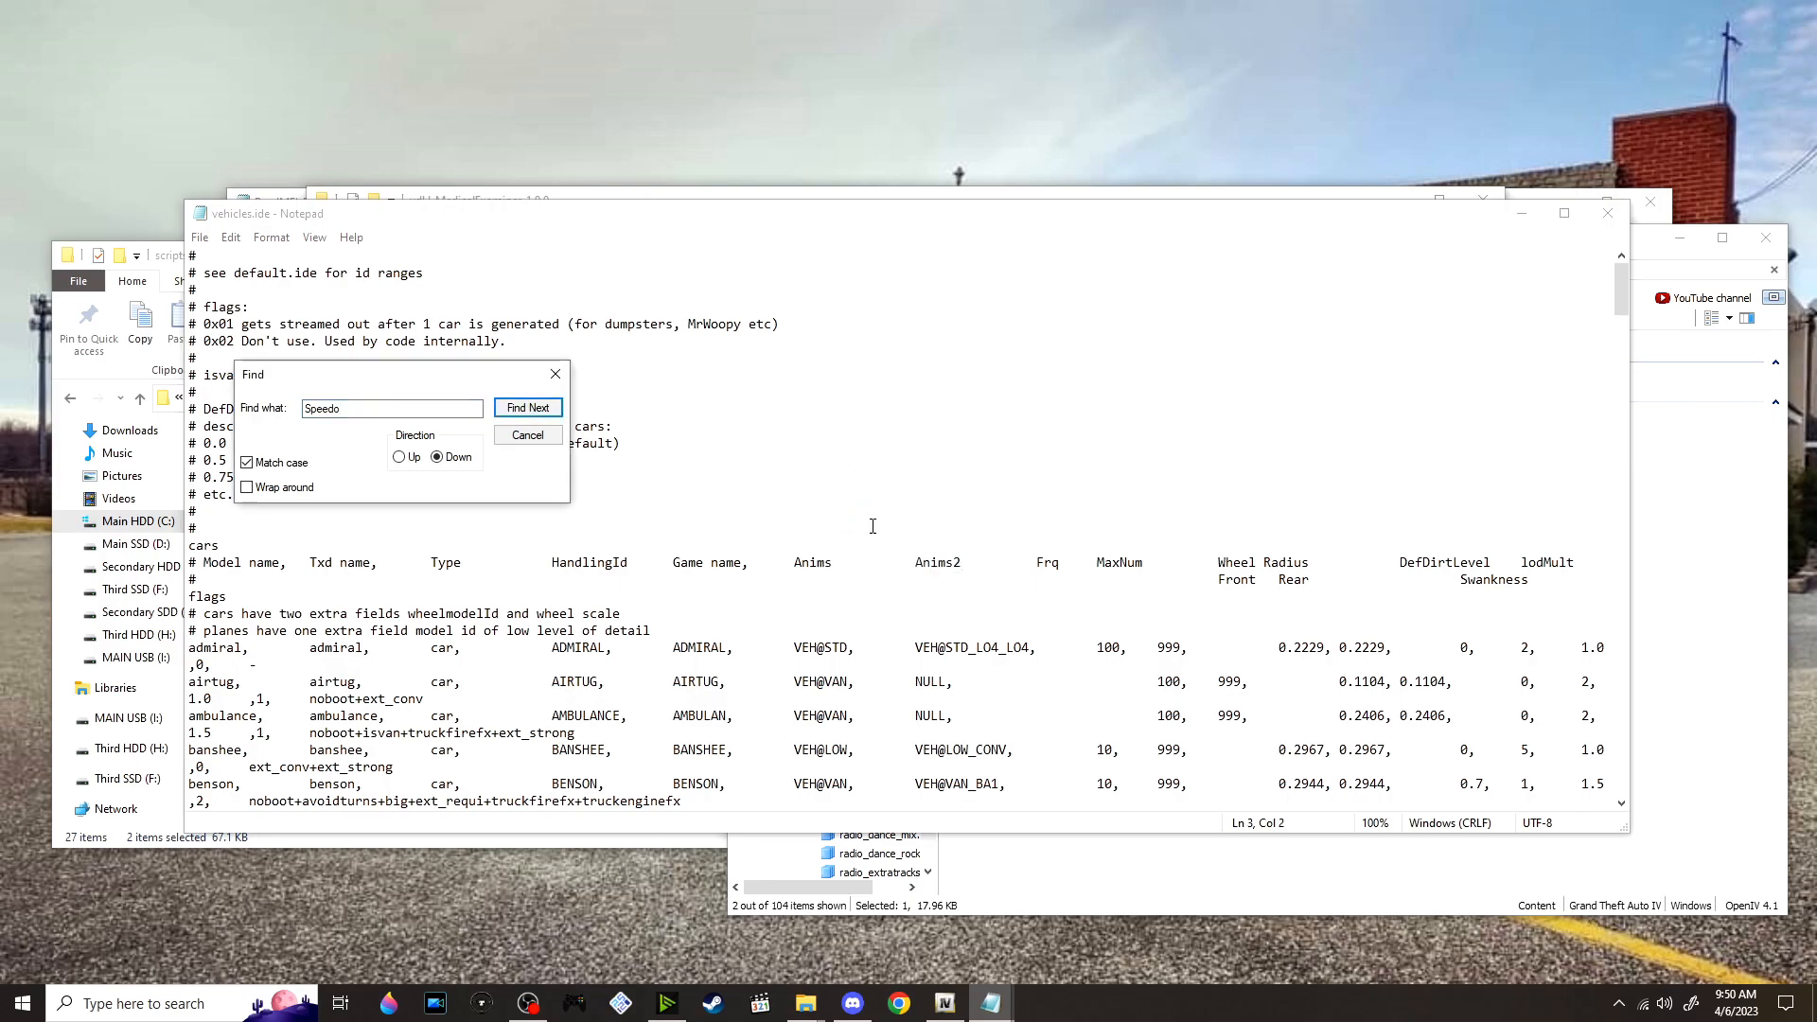
{"action": "left_click", "coordinate": [359, 410]}
{"action": "key", "text": "BackSpace"}
{"action": "type", "text": "S"}
{"action": "key", "text": "BackSpace"}
{"action": "type", "text": "s"}
{"action": "left_click", "coordinate": [531, 415]}
{"action": "scroll", "coordinate": [532, 645], "scroll_direction": "down", "scroll_amount": 1}
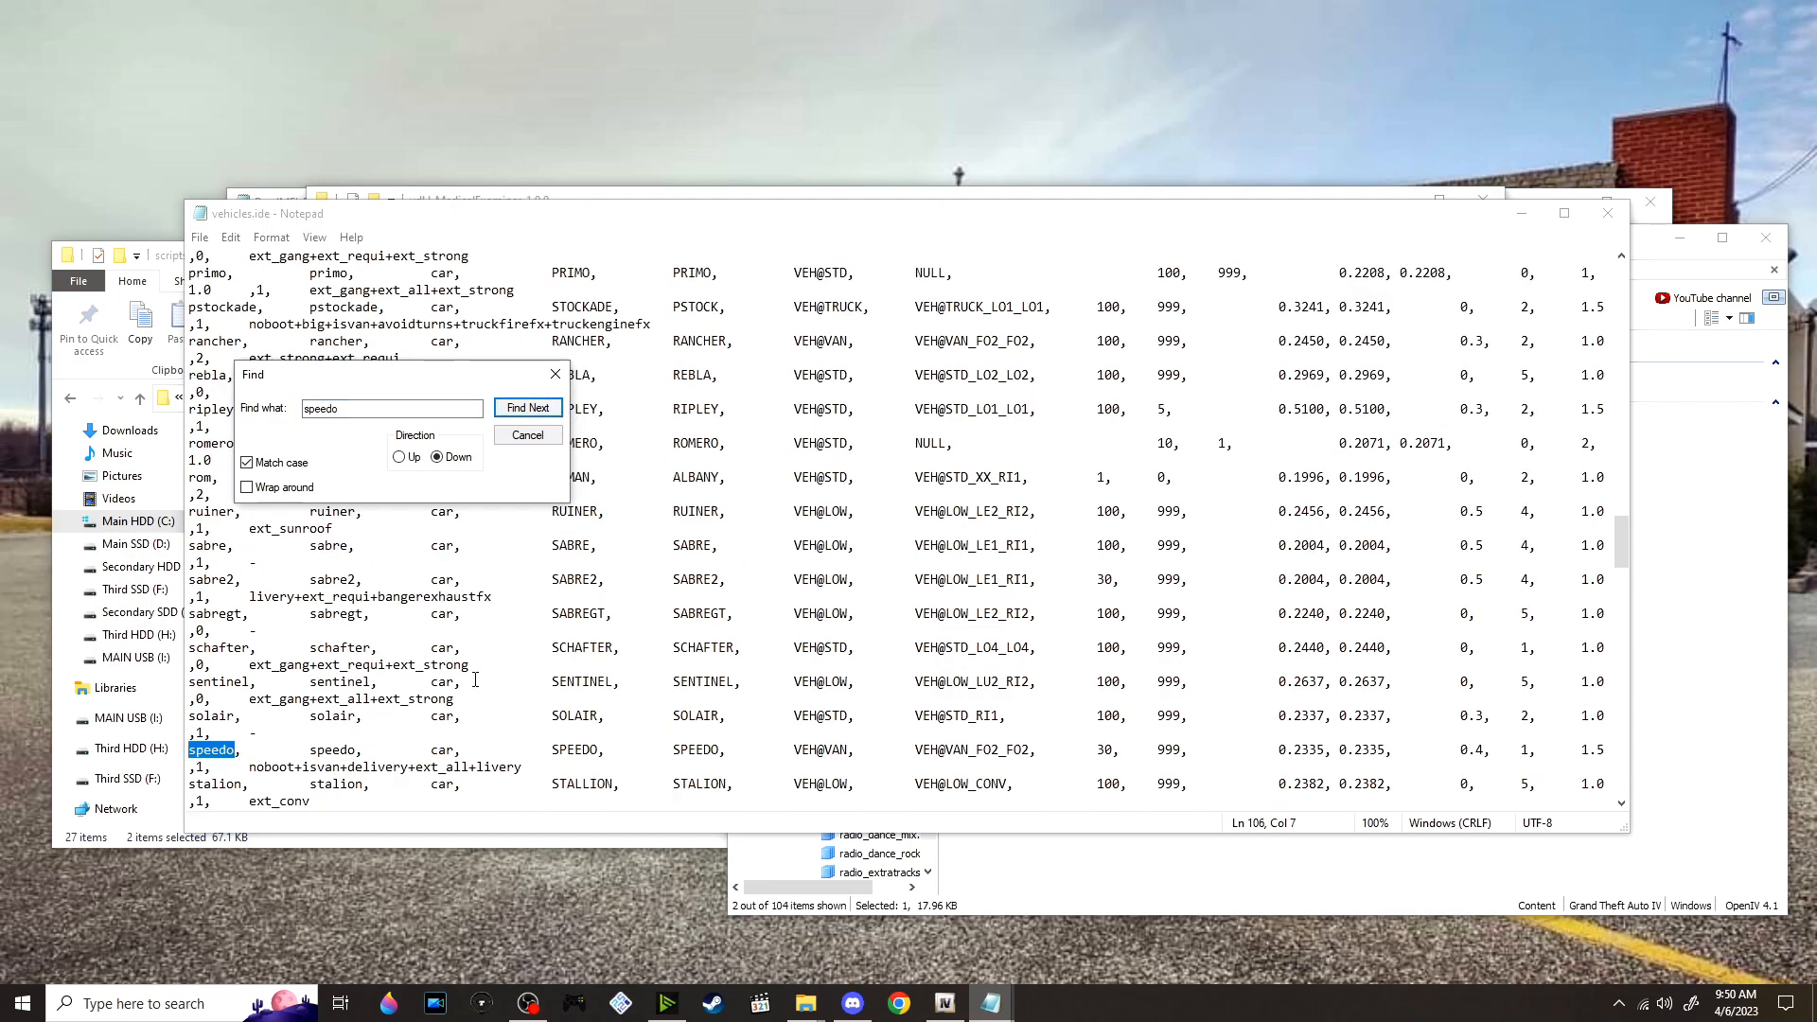
Maximise vehicles.ide and search upward for speedo to reach its vehicle definition line, keeping the Find dialog clear of the line
{"action": "left_click", "coordinate": [1565, 213]}
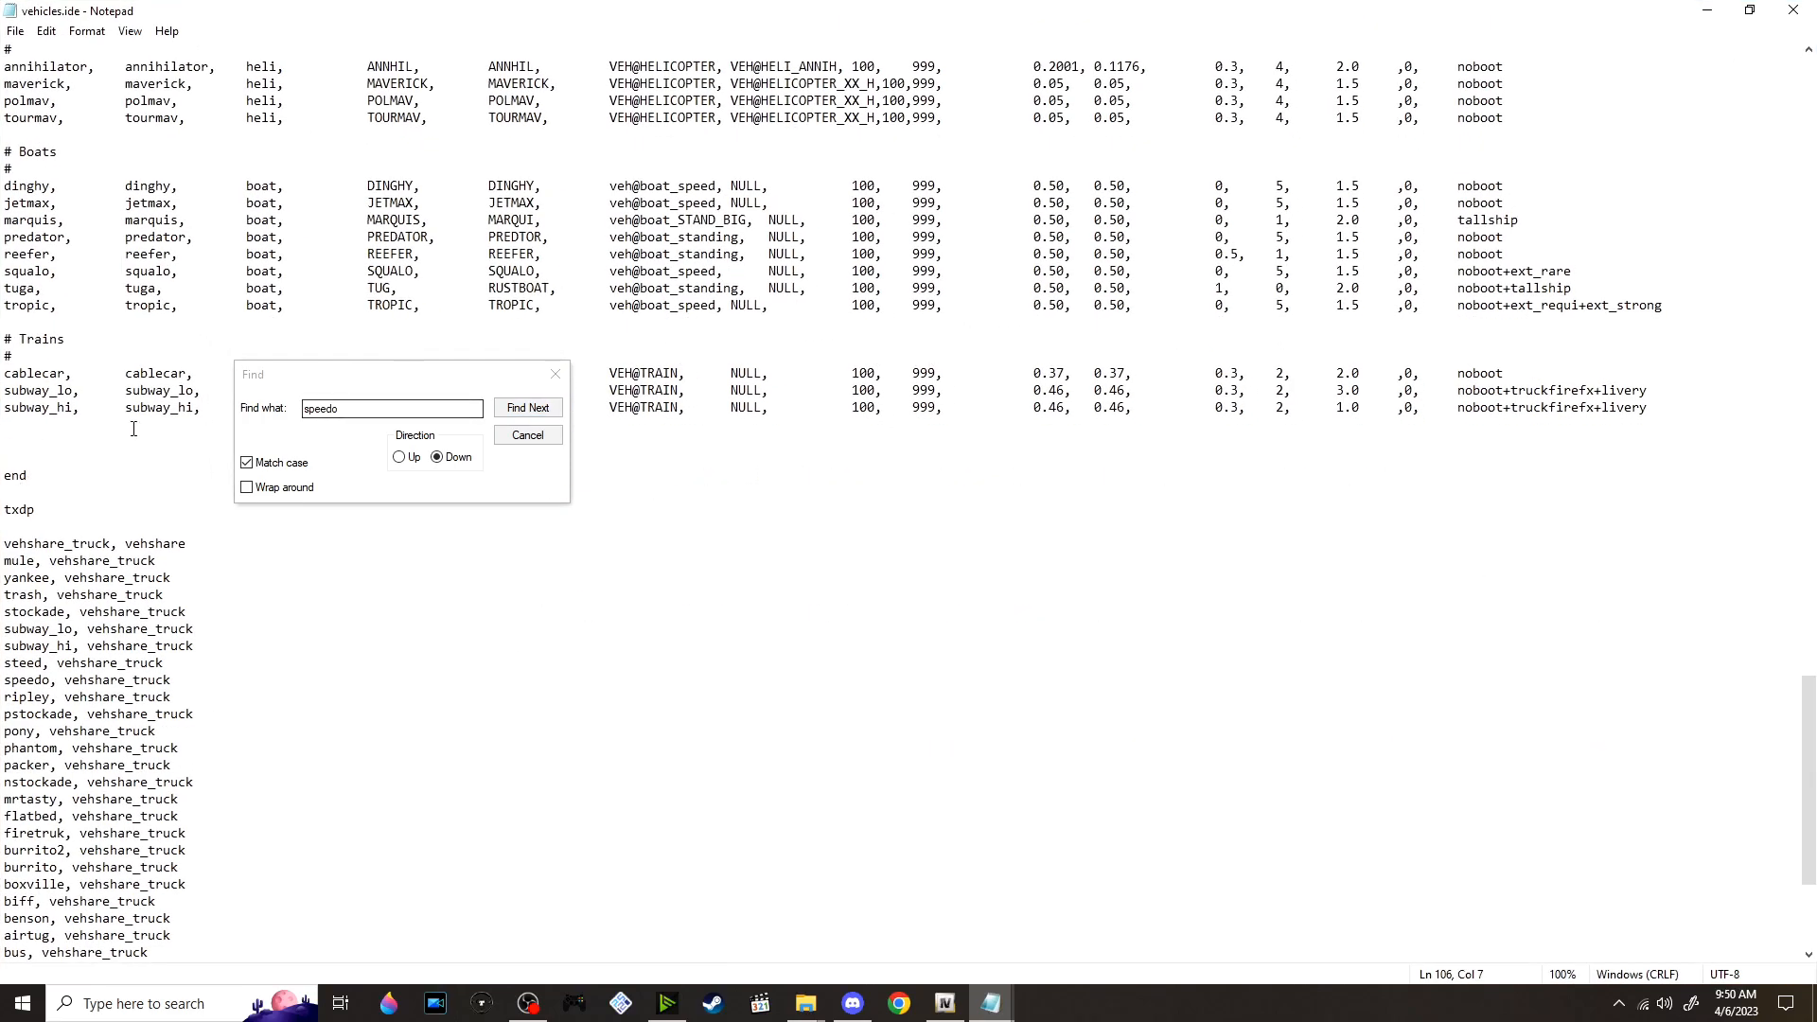
{"action": "left_click", "coordinate": [401, 458]}
{"action": "left_click", "coordinate": [527, 407]}
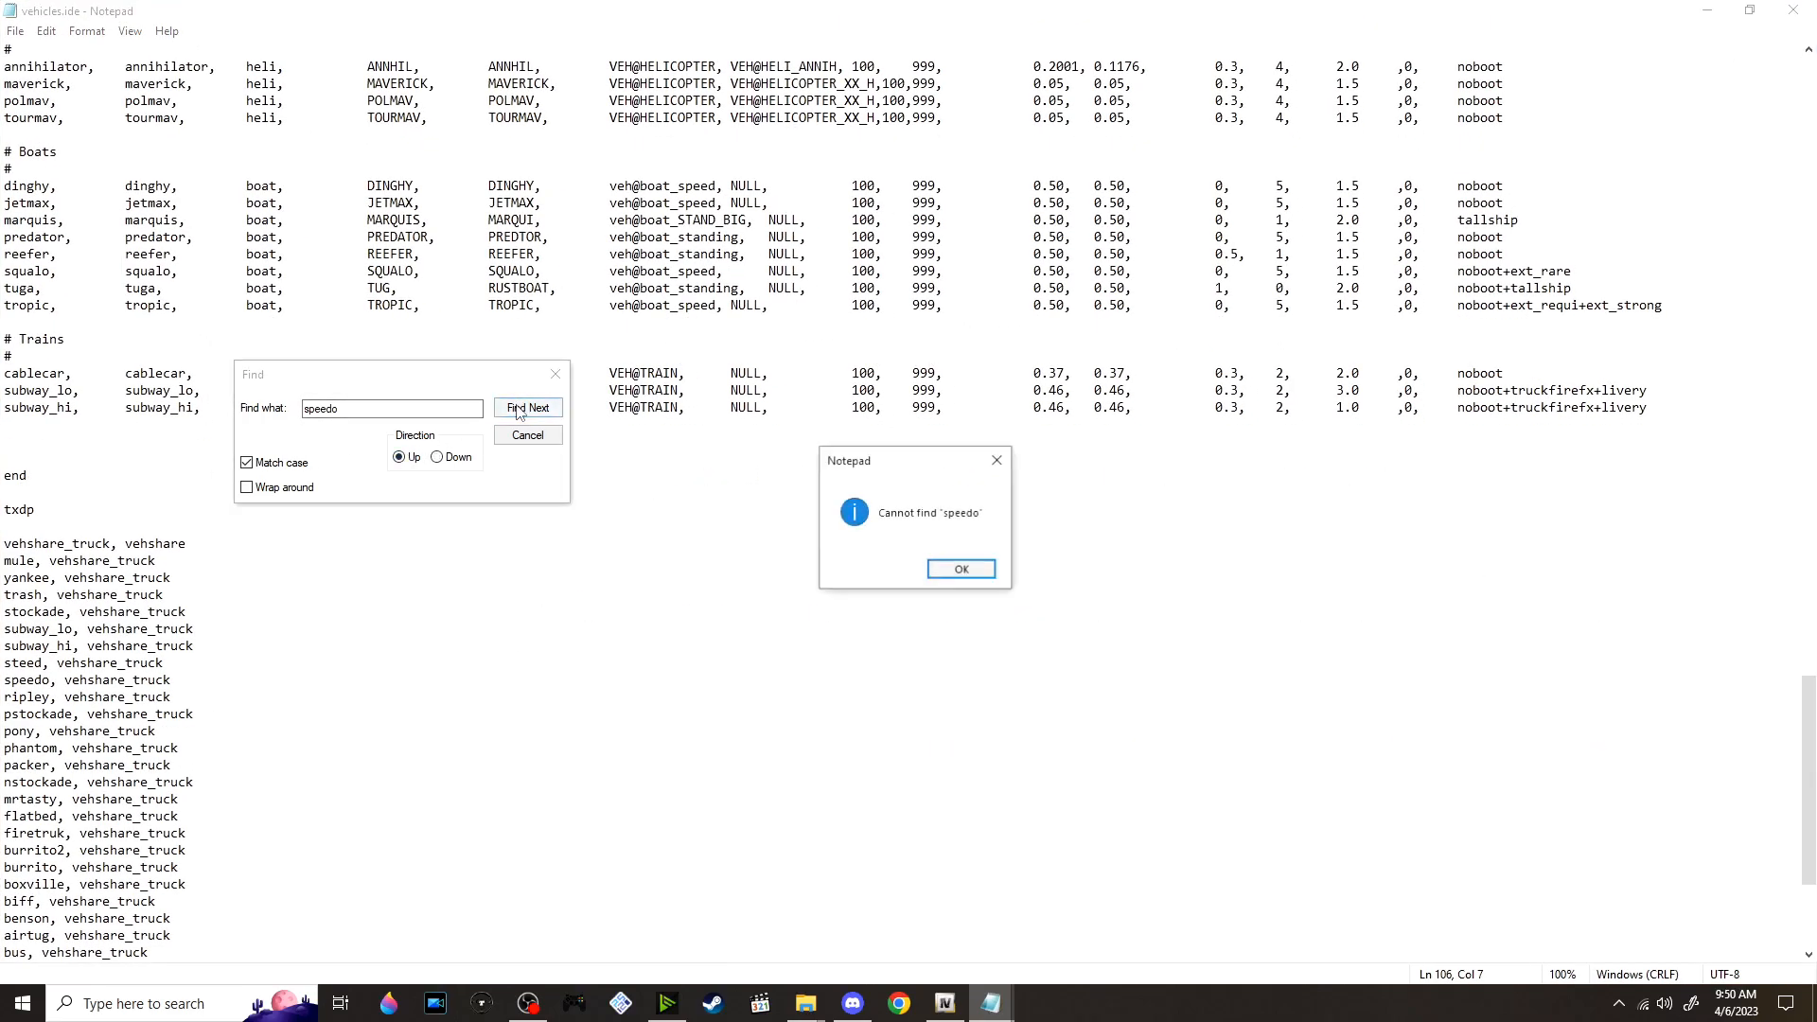
{"action": "left_click", "coordinate": [961, 570]}
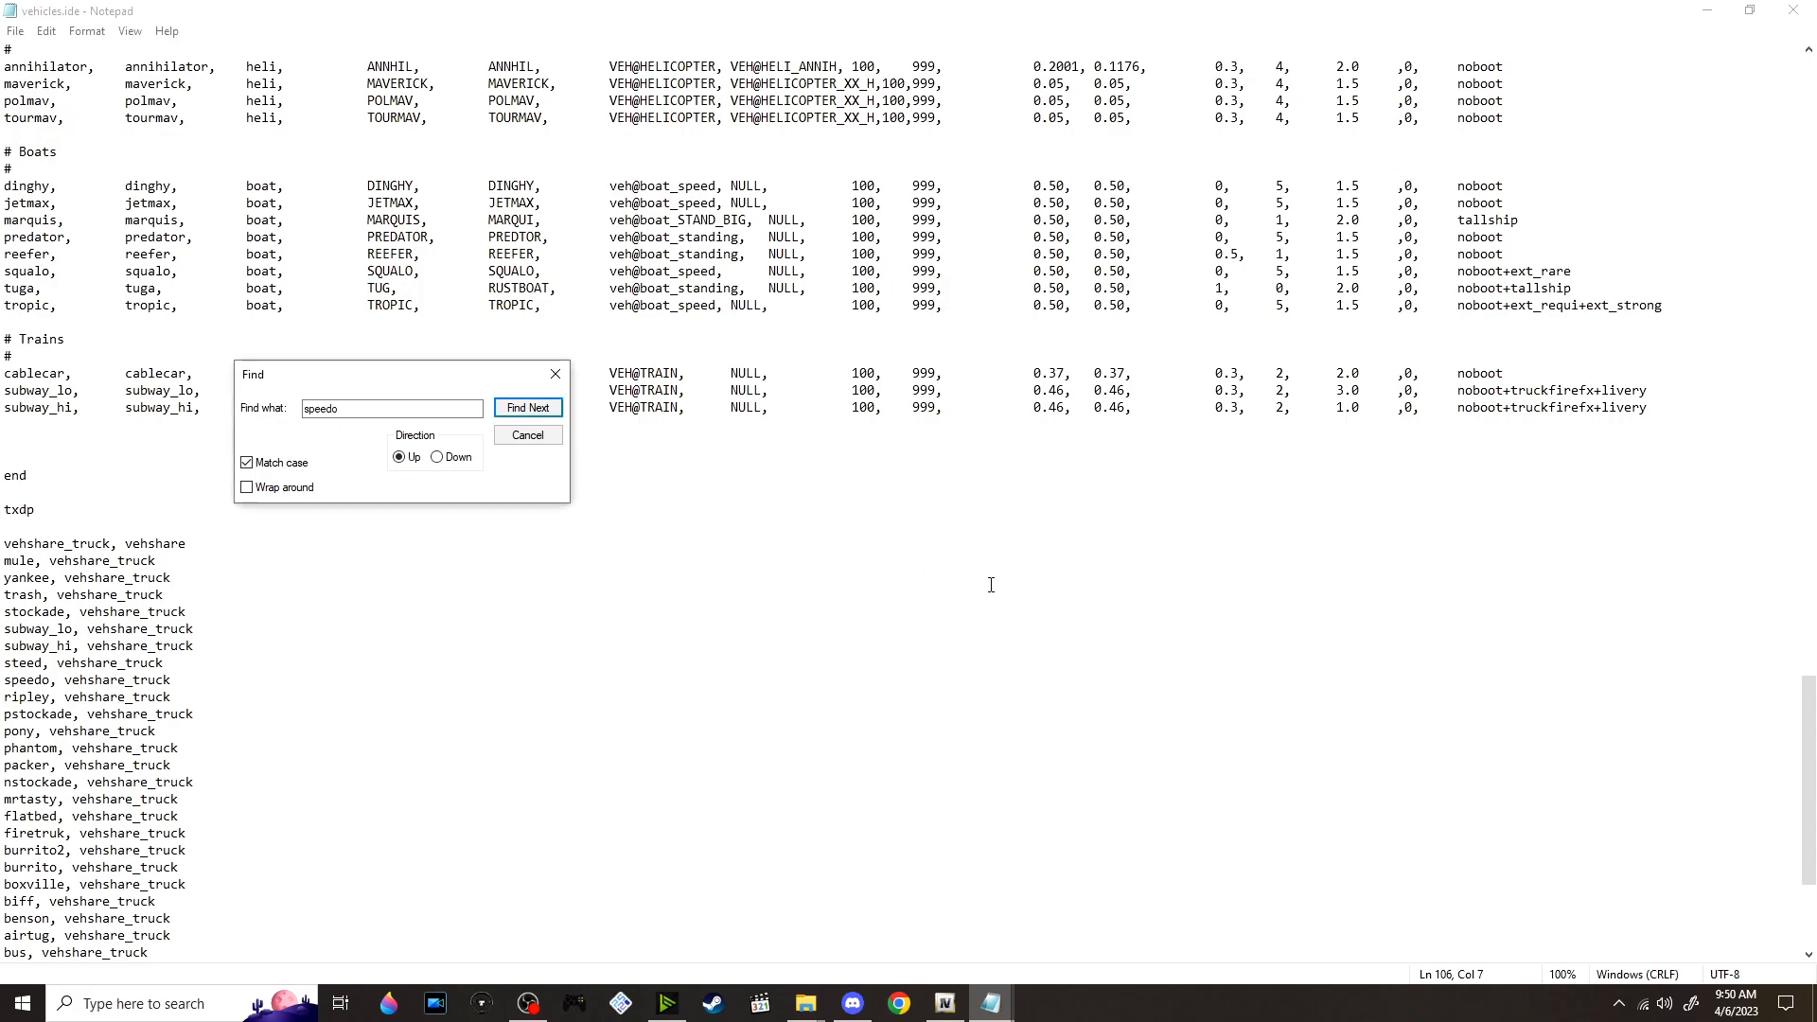
{"action": "key", "text": "Return"}
{"action": "left_click_drag", "start_coordinate": [335, 379], "coordinate": [1265, 576]}
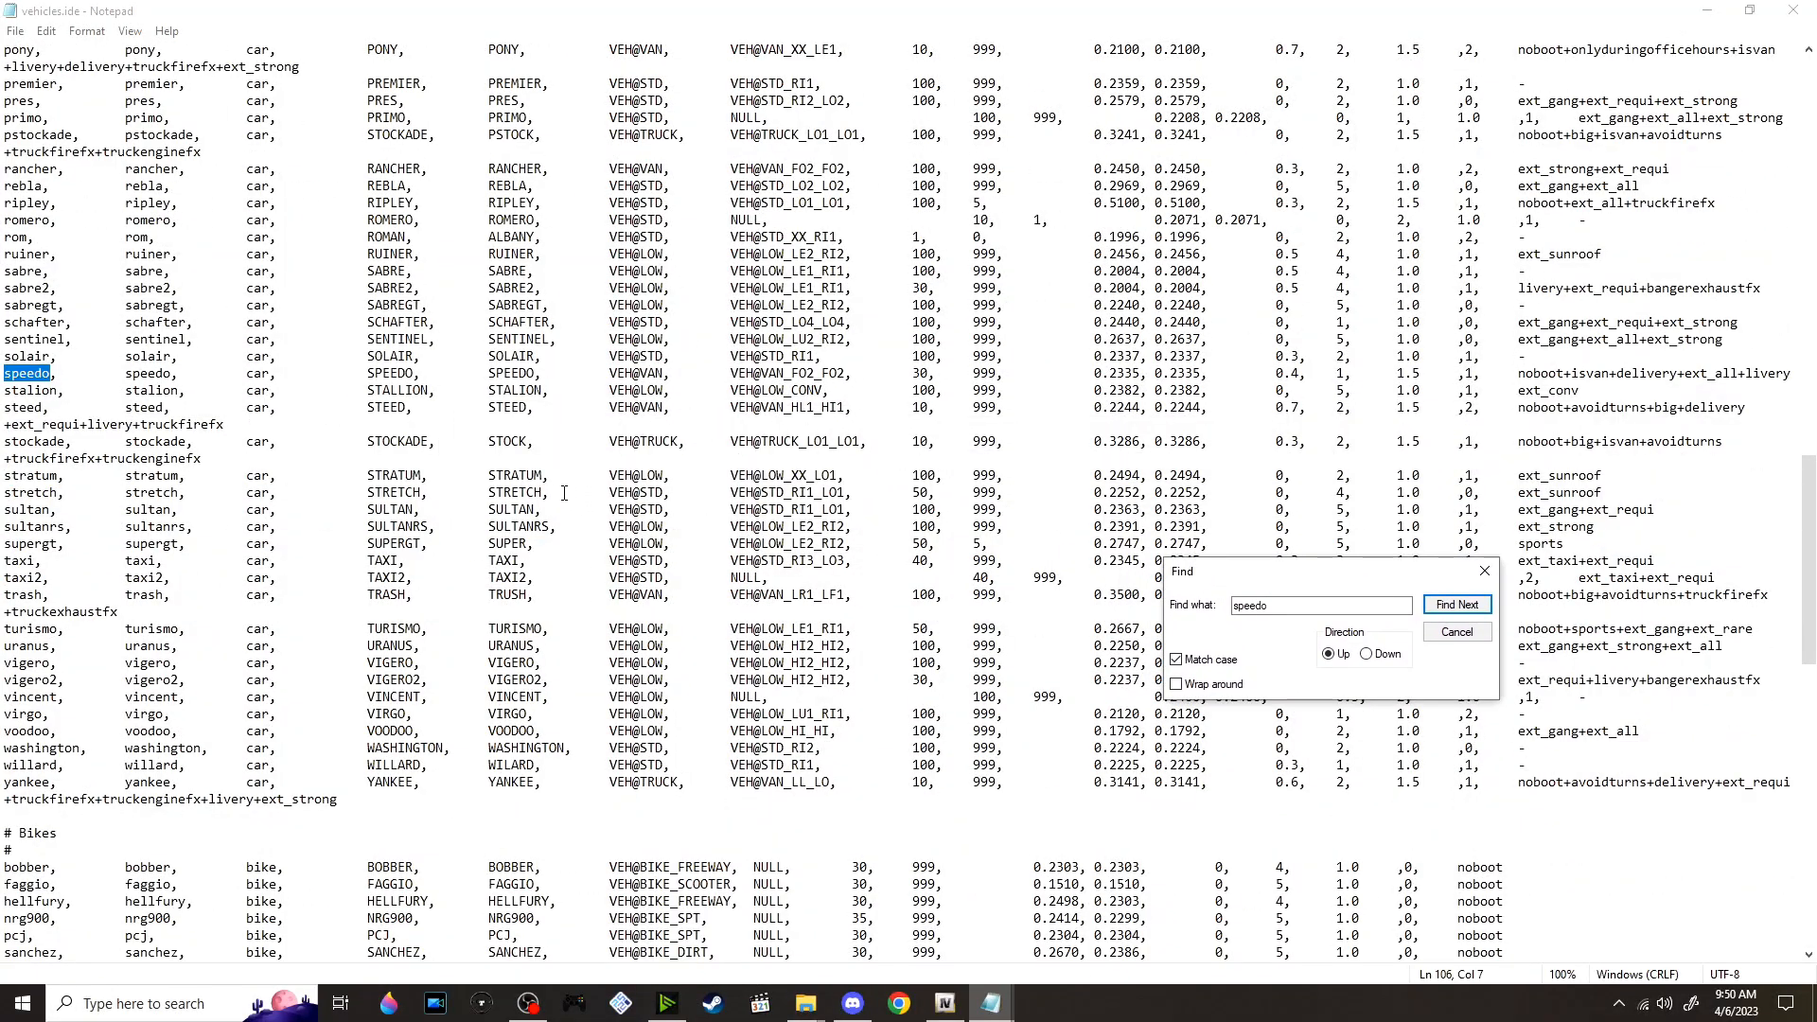
{"action": "scroll", "coordinate": [565, 493], "scroll_direction": "down", "scroll_amount": 1}
Remove the ext_all flag from the speedo line in vehicles.ide as the ReadMe instructs, and save the file
{"action": "key", "text": "alt+Tab"}
{"action": "key", "text": "Tab"}
{"action": "key", "text": "Tab"}
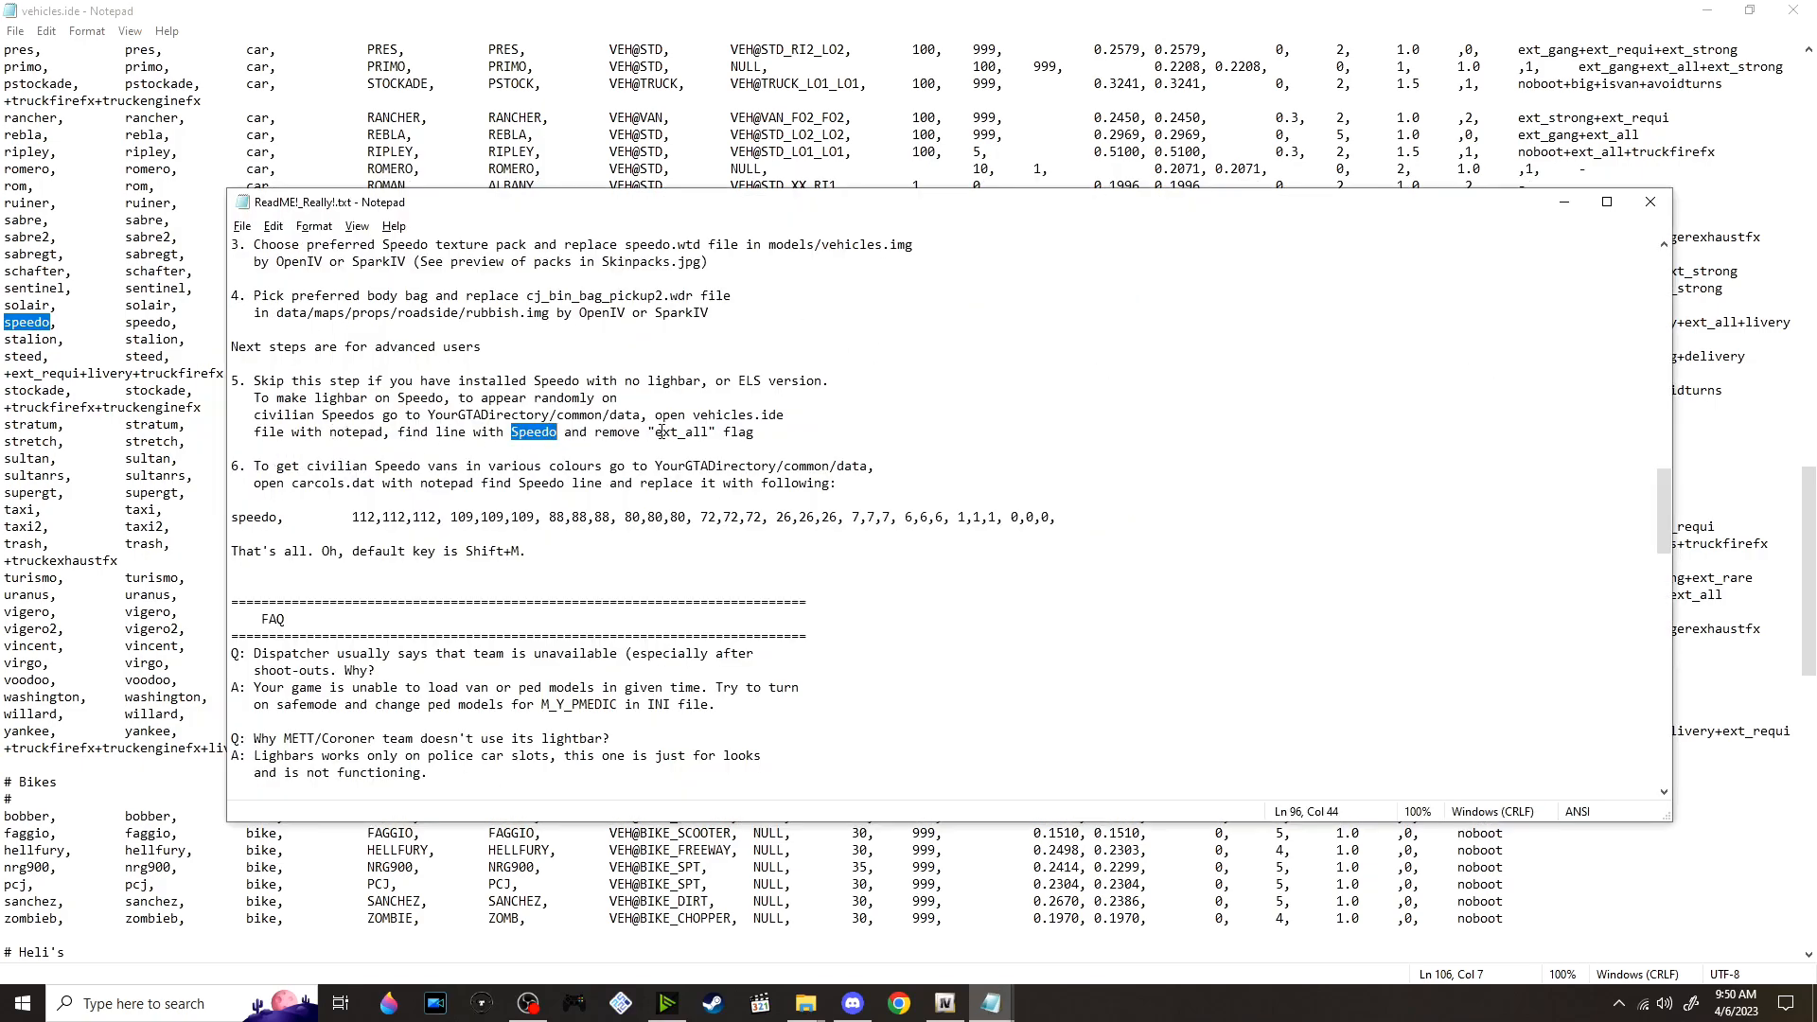
{"action": "left_click_drag", "start_coordinate": [655, 432], "coordinate": [709, 432]}
{"action": "left_click", "coordinate": [388, 9]}
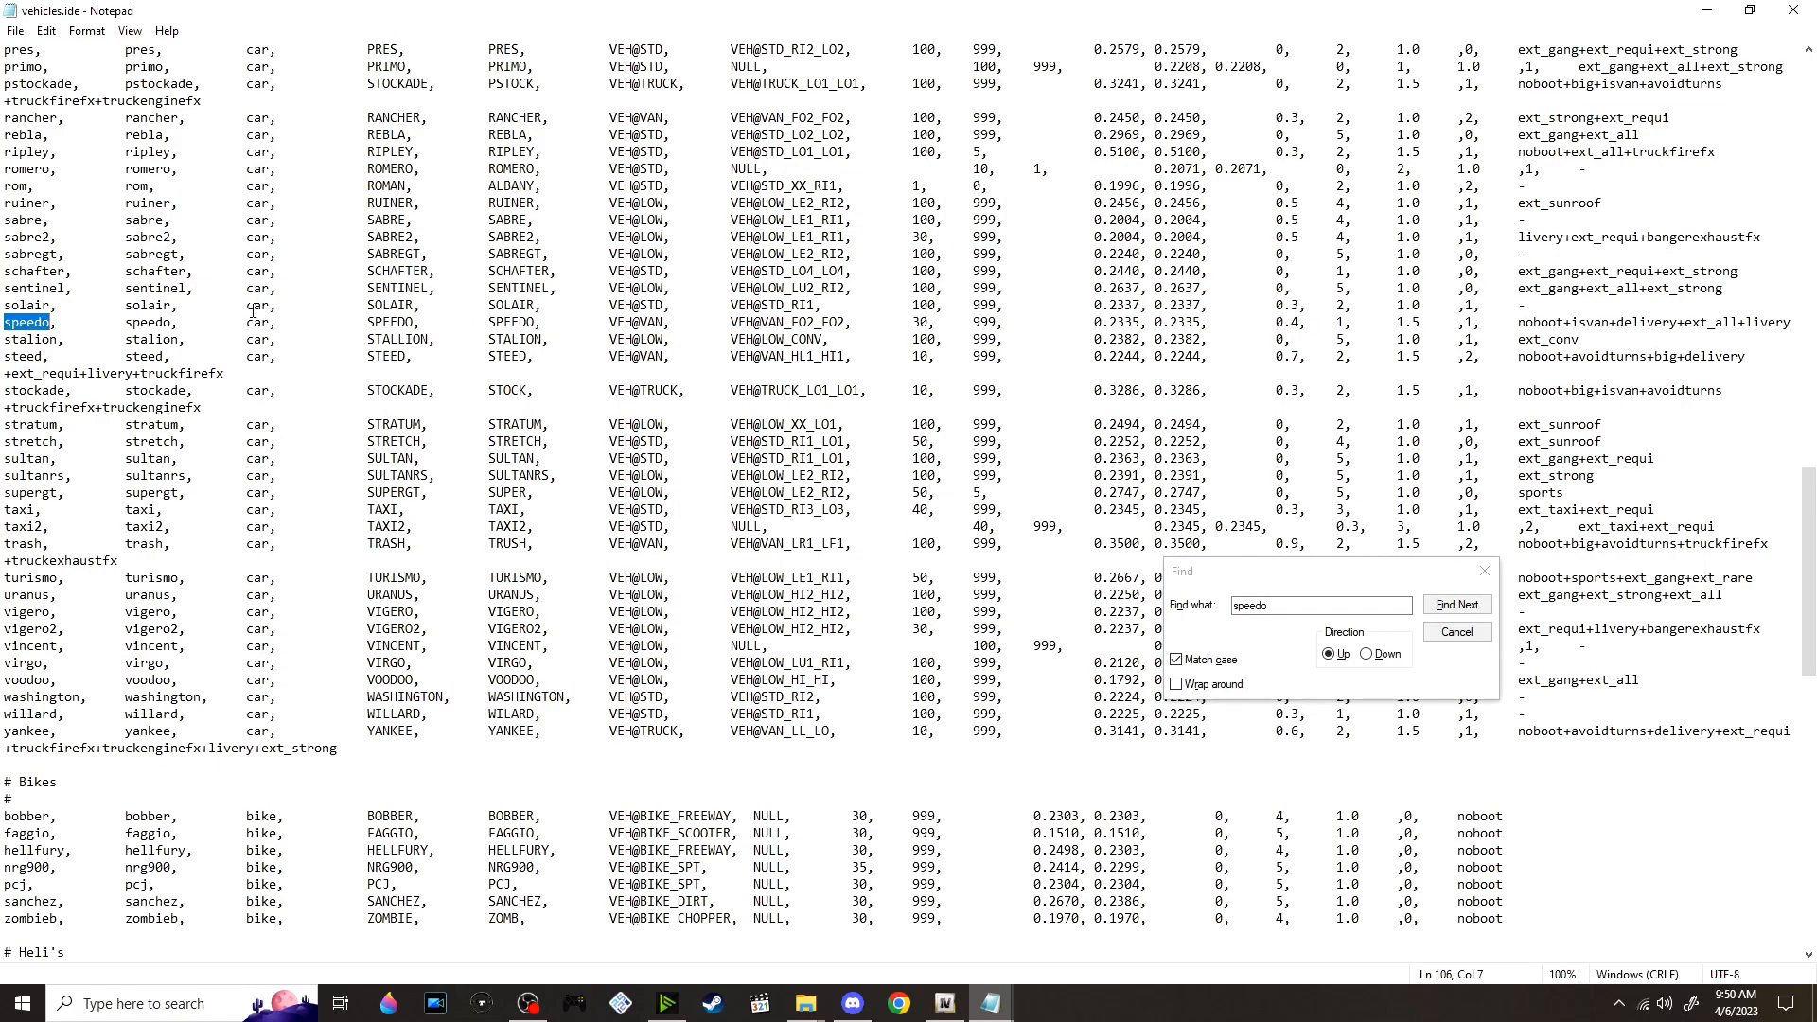
{"action": "left_click_drag", "start_coordinate": [122, 323], "coordinate": [1678, 323]}
{"action": "key", "text": "Delete"}
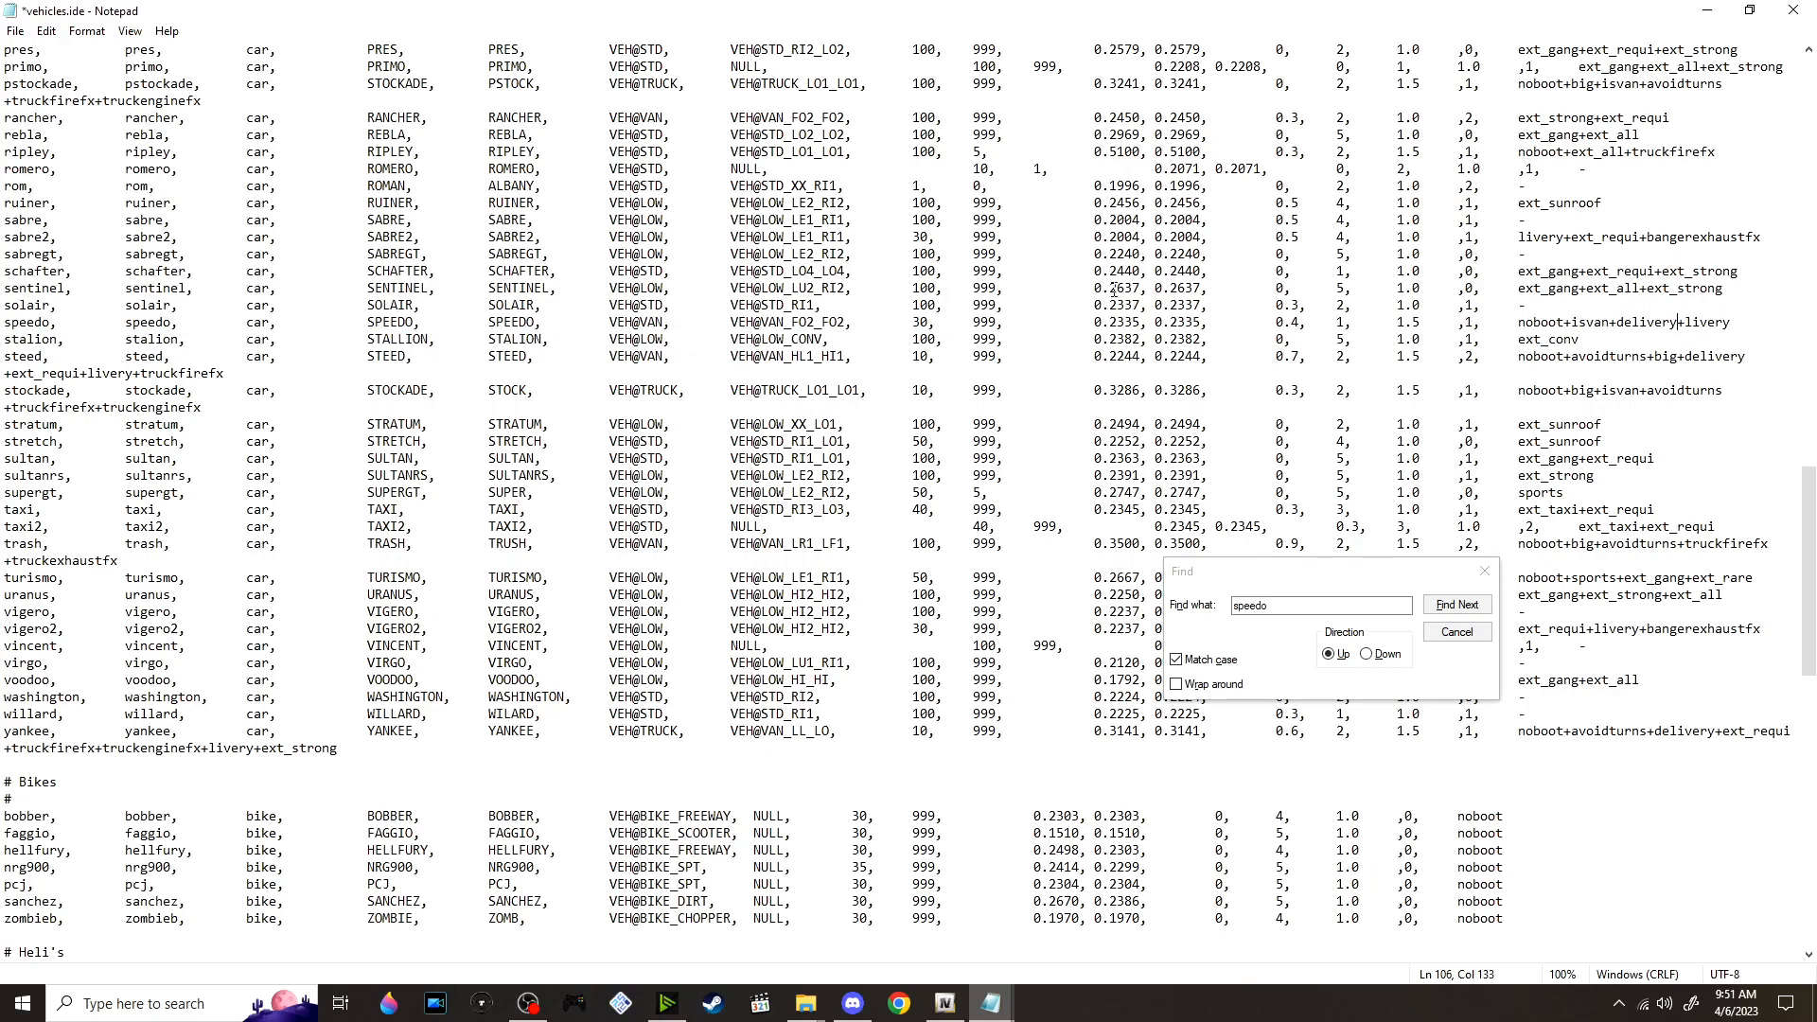
{"action": "key", "text": "ctrl+s"}
Replace vehicles.ide in OpenIV's common/data folder with the edited copy from the vdH_MedicalExaminer_1.0.0 folder
{"action": "key", "text": "alt+Tab"}
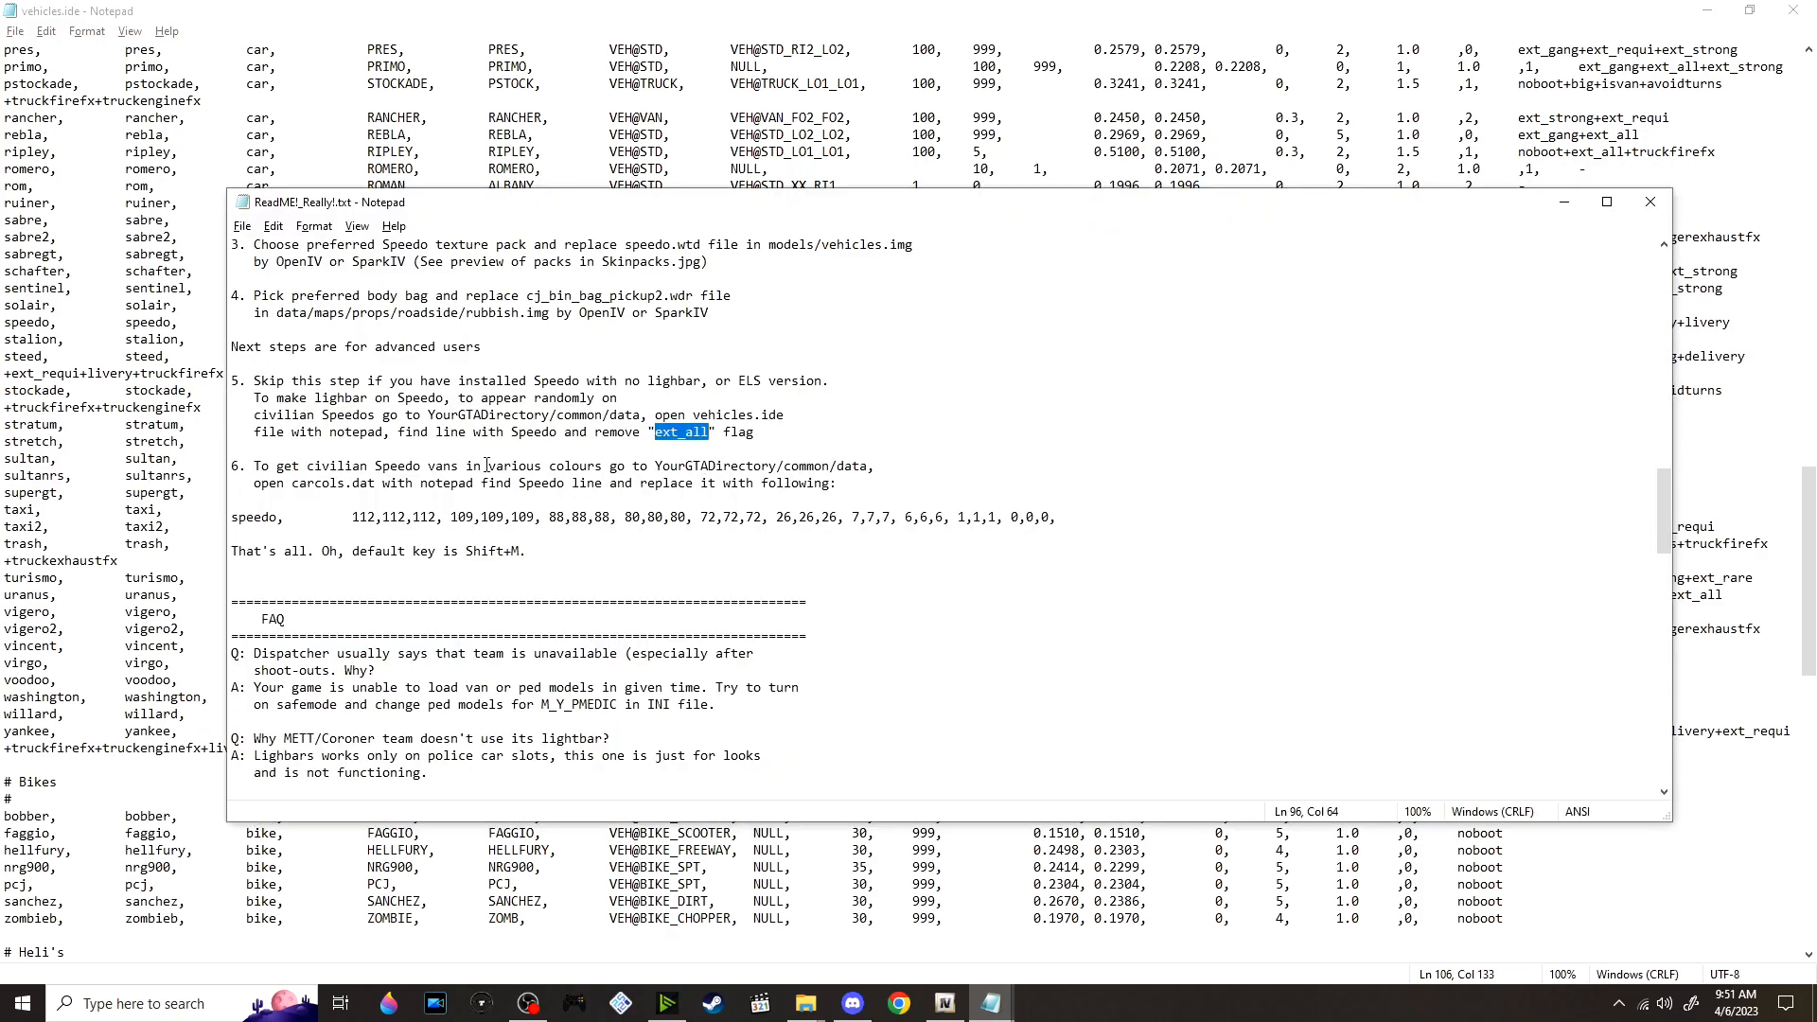
{"action": "key", "text": "alt+Tab"}
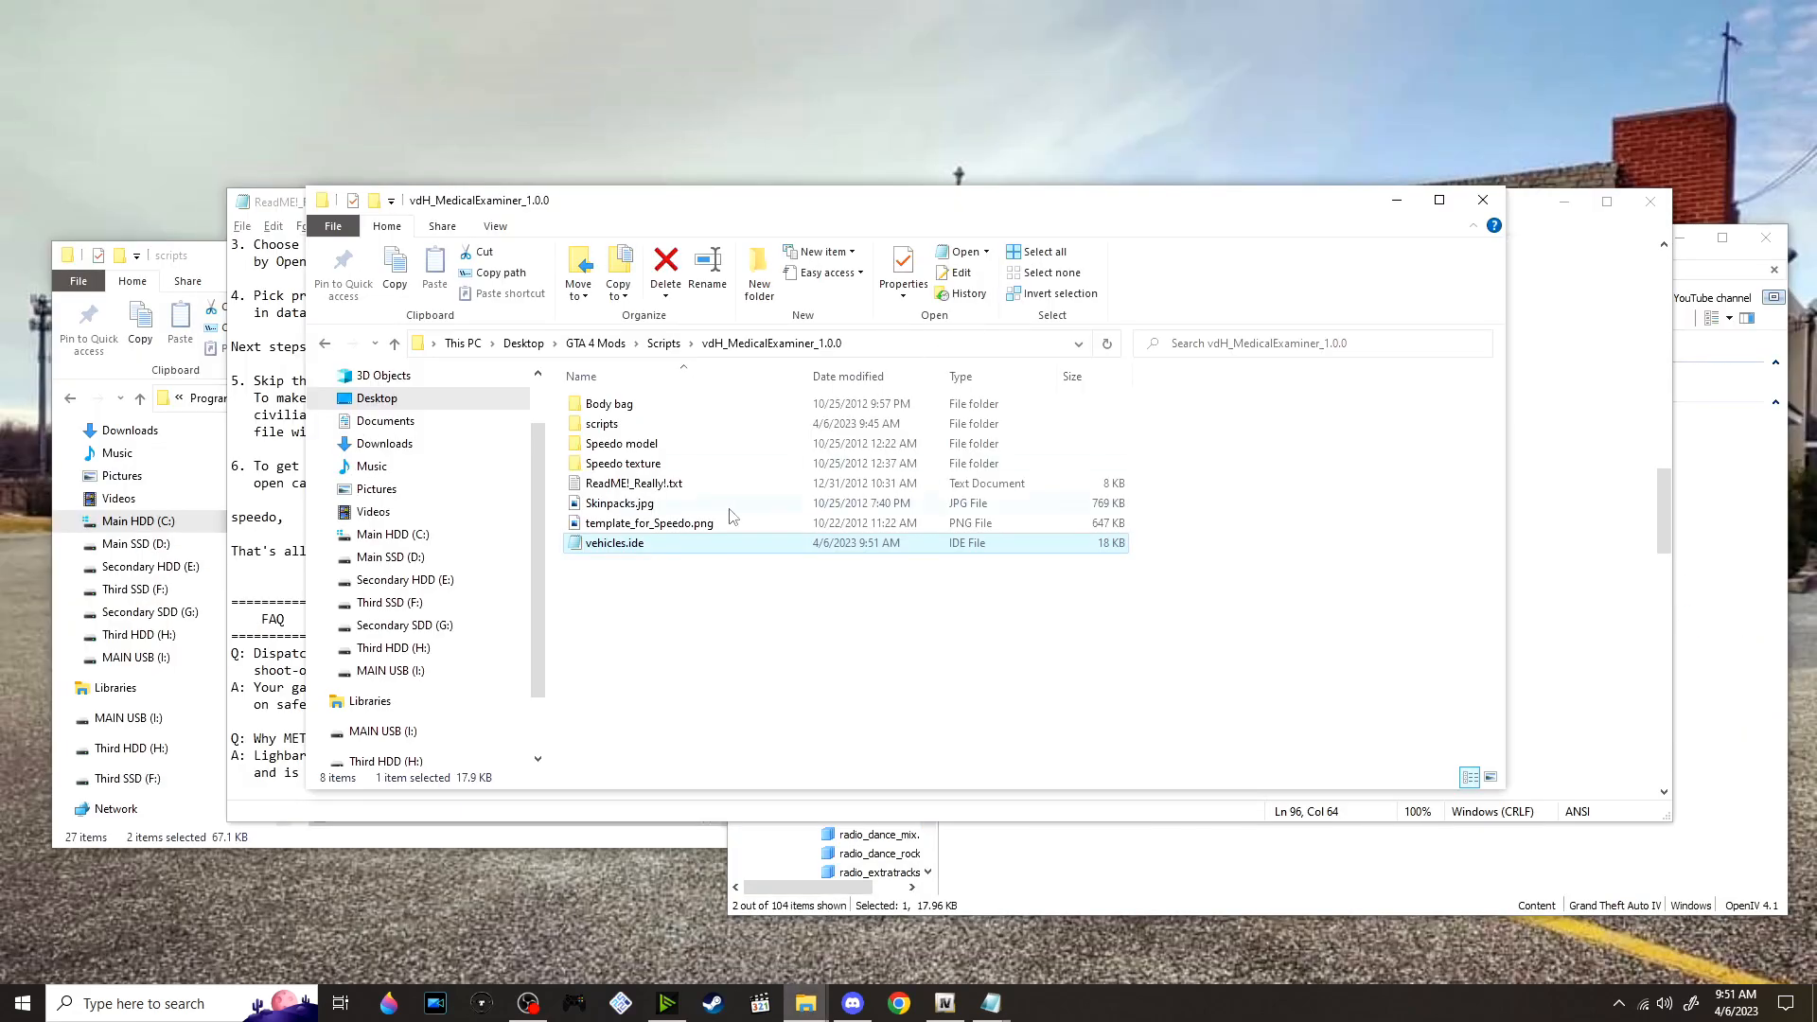
{"action": "left_click_drag", "start_coordinate": [833, 544], "coordinate": [991, 594]}
{"action": "key", "text": "alt+Tab"}
{"action": "key", "text": "alt+Tab"}
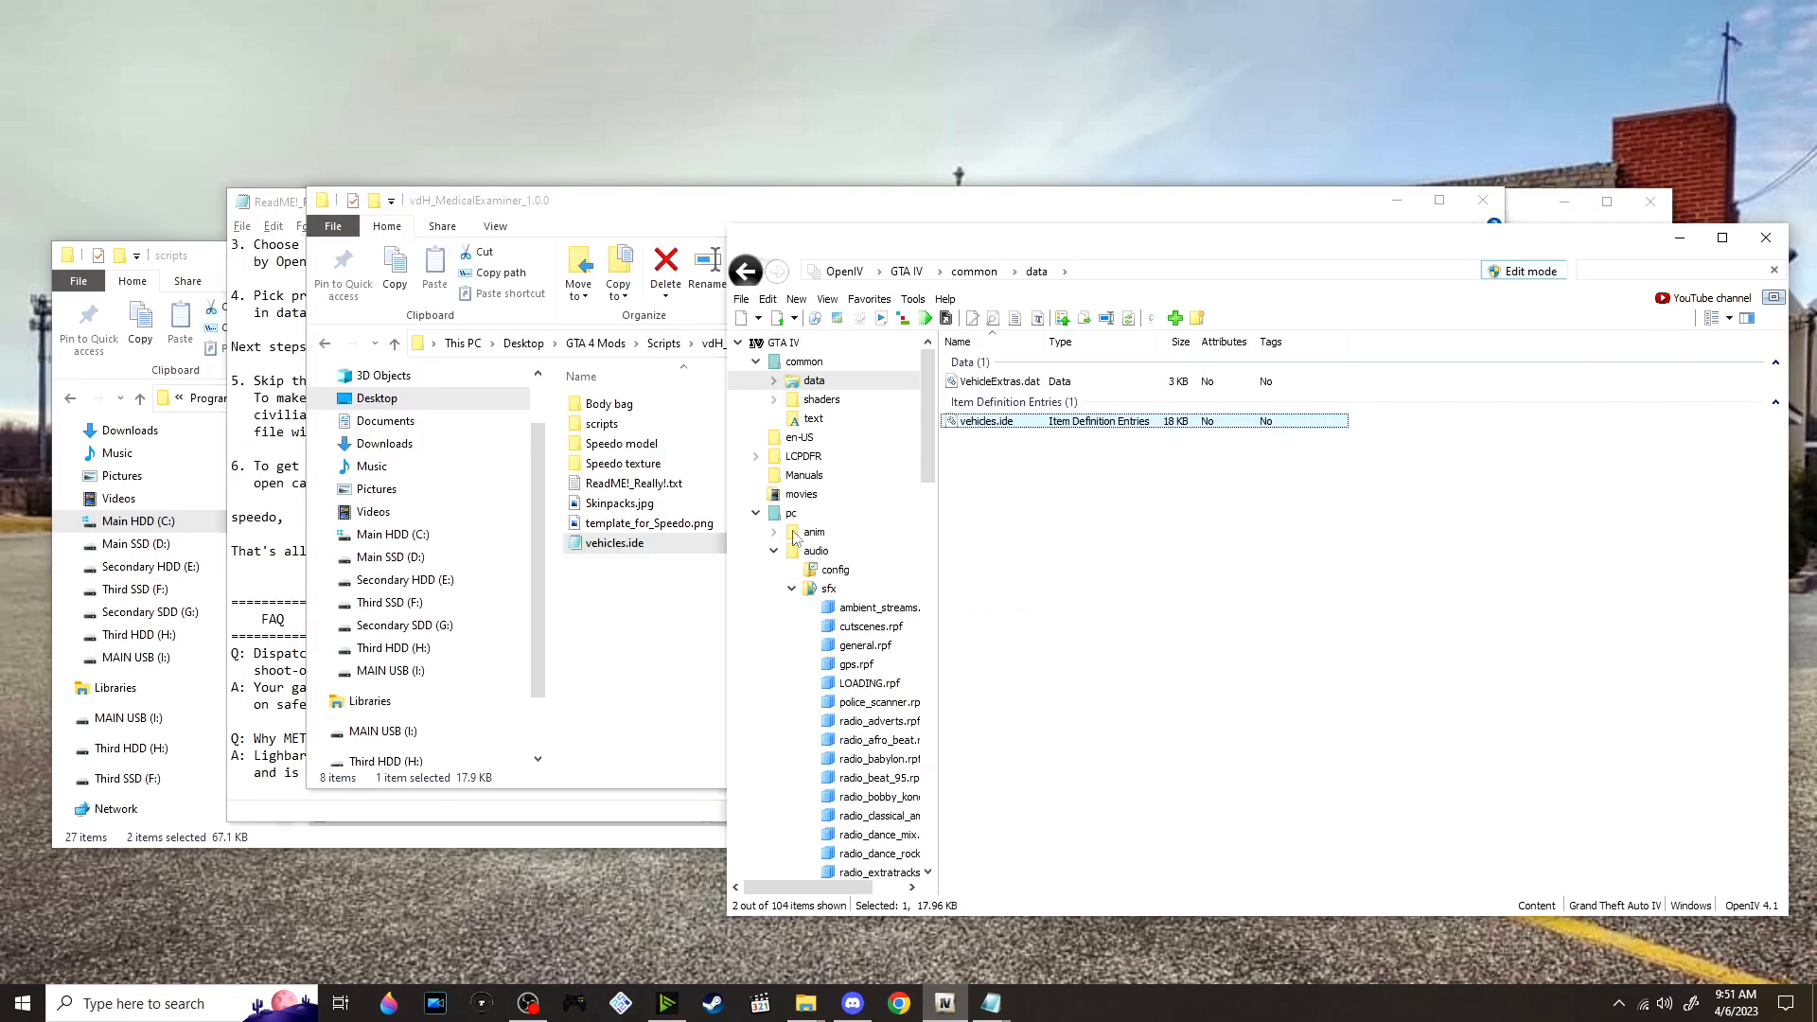
{"action": "left_click", "coordinate": [662, 591]}
Bring up the ReadMe, shift its window aside and read step 6 about the Speedo colours in carcols.dat
{"action": "key", "text": "alt+Tab"}
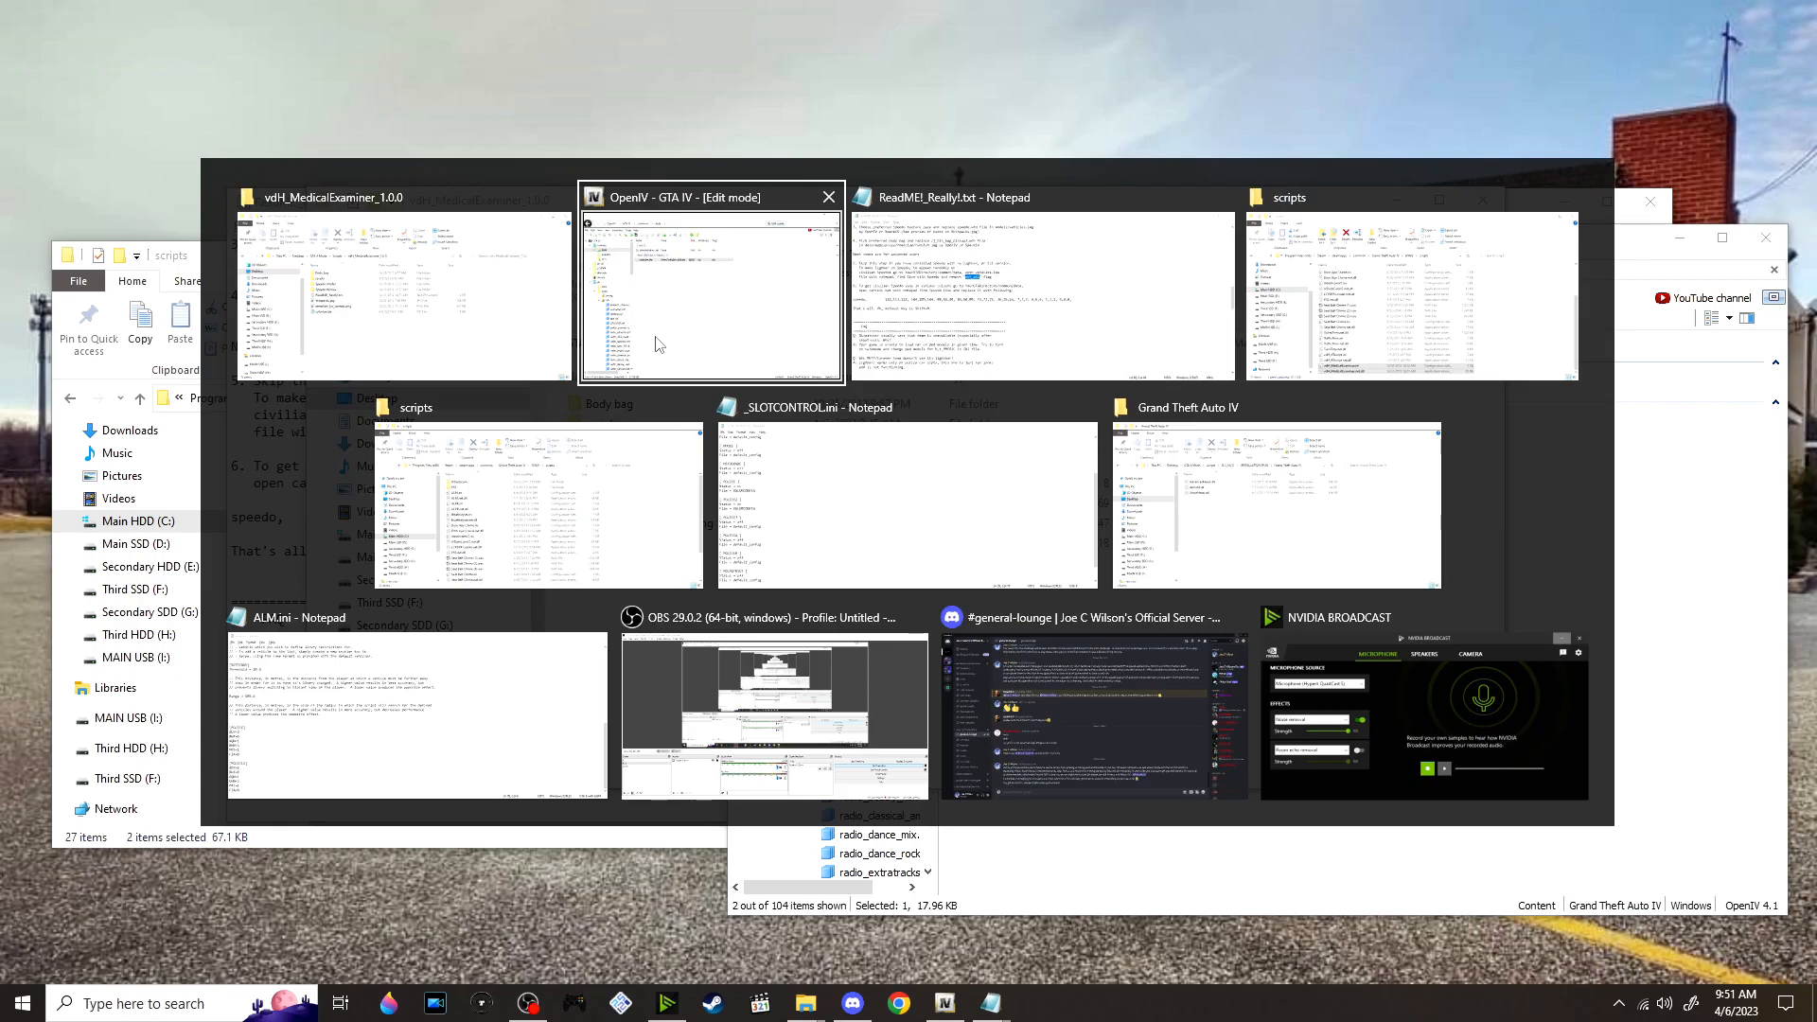
{"action": "key", "text": "Tab"}
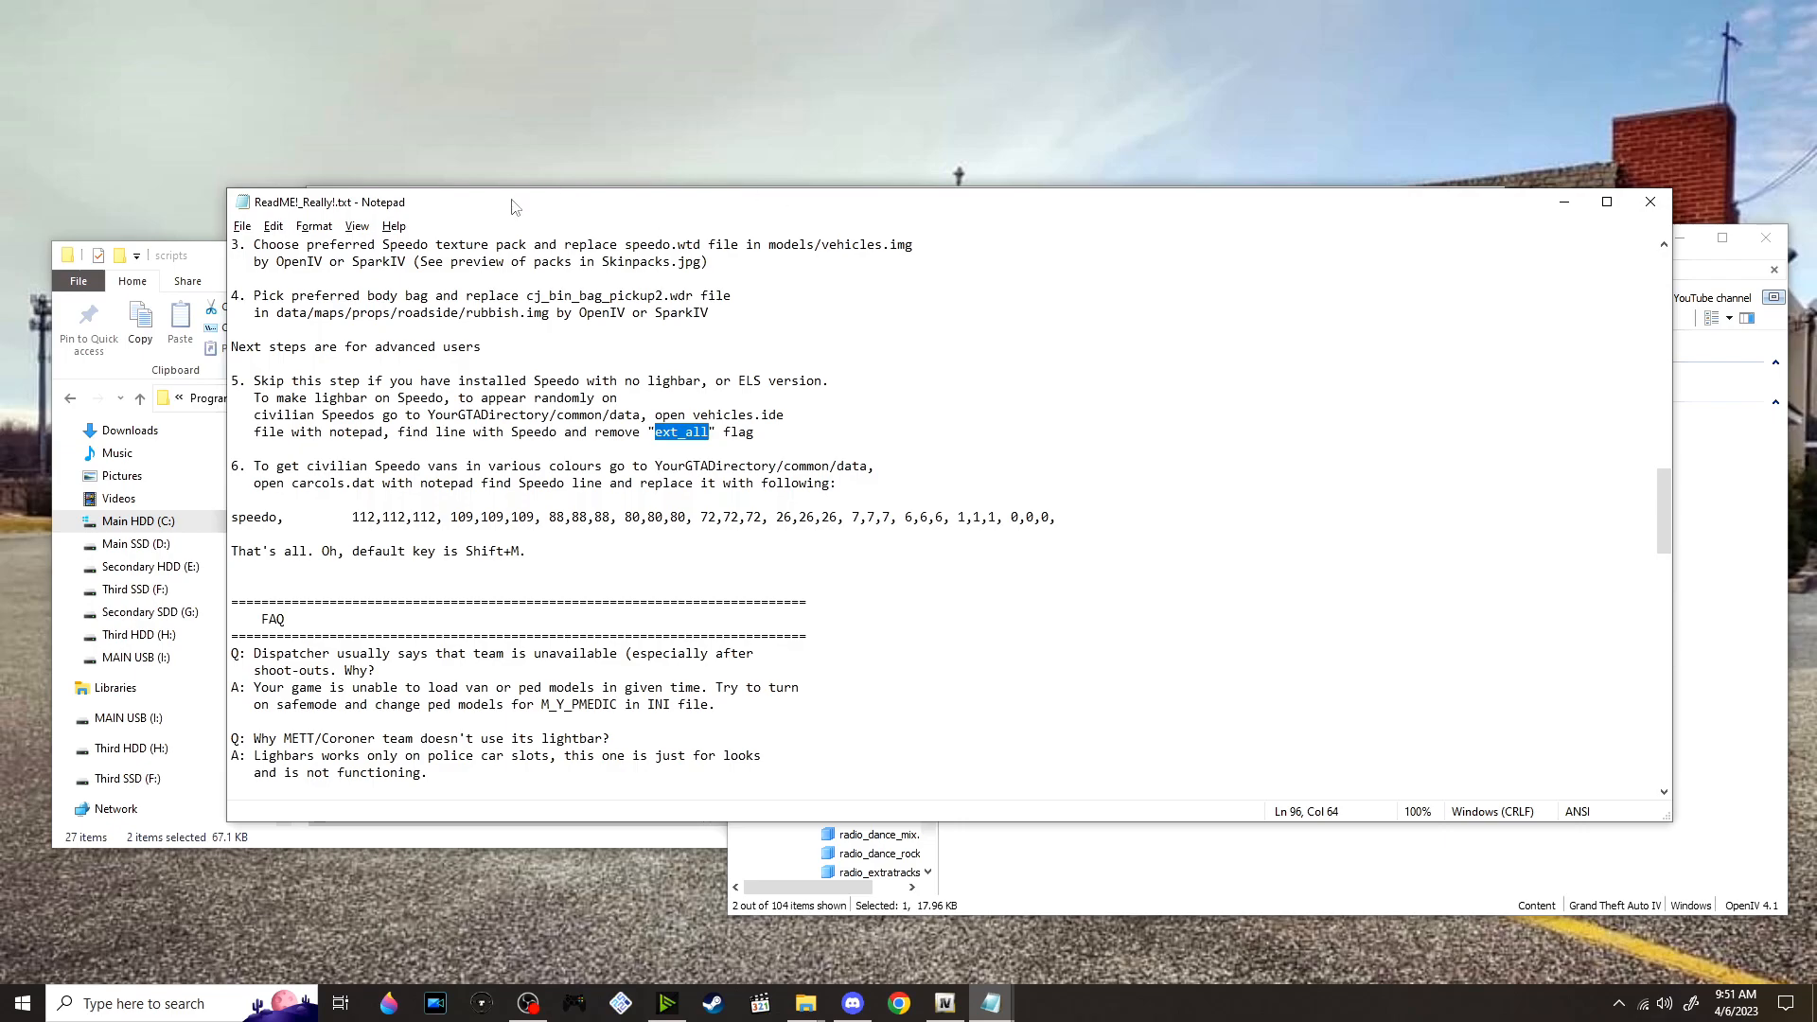
{"action": "left_click_drag", "start_coordinate": [573, 219], "coordinate": [465, 192]}
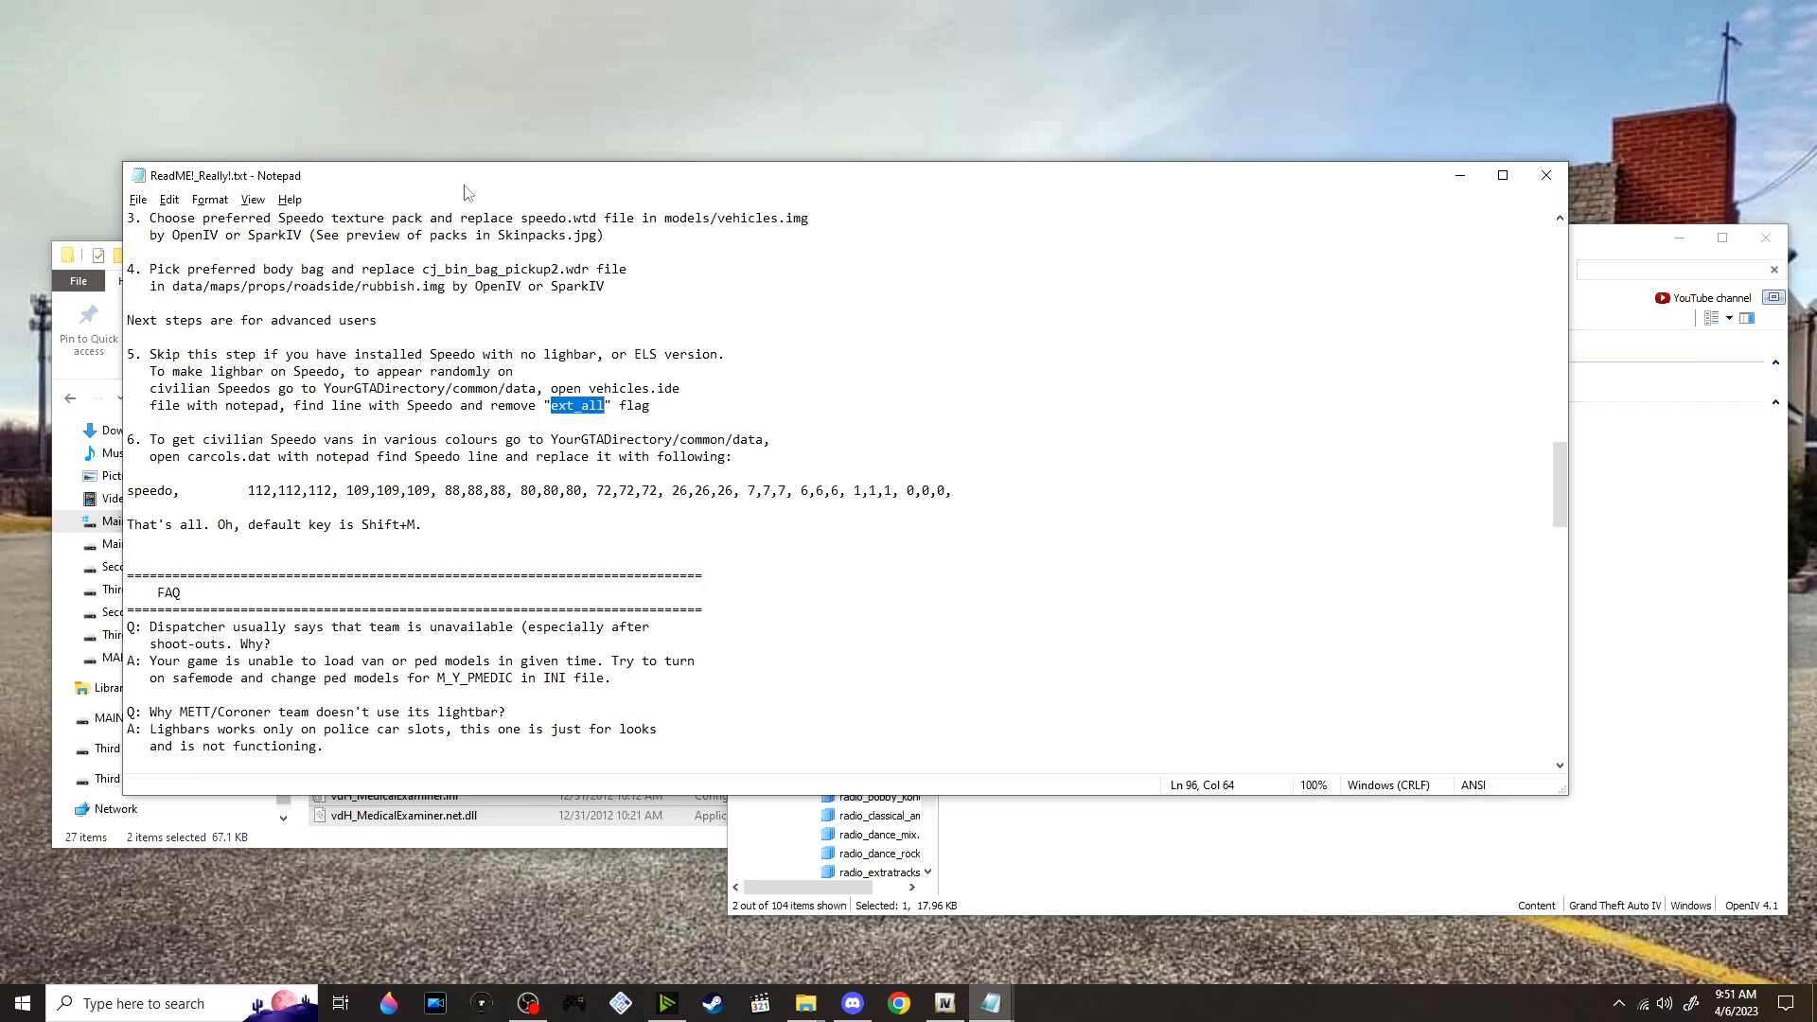
Filter common/data in OpenIV by carc and extract carcols.dat into the vdH_MedicalExaminer_1.0.0 folder
{"action": "left_click", "coordinate": [1752, 672]}
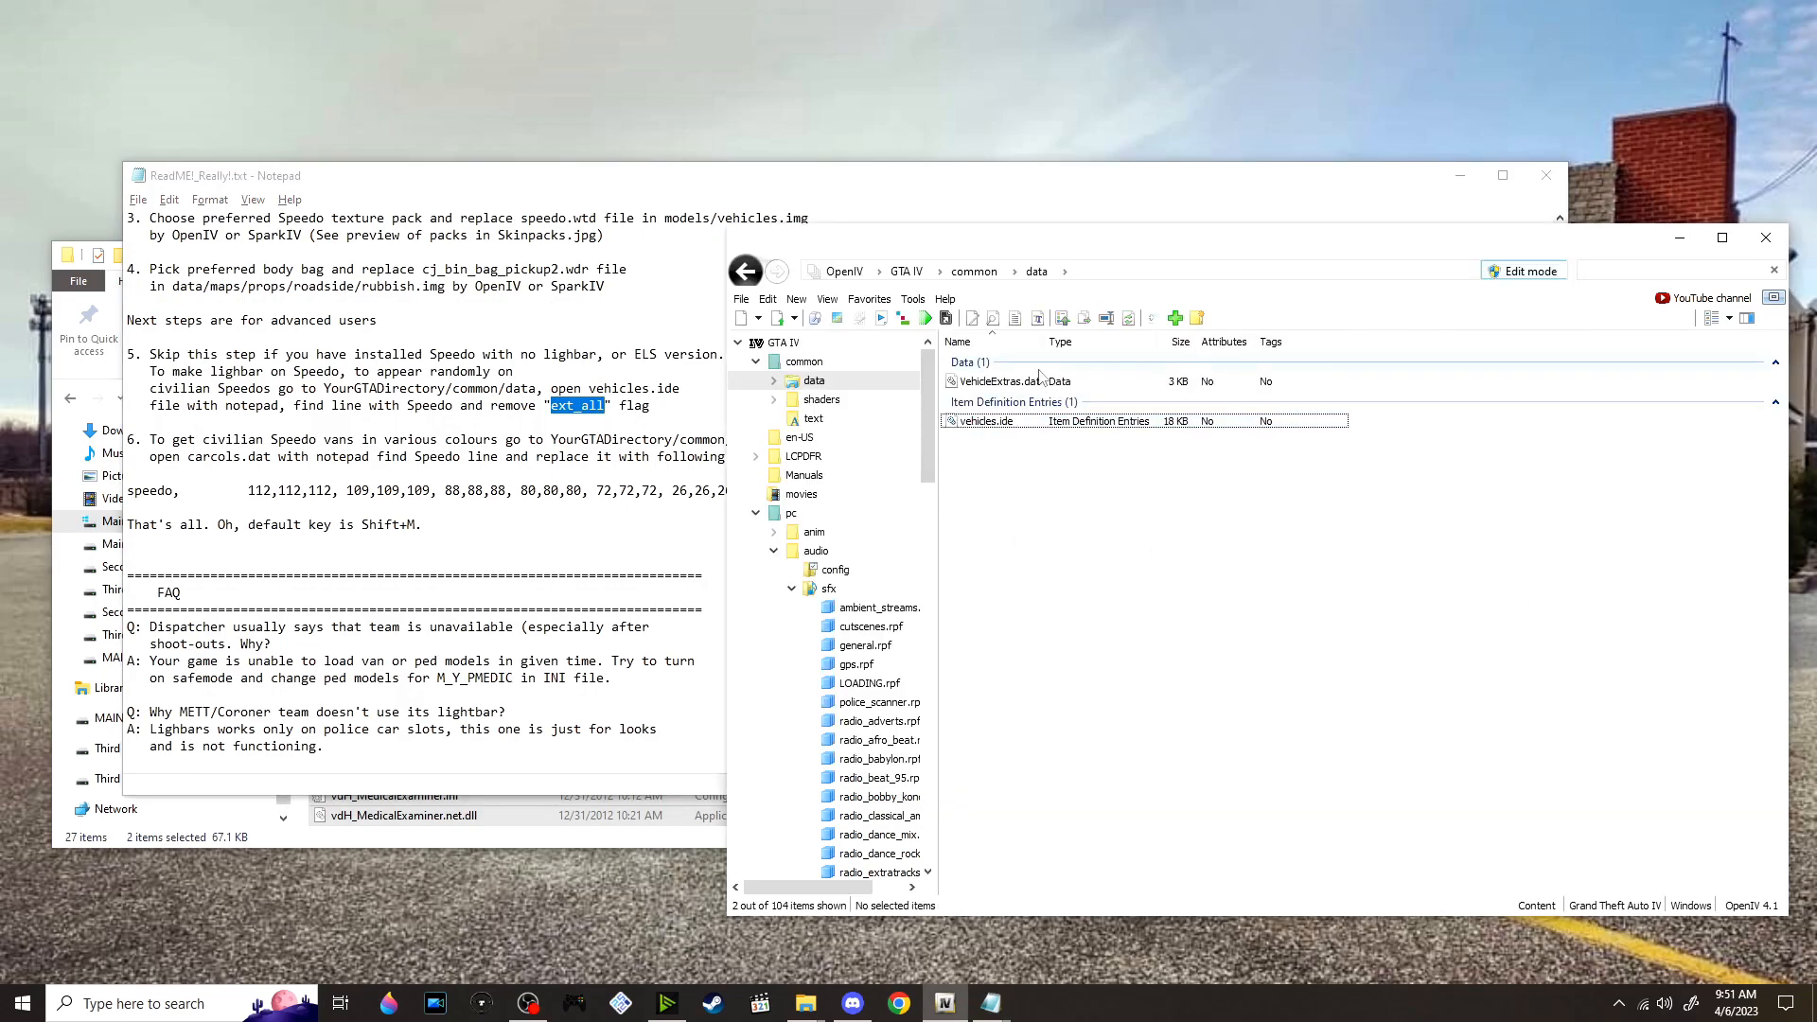
{"action": "left_click", "coordinate": [1666, 271]}
{"action": "type", "text": "c"}
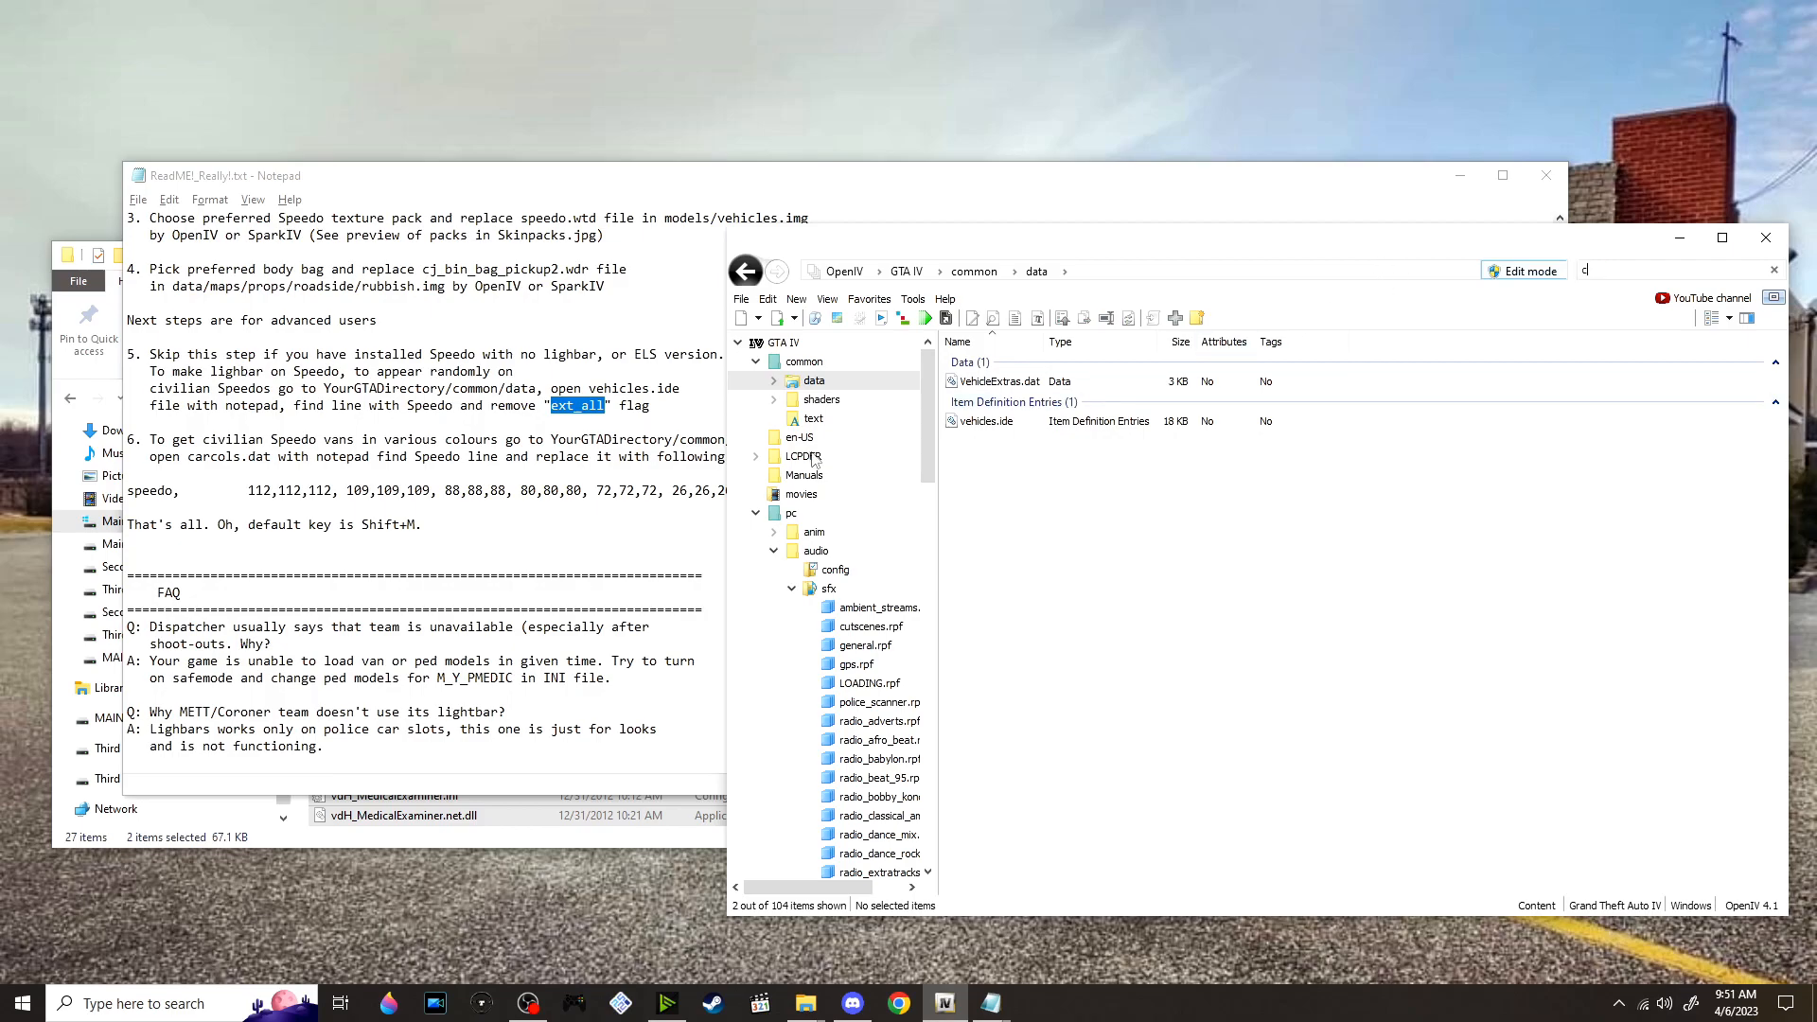
{"action": "type", "text": "arc"}
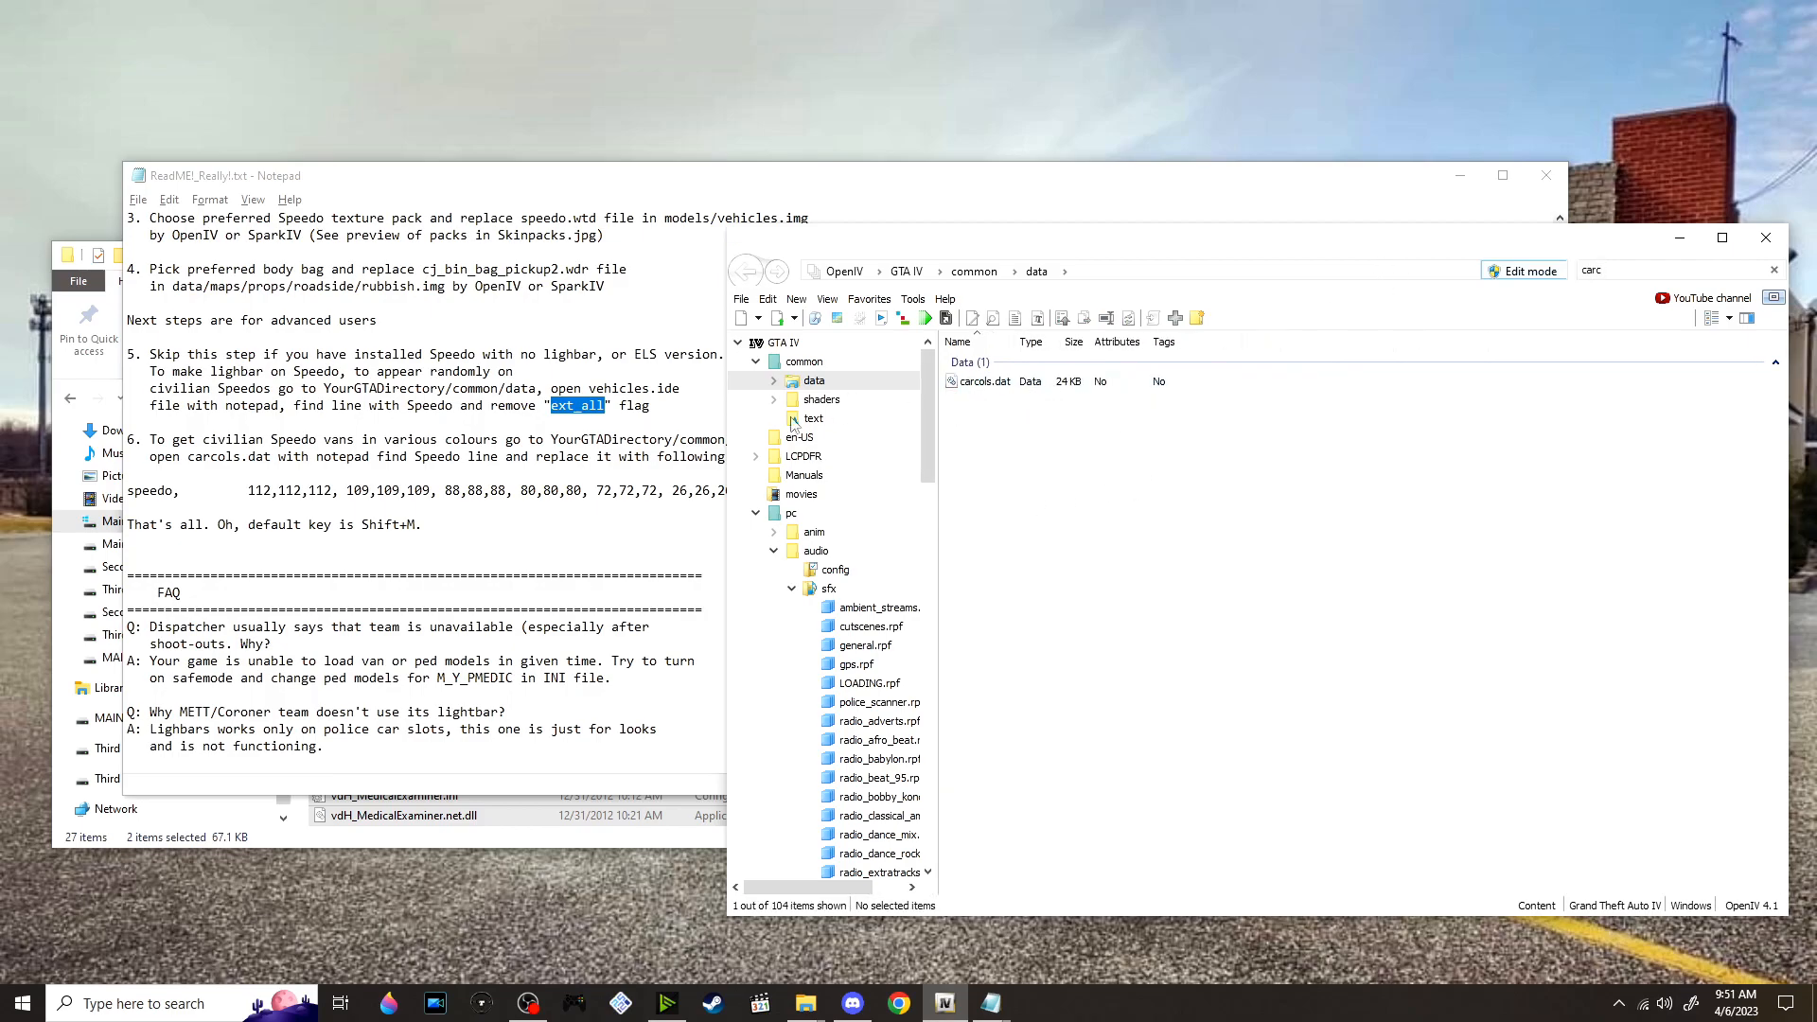
{"action": "left_click_drag", "start_coordinate": [1008, 381], "coordinate": [868, 608]}
{"action": "key", "text": "alt+Tab"}
{"action": "key", "text": "alt+Tab"}
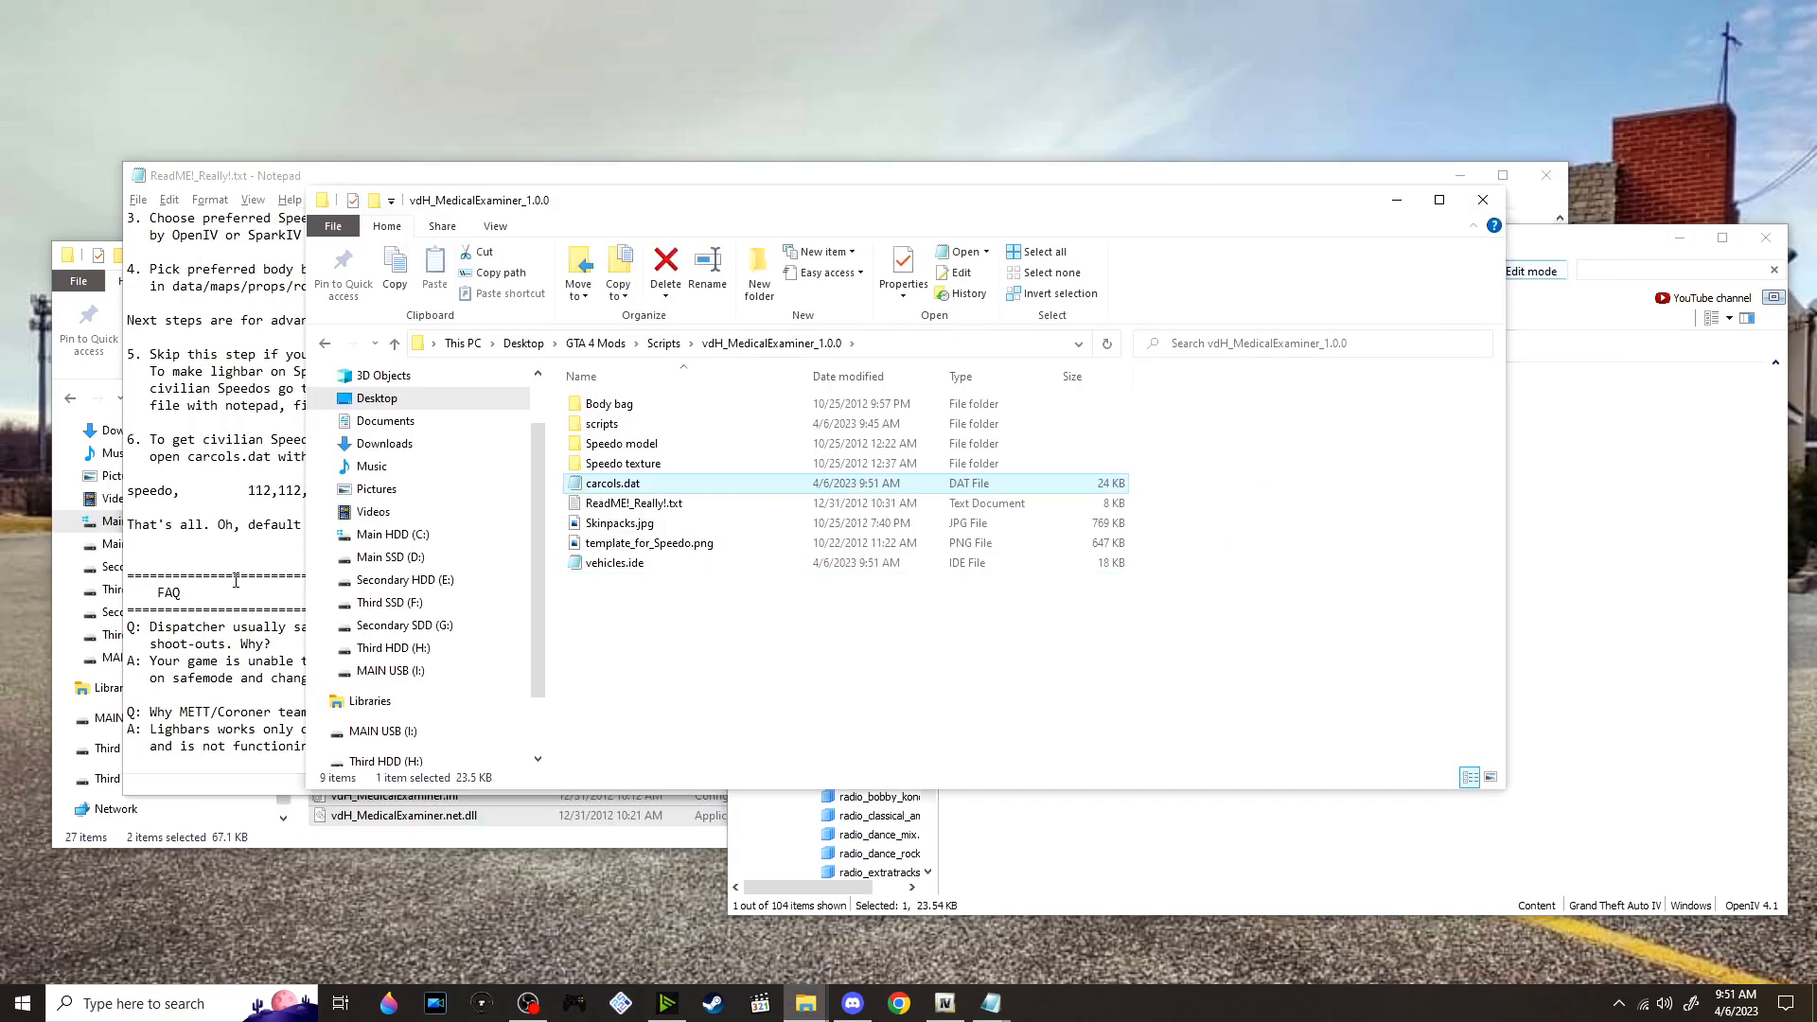
Copy the complete speedo colour line from step 6 of the ReadMe and return to the vdH_MedicalExaminer_1.0.0 folder
{"action": "left_click", "coordinate": [232, 575]}
{"action": "left_click_drag", "start_coordinate": [955, 490], "coordinate": [248, 478]}
{"action": "key", "text": "ctrl+c"}
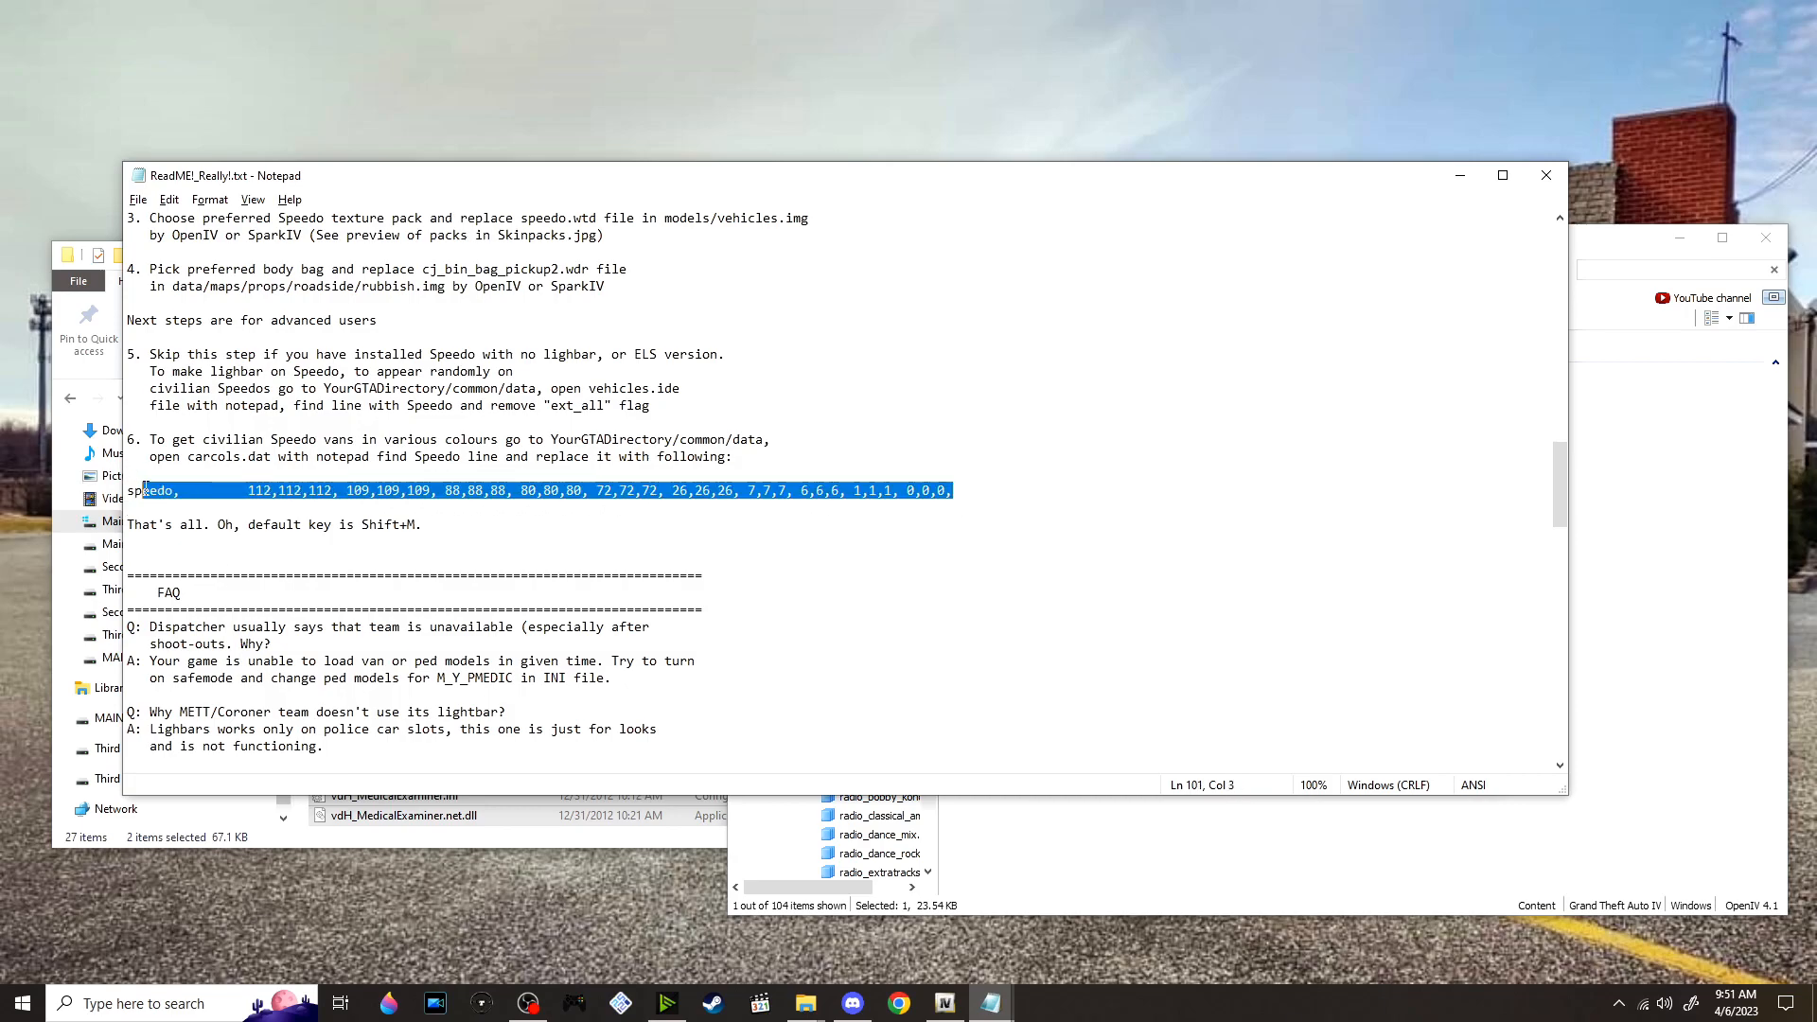
{"action": "key", "text": "alt+Tab"}
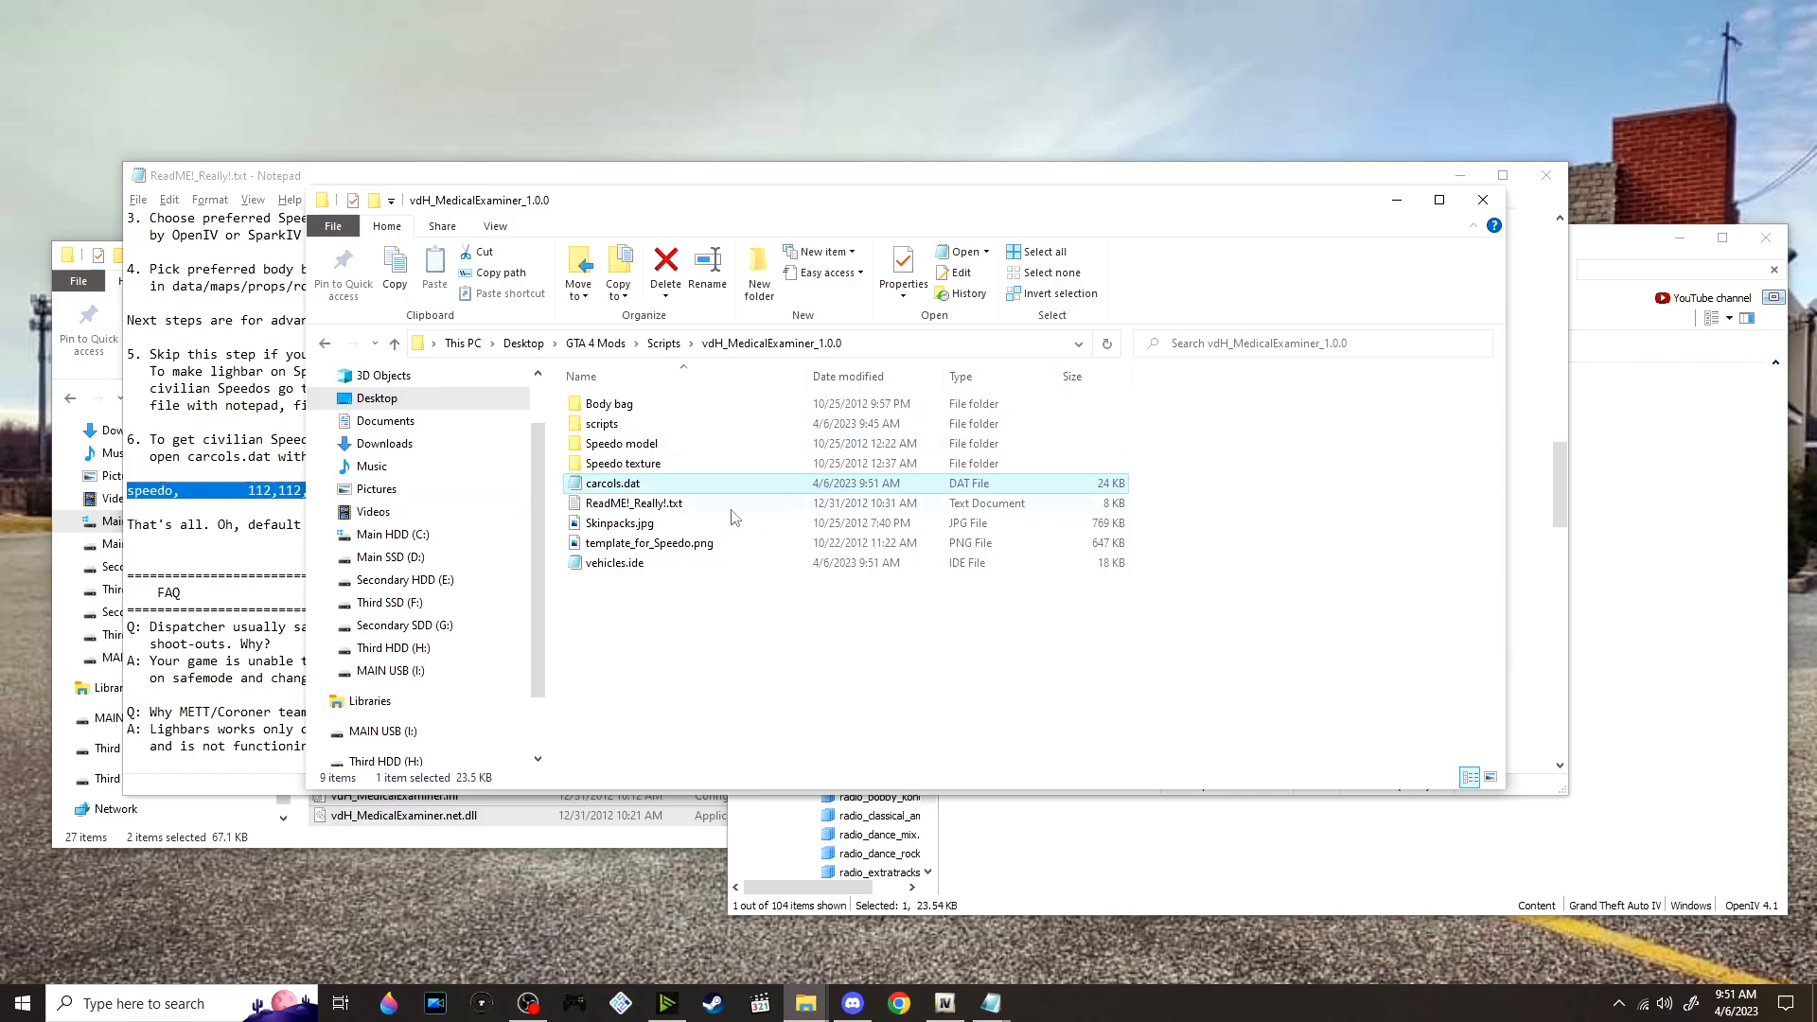
Open the extracted carcols.dat in Notepad at full size and find the speedo entry, searching downwards
{"action": "right_click", "coordinate": [646, 487]}
{"action": "left_click", "coordinate": [741, 523]}
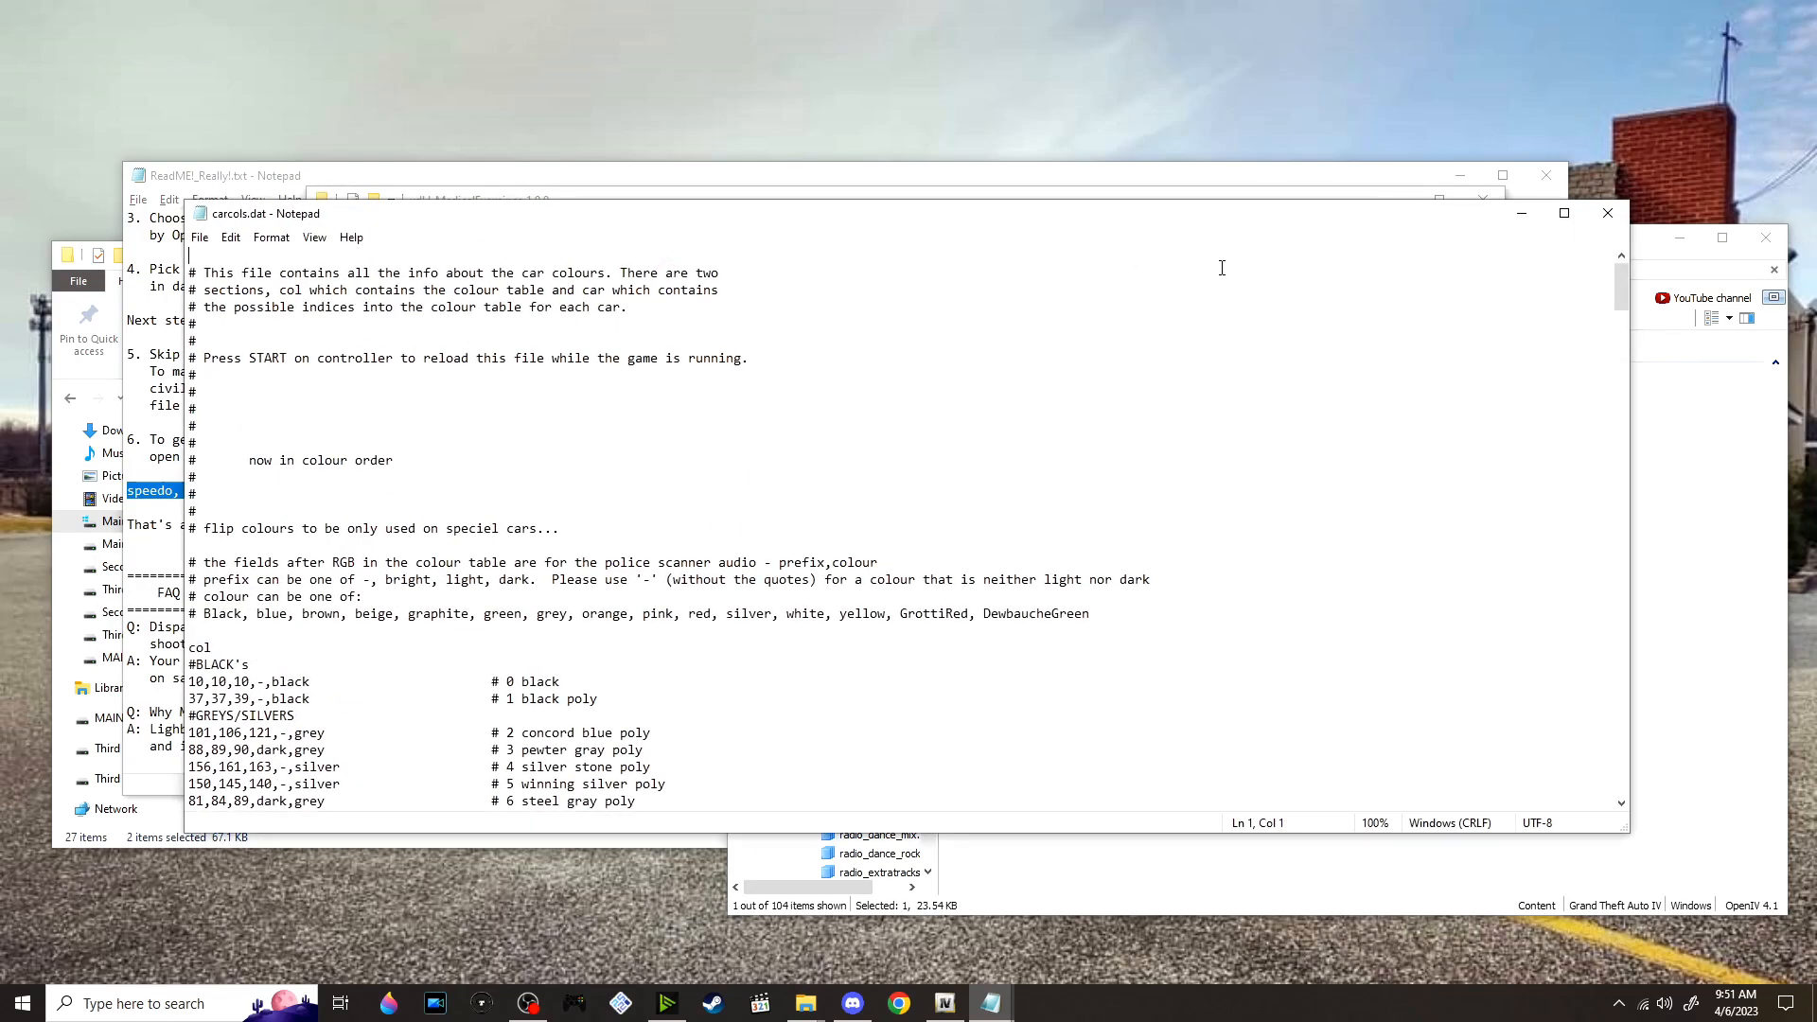
{"action": "left_click", "coordinate": [1558, 211]}
{"action": "key", "text": "ctrl+f"}
{"action": "left_click", "coordinate": [215, 251]}
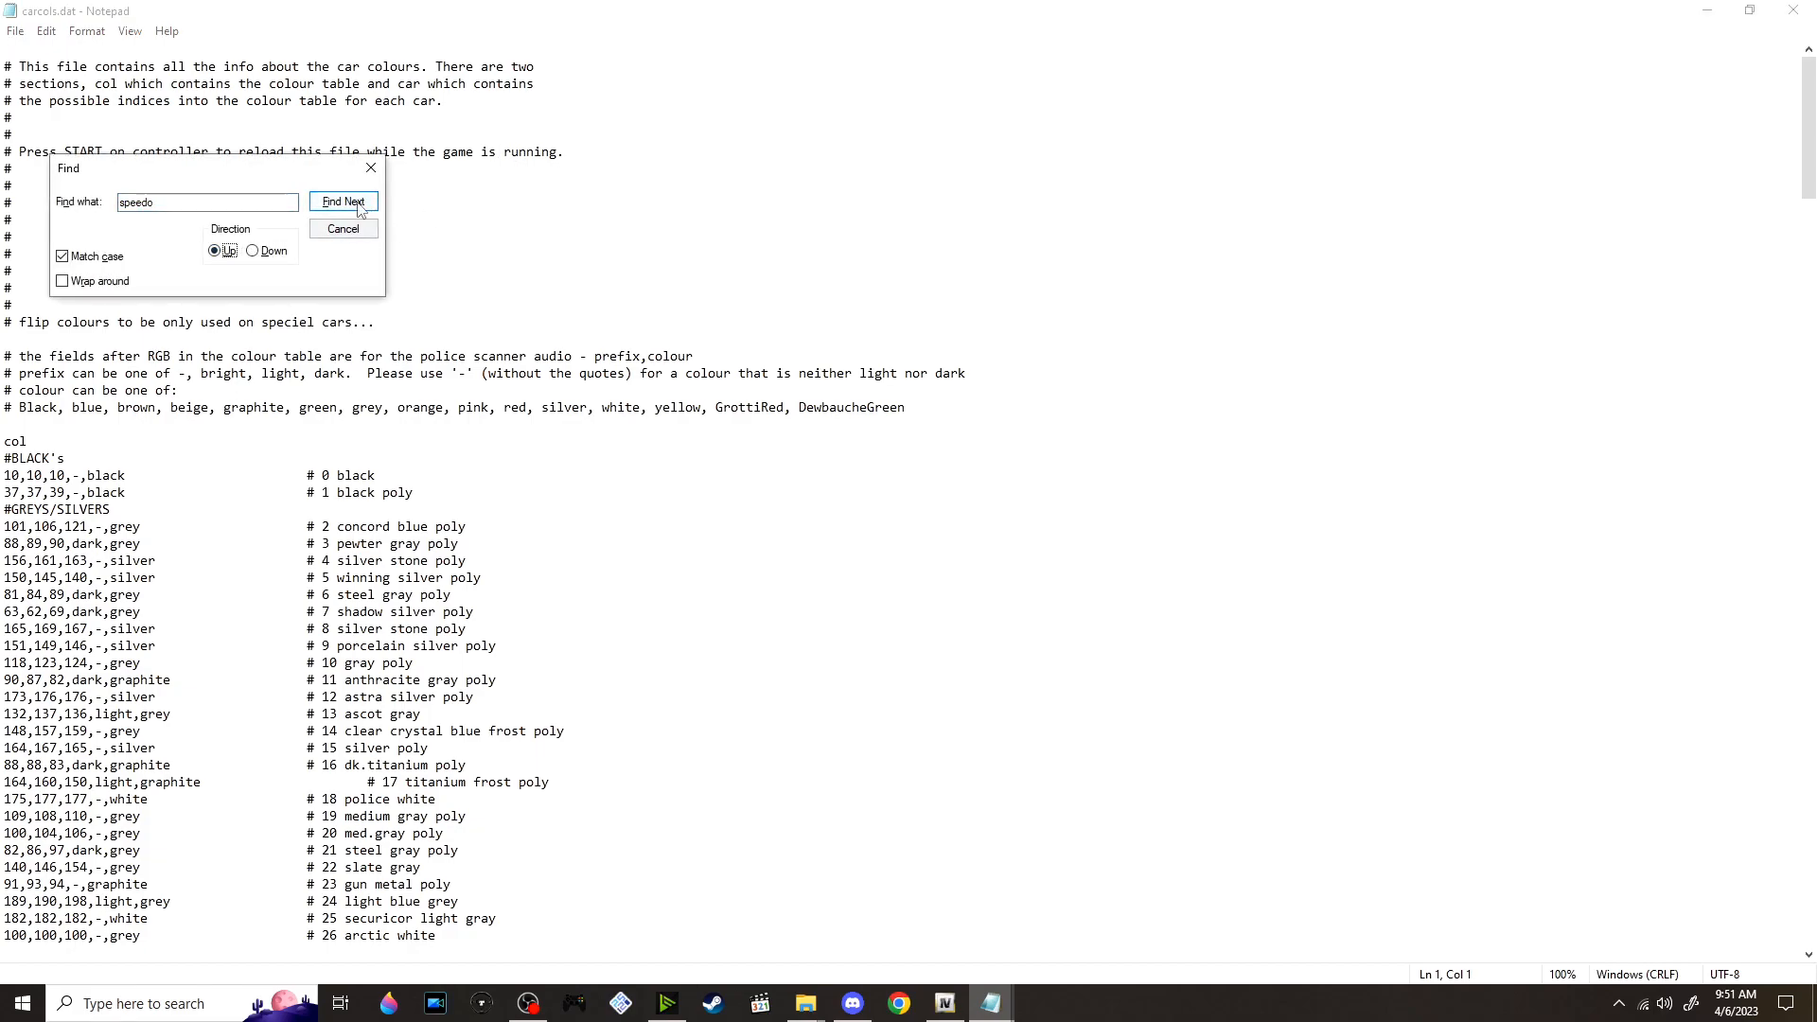
{"action": "left_click", "coordinate": [251, 251]}
{"action": "left_click", "coordinate": [343, 201]}
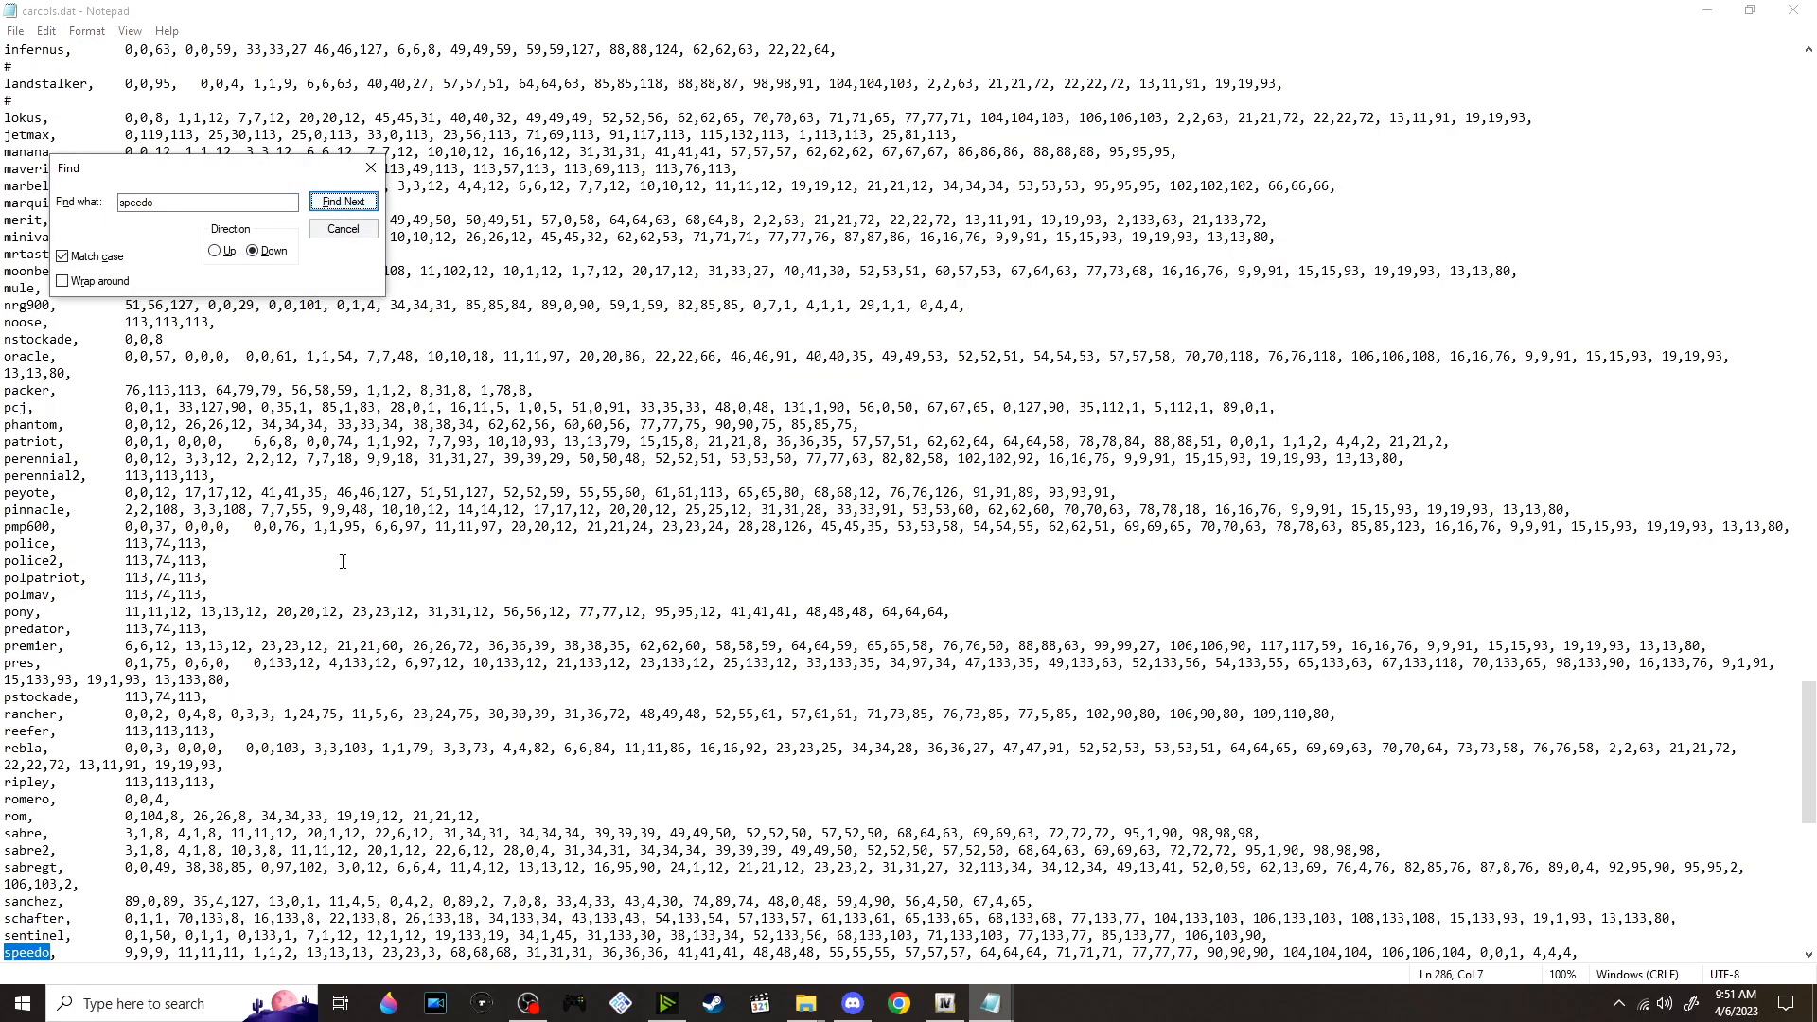
Replace the whole speedo line in carcols.dat with the colour line copied from the ReadMe, then save and close the file
{"action": "scroll", "coordinate": [352, 511], "scroll_direction": "down", "scroll_amount": 3}
{"action": "left_click_drag", "start_coordinate": [2, 810], "coordinate": [1594, 803]}
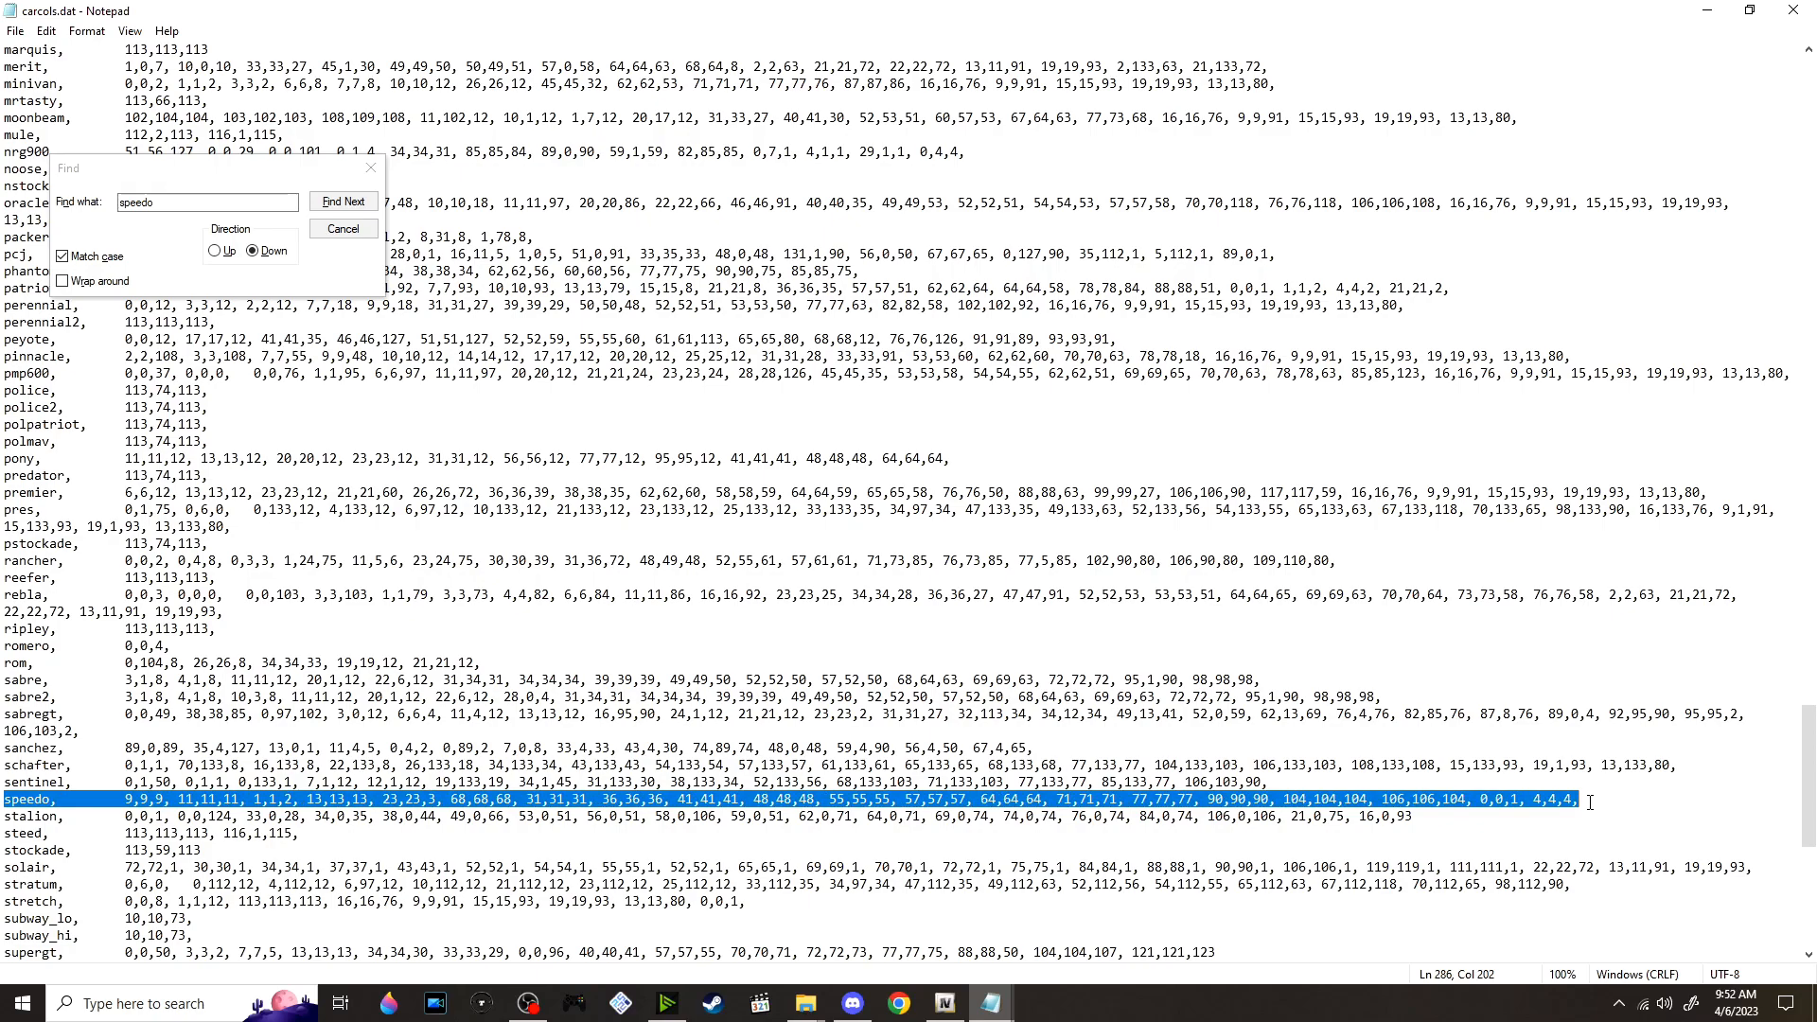
{"action": "key", "text": "ctrl+v"}
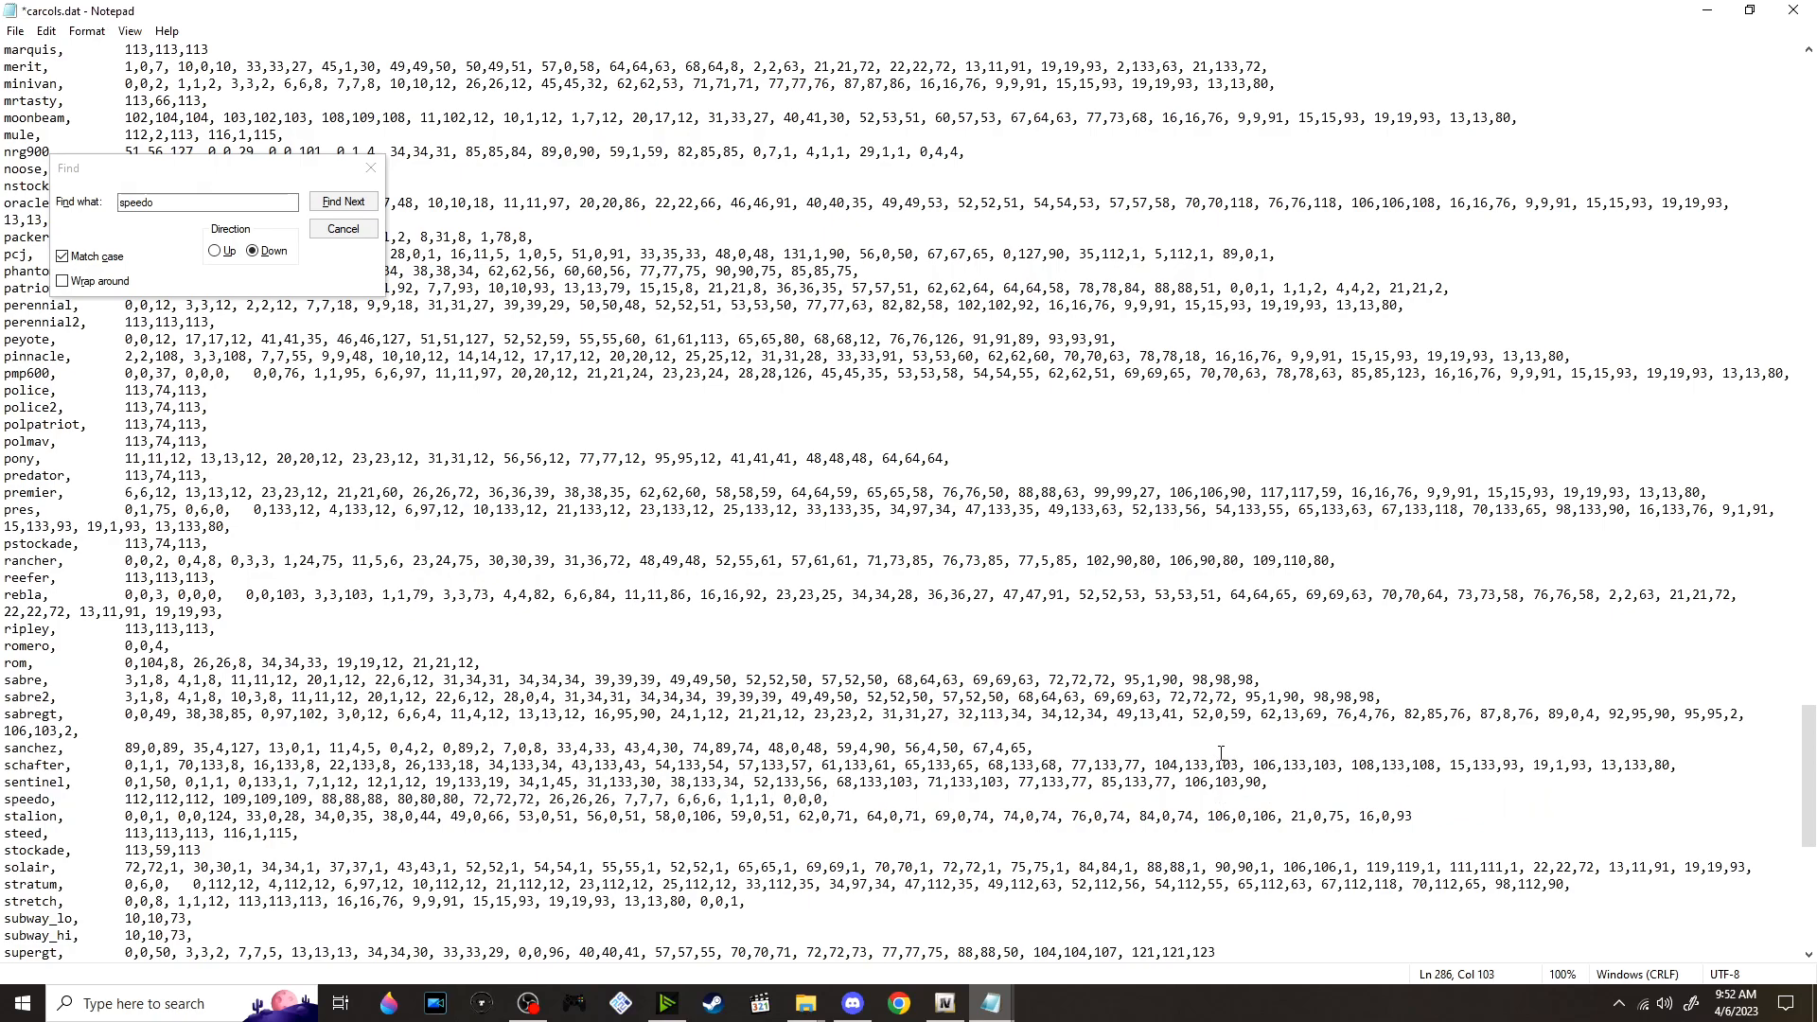
{"action": "scroll", "coordinate": [781, 477], "scroll_direction": "down", "scroll_amount": 1}
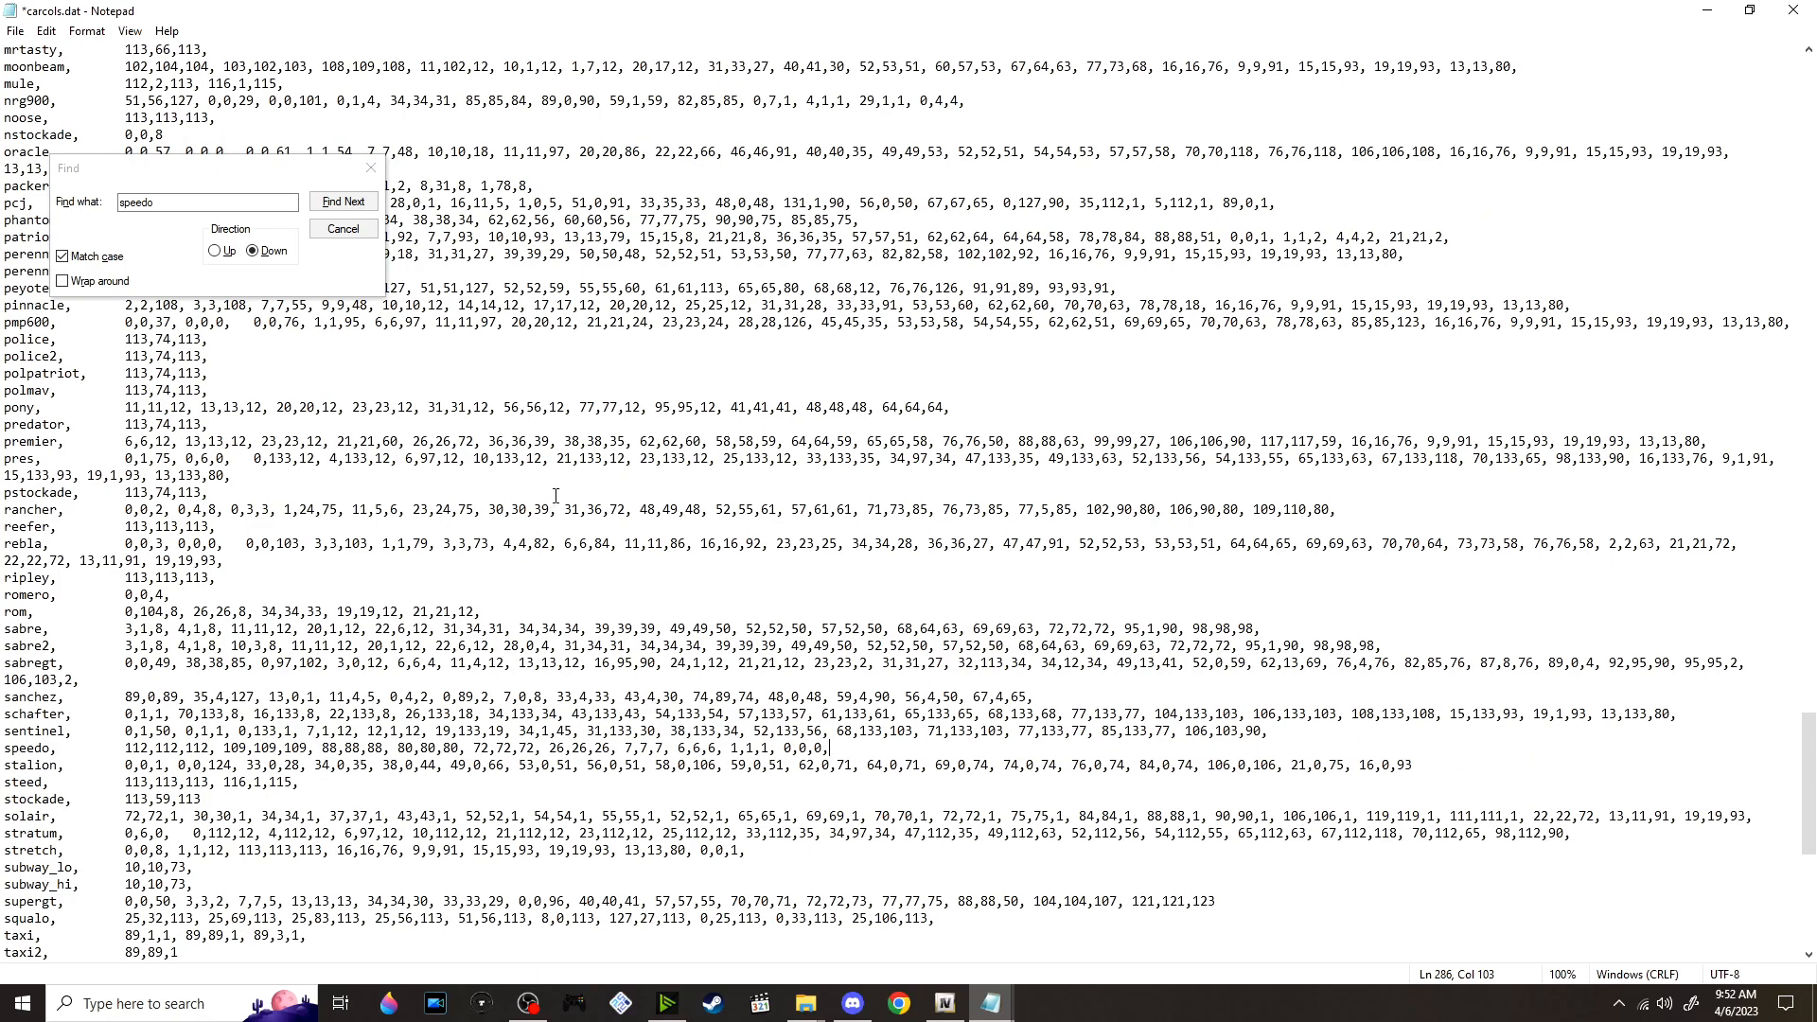
{"action": "key", "text": "ctrl+s"}
{"action": "left_click_drag", "start_coordinate": [3, 748], "coordinate": [876, 755]}
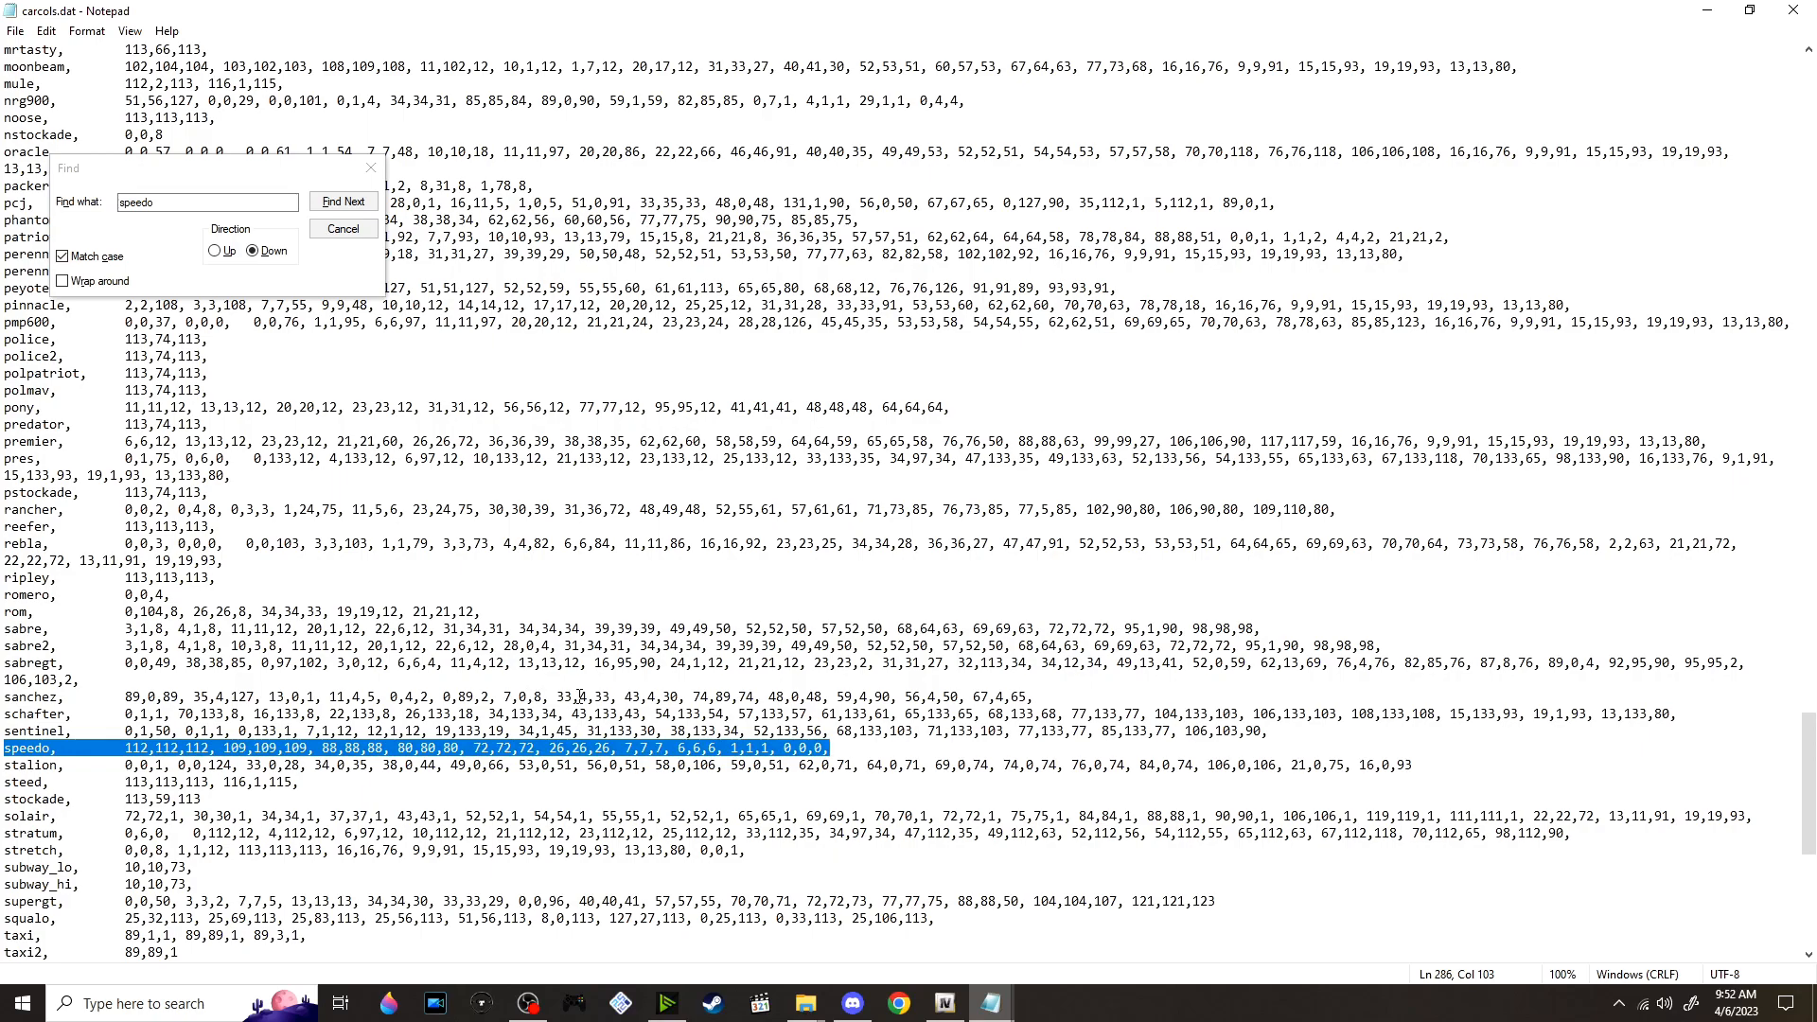
{"action": "left_click", "coordinate": [1794, 10]}
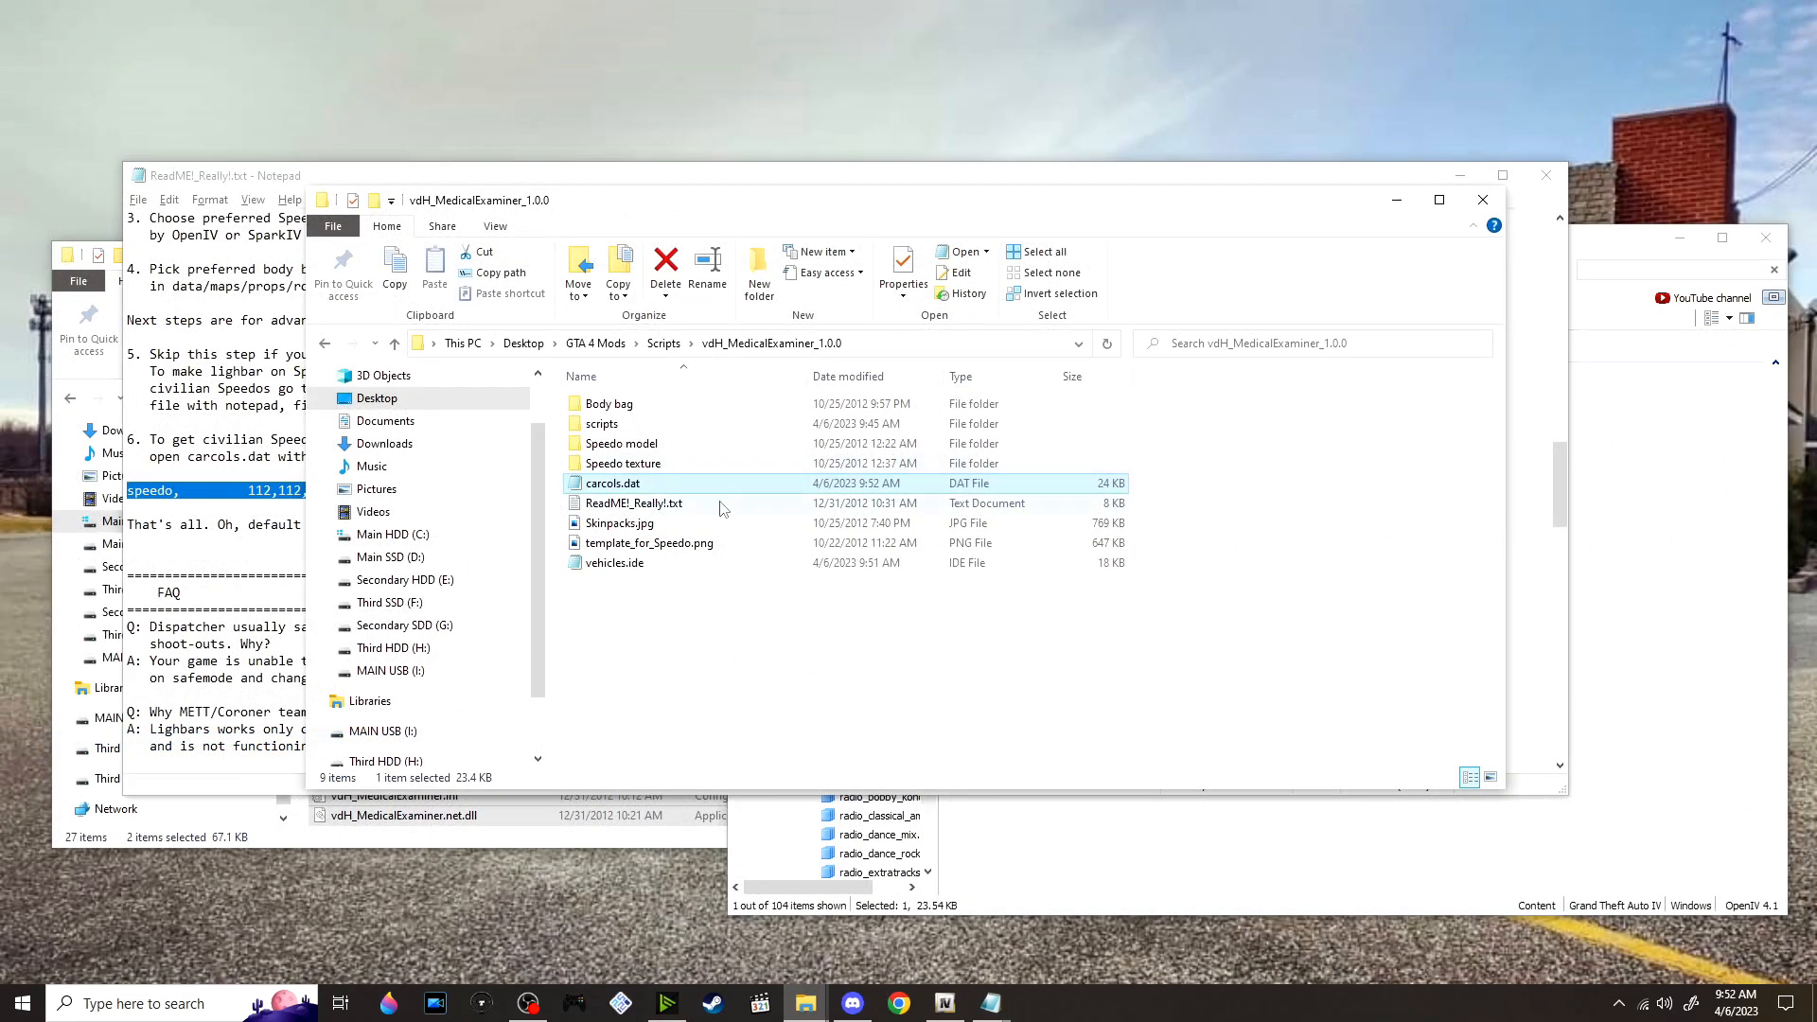
Replace carcols.dat in OpenIV's common/data folder with the edited copy from the vdH_MedicalExaminer_1.0.0 folder
{"action": "left_click_drag", "start_coordinate": [625, 487], "coordinate": [1129, 447]}
{"action": "key", "text": "alt+Tab"}
{"action": "key", "text": "alt+Tab"}
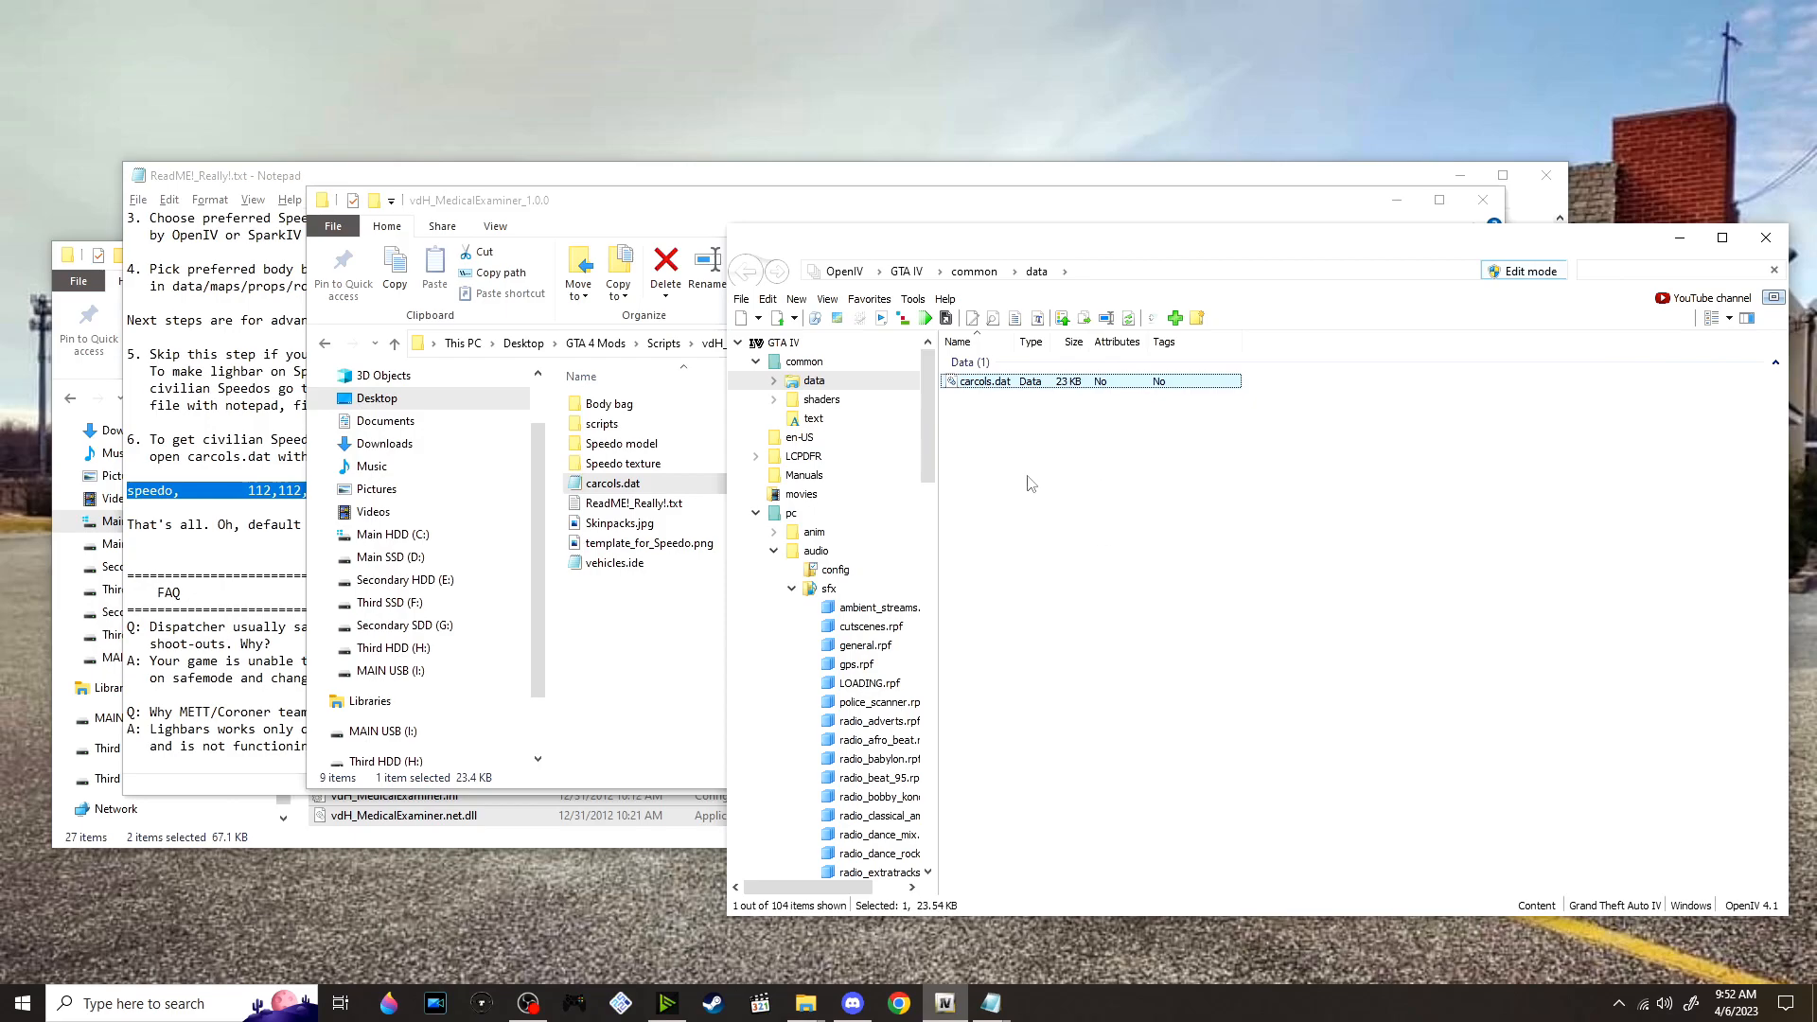
Read the rest of the Medical Examiner ReadMe from the default key note through the FAQ, and put its window away
{"action": "left_click", "coordinate": [236, 452]}
{"action": "scroll", "coordinate": [327, 432], "scroll_direction": "down", "scroll_amount": 2}
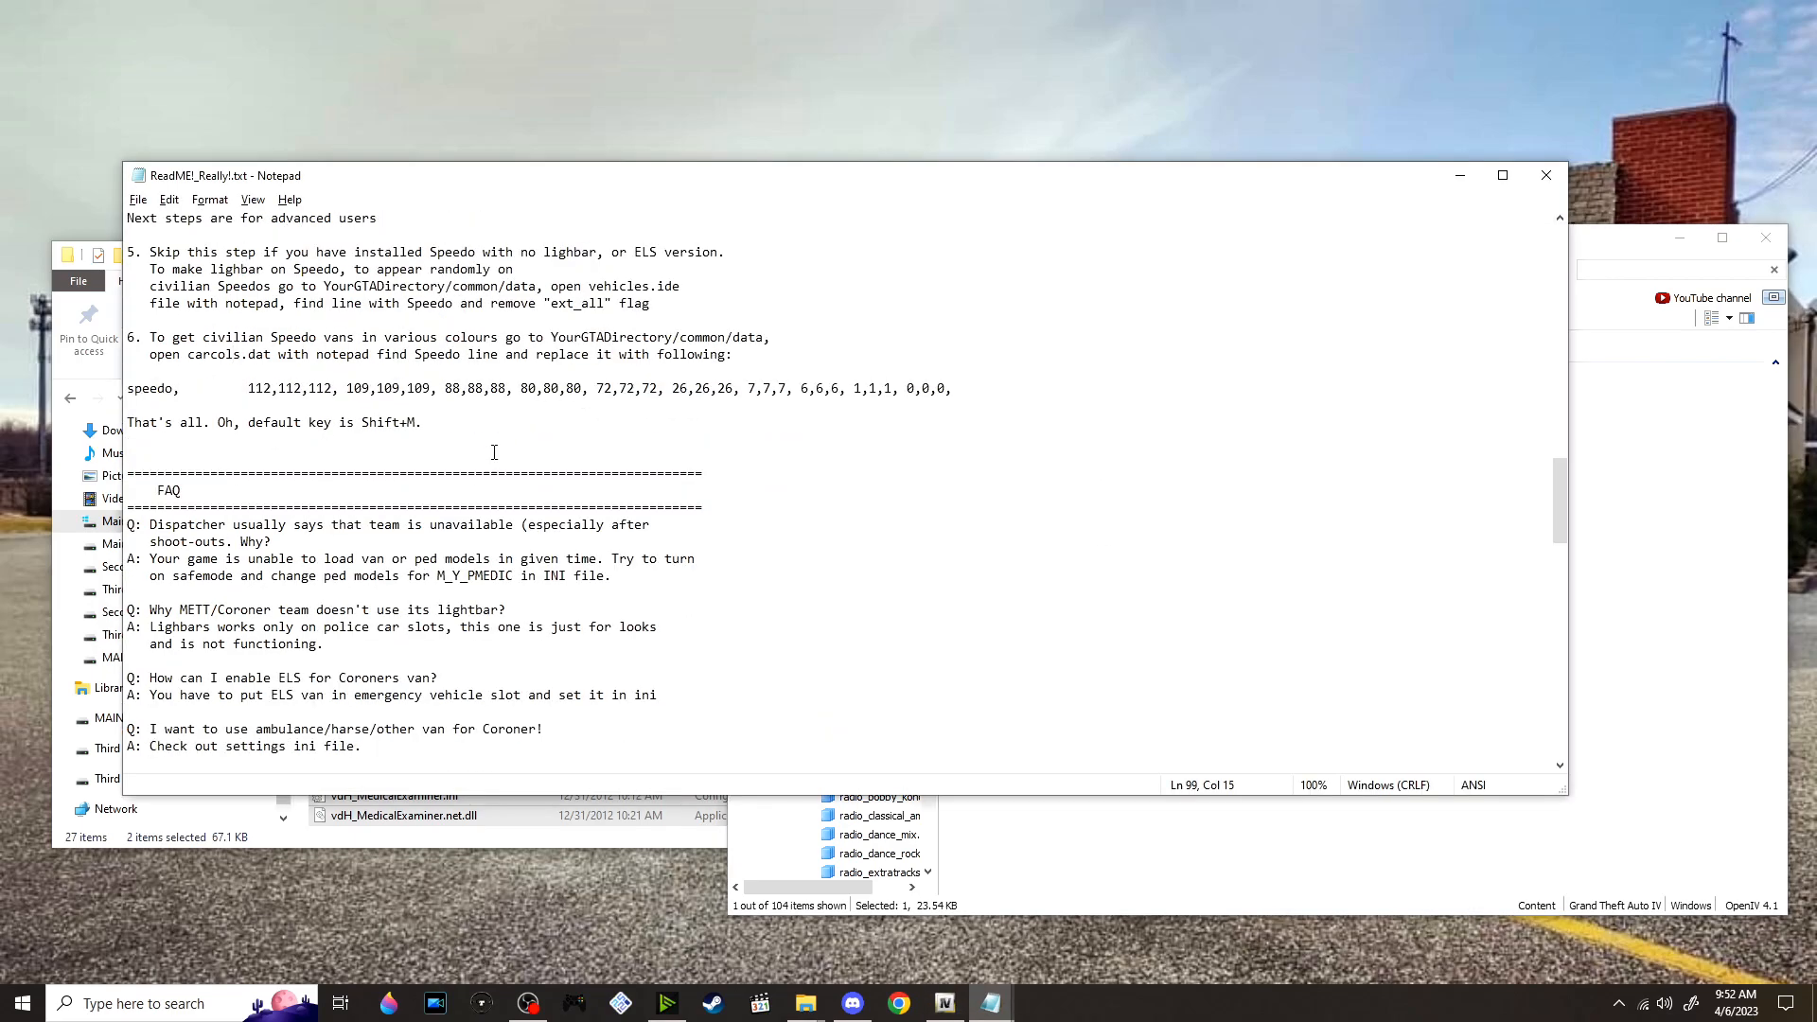
{"action": "left_click", "coordinate": [427, 427]}
{"action": "scroll", "coordinate": [819, 396], "scroll_direction": "down", "scroll_amount": 1}
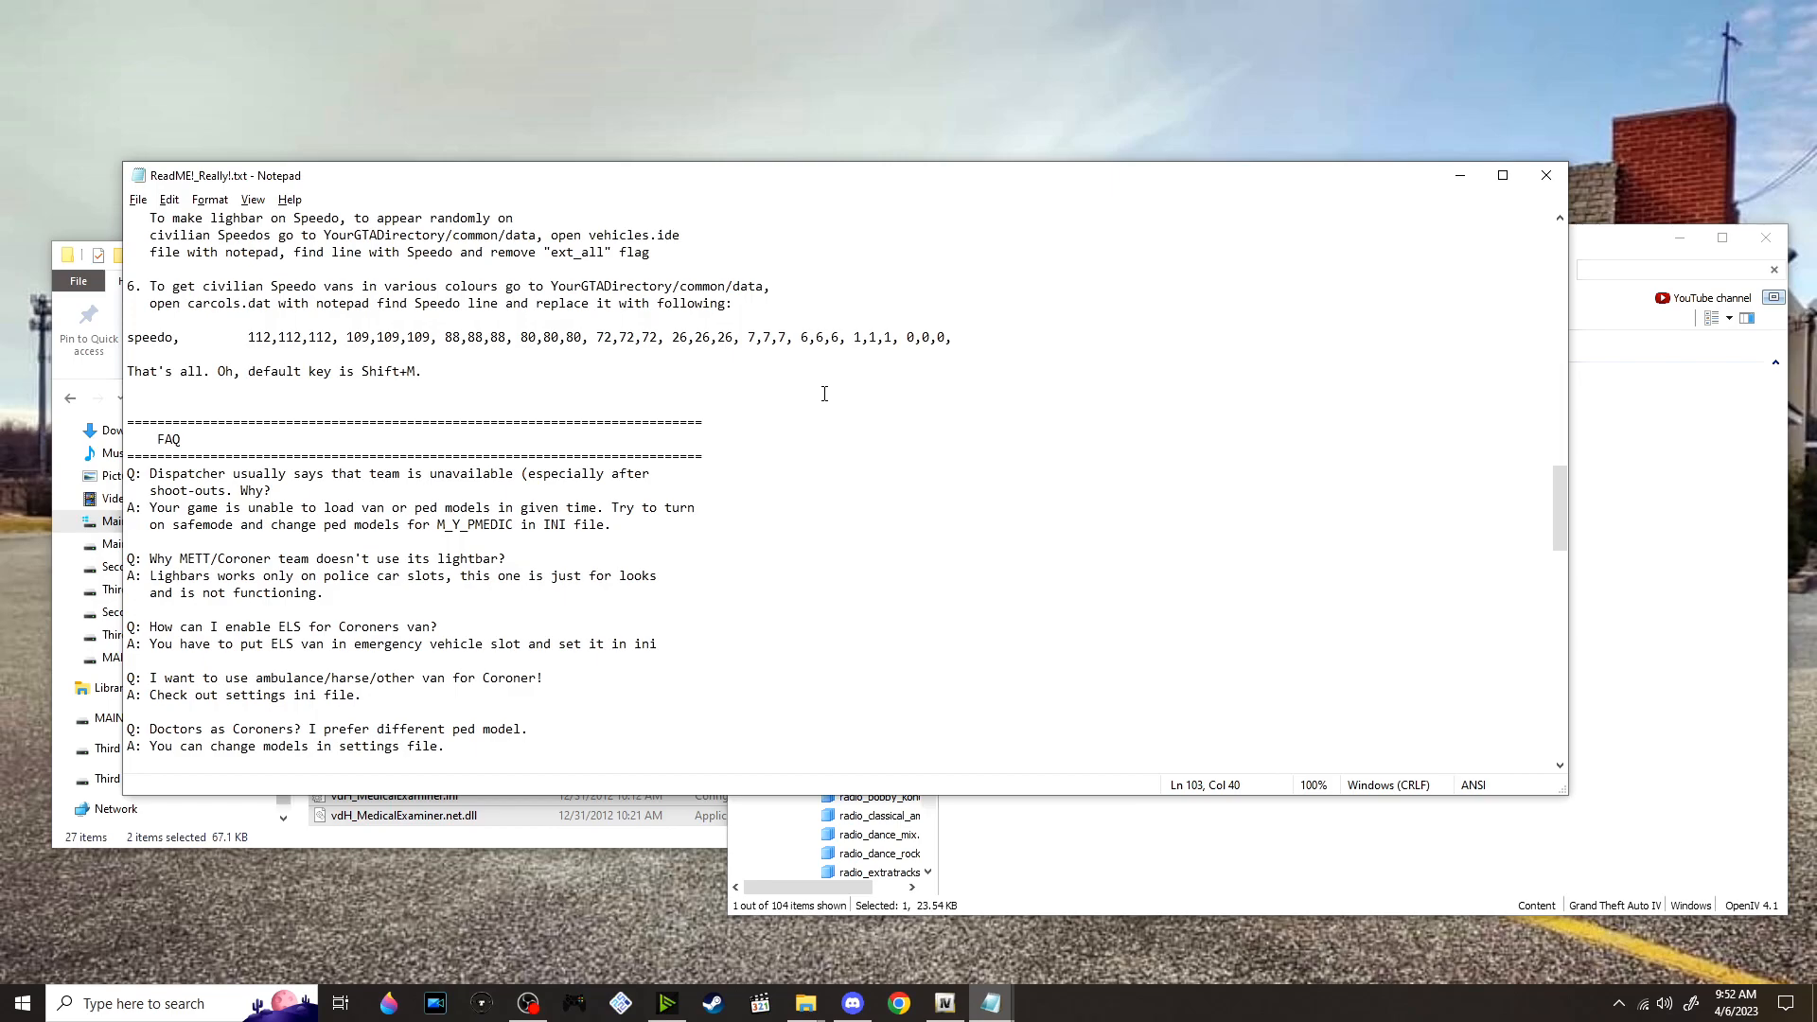
{"action": "scroll", "coordinate": [825, 394], "scroll_direction": "down", "scroll_amount": 1}
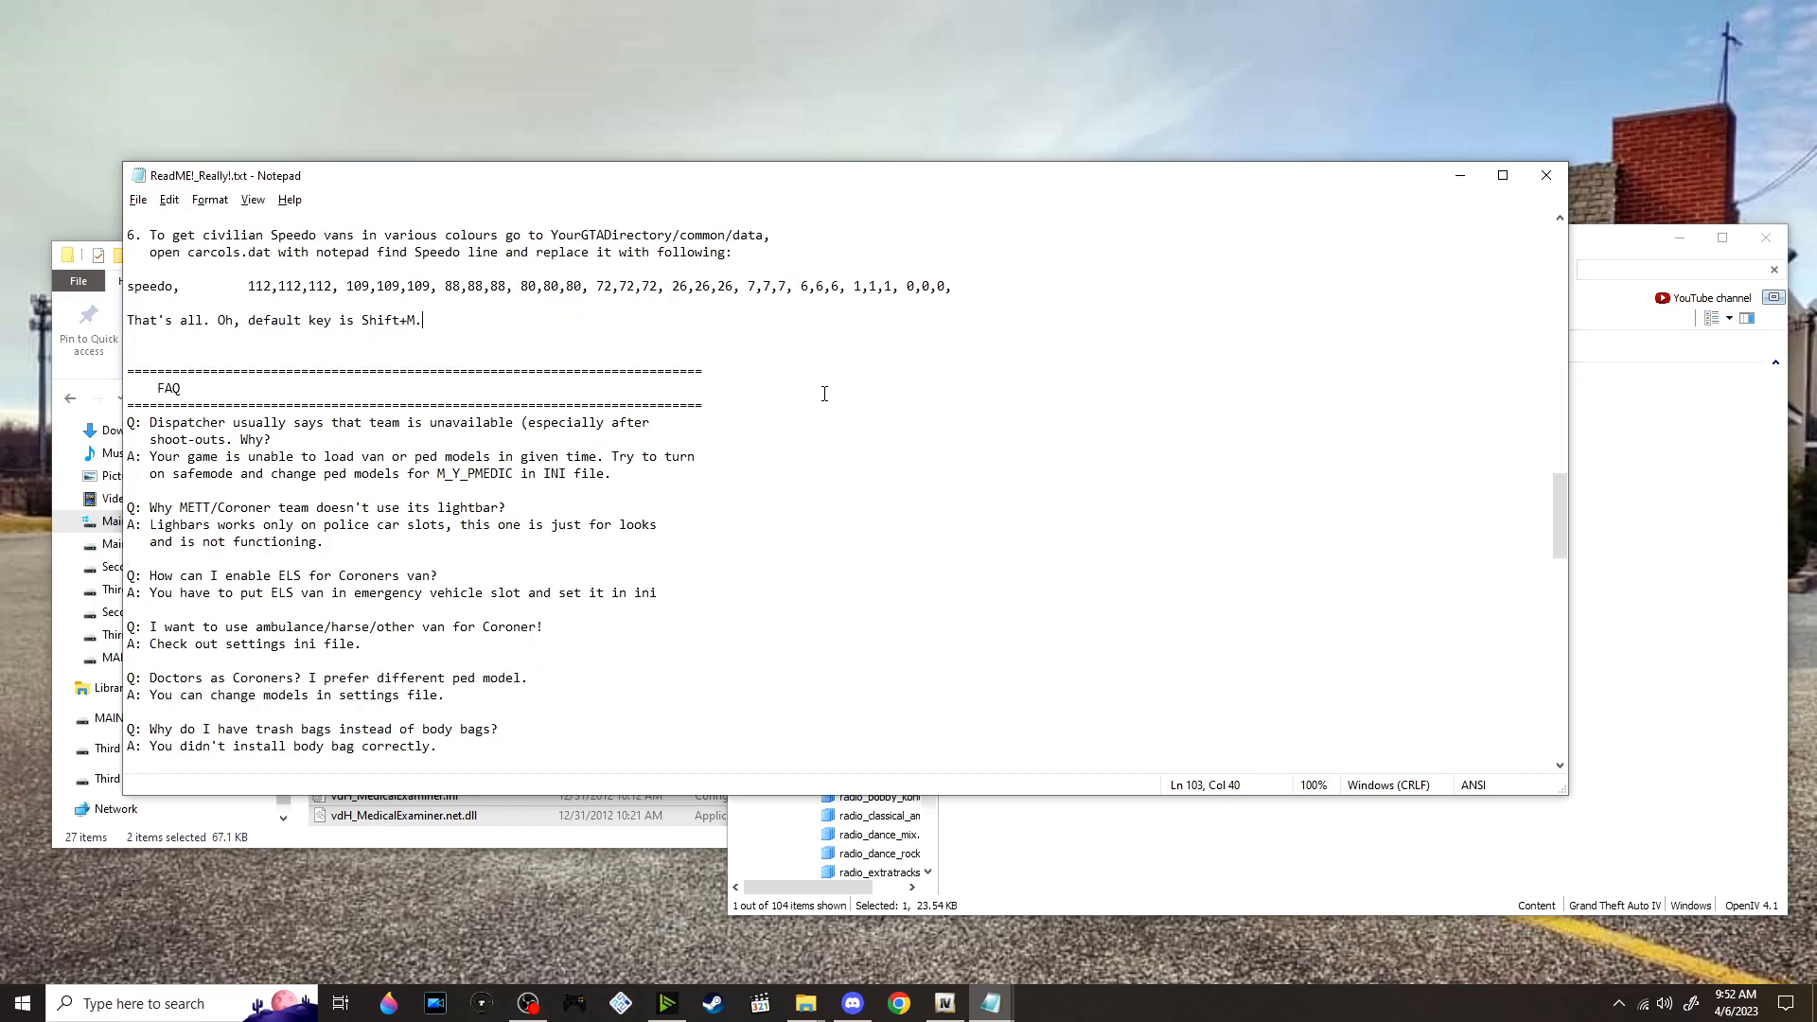
{"action": "left_click", "coordinate": [1461, 175]}
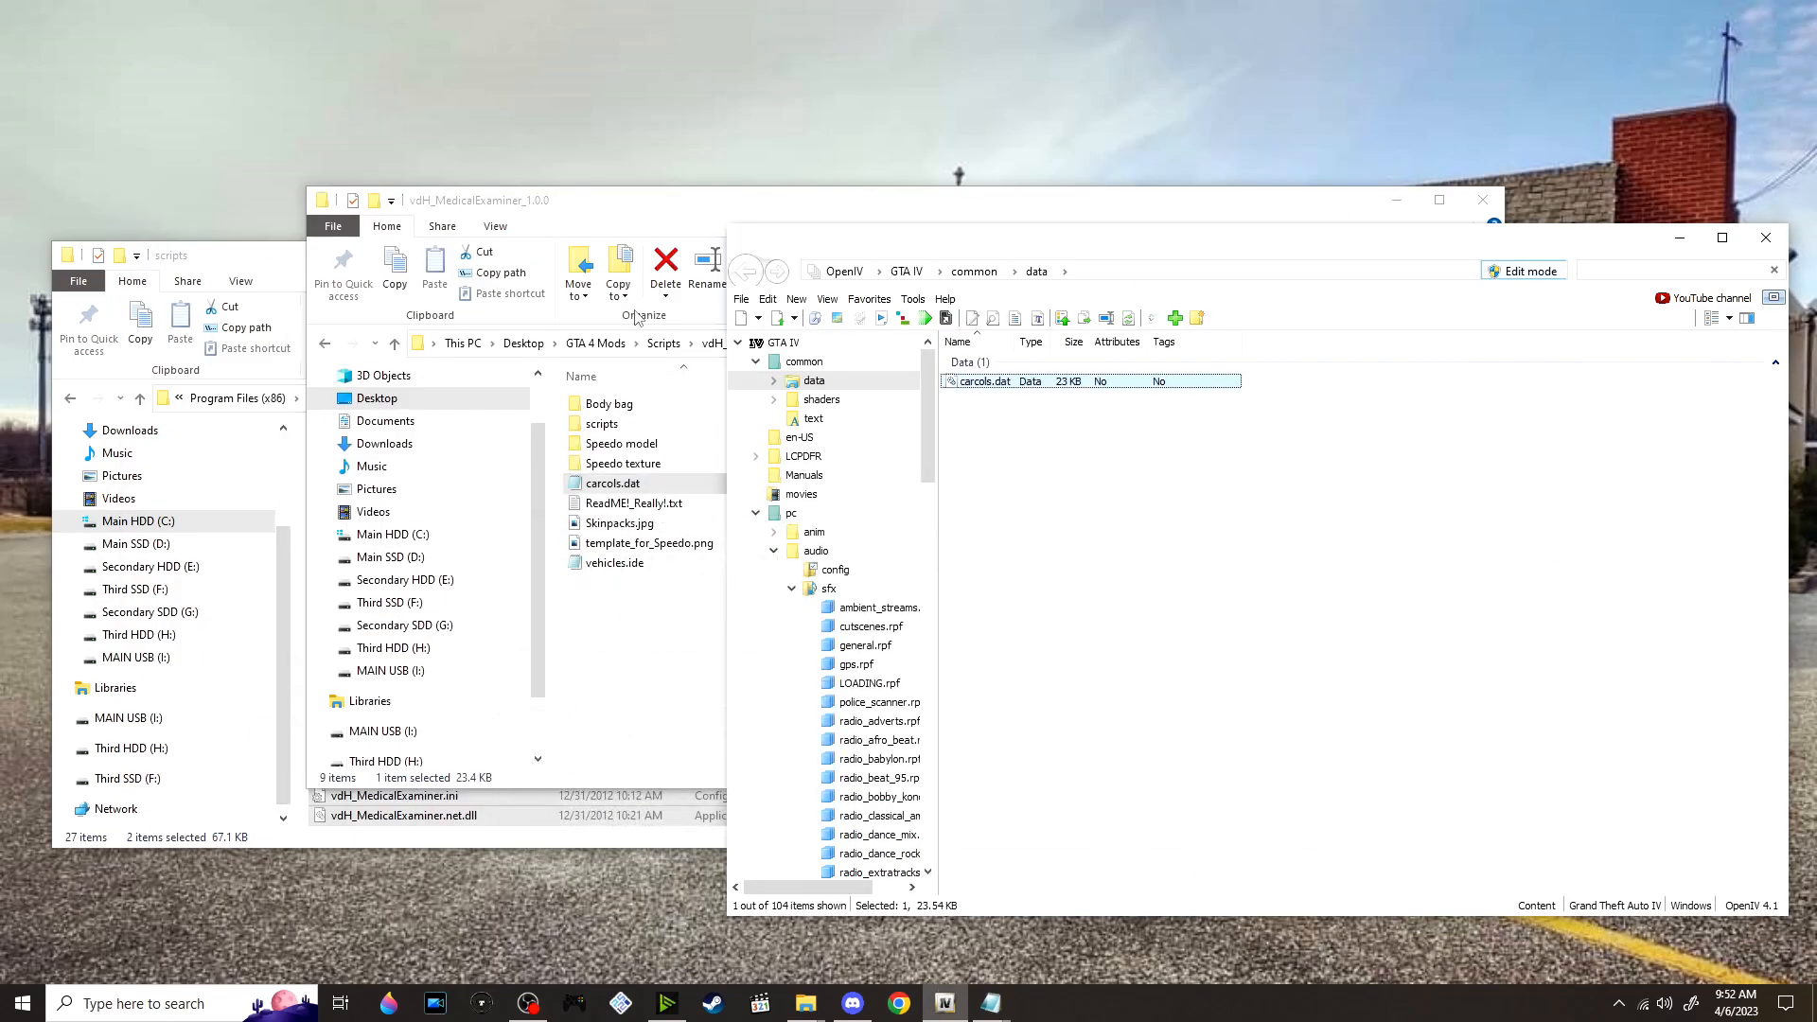
Go back to the GTA 4 Mods Scripts folder, extract vdH_PoliceHelper_1.2.1b.zip into its own folder and open that folder
{"action": "left_click", "coordinate": [652, 574]}
{"action": "left_click", "coordinate": [665, 343]}
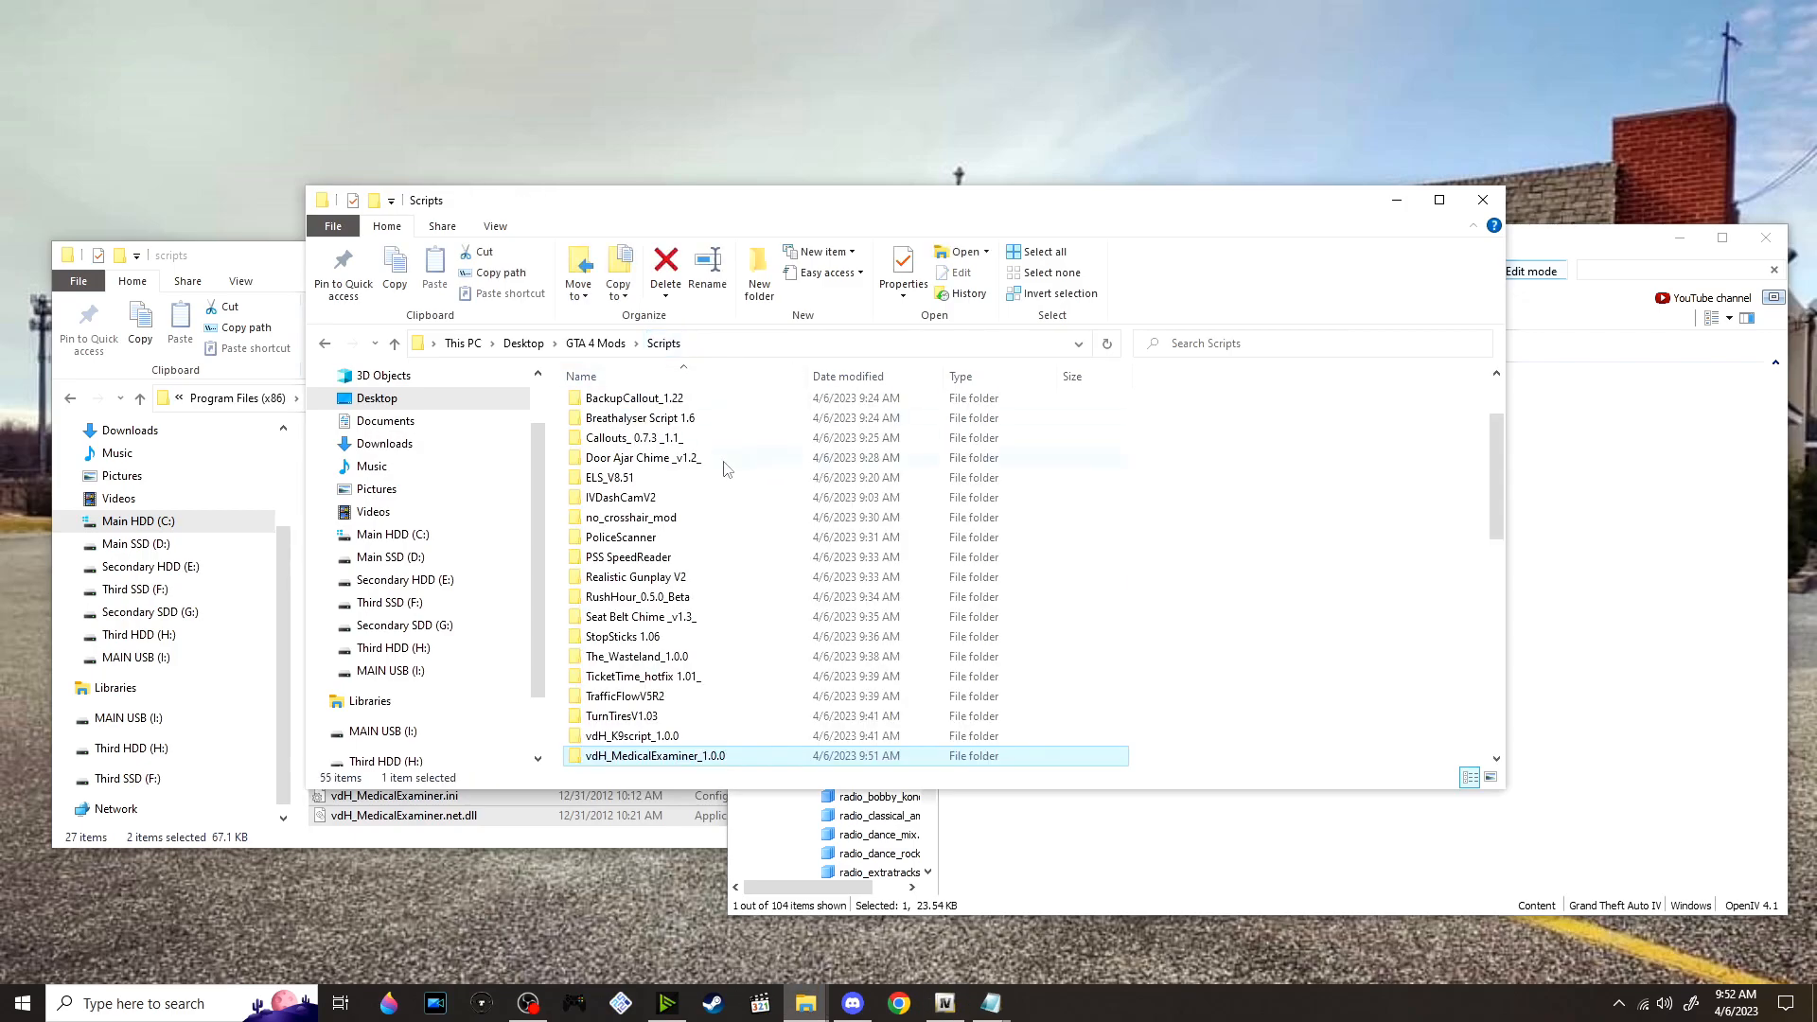
{"action": "scroll", "coordinate": [728, 568], "scroll_direction": "down", "scroll_amount": 5}
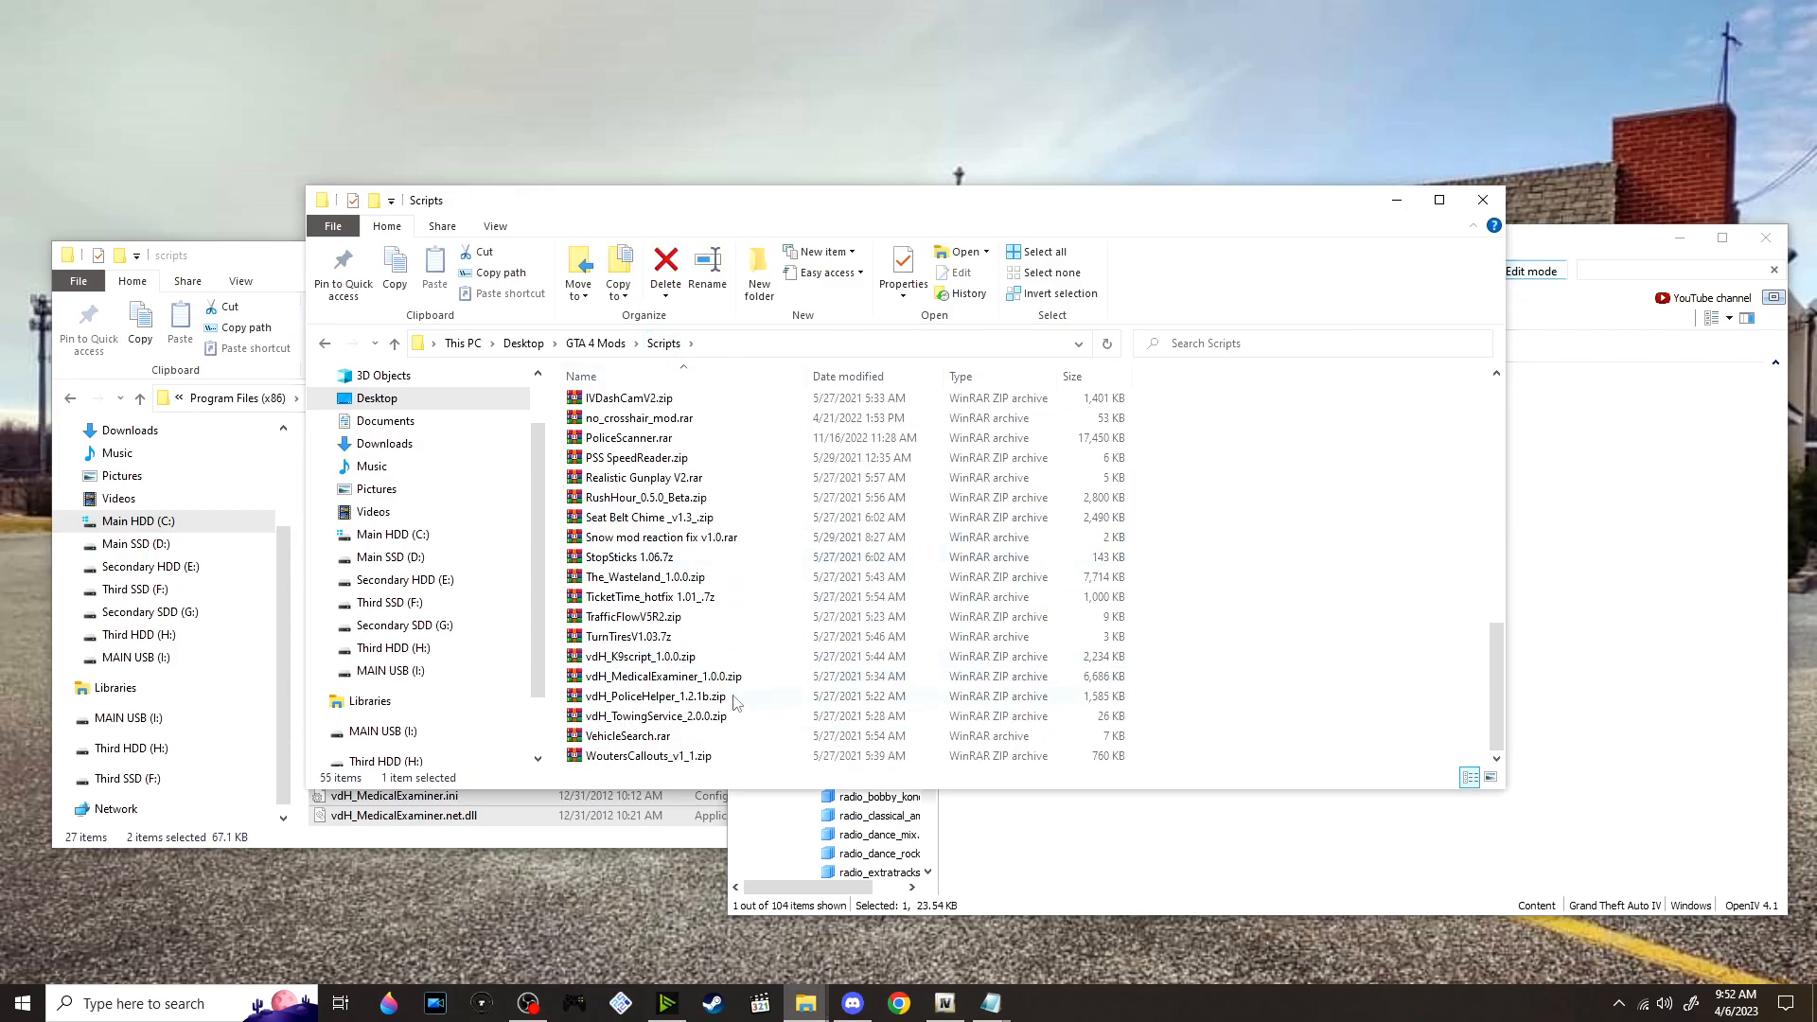
{"action": "right_click", "coordinate": [736, 703]}
{"action": "left_click", "coordinate": [869, 377]}
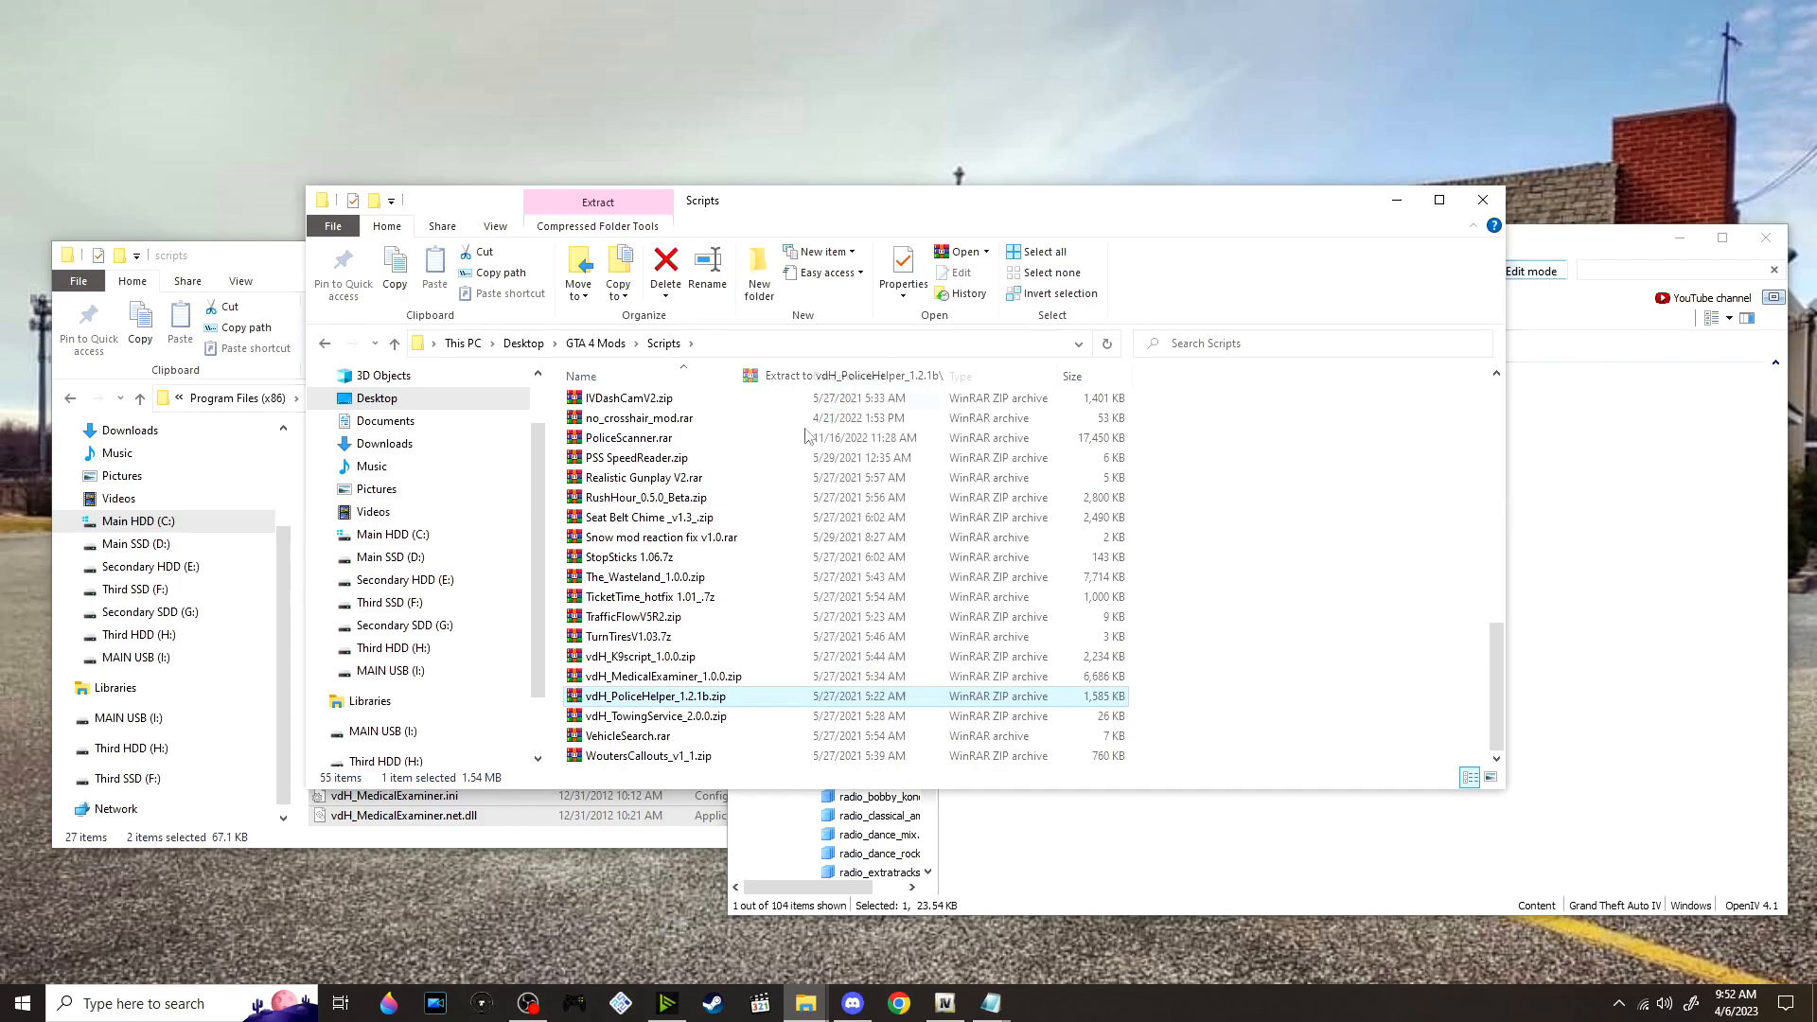
{"action": "scroll", "coordinate": [745, 522], "scroll_direction": "up", "scroll_amount": 6}
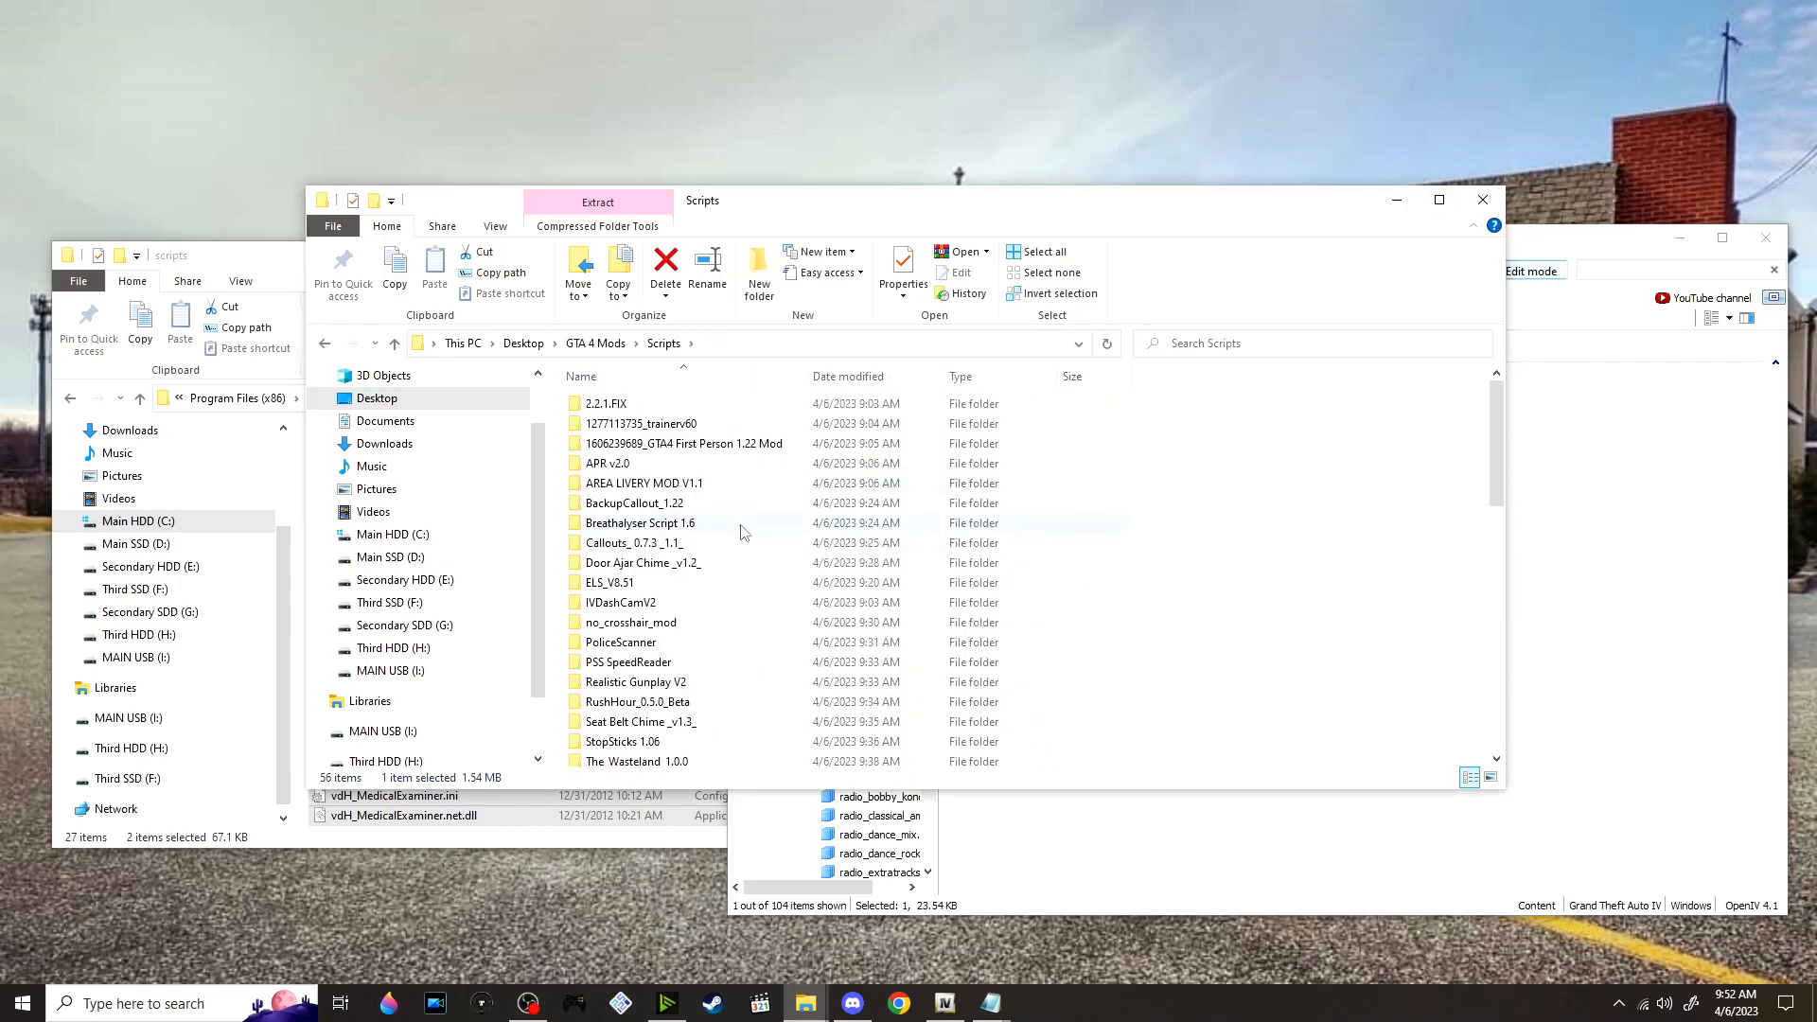
{"action": "scroll", "coordinate": [739, 530], "scroll_direction": "down", "scroll_amount": 4}
{"action": "double_click", "coordinate": [653, 656]}
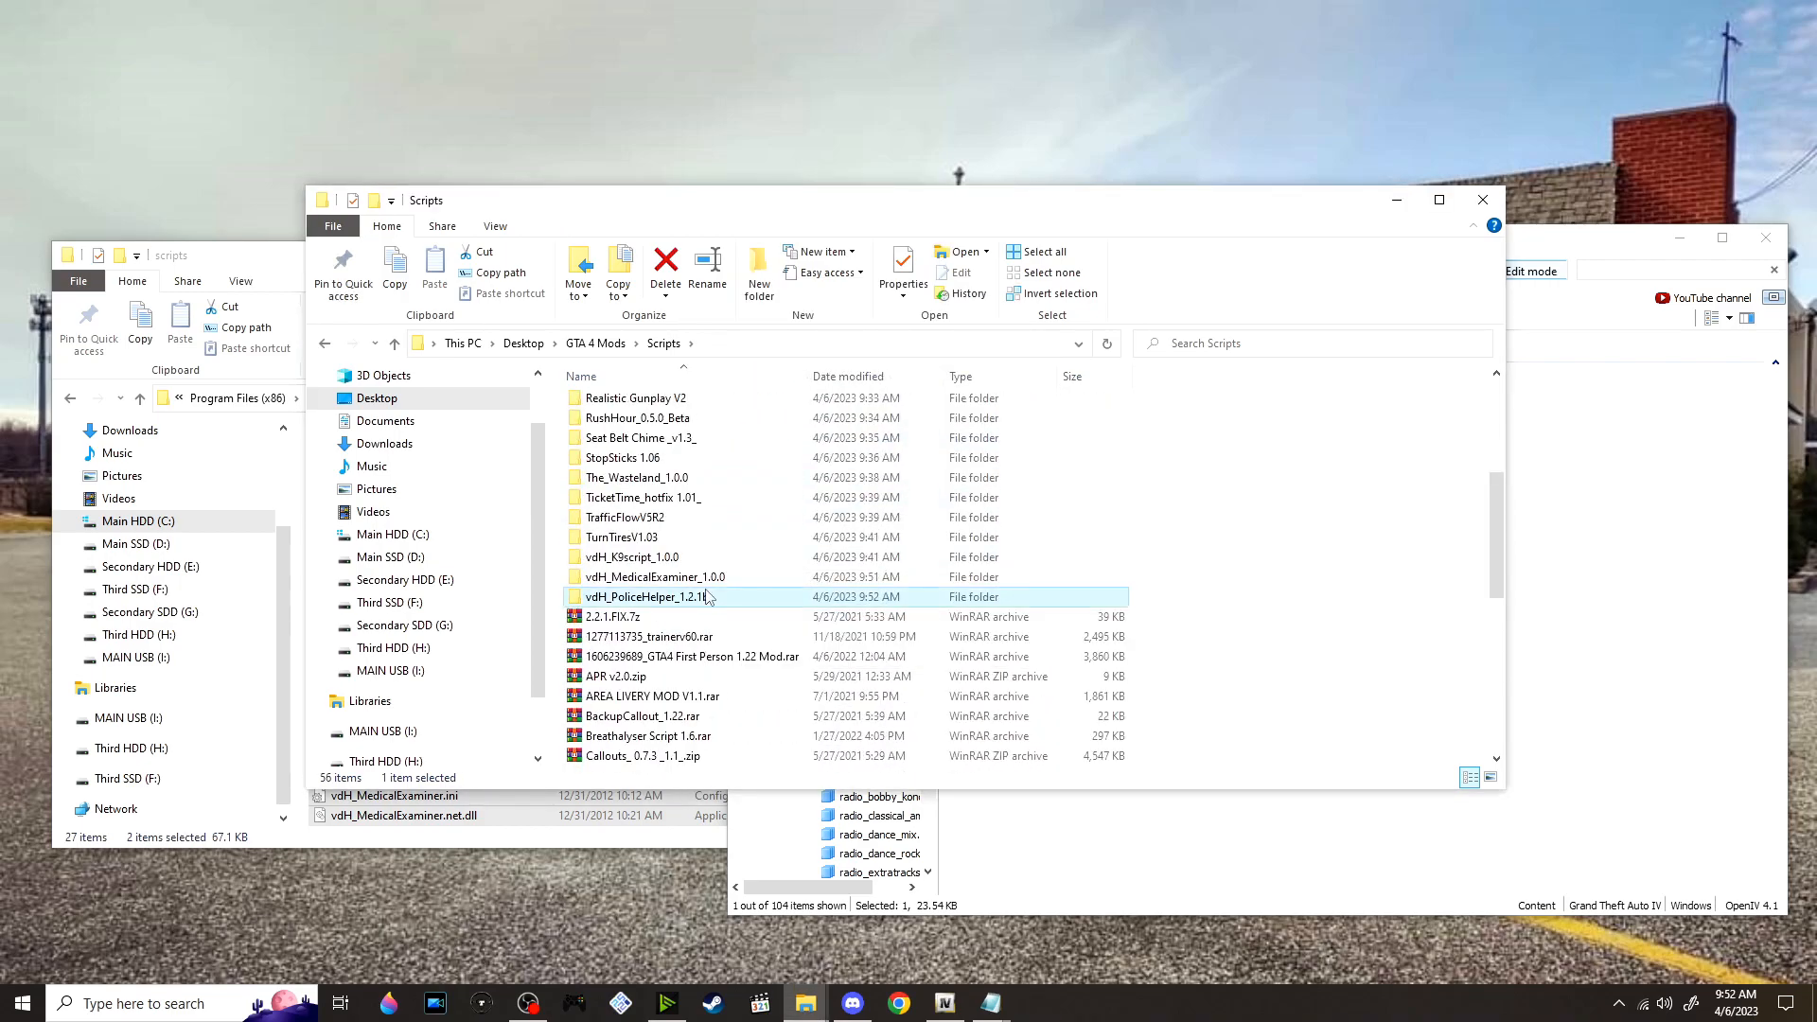
Move vdH_PoliceHelper.ini, vdH_PoliceHelper.net.dll and the vdH_PoliceHelper folder into the game's GTAIV scripts folder
{"action": "left_click", "coordinate": [263, 263]}
{"action": "left_click", "coordinate": [1271, 615]}
{"action": "left_click_drag", "start_coordinate": [784, 520], "coordinate": [998, 653]}
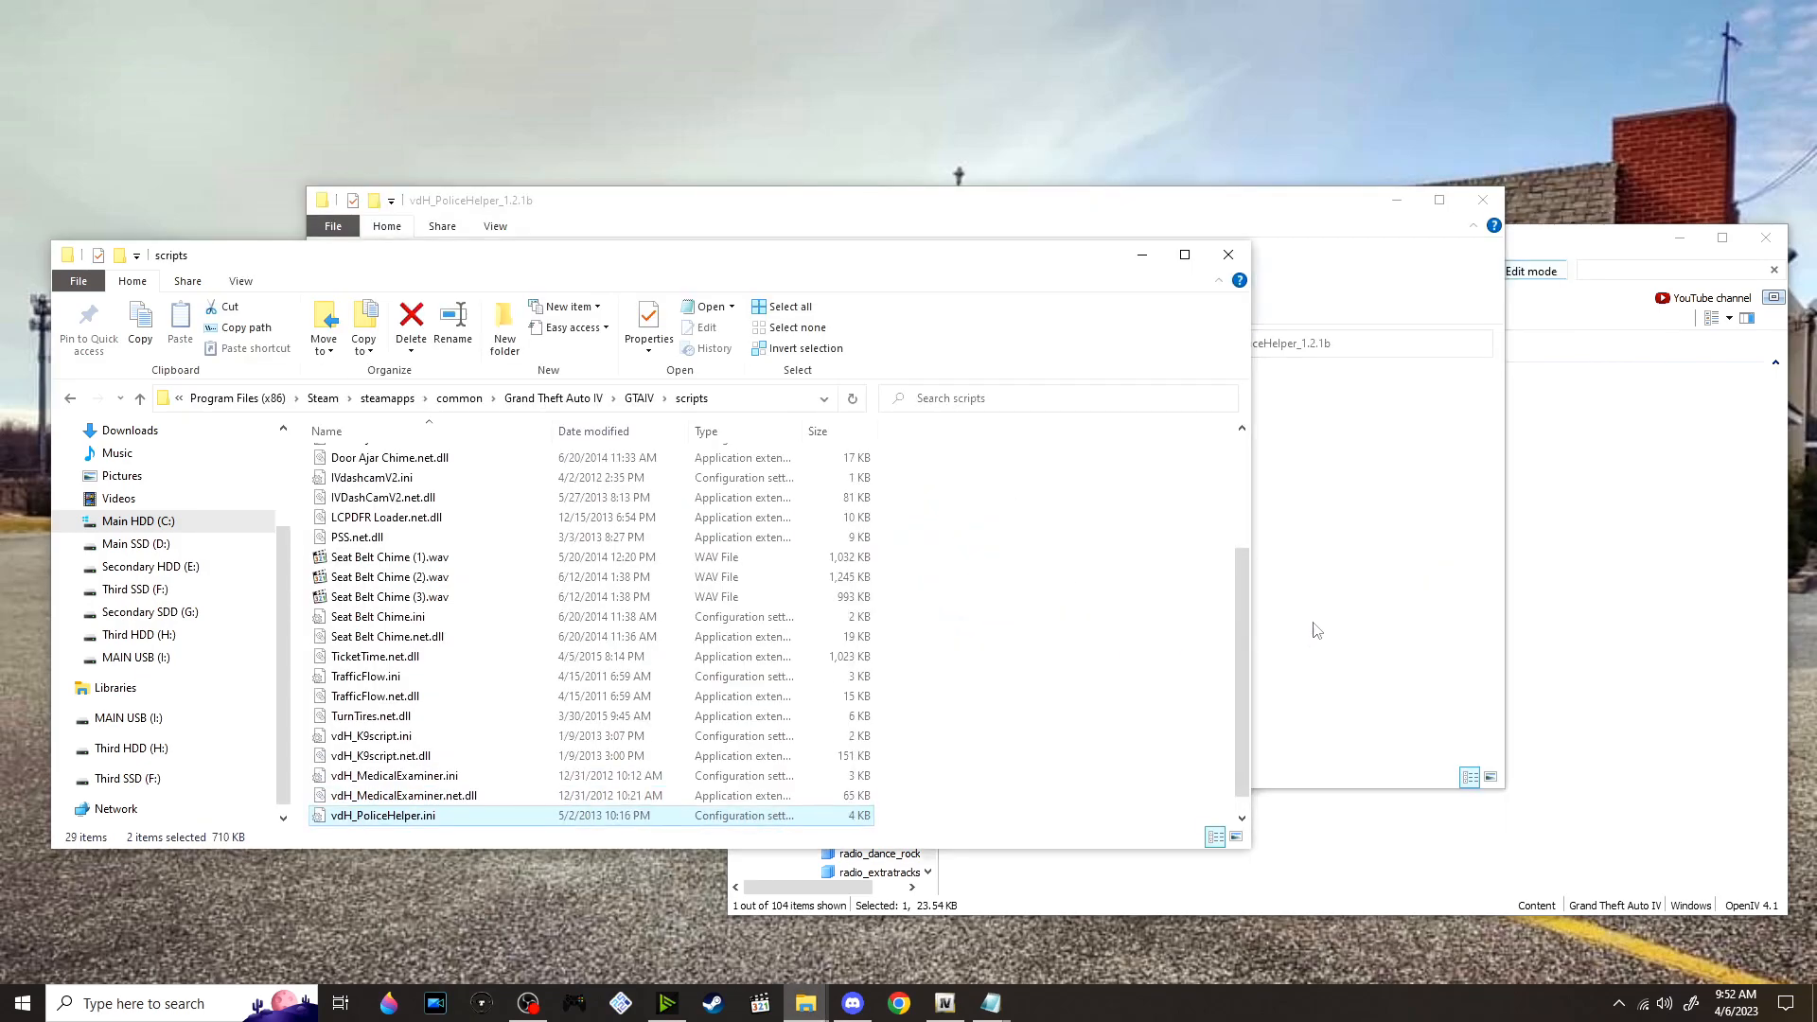
{"action": "left_click", "coordinate": [1318, 632]}
{"action": "left_click", "coordinate": [626, 410]}
{"action": "left_click_drag", "start_coordinate": [625, 410], "coordinate": [1047, 637]}
{"action": "left_click", "coordinate": [1341, 628]}
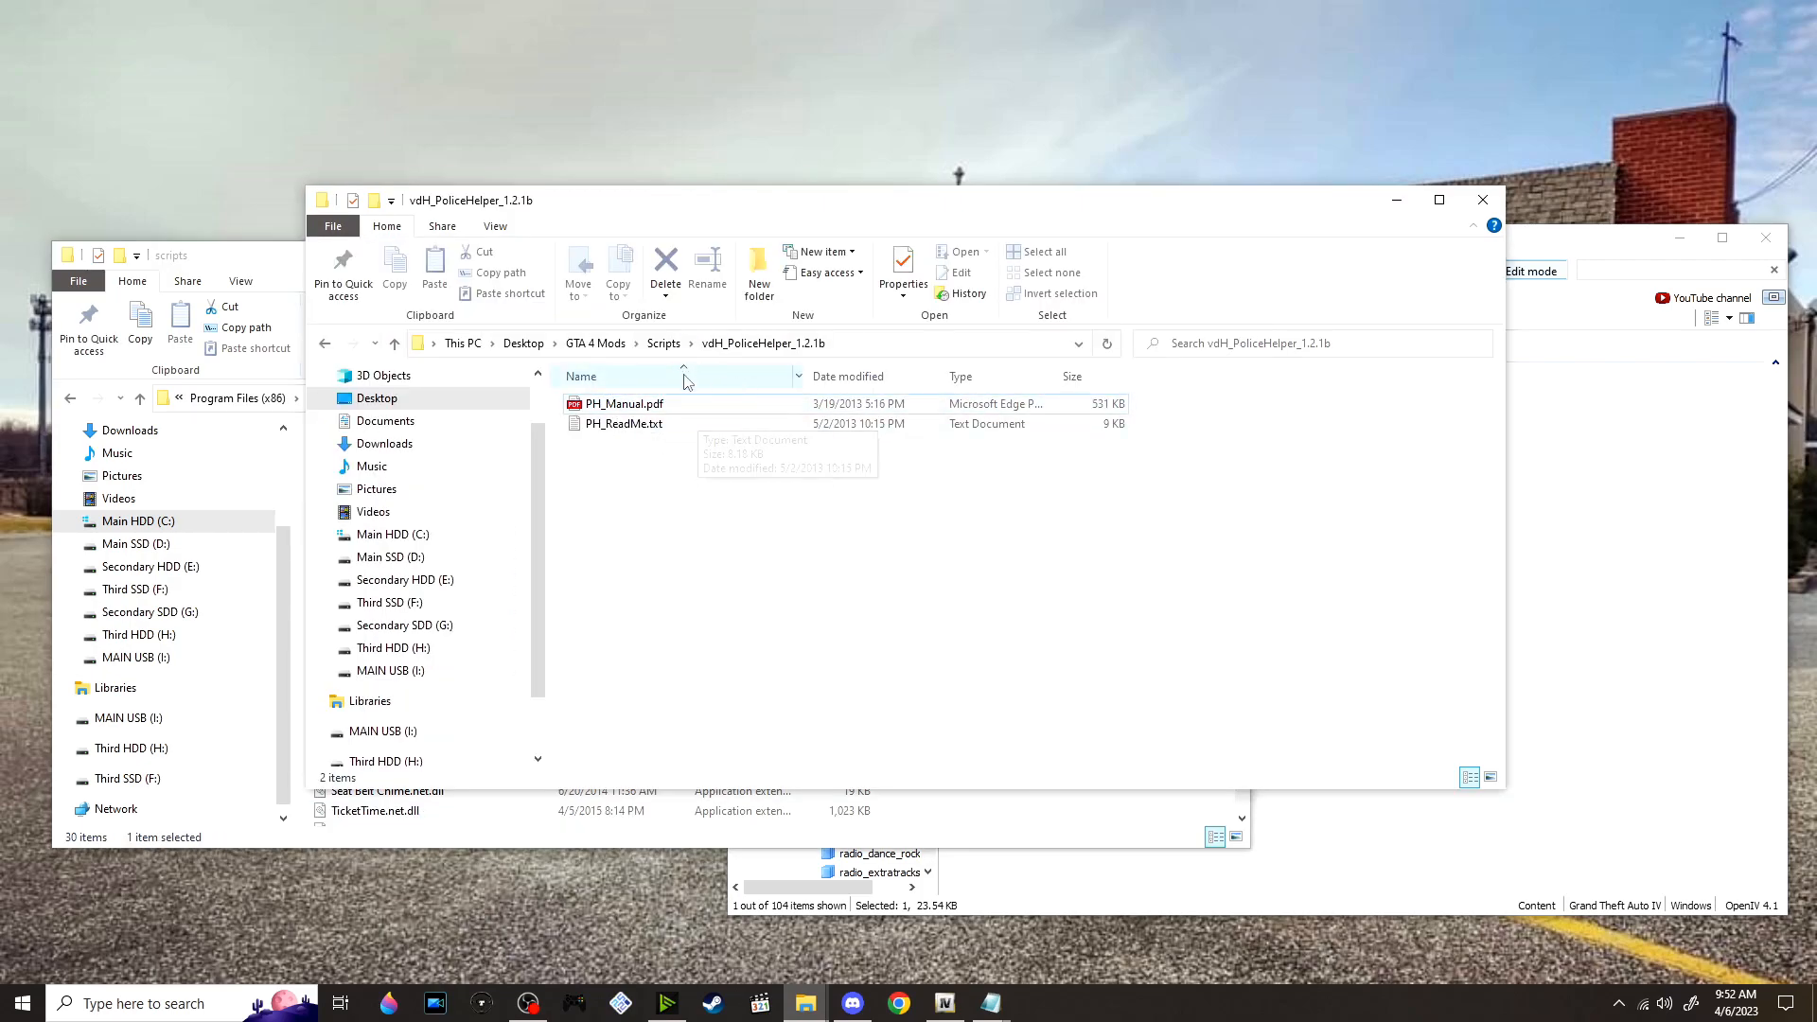
Return to the mod Scripts folder, extract vdH_TowingService_2.0.0.zip into its own folder and open it
{"action": "left_click", "coordinate": [664, 343]}
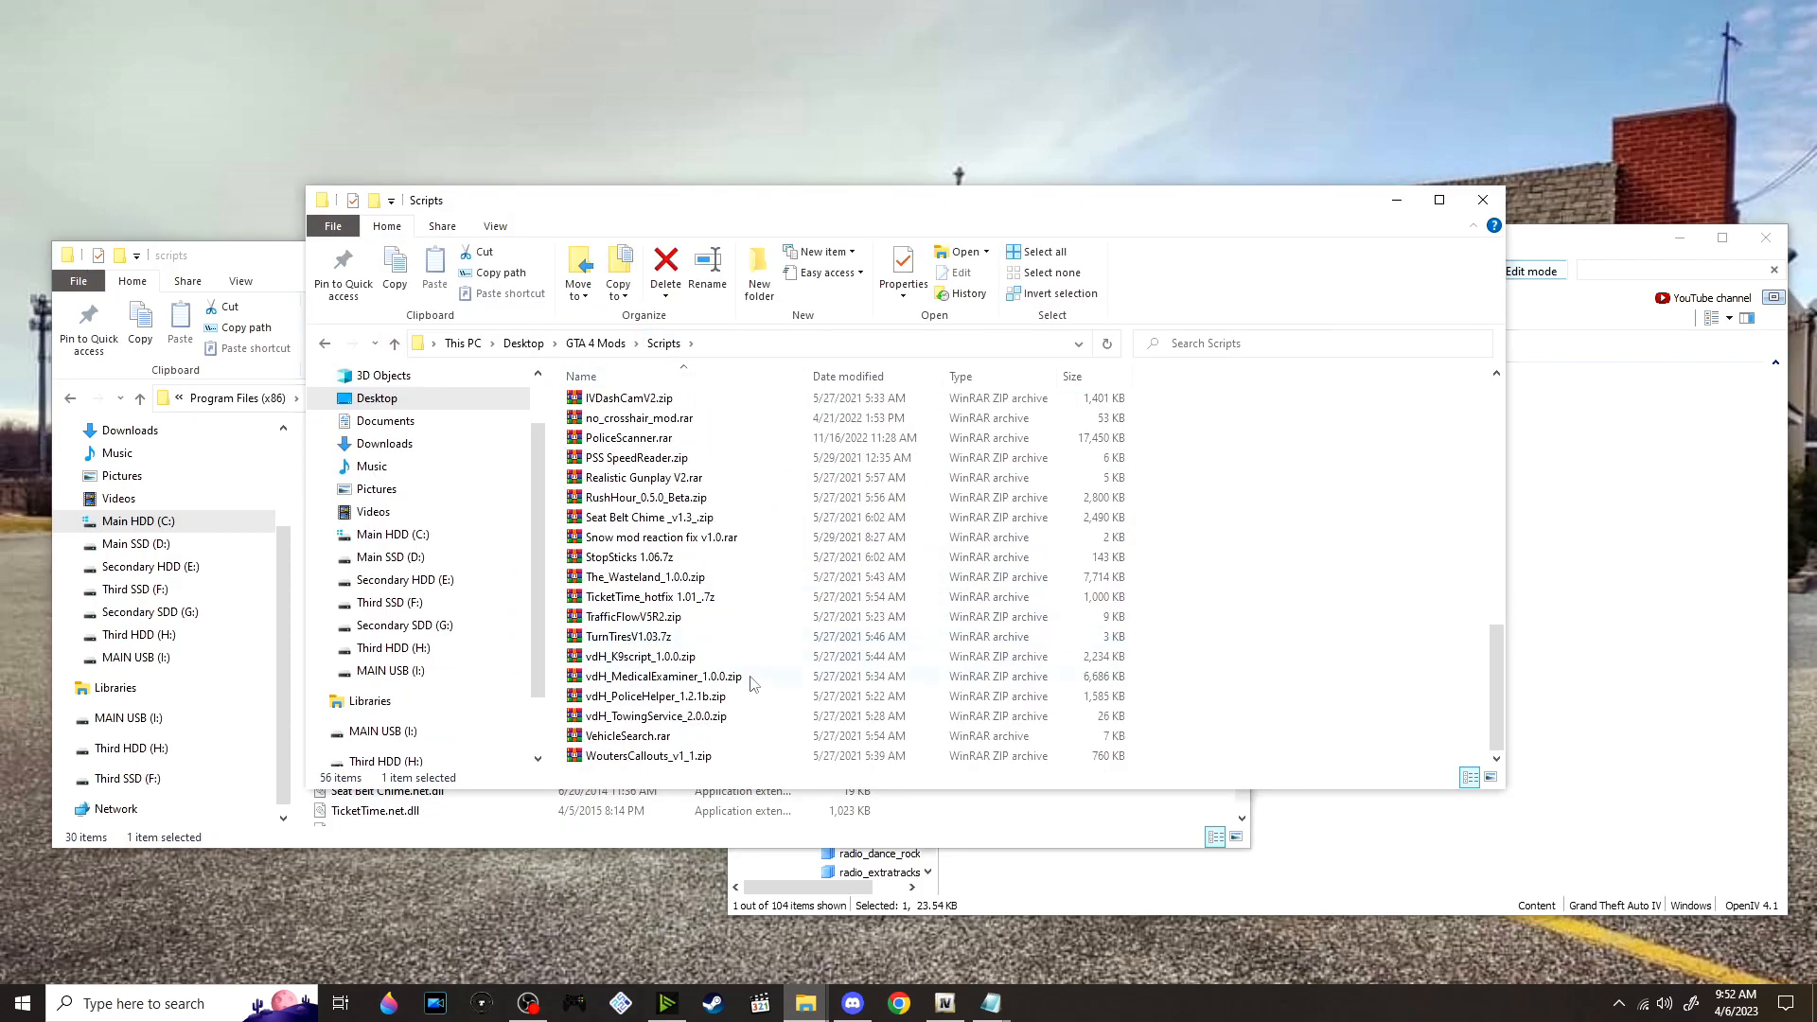
{"action": "right_click", "coordinate": [712, 725]}
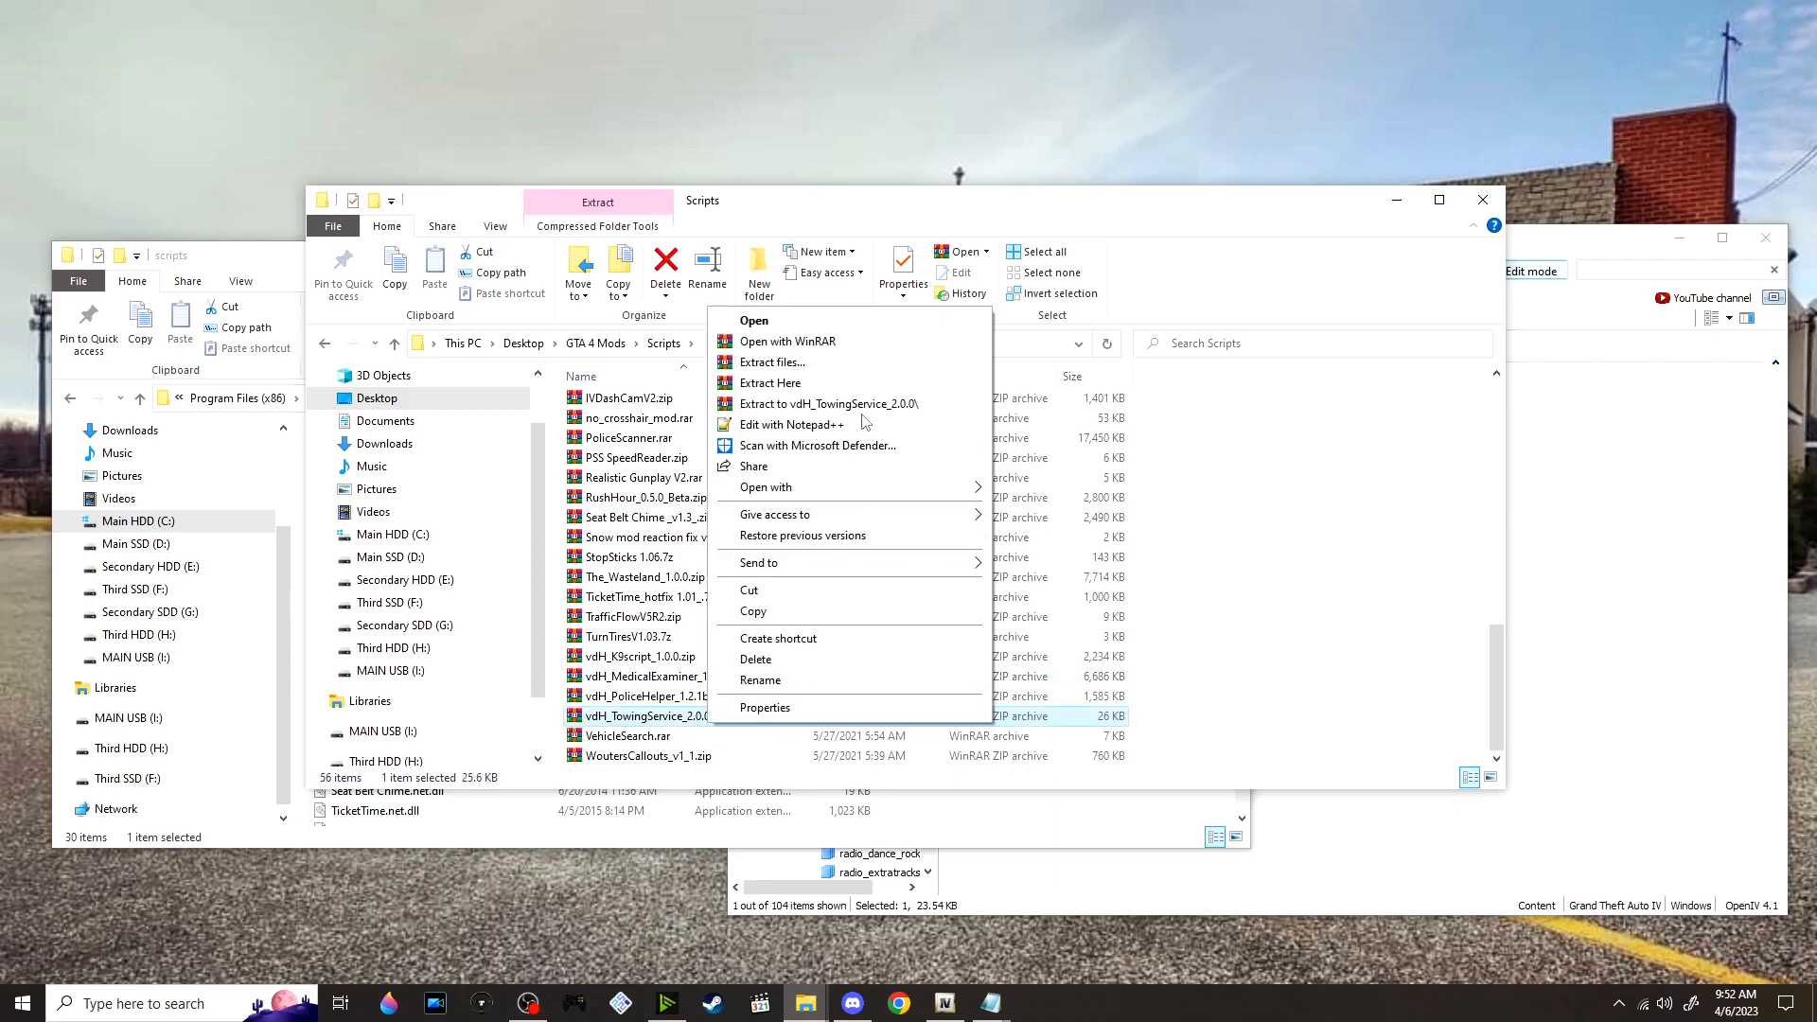
{"action": "left_click", "coordinate": [861, 407]}
{"action": "scroll", "coordinate": [656, 596], "scroll_direction": "up", "scroll_amount": 8}
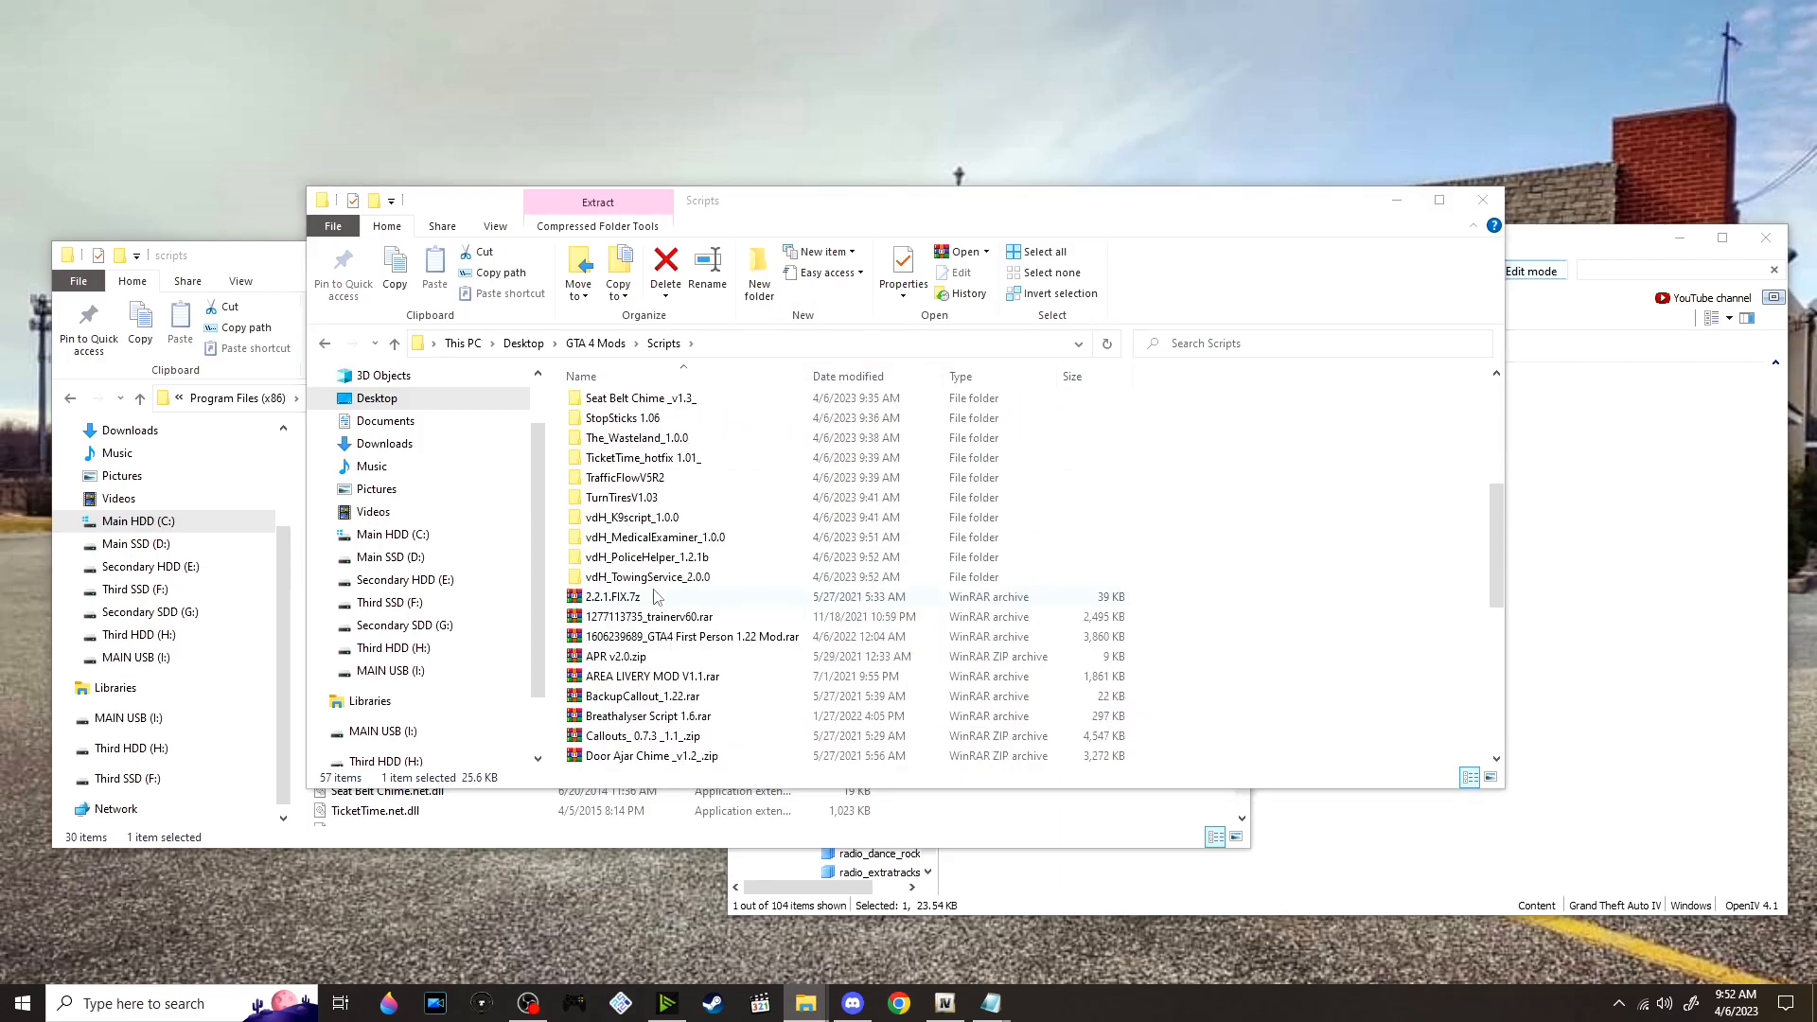
{"action": "scroll", "coordinate": [407, 578], "scroll_direction": "down", "scroll_amount": 1}
{"action": "double_click", "coordinate": [686, 578]}
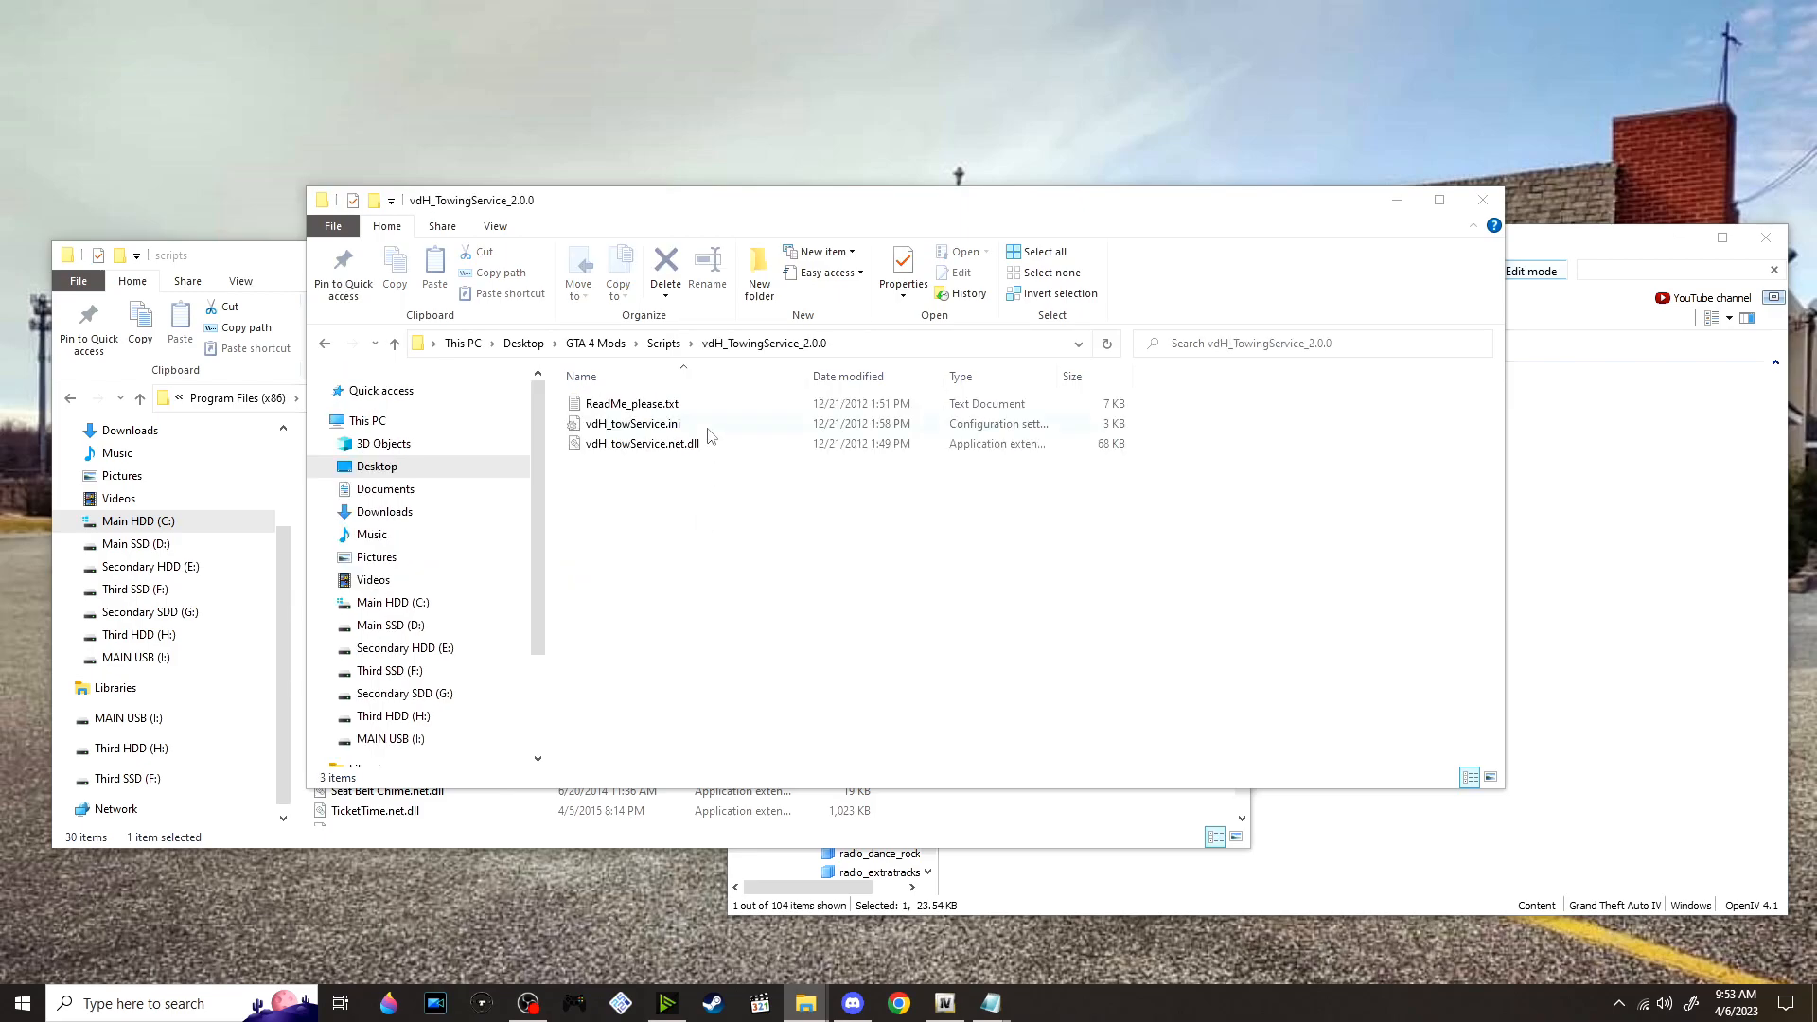
Move vdH_towService.ini and vdH_towService.net.dll into the game's GTAIV scripts folder, and return to the vdH_TowingService_2.0.0 folder
{"action": "left_click_drag", "start_coordinate": [727, 481], "coordinate": [973, 657]}
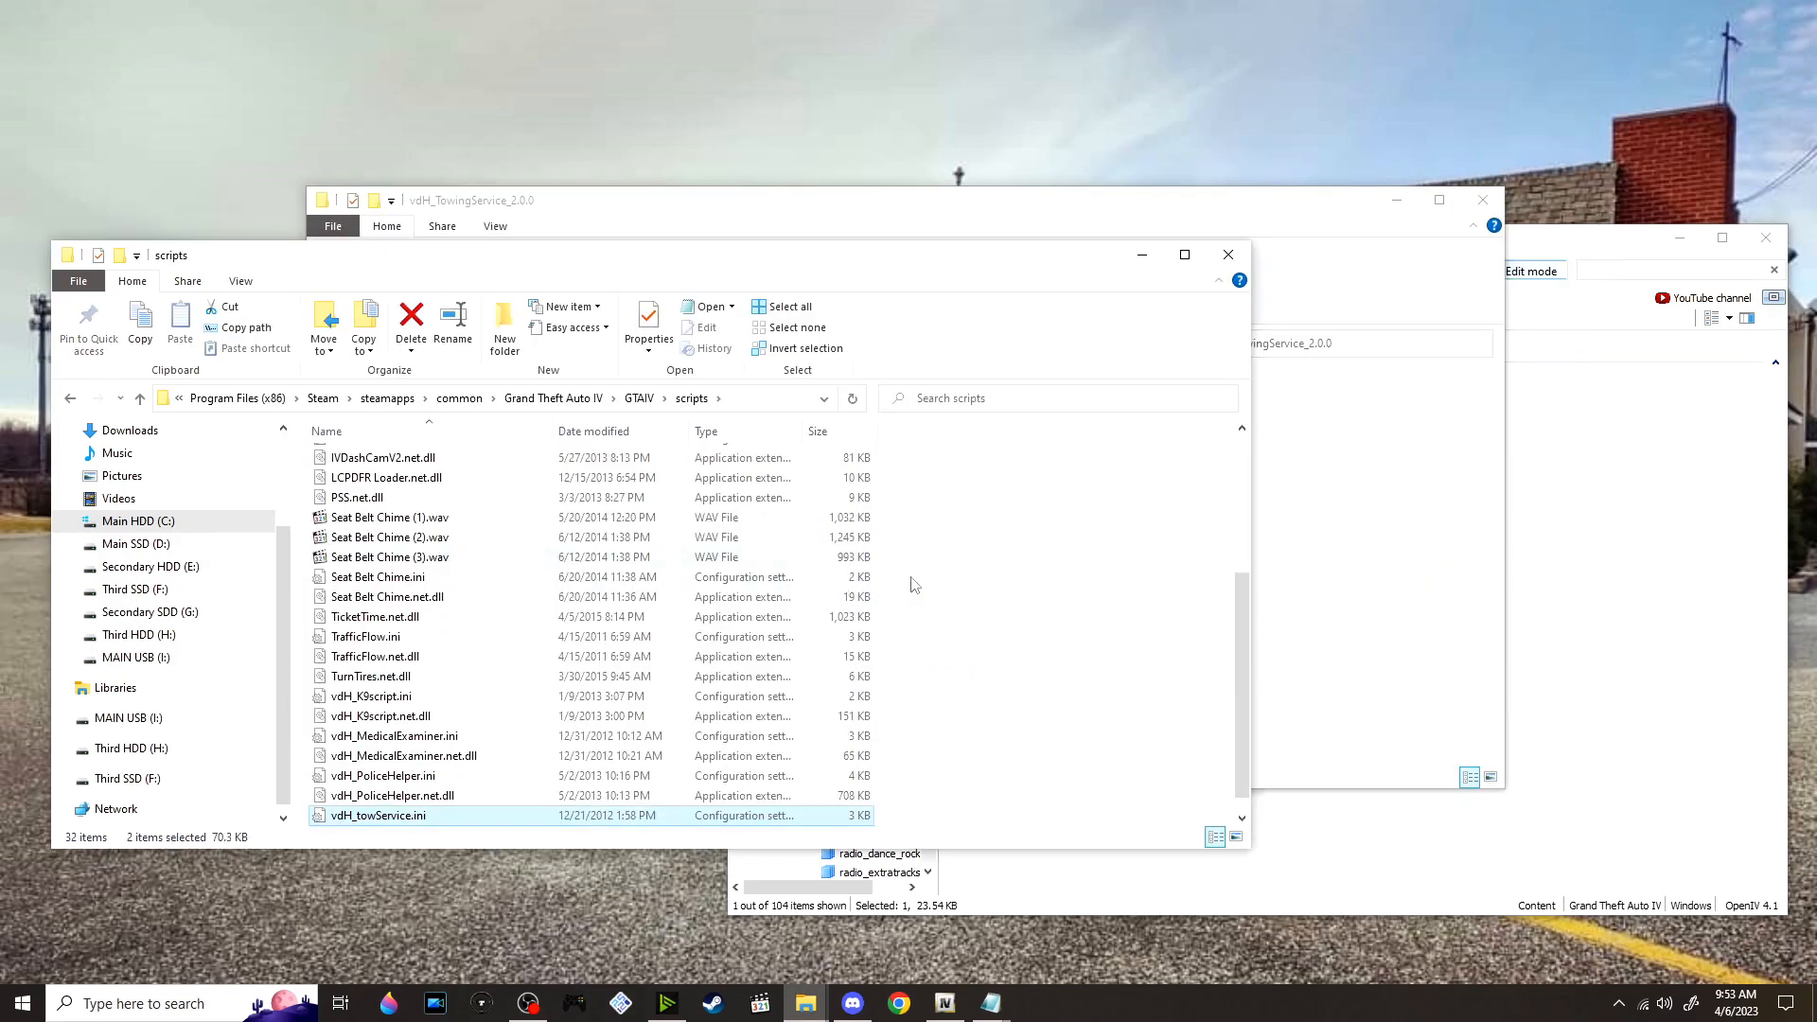
{"action": "left_click", "coordinate": [1350, 566]}
{"action": "left_click", "coordinate": [637, 343]}
{"action": "left_click", "coordinate": [660, 364]}
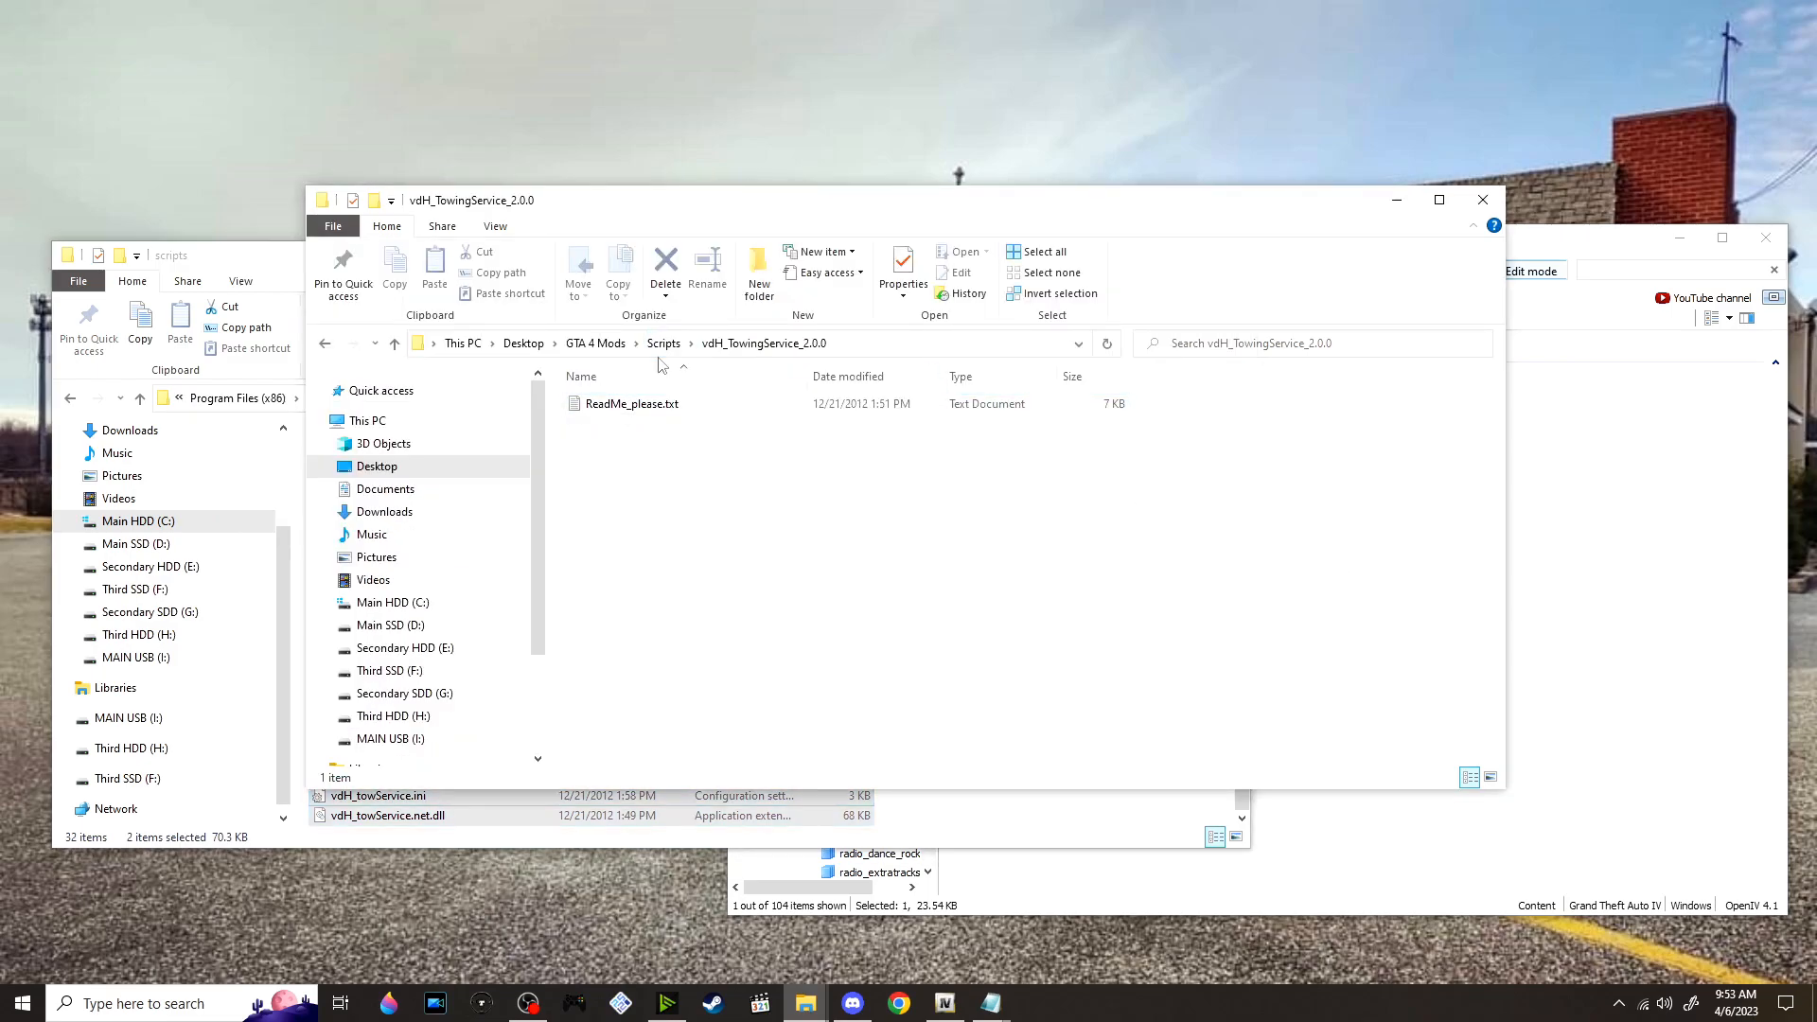
Extract VehicleSearch.rar into its own folder and move VehicleSearch.ini and VehicleSearch.net.dll into the game's GTAIV scripts folder
{"action": "left_click", "coordinate": [664, 343]}
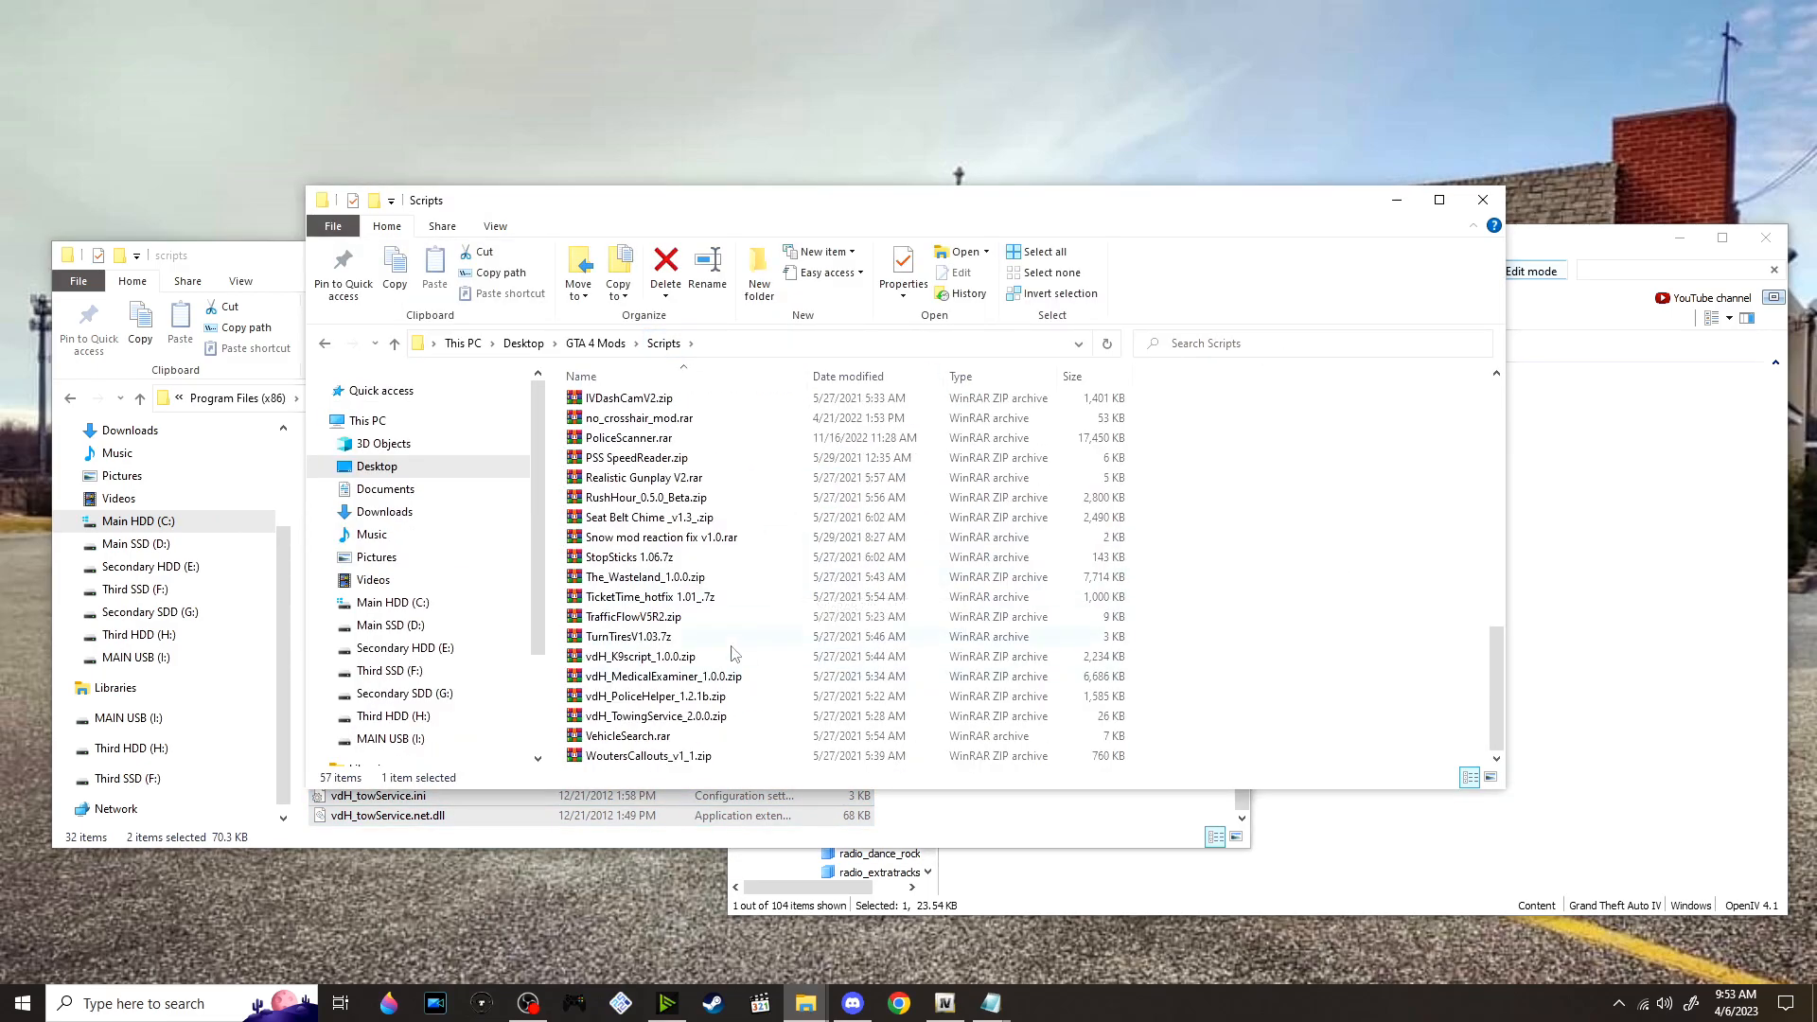
{"action": "right_click", "coordinate": [701, 738]}
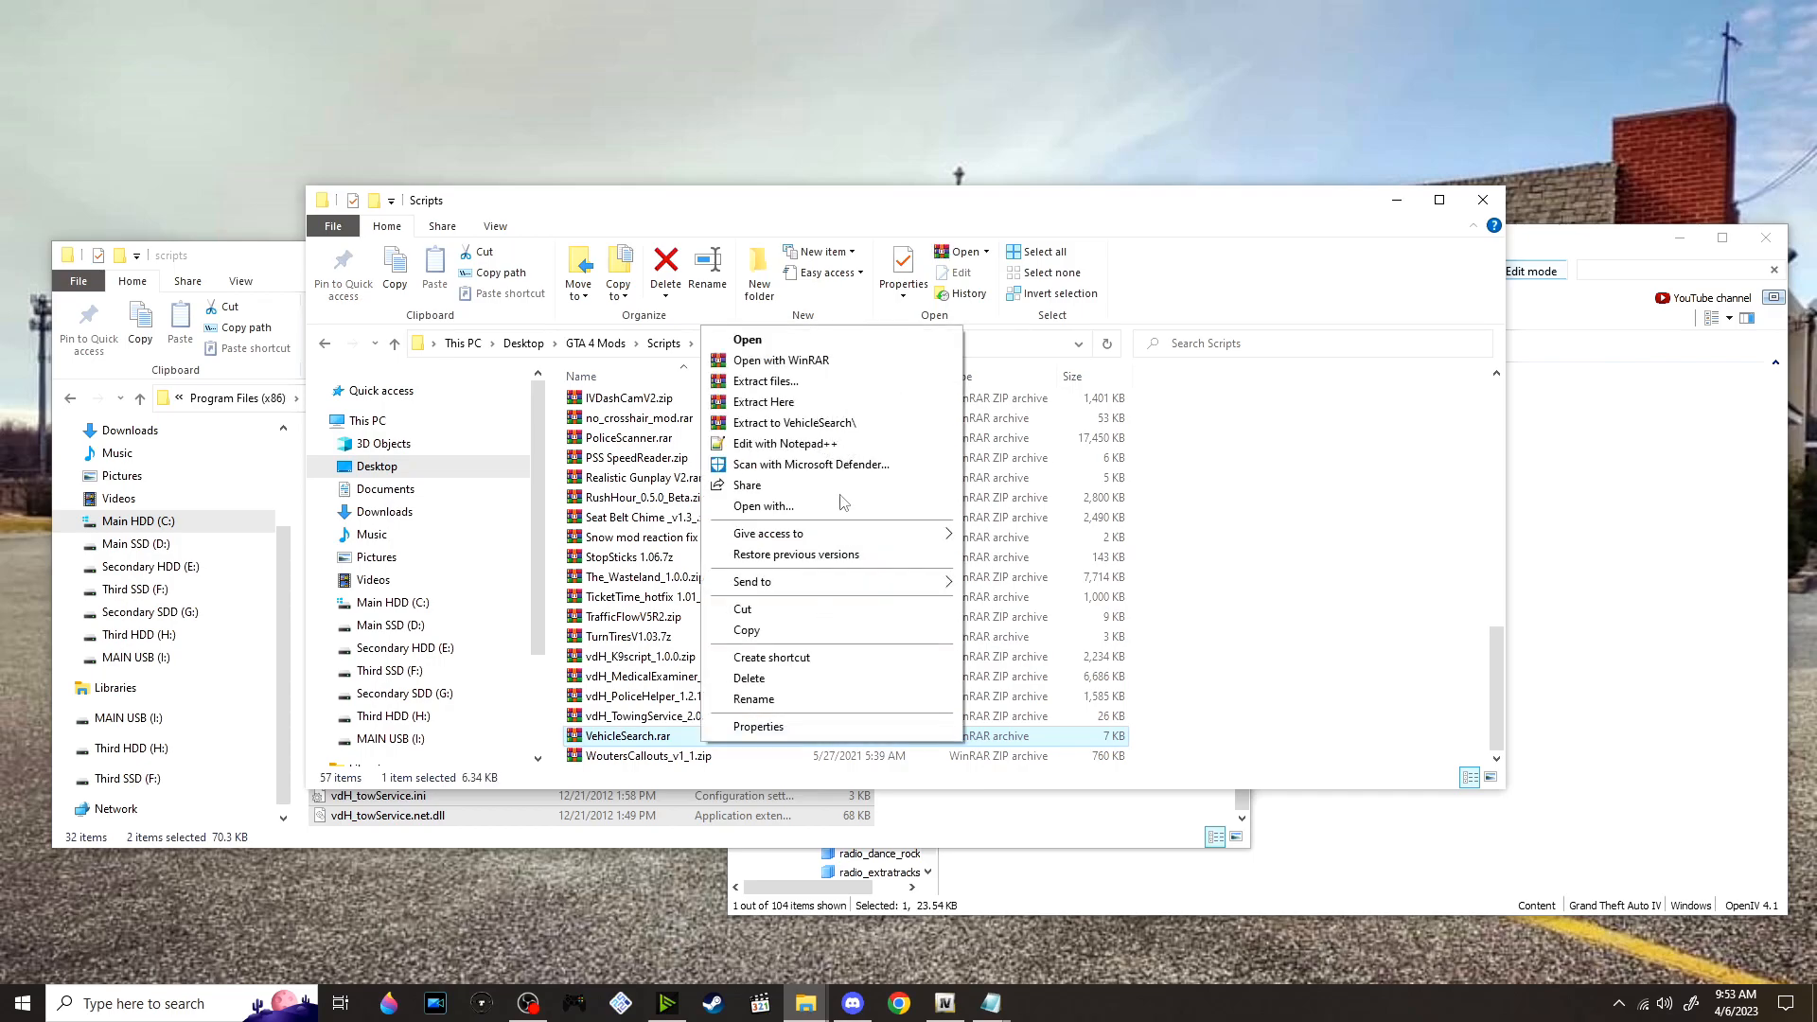
{"action": "left_click", "coordinate": [838, 426]}
{"action": "scroll", "coordinate": [738, 537], "scroll_direction": "up", "scroll_amount": 9}
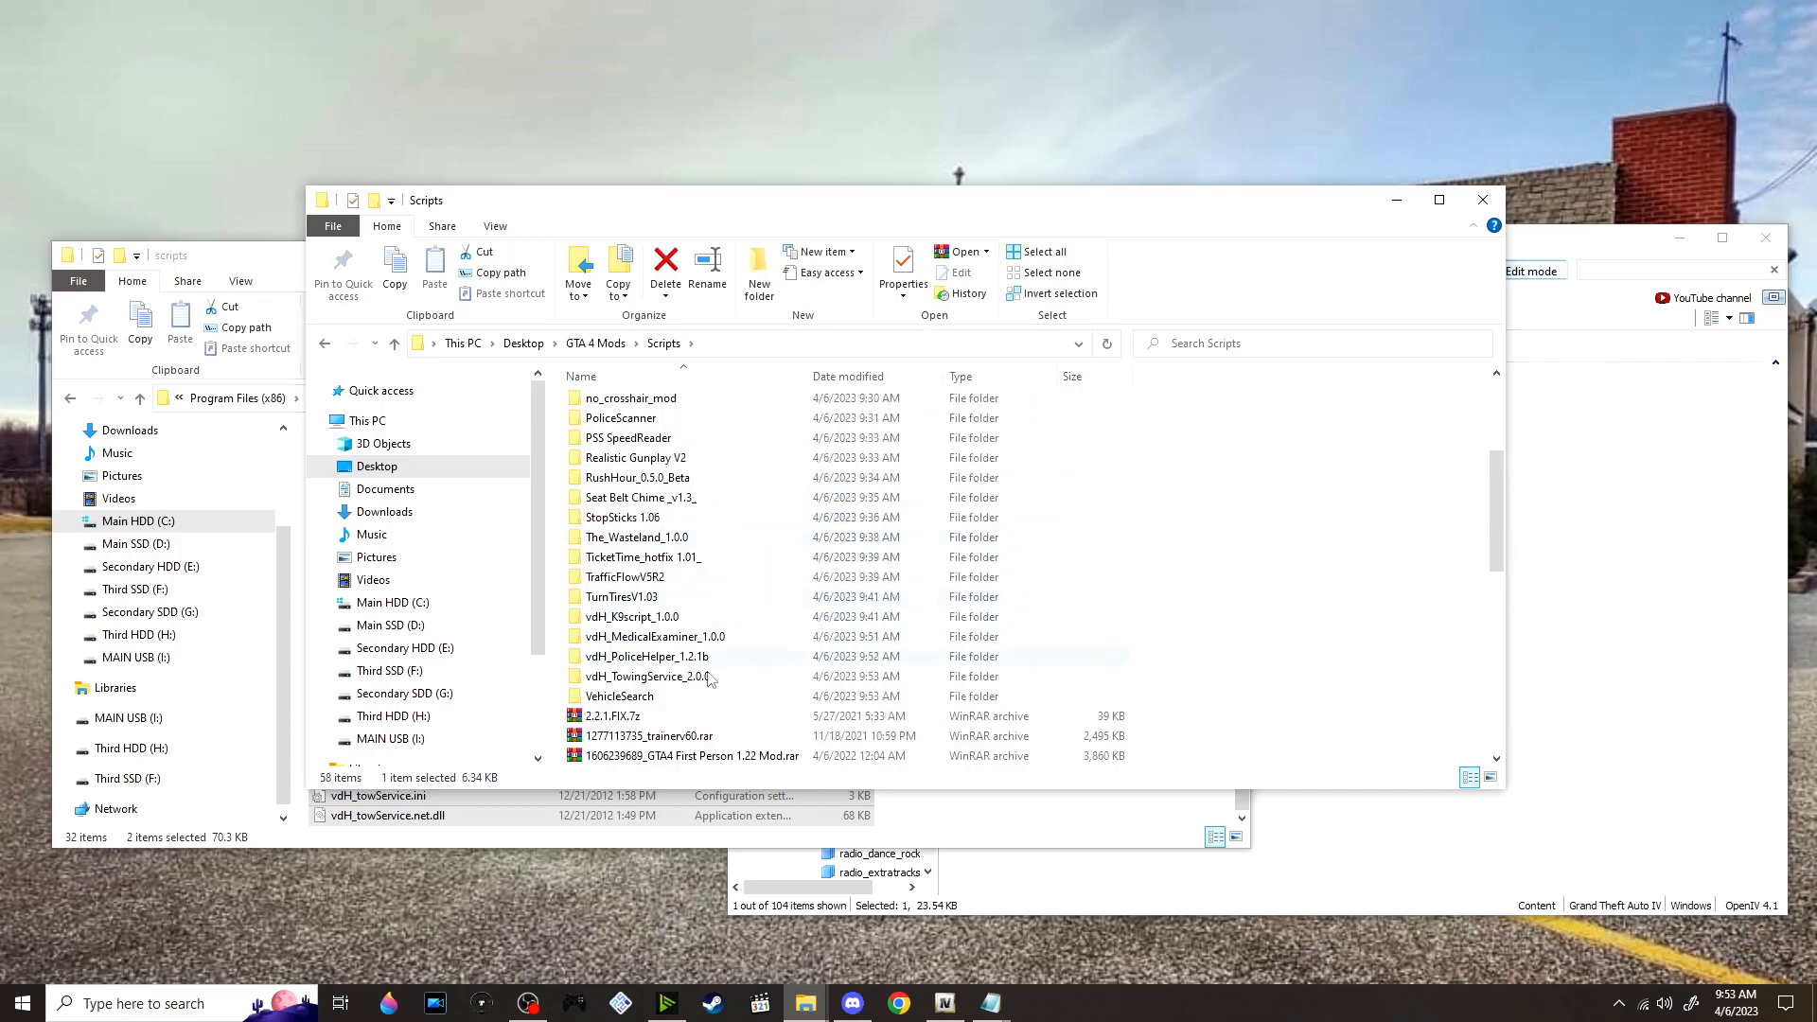
{"action": "double_click", "coordinate": [653, 696]}
{"action": "left_click_drag", "start_coordinate": [695, 488], "coordinate": [1031, 806]}
{"action": "left_click", "coordinate": [1323, 572]}
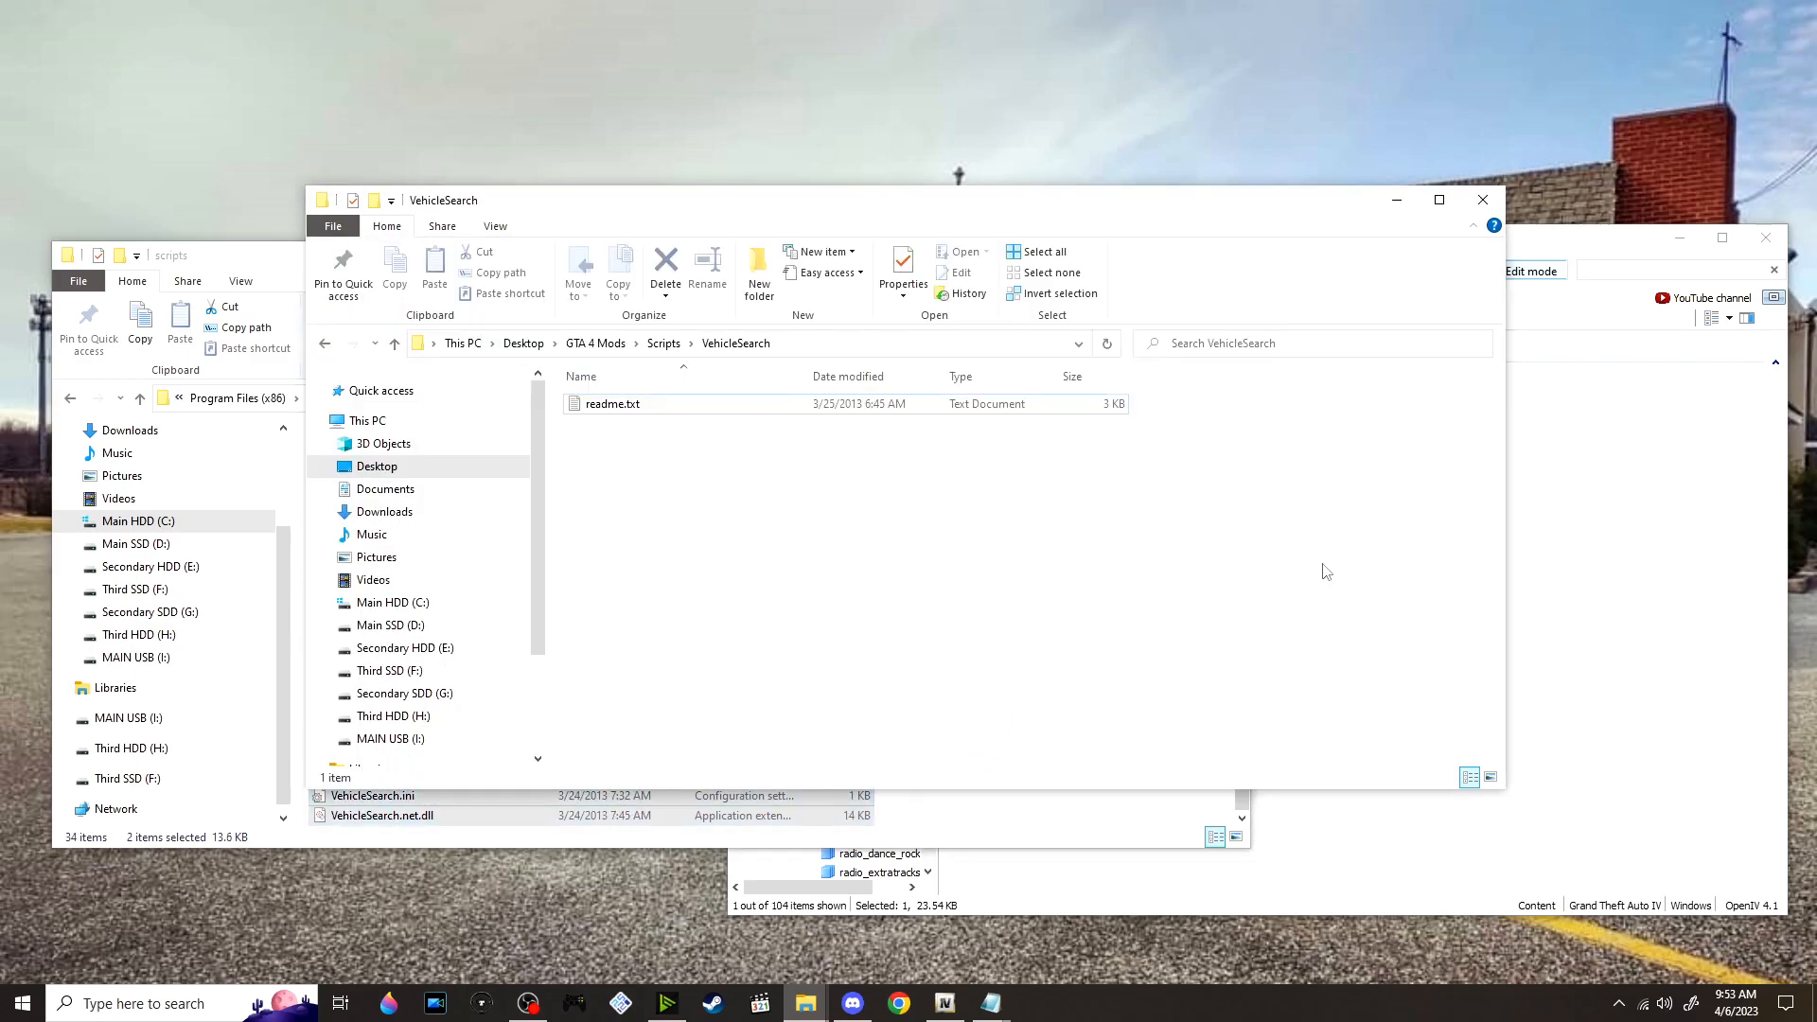
Extract WoutersCallouts_v1_1.zip into its own folder, open it and bring the game's scripts folder window forward
{"action": "left_click", "coordinate": [662, 345]}
{"action": "scroll", "coordinate": [781, 611], "scroll_direction": "down", "scroll_amount": 10}
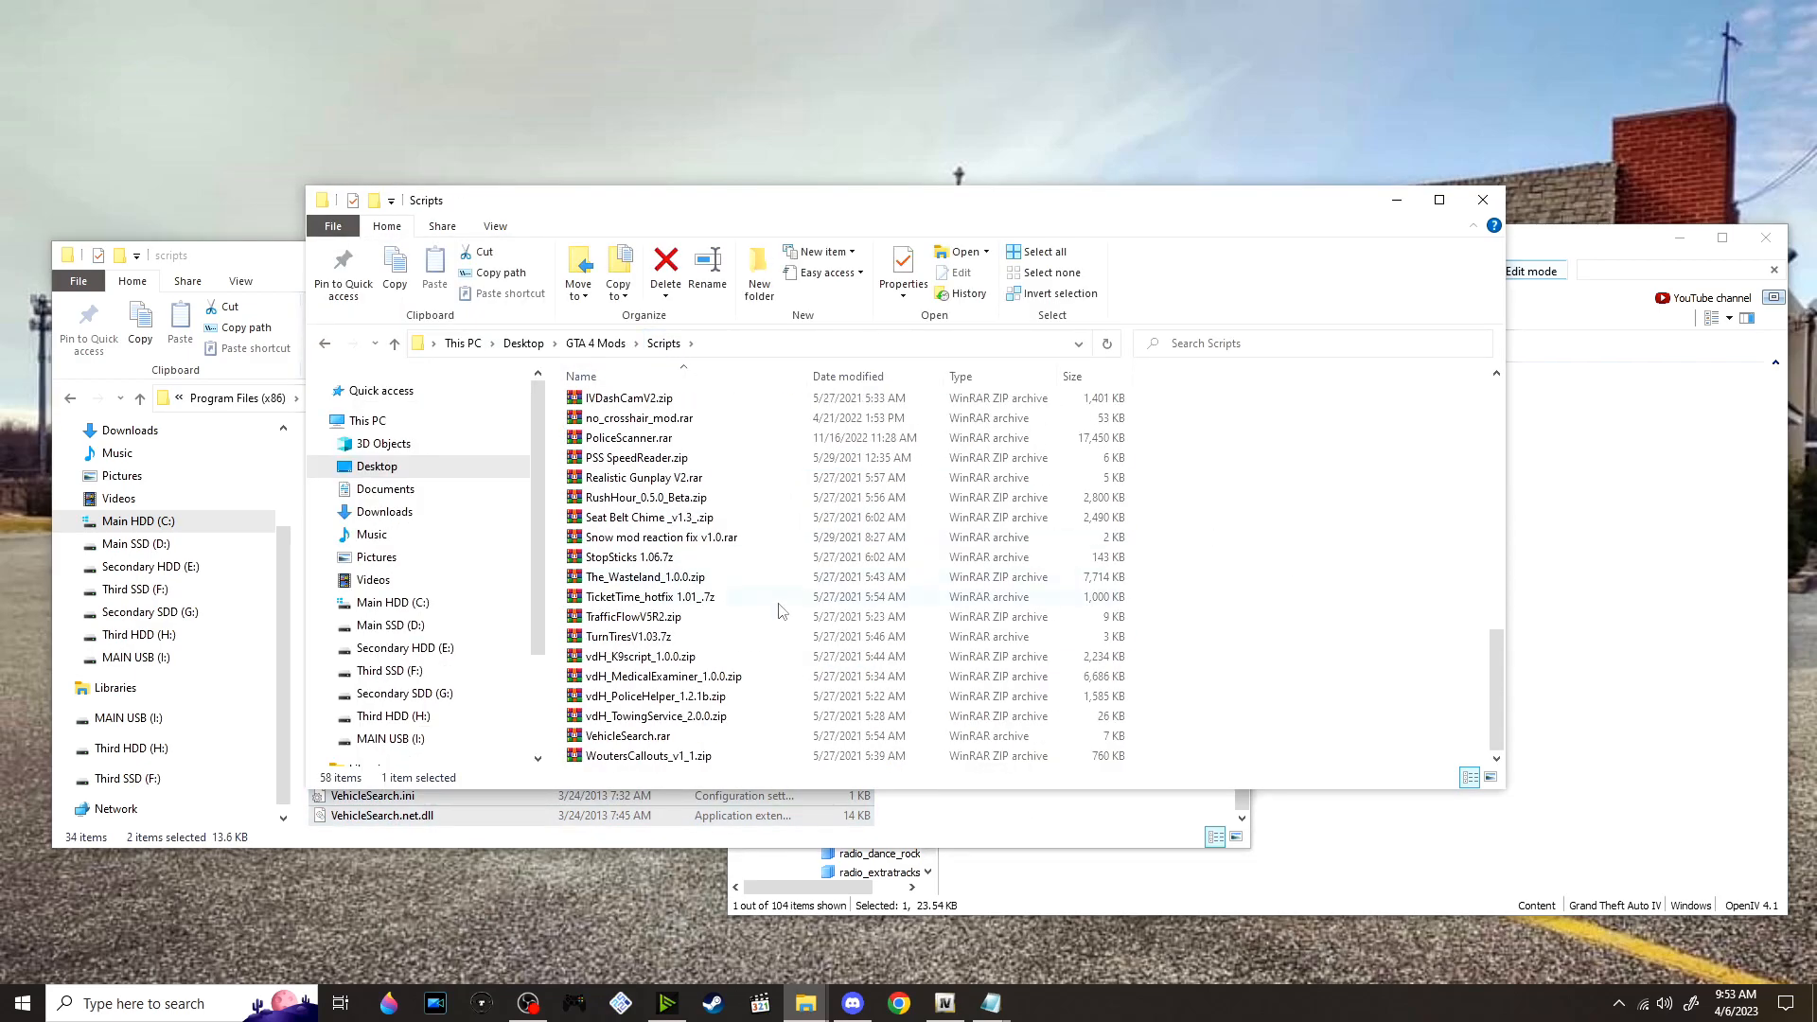
{"action": "right_click", "coordinate": [760, 759]}
{"action": "left_click", "coordinate": [882, 440]}
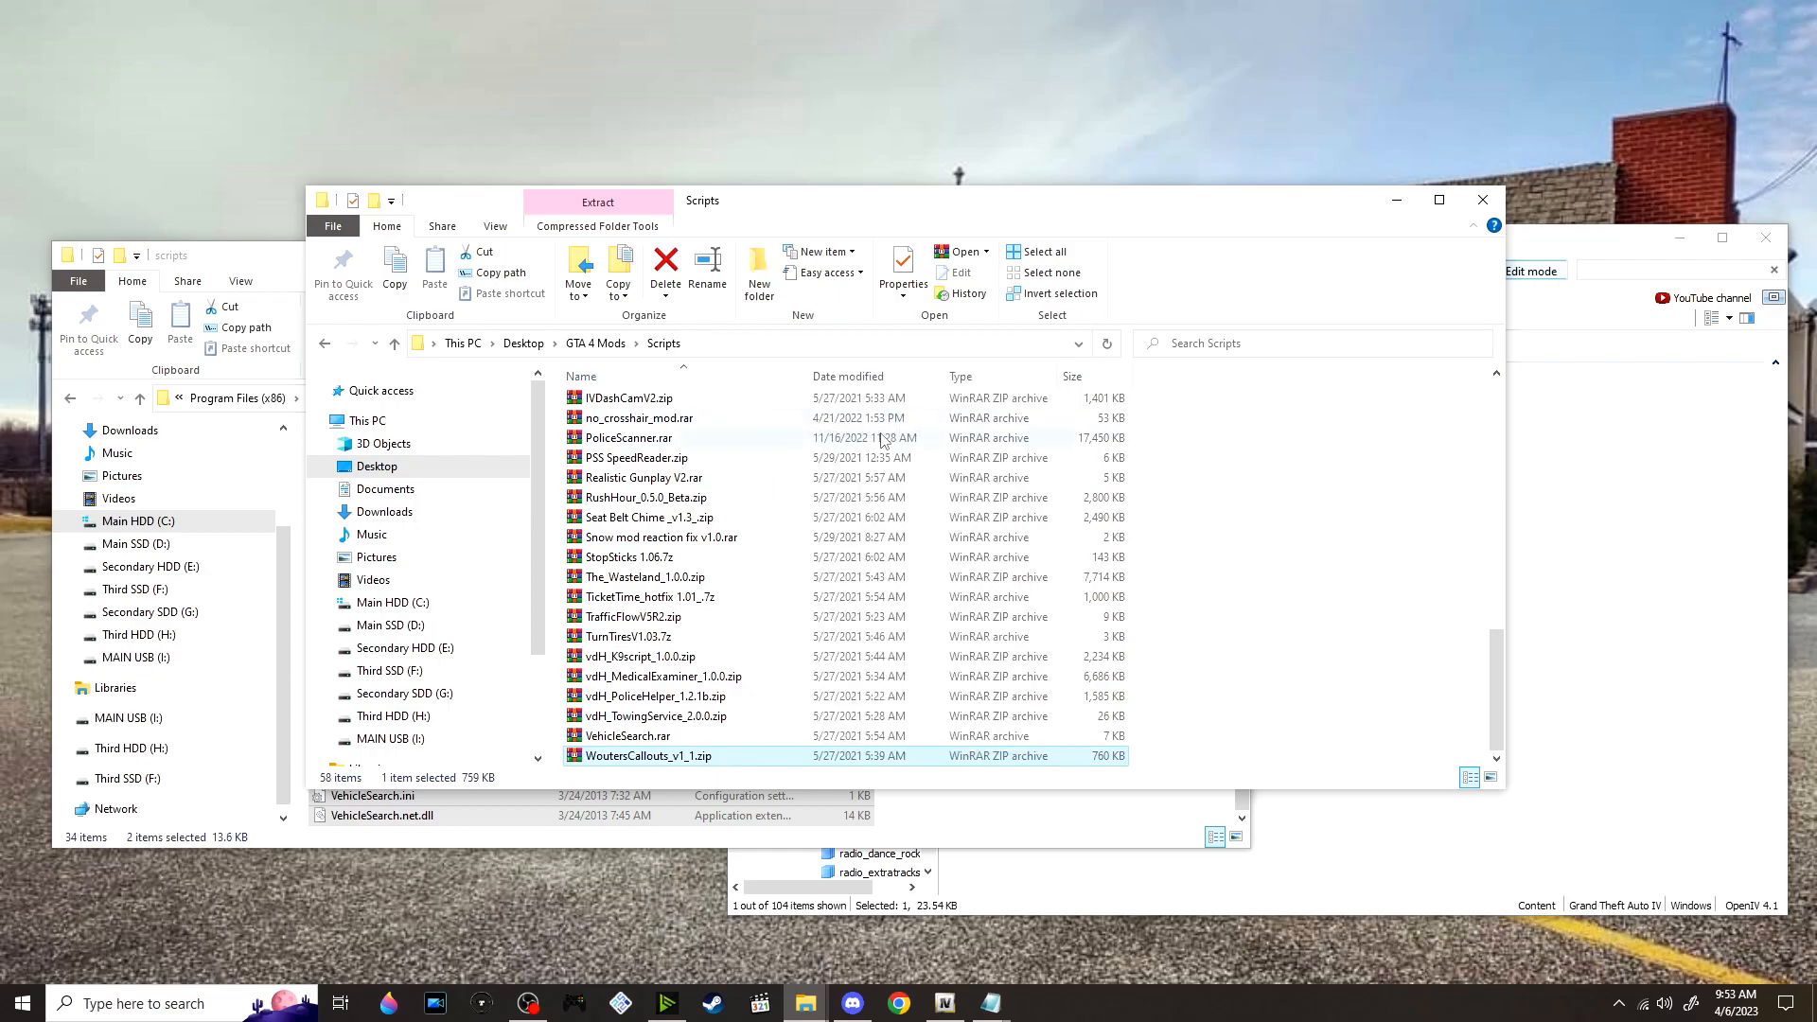
{"action": "scroll", "coordinate": [665, 587], "scroll_direction": "up", "scroll_amount": 10}
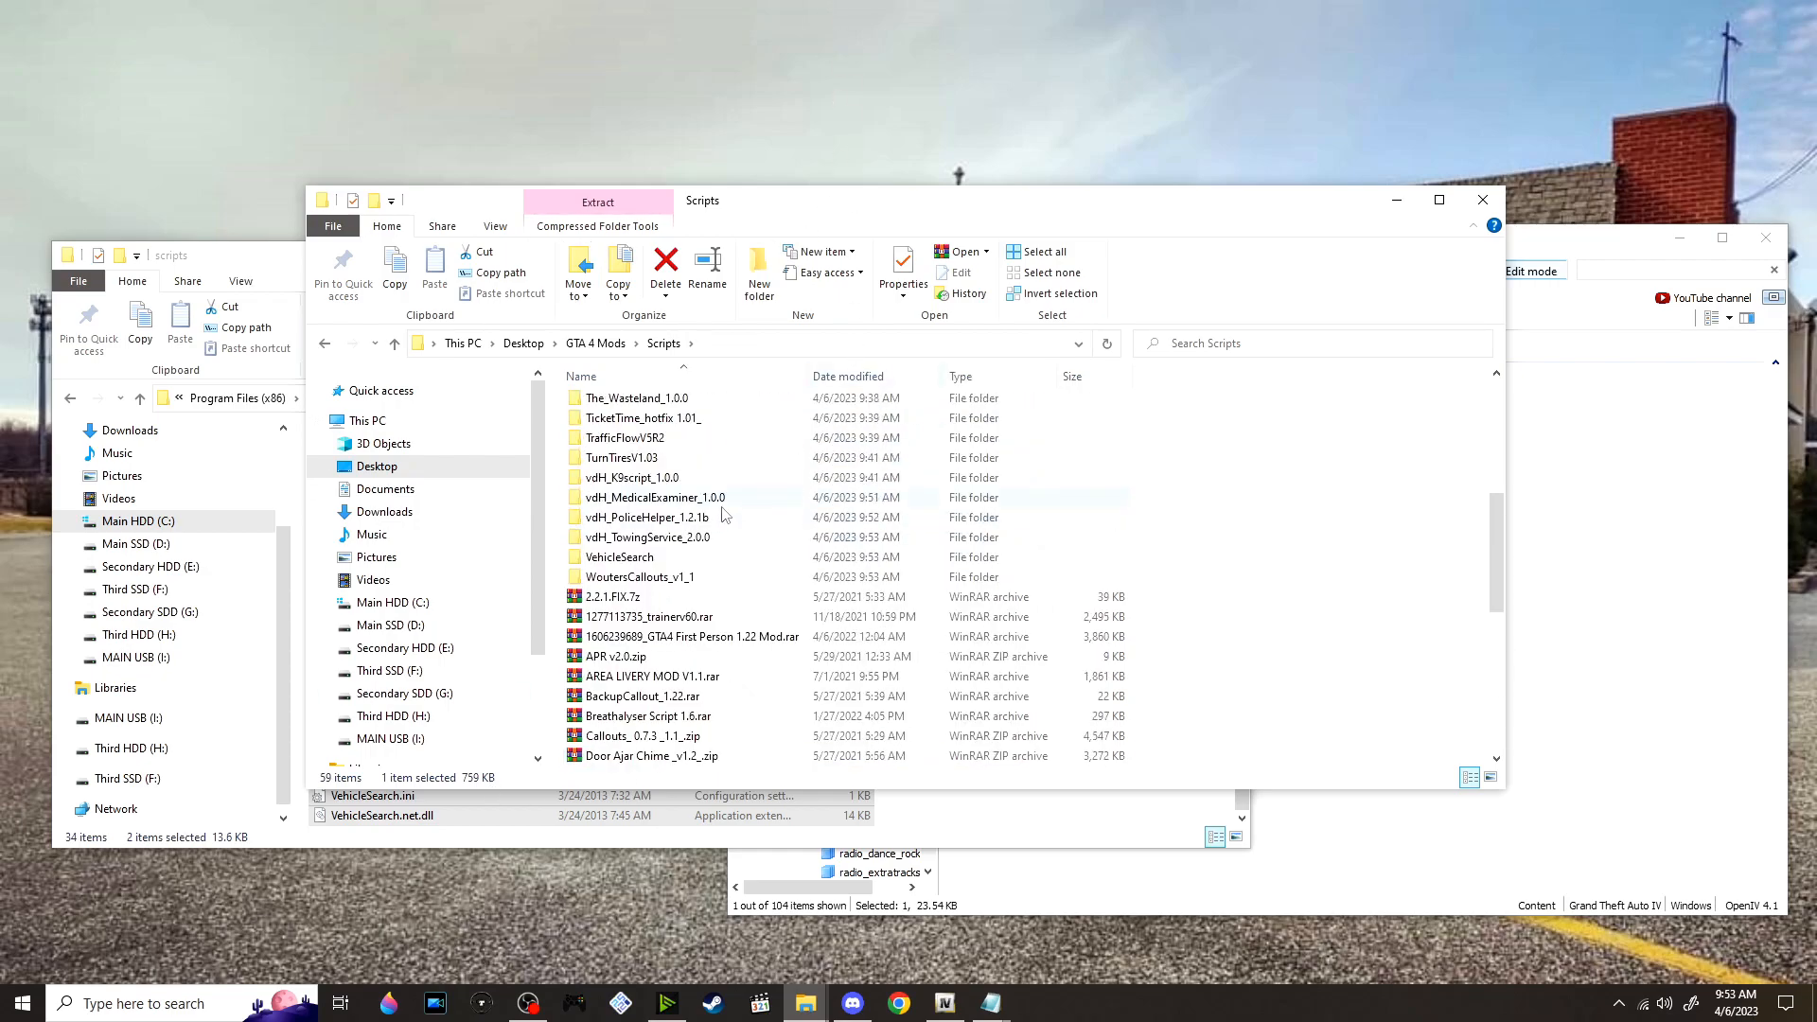
{"action": "double_click", "coordinate": [639, 578]}
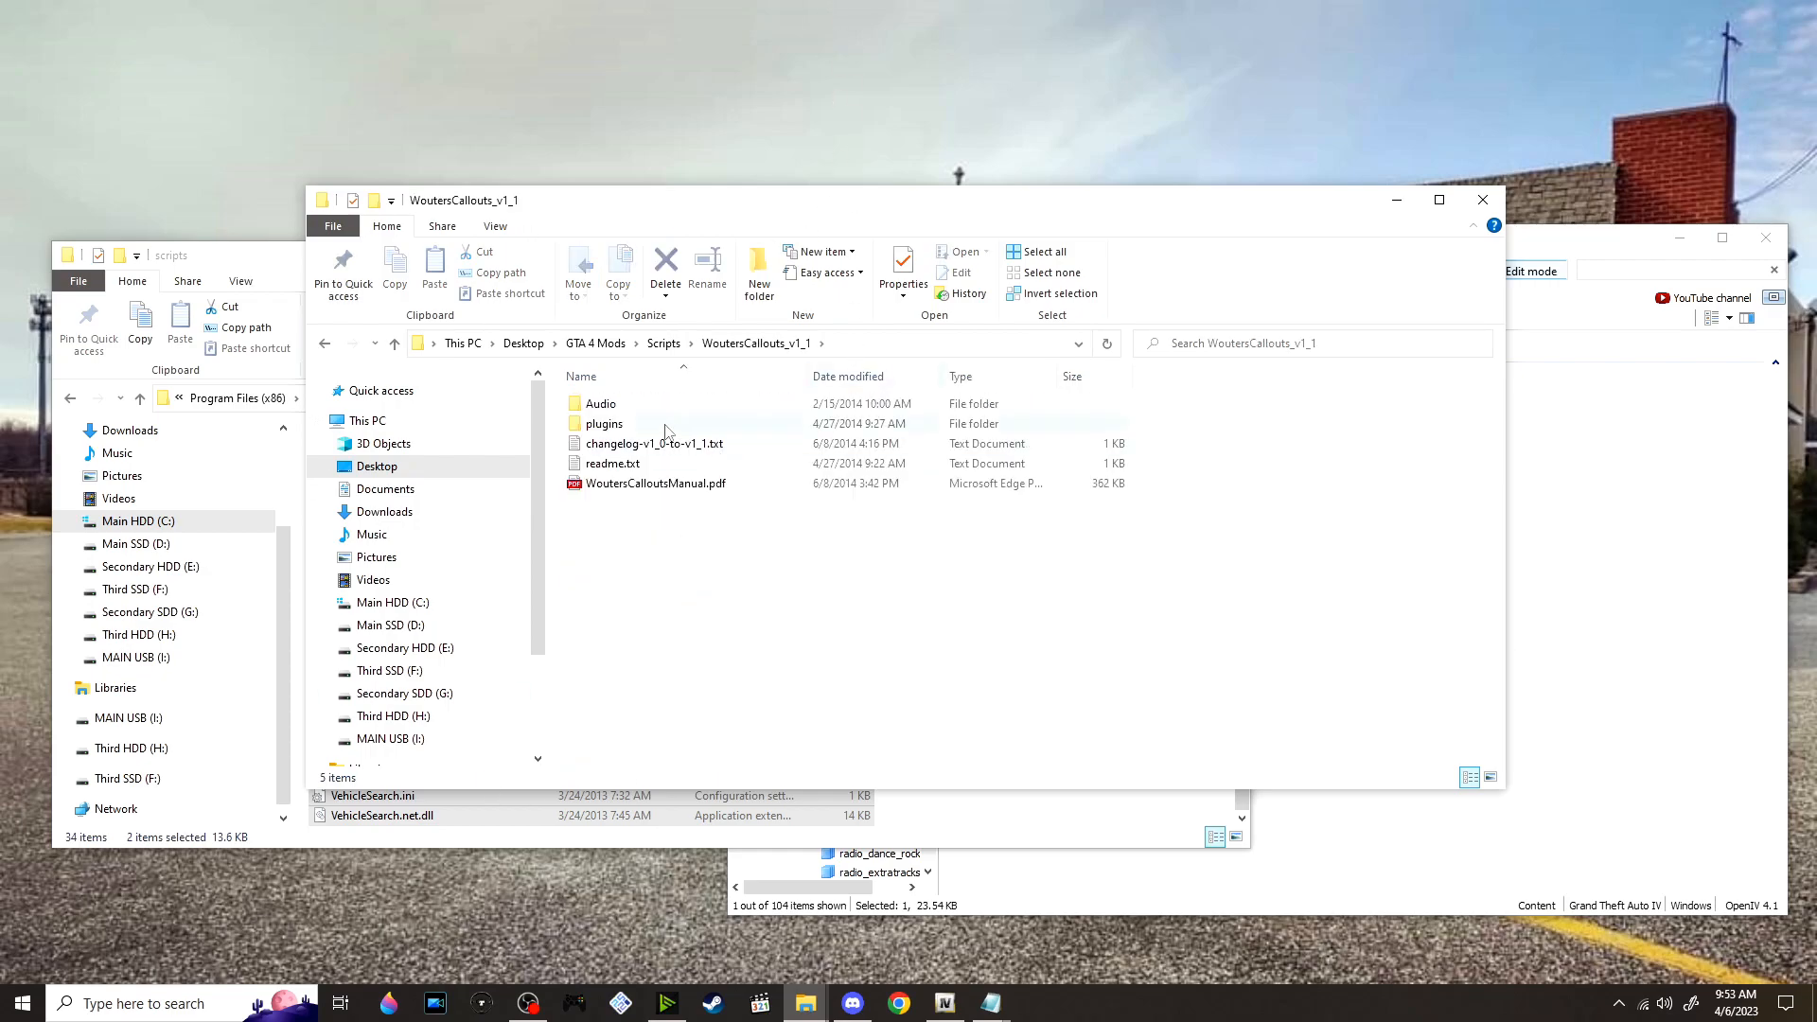
{"action": "left_click", "coordinate": [261, 265]}
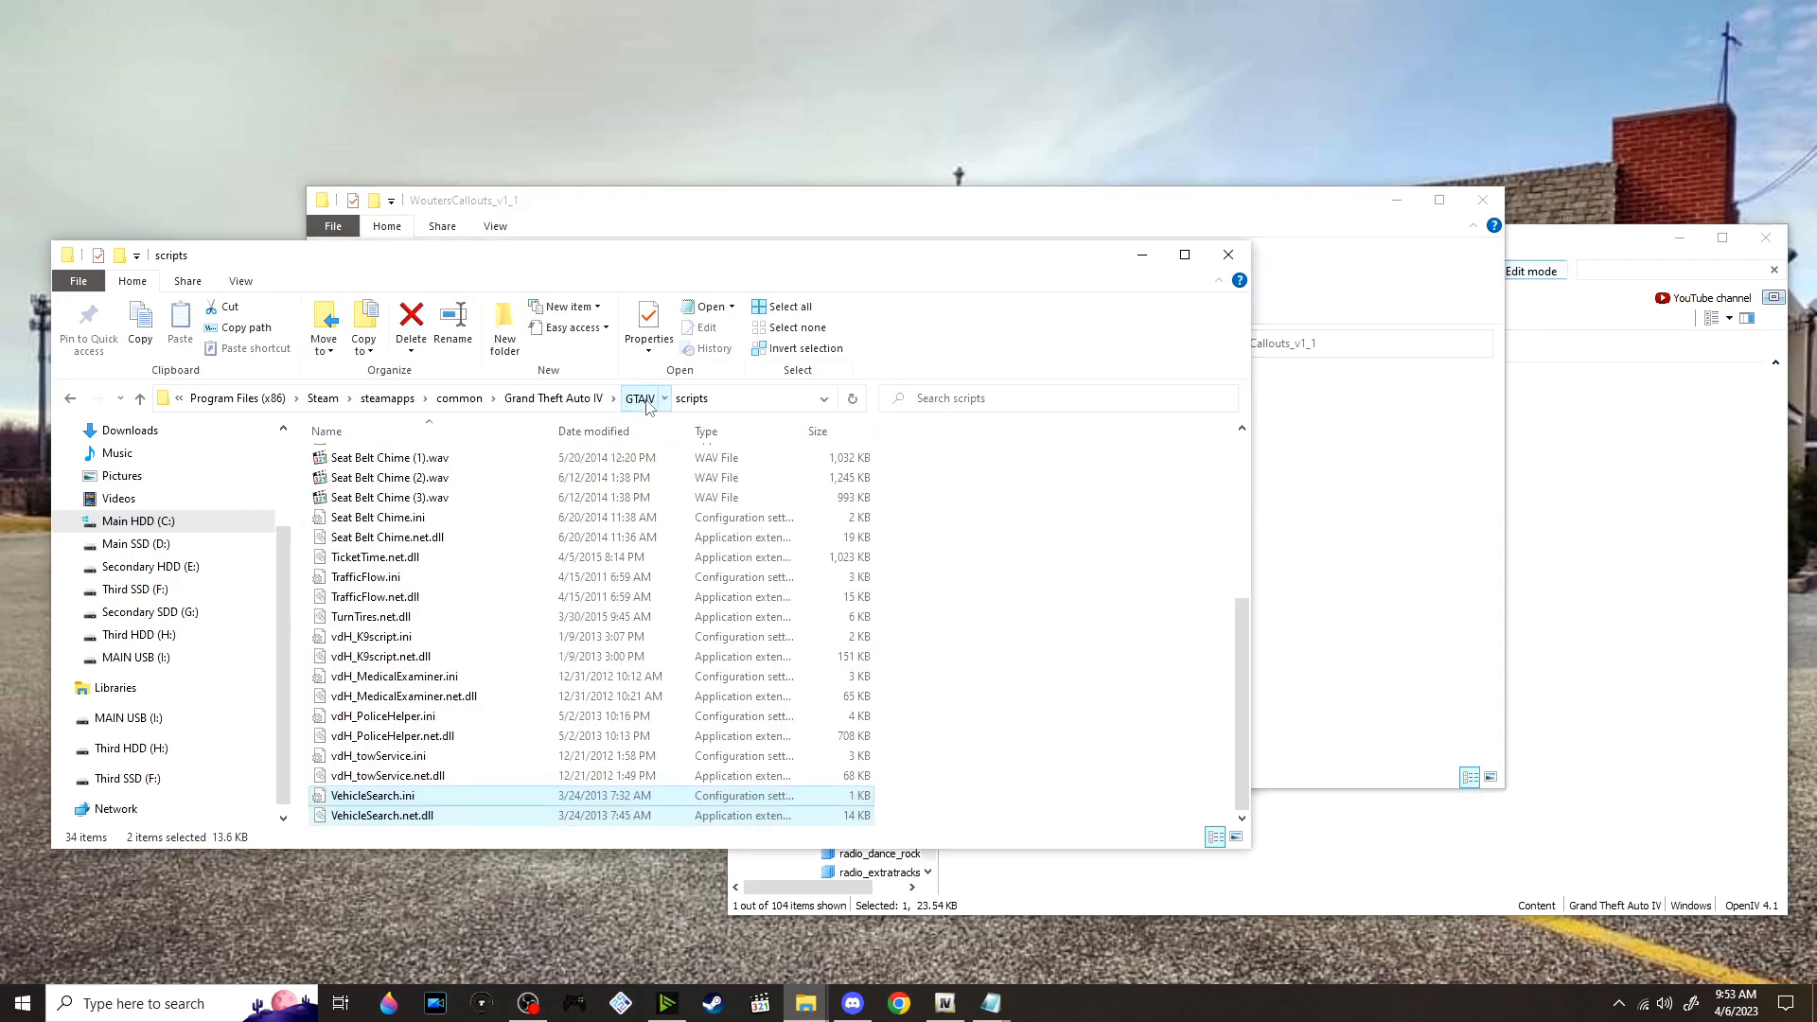
Move WoutersCallouts.ini and WoutersCallouts.net.dll from the extracted plugins folder into the game's GTAIV LCPDFR plugins folder
{"action": "left_click", "coordinate": [640, 399]}
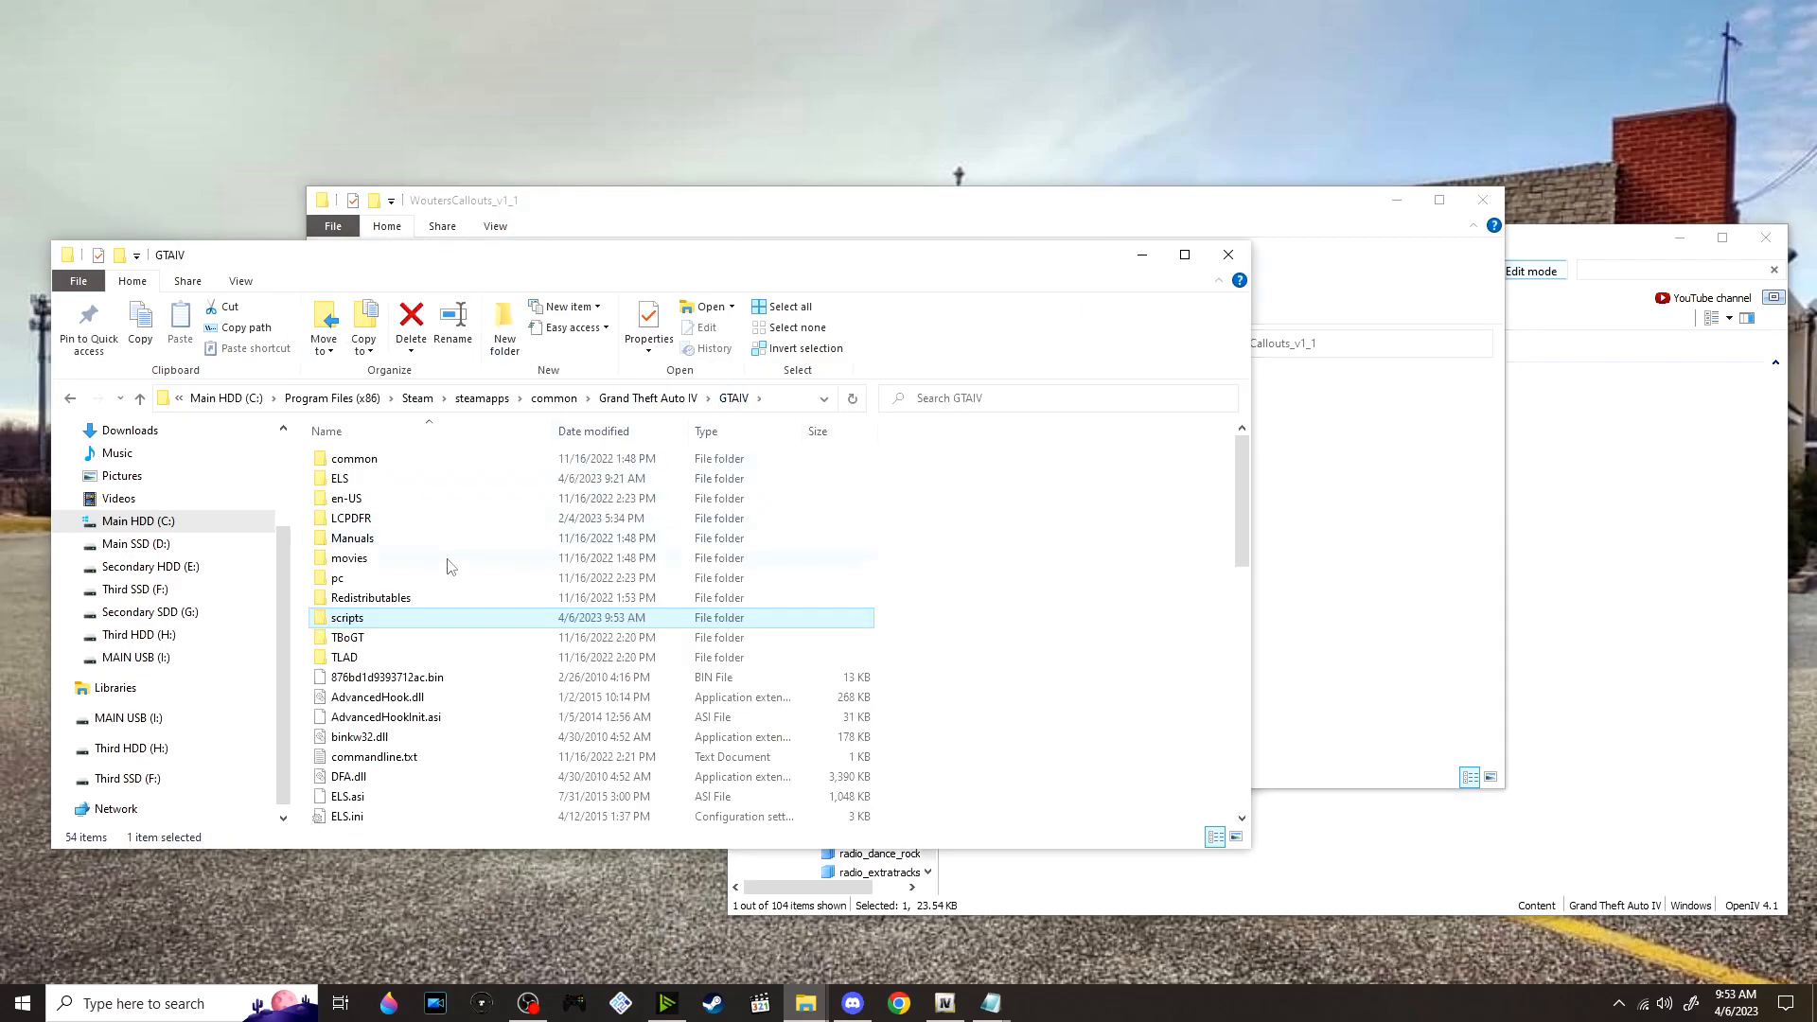
{"action": "double_click", "coordinate": [409, 518]}
{"action": "scroll", "coordinate": [145, 483], "scroll_direction": "down", "scroll_amount": 1}
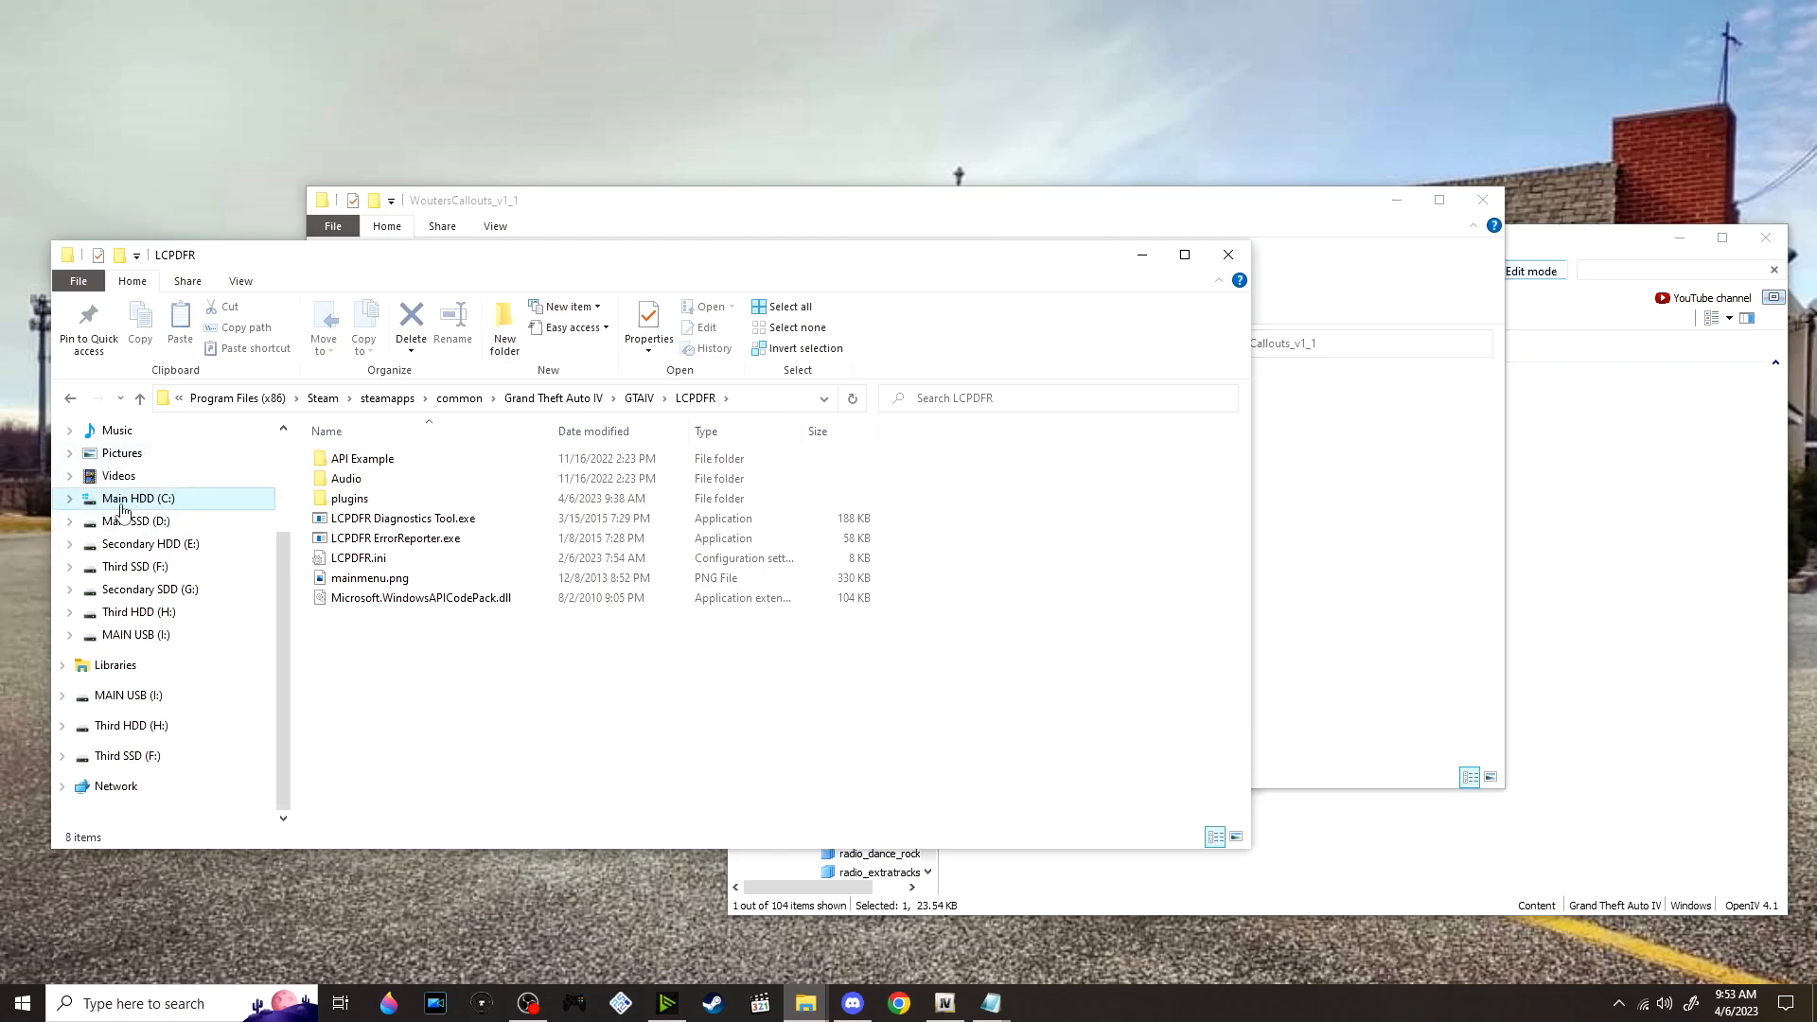
{"action": "left_click", "coordinate": [1313, 558]}
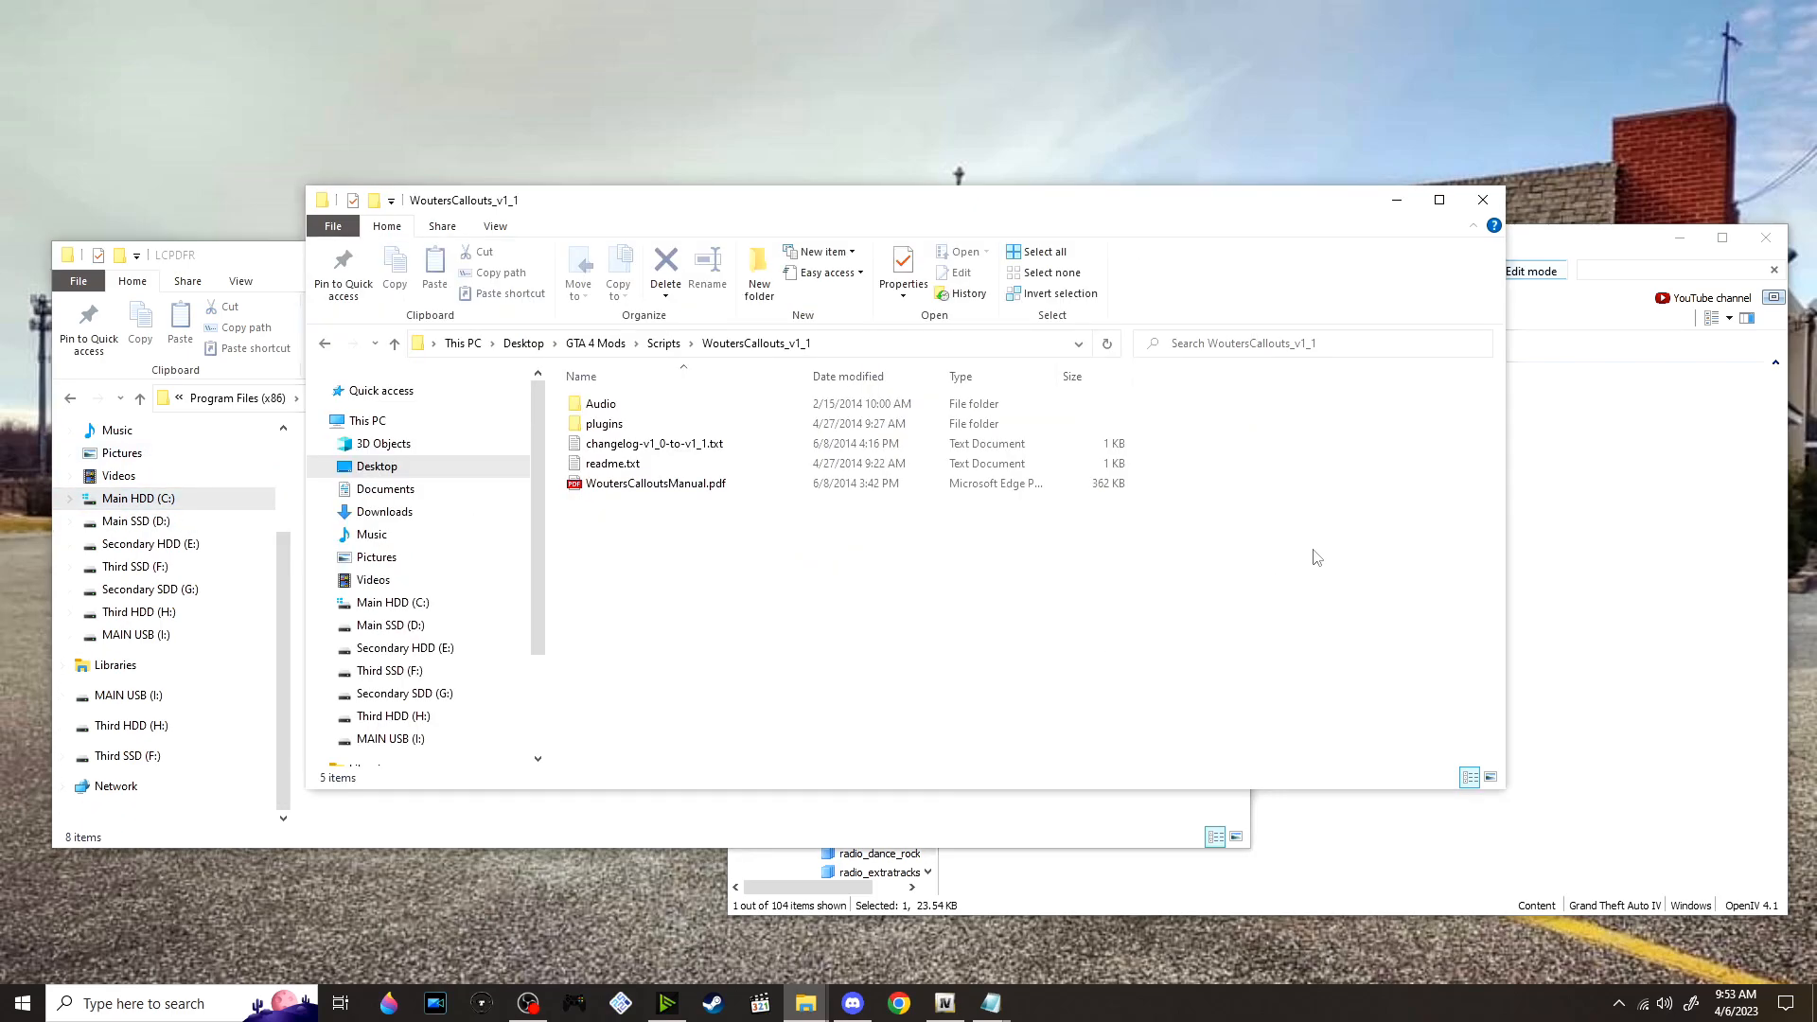
{"action": "double_click", "coordinate": [705, 429]}
{"action": "left_click_drag", "start_coordinate": [664, 503], "coordinate": [724, 256]}
{"action": "key", "text": "alt+Tab"}
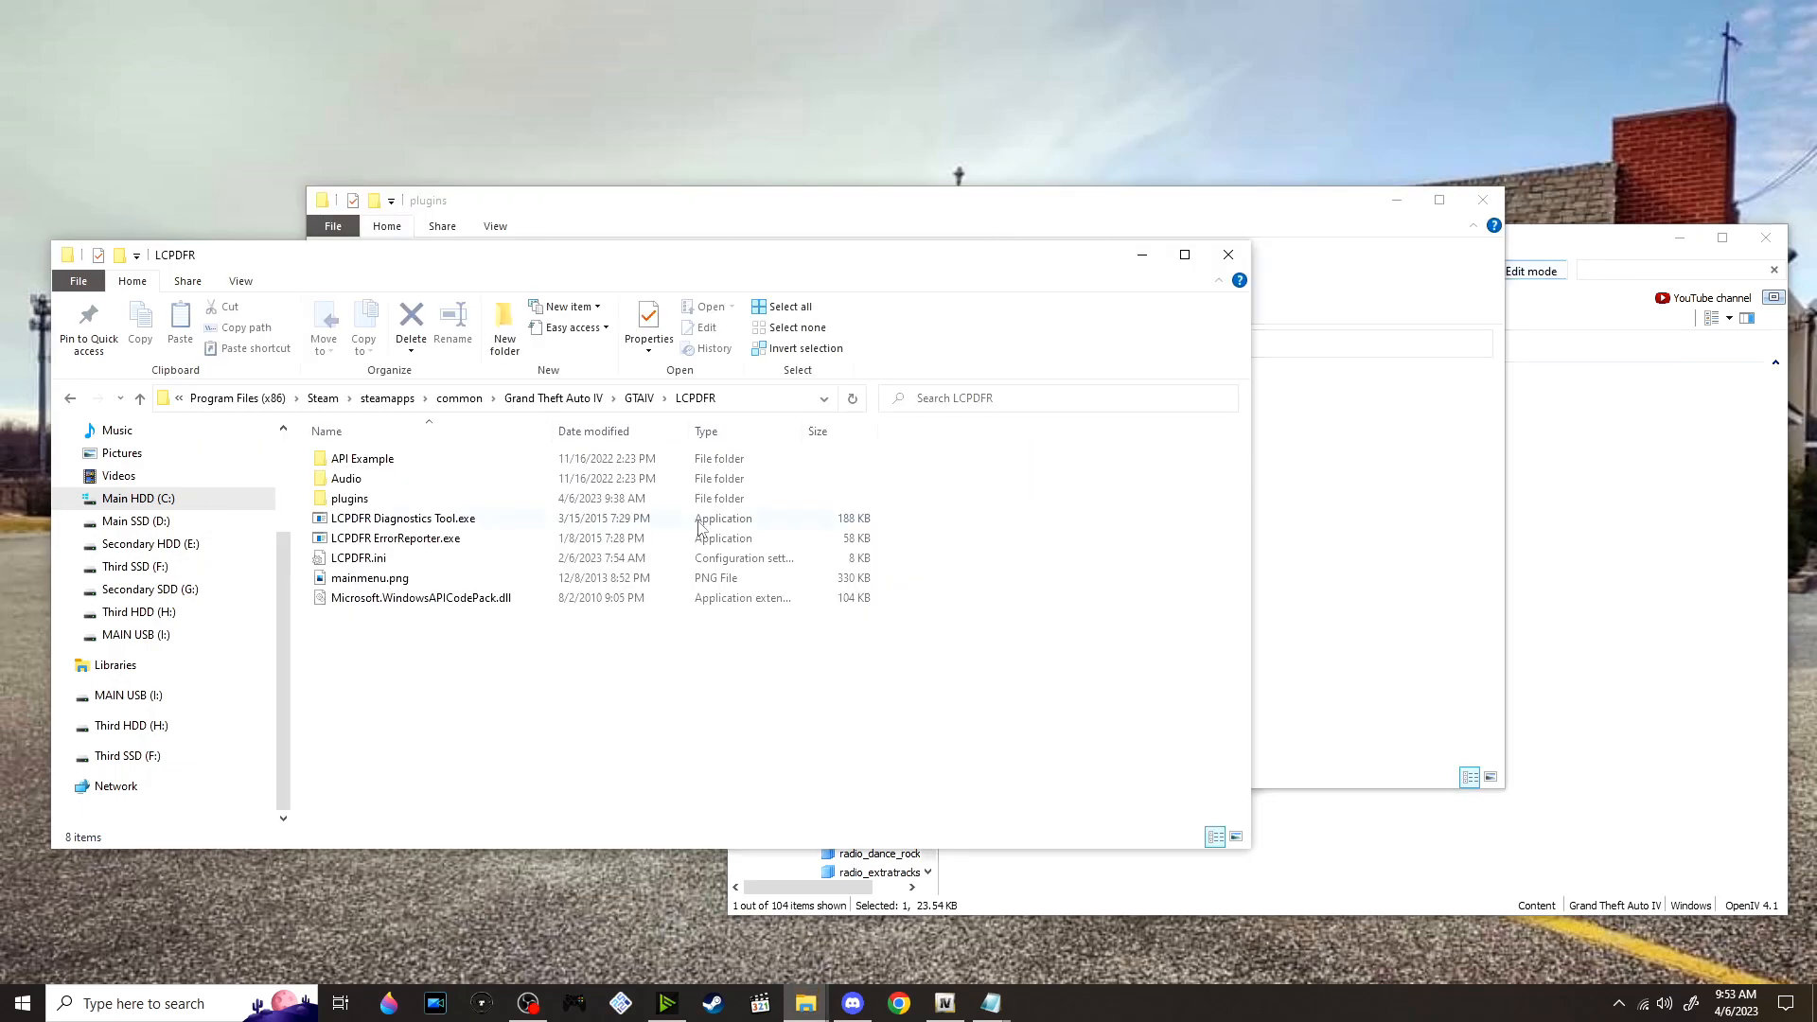
{"action": "double_click", "coordinate": [624, 504]}
{"action": "key", "text": "alt+Tab"}
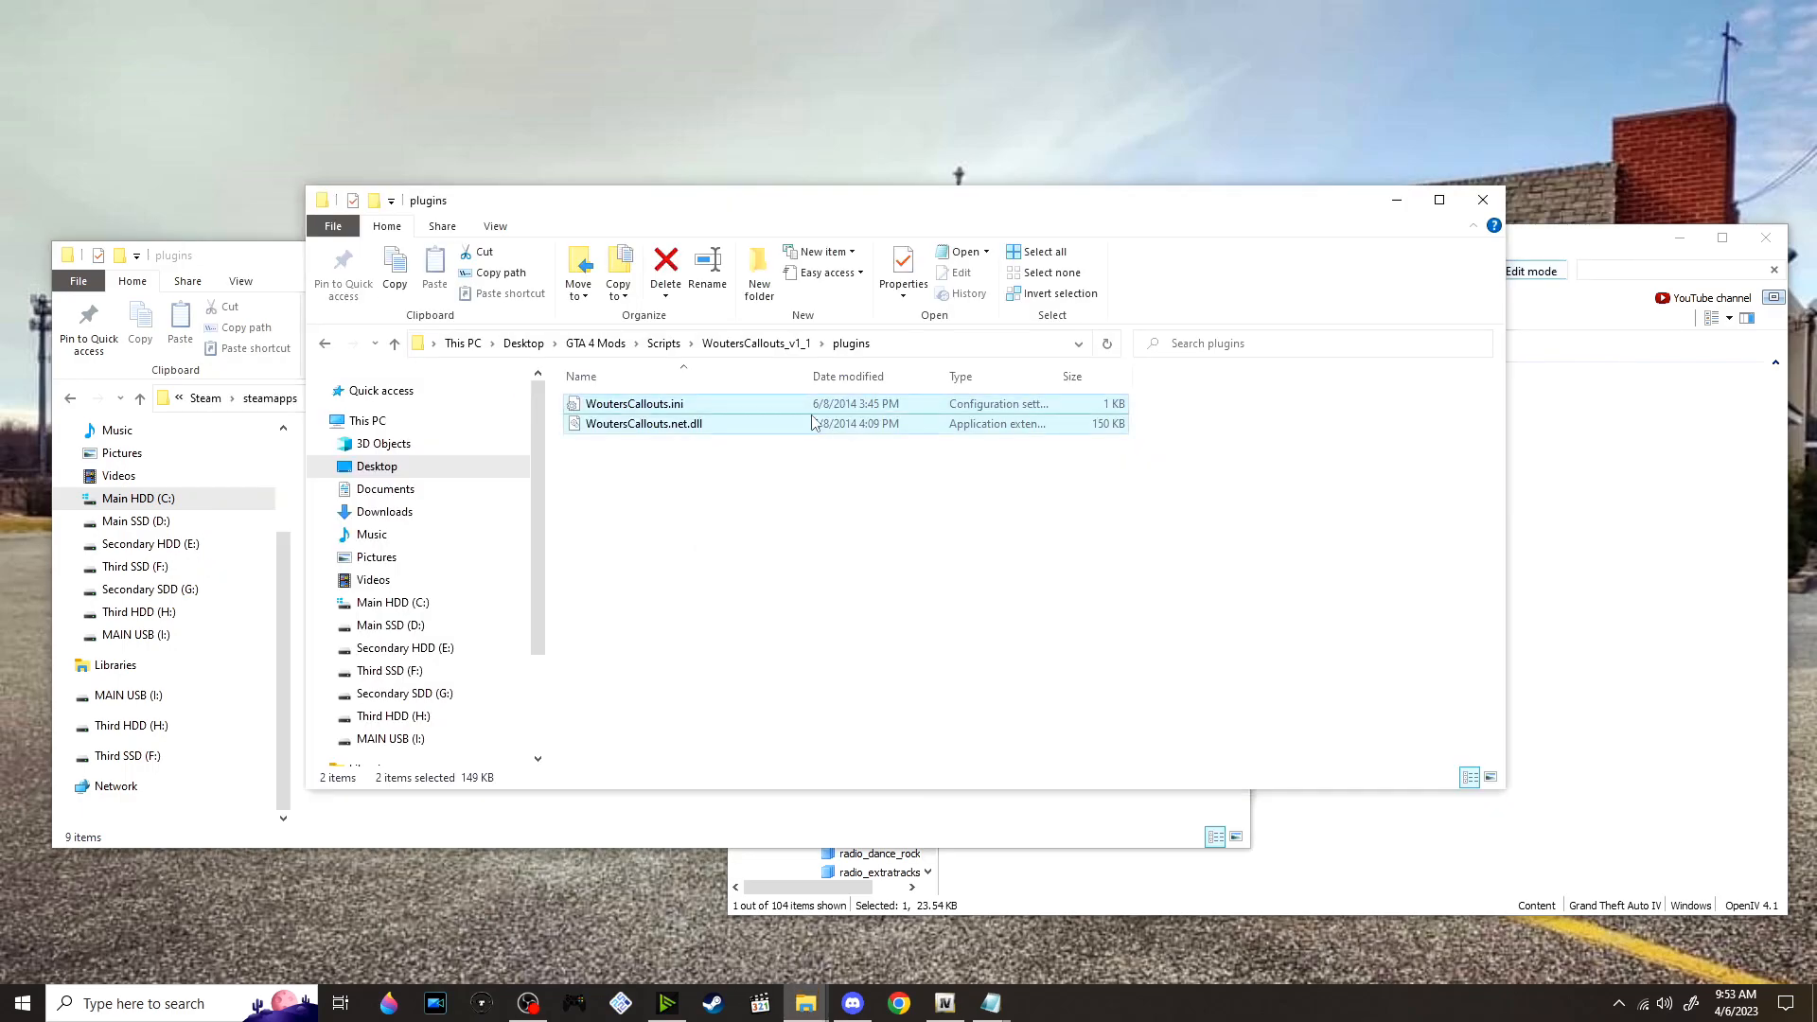
{"action": "key", "text": "alt+Tab"}
{"action": "left_click_drag", "start_coordinate": [823, 422], "coordinate": [881, 668]}
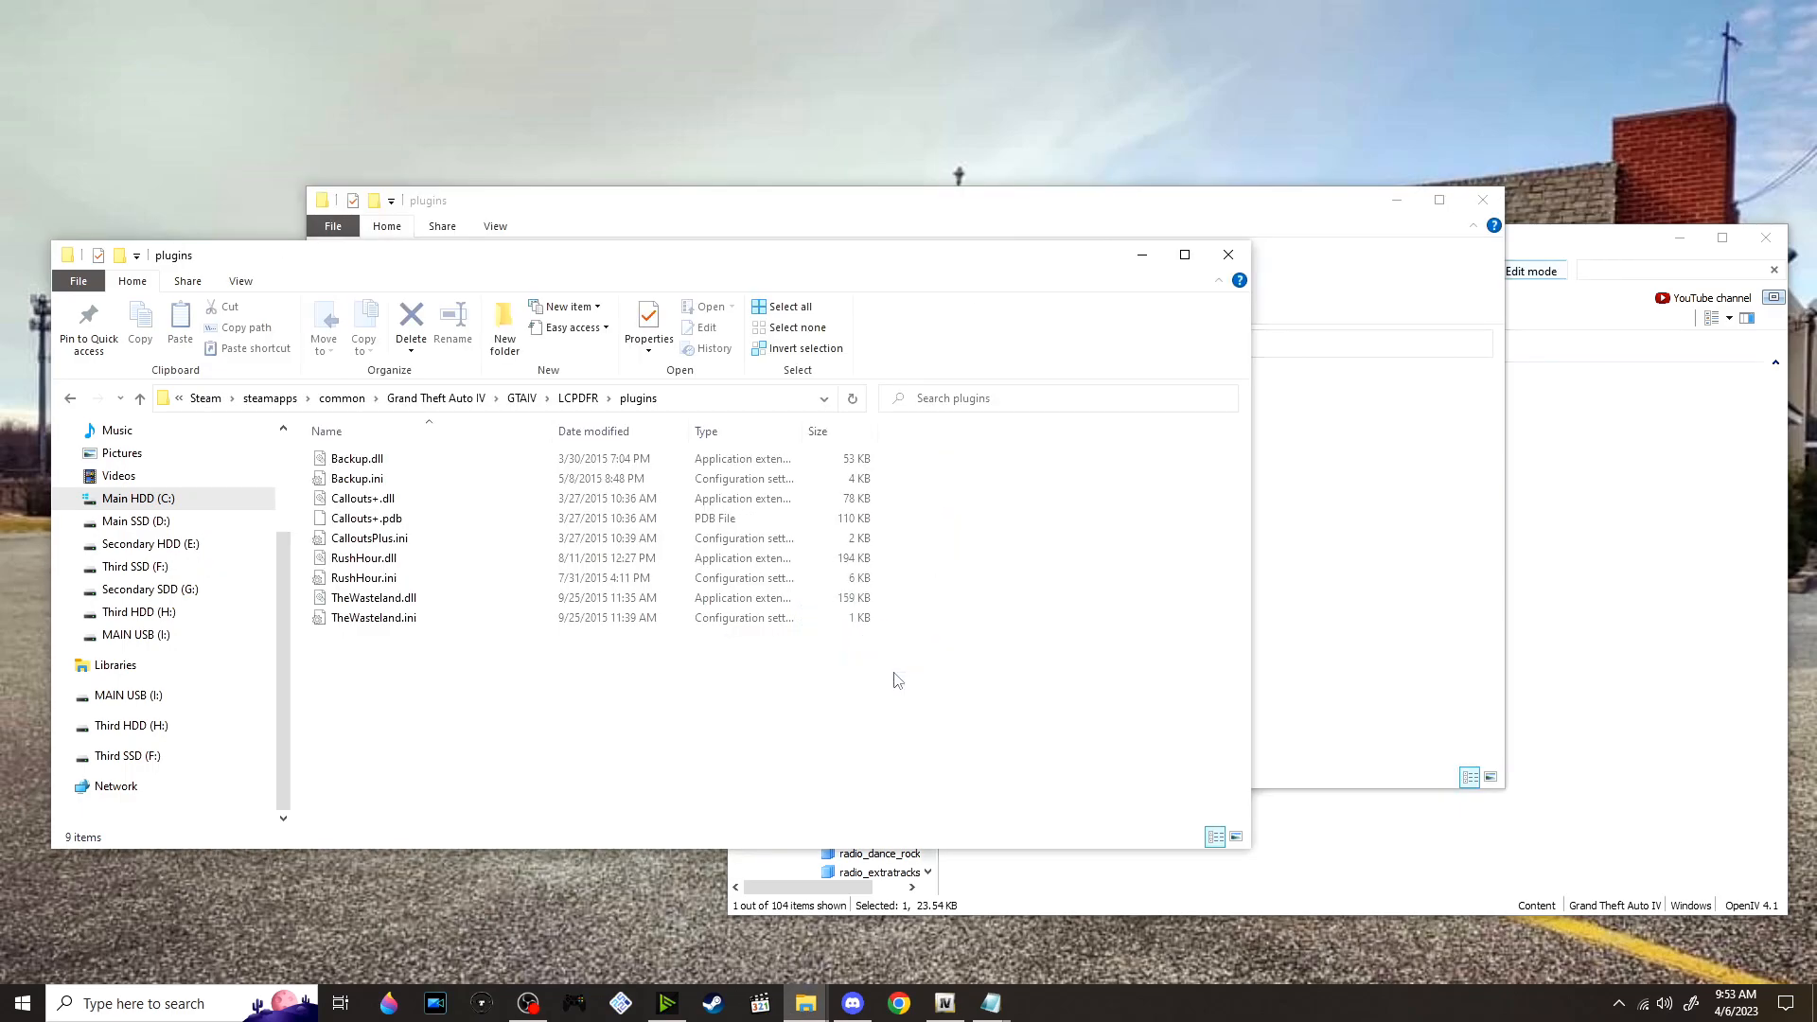
Move the PoliceScanner folder from the WoutersCallouts_v1_1 Audio folder into the game's LCPDFR Audio folder, replacing the files with the same names
{"action": "left_click", "coordinate": [1311, 521]}
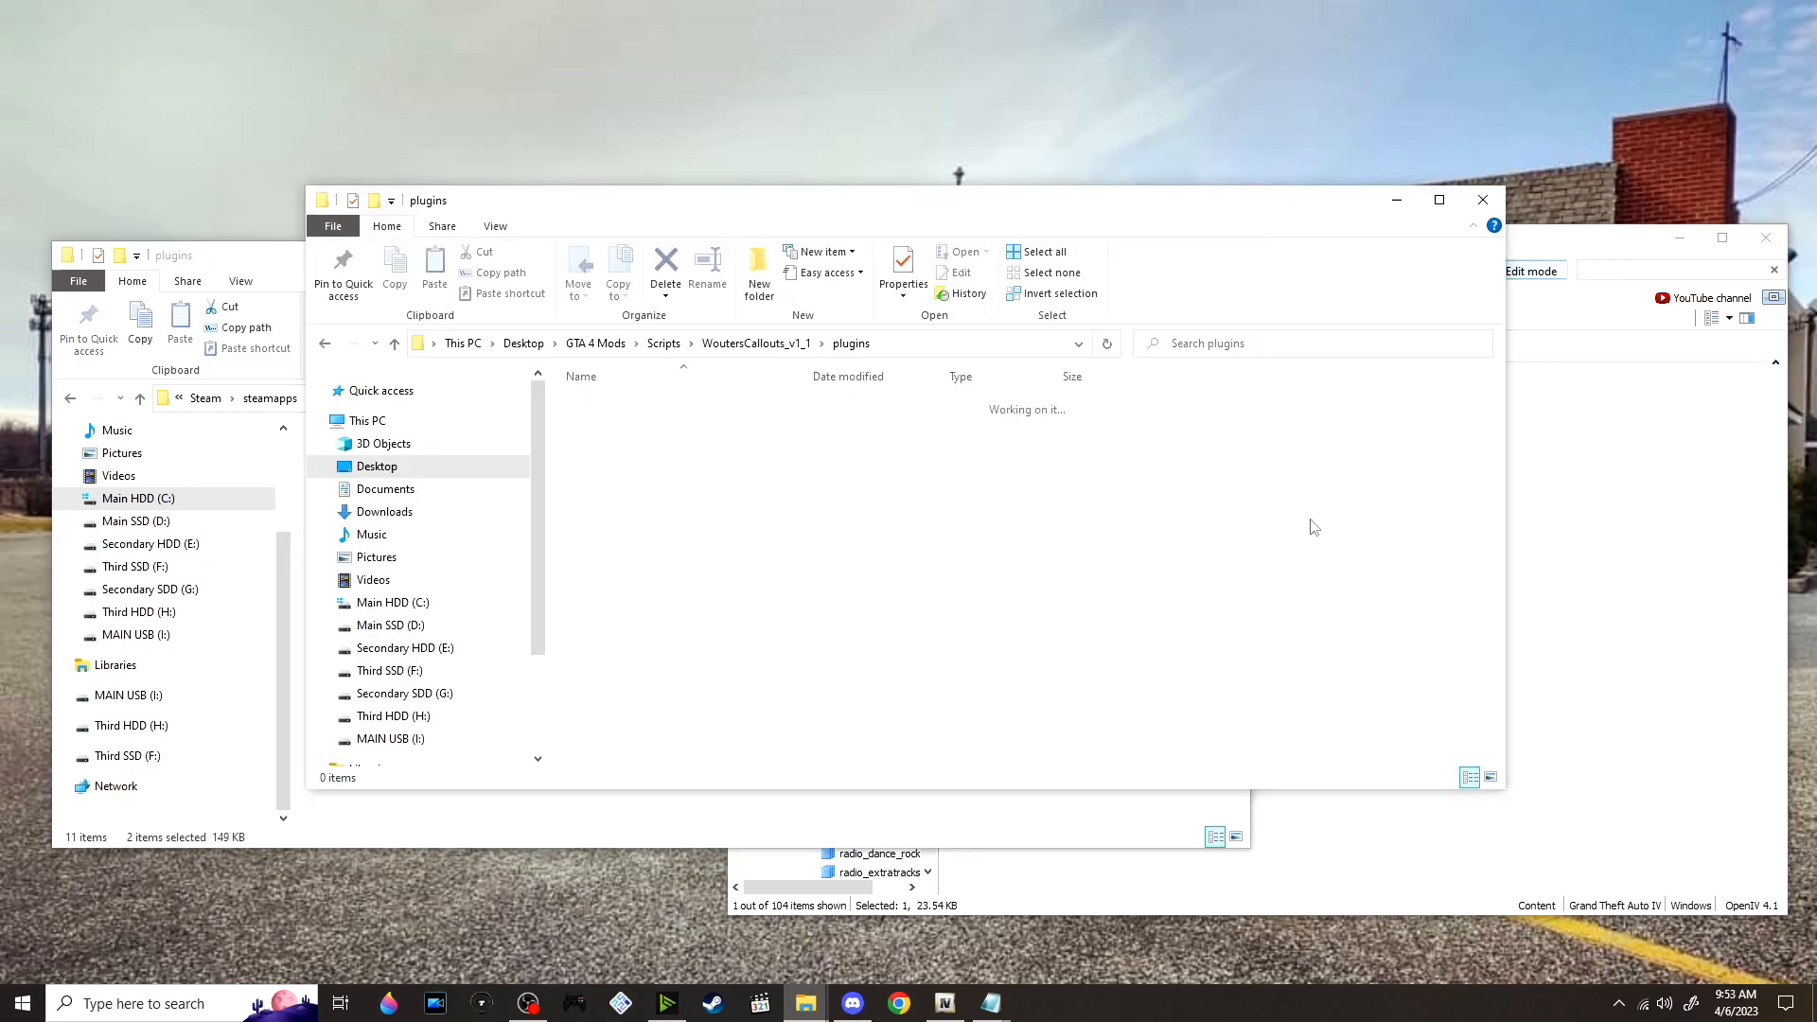
{"action": "left_click", "coordinate": [741, 344]}
{"action": "double_click", "coordinate": [663, 405]}
{"action": "key", "text": "alt+Tab"}
{"action": "left_click", "coordinate": [579, 398]}
{"action": "double_click", "coordinate": [488, 460]}
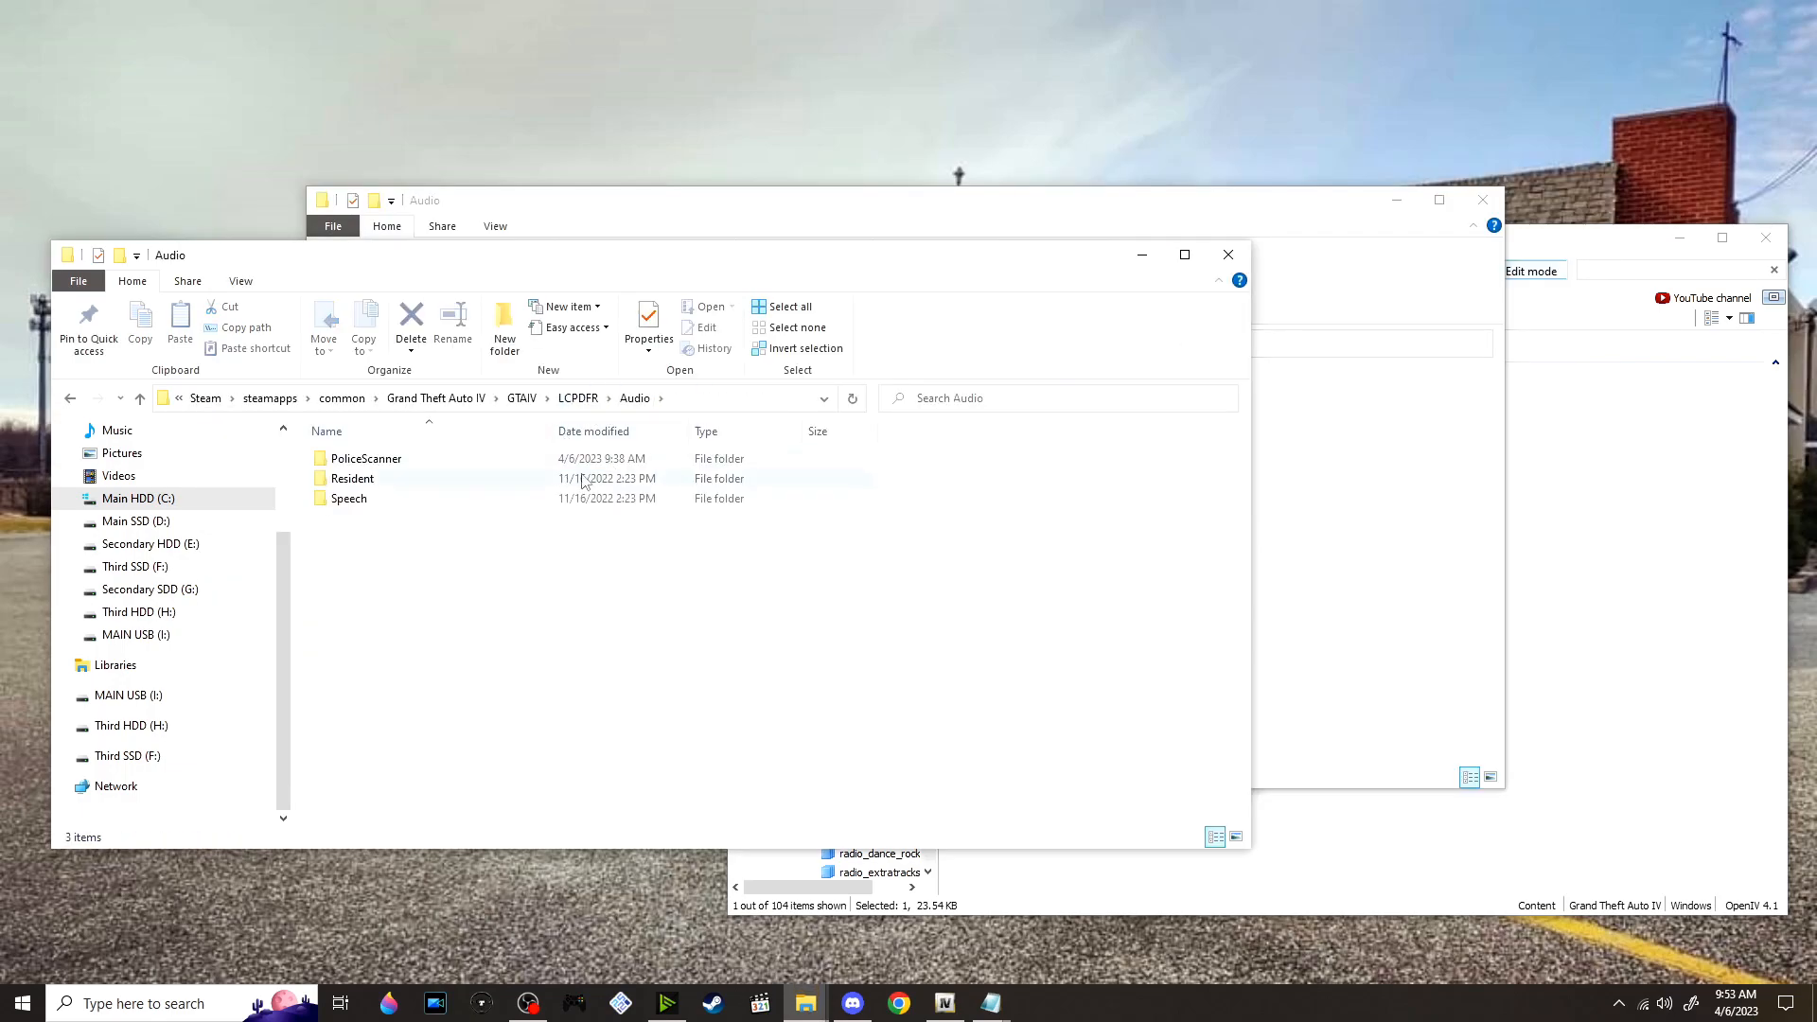
{"action": "key", "text": "alt+Tab"}
{"action": "left_click_drag", "start_coordinate": [628, 409], "coordinate": [858, 672]}
{"action": "key", "text": "alt+Tab"}
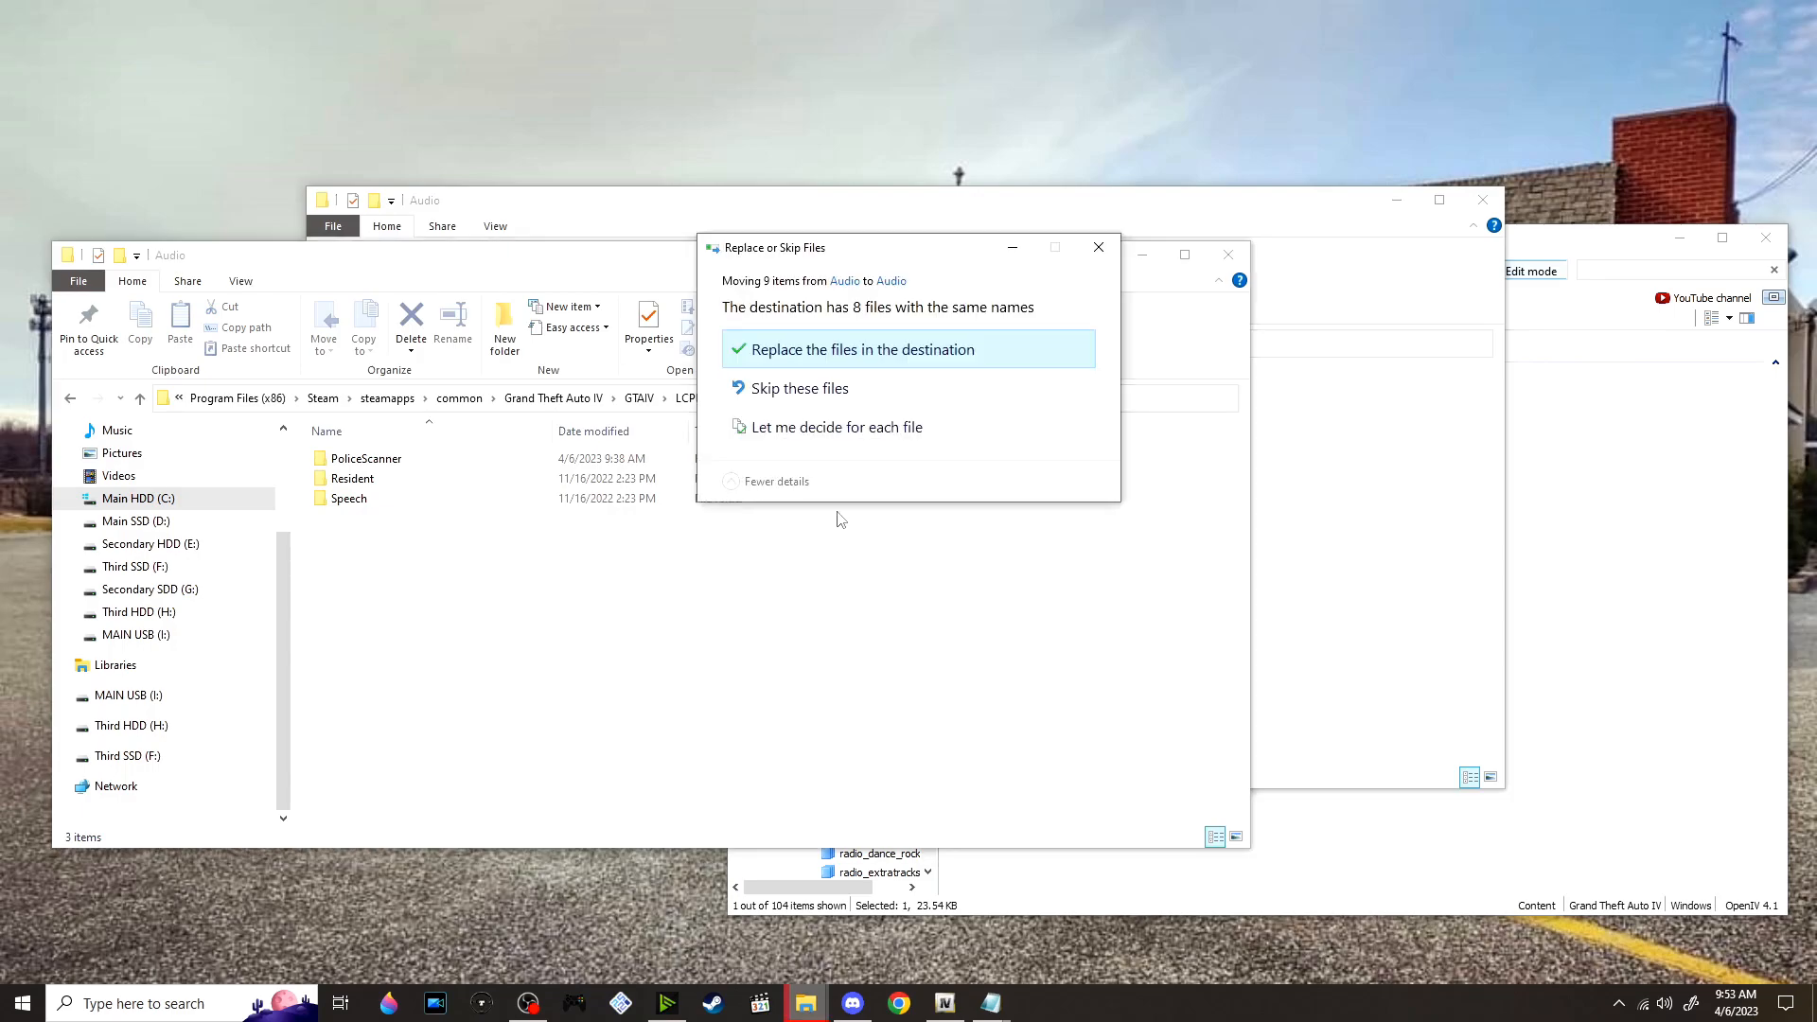
{"action": "left_click", "coordinate": [869, 352]}
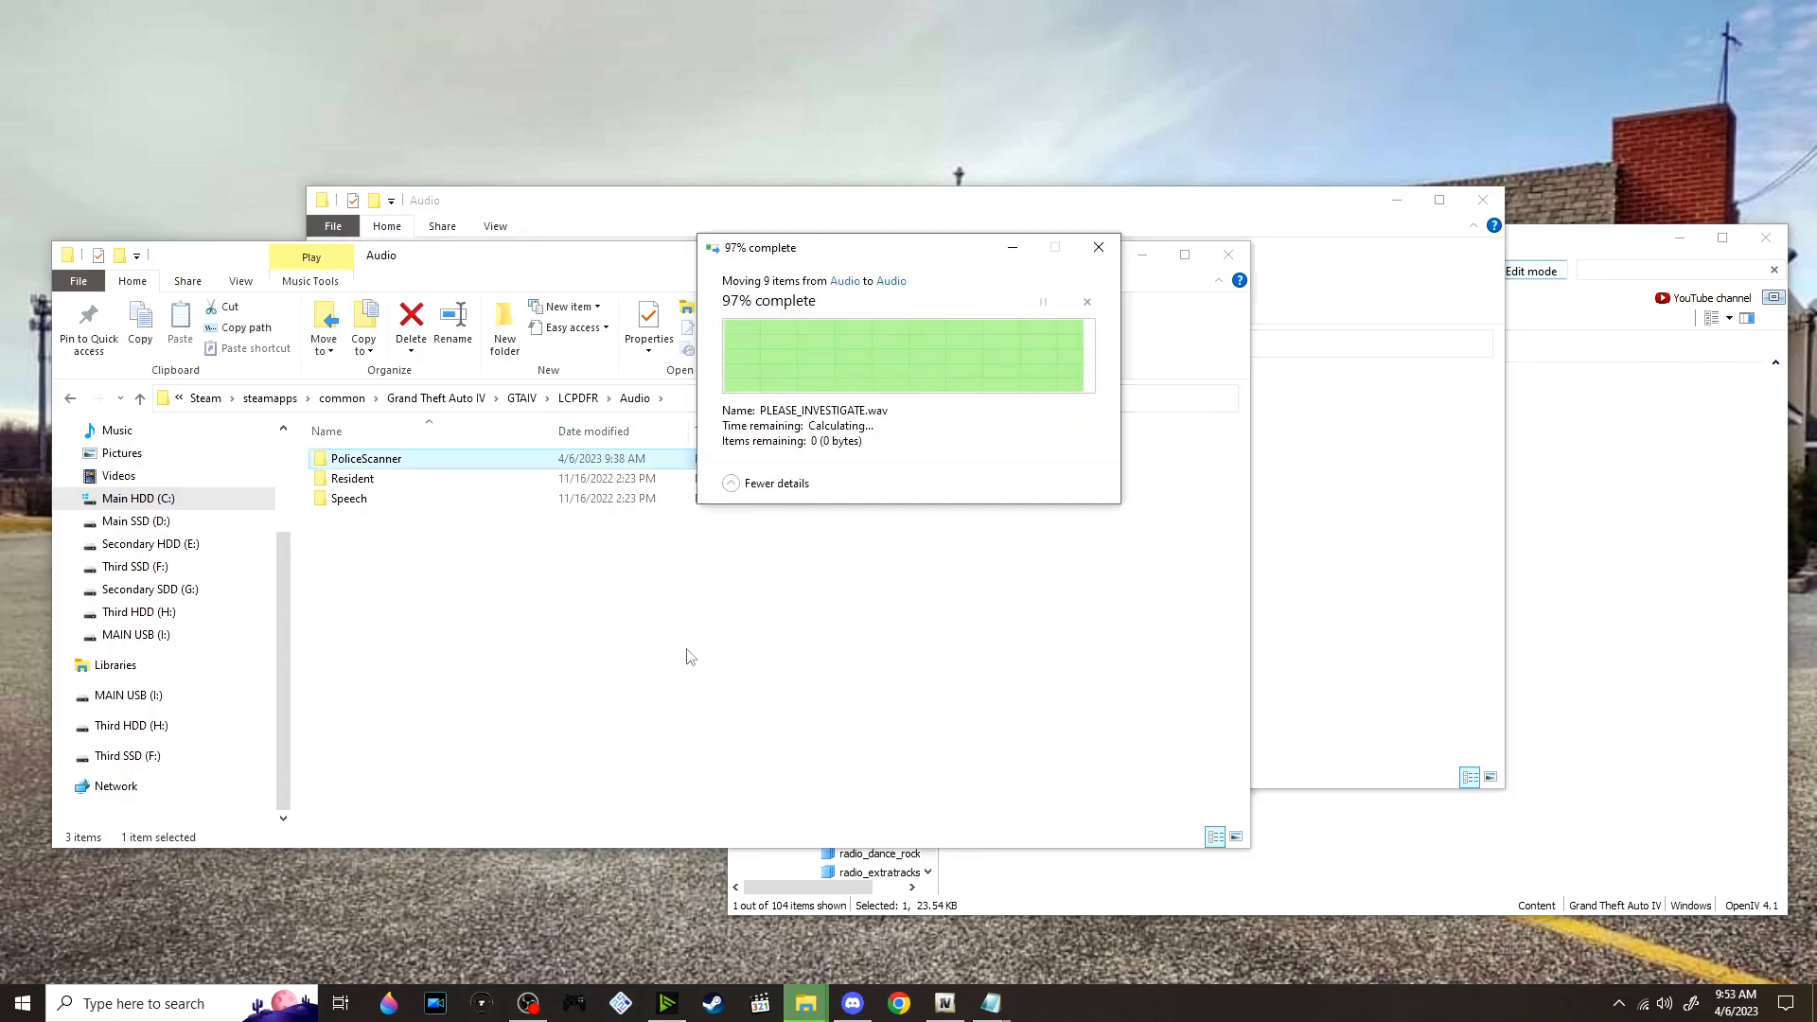
Return to the mod Scripts folder, maximize its window and delete all the extracted folders from 2.2.1.FIX through WoutersCallouts_v1_1, keeping the archives
{"action": "left_click", "coordinate": [1358, 578]}
{"action": "left_click", "coordinate": [662, 343]}
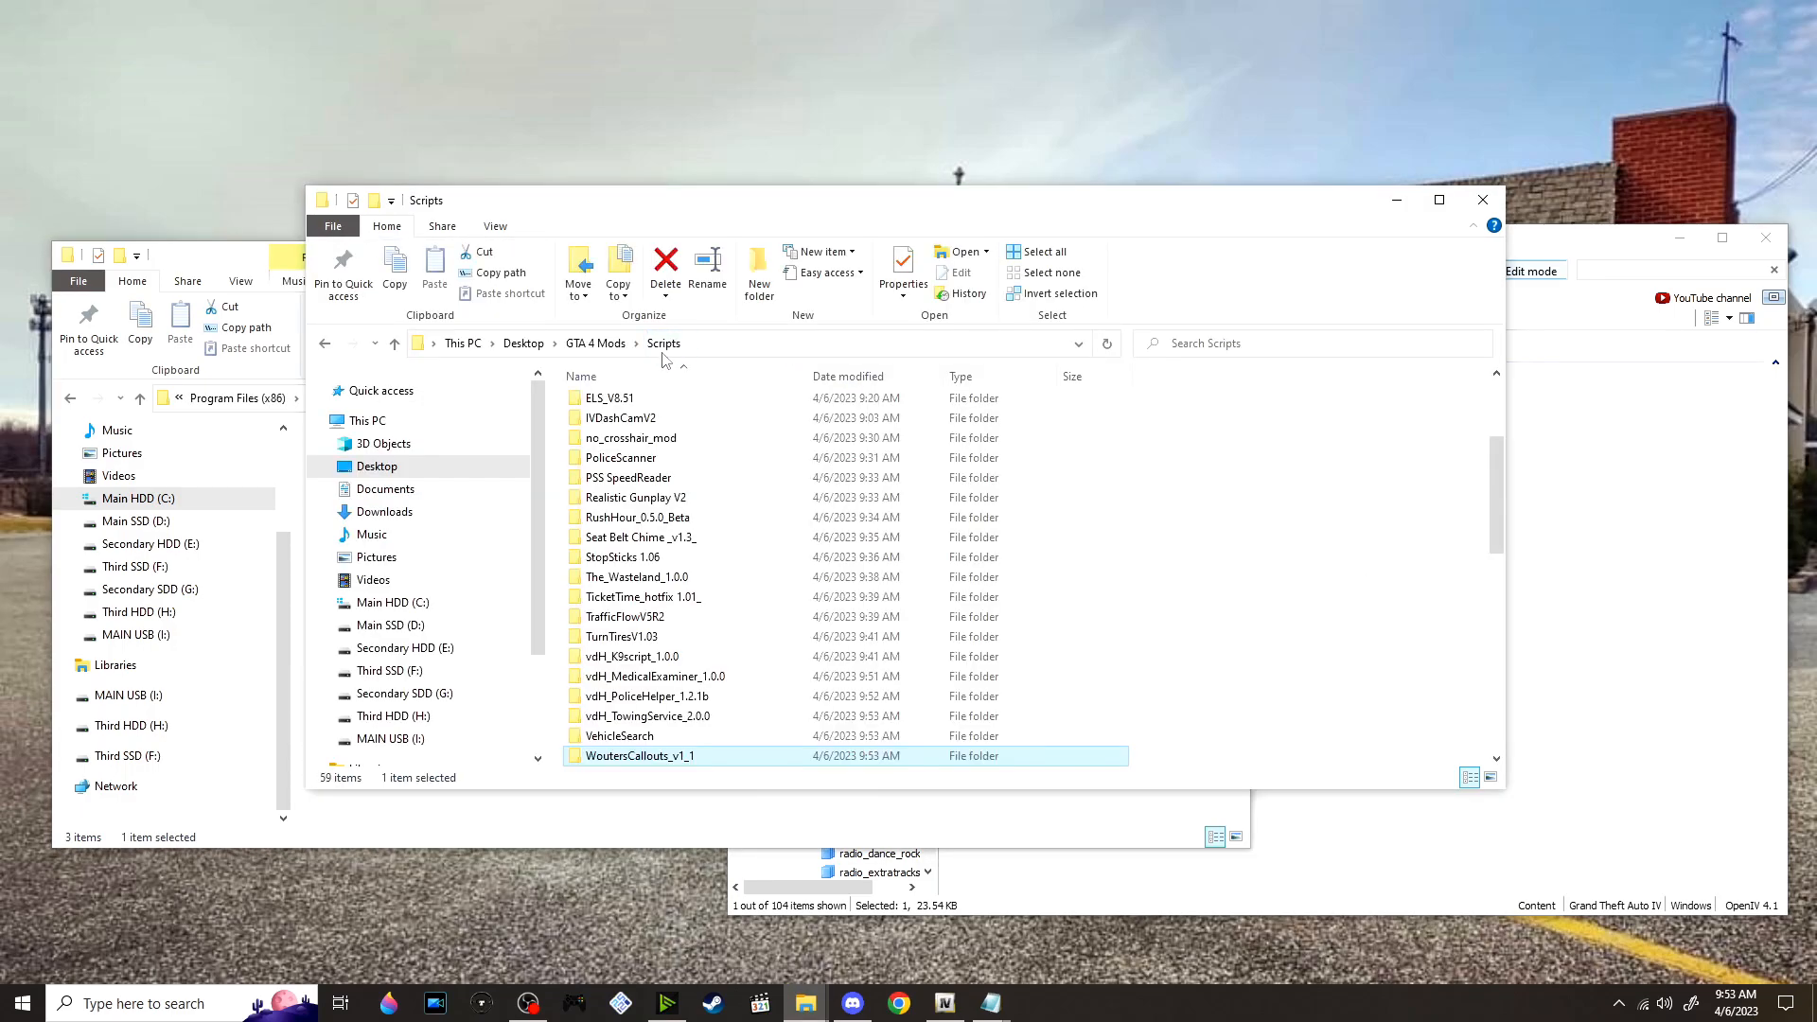
{"action": "scroll", "coordinate": [880, 388], "scroll_direction": "down", "scroll_amount": 10}
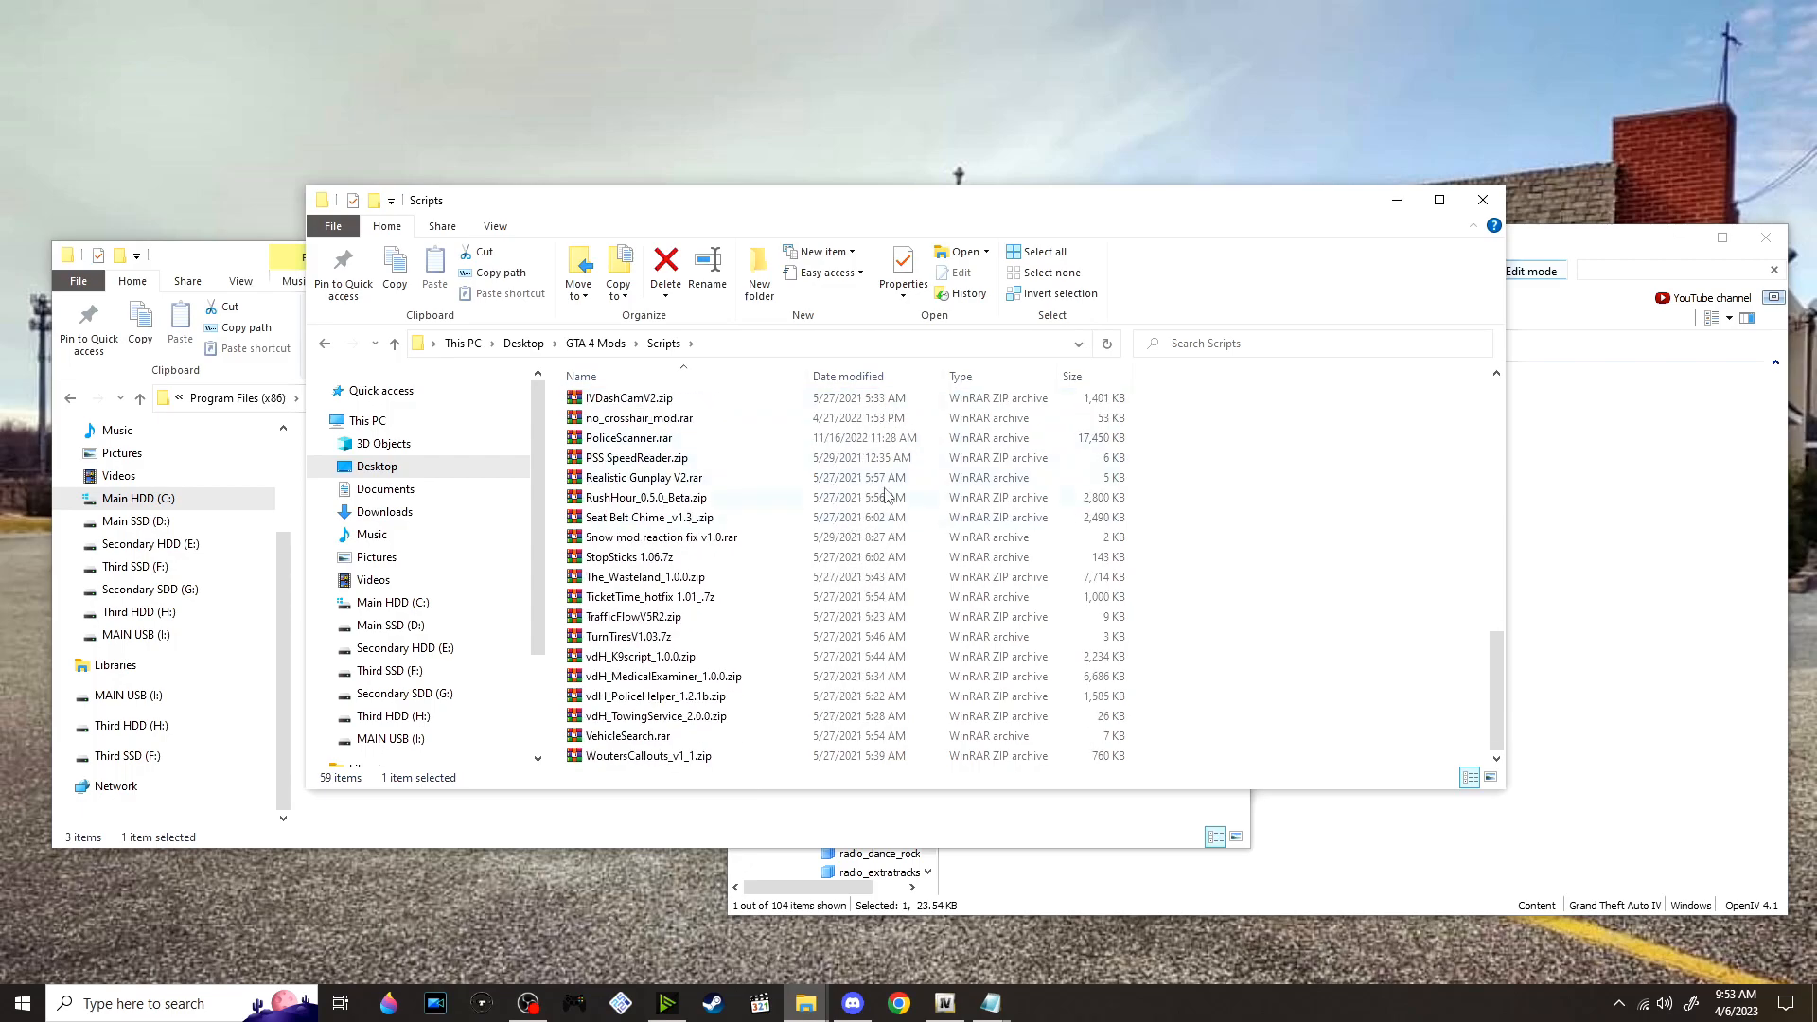
{"action": "left_click", "coordinate": [1439, 199]}
{"action": "scroll", "coordinate": [330, 663], "scroll_direction": "up", "scroll_amount": 7}
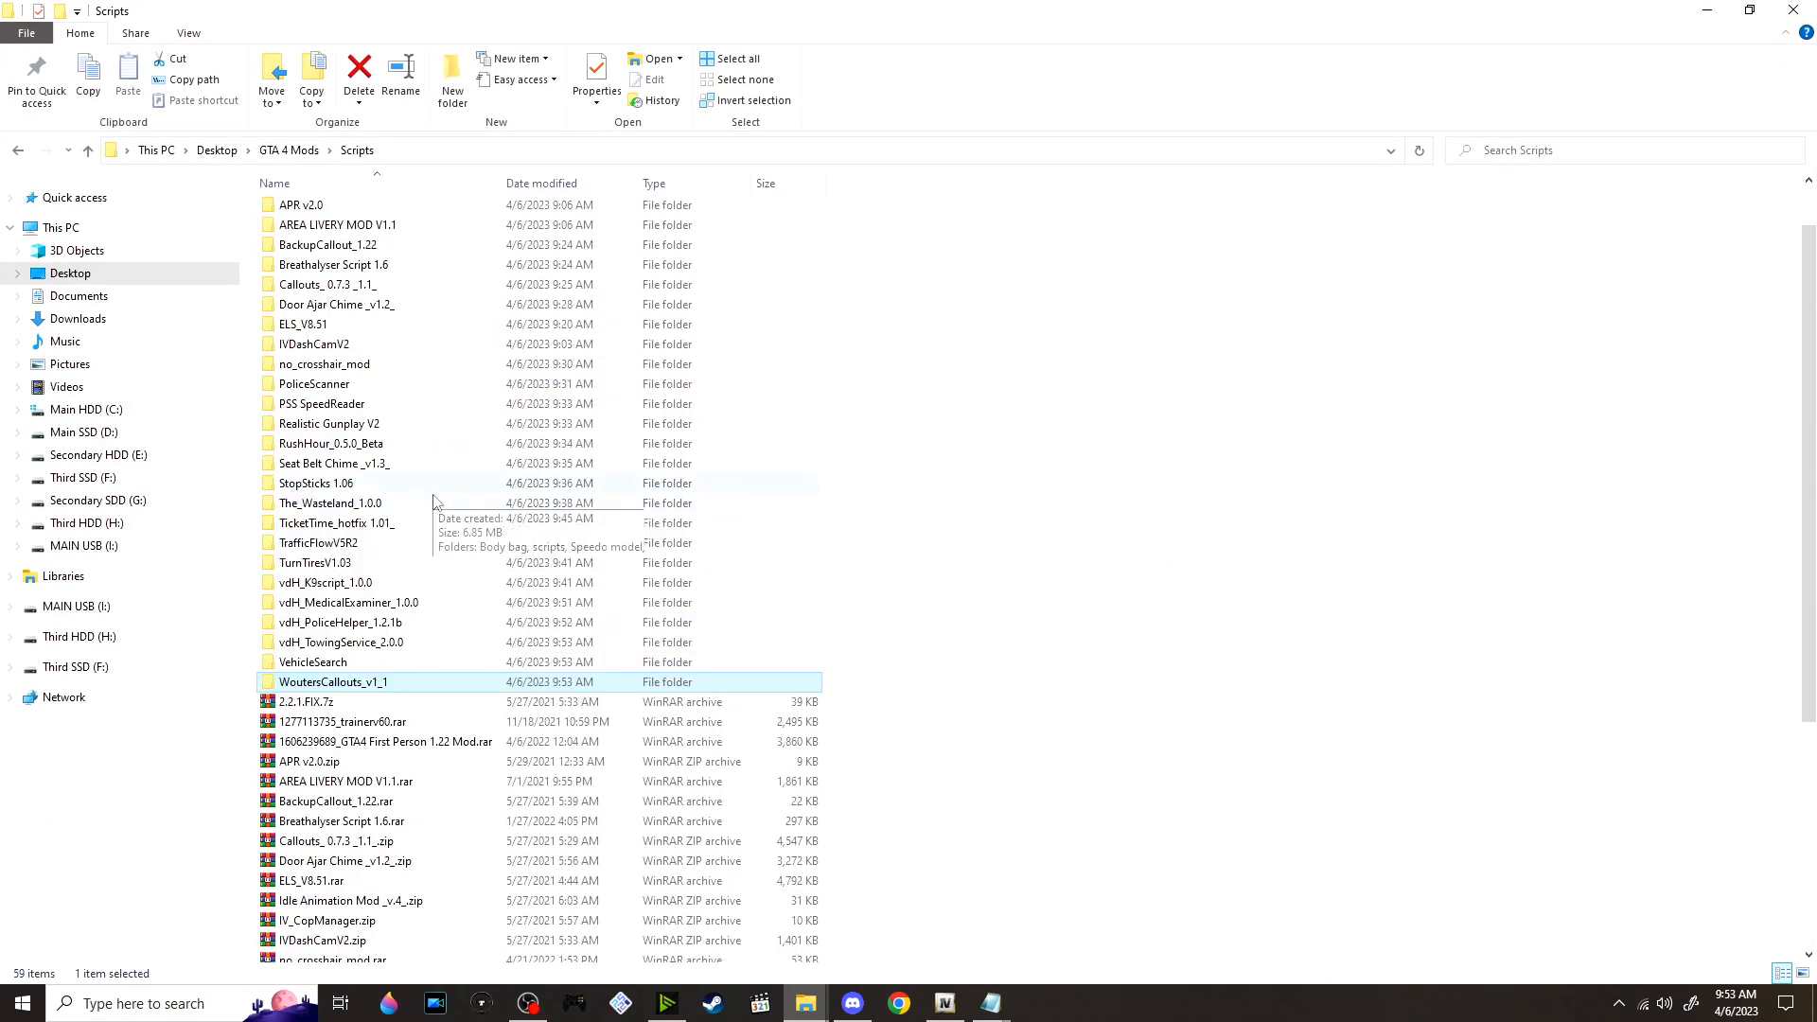
{"action": "left_click_drag", "start_coordinate": [835, 679], "coordinate": [404, 12]}
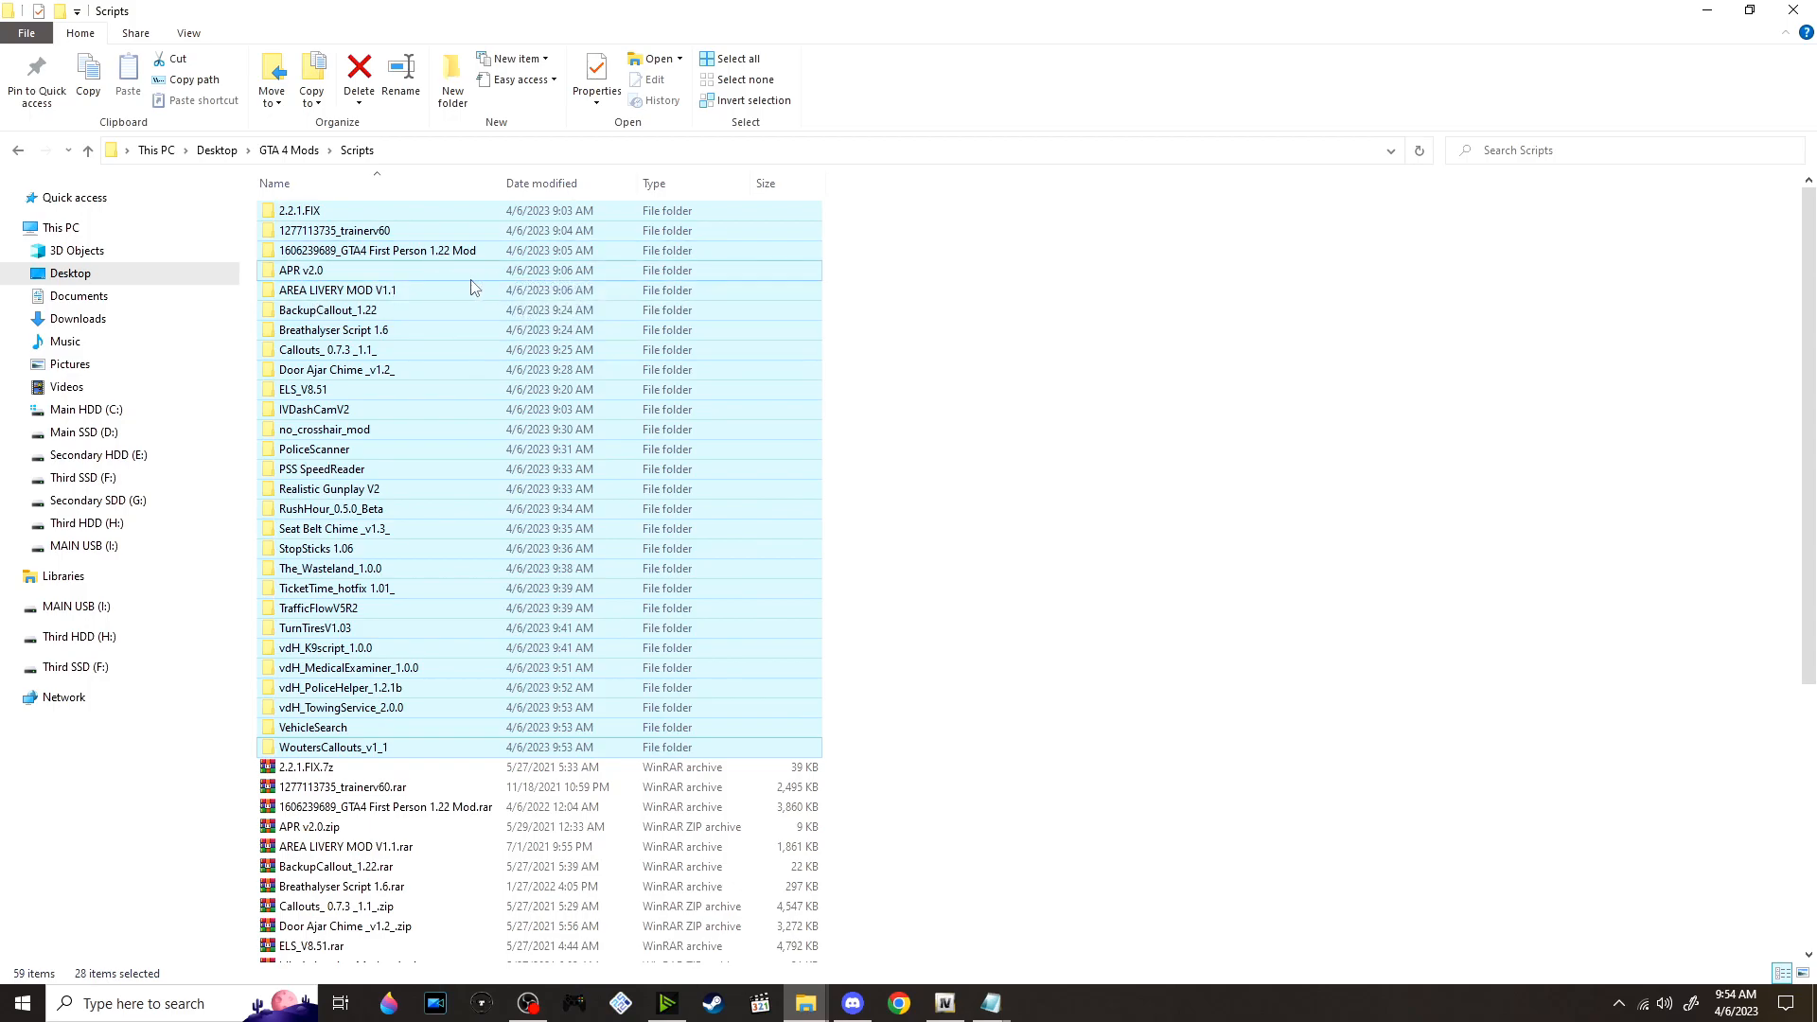
{"action": "right_click", "coordinate": [516, 464]}
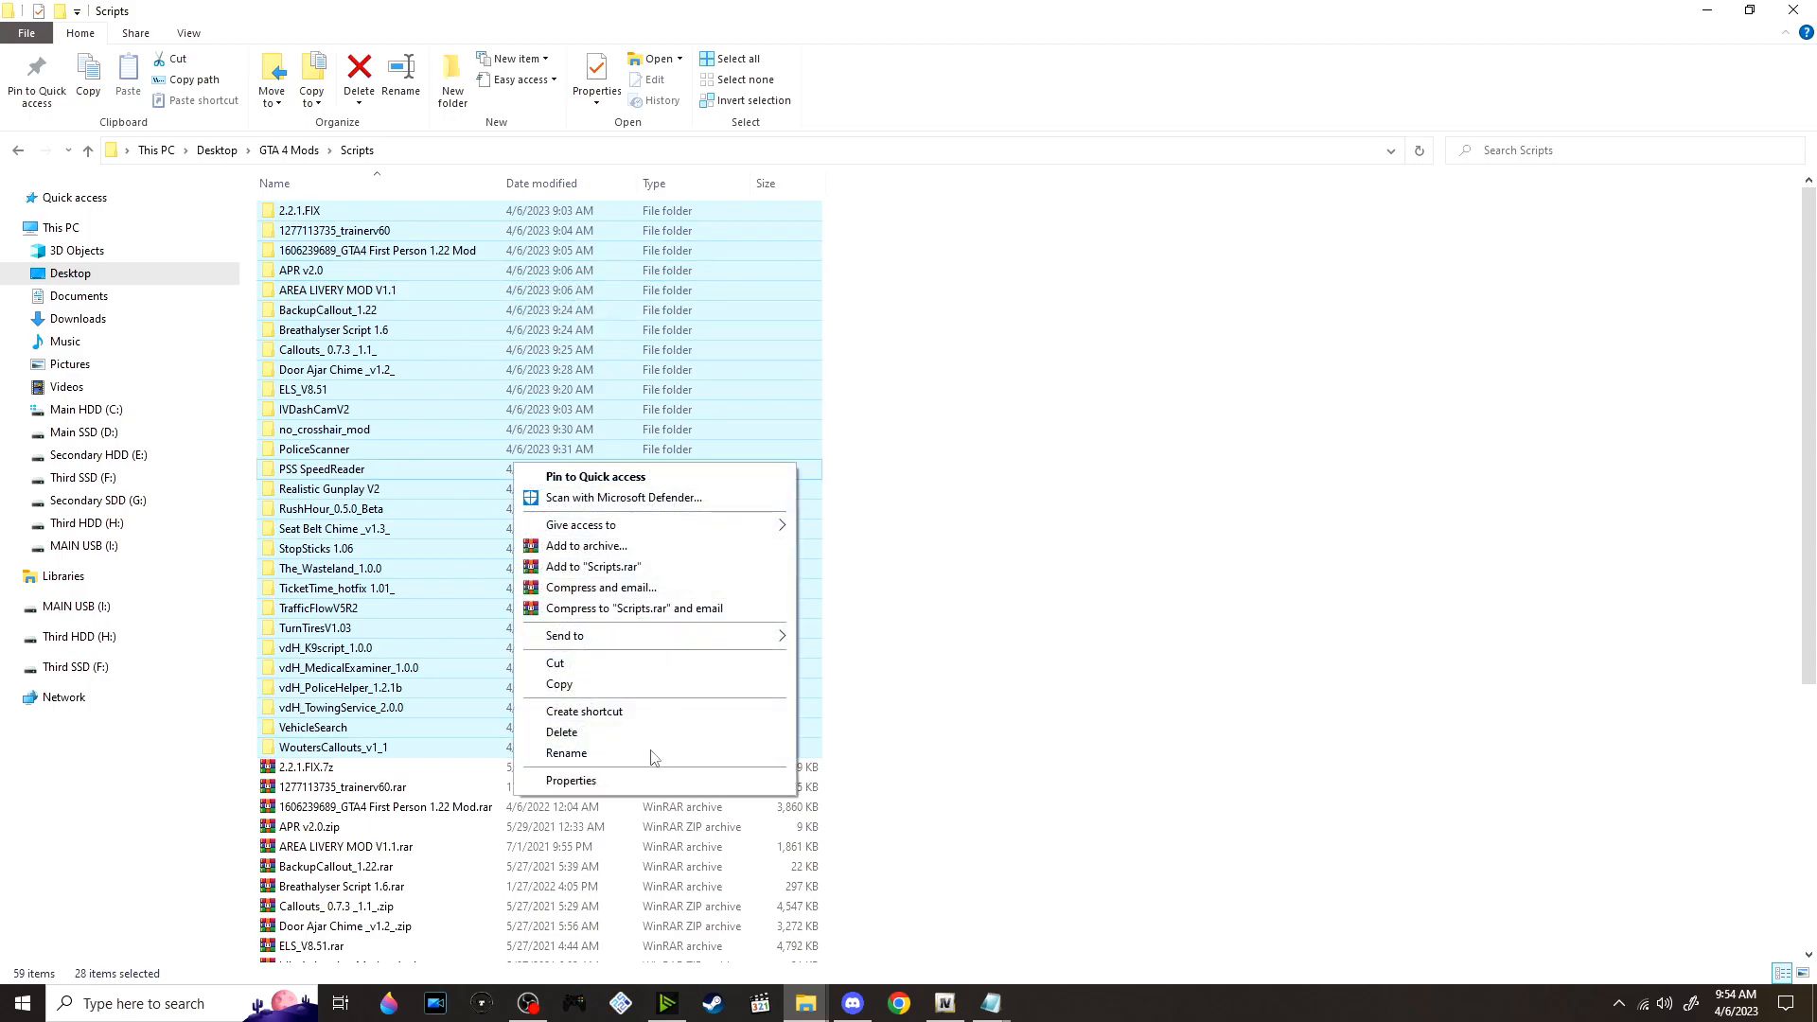
{"action": "left_click", "coordinate": [597, 734]}
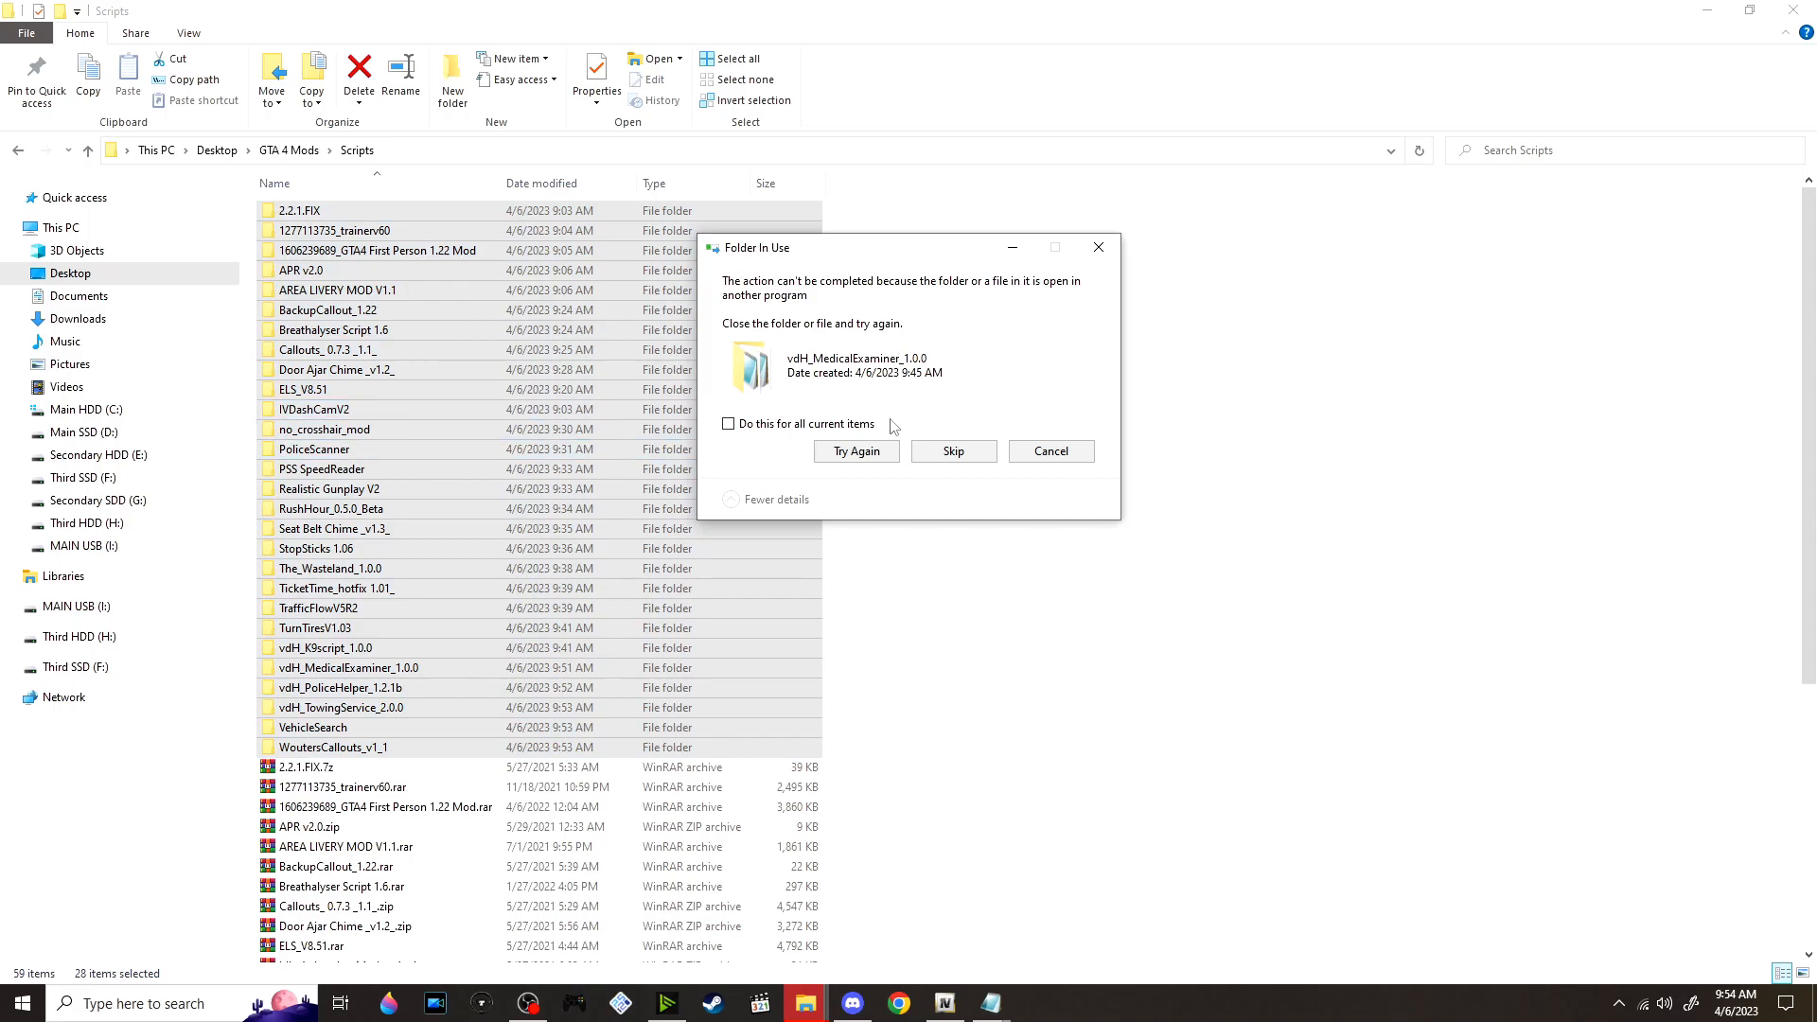